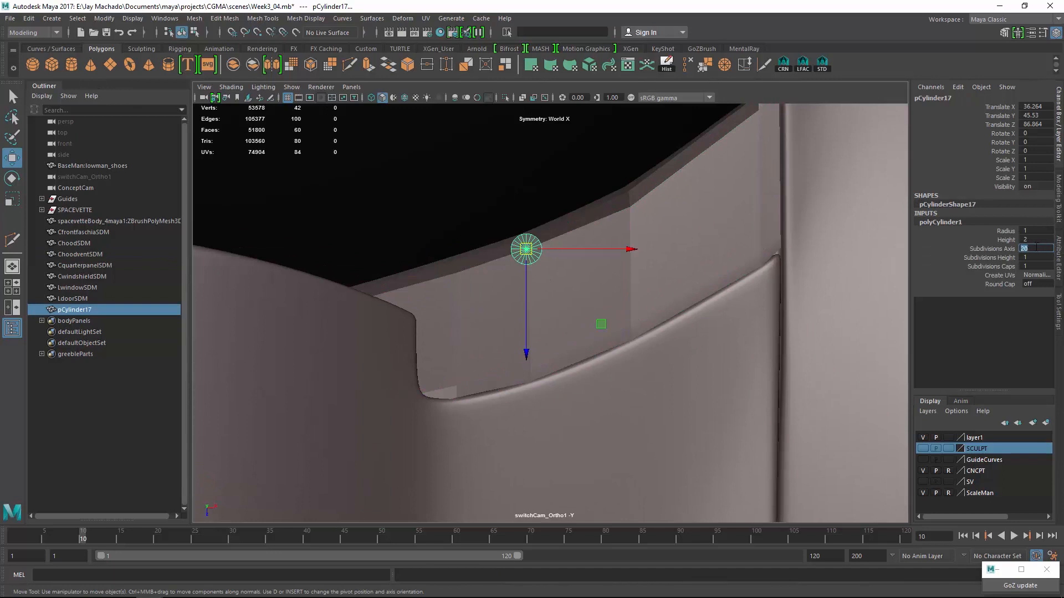
# - Set the cylinder's axis subdivisions to 6 and move it to about X 33.2, Z 90 over the hood vent
pyautogui.moveTo(525, 250); pyautogui.dragTo(512, 289)
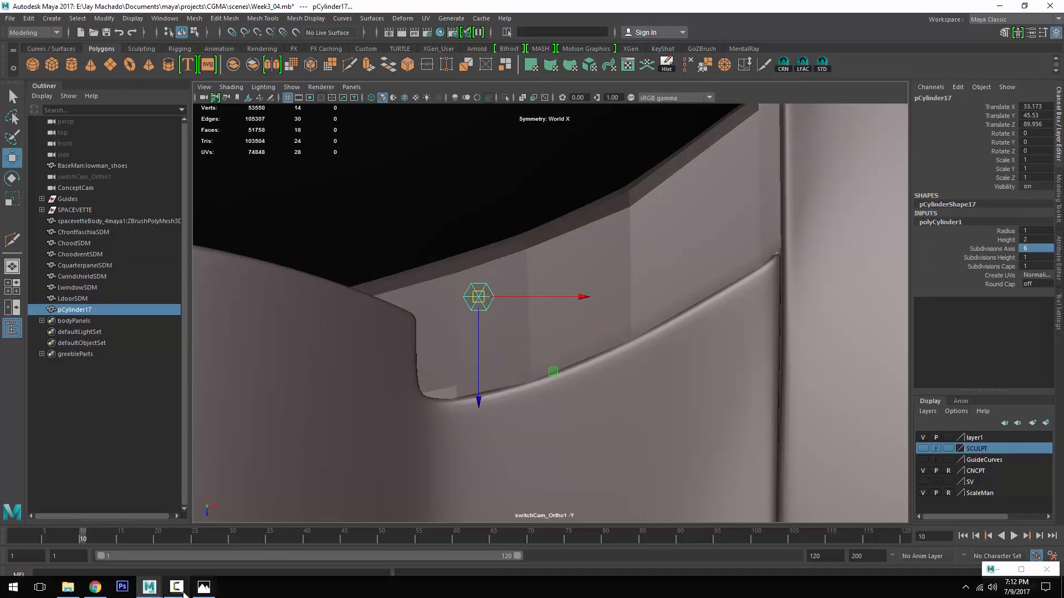
pyautogui.click(188, 588)
pyautogui.hotkey('alt', 'Tab')
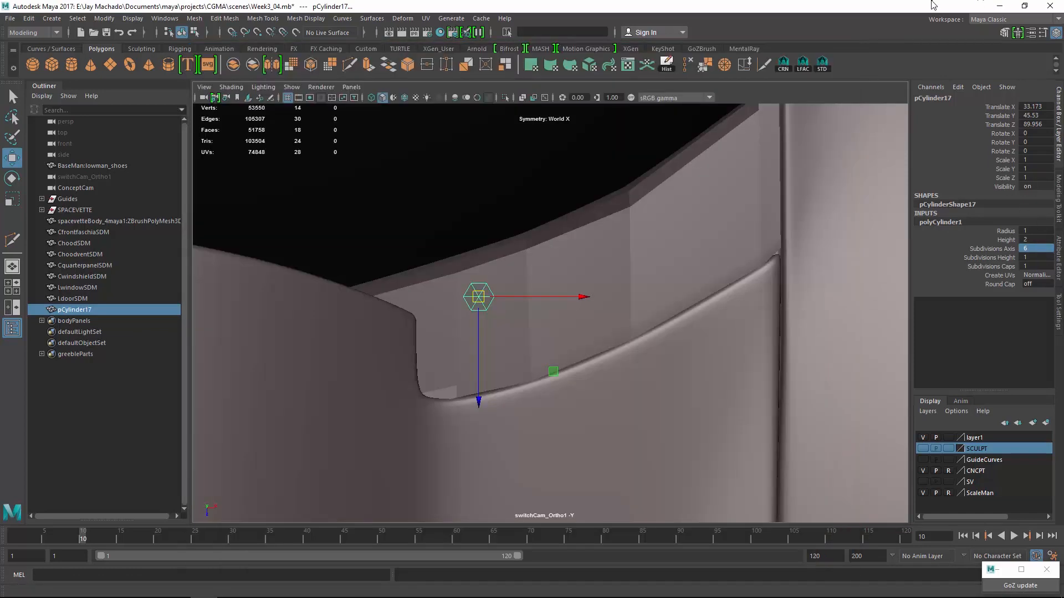
# - Extrude the lower faces of the hexagonal cylinder along Z to form an elongated slot shape
pyautogui.moveTo(480, 300); pyautogui.dragTo(478, 321, button='right')
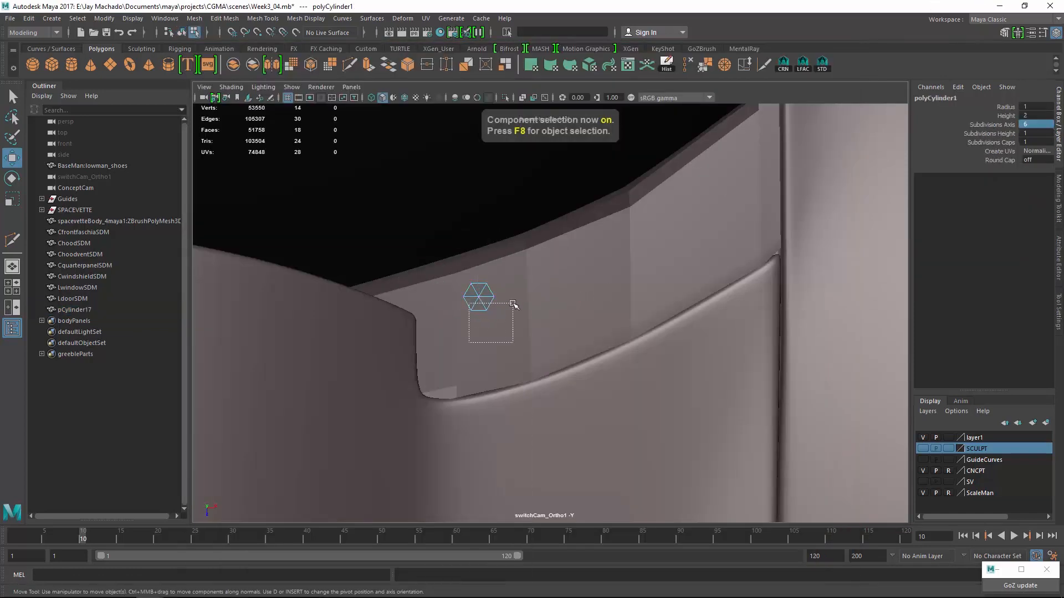
pyautogui.click(478, 297)
pyautogui.hotkey('ctrl', 'e')
pyautogui.press('w')
pyautogui.moveTo(482, 333); pyautogui.dragTo(485, 410)
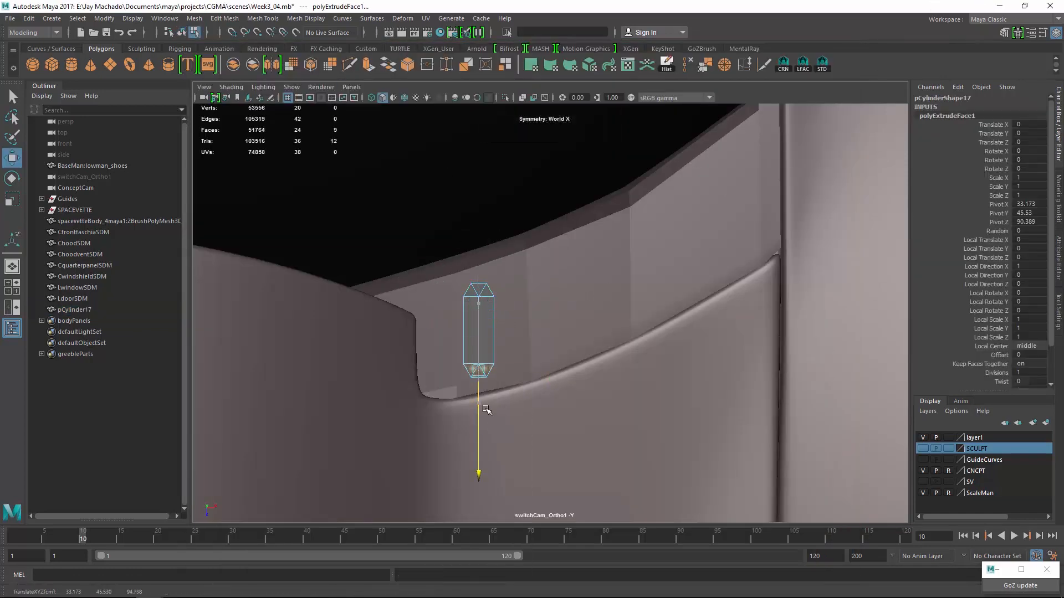
# - Scale the whole slot shape uniformly to about 0.634
pyautogui.press('F8')
pyautogui.press('r')
pyautogui.moveTo(479, 297); pyautogui.dragTo(445, 299)
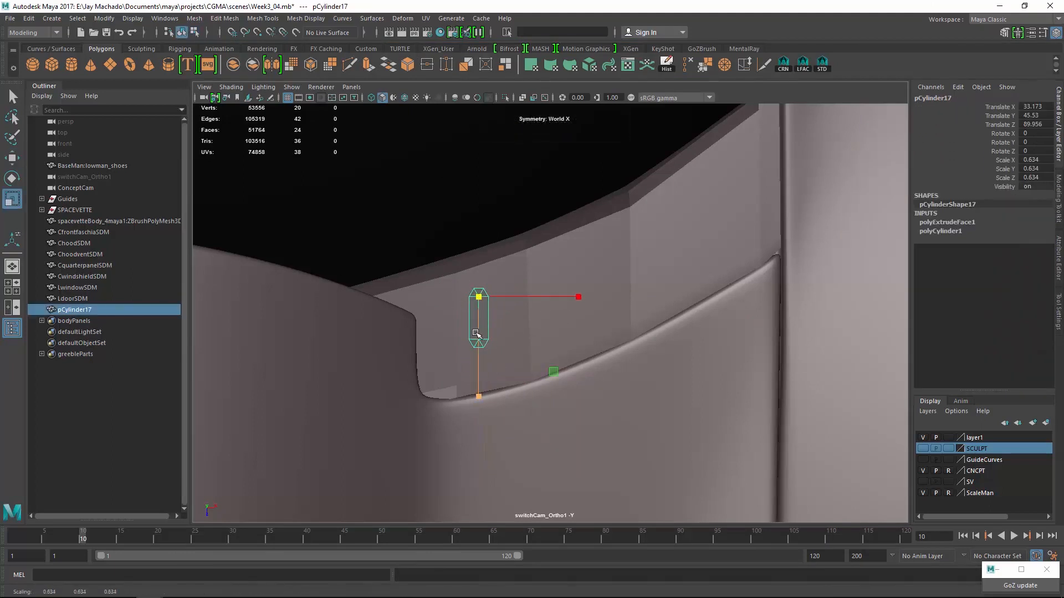
# - Lengthen the slot along Z by moving its lower end faces, and position it at about X 33.1, Z 90.4
pyautogui.press('w')
pyautogui.press('F8')
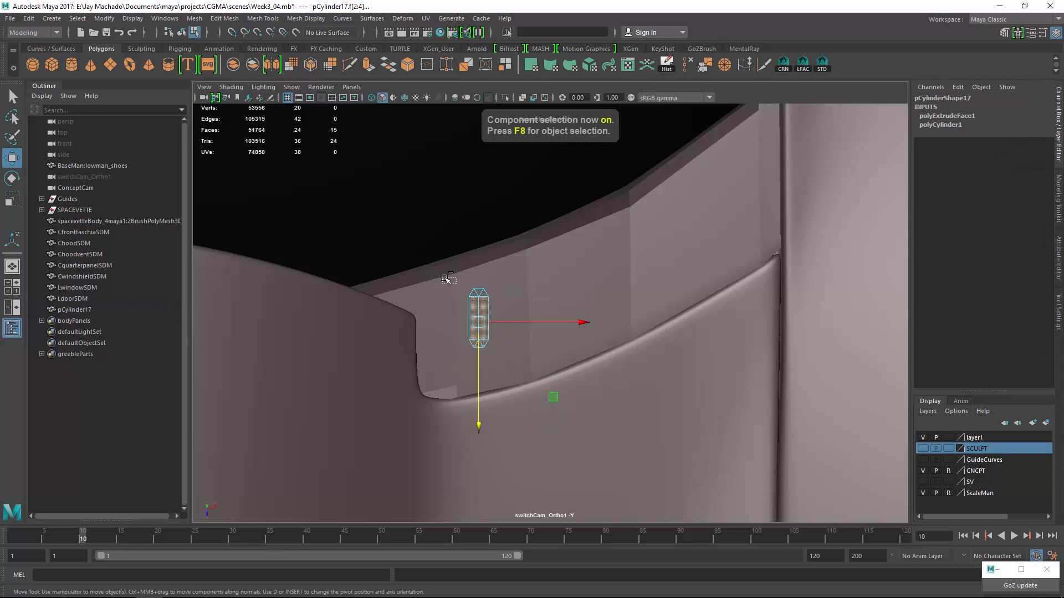
pyautogui.moveTo(447, 278); pyautogui.dragTo(509, 382)
pyautogui.moveTo(478, 399); pyautogui.dragTo(479, 426)
pyautogui.press('F8')
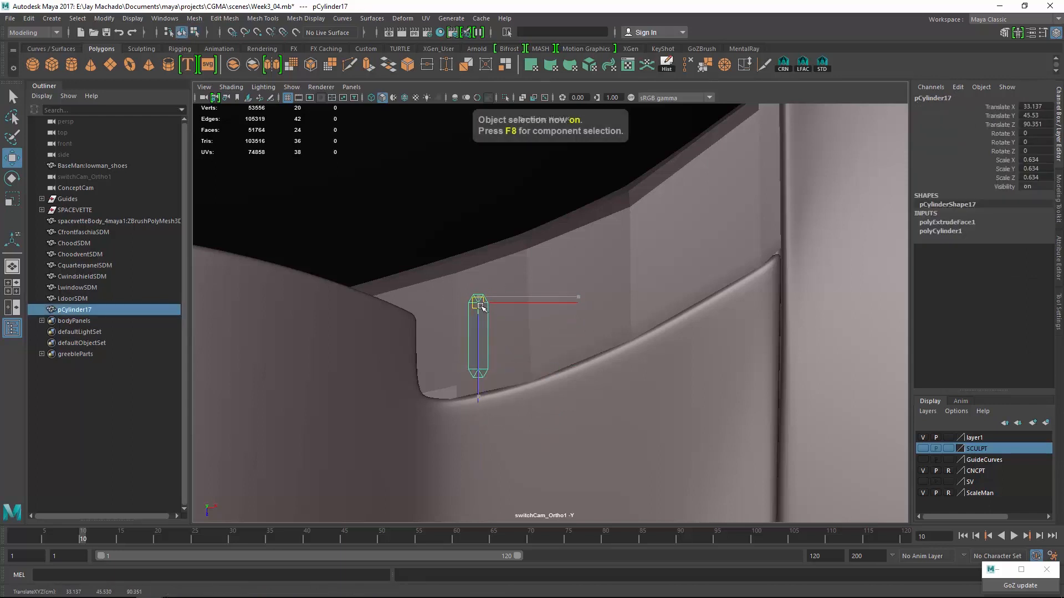
# - Duplicate the slot with an offset of about 2.5 units in X and repeat until there is a row of eight
pyautogui.hotkey('ctrl', 'd')
pyautogui.moveTo(580, 302); pyautogui.dragTo(620, 305)
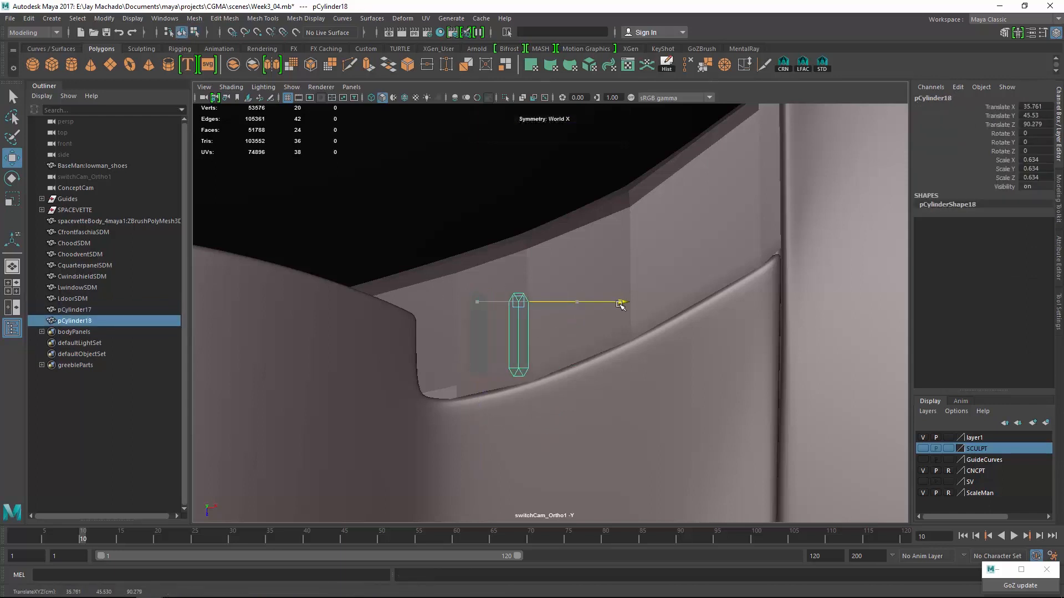
pyautogui.hotkey('shift', 'd')
pyautogui.hotkey('shift', 'd')
pyautogui.hotkey('shift', 'd')
pyautogui.hotkey('shift', 'd')
pyautogui.hotkey('shift', 'd')
pyautogui.hotkey('shift', 'd')
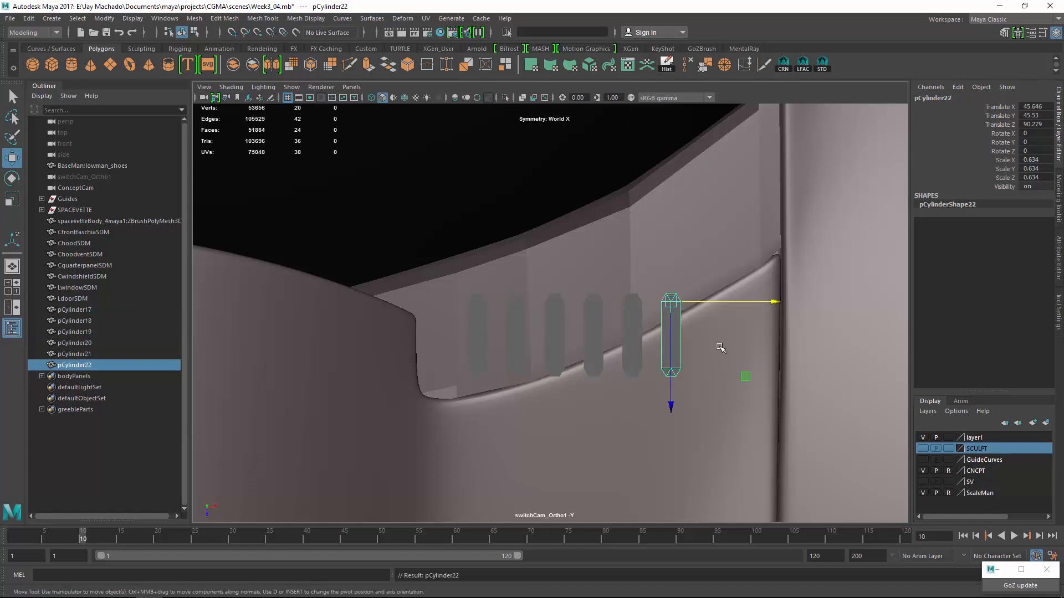
# - Select all eight slots, move the row to start at about X 31.8, Z 90.7, and display the scene in wireframe
pyautogui.keyDown('shift'); pyautogui.moveTo(719, 348); pyautogui.dragTo(441, 309); pyautogui.keyUp('shift')
pyautogui.press('4')
pyautogui.scroll(1, 535, 345)
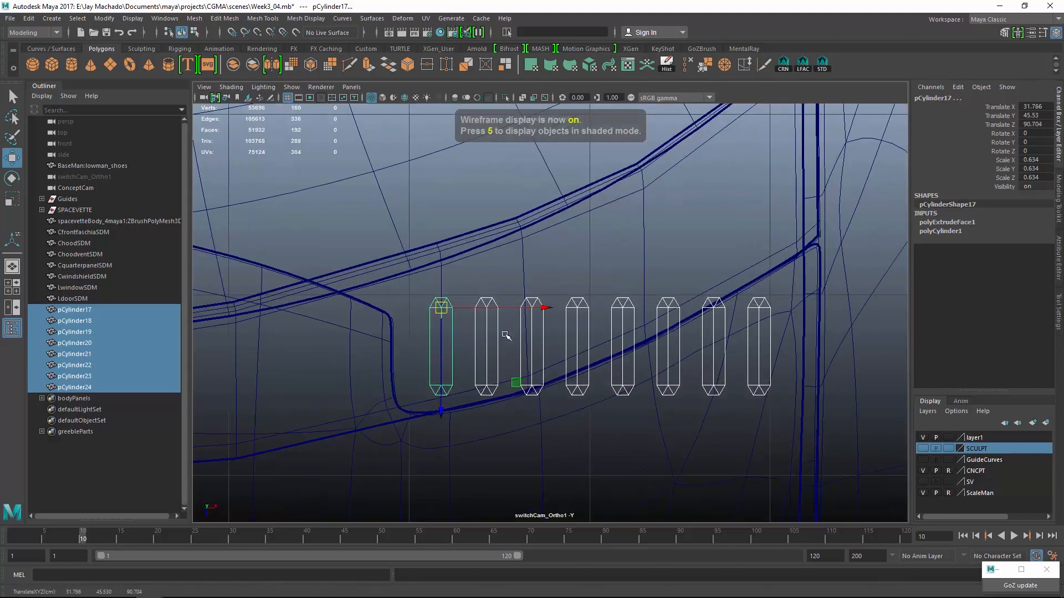
# - Stagger the second to eighth slots progressively along Z so the row follows the curved lower edge of the vent
pyautogui.keyDown('ctrl'); pyautogui.click(453, 338); pyautogui.keyUp('ctrl')
pyautogui.moveTo(487, 422); pyautogui.dragTo(487, 402)
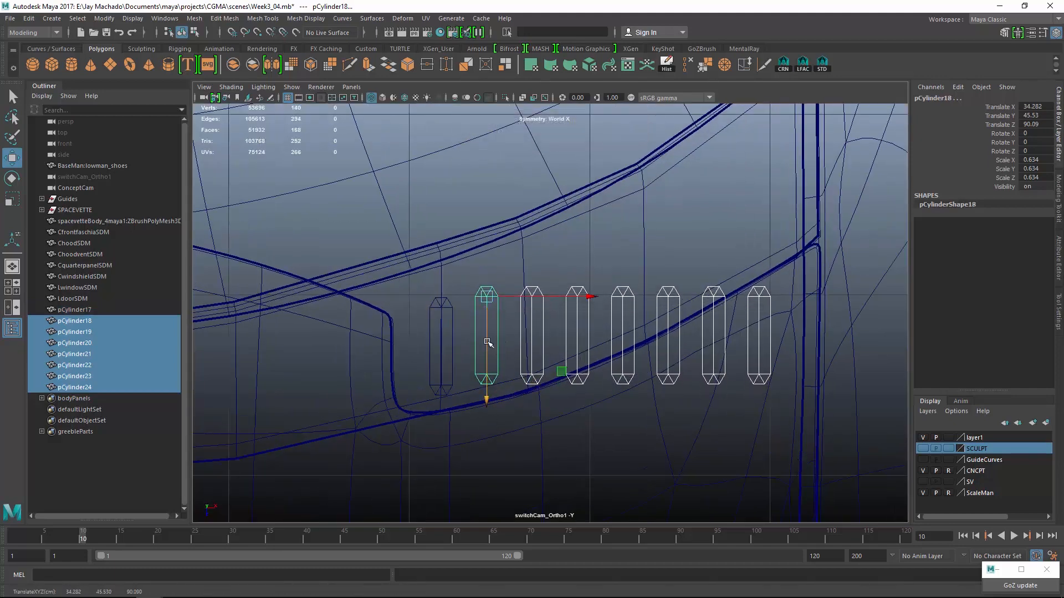
pyautogui.keyDown('ctrl'); pyautogui.click(497, 382); pyautogui.keyUp('ctrl')
pyautogui.keyDown('ctrl'); pyautogui.click(532, 381); pyautogui.keyUp('ctrl')
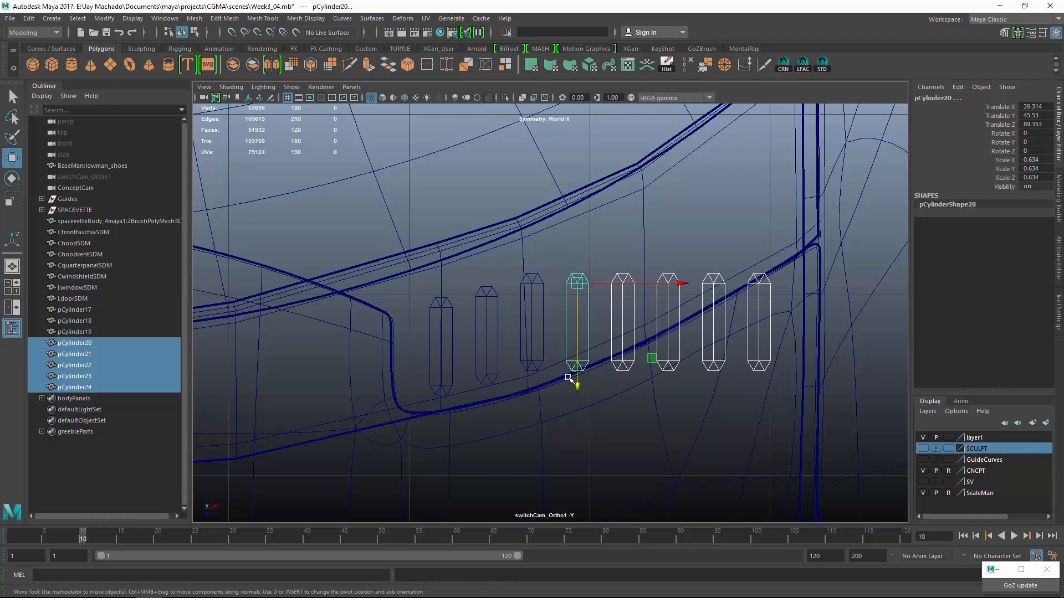
pyautogui.moveTo(576, 398); pyautogui.dragTo(575, 365)
pyautogui.keyDown('ctrl'); pyautogui.click(577, 333); pyautogui.keyUp('ctrl')
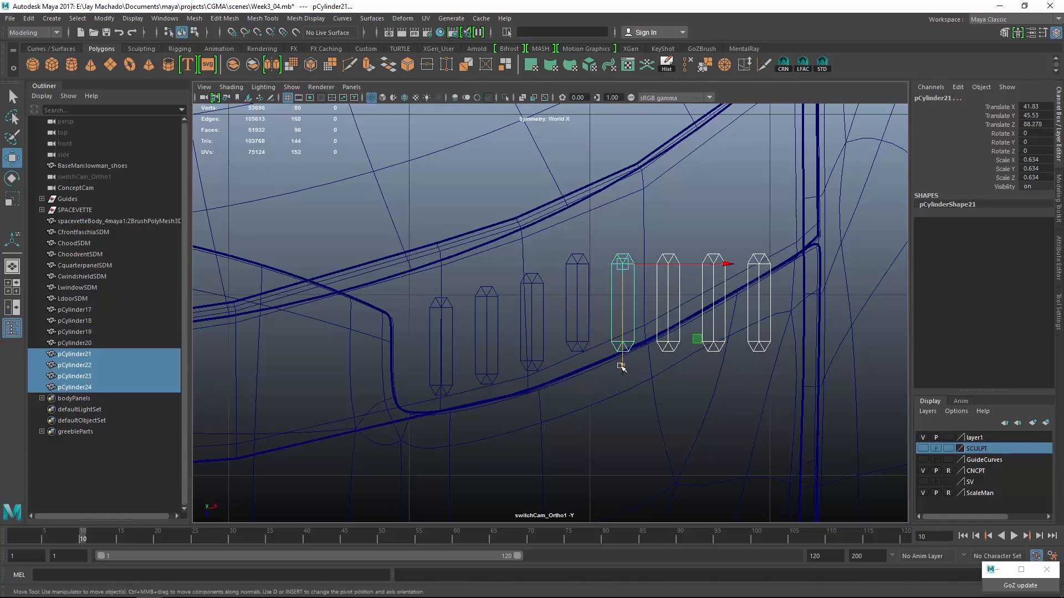
pyautogui.keyDown('ctrl'); pyautogui.click(624, 330); pyautogui.keyUp('ctrl')
pyautogui.moveTo(669, 367); pyautogui.dragTo(760, 279)
pyautogui.keyDown('ctrl'); pyautogui.click(677, 259); pyautogui.keyUp('ctrl')
pyautogui.keyDown('ctrl'); pyautogui.click(698, 282); pyautogui.keyUp('ctrl')
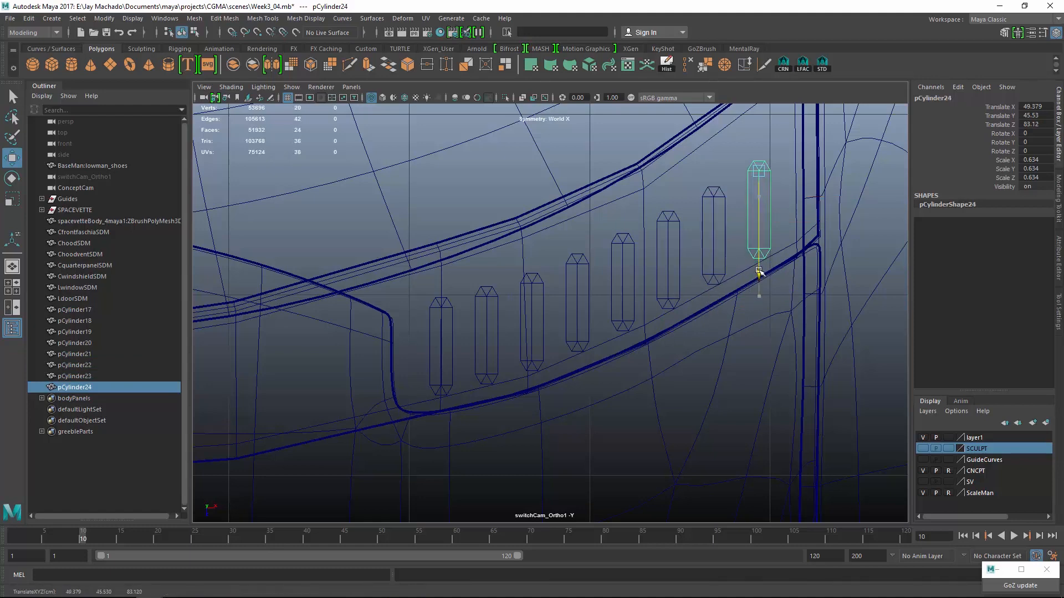
# - Turn off smooth preview on the hood vent panel and isolate it together with the eight slots
pyautogui.keyDown('alt'); pyautogui.moveTo(641, 299); pyautogui.dragTo(643, 334, button='middle'); pyautogui.keyUp('alt')
pyautogui.keyDown('shift'); pyautogui.click(528, 298); pyautogui.keyUp('shift')
pyautogui.press('1')
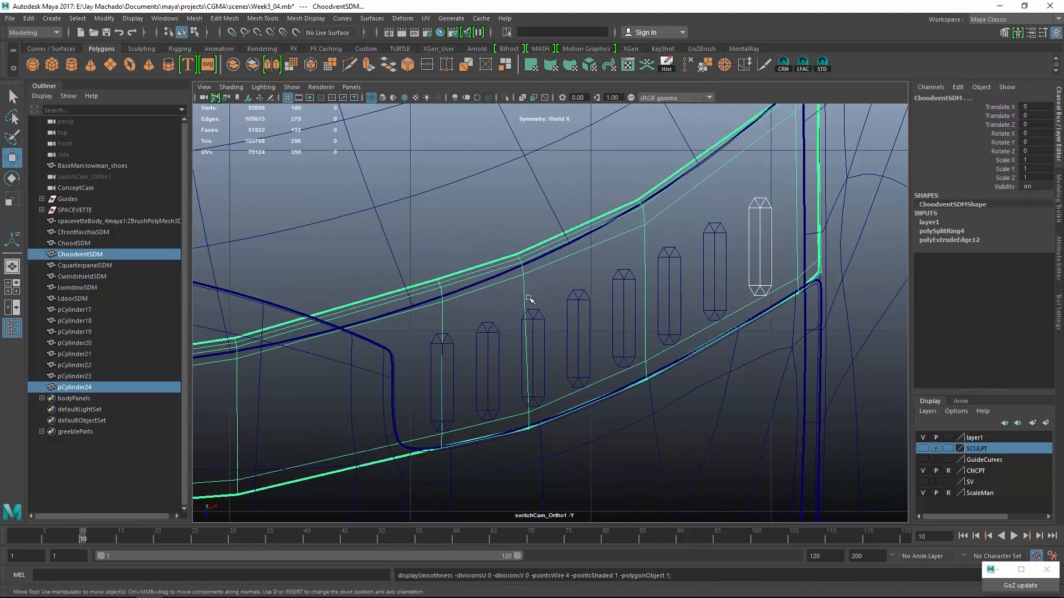
pyautogui.moveTo(428, 322); pyautogui.dragTo(560, 350)
pyautogui.keyDown('shift'); pyautogui.moveTo(578, 283); pyautogui.dragTo(618, 302); pyautogui.keyUp('shift')
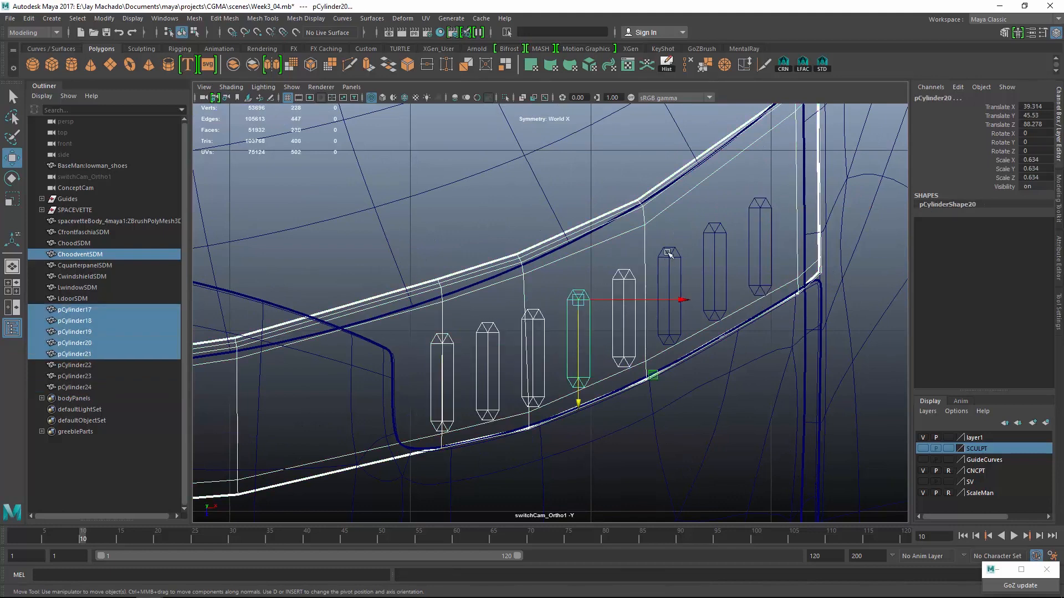
pyautogui.keyDown('shift'); pyautogui.moveTo(668, 252); pyautogui.dragTo(755, 260); pyautogui.keyUp('shift')
pyautogui.click(504, 97)
# - Move all eight slots together about 1 unit along negative Z, toward the middle of the vent strip
pyautogui.scroll(-1, 579, 349)
pyautogui.keyDown('alt'); pyautogui.moveTo(576, 351); pyautogui.dragTo(579, 322, button='middle'); pyautogui.keyUp('alt')
pyautogui.keyDown('ctrl'); pyautogui.click(537, 224); pyautogui.keyUp('ctrl')
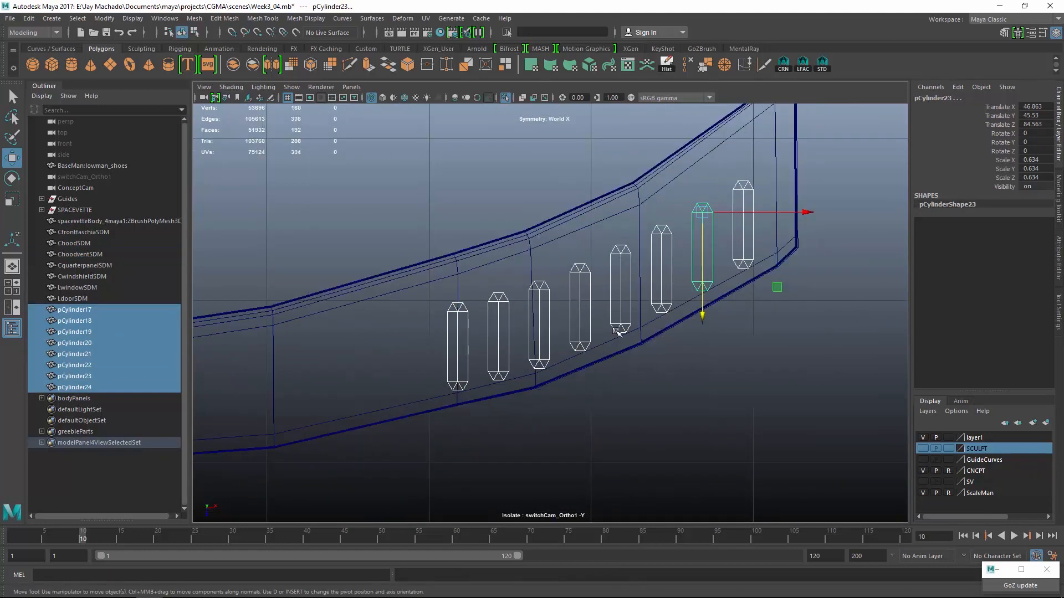
pyautogui.moveTo(703, 318); pyautogui.dragTo(704, 302)
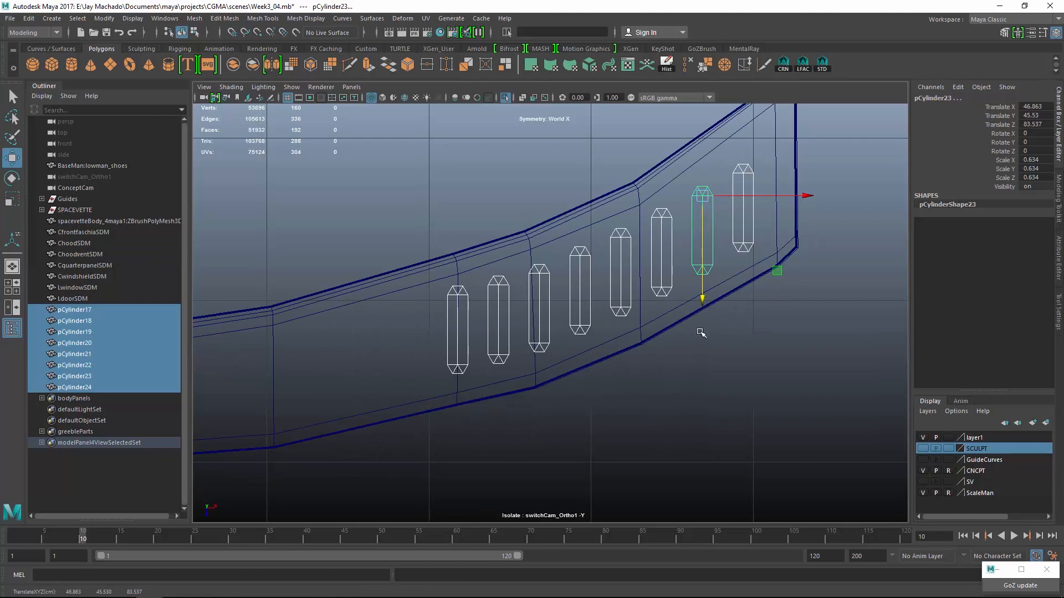
# - Cut a new crosswise edge loop into the vent panel just outside the first slot and delete the old loop crossing that slot
pyautogui.click(490, 398)
pyautogui.scroll(2, 498, 410)
pyautogui.keyDown('alt'); pyautogui.moveTo(497, 410); pyautogui.dragTo(544, 394, button='middle'); pyautogui.keyUp('alt')
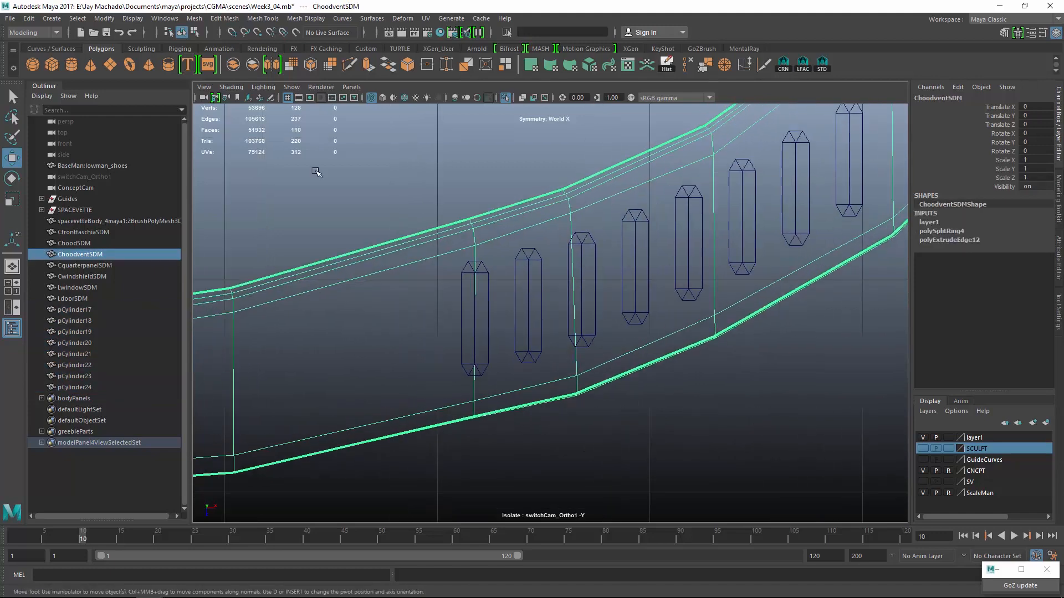
pyautogui.click(349, 66)
pyautogui.keyDown('ctrl'); pyautogui.click(441, 250); pyautogui.keyUp('ctrl')
pyautogui.keyDown('alt'); pyautogui.moveTo(784, 249); pyautogui.dragTo(743, 253, button='middle'); pyautogui.keyUp('alt')
pyautogui.press('w')
pyautogui.doubleClick(434, 383)
pyautogui.click(724, 65)
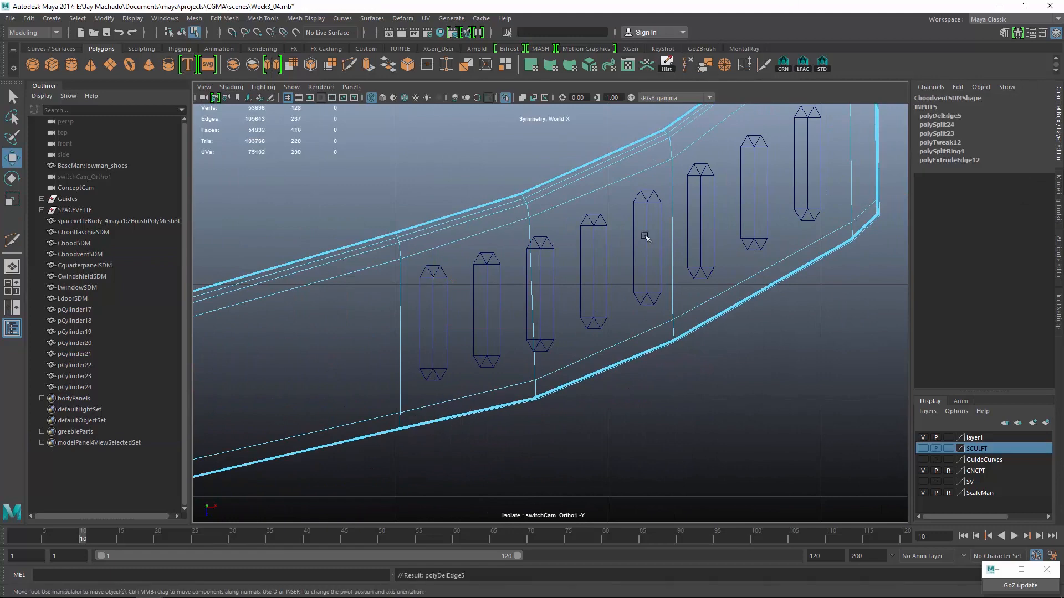
# - Select all eight slots on the vent panel in object mode
pyautogui.keyDown('alt'); pyautogui.moveTo(646, 237); pyautogui.dragTo(621, 291, button='middle'); pyautogui.keyUp('alt')
pyautogui.scroll(-1, 621, 291)
pyautogui.press('F8')
pyautogui.click(429, 325)
pyautogui.keyDown('shift'); pyautogui.click(457, 346); pyautogui.keyUp('shift')
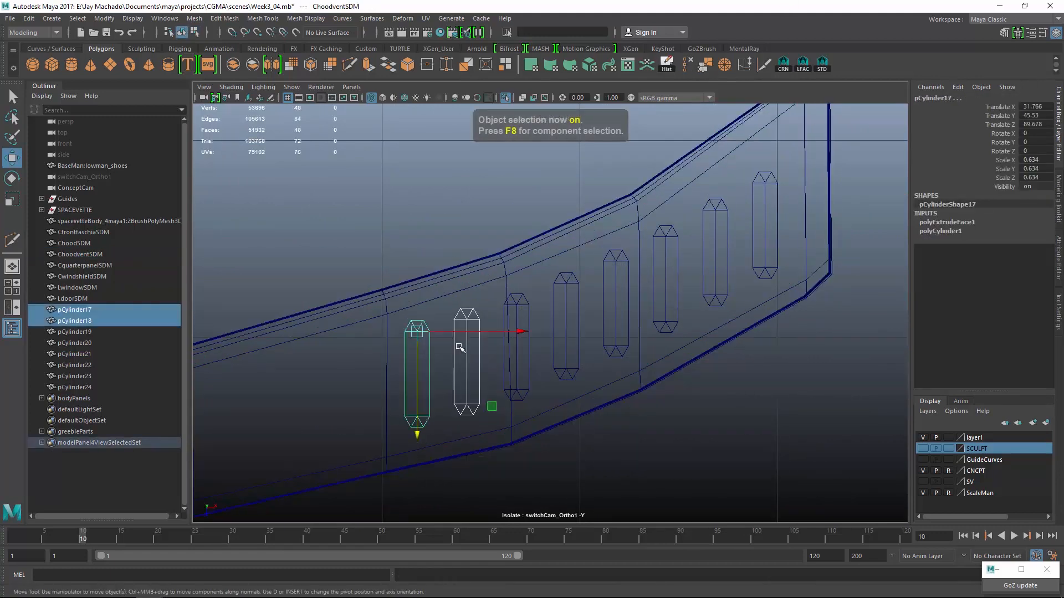
pyautogui.keyDown('shift'); pyautogui.click(506, 323); pyautogui.keyUp('shift')
pyautogui.keyDown('shift'); pyautogui.click(556, 299); pyautogui.keyUp('shift')
pyautogui.keyDown('shift'); pyautogui.click(624, 250); pyautogui.keyUp('shift')
pyautogui.keyDown('shift'); pyautogui.click(657, 230); pyautogui.keyUp('shift')
pyautogui.keyDown('shift'); pyautogui.click(707, 207); pyautogui.keyUp('shift')
pyautogui.keyDown('shift'); pyautogui.click(755, 218); pyautogui.keyUp('shift')
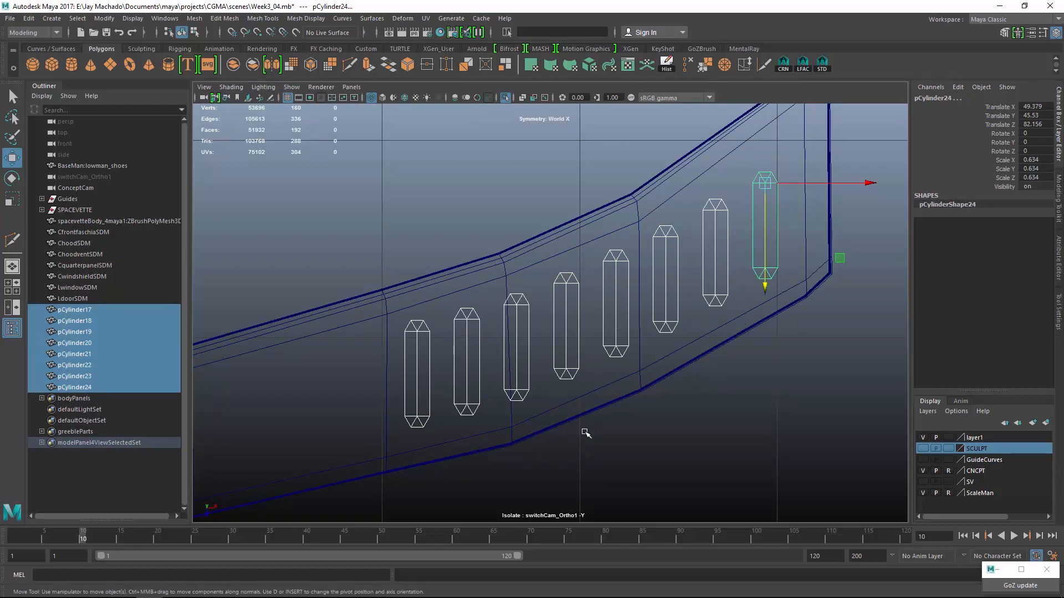
pyautogui.scroll(2, 594, 447)
pyautogui.scroll(-1, 611, 401)
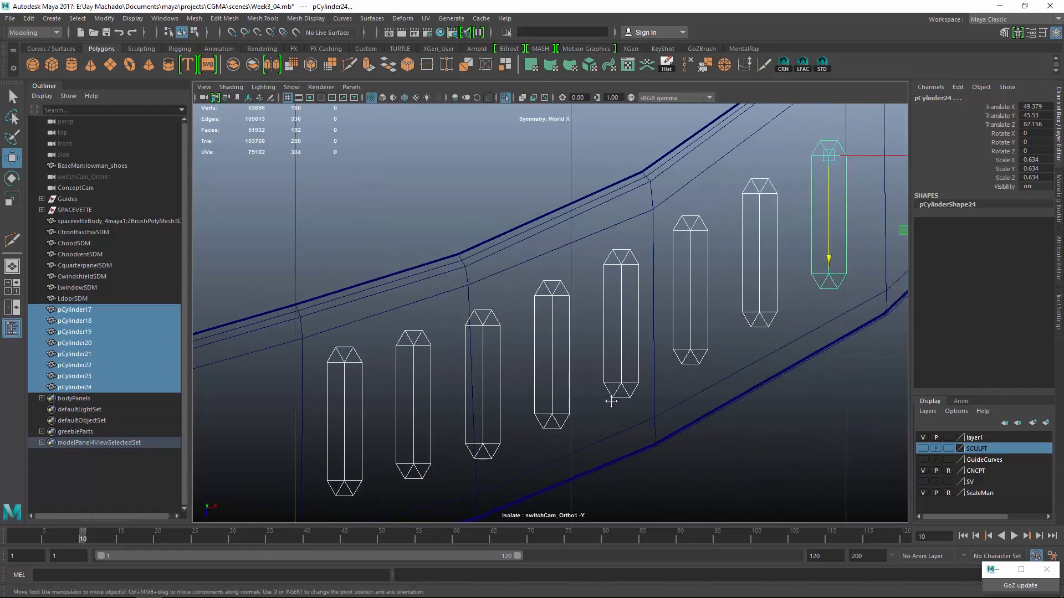
# - Insert edge loops across the first slot with split type Multi and 2 divisions
pyautogui.click(361, 383)
pyautogui.rightClick(361, 383)
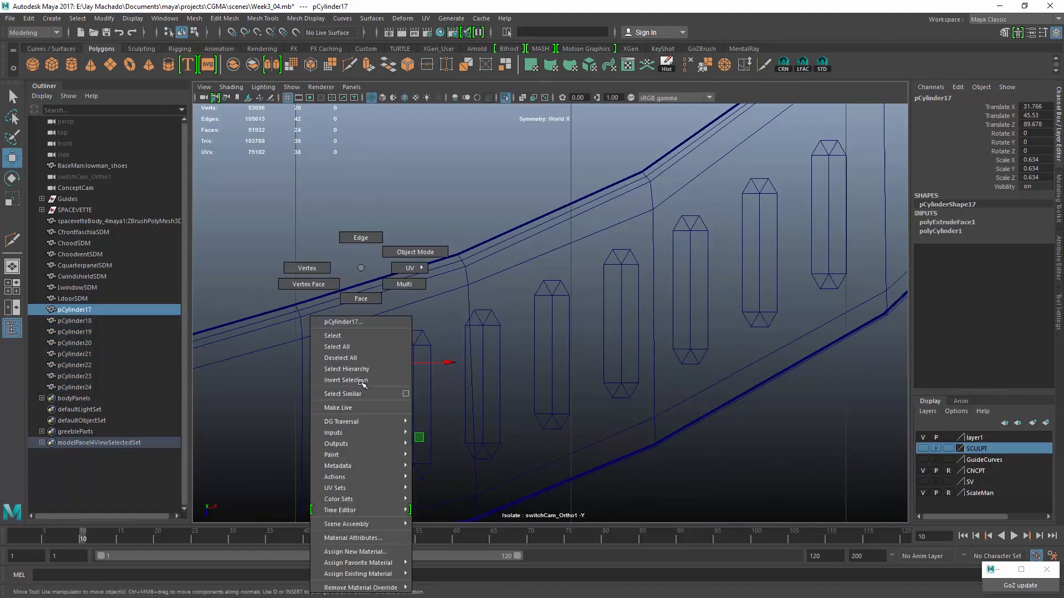
pyautogui.click(483, 326)
pyautogui.keyDown('alt'); pyautogui.moveTo(433, 381); pyautogui.dragTo(480, 287, button='middle'); pyautogui.keyUp('alt')
pyautogui.keyDown('alt'); pyautogui.moveTo(480, 288); pyautogui.dragTo(491, 375, button='right'); pyautogui.keyUp('alt')
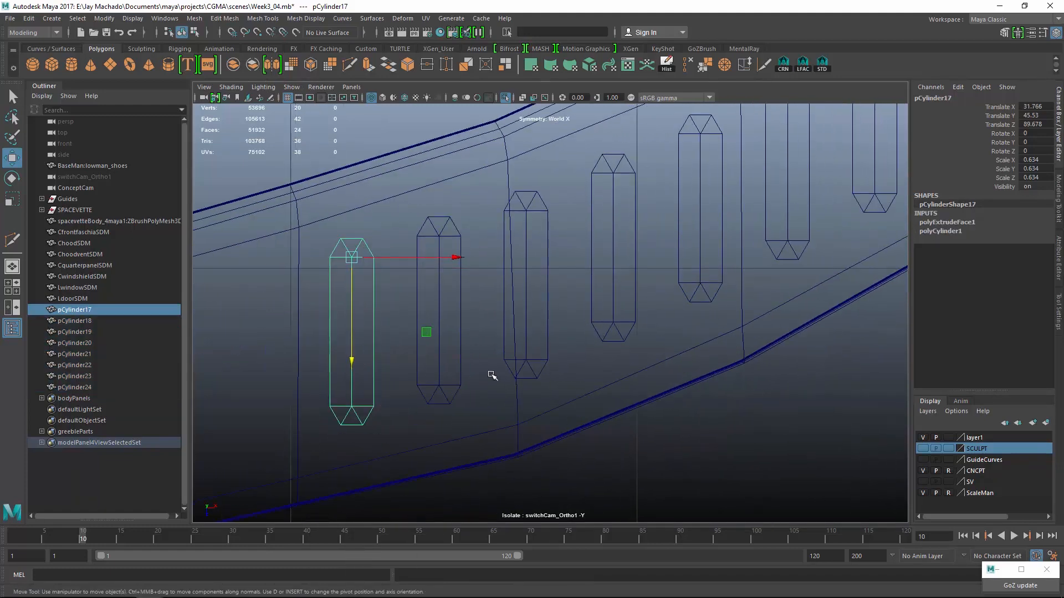
pyautogui.moveTo(375, 290)
pyautogui.mouseDown(button='right')
pyautogui.moveTo(377, 256)
pyautogui.moveTo(388, 308)
pyautogui.moveTo(376, 296)
pyautogui.mouseUp(button='right')
pyautogui.click(957, 116)
pyautogui.click(1049, 151)
pyautogui.click(1058, 183)
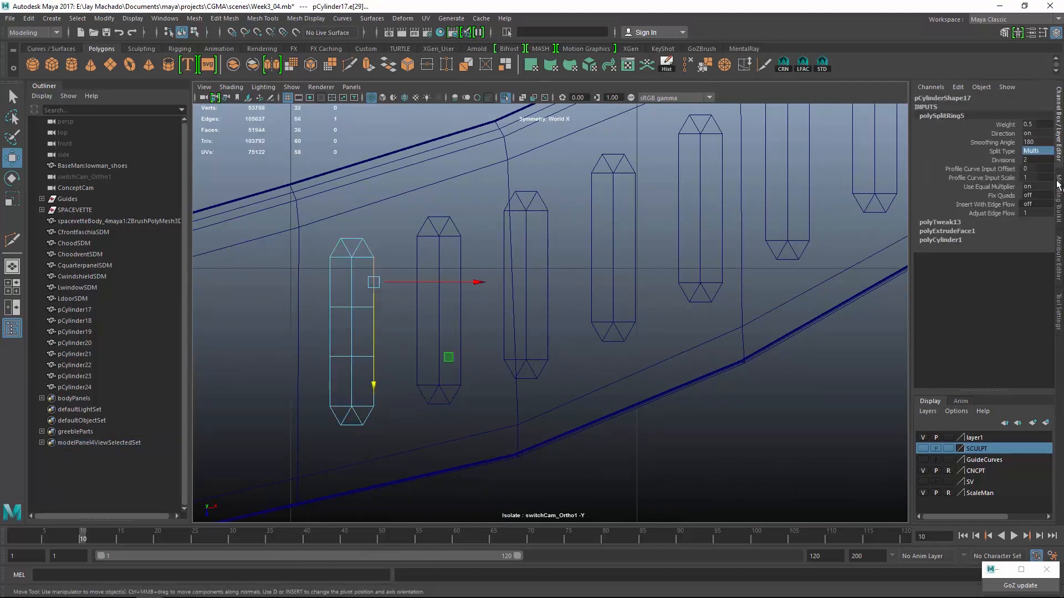
# - Scale the first slot's two new edge loops apart along Z so they sit close to its ends
pyautogui.press('r')
pyautogui.click(341, 309)
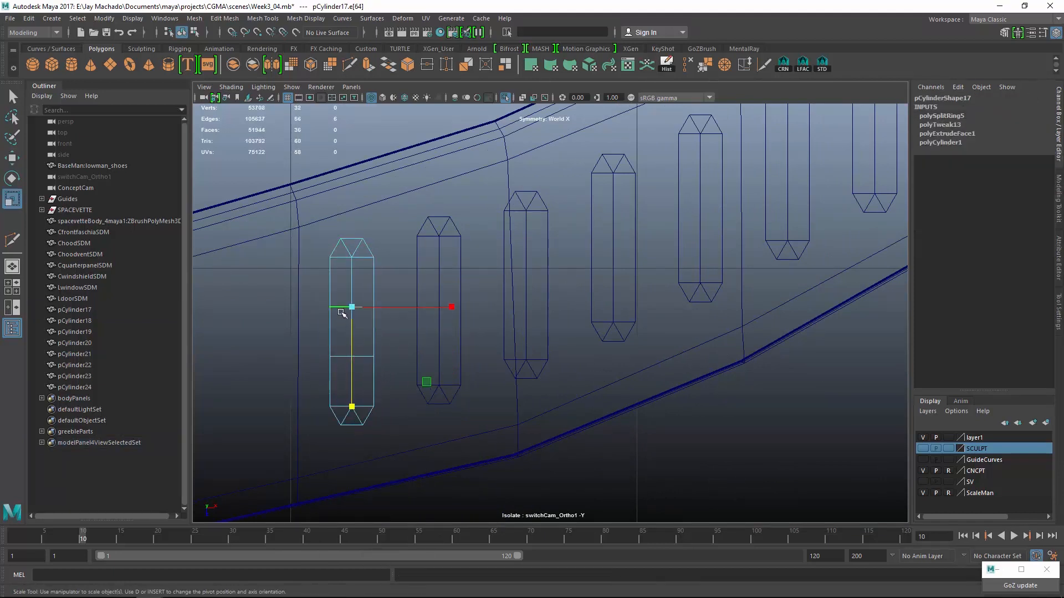
pyautogui.moveTo(352, 431); pyautogui.dragTo(378, 494)
pyautogui.moveTo(408, 548); pyautogui.dragTo(408, 546)
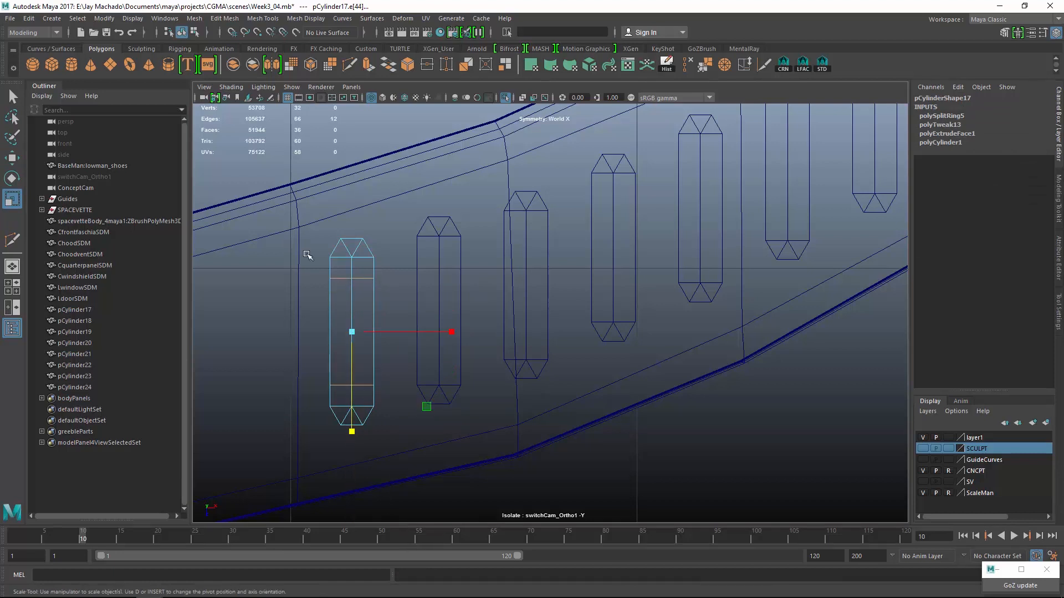
# - Preview the first slot smoothed and try deleting edges from it, undoing the deletion
pyautogui.press('3')
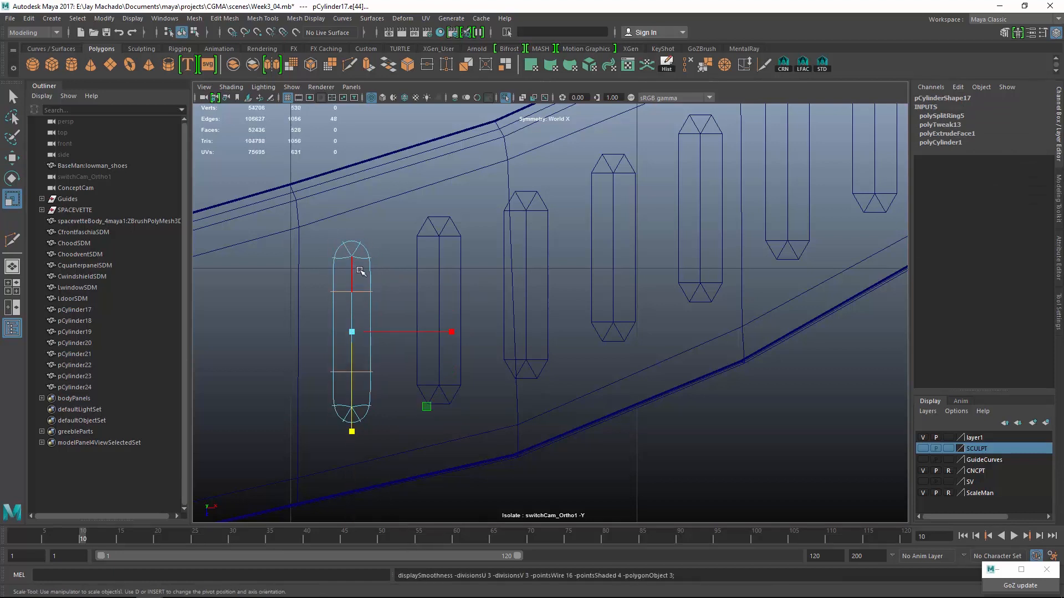
pyautogui.click(688, 66)
pyautogui.hotkey('ctrl', 'z')
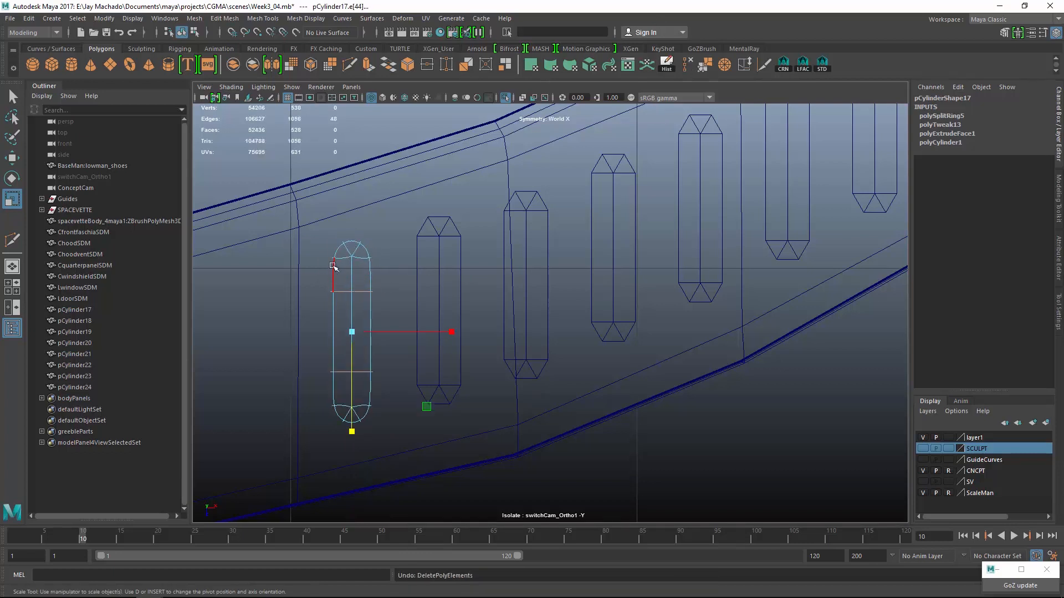
pyautogui.press('F8')
pyautogui.press('1')
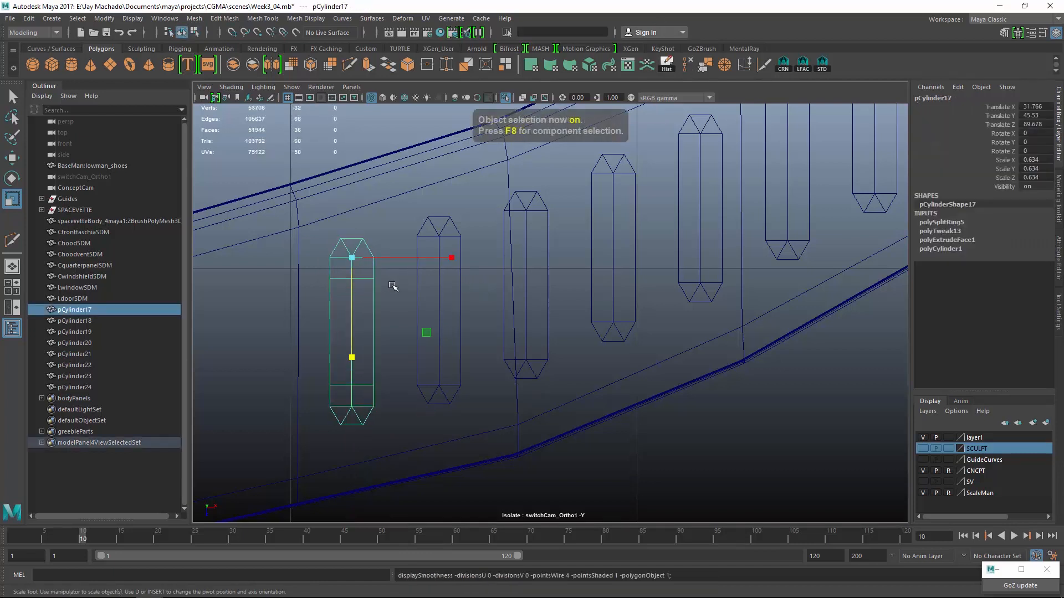
# - Duplicate the refined first slot twice and place the copies exactly over the second and third slots
pyautogui.hotkey('ctrl', 'd')
pyautogui.press('w')
pyautogui.moveTo(351, 257); pyautogui.dragTo(439, 234)
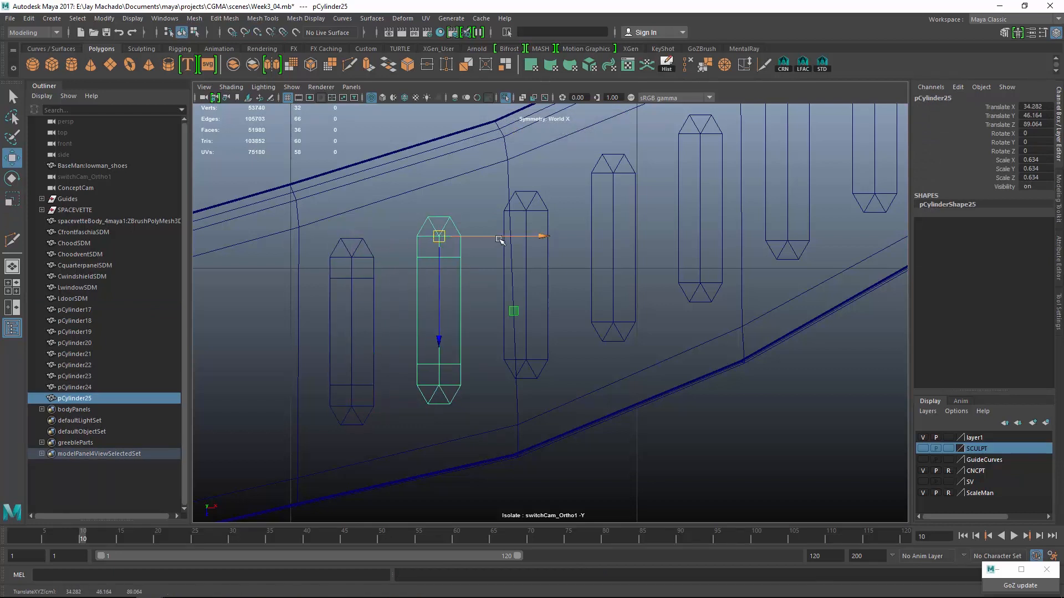
pyautogui.hotkey('ctrl', 'd')
pyautogui.press('v')
pyautogui.middleClick(526, 213)
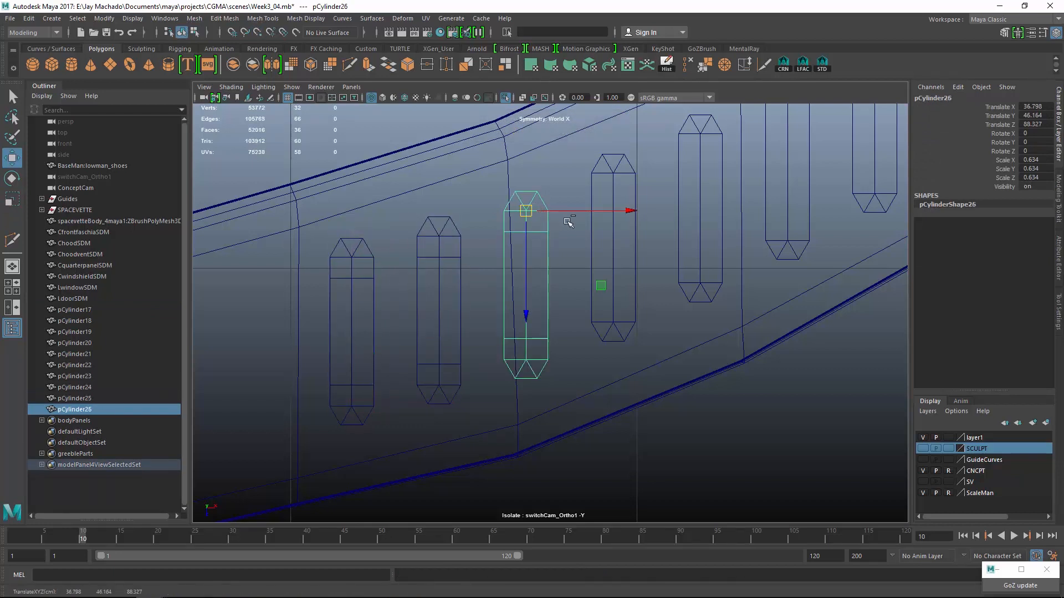
# - Duplicate the refined slot twice more and snap the copies onto the fourth and fifth slots
pyautogui.hotkey('ctrl', 'd')
pyautogui.press('v')
pyautogui.middleClick(614, 174)
pyautogui.keyDown('alt'); pyautogui.moveTo(704, 177); pyautogui.dragTo(598, 255, button='middle'); pyautogui.keyUp('alt')
pyautogui.hotkey('ctrl', 'd')
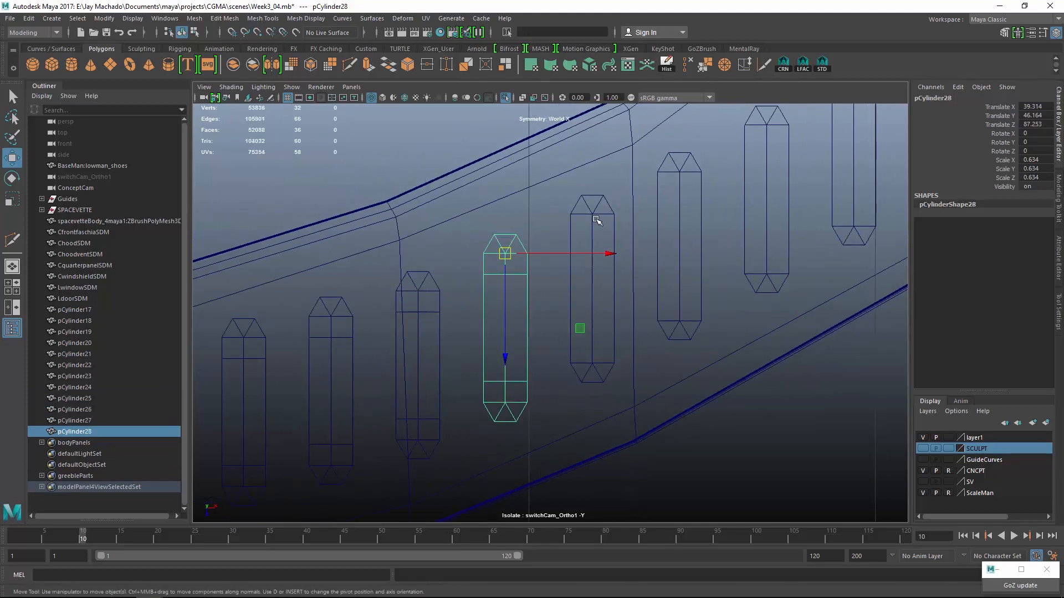
pyautogui.press('v')
pyautogui.middleClick(600, 216)
# - Duplicate the refined slot three more times and snap the copies onto the sixth, seventh and eighth slots
pyautogui.hotkey('ctrl', 'd')
pyautogui.keyDown('alt'); pyautogui.moveTo(722, 218); pyautogui.dragTo(621, 292, button='middle'); pyautogui.keyUp('alt')
pyautogui.press('v')
pyautogui.middleClick(578, 245)
pyautogui.keyDown('alt'); pyautogui.moveTo(681, 239); pyautogui.dragTo(607, 302, button='middle'); pyautogui.keyUp('alt')
pyautogui.hotkey('ctrl', 'd')
pyautogui.press('v')
pyautogui.middleClick(589, 266)
pyautogui.hotkey('ctrl', 'd')
pyautogui.press('v')
pyautogui.middleClick(674, 218)
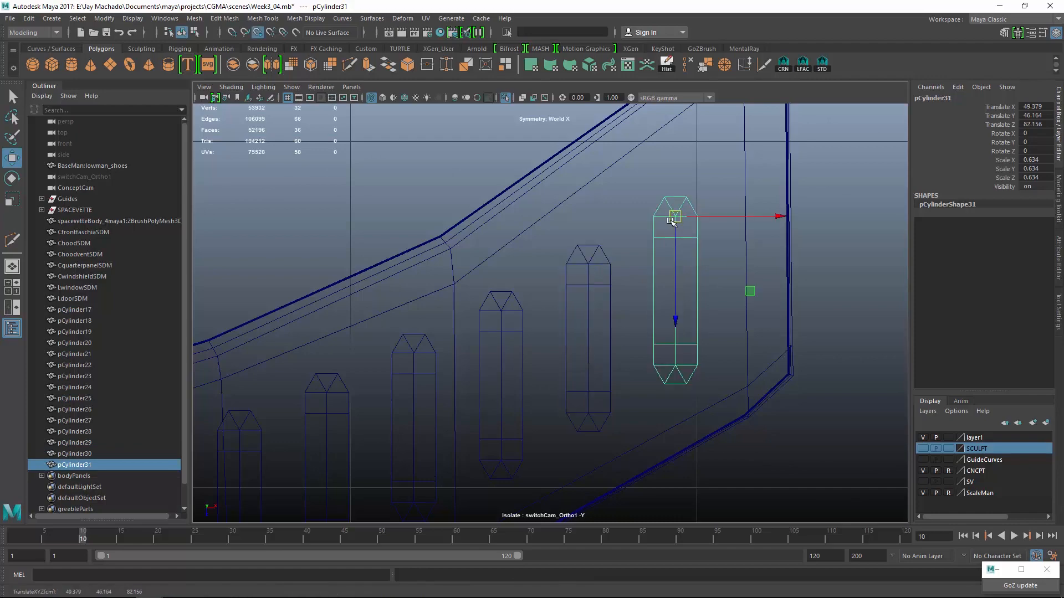
# - Duplicate the eighth refined slot and snap the copy onto the first slot's position, level with the other refined copies
pyautogui.press('space')
pyautogui.keyDown('alt'); pyautogui.moveTo(627, 244); pyautogui.dragTo(629, 266); pyautogui.keyUp('alt')
pyautogui.keyDown('alt'); pyautogui.moveTo(629, 266); pyautogui.dragTo(750, 344, button='right'); pyautogui.keyUp('alt')
pyautogui.press('space')
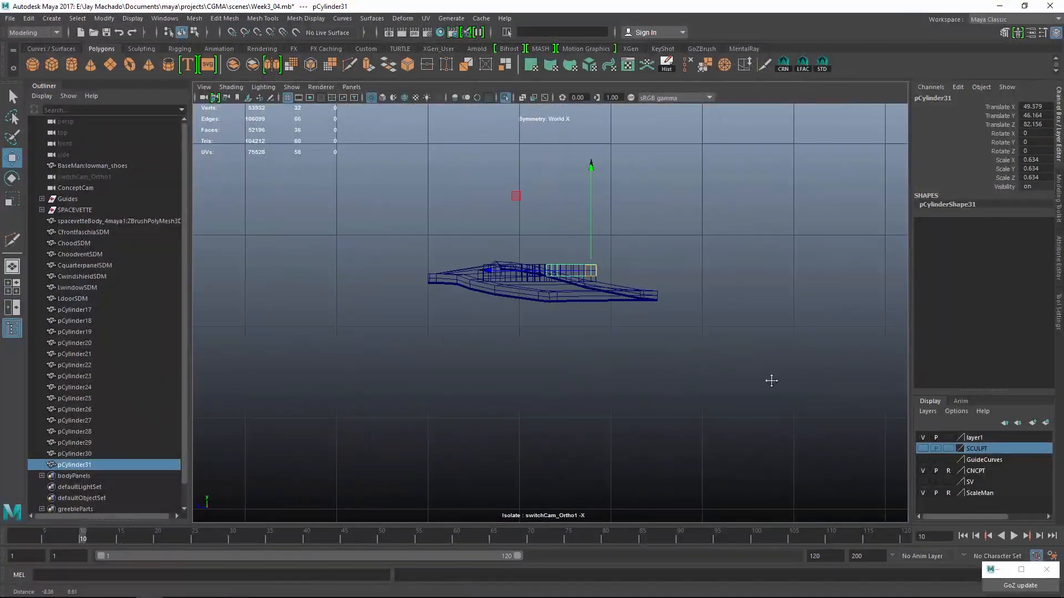
pyautogui.press('space')
pyautogui.keyDown('alt'); pyautogui.moveTo(769, 380); pyautogui.dragTo(765, 368); pyautogui.keyUp('alt')
pyautogui.keyDown('alt'); pyautogui.moveTo(764, 367); pyautogui.dragTo(554, 394, button='middle'); pyautogui.keyUp('alt')
pyautogui.press('space')
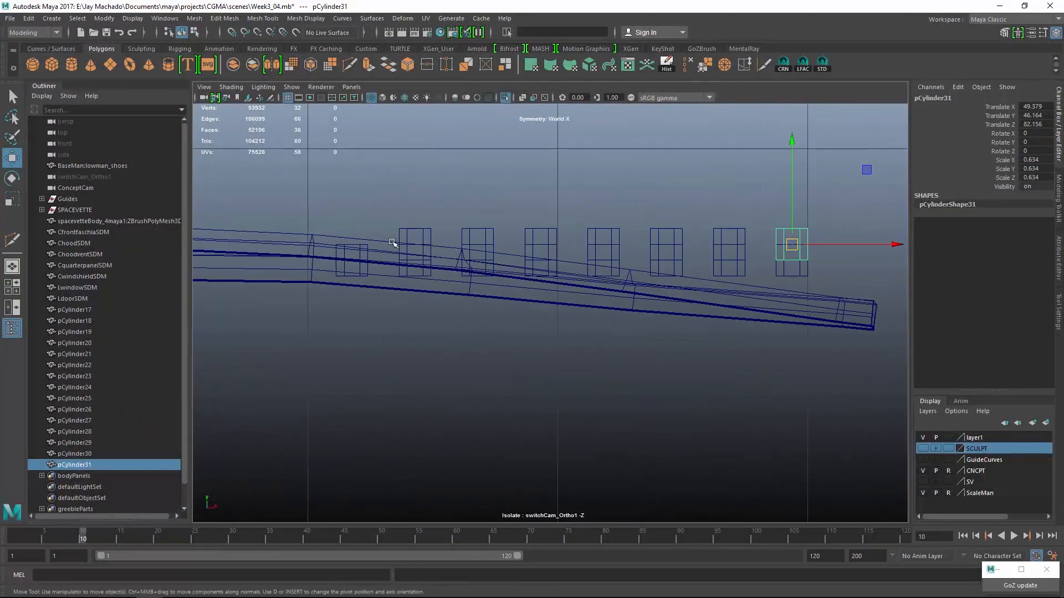
pyautogui.hotkey('ctrl', 'd')
pyautogui.press('space')
pyautogui.keyDown('alt'); pyautogui.moveTo(527, 292); pyautogui.dragTo(574, 361); pyautogui.keyUp('alt')
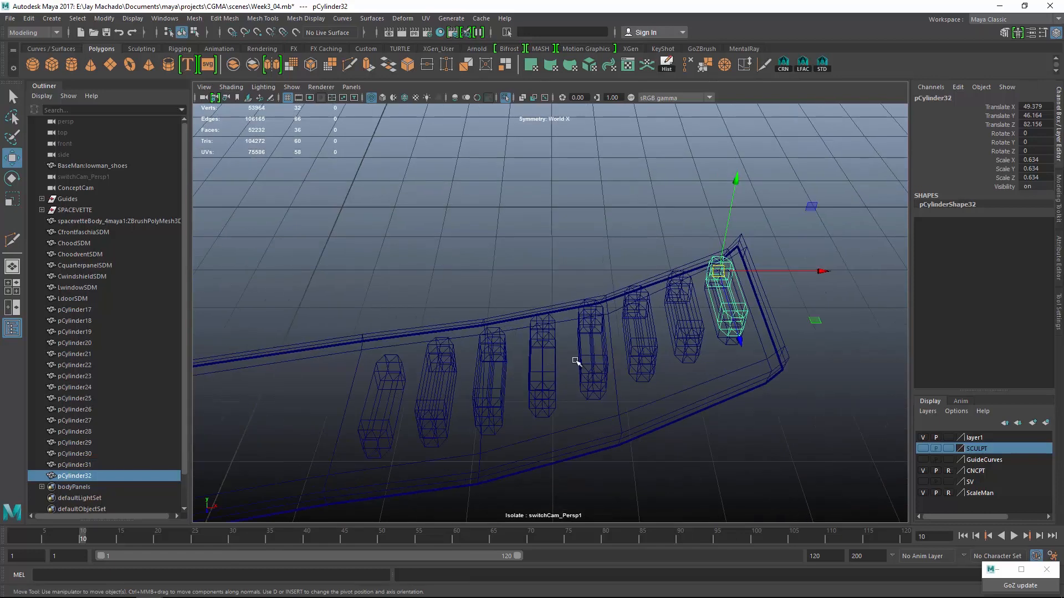
pyautogui.keyDown('alt'); pyautogui.moveTo(574, 360); pyautogui.dragTo(626, 382, button='right'); pyautogui.keyUp('alt')
pyautogui.press('v')
pyautogui.middleClick(393, 344)
# - Delete the lower row of superseded slot shapes, keeping the eight refined copies above it
pyautogui.press('space')
pyautogui.moveTo(392, 190); pyautogui.dragTo(829, 231)
pyautogui.moveTo(876, 354); pyautogui.dragTo(390, 249)
pyautogui.moveTo(386, 287); pyautogui.dragTo(875, 314)
pyautogui.press('Delete')
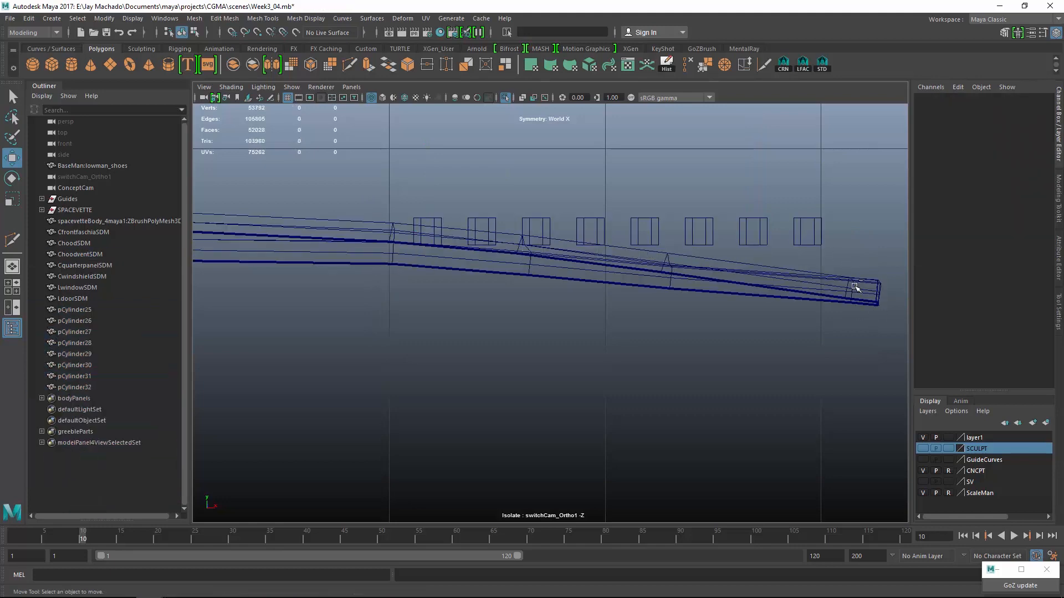
# - Stretch the eight refined slots vertically to a Y scale of about 3.43 and lower them through the hood vent panel
pyautogui.moveTo(437, 220); pyautogui.dragTo(424, 224)
pyautogui.press('space')
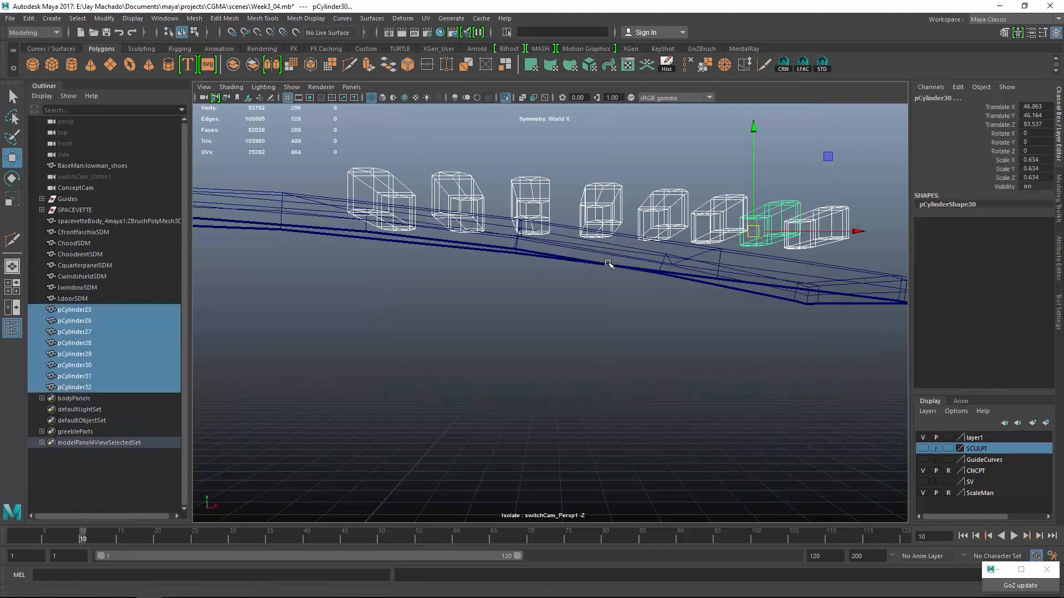
pyautogui.press('space')
pyautogui.press('r')
pyautogui.moveTo(753, 130); pyautogui.dragTo(757, 2)
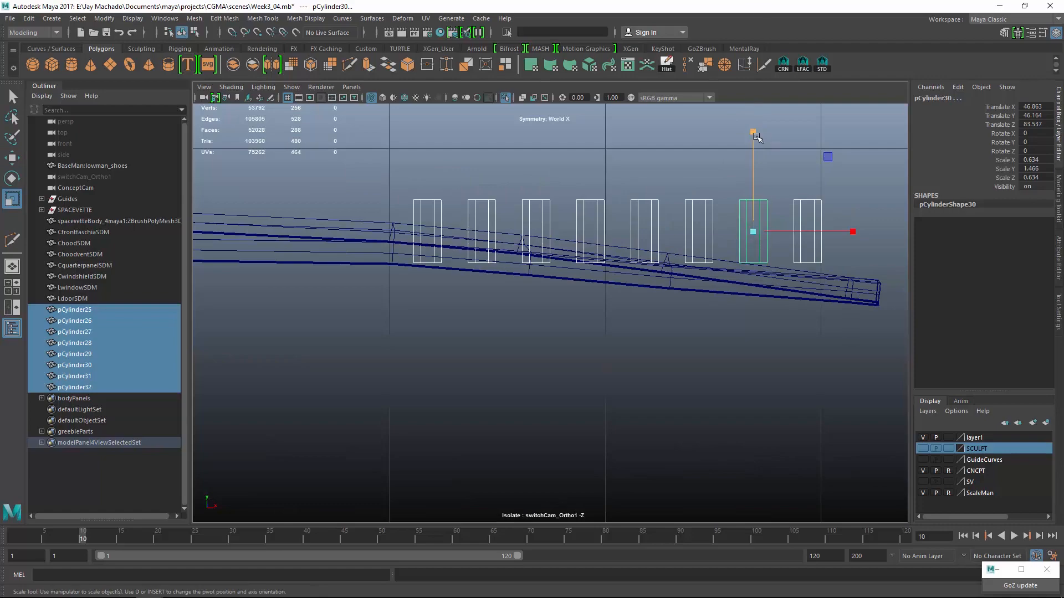
pyautogui.moveTo(753, 132); pyautogui.dragTo(756, 1)
pyautogui.press('w')
pyautogui.moveTo(754, 141); pyautogui.dragTo(770, 181)
pyautogui.press('space')
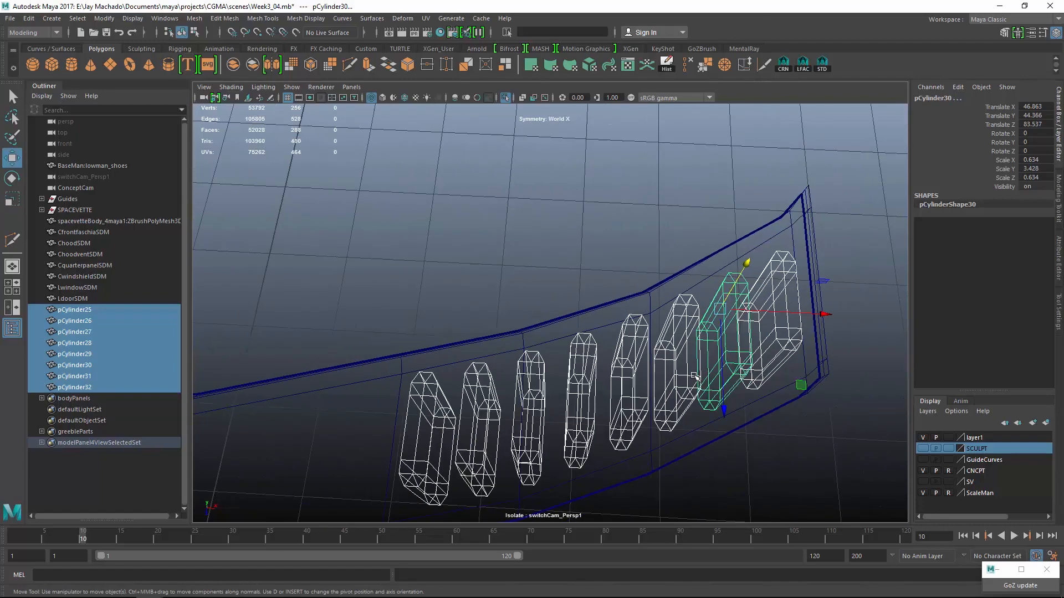
pyautogui.press('5')
pyautogui.moveTo(713, 412)
pyautogui.keyDown('alt'); pyautogui.mouseDown()
pyautogui.moveTo(637, 383)
pyautogui.moveTo(681, 339)
pyautogui.moveTo(646, 383)
pyautogui.mouseUp(); pyautogui.keyUp('alt')
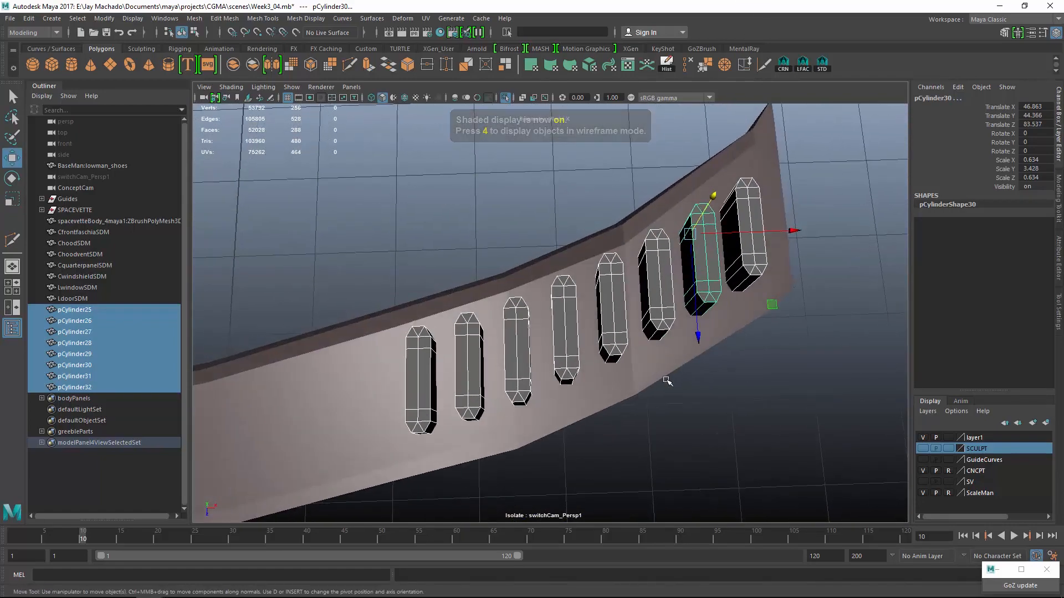
# - Duplicate the hood vent panel and display the copy with smooth mesh preview
pyautogui.click(645, 384)
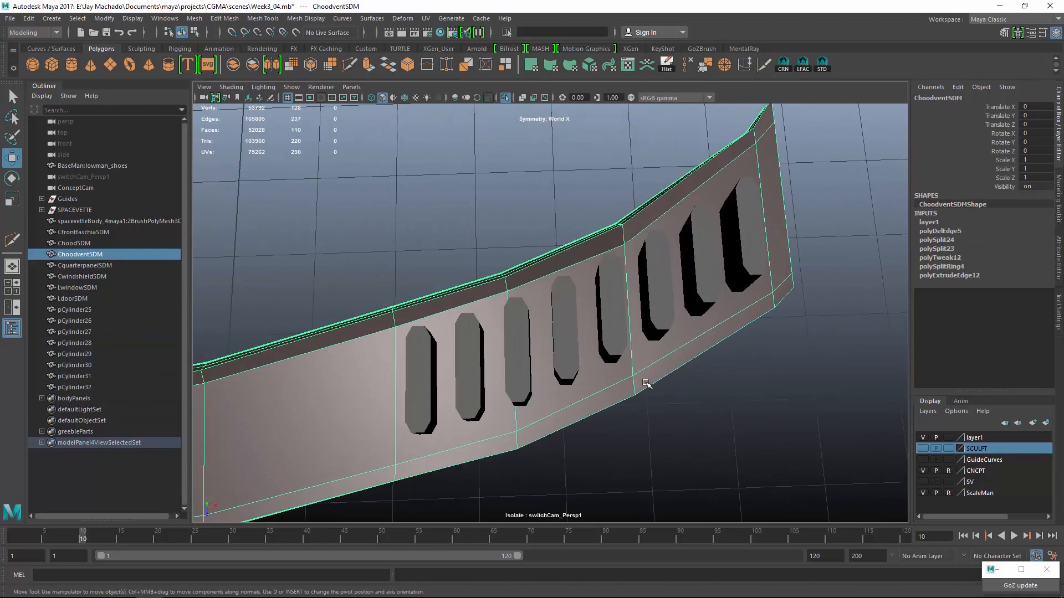
pyautogui.hotkey('ctrl', 'd')
pyautogui.press('3')
pyautogui.keyDown('alt'); pyautogui.moveTo(645, 383); pyautogui.dragTo(703, 396); pyautogui.keyUp('alt')
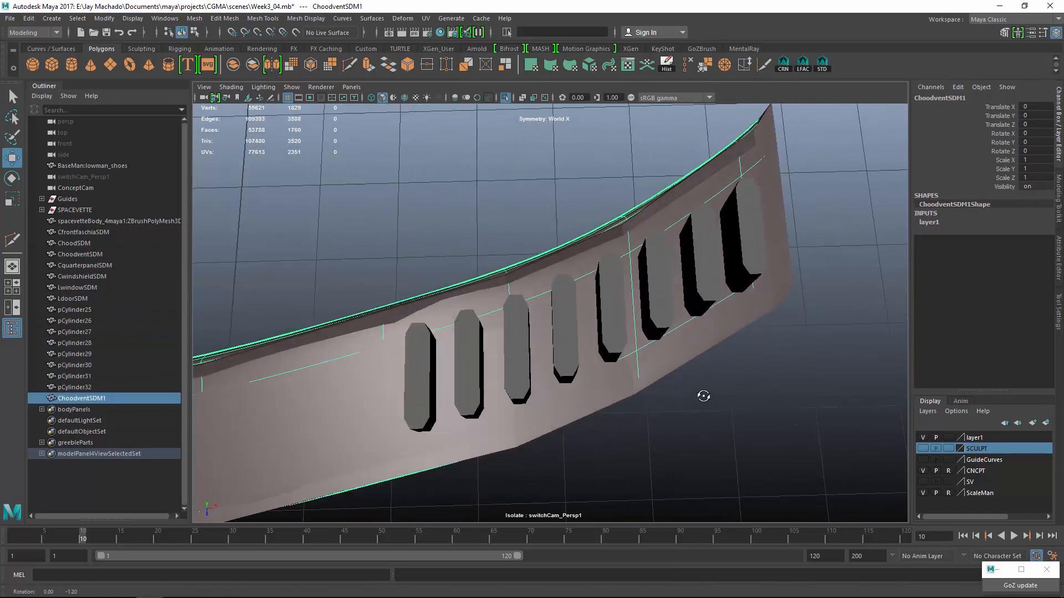
# - Duplicate all eight slots and enlarge the copies uniformly about their own pivots to about 1.05 scale in X and Z
pyautogui.click(592, 244)
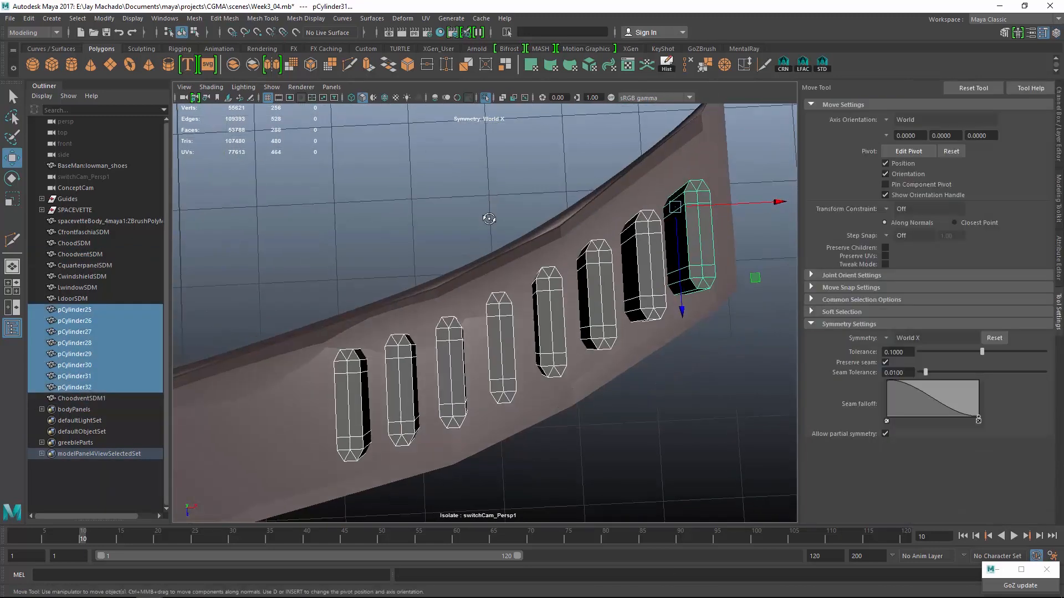
pyautogui.scroll(3, 606, 260)
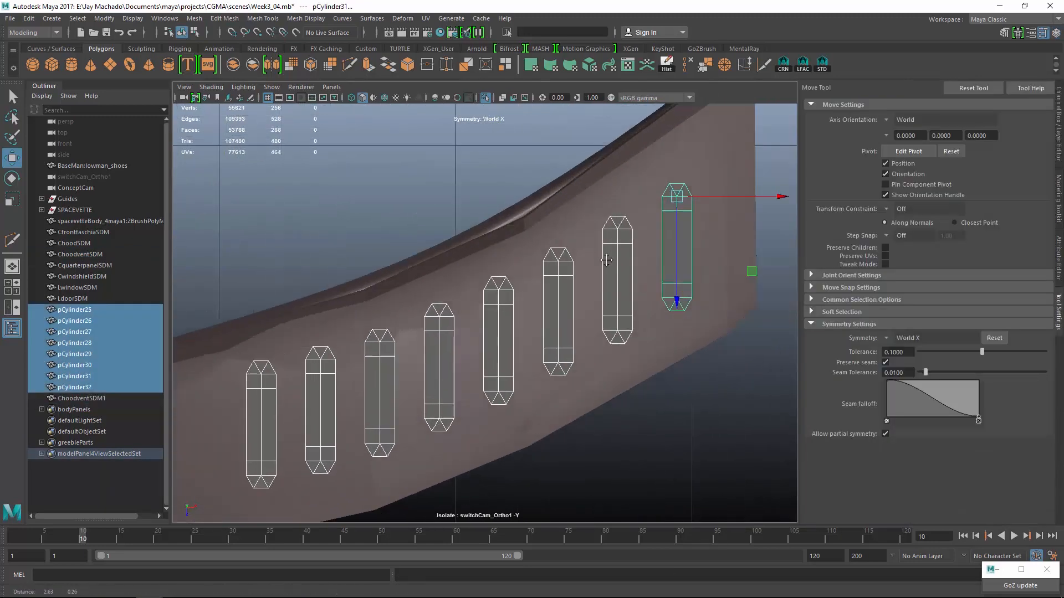
pyautogui.keyDown('alt'); pyautogui.moveTo(652, 265); pyautogui.dragTo(631, 268, button='middle'); pyautogui.keyUp('alt')
pyautogui.press('r')
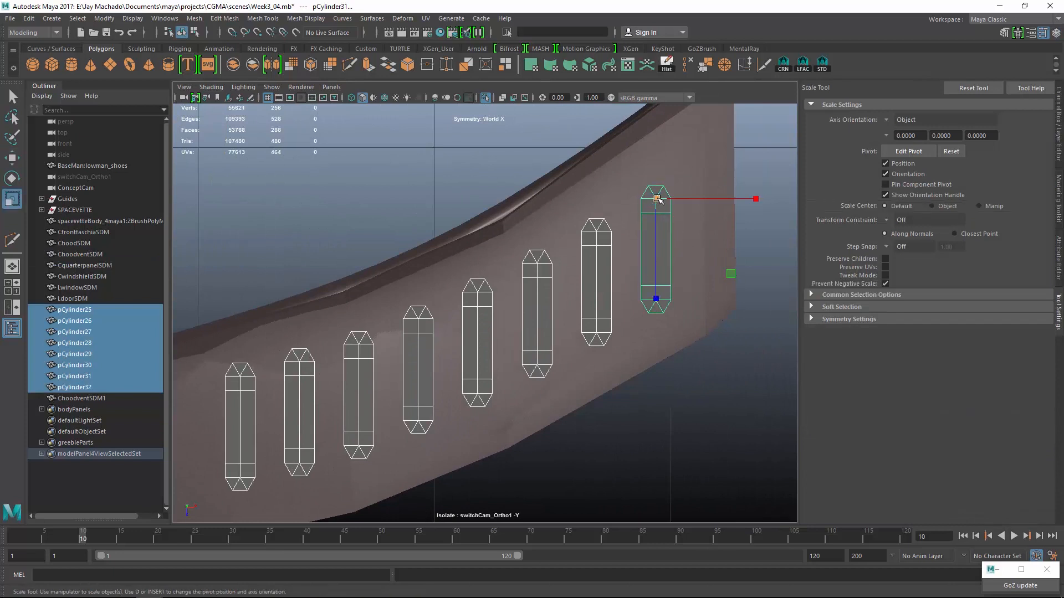
pyautogui.moveTo(658, 200); pyautogui.dragTo(720, 203)
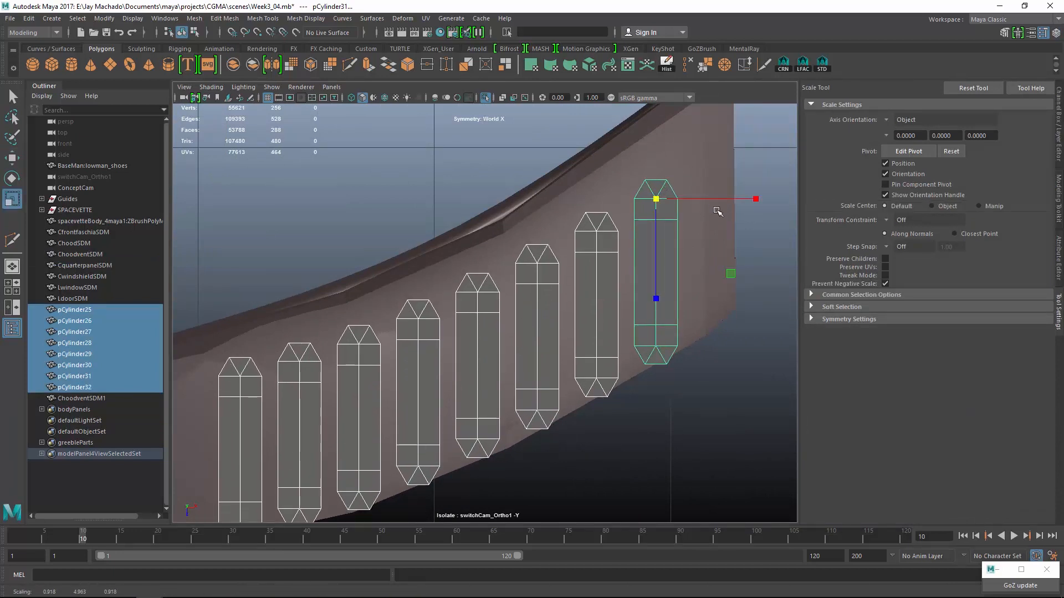
pyautogui.hotkey('ctrl', 'z')
pyautogui.hotkey('ctrl', 'd')
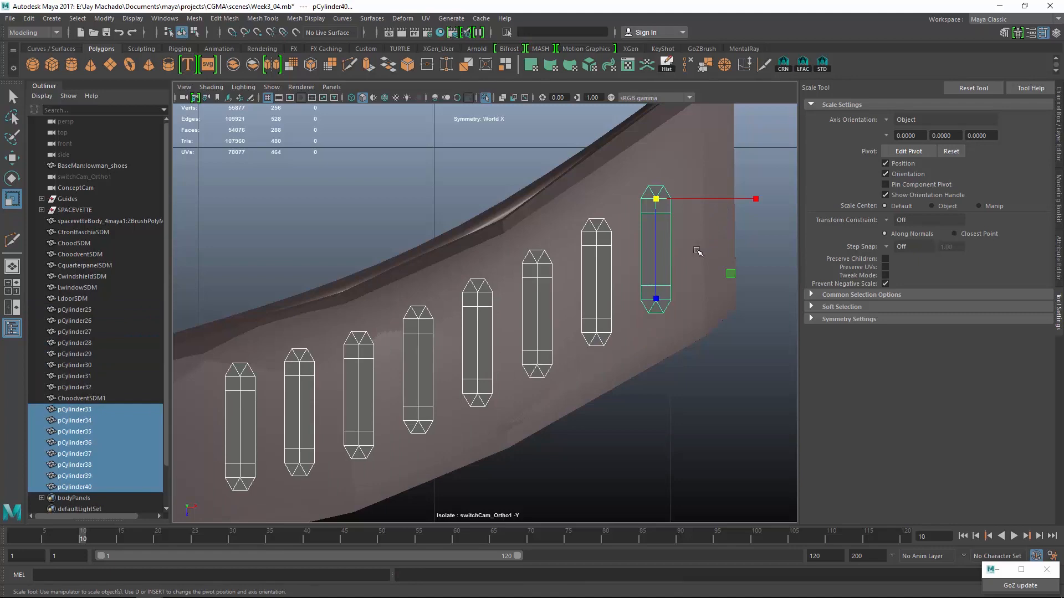
pyautogui.press('4')
pyautogui.moveTo(657, 200); pyautogui.dragTo(749, 204)
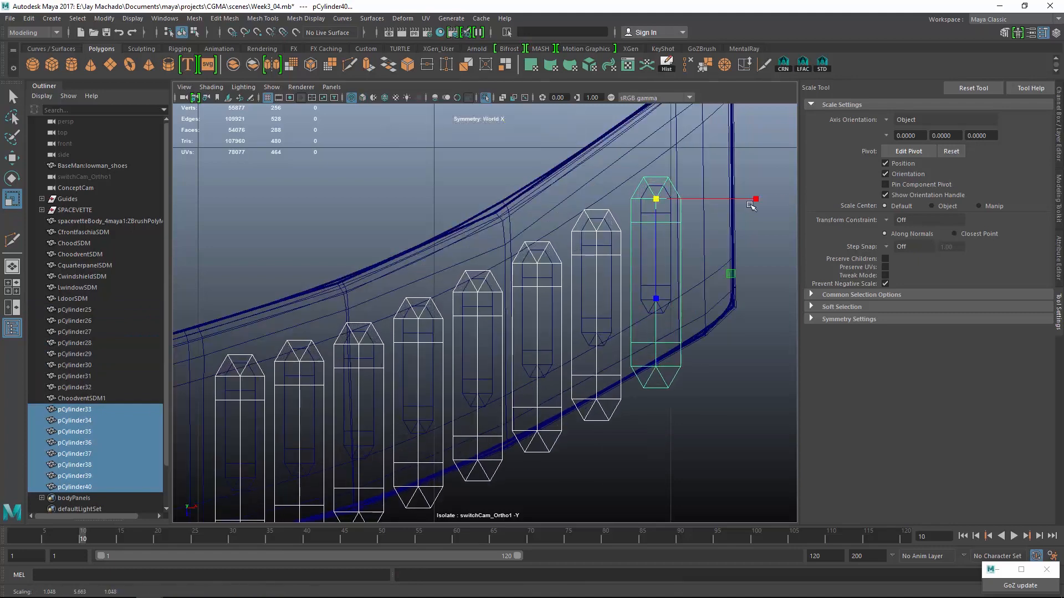
# - Move the lower end vertices of the eight enlarged slots back so each outline fits evenly around its smaller slot
pyautogui.scroll(-1, 536, 392)
pyautogui.keyDown('alt'); pyautogui.moveTo(536, 391); pyautogui.dragTo(571, 294, button='middle'); pyautogui.keyUp('alt')
pyautogui.press('F8')
pyautogui.moveTo(302, 446); pyautogui.dragTo(252, 261, button='right')
pyautogui.moveTo(253, 473); pyautogui.dragTo(762, 246)
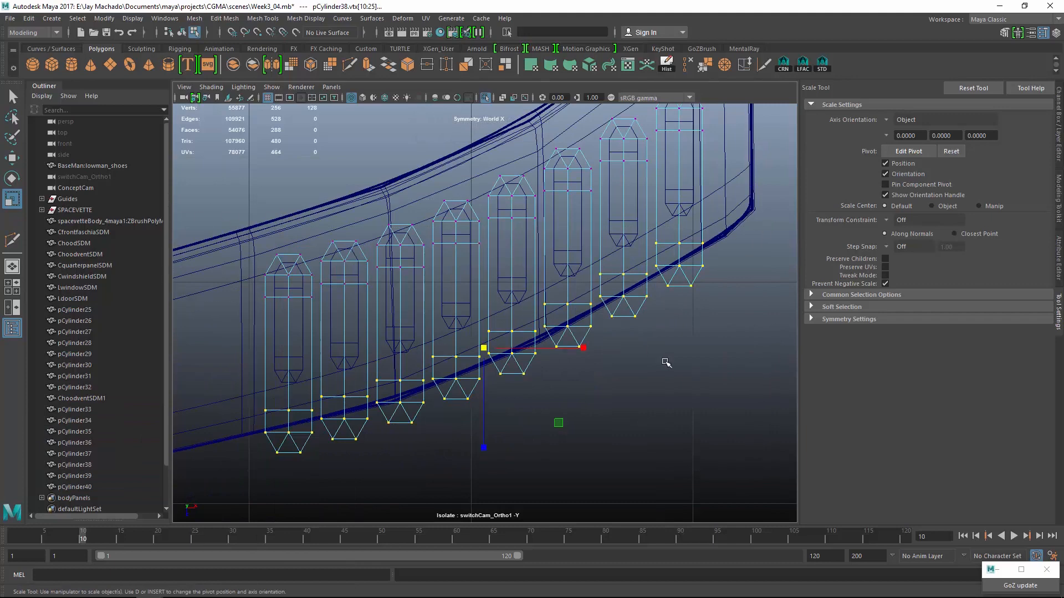
pyautogui.press('w')
pyautogui.scroll(1, 535, 388)
pyautogui.moveTo(487, 451); pyautogui.dragTo(491, 382)
pyautogui.scroll(1, 533, 326)
pyautogui.press('F8')
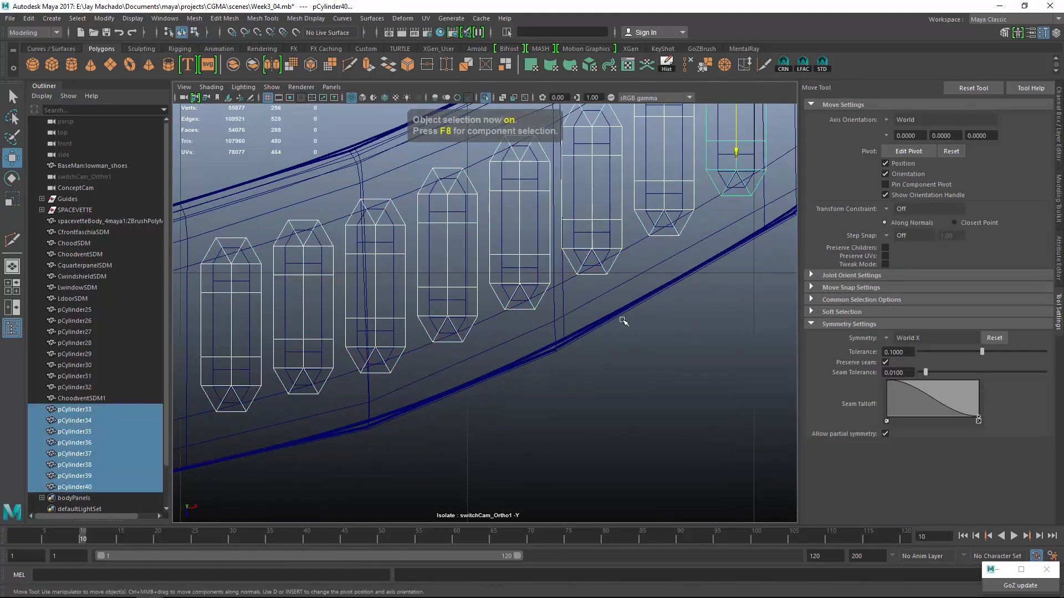
# - Combine the eight enlarged slots into one mesh and delete the construction history of it and the vent panel
pyautogui.keyDown('alt'); pyautogui.moveTo(624, 321); pyautogui.dragTo(625, 363, button='middle'); pyautogui.keyUp('alt')
pyautogui.click(237, 68)
pyautogui.keyDown('alt'); pyautogui.moveTo(623, 338); pyautogui.dragTo(644, 302); pyautogui.keyUp('alt')
pyautogui.press('5')
pyautogui.scroll(2, 647, 288)
pyautogui.click(648, 282)
pyautogui.keyDown('shift'); pyautogui.click(696, 201); pyautogui.keyUp('shift')
pyautogui.scroll(-2, 665, 222)
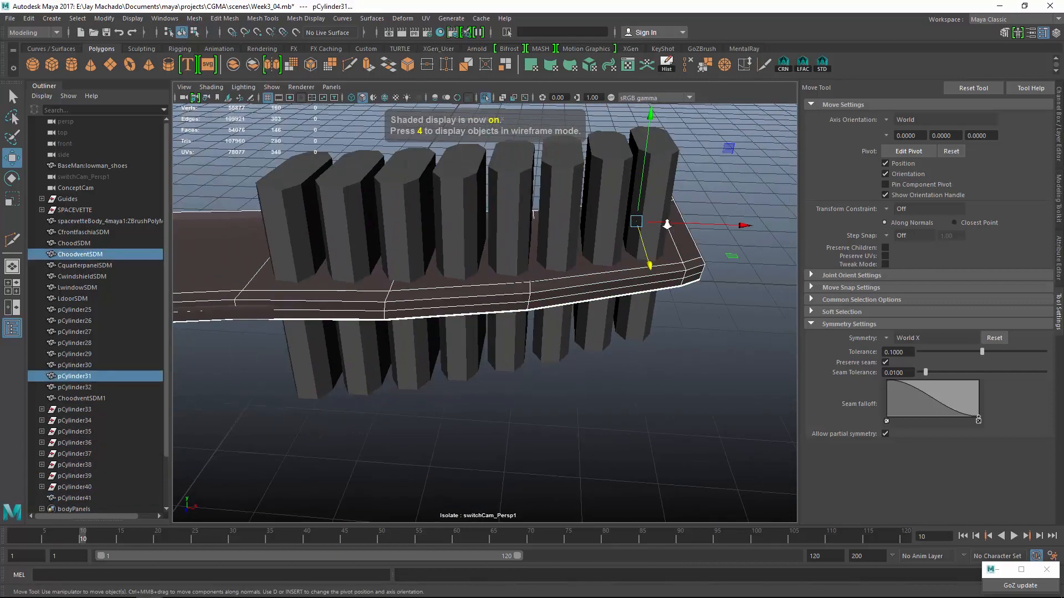
pyautogui.keyDown('shift'); pyautogui.click(663, 205); pyautogui.keyUp('shift')
pyautogui.click(665, 59)
# - Cut the combined enlarged slots into the hood vent panel with a Boolean operation
pyautogui.keyDown('alt'); pyautogui.moveTo(576, 222); pyautogui.dragTo(540, 222); pyautogui.keyUp('alt')
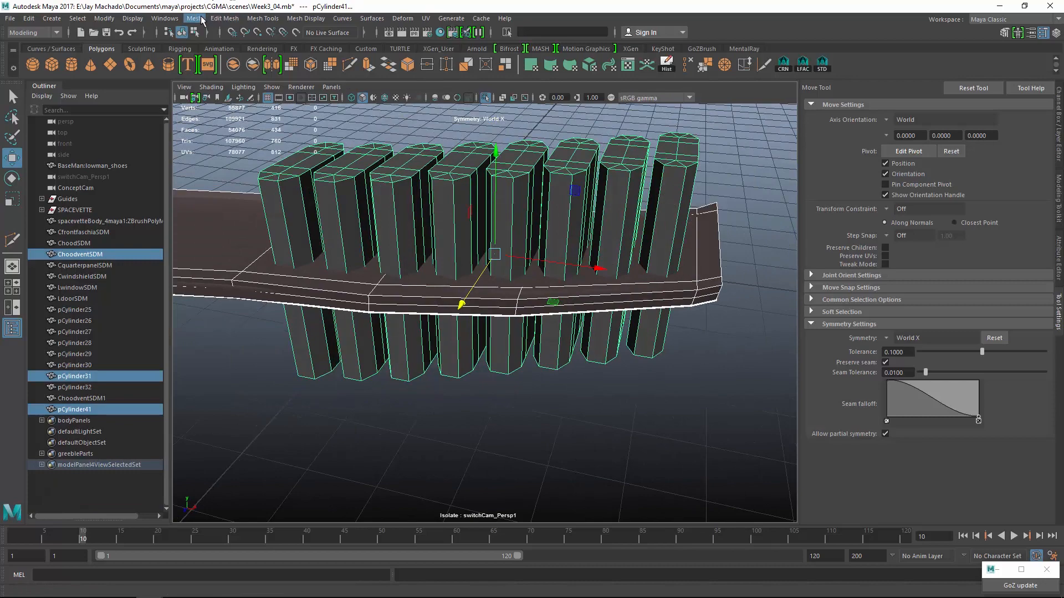
pyautogui.keyDown('alt'); pyautogui.moveTo(673, 183); pyautogui.dragTo(679, 187); pyautogui.keyUp('alt')
pyautogui.press('4')
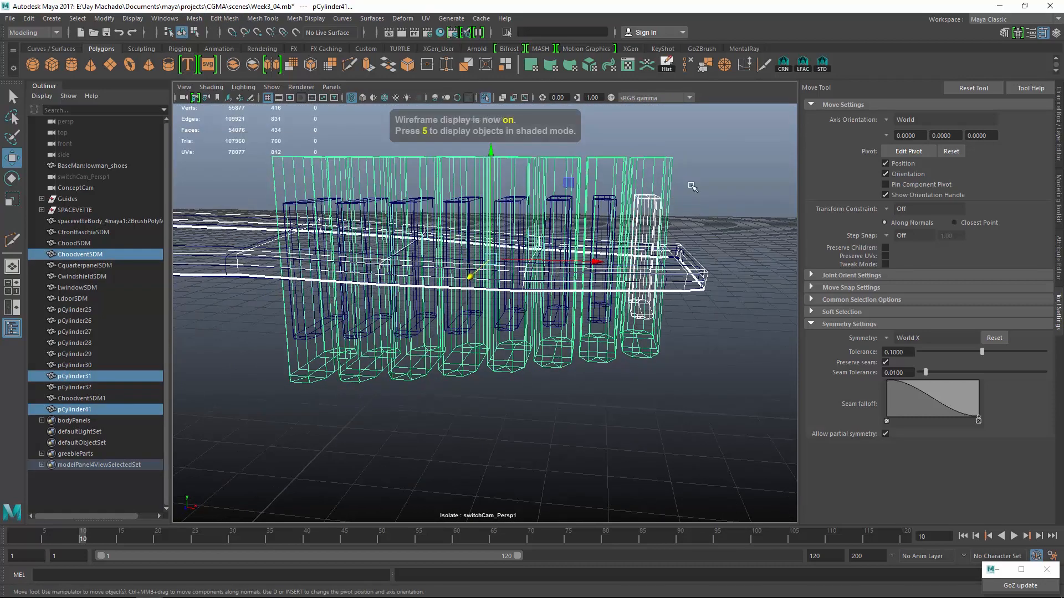
pyautogui.click(707, 279)
pyautogui.keyDown('shift'); pyautogui.click(671, 213); pyautogui.keyUp('shift')
pyautogui.click(250, 22)
pyautogui.moveTo(235, 21)
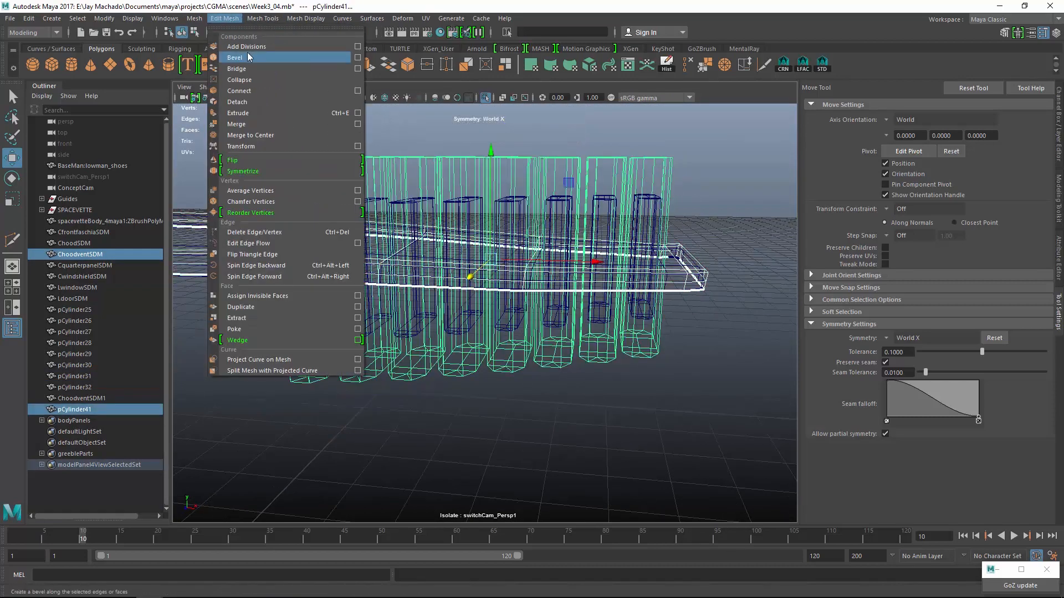
pyautogui.moveTo(194, 19)
pyautogui.moveTo(220, 47)
pyautogui.click(331, 65)
# - Delete the leftover slot wall faces hanging beneath the vent panel
pyautogui.moveTo(535, 255)
pyautogui.keyDown('alt'); pyautogui.mouseDown()
pyautogui.moveTo(551, 377)
pyautogui.moveTo(569, 273)
pyautogui.mouseUp(); pyautogui.keyUp('alt')
pyautogui.press('5')
pyautogui.moveTo(316, 355); pyautogui.dragTo(314, 303, button='right')
pyautogui.moveTo(285, 360); pyautogui.dragTo(788, 442)
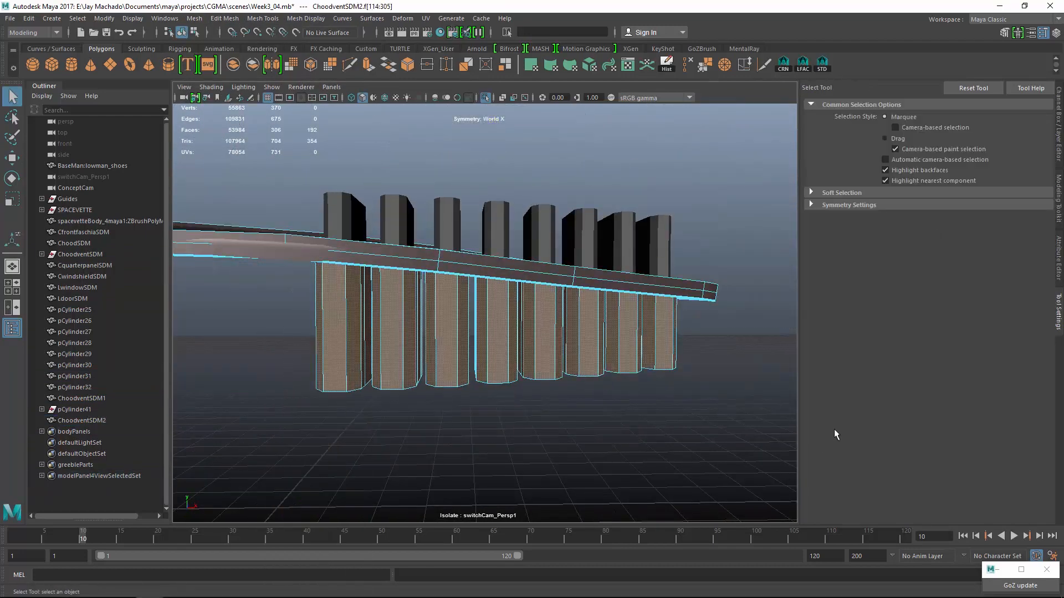
pyautogui.press('Delete')
pyautogui.keyDown('alt'); pyautogui.moveTo(637, 310); pyautogui.dragTo(682, 388); pyautogui.keyUp('alt')
pyautogui.press('F8')
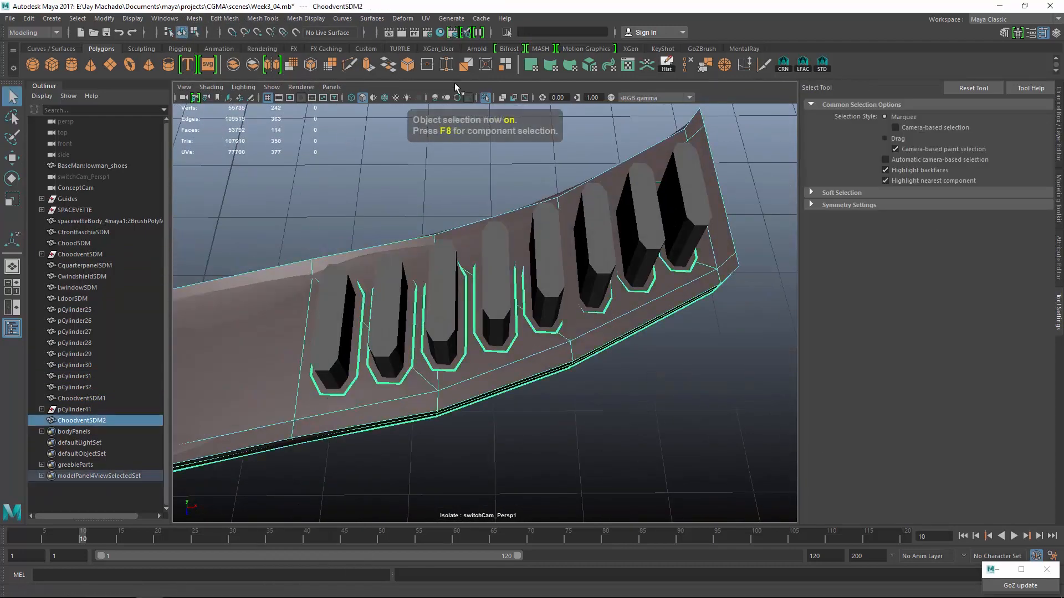
# - Select the border edges of the eight slot openings in the vent panel and fill the holes
pyautogui.click(485, 99)
pyautogui.click(486, 98)
pyautogui.scroll(4, 499, 280)
pyautogui.moveTo(432, 305); pyautogui.dragTo(435, 260, button='right')
pyautogui.keyDown('alt'); pyautogui.moveTo(441, 261); pyautogui.dragTo(386, 274); pyautogui.keyUp('alt')
pyautogui.scroll(-3, 383, 275)
pyautogui.moveTo(301, 269); pyautogui.dragTo(740, 321)
pyautogui.click(198, 20)
pyautogui.click(217, 98)
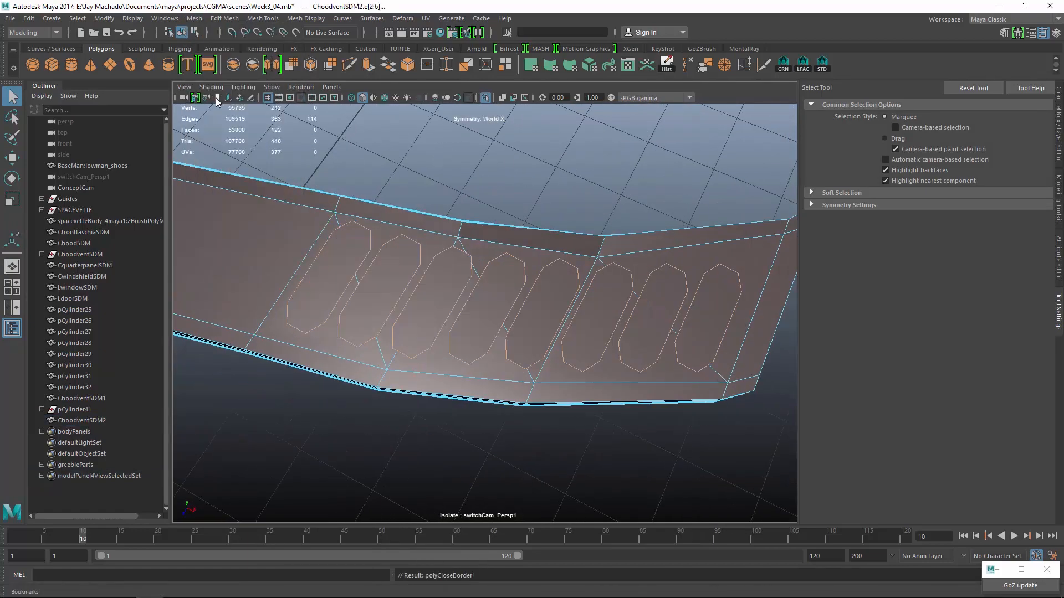
# - Try to cut edges near the first slot with Multi-Cut and undo the cuts
pyautogui.keyDown('alt'); pyautogui.moveTo(429, 272); pyautogui.dragTo(527, 275); pyautogui.keyUp('alt')
pyautogui.scroll(4, 498, 319)
pyautogui.keyDown('alt'); pyautogui.moveTo(375, 236); pyautogui.dragTo(414, 230); pyautogui.keyUp('alt')
pyautogui.moveTo(413, 230); pyautogui.dragTo(363, 231, button='right')
pyautogui.keyDown('alt'); pyautogui.moveTo(425, 235); pyautogui.dragTo(432, 221); pyautogui.keyUp('alt')
pyautogui.click(350, 65)
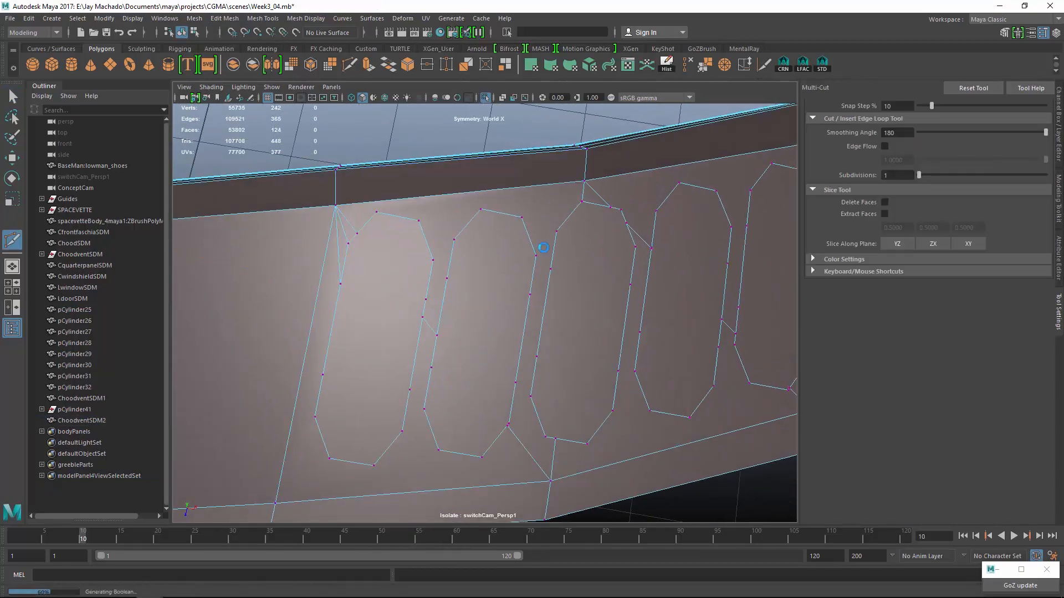
pyautogui.hotkey('ctrl', 'z')
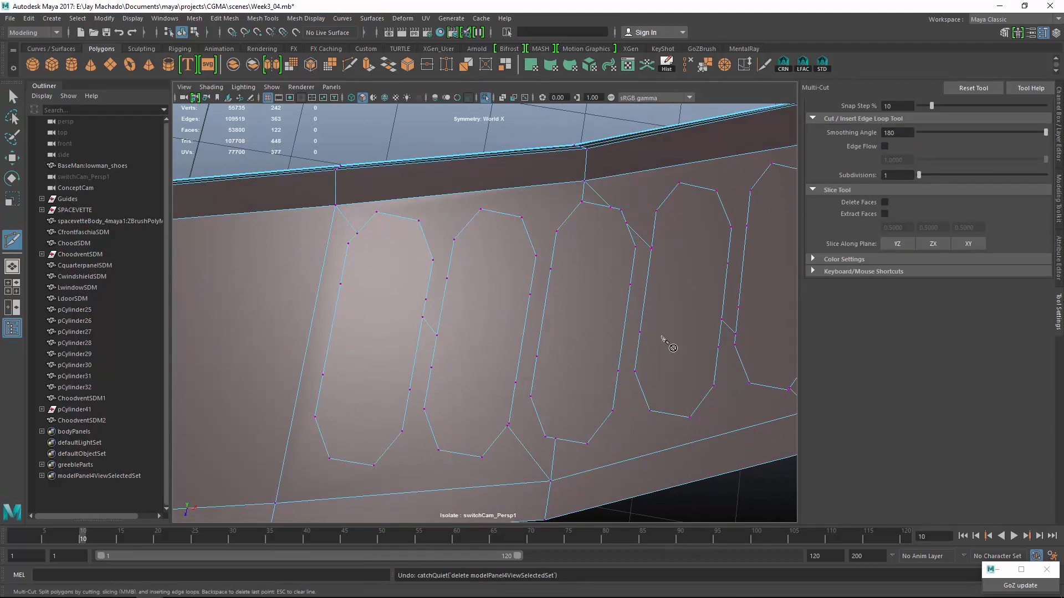
# - Turn symmetry off in the Move tool's symmetry settings
pyautogui.click(1058, 122)
pyautogui.press('F8')
pyautogui.press('F8')
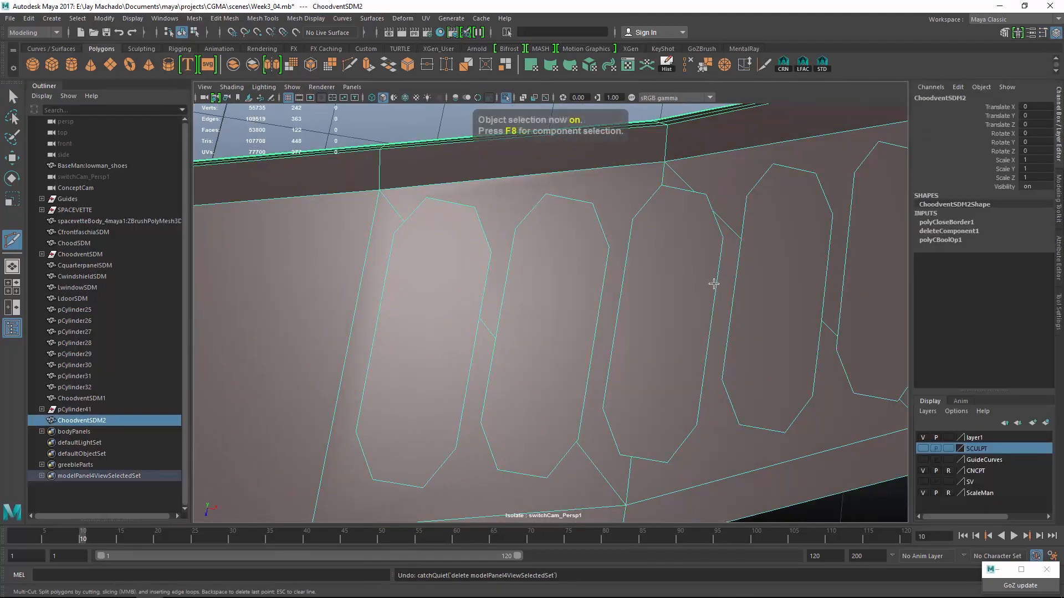
pyautogui.press('w')
pyautogui.click(1056, 308)
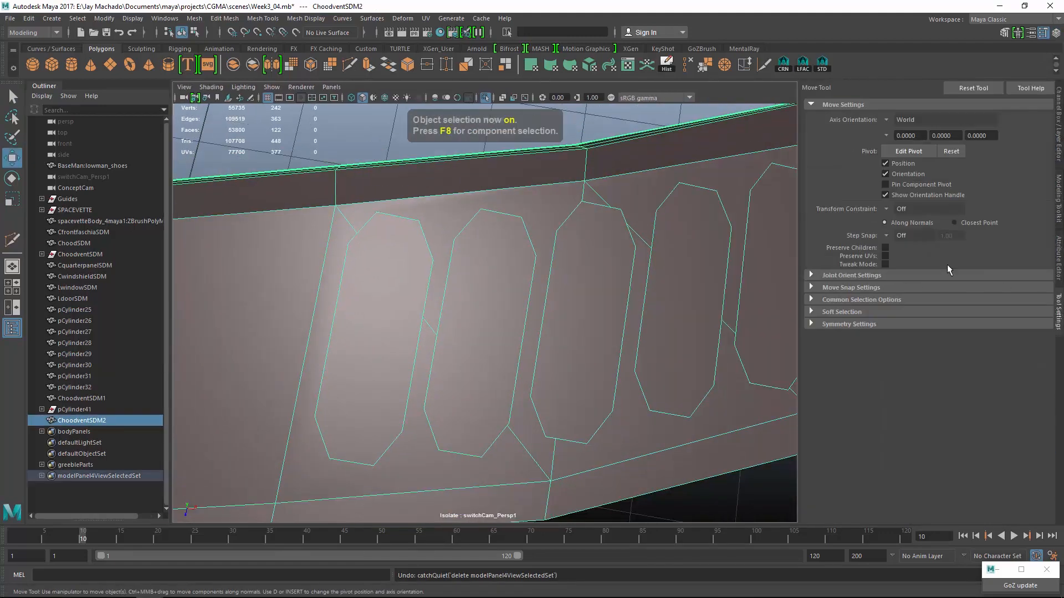
pyautogui.click(848, 324)
pyautogui.click(901, 338)
pyautogui.click(903, 342)
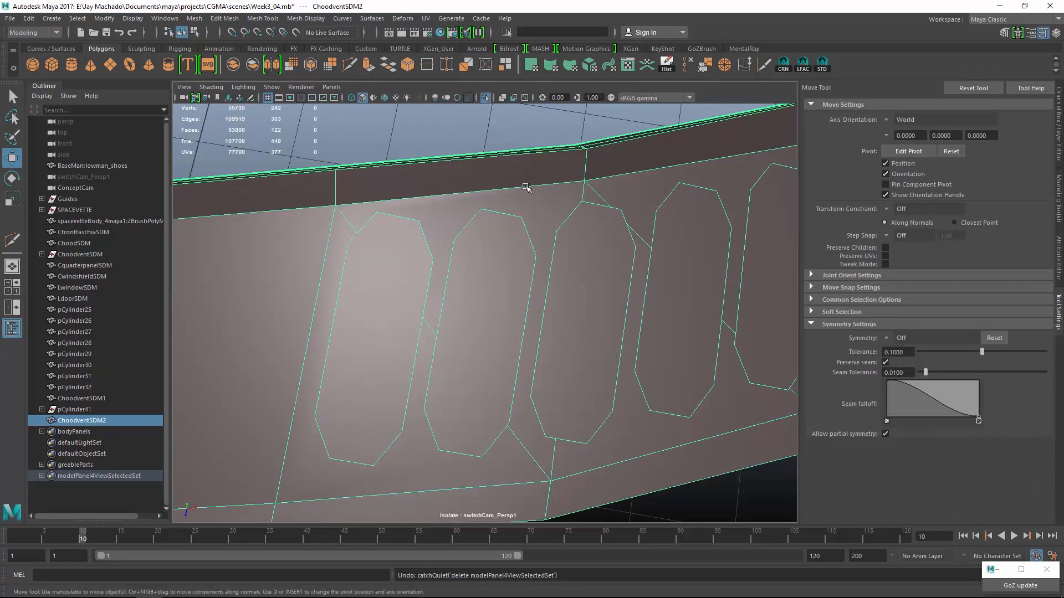
# - Use Multi-Cut to connect the upper panel corner beside the first slot to the vertices around that slot's upper end
pyautogui.press('F8')
pyautogui.click(350, 65)
pyautogui.click(340, 284)
pyautogui.click(335, 206)
pyautogui.click(348, 242)
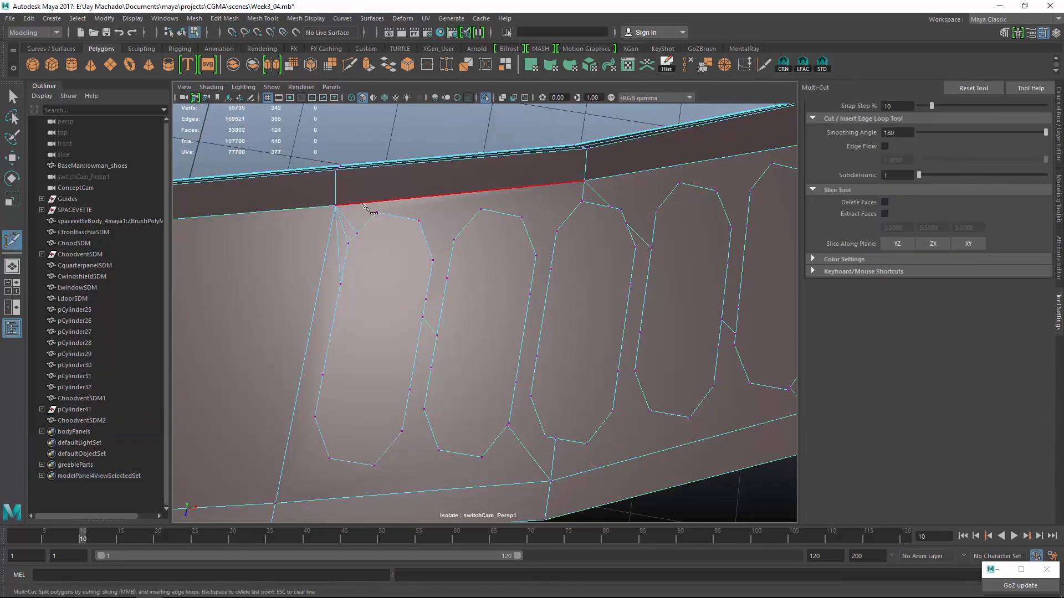
pyautogui.rightClick(370, 210)
pyautogui.click(376, 212)
pyautogui.click(335, 205)
pyautogui.rightClick(455, 221)
# - Cut edges linking the upper end of the first slot to the second and the second to the third
pyautogui.click(419, 220)
pyautogui.click(481, 209)
pyautogui.rightClick(508, 196)
pyautogui.click(521, 218)
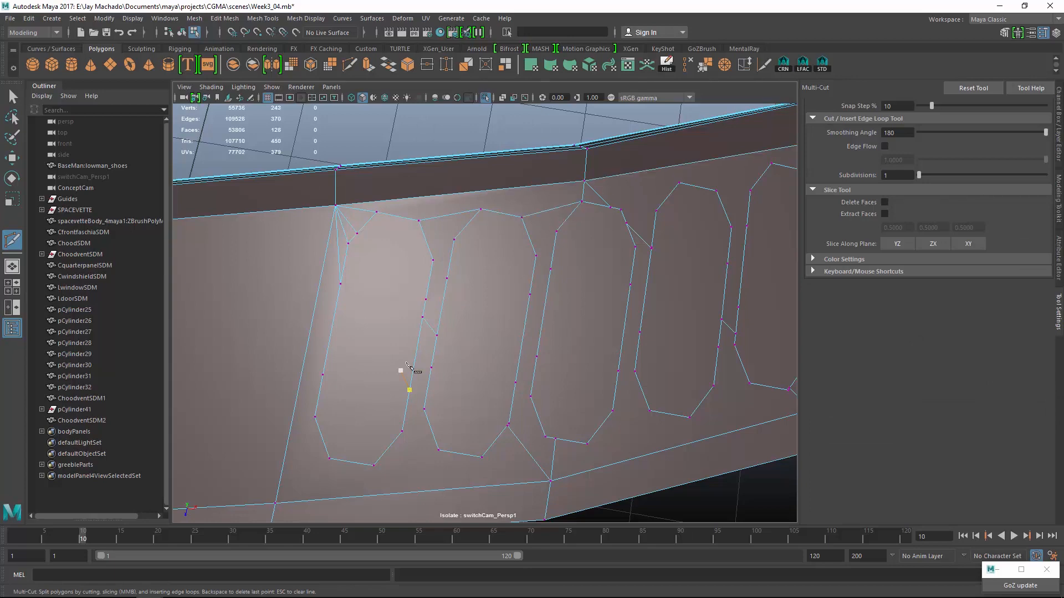
# - Cut edges from the lower panel corner beside the first slot to the vertices around that slot's lower end
pyautogui.keyDown('alt'); pyautogui.moveTo(406, 363); pyautogui.dragTo(437, 290, button='middle'); pyautogui.keyUp('alt')
pyautogui.click(353, 301)
pyautogui.click(306, 430)
pyautogui.click(346, 343)
pyautogui.click(361, 385)
pyautogui.click(307, 430)
pyautogui.rightClick(342, 431)
# - Cut edges linking the lower end of the first slot to the second and the second to the third
pyautogui.keyDown('alt'); pyautogui.moveTo(419, 377); pyautogui.dragTo(391, 394, button='middle'); pyautogui.keyUp('alt')
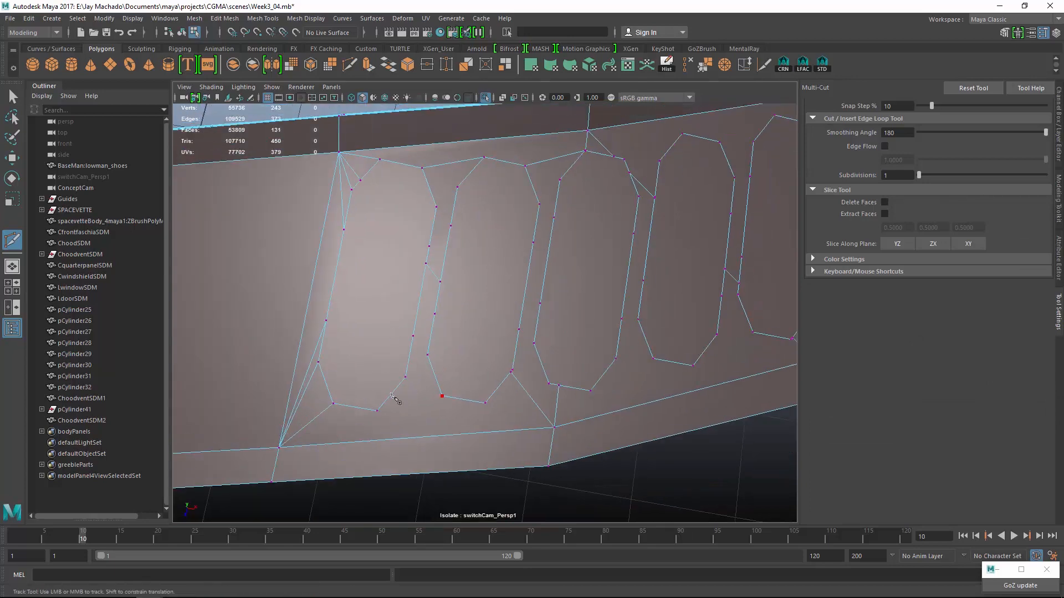
pyautogui.click(376, 411)
pyautogui.click(442, 396)
pyautogui.rightClick(475, 432)
pyautogui.click(485, 403)
pyautogui.click(549, 384)
pyautogui.rightClick(521, 382)
# - Cut edges joining the facing side vertices of the first and second slots across the gap between them
pyautogui.scroll(3, 388, 376)
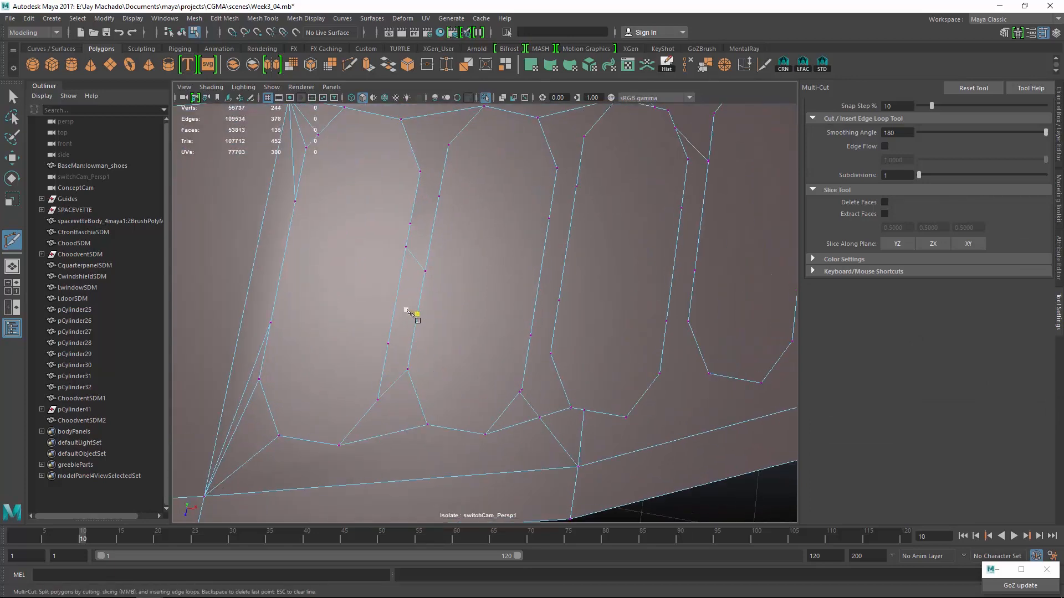
pyautogui.rightClick(467, 252)
pyautogui.keyDown('alt'); pyautogui.moveTo(466, 252); pyautogui.dragTo(450, 327, button='middle'); pyautogui.keyUp('alt')
pyautogui.click(394, 298)
pyautogui.click(423, 270)
pyautogui.rightClick(429, 249)
pyautogui.click(433, 219)
pyautogui.click(405, 245)
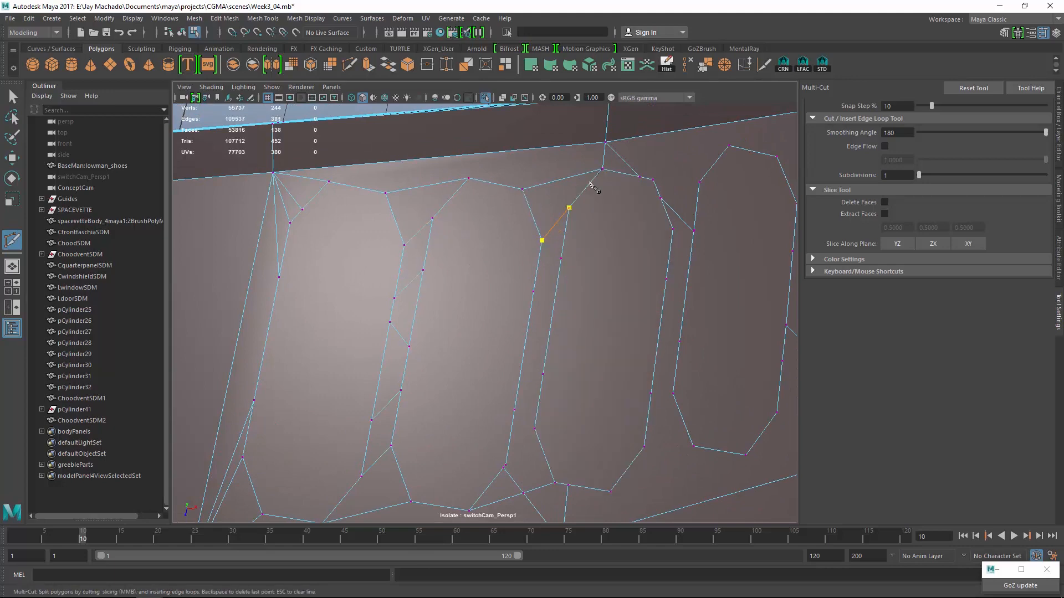
# - Cut an edge across the gap between the second and third slots, and link the upper ends of the third, fourth and fifth
pyautogui.click(534, 292)
pyautogui.rightClick(560, 277)
pyautogui.keyDown('alt'); pyautogui.moveTo(593, 261); pyautogui.dragTo(434, 301, button='middle'); pyautogui.keyUp('alt')
pyautogui.click(482, 217)
pyautogui.rightClick(621, 160)
pyautogui.click(625, 196)
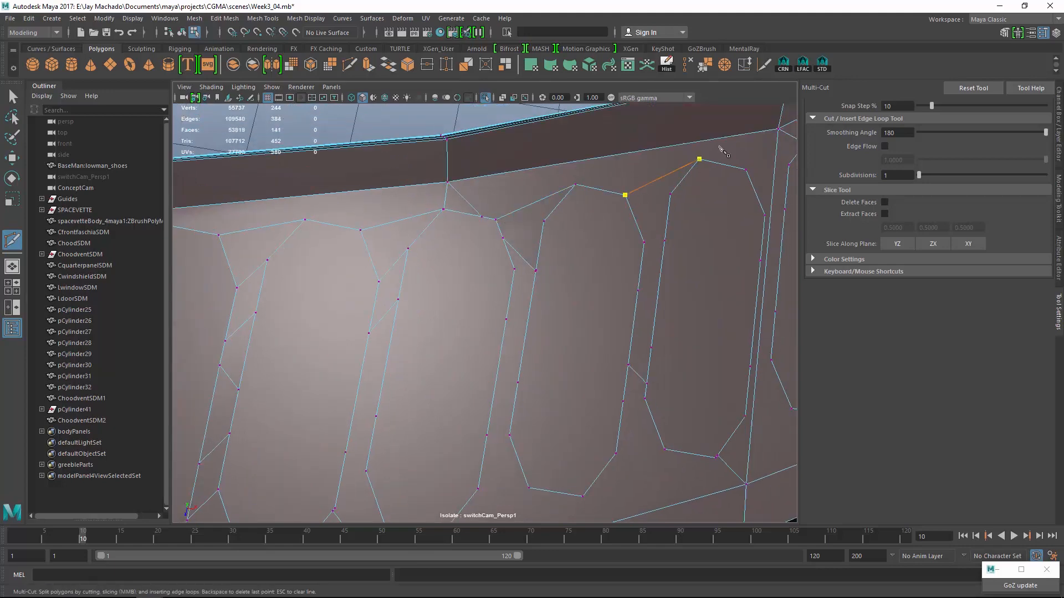
# - Cut edges linking the upper ends of the fifth through eighth slots
pyautogui.keyDown('alt'); pyautogui.moveTo(637, 160); pyautogui.dragTo(535, 197, button='middle'); pyautogui.keyUp('alt')
pyautogui.click(654, 199)
pyautogui.keyDown('alt'); pyautogui.moveTo(652, 159); pyautogui.dragTo(558, 216, button='middle'); pyautogui.keyUp('alt')
pyautogui.click(628, 218)
pyautogui.click(674, 226)
pyautogui.keyDown('alt'); pyautogui.moveTo(674, 215); pyautogui.dragTo(543, 270, button='middle'); pyautogui.keyUp('alt')
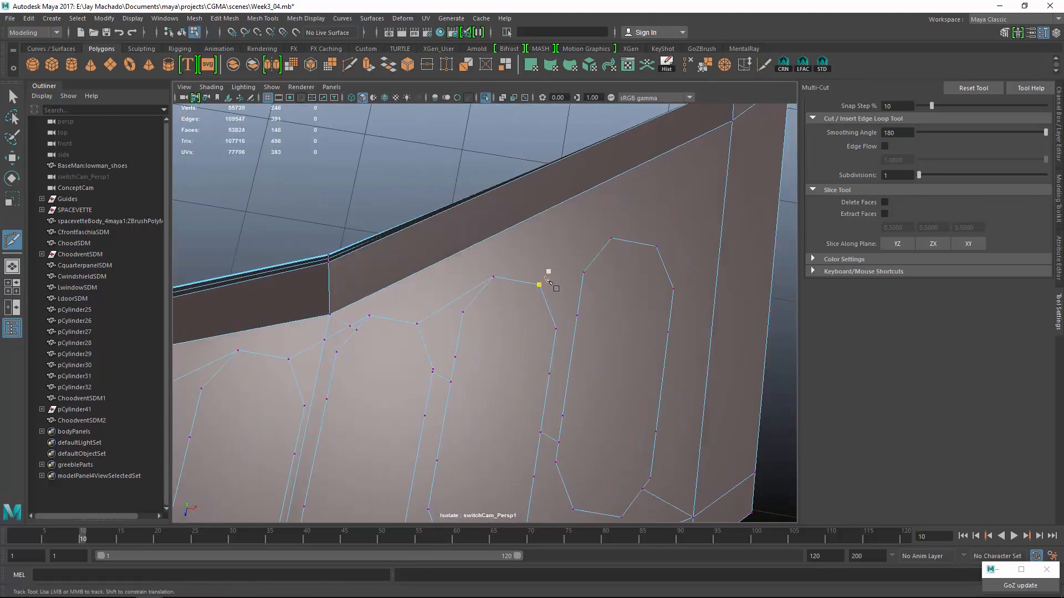
pyautogui.click(618, 238)
# - Cut edges from the upper panel corner beside the eighth slot to the vertices along that slot's upper end and side
pyautogui.click(656, 245)
pyautogui.keyDown('alt'); pyautogui.moveTo(663, 252); pyautogui.dragTo(539, 300, button='middle'); pyautogui.keyUp('alt')
pyautogui.click(613, 164)
pyautogui.click(548, 335)
pyautogui.rightClick(554, 341)
pyautogui.click(540, 379)
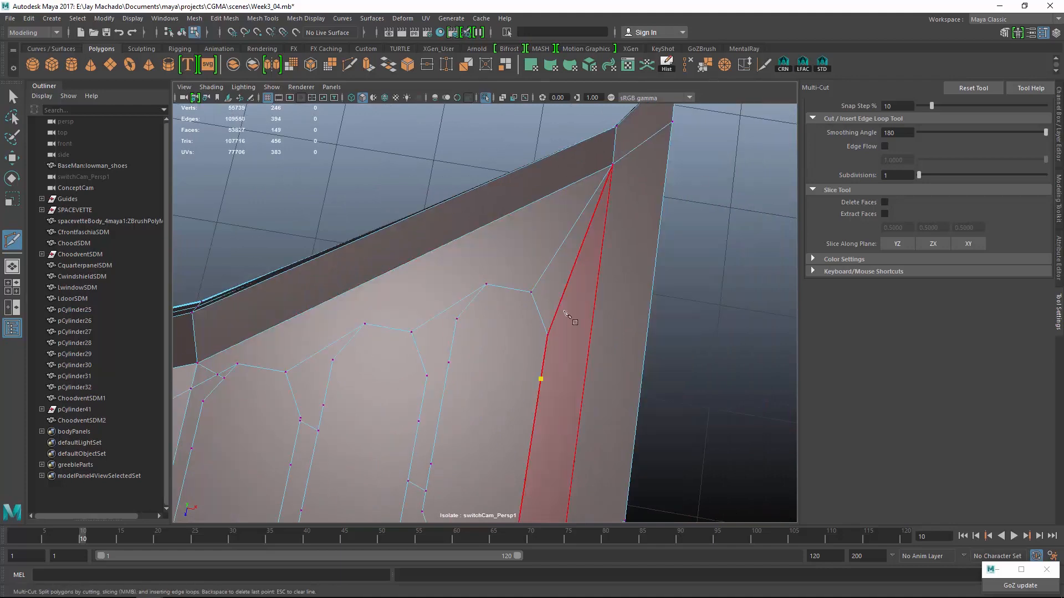
pyautogui.click(613, 164)
pyautogui.rightClick(609, 172)
# - Cut edges from the lower panel corner beside the eighth slot to the vertices around that slot's lower end
pyautogui.click(525, 480)
pyautogui.keyDown('alt'); pyautogui.moveTo(537, 491); pyautogui.dragTo(554, 269, button='middle'); pyautogui.keyUp('alt')
pyautogui.click(576, 339)
pyautogui.rightClick(546, 335)
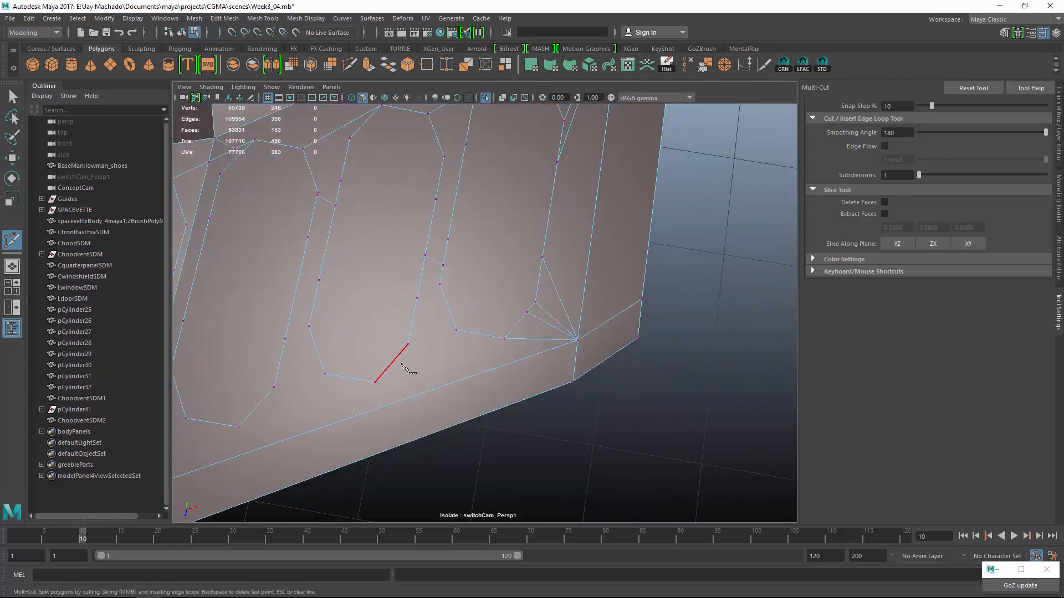
# - Cut edges linking the lower ends of the eighth, seventh, sixth and fifth slots
pyautogui.click(375, 382)
pyautogui.rightClick(381, 407)
pyautogui.click(491, 320)
pyautogui.keyDown('alt'); pyautogui.moveTo(355, 386); pyautogui.dragTo(488, 336, button='middle'); pyautogui.keyUp('alt')
pyautogui.click(412, 371)
pyautogui.rightClick(387, 413)
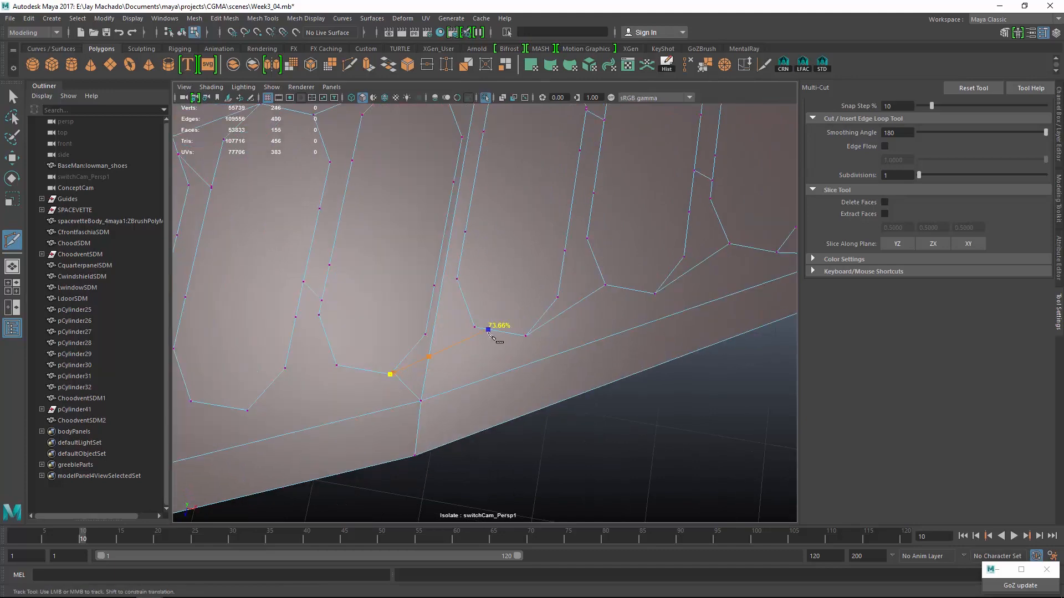
pyautogui.click(475, 327)
pyautogui.rightClick(471, 332)
# - Cut edges linking the lower end of the fifth slot to the fourth and the fourth to the third
pyautogui.keyDown('alt'); pyautogui.moveTo(333, 363); pyautogui.dragTo(474, 310, button='middle'); pyautogui.keyUp('alt')
pyautogui.scroll(2, 475, 310)
pyautogui.click(477, 311)
pyautogui.click(370, 366)
pyautogui.keyDown('alt'); pyautogui.moveTo(365, 368); pyautogui.dragTo(508, 345, button='middle'); pyautogui.keyUp('alt')
pyautogui.click(443, 330)
pyautogui.click(328, 385)
pyautogui.rightClick(314, 420)
# - Cut diagonal edges joining the facing side vertices across the gaps between the middle slots
pyautogui.scroll(-2, 435, 317)
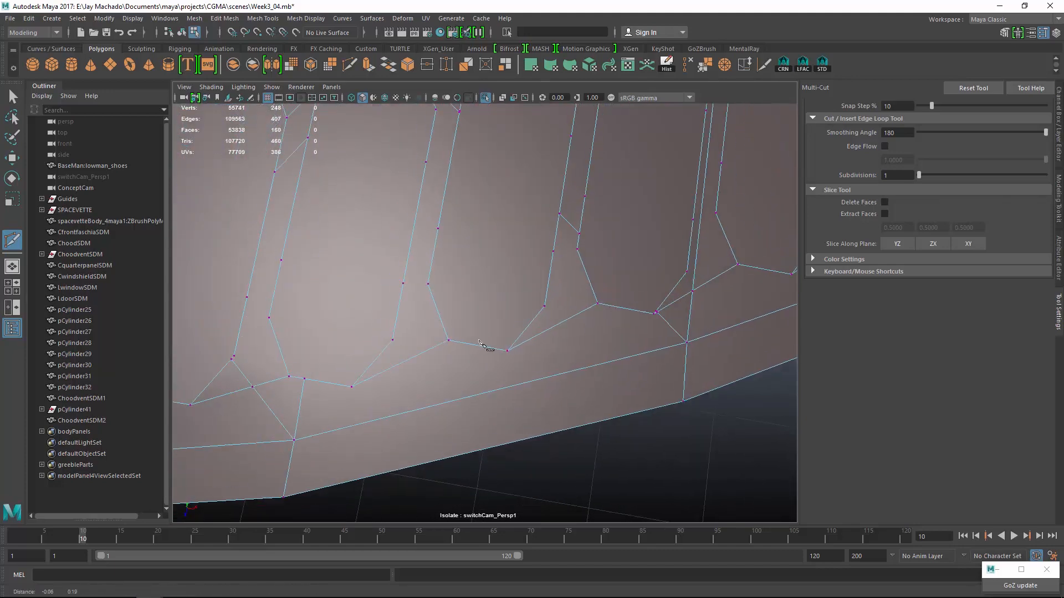
pyautogui.keyDown('alt'); pyautogui.moveTo(278, 349); pyautogui.dragTo(451, 368, button='middle'); pyautogui.keyUp('alt')
pyautogui.click(417, 364)
pyautogui.click(451, 326)
pyautogui.click(430, 303)
pyautogui.click(461, 268)
pyautogui.keyDown('alt'); pyautogui.moveTo(572, 219); pyautogui.dragTo(442, 297, button='middle'); pyautogui.keyUp('alt')
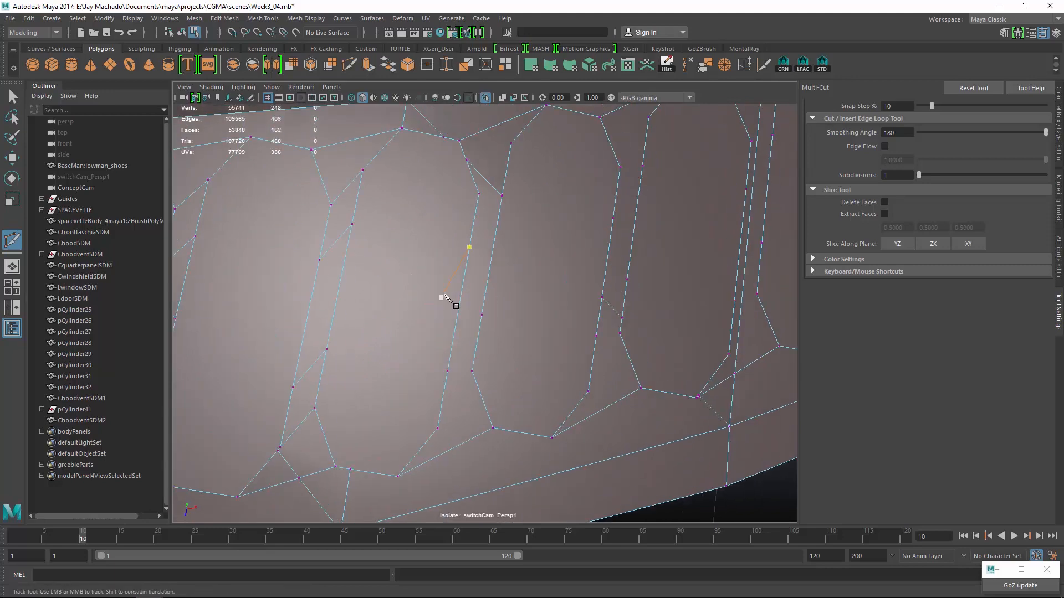
pyautogui.click(447, 369)
pyautogui.click(482, 314)
pyautogui.rightClick(520, 261)
pyautogui.scroll(4, 520, 261)
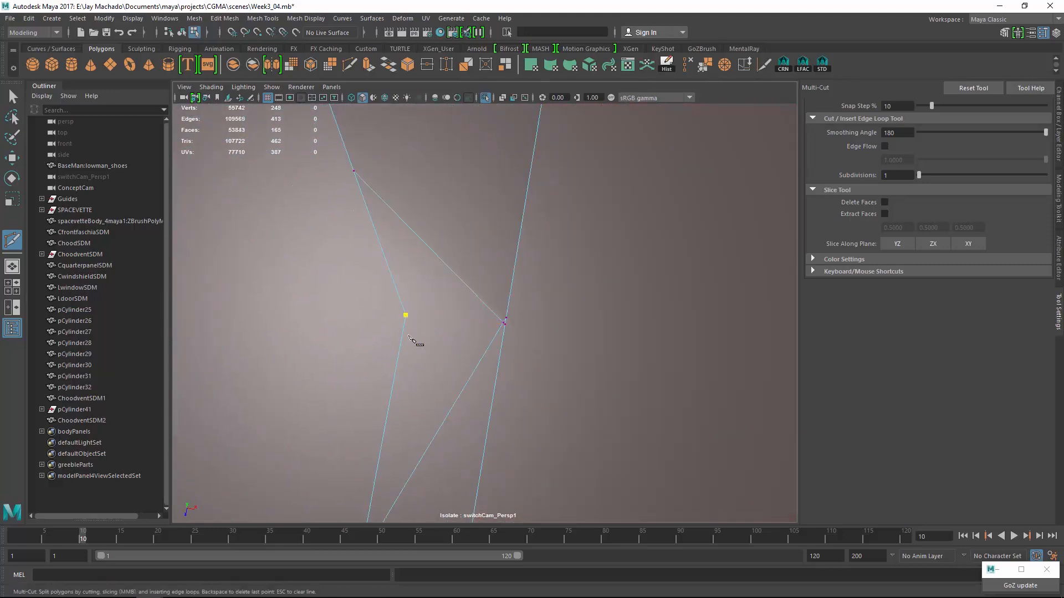
pyautogui.scroll(-5, 526, 288)
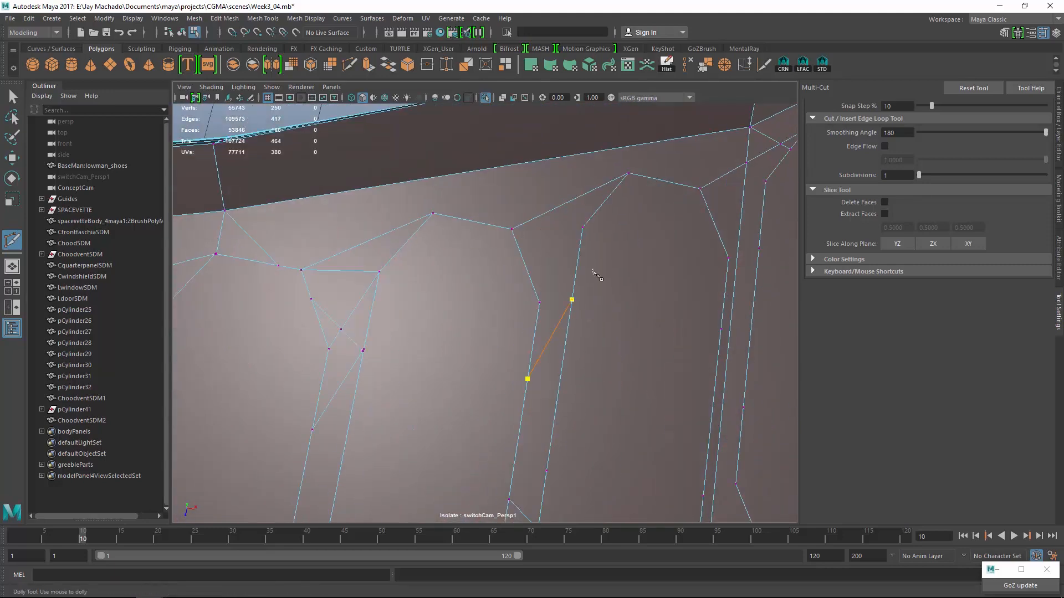
# - Delete the stray crossing edges in the gaps between the middle slots
pyautogui.scroll(3, 535, 267)
pyautogui.press('w')
pyautogui.moveTo(451, 238); pyautogui.dragTo(464, 229, button='right')
pyautogui.click(413, 313)
pyautogui.moveTo(494, 304)
pyautogui.keyDown('alt'); pyautogui.mouseDown()
pyautogui.moveTo(577, 277)
pyautogui.moveTo(571, 427)
pyautogui.moveTo(603, 308)
pyautogui.moveTo(613, 349)
pyautogui.moveTo(498, 314)
pyautogui.mouseUp(); pyautogui.keyUp('alt')
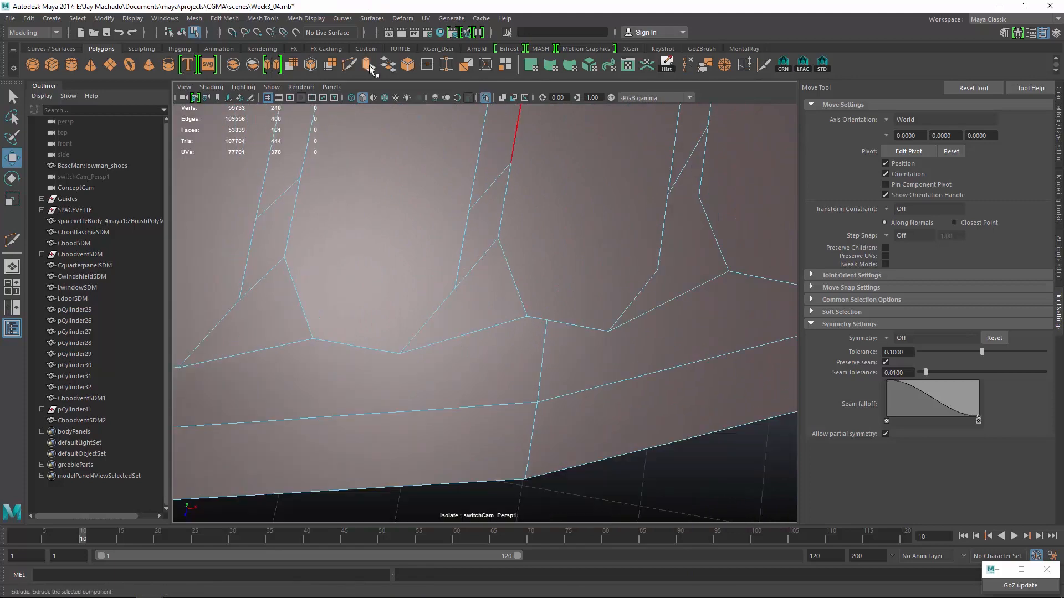
# - Cut edges from the lower panel corner to the slot end vertices above it and try editing the old edge between them
pyautogui.press('y')
pyautogui.click(608, 331)
pyautogui.press('Return')
pyautogui.keyDown('alt'); pyautogui.moveTo(608, 330); pyautogui.dragTo(513, 350); pyautogui.keyUp('alt')
pyautogui.click(455, 266)
pyautogui.hotkey('ctrl', 'e')
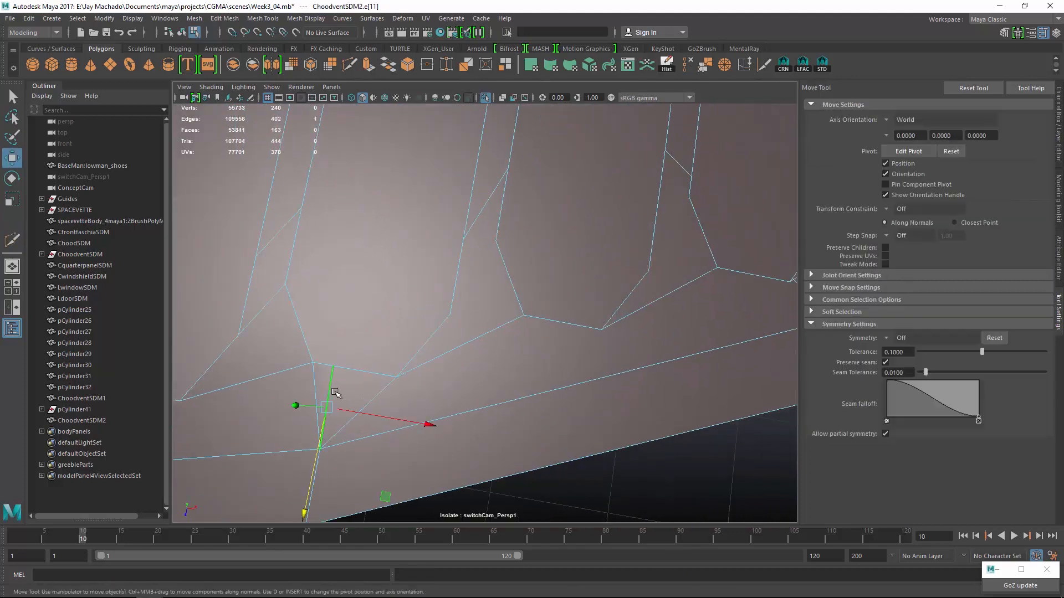
pyautogui.hotkey('ctrl', 'z')
# - Delete the leftover edges around the slots' upper ends near the upper panel corner
pyautogui.keyDown('alt'); pyautogui.moveTo(453, 255); pyautogui.dragTo(424, 242); pyautogui.keyUp('alt')
pyautogui.click(380, 238)
pyautogui.press('Delete')
pyautogui.click(380, 262)
pyautogui.press('Delete')
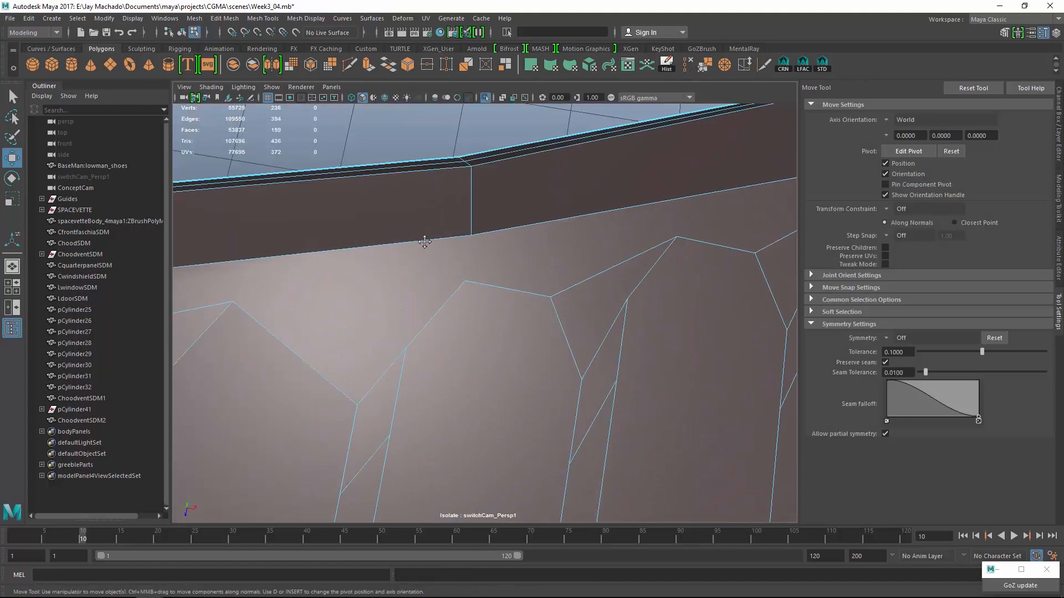
pyautogui.keyDown('alt'); pyautogui.moveTo(488, 277); pyautogui.dragTo(471, 252); pyautogui.keyUp('alt')
pyautogui.press('Delete')
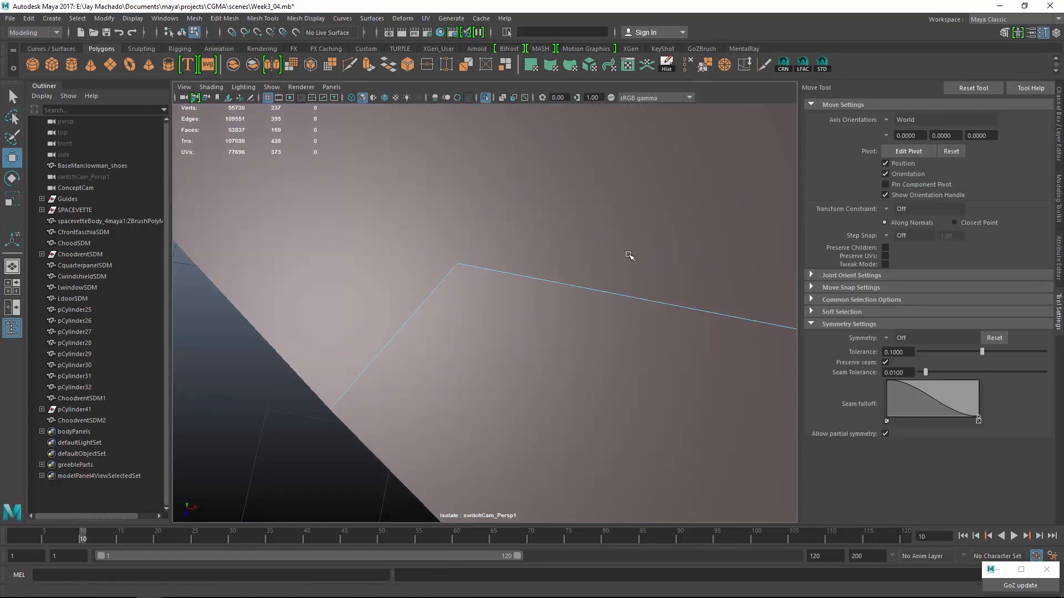
# - Select the overlapping vertices at the slot's corner and merge them to center
pyautogui.keyDown('alt'); pyautogui.moveTo(629, 254); pyautogui.dragTo(448, 269); pyautogui.keyUp('alt')
pyautogui.click(570, 294)
pyautogui.keyDown('alt'); pyautogui.moveTo(577, 297); pyautogui.dragTo(510, 247); pyautogui.keyUp('alt')
pyautogui.click(483, 245)
pyautogui.click(224, 18)
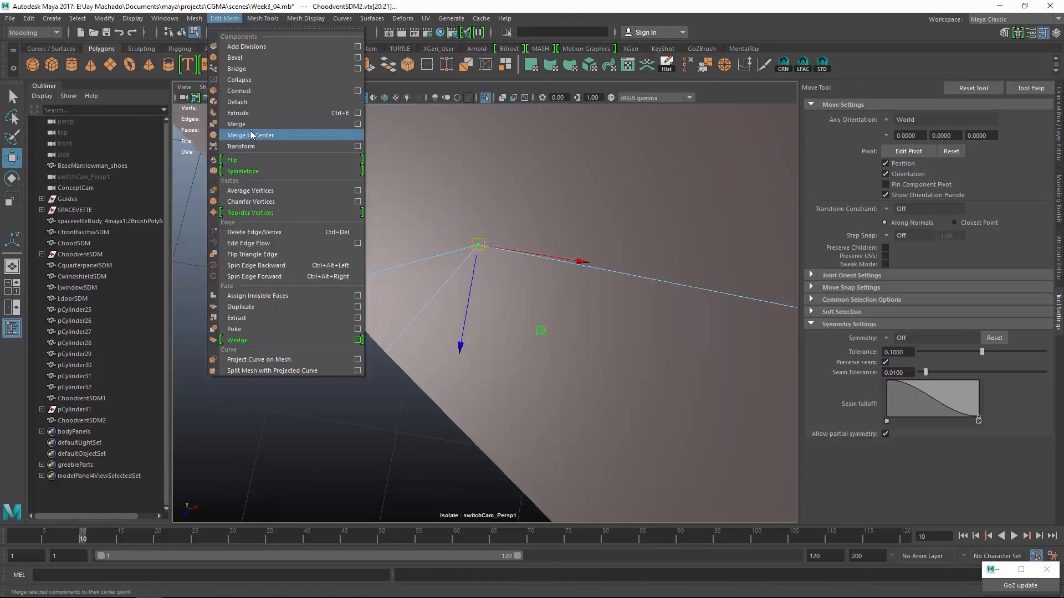
pyautogui.click(244, 133)
pyautogui.press('f')
# - Cut diagonal edges across the gap between the fourth and fifth slots near their lower ends
pyautogui.click(348, 65)
pyautogui.scroll(-5, 578, 300)
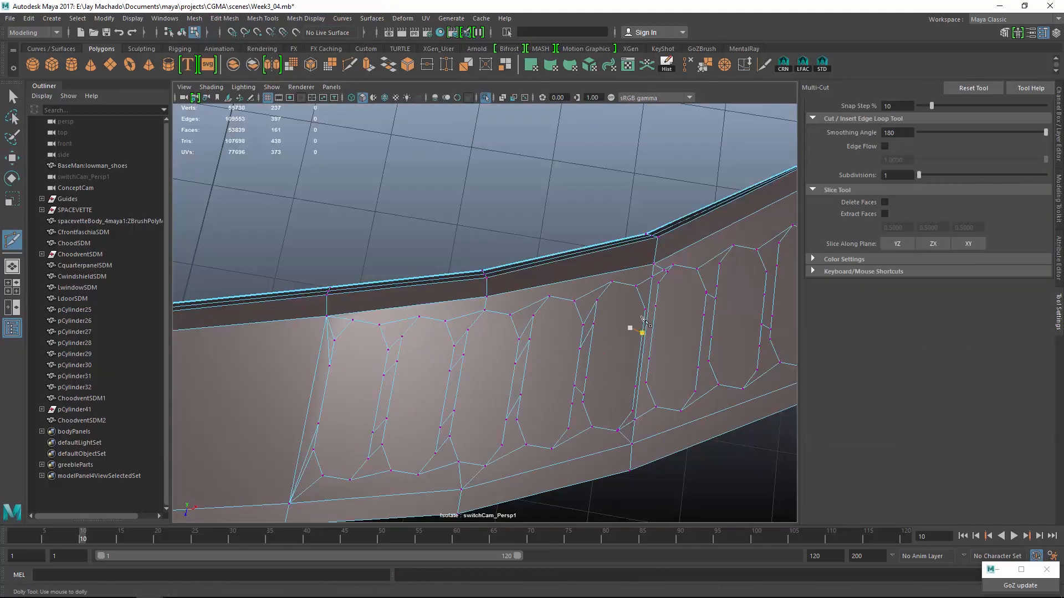
pyautogui.scroll(5, 644, 322)
pyautogui.keyDown('alt'); pyautogui.moveTo(604, 297); pyautogui.dragTo(552, 361, button='middle'); pyautogui.keyUp('alt')
pyautogui.click(478, 357)
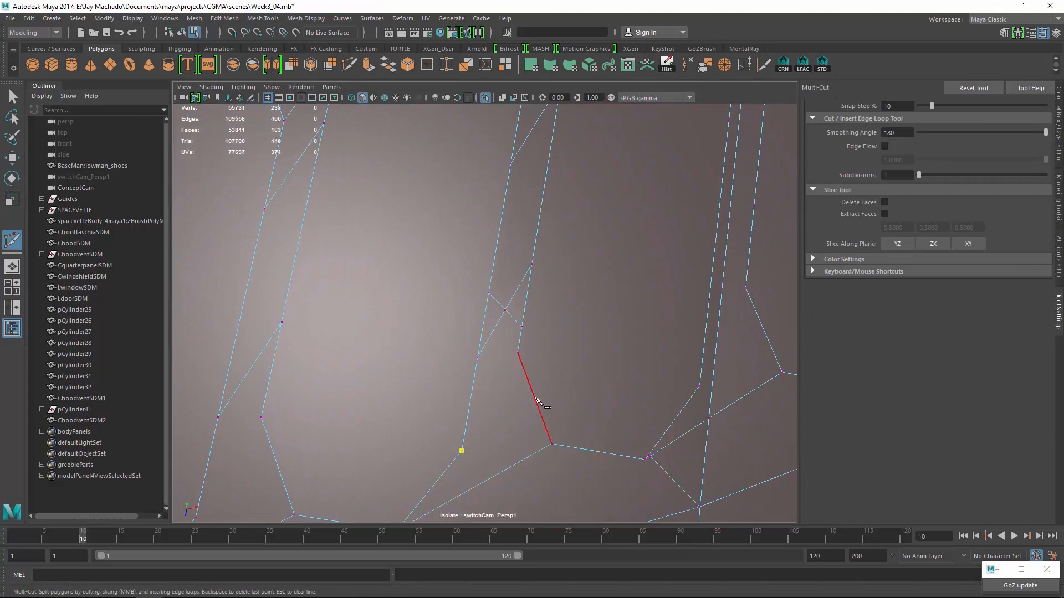
# - Delete the crossing edge in the gap between the fourth and fifth slots
pyautogui.press('w')
pyautogui.click(505, 309)
pyautogui.scroll(-5, 504, 302)
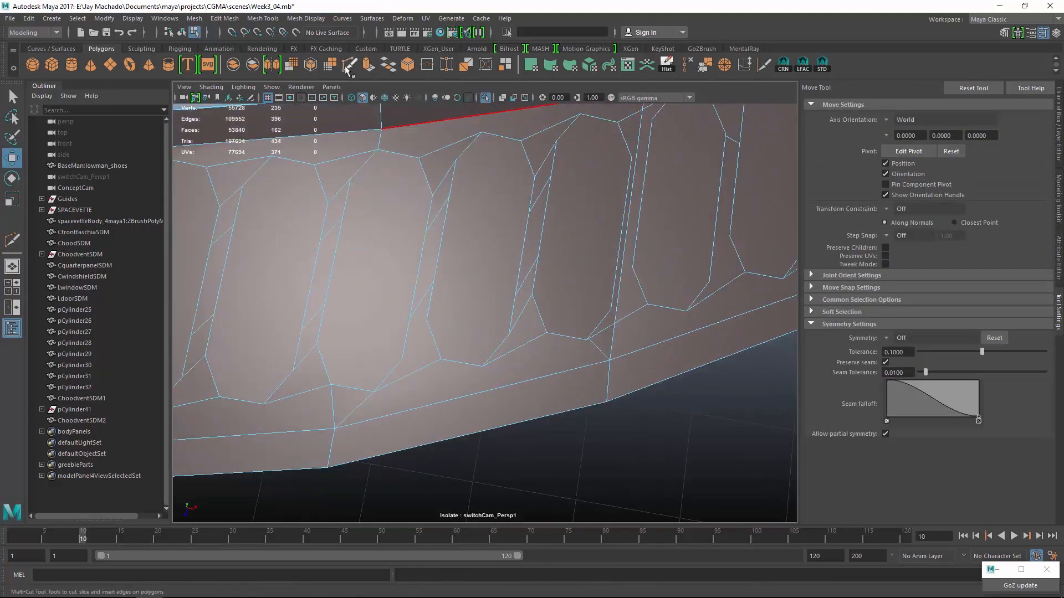
# - Cut edges from the upper panel corner to the neighbouring upper end vertices of the fifth and sixth slots
pyautogui.click(348, 66)
pyautogui.keyDown('alt'); pyautogui.moveTo(439, 340); pyautogui.dragTo(526, 426, button='middle'); pyautogui.keyUp('alt')
pyautogui.click(532, 322)
pyautogui.scroll(4, 515, 355)
pyautogui.click(451, 269)
pyautogui.click(507, 205)
pyautogui.click(564, 207)
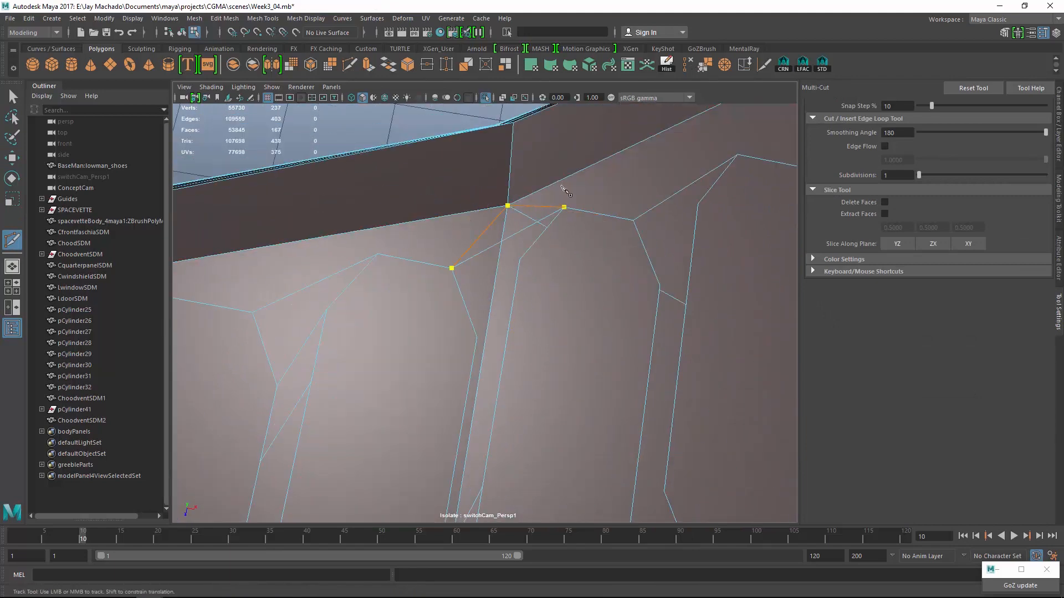
# - Delete the redundant edges crossing just below the upper panel corner between the fifth and sixth slots
pyautogui.press('w')
pyautogui.click(519, 212)
pyautogui.scroll(-3, 590, 306)
pyautogui.hotkey('ctrl', 'Delete')
# - Cut diagonal edges joining the facing sides across the gaps between the fifth, sixth, seventh and eighth slots
pyautogui.keyDown('alt'); pyautogui.moveTo(711, 196); pyautogui.dragTo(546, 268, button='right'); pyautogui.keyUp('alt')
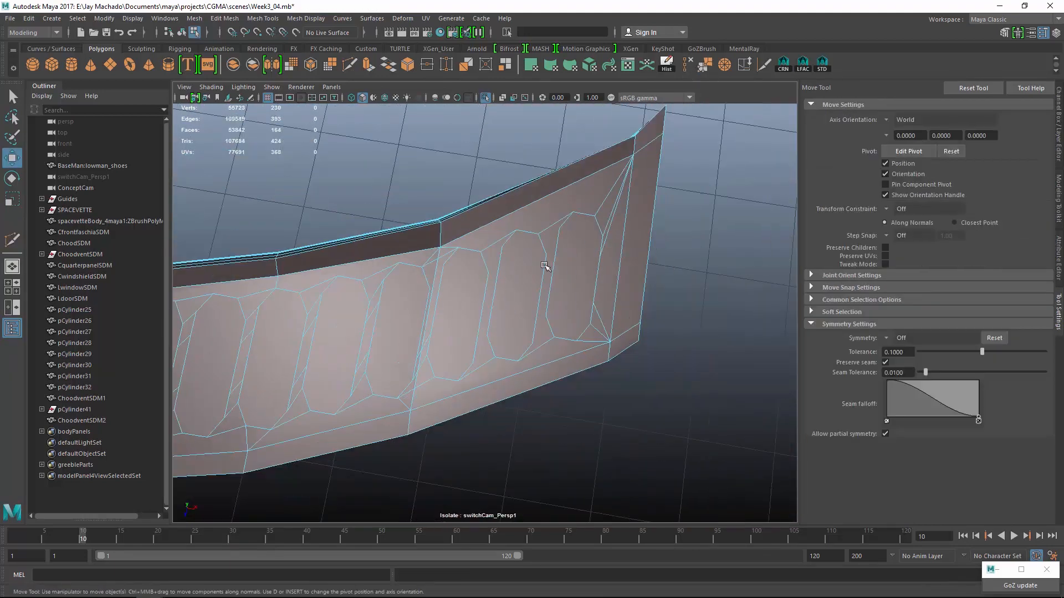
pyautogui.keyDown('alt'); pyautogui.moveTo(546, 268); pyautogui.dragTo(599, 237, button='middle'); pyautogui.keyUp('alt')
pyautogui.keyDown('alt'); pyautogui.moveTo(599, 236); pyautogui.dragTo(610, 308, button='right'); pyautogui.keyUp('alt')
pyautogui.press('y')
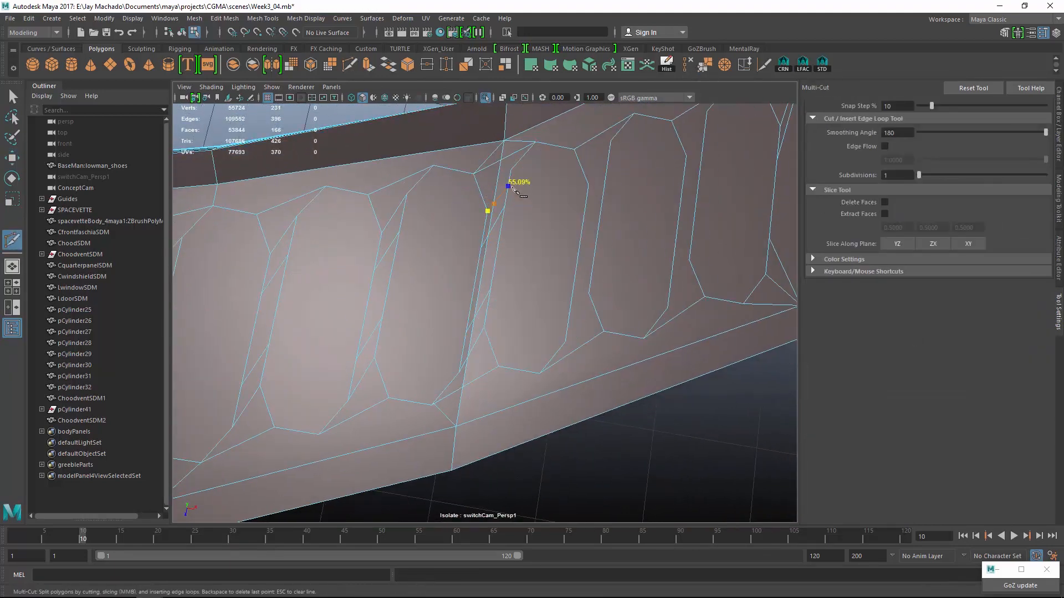
pyautogui.click(586, 205)
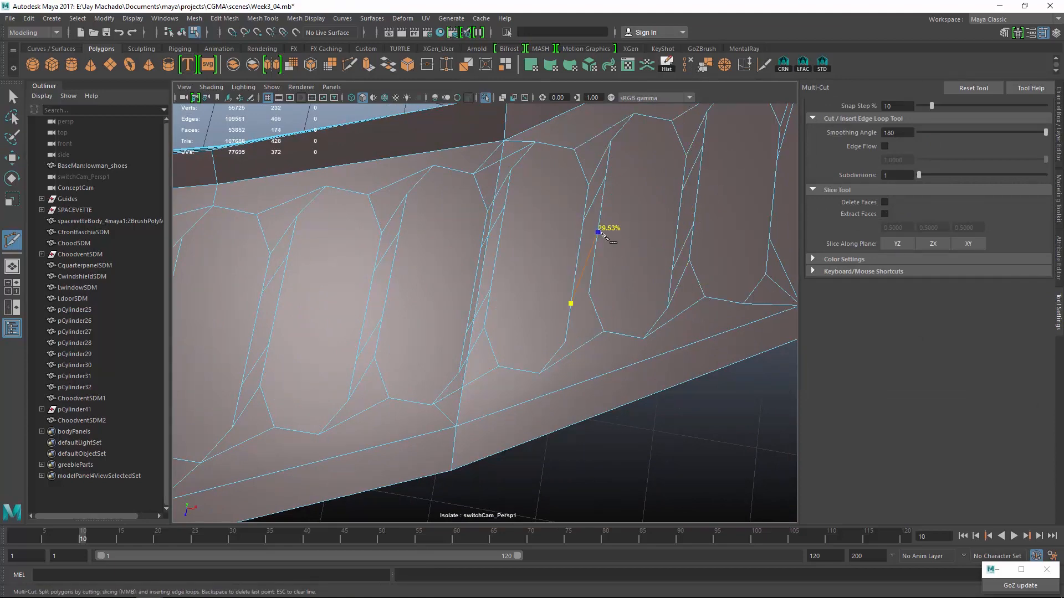
pyautogui.click(565, 342)
# - Delete the old vertical edge line running through the gap between the fifth and sixth slots
pyautogui.keyDown('alt'); pyautogui.moveTo(751, 293); pyautogui.dragTo(543, 326, button='middle'); pyautogui.keyUp('alt')
pyautogui.keyDown('alt'); pyautogui.moveTo(543, 326); pyautogui.dragTo(393, 317, button='right'); pyautogui.keyUp('alt')
pyautogui.keyDown('alt'); pyautogui.moveTo(393, 317); pyautogui.dragTo(522, 333, button='middle'); pyautogui.keyUp('alt')
pyautogui.keyDown('alt'); pyautogui.moveTo(522, 333); pyautogui.dragTo(604, 316, button='right'); pyautogui.keyUp('alt')
pyautogui.press('w')
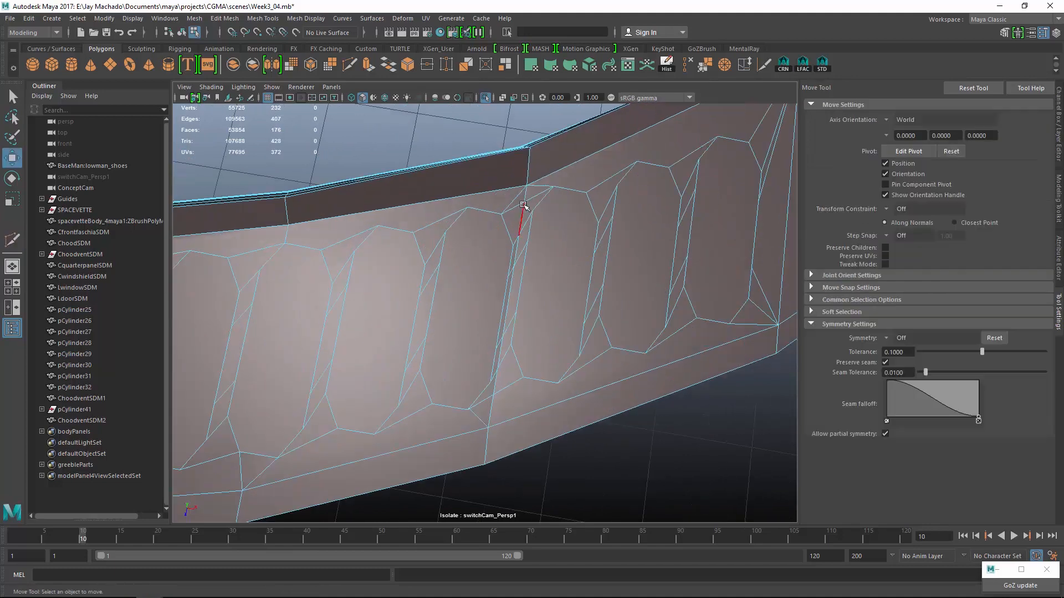
pyautogui.doubleClick(523, 213)
pyautogui.click(681, 70)
# - Delete the diagonal edges fanning from the panel corners to the outer side of the first slot
pyautogui.keyDown('alt'); pyautogui.moveTo(541, 304); pyautogui.dragTo(496, 306, button='right'); pyautogui.keyUp('alt')
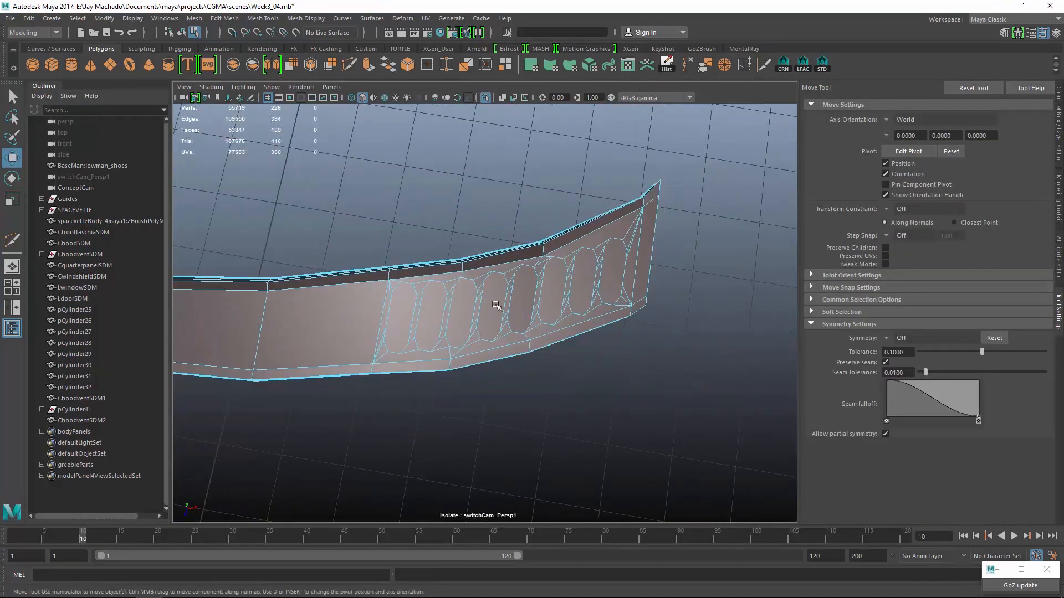
pyautogui.keyDown('alt'); pyautogui.moveTo(442, 190); pyautogui.dragTo(563, 173, button='middle'); pyautogui.keyUp('alt')
pyautogui.keyDown('alt'); pyautogui.moveTo(563, 173); pyautogui.dragTo(615, 183, button='right'); pyautogui.keyUp('alt')
pyautogui.press('y')
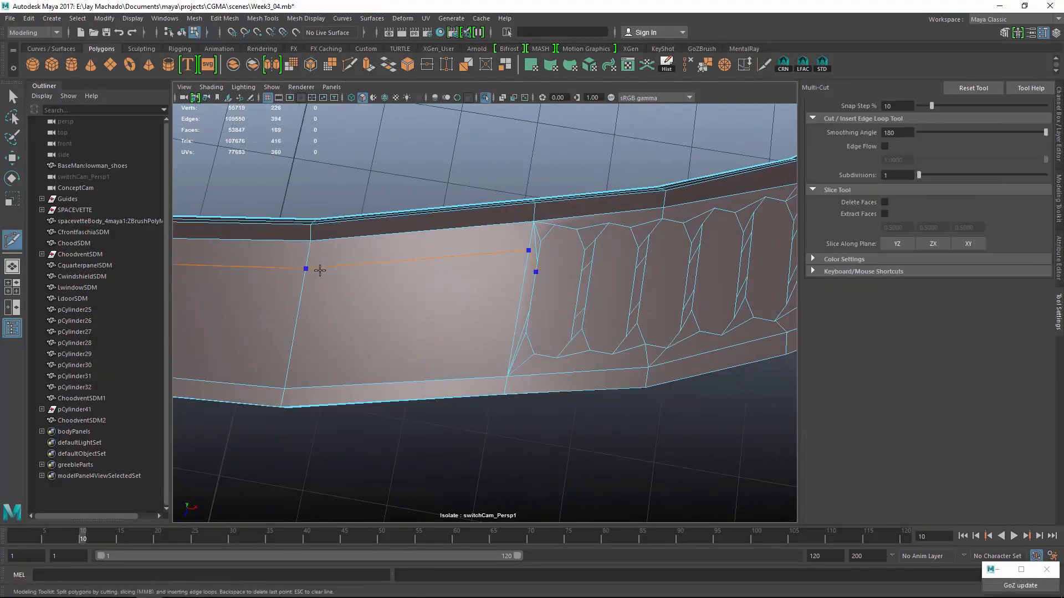
pyautogui.press('w')
pyautogui.keyDown('alt'); pyautogui.moveTo(494, 282); pyautogui.dragTo(562, 207, button='right'); pyautogui.keyUp('alt')
pyautogui.press('q')
pyautogui.click(571, 210)
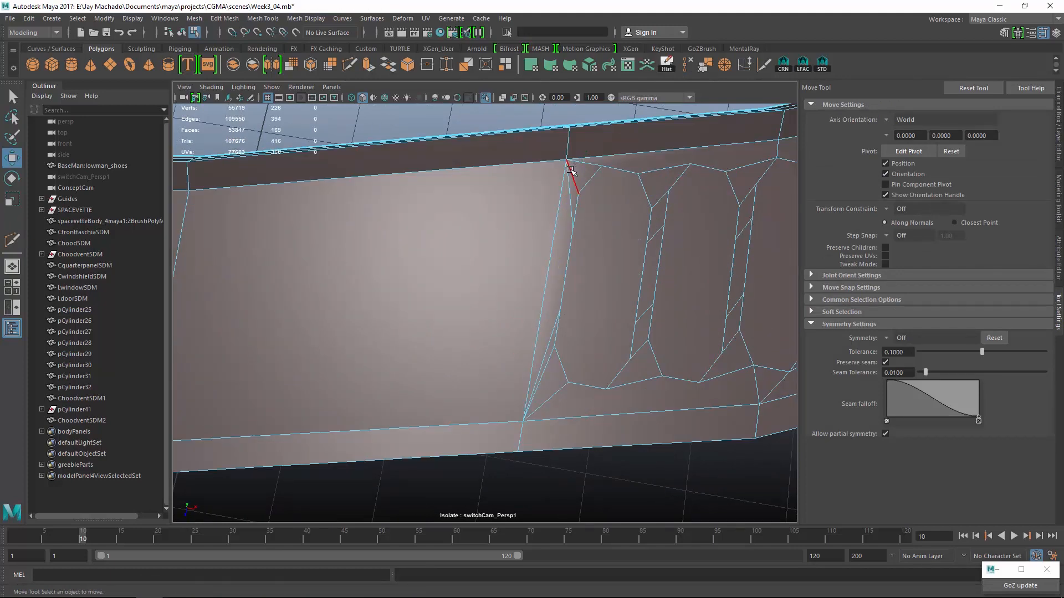
# - Insert two edge loops across the plain panel beside the first slot and cut edges from their ends to its side vertices
pyautogui.press('y')
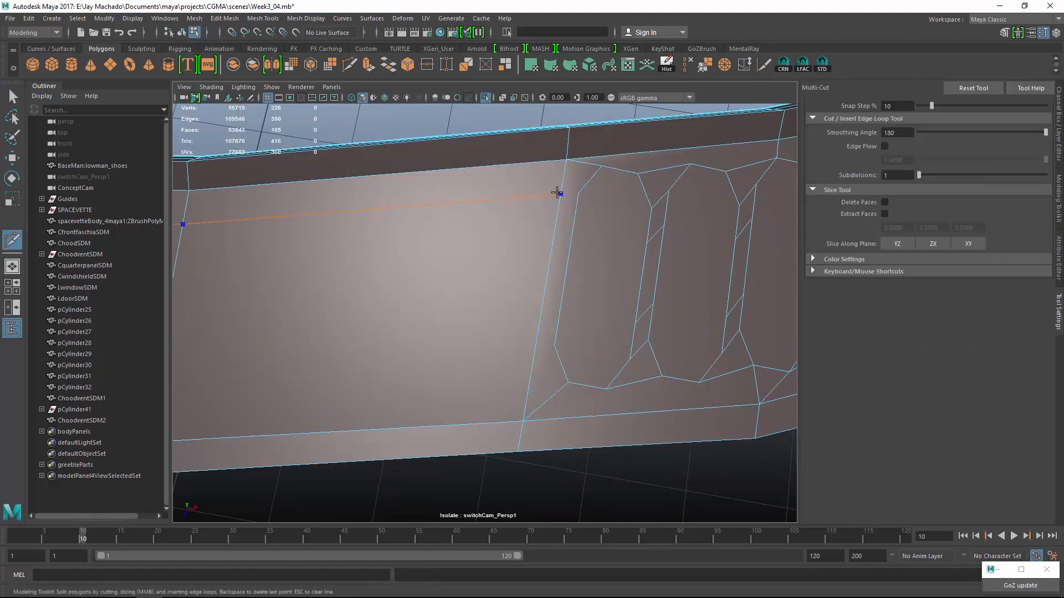
pyautogui.keyDown('ctrl'); pyautogui.click(559, 194); pyautogui.keyUp('ctrl')
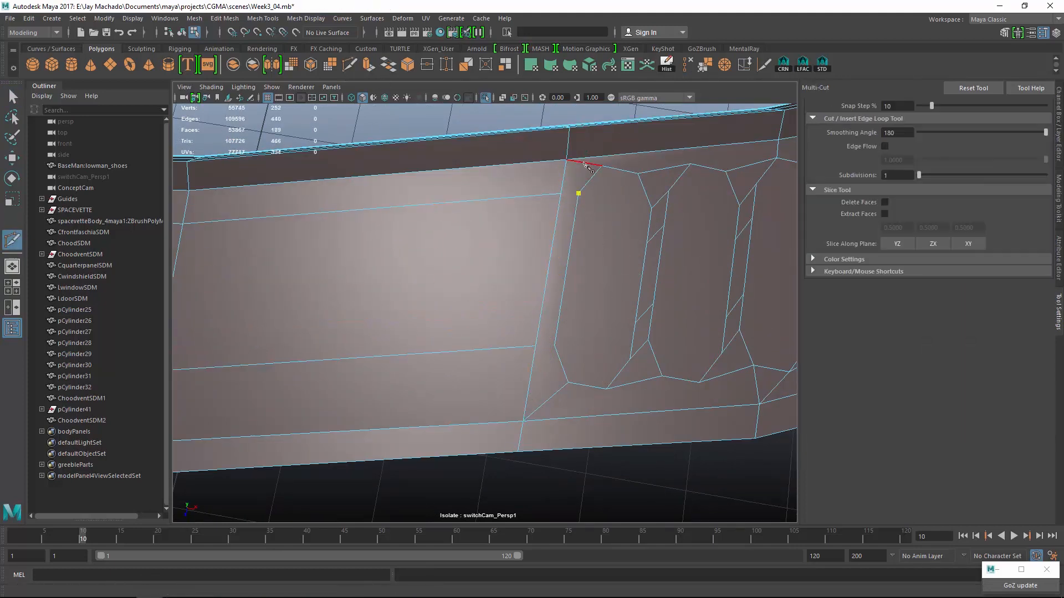
pyautogui.rightClick(588, 223)
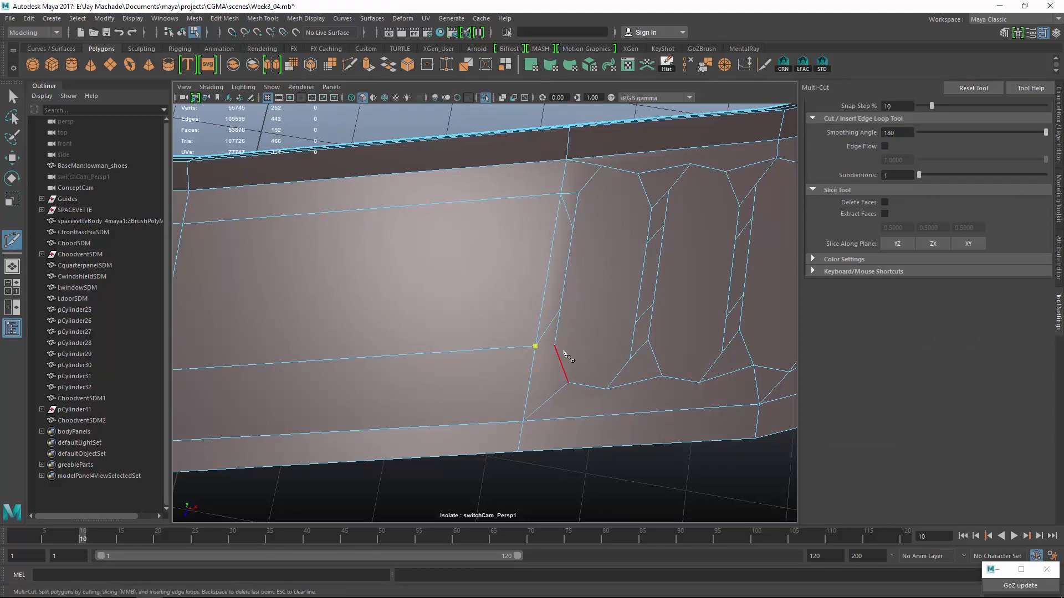
pyautogui.click(556, 348)
# - Delete the diagonal edges fanning from the panel corners to the outer side of the eighth slot
pyautogui.keyDown('alt'); pyautogui.moveTo(560, 349); pyautogui.dragTo(427, 325, button='right'); pyautogui.keyUp('alt')
pyautogui.keyDown('alt'); pyautogui.moveTo(428, 325); pyautogui.dragTo(332, 382, button='middle'); pyautogui.keyUp('alt')
pyautogui.keyDown('alt'); pyautogui.moveTo(333, 382); pyautogui.dragTo(554, 254, button='right'); pyautogui.keyUp('alt')
pyautogui.press('w')
pyautogui.click(550, 250)
pyautogui.keyDown('shift'); pyautogui.click(525, 419); pyautogui.keyUp('shift')
pyautogui.press('Delete')
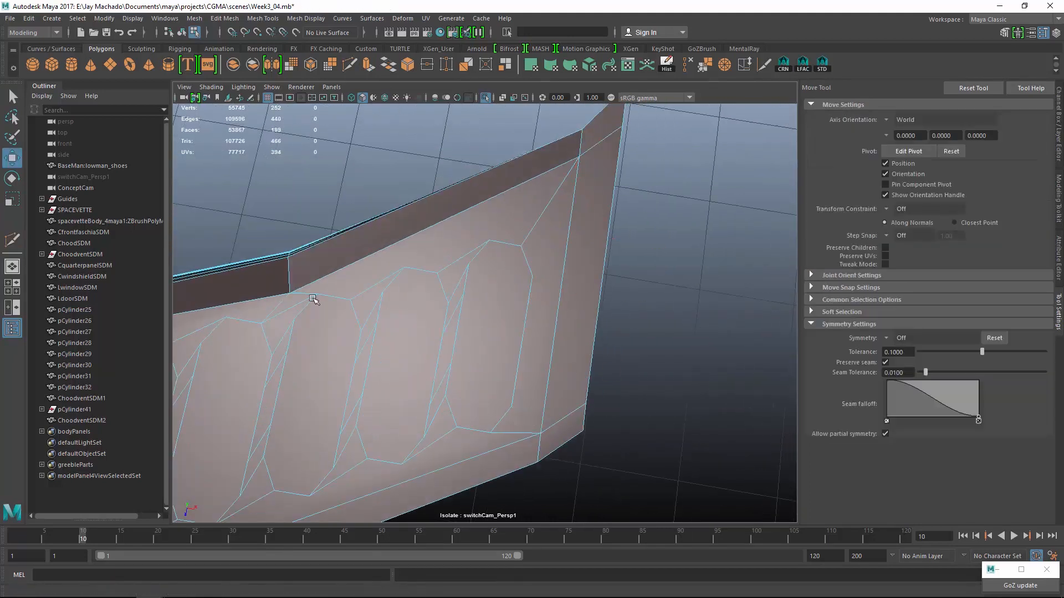
# - Delete the two edge loops crossing the panel's end strip beyond the eighth slot
pyautogui.keyDown('alt'); pyautogui.moveTo(313, 299); pyautogui.dragTo(773, 251, button='middle'); pyautogui.keyUp('alt')
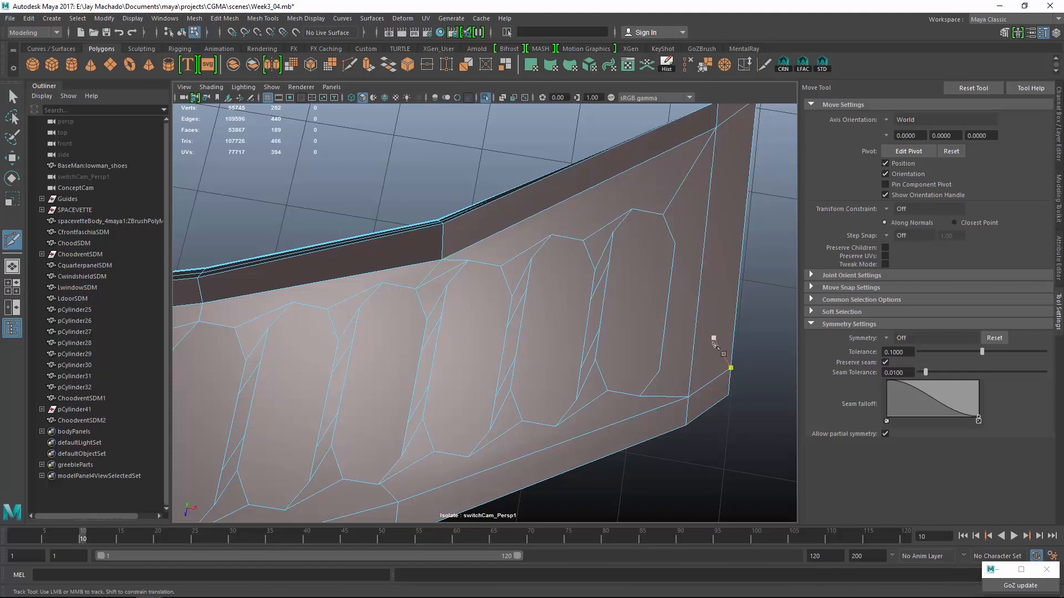
pyautogui.press('F8')
pyautogui.keyDown('alt'); pyautogui.moveTo(646, 260); pyautogui.dragTo(501, 254); pyautogui.keyUp('alt')
pyautogui.press('F10')
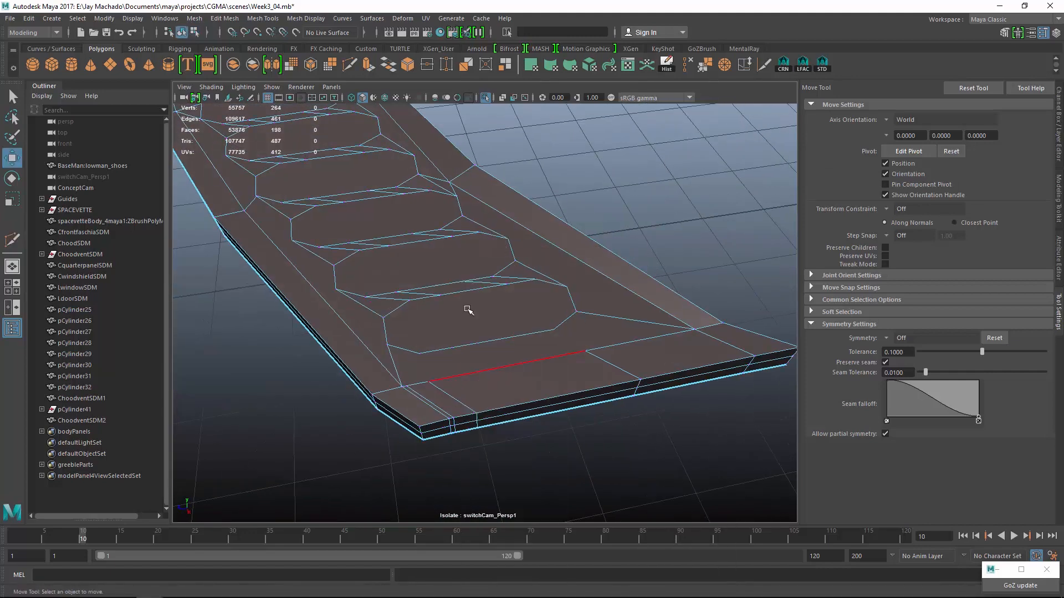
pyautogui.click(443, 403)
pyautogui.click(642, 357)
# - Insert edge loops across the panel's end strip and cut edges from them to the eighth slot's outer side vertices
pyautogui.keyDown('alt'); pyautogui.moveTo(687, 318); pyautogui.dragTo(638, 293); pyautogui.keyUp('alt')
pyautogui.press('y')
pyautogui.keyDown('ctrl'); pyautogui.click(418, 372); pyautogui.keyUp('ctrl')
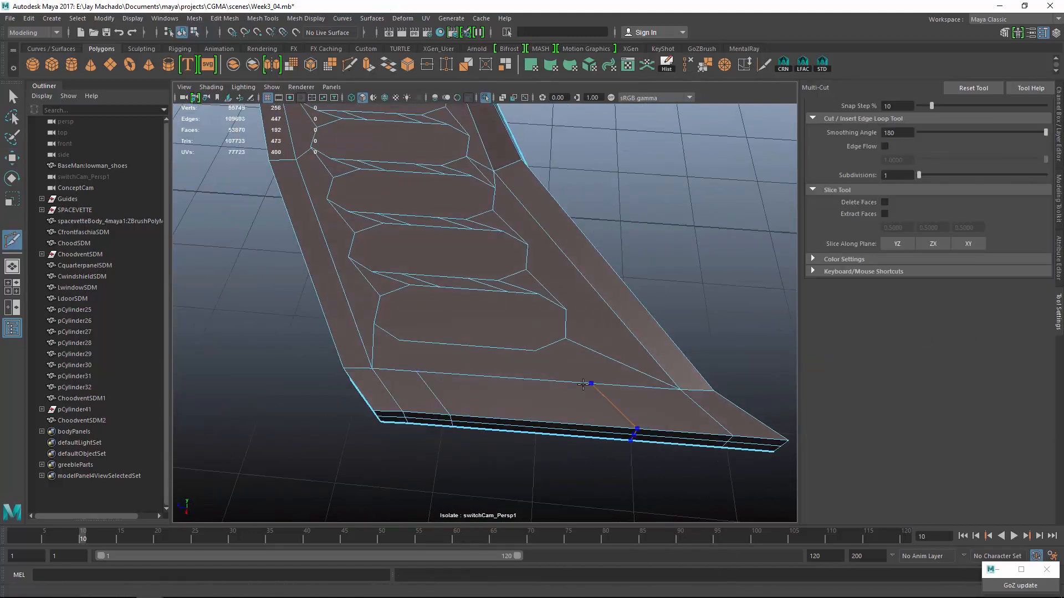
pyautogui.click(536, 351)
pyautogui.rightClick(535, 351)
pyautogui.click(416, 372)
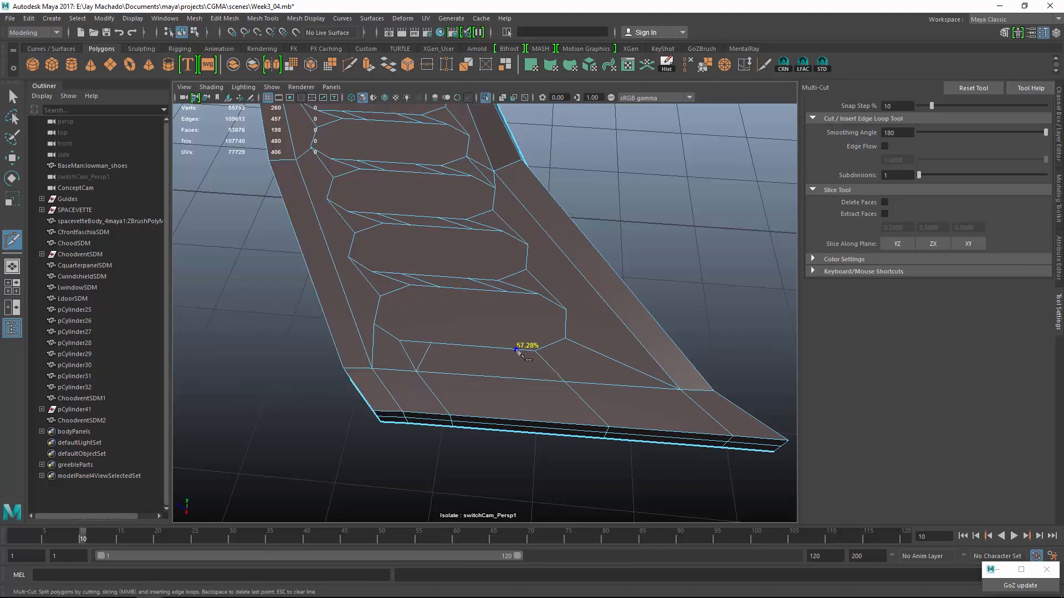
# - Insert edge loops across the panel's dark-rimmed long border, roughly in line with the slot ends
pyautogui.keyDown('alt'); pyautogui.moveTo(589, 376); pyautogui.dragTo(527, 282); pyautogui.keyUp('alt')
pyautogui.keyDown('alt'); pyautogui.moveTo(527, 283); pyautogui.dragTo(537, 301, button='right'); pyautogui.keyUp('alt')
pyautogui.keyDown('alt'); pyautogui.moveTo(536, 301); pyautogui.dragTo(543, 307, button='middle'); pyautogui.keyUp('alt')
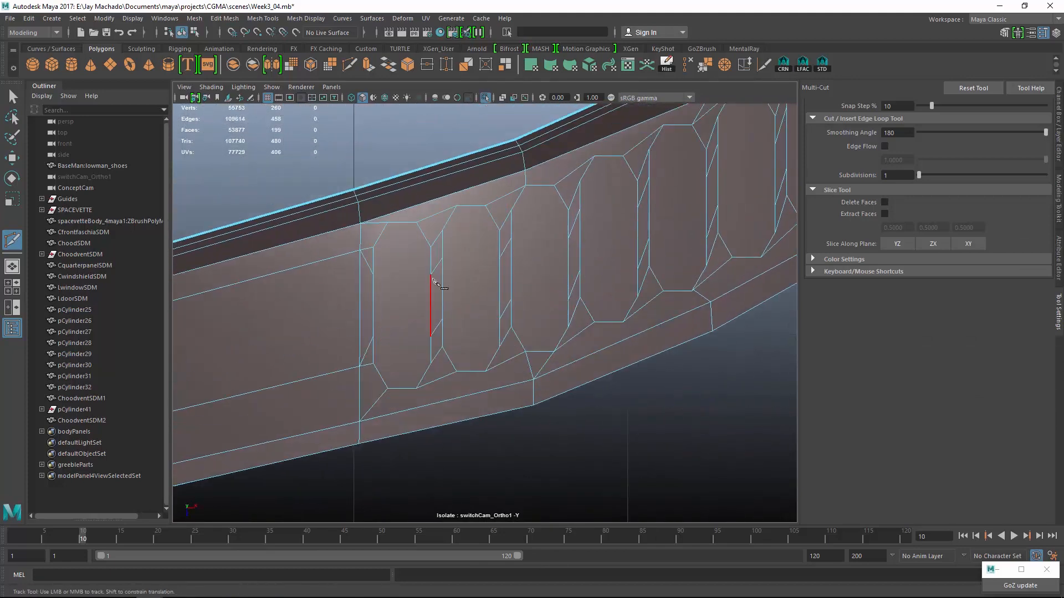
pyautogui.keyDown('ctrl'); pyautogui.click(536, 139); pyautogui.keyUp('ctrl')
pyautogui.keyDown('alt'); pyautogui.moveTo(599, 166); pyautogui.dragTo(502, 251, button='middle'); pyautogui.keyUp('alt')
pyautogui.keyDown('ctrl'); pyautogui.click(508, 201); pyautogui.keyUp('ctrl')
pyautogui.keyDown('alt'); pyautogui.moveTo(682, 213); pyautogui.dragTo(622, 251, button='middle'); pyautogui.keyUp('alt')
pyautogui.keyDown('ctrl'); pyautogui.click(519, 208); pyautogui.keyUp('ctrl')
pyautogui.keyDown('ctrl'); pyautogui.click(591, 165); pyautogui.keyUp('ctrl')
pyautogui.keyDown('alt'); pyautogui.moveTo(592, 165); pyautogui.dragTo(571, 206, button='middle'); pyautogui.keyUp('alt')
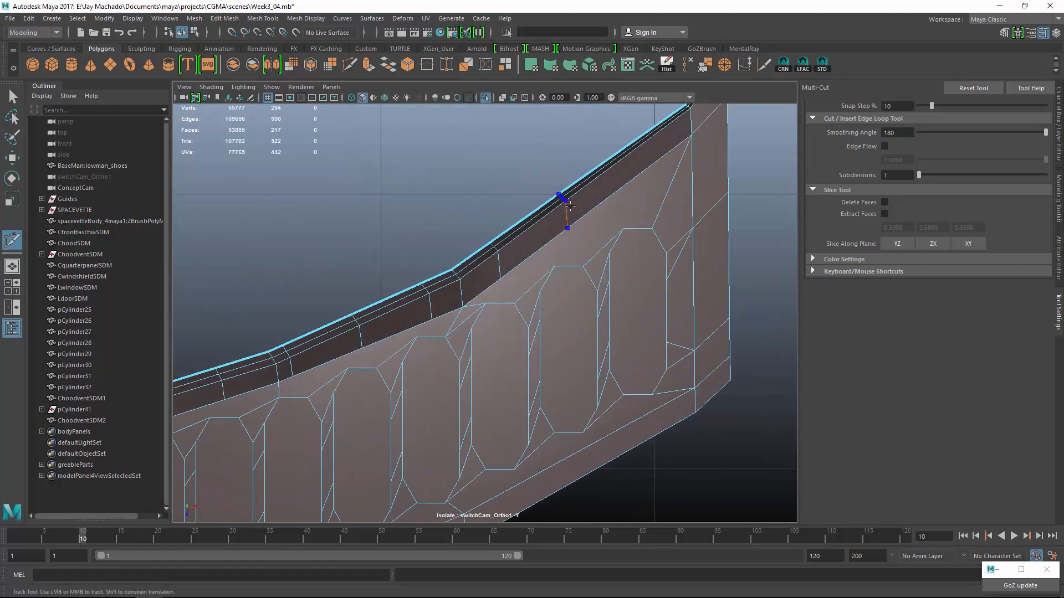
# - Insert further edge loops across the opposite long border strip, in line with the remaining slot ends
pyautogui.keyDown('ctrl'); pyautogui.click(565, 477); pyautogui.keyUp('ctrl')
pyautogui.keyDown('alt'); pyautogui.moveTo(565, 477); pyautogui.dragTo(545, 387, button='middle'); pyautogui.keyUp('alt')
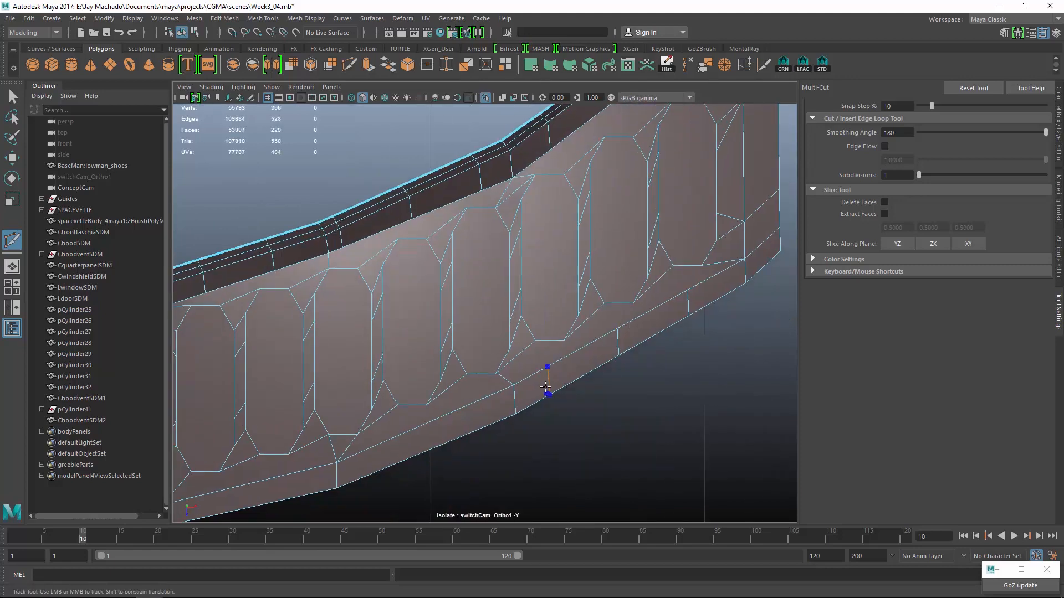
pyautogui.keyDown('ctrl'); pyautogui.click(482, 422); pyautogui.keyUp('ctrl')
pyautogui.keyDown('alt'); pyautogui.moveTo(483, 422); pyautogui.dragTo(511, 371, button='middle'); pyautogui.keyUp('alt')
pyautogui.keyDown('ctrl'); pyautogui.click(316, 427); pyautogui.keyUp('ctrl')
pyautogui.keyDown('alt'); pyautogui.moveTo(316, 426); pyautogui.dragTo(382, 359, button='right'); pyautogui.keyUp('alt')
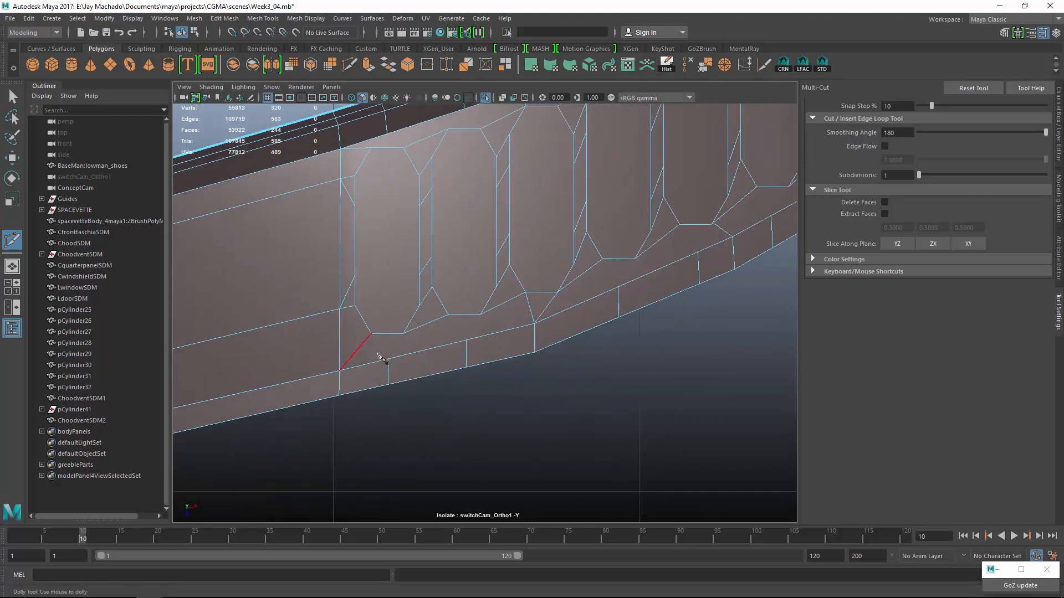
# - Cut edges from the border strip's loop ends to the end corners of the first five slots
pyautogui.click(466, 341)
pyautogui.click(481, 315)
pyautogui.rightClick(481, 314)
pyautogui.keyDown('alt'); pyautogui.moveTo(594, 306); pyautogui.dragTo(535, 329, button='middle'); pyautogui.keyUp('alt')
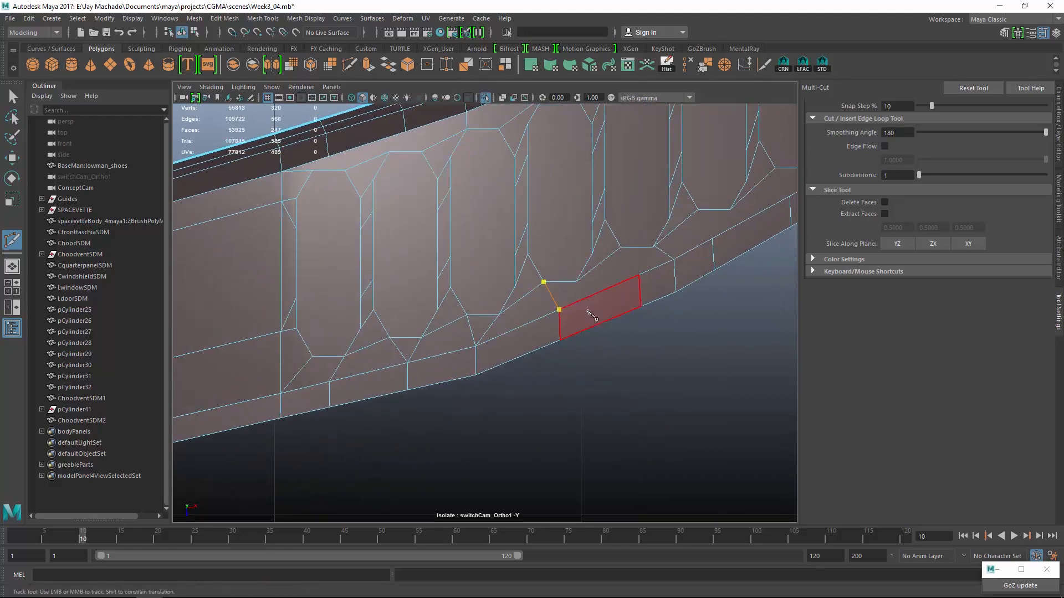
pyautogui.click(576, 283)
pyautogui.rightClick(576, 283)
pyautogui.keyDown('alt'); pyautogui.moveTo(576, 283); pyautogui.dragTo(522, 323, button='middle'); pyautogui.keyUp('alt')
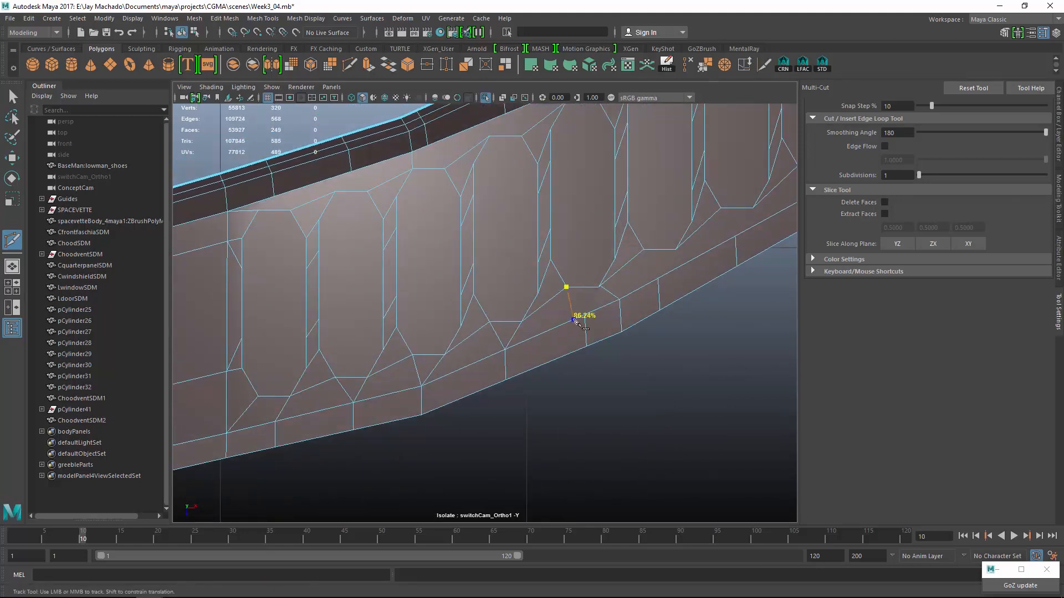
pyautogui.click(584, 315)
pyautogui.keyDown('alt'); pyautogui.moveTo(600, 291); pyautogui.dragTo(789, 280, button='right'); pyautogui.keyUp('alt')
pyautogui.keyDown('alt'); pyautogui.moveTo(789, 279); pyautogui.dragTo(562, 329, button='middle'); pyautogui.keyUp('alt')
pyautogui.rightClick(555, 335)
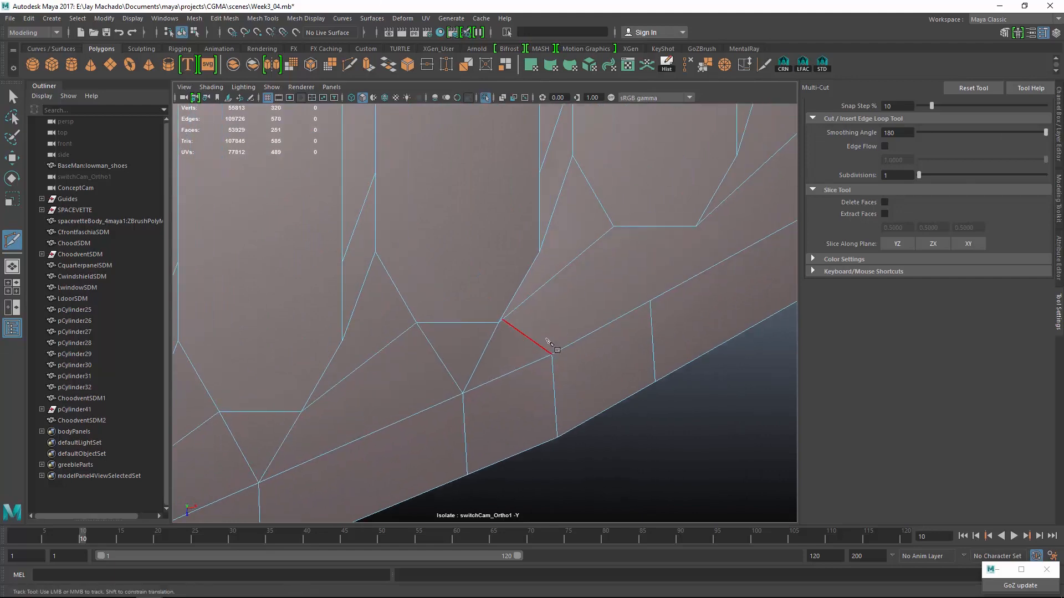
# - Delete the surplus edge loop crossing the border strip between the fifth and sixth slots
pyautogui.keyDown('alt'); pyautogui.moveTo(546, 343); pyautogui.dragTo(577, 345, button='right'); pyautogui.keyUp('alt')
pyautogui.press('w')
pyautogui.doubleClick(541, 342)
pyautogui.hotkey('ctrl', 'Delete')
pyautogui.keyDown('alt'); pyautogui.moveTo(690, 281); pyautogui.dragTo(593, 305, button='middle'); pyautogui.keyUp('alt')
# - Cut edges joining the end corners of the sixth, seventh and eighth slots to the border strip's loops
pyautogui.click(446, 64)
pyautogui.click(526, 243)
pyautogui.click(564, 320)
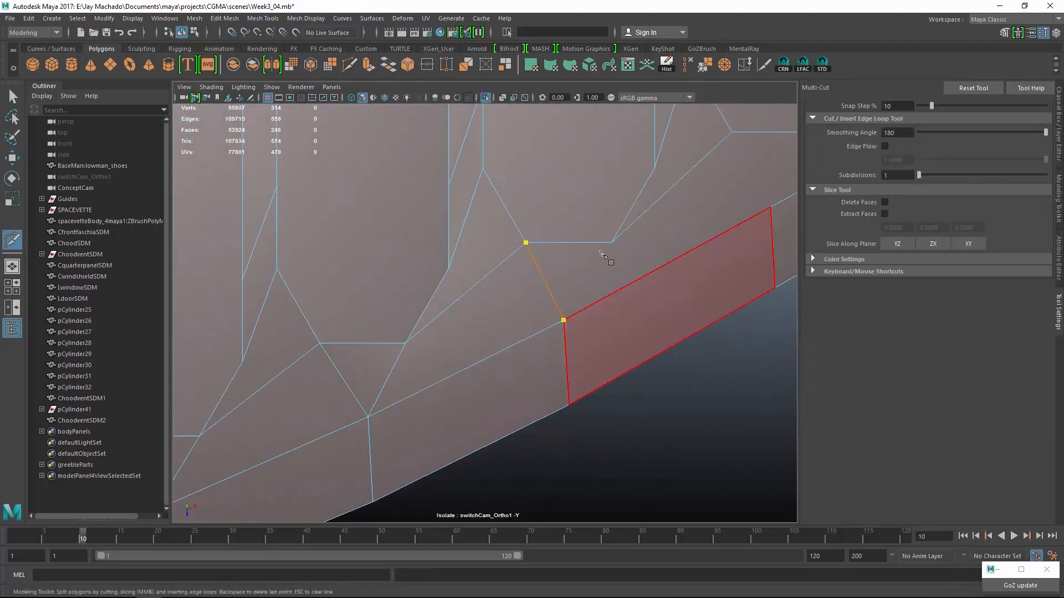
pyautogui.click(611, 243)
pyautogui.rightClick(612, 242)
pyautogui.keyDown('alt'); pyautogui.moveTo(751, 137); pyautogui.dragTo(560, 211, button='middle'); pyautogui.keyUp('alt')
pyautogui.click(601, 207)
pyautogui.rightClick(601, 207)
pyautogui.keyDown('alt'); pyautogui.moveTo(601, 207); pyautogui.dragTo(577, 256, button='right'); pyautogui.keyUp('alt')
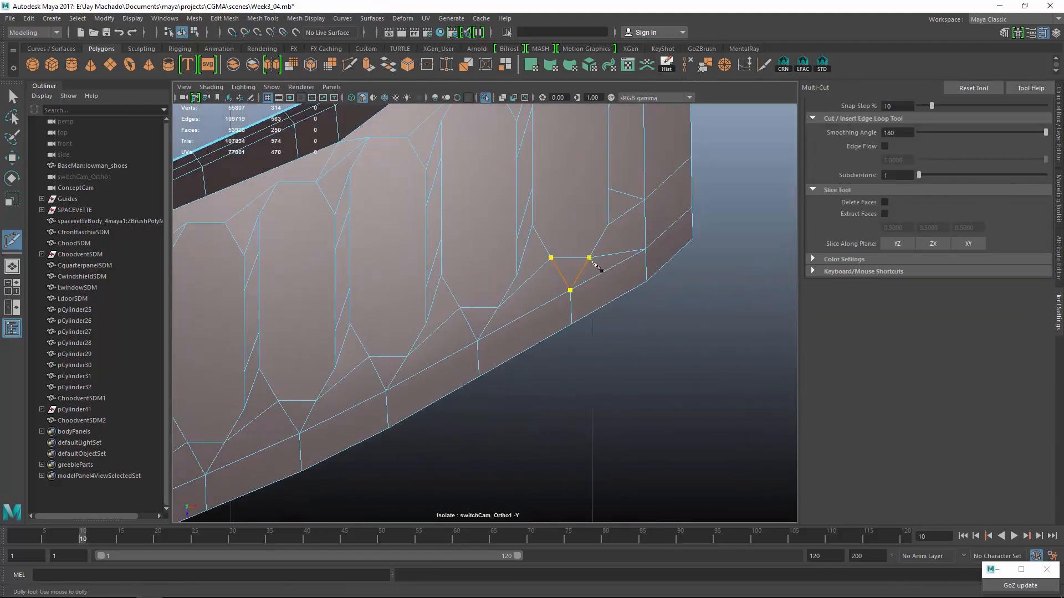
pyautogui.rightClick(597, 267)
pyautogui.keyDown('alt'); pyautogui.moveTo(596, 267); pyautogui.dragTo(589, 277, button='middle'); pyautogui.keyUp('alt')
# - Cut edges from the dark-rimmed border's loops to the opposite end corners of the eighth, seventh and sixth slots
pyautogui.click(581, 195)
pyautogui.rightClick(580, 197)
pyautogui.click(499, 336)
pyautogui.click(475, 276)
pyautogui.click(455, 336)
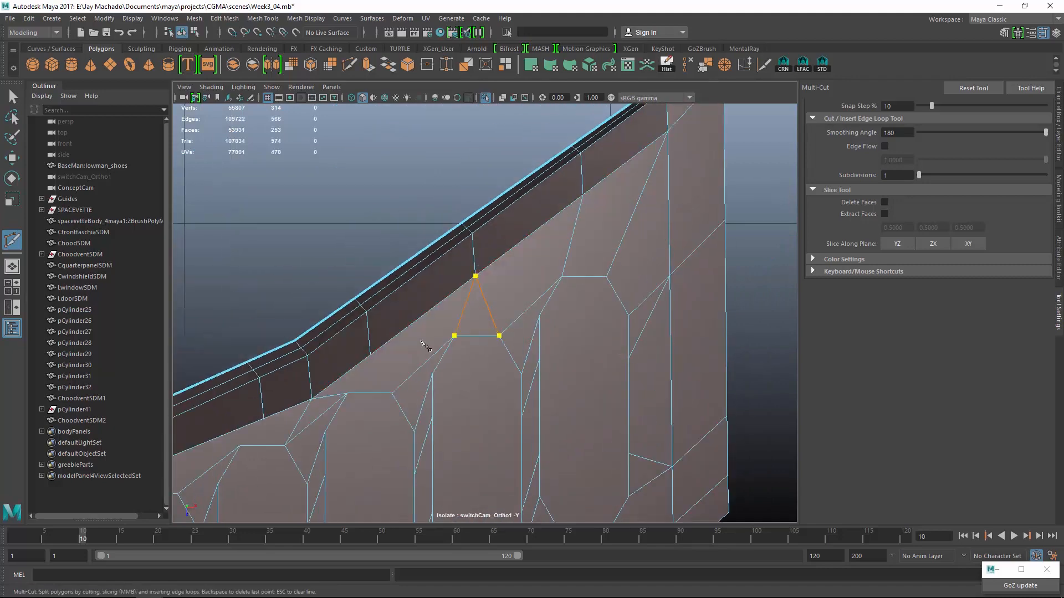
pyautogui.rightClick(425, 344)
pyautogui.keyDown('alt'); pyautogui.moveTo(425, 343); pyautogui.dragTo(514, 291, button='middle'); pyautogui.keyUp('alt')
pyautogui.click(436, 340)
pyautogui.keyDown('alt'); pyautogui.moveTo(465, 343); pyautogui.dragTo(505, 303, button='middle'); pyautogui.keyUp('alt')
# - Delete the surplus edges at the rim corner between the fifth and sixth slots
pyautogui.press('w')
pyautogui.click(427, 332)
pyautogui.keyDown('shift'); pyautogui.click(463, 308); pyautogui.keyUp('shift')
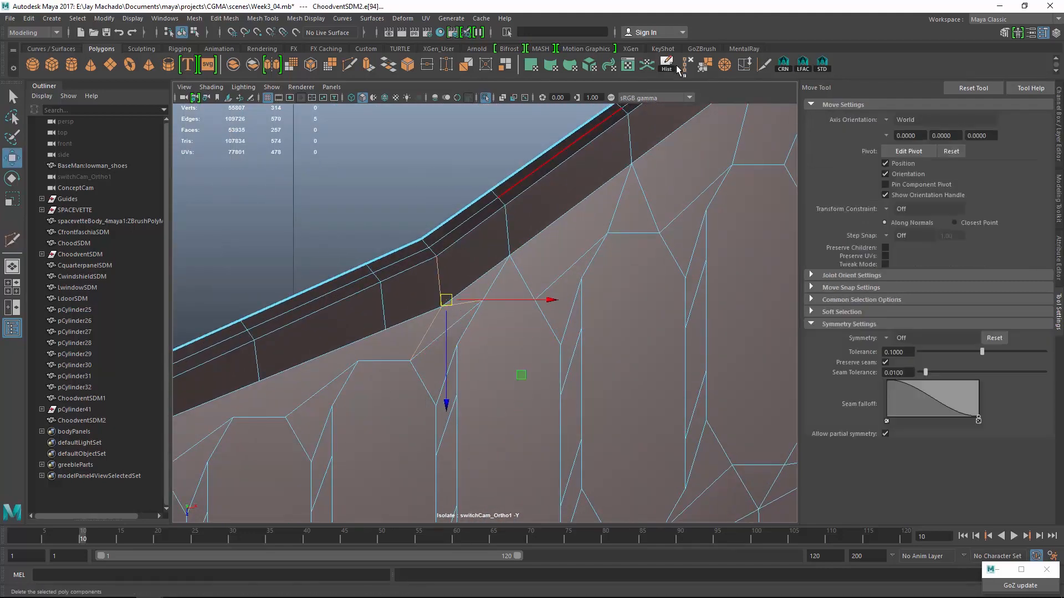
pyautogui.click(687, 65)
# - Cut edges from the dark-rimmed border's loops to the near end corners of the remaining five slots
pyautogui.click(350, 65)
pyautogui.click(553, 285)
pyautogui.click(525, 317)
pyautogui.rightClick(669, 258)
pyautogui.keyDown('alt'); pyautogui.moveTo(669, 259); pyautogui.dragTo(611, 254, button='middle'); pyautogui.keyUp('alt')
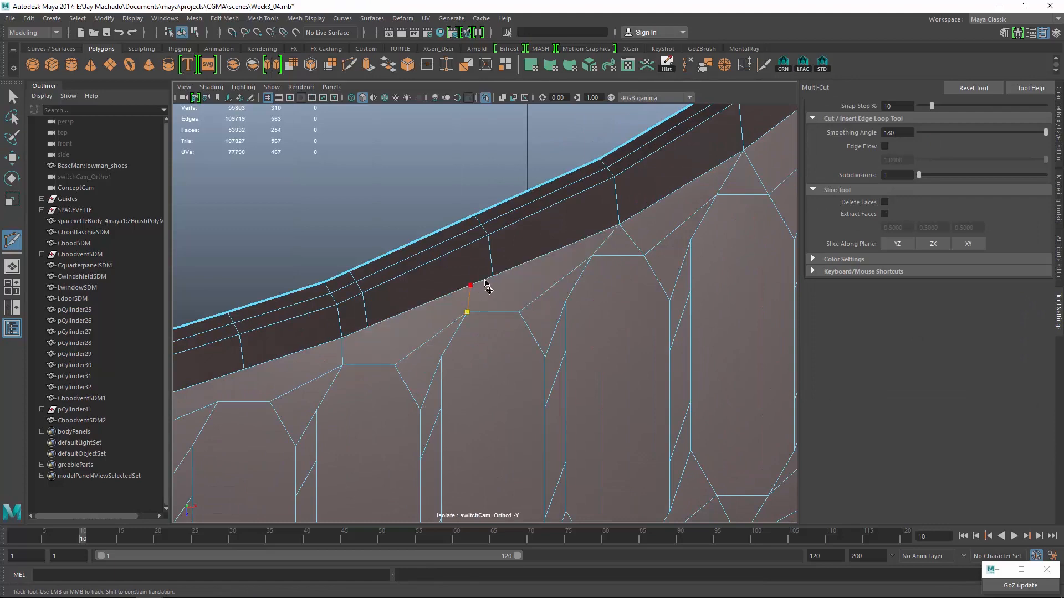
pyautogui.rightClick(514, 314)
pyautogui.keyDown('alt'); pyautogui.moveTo(514, 314); pyautogui.dragTo(578, 270, button='middle'); pyautogui.keyUp('alt')
pyautogui.click(407, 321)
pyautogui.click(430, 283)
pyautogui.click(458, 321)
pyautogui.rightClick(459, 322)
pyautogui.keyDown('alt'); pyautogui.moveTo(458, 322); pyautogui.dragTo(692, 266, button='middle'); pyautogui.keyUp('alt')
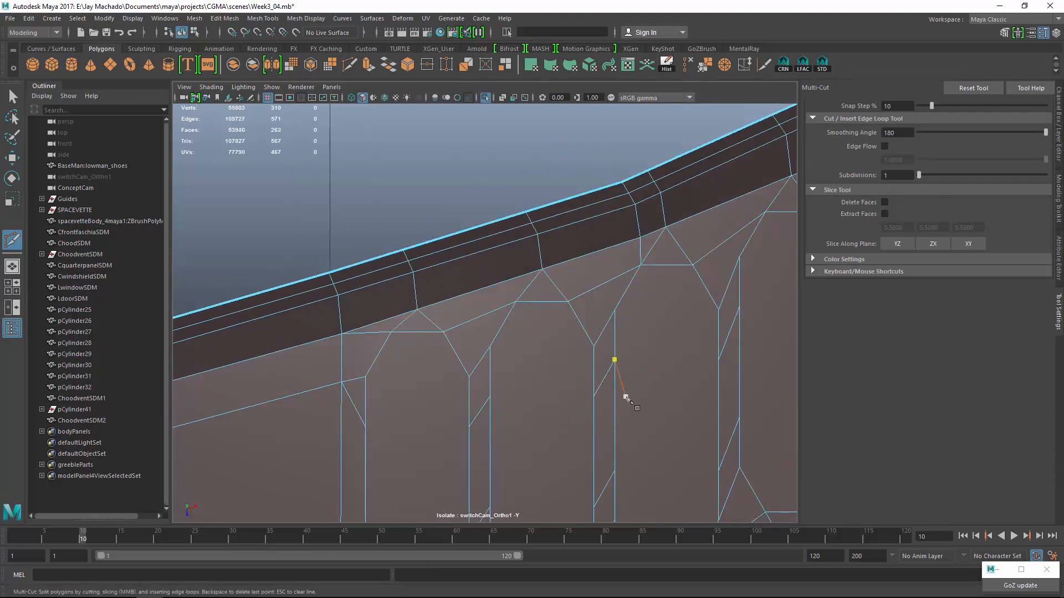
# - Triangulate the small corner faces between neighbouring slots along both ends of the slot row
pyautogui.rightClick(626, 396)
pyautogui.keyDown('alt'); pyautogui.moveTo(626, 397); pyautogui.dragTo(562, 431, button='right'); pyautogui.keyUp('alt')
pyautogui.keyDown('alt'); pyautogui.moveTo(562, 432); pyautogui.dragTo(475, 380, button='middle'); pyautogui.keyUp('alt')
pyautogui.press('w')
pyautogui.moveTo(398, 282); pyautogui.dragTo(396, 321, button='right')
pyautogui.click(392, 277)
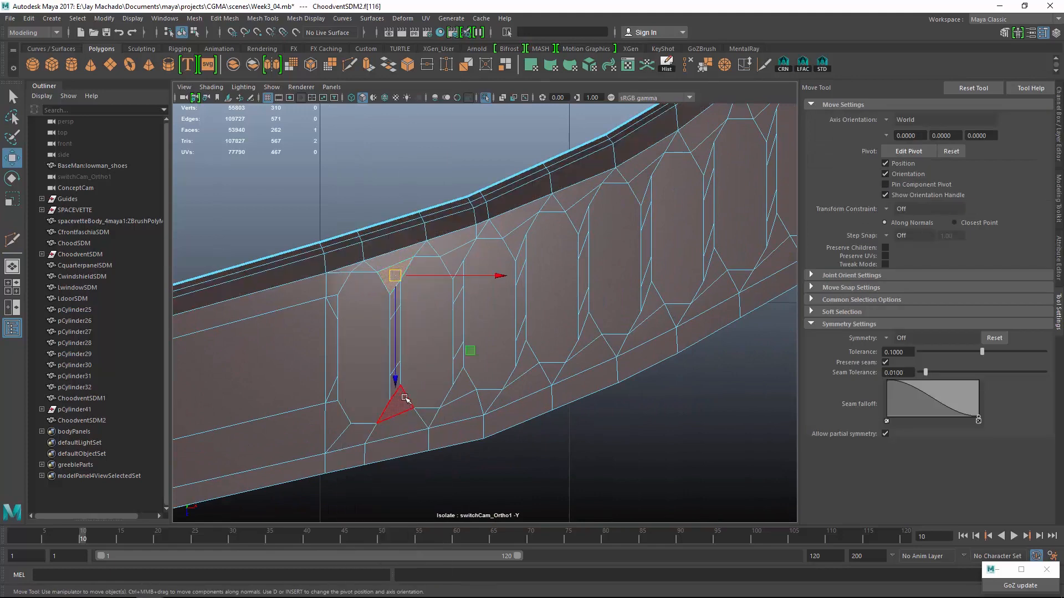
pyautogui.keyDown('shift'); pyautogui.click(405, 398); pyautogui.keyUp('shift')
pyautogui.keyDown('shift'); pyautogui.click(461, 388); pyautogui.keyUp('shift')
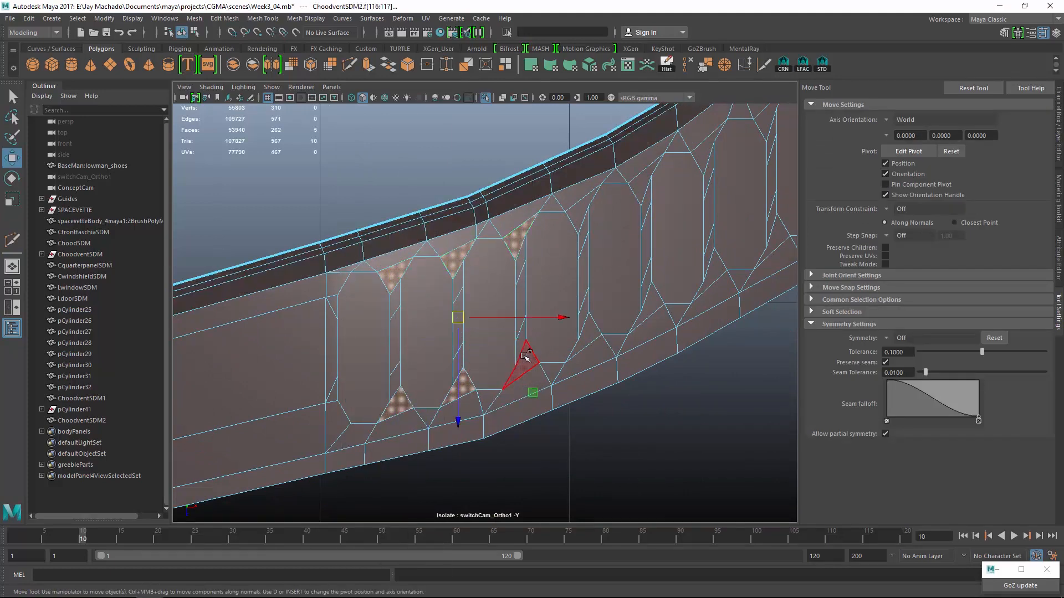
pyautogui.keyDown('shift'); pyautogui.click(635, 185); pyautogui.keyUp('shift')
pyautogui.keyDown('shift'); pyautogui.click(648, 300); pyautogui.keyUp('shift')
pyautogui.keyDown('shift'); pyautogui.click(711, 273); pyautogui.keyUp('shift')
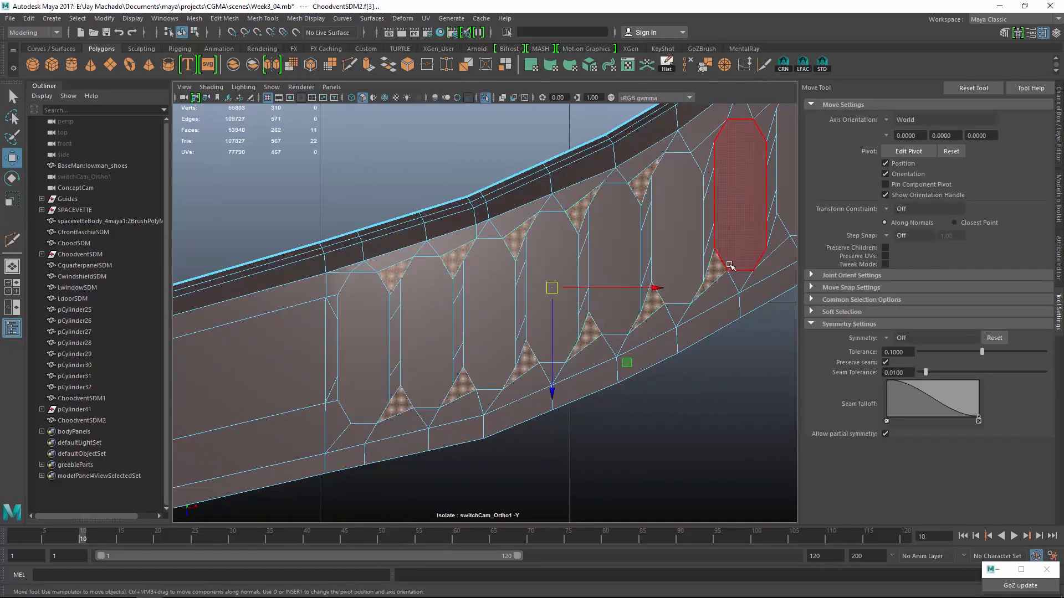
pyautogui.keyDown('alt'); pyautogui.moveTo(728, 258); pyautogui.dragTo(553, 354, button='middle'); pyautogui.keyUp('alt')
pyautogui.keyDown('shift'); pyautogui.click(529, 248); pyautogui.keyUp('shift')
pyautogui.keyDown('shift'); pyautogui.click(587, 218); pyautogui.keyUp('shift')
pyautogui.keyDown('shift'); pyautogui.click(605, 330); pyautogui.keyUp('shift')
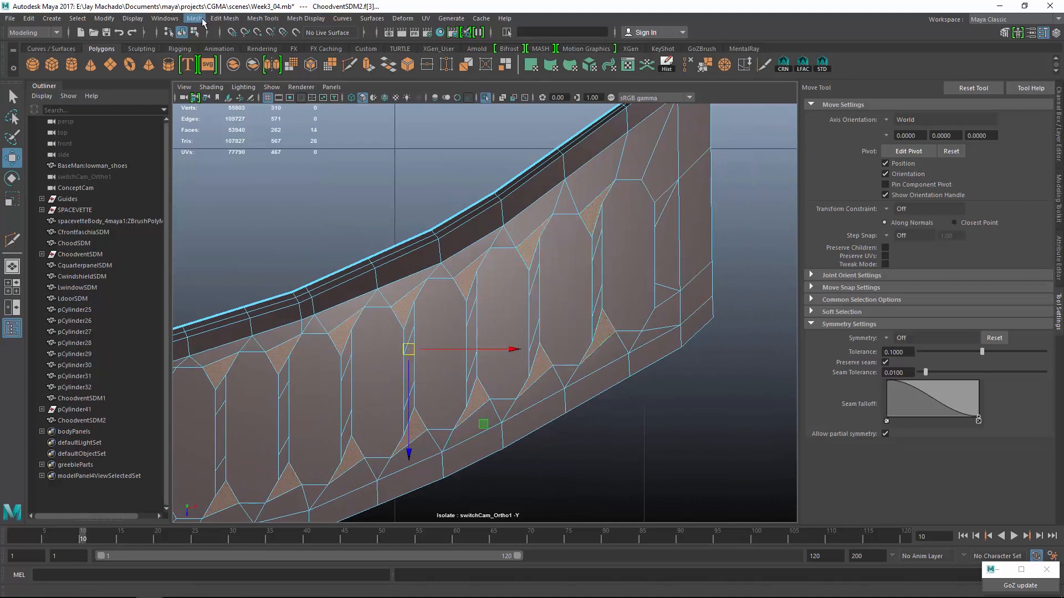
pyautogui.click(194, 18)
pyautogui.click(237, 136)
pyautogui.keyDown('alt'); pyautogui.moveTo(518, 309); pyautogui.dragTo(509, 309, button='right'); pyautogui.keyUp('alt')
pyautogui.keyDown('alt'); pyautogui.moveTo(509, 308); pyautogui.dragTo(509, 357, button='middle'); pyautogui.keyUp('alt')
# - Extrude the eight slot faces and turn off the panel's isolation so the rest of the car shows
pyautogui.press('F8')
pyautogui.scroll(5, 558, 321)
pyautogui.moveTo(356, 269); pyautogui.dragTo(357, 334, button='right')
pyautogui.click(313, 351)
pyautogui.keyDown('shift'); pyautogui.click(360, 335); pyautogui.keyUp('shift')
pyautogui.keyDown('shift'); pyautogui.click(413, 322); pyautogui.keyUp('shift')
pyautogui.keyDown('shift'); pyautogui.click(479, 311); pyautogui.keyUp('shift')
pyautogui.keyDown('shift'); pyautogui.click(541, 268); pyautogui.keyUp('shift')
pyautogui.keyDown('shift'); pyautogui.click(599, 244); pyautogui.keyUp('shift')
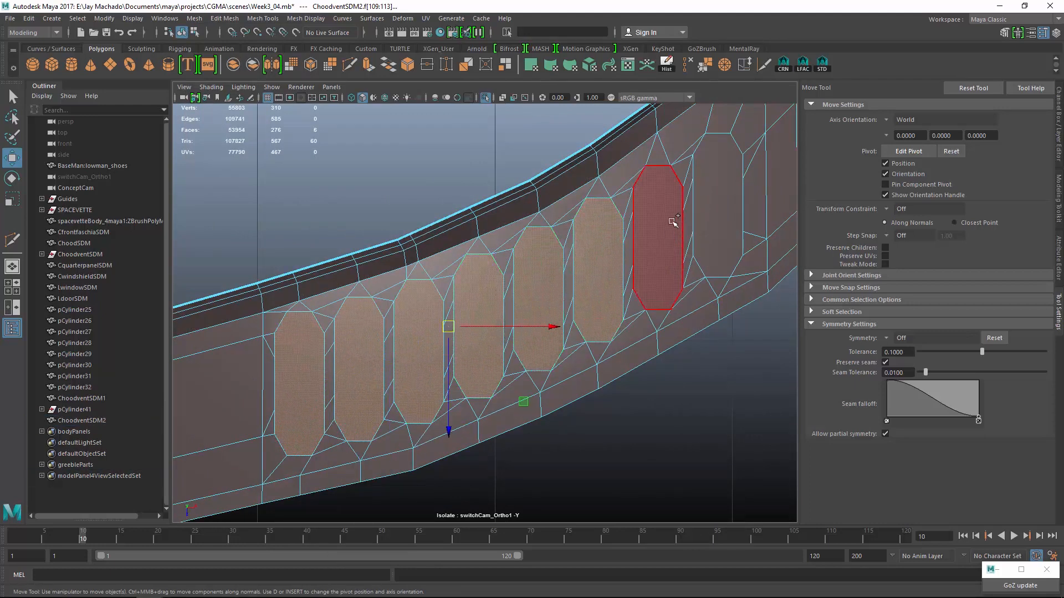
pyautogui.keyDown('shift'); pyautogui.click(652, 221); pyautogui.keyUp('shift')
pyautogui.keyDown('shift'); pyautogui.click(709, 202); pyautogui.keyUp('shift')
pyautogui.keyDown('alt'); pyautogui.moveTo(709, 201); pyautogui.dragTo(516, 252, button='middle'); pyautogui.keyUp('alt')
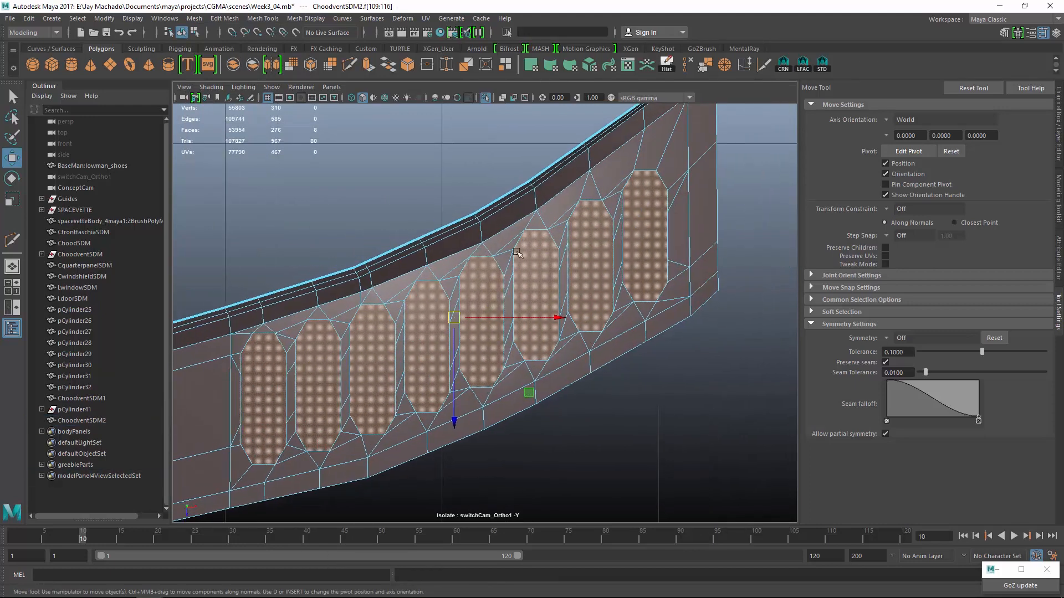
pyautogui.click(488, 100)
pyautogui.hotkey('ctrl', 'e')
pyautogui.scroll(2, 535, 320)
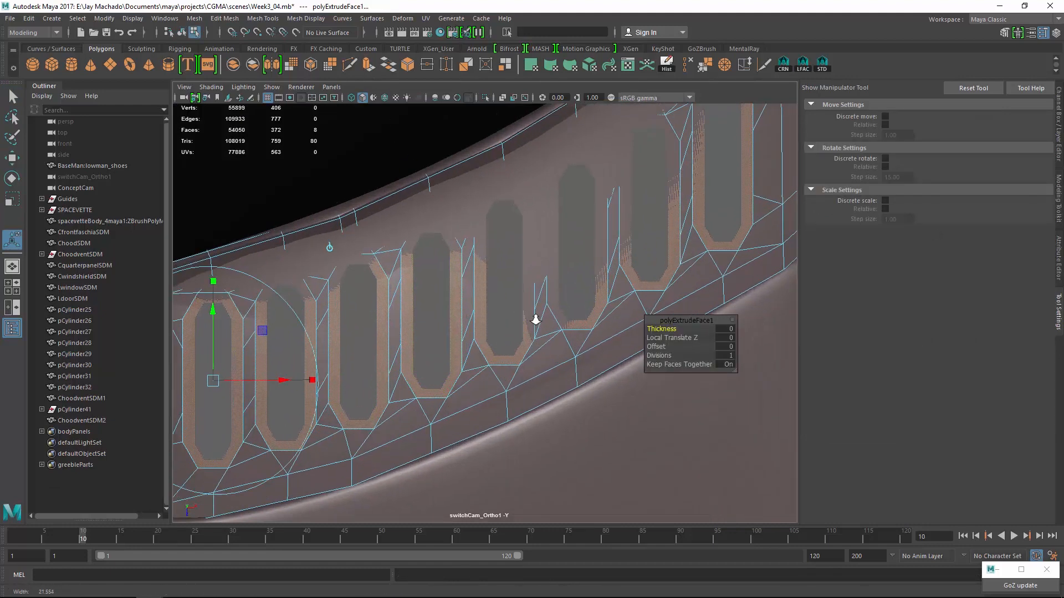
# - Try extrusion offsets of 0.5 and 0.4, comparing the inset slots with the surrounding objects in wireframe
pyautogui.scroll(1, 536, 319)
pyautogui.click(732, 349)
pyautogui.write('.5')
pyautogui.press('Return')
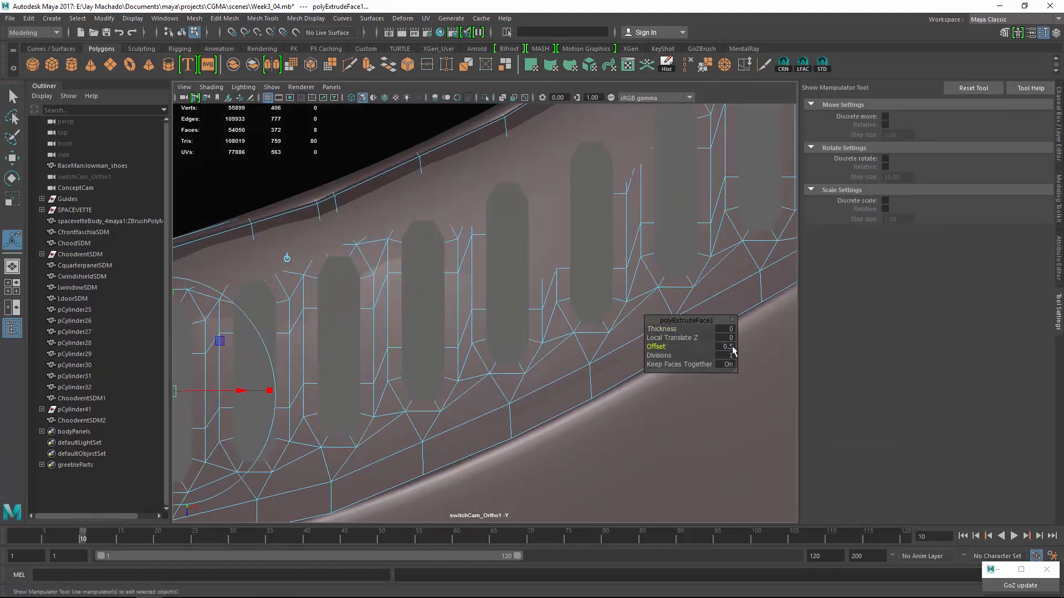
pyautogui.keyDown('alt'); pyautogui.moveTo(446, 362); pyautogui.dragTo(577, 304, button='middle'); pyautogui.keyUp('alt')
pyautogui.scroll(1, 492, 371)
pyautogui.press('4')
pyautogui.keyDown('alt'); pyautogui.moveTo(490, 369); pyautogui.dragTo(616, 341, button='middle'); pyautogui.keyUp('alt')
pyautogui.scroll(1, 615, 340)
pyautogui.write('.4')
pyautogui.press('Return')
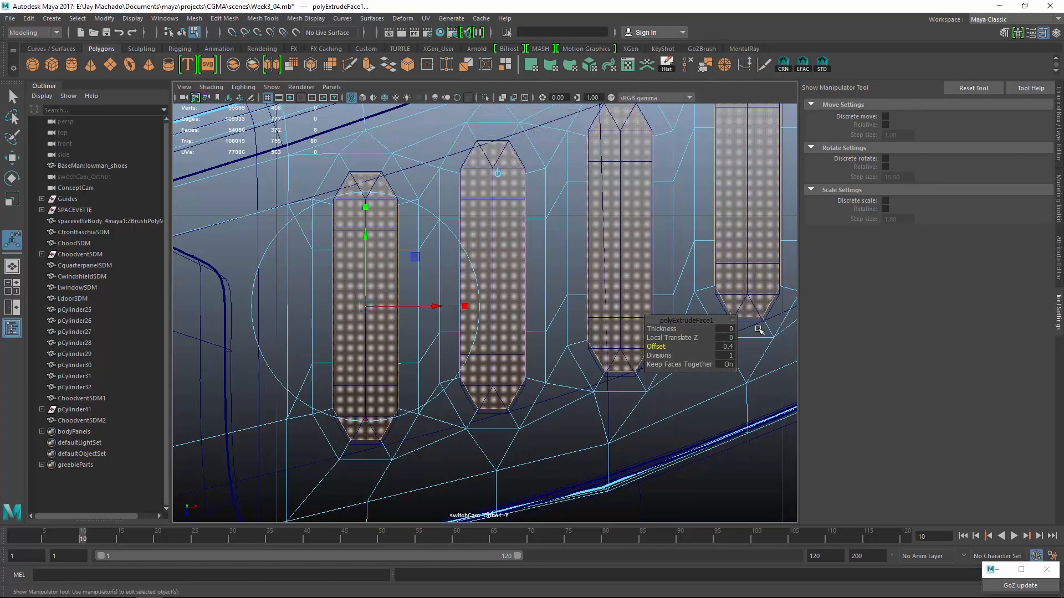
pyautogui.scroll(-4, 565, 336)
pyautogui.press('5')
pyautogui.scroll(2, 565, 336)
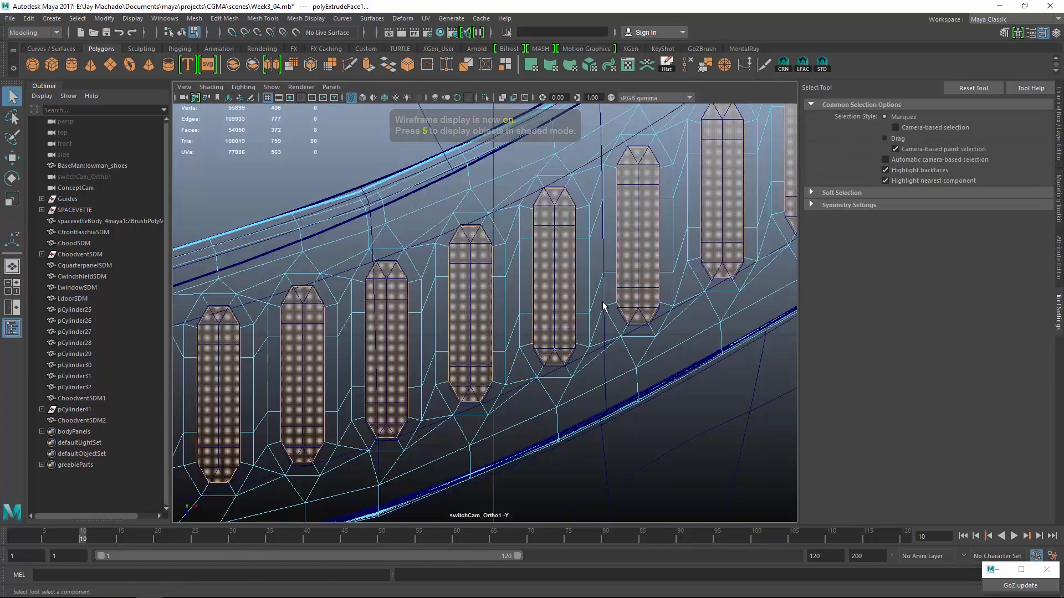
# - Try offsets of 0.3 and 0.6 for the slot extrusion and settle on 0.7
pyautogui.click(1056, 145)
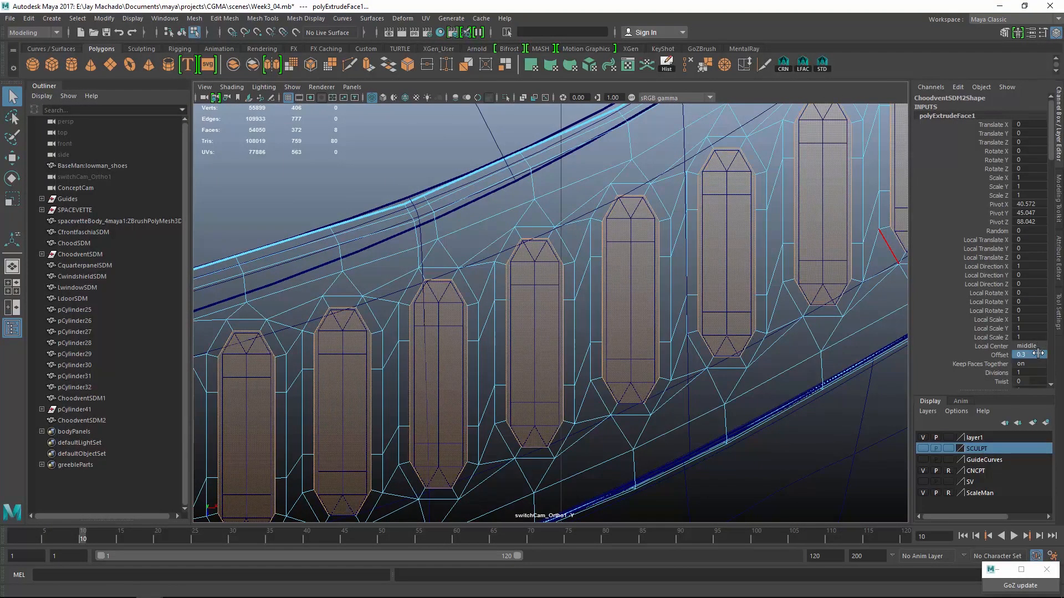
pyautogui.write('.6')
pyautogui.press('Return')
pyautogui.scroll(-3, 721, 339)
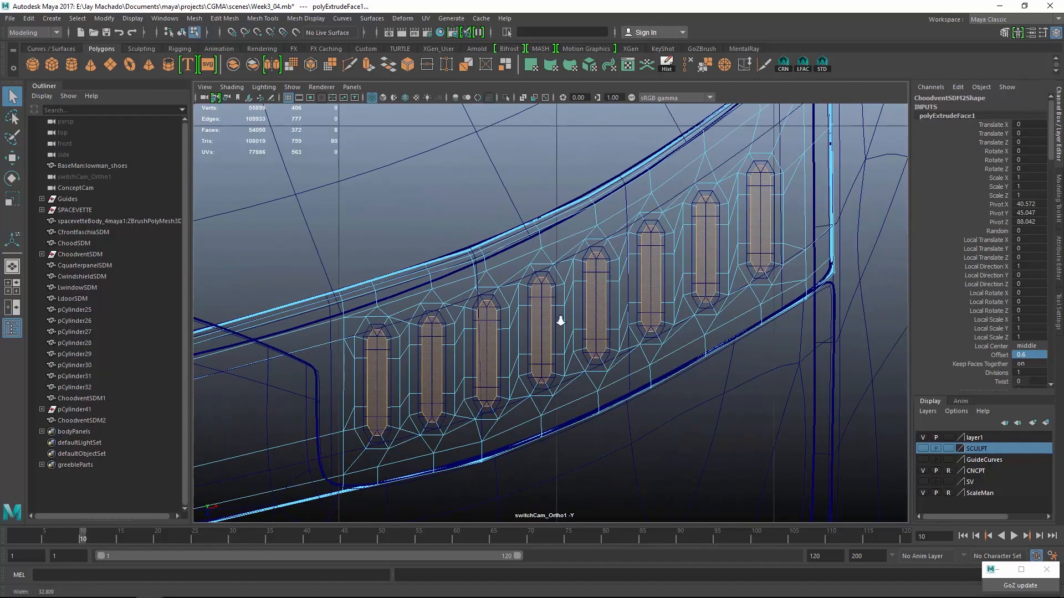
pyautogui.press('Return')
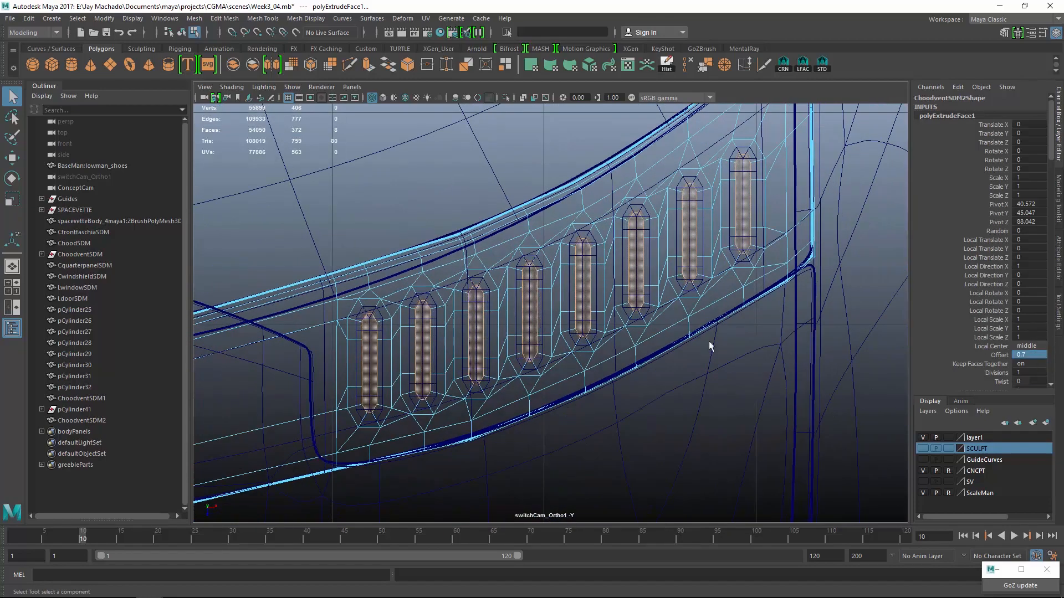
pyautogui.keyDown('alt'); pyautogui.moveTo(576, 332); pyautogui.dragTo(628, 311, button='middle'); pyautogui.keyUp('alt')
# - Switch to a shaded perspective view and isolate the hood vent panel
pyautogui.scroll(3, 627, 310)
pyautogui.press('p')
pyautogui.keyDown('alt'); pyautogui.moveTo(682, 290); pyautogui.dragTo(649, 279); pyautogui.keyUp('alt')
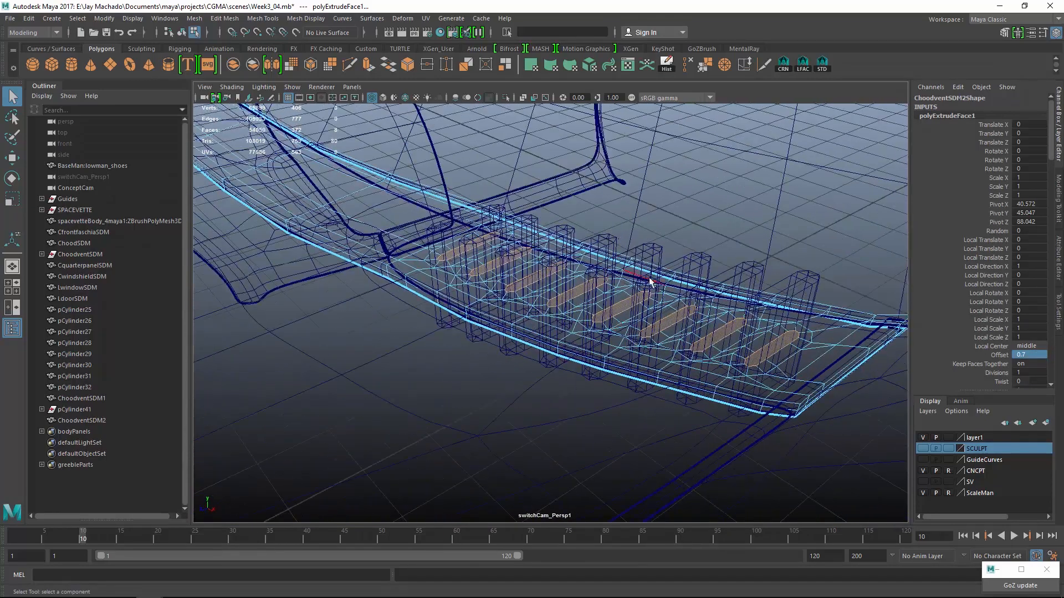
pyautogui.press('5')
pyautogui.keyDown('alt'); pyautogui.moveTo(643, 290); pyautogui.dragTo(693, 288, button='right'); pyautogui.keyUp('alt')
pyautogui.press('F8')
pyautogui.click(505, 97)
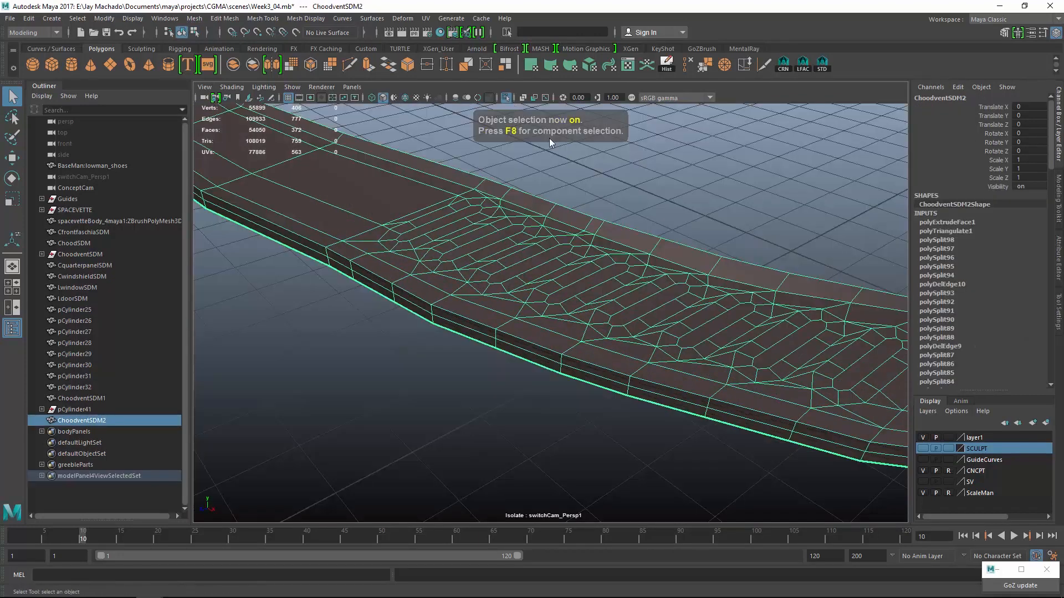
# - Extrude the eight inset slot faces into the panel with a Local Translate Z of about -0.406
pyautogui.press('F8')
pyautogui.keyDown('alt'); pyautogui.moveTo(581, 288); pyautogui.dragTo(682, 288); pyautogui.keyUp('alt')
pyautogui.click(395, 272)
pyautogui.keyDown('shift'); pyautogui.click(454, 272); pyautogui.keyUp('shift')
pyautogui.keyDown('shift'); pyautogui.click(520, 277); pyautogui.keyUp('shift')
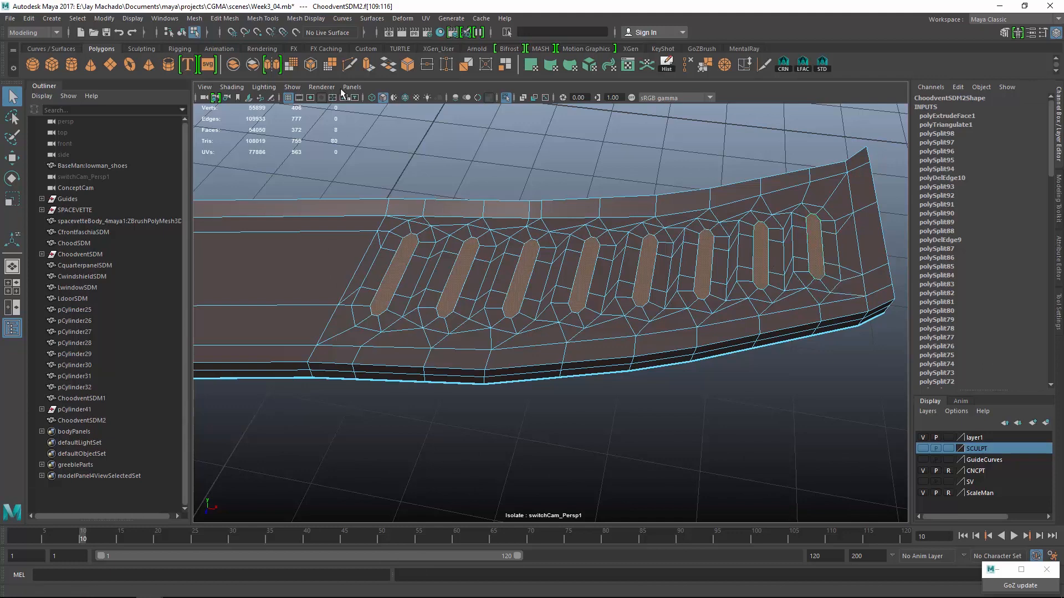
pyautogui.click(370, 65)
pyautogui.keyDown('alt'); pyautogui.moveTo(537, 183); pyautogui.dragTo(604, 193); pyautogui.keyUp('alt')
pyautogui.moveTo(381, 226); pyautogui.dragTo(380, 239)
# - Set the slot extrusion's Local Translate Z to -1
pyautogui.click(1037, 258)
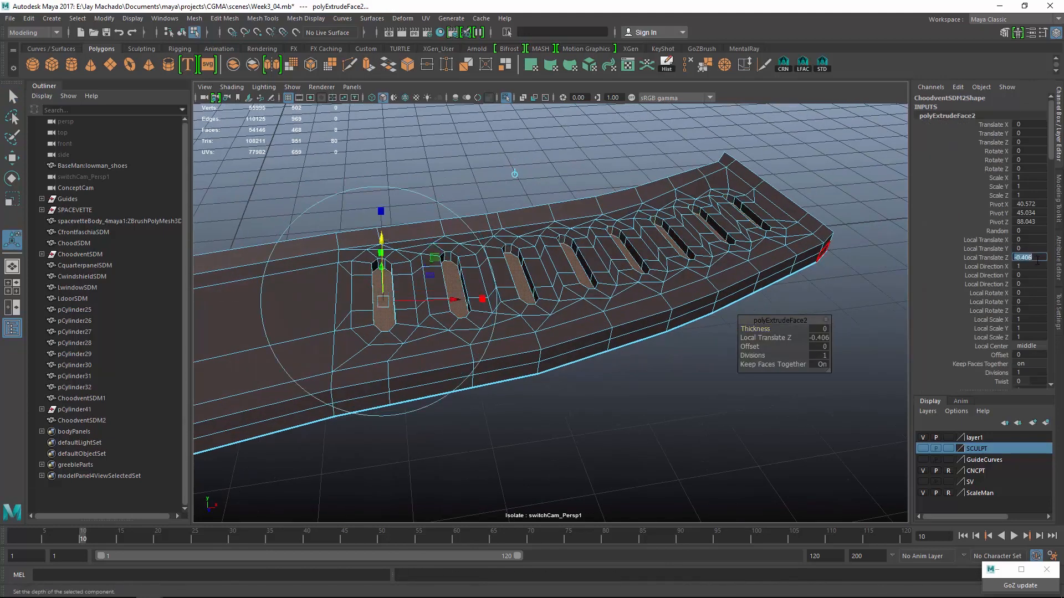
pyautogui.write('-1')
pyautogui.press('Return')
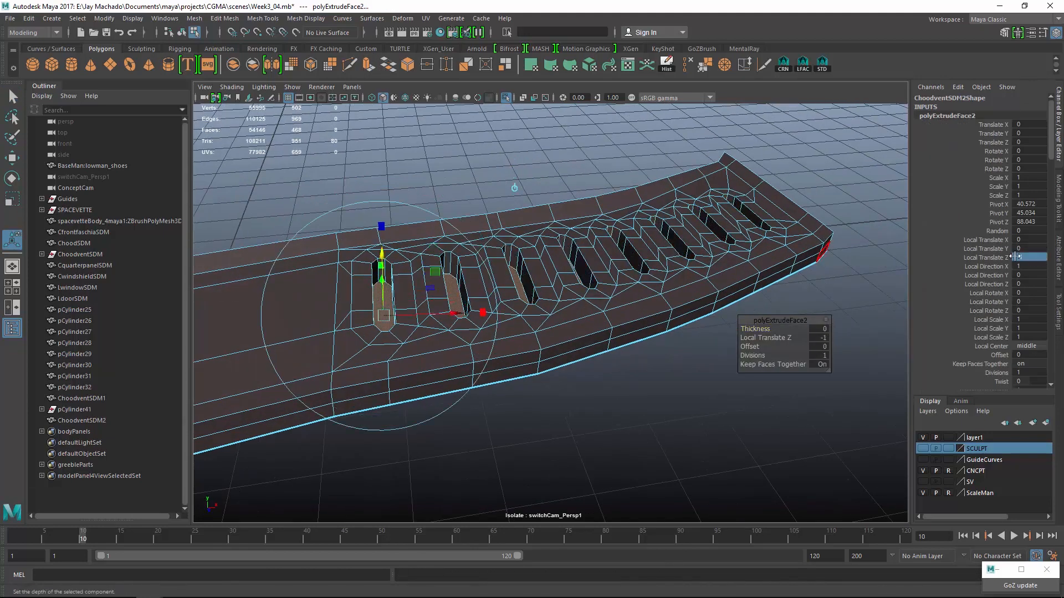
# - Delete the recessed slot faces and inspect the panel in smooth preview
pyautogui.keyDown('alt'); pyautogui.moveTo(554, 332); pyautogui.dragTo(506, 309); pyautogui.keyUp('alt')
pyautogui.press('Delete')
pyautogui.press('F8')
pyautogui.press('3')
pyautogui.click(619, 413)
pyautogui.keyDown('alt'); pyautogui.moveTo(506, 309); pyautogui.dragTo(701, 422, button='right'); pyautogui.keyUp('alt')
pyautogui.keyDown('alt'); pyautogui.moveTo(701, 422); pyautogui.dragTo(639, 361); pyautogui.keyUp('alt')
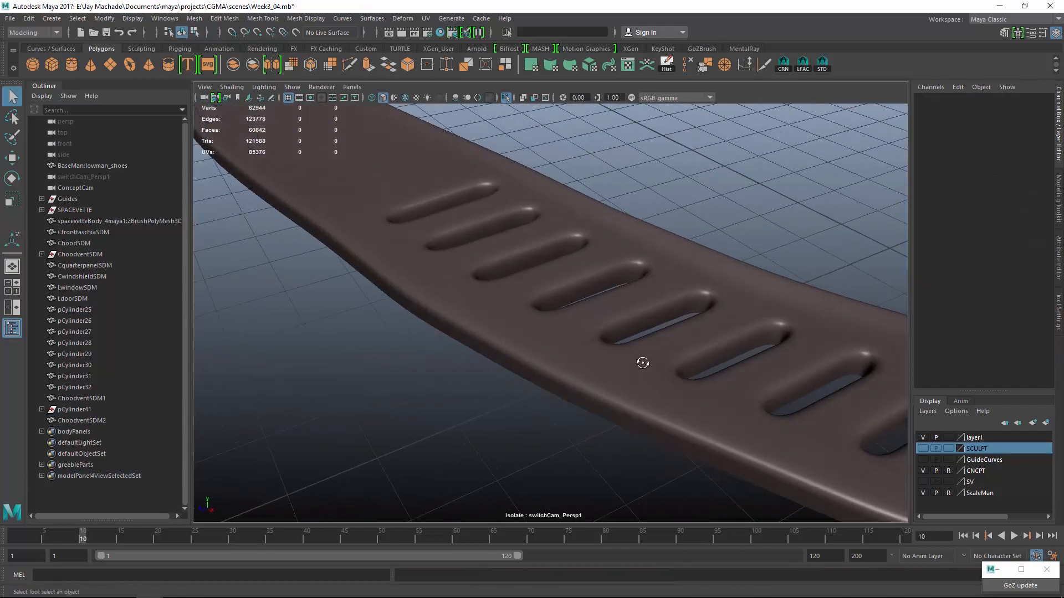
pyautogui.scroll(3, 642, 363)
# - Undo the deletion of the slot faces and the last change to the extrusion depth
pyautogui.hotkey('ctrl', 'z')
pyautogui.hotkey('ctrl', 'z')
pyautogui.hotkey('ctrl', 'z')
pyautogui.hotkey('ctrl', 'z')
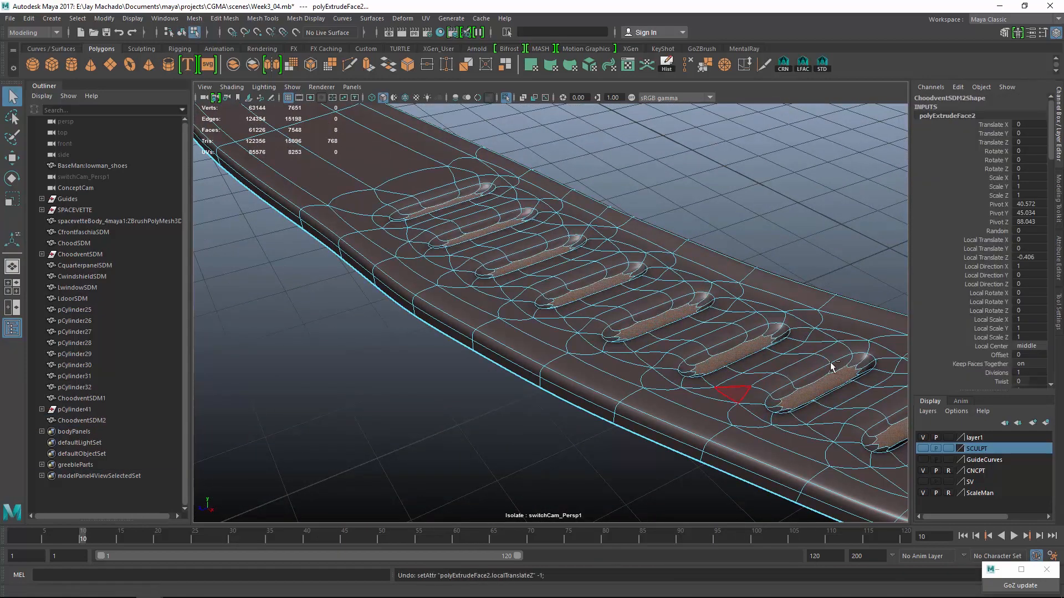
# - Set the slot extrusion's Local Translate Z to -0.5 and delete the recessed slot faces
pyautogui.click(1042, 257)
pyautogui.write('-.5')
pyautogui.press('Return')
pyautogui.keyDown('alt'); pyautogui.moveTo(693, 244); pyautogui.dragTo(601, 340); pyautogui.keyUp('alt')
pyautogui.press('Delete')
pyautogui.scroll(-3, 658, 272)
pyautogui.press('F8')
# - Isolate the original and slotted hood vent panels together and display them in wireframe
pyautogui.click(681, 388)
pyautogui.keyDown('alt'); pyautogui.moveTo(680, 388); pyautogui.dragTo(626, 355, button='right'); pyautogui.keyUp('alt')
pyautogui.keyDown('alt'); pyautogui.moveTo(626, 354); pyautogui.dragTo(668, 386); pyautogui.keyUp('alt')
pyautogui.click(562, 367)
pyautogui.click(506, 98)
pyautogui.scroll(3, 679, 335)
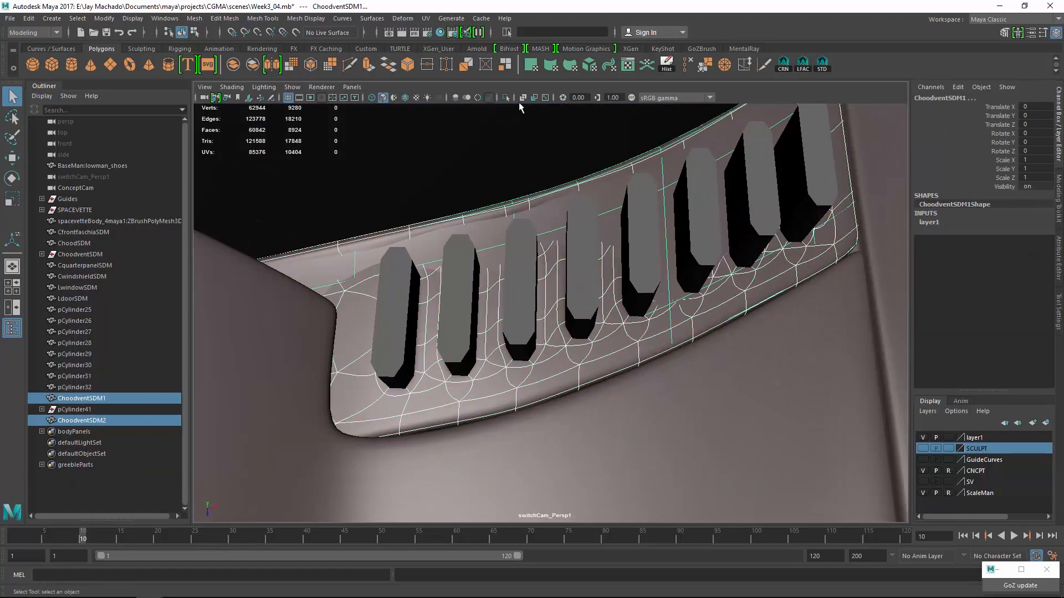
pyautogui.click(506, 98)
pyautogui.press('4')
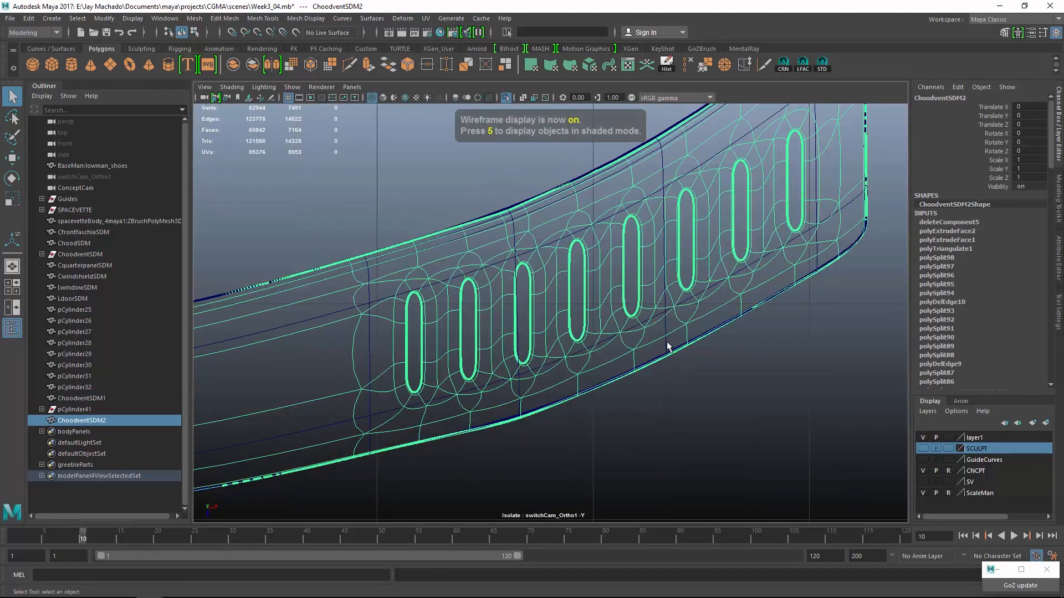
pyautogui.scroll(3, 637, 352)
pyautogui.moveTo(516, 268); pyautogui.dragTo(464, 270, button='right')
pyautogui.moveTo(552, 408); pyautogui.dragTo(529, 370)
pyautogui.hotkey('ctrl', 'z')
pyautogui.hotkey('ctrl', 'z')
pyautogui.hotkey('ctrl', 'z')
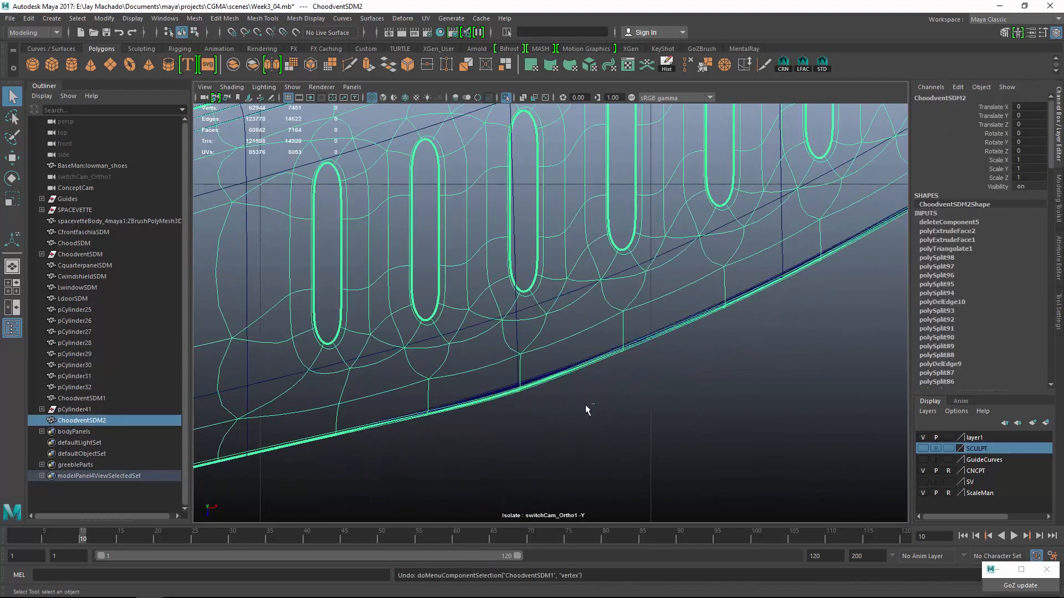
# - Move the slotted panel's lower-edge vertex groups beneath the middle slots along Z onto the original vent's outline
pyautogui.press('F8')
pyautogui.moveTo(543, 424); pyautogui.dragTo(507, 389)
pyautogui.keyDown('alt'); pyautogui.moveTo(554, 433); pyautogui.dragTo(573, 363, button='middle'); pyautogui.keyUp('alt')
pyautogui.keyDown('alt'); pyautogui.moveTo(573, 364); pyautogui.dragTo(660, 366, button='right'); pyautogui.keyUp('alt')
pyautogui.press('w')
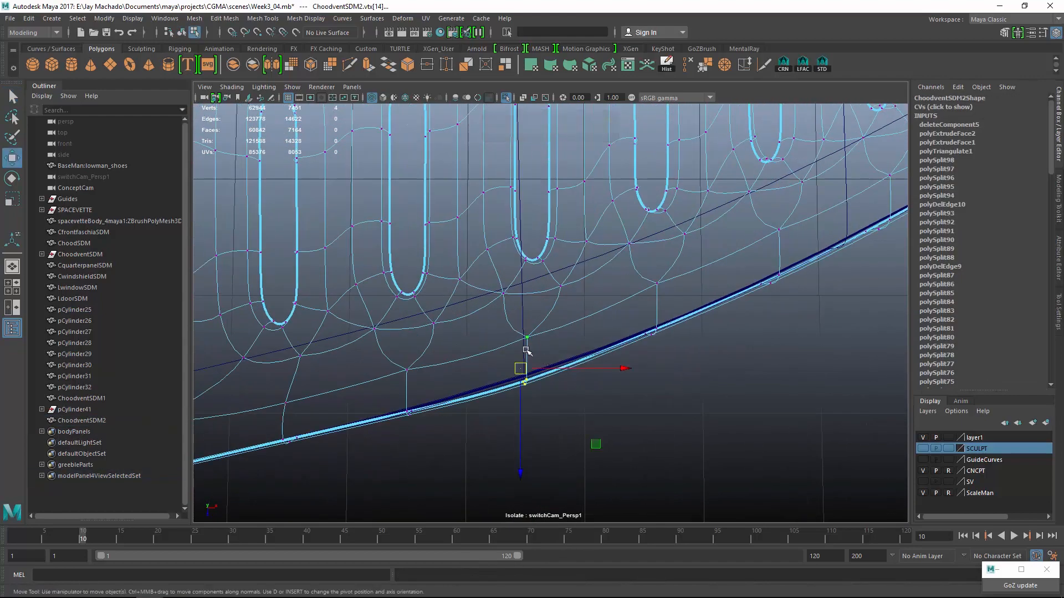
pyautogui.moveTo(520, 412); pyautogui.dragTo(520, 403)
pyautogui.keyDown('alt'); pyautogui.moveTo(806, 322); pyautogui.dragTo(671, 364, button='middle'); pyautogui.keyUp('alt')
pyautogui.moveTo(674, 363); pyautogui.dragTo(626, 255)
pyautogui.moveTo(647, 373); pyautogui.dragTo(647, 366)
pyautogui.press('5')
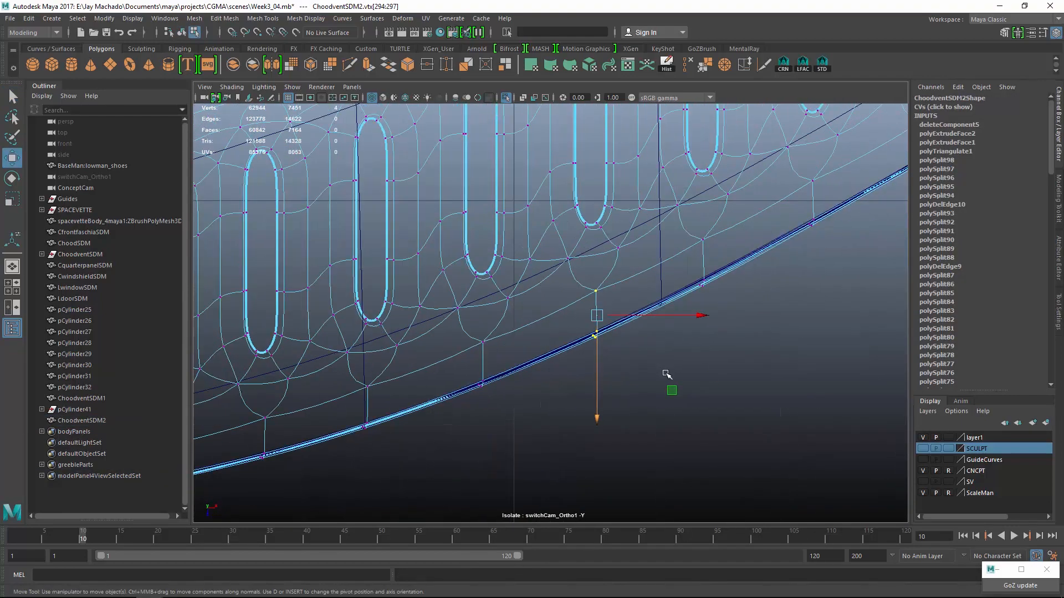
# - Move the lower-edge vertex groups beneath the outermost slots and near the lower outer corner along Z to match the original outline
pyautogui.keyDown('alt'); pyautogui.moveTo(667, 373); pyautogui.dragTo(567, 404, button='middle'); pyautogui.keyUp('alt')
pyautogui.keyDown('alt'); pyautogui.moveTo(568, 404); pyautogui.dragTo(604, 404, button='right'); pyautogui.keyUp('alt')
pyautogui.moveTo(638, 336); pyautogui.dragTo(592, 245)
pyautogui.keyDown('alt'); pyautogui.moveTo(836, 292); pyautogui.dragTo(578, 497, button='middle'); pyautogui.keyUp('alt')
pyautogui.moveTo(755, 378); pyautogui.dragTo(688, 263)
pyautogui.moveTo(718, 347); pyautogui.dragTo(718, 339)
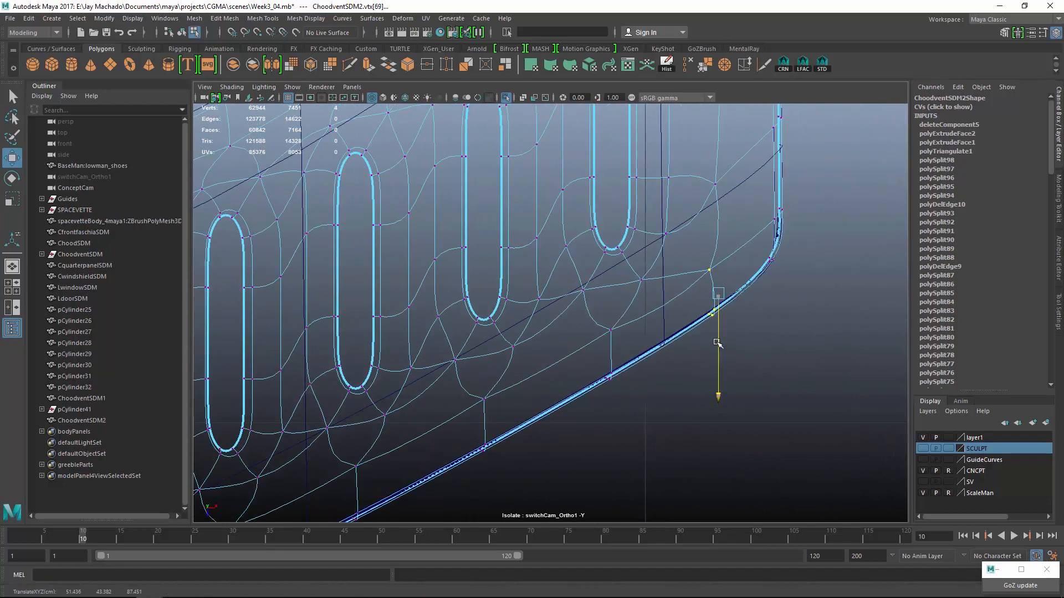
# - Move the upper-edge vertices nearest the panel's outer tip along Z to line up with the original outline
pyautogui.keyDown('alt'); pyautogui.moveTo(748, 222); pyautogui.dragTo(700, 214, button='right'); pyautogui.keyUp('alt')
pyautogui.keyDown('alt'); pyautogui.moveTo(700, 214); pyautogui.dragTo(671, 496, button='middle'); pyautogui.keyUp('alt')
pyautogui.keyDown('alt'); pyautogui.moveTo(671, 495); pyautogui.dragTo(715, 493, button='right'); pyautogui.keyUp('alt')
pyautogui.moveTo(675, 276); pyautogui.dragTo(618, 218)
pyautogui.moveTo(647, 282); pyautogui.dragTo(646, 273)
pyautogui.keyDown('alt'); pyautogui.moveTo(632, 273); pyautogui.dragTo(731, 223, button='middle'); pyautogui.keyUp('alt')
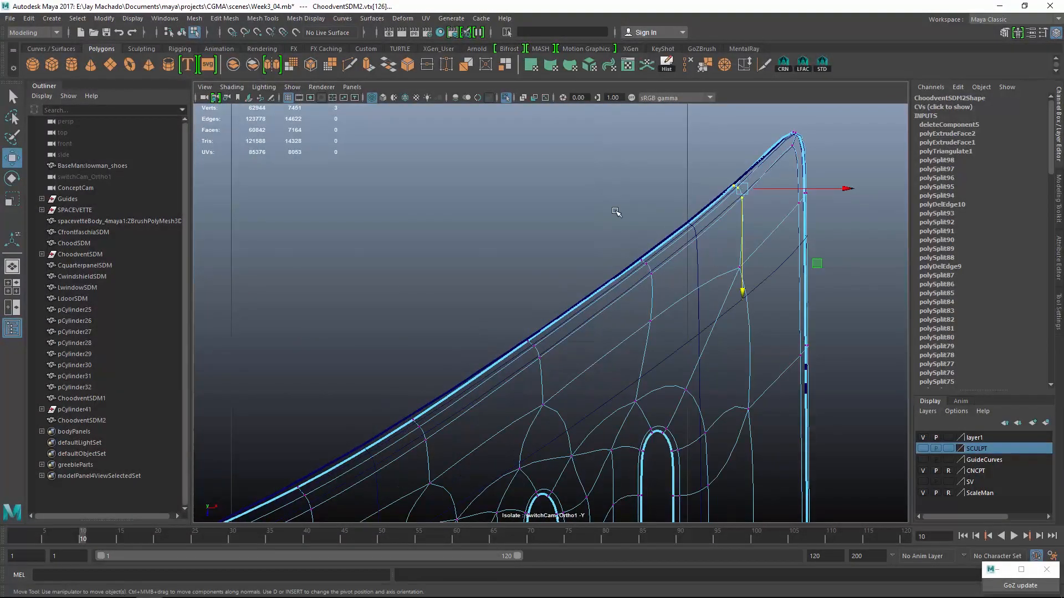
pyautogui.moveTo(617, 214); pyautogui.dragTo(679, 290)
pyautogui.moveTo(653, 300); pyautogui.dragTo(652, 292)
pyautogui.keyDown('alt'); pyautogui.moveTo(632, 294); pyautogui.dragTo(763, 198, button='middle'); pyautogui.keyUp('alt')
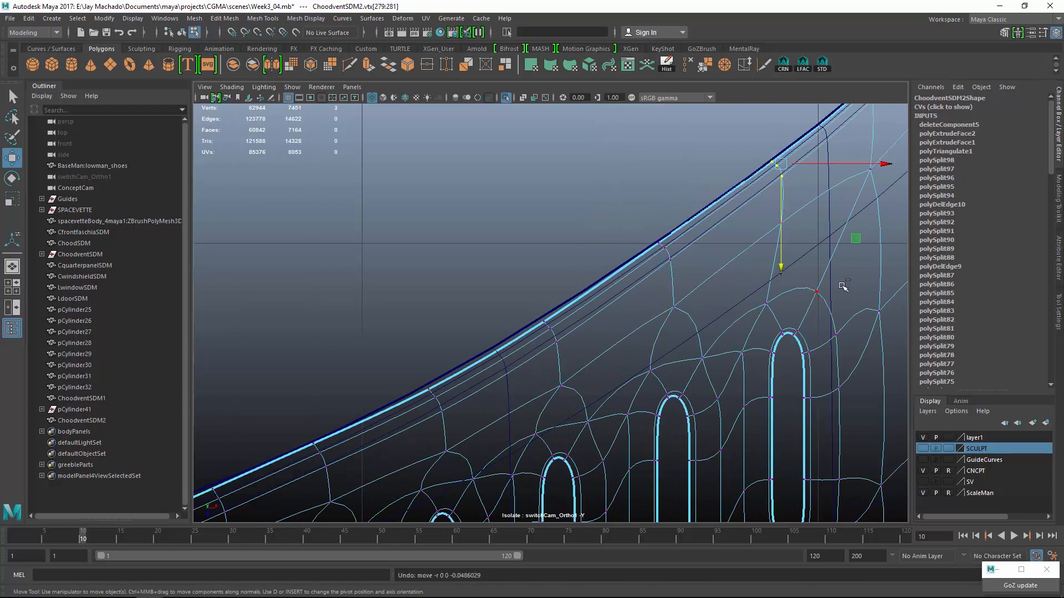
# - Align the remaining upper-edge vertex groups above the slots with the original outline, working inward along the panel
pyautogui.keyDown('alt'); pyautogui.moveTo(840, 266); pyautogui.dragTo(706, 351, button='middle'); pyautogui.keyUp('alt')
pyautogui.moveTo(700, 156)
pyautogui.mouseDown()
pyautogui.moveTo(764, 276)
pyautogui.moveTo(740, 302)
pyautogui.mouseUp()
pyautogui.moveTo(607, 224); pyautogui.dragTo(669, 327)
pyautogui.moveTo(648, 350); pyautogui.dragTo(648, 345)
pyautogui.keyDown('alt'); pyautogui.moveTo(634, 344); pyautogui.dragTo(752, 266, button='middle'); pyautogui.keyUp('alt')
pyautogui.moveTo(562, 212)
pyautogui.mouseDown()
pyautogui.moveTo(597, 231)
pyautogui.moveTo(668, 324)
pyautogui.mouseUp()
pyautogui.moveTo(550, 398); pyautogui.dragTo(555, 403)
pyautogui.moveTo(537, 418); pyautogui.dragTo(538, 412)
pyautogui.keyDown('alt'); pyautogui.moveTo(523, 408); pyautogui.dragTo(672, 302, button='middle'); pyautogui.keyUp('alt')
pyautogui.moveTo(513, 235); pyautogui.dragTo(594, 357)
pyautogui.moveTo(570, 373); pyautogui.dragTo(573, 368)
pyautogui.keyDown('alt'); pyautogui.moveTo(560, 363); pyautogui.dragTo(763, 282, button='middle'); pyautogui.keyUp('alt')
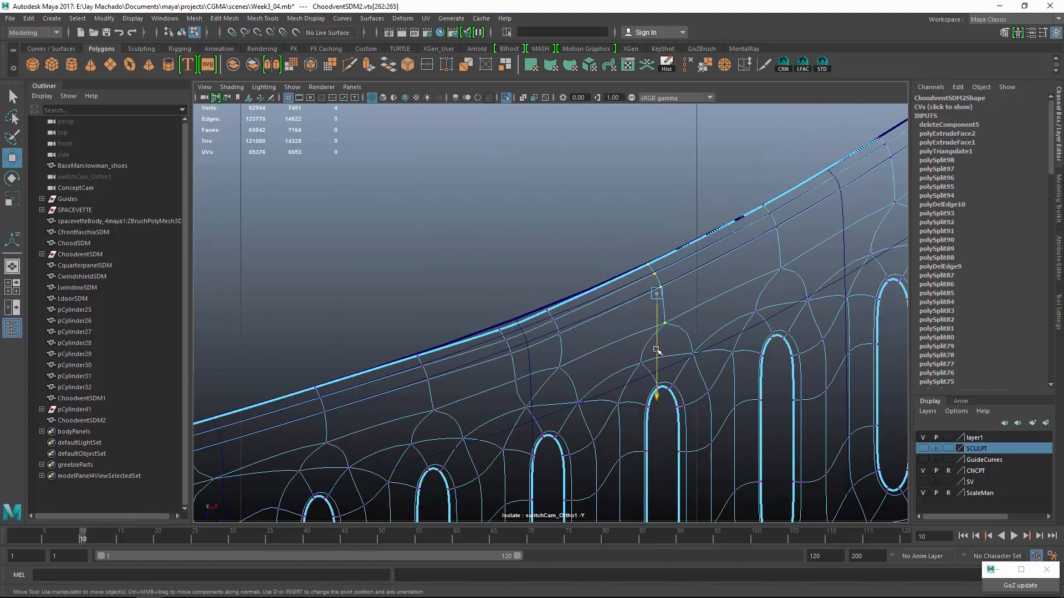
# - Delete the surplus edges running to the panel's upper edge just beside the third slot
pyautogui.press('Delete')
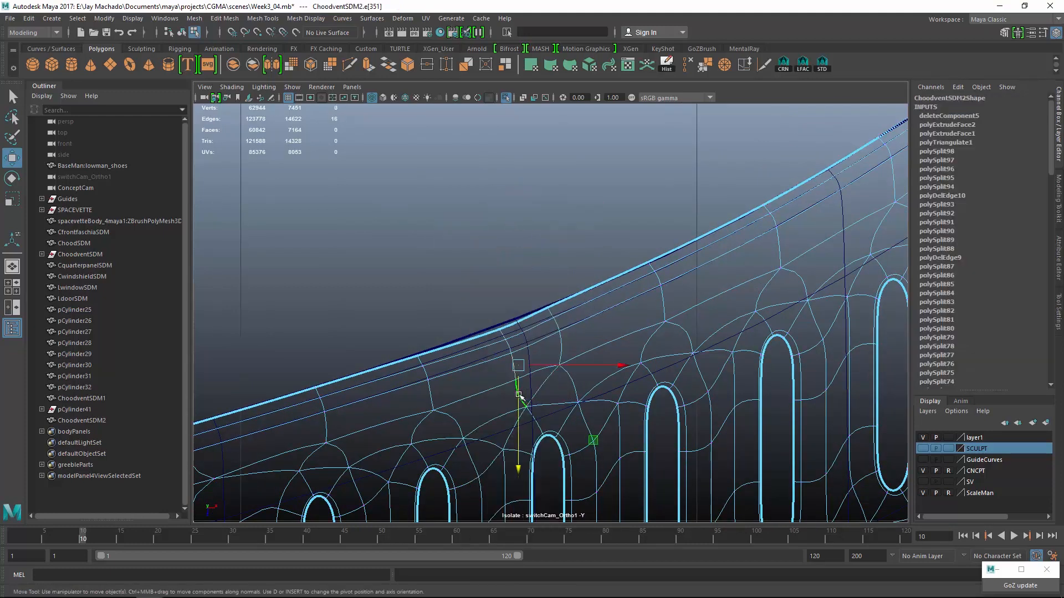
pyautogui.press('1')
pyautogui.press('F8')
# - Try to shift the vertices around the innermost slot vertically in the front view
pyautogui.moveTo(567, 261); pyautogui.dragTo(521, 265, button='right')
pyautogui.press('3')
pyautogui.moveTo(412, 302); pyautogui.dragTo(465, 417)
pyautogui.keyDown('alt'); pyautogui.moveTo(465, 418); pyautogui.dragTo(596, 286, button='middle'); pyautogui.keyUp('alt')
pyautogui.keyDown('alt'); pyautogui.moveTo(596, 287); pyautogui.dragTo(561, 273, button='right'); pyautogui.keyUp('alt')
pyautogui.keyDown('alt'); pyautogui.moveTo(561, 273); pyautogui.dragTo(536, 267); pyautogui.keyUp('alt')
pyautogui.keyDown('alt'); pyautogui.moveTo(570, 325); pyautogui.dragTo(594, 315, button='right'); pyautogui.keyUp('alt')
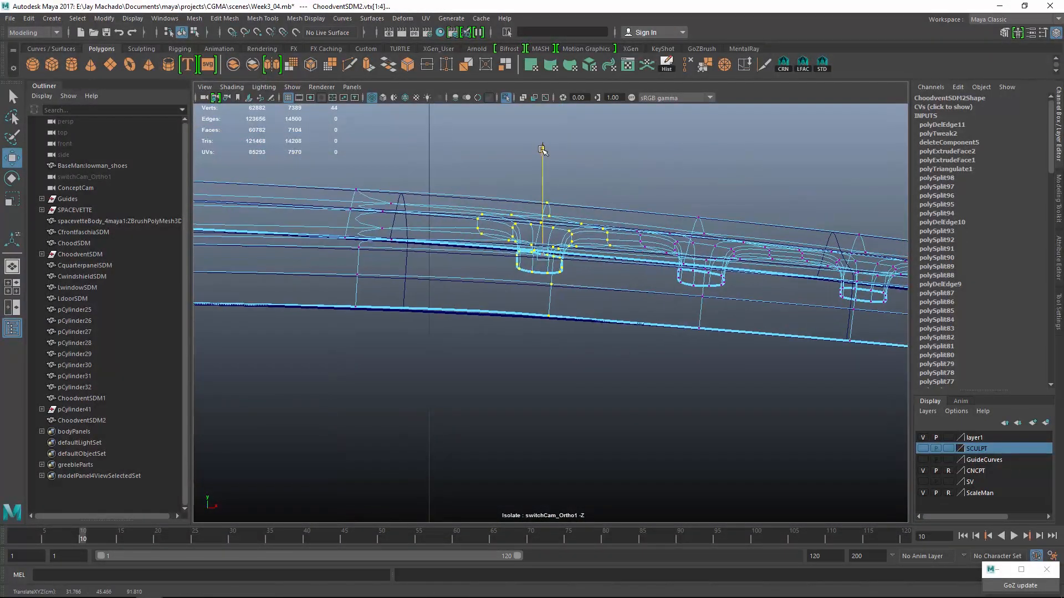
pyautogui.moveTo(545, 149); pyautogui.dragTo(545, 154)
# - Undo the neighbouring slot's vertex selection and the last vertical vertex move
pyautogui.keyDown('alt'); pyautogui.moveTo(702, 261); pyautogui.dragTo(578, 248, button='middle'); pyautogui.keyUp('alt')
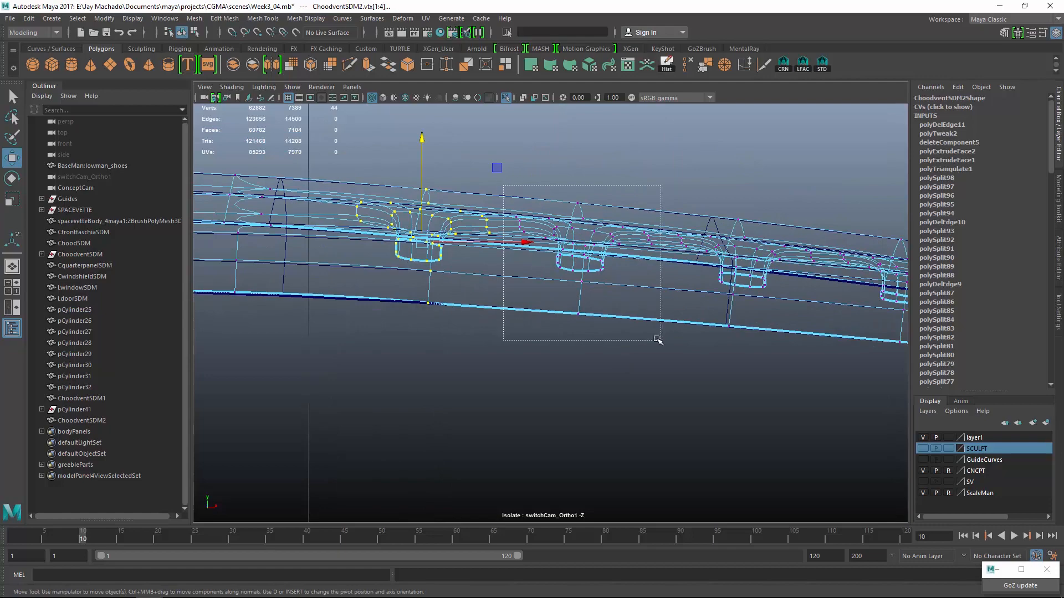
pyautogui.moveTo(657, 338); pyautogui.dragTo(660, 340)
pyautogui.keyDown('alt'); pyautogui.moveTo(657, 321); pyautogui.dragTo(639, 318, button='middle'); pyautogui.keyUp('alt')
pyautogui.hotkey('ctrl', 'z')
pyautogui.hotkey('ctrl', 'z')
# - Move the lower-edge vertices beside the innermost slot along Z to follow the original panel's outline
pyautogui.moveTo(626, 311)
pyautogui.keyDown('alt'); pyautogui.mouseDown()
pyautogui.moveTo(565, 305)
pyautogui.moveTo(636, 308)
pyautogui.moveTo(515, 316)
pyautogui.moveTo(501, 371)
pyautogui.moveTo(638, 465)
pyautogui.moveTo(421, 325)
pyautogui.moveTo(573, 308)
pyautogui.moveTo(527, 300)
pyautogui.moveTo(582, 313)
pyautogui.mouseUp(); pyautogui.keyUp('alt')
pyautogui.press('5')
pyautogui.press('F8')
pyautogui.press('F8')
pyautogui.press('4')
pyautogui.keyDown('alt'); pyautogui.moveTo(582, 313); pyautogui.dragTo(608, 281, button='middle'); pyautogui.keyUp('alt')
pyautogui.press('F9')
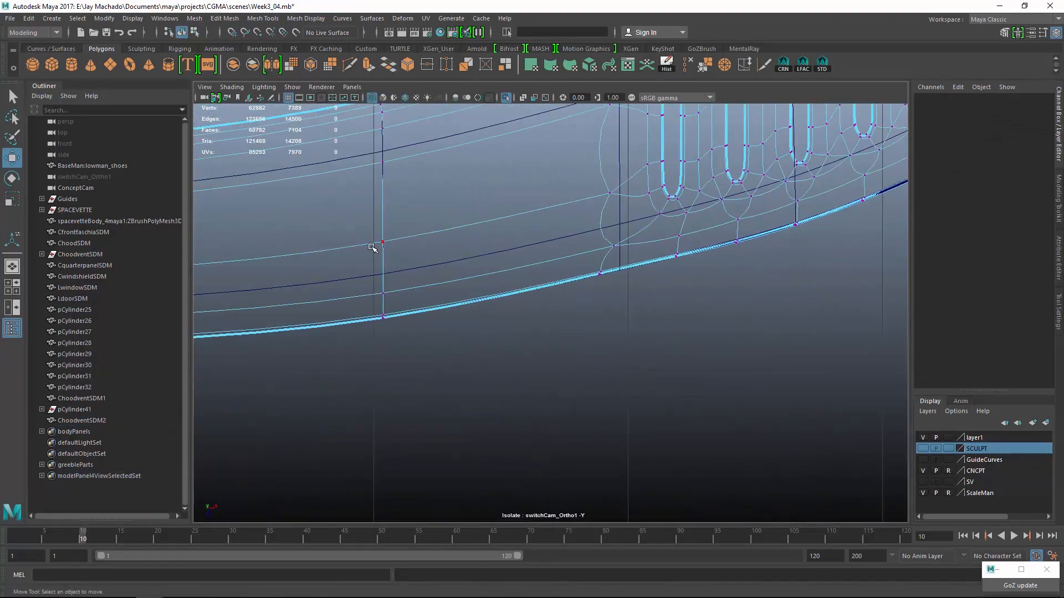
pyautogui.moveTo(361, 276); pyautogui.dragTo(452, 357)
pyautogui.moveTo(387, 367)
pyautogui.keyDown('alt'); pyautogui.mouseDown(button='middle')
pyautogui.moveTo(523, 318)
pyautogui.moveTo(397, 357)
pyautogui.mouseUp(button='middle'); pyautogui.keyUp('alt')
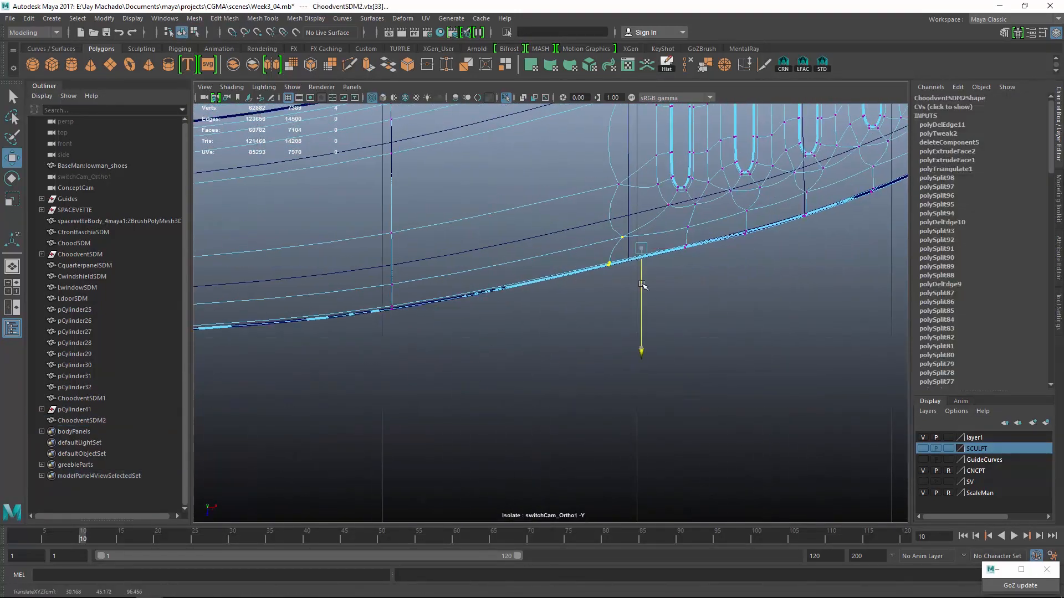
pyautogui.keyDown('alt'); pyautogui.moveTo(641, 284); pyautogui.dragTo(641, 243, button='right'); pyautogui.keyUp('alt')
pyautogui.keyDown('alt'); pyautogui.moveTo(641, 242); pyautogui.dragTo(609, 333, button='middle'); pyautogui.keyUp('alt')
pyautogui.keyDown('alt'); pyautogui.moveTo(610, 333); pyautogui.dragTo(593, 268); pyautogui.keyUp('alt')
# - Delete the original vent panel and the faces on the slotless half of the new vent panel
pyautogui.press('F8')
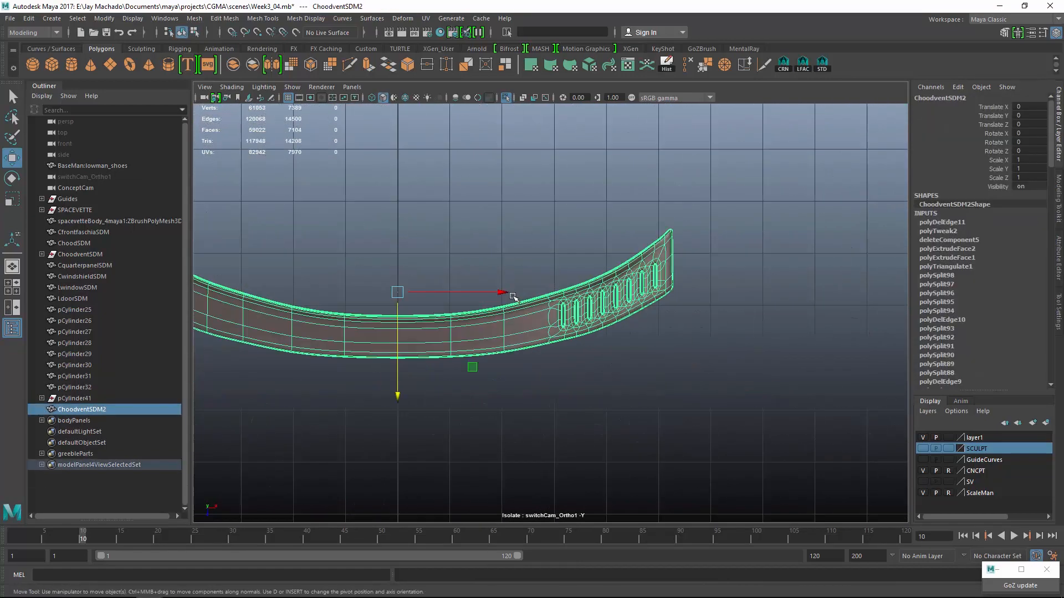
pyautogui.keyDown('alt'); pyautogui.moveTo(512, 297); pyautogui.dragTo(630, 270, button='middle'); pyautogui.keyUp('alt')
pyautogui.moveTo(214, 193); pyautogui.dragTo(213, 223, button='right')
pyautogui.moveTo(213, 180); pyautogui.dragTo(506, 422)
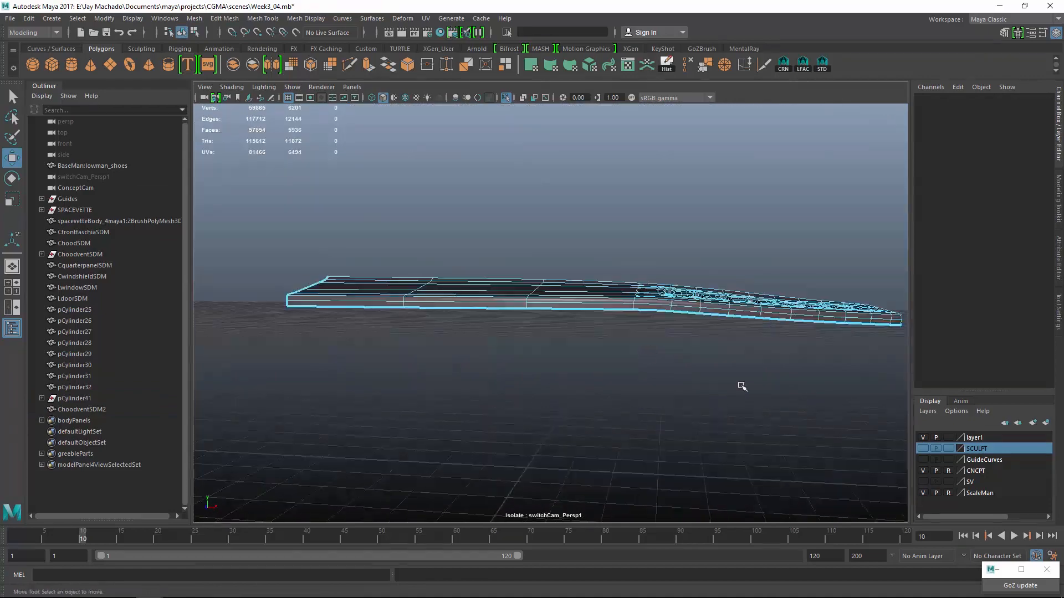
# - Turn on Soft Select and smooth the panel's height profile by moving vertex columns vertically in the front view
pyautogui.press('F9')
pyautogui.moveTo(499, 275); pyautogui.dragTo(528, 320)
pyautogui.press('b')
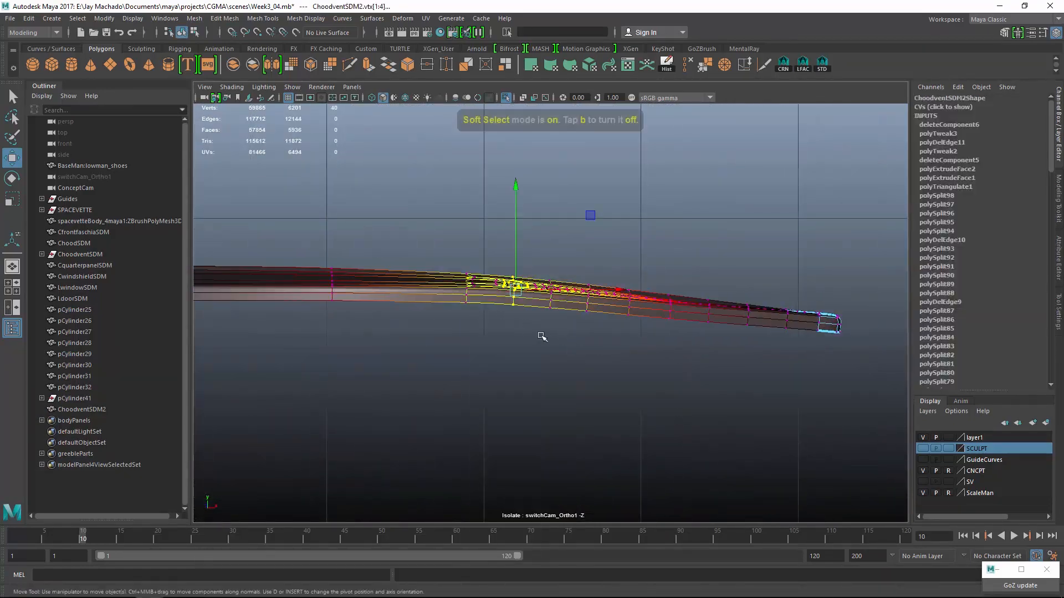
pyautogui.moveTo(541, 332); pyautogui.dragTo(697, 315, button='middle')
pyautogui.press('F8')
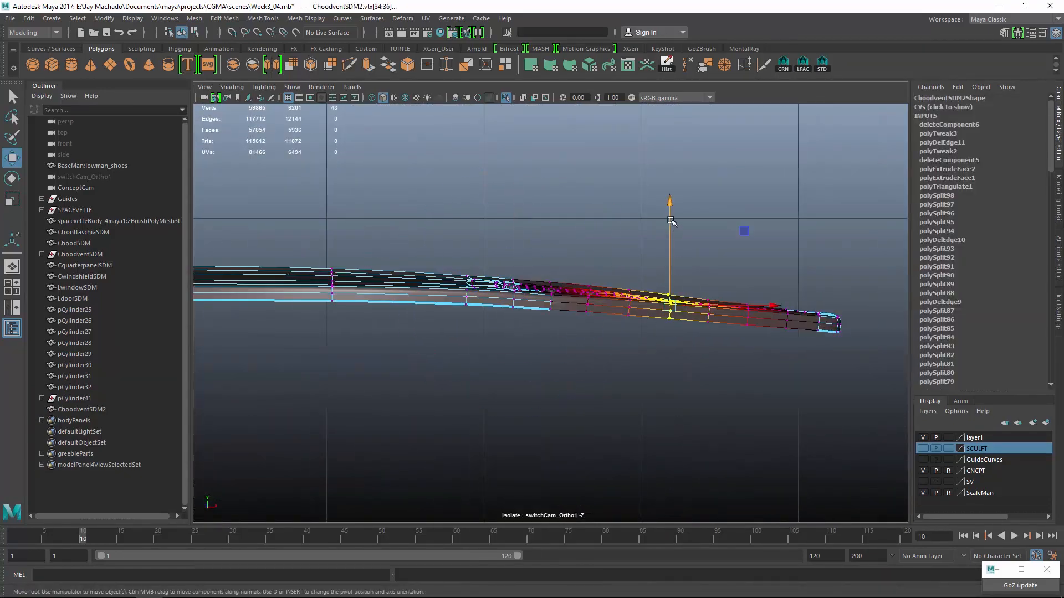
pyautogui.keyDown('alt'); pyautogui.moveTo(697, 315); pyautogui.dragTo(610, 310); pyautogui.keyUp('alt')
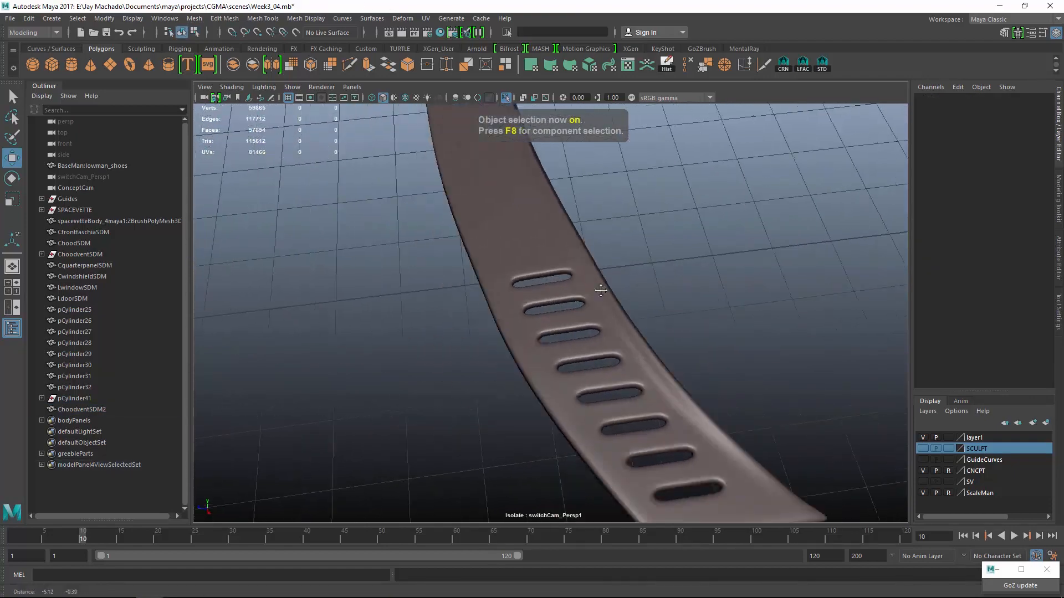
# - Delete the construction history of the half vent panel
pyautogui.click(554, 355)
pyautogui.keyDown('alt'); pyautogui.moveTo(555, 355); pyautogui.dragTo(360, 183); pyautogui.keyUp('alt')
pyautogui.click(263, 19)
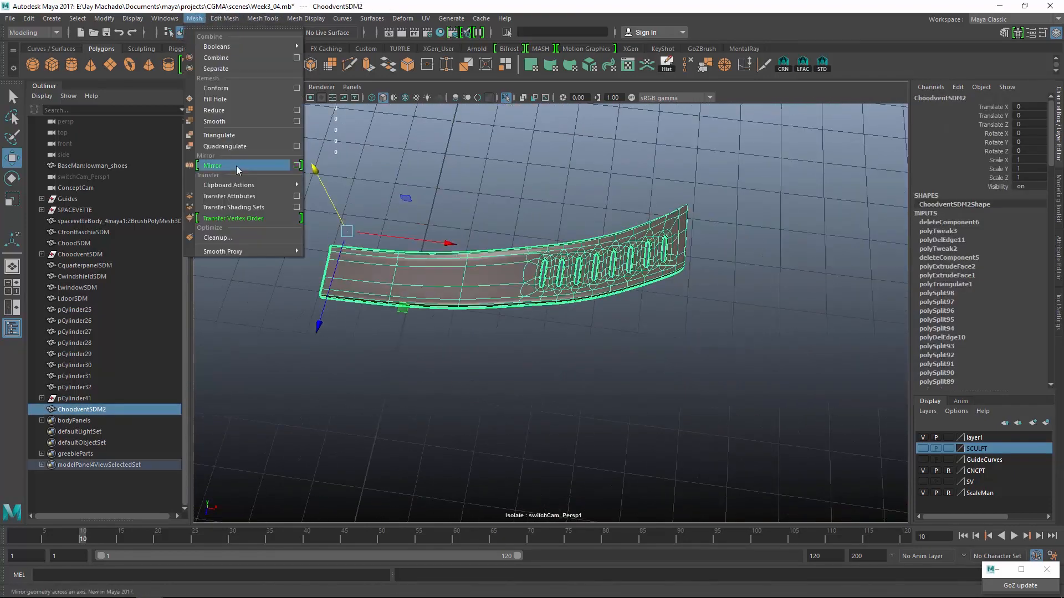
pyautogui.keyDown('alt'); pyautogui.moveTo(388, 238); pyautogui.dragTo(610, 221); pyautogui.keyUp('alt')
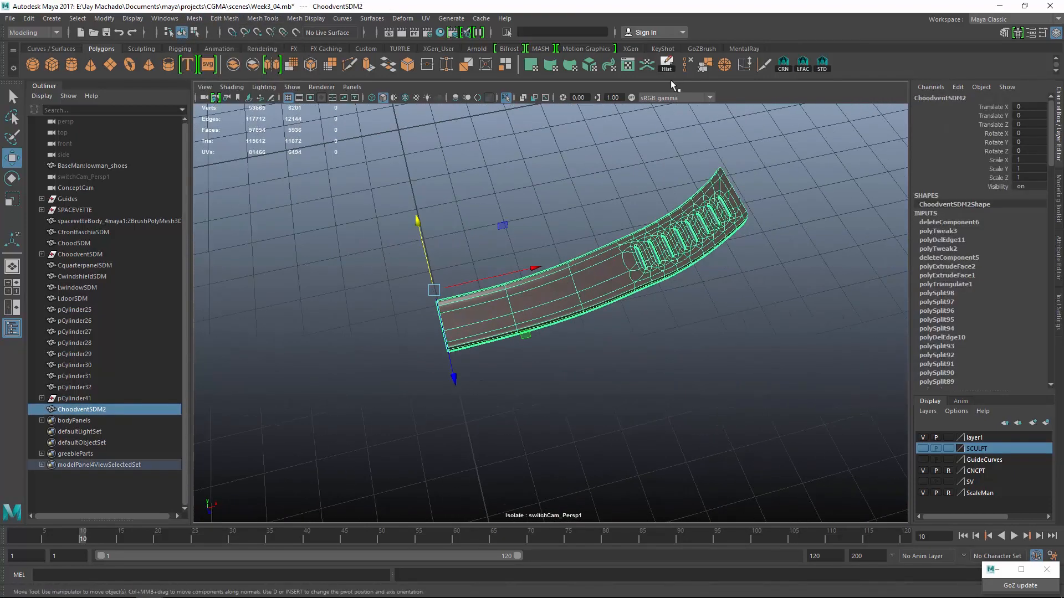
pyautogui.click(667, 64)
# - Mirror the half vent panel so both ends of the full panel have eight slots
pyautogui.click(194, 18)
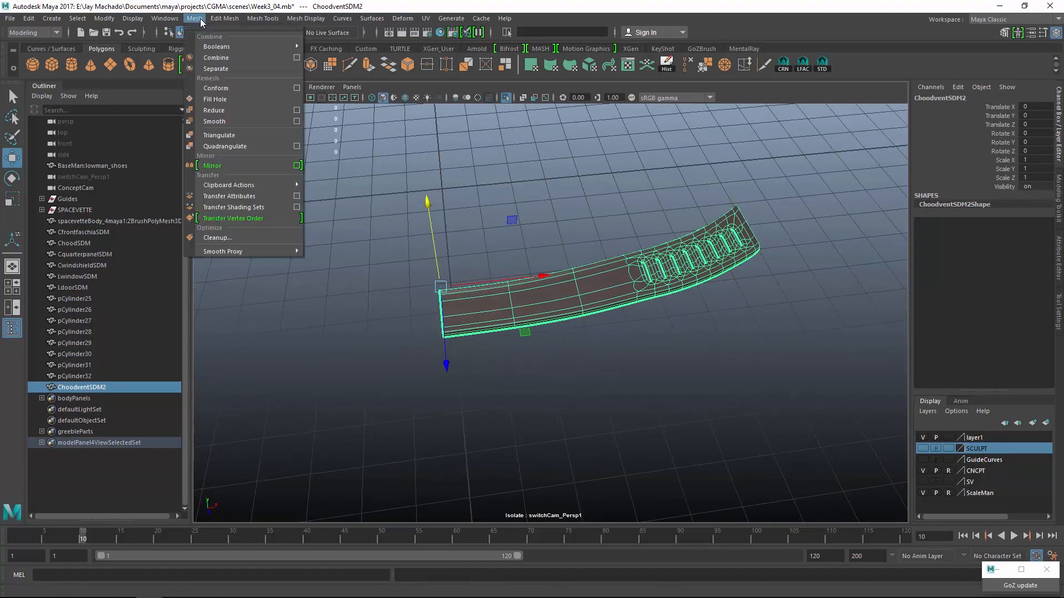
pyautogui.click(217, 213)
pyautogui.click(644, 341)
pyautogui.keyDown('alt'); pyautogui.moveTo(646, 352); pyautogui.dragTo(609, 343); pyautogui.keyUp('alt')
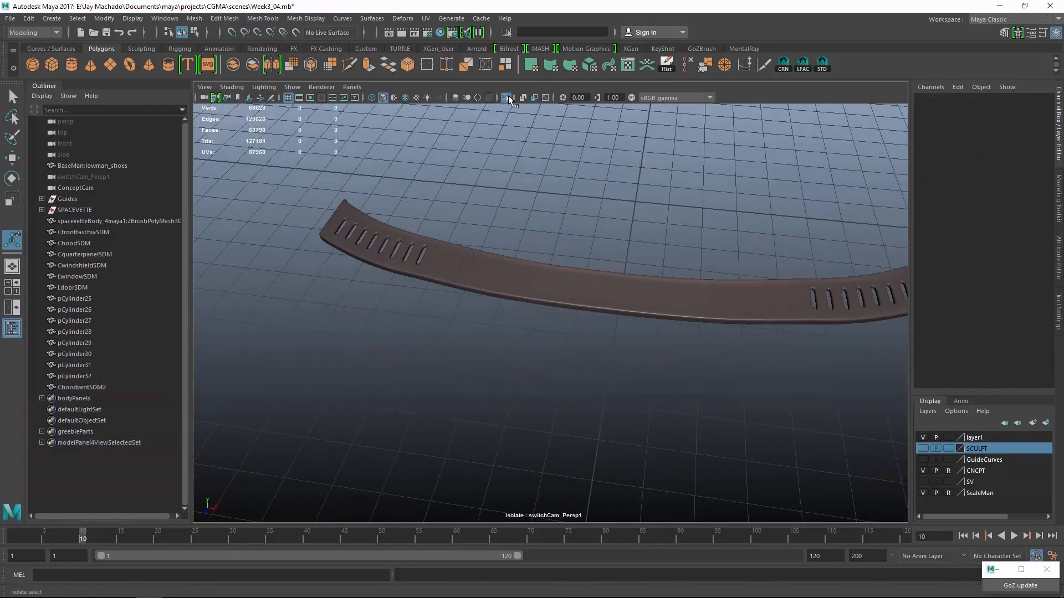
# - Show the whole car again and delete the slot guide cylinders pCylinder25 through pCylinder32
pyautogui.hotkey('ctrl', '1')
pyautogui.keyDown('alt'); pyautogui.moveTo(535, 273); pyautogui.dragTo(317, 321); pyautogui.keyUp('alt')
pyautogui.click(75, 298)
pyautogui.keyDown('shift'); pyautogui.click(75, 376); pyautogui.keyUp('shift')
pyautogui.scroll(-5, 451, 238)
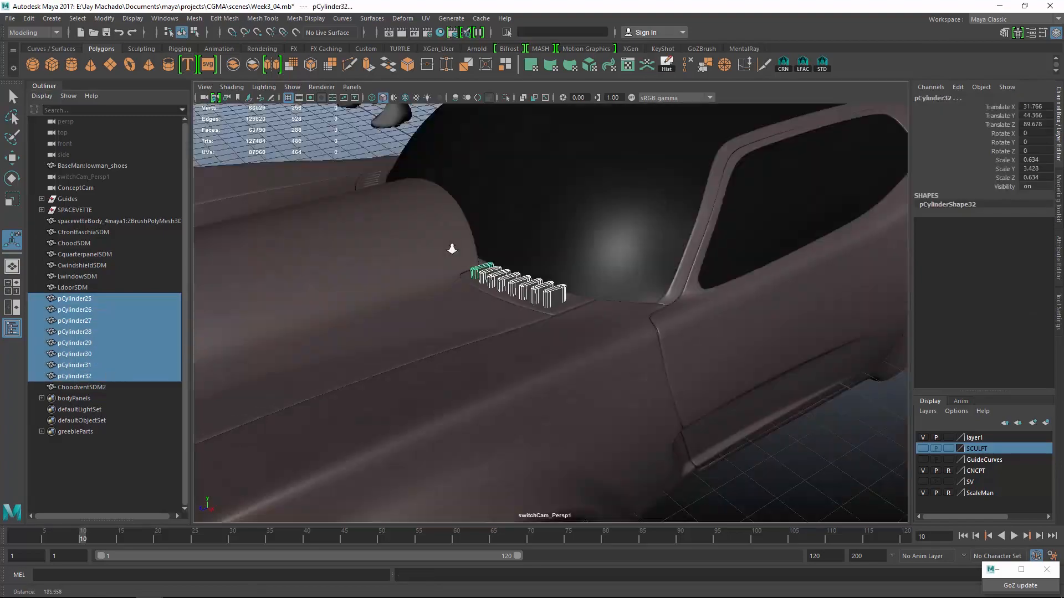
pyautogui.keyDown('alt'); pyautogui.moveTo(452, 238); pyautogui.dragTo(630, 347); pyautogui.keyUp('alt')
pyautogui.press('Delete')
pyautogui.scroll(-5, 550, 297)
pyautogui.keyDown('alt'); pyautogui.moveTo(551, 297); pyautogui.dragTo(482, 301); pyautogui.keyUp('alt')
pyautogui.scroll(5, 622, 258)
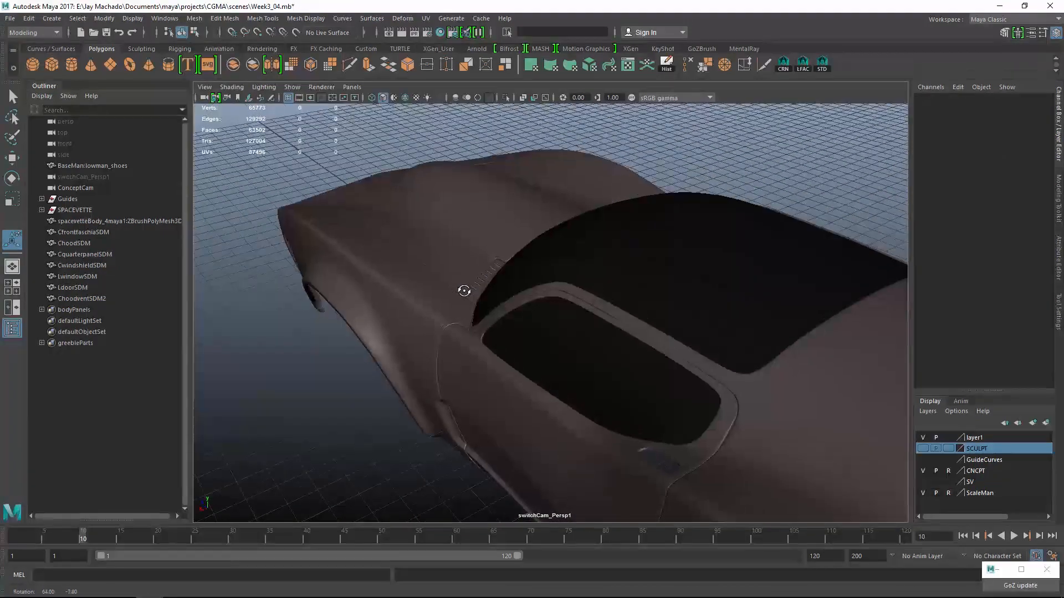
# - Turn on wireframe on shaded and move the windshield's lower-edge vertex beside the hood vent toward the body
pyautogui.click(622, 258)
pyautogui.moveTo(622, 258)
pyautogui.keyDown('alt'); pyautogui.mouseDown()
pyautogui.moveTo(608, 254)
pyautogui.moveTo(703, 297)
pyautogui.moveTo(601, 351)
pyautogui.moveTo(553, 286)
pyautogui.moveTo(584, 218)
pyautogui.moveTo(632, 280)
pyautogui.mouseUp(); pyautogui.keyUp('alt')
pyautogui.click(231, 87)
pyautogui.click(249, 194)
pyautogui.press('F9')
pyautogui.click(556, 224)
pyautogui.press('w')
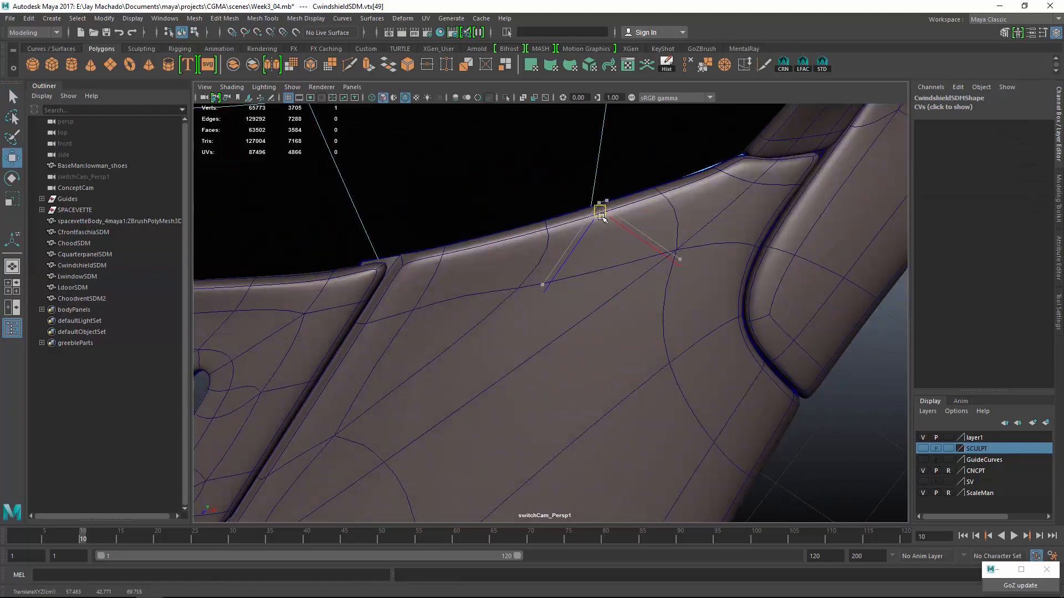
pyautogui.keyDown('alt'); pyautogui.moveTo(600, 209); pyautogui.dragTo(626, 296); pyautogui.keyUp('alt')
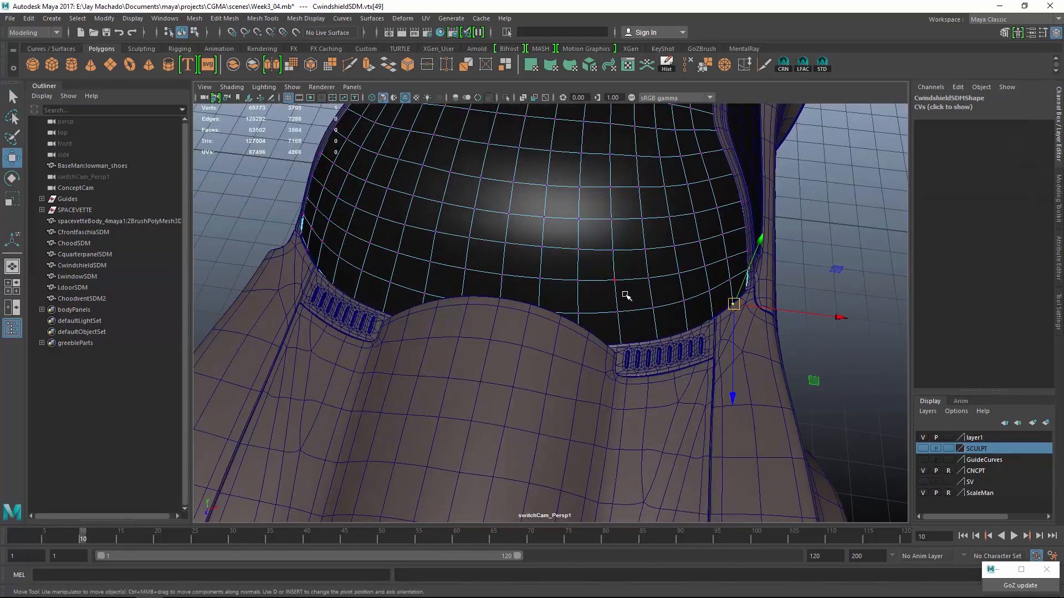
pyautogui.keyDown('alt'); pyautogui.moveTo(765, 349); pyautogui.dragTo(748, 338); pyautogui.keyUp('alt')
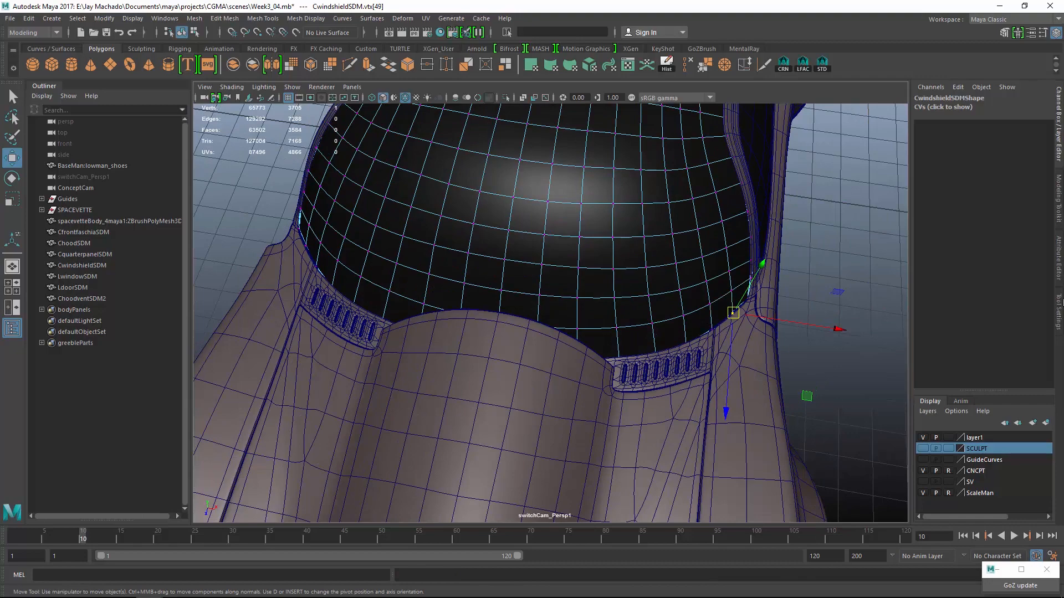
# - Set the Move tool's symmetry to World X
pyautogui.click(1058, 312)
pyautogui.click(886, 324)
pyautogui.click(903, 339)
pyautogui.click(915, 392)
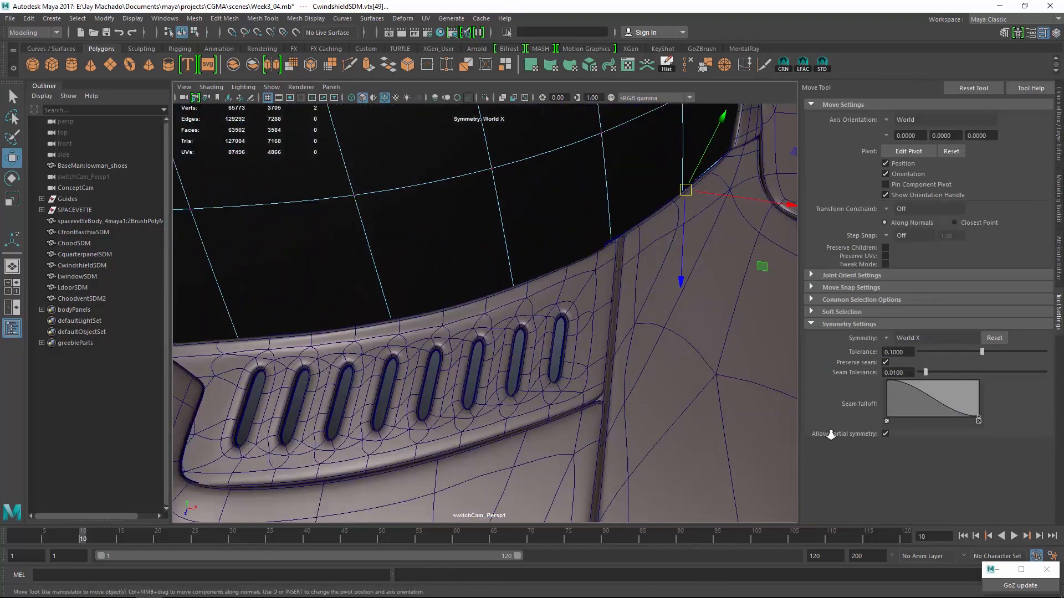
# - Adjust the windshield's lower corner vertices symmetrically so the glass edge fits against the body panels
pyautogui.press('f')
pyautogui.keyDown('alt'); pyautogui.moveTo(618, 368); pyautogui.dragTo(479, 354); pyautogui.keyUp('alt')
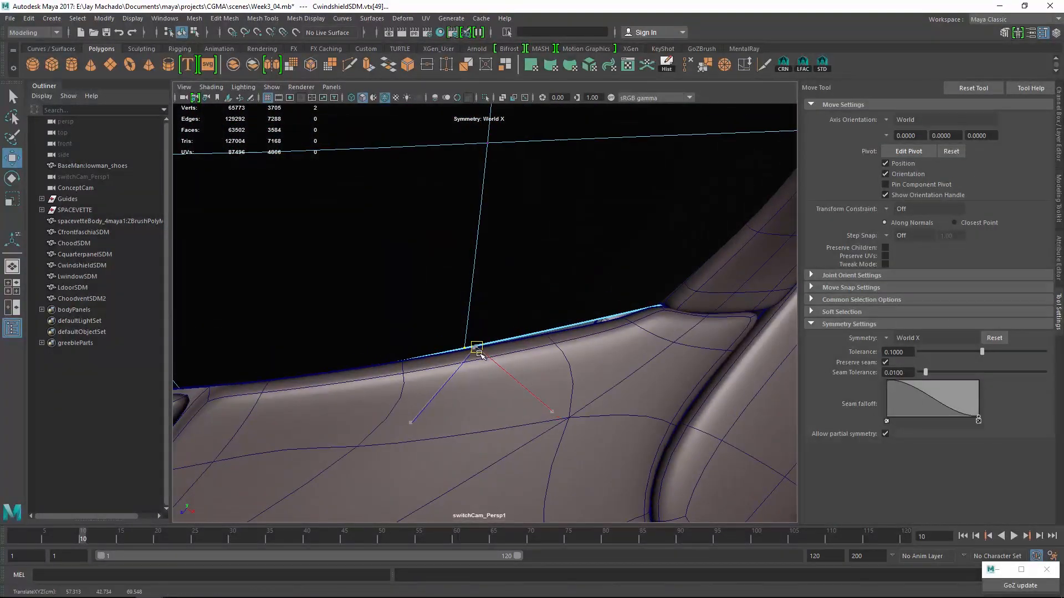
pyautogui.click(661, 305)
pyautogui.keyDown('alt'); pyautogui.moveTo(674, 302); pyautogui.dragTo(757, 218); pyautogui.keyUp('alt')
pyautogui.press('F8')
pyautogui.press('F8')
pyautogui.click(727, 319)
# - Turn off wireframe on shaded for the whole car
pyautogui.keyDown('alt'); pyautogui.moveTo(727, 321); pyautogui.dragTo(409, 205, button='right'); pyautogui.keyUp('alt')
pyautogui.keyDown('alt'); pyautogui.moveTo(408, 205); pyautogui.dragTo(376, 188); pyautogui.keyUp('alt')
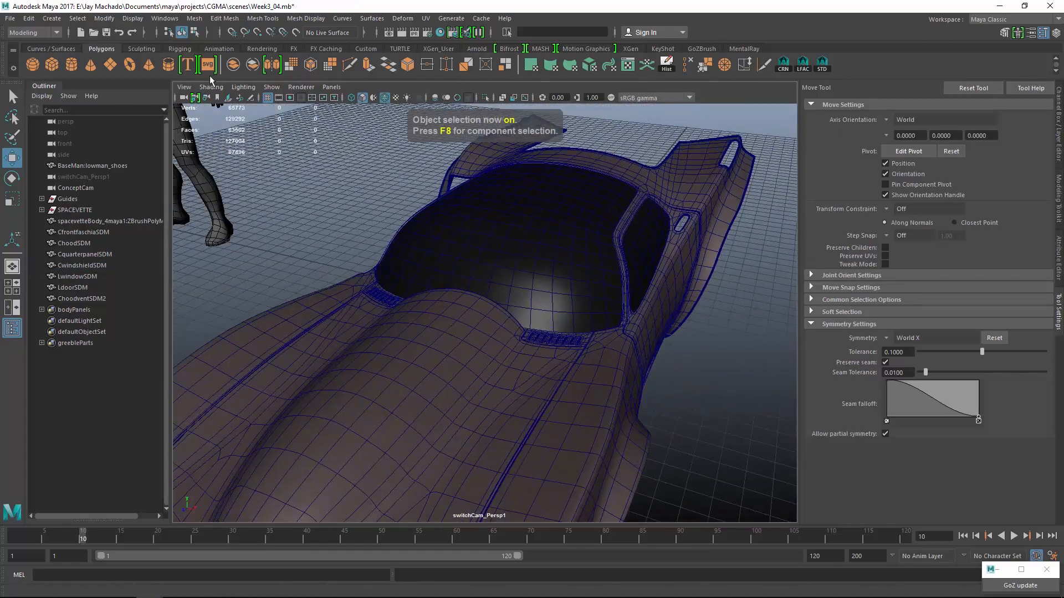
pyautogui.click(213, 87)
pyautogui.click(230, 204)
pyautogui.keyDown('alt'); pyautogui.moveTo(230, 204); pyautogui.dragTo(475, 260); pyautogui.keyUp('alt')
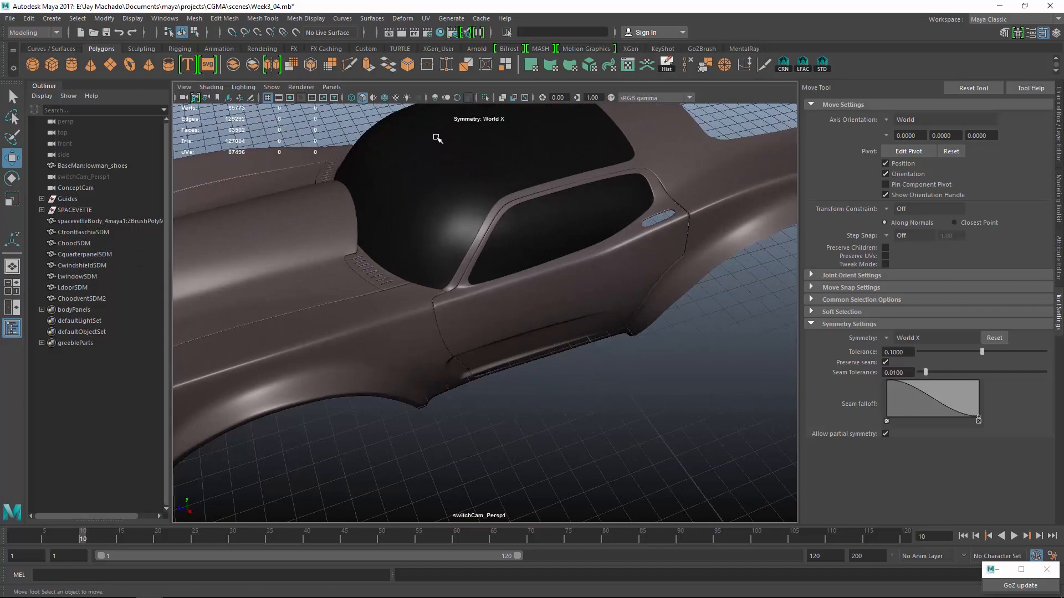
# - Examine the complete vehicle from several angles, including the hood, windshield and wheels
pyautogui.keyDown('alt'); pyautogui.moveTo(438, 139); pyautogui.dragTo(445, 236); pyautogui.keyUp('alt')
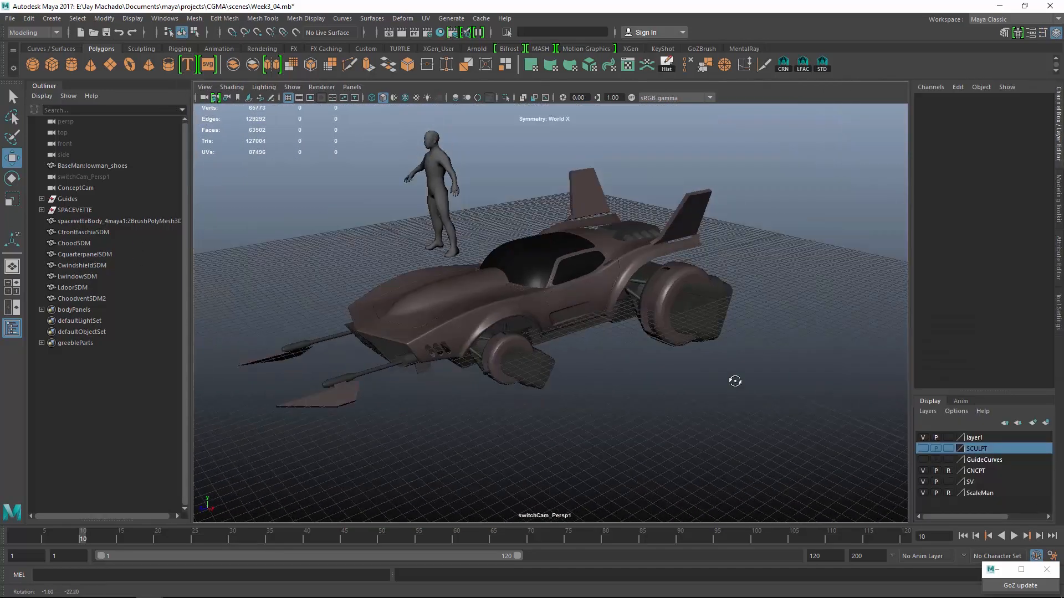
pyautogui.scroll(3, 625, 359)
pyautogui.keyDown('alt'); pyautogui.moveTo(625, 359); pyautogui.dragTo(734, 342); pyautogui.keyUp('alt')
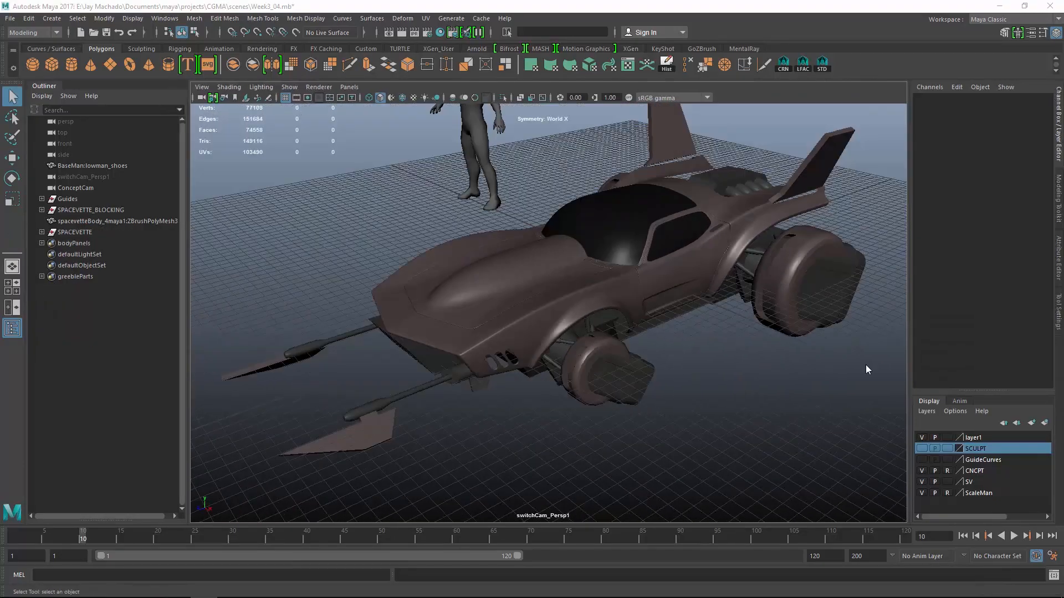
pyautogui.keyDown('alt'); pyautogui.moveTo(865, 351); pyautogui.dragTo(796, 139); pyautogui.keyUp('alt')
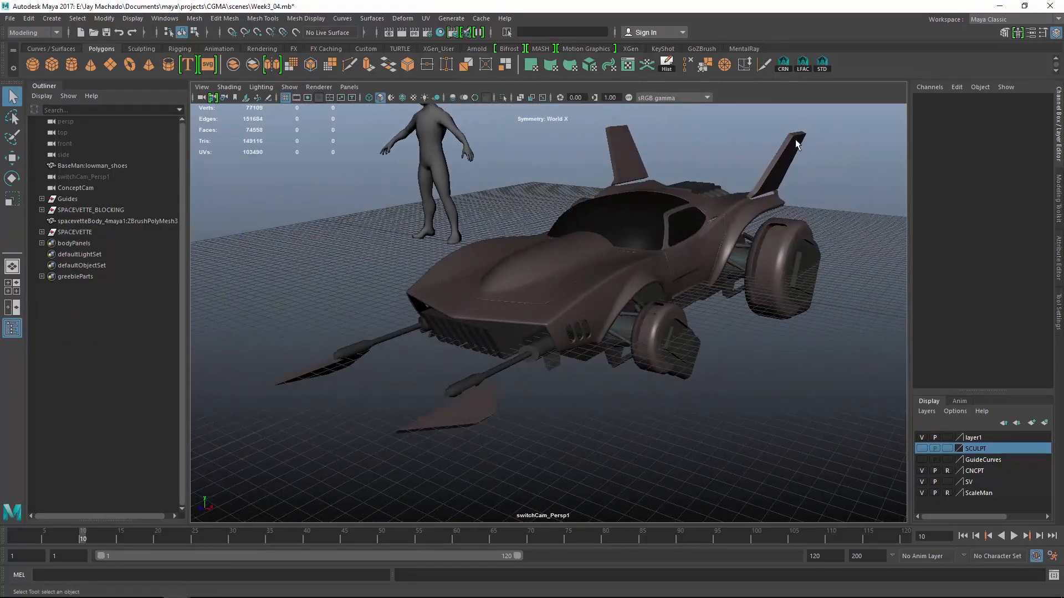
# - Examine the left rear wing's blocking mesh and how it meets the body from several angles
pyautogui.keyDown('alt'); pyautogui.moveTo(754, 169); pyautogui.dragTo(697, 339); pyautogui.keyUp('alt')
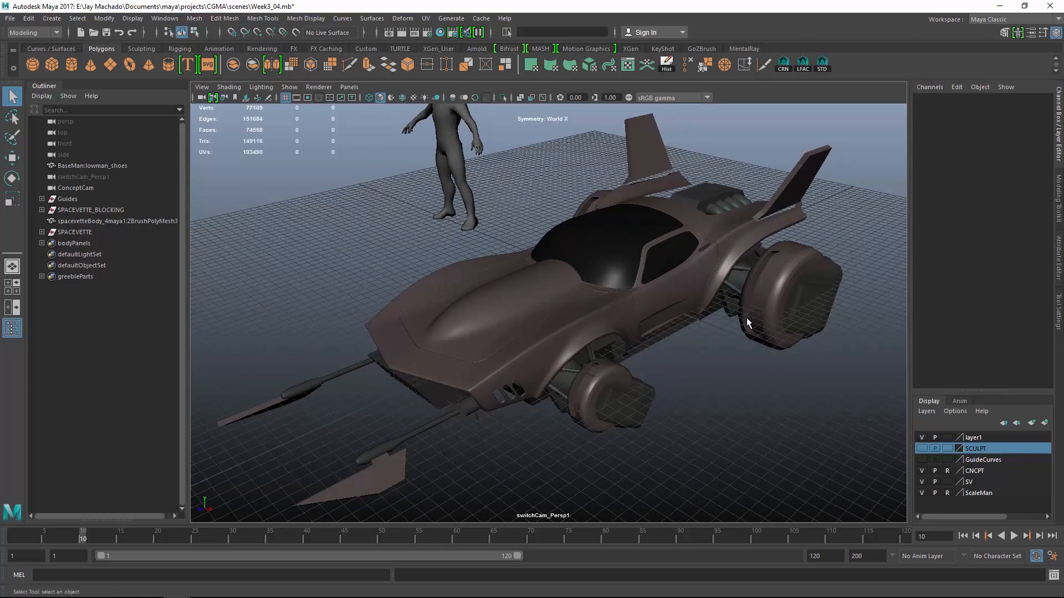
pyautogui.keyDown('alt'); pyautogui.moveTo(746, 317); pyautogui.dragTo(777, 304, button='right'); pyautogui.keyUp('alt')
pyautogui.keyDown('alt'); pyautogui.moveTo(776, 304); pyautogui.dragTo(690, 234); pyautogui.keyUp('alt')
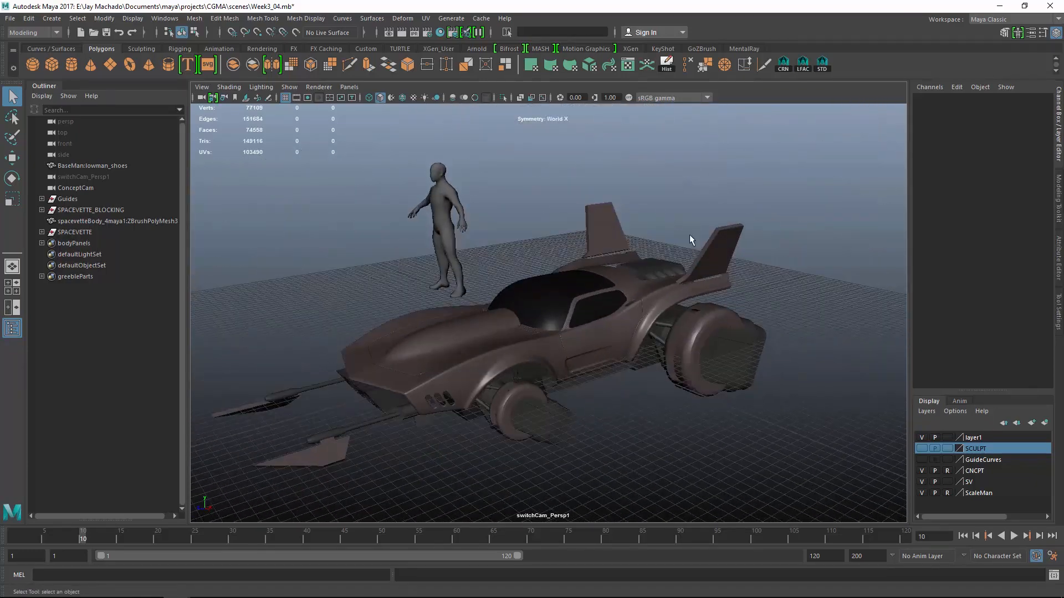
pyautogui.click(727, 251)
pyautogui.press('f')
pyautogui.keyDown('alt'); pyautogui.moveTo(745, 277); pyautogui.dragTo(795, 345); pyautogui.keyUp('alt')
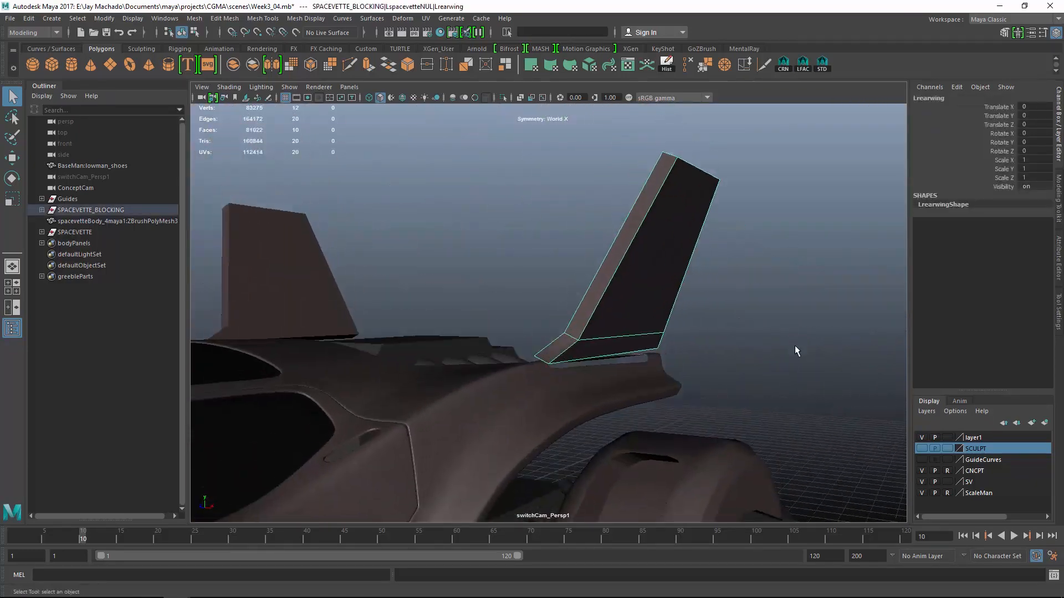
pyautogui.press('e')
pyautogui.keyDown('alt'); pyautogui.moveTo(731, 304); pyautogui.dragTo(728, 299); pyautogui.keyUp('alt')
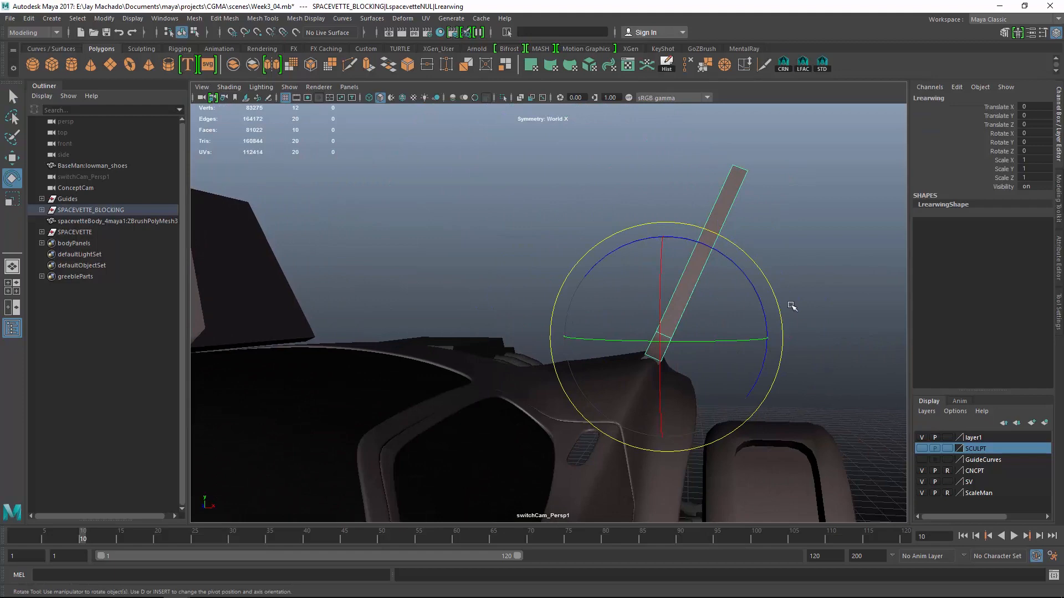
pyautogui.keyDown('alt'); pyautogui.moveTo(713, 375); pyautogui.dragTo(810, 365); pyautogui.keyUp('alt')
pyautogui.click(808, 353)
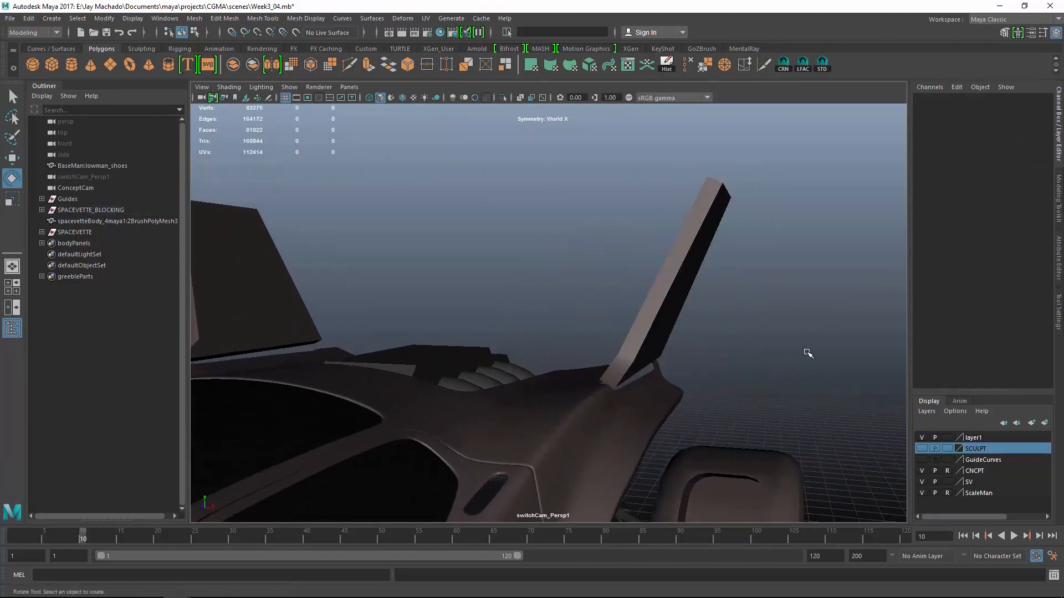
# - Create a polygon cube and snap it to a corner of the lower bend on the left rear wing's blocking mesh
pyautogui.click(54, 59)
pyautogui.keyDown('alt'); pyautogui.moveTo(482, 243); pyautogui.dragTo(563, 264, button='right'); pyautogui.keyUp('alt')
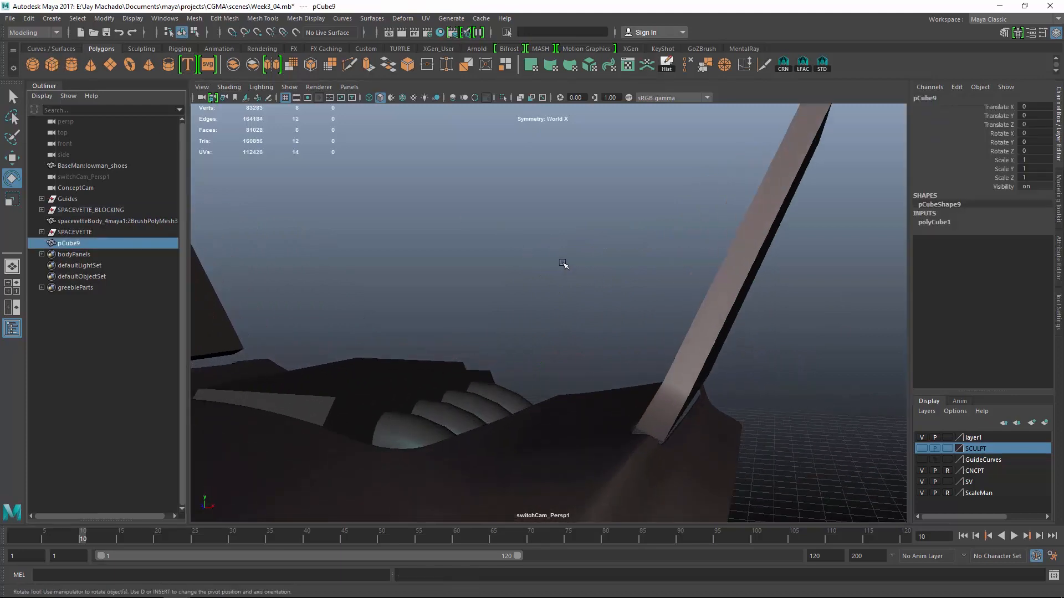
pyautogui.keyDown('alt'); pyautogui.moveTo(563, 264); pyautogui.dragTo(600, 271); pyautogui.keyUp('alt')
pyautogui.press('w')
pyautogui.press('v')
# - Set the cube's Z rotation to -24 degrees to match the wing's tilt, working in an orthographic wireframe view
pyautogui.press('e')
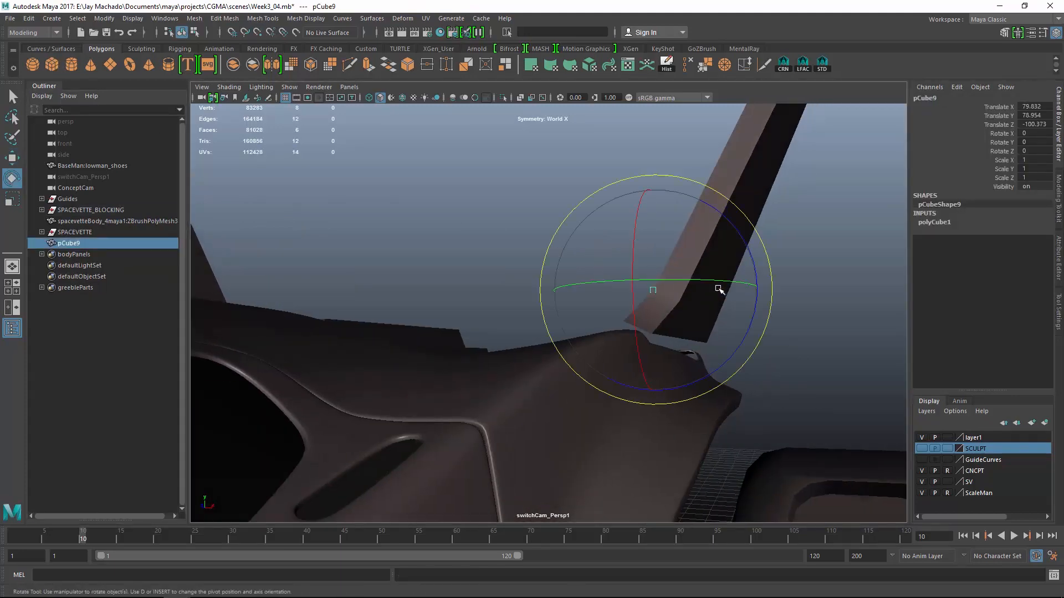
pyautogui.hotkey('alt', 's')
pyautogui.keyDown('alt'); pyautogui.moveTo(663, 282); pyautogui.dragTo(532, 283, button='middle'); pyautogui.keyUp('alt')
pyautogui.keyDown('alt'); pyautogui.moveTo(532, 283); pyautogui.dragTo(742, 542, button='right'); pyautogui.keyUp('alt')
pyautogui.press('4')
pyautogui.moveTo(558, 278); pyautogui.dragTo(558, 319)
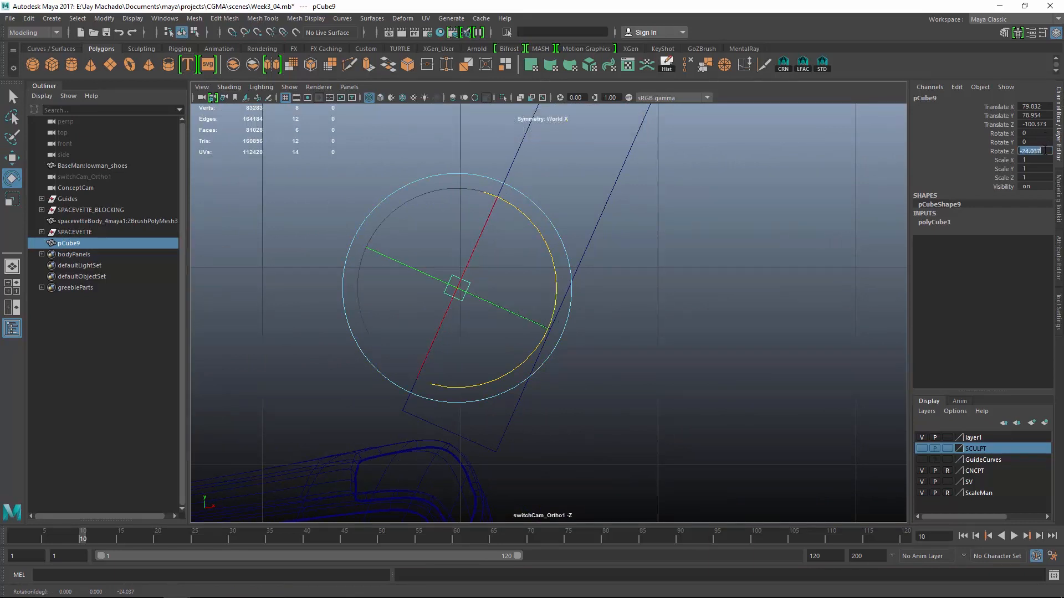
# - Scale the cube uniformly to 5 and position it over the lower end of the blocking wing
pyautogui.press('w')
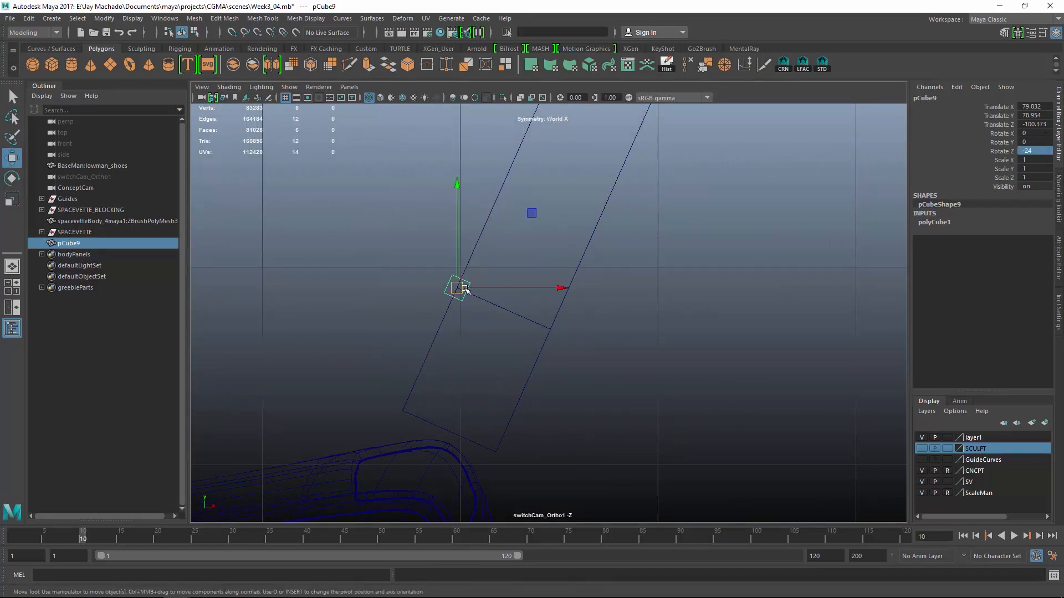
pyautogui.moveTo(458, 287); pyautogui.dragTo(580, 323)
pyautogui.press('r')
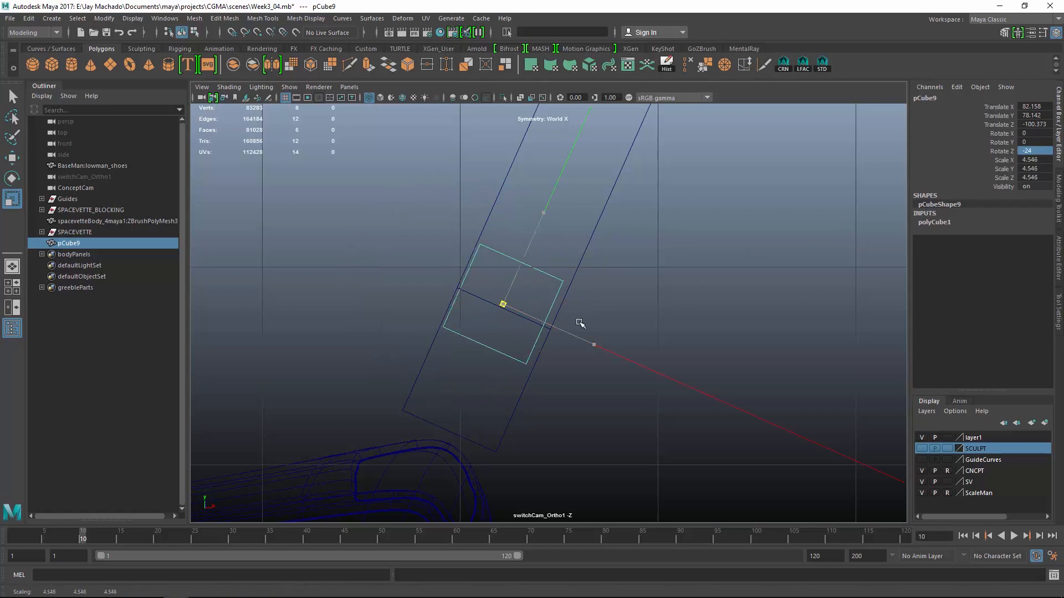
pyautogui.press('w')
pyautogui.moveTo(503, 303); pyautogui.dragTo(470, 384)
pyautogui.press('Return')
pyautogui.keyDown('alt'); pyautogui.moveTo(471, 384); pyautogui.dragTo(528, 315, button='middle'); pyautogui.keyUp('alt')
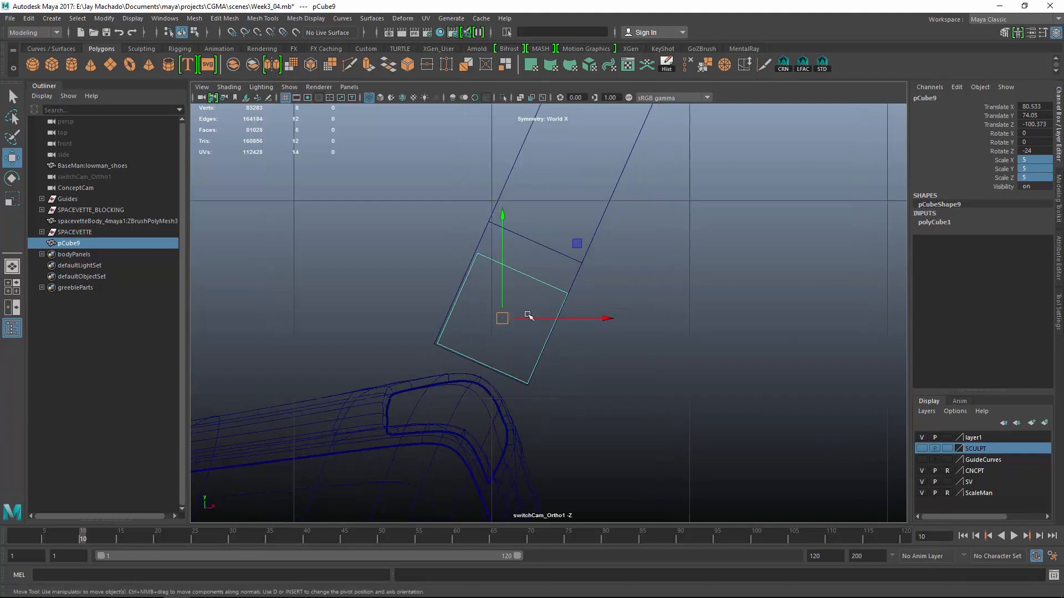
pyautogui.press('e')
pyautogui.click(660, 338)
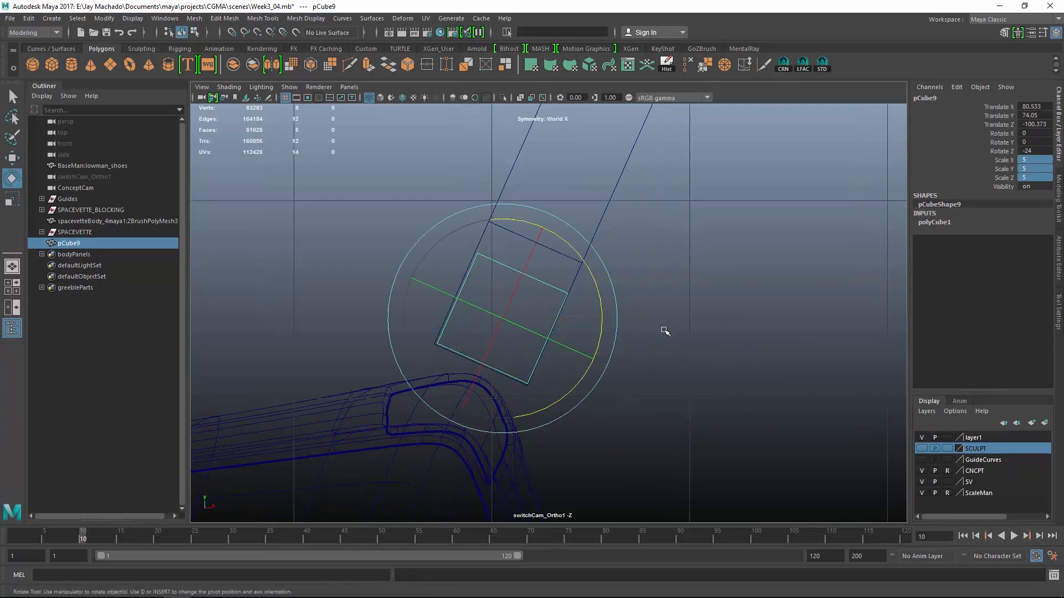
pyautogui.press('w')
pyautogui.click(664, 331)
pyautogui.click(621, 312)
# - Shift the cube to the front of the wing's base and extend its rear vertices backward along the base
pyautogui.keyDown('alt'); pyautogui.moveTo(657, 347); pyautogui.dragTo(617, 348); pyautogui.keyUp('alt')
pyautogui.moveTo(436, 329); pyautogui.dragTo(403, 326)
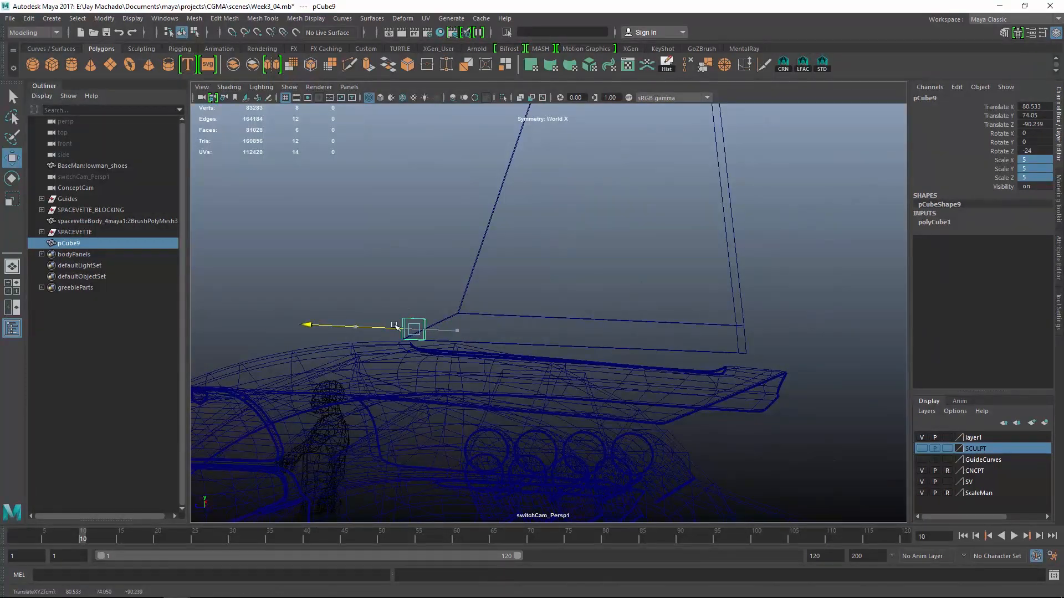
pyautogui.moveTo(455, 285); pyautogui.dragTo(409, 280, button='right')
pyautogui.moveTo(411, 279); pyautogui.dragTo(439, 355)
pyautogui.moveTo(374, 329); pyautogui.dragTo(647, 365)
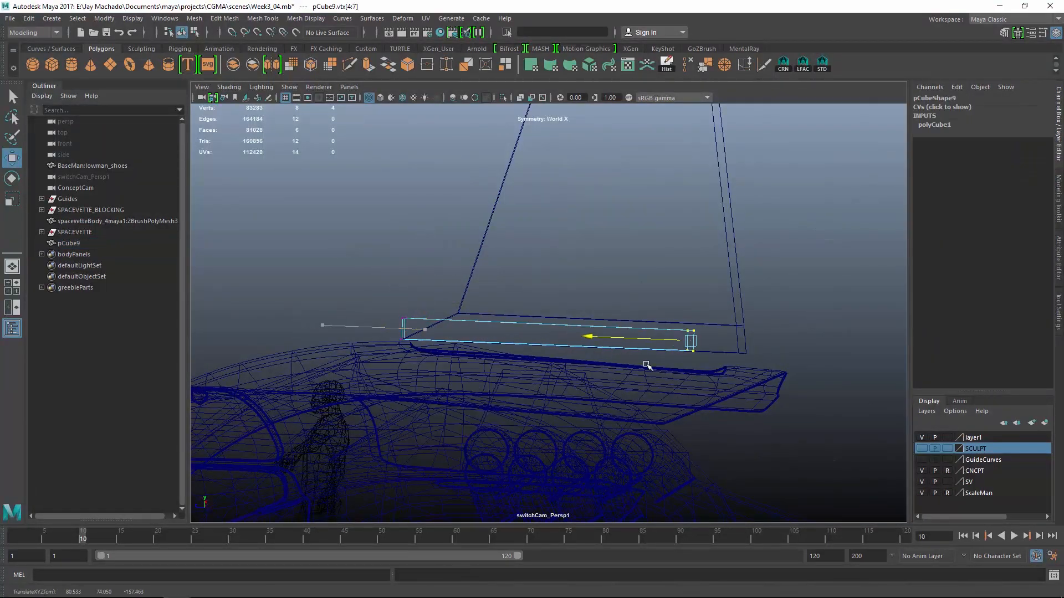
# - Raise the cube's upper vertices to the blocking wing's tip and align the front and rear tip corners with it
pyautogui.moveTo(351, 273); pyautogui.dragTo(585, 120)
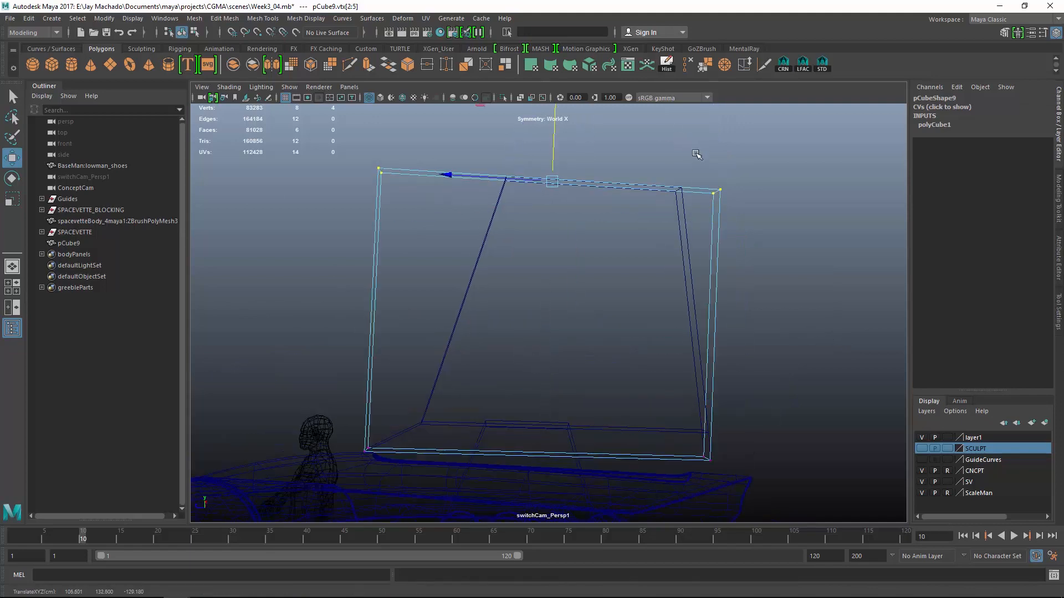
pyautogui.moveTo(696, 153); pyautogui.dragTo(741, 218)
pyautogui.moveTo(667, 188); pyautogui.dragTo(636, 189)
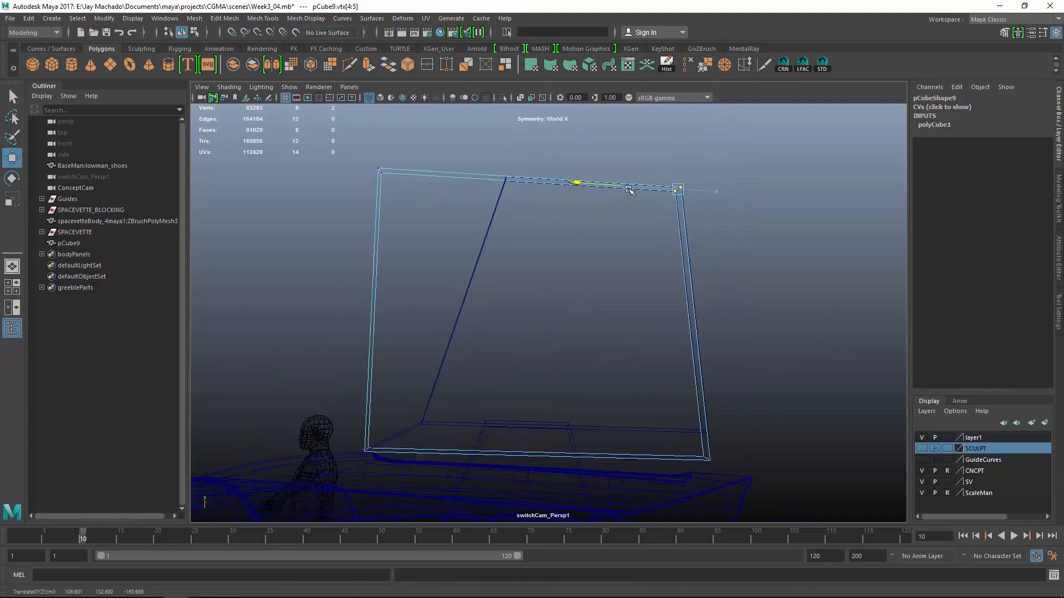
pyautogui.moveTo(388, 172); pyautogui.dragTo(485, 191)
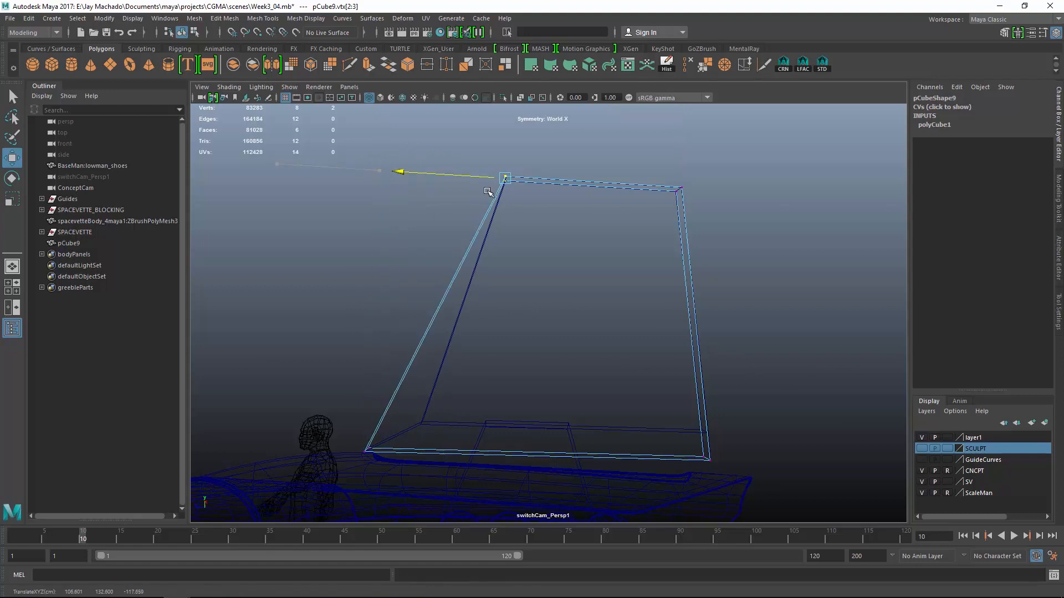
# - Try to cut an edge loop above the wing's base and move its front vertices to the blocking wing's bend
pyautogui.keyDown('alt'); pyautogui.moveTo(531, 221); pyautogui.dragTo(546, 159, button='middle'); pyautogui.keyUp('alt')
pyautogui.click(349, 65)
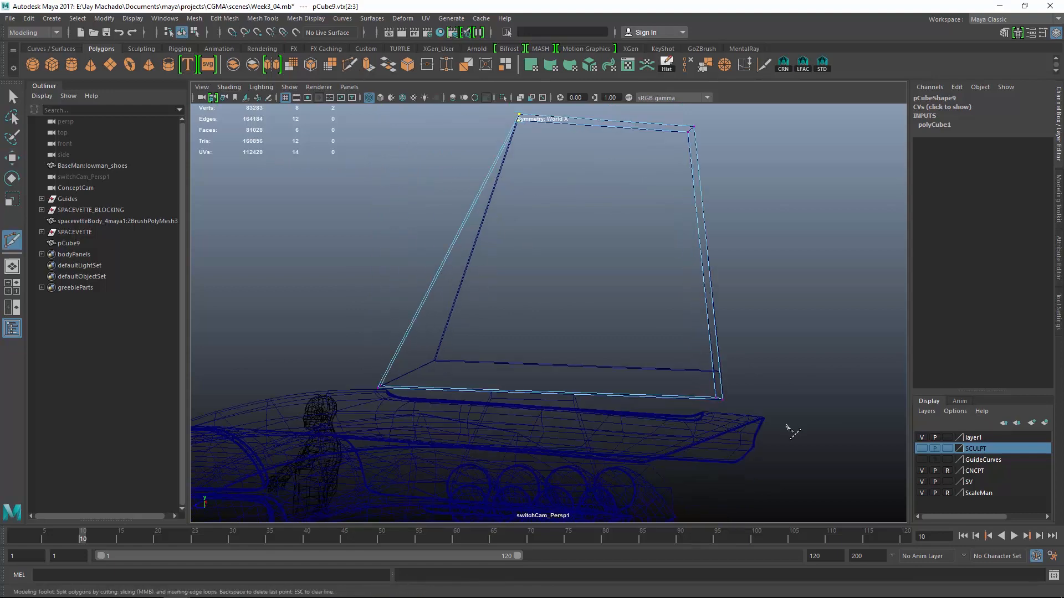
pyautogui.click(719, 369)
pyautogui.press('w')
pyautogui.moveTo(367, 329); pyautogui.dragTo(422, 368)
pyautogui.moveTo(356, 357); pyautogui.dragTo(395, 358)
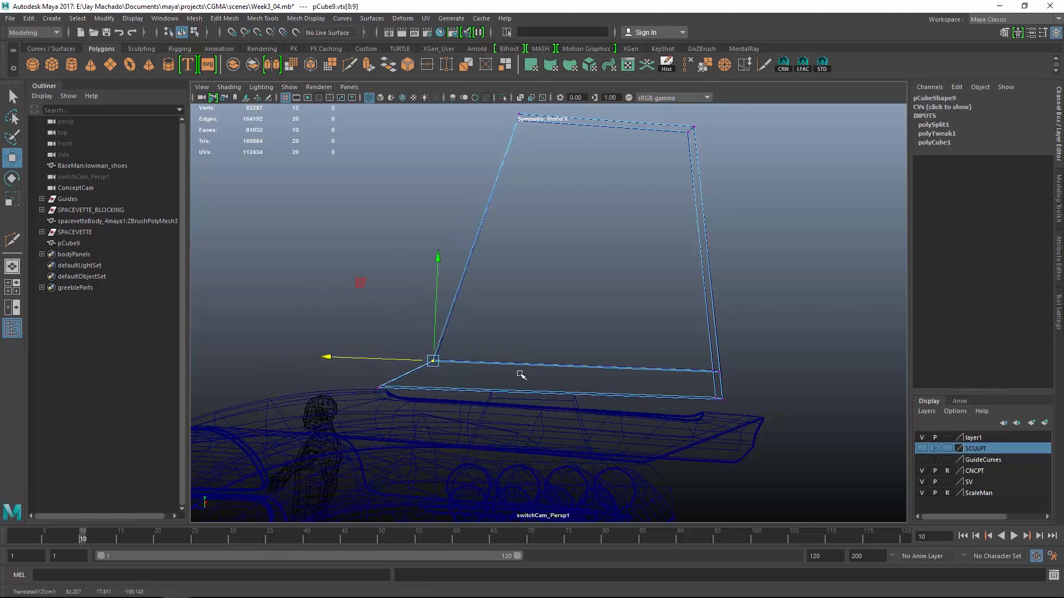
pyautogui.keyDown('alt'); pyautogui.moveTo(521, 375); pyautogui.dragTo(625, 356); pyautogui.keyUp('alt')
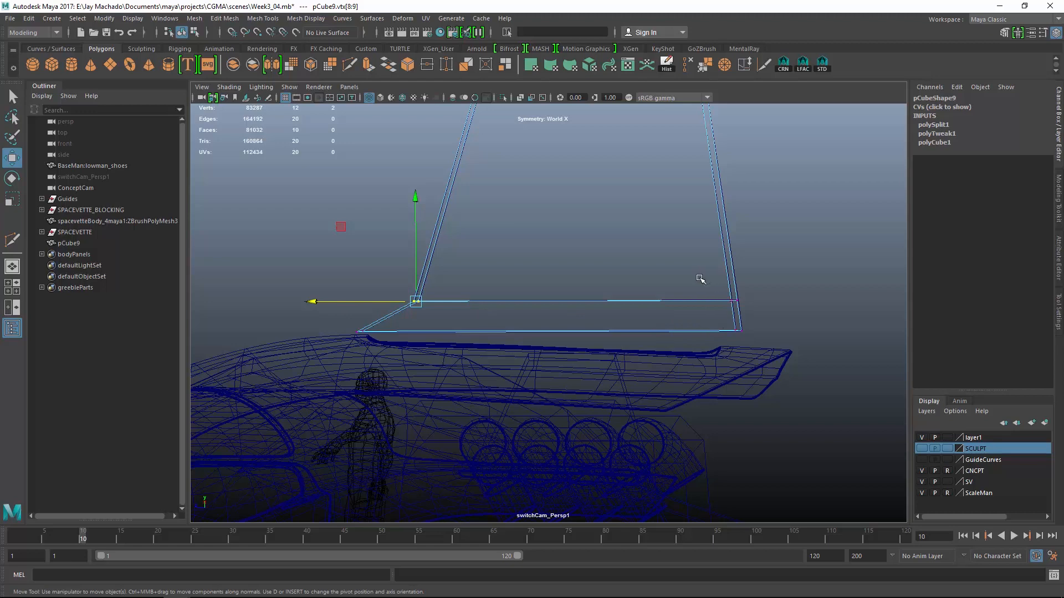
pyautogui.hotkey('ctrl', 'z')
pyautogui.hotkey('ctrl', 'z')
pyautogui.hotkey('ctrl', 'z')
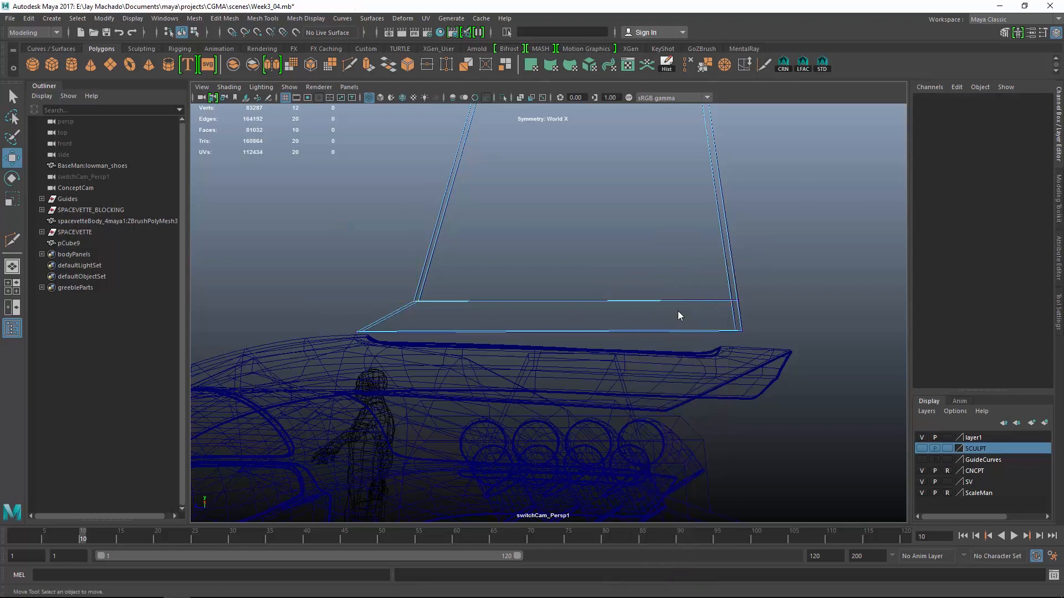
# - Lower the new wing's bottom rear vertices toward the body panel beneath it
pyautogui.moveTo(676, 275); pyautogui.dragTo(801, 382)
pyautogui.click(806, 379)
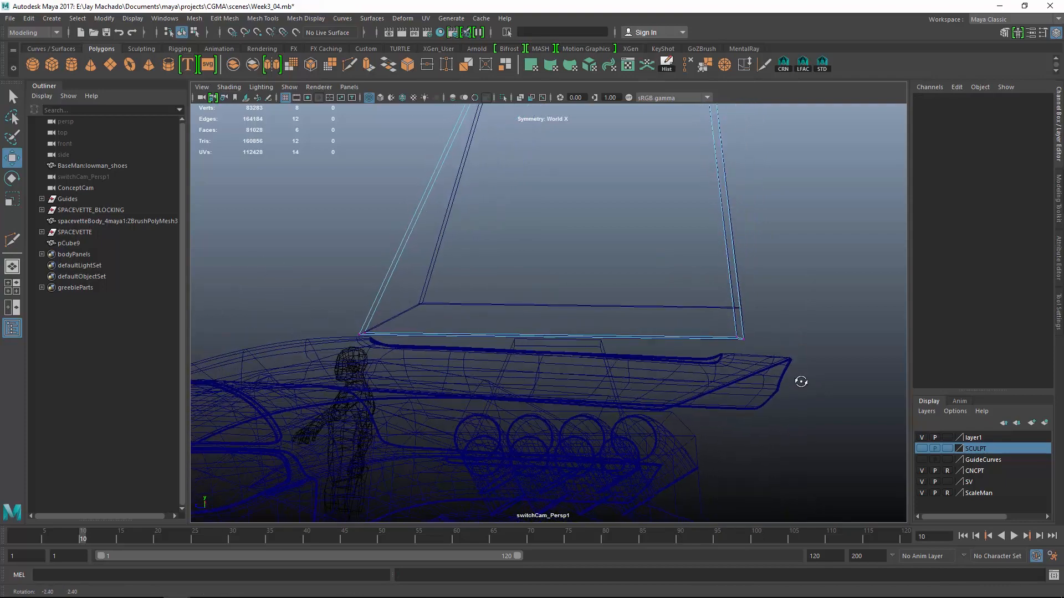
pyautogui.keyDown('alt'); pyautogui.moveTo(720, 352); pyautogui.dragTo(700, 285); pyautogui.keyUp('alt')
pyautogui.moveTo(701, 285); pyautogui.dragTo(764, 328)
pyautogui.moveTo(681, 258); pyautogui.dragTo(618, 335)
# - Insert an edge loop above the wing's base and move its front vertices to the blocking wing's bend
pyautogui.click(350, 68)
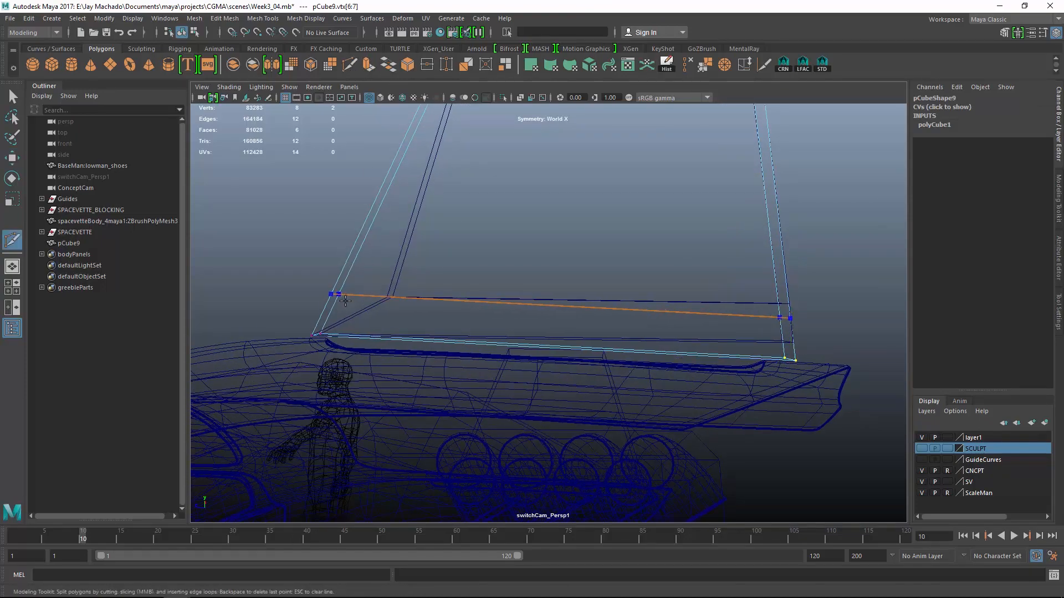
pyautogui.keyDown('ctrl'); pyautogui.click(347, 300); pyautogui.keyUp('ctrl')
pyautogui.press('w')
pyautogui.moveTo(325, 284); pyautogui.dragTo(366, 302)
pyautogui.moveTo(391, 234); pyautogui.dragTo(391, 235)
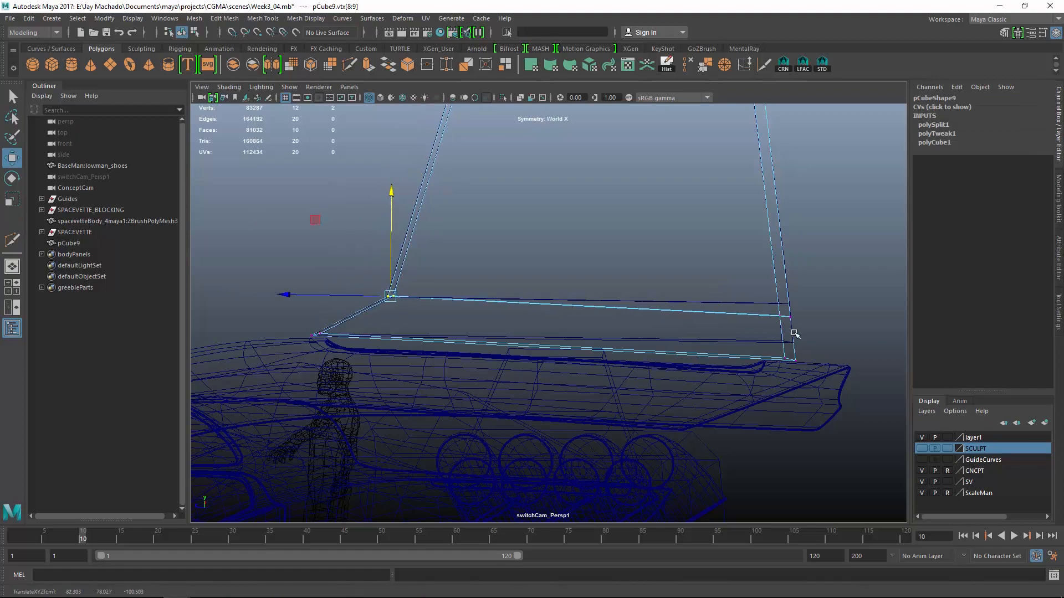
# - Hide the SV layer, display the model shaded and return to object selection
pyautogui.moveTo(794, 333)
pyautogui.keyDown('alt'); pyautogui.mouseDown()
pyautogui.moveTo(798, 358)
pyautogui.moveTo(1014, 498)
pyautogui.mouseUp(); pyautogui.keyUp('alt')
pyautogui.click(922, 482)
pyautogui.press('5')
pyautogui.moveTo(699, 394)
pyautogui.keyDown('alt'); pyautogui.mouseDown()
pyautogui.moveTo(660, 377)
pyautogui.moveTo(667, 356)
pyautogui.moveTo(801, 397)
pyautogui.moveTo(637, 315)
pyautogui.moveTo(810, 310)
pyautogui.moveTo(715, 331)
pyautogui.moveTo(728, 292)
pyautogui.moveTo(776, 305)
pyautogui.moveTo(762, 368)
pyautogui.moveTo(765, 349)
pyautogui.moveTo(813, 335)
pyautogui.moveTo(740, 341)
pyautogui.moveTo(772, 387)
pyautogui.moveTo(772, 410)
pyautogui.mouseUp(); pyautogui.keyUp('alt')
pyautogui.press('F8')
pyautogui.click(786, 382)
# - Add an edge ring split around the wing's thickness and set its split type to Multi
pyautogui.click(637, 314)
pyautogui.moveTo(701, 268); pyautogui.dragTo(722, 238, button='right')
pyautogui.click(940, 115)
pyautogui.click(1034, 151)
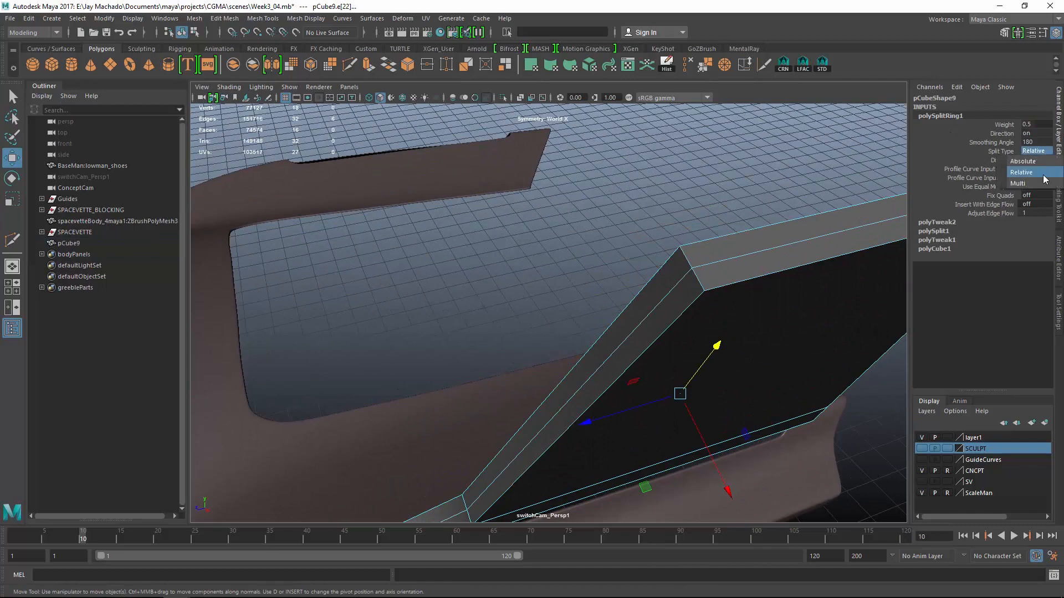
pyautogui.click(1031, 184)
# - Move the middle edges of the wing's front face forward to round the leading edge
pyautogui.keyDown('shift'); pyautogui.click(621, 312); pyautogui.keyUp('shift')
pyautogui.keyDown('alt'); pyautogui.moveTo(608, 349); pyautogui.dragTo(507, 400); pyautogui.keyUp('alt')
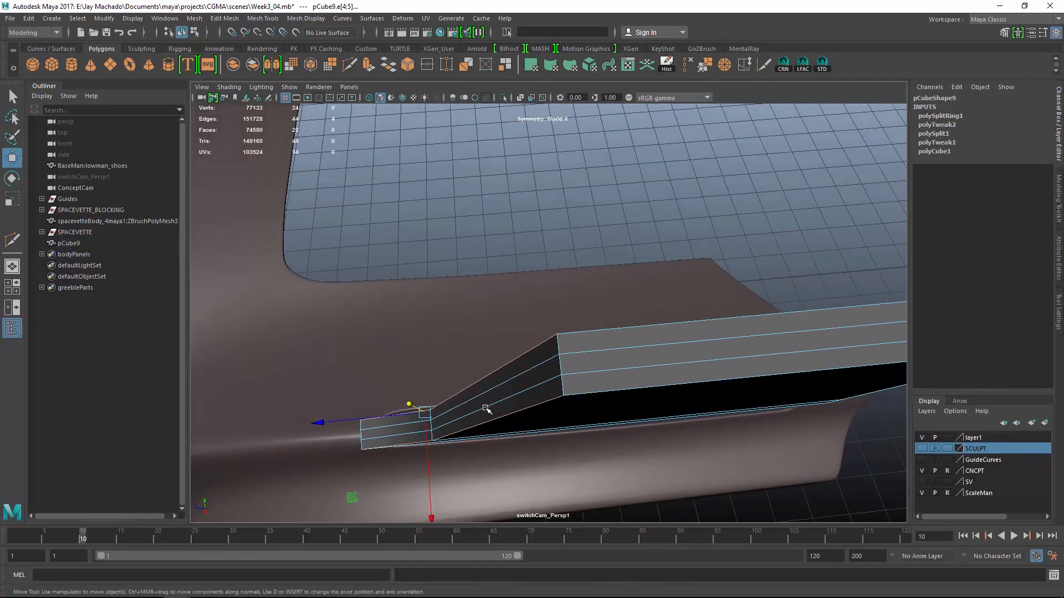
pyautogui.moveTo(330, 424); pyautogui.dragTo(660, 314)
# - Try to thin the wing's trailing edge by scaling its rear vertices together across the thickness
pyautogui.moveTo(684, 255); pyautogui.dragTo(686, 283, button='right')
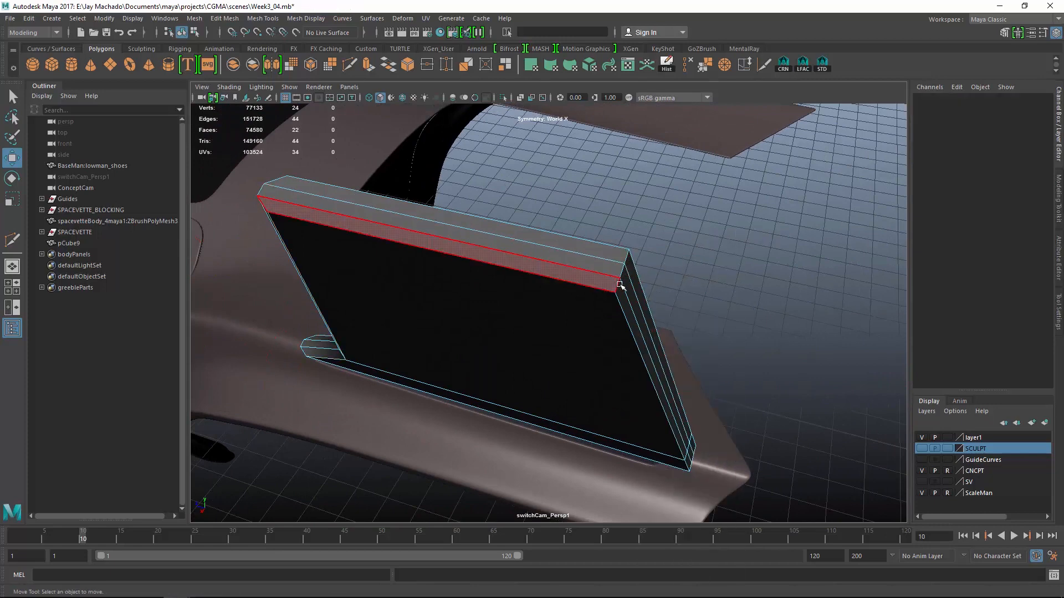
pyautogui.moveTo(610, 260); pyautogui.dragTo(578, 259, button='right')
pyautogui.moveTo(581, 215); pyautogui.dragTo(868, 547)
pyautogui.keyDown('alt'); pyautogui.moveTo(720, 404); pyautogui.dragTo(693, 454); pyautogui.keyUp('alt')
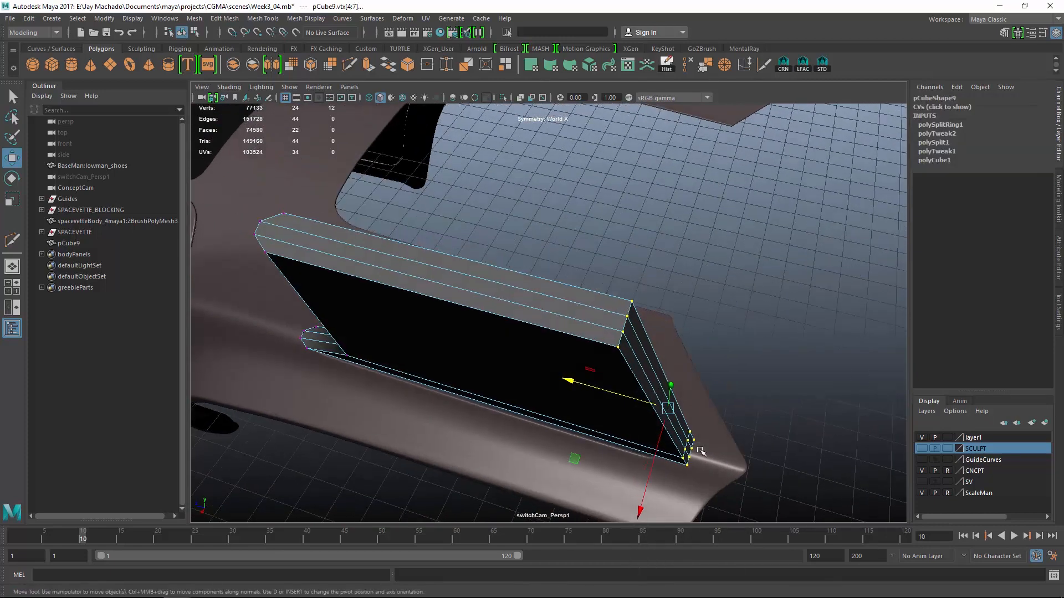
pyautogui.press('r')
pyautogui.moveTo(683, 416)
pyautogui.keyDown('alt'); pyautogui.mouseDown()
pyautogui.moveTo(672, 450)
pyautogui.moveTo(689, 409)
pyautogui.mouseUp(); pyautogui.keyUp('alt')
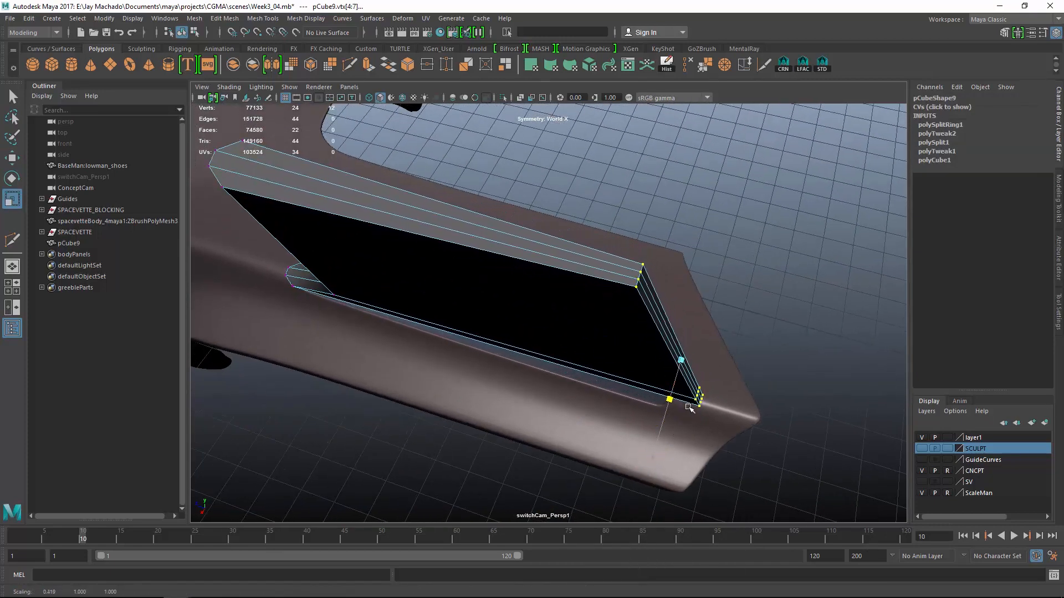
pyautogui.hotkey('ctrl', 'z')
# - Cut the whole wing vertically through its middle with the Cut Faces tool in an orthographic side view
pyautogui.press('F8')
pyautogui.moveTo(727, 298)
pyautogui.keyDown('alt'); pyautogui.mouseDown()
pyautogui.moveTo(761, 270)
pyautogui.moveTo(731, 294)
pyautogui.mouseUp(); pyautogui.keyUp('alt')
pyautogui.click(764, 65)
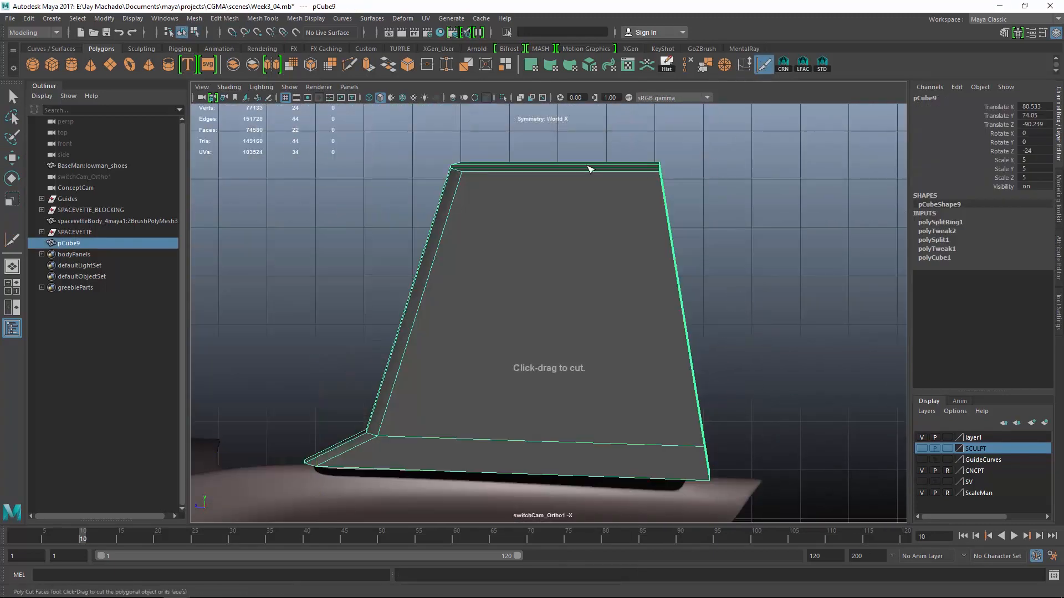
pyautogui.keyDown('shift'); pyautogui.moveTo(556, 181); pyautogui.dragTo(555, 181); pyautogui.keyUp('shift')
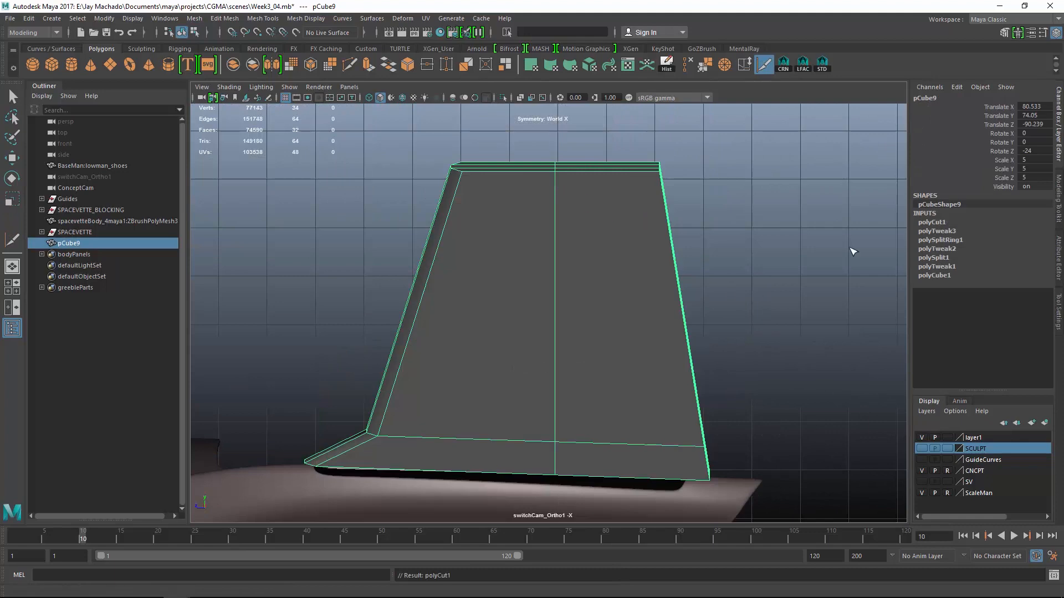
# - Scale the wing's rear vertices together across the thickness to taper the trailing edge
pyautogui.keyDown('alt'); pyautogui.moveTo(853, 249); pyautogui.dragTo(792, 271); pyautogui.keyUp('alt')
pyautogui.press('w')
pyautogui.moveTo(762, 235); pyautogui.dragTo(719, 214, button='right')
pyautogui.moveTo(672, 149); pyautogui.dragTo(869, 494)
pyautogui.keyDown('alt'); pyautogui.moveTo(737, 277); pyautogui.dragTo(668, 333); pyautogui.keyUp('alt')
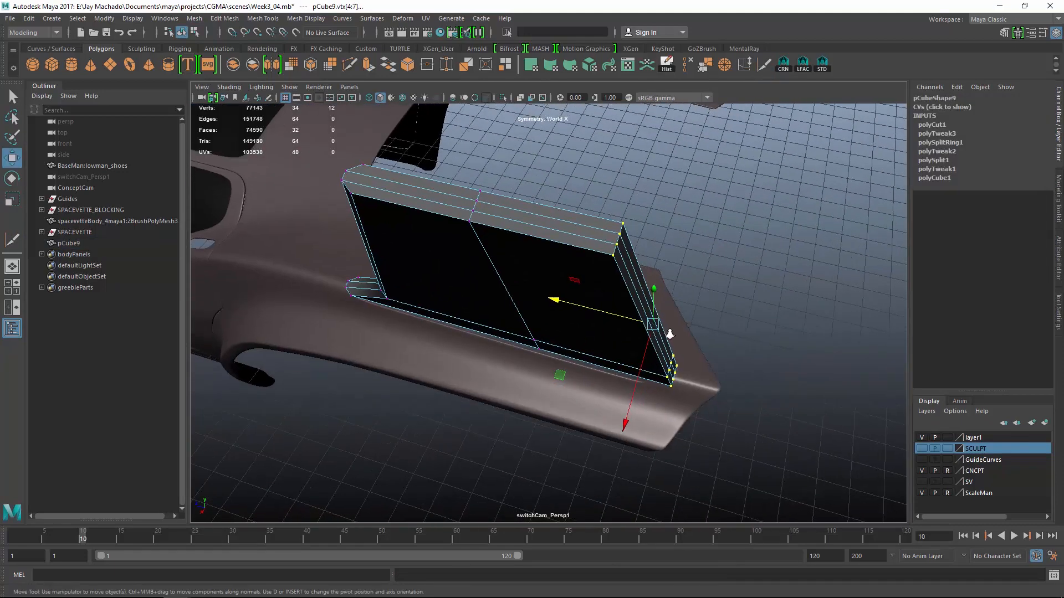
pyautogui.keyDown('alt'); pyautogui.moveTo(668, 334); pyautogui.dragTo(719, 390, button='right'); pyautogui.keyUp('alt')
pyautogui.press('r')
pyautogui.keyDown('alt'); pyautogui.moveTo(720, 390); pyautogui.dragTo(678, 397); pyautogui.keyUp('alt')
# - Move the two outer edges of the trailing edge slightly forward to round it and return to object selection
pyautogui.press('F10')
pyautogui.click(610, 278)
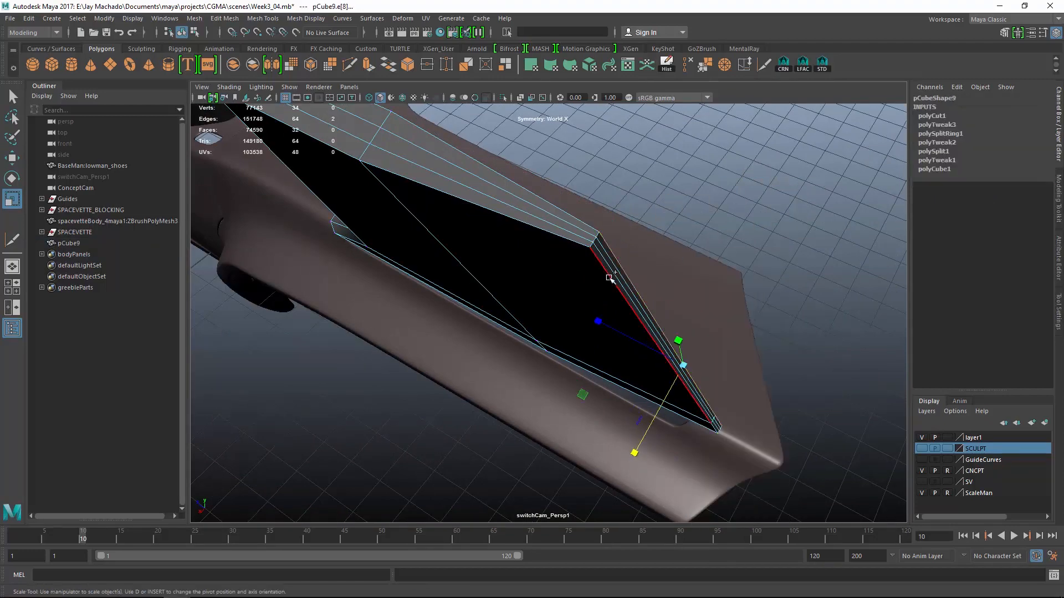
pyautogui.press('w')
pyautogui.moveTo(655, 356); pyautogui.dragTo(648, 353)
pyautogui.keyDown('alt'); pyautogui.moveTo(776, 316); pyautogui.dragTo(816, 351); pyautogui.keyUp('alt')
pyautogui.press('F8')
pyautogui.click(653, 311)
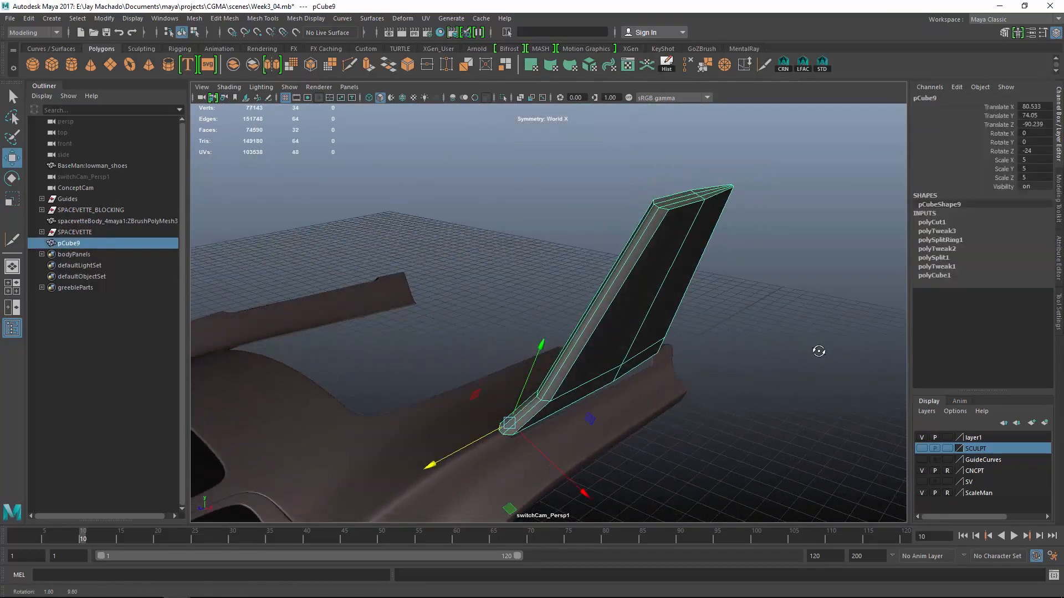
pyautogui.keyDown('alt'); pyautogui.moveTo(775, 380); pyautogui.dragTo(723, 353); pyautogui.keyUp('alt')
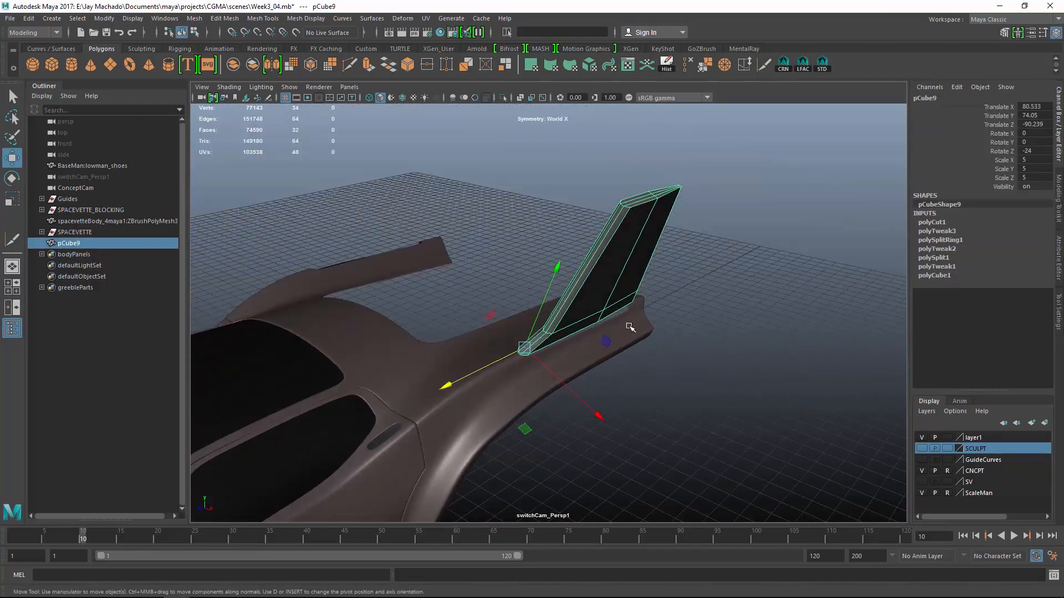
# - Group the wing and create a mirrored instance with Duplicate Special, using instanced leaf nodes and Scale X -1
pyautogui.hotkey('ctrl', 'g')
pyautogui.click(28, 19)
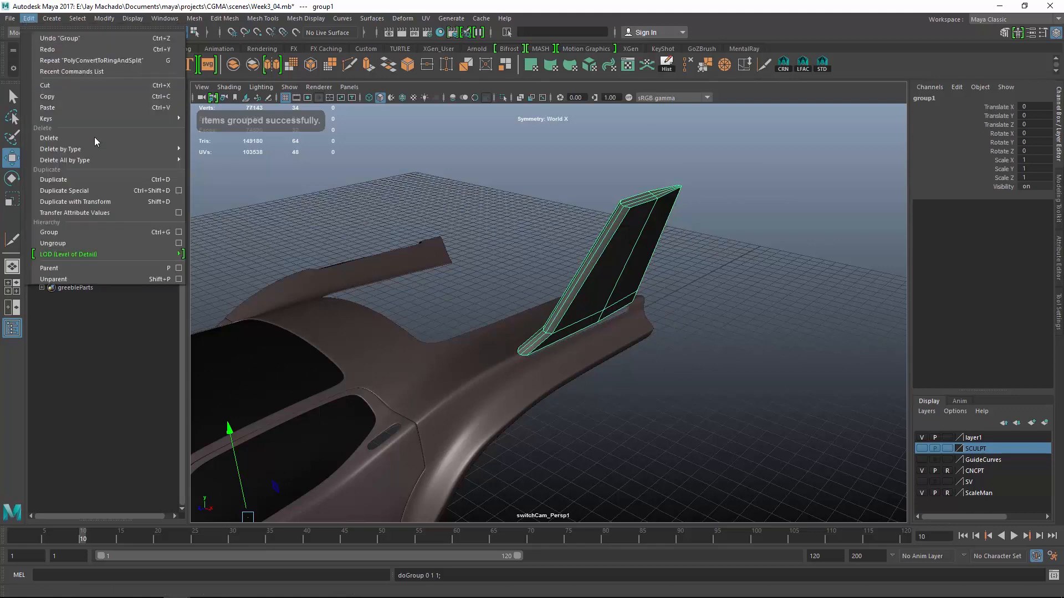
pyautogui.click(179, 191)
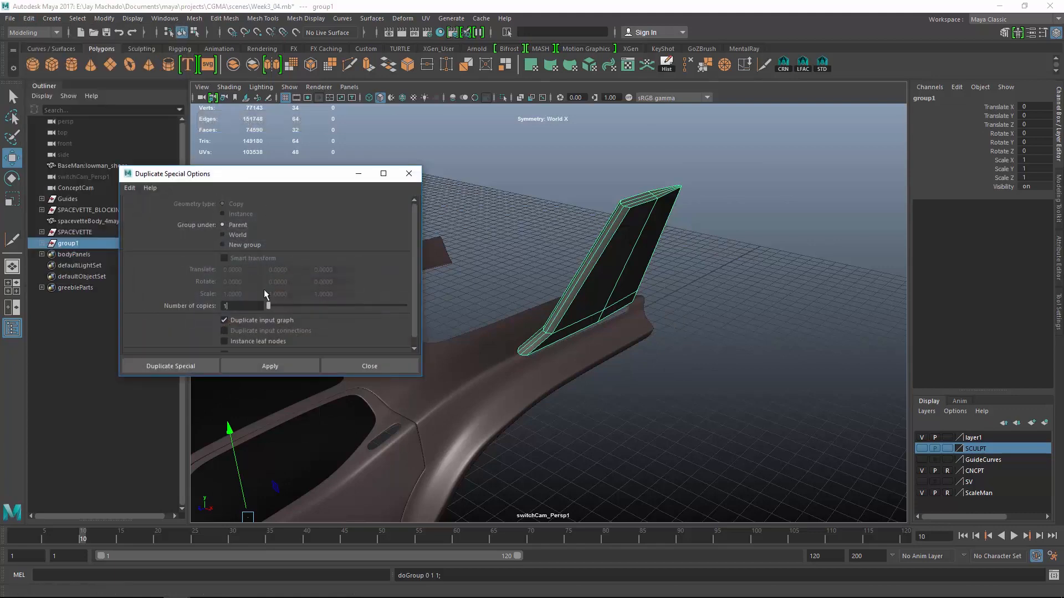
pyautogui.click(224, 320)
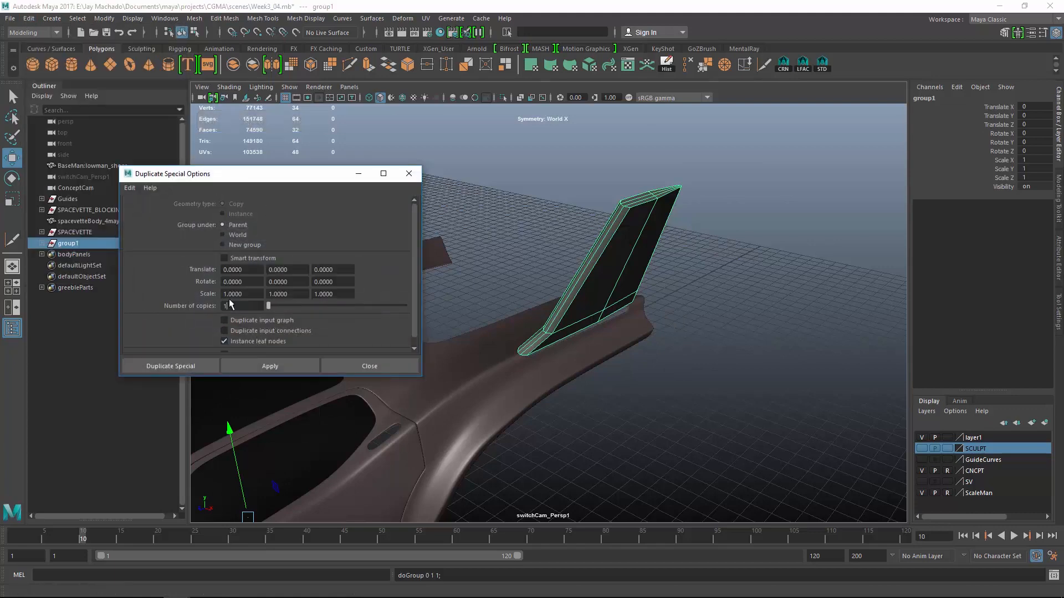
pyautogui.click(303, 364)
pyautogui.click(412, 176)
pyautogui.keyDown('alt'); pyautogui.moveTo(532, 244); pyautogui.dragTo(626, 214); pyautogui.keyUp('alt')
pyautogui.keyDown('alt'); pyautogui.moveTo(626, 214); pyautogui.dragTo(548, 188, button='right'); pyautogui.keyUp('alt')
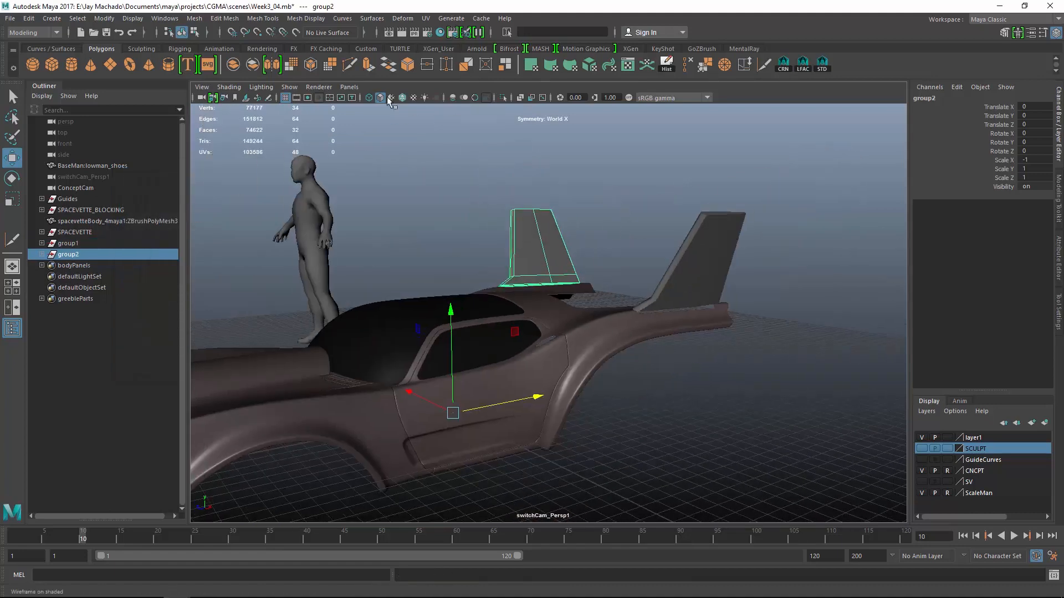
# - Look through ConceptCam and insert Multi-Cut edge loops along the wing's length and across its upper part to match the concept drawing
pyautogui.click(350, 87)
pyautogui.moveTo(378, 101)
pyautogui.click(508, 99)
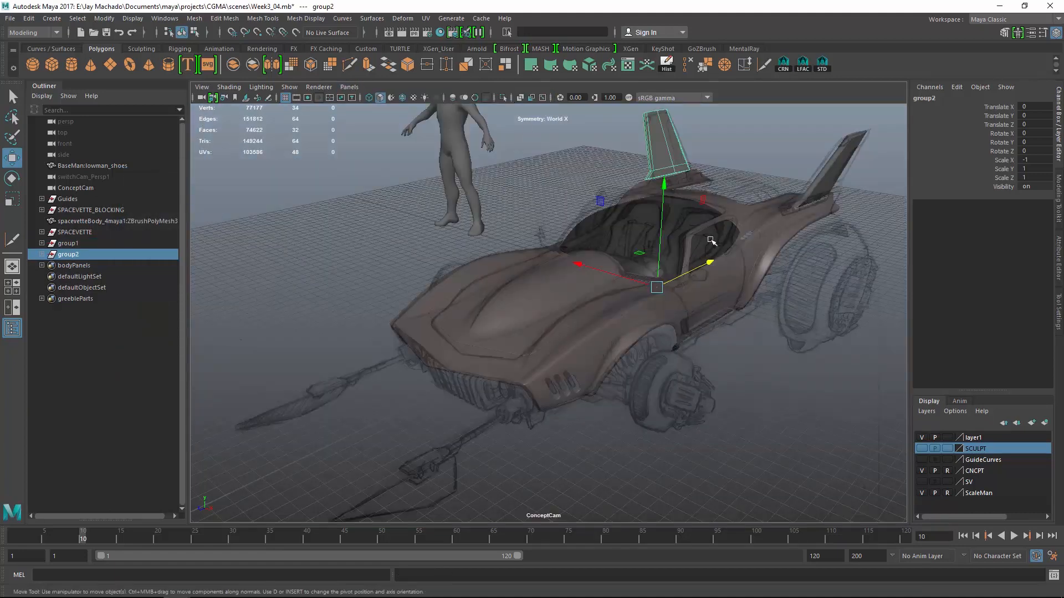
pyautogui.click(677, 117)
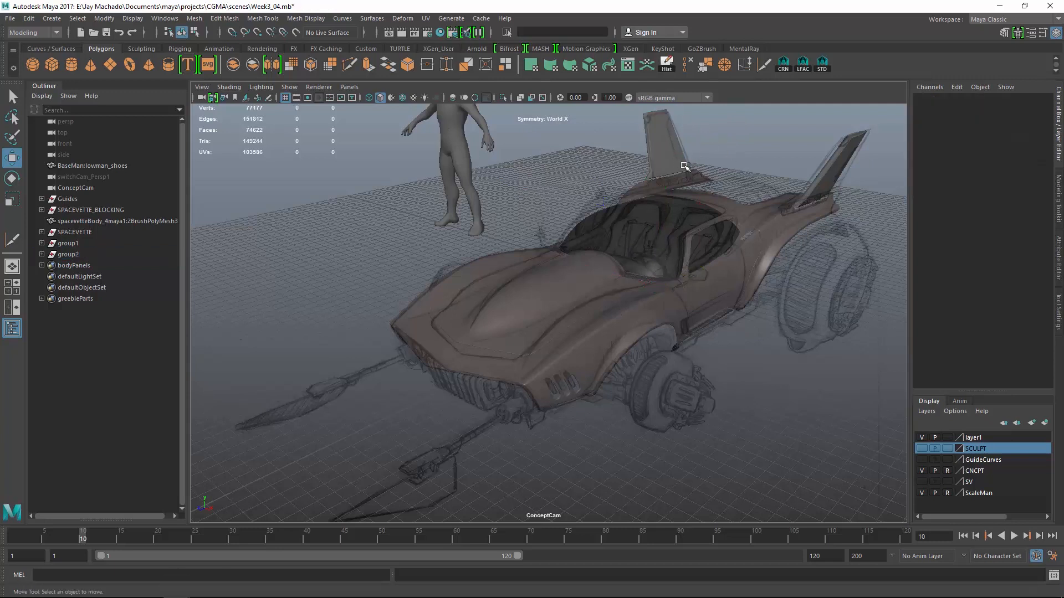
pyautogui.click(644, 129)
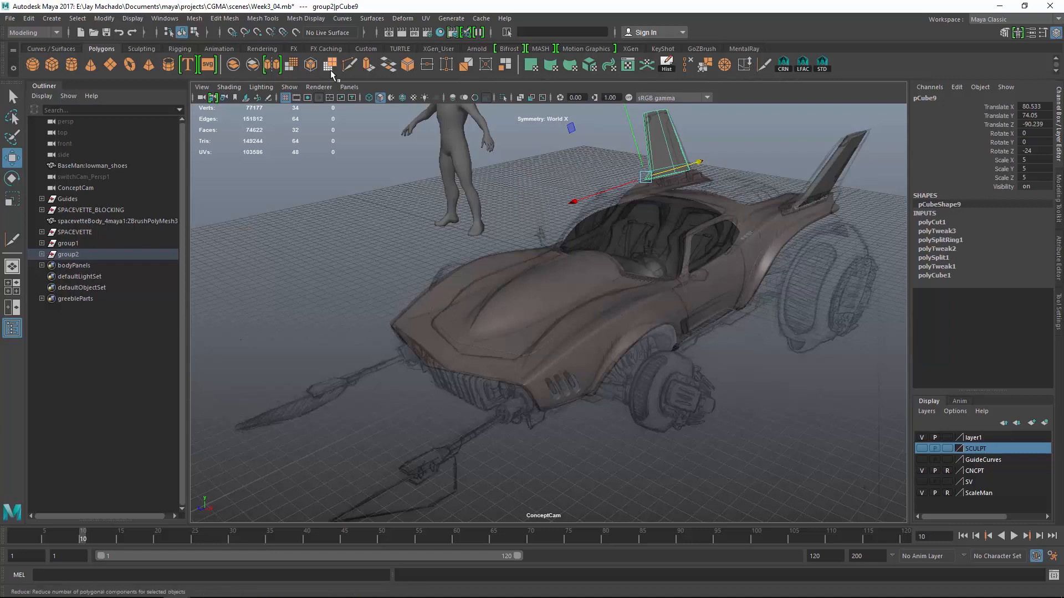
pyautogui.click(349, 65)
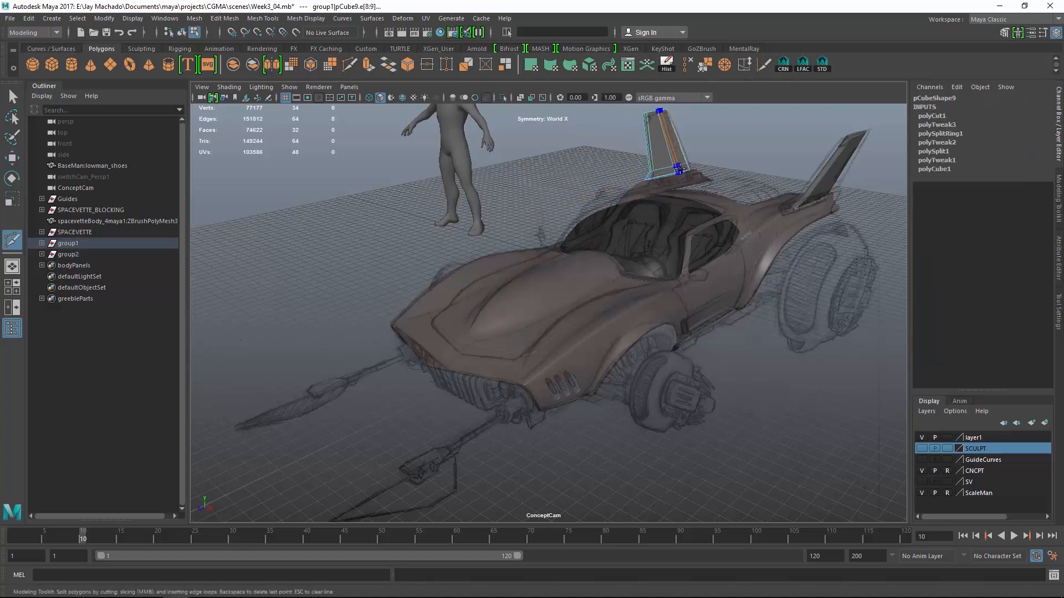
pyautogui.keyDown('ctrl'); pyautogui.click(680, 169); pyautogui.keyUp('ctrl')
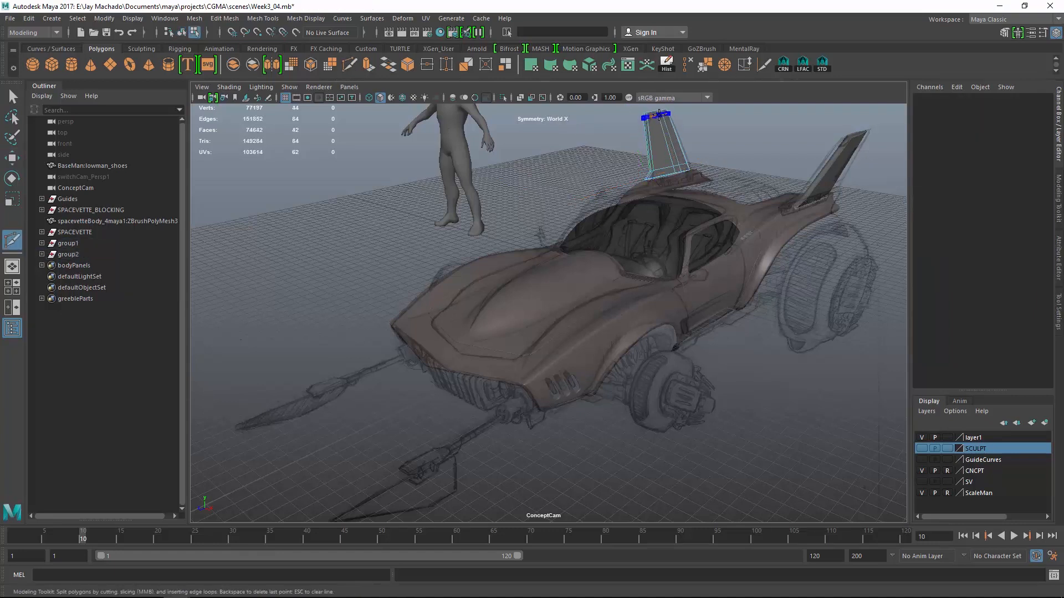
pyautogui.press('w')
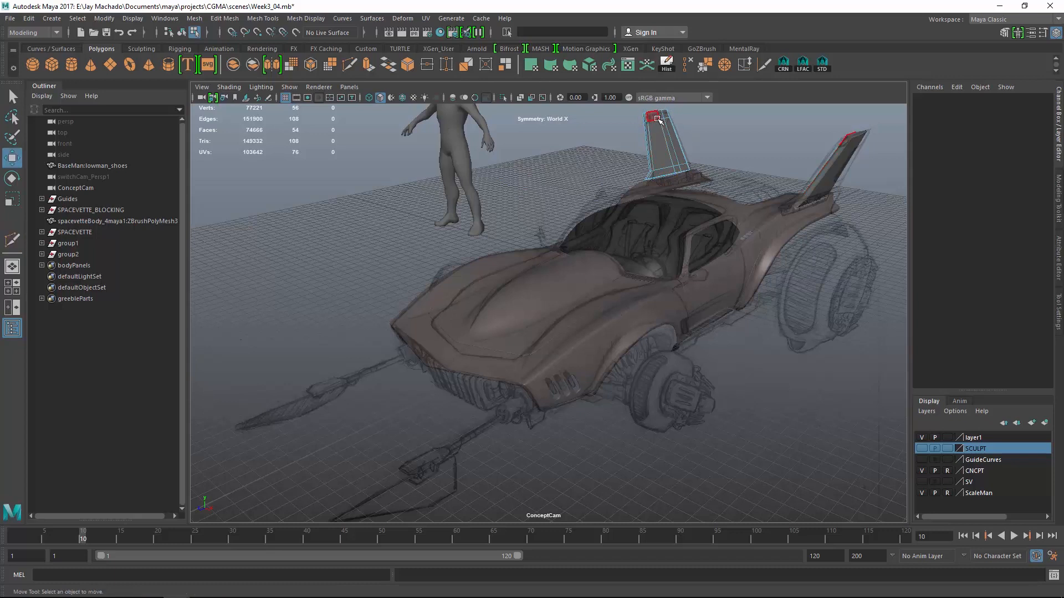
pyautogui.doubleClick(668, 122)
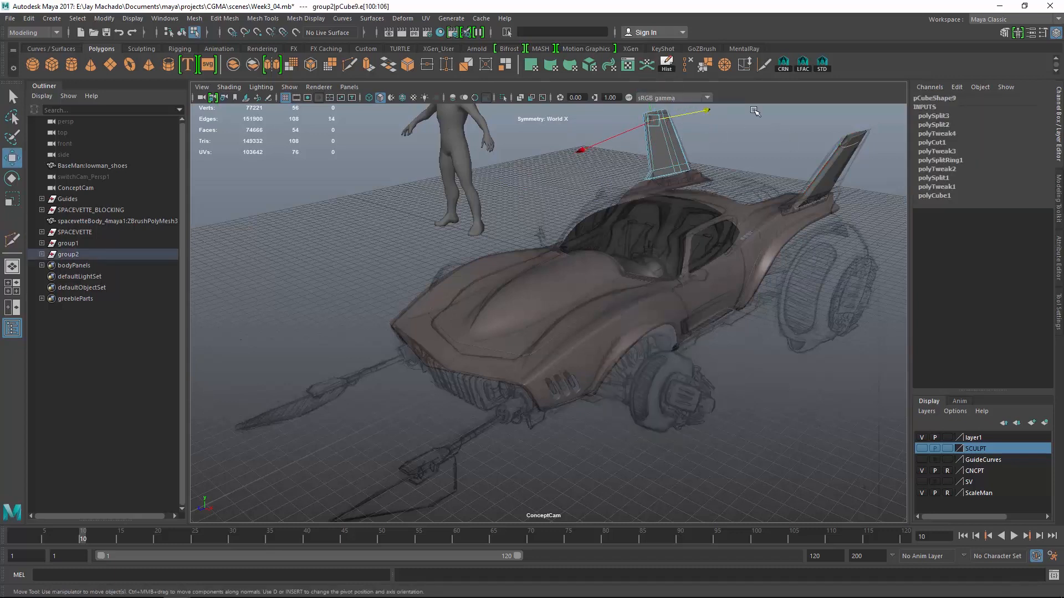
pyautogui.click(744, 65)
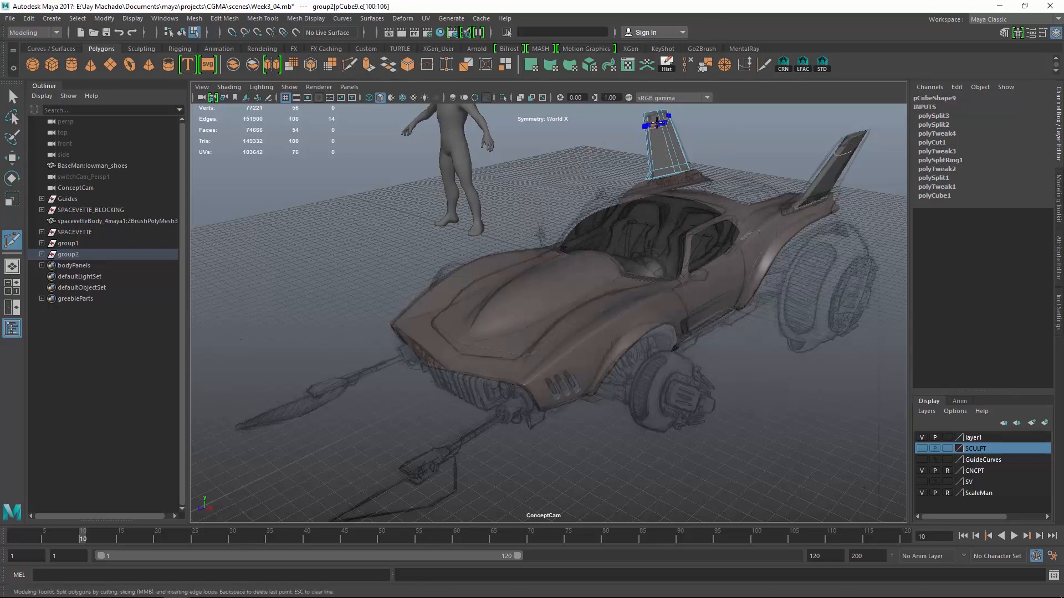
pyautogui.keyDown('ctrl'); pyautogui.click(653, 129); pyautogui.keyUp('ctrl')
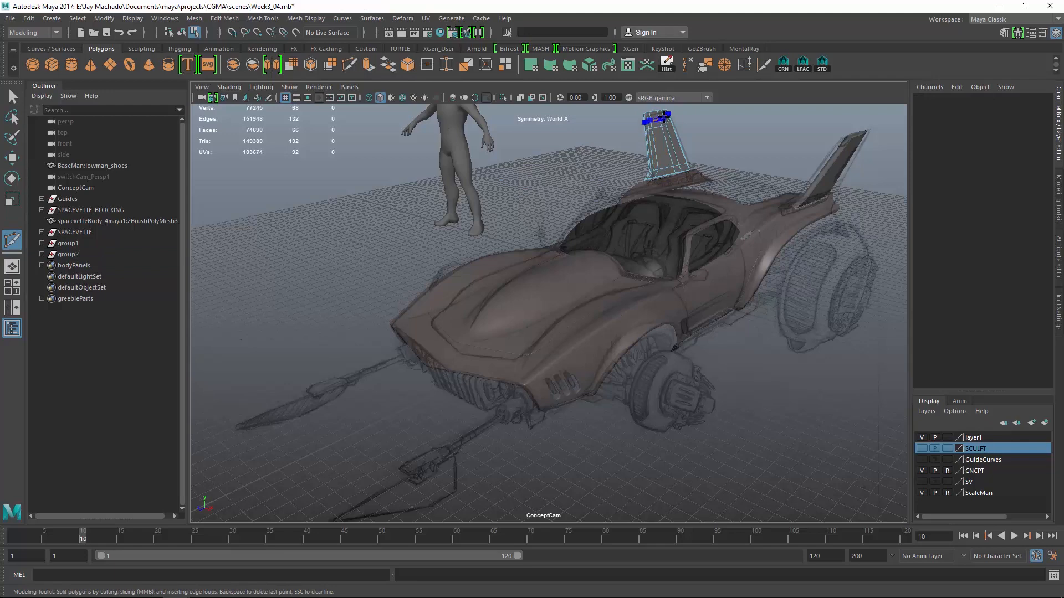
# - Return to the perspective camera and extrude the faces around the wing's upper front corner with an offset of 1
pyautogui.click(349, 87)
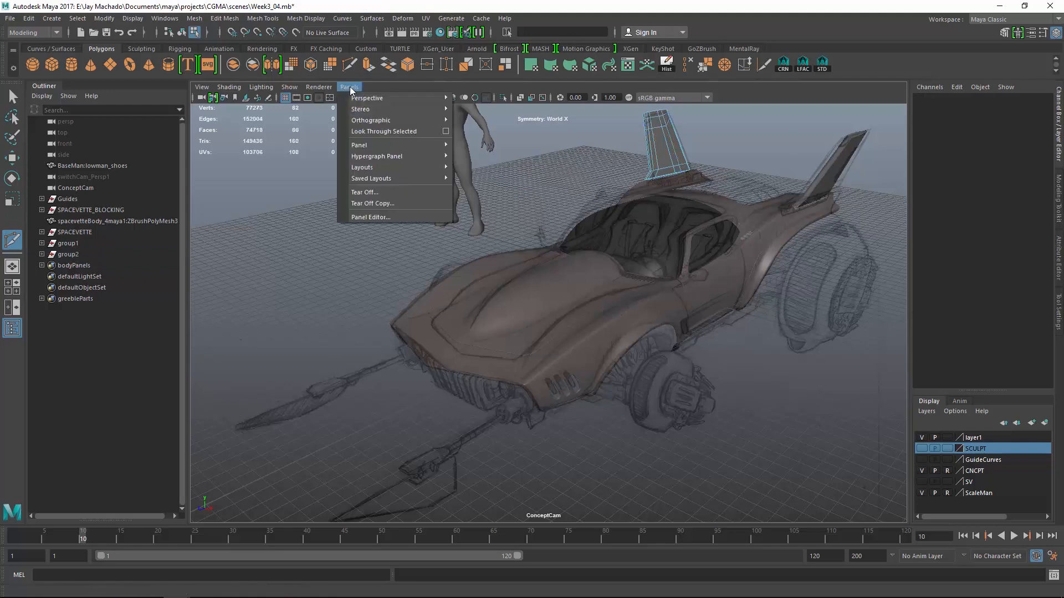
pyautogui.moveTo(376, 101)
pyautogui.click(487, 111)
pyautogui.press('w')
pyautogui.click(773, 233)
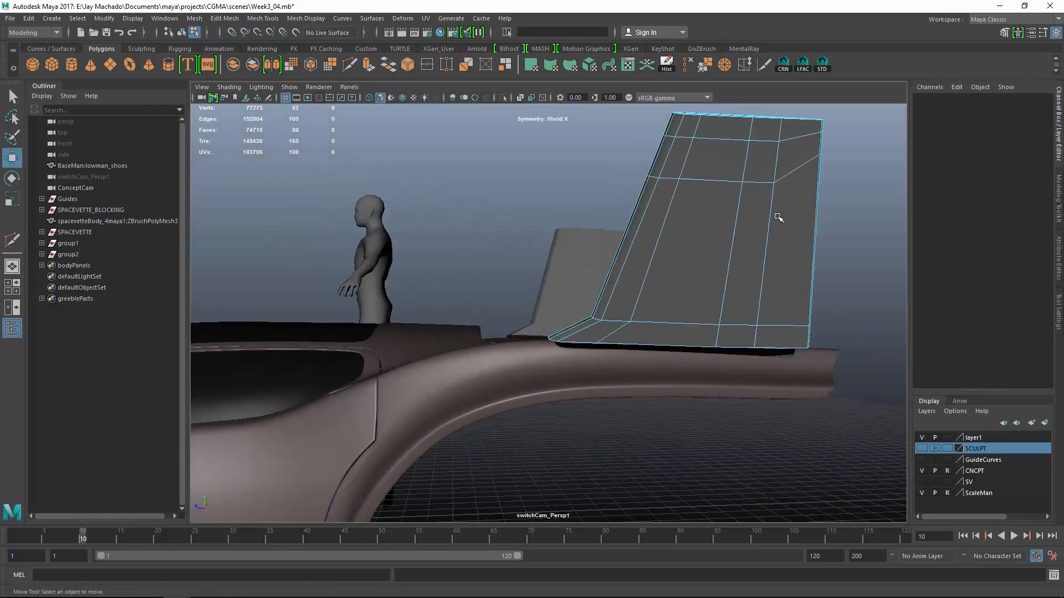
pyautogui.keyDown('alt'); pyautogui.moveTo(773, 232); pyautogui.dragTo(579, 236); pyautogui.keyUp('alt')
pyautogui.click(510, 286)
pyautogui.moveTo(579, 237); pyautogui.dragTo(577, 249, button='right')
pyautogui.moveTo(532, 168); pyautogui.dragTo(569, 197)
pyautogui.keyDown('alt'); pyautogui.moveTo(569, 197); pyautogui.dragTo(649, 238); pyautogui.keyUp('alt')
pyautogui.keyDown('alt'); pyautogui.moveTo(648, 238); pyautogui.dragTo(647, 285, button='right'); pyautogui.keyUp('alt')
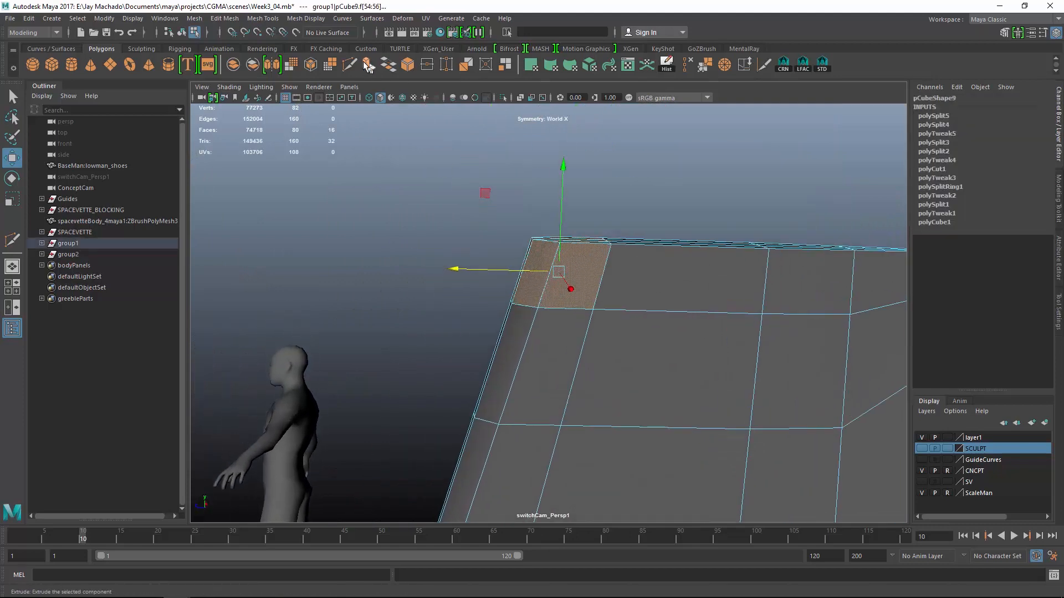
pyautogui.hotkey('ctrl', 'e')
pyautogui.write('1')
pyautogui.press('Return')
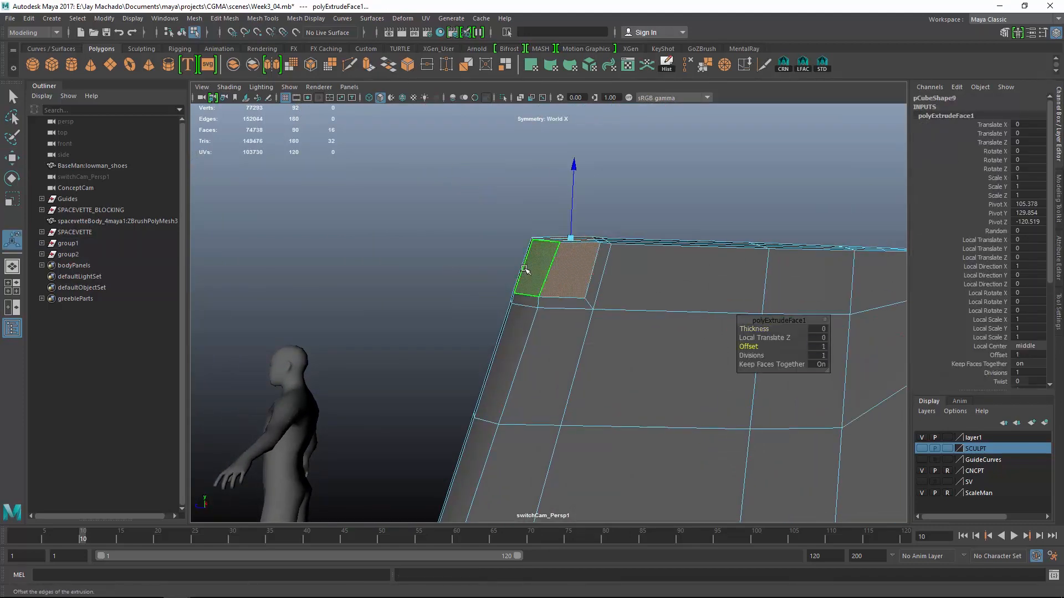
# - Extrude the upper front corner faces a second time with an offset of 1
pyautogui.hotkey('ctrl', 'e')
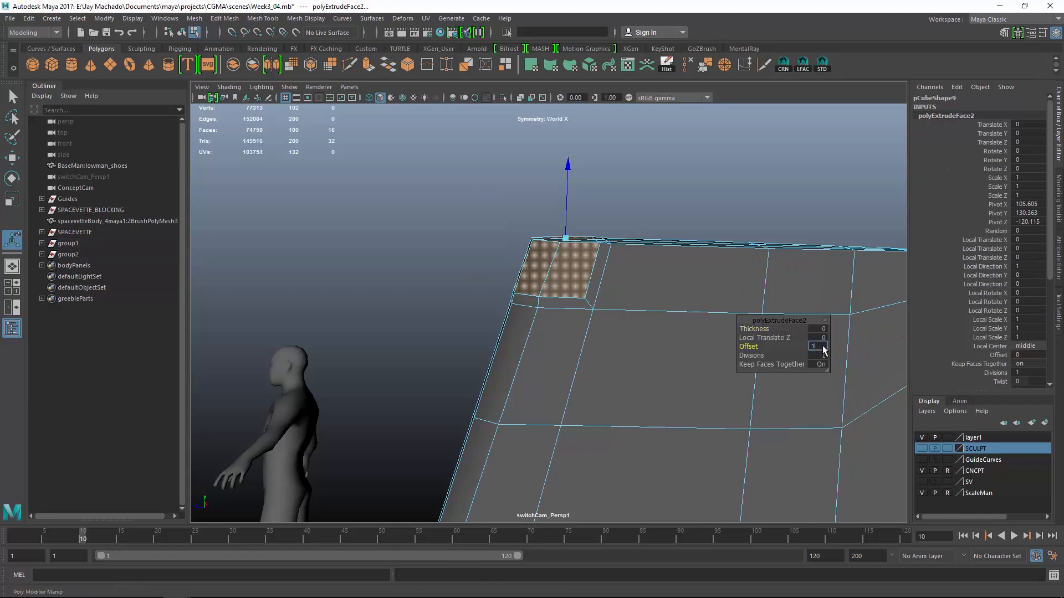
pyautogui.press('Return')
pyautogui.keyDown('alt'); pyautogui.moveTo(547, 302); pyautogui.dragTo(564, 321); pyautogui.keyUp('alt')
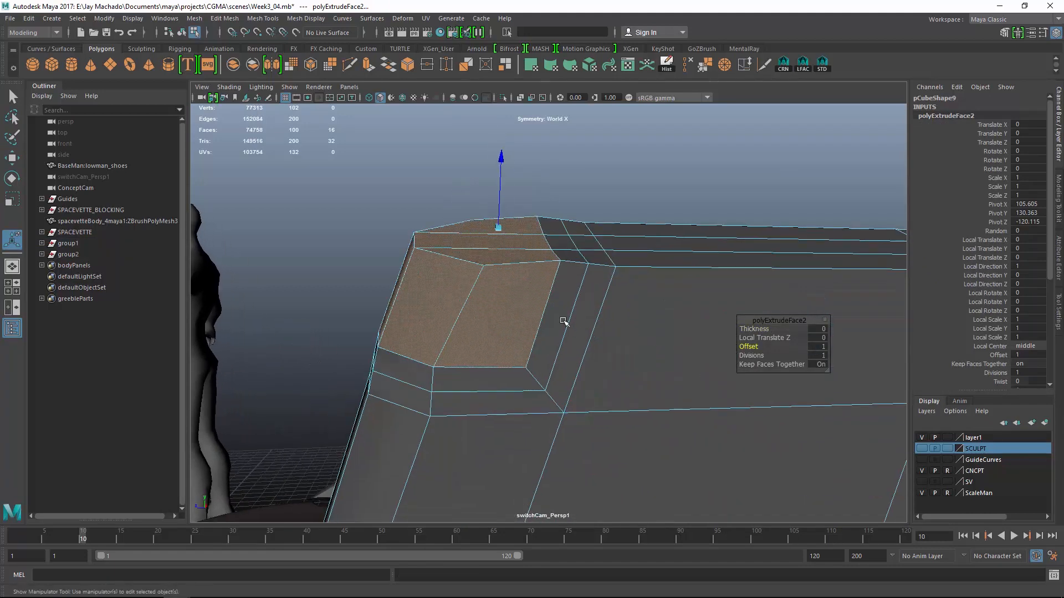
# - Try to reposition the rear edges of the corner's inset loops with the Slide Edge and Move tools
pyautogui.moveTo(555, 302); pyautogui.dragTo(503, 270, button='right')
pyautogui.click(553, 288)
pyautogui.click(744, 67)
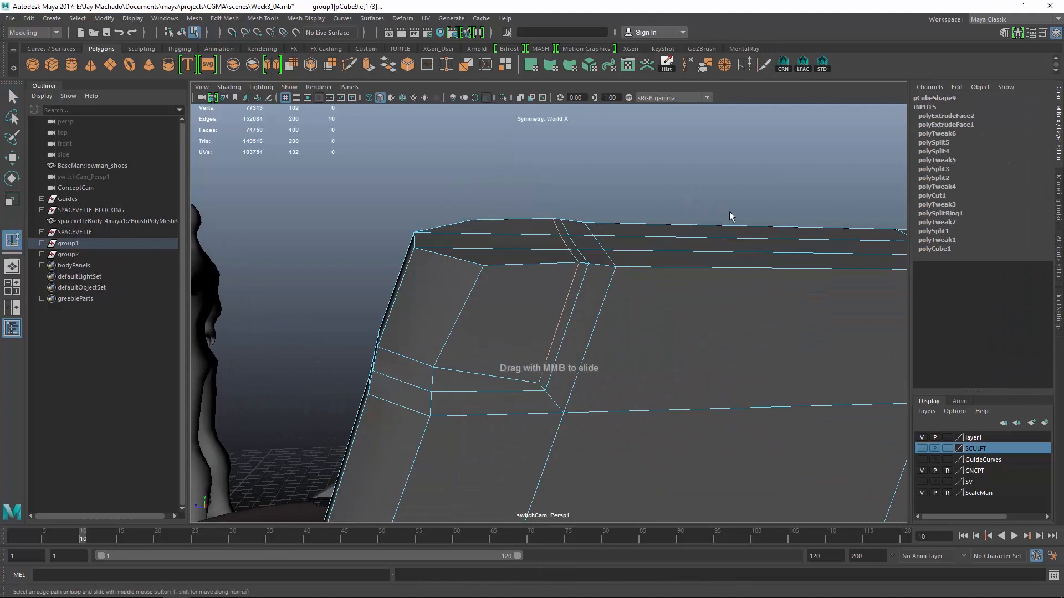
pyautogui.moveTo(584, 313); pyautogui.dragTo(586, 299, button='middle')
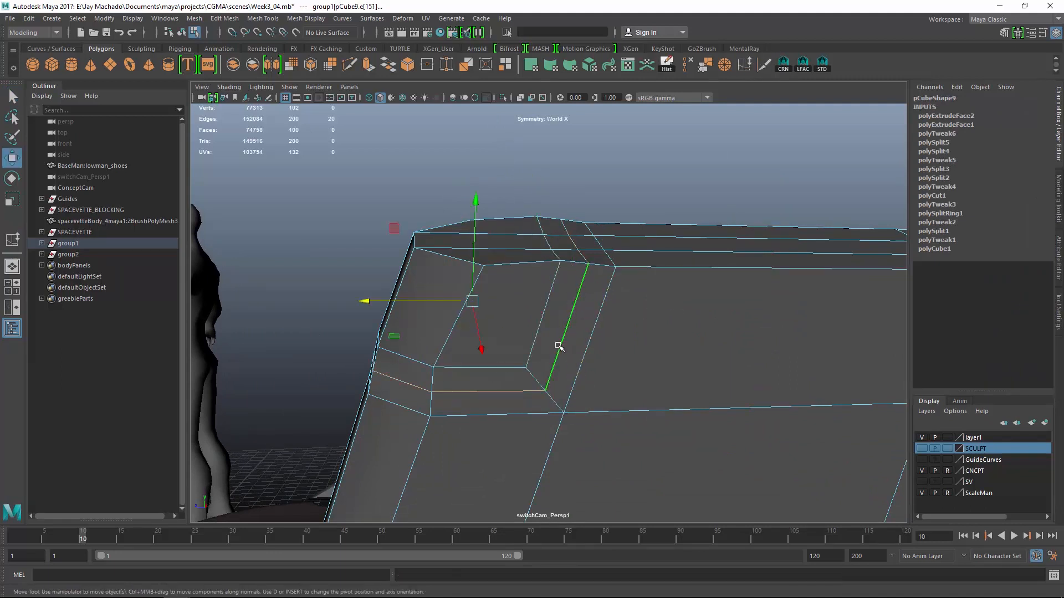
pyautogui.keyDown('alt'); pyautogui.moveTo(558, 346); pyautogui.dragTo(547, 369); pyautogui.keyUp('alt')
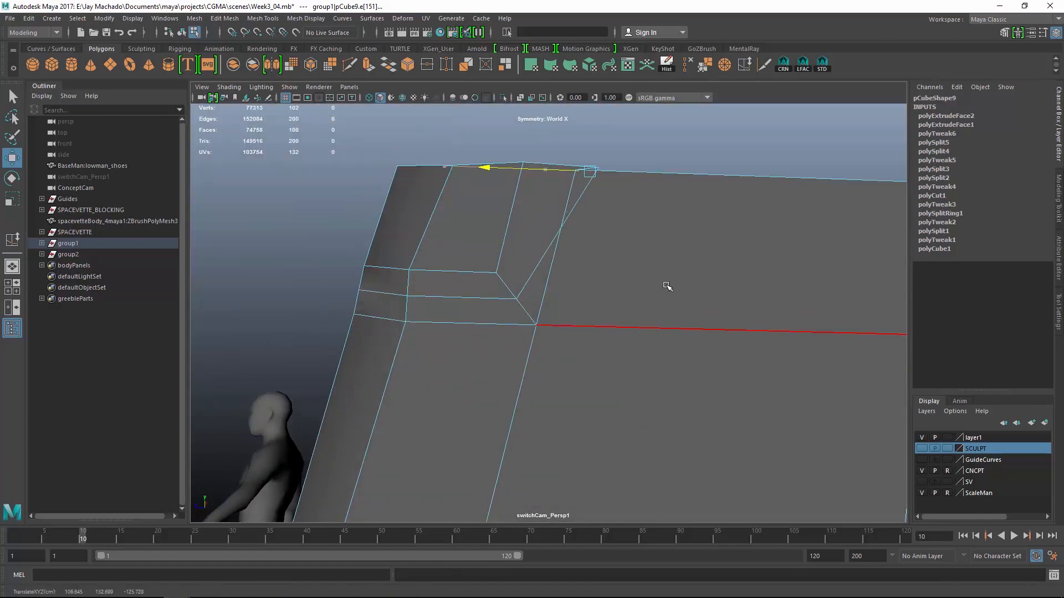
pyautogui.keyDown('alt'); pyautogui.moveTo(660, 295); pyautogui.dragTo(726, 326); pyautogui.keyUp('alt')
pyautogui.press('y')
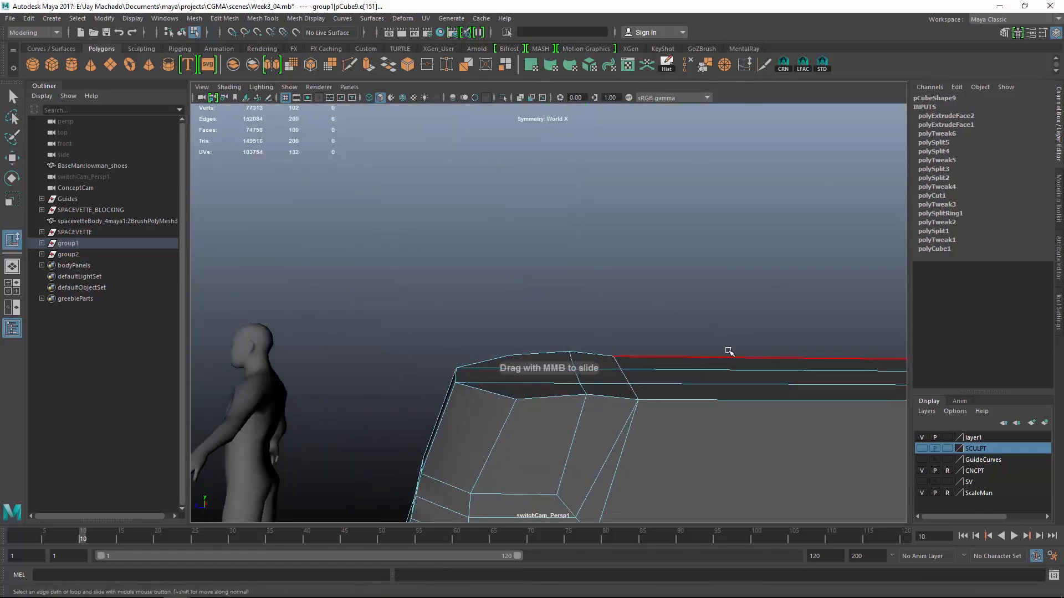
pyautogui.press('w')
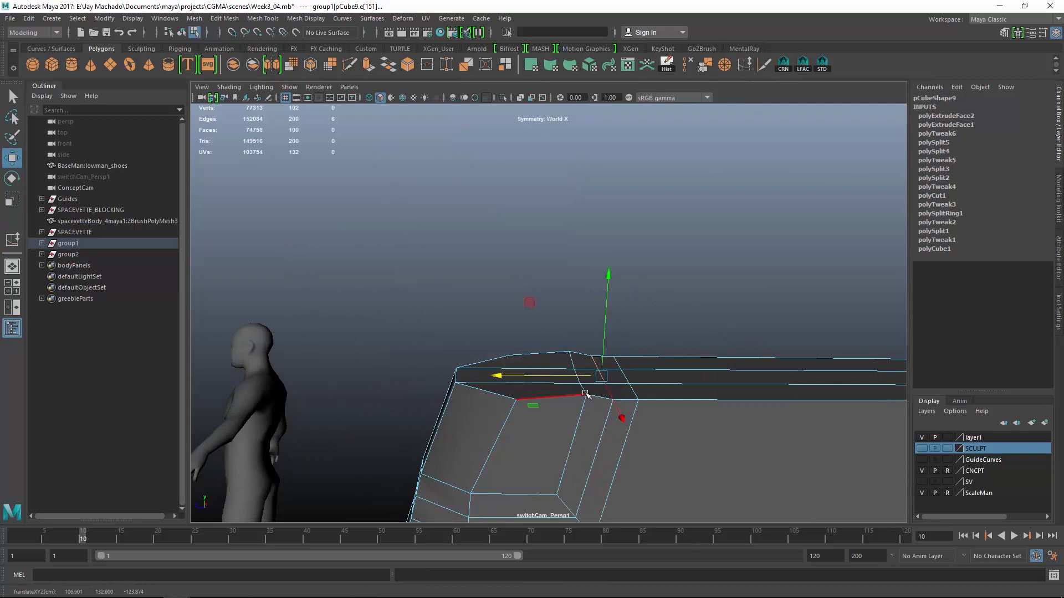
pyautogui.click(583, 388)
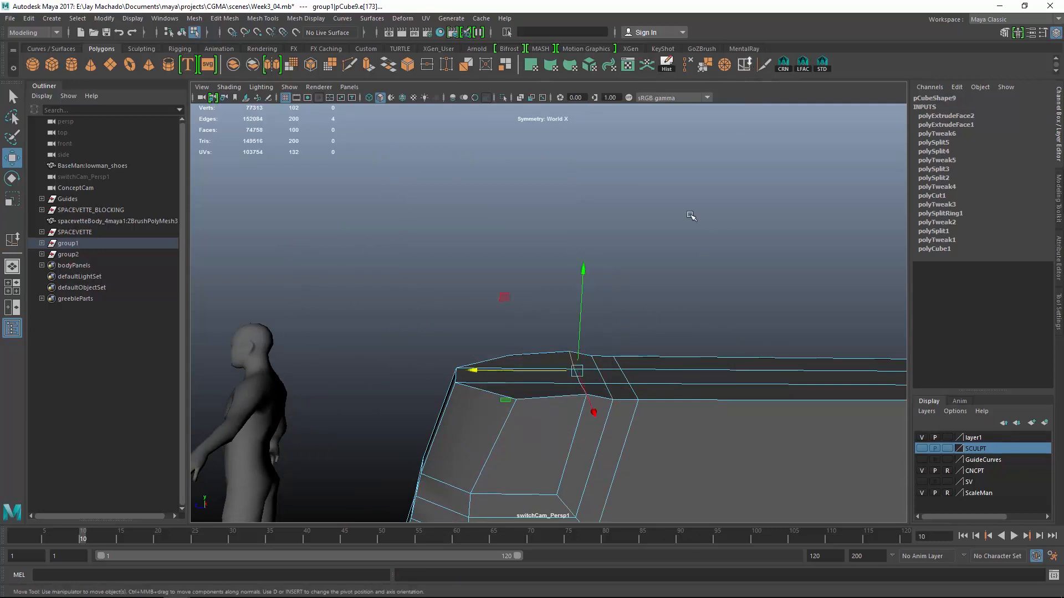
pyautogui.press('y')
pyautogui.press('w')
pyautogui.moveTo(564, 375); pyautogui.dragTo(536, 386)
pyautogui.keyDown('alt'); pyautogui.moveTo(537, 386); pyautogui.dragTo(557, 379); pyautogui.keyUp('alt')
pyautogui.keyDown('alt'); pyautogui.moveTo(557, 379); pyautogui.dragTo(556, 300, button='right'); pyautogui.keyUp('alt')
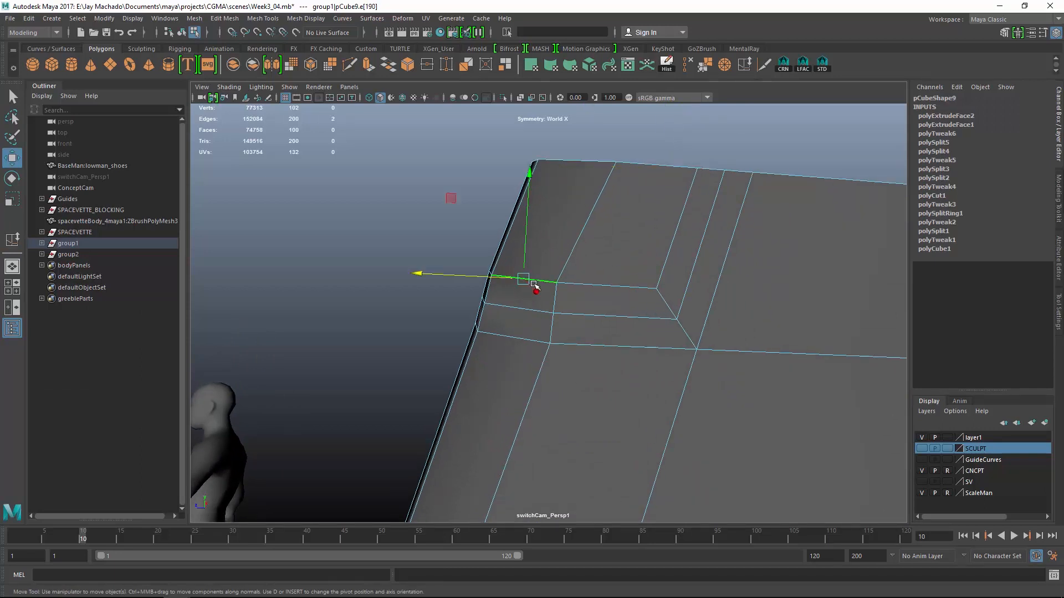
# - Shift the front edges of the corner's middle inset loop to line up with the wing's slanted leading edge
pyautogui.moveTo(669, 298); pyautogui.dragTo(611, 328)
pyautogui.press('[')
pyautogui.press('[')
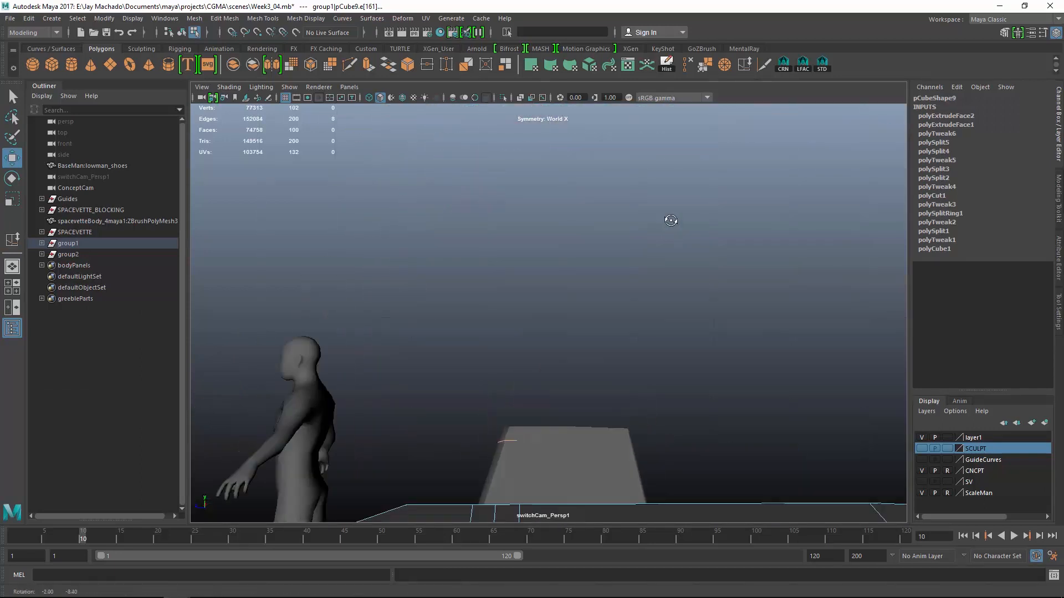
pyautogui.press('[')
pyautogui.press('[')
pyautogui.keyDown('alt'); pyautogui.moveTo(679, 221); pyautogui.dragTo(654, 239, button='right'); pyautogui.keyUp('alt')
pyautogui.click(747, 69)
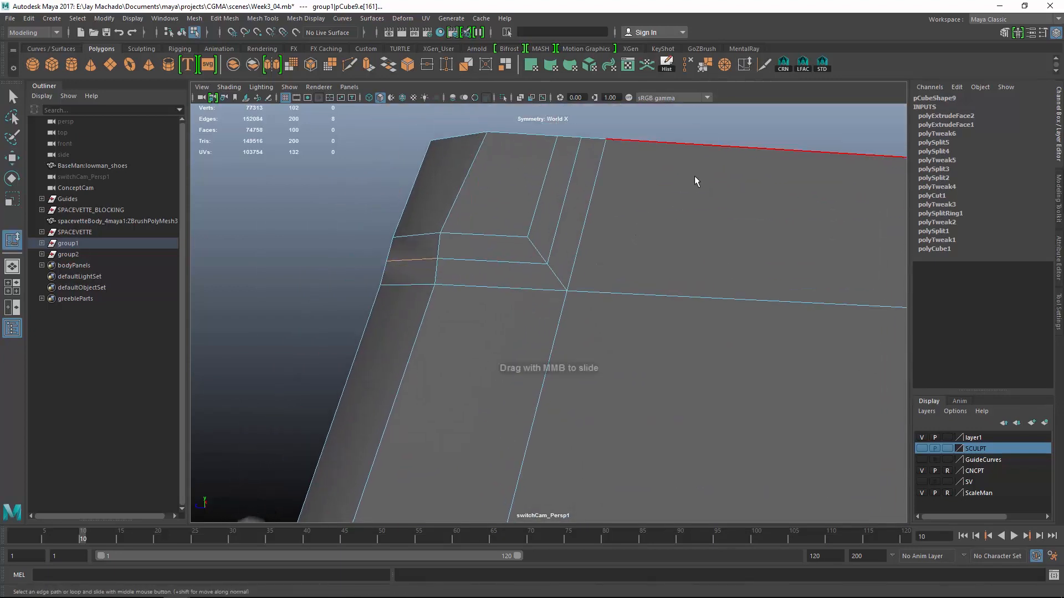
pyautogui.press('w')
pyautogui.moveTo(407, 216); pyautogui.dragTo(412, 193)
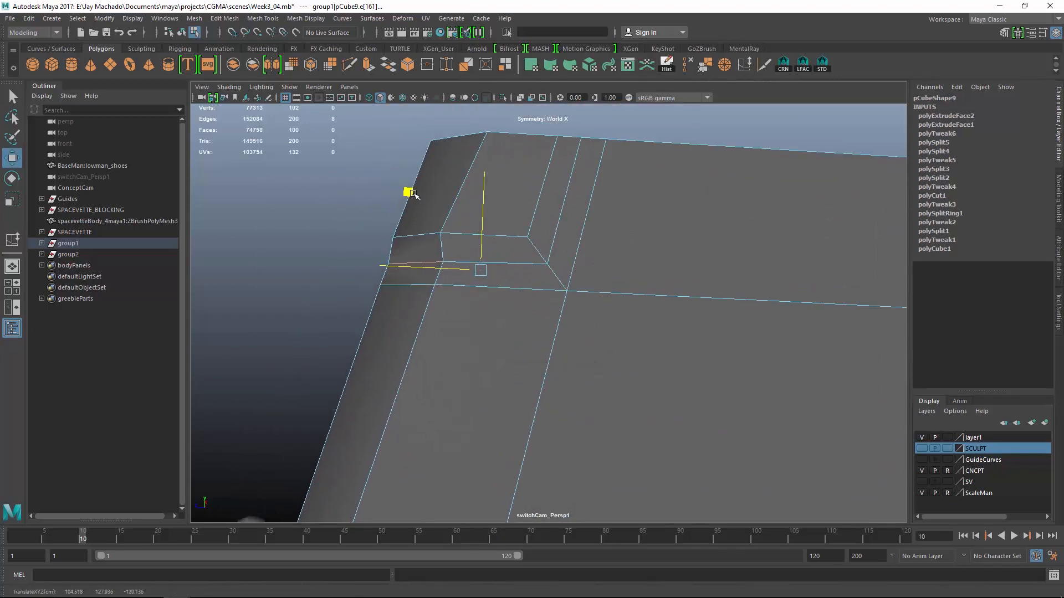
# - Shift the front edges of the corner's inner inset loop to follow the same slant as the leading edge
pyautogui.doubleClick(427, 233)
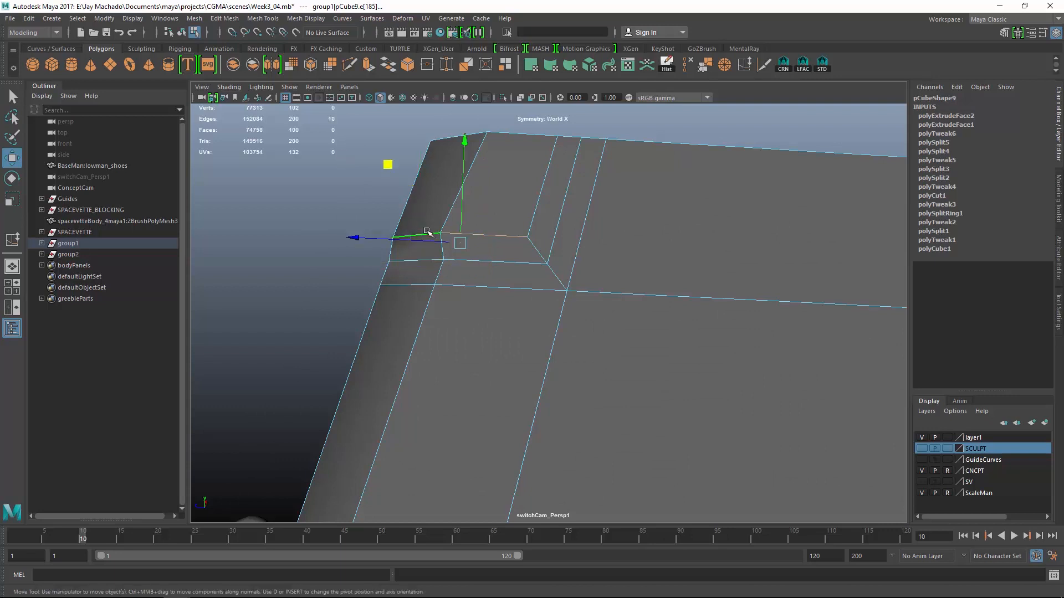
pyautogui.keyDown('ctrl'); pyautogui.moveTo(633, 308); pyautogui.dragTo(634, 309); pyautogui.keyUp('ctrl')
pyautogui.click(747, 66)
pyautogui.moveTo(545, 196); pyautogui.dragTo(434, 212, button='middle')
pyautogui.press('w')
pyautogui.moveTo(346, 187); pyautogui.dragTo(357, 167)
# - Check the wing's corner in smooth preview and return to the unsmoothed display
pyautogui.scroll(-3, 560, 254)
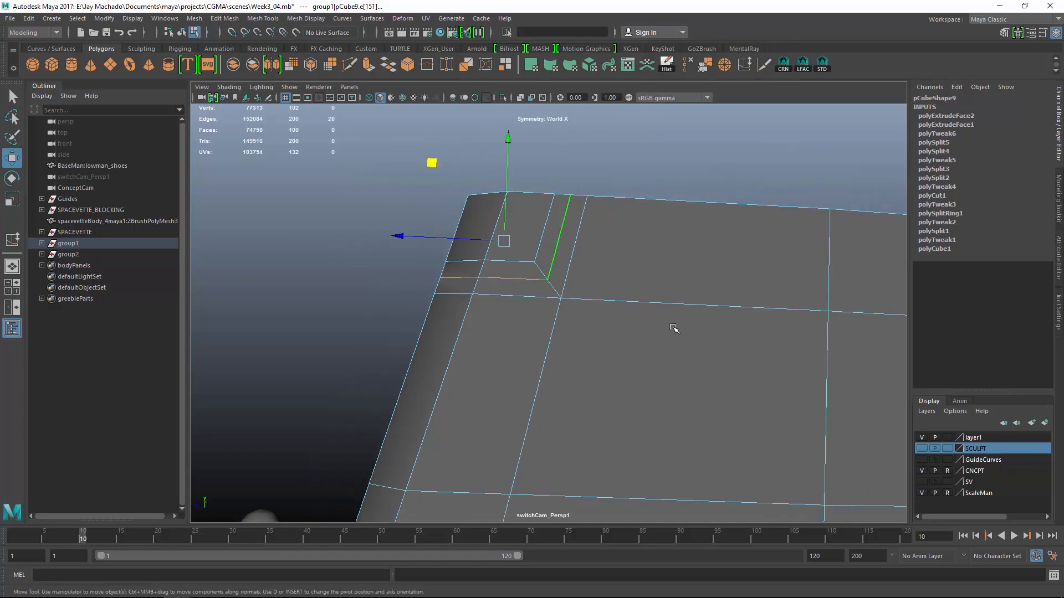
pyautogui.keyDown('alt'); pyautogui.moveTo(673, 328); pyautogui.dragTo(619, 296); pyautogui.keyUp('alt')
pyautogui.press('3')
pyautogui.press('1')
pyautogui.keyDown('alt'); pyautogui.moveTo(747, 312); pyautogui.dragTo(652, 294); pyautogui.keyUp('alt')
# - Extrude the tall rear panel faces along the wing's trailing edge with an offset of 1
pyautogui.press('F11')
pyautogui.keyDown('alt'); pyautogui.moveTo(857, 382); pyautogui.dragTo(661, 286); pyautogui.keyUp('alt')
pyautogui.keyDown('alt'); pyautogui.moveTo(742, 261); pyautogui.dragTo(730, 290, button='middle'); pyautogui.keyUp('alt')
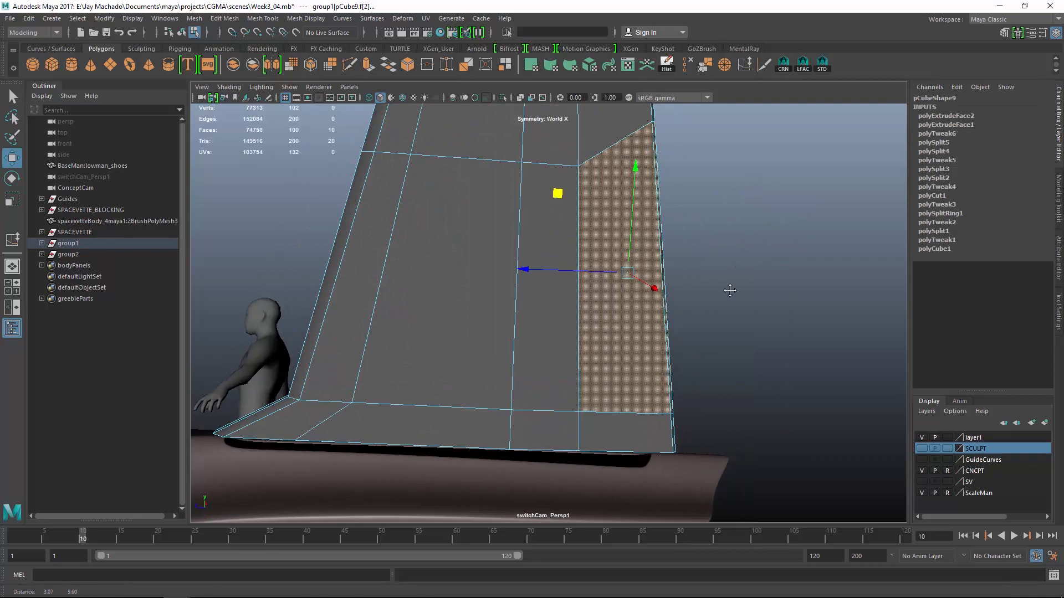
pyautogui.click(367, 66)
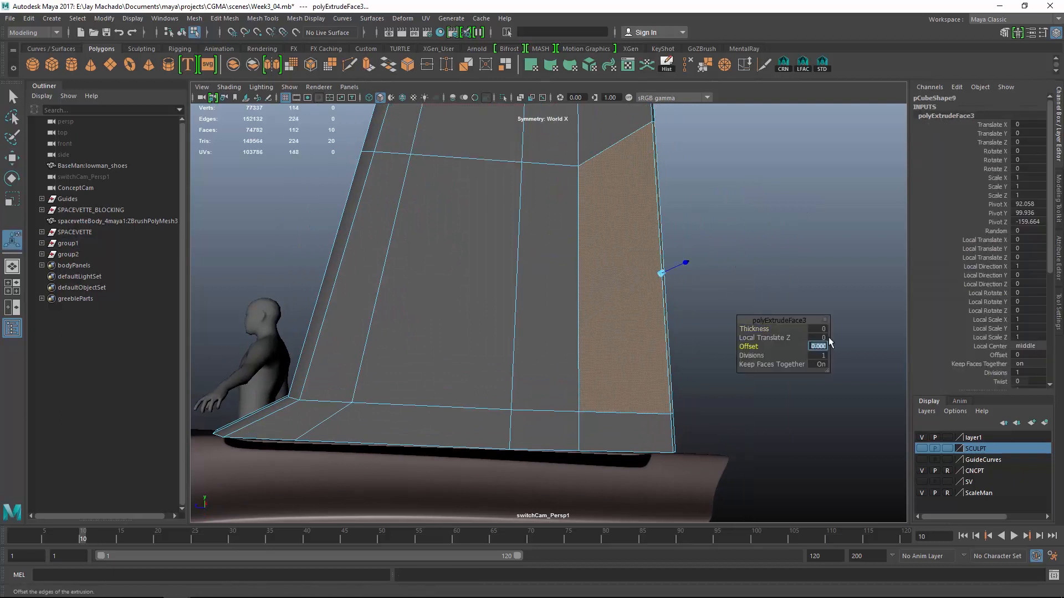
pyautogui.write('1')
pyautogui.press('Return')
# - Extrude the rear panel faces once more with an offset of 1 and switch to edge selection
pyautogui.keyDown('alt'); pyautogui.moveTo(727, 196); pyautogui.dragTo(716, 211, button='middle'); pyautogui.keyUp('alt')
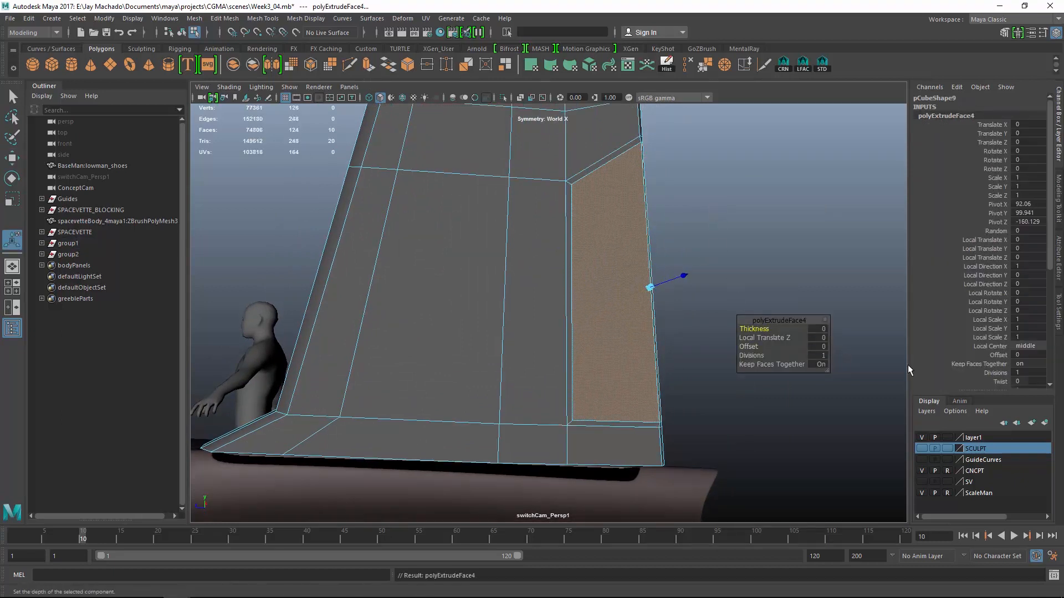
pyautogui.click(823, 347)
pyautogui.write('1')
pyautogui.press('Return')
pyautogui.keyDown('alt'); pyautogui.moveTo(603, 219); pyautogui.dragTo(439, 387); pyautogui.keyUp('alt')
pyautogui.moveTo(435, 267); pyautogui.dragTo(417, 241, button='right')
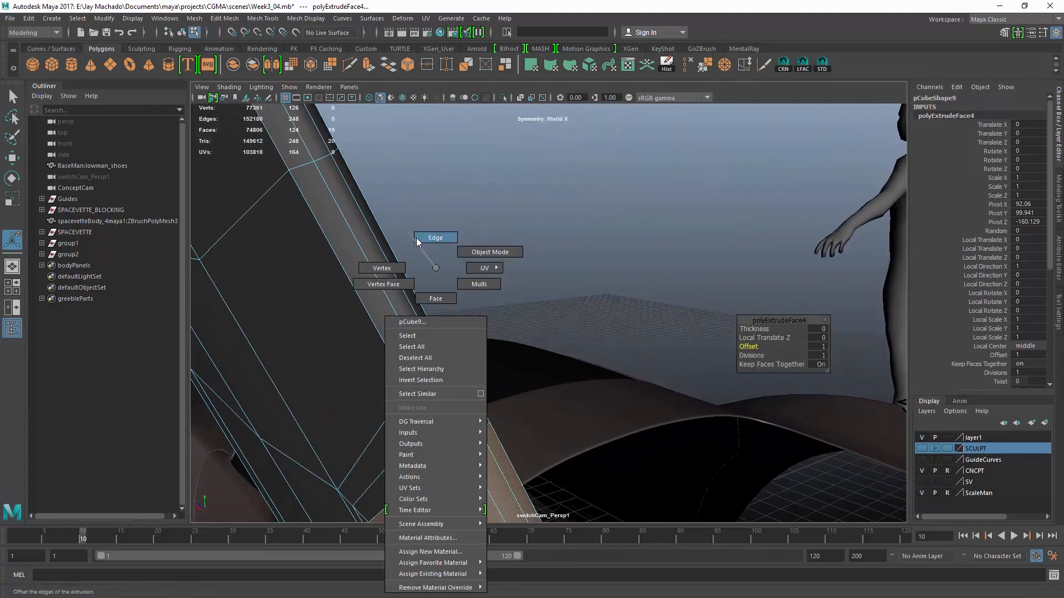
# - Slide the middle inset edges at the rear panel's upper corner onto the upper edges, and move them back down between the neighbouring edges
pyautogui.click(463, 398)
pyautogui.keyDown('alt'); pyautogui.moveTo(443, 414); pyautogui.dragTo(453, 261); pyautogui.keyUp('alt')
pyautogui.keyDown('alt'); pyautogui.moveTo(453, 261); pyautogui.dragTo(442, 251, button='right'); pyautogui.keyUp('alt')
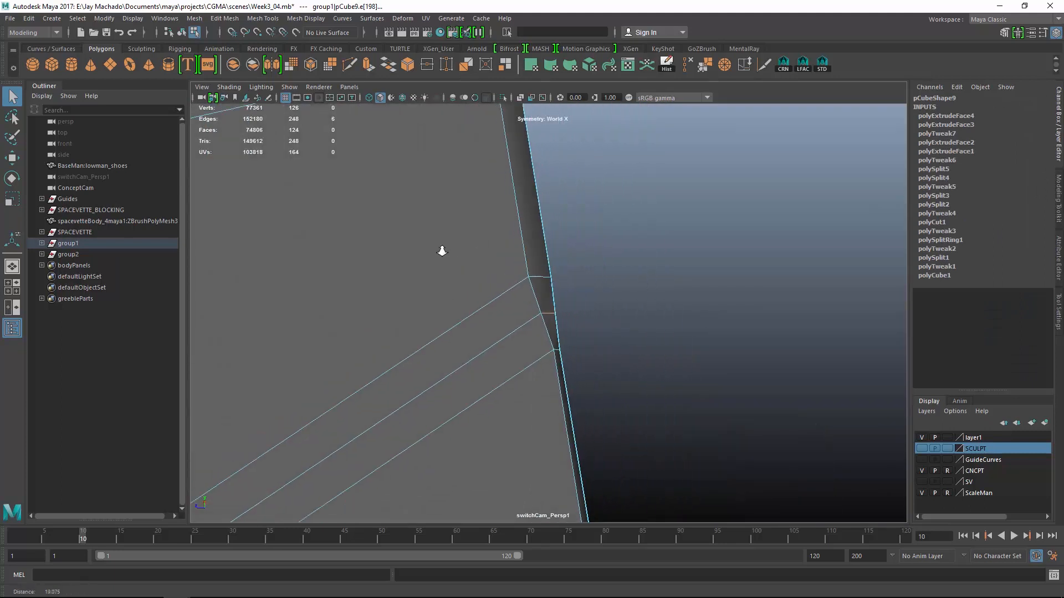
pyautogui.click(764, 66)
pyautogui.moveTo(682, 263); pyautogui.dragTo(679, 250, button='middle')
pyautogui.press('w')
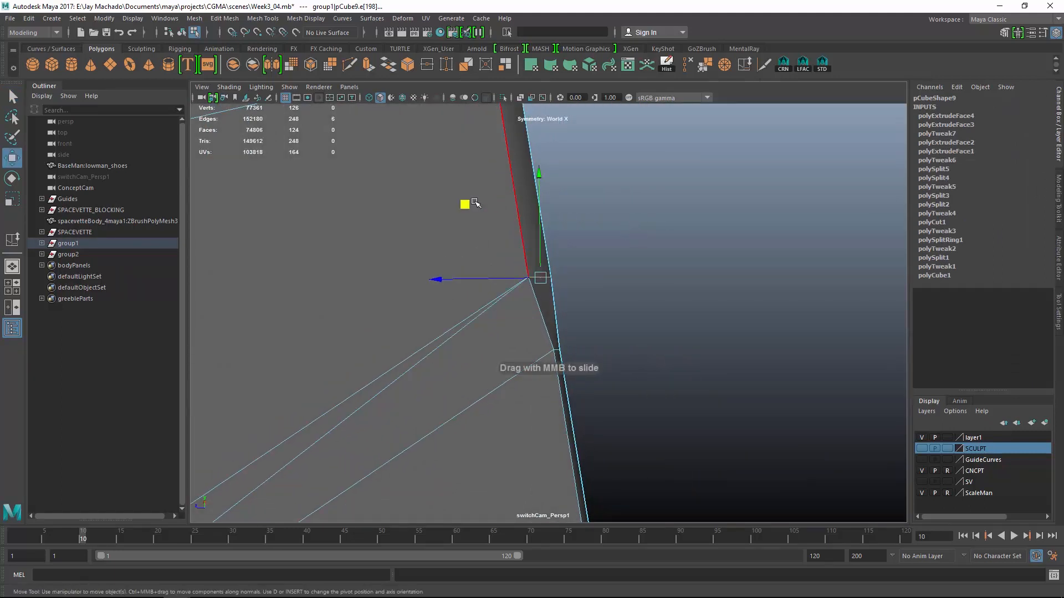
pyautogui.moveTo(475, 201); pyautogui.dragTo(476, 237, button='middle')
pyautogui.moveTo(477, 238); pyautogui.dragTo(478, 241)
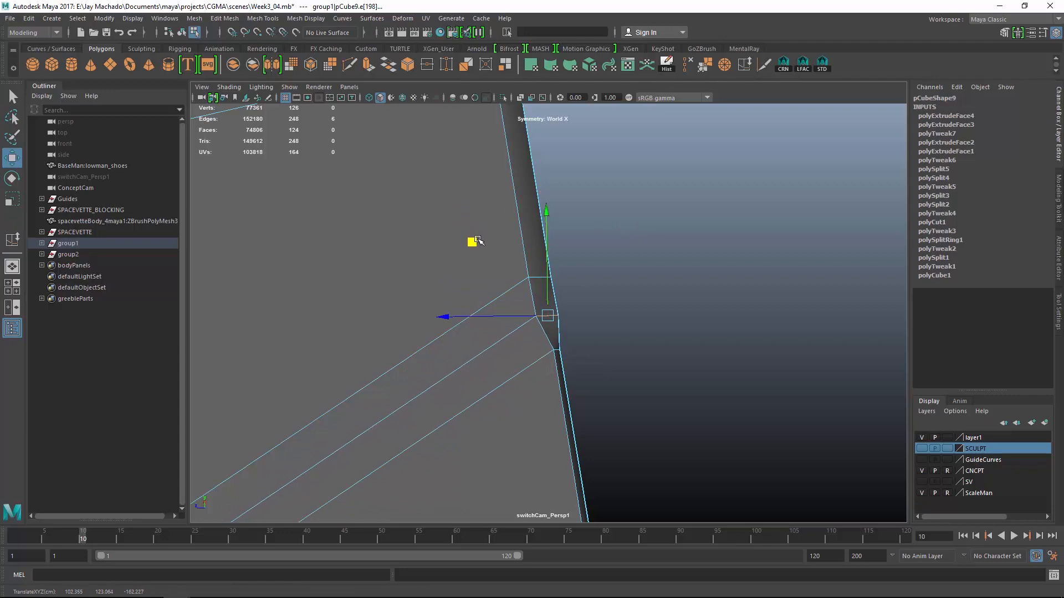
# - Slide the lowest inset edges at the rear panel's upper corner onto the middle ones, and move them down to even the spacing
pyautogui.keyDown('alt'); pyautogui.moveTo(596, 354); pyautogui.dragTo(677, 304); pyautogui.keyUp('alt')
pyautogui.click(555, 355)
pyautogui.keyDown('shift'); pyautogui.doubleClick(581, 340); pyautogui.keyUp('shift')
pyautogui.click(745, 71)
pyautogui.moveTo(637, 345); pyautogui.dragTo(635, 329, button='middle')
pyautogui.press('w')
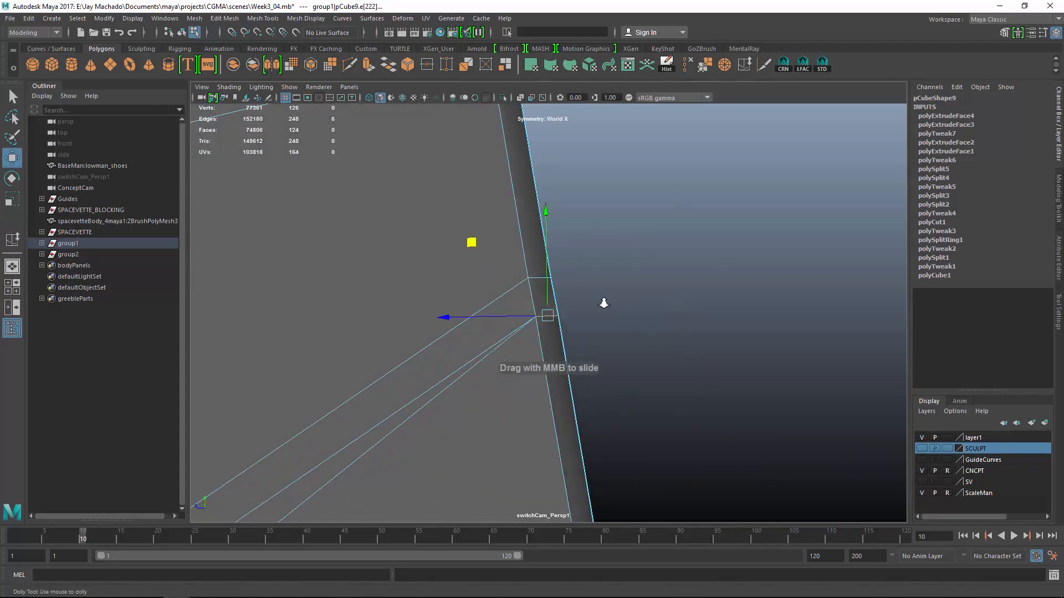
pyautogui.keyDown('alt'); pyautogui.moveTo(603, 299); pyautogui.dragTo(554, 288, button='right'); pyautogui.keyUp('alt')
pyautogui.keyDown('alt'); pyautogui.moveTo(554, 288); pyautogui.dragTo(587, 243, button='middle'); pyautogui.keyUp('alt')
pyautogui.moveTo(504, 197); pyautogui.dragTo(509, 221)
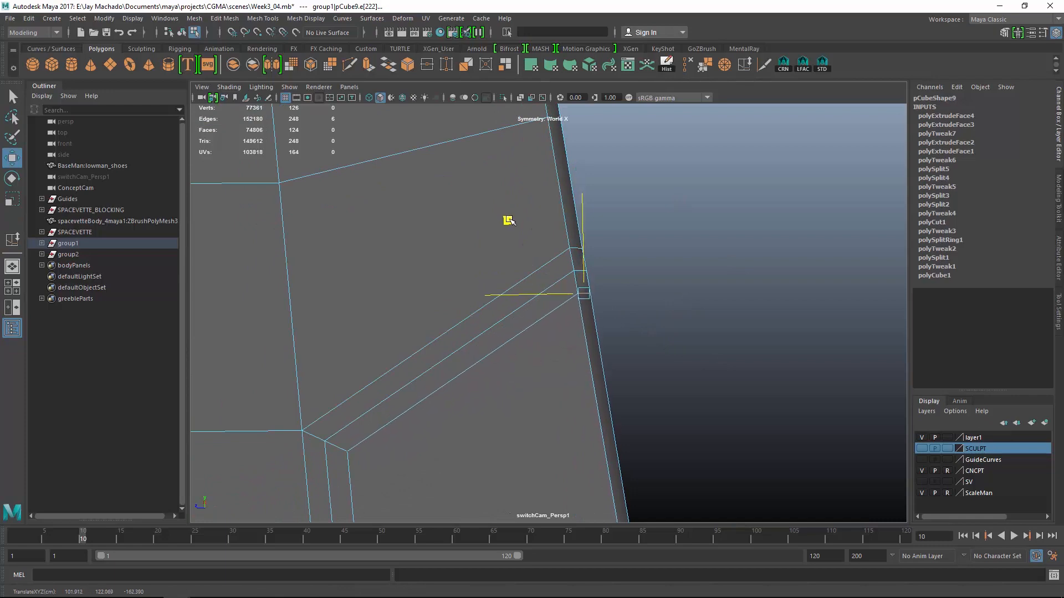
# - Slide the middle inset edges at the rear panel's lower corner onto the bottom edges, and move them up along the trailing edge
pyautogui.keyDown('alt'); pyautogui.moveTo(612, 383); pyautogui.dragTo(577, 392, button='right'); pyautogui.keyUp('alt')
pyautogui.keyDown('alt'); pyautogui.moveTo(577, 392); pyautogui.dragTo(615, 235, button='middle'); pyautogui.keyUp('alt')
pyautogui.keyDown('alt'); pyautogui.moveTo(615, 235); pyautogui.dragTo(637, 288, button='right'); pyautogui.keyUp('alt')
pyautogui.keyDown('alt'); pyautogui.moveTo(638, 288); pyautogui.dragTo(618, 370); pyautogui.keyUp('alt')
pyautogui.keyDown('shift'); pyautogui.doubleClick(644, 357); pyautogui.keyUp('shift')
pyautogui.keyDown('alt'); pyautogui.moveTo(700, 136); pyautogui.dragTo(762, 253); pyautogui.keyUp('alt')
pyautogui.press('y')
pyautogui.moveTo(732, 302); pyautogui.dragTo(707, 314, button='middle')
pyautogui.press('w')
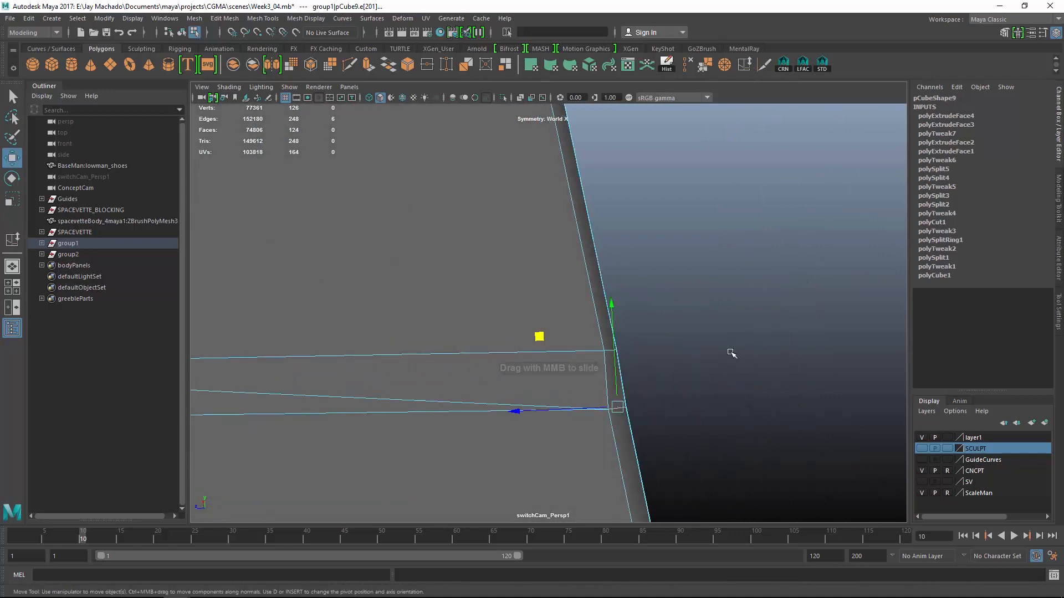
pyautogui.moveTo(540, 335); pyautogui.dragTo(608, 340)
# - Slide the uppermost inset edges at the rear panel's lower corner onto the middle ones, and move them up to even the spacing
pyautogui.keyDown('shift'); pyautogui.doubleClick(632, 330); pyautogui.keyUp('shift')
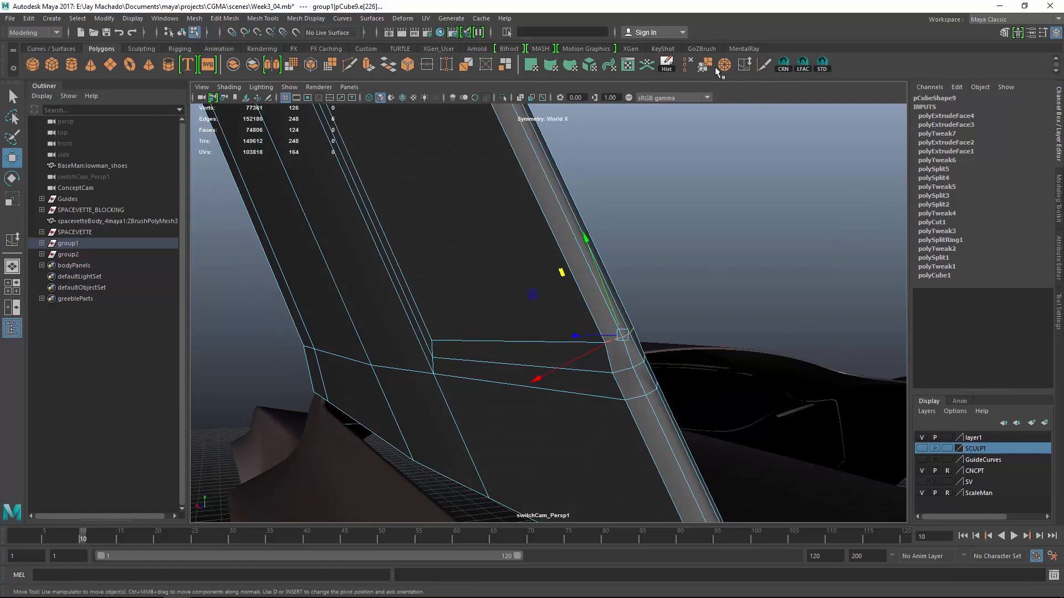
pyautogui.press('y')
pyautogui.keyDown('alt'); pyautogui.moveTo(614, 250); pyautogui.dragTo(760, 381); pyautogui.keyUp('alt')
pyautogui.moveTo(761, 381); pyautogui.dragTo(714, 363, button='middle')
pyautogui.press('w')
pyautogui.moveTo(535, 309); pyautogui.dragTo(737, 356)
# - Return to object selection, check the wing's outline and select the wing
pyautogui.press('F8')
pyautogui.scroll(3, 611, 343)
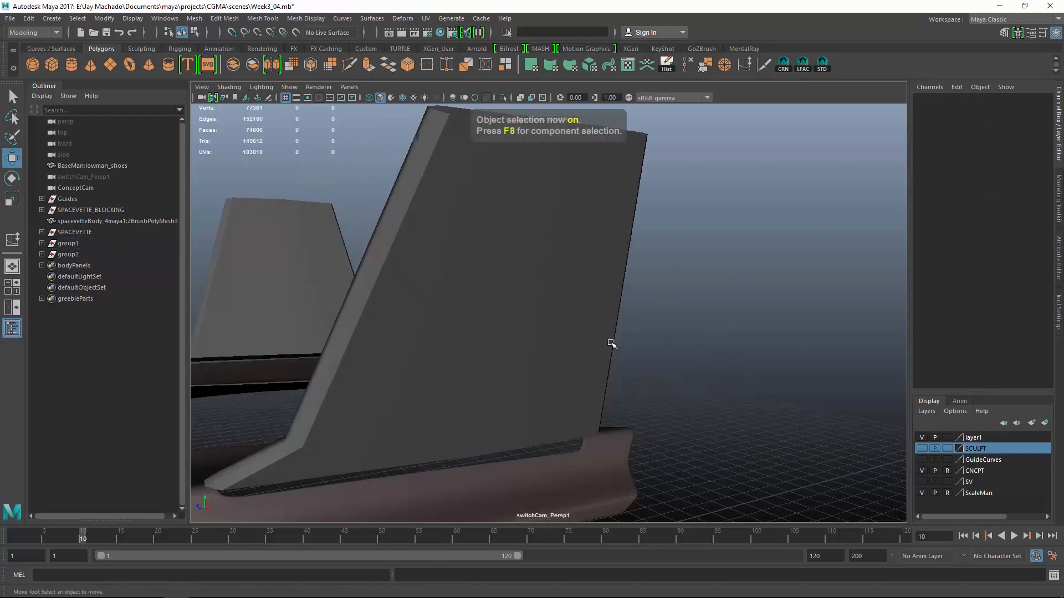
pyautogui.click(611, 344)
pyautogui.keyDown('alt'); pyautogui.moveTo(611, 344); pyautogui.dragTo(746, 356); pyautogui.keyUp('alt')
pyautogui.scroll(3, 748, 358)
pyautogui.keyDown('alt'); pyautogui.moveTo(665, 343); pyautogui.dragTo(624, 293); pyautogui.keyUp('alt')
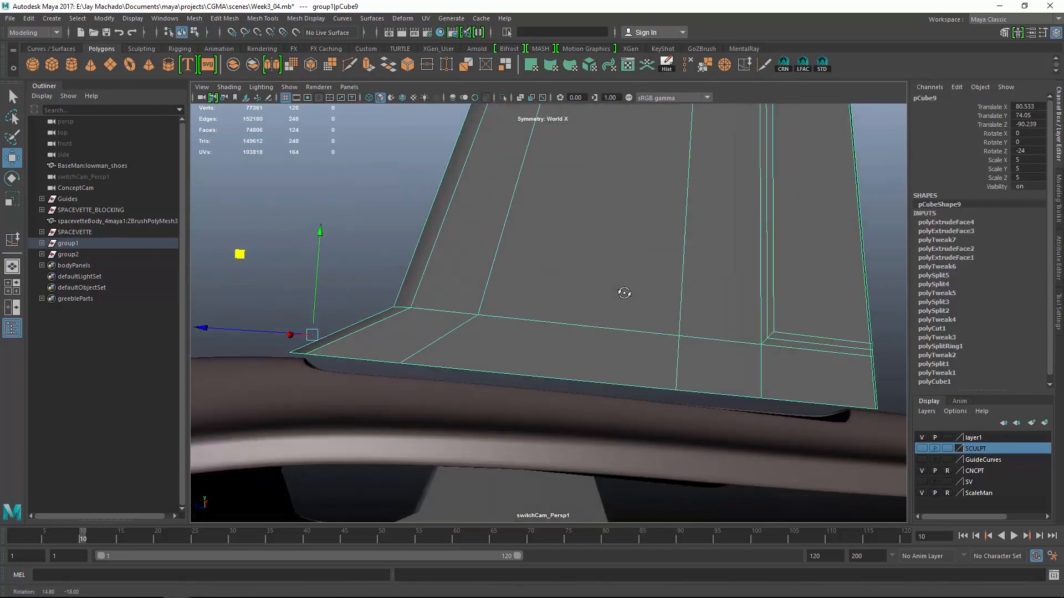
# - Select only the faces on the wing's underside and raise them slightly
pyautogui.rightClick(499, 269)
pyautogui.moveTo(481, 297); pyautogui.dragTo(492, 301, button='right')
pyautogui.keyDown('alt'); pyautogui.moveTo(499, 304); pyautogui.dragTo(612, 277); pyautogui.keyUp('alt')
pyautogui.moveTo(314, 346); pyautogui.dragTo(909, 475)
pyautogui.keyDown('alt'); pyautogui.moveTo(458, 337); pyautogui.dragTo(413, 341); pyautogui.keyUp('alt')
pyautogui.moveTo(297, 345); pyautogui.dragTo(741, 397)
pyautogui.keyDown('ctrl'); pyautogui.moveTo(362, 285); pyautogui.dragTo(932, 328); pyautogui.keyUp('ctrl')
pyautogui.scroll(3, 615, 317)
pyautogui.moveTo(586, 276); pyautogui.dragTo(587, 264)
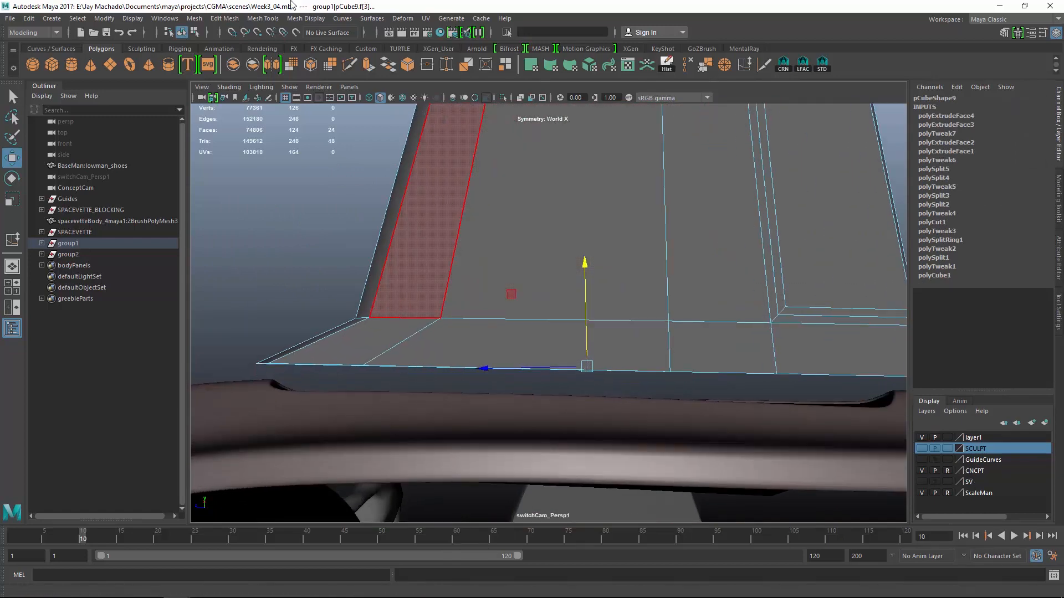
# - Extrude the wing's underside faces with a Local Translate Z of 1.5
pyautogui.hotkey('ctrl', 'e')
pyautogui.moveTo(720, 435); pyautogui.dragTo(721, 457)
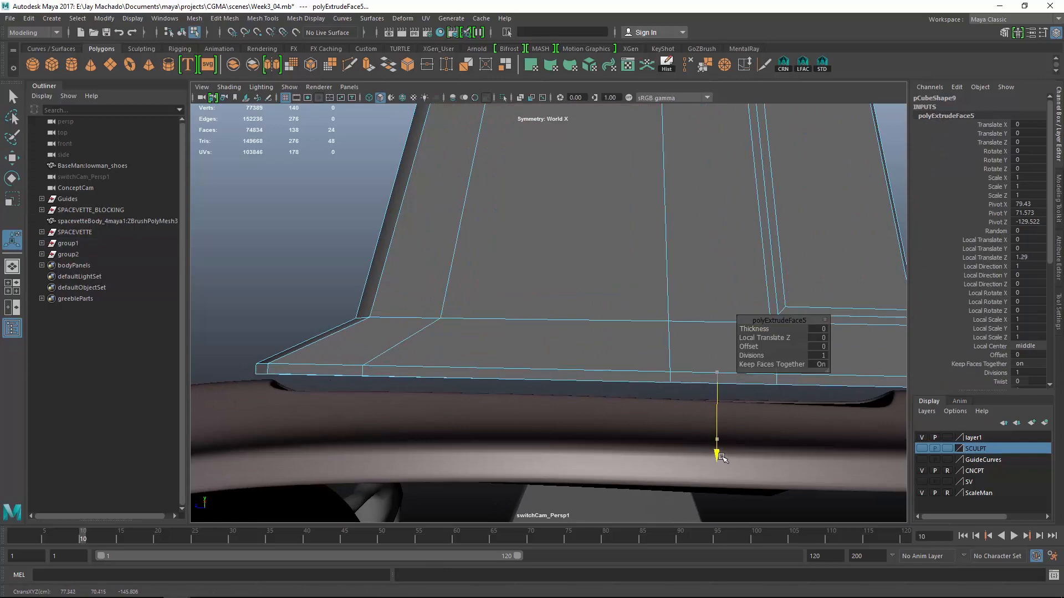
pyautogui.write('1')
pyautogui.press('Return')
pyautogui.write('1')
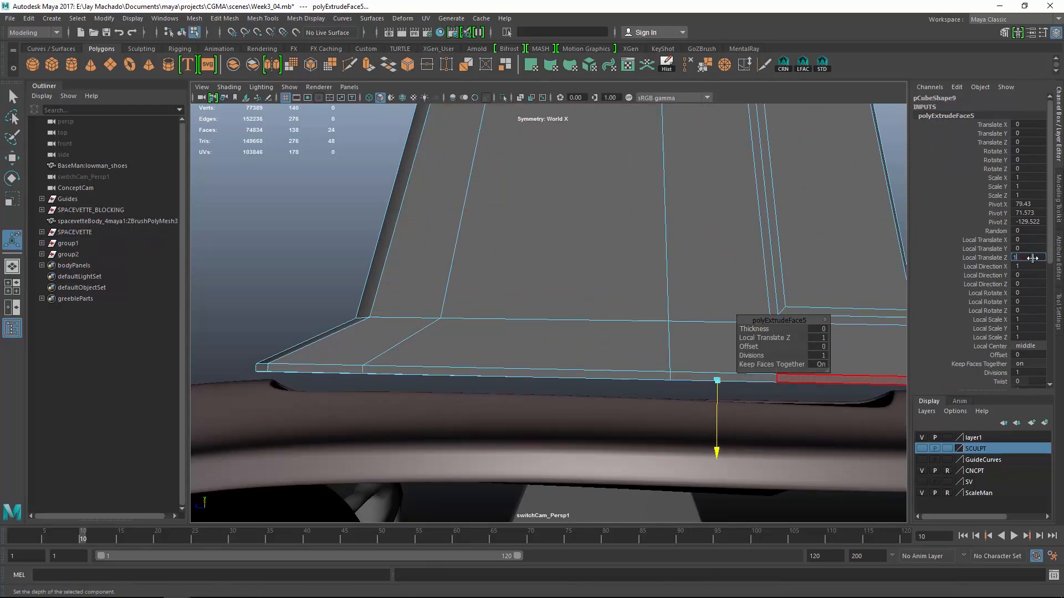
pyautogui.write('.5')
pyautogui.press('Return')
# - Return to object selection and isolate the wing in the viewport
pyautogui.keyDown('alt'); pyautogui.moveTo(748, 266); pyautogui.dragTo(573, 259); pyautogui.keyUp('alt')
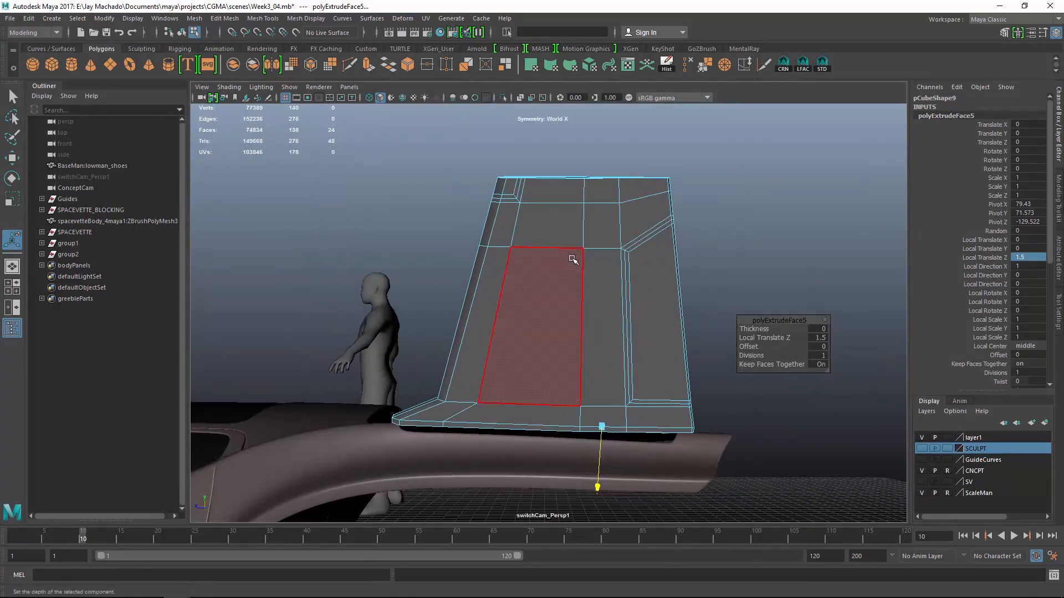
pyautogui.press('q')
pyautogui.press('F8')
pyautogui.click(504, 98)
pyautogui.keyDown('alt'); pyautogui.moveTo(659, 266); pyautogui.dragTo(682, 285); pyautogui.keyUp('alt')
pyautogui.moveTo(682, 285)
pyautogui.keyDown('alt'); pyautogui.mouseDown(button='right')
pyautogui.moveTo(758, 332)
pyautogui.moveTo(670, 290)
pyautogui.mouseUp(button='right'); pyautogui.keyUp('alt')
pyautogui.keyDown('alt'); pyautogui.moveTo(670, 290); pyautogui.dragTo(676, 283); pyautogui.keyUp('alt')
# - Insert edge loops above and below the wing's base line, beneath its middle horizontal loop and down through the rear panel with Multi-Cut
pyautogui.click(350, 65)
pyautogui.keyDown('alt'); pyautogui.moveTo(675, 384); pyautogui.dragTo(701, 343); pyautogui.keyUp('alt')
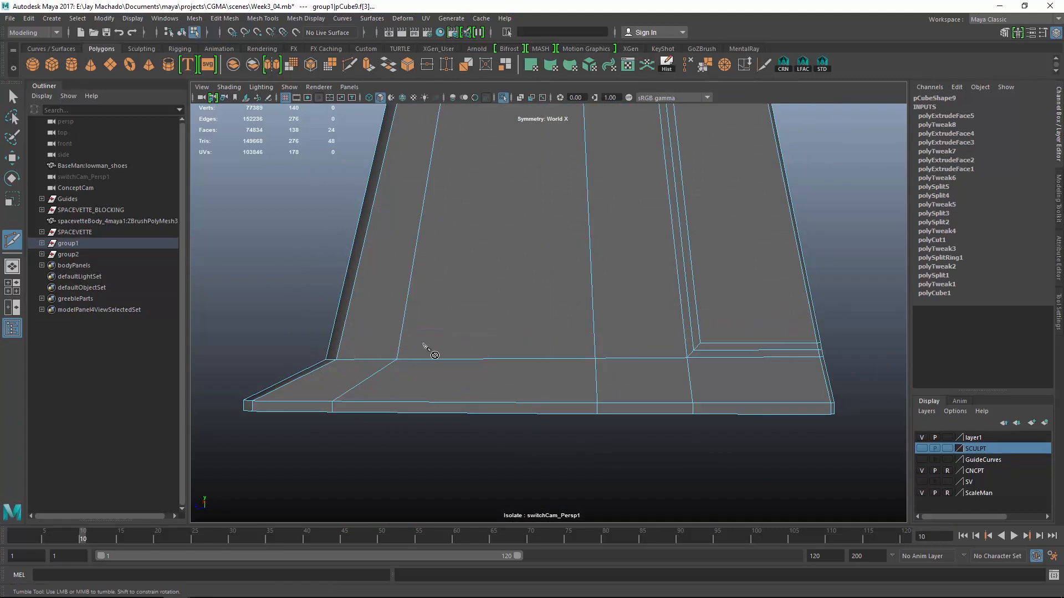
pyautogui.keyDown('ctrl'); pyautogui.click(342, 340); pyautogui.keyUp('ctrl')
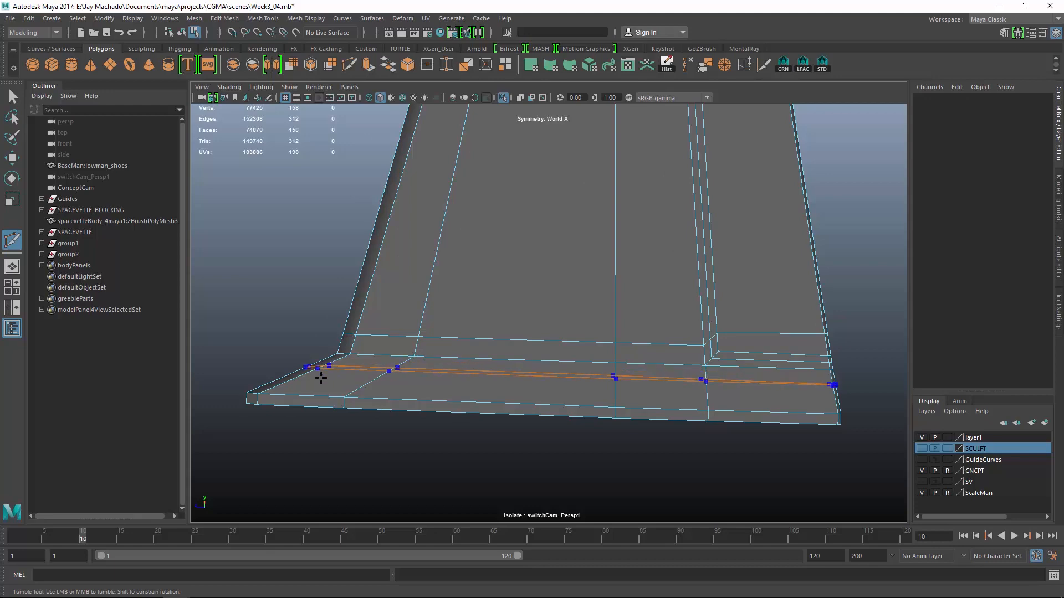
pyautogui.keyDown('ctrl'); pyautogui.click(588, 374); pyautogui.keyUp('ctrl')
pyautogui.keyDown('alt'); pyautogui.moveTo(589, 375); pyautogui.dragTo(510, 390); pyautogui.keyUp('alt')
pyautogui.keyDown('alt'); pyautogui.moveTo(510, 390); pyautogui.dragTo(492, 437, button='middle'); pyautogui.keyUp('alt')
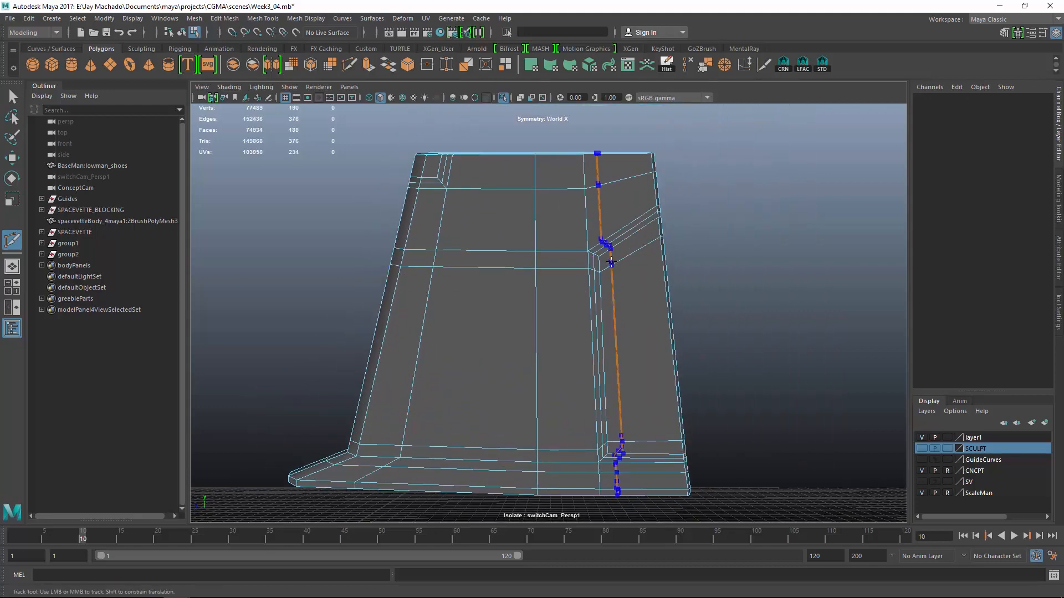
pyautogui.keyDown('ctrl'); pyautogui.click(608, 272); pyautogui.keyUp('ctrl')
pyautogui.keyDown('alt'); pyautogui.moveTo(700, 316); pyautogui.dragTo(687, 297); pyautogui.keyUp('alt')
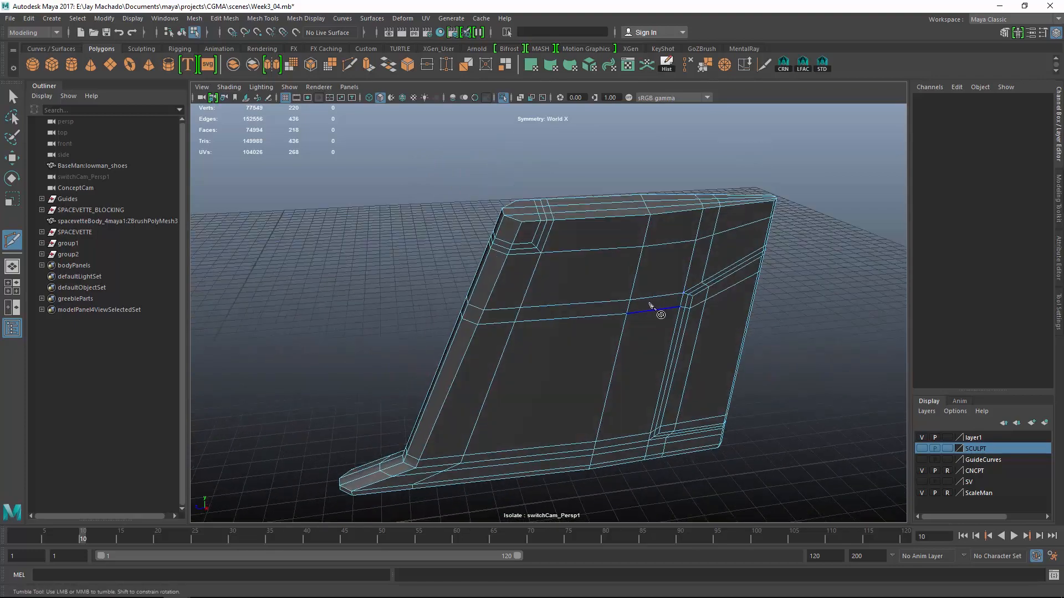
# - Turn off snapping for Edge Slide and slide the slanted rear edges of the wing's upper loop down until their inner end is level
pyautogui.keyDown('alt'); pyautogui.moveTo(650, 303); pyautogui.dragTo(609, 329, button='middle'); pyautogui.keyUp('alt')
pyautogui.keyDown('alt'); pyautogui.moveTo(608, 329); pyautogui.dragTo(668, 318); pyautogui.keyUp('alt')
pyautogui.press('w')
pyautogui.doubleClick(665, 271)
pyautogui.click(748, 69)
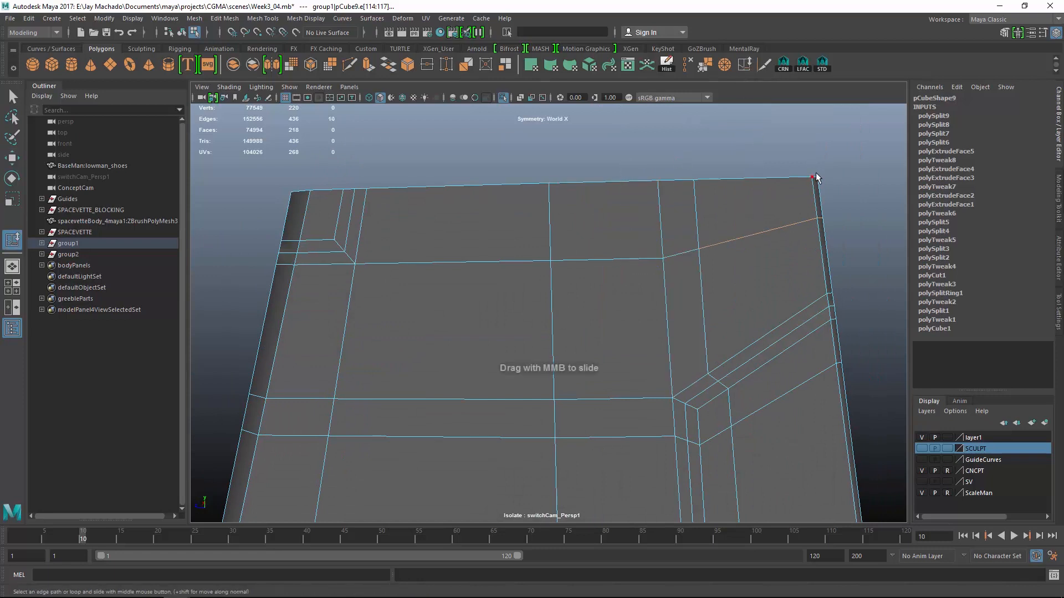
pyautogui.moveTo(817, 174); pyautogui.dragTo(817, 178, button='middle')
pyautogui.hotkey('ctrl', 'z')
pyautogui.keyDown('alt'); pyautogui.moveTo(805, 190); pyautogui.dragTo(817, 181); pyautogui.keyUp('alt')
pyautogui.click(1057, 314)
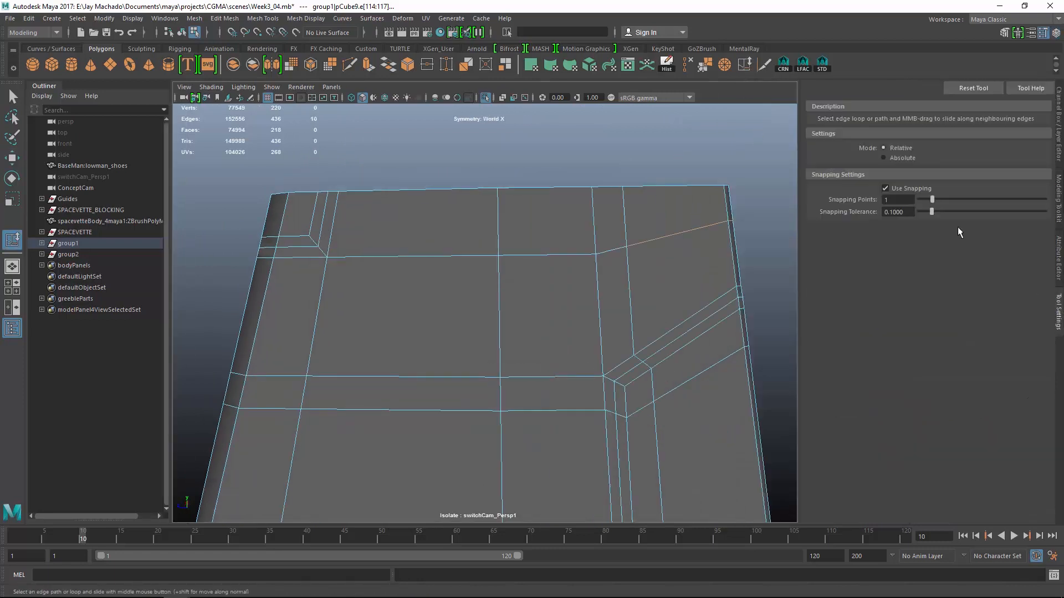
pyautogui.keyDown('alt'); pyautogui.moveTo(669, 242); pyautogui.dragTo(700, 272, button='right'); pyautogui.keyUp('alt')
pyautogui.moveTo(710, 254); pyautogui.dragTo(705, 254, button='middle')
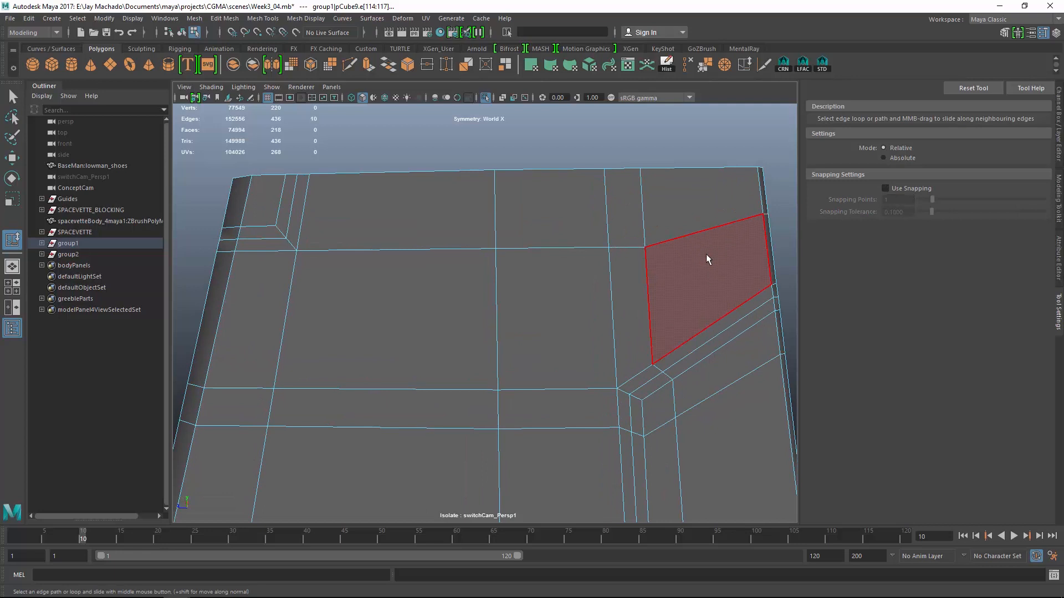
# - Drop the inner edges from the selection and slide the upper loop's remaining edges at the trailing edge down to level the loop
pyautogui.keyDown('ctrl'); pyautogui.moveTo(588, 173); pyautogui.dragTo(682, 255); pyautogui.keyUp('ctrl')
pyautogui.moveTo(722, 257); pyautogui.dragTo(732, 257, button='middle')
pyautogui.keyDown('alt'); pyautogui.moveTo(746, 261); pyautogui.dragTo(647, 247, button='right'); pyautogui.keyUp('alt')
pyautogui.keyDown('alt'); pyautogui.moveTo(647, 247); pyautogui.dragTo(463, 258); pyautogui.keyUp('alt')
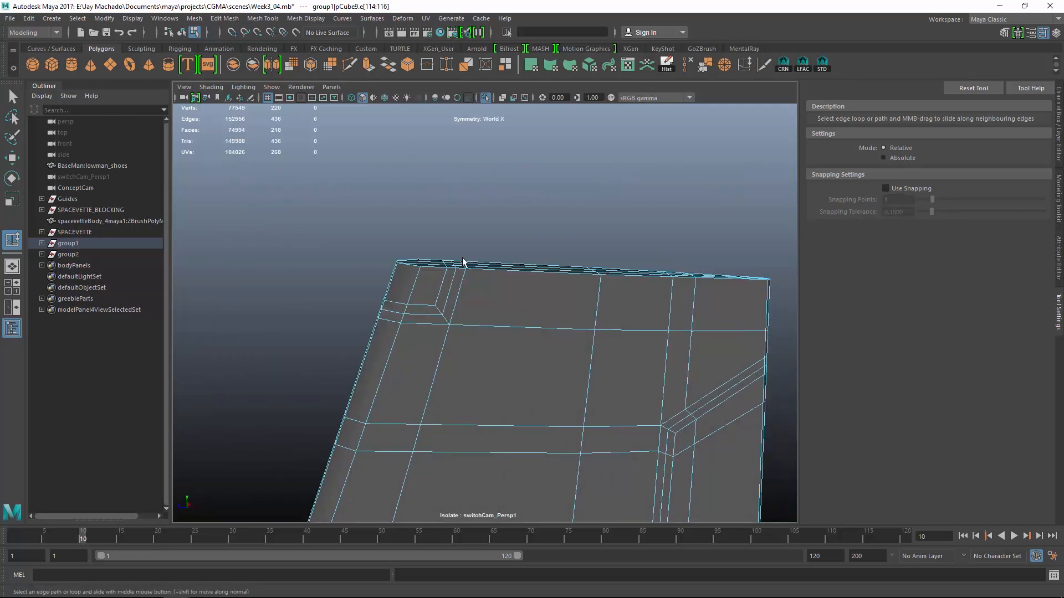
# - Insert an edge loop between the wing's upper horizontal loop and its tip
pyautogui.hotkey('ctrl', 'shift', 'x')
pyautogui.keyDown('ctrl'); pyautogui.click(671, 304); pyautogui.keyUp('ctrl')
pyautogui.keyDown('alt'); pyautogui.moveTo(671, 303); pyautogui.dragTo(591, 333, button='right'); pyautogui.keyUp('alt')
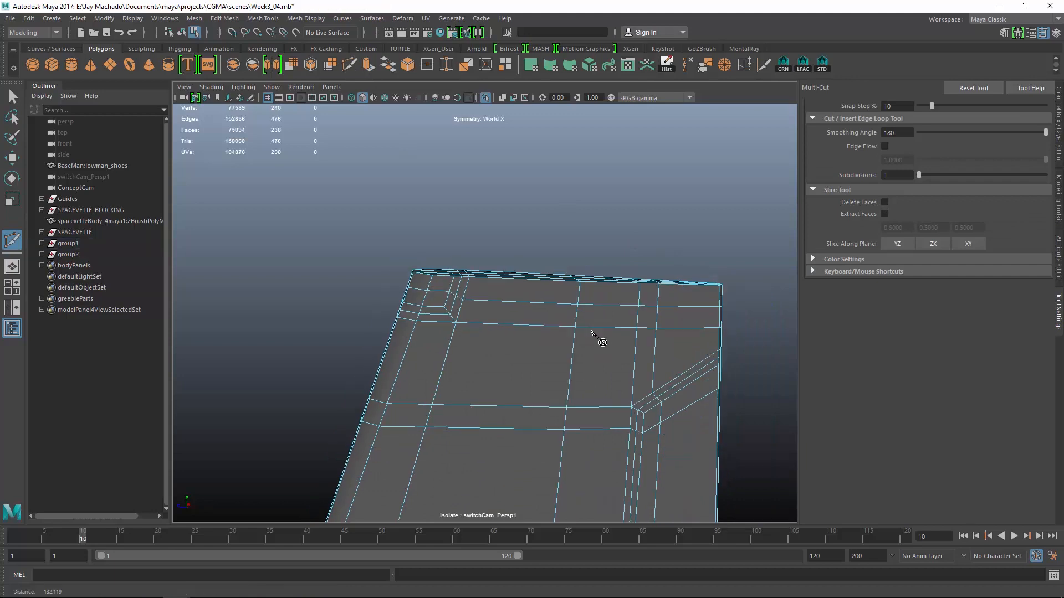
pyautogui.keyDown('alt'); pyautogui.moveTo(592, 333); pyautogui.dragTo(613, 313); pyautogui.keyUp('alt')
pyautogui.keyDown('alt'); pyautogui.moveTo(613, 314); pyautogui.dragTo(630, 294, button='right'); pyautogui.keyUp('alt')
# - Examine the wing's tip and edges in smooth preview from several angles and return to the unsmoothed display
pyautogui.press('F8')
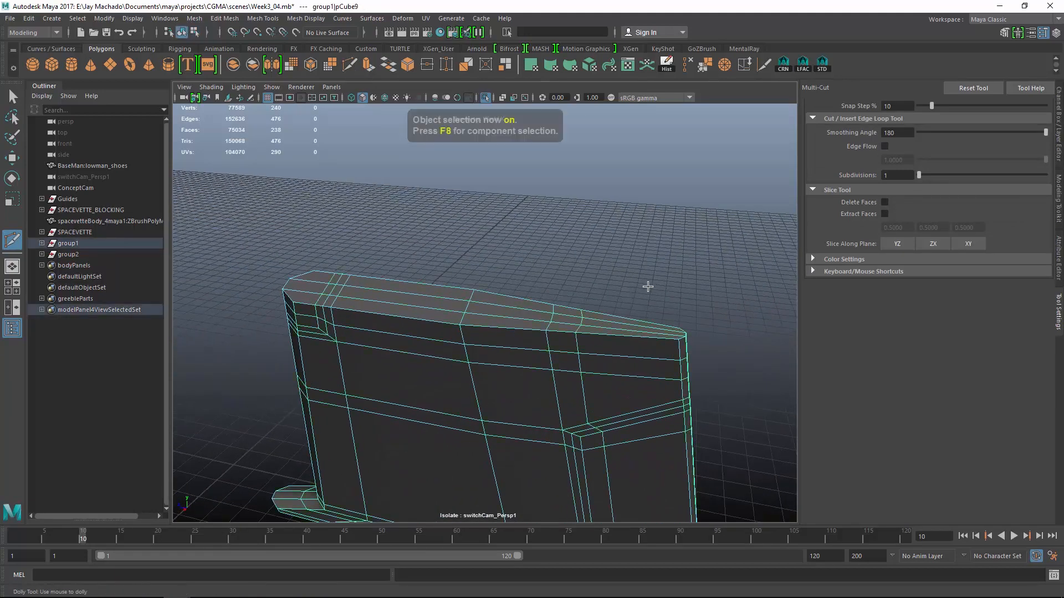
pyautogui.press('3')
pyautogui.keyDown('alt'); pyautogui.moveTo(657, 295); pyautogui.dragTo(667, 266); pyautogui.keyUp('alt')
pyautogui.press('w')
pyautogui.click(755, 343)
pyautogui.keyDown('alt'); pyautogui.moveTo(755, 342); pyautogui.dragTo(693, 341); pyautogui.keyUp('alt')
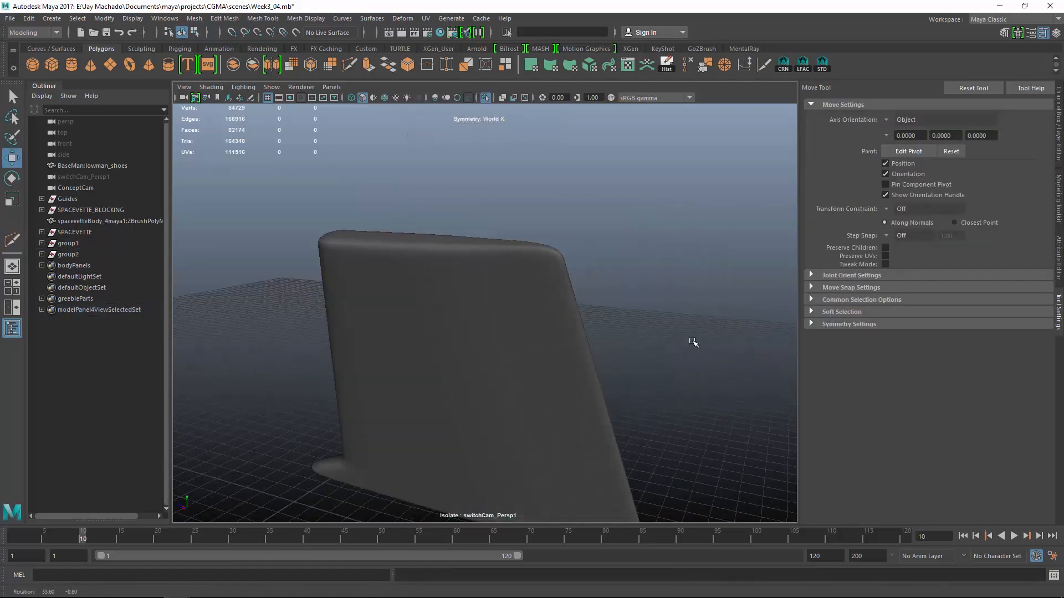
pyautogui.hotkey('ctrl', 'z')
pyautogui.press('1')
pyautogui.keyDown('alt'); pyautogui.moveTo(622, 294); pyautogui.dragTo(656, 329); pyautogui.keyUp('alt')
pyautogui.press('3')
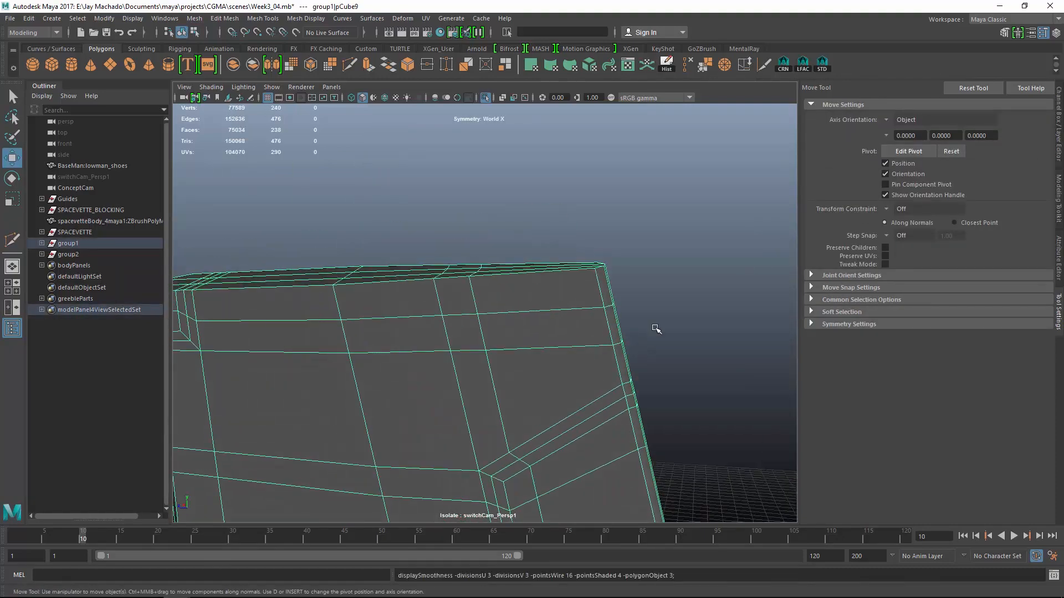
pyautogui.click(656, 327)
pyautogui.keyDown('alt'); pyautogui.moveTo(551, 294); pyautogui.dragTo(525, 254, button='right'); pyautogui.keyUp('alt')
pyautogui.keyDown('alt'); pyautogui.moveTo(525, 254); pyautogui.dragTo(634, 299); pyautogui.keyUp('alt')
pyautogui.hotkey('ctrl', 'z')
pyautogui.press('1')
pyautogui.keyDown('alt'); pyautogui.moveTo(634, 299); pyautogui.dragTo(646, 327, button='right'); pyautogui.keyUp('alt')
# - Select all faces on the wing's underside and extrude them with an offset of 0.5
pyautogui.keyDown('alt'); pyautogui.moveTo(645, 327); pyautogui.dragTo(576, 299); pyautogui.keyUp('alt')
pyautogui.moveTo(514, 216); pyautogui.dragTo(516, 238, button='right')
pyautogui.keyDown('alt'); pyautogui.moveTo(515, 238); pyautogui.dragTo(604, 197); pyautogui.keyUp('alt')
pyautogui.keyDown('alt'); pyautogui.moveTo(603, 195); pyautogui.dragTo(684, 230, button='middle'); pyautogui.keyUp('alt')
pyautogui.click(687, 216)
pyautogui.keyDown('shift'); pyautogui.click(621, 222); pyautogui.keyUp('shift')
pyautogui.keyDown('shift'); pyautogui.click(482, 231); pyautogui.keyUp('shift')
pyautogui.keyDown('ctrl'); pyautogui.moveTo(474, 231); pyautogui.dragTo(516, 220, button='right'); pyautogui.keyUp('ctrl')
pyautogui.hotkey('ctrl', 'e')
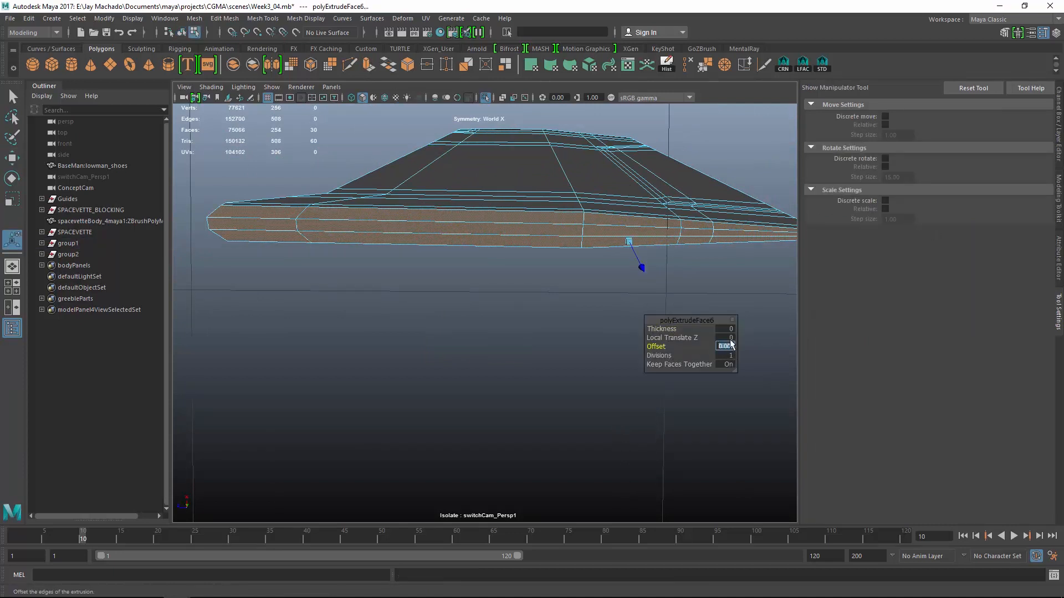
pyautogui.write('0.5')
pyautogui.press('Return')
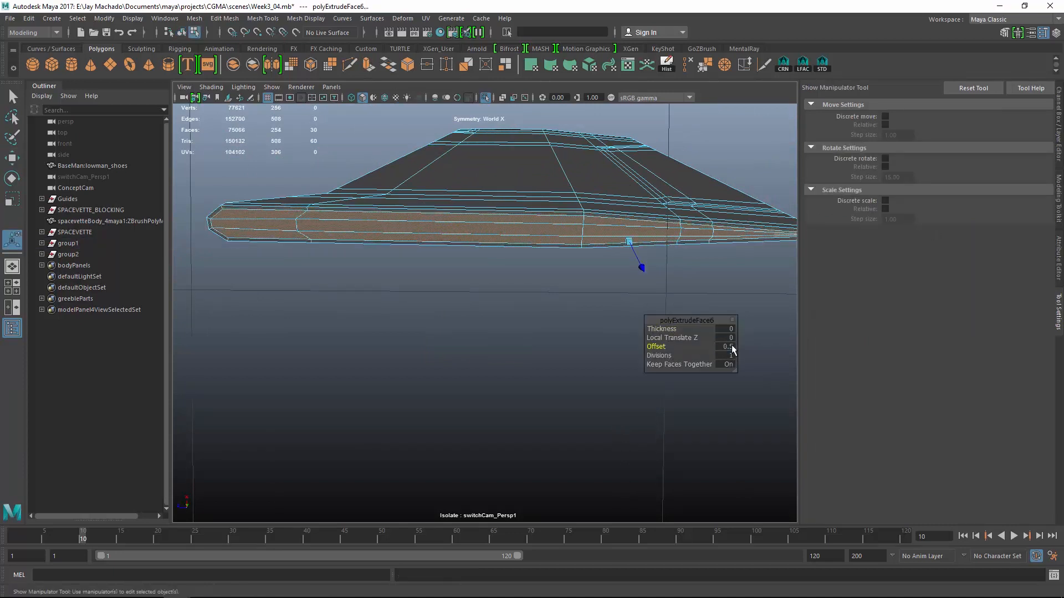
# - Try to scale the crossed inset vertices at the underside's trailing end past each other across the wing's thickness
pyautogui.keyDown('alt'); pyautogui.moveTo(637, 311); pyautogui.dragTo(513, 300); pyautogui.keyUp('alt')
pyautogui.scroll(2, 512, 301)
pyautogui.moveTo(523, 180); pyautogui.dragTo(506, 168, button='right')
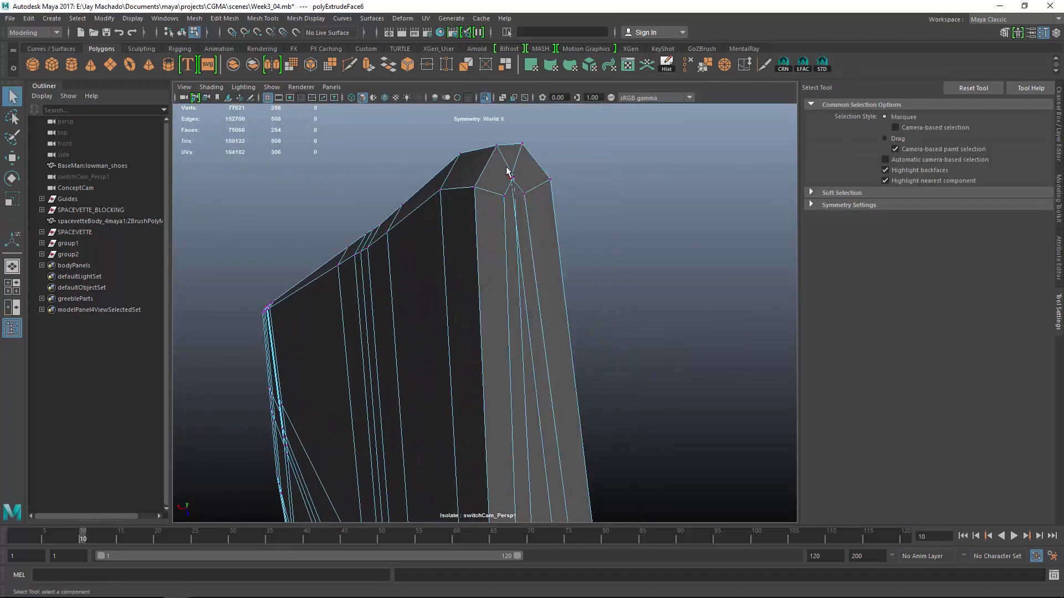
pyautogui.click(513, 177)
pyautogui.scroll(2, 527, 221)
pyautogui.keyDown('alt'); pyautogui.moveTo(530, 224); pyautogui.dragTo(529, 233); pyautogui.keyUp('alt')
pyautogui.keyDown('shift'); pyautogui.click(403, 197); pyautogui.keyUp('shift')
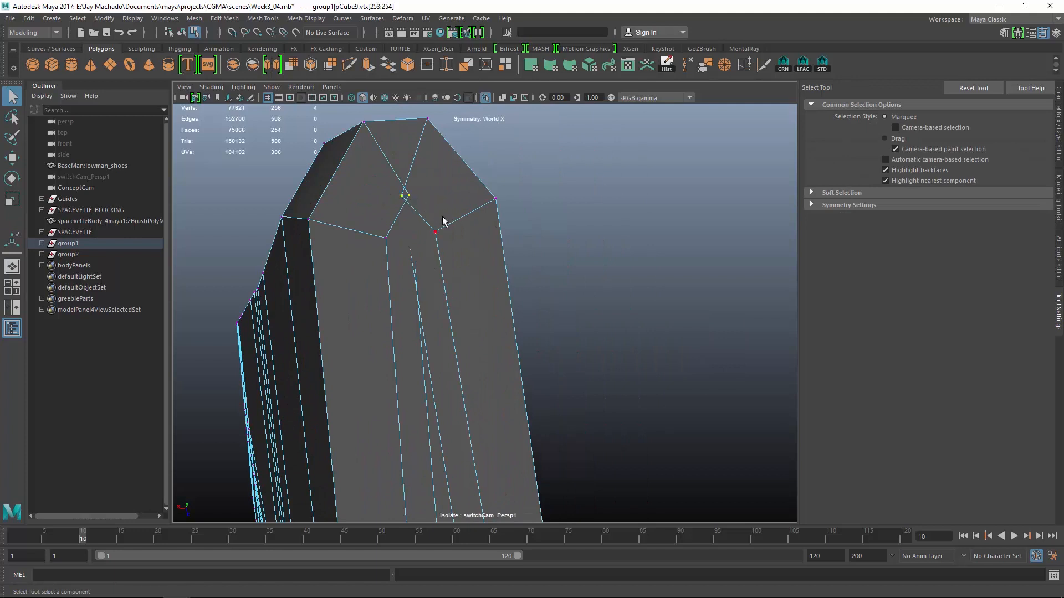
pyautogui.press('r')
pyautogui.moveTo(312, 203); pyautogui.dragTo(672, 205)
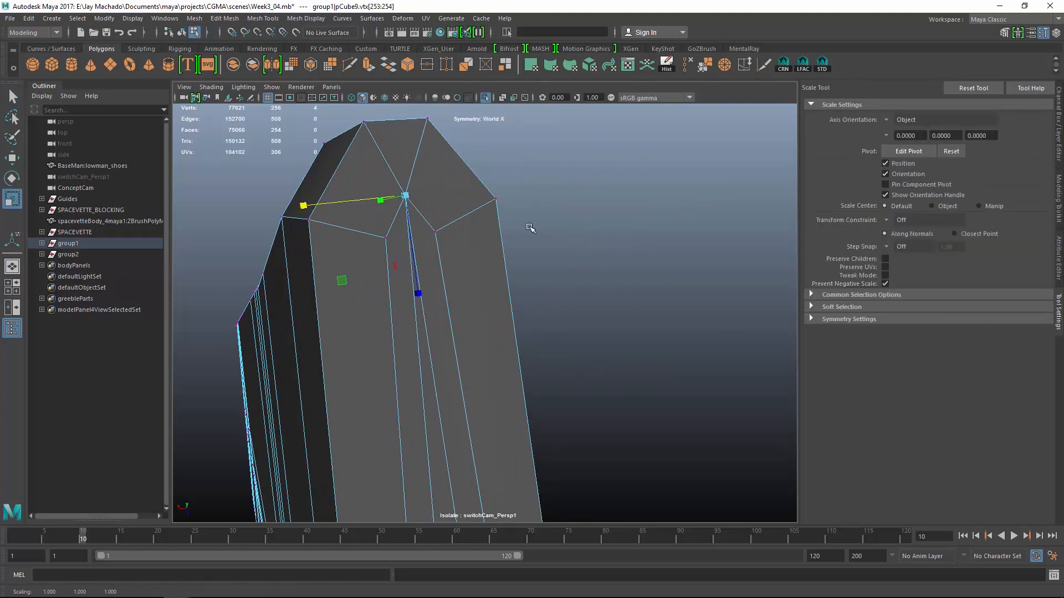
pyautogui.click(546, 221)
# - Uncross the two inset vertices at the underside's trailing end by scaling them through each other with Prevent Negative Scale temporarily off
pyautogui.click(409, 195)
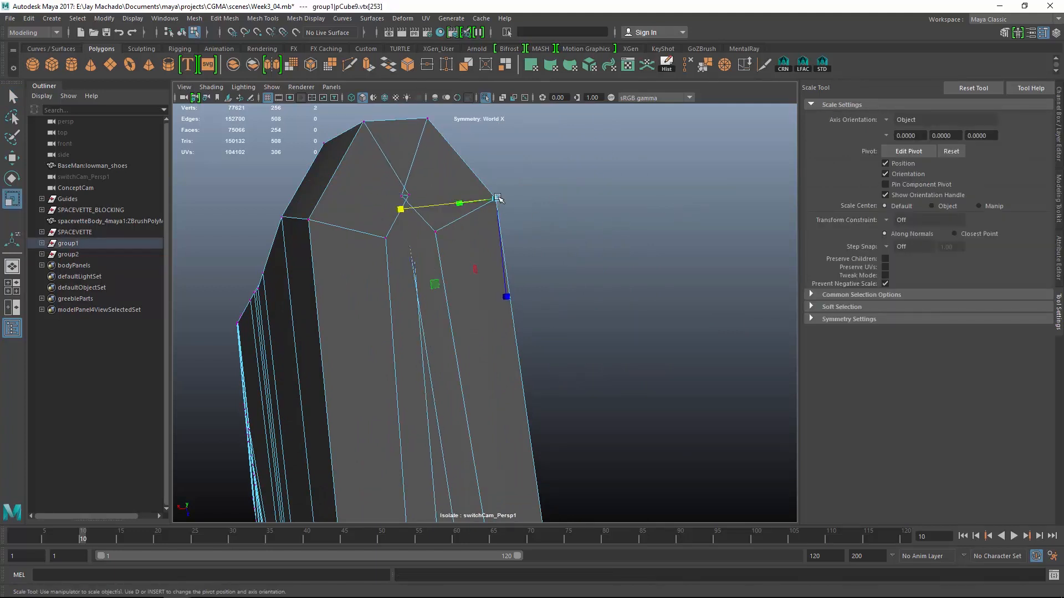
pyautogui.press('4')
pyautogui.moveTo(389, 187); pyautogui.dragTo(418, 201)
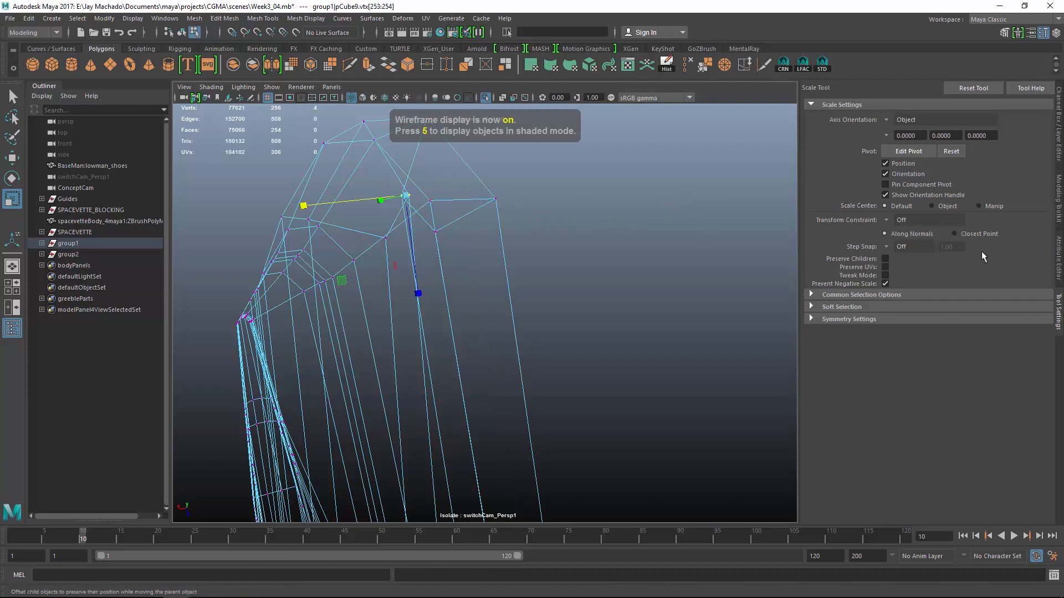
pyautogui.click(885, 284)
pyautogui.press('5')
pyautogui.moveTo(606, 265)
pyautogui.mouseDown(button='middle')
pyautogui.moveTo(587, 238)
pyautogui.moveTo(629, 207)
pyautogui.mouseUp(button='middle')
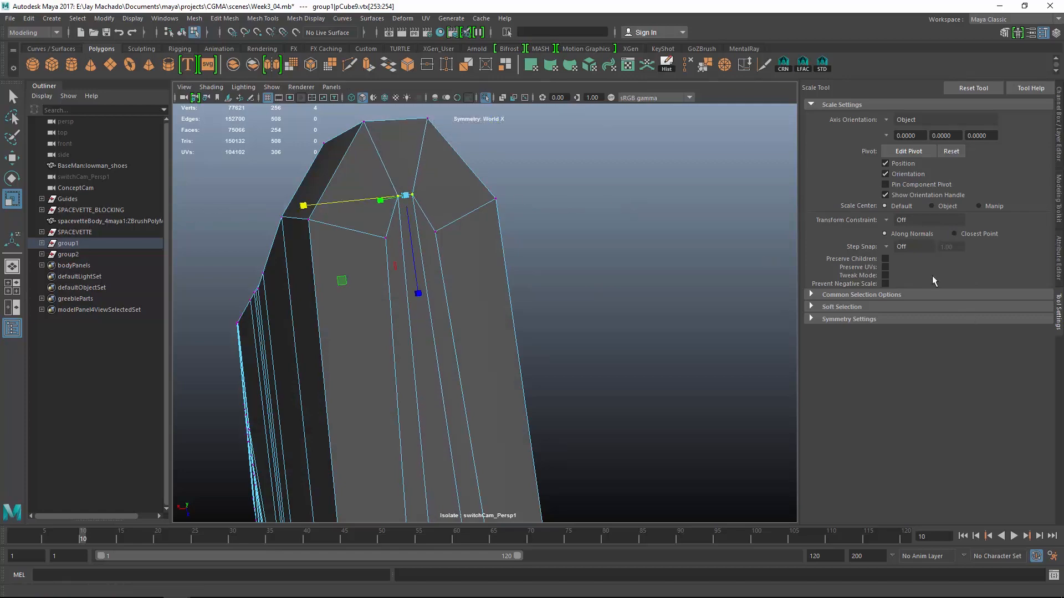
pyautogui.click(885, 284)
pyautogui.click(707, 316)
# - Turn Prevent Negative Scale back on and extrude all faces of the wing's upper end with an offset of 0.5
pyautogui.keyDown('alt'); pyautogui.moveTo(707, 315); pyautogui.dragTo(603, 318); pyautogui.keyUp('alt')
pyautogui.press('F11')
pyautogui.click(457, 299)
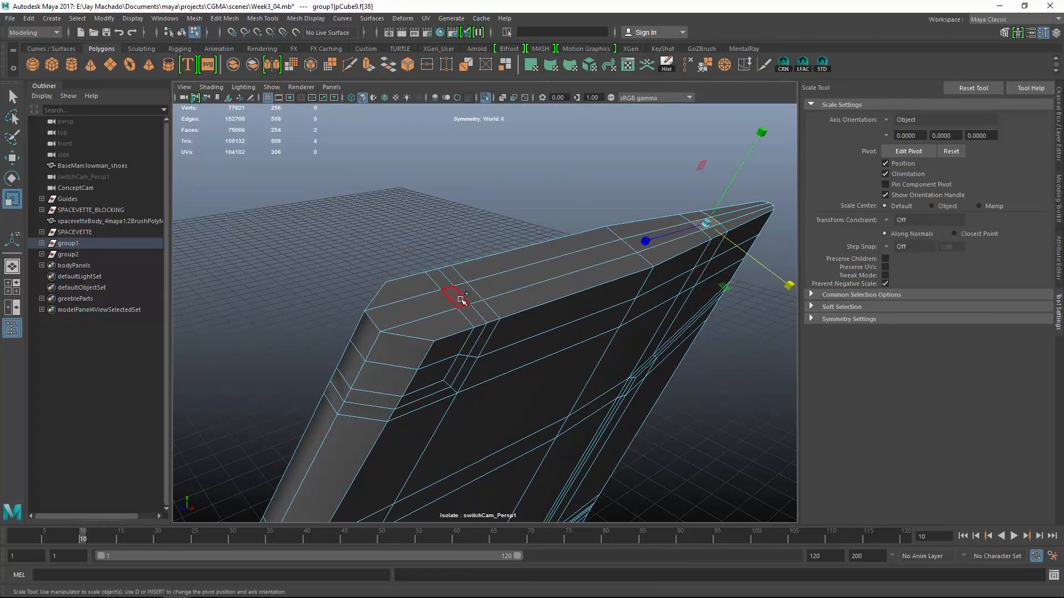
pyautogui.keyDown('shift'); pyautogui.moveTo(461, 300); pyautogui.dragTo(687, 305, button='right'); pyautogui.keyUp('shift')
pyautogui.click(368, 64)
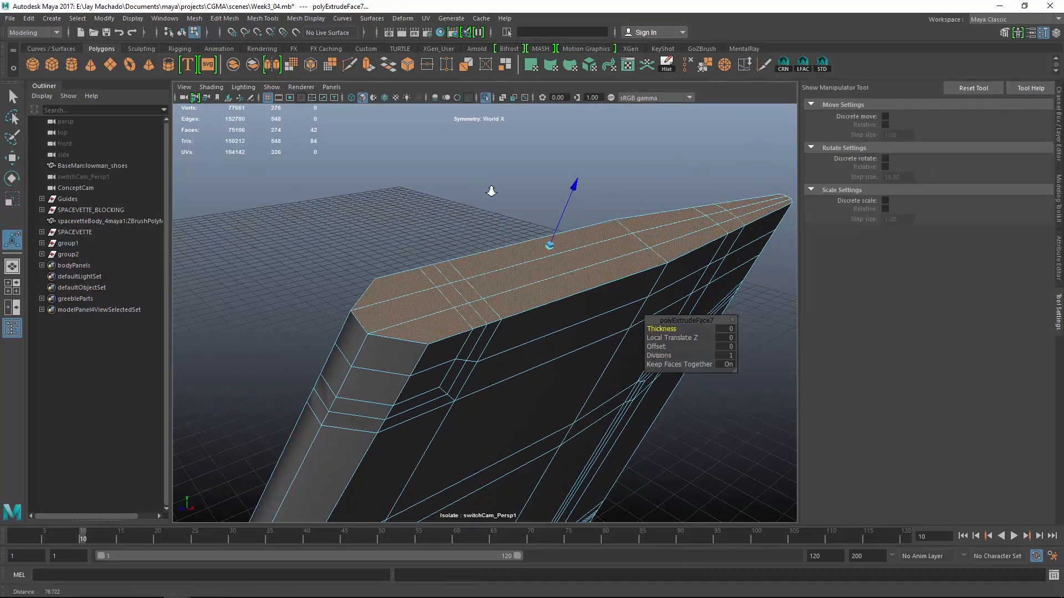
pyautogui.click(731, 345)
pyautogui.write('.5')
pyautogui.press('Return')
# - Examine the wing's tip and upper corners in smooth preview from several angles and return to the unsmoothed display
pyautogui.keyDown('alt'); pyautogui.moveTo(732, 350); pyautogui.dragTo(613, 327); pyautogui.keyUp('alt')
pyautogui.press('q')
pyautogui.press('F8')
pyautogui.press('3')
pyautogui.click(563, 221)
pyautogui.keyDown('alt'); pyautogui.moveTo(563, 221); pyautogui.dragTo(503, 238); pyautogui.keyUp('alt')
pyautogui.click(560, 261)
pyautogui.keyDown('alt'); pyautogui.moveTo(560, 261); pyautogui.dragTo(458, 238); pyautogui.keyUp('alt')
pyautogui.keyDown('alt'); pyautogui.moveTo(458, 238); pyautogui.dragTo(479, 322, button='right'); pyautogui.keyUp('alt')
pyautogui.click(454, 292)
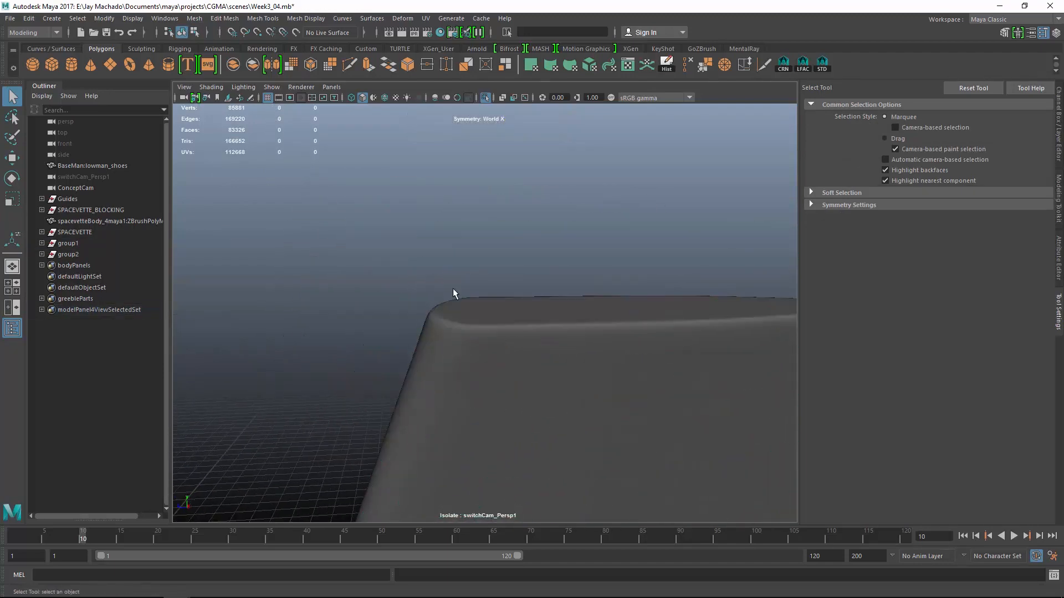
pyautogui.click(551, 281)
pyautogui.press('1')
# - Select the edge loops along the wing's inset panel seams and detach them
pyautogui.keyDown('alt'); pyautogui.moveTo(550, 280); pyautogui.dragTo(589, 295); pyautogui.keyUp('alt')
pyautogui.keyDown('alt'); pyautogui.moveTo(589, 294); pyautogui.dragTo(444, 261, button='right'); pyautogui.keyUp('alt')
pyautogui.moveTo(444, 260); pyautogui.dragTo(587, 278, button='right')
pyautogui.click(480, 228)
pyautogui.doubleClick(481, 229)
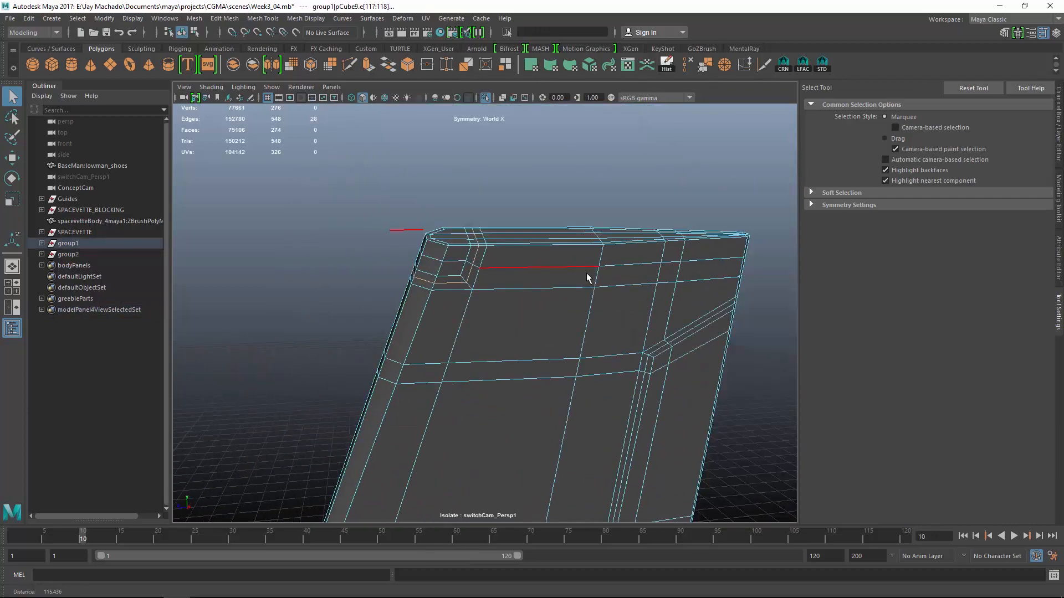
pyautogui.keyDown('alt'); pyautogui.moveTo(587, 278); pyautogui.dragTo(388, 238); pyautogui.keyUp('alt')
pyautogui.click(225, 20)
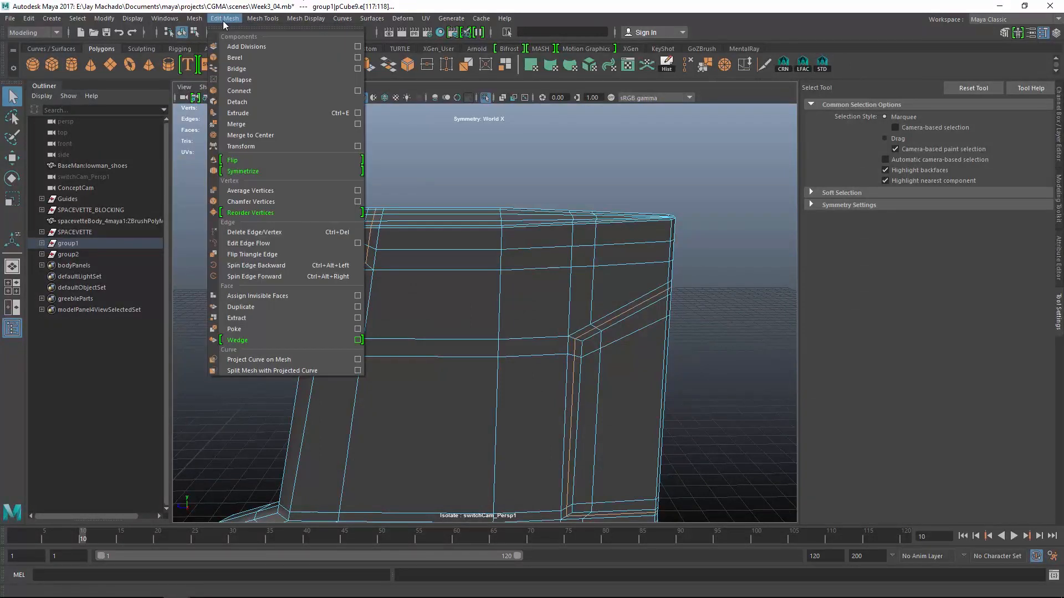
pyautogui.moveTo(220, 25)
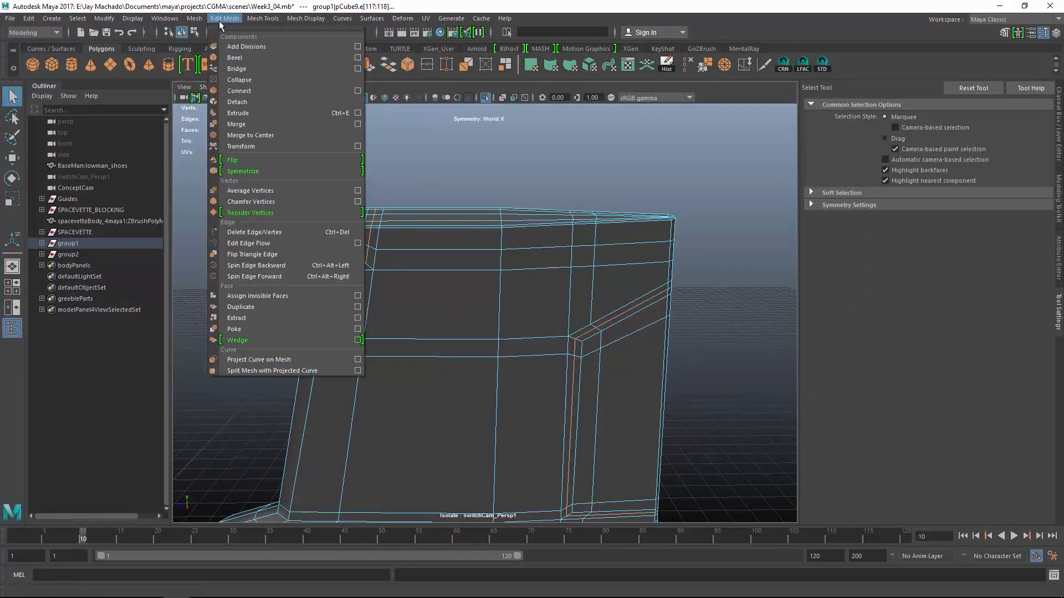
pyautogui.click(250, 97)
# - Return to object selection, delete history on all objects and turn off the wing's isolation
pyautogui.press('F8')
pyautogui.press('f')
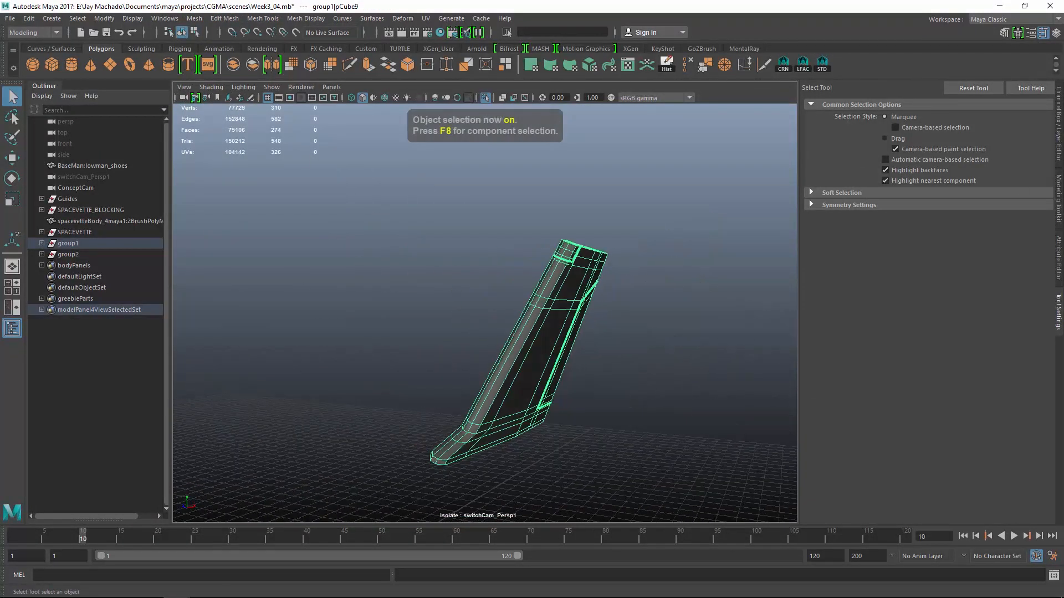
pyautogui.keyDown('alt'); pyautogui.moveTo(585, 297); pyautogui.dragTo(541, 222, button='middle'); pyautogui.keyUp('alt')
pyautogui.click(664, 65)
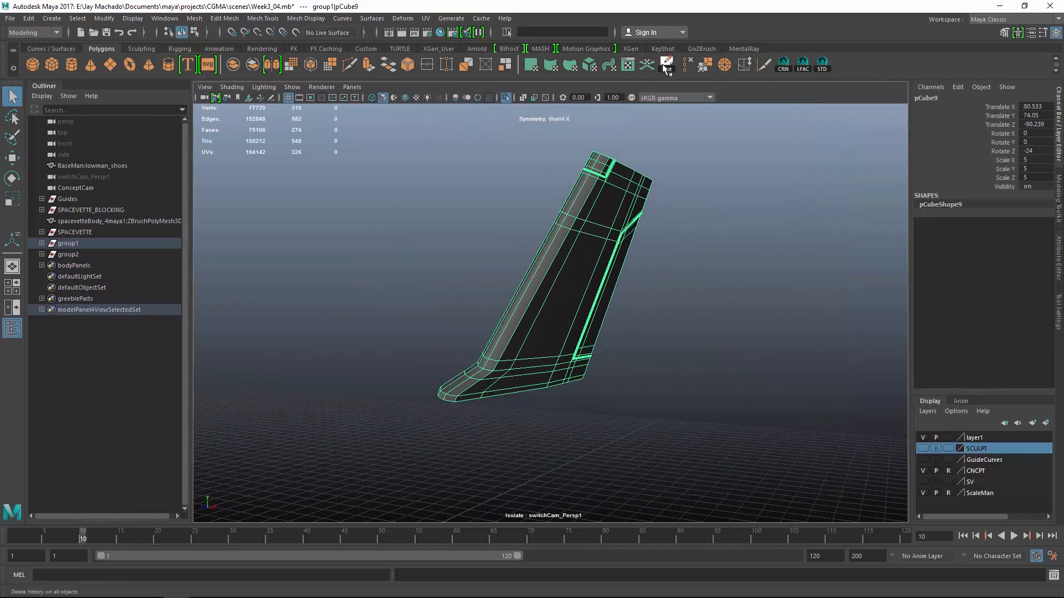
pyautogui.click(504, 99)
# - Try the wing upright with Rotate Z at 0, check its base against the car body and undo the rotation
pyautogui.keyDown('alt'); pyautogui.moveTo(643, 332); pyautogui.dragTo(733, 339); pyautogui.keyUp('alt')
pyautogui.write('0')
pyautogui.press('Return')
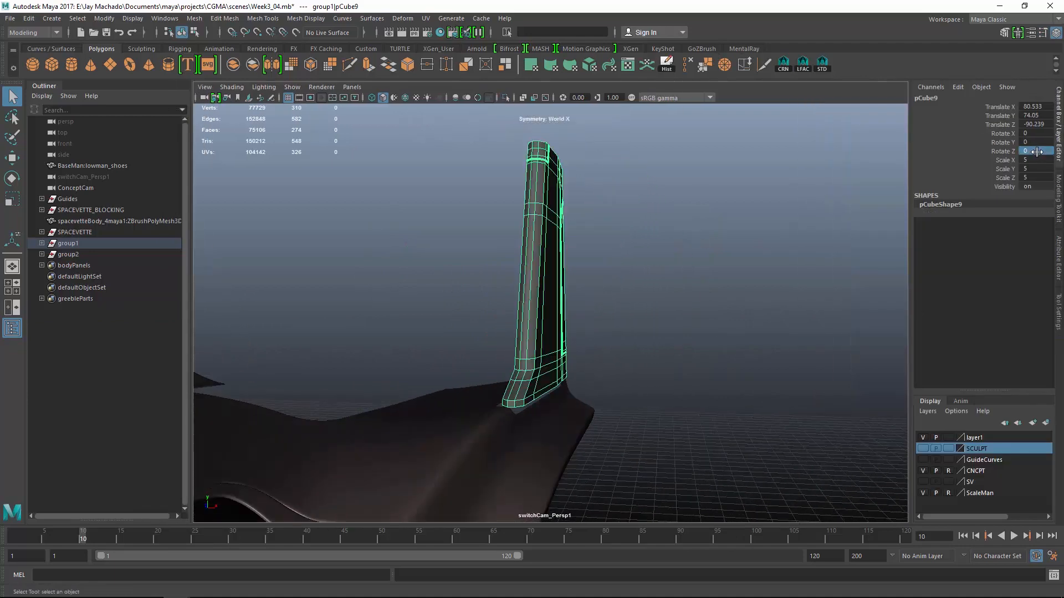
pyautogui.keyDown('alt'); pyautogui.moveTo(784, 217); pyautogui.dragTo(706, 238); pyautogui.keyUp('alt')
pyautogui.keyDown('alt'); pyautogui.moveTo(707, 238); pyautogui.dragTo(737, 247, button='right'); pyautogui.keyUp('alt')
pyautogui.keyDown('alt'); pyautogui.moveTo(736, 247); pyautogui.dragTo(764, 230); pyautogui.keyUp('alt')
pyautogui.keyDown('alt'); pyautogui.moveTo(765, 230); pyautogui.dragTo(709, 275, button='right'); pyautogui.keyUp('alt')
pyautogui.keyDown('alt'); pyautogui.moveTo(709, 274); pyautogui.dragTo(742, 297); pyautogui.keyUp('alt')
pyautogui.keyDown('alt'); pyautogui.moveTo(721, 308); pyautogui.dragTo(663, 334, button='right'); pyautogui.keyUp('alt')
pyautogui.keyDown('alt'); pyautogui.moveTo(662, 334); pyautogui.dragTo(677, 276); pyautogui.keyUp('alt')
pyautogui.hotkey('ctrl', 'z')
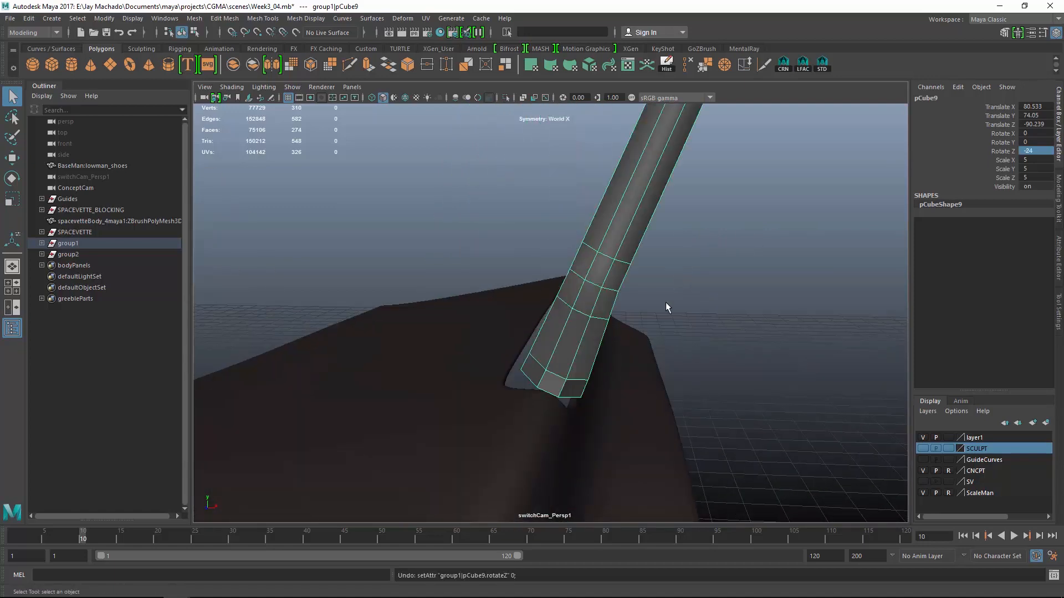
# - Show the quarter panel unsmoothed and move the wing's pivot to the centre of its front base edge
pyautogui.keyDown('alt'); pyautogui.moveTo(665, 304); pyautogui.dragTo(679, 281, button='right'); pyautogui.keyUp('alt')
pyautogui.click(582, 289)
pyautogui.keyDown('alt'); pyautogui.moveTo(582, 289); pyautogui.dragTo(604, 305); pyautogui.keyUp('alt')
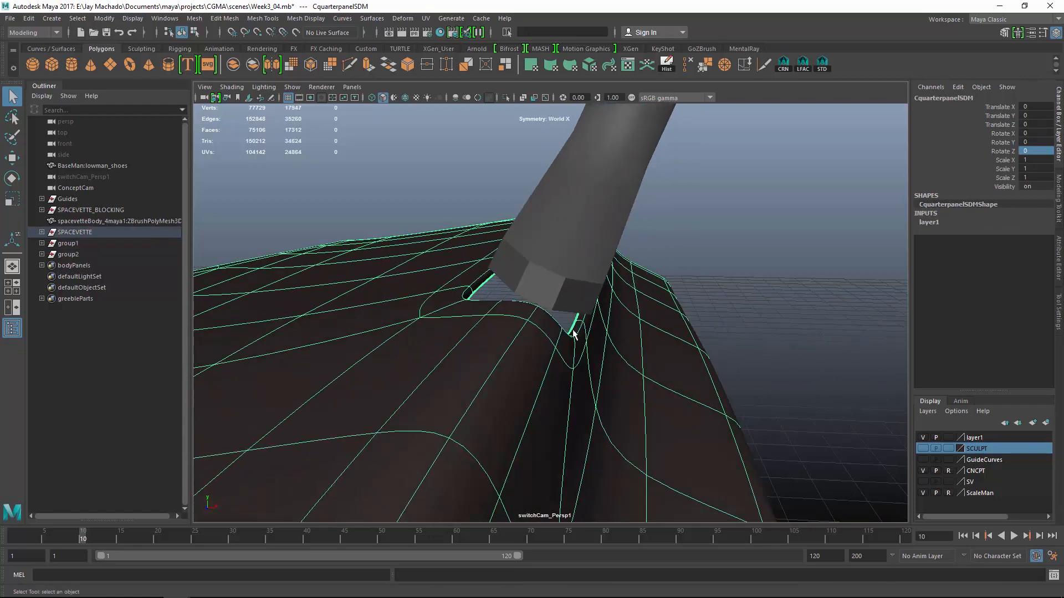
pyautogui.press('1')
pyautogui.keyDown('alt'); pyautogui.moveTo(572, 329); pyautogui.dragTo(577, 291, button='middle'); pyautogui.keyUp('alt')
pyautogui.click(574, 267)
pyautogui.keyDown('alt'); pyautogui.moveTo(574, 277); pyautogui.dragTo(599, 311, button='right'); pyautogui.keyUp('alt')
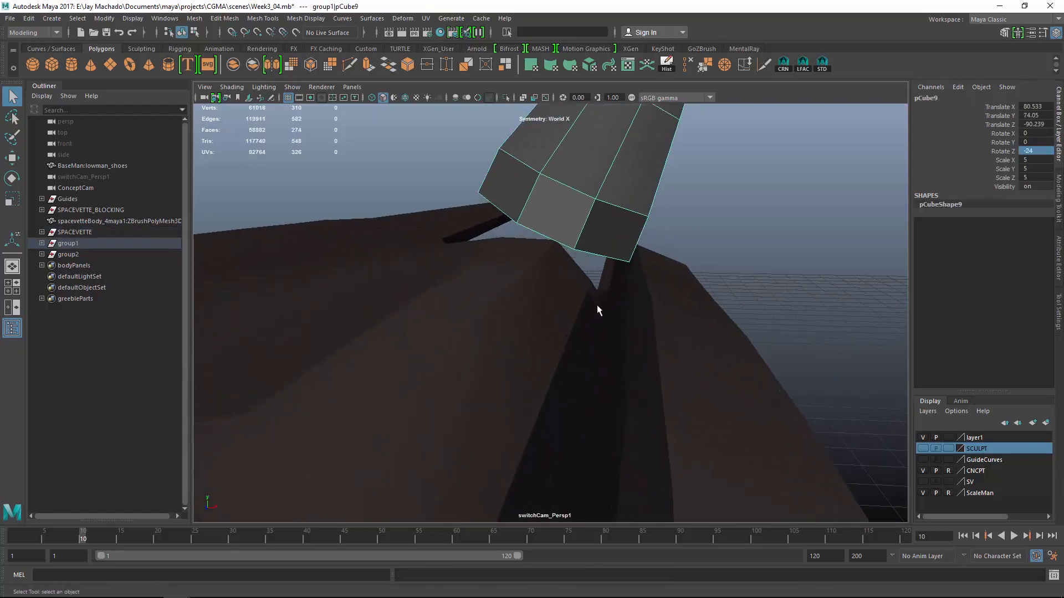
pyautogui.press('w')
pyautogui.press('d')
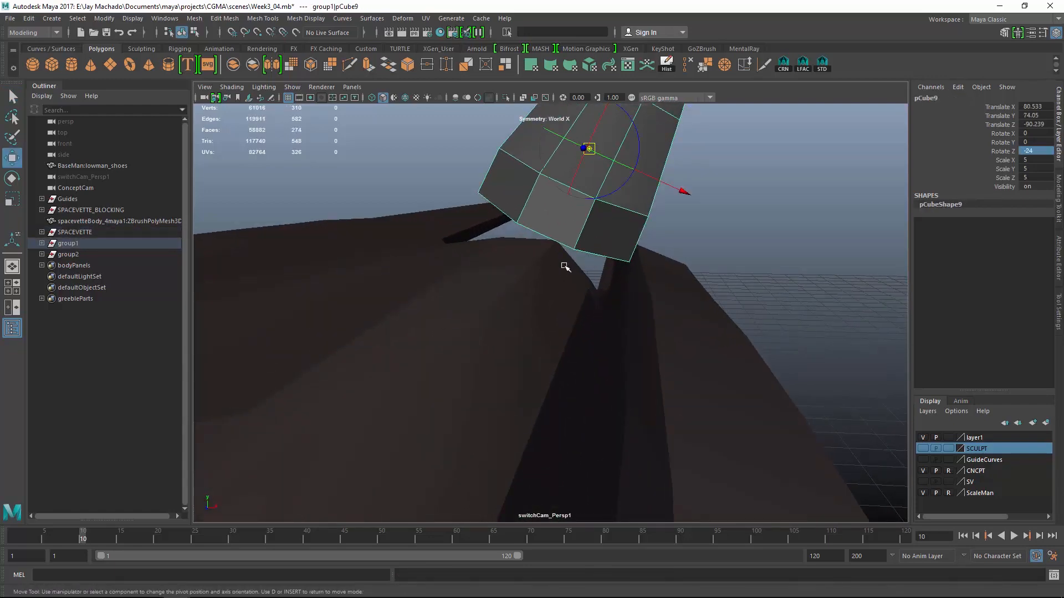
pyautogui.press('4')
pyautogui.keyDown('alt'); pyautogui.moveTo(499, 260); pyautogui.dragTo(492, 332); pyautogui.keyUp('alt')
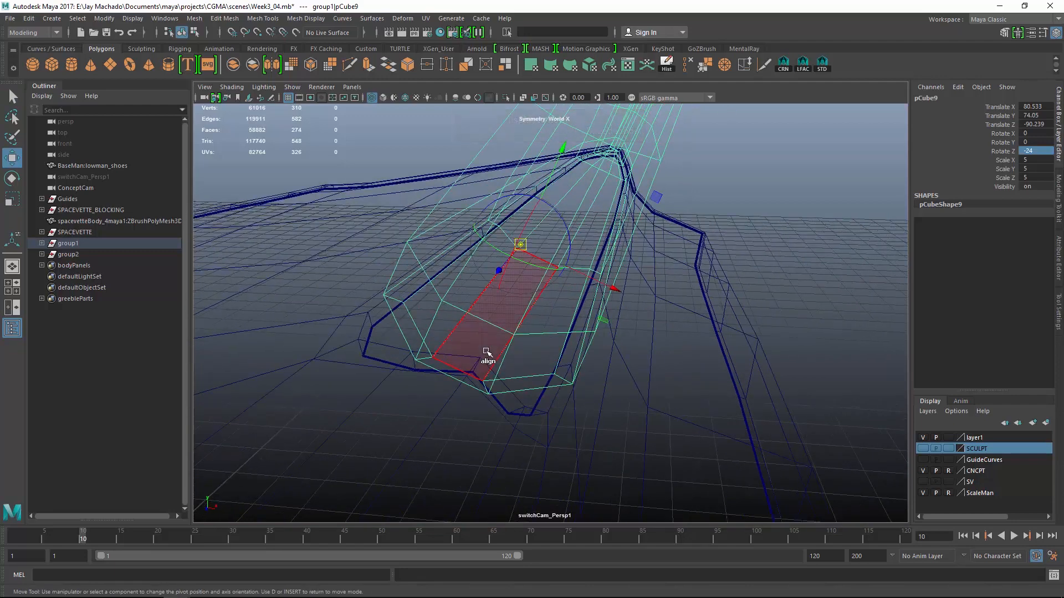
# - Restore the shaded display and set the wing's Rotate Z to 0
pyautogui.press('5')
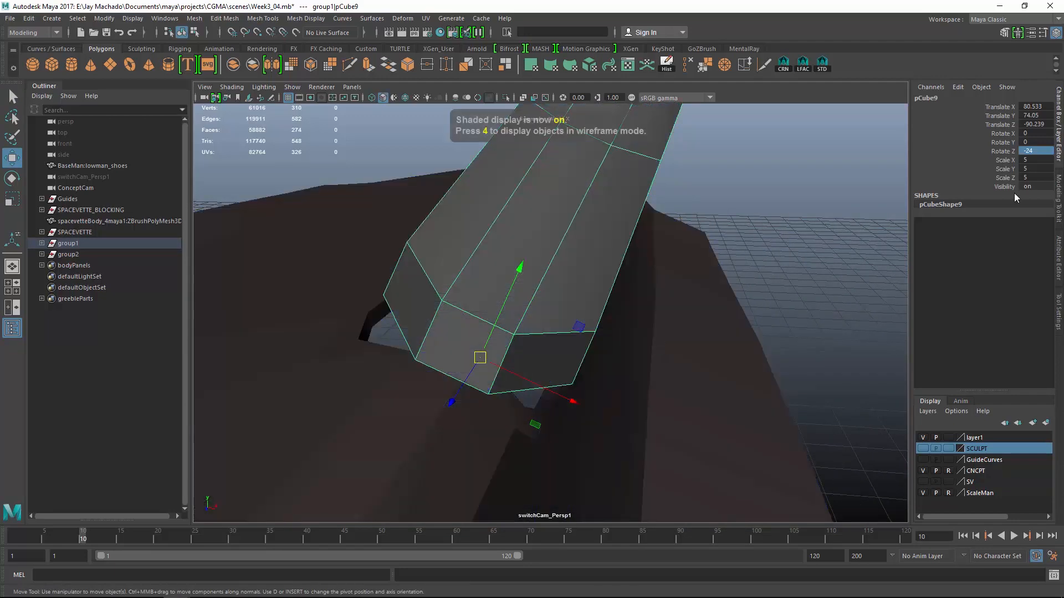
pyautogui.press('Return')
pyautogui.keyDown('alt'); pyautogui.moveTo(665, 194); pyautogui.dragTo(575, 202, button='right'); pyautogui.keyUp('alt')
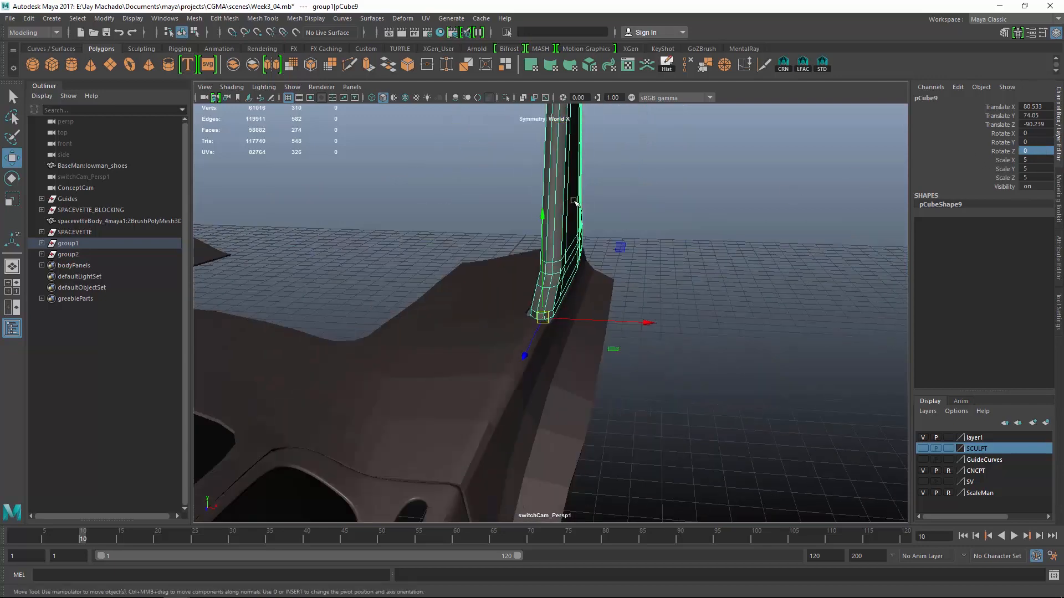
pyautogui.keyDown('alt'); pyautogui.moveTo(575, 202); pyautogui.dragTo(627, 221); pyautogui.keyUp('alt')
pyautogui.keyDown('alt'); pyautogui.moveTo(627, 221); pyautogui.dragTo(651, 225, button='right'); pyautogui.keyUp('alt')
# - Separate the wing into its individual pieces and delete group2
pyautogui.click(252, 66)
pyautogui.keyDown('alt'); pyautogui.moveTo(725, 233); pyautogui.dragTo(711, 231); pyautogui.keyUp('alt')
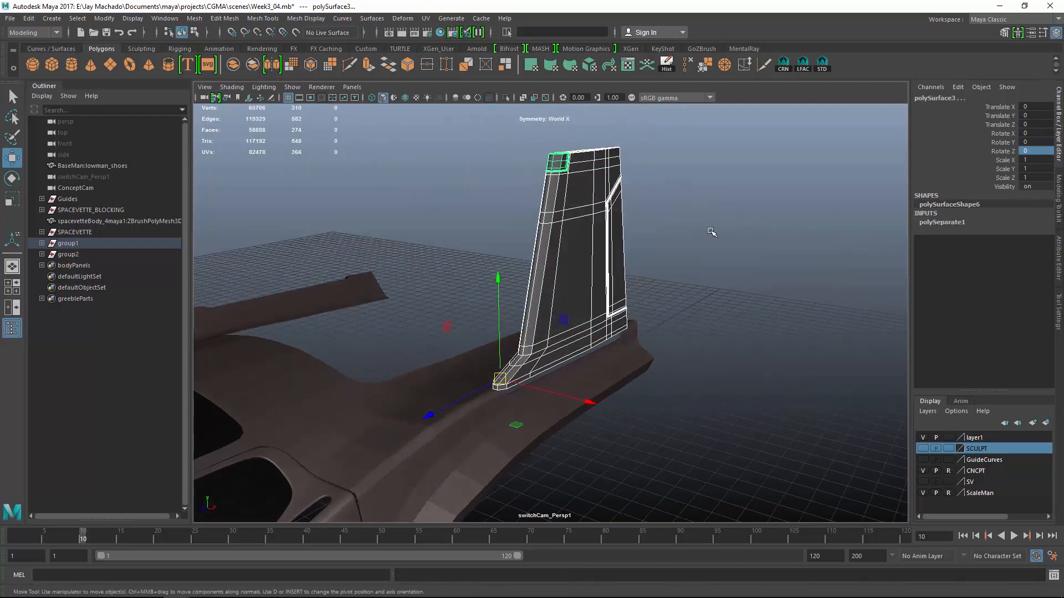
pyautogui.click(67, 255)
pyautogui.press('Delete')
# - Check the separated wing pieces and inspect how the wing's base sits against the car body
pyautogui.click(549, 303)
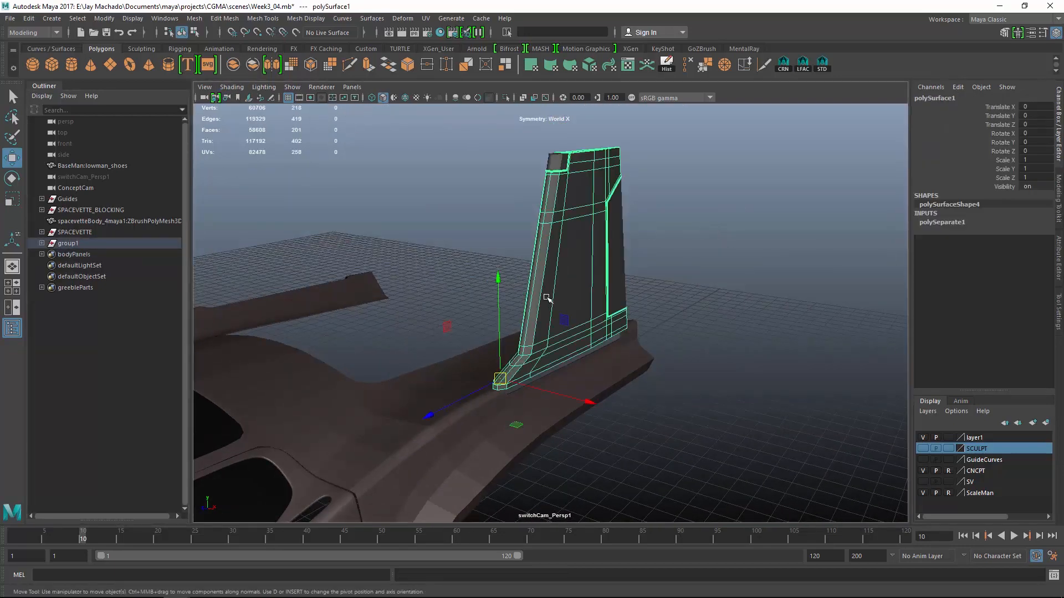
pyautogui.keyDown('alt'); pyautogui.moveTo(550, 303); pyautogui.dragTo(628, 285, button='right'); pyautogui.keyUp('alt')
pyautogui.click(651, 269)
pyautogui.keyDown('alt'); pyautogui.moveTo(648, 233); pyautogui.dragTo(653, 327, button='middle'); pyautogui.keyUp('alt')
pyautogui.click(491, 194)
pyautogui.keyDown('alt'); pyautogui.moveTo(620, 244); pyautogui.dragTo(698, 261); pyautogui.keyUp('alt')
pyautogui.keyDown('alt'); pyautogui.moveTo(679, 294); pyautogui.dragTo(650, 242, button='middle'); pyautogui.keyUp('alt')
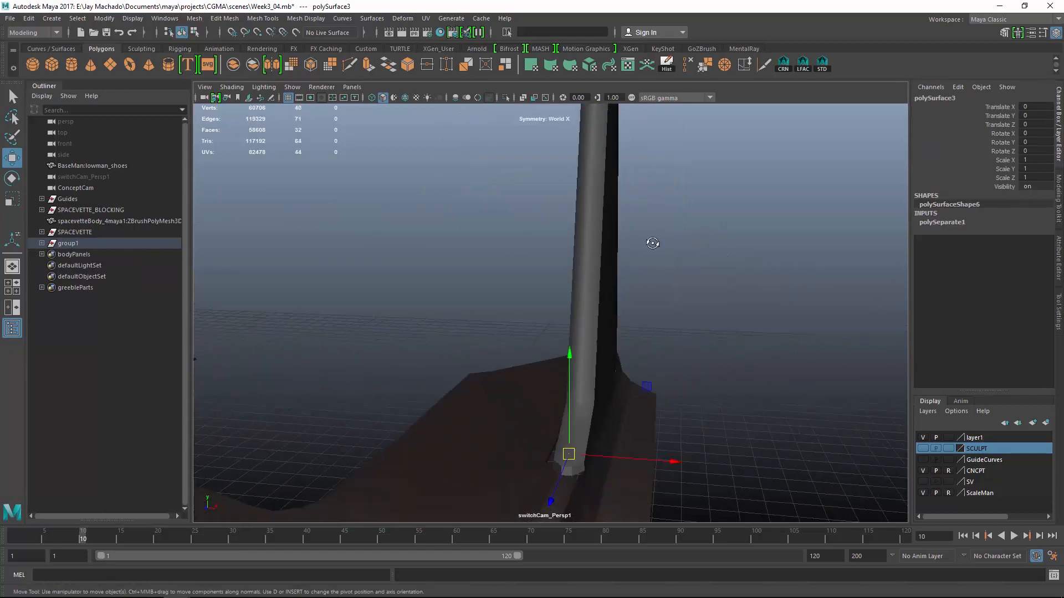
pyautogui.keyDown('alt'); pyautogui.moveTo(662, 252); pyautogui.dragTo(329, 214); pyautogui.keyUp('alt')
# - Unparent polySurface1, polySurface2 and polySurface3 from pCube9 and delete history on all objects
pyautogui.click(42, 243)
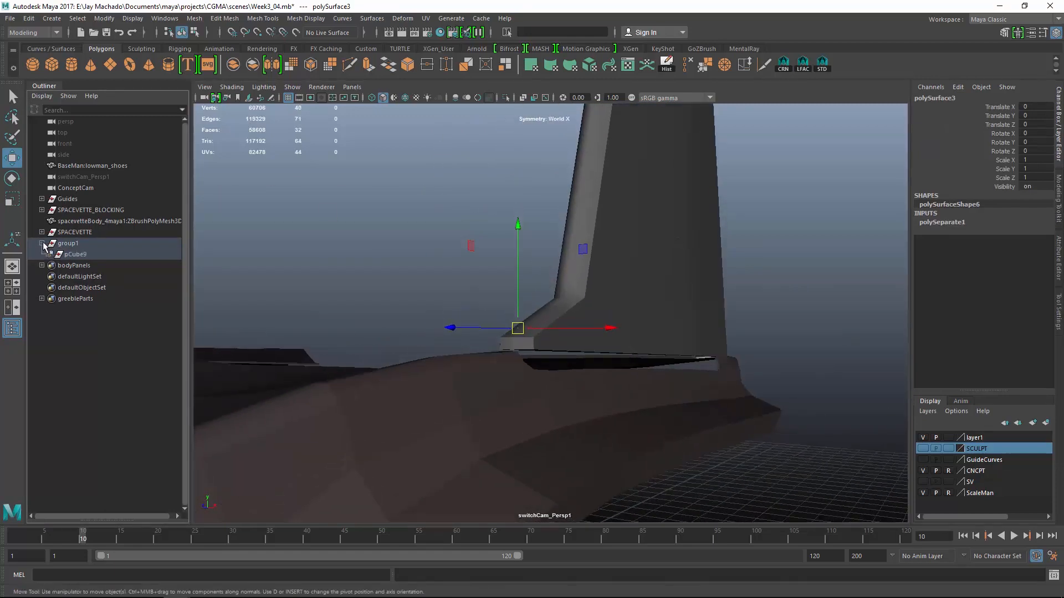
pyautogui.click(105, 254)
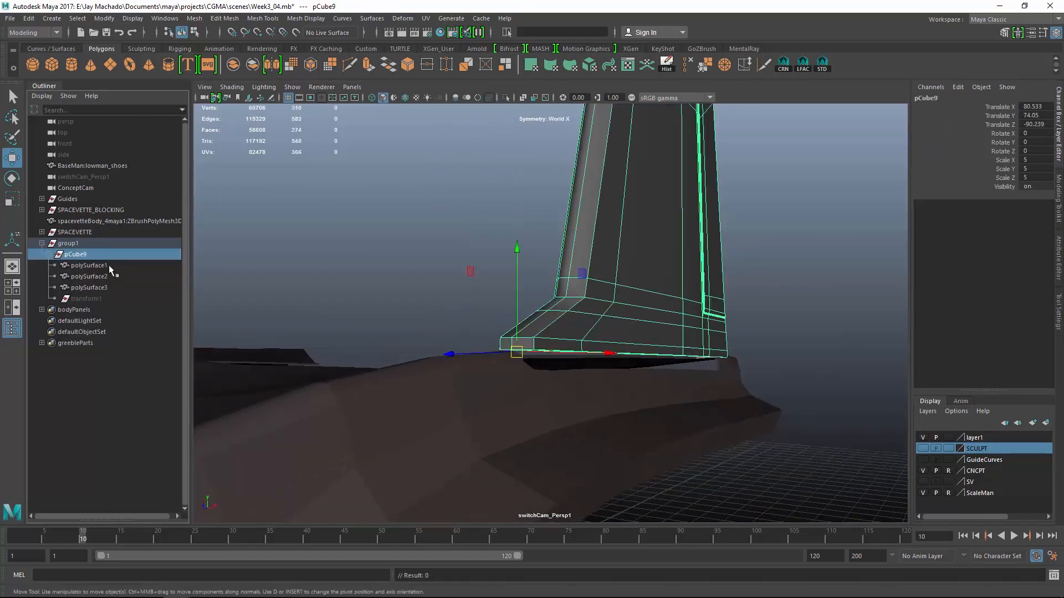
pyautogui.click(109, 266)
pyautogui.click(108, 277)
pyautogui.click(110, 288)
pyautogui.click(109, 277)
pyautogui.moveTo(106, 265); pyautogui.dragTo(122, 285)
pyautogui.hotkey('shift', 'p')
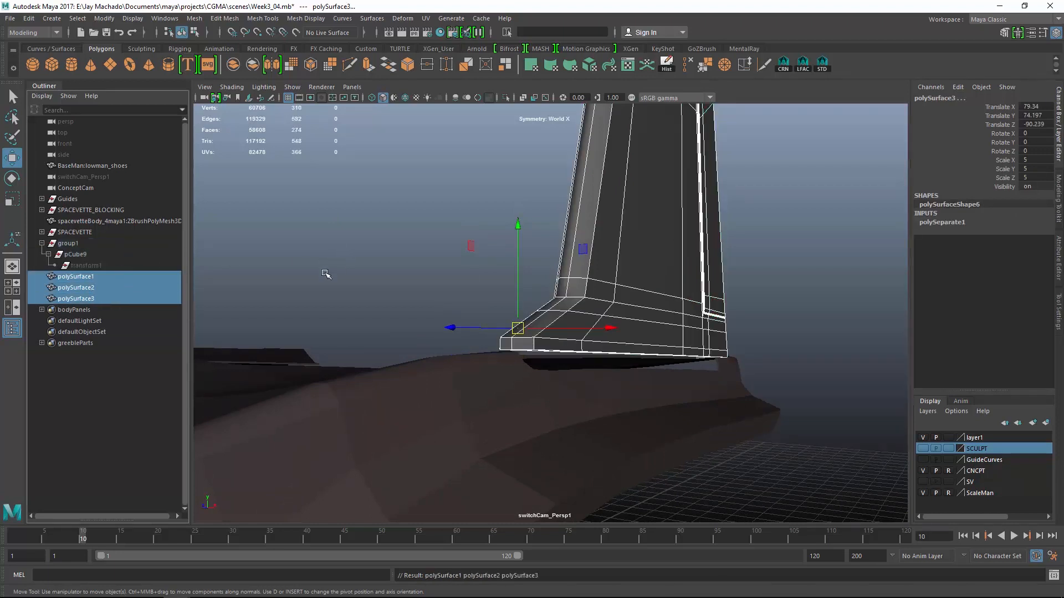
pyautogui.click(667, 63)
# - Group the three wing pieces as LrearwingNUL and place the group's pivot at the centre of the wing's front base
pyautogui.hotkey('ctrl', 'g')
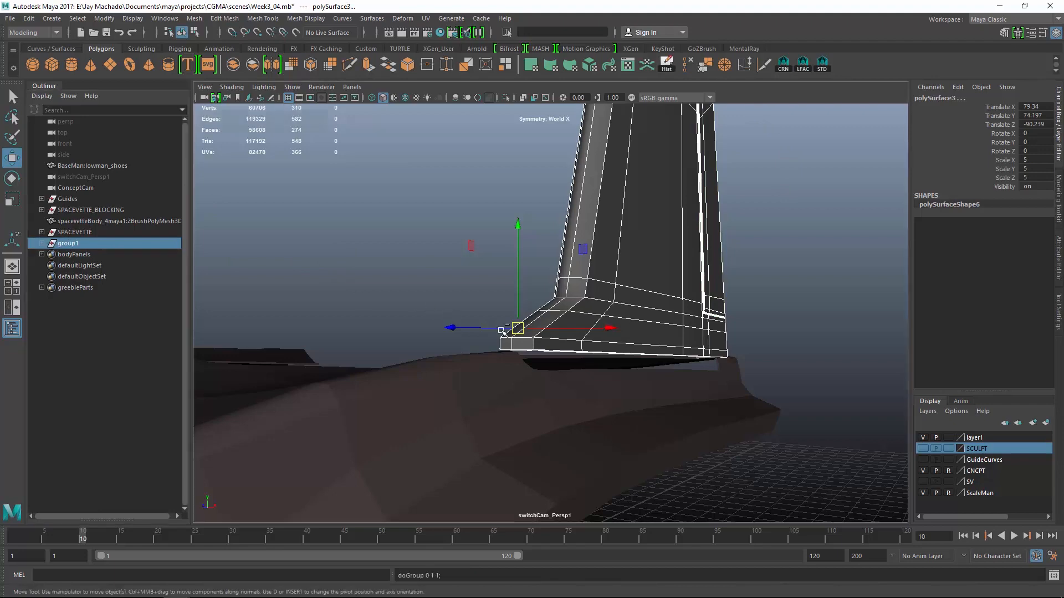
pyautogui.press('f')
pyautogui.press('4')
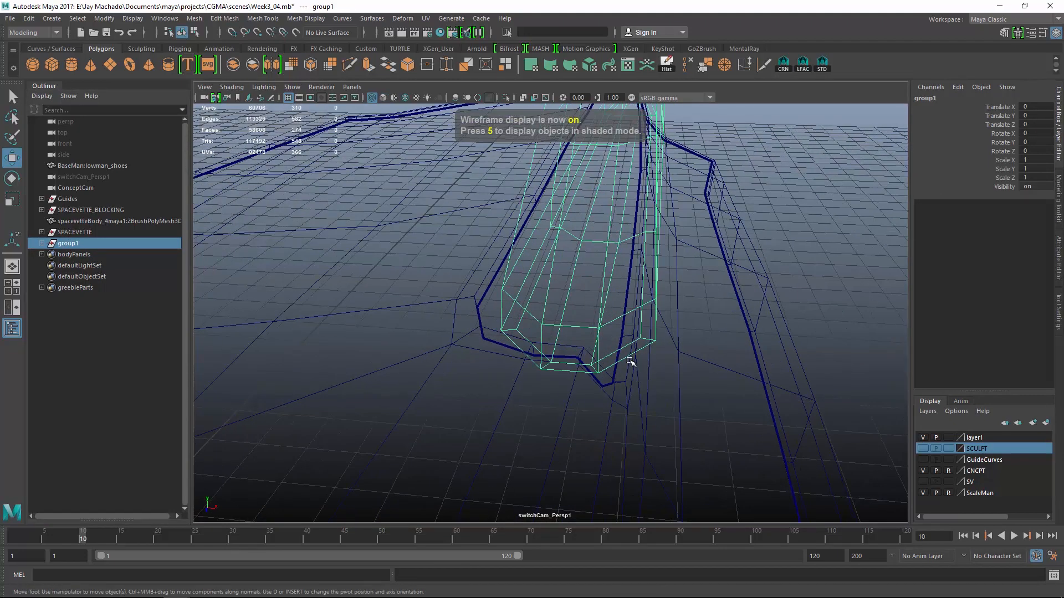
pyautogui.middleClick(585, 348)
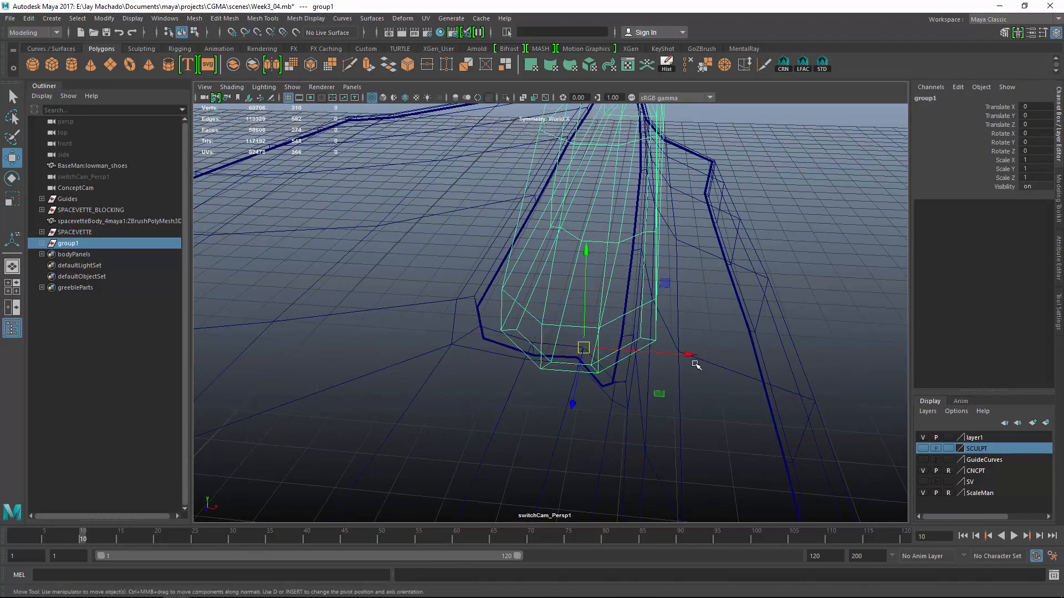
pyautogui.doubleClick(92, 245)
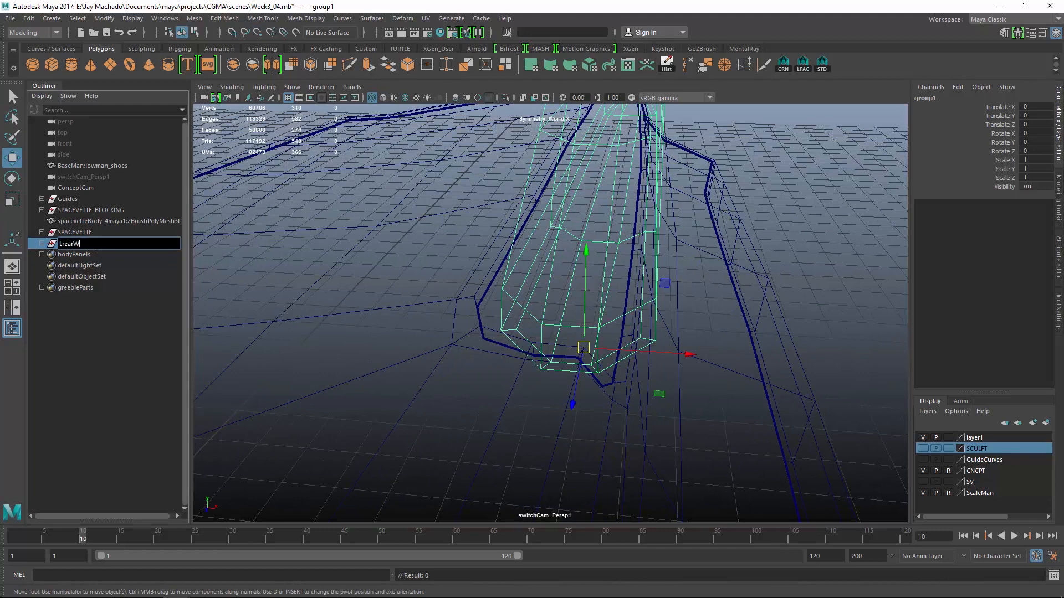
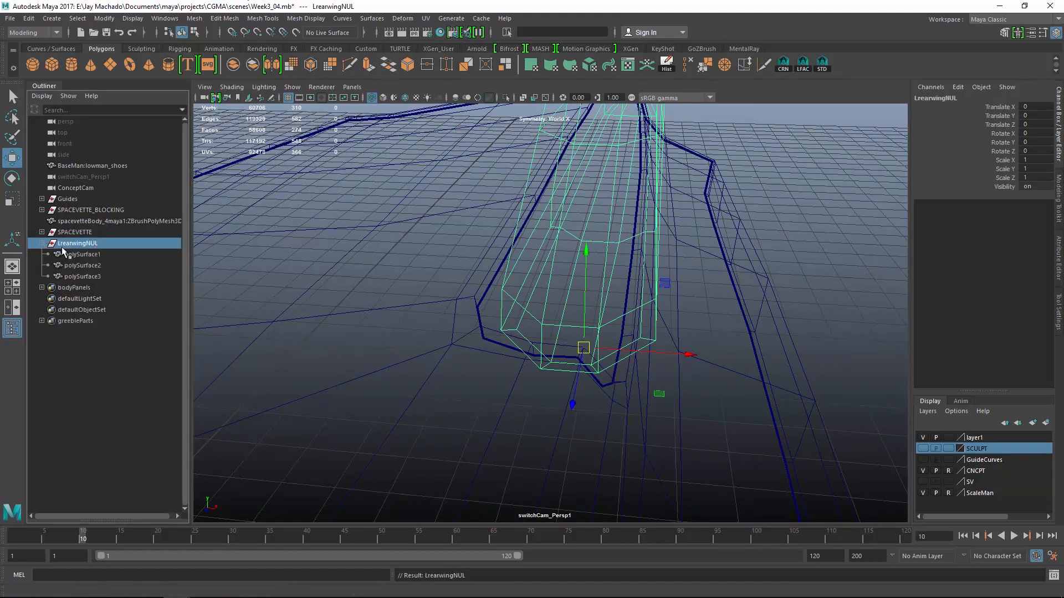
# - Select the main wing piece, polySurface1, and isolate it in the shaded view
pyautogui.press('f')
pyautogui.moveTo(599, 258)
pyautogui.keyDown('alt'); pyautogui.mouseDown()
pyautogui.moveTo(679, 261)
pyautogui.moveTo(706, 294)
pyautogui.moveTo(725, 292)
pyautogui.moveTo(584, 231)
pyautogui.moveTo(543, 172)
pyautogui.moveTo(658, 235)
pyautogui.moveTo(580, 248)
pyautogui.moveTo(624, 289)
pyautogui.moveTo(726, 254)
pyautogui.moveTo(565, 346)
pyautogui.moveTo(581, 337)
pyautogui.moveTo(603, 252)
pyautogui.moveTo(598, 269)
pyautogui.mouseUp(); pyautogui.keyUp('alt')
pyautogui.click(680, 260)
pyautogui.click(591, 201)
pyautogui.press('f')
pyautogui.press('5')
pyautogui.hotkey('ctrl', '1')
# - Line up the tip notch's inner corner and side vertices with those on the opposite side in the orthographic side view
pyautogui.press('o')
pyautogui.keyDown('alt'); pyautogui.moveTo(598, 269); pyautogui.dragTo(584, 355, button='middle'); pyautogui.keyUp('alt')
pyautogui.keyDown('alt'); pyautogui.moveTo(583, 355); pyautogui.dragTo(697, 356, button='right'); pyautogui.keyUp('alt')
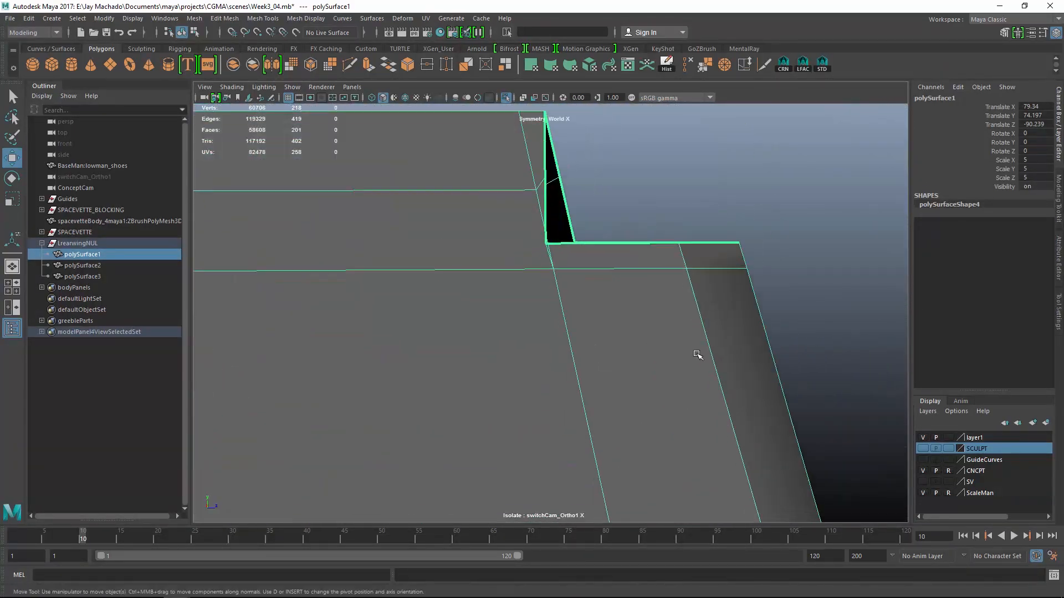
pyautogui.press('F9')
pyautogui.moveTo(525, 231); pyautogui.dragTo(555, 253)
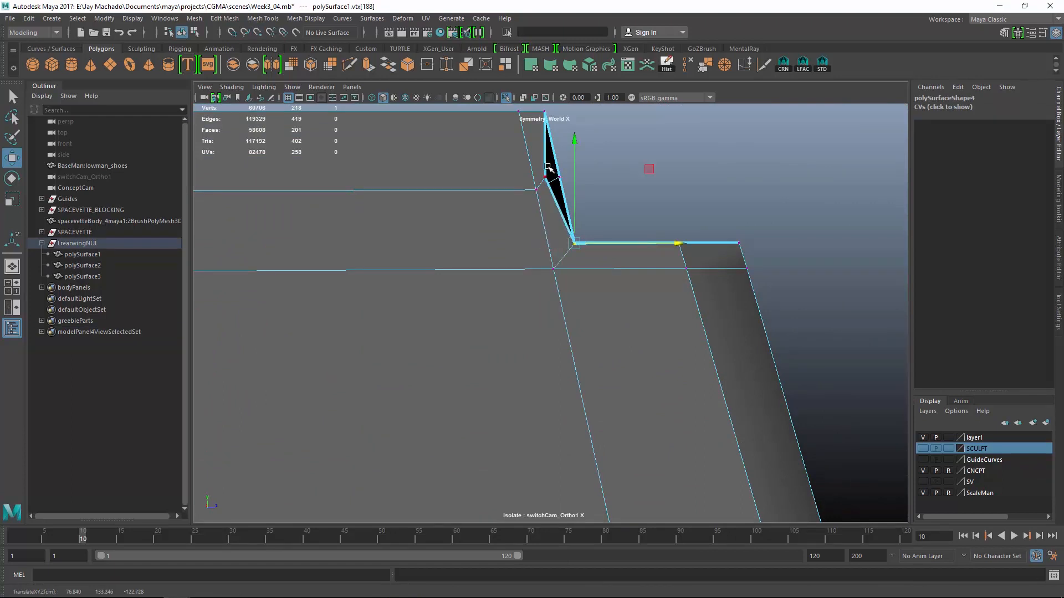
pyautogui.moveTo(574, 189)
pyautogui.keyDown('alt'); pyautogui.mouseDown()
pyautogui.moveTo(563, 237)
pyautogui.moveTo(831, 285)
pyautogui.moveTo(608, 289)
pyautogui.moveTo(711, 307)
pyautogui.moveTo(368, 283)
pyautogui.moveTo(689, 384)
pyautogui.moveTo(593, 342)
pyautogui.moveTo(648, 351)
pyautogui.mouseUp(); pyautogui.keyUp('alt')
pyautogui.press('4')
pyautogui.press('5')
pyautogui.scroll(5, 648, 351)
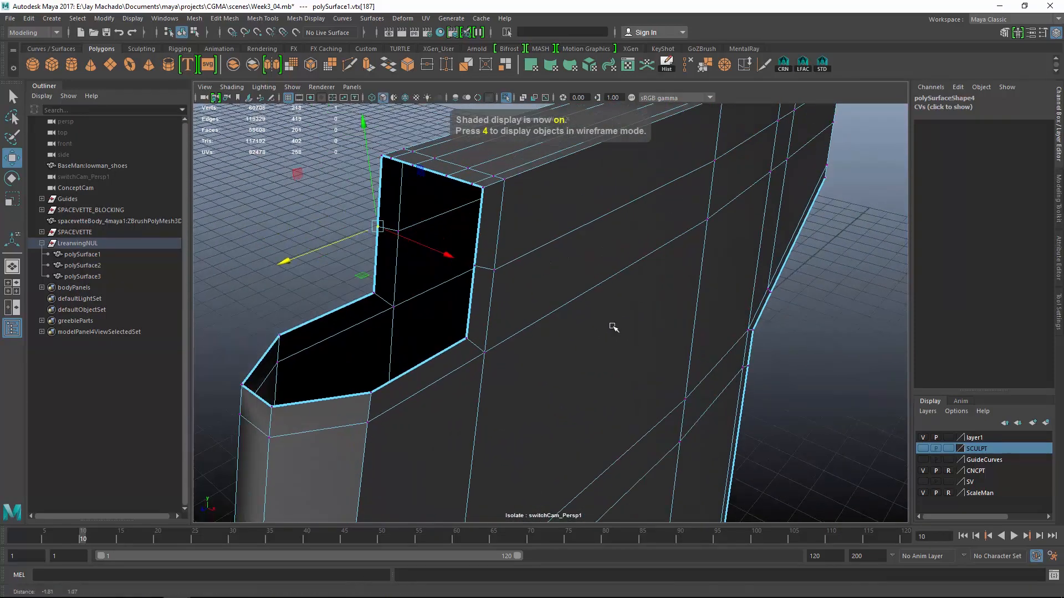
# - Extrude the border edge loop of the tip notch inward with a Local Translate Z of -0.5
pyautogui.moveTo(476, 225); pyautogui.dragTo(489, 182, button='right')
pyautogui.doubleClick(480, 215)
pyautogui.keyDown('alt'); pyautogui.moveTo(563, 256); pyautogui.dragTo(594, 267); pyautogui.keyUp('alt')
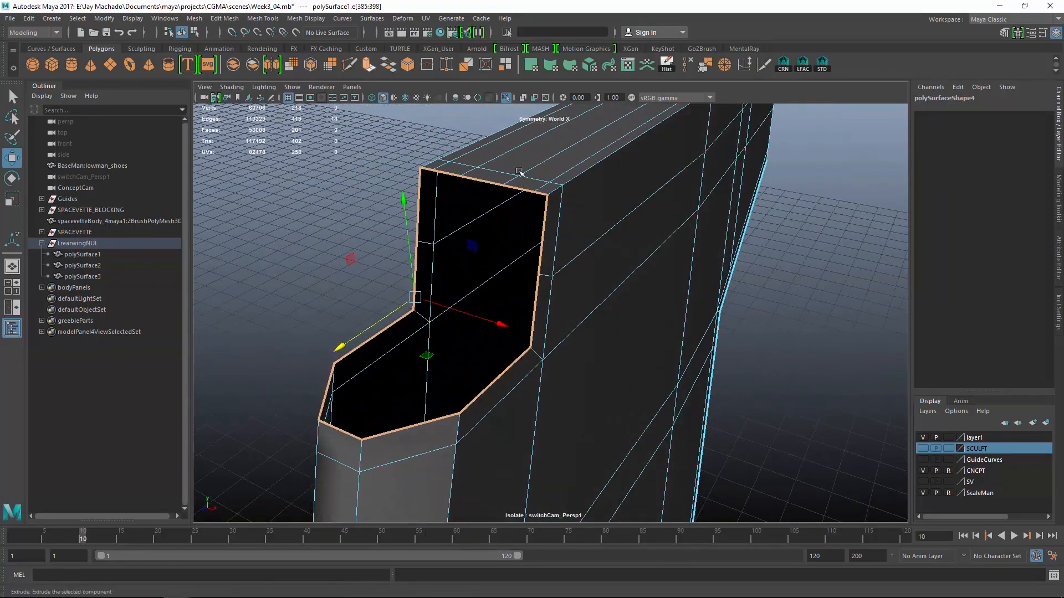
pyautogui.hotkey('ctrl', 'e')
pyautogui.keyDown('alt'); pyautogui.moveTo(540, 210); pyautogui.dragTo(556, 249, button='middle'); pyautogui.keyUp('alt')
pyautogui.moveTo(458, 151); pyautogui.dragTo(459, 171)
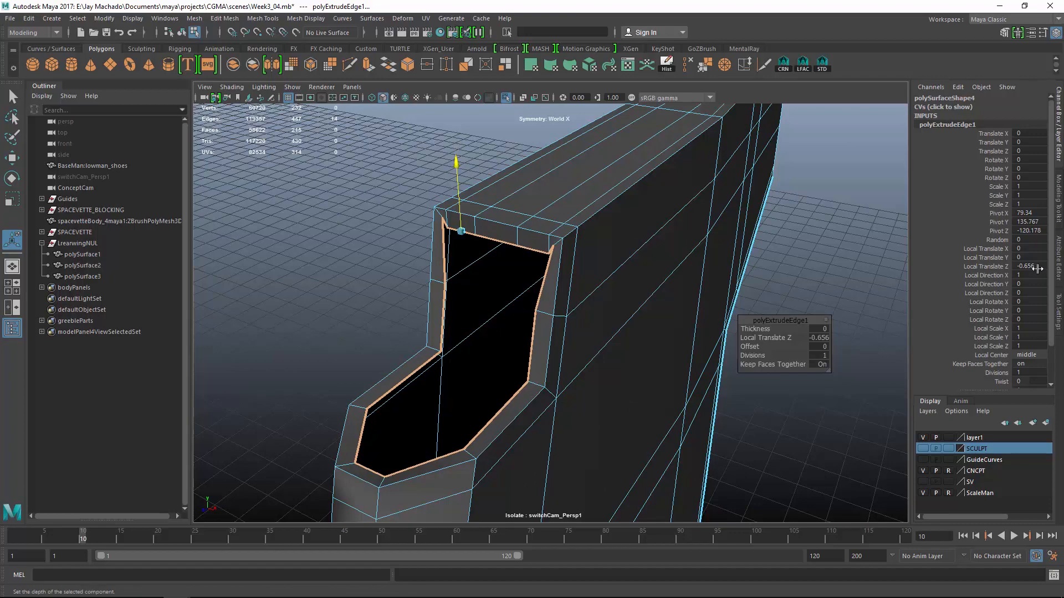
pyautogui.write('-0.5')
pyautogui.press('Return')
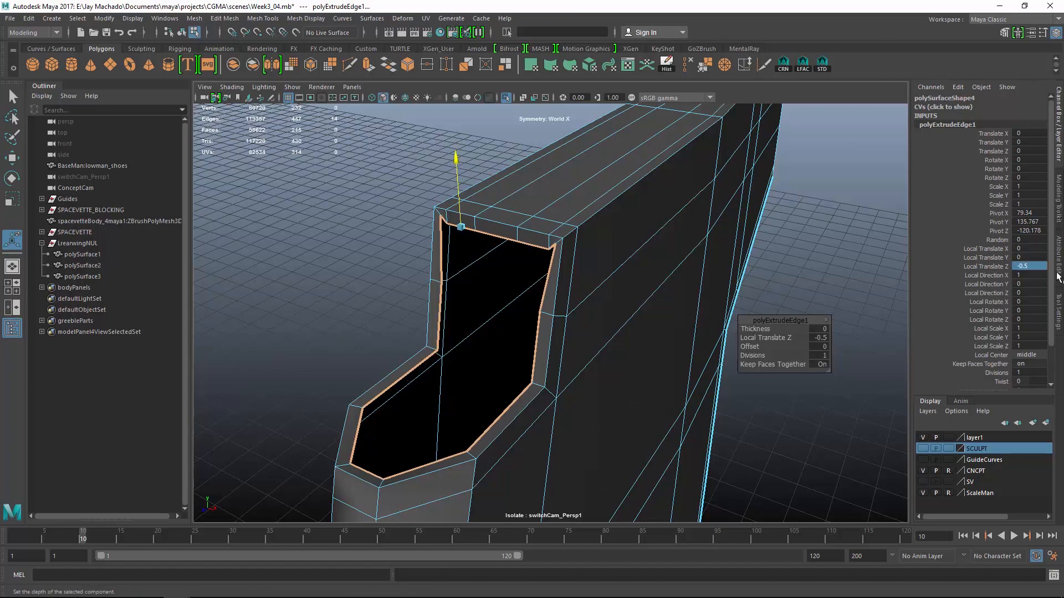
# - Snap the two upper corner vertices of the extruded rim to the height of the rim's top edge
pyautogui.keyDown('alt'); pyautogui.moveTo(554, 249); pyautogui.dragTo(471, 238); pyautogui.keyUp('alt')
pyautogui.moveTo(464, 243); pyautogui.dragTo(412, 223, button='right')
pyautogui.keyDown('alt'); pyautogui.moveTo(413, 225); pyautogui.dragTo(573, 256); pyautogui.keyUp('alt')
pyautogui.click(578, 255)
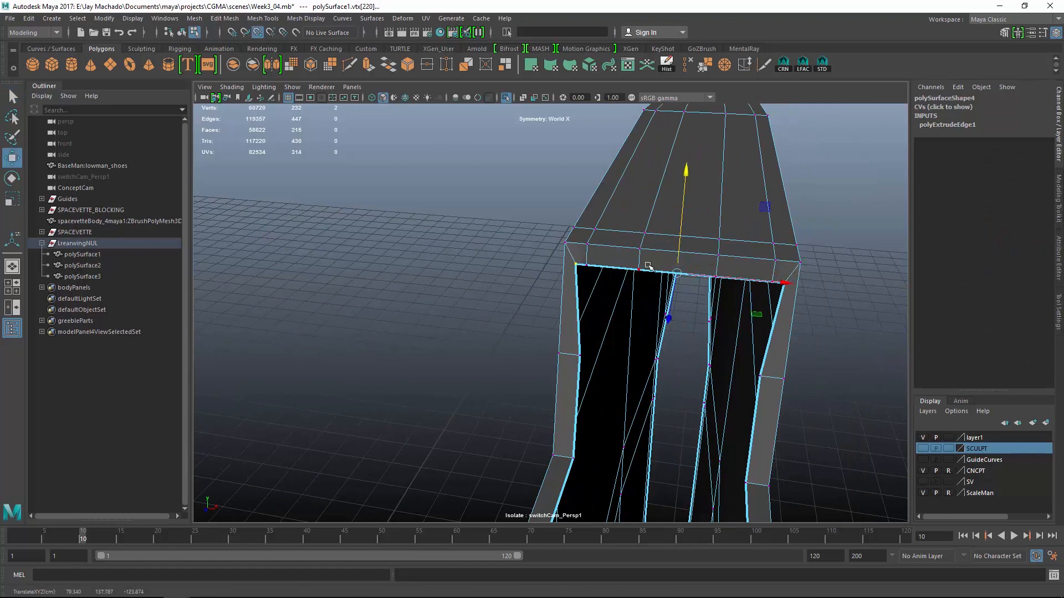
# - Level the rim's outer end vertices with the rest of the notch's lower edge in the orthographic side view
pyautogui.keyDown('alt'); pyautogui.moveTo(647, 265); pyautogui.dragTo(517, 245); pyautogui.keyUp('alt')
pyautogui.press('space')
pyautogui.press('4')
pyautogui.keyDown('alt'); pyautogui.moveTo(399, 238); pyautogui.dragTo(541, 261, button='middle'); pyautogui.keyUp('alt')
pyautogui.keyDown('alt'); pyautogui.moveTo(541, 261); pyautogui.dragTo(637, 278, button='right'); pyautogui.keyUp('alt')
pyautogui.moveTo(642, 281); pyautogui.dragTo(546, 187)
pyautogui.keyDown('alt'); pyautogui.moveTo(199, 479); pyautogui.dragTo(573, 316, button='middle'); pyautogui.keyUp('alt')
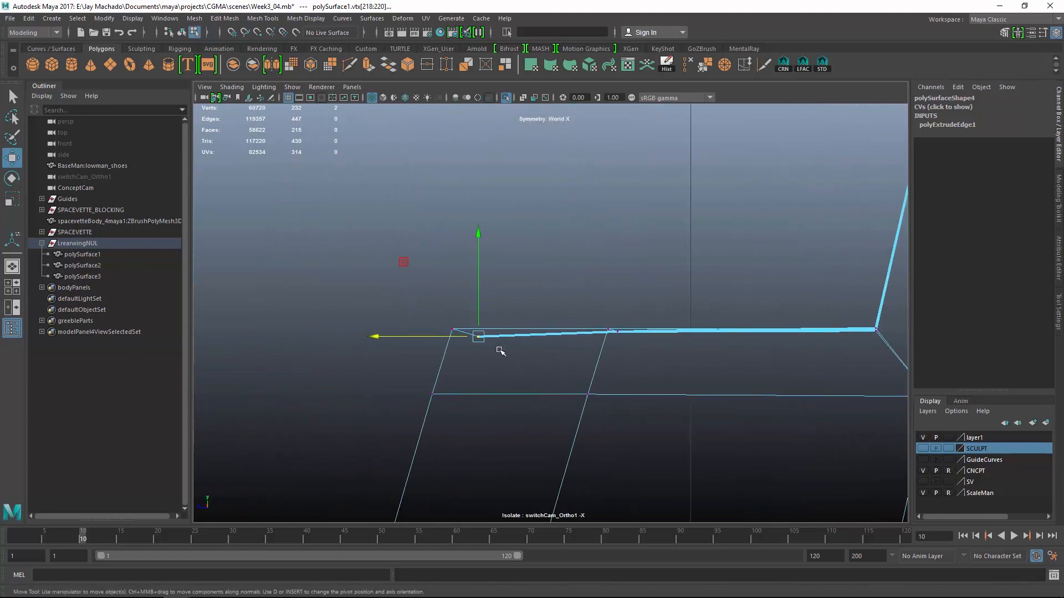
pyautogui.keyDown('alt'); pyautogui.moveTo(599, 352); pyautogui.dragTo(626, 376); pyautogui.keyUp('alt')
pyautogui.press('space')
pyautogui.keyDown('alt'); pyautogui.moveTo(665, 396); pyautogui.dragTo(831, 471, button='right'); pyautogui.keyUp('alt')
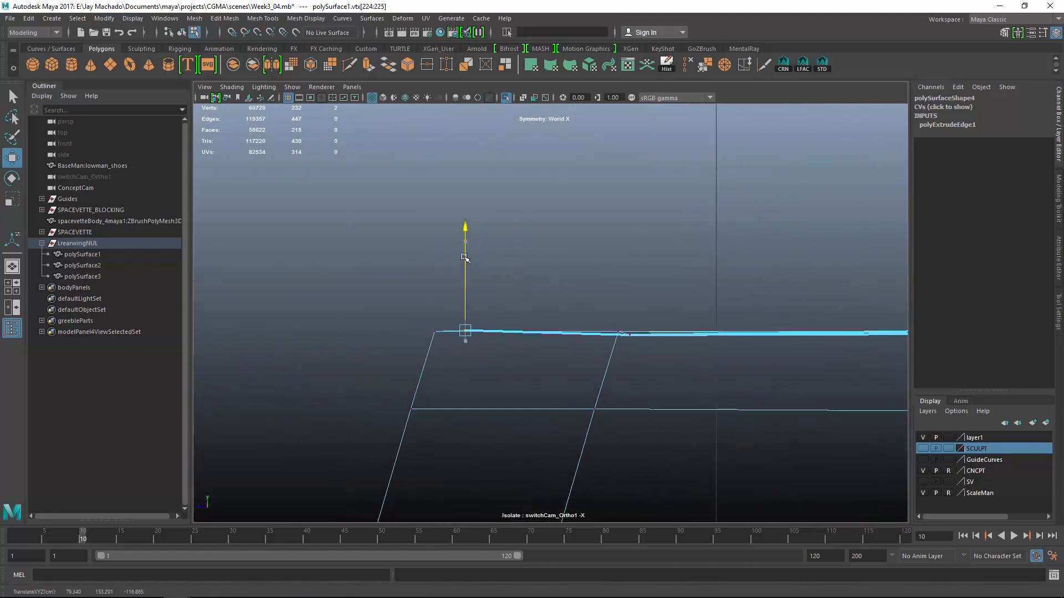
# - Align the rim's middle and inner corner vertices in height along the notch's lower edge
pyautogui.moveTo(639, 347); pyautogui.dragTo(639, 347)
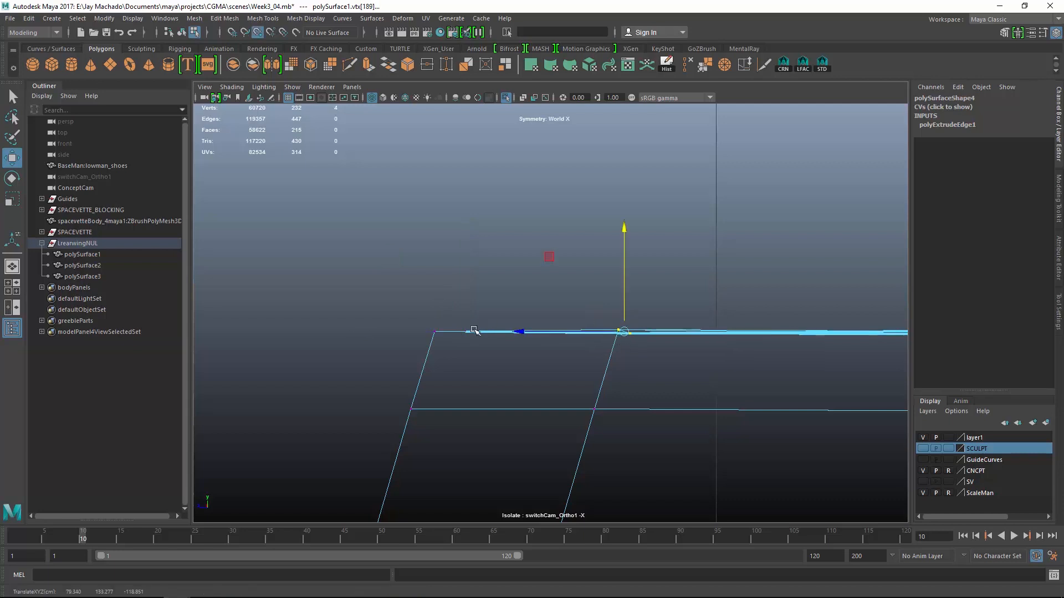
pyautogui.moveTo(625, 260); pyautogui.dragTo(625, 376)
pyautogui.keyDown('alt'); pyautogui.moveTo(625, 377); pyautogui.dragTo(314, 400, button='middle'); pyautogui.keyUp('alt')
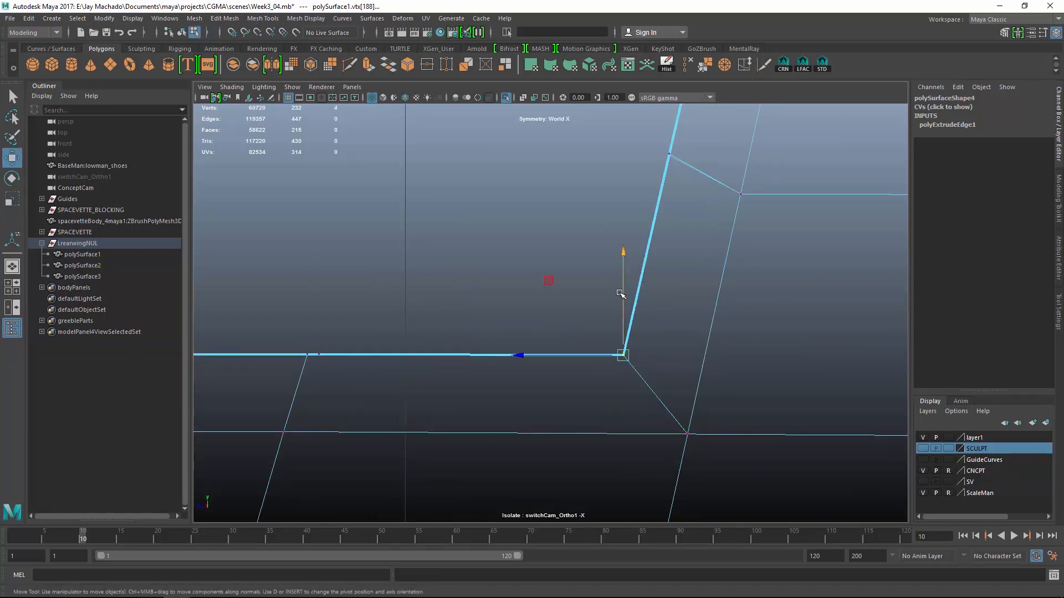
# - Scale the rim's end edge inward along X until its ends line up with the rim's side edges
pyautogui.keyDown('alt'); pyautogui.moveTo(337, 355); pyautogui.dragTo(394, 240); pyautogui.keyUp('alt')
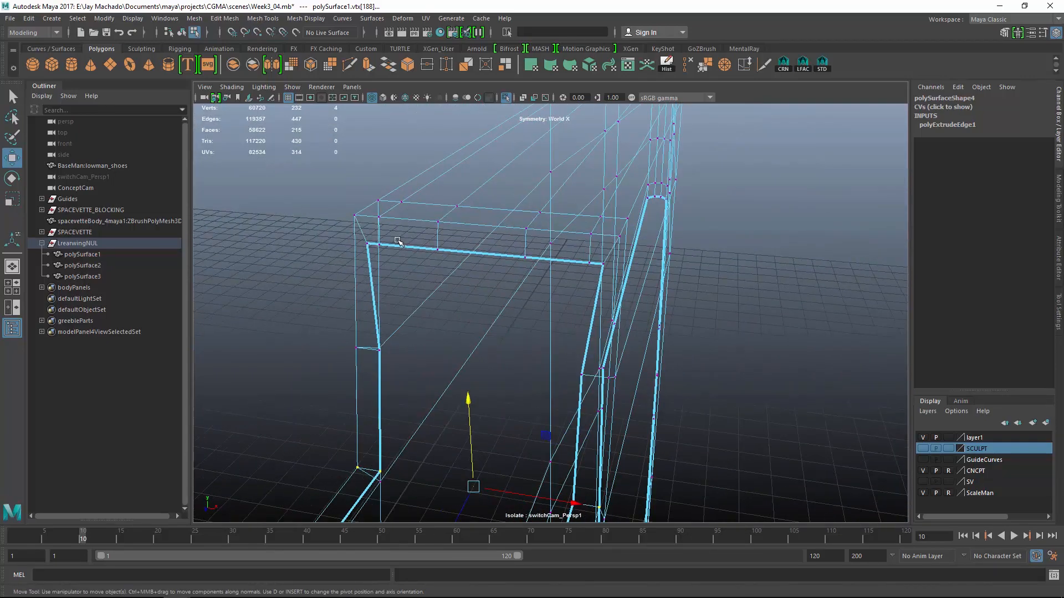
pyautogui.press('F10')
pyautogui.doubleClick(371, 247)
pyautogui.keyDown('alt'); pyautogui.moveTo(614, 267); pyautogui.dragTo(693, 304); pyautogui.keyUp('alt')
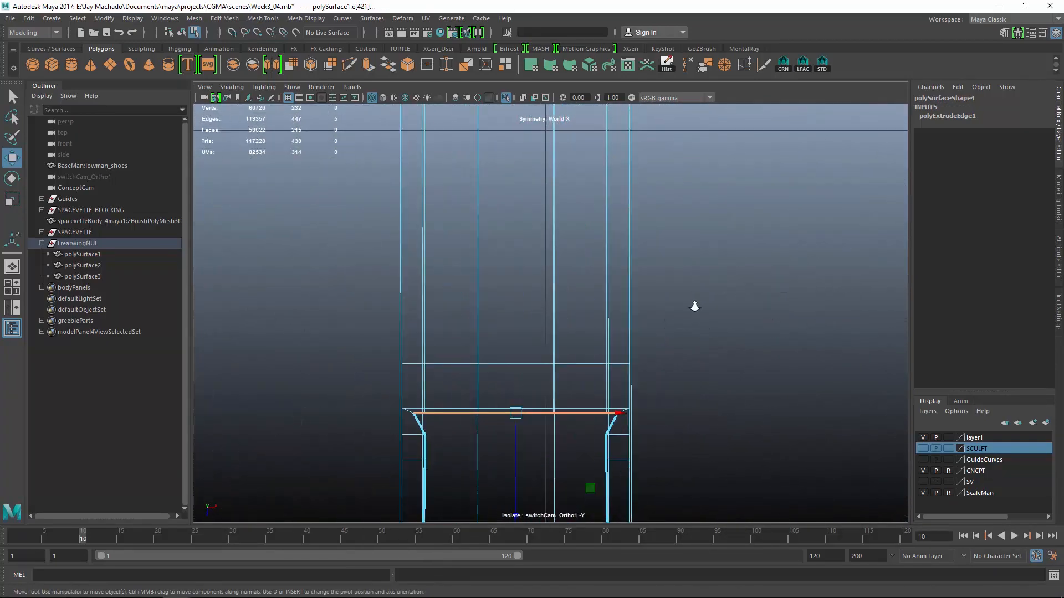
pyautogui.keyDown('alt'); pyautogui.moveTo(693, 304); pyautogui.dragTo(678, 204, button='middle'); pyautogui.keyUp('alt')
pyautogui.keyDown('alt'); pyautogui.moveTo(678, 205); pyautogui.dragTo(450, 330, button='right'); pyautogui.keyUp('alt')
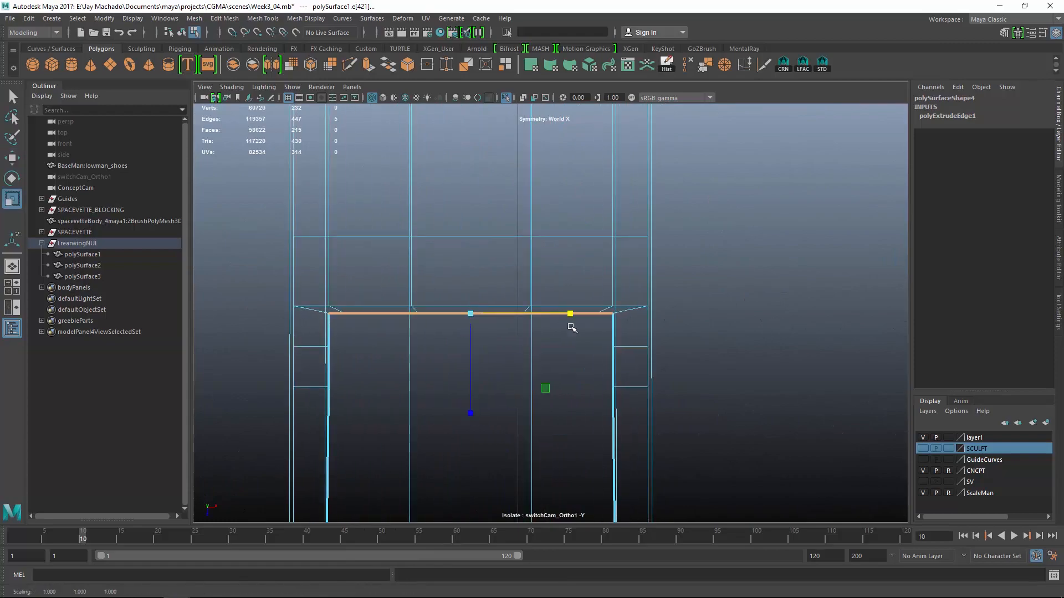
pyautogui.moveTo(572, 327)
pyautogui.keyDown('alt'); pyautogui.mouseDown()
pyautogui.moveTo(519, 284)
pyautogui.moveTo(681, 252)
pyautogui.moveTo(651, 263)
pyautogui.moveTo(653, 290)
pyautogui.moveTo(713, 273)
pyautogui.moveTo(672, 262)
pyautogui.moveTo(699, 354)
pyautogui.moveTo(708, 274)
pyautogui.moveTo(670, 325)
pyautogui.moveTo(710, 245)
pyautogui.moveTo(683, 272)
pyautogui.moveTo(705, 281)
pyautogui.moveTo(719, 310)
pyautogui.moveTo(579, 280)
pyautogui.moveTo(570, 247)
pyautogui.moveTo(558, 254)
pyautogui.mouseUp(); pyautogui.keyUp('alt')
# - Extrude the border edge loop of the notch on polySurface1 inward again with a Local Translate Z of -0.5
pyautogui.press('5')
pyautogui.press('F8')
pyautogui.click(558, 255)
pyautogui.keyDown('alt'); pyautogui.moveTo(654, 330); pyautogui.dragTo(520, 201); pyautogui.keyUp('alt')
pyautogui.moveTo(520, 202); pyautogui.dragTo(527, 176, button='right')
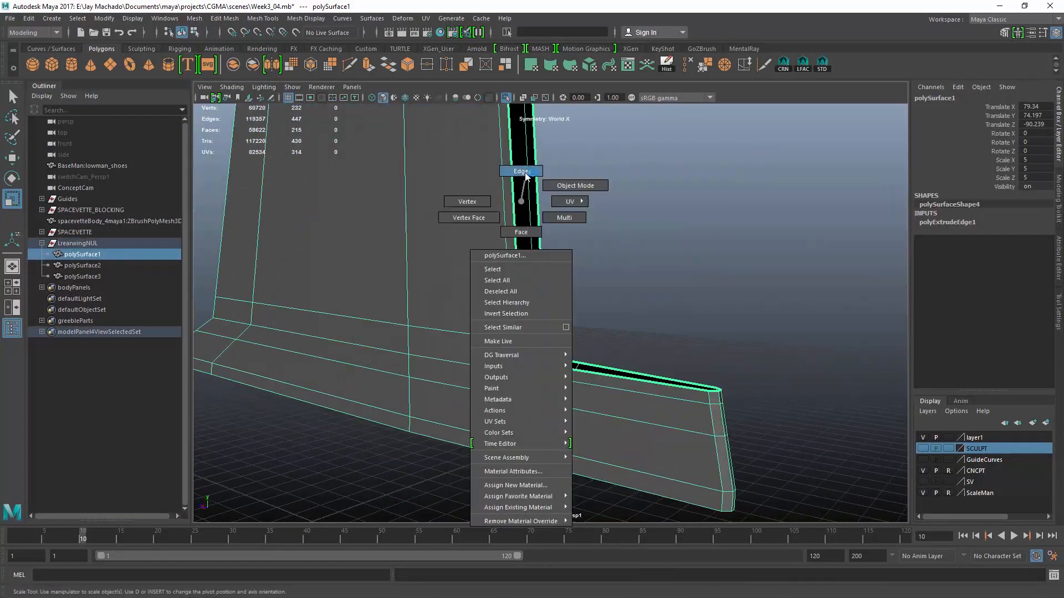
pyautogui.click(161, 18)
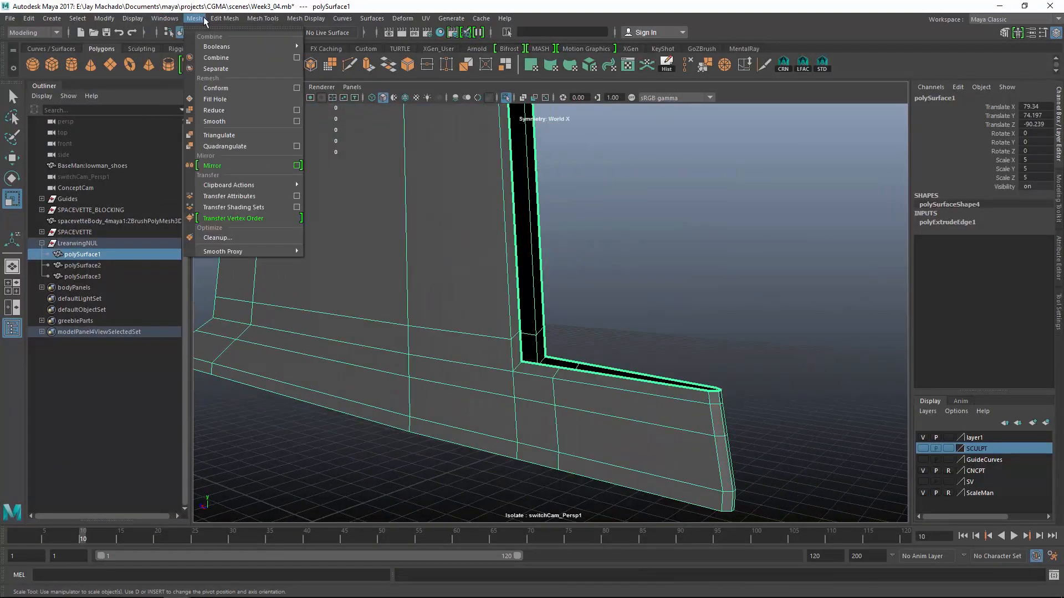
pyautogui.click(230, 22)
pyautogui.keyDown('alt'); pyautogui.moveTo(449, 218); pyautogui.dragTo(477, 245); pyautogui.keyUp('alt')
pyautogui.moveTo(477, 245); pyautogui.dragTo(475, 217, button='right')
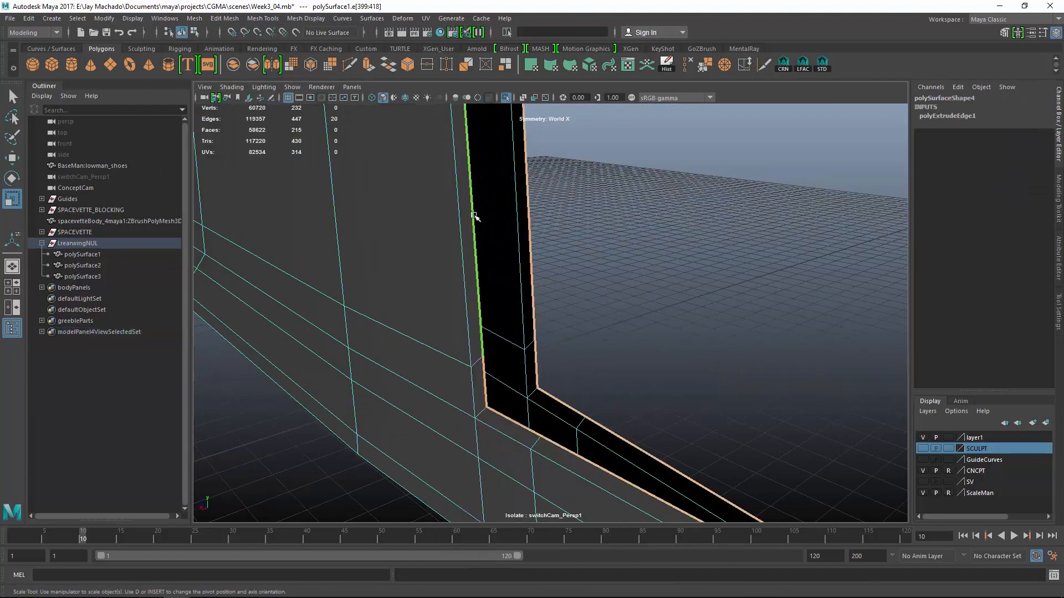
pyautogui.keyDown('alt'); pyautogui.moveTo(558, 292); pyautogui.dragTo(557, 326); pyautogui.keyUp('alt')
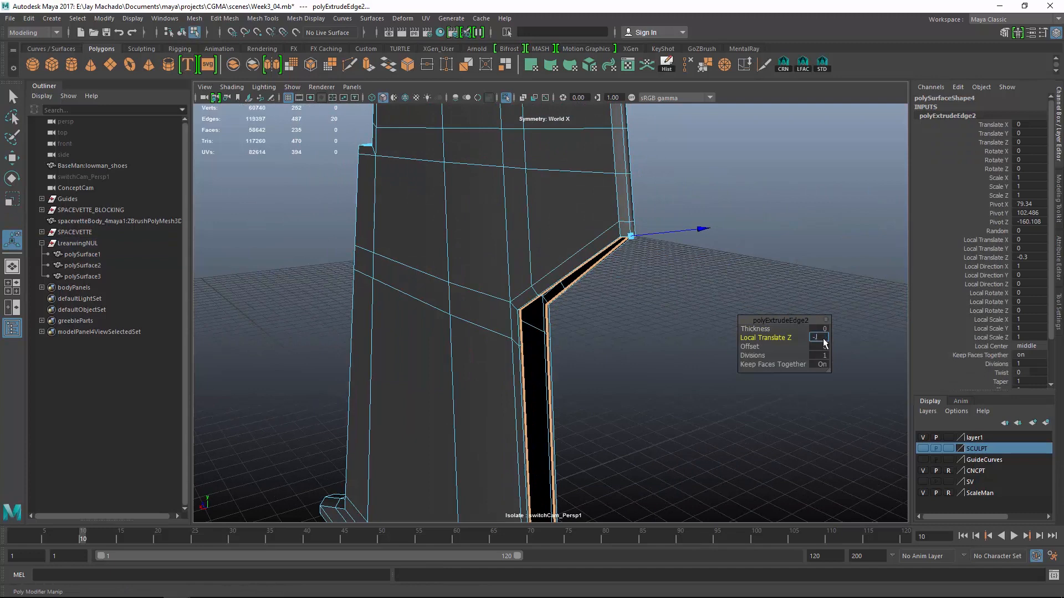
pyautogui.write('5')
pyautogui.press('Return')
pyautogui.keyDown('alt'); pyautogui.moveTo(815, 352); pyautogui.dragTo(611, 293); pyautogui.keyUp('alt')
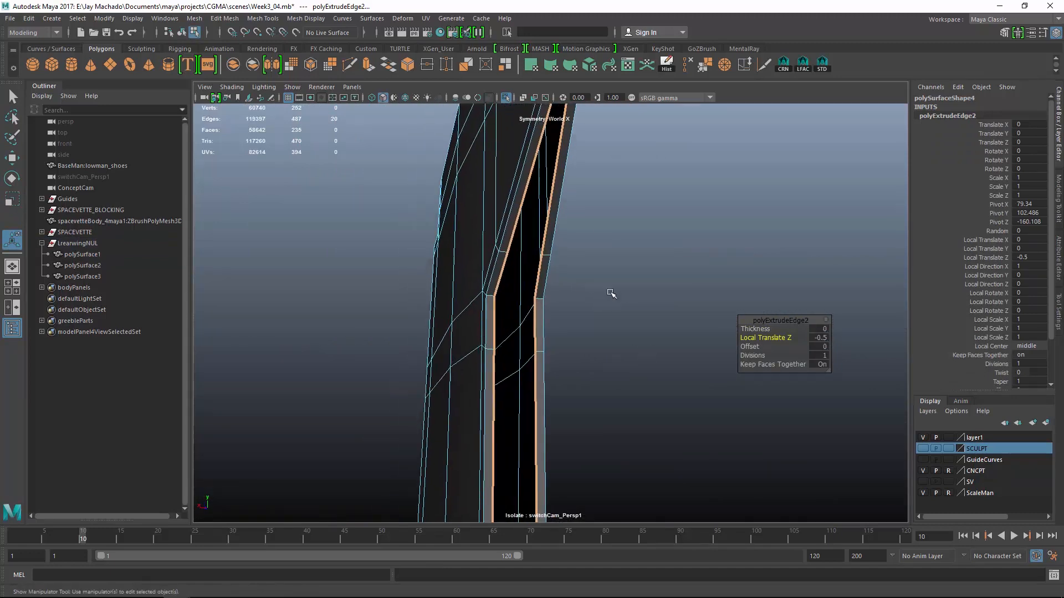
# - Bridge the notch opening with a face at its upper bend using Append to Polygon
pyautogui.click(225, 18)
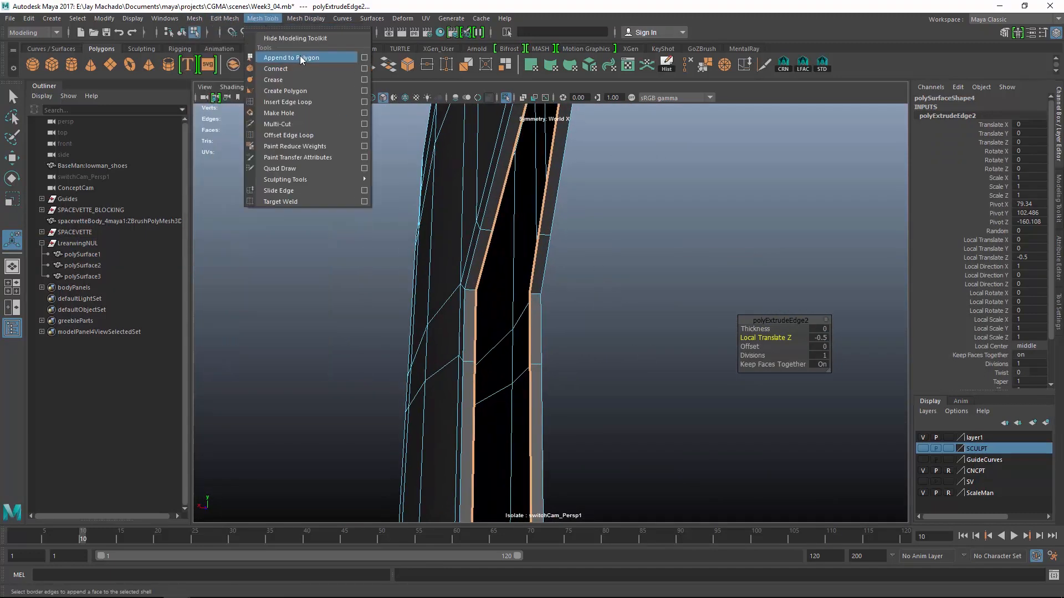
pyautogui.click(283, 59)
pyautogui.click(531, 270)
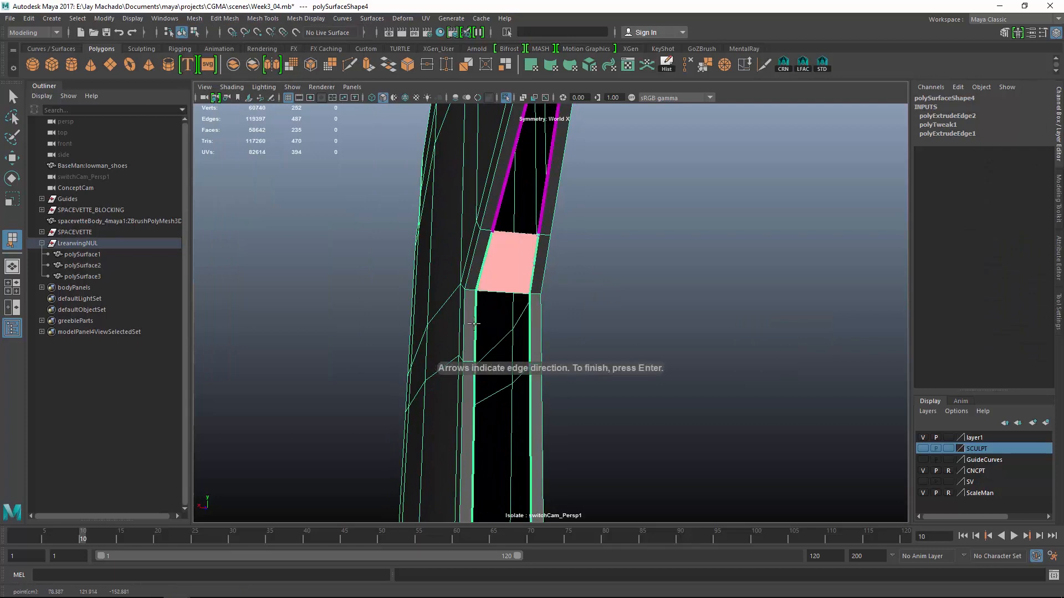
pyautogui.press('Return')
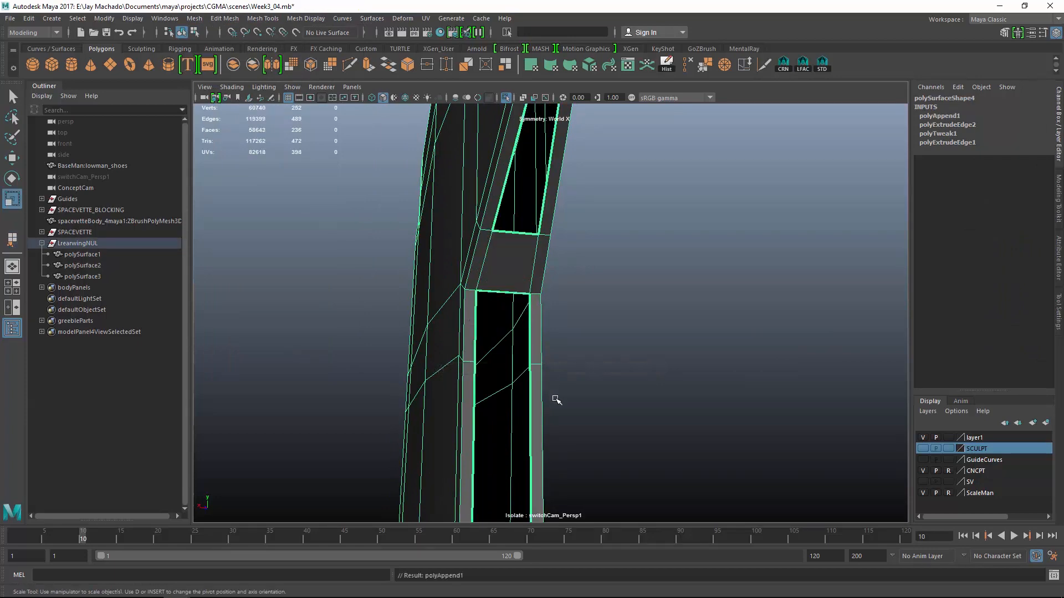
# - Append a second face across the notch opening between the facing rim edges near its lower bend
pyautogui.press('g')
pyautogui.keyDown('alt'); pyautogui.moveTo(555, 399); pyautogui.dragTo(497, 338, button='right'); pyautogui.keyUp('alt')
pyautogui.keyDown('alt'); pyautogui.moveTo(496, 337); pyautogui.dragTo(512, 249, button='middle'); pyautogui.keyUp('alt')
pyautogui.keyDown('alt'); pyautogui.moveTo(512, 250); pyautogui.dragTo(625, 391); pyautogui.keyUp('alt')
pyautogui.keyDown('alt'); pyautogui.moveTo(625, 392); pyautogui.dragTo(573, 478, button='right'); pyautogui.keyUp('alt')
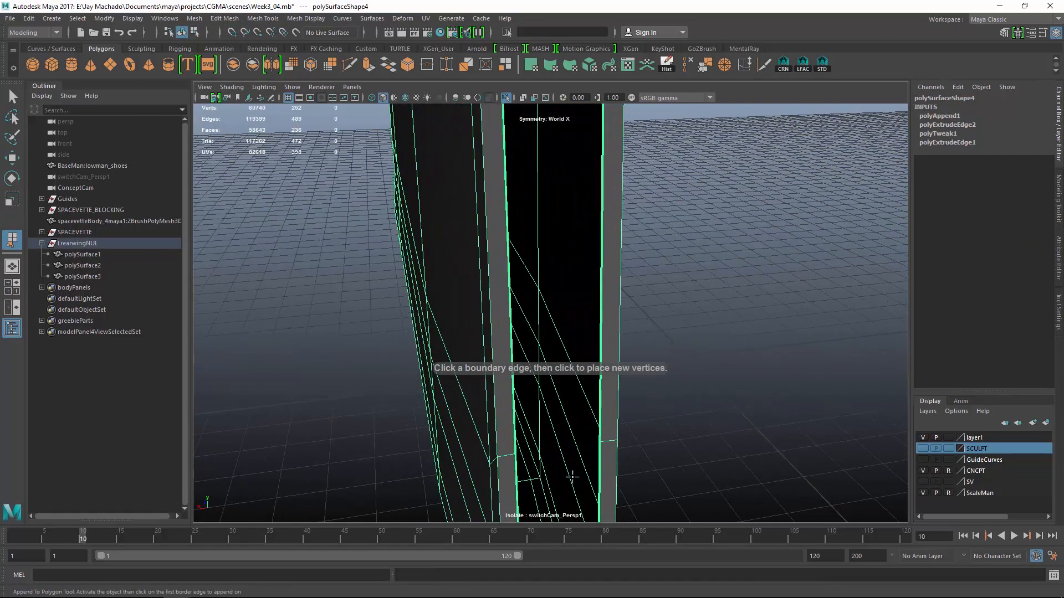
pyautogui.click(517, 478)
pyautogui.click(601, 460)
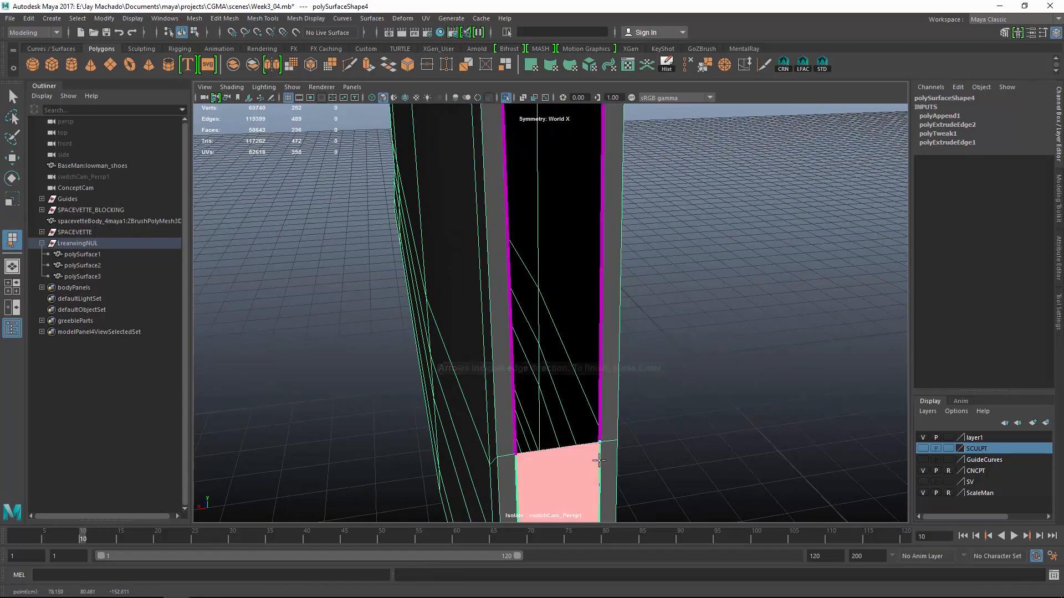
pyautogui.press('Return')
# - Close the remaining openings in the notch with Fill Hole
pyautogui.keyDown('alt'); pyautogui.moveTo(587, 463); pyautogui.dragTo(679, 432); pyautogui.keyUp('alt')
pyautogui.keyDown('alt'); pyautogui.moveTo(678, 432); pyautogui.dragTo(545, 338, button='right'); pyautogui.keyUp('alt')
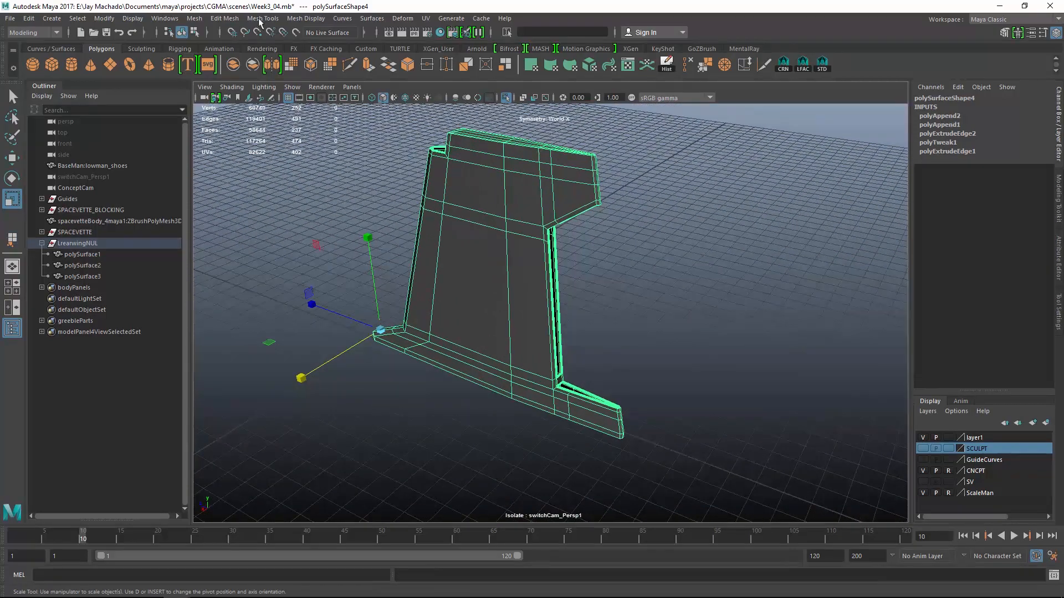
pyautogui.click(198, 18)
pyautogui.click(218, 99)
# - Cut an edge between opposite rim vertices across the filled face at the end of the lower arm with Multi-Cut
pyautogui.keyDown('alt'); pyautogui.moveTo(471, 190); pyautogui.dragTo(621, 208); pyautogui.keyUp('alt')
pyautogui.keyDown('alt'); pyautogui.moveTo(621, 208); pyautogui.dragTo(664, 253, button='right'); pyautogui.keyUp('alt')
pyautogui.keyDown('alt'); pyautogui.moveTo(665, 253); pyautogui.dragTo(569, 188); pyautogui.keyUp('alt')
pyautogui.keyDown('alt'); pyautogui.moveTo(569, 188); pyautogui.dragTo(544, 147, button='middle'); pyautogui.keyUp('alt')
pyautogui.keyDown('alt'); pyautogui.moveTo(544, 148); pyautogui.dragTo(596, 240, button='right'); pyautogui.keyUp('alt')
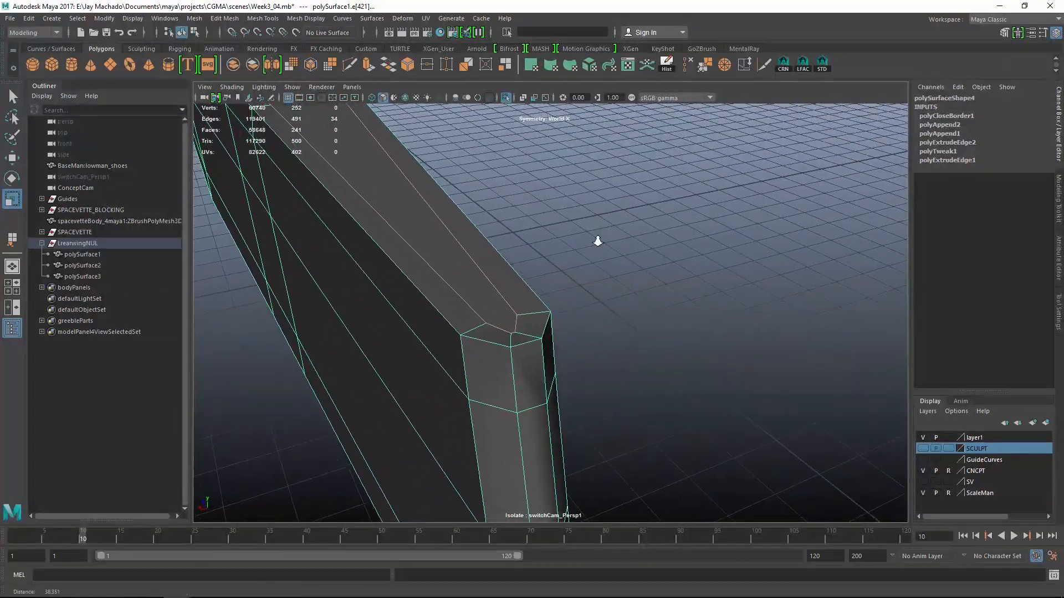
pyautogui.keyDown('alt'); pyautogui.moveTo(596, 240); pyautogui.dragTo(616, 303, button='middle'); pyautogui.keyUp('alt')
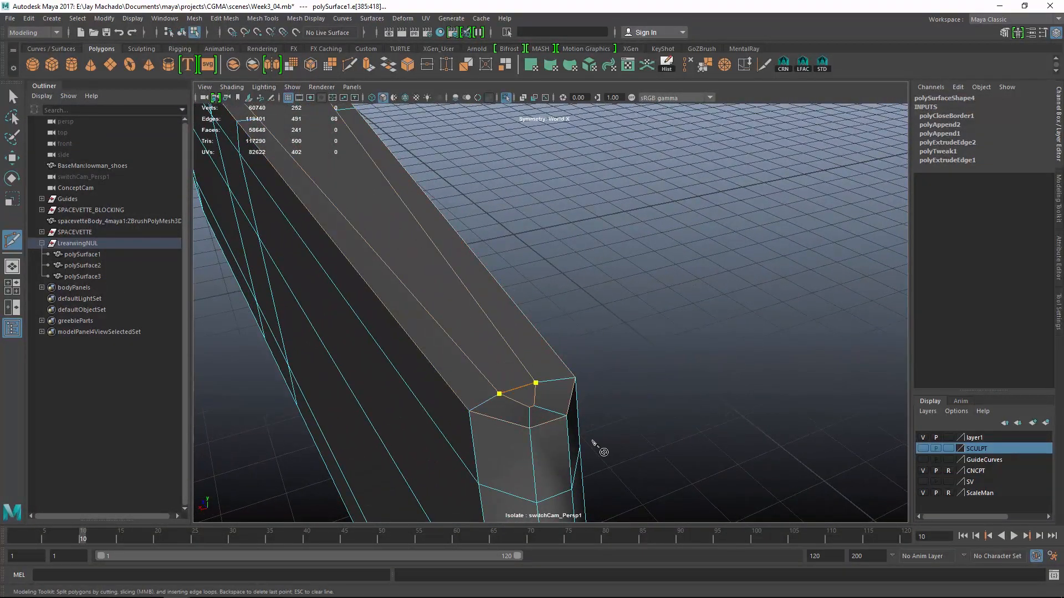
pyautogui.press('Return')
pyautogui.keyDown('alt'); pyautogui.moveTo(603, 452); pyautogui.dragTo(574, 391); pyautogui.keyUp('alt')
pyautogui.press('Return')
# - Cut edges joining opposite rim vertices across the filled faces at the upper arm's end and below the upper bend
pyautogui.keyDown('alt'); pyautogui.moveTo(527, 359); pyautogui.dragTo(492, 329, button='right'); pyautogui.keyUp('alt')
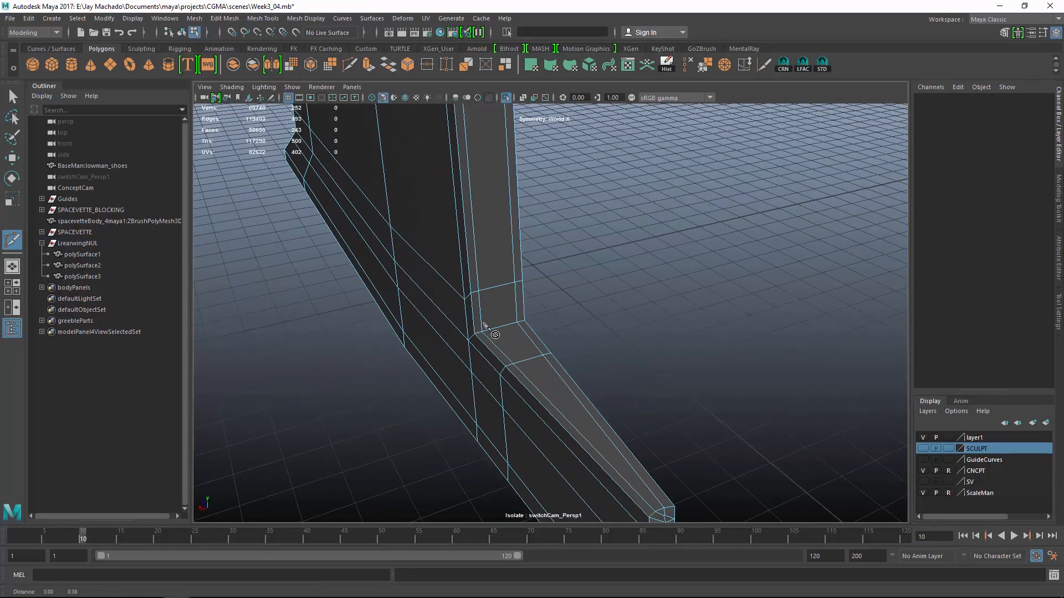
pyautogui.keyDown('alt'); pyautogui.moveTo(491, 329); pyautogui.dragTo(533, 243); pyautogui.keyUp('alt')
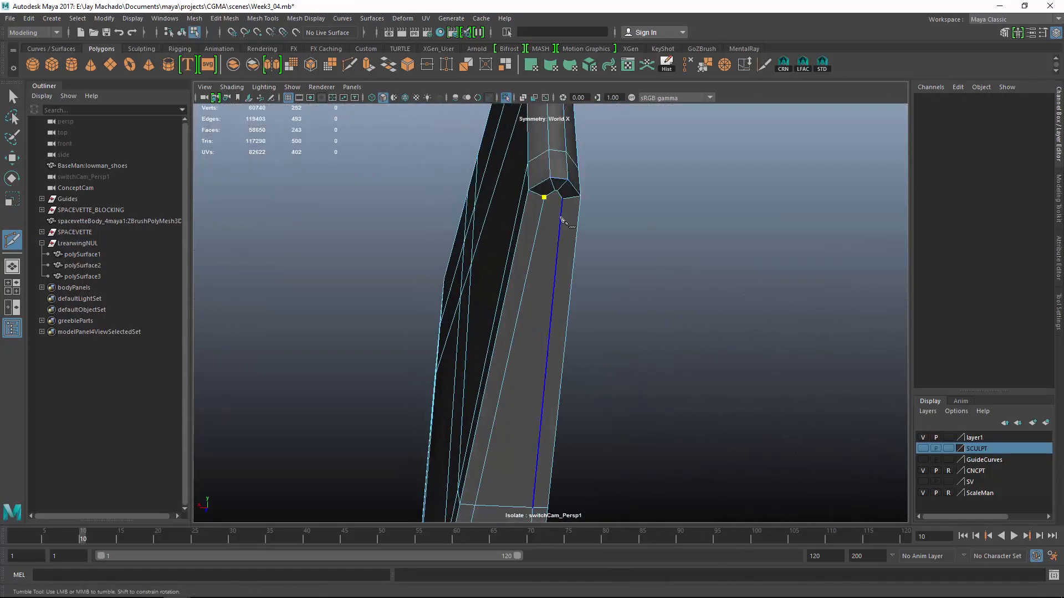
pyautogui.keyDown('alt'); pyautogui.moveTo(615, 252); pyautogui.dragTo(471, 443, button='middle'); pyautogui.keyUp('alt')
pyautogui.click(471, 458)
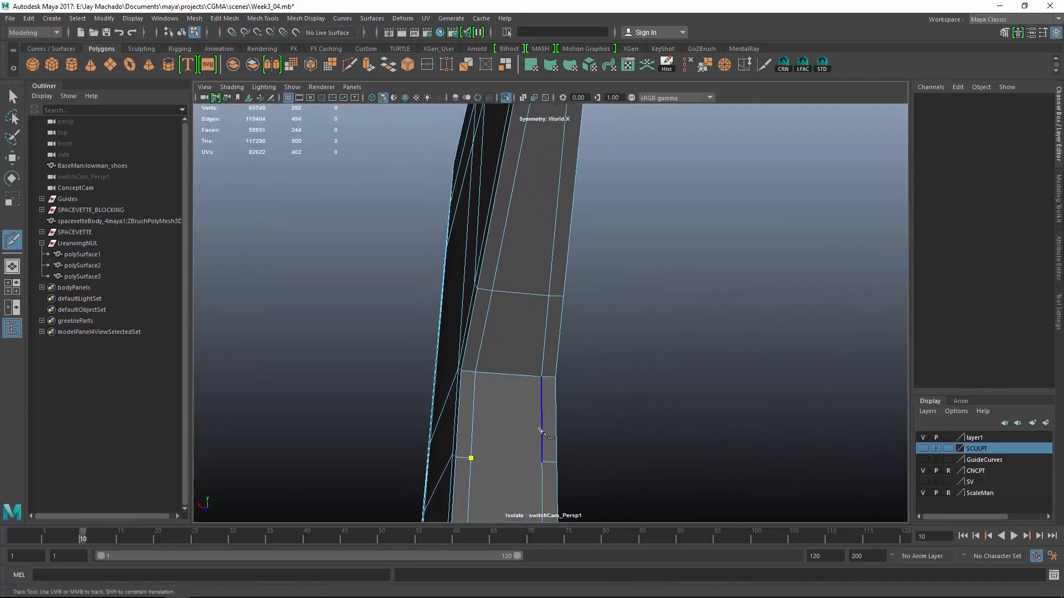
# - Cut additional edges on the wing piece's narrow outer strip, connecting its end vertices and lengthwise edges
pyautogui.keyDown('alt'); pyautogui.moveTo(611, 463); pyautogui.dragTo(533, 413); pyautogui.keyUp('alt')
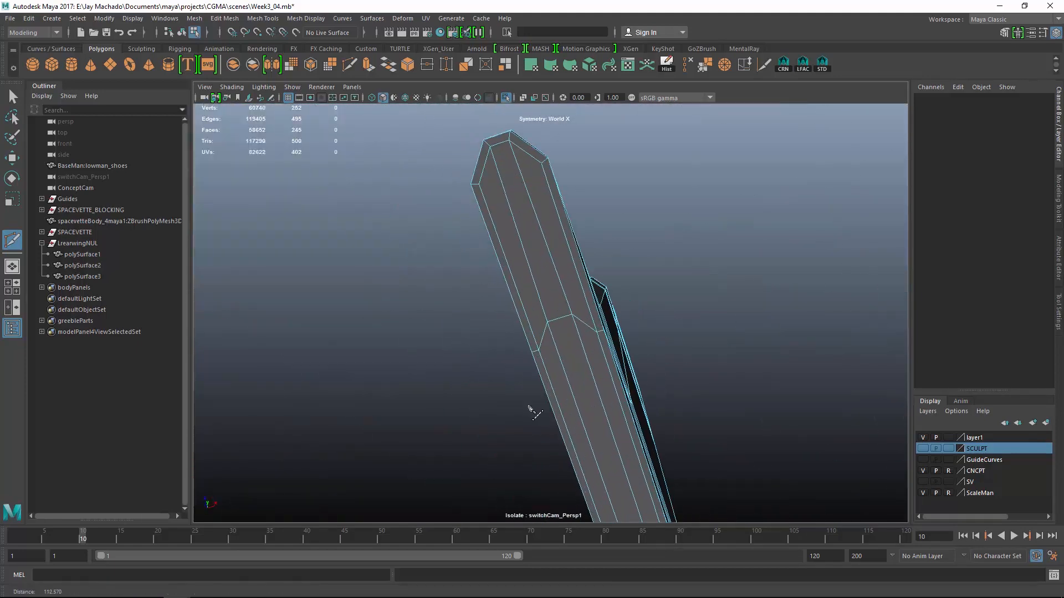
pyautogui.click(541, 159)
pyautogui.rightClick(643, 222)
pyautogui.keyDown('alt'); pyautogui.moveTo(644, 224); pyautogui.dragTo(641, 420, button='right'); pyautogui.keyUp('alt')
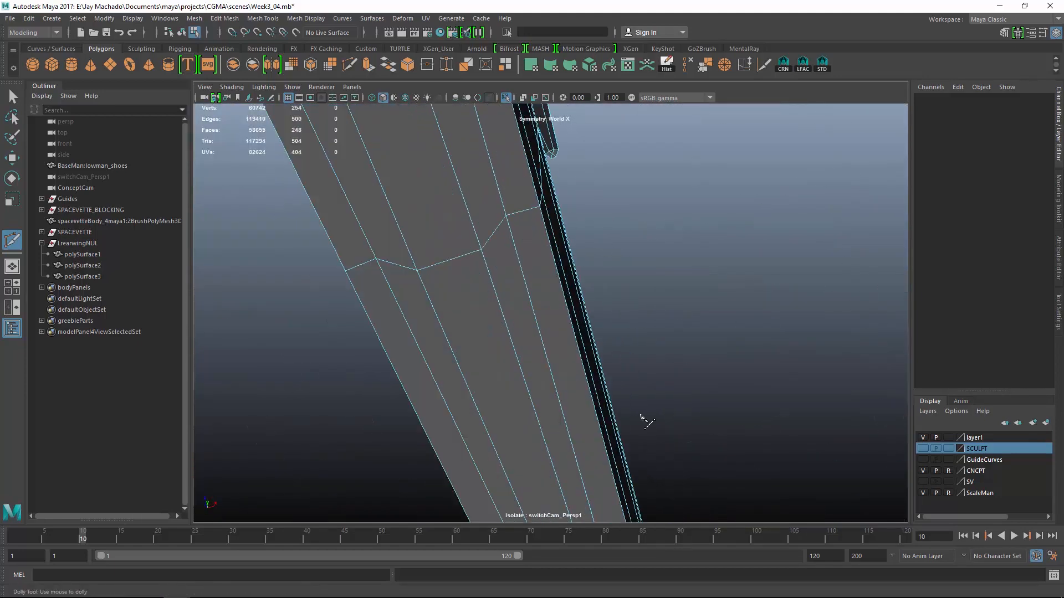
pyautogui.keyDown('alt'); pyautogui.moveTo(641, 420); pyautogui.dragTo(503, 235, button='middle'); pyautogui.keyUp('alt')
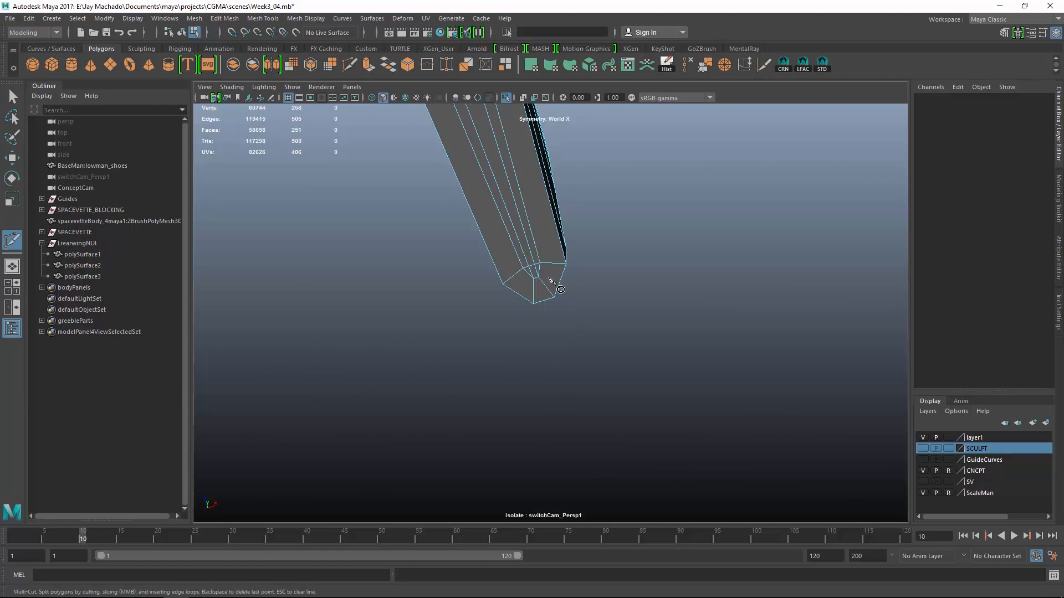
# - Delete the surplus edges at both ends of the narrow outer strip and the extra lengthwise edge loop between them
pyautogui.press('w')
pyautogui.keyDown('alt'); pyautogui.moveTo(432, 133); pyautogui.dragTo(496, 156, button='right'); pyautogui.keyUp('alt')
pyautogui.keyDown('alt'); pyautogui.moveTo(497, 156); pyautogui.dragTo(534, 295, button='middle'); pyautogui.keyUp('alt')
pyautogui.moveTo(491, 240); pyautogui.dragTo(496, 198, button='right')
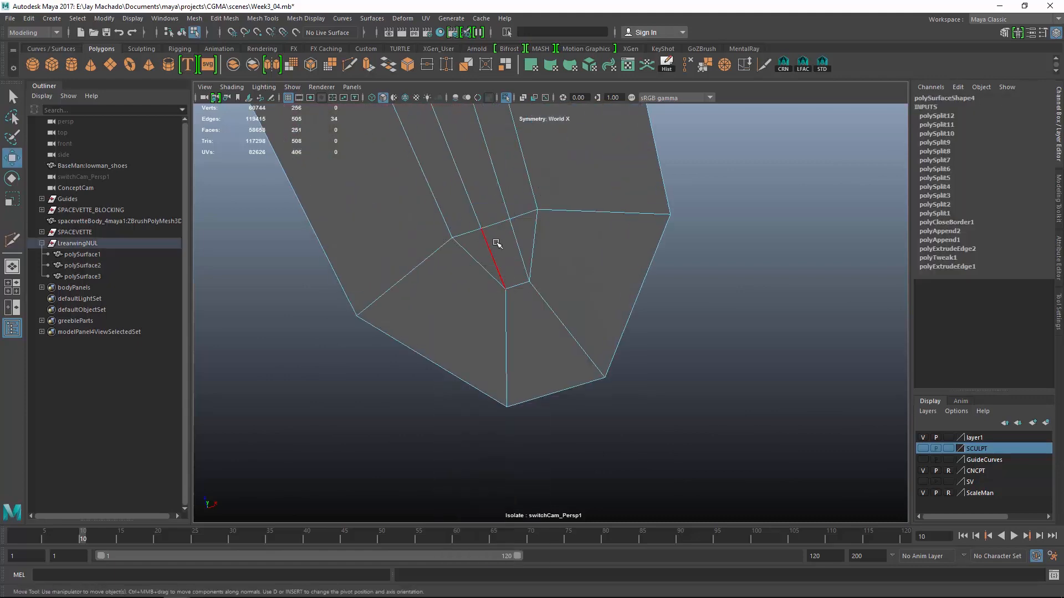
pyautogui.hotkey('ctrl', 'Delete')
pyautogui.keyDown('alt'); pyautogui.moveTo(551, 152); pyautogui.dragTo(546, 328, button='middle'); pyautogui.keyUp('alt')
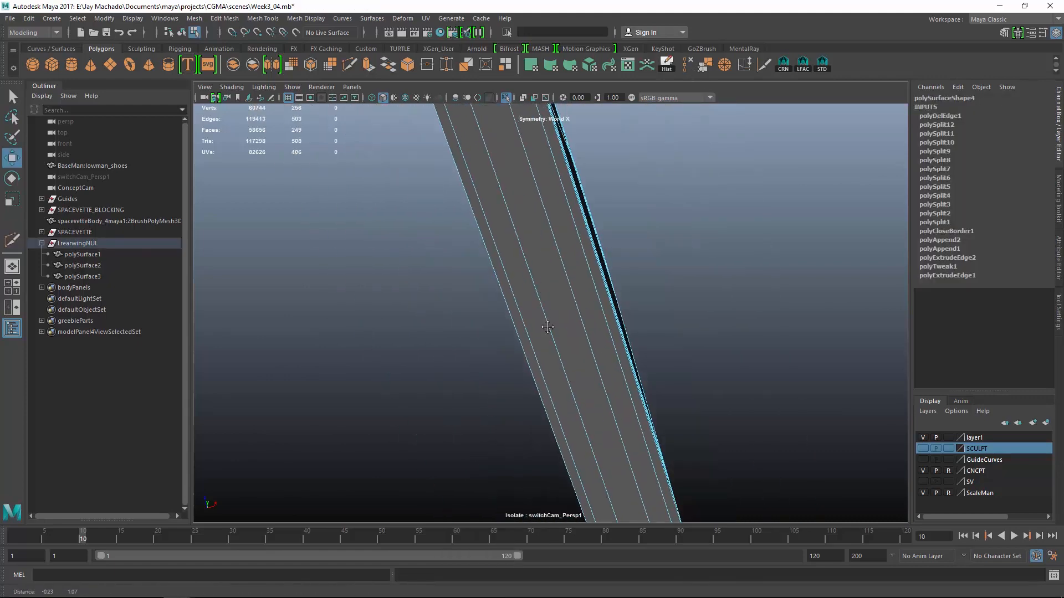
pyautogui.keyDown('alt'); pyautogui.moveTo(547, 327); pyautogui.dragTo(513, 259, button='right'); pyautogui.keyUp('alt')
pyautogui.hotkey('ctrl', 'Delete')
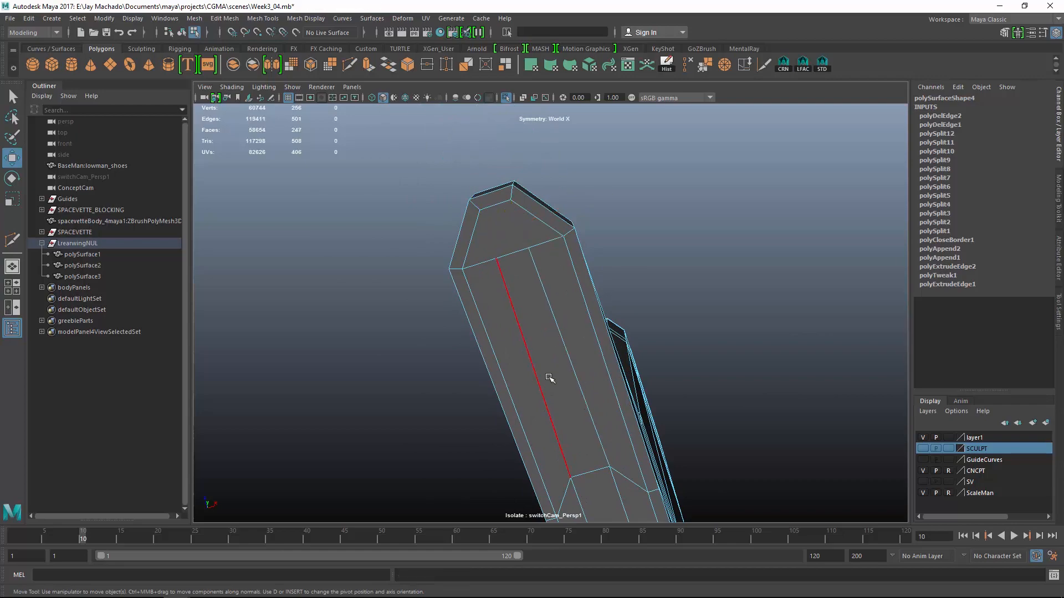
pyautogui.hotkey('ctrl', 'Delete')
# - Scale the two close inner vertices at the lower arm's end apart along X
pyautogui.keyDown('alt'); pyautogui.moveTo(563, 369); pyautogui.dragTo(546, 350, button='right'); pyautogui.keyUp('alt')
pyautogui.keyDown('alt'); pyautogui.moveTo(546, 349); pyautogui.dragTo(525, 417); pyautogui.keyUp('alt')
pyautogui.keyDown('alt'); pyautogui.moveTo(525, 416); pyautogui.dragTo(648, 338, button='right'); pyautogui.keyUp('alt')
pyautogui.keyDown('alt'); pyautogui.moveTo(648, 337); pyautogui.dragTo(696, 333); pyautogui.keyUp('alt')
pyautogui.keyDown('alt'); pyautogui.moveTo(696, 333); pyautogui.dragTo(644, 361, button='middle'); pyautogui.keyUp('alt')
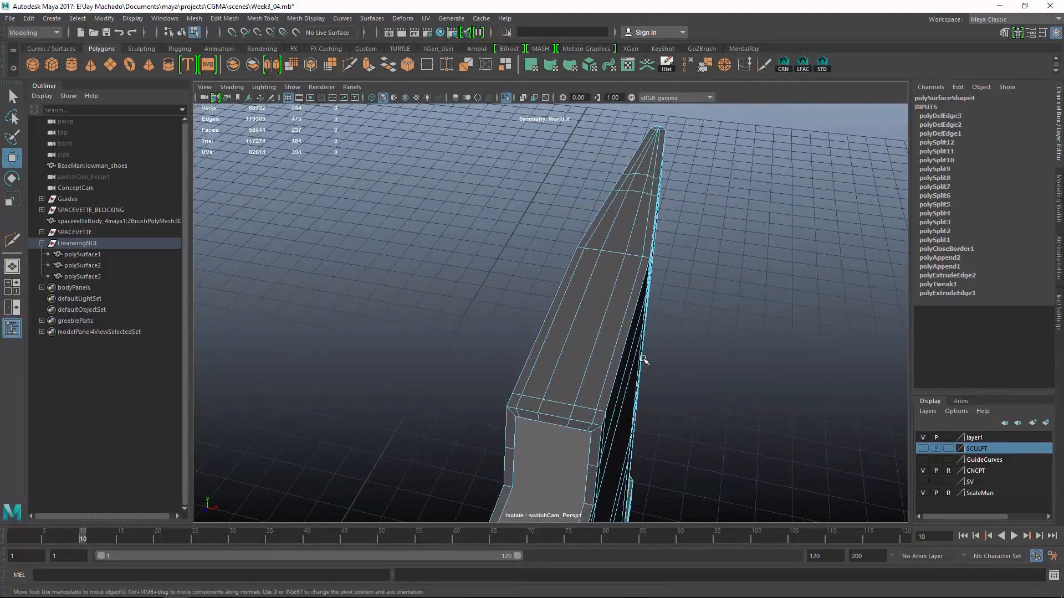
pyautogui.keyDown('alt'); pyautogui.moveTo(644, 360); pyautogui.dragTo(670, 355); pyautogui.keyUp('alt')
pyautogui.keyDown('alt'); pyautogui.moveTo(671, 354); pyautogui.dragTo(682, 375, button='right'); pyautogui.keyUp('alt')
pyautogui.keyDown('alt'); pyautogui.moveTo(682, 376); pyautogui.dragTo(576, 388); pyautogui.keyUp('alt')
pyautogui.keyDown('alt'); pyautogui.moveTo(577, 388); pyautogui.dragTo(407, 327, button='middle'); pyautogui.keyUp('alt')
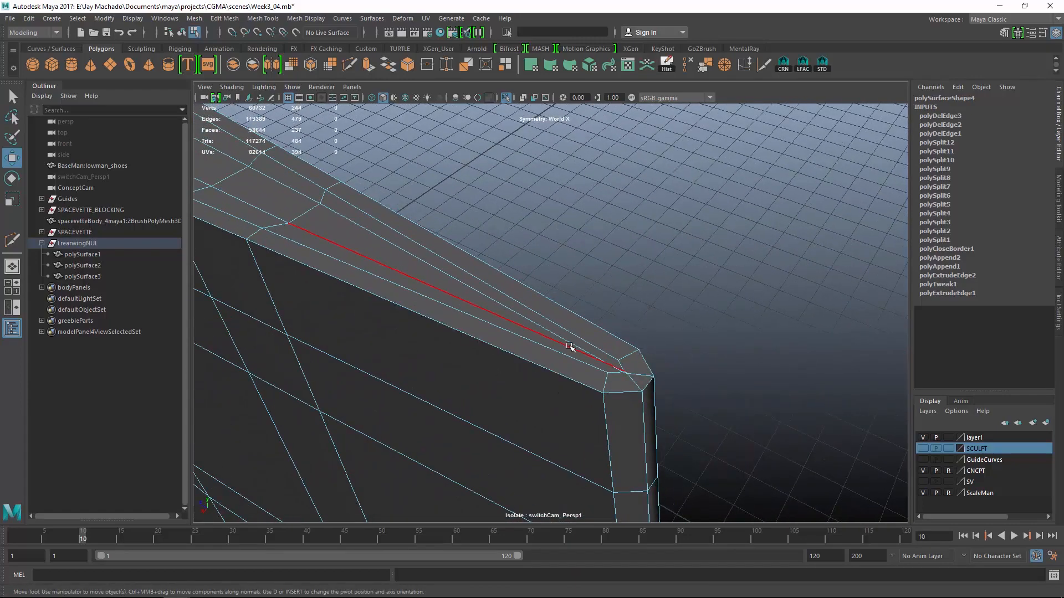
pyautogui.keyDown('alt'); pyautogui.moveTo(571, 350); pyautogui.dragTo(625, 405, button='right'); pyautogui.keyUp('alt')
pyautogui.keyDown('alt'); pyautogui.moveTo(625, 405); pyautogui.dragTo(583, 385, button='middle'); pyautogui.keyUp('alt')
pyautogui.moveTo(583, 384); pyautogui.dragTo(547, 375, button='right')
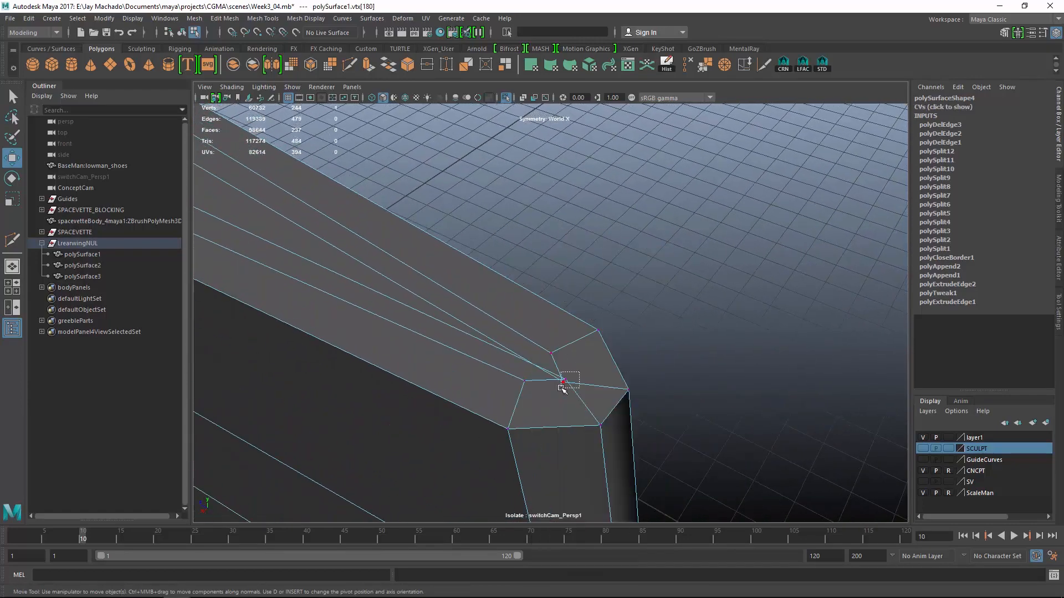
pyautogui.press('r')
pyautogui.click(1057, 303)
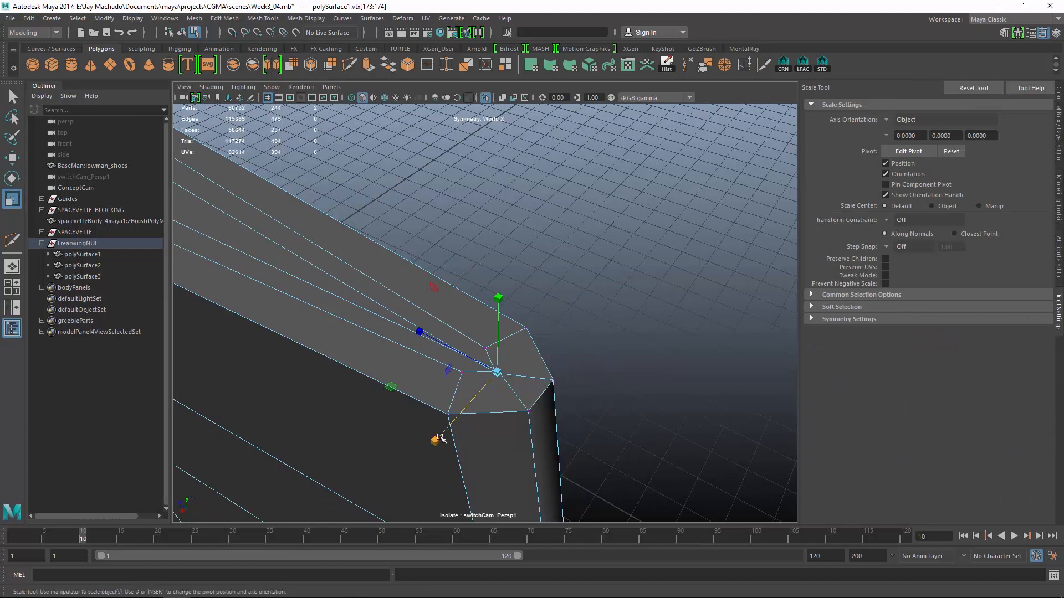
# - Cut an edge across the outer end of the wing piece's narrow strip and delete the surplus lengthwise edges
pyautogui.click(367, 62)
pyautogui.press('w')
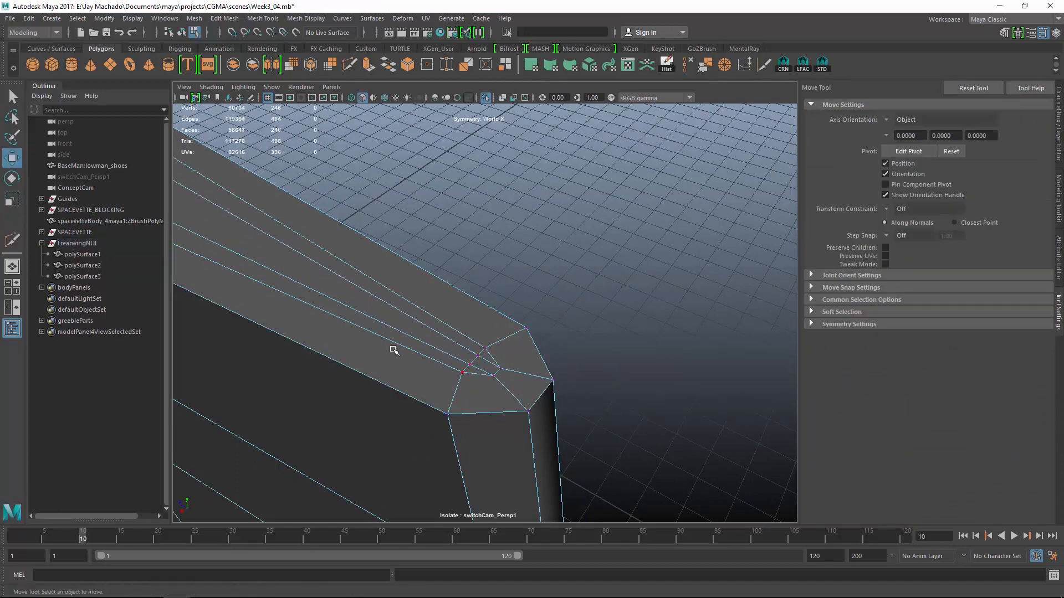
pyautogui.moveTo(399, 268); pyautogui.dragTo(399, 238, button='right')
pyautogui.doubleClick(407, 331)
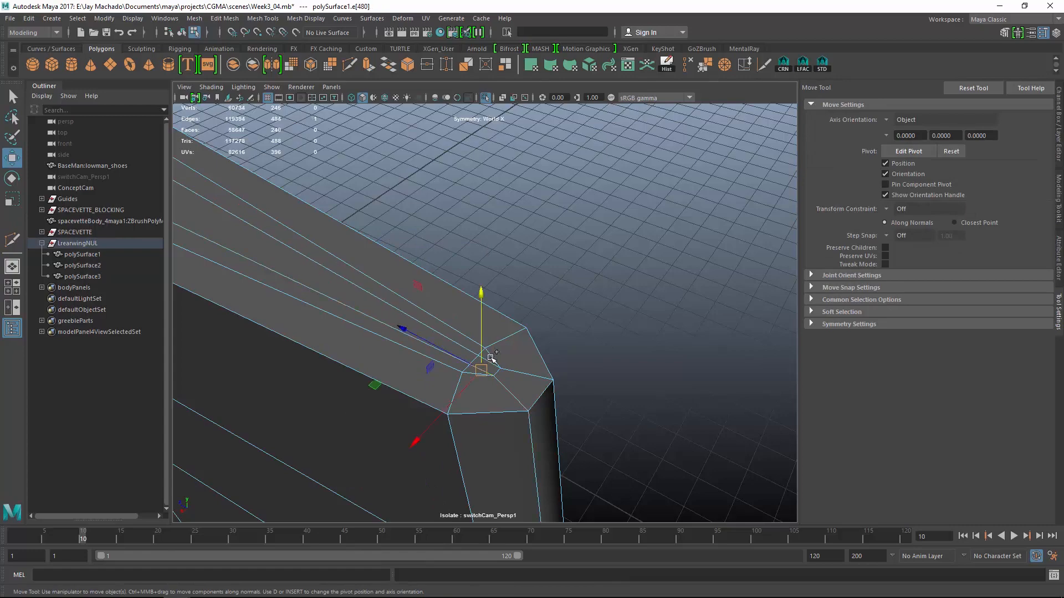
pyautogui.press('Delete')
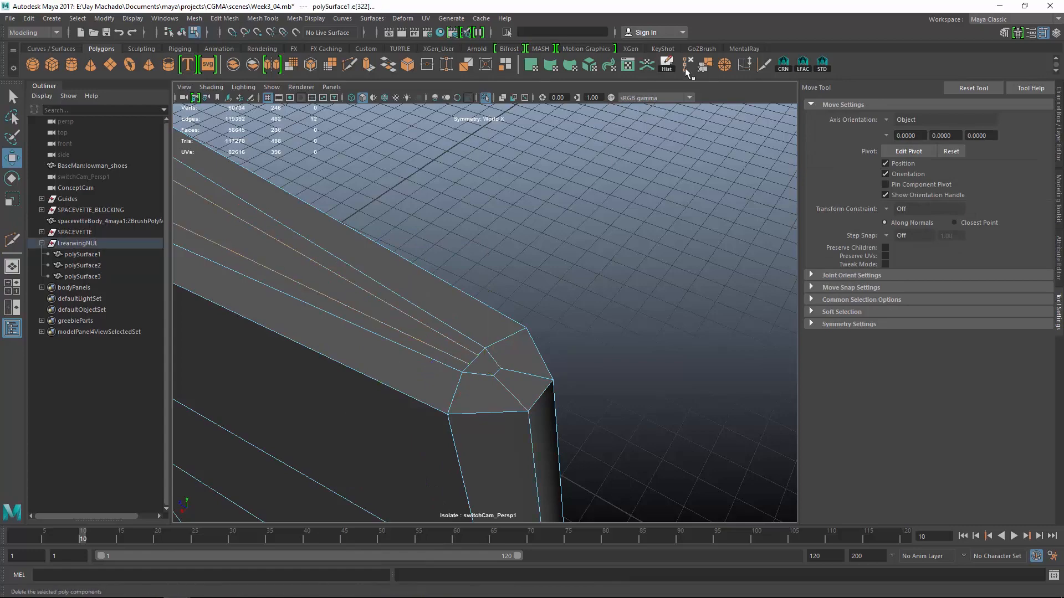
pyautogui.click(687, 66)
# - Cut edges joining opposite rim vertices across the filled face of the stepped notch
pyautogui.keyDown('alt'); pyautogui.moveTo(532, 288); pyautogui.dragTo(518, 318); pyautogui.keyUp('alt')
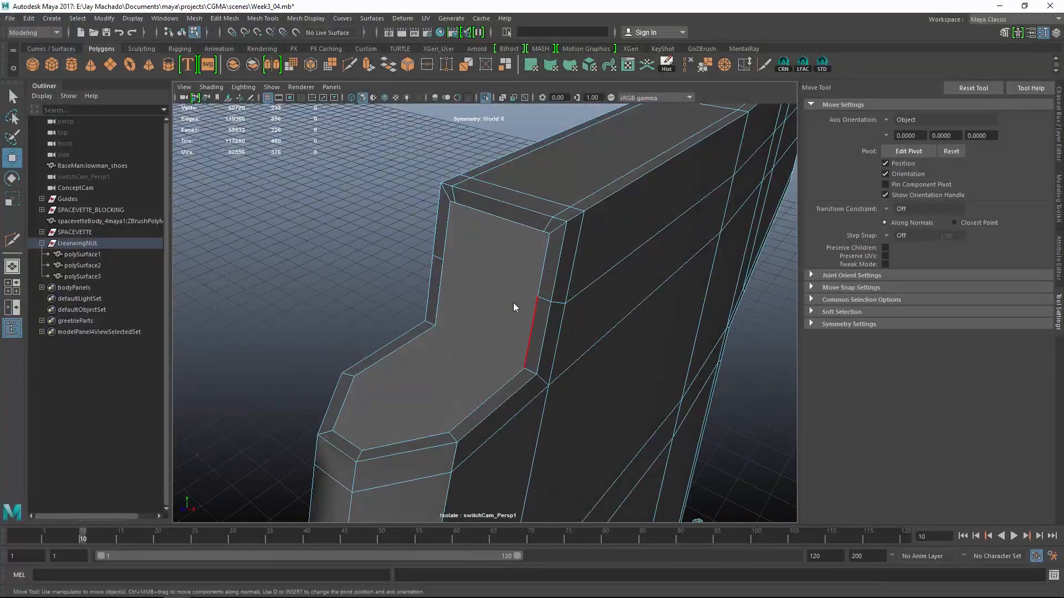
pyautogui.click(514, 308)
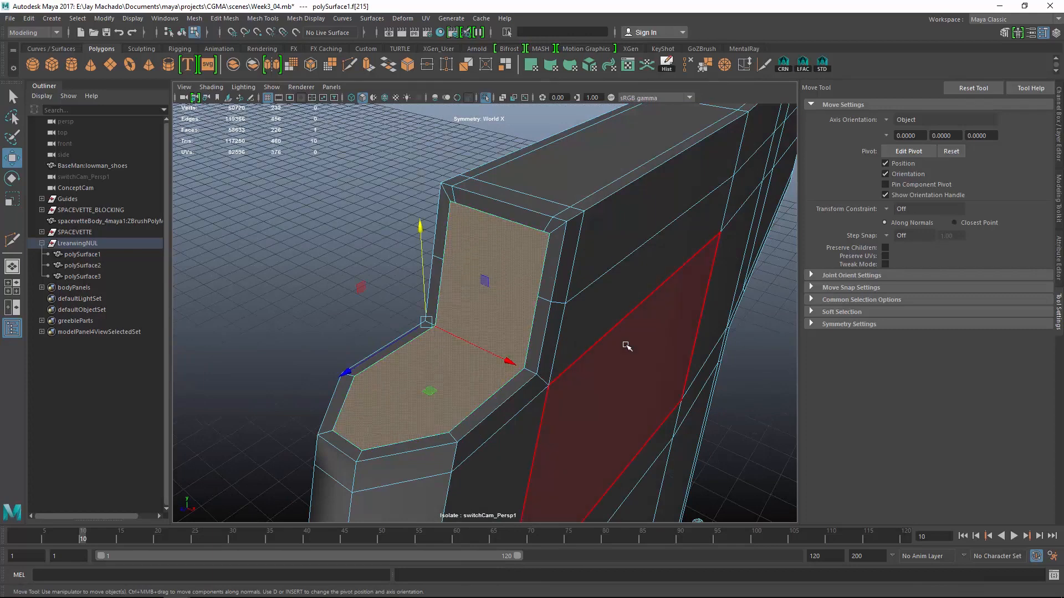
pyautogui.keyDown('shift'); pyautogui.moveTo(627, 345); pyautogui.dragTo(373, 371, button='right'); pyautogui.keyUp('shift')
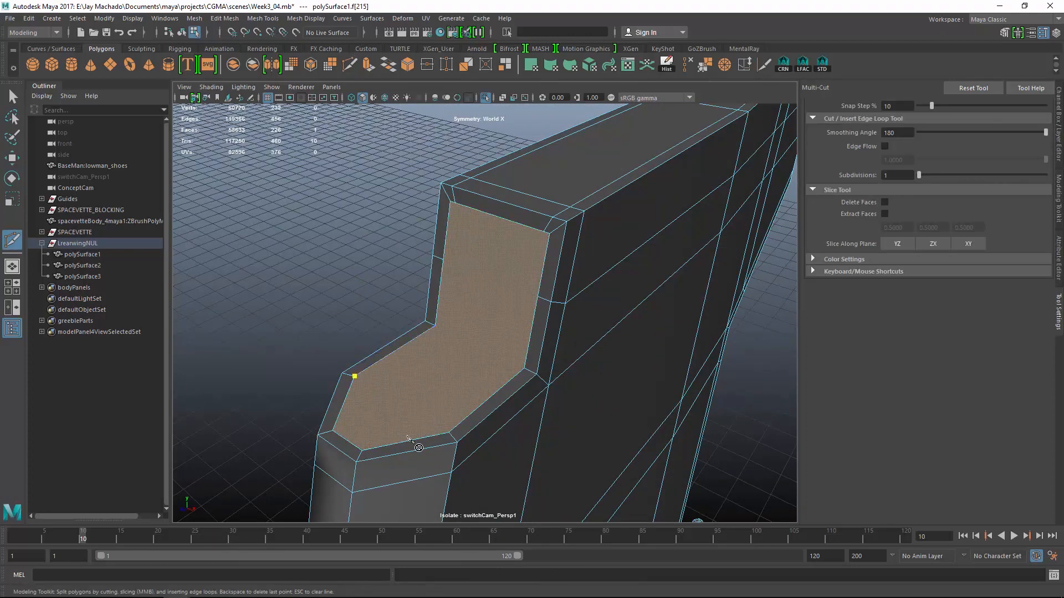
pyautogui.click(449, 432)
pyautogui.press('Return')
pyautogui.click(439, 301)
pyautogui.press('Return')
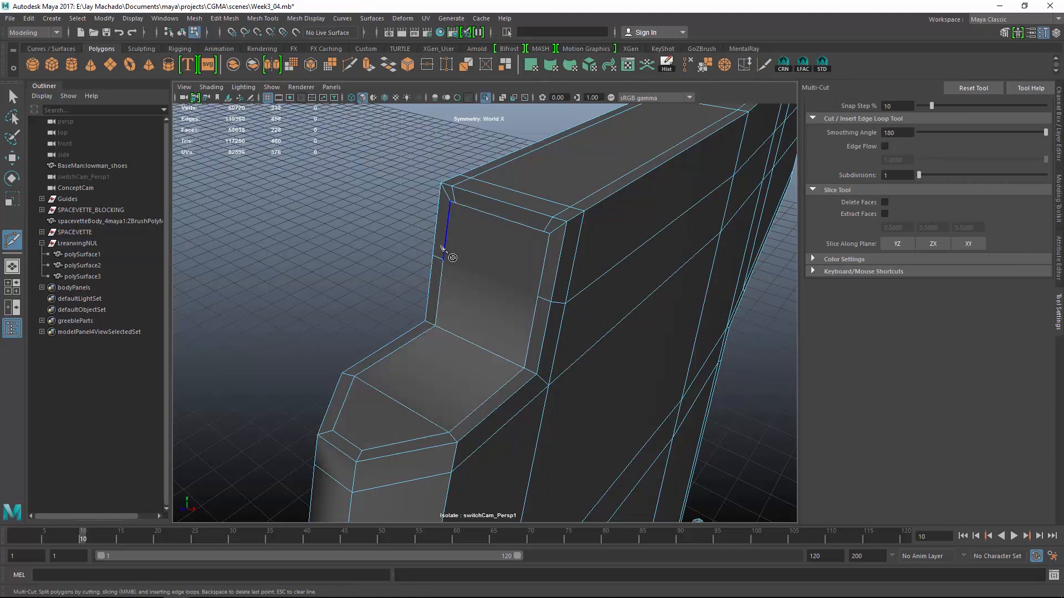
pyautogui.press('Return')
# - Cut edges on both sides of the notch's upper face, linking the rim corners to the cross edge below
pyautogui.keyDown('alt'); pyautogui.moveTo(550, 328); pyautogui.dragTo(487, 364); pyautogui.keyUp('alt')
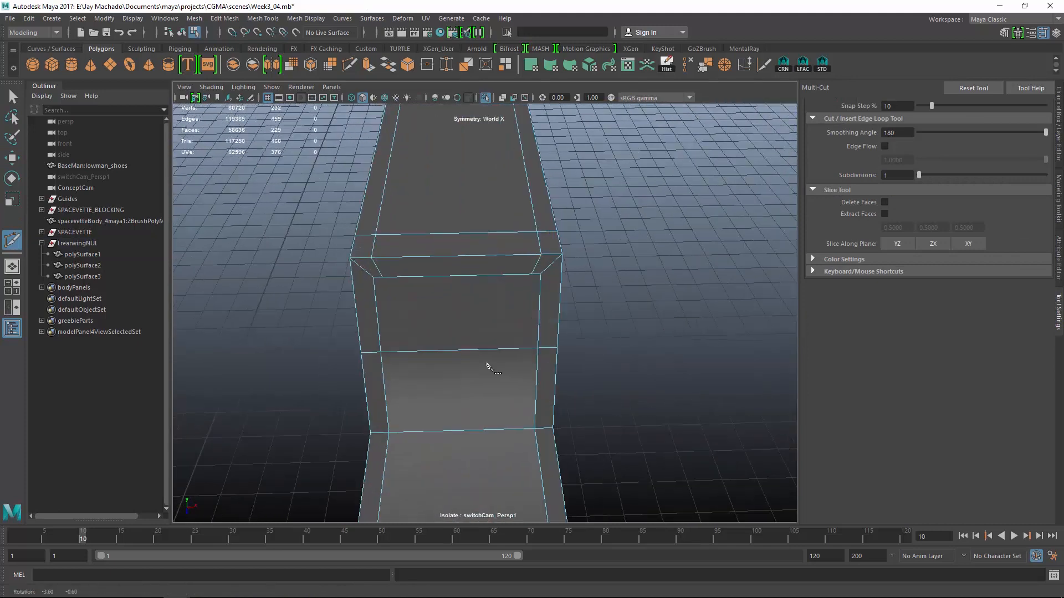
pyautogui.keyDown('alt'); pyautogui.moveTo(434, 304); pyautogui.dragTo(438, 288, button='right'); pyautogui.keyUp('alt')
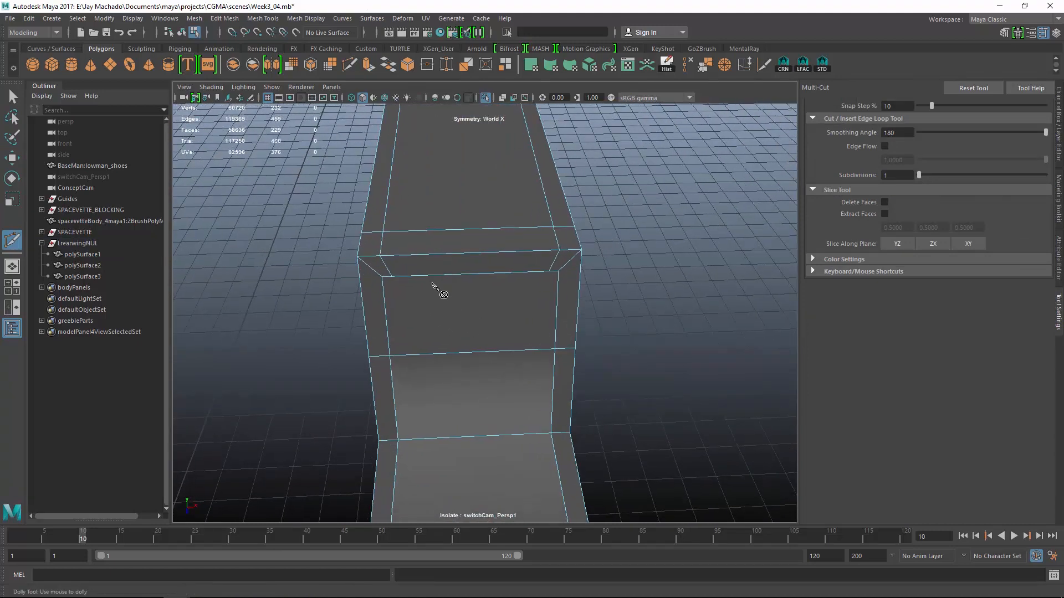
pyautogui.click(390, 330)
pyautogui.press('Return')
pyautogui.press('Return')
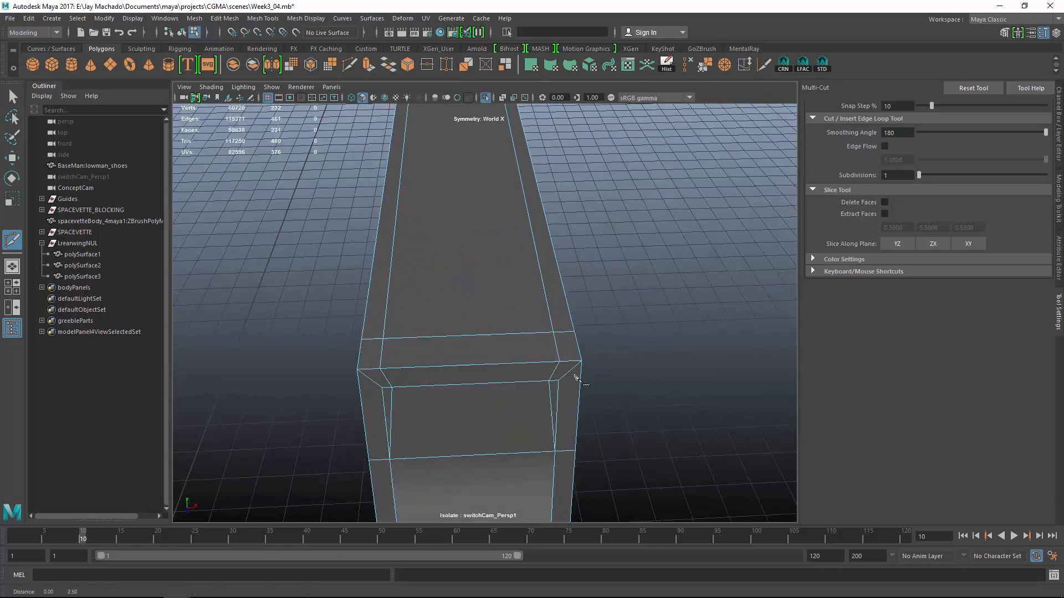
# - Slide the upper lengthwise edge loop up close to the wing piece's top edge in the side view
pyautogui.keyDown('alt'); pyautogui.moveTo(576, 363); pyautogui.dragTo(428, 324); pyautogui.keyUp('alt')
pyautogui.keyDown('alt'); pyautogui.moveTo(427, 324); pyautogui.dragTo(527, 362, button='right'); pyautogui.keyUp('alt')
pyautogui.scroll(1, 337, 285)
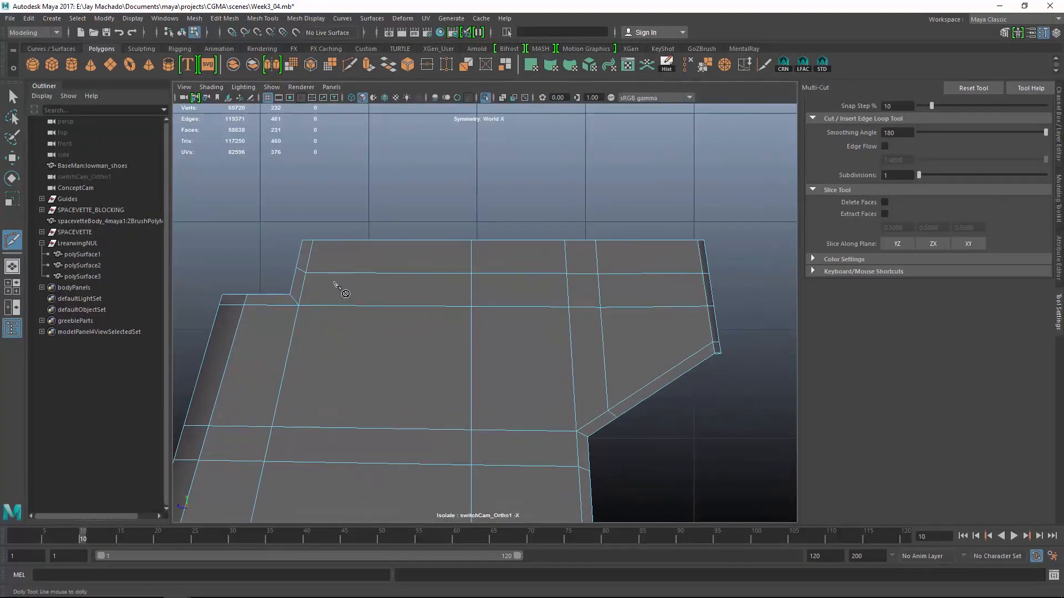
pyautogui.press('w')
pyautogui.rightClick(337, 277)
pyautogui.doubleClick(344, 270)
pyautogui.keyDown('shift'); pyautogui.moveTo(688, 84); pyautogui.dragTo(750, 87, button='right'); pyautogui.keyUp('shift')
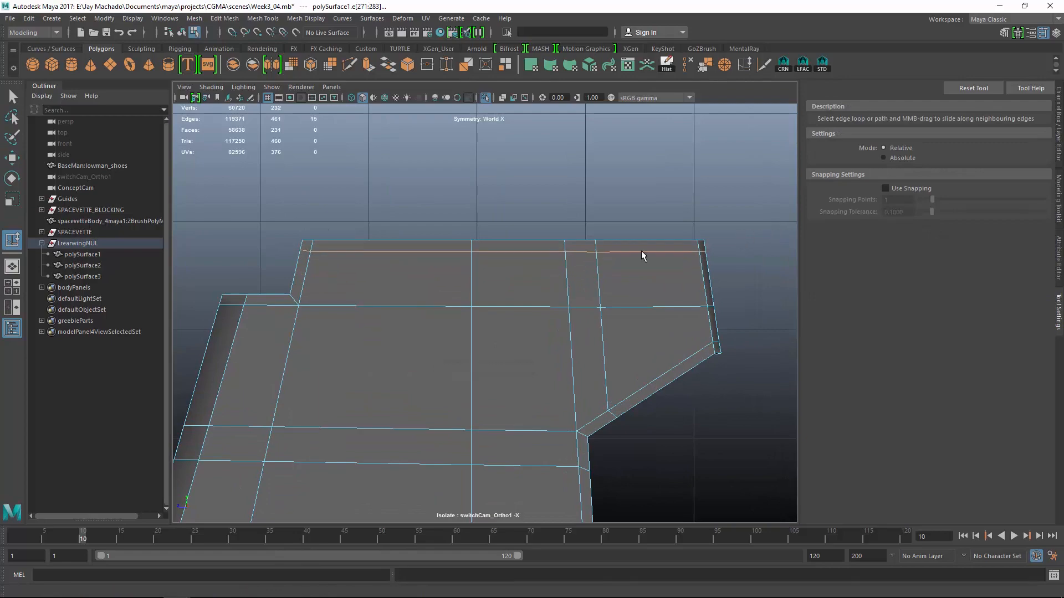
# - Delete the surplus lengthwise edge loops along the wing piece's top strip
pyautogui.keyDown('alt'); pyautogui.moveTo(640, 251); pyautogui.dragTo(562, 344); pyautogui.keyUp('alt')
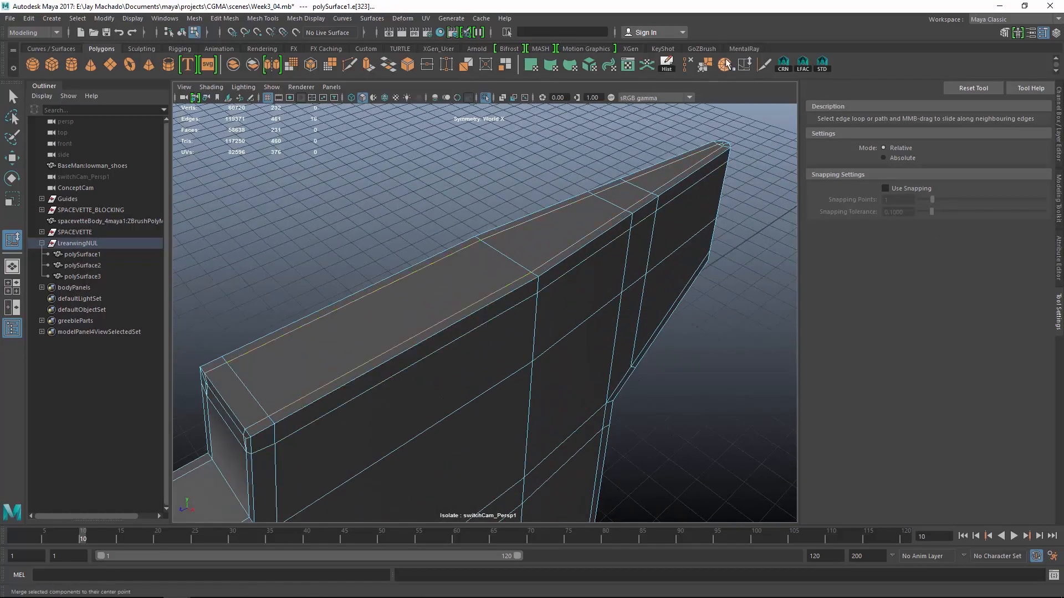
pyautogui.click(687, 65)
pyautogui.keyDown('alt'); pyautogui.moveTo(696, 201); pyautogui.dragTo(520, 343); pyautogui.keyUp('alt')
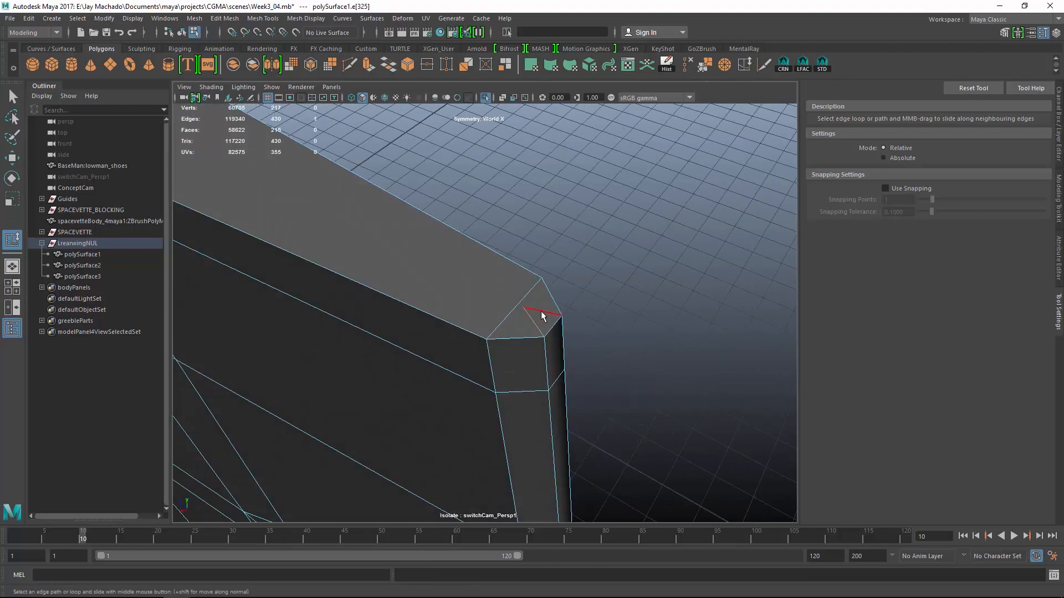
# - Preview the large wing piece smoothed and examine its notch, bends and ends from several sides
pyautogui.keyDown('alt'); pyautogui.moveTo(659, 335); pyautogui.dragTo(515, 249); pyautogui.keyUp('alt')
pyautogui.press('F8')
pyautogui.press('3')
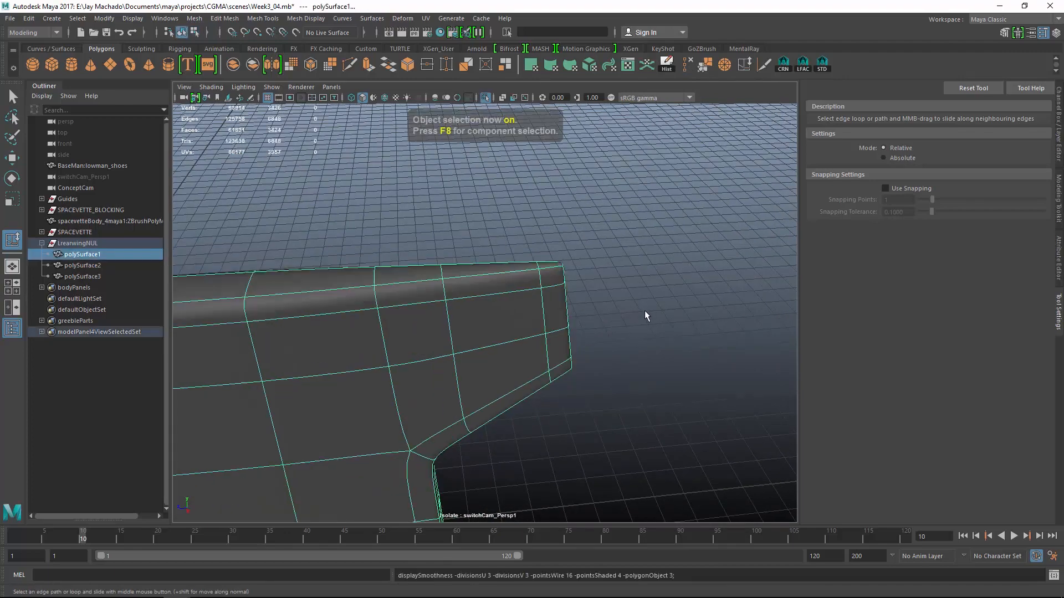
pyautogui.click(646, 314)
pyautogui.keyDown('alt'); pyautogui.moveTo(646, 314); pyautogui.dragTo(335, 302); pyautogui.keyUp('alt')
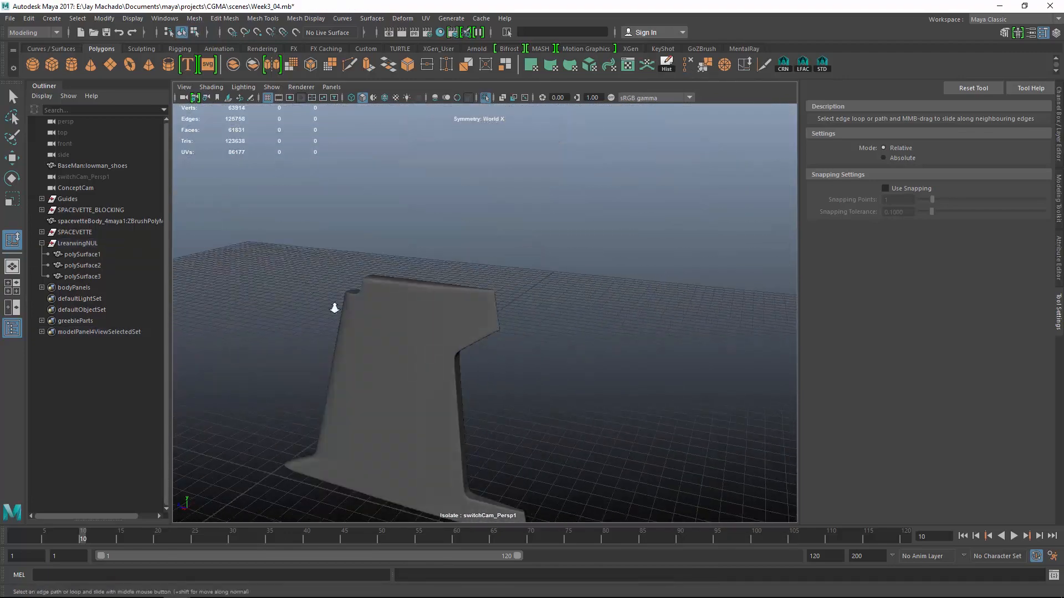
pyautogui.click(458, 324)
pyautogui.scroll(4, 459, 324)
pyautogui.keyDown('alt'); pyautogui.moveTo(459, 325); pyautogui.dragTo(609, 288); pyautogui.keyUp('alt')
pyautogui.press('1')
pyautogui.press('3')
pyautogui.click(660, 359)
pyautogui.click(551, 279)
pyautogui.click(609, 288)
pyautogui.keyDown('alt'); pyautogui.moveTo(543, 265); pyautogui.dragTo(637, 329); pyautogui.keyUp('alt')
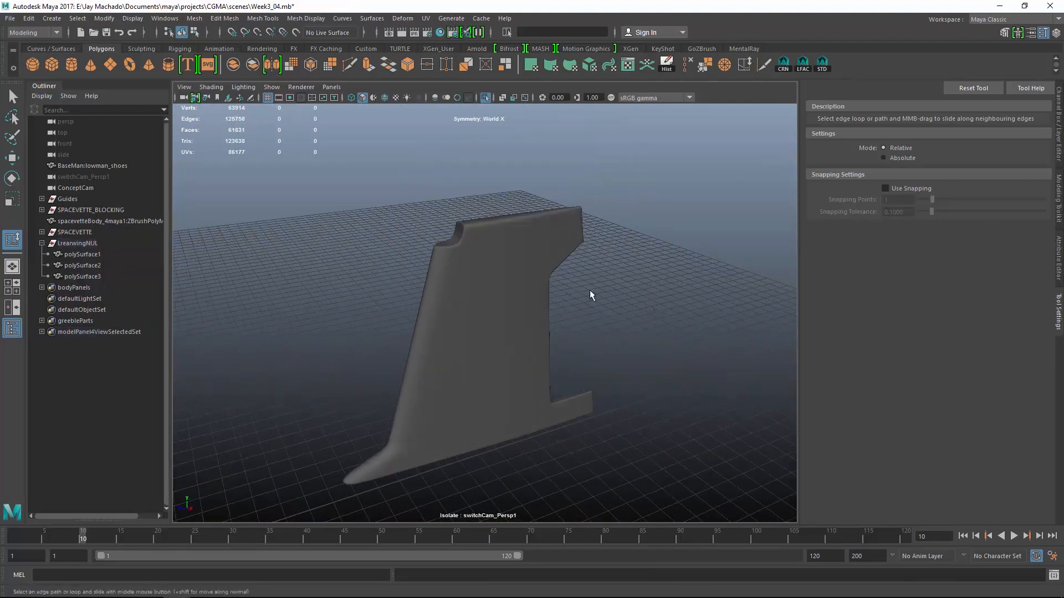
pyautogui.scroll(3, 598, 261)
pyautogui.keyDown('alt'); pyautogui.moveTo(590, 290); pyautogui.dragTo(498, 222); pyautogui.keyUp('alt')
# - Leave the isolated view and isolate the separate trailing panel polySurface2 instead
pyautogui.click(486, 98)
pyautogui.click(631, 293)
pyautogui.keyDown('alt'); pyautogui.moveTo(631, 294); pyautogui.dragTo(555, 206, button='middle'); pyautogui.keyUp('alt')
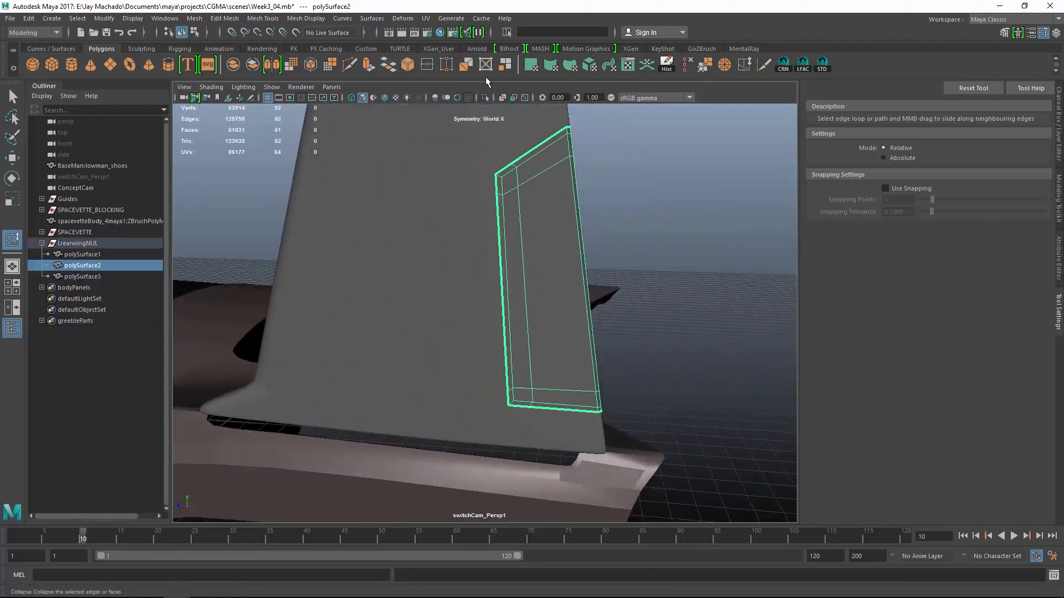
pyautogui.click(486, 98)
pyautogui.keyDown('alt'); pyautogui.moveTo(545, 186); pyautogui.dragTo(608, 231); pyautogui.keyUp('alt')
pyautogui.keyDown('alt'); pyautogui.moveTo(608, 231); pyautogui.dragTo(526, 310, button='middle'); pyautogui.keyUp('alt')
pyautogui.keyDown('alt'); pyautogui.moveTo(526, 310); pyautogui.dragTo(552, 323, button='right'); pyautogui.keyUp('alt')
# - Append polygons bridging the panel's two side sheets at its end edges, and fill the remaining holes
pyautogui.click(263, 19)
pyautogui.click(274, 35)
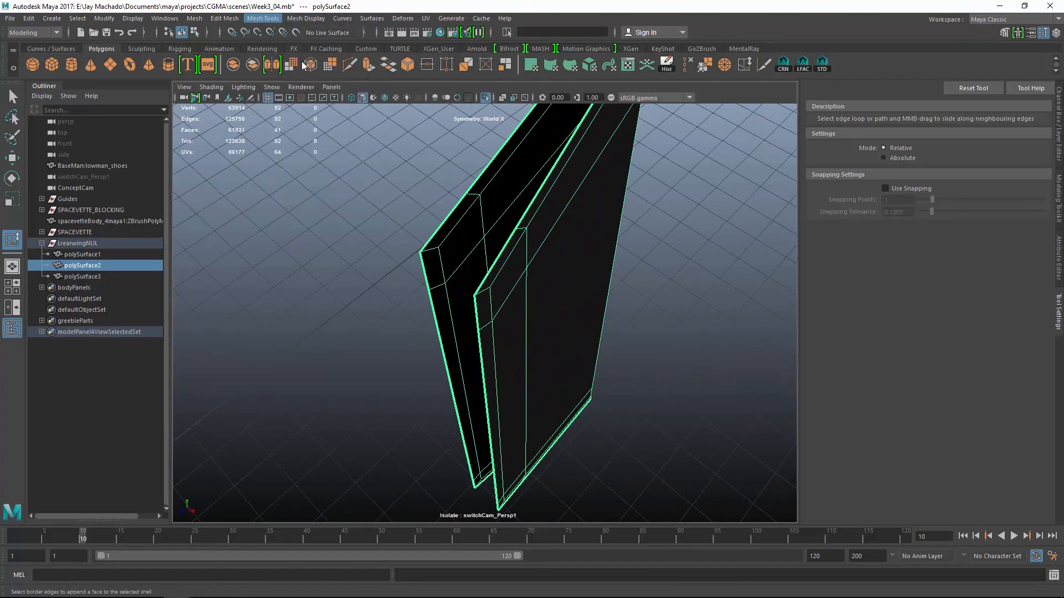
pyautogui.click(425, 271)
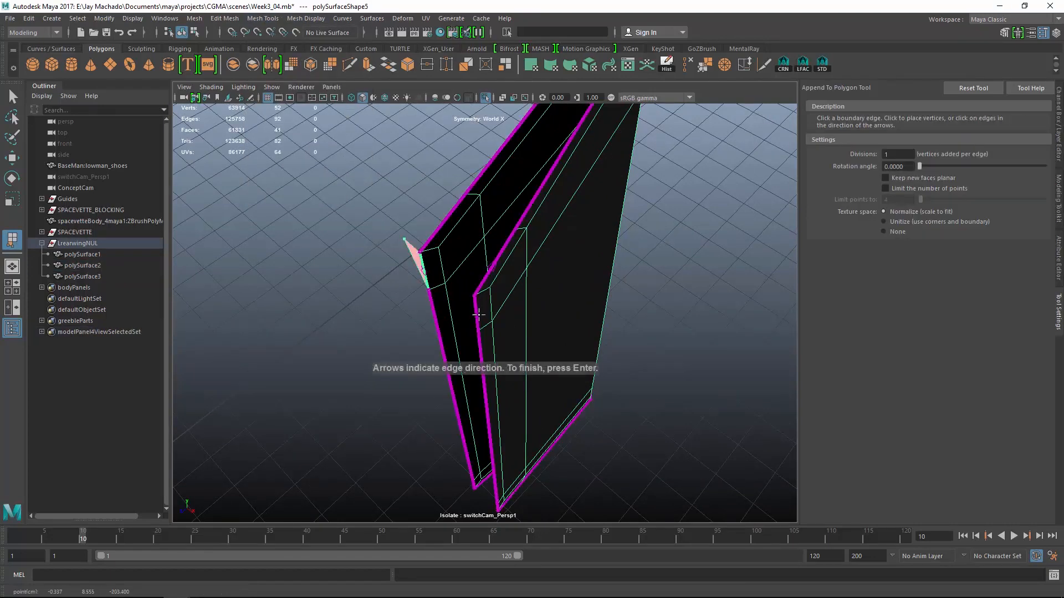
pyautogui.click(475, 315)
pyautogui.press('Return')
pyautogui.keyDown('alt'); pyautogui.moveTo(476, 314); pyautogui.dragTo(443, 347); pyautogui.keyUp('alt')
pyautogui.click(443, 346)
pyautogui.press('Return')
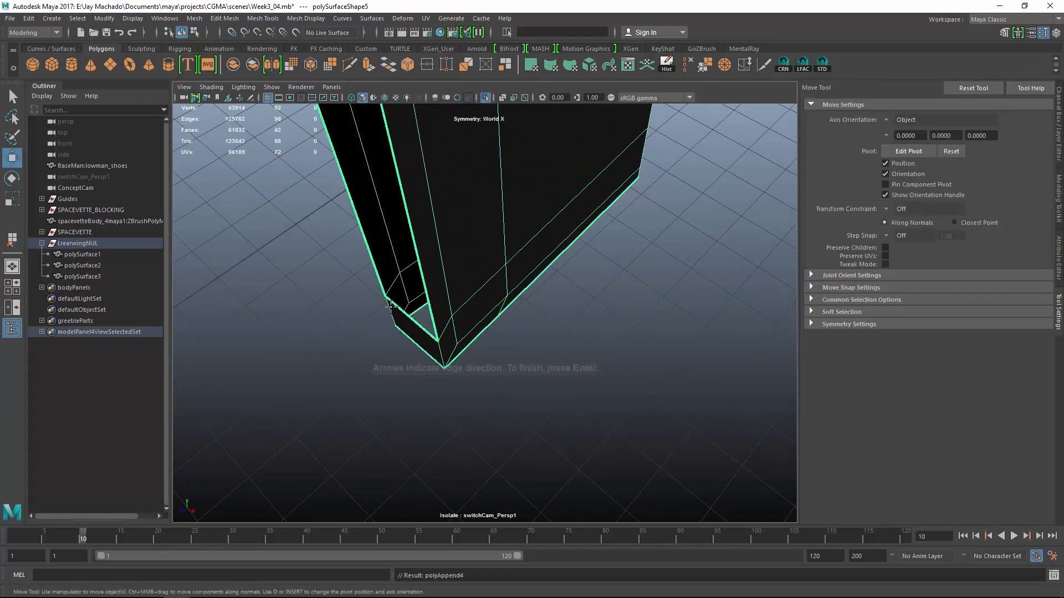
pyautogui.click(196, 20)
pyautogui.click(218, 110)
# - Cut edges across the filled face at the panel's lower end, joining opposite rim vertices
pyautogui.keyDown('alt'); pyautogui.moveTo(442, 277); pyautogui.dragTo(390, 335); pyautogui.keyUp('alt')
pyautogui.hotkey('ctrl', 'shift', 'x')
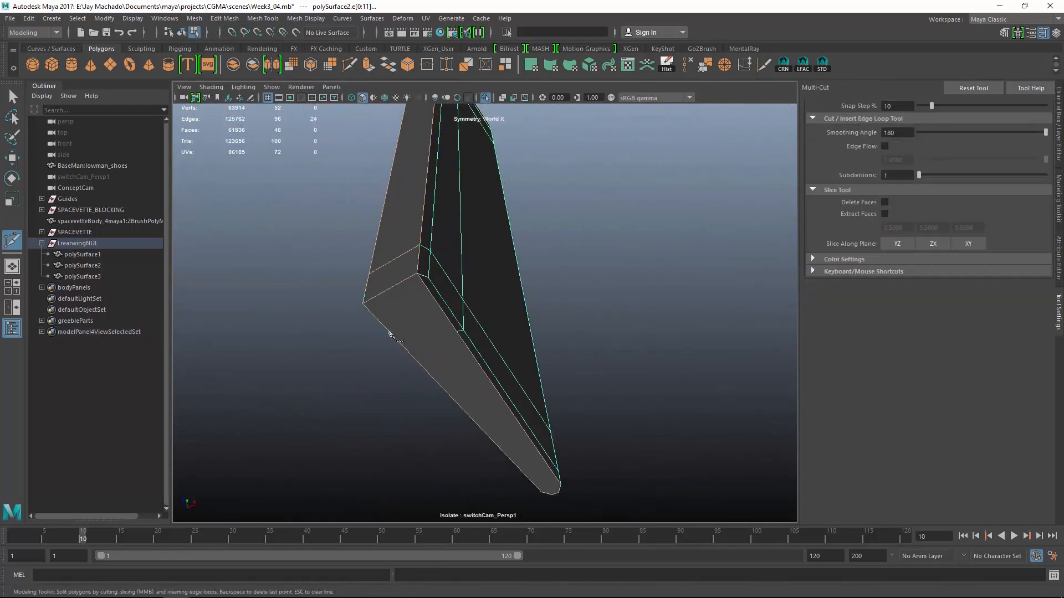
pyautogui.press('Return')
pyautogui.keyDown('alt'); pyautogui.moveTo(505, 391); pyautogui.dragTo(500, 345); pyautogui.keyUp('alt')
pyautogui.press('Return')
pyautogui.keyDown('alt'); pyautogui.moveTo(479, 381); pyautogui.dragTo(407, 255, button='right'); pyautogui.keyUp('alt')
# - Cut edges across both ends of the panel's filled top face, joining opposite rim vertices
pyautogui.keyDown('alt'); pyautogui.moveTo(407, 255); pyautogui.dragTo(515, 464); pyautogui.keyUp('alt')
pyautogui.click(508, 479)
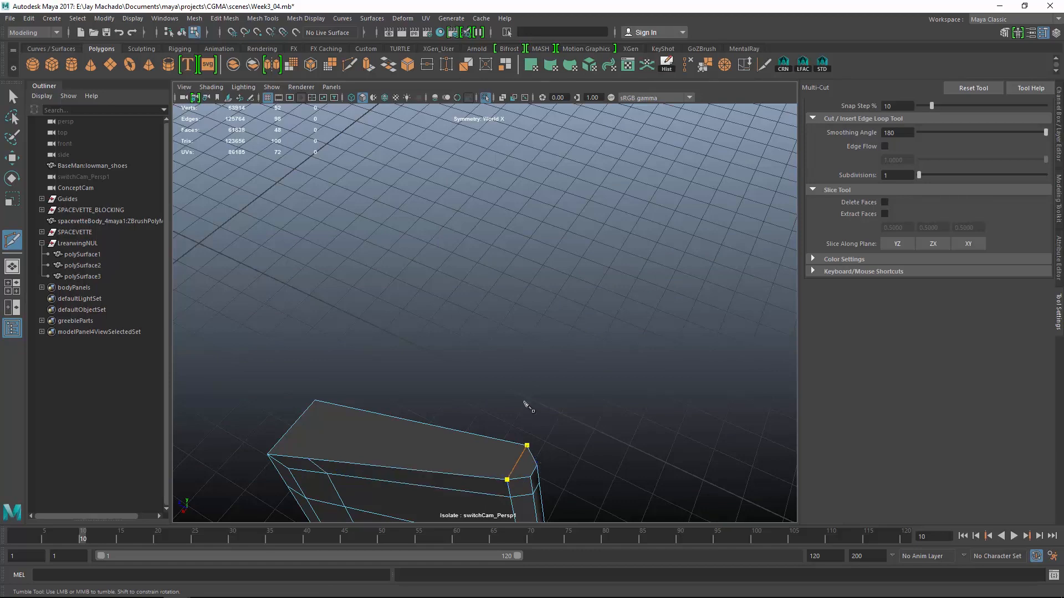
pyautogui.press('Return')
pyautogui.click(308, 459)
pyautogui.click(351, 408)
pyautogui.press('Return')
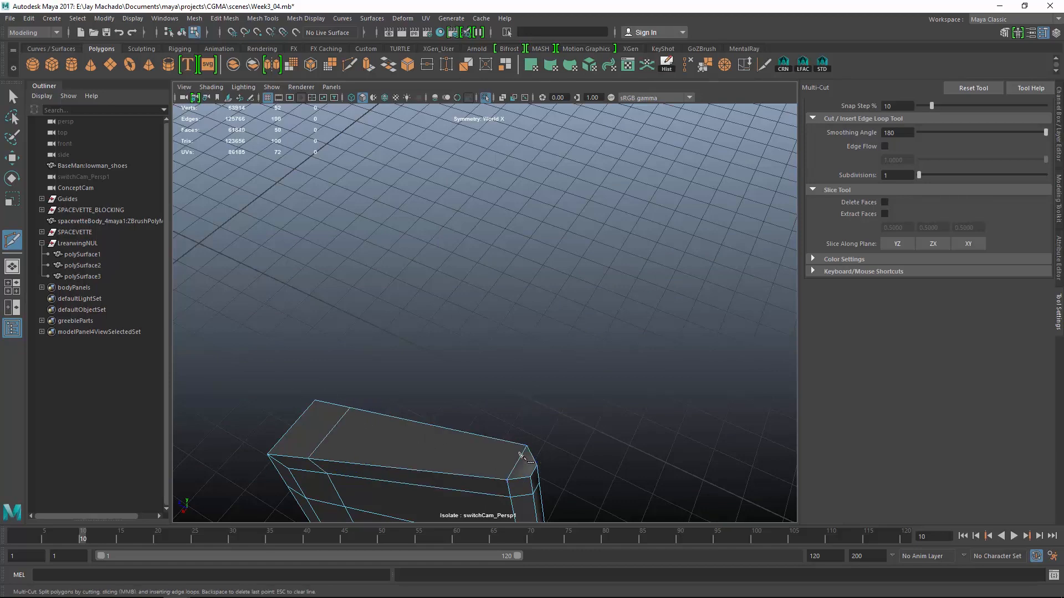
# - Select the filled rim faces around the panel and extrude them with an inward offset of 0.5
pyautogui.press('w')
pyautogui.moveTo(521, 455); pyautogui.dragTo(523, 300, button='right')
pyautogui.click(521, 467)
pyautogui.keyDown('alt'); pyautogui.moveTo(511, 495); pyautogui.dragTo(407, 185); pyautogui.keyUp('alt')
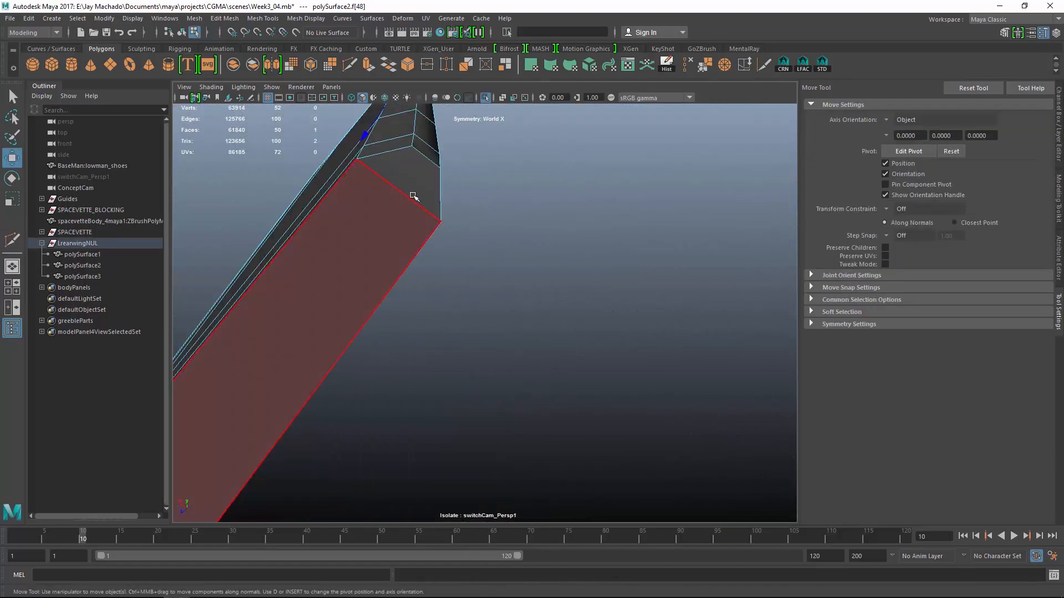
pyautogui.click(405, 181)
pyautogui.keyDown('shift'); pyautogui.doubleClick(403, 239); pyautogui.keyUp('shift')
pyautogui.keyDown('alt'); pyautogui.moveTo(492, 243); pyautogui.dragTo(380, 247, button='right'); pyautogui.keyUp('alt')
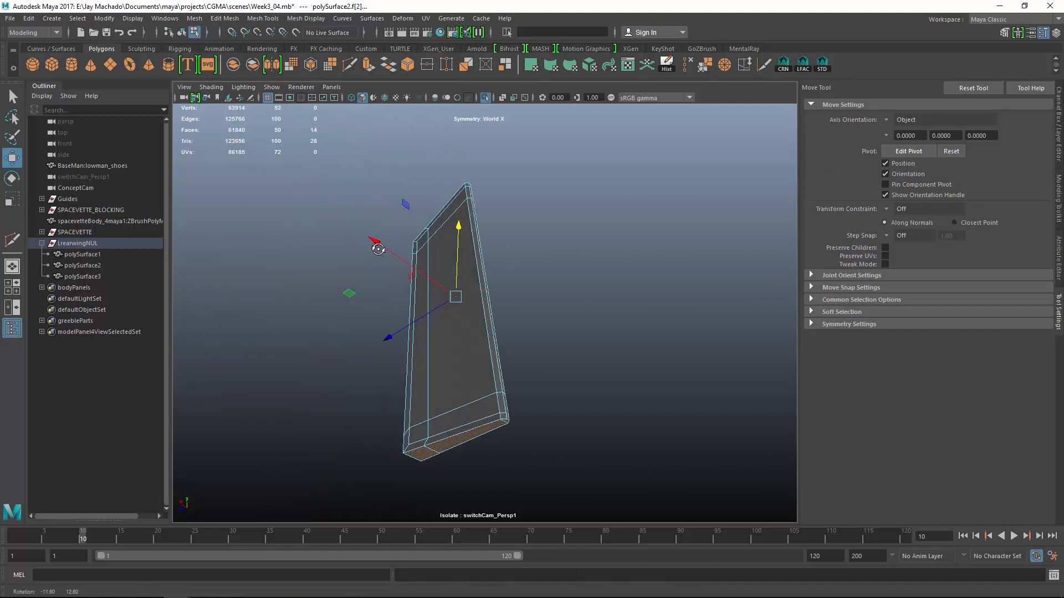
pyautogui.keyDown('alt'); pyautogui.moveTo(471, 349); pyautogui.dragTo(572, 280); pyautogui.keyUp('alt')
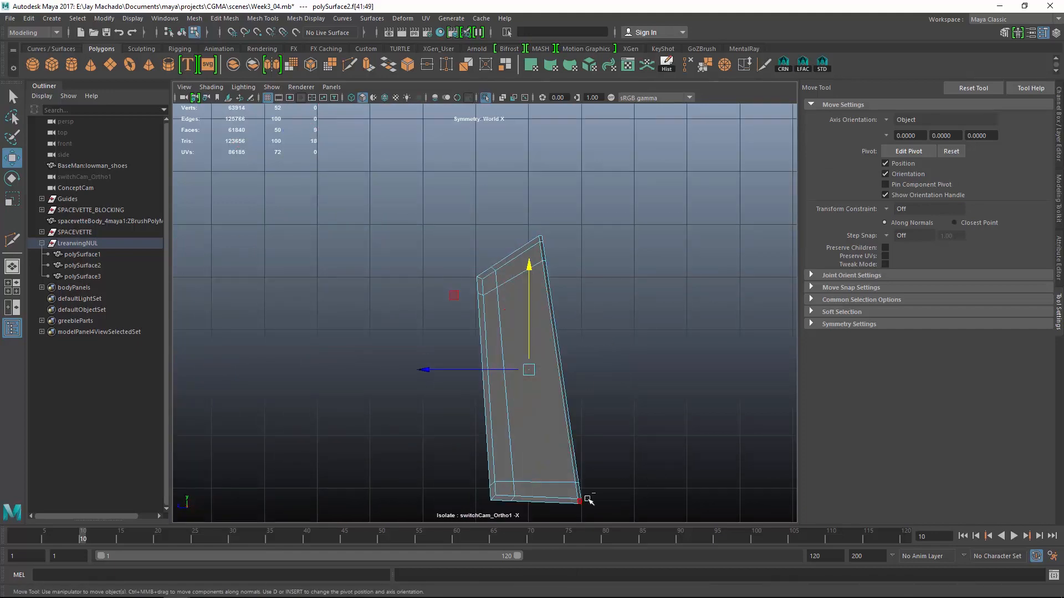
pyautogui.keyDown('alt'); pyautogui.moveTo(619, 411); pyautogui.dragTo(560, 360); pyautogui.keyUp('alt')
pyautogui.keyDown('alt'); pyautogui.moveTo(560, 360); pyautogui.dragTo(582, 367, button='right'); pyautogui.keyUp('alt')
pyautogui.moveTo(573, 367)
pyautogui.keyDown('alt'); pyautogui.mouseDown()
pyautogui.moveTo(561, 322)
pyautogui.moveTo(555, 342)
pyautogui.moveTo(590, 376)
pyautogui.mouseUp(); pyautogui.keyUp('alt')
pyautogui.click(369, 65)
pyautogui.click(731, 346)
pyautogui.write('.5')
pyautogui.press('Return')
# - Scale the two close inner vertices at the panel's lower outer corner apart along X
pyautogui.keyDown('alt'); pyautogui.moveTo(590, 375); pyautogui.dragTo(612, 379, button='right'); pyautogui.keyUp('alt')
pyautogui.moveTo(414, 220); pyautogui.dragTo(375, 221, button='right')
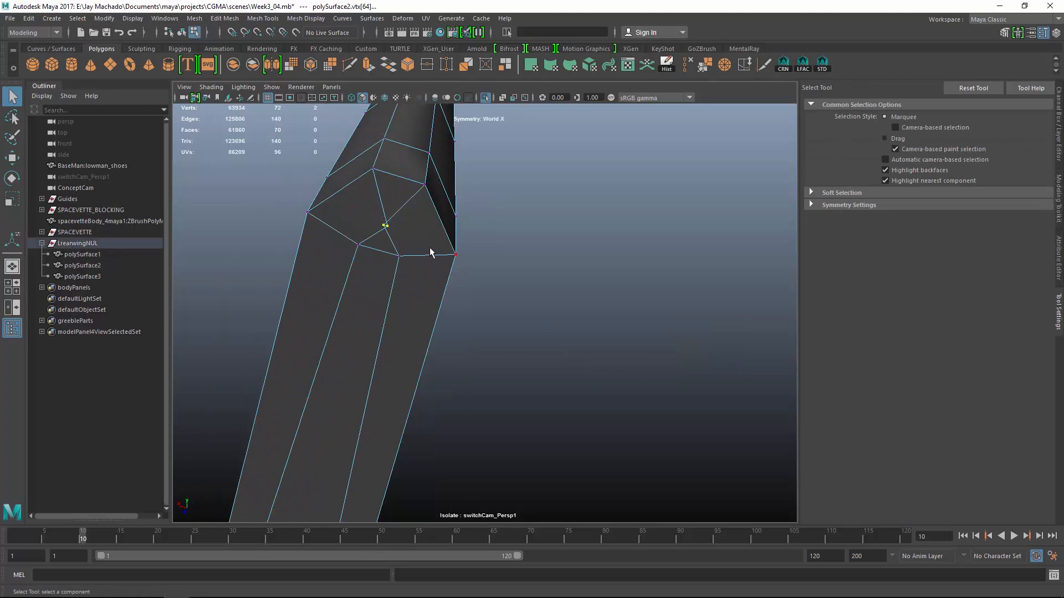
pyautogui.press('f')
pyautogui.keyDown('alt'); pyautogui.moveTo(567, 261); pyautogui.dragTo(500, 238, button='right'); pyautogui.keyUp('alt')
pyautogui.keyDown('alt'); pyautogui.moveTo(500, 237); pyautogui.dragTo(591, 322); pyautogui.keyUp('alt')
pyautogui.keyDown('alt'); pyautogui.moveTo(591, 322); pyautogui.dragTo(615, 328, button='right'); pyautogui.keyUp('alt')
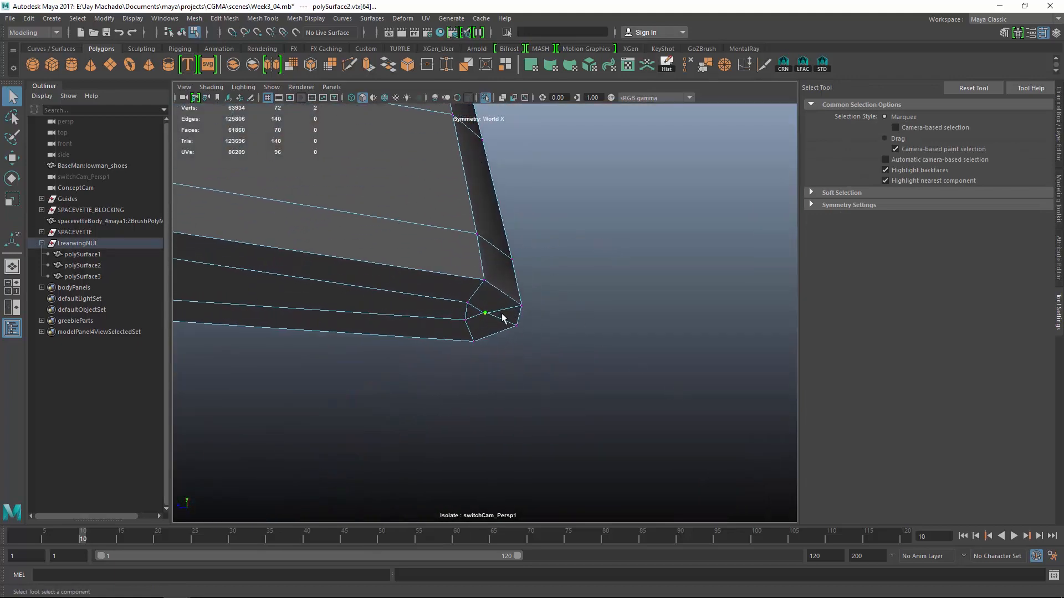
pyautogui.press('4')
pyautogui.press('r')
pyautogui.keyDown('alt'); pyautogui.moveTo(591, 299); pyautogui.dragTo(559, 291); pyautogui.keyUp('alt')
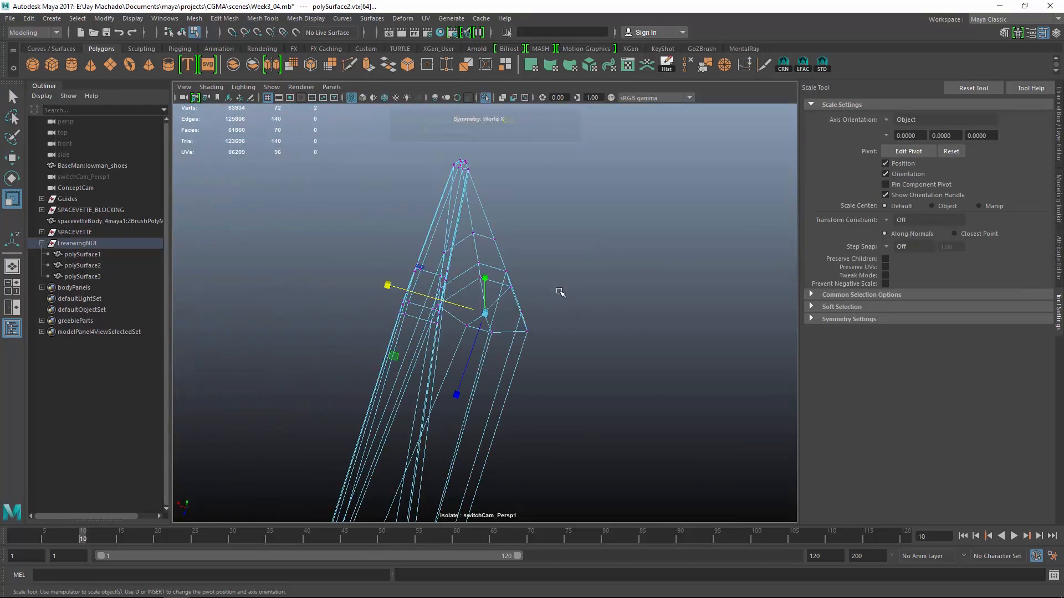
pyautogui.press('5')
pyautogui.keyDown('alt'); pyautogui.moveTo(671, 311); pyautogui.dragTo(559, 266, button='right'); pyautogui.keyUp('alt')
pyautogui.keyDown('alt'); pyautogui.moveTo(560, 222); pyautogui.dragTo(527, 292); pyautogui.keyUp('alt')
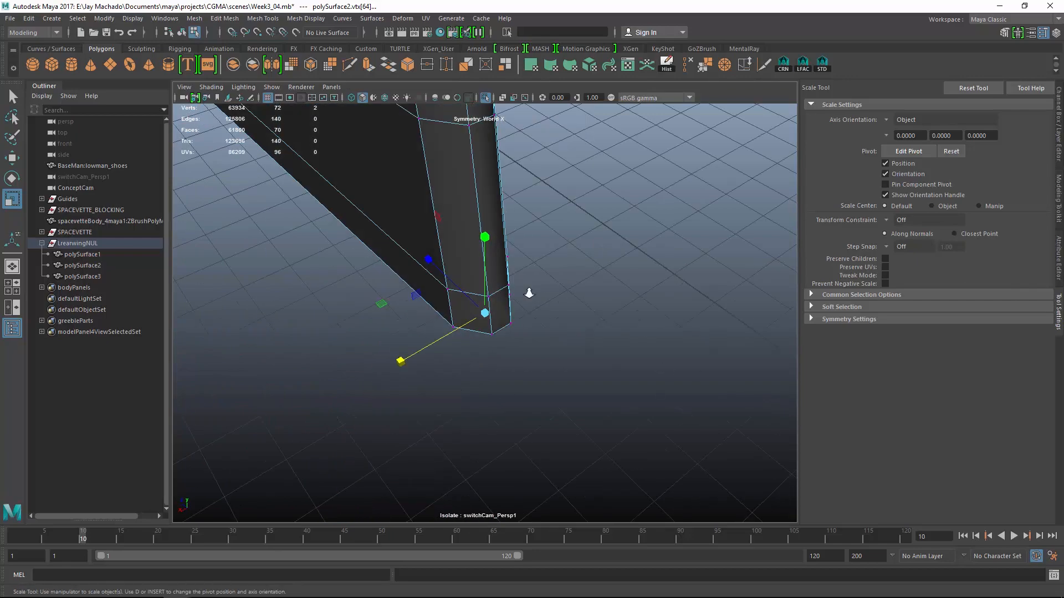
# - Scale the two close inner vertices at the panel's upper outer corner apart along X
pyautogui.keyDown('alt'); pyautogui.moveTo(527, 292); pyautogui.dragTo(615, 513, button='middle'); pyautogui.keyUp('alt')
pyautogui.keyDown('alt'); pyautogui.moveTo(587, 211); pyautogui.dragTo(577, 375, button='middle'); pyautogui.keyUp('alt')
pyautogui.keyDown('alt'); pyautogui.moveTo(577, 376); pyautogui.dragTo(541, 374); pyautogui.keyUp('alt')
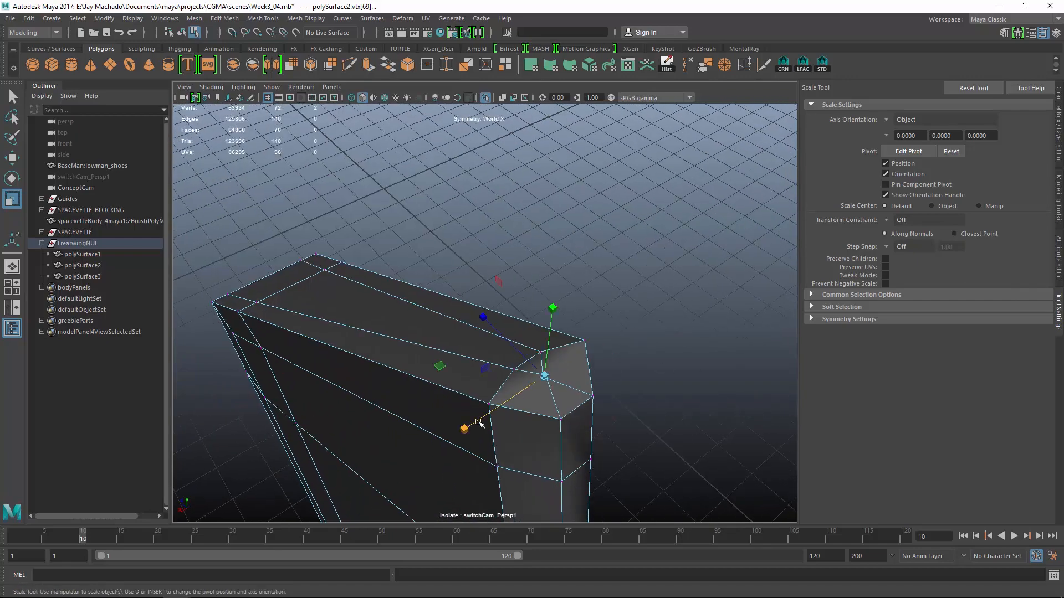
pyautogui.keyDown('alt'); pyautogui.moveTo(796, 329); pyautogui.dragTo(482, 378); pyautogui.keyUp('alt')
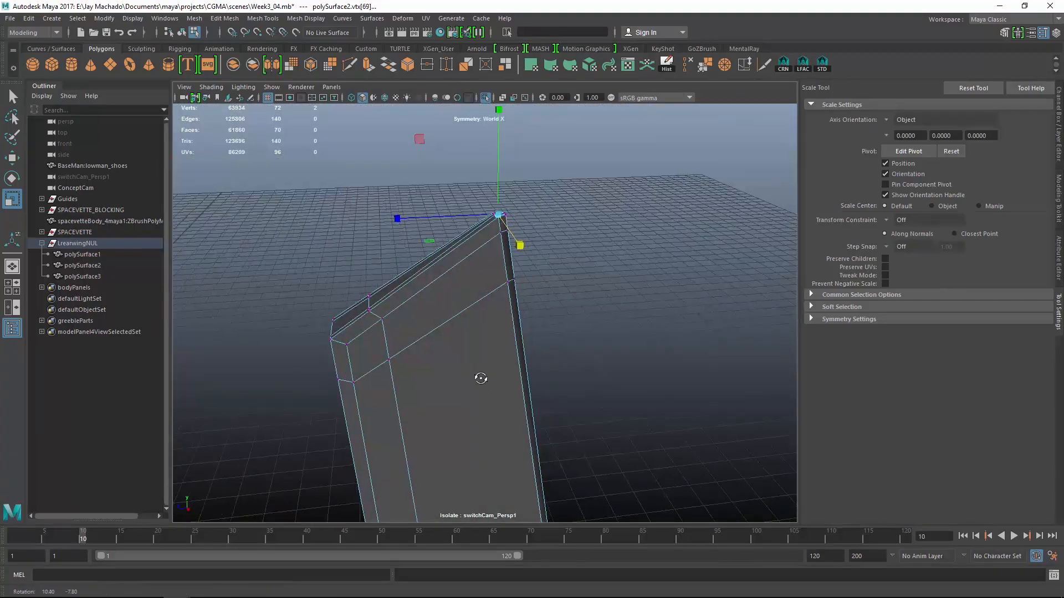
# - Select the cluster of vertices at the panel's upper outer corner in the side view and scale them flat along Z
pyautogui.keyDown('alt'); pyautogui.moveTo(515, 410); pyautogui.dragTo(577, 446, button='right'); pyautogui.keyUp('alt')
pyautogui.keyDown('alt'); pyautogui.moveTo(604, 460); pyautogui.dragTo(554, 435, button='middle'); pyautogui.keyUp('alt')
pyautogui.keyDown('alt'); pyautogui.moveTo(554, 435); pyautogui.dragTo(692, 451, button='right'); pyautogui.keyUp('alt')
pyautogui.keyDown('alt'); pyautogui.moveTo(692, 432); pyautogui.dragTo(692, 559, button='middle'); pyautogui.keyUp('alt')
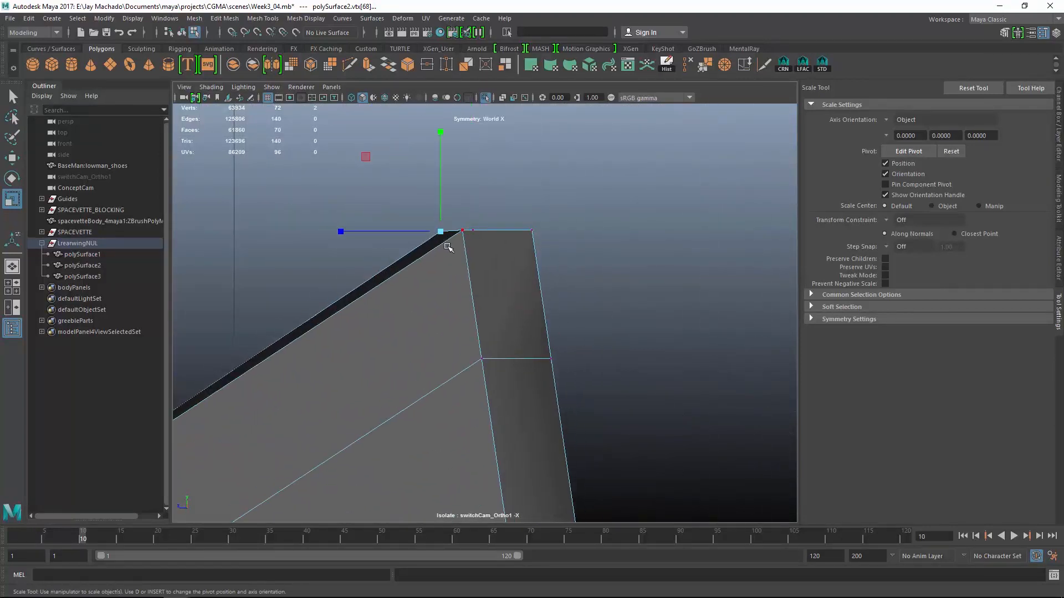
pyautogui.moveTo(358, 231); pyautogui.dragTo(525, 255)
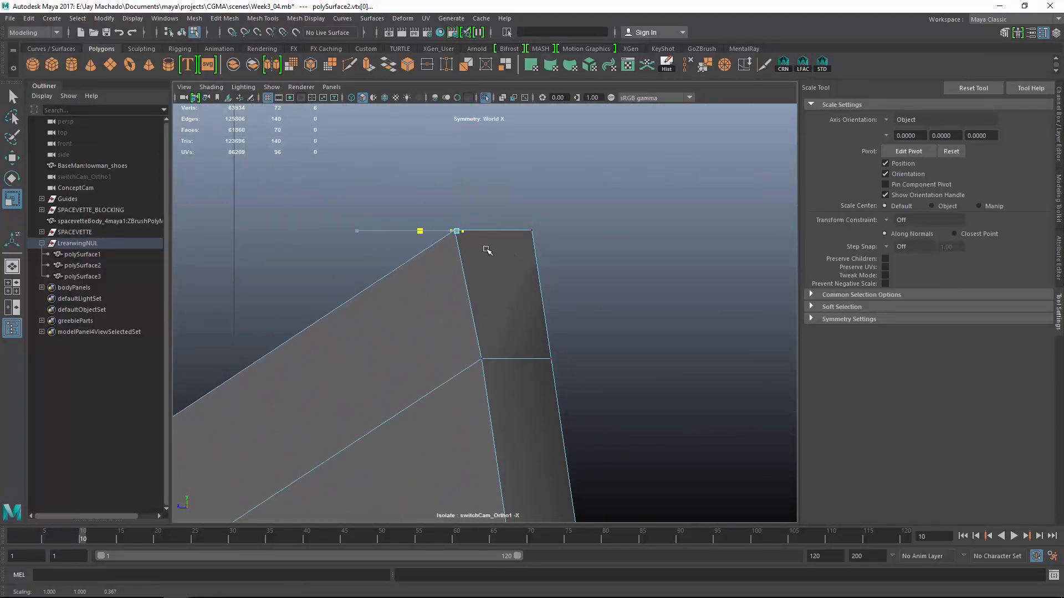
# - Show the surrounding wing geometry and move the flattened corner vertices slightly along Z to line up with the neighbouring piece
pyautogui.press('w')
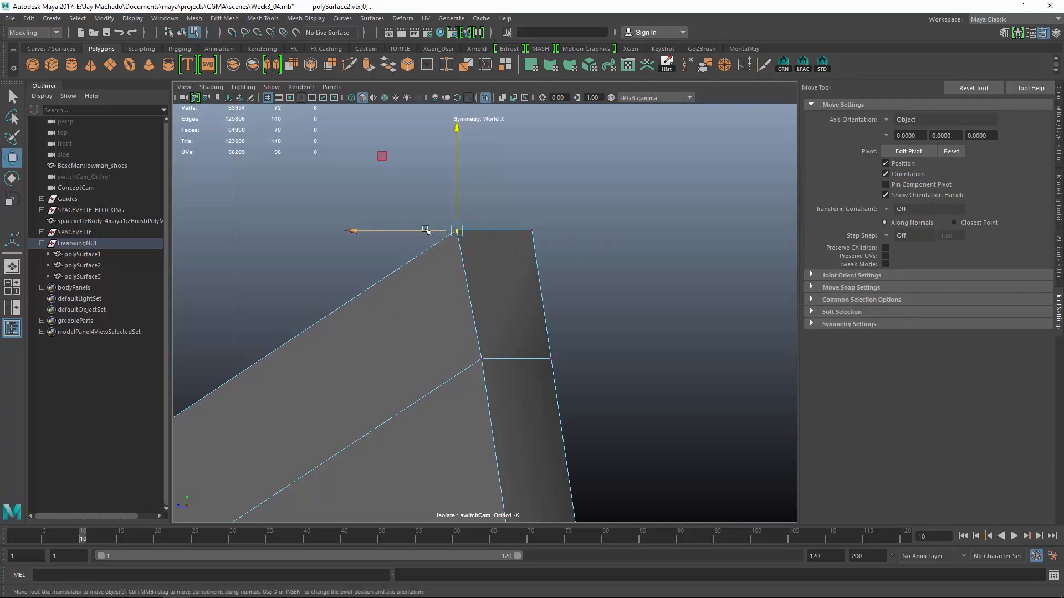
pyautogui.click(487, 100)
pyautogui.moveTo(429, 231); pyautogui.dragTo(434, 233)
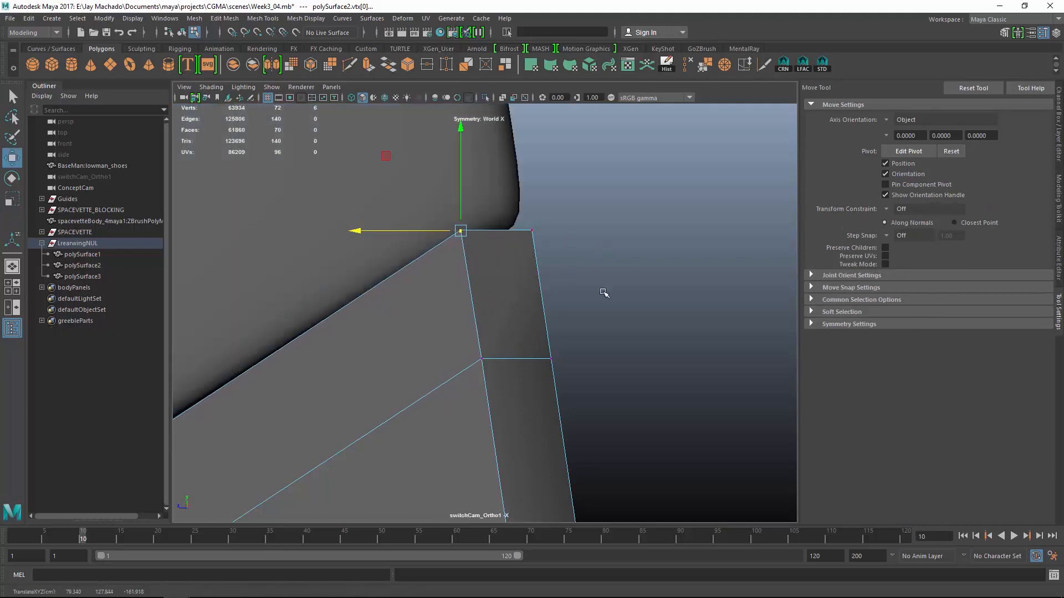
pyautogui.keyDown('alt'); pyautogui.moveTo(602, 291); pyautogui.dragTo(490, 328, button='right'); pyautogui.keyUp('alt')
pyautogui.keyDown('alt'); pyautogui.moveTo(490, 328); pyautogui.dragTo(560, 146, button='middle'); pyautogui.keyUp('alt')
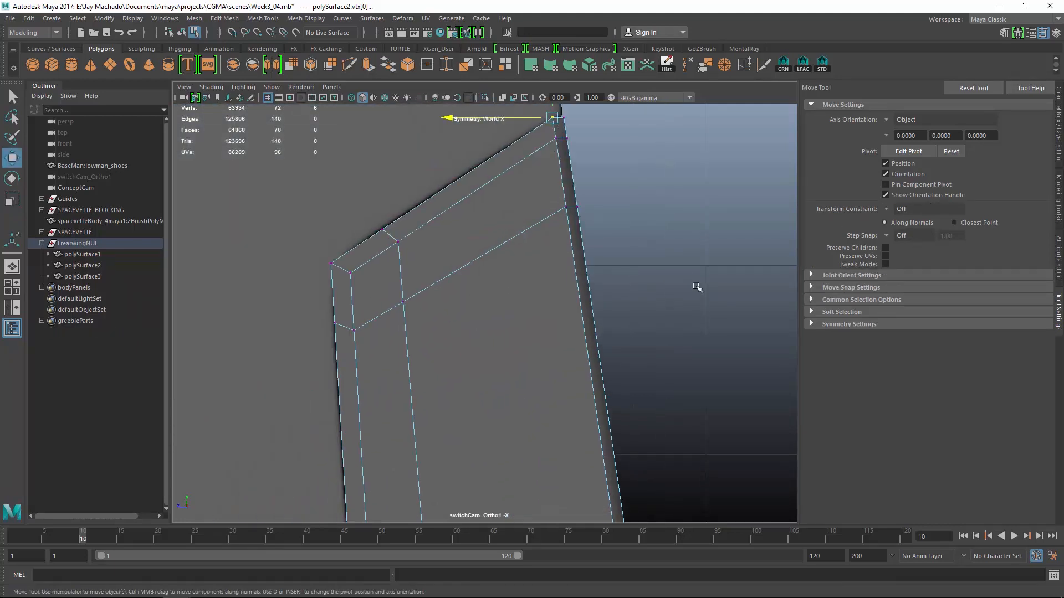
# - Return to object mode, isolate and frame the panel, and examine its corners and edges in smooth preview
pyautogui.keyDown('alt'); pyautogui.moveTo(697, 287); pyautogui.dragTo(675, 313); pyautogui.keyUp('alt')
pyautogui.press('F8')
pyautogui.click(486, 98)
pyautogui.press('f')
pyautogui.keyDown('alt'); pyautogui.moveTo(586, 284); pyautogui.dragTo(560, 302); pyautogui.keyUp('alt')
pyautogui.press('3')
pyautogui.click(630, 328)
pyautogui.click(510, 276)
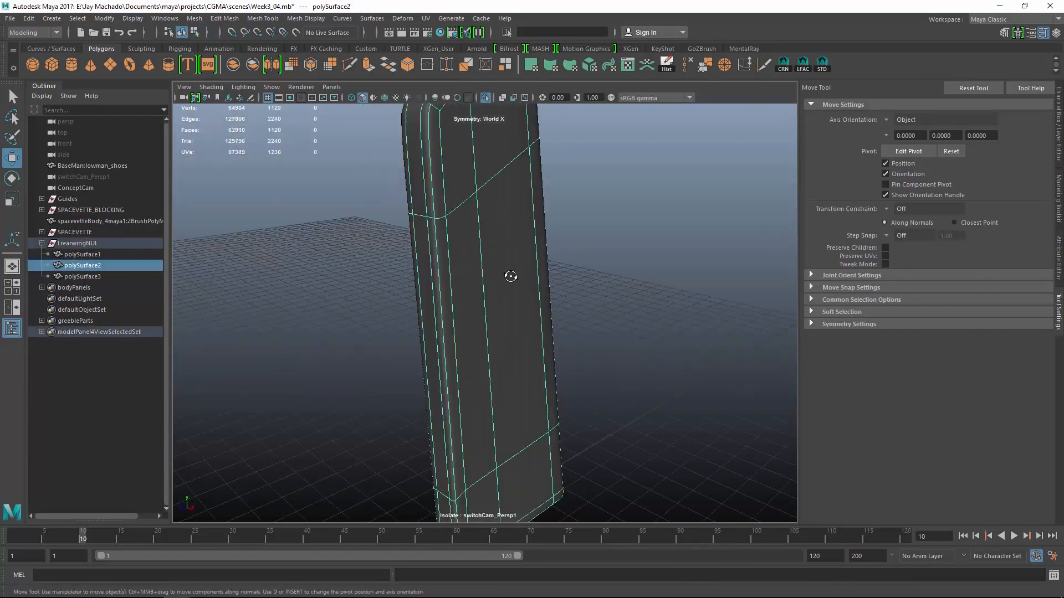
# - Select the strip of narrow faces along the panel's long side and shift it along Z against the surrounding wing, checking in smooth preview
pyautogui.press('1')
pyautogui.keyDown('alt'); pyautogui.moveTo(510, 276); pyautogui.dragTo(484, 276); pyautogui.keyUp('alt')
pyautogui.moveTo(483, 269); pyautogui.dragTo(488, 297, button='right')
pyautogui.click(457, 305)
pyautogui.keyDown('alt'); pyautogui.moveTo(497, 444); pyautogui.dragTo(470, 272); pyautogui.keyUp('alt')
pyautogui.keyDown('shift'); pyautogui.doubleClick(450, 437); pyautogui.keyUp('shift')
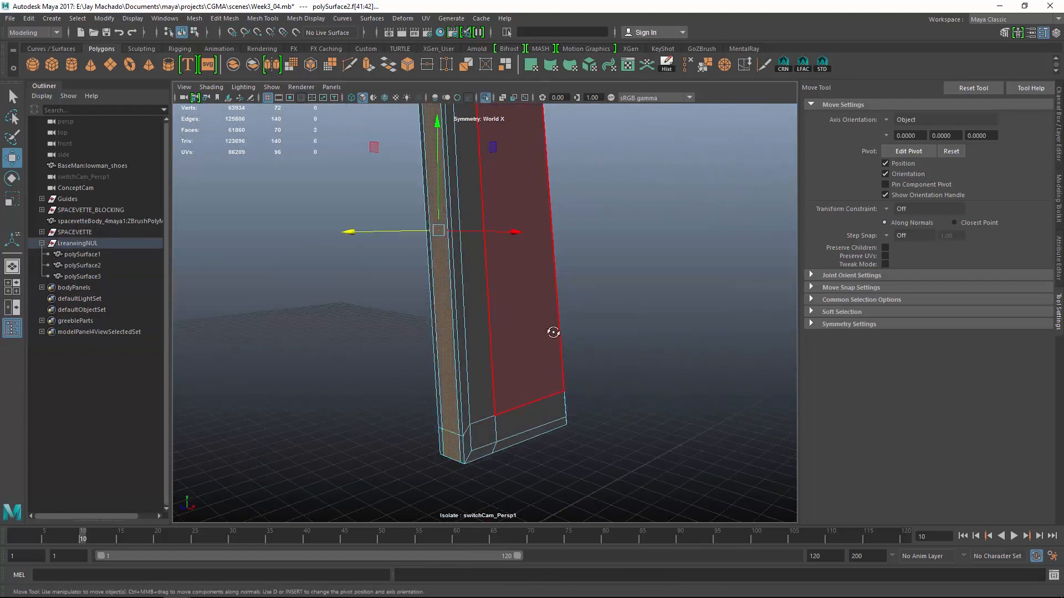
pyautogui.keyDown('alt'); pyautogui.moveTo(553, 333); pyautogui.dragTo(537, 383); pyautogui.keyUp('alt')
pyautogui.click(485, 98)
pyautogui.keyDown('alt'); pyautogui.moveTo(556, 178); pyautogui.dragTo(553, 199); pyautogui.keyUp('alt')
pyautogui.press('3')
pyautogui.keyDown('alt'); pyautogui.moveTo(483, 224); pyautogui.dragTo(433, 162); pyautogui.keyUp('alt')
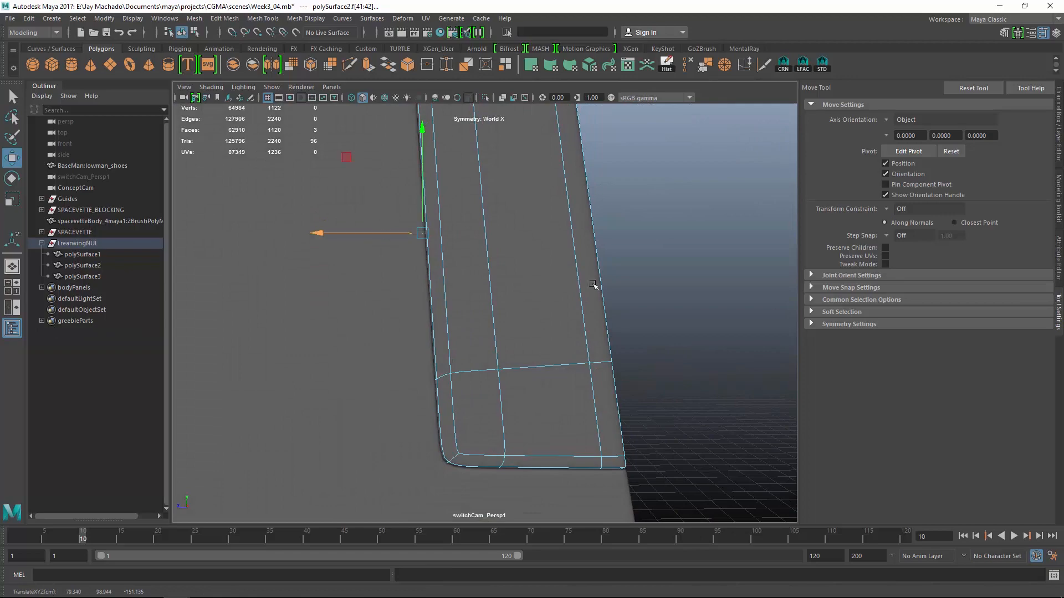
pyautogui.keyDown('alt'); pyautogui.moveTo(551, 233); pyautogui.dragTo(691, 278); pyautogui.keyUp('alt')
# - Display the unsmoothed panel as wireframe, check its fit from below and the side, and switch to vertex selection
pyautogui.press('1')
pyautogui.press('4')
pyautogui.keyDown('alt'); pyautogui.moveTo(691, 277); pyautogui.dragTo(663, 423, button='right'); pyautogui.keyUp('alt')
pyautogui.keyDown('alt'); pyautogui.moveTo(663, 422); pyautogui.dragTo(489, 281, button='middle'); pyautogui.keyUp('alt')
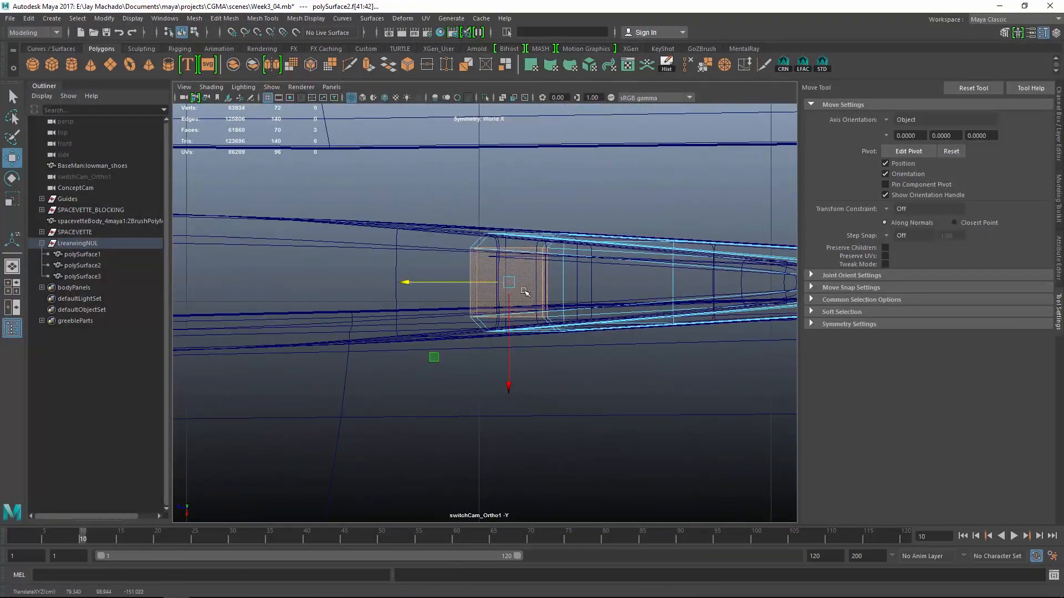
pyautogui.keyDown('alt'); pyautogui.moveTo(615, 194); pyautogui.dragTo(652, 136); pyautogui.keyUp('alt')
pyautogui.keyDown('alt'); pyautogui.moveTo(652, 136); pyautogui.dragTo(641, 223, button='middle'); pyautogui.keyUp('alt')
pyautogui.moveTo(641, 224); pyautogui.dragTo(605, 218, button='right')
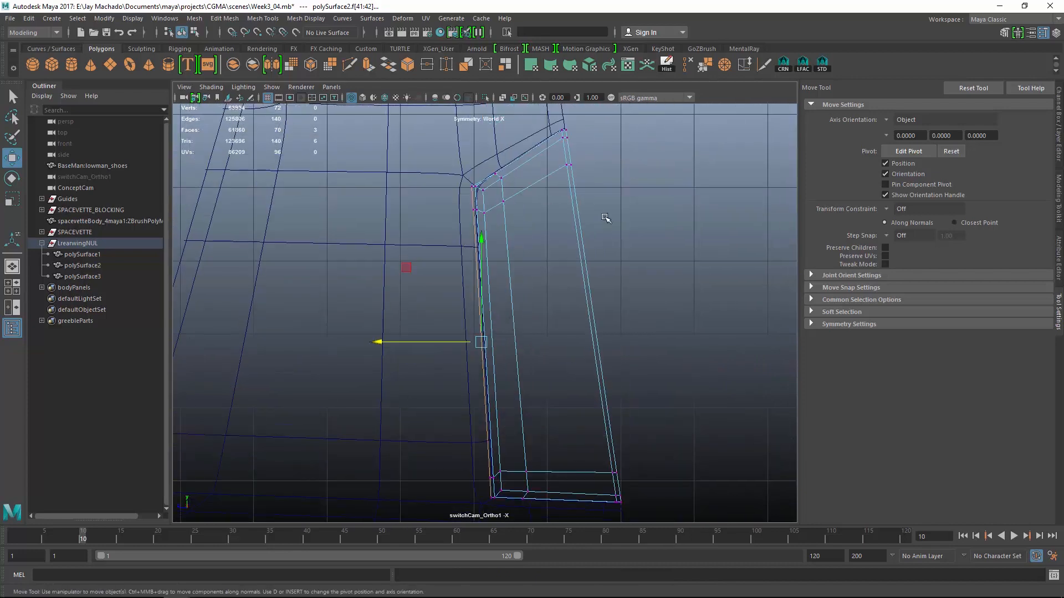
# - Nudge the rudder panel's upper inner-corner vertices horizontally to line them up with the edge of the wing's cutout
pyautogui.moveTo(471, 221); pyautogui.dragTo(480, 222)
pyautogui.keyDown('alt'); pyautogui.moveTo(571, 316); pyautogui.dragTo(594, 340, button='right'); pyautogui.keyUp('alt')
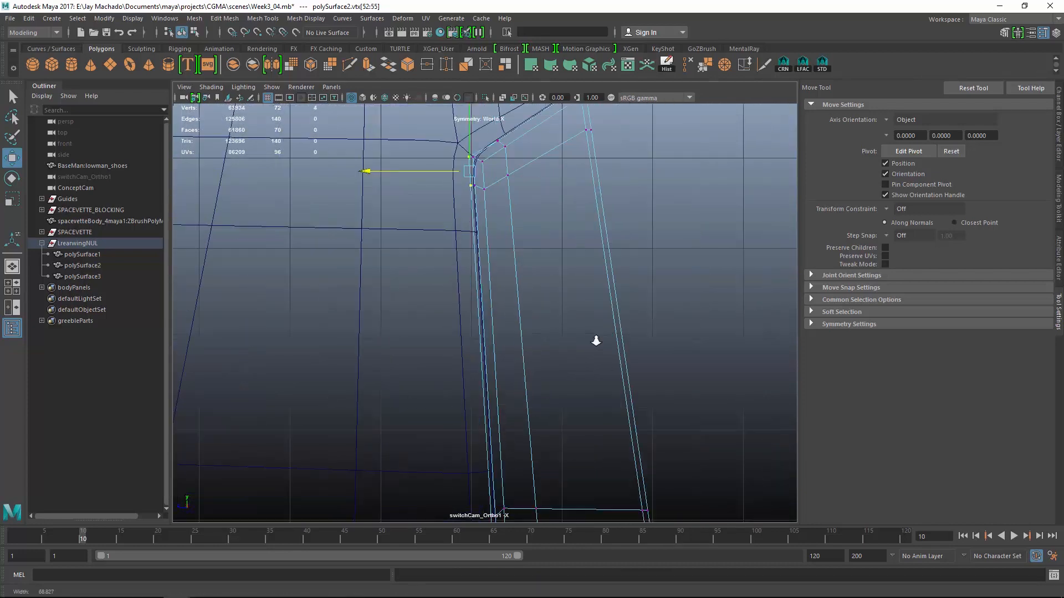
pyautogui.keyDown('alt'); pyautogui.moveTo(593, 340); pyautogui.dragTo(615, 477, button='middle'); pyautogui.keyUp('alt')
pyautogui.keyDown('alt'); pyautogui.moveTo(532, 300); pyautogui.dragTo(579, 360, button='right'); pyautogui.keyUp('alt')
pyautogui.keyDown('alt'); pyautogui.moveTo(531, 322); pyautogui.dragTo(494, 281, button='middle'); pyautogui.keyUp('alt')
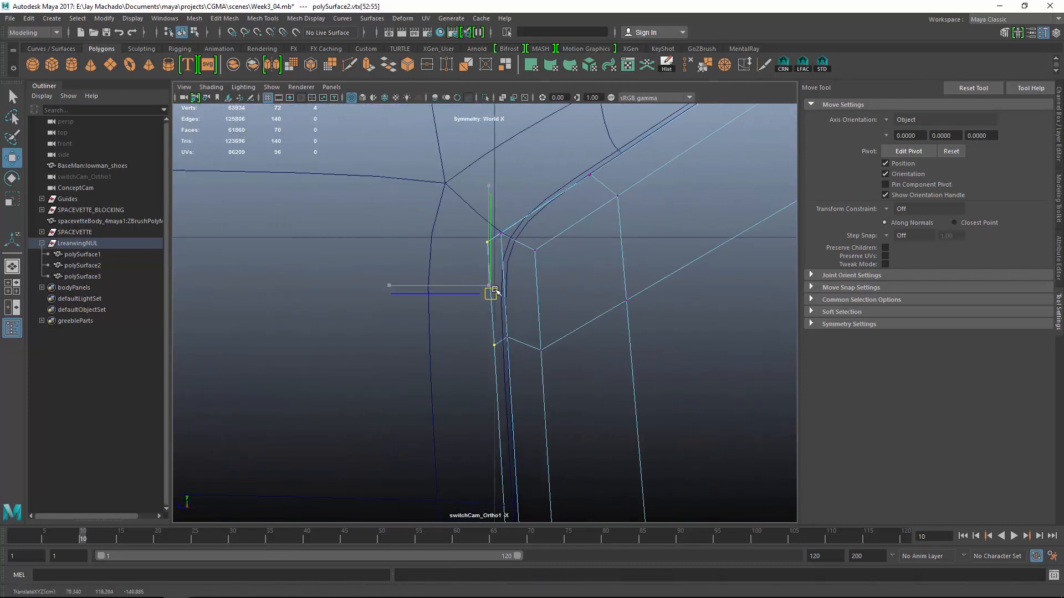
pyautogui.moveTo(495, 290); pyautogui.dragTo(495, 291)
# - Select the rudder panel's vertices along its inner side, from upper corner to base, and shift them horizontally toward the cutout edge
pyautogui.keyDown('alt'); pyautogui.moveTo(495, 290); pyautogui.dragTo(233, 266, button='right'); pyautogui.keyUp('alt')
pyautogui.keyDown('alt'); pyautogui.moveTo(524, 349); pyautogui.dragTo(460, 244, button='middle'); pyautogui.keyUp('alt')
pyautogui.moveTo(407, 167); pyautogui.dragTo(463, 259)
pyautogui.keyDown('alt'); pyautogui.moveTo(465, 263); pyautogui.dragTo(521, 313, button='right'); pyautogui.keyUp('alt')
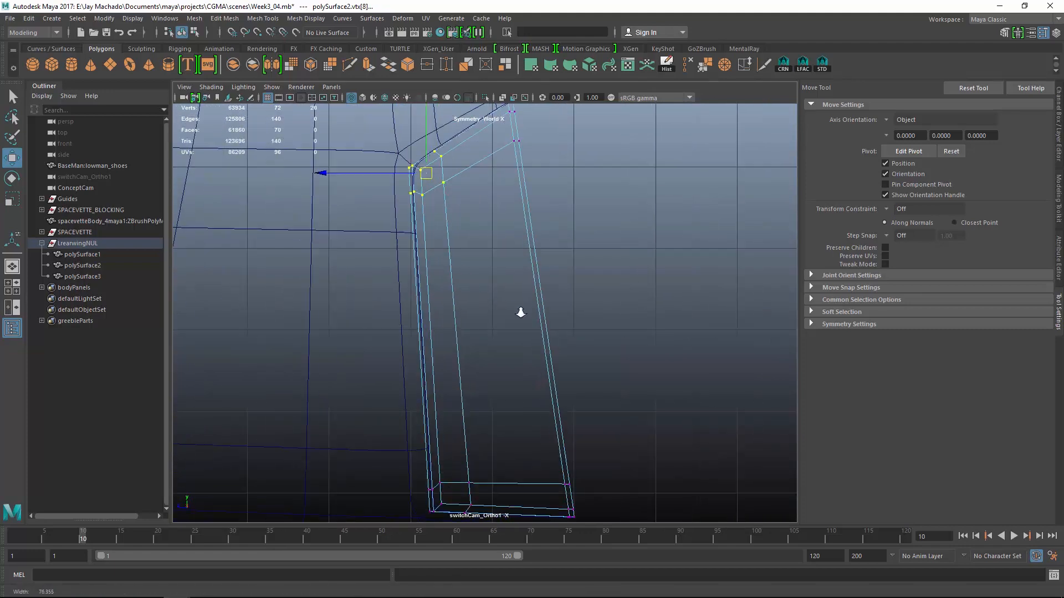
pyautogui.keyDown('alt'); pyautogui.moveTo(471, 461); pyautogui.dragTo(483, 320, button='middle'); pyautogui.keyUp('alt')
pyautogui.keyDown('alt'); pyautogui.moveTo(338, 117); pyautogui.dragTo(389, 137, button='right'); pyautogui.keyUp('alt')
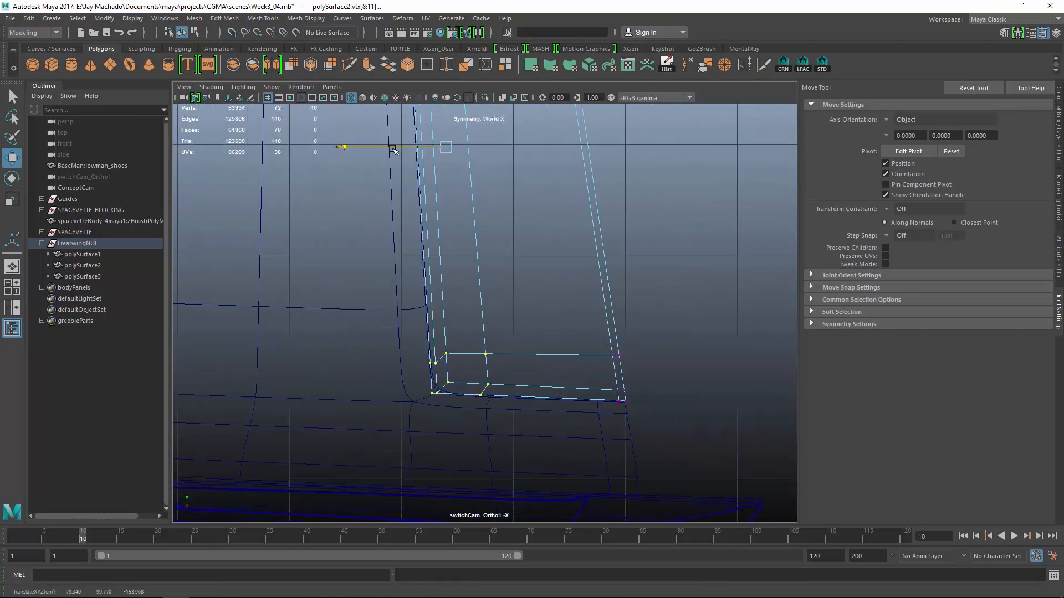
pyautogui.keyDown('alt'); pyautogui.moveTo(431, 230); pyautogui.dragTo(502, 521, button='middle'); pyautogui.keyUp('alt')
# - Examine the rudder panel's fit in the wing cutout using smooth preview and shaded display
pyautogui.keyDown('alt'); pyautogui.moveTo(396, 285); pyautogui.dragTo(490, 381, button='right'); pyautogui.keyUp('alt')
pyautogui.keyDown('alt'); pyautogui.moveTo(490, 381); pyautogui.dragTo(499, 235, button='middle'); pyautogui.keyUp('alt')
pyautogui.press('3')
pyautogui.keyDown('alt'); pyautogui.moveTo(499, 235); pyautogui.dragTo(478, 219, button='right'); pyautogui.keyUp('alt')
pyautogui.moveTo(432, 185); pyautogui.dragTo(608, 440)
pyautogui.moveTo(500, 288)
pyautogui.mouseDown()
pyautogui.moveTo(589, 384)
pyautogui.moveTo(482, 349)
pyautogui.moveTo(351, 340)
pyautogui.moveTo(636, 383)
pyautogui.moveTo(444, 311)
pyautogui.moveTo(612, 418)
pyautogui.moveTo(381, 242)
pyautogui.moveTo(513, 261)
pyautogui.moveTo(489, 288)
pyautogui.moveTo(340, 307)
pyautogui.mouseUp()
pyautogui.press('5')
pyautogui.press('F8')
# - Delete the inset edge loop running around the upper faces of the wing tip cap
pyautogui.click(381, 242)
pyautogui.press('F10')
pyautogui.click(258, 306)
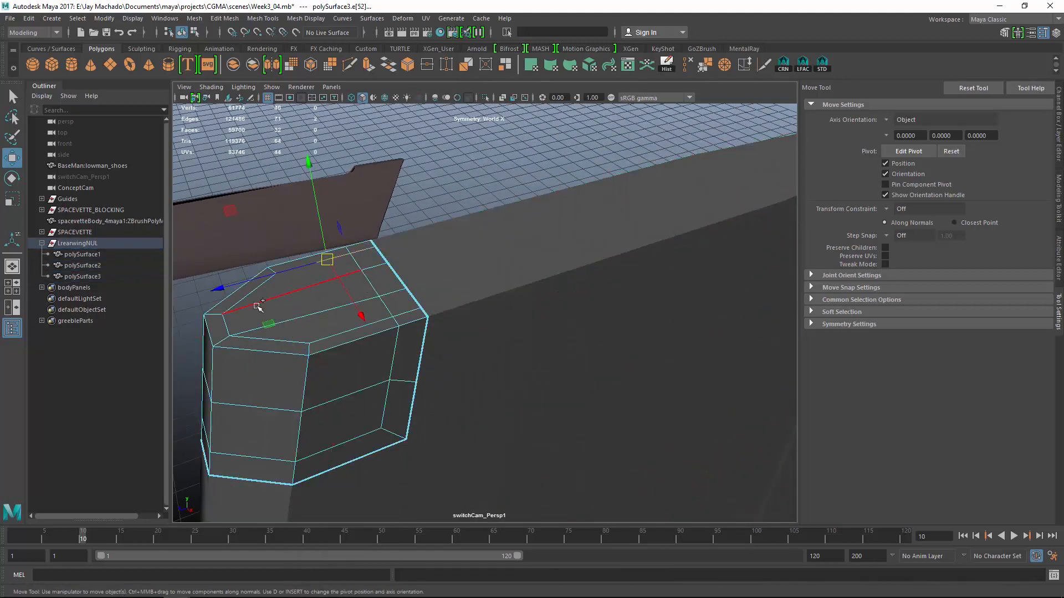
pyautogui.keyDown('shift'); pyautogui.doubleClick(371, 325); pyautogui.keyUp('shift')
pyautogui.keyDown('shift'); pyautogui.click(275, 269); pyautogui.keyUp('shift')
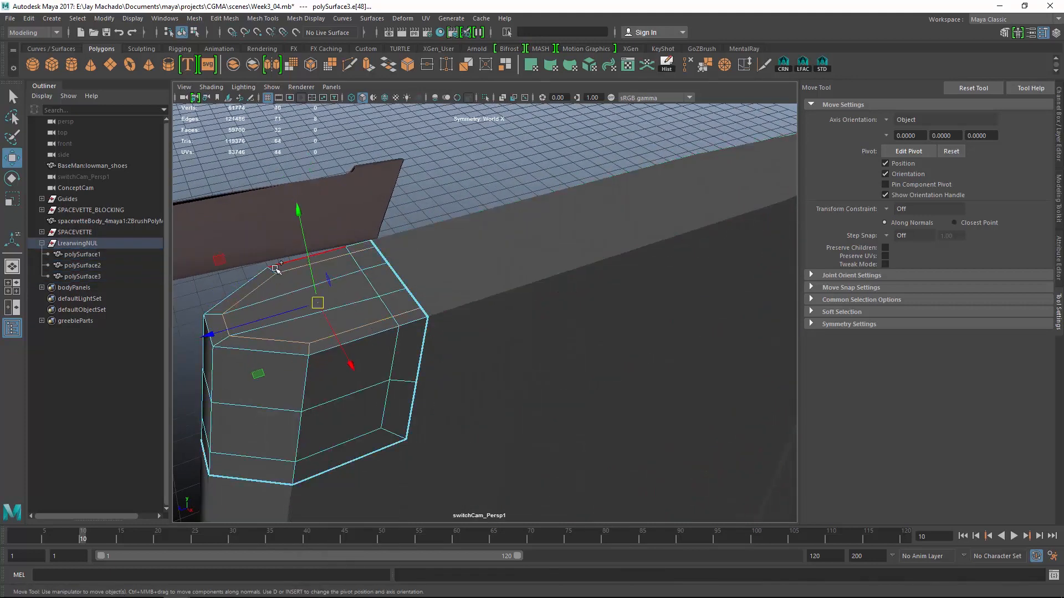
pyautogui.click(689, 65)
# - Compare the tip cap's shape and edge rows with the main wing's corner cutout in smooth preview and wireframe
pyautogui.keyDown('alt'); pyautogui.moveTo(427, 266); pyautogui.dragTo(513, 287); pyautogui.keyUp('alt')
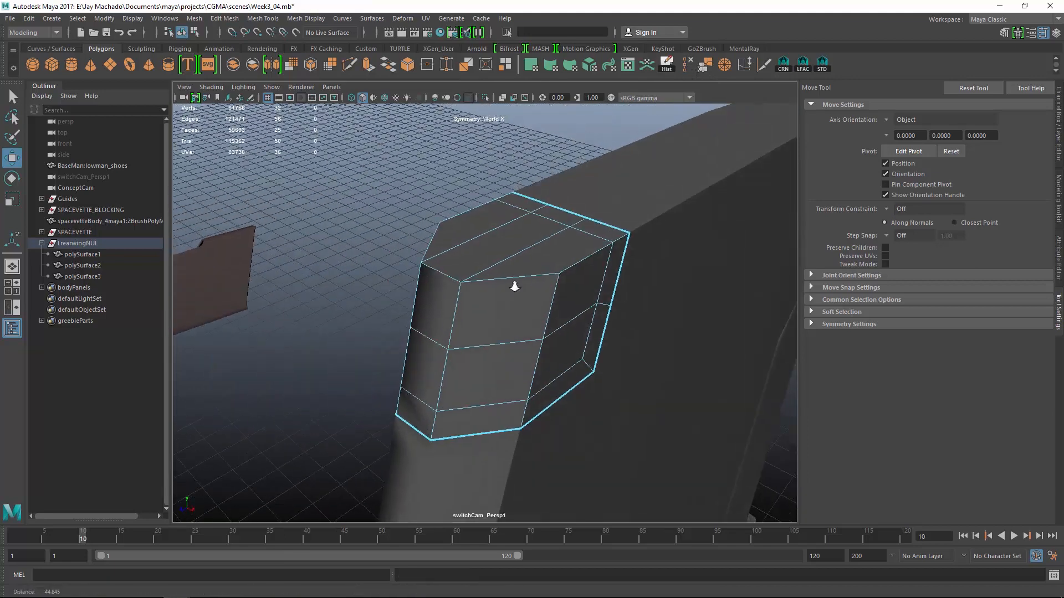
pyautogui.keyDown('alt'); pyautogui.moveTo(513, 288); pyautogui.dragTo(517, 297, button='right'); pyautogui.keyUp('alt')
pyautogui.press('3')
pyautogui.keyDown('alt'); pyautogui.moveTo(527, 302); pyautogui.dragTo(468, 300); pyautogui.keyUp('alt')
pyautogui.press('1')
pyautogui.click(475, 274)
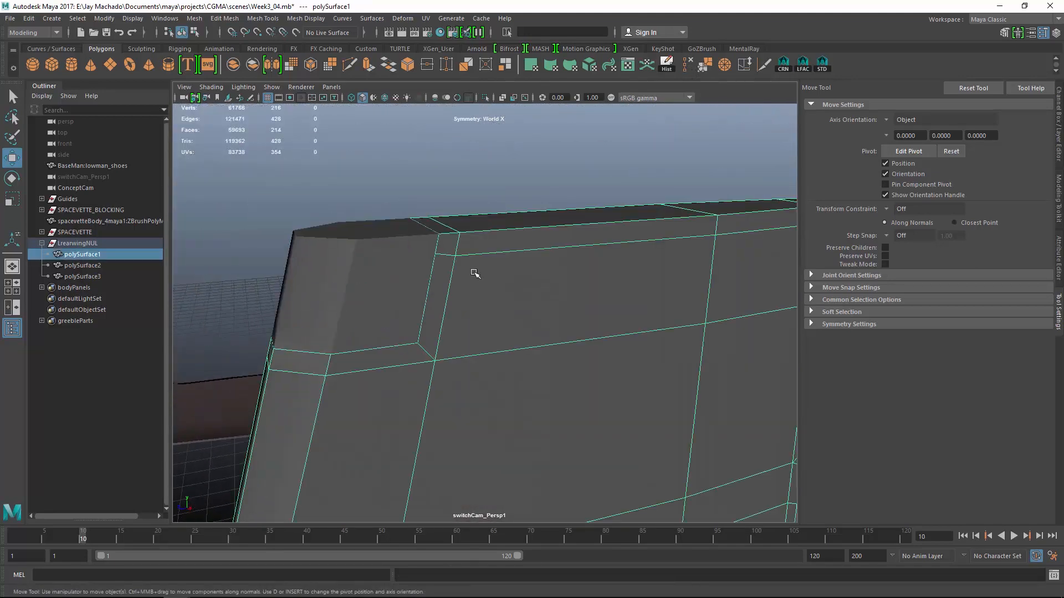
pyautogui.press('4')
pyautogui.keyDown('alt'); pyautogui.moveTo(411, 278); pyautogui.dragTo(416, 266); pyautogui.keyUp('alt')
pyautogui.keyDown('alt'); pyautogui.moveTo(416, 266); pyautogui.dragTo(440, 330, button='right'); pyautogui.keyUp('alt')
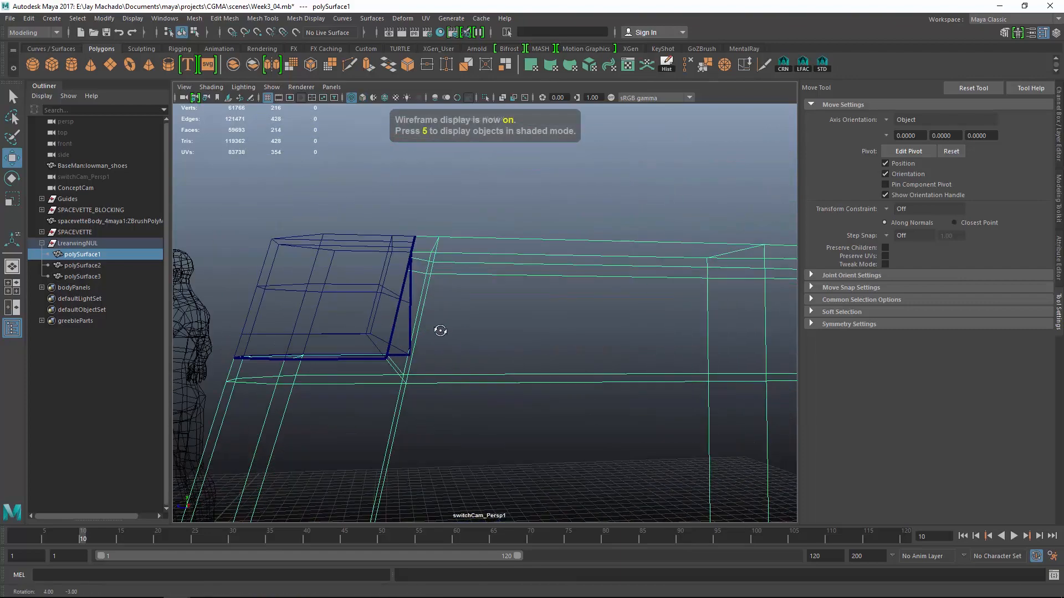
pyautogui.keyDown('alt'); pyautogui.moveTo(439, 330); pyautogui.dragTo(487, 302); pyautogui.keyUp('alt')
pyautogui.keyDown('alt'); pyautogui.moveTo(487, 302); pyautogui.dragTo(318, 301, button='middle'); pyautogui.keyUp('alt')
pyautogui.keyDown('alt'); pyautogui.moveTo(318, 301); pyautogui.dragTo(498, 311, button='right'); pyautogui.keyUp('alt')
pyautogui.keyDown('alt'); pyautogui.moveTo(499, 310); pyautogui.dragTo(723, 326); pyautogui.keyUp('alt')
pyautogui.moveTo(617, 253); pyautogui.dragTo(565, 252, button='right')
pyautogui.keyDown('alt'); pyautogui.moveTo(557, 252); pyautogui.dragTo(547, 285); pyautogui.keyUp('alt')
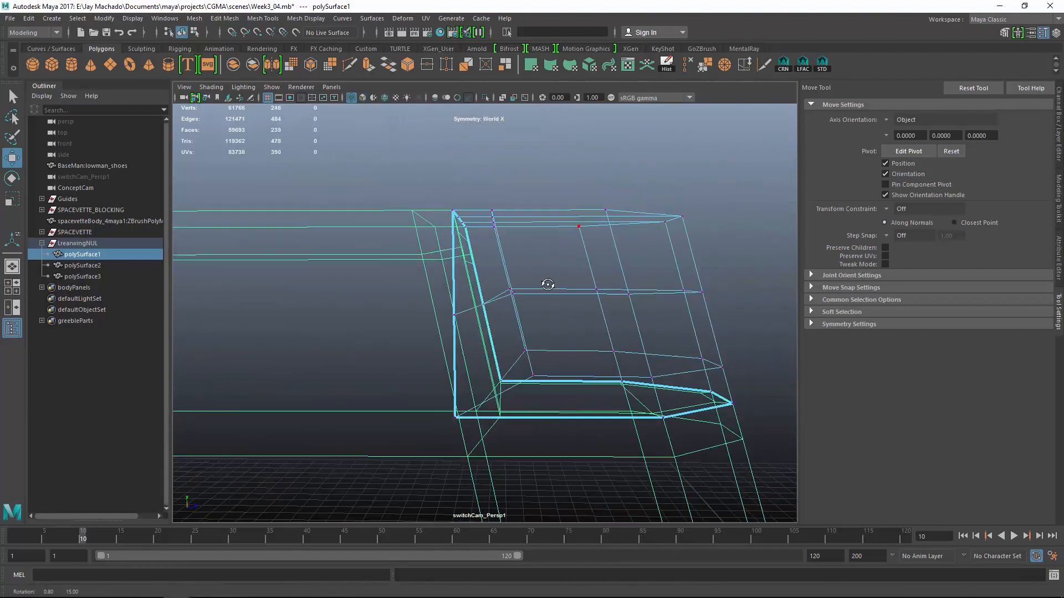
# - Select the tip cap's middle horizontal edge loop and slide it up toward the main wing's upper edge row
pyautogui.click(460, 319)
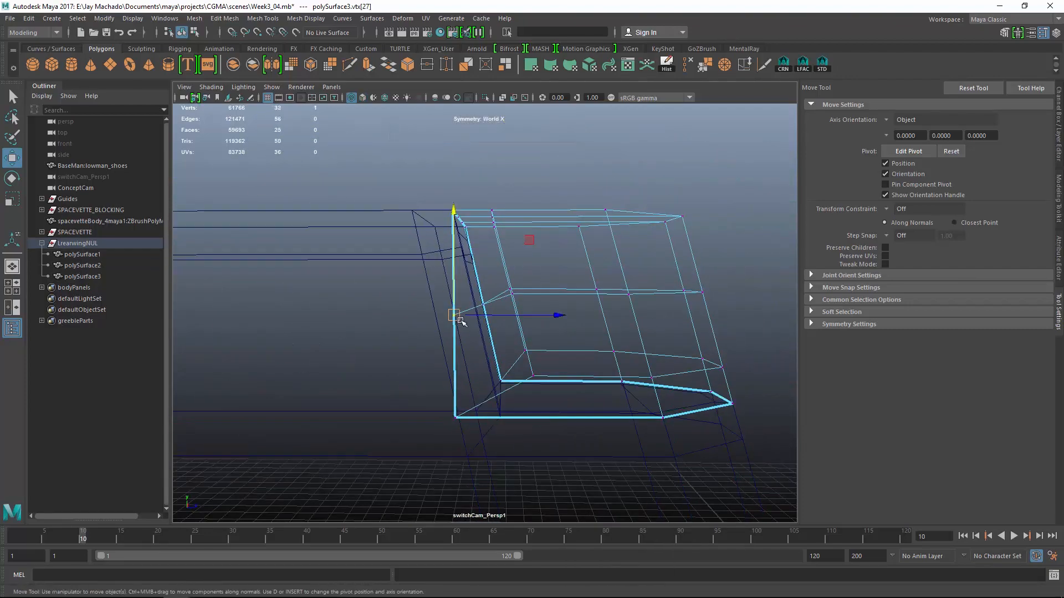
pyautogui.click(501, 380)
pyautogui.moveTo(501, 380)
pyautogui.keyDown('alt'); pyautogui.mouseDown()
pyautogui.moveTo(582, 447)
pyautogui.moveTo(616, 379)
pyautogui.moveTo(541, 368)
pyautogui.moveTo(513, 311)
pyautogui.mouseUp(); pyautogui.keyUp('alt')
pyautogui.press('5')
pyautogui.moveTo(502, 266); pyautogui.dragTo(505, 203, button='right')
pyautogui.doubleClick(474, 304)
pyautogui.press('4')
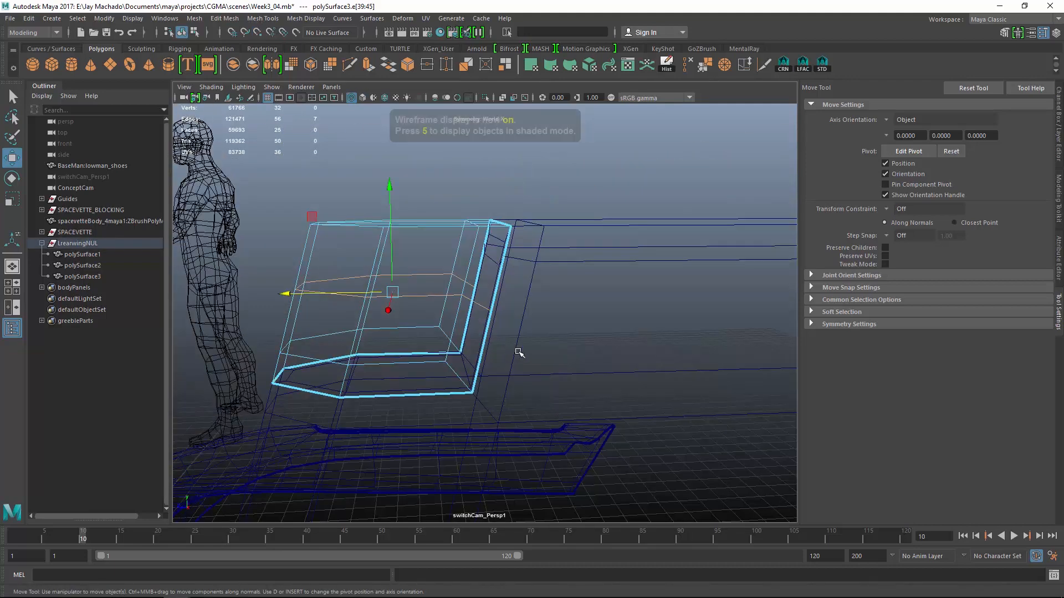
pyautogui.click(742, 69)
pyautogui.moveTo(499, 353); pyautogui.dragTo(544, 338, button='middle')
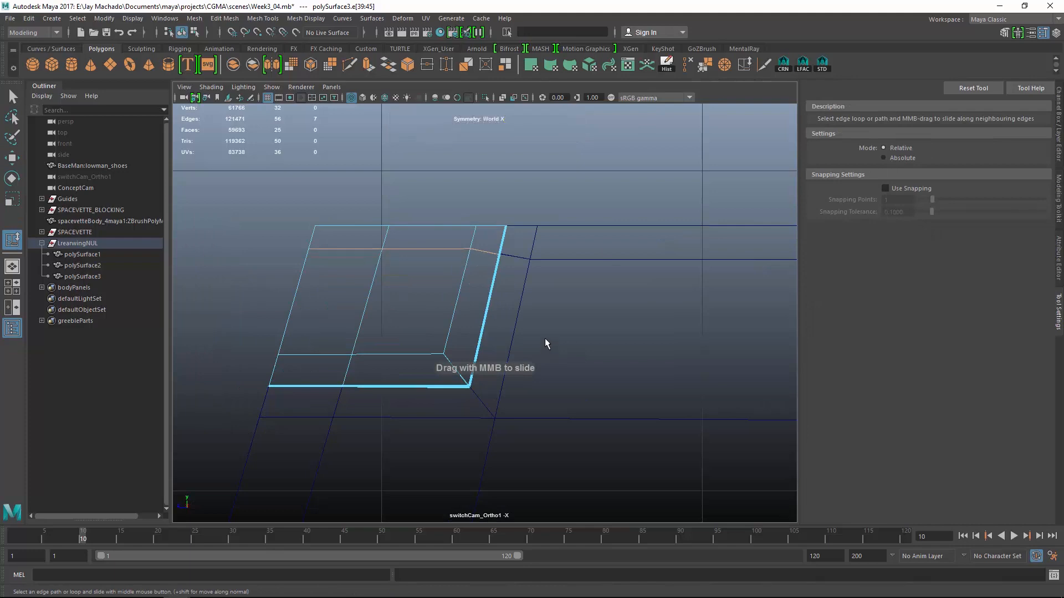
# - Slide the loop's edges away from the wing border down level with the wing's upper edge row, excluding the edges already aligned
pyautogui.press('super')
pyautogui.press('super')
pyautogui.moveTo(535, 280); pyautogui.dragTo(532, 287, button='middle')
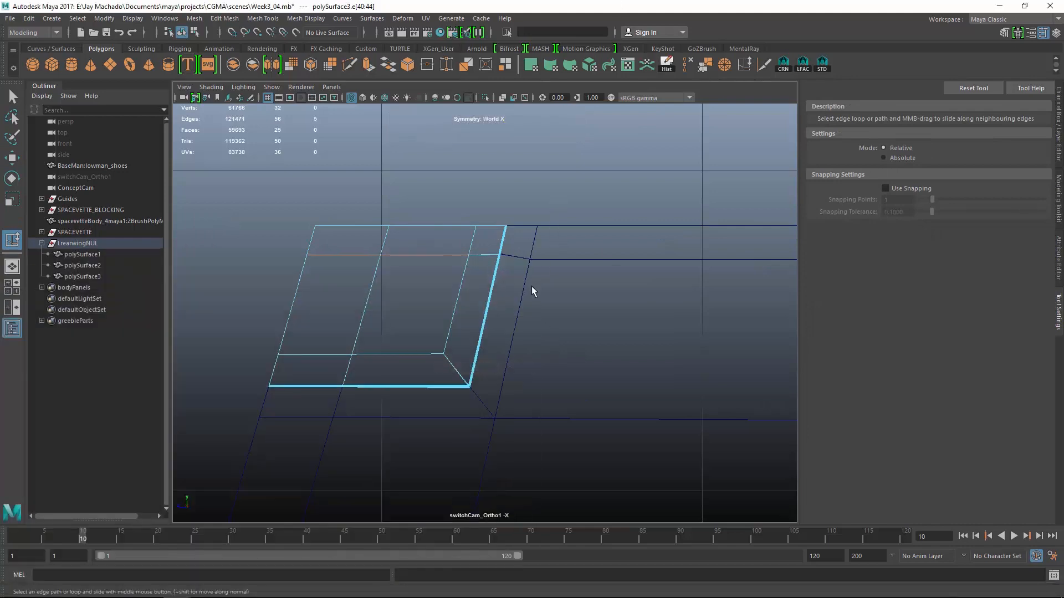
pyautogui.keyDown('ctrl'); pyautogui.moveTo(535, 217); pyautogui.dragTo(442, 307); pyautogui.keyUp('ctrl')
pyautogui.moveTo(528, 308); pyautogui.dragTo(513, 317, button='middle')
# - Delete the lengthwise edges on the tip cap's upper face and cut a replacement edge at its outer corner with Multi-Cut
pyautogui.moveTo(518, 318)
pyautogui.keyDown('alt'); pyautogui.mouseDown()
pyautogui.moveTo(606, 333)
pyautogui.moveTo(612, 370)
pyautogui.moveTo(610, 353)
pyautogui.moveTo(658, 316)
pyautogui.moveTo(677, 320)
pyautogui.mouseUp(); pyautogui.keyUp('alt')
pyautogui.press('5')
pyautogui.press('4')
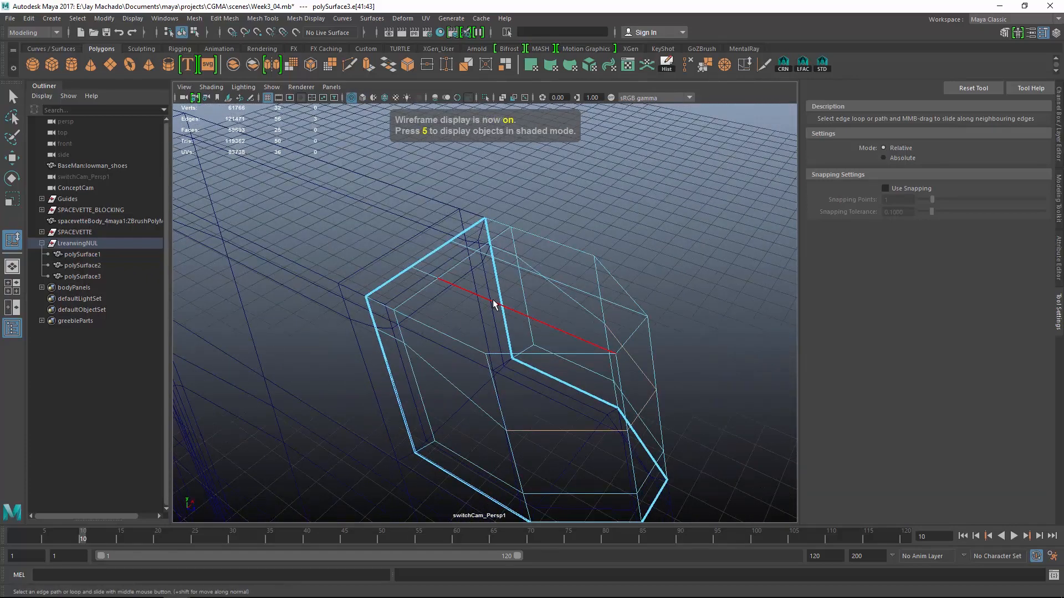
pyautogui.doubleClick(493, 300)
pyautogui.click(688, 66)
pyautogui.keyDown('alt'); pyautogui.moveTo(587, 258); pyautogui.dragTo(559, 256); pyautogui.keyUp('alt')
pyautogui.click(349, 65)
pyautogui.click(619, 288)
pyautogui.press('Return')
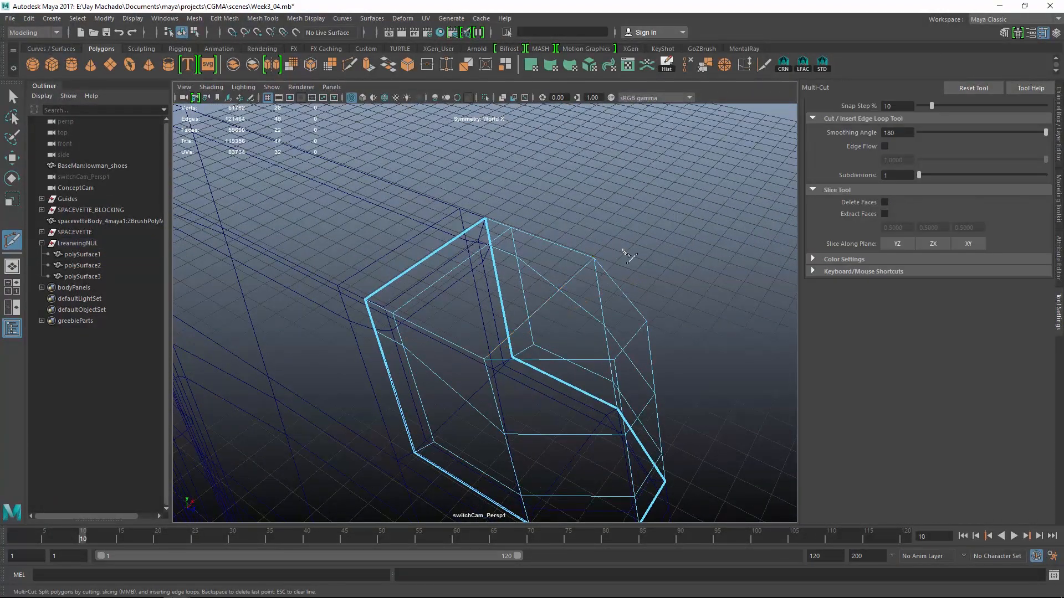
# - Display the tip cap and main wing in shaded smooth preview to check how their borders meet
pyautogui.press('F8')
pyautogui.press('5')
pyautogui.keyDown('alt'); pyautogui.moveTo(698, 351); pyautogui.dragTo(620, 305, button='right'); pyautogui.keyUp('alt')
pyautogui.press('3')
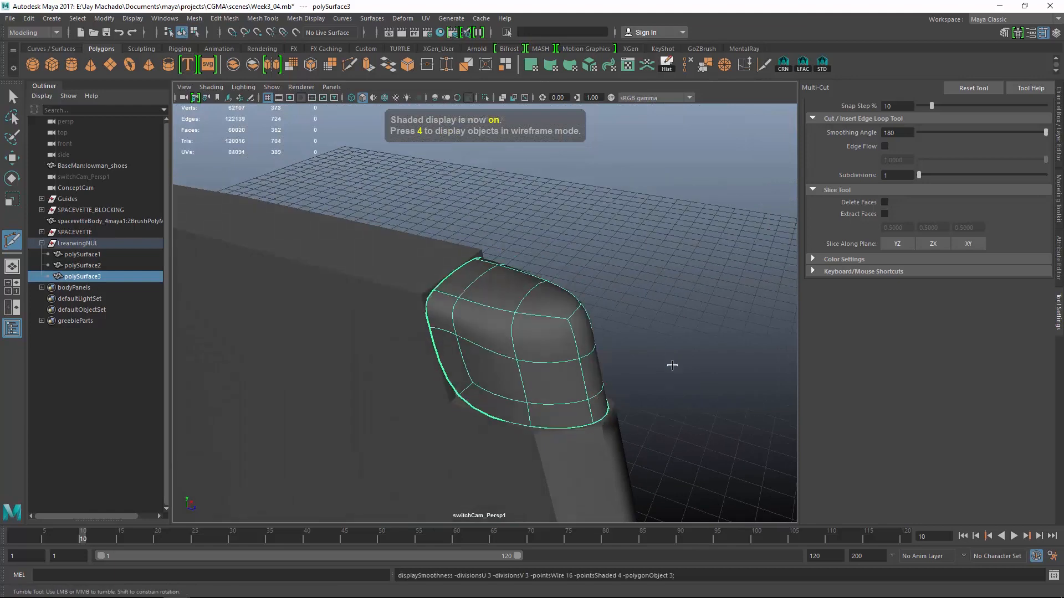
pyautogui.click(673, 363)
pyautogui.keyDown('alt'); pyautogui.moveTo(686, 363); pyautogui.dragTo(694, 330); pyautogui.keyUp('alt')
pyautogui.click(635, 417)
pyautogui.press('F8')
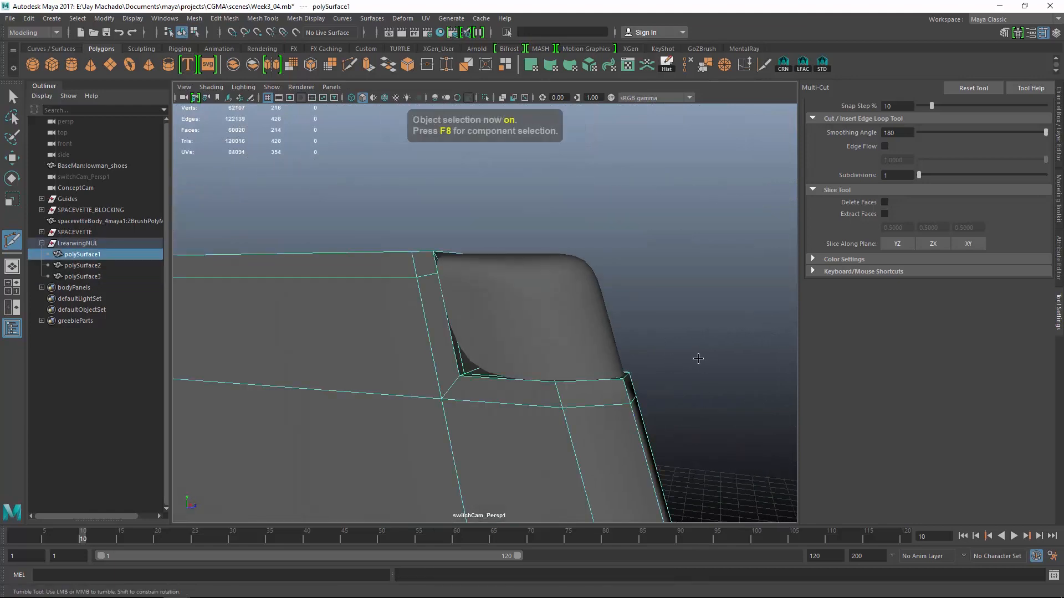
pyautogui.press('3')
# - Extrude the tip cap's open border edges inward along local Z and display the cap in smooth preview
pyautogui.press('w')
pyautogui.click(548, 285)
pyautogui.press('F10')
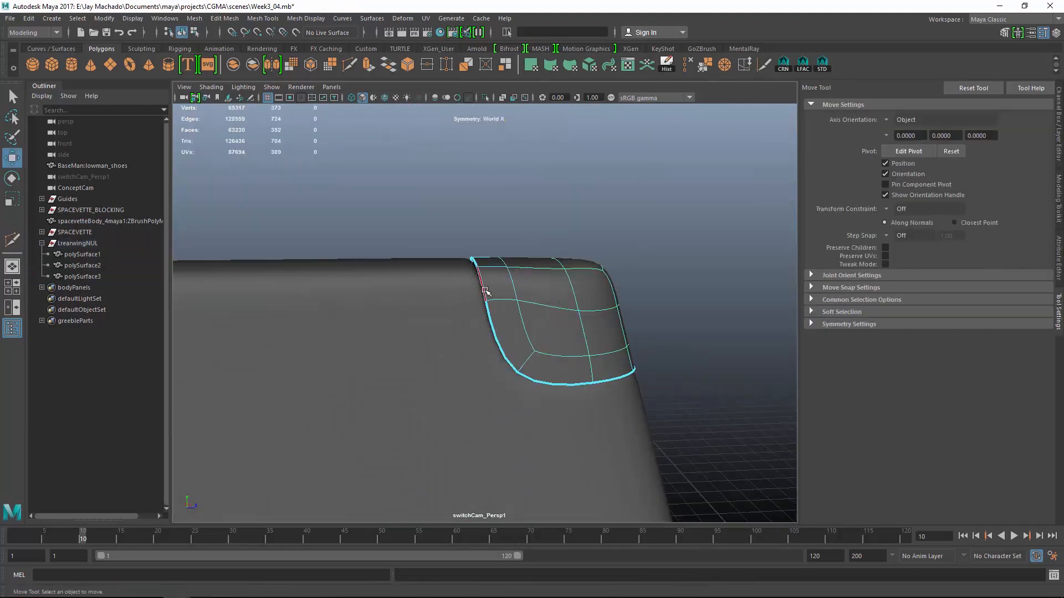
pyautogui.doubleClick(484, 290)
pyautogui.keyDown('alt'); pyautogui.moveTo(499, 297); pyautogui.dragTo(382, 305); pyautogui.keyUp('alt')
pyautogui.press('1')
pyautogui.click(370, 66)
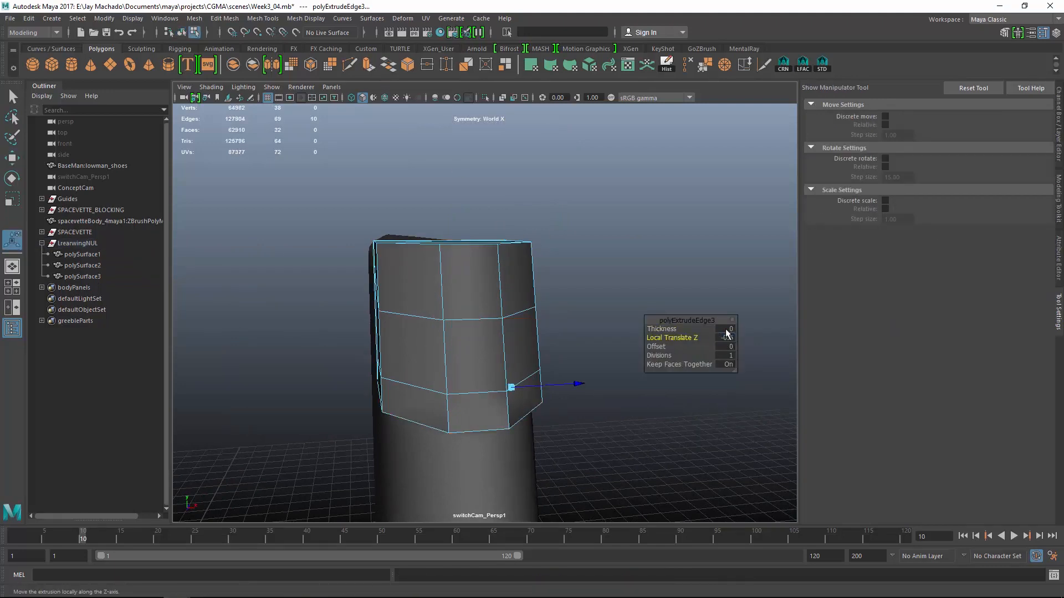
pyautogui.keyDown('alt'); pyautogui.moveTo(726, 333); pyautogui.dragTo(392, 295); pyautogui.keyUp('alt')
pyautogui.press('q')
pyautogui.press('F8')
pyautogui.press('3')
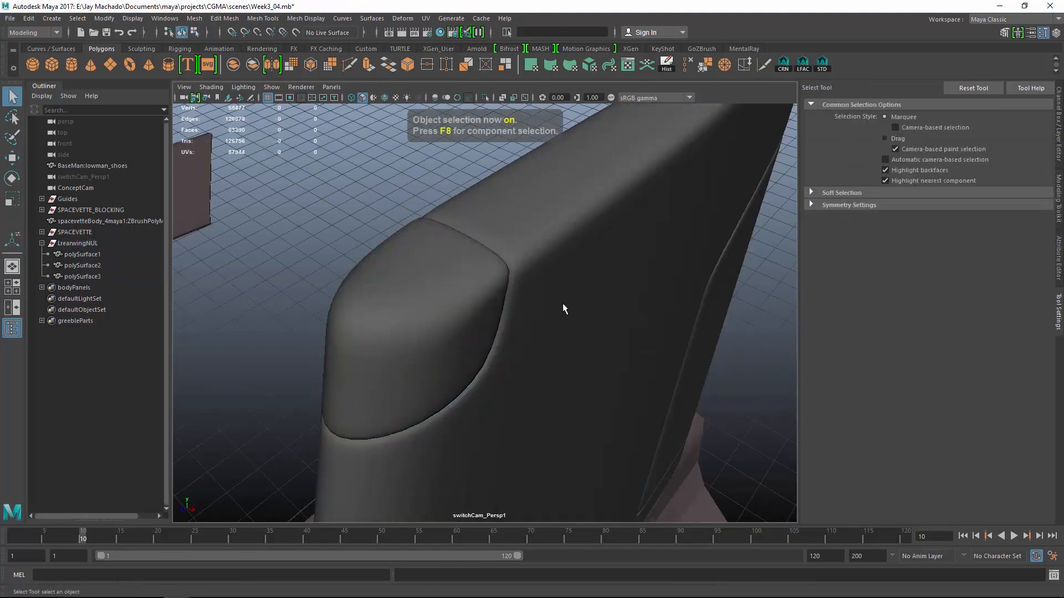
# - Rename the main wing, rudder and tip cap meshes LrearwingmainSDM, LrearwingrudderSDM and LrearwingglassSDM
pyautogui.keyDown('alt'); pyautogui.moveTo(563, 304); pyautogui.dragTo(632, 279); pyautogui.keyUp('alt')
pyautogui.click(82, 255)
pyautogui.doubleClick(83, 254)
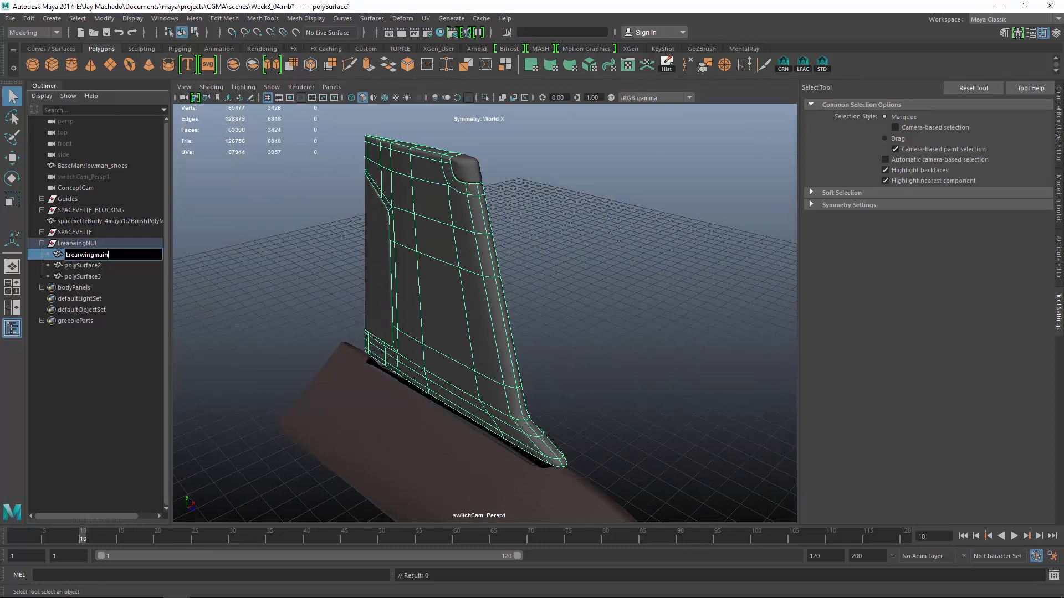
pyautogui.click(84, 266)
pyautogui.doubleClick(83, 266)
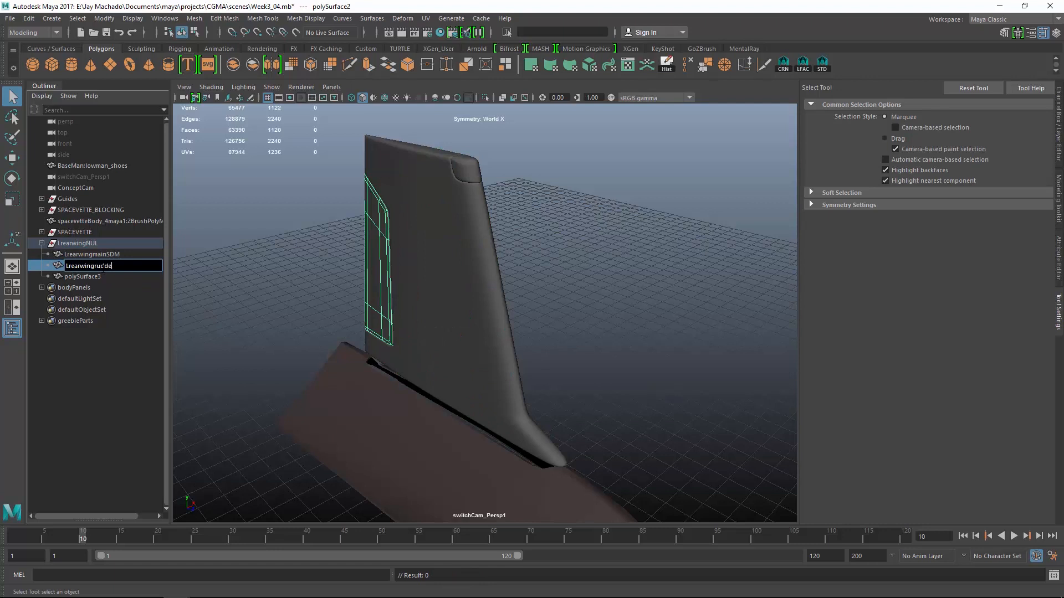
pyautogui.click(108, 277)
pyautogui.doubleClick(108, 278)
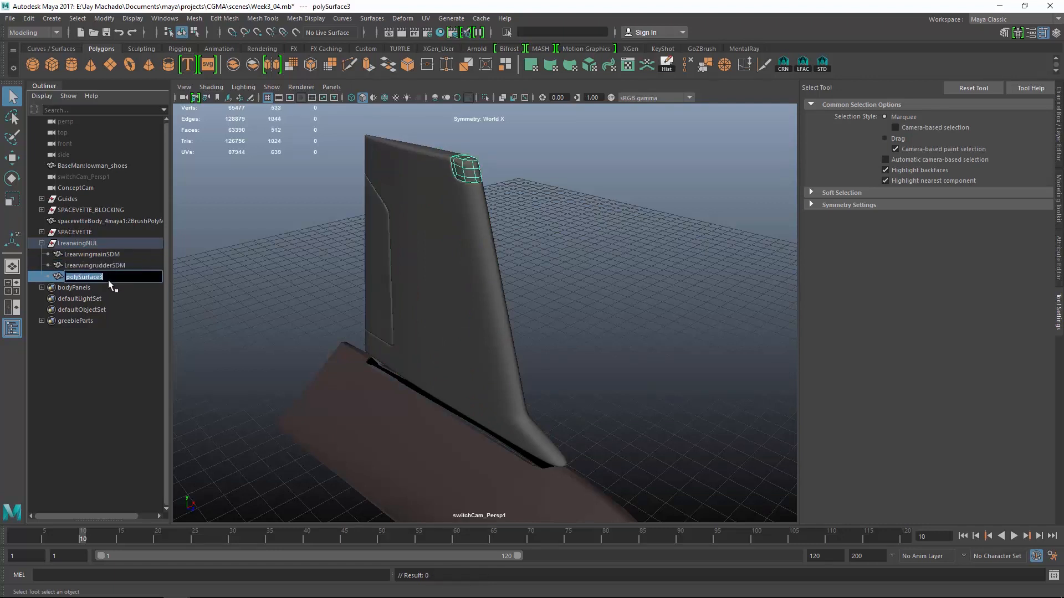
pyautogui.write('LrearwingglassSDM')
pyautogui.press('Return')
# - Rotate the LrearwingNUL group to -24 degrees about Z
pyautogui.click(78, 244)
pyautogui.click(41, 243)
pyautogui.keyDown('alt'); pyautogui.moveTo(609, 327); pyautogui.dragTo(526, 309); pyautogui.keyUp('alt')
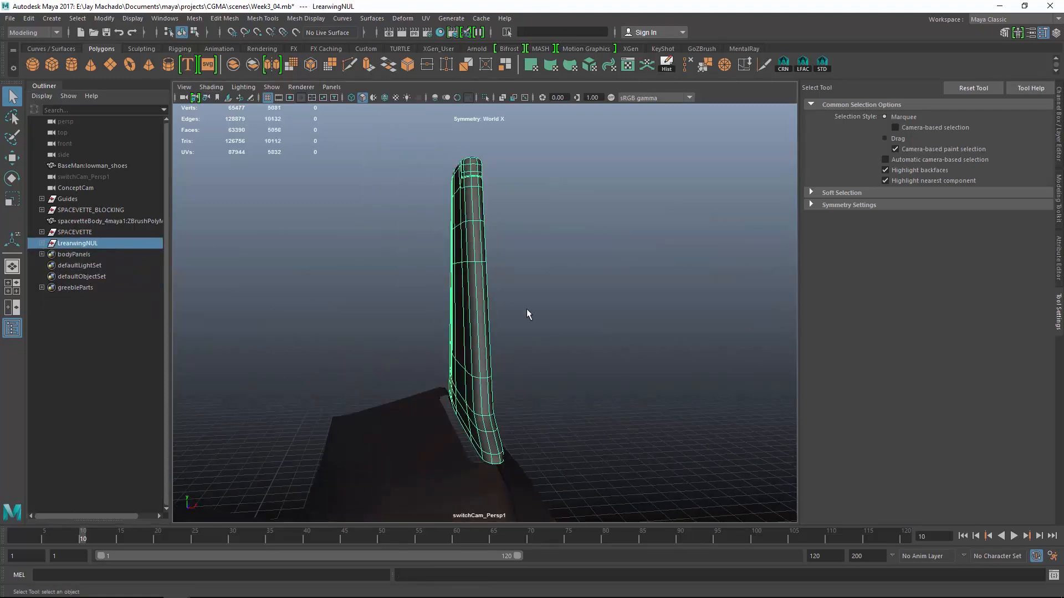
pyautogui.press('w')
pyautogui.click(1058, 145)
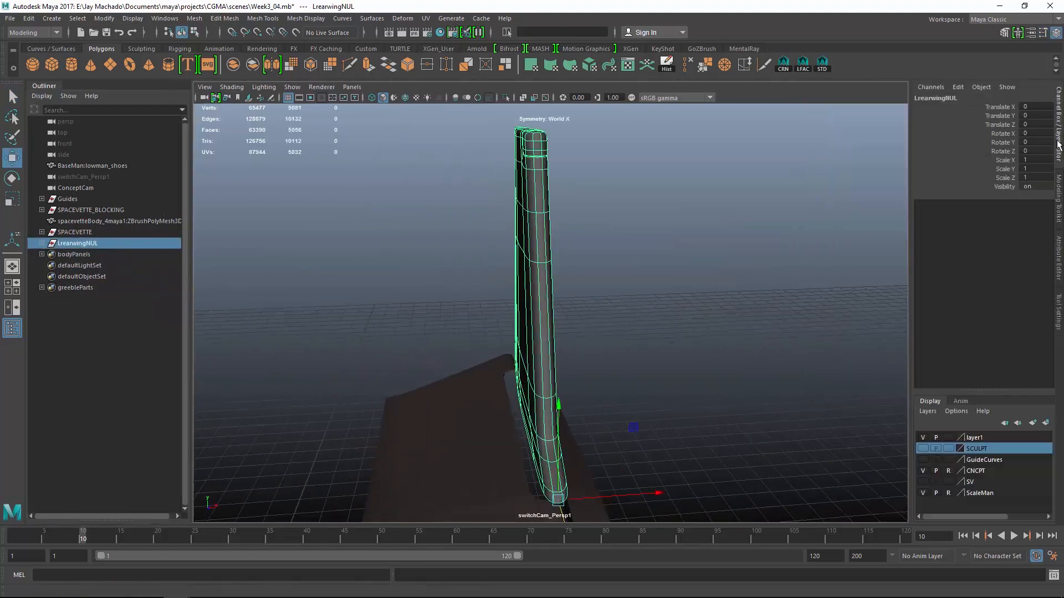
pyautogui.press('e')
pyautogui.click(1025, 150)
pyautogui.moveTo(654, 244); pyautogui.dragTo(700, 250, button='middle')
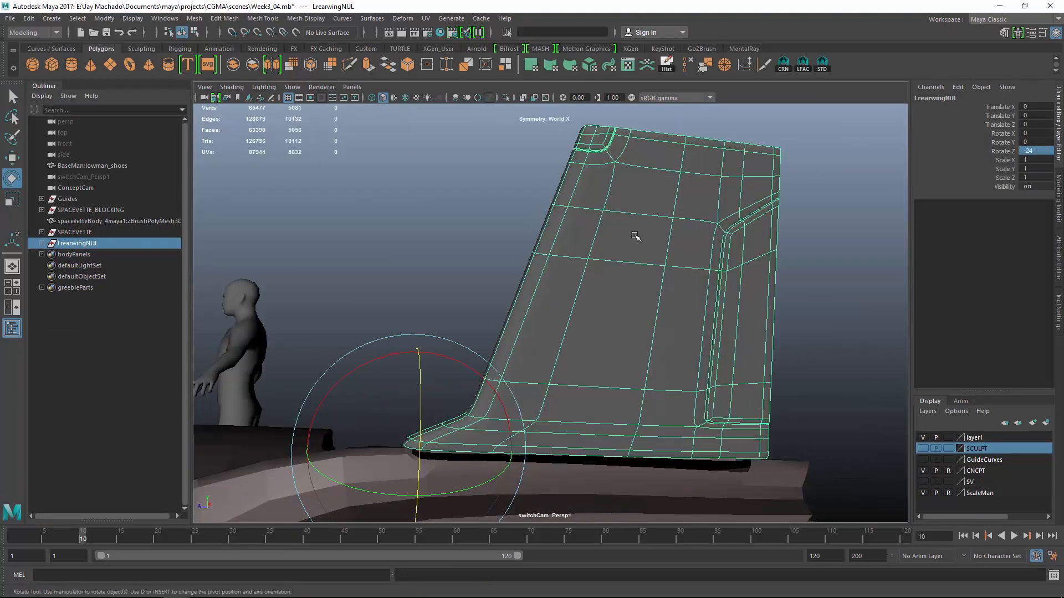
# - Assign the car body's existing material to the main wing and rudder, and an existing dark glass material to the tip cap
pyautogui.click(723, 236)
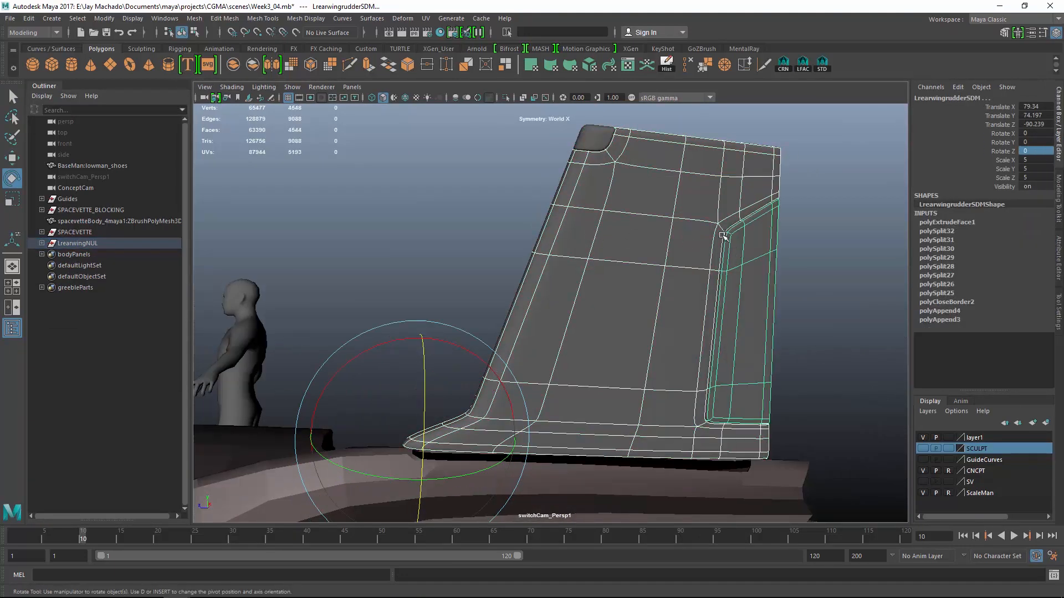
pyautogui.rightClick(720, 235)
pyautogui.click(682, 280)
pyautogui.rightClick(592, 139)
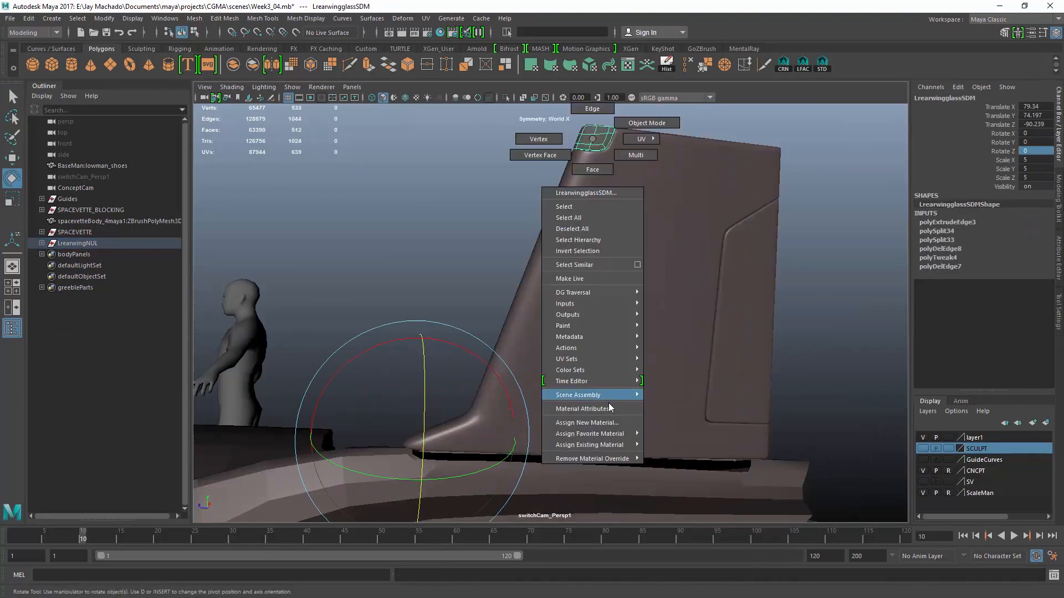
pyautogui.click(664, 466)
# - Create a lattice around the LrearwingNUL group in the front orthographic view, with 2 divisions in S, T and U
pyautogui.scroll(-5, 656, 302)
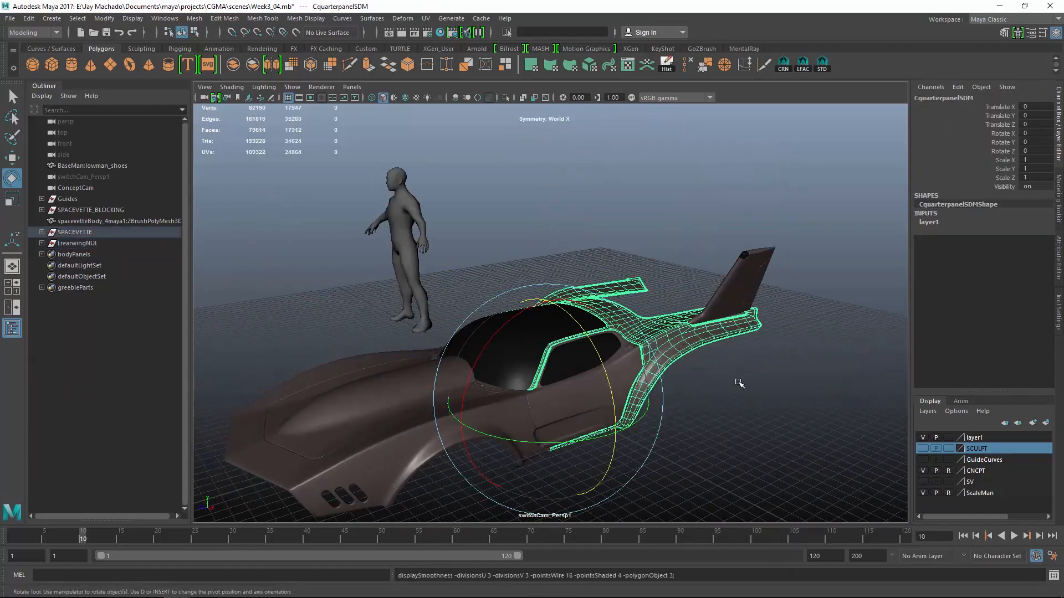
pyautogui.keyDown('alt'); pyautogui.moveTo(740, 383); pyautogui.dragTo(719, 395); pyautogui.keyUp('alt')
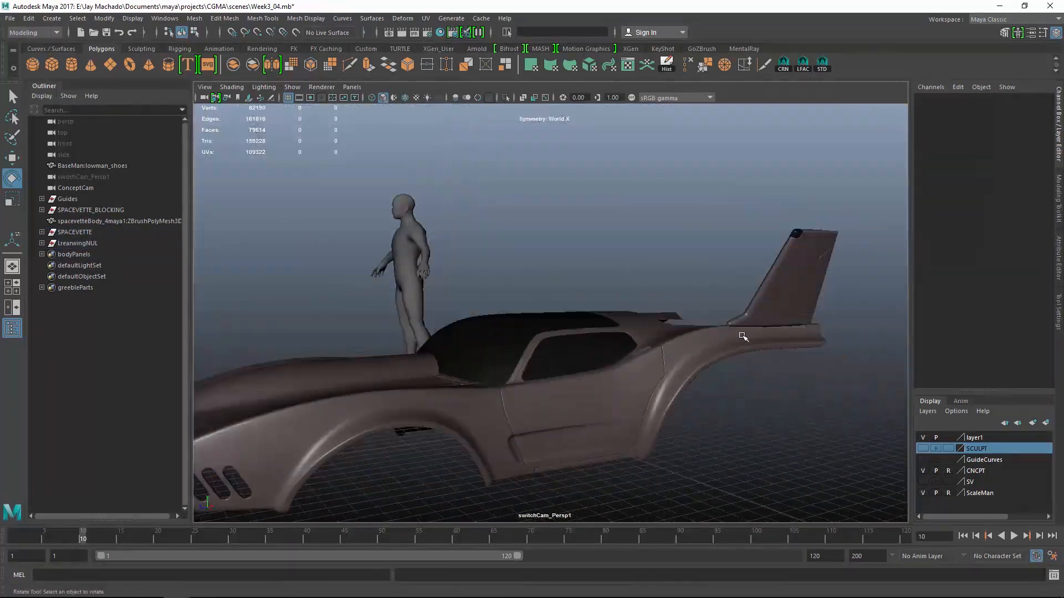
pyautogui.keyDown('alt'); pyautogui.moveTo(749, 302); pyautogui.dragTo(653, 391); pyautogui.keyUp('alt')
pyautogui.click(78, 243)
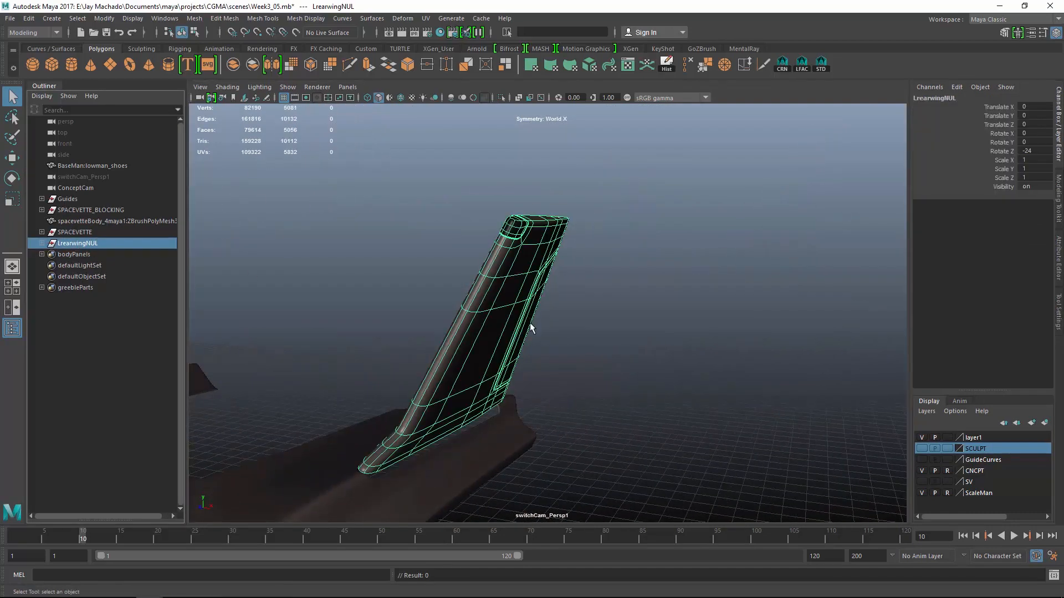
pyautogui.keyDown('alt'); pyautogui.moveTo(530, 323); pyautogui.dragTo(508, 421); pyautogui.keyUp('alt')
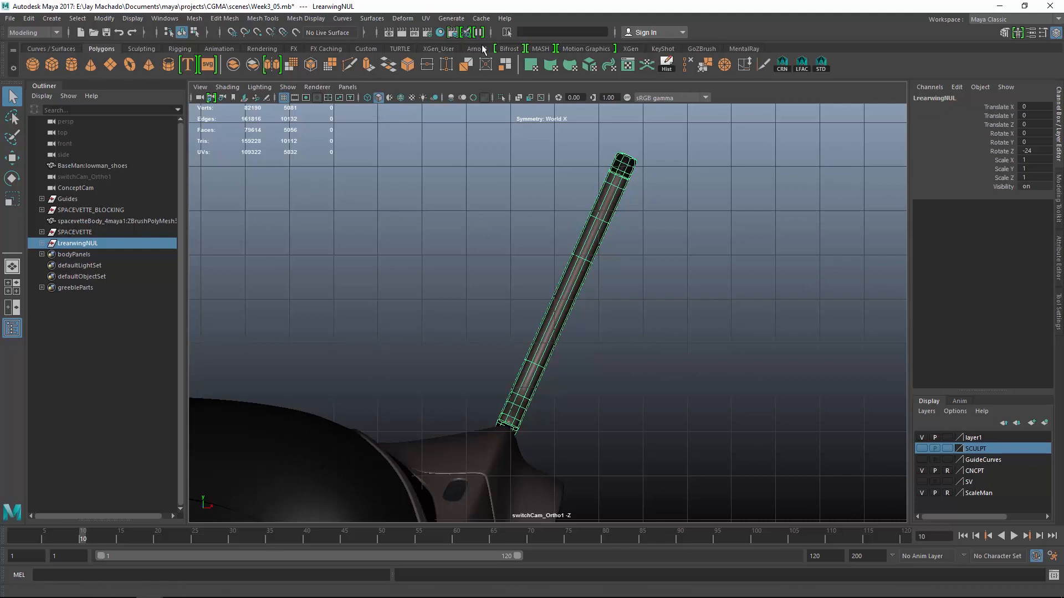
pyautogui.click(403, 18)
pyautogui.click(415, 79)
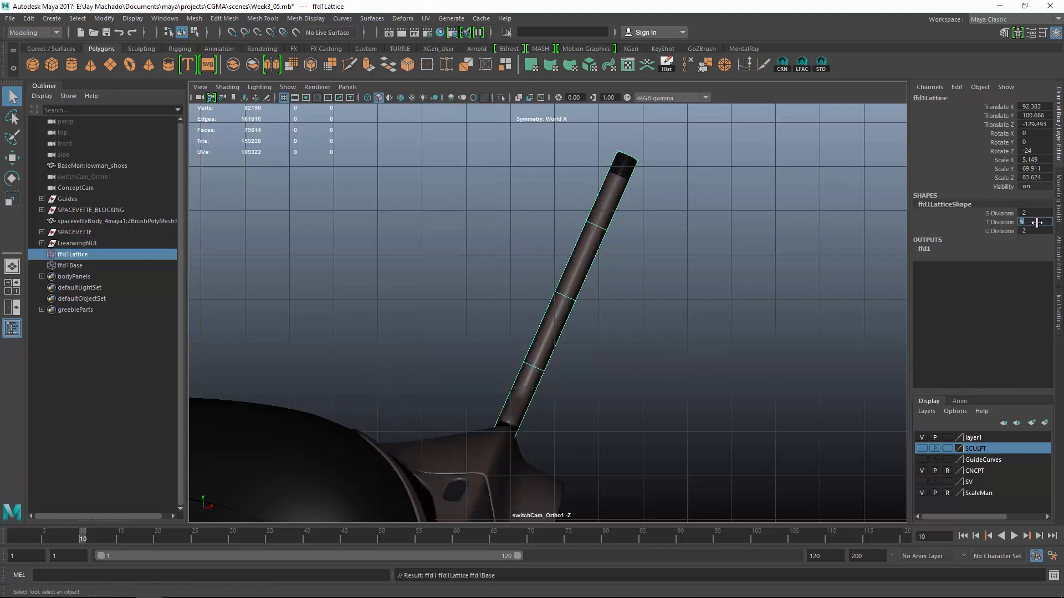
# - Taper the rear wing by scaling the lattice's upper points narrower and lower points wider in X, and delete the history
pyautogui.moveTo(654, 195); pyautogui.dragTo(643, 166, button='right')
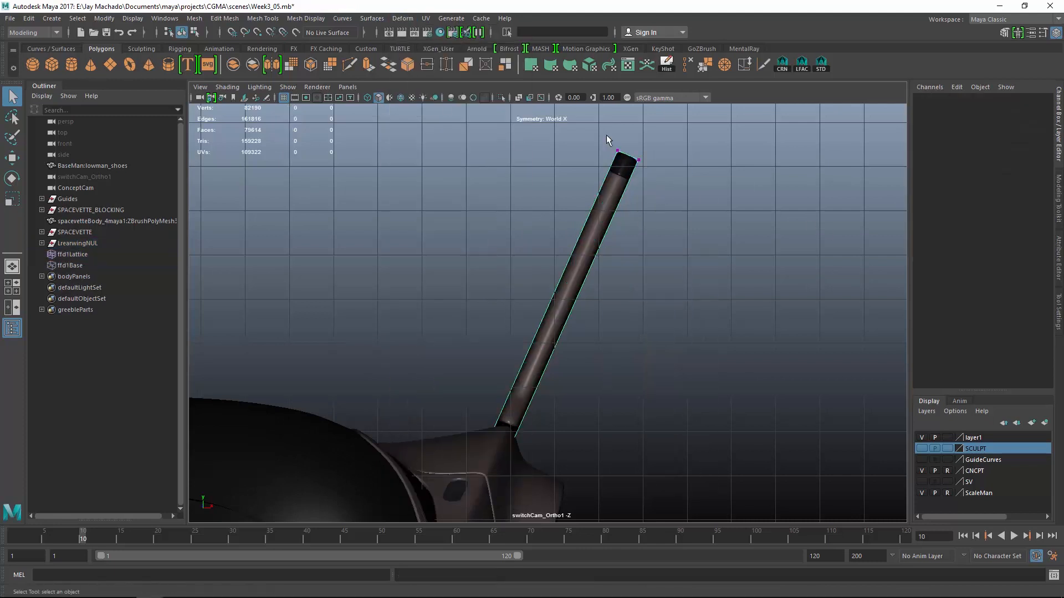
pyautogui.moveTo(606, 135); pyautogui.dragTo(683, 184)
pyautogui.press('r')
pyautogui.moveTo(678, 176); pyautogui.dragTo(715, 195, button='middle')
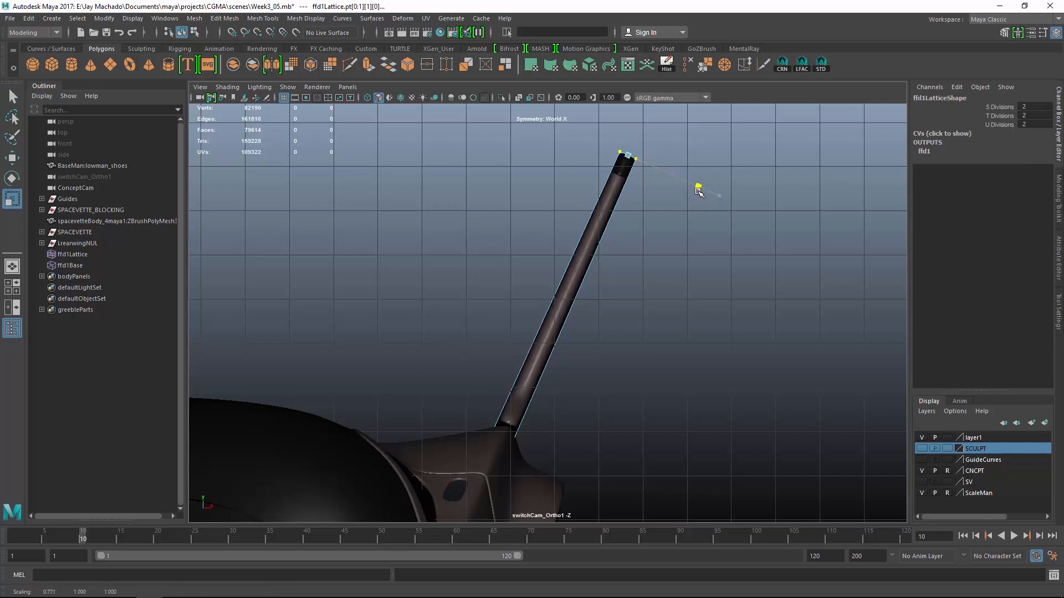
pyautogui.moveTo(487, 378); pyautogui.dragTo(593, 481)
pyautogui.moveTo(593, 481); pyautogui.dragTo(605, 484, button='middle')
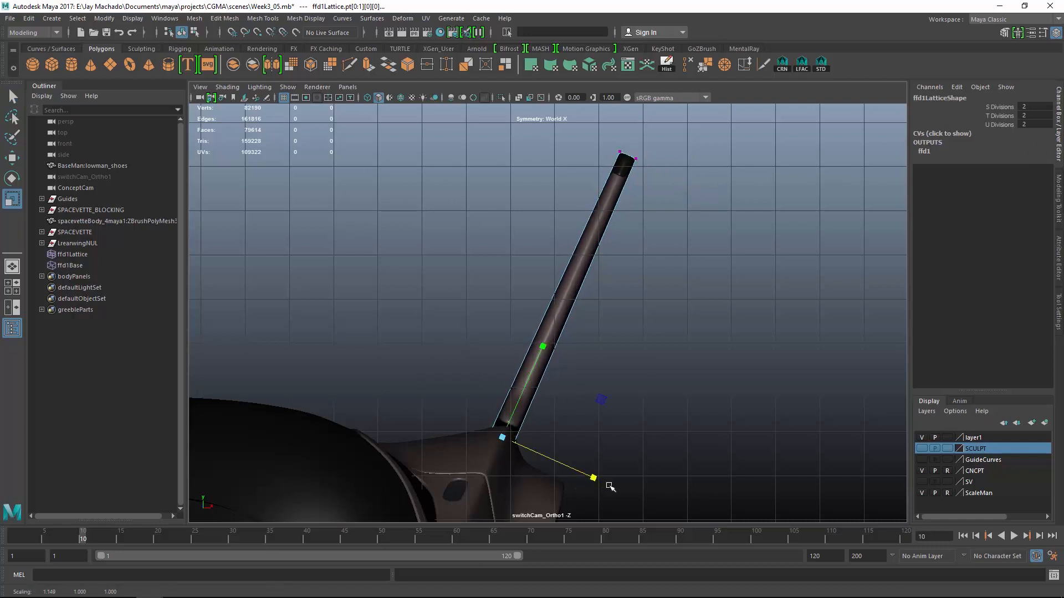
pyautogui.press('F8')
pyautogui.click(667, 64)
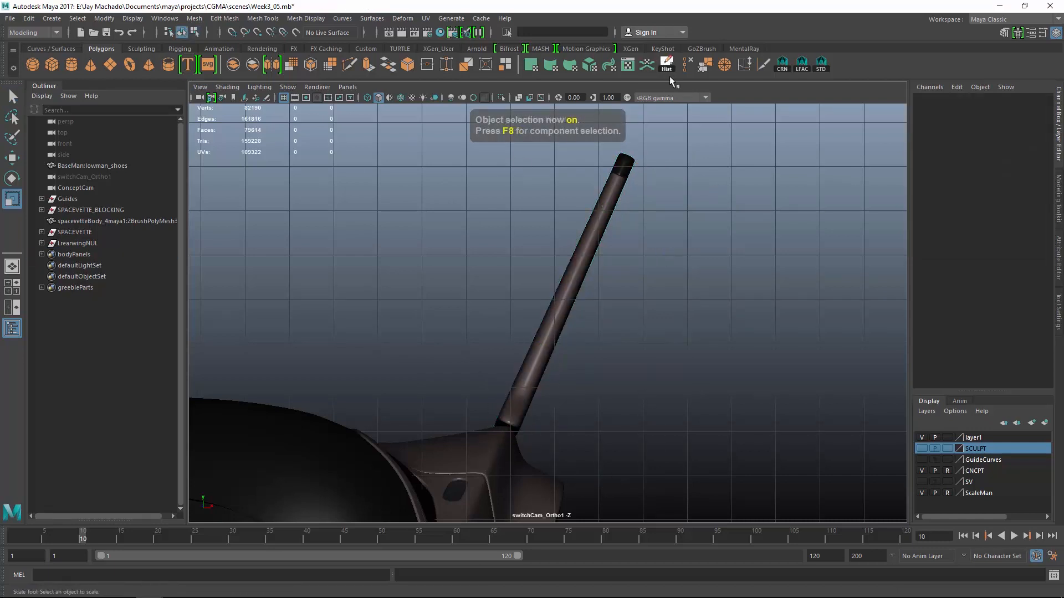
# - Parent the LrearwingNUL group under LspacevetteNUL in the SPACEVETTE hierarchy
pyautogui.click(78, 243)
pyautogui.click(42, 232)
pyautogui.click(41, 233)
pyautogui.click(41, 232)
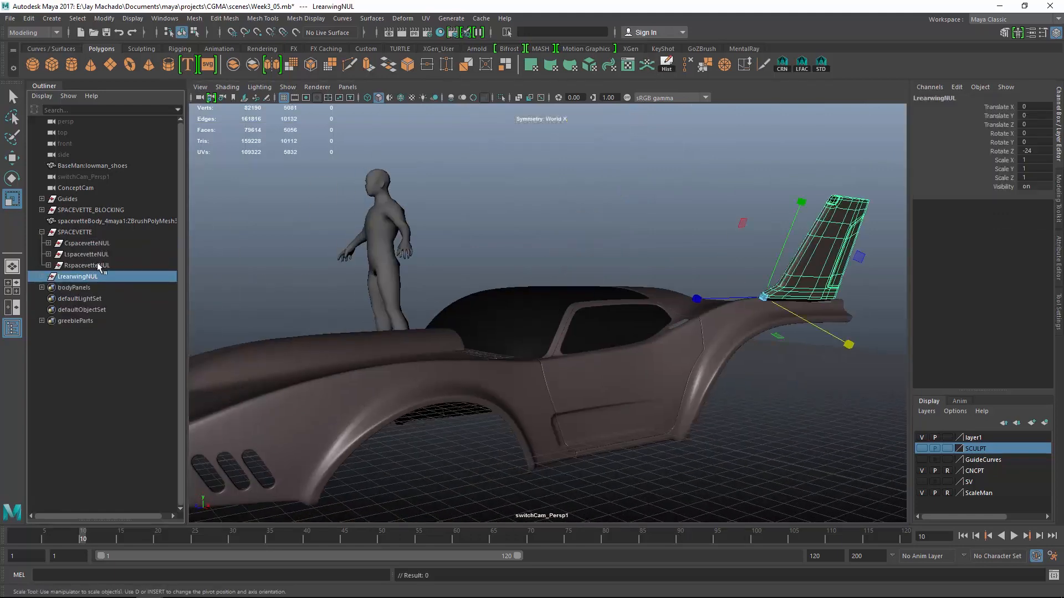
pyautogui.click(100, 253)
# - Delete the RspacevetteNUL group and mirror a duplicate of LspacevetteNUL by setting its Scale X to -1
pyautogui.click(102, 265)
pyautogui.keyDown('alt'); pyautogui.moveTo(555, 360); pyautogui.dragTo(527, 431); pyautogui.keyUp('alt')
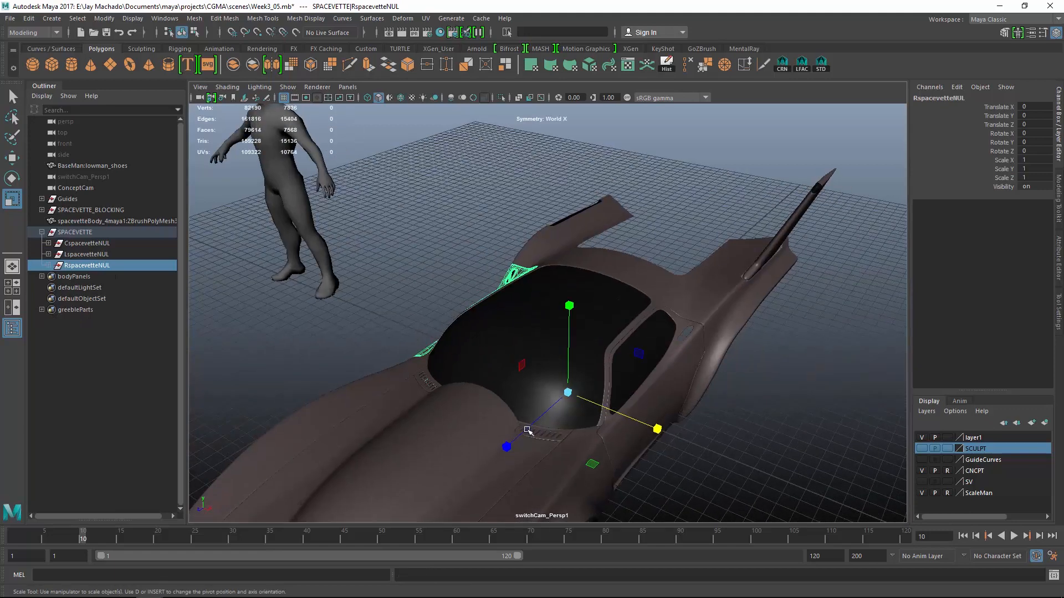
pyautogui.press('Delete')
pyautogui.click(99, 256)
pyautogui.hotkey('ctrl', 'd')
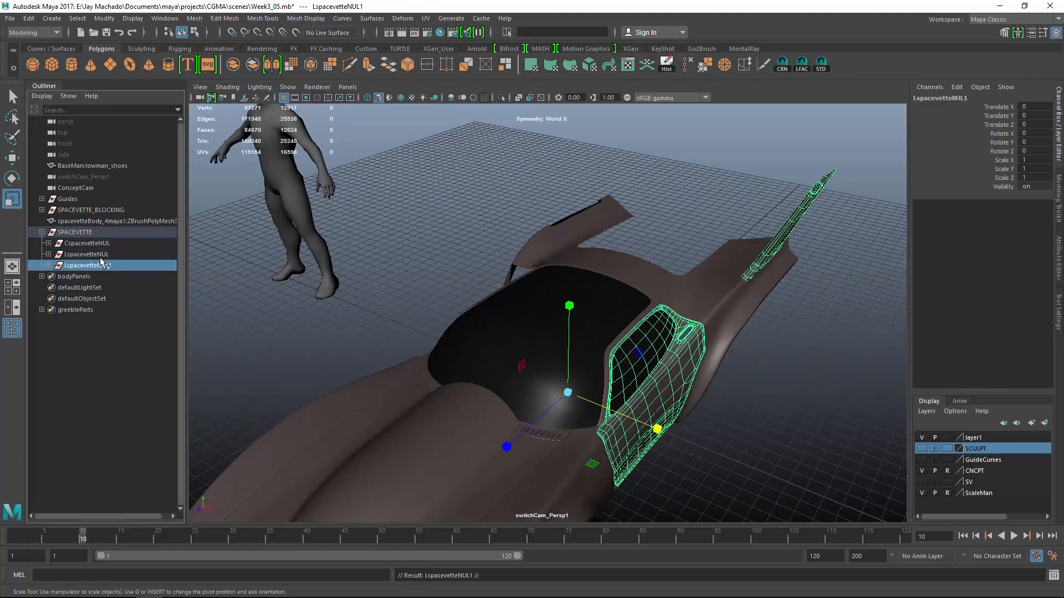
pyautogui.write('-1')
pyautogui.press('Return')
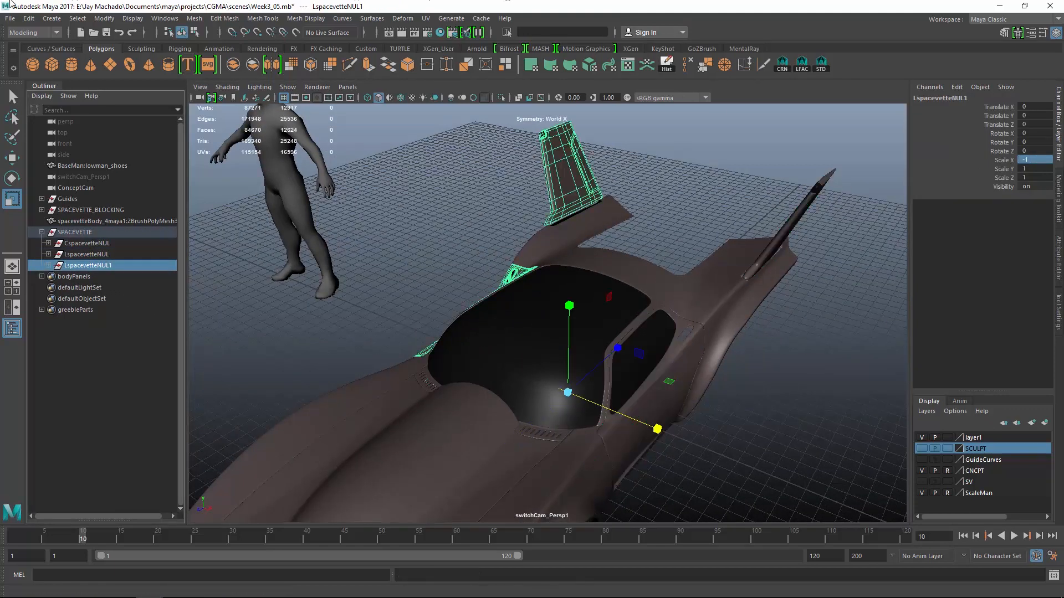
# - Search and replace the left-side names in the mirrored hierarchy with right-side names, and rename its top group RspacevetteNUL
pyautogui.click(110, 21)
pyautogui.click(167, 201)
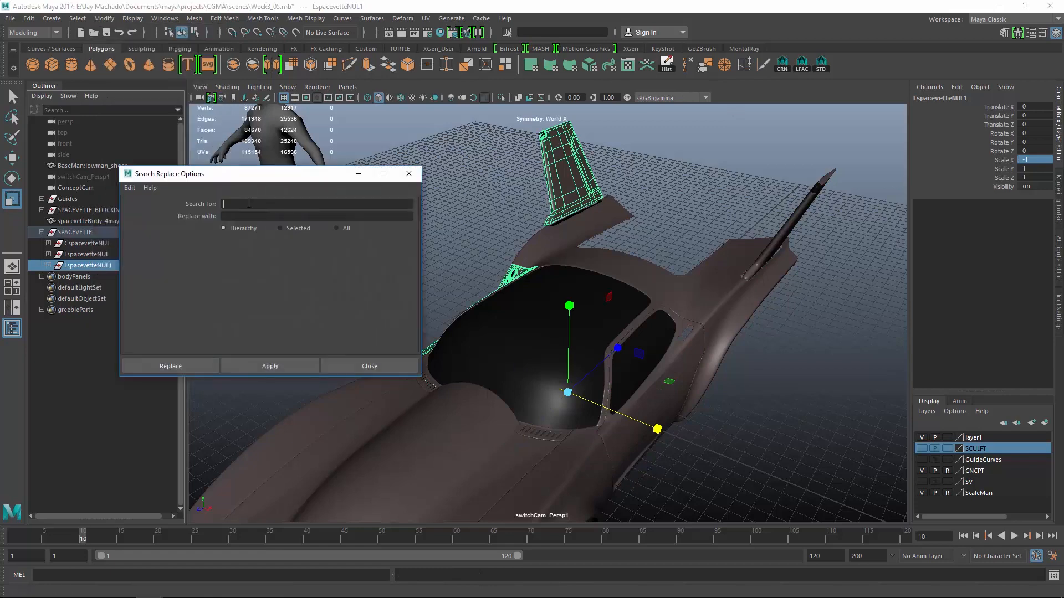
pyautogui.click(270, 364)
pyautogui.press('BackSpace')
pyautogui.press('Return')
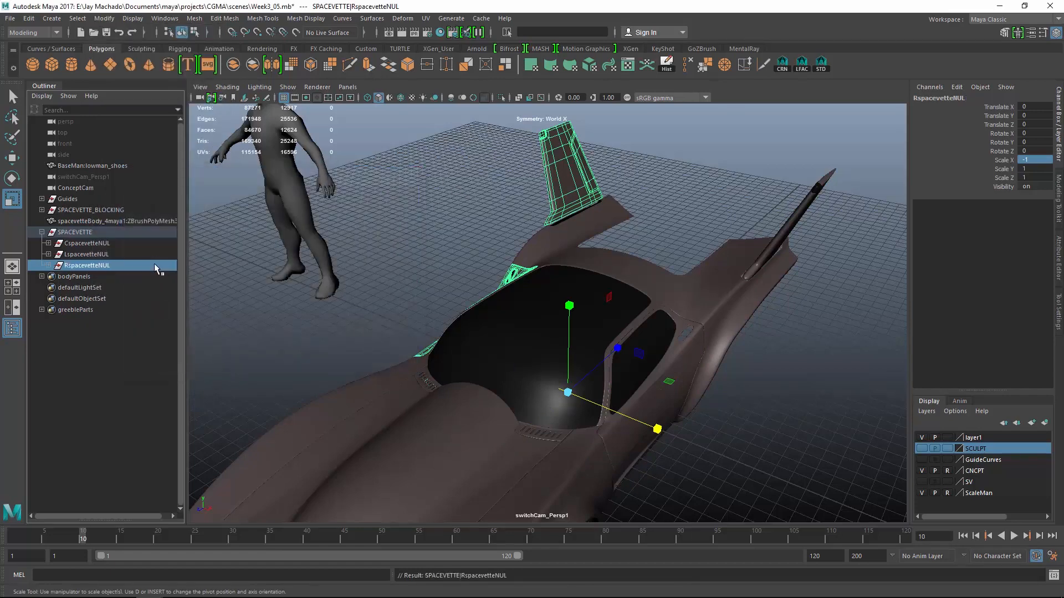
pyautogui.click(366, 254)
# - Show the blocking geometry on the SV display layer
pyautogui.keyDown('alt'); pyautogui.moveTo(366, 253); pyautogui.dragTo(410, 257); pyautogui.keyUp('alt')
pyautogui.keyDown('alt'); pyautogui.moveTo(411, 256); pyautogui.dragTo(415, 158, button='middle'); pyautogui.keyUp('alt')
pyautogui.click(922, 482)
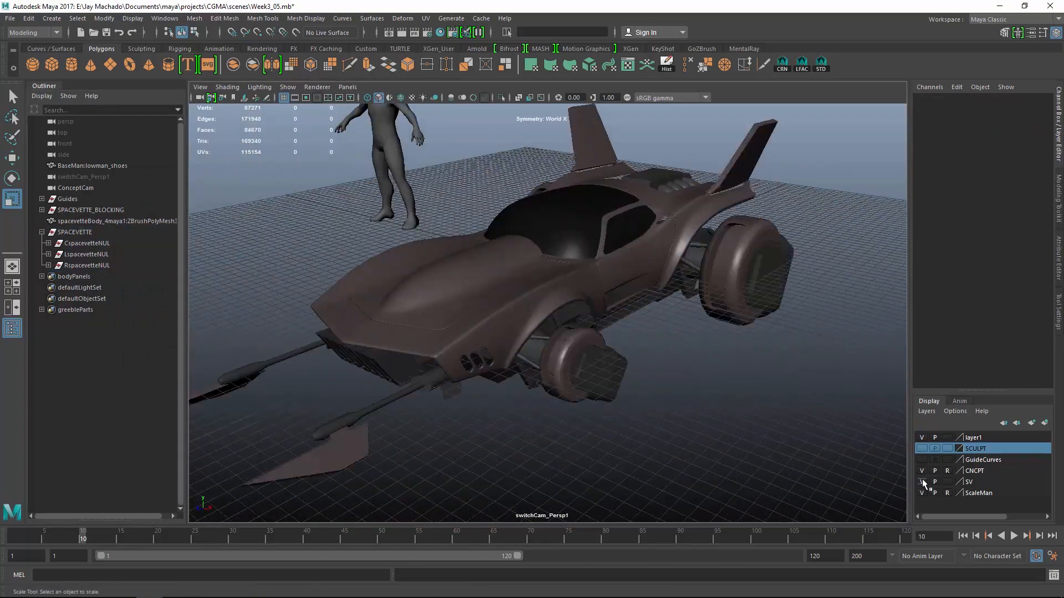
pyautogui.keyDown('alt'); pyautogui.moveTo(660, 382); pyautogui.dragTo(744, 367, button='middle'); pyautogui.keyUp('alt')
pyautogui.keyDown('alt'); pyautogui.moveTo(744, 367); pyautogui.dragTo(664, 377); pyautogui.keyUp('alt')
# - Duplicate the blocked-in left front wing, Lfrontwing, and take the copy out of its parent group
pyautogui.click(613, 376)
pyautogui.press('f')
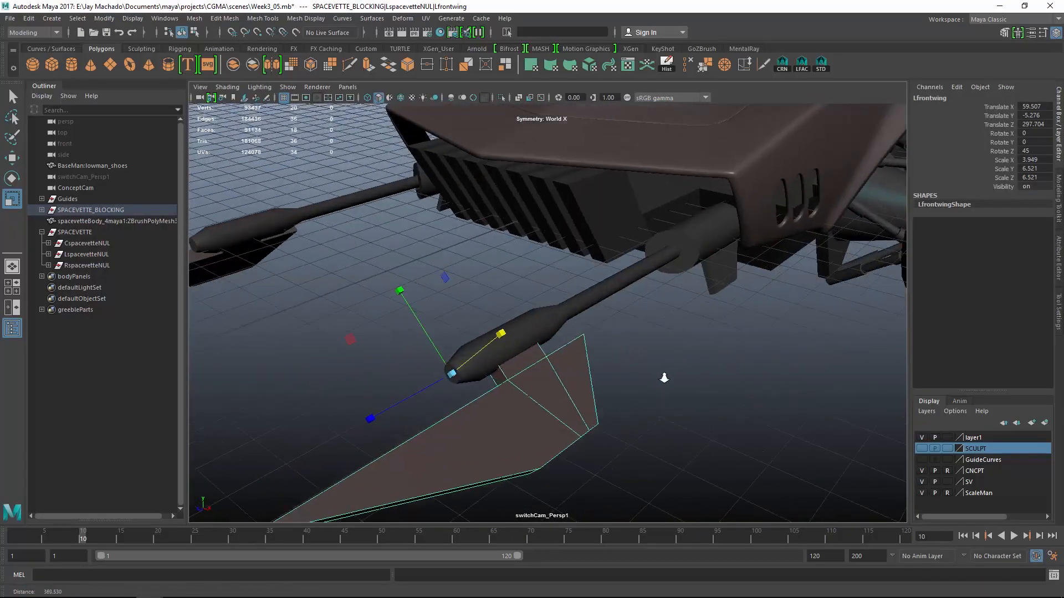
pyautogui.keyDown('alt'); pyautogui.moveTo(664, 377); pyautogui.dragTo(619, 404, button='right'); pyautogui.keyUp('alt')
pyautogui.keyDown('alt'); pyautogui.moveTo(618, 404); pyautogui.dragTo(690, 361, button='middle'); pyautogui.keyUp('alt')
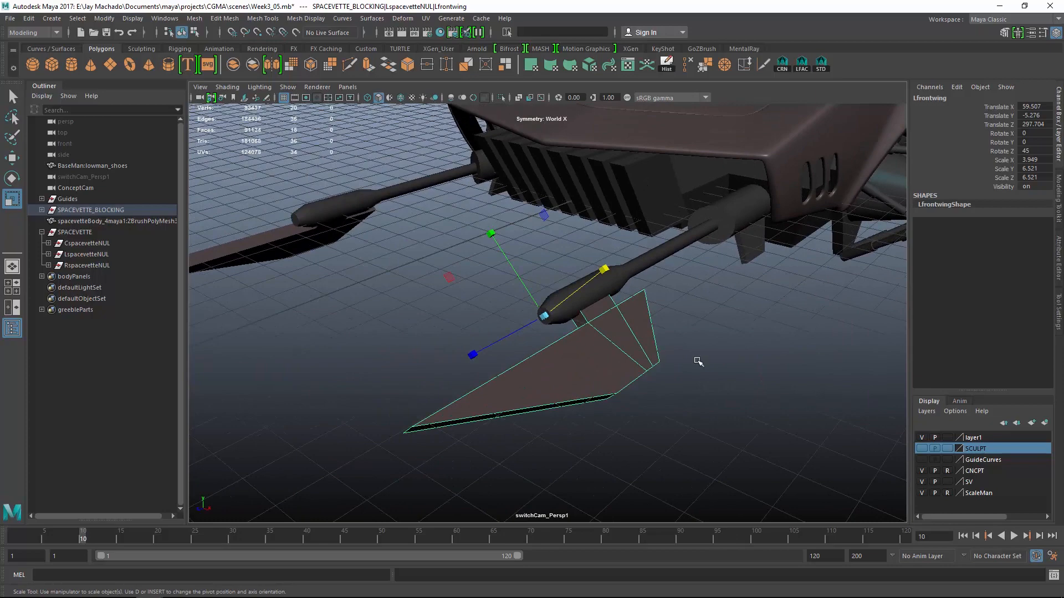
pyautogui.keyDown('alt'); pyautogui.moveTo(546, 204); pyautogui.dragTo(480, 263); pyautogui.keyUp('alt')
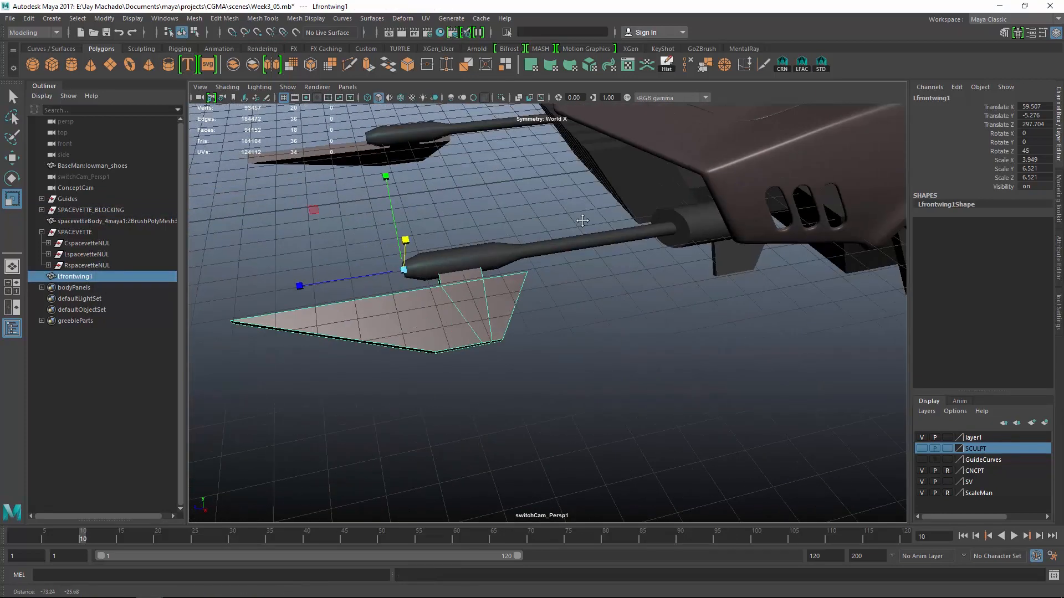
pyautogui.keyDown('alt'); pyautogui.moveTo(481, 263); pyautogui.dragTo(586, 263, button='middle'); pyautogui.keyUp('alt')
pyautogui.keyDown('alt'); pyautogui.moveTo(587, 263); pyautogui.dragTo(610, 258); pyautogui.keyUp('alt')
# - Hide the SV layer and remove the raised mounting tab from the upper edge of Lfrontwing1
pyautogui.moveTo(479, 268); pyautogui.dragTo(479, 372, button='right')
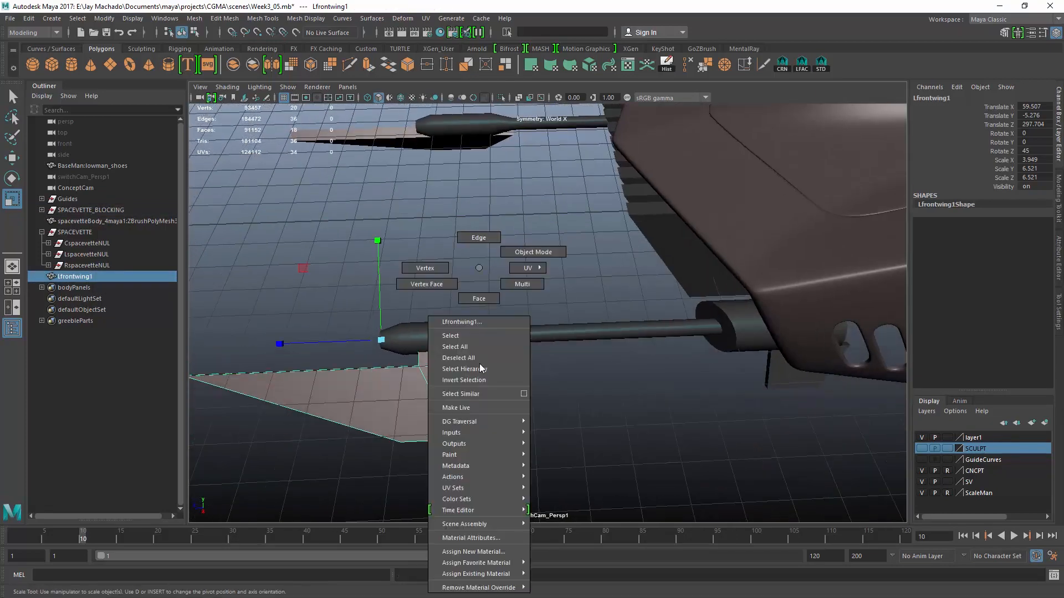
pyautogui.click(923, 482)
pyautogui.keyDown('alt'); pyautogui.moveTo(427, 275); pyautogui.dragTo(553, 267, button='middle'); pyautogui.keyUp('alt')
pyautogui.moveTo(551, 267); pyautogui.dragTo(546, 299, button='right')
pyautogui.moveTo(520, 318); pyautogui.dragTo(641, 309)
pyautogui.press('Delete')
pyautogui.keyDown('alt'); pyautogui.moveTo(642, 308); pyautogui.dragTo(627, 356, button='right'); pyautogui.keyUp('alt')
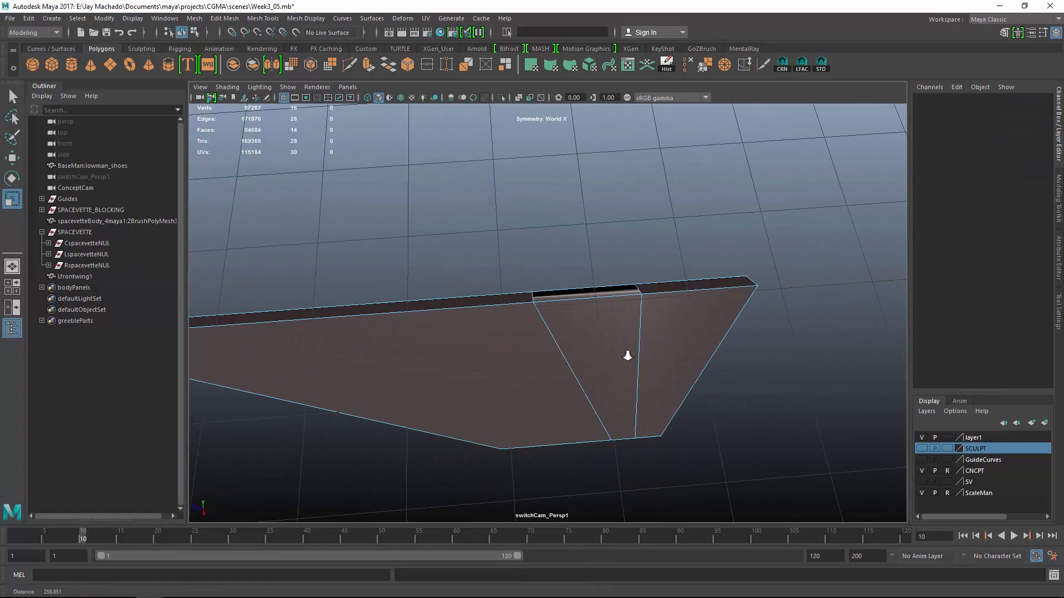
# - Delete the two leftover edge loops on Lfrontwing1 and set its Scale X to 4
pyautogui.click(641, 319)
pyautogui.click(711, 63)
pyautogui.keyDown('alt'); pyautogui.moveTo(760, 380); pyautogui.dragTo(625, 442, button='right'); pyautogui.keyUp('alt')
pyautogui.press('F8')
pyautogui.keyDown('alt'); pyautogui.moveTo(705, 314); pyautogui.dragTo(728, 253); pyautogui.keyUp('alt')
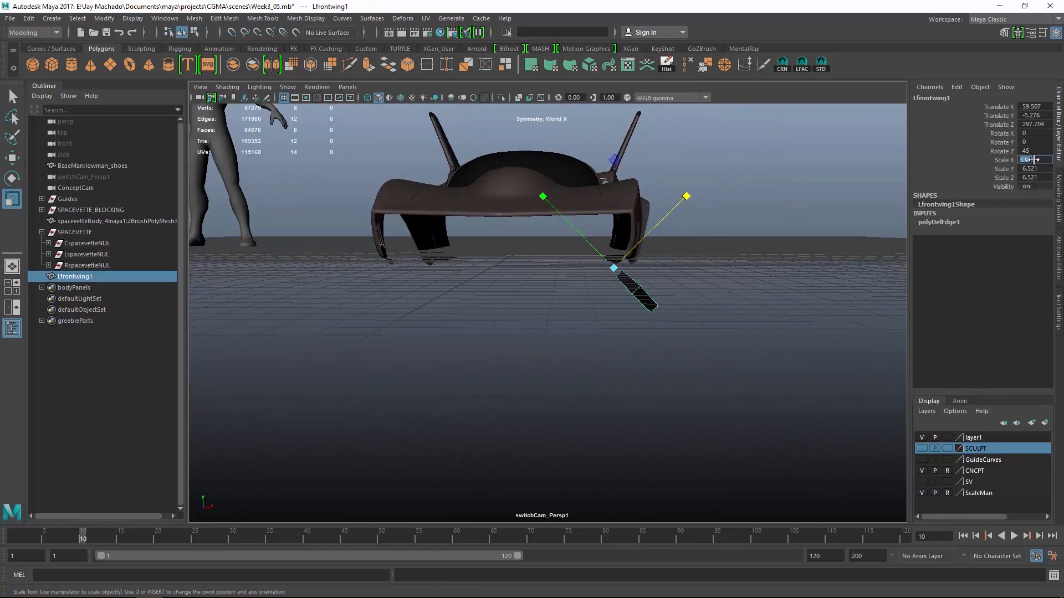
pyautogui.keyDown('alt'); pyautogui.moveTo(767, 289); pyautogui.dragTo(703, 292); pyautogui.keyUp('alt')
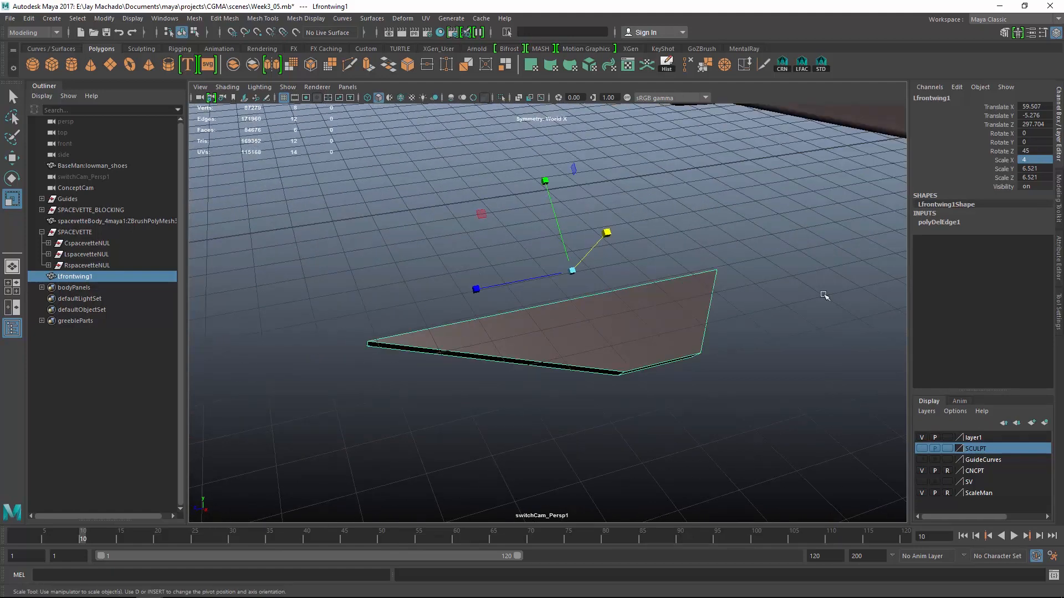
# - Look through ConceptCam and cut three edge loops into Lfrontwing1 to match the notch in the concept drawing
pyautogui.click(347, 87)
pyautogui.moveTo(388, 99)
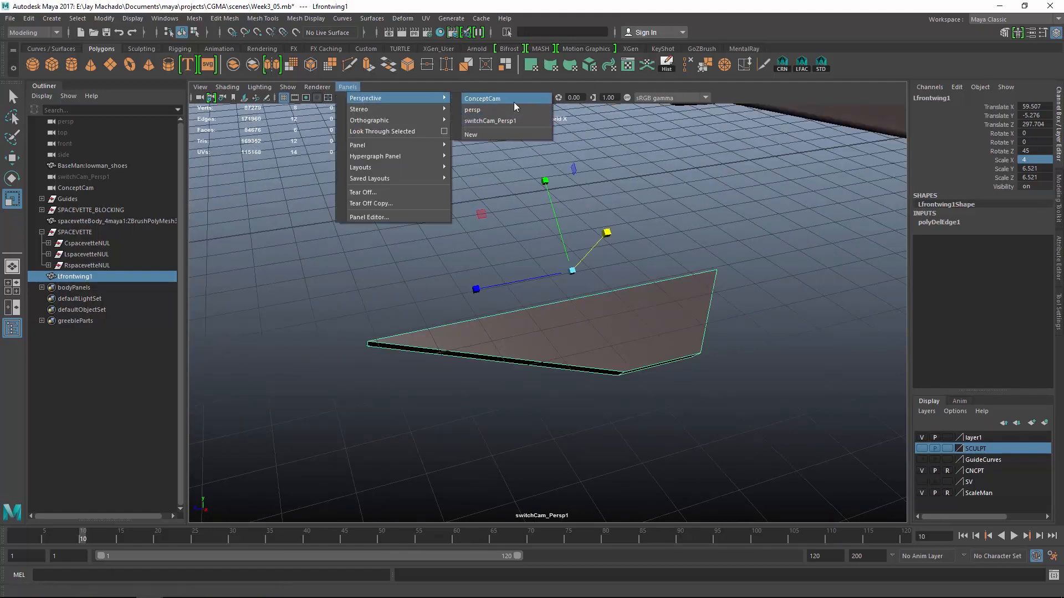
pyautogui.click(513, 100)
pyautogui.click(351, 66)
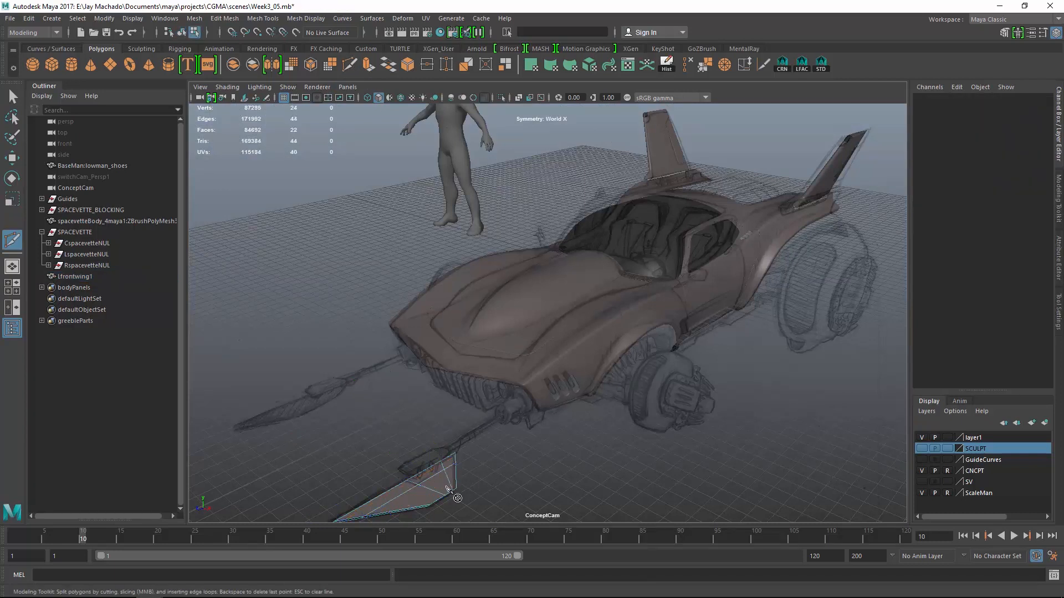
# - Move the front wing's upper loop vertices in wireframe to line up with the notch in the concept drawing
pyautogui.press('w')
pyautogui.moveTo(435, 466); pyautogui.dragTo(400, 263, button='right')
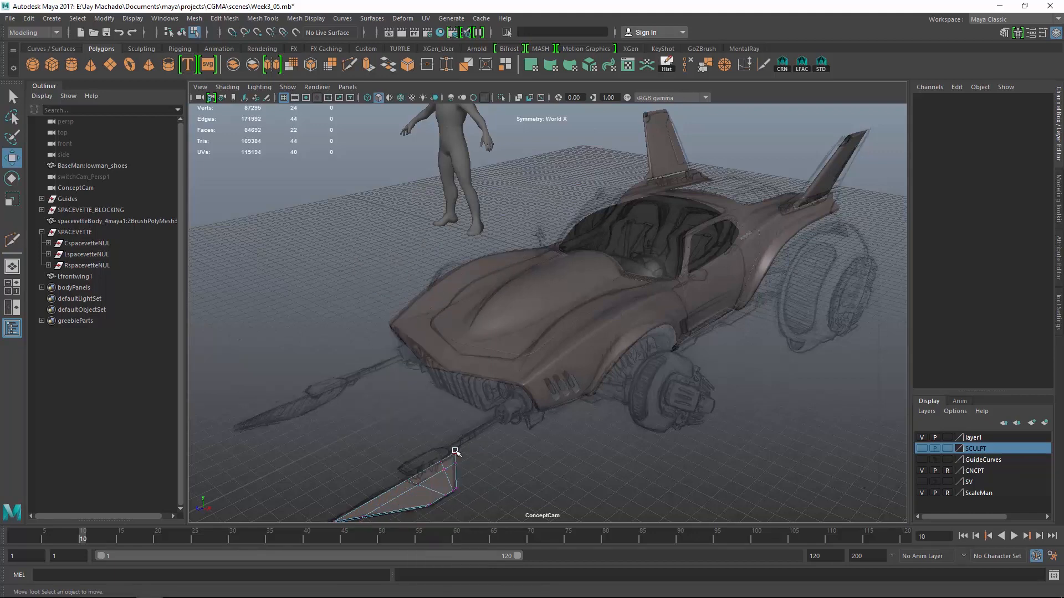
pyautogui.press('4')
pyautogui.click(443, 466)
pyautogui.press('w')
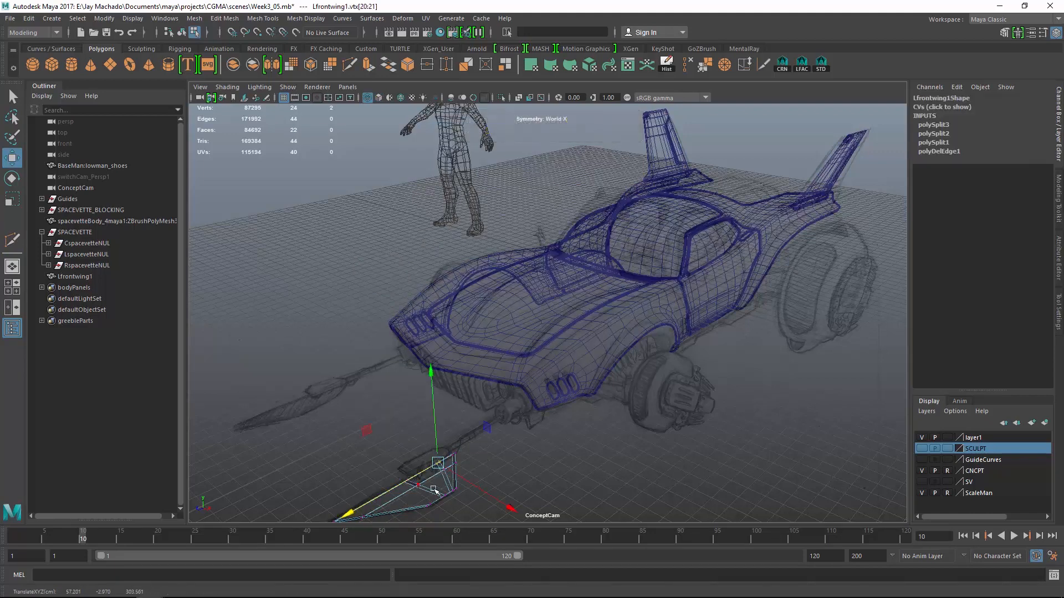
pyautogui.moveTo(414, 489); pyautogui.dragTo(407, 494, button='middle')
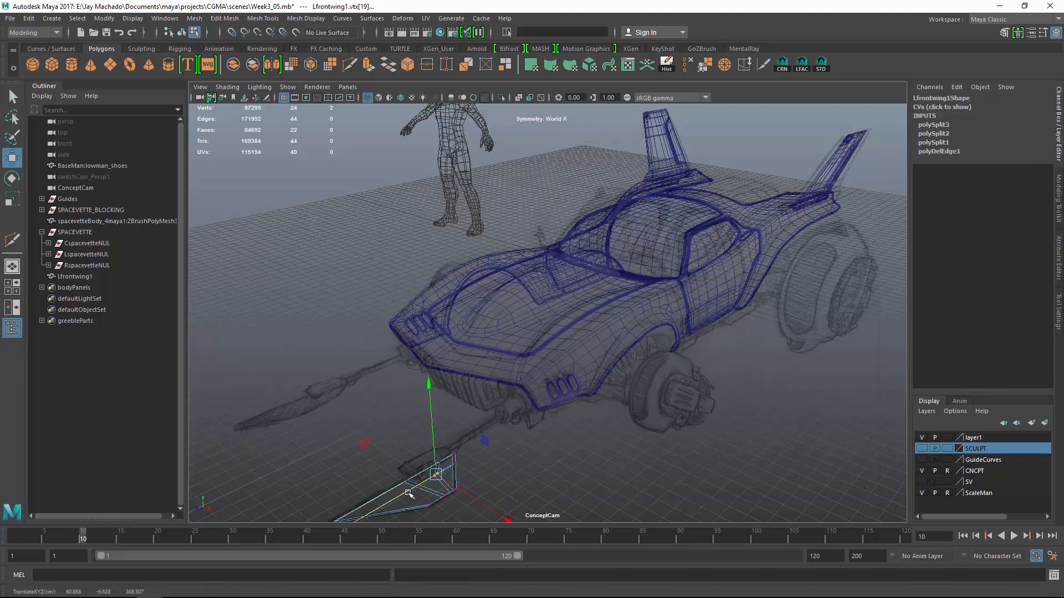
pyautogui.moveTo(384, 472); pyautogui.dragTo(411, 486)
pyautogui.moveTo(387, 493); pyautogui.dragTo(383, 496, button='middle')
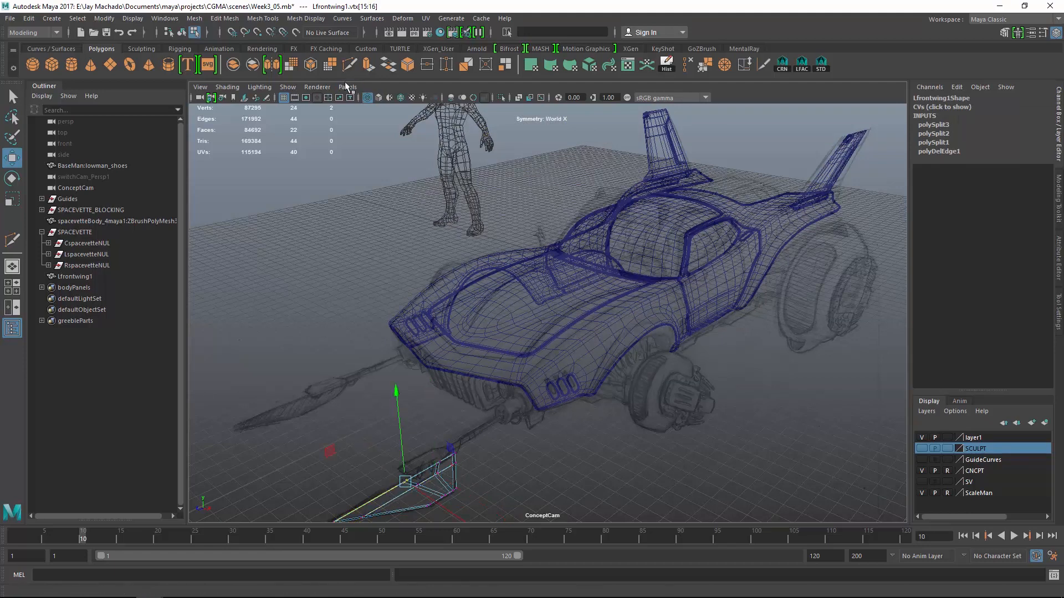
# - Return to the switchCam_Persp1 view and delete the two upper edges spanning the front wing's notch
pyautogui.click(347, 87)
pyautogui.moveTo(382, 98)
pyautogui.click(501, 120)
pyautogui.keyDown('alt'); pyautogui.moveTo(587, 349); pyautogui.dragTo(540, 365); pyautogui.keyUp('alt')
pyautogui.keyDown('alt'); pyautogui.moveTo(539, 366); pyautogui.dragTo(612, 348, button='right'); pyautogui.keyUp('alt')
pyautogui.keyDown('alt'); pyautogui.moveTo(539, 389); pyautogui.dragTo(582, 325, button='middle'); pyautogui.keyUp('alt')
pyautogui.moveTo(547, 303); pyautogui.dragTo(546, 268, button='right')
pyautogui.moveTo(545, 249)
pyautogui.mouseDown()
pyautogui.moveTo(566, 302)
pyautogui.moveTo(625, 248)
pyautogui.mouseUp()
pyautogui.press('5')
pyautogui.press('Delete')
pyautogui.keyDown('alt'); pyautogui.moveTo(624, 248); pyautogui.dragTo(690, 244, button='right'); pyautogui.keyUp('alt')
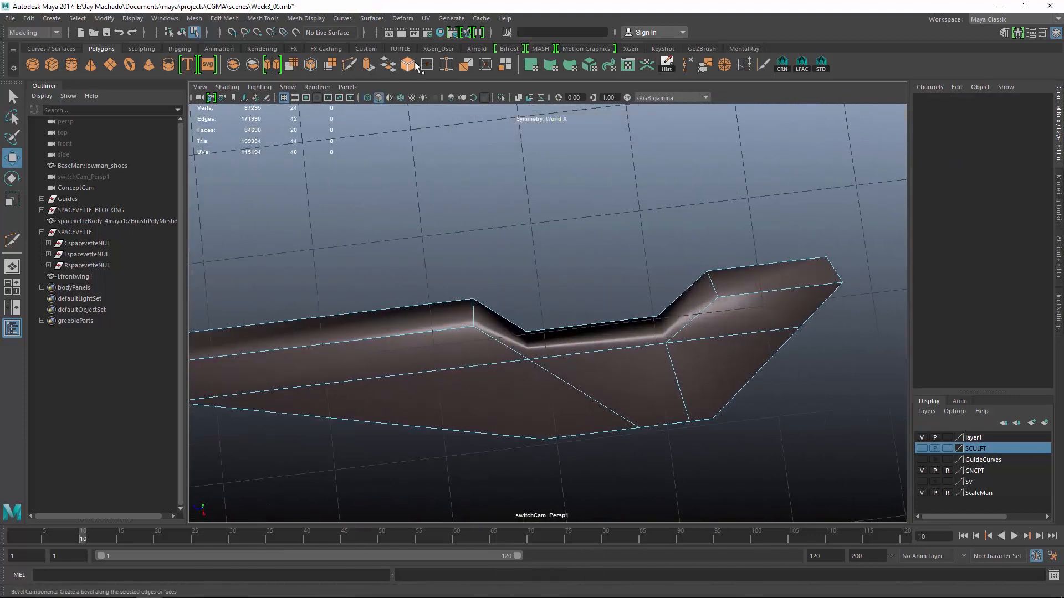
# - Cut edges across the front wing's thickness at both inner corners of the notch with Multi-Cut
pyautogui.click(350, 65)
pyautogui.click(529, 359)
pyautogui.rightClick(531, 337)
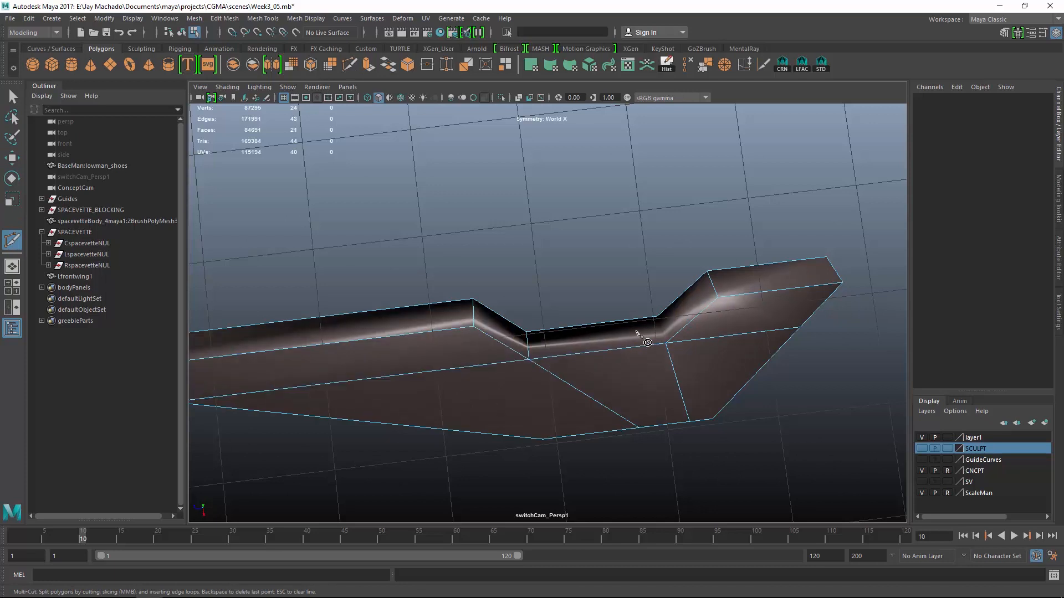
pyautogui.rightClick(632, 394)
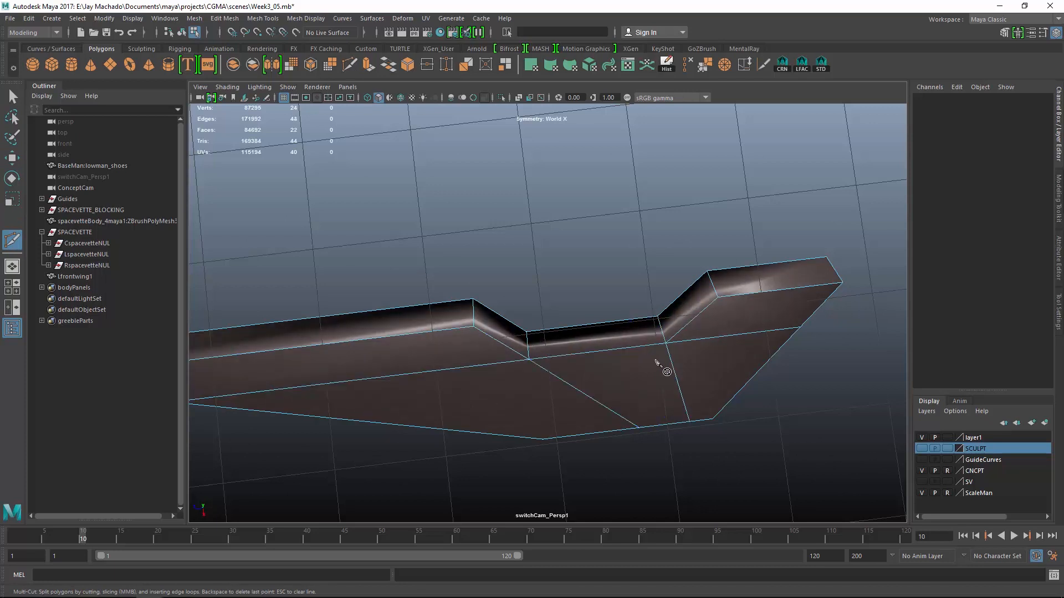
# - Apply the standard soften/harden edge setting to Lfrontwing1 so its corners shade hard
pyautogui.press('F8')
pyautogui.click(820, 66)
pyautogui.keyDown('alt'); pyautogui.moveTo(712, 285); pyautogui.dragTo(648, 290, button='right'); pyautogui.keyUp('alt')
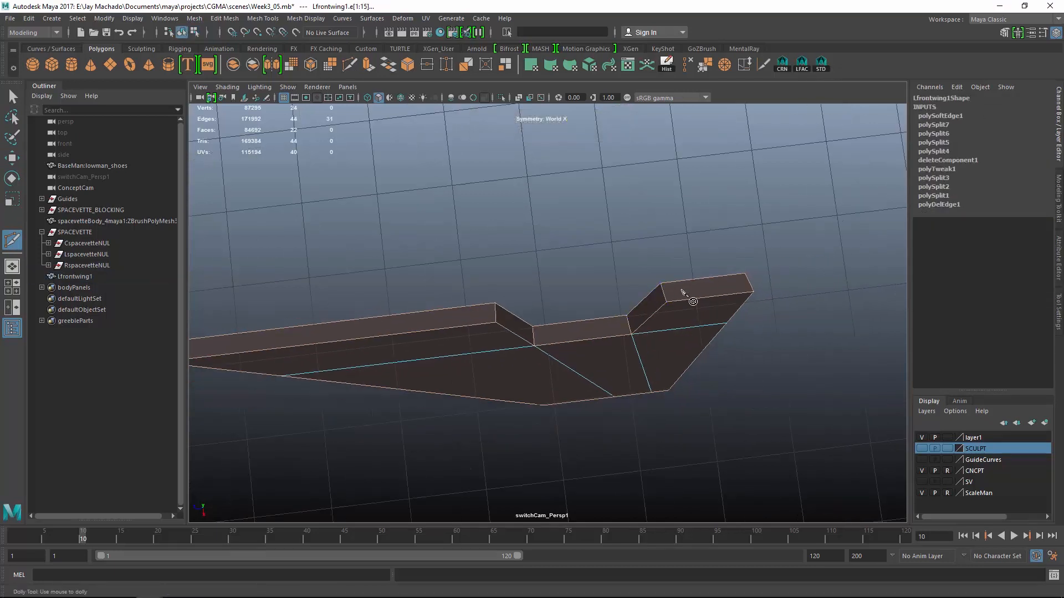
pyautogui.press('F8')
pyautogui.click(771, 363)
# - Move the lower vertices of the long-side notch cut on Lfrontwing1 so they line up beneath that notch corner
pyautogui.keyDown('alt'); pyautogui.moveTo(768, 360); pyautogui.dragTo(648, 349); pyautogui.keyUp('alt')
pyautogui.press('w')
pyautogui.click(589, 308)
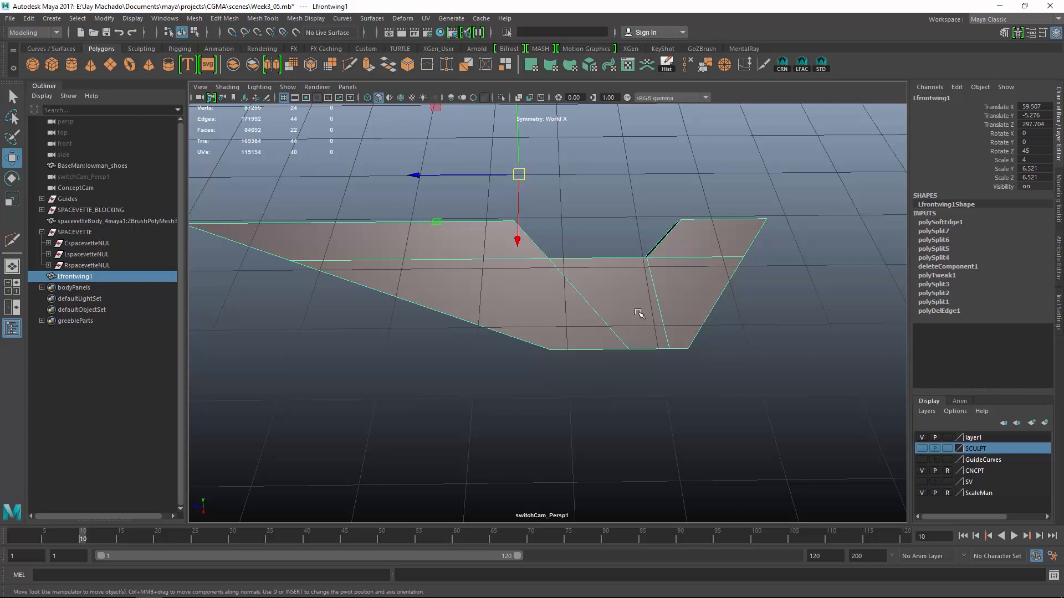
pyautogui.moveTo(639, 313); pyautogui.dragTo(584, 273, button='right')
pyautogui.moveTo(589, 315); pyautogui.dragTo(647, 375)
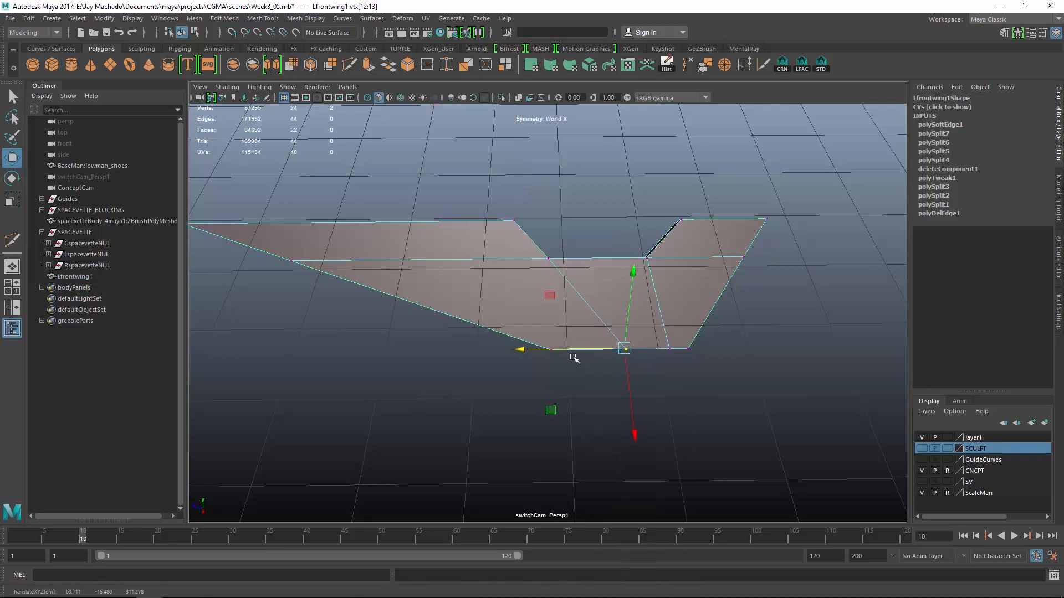
pyautogui.moveTo(541, 232); pyautogui.dragTo(591, 276)
pyautogui.press('v')
pyautogui.moveTo(593, 332); pyautogui.dragTo(585, 351, button='middle')
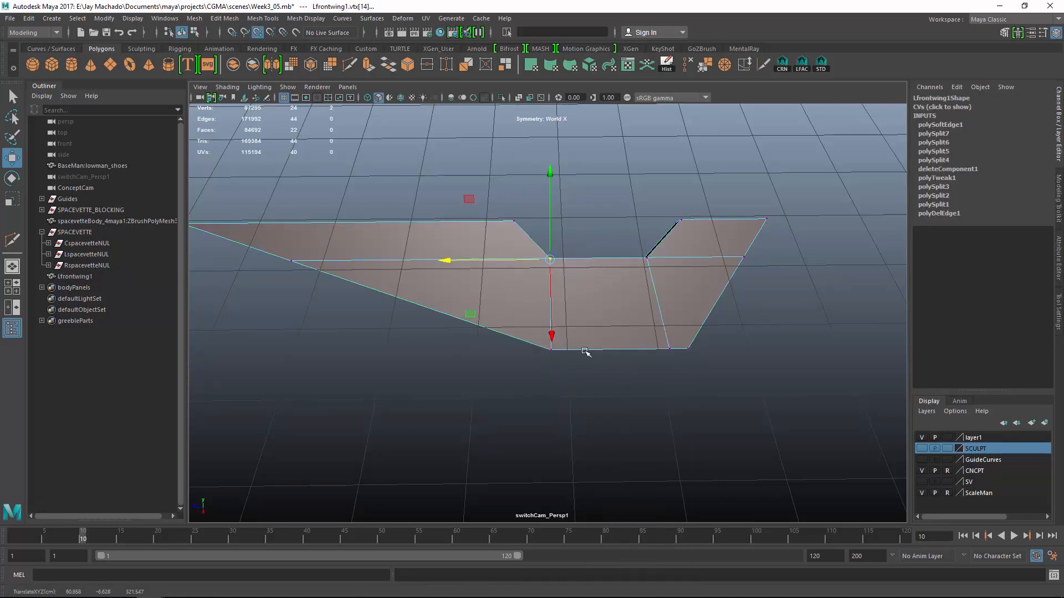
# - Align the lower vertices of the other notch cut beneath the notch's second inner corner
pyautogui.moveTo(627, 243); pyautogui.dragTo(660, 277)
pyautogui.moveTo(633, 321); pyautogui.dragTo(678, 368)
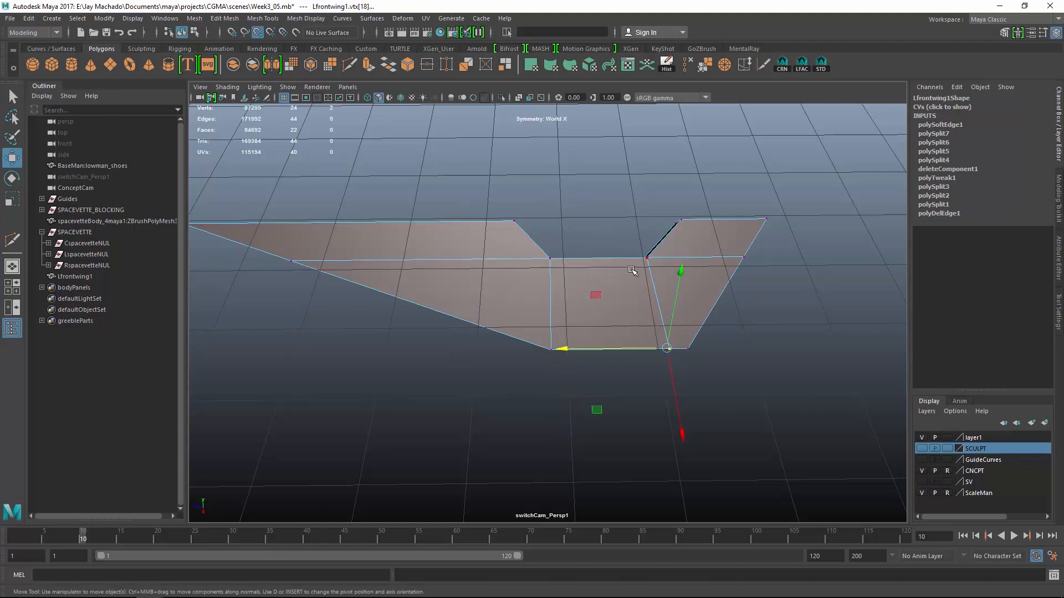
pyautogui.press('v')
pyautogui.moveTo(634, 268); pyautogui.dragTo(651, 279, button='middle')
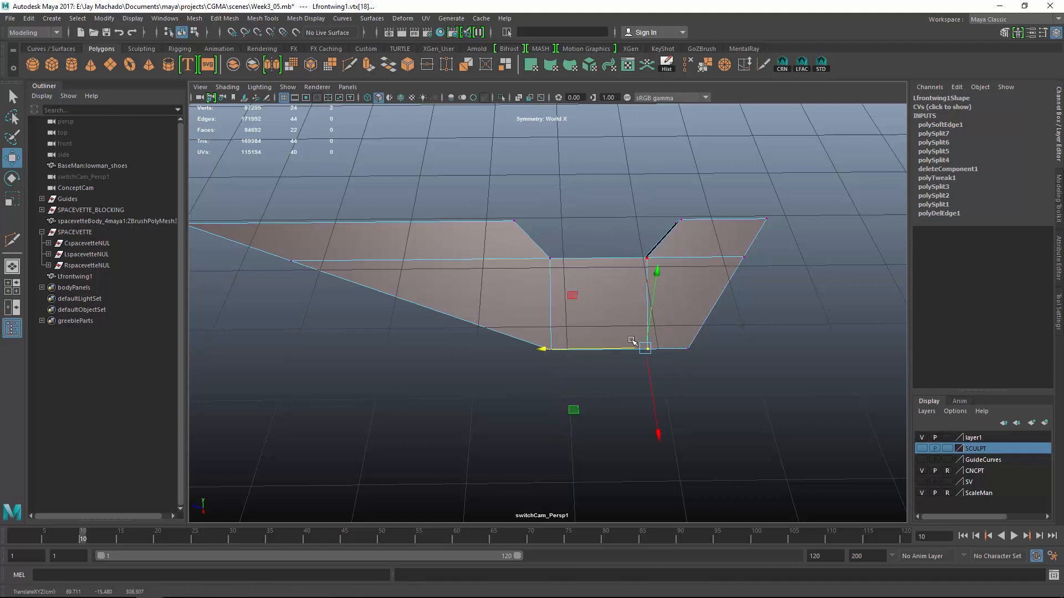
pyautogui.moveTo(597, 270); pyautogui.dragTo(596, 239, button='right')
pyautogui.doubleClick(551, 296)
pyautogui.keyDown('alt'); pyautogui.moveTo(565, 294); pyautogui.dragTo(539, 301); pyautogui.keyUp('alt')
pyautogui.moveTo(484, 246); pyautogui.dragTo(552, 298)
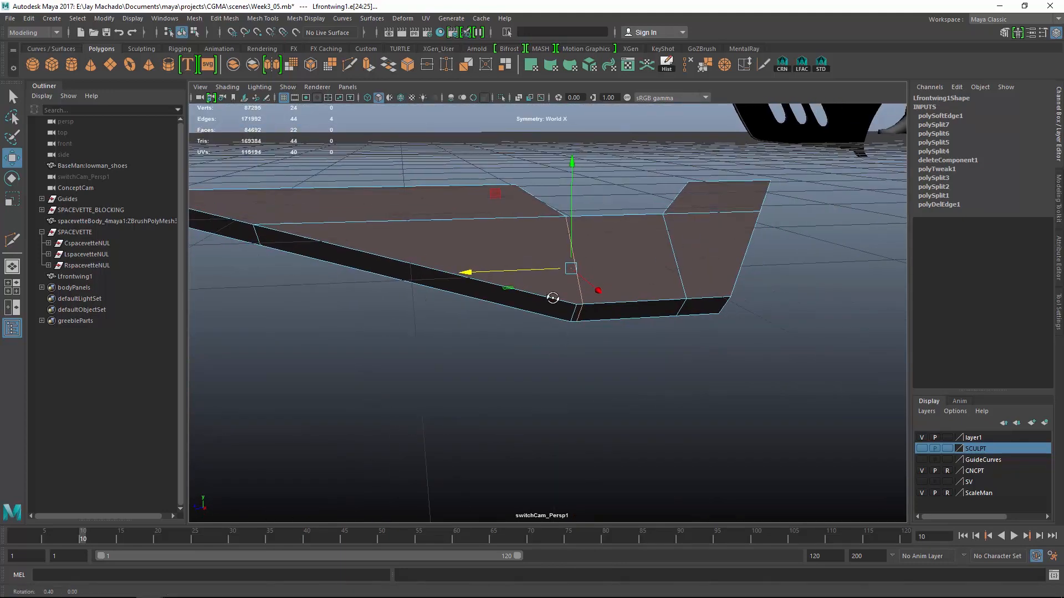
pyautogui.keyDown('alt'); pyautogui.moveTo(552, 297); pyautogui.dragTo(547, 292); pyautogui.keyUp('alt')
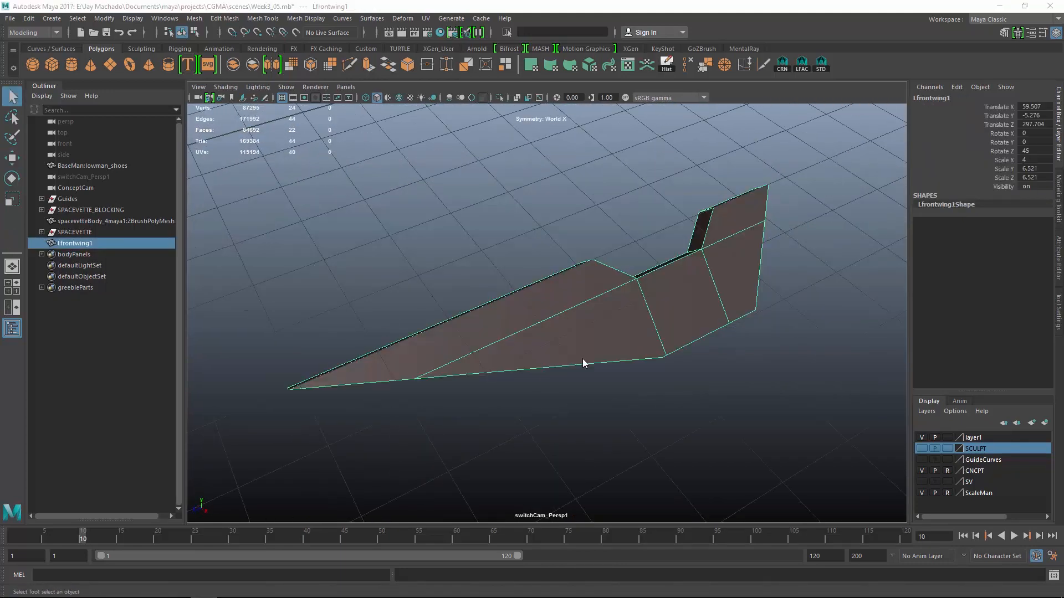
# - Cut edges with Multi-Cut from both inner notch corners to the wing's two lower outline corners on the visible face
pyautogui.keyDown('alt'); pyautogui.moveTo(669, 344); pyautogui.dragTo(487, 293); pyautogui.keyUp('alt')
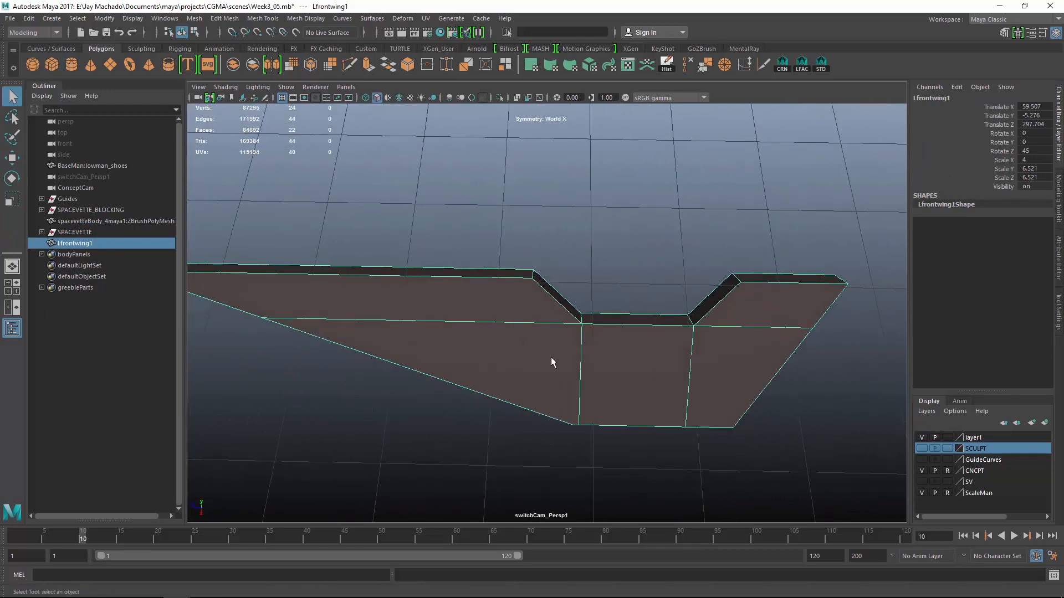
pyautogui.keyDown('alt'); pyautogui.moveTo(551, 363); pyautogui.dragTo(685, 367); pyautogui.keyUp('alt')
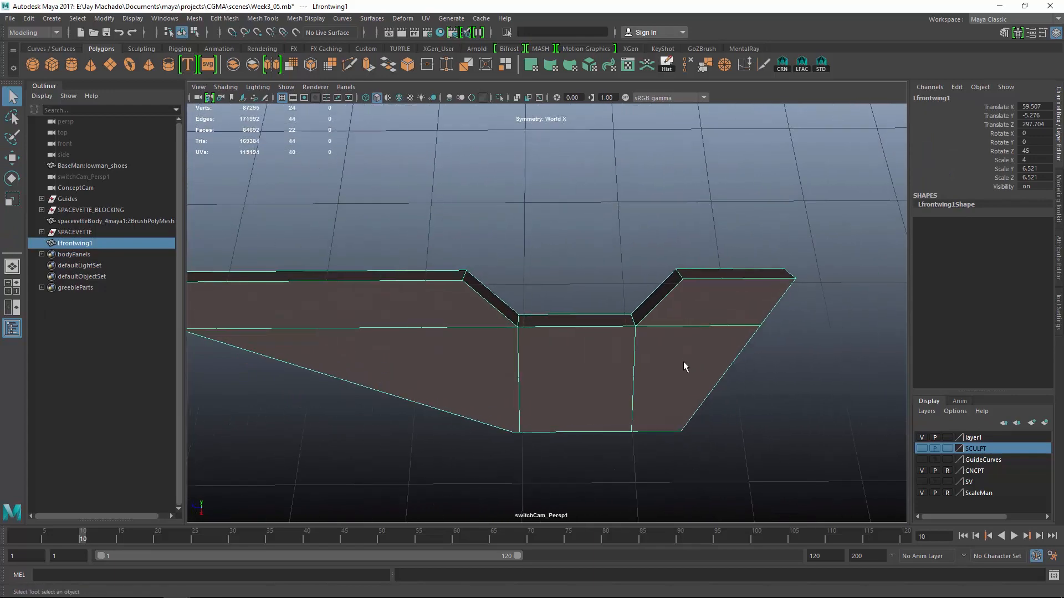
pyautogui.click(347, 65)
pyautogui.click(518, 326)
pyautogui.click(514, 432)
pyautogui.press('Return')
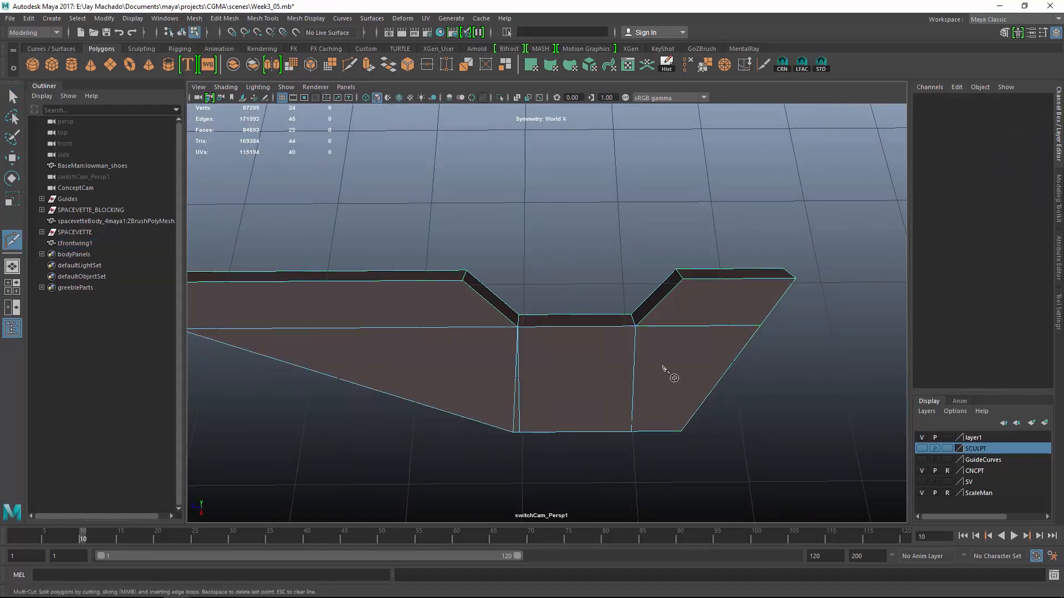
pyautogui.click(681, 431)
pyautogui.press('Return')
# - Cut matching edges on the wing's opposite face from the inner notch corners to the lower outline corners
pyautogui.keyDown('alt'); pyautogui.moveTo(676, 400); pyautogui.dragTo(421, 263); pyautogui.keyUp('alt')
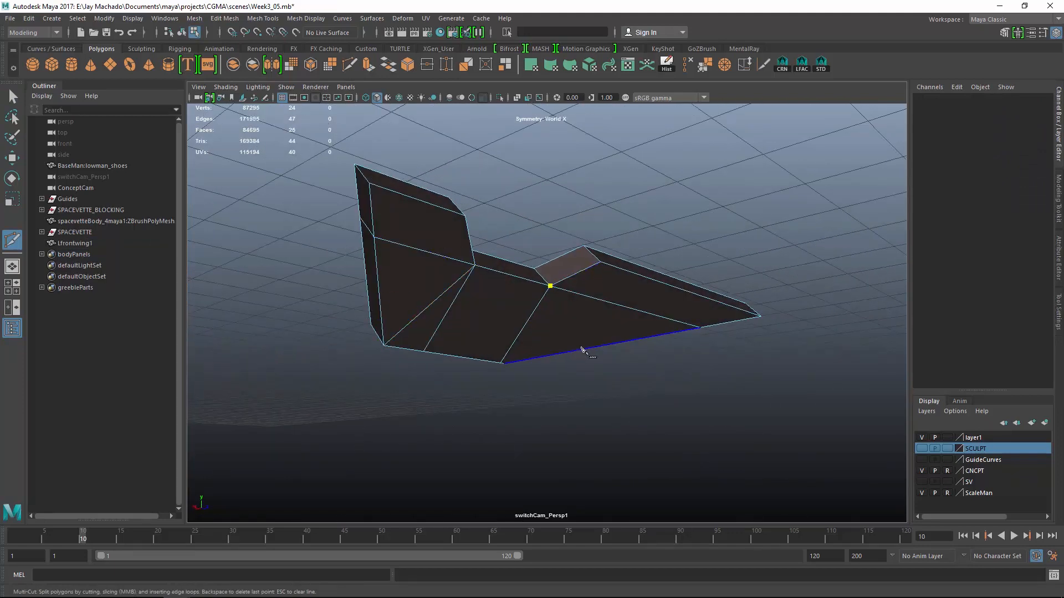
pyautogui.click(503, 363)
pyautogui.press('w')
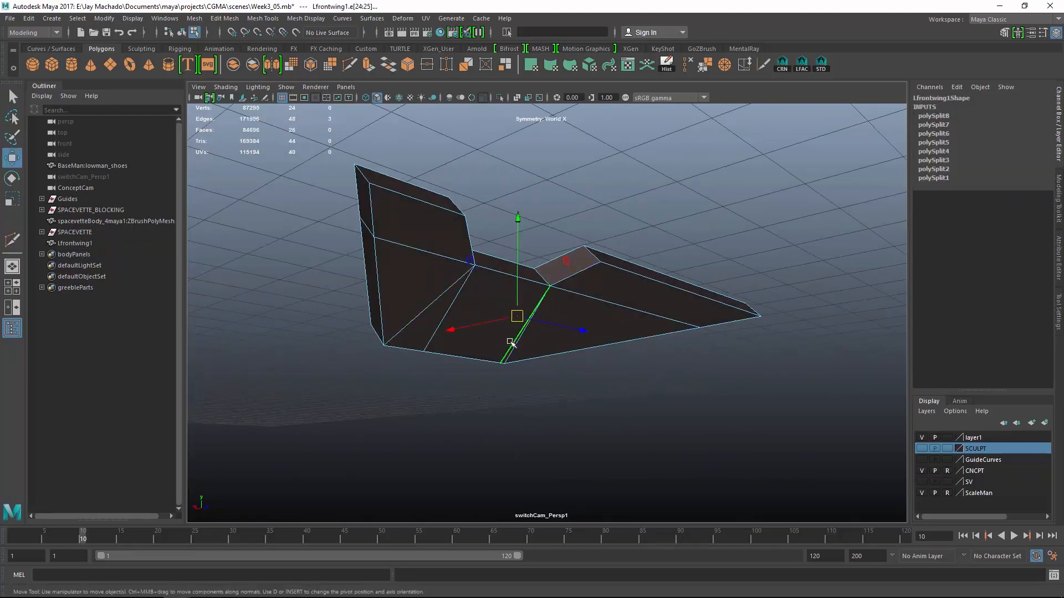
# - Delete the wing's old lengthwise loop and previous cross cuts, keeping only the edges between the notch and lower corners
pyautogui.click(437, 253)
pyautogui.moveTo(450, 257); pyautogui.dragTo(451, 215, button='right')
pyautogui.click(531, 316)
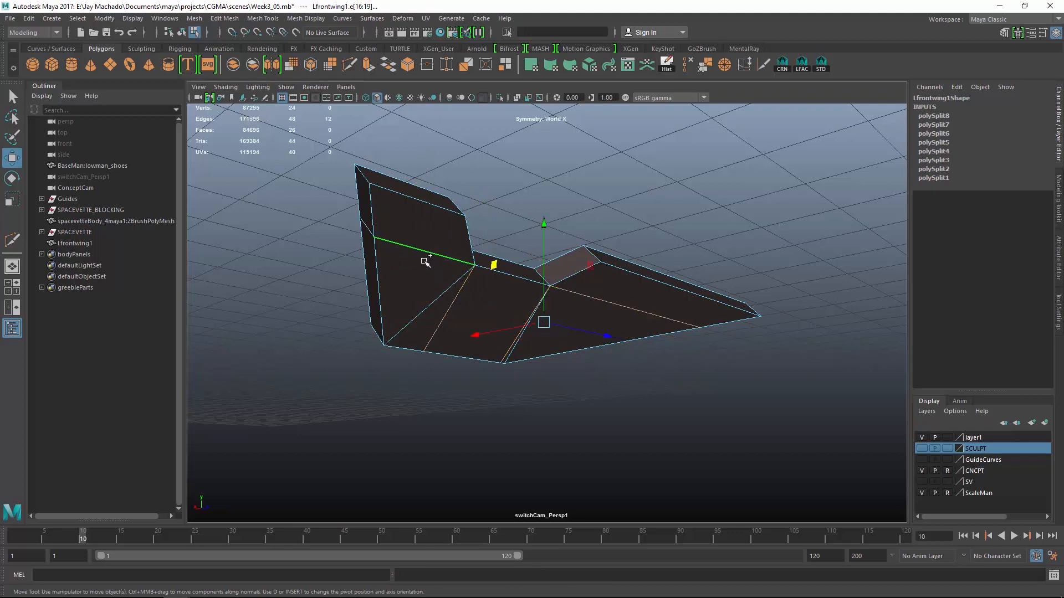
pyautogui.click(690, 66)
# - Insert an edge loop midway between the notch outline and the wing's lower outline
pyautogui.keyDown('alt'); pyautogui.moveTo(626, 188); pyautogui.dragTo(658, 303); pyautogui.keyUp('alt')
pyautogui.click(521, 332)
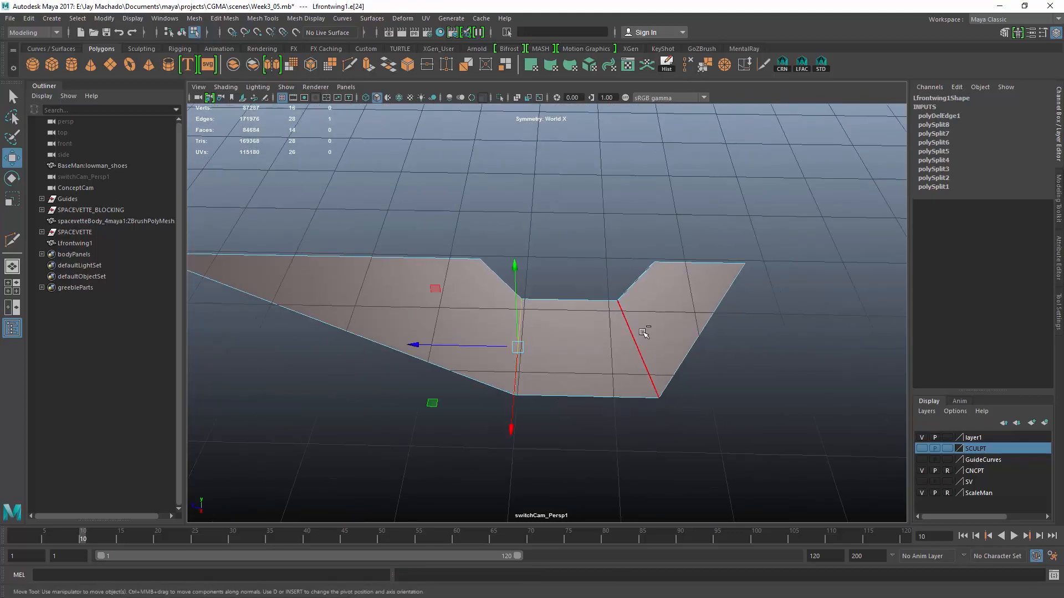
pyautogui.keyDown('ctrl'); pyautogui.moveTo(643, 333); pyautogui.dragTo(642, 355, button='right'); pyautogui.keyUp('ctrl')
pyautogui.keyDown('alt'); pyautogui.moveTo(647, 338); pyautogui.dragTo(608, 302); pyautogui.keyUp('alt')
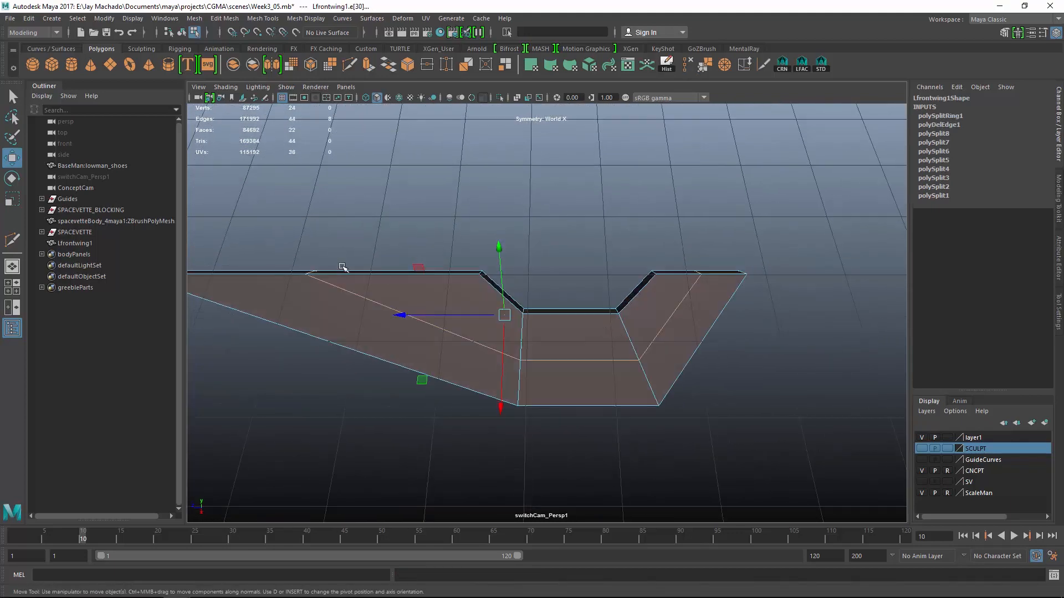
# - Move the new loop's top vertices on the wing's long side toward the notch so the loop follows the notch shape
pyautogui.moveTo(342, 268); pyautogui.dragTo(294, 267, button='right')
pyautogui.moveTo(290, 242); pyautogui.dragTo(331, 289)
pyautogui.keyDown('alt'); pyautogui.moveTo(327, 287); pyautogui.dragTo(354, 271); pyautogui.keyUp('alt')
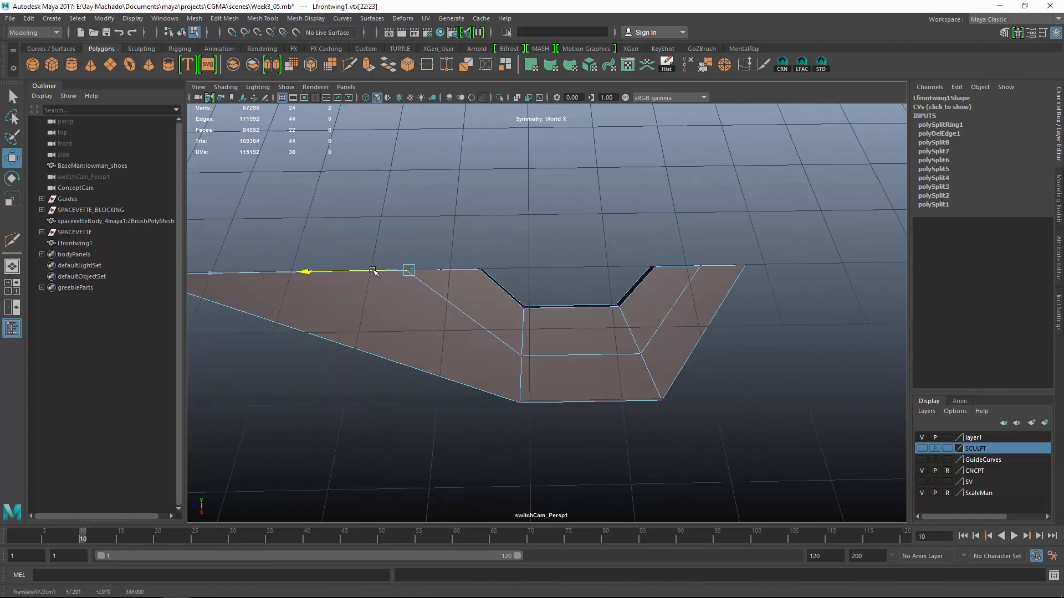
pyautogui.moveTo(613, 352); pyautogui.dragTo(588, 272)
# - Select the three faces along the wing's lower rim and scale them down across the thickness to form a tapered blade
pyautogui.moveTo(589, 268); pyautogui.dragTo(587, 295, button='right')
pyautogui.click(574, 302)
pyautogui.keyDown('alt'); pyautogui.moveTo(515, 314); pyautogui.dragTo(726, 355); pyautogui.keyUp('alt')
pyautogui.keyDown('shift'); pyautogui.click(517, 351); pyautogui.keyUp('shift')
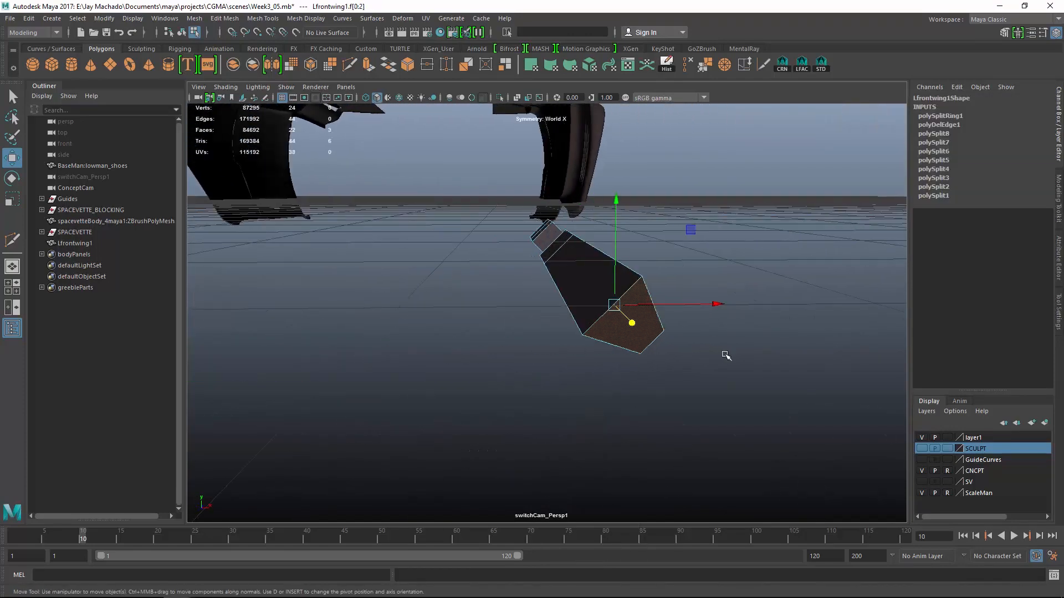
pyautogui.press('r')
pyautogui.moveTo(686, 234); pyautogui.dragTo(669, 254)
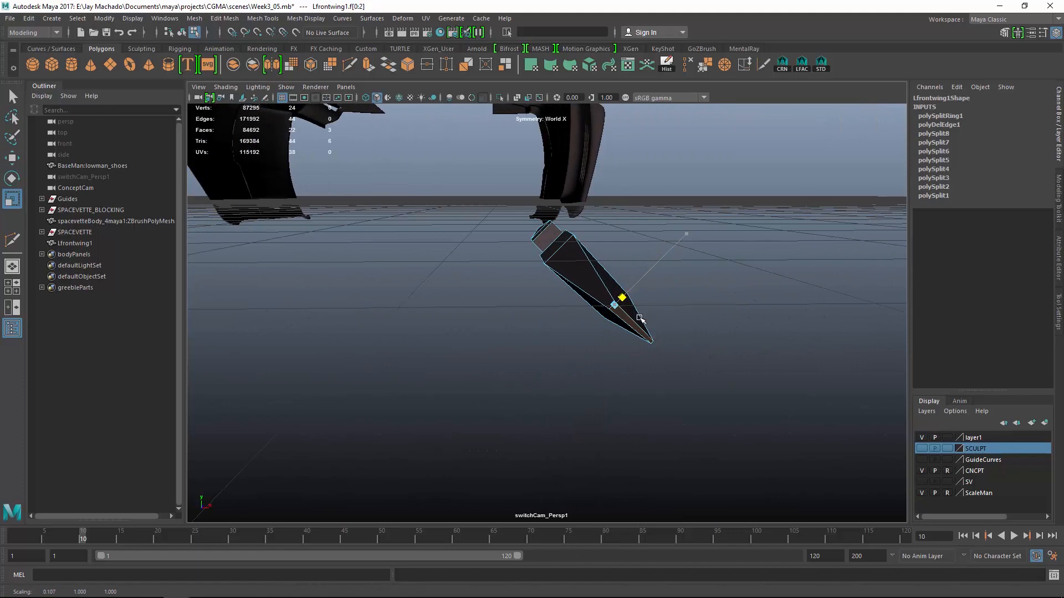
pyautogui.moveTo(639, 318); pyautogui.dragTo(638, 320)
# - Fine-tune the thickness of the tapered lower rim faces in the -Z orthographic view
pyautogui.keyDown('alt'); pyautogui.moveTo(632, 313); pyautogui.dragTo(494, 263, button='right'); pyautogui.keyUp('alt')
pyautogui.press('space')
pyautogui.keyDown('alt'); pyautogui.moveTo(639, 286); pyautogui.dragTo(641, 308, button='middle'); pyautogui.keyUp('alt')
pyautogui.keyDown('alt'); pyautogui.moveTo(641, 308); pyautogui.dragTo(643, 330, button='right'); pyautogui.keyUp('alt')
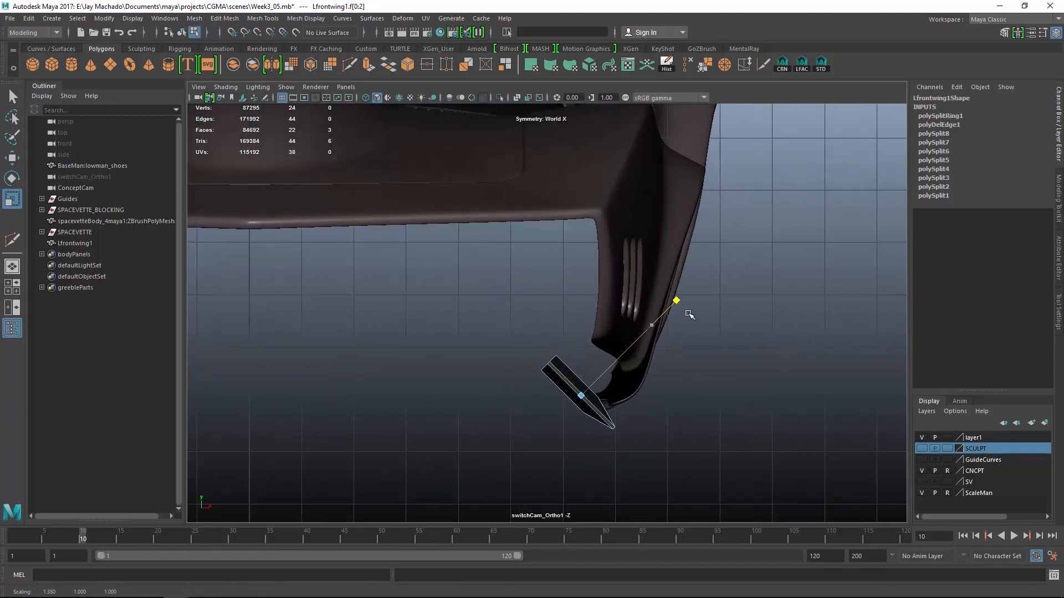
pyautogui.moveTo(689, 314); pyautogui.dragTo(688, 317)
# - Insert three support edge loops with Multi-Cut, one beside the notch outline and one on each side of the middle loop
pyautogui.press('space')
pyautogui.keyDown('alt'); pyautogui.moveTo(643, 377); pyautogui.dragTo(637, 395); pyautogui.keyUp('alt')
pyautogui.keyDown('alt'); pyautogui.moveTo(638, 394); pyautogui.dragTo(691, 397, button='right'); pyautogui.keyUp('alt')
pyautogui.keyDown('alt'); pyautogui.moveTo(691, 397); pyautogui.dragTo(734, 280); pyautogui.keyUp('alt')
pyautogui.keyDown('alt'); pyautogui.moveTo(734, 280); pyautogui.dragTo(741, 272, button='right'); pyautogui.keyUp('alt')
pyautogui.keyDown('alt'); pyautogui.moveTo(740, 272); pyautogui.dragTo(716, 271); pyautogui.keyUp('alt')
pyautogui.click(350, 65)
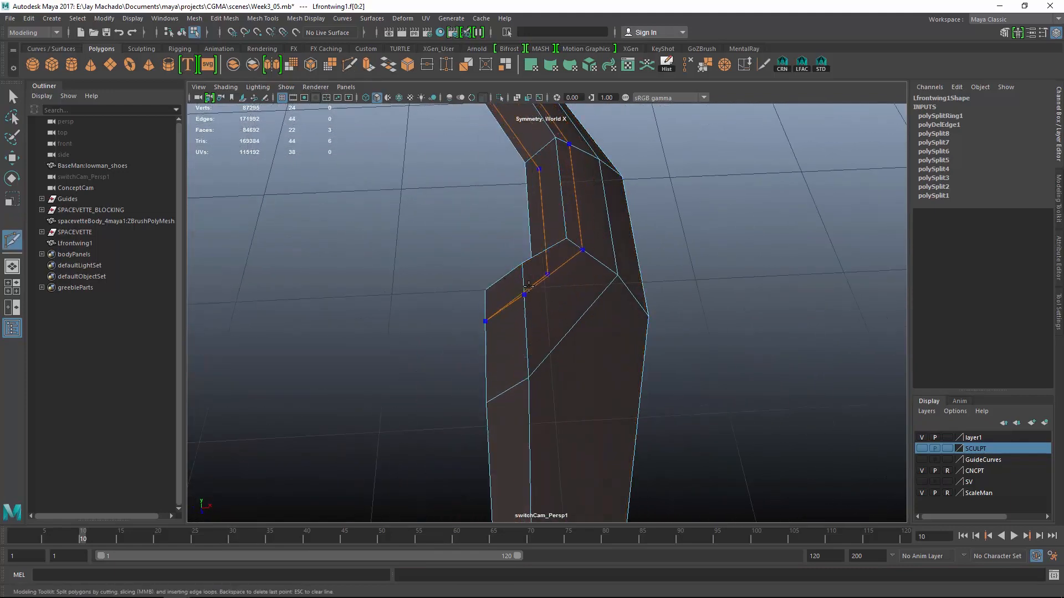
pyautogui.keyDown('ctrl'); pyautogui.click(527, 286); pyautogui.keyUp('ctrl')
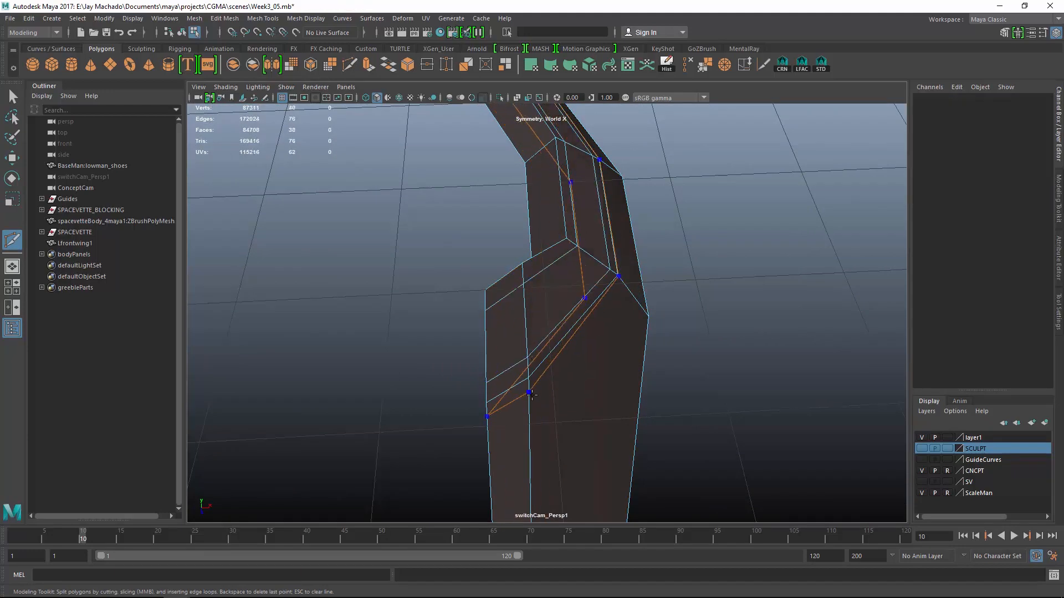
pyautogui.press('w')
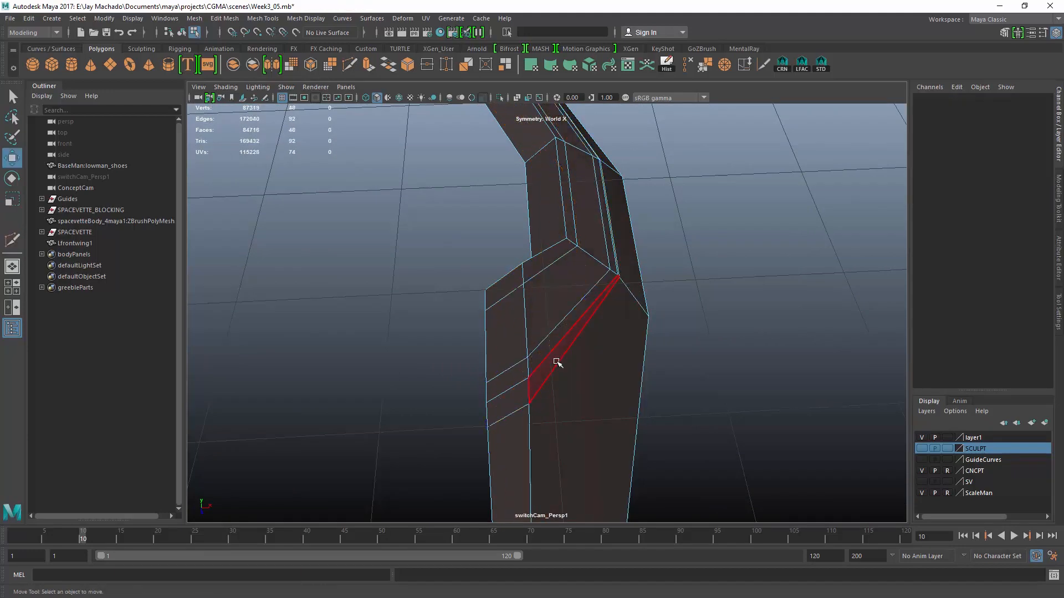
# - Scale the middle edge loop across the wing's thickness and slide the support edges below it toward the lower rim
pyautogui.doubleClick(587, 313)
pyautogui.keyDown('alt'); pyautogui.moveTo(592, 311); pyautogui.dragTo(679, 266); pyautogui.keyUp('alt')
pyautogui.press('r')
pyautogui.moveTo(539, 206); pyautogui.dragTo(529, 222)
pyautogui.keyDown('alt'); pyautogui.moveTo(649, 313); pyautogui.dragTo(634, 351); pyautogui.keyUp('alt')
pyautogui.click(661, 362)
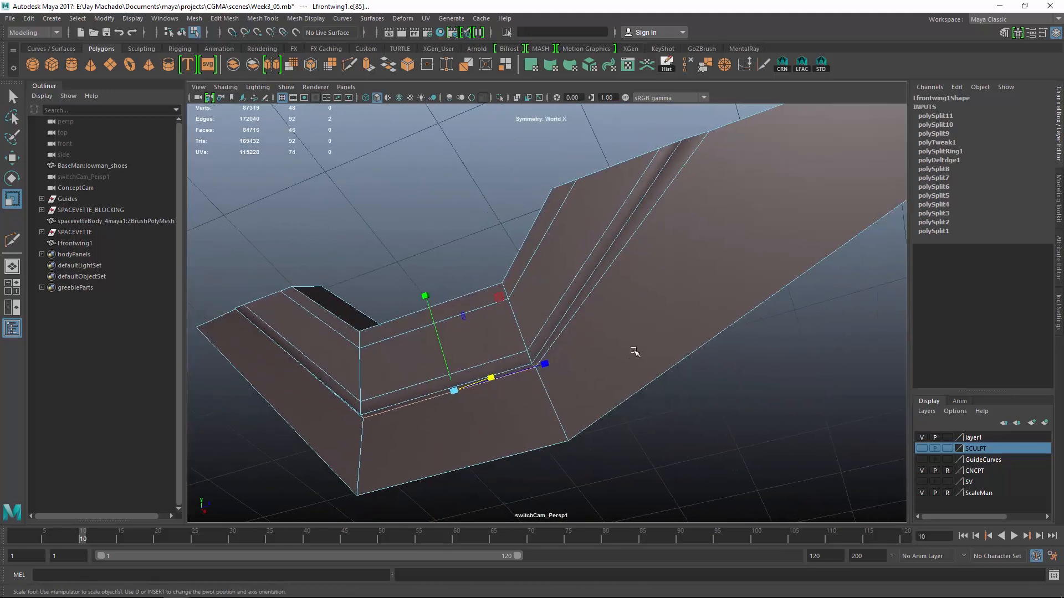
pyautogui.click(754, 65)
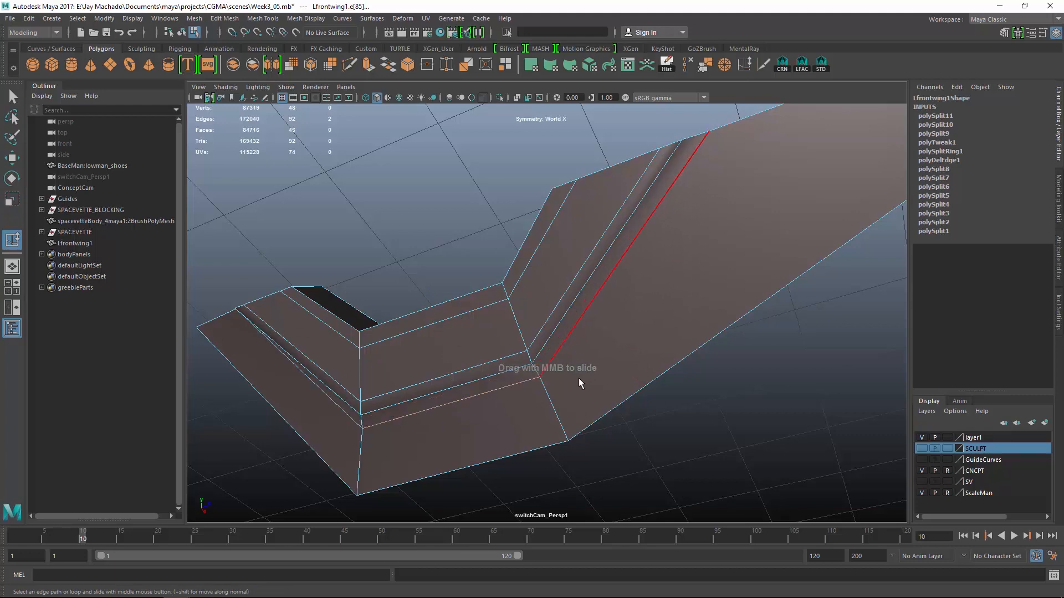
# - Shift the loop end edges lengthwise along the wing's top face on the long side of the notch to adjust their spacing
pyautogui.keyDown('alt'); pyautogui.moveTo(579, 378); pyautogui.dragTo(655, 360); pyautogui.keyUp('alt')
pyautogui.click(741, 204)
pyautogui.press('w')
pyautogui.moveTo(813, 204); pyautogui.dragTo(804, 205)
pyautogui.keyDown('alt'); pyautogui.moveTo(804, 205); pyautogui.dragTo(775, 214); pyautogui.keyUp('alt')
pyautogui.click(707, 217)
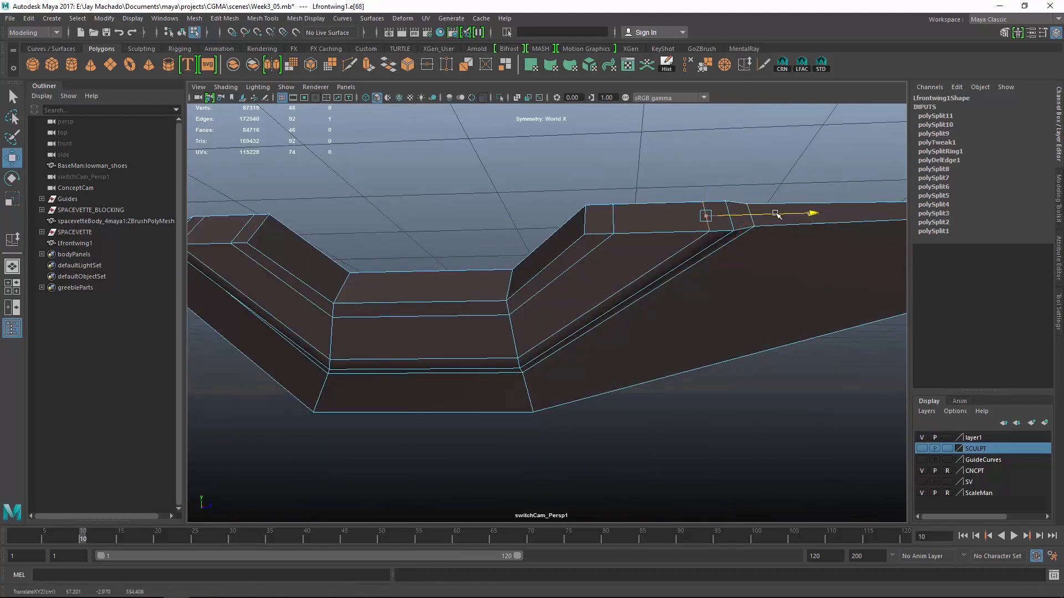
pyautogui.click(614, 216)
pyautogui.keyDown('alt'); pyautogui.moveTo(616, 215); pyautogui.dragTo(625, 195); pyautogui.keyUp('alt')
pyautogui.moveTo(713, 197); pyautogui.dragTo(706, 197)
# - Adjust the spacing of the loop end edges on the top face at the wing's short end
pyautogui.keyDown('alt'); pyautogui.moveTo(327, 241); pyautogui.dragTo(591, 244, button='middle'); pyautogui.keyUp('alt')
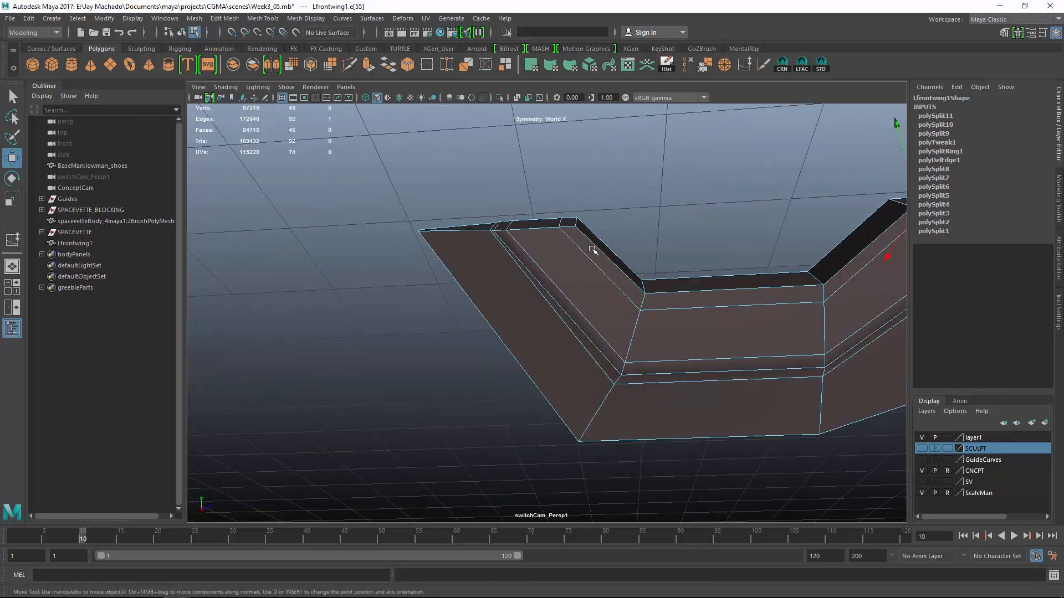
pyautogui.keyDown('alt'); pyautogui.moveTo(591, 244); pyautogui.dragTo(449, 330); pyautogui.keyUp('alt')
pyautogui.keyDown('alt'); pyautogui.moveTo(549, 324); pyautogui.dragTo(624, 316, button='right'); pyautogui.keyUp('alt')
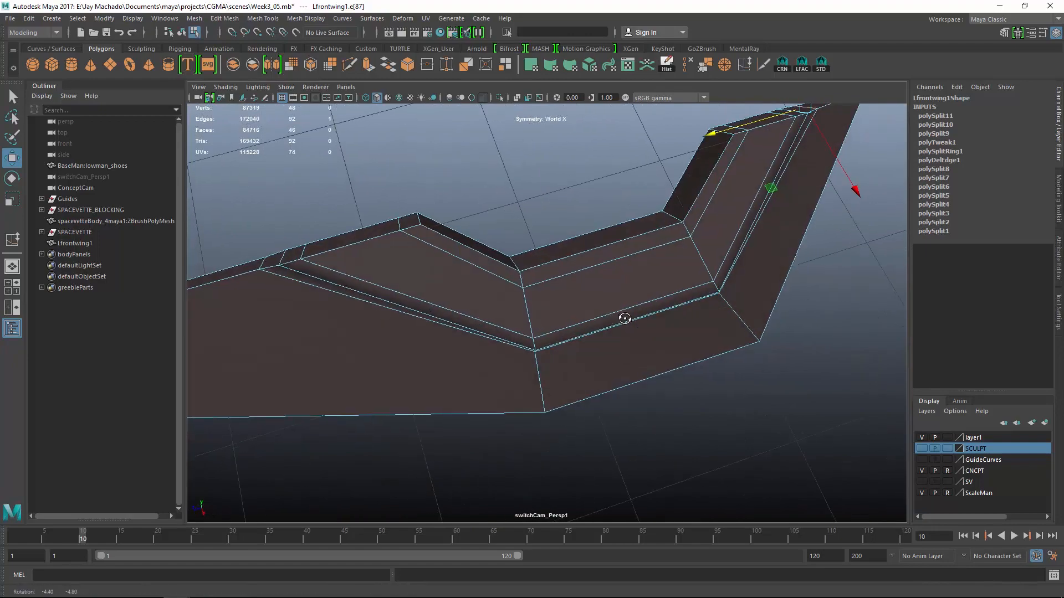
pyautogui.keyDown('alt'); pyautogui.moveTo(624, 316); pyautogui.dragTo(610, 307); pyautogui.keyUp('alt')
pyautogui.keyDown('alt'); pyautogui.moveTo(610, 306); pyautogui.dragTo(574, 301, button='right'); pyautogui.keyUp('alt')
# - Set Lfrontwing1's Rotate Z to 0 and delete its construction history
pyautogui.press('F8')
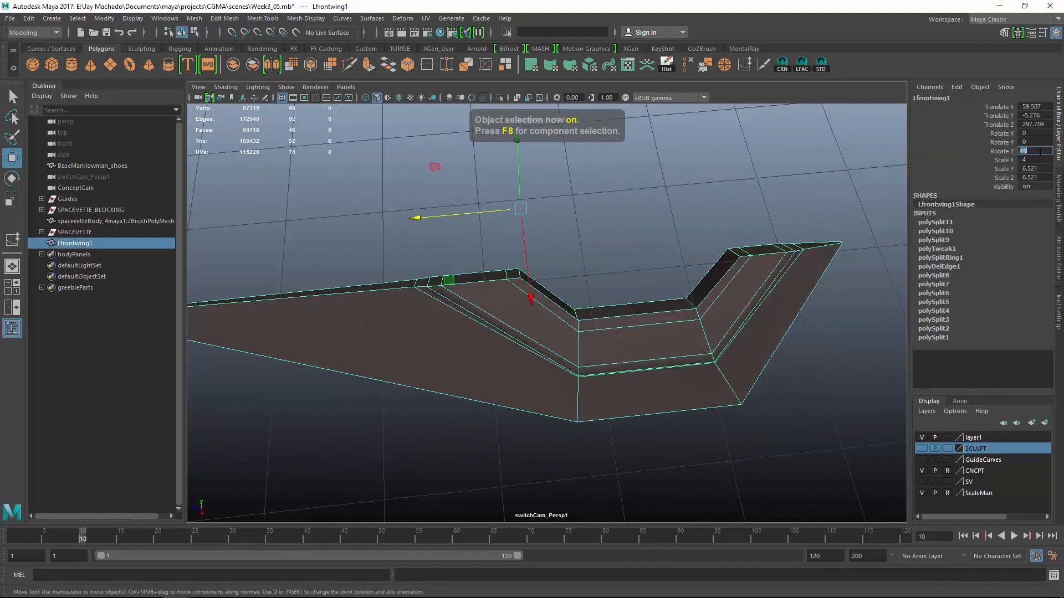
pyautogui.press('Return')
pyautogui.keyDown('alt'); pyautogui.moveTo(664, 285); pyautogui.dragTo(560, 337); pyautogui.keyUp('alt')
pyautogui.click(666, 64)
# - In the -X orthographic wireframe view, slide the lower support edge to match the opposite face and level its four vertices
pyautogui.keyDown('alt'); pyautogui.moveTo(693, 221); pyautogui.dragTo(684, 292); pyautogui.keyUp('alt')
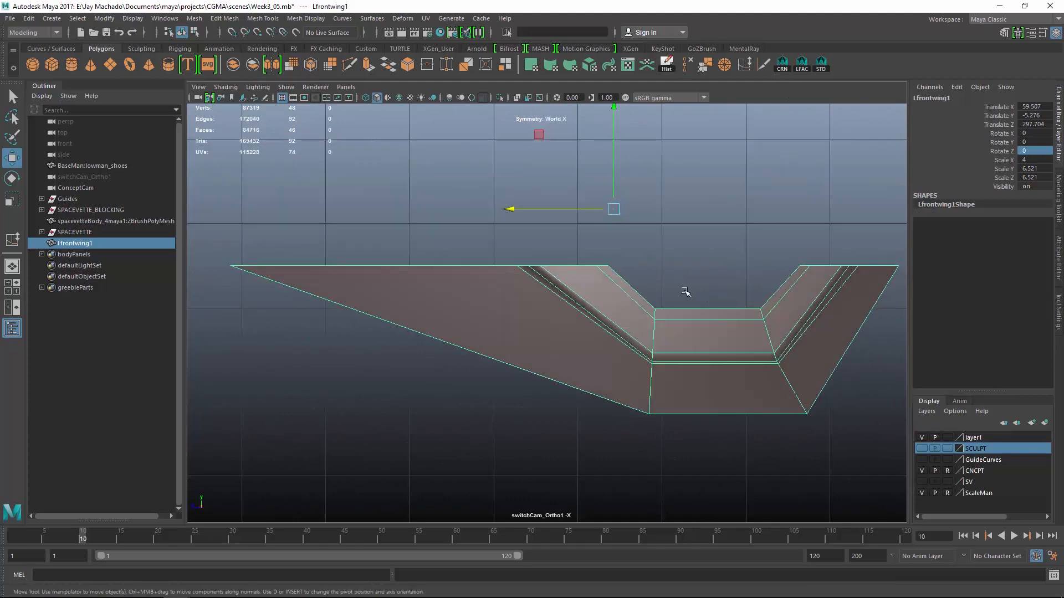
pyautogui.keyDown('alt'); pyautogui.moveTo(684, 292); pyautogui.dragTo(490, 222, button='middle'); pyautogui.keyUp('alt')
pyautogui.keyDown('alt'); pyautogui.moveTo(490, 222); pyautogui.dragTo(545, 327, button='right'); pyautogui.keyUp('alt')
pyautogui.moveTo(528, 267); pyautogui.dragTo(529, 298, button='right')
pyautogui.click(578, 299)
pyautogui.press('4')
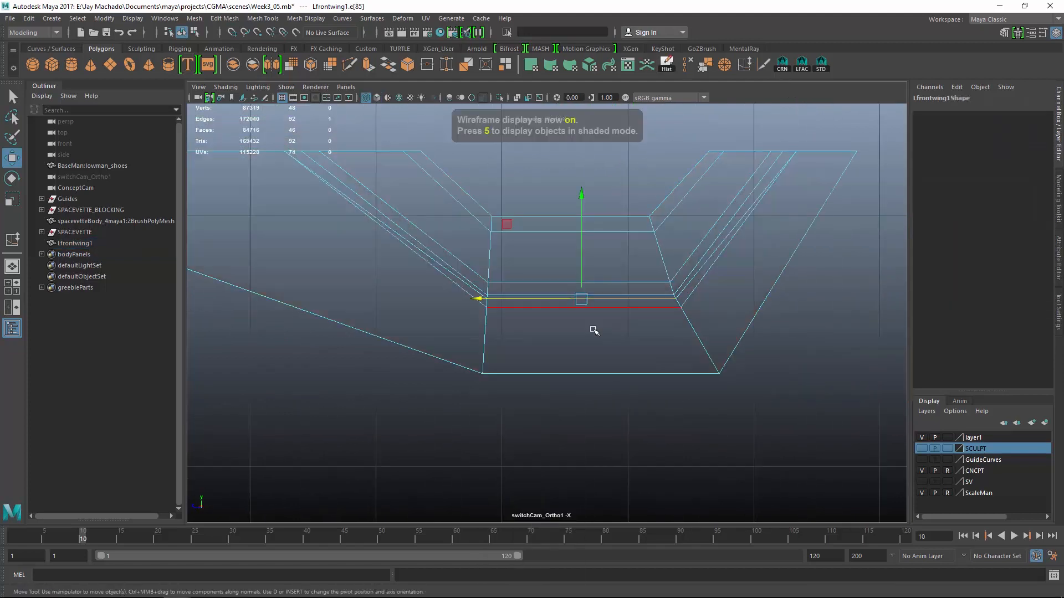
pyautogui.scroll(3, 595, 330)
pyautogui.click(743, 65)
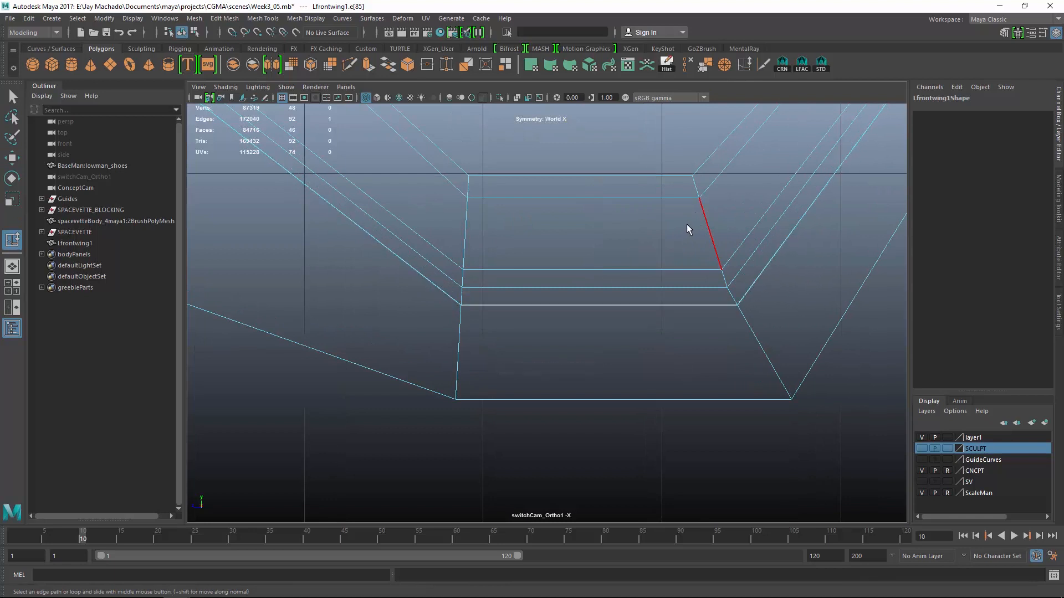
pyautogui.moveTo(817, 327); pyautogui.dragTo(816, 327)
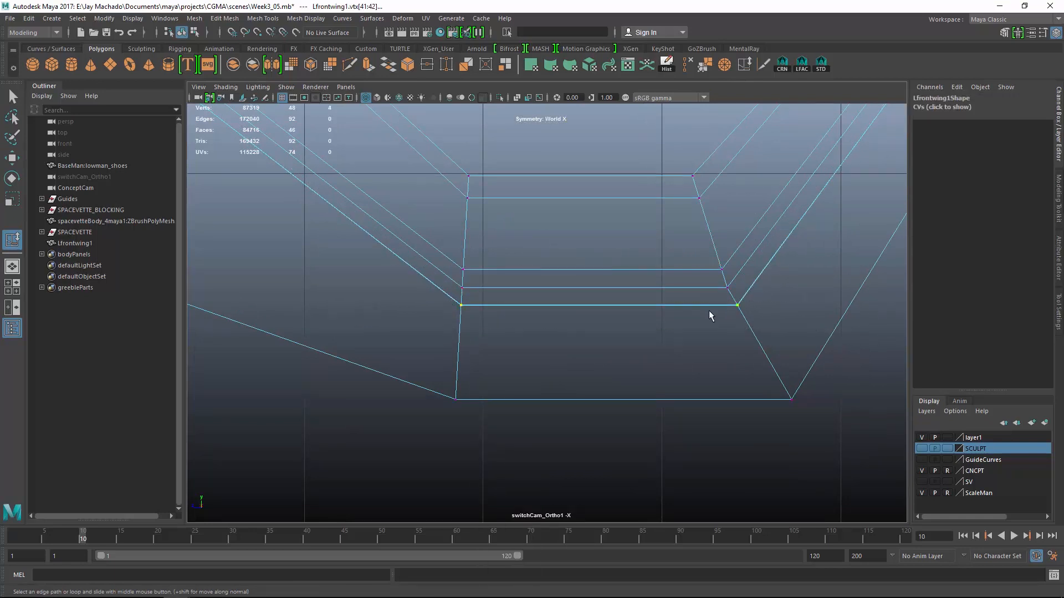
pyautogui.press('r')
# - Delete the wing's history and check its smooth mesh preview in shaded object mode
pyautogui.moveTo(602, 475)
pyautogui.keyDown('alt'); pyautogui.mouseDown()
pyautogui.moveTo(672, 351)
pyautogui.moveTo(703, 340)
pyautogui.moveTo(577, 326)
pyautogui.moveTo(660, 359)
pyautogui.moveTo(665, 64)
pyautogui.mouseUp(); pyautogui.keyUp('alt')
pyautogui.press('F8')
pyautogui.press('5')
pyautogui.press('3')
pyautogui.press('1')
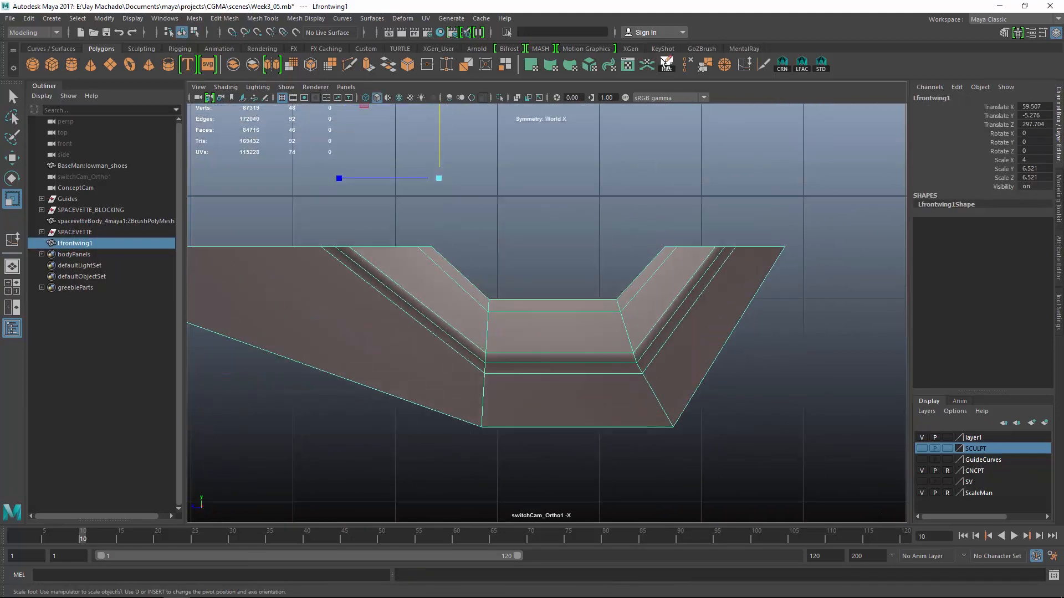
# - Slice a horizontal line across the wing just below its top edge with the Cut Faces tool
pyautogui.moveTo(673, 258); pyautogui.dragTo(686, 255)
pyautogui.scroll(3, 681, 233)
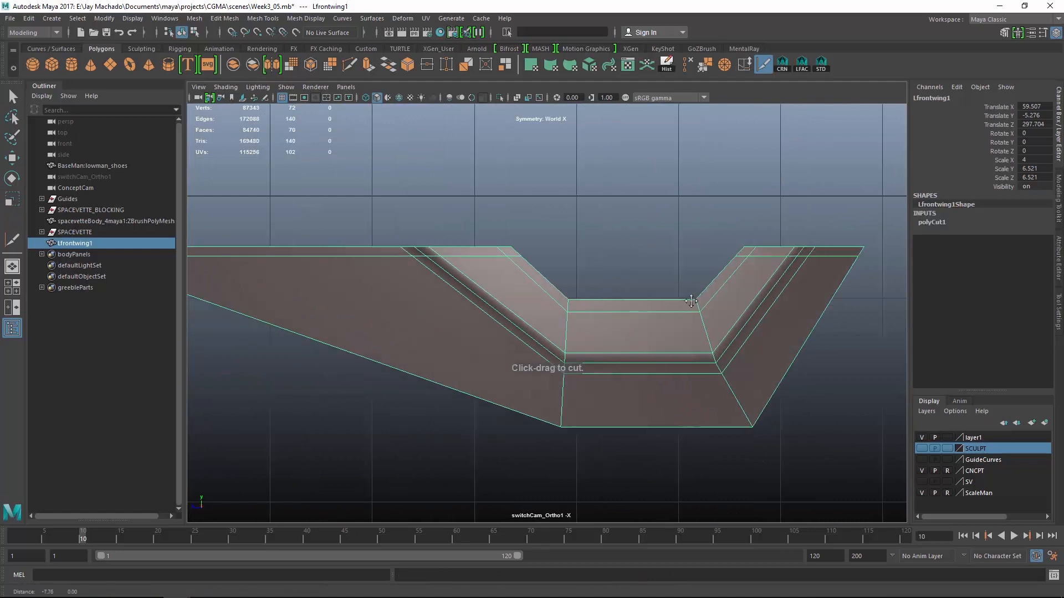
pyautogui.keyDown('alt'); pyautogui.moveTo(625, 245); pyautogui.dragTo(581, 244, button='middle'); pyautogui.keyUp('alt')
pyautogui.keyDown('shift'); pyautogui.moveTo(532, 260); pyautogui.dragTo(526, 286, button='right'); pyautogui.keyUp('shift')
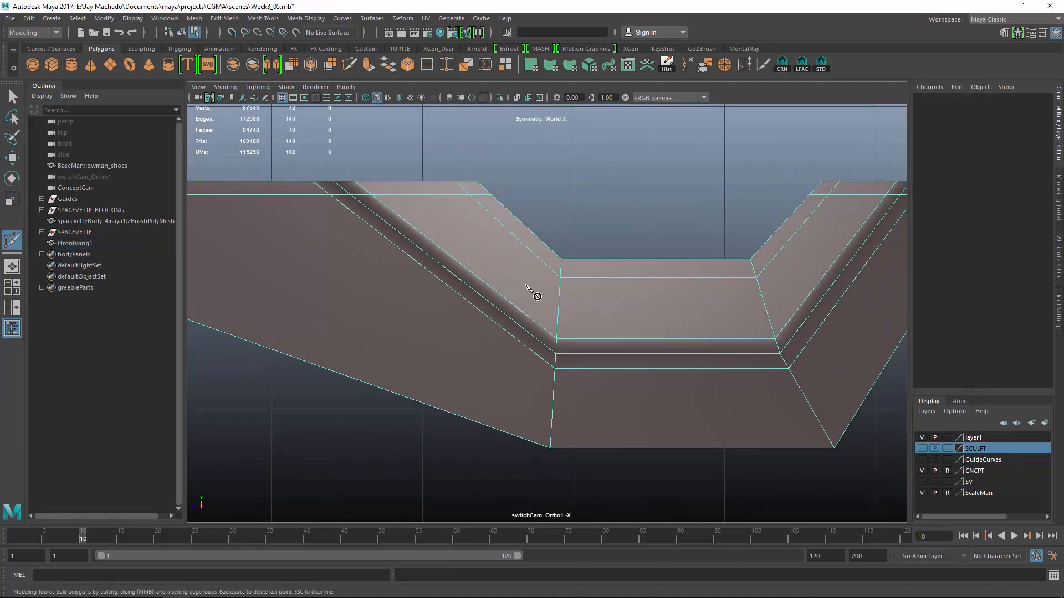
pyautogui.press('F8')
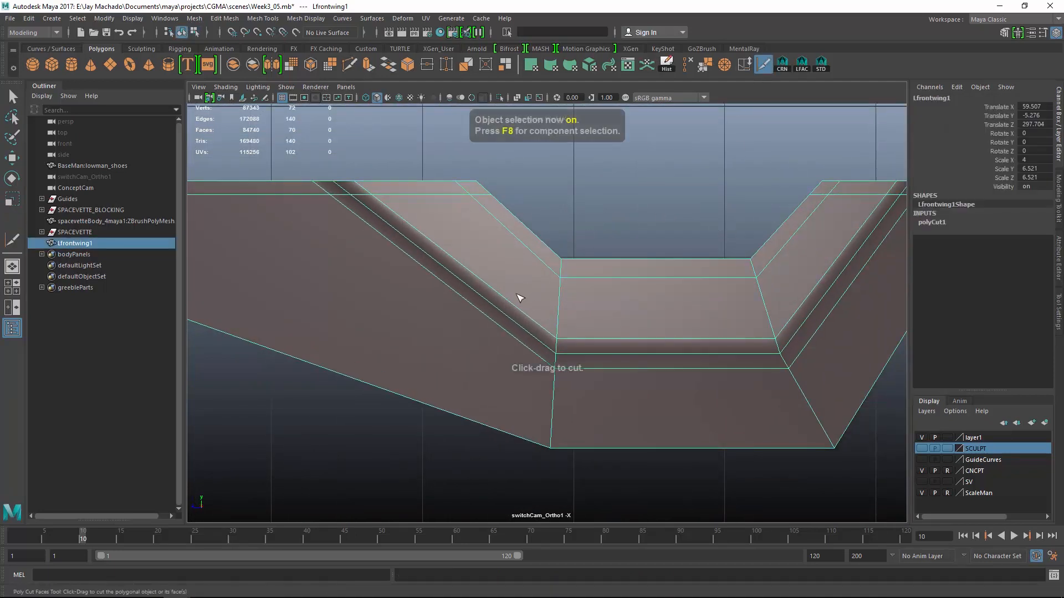
pyautogui.moveTo(546, 251); pyautogui.dragTo(548, 386)
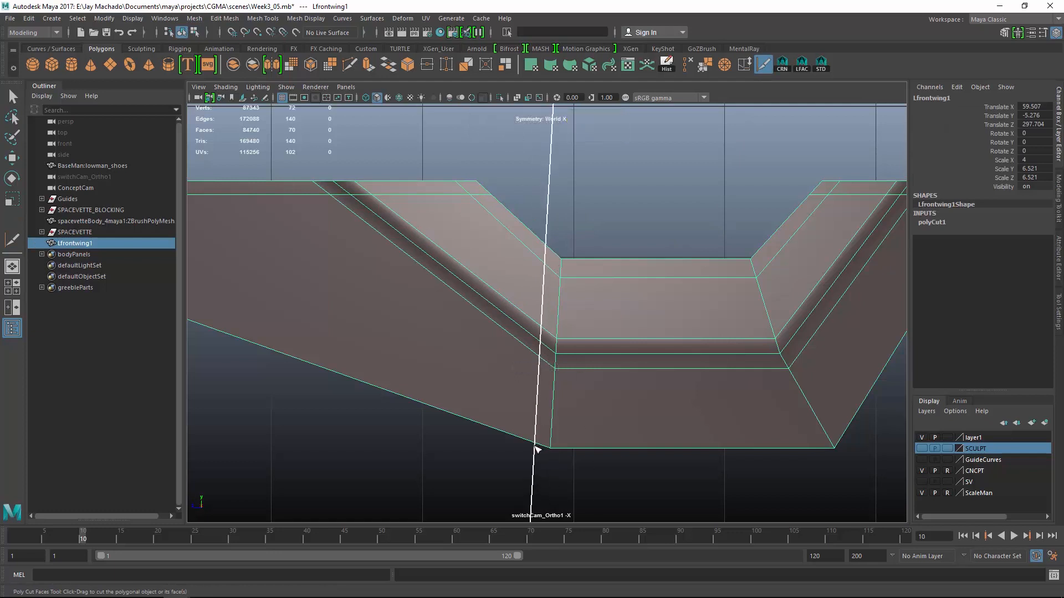
pyautogui.click(349, 64)
pyautogui.click(490, 427)
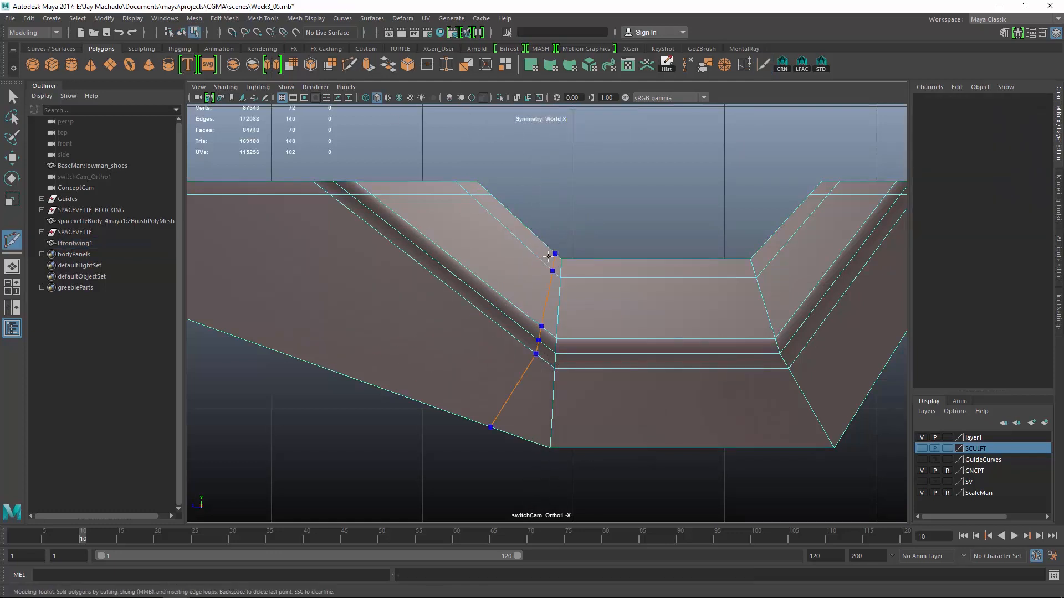
pyautogui.hotkey('ctrl', 'z')
pyautogui.hotkey('ctrl', 'z')
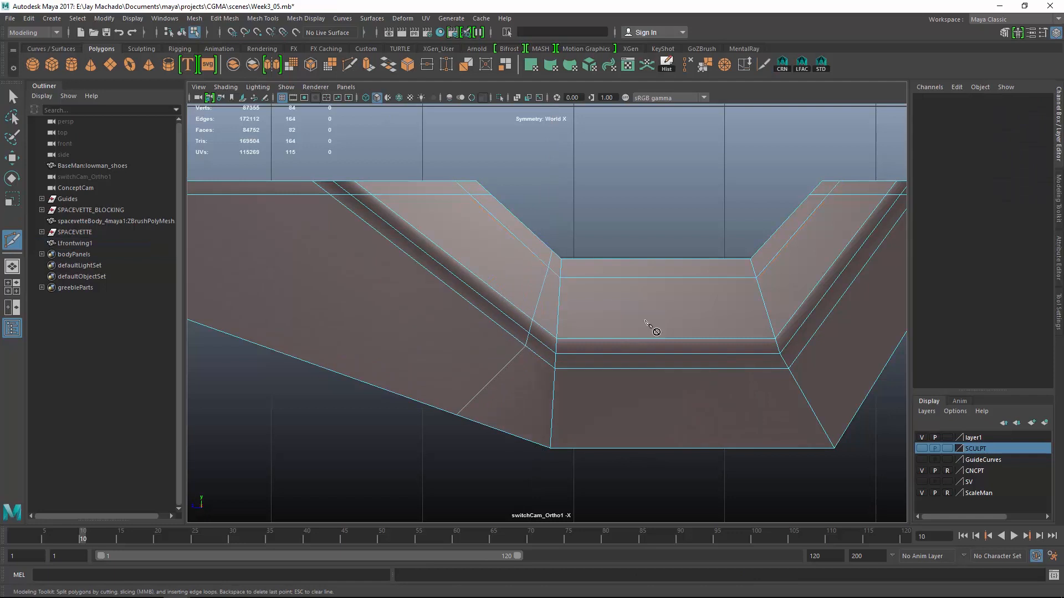
pyautogui.press('F8')
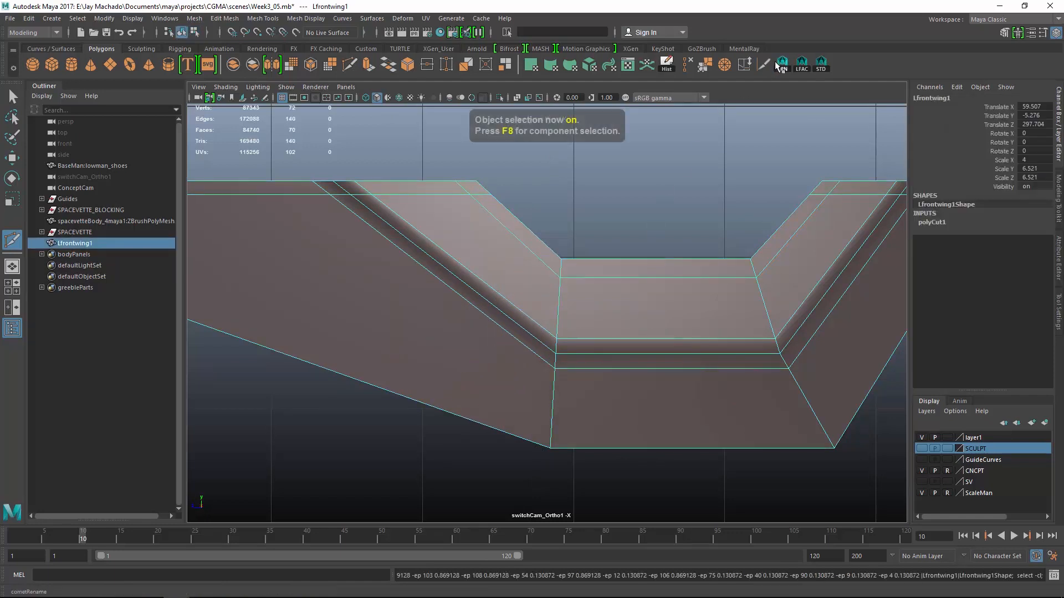
pyautogui.hotkey('ctrl', 'z')
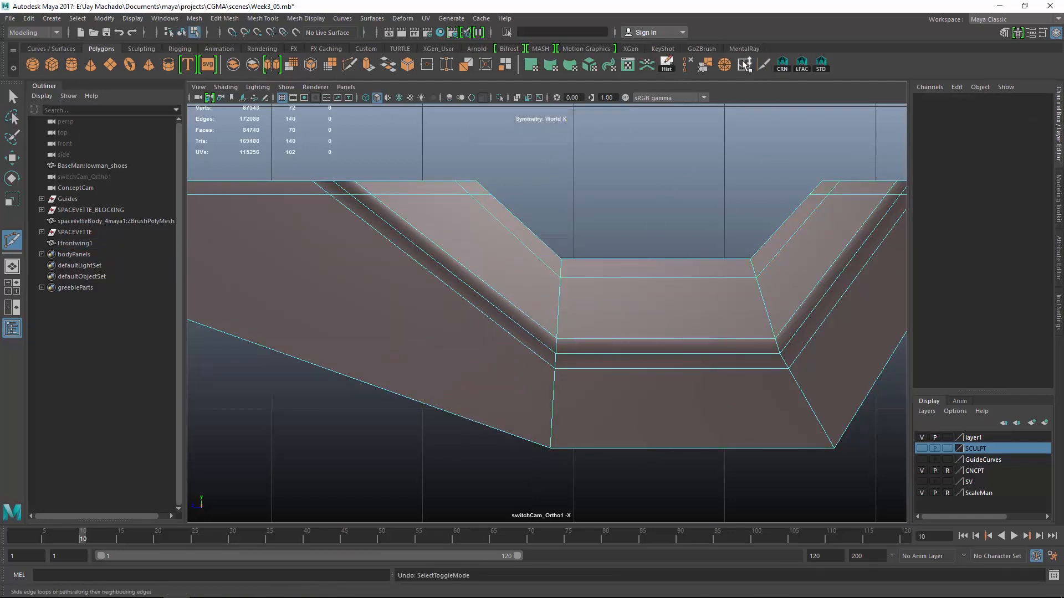
# - Slice support cuts through the wing on both sides of its two lower corners with the Cut Faces tool
pyautogui.click(763, 65)
pyautogui.press('F8')
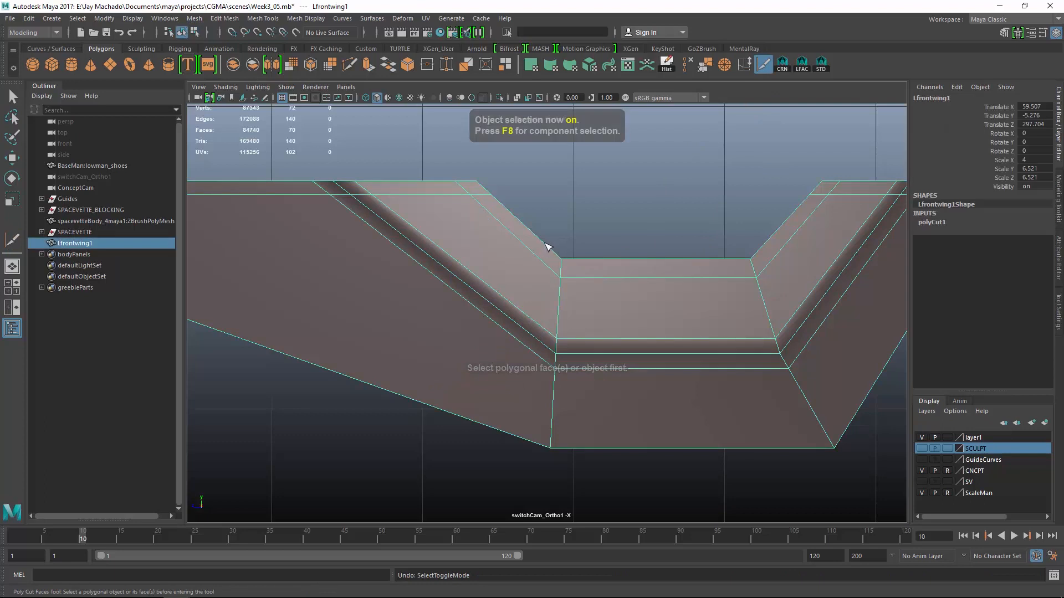
pyautogui.moveTo(547, 247)
pyautogui.mouseDown()
pyautogui.moveTo(539, 415)
pyautogui.moveTo(573, 422)
pyautogui.mouseUp()
pyautogui.keyDown('alt'); pyautogui.moveTo(707, 384); pyautogui.dragTo(576, 380, button='middle'); pyautogui.keyUp('alt')
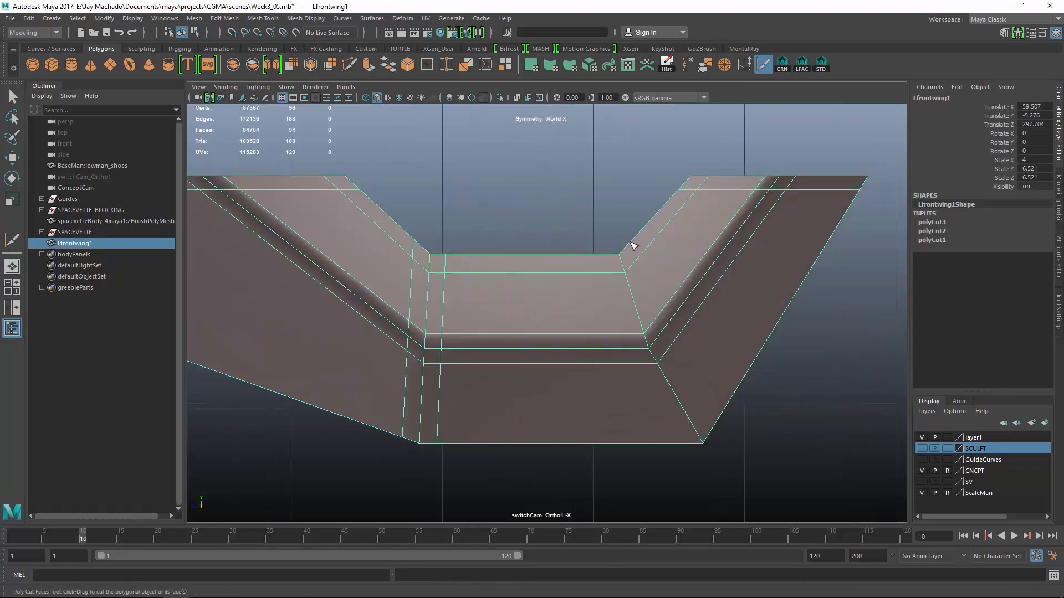
pyautogui.moveTo(719, 442); pyautogui.dragTo(720, 442)
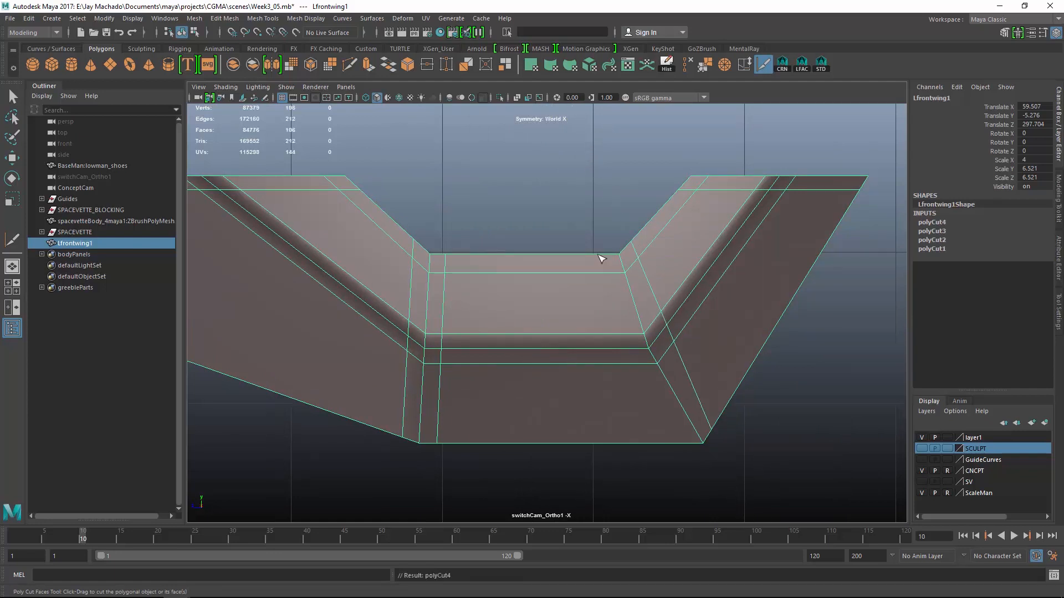
pyautogui.moveTo(647, 391); pyautogui.dragTo(678, 450)
# - Select the column of corner vertices beside the wing's short arm, down to the bevel's lower edge, and add a lattice deformer to it
pyautogui.press('w')
pyautogui.moveTo(621, 256); pyautogui.dragTo(576, 256, button='right')
pyautogui.keyDown('alt'); pyautogui.moveTo(615, 256); pyautogui.dragTo(520, 295, button='middle'); pyautogui.keyUp('alt')
pyautogui.scroll(3, 521, 295)
pyautogui.moveTo(509, 268); pyautogui.dragTo(528, 316)
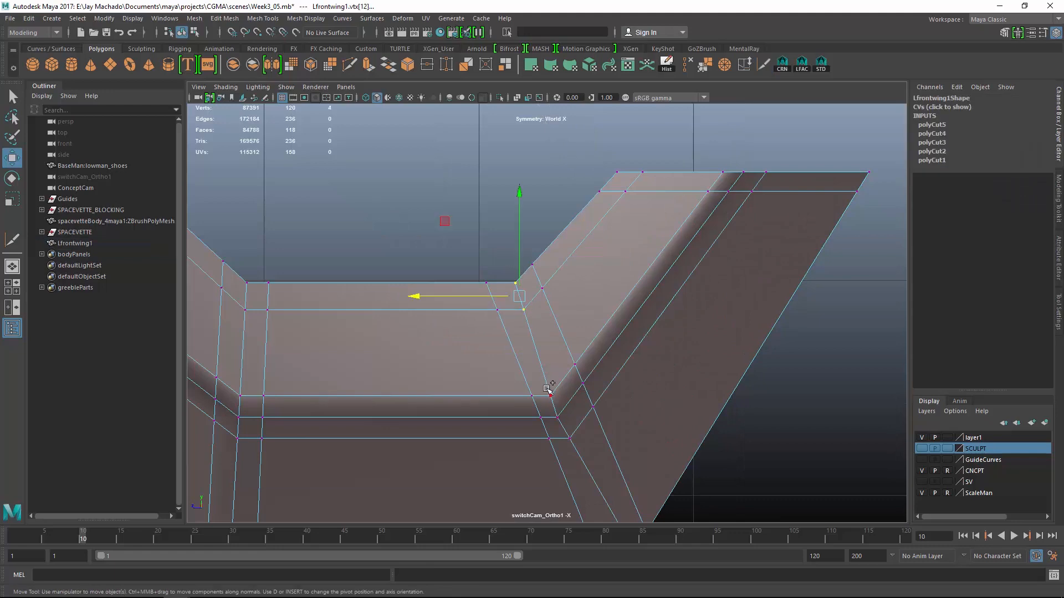
pyautogui.keyDown('shift'); pyautogui.click(569, 435); pyautogui.keyUp('shift')
pyautogui.keyDown('alt'); pyautogui.moveTo(624, 417); pyautogui.dragTo(604, 368, button='middle'); pyautogui.keyUp('alt')
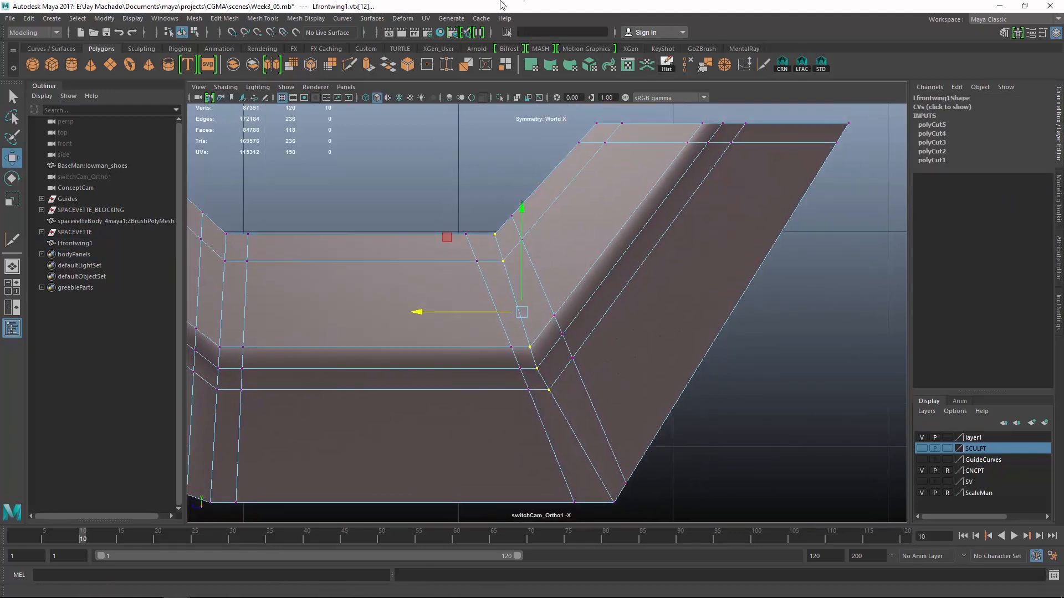
pyautogui.click(402, 18)
pyautogui.click(427, 69)
pyautogui.press('4')
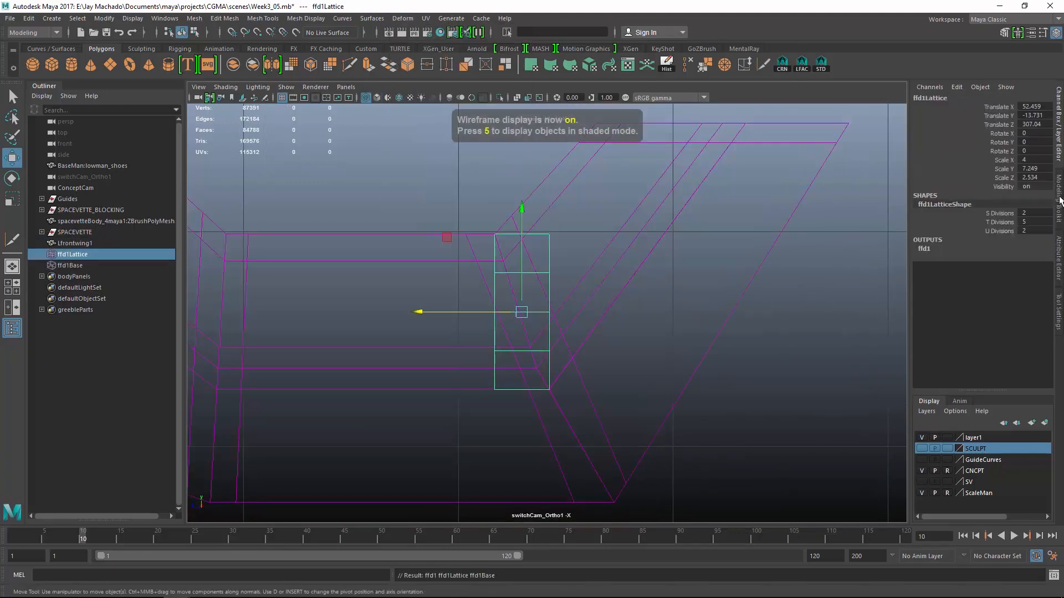
# - Set the lattice's T Divisions to 2 and shift its lower points outward toward the short arm
pyautogui.moveTo(754, 302); pyautogui.dragTo(748, 253, button='right')
pyautogui.moveTo(604, 355); pyautogui.dragTo(482, 438)
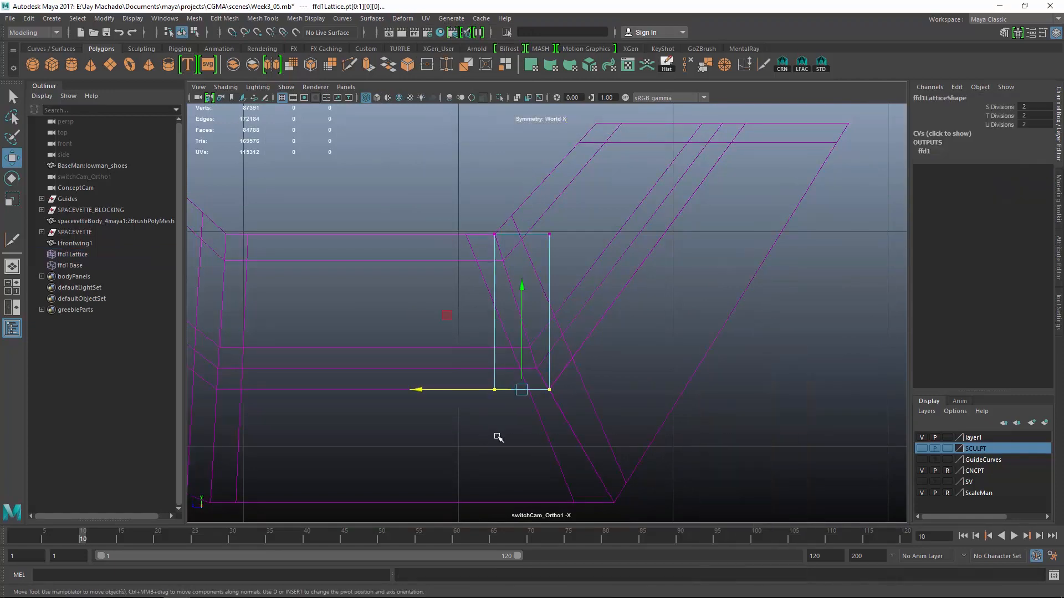
pyautogui.moveTo(415, 390); pyautogui.dragTo(417, 391)
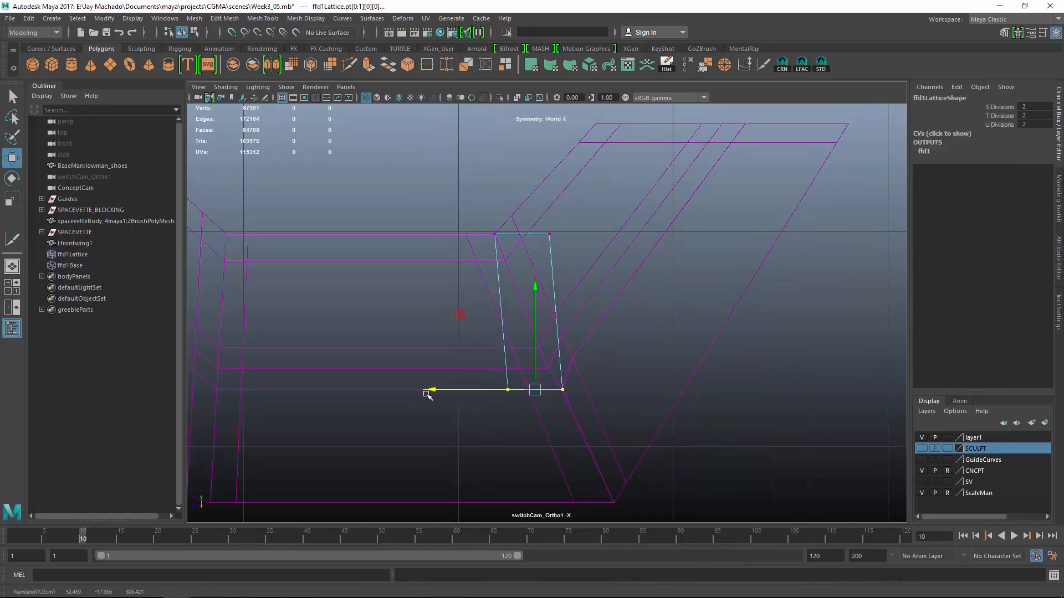
# - Reposition the support vertices next to the short-arm corner so their column lines up with the sheared corner edges
pyautogui.scroll(2, 576, 438)
pyautogui.click(581, 441)
pyautogui.moveTo(577, 435); pyautogui.dragTo(530, 424, button='right')
pyautogui.moveTo(533, 391); pyautogui.dragTo(536, 414)
pyautogui.scroll(-1, 600, 399)
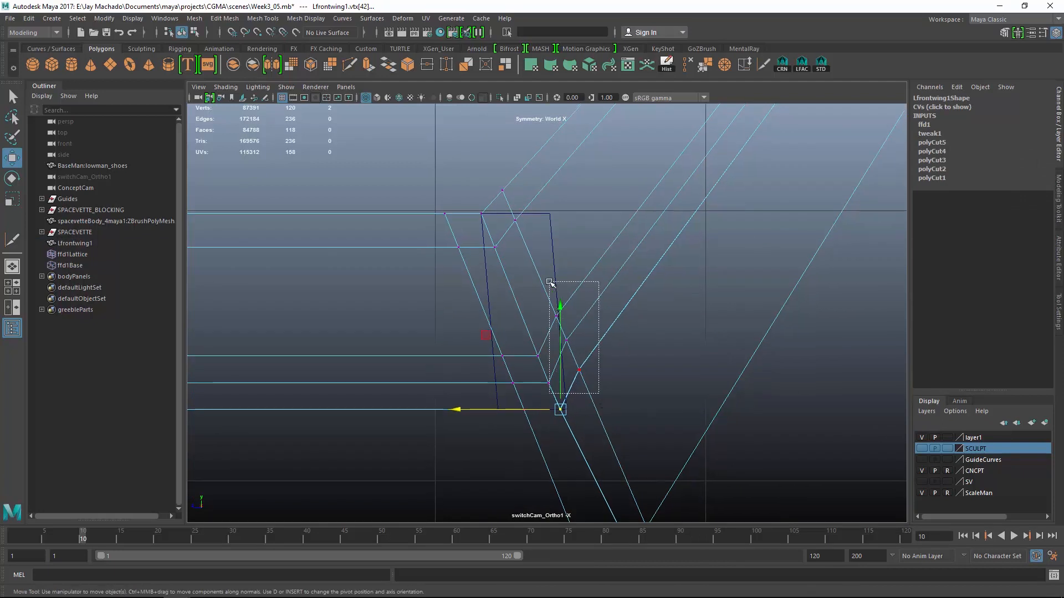
pyautogui.moveTo(550, 282); pyautogui.dragTo(549, 282)
pyautogui.scroll(-1, 597, 340)
pyautogui.keyDown('alt'); pyautogui.moveTo(598, 341); pyautogui.dragTo(600, 405, button='middle'); pyautogui.keyUp('alt')
pyautogui.moveTo(572, 410); pyautogui.dragTo(575, 417)
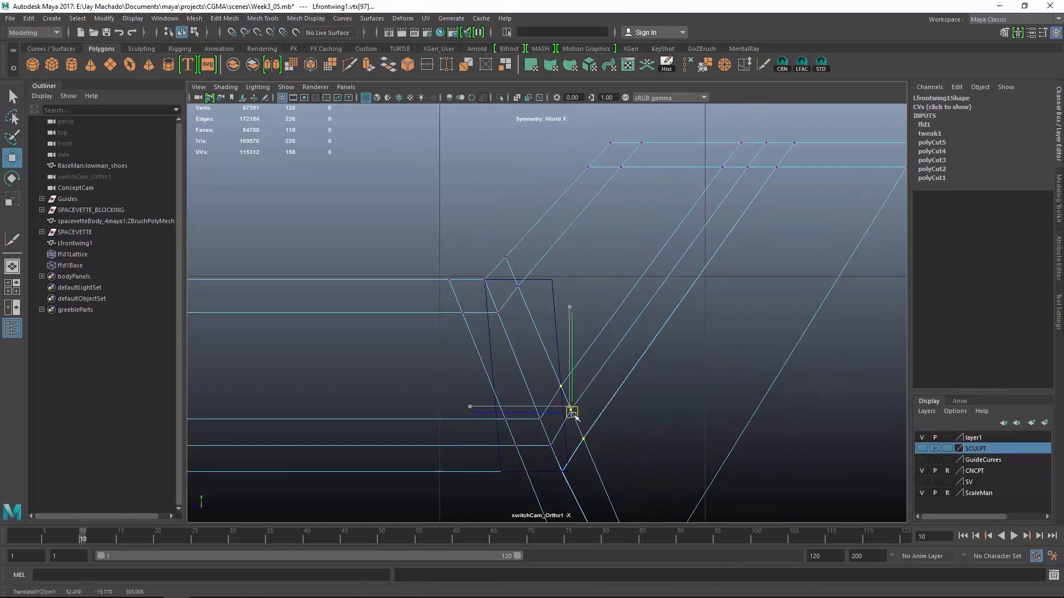
pyautogui.scroll(-3, 571, 396)
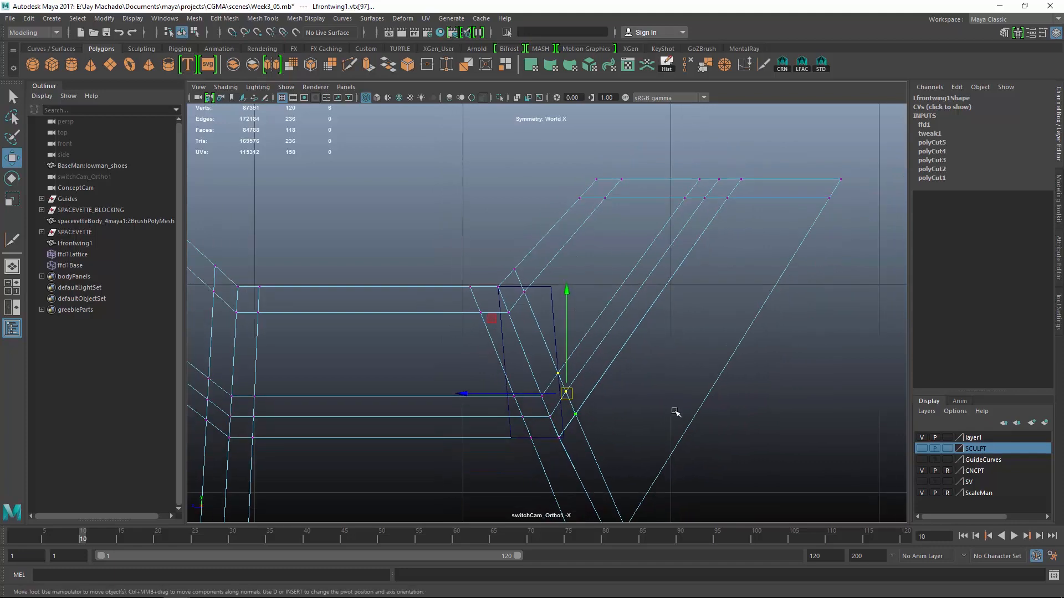
# - In shaded view, slide the outer support vertices along the short arm's rim closer to the wing's lowest corner
pyautogui.press('F8')
pyautogui.press('5')
pyautogui.moveTo(656, 421)
pyautogui.keyDown('alt'); pyautogui.mouseDown()
pyautogui.moveTo(600, 407)
pyautogui.moveTo(632, 418)
pyautogui.mouseUp(); pyautogui.keyUp('alt')
pyautogui.moveTo(656, 427); pyautogui.dragTo(609, 430, button='right')
pyautogui.scroll(2, 600, 483)
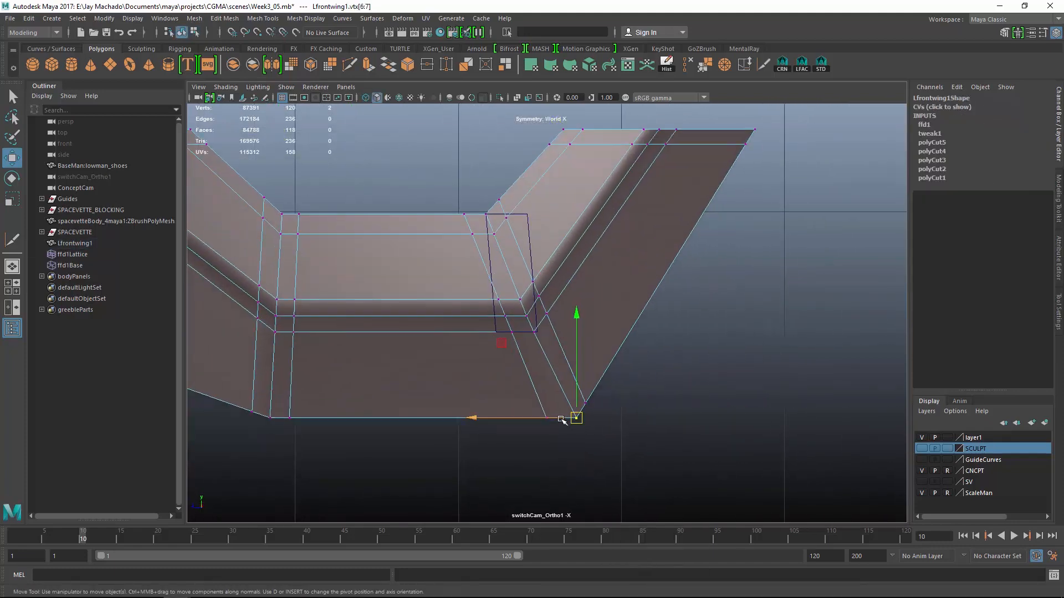
pyautogui.moveTo(584, 390); pyautogui.dragTo(584, 390)
pyautogui.scroll(2, 542, 363)
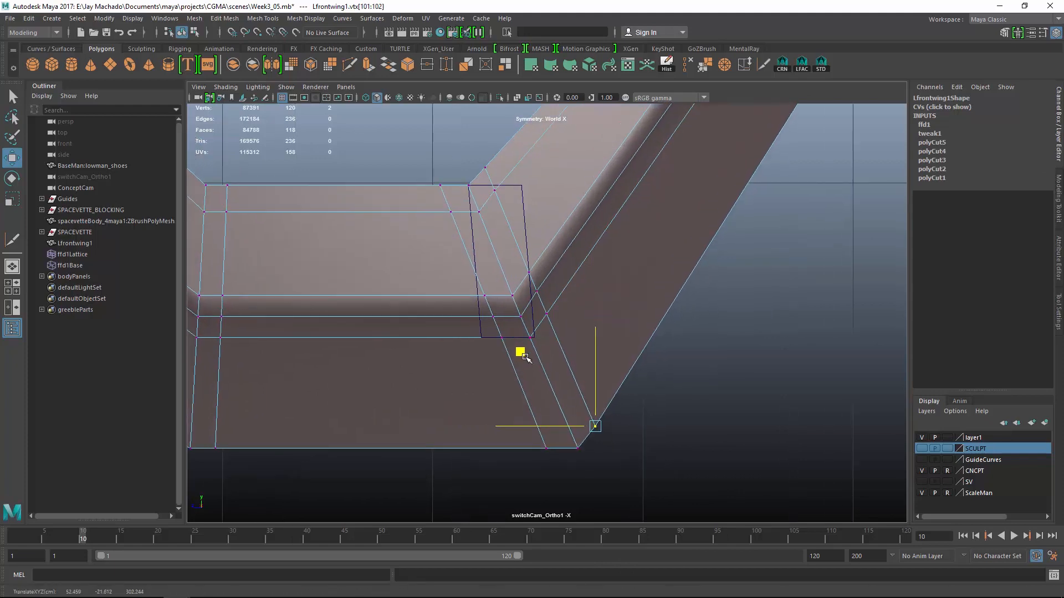
# - Delete the wing's construction history together with the lattice and return to the perspective view
pyautogui.keyDown('alt'); pyautogui.moveTo(522, 355); pyautogui.dragTo(607, 356); pyautogui.keyUp('alt')
pyautogui.press('F8')
pyautogui.press('F8')
pyautogui.press('F8')
pyautogui.press('F8')
pyautogui.press('F8')
# - Select the full strip of faces along the wing's top rim and extrude it with an Offset of 0.5
pyautogui.moveTo(581, 352); pyautogui.dragTo(582, 299, button='right')
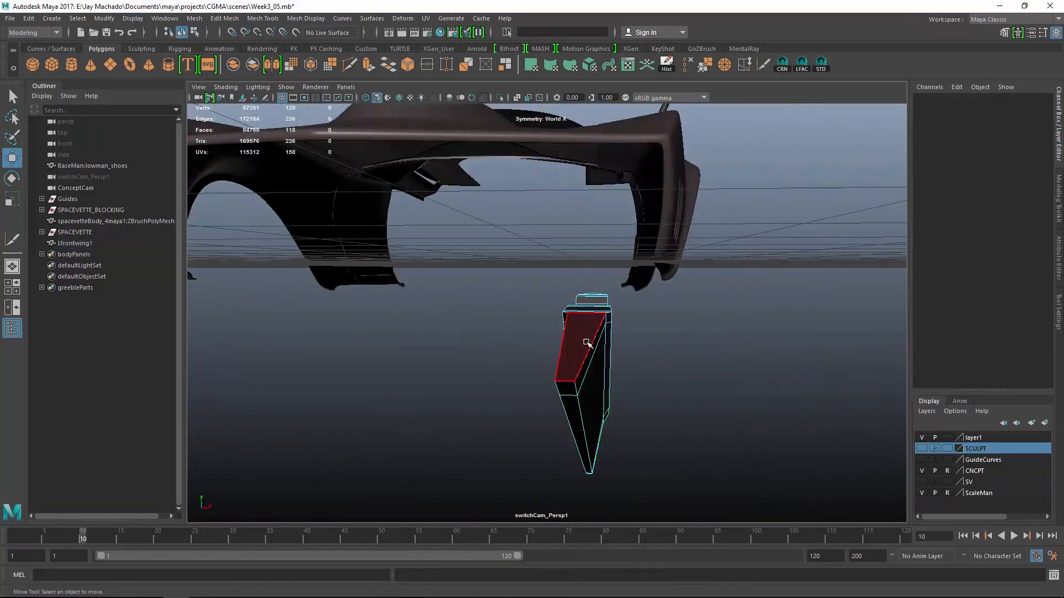
pyautogui.click(586, 342)
pyautogui.keyDown('alt'); pyautogui.moveTo(587, 342); pyautogui.dragTo(492, 411); pyautogui.keyUp('alt')
pyautogui.keyDown('alt'); pyautogui.moveTo(492, 411); pyautogui.dragTo(498, 350, button='middle'); pyautogui.keyUp('alt')
pyautogui.click(757, 424)
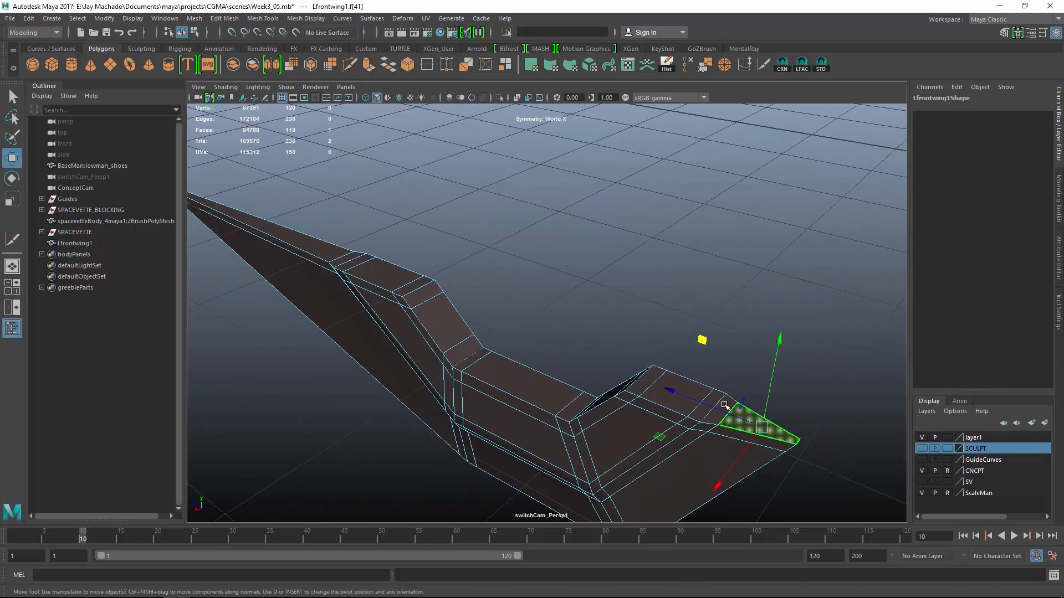
pyautogui.doubleClick(527, 370)
pyautogui.keyDown('alt'); pyautogui.moveTo(526, 370); pyautogui.dragTo(554, 266); pyautogui.keyUp('alt')
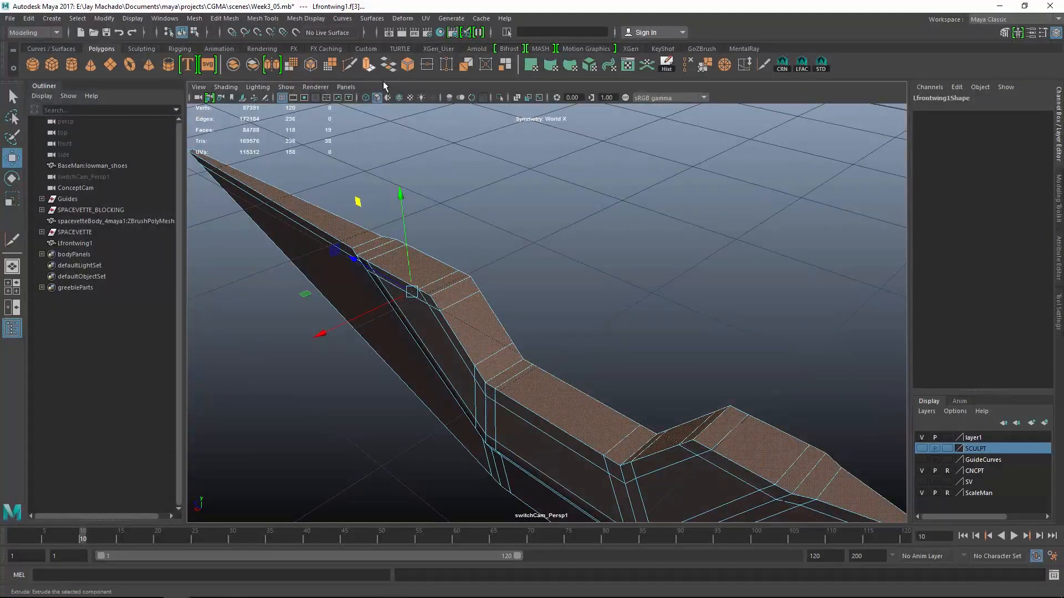
pyautogui.click(369, 66)
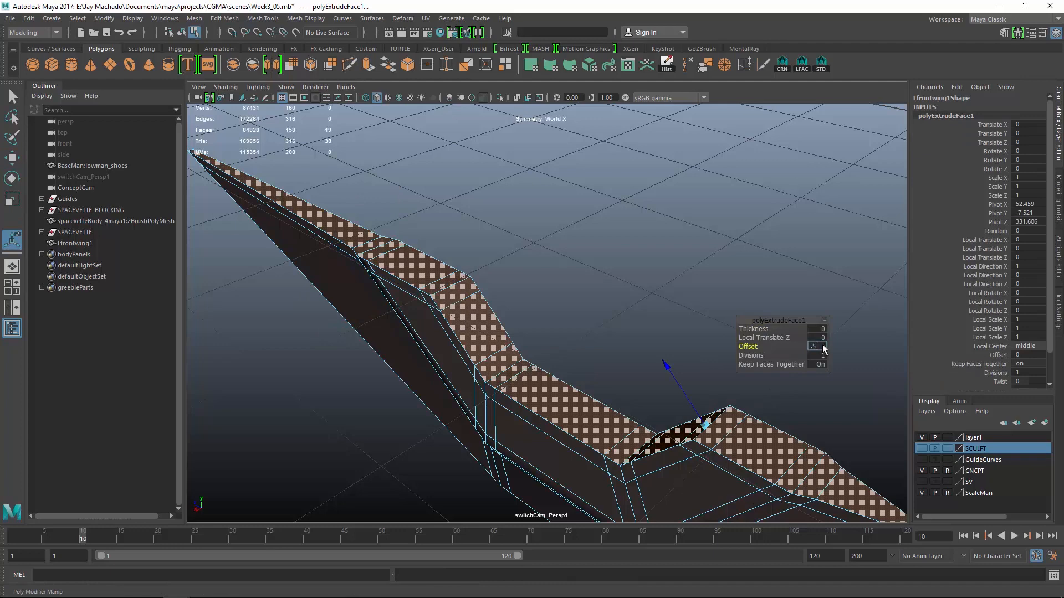
pyautogui.press('Return')
# - Allow negative scaling and scale the two crossed inset vertices at the end of the rim strip along X to uncross them
pyautogui.keyDown('alt'); pyautogui.moveTo(753, 376); pyautogui.dragTo(569, 302, button='middle'); pyautogui.keyUp('alt')
pyautogui.keyDown('alt'); pyautogui.moveTo(569, 302); pyautogui.dragTo(615, 332, button='right'); pyautogui.keyUp('alt')
pyautogui.keyDown('alt'); pyautogui.moveTo(615, 333); pyautogui.dragTo(565, 390); pyautogui.keyUp('alt')
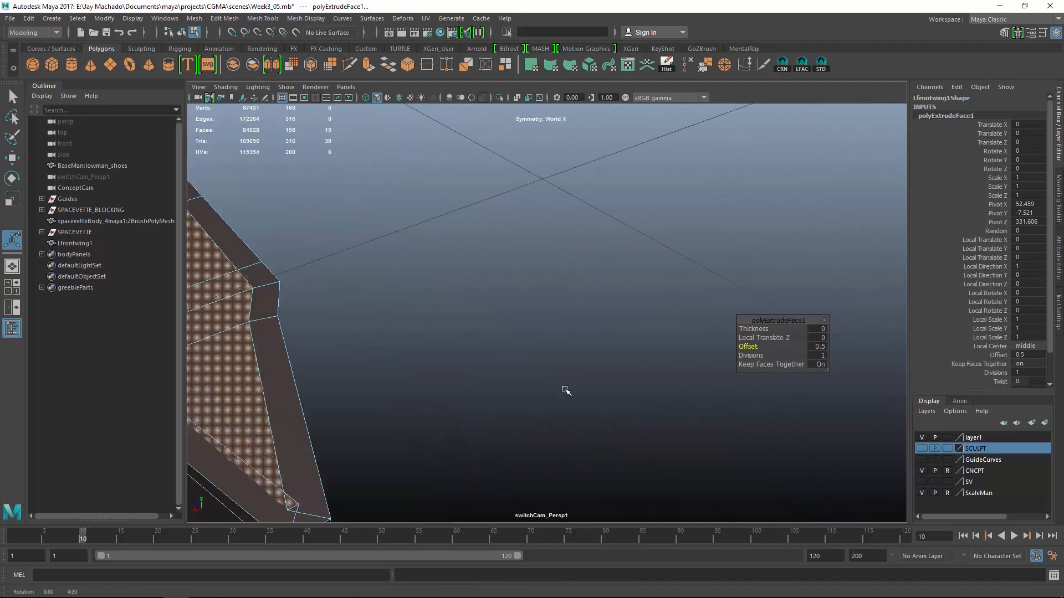
pyautogui.keyDown('alt'); pyautogui.moveTo(565, 389); pyautogui.dragTo(627, 349, button='middle'); pyautogui.keyUp('alt')
pyautogui.press('q')
pyautogui.press('F9')
pyautogui.moveTo(442, 377); pyautogui.dragTo(474, 401)
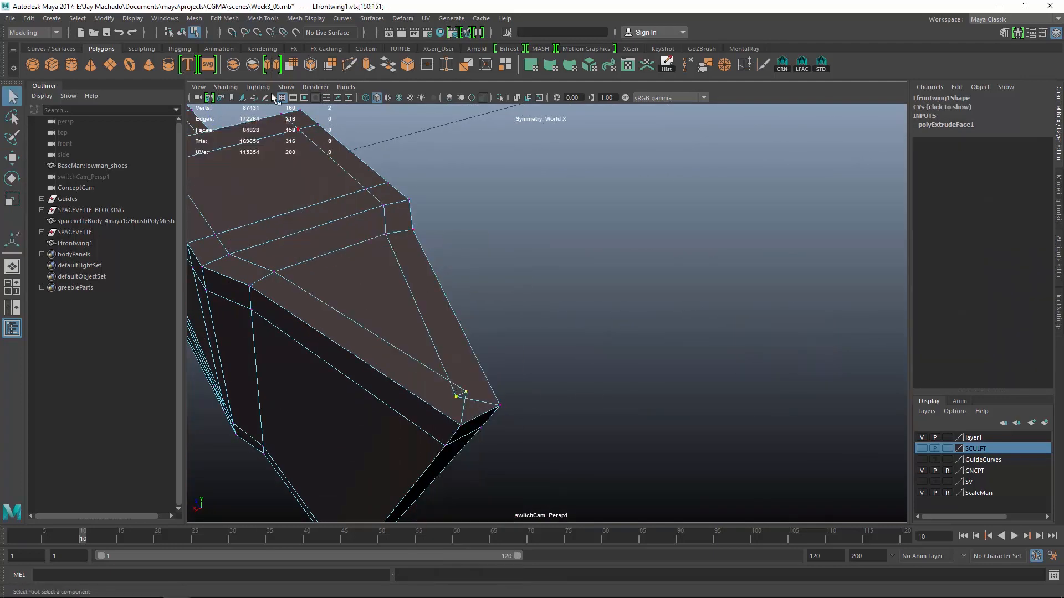
pyautogui.press('r')
pyautogui.moveTo(370, 438); pyautogui.dragTo(635, 387)
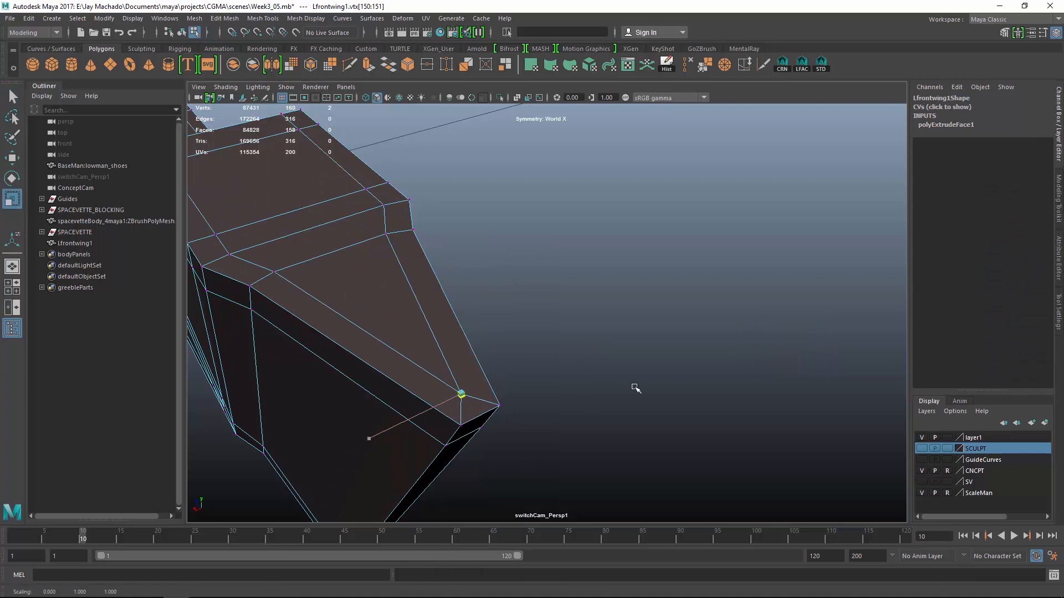
pyautogui.hotkey('ctrl', 'z')
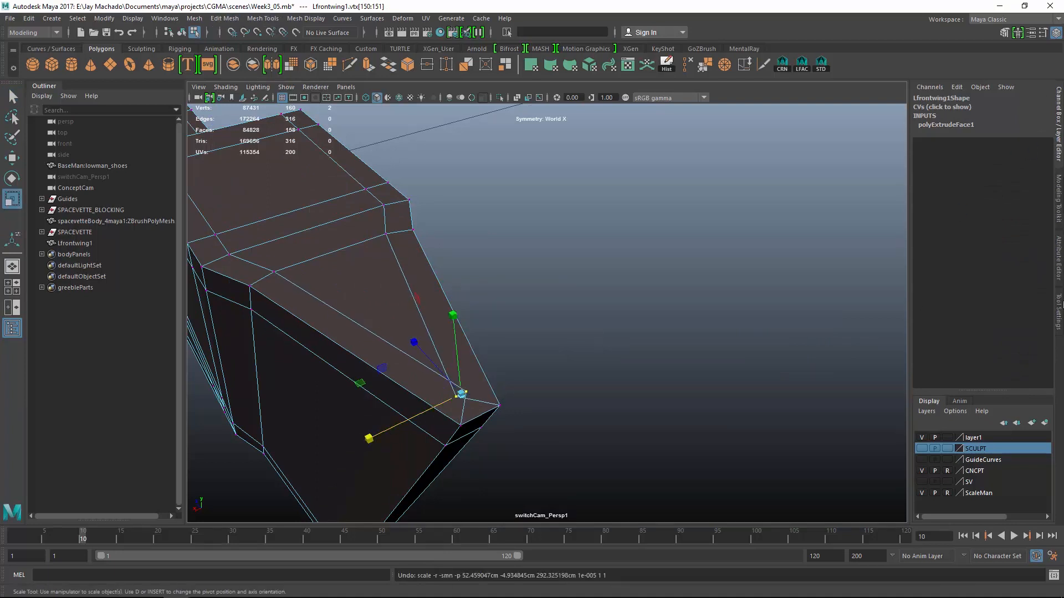
pyautogui.click(1059, 304)
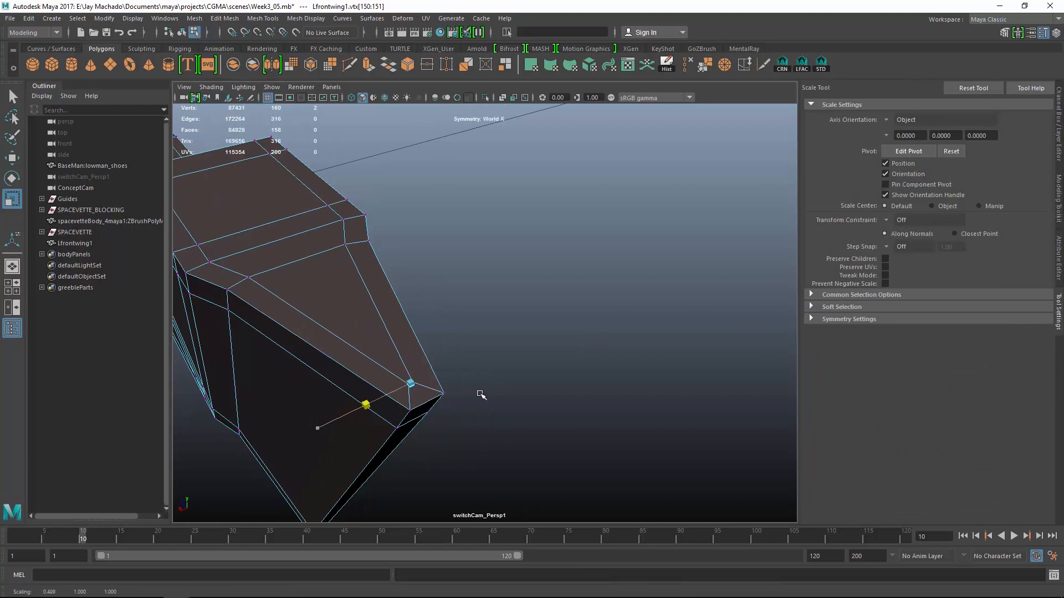
# - Uncross the two inset vertices at the opposite end of the rim strip by scaling them along X
pyautogui.keyDown('alt'); pyautogui.moveTo(505, 372); pyautogui.dragTo(587, 347); pyautogui.keyUp('alt')
pyautogui.keyDown('alt'); pyautogui.moveTo(588, 348); pyautogui.dragTo(607, 388, button='right'); pyautogui.keyUp('alt')
pyautogui.keyDown('alt'); pyautogui.moveTo(607, 388); pyautogui.dragTo(609, 305, button='middle'); pyautogui.keyUp('alt')
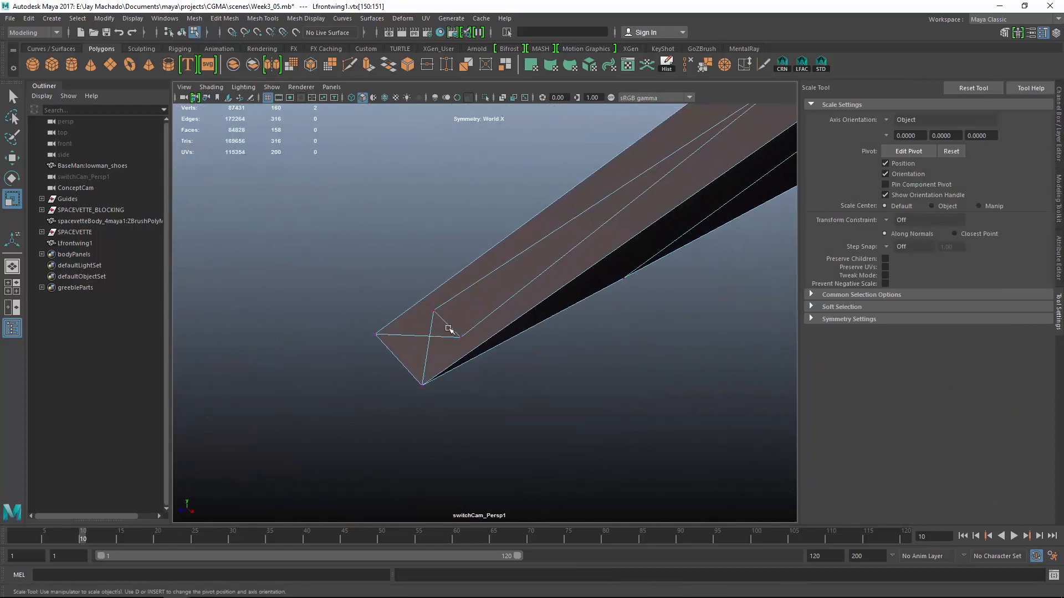
pyautogui.moveTo(424, 297); pyautogui.dragTo(467, 344)
pyautogui.moveTo(514, 392); pyautogui.dragTo(403, 89)
# - Insert a support edge loop parallel to the wing's outer lower rim with the Multi-Cut tool
pyautogui.click(350, 66)
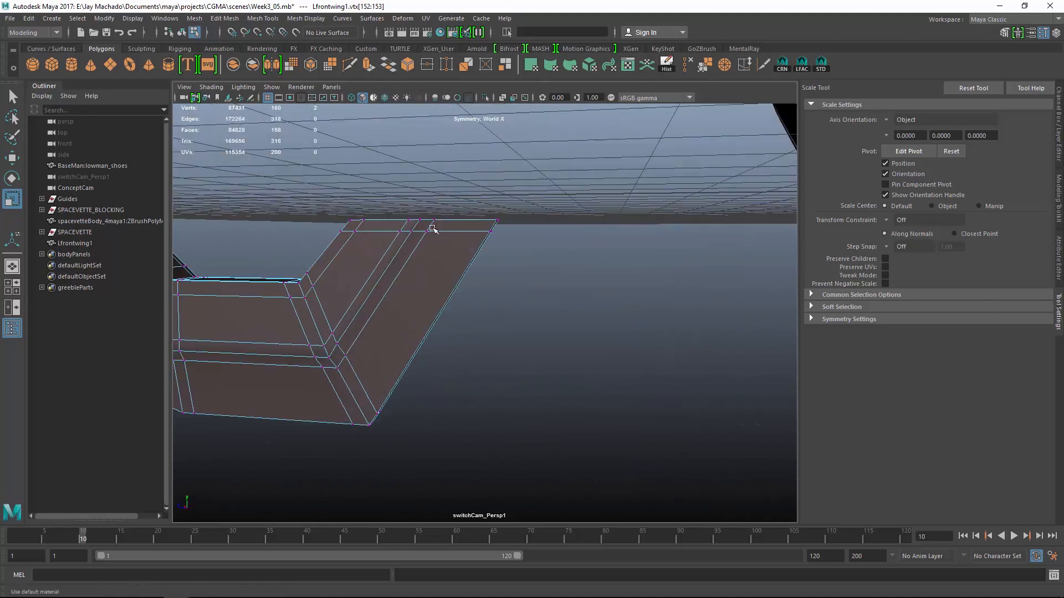
pyautogui.keyDown('alt'); pyautogui.moveTo(432, 227); pyautogui.dragTo(453, 218, button='middle'); pyautogui.keyUp('alt')
pyautogui.keyDown('alt'); pyautogui.moveTo(453, 219); pyautogui.dragTo(510, 221, button='right'); pyautogui.keyUp('alt')
pyautogui.keyDown('ctrl'); pyautogui.click(504, 181); pyautogui.keyUp('ctrl')
# - In the -X orthographic view, select the new support edge loop at the wing's long pointed tip
pyautogui.keyDown('alt'); pyautogui.moveTo(562, 301); pyautogui.dragTo(354, 294, button='right'); pyautogui.keyUp('alt')
pyautogui.keyDown('alt'); pyautogui.moveTo(354, 293); pyautogui.dragTo(616, 288, button='middle'); pyautogui.keyUp('alt')
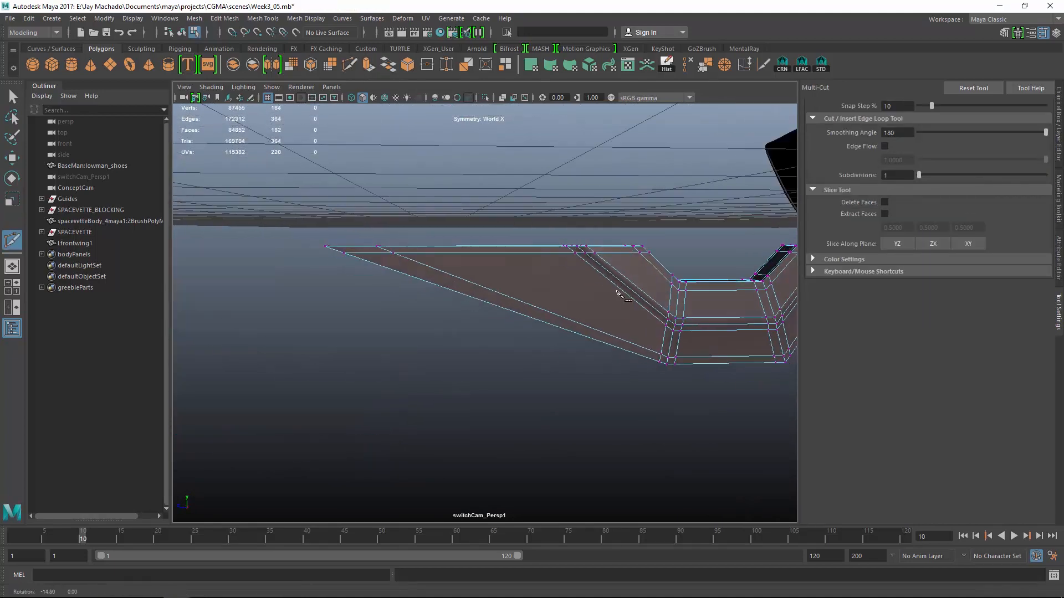
pyautogui.keyDown('alt'); pyautogui.moveTo(421, 300); pyautogui.dragTo(481, 312, button='right'); pyautogui.keyUp('alt')
pyautogui.press('space')
pyautogui.keyDown('alt'); pyautogui.moveTo(481, 312); pyautogui.dragTo(625, 430, button='middle'); pyautogui.keyUp('alt')
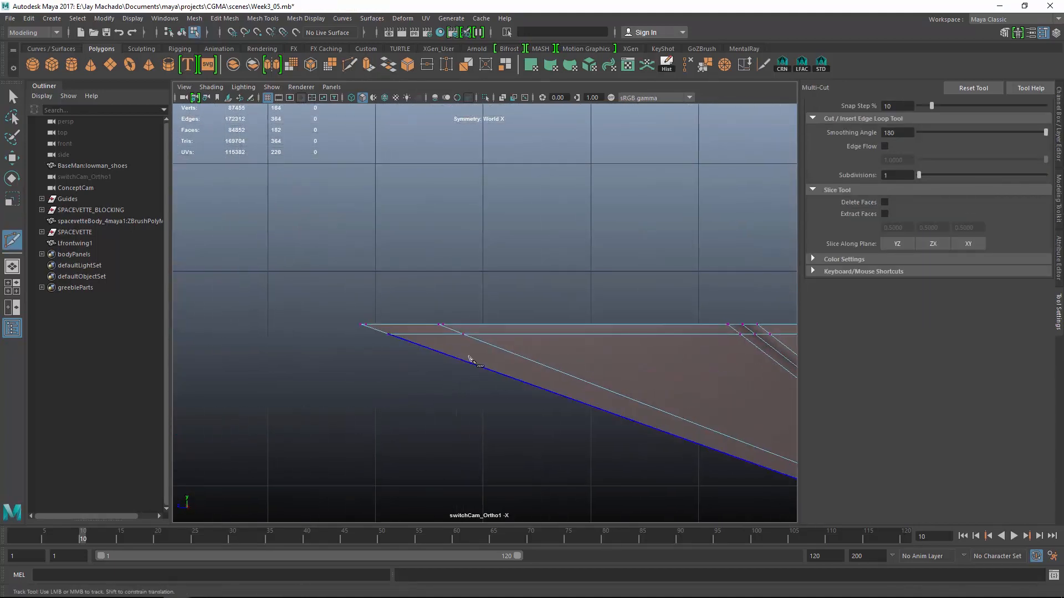
pyautogui.press('w')
pyautogui.click(464, 334)
pyautogui.scroll(3, 432, 339)
pyautogui.moveTo(390, 267); pyautogui.dragTo(387, 236, button='right')
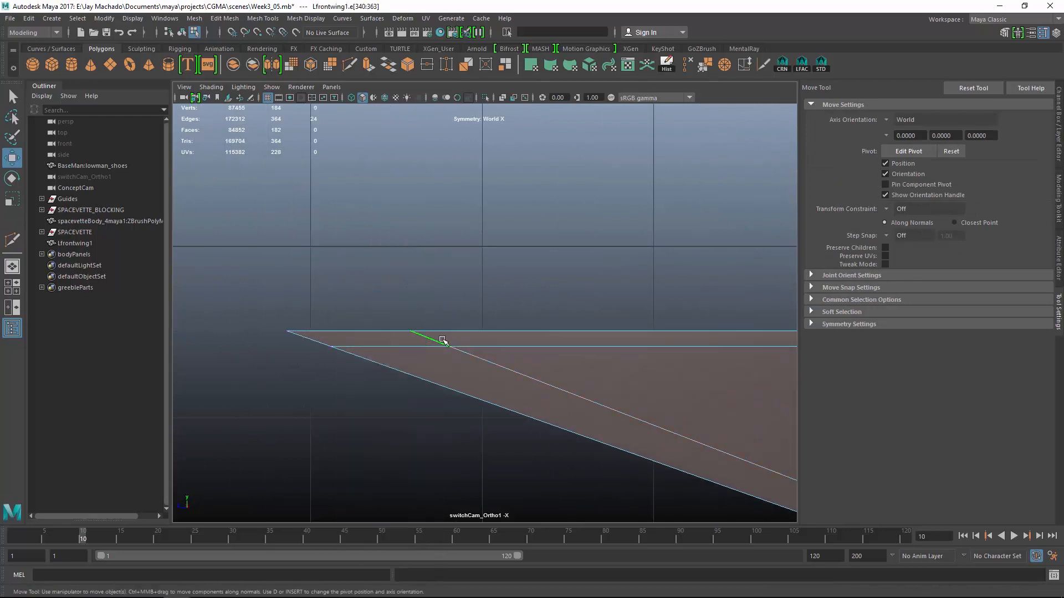
pyautogui.doubleClick(441, 339)
# - Deselect the rest of the support loop, keeping only its short edges near the long pointed tip
pyautogui.scroll(-3, 441, 340)
pyautogui.keyDown('alt'); pyautogui.moveTo(688, 314); pyautogui.dragTo(382, 283, button='middle'); pyautogui.keyUp('alt')
pyautogui.scroll(-1, 382, 282)
pyautogui.keyDown('ctrl'); pyautogui.moveTo(494, 228); pyautogui.dragTo(797, 510); pyautogui.keyUp('ctrl')
pyautogui.keyDown('alt'); pyautogui.moveTo(478, 444); pyautogui.dragTo(689, 454, button='middle'); pyautogui.keyUp('alt')
pyautogui.scroll(2, 535, 453)
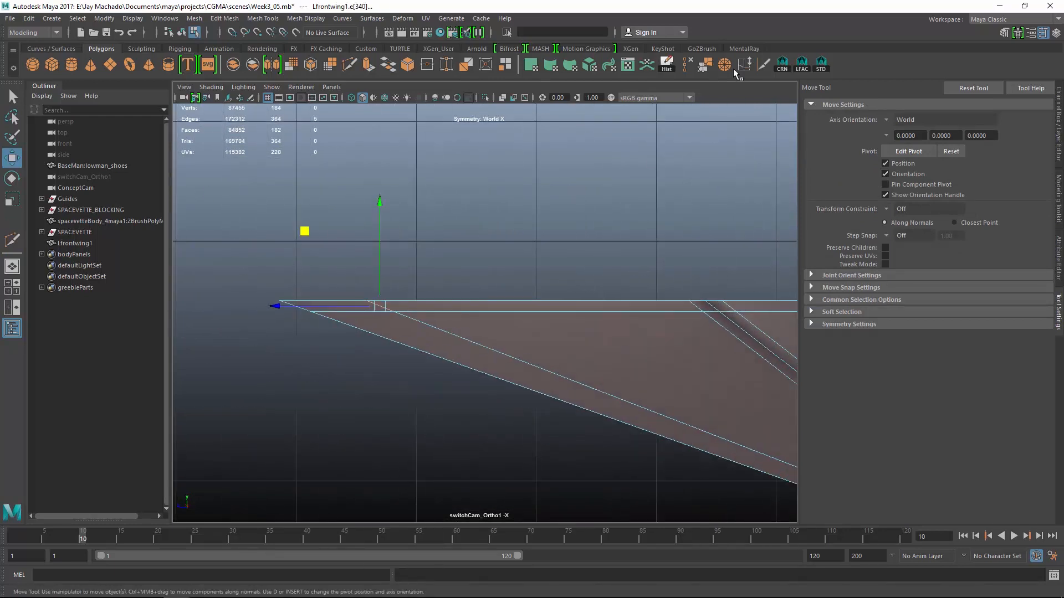
# - Slide the selected short support edges near the long pointed tip with Slide Edge, then check the smoothed wing
pyautogui.keyDown('shift'); pyautogui.moveTo(537, 246); pyautogui.dragTo(512, 256, button='right'); pyautogui.keyUp('shift')
pyautogui.keyDown('alt'); pyautogui.moveTo(591, 316); pyautogui.dragTo(535, 326); pyautogui.keyUp('alt')
pyautogui.press('F8')
pyautogui.press('3')
pyautogui.click(621, 463)
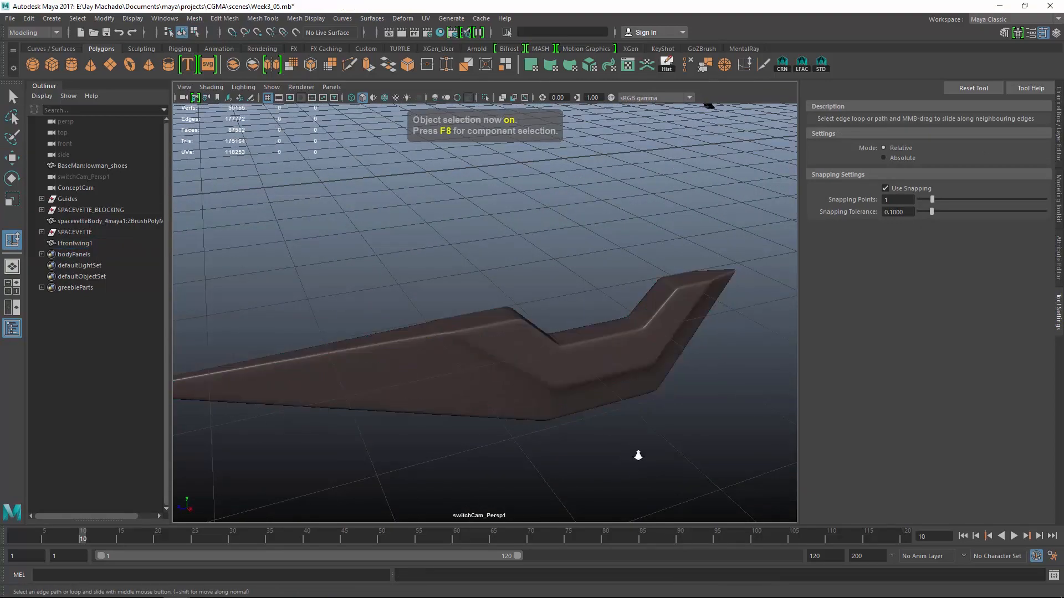
pyautogui.scroll(-4, 597, 371)
pyautogui.keyDown('alt'); pyautogui.moveTo(636, 453); pyautogui.dragTo(489, 347); pyautogui.keyUp('alt')
# - Inspect the edge loops around the wing's middle section, comparing the unsmoothed cage with the smoothed shape from near and far
pyautogui.keyDown('alt'); pyautogui.moveTo(490, 347); pyautogui.dragTo(560, 358, button='right'); pyautogui.keyUp('alt')
pyautogui.click(560, 359)
pyautogui.keyDown('alt'); pyautogui.moveTo(582, 360); pyautogui.dragTo(589, 366); pyautogui.keyUp('alt')
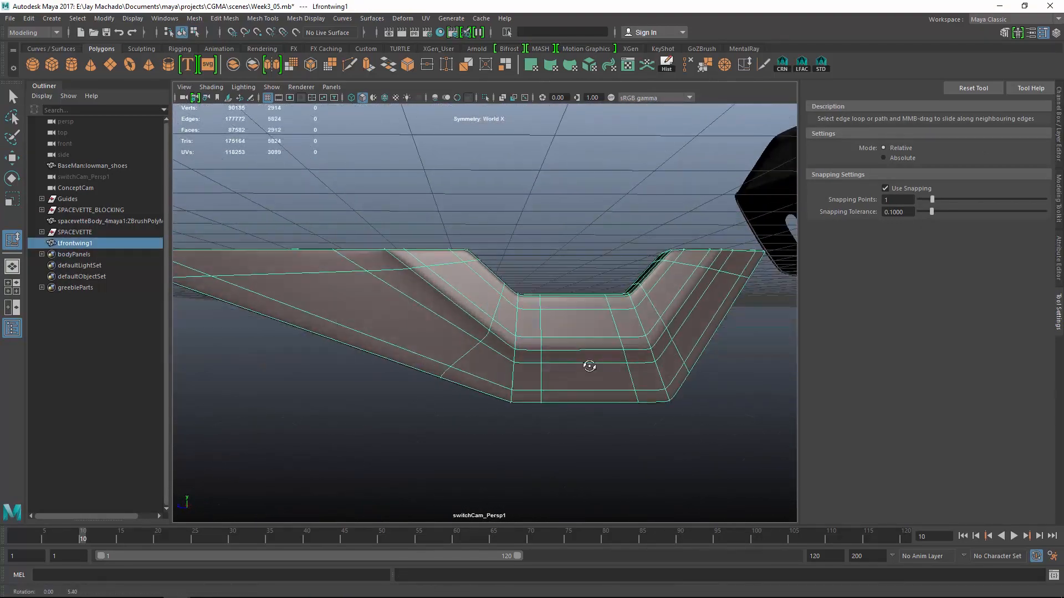
pyautogui.keyDown('alt'); pyautogui.moveTo(589, 366); pyautogui.dragTo(632, 466, button='right'); pyautogui.keyUp('alt')
pyautogui.keyDown('alt'); pyautogui.moveTo(632, 466); pyautogui.dragTo(550, 397, button='middle'); pyautogui.keyUp('alt')
pyautogui.press('1')
pyautogui.moveTo(452, 268); pyautogui.dragTo(452, 238, button='right')
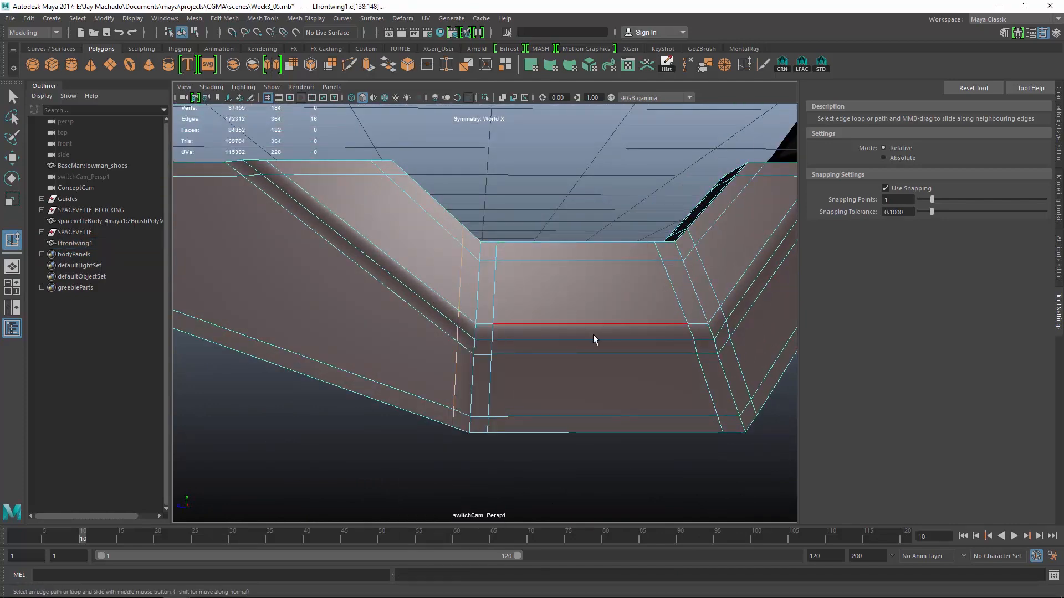
pyautogui.keyDown('alt'); pyautogui.moveTo(593, 334); pyautogui.dragTo(619, 334); pyautogui.keyUp('alt')
pyautogui.keyDown('alt'); pyautogui.moveTo(619, 334); pyautogui.dragTo(504, 319, button='right'); pyautogui.keyUp('alt')
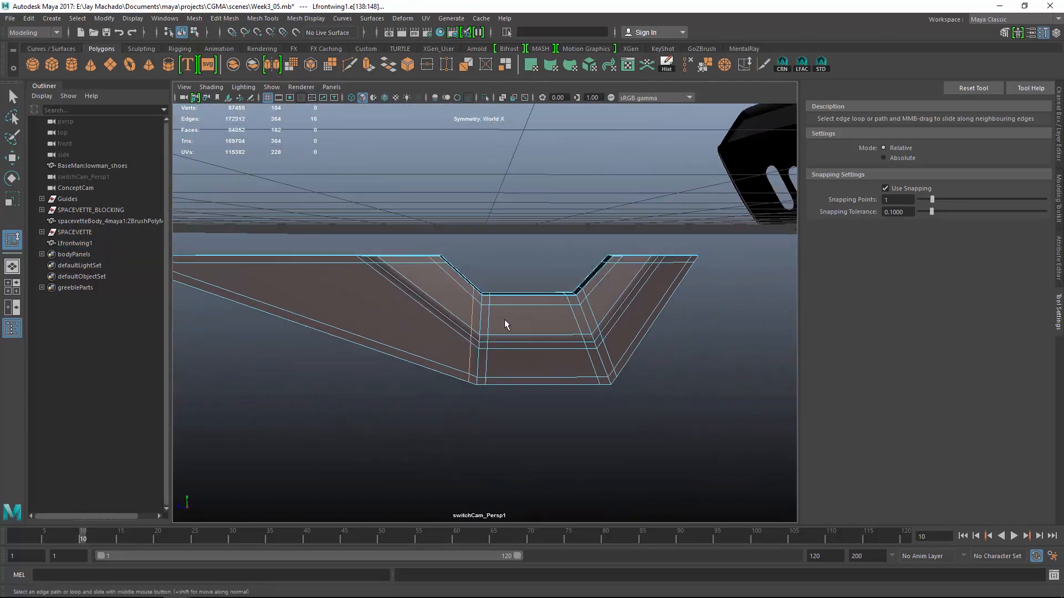
pyautogui.press('F8')
pyautogui.click(689, 377)
pyautogui.keyDown('alt'); pyautogui.moveTo(690, 377); pyautogui.dragTo(249, 261, button='right'); pyautogui.keyUp('alt')
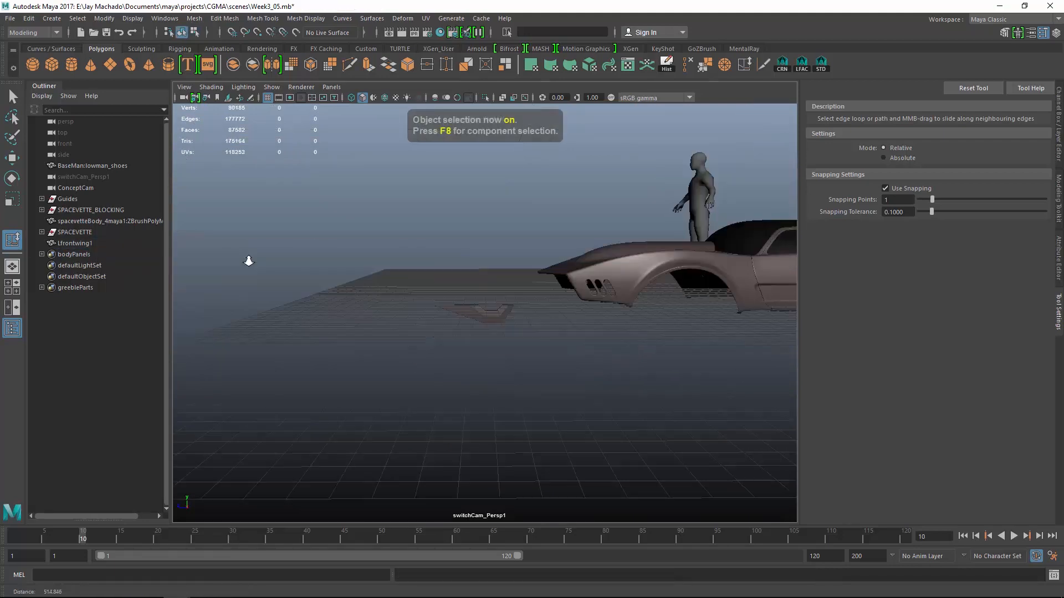
pyautogui.keyDown('alt'); pyautogui.moveTo(249, 261); pyautogui.dragTo(560, 333); pyautogui.keyUp('alt')
pyautogui.keyDown('alt'); pyautogui.moveTo(266, 244); pyautogui.dragTo(668, 382, button='right'); pyautogui.keyUp('alt')
pyautogui.keyDown('alt'); pyautogui.moveTo(668, 381); pyautogui.dragTo(493, 342); pyautogui.keyUp('alt')
# - Delete one of the three parallel edge loops running along the crease on the wing's face
pyautogui.click(489, 342)
pyautogui.keyDown('alt'); pyautogui.moveTo(488, 342); pyautogui.dragTo(469, 342); pyautogui.keyUp('alt')
pyautogui.moveTo(470, 342); pyautogui.dragTo(470, 238, button='right')
pyautogui.click(688, 66)
pyautogui.press('w')
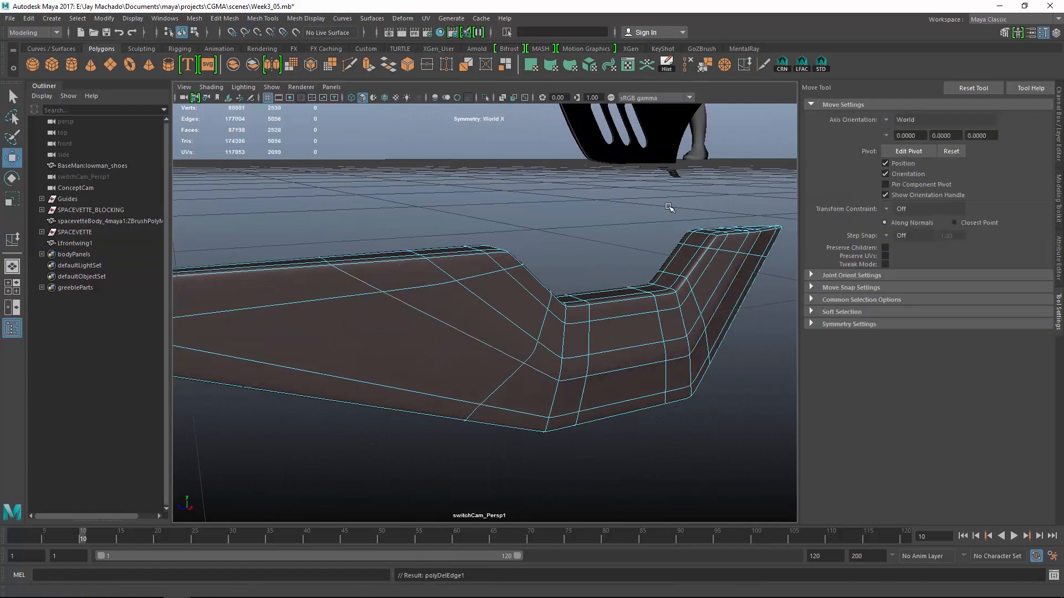
# - Delete the two support edge loops crossing the wing's middle section just inside its corners
pyautogui.keyDown('alt'); pyautogui.moveTo(672, 209); pyautogui.dragTo(587, 250, button='right'); pyautogui.keyUp('alt')
pyautogui.keyDown('alt'); pyautogui.moveTo(587, 249); pyautogui.dragTo(527, 288); pyautogui.keyUp('alt')
pyautogui.press('F8')
pyautogui.press('F8')
pyautogui.click(650, 399)
pyautogui.keyDown('alt'); pyautogui.moveTo(650, 399); pyautogui.dragTo(565, 370, button='right'); pyautogui.keyUp('alt')
pyautogui.moveTo(566, 370)
pyautogui.keyDown('alt'); pyautogui.mouseDown()
pyautogui.moveTo(656, 397)
pyautogui.moveTo(563, 366)
pyautogui.mouseUp(); pyautogui.keyUp('alt')
pyautogui.keyDown('alt'); pyautogui.moveTo(562, 366); pyautogui.dragTo(613, 390, button='right'); pyautogui.keyUp('alt')
pyautogui.click(567, 351)
pyautogui.keyDown('alt'); pyautogui.moveTo(613, 390); pyautogui.dragTo(522, 353); pyautogui.keyUp('alt')
pyautogui.moveTo(522, 352); pyautogui.dragTo(506, 375, button='right')
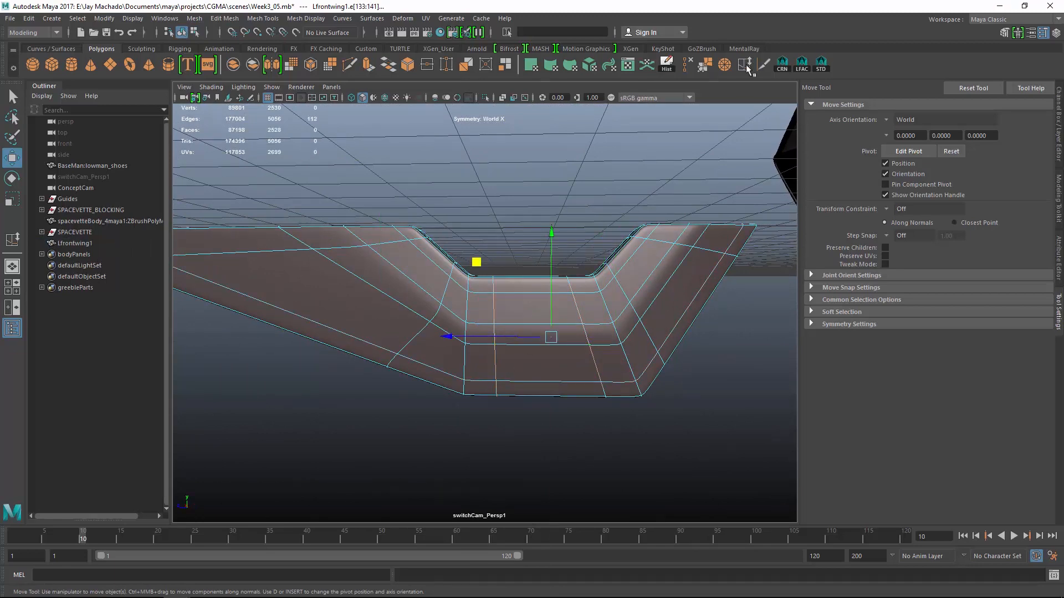
pyautogui.click(689, 66)
# - Examine the smoothed shape of the wing's corners from several angles
pyautogui.keyDown('alt'); pyautogui.moveTo(697, 166); pyautogui.dragTo(673, 225); pyautogui.keyUp('alt')
pyautogui.keyDown('alt'); pyautogui.moveTo(673, 225); pyautogui.dragTo(661, 264, button='right'); pyautogui.keyUp('alt')
pyautogui.press('F8')
pyautogui.press('F8')
pyautogui.click(726, 351)
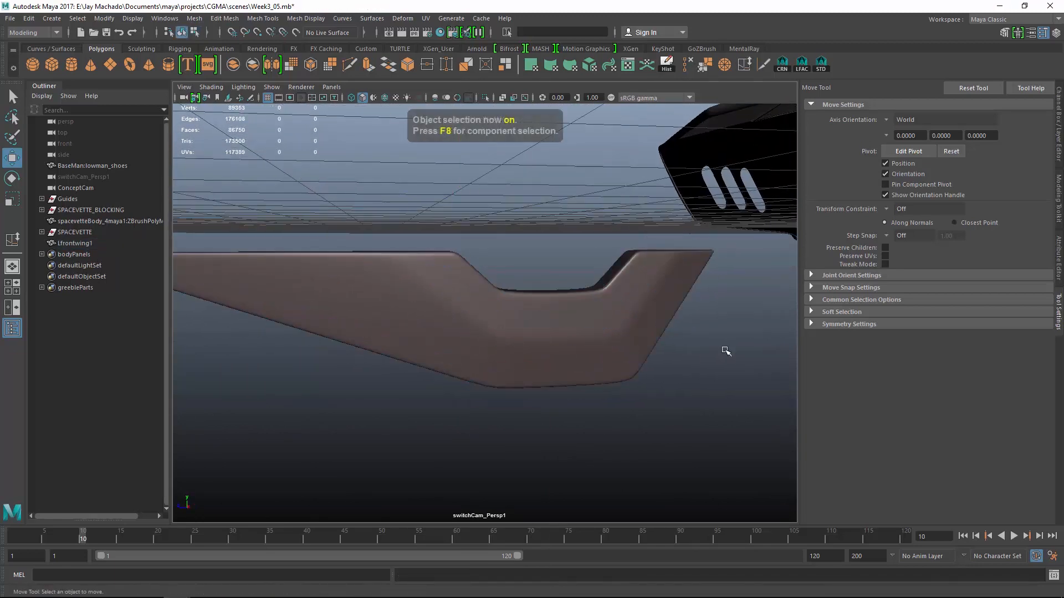
pyautogui.keyDown('alt'); pyautogui.moveTo(726, 351); pyautogui.dragTo(591, 306, button='right'); pyautogui.keyUp('alt')
pyautogui.keyDown('alt'); pyautogui.moveTo(592, 306); pyautogui.dragTo(610, 290); pyautogui.keyUp('alt')
pyautogui.keyDown('alt'); pyautogui.moveTo(610, 290); pyautogui.dragTo(683, 375, button='right'); pyautogui.keyUp('alt')
pyautogui.keyDown('alt'); pyautogui.moveTo(683, 375); pyautogui.dragTo(651, 357); pyautogui.keyUp('alt')
# - Select the two corner loops bounding the middle section, scale them toward each other along Z to about 0.93, and restore smooth preview
pyautogui.click(630, 311)
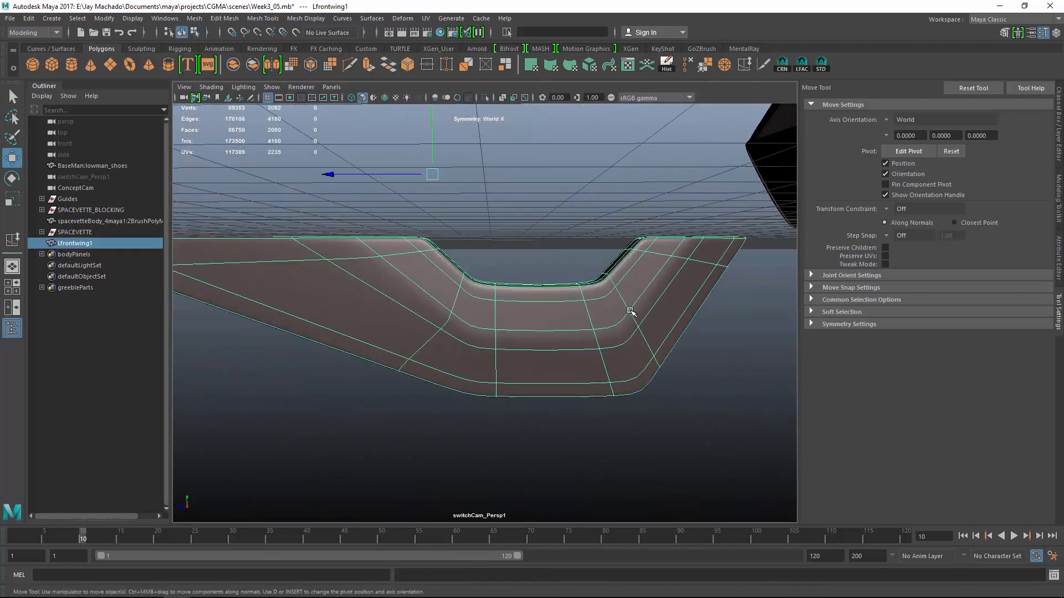
pyautogui.keyDown('alt'); pyautogui.moveTo(630, 311); pyautogui.dragTo(596, 314); pyautogui.keyUp('alt')
pyautogui.press('1')
pyautogui.keyDown('alt'); pyautogui.moveTo(501, 308); pyautogui.dragTo(537, 302, button='right'); pyautogui.keyUp('alt')
pyautogui.keyDown('alt'); pyautogui.moveTo(537, 302); pyautogui.dragTo(515, 243, button='middle'); pyautogui.keyUp('alt')
pyautogui.moveTo(471, 268); pyautogui.dragTo(470, 239, button='right')
pyautogui.doubleClick(470, 269)
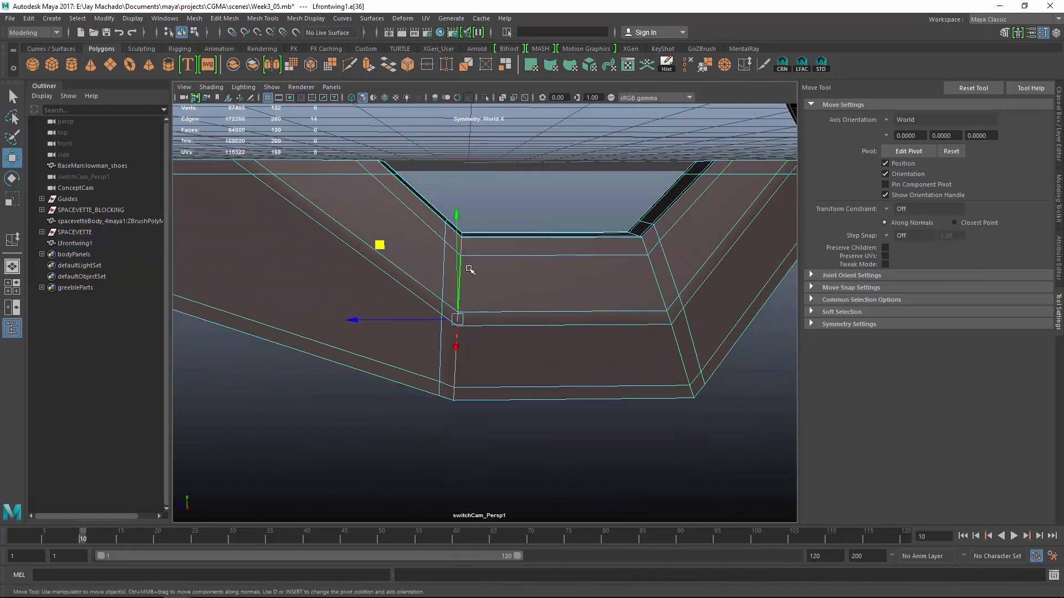
pyautogui.press('r')
pyautogui.moveTo(477, 318); pyautogui.dragTo(487, 320)
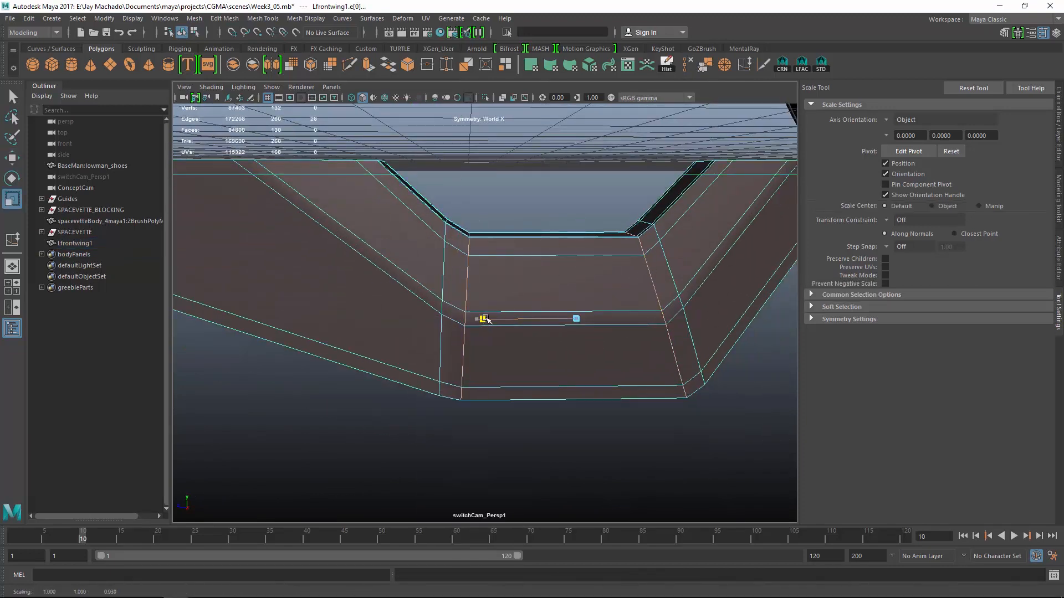
pyautogui.press('F8')
pyautogui.press('3')
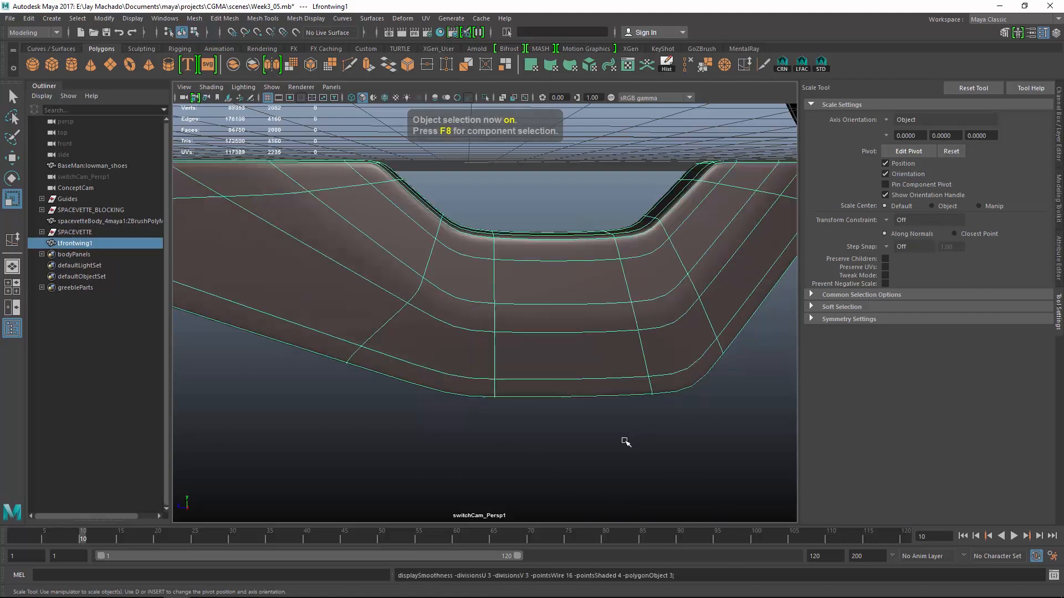
pyautogui.keyDown('alt'); pyautogui.moveTo(622, 441); pyautogui.dragTo(380, 301, button='right'); pyautogui.keyUp('alt')
pyautogui.keyDown('alt'); pyautogui.moveTo(380, 301); pyautogui.dragTo(332, 309); pyautogui.keyUp('alt')
pyautogui.keyDown('alt'); pyautogui.moveTo(333, 309); pyautogui.dragTo(565, 321, button='right'); pyautogui.keyUp('alt')
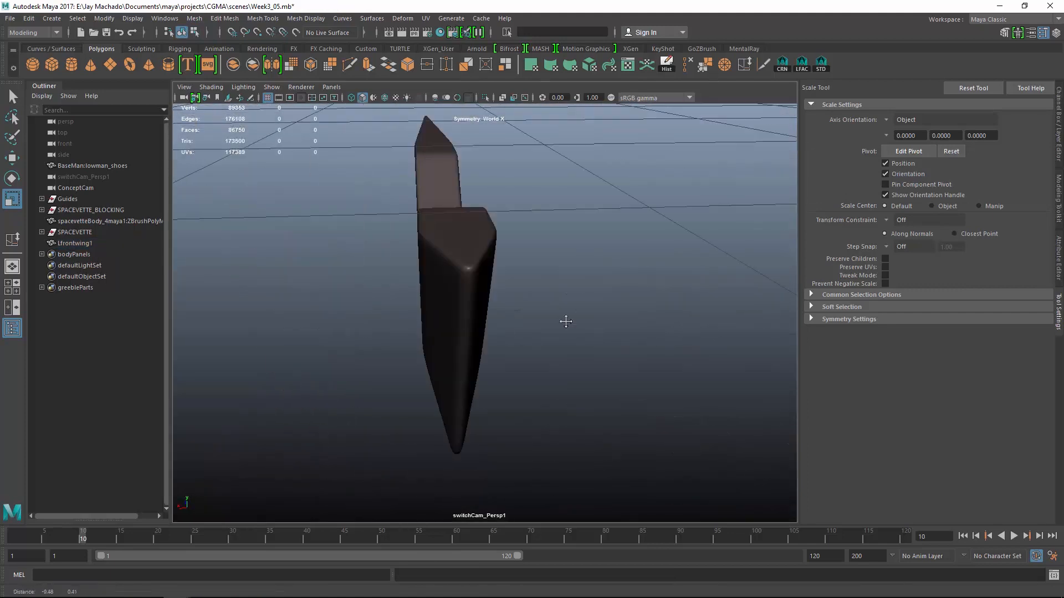
pyautogui.click(474, 268)
pyautogui.moveTo(475, 268); pyautogui.dragTo(475, 293, button='right')
pyautogui.click(475, 277)
pyautogui.keyDown('alt'); pyautogui.moveTo(475, 277); pyautogui.dragTo(555, 271); pyautogui.keyUp('alt')
pyautogui.keyDown('alt'); pyautogui.moveTo(556, 271); pyautogui.dragTo(435, 214, button='right'); pyautogui.keyUp('alt')
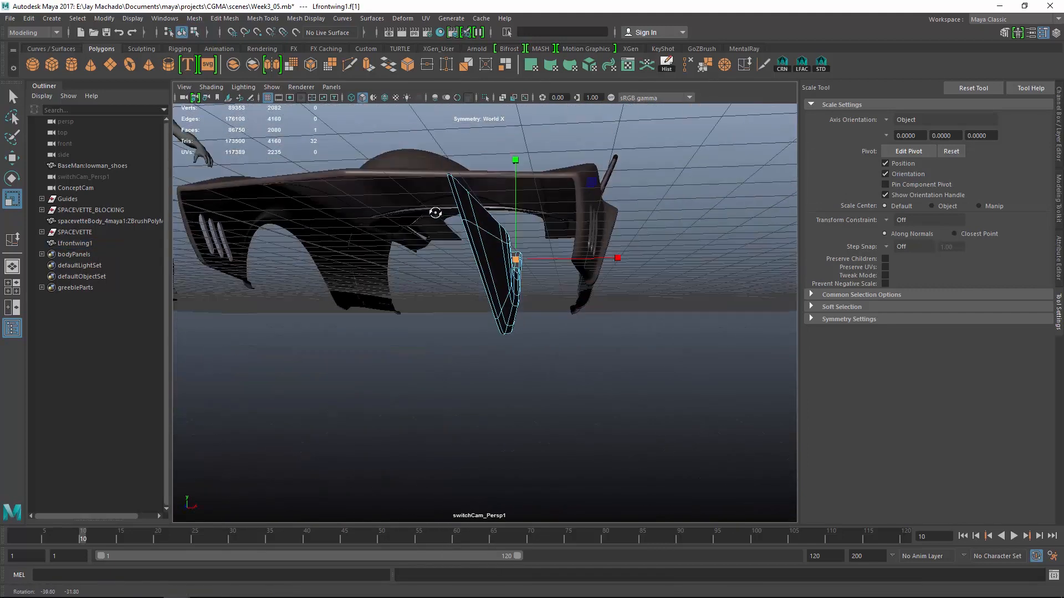
pyautogui.keyDown('alt'); pyautogui.moveTo(434, 214); pyautogui.dragTo(427, 269); pyautogui.keyUp('alt')
pyautogui.keyDown('alt'); pyautogui.moveTo(506, 301); pyautogui.dragTo(474, 304); pyautogui.keyUp('alt')
pyautogui.keyDown('shift'); pyautogui.moveTo(475, 304); pyautogui.dragTo(585, 335, button='right'); pyautogui.keyUp('shift')
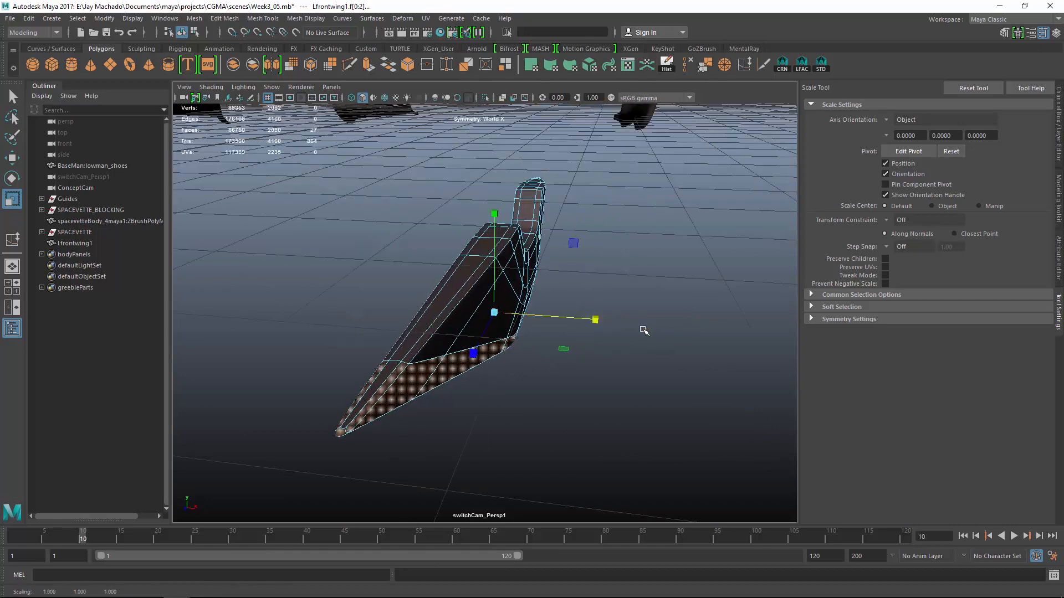
pyautogui.keyDown('alt'); pyautogui.moveTo(644, 330); pyautogui.dragTo(514, 317); pyautogui.keyUp('alt')
pyautogui.press('3')
pyautogui.press('F8')
# - Set the Lfrontwing1 object's Rotate Z to 45
pyautogui.keyDown('alt'); pyautogui.moveTo(641, 373); pyautogui.dragTo(581, 323); pyautogui.keyUp('alt')
pyautogui.keyDown('alt'); pyautogui.moveTo(581, 323); pyautogui.dragTo(659, 387, button='right'); pyautogui.keyUp('alt')
pyautogui.click(501, 331)
pyautogui.click(1059, 125)
pyautogui.click(1046, 155)
pyautogui.write('4')
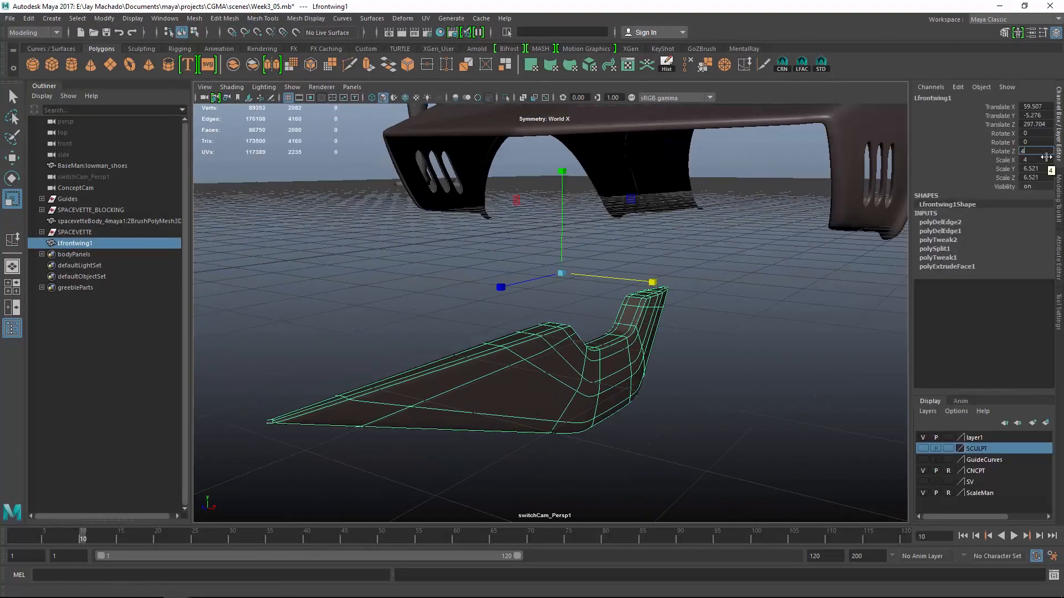
pyautogui.write('5')
pyautogui.press('Return')
pyautogui.click(774, 241)
# - Shift the middle section's corner loop on the long-tip side slightly inward along Z
pyautogui.keyDown('alt'); pyautogui.moveTo(764, 294); pyautogui.dragTo(637, 328); pyautogui.keyUp('alt')
pyautogui.click(637, 327)
pyautogui.keyDown('alt'); pyautogui.moveTo(637, 328); pyautogui.dragTo(710, 375, button='right'); pyautogui.keyUp('alt')
pyautogui.keyDown('alt'); pyautogui.moveTo(582, 377); pyautogui.dragTo(613, 328, button='middle'); pyautogui.keyUp('alt')
pyautogui.press('1')
pyautogui.keyDown('alt'); pyautogui.moveTo(615, 328); pyautogui.dragTo(619, 343); pyautogui.keyUp('alt')
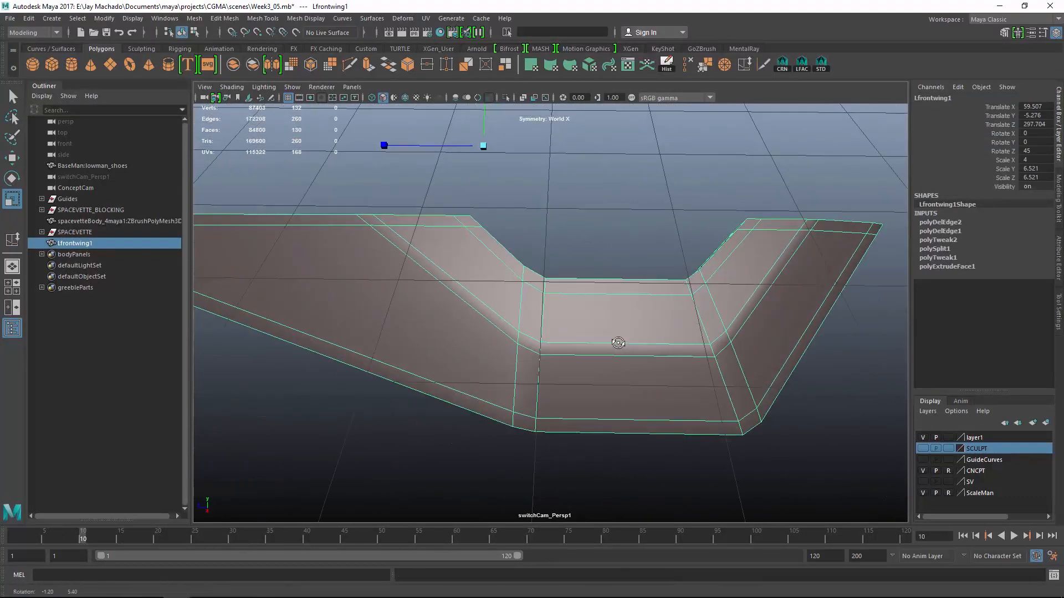
pyautogui.moveTo(592, 268); pyautogui.dragTo(592, 238, button='right')
pyautogui.doubleClick(556, 317)
pyautogui.press('w')
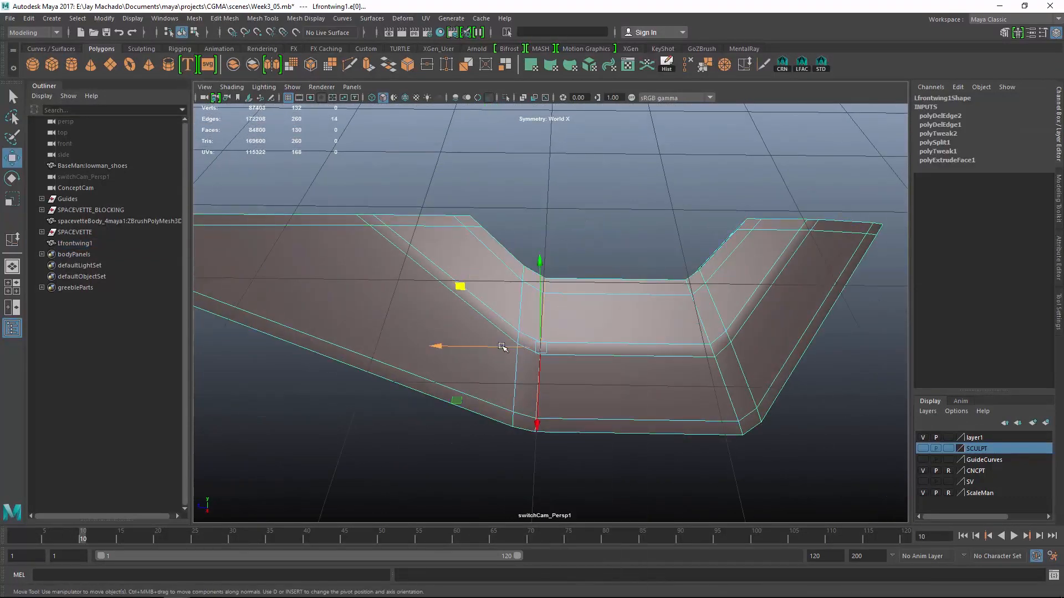
# - Isolate the lower rim edges of the neighbouring outer corner loop and move them along the rim toward the long tip, using Object axis orientation
pyautogui.doubleClick(515, 400)
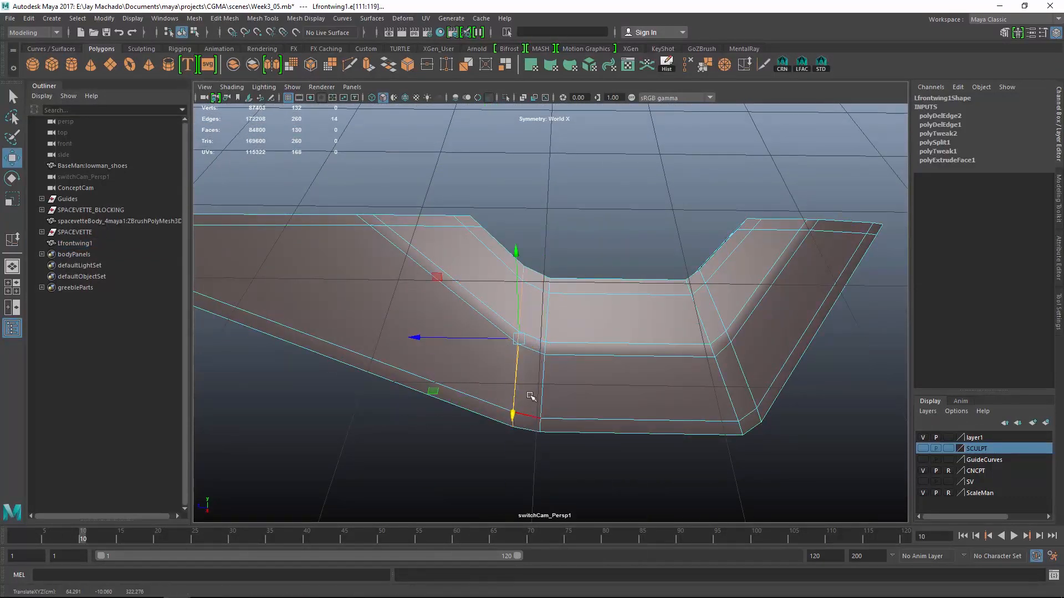
pyautogui.keyDown('ctrl'); pyautogui.moveTo(593, 208); pyautogui.dragTo(509, 355); pyautogui.keyUp('ctrl')
pyautogui.click(744, 65)
pyautogui.moveTo(677, 404); pyautogui.dragTo(653, 410, button='middle')
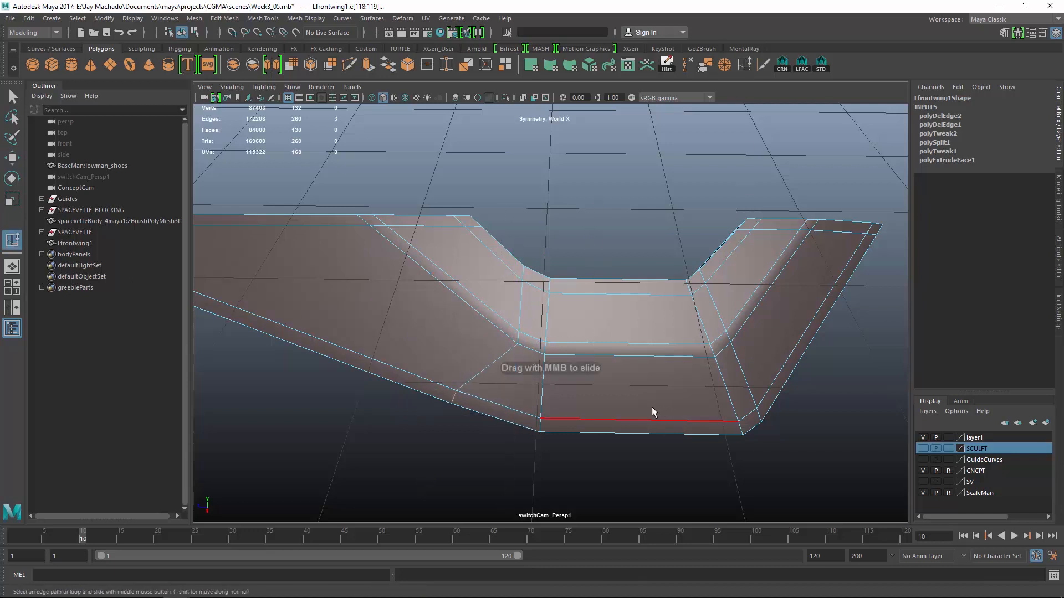
pyautogui.press('w')
pyautogui.click(611, 411)
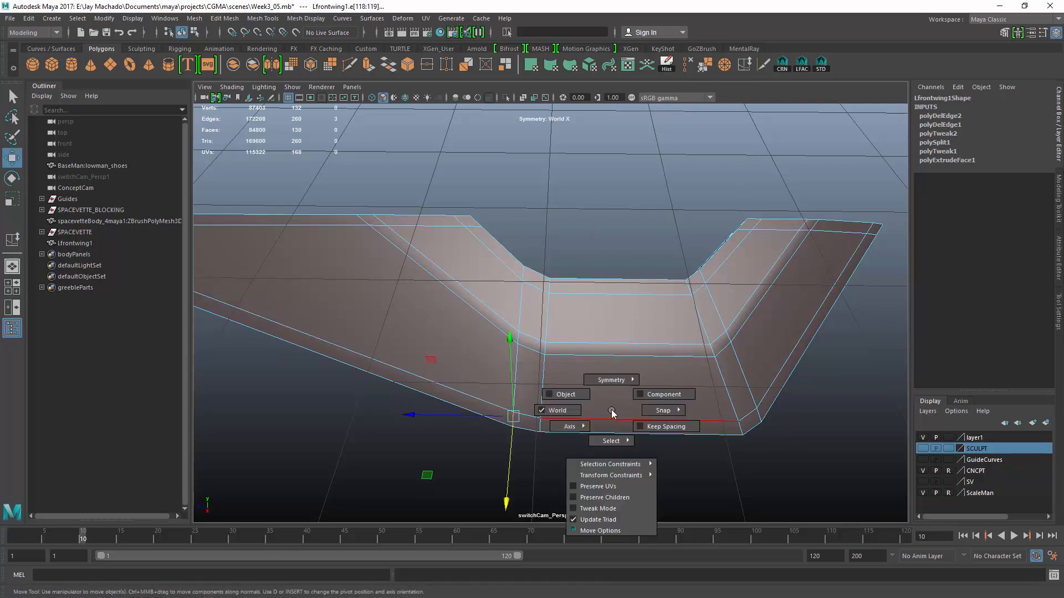
pyautogui.moveTo(611, 411); pyautogui.dragTo(570, 395)
pyautogui.moveTo(441, 341); pyautogui.dragTo(431, 336)
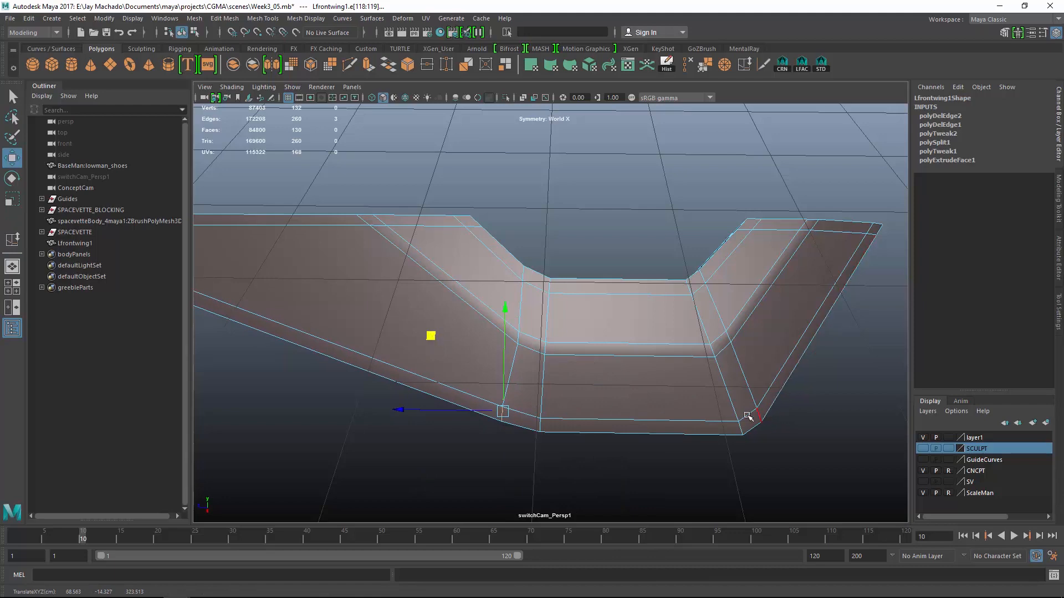
# - Isolate the lower rim edges of the inner corner loop at the short end and move them toward the middle
pyautogui.click(638, 266)
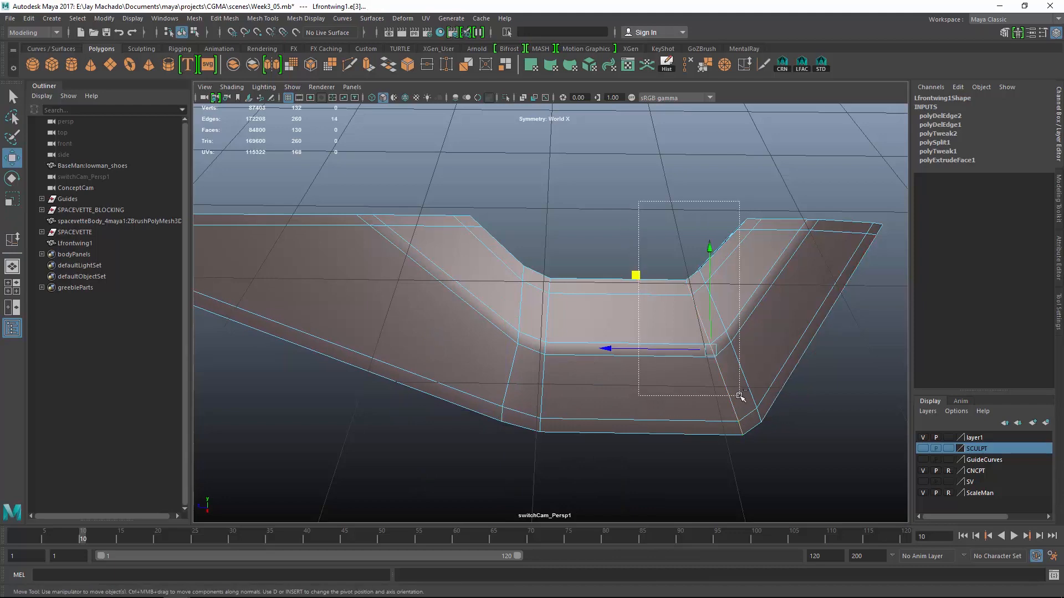
pyautogui.keyDown('ctrl'); pyautogui.moveTo(739, 396); pyautogui.dragTo(741, 400); pyautogui.keyUp('ctrl')
pyautogui.moveTo(693, 425)
pyautogui.mouseDown()
pyautogui.moveTo(681, 430)
pyautogui.moveTo(700, 437)
pyautogui.mouseUp()
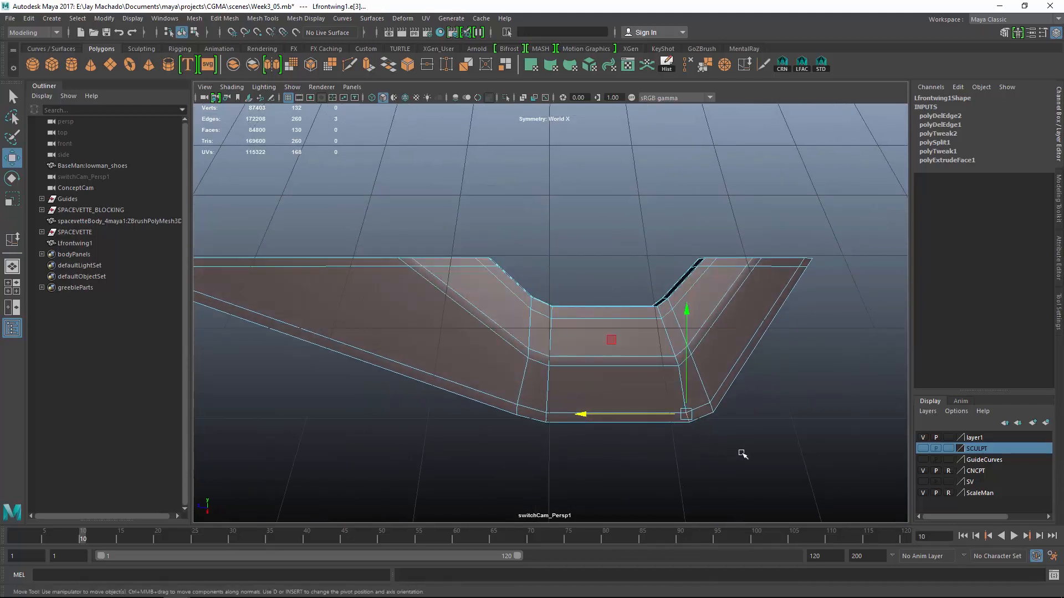
# - Review the smoothed wing in object mode, close up and from a distance beside the car body
pyautogui.press('F8')
pyautogui.click(780, 453)
pyautogui.keyDown('alt'); pyautogui.moveTo(781, 454); pyautogui.dragTo(643, 339); pyautogui.keyUp('alt')
pyautogui.click(640, 333)
pyautogui.press('3')
pyautogui.click(686, 337)
pyautogui.keyDown('alt'); pyautogui.moveTo(559, 306); pyautogui.dragTo(724, 333); pyautogui.keyUp('alt')
pyautogui.keyDown('alt'); pyautogui.moveTo(724, 333); pyautogui.dragTo(520, 325, button='middle'); pyautogui.keyUp('alt')
pyautogui.keyDown('alt'); pyautogui.moveTo(521, 325); pyautogui.dragTo(626, 326); pyautogui.keyUp('alt')
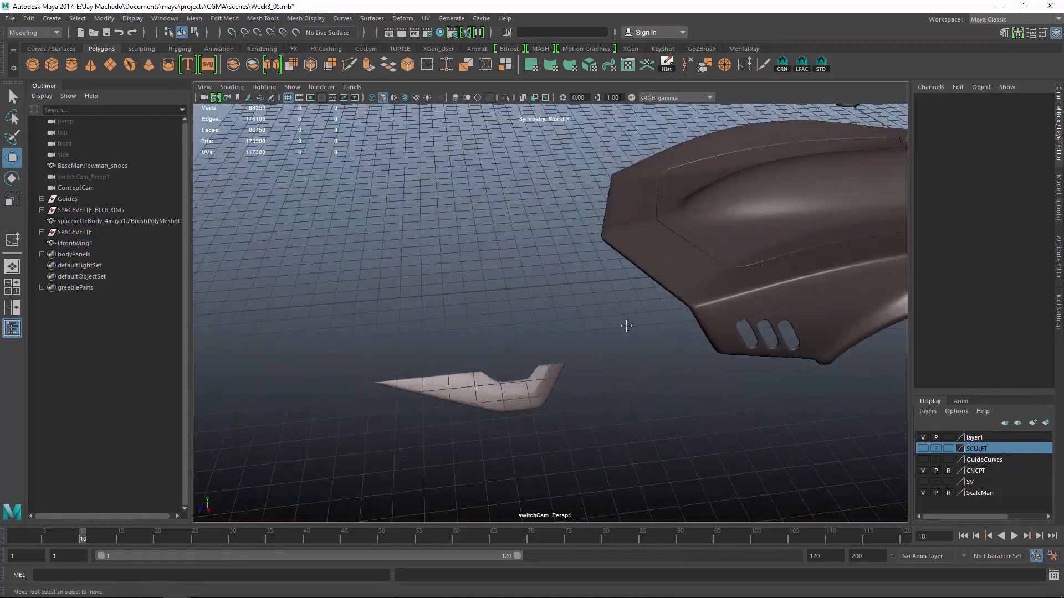
# - Delete one of the two remaining parallel loops along the wing face's crease, leaving a single crease loop
pyautogui.keyDown('alt'); pyautogui.moveTo(626, 326); pyautogui.dragTo(748, 404, button='right'); pyautogui.keyUp('alt')
pyautogui.click(748, 404)
pyautogui.keyDown('alt'); pyautogui.moveTo(748, 404); pyautogui.dragTo(686, 394); pyautogui.keyUp('alt')
pyautogui.keyDown('alt'); pyautogui.moveTo(686, 394); pyautogui.dragTo(755, 305, button='middle'); pyautogui.keyUp('alt')
pyautogui.press('1')
pyautogui.moveTo(559, 267); pyautogui.dragTo(546, 245, button='right')
pyautogui.doubleClick(503, 347)
pyautogui.keyDown('alt'); pyautogui.moveTo(503, 347); pyautogui.dragTo(527, 428); pyautogui.keyUp('alt')
pyautogui.click(691, 65)
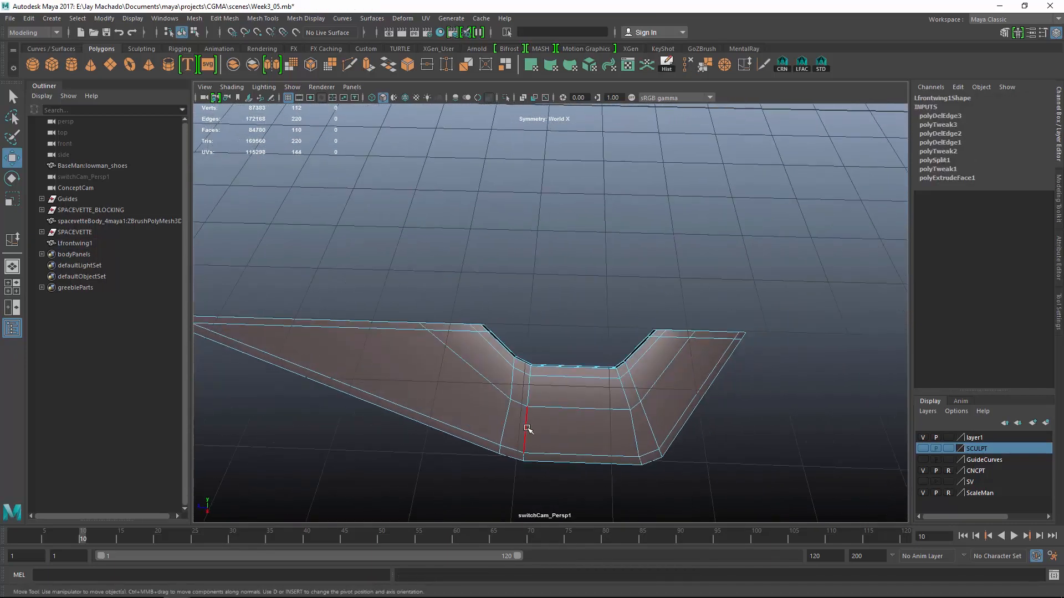
# - Try splitting the edge ring between the crease and the lower rim with a new loop, and preview it smoothed
pyautogui.click(527, 429)
pyautogui.keyDown('ctrl'); pyautogui.moveTo(551, 359); pyautogui.dragTo(570, 394, button='right'); pyautogui.keyUp('ctrl')
pyautogui.press('3')
pyautogui.keyDown('alt'); pyautogui.moveTo(768, 422); pyautogui.dragTo(755, 399, button='right'); pyautogui.keyUp('alt')
pyautogui.keyDown('alt'); pyautogui.moveTo(754, 399); pyautogui.dragTo(721, 403); pyautogui.keyUp('alt')
pyautogui.press('F8')
pyautogui.click(805, 406)
pyautogui.keyDown('alt'); pyautogui.moveTo(656, 413); pyautogui.dragTo(687, 431, button='right'); pyautogui.keyUp('alt')
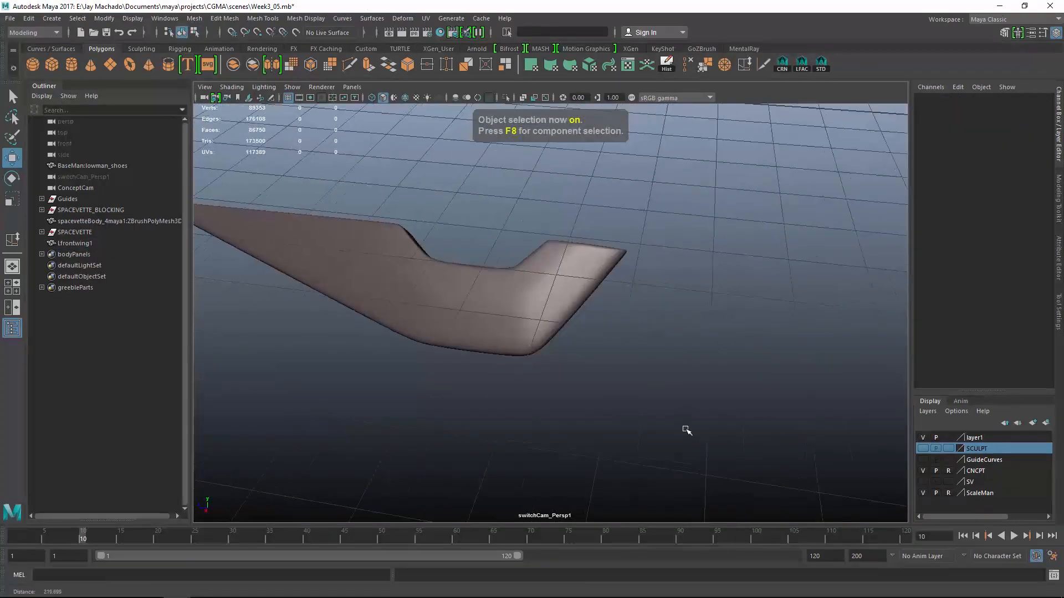
# - Delete the newly inserted edge loop between the crease and the lower rim
pyautogui.keyDown('alt'); pyautogui.moveTo(688, 430); pyautogui.dragTo(737, 422); pyautogui.keyUp('alt')
pyautogui.click(708, 312)
pyautogui.press('1')
pyautogui.keyDown('alt'); pyautogui.moveTo(741, 337); pyautogui.dragTo(678, 379, button='middle'); pyautogui.keyUp('alt')
pyautogui.keyDown('alt'); pyautogui.moveTo(677, 378); pyautogui.dragTo(712, 386, button='right'); pyautogui.keyUp('alt')
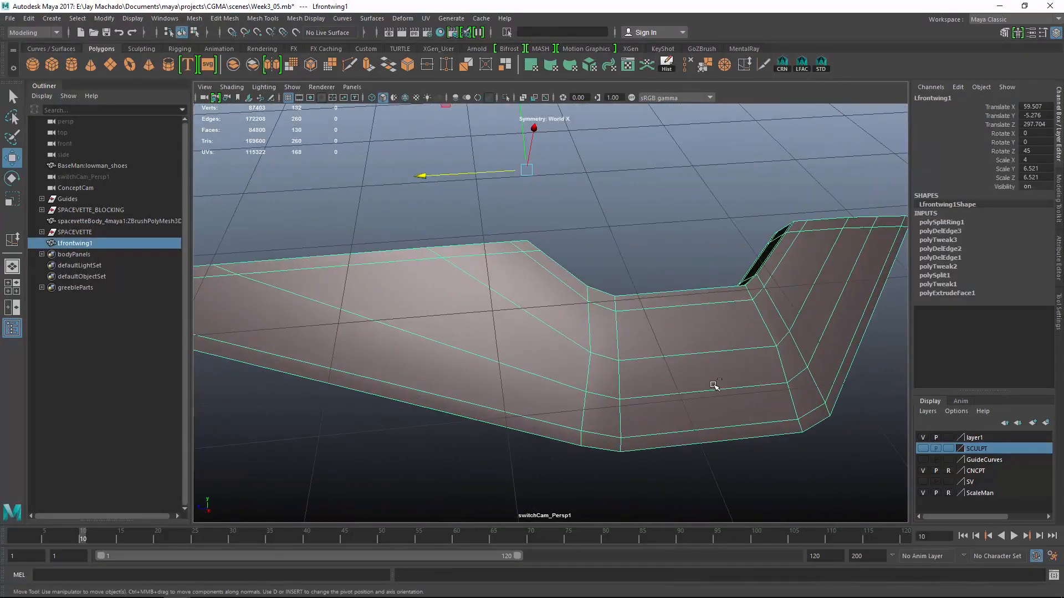
pyautogui.press('F10')
pyautogui.doubleClick(750, 391)
pyautogui.press('Delete')
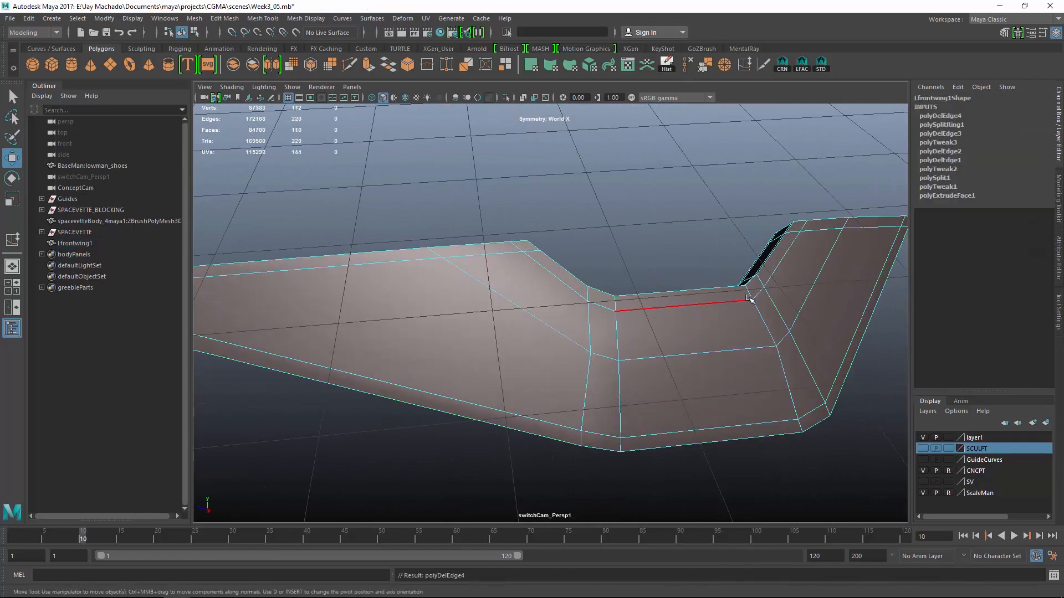
# - Reposition the crease vertices at the short-end corner of the middle section to even out the bend
pyautogui.press('F8')
pyautogui.press('3')
pyautogui.click(825, 425)
pyautogui.keyDown('alt'); pyautogui.moveTo(826, 426); pyautogui.dragTo(710, 384, button='right'); pyautogui.keyUp('alt')
pyautogui.keyDown('alt'); pyautogui.moveTo(710, 385); pyautogui.dragTo(616, 383); pyautogui.keyUp('alt')
pyautogui.keyDown('alt'); pyautogui.moveTo(615, 383); pyautogui.dragTo(662, 320, button='middle'); pyautogui.keyUp('alt')
pyautogui.click(657, 299)
pyautogui.keyDown('alt'); pyautogui.moveTo(663, 320); pyautogui.dragTo(724, 326, button='right'); pyautogui.keyUp('alt')
pyautogui.press('1')
pyautogui.moveTo(679, 269); pyautogui.dragTo(625, 268, button='right')
pyautogui.click(679, 269)
pyautogui.moveTo(657, 266); pyautogui.dragTo(642, 265)
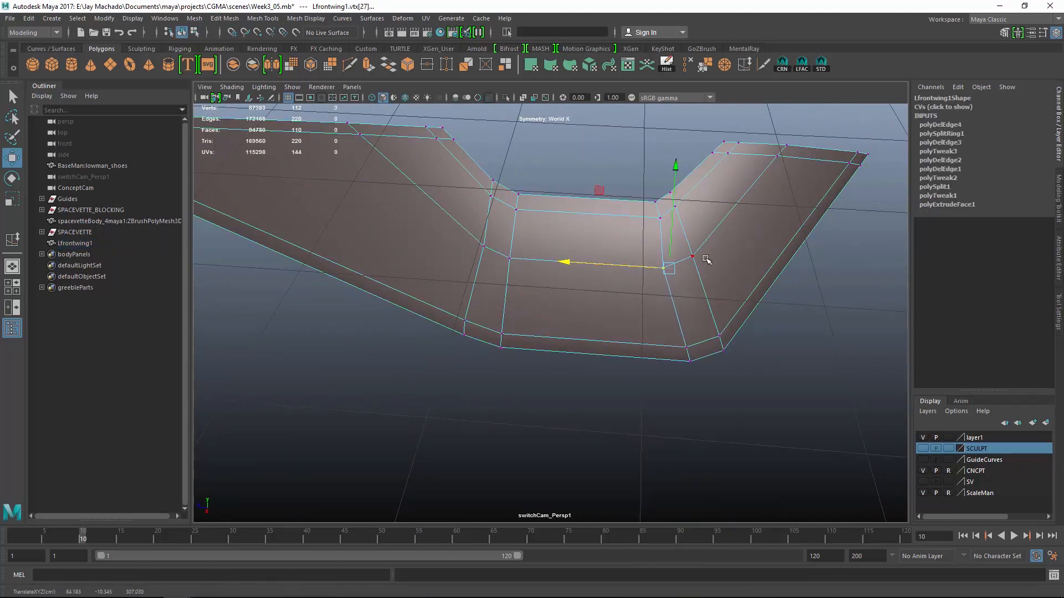
pyautogui.moveTo(628, 186); pyautogui.dragTo(633, 177)
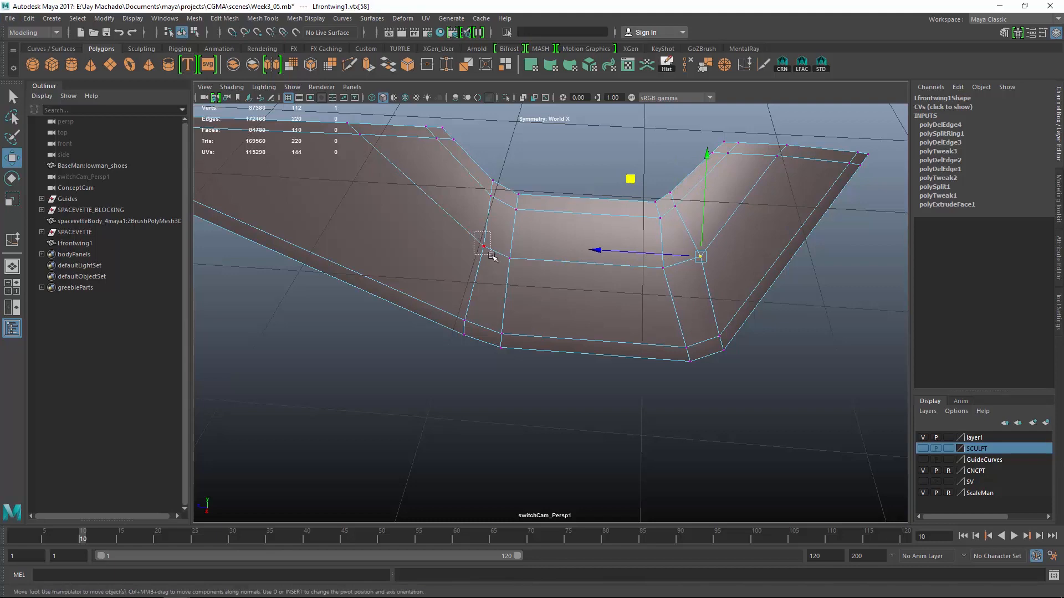
# - Reposition the crease and lower rim vertices at the long-tip corner, then check the wing smoothed in object mode
pyautogui.click(484, 245)
pyautogui.moveTo(483, 245)
pyautogui.keyDown('alt'); pyautogui.mouseDown()
pyautogui.moveTo(506, 266)
pyautogui.moveTo(475, 230)
pyautogui.mouseUp(); pyautogui.keyUp('alt')
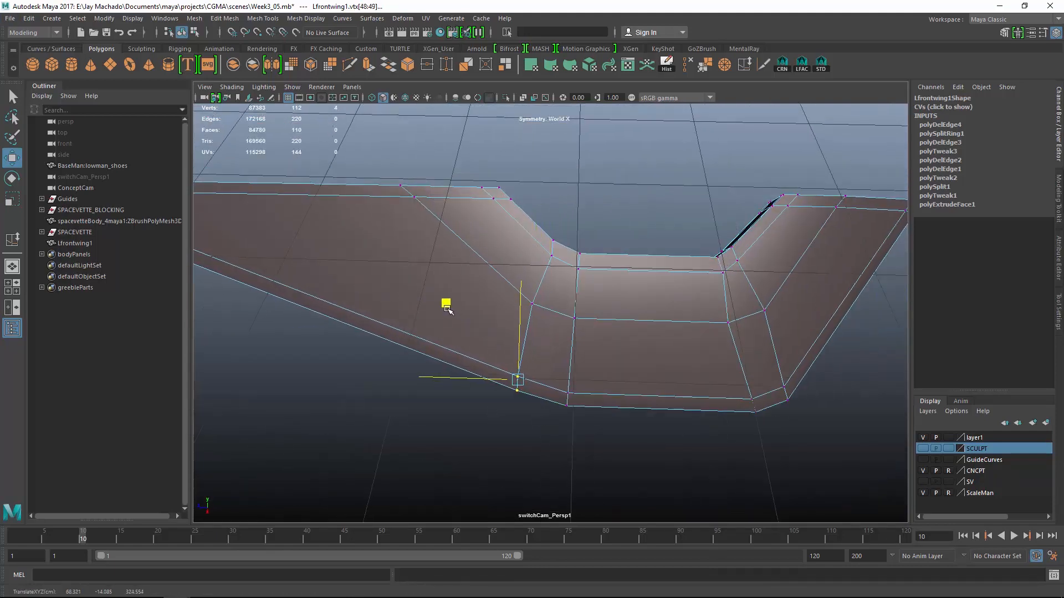
pyautogui.keyDown('alt'); pyautogui.moveTo(447, 311); pyautogui.dragTo(596, 328); pyautogui.keyUp('alt')
pyautogui.press('F8')
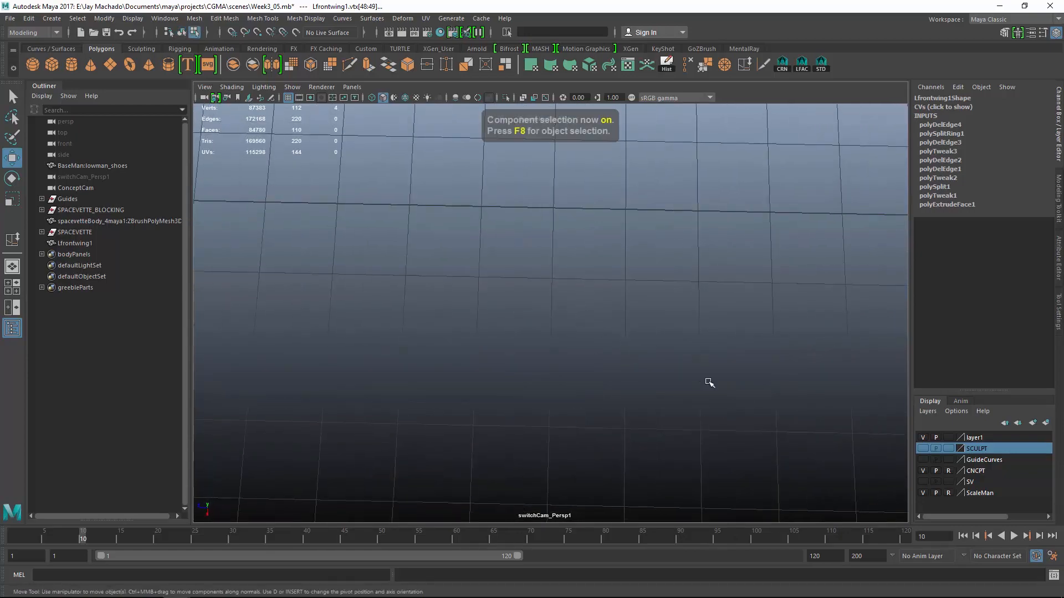
pyautogui.keyDown('alt'); pyautogui.moveTo(711, 387); pyautogui.dragTo(743, 367); pyautogui.keyUp('alt')
pyautogui.click(741, 372)
pyautogui.scroll(-3, 623, 294)
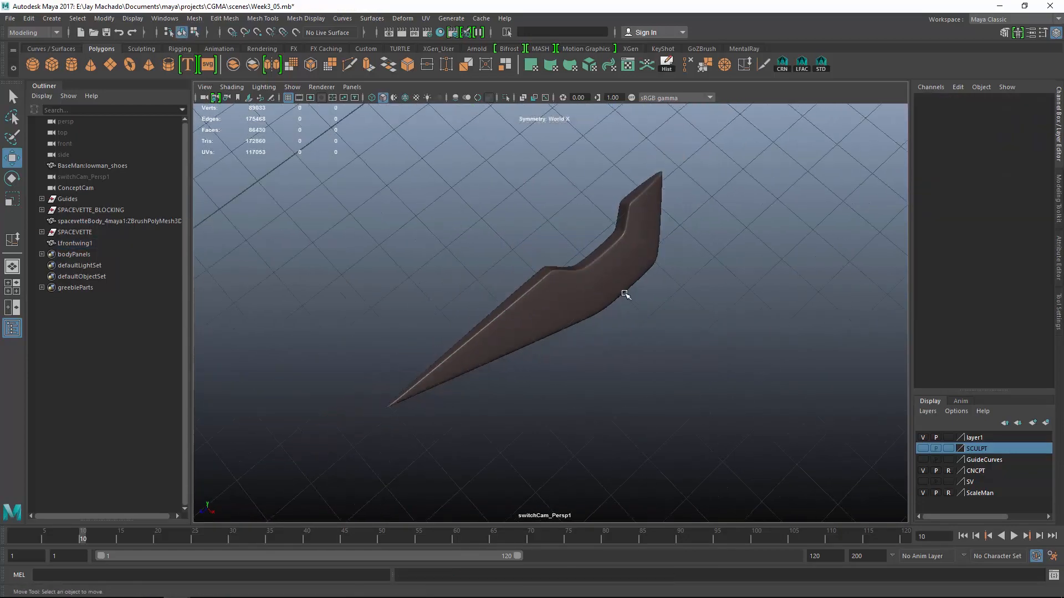
pyautogui.keyDown('alt'); pyautogui.moveTo(622, 294); pyautogui.dragTo(554, 283); pyautogui.keyUp('alt')
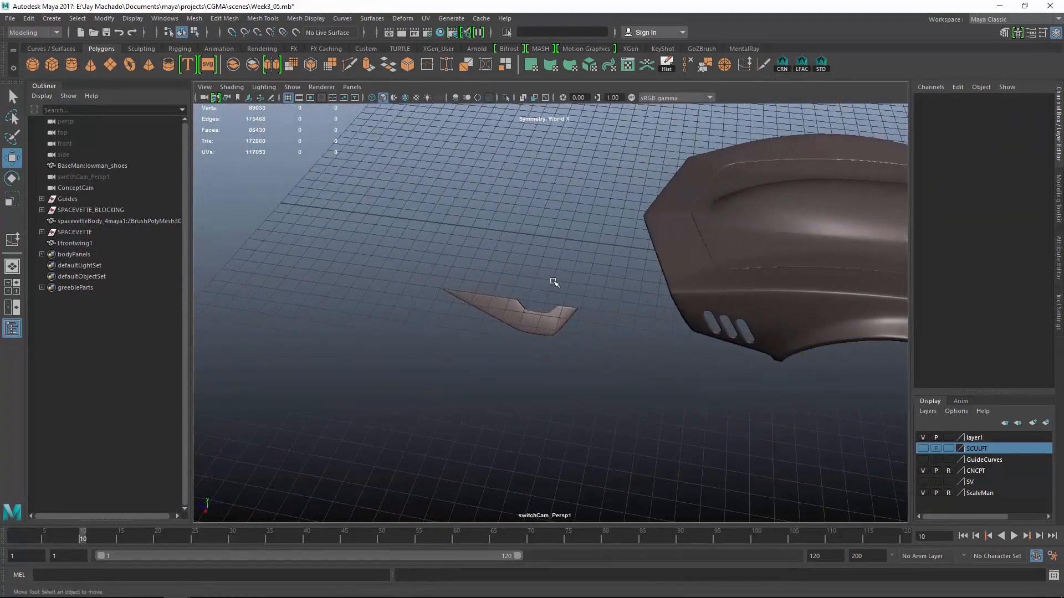
# - Delete the edge loop in the wing's short-end section and inspect the smoothed wing in object mode
pyautogui.scroll(5, 554, 282)
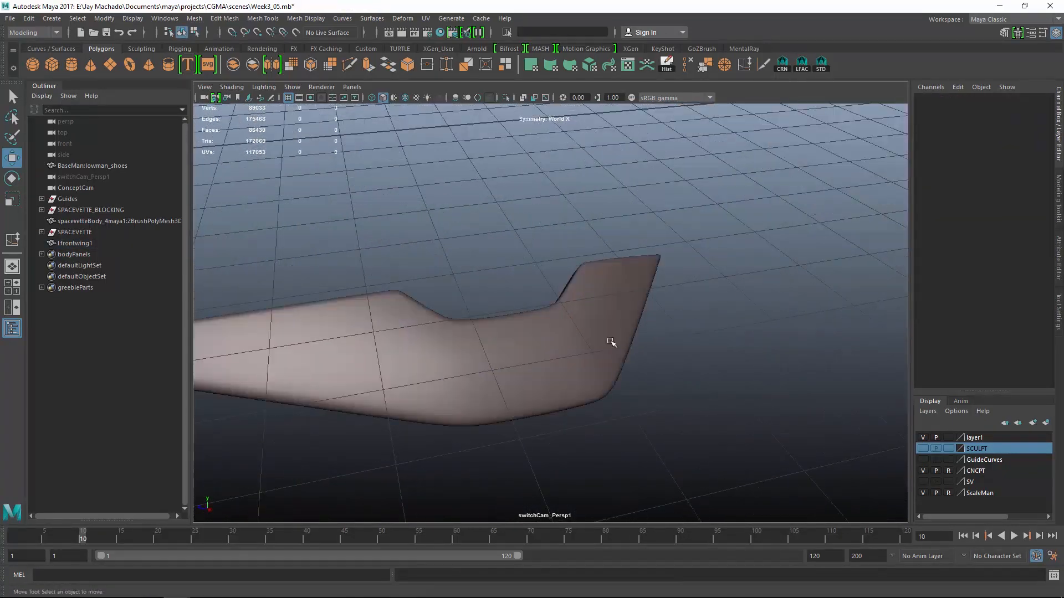
pyautogui.moveTo(590, 277); pyautogui.dragTo(537, 266, button='right')
pyautogui.doubleClick(613, 297)
pyautogui.hotkey('ctrl', 'Delete')
pyautogui.keyDown('alt'); pyautogui.moveTo(690, 144); pyautogui.dragTo(743, 328); pyautogui.keyUp('alt')
pyautogui.press('F8')
pyautogui.click(681, 377)
pyautogui.scroll(-3, 465, 285)
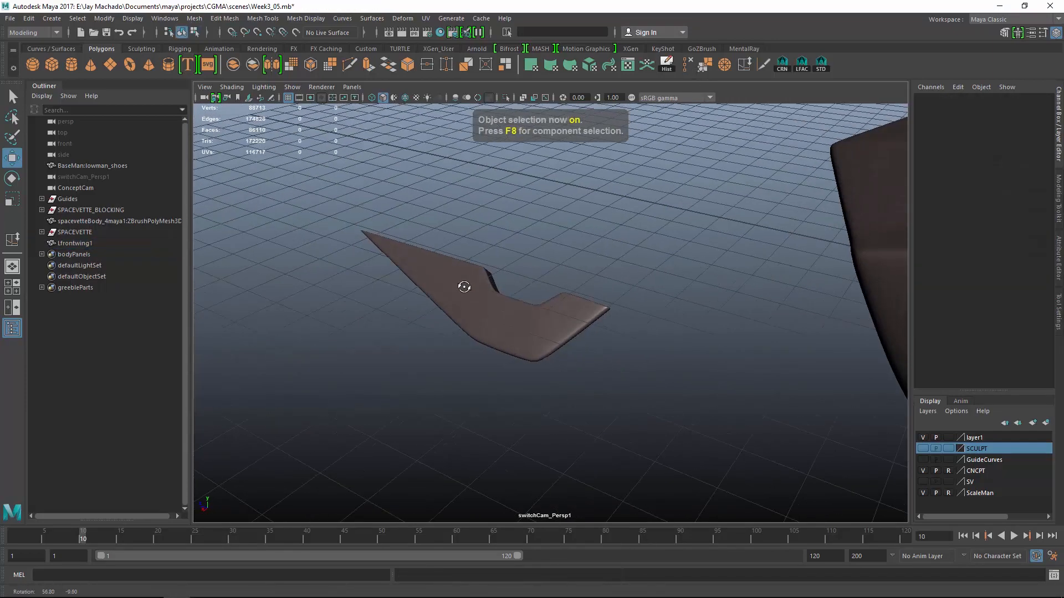
pyautogui.keyDown('alt'); pyautogui.moveTo(466, 285); pyautogui.dragTo(667, 334); pyautogui.keyUp('alt')
pyautogui.scroll(-3, 510, 228)
pyautogui.scroll(5, 597, 399)
pyautogui.scroll(3, 667, 334)
# - Display the wing unsmoothed and reposition the crease vertices at the short-end corner of the notch in wireframe
pyautogui.click(706, 302)
pyautogui.press('1')
pyautogui.keyDown('alt'); pyautogui.moveTo(706, 302); pyautogui.dragTo(713, 340); pyautogui.keyUp('alt')
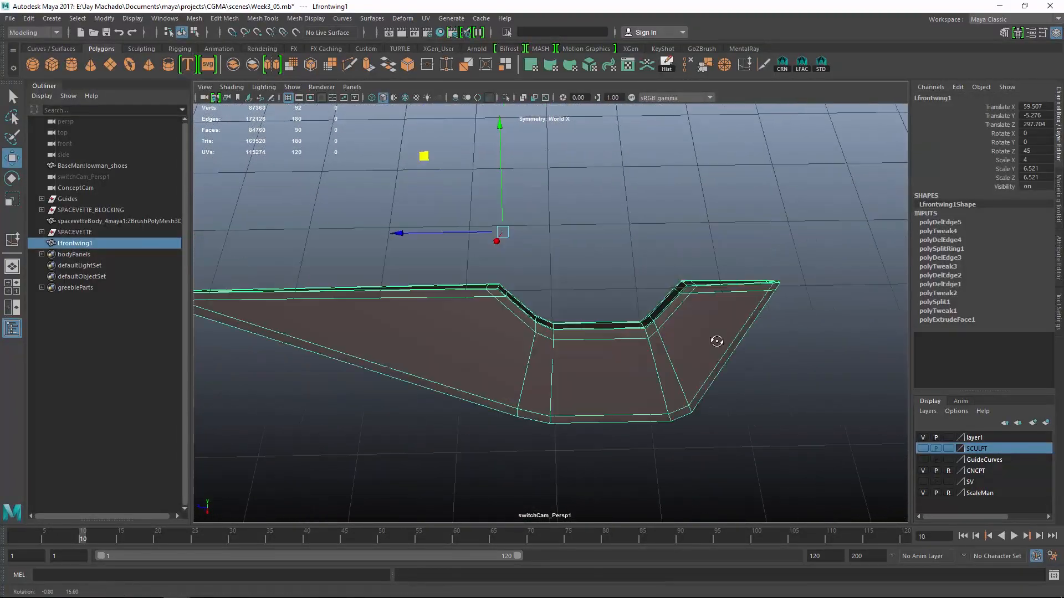
pyautogui.scroll(5, 727, 340)
pyautogui.rightClick(661, 255)
pyautogui.click(609, 255)
pyautogui.moveTo(642, 281); pyautogui.dragTo(715, 317)
pyautogui.press('4')
pyautogui.moveTo(658, 237); pyautogui.dragTo(658, 237)
pyautogui.keyDown('alt'); pyautogui.moveTo(658, 237); pyautogui.dragTo(618, 190); pyautogui.keyUp('alt')
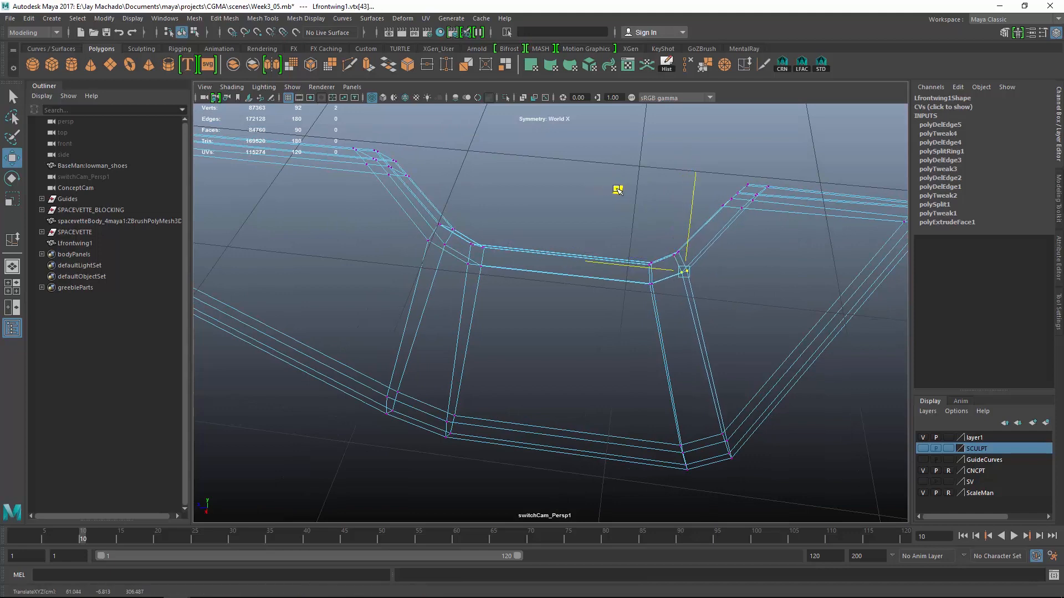
# - Slide the lower rim vertices at the short-end corner of the middle section, then inspect the shaded wing
pyautogui.rightClick(682, 318)
pyautogui.keyDown('alt'); pyautogui.moveTo(713, 399); pyautogui.dragTo(683, 419); pyautogui.keyUp('alt')
pyautogui.rightClick(664, 320)
pyautogui.moveTo(623, 384); pyautogui.dragTo(623, 384)
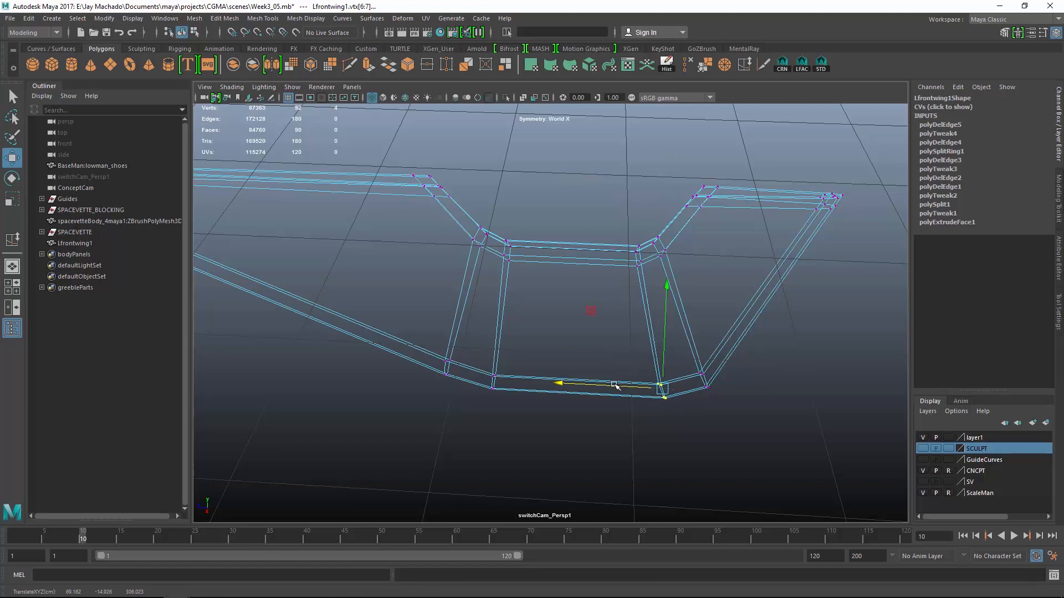
pyautogui.press('F8')
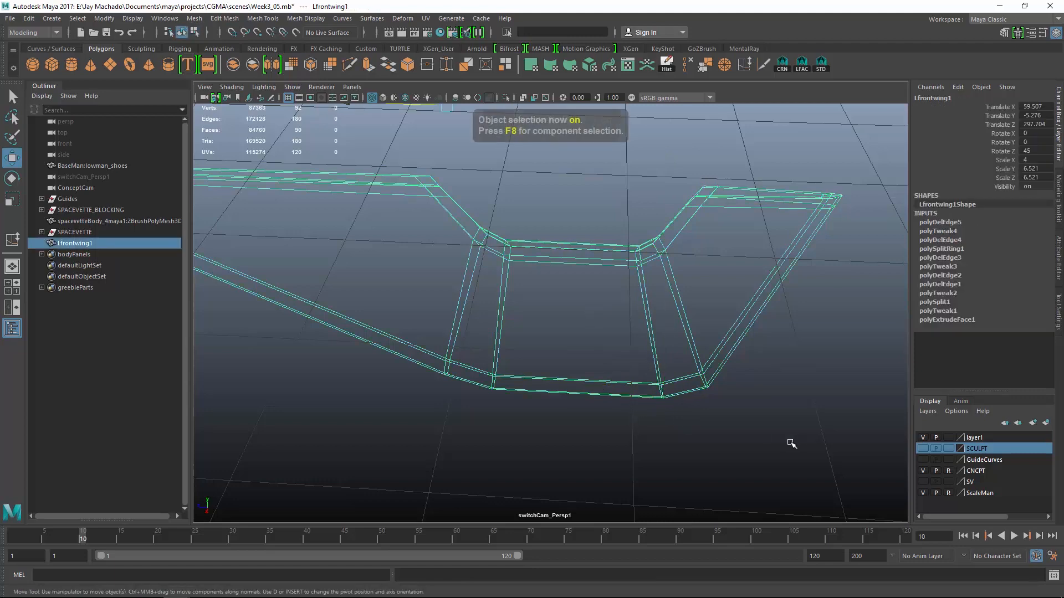
pyautogui.click(780, 445)
pyautogui.keyDown('alt'); pyautogui.moveTo(781, 444); pyautogui.dragTo(546, 313, button='right'); pyautogui.keyUp('alt')
pyautogui.press('5')
pyautogui.moveTo(600, 353)
pyautogui.keyDown('alt'); pyautogui.mouseDown()
pyautogui.moveTo(668, 353)
pyautogui.moveTo(650, 312)
pyautogui.moveTo(568, 308)
pyautogui.moveTo(517, 326)
pyautogui.moveTo(672, 371)
pyautogui.moveTo(466, 399)
pyautogui.mouseUp(); pyautogui.keyUp('alt')
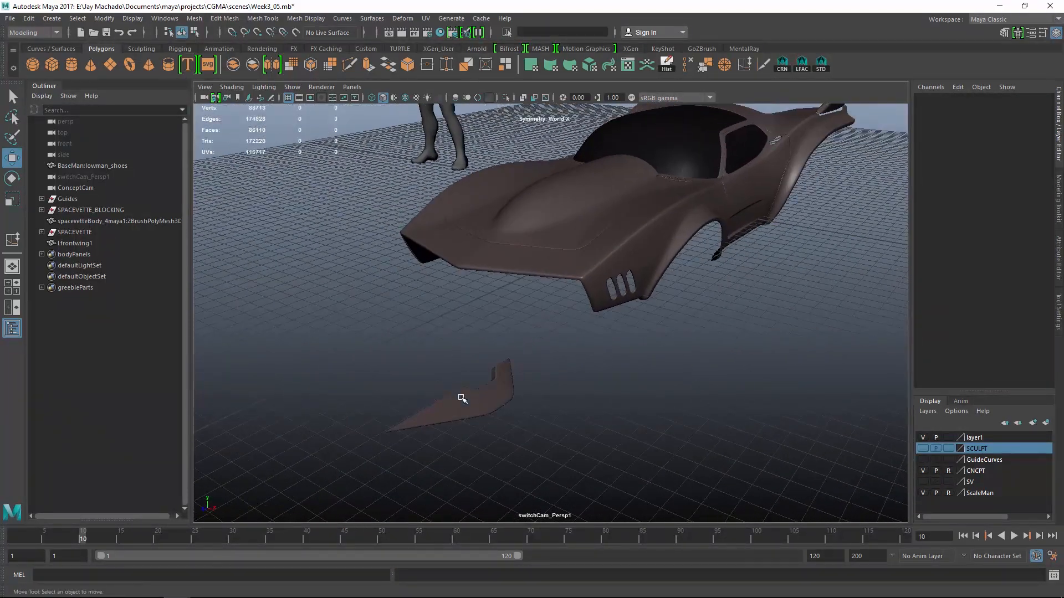
# - Rename the wing LfrontwingSDM and parent it under the LspacevetteNUL group
pyautogui.doubleClick(78, 243)
pyautogui.write('SDM')
pyautogui.press('Return')
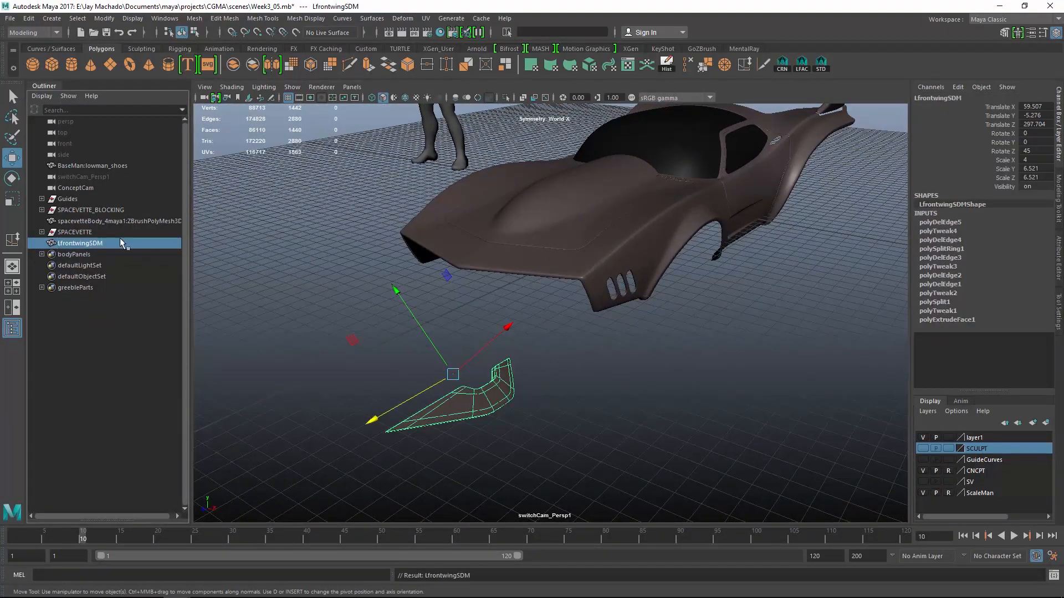
pyautogui.click(42, 232)
pyautogui.keyDown('ctrl'); pyautogui.click(114, 254); pyautogui.keyUp('ctrl')
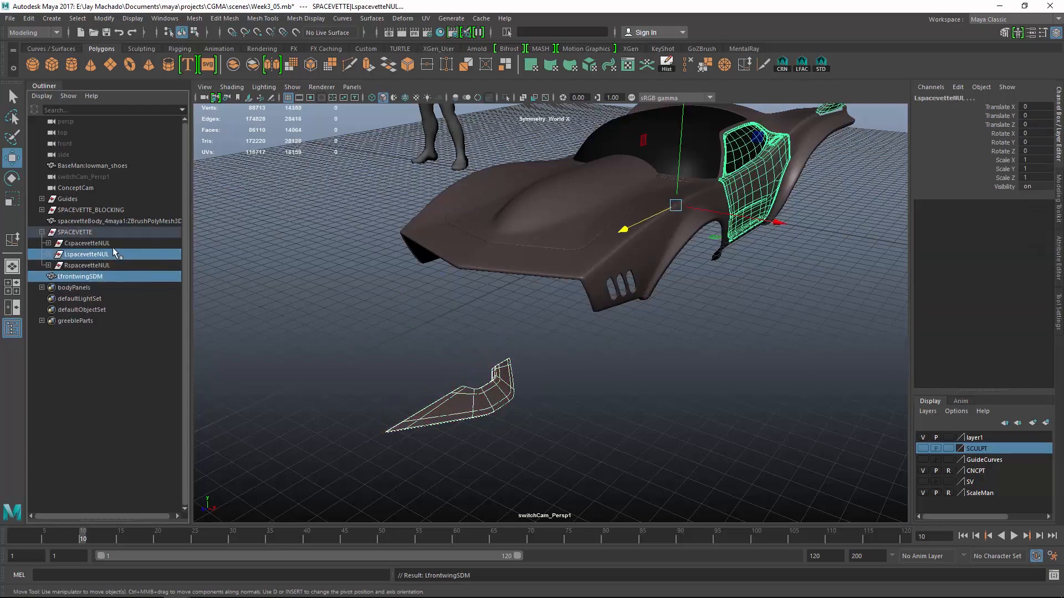
pyautogui.press('p')
# - Delete the RspacevetteNUL group from the SPACEVETTE hierarchy
pyautogui.click(108, 265)
pyautogui.press('Delete')
pyautogui.keyDown('alt'); pyautogui.moveTo(665, 338); pyautogui.dragTo(676, 360, button='right'); pyautogui.keyUp('alt')
pyautogui.keyDown('alt'); pyautogui.moveTo(676, 360); pyautogui.dragTo(715, 408); pyautogui.keyUp('alt')
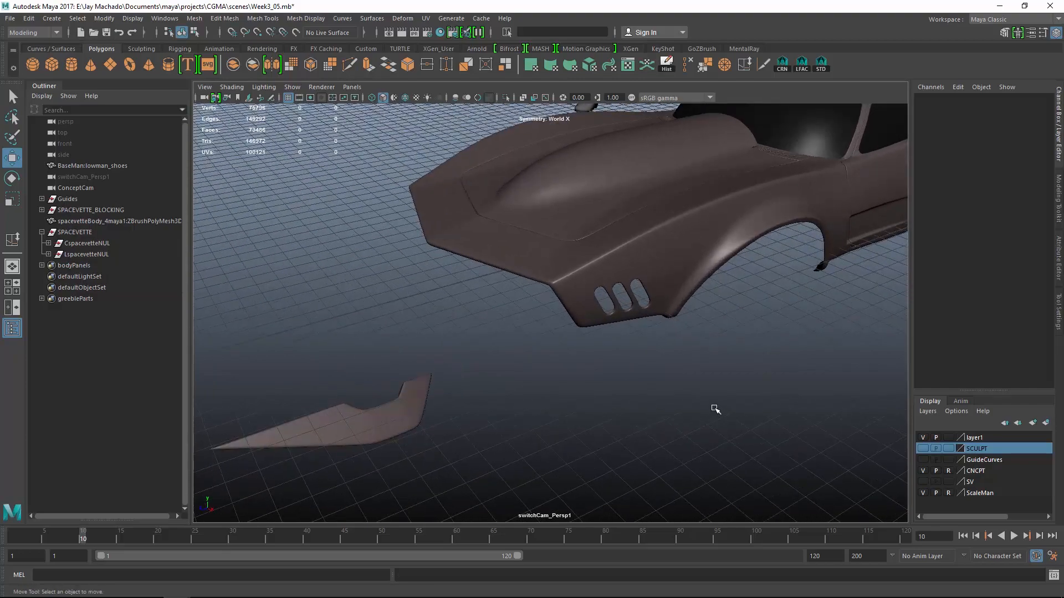
# - Show the SV layer and hide both blocked-out front wings
pyautogui.keyDown('alt'); pyautogui.moveTo(714, 408); pyautogui.dragTo(672, 391, button='right'); pyautogui.keyUp('alt')
pyautogui.keyDown('alt'); pyautogui.moveTo(672, 392); pyautogui.dragTo(643, 392, button='middle'); pyautogui.keyUp('alt')
pyautogui.click(923, 482)
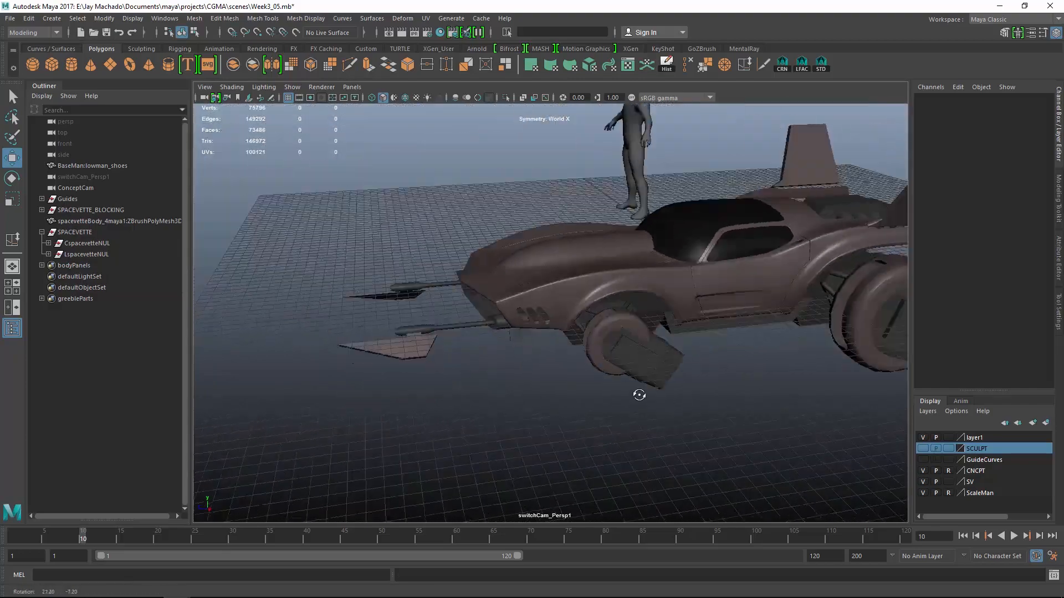
pyautogui.keyDown('alt'); pyautogui.moveTo(637, 391); pyautogui.dragTo(563, 311); pyautogui.keyUp('alt')
pyautogui.keyDown('alt'); pyautogui.moveTo(563, 311); pyautogui.dragTo(745, 258, button='middle'); pyautogui.keyUp('alt')
pyautogui.click(483, 312)
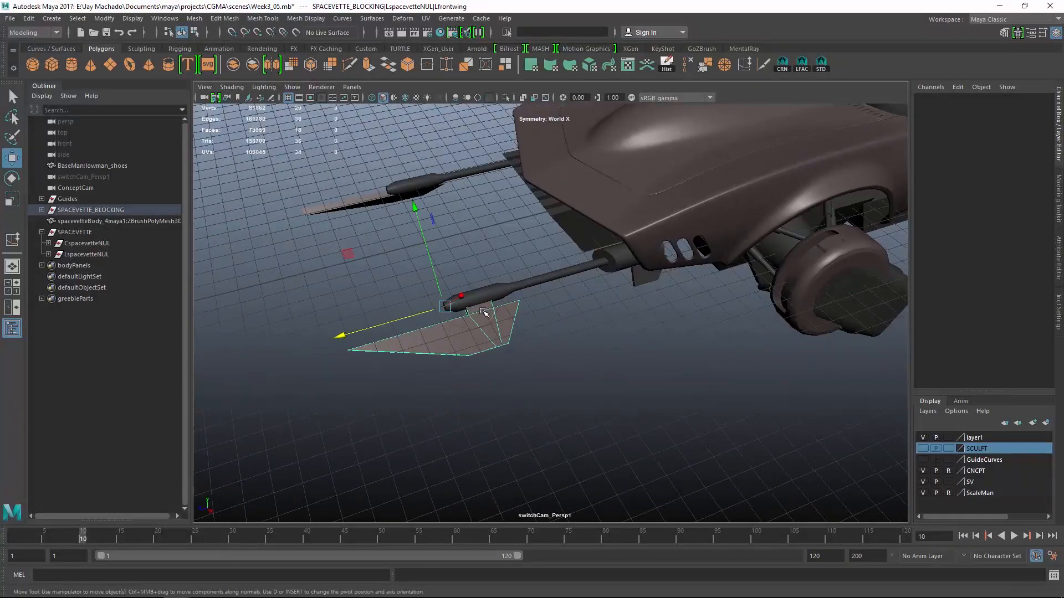
pyautogui.keyDown('shift'); pyautogui.click(375, 199); pyautogui.keyUp('shift')
pyautogui.hotkey('ctrl', 'h')
# - Compare the new wing with the concept drawing through ConceptCam, returning to the switchCam_Persp1 view
pyautogui.keyDown('alt'); pyautogui.moveTo(620, 332); pyautogui.dragTo(471, 349); pyautogui.keyUp('alt')
pyautogui.click(352, 87)
pyautogui.moveTo(377, 97)
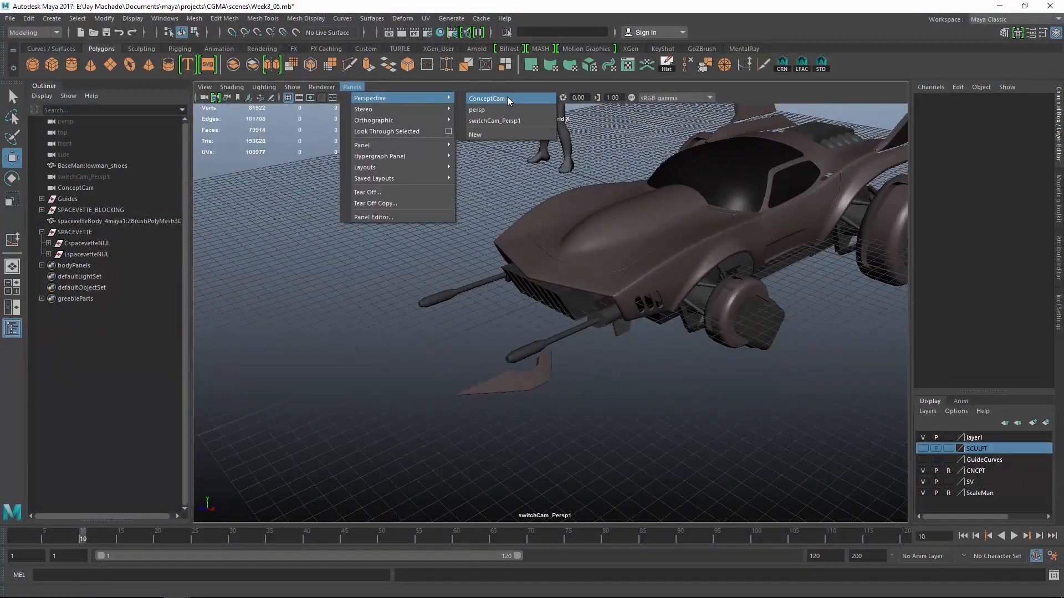
pyautogui.click(507, 98)
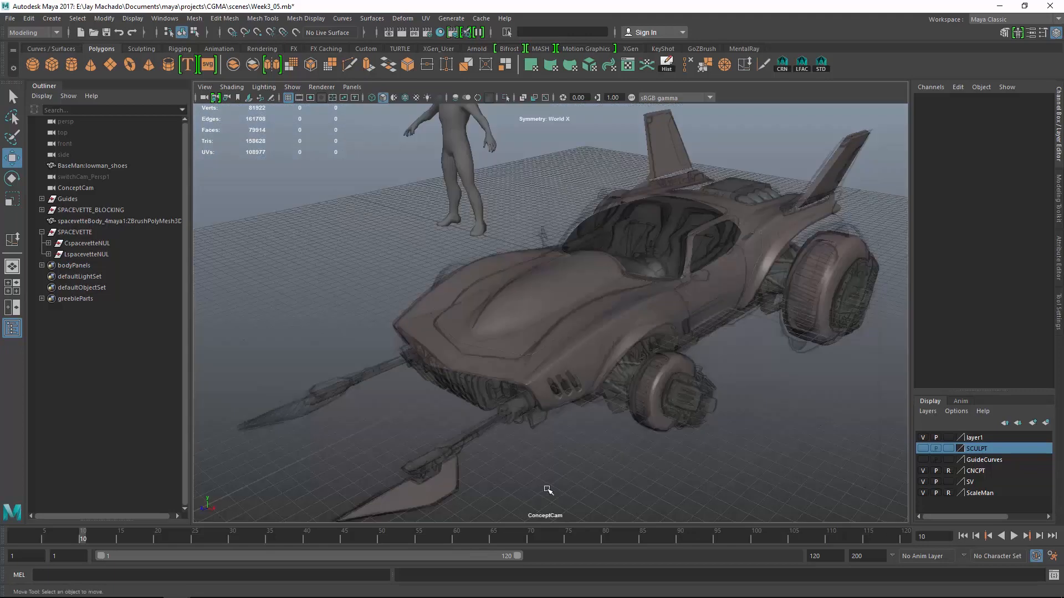
pyautogui.click(454, 486)
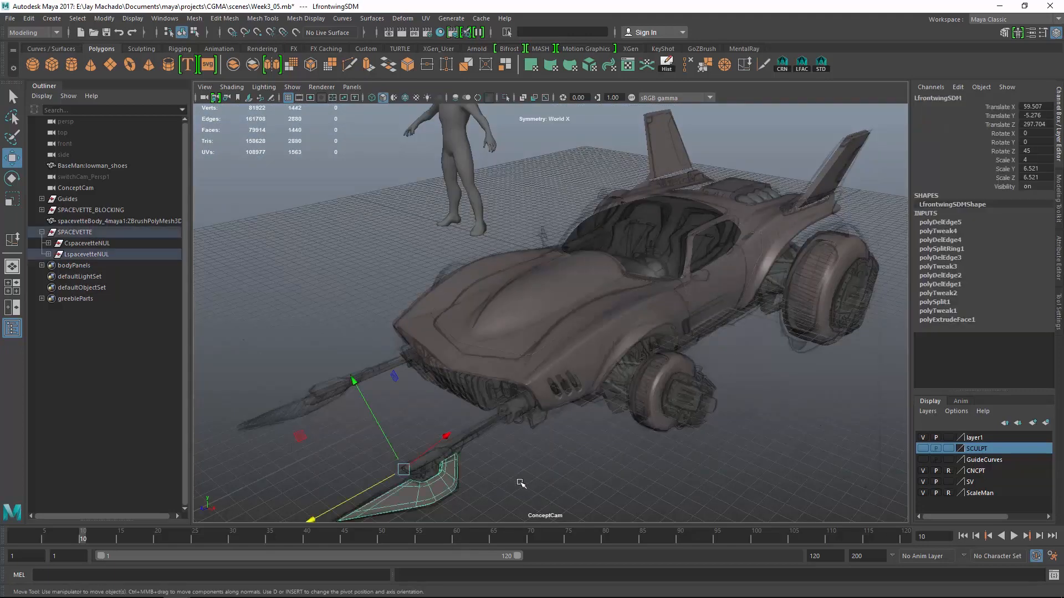
pyautogui.click(352, 87)
pyautogui.moveTo(377, 98)
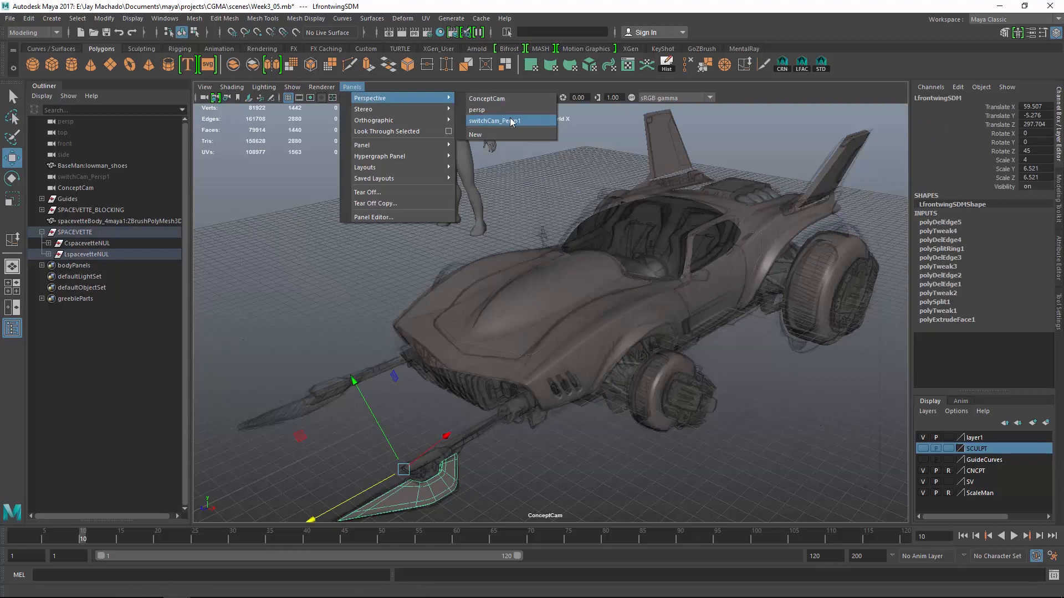
pyautogui.click(516, 120)
# - Frame the wing and reposition its vertices at the lower short-end corner
pyautogui.press('f')
pyautogui.moveTo(506, 268); pyautogui.dragTo(451, 268, button='right')
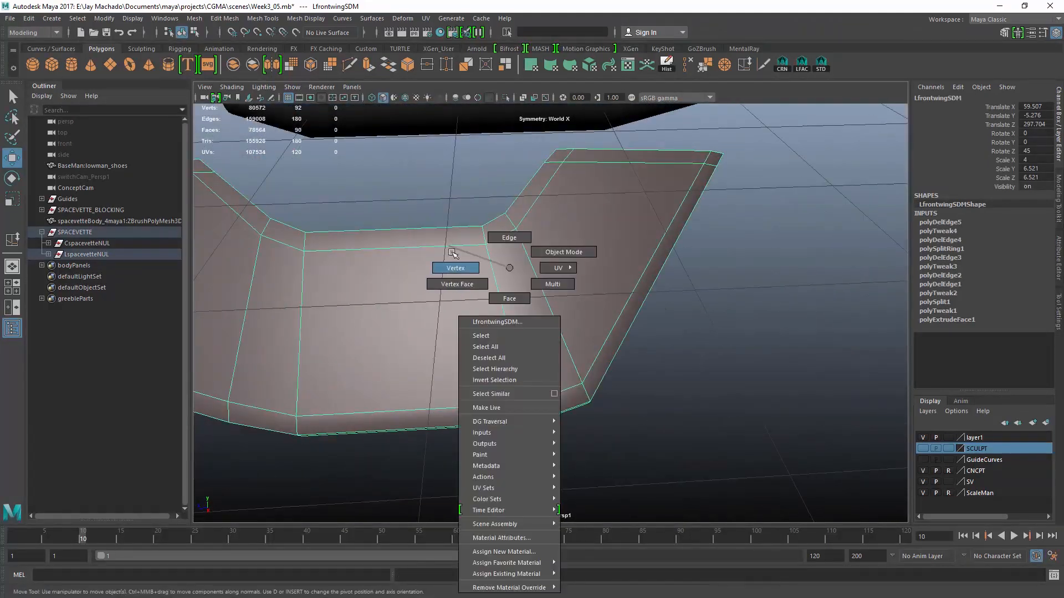
pyautogui.moveTo(571, 395); pyautogui.dragTo(542, 442)
pyautogui.click(494, 416)
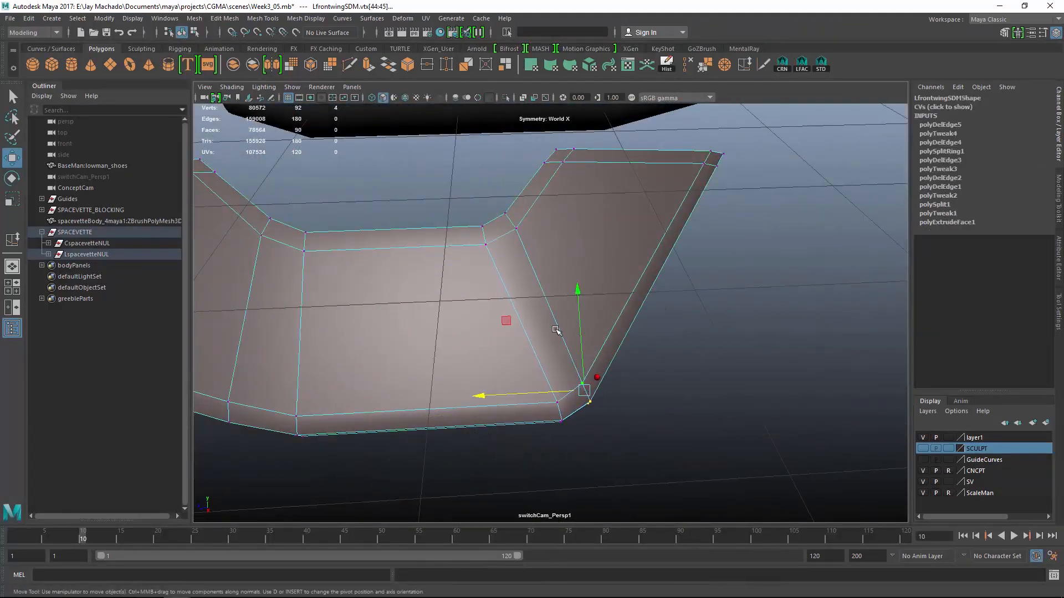
pyautogui.moveTo(506, 321); pyautogui.dragTo(501, 330)
pyautogui.keyDown('alt'); pyautogui.moveTo(501, 331); pyautogui.dragTo(681, 334, button='middle'); pyautogui.keyUp('alt')
# - Reposition the vertices at the lower corner toward the long tip, then display the wing smoothed in object mode
pyautogui.moveTo(462, 385); pyautogui.dragTo(519, 464)
pyautogui.moveTo(446, 433); pyautogui.dragTo(420, 435)
pyautogui.moveTo(401, 389); pyautogui.dragTo(441, 450)
pyautogui.moveTo(346, 345); pyautogui.dragTo(364, 351)
pyautogui.press('F8')
pyautogui.press('3')
pyautogui.click(738, 453)
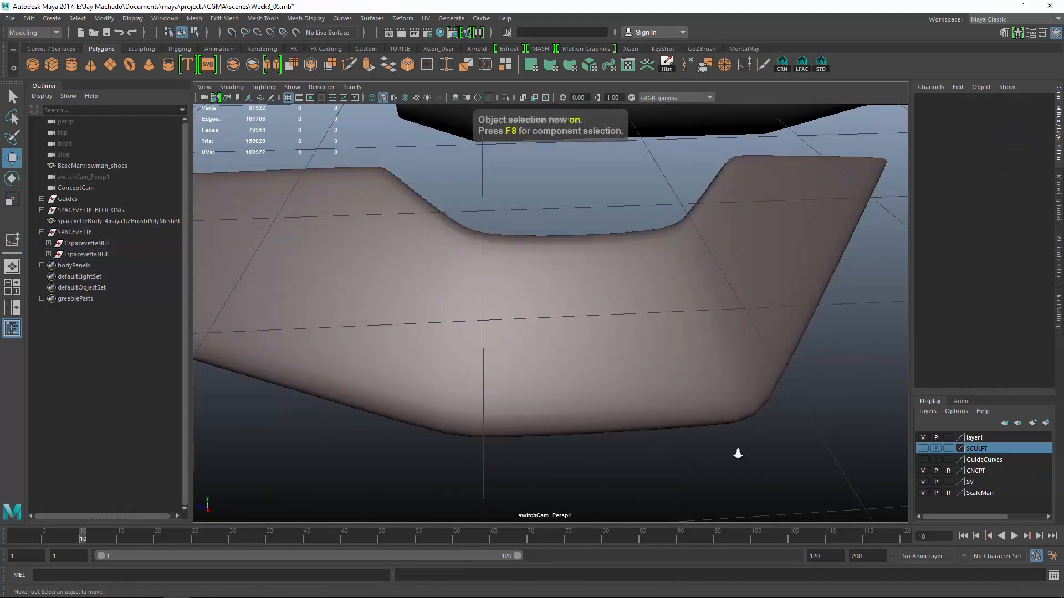
pyautogui.keyDown('alt'); pyautogui.moveTo(738, 454); pyautogui.dragTo(546, 383, button='right'); pyautogui.keyUp('alt')
pyautogui.keyDown('alt'); pyautogui.moveTo(546, 382); pyautogui.dragTo(601, 427); pyautogui.keyUp('alt')
pyautogui.keyDown('alt'); pyautogui.moveTo(600, 427); pyautogui.dragTo(662, 410, button='right'); pyautogui.keyUp('alt')
pyautogui.keyDown('alt'); pyautogui.moveTo(662, 410); pyautogui.dragTo(577, 317); pyautogui.keyUp('alt')
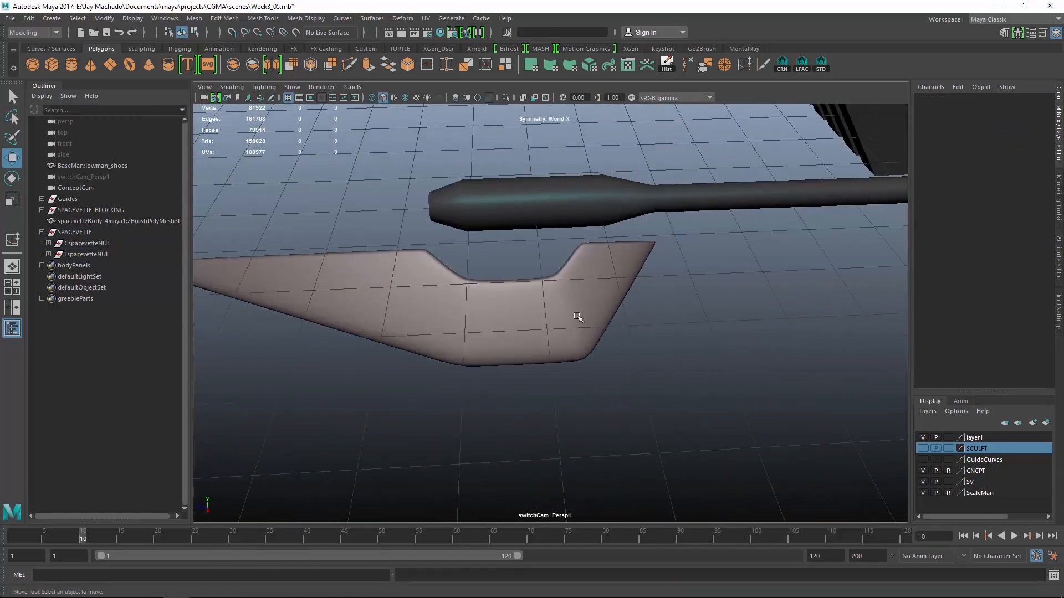
# - Return the wing to its unsmoothed cage and adjust the notch and lower rim vertices at the short-end corner
pyautogui.click(578, 317)
pyautogui.keyDown('alt'); pyautogui.moveTo(577, 317); pyautogui.dragTo(630, 371, button='right'); pyautogui.keyUp('alt')
pyautogui.press('1')
pyautogui.keyDown('alt'); pyautogui.moveTo(629, 370); pyautogui.dragTo(563, 268); pyautogui.keyUp('alt')
pyautogui.moveTo(563, 267); pyautogui.dragTo(511, 271, button='right')
pyautogui.moveTo(558, 330); pyautogui.dragTo(533, 290)
pyautogui.moveTo(527, 317); pyautogui.dragTo(521, 316)
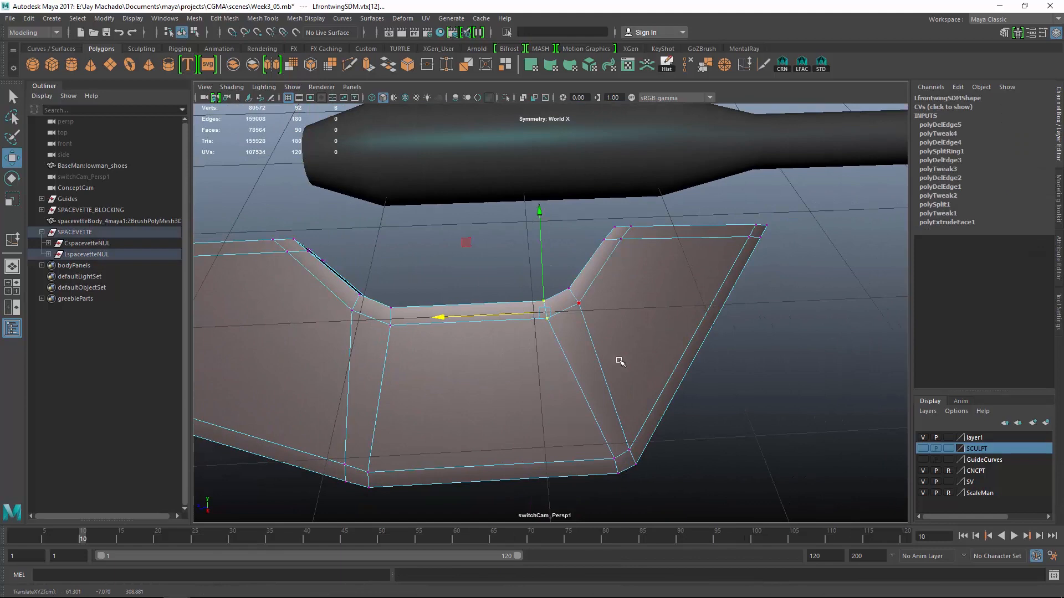
pyautogui.keyDown('alt'); pyautogui.moveTo(620, 362); pyautogui.dragTo(580, 393); pyautogui.keyUp('alt')
pyautogui.moveTo(546, 404); pyautogui.dragTo(574, 438)
pyautogui.moveTo(540, 432); pyautogui.dragTo(590, 430)
# - Fine-tune the individual crease vertices at the lower long-tip corner and check the smoothed wing against the car
pyautogui.moveTo(509, 350); pyautogui.dragTo(426, 393)
pyautogui.moveTo(370, 333); pyautogui.dragTo(367, 332)
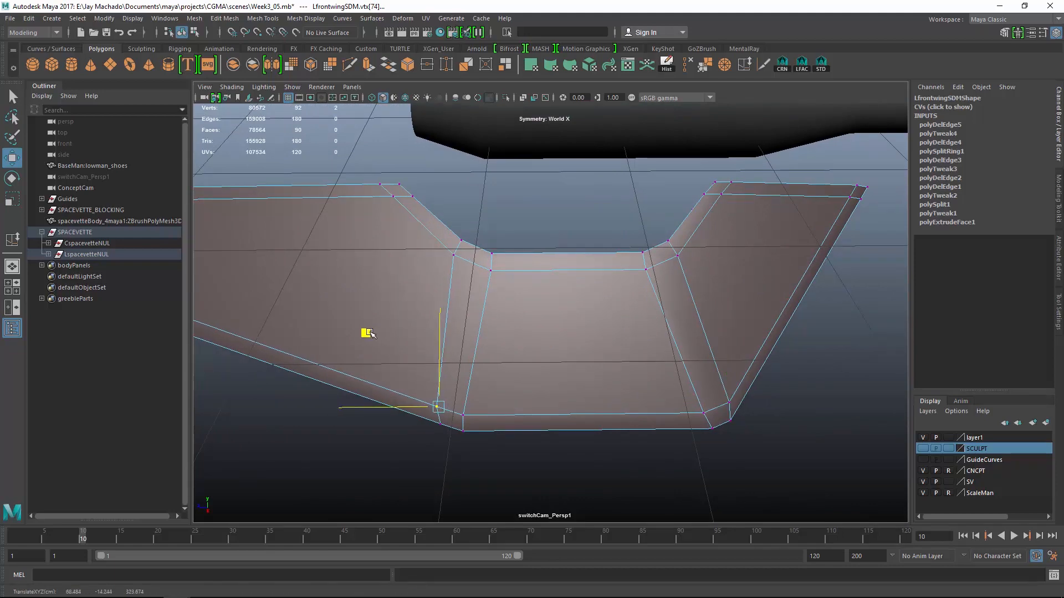
pyautogui.moveTo(461, 419); pyautogui.dragTo(460, 419)
pyautogui.moveTo(450, 416); pyautogui.dragTo(438, 415)
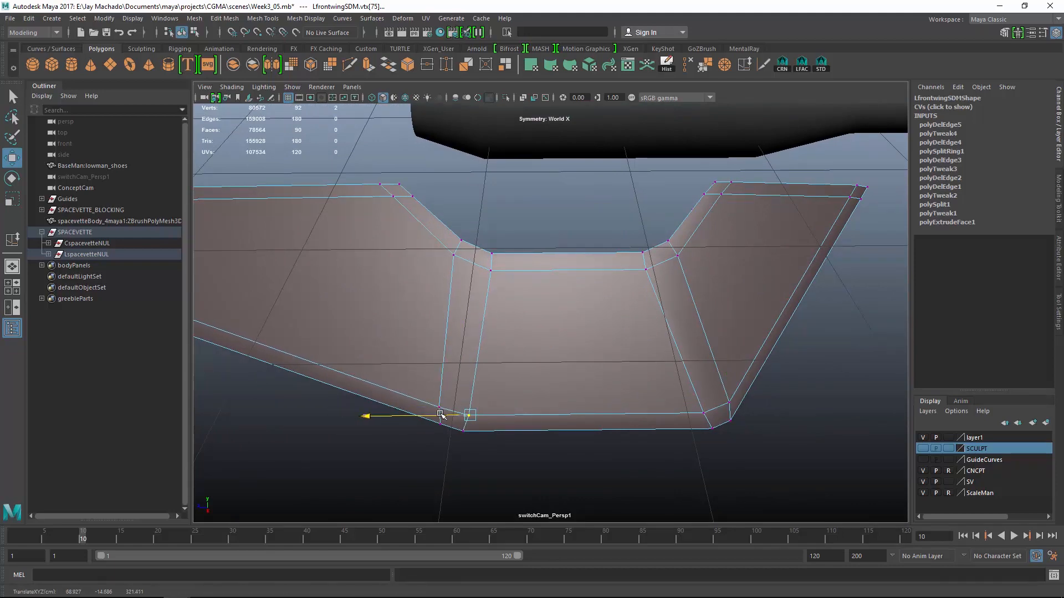
pyautogui.press('F8')
pyautogui.press('3')
pyautogui.click(667, 472)
pyautogui.keyDown('alt'); pyautogui.moveTo(667, 473); pyautogui.dragTo(503, 360); pyautogui.keyUp('alt')
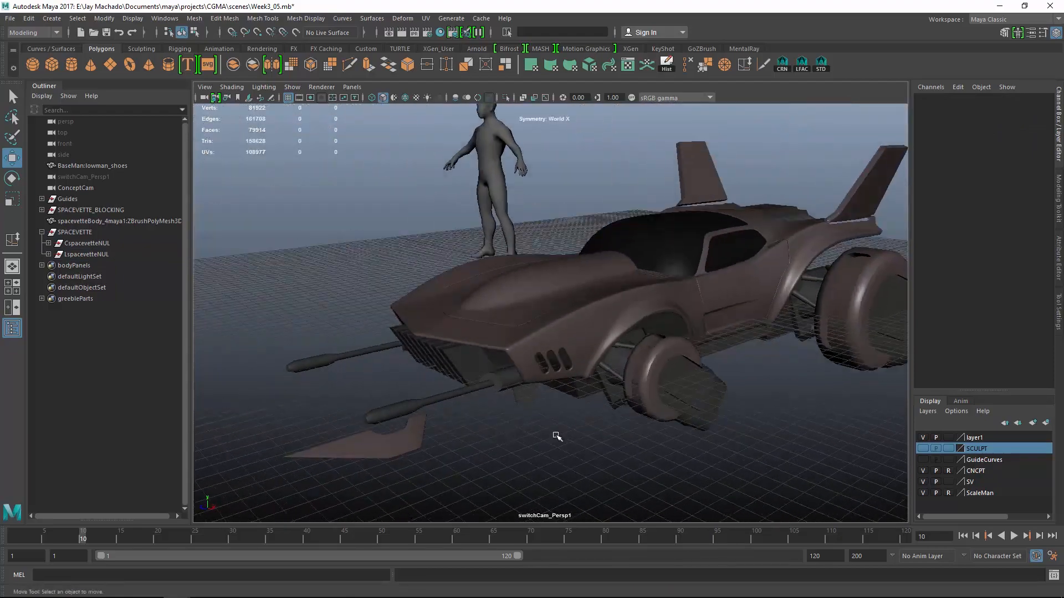
pyautogui.keyDown('alt'); pyautogui.moveTo(557, 436); pyautogui.dragTo(493, 421); pyautogui.keyUp('alt')
pyautogui.keyDown('alt'); pyautogui.moveTo(492, 420); pyautogui.dragTo(495, 280, button='right'); pyautogui.keyUp('alt')
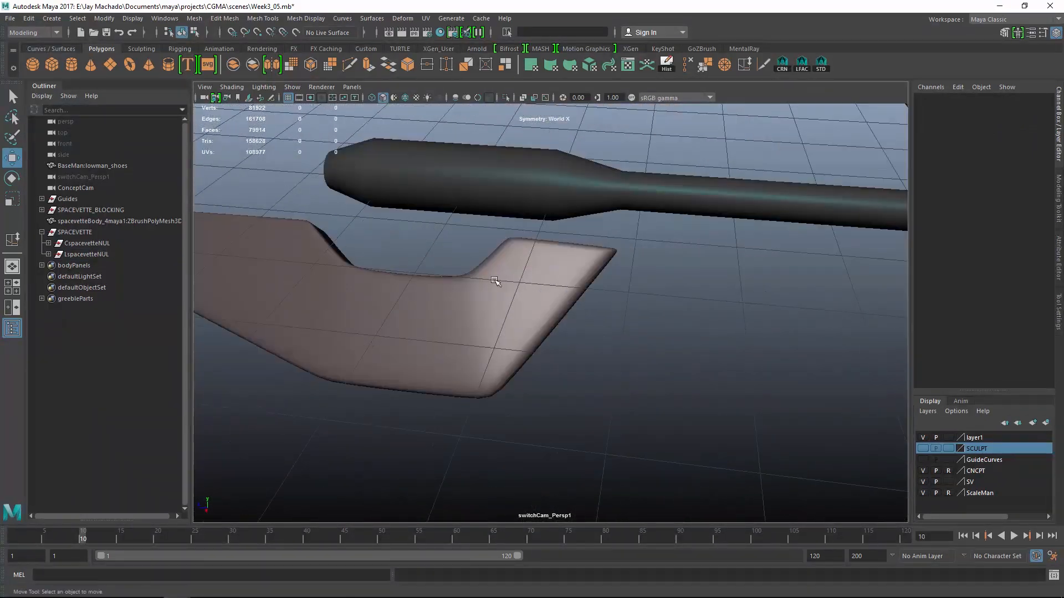
# - Deselect the wing, set the timeline to frame 1 and examine the car's blocked-out wheels
pyautogui.click(494, 280)
pyautogui.press('q')
pyautogui.click(687, 333)
pyautogui.keyDown('alt'); pyautogui.moveTo(687, 332); pyautogui.dragTo(654, 322, button='right'); pyautogui.keyUp('alt')
pyautogui.moveTo(84, 536); pyautogui.dragTo(4, 539)
pyautogui.keyDown('alt'); pyautogui.moveTo(549, 366); pyautogui.dragTo(671, 426); pyautogui.keyUp('alt')
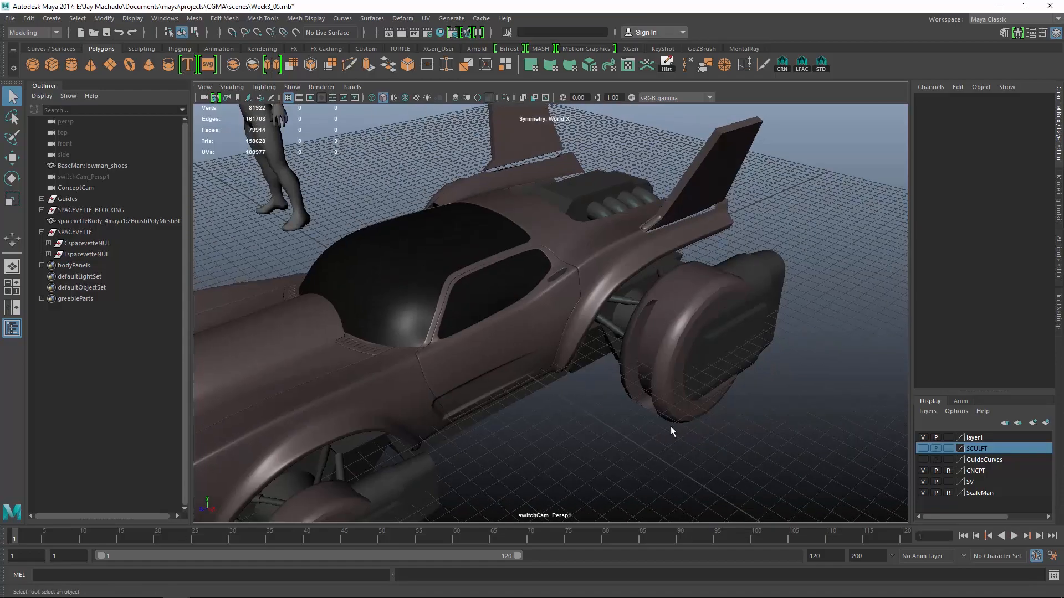
pyautogui.keyDown('alt'); pyautogui.moveTo(670, 427); pyautogui.dragTo(476, 438, button='right'); pyautogui.keyUp('alt')
pyautogui.keyDown('alt'); pyautogui.moveTo(476, 438); pyautogui.dragTo(693, 292, button='middle'); pyautogui.keyUp('alt')
pyautogui.keyDown('alt'); pyautogui.moveTo(693, 292); pyautogui.dragTo(582, 365); pyautogui.keyUp('alt')
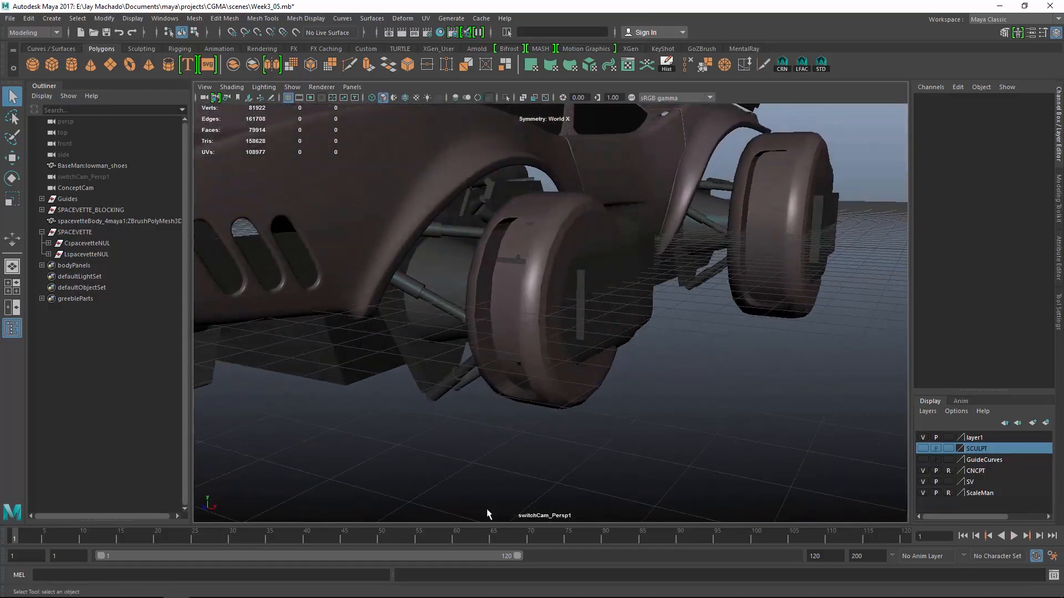
# - Switch to the SpaceVette.jpg sketch in Photos to examine the front wheel design, and return to Maya
pyautogui.click(1000, 6)
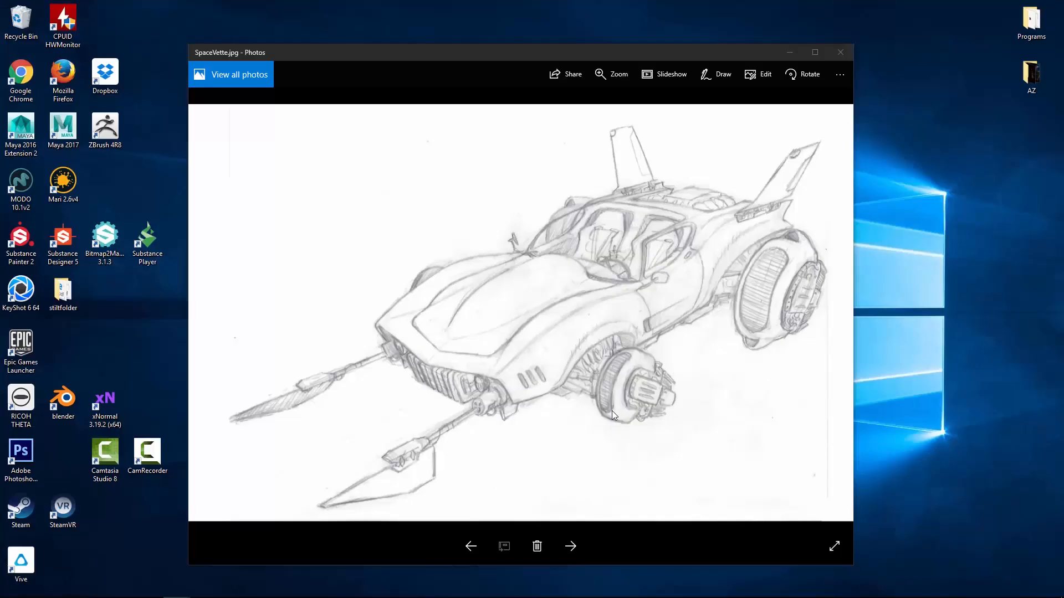
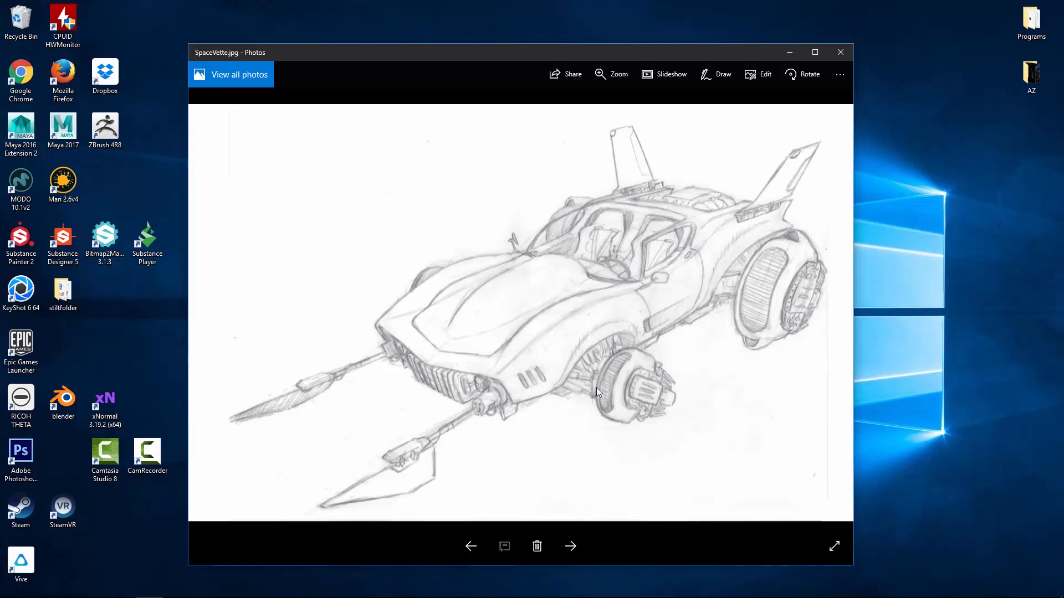
pyautogui.moveTo(176, 587)
pyautogui.click(236, 535)
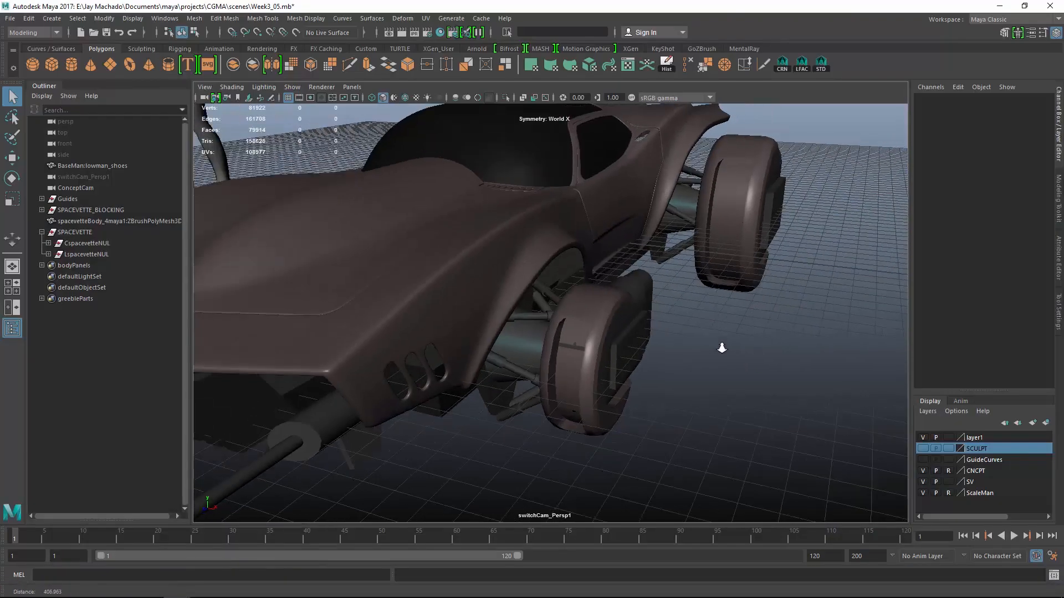
# - Create a polygon torus in the orthographic side view as the base for the wheel
pyautogui.keyDown('alt'); pyautogui.moveTo(721, 348); pyautogui.dragTo(591, 338); pyautogui.keyUp('alt')
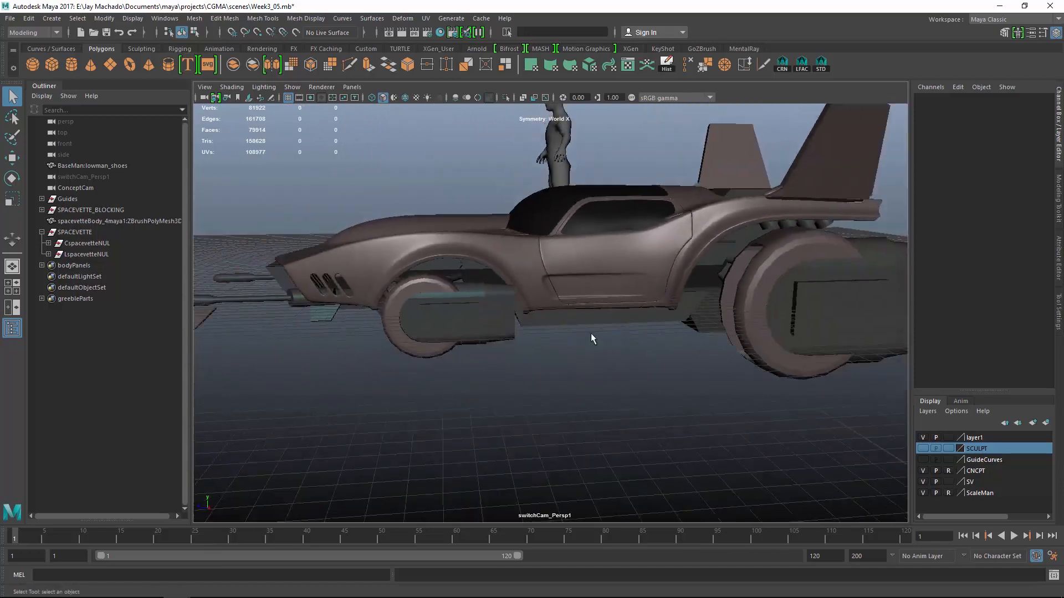
pyautogui.press('space')
pyautogui.keyDown('alt'); pyautogui.moveTo(643, 334); pyautogui.dragTo(737, 388, button='right'); pyautogui.keyUp('alt')
pyautogui.keyDown('alt'); pyautogui.moveTo(515, 324); pyautogui.dragTo(646, 346, button='middle'); pyautogui.keyUp('alt')
pyautogui.keyDown('alt'); pyautogui.moveTo(647, 346); pyautogui.dragTo(761, 409, button='right'); pyautogui.keyUp('alt')
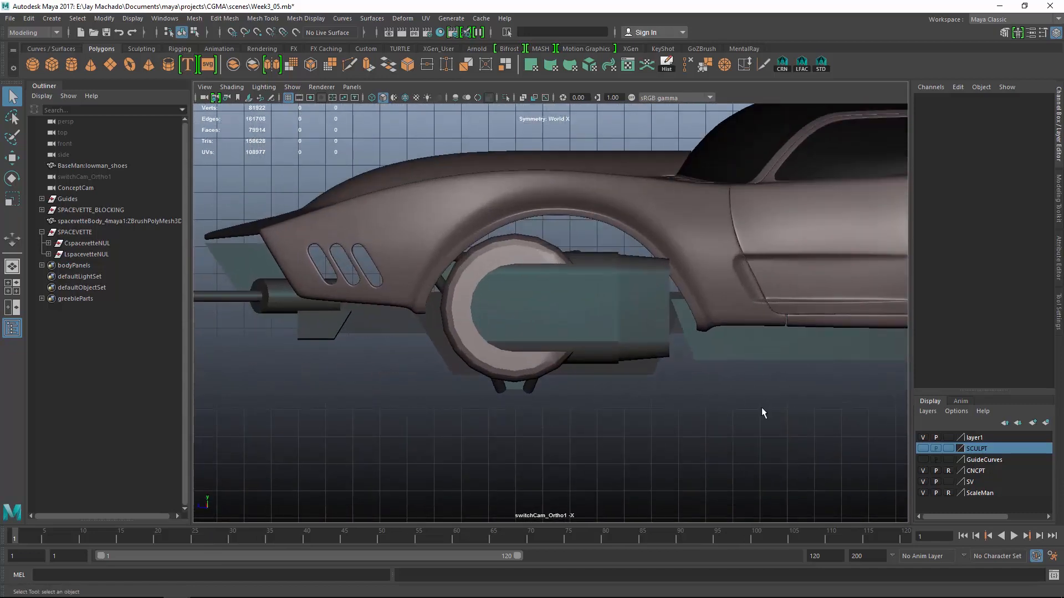
pyautogui.click(128, 61)
pyautogui.keyDown('alt'); pyautogui.moveTo(745, 333); pyautogui.dragTo(649, 288, button='right'); pyautogui.keyUp('alt')
pyautogui.keyDown('alt'); pyautogui.moveTo(878, 379); pyautogui.dragTo(666, 336, button='middle'); pyautogui.keyUp('alt')
pyautogui.press('w')
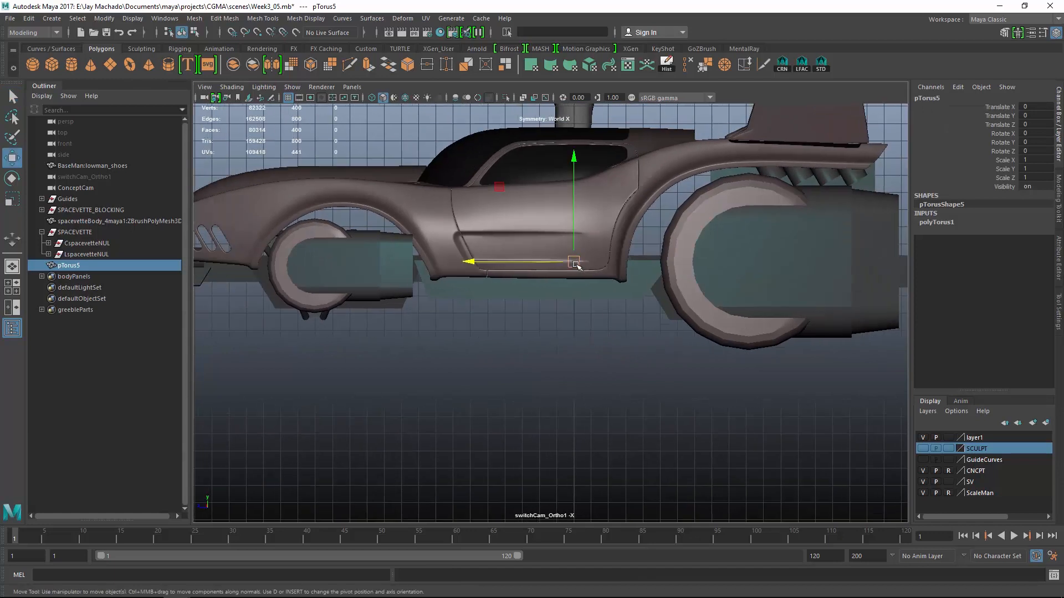
# - Rotate the torus to -90 in Z and scale it uniformly to about 21.5
pyautogui.press('e')
pyautogui.moveTo(574, 198); pyautogui.dragTo(574, 350)
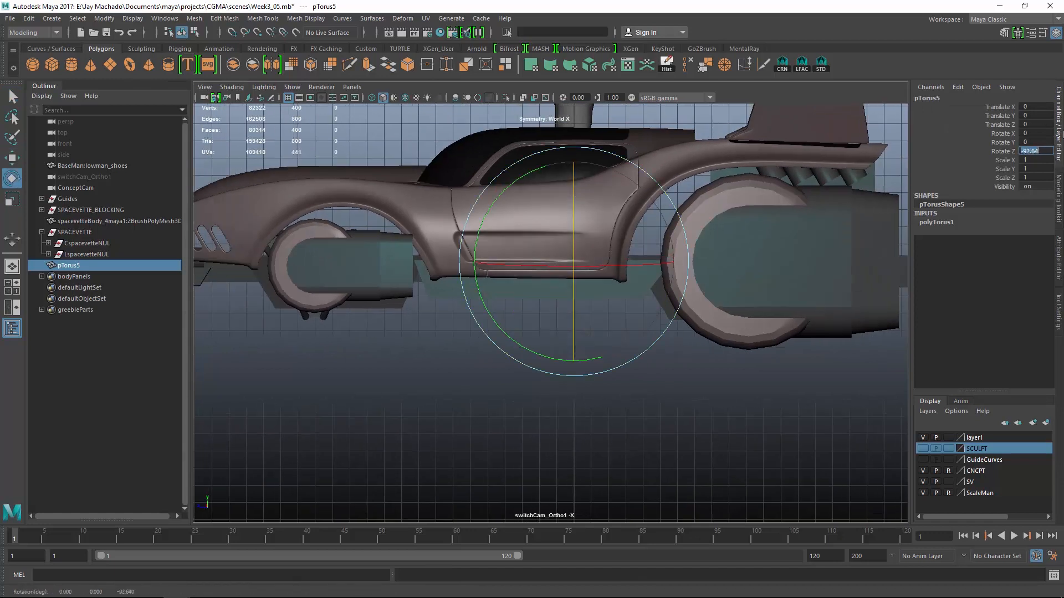
pyautogui.press('r')
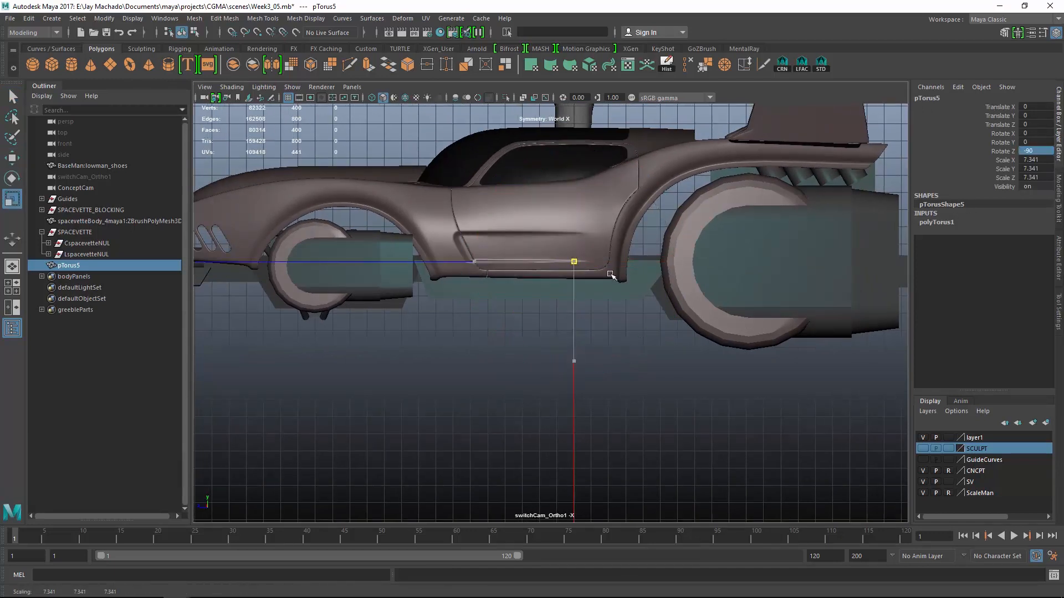
pyautogui.moveTo(651, 290); pyautogui.dragTo(654, 291)
# - Move the torus onto the blocked-out left front wheel, at about X 105.5 and Y -2.25
pyautogui.press('w')
pyautogui.moveTo(574, 262); pyautogui.dragTo(646, 388)
pyautogui.keyDown('alt'); pyautogui.moveTo(645, 387); pyautogui.dragTo(656, 264, button='middle'); pyautogui.keyUp('alt')
pyautogui.scroll(8, 793, 209)
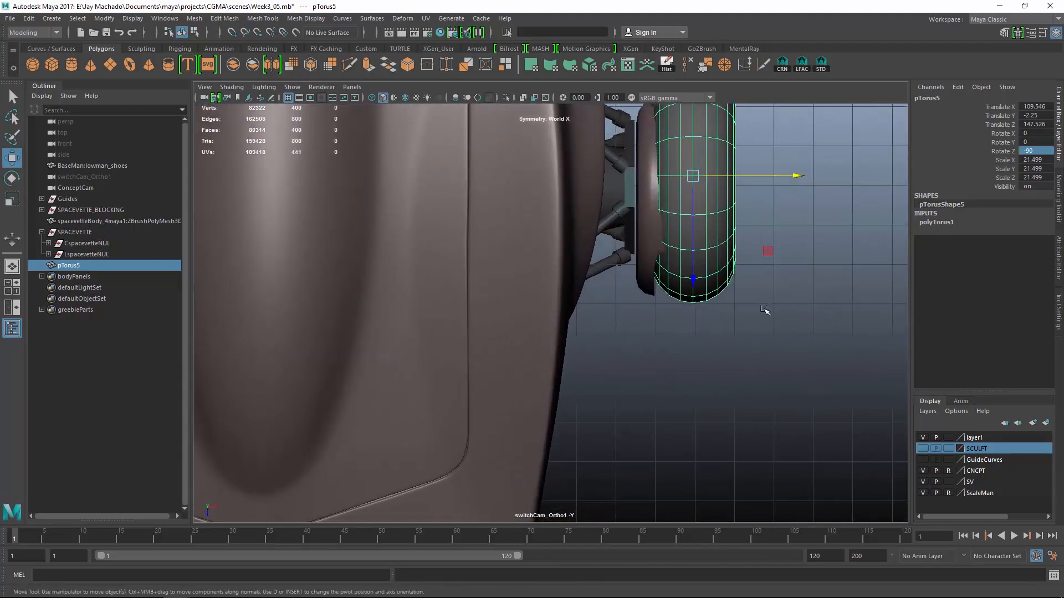
pyautogui.press('4')
pyautogui.moveTo(670, 338); pyautogui.dragTo(648, 342, button='middle')
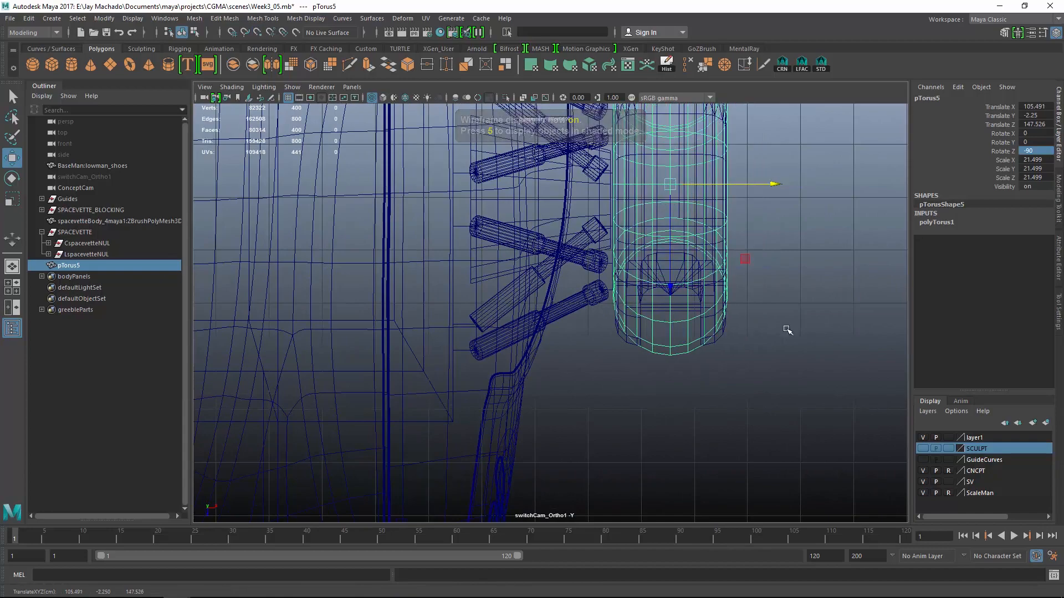
# - Slide the torus along Z to about 150.4, aligning it with the blocked-out wheel in wireframe
pyautogui.keyDown('alt'); pyautogui.moveTo(788, 329); pyautogui.dragTo(662, 297); pyautogui.keyUp('alt')
pyautogui.keyDown('alt'); pyautogui.moveTo(662, 297); pyautogui.dragTo(798, 371, button='right'); pyautogui.keyUp('alt')
pyautogui.press('5')
pyautogui.moveTo(608, 337); pyautogui.dragTo(580, 339)
pyautogui.moveTo(579, 339)
pyautogui.keyDown('alt'); pyautogui.mouseDown()
pyautogui.moveTo(665, 406)
pyautogui.moveTo(703, 413)
pyautogui.mouseUp(); pyautogui.keyUp('alt')
pyautogui.press('4')
pyautogui.keyDown('alt'); pyautogui.moveTo(703, 413); pyautogui.dragTo(900, 450, button='right'); pyautogui.keyUp('alt')
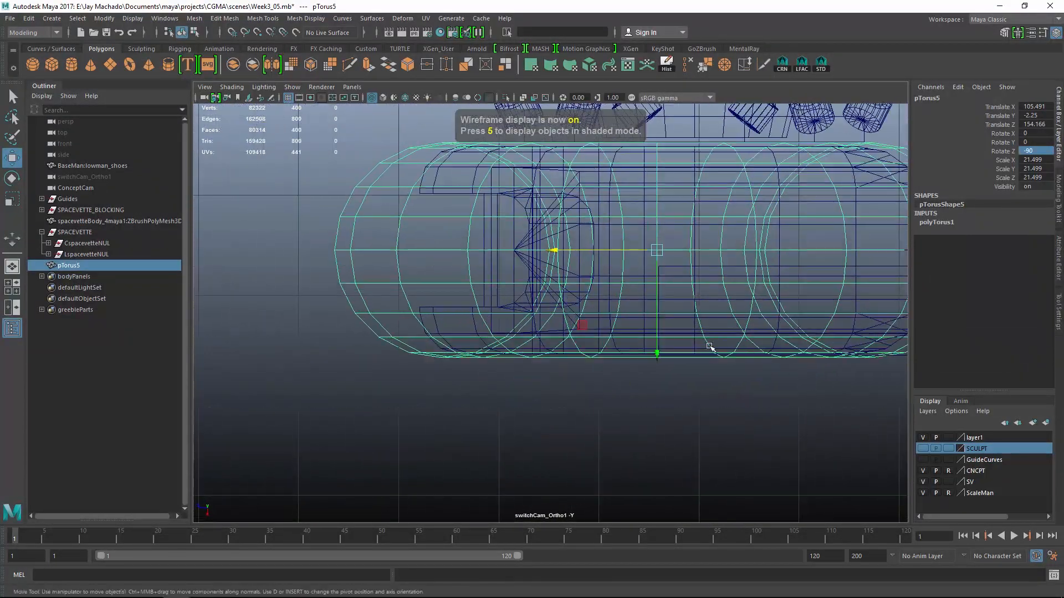
pyautogui.moveTo(674, 349); pyautogui.dragTo(709, 351, button='middle')
pyautogui.keyDown('alt'); pyautogui.moveTo(719, 350); pyautogui.dragTo(788, 276); pyautogui.keyUp('alt')
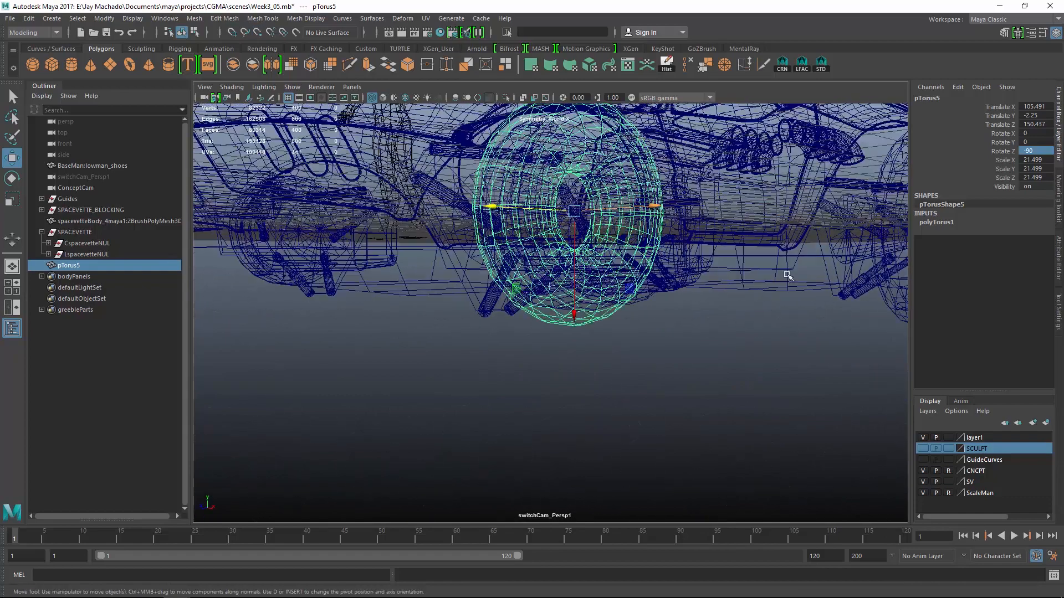
pyautogui.press('5')
# - Select the left front wheel's cylinder pCylinder2 together with its frontmotionbase strut assembly
pyautogui.moveTo(711, 356)
pyautogui.keyDown('alt'); pyautogui.mouseDown()
pyautogui.moveTo(702, 367)
pyautogui.moveTo(659, 332)
pyautogui.moveTo(612, 317)
pyautogui.moveTo(650, 352)
pyautogui.moveTo(697, 348)
pyautogui.mouseUp(); pyautogui.keyUp('alt')
pyautogui.keyDown('alt'); pyautogui.moveTo(772, 354); pyautogui.dragTo(701, 372); pyautogui.keyUp('alt')
pyautogui.click(652, 351)
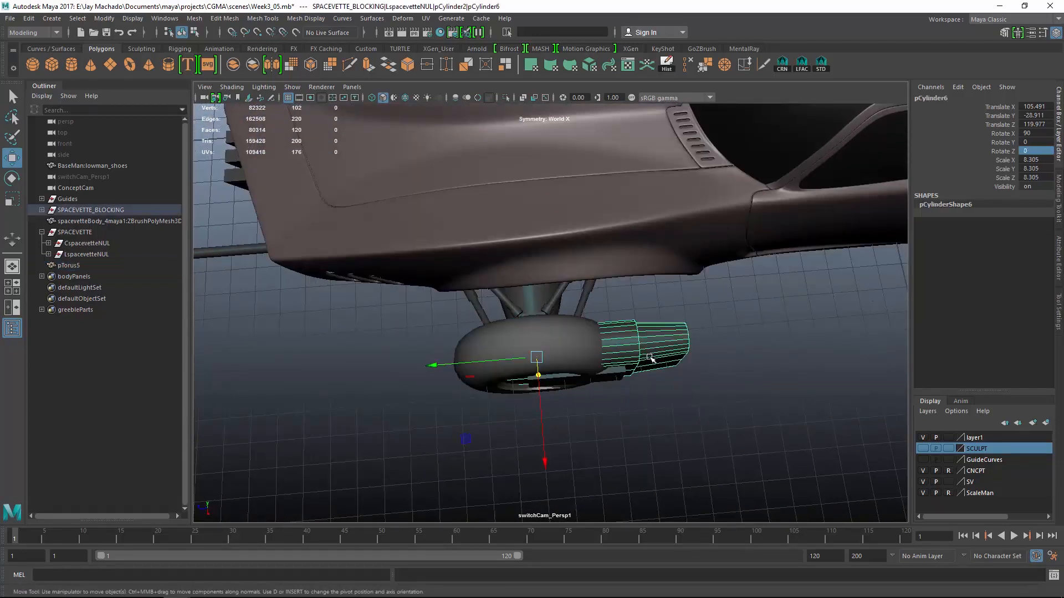
pyautogui.click(544, 304)
pyautogui.keyDown('shift'); pyautogui.click(651, 337); pyautogui.keyUp('shift')
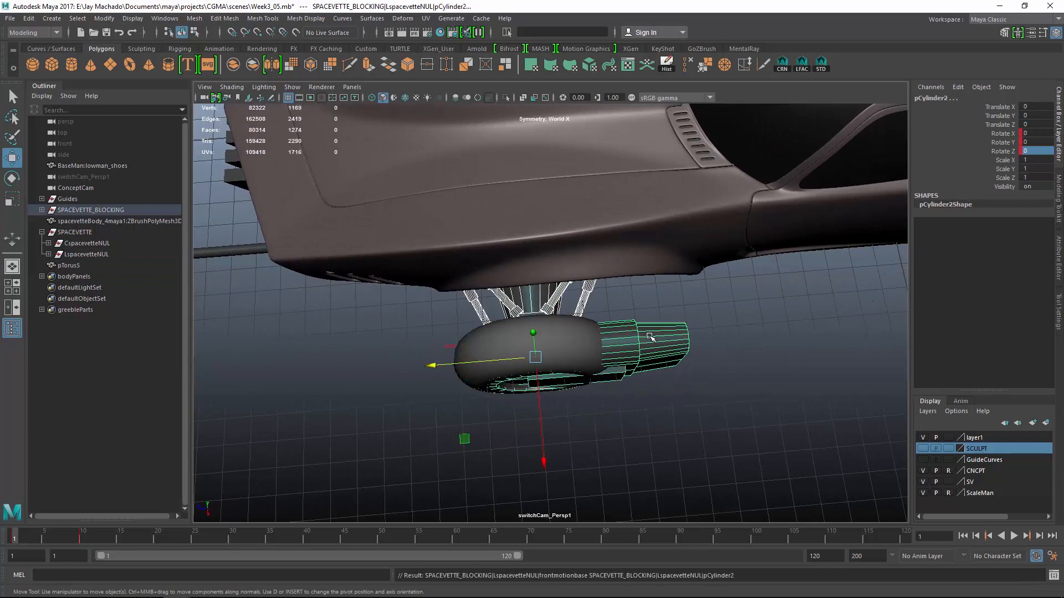
# - Try to move the front wheel assembly about -15 in Z, hide the torus and compare with the concept at frame 10
pyautogui.keyDown('alt'); pyautogui.moveTo(650, 338); pyautogui.dragTo(721, 311); pyautogui.keyUp('alt')
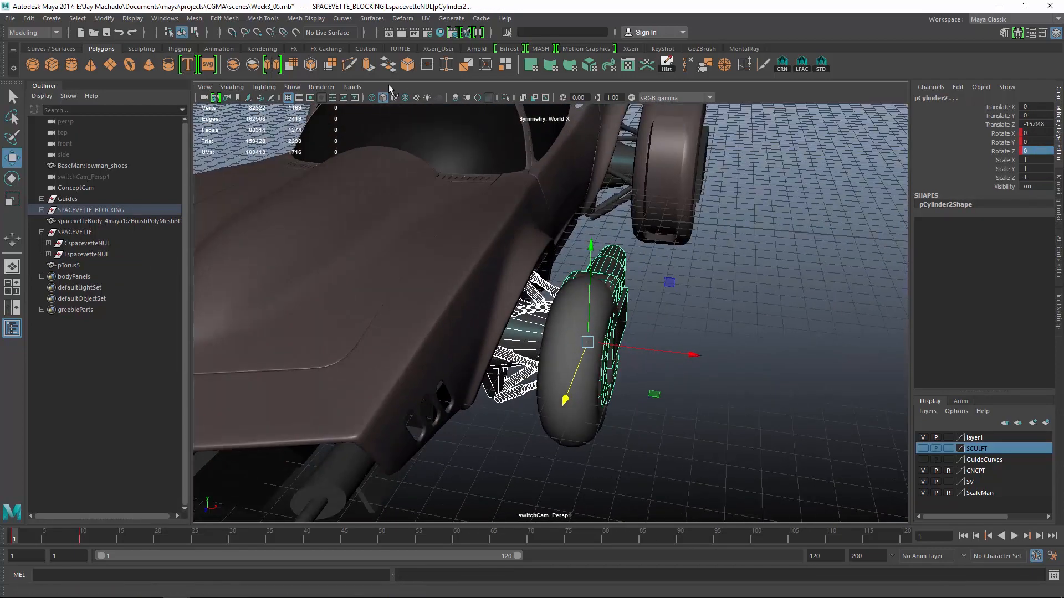
pyautogui.click(352, 87)
pyautogui.moveTo(399, 98)
pyautogui.click(553, 98)
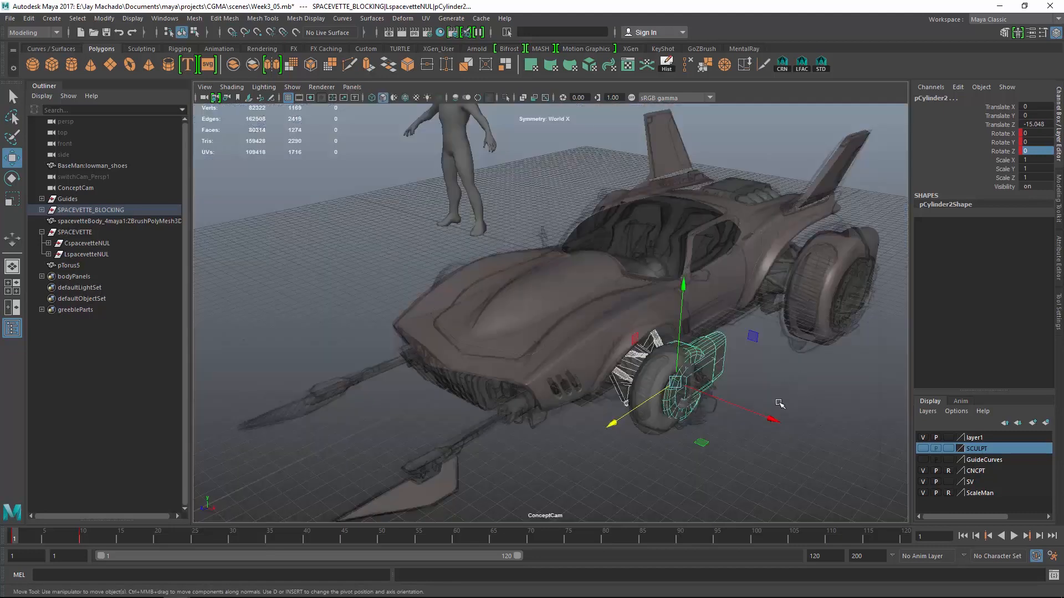
pyautogui.click(83, 536)
pyautogui.click(658, 428)
pyautogui.hotkey('ctrl', 'h')
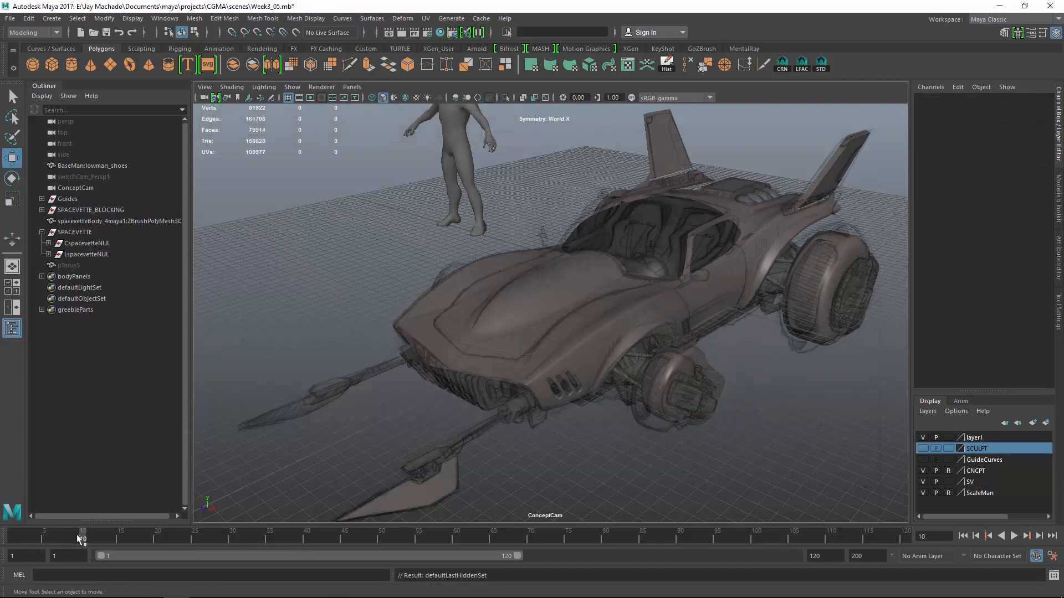
# - Return to frame 1 and undo the torus hiding and the Z move of the front wheel assembly
pyautogui.moveTo(77, 535); pyautogui.dragTo(10, 549)
pyautogui.hotkey('ctrl', 'z')
pyautogui.hotkey('ctrl', 'z')
pyautogui.hotkey('ctrl', 'z')
pyautogui.hotkey('ctrl', 'z')
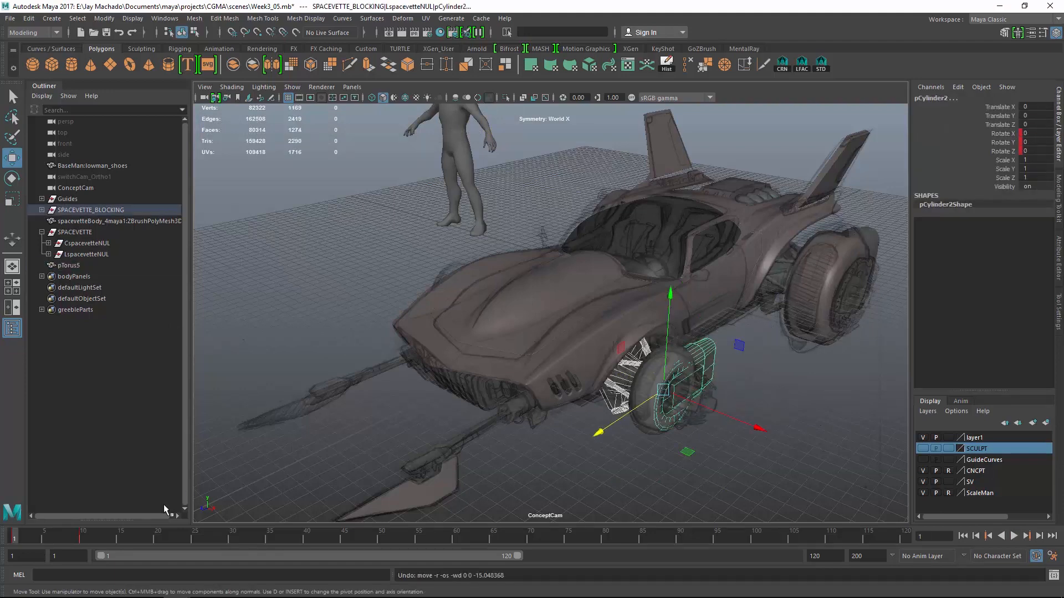
# - Group frontmotionbase and pCylinder2 under LspacevetteNUL, key the group at frame 10 and return to frame 1
pyautogui.click(41, 210)
pyautogui.click(48, 232)
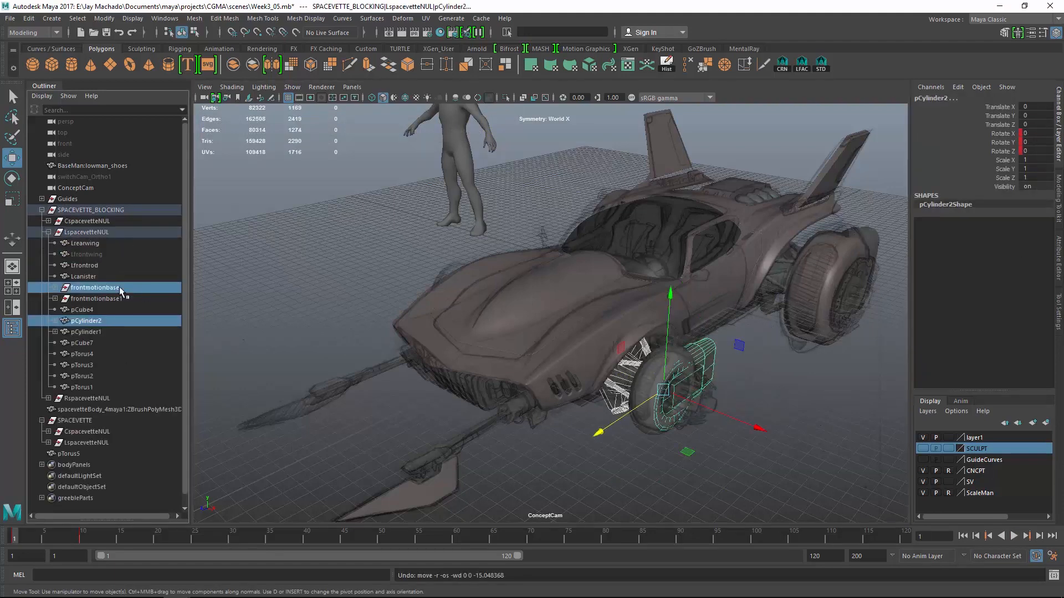
pyautogui.click(112, 323)
pyautogui.hotkey('ctrl', 'g')
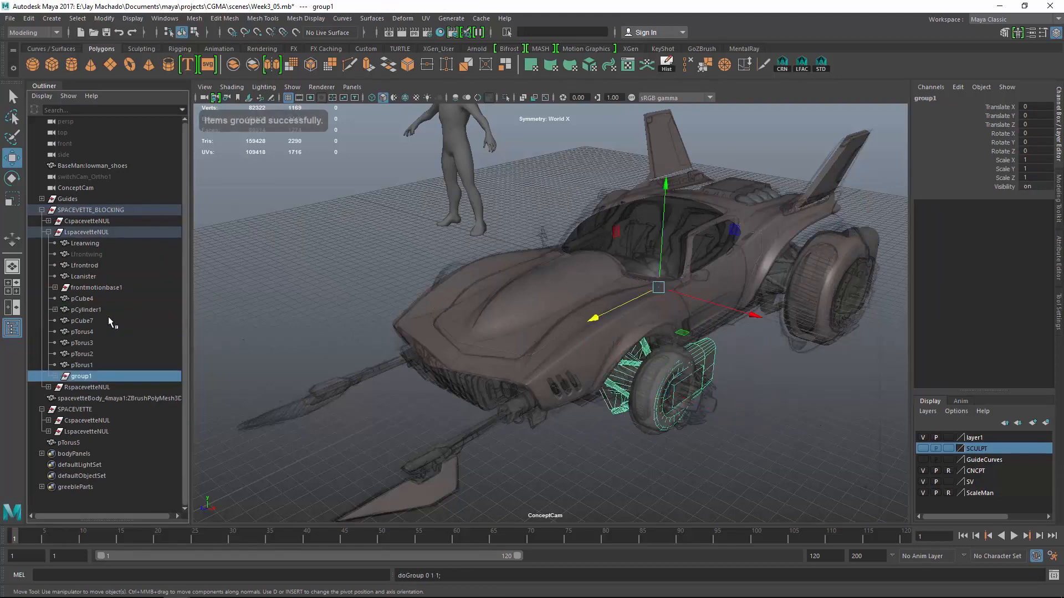
pyautogui.click(82, 537)
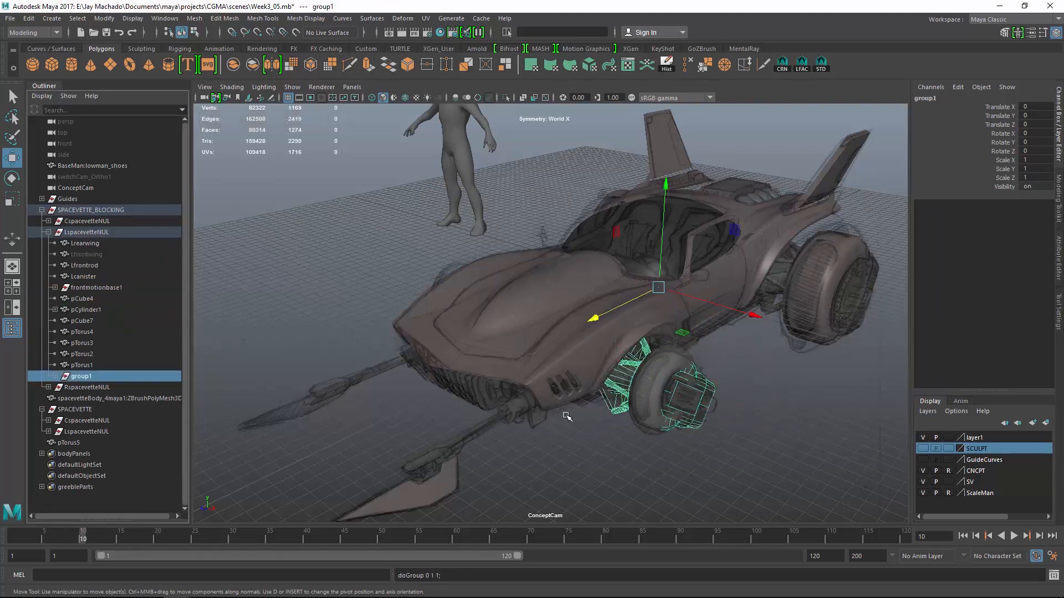
pyautogui.press('s')
pyautogui.click(15, 538)
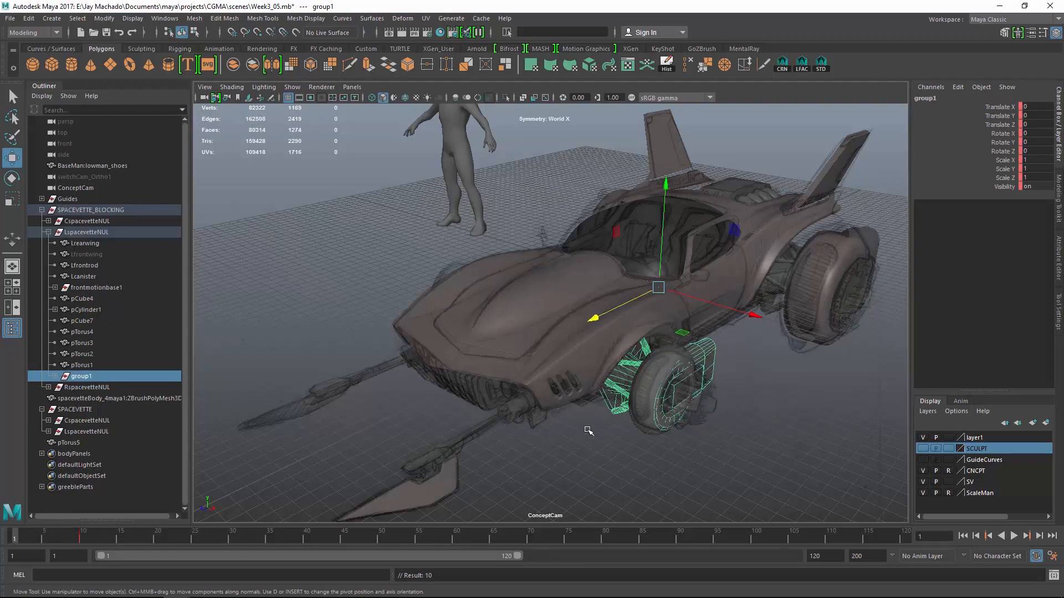
# - In the perspective camera, move the front wheel group back to about -15.9 in Z at frame 1
pyautogui.click(355, 87)
pyautogui.moveTo(367, 96)
pyautogui.click(522, 100)
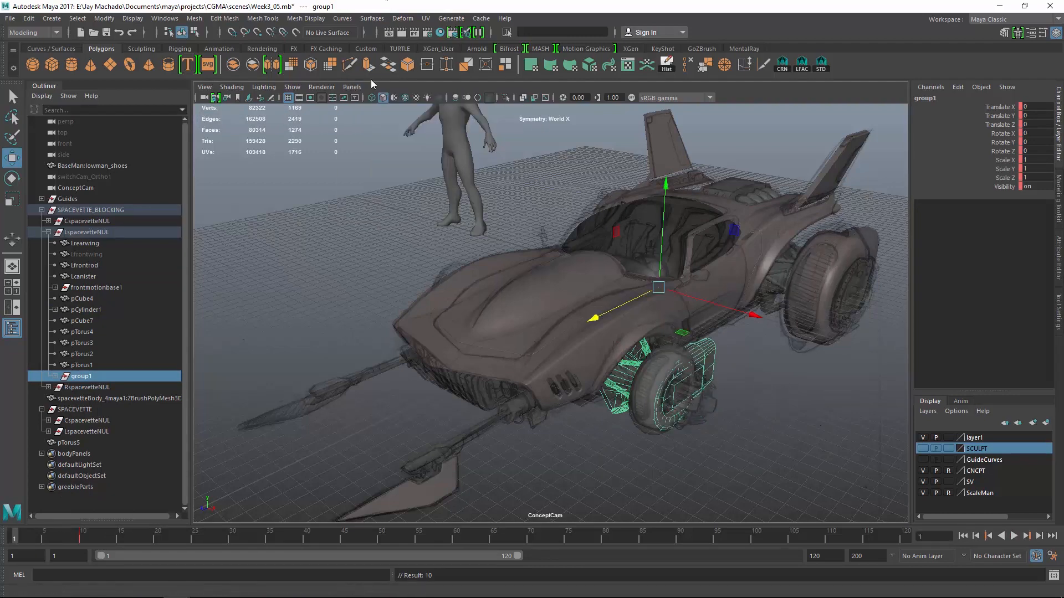
pyautogui.click(354, 87)
pyautogui.moveTo(403, 98)
pyautogui.click(492, 101)
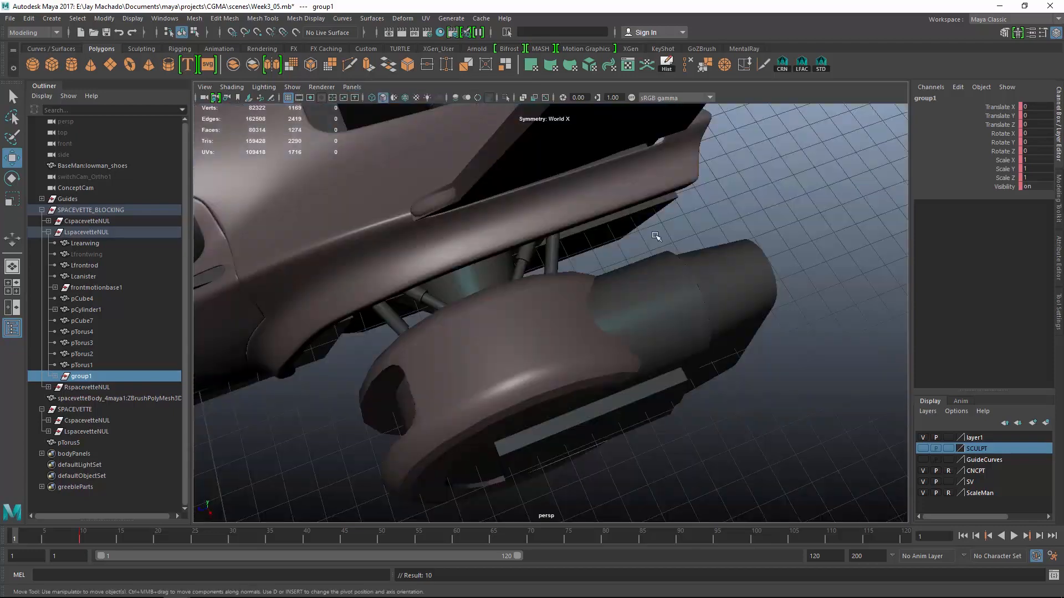
pyautogui.moveTo(701, 364); pyautogui.dragTo(748, 349)
pyautogui.click(708, 387)
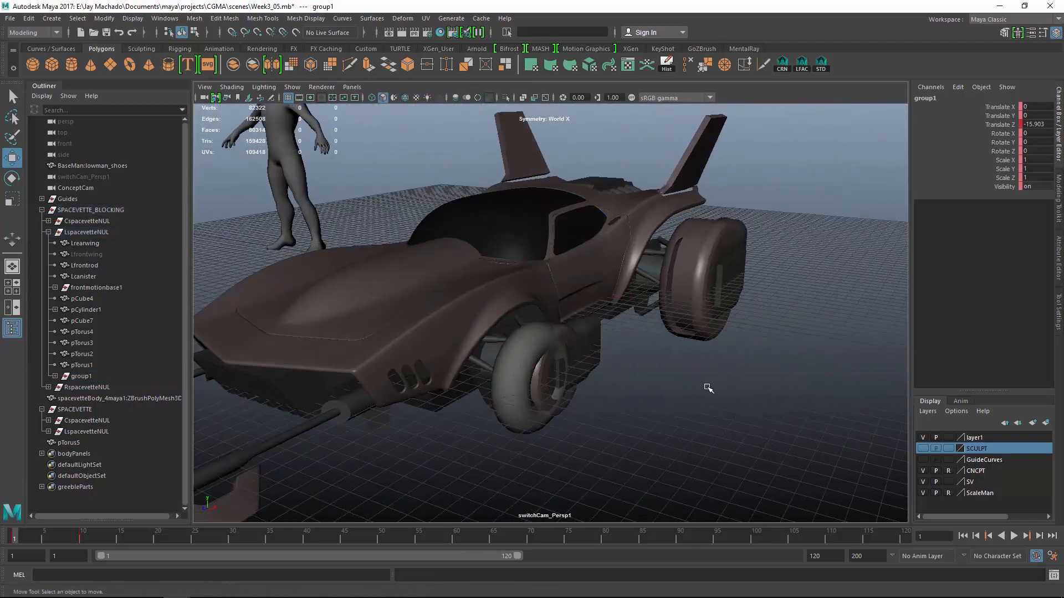
# - Hide the new torus on the left front wheel
pyautogui.keyDown('alt'); pyautogui.moveTo(632, 374); pyautogui.dragTo(654, 339); pyautogui.keyUp('alt')
pyautogui.click(518, 346)
pyautogui.click(561, 350)
pyautogui.hotkey('ctrl', 'h')
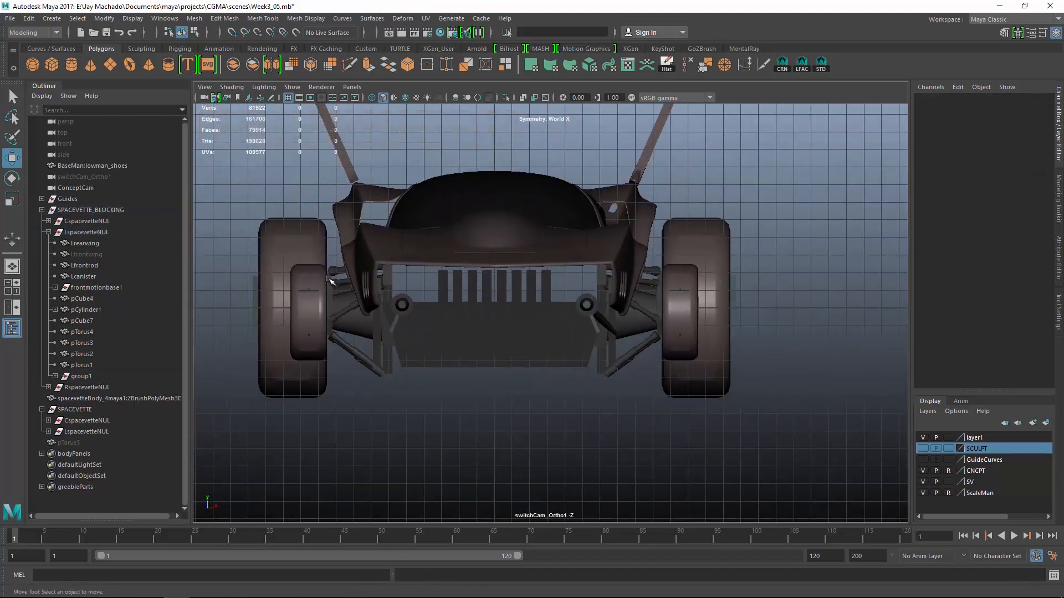
# - Isolate the left and right strut assemblies of the front and rear wheels in a wireframe side view
pyautogui.click(637, 351)
pyautogui.keyDown('shift'); pyautogui.click(359, 364); pyautogui.keyUp('shift')
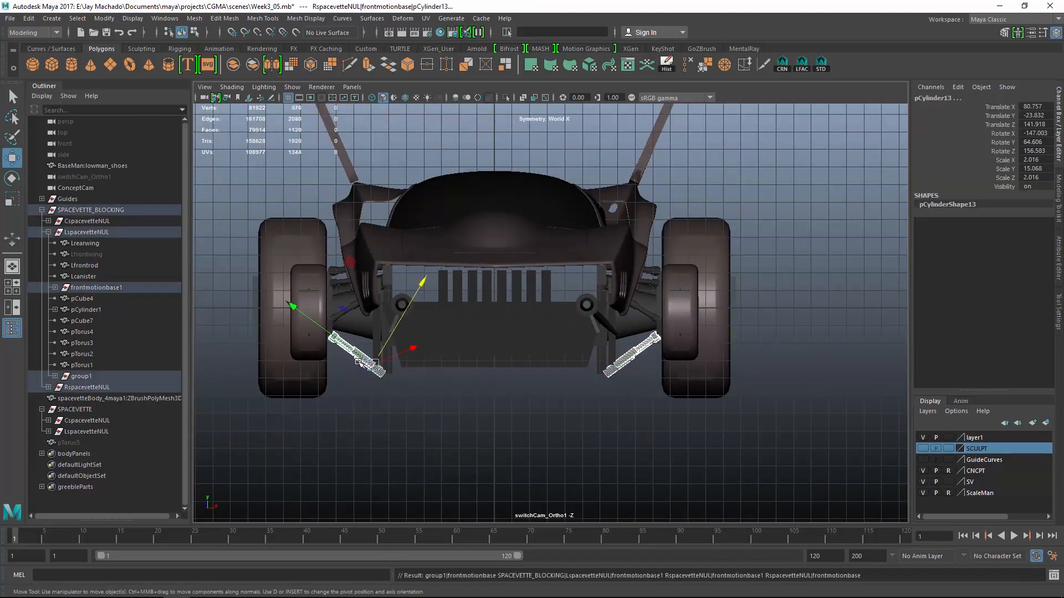
pyautogui.press('Up')
pyautogui.press('space')
pyautogui.click(506, 99)
pyautogui.keyDown('alt'); pyautogui.moveTo(444, 326); pyautogui.dragTo(571, 353); pyautogui.keyUp('alt')
pyautogui.press('4')
pyautogui.keyDown('alt'); pyautogui.moveTo(828, 340); pyautogui.dragTo(507, 331, button='middle'); pyautogui.keyUp('alt')
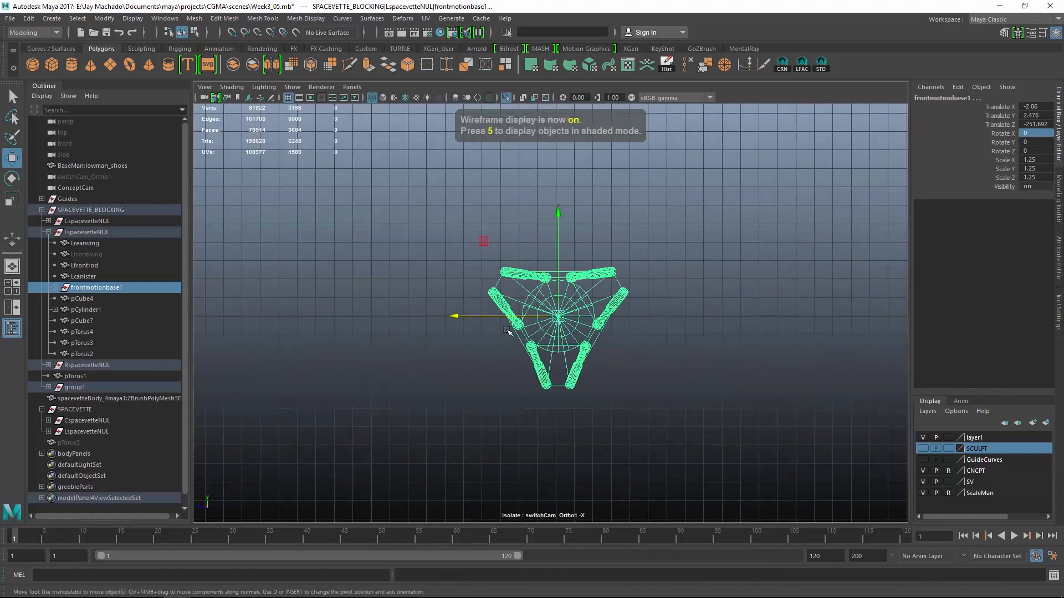
# - Select the left and right front motion bases and align their pivot with the center of the hub cylinder
pyautogui.click(606, 343)
pyautogui.click(593, 333)
pyautogui.press('Up')
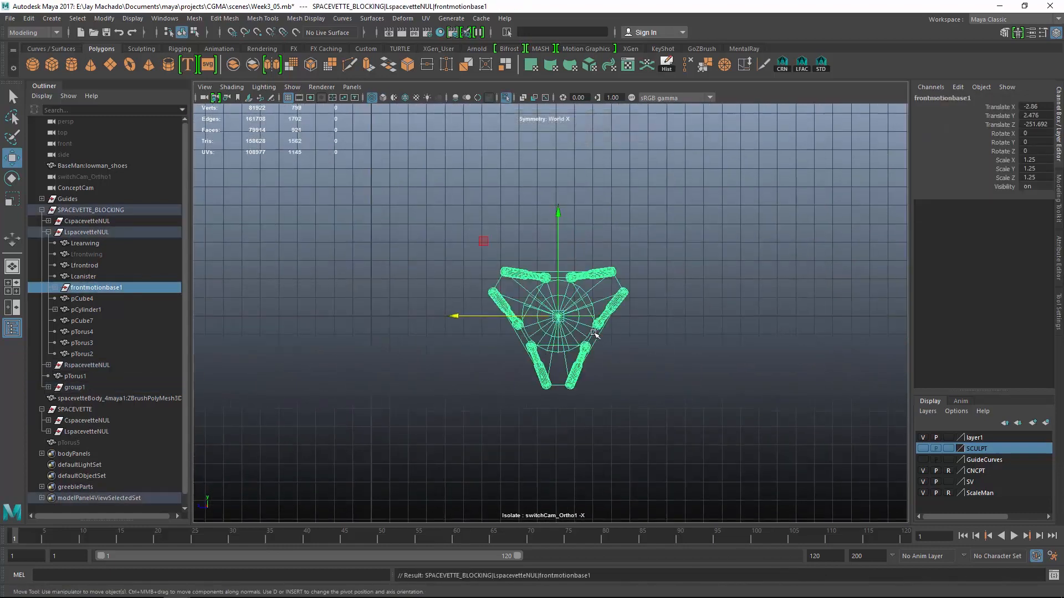
pyautogui.keyDown('alt'); pyautogui.moveTo(593, 333); pyautogui.dragTo(714, 395, button='right'); pyautogui.keyUp('alt')
pyautogui.keyDown('alt'); pyautogui.moveTo(713, 395); pyautogui.dragTo(754, 446, button='middle'); pyautogui.keyUp('alt')
pyautogui.click(755, 446)
pyautogui.click(658, 388)
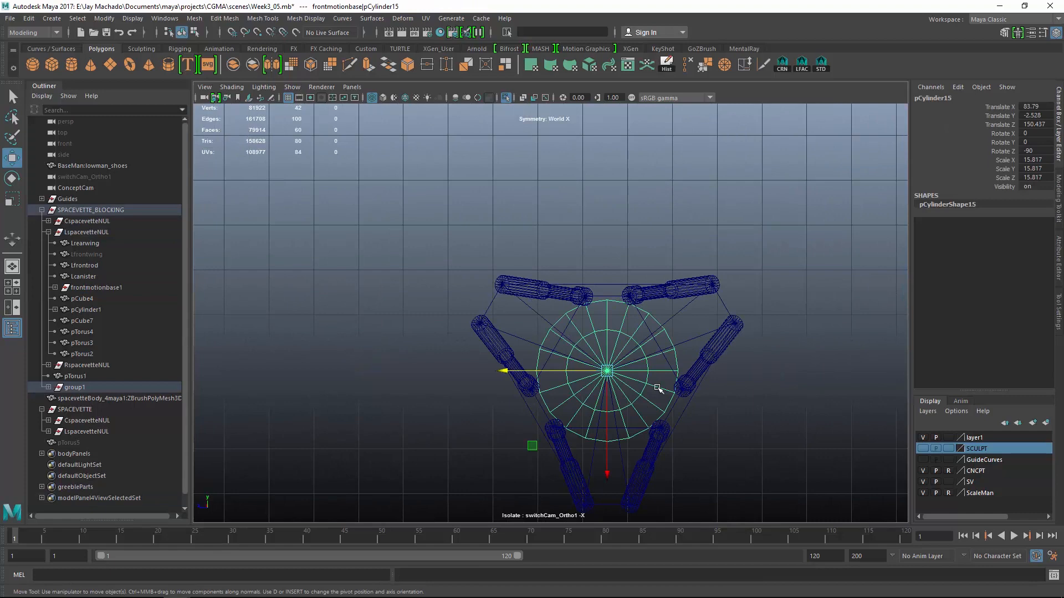
pyautogui.press('Up')
pyautogui.click(677, 409)
pyautogui.press('Up')
pyautogui.keyDown('alt'); pyautogui.moveTo(730, 403); pyautogui.dragTo(662, 388, button='middle'); pyautogui.keyUp('alt')
pyautogui.keyDown('alt'); pyautogui.moveTo(663, 388); pyautogui.dragTo(676, 426, button='right'); pyautogui.keyUp('alt')
pyautogui.press('d')
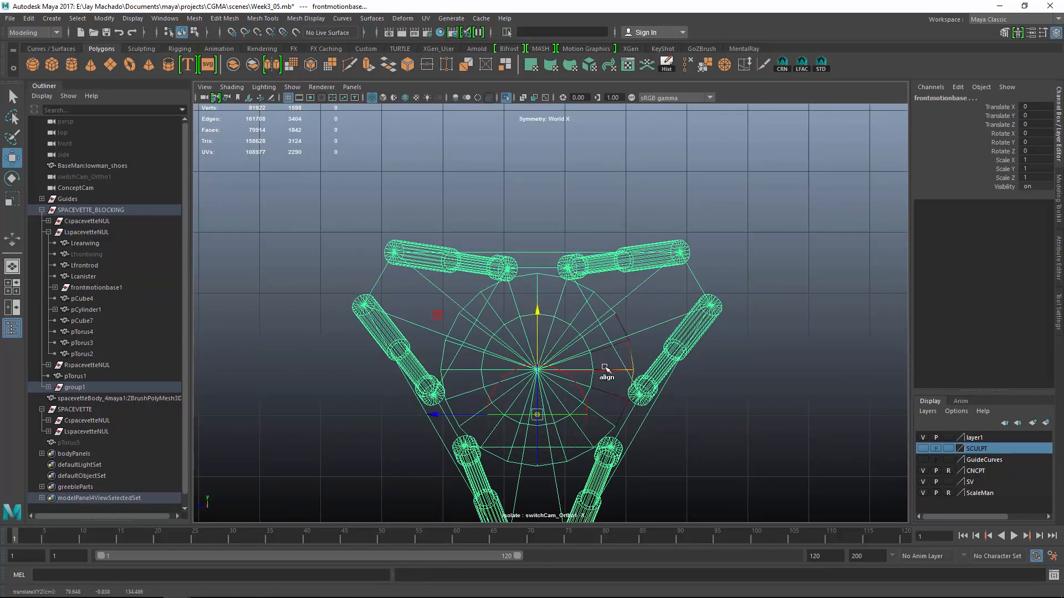
# - Select all four front and rear motion bases and set their Rotate X to 180
pyautogui.keyDown('alt'); pyautogui.moveTo(768, 442); pyautogui.dragTo(491, 283, button='right'); pyautogui.keyUp('alt')
pyautogui.press('space')
pyautogui.keyDown('alt'); pyautogui.moveTo(587, 310); pyautogui.dragTo(913, 414); pyautogui.keyUp('alt')
pyautogui.press('Up')
pyautogui.keyDown('alt'); pyautogui.moveTo(749, 337); pyautogui.dragTo(779, 410); pyautogui.keyUp('alt')
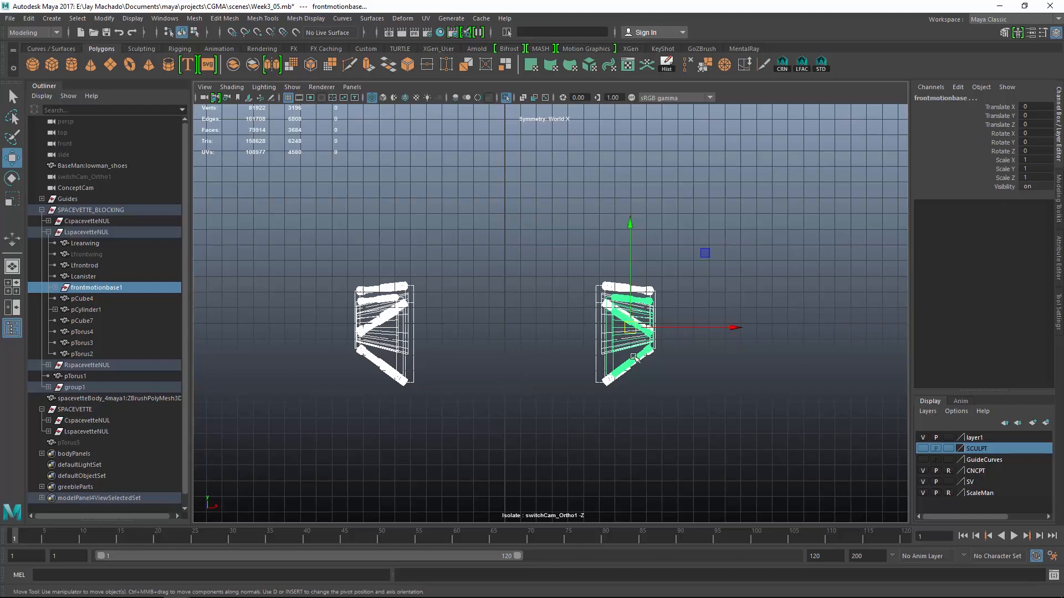
pyautogui.press('e')
pyautogui.moveTo(635, 359); pyautogui.dragTo(638, 288)
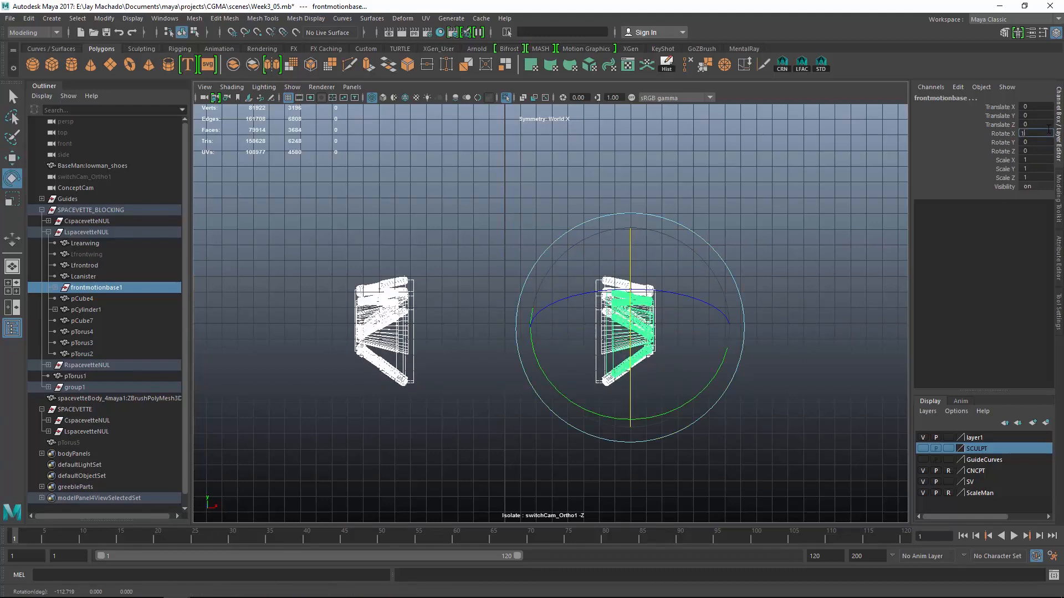
pyautogui.click(1047, 133)
pyautogui.write('180')
pyautogui.press('Return')
# - Exit isolation, restore shaded display and look through ConceptCam at the flipped strut assemblies
pyautogui.moveTo(732, 332)
pyautogui.keyDown('alt'); pyautogui.mouseDown()
pyautogui.moveTo(831, 388)
pyautogui.moveTo(859, 430)
pyautogui.moveTo(774, 403)
pyautogui.moveTo(626, 391)
pyautogui.moveTo(648, 332)
pyautogui.moveTo(791, 415)
pyautogui.moveTo(762, 371)
pyautogui.moveTo(807, 362)
pyautogui.moveTo(848, 391)
pyautogui.moveTo(808, 409)
pyautogui.moveTo(820, 413)
pyautogui.mouseUp(); pyautogui.keyUp('alt')
pyautogui.hotkey('ctrl', '1')
pyautogui.press('5')
pyautogui.press('w')
pyautogui.click(352, 87)
pyautogui.moveTo(402, 97)
pyautogui.click(514, 97)
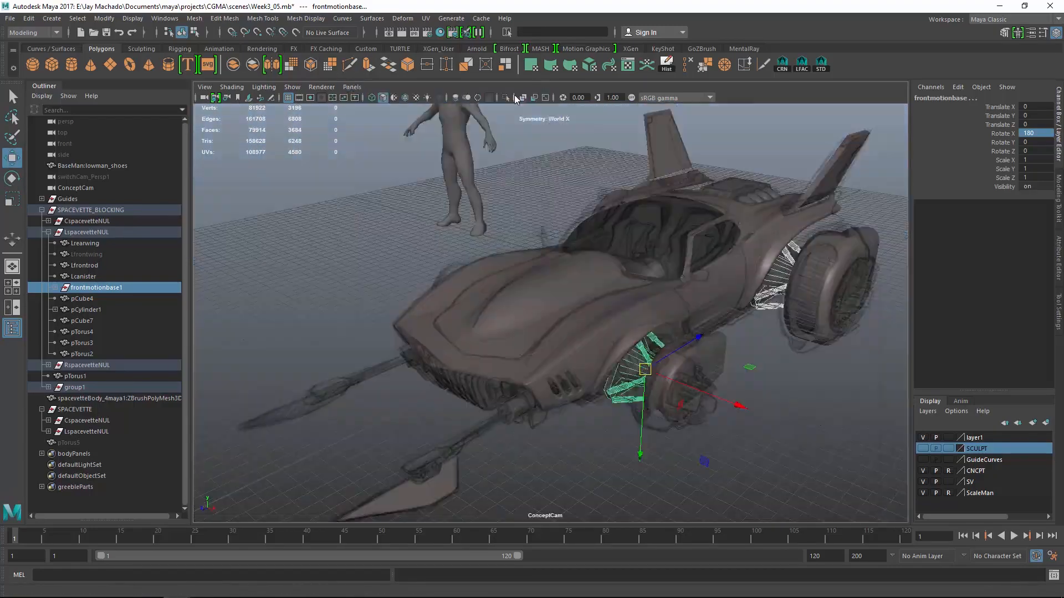
# - Scrub and play the timeline to compare the front wheel's frame 1 and frame 10 positions against the concept
pyautogui.click(480, 452)
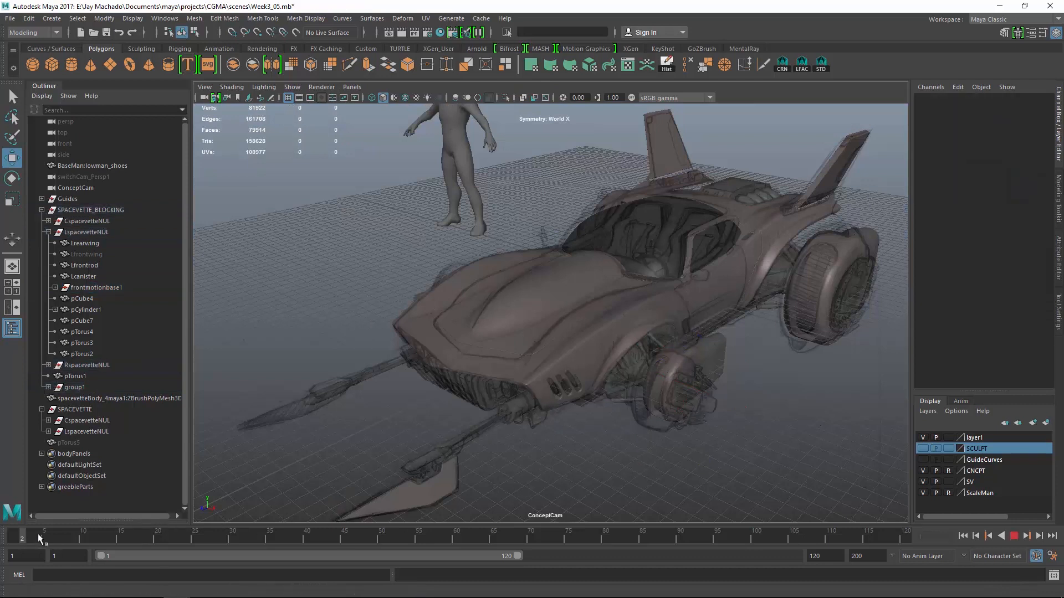
pyautogui.moveTo(38, 534); pyautogui.dragTo(105, 544)
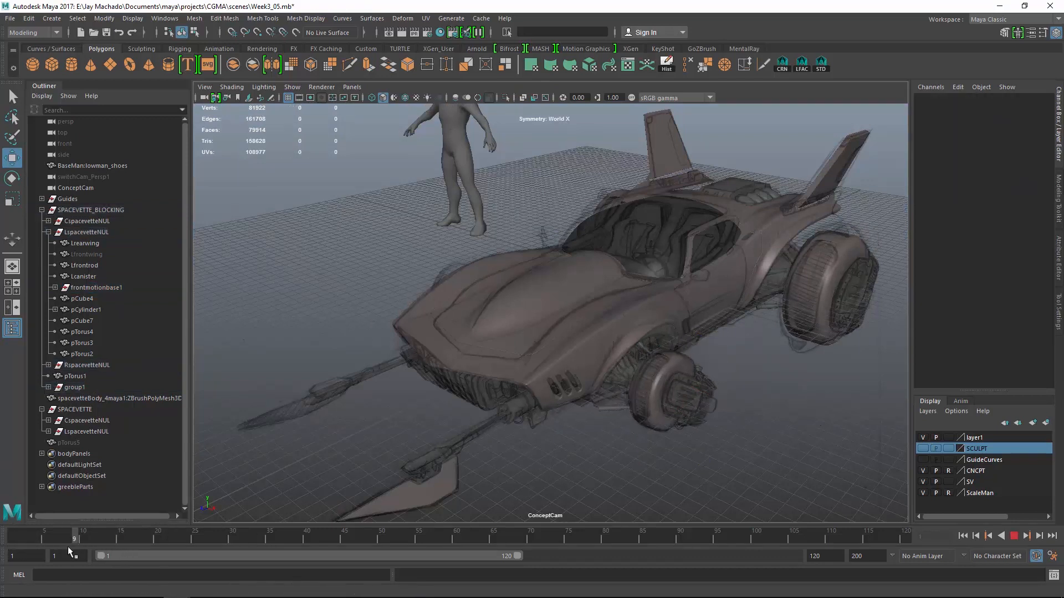
pyautogui.press('Escape')
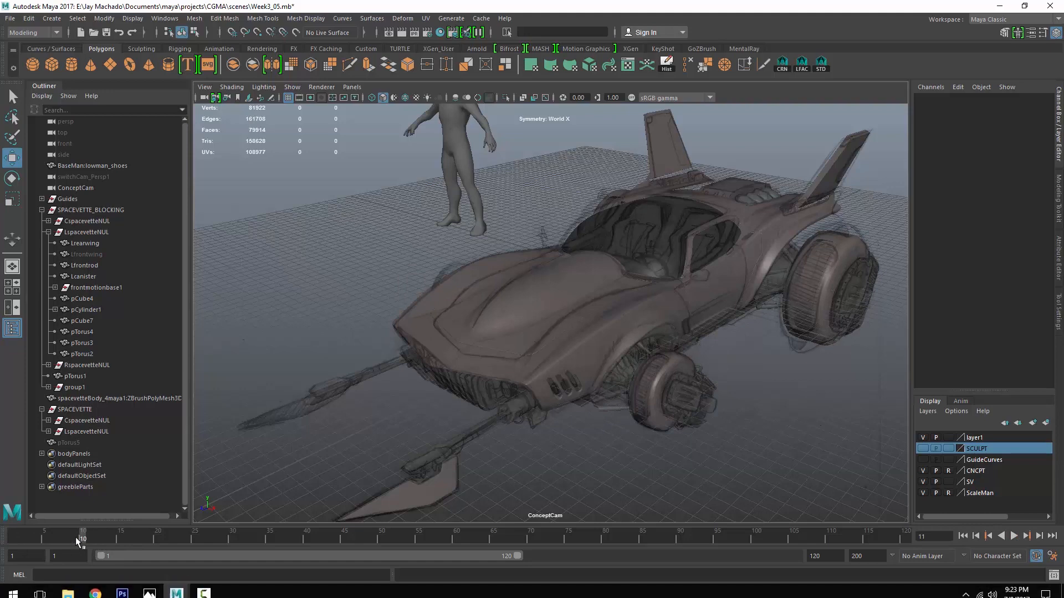
pyautogui.moveTo(75, 537); pyautogui.dragTo(3, 546)
pyautogui.hotkey('alt', 'v')
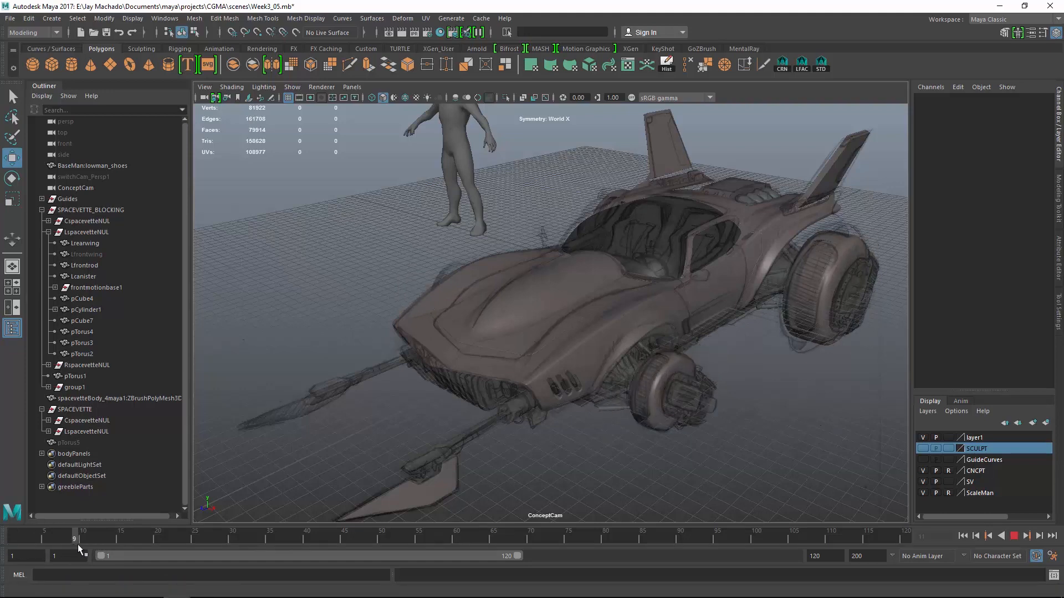
pyautogui.press('Escape')
# - Unhide the torus pTorus5 and view it up close on the front wheel in the orthographic side view
pyautogui.click(48, 387)
pyautogui.click(72, 466)
pyautogui.hotkey('shift', 'h')
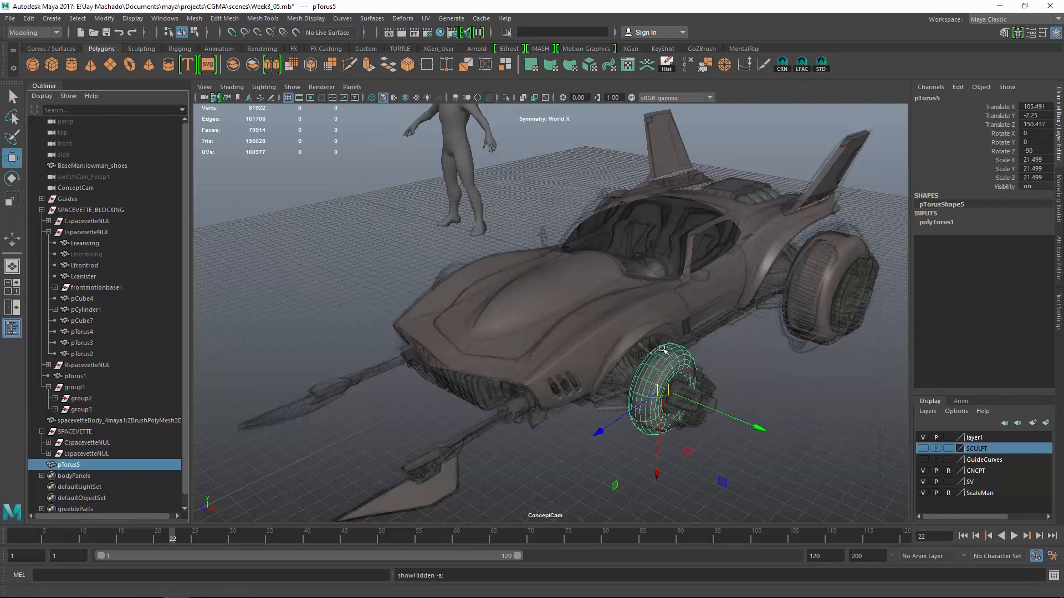
pyautogui.click(351, 87)
pyautogui.moveTo(416, 100)
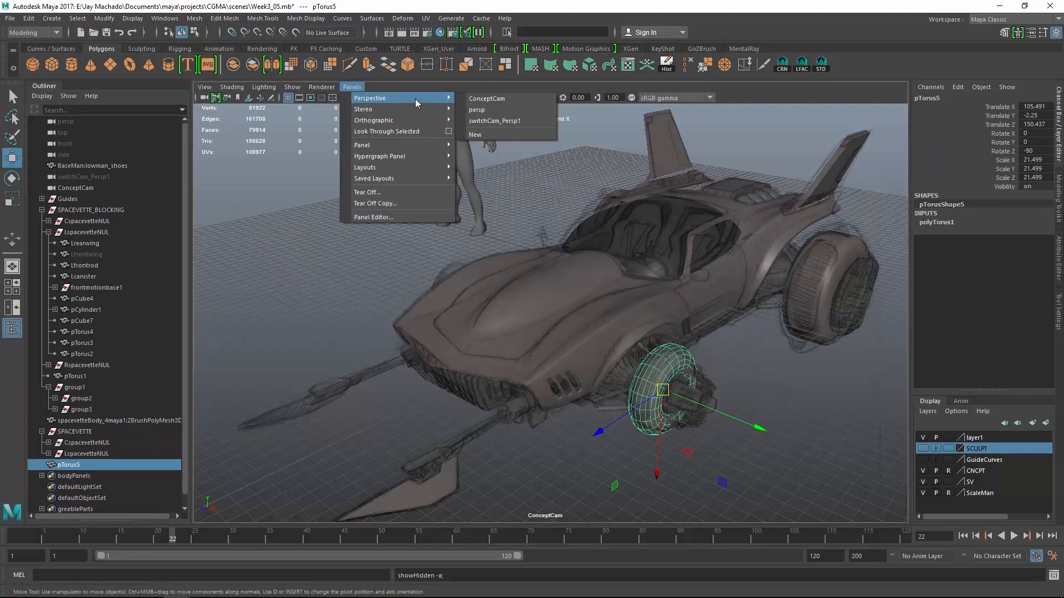
pyautogui.click(505, 120)
pyautogui.scroll(4, 610, 339)
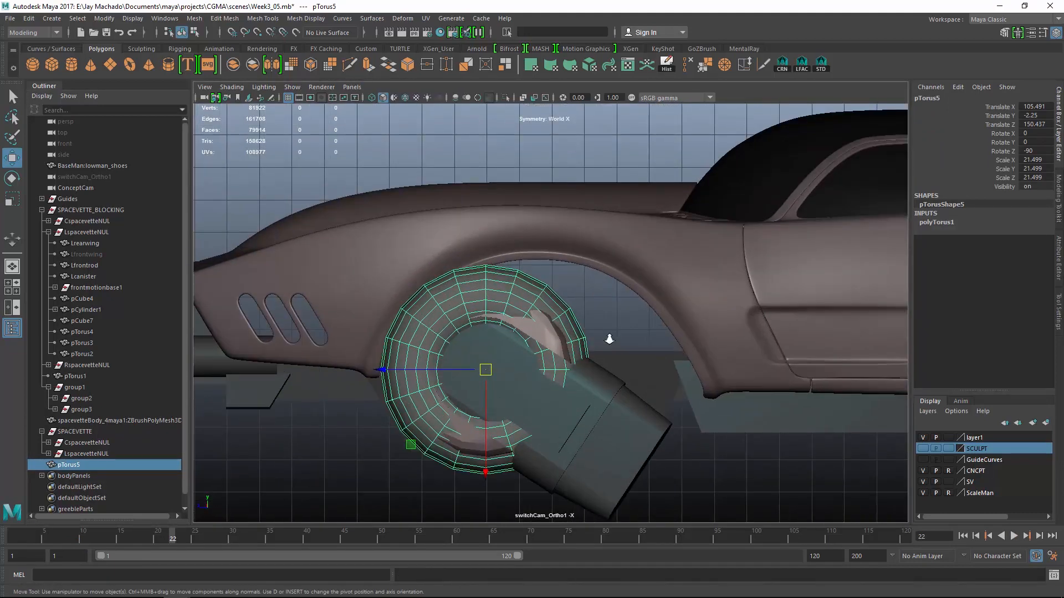
# - Select one full edge loop on each side face of pTorus5 and detach the mesh along both loops
pyautogui.scroll(2, 609, 339)
pyautogui.scroll(-3, 611, 319)
pyautogui.moveTo(611, 320)
pyautogui.keyDown('alt'); pyautogui.mouseDown()
pyautogui.moveTo(709, 310)
pyautogui.moveTo(610, 332)
pyautogui.mouseUp(); pyautogui.keyUp('alt')
pyautogui.scroll(3, 794, 411)
pyautogui.moveTo(608, 268); pyautogui.dragTo(608, 238, button='right')
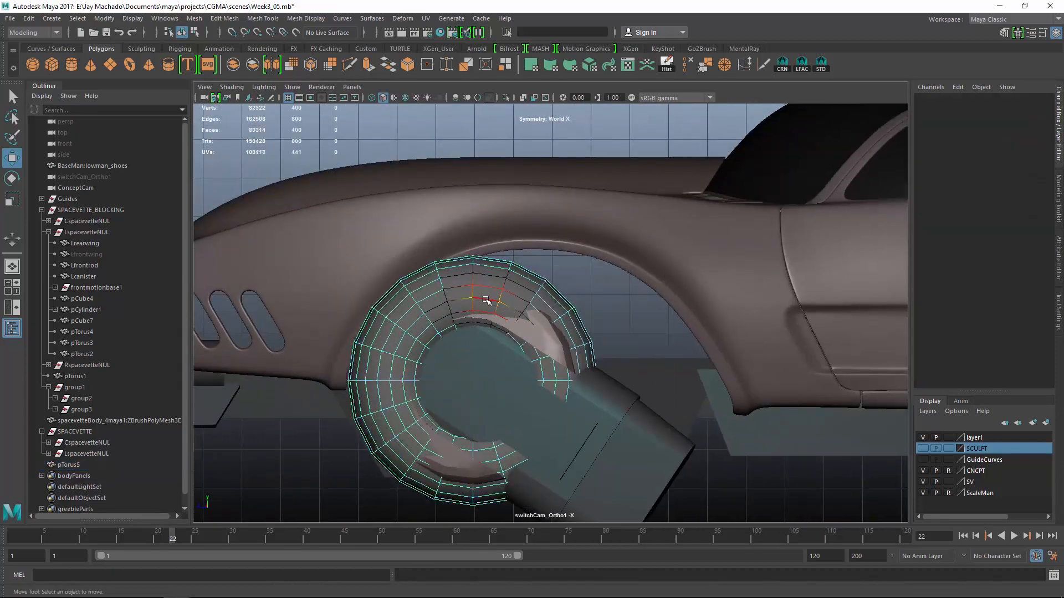
pyautogui.moveTo(487, 261); pyautogui.dragTo(487, 298, button='right')
pyautogui.doubleClick(487, 298)
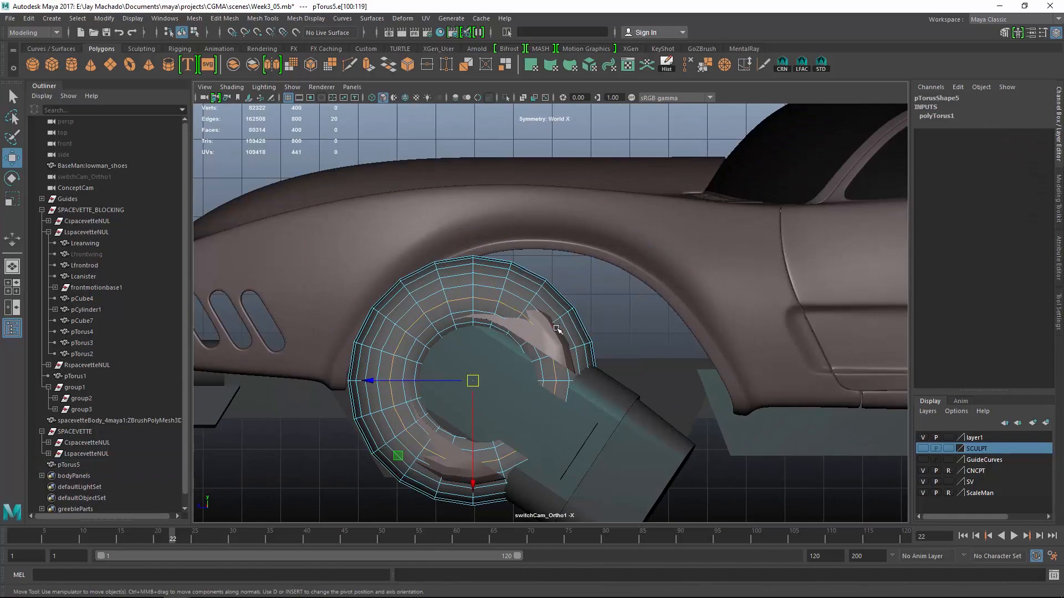
pyautogui.keyDown('alt'); pyautogui.moveTo(557, 330); pyautogui.dragTo(706, 379); pyautogui.keyUp('alt')
pyautogui.scroll(4, 713, 363)
pyautogui.scroll(3, 615, 363)
pyautogui.keyDown('alt'); pyautogui.moveTo(615, 363); pyautogui.dragTo(645, 368); pyautogui.keyUp('alt')
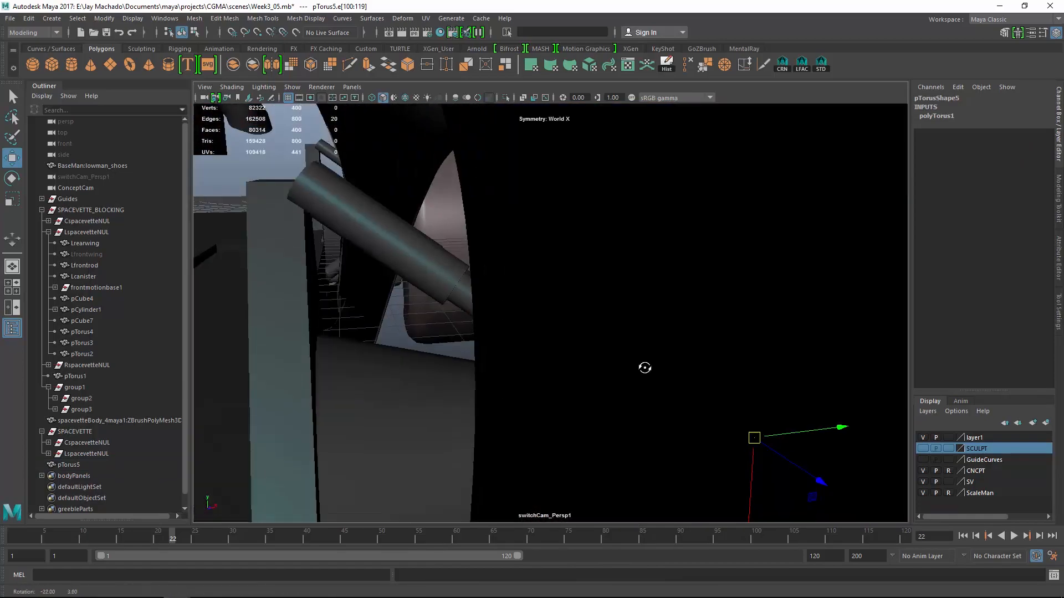
pyautogui.scroll(-3, 644, 368)
pyautogui.keyDown('shift'); pyautogui.doubleClick(515, 265); pyautogui.keyUp('shift')
pyautogui.scroll(-4, 515, 265)
pyautogui.keyDown('alt'); pyautogui.moveTo(515, 265); pyautogui.dragTo(413, 278); pyautogui.keyUp('alt')
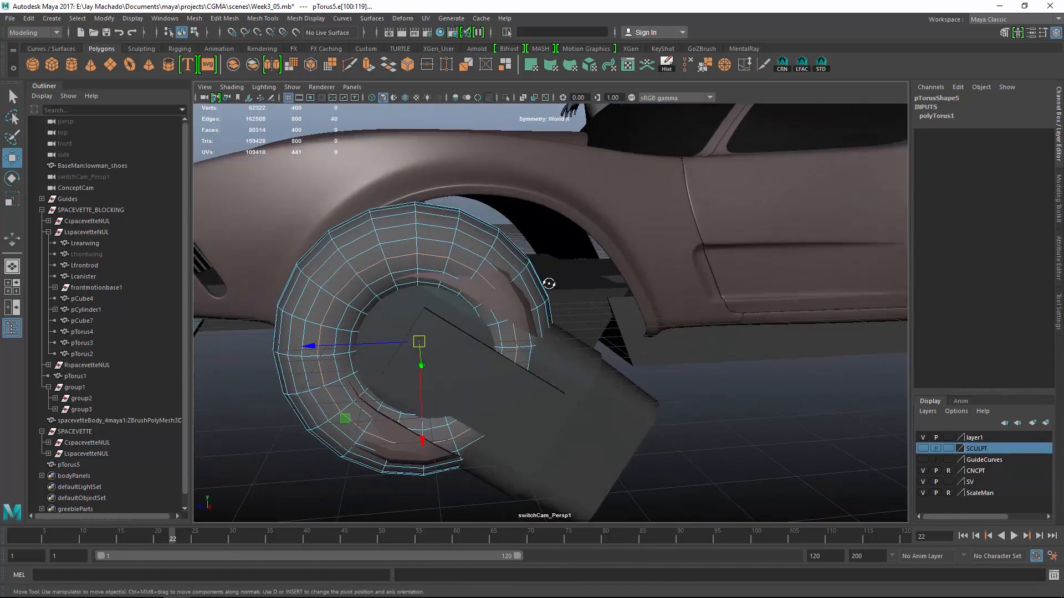
pyautogui.keyDown('alt'); pyautogui.moveTo(548, 284); pyautogui.dragTo(501, 288); pyautogui.keyUp('alt')
pyautogui.click(225, 18)
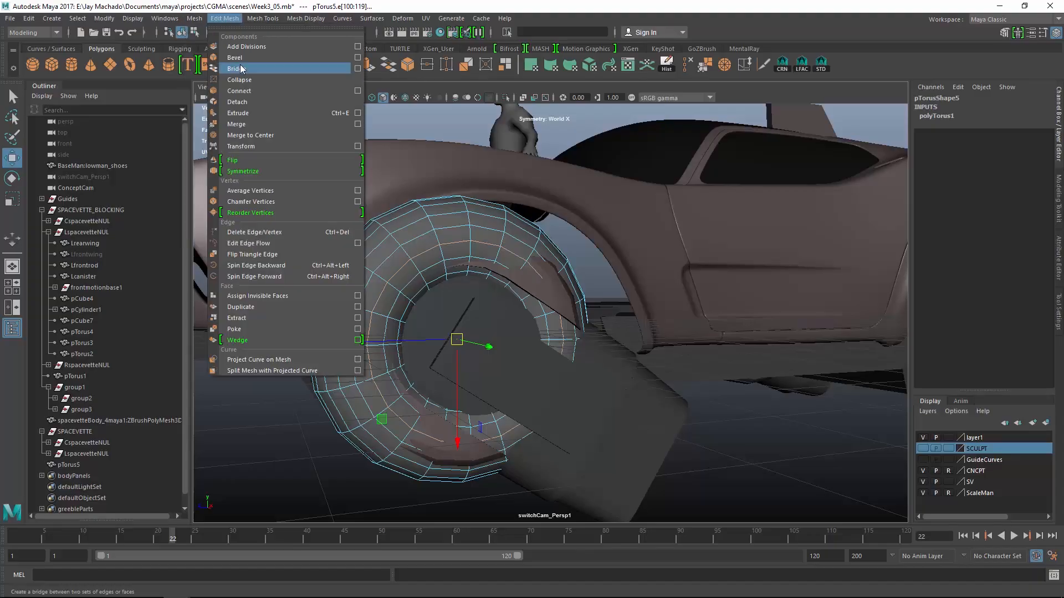
pyautogui.click(237, 102)
# - Delete the detached inner shell of faces around the torus hole, keeping the outer tire section
pyautogui.moveTo(789, 268); pyautogui.dragTo(786, 327, button='right')
pyautogui.doubleClick(451, 269)
pyautogui.keyDown('alt'); pyautogui.moveTo(456, 270); pyautogui.dragTo(729, 399); pyautogui.keyUp('alt')
pyautogui.press('Delete')
# - Extrude the open border edge loops on both sides of the tire and scale them inward toward the wheel's centre
pyautogui.moveTo(627, 264); pyautogui.dragTo(627, 234, button='right')
pyautogui.doubleClick(561, 289)
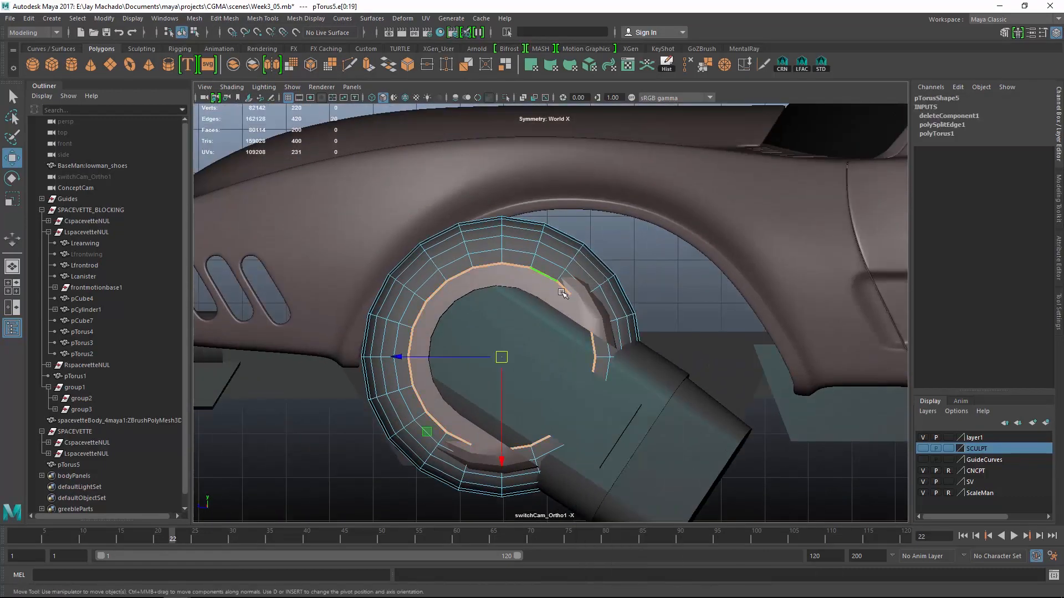
pyautogui.keyDown('alt'); pyautogui.moveTo(562, 292); pyautogui.dragTo(535, 354); pyautogui.keyUp('alt')
pyautogui.keyDown('shift'); pyautogui.doubleClick(578, 396); pyautogui.keyUp('shift')
pyautogui.click(370, 70)
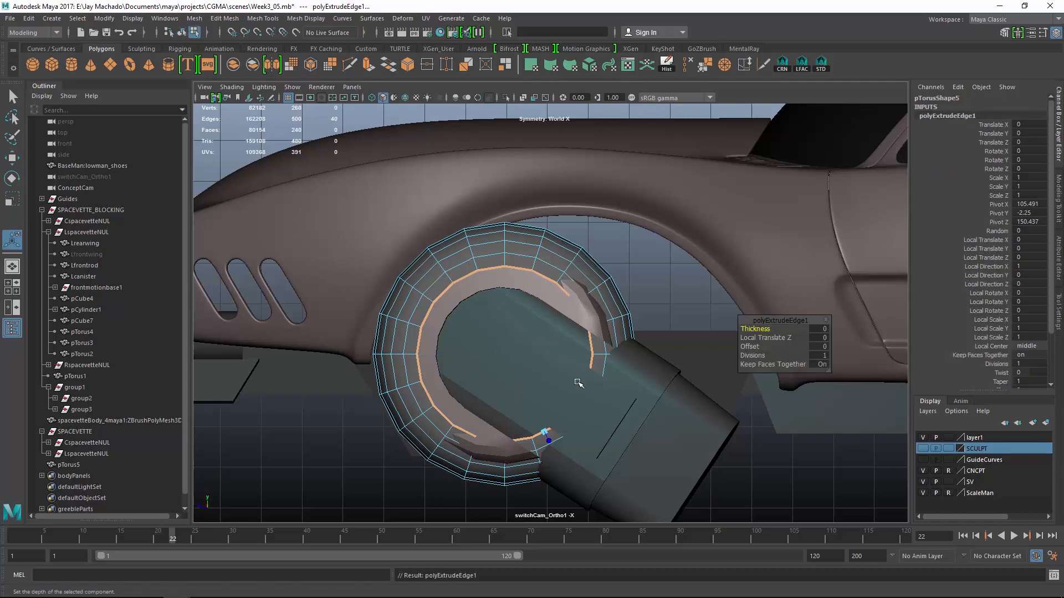
pyautogui.press('r')
pyautogui.moveTo(430, 429)
pyautogui.mouseDown()
pyautogui.moveTo(443, 419)
pyautogui.moveTo(436, 425)
pyautogui.mouseUp()
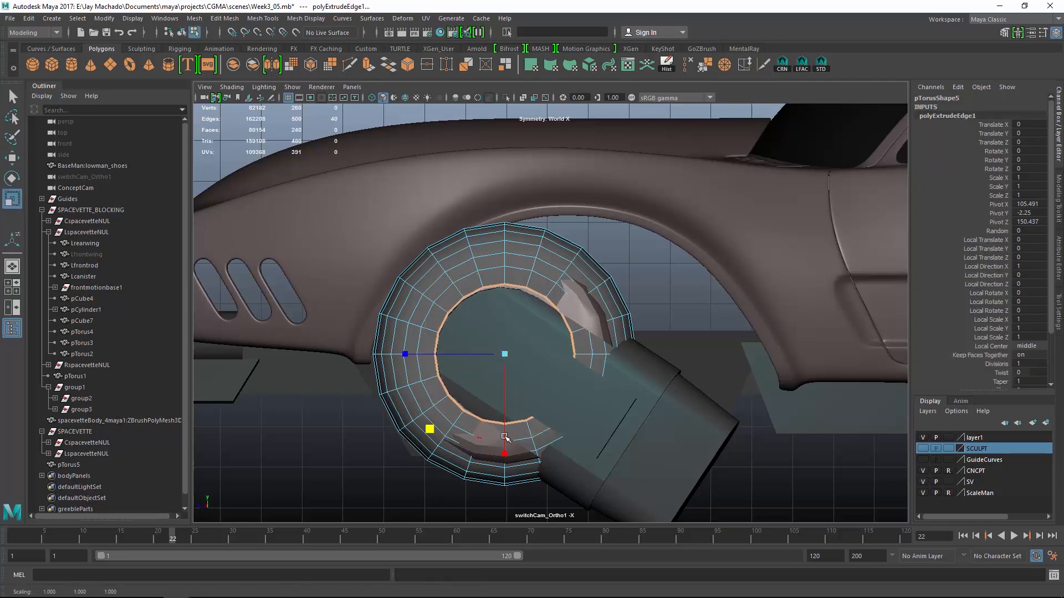
# - Extrude the two border loops a second time, scale them further inward, and return to object selection
pyautogui.hotkey('ctrl', 'e')
pyautogui.keyDown('alt'); pyautogui.moveTo(542, 428); pyautogui.dragTo(597, 442); pyautogui.keyUp('alt')
pyautogui.press('r')
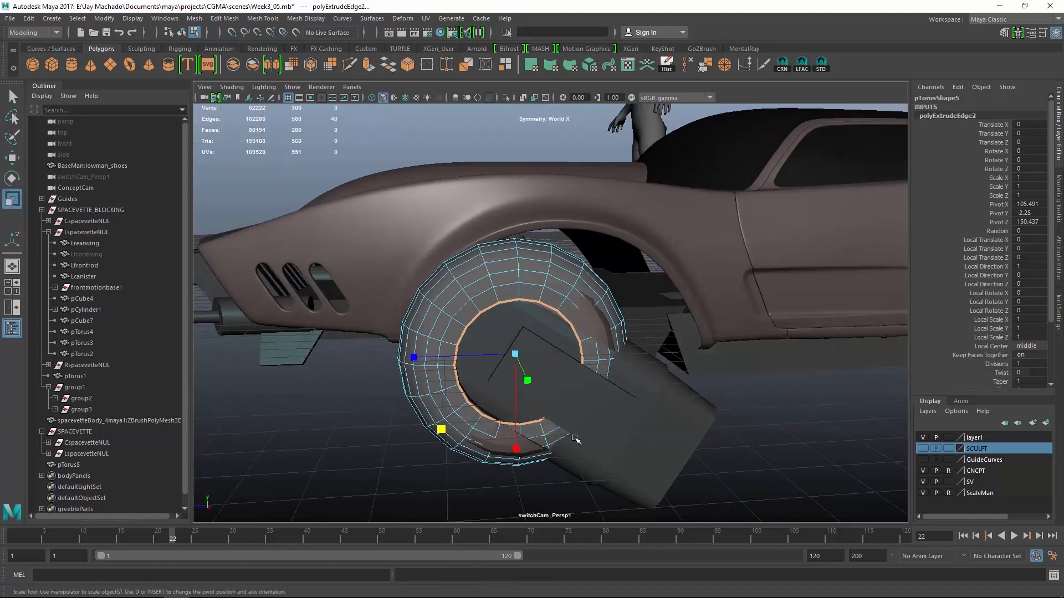
pyautogui.moveTo(445, 429); pyautogui.dragTo(451, 421)
pyautogui.press('F8')
# - Isolate pTorus5, select the border edge loops of the hub hole on both sides, and scale them together
pyautogui.click(505, 98)
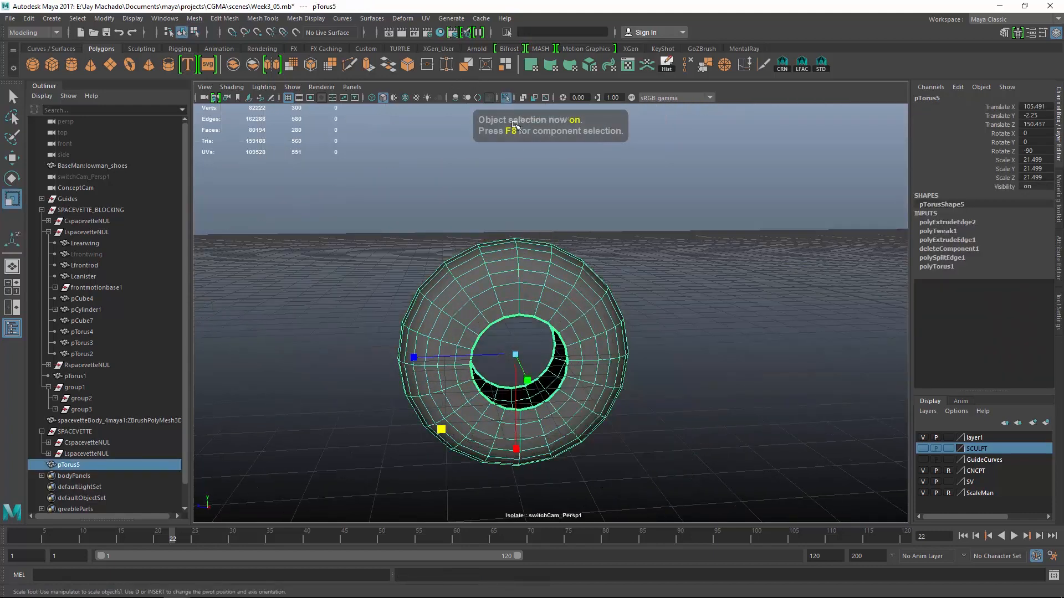
pyautogui.keyDown('alt'); pyautogui.moveTo(530, 281); pyautogui.dragTo(521, 268); pyautogui.keyUp('alt')
pyautogui.moveTo(521, 267); pyautogui.dragTo(530, 257, button='right')
pyautogui.doubleClick(543, 389)
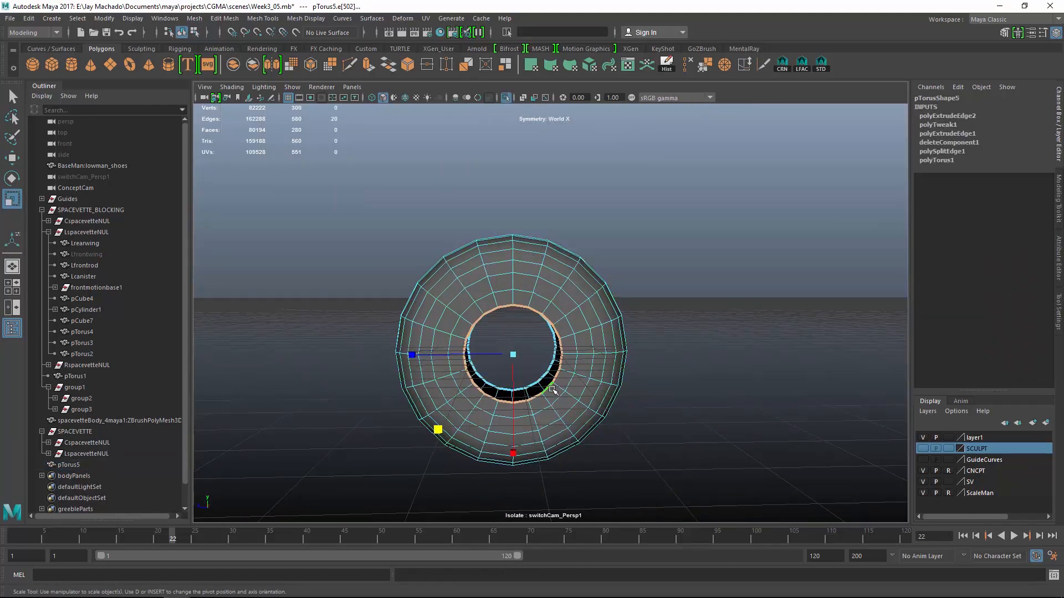
pyautogui.keyDown('shift'); pyautogui.doubleClick(540, 378); pyautogui.keyUp('shift')
pyautogui.keyDown('alt'); pyautogui.moveTo(541, 377); pyautogui.dragTo(499, 352); pyautogui.keyUp('alt')
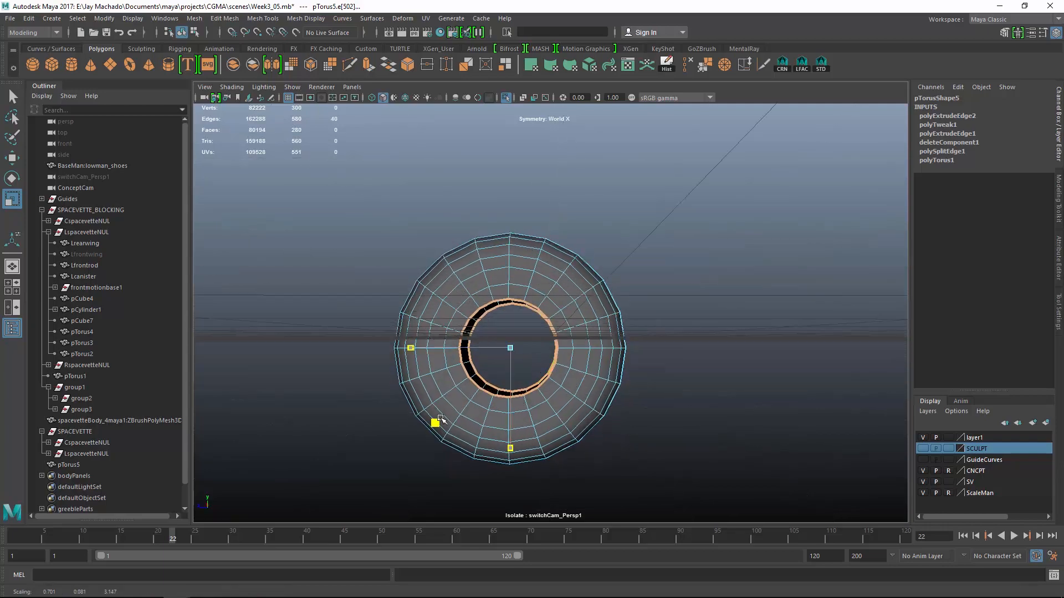
pyautogui.moveTo(438, 427); pyautogui.dragTo(701, 423)
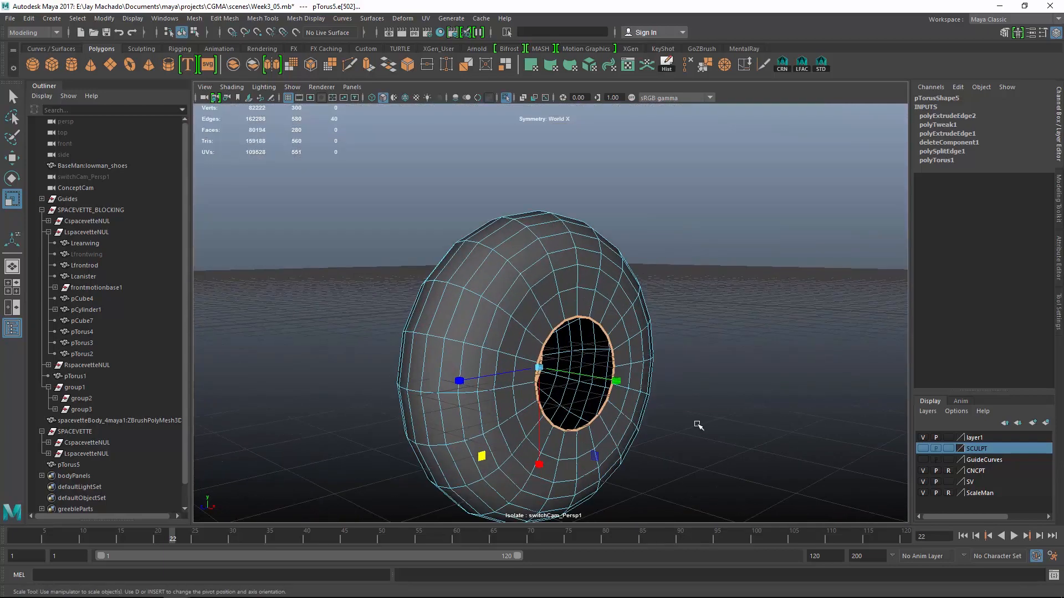
# - Return to object selection, end the isolation, and set the timeline to frame 1
pyautogui.press('F8')
pyautogui.keyDown('alt'); pyautogui.moveTo(714, 384); pyautogui.dragTo(685, 388); pyautogui.keyUp('alt')
pyautogui.click(743, 404)
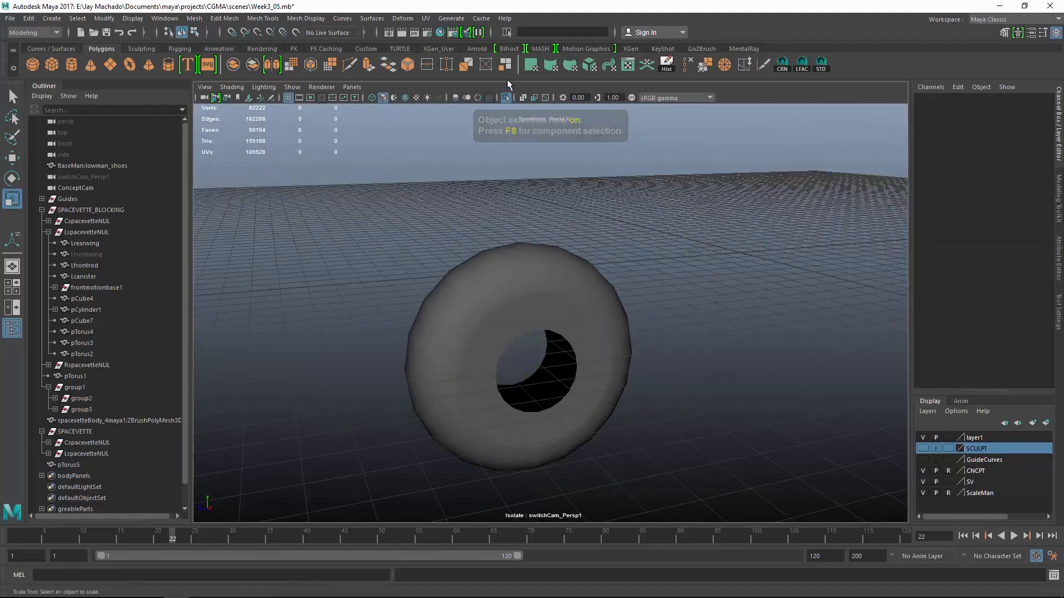
pyautogui.click(505, 98)
pyautogui.keyDown('alt'); pyautogui.moveTo(703, 360); pyautogui.dragTo(671, 371, button='right'); pyautogui.keyUp('alt')
pyautogui.keyDown('alt'); pyautogui.moveTo(671, 371); pyautogui.dragTo(602, 349); pyautogui.keyUp('alt')
pyautogui.moveTo(169, 542); pyautogui.dragTo(2, 543)
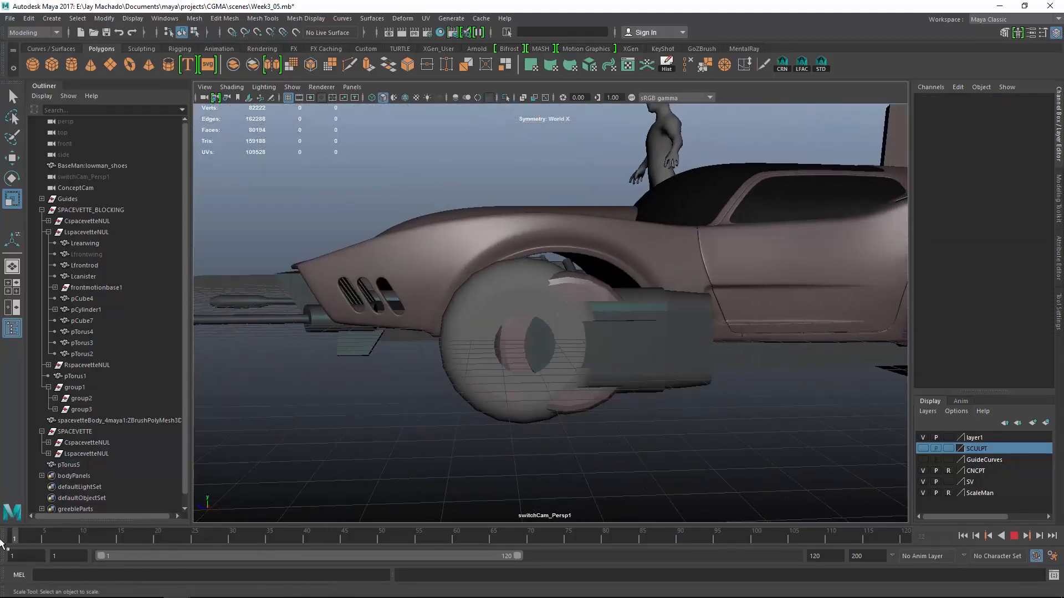
# - Move pTorus5 along Z in wireframe display and snap it to Translate Z 134.534, centred on the front wheel cylinder
pyautogui.click(504, 413)
pyautogui.press('w')
pyautogui.keyDown('alt'); pyautogui.moveTo(504, 413); pyautogui.dragTo(619, 491); pyautogui.keyUp('alt')
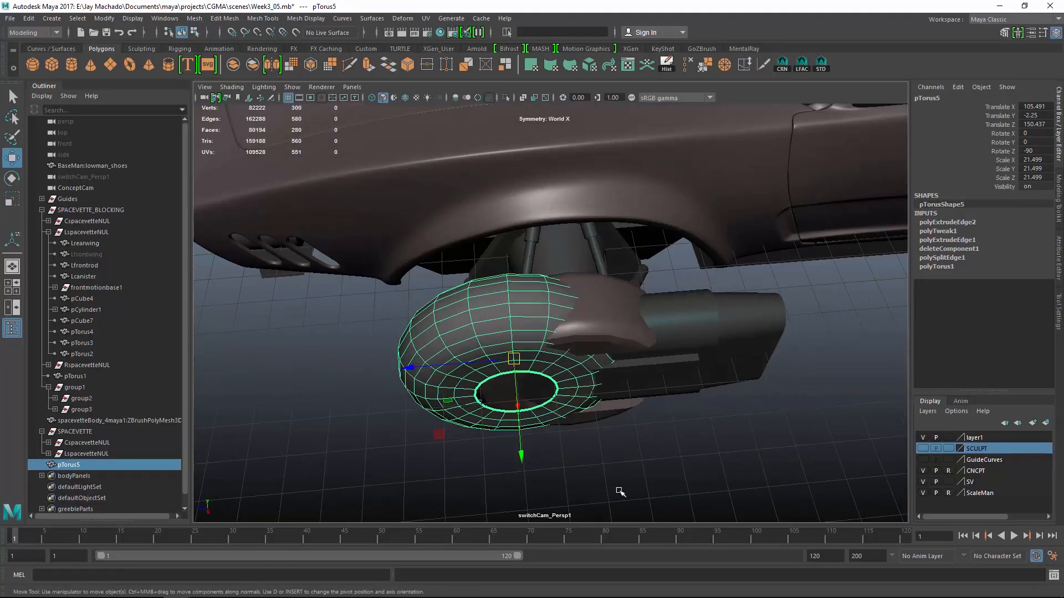
pyautogui.press('4')
pyautogui.keyDown('alt'); pyautogui.moveTo(603, 477); pyautogui.dragTo(654, 471, button='right'); pyautogui.keyUp('alt')
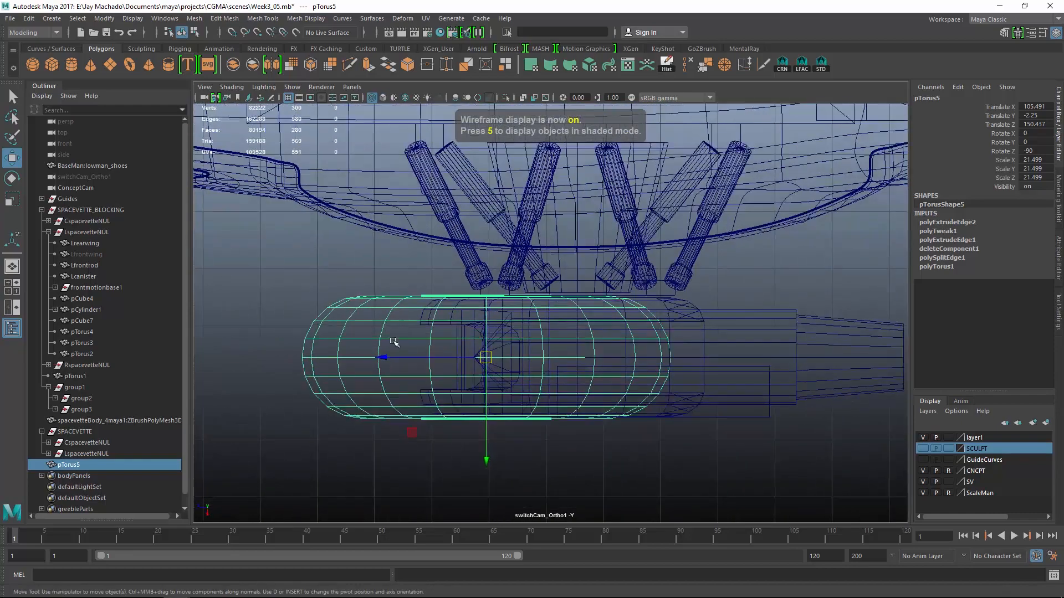
pyautogui.moveTo(386, 358); pyautogui.dragTo(215, 357)
pyautogui.press('v')
pyautogui.middleClick(585, 426)
pyautogui.keyDown('alt'); pyautogui.moveTo(629, 439); pyautogui.dragTo(757, 404); pyautogui.keyUp('alt')
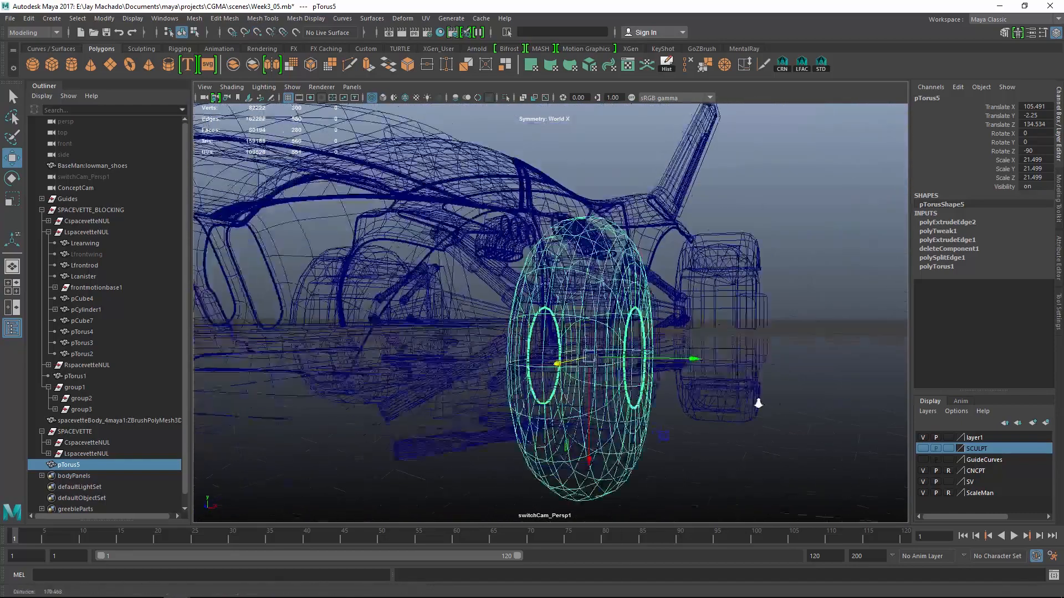
# - Restore shaded display and soften the edges of pTorus5
pyautogui.keyDown('alt'); pyautogui.moveTo(758, 404); pyautogui.dragTo(815, 411, button='right'); pyautogui.keyUp('alt')
pyautogui.click(814, 410)
pyautogui.press('5')
pyautogui.keyDown('alt'); pyautogui.moveTo(786, 415); pyautogui.dragTo(610, 383); pyautogui.keyUp('alt')
pyautogui.keyDown('alt'); pyautogui.moveTo(609, 382); pyautogui.dragTo(555, 310, button='right'); pyautogui.keyUp('alt')
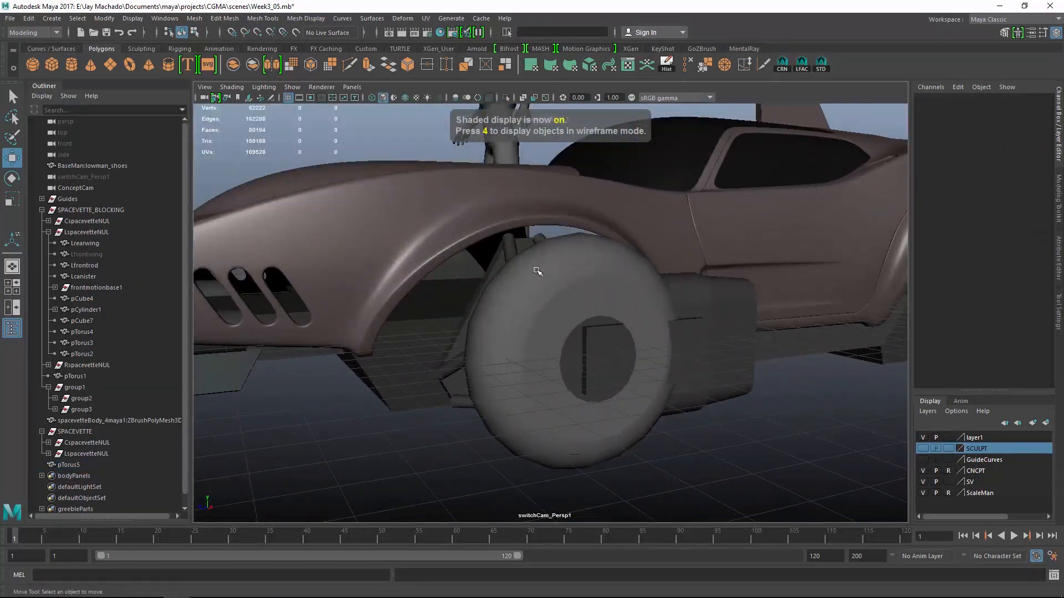
pyautogui.click(536, 271)
pyautogui.click(821, 64)
pyautogui.click(745, 456)
pyautogui.keyDown('alt'); pyautogui.moveTo(674, 444); pyautogui.dragTo(676, 413); pyautogui.keyUp('alt')
pyautogui.press('F8')
pyautogui.click(744, 440)
pyautogui.keyDown('alt'); pyautogui.moveTo(676, 412); pyautogui.dragTo(721, 402, button='right'); pyautogui.keyUp('alt')
pyautogui.moveTo(720, 401)
pyautogui.keyDown('alt'); pyautogui.mouseDown()
pyautogui.moveTo(694, 401)
pyautogui.moveTo(709, 394)
pyautogui.mouseUp(); pyautogui.keyUp('alt')
pyautogui.click(695, 401)
pyautogui.keyDown('alt'); pyautogui.moveTo(710, 394); pyautogui.dragTo(634, 368, button='right'); pyautogui.keyUp('alt')
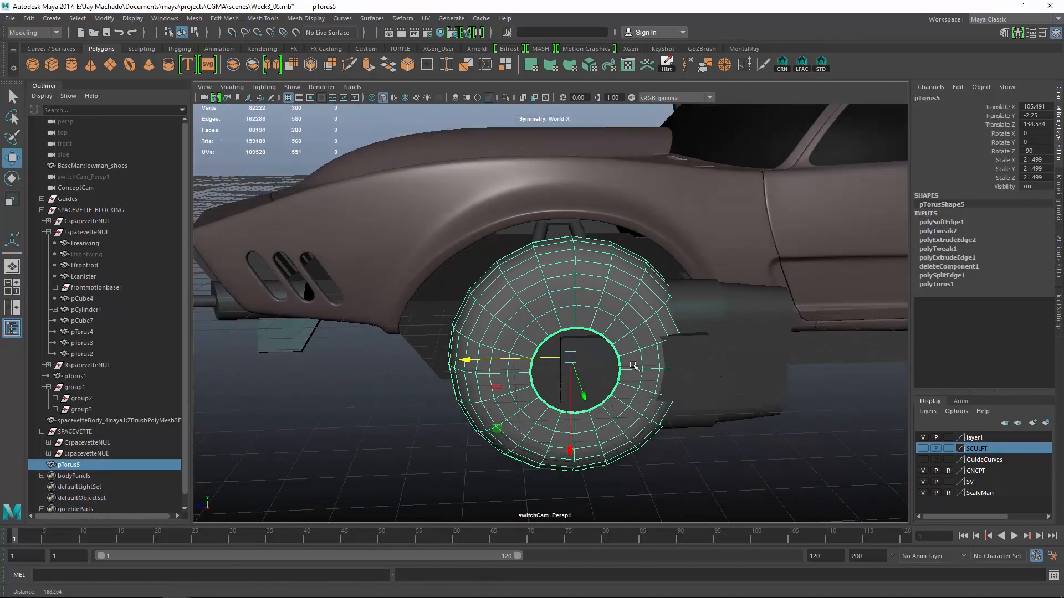
# - Select the rear half of pTorus5's faces in the orthographic side view and extrude them straight back along Z
pyautogui.keyDown('alt'); pyautogui.moveTo(634, 368); pyautogui.dragTo(629, 357); pyautogui.keyUp('alt')
pyautogui.keyDown('alt'); pyautogui.moveTo(630, 356); pyautogui.dragTo(598, 386, button='right'); pyautogui.keyUp('alt')
pyautogui.keyDown('alt'); pyautogui.moveTo(599, 386); pyautogui.dragTo(547, 358); pyautogui.keyUp('alt')
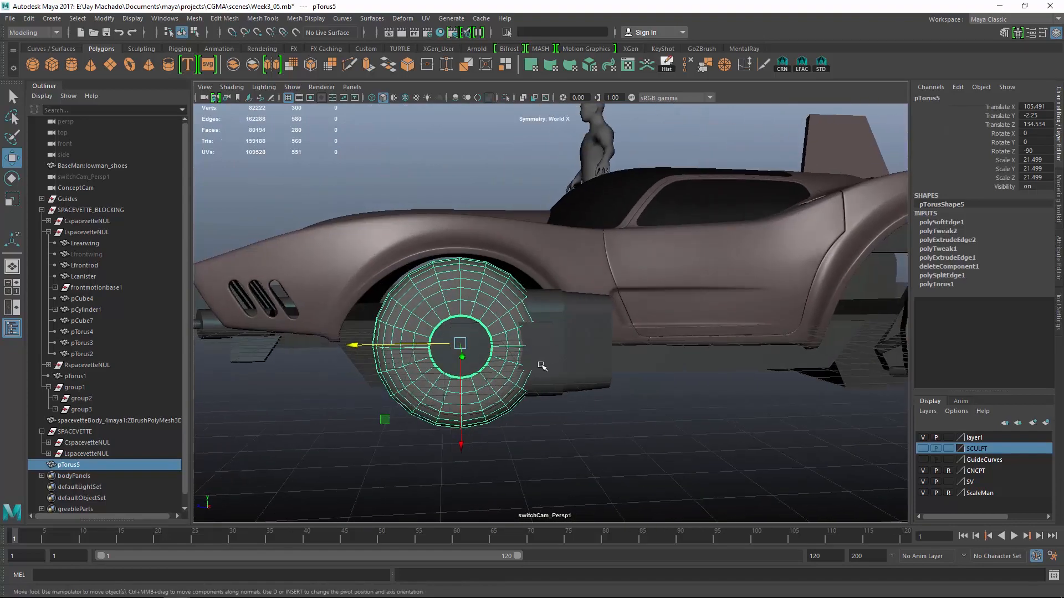
pyautogui.moveTo(610, 268); pyautogui.dragTo(610, 309, button='right')
pyautogui.press('space')
pyautogui.moveTo(584, 233); pyautogui.dragTo(469, 469)
pyautogui.keyDown('alt'); pyautogui.moveTo(468, 469); pyautogui.dragTo(535, 502, button='right'); pyautogui.keyUp('alt')
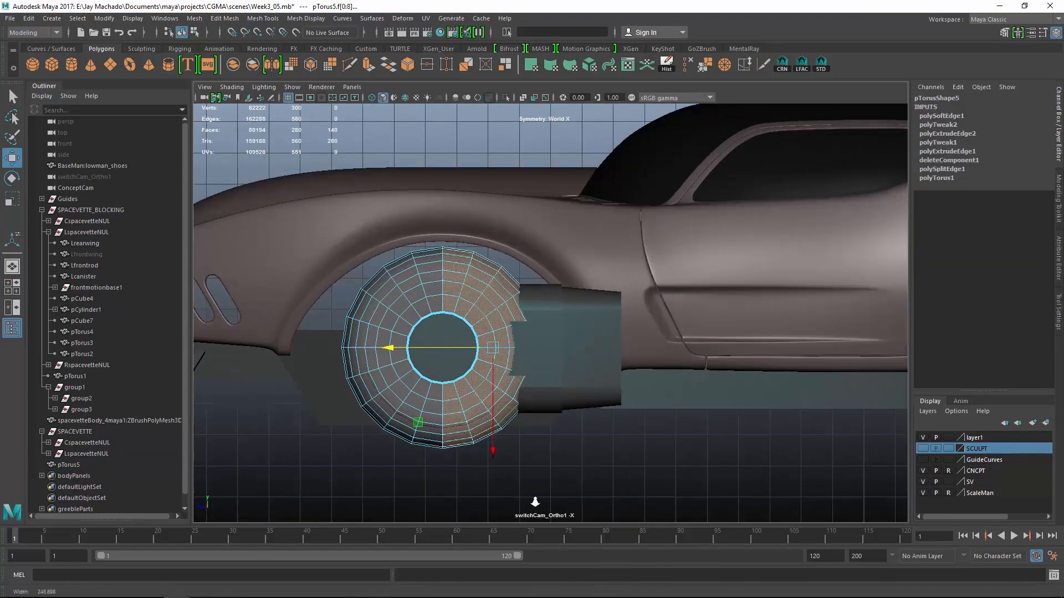
pyautogui.hotkey('ctrl', 'e')
pyautogui.keyDown('alt'); pyautogui.moveTo(439, 357); pyautogui.dragTo(489, 363, button='right'); pyautogui.keyUp('alt')
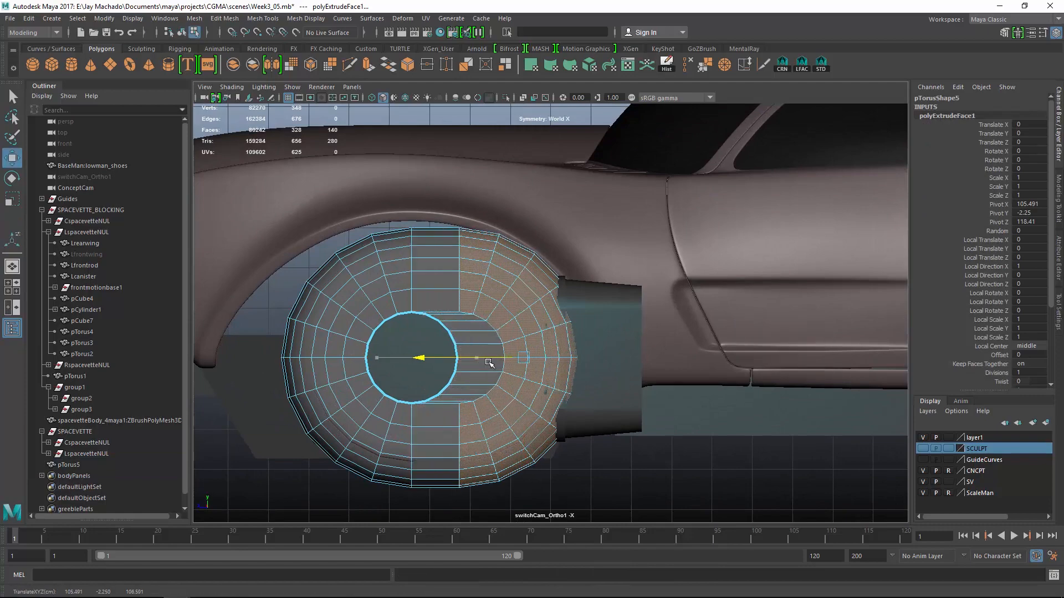
pyautogui.moveTo(490, 363); pyautogui.dragTo(506, 365)
# - Delete the rounded rear faces of pTorus5 in wireframe so a C shape open toward the rear remains, and restore shading
pyautogui.press('4')
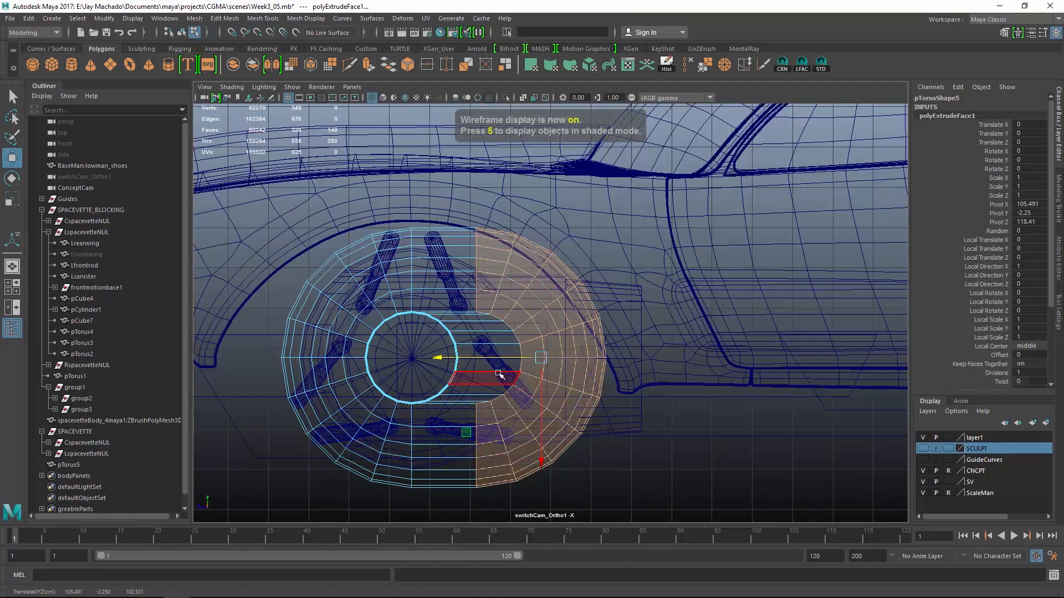
pyautogui.keyDown('alt'); pyautogui.moveTo(458, 375); pyautogui.dragTo(539, 370, button='right'); pyautogui.keyUp('alt')
pyautogui.press('Delete')
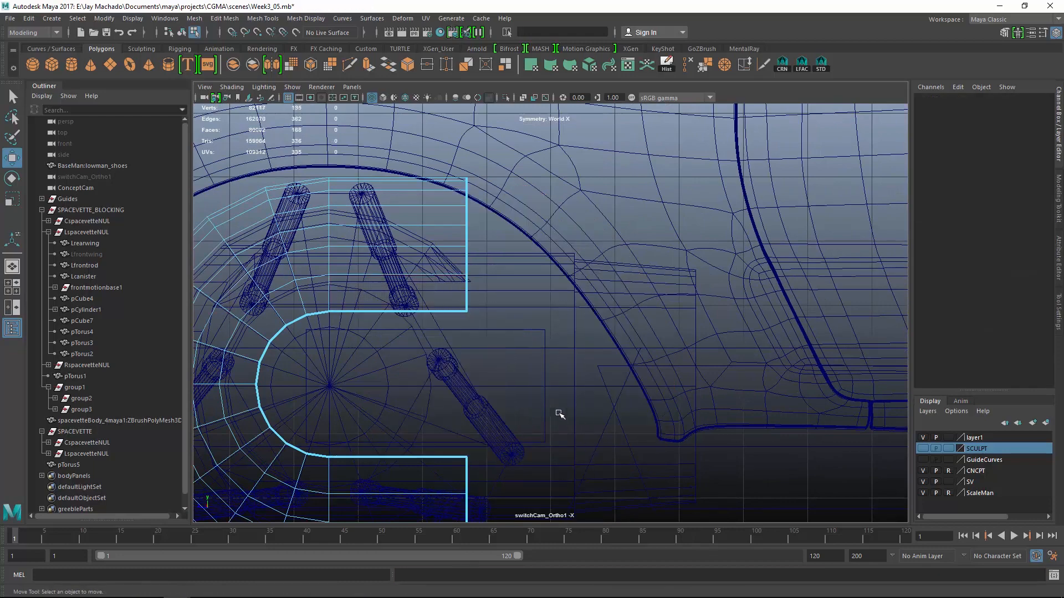
pyautogui.press('5')
pyautogui.moveTo(562, 421)
pyautogui.keyDown('alt'); pyautogui.mouseDown()
pyautogui.moveTo(603, 408)
pyautogui.moveTo(727, 425)
pyautogui.mouseUp(); pyautogui.keyUp('alt')
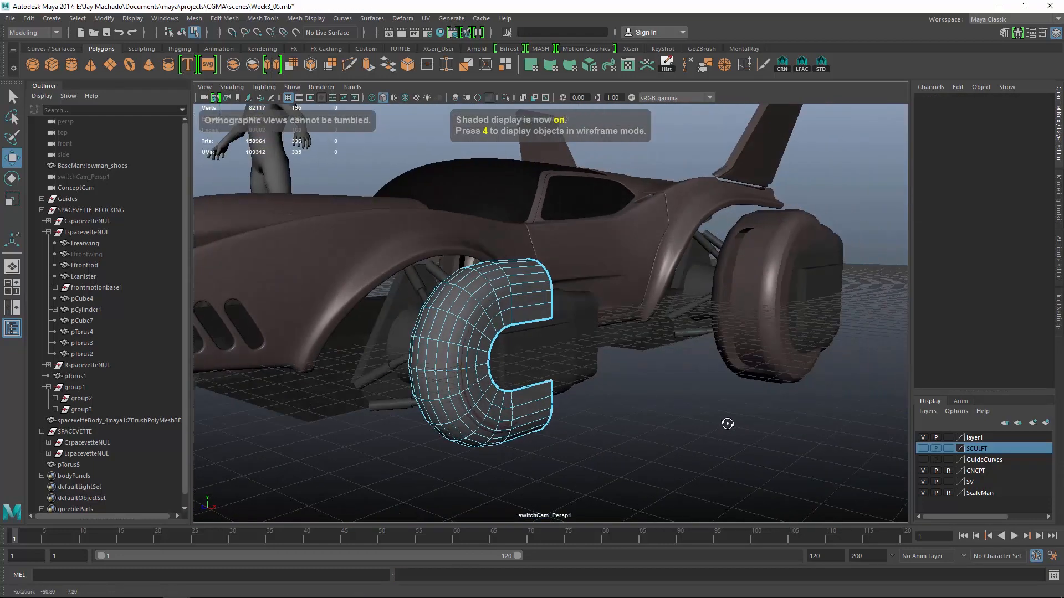
# - Switch to object selection and parent pTorus5 under pCylinder2 inside group2
pyautogui.press('F8')
pyautogui.scroll(5, 552, 388)
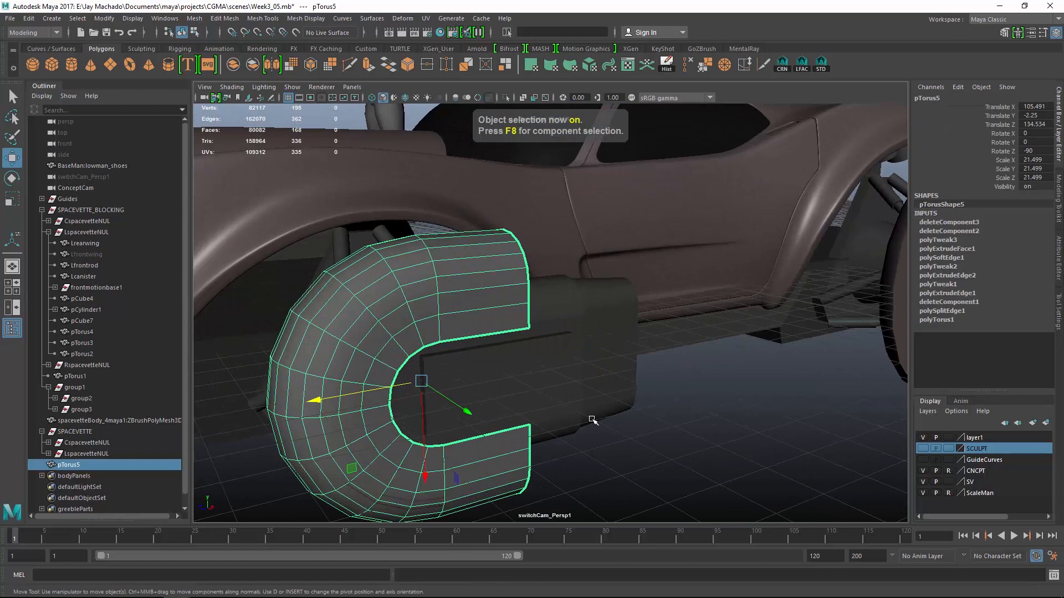
pyautogui.keyDown('shift'); pyautogui.click(548, 387); pyautogui.keyUp('shift')
pyautogui.click(97, 464)
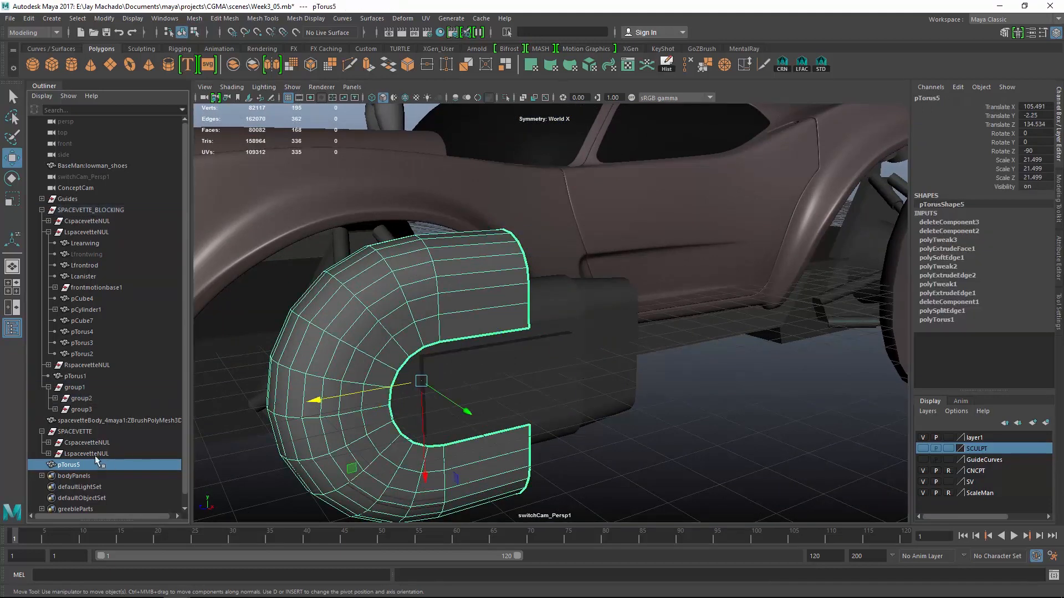
pyautogui.click(55, 398)
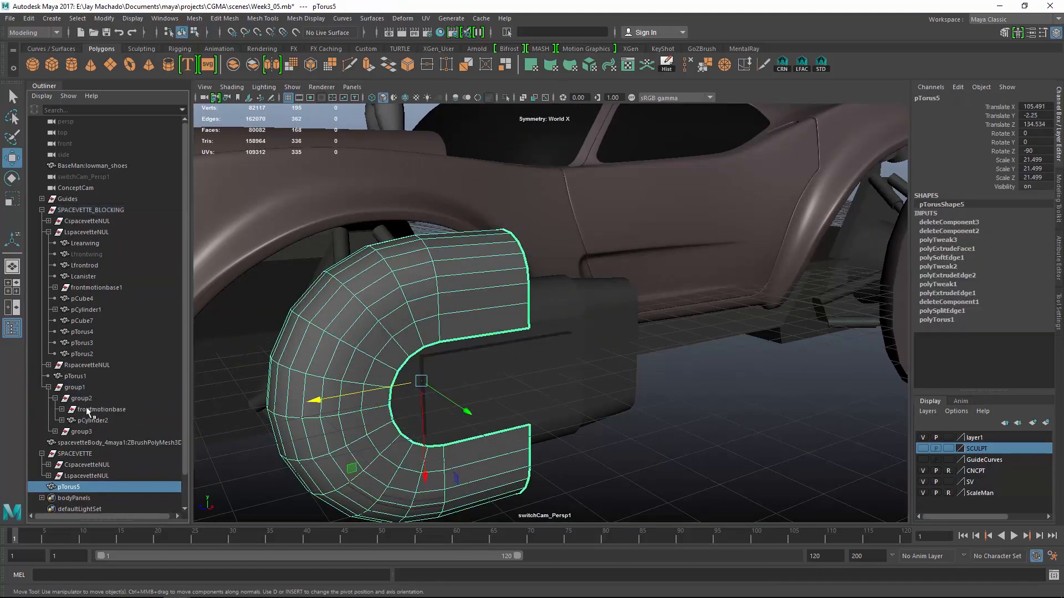
pyautogui.keyDown('ctrl'); pyautogui.click(114, 421); pyautogui.keyUp('ctrl')
pyautogui.press('p')
# - Scrub the timeline to frame 13 and check the C-shaped wheel against the concept through ConceptCam
pyautogui.keyDown('alt'); pyautogui.moveTo(557, 421); pyautogui.dragTo(574, 416); pyautogui.keyUp('alt')
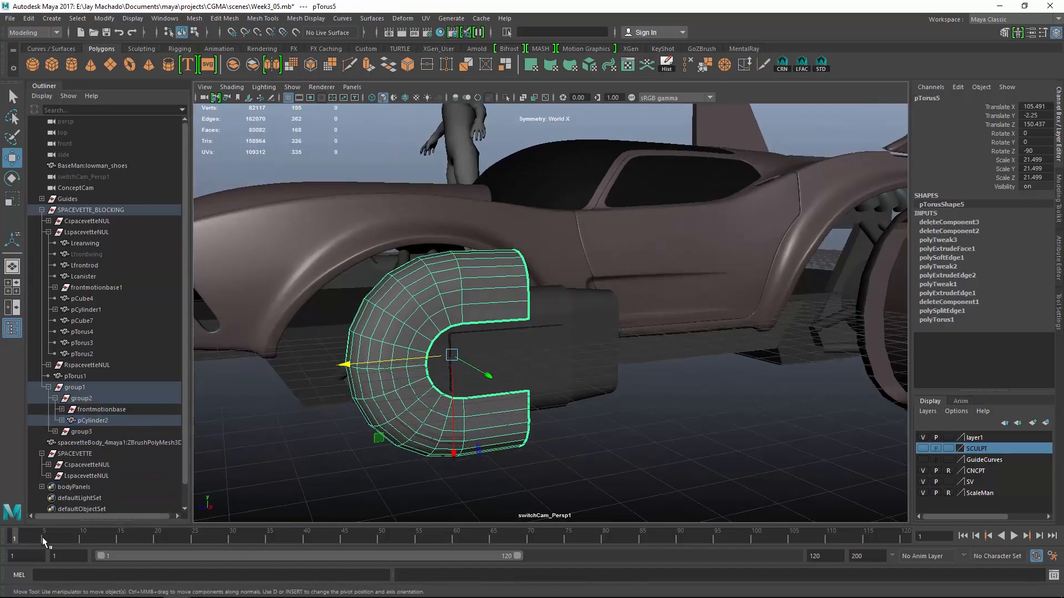
pyautogui.moveTo(42, 537); pyautogui.dragTo(107, 543)
pyautogui.click(352, 87)
pyautogui.moveTo(399, 98)
pyautogui.click(504, 98)
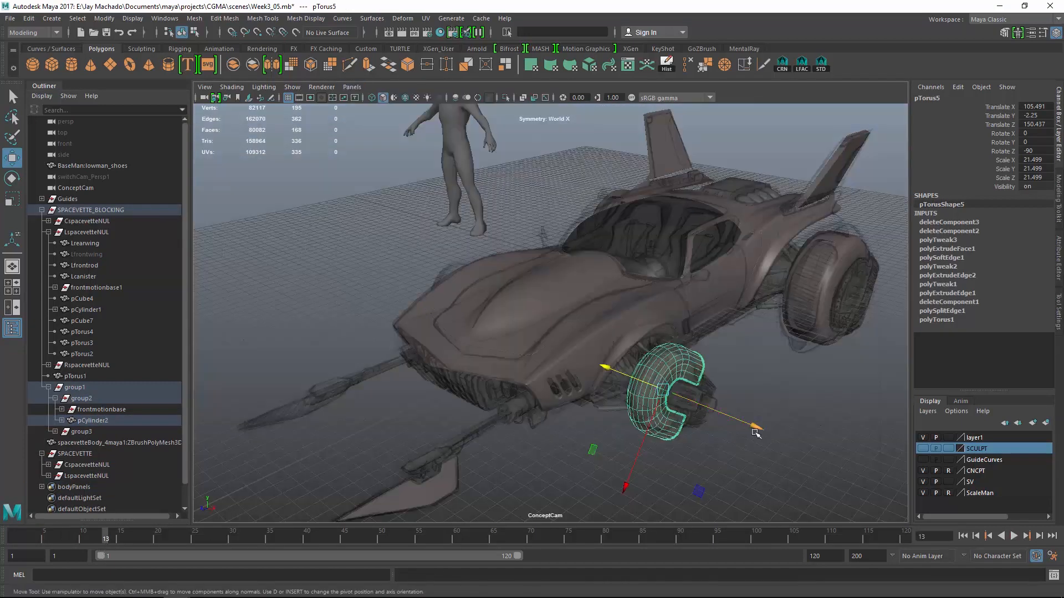
# - Select the end vertices of both prongs on pTorus5 and move them slightly forward to match the concept in ConceptCam
pyautogui.moveTo(749, 268); pyautogui.dragTo(745, 237, button='right')
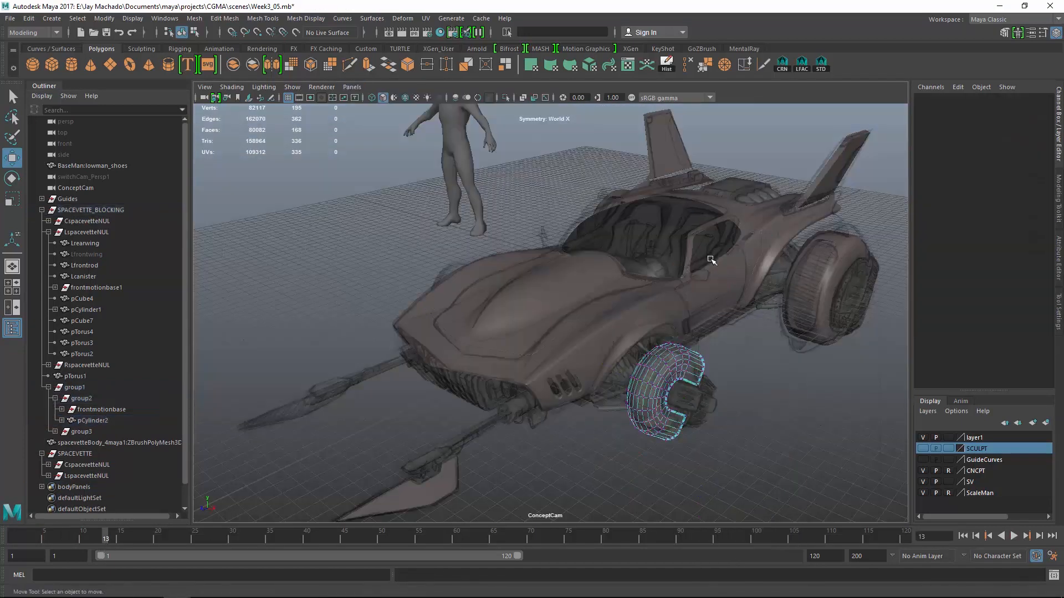
pyautogui.click(352, 87)
pyautogui.moveTo(399, 98)
pyautogui.click(487, 125)
pyautogui.moveTo(459, 291); pyautogui.dragTo(658, 456)
pyautogui.press('4')
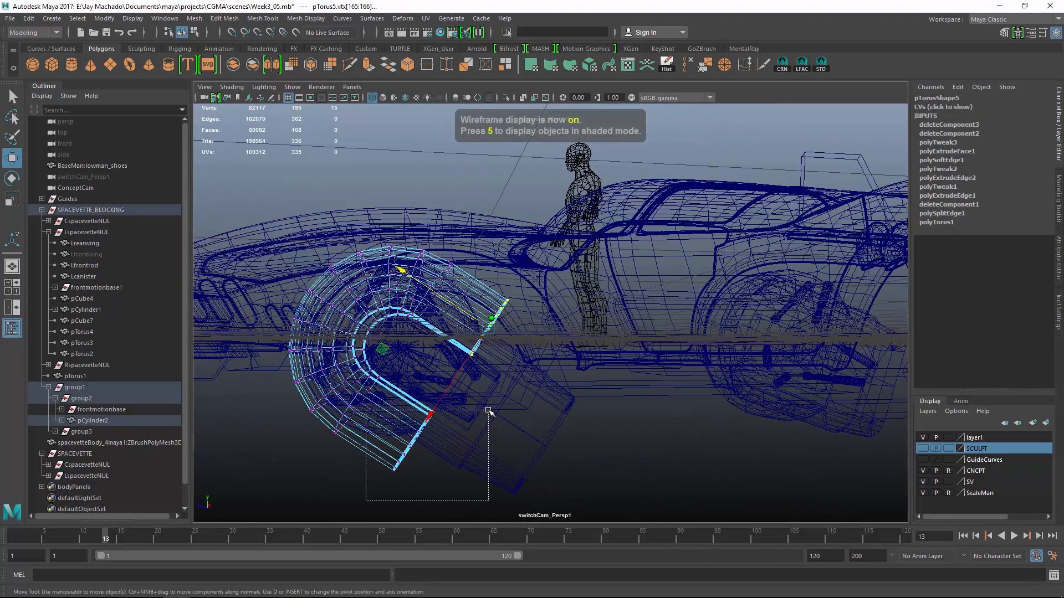
pyautogui.keyDown('shift'); pyautogui.moveTo(488, 411); pyautogui.dragTo(488, 411); pyautogui.keyUp('shift')
pyautogui.click(352, 87)
pyautogui.moveTo(399, 98)
pyautogui.click(488, 100)
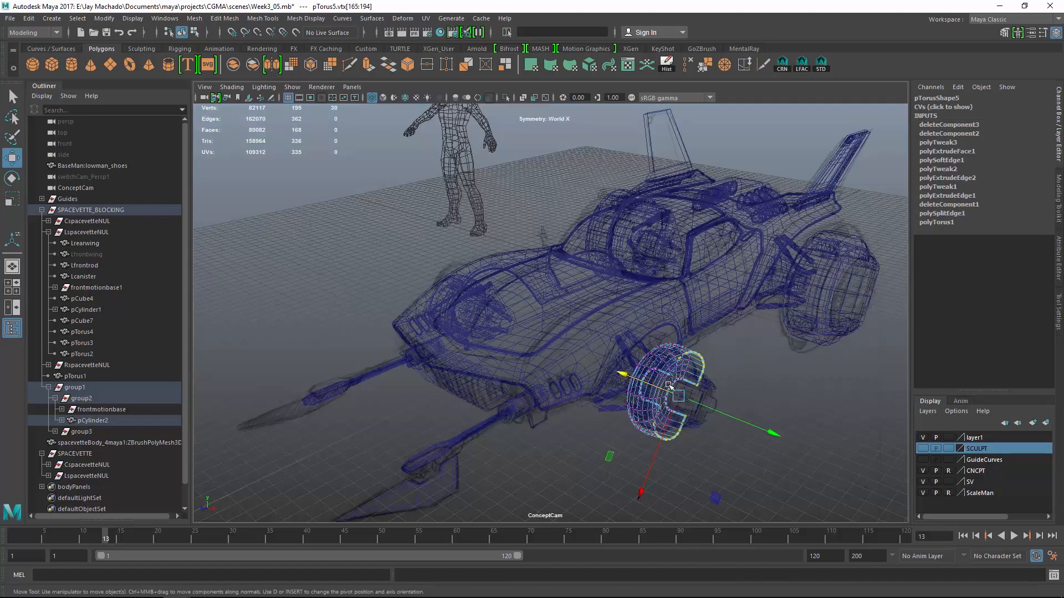
pyautogui.moveTo(621, 375); pyautogui.dragTo(618, 372)
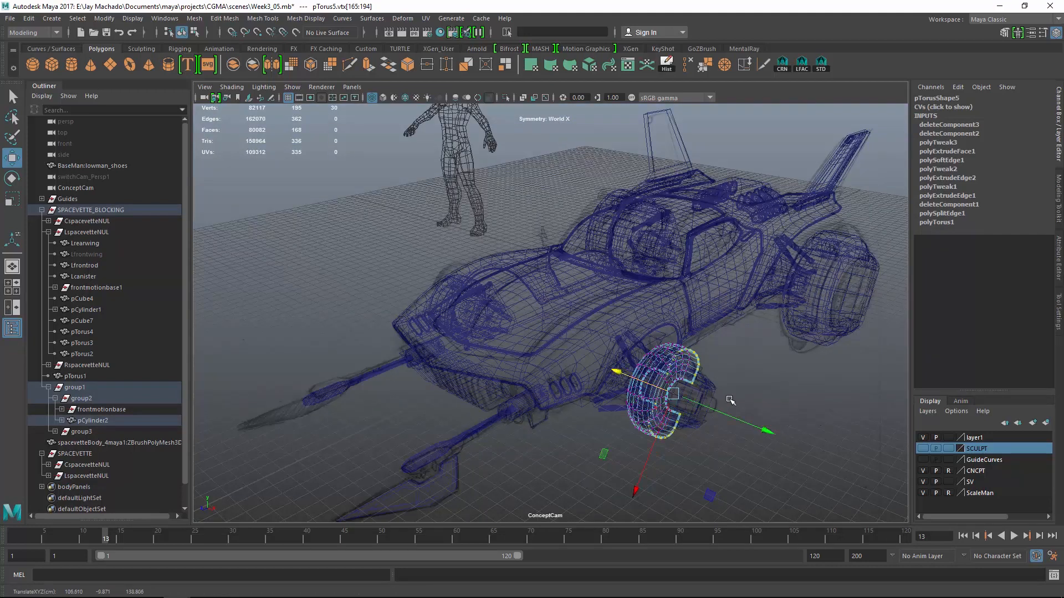
# - Return to object selection, hide the SV layer, unparent pTorus5 and scale it uniformly down to about 19.389
pyautogui.press('F8')
pyautogui.click(922, 481)
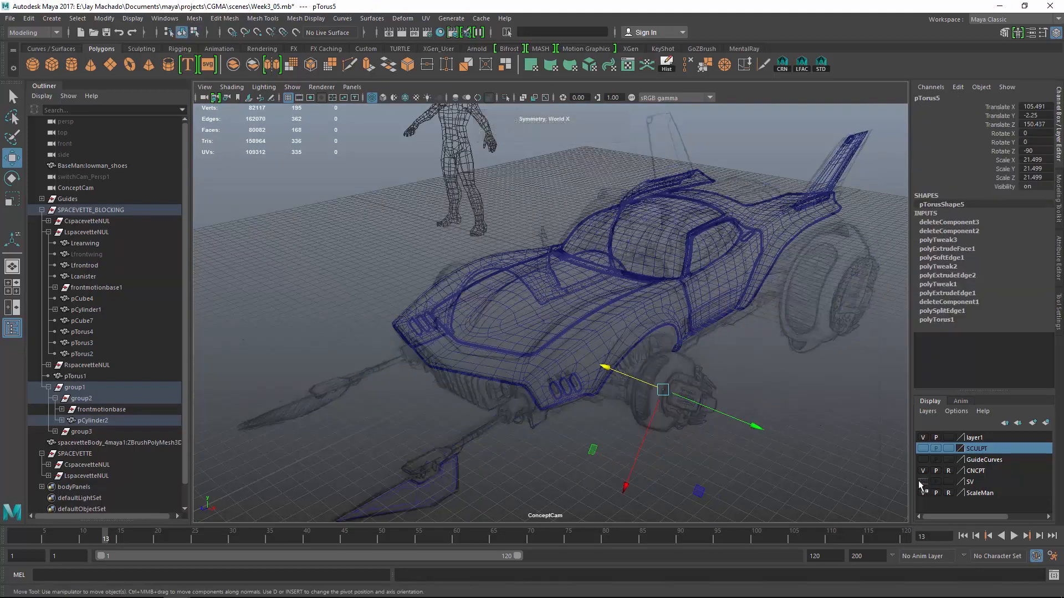
pyautogui.hotkey('shift', 'p')
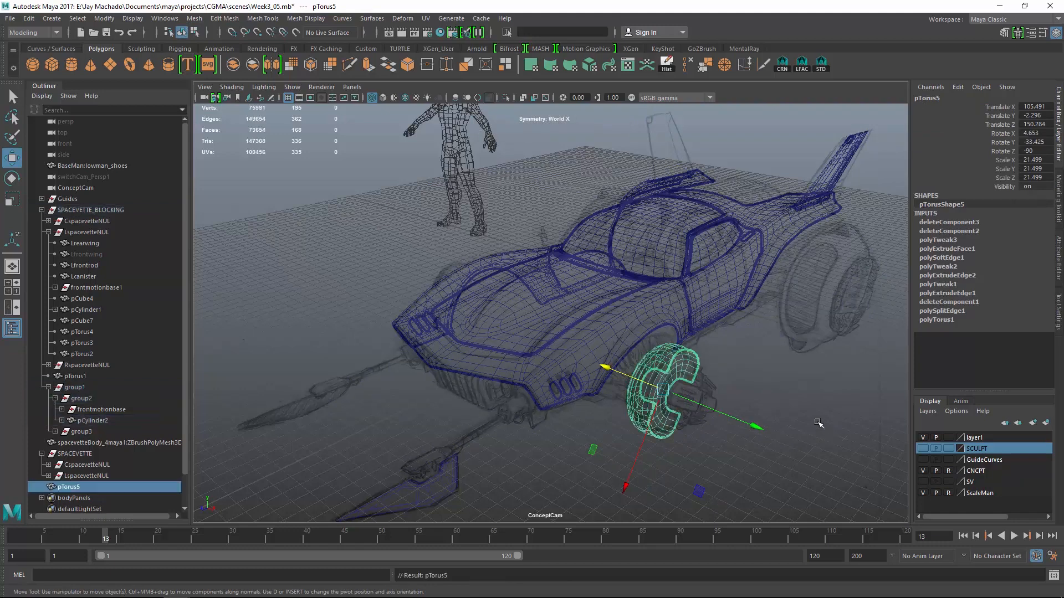
pyautogui.press('r')
pyautogui.moveTo(663, 389); pyautogui.dragTo(657, 396)
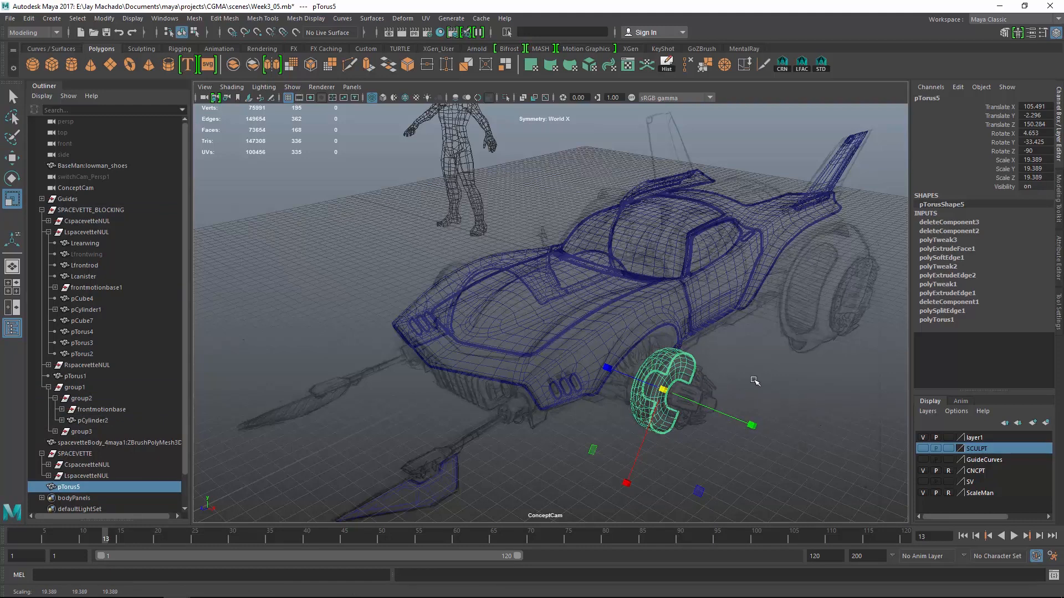
# - Try to reset pTorus5's Rotate X and Rotate Y to 0 at frame 1
pyautogui.moveTo(85, 541); pyautogui.dragTo(11, 539)
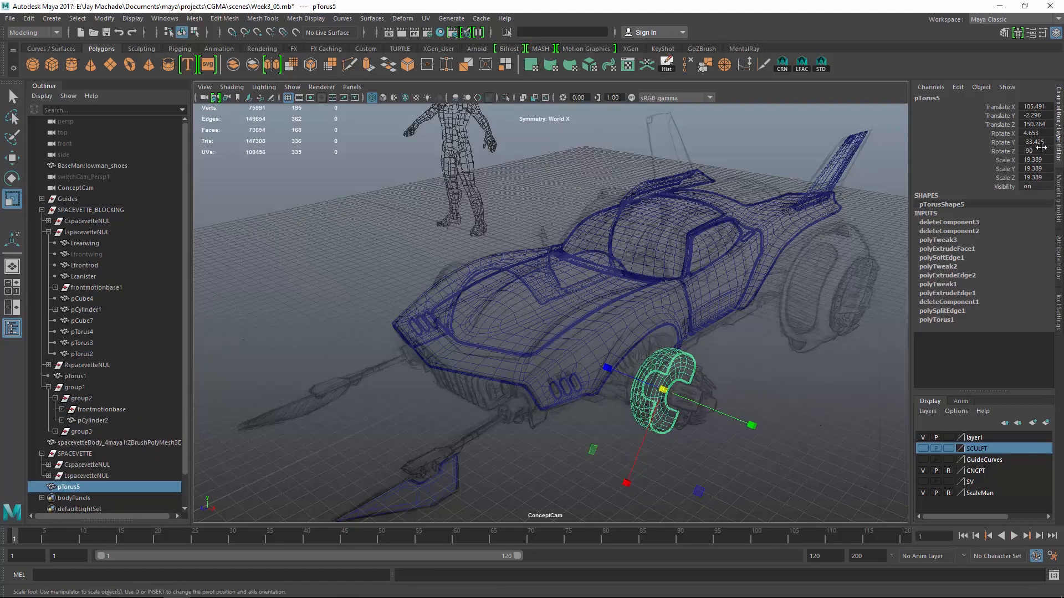
pyautogui.write('0')
pyautogui.press('Return')
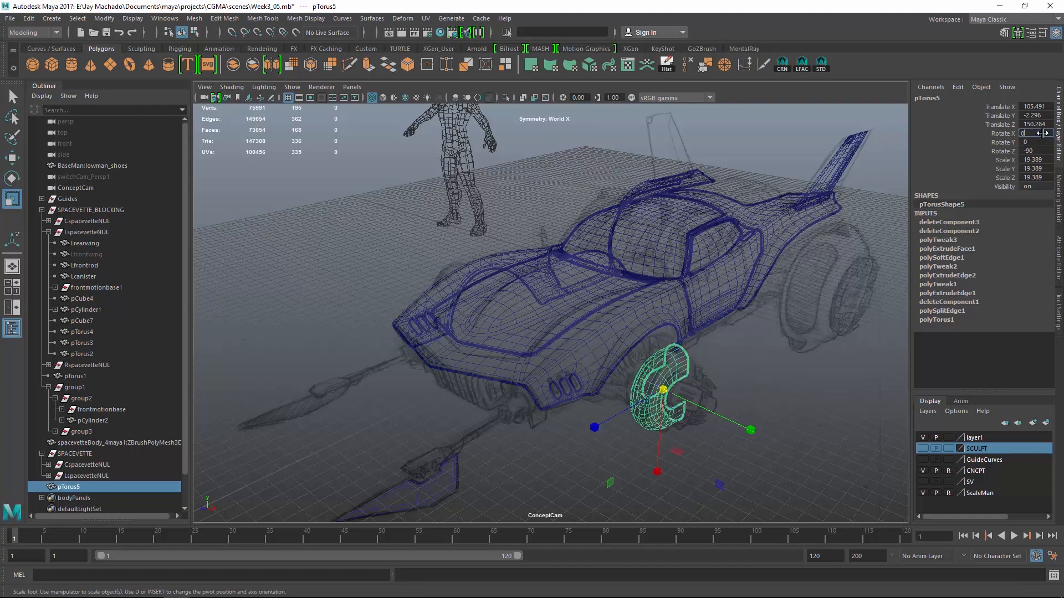
pyautogui.doubleClick(1034, 133)
pyautogui.write('0')
pyautogui.press('Return')
pyautogui.hotkey('ctrl', 'z')
pyautogui.hotkey('ctrl', 'z')
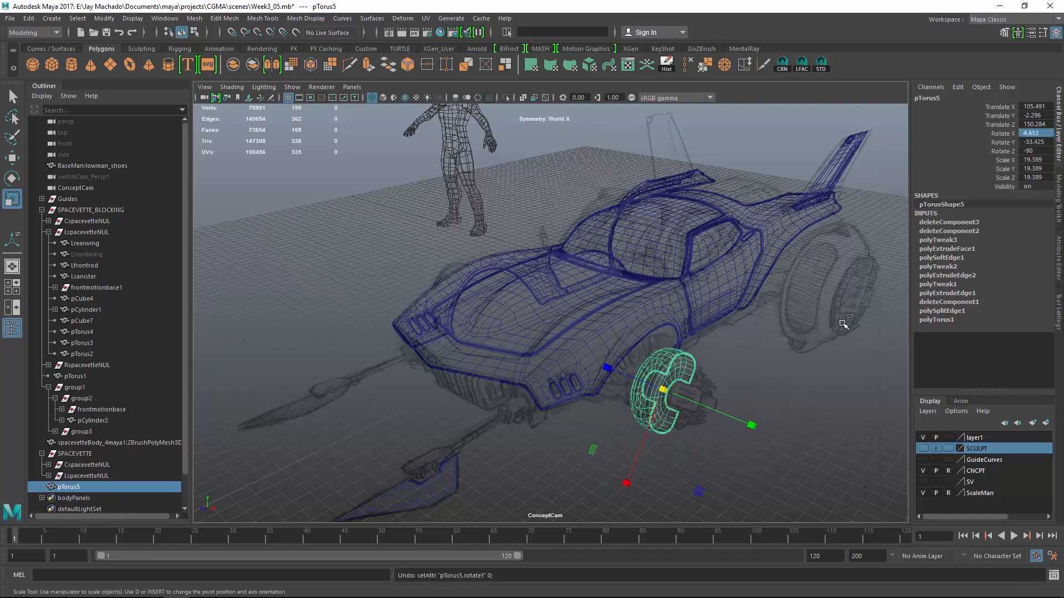
# - Key pTorus5's rotation channels at frame 10, and set Rotate X and Rotate Y to 0 at frame 1
pyautogui.moveTo(1007, 136); pyautogui.dragTo(1005, 151)
pyautogui.rightClick(1006, 131)
pyautogui.click(1003, 154)
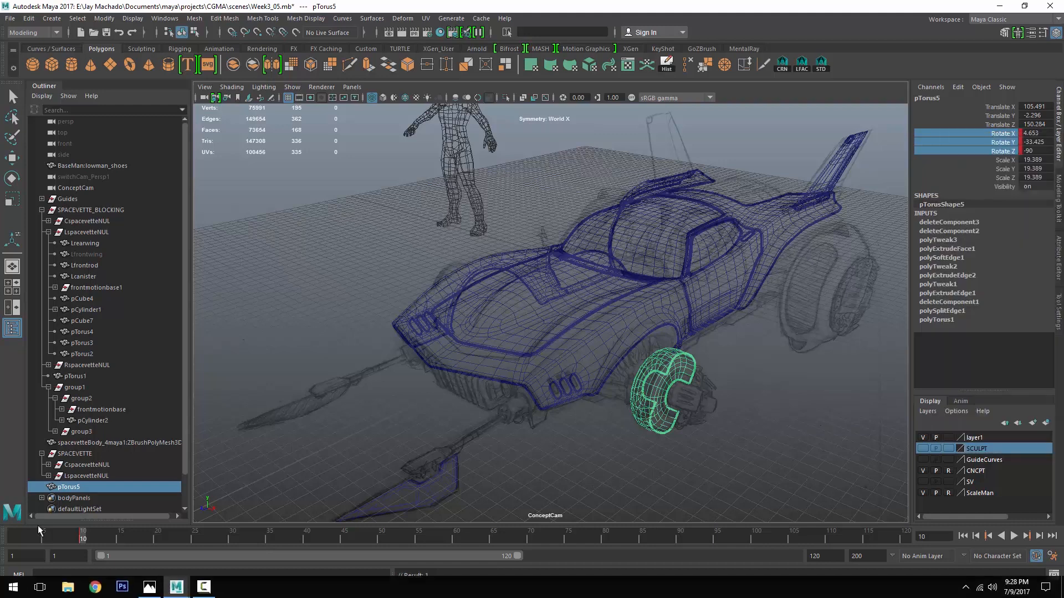
pyautogui.moveTo(39, 531); pyautogui.dragTo(14, 532)
pyautogui.doubleClick(1034, 133)
pyautogui.write('0')
pyautogui.press('Return')
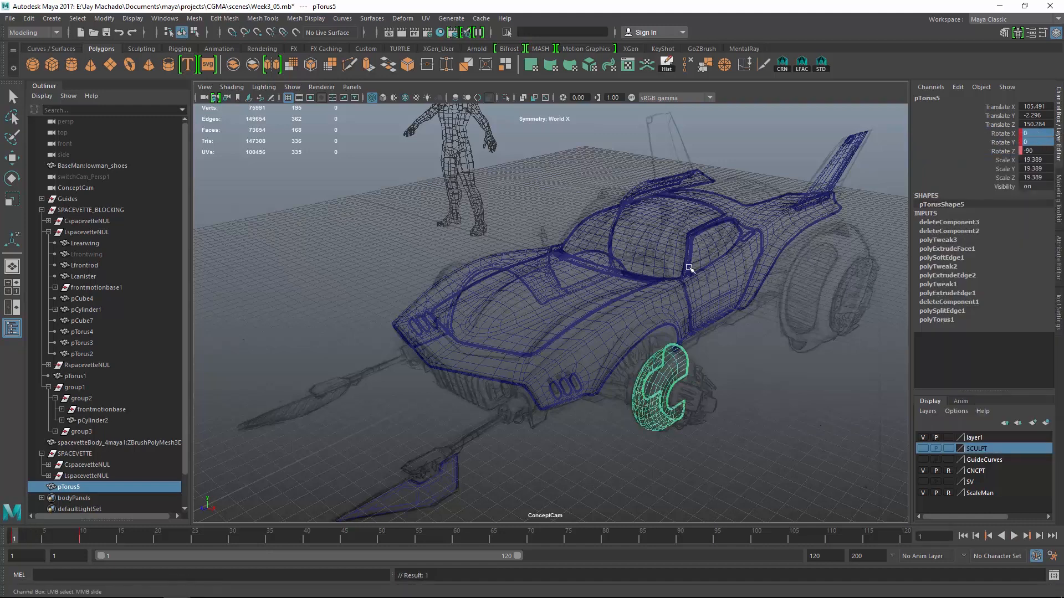
# - Create a polygon cylinder and snap it to the middle of the C-shaped tire's inner edge in the side view
pyautogui.click(352, 87)
pyautogui.moveTo(388, 98)
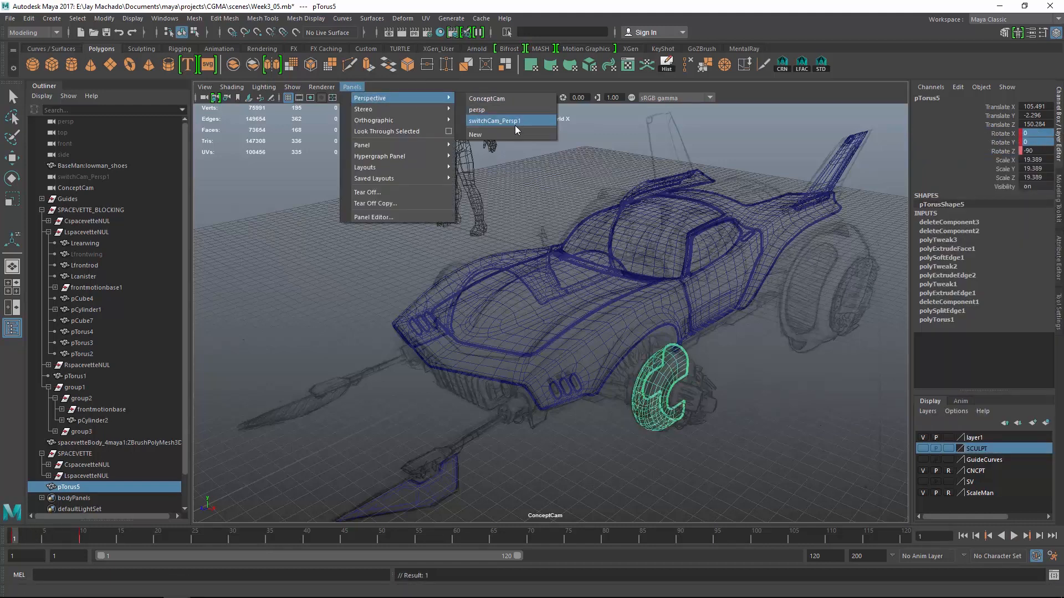
pyautogui.click(514, 126)
pyautogui.scroll(5, 641, 385)
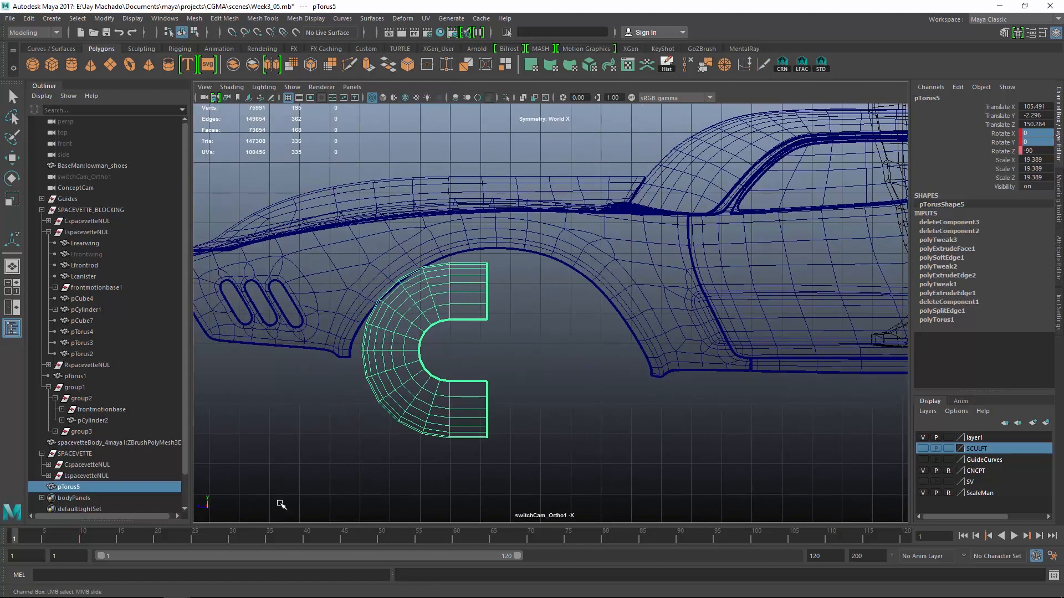
pyautogui.hotkey('alt', 'v')
pyautogui.click(72, 65)
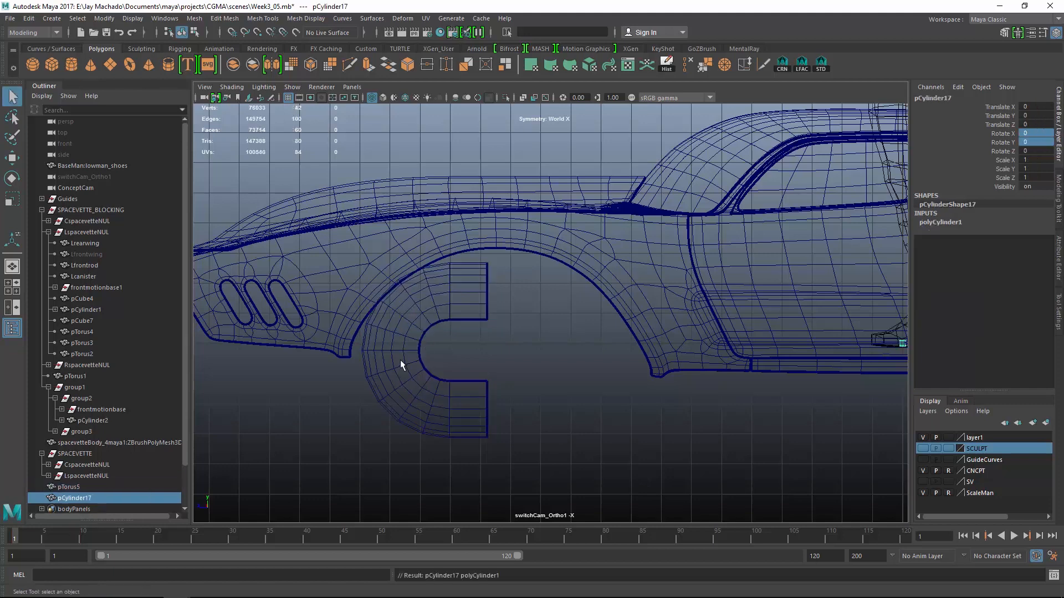
pyautogui.press('w')
pyautogui.moveTo(376, 364); pyautogui.dragTo(359, 361, button='middle')
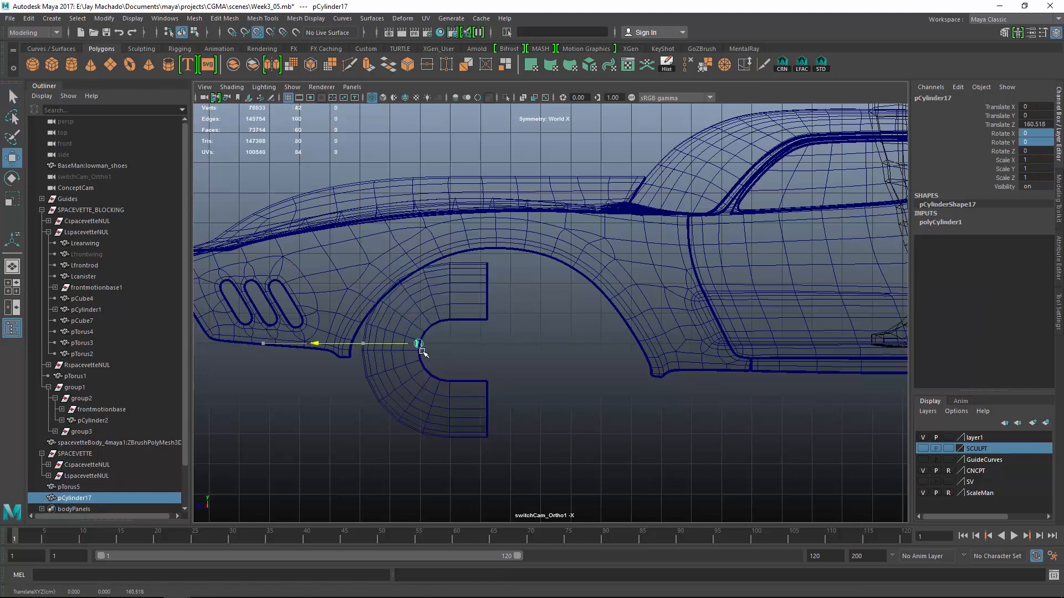
# - Set the new cylinder's Rotate X to 90 and scale it uniformly to about 8.428
pyautogui.press('e')
pyautogui.moveTo(517, 339); pyautogui.dragTo(523, 228)
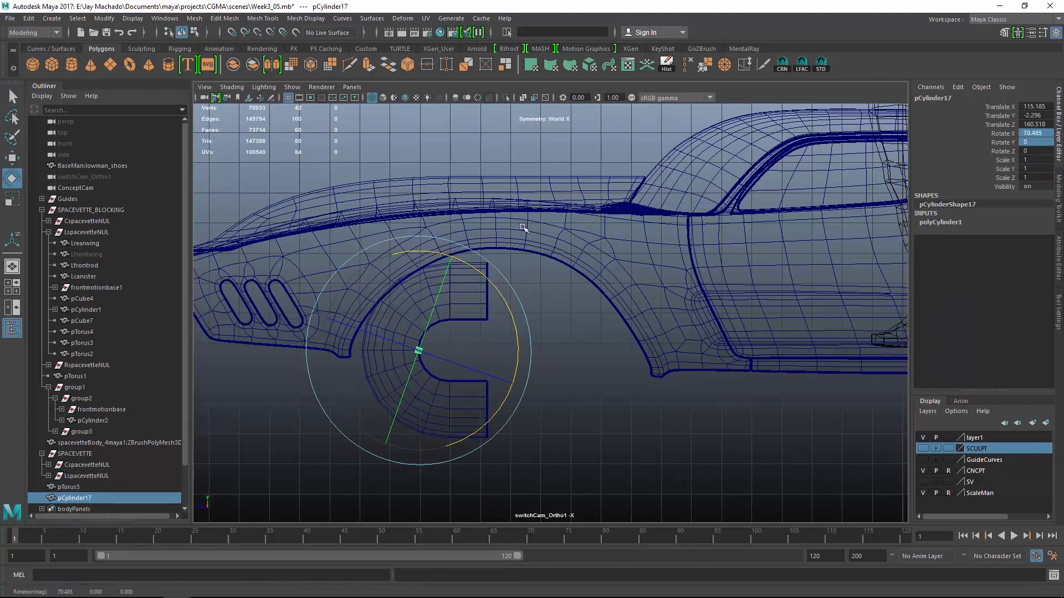
pyautogui.write('90')
pyautogui.press('Return')
pyautogui.press('r')
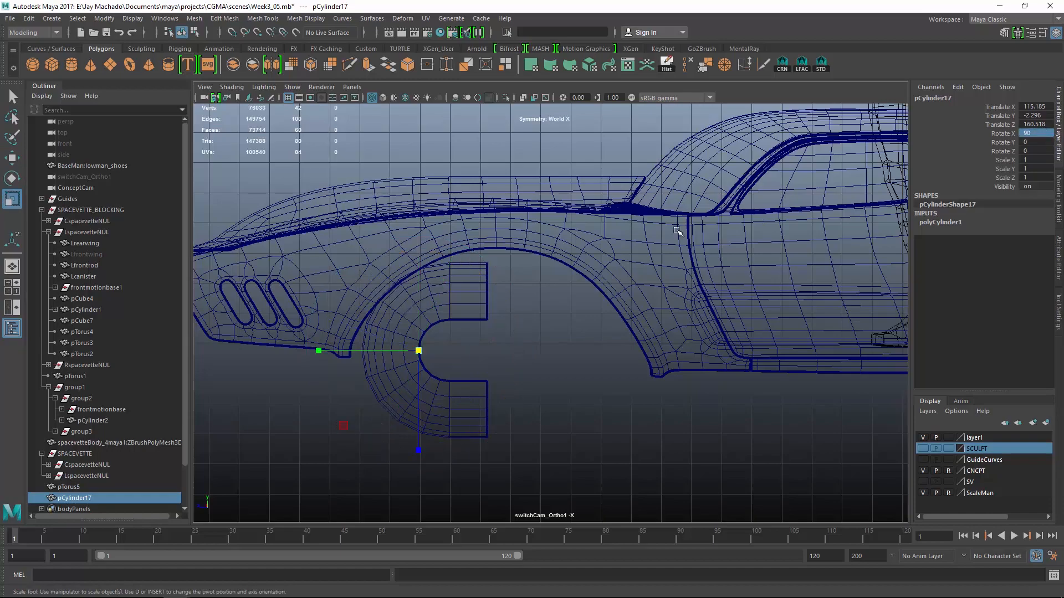
pyautogui.moveTo(418, 350); pyautogui.dragTo(465, 349)
# - Snap pCylinder17 sideways to the centre of the tire's width, at Translate X 105.491, in the front view
pyautogui.keyDown('alt'); pyautogui.moveTo(532, 352); pyautogui.dragTo(719, 355); pyautogui.keyUp('alt')
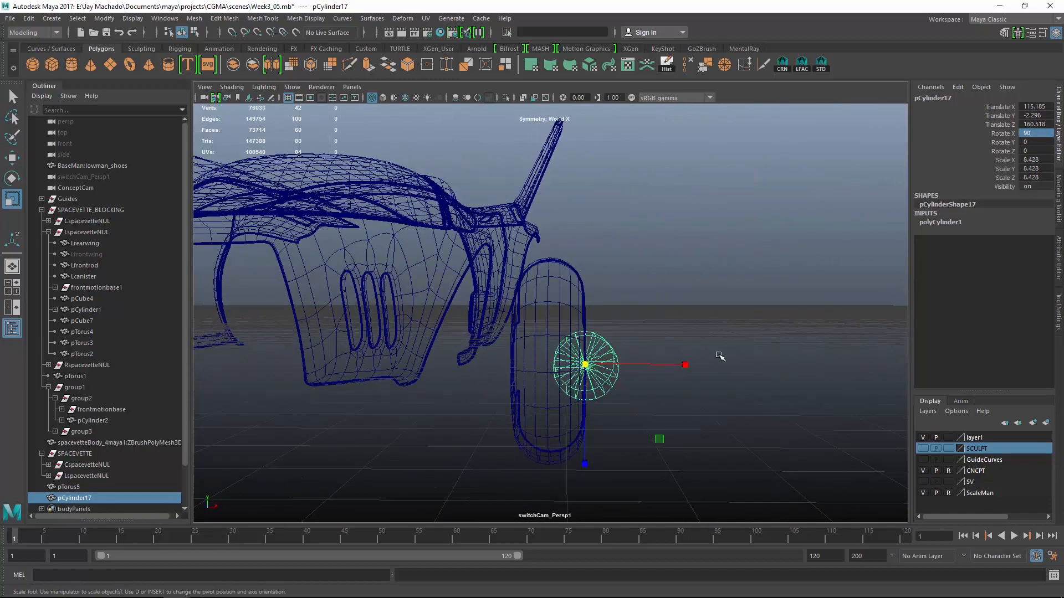
pyautogui.keyDown('alt'); pyautogui.moveTo(718, 360); pyautogui.dragTo(739, 442, button='right'); pyautogui.keyUp('alt')
pyautogui.press('w')
pyautogui.keyDown('alt'); pyautogui.moveTo(667, 406); pyautogui.dragTo(673, 299, button='middle'); pyautogui.keyUp('alt')
pyautogui.keyDown('alt'); pyautogui.moveTo(672, 298); pyautogui.dragTo(800, 390, button='right'); pyautogui.keyUp('alt')
pyautogui.moveTo(777, 282); pyautogui.dragTo(781, 282)
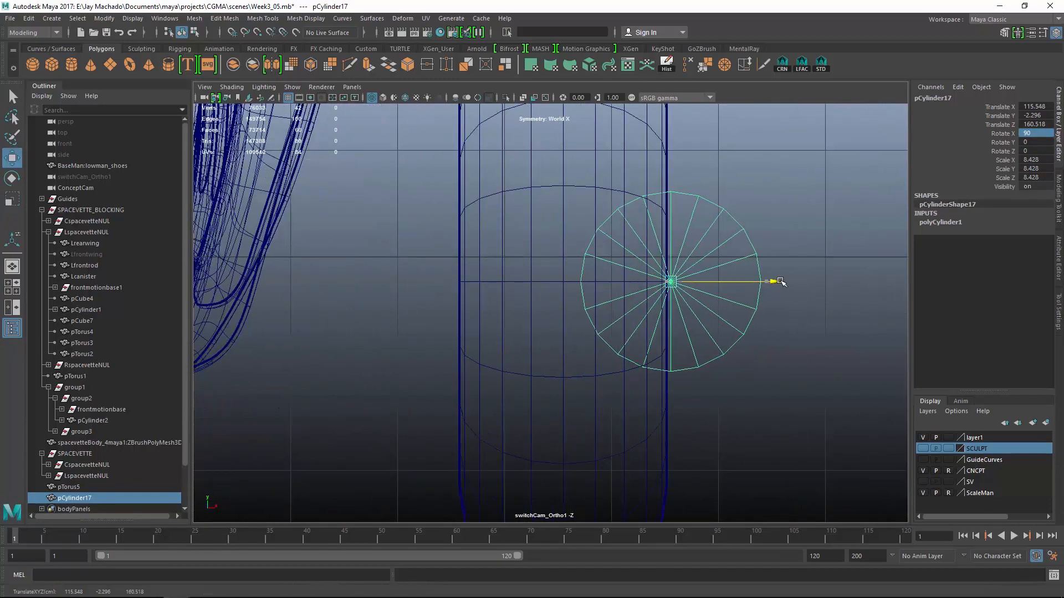
pyautogui.moveTo(544, 268); pyautogui.dragTo(562, 286, button='middle')
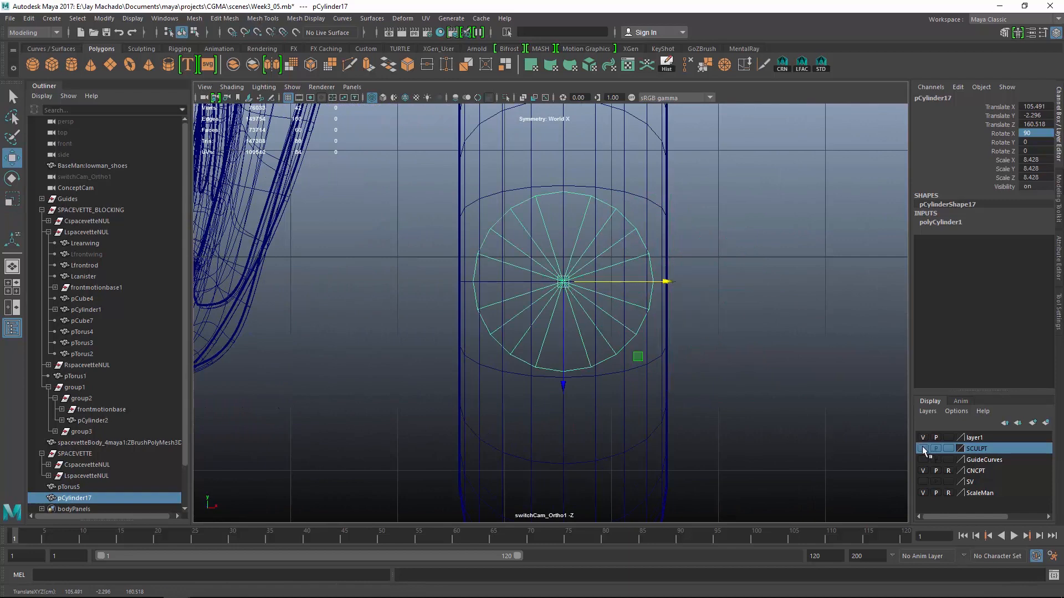
# - Show the SV layer in shaded display and move pCylinder17 forward so it projects from the front of the tire
pyautogui.click(923, 482)
pyautogui.press('5')
pyautogui.keyDown('alt'); pyautogui.moveTo(654, 333); pyautogui.dragTo(543, 354); pyautogui.keyUp('alt')
pyautogui.keyDown('alt'); pyautogui.moveTo(543, 354); pyautogui.dragTo(666, 376, button='right'); pyautogui.keyUp('alt')
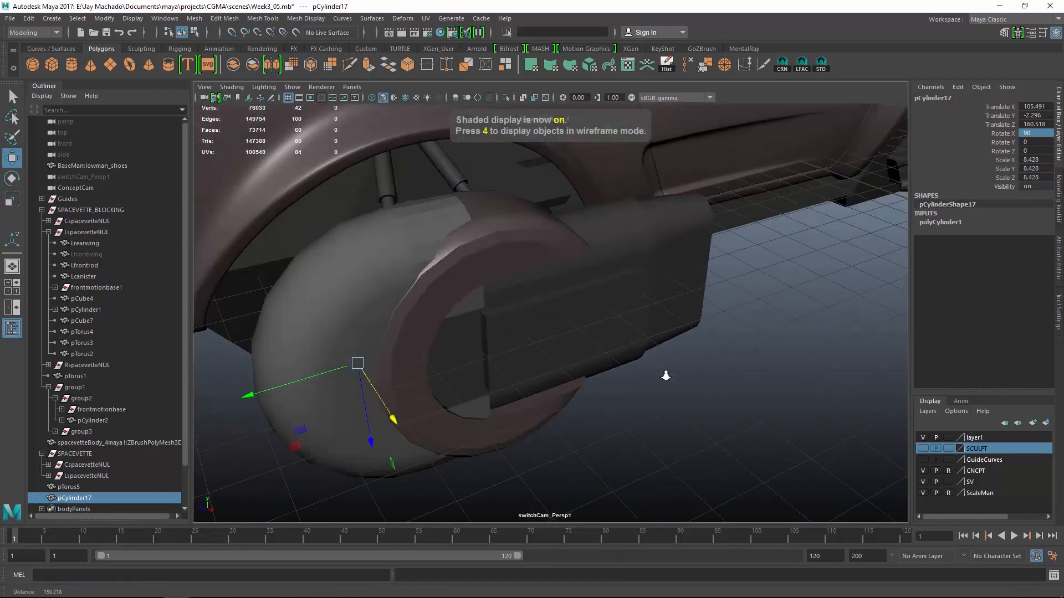
pyautogui.keyDown('alt'); pyautogui.moveTo(665, 376); pyautogui.dragTo(638, 365); pyautogui.keyUp('alt')
pyautogui.keyDown('shift'); pyautogui.click(491, 246); pyautogui.keyUp('shift')
pyautogui.moveTo(571, 256)
pyautogui.keyDown('alt'); pyautogui.mouseDown()
pyautogui.moveTo(568, 288)
pyautogui.moveTo(740, 193)
pyautogui.moveTo(703, 338)
pyautogui.moveTo(647, 358)
pyautogui.mouseUp(); pyautogui.keyUp('alt')
pyautogui.press('4')
pyautogui.scroll(3, 647, 358)
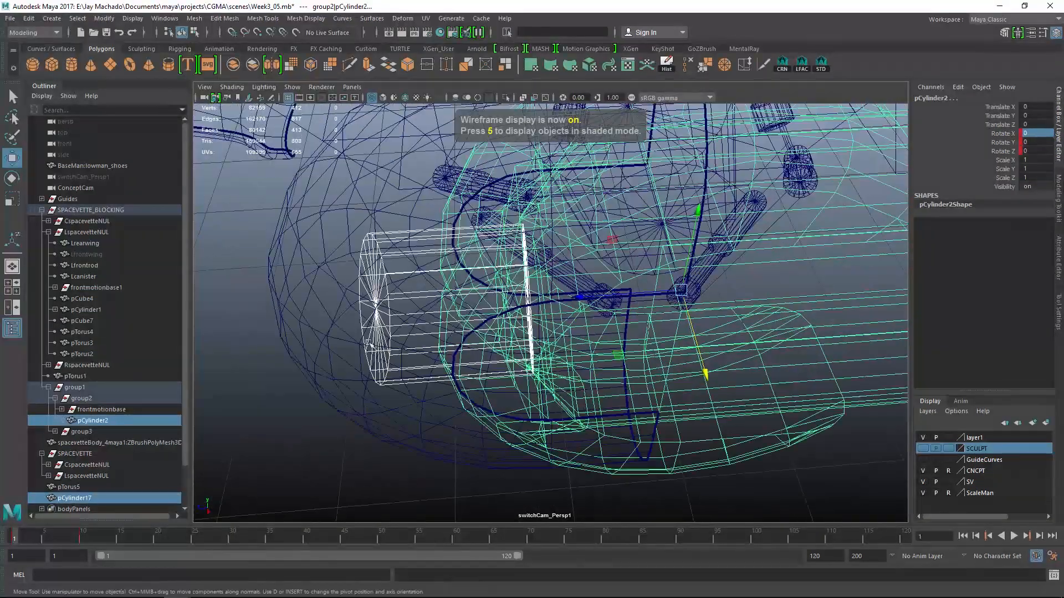
pyautogui.click(370, 316)
pyautogui.click(362, 323)
pyautogui.moveTo(384, 309); pyautogui.dragTo(263, 294)
pyautogui.press('5')
# - Parent pCylinder17 under pTorus5
pyautogui.moveTo(359, 333)
pyautogui.keyDown('alt'); pyautogui.mouseDown()
pyautogui.moveTo(529, 310)
pyautogui.moveTo(508, 307)
pyautogui.moveTo(546, 291)
pyautogui.mouseUp(); pyautogui.keyUp('alt')
pyautogui.keyDown('shift'); pyautogui.click(593, 420); pyautogui.keyUp('shift')
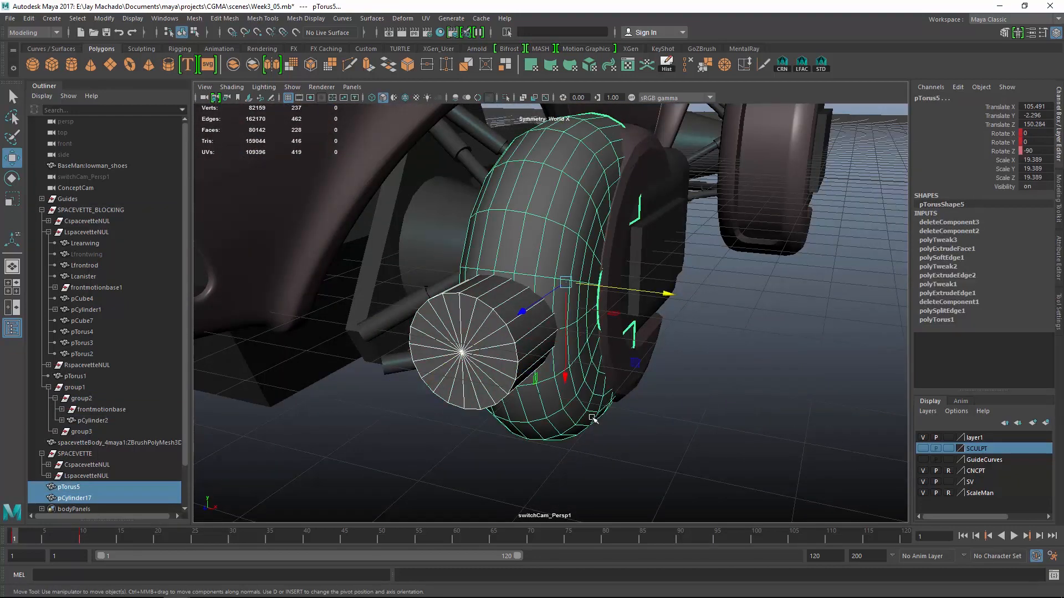
pyautogui.press('p')
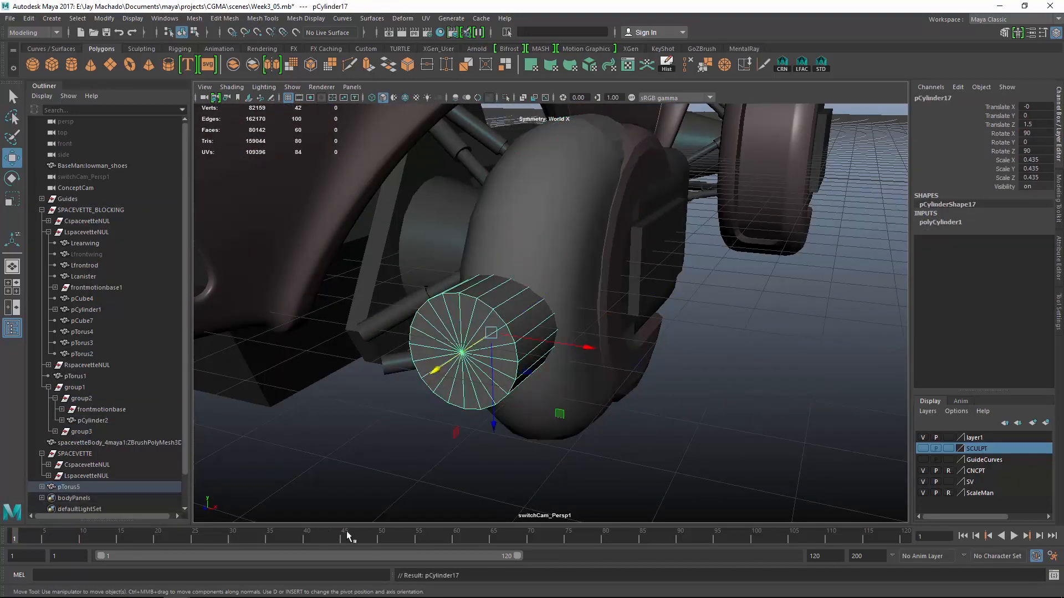
# - Hide the SV layer, go to frame 25 and scale pCylinder17 uniformly to 0.362 against the concept through ConceptCam
pyautogui.click(923, 482)
pyautogui.moveTo(21, 538); pyautogui.dragTo(194, 538)
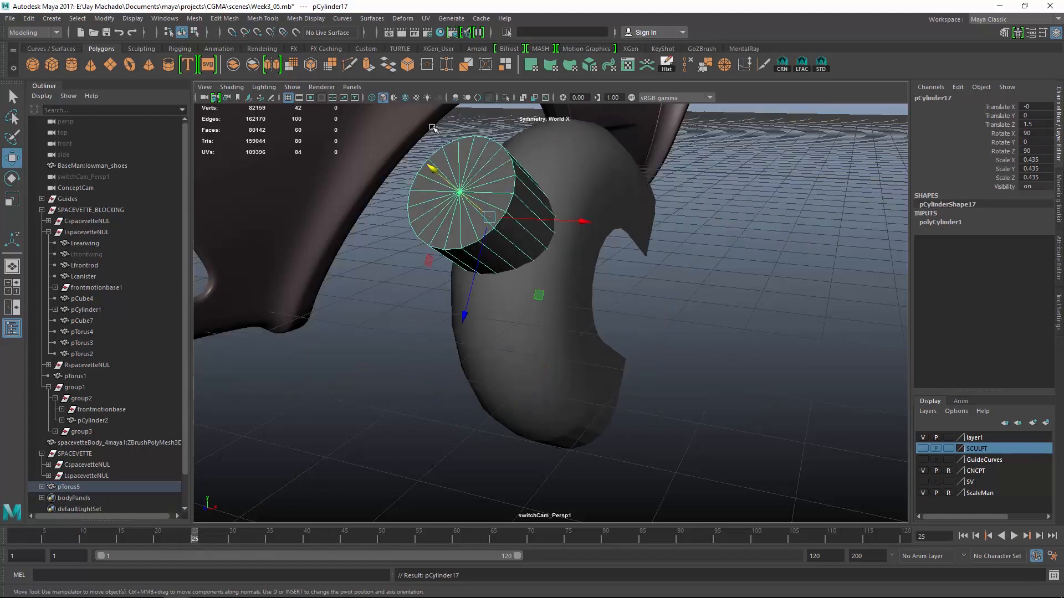
pyautogui.click(352, 87)
pyautogui.moveTo(384, 99)
pyautogui.click(512, 122)
pyautogui.click(352, 87)
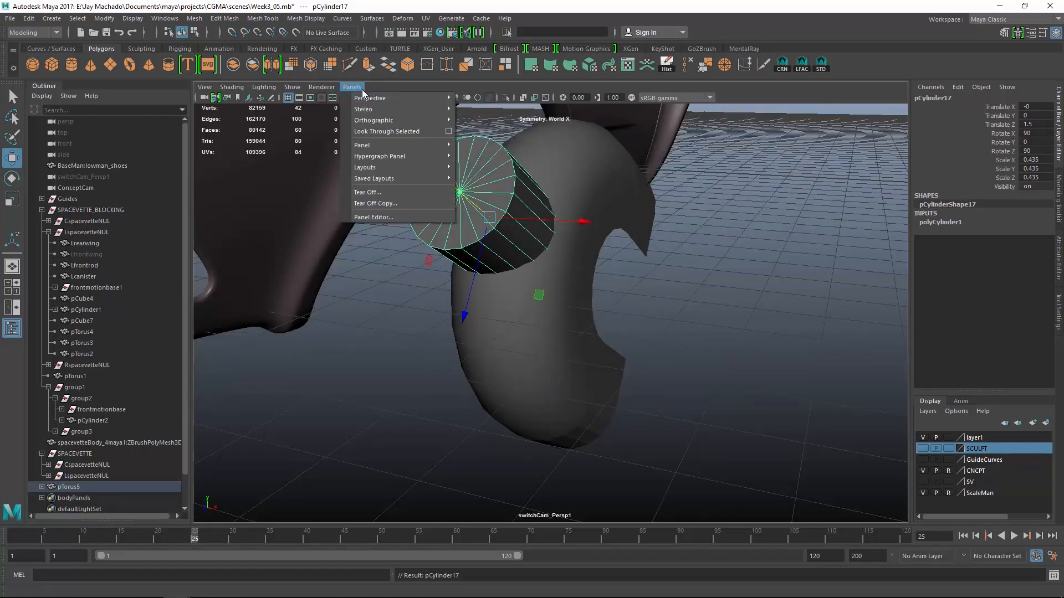
pyautogui.click(510, 100)
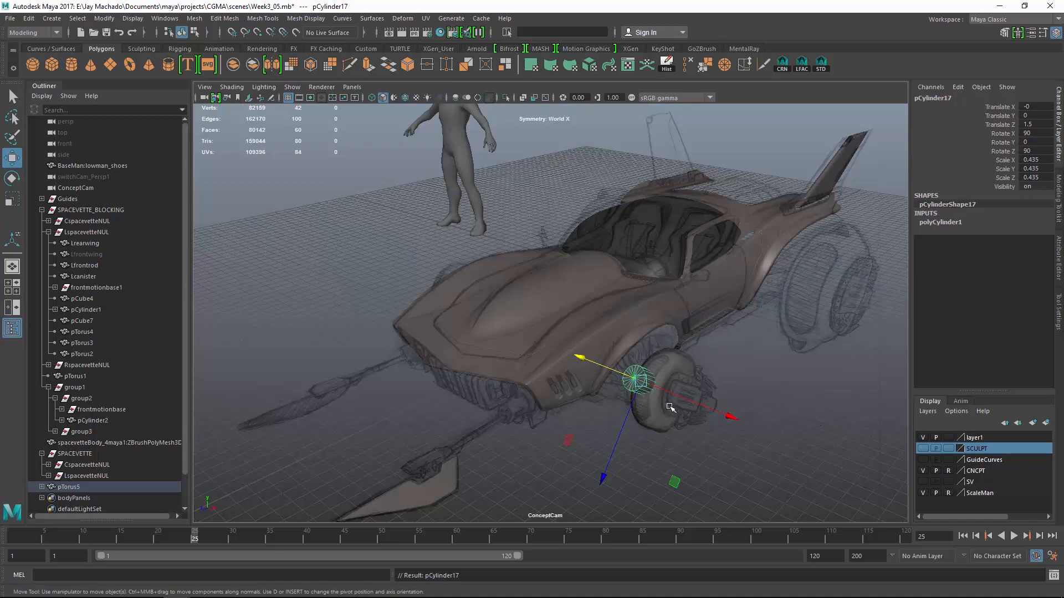
pyautogui.press('r')
pyautogui.moveTo(643, 383); pyautogui.dragTo(638, 384)
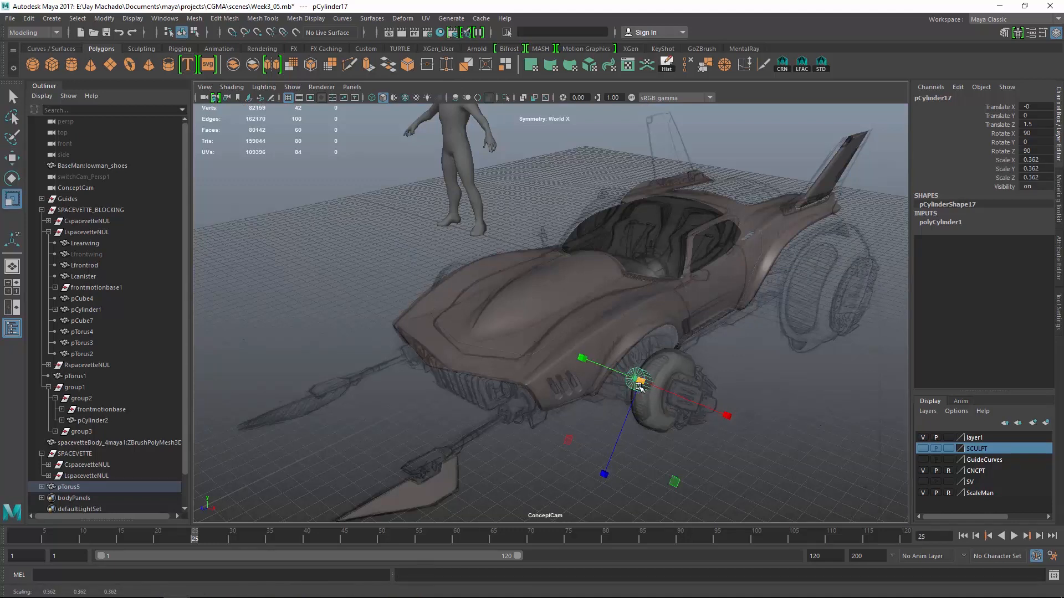
# - Try moving pCylinder17 up to the tire's upper front and scaling it to 0.322, and undo the changes
pyautogui.press('w')
pyautogui.moveTo(620, 432); pyautogui.dragTo(630, 427)
pyautogui.moveTo(625, 361); pyautogui.dragTo(599, 342)
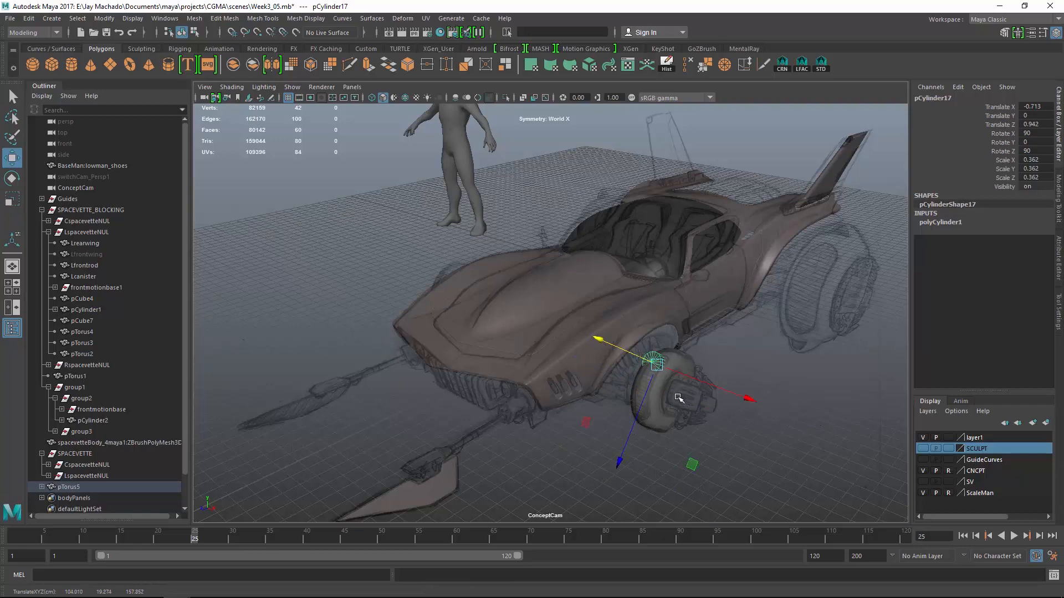
pyautogui.press('r')
pyautogui.moveTo(656, 363); pyautogui.dragTo(647, 367)
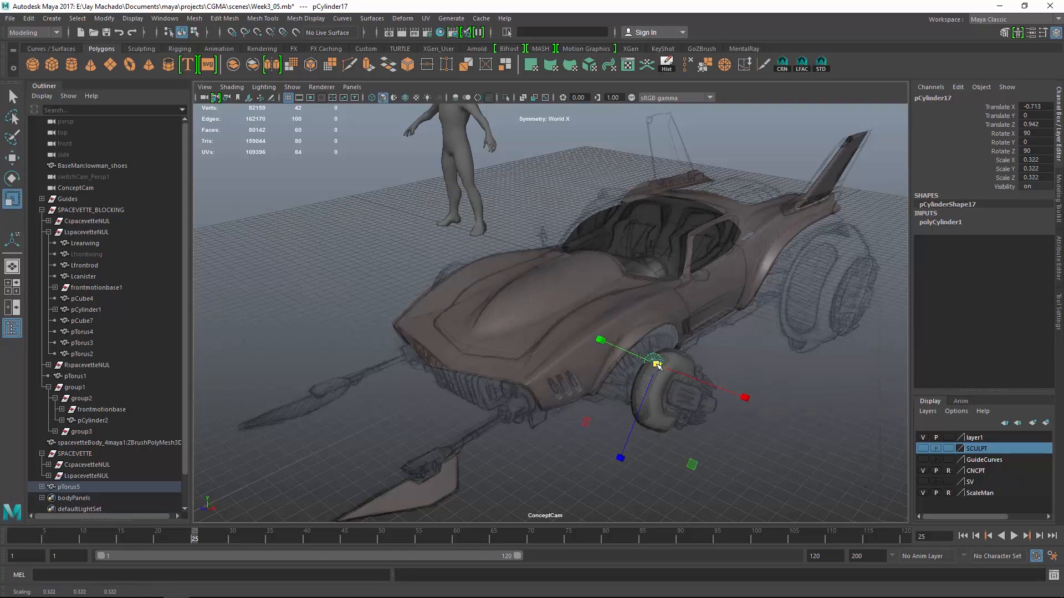
pyautogui.press('w')
pyautogui.hotkey('ctrl', 'z')
pyautogui.hotkey('ctrl', 'z')
pyautogui.hotkey('ctrl', 'z')
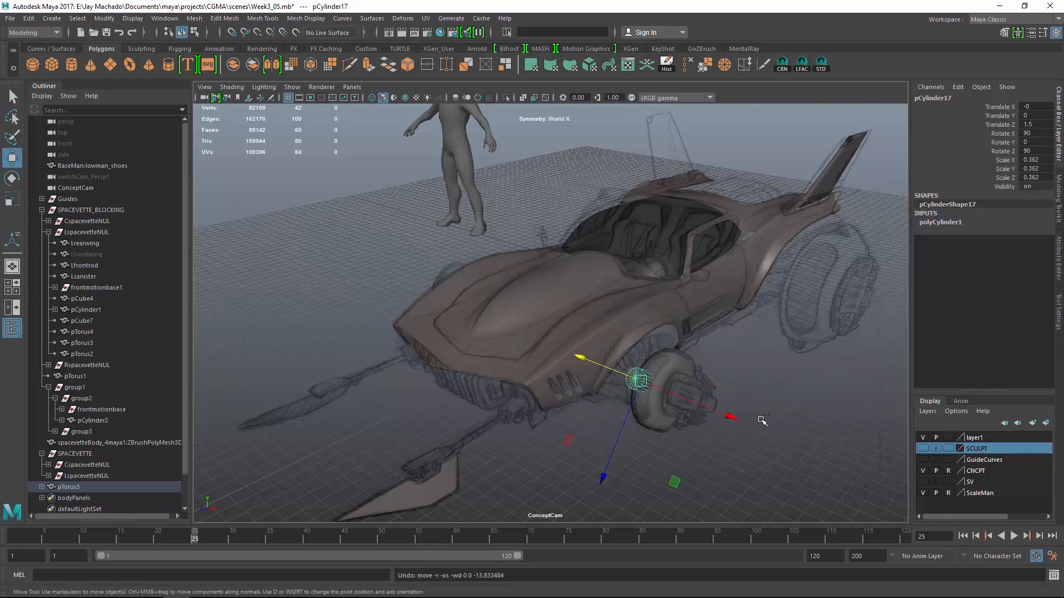
# - Scale pCylinder17 uniformly to 0.322 in its place at the tire's front and return to frame 1
pyautogui.press('r')
pyautogui.moveTo(644, 380); pyautogui.dragTo(639, 381)
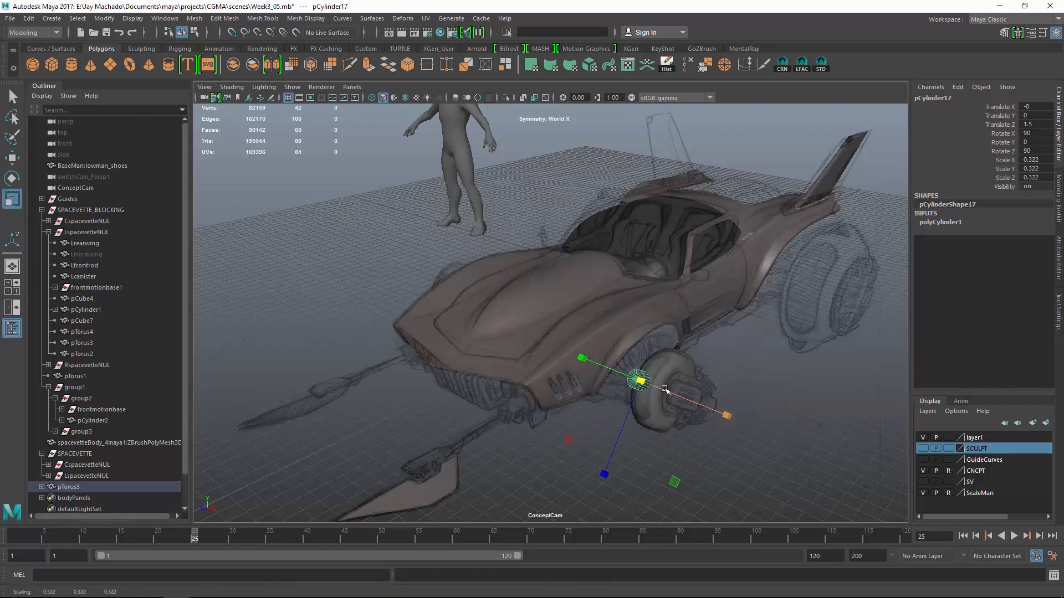
pyautogui.press('w')
pyautogui.click(2, 538)
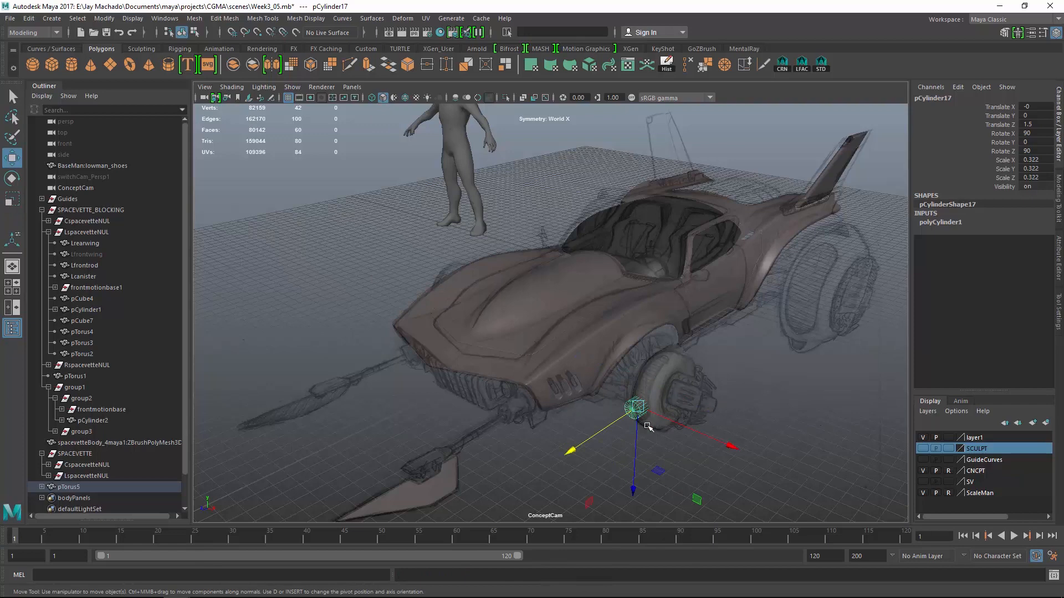
# - Scale pCylinder17 uniformly down to 0.289 in the wireframe front view
pyautogui.click(351, 87)
pyautogui.click(546, 97)
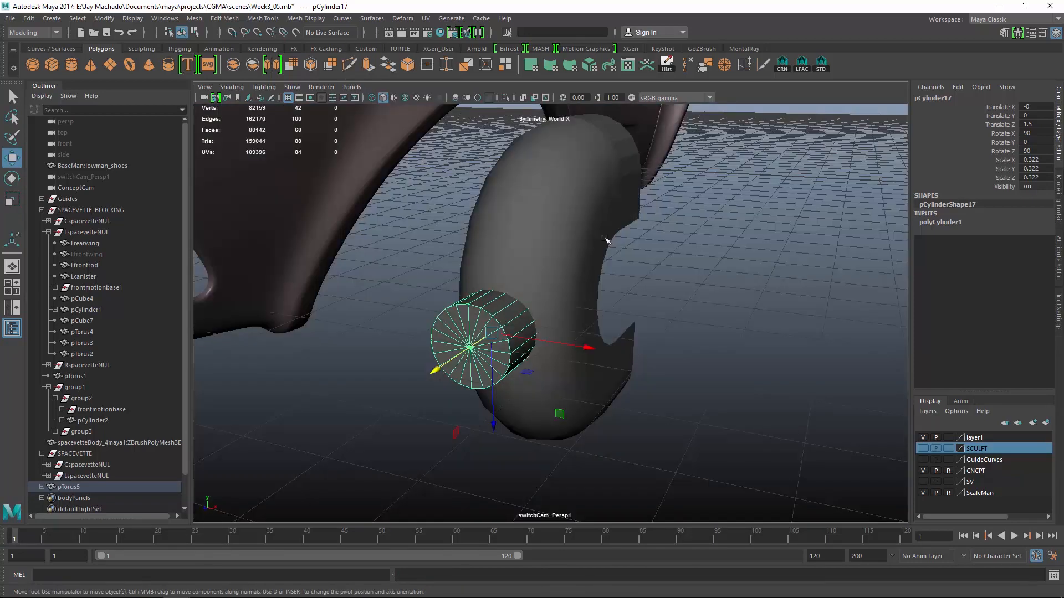
pyautogui.press('4')
pyautogui.scroll(4, 649, 294)
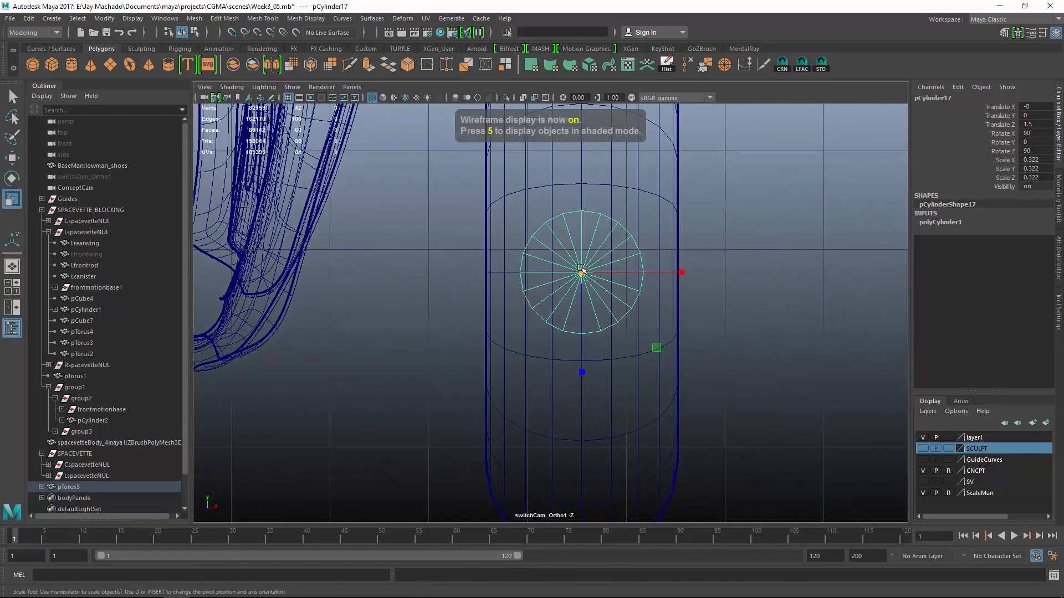
pyautogui.moveTo(582, 270); pyautogui.dragTo(570, 282)
pyautogui.keyDown('alt'); pyautogui.moveTo(591, 270); pyautogui.dragTo(604, 328, button='middle'); pyautogui.keyUp('alt')
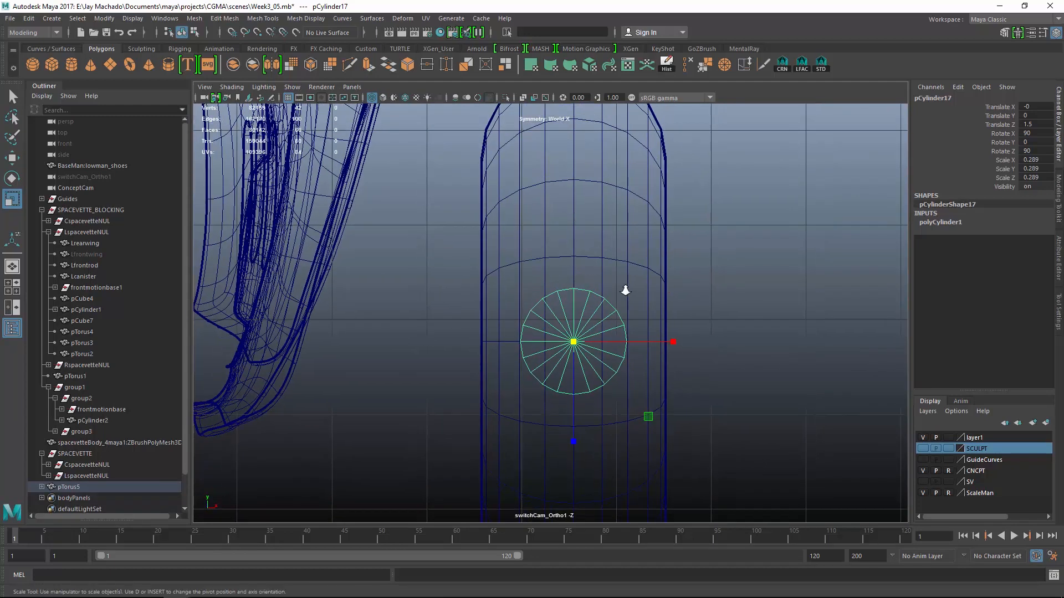
# - Reduce pCylinder17's axis subdivisions to 12 in its polyCylinder1 settings
pyautogui.scroll(2, 532, 313)
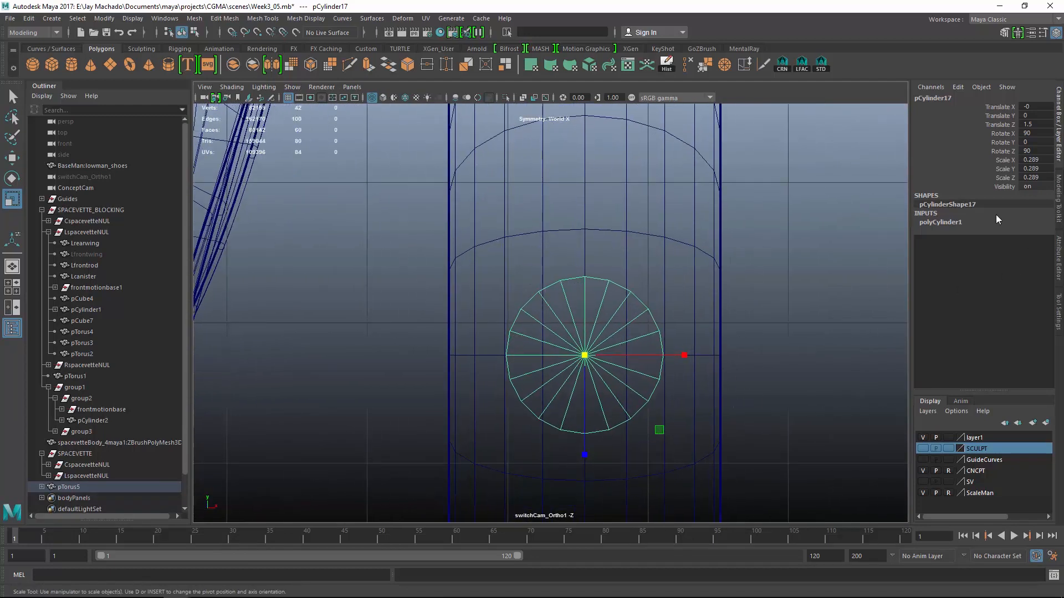
pyautogui.click(967, 222)
pyautogui.moveTo(847, 244); pyautogui.dragTo(802, 254, button='middle')
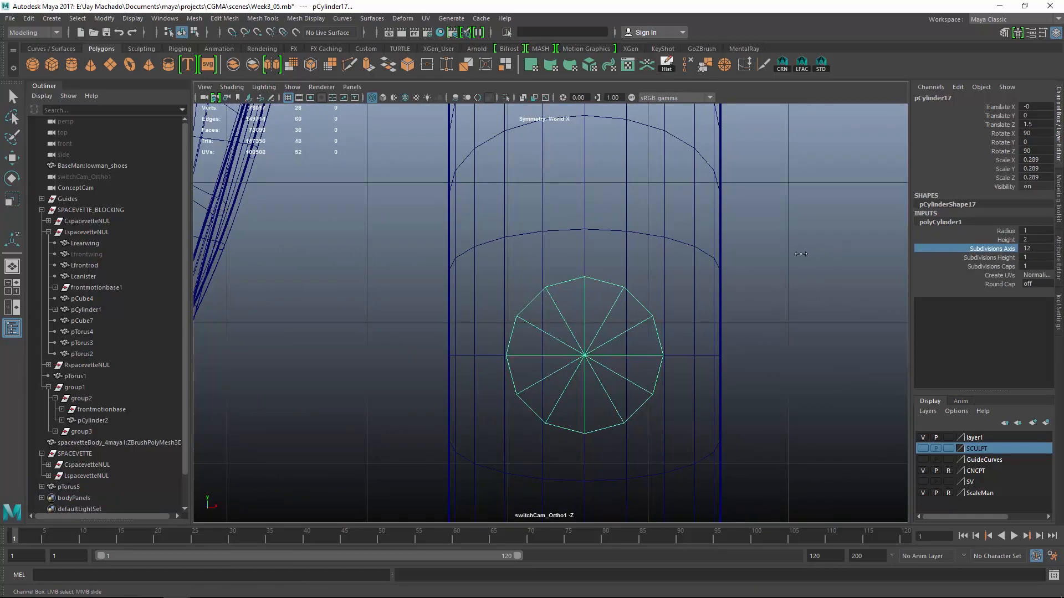
# - Extrude the upper half of pCylinder17's end faces and stretch both halves apart vertically into a tall slot shape matching the tire front
pyautogui.press('x')
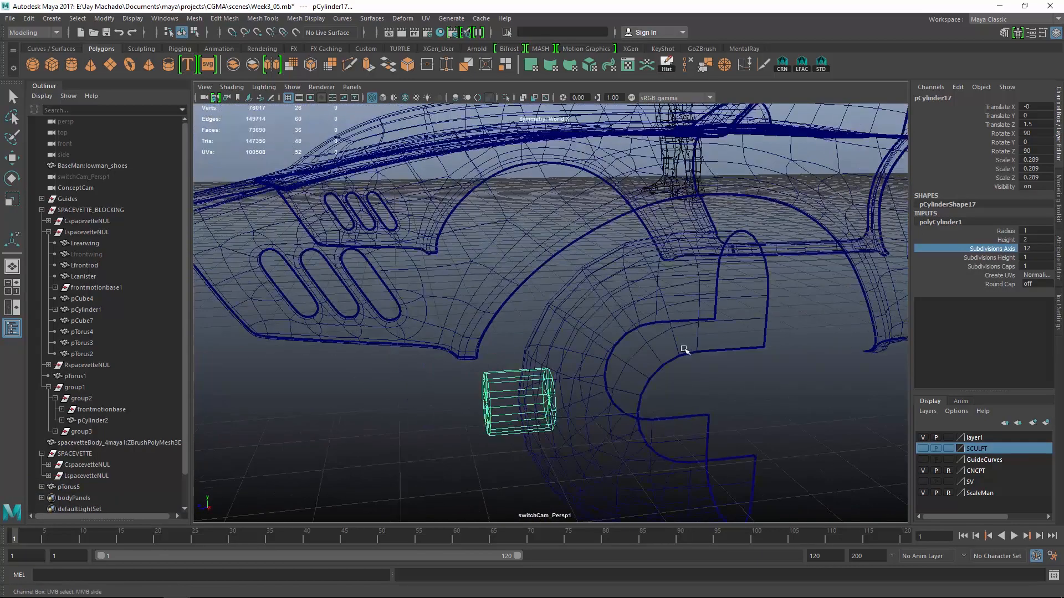
pyautogui.press('x')
pyautogui.moveTo(709, 268); pyautogui.dragTo(685, 337, button='right')
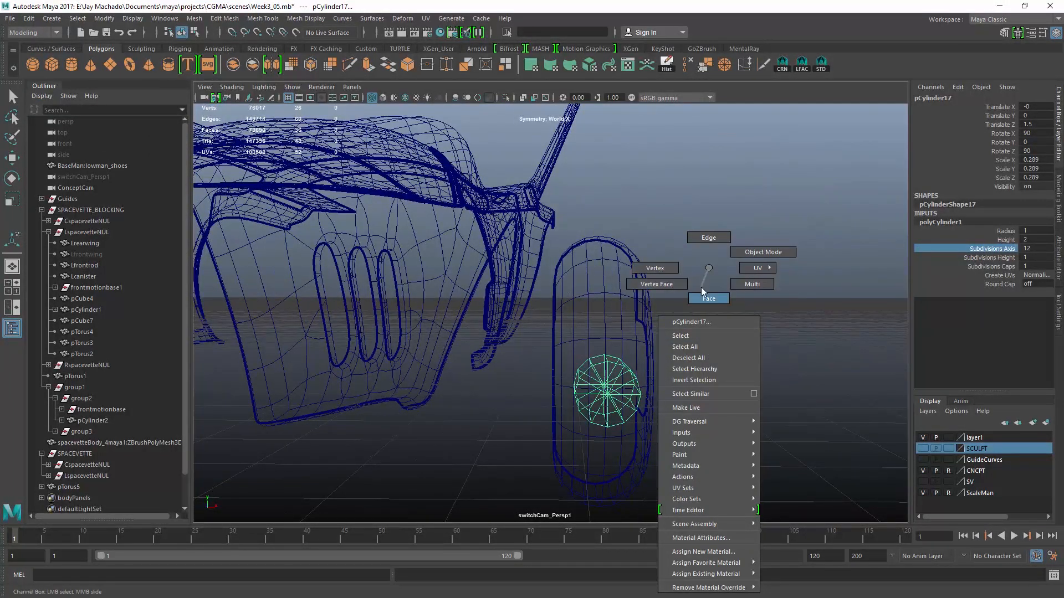
pyautogui.moveTo(700, 287); pyautogui.dragTo(702, 292, button='right')
pyautogui.press('x')
pyautogui.moveTo(566, 378); pyautogui.dragTo(637, 332)
pyautogui.hotkey('ctrl', 'e')
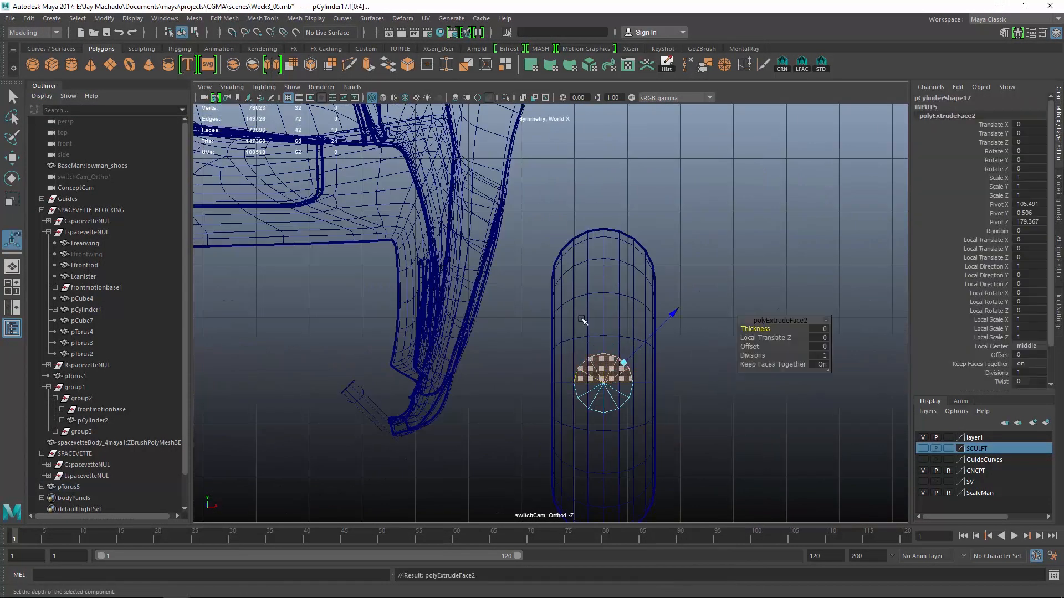
pyautogui.press('w')
pyautogui.moveTo(605, 403); pyautogui.dragTo(670, 418)
pyautogui.keyDown('alt'); pyautogui.moveTo(602, 503); pyautogui.dragTo(586, 396, button='middle'); pyautogui.keyUp('alt')
pyautogui.moveTo(587, 397); pyautogui.dragTo(579, 487)
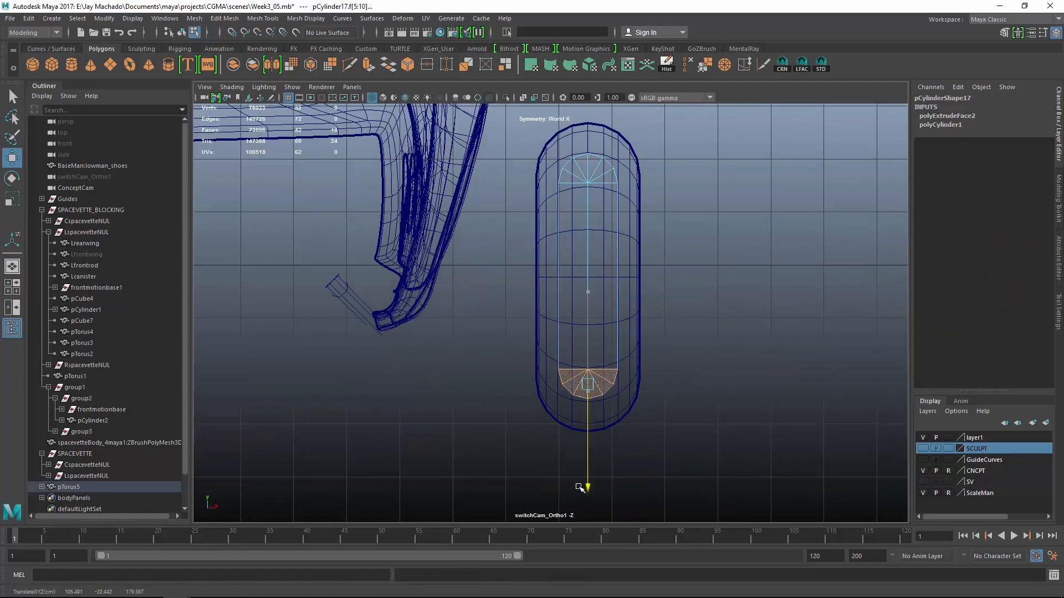
# - Unparent pCylinder17 from the tire, set its Scale Y to 15.293 and position it at 170.962 in Z so it cuts into the front
pyautogui.press('p')
pyautogui.press('F8')
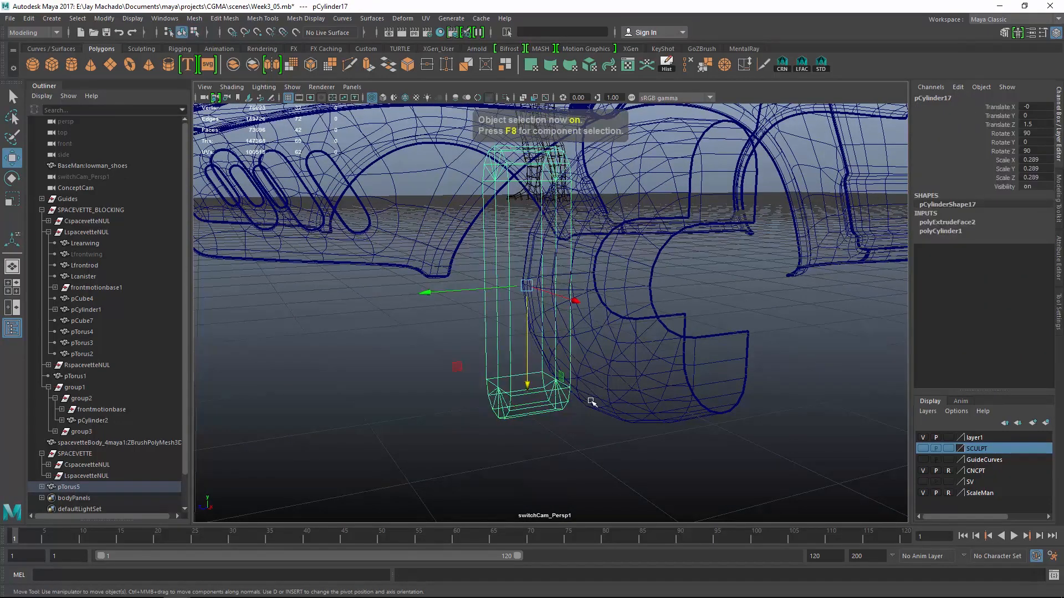
pyautogui.press('5')
pyautogui.moveTo(591, 402)
pyautogui.keyDown('alt'); pyautogui.mouseDown()
pyautogui.moveTo(441, 363)
pyautogui.moveTo(440, 380)
pyautogui.moveTo(490, 373)
pyautogui.moveTo(335, 398)
pyautogui.moveTo(743, 397)
pyautogui.moveTo(774, 373)
pyautogui.moveTo(685, 233)
pyautogui.mouseUp(); pyautogui.keyUp('alt')
pyautogui.press('r')
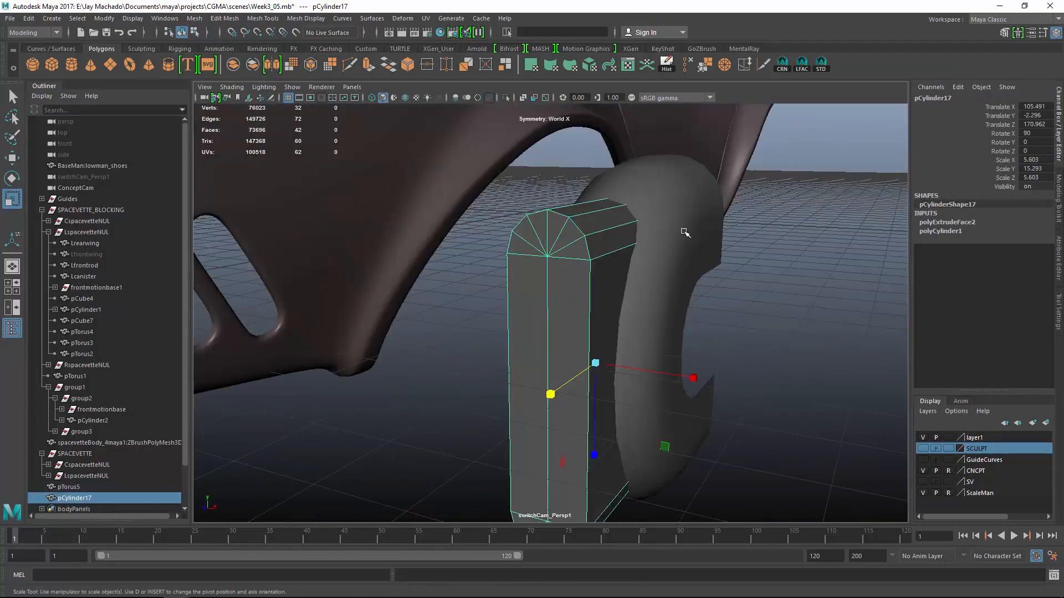
# - Subtract pCylinder17 from the tire pTorus5 with a Boolean Difference
pyautogui.keyDown('shift'); pyautogui.click(685, 233); pyautogui.keyUp('shift')
pyautogui.click(195, 18)
pyautogui.moveTo(241, 42)
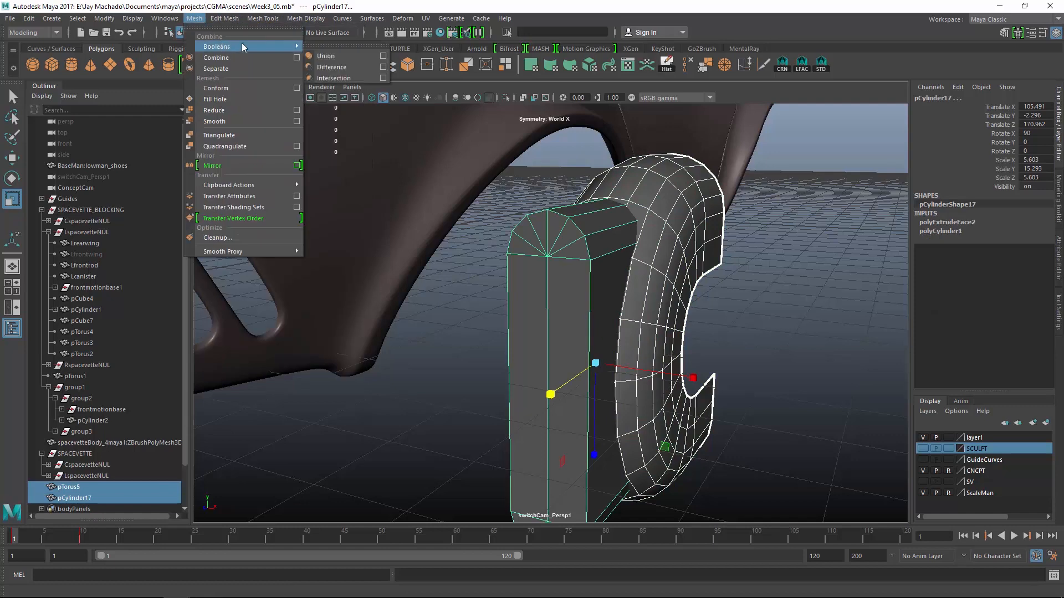
pyautogui.click(332, 62)
# - Select the inner faces of the slot-shaped pocket in the tire and delete them
pyautogui.keyDown('alt'); pyautogui.moveTo(498, 238); pyautogui.dragTo(474, 235); pyautogui.keyUp('alt')
pyautogui.moveTo(473, 235); pyautogui.dragTo(442, 209, button='right')
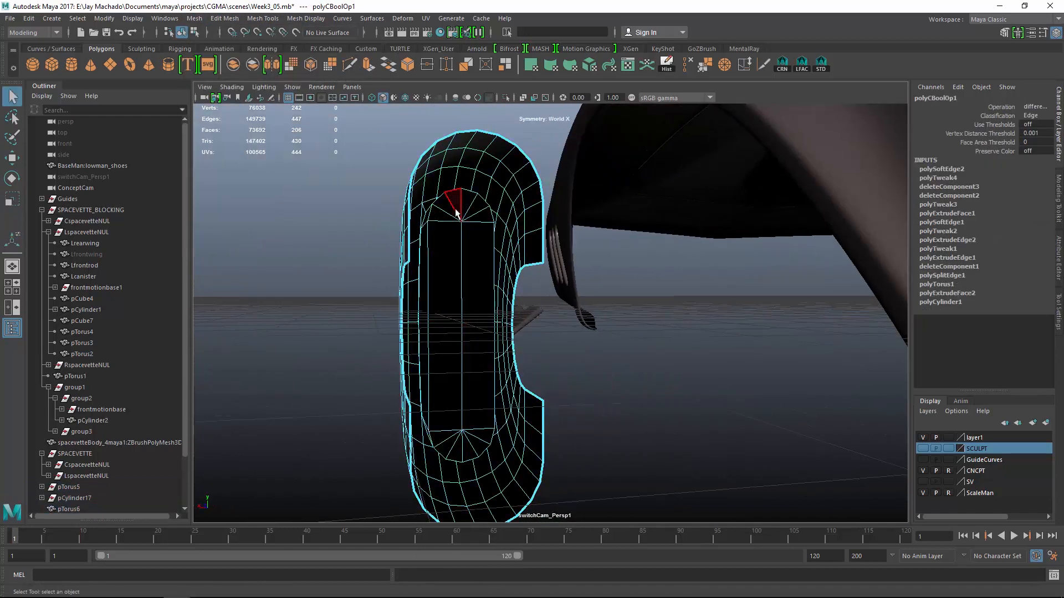
pyautogui.press('4')
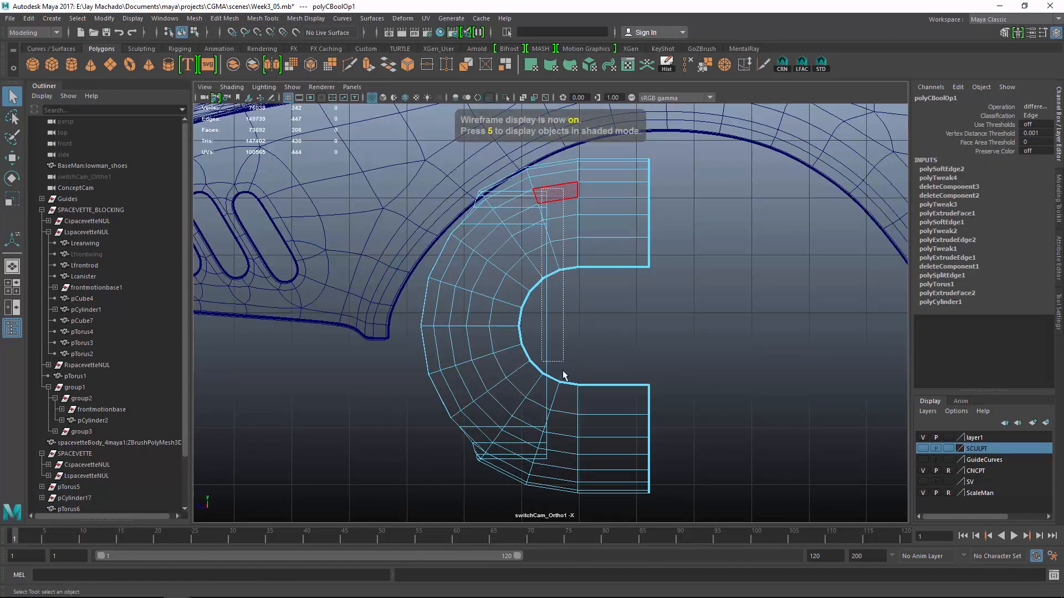
pyautogui.moveTo(563, 373); pyautogui.dragTo(563, 468)
pyautogui.keyDown('alt'); pyautogui.moveTo(563, 185); pyautogui.dragTo(472, 244); pyautogui.keyUp('alt')
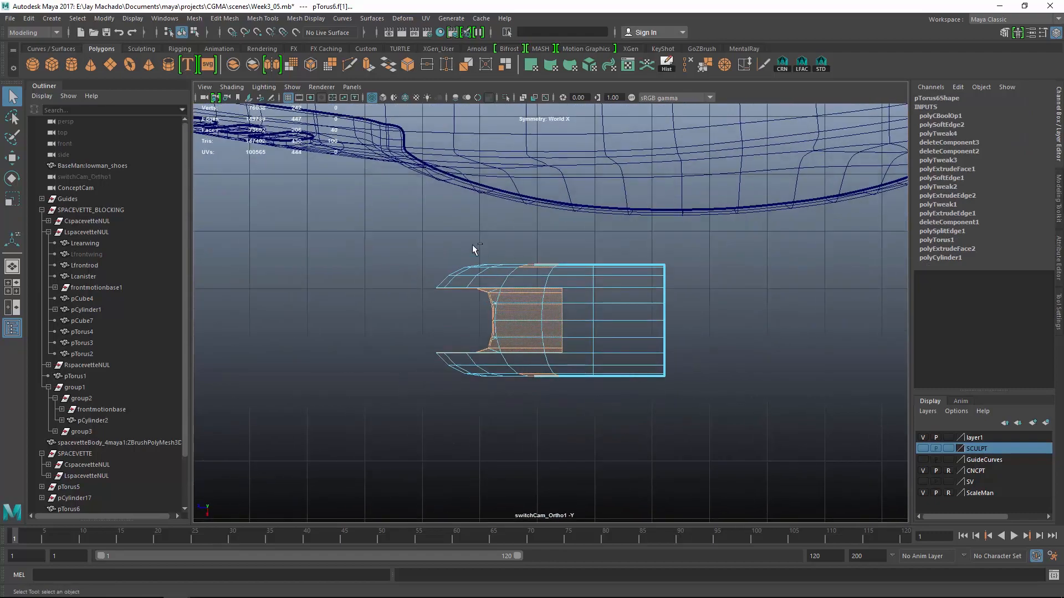
pyautogui.moveTo(427, 367)
pyautogui.keyDown('alt'); pyautogui.mouseDown()
pyautogui.moveTo(727, 309)
pyautogui.moveTo(755, 349)
pyautogui.moveTo(686, 308)
pyautogui.moveTo(692, 388)
pyautogui.moveTo(617, 309)
pyautogui.mouseUp(); pyautogui.keyUp('alt')
pyautogui.press('5')
pyautogui.press('Delete')
# - Delete the stray diagonal edge at the top centre of the tire's slot opening
pyautogui.keyDown('alt'); pyautogui.moveTo(617, 308); pyautogui.dragTo(680, 335, button='right'); pyautogui.keyUp('alt')
pyautogui.keyDown('alt'); pyautogui.moveTo(680, 334); pyautogui.dragTo(621, 309); pyautogui.keyUp('alt')
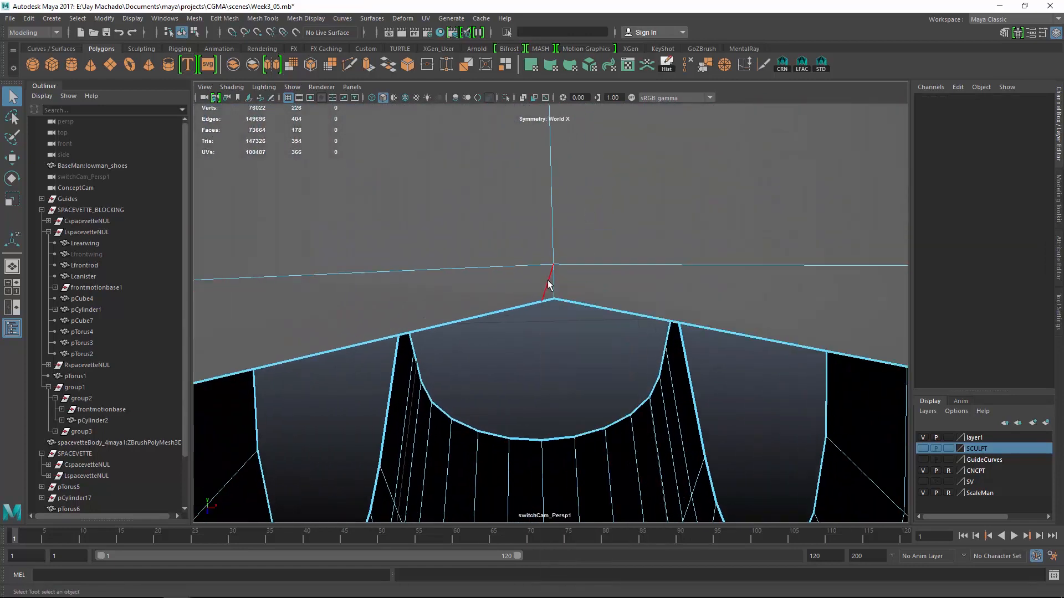
pyautogui.click(560, 266)
pyautogui.click(688, 65)
# - Cut new edges with Multi-Cut from the opening's upper corner vertices to the nearest vertices on the tire's edge loop
pyautogui.keyDown('alt'); pyautogui.moveTo(705, 135); pyautogui.dragTo(598, 254); pyautogui.keyUp('alt')
pyautogui.keyDown('alt'); pyautogui.moveTo(544, 234); pyautogui.dragTo(626, 230); pyautogui.keyUp('alt')
pyautogui.keyDown('alt'); pyautogui.moveTo(626, 230); pyautogui.dragTo(669, 242, button='middle'); pyautogui.keyUp('alt')
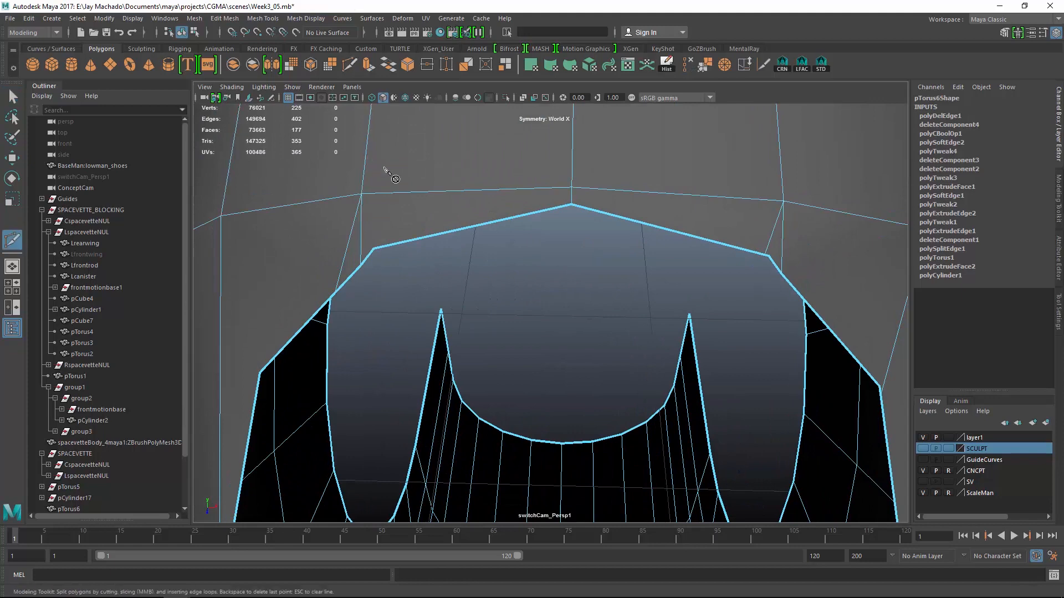
pyautogui.click(375, 248)
pyautogui.rightClick(522, 249)
pyautogui.keyDown('alt'); pyautogui.moveTo(776, 251); pyautogui.dragTo(626, 262); pyautogui.keyUp('alt')
pyautogui.keyDown('alt'); pyautogui.moveTo(626, 261); pyautogui.dragTo(584, 287, button='right'); pyautogui.keyUp('alt')
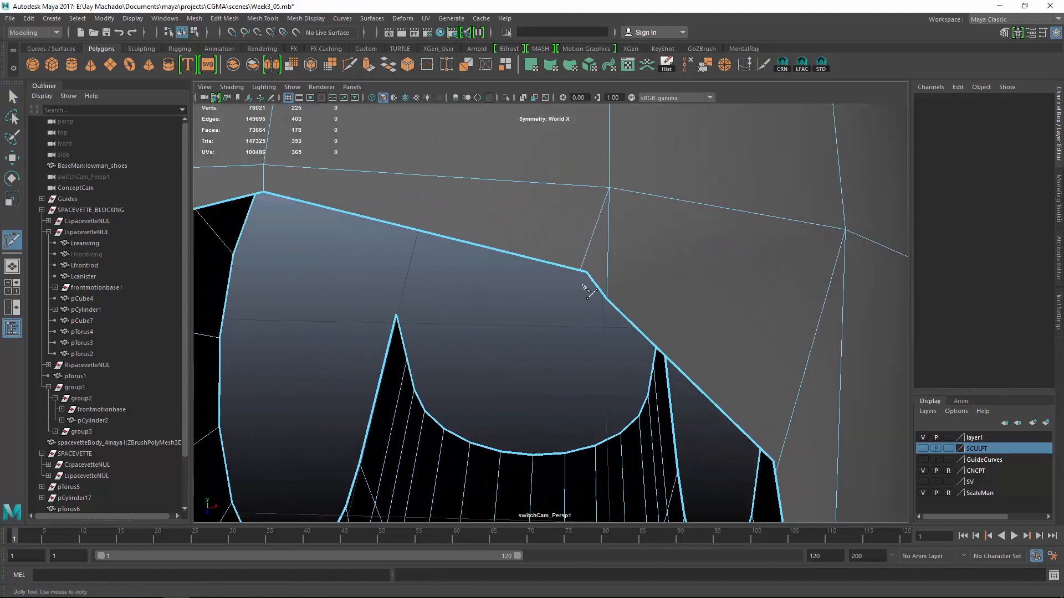
pyautogui.click(587, 272)
pyautogui.click(609, 189)
pyautogui.rightClick(602, 235)
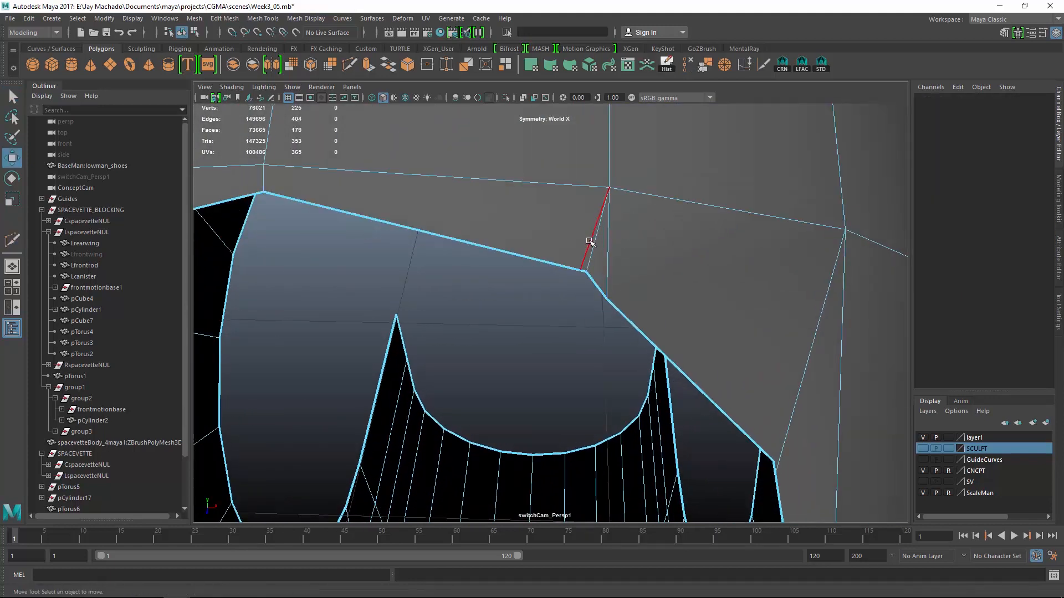
# - Delete the redundant edges beside the new cuts at the opening's upper corners
pyautogui.click(589, 242)
pyautogui.keyDown('shift'); pyautogui.click(608, 248); pyautogui.keyUp('shift')
pyautogui.keyDown('alt'); pyautogui.moveTo(672, 271); pyautogui.dragTo(708, 297, button='middle'); pyautogui.keyUp('alt')
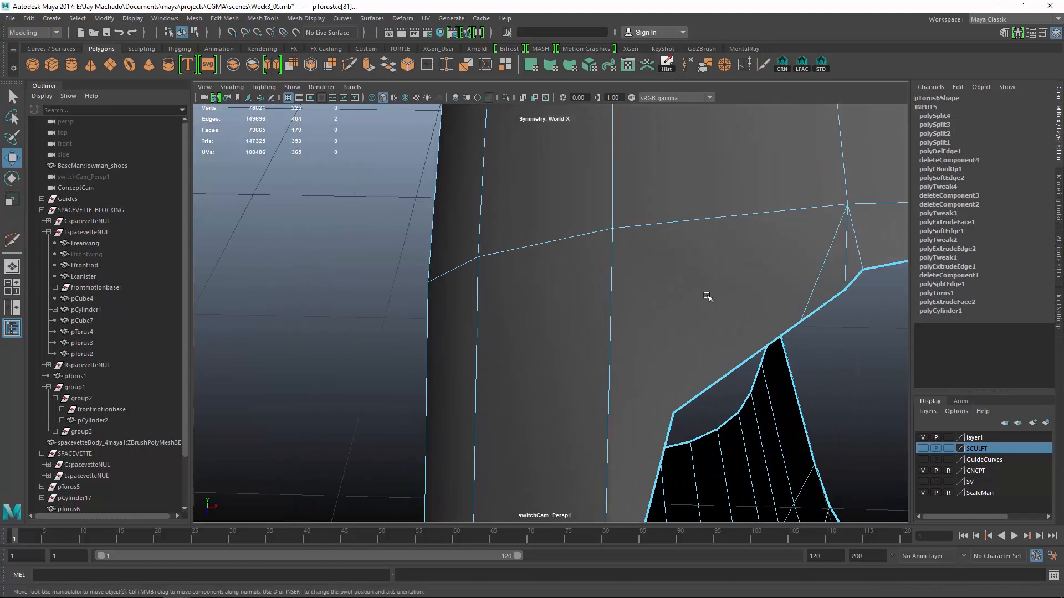
pyautogui.click(708, 69)
# - Cut edges with Multi-Cut from the upper side corners of the opening to the adjacent tire vertices on both sides
pyautogui.keyDown('alt'); pyautogui.moveTo(801, 289); pyautogui.dragTo(654, 224, button='right'); pyautogui.keyUp('alt')
pyautogui.keyDown('alt'); pyautogui.moveTo(653, 223); pyautogui.dragTo(602, 244); pyautogui.keyUp('alt')
pyautogui.keyDown('alt'); pyautogui.moveTo(601, 244); pyautogui.dragTo(700, 274, button='right'); pyautogui.keyUp('alt')
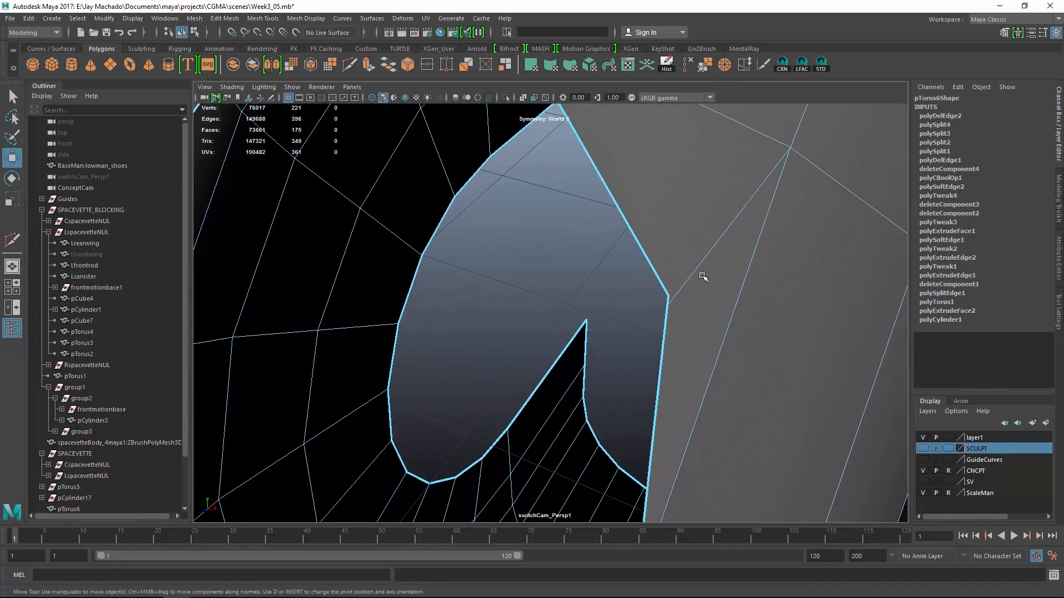
pyautogui.click(668, 294)
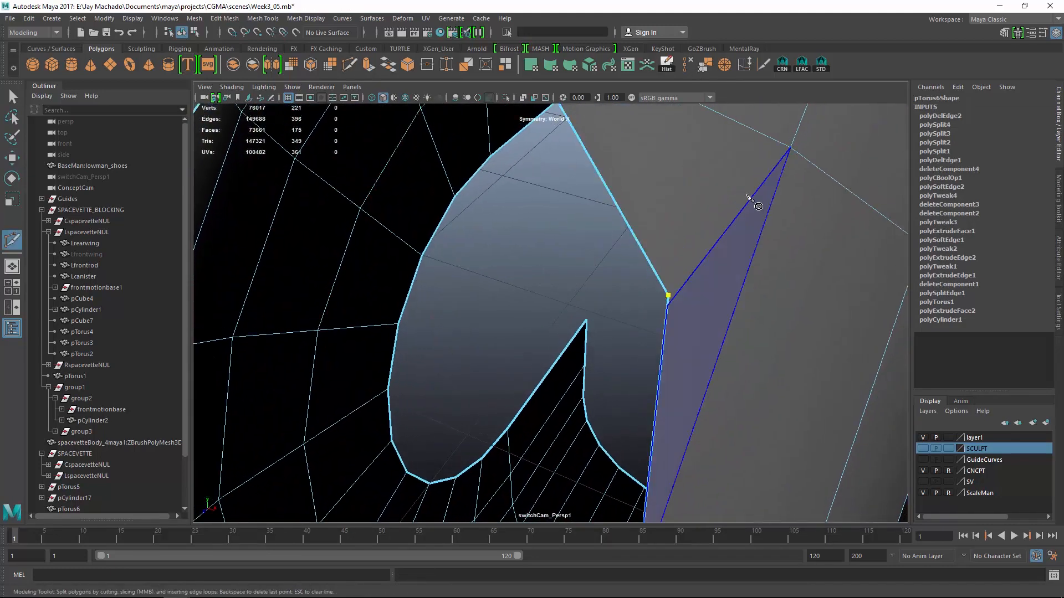
pyautogui.click(790, 147)
pyautogui.rightClick(820, 166)
pyautogui.keyDown('alt'); pyautogui.moveTo(820, 166); pyautogui.dragTo(702, 319); pyautogui.keyUp('alt')
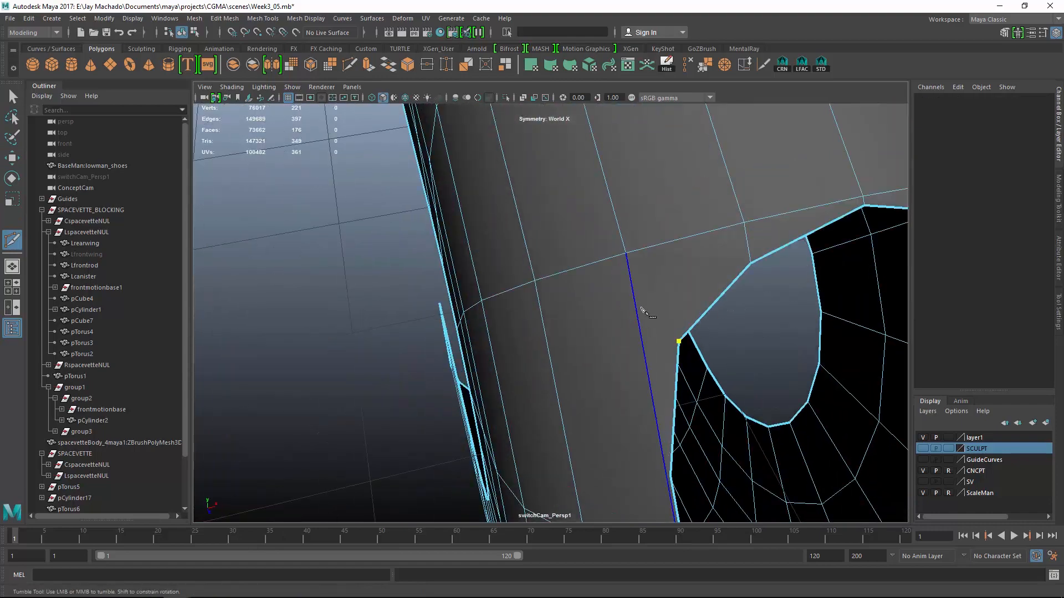
pyautogui.click(626, 254)
pyautogui.rightClick(618, 152)
# - Continue the Multi-Cut edges down both sides of the opening to its lower corners, joining border vertices to the tire's grid
pyautogui.keyDown('alt'); pyautogui.moveTo(617, 152); pyautogui.dragTo(616, 305); pyautogui.keyUp('alt')
pyautogui.keyDown('alt'); pyautogui.moveTo(616, 305); pyautogui.dragTo(629, 309, button='right'); pyautogui.keyUp('alt')
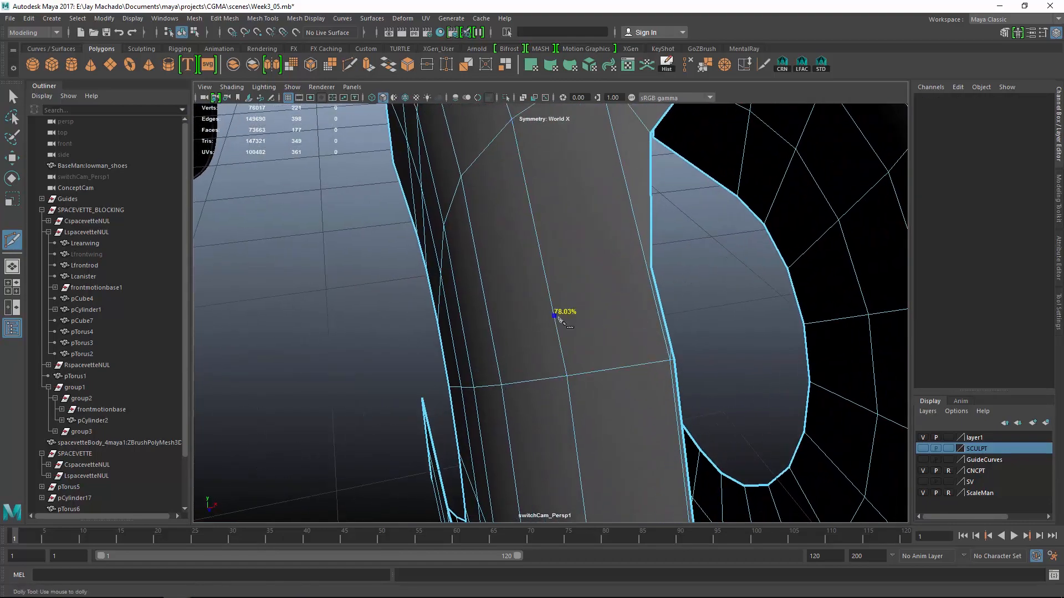
pyautogui.rightClick(679, 255)
pyautogui.keyDown('alt'); pyautogui.moveTo(679, 255); pyautogui.dragTo(684, 310); pyautogui.keyUp('alt')
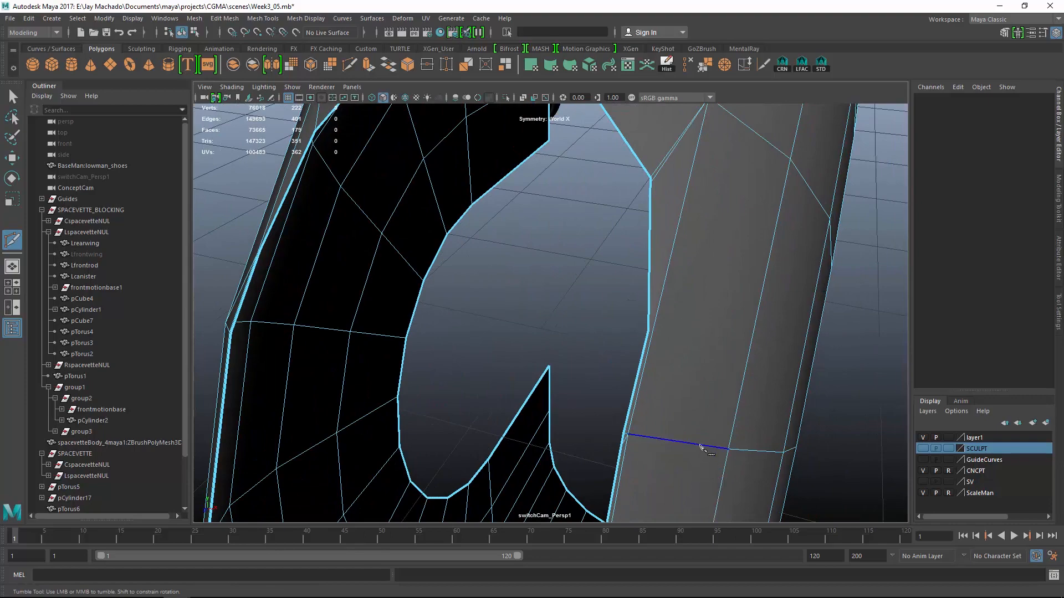
pyautogui.rightClick(685, 404)
pyautogui.keyDown('alt'); pyautogui.moveTo(685, 405); pyautogui.dragTo(682, 343); pyautogui.keyUp('alt')
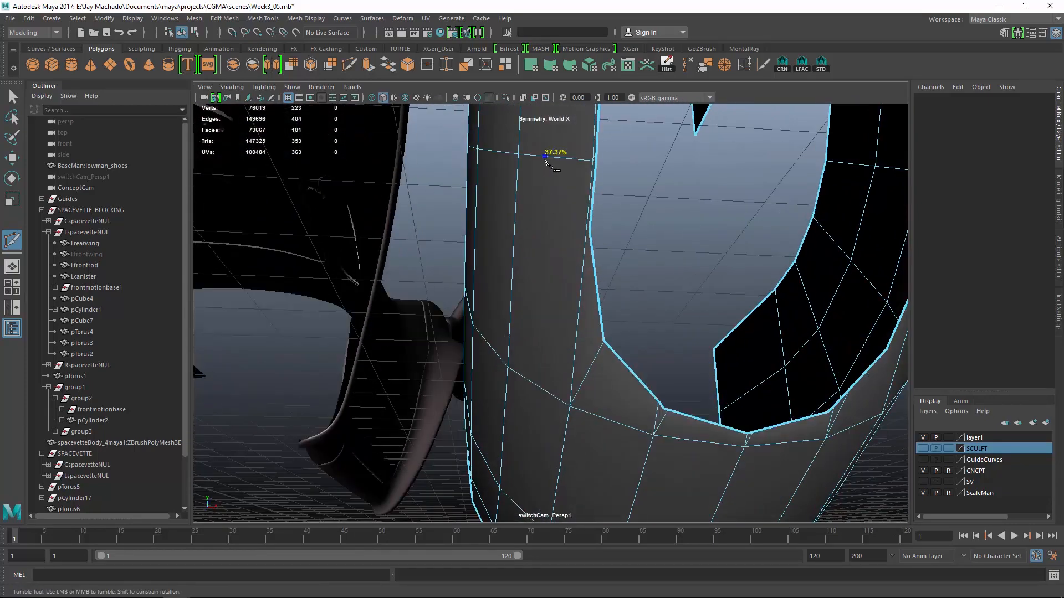
pyautogui.click(594, 249)
pyautogui.rightClick(594, 248)
pyautogui.moveTo(594, 248)
pyautogui.keyDown('alt'); pyautogui.mouseDown()
pyautogui.moveTo(641, 237)
pyautogui.moveTo(579, 238)
pyautogui.mouseUp(); pyautogui.keyUp('alt')
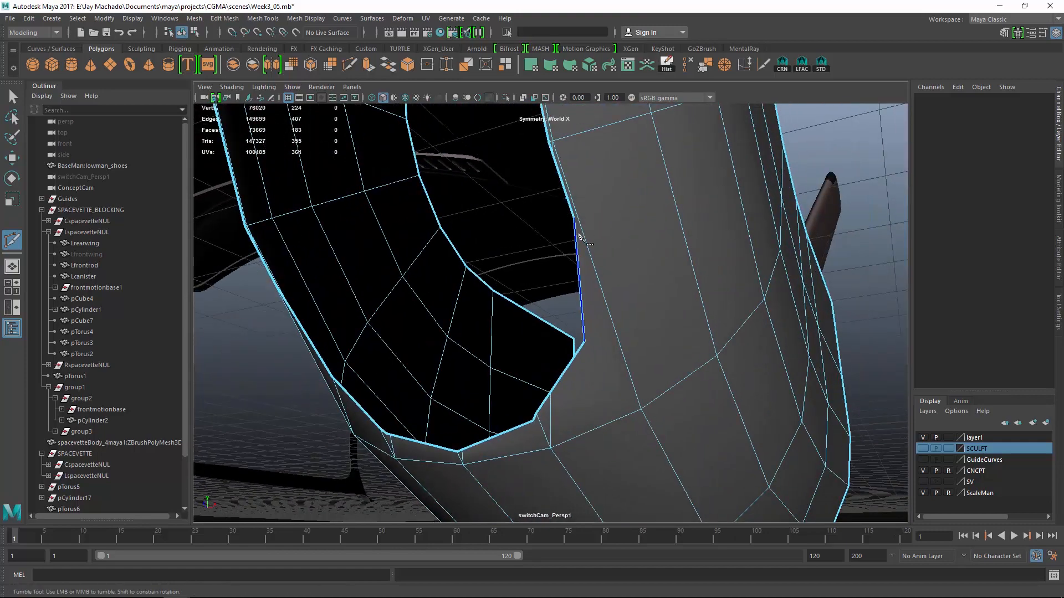
pyautogui.rightClick(671, 189)
# - Leave Multi-Cut and delete the sliver edge running close to the opening's border on its lower side
pyautogui.keyDown('alt'); pyautogui.moveTo(672, 188); pyautogui.dragTo(577, 231, button='right'); pyautogui.keyUp('alt')
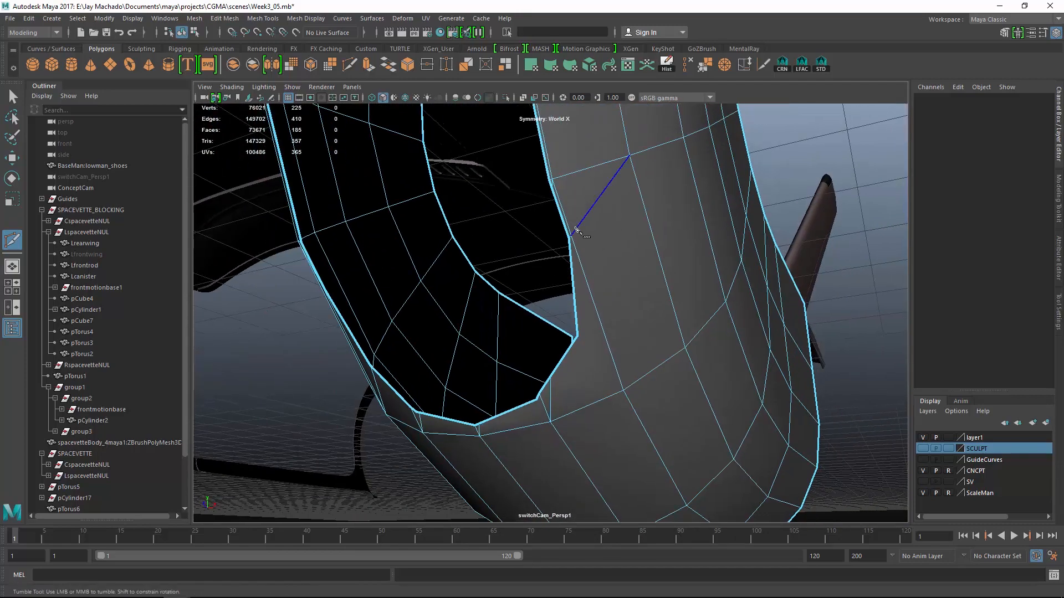
pyautogui.keyDown('alt'); pyautogui.moveTo(577, 230); pyautogui.dragTo(575, 256); pyautogui.keyUp('alt')
pyautogui.keyDown('alt'); pyautogui.moveTo(575, 256); pyautogui.dragTo(675, 377, button='right'); pyautogui.keyUp('alt')
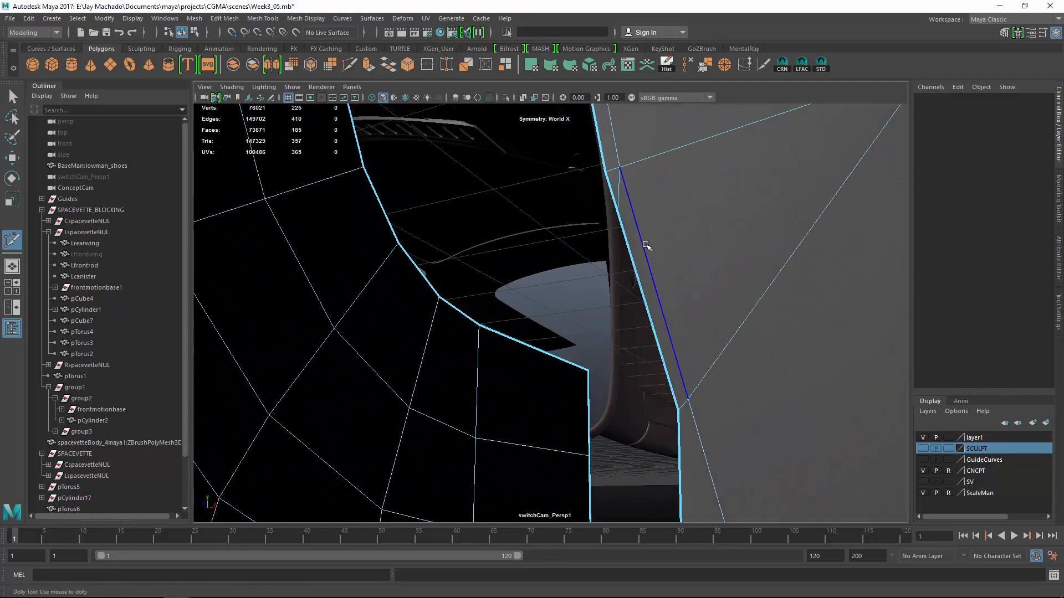
pyautogui.press('q')
pyautogui.click(763, 64)
pyautogui.click(691, 68)
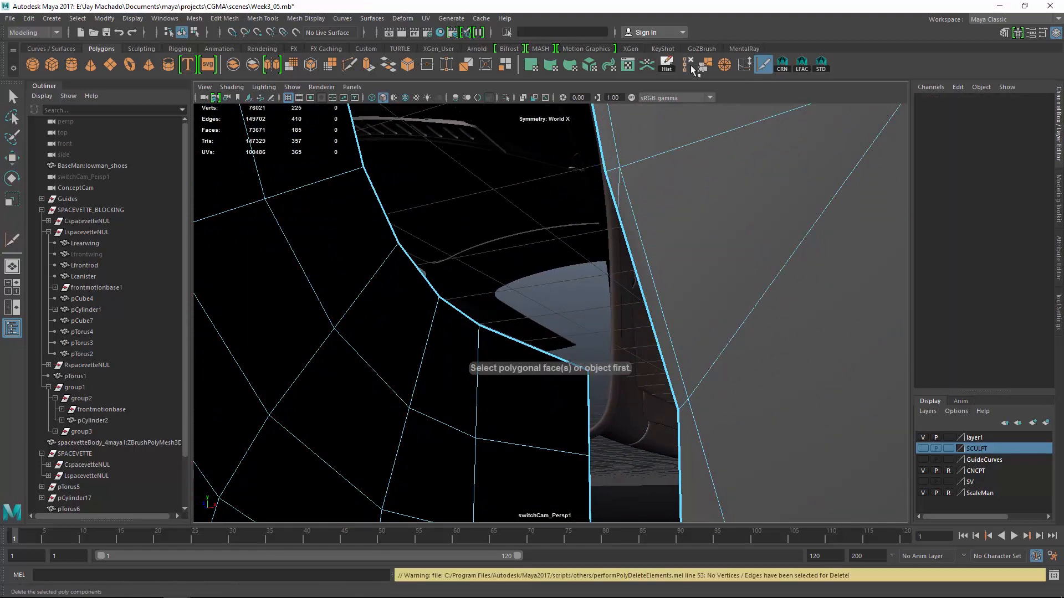
pyautogui.press('w')
pyautogui.click(620, 190)
pyautogui.hotkey('ctrl', 'Delete')
# - Delete the remaining sliver edges and their leftover vertices along both sides of the opening
pyautogui.keyDown('alt'); pyautogui.moveTo(720, 261); pyautogui.dragTo(701, 280); pyautogui.keyUp('alt')
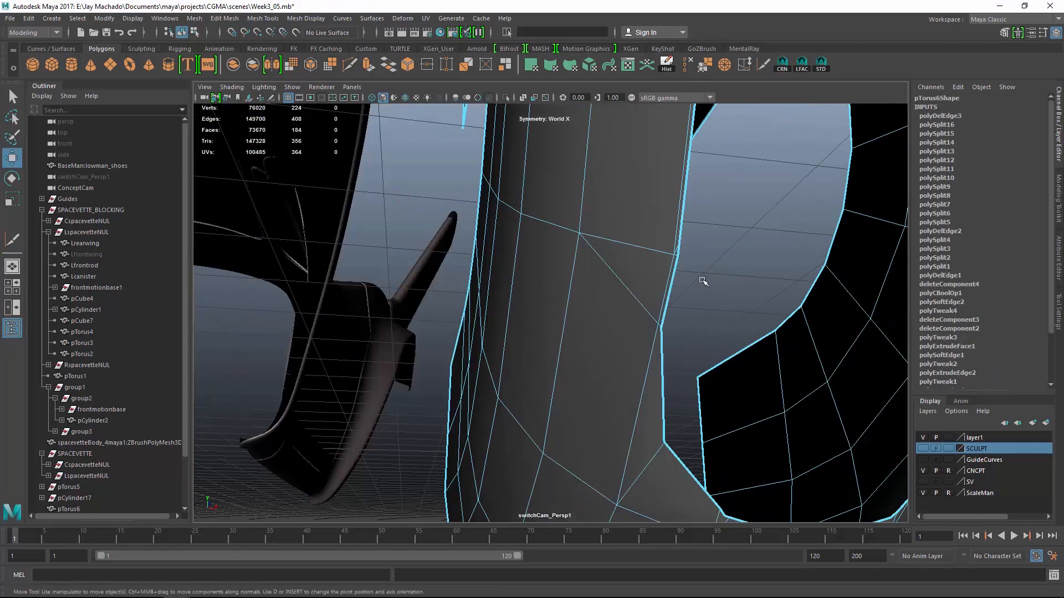
pyautogui.keyDown('alt'); pyautogui.moveTo(701, 281); pyautogui.dragTo(740, 333, button='middle'); pyautogui.keyUp('alt')
pyautogui.click(761, 244)
pyautogui.hotkey('ctrl', 'Delete')
pyautogui.moveTo(765, 247)
pyautogui.keyDown('alt'); pyautogui.mouseDown()
pyautogui.moveTo(786, 268)
pyautogui.moveTo(780, 296)
pyautogui.moveTo(748, 237)
pyautogui.moveTo(757, 262)
pyautogui.mouseUp(); pyautogui.keyUp('alt')
pyautogui.hotkey('ctrl', 'Delete')
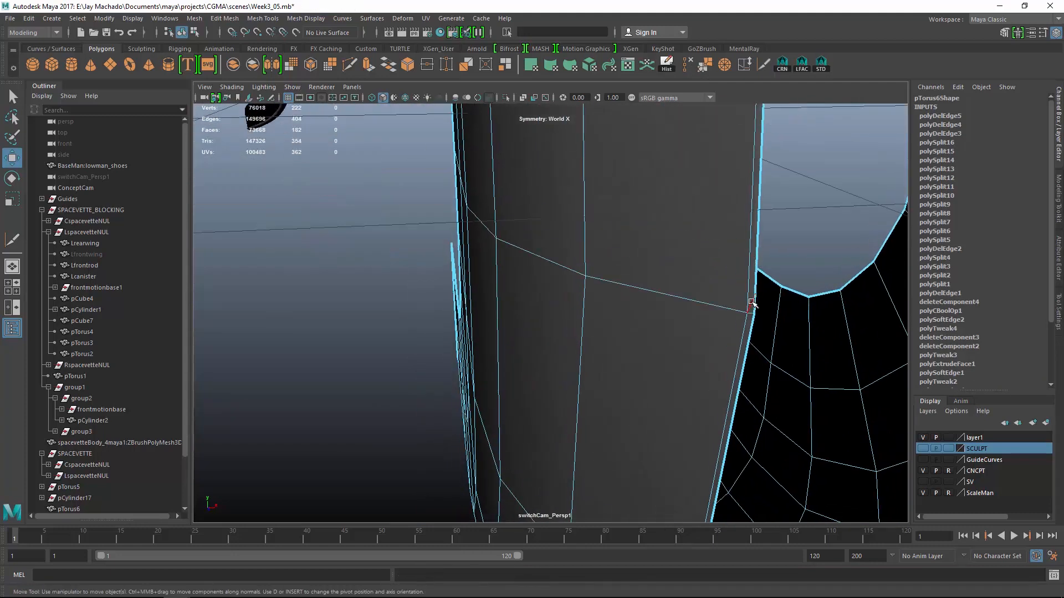
pyautogui.keyDown('alt'); pyautogui.moveTo(802, 298); pyautogui.dragTo(692, 268); pyautogui.keyUp('alt')
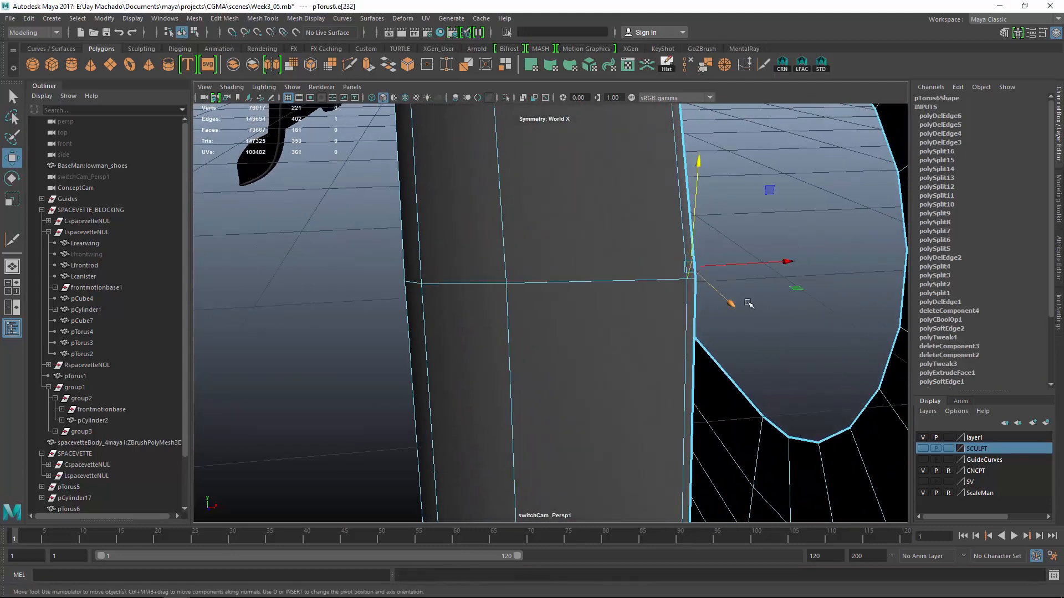
pyautogui.hotkey('ctrl', 'Delete')
pyautogui.keyDown('alt'); pyautogui.moveTo(748, 303); pyautogui.dragTo(720, 279); pyautogui.keyUp('alt')
pyautogui.hotkey('ctrl', 'Delete')
pyautogui.hotkey('ctrl', 'Delete')
pyautogui.hotkey('ctrl', 'Delete')
pyautogui.hotkey('ctrl', 'Delete')
pyautogui.hotkey('ctrl', 'Delete')
# - Merge the vertices at the bottom centre of the opening, checking the smooth preview and returning to the unsmoothed display
pyautogui.moveTo(696, 260); pyautogui.dragTo(647, 259, button='right')
pyautogui.moveTo(652, 228); pyautogui.dragTo(694, 251)
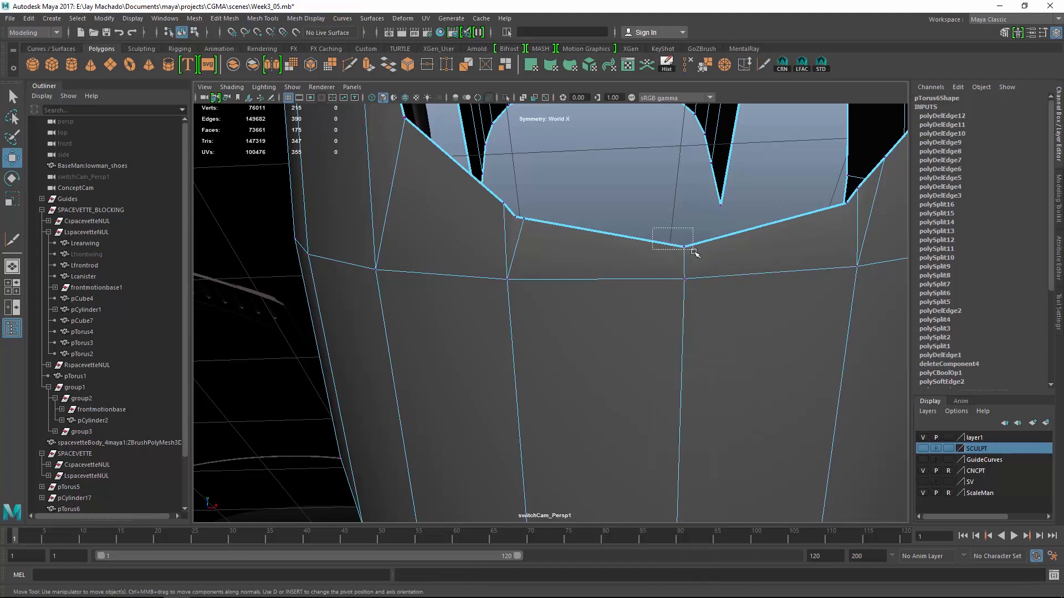
pyautogui.press('3')
pyautogui.keyDown('alt'); pyautogui.moveTo(751, 282); pyautogui.dragTo(724, 288); pyautogui.keyUp('alt')
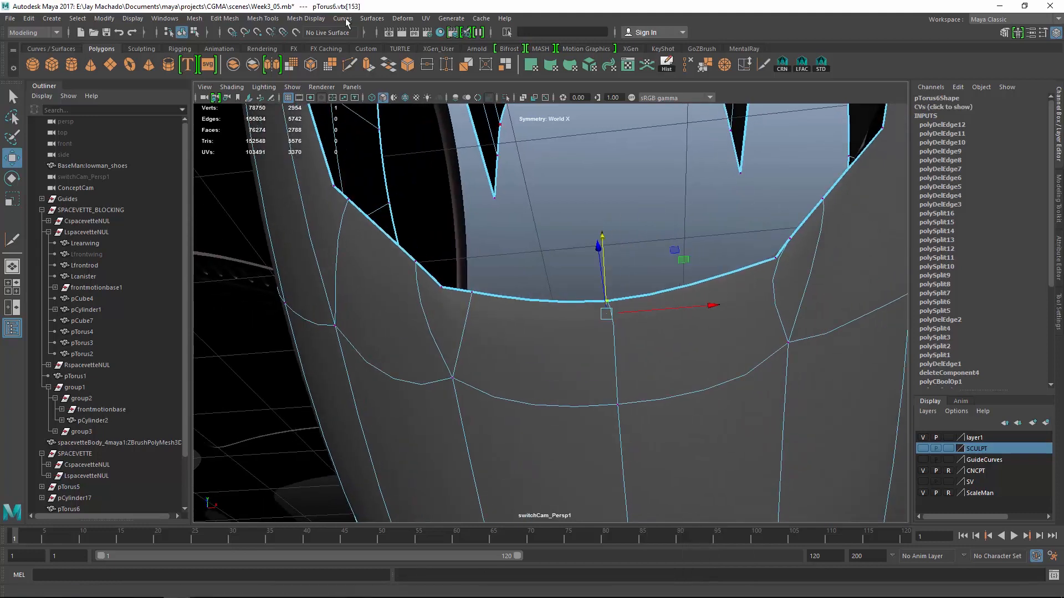
pyautogui.click(191, 18)
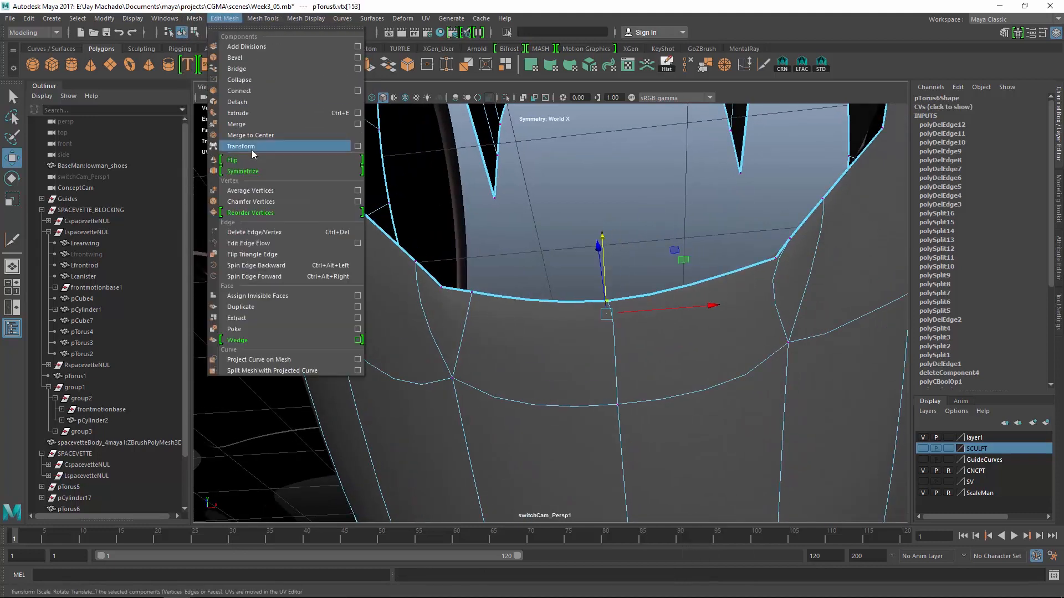
pyautogui.click(233, 144)
pyautogui.keyDown('alt'); pyautogui.moveTo(616, 198); pyautogui.dragTo(610, 368); pyautogui.keyUp('alt')
pyautogui.press('g')
pyautogui.press('1')
# - Merge the closely spaced vertices at a side corner of the opening's border
pyautogui.keyDown('alt'); pyautogui.moveTo(610, 368); pyautogui.dragTo(643, 348, button='right'); pyautogui.keyUp('alt')
pyautogui.keyDown('alt'); pyautogui.moveTo(644, 348); pyautogui.dragTo(667, 341); pyautogui.keyUp('alt')
pyautogui.keyDown('alt'); pyautogui.moveTo(467, 322); pyautogui.dragTo(497, 303); pyautogui.keyUp('alt')
pyautogui.keyDown('alt'); pyautogui.moveTo(497, 304); pyautogui.dragTo(530, 286, button='right'); pyautogui.keyUp('alt')
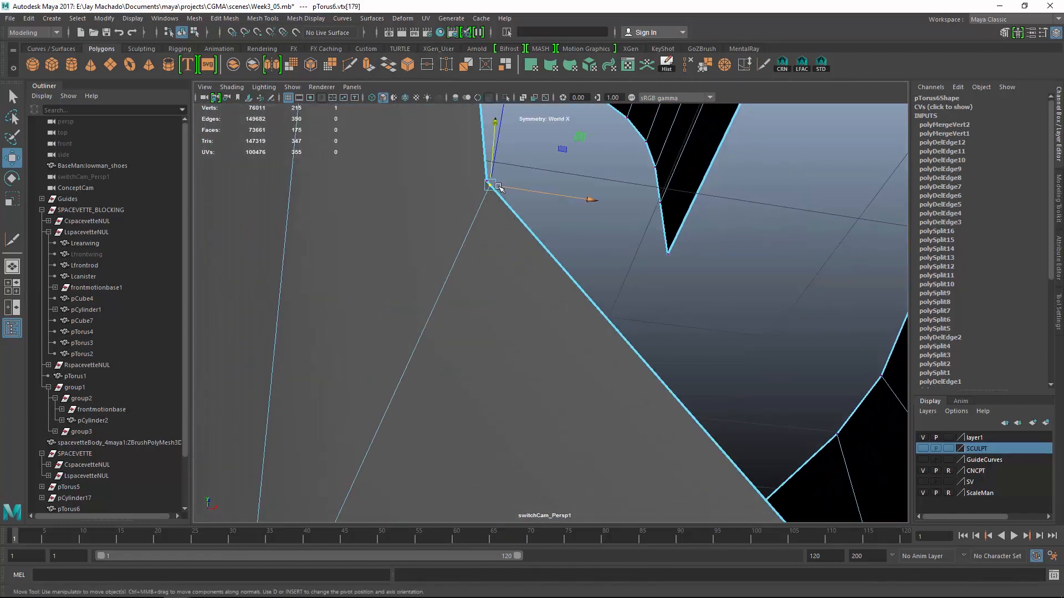
pyautogui.press('b')
pyautogui.moveTo(494, 186); pyautogui.dragTo(530, 204)
pyautogui.press('g')
# - Merge the closely spaced vertices at the opposite lower corner of the opening's border and check the result in smooth preview
pyautogui.keyDown('alt'); pyautogui.moveTo(530, 204); pyautogui.dragTo(609, 259, button='right'); pyautogui.keyUp('alt')
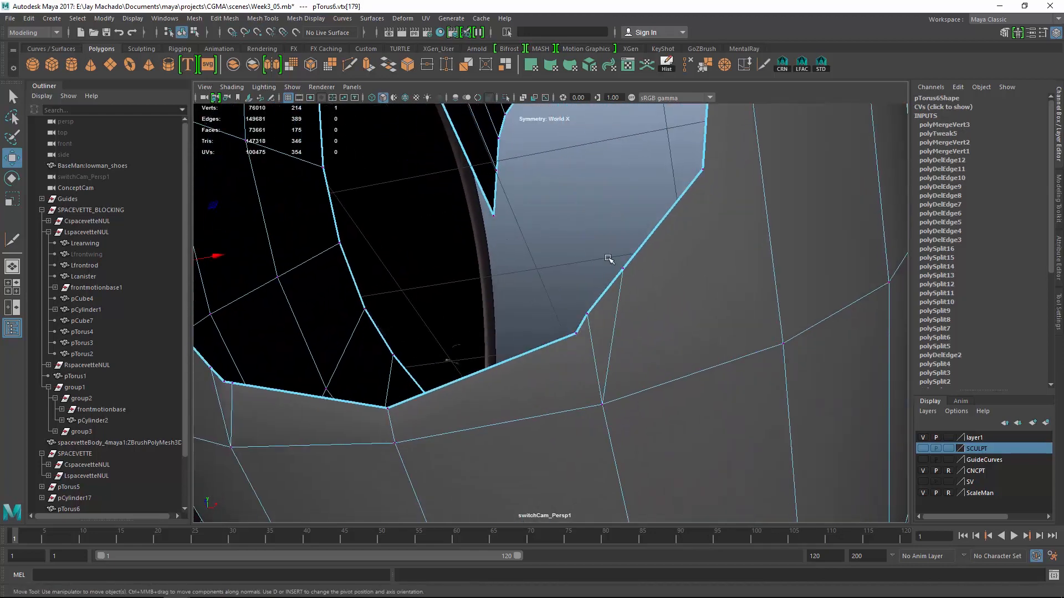
pyautogui.keyDown('alt'); pyautogui.moveTo(608, 259); pyautogui.dragTo(648, 241); pyautogui.keyUp('alt')
pyautogui.keyDown('alt'); pyautogui.moveTo(503, 303); pyautogui.dragTo(557, 315); pyautogui.keyUp('alt')
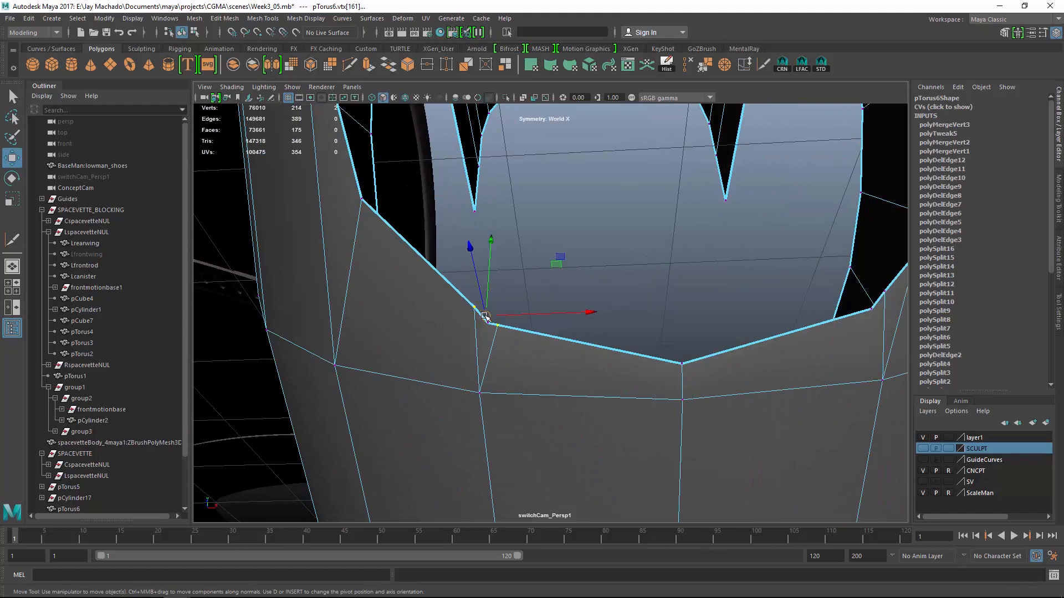
pyautogui.keyDown('alt'); pyautogui.moveTo(669, 334); pyautogui.dragTo(643, 321); pyautogui.keyUp('alt')
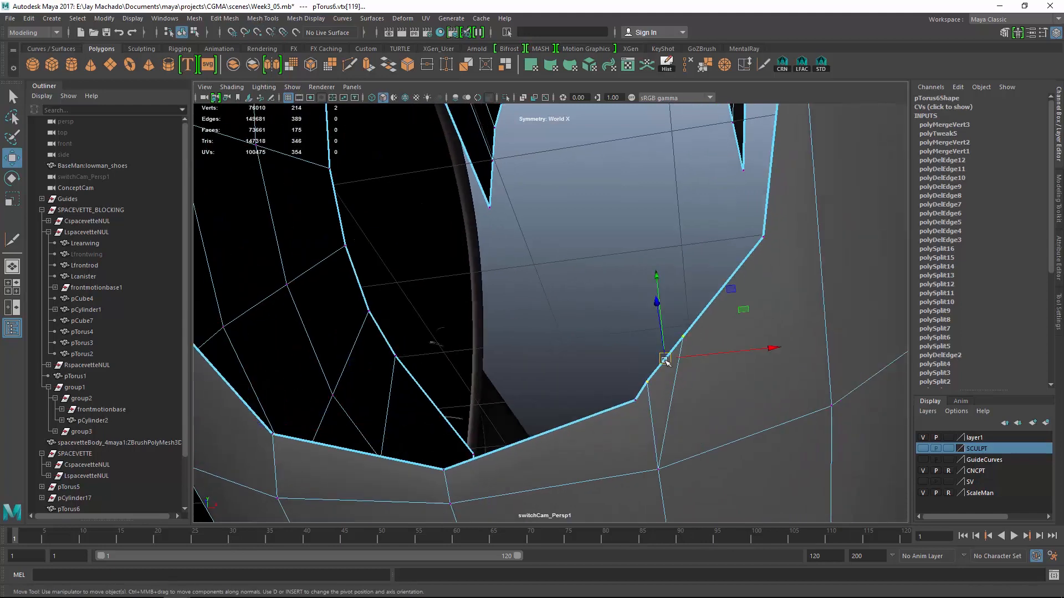
pyautogui.moveTo(665, 360); pyautogui.dragTo(643, 298)
pyautogui.moveTo(642, 298); pyautogui.dragTo(555, 260)
pyautogui.hotkey('ctrl', 'shift', 'm')
pyautogui.keyDown('alt'); pyautogui.moveTo(554, 260); pyautogui.dragTo(532, 253, button='right'); pyautogui.keyUp('alt')
pyautogui.keyDown('alt'); pyautogui.moveTo(532, 252); pyautogui.dragTo(574, 294); pyautogui.keyUp('alt')
pyautogui.press('3')
pyautogui.keyDown('alt'); pyautogui.moveTo(636, 302); pyautogui.dragTo(508, 281); pyautogui.keyUp('alt')
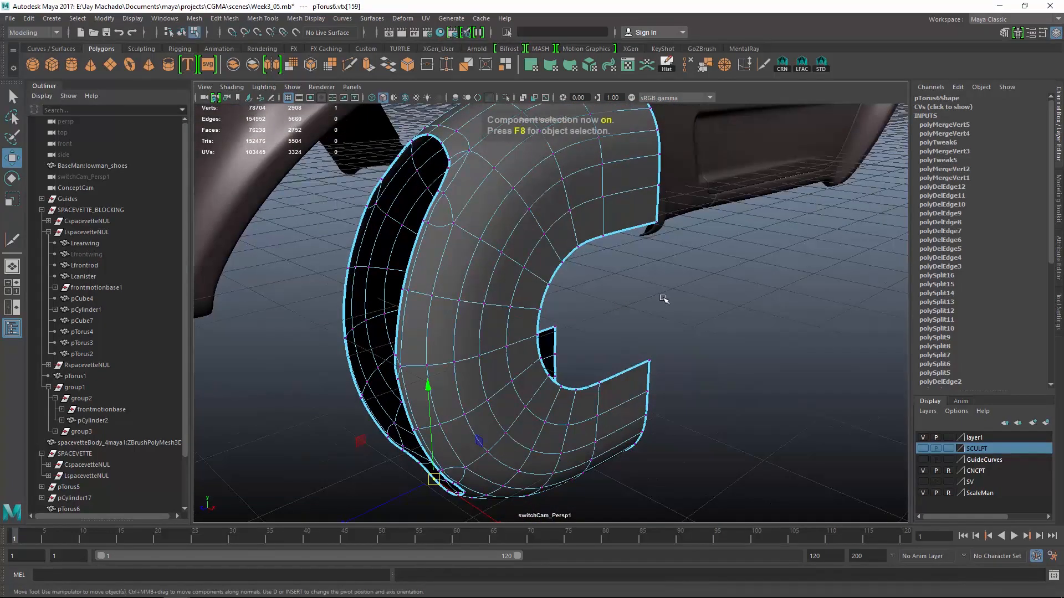
# - Return the tire to the unsmoothed display and delete the surplus edges running lengthwise along the sides of the opening
pyautogui.press('F8')
pyautogui.keyDown('alt'); pyautogui.moveTo(664, 299); pyautogui.dragTo(663, 254); pyautogui.keyUp('alt')
pyautogui.press('1')
pyautogui.keyDown('alt'); pyautogui.moveTo(663, 254); pyautogui.dragTo(621, 232, button='right'); pyautogui.keyUp('alt')
pyautogui.click(625, 235)
pyautogui.keyDown('alt'); pyautogui.moveTo(634, 239); pyautogui.dragTo(600, 317); pyautogui.keyUp('alt')
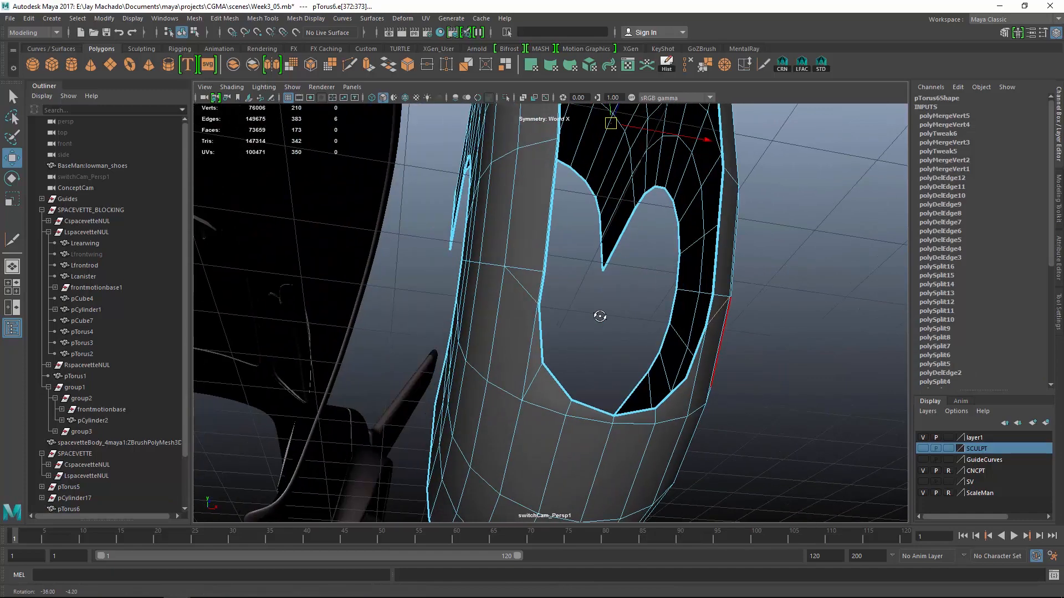
pyautogui.click(702, 68)
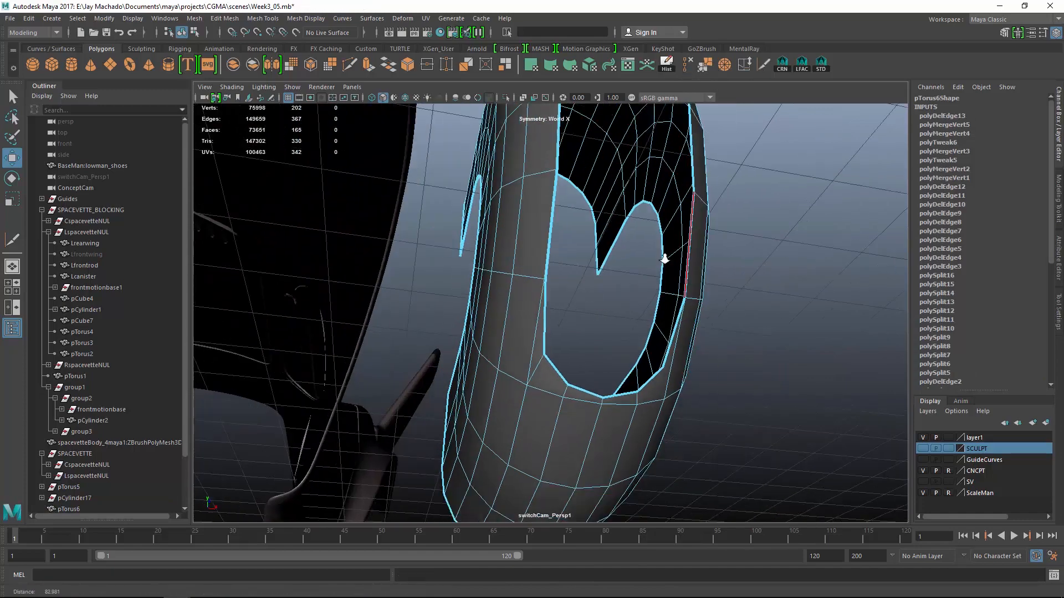
# - Connect the opening's lower side corner to the adjacent edge junction with Multi-Cut and return to object selection
pyautogui.keyDown('alt'); pyautogui.moveTo(637, 250); pyautogui.dragTo(582, 233); pyautogui.keyUp('alt')
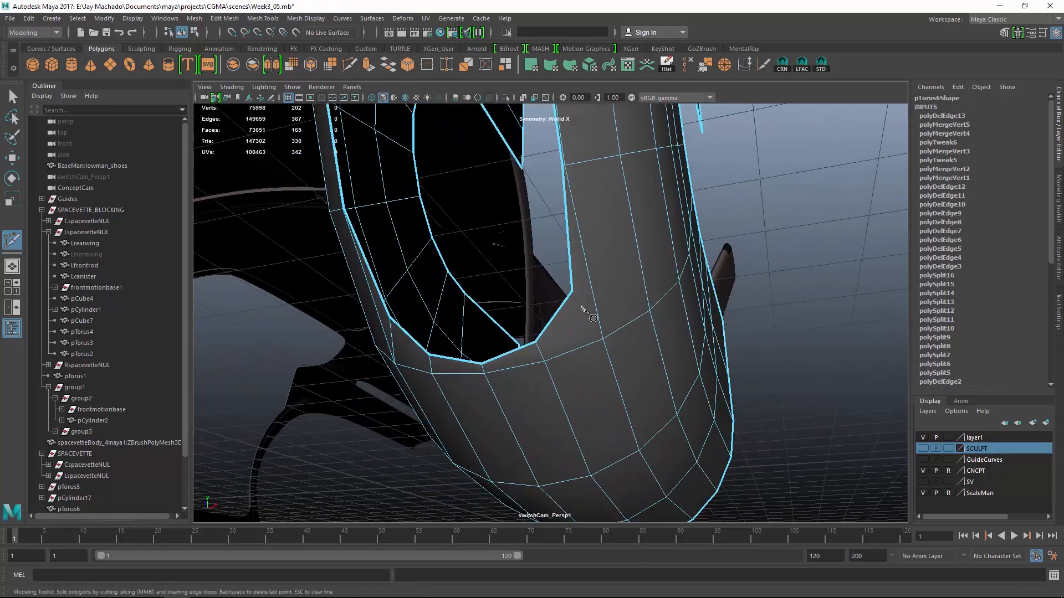
pyautogui.press('Return')
pyautogui.keyDown('alt'); pyautogui.moveTo(669, 357); pyautogui.dragTo(692, 320); pyautogui.keyUp('alt')
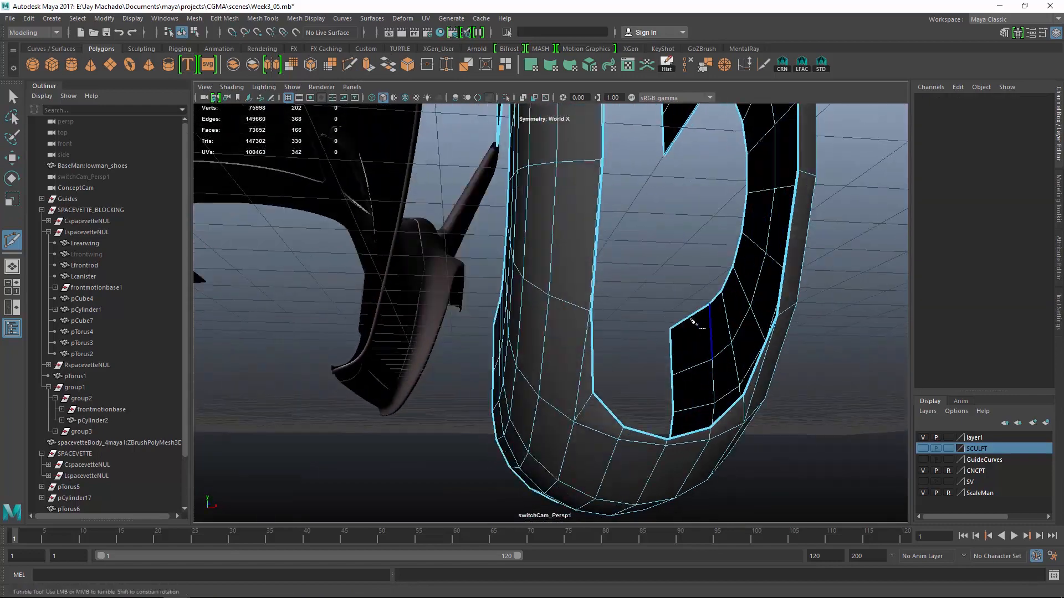
pyautogui.press('F8')
pyautogui.keyDown('alt'); pyautogui.moveTo(619, 303); pyautogui.dragTo(624, 314); pyautogui.keyUp('alt')
pyautogui.press('w')
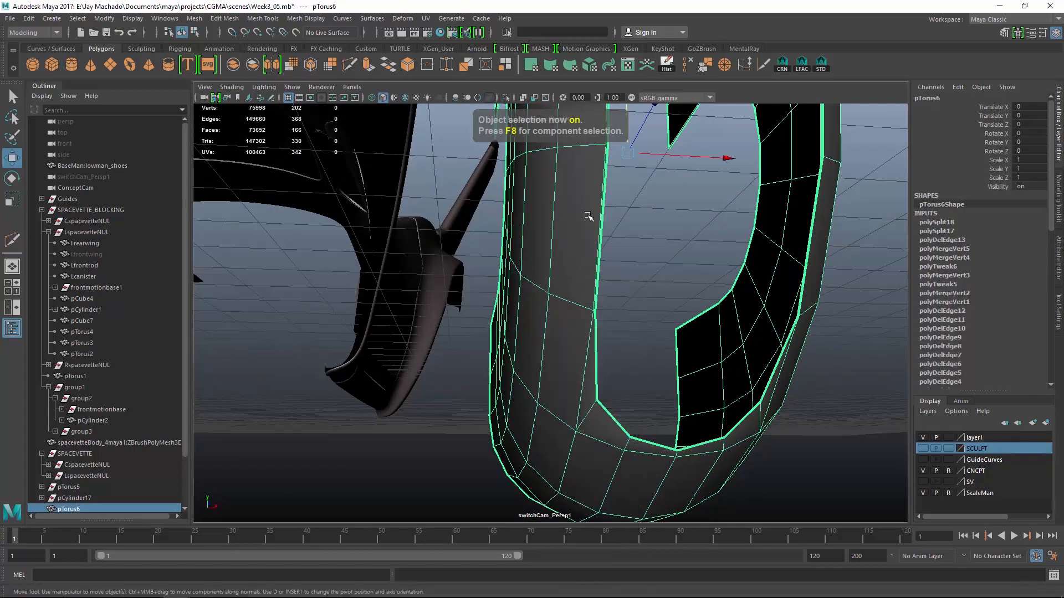
# - Try to reposition the lengthwise border edges of the opening with Slide Edge, and undo the slide
pyautogui.moveTo(586, 217); pyautogui.dragTo(587, 191, button='right')
pyautogui.click(596, 238)
pyautogui.keyDown('alt'); pyautogui.moveTo(597, 240); pyautogui.dragTo(594, 289); pyautogui.keyUp('alt')
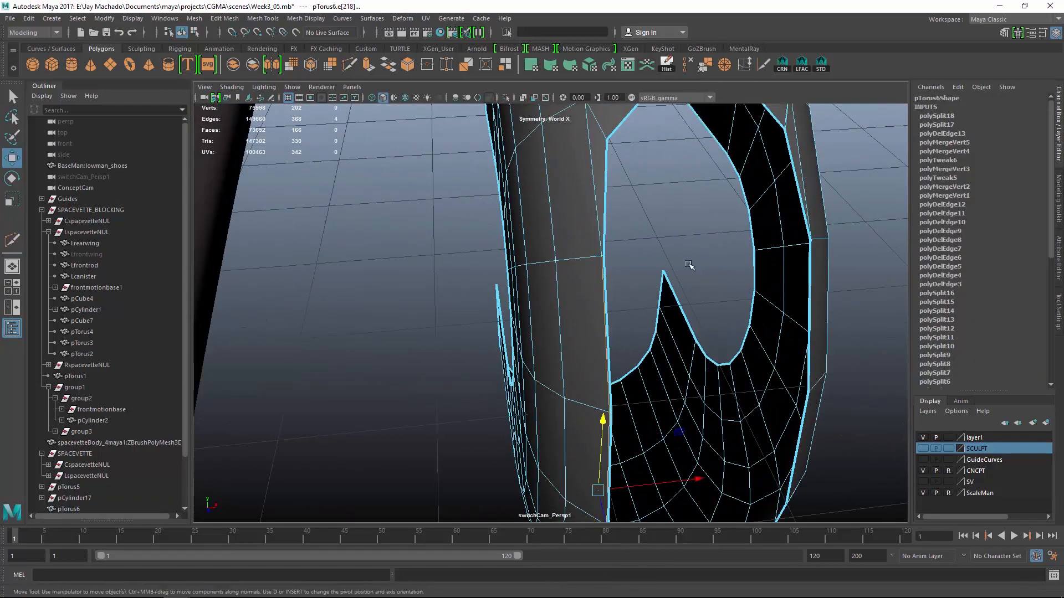
pyautogui.keyDown('shift'); pyautogui.moveTo(688, 263); pyautogui.dragTo(686, 270, button='right'); pyautogui.keyUp('shift')
pyautogui.moveTo(686, 268); pyautogui.dragTo(669, 270, button='middle')
pyautogui.keyDown('alt'); pyautogui.moveTo(669, 269); pyautogui.dragTo(628, 260); pyautogui.keyUp('alt')
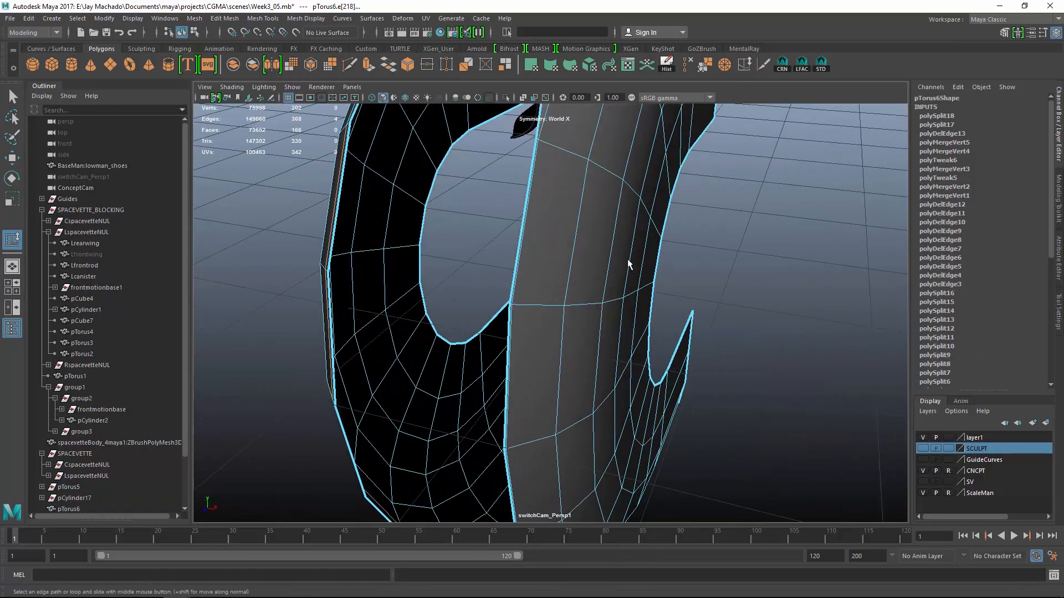
pyautogui.keyDown('alt'); pyautogui.moveTo(549, 238); pyautogui.dragTo(600, 234); pyautogui.keyUp('alt')
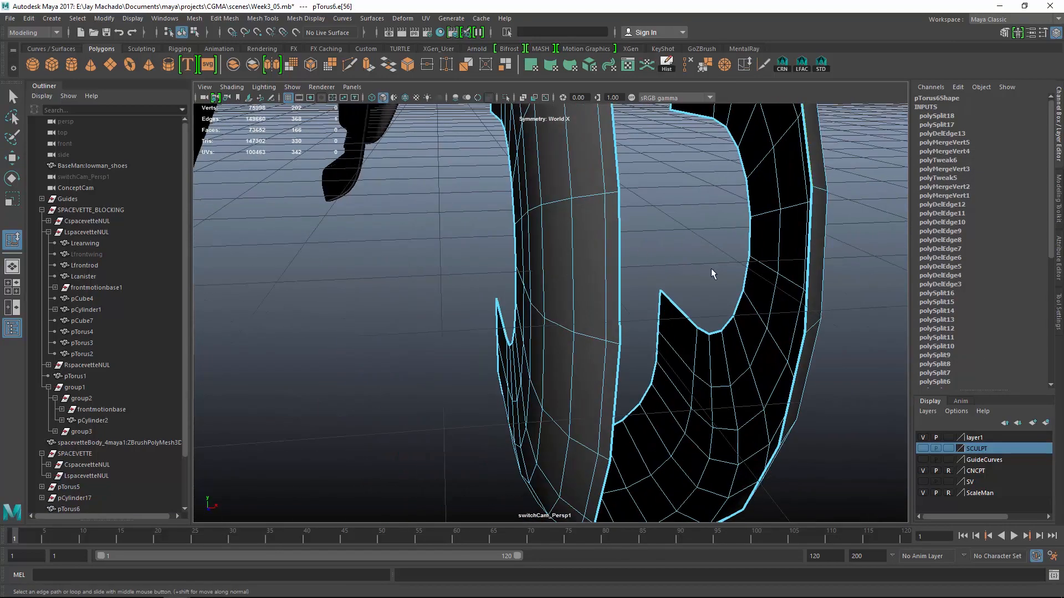
pyautogui.keyDown('alt'); pyautogui.moveTo(711, 269); pyautogui.dragTo(660, 238, button='middle'); pyautogui.keyUp('alt')
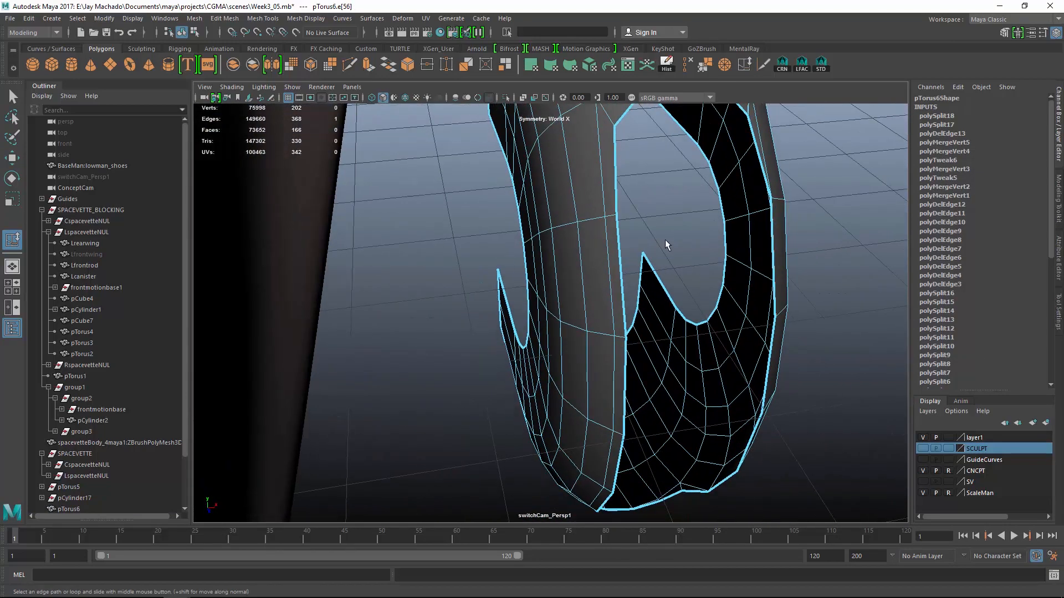
pyautogui.hotkey('ctrl', 'z')
pyautogui.hotkey('ctrl', 'z')
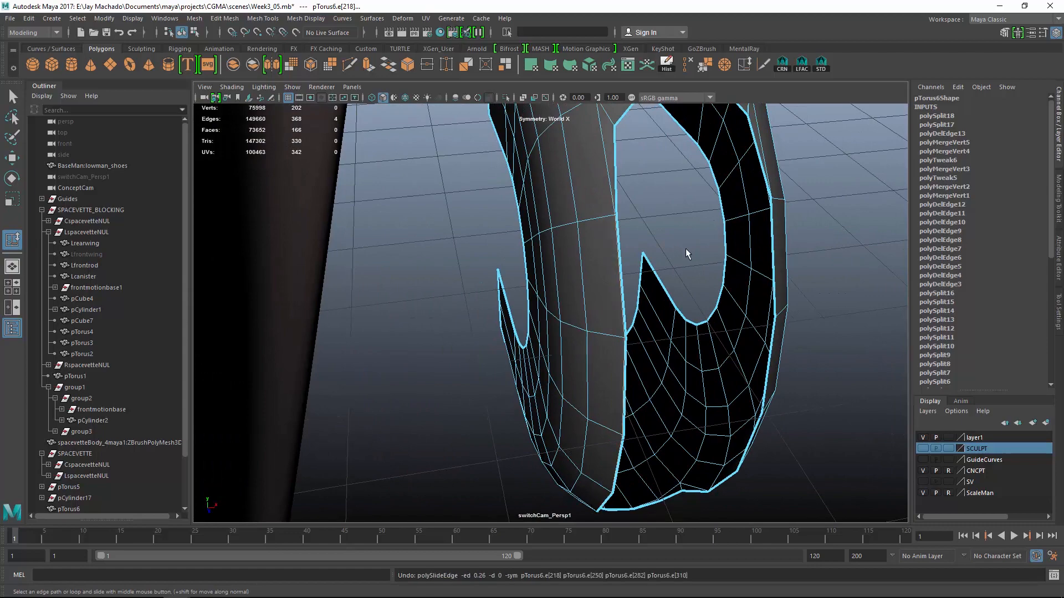
pyautogui.keyDown('alt'); pyautogui.moveTo(693, 248); pyautogui.dragTo(578, 236); pyautogui.keyUp('alt')
pyautogui.hotkey('ctrl', 'z')
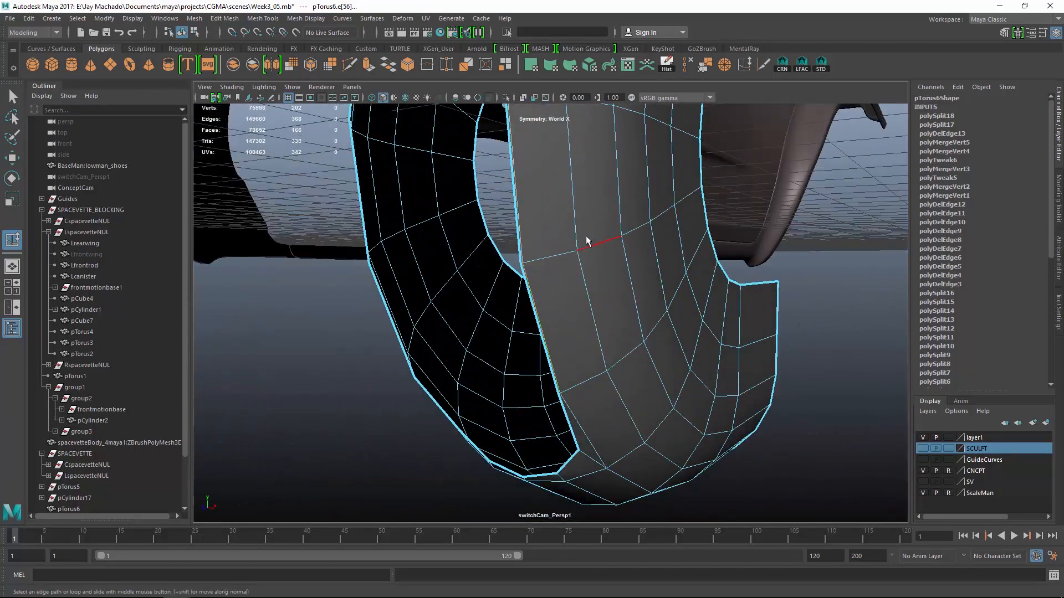
# - Slide the lengthwise edges next to the opening's side, adjust them in the bottom view and deselect the tire
pyautogui.moveTo(594, 231); pyautogui.dragTo(601, 230, button='middle')
pyautogui.keyDown('alt'); pyautogui.moveTo(596, 299); pyautogui.dragTo(711, 362); pyautogui.keyUp('alt')
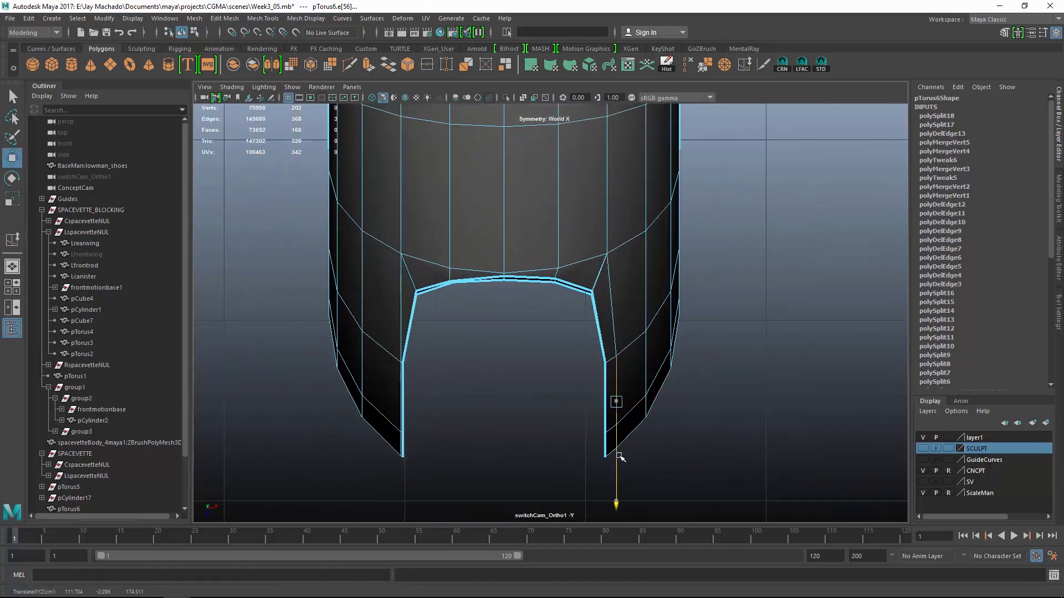
pyautogui.keyDown('alt'); pyautogui.moveTo(619, 456); pyautogui.dragTo(660, 434); pyautogui.keyUp('alt')
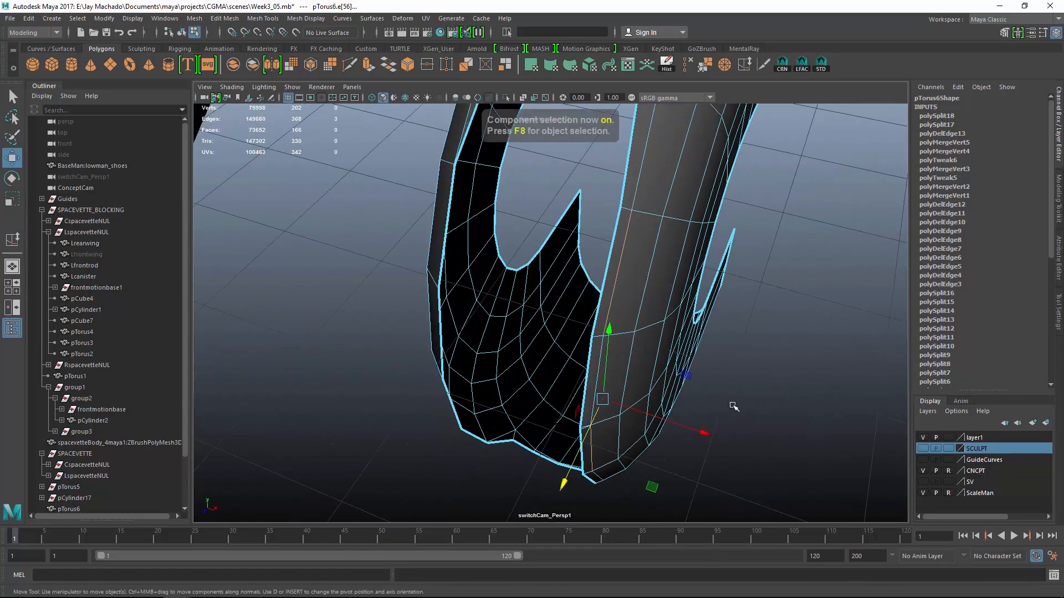
pyautogui.press('F8')
pyautogui.click(740, 339)
pyautogui.keyDown('alt'); pyautogui.moveTo(739, 339); pyautogui.dragTo(706, 364); pyautogui.keyUp('alt')
# - Delete the short edge between the opening's side border and the neighbouring lengthwise edges on the unsmoothed tire
pyautogui.click(575, 314)
pyautogui.press('1')
pyautogui.moveTo(667, 317); pyautogui.dragTo(667, 249, button='right')
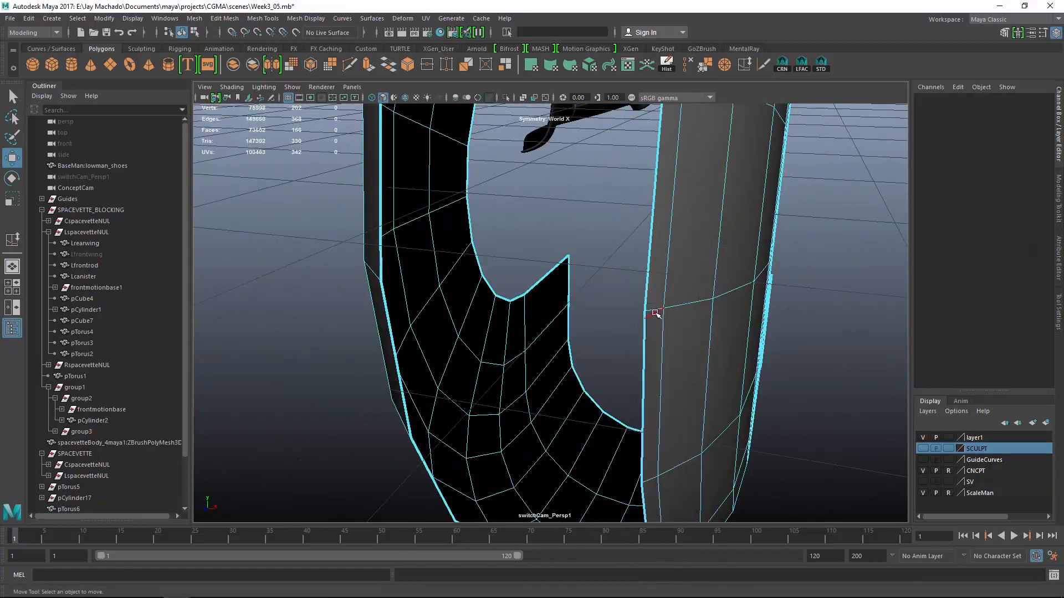
pyautogui.click(656, 314)
pyautogui.click(687, 65)
pyautogui.scroll(-5, 726, 290)
pyautogui.keyDown('alt'); pyautogui.moveTo(726, 290); pyautogui.dragTo(676, 302); pyautogui.keyUp('alt')
pyautogui.press('F8')
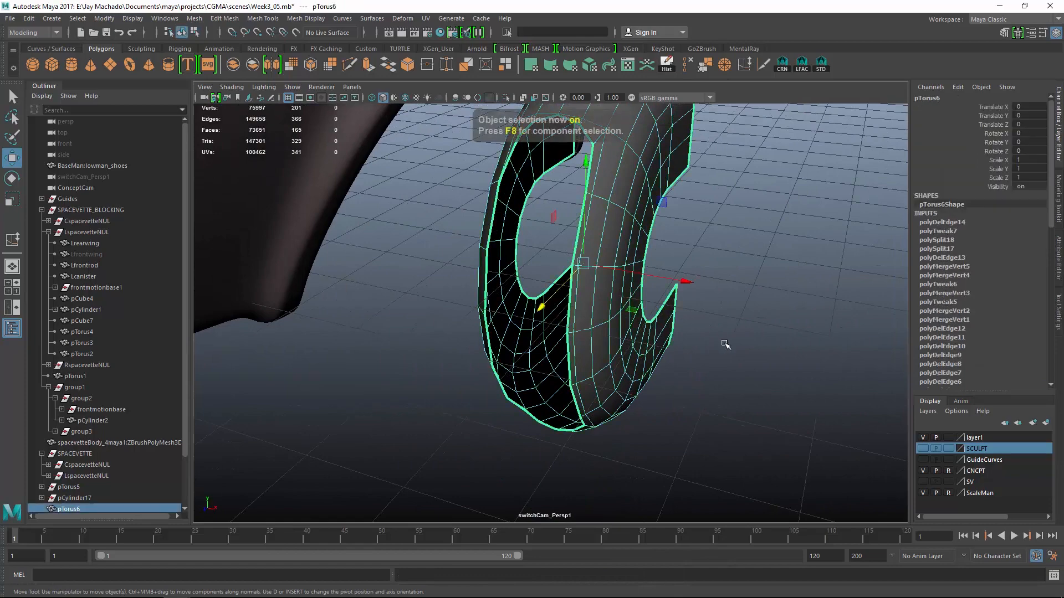
pyautogui.click(727, 347)
# - Examine the tire's smoothed shape around the opening in perspective and side view, ending in the unsmoothed display
pyautogui.keyDown('alt'); pyautogui.moveTo(731, 354); pyautogui.dragTo(553, 265); pyautogui.keyUp('alt')
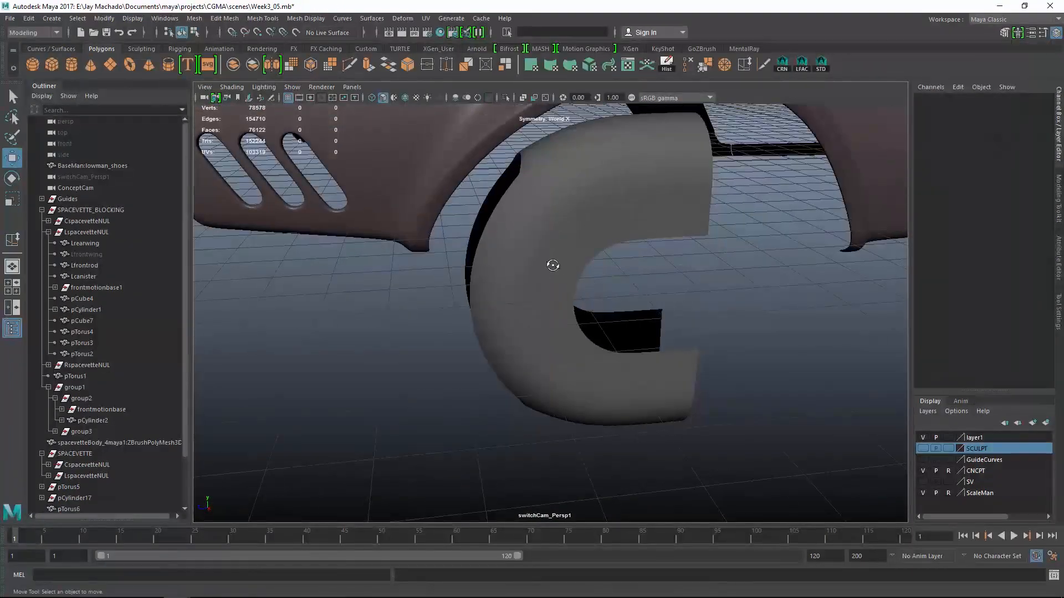
pyautogui.click(553, 265)
pyautogui.keyDown('alt'); pyautogui.moveTo(620, 261); pyautogui.dragTo(608, 247); pyautogui.keyUp('alt')
pyautogui.press('o')
pyautogui.keyDown('alt'); pyautogui.moveTo(595, 248); pyautogui.dragTo(611, 299, button='middle'); pyautogui.keyUp('alt')
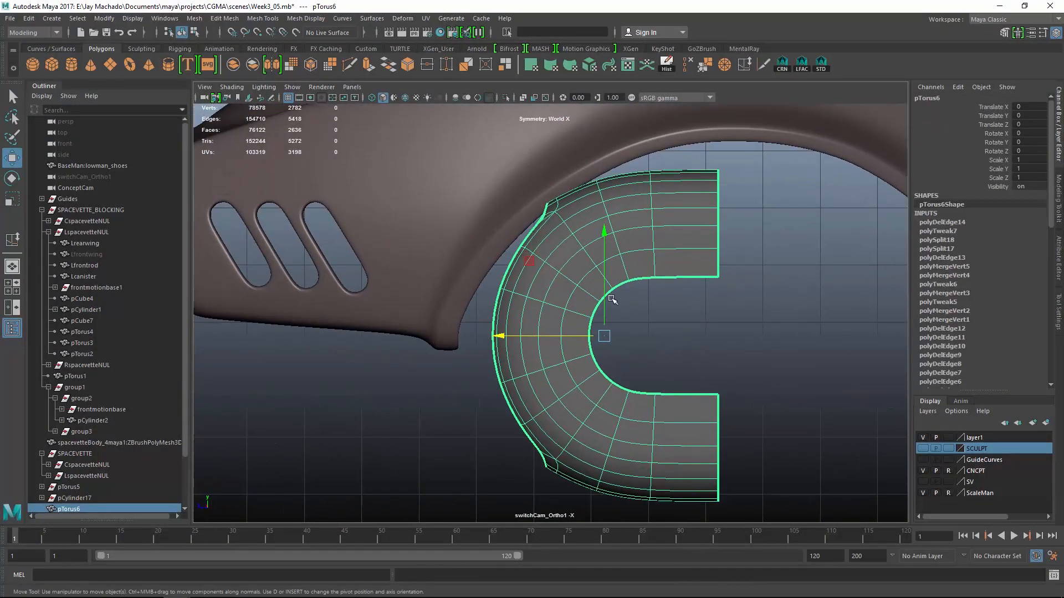
pyautogui.press('o')
pyautogui.keyDown('alt'); pyautogui.moveTo(620, 301); pyautogui.dragTo(617, 275); pyautogui.keyUp('alt')
pyautogui.press('1')
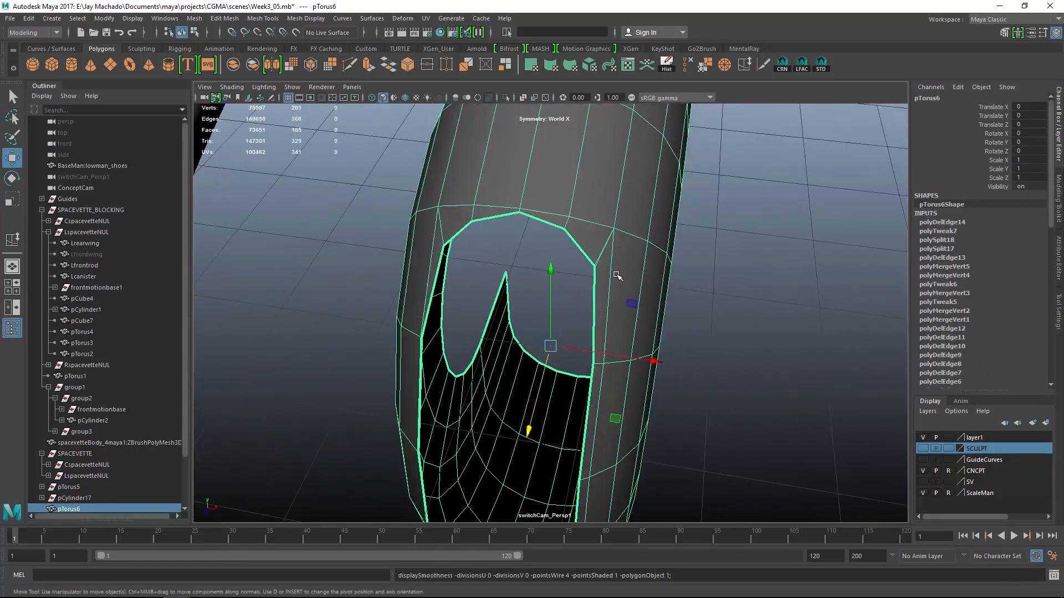
# - Delete the short diagonal edge at the opening's upper side corner and check the smoothed tire from the front
pyautogui.keyDown('alt'); pyautogui.moveTo(616, 275); pyautogui.dragTo(660, 245, button='right'); pyautogui.keyUp('alt')
pyautogui.keyDown('alt'); pyautogui.moveTo(660, 245); pyautogui.dragTo(617, 243); pyautogui.keyUp('alt')
pyautogui.moveTo(617, 242); pyautogui.dragTo(618, 208, button='right')
pyautogui.keyDown('alt'); pyautogui.moveTo(619, 208); pyautogui.dragTo(606, 225, button='right'); pyautogui.keyUp('alt')
pyautogui.click(640, 145)
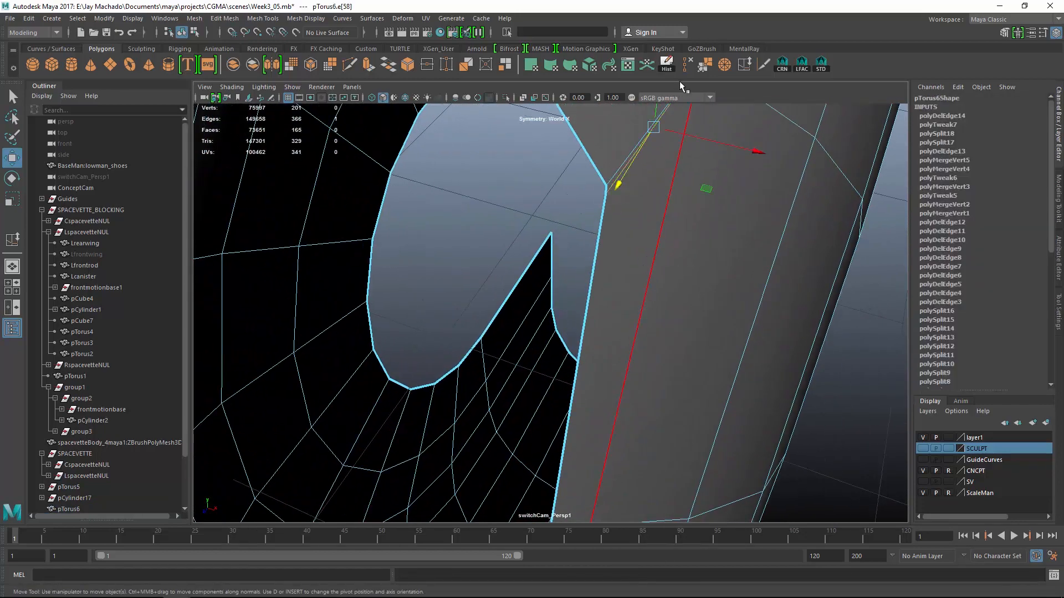
pyautogui.click(687, 65)
pyautogui.keyDown('alt'); pyautogui.moveTo(606, 226); pyautogui.dragTo(667, 360); pyautogui.keyUp('alt')
pyautogui.press('F8')
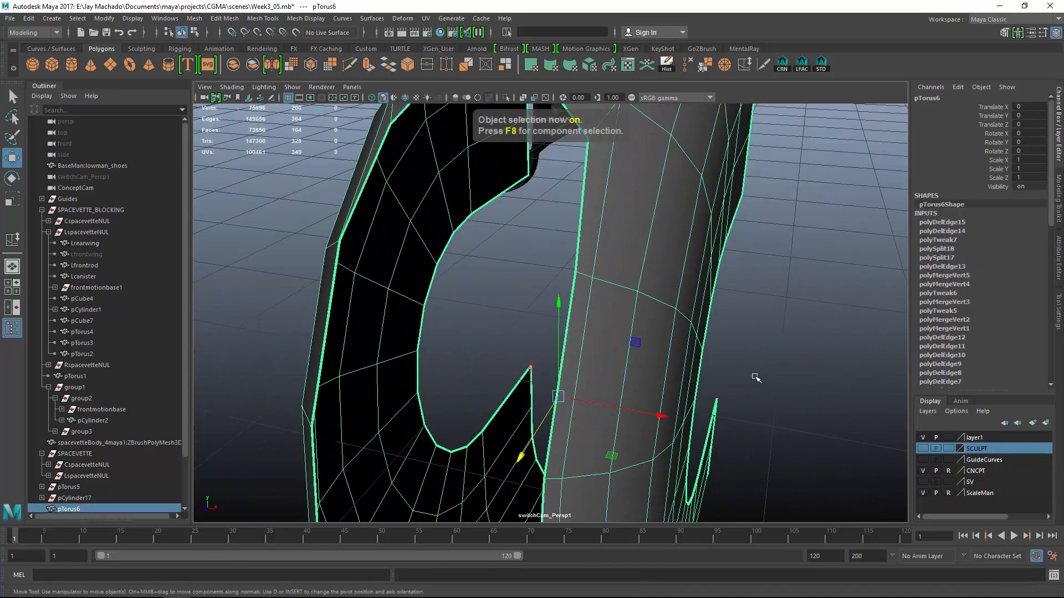
pyautogui.keyDown('alt'); pyautogui.moveTo(756, 378); pyautogui.dragTo(715, 297); pyautogui.keyUp('alt')
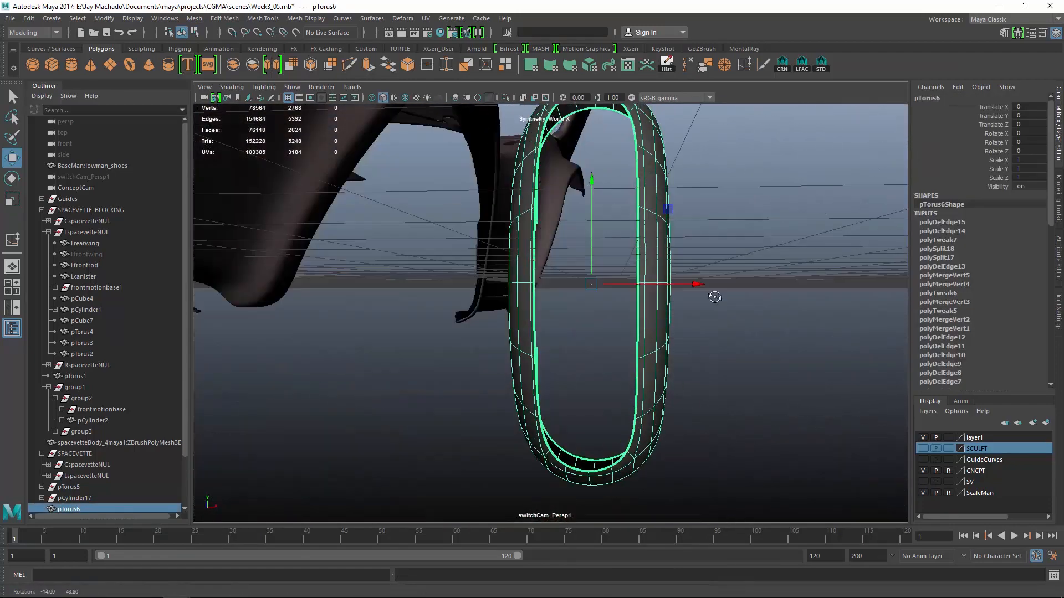
# - In the front view, delete the half of the tire's faces on the car body's side of its centre line
pyautogui.press('o')
pyautogui.moveTo(641, 143); pyautogui.dragTo(640, 166, button='right')
pyautogui.keyDown('alt'); pyautogui.moveTo(637, 165); pyautogui.dragTo(494, 127, button='right'); pyautogui.keyUp('alt')
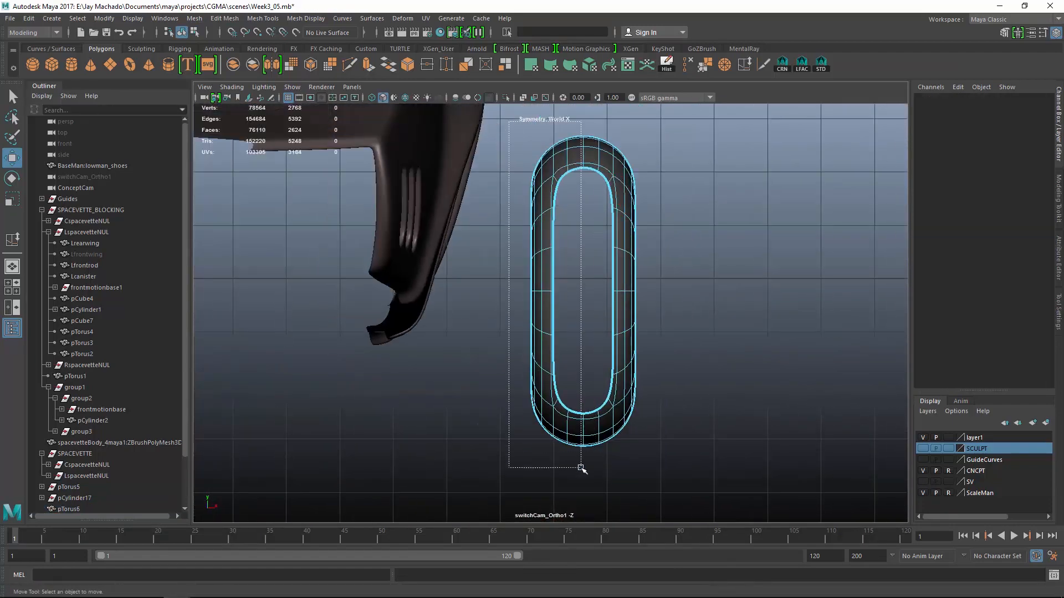
pyautogui.moveTo(581, 469); pyautogui.dragTo(579, 469)
pyautogui.press('Delete')
pyautogui.press('F8')
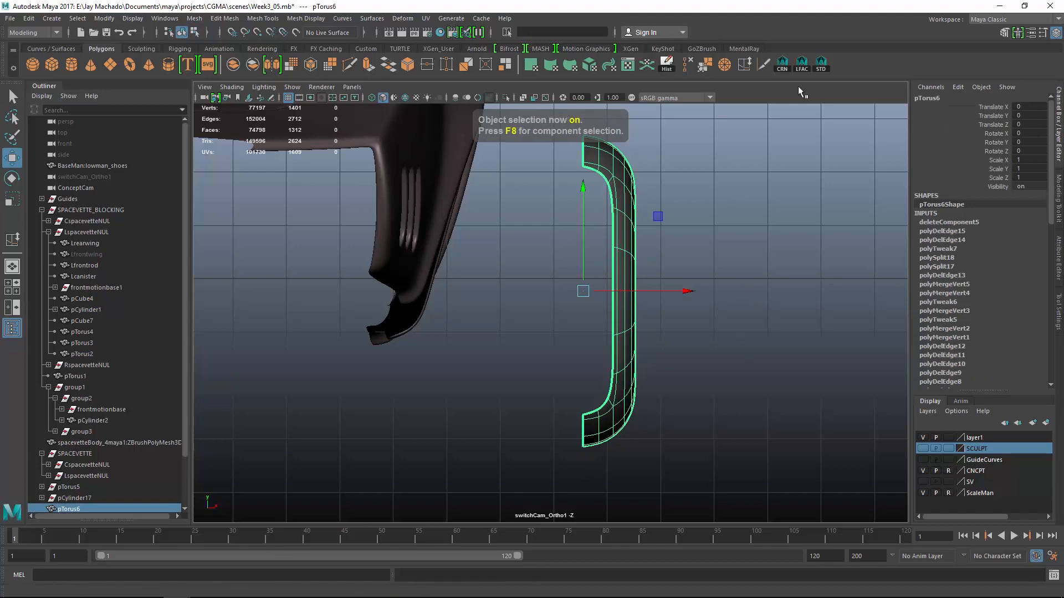
# - Delete the half tire's history and mirror it across X about its bounding box, combined with merged border vertices
pyautogui.click(665, 62)
pyautogui.click(103, 19)
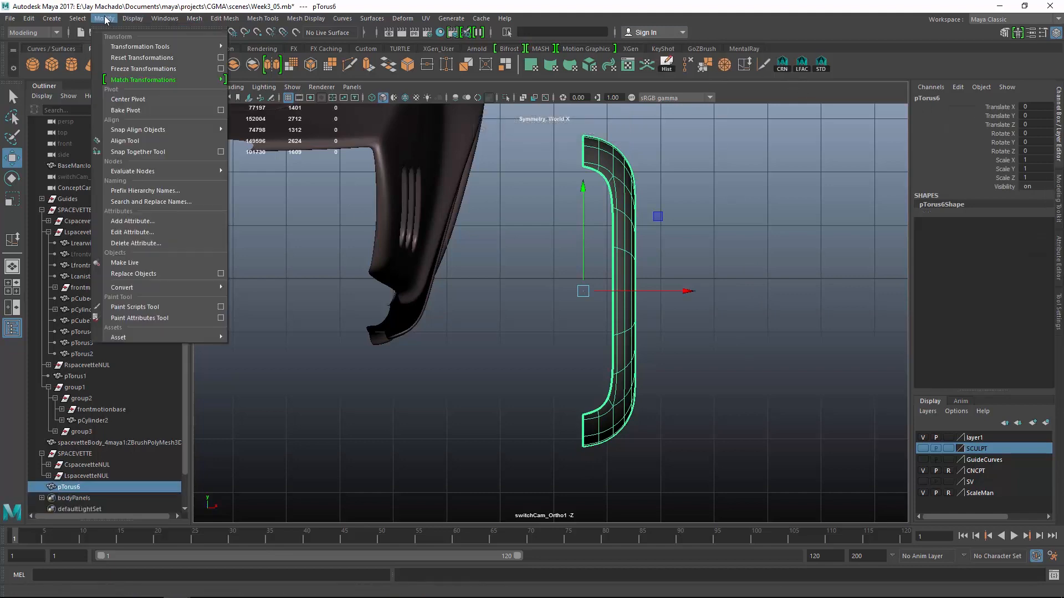
pyautogui.moveTo(195, 19)
pyautogui.click(297, 166)
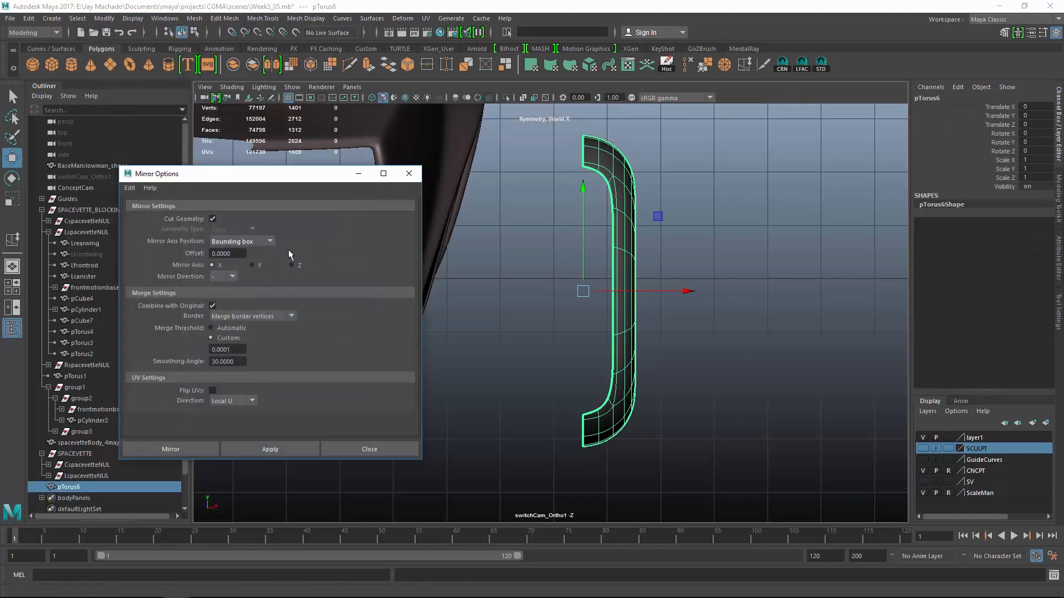
pyautogui.click(269, 449)
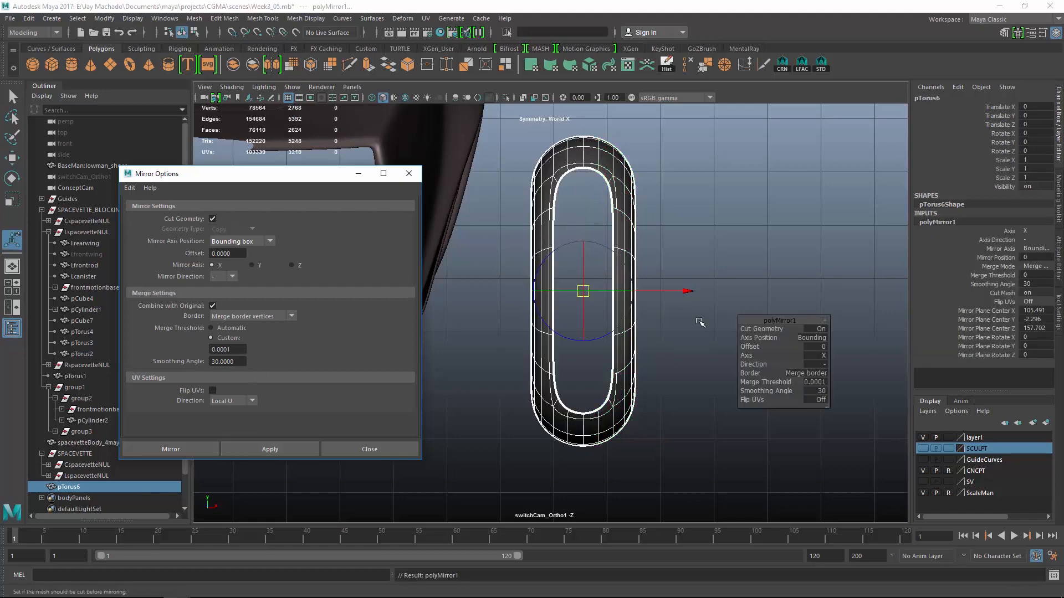
pyautogui.click(410, 174)
# - Show the SV layer around the tire in the side view and return to selecting the tire as a whole object
pyautogui.keyDown('alt'); pyautogui.moveTo(724, 231); pyautogui.dragTo(597, 268); pyautogui.keyUp('alt')
pyautogui.keyDown('alt'); pyautogui.moveTo(597, 269); pyautogui.dragTo(562, 214, button='right'); pyautogui.keyUp('alt')
pyautogui.moveTo(581, 194); pyautogui.dragTo(698, 408)
pyautogui.keyDown('alt'); pyautogui.moveTo(709, 404); pyautogui.dragTo(655, 404, button='middle'); pyautogui.keyUp('alt')
pyautogui.keyDown('alt'); pyautogui.moveTo(654, 403); pyautogui.dragTo(654, 355, button='right'); pyautogui.keyUp('alt')
pyautogui.click(923, 482)
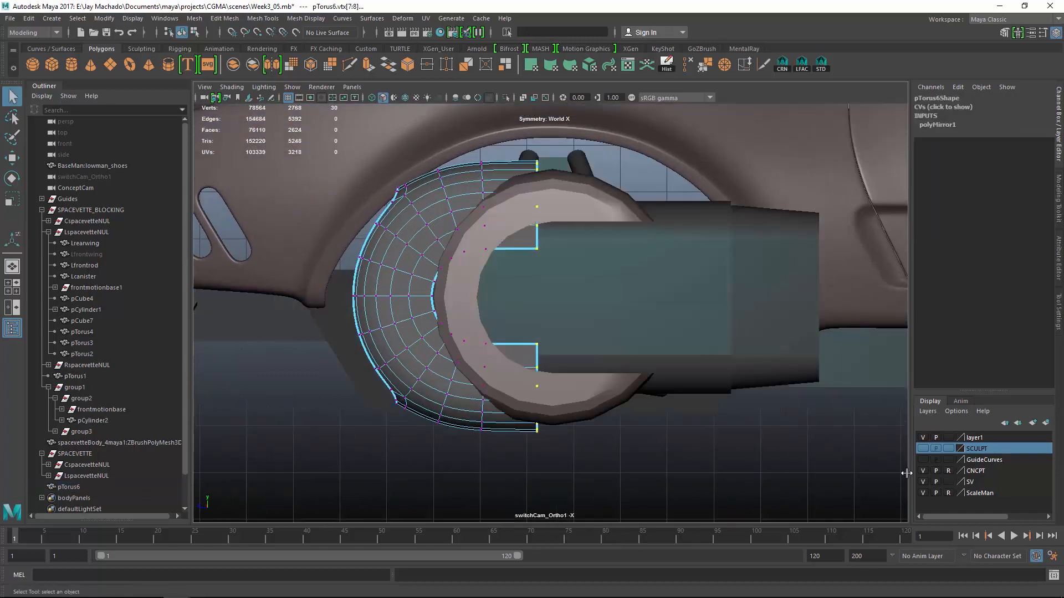
pyautogui.moveTo(4, 542)
pyautogui.mouseDown()
pyautogui.moveTo(145, 540)
pyautogui.moveTo(3, 538)
pyautogui.mouseUp()
pyautogui.press('F8')
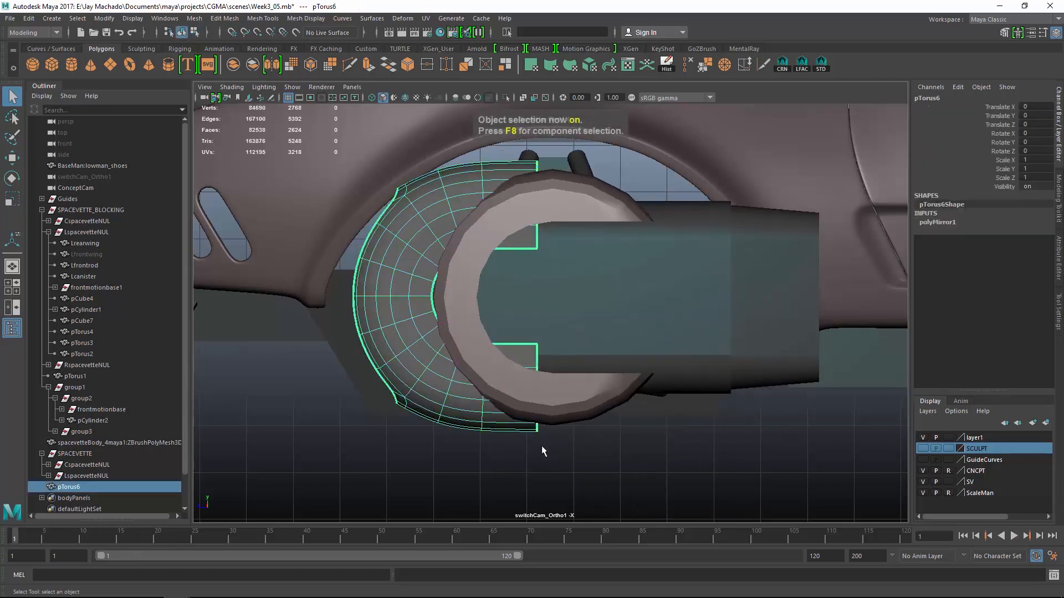
# - Move the unsmoothed tire along Z to -15.75 with point snapping, lining its arc up with the round wheel's centre
pyautogui.moveTo(409, 297); pyautogui.dragTo(556, 429)
pyautogui.press('v')
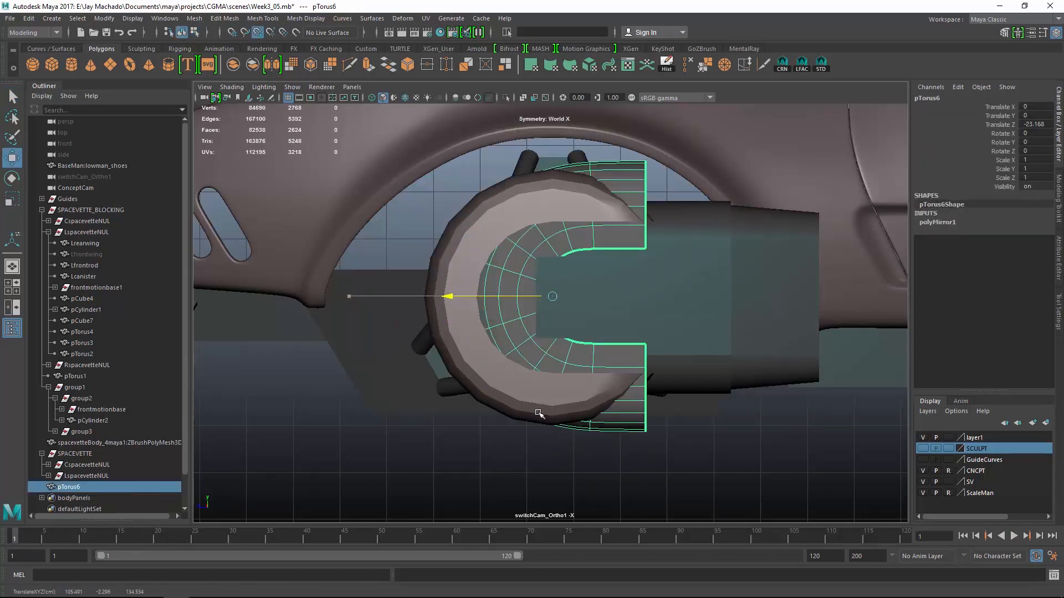
pyautogui.moveTo(538, 413); pyautogui.dragTo(331, 360, button='middle')
pyautogui.press('1')
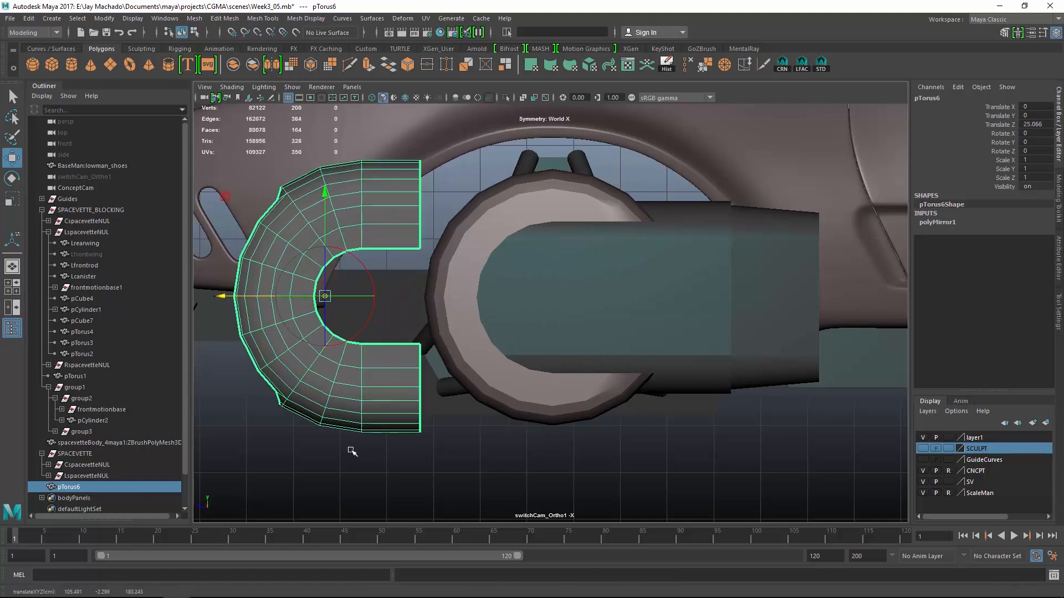
pyautogui.moveTo(355, 428); pyautogui.dragTo(551, 427, button='middle')
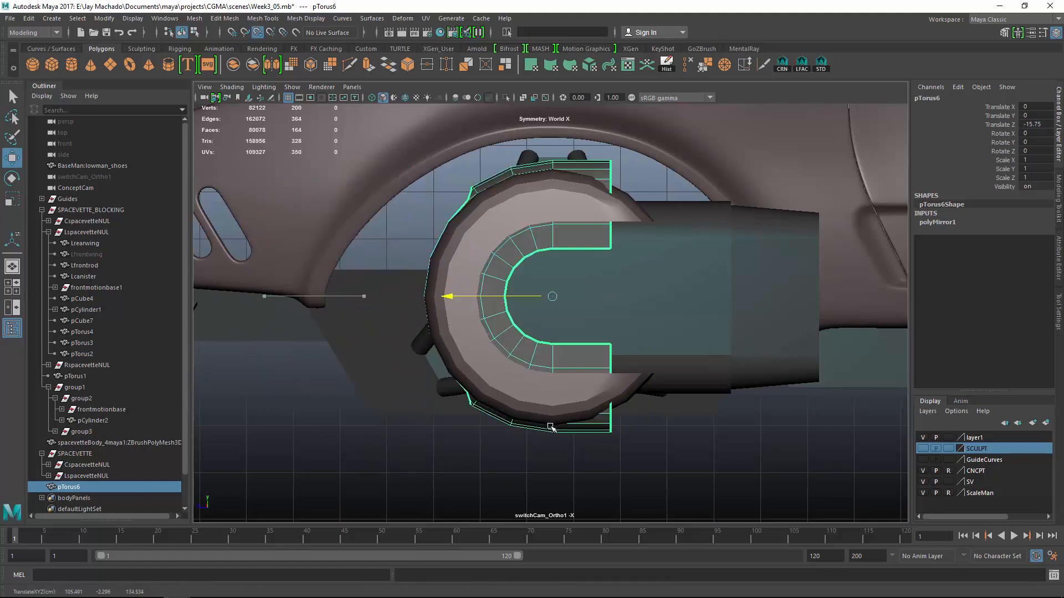
# - Create a lattice around the vertices of the front tire's open ends and set its T divisions to 4
pyautogui.moveTo(717, 447); pyautogui.dragTo(703, 438, button='right')
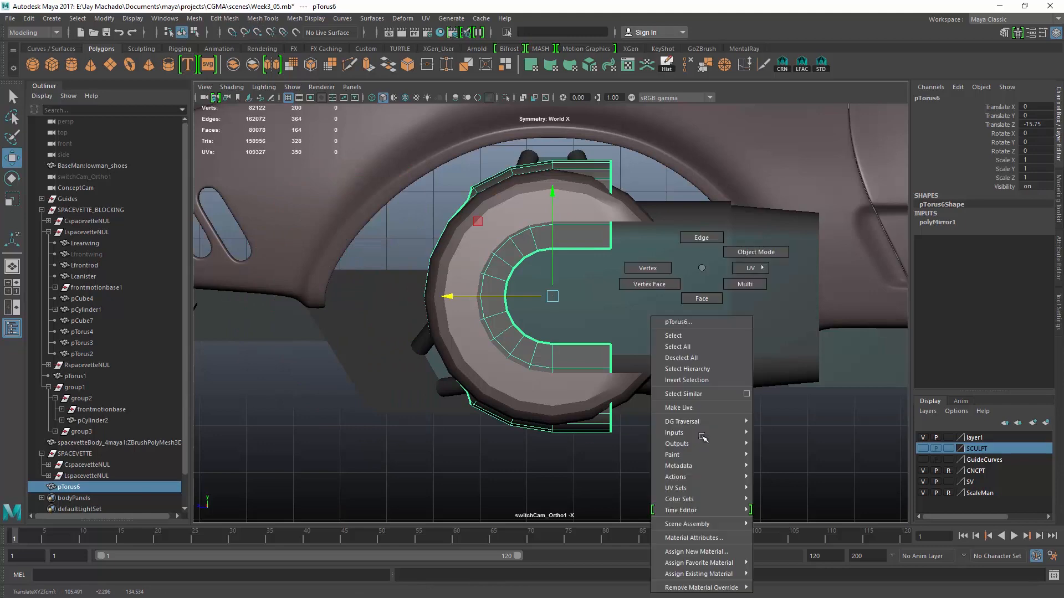
pyautogui.click(403, 18)
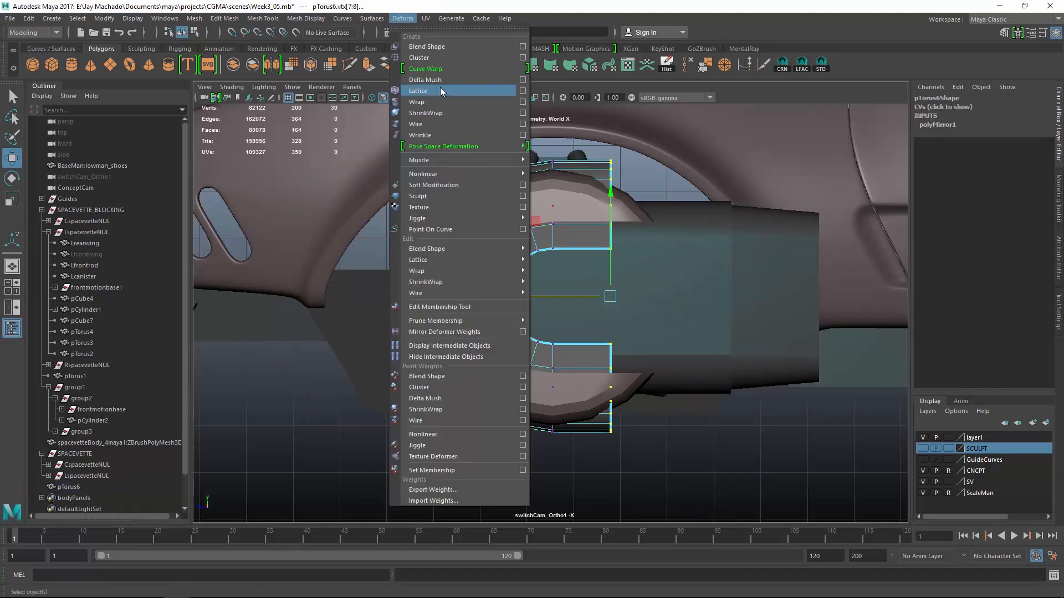
pyautogui.click(413, 88)
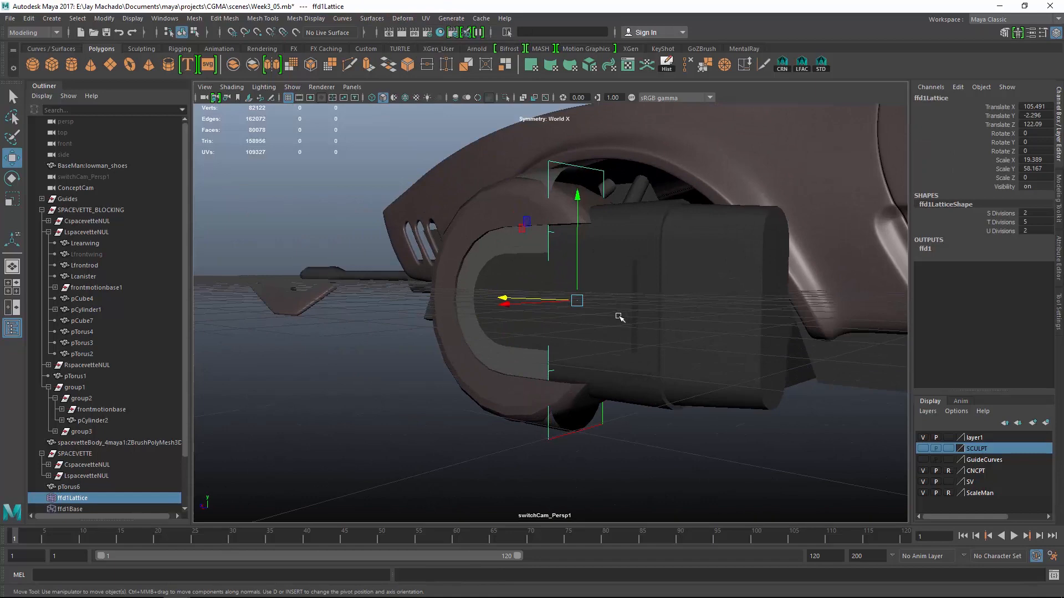
pyautogui.keyDown('alt'); pyautogui.moveTo(619, 317); pyautogui.dragTo(628, 320); pyautogui.keyUp('alt')
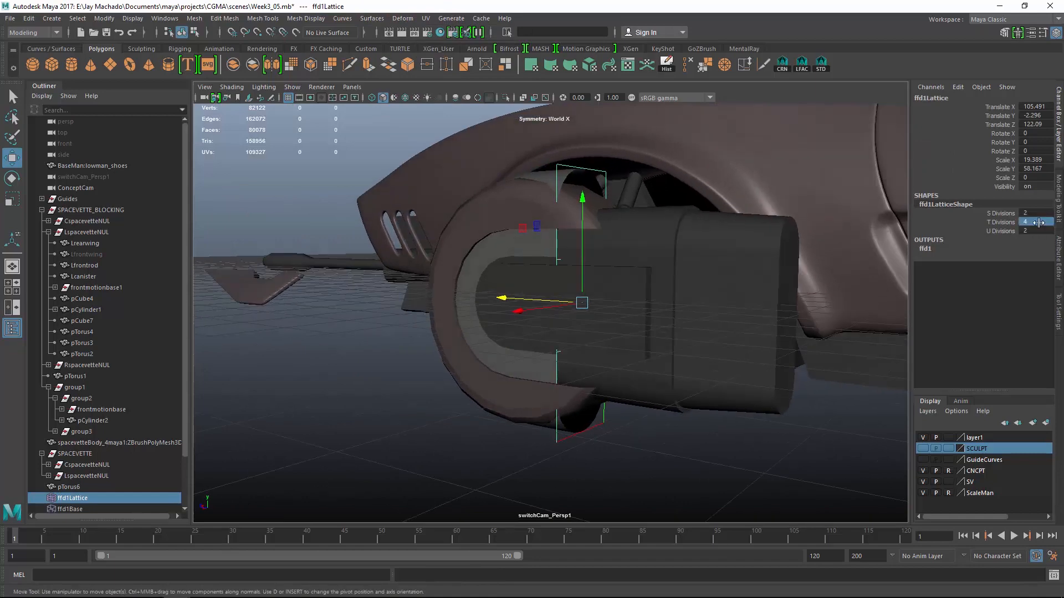
# - In the side view, move the topmost and bottommost lattice points along Z to about 110.9, slanting the tire's open ends outward
pyautogui.press('space')
pyautogui.scroll(3, 687, 318)
pyautogui.moveTo(587, 161); pyautogui.dragTo(629, 194)
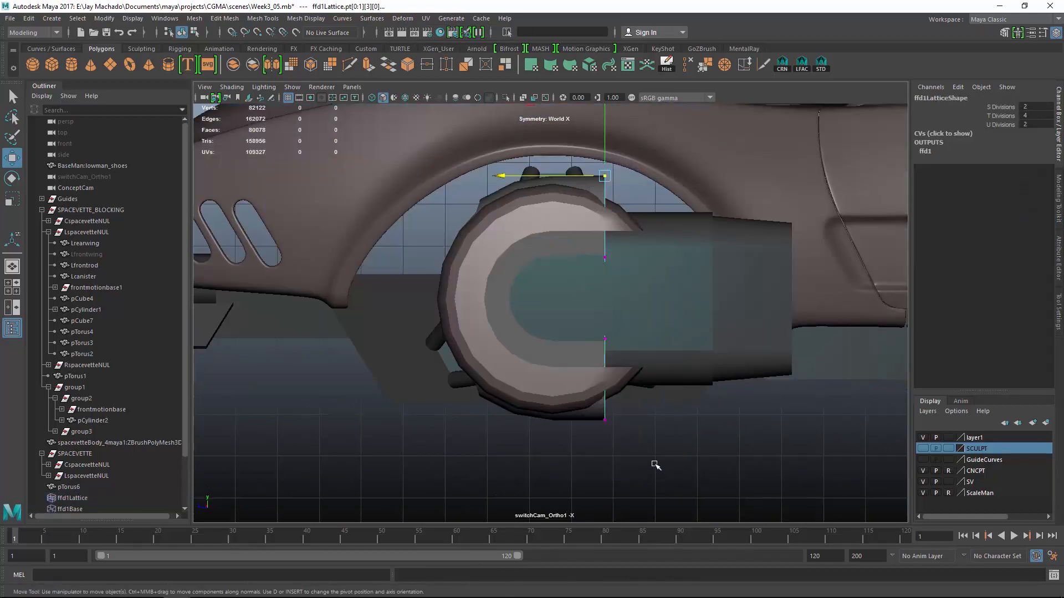
pyautogui.press('r')
pyautogui.press('4')
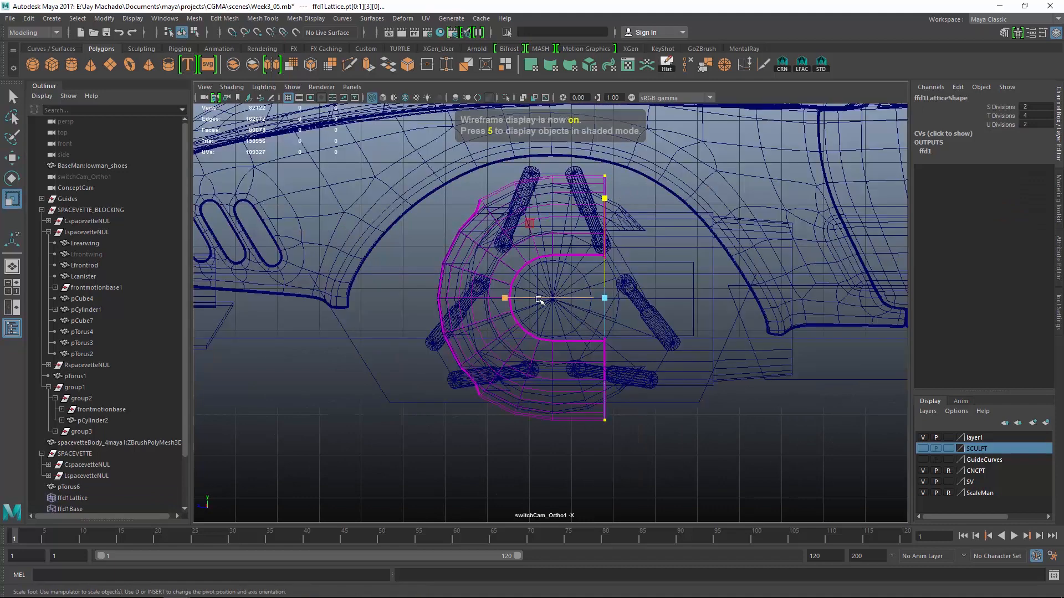
pyautogui.press('w')
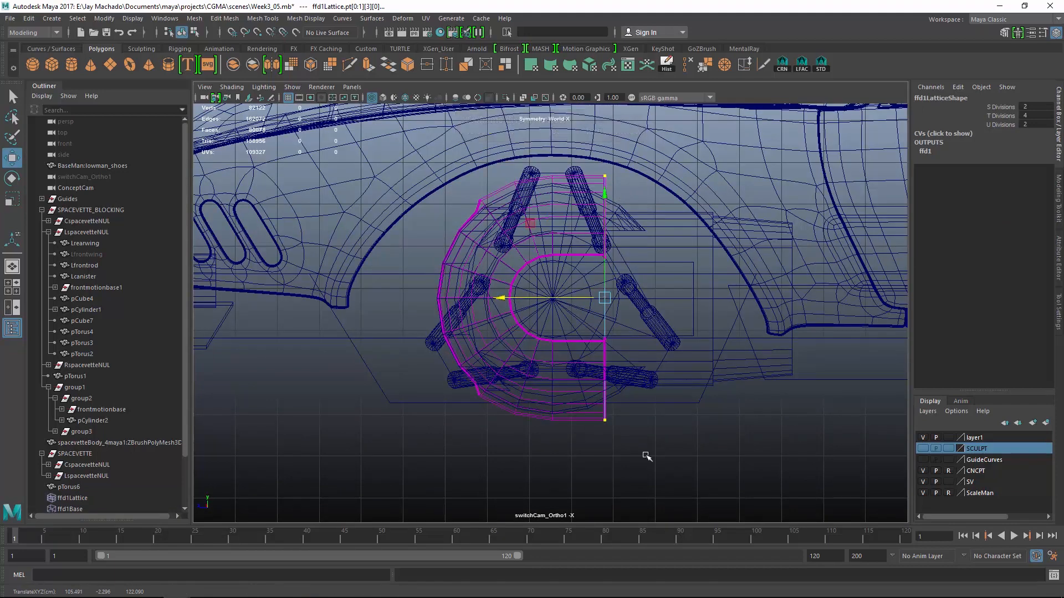
pyautogui.rightClick(608, 447)
pyautogui.moveTo(501, 297); pyautogui.dragTo(537, 302)
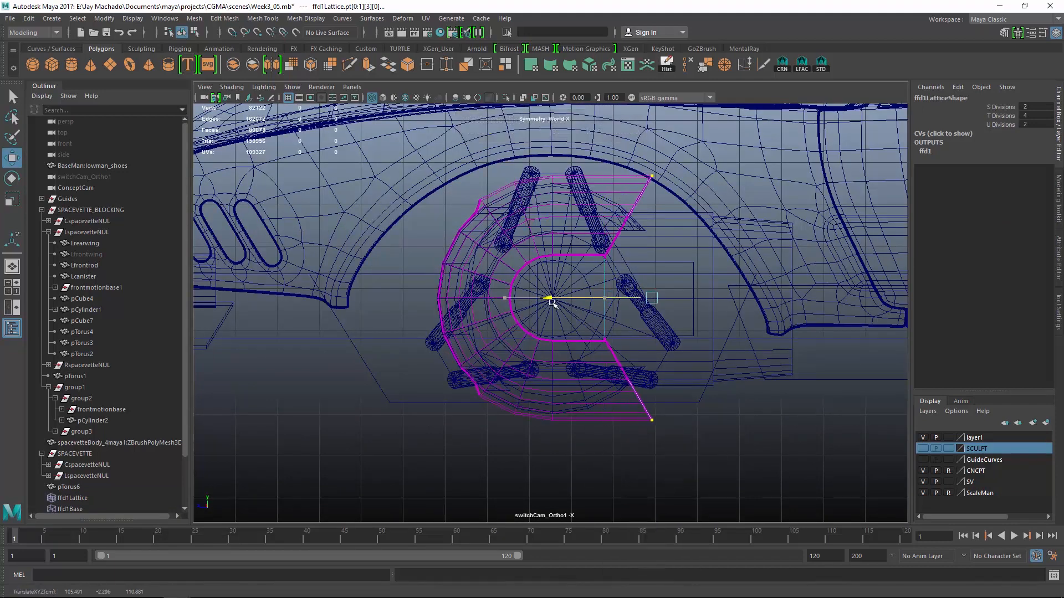
# - Examine the slanted tire in shaded perspective and select pCylinder2's child parts, pCylinder6 and pCube1, as objects
pyautogui.scroll(-4, 558, 302)
pyautogui.keyDown('alt'); pyautogui.moveTo(669, 299); pyautogui.dragTo(796, 296, button='middle'); pyautogui.keyUp('alt')
pyautogui.moveTo(796, 297)
pyautogui.keyDown('alt'); pyautogui.mouseDown()
pyautogui.moveTo(632, 373)
pyautogui.moveTo(595, 439)
pyautogui.moveTo(641, 415)
pyautogui.moveTo(637, 373)
pyautogui.moveTo(586, 391)
pyautogui.moveTo(691, 356)
pyautogui.mouseUp(); pyautogui.keyUp('alt')
pyautogui.press('5')
pyautogui.press('F8')
pyautogui.click(557, 466)
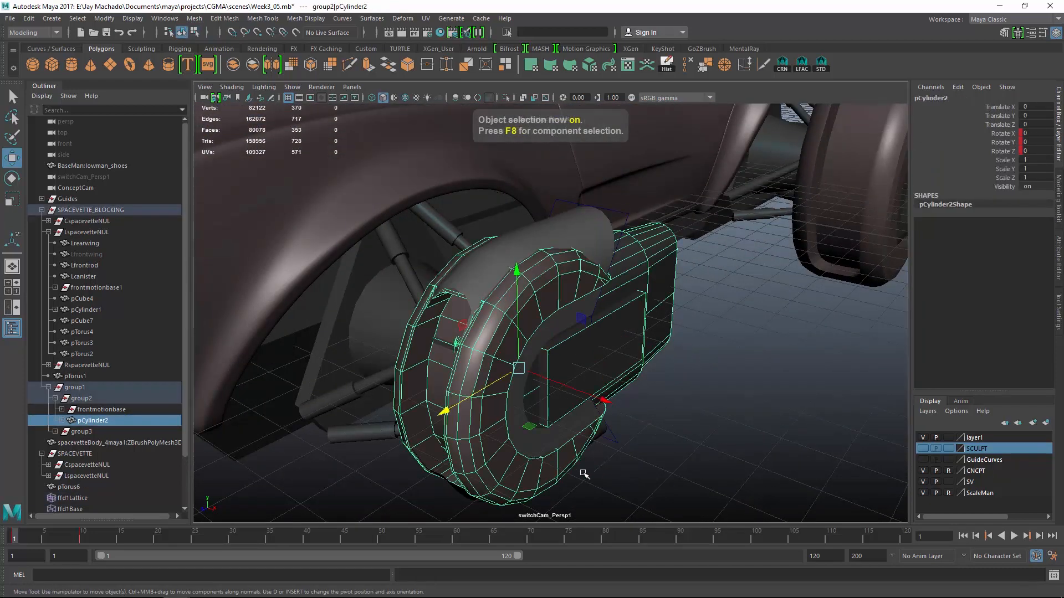
pyautogui.click(61, 420)
pyautogui.moveTo(98, 432); pyautogui.dragTo(101, 448)
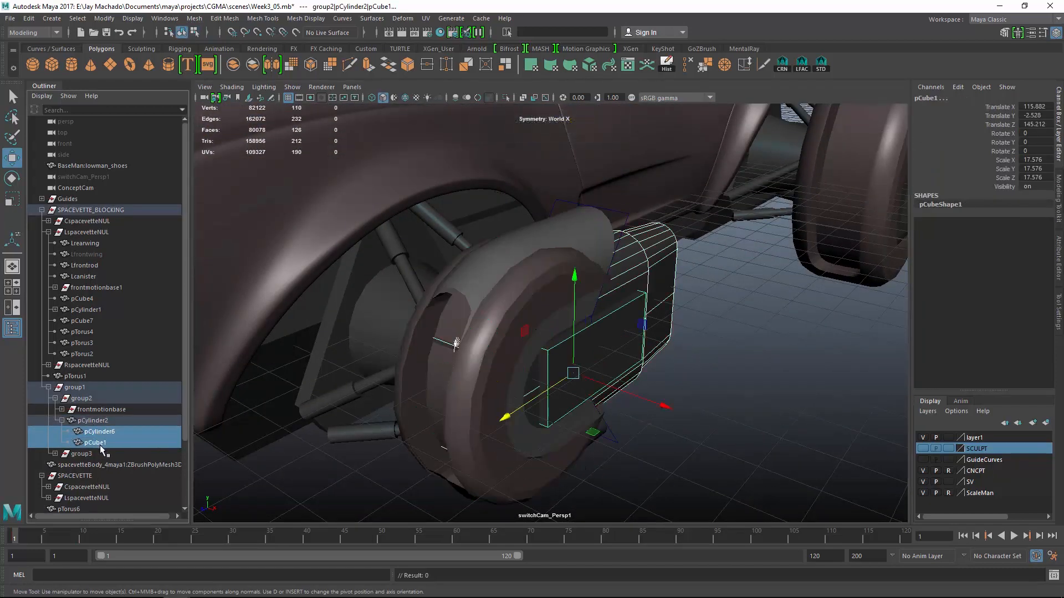
# - Hide the SV layer around the front tire and delete the tire's lattice deformation history
pyautogui.click(724, 416)
pyautogui.keyDown('alt'); pyautogui.moveTo(724, 415); pyautogui.dragTo(587, 399); pyautogui.keyUp('alt')
pyautogui.click(488, 382)
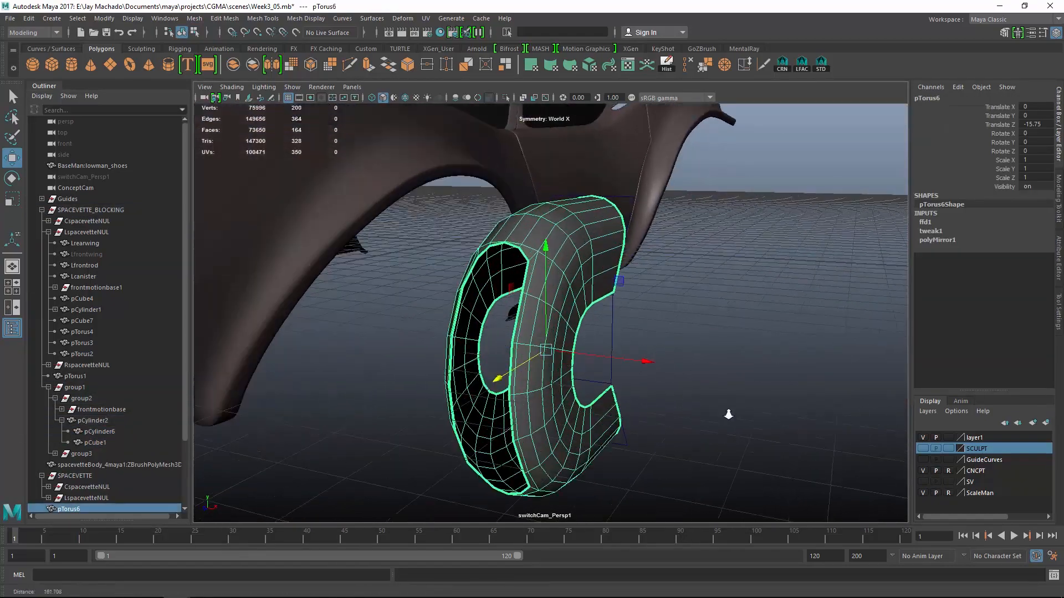
pyautogui.keyDown('alt'); pyautogui.moveTo(587, 398); pyautogui.dragTo(687, 418, button='right'); pyautogui.keyUp('alt')
pyautogui.keyDown('alt'); pyautogui.moveTo(637, 321); pyautogui.dragTo(612, 331); pyautogui.keyUp('alt')
pyautogui.keyDown('alt'); pyautogui.moveTo(562, 207); pyautogui.dragTo(612, 257); pyautogui.keyUp('alt')
pyautogui.moveTo(677, 263)
pyautogui.keyDown('alt'); pyautogui.mouseDown()
pyautogui.moveTo(657, 273)
pyautogui.moveTo(705, 280)
pyautogui.moveTo(613, 309)
pyautogui.moveTo(672, 238)
pyautogui.moveTo(674, 274)
pyautogui.mouseUp(); pyautogui.keyUp('alt')
# - Fill the hole bounded by the border edges of the tire's long slot opening
pyautogui.press('F10')
pyautogui.click(609, 275)
pyautogui.click(198, 19)
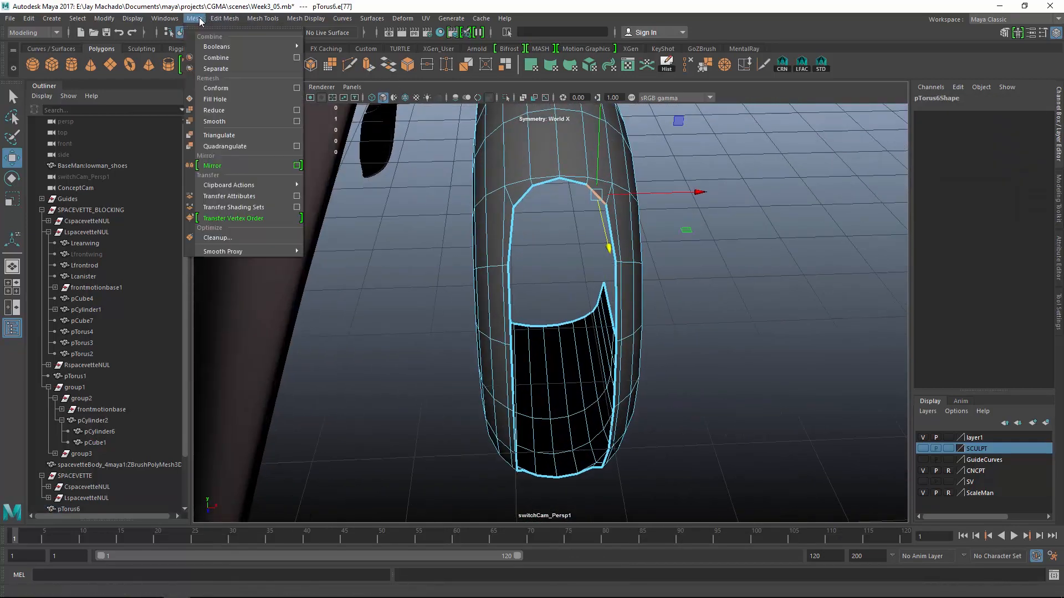
pyautogui.click(241, 98)
# - Extrude the slot's cap face with an offset of 1 to inset it
pyautogui.press('F11')
pyautogui.click(591, 257)
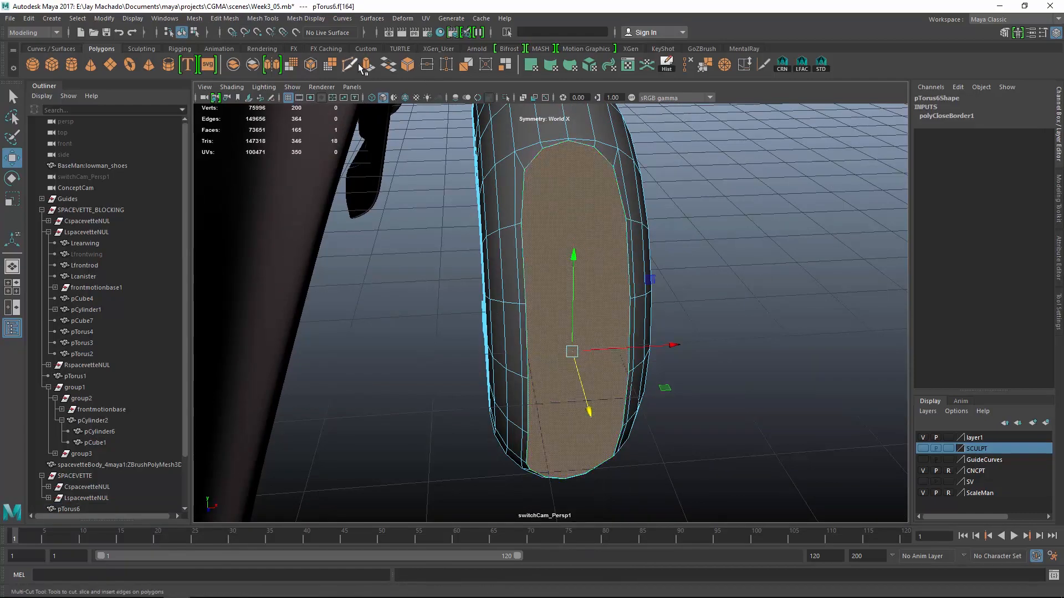
pyautogui.hotkey('ctrl', 'e')
pyautogui.write('1')
pyautogui.press('Return')
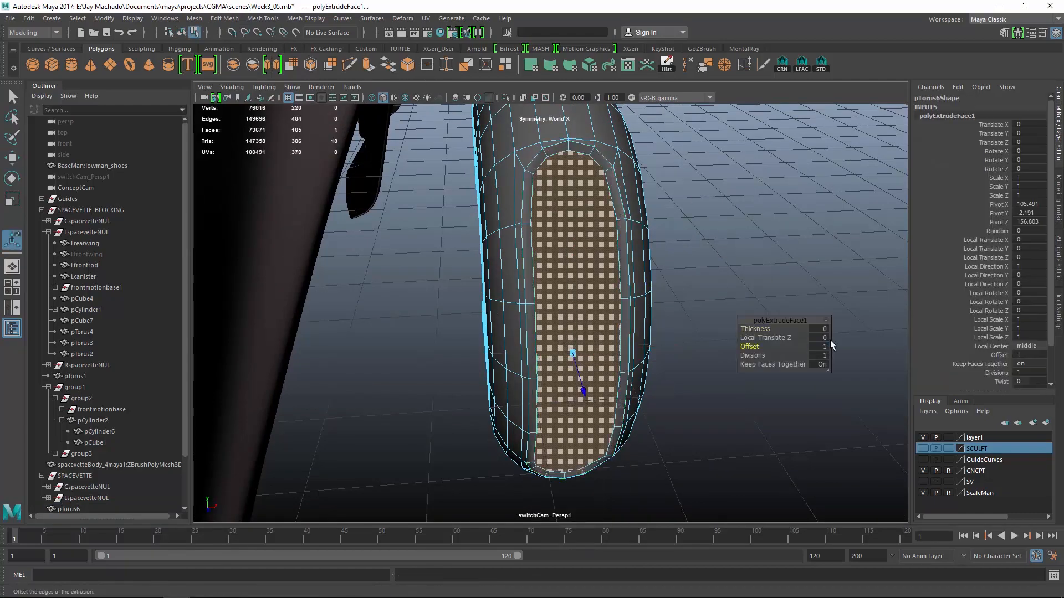
# - Set the torus cap face's extrude offset to 0.5, then extrude the face again and push it slightly inward
pyautogui.keyDown('alt'); pyautogui.moveTo(630, 255); pyautogui.dragTo(554, 260); pyautogui.keyUp('alt')
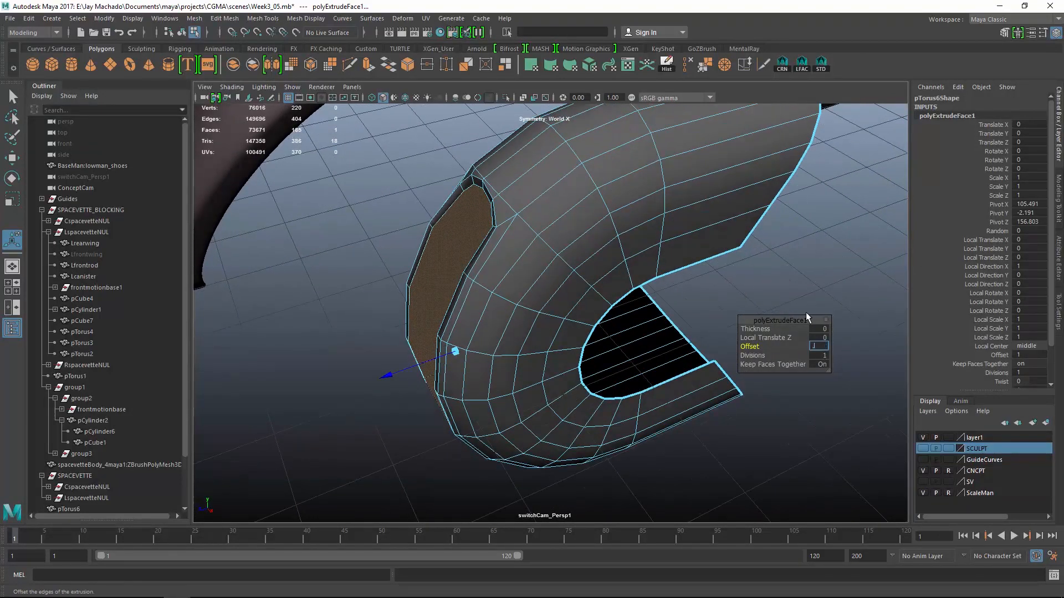
pyautogui.write('0.5')
pyautogui.press('Return')
pyautogui.hotkey('ctrl', 'e')
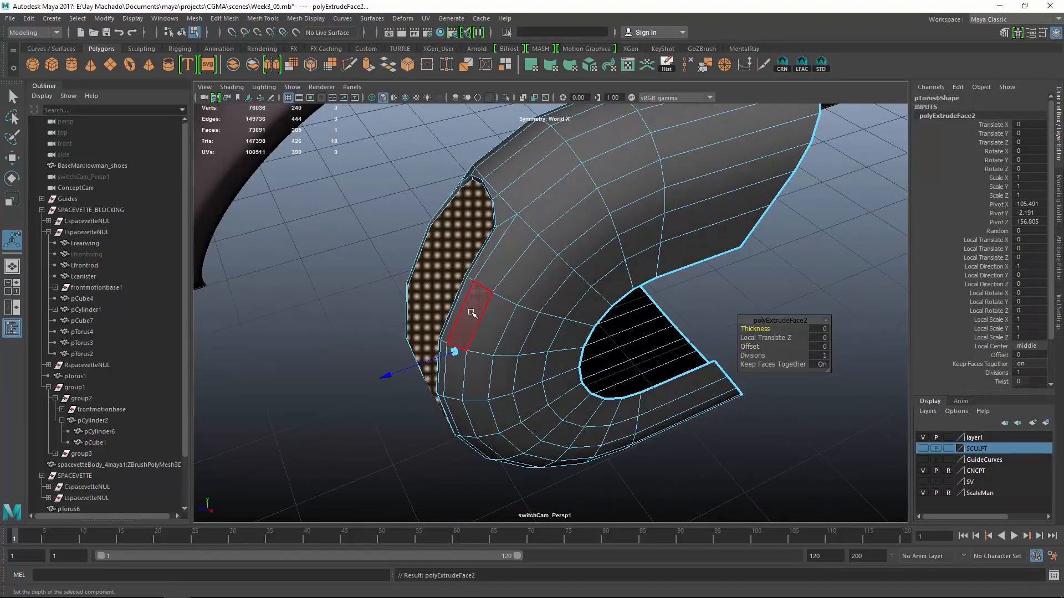
pyautogui.press('w')
pyautogui.moveTo(359, 387); pyautogui.dragTo(365, 385)
# - Delete the inset front faces of the torus and show the torus in smooth preview
pyautogui.keyDown('alt'); pyautogui.moveTo(420, 427); pyautogui.dragTo(490, 324); pyautogui.keyUp('alt')
pyautogui.press('Delete')
pyautogui.keyDown('alt'); pyautogui.moveTo(448, 353); pyautogui.dragTo(607, 348); pyautogui.keyUp('alt')
pyautogui.press('F8')
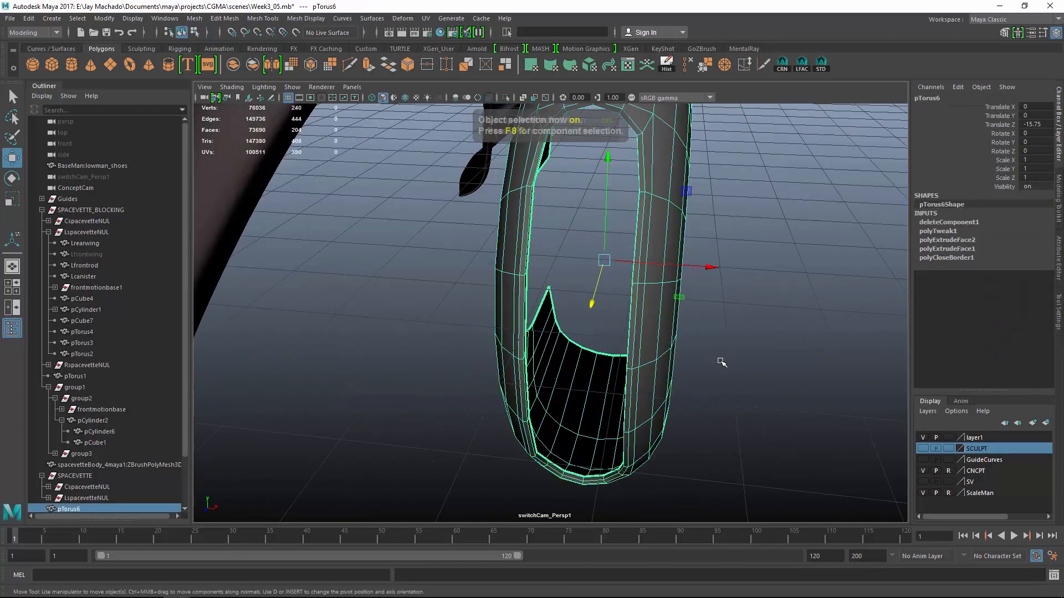
pyautogui.press('3')
# - Select the open border edge loop along the torus's cut side, then return to object selection
pyautogui.keyDown('alt'); pyautogui.moveTo(765, 372); pyautogui.dragTo(620, 235); pyautogui.keyUp('alt')
pyautogui.moveTo(613, 206); pyautogui.dragTo(614, 187, button='right')
pyautogui.doubleClick(599, 239)
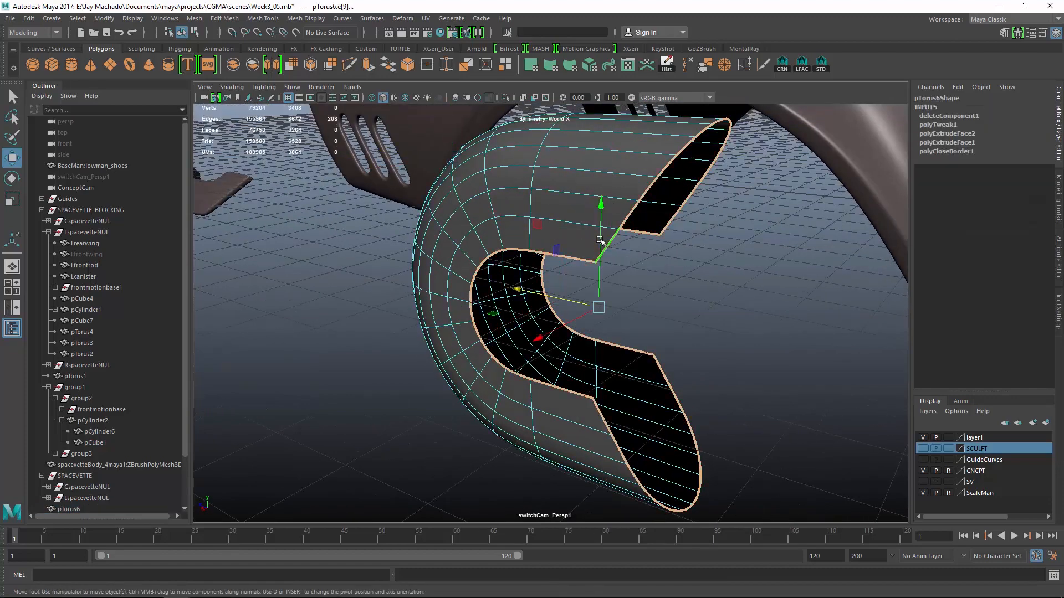
pyautogui.keyDown('alt'); pyautogui.moveTo(687, 349); pyautogui.dragTo(803, 312); pyautogui.keyUp('alt')
pyautogui.press('F8')
# - Assign the existing bodyMAT material to the torus
pyautogui.click(692, 321)
pyautogui.keyDown('alt'); pyautogui.moveTo(803, 312); pyautogui.dragTo(621, 558, button='right'); pyautogui.keyUp('alt')
pyautogui.click(527, 249)
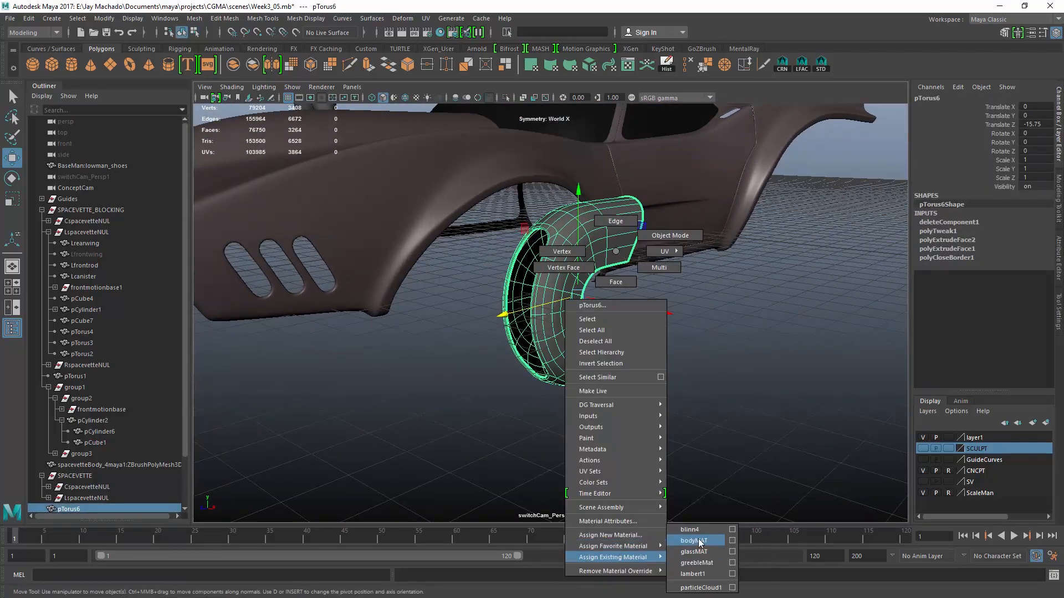
pyautogui.moveTo(700, 543); pyautogui.dragTo(700, 542, button='right')
# - Duplicate the torus, show the SV layer, and move the copy back to the rear wheel at about -251.6 in Z
pyautogui.keyDown('alt'); pyautogui.moveTo(699, 542); pyautogui.dragTo(561, 348); pyautogui.keyUp('alt')
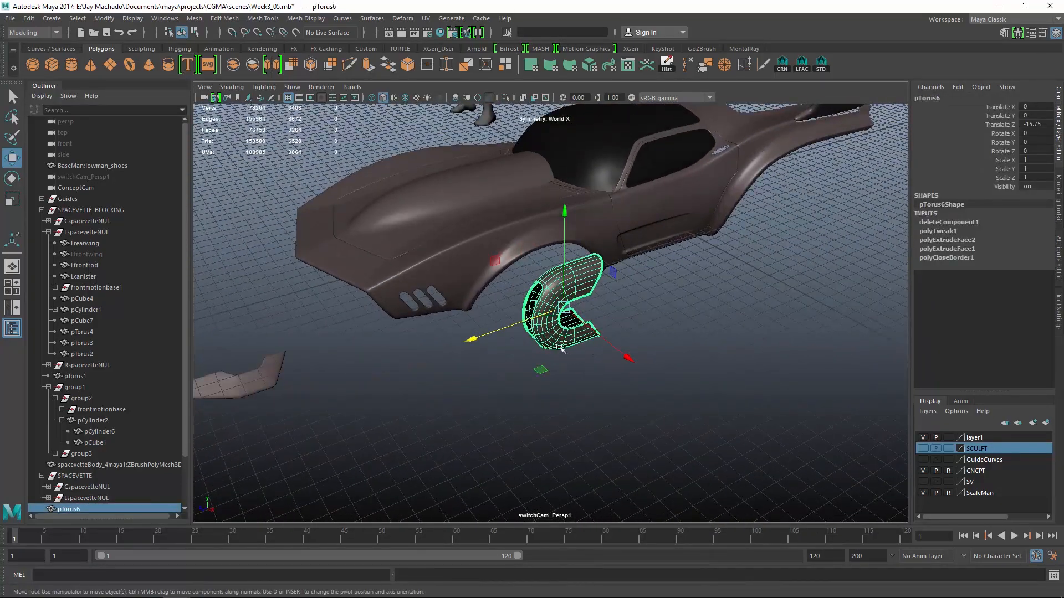
pyautogui.hotkey('ctrl', 'd')
pyautogui.moveTo(472, 338); pyautogui.dragTo(446, 326)
pyautogui.press('space')
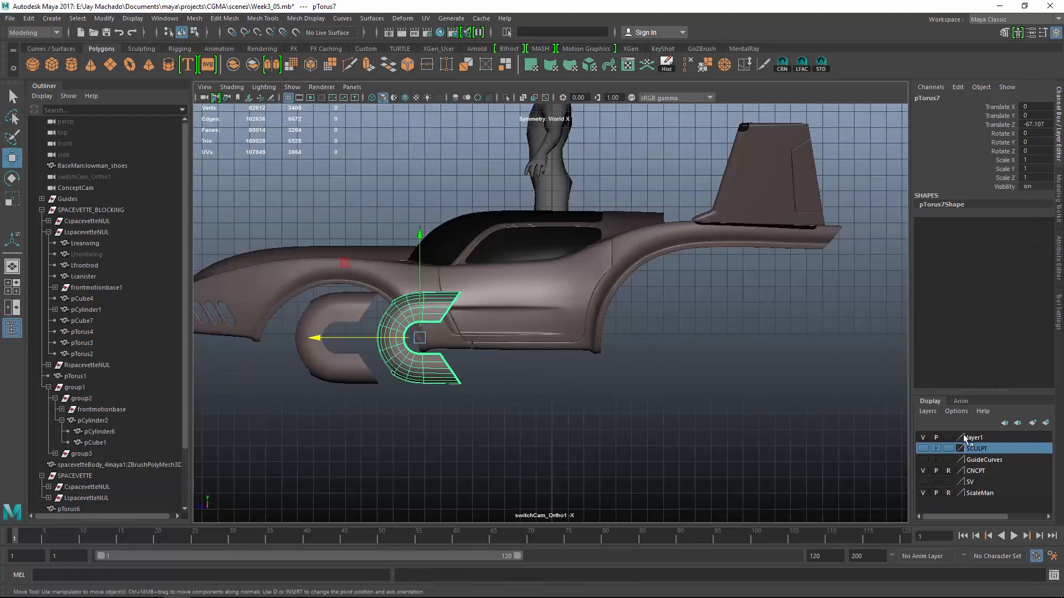
pyautogui.click(923, 482)
pyautogui.moveTo(749, 429); pyautogui.dragTo(773, 429, button='middle')
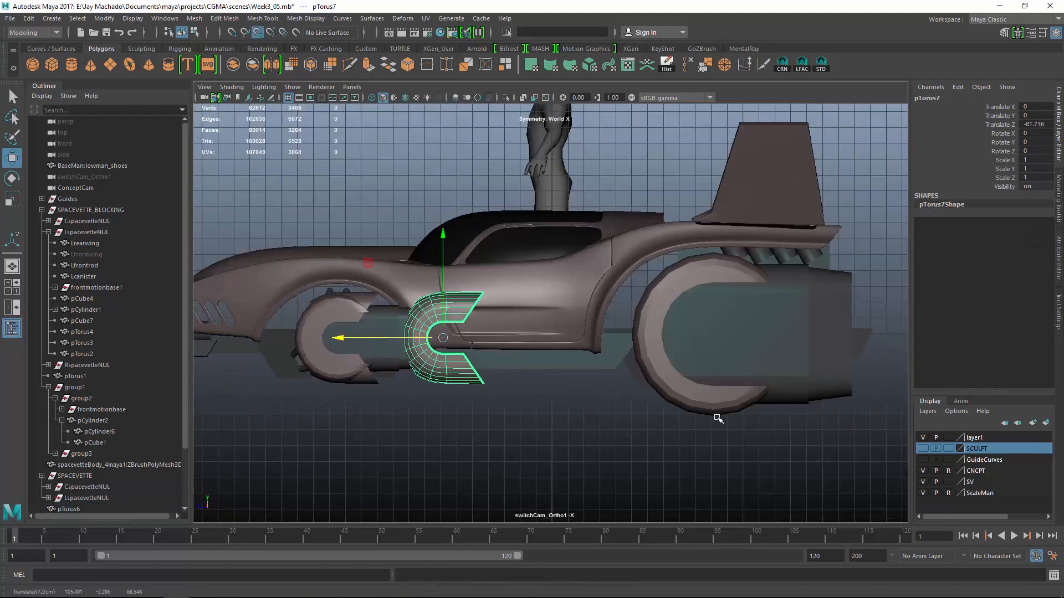
# - Scale the rear copy uniformly to about 1.84 and move it sideways onto the rear wheel, to about 9.12 in X
pyautogui.press('4')
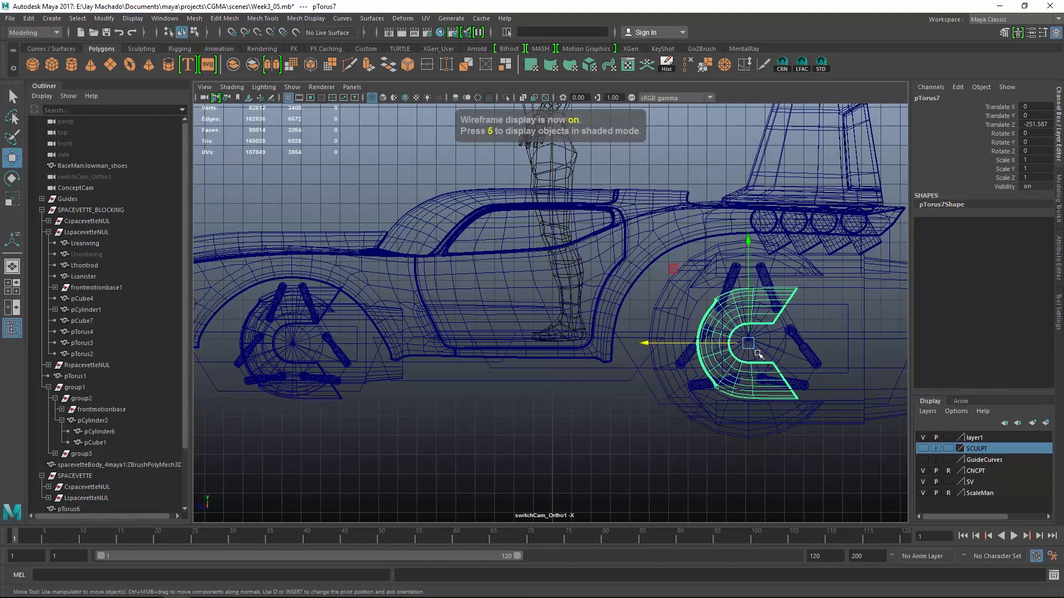
pyautogui.press('r')
pyautogui.moveTo(750, 344); pyautogui.dragTo(618, 361)
pyautogui.press('w')
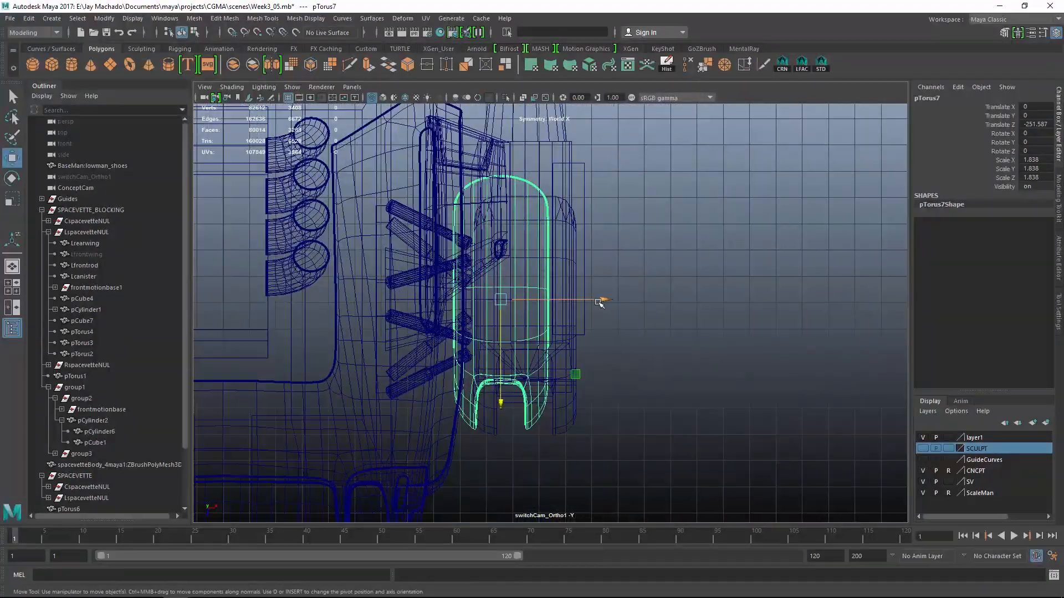
pyautogui.moveTo(600, 302); pyautogui.dragTo(602, 302)
pyautogui.moveTo(528, 143); pyautogui.dragTo(525, 142, button='middle')
# - Return to shaded display, select the front torus and bring up its border edge selection
pyautogui.keyDown('alt'); pyautogui.moveTo(774, 446); pyautogui.dragTo(687, 428); pyautogui.keyUp('alt')
pyautogui.press('5')
pyautogui.keyDown('alt'); pyautogui.moveTo(687, 428); pyautogui.dragTo(683, 414, button='right'); pyautogui.keyUp('alt')
pyautogui.keyDown('alt'); pyautogui.moveTo(683, 414); pyautogui.dragTo(498, 363); pyautogui.keyUp('alt')
pyautogui.click(506, 371)
pyautogui.keyDown('alt'); pyautogui.moveTo(498, 363); pyautogui.dragTo(605, 314, button='middle'); pyautogui.keyUp('alt')
pyautogui.click(576, 318)
pyautogui.keyDown('alt'); pyautogui.moveTo(477, 327); pyautogui.dragTo(516, 342, button='right'); pyautogui.keyUp('alt')
pyautogui.keyDown('alt'); pyautogui.moveTo(515, 343); pyautogui.dragTo(471, 288); pyautogui.keyUp('alt')
pyautogui.moveTo(449, 243); pyautogui.dragTo(448, 201, button='right')
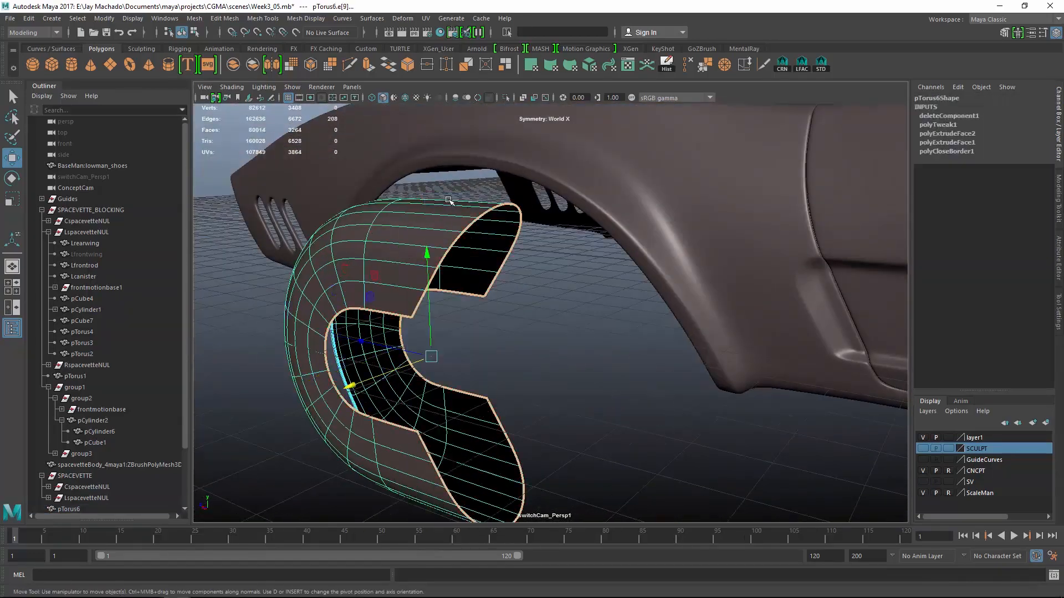
# - Extrude the front torus's border edges with a Local Translate Z of -0.5 and turn off its smooth preview
pyautogui.keyDown('alt'); pyautogui.moveTo(434, 273); pyautogui.dragTo(507, 311, button='right'); pyautogui.keyUp('alt')
pyautogui.hotkey('ctrl', 'shift', 'x')
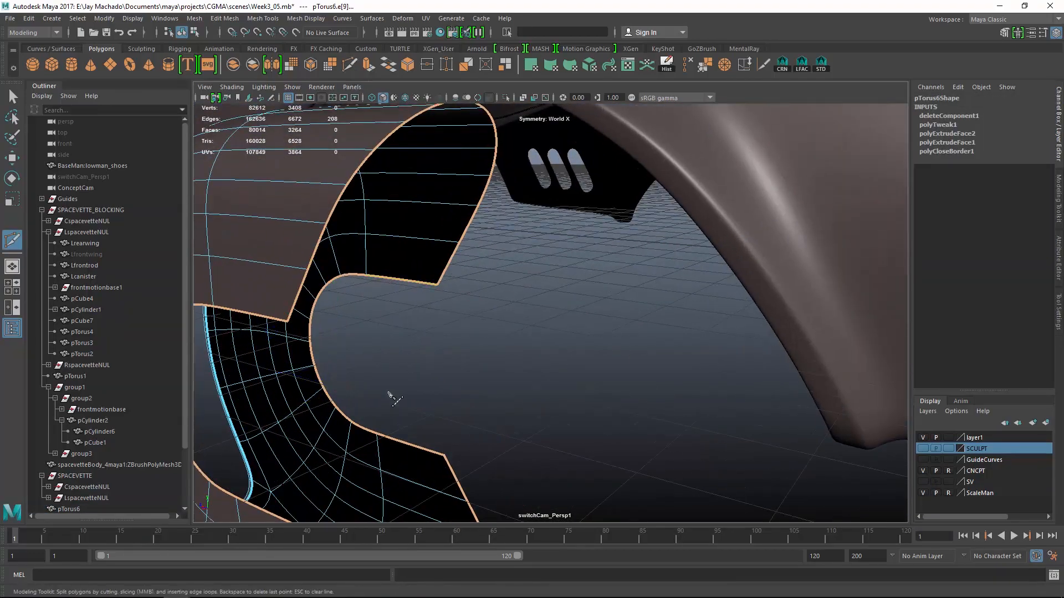
pyautogui.keyDown('alt'); pyautogui.moveTo(392, 395); pyautogui.dragTo(416, 366); pyautogui.keyUp('alt')
pyautogui.keyDown('alt'); pyautogui.moveTo(415, 366); pyautogui.dragTo(481, 345, button='middle'); pyautogui.keyUp('alt')
pyautogui.keyDown('alt'); pyautogui.moveTo(481, 345); pyautogui.dragTo(554, 363); pyautogui.keyUp('alt')
pyautogui.hotkey('ctrl', 'e')
pyautogui.press('1')
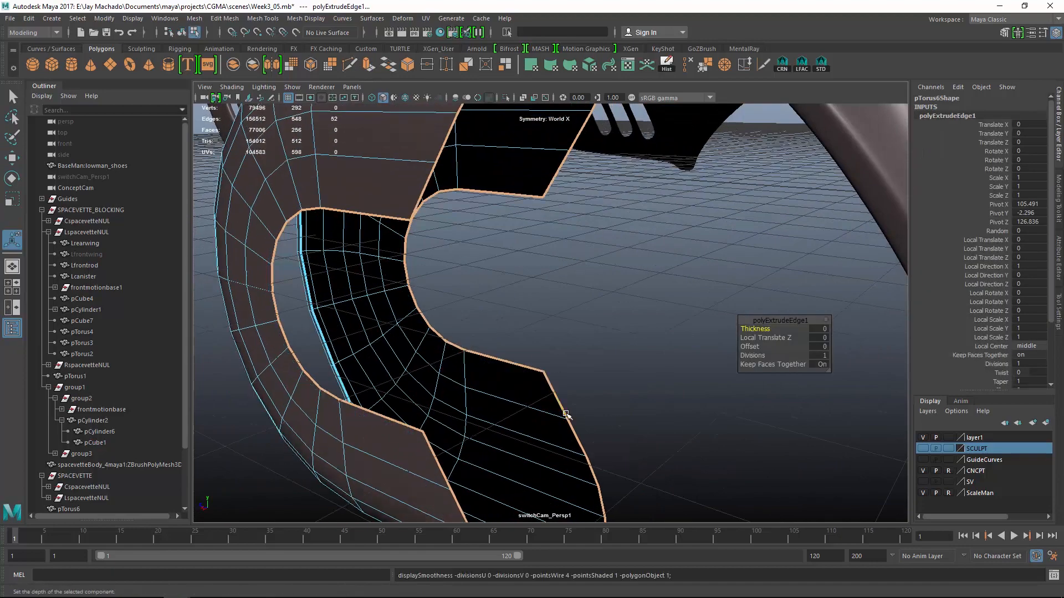
pyautogui.keyDown('alt'); pyautogui.moveTo(553, 363); pyautogui.dragTo(499, 354, button='right'); pyautogui.keyUp('alt')
pyautogui.keyDown('alt'); pyautogui.moveTo(499, 355); pyautogui.dragTo(482, 346); pyautogui.keyUp('alt')
pyautogui.moveTo(474, 230); pyautogui.dragTo(499, 232)
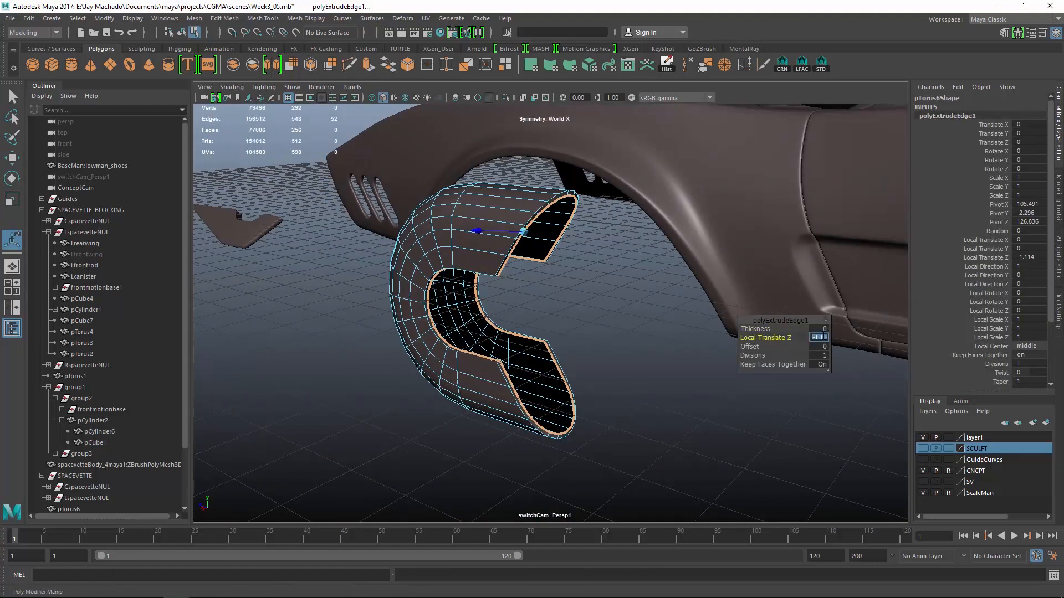
pyautogui.click(823, 337)
pyautogui.write('-0.5')
pyautogui.press('Return')
# - Insert supporting edge loops close to the edges of the front torus's opening and cut ends using Multi-Cut
pyautogui.keyDown('alt'); pyautogui.moveTo(532, 283); pyautogui.dragTo(646, 406); pyautogui.keyUp('alt')
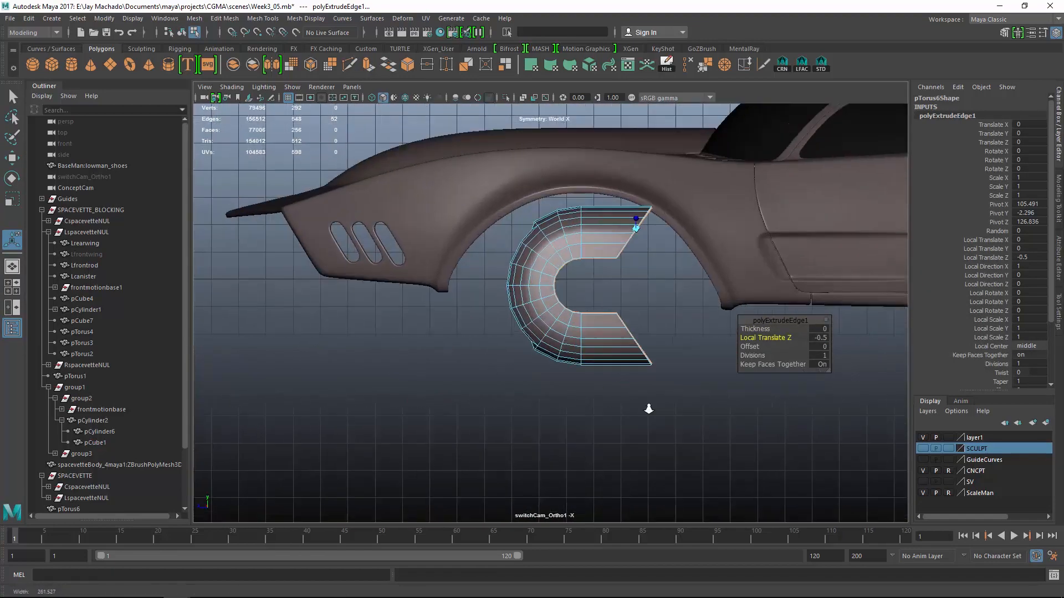
pyautogui.keyDown('alt'); pyautogui.moveTo(646, 406); pyautogui.dragTo(602, 440, button='middle'); pyautogui.keyUp('alt')
pyautogui.keyDown('alt'); pyautogui.moveTo(601, 441); pyautogui.dragTo(837, 412, button='right'); pyautogui.keyUp('alt')
pyautogui.keyDown('alt'); pyautogui.moveTo(593, 288); pyautogui.dragTo(798, 283); pyautogui.keyUp('alt')
pyautogui.keyDown('alt'); pyautogui.moveTo(798, 283); pyautogui.dragTo(837, 300, button='right'); pyautogui.keyUp('alt')
pyautogui.keyDown('alt'); pyautogui.moveTo(604, 333); pyautogui.dragTo(535, 332); pyautogui.keyUp('alt')
pyautogui.hotkey('ctrl', 'shift', 'x')
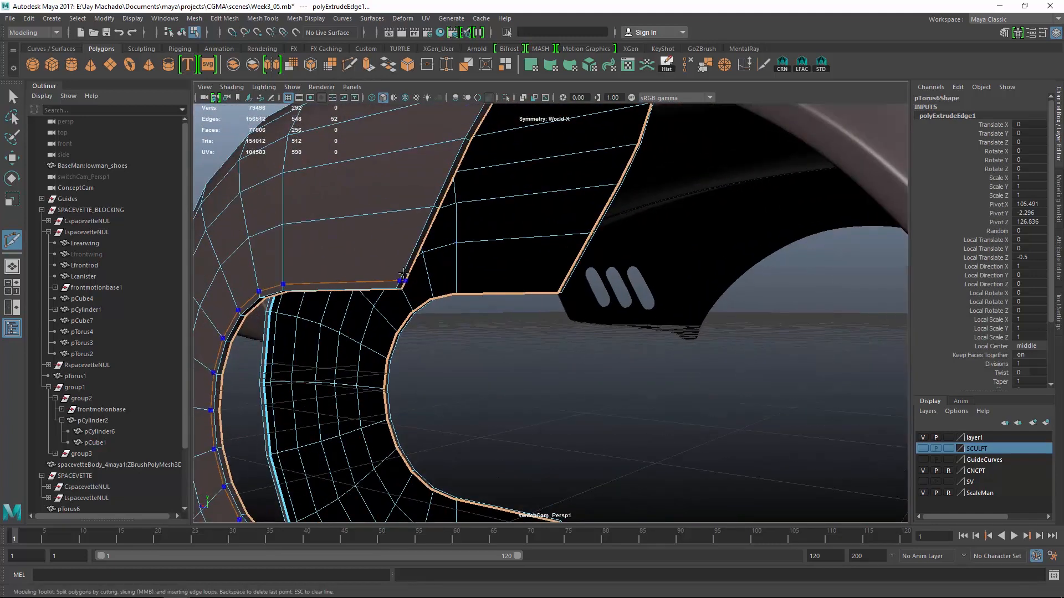
pyautogui.keyDown('ctrl'); pyautogui.click(405, 270); pyautogui.keyUp('ctrl')
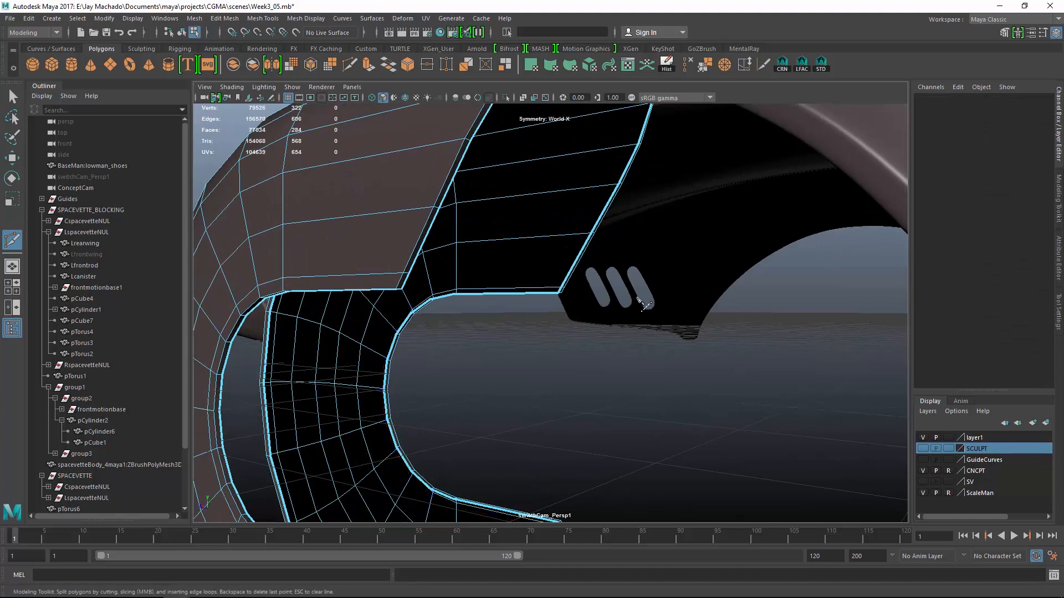
pyautogui.hotkey('ctrl', 'z')
pyautogui.keyDown('ctrl'); pyautogui.click(565, 280); pyautogui.keyUp('ctrl')
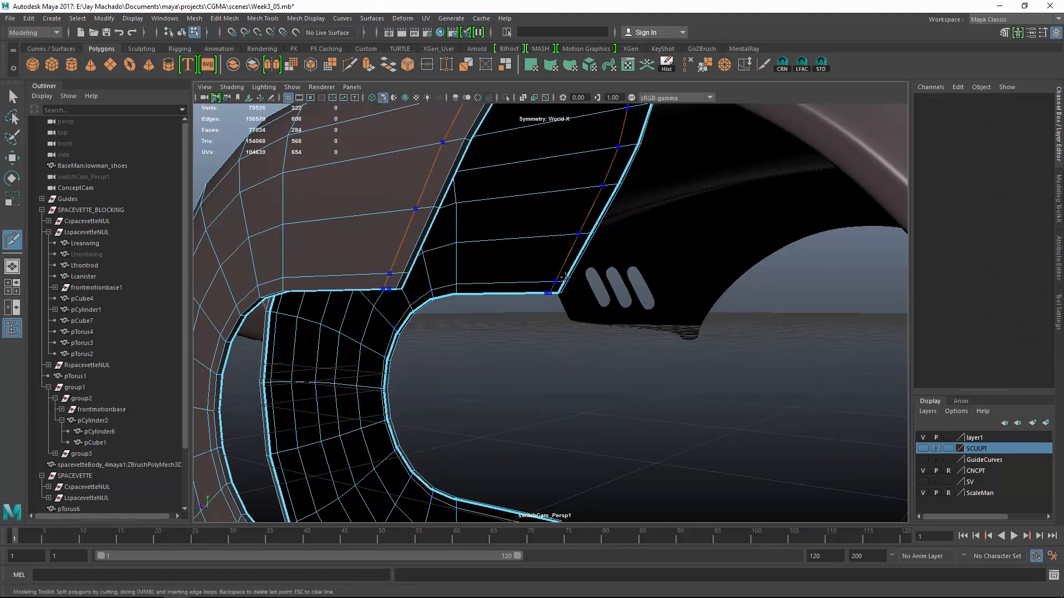
pyautogui.keyDown('ctrl'); pyautogui.click(394, 272); pyautogui.keyUp('ctrl')
pyautogui.keyDown('alt'); pyautogui.moveTo(546, 363); pyautogui.dragTo(589, 335); pyautogui.keyUp('alt')
pyautogui.keyDown('ctrl'); pyautogui.click(617, 287); pyautogui.keyUp('ctrl')
pyautogui.keyDown('alt'); pyautogui.moveTo(619, 286); pyautogui.dragTo(546, 329); pyautogui.keyUp('alt')
# - Show the front torus in smooth preview and switch the rear copy to unsmoothed display
pyautogui.press('F8')
pyautogui.press('w')
pyautogui.press('3')
pyautogui.click(596, 454)
pyautogui.keyDown('alt'); pyautogui.moveTo(595, 432); pyautogui.dragTo(606, 289); pyautogui.keyUp('alt')
pyautogui.click(607, 289)
pyautogui.keyDown('alt'); pyautogui.moveTo(606, 289); pyautogui.dragTo(550, 330, button='middle'); pyautogui.keyUp('alt')
pyautogui.press('1')
# - Create a polygon cylinder and, in wireframe display, snap it onto the top of the rear torus
pyautogui.keyDown('alt'); pyautogui.moveTo(633, 342); pyautogui.dragTo(604, 332); pyautogui.keyUp('alt')
pyautogui.keyDown('alt'); pyautogui.moveTo(604, 333); pyautogui.dragTo(729, 351, button='right'); pyautogui.keyUp('alt')
pyautogui.moveTo(729, 352)
pyautogui.keyDown('alt'); pyautogui.mouseDown()
pyautogui.moveTo(714, 352)
pyautogui.moveTo(741, 357)
pyautogui.moveTo(733, 339)
pyautogui.mouseUp(); pyautogui.keyUp('alt')
pyautogui.click(72, 64)
pyautogui.press('f')
pyautogui.press('4')
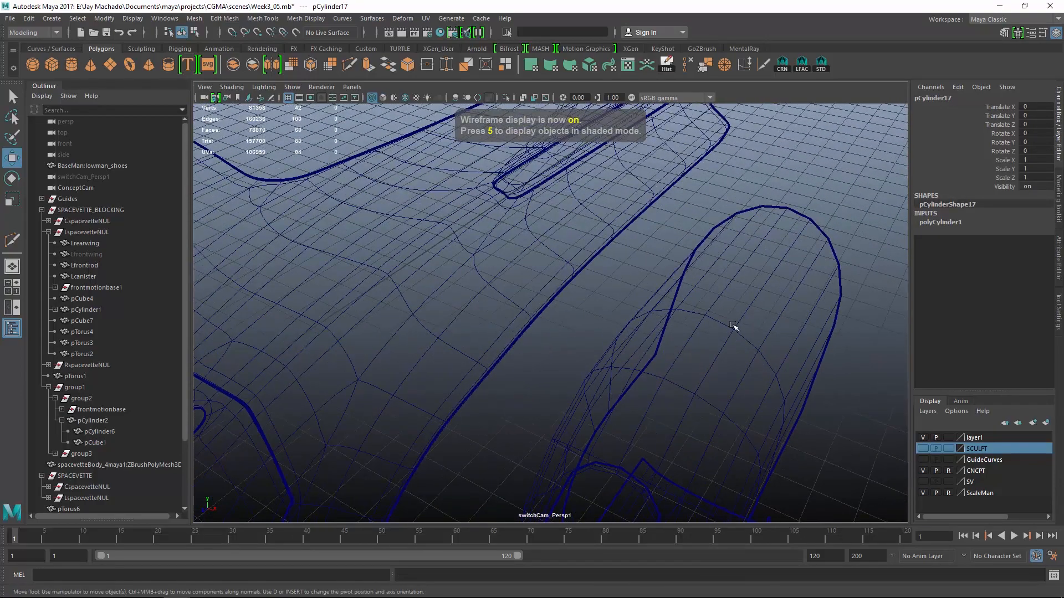
pyautogui.middleClick(706, 317)
# - Set the cylinder's axis subdivisions to 12 and its X rotation to 90
pyautogui.click(961, 223)
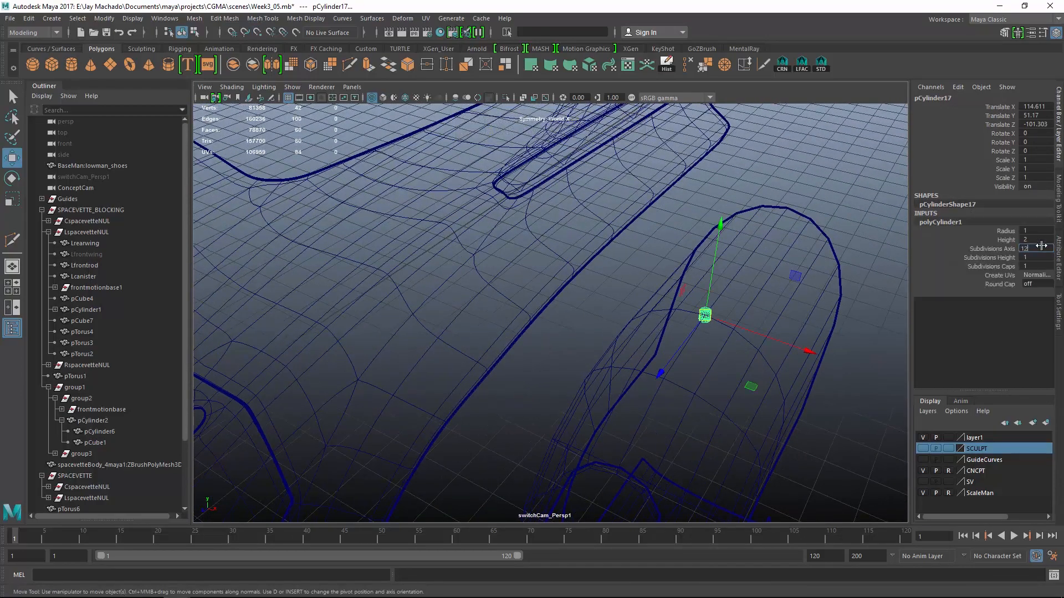
pyautogui.press('e')
pyautogui.moveTo(712, 243); pyautogui.dragTo(679, 358)
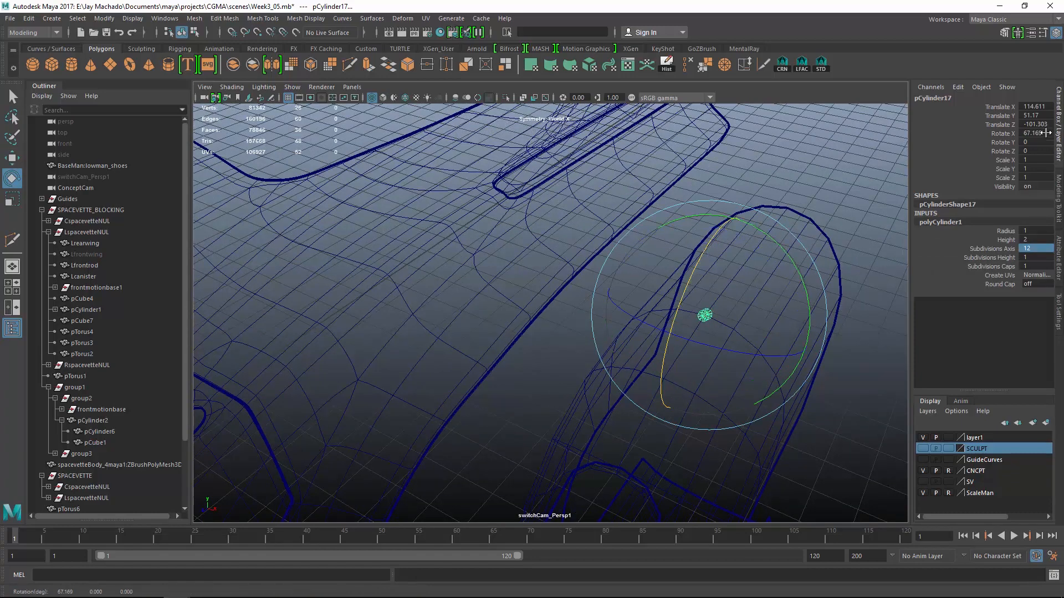
pyautogui.write('90')
pyautogui.press('Return')
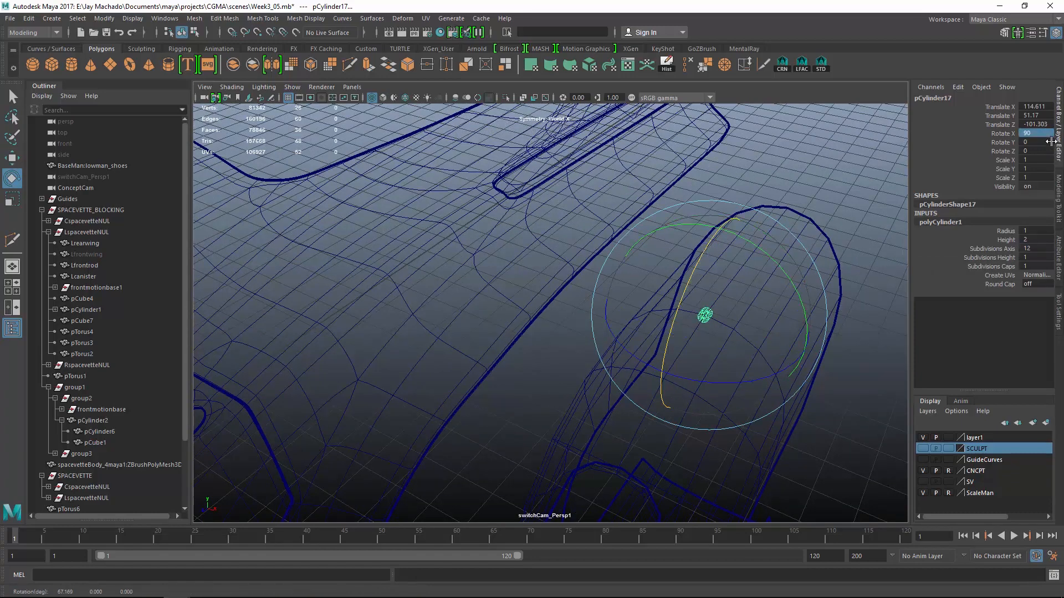
# - Scale the cylinder uniformly to about 9.6 on top of the rear torus
pyautogui.keyDown('alt'); pyautogui.moveTo(845, 464); pyautogui.dragTo(857, 342); pyautogui.keyUp('alt')
pyautogui.press('r')
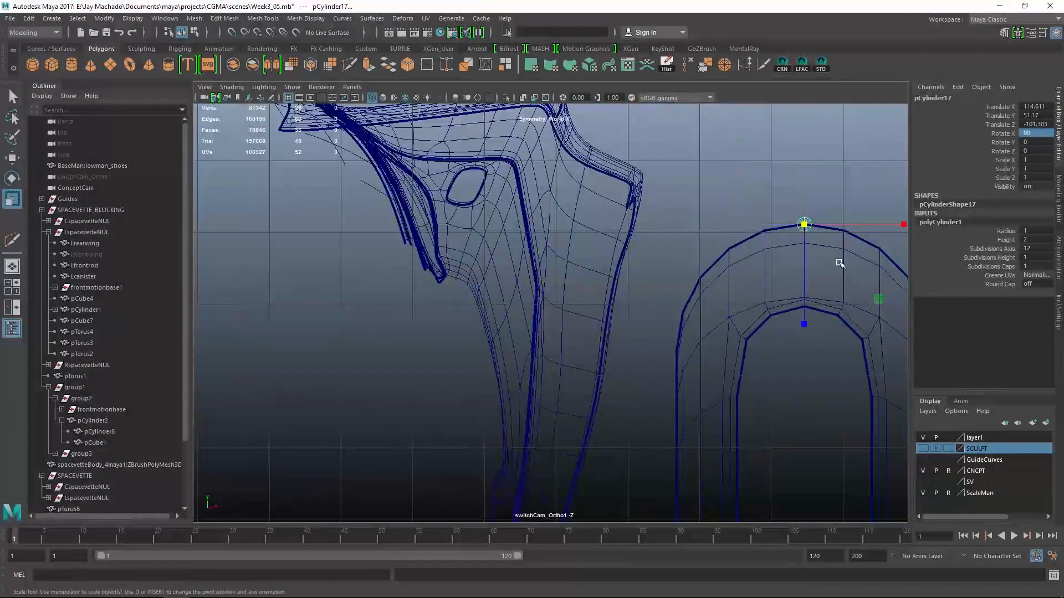
pyautogui.moveTo(804, 225); pyautogui.dragTo(914, 253)
pyautogui.press('w')
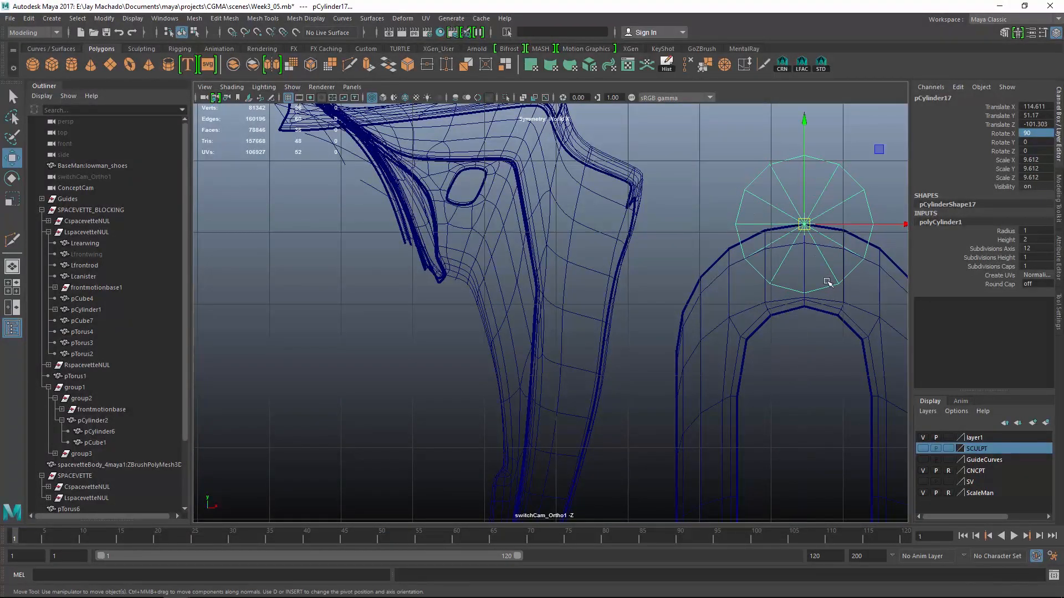
# - Parent the cylinder to the rear torus
pyautogui.keyDown('alt'); pyautogui.moveTo(654, 266); pyautogui.dragTo(742, 388); pyautogui.keyUp('alt')
pyautogui.click(671, 340)
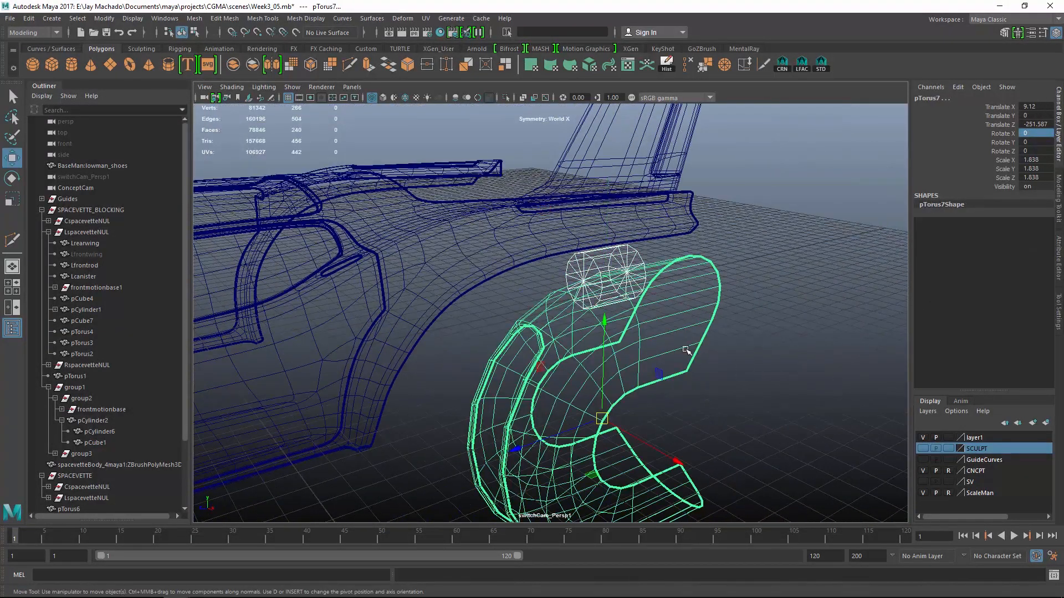
pyautogui.press('p')
# - Look through ConceptCam and move the rear torus along X to about 5.32
pyautogui.click(695, 355)
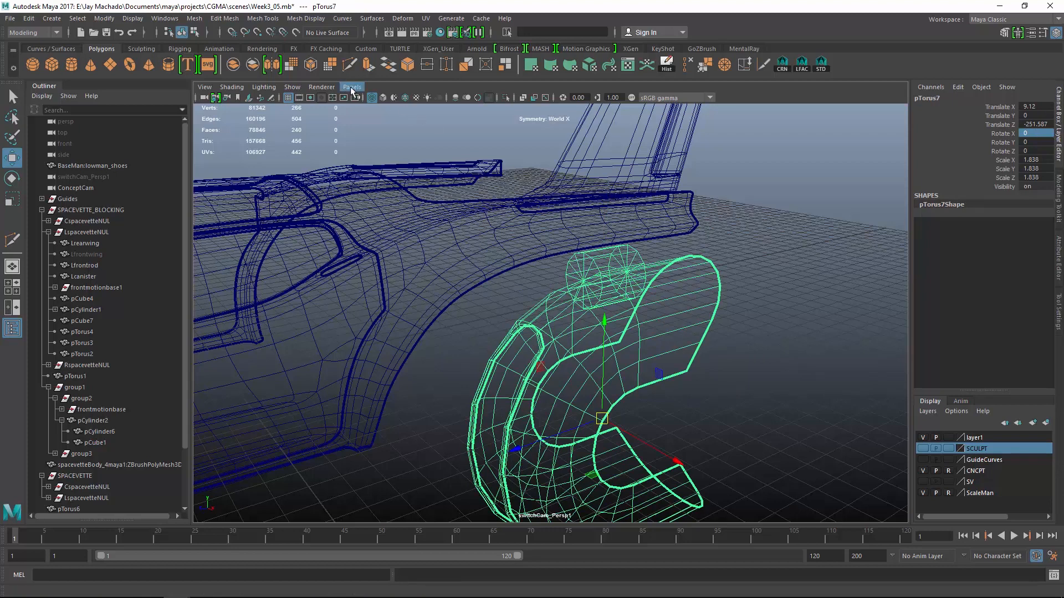
pyautogui.click(352, 87)
pyautogui.moveTo(382, 98)
pyautogui.click(493, 98)
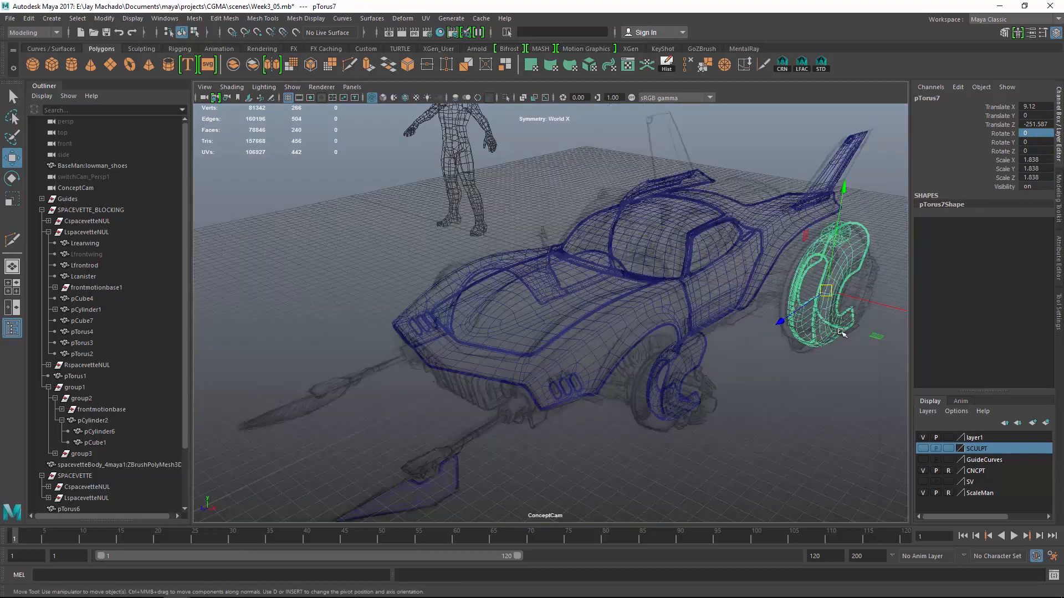
pyautogui.moveTo(883, 309); pyautogui.dragTo(918, 317)
# - Try widening the rear torus in X to about 2.29 and rotating it about X by roughly -17 degrees
pyautogui.press('r')
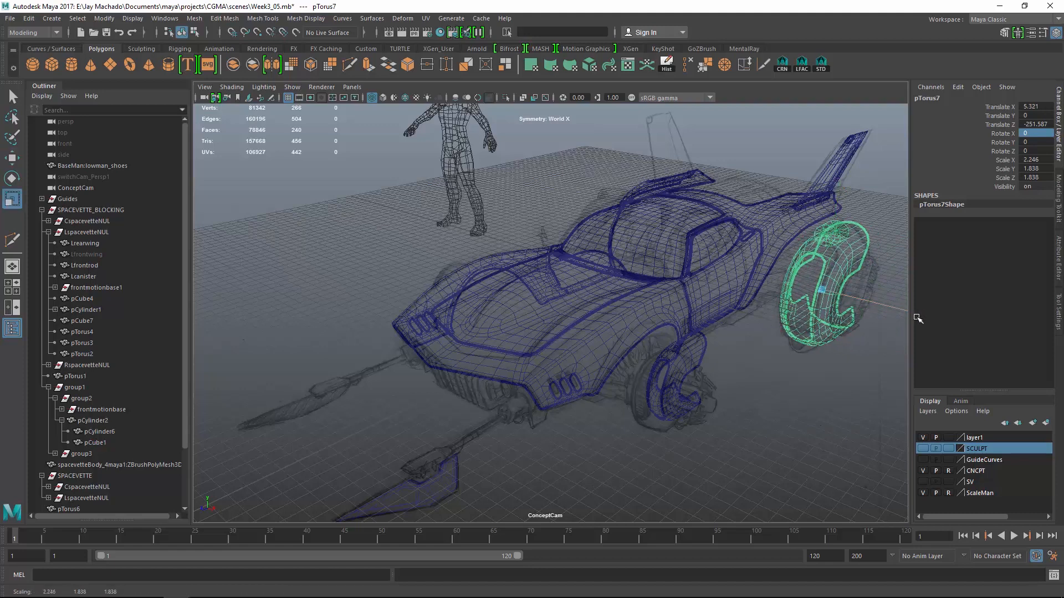
pyautogui.press('e')
pyautogui.moveTo(791, 275); pyautogui.dragTo(822, 236)
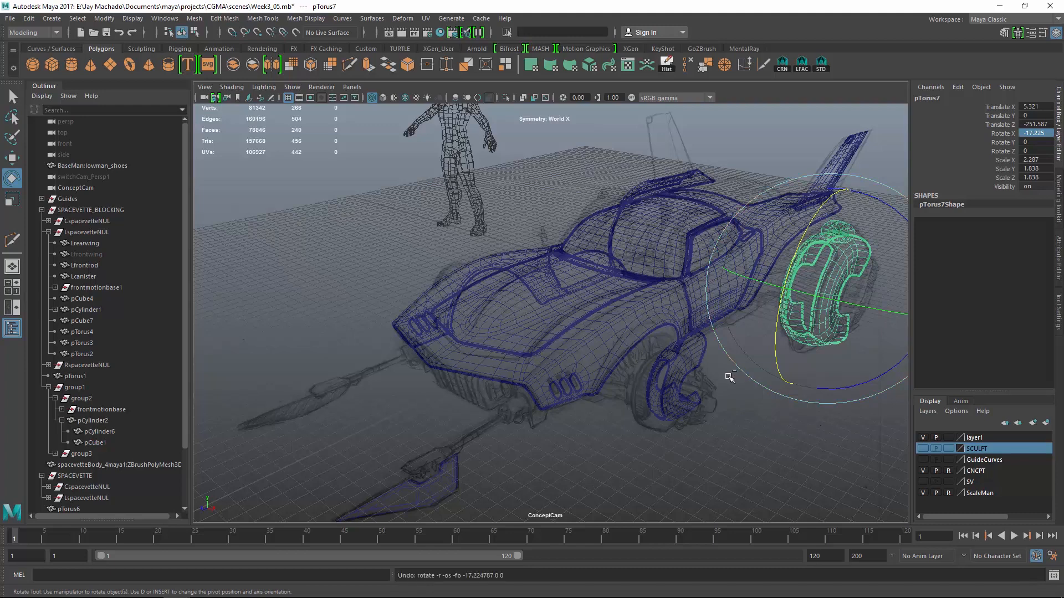
pyautogui.hotkey('ctrl', 'z')
# - Undo the X scaling of the rear torus
pyautogui.click(83, 508)
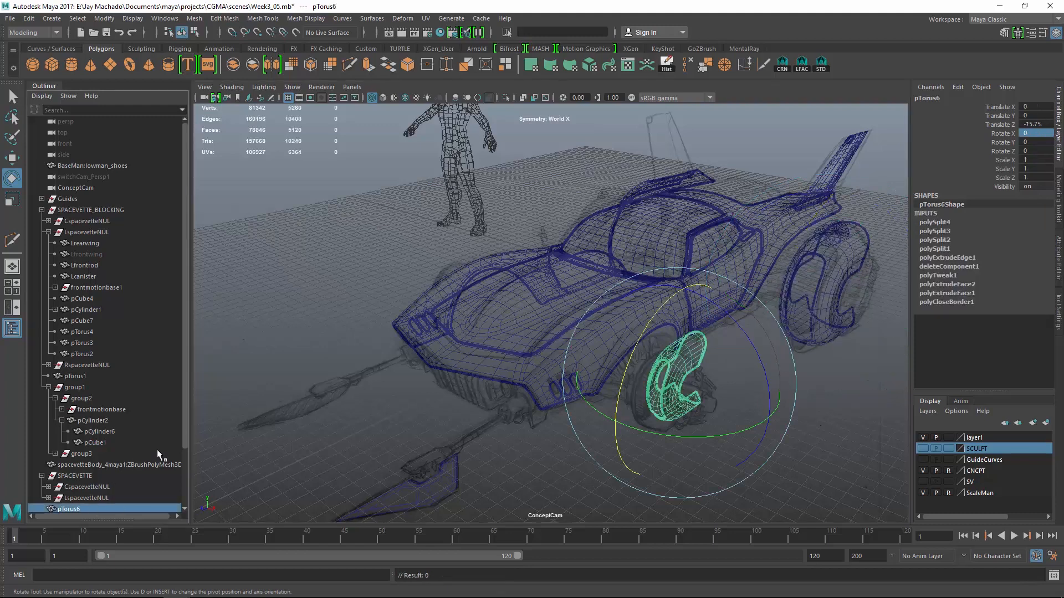
pyautogui.scroll(-3, 157, 449)
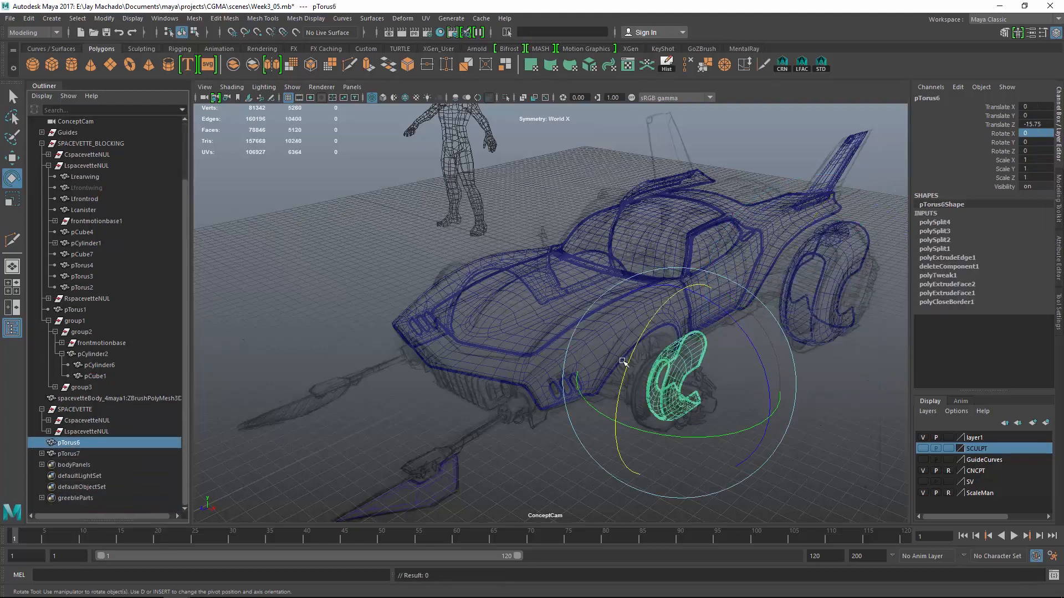
pyautogui.hotkey('ctrl', 'z')
pyautogui.hotkey('ctrl', 'z')
pyautogui.hotkey('ctrl', 'z')
pyautogui.hotkey('ctrl', 'z')
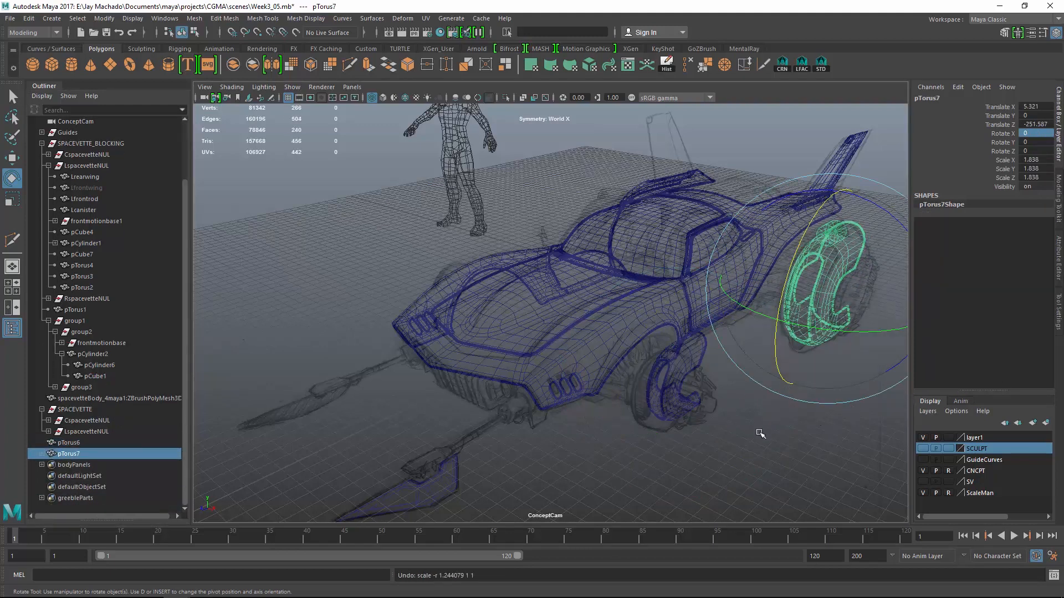
# - Select both the front and rear torus and key their X, Y and Z rotation channels at frame 1
pyautogui.press('w')
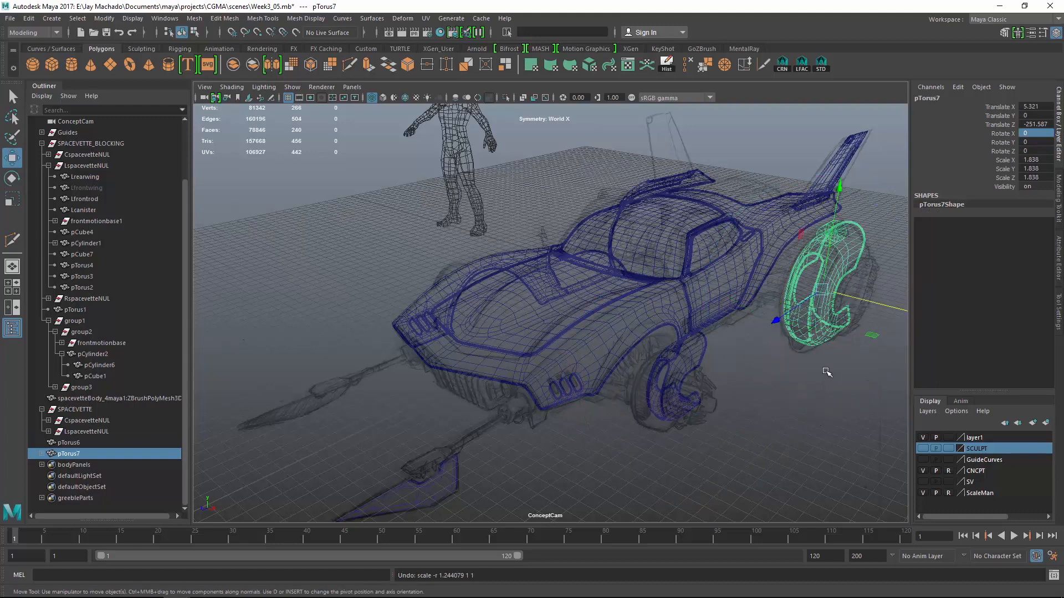
pyautogui.click(691, 418)
pyautogui.keyDown('shift'); pyautogui.click(810, 336); pyautogui.keyUp('shift')
pyautogui.moveTo(1002, 133); pyautogui.dragTo(1004, 154)
pyautogui.rightClick(1005, 153)
pyautogui.click(1005, 145)
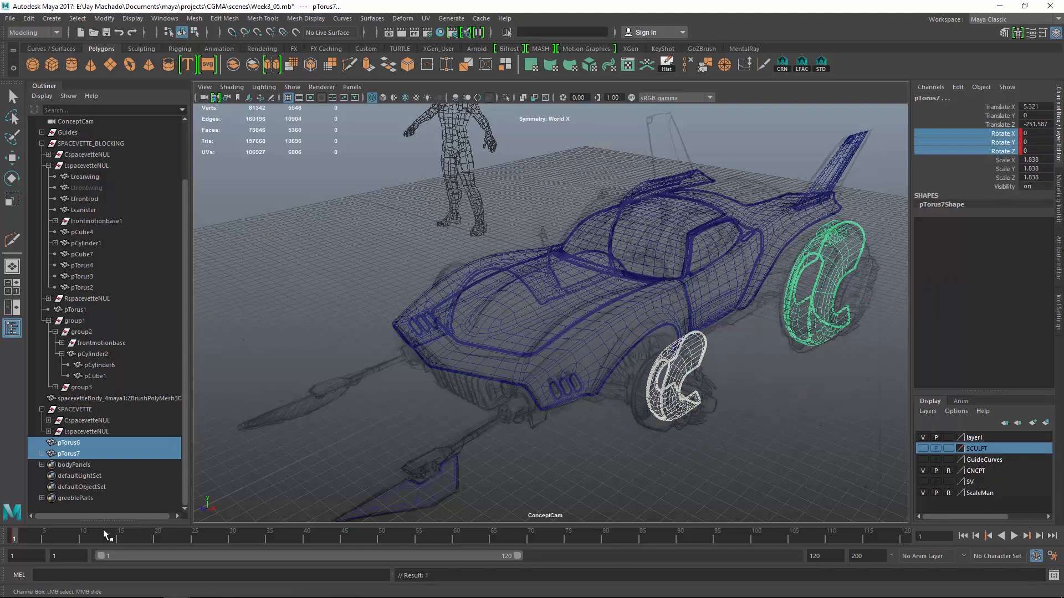
# - Rotate the front torus about X to about -34 degrees at frame 10
pyautogui.click(680, 388)
pyautogui.click(696, 389)
pyautogui.press('e')
pyautogui.moveTo(628, 363); pyautogui.dragTo(660, 311)
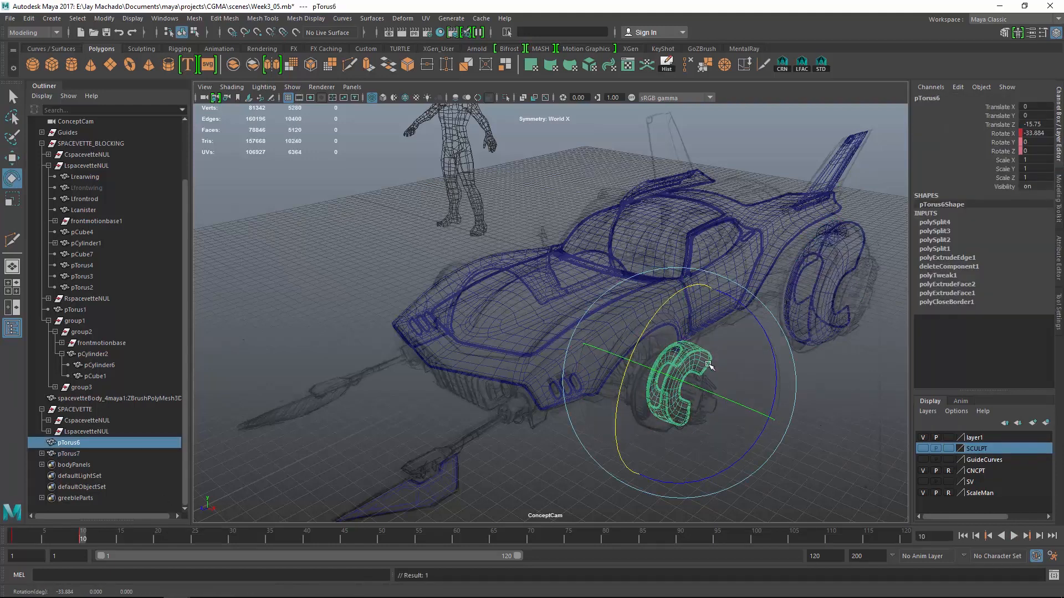
# - Try moving the front torus along Z to about -0.72 at frame 10
pyautogui.press('w')
pyautogui.moveTo(632, 424); pyautogui.dragTo(612, 434)
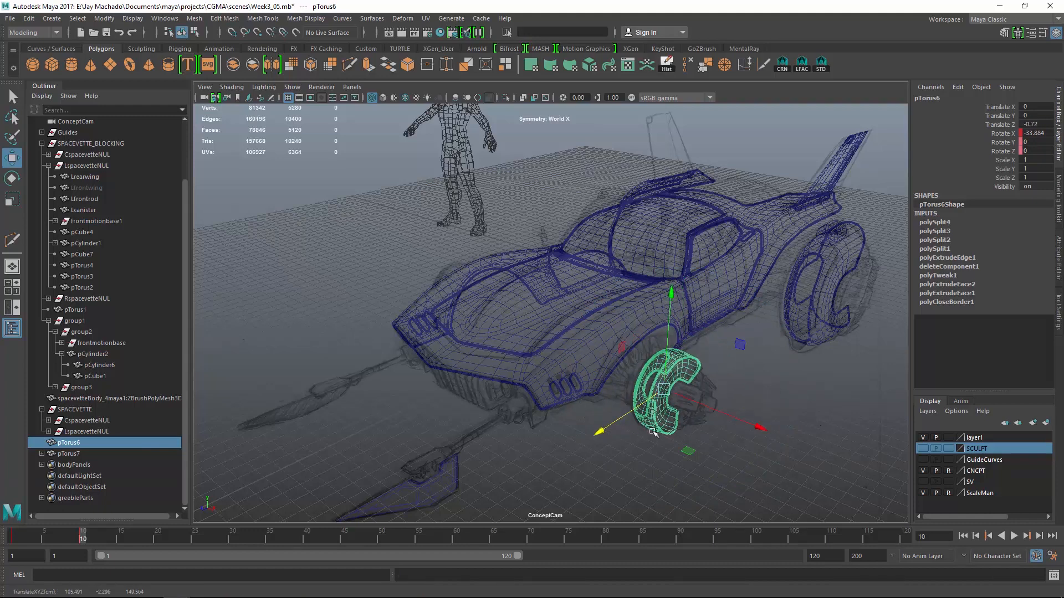
# - Rotate the rear torus about X to about -19 degrees at frame 10
pyautogui.click(831, 315)
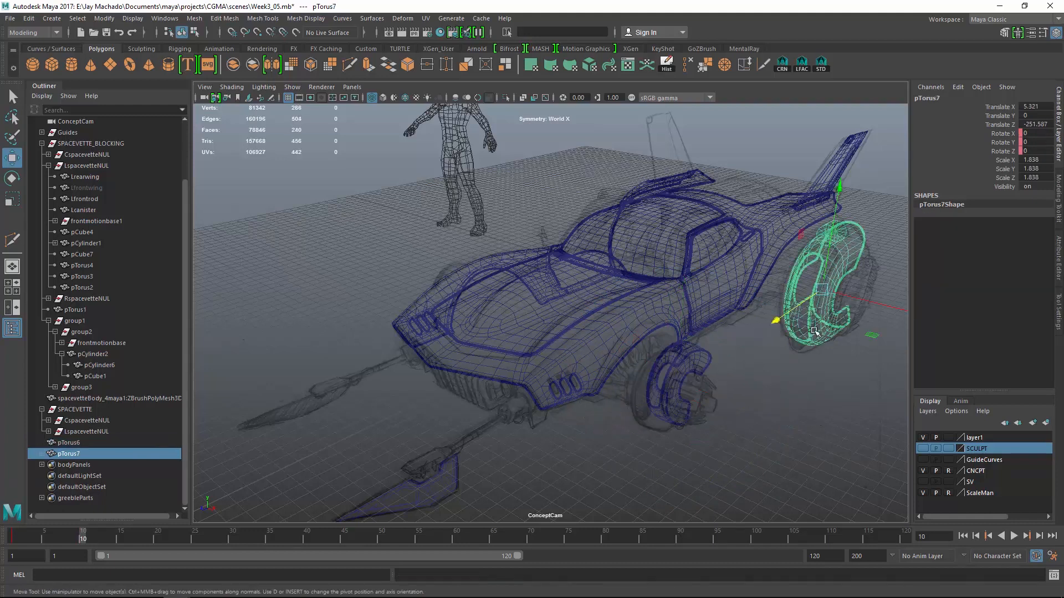
pyautogui.press('e')
pyautogui.moveTo(783, 324); pyautogui.dragTo(793, 274)
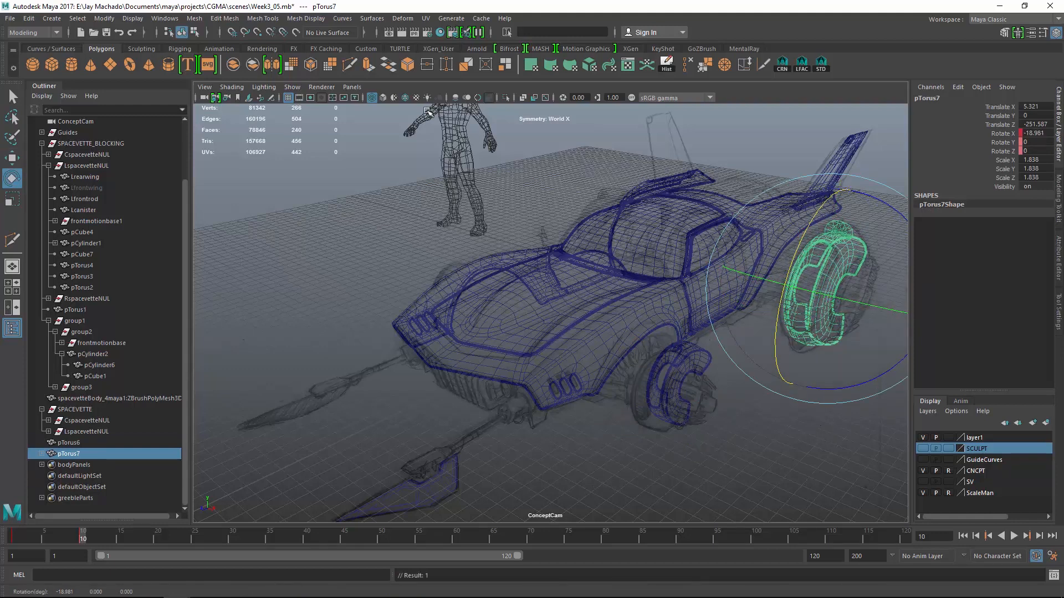
# - Switch the view to switchCam_Persp1 with shaded display, select the front torus and turn off its smooth preview
pyautogui.click(352, 87)
pyautogui.moveTo(362, 98)
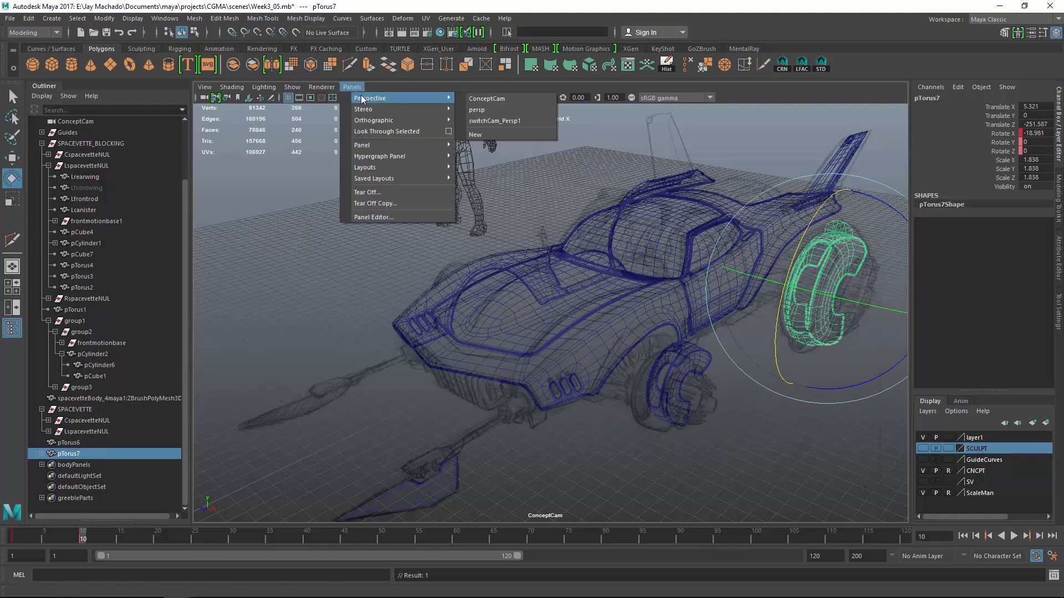
pyautogui.click(511, 122)
pyautogui.press('5')
pyautogui.click(780, 379)
pyautogui.keyDown('alt'); pyautogui.moveTo(780, 378); pyautogui.dragTo(762, 387); pyautogui.keyUp('alt')
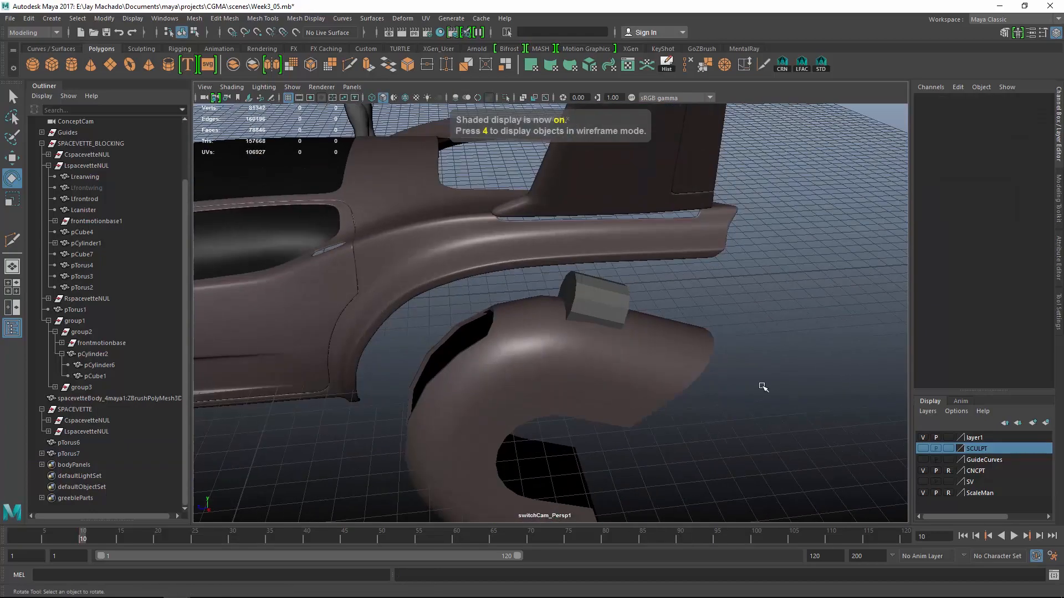
pyautogui.moveTo(762, 387)
pyautogui.keyDown('alt'); pyautogui.mouseDown(button='right')
pyautogui.moveTo(722, 276)
pyautogui.moveTo(776, 277)
pyautogui.mouseUp(button='right'); pyautogui.keyUp('alt')
pyautogui.click(776, 278)
pyautogui.press('f')
pyautogui.keyDown('alt'); pyautogui.moveTo(822, 327); pyautogui.dragTo(778, 350); pyautogui.keyUp('alt')
pyautogui.keyDown('alt'); pyautogui.moveTo(778, 350); pyautogui.dragTo(810, 406, button='right'); pyautogui.keyUp('alt')
pyautogui.press('1')
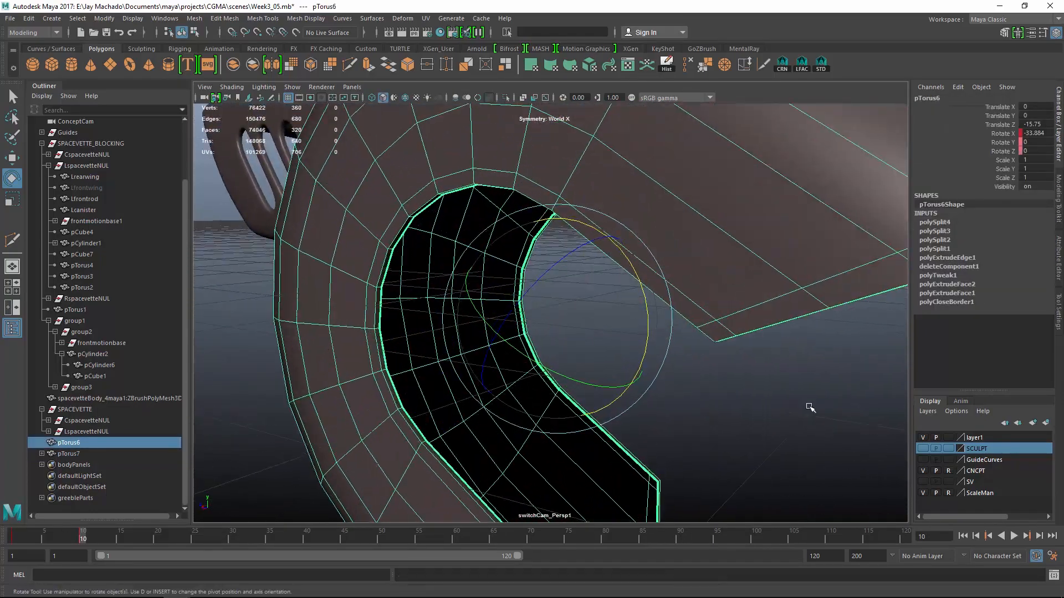
# - Delete the thin rim face loop along the front torus's open inner border
pyautogui.keyDown('alt'); pyautogui.moveTo(789, 352); pyautogui.dragTo(757, 355, button='middle'); pyautogui.keyUp('alt')
pyautogui.keyDown('alt'); pyautogui.moveTo(605, 457); pyautogui.dragTo(600, 340, button='middle'); pyautogui.keyUp('alt')
pyautogui.keyDown('alt'); pyautogui.moveTo(599, 340); pyautogui.dragTo(616, 353, button='right'); pyautogui.keyUp('alt')
pyautogui.moveTo(487, 268); pyautogui.dragTo(487, 310, button='right')
pyautogui.click(471, 334)
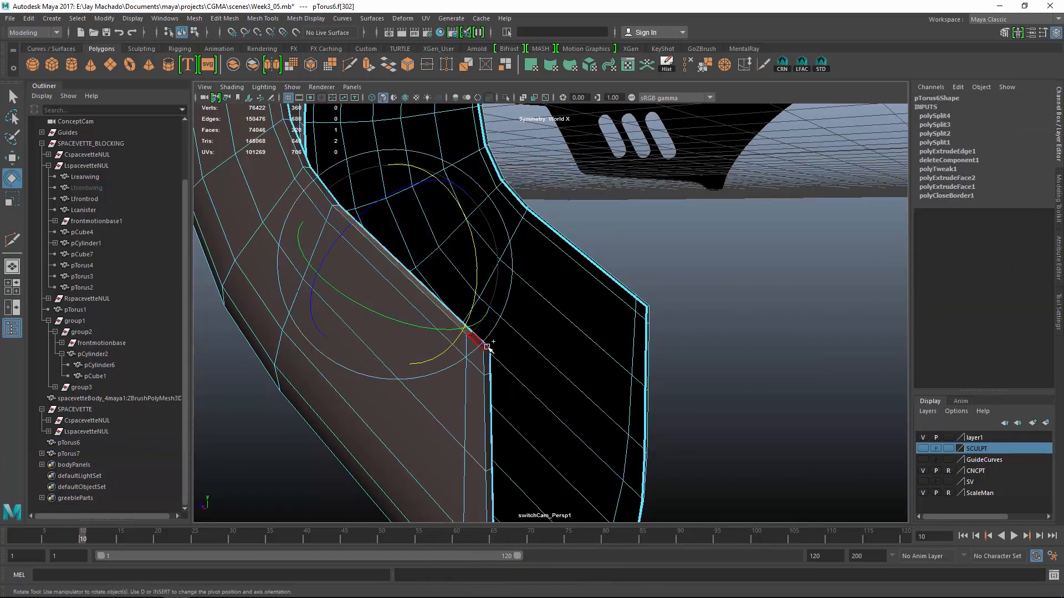
pyautogui.press('q')
pyautogui.keyDown('shift'); pyautogui.doubleClick(485, 346); pyautogui.keyUp('shift')
pyautogui.press('Delete')
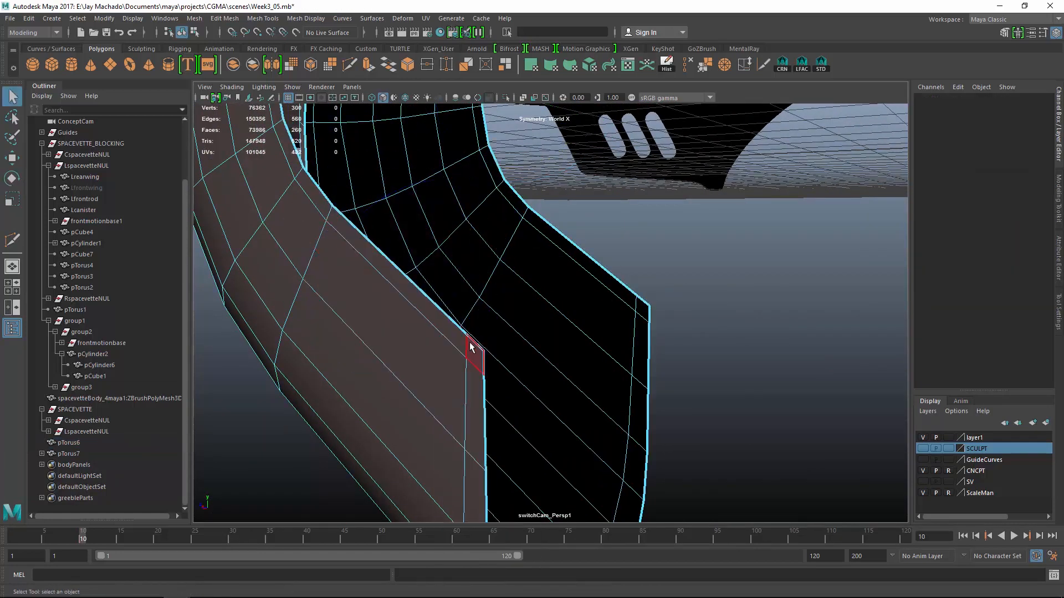
# - Select and delete the narrow face loops left along both sides of the front torus's inner opening
pyautogui.doubleClick(470, 347)
pyautogui.keyDown('shift'); pyautogui.click(647, 305); pyautogui.keyUp('shift')
pyautogui.keyDown('shift'); pyautogui.doubleClick(629, 299); pyautogui.keyUp('shift')
pyautogui.keyDown('shift'); pyautogui.click(641, 328); pyautogui.keyUp('shift')
pyautogui.keyDown('shift'); pyautogui.doubleClick(624, 322); pyautogui.keyUp('shift')
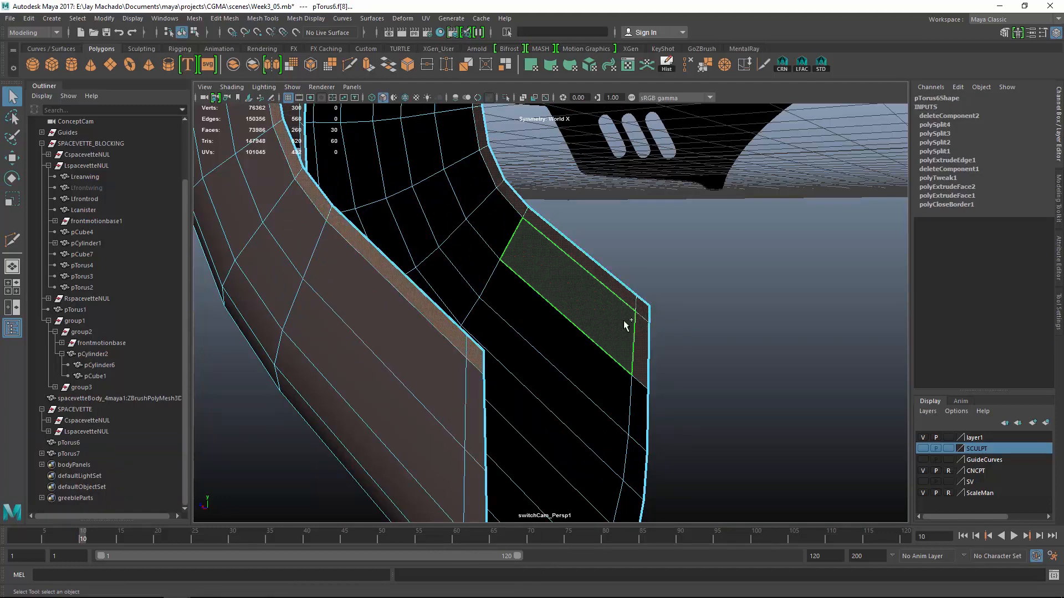
pyautogui.keyDown('shift'); pyautogui.click(476, 377); pyautogui.keyUp('shift')
pyautogui.keyDown('shift'); pyautogui.doubleClick(464, 366); pyautogui.keyUp('shift')
pyautogui.press('Delete')
# - Insert supporting edge loops close to the front torus's open inner border with the Multi-Cut tool
pyautogui.keyDown('alt'); pyautogui.moveTo(465, 366); pyautogui.dragTo(438, 333); pyautogui.keyUp('alt')
pyautogui.moveTo(438, 333)
pyautogui.keyDown('alt'); pyautogui.mouseDown(button='right')
pyautogui.moveTo(366, 267)
pyautogui.moveTo(452, 328)
pyautogui.mouseUp(button='right'); pyautogui.keyUp('alt')
pyautogui.keyDown('ctrl'); pyautogui.click(670, 376); pyautogui.keyUp('ctrl')
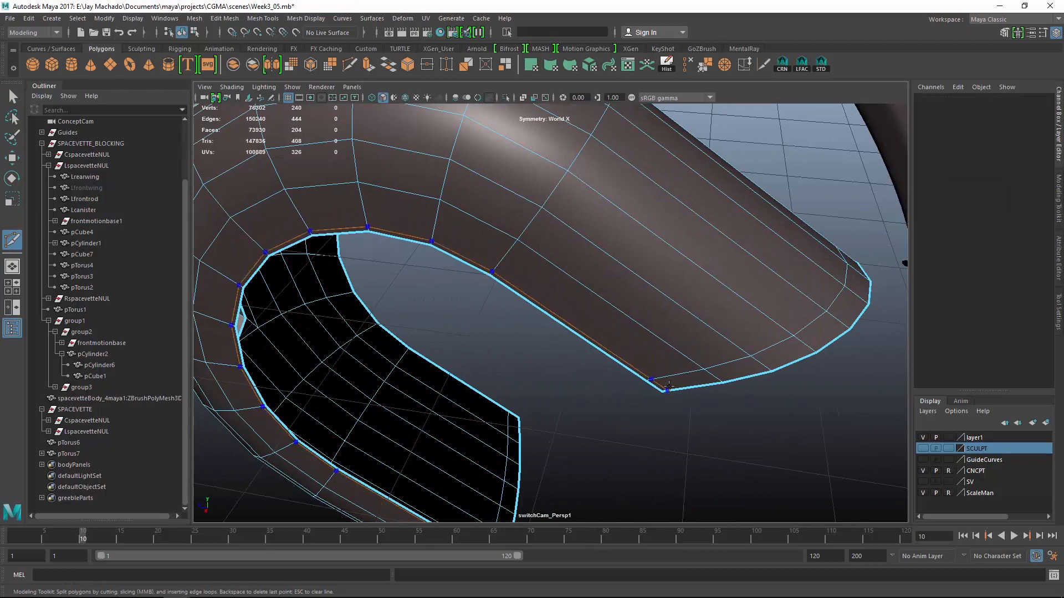
pyautogui.keyDown('alt'); pyautogui.moveTo(675, 370); pyautogui.dragTo(703, 372); pyautogui.keyUp('alt')
pyautogui.scroll(2, 605, 350)
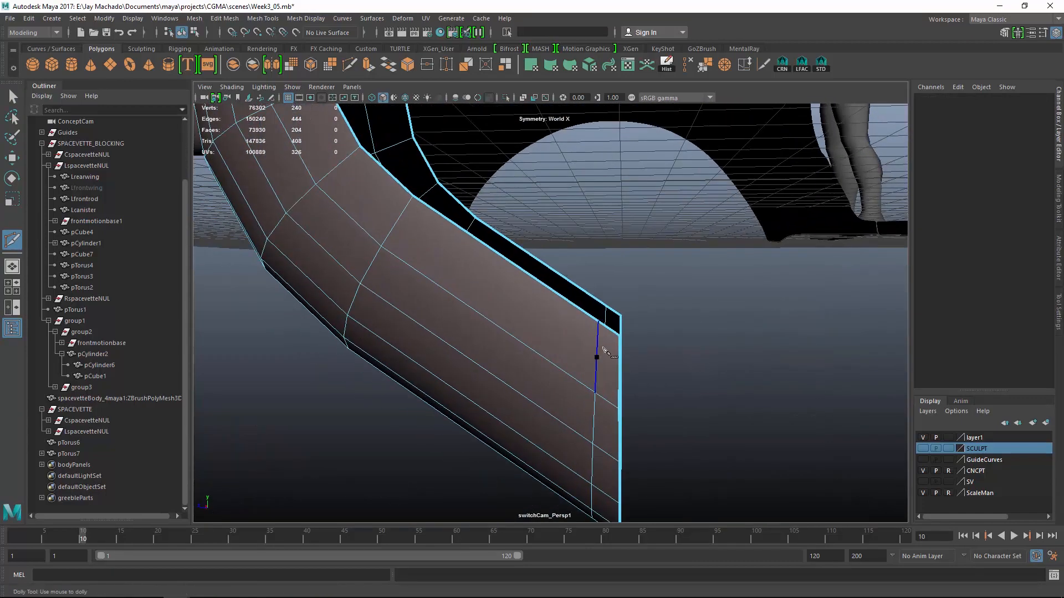
pyautogui.press('f')
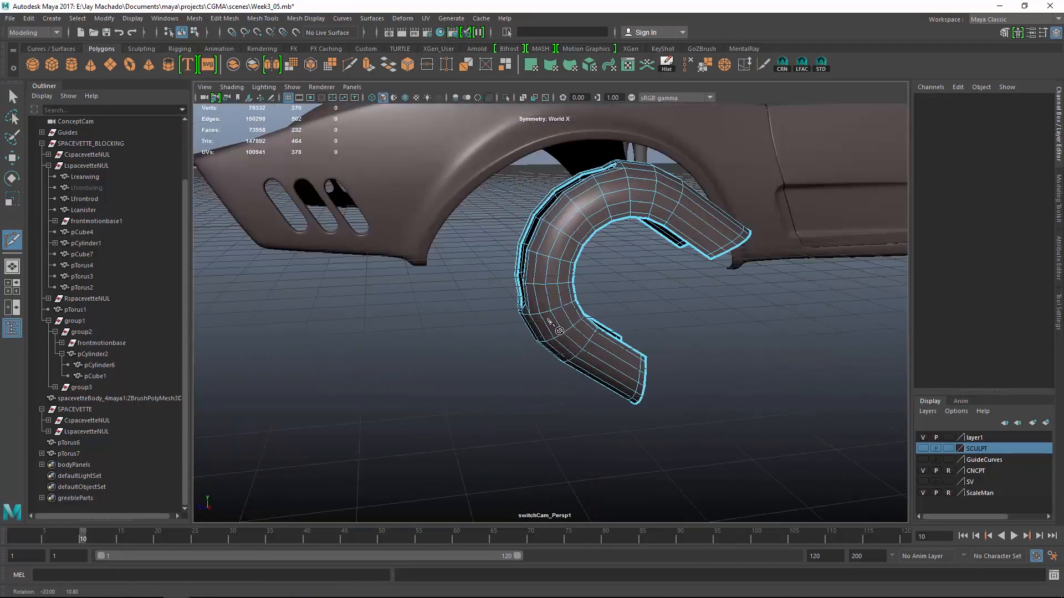
# - Extrude the open border edges of the front torus with an offset of -0.5
pyautogui.keyDown('alt'); pyautogui.moveTo(608, 318); pyautogui.dragTo(622, 368); pyautogui.keyUp('alt')
pyautogui.press('F8')
pyautogui.press('w')
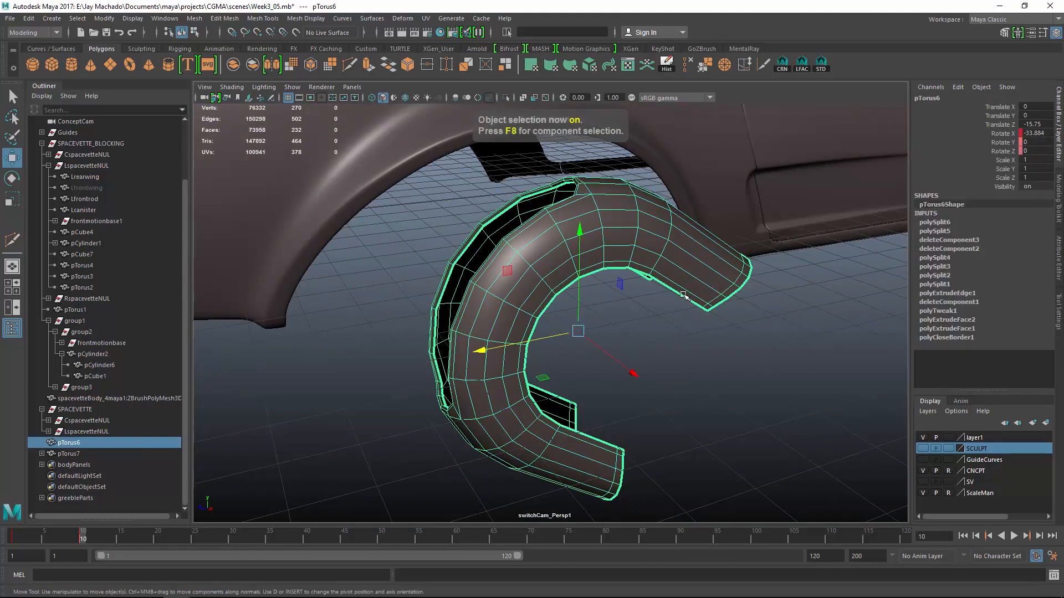
pyautogui.moveTo(648, 385); pyautogui.dragTo(649, 355, button='right')
pyautogui.doubleClick(599, 270)
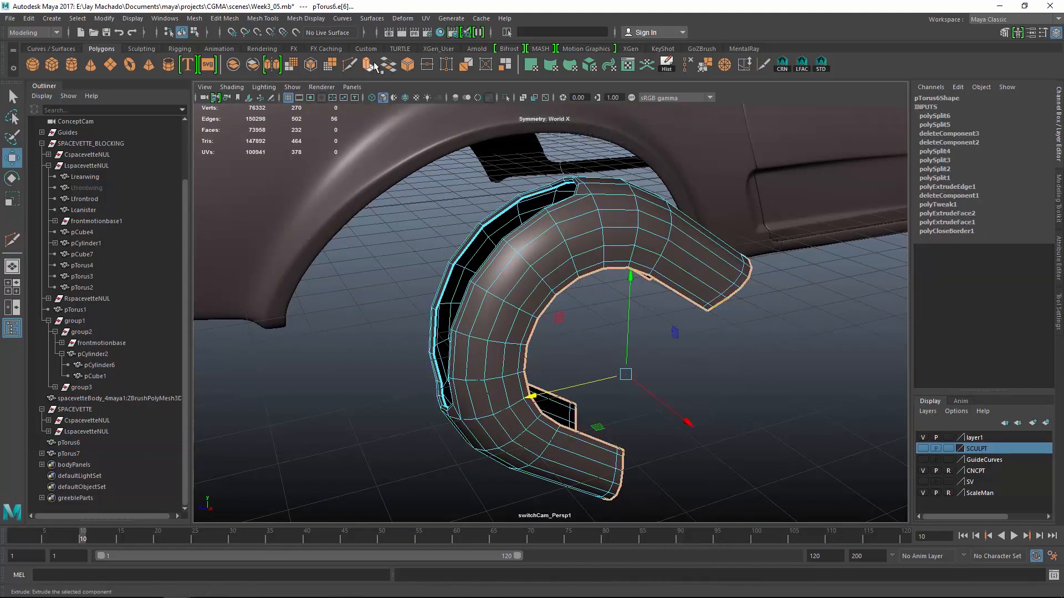
pyautogui.click(369, 65)
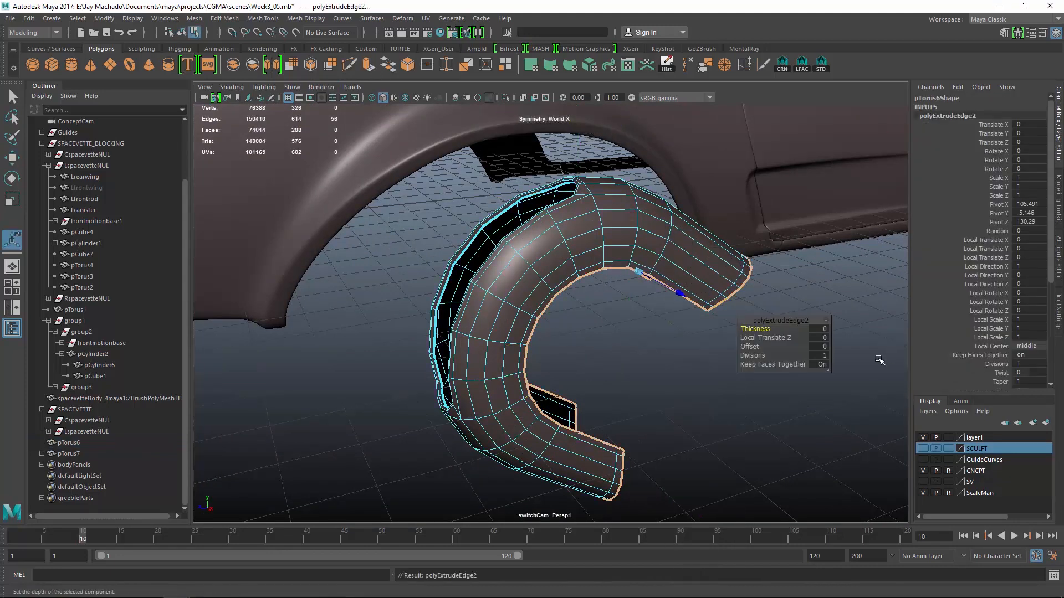
pyautogui.click(824, 340)
pyautogui.write('-.5')
pyautogui.press('Return')
# - Reset the border extrusion's offset to 0 and set its Local Translate Z to -0.5
pyautogui.scroll(10, 600, 308)
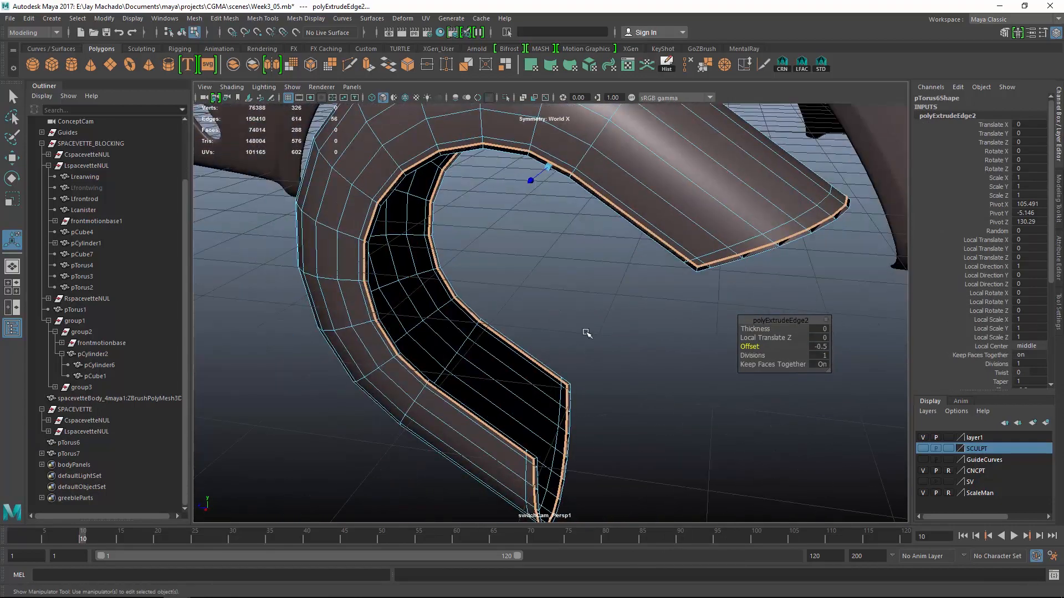
pyautogui.scroll(-5, 623, 394)
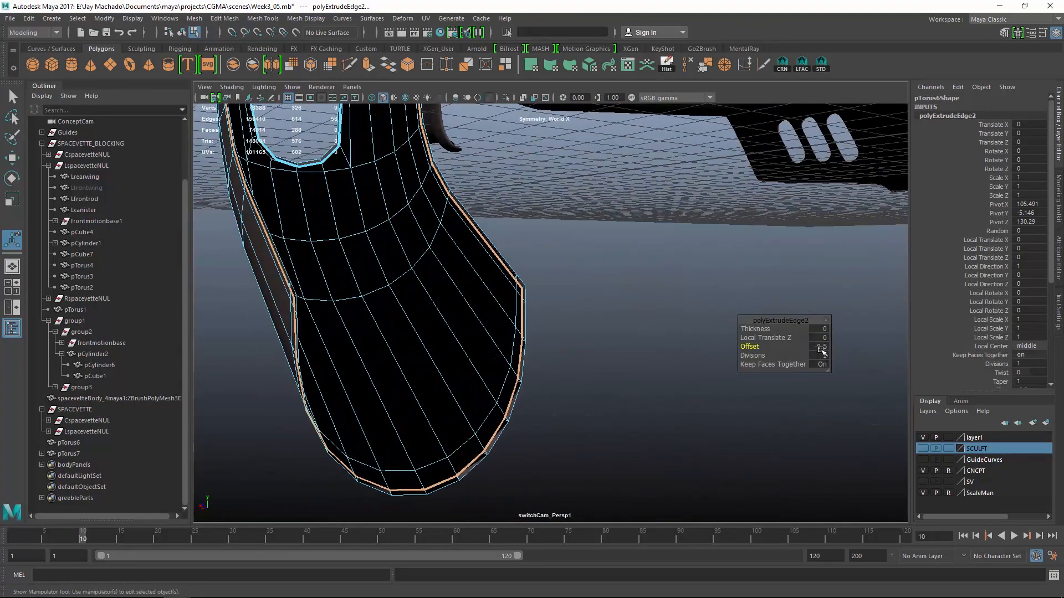
pyautogui.write('0')
pyautogui.press('Return')
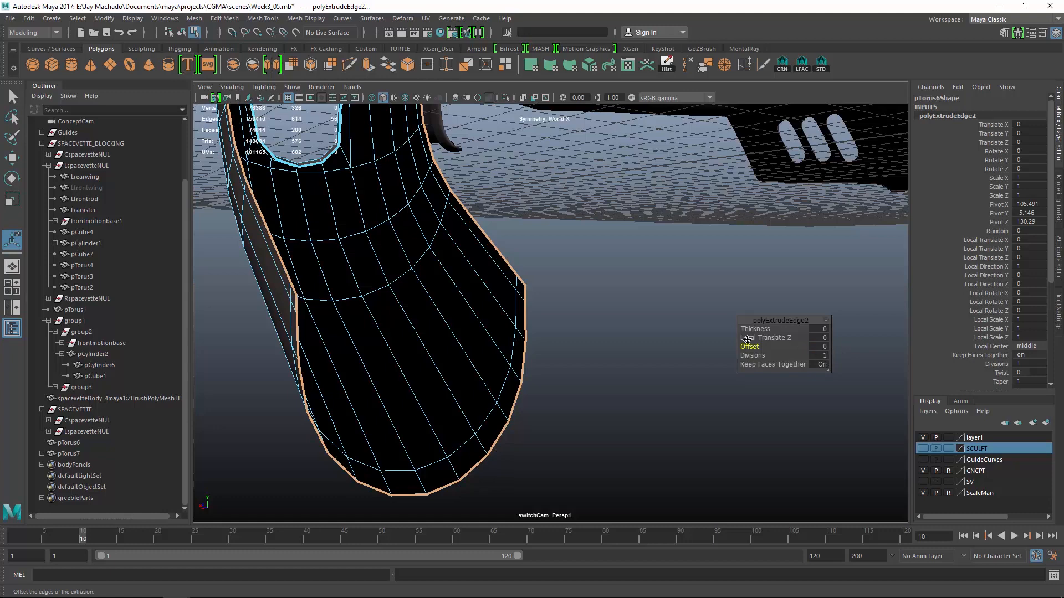
pyautogui.click(822, 340)
pyautogui.write('-0.5')
pyautogui.press('Return')
# - Return to object selection, show the front torus in smooth preview and switch the view to ConceptCam
pyautogui.keyDown('alt'); pyautogui.moveTo(499, 289); pyautogui.dragTo(444, 372); pyautogui.keyUp('alt')
pyautogui.press('F8')
pyautogui.press('3')
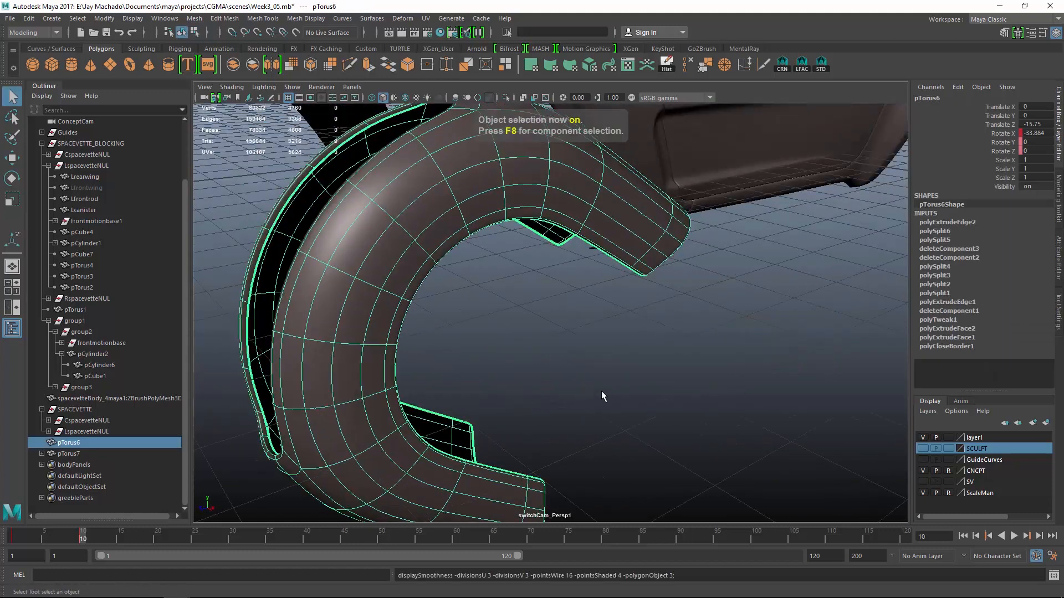
pyautogui.click(351, 87)
pyautogui.moveTo(388, 98)
pyautogui.click(482, 100)
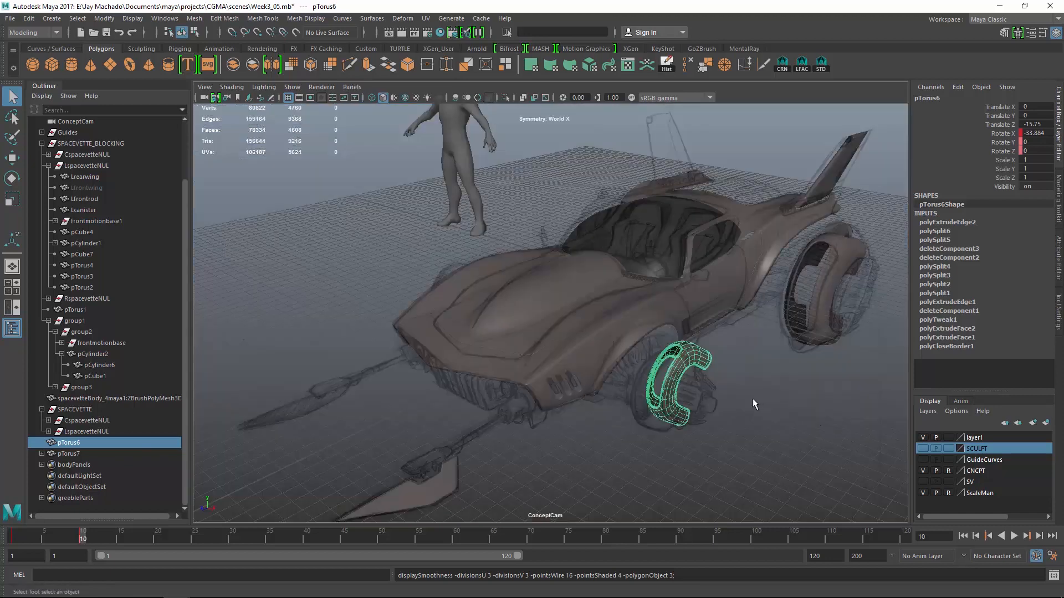
# - Try moving the front torus along Z to about -0.3 without a starting position key
pyautogui.press('w')
pyautogui.moveTo(611, 424); pyautogui.dragTo(598, 429)
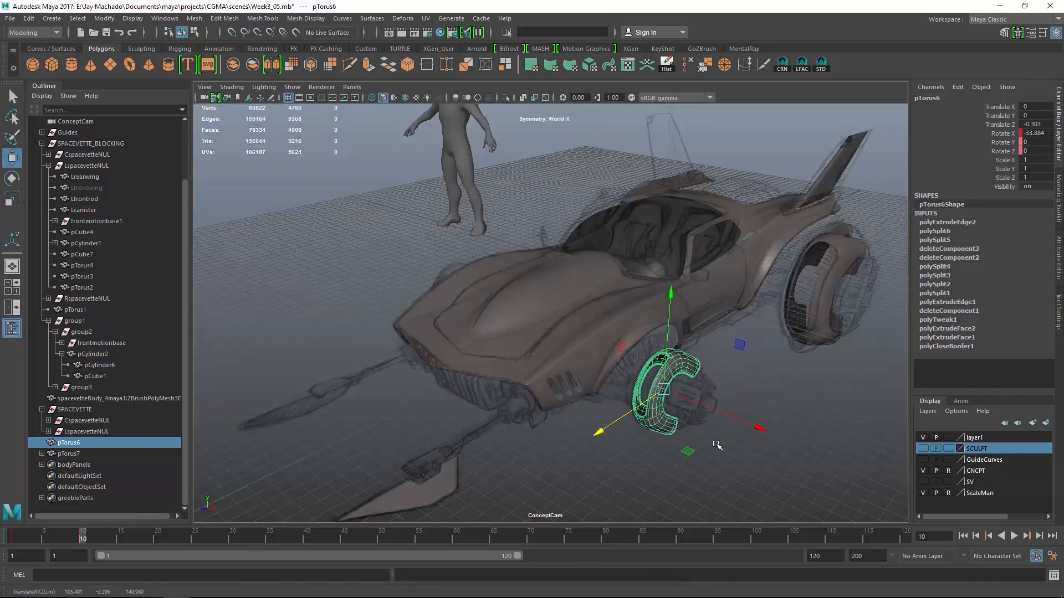
pyautogui.click(766, 451)
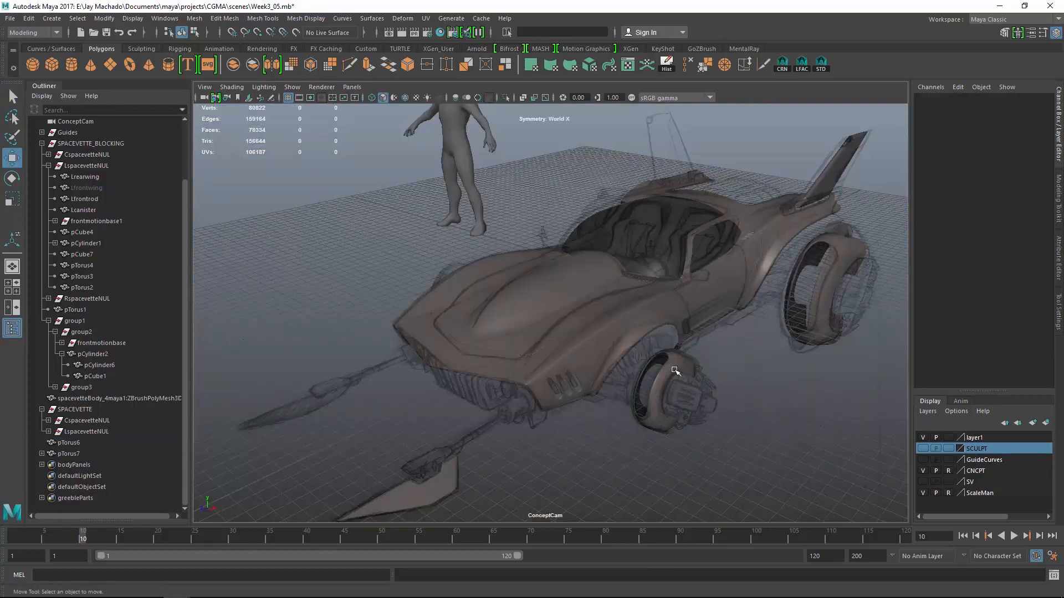
pyautogui.hotkey('ctrl', 'z')
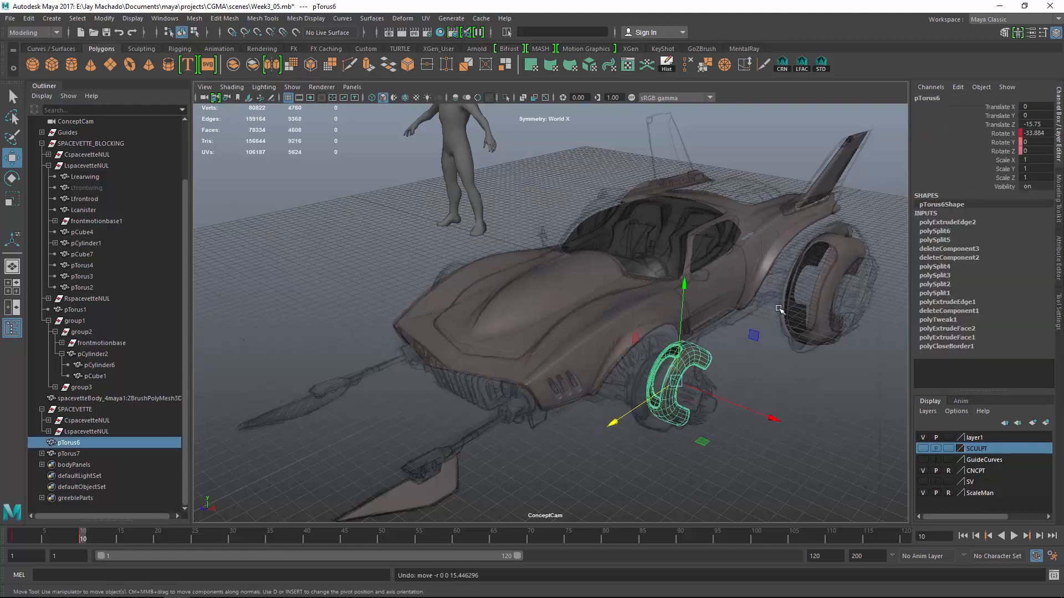
# - Key the front torus's Translate Z at frame 1, and move it to about 0.84 in Z at frame 10
pyautogui.click(809, 438)
pyautogui.click(677, 379)
pyautogui.click(15, 537)
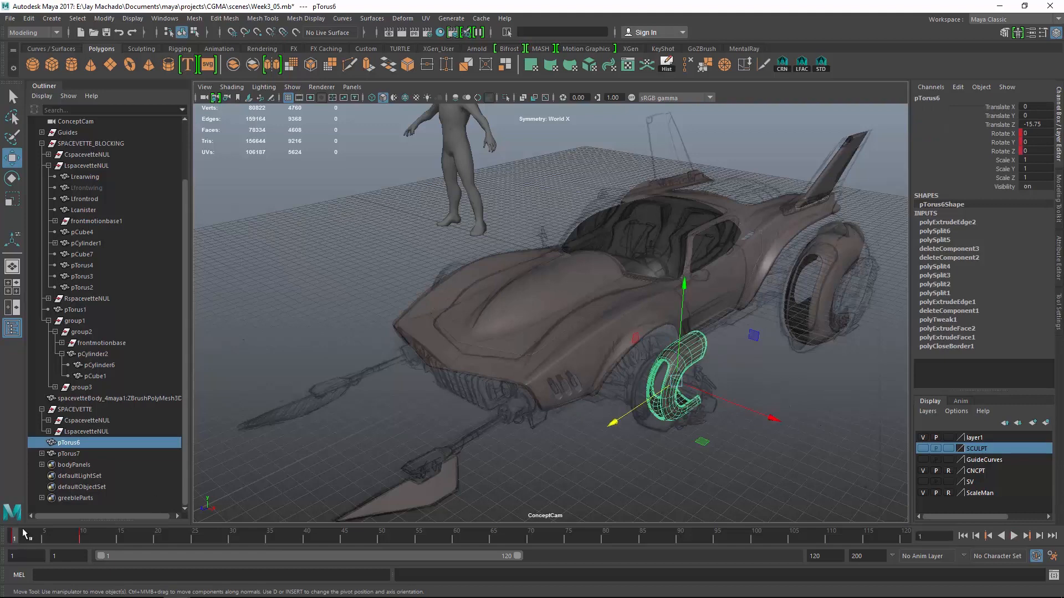
pyautogui.rightClick(1004, 127)
pyautogui.click(997, 145)
pyautogui.click(80, 536)
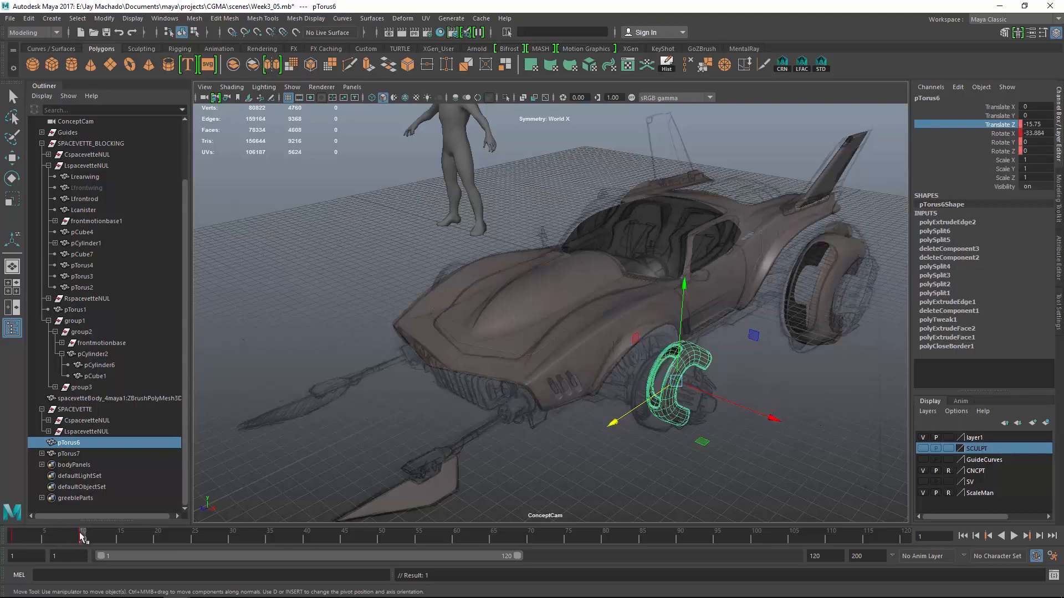
pyautogui.moveTo(611, 421); pyautogui.dragTo(595, 438)
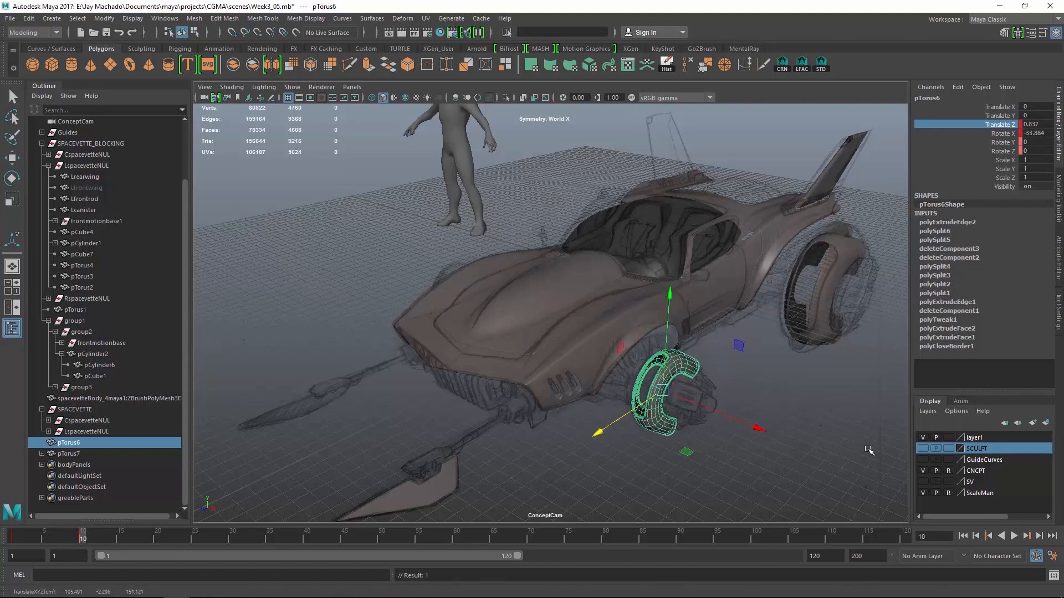
# - Widen the rear torus by scaling it in X to about 2.26
pyautogui.click(830, 293)
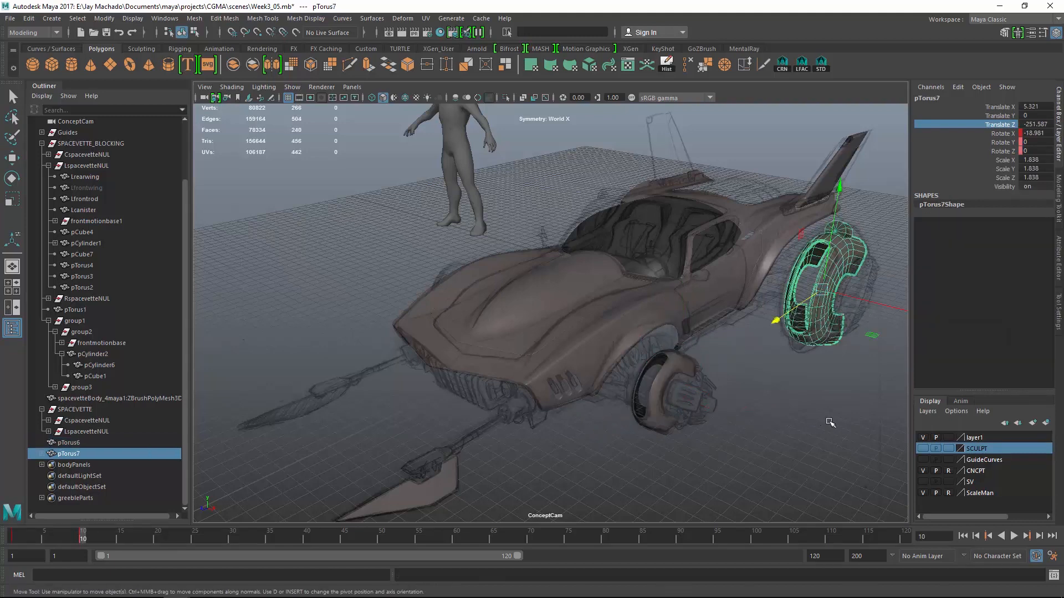
pyautogui.press('r')
pyautogui.moveTo(881, 306); pyautogui.dragTo(917, 312)
pyautogui.hotkey('ctrl', 'z')
# - Through switchCam_Persp1, lower the small cylinder on top of the rear torus to about 24.36 in Translate Y
pyautogui.click(351, 87)
pyautogui.moveTo(377, 98)
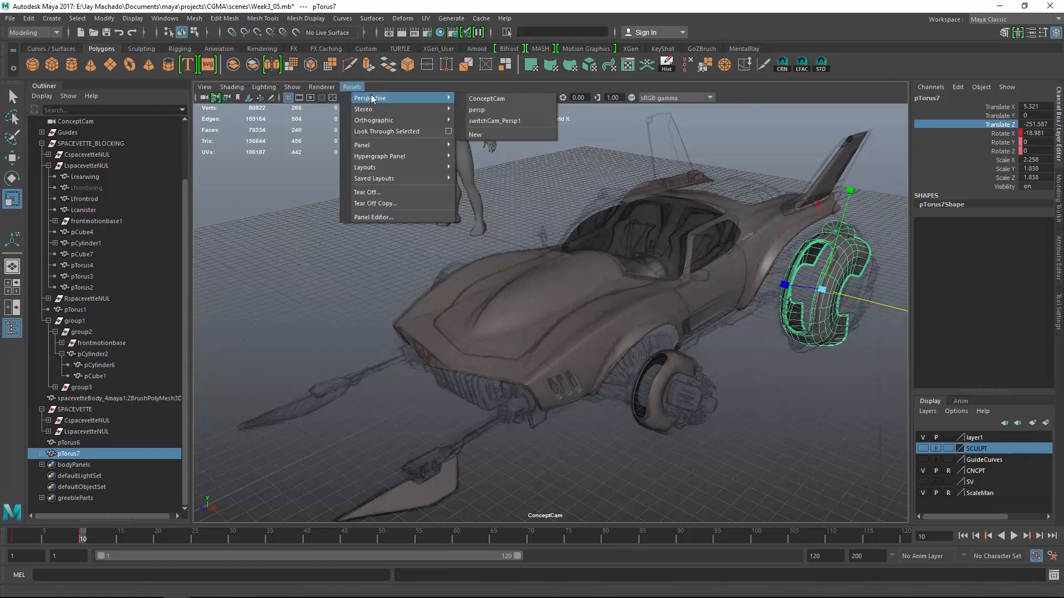
pyautogui.click(511, 122)
pyautogui.keyDown('alt'); pyautogui.moveTo(682, 268); pyautogui.dragTo(373, 283); pyautogui.keyUp('alt')
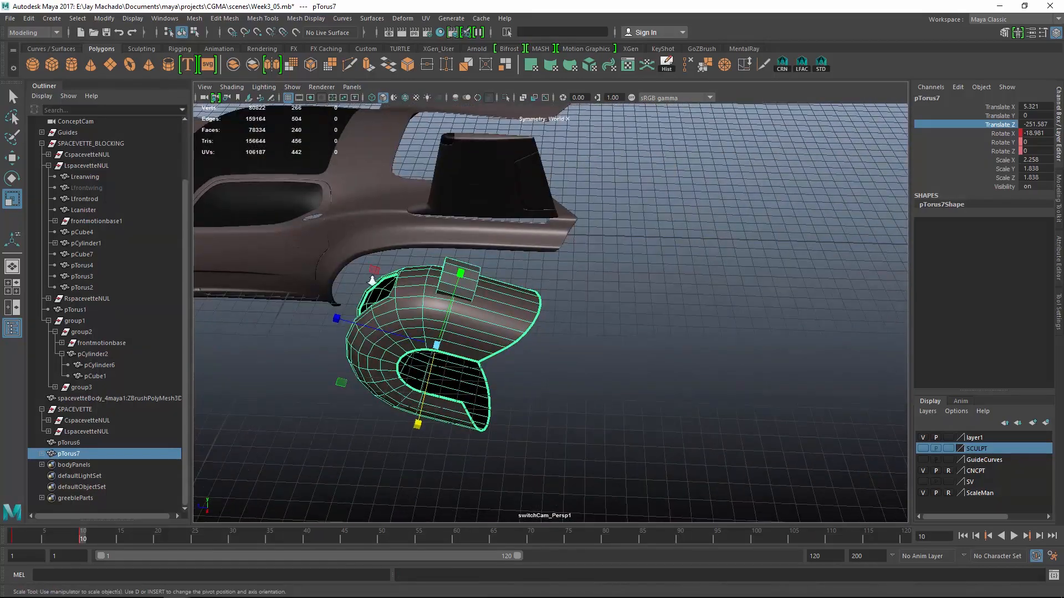
pyautogui.keyDown('alt'); pyautogui.moveTo(373, 282); pyautogui.dragTo(563, 254, button='right'); pyautogui.keyUp('alt')
pyautogui.click(579, 235)
pyautogui.keyDown('alt'); pyautogui.moveTo(563, 254); pyautogui.dragTo(597, 254); pyautogui.keyUp('alt')
pyautogui.press('w')
pyautogui.keyDown('alt'); pyautogui.moveTo(597, 254); pyautogui.dragTo(540, 174, button='right'); pyautogui.keyUp('alt')
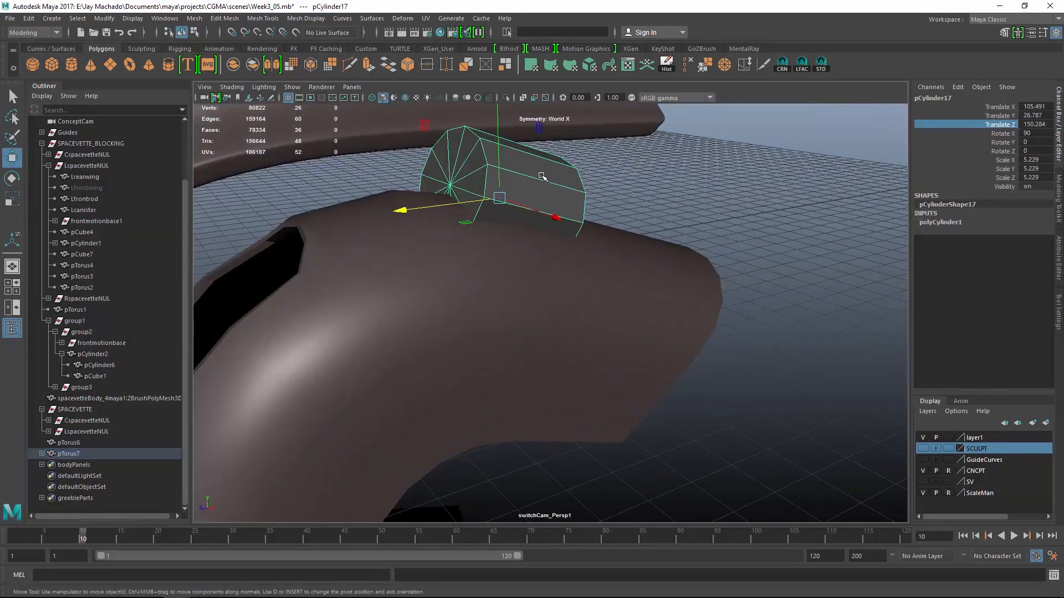
pyautogui.press('w')
pyautogui.moveTo(650, 187); pyautogui.dragTo(604, 172)
pyautogui.moveTo(487, 244); pyautogui.dragTo(482, 270)
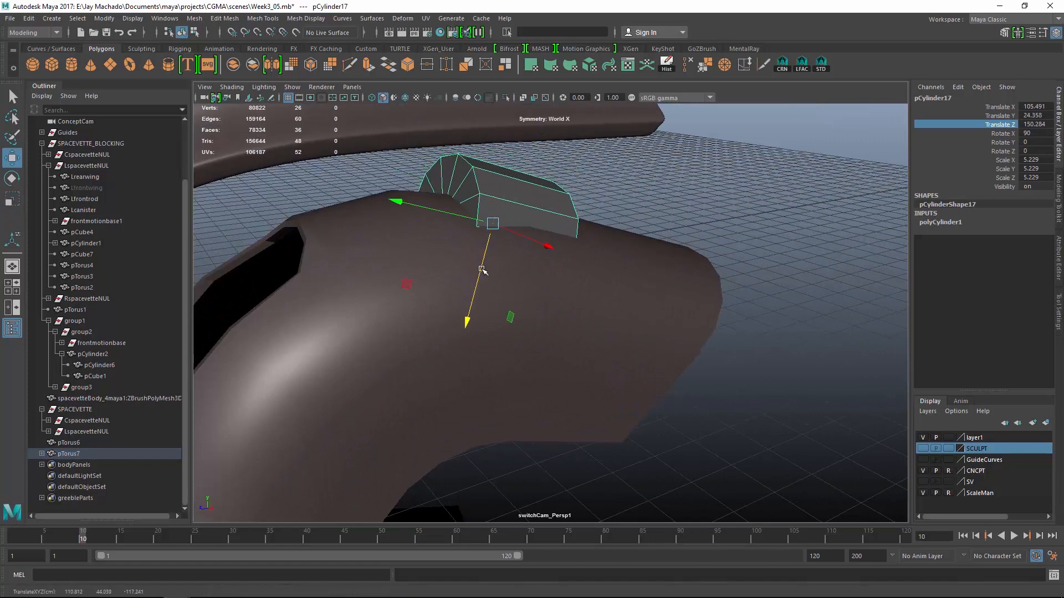
# - Through ConceptCam, shift the cylinder back along the rear torus to about Translate Y 26.5 and Translate Z 137.5
pyautogui.click(353, 87)
pyautogui.moveTo(421, 99)
pyautogui.click(506, 119)
pyautogui.click(353, 87)
pyautogui.moveTo(460, 99)
pyautogui.click(506, 100)
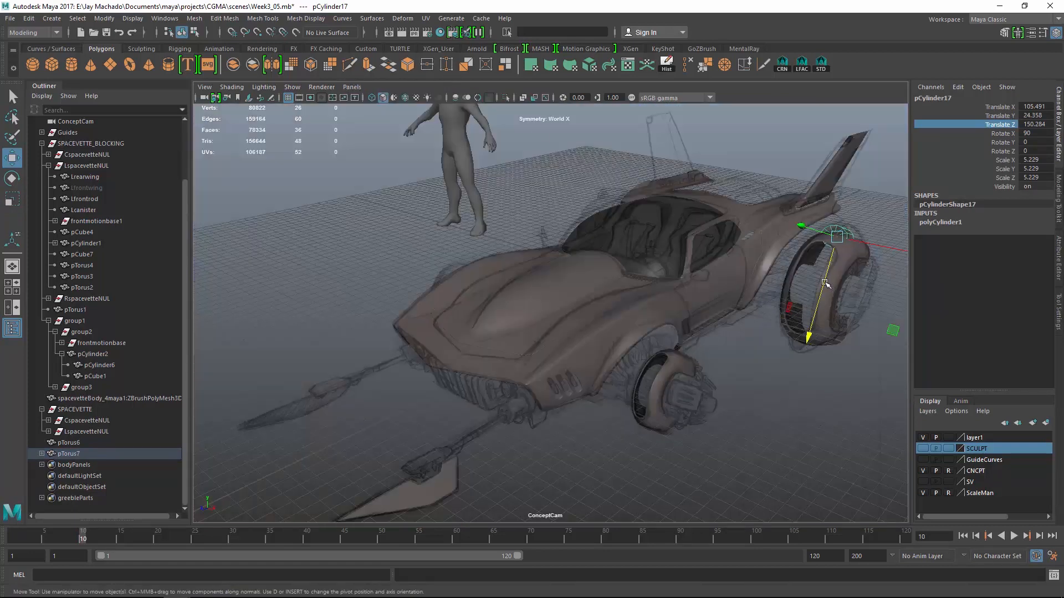
pyautogui.moveTo(801, 226); pyautogui.dragTo(799, 225)
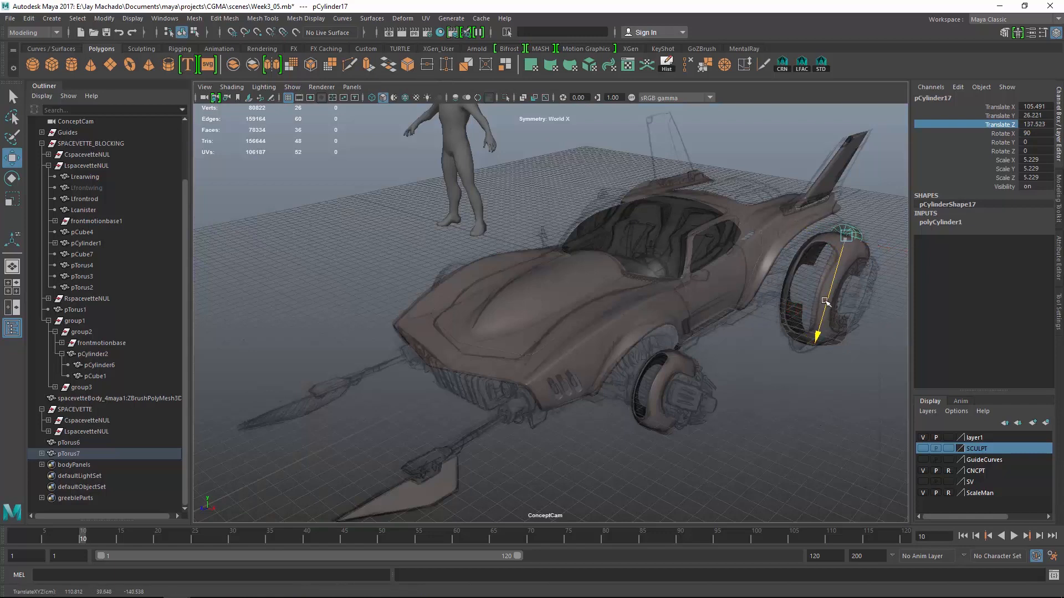
# - Examine the cylinder's placement on the rear torus through switchCam_Persp1
pyautogui.click(351, 88)
pyautogui.moveTo(421, 99)
pyautogui.click(503, 120)
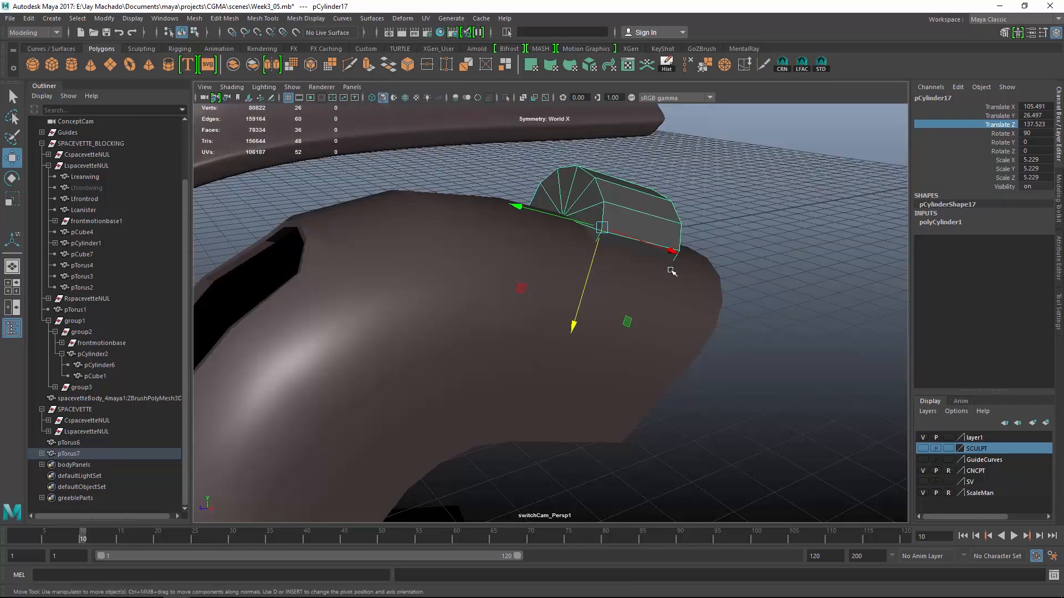
pyautogui.keyDown('alt'); pyautogui.moveTo(672, 269); pyautogui.dragTo(722, 327); pyautogui.keyUp('alt')
pyautogui.keyDown('alt'); pyautogui.moveTo(722, 328); pyautogui.dragTo(676, 313, button='middle'); pyautogui.keyUp('alt')
pyautogui.moveTo(676, 314)
pyautogui.keyDown('alt'); pyautogui.mouseDown()
pyautogui.moveTo(473, 244)
pyautogui.moveTo(657, 316)
pyautogui.mouseUp(); pyautogui.keyUp('alt')
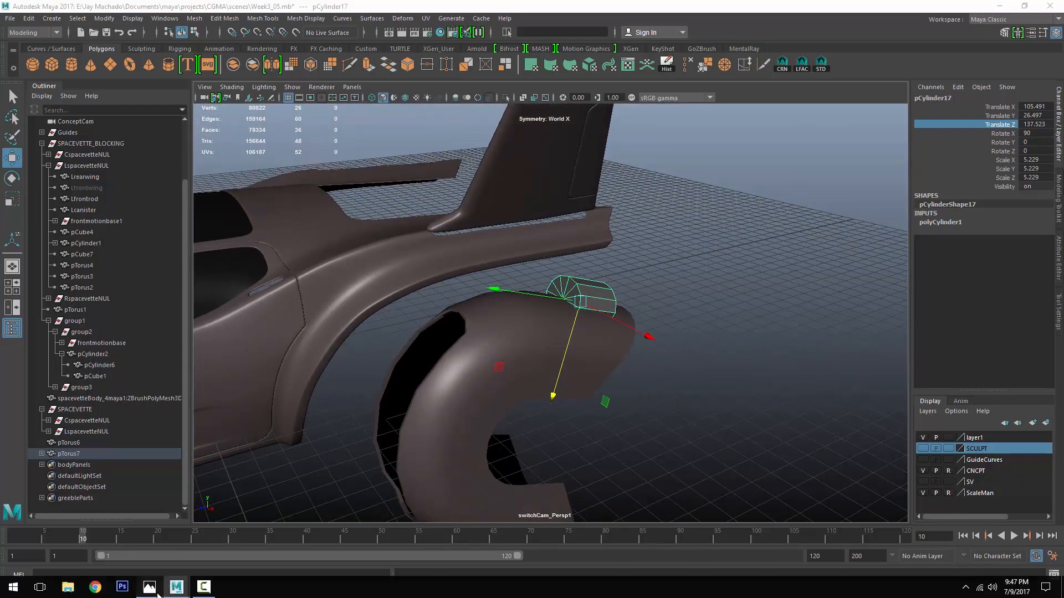
# - Check the SpaceVette.jpg concept, go to frame 1 and extrude the small cylinder's bottom faces down into the rear torus
pyautogui.click(164, 587)
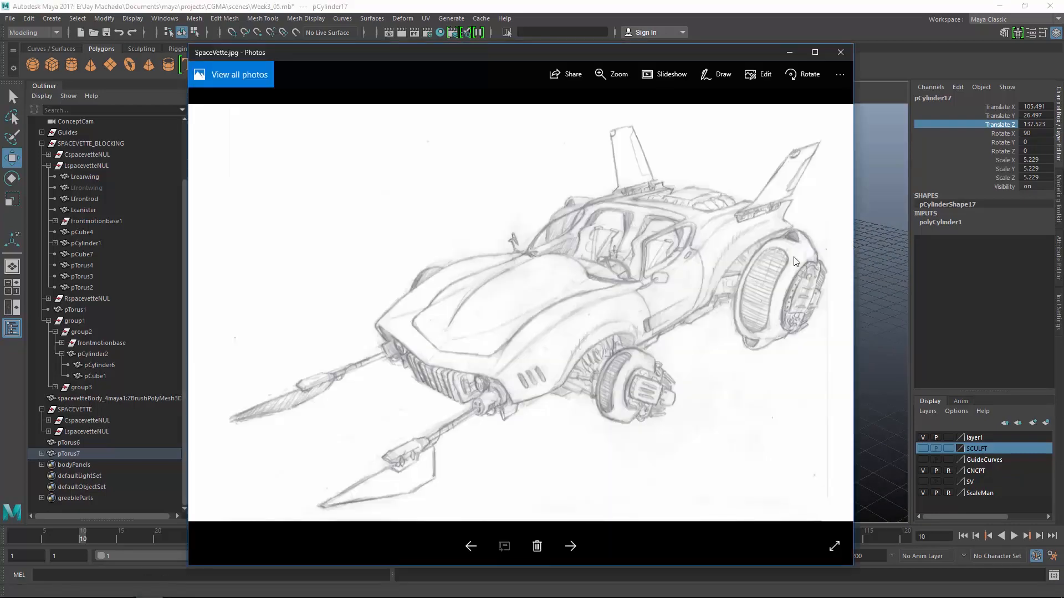
pyautogui.click(658, 25)
pyautogui.keyDown('alt'); pyautogui.moveTo(712, 266); pyautogui.dragTo(660, 285); pyautogui.keyUp('alt')
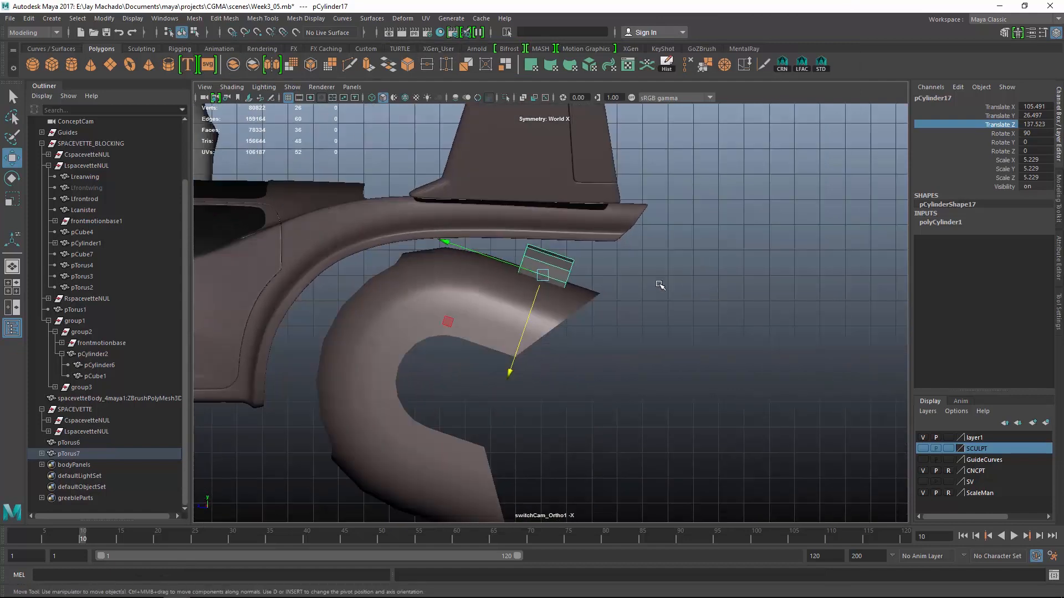
pyautogui.scroll(5, 660, 285)
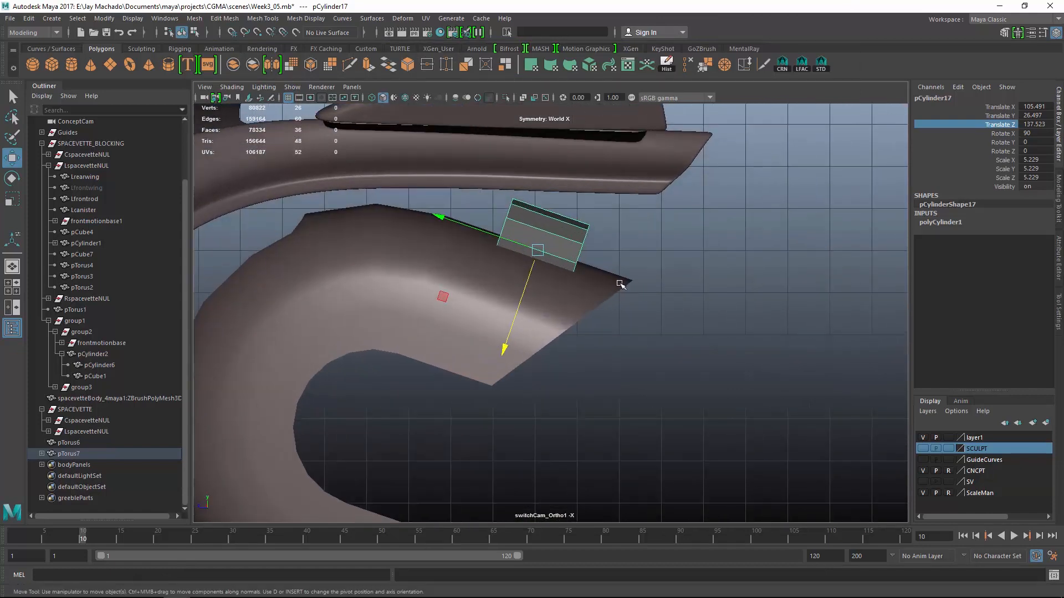
pyautogui.click(16, 540)
pyautogui.moveTo(680, 235); pyautogui.dragTo(680, 265, button='right')
pyautogui.moveTo(763, 312); pyautogui.dragTo(378, 209)
pyautogui.click(367, 67)
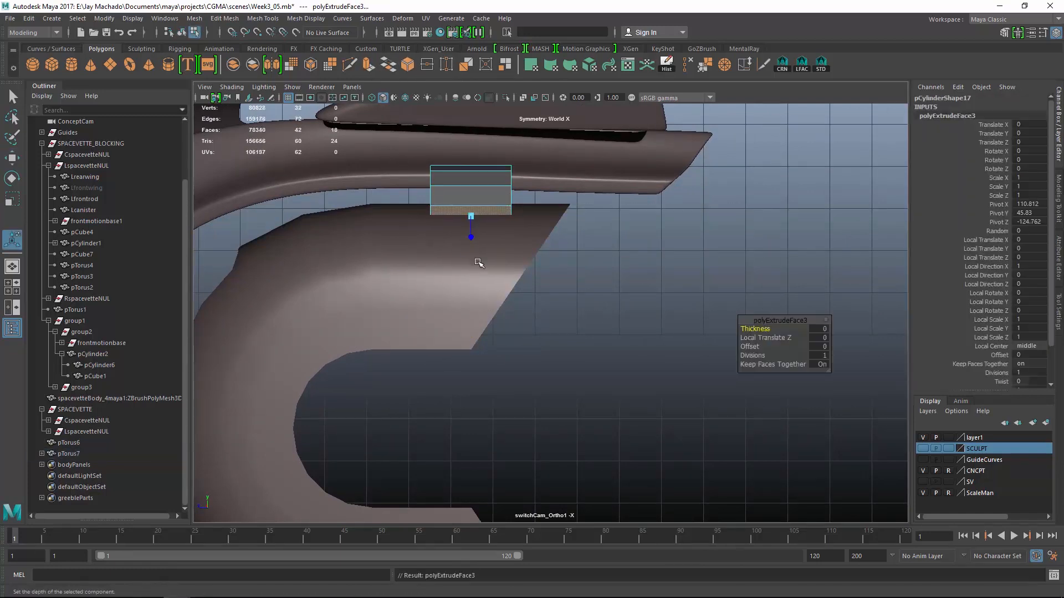
pyautogui.press('w')
pyautogui.moveTo(472, 280); pyautogui.dragTo(472, 301)
# - Lengthen both open ends of the rear torus by moving their end vertices backwards in the side view
pyautogui.press('F8')
pyautogui.moveTo(488, 248); pyautogui.dragTo(460, 248, button='right')
pyautogui.press('4')
pyautogui.moveTo(465, 355); pyautogui.dragTo(541, 278)
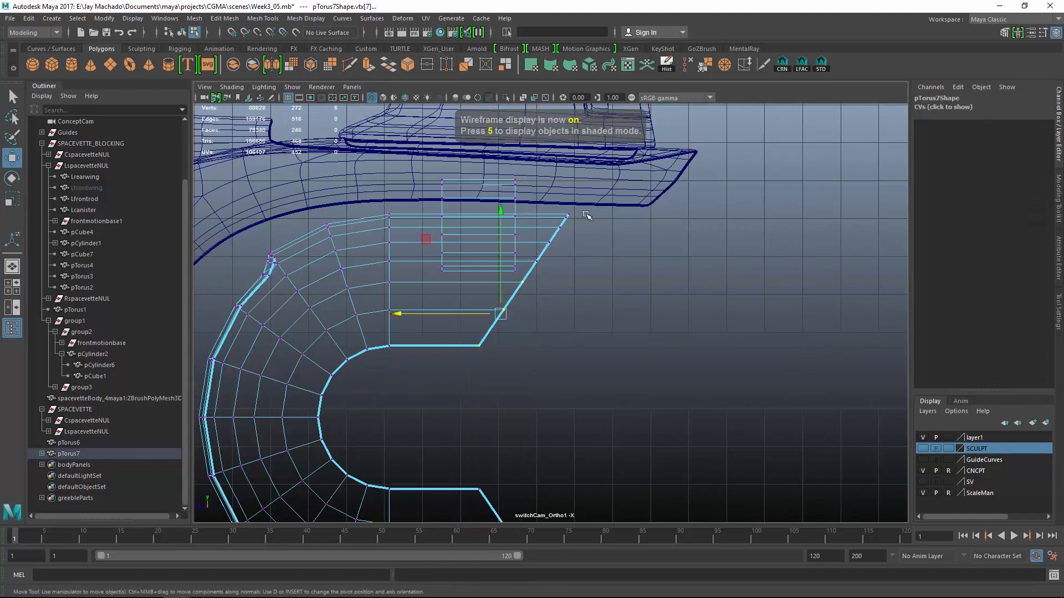
pyautogui.keyDown('shift'); pyautogui.moveTo(586, 212); pyautogui.dragTo(530, 272); pyautogui.keyUp('shift')
pyautogui.keyDown('alt'); pyautogui.moveTo(554, 330); pyautogui.dragTo(554, 186, button='middle'); pyautogui.keyUp('alt')
pyautogui.keyDown('shift'); pyautogui.moveTo(454, 313); pyautogui.dragTo(665, 490); pyautogui.keyUp('shift')
pyautogui.keyDown('alt'); pyautogui.moveTo(462, 263); pyautogui.dragTo(481, 391, button='middle'); pyautogui.keyUp('alt')
pyautogui.moveTo(443, 401); pyautogui.dragTo(520, 403)
pyautogui.scroll(3, 551, 232)
pyautogui.keyDown('alt'); pyautogui.moveTo(555, 211); pyautogui.dragTo(567, 318, button='middle'); pyautogui.keyUp('alt')
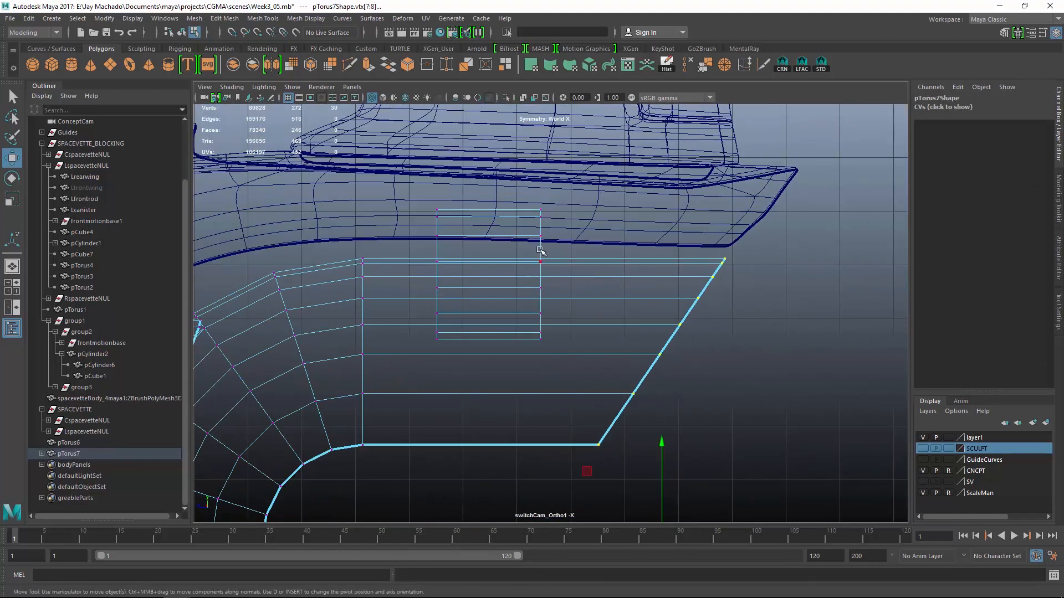
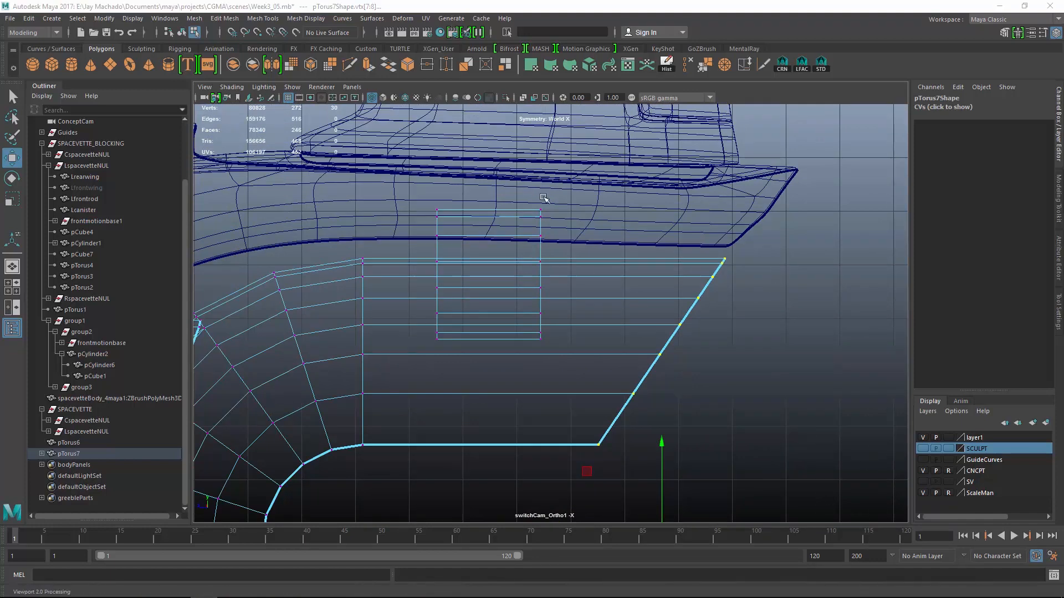
# - Extrude the small cylinder's rear cap faces backwards along the top of the rear torus
pyautogui.scroll(-2, 609, 299)
pyautogui.keyDown('alt'); pyautogui.moveTo(536, 258); pyautogui.dragTo(559, 250, button='middle'); pyautogui.keyUp('alt')
pyautogui.scroll(1, 559, 250)
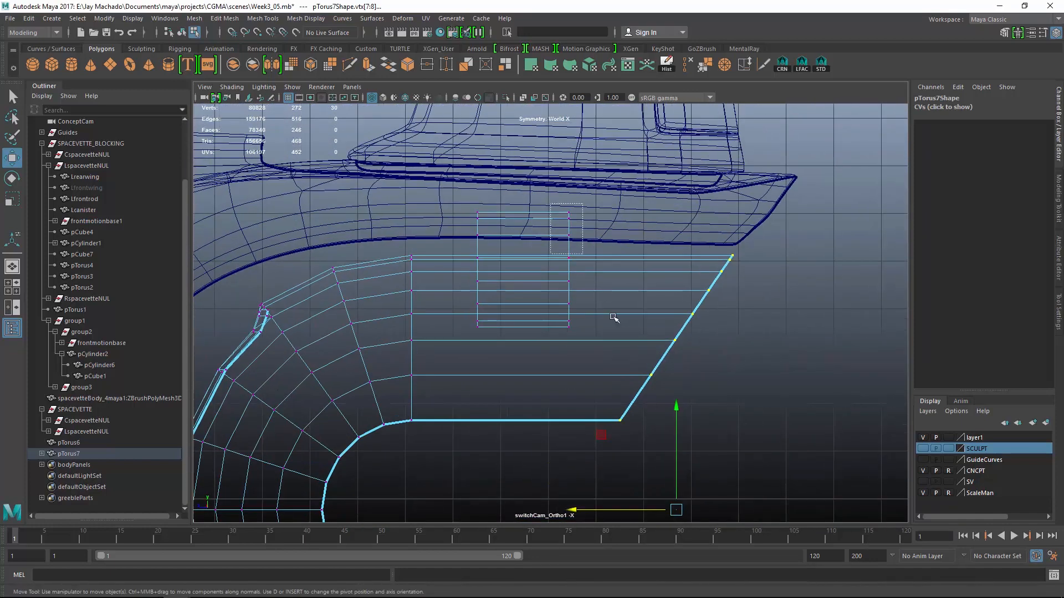
pyautogui.moveTo(612, 317); pyautogui.dragTo(624, 356)
pyautogui.moveTo(551, 251); pyautogui.dragTo(551, 277, button='right')
pyautogui.moveTo(548, 197); pyautogui.dragTo(619, 356)
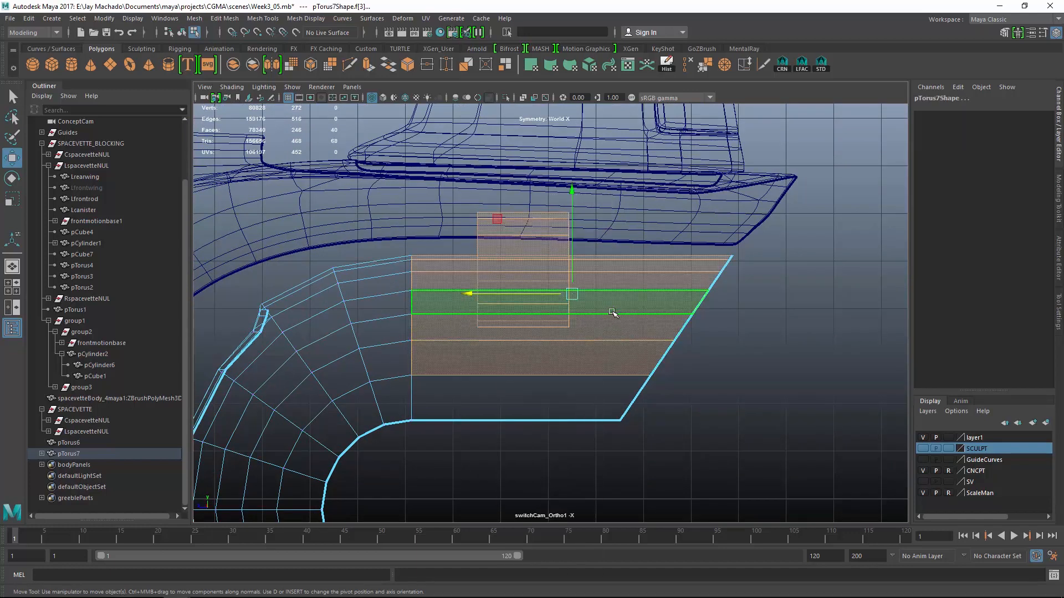
pyautogui.press('F8')
pyautogui.click(479, 249)
pyautogui.click(543, 216)
pyautogui.press('F8')
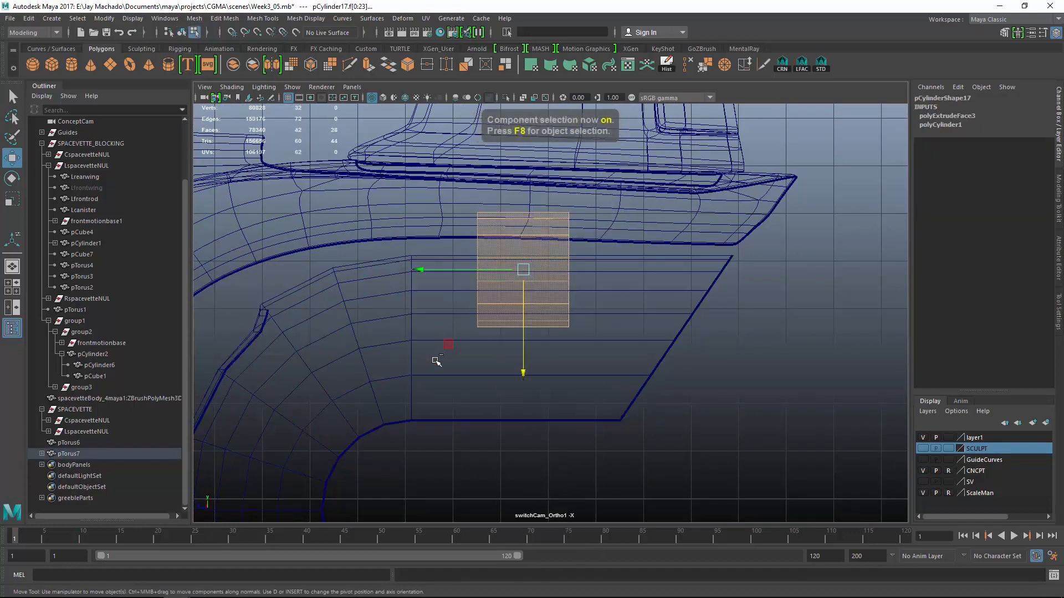
pyautogui.scroll(2, 550, 313)
pyautogui.hotkey('ctrl', 'e')
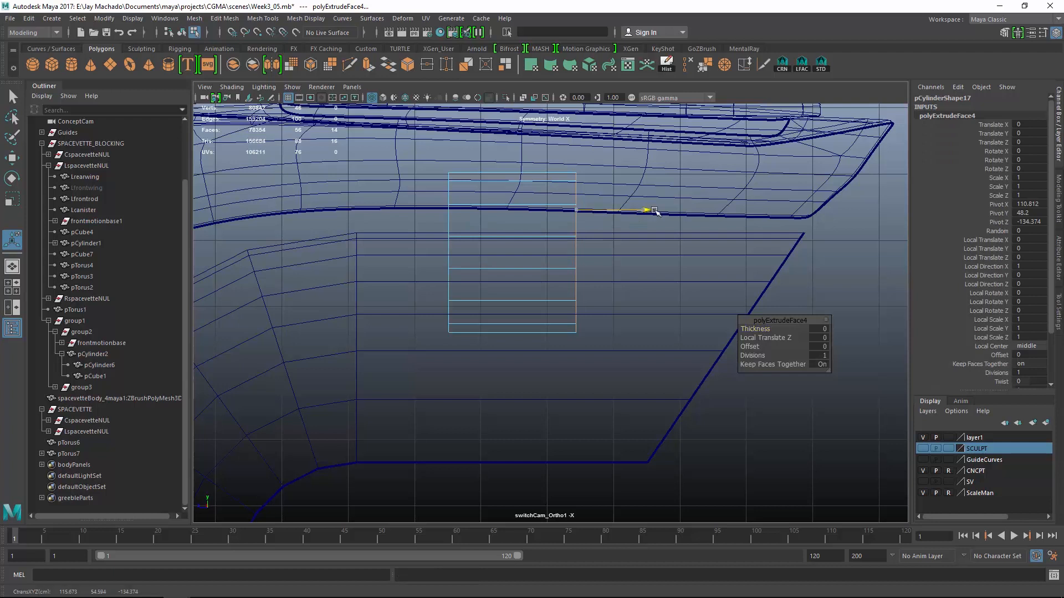
pyautogui.moveTo(654, 210); pyautogui.dragTo(768, 217)
# - Shrink the extruded rear faces and reposition them vertically so the cylinder tapers towards the torus's end
pyautogui.press('r')
pyautogui.moveTo(698, 253); pyautogui.dragTo(613, 260)
pyautogui.press('w')
pyautogui.moveTo(700, 271); pyautogui.dragTo(723, 272, button='middle')
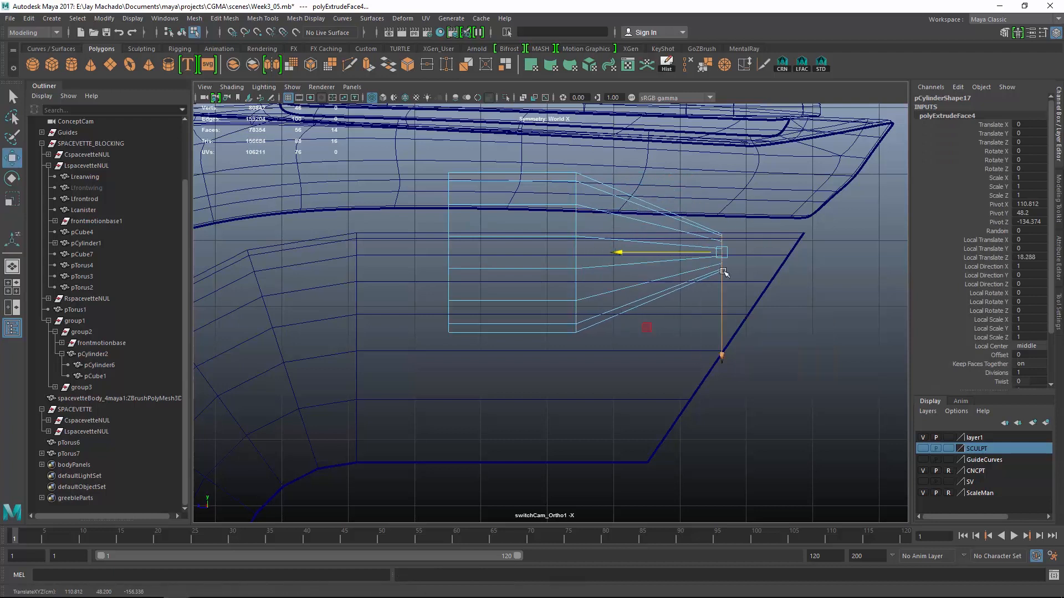
pyautogui.press('r')
pyautogui.moveTo(722, 254); pyautogui.dragTo(700, 256)
# - Insert an edge loop halfway along the cylinder's tapered tail and enlarge it to round the taper
pyautogui.moveTo(846, 268); pyautogui.dragTo(846, 238, button='right')
pyautogui.keyDown('shift'); pyautogui.moveTo(870, 285); pyautogui.dragTo(764, 307, button='right'); pyautogui.keyUp('shift')
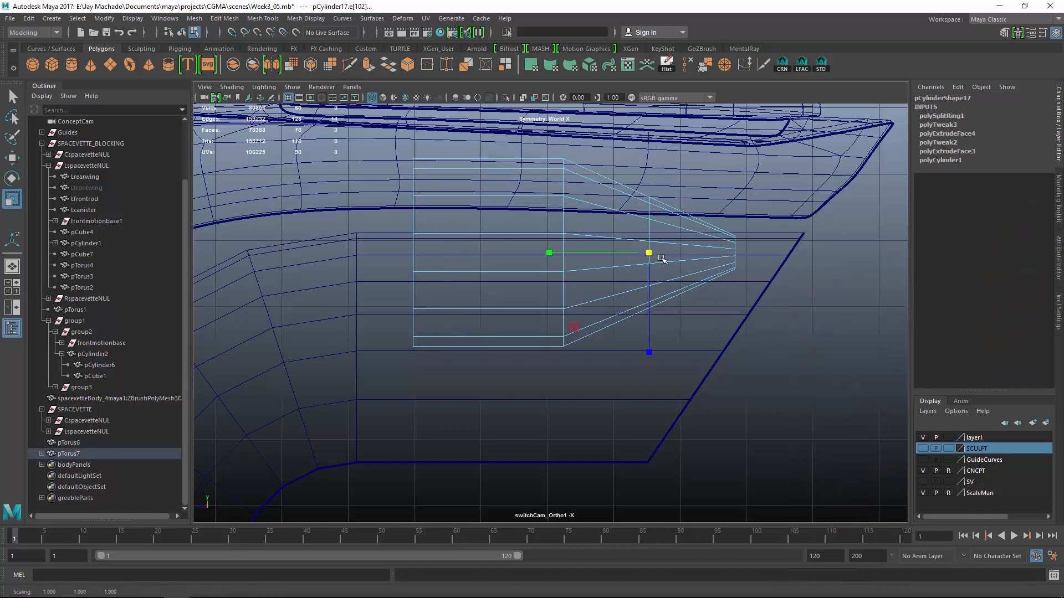
pyautogui.moveTo(648, 252); pyautogui.dragTo(669, 262)
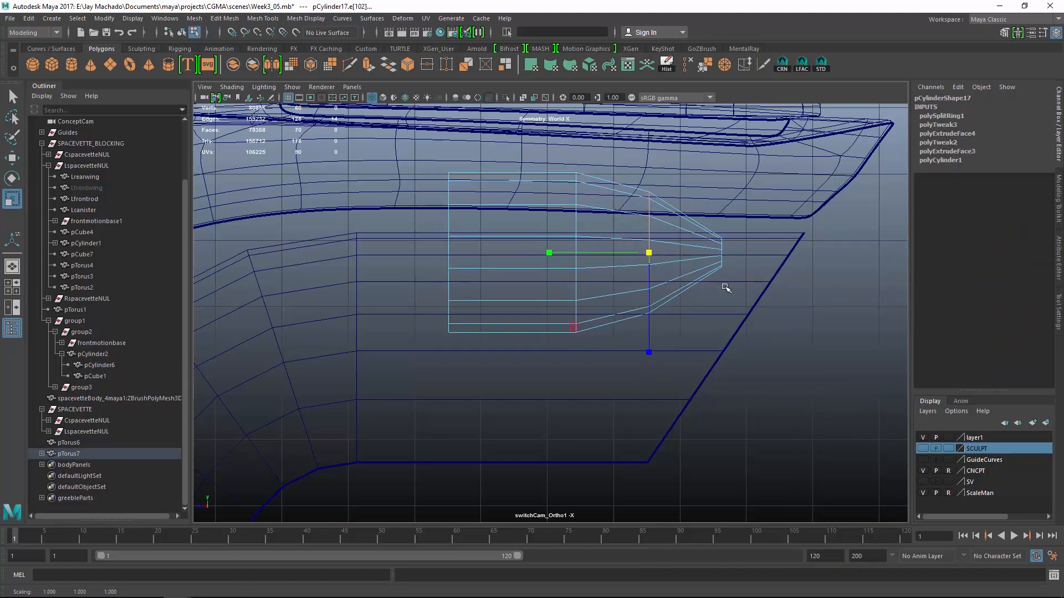
pyautogui.moveTo(726, 288)
pyautogui.keyDown('alt'); pyautogui.mouseDown()
pyautogui.moveTo(767, 316)
pyautogui.moveTo(691, 301)
pyautogui.mouseUp(); pyautogui.keyUp('alt')
pyautogui.press('5')
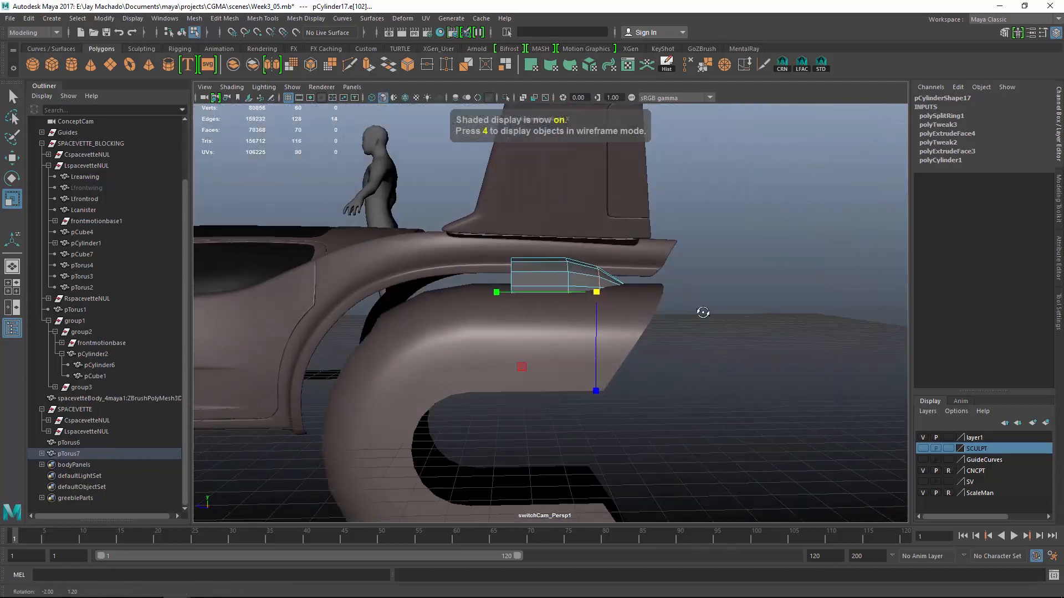
# - Add a lattice to the vertices of the cylinder's front face and set its T Divisions to 2
pyautogui.press('[')
pyautogui.moveTo(783, 280); pyautogui.dragTo(737, 275, button='right')
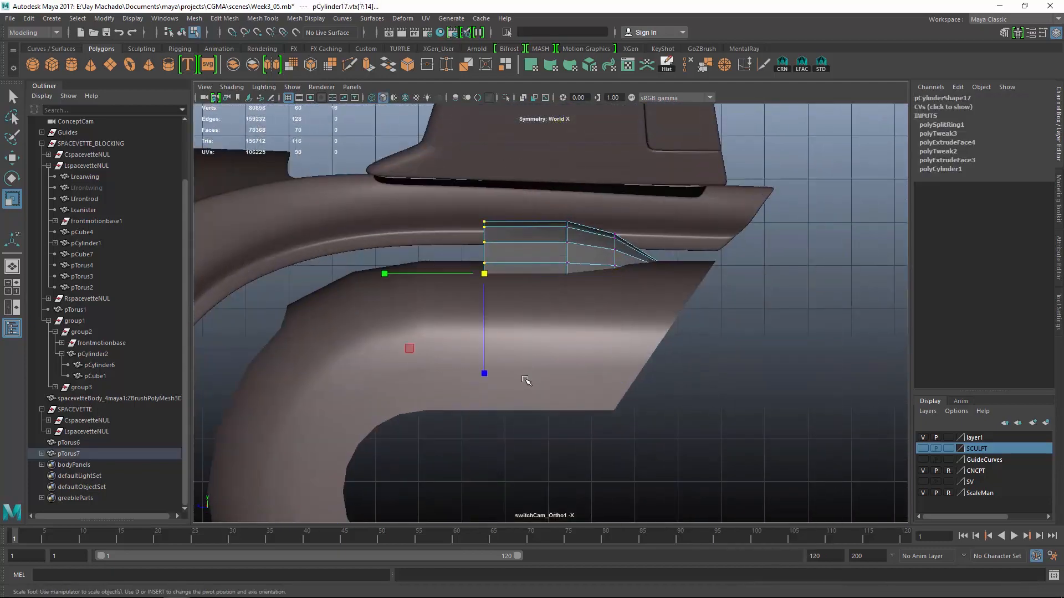
pyautogui.press('4')
pyautogui.click(403, 18)
pyautogui.click(424, 89)
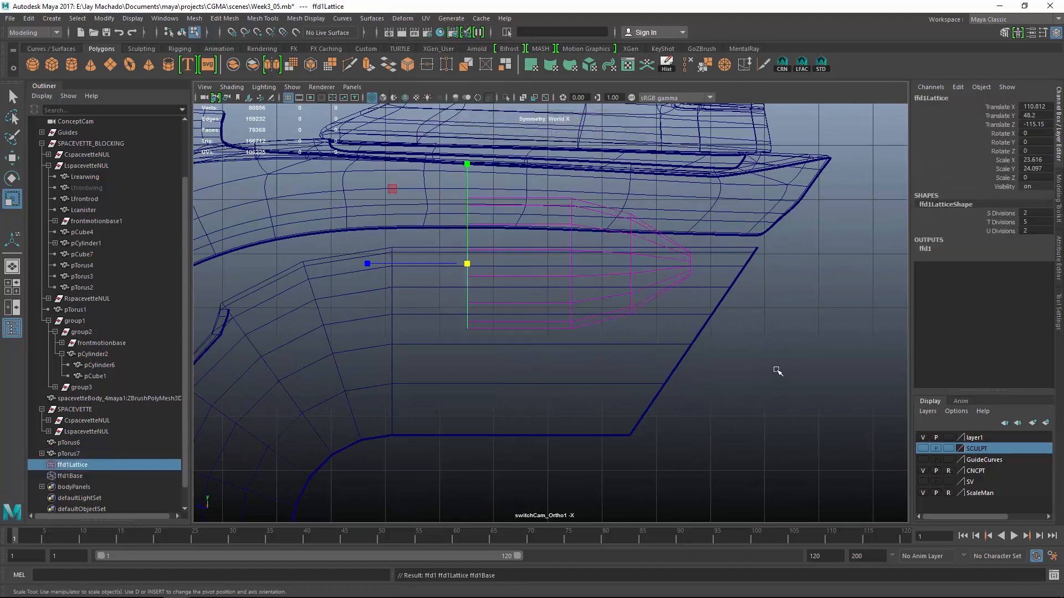
pyautogui.write('2')
pyautogui.press('Return')
# - Slant the cylinder's front face by moving the upper lattice points backwards, and shift all the lattice points forward
pyautogui.moveTo(824, 402); pyautogui.dragTo(825, 276, button='right')
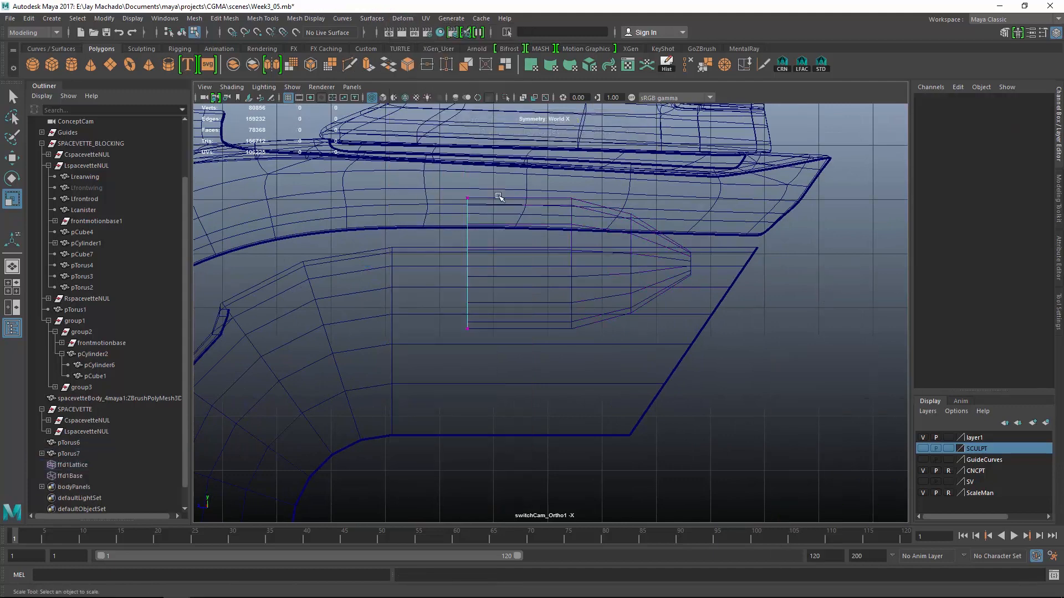
pyautogui.moveTo(497, 193); pyautogui.dragTo(471, 212)
pyautogui.press('w')
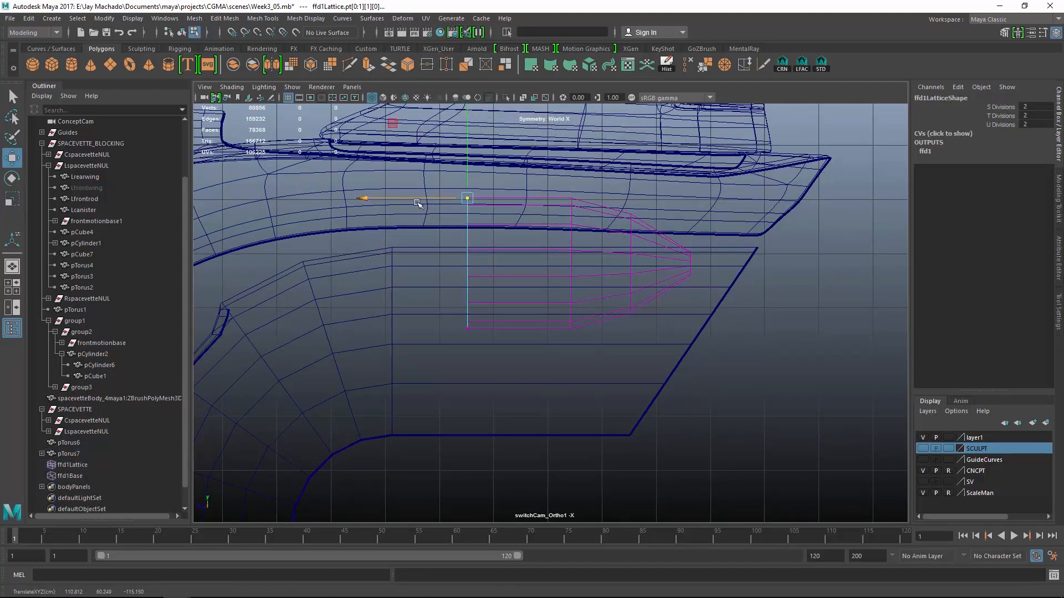
pyautogui.moveTo(419, 204); pyautogui.dragTo(368, 200, button='right')
pyautogui.moveTo(368, 199); pyautogui.dragTo(412, 205)
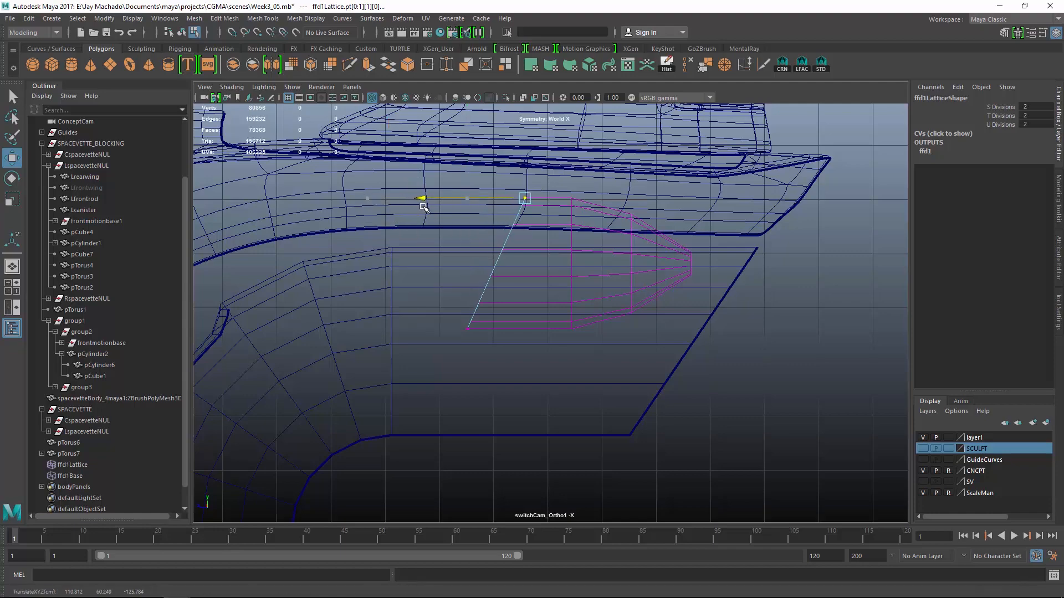
pyautogui.moveTo(426, 344); pyautogui.dragTo(534, 168)
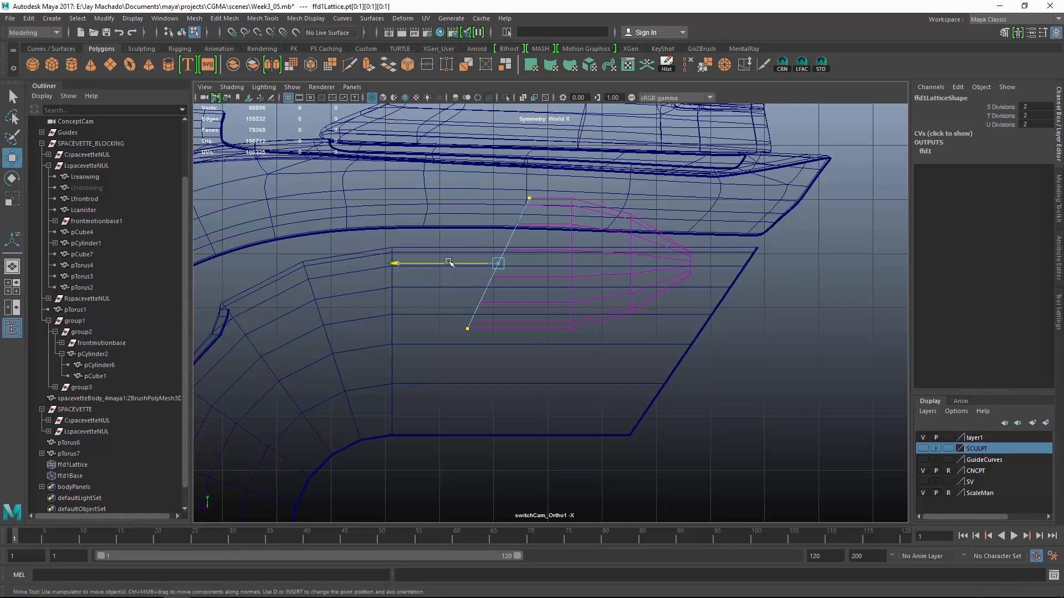
pyautogui.moveTo(450, 264); pyautogui.dragTo(404, 271)
pyautogui.press('space')
pyautogui.keyDown('alt'); pyautogui.moveTo(565, 310); pyautogui.dragTo(741, 361); pyautogui.keyUp('alt')
pyautogui.press('F8')
pyautogui.press('F8')
pyautogui.press('F8')
pyautogui.press('5')
# - Scale the vertices of the cylinder's middle section and tapered tail
pyautogui.keyDown('alt'); pyautogui.moveTo(741, 361); pyautogui.dragTo(532, 310, button='right'); pyautogui.keyUp('alt')
pyautogui.moveTo(532, 311)
pyautogui.keyDown('alt'); pyautogui.mouseDown()
pyautogui.moveTo(473, 275)
pyautogui.moveTo(521, 410)
pyautogui.mouseUp(); pyautogui.keyUp('alt')
pyautogui.keyDown('alt'); pyautogui.moveTo(521, 410); pyautogui.dragTo(647, 334, button='right'); pyautogui.keyUp('alt')
pyautogui.click(648, 333)
pyautogui.moveTo(648, 332)
pyautogui.keyDown('alt'); pyautogui.mouseDown()
pyautogui.moveTo(663, 333)
pyautogui.moveTo(643, 313)
pyautogui.mouseUp(); pyautogui.keyUp('alt')
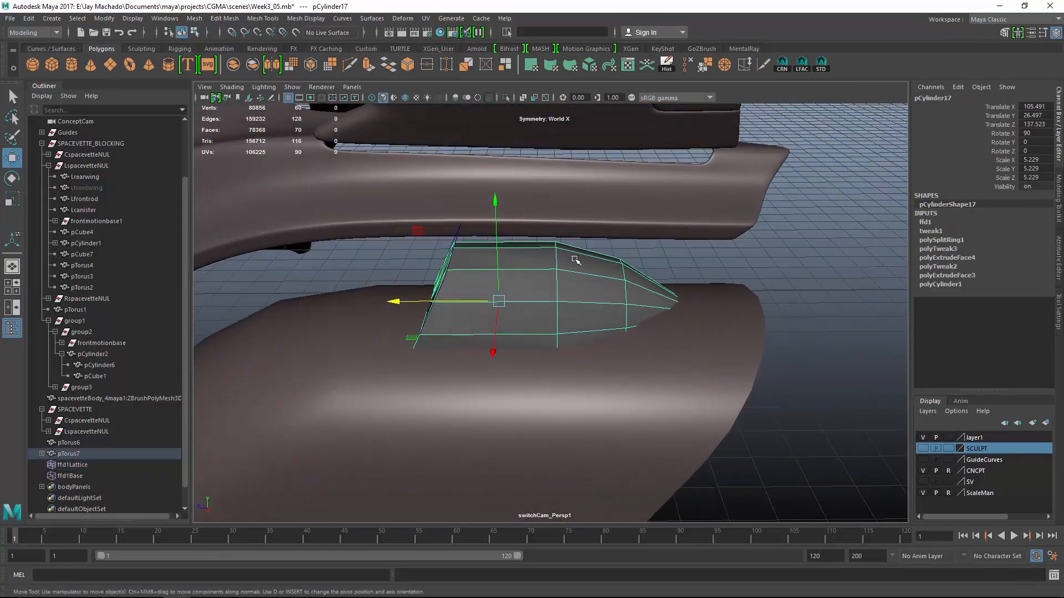
pyautogui.moveTo(579, 258); pyautogui.dragTo(548, 243, button='right')
pyautogui.moveTo(538, 214); pyautogui.dragTo(895, 494)
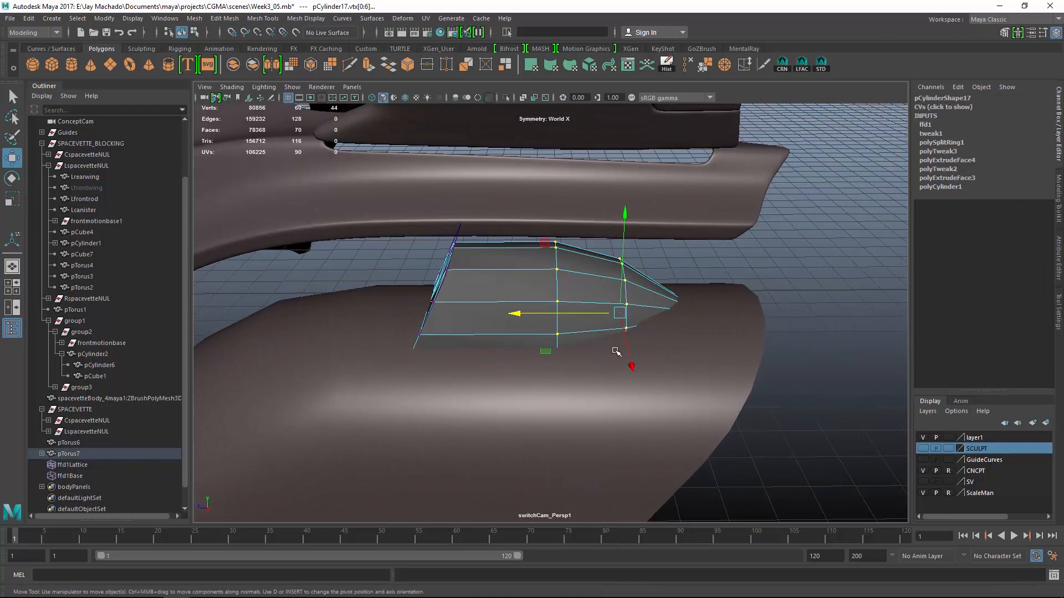
pyautogui.press('r')
pyautogui.moveTo(520, 314); pyautogui.dragTo(558, 363)
pyautogui.press('F8')
# - Close the open borders of the rear torus with Fill Hole
pyautogui.scroll(-3, 558, 363)
pyautogui.keyDown('alt'); pyautogui.moveTo(558, 364); pyautogui.dragTo(558, 289, button='middle'); pyautogui.keyUp('alt')
pyautogui.click(558, 289)
pyautogui.keyDown('alt'); pyautogui.moveTo(566, 310); pyautogui.dragTo(571, 314); pyautogui.keyUp('alt')
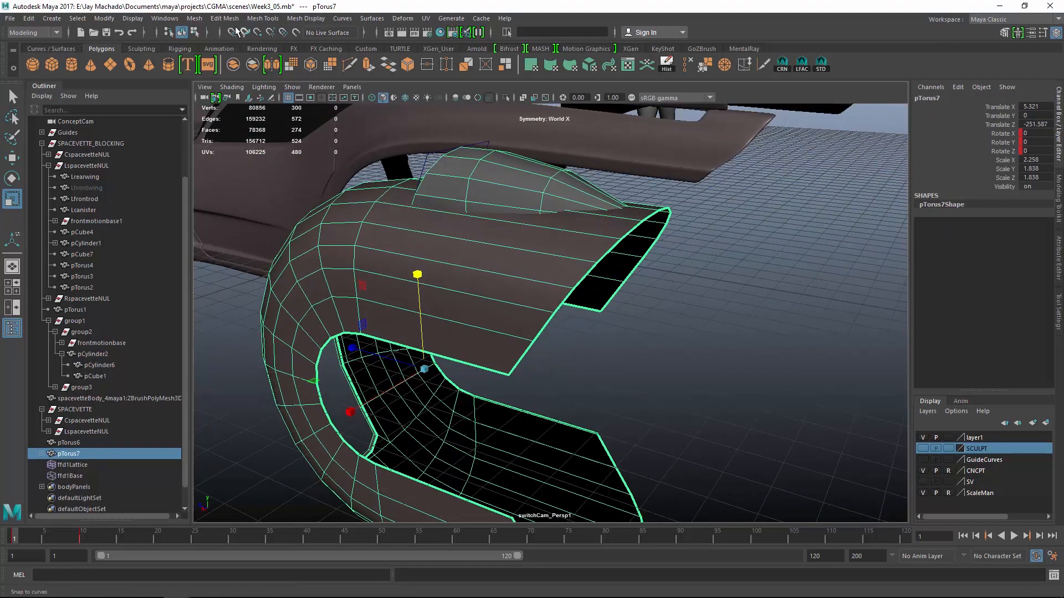
pyautogui.click(224, 18)
pyautogui.click(195, 18)
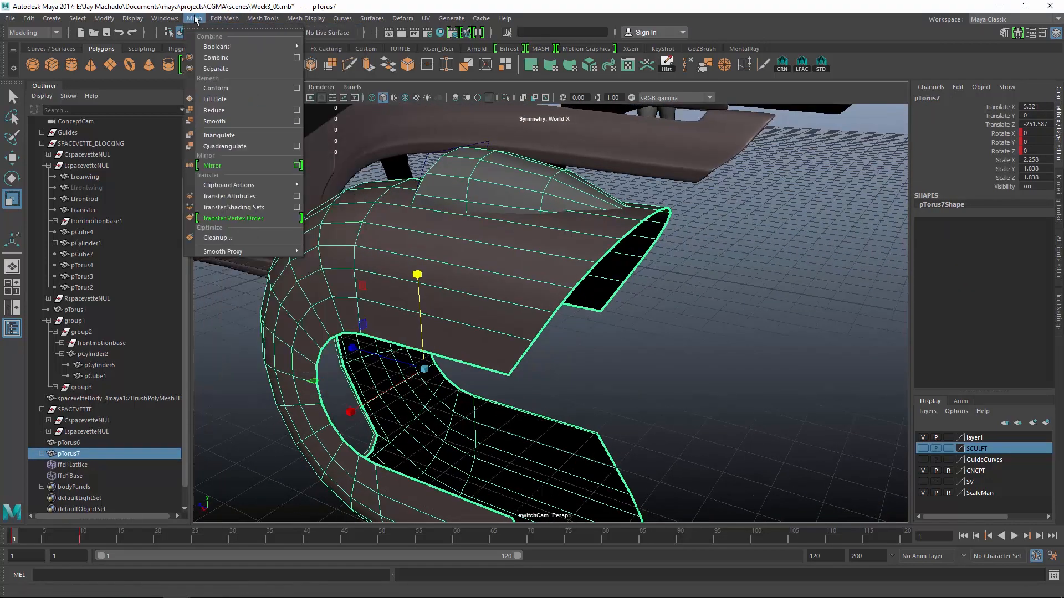
pyautogui.click(228, 98)
pyautogui.press('w')
# - Cut an edge between the two lower corners of the rear torus's upper end to separate its cap face
pyautogui.keyDown('alt'); pyautogui.moveTo(637, 316); pyautogui.dragTo(565, 259); pyautogui.keyUp('alt')
pyautogui.hotkey('ctrl', 'shift', 'x')
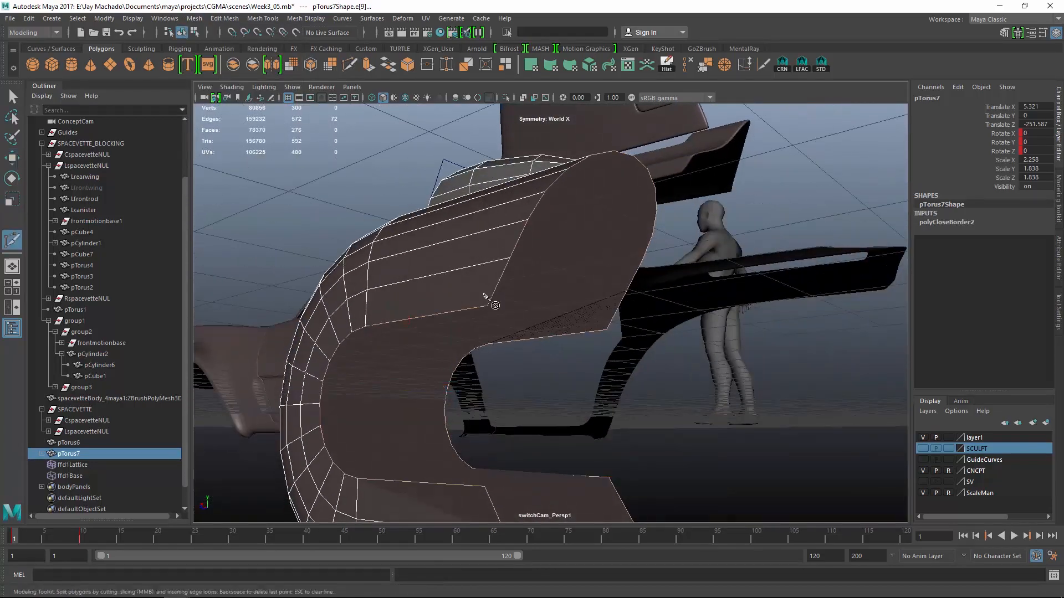
pyautogui.click(487, 306)
pyautogui.click(607, 328)
pyautogui.rightClick(603, 358)
# - Cut further edges across the rear torus's lower end and inner channel to divide the remaining fill face
pyautogui.keyDown('alt'); pyautogui.moveTo(604, 358); pyautogui.dragTo(599, 415); pyautogui.keyUp('alt')
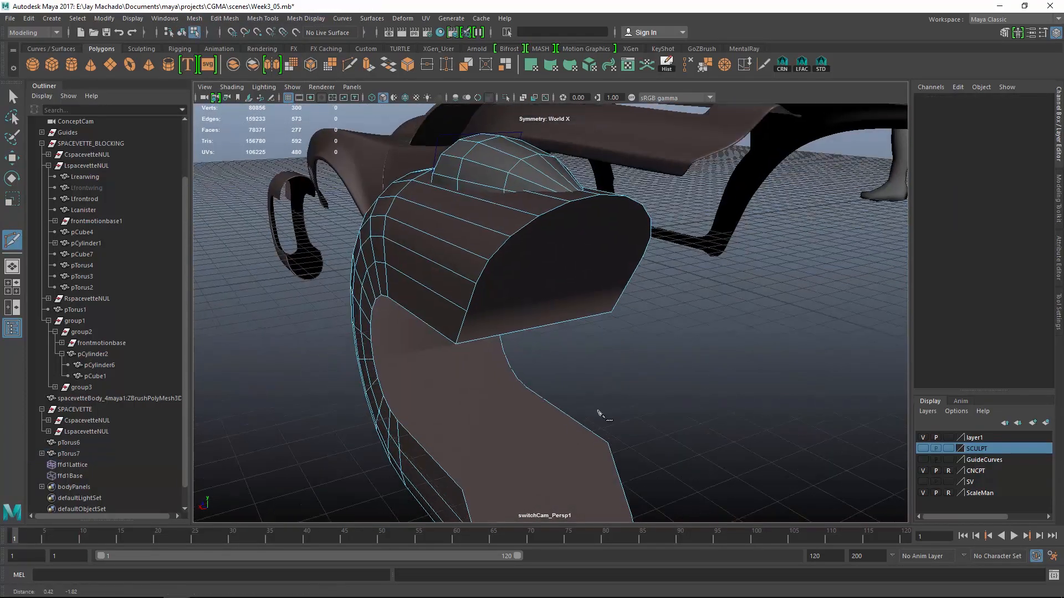
pyautogui.keyDown('alt'); pyautogui.moveTo(599, 416); pyautogui.dragTo(593, 342, button='middle'); pyautogui.keyUp('alt')
pyautogui.click(457, 420)
pyautogui.rightClick(617, 356)
pyautogui.keyDown('alt'); pyautogui.moveTo(618, 356); pyautogui.dragTo(670, 329); pyautogui.keyUp('alt')
pyautogui.keyDown('alt'); pyautogui.moveTo(670, 328); pyautogui.dragTo(704, 327, button='right'); pyautogui.keyUp('alt')
pyautogui.click(372, 336)
pyautogui.rightClick(593, 364)
pyautogui.keyDown('alt'); pyautogui.moveTo(600, 366); pyautogui.dragTo(577, 381); pyautogui.keyUp('alt')
# - Triangulate and quadrangulate the five fill faces on the rear torus's ends, inner channel and front opening
pyautogui.press('w')
pyautogui.click(522, 394)
pyautogui.keyDown('shift'); pyautogui.click(612, 436); pyautogui.keyUp('shift')
pyautogui.keyDown('alt'); pyautogui.moveTo(613, 430); pyautogui.dragTo(826, 358); pyautogui.keyUp('alt')
pyautogui.keyDown('shift'); pyautogui.click(511, 309); pyautogui.keyUp('shift')
pyautogui.keyDown('shift'); pyautogui.click(544, 227); pyautogui.keyUp('shift')
pyautogui.keyDown('shift'); pyautogui.click(427, 341); pyautogui.keyUp('shift')
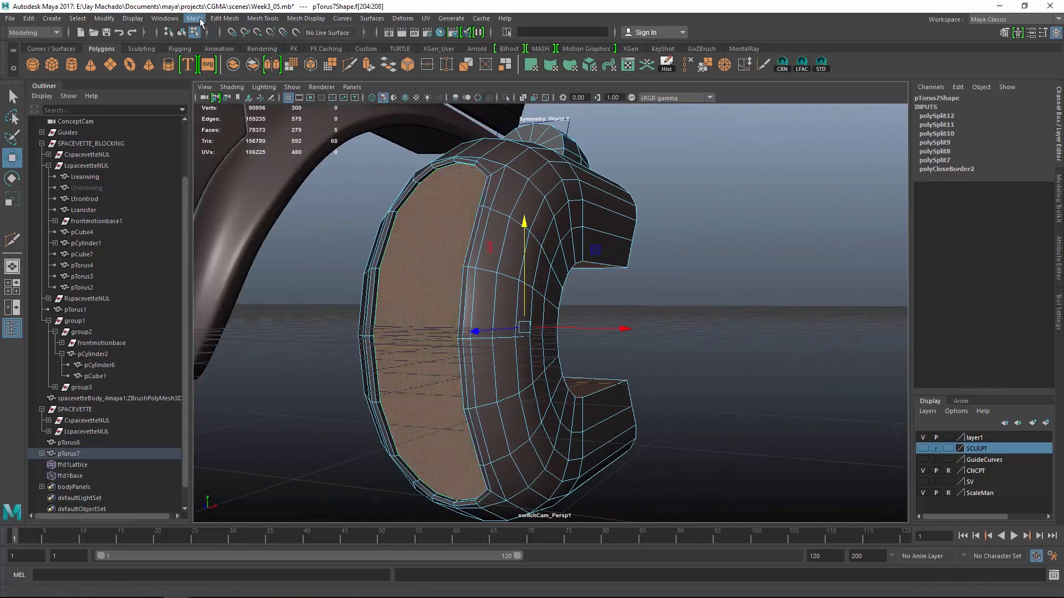
pyautogui.click(195, 19)
pyautogui.click(218, 135)
pyautogui.click(195, 18)
pyautogui.click(236, 146)
pyautogui.keyDown('alt'); pyautogui.moveTo(588, 310); pyautogui.dragTo(626, 339); pyautogui.keyUp('alt')
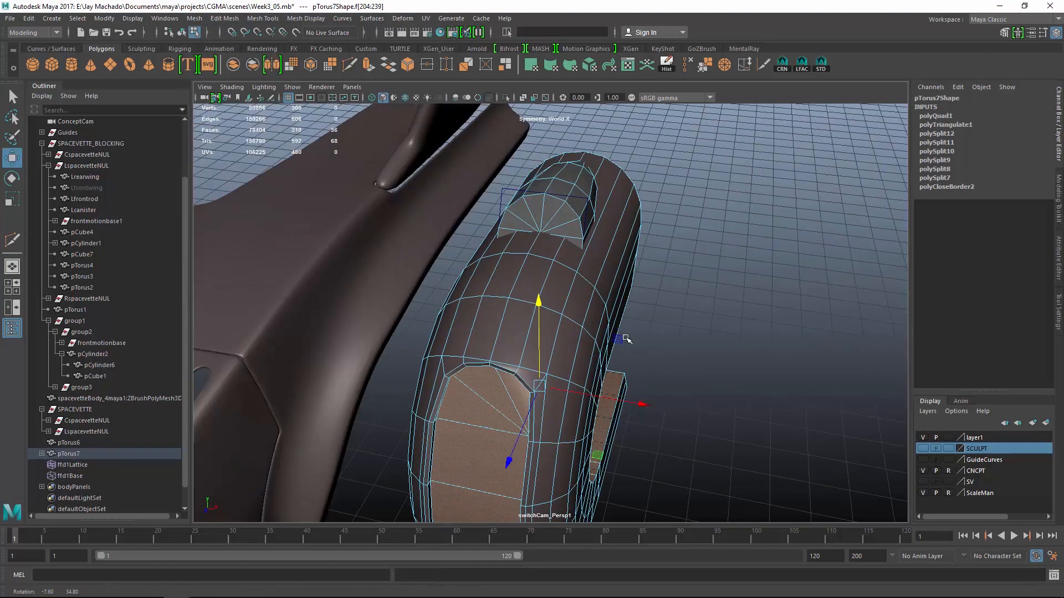
# - Unparent the cylinder from the rear torus and delete the construction history of both meshes
pyautogui.press('F8')
pyautogui.keyDown('alt'); pyautogui.moveTo(772, 344); pyautogui.dragTo(610, 287); pyautogui.keyUp('alt')
pyautogui.click(626, 279)
pyautogui.hotkey('shift', 'p')
pyautogui.click(610, 287)
pyautogui.keyDown('shift'); pyautogui.click(594, 265); pyautogui.keyUp('shift')
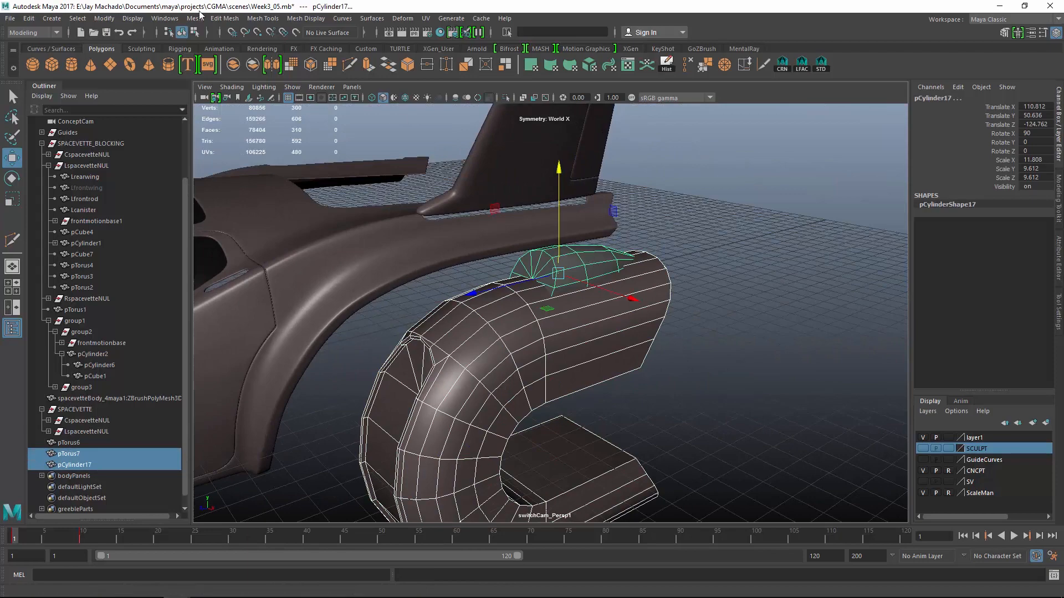
pyautogui.click(227, 19)
pyautogui.click(819, 325)
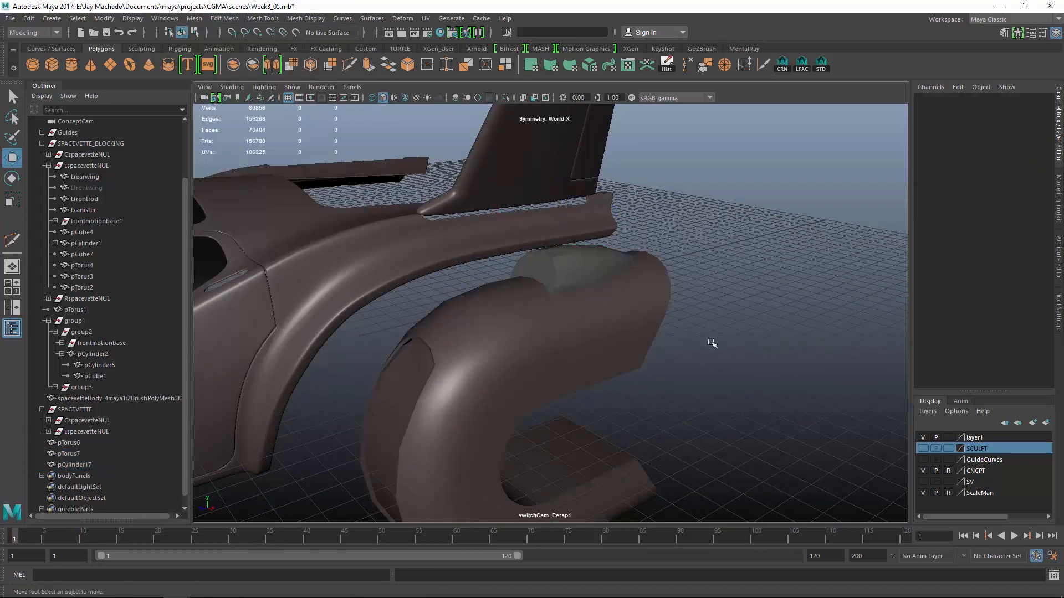
# - Merge the rear torus and the tapered cylinder into one mesh with a Boolean union
pyautogui.keyDown('alt'); pyautogui.moveTo(710, 342); pyautogui.dragTo(770, 355, button='right'); pyautogui.keyUp('alt')
pyautogui.click(601, 354)
pyautogui.keyDown('alt'); pyautogui.moveTo(710, 341); pyautogui.dragTo(705, 377); pyautogui.keyUp('alt')
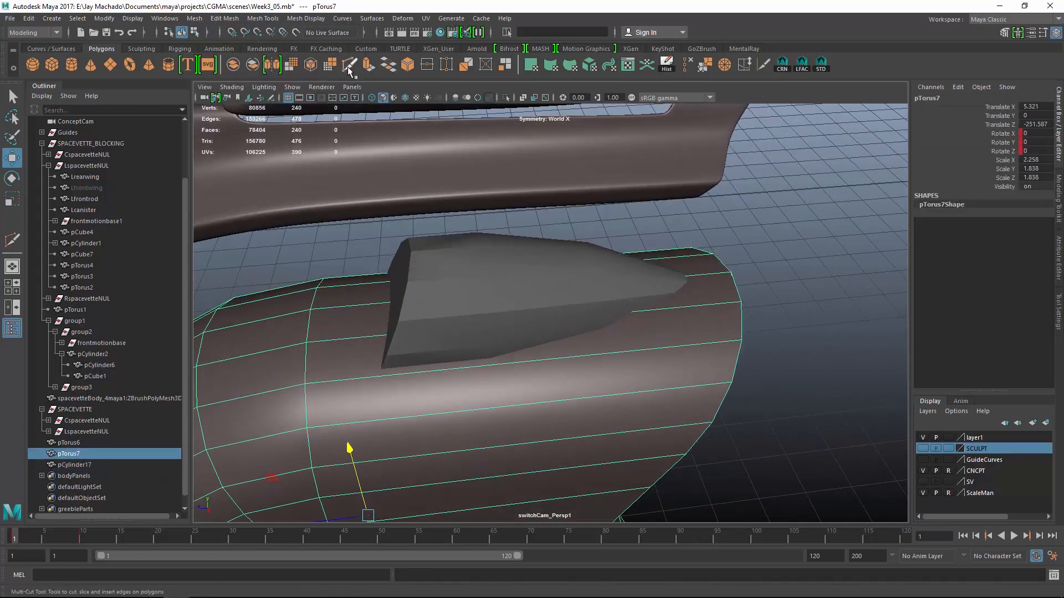
pyautogui.keyDown('alt'); pyautogui.moveTo(613, 254); pyautogui.dragTo(753, 293); pyautogui.keyUp('alt')
pyautogui.press('F8')
pyautogui.press('F8')
pyautogui.click(544, 307)
pyautogui.hotkey('ctrl', 'z')
pyautogui.keyDown('shift'); pyautogui.click(624, 277); pyautogui.keyUp('shift')
pyautogui.click(224, 18)
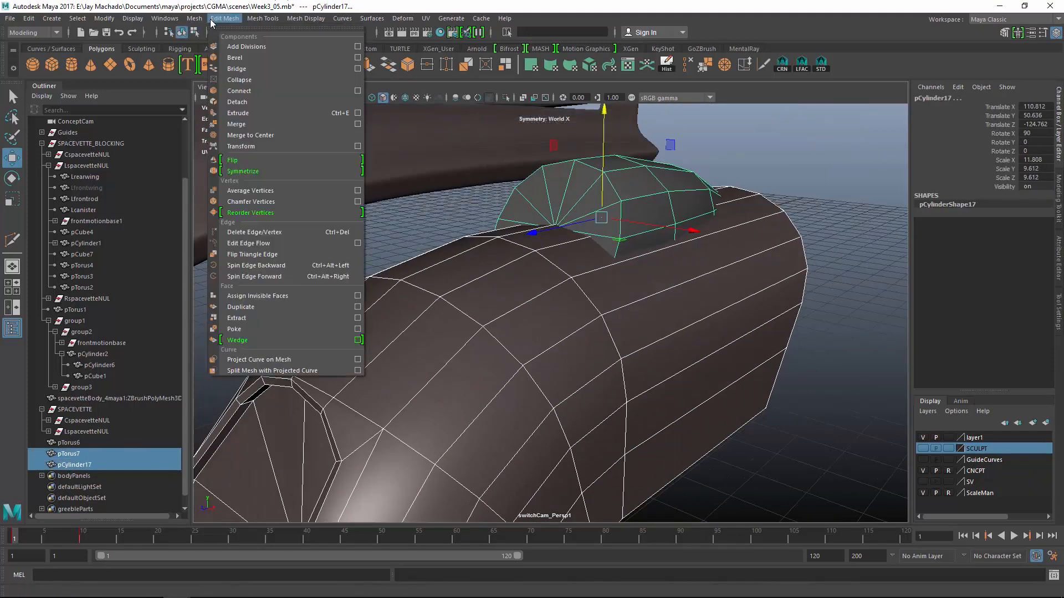
pyautogui.moveTo(266, 47)
pyautogui.click(335, 58)
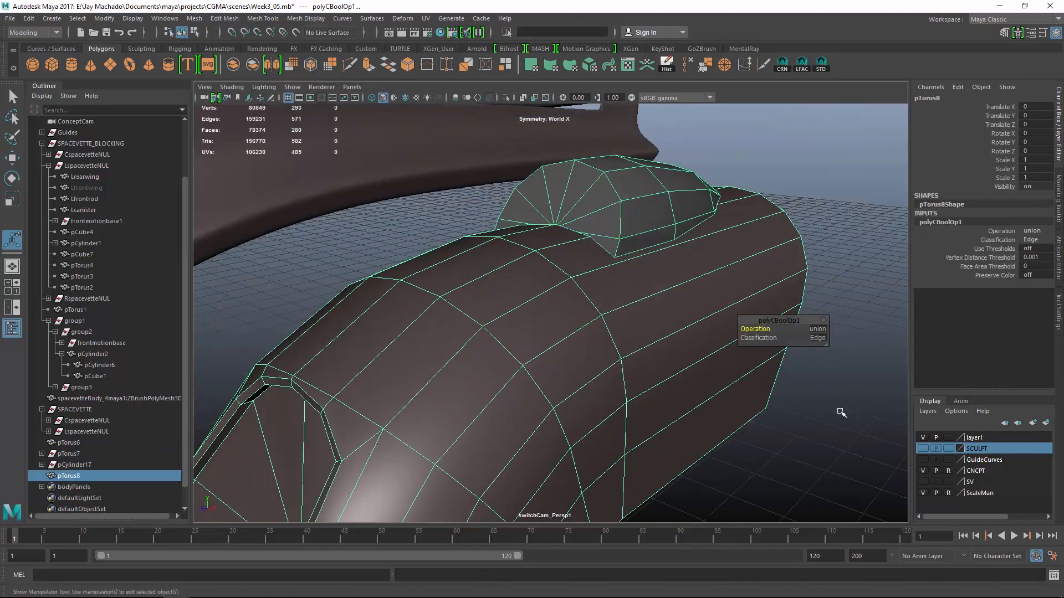
pyautogui.click(840, 413)
# - Cut an edge loop down the sides of the rear torus just ahead of the merged cylinder's front corners
pyautogui.keyDown('alt'); pyautogui.moveTo(840, 414); pyautogui.dragTo(701, 276); pyautogui.keyUp('alt')
pyautogui.keyDown('alt'); pyautogui.moveTo(700, 276); pyautogui.dragTo(693, 320, button='middle'); pyautogui.keyUp('alt')
pyautogui.keyDown('alt'); pyautogui.moveTo(693, 320); pyautogui.dragTo(610, 245); pyautogui.keyUp('alt')
pyautogui.click(642, 229)
pyautogui.click(351, 65)
pyautogui.click(513, 214)
pyautogui.click(523, 269)
pyautogui.click(510, 470)
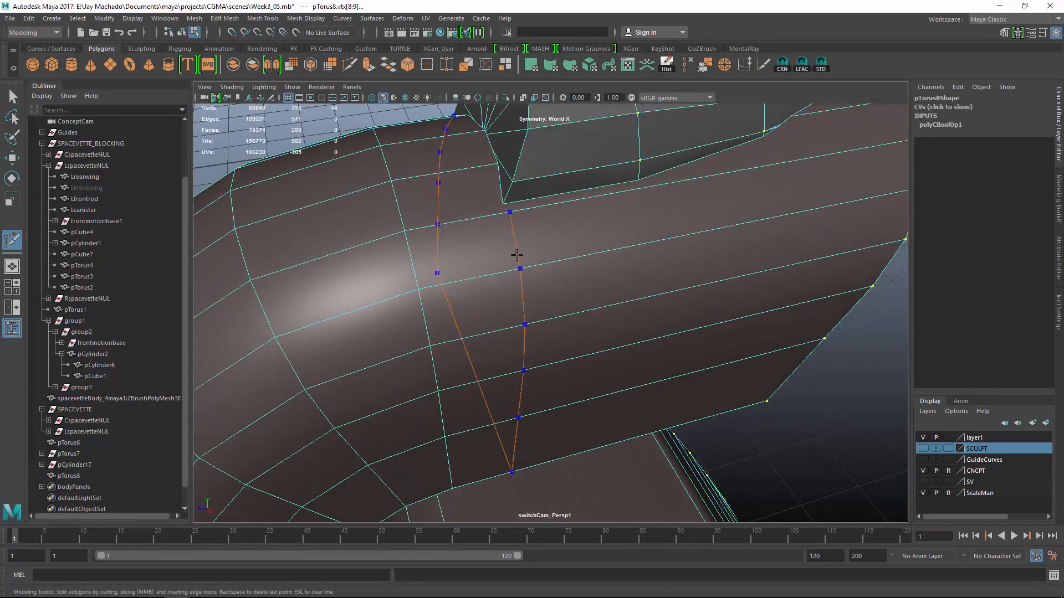
pyautogui.moveTo(522, 268); pyautogui.dragTo(517, 270)
pyautogui.moveTo(515, 214); pyautogui.dragTo(504, 215)
pyautogui.press('Return')
pyautogui.keyDown('alt'); pyautogui.moveTo(507, 266); pyautogui.dragTo(546, 275, button='right'); pyautogui.keyUp('alt')
pyautogui.keyDown('alt'); pyautogui.moveTo(546, 274); pyautogui.dragTo(551, 276); pyautogui.keyUp('alt')
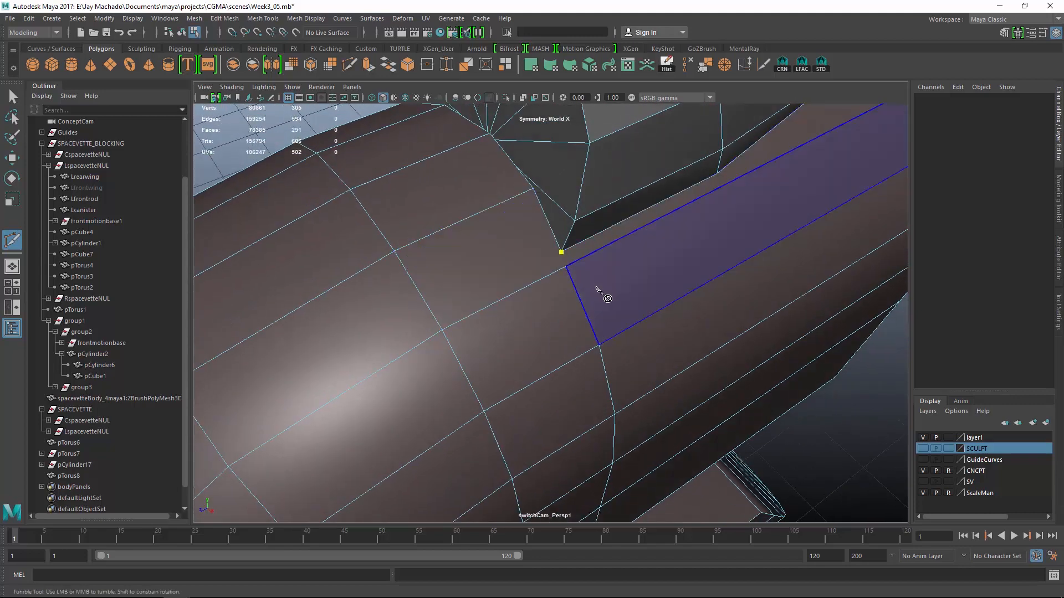
pyautogui.hotkey('ctrl', 'z')
pyautogui.keyDown('ctrl'); pyautogui.click(554, 305); pyautogui.keyUp('ctrl')
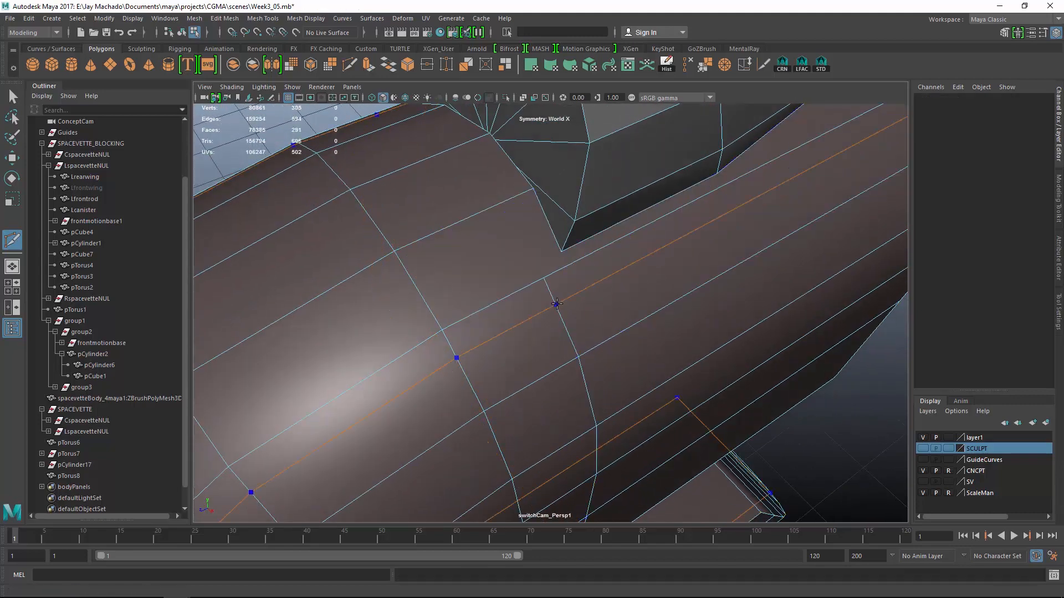
# - Connect the two ends of the front edge loop across the top of the torus, ahead of the cylinder
pyautogui.keyDown('alt'); pyautogui.moveTo(556, 305); pyautogui.dragTo(539, 292, button='right'); pyautogui.keyUp('alt')
pyautogui.press('space')
pyautogui.keyDown('alt'); pyautogui.moveTo(565, 259); pyautogui.dragTo(603, 195, button='middle'); pyautogui.keyUp('alt')
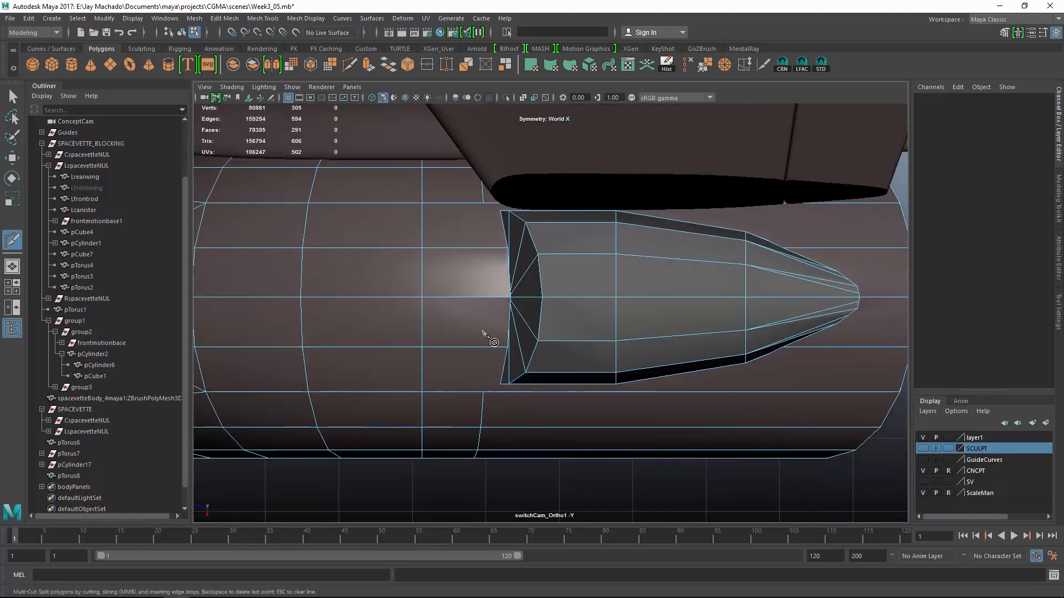
pyautogui.keyDown('alt'); pyautogui.moveTo(506, 395); pyautogui.dragTo(471, 186, button='right'); pyautogui.keyUp('alt')
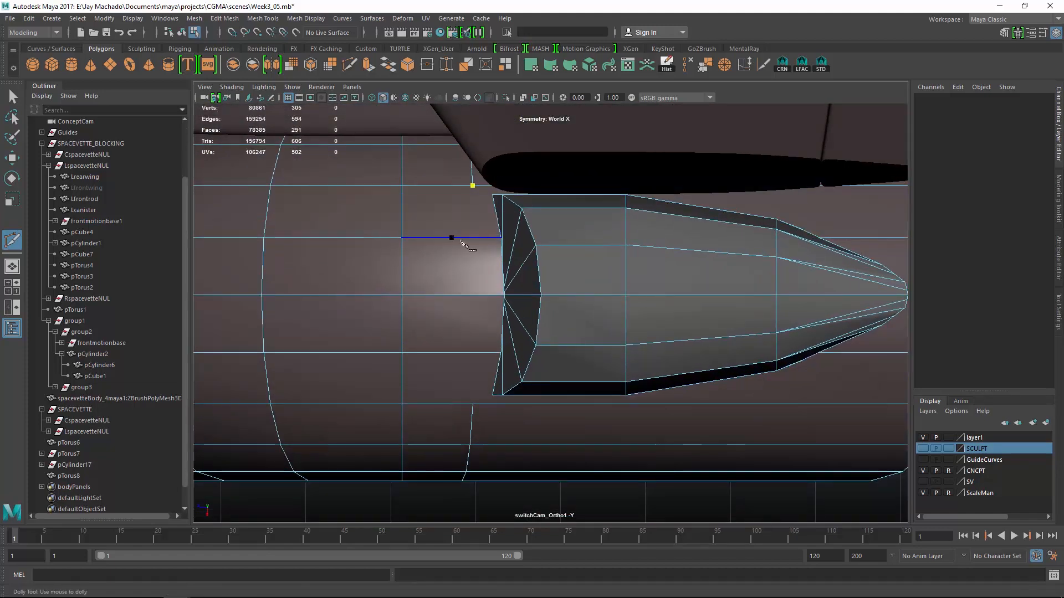
pyautogui.rightClick(535, 410)
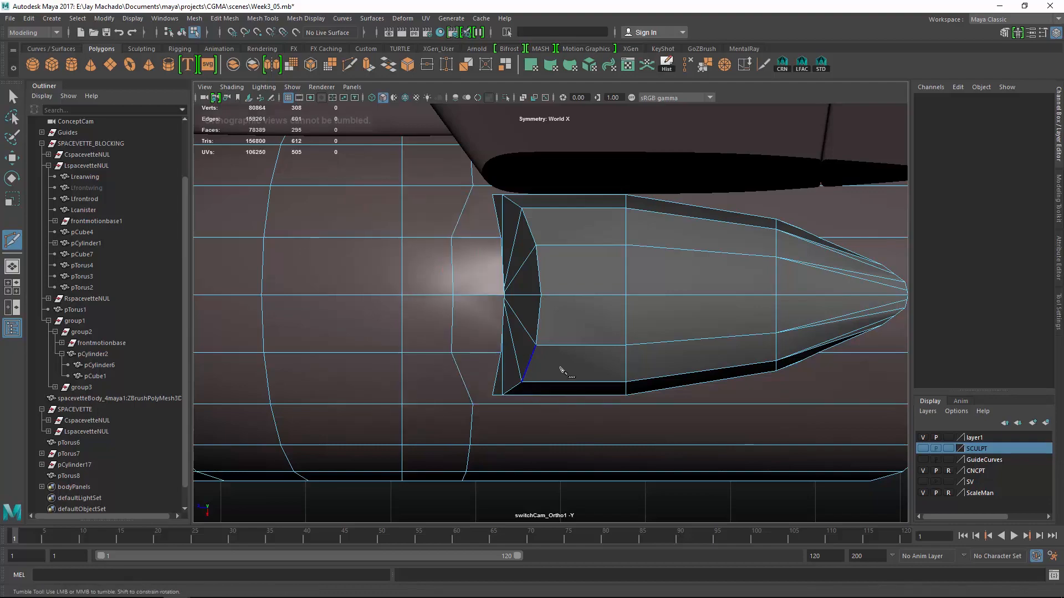
# - Insert two more edge loops around the torus, one beside the cylinder's middle and one beside its tapered end
pyautogui.press('space')
pyautogui.keyDown('alt'); pyautogui.moveTo(560, 367); pyautogui.dragTo(610, 311); pyautogui.keyUp('alt')
pyautogui.keyDown('alt'); pyautogui.moveTo(610, 310); pyautogui.dragTo(575, 278, button='right'); pyautogui.keyUp('alt')
pyautogui.keyDown('alt'); pyautogui.moveTo(576, 277); pyautogui.dragTo(540, 331, button='middle'); pyautogui.keyUp('alt')
pyautogui.press('w')
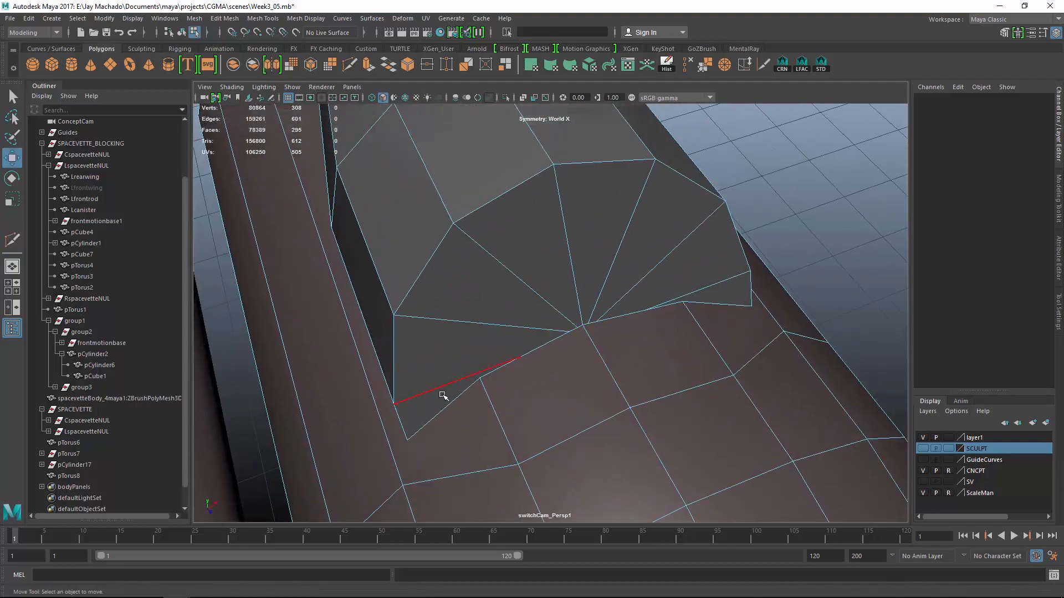
pyautogui.keyDown('alt'); pyautogui.moveTo(442, 392); pyautogui.dragTo(484, 302); pyautogui.keyUp('alt')
pyautogui.click(350, 66)
pyautogui.keyDown('ctrl'); pyautogui.click(531, 270); pyautogui.keyUp('ctrl')
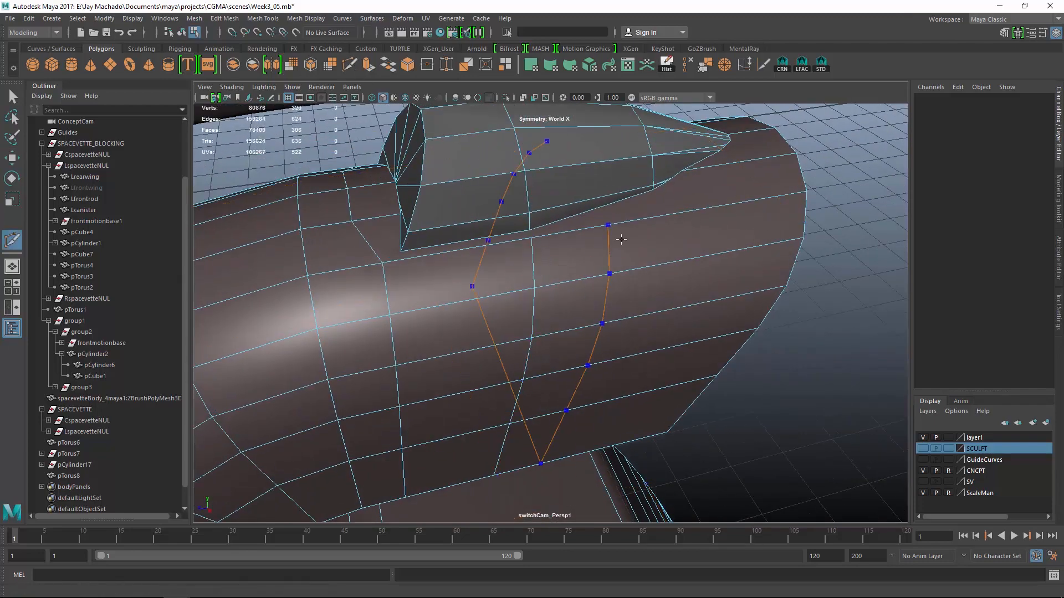
pyautogui.keyDown('ctrl'); pyautogui.click(661, 240); pyautogui.keyUp('ctrl')
pyautogui.keyDown('alt'); pyautogui.moveTo(654, 240); pyautogui.dragTo(603, 240); pyautogui.keyUp('alt')
pyautogui.keyDown('alt'); pyautogui.moveTo(603, 239); pyautogui.dragTo(554, 249, button='right'); pyautogui.keyUp('alt')
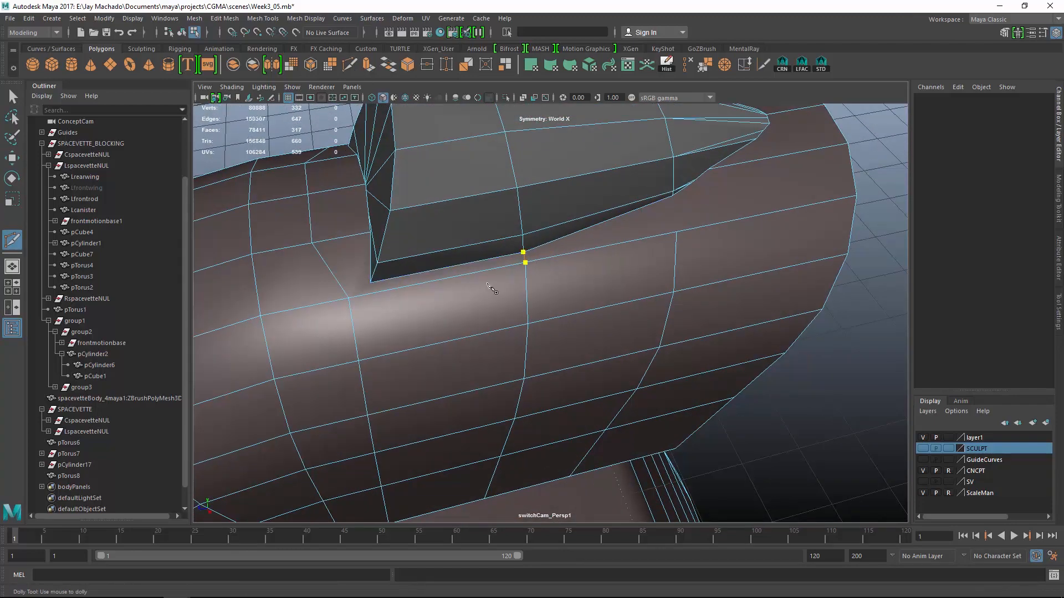
# - Return the rear torus to object selection and isolate it in the view
pyautogui.keyDown('alt'); pyautogui.moveTo(444, 338); pyautogui.dragTo(653, 285); pyautogui.keyUp('alt')
pyautogui.press('F8')
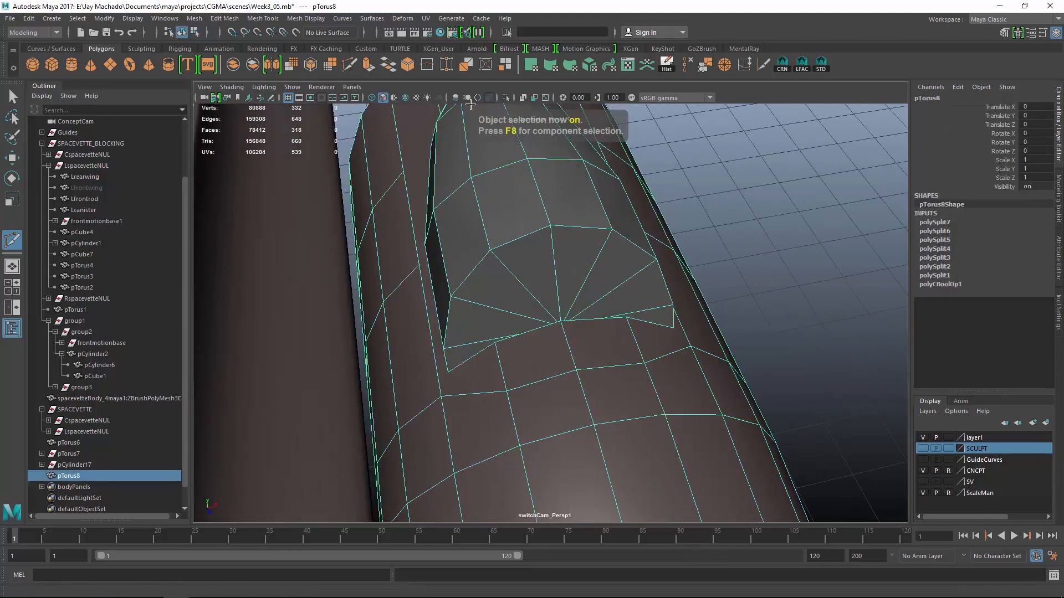
pyautogui.click(506, 98)
pyautogui.keyDown('alt'); pyautogui.moveTo(566, 166); pyautogui.dragTo(310, 171); pyautogui.keyUp('alt')
pyautogui.keyDown('alt'); pyautogui.moveTo(310, 171); pyautogui.dragTo(340, 171, button='right'); pyautogui.keyUp('alt')
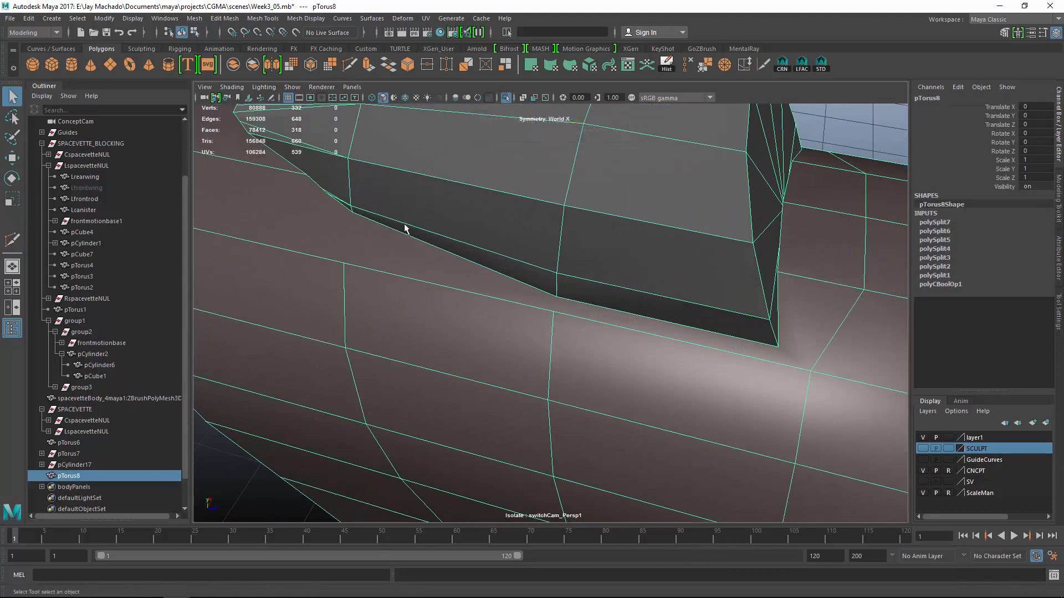
# - Cut edges joining the cylinder's base vertices and front corner to the nearby edge-loop ends on the torus
pyautogui.keyDown('alt'); pyautogui.moveTo(404, 231); pyautogui.dragTo(408, 266); pyautogui.keyUp('alt')
pyautogui.click(391, 295)
pyautogui.click(404, 350)
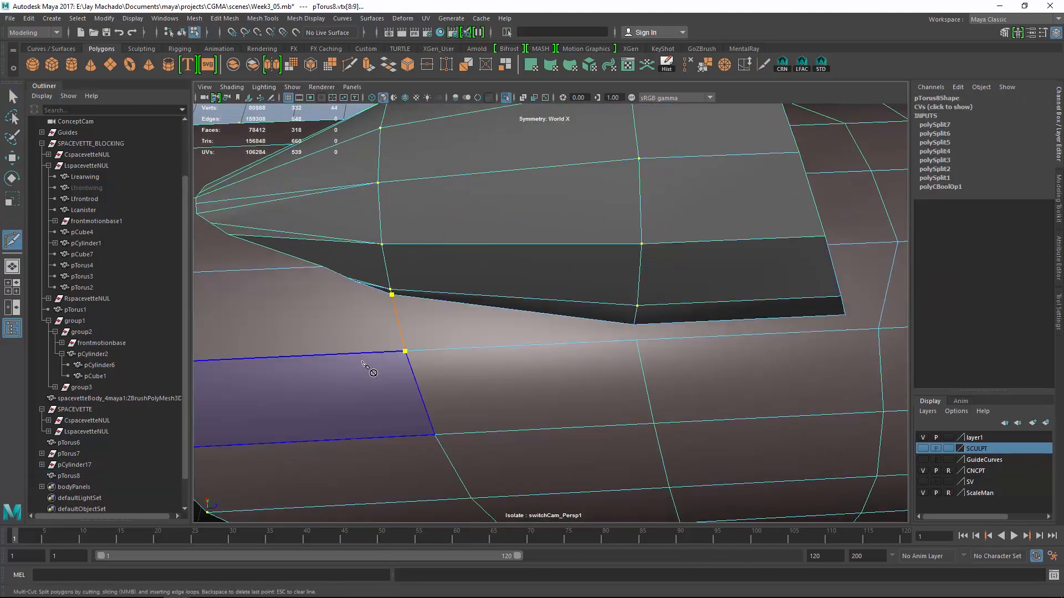
pyautogui.press('Return')
pyautogui.keyDown('alt'); pyautogui.moveTo(659, 347); pyautogui.dragTo(580, 272); pyautogui.keyUp('alt')
pyautogui.click(659, 368)
pyautogui.press('Return')
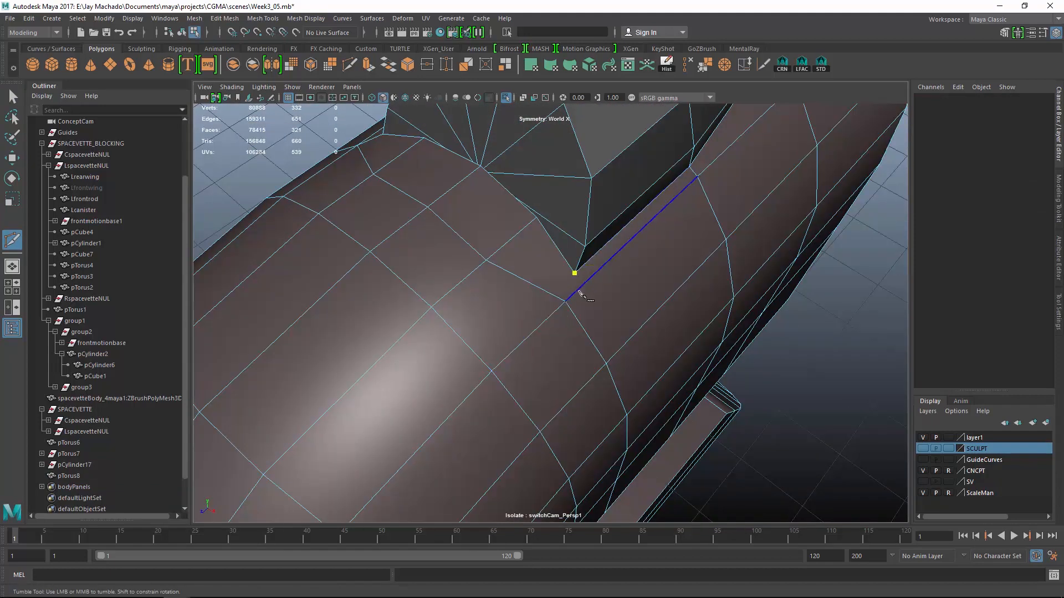
pyautogui.click(458, 239)
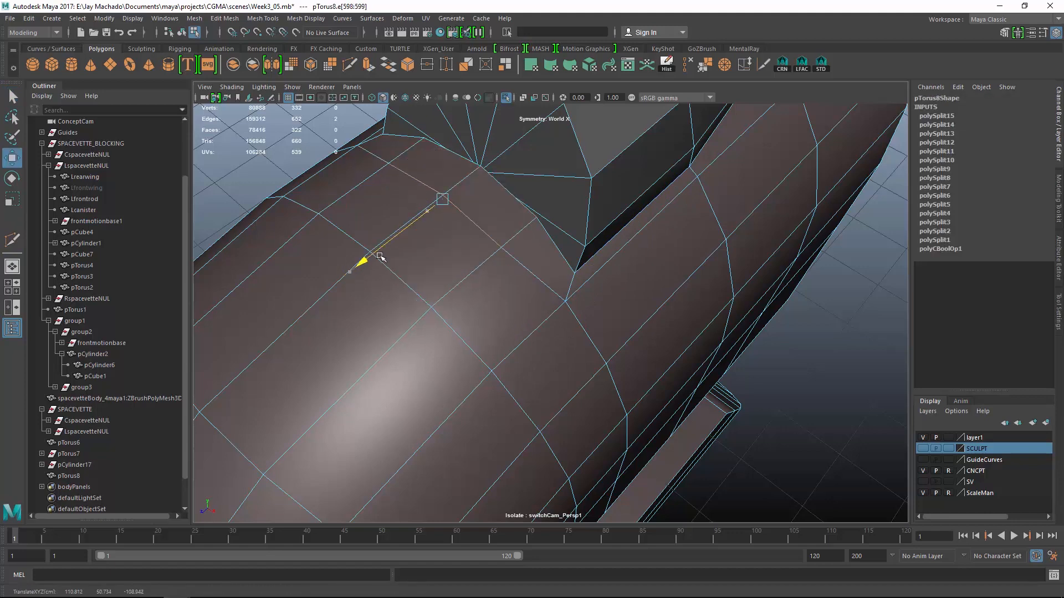
# - Connect the base vertex near the cylinder's taper to the torus edge-loop end on the opposite side
pyautogui.keyDown('alt'); pyautogui.moveTo(400, 247); pyautogui.dragTo(621, 313); pyautogui.keyUp('alt')
pyautogui.hotkey('ctrl', 'shift', 'x')
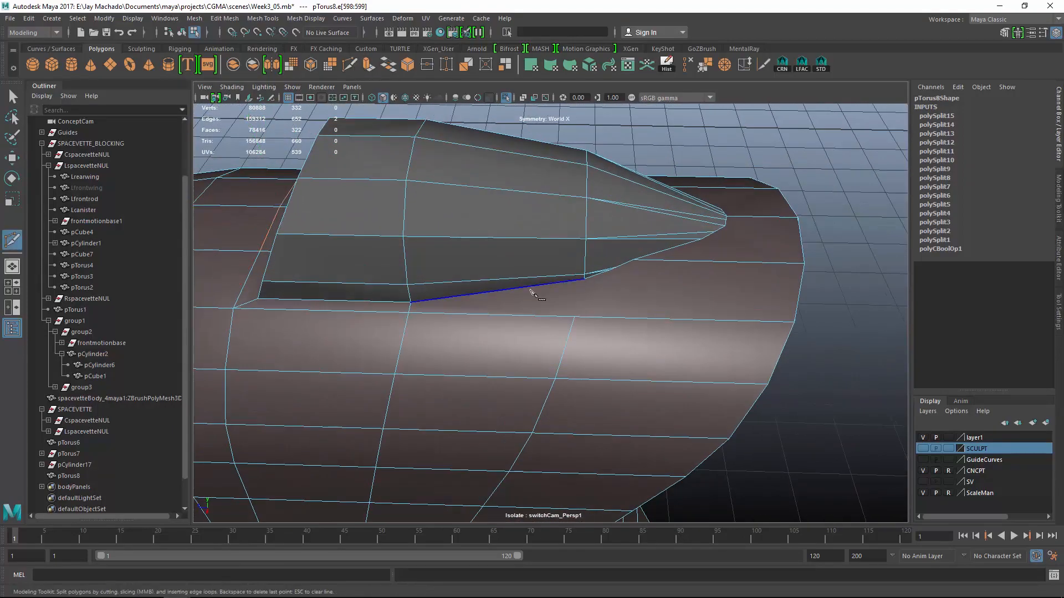
pyautogui.click(574, 317)
pyautogui.press('Return')
pyautogui.keyDown('alt'); pyautogui.moveTo(547, 323); pyautogui.dragTo(554, 310, button='right'); pyautogui.keyUp('alt')
pyautogui.keyDown('alt'); pyautogui.moveTo(554, 310); pyautogui.dragTo(577, 330); pyautogui.keyUp('alt')
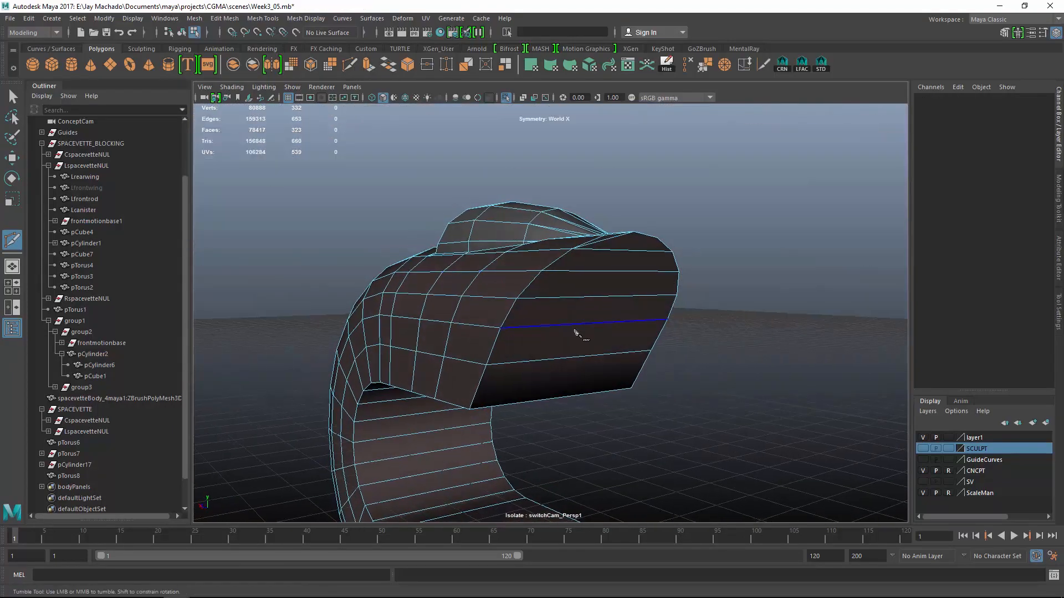
# - Delete the faces capping the rear torus's open ends, plus a leftover edge beside the cylinder's base
pyautogui.press('w')
pyautogui.moveTo(608, 242); pyautogui.dragTo(605, 273, button='right')
pyautogui.click(605, 273)
pyautogui.keyDown('alt'); pyautogui.moveTo(605, 273); pyautogui.dragTo(751, 238); pyautogui.keyUp('alt')
pyautogui.click(743, 232)
pyautogui.keyDown('alt'); pyautogui.moveTo(751, 238); pyautogui.dragTo(617, 332, button='right'); pyautogui.keyUp('alt')
pyautogui.keyDown('alt'); pyautogui.moveTo(617, 333); pyautogui.dragTo(672, 316); pyautogui.keyUp('alt')
pyautogui.moveTo(672, 316)
pyautogui.keyDown('alt'); pyautogui.mouseDown(button='right')
pyautogui.moveTo(755, 247)
pyautogui.moveTo(663, 309)
pyautogui.mouseUp(button='right'); pyautogui.keyUp('alt')
pyautogui.keyDown('alt'); pyautogui.moveTo(663, 308); pyautogui.dragTo(498, 238); pyautogui.keyUp('alt')
pyautogui.moveTo(499, 238); pyautogui.dragTo(499, 210, button='right')
pyautogui.click(495, 249)
pyautogui.press('Delete')
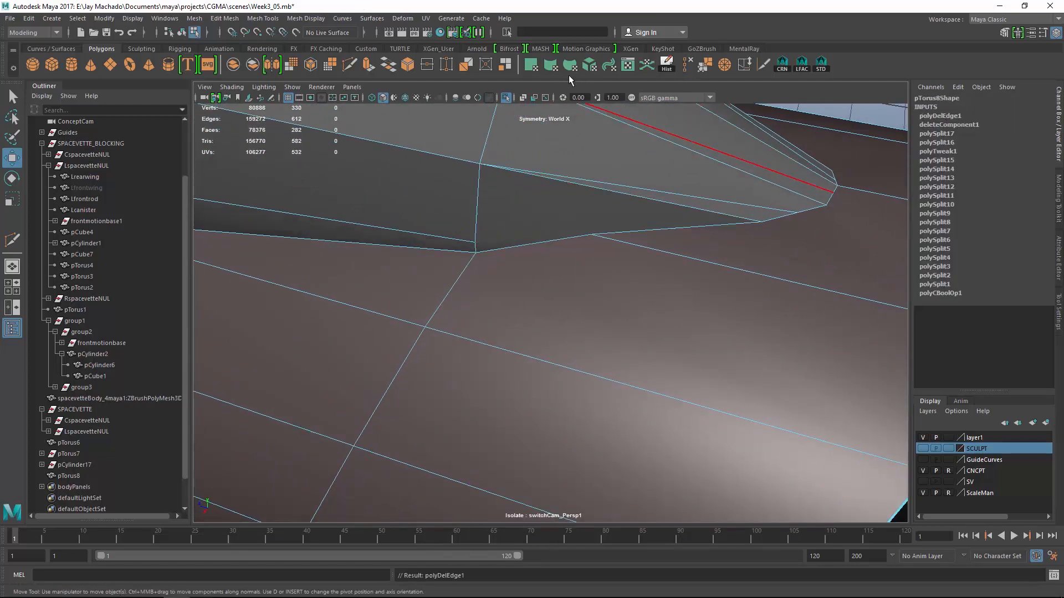
# - Cut short edges from the cylinder's lower side vertices to the neighbouring base vertices near the taper
pyautogui.click(349, 65)
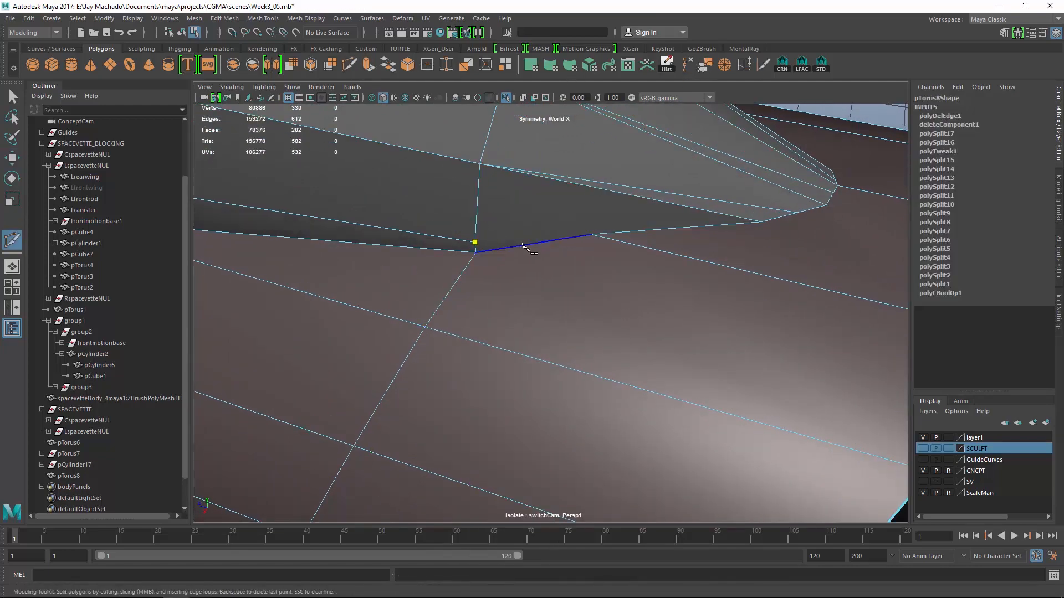
pyautogui.click(589, 233)
pyautogui.keyDown('alt'); pyautogui.moveTo(589, 233); pyautogui.dragTo(552, 305); pyautogui.keyUp('alt')
pyautogui.keyDown('alt'); pyautogui.moveTo(535, 379); pyautogui.dragTo(487, 417); pyautogui.keyUp('alt')
pyautogui.keyDown('alt'); pyautogui.moveTo(548, 282); pyautogui.dragTo(462, 288); pyautogui.keyUp('alt')
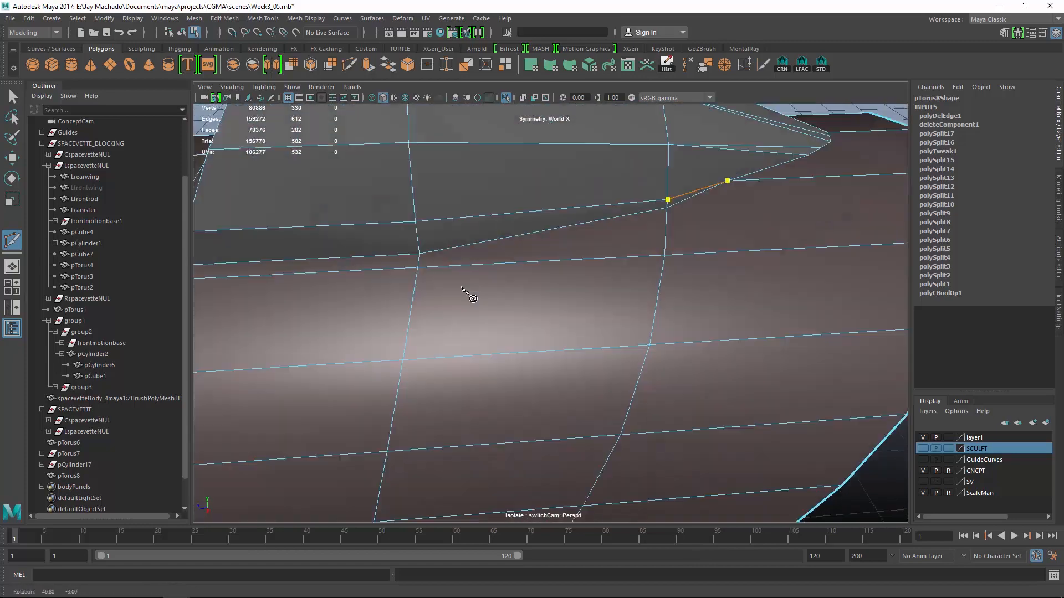
pyautogui.keyDown('alt'); pyautogui.moveTo(726, 286); pyautogui.dragTo(496, 255); pyautogui.keyUp('alt')
pyautogui.rightClick(608, 304)
pyautogui.click(536, 206)
pyautogui.rightClick(566, 249)
# - Delete the extra edges along the cylinder's base seam and across its tapered tip
pyautogui.keyDown('alt'); pyautogui.moveTo(565, 249); pyautogui.dragTo(487, 316); pyautogui.keyUp('alt')
pyautogui.press('w')
pyautogui.click(468, 297)
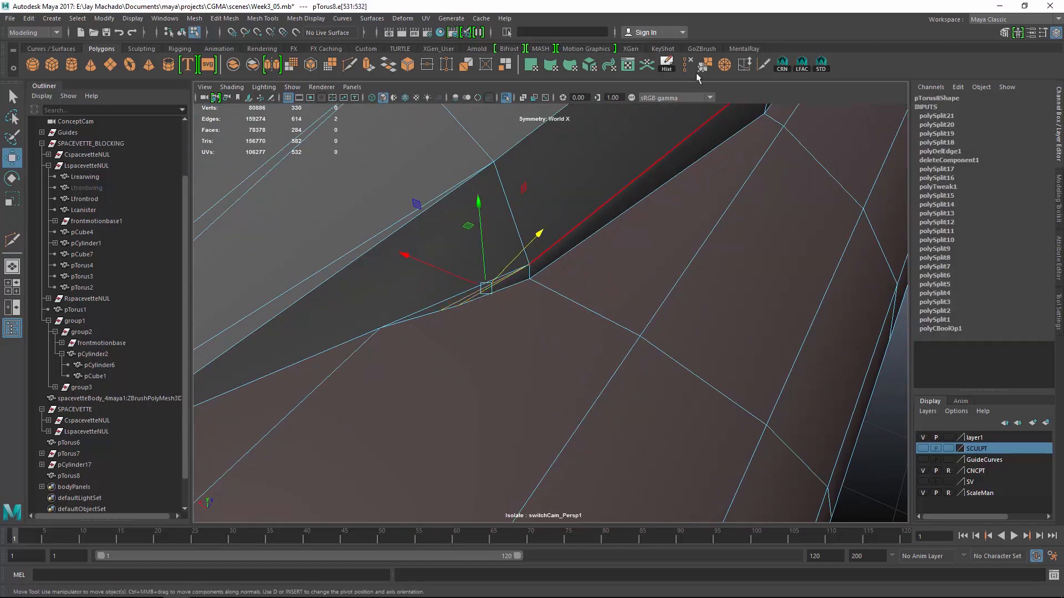
pyautogui.click(687, 65)
pyautogui.keyDown('alt'); pyautogui.moveTo(563, 235); pyautogui.dragTo(667, 236); pyautogui.keyUp('alt')
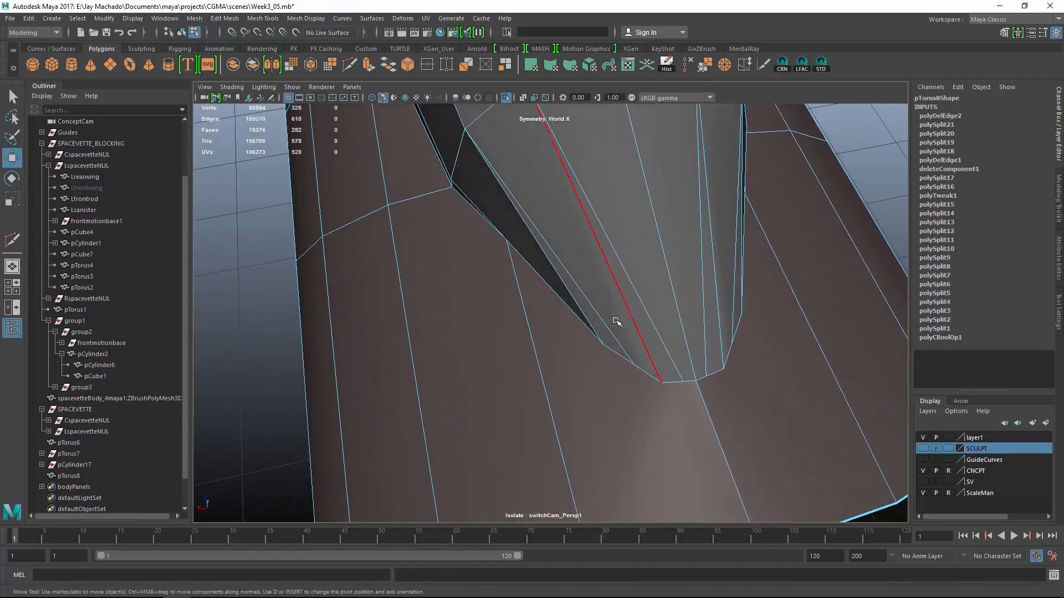
pyautogui.hotkey('ctrl', 'Delete')
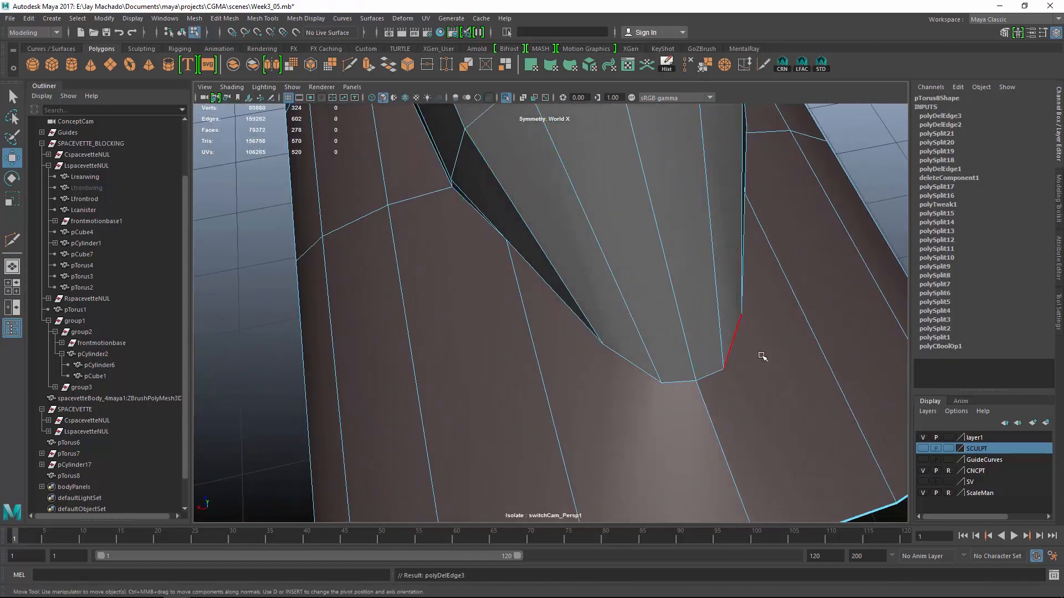
pyautogui.keyDown('alt'); pyautogui.moveTo(762, 356); pyautogui.dragTo(734, 272); pyautogui.keyUp('alt')
pyautogui.click(350, 65)
pyautogui.keyDown('alt'); pyautogui.moveTo(493, 227); pyautogui.dragTo(680, 245); pyautogui.keyUp('alt')
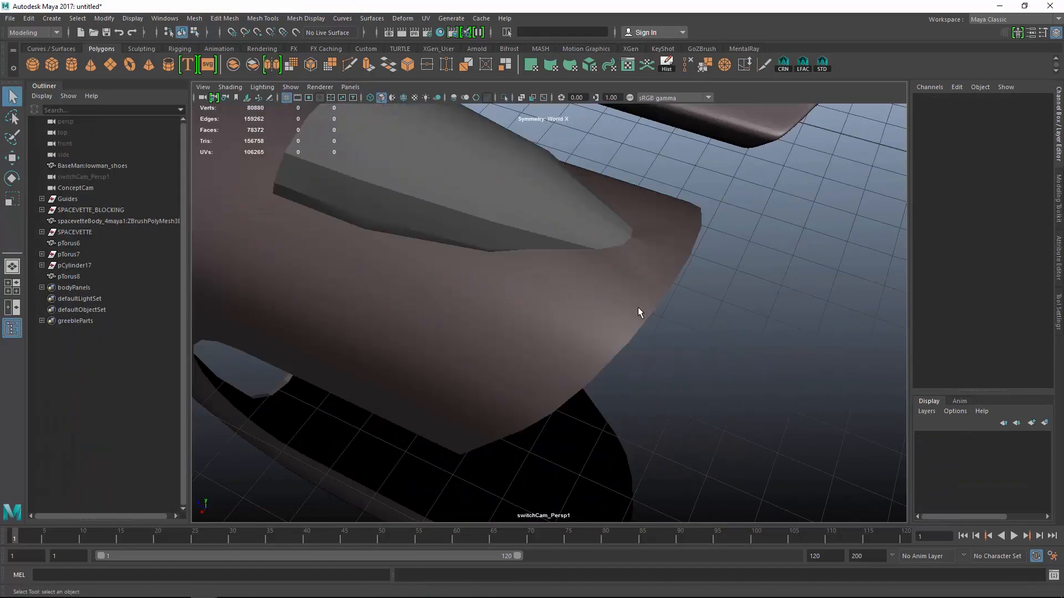
# - Slice the rear torus in the side view with a slanted cut parallel to its upper open end
pyautogui.click(638, 310)
pyautogui.keyDown('alt'); pyautogui.moveTo(631, 332); pyautogui.dragTo(690, 264); pyautogui.keyUp('alt')
pyautogui.click(665, 66)
pyautogui.press('space')
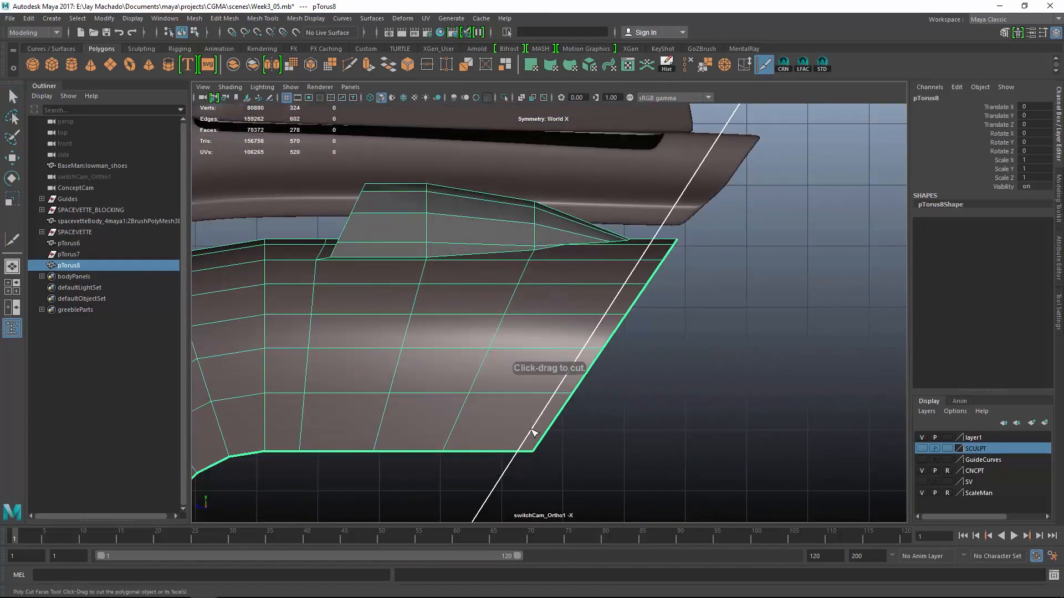
pyautogui.moveTo(526, 433); pyautogui.dragTo(526, 432)
pyautogui.press('space')
# - Delete the unwanted edges the slanted cut left across the torus's lower arm
pyautogui.keyDown('alt'); pyautogui.moveTo(672, 365); pyautogui.dragTo(520, 396); pyautogui.keyUp('alt')
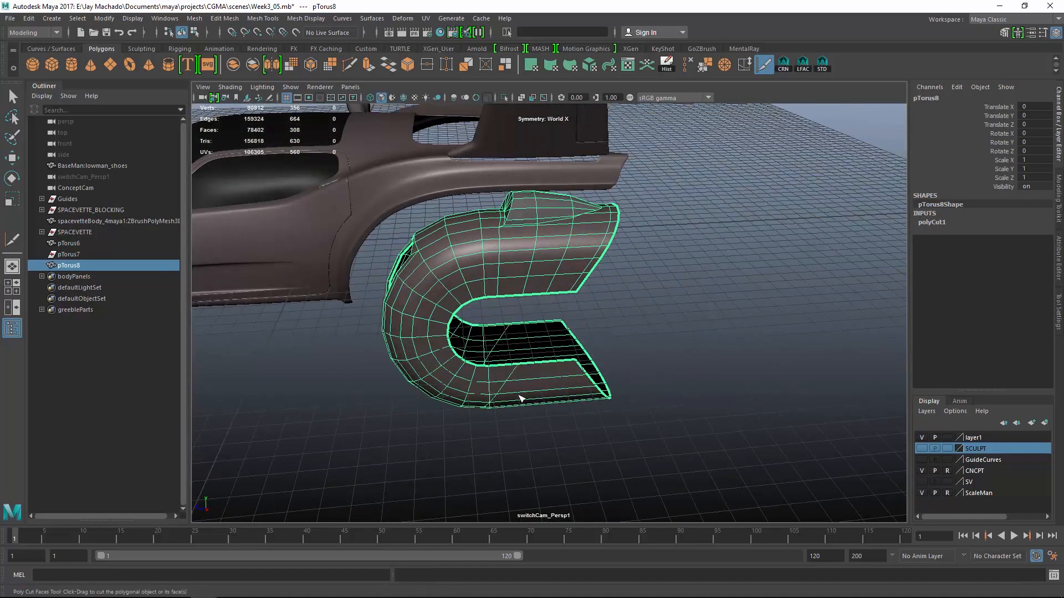
pyautogui.press('w')
pyautogui.rightClick(519, 321)
pyautogui.click(514, 237)
pyautogui.doubleClick(517, 363)
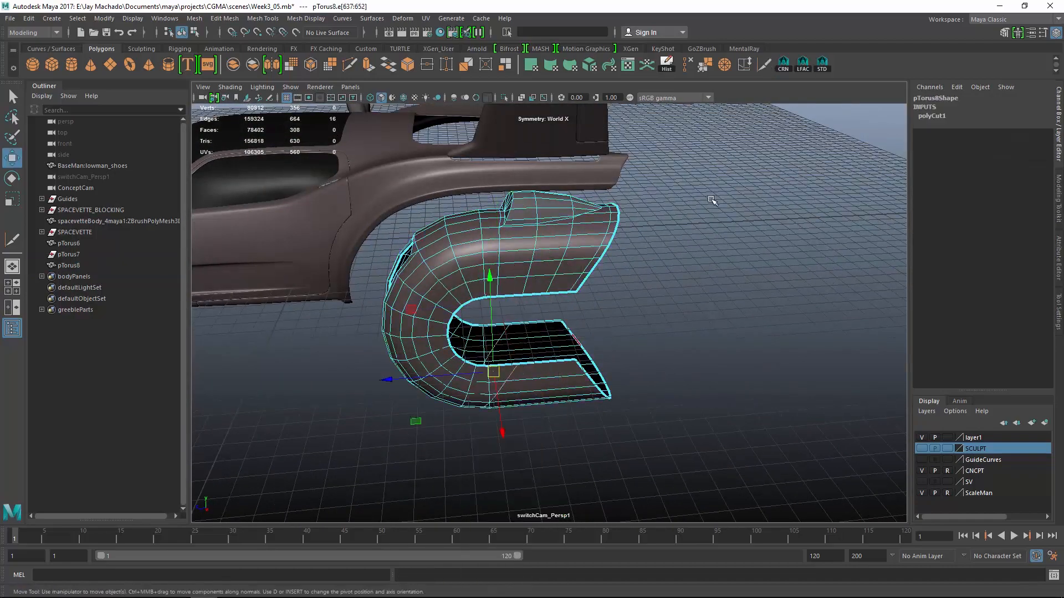
pyautogui.click(690, 66)
# - Cut edges on both sides connecting the cylinder's tip vertices to the slanted edge loop near the torus's open end
pyautogui.keyDown('alt'); pyautogui.moveTo(504, 352); pyautogui.dragTo(741, 321, button='right'); pyautogui.keyUp('alt')
pyautogui.keyDown('alt'); pyautogui.moveTo(741, 321); pyautogui.dragTo(637, 311); pyautogui.keyUp('alt')
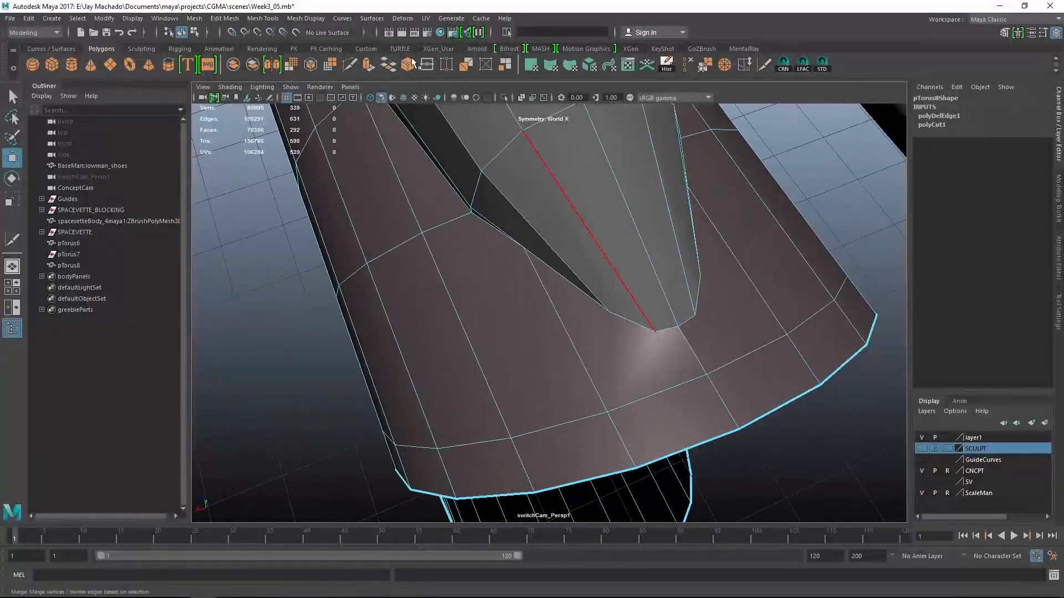
pyautogui.click(608, 412)
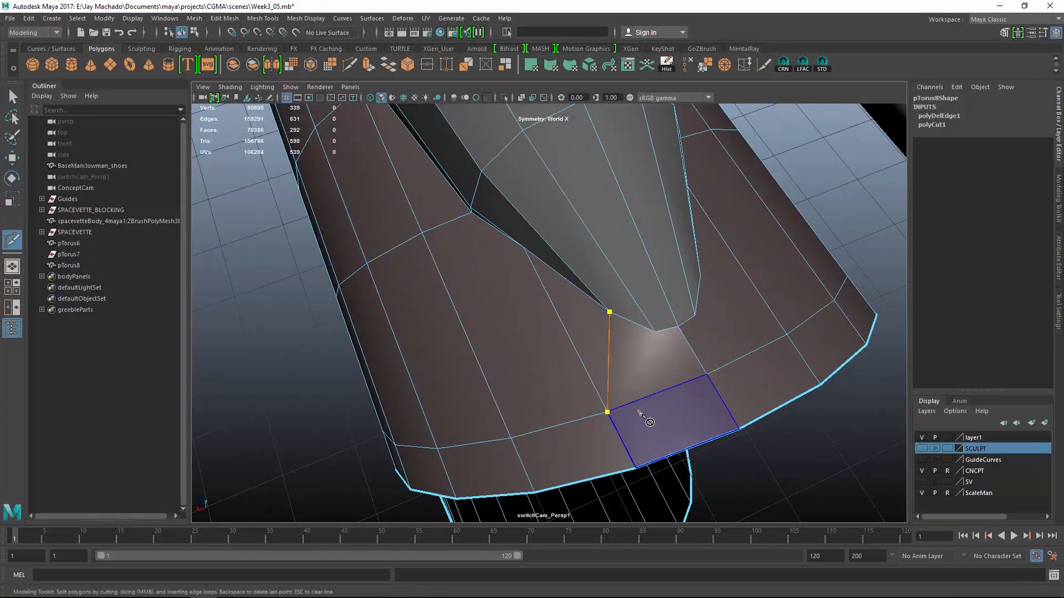
pyautogui.click(655, 331)
pyautogui.press('Return')
pyautogui.keyDown('alt'); pyautogui.moveTo(656, 332); pyautogui.dragTo(559, 338); pyautogui.keyUp('alt')
pyautogui.click(682, 361)
pyautogui.press('Return')
pyautogui.press('Return')
pyautogui.keyDown('alt'); pyautogui.moveTo(772, 310); pyautogui.dragTo(648, 311); pyautogui.keyUp('alt')
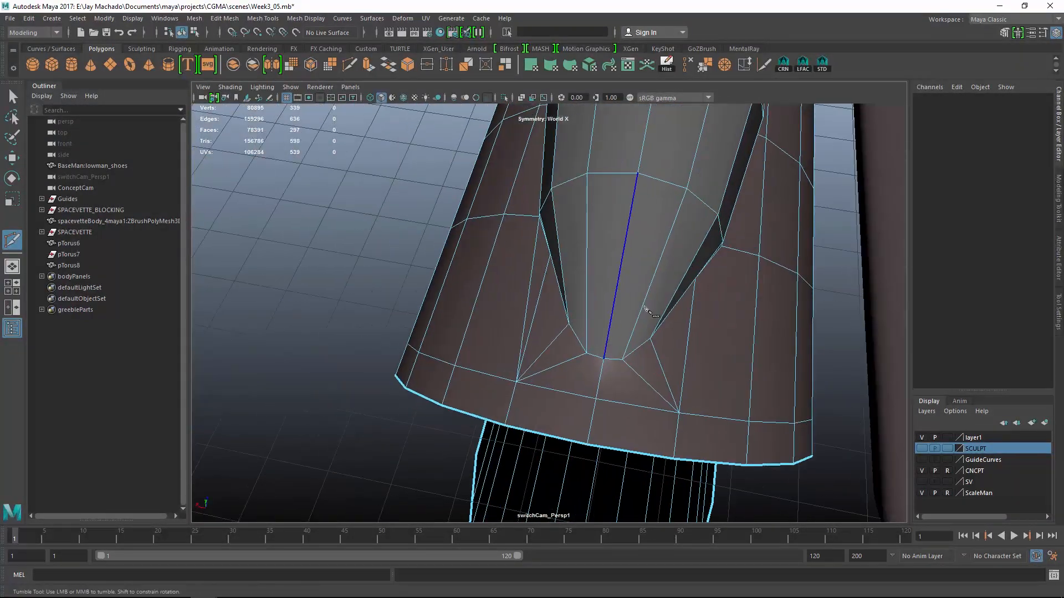
pyautogui.press('Return')
# - Delete the extra short edges at the cylinder's base beside the taper on both sides
pyautogui.keyDown('alt'); pyautogui.moveTo(664, 256); pyautogui.dragTo(712, 328, button='right'); pyautogui.keyUp('alt')
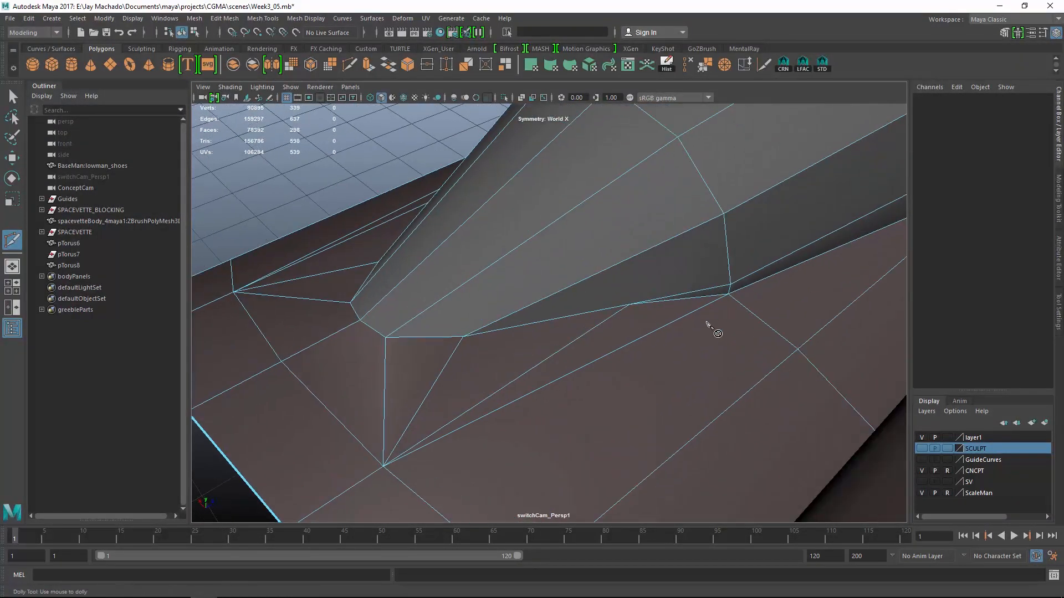
pyautogui.click(693, 284)
pyautogui.keyDown('alt'); pyautogui.moveTo(693, 284); pyautogui.dragTo(471, 272); pyautogui.keyUp('alt')
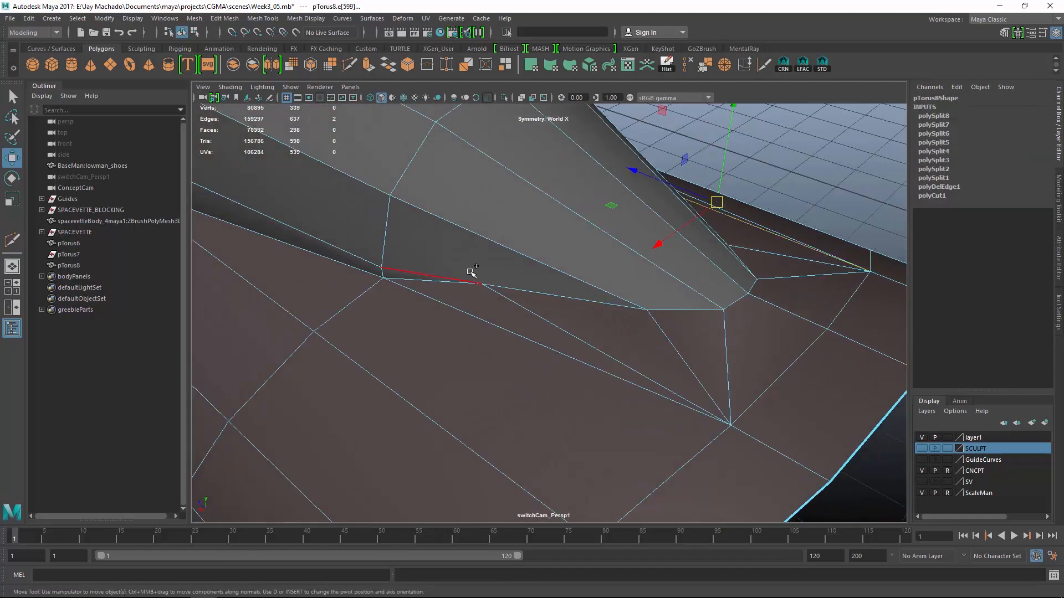
pyautogui.click(693, 69)
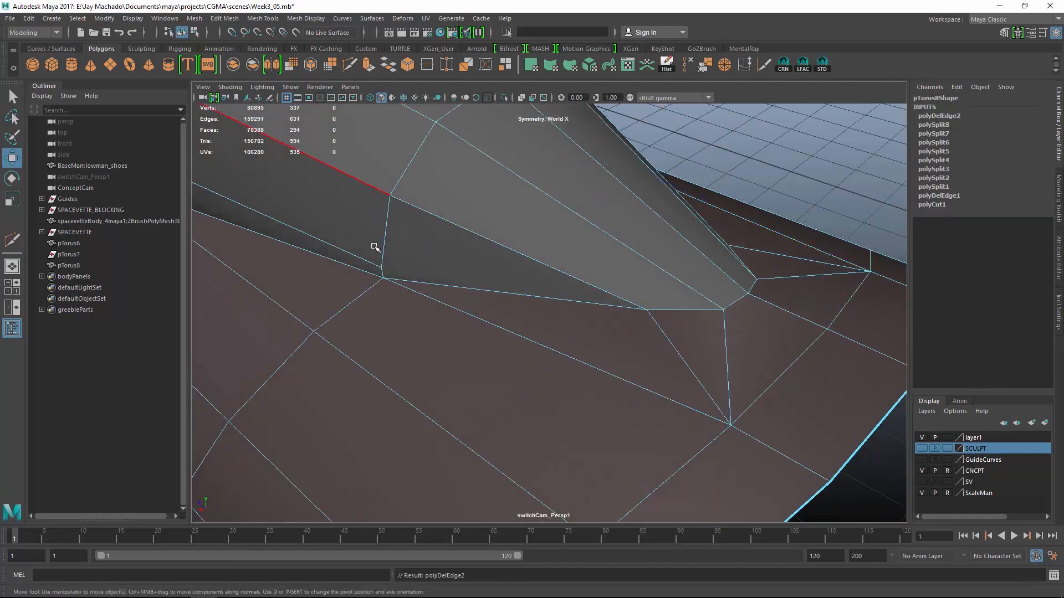
# - Cut a line of edges around the cylinder's tapered tip, joining the lower side vertices on both sides
pyautogui.hotkey('ctrl', 'shift', 'x')
pyautogui.click(381, 268)
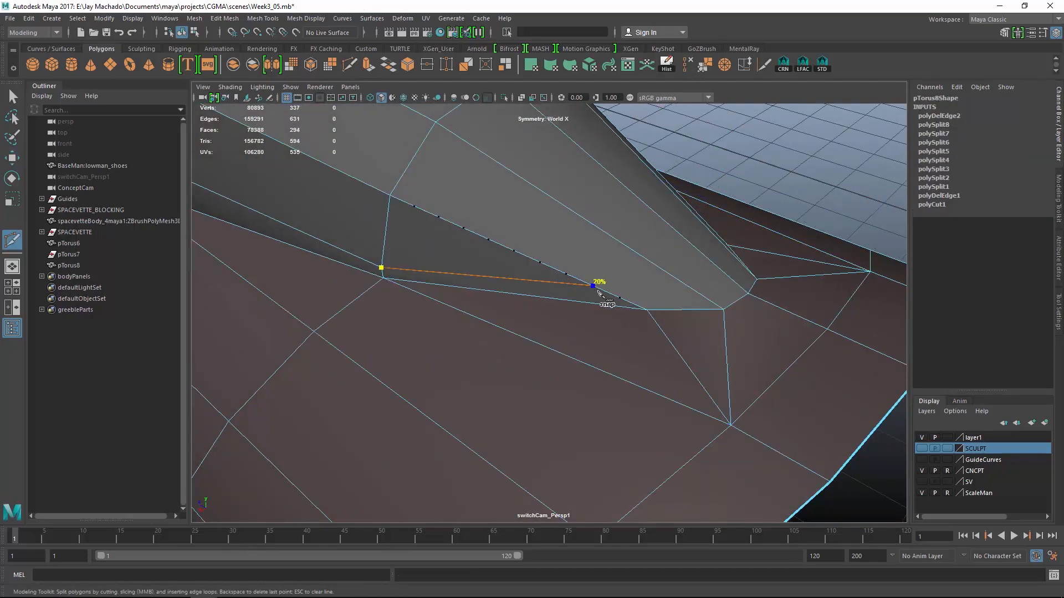
pyautogui.click(728, 279)
pyautogui.keyDown('alt'); pyautogui.moveTo(728, 279); pyautogui.dragTo(513, 329); pyautogui.keyUp('alt')
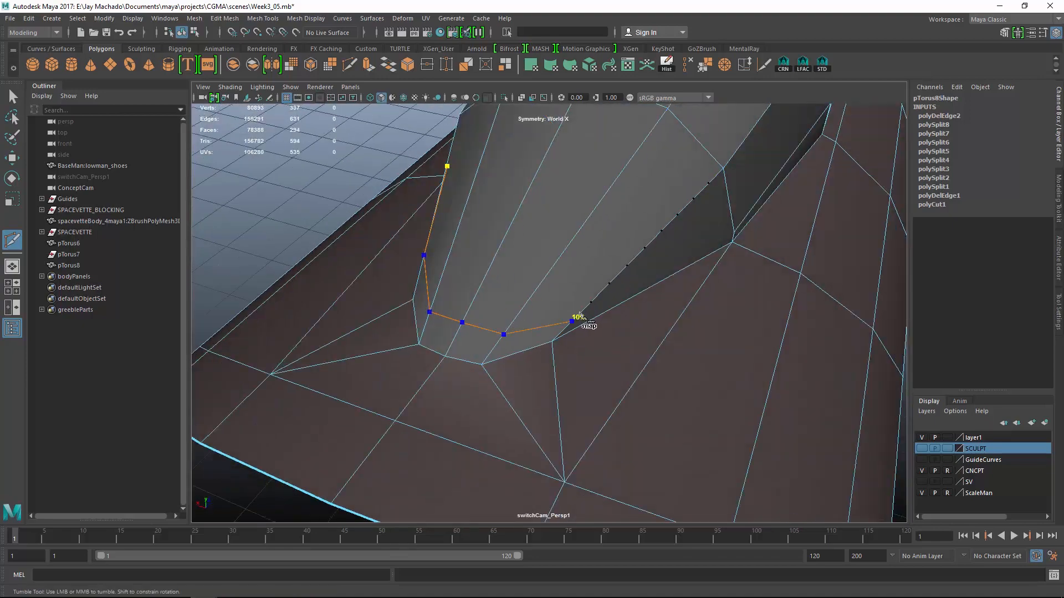
pyautogui.click(733, 221)
pyautogui.press('Return')
# - Cut short edges from the torus vertices beside the cylinder's flat cap to the cap's lower edge on both sides
pyautogui.keyDown('alt'); pyautogui.moveTo(672, 268); pyautogui.dragTo(534, 274); pyautogui.keyUp('alt')
pyautogui.keyDown('alt'); pyautogui.moveTo(535, 273); pyautogui.dragTo(441, 401, button='right'); pyautogui.keyUp('alt')
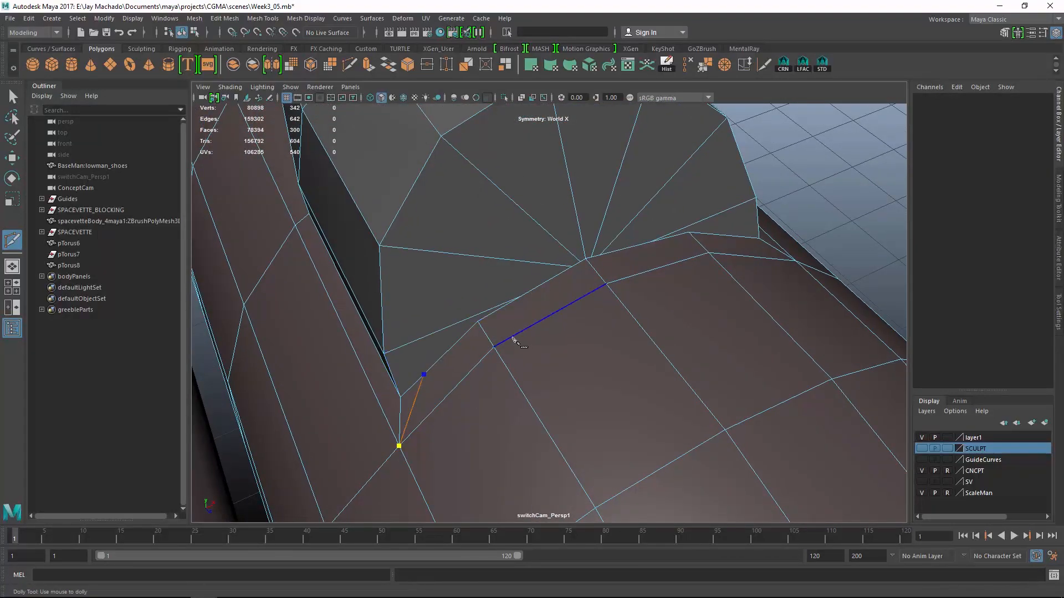
pyautogui.keyDown('alt'); pyautogui.moveTo(557, 350); pyautogui.dragTo(472, 334); pyautogui.keyUp('alt')
pyautogui.press('Return')
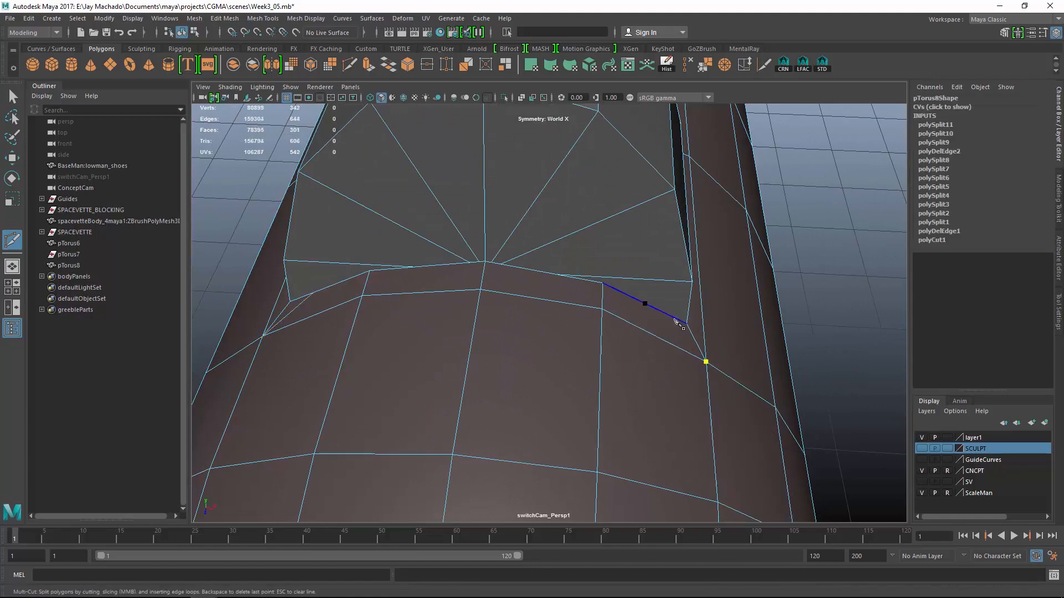
pyautogui.click(670, 317)
pyautogui.press('Return')
pyautogui.keyDown('alt'); pyautogui.moveTo(662, 316); pyautogui.dragTo(537, 449); pyautogui.keyUp('alt')
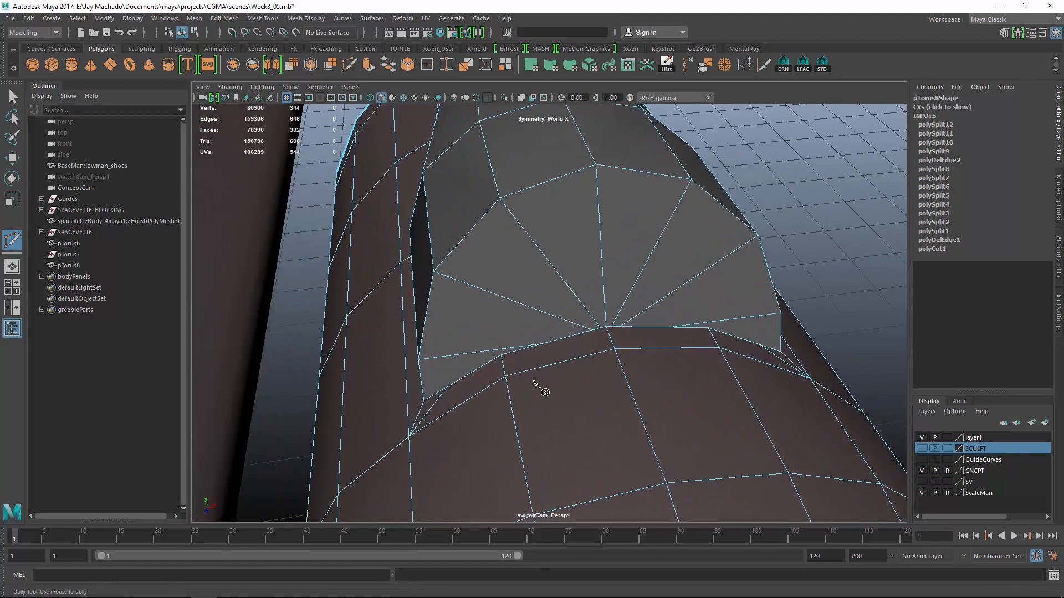
# - Extrude all faces of the cylinder's flat cap with an offset of 1 to form an inset rim
pyautogui.press('w')
pyautogui.moveTo(470, 267); pyautogui.dragTo(469, 299, button='right')
pyautogui.click(461, 360)
pyautogui.keyDown('shift'); pyautogui.click(524, 323); pyautogui.keyUp('shift')
pyautogui.keyDown('shift'); pyautogui.click(561, 295); pyautogui.keyUp('shift')
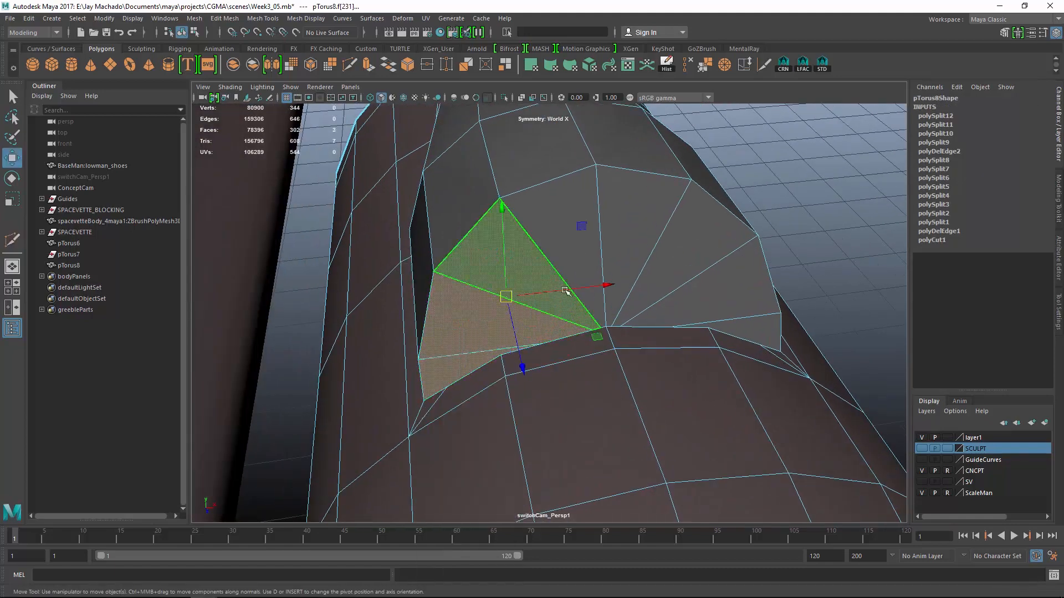
pyautogui.keyDown('shift'); pyautogui.click(588, 276); pyautogui.keyUp('shift')
pyautogui.keyDown('shift'); pyautogui.click(637, 253); pyautogui.keyUp('shift')
pyautogui.keyDown('shift'); pyautogui.click(686, 261); pyautogui.keyUp('shift')
pyautogui.keyDown('shift'); pyautogui.click(731, 284); pyautogui.keyUp('shift')
pyautogui.keyDown('shift'); pyautogui.click(754, 328); pyautogui.keyUp('shift')
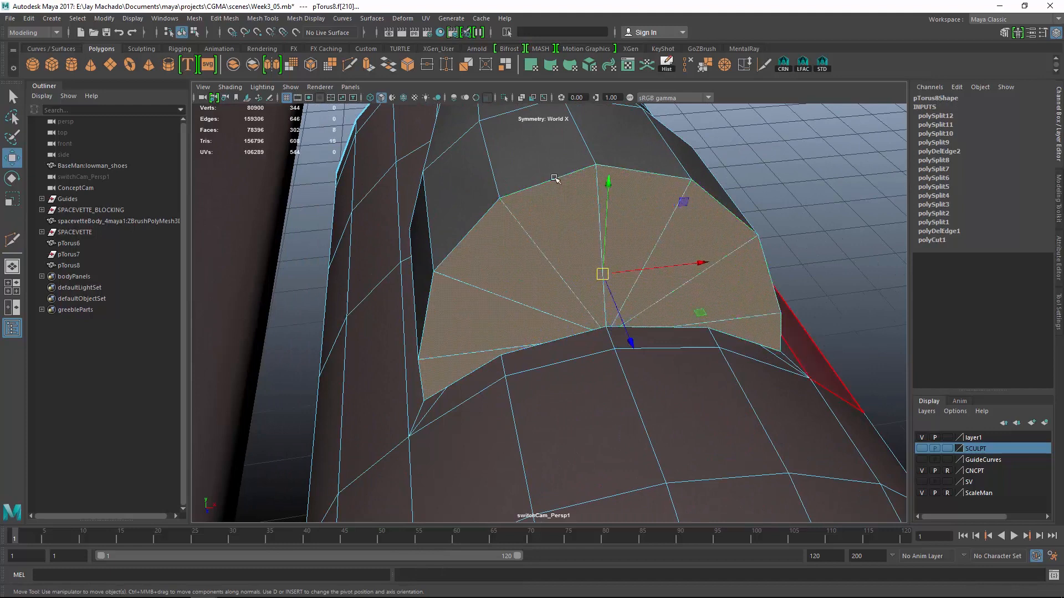
pyautogui.click(368, 66)
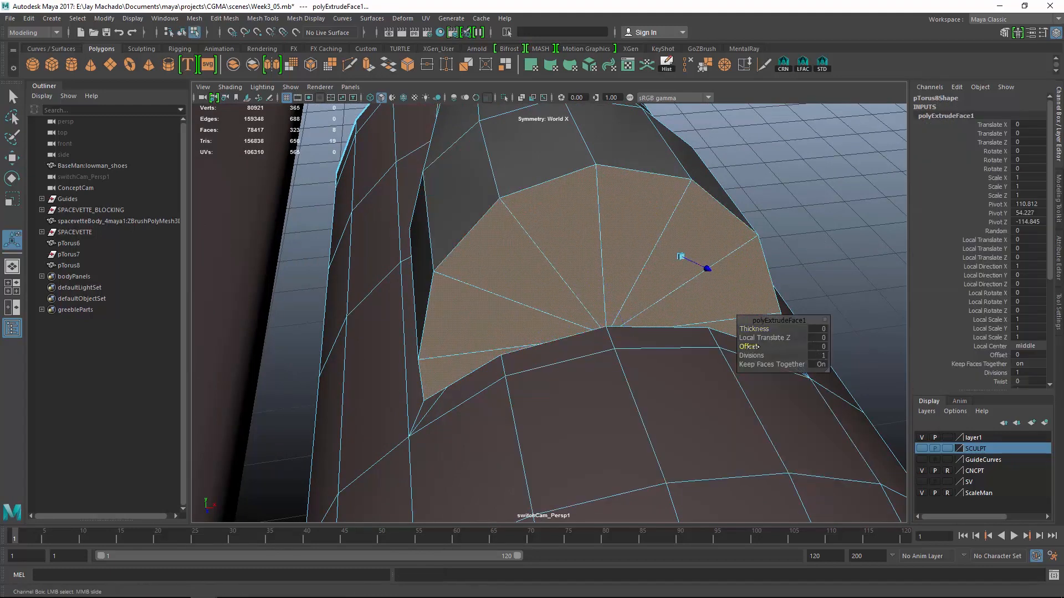
pyautogui.moveTo(757, 347); pyautogui.dragTo(758, 345)
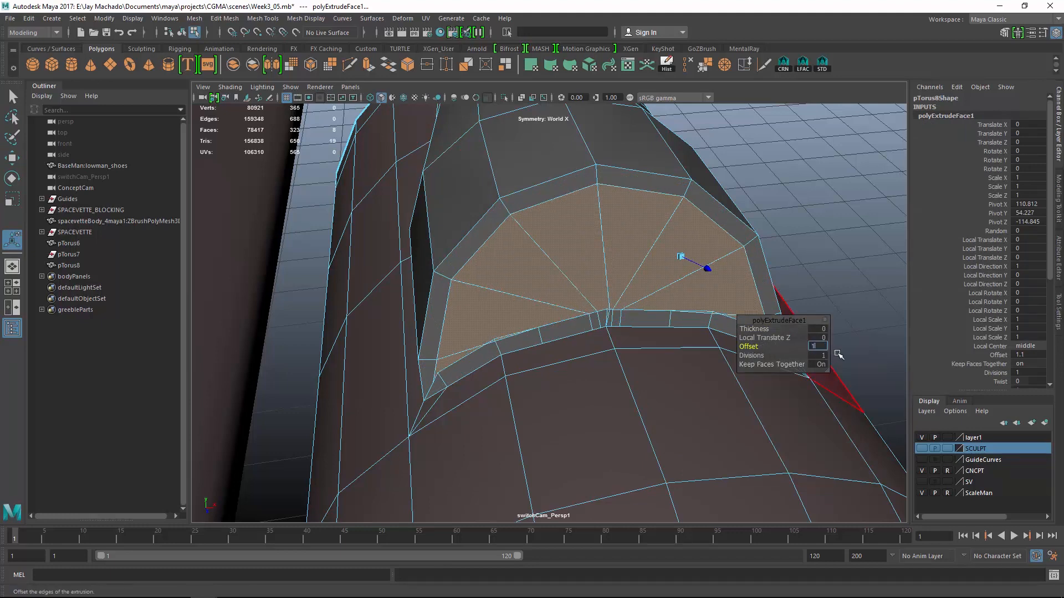
pyautogui.press('Return')
# - Delete the inset cap faces and the strip of rim faces along the torus to open the cylinder's end
pyautogui.keyDown('alt'); pyautogui.moveTo(566, 357); pyautogui.dragTo(588, 339); pyautogui.keyUp('alt')
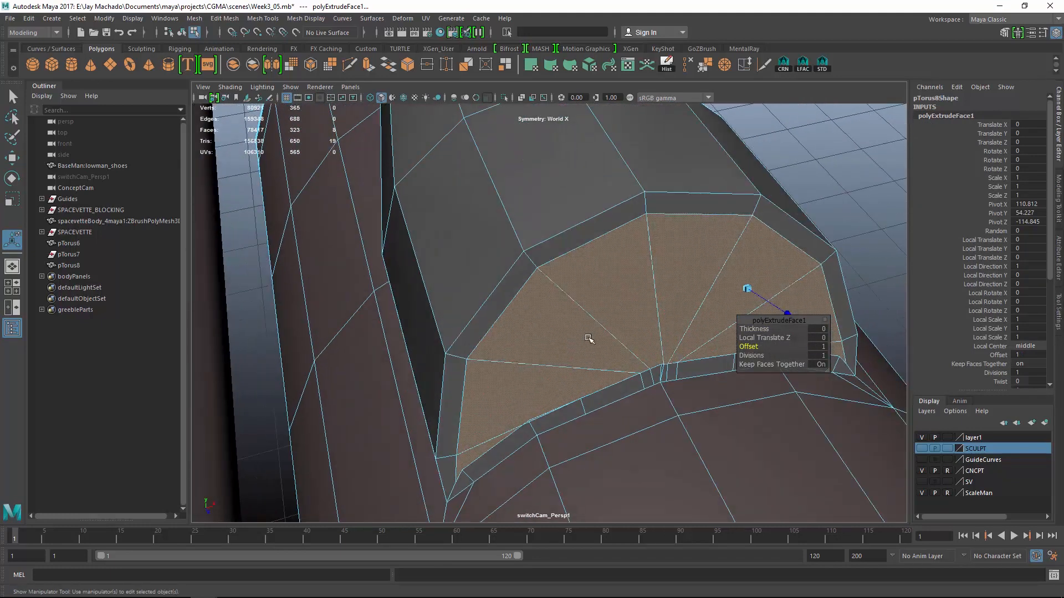
pyautogui.press('Delete')
pyautogui.keyDown('alt'); pyautogui.moveTo(460, 381); pyautogui.dragTo(493, 427); pyautogui.keyUp('alt')
pyautogui.click(535, 411)
pyautogui.keyDown('shift'); pyautogui.click(589, 370); pyautogui.keyUp('shift')
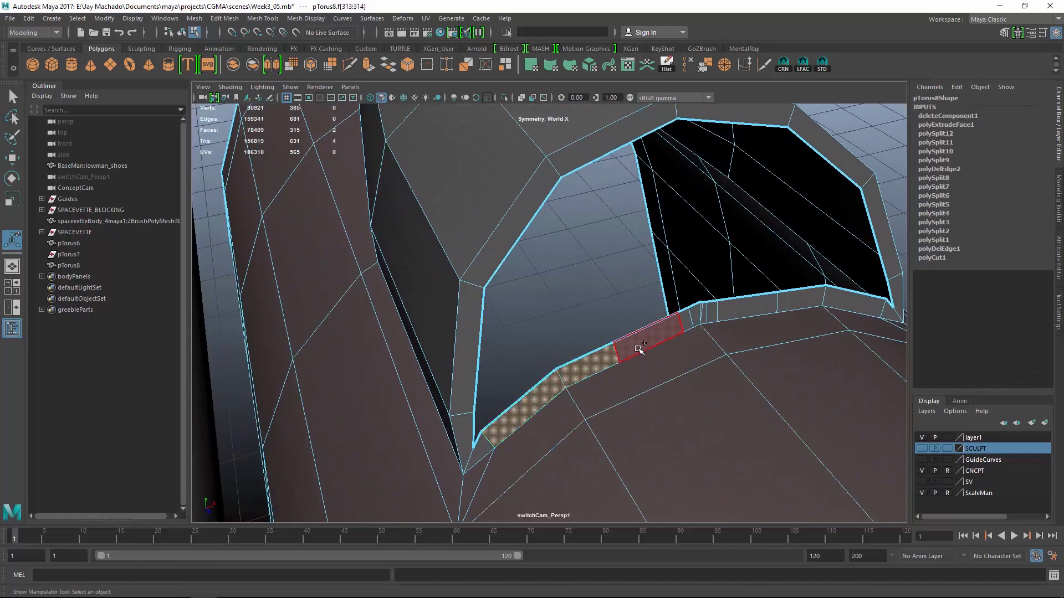
pyautogui.keyDown('shift'); pyautogui.click(639, 349); pyautogui.keyUp('shift')
pyautogui.keyDown('alt'); pyautogui.moveTo(639, 349); pyautogui.dragTo(575, 358); pyautogui.keyUp('alt')
pyautogui.keyDown('shift'); pyautogui.click(682, 380); pyautogui.keyUp('shift')
pyautogui.press('Delete')
# - Delete the redundant vertices along the lower border of the cylinder's opening
pyautogui.press('F8')
pyautogui.click(589, 364)
pyautogui.moveTo(590, 267); pyautogui.dragTo(552, 273, button='right')
pyautogui.keyDown('alt'); pyautogui.moveTo(552, 272); pyautogui.dragTo(578, 332); pyautogui.keyUp('alt')
pyautogui.moveTo(742, 365); pyautogui.dragTo(708, 346)
pyautogui.press('Delete')
pyautogui.keyDown('alt'); pyautogui.moveTo(708, 346); pyautogui.dragTo(698, 393, button='right'); pyautogui.keyUp('alt')
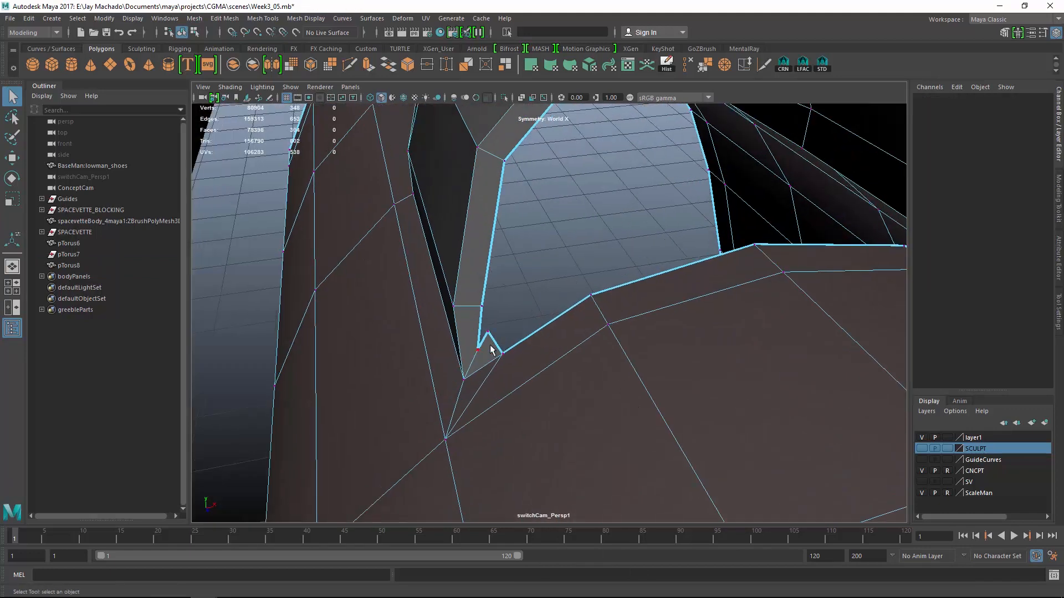
# - Delete the short leftover edges at both lower corners of the cylinder's opening
pyautogui.moveTo(491, 350); pyautogui.dragTo(502, 272, button='right')
pyautogui.click(478, 358)
pyautogui.click(694, 66)
pyautogui.press('w')
pyautogui.keyDown('alt'); pyautogui.moveTo(609, 250); pyautogui.dragTo(838, 272); pyautogui.keyUp('alt')
pyautogui.click(694, 66)
# - Delete the stray vertices left at both lower corners of the opening
pyautogui.keyDown('alt'); pyautogui.moveTo(738, 263); pyautogui.dragTo(777, 268); pyautogui.keyUp('alt')
pyautogui.moveTo(777, 268); pyautogui.dragTo(734, 271, button='right')
pyautogui.moveTo(737, 273); pyautogui.dragTo(829, 305)
pyautogui.press('Delete')
pyautogui.moveTo(496, 294); pyautogui.dragTo(600, 297)
pyautogui.press('Delete')
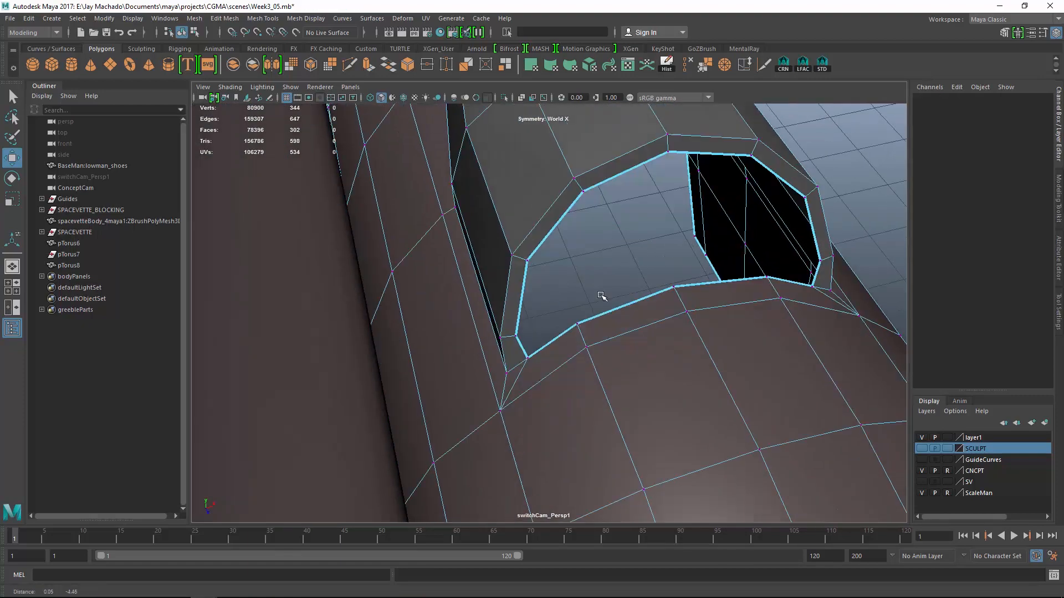
# - Isolate the rear wheel housing in the view and assign the existing blinn1 material to it
pyautogui.keyDown('alt'); pyautogui.moveTo(601, 297); pyautogui.dragTo(633, 330, button='right'); pyautogui.keyUp('alt')
pyautogui.keyDown('alt'); pyautogui.moveTo(633, 331); pyautogui.dragTo(758, 335); pyautogui.keyUp('alt')
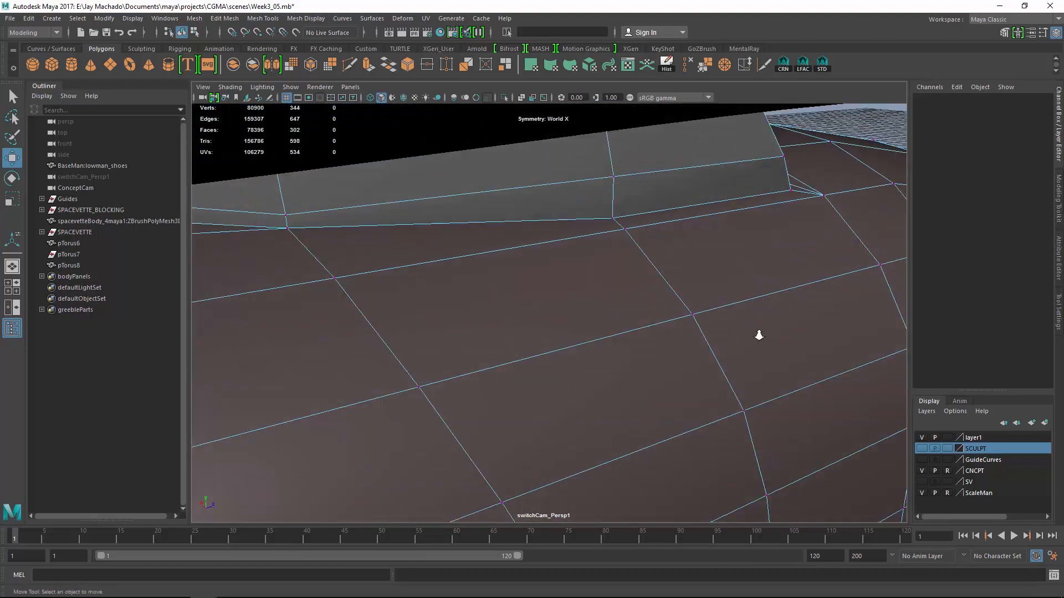
pyautogui.keyDown('alt'); pyautogui.moveTo(757, 335); pyautogui.dragTo(498, 266, button='right'); pyautogui.keyUp('alt')
pyautogui.keyDown('alt'); pyautogui.moveTo(498, 266); pyautogui.dragTo(555, 306); pyautogui.keyUp('alt')
pyautogui.press('F8')
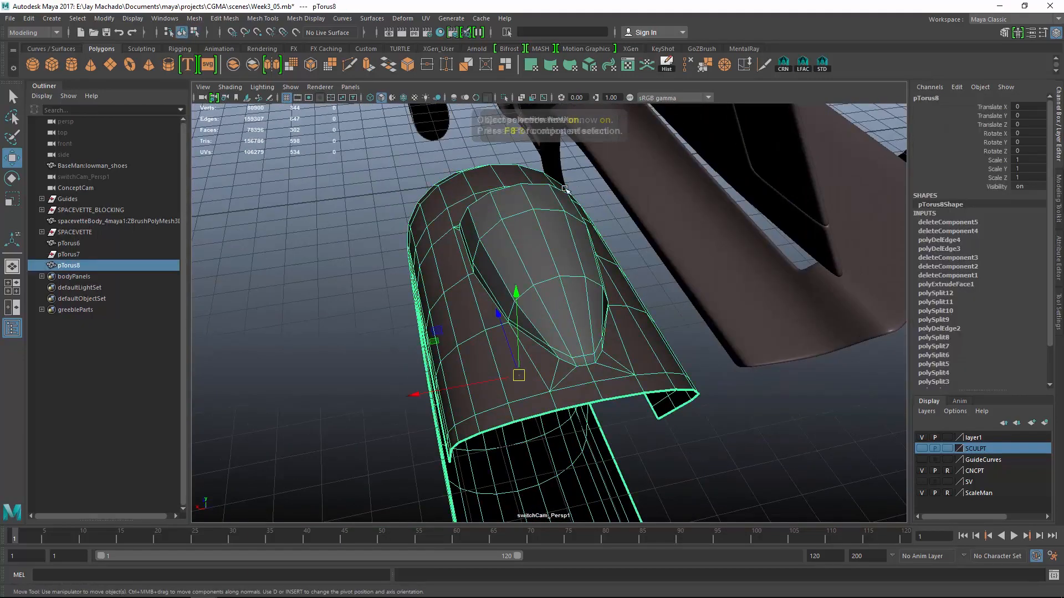
pyautogui.click(506, 98)
pyautogui.keyDown('alt'); pyautogui.moveTo(502, 263); pyautogui.dragTo(569, 268); pyautogui.keyUp('alt')
pyautogui.moveTo(568, 268); pyautogui.dragTo(659, 534, button='right')
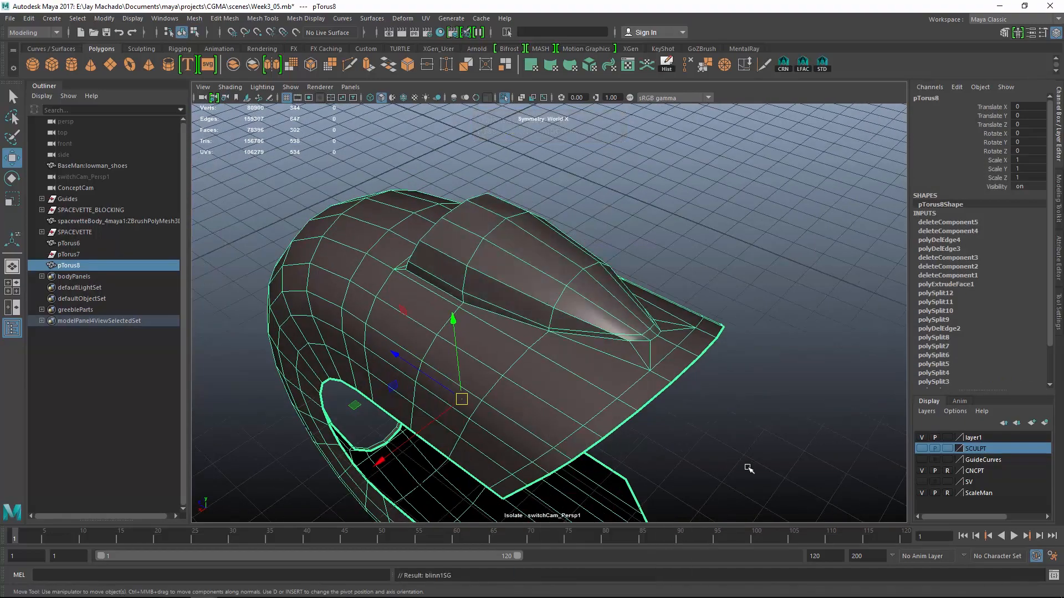
pyautogui.keyDown('alt'); pyautogui.moveTo(749, 469); pyautogui.dragTo(649, 354); pyautogui.keyUp('alt')
pyautogui.click(787, 367)
# - Cut a line of edges across the torus alongside the cylinder's base and around its tapered tip
pyautogui.keyDown('alt'); pyautogui.moveTo(787, 368); pyautogui.dragTo(482, 240); pyautogui.keyUp('alt')
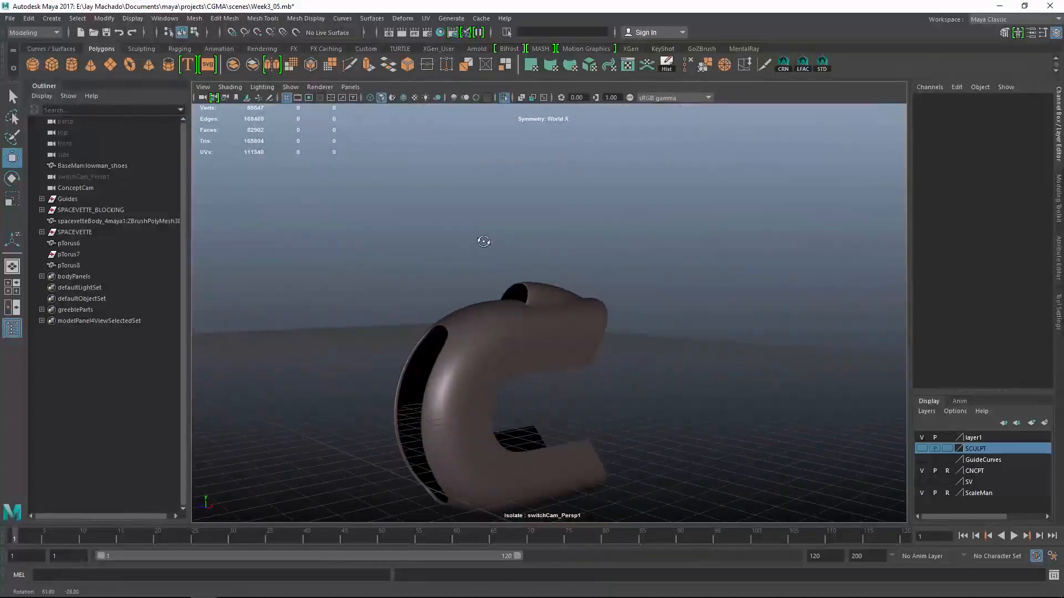
pyautogui.keyDown('alt'); pyautogui.moveTo(482, 240); pyautogui.dragTo(620, 313, button='right'); pyautogui.keyUp('alt')
pyautogui.click(693, 363)
pyautogui.keyDown('alt'); pyautogui.moveTo(620, 313); pyautogui.dragTo(556, 349); pyautogui.keyUp('alt')
pyautogui.press('1')
pyautogui.keyDown('alt'); pyautogui.moveTo(555, 350); pyautogui.dragTo(587, 358, button='right'); pyautogui.keyUp('alt')
pyautogui.click(368, 65)
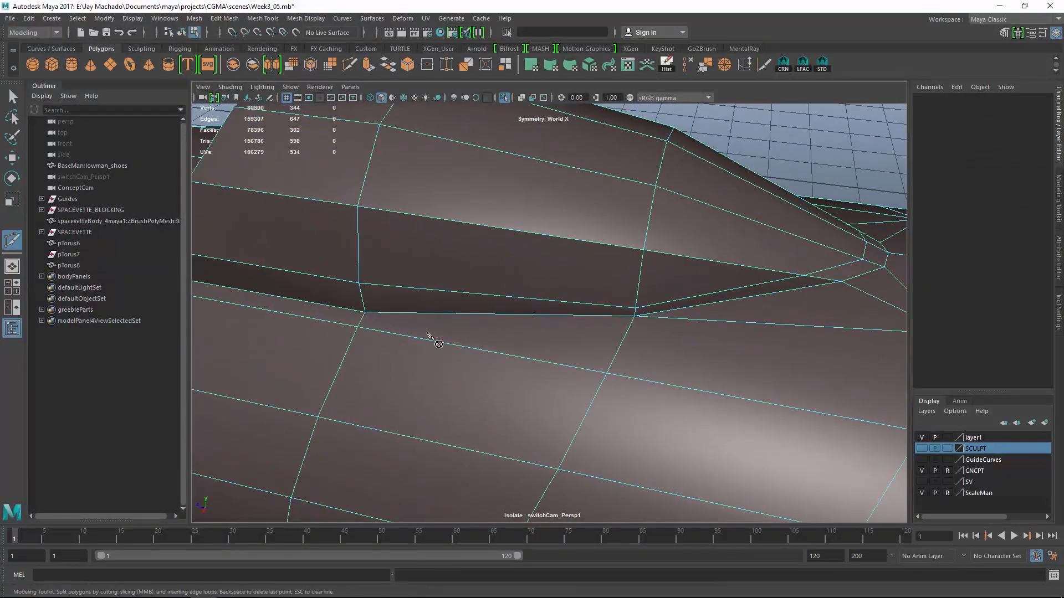
pyautogui.keyDown('alt'); pyautogui.moveTo(684, 352); pyautogui.dragTo(547, 386); pyautogui.keyUp('alt')
pyautogui.click(663, 346)
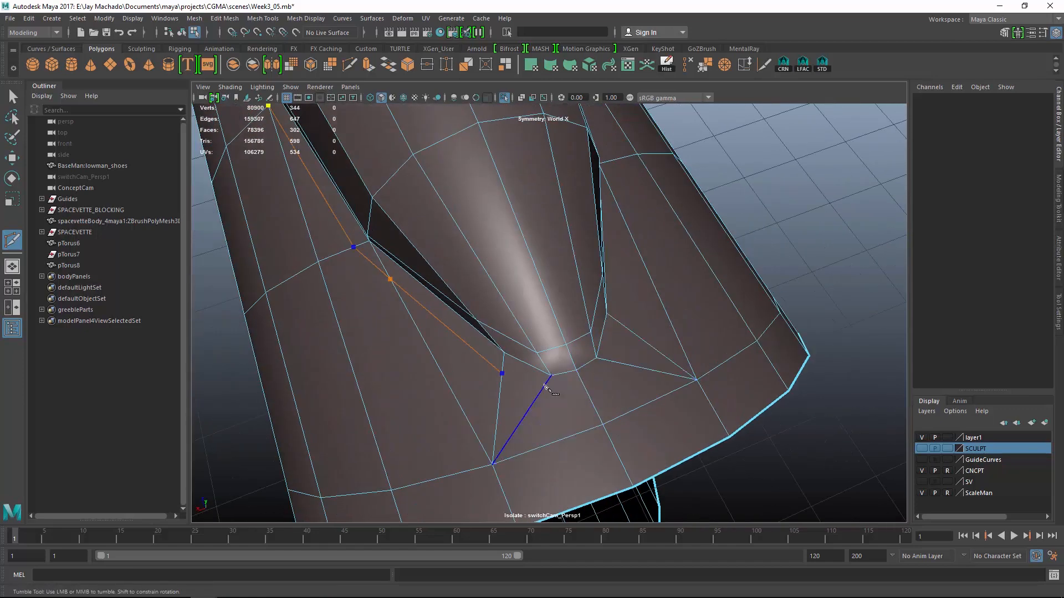
pyautogui.click(584, 387)
pyautogui.rightClick(609, 383)
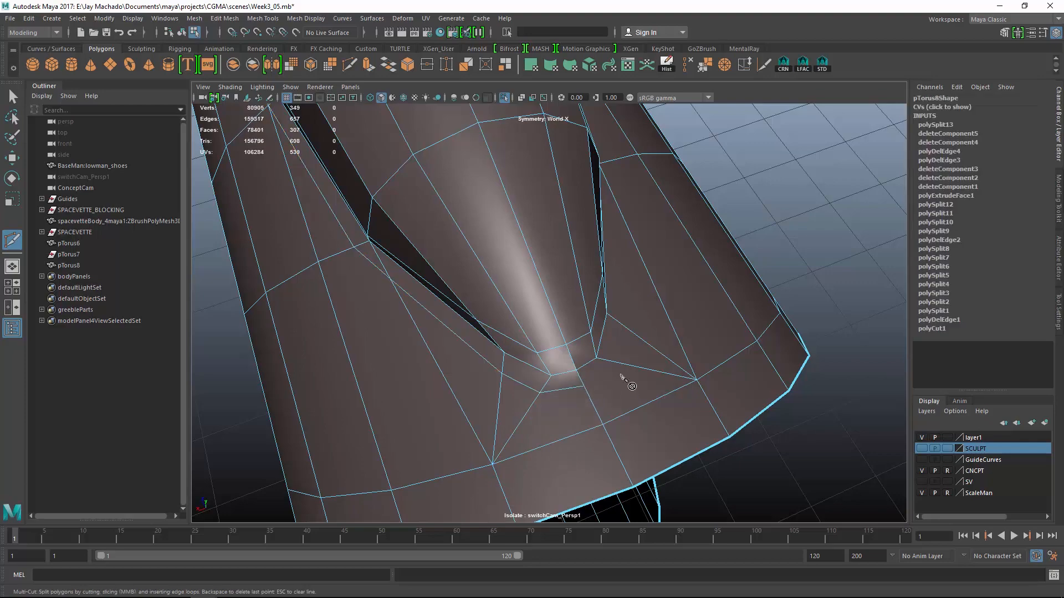
# - Slide the new line's vertices along their edges to even out the spacing around the cylinder's tip and side
pyautogui.keyDown('alt'); pyautogui.moveTo(625, 380); pyautogui.dragTo(667, 348); pyautogui.keyUp('alt')
pyautogui.press('w')
pyautogui.moveTo(660, 268); pyautogui.dragTo(622, 256, button='right')
pyautogui.click(659, 301)
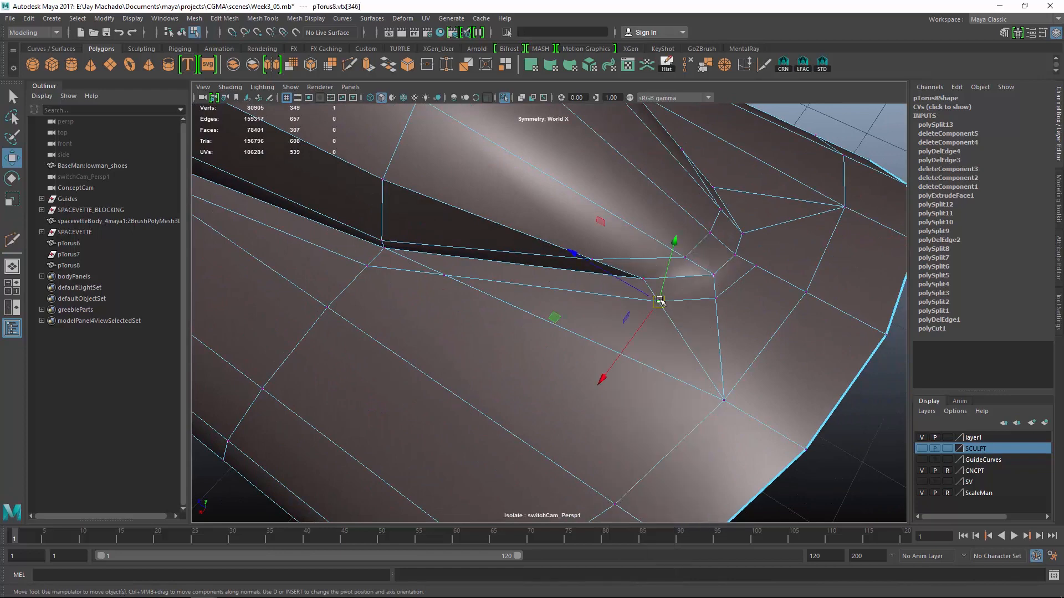
pyautogui.press('c')
pyautogui.moveTo(620, 296); pyautogui.dragTo(625, 299, button='middle')
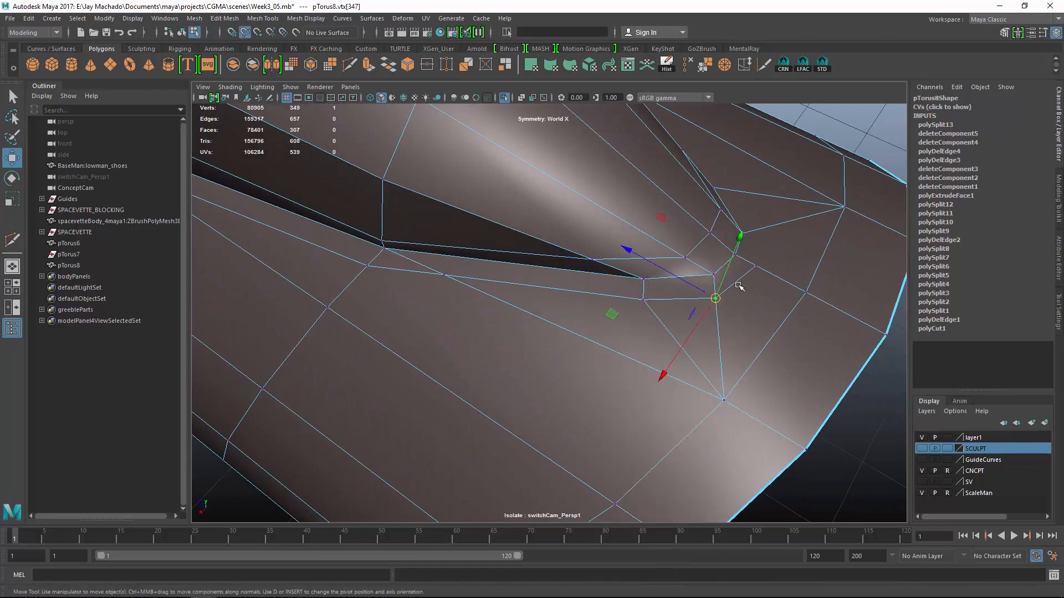
pyautogui.keyDown('alt'); pyautogui.moveTo(791, 291); pyautogui.dragTo(508, 315); pyautogui.keyUp('alt')
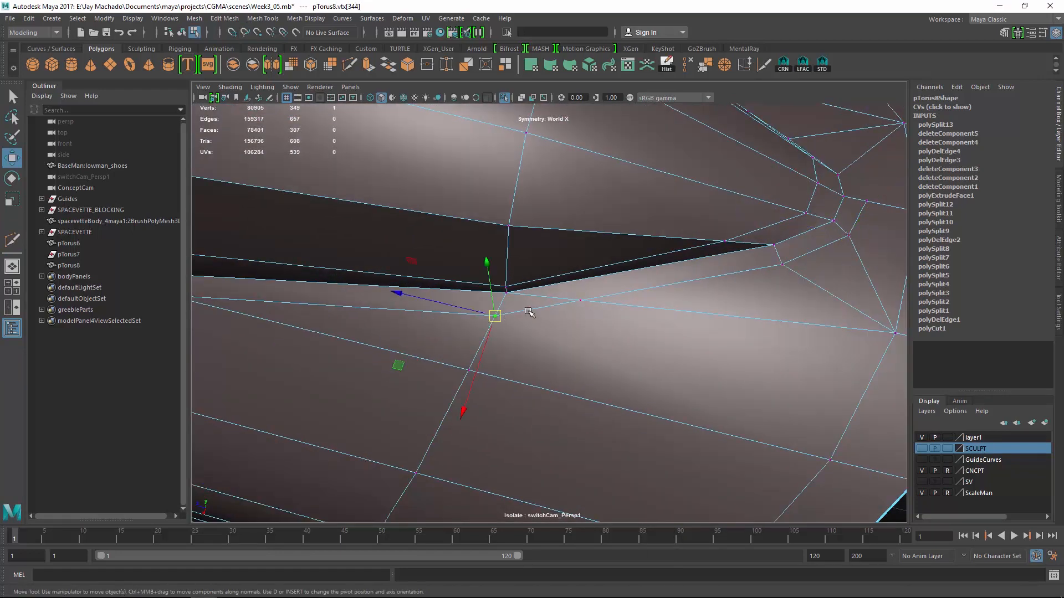
pyautogui.moveTo(526, 314)
pyautogui.mouseDown(button='middle')
pyautogui.moveTo(538, 312)
pyautogui.moveTo(508, 314)
pyautogui.mouseUp(button='middle')
# - Snap the extra vertex on the new line onto its neighbour beside the cylinder's base and merge the two
pyautogui.click(579, 301)
pyautogui.press('v')
pyautogui.moveTo(531, 332); pyautogui.dragTo(491, 303)
pyautogui.keyDown('alt'); pyautogui.moveTo(527, 310); pyautogui.dragTo(577, 301); pyautogui.keyUp('alt')
pyautogui.keyDown('alt'); pyautogui.moveTo(577, 301); pyautogui.dragTo(466, 277, button='right'); pyautogui.keyUp('alt')
pyautogui.moveTo(465, 277)
pyautogui.keyDown('alt'); pyautogui.mouseDown()
pyautogui.moveTo(444, 222)
pyautogui.moveTo(460, 288)
pyautogui.mouseUp(); pyautogui.keyUp('alt')
pyautogui.keyDown('alt'); pyautogui.moveTo(460, 288); pyautogui.dragTo(543, 277, button='right'); pyautogui.keyUp('alt')
pyautogui.click(269, 23)
pyautogui.moveTo(238, 22)
pyautogui.click(278, 136)
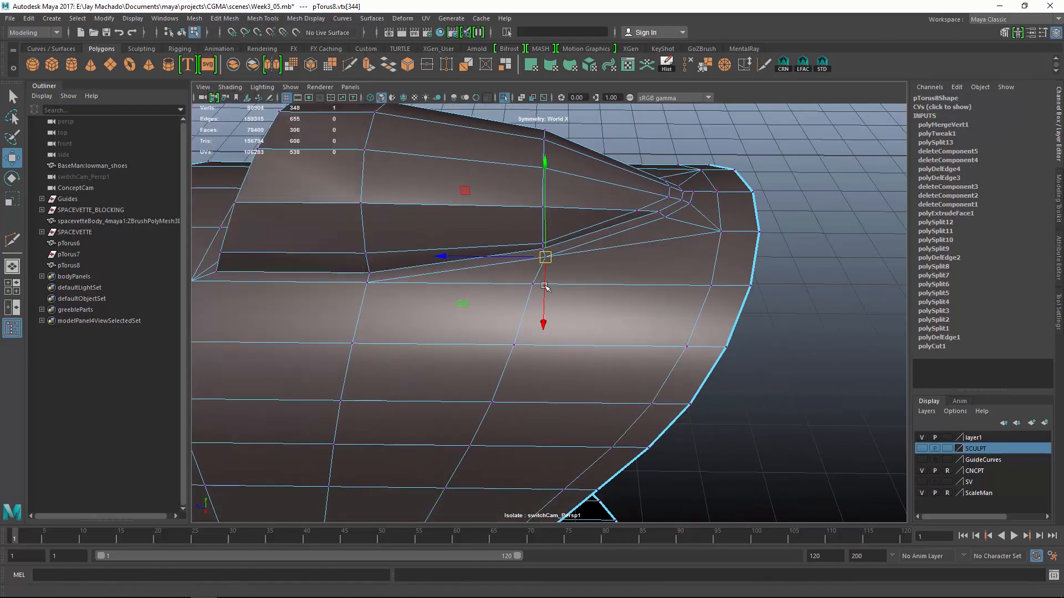
# - Cut edges from the opening's rim through its lower corners and onto the torus on both sides
pyautogui.keyDown('alt'); pyautogui.moveTo(545, 289); pyautogui.dragTo(648, 349); pyautogui.keyUp('alt')
pyautogui.keyDown('alt'); pyautogui.moveTo(648, 349); pyautogui.dragTo(632, 313, button='right'); pyautogui.keyUp('alt')
pyautogui.keyDown('alt'); pyautogui.moveTo(632, 313); pyautogui.dragTo(658, 333); pyautogui.keyUp('alt')
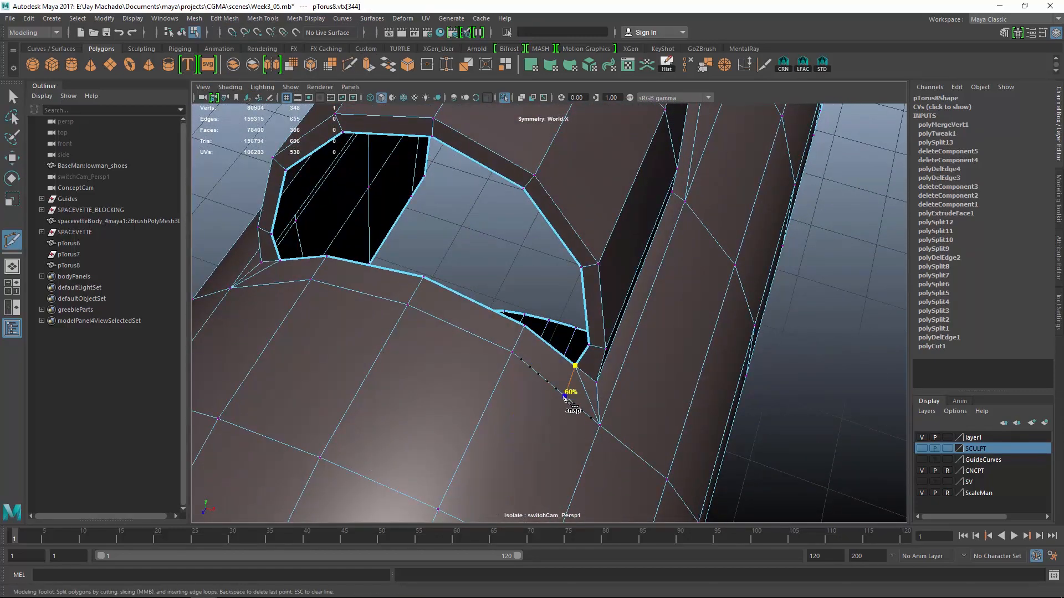
pyautogui.click(564, 395)
pyautogui.keyDown('alt'); pyautogui.moveTo(564, 398); pyautogui.dragTo(592, 355, button='right'); pyautogui.keyUp('alt')
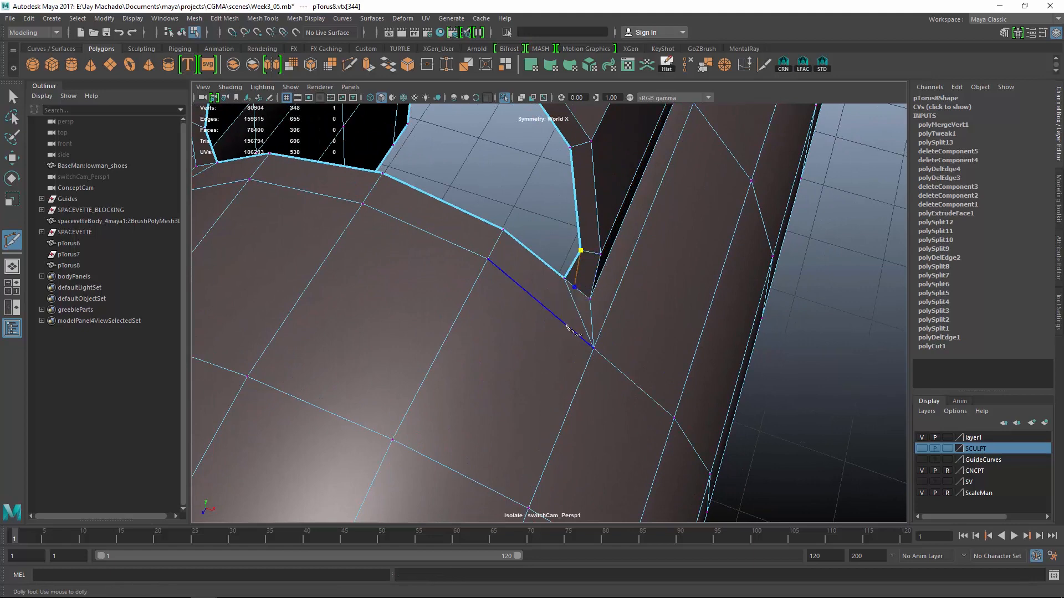
pyautogui.click(528, 508)
pyautogui.rightClick(516, 365)
pyautogui.keyDown('alt'); pyautogui.moveTo(516, 366); pyautogui.dragTo(601, 341); pyautogui.keyUp('alt')
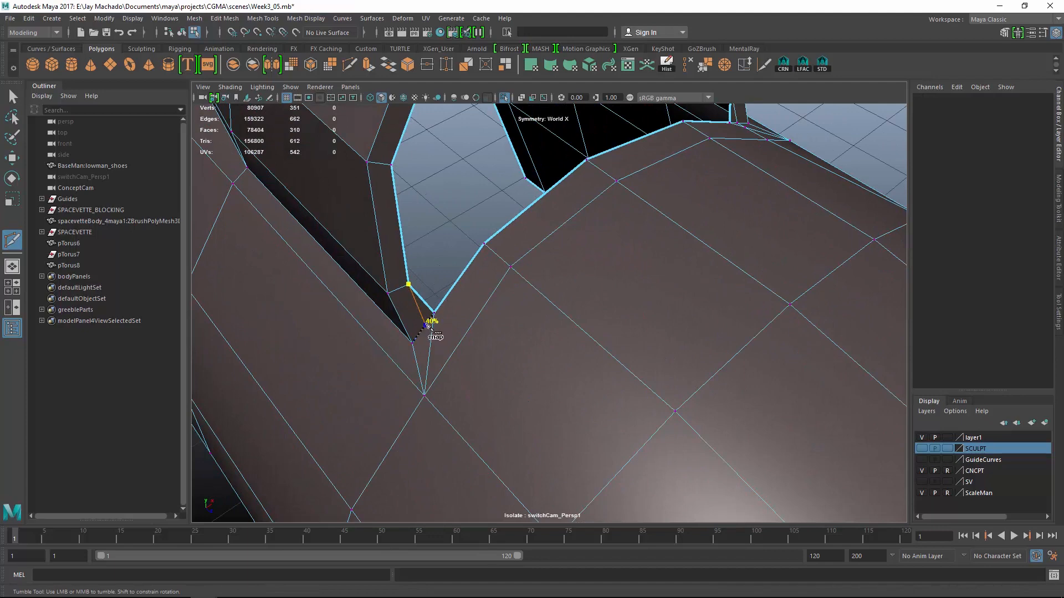
pyautogui.keyDown('alt'); pyautogui.moveTo(741, 591); pyautogui.dragTo(499, 310); pyautogui.keyUp('alt')
# - Delete the small corner faces at the lower ends of the cylinder's opening
pyautogui.press('w')
pyautogui.moveTo(496, 268); pyautogui.dragTo(496, 299, button='right')
pyautogui.keyDown('alt'); pyautogui.moveTo(496, 300); pyautogui.dragTo(720, 268); pyautogui.keyUp('alt')
pyautogui.click(724, 277)
pyautogui.press('Delete')
# - Delete the extra edges on the torus beside the opening's lower corners
pyautogui.moveTo(721, 268); pyautogui.dragTo(720, 240, button='right')
pyautogui.click(729, 322)
pyautogui.keyDown('alt'); pyautogui.moveTo(729, 322); pyautogui.dragTo(631, 296, button='right'); pyautogui.keyUp('alt')
pyautogui.keyDown('alt'); pyautogui.moveTo(630, 296); pyautogui.dragTo(678, 293, button='middle'); pyautogui.keyUp('alt')
pyautogui.keyDown('alt'); pyautogui.moveTo(678, 293); pyautogui.dragTo(512, 342); pyautogui.keyUp('alt')
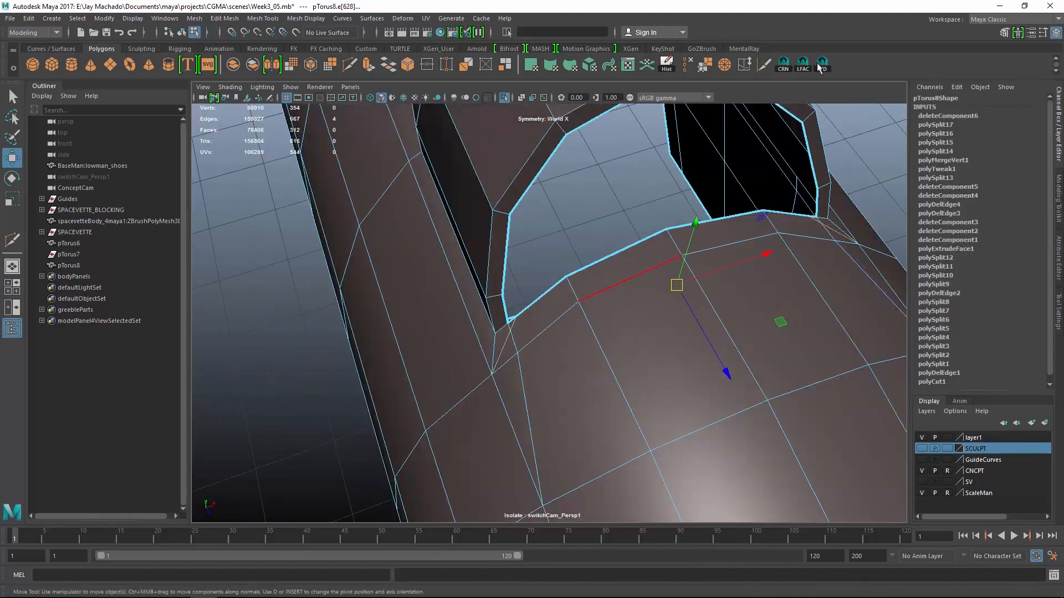
pyautogui.click(690, 64)
# - Insert an edge loop around the cylinder just behind its open end and down the torus's side
pyautogui.keyDown('alt'); pyautogui.moveTo(660, 222); pyautogui.dragTo(734, 311); pyautogui.keyUp('alt')
pyautogui.keyDown('alt'); pyautogui.moveTo(735, 310); pyautogui.dragTo(706, 277, button='right'); pyautogui.keyUp('alt')
pyautogui.keyDown('alt'); pyautogui.moveTo(706, 277); pyautogui.dragTo(648, 245); pyautogui.keyUp('alt')
pyautogui.click(351, 65)
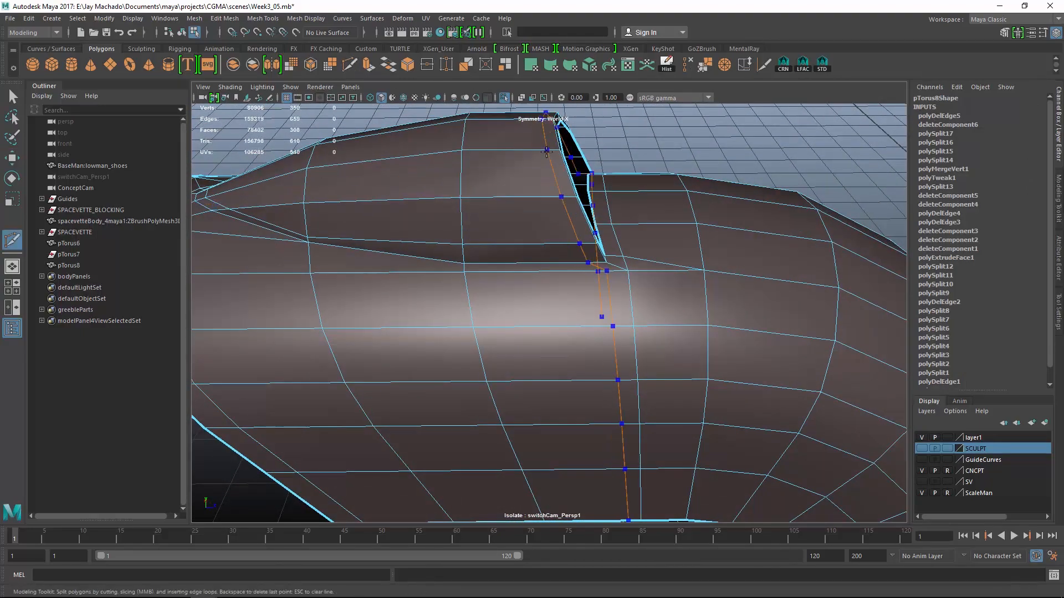
pyautogui.press('Return')
pyautogui.keyDown('alt'); pyautogui.moveTo(546, 150); pyautogui.dragTo(689, 302); pyautogui.keyUp('alt')
# - Extrude the opening's border edges inward to give the cylinder's mouth some depth
pyautogui.doubleClick(614, 320)
pyautogui.keyDown('shift'); pyautogui.moveTo(712, 267); pyautogui.dragTo(731, 290, button='right'); pyautogui.keyUp('shift')
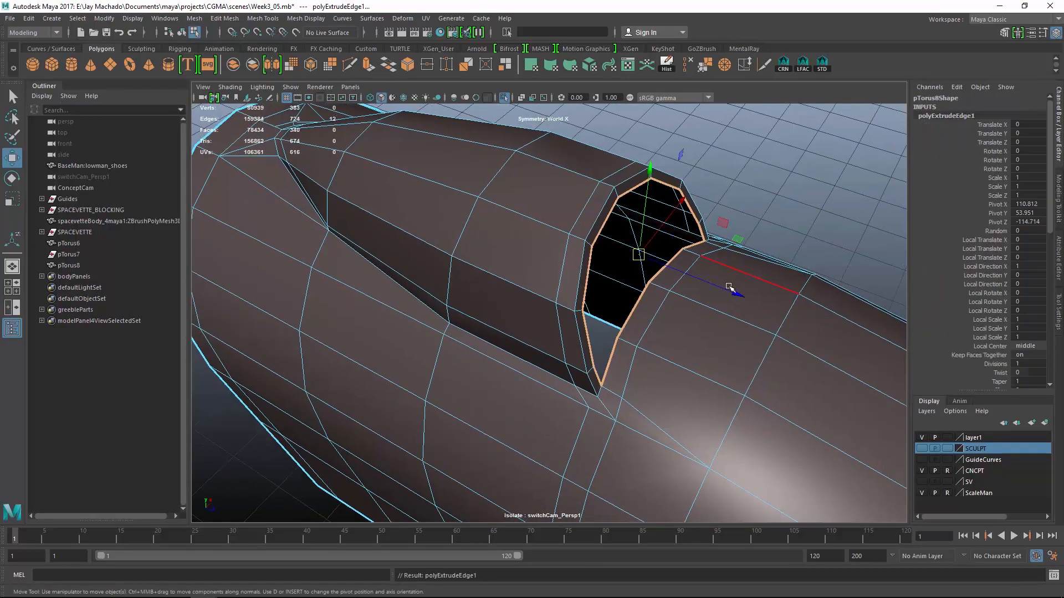
pyautogui.moveTo(731, 290); pyautogui.dragTo(576, 227)
# - Cut edges along the cylinder's lower flank toward its tapered tip on both sides
pyautogui.moveTo(541, 219); pyautogui.dragTo(510, 217, button='right')
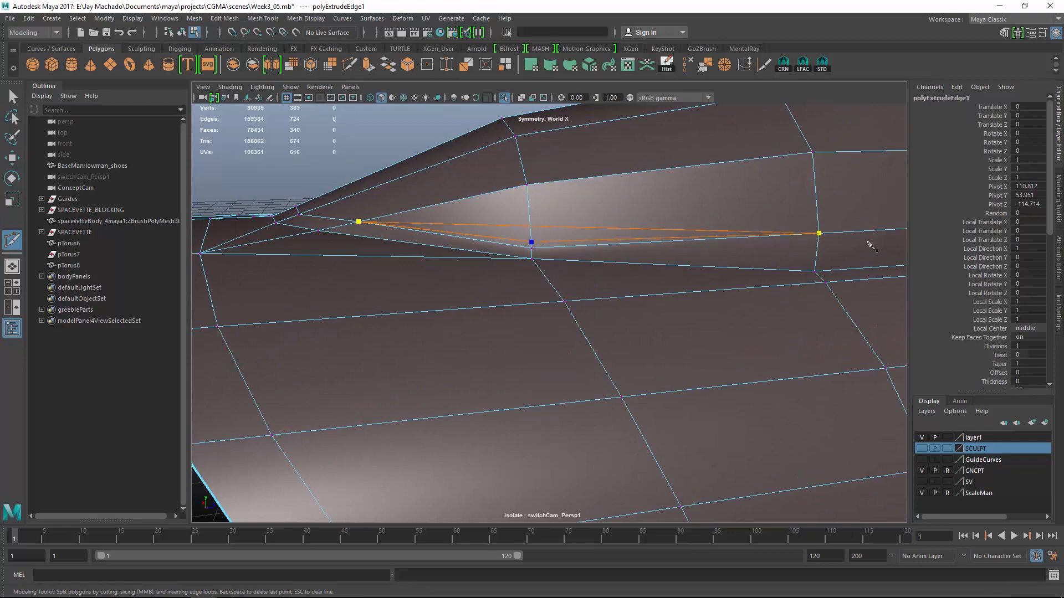
pyautogui.press('Return')
pyautogui.keyDown('alt'); pyautogui.moveTo(871, 246); pyautogui.dragTo(689, 225, button='right'); pyautogui.keyUp('alt')
pyautogui.keyDown('alt'); pyautogui.moveTo(689, 226); pyautogui.dragTo(443, 239); pyautogui.keyUp('alt')
pyautogui.keyDown('alt'); pyautogui.moveTo(443, 238); pyautogui.dragTo(387, 248, button='right'); pyautogui.keyUp('alt')
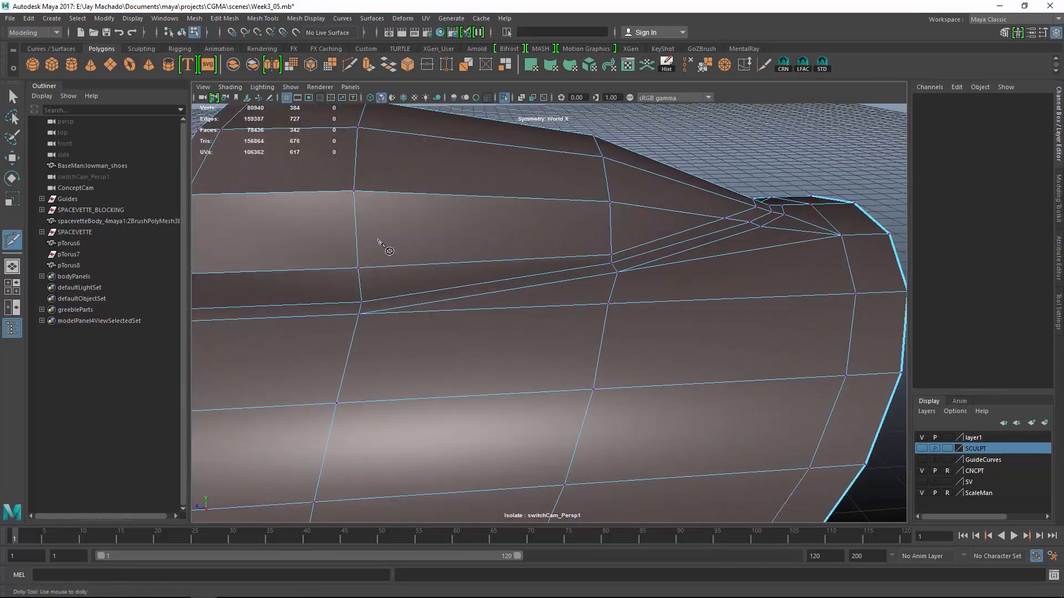
pyautogui.click(358, 268)
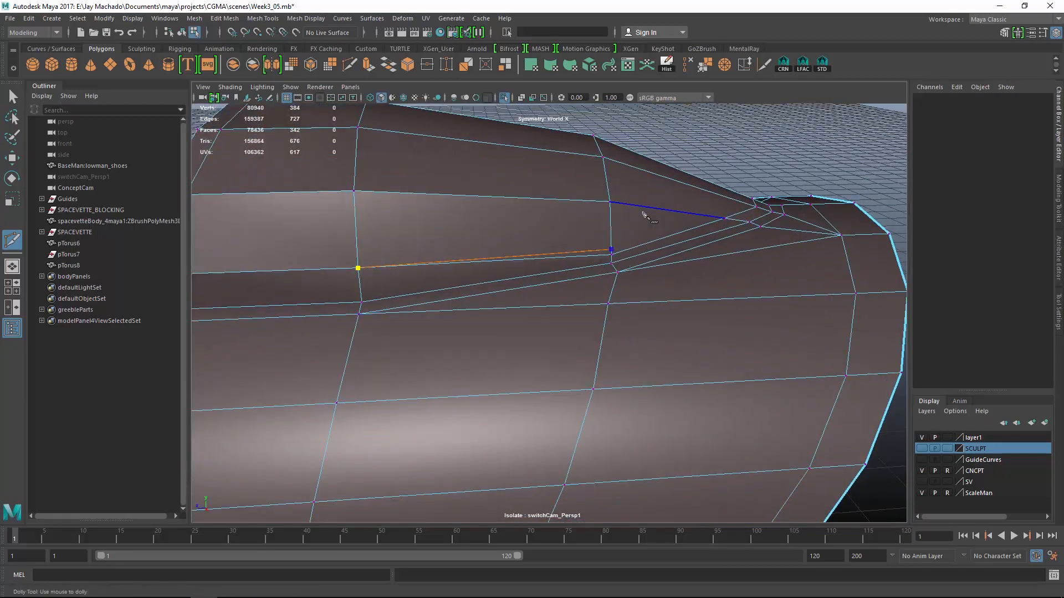
pyautogui.press('Return')
# - Delete the redundant edge beside the new cut on the cylinder's lower flank
pyautogui.keyDown('alt'); pyautogui.moveTo(724, 235); pyautogui.dragTo(568, 283); pyautogui.keyUp('alt')
pyautogui.press('w')
pyautogui.click(553, 254)
pyautogui.click(688, 65)
pyautogui.keyDown('alt'); pyautogui.moveTo(654, 260); pyautogui.dragTo(641, 285); pyautogui.keyUp('alt')
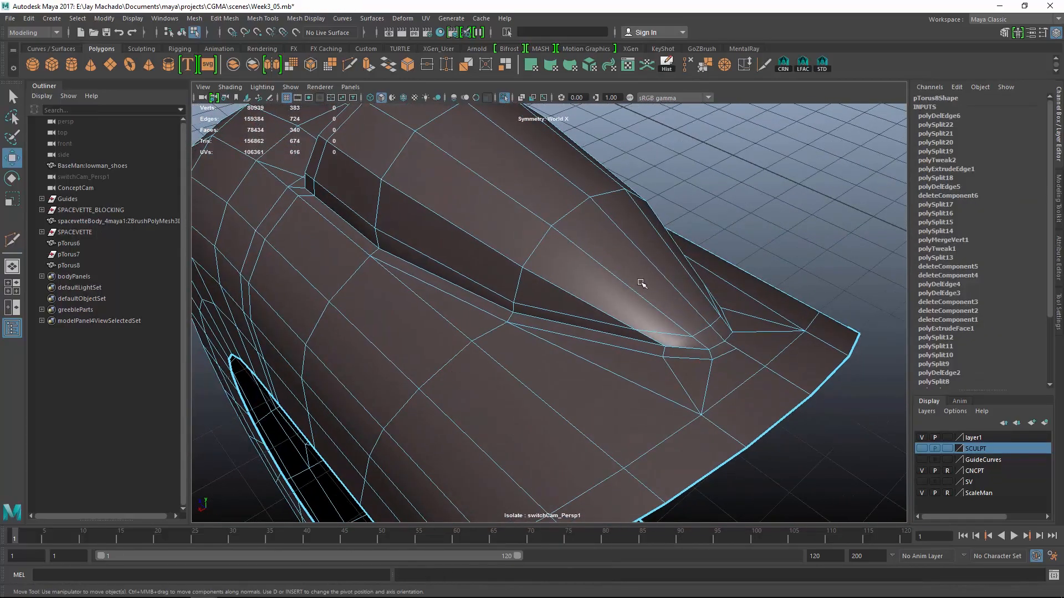
# - Delete one lengthwise half of the rear housing from the top view, up to its centre line
pyautogui.press('F8')
pyautogui.keyDown('alt'); pyautogui.moveTo(700, 304); pyautogui.dragTo(506, 318); pyautogui.keyUp('alt')
pyautogui.press('F5')
pyautogui.rightClick(397, 199)
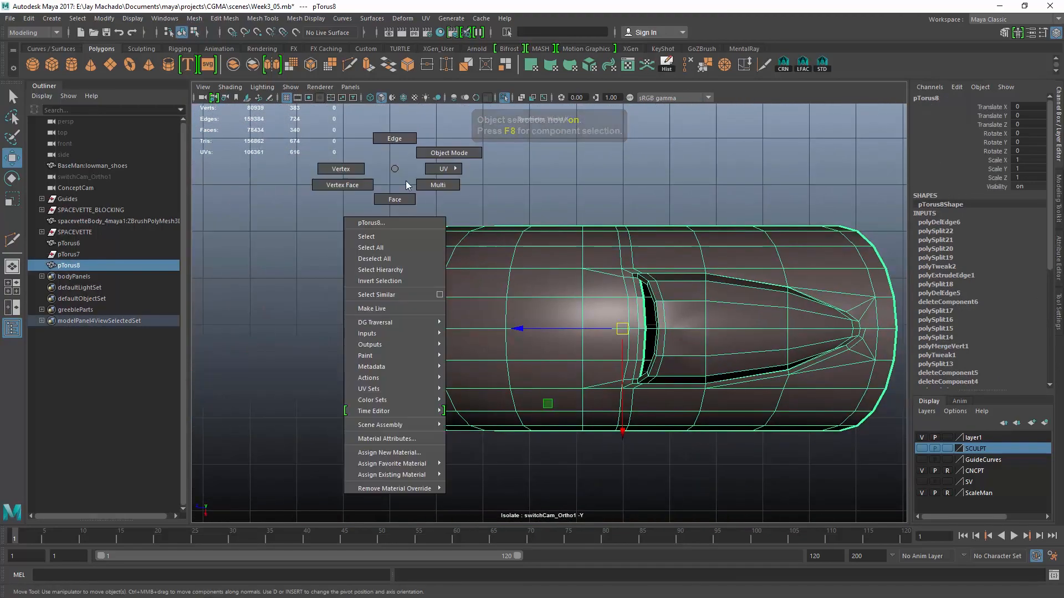
pyautogui.moveTo(325, 169); pyautogui.dragTo(665, 324)
pyautogui.press('Delete')
pyautogui.press('F5')
pyautogui.press('F8')
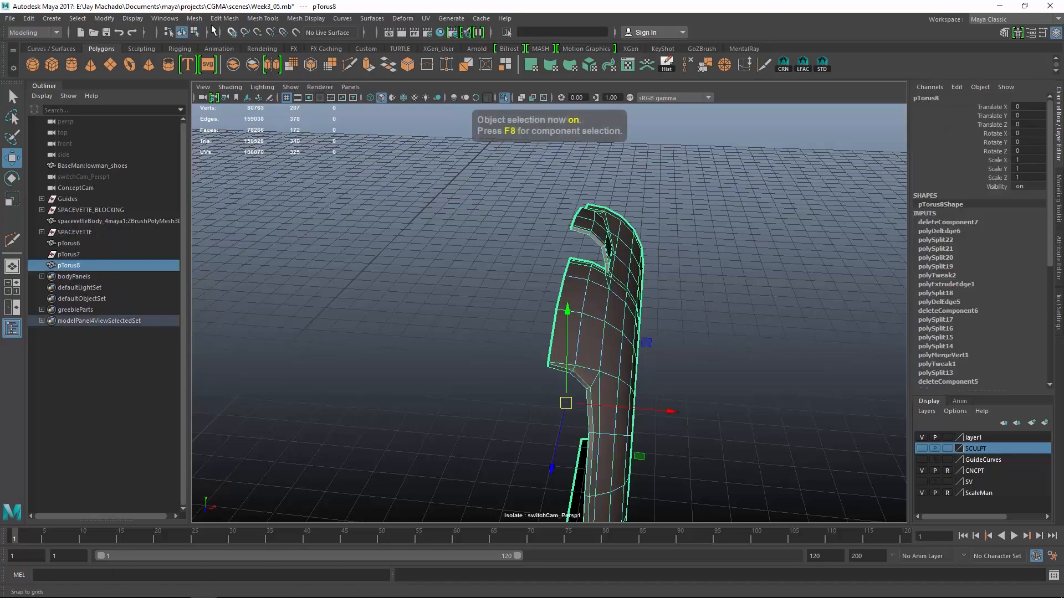
# - Mirror the remaining half of the housing across X about its bounding box, merging the border
pyautogui.click(194, 19)
pyautogui.click(213, 183)
pyautogui.keyDown('alt'); pyautogui.moveTo(520, 301); pyautogui.dragTo(555, 310); pyautogui.keyUp('alt')
pyautogui.press('F5')
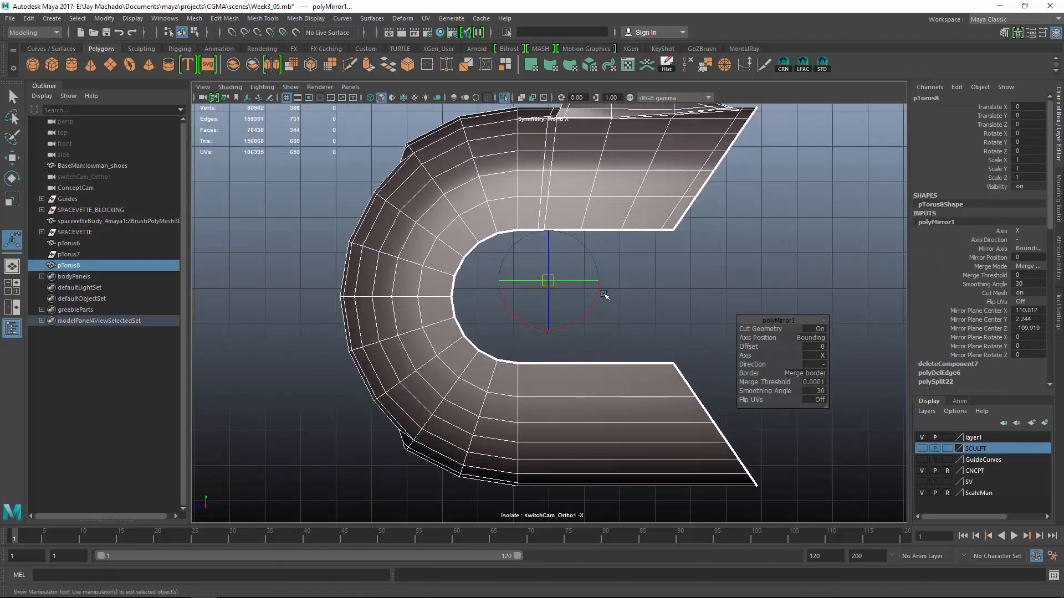
# - Delete the lower half of the rear housing from the side view, up to its horizontal centre line
pyautogui.moveTo(488, 260); pyautogui.dragTo(504, 224, button='right')
pyautogui.moveTo(314, 310); pyautogui.dragTo(866, 515)
pyautogui.press('Delete')
pyautogui.press('F5')
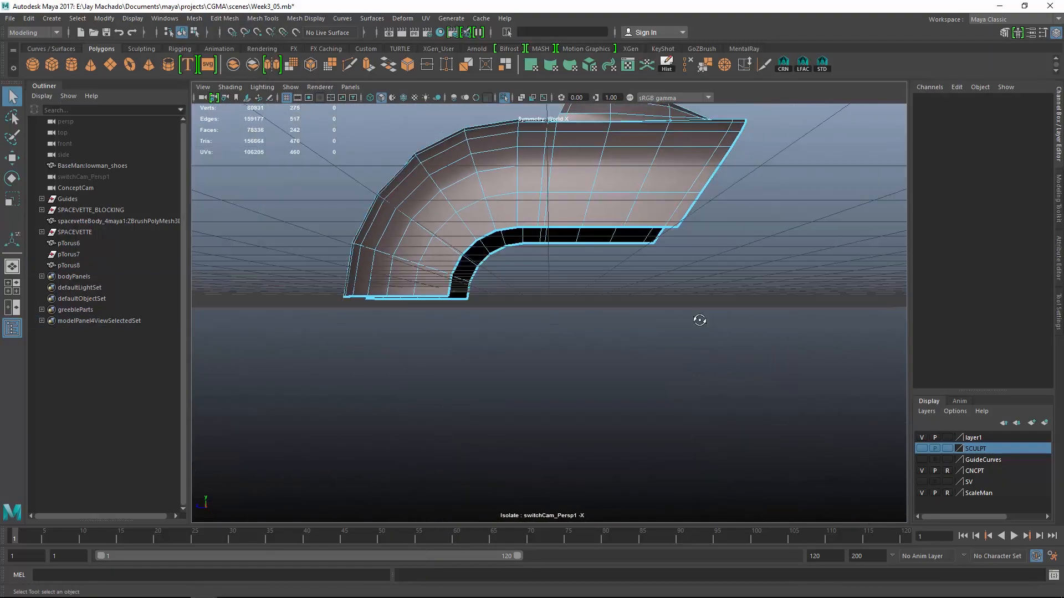
pyautogui.keyDown('alt'); pyautogui.moveTo(696, 316); pyautogui.dragTo(609, 398); pyautogui.keyUp('alt')
pyautogui.press('F8')
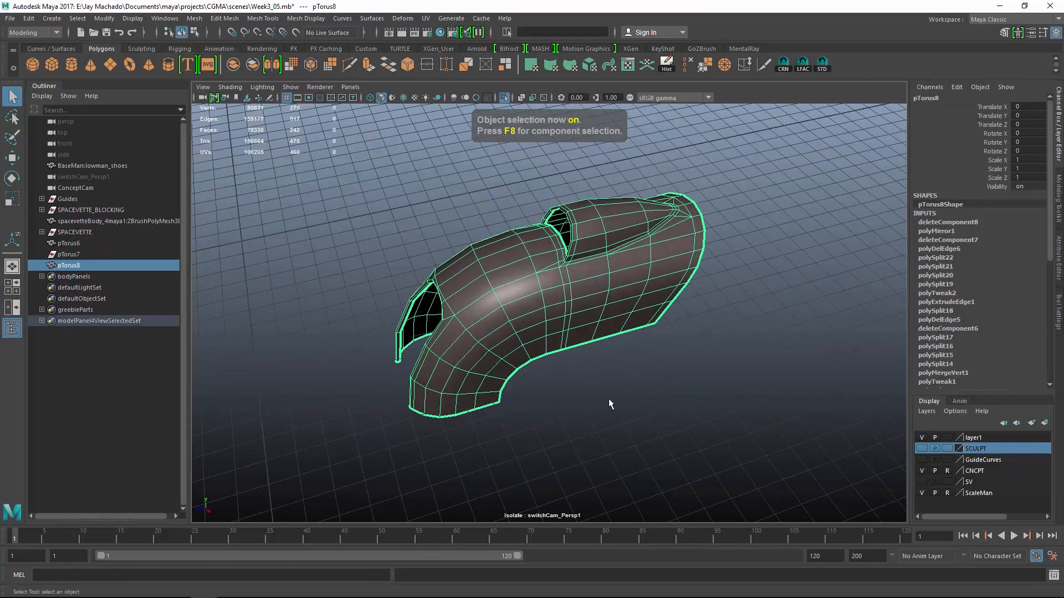
pyautogui.press('3')
pyautogui.click(611, 402)
# - Delete the redundant edge on the housing's top surface in front of the cylinder opening, symmetrically on both sides
pyautogui.keyDown('alt'); pyautogui.moveTo(624, 334); pyautogui.dragTo(786, 359); pyautogui.keyUp('alt')
pyautogui.click(637, 282)
pyautogui.press('1')
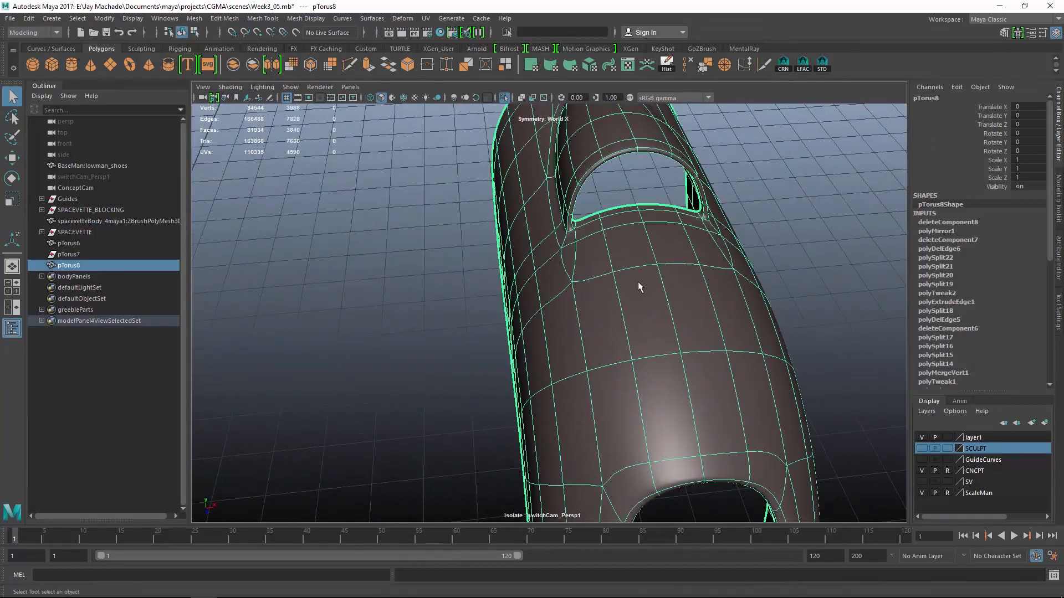
pyautogui.keyDown('alt'); pyautogui.moveTo(637, 283); pyautogui.dragTo(610, 294); pyautogui.keyUp('alt')
pyautogui.moveTo(592, 266); pyautogui.dragTo(593, 239, button='right')
pyautogui.keyDown('alt'); pyautogui.moveTo(593, 238); pyautogui.dragTo(609, 300); pyautogui.keyUp('alt')
pyautogui.click(697, 360)
pyautogui.press('Delete')
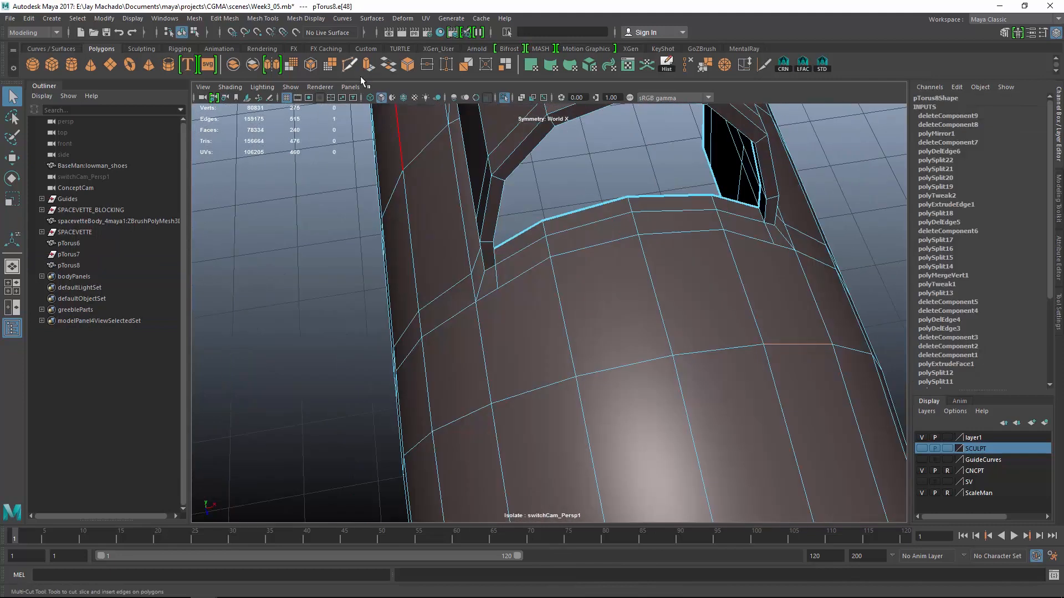
# - Cut a short edge across the narrow strip in front of the cylinder opening, beside each of its two corners
pyautogui.click(350, 65)
pyautogui.click(519, 276)
pyautogui.rightClick(519, 276)
pyautogui.keyDown('alt'); pyautogui.moveTo(688, 302); pyautogui.dragTo(651, 305); pyautogui.keyUp('alt')
pyautogui.keyDown('alt'); pyautogui.moveTo(651, 305); pyautogui.dragTo(698, 282, button='middle'); pyautogui.keyUp('alt')
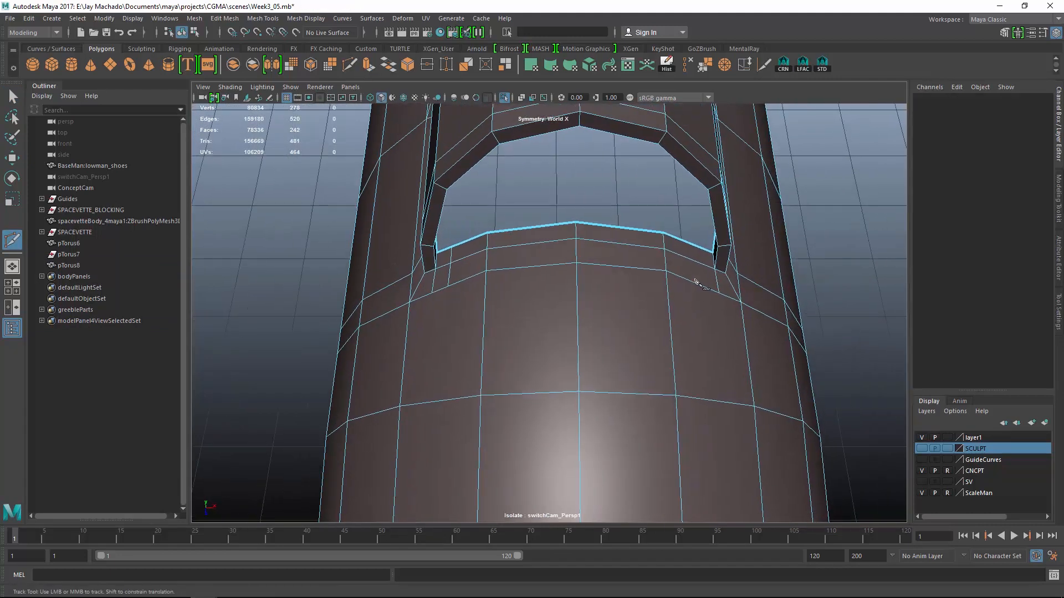
pyautogui.keyDown('alt'); pyautogui.moveTo(661, 284); pyautogui.dragTo(585, 301); pyautogui.keyUp('alt')
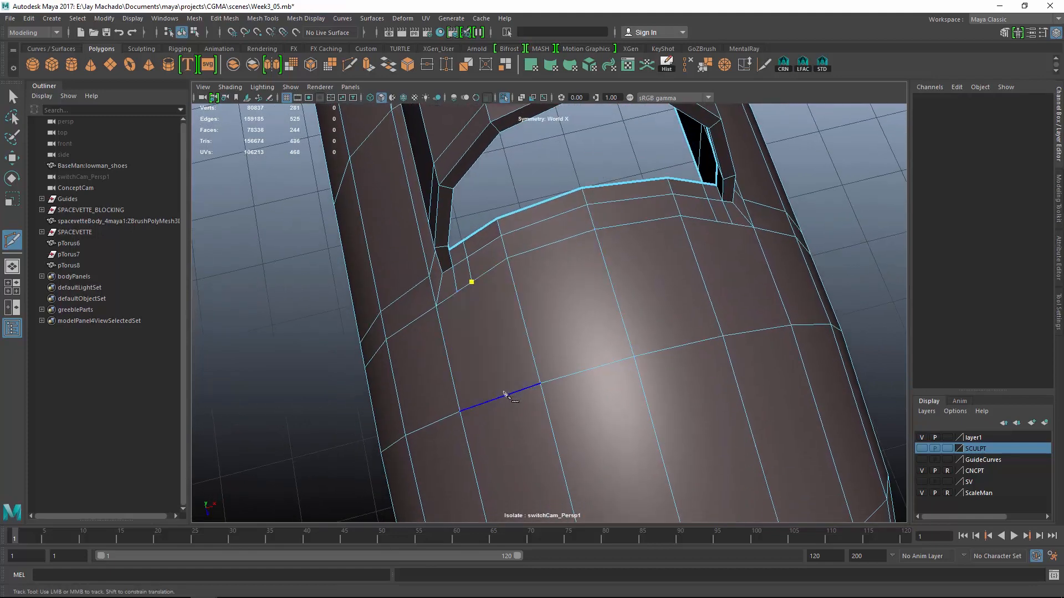
# - Cut a diagonal edge from each short cut to the next cross edge row, on both sides of the opening
pyautogui.keyDown('alt'); pyautogui.moveTo(671, 320); pyautogui.dragTo(705, 254); pyautogui.keyUp('alt')
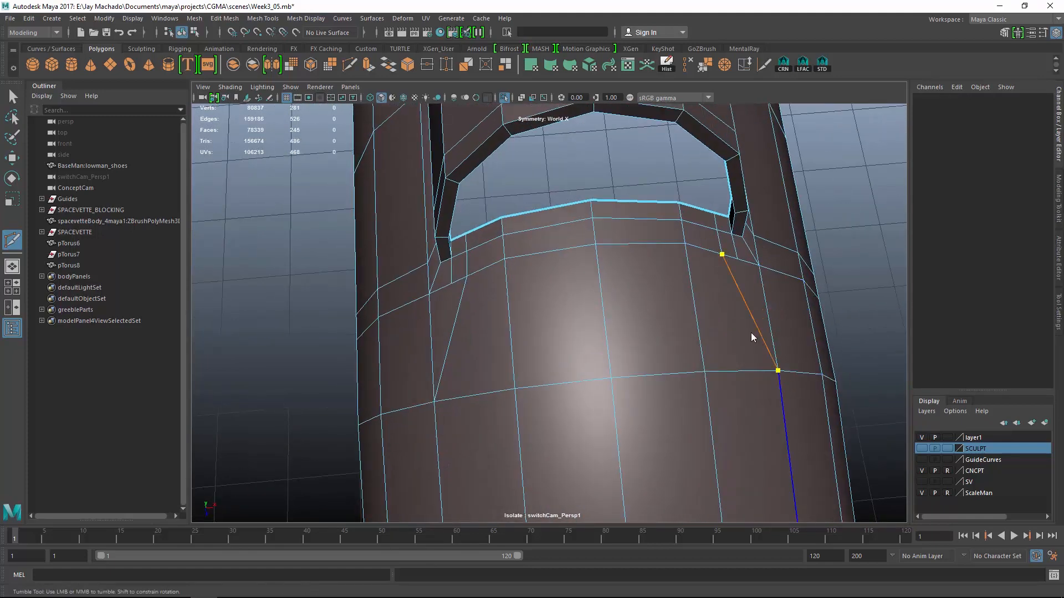
pyautogui.rightClick(751, 334)
pyautogui.press('3')
pyautogui.keyDown('alt'); pyautogui.moveTo(750, 332); pyautogui.dragTo(687, 325); pyautogui.keyUp('alt')
pyautogui.keyDown('alt'); pyautogui.moveTo(687, 326); pyautogui.dragTo(702, 327, button='right'); pyautogui.keyUp('alt')
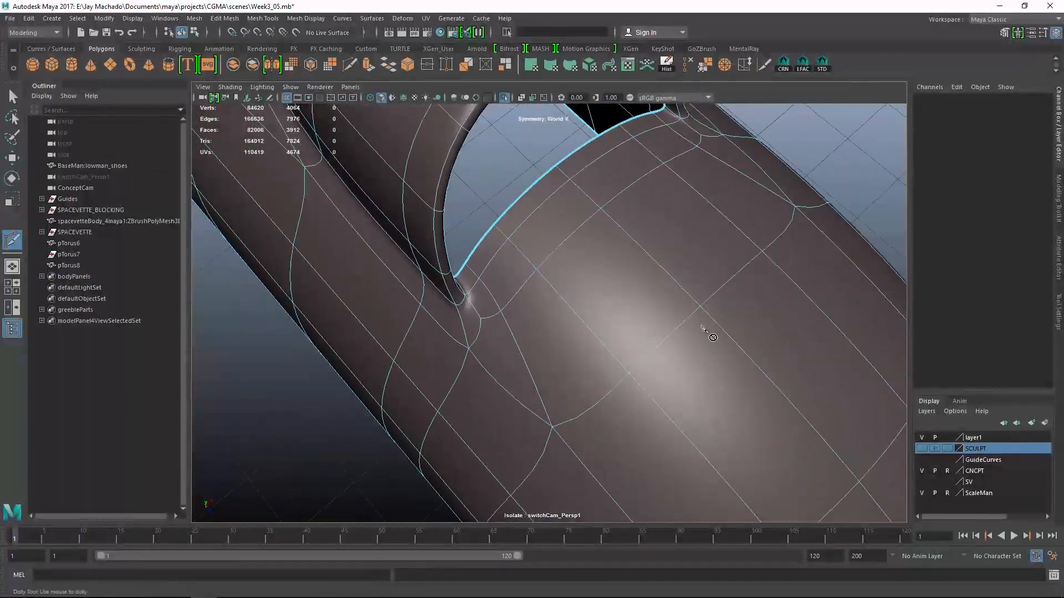
# - Move the cross edge row in front of the cylinder opening slightly away from the opening along Z
pyautogui.press('1')
pyautogui.keyDown('alt'); pyautogui.moveTo(718, 328); pyautogui.dragTo(497, 364); pyautogui.keyUp('alt')
pyautogui.press('w')
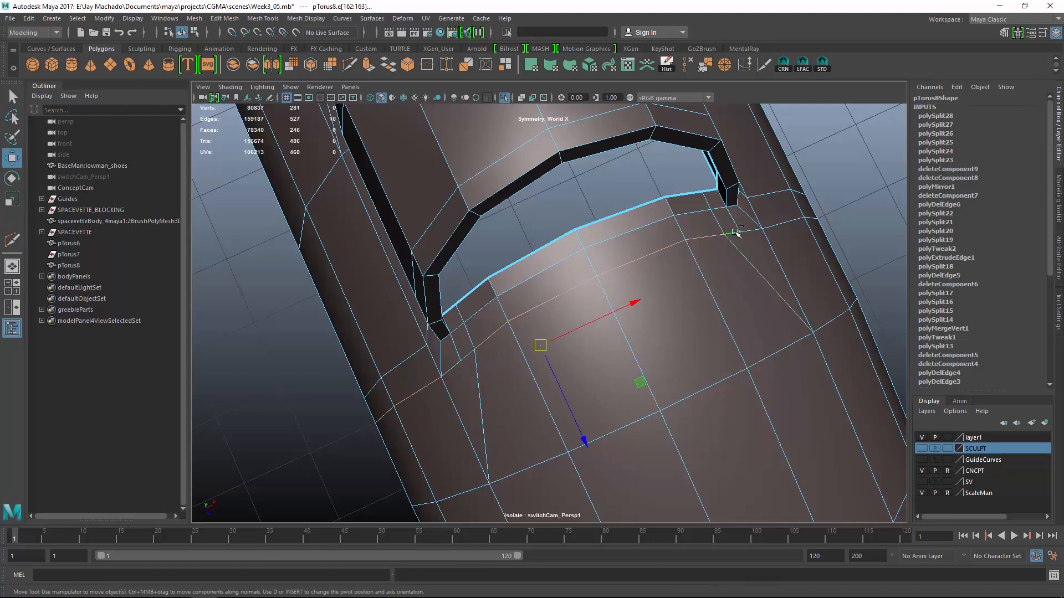
pyautogui.press('space')
pyautogui.moveTo(584, 444); pyautogui.dragTo(585, 464)
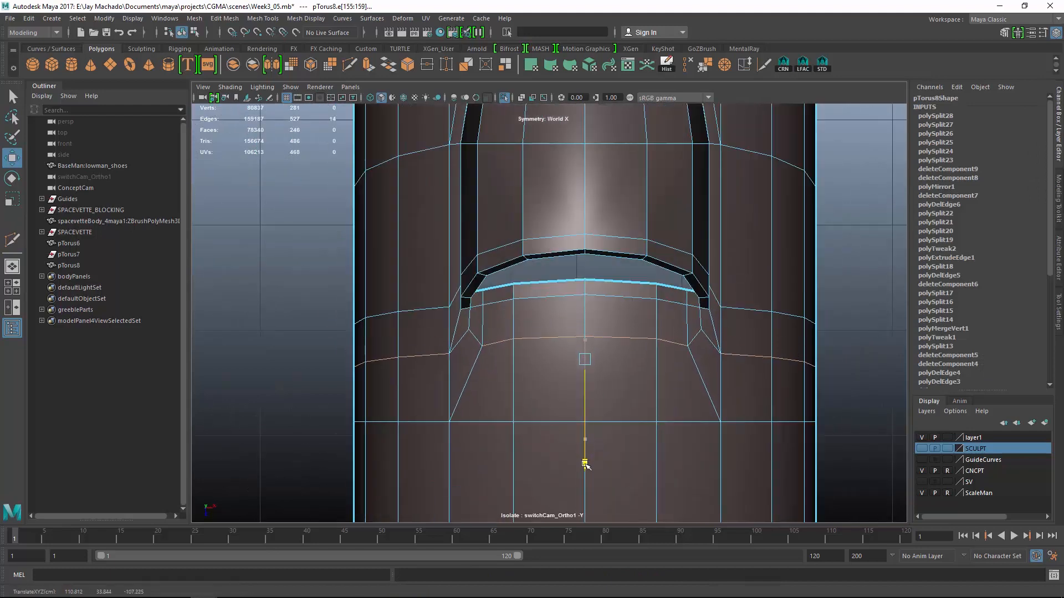
pyautogui.press('space')
pyautogui.keyDown('alt'); pyautogui.moveTo(672, 349); pyautogui.dragTo(693, 310); pyautogui.keyUp('alt')
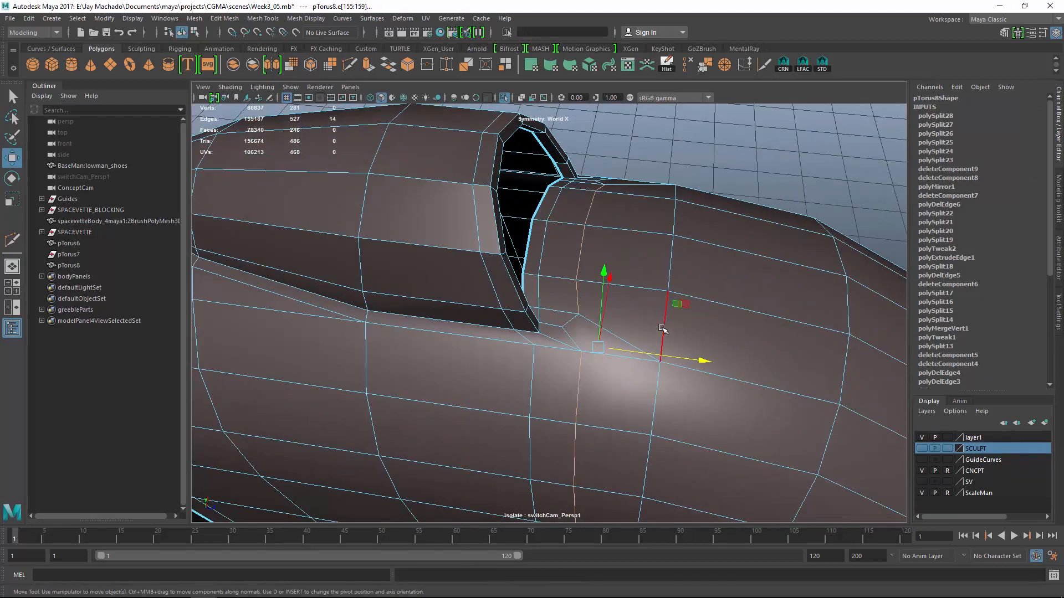
# - Examine the smoothed housing around the cylinder opening and the tapered tip, comparing it with the unsmoothed mesh
pyautogui.press('F8')
pyautogui.press('3')
pyautogui.click(712, 183)
pyautogui.keyDown('alt'); pyautogui.moveTo(711, 183); pyautogui.dragTo(684, 142, button='right'); pyautogui.keyUp('alt')
pyautogui.keyDown('alt'); pyautogui.moveTo(665, 349); pyautogui.dragTo(373, 347); pyautogui.keyUp('alt')
pyautogui.keyDown('alt'); pyautogui.moveTo(373, 347); pyautogui.dragTo(487, 311, button='right'); pyautogui.keyUp('alt')
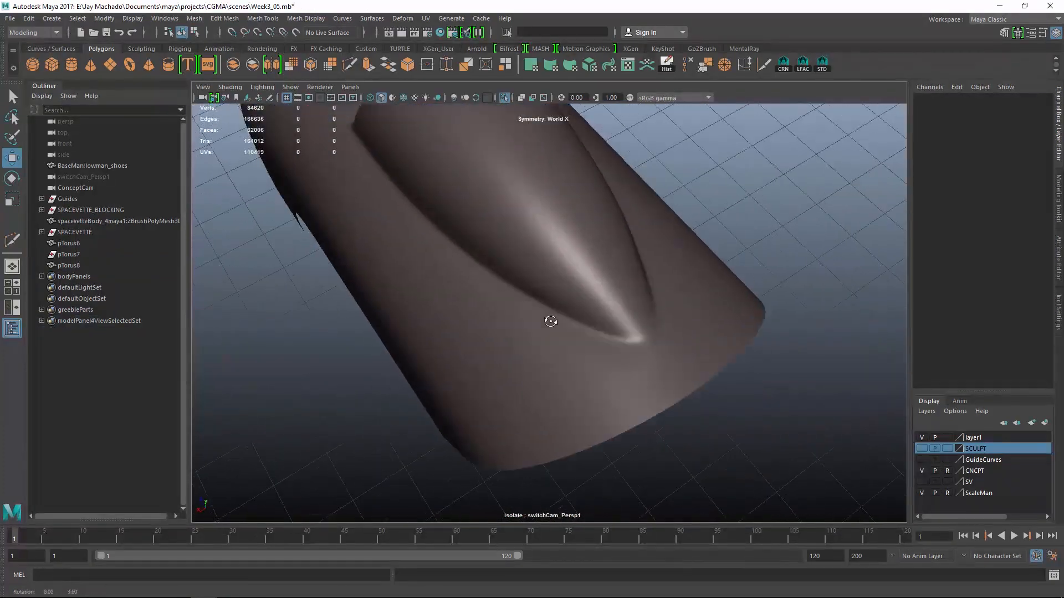
pyautogui.click(632, 338)
pyautogui.press('1')
pyautogui.keyDown('alt'); pyautogui.moveTo(631, 338); pyautogui.dragTo(670, 388); pyautogui.keyUp('alt')
pyautogui.keyDown('alt'); pyautogui.moveTo(669, 388); pyautogui.dragTo(732, 327, button='right'); pyautogui.keyUp('alt')
pyautogui.keyDown('alt'); pyautogui.moveTo(731, 327); pyautogui.dragTo(590, 403); pyautogui.keyUp('alt')
pyautogui.keyDown('alt'); pyautogui.moveTo(591, 403); pyautogui.dragTo(613, 408, button='right'); pyautogui.keyUp('alt')
pyautogui.press('2')
pyautogui.keyDown('alt'); pyautogui.moveTo(613, 411); pyautogui.dragTo(633, 414); pyautogui.keyUp('alt')
pyautogui.press('3')
# - Adjust the height of the centre-line vertex at the cylinder's tapered tip from the back view
pyautogui.press('space')
pyautogui.keyDown('alt'); pyautogui.moveTo(633, 415); pyautogui.dragTo(760, 525, button='middle'); pyautogui.keyUp('alt')
pyautogui.keyDown('alt'); pyautogui.moveTo(759, 525); pyautogui.dragTo(812, 535, button='right'); pyautogui.keyUp('alt')
pyautogui.keyDown('alt'); pyautogui.moveTo(812, 535); pyautogui.dragTo(779, 460, button='middle'); pyautogui.keyUp('alt')
pyautogui.moveTo(639, 267); pyautogui.dragTo(629, 295, button='right')
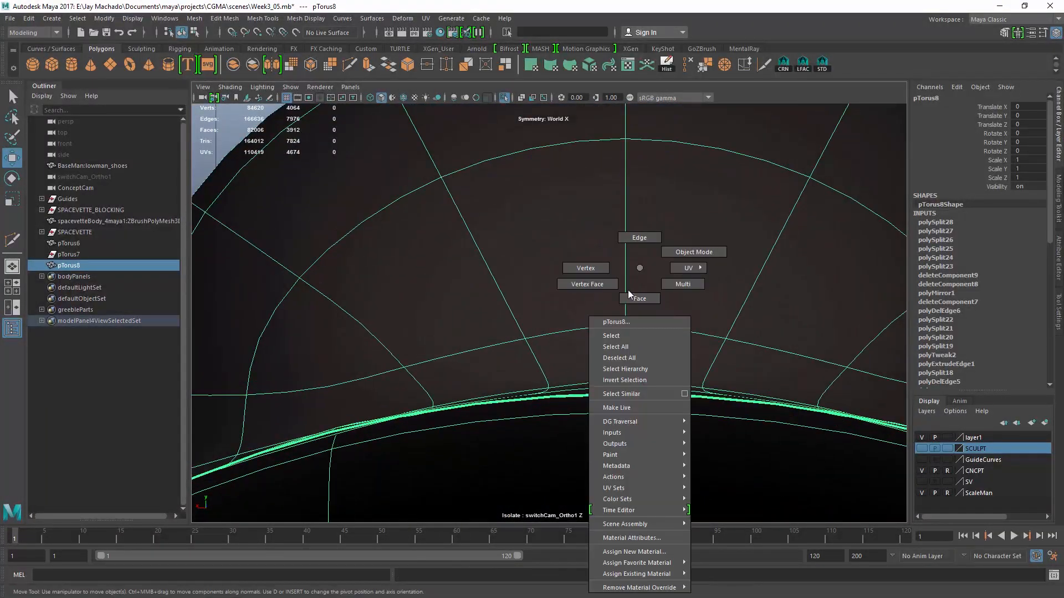
pyautogui.moveTo(597, 262); pyautogui.dragTo(586, 268, button='right')
pyautogui.click(626, 383)
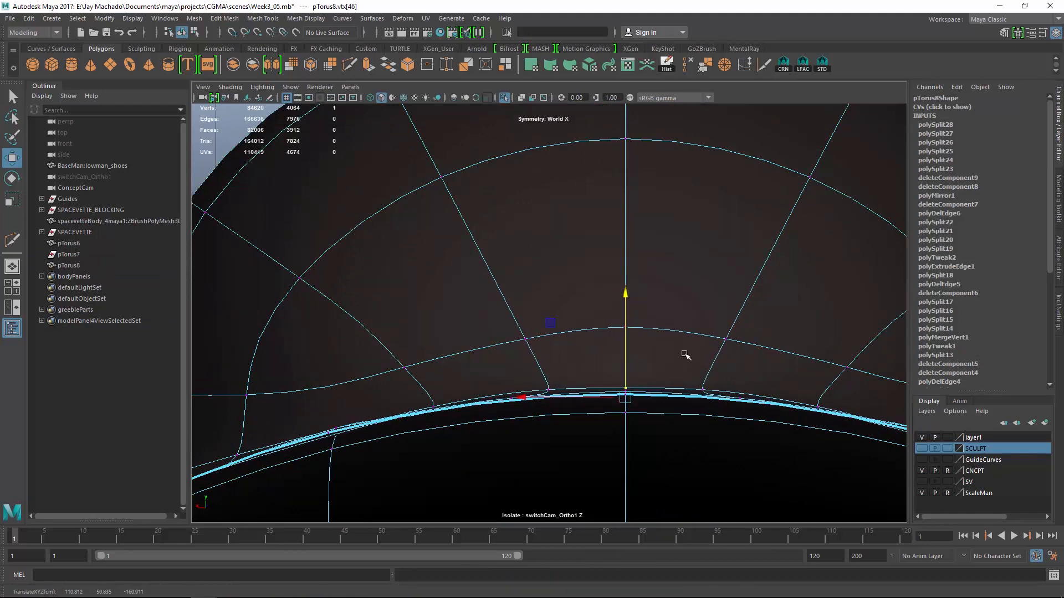
pyautogui.press('space')
pyautogui.keyDown('alt'); pyautogui.moveTo(631, 327); pyautogui.dragTo(696, 373); pyautogui.keyUp('alt')
pyautogui.press('F8')
pyautogui.click(824, 347)
pyautogui.keyDown('alt'); pyautogui.moveTo(797, 344); pyautogui.dragTo(660, 339, button='right'); pyautogui.keyUp('alt')
pyautogui.keyDown('alt'); pyautogui.moveTo(660, 339); pyautogui.dragTo(637, 316); pyautogui.keyUp('alt')
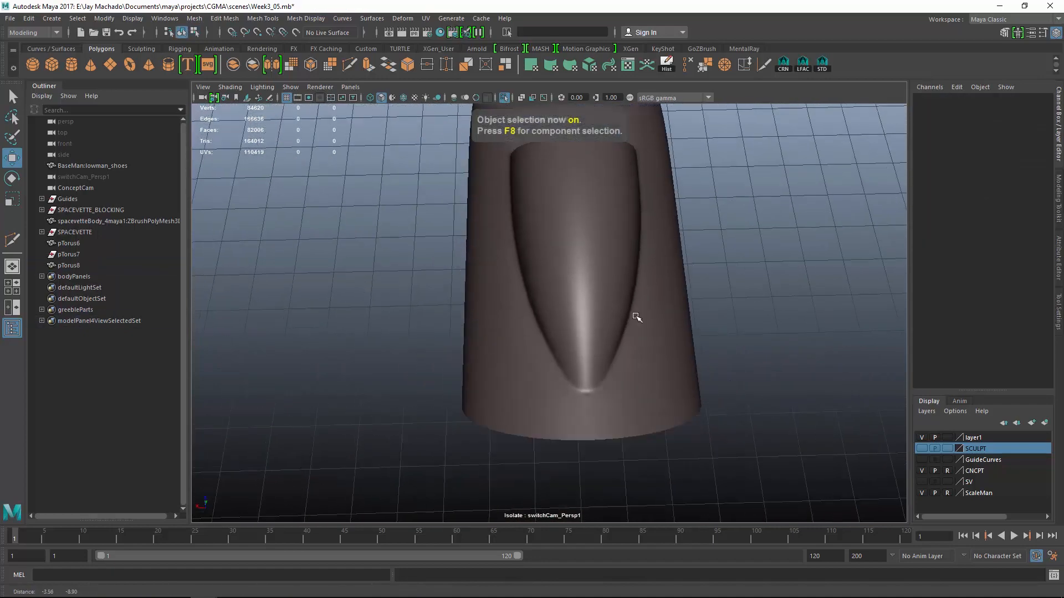
# - Delete the redundant vertex at the cylinder's tapered tip and check the smoothed housing
pyautogui.keyDown('alt'); pyautogui.moveTo(637, 316); pyautogui.dragTo(743, 487, button='right'); pyautogui.keyUp('alt')
pyautogui.click(743, 487)
pyautogui.keyDown('alt'); pyautogui.moveTo(743, 487); pyautogui.dragTo(717, 440); pyautogui.keyUp('alt')
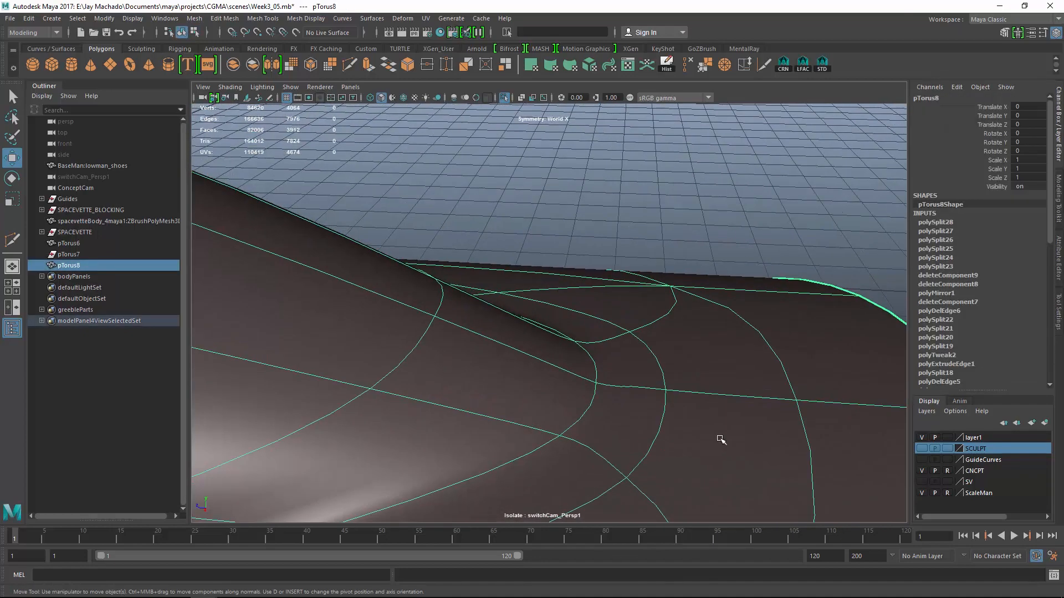
pyautogui.press('1')
pyautogui.moveTo(637, 285); pyautogui.dragTo(587, 271, button='right')
pyautogui.click(610, 375)
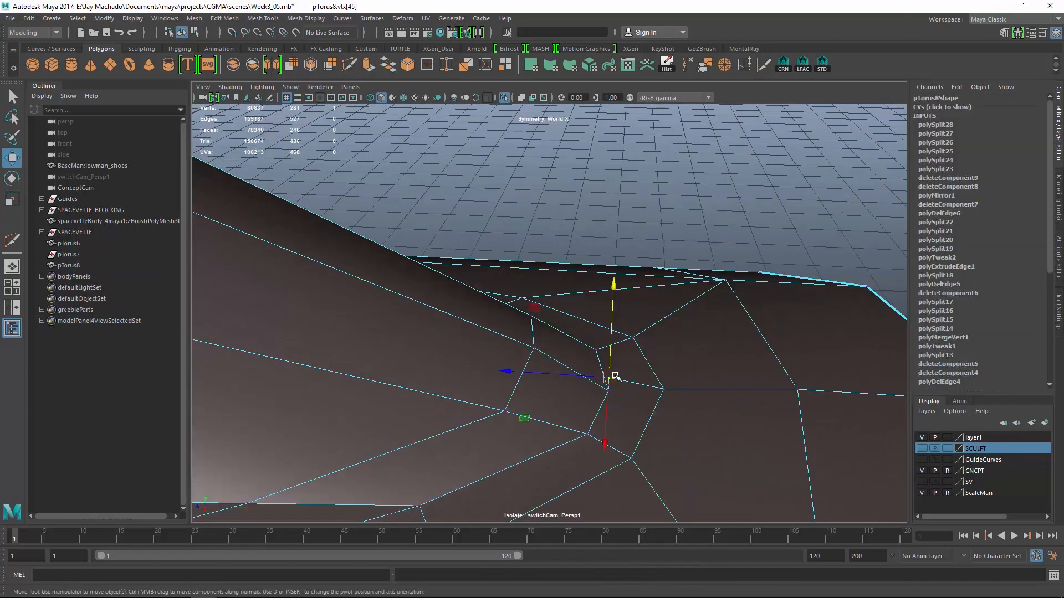
pyautogui.press('Delete')
pyautogui.keyDown('alt'); pyautogui.moveTo(648, 366); pyautogui.dragTo(641, 392); pyautogui.keyUp('alt')
pyautogui.press('F8')
pyautogui.click(708, 259)
pyautogui.press('3')
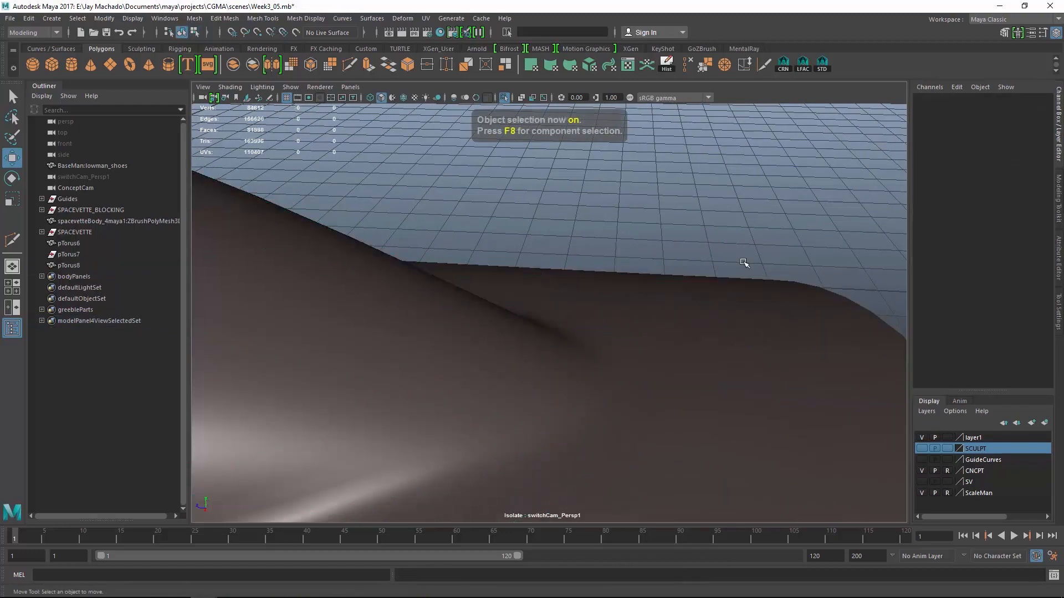
pyautogui.keyDown('alt'); pyautogui.moveTo(744, 261); pyautogui.dragTo(636, 361); pyautogui.keyUp('alt')
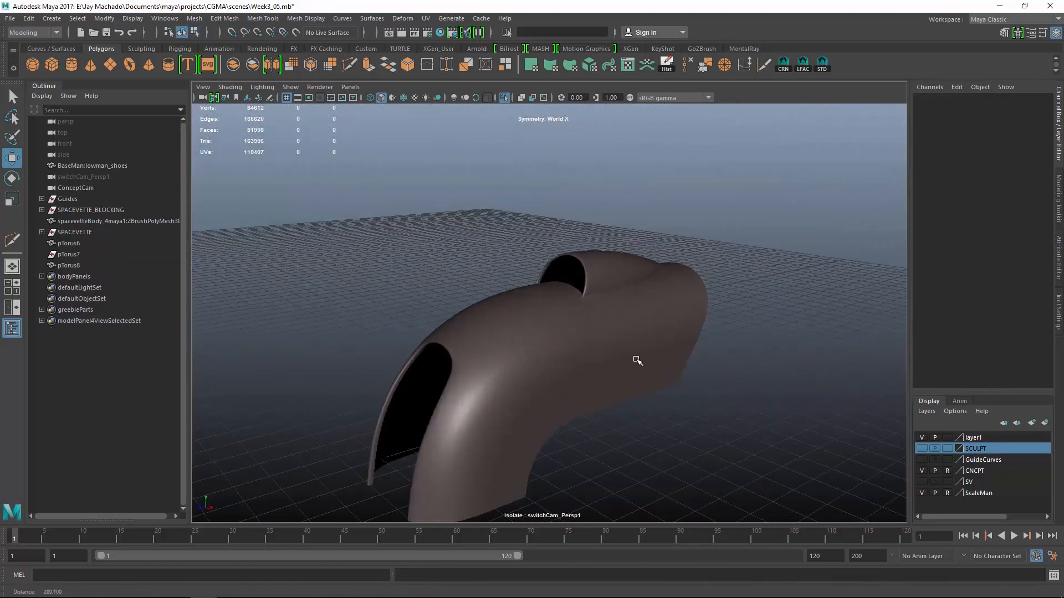
pyautogui.keyDown('alt'); pyautogui.moveTo(636, 361); pyautogui.dragTo(637, 274, button='middle'); pyautogui.keyUp('alt')
# - Mirror the housing across Y about its bounding box, merging the border vertices
pyautogui.click(593, 264)
pyautogui.click(103, 22)
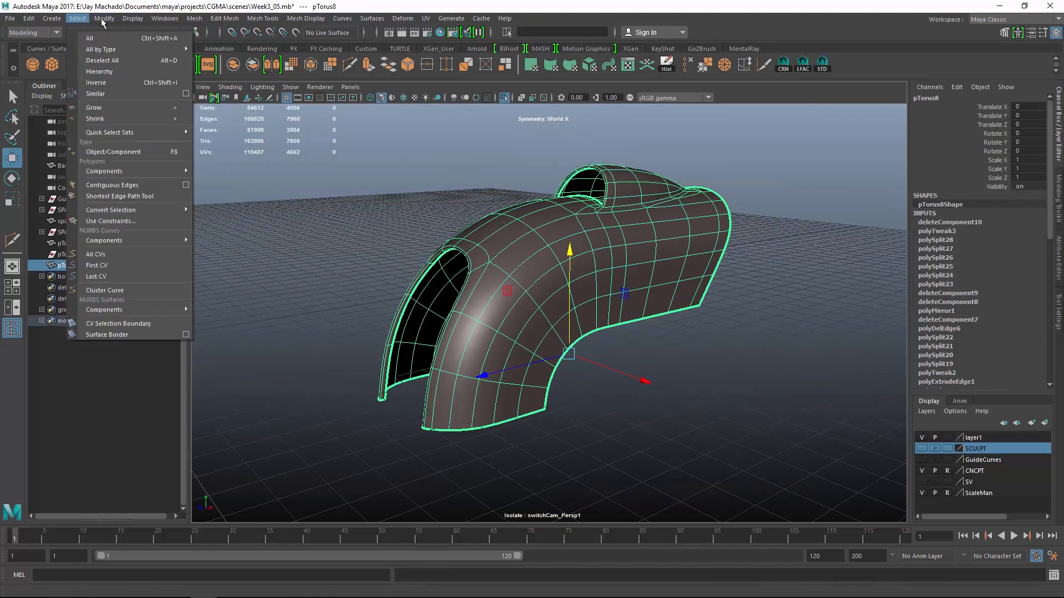
pyautogui.moveTo(195, 18)
pyautogui.click(296, 166)
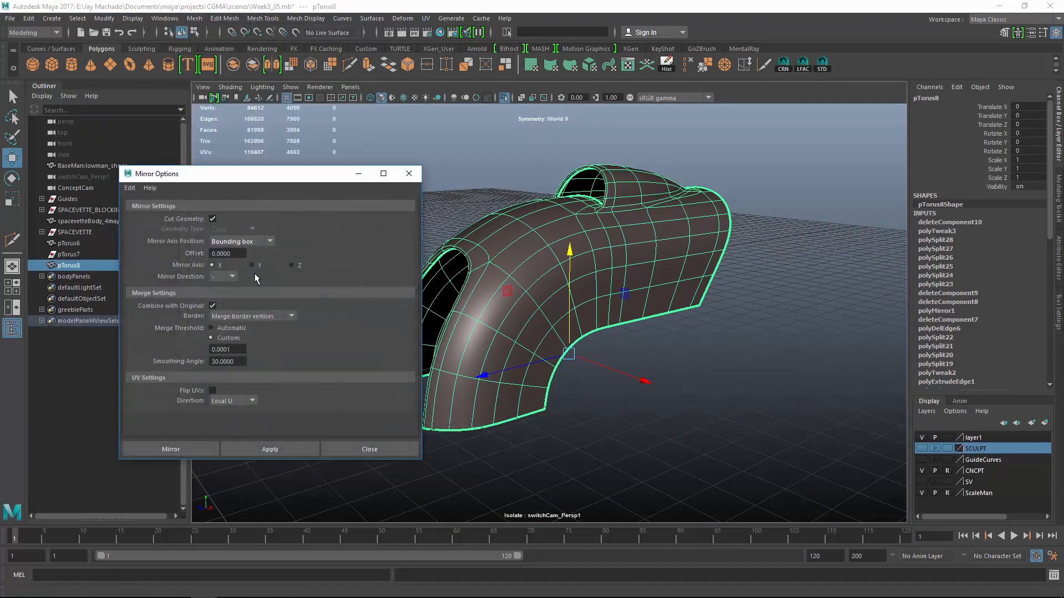
pyautogui.click(282, 449)
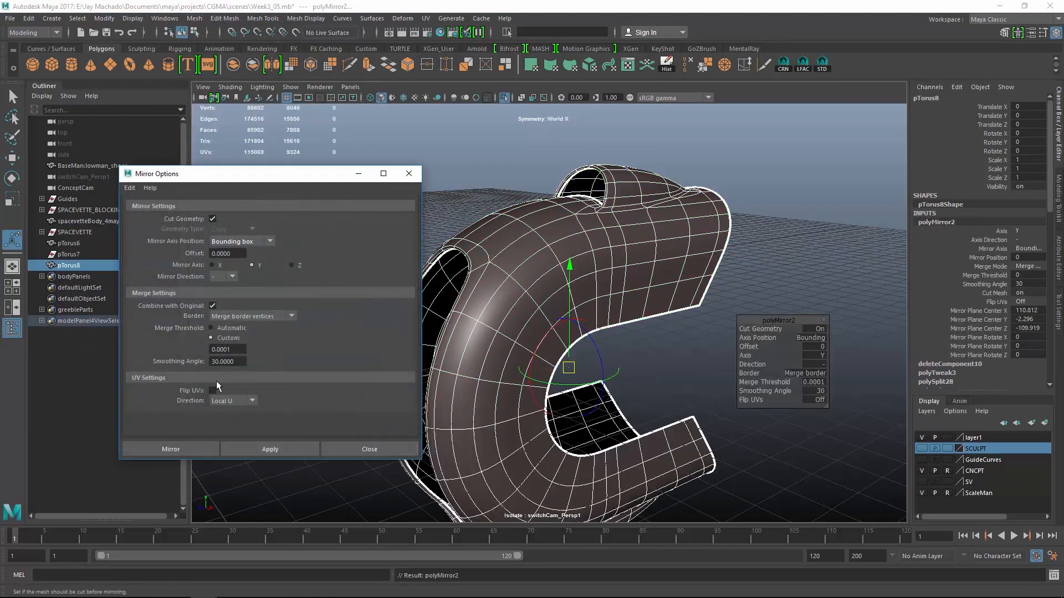
pyautogui.click(370, 450)
pyautogui.scroll(-2, 519, 385)
pyautogui.click(413, 349)
pyautogui.keyDown('alt'); pyautogui.moveTo(471, 357); pyautogui.dragTo(455, 384); pyautogui.keyUp('alt')
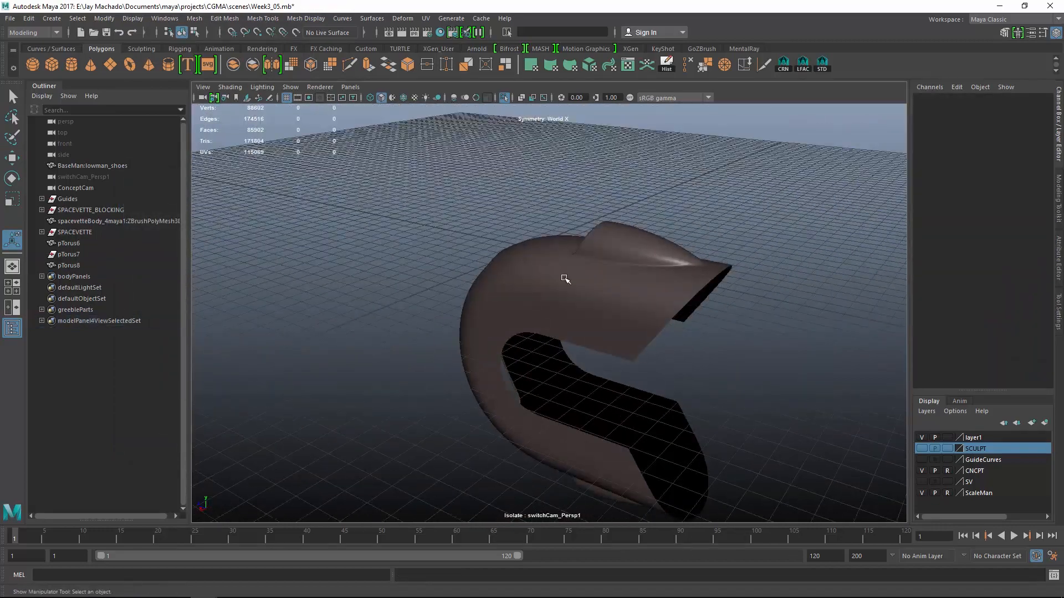
# - Leave the isolated view of the housing and look at the whole vehicle through ConceptCam
pyautogui.click(563, 276)
pyautogui.click(505, 99)
pyautogui.keyDown('alt'); pyautogui.moveTo(670, 294); pyautogui.dragTo(787, 254); pyautogui.keyUp('alt')
pyautogui.click(786, 254)
pyautogui.keyDown('alt'); pyautogui.moveTo(775, 252); pyautogui.dragTo(559, 223, button='right'); pyautogui.keyUp('alt')
pyautogui.keyDown('alt'); pyautogui.moveTo(560, 224); pyautogui.dragTo(704, 277); pyautogui.keyUp('alt')
pyautogui.click(349, 87)
pyautogui.moveTo(399, 98)
pyautogui.click(492, 100)
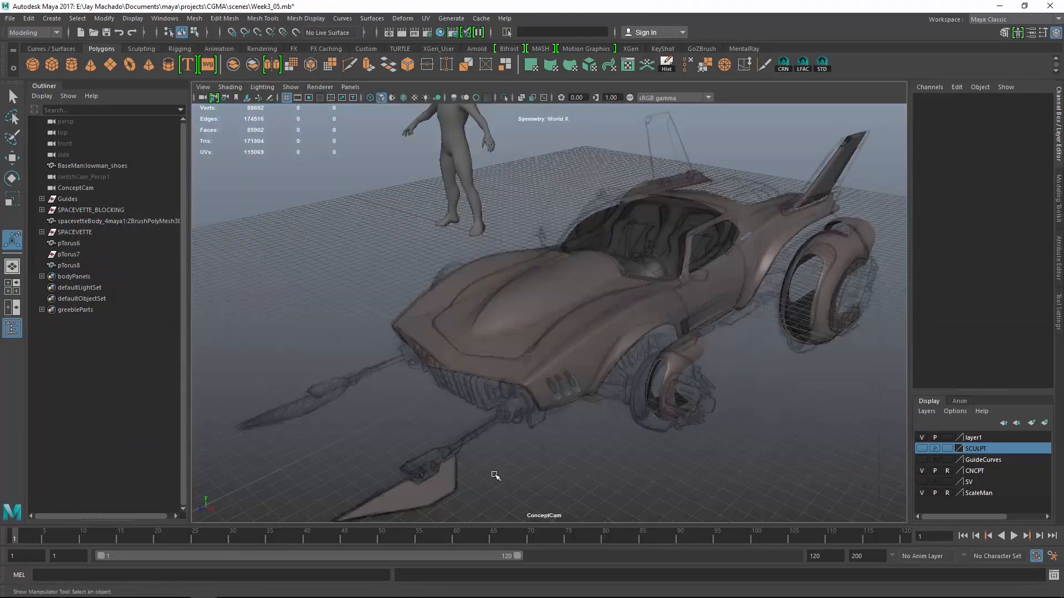
# - Delete the rear housing's construction history and remove the leftover pTorus7 node from the scene
pyautogui.click(857, 250)
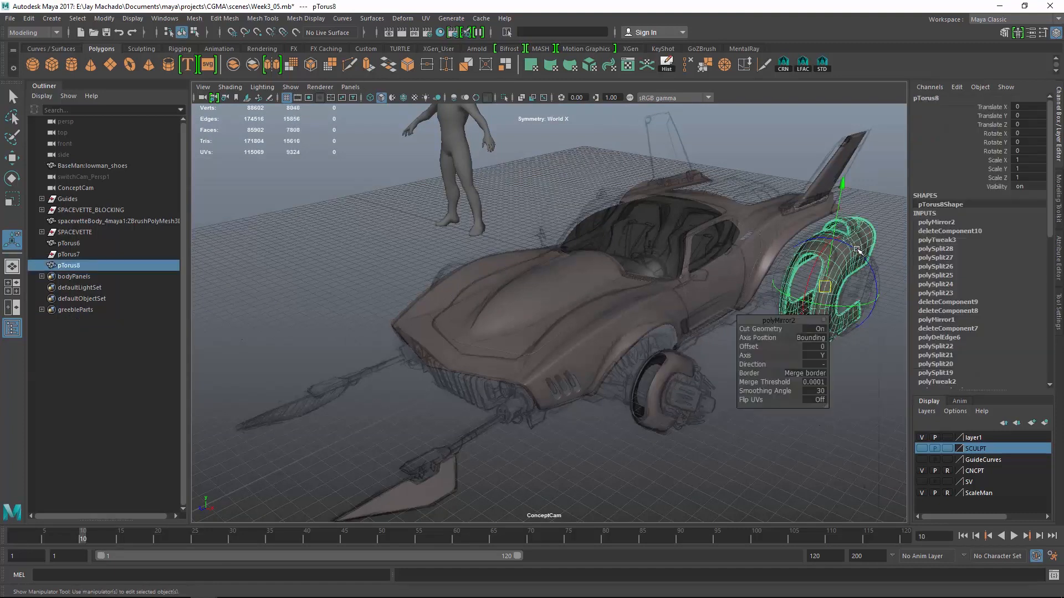
pyautogui.click(666, 66)
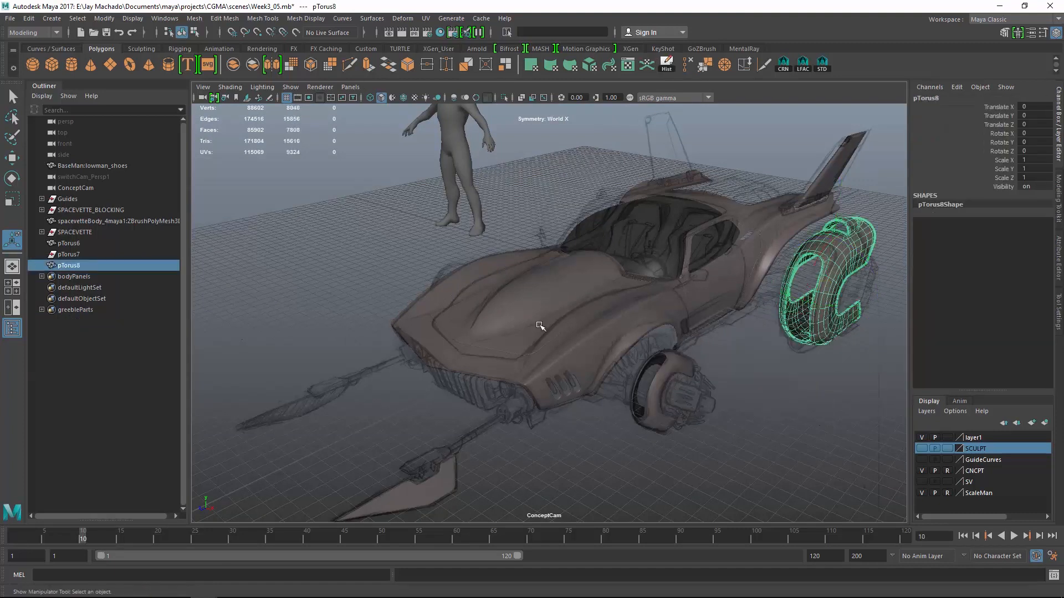
pyautogui.hotkey('alt', 'v')
pyautogui.moveTo(1003, 134); pyautogui.dragTo(1002, 151)
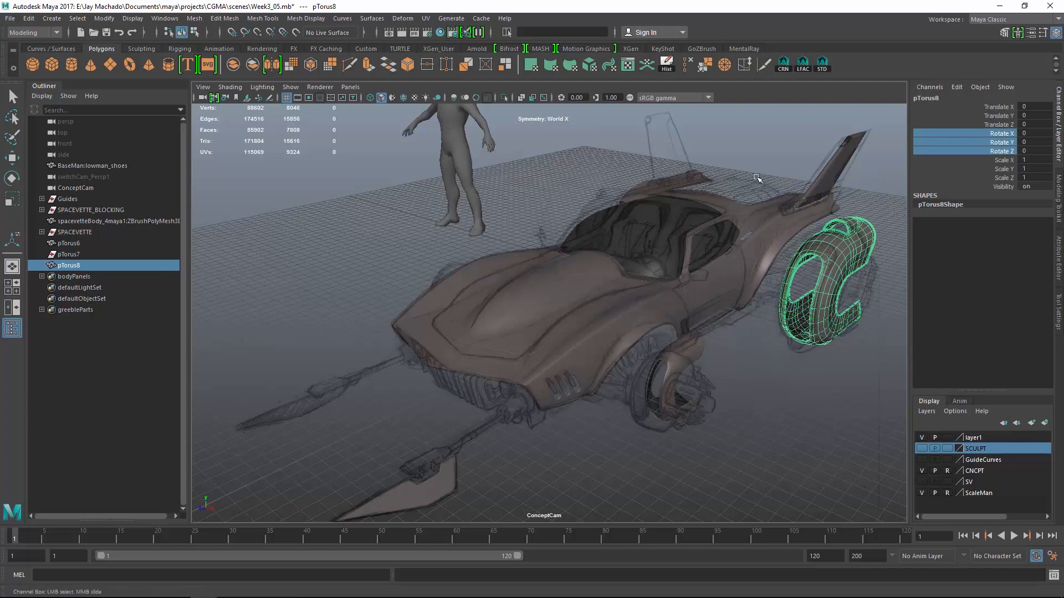
pyautogui.click(89, 253)
pyautogui.press('Delete')
pyautogui.click(83, 256)
pyautogui.press('t')
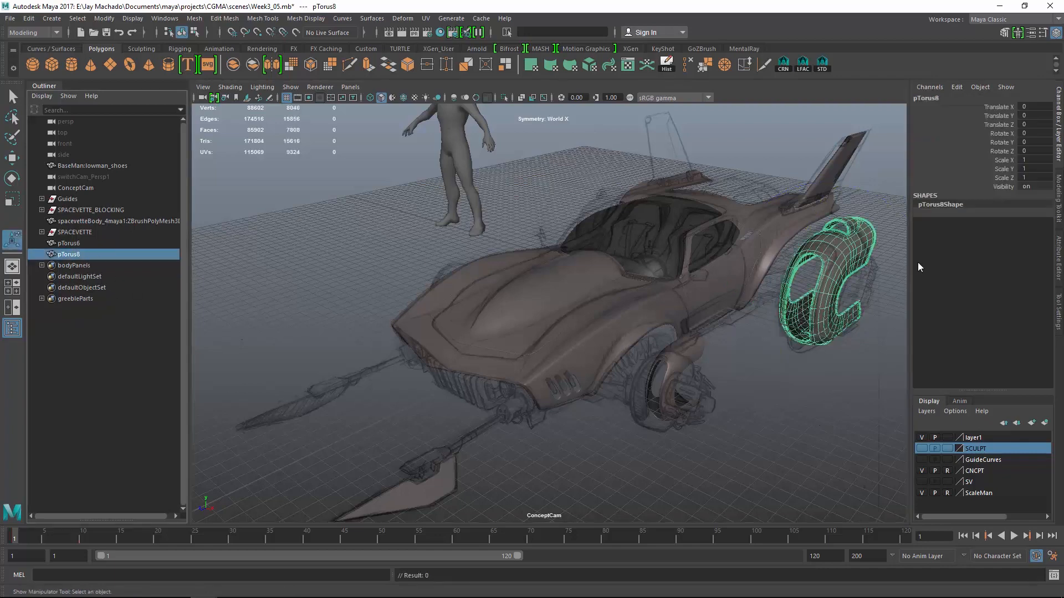
# - Key the rear housing's Rotate X, Y and Z at 0 on frame 1
pyautogui.press('w')
pyautogui.moveTo(1006, 134); pyautogui.dragTo(1008, 153)
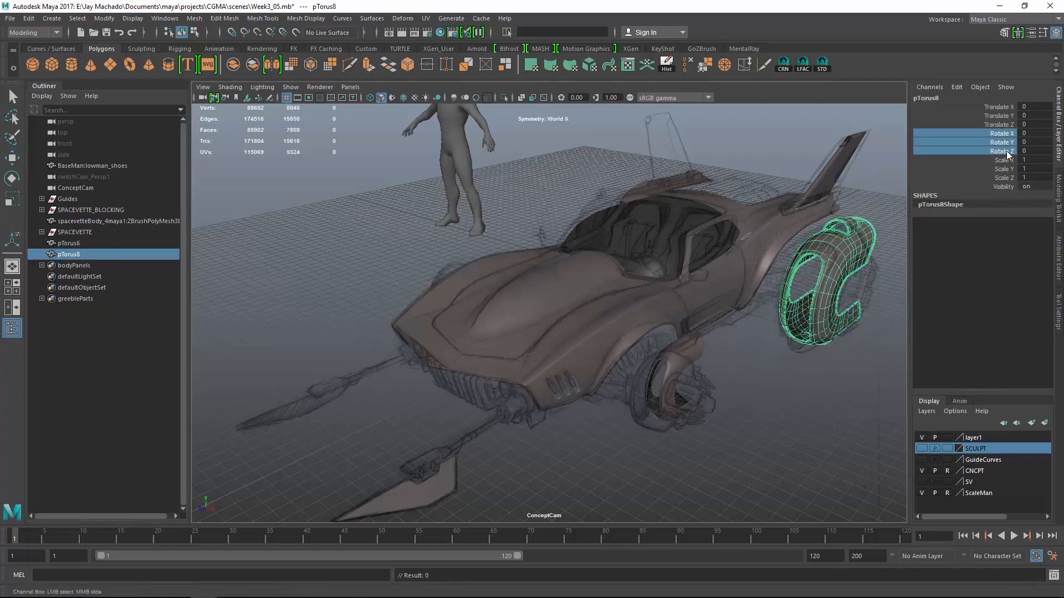
pyautogui.rightClick(1007, 154)
pyautogui.click(1026, 160)
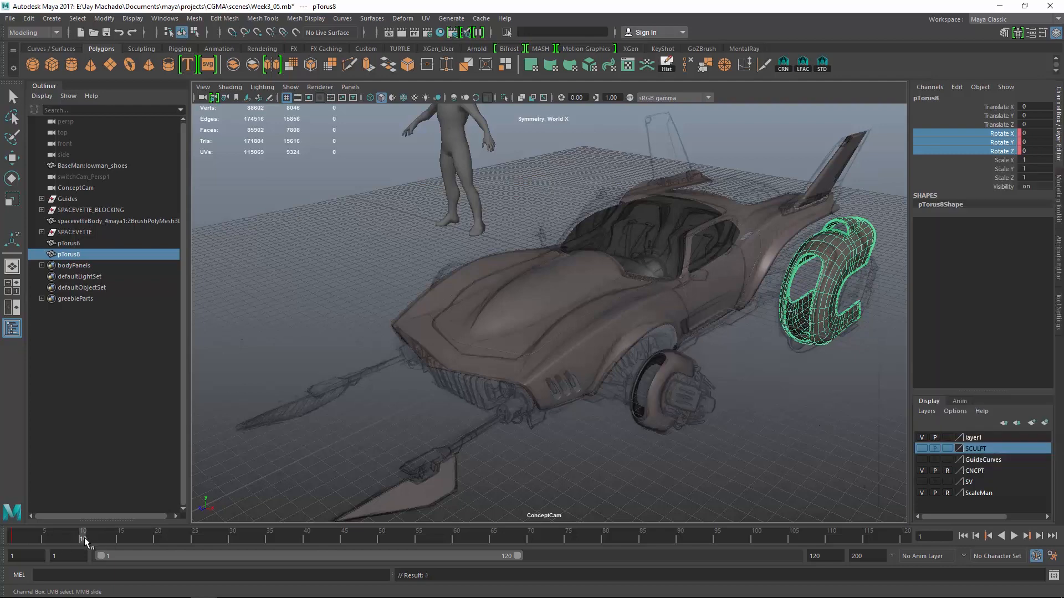
# - Rotate the rear housing on frame 10 to about -21 degrees in X to match the concept sketch
pyautogui.press('e')
pyautogui.moveTo(779, 339); pyautogui.dragTo(814, 238)
pyautogui.press('w')
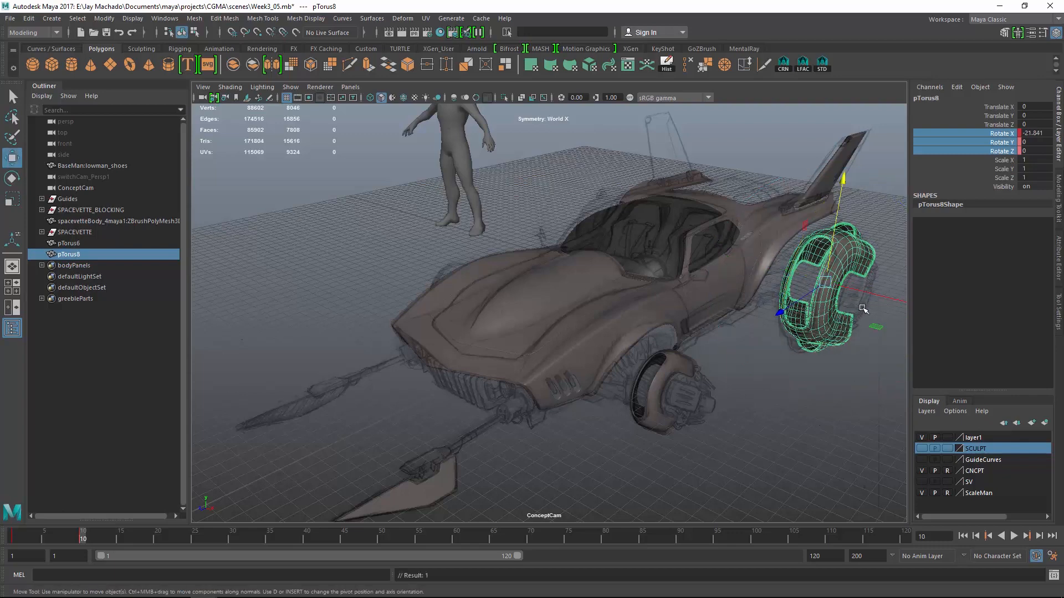
# - Split an edge ring on the unsmoothed rear housing to insert an extra edge loop, working in the switchCam_Persp1 view
pyautogui.click(350, 87)
pyautogui.moveTo(399, 98)
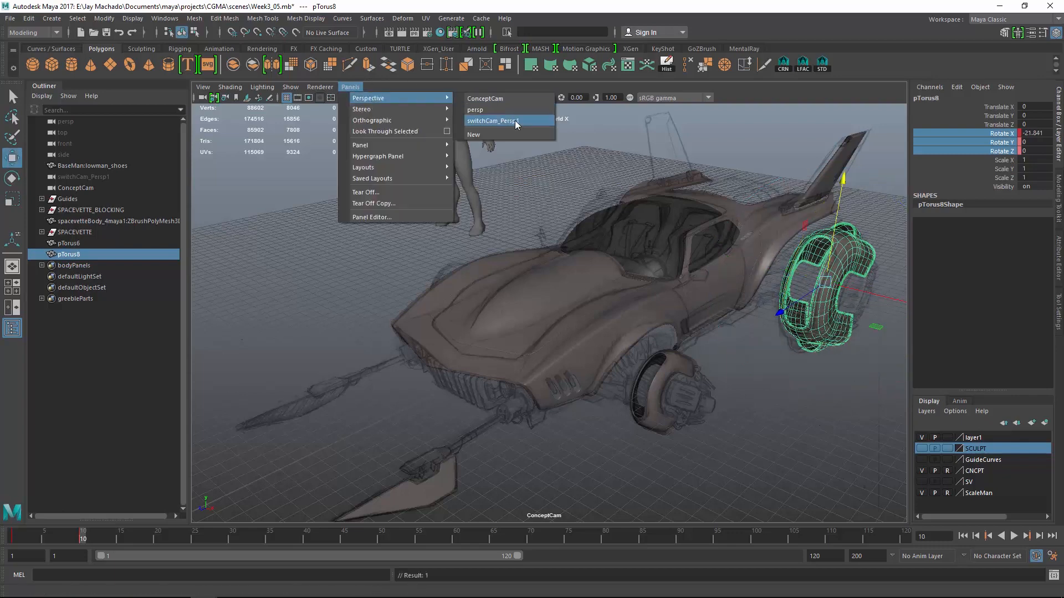
pyautogui.click(515, 121)
pyautogui.press('f')
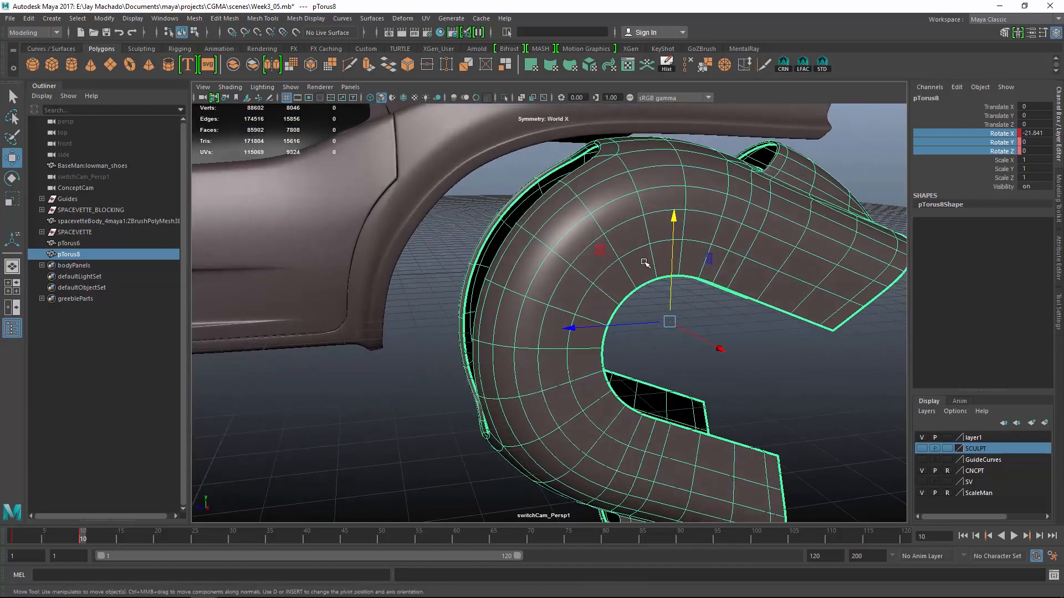
pyautogui.press('1')
pyautogui.press('F10')
pyautogui.click(646, 233)
pyautogui.keyDown('ctrl'); pyautogui.moveTo(646, 234); pyautogui.dragTo(707, 264, button='right'); pyautogui.keyUp('ctrl')
pyautogui.keyDown('alt'); pyautogui.moveTo(707, 264); pyautogui.dragTo(402, 229); pyautogui.keyUp('alt')
pyautogui.press('f')
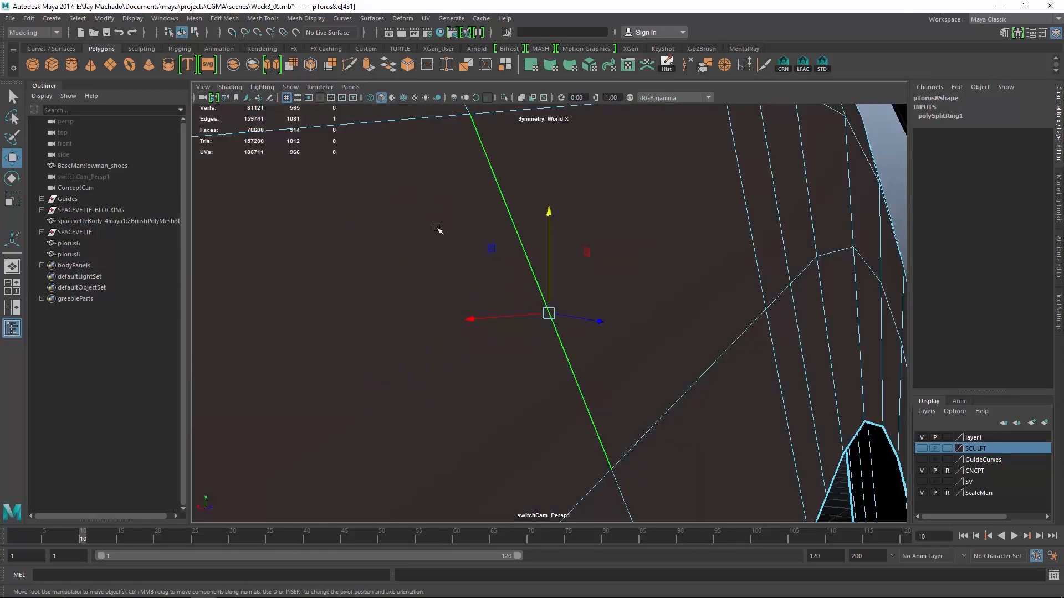
# - Repeat the edge ring split on the rear housing and change to face selection
pyautogui.press('g')
pyautogui.scroll(-8, 634, 268)
pyautogui.keyDown('alt'); pyautogui.moveTo(634, 268); pyautogui.dragTo(548, 268); pyautogui.keyUp('alt')
pyautogui.moveTo(548, 269); pyautogui.dragTo(557, 320, button='right')
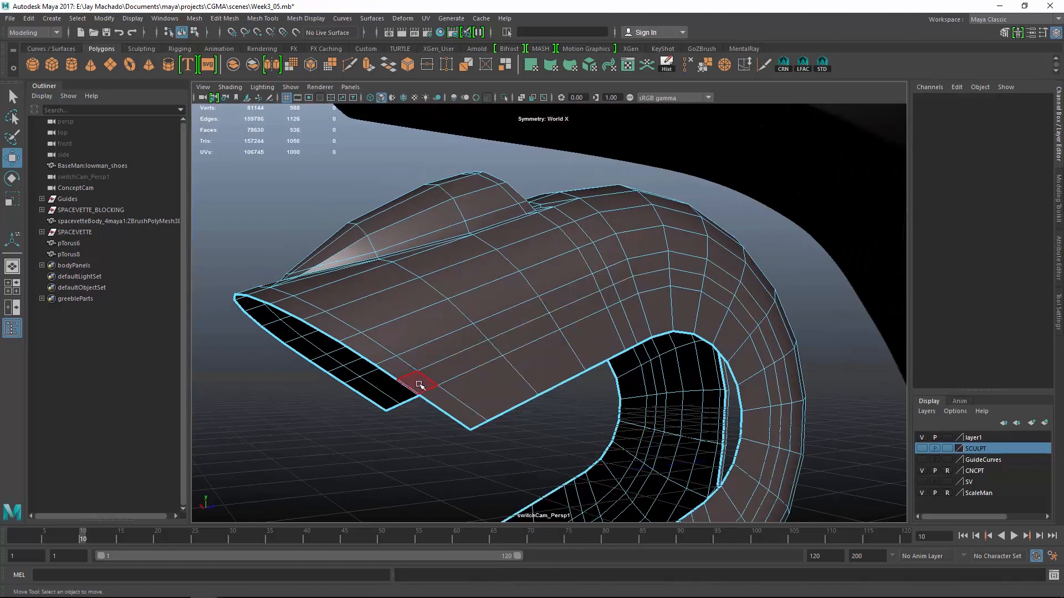
# - Delete the face loops running along the rear housing's open border on both sides, in two passes
pyautogui.doubleClick(393, 370)
pyautogui.keyDown('shift'); pyautogui.doubleClick(364, 372); pyautogui.keyUp('shift')
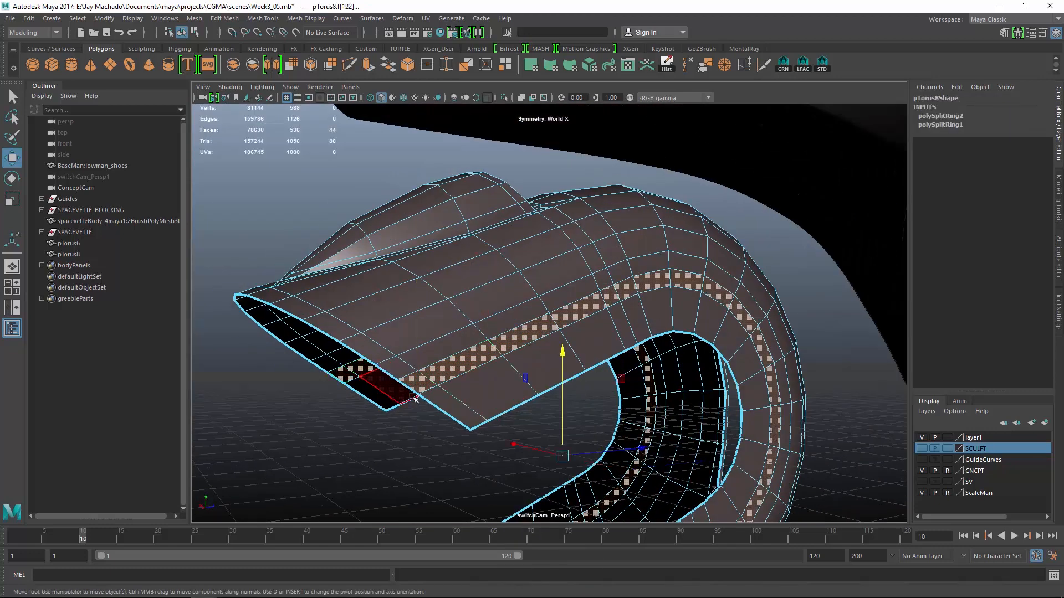
pyautogui.press('Delete')
pyautogui.doubleClick(437, 400)
pyautogui.keyDown('shift'); pyautogui.doubleClick(394, 391); pyautogui.keyUp('shift')
pyautogui.press('Delete')
# - Preview the trimmed rear housing smoothed in object mode and examine its shape against the car body
pyautogui.keyDown('alt'); pyautogui.moveTo(471, 402); pyautogui.dragTo(875, 381); pyautogui.keyUp('alt')
pyautogui.keyDown('alt'); pyautogui.moveTo(876, 381); pyautogui.dragTo(678, 356, button='right'); pyautogui.keyUp('alt')
pyautogui.press('F8')
pyautogui.press('F8')
pyautogui.press('3')
pyautogui.keyDown('alt'); pyautogui.moveTo(689, 373); pyautogui.dragTo(649, 371); pyautogui.keyUp('alt')
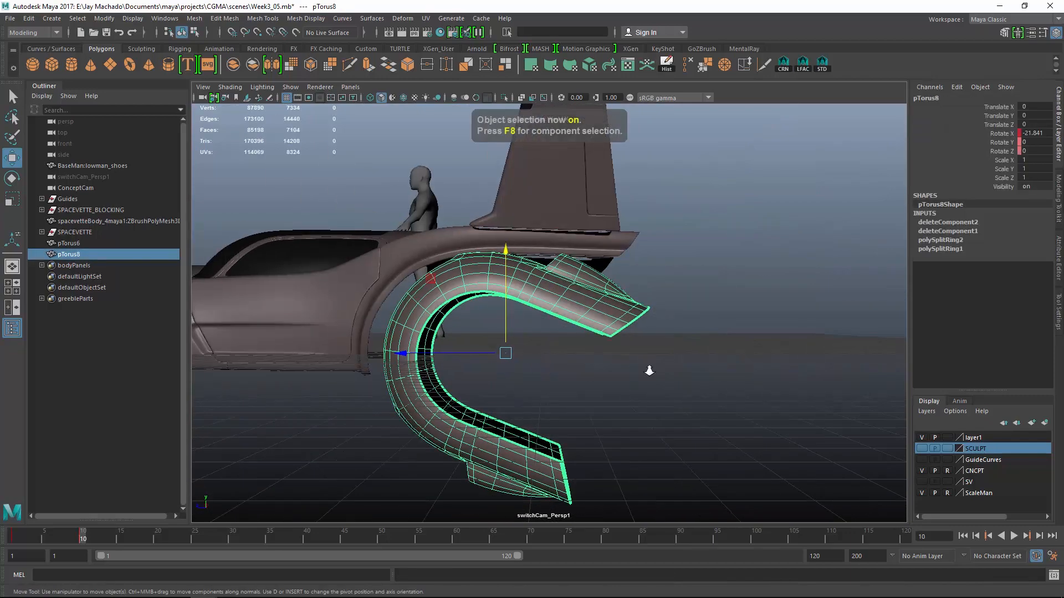
pyautogui.keyDown('alt'); pyautogui.moveTo(649, 371); pyautogui.dragTo(715, 374, button='right'); pyautogui.keyUp('alt')
pyautogui.click(716, 375)
pyautogui.keyDown('alt'); pyautogui.moveTo(716, 375); pyautogui.dragTo(642, 363); pyautogui.keyUp('alt')
# - Return the rear housing to unsmoothed display and split three edge rings close to its open borders
pyautogui.click(579, 327)
pyautogui.press('1')
pyautogui.keyDown('alt'); pyautogui.moveTo(579, 327); pyautogui.dragTo(610, 322); pyautogui.keyUp('alt')
pyautogui.keyDown('alt'); pyautogui.moveTo(610, 321); pyautogui.dragTo(739, 382, button='right'); pyautogui.keyUp('alt')
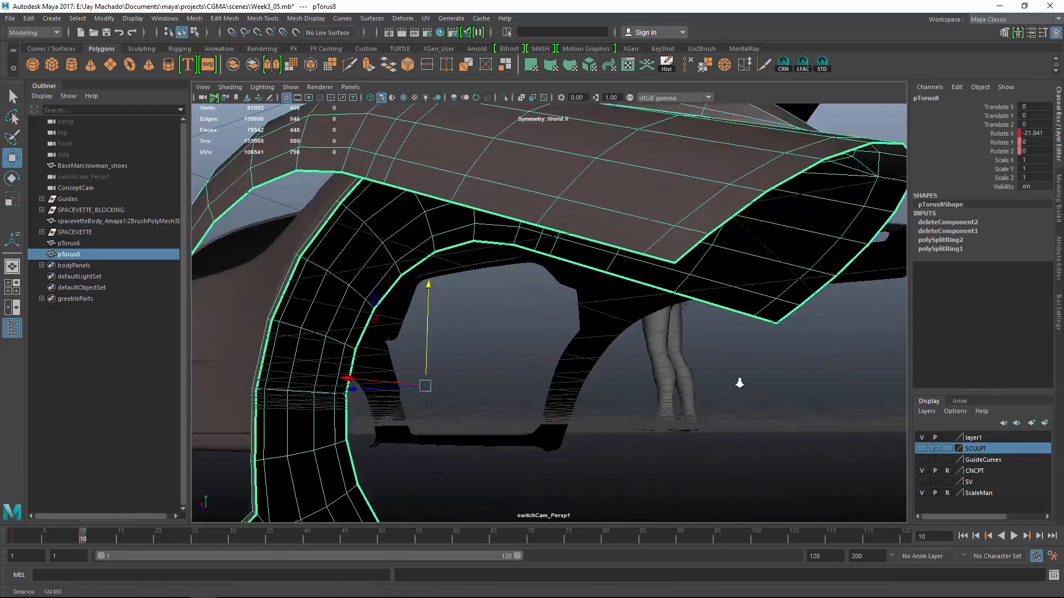
pyautogui.keyDown('alt'); pyautogui.moveTo(738, 382); pyautogui.dragTo(729, 406, button='middle'); pyautogui.keyUp('alt')
pyautogui.moveTo(672, 271); pyautogui.dragTo(692, 284, button='right')
pyautogui.click(651, 275)
pyautogui.keyDown('alt'); pyautogui.moveTo(693, 284); pyautogui.dragTo(615, 277, button='right'); pyautogui.keyUp('alt')
pyautogui.keyDown('alt'); pyautogui.moveTo(615, 277); pyautogui.dragTo(588, 222); pyautogui.keyUp('alt')
pyautogui.keyDown('alt'); pyautogui.moveTo(554, 399); pyautogui.dragTo(598, 410, button='right'); pyautogui.keyUp('alt')
pyautogui.keyDown('alt'); pyautogui.moveTo(599, 410); pyautogui.dragTo(554, 380, button='middle'); pyautogui.keyUp('alt')
pyautogui.click(553, 388)
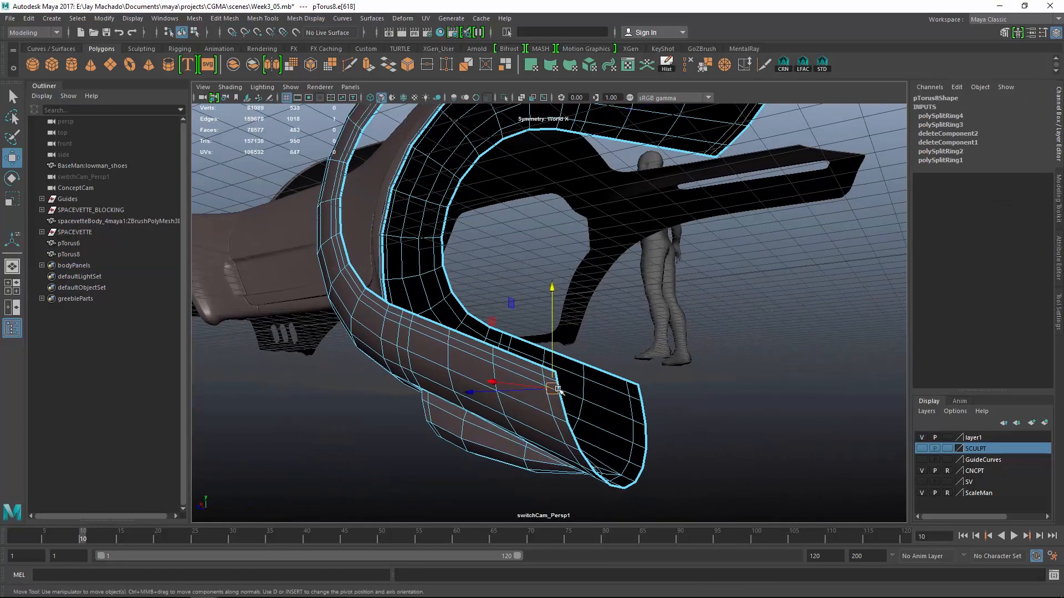
pyautogui.keyDown('ctrl'); pyautogui.moveTo(554, 389); pyautogui.dragTo(563, 400, button='right'); pyautogui.keyUp('ctrl')
# - Extrude the rear housing's open border edges with a Local Translate Z of -0.5 and show the object smoothed
pyautogui.doubleClick(563, 400)
pyautogui.keyDown('alt'); pyautogui.moveTo(582, 338); pyautogui.dragTo(615, 363); pyautogui.keyUp('alt')
pyautogui.keyDown('alt'); pyautogui.moveTo(615, 363); pyautogui.dragTo(559, 343, button='right'); pyautogui.keyUp('alt')
pyautogui.click(369, 65)
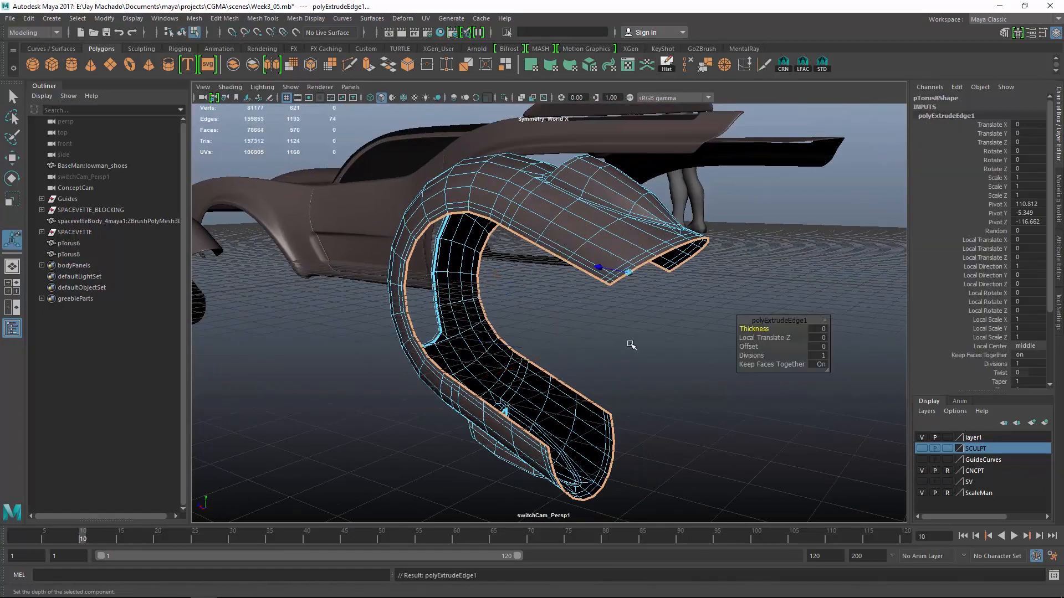
pyautogui.write('5')
pyautogui.press('Return')
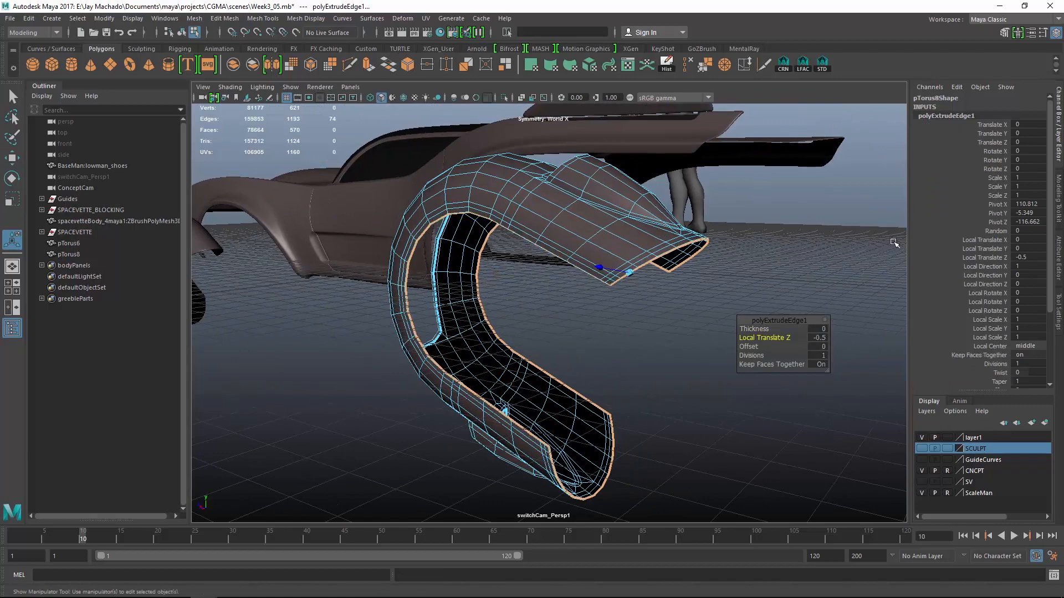
pyautogui.press('q')
pyautogui.press('F8')
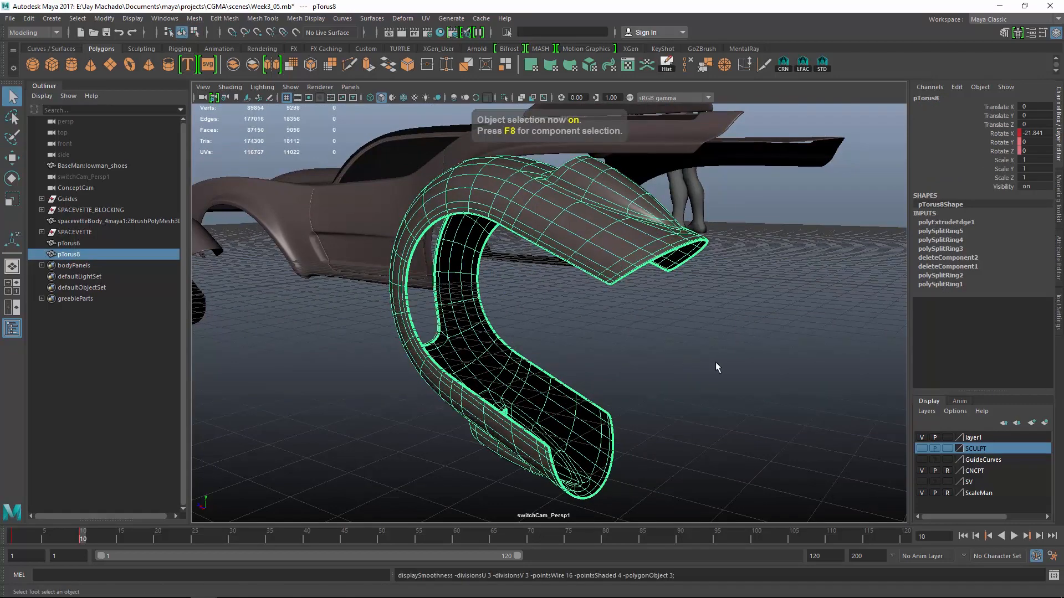
pyautogui.click(716, 361)
# - Through ConceptCam, move the rear housing to about -4.58 in X and -1.45 in Y, and rotate it to about -24.2 in X
pyautogui.keyDown('alt'); pyautogui.moveTo(716, 361); pyautogui.dragTo(727, 255); pyautogui.keyUp('alt')
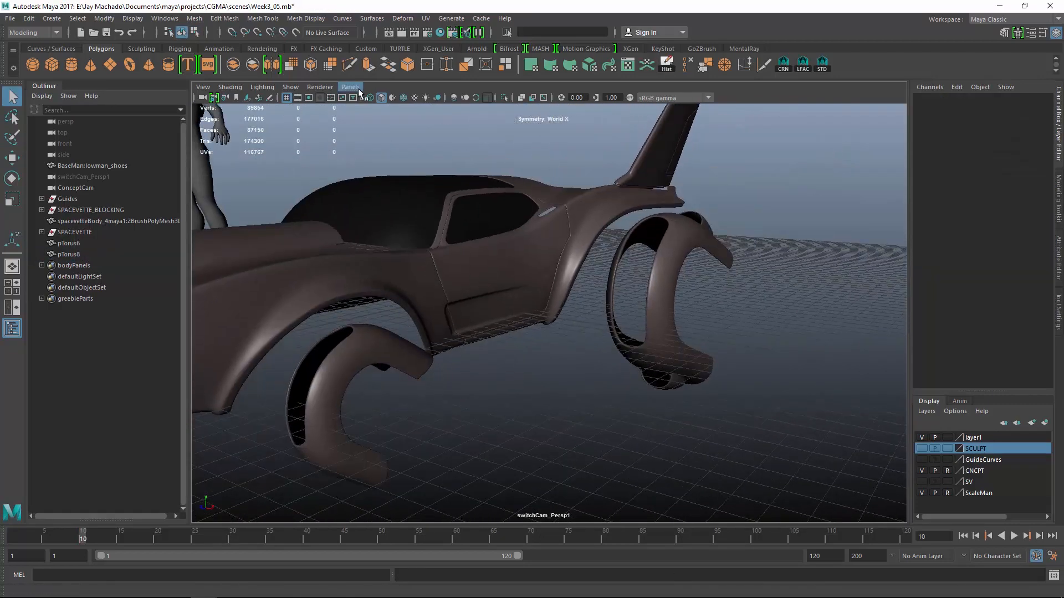
pyautogui.click(357, 88)
pyautogui.moveTo(377, 98)
pyautogui.click(525, 119)
pyautogui.click(353, 87)
pyautogui.click(481, 99)
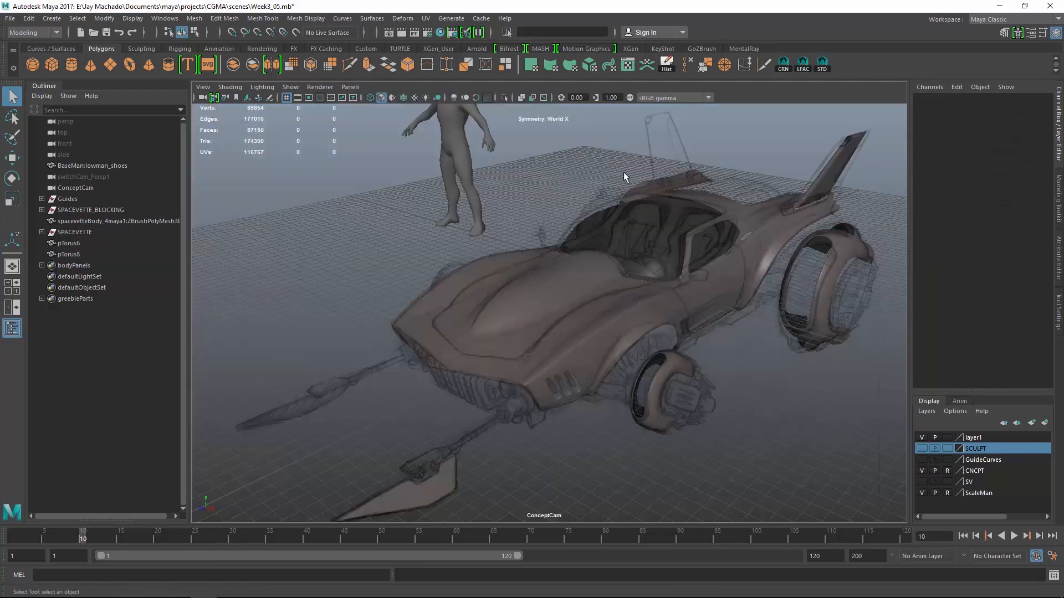
pyautogui.click(840, 268)
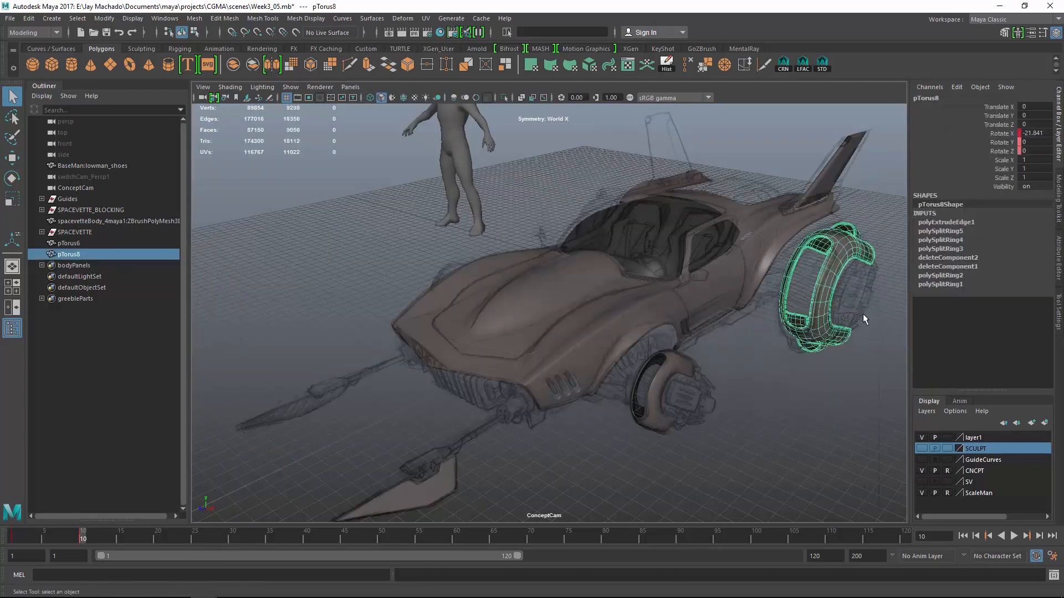
pyautogui.press('w')
pyautogui.moveTo(894, 307); pyautogui.dragTo(887, 300)
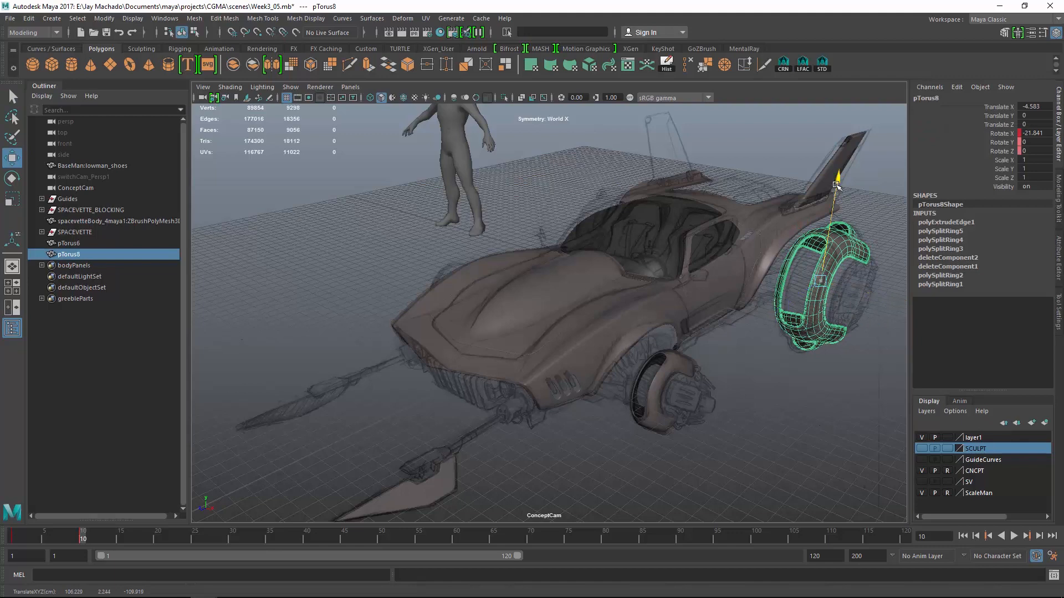
pyautogui.moveTo(836, 187); pyautogui.dragTo(837, 187)
pyautogui.press('e')
pyautogui.moveTo(799, 262); pyautogui.dragTo(796, 252)
pyautogui.press('w')
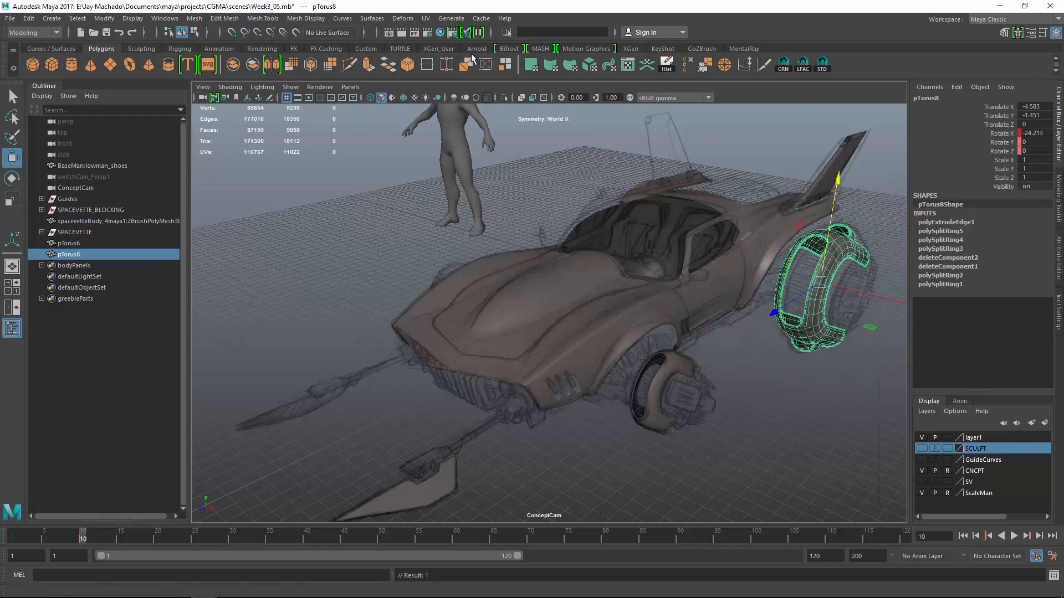
# - On frame 1 in the side view, move the rear housing to about 8.06 in Z and the front housing to about -13.06 in Z
pyautogui.moveTo(73, 532); pyautogui.dragTo(1, 549)
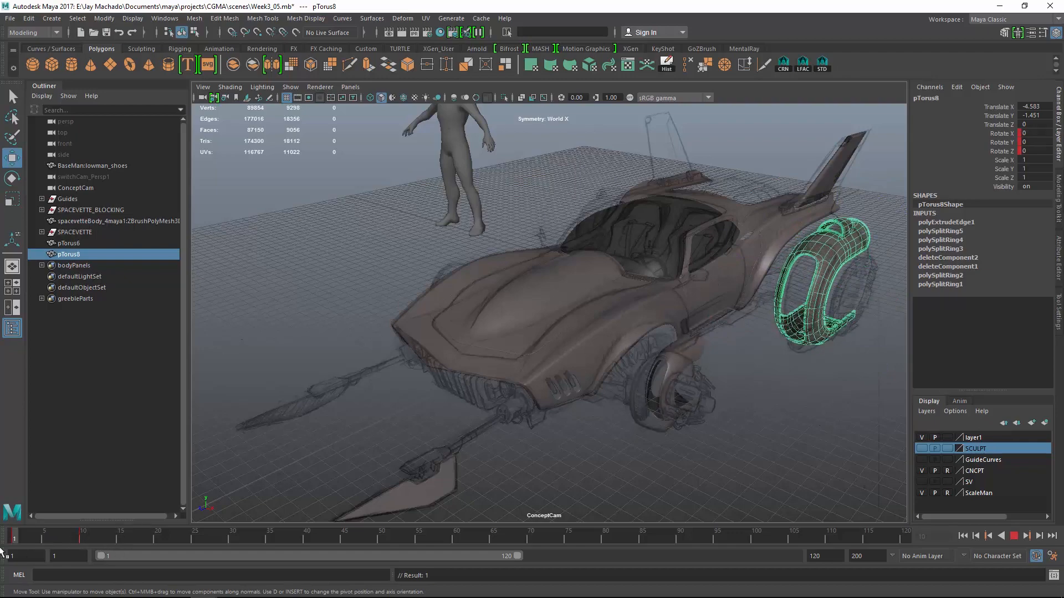
pyautogui.click(350, 87)
pyautogui.moveTo(387, 95)
pyautogui.click(506, 118)
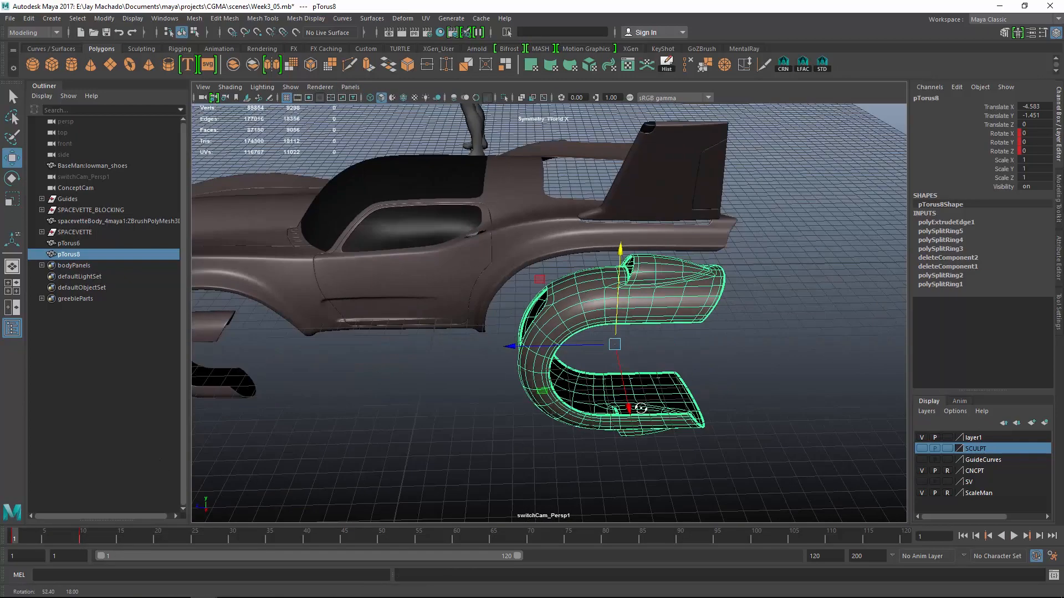
pyautogui.moveTo(548, 290); pyautogui.dragTo(536, 290)
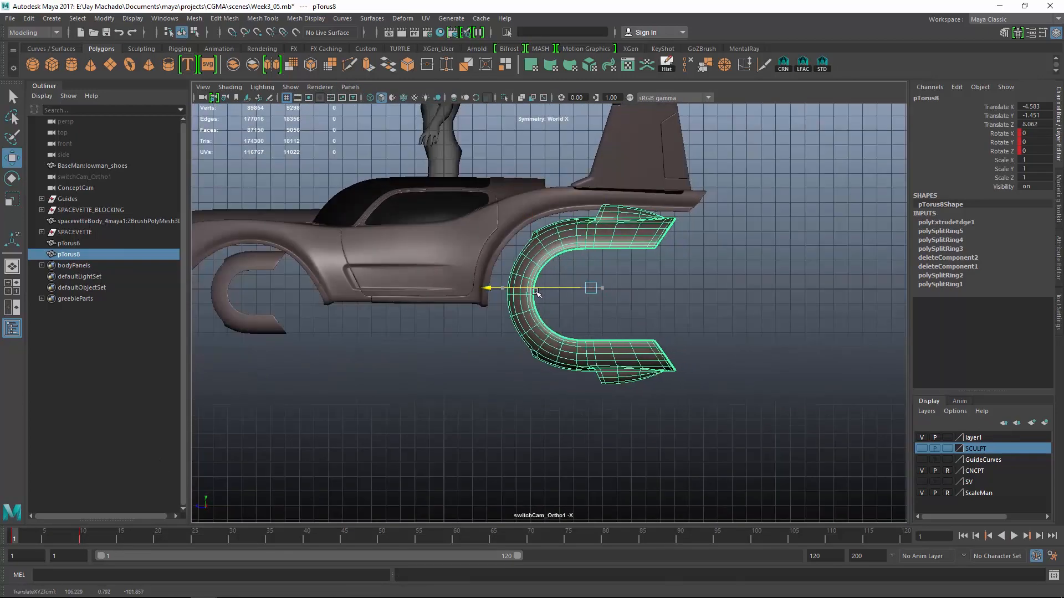
pyautogui.keyDown('alt'); pyautogui.moveTo(689, 314); pyautogui.dragTo(841, 328, button='middle'); pyautogui.keyUp('alt')
pyautogui.moveTo(363, 289); pyautogui.dragTo(383, 305)
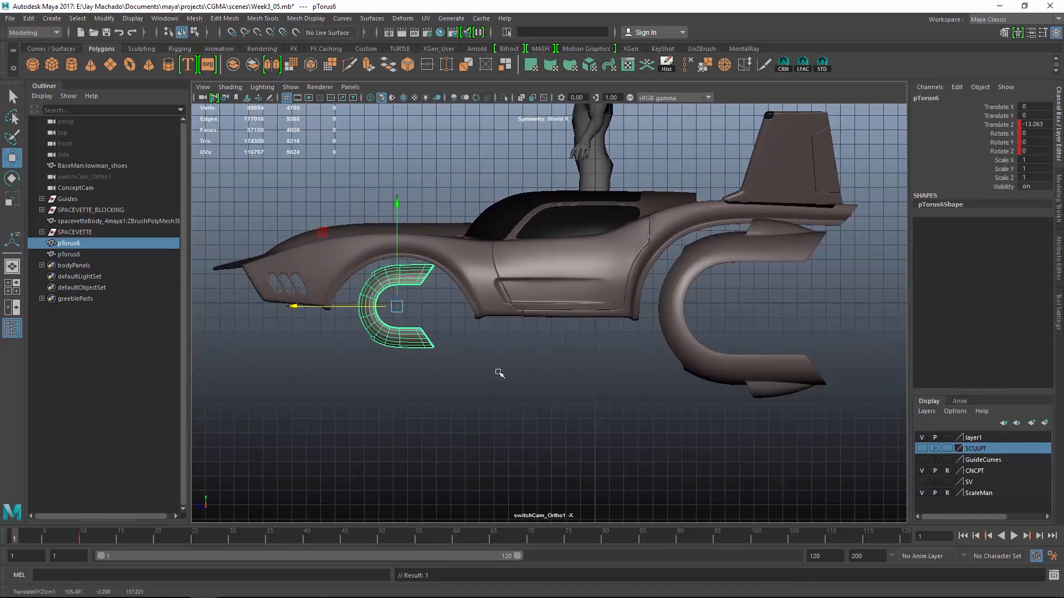
pyautogui.click(513, 377)
# - Show the SV layer in the perspective view and hide the blocking cylinders inside the rear and front housings
pyautogui.keyDown('alt'); pyautogui.moveTo(567, 379); pyautogui.dragTo(779, 440); pyautogui.keyUp('alt')
pyautogui.click(747, 328)
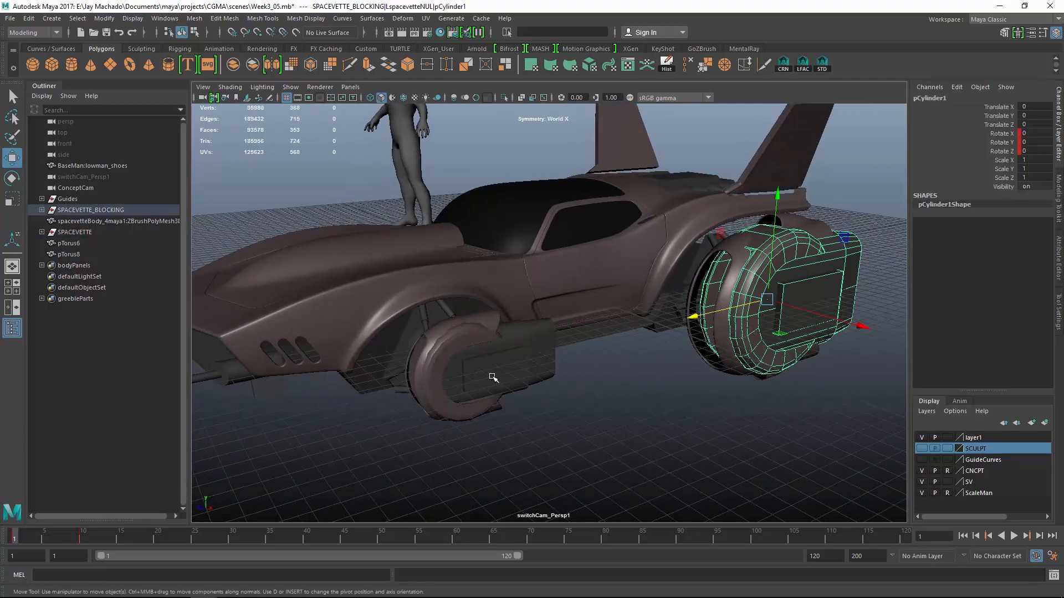
pyautogui.moveTo(494, 377)
pyautogui.keyDown('alt'); pyautogui.mouseDown()
pyautogui.moveTo(572, 414)
pyautogui.moveTo(488, 376)
pyautogui.mouseUp(); pyautogui.keyUp('alt')
pyautogui.keyDown('alt'); pyautogui.moveTo(488, 377); pyautogui.dragTo(560, 382, button='right'); pyautogui.keyUp('alt')
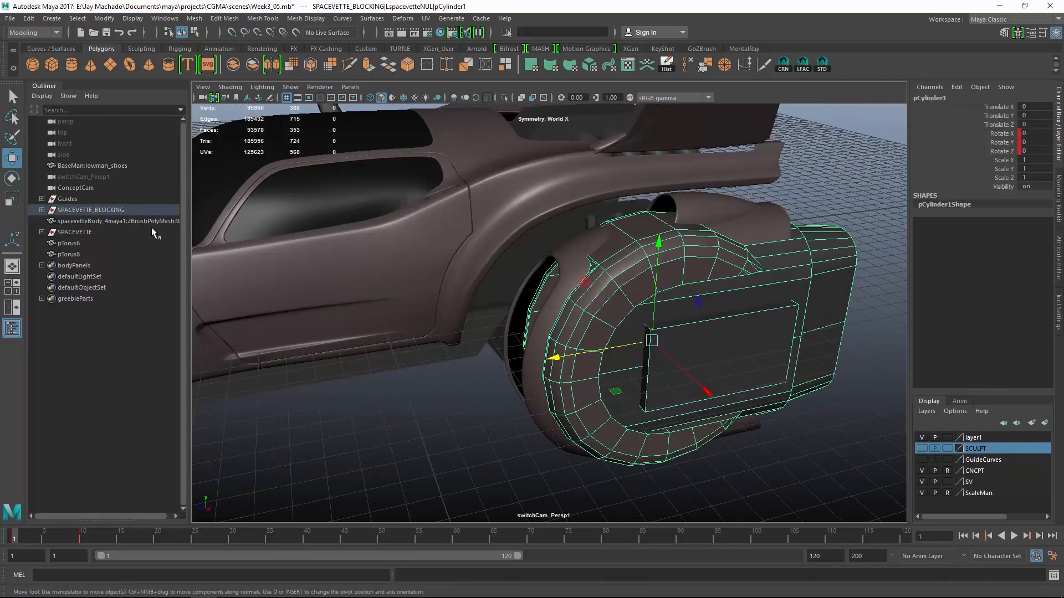
pyautogui.keyDown('alt'); pyautogui.moveTo(631, 369); pyautogui.dragTo(570, 355); pyautogui.keyUp('alt')
pyautogui.click(643, 309)
pyautogui.click(604, 307)
pyautogui.keyDown('alt'); pyautogui.moveTo(604, 308); pyautogui.dragTo(715, 294); pyautogui.keyUp('alt')
pyautogui.click(843, 474)
pyautogui.click(624, 382)
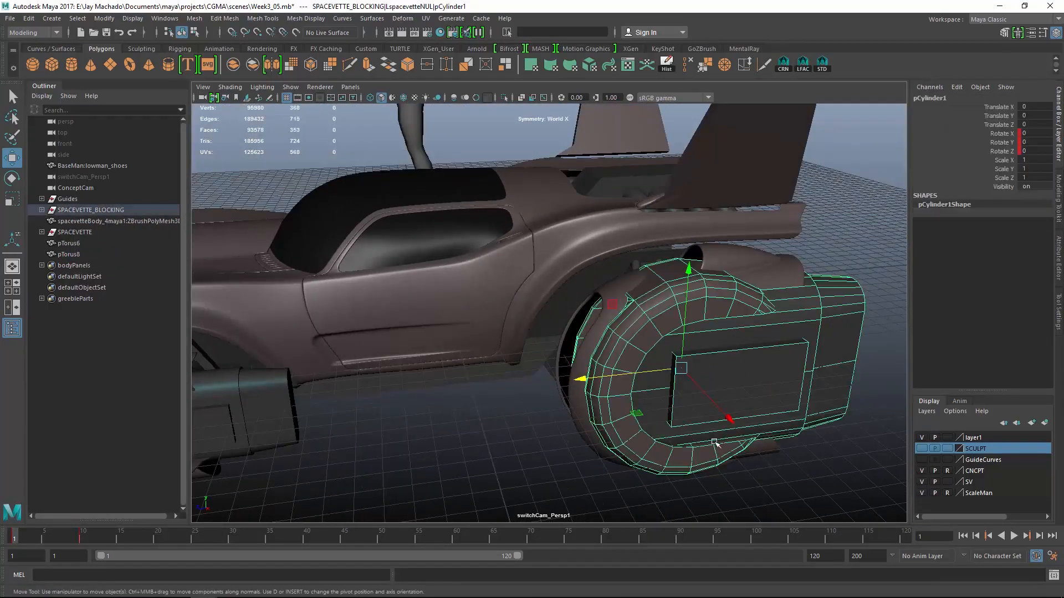
pyautogui.scroll(-5, 624, 382)
pyautogui.keyDown('shift'); pyautogui.click(414, 346); pyautogui.keyUp('shift')
pyautogui.hotkey('ctrl', 'h')
# - On frame 10 through ConceptCam, move the rear housing to about 3.9 in X to match the concept, and review the animation
pyautogui.keyDown('alt'); pyautogui.moveTo(563, 394); pyautogui.dragTo(732, 392); pyautogui.keyUp('alt')
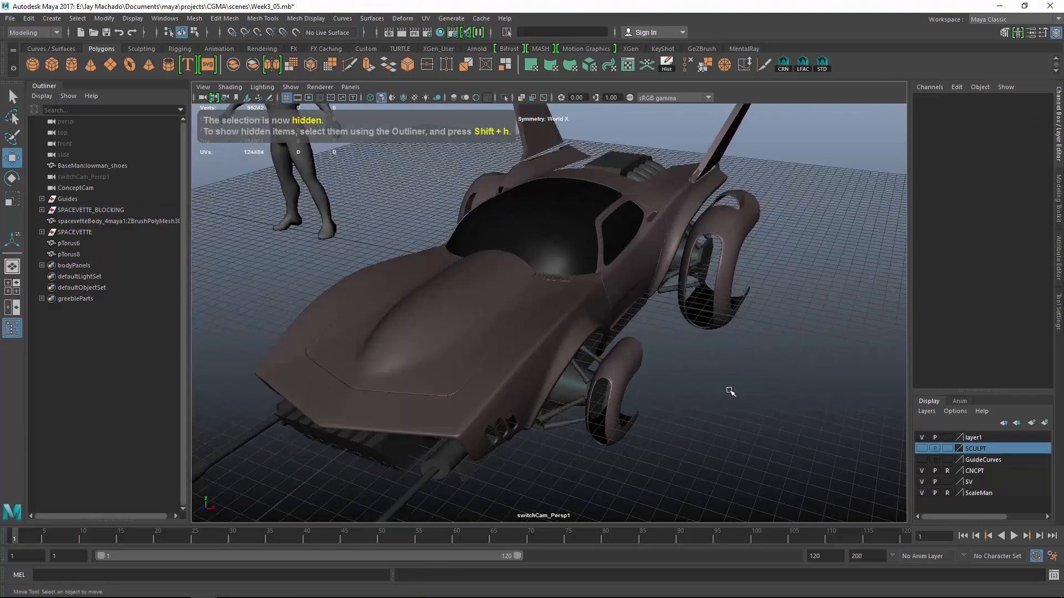
pyautogui.click(83, 537)
pyautogui.keyDown('alt'); pyautogui.moveTo(751, 431); pyautogui.dragTo(729, 406); pyautogui.keyUp('alt')
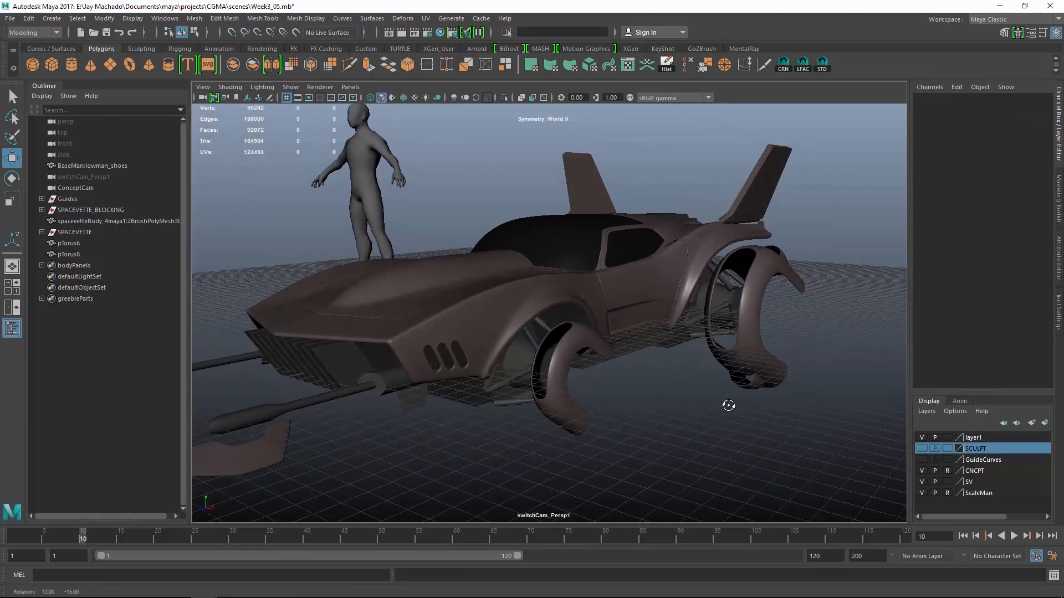
pyautogui.click(326, 87)
pyautogui.moveTo(350, 88)
pyautogui.moveTo(383, 100)
pyautogui.click(498, 99)
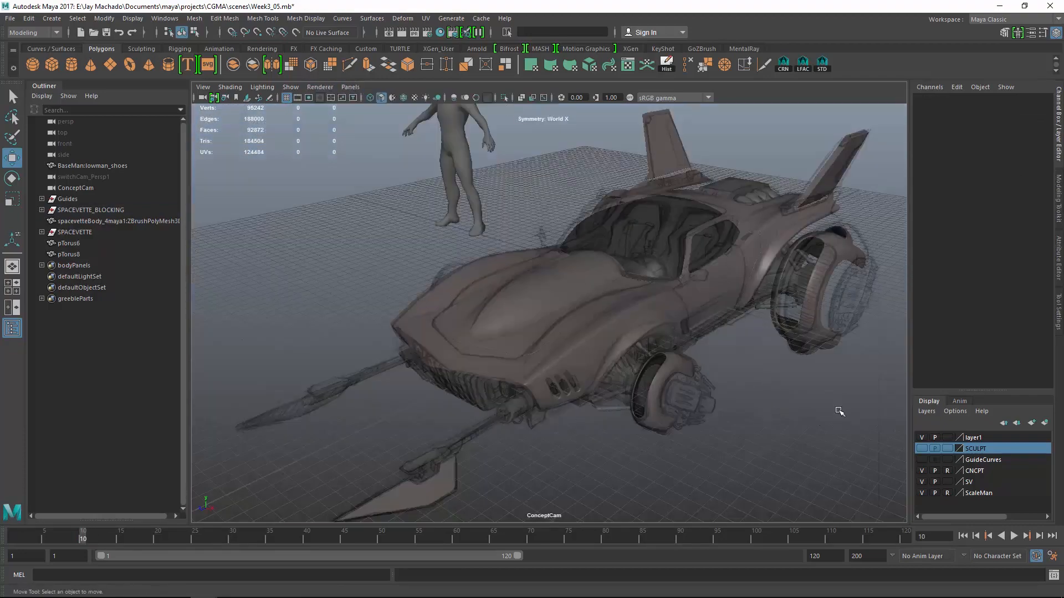
pyautogui.click(822, 293)
pyautogui.moveTo(862, 299); pyautogui.dragTo(873, 303)
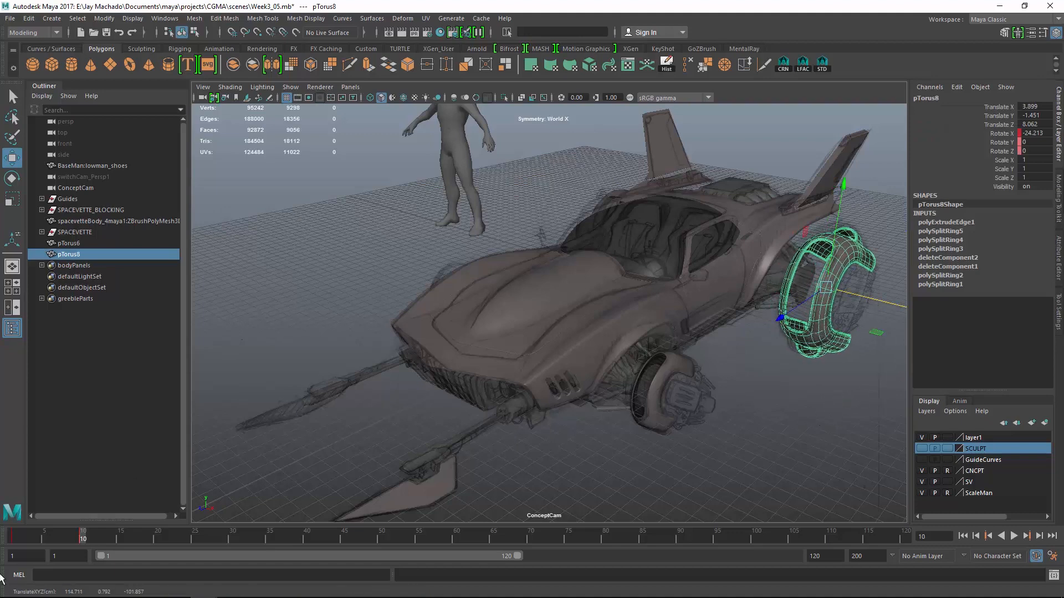
pyautogui.hotkey('alt', 'v')
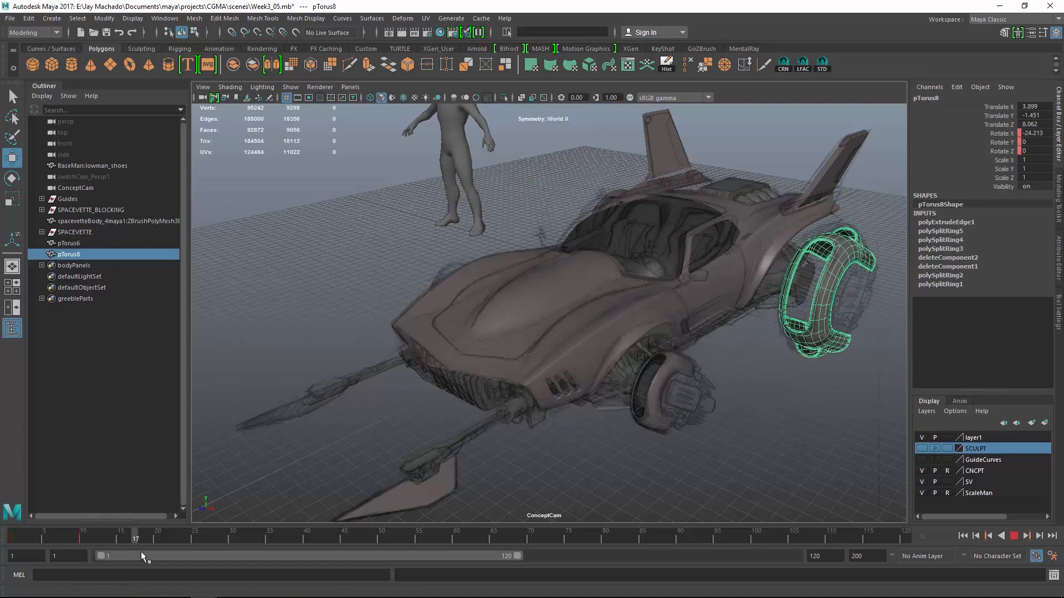
pyautogui.hotkey('alt', 'v')
pyautogui.click(744, 481)
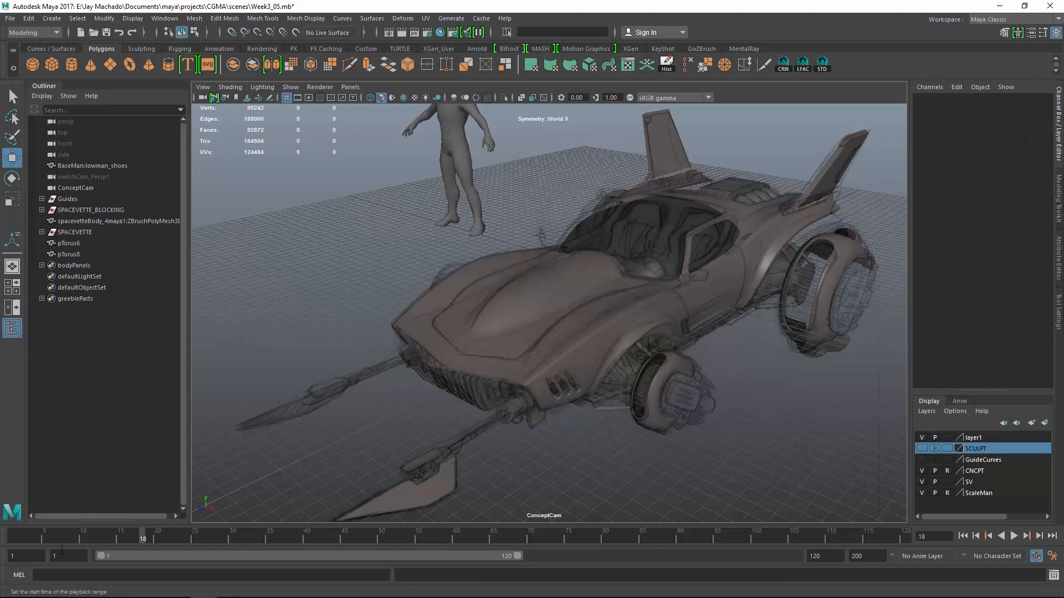
# - Select the front fascia panel and bring up its wheel arch close in the orthographic side view
pyautogui.click(674, 330)
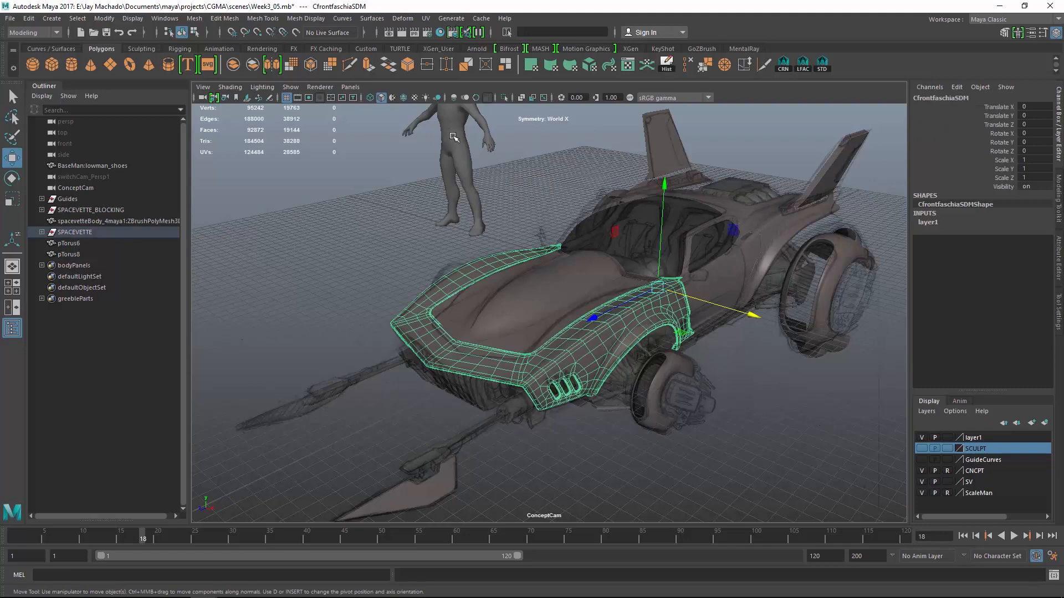
pyautogui.click(351, 87)
pyautogui.moveTo(371, 98)
pyautogui.click(486, 121)
pyautogui.press('space')
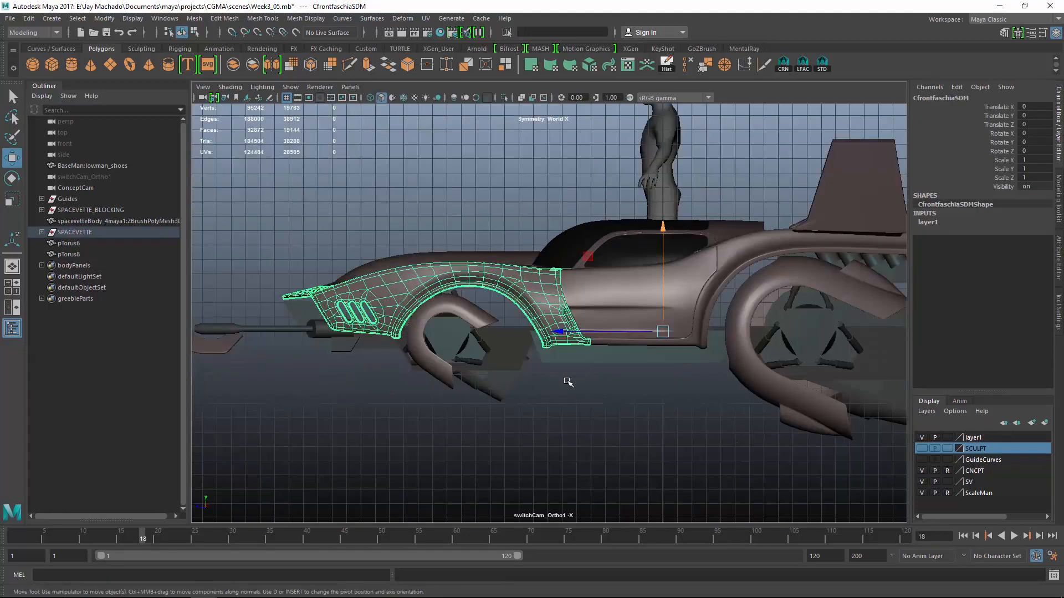
pyautogui.scroll(5, 561, 379)
pyautogui.scroll(3, 561, 379)
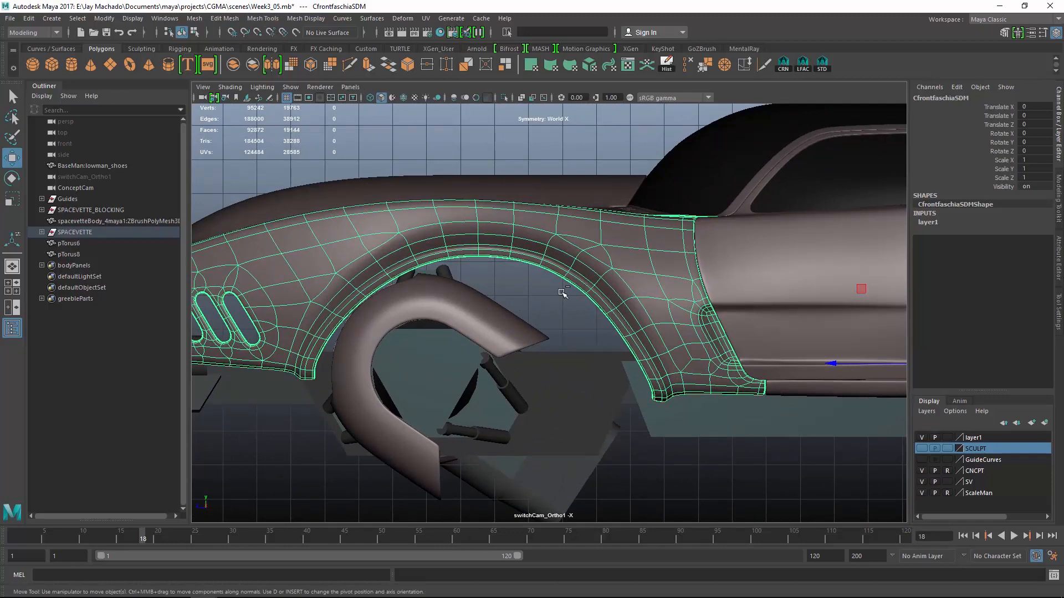
pyautogui.hotkey('ctrl', 'h')
pyautogui.click(460, 252)
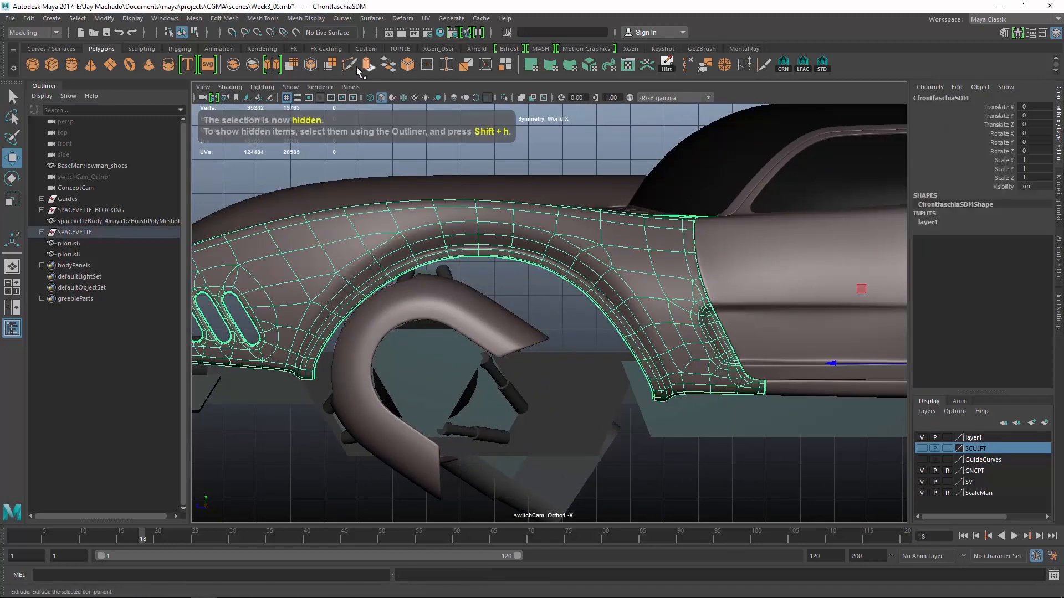
# - Activate the Grab sculpting tool on the front fascia with its symmetry set to World X
pyautogui.click(273, 19)
pyautogui.click(309, 19)
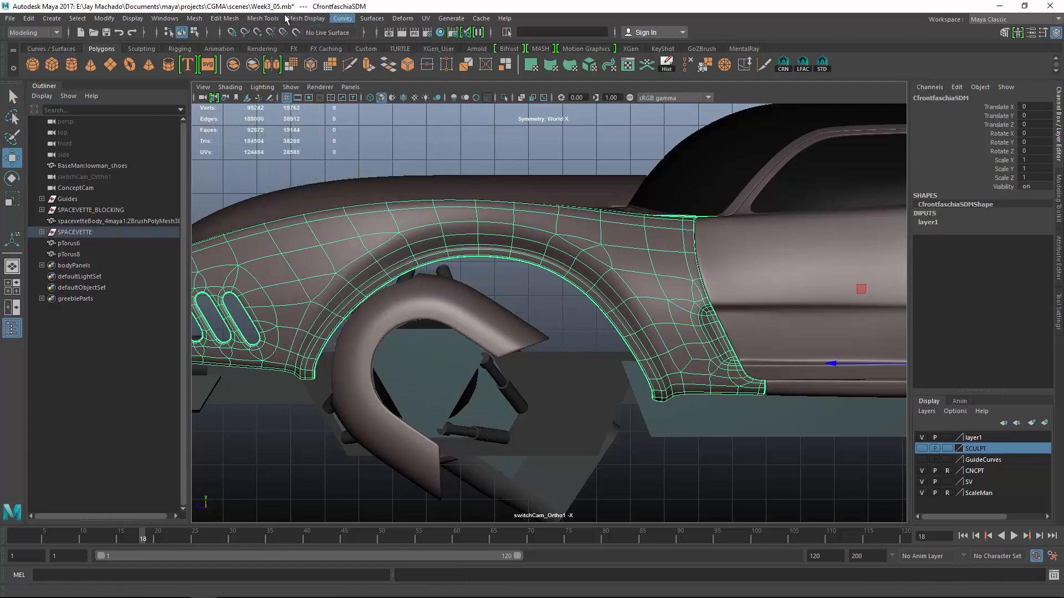
pyautogui.click(263, 18)
pyautogui.click(404, 222)
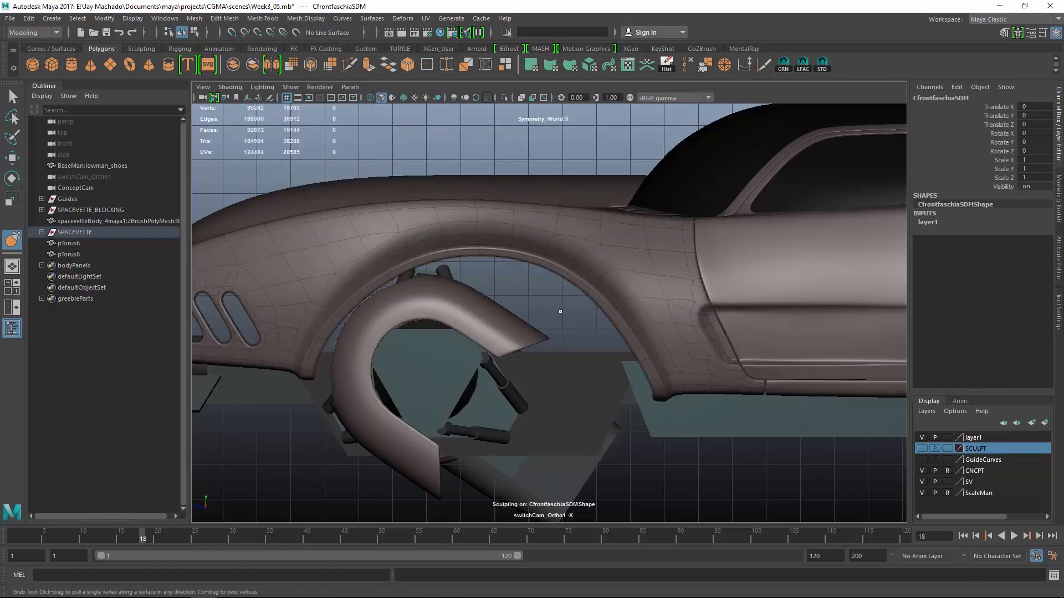
pyautogui.click(1043, 33)
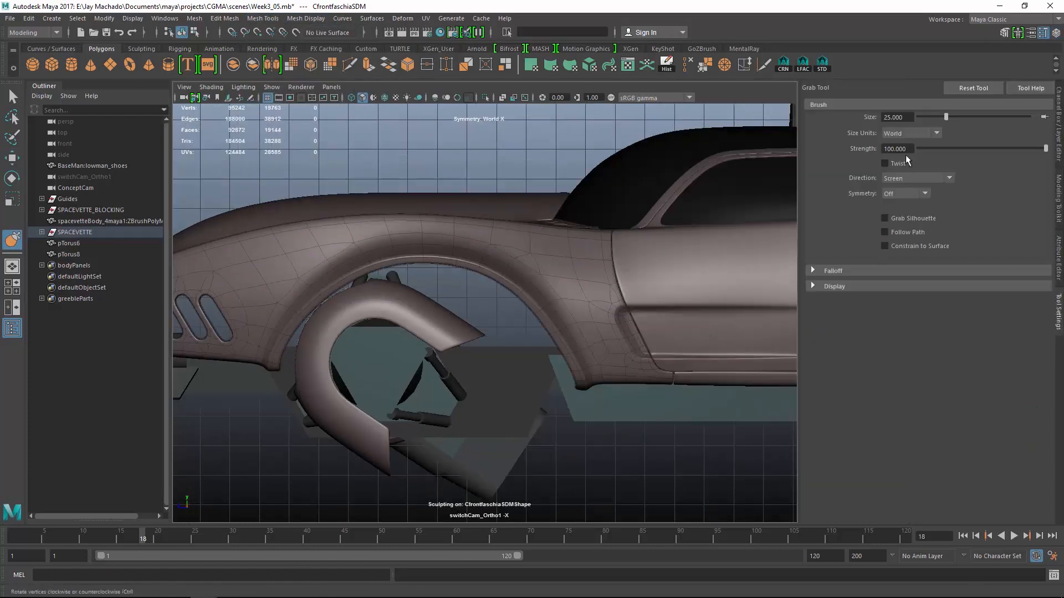
pyautogui.click(912, 195)
pyautogui.click(912, 252)
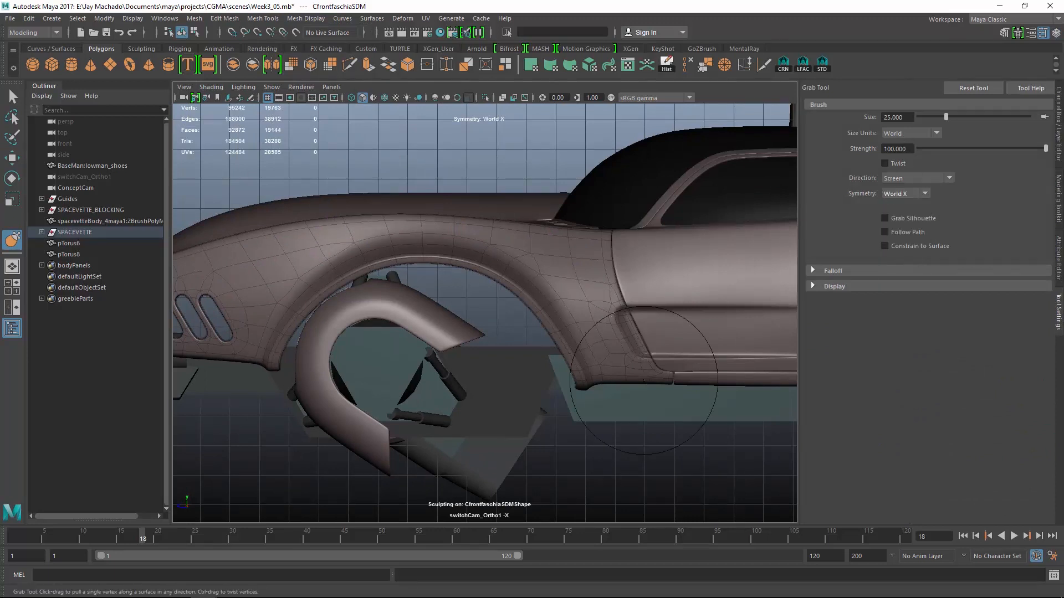
pyautogui.moveTo(548, 339); pyautogui.dragTo(536, 330)
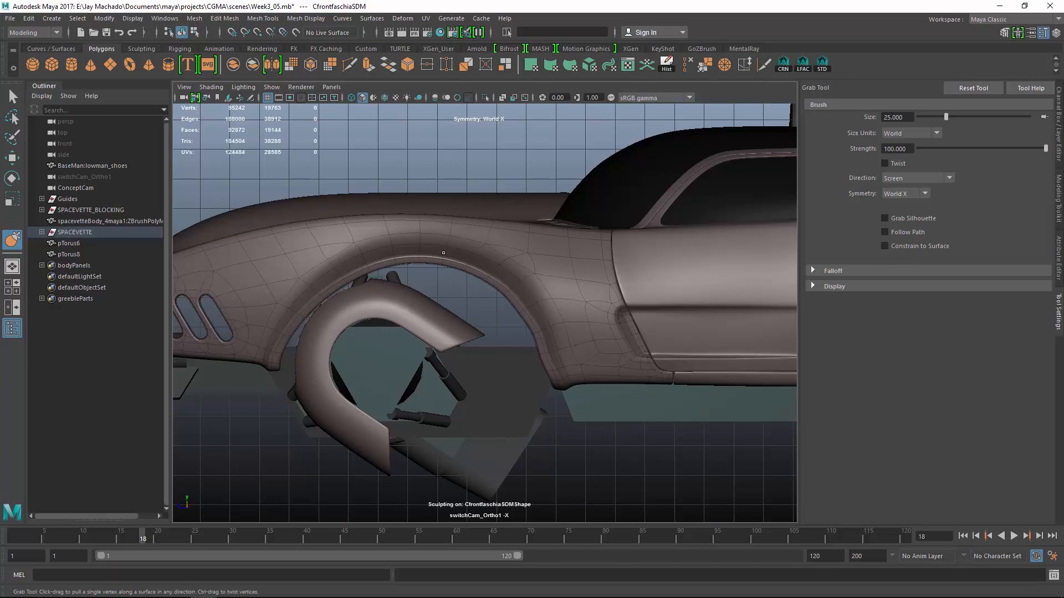
pyautogui.moveTo(433, 258); pyautogui.dragTo(349, 275)
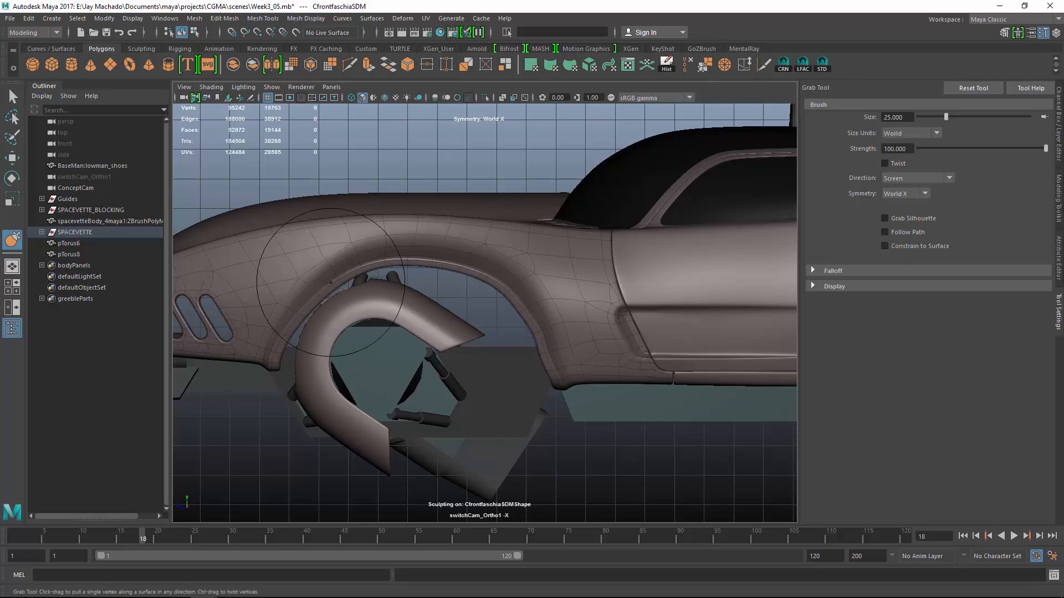
pyautogui.moveTo(474, 272); pyautogui.dragTo(488, 274)
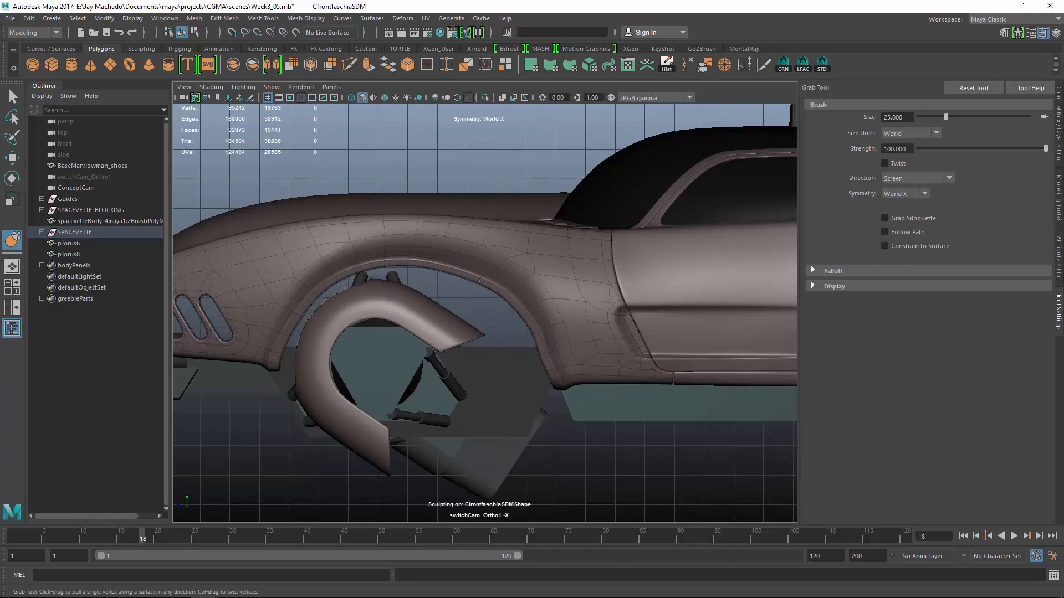
pyautogui.hotkey('ctrl', 'z')
pyautogui.hotkey('ctrl', 'z')
pyautogui.hotkey('ctrl', 'z')
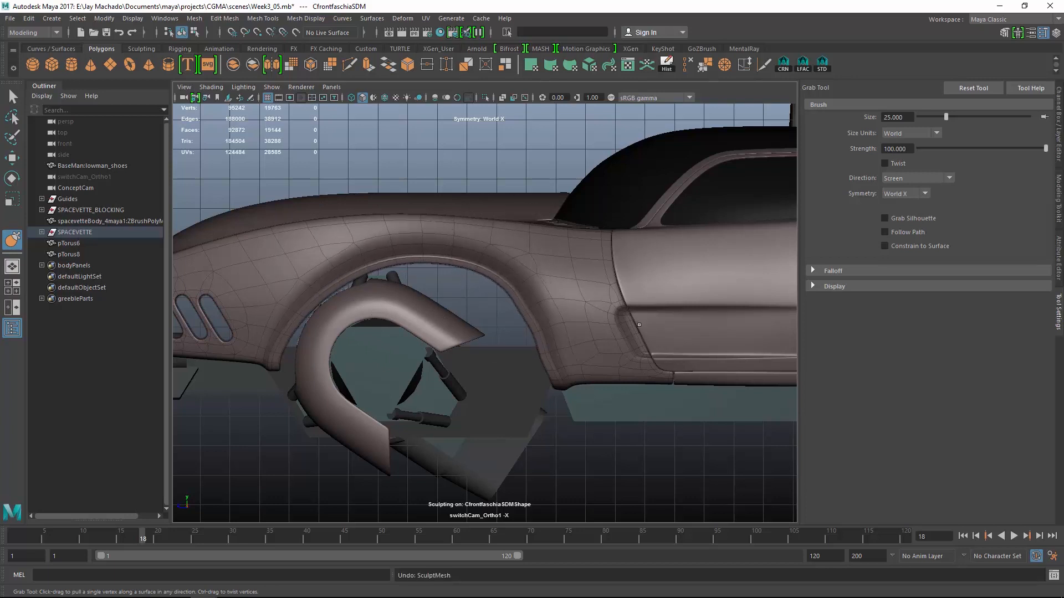
# - Grab the lower rear corner of the front fascia's wheel arch and pull it forward toward the front wheel housing
pyautogui.moveTo(546, 338); pyautogui.dragTo(570, 383)
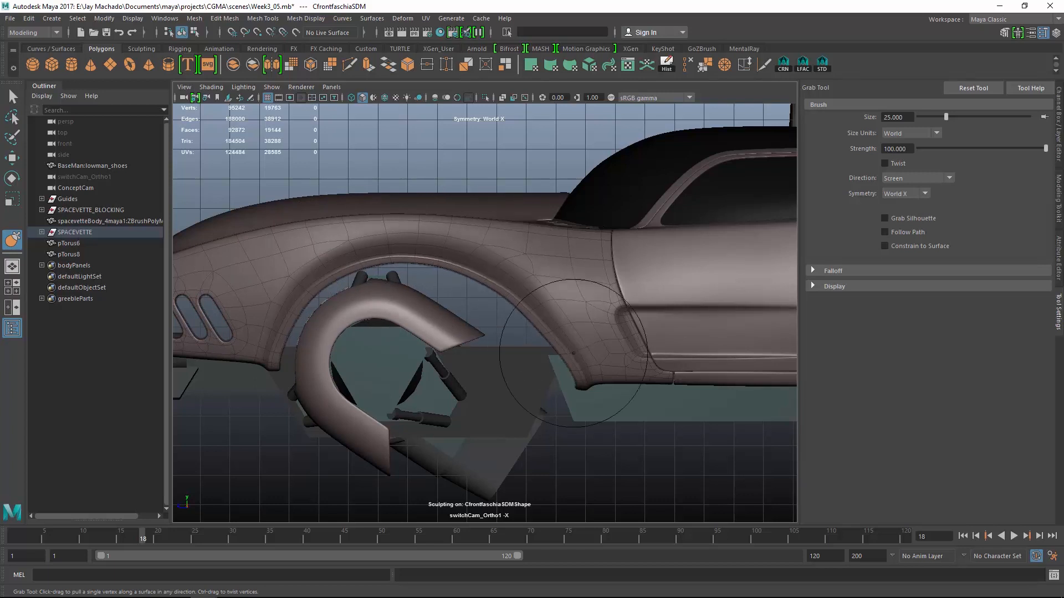
pyautogui.moveTo(584, 384); pyautogui.dragTo(566, 378)
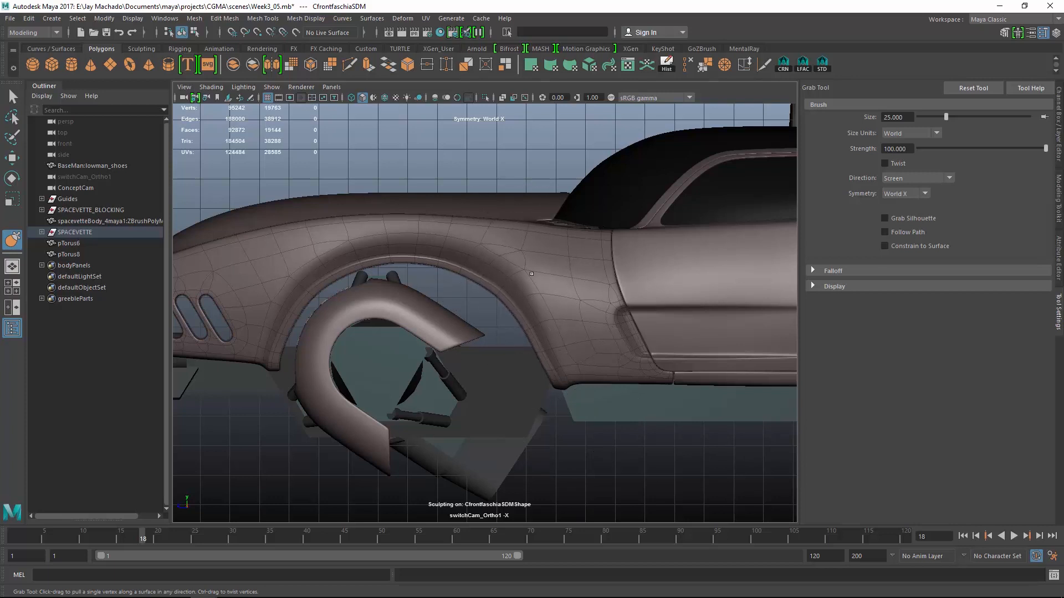
pyautogui.moveTo(555, 372); pyautogui.dragTo(550, 385)
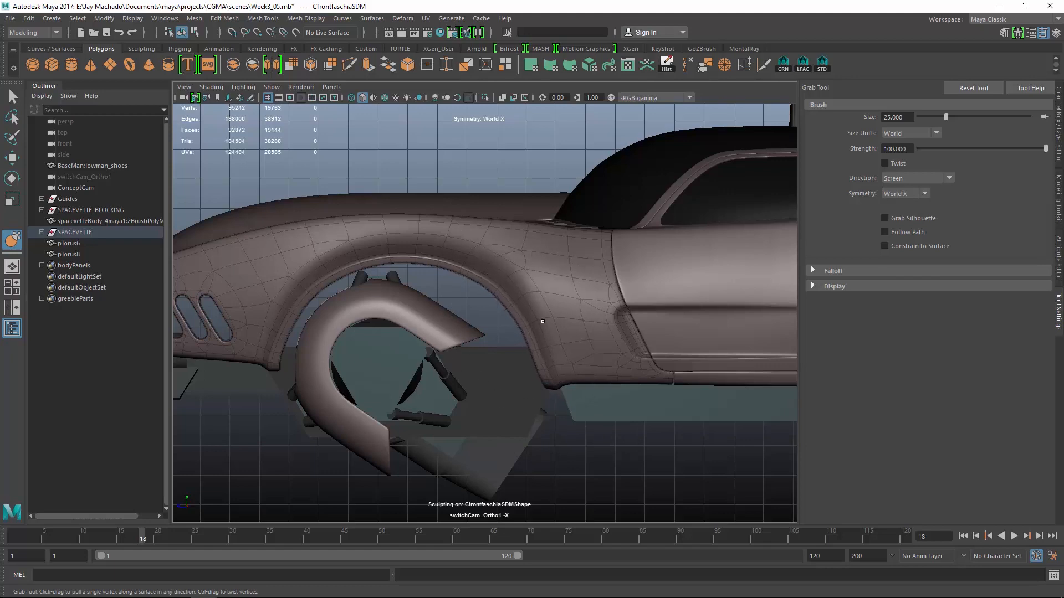
# - Compare the narrowed front wheel arch with the concept through ConceptCam and examine it around the housing in the perspective view
pyautogui.click(332, 87)
pyautogui.moveTo(354, 98)
pyautogui.click(460, 108)
pyautogui.click(331, 87)
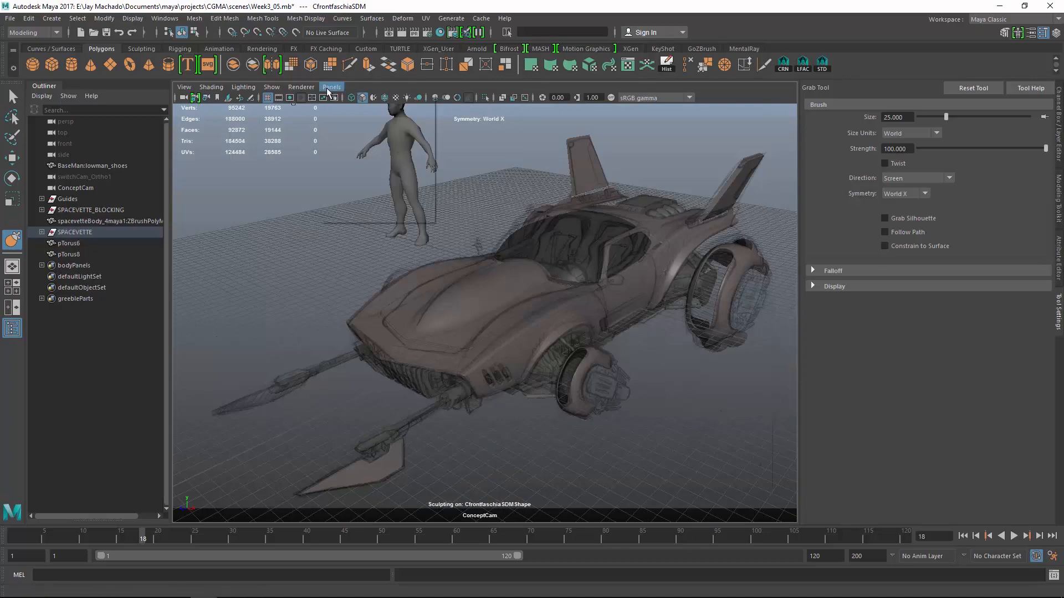
pyautogui.click(478, 109)
pyautogui.keyDown('alt'); pyautogui.moveTo(598, 374); pyautogui.dragTo(601, 277); pyautogui.keyUp('alt')
pyautogui.keyDown('alt'); pyautogui.moveTo(601, 277); pyautogui.dragTo(444, 293, button='right'); pyautogui.keyUp('alt')
pyautogui.keyDown('alt'); pyautogui.moveTo(443, 294); pyautogui.dragTo(438, 249); pyautogui.keyUp('alt')
pyautogui.keyDown('alt'); pyautogui.moveTo(438, 250); pyautogui.dragTo(478, 305, button='right'); pyautogui.keyUp('alt')
pyautogui.keyDown('alt'); pyautogui.moveTo(478, 306); pyautogui.dragTo(501, 322); pyautogui.keyUp('alt')
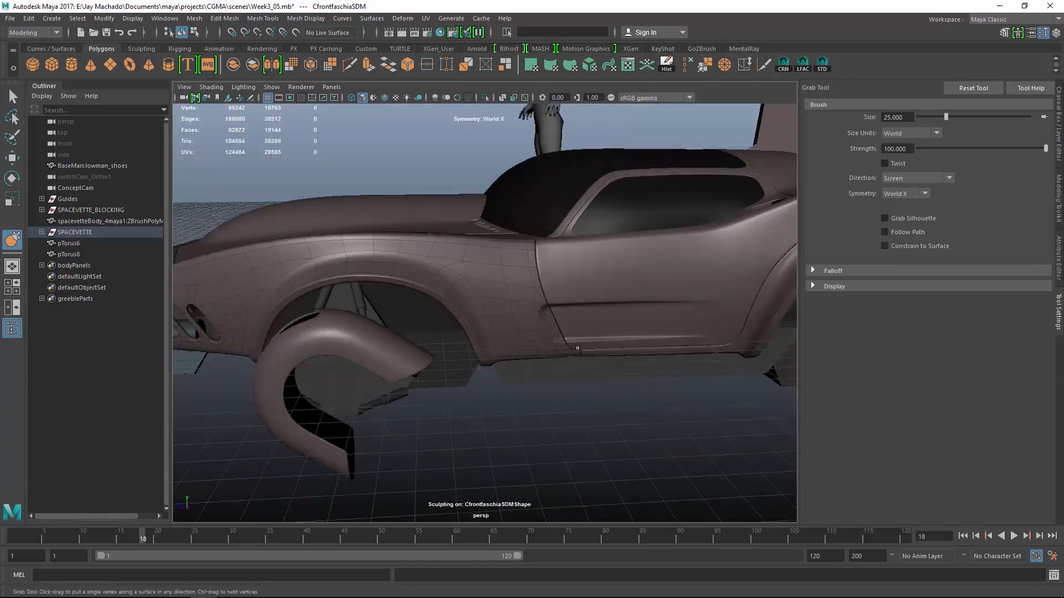
# - In the orthographic side view, grab the arch's upper rear curve and pull its lower rear corner further forward around the housing
pyautogui.press('space')
pyautogui.keyDown('alt'); pyautogui.moveTo(501, 323); pyautogui.dragTo(600, 404, button='right'); pyautogui.keyUp('alt')
pyautogui.moveTo(377, 271); pyautogui.dragTo(372, 266)
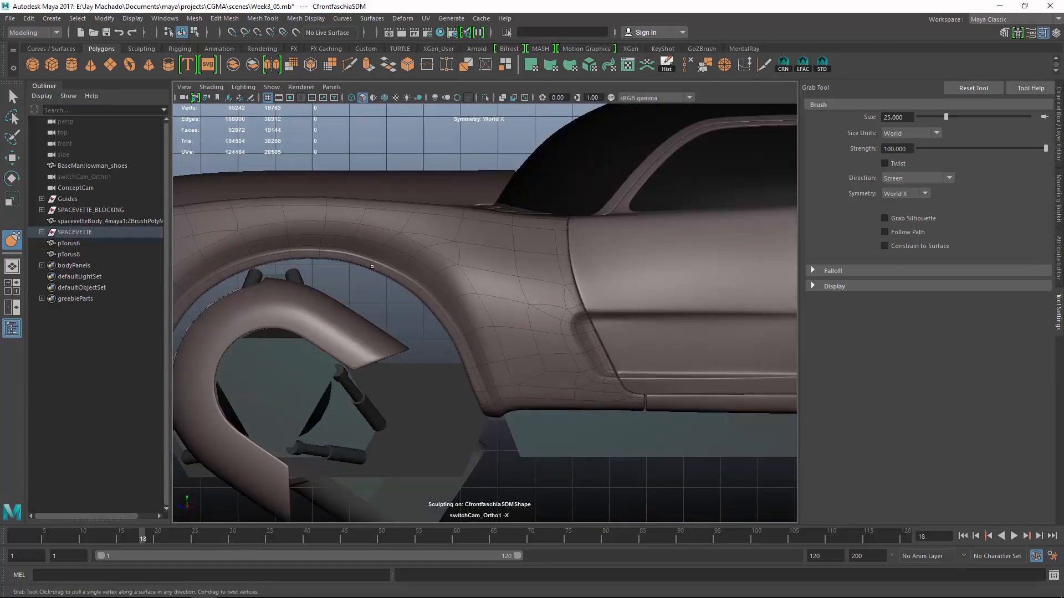
pyautogui.moveTo(425, 286); pyautogui.dragTo(408, 273)
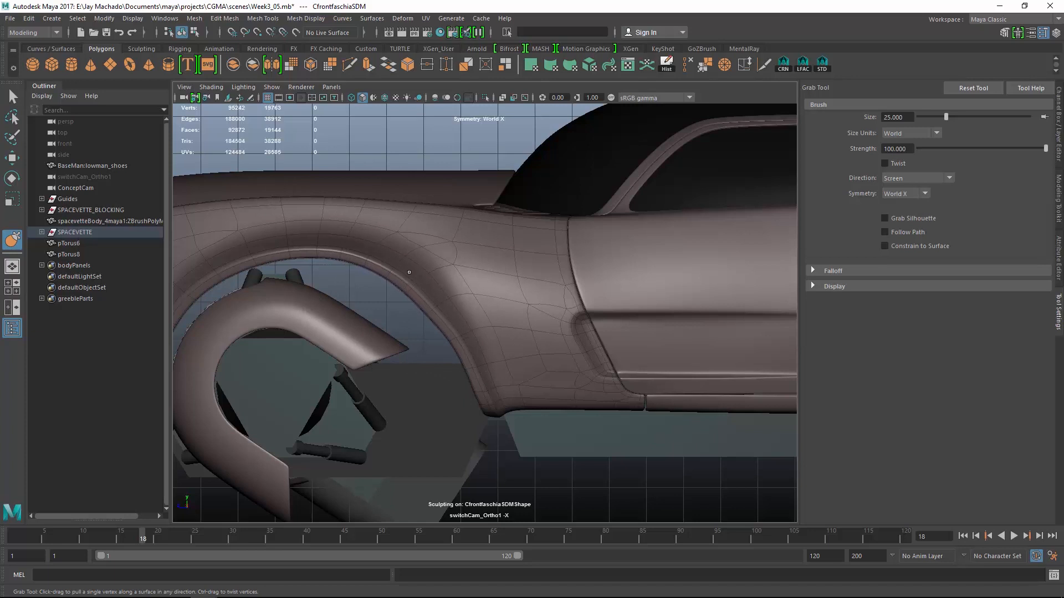
pyautogui.moveTo(471, 358); pyautogui.dragTo(464, 353)
pyautogui.moveTo(510, 413)
pyautogui.mouseDown()
pyautogui.moveTo(472, 413)
pyautogui.moveTo(479, 383)
pyautogui.moveTo(474, 415)
pyautogui.mouseUp()
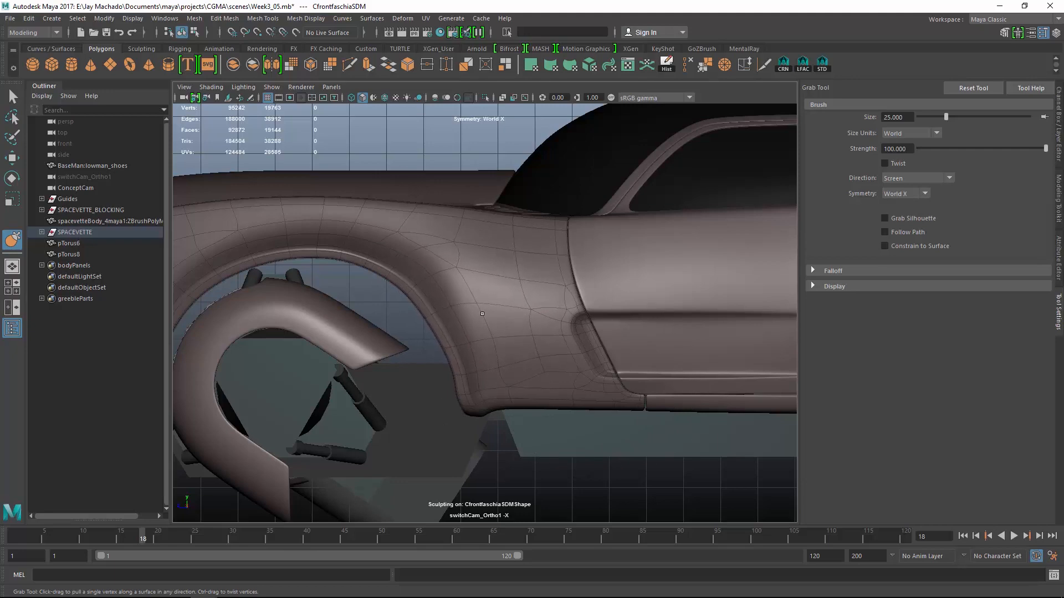
# - Reduce the Grab brush size to 15.318 and refine the rear curve of the front wheel arch
pyautogui.moveTo(482, 314); pyautogui.dragTo(452, 268)
pyautogui.keyDown('alt'); pyautogui.moveTo(499, 324); pyautogui.dragTo(482, 260); pyautogui.keyUp('alt')
pyautogui.moveTo(493, 373)
pyautogui.keyDown('alt'); pyautogui.mouseDown()
pyautogui.moveTo(485, 346)
pyautogui.moveTo(431, 348)
pyautogui.mouseUp(); pyautogui.keyUp('alt')
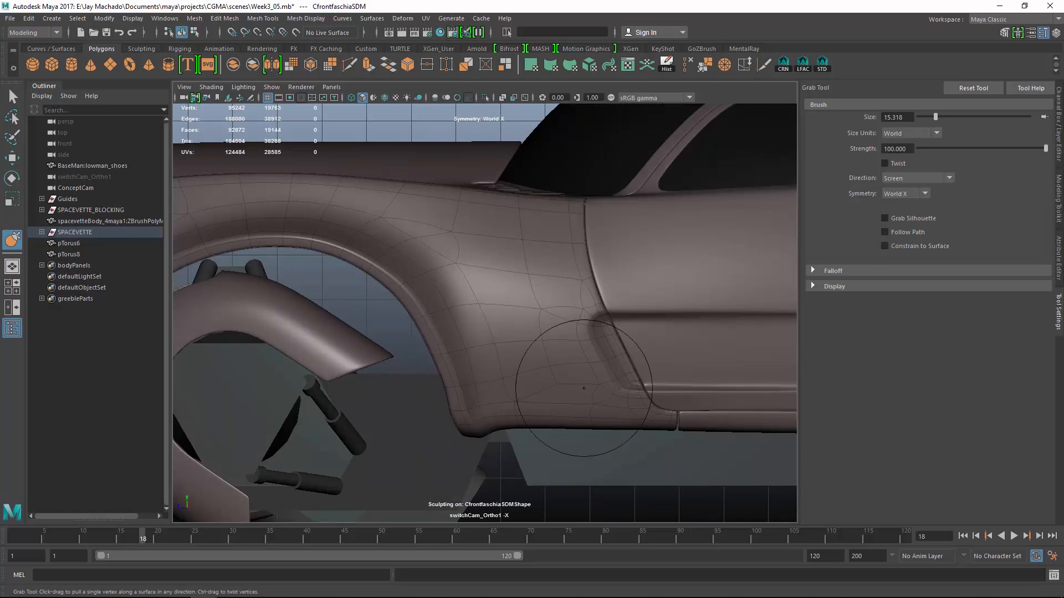
pyautogui.scroll(-3, 590, 359)
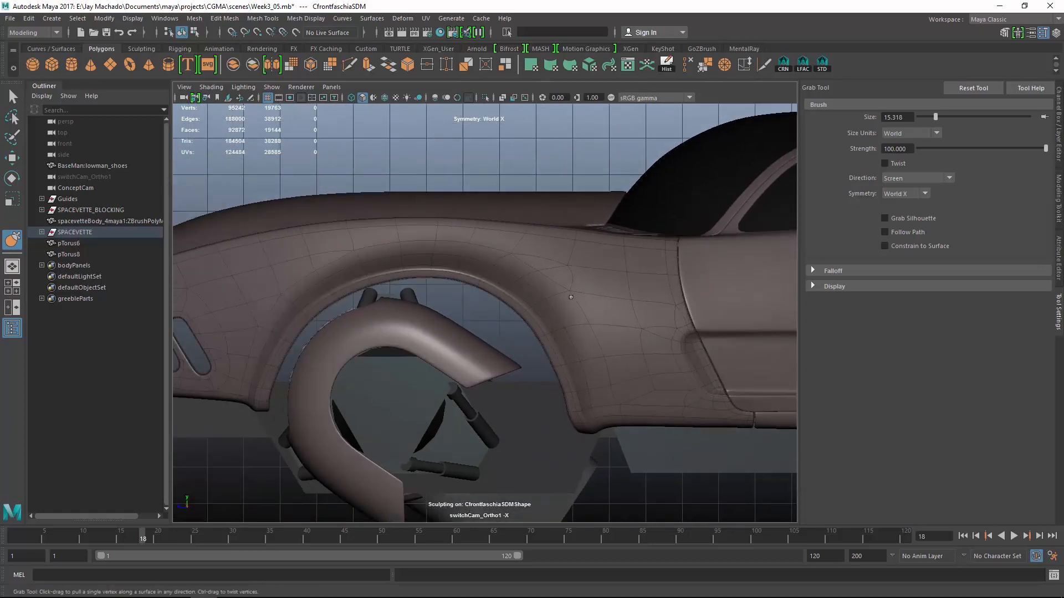
pyautogui.moveTo(665, 313)
pyautogui.keyDown('alt'); pyautogui.mouseDown()
pyautogui.moveTo(510, 302)
pyautogui.moveTo(551, 309)
pyautogui.moveTo(549, 333)
pyautogui.mouseUp(); pyautogui.keyUp('alt')
# - Exit sculpting to the Move tool, review the car's animation in perspective, and select the front fascia for a close look at its arch
pyautogui.press('w')
pyautogui.keyDown('alt'); pyautogui.moveTo(434, 310); pyautogui.dragTo(483, 268); pyautogui.keyUp('alt')
pyautogui.moveTo(69, 536); pyautogui.dragTo(148, 566)
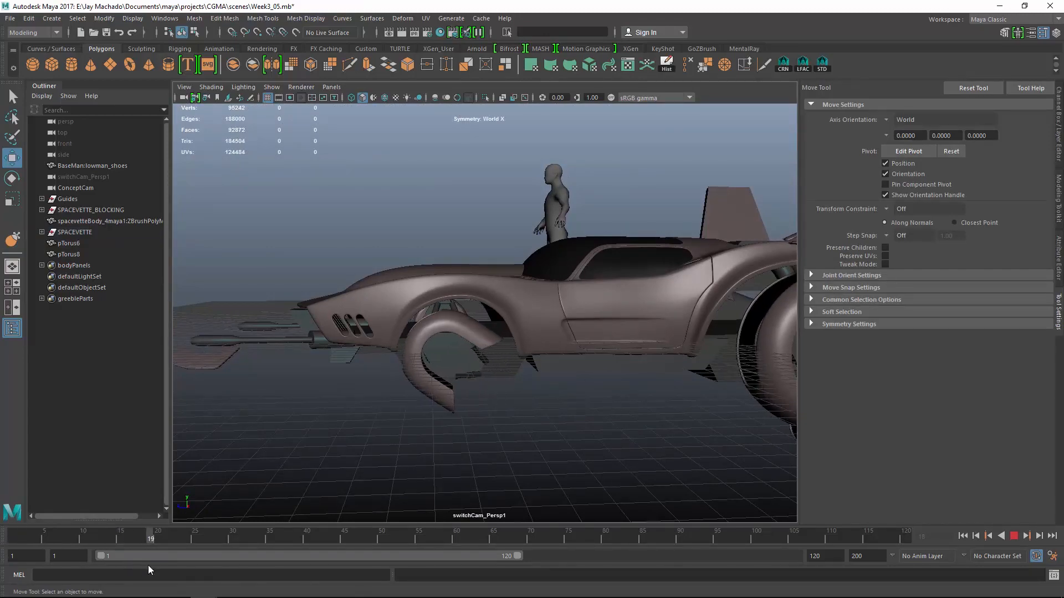
pyautogui.moveTo(499, 294)
pyautogui.keyDown('alt'); pyautogui.mouseDown()
pyautogui.moveTo(675, 370)
pyautogui.moveTo(499, 295)
pyautogui.mouseUp(); pyautogui.keyUp('alt')
pyautogui.keyDown('alt'); pyautogui.moveTo(498, 294); pyautogui.dragTo(626, 366, button='right'); pyautogui.keyUp('alt')
pyautogui.keyDown('alt'); pyautogui.moveTo(626, 366); pyautogui.dragTo(633, 369); pyautogui.keyUp('alt')
pyautogui.click(633, 369)
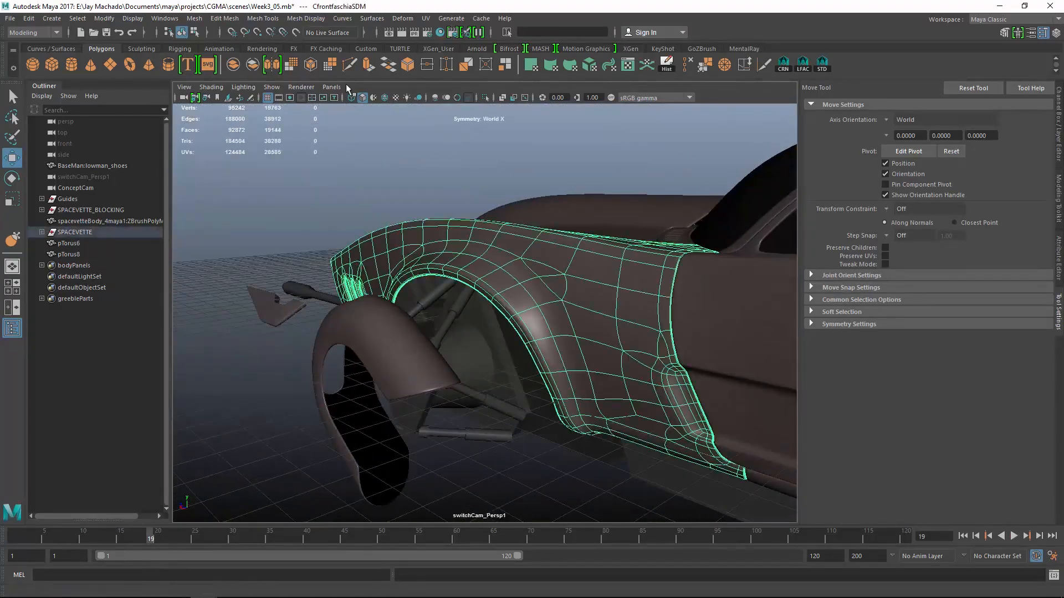
# - Check the reshaped fascia against the concept through ConceptCam, with the panel selected, and return to the working camera
pyautogui.click(331, 87)
pyautogui.moveTo(344, 96)
pyautogui.click(460, 118)
pyautogui.click(674, 374)
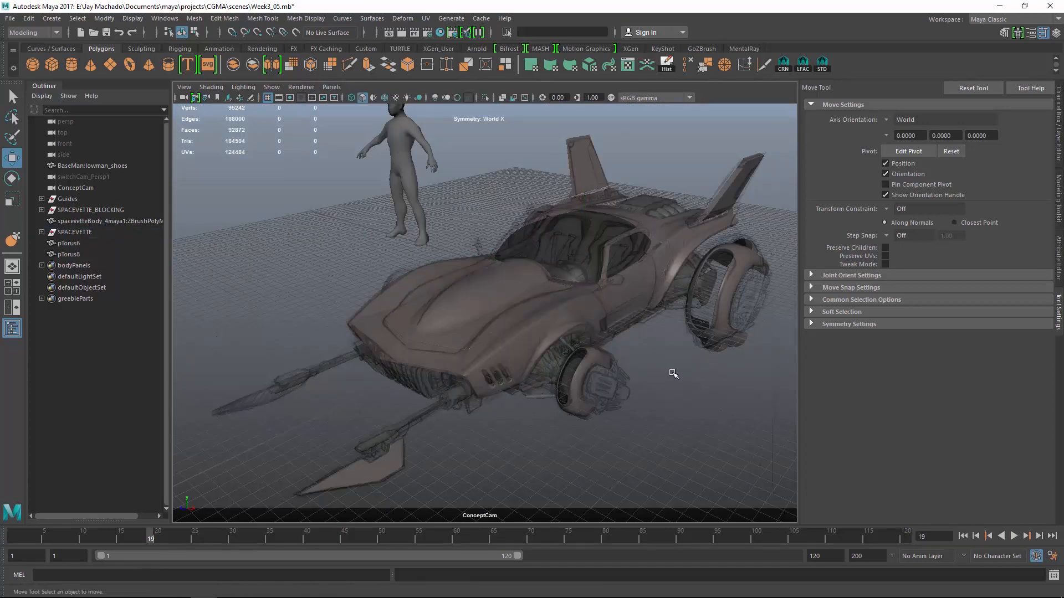
pyautogui.click(596, 328)
pyautogui.click(331, 87)
pyautogui.moveTo(377, 99)
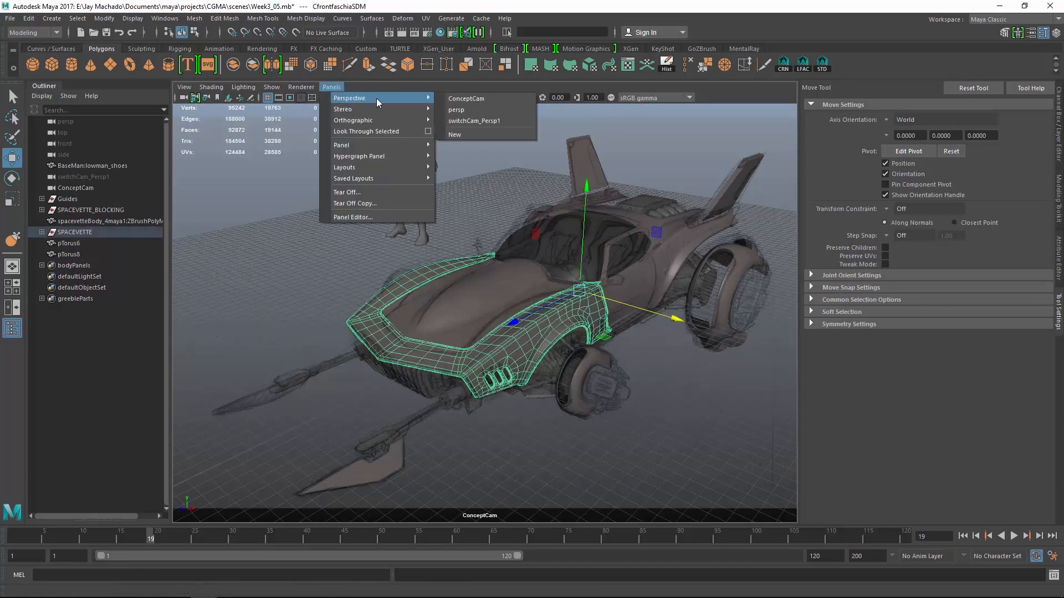
pyautogui.click(490, 121)
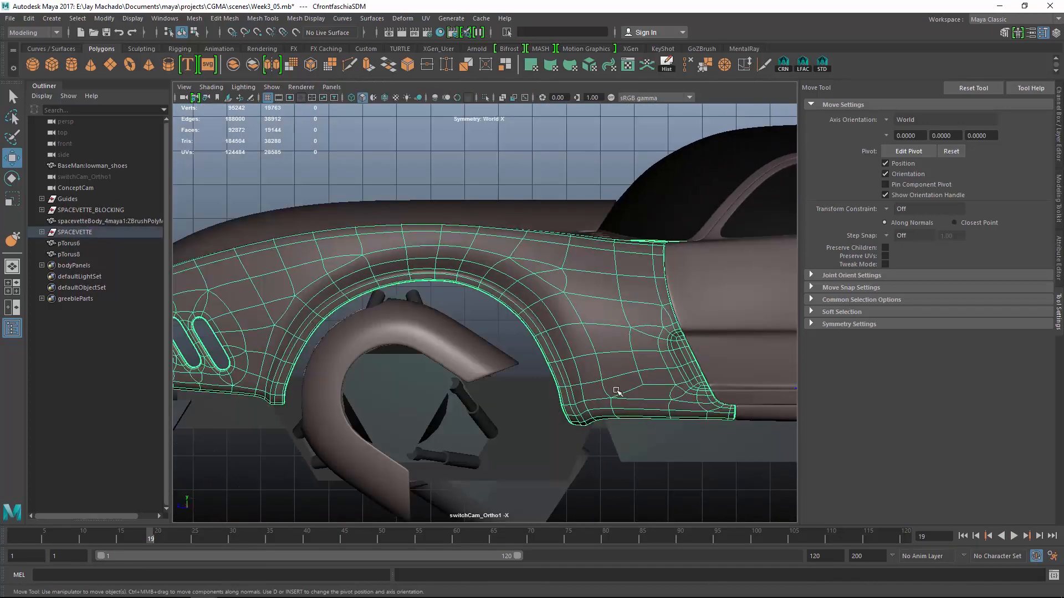
# - In vertex mode in the side view, select and reposition the fascia vertices at the arch's lower rear corner, using wireframe display
pyautogui.scroll(6, 616, 392)
pyautogui.moveTo(565, 280); pyautogui.dragTo(507, 268, button='right')
pyautogui.moveTo(512, 308); pyautogui.dragTo(527, 346)
pyautogui.keyDown('alt'); pyautogui.moveTo(607, 429); pyautogui.dragTo(577, 394, button='middle'); pyautogui.keyUp('alt')
pyautogui.moveTo(521, 442); pyautogui.dragTo(623, 398)
pyautogui.press('4')
pyautogui.moveTo(548, 409); pyautogui.dragTo(587, 377)
pyautogui.click(578, 369)
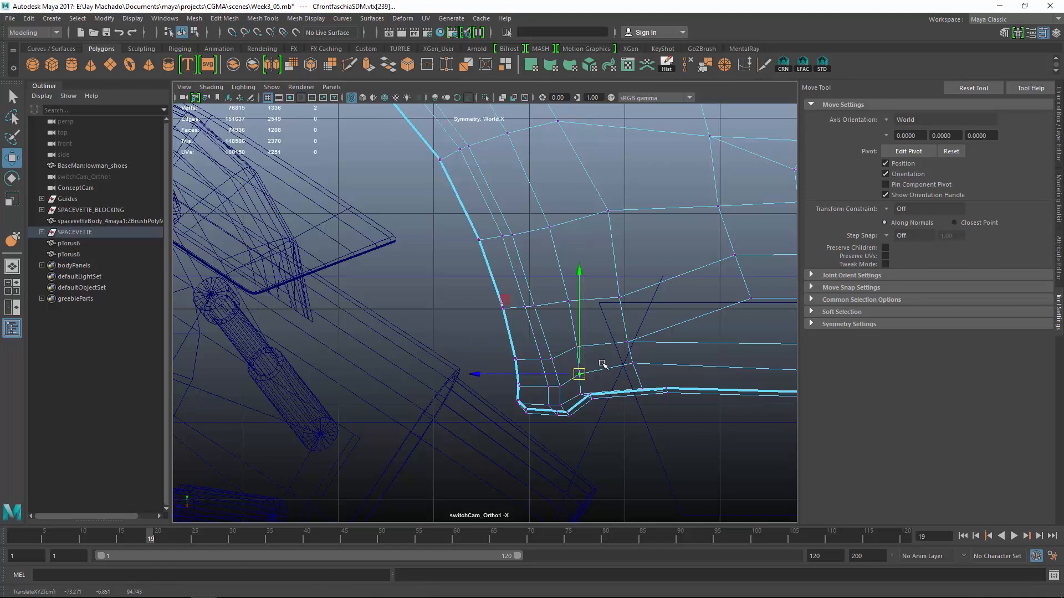
pyautogui.press('5')
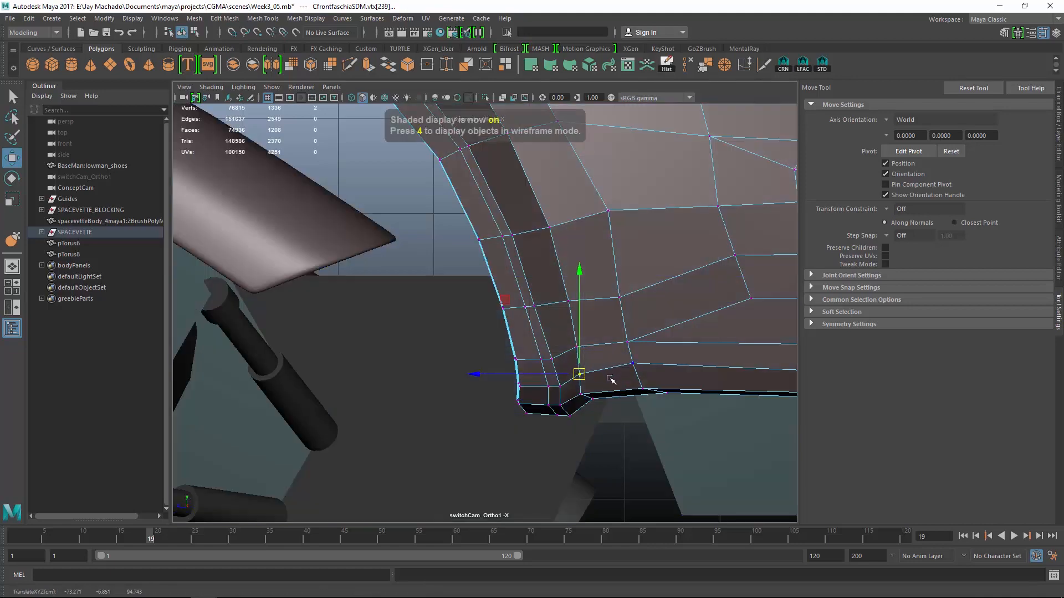
# - Move the inner vertex columns of the arch's lower rear corner forward in Z to even out the lip spacing
pyautogui.scroll(2, 606, 372)
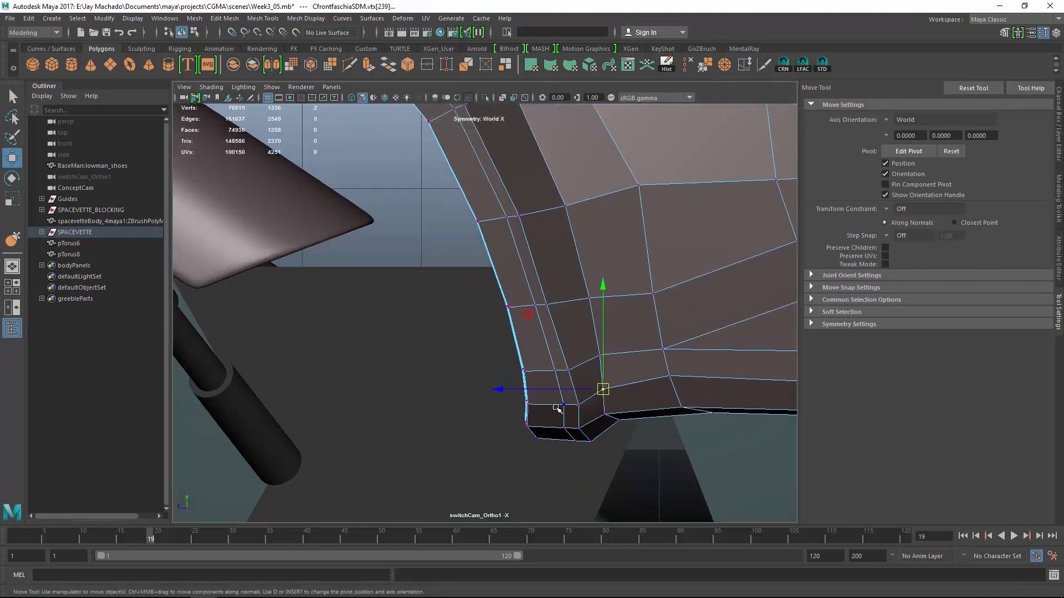
pyautogui.press('4')
pyautogui.moveTo(556, 397); pyautogui.dragTo(552, 426)
pyautogui.moveTo(649, 447); pyautogui.dragTo(598, 382)
pyautogui.moveTo(588, 406); pyautogui.dragTo(587, 405)
pyautogui.click(592, 355)
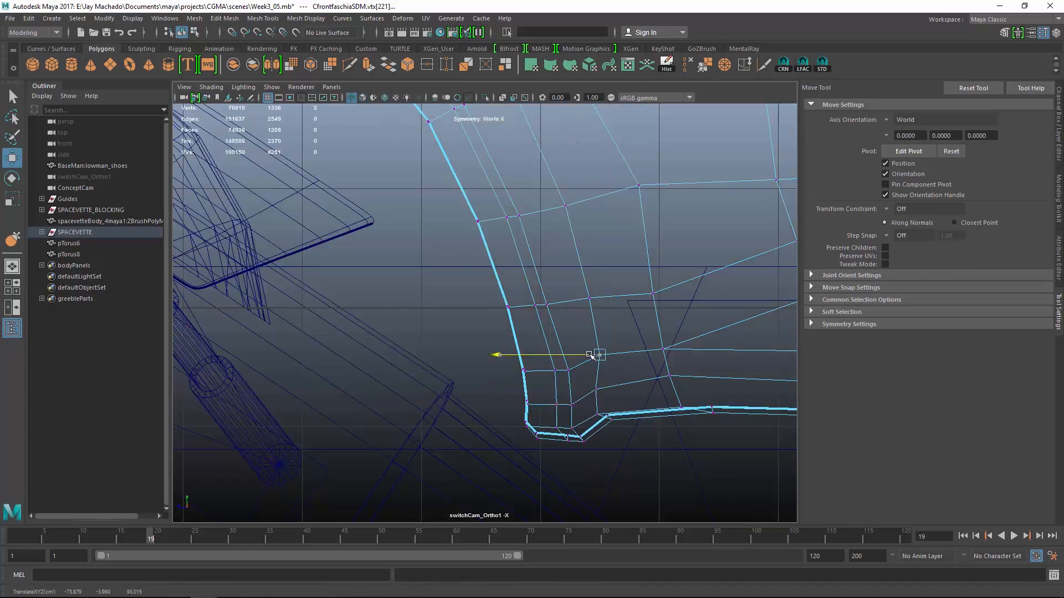
pyautogui.press('5')
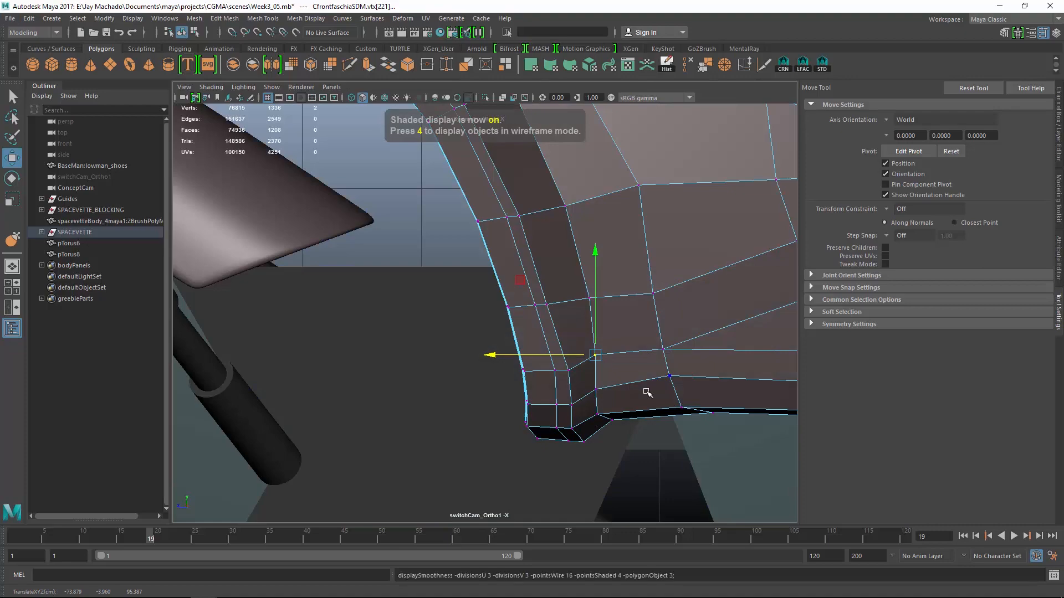
# - Examine the adjusted arch corner in the perspective view, return to object selection, and select the front fascia
pyautogui.keyDown('alt'); pyautogui.moveTo(632, 389); pyautogui.dragTo(593, 367); pyautogui.keyUp('alt')
pyautogui.keyDown('alt'); pyautogui.moveTo(593, 367); pyautogui.dragTo(532, 333, button='right'); pyautogui.keyUp('alt')
pyautogui.keyDown('alt'); pyautogui.moveTo(532, 332); pyautogui.dragTo(570, 419, button='middle'); pyautogui.keyUp('alt')
pyautogui.press('F8')
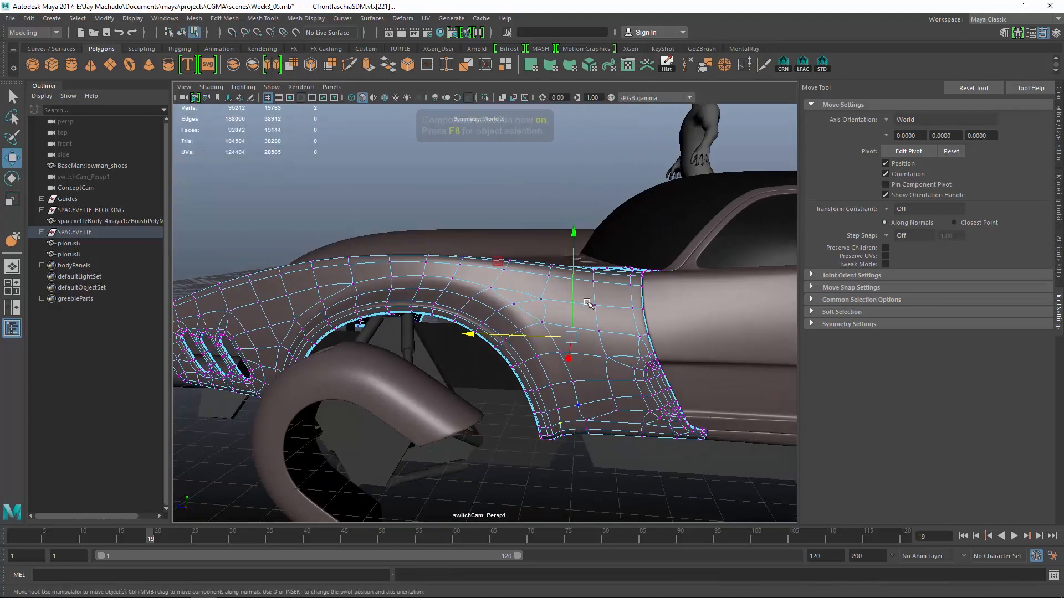
pyautogui.press('F8')
pyautogui.keyDown('alt'); pyautogui.moveTo(573, 285); pyautogui.dragTo(484, 241, button='right'); pyautogui.keyUp('alt')
pyautogui.keyDown('alt'); pyautogui.moveTo(483, 241); pyautogui.dragTo(565, 364); pyautogui.keyUp('alt')
pyautogui.keyDown('alt'); pyautogui.moveTo(565, 364); pyautogui.dragTo(609, 366, button='right'); pyautogui.keyUp('alt')
pyautogui.click(609, 366)
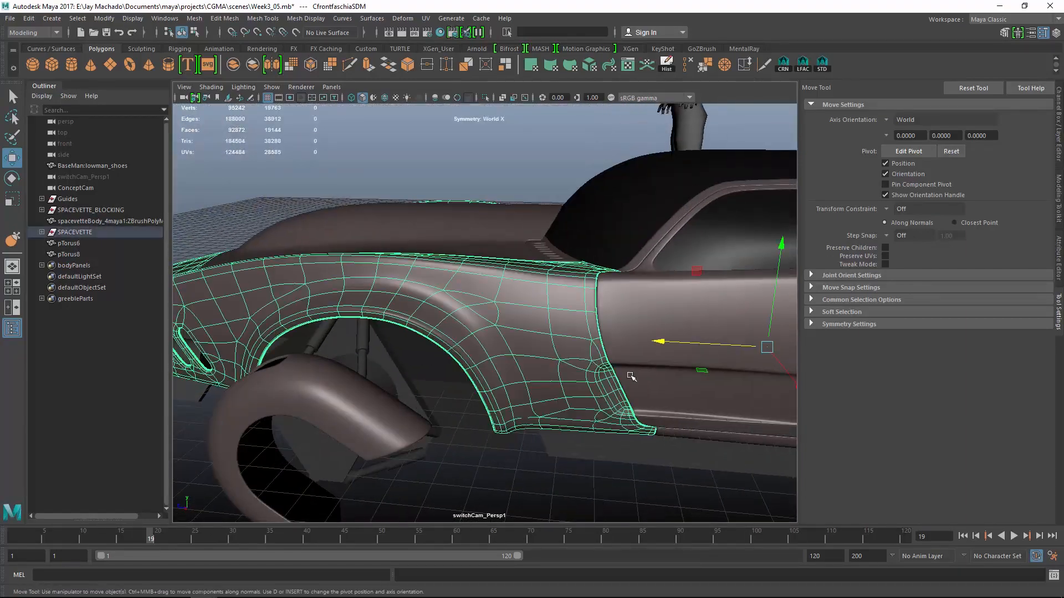
# - Turn off the fascia's smooth preview and, in the side view, select the vertices around the recess behind the arch down to the lower edge
pyautogui.keyDown('alt'); pyautogui.moveTo(629, 375); pyautogui.dragTo(659, 368); pyautogui.keyUp('alt')
pyautogui.keyDown('alt'); pyautogui.moveTo(659, 368); pyautogui.dragTo(698, 379, button='right'); pyautogui.keyUp('alt')
pyautogui.keyDown('alt'); pyautogui.moveTo(699, 379); pyautogui.dragTo(619, 355, button='middle'); pyautogui.keyUp('alt')
pyautogui.press('1')
pyautogui.keyDown('alt'); pyautogui.moveTo(585, 368); pyautogui.dragTo(648, 405, button='right'); pyautogui.keyUp('alt')
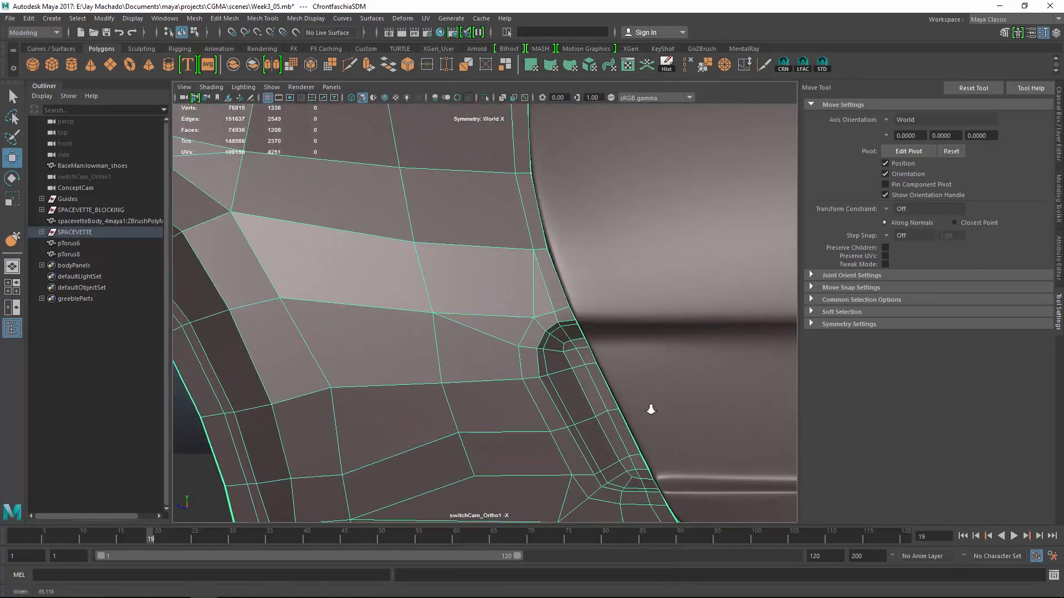
pyautogui.moveTo(542, 325); pyautogui.dragTo(510, 294, button='right')
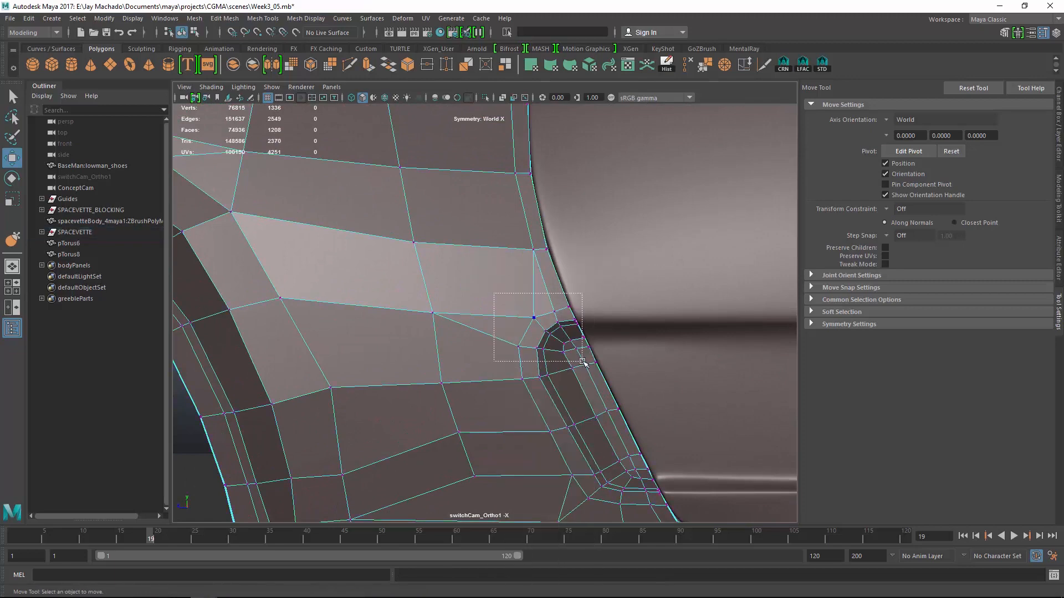
pyautogui.moveTo(582, 361); pyautogui.dragTo(582, 362)
pyautogui.moveTo(610, 289); pyautogui.dragTo(585, 323)
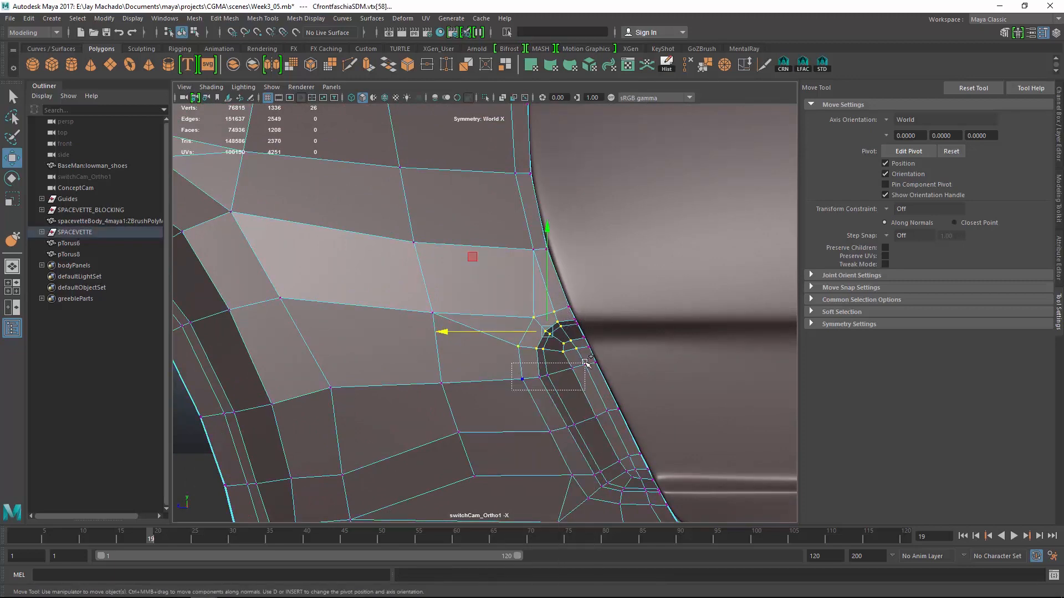
pyautogui.keyDown('shift'); pyautogui.moveTo(543, 439); pyautogui.dragTo(610, 409); pyautogui.keyUp('shift')
pyautogui.keyDown('alt'); pyautogui.moveTo(610, 409); pyautogui.dragTo(566, 319, button='middle'); pyautogui.keyUp('alt')
pyautogui.keyDown('alt'); pyautogui.moveTo(566, 319); pyautogui.dragTo(600, 377, button='right'); pyautogui.keyUp('alt')
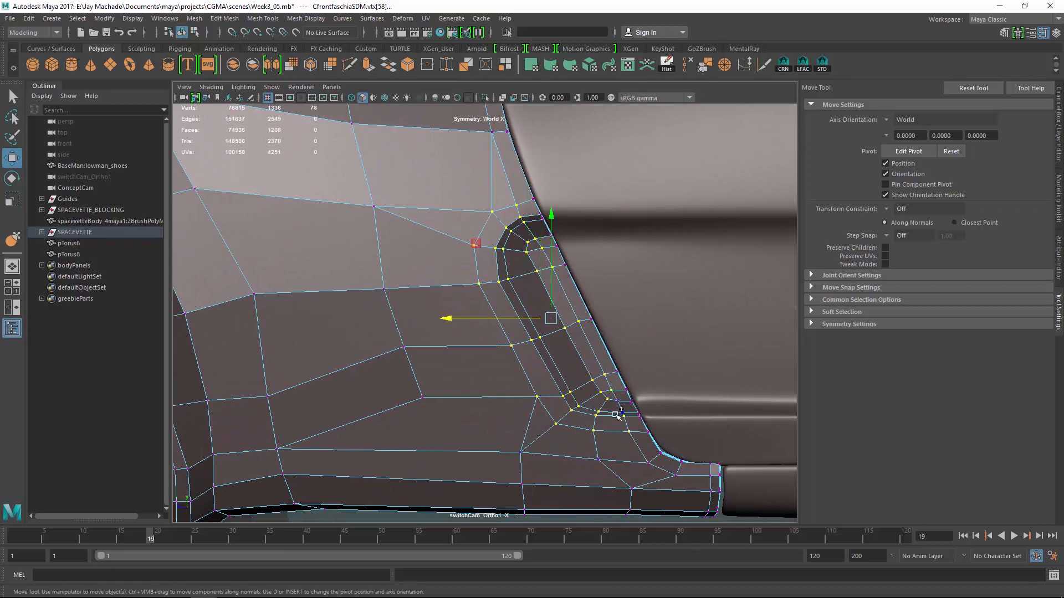
pyautogui.keyDown('alt'); pyautogui.moveTo(619, 473); pyautogui.dragTo(558, 480, button='right'); pyautogui.keyUp('alt')
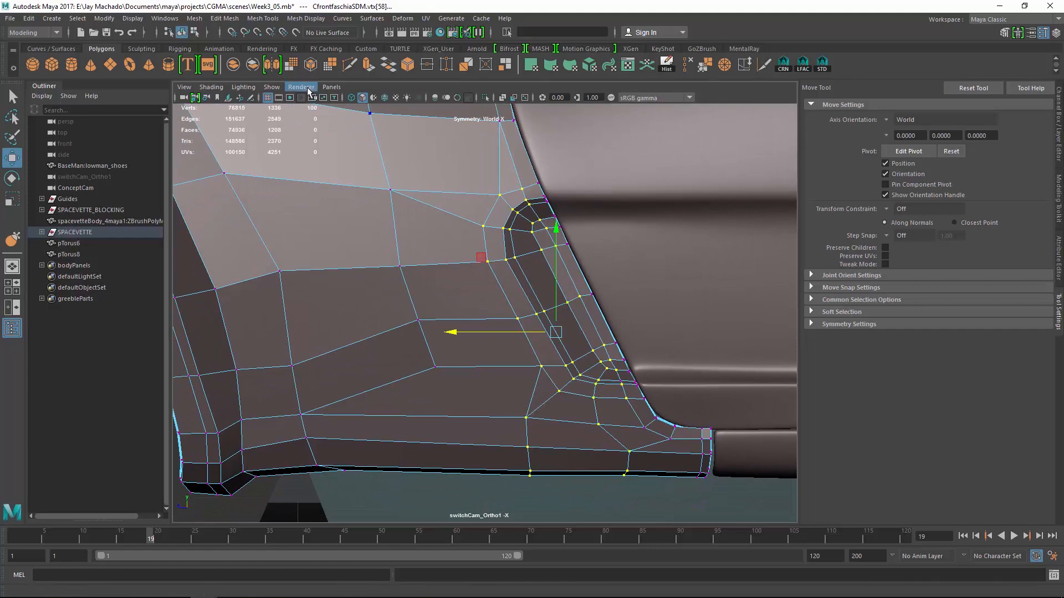
# - Through ConceptCam, move the selected recess vertices slightly forward in Z to match the concept
pyautogui.click(331, 87)
pyautogui.moveTo(343, 100)
pyautogui.click(471, 101)
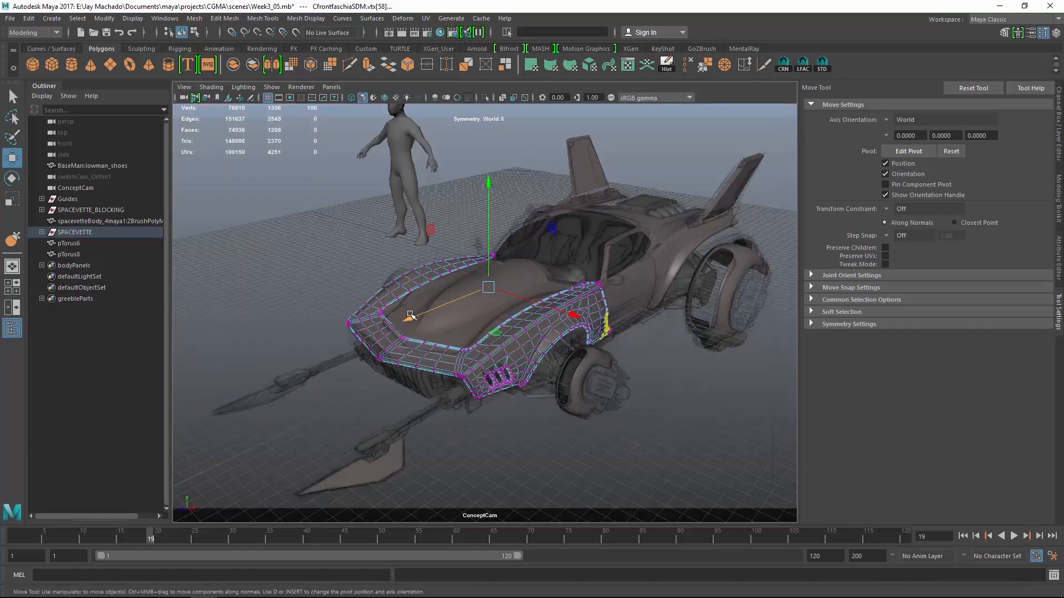
# - Switch to the perspective camera and select the fascia vertices around the recess's upper front corner
pyautogui.click(332, 87)
pyautogui.moveTo(355, 98)
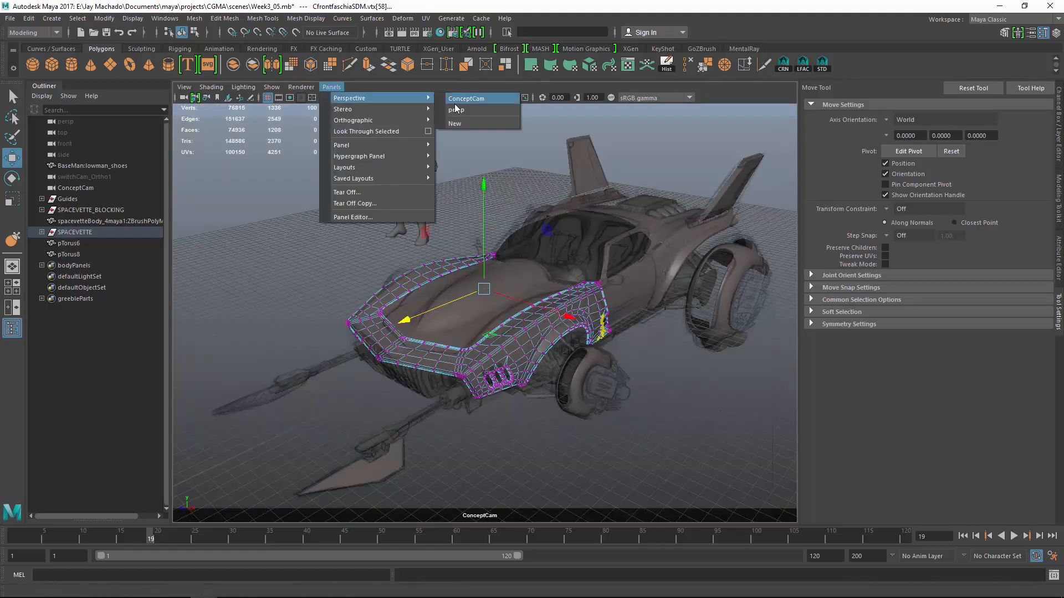
pyautogui.click(455, 109)
pyautogui.moveTo(630, 307)
pyautogui.keyDown('alt'); pyautogui.mouseDown()
pyautogui.moveTo(683, 373)
pyautogui.moveTo(608, 301)
pyautogui.moveTo(631, 293)
pyautogui.mouseUp(); pyautogui.keyUp('alt')
pyautogui.click(875, 324)
pyautogui.click(876, 325)
pyautogui.moveTo(644, 357)
pyautogui.keyDown('alt'); pyautogui.mouseDown()
pyautogui.moveTo(674, 392)
pyautogui.moveTo(641, 360)
pyautogui.mouseUp(); pyautogui.keyUp('alt')
pyautogui.scroll(-3, 667, 327)
pyautogui.moveTo(743, 318); pyautogui.dragTo(605, 113)
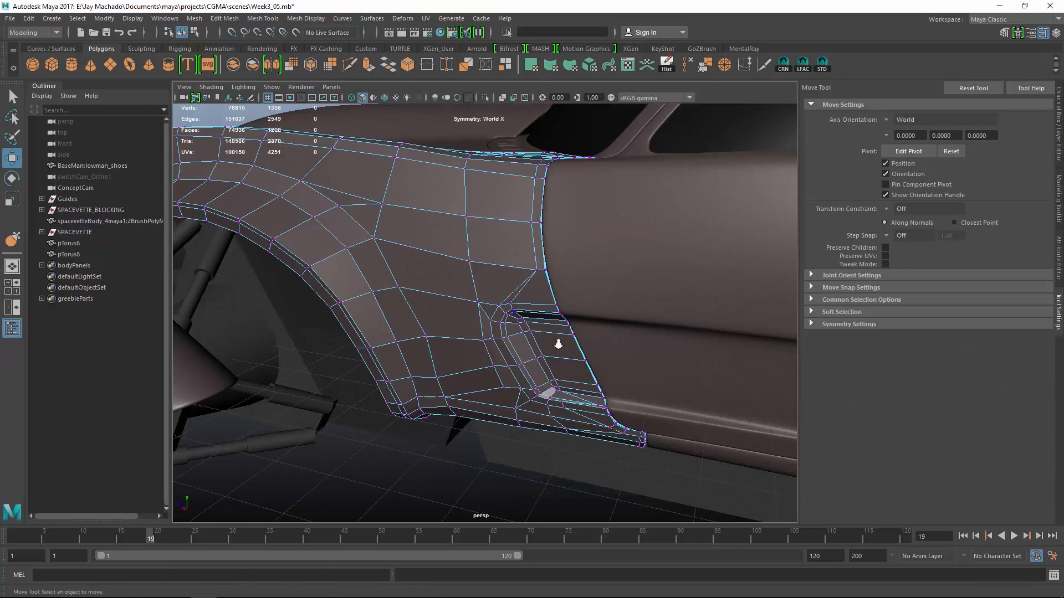
pyautogui.scroll(5, 558, 344)
pyautogui.keyDown('alt'); pyautogui.moveTo(559, 344); pyautogui.dragTo(601, 316); pyautogui.keyUp('alt')
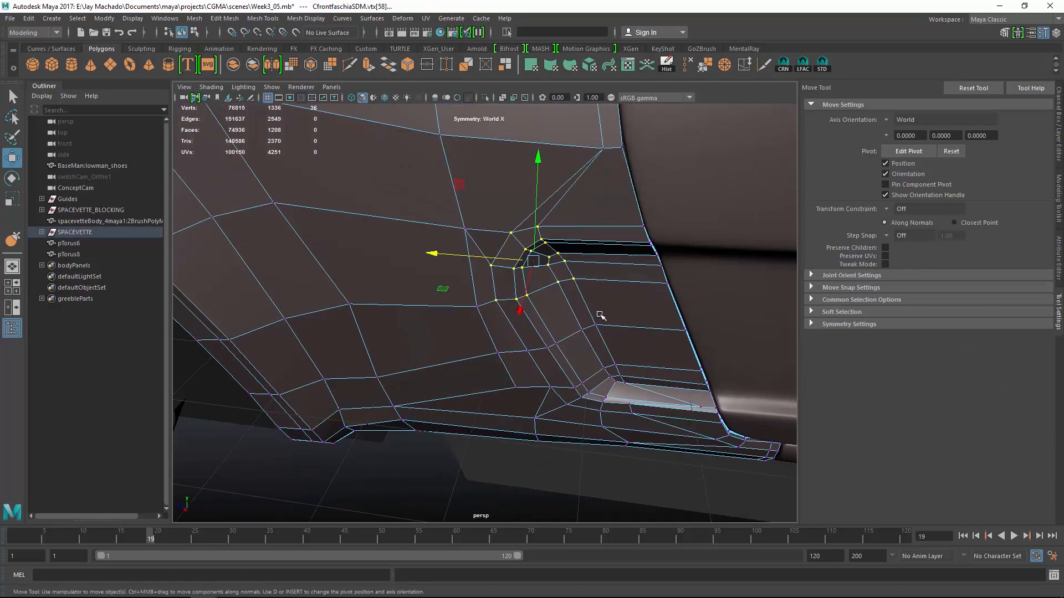
# - Adjust the vertices around the recess's lower corner, offsetting the vertex just above the fascia's lower edge slightly in X
pyautogui.keyDown('alt'); pyautogui.moveTo(556, 362); pyautogui.dragTo(437, 402); pyautogui.keyUp('alt')
pyautogui.keyDown('alt'); pyautogui.moveTo(441, 398); pyautogui.dragTo(522, 305); pyautogui.keyUp('alt')
pyautogui.keyDown('alt'); pyautogui.moveTo(523, 304); pyautogui.dragTo(514, 285, button='middle'); pyautogui.keyUp('alt')
pyautogui.keyDown('alt'); pyautogui.moveTo(513, 285); pyautogui.dragTo(584, 360); pyautogui.keyUp('alt')
pyautogui.moveTo(512, 339); pyautogui.dragTo(642, 409)
pyautogui.keyDown('alt'); pyautogui.moveTo(642, 409); pyautogui.dragTo(589, 379); pyautogui.keyUp('alt')
pyautogui.keyDown('alt'); pyautogui.moveTo(588, 379); pyautogui.dragTo(600, 378, button='right'); pyautogui.keyUp('alt')
pyautogui.keyDown('alt'); pyautogui.moveTo(600, 378); pyautogui.dragTo(513, 355); pyautogui.keyUp('alt')
pyautogui.moveTo(483, 315); pyautogui.dragTo(554, 282)
pyautogui.moveTo(462, 215); pyautogui.dragTo(463, 218)
pyautogui.click(502, 342)
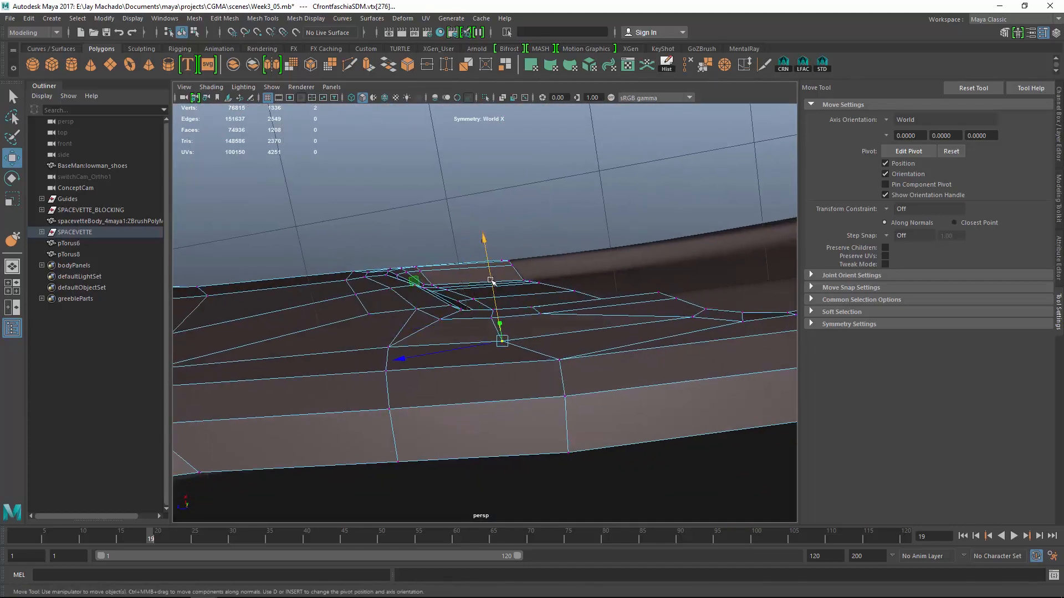
pyautogui.moveTo(490, 278); pyautogui.dragTo(490, 274)
# - Shift the fascia vertices below the recess's lower corner forward in Z to even out the edge flow
pyautogui.keyDown('alt'); pyautogui.moveTo(578, 299); pyautogui.dragTo(505, 392); pyautogui.keyUp('alt')
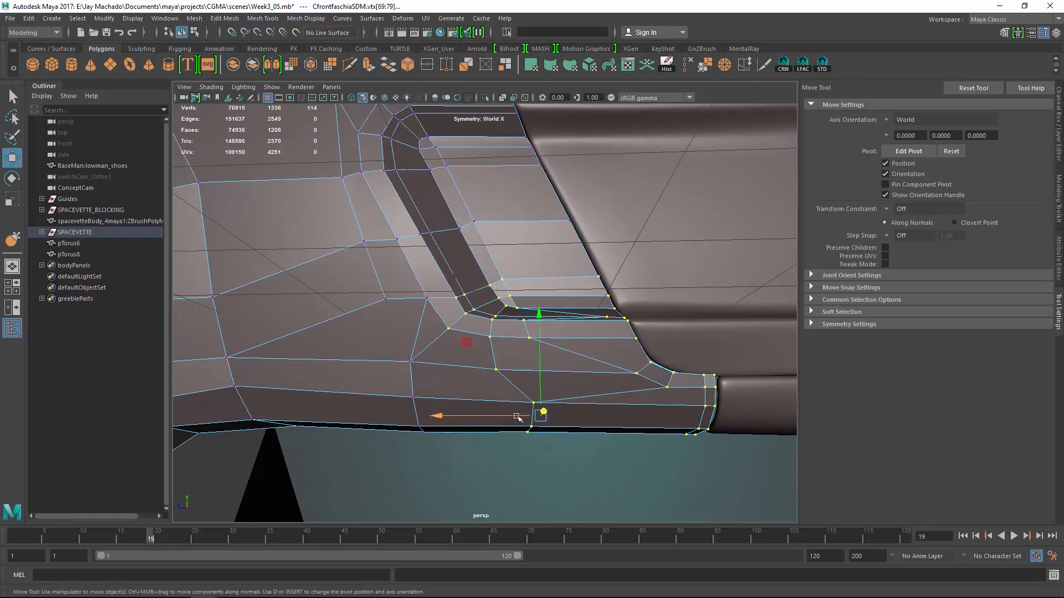
pyautogui.keyDown('alt'); pyautogui.moveTo(516, 450); pyautogui.dragTo(543, 383); pyautogui.keyUp('alt')
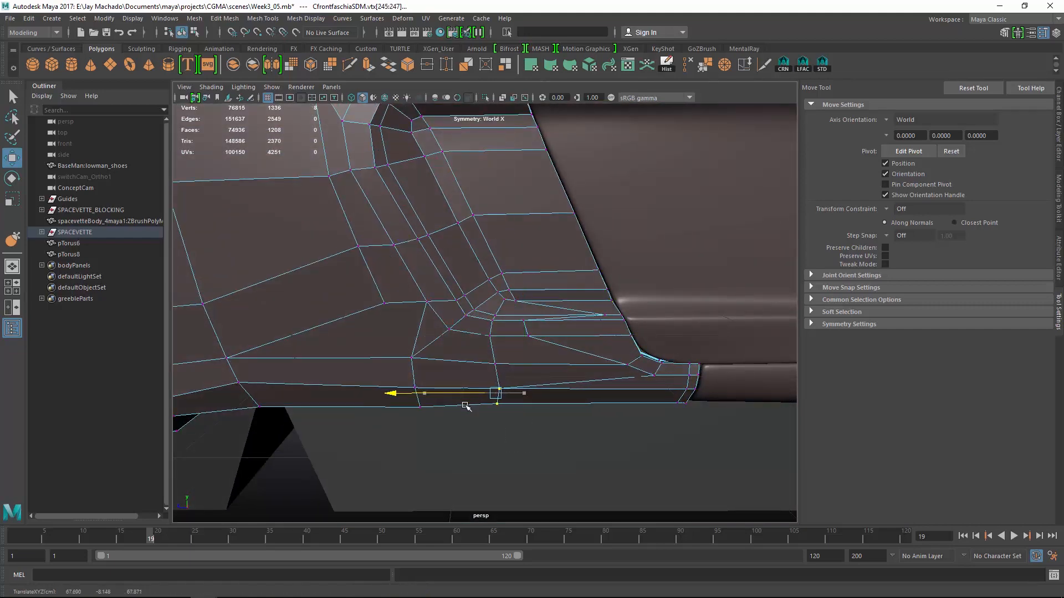
pyautogui.keyDown('alt'); pyautogui.moveTo(465, 408); pyautogui.dragTo(522, 364); pyautogui.keyUp('alt')
pyautogui.moveTo(478, 327); pyautogui.dragTo(385, 326)
pyautogui.keyDown('alt'); pyautogui.moveTo(543, 333); pyautogui.dragTo(626, 338, button='right'); pyautogui.keyUp('alt')
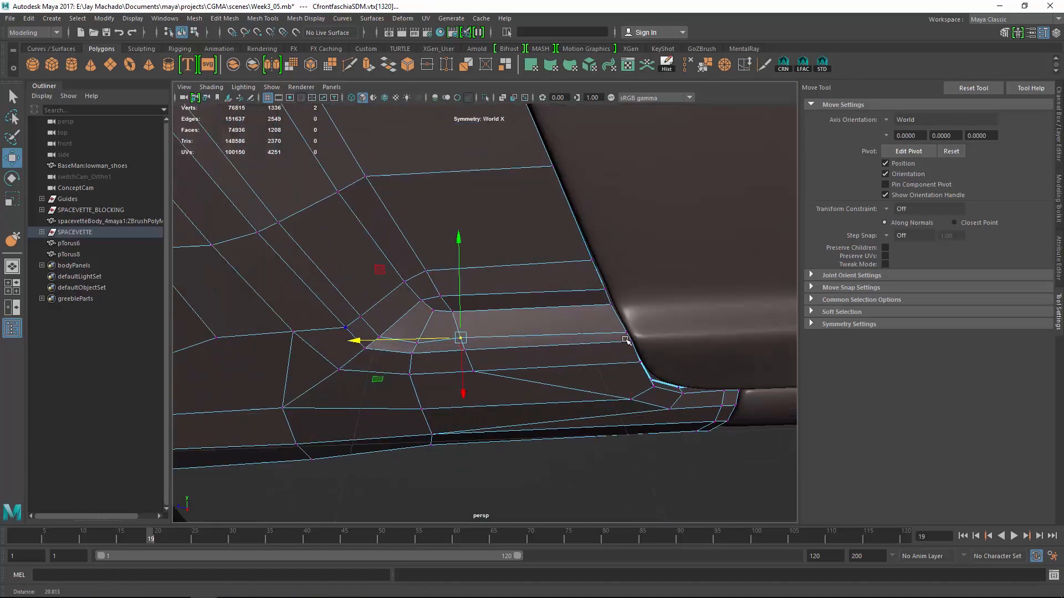
pyautogui.keyDown('alt'); pyautogui.moveTo(477, 341); pyautogui.dragTo(549, 389); pyautogui.keyUp('alt')
pyautogui.keyDown('alt'); pyautogui.moveTo(571, 360); pyautogui.dragTo(582, 404); pyautogui.keyUp('alt')
# - Return to object selection, deselect the fascia, and examine the smoothed recess beside the door panel
pyautogui.press('F8')
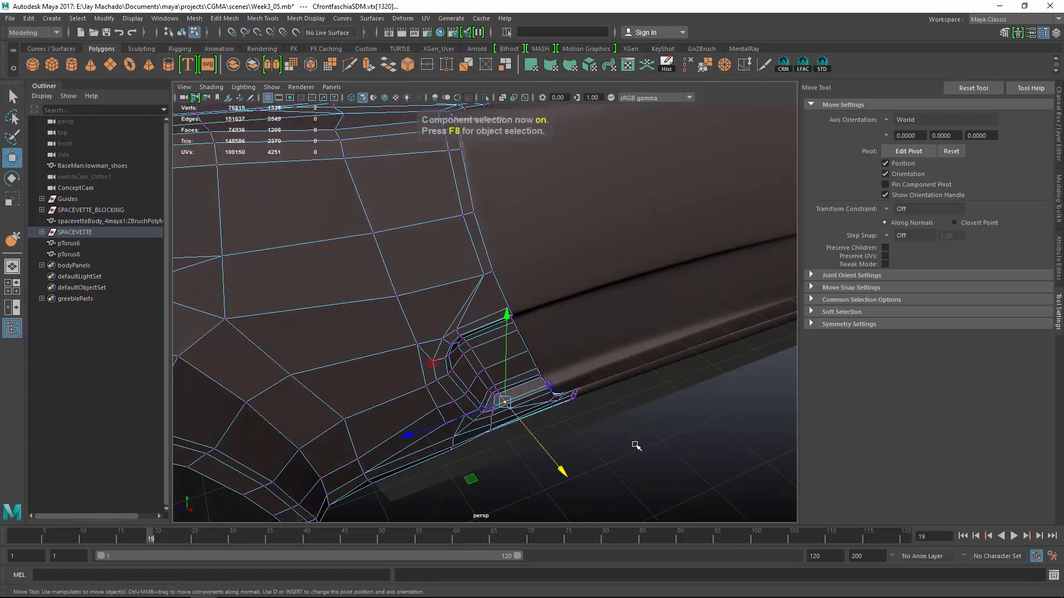
pyautogui.press('F8')
pyautogui.click(646, 475)
pyautogui.keyDown('alt'); pyautogui.moveTo(646, 475); pyautogui.dragTo(567, 375); pyautogui.keyUp('alt')
pyautogui.scroll(-5, 510, 355)
pyautogui.scroll(8, 499, 349)
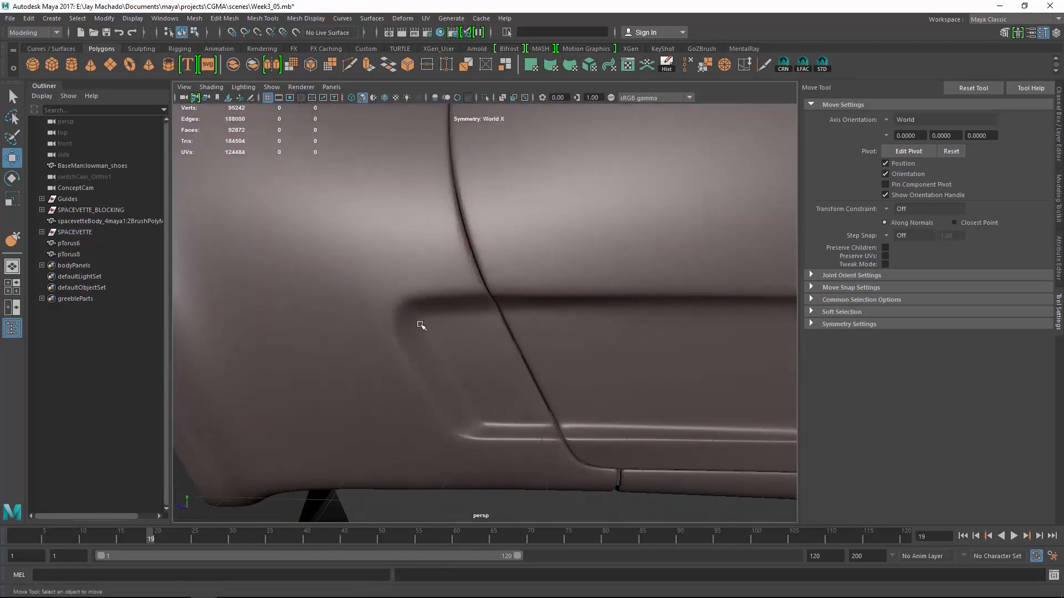
# - Turn off the fascia's smooth preview, select the edge loop around the recess's inner border, and shift it slightly
pyautogui.click(420, 325)
pyautogui.press('1')
pyautogui.keyDown('alt'); pyautogui.moveTo(442, 344); pyautogui.dragTo(410, 296); pyautogui.keyUp('alt')
pyautogui.moveTo(409, 294); pyautogui.dragTo(409, 302, button='right')
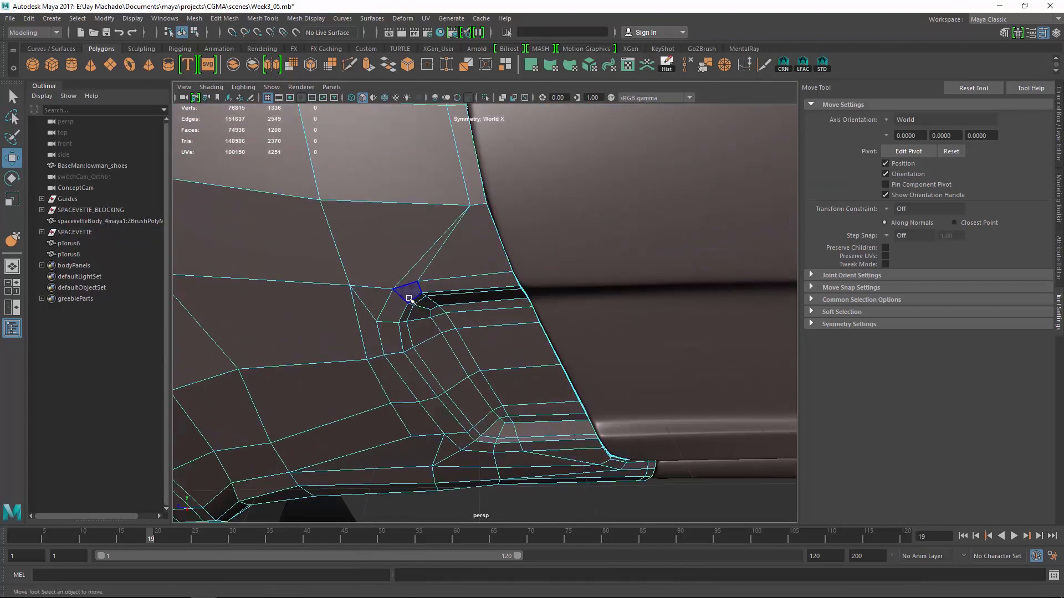
pyautogui.click(413, 299)
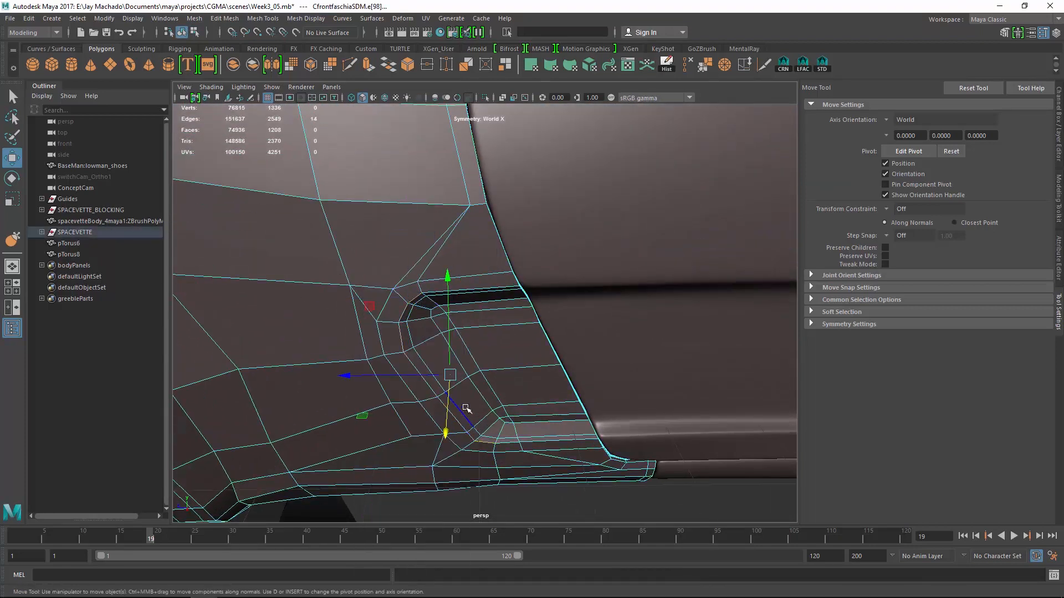
pyautogui.press('b')
pyautogui.moveTo(458, 382); pyautogui.dragTo(482, 354)
# - Return to object selection with smooth preview on and examine the recess's shape from several angles along the car's side
pyautogui.press('F8')
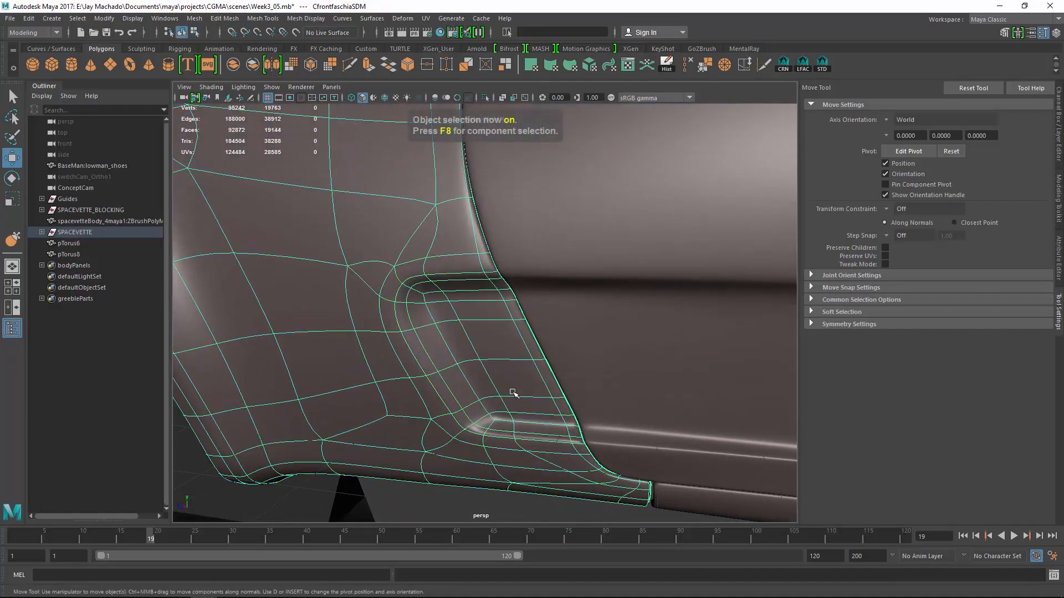
pyautogui.click(491, 416)
pyautogui.keyDown('alt'); pyautogui.moveTo(513, 394); pyautogui.dragTo(518, 371); pyautogui.keyUp('alt')
pyautogui.keyDown('alt'); pyautogui.moveTo(517, 370); pyautogui.dragTo(274, 310, button='right'); pyautogui.keyUp('alt')
pyautogui.keyDown('alt'); pyautogui.moveTo(273, 311); pyautogui.dragTo(232, 327); pyautogui.keyUp('alt')
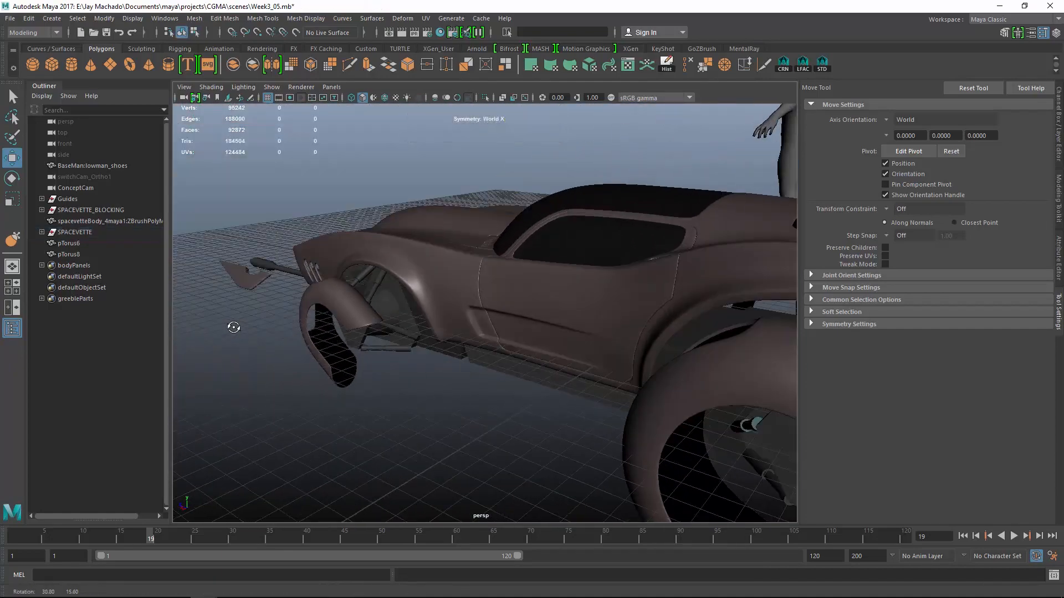
pyautogui.keyDown('alt'); pyautogui.moveTo(233, 327); pyautogui.dragTo(456, 355, button='right'); pyautogui.keyUp('alt')
pyautogui.moveTo(474, 362); pyautogui.dragTo(493, 339)
pyautogui.keyDown('alt'); pyautogui.moveTo(504, 373); pyautogui.dragTo(558, 344); pyautogui.keyUp('alt')
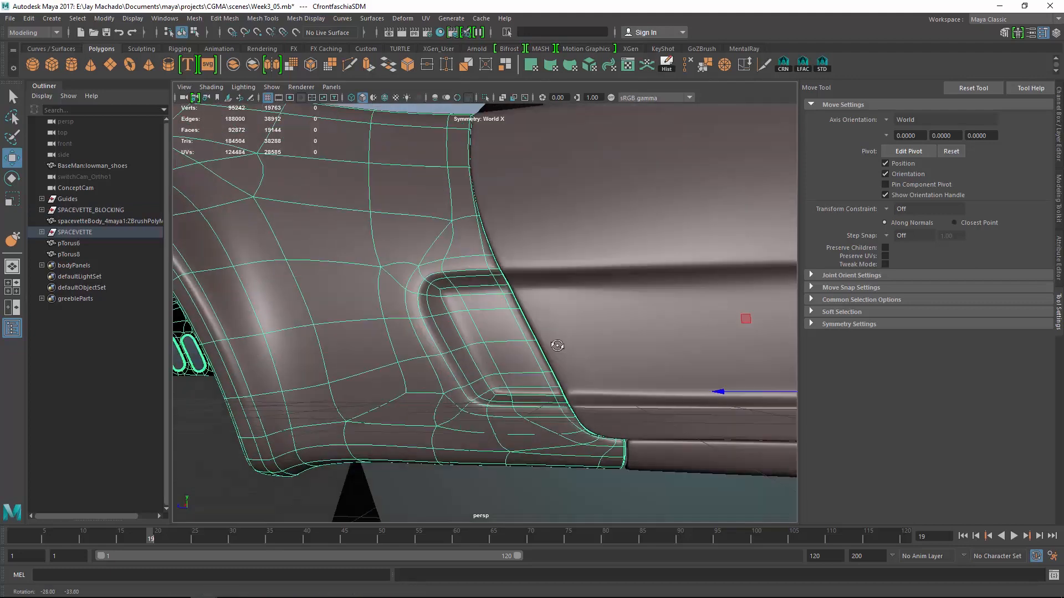
# - Turn off the fascia's smooth preview and delete the diagonal edges above and below the recess
pyautogui.keyDown('alt'); pyautogui.moveTo(558, 344); pyautogui.dragTo(610, 373, button='right'); pyautogui.keyUp('alt')
pyautogui.press('1')
pyautogui.keyDown('alt'); pyautogui.moveTo(561, 372); pyautogui.dragTo(554, 353); pyautogui.keyUp('alt')
pyautogui.keyDown('shift'); pyautogui.moveTo(554, 353); pyautogui.dragTo(499, 198, button='right'); pyautogui.keyUp('shift')
pyautogui.keyDown('alt'); pyautogui.moveTo(500, 199); pyautogui.dragTo(474, 193); pyautogui.keyUp('alt')
pyautogui.click(454, 167)
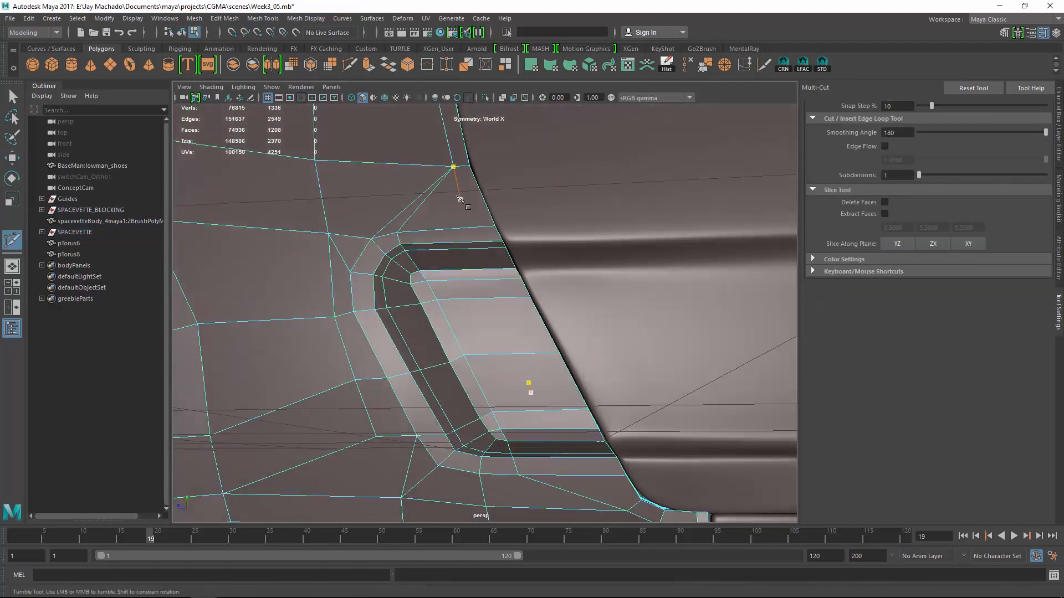
pyautogui.press('w')
pyautogui.moveTo(418, 207); pyautogui.dragTo(419, 179, button='right')
pyautogui.click(420, 204)
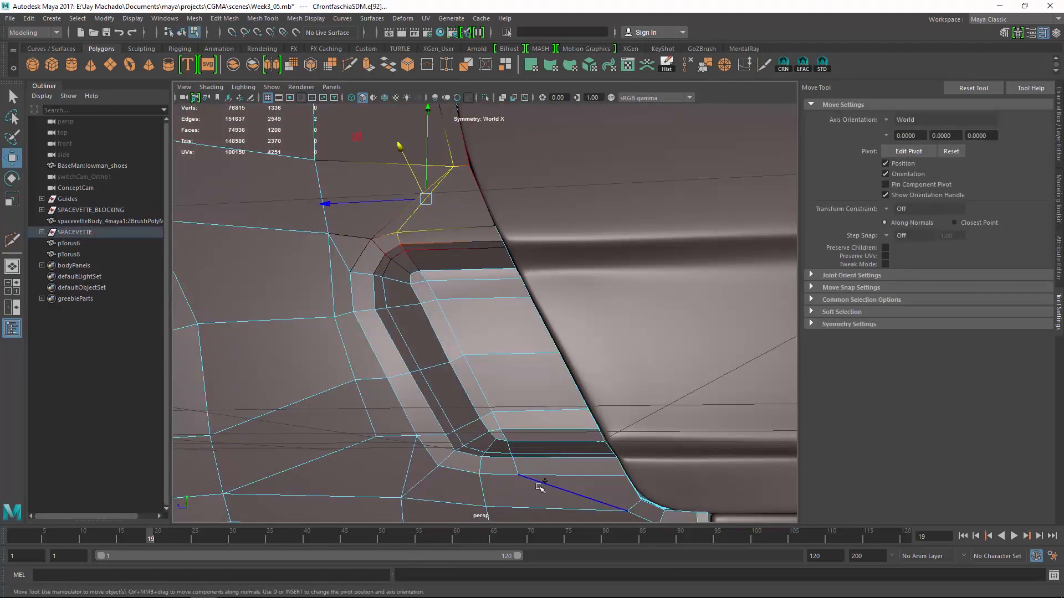
pyautogui.keyDown('shift'); pyautogui.click(538, 482); pyautogui.keyUp('shift')
pyautogui.press('Delete')
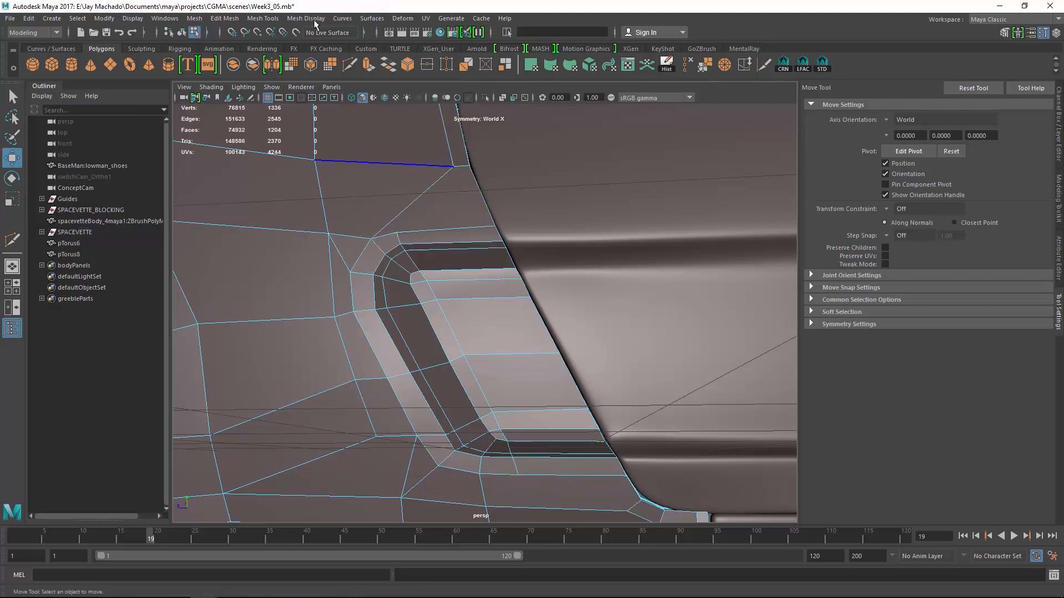
# - With Multi-Cut, insert an edge loop through the recess near its rear border and connect its ends to the vertices above and below
pyautogui.keyDown('shift'); pyautogui.moveTo(447, 172); pyautogui.dragTo(451, 194, button='right'); pyautogui.keyUp('shift')
pyautogui.keyDown('ctrl'); pyautogui.click(487, 248); pyautogui.keyUp('ctrl')
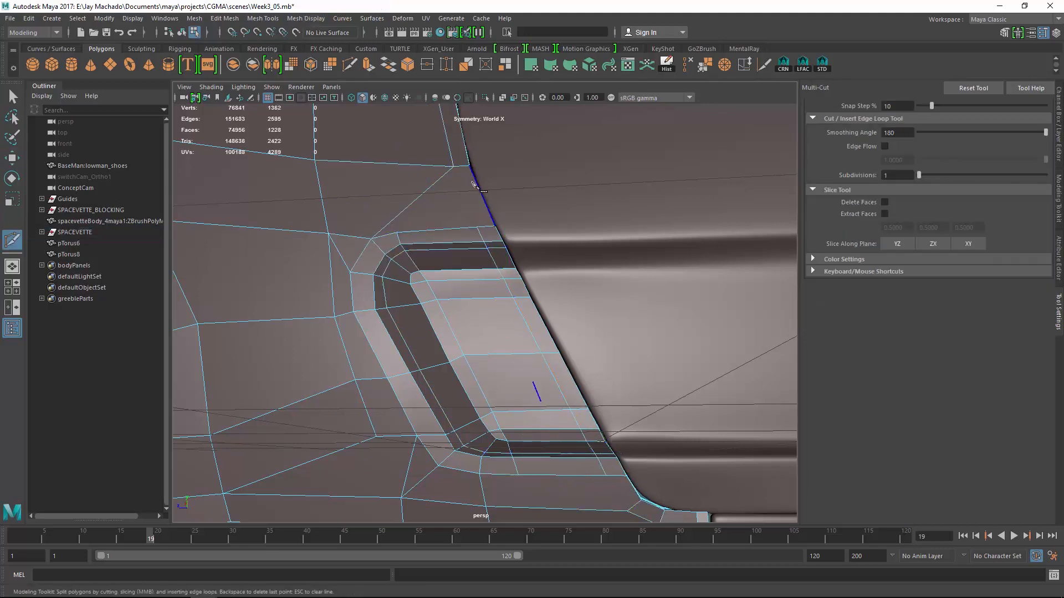
pyautogui.click(453, 167)
pyautogui.click(477, 227)
pyautogui.rightClick(477, 227)
pyautogui.keyDown('alt'); pyautogui.moveTo(563, 315); pyautogui.dragTo(533, 246, button='middle'); pyautogui.keyUp('alt')
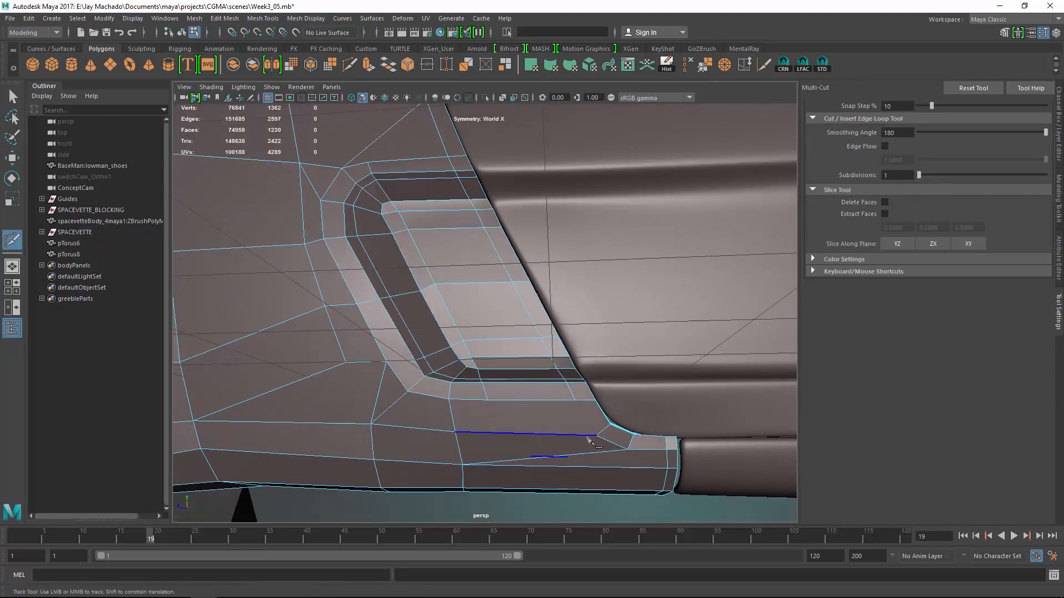
pyautogui.click(595, 439)
pyautogui.click(576, 403)
pyautogui.rightClick(576, 402)
# - Delete the long diagonal edge between the recess's underside and the fascia's lower rear corner
pyautogui.keyDown('alt'); pyautogui.moveTo(531, 407); pyautogui.dragTo(502, 400); pyautogui.keyUp('alt')
pyautogui.keyDown('alt'); pyautogui.moveTo(501, 400); pyautogui.dragTo(492, 340, button='middle'); pyautogui.keyUp('alt')
pyautogui.keyDown('alt'); pyautogui.moveTo(493, 341); pyautogui.dragTo(484, 330); pyautogui.keyUp('alt')
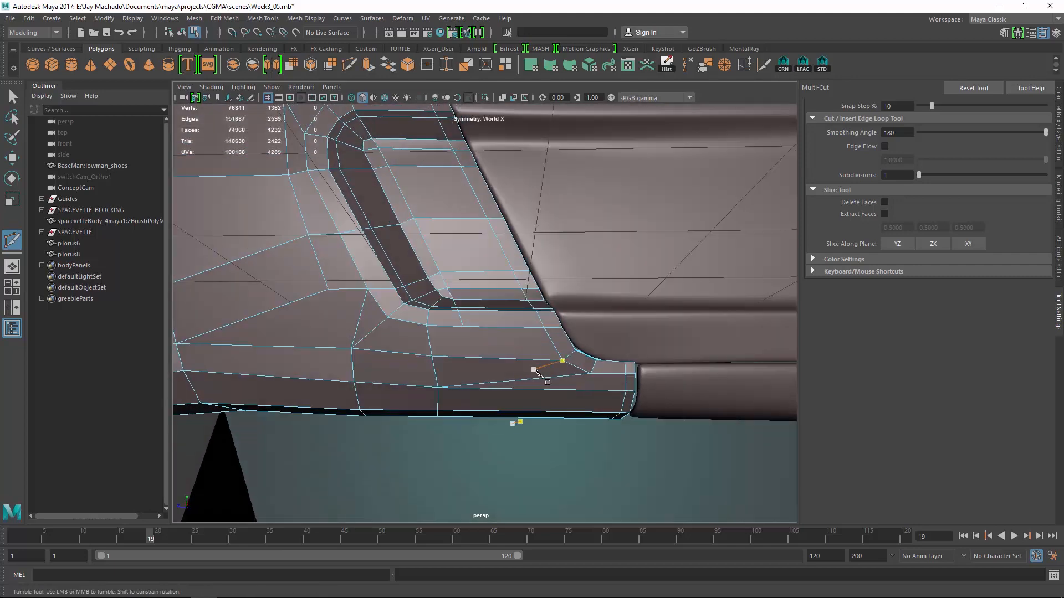
pyautogui.press('w')
pyautogui.click(559, 376)
pyautogui.press('Delete')
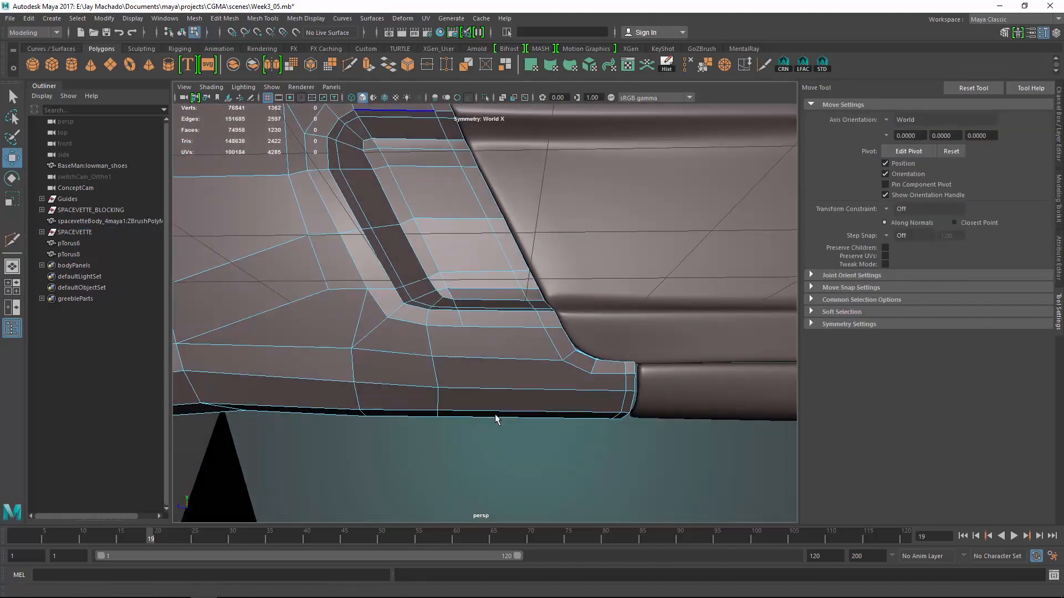
# - Insert an edge loop across the fascia's lower lip with Multi-Cut and connect it up to the recess's lower border
pyautogui.press('y')
pyautogui.keyDown('ctrl'); pyautogui.click(503, 420); pyautogui.keyUp('ctrl')
pyautogui.click(464, 327)
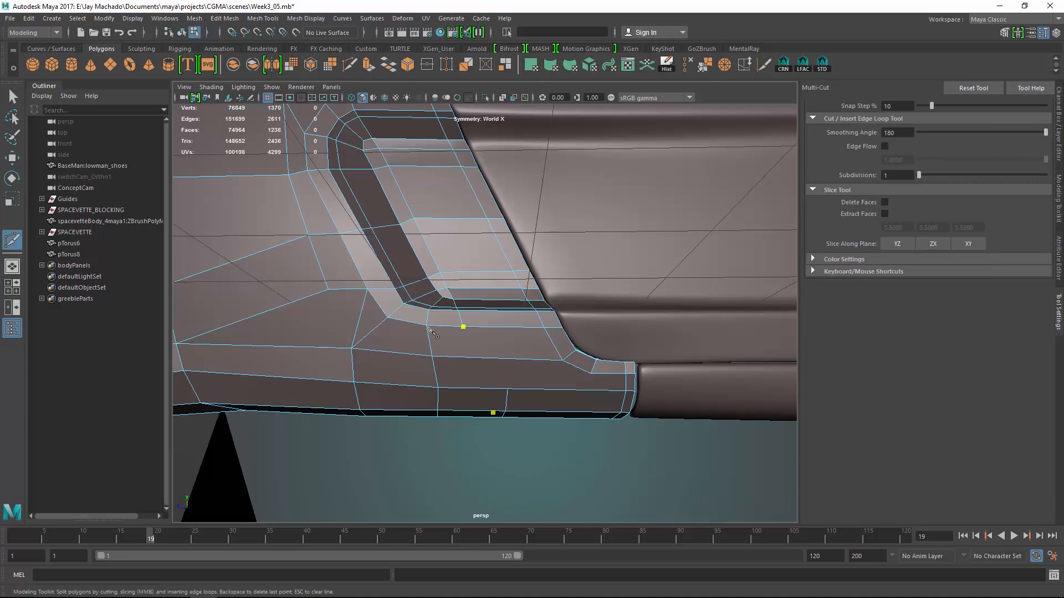
pyautogui.click(506, 389)
pyautogui.rightClick(506, 389)
# - Insert a second edge loop across the lower lip near the rear corner and connect it to the corner's two inner vertices
pyautogui.click(591, 374)
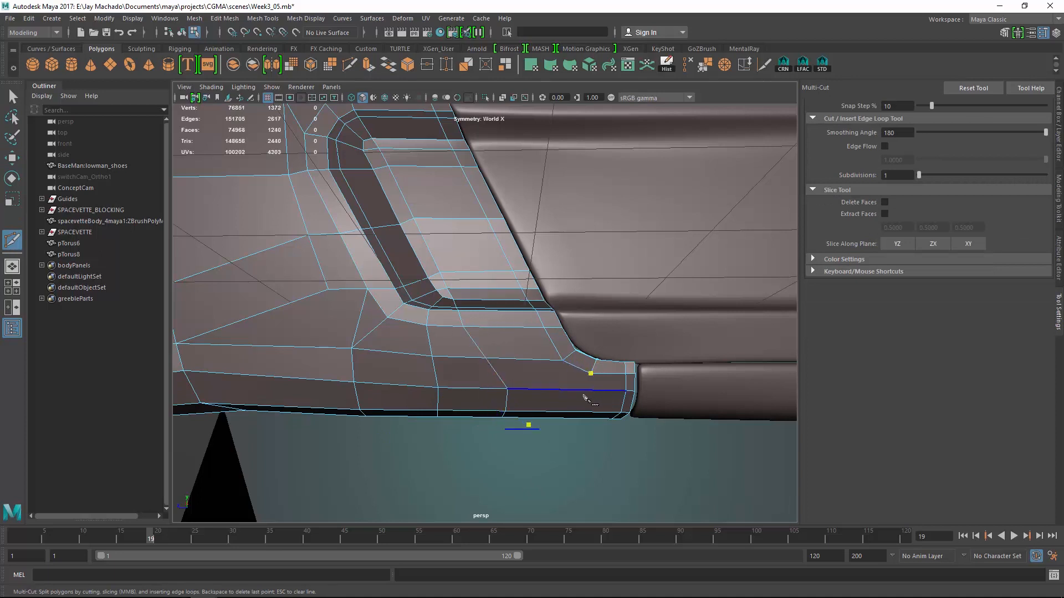
pyautogui.click(580, 390)
pyautogui.keyDown('ctrl'); pyautogui.click(571, 409); pyautogui.keyUp('ctrl')
pyautogui.click(563, 361)
pyautogui.click(575, 390)
pyautogui.click(590, 373)
pyautogui.rightClick(621, 396)
# - Cut a new edge line from the fascia's top rear corner down the side panel to the recess's upper front corner
pyautogui.keyDown('alt'); pyautogui.moveTo(621, 395); pyautogui.dragTo(482, 349); pyautogui.keyUp('alt')
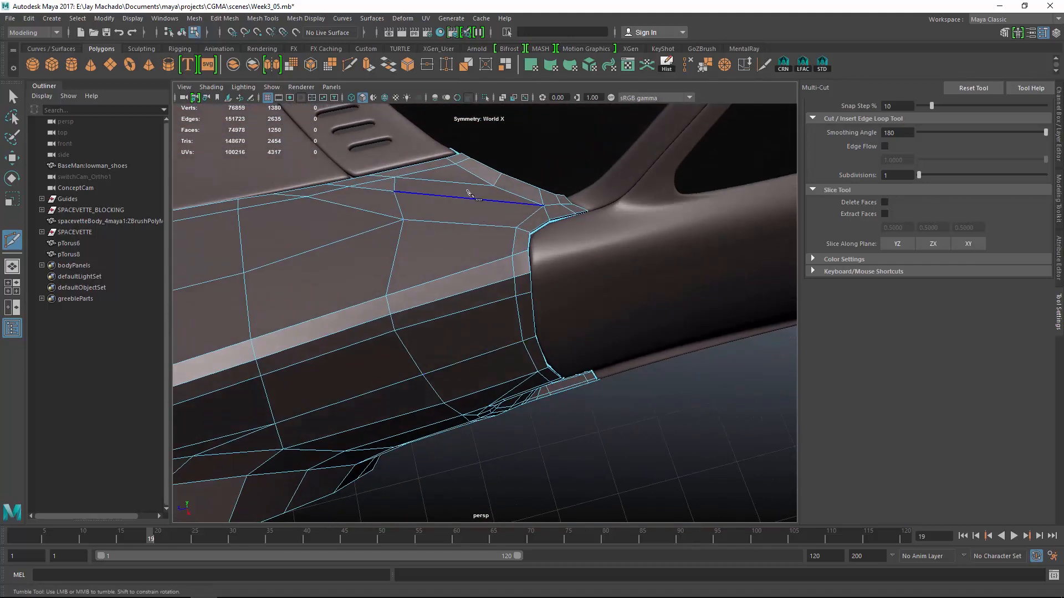
pyautogui.click(493, 186)
pyautogui.keyDown('shift'); pyautogui.click(464, 277); pyautogui.keyUp('shift')
pyautogui.keyDown('alt'); pyautogui.moveTo(465, 281); pyautogui.dragTo(451, 214); pyautogui.keyUp('alt')
pyautogui.keyDown('shift'); pyautogui.click(451, 209); pyautogui.keyUp('shift')
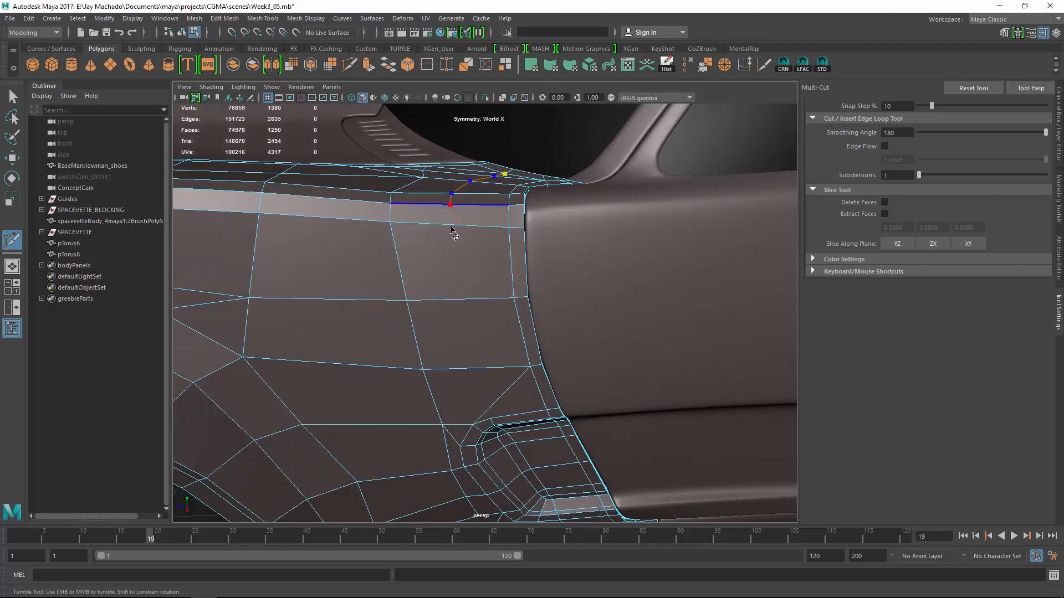
pyautogui.keyDown('shift'); pyautogui.click(455, 230); pyautogui.keyUp('shift')
pyautogui.keyDown('shift'); pyautogui.click(470, 298); pyautogui.keyUp('shift')
pyautogui.keyDown('shift'); pyautogui.click(477, 368); pyautogui.keyUp('shift')
pyautogui.keyDown('alt'); pyautogui.moveTo(516, 382); pyautogui.dragTo(518, 354); pyautogui.keyUp('alt')
pyautogui.click(455, 429)
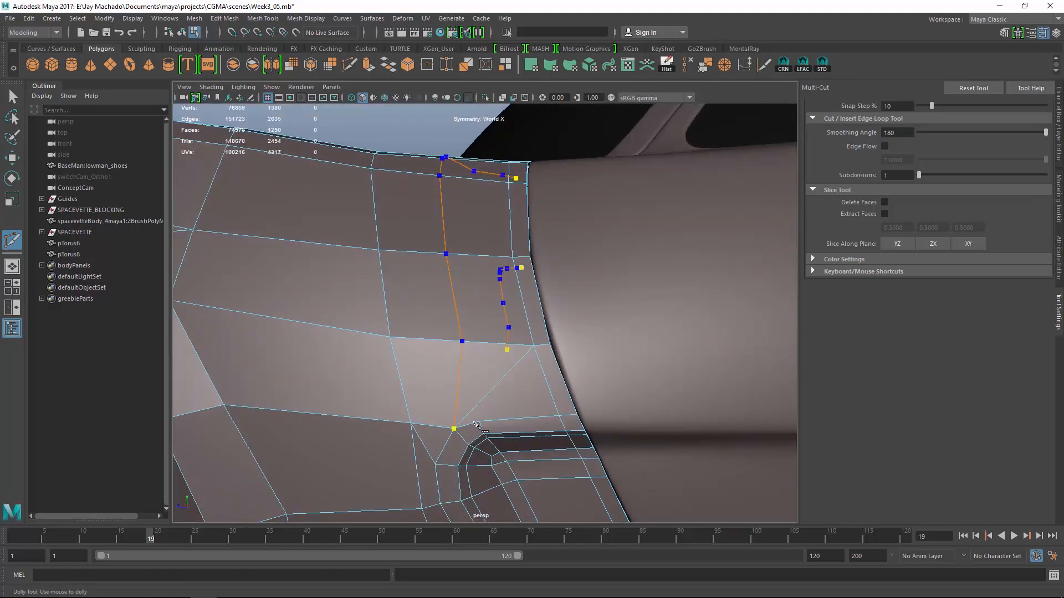
pyautogui.rightClick(503, 397)
# - Delete the diagonal edge above the recess and cut a new edge from the recess's upper border to the new line
pyautogui.press('w')
pyautogui.click(493, 384)
pyautogui.press('Delete')
pyautogui.click(349, 65)
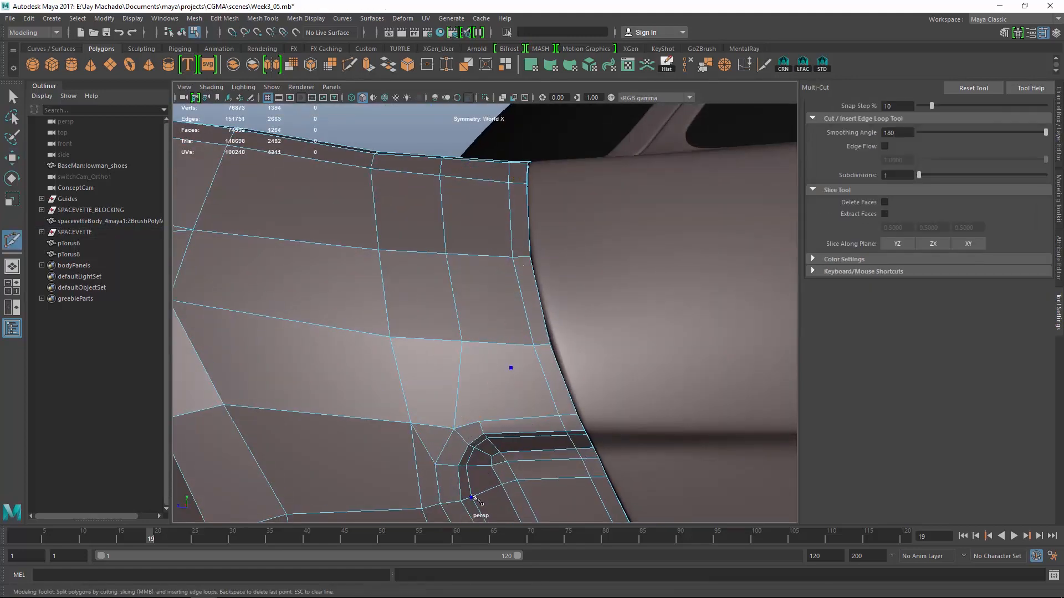
pyautogui.click(479, 422)
pyautogui.click(463, 342)
pyautogui.rightClick(484, 373)
# - Slide the vertex ahead of the recess's upper front corner forward along its edge to even out the spacing
pyautogui.keyDown('alt'); pyautogui.moveTo(484, 372); pyautogui.dragTo(538, 332); pyautogui.keyUp('alt')
pyautogui.keyDown('alt'); pyautogui.moveTo(538, 332); pyautogui.dragTo(487, 399, button='right'); pyautogui.keyUp('alt')
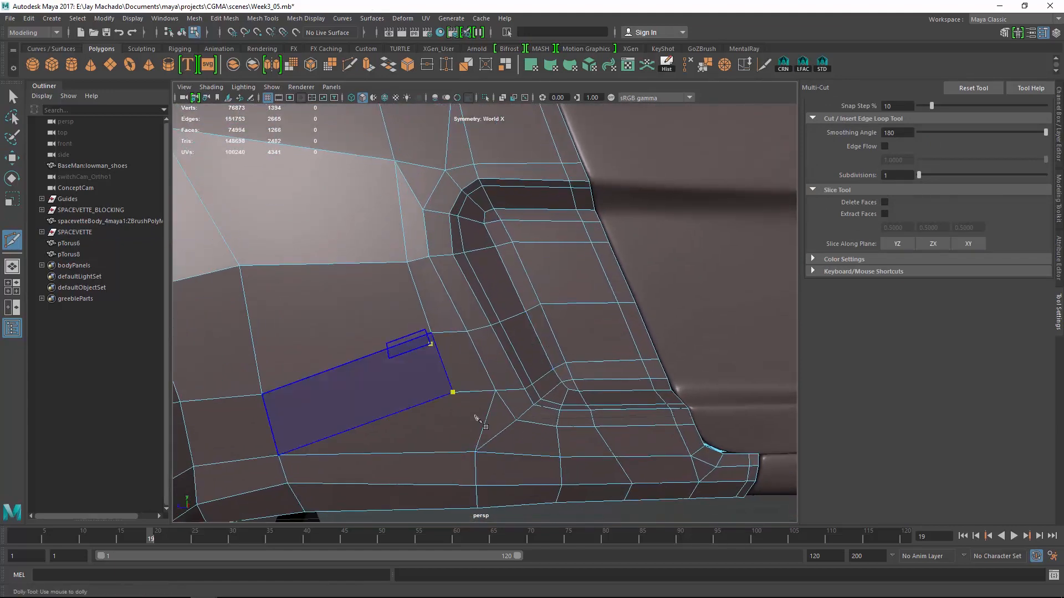
pyautogui.press('w')
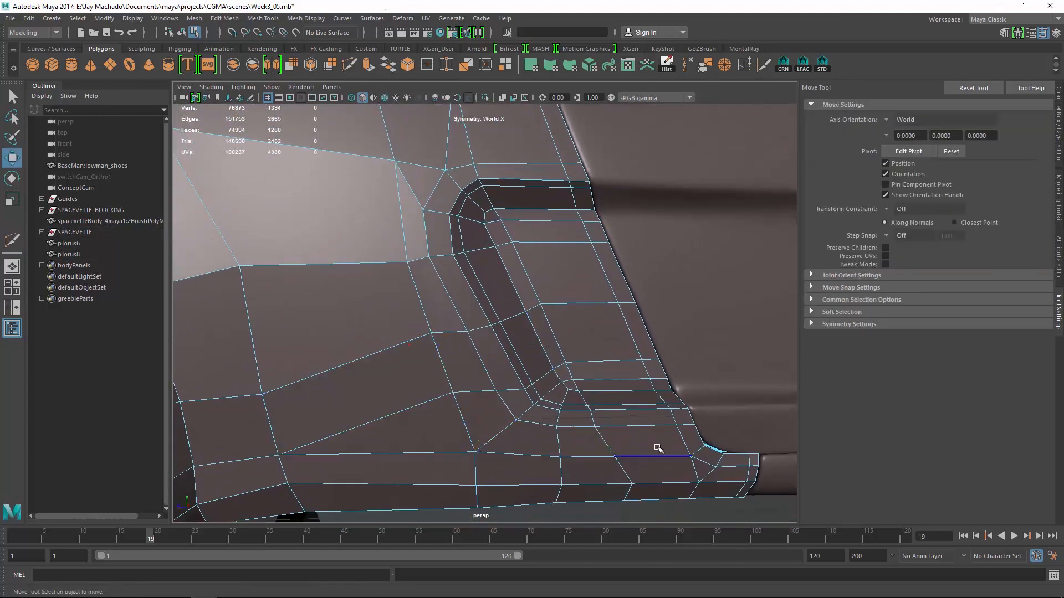
pyautogui.keyDown('alt'); pyautogui.moveTo(676, 385); pyautogui.dragTo(559, 398); pyautogui.keyUp('alt')
pyautogui.keyDown('alt'); pyautogui.moveTo(558, 398); pyautogui.dragTo(575, 404, button='right'); pyautogui.keyUp('alt')
pyautogui.keyDown('alt'); pyautogui.moveTo(468, 292); pyautogui.dragTo(510, 358, button='middle'); pyautogui.keyUp('alt')
pyautogui.moveTo(454, 270); pyautogui.dragTo(400, 275, button='right')
pyautogui.click(453, 282)
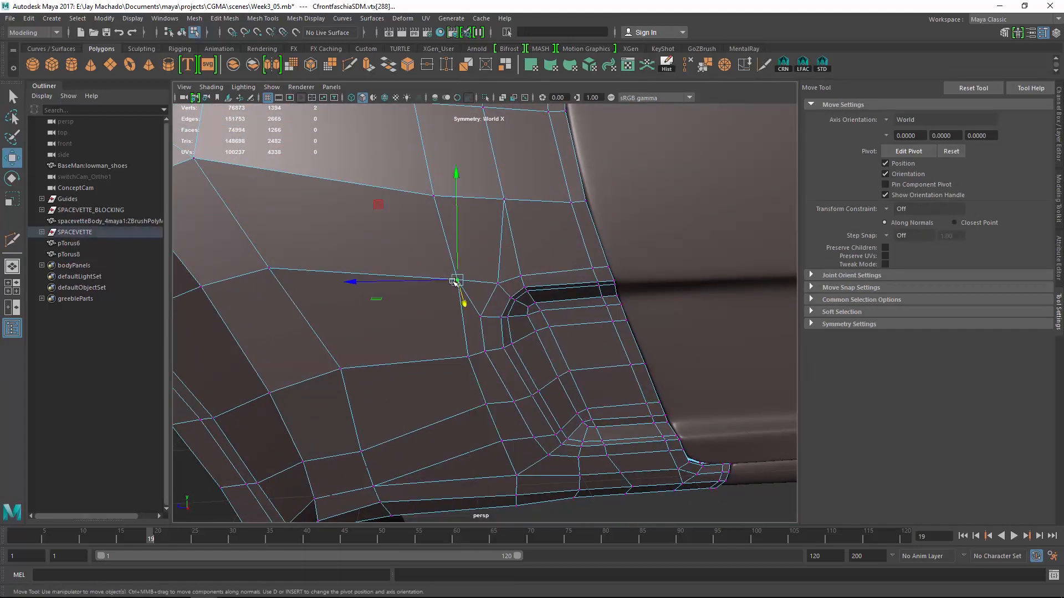
pyautogui.click(457, 280)
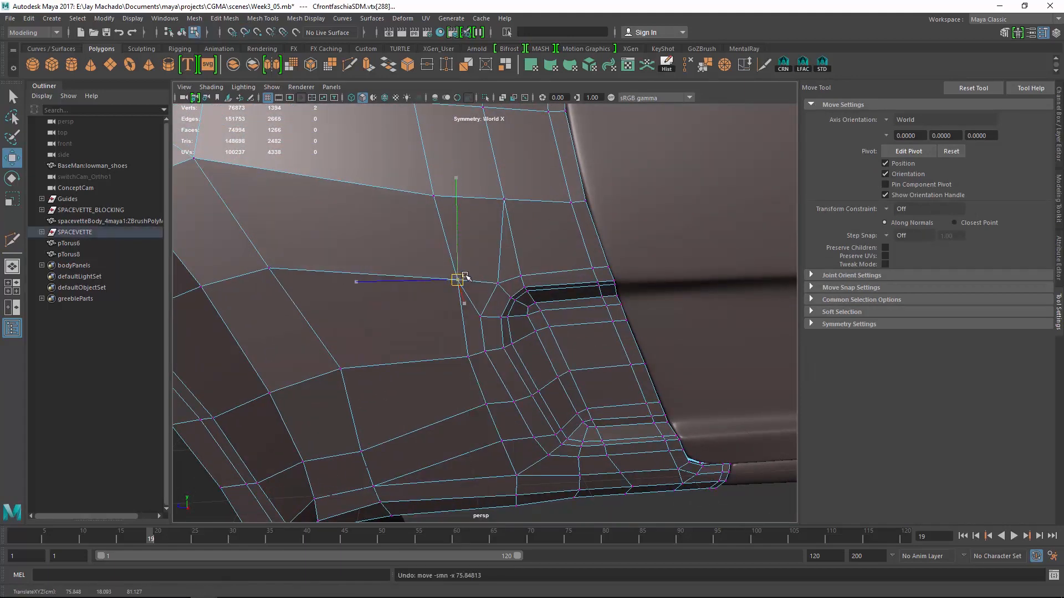
pyautogui.moveTo(408, 275); pyautogui.dragTo(433, 279, button='middle')
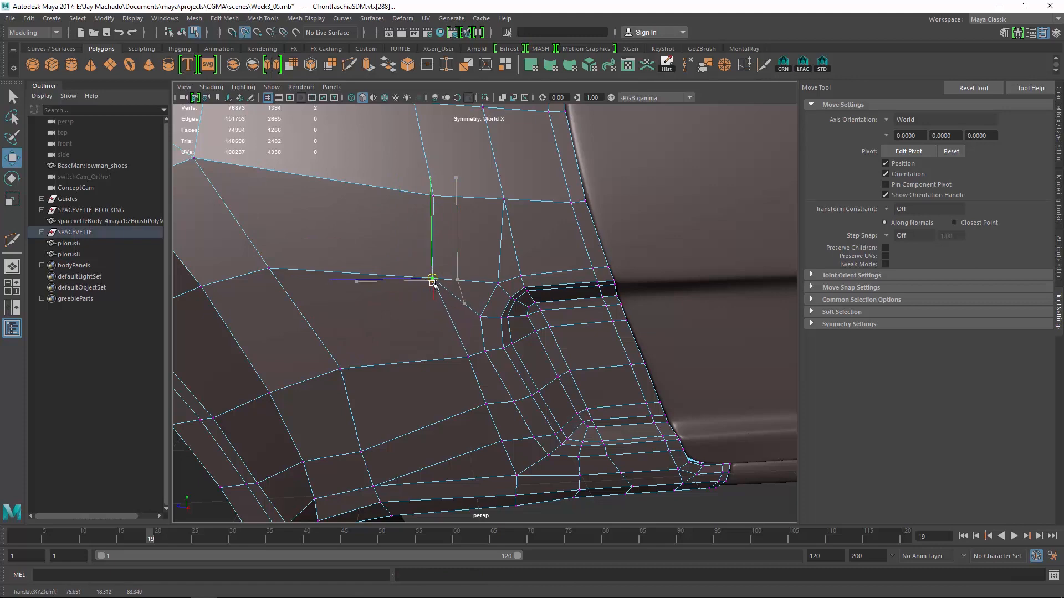
# - Slide the three vertices down the recess's front side forward along their edges to widen the spacing beside the recess
pyautogui.click(469, 358)
pyautogui.keyDown('alt'); pyautogui.moveTo(415, 366); pyautogui.dragTo(438, 377); pyautogui.keyUp('alt')
pyautogui.keyDown('alt'); pyautogui.moveTo(438, 377); pyautogui.dragTo(495, 438, button='right'); pyautogui.keyUp('alt')
pyautogui.keyDown('alt'); pyautogui.moveTo(496, 437); pyautogui.dragTo(554, 416, button='middle'); pyautogui.keyUp('alt')
pyautogui.moveTo(363, 358); pyautogui.dragTo(443, 359, button='middle')
pyautogui.click(521, 434)
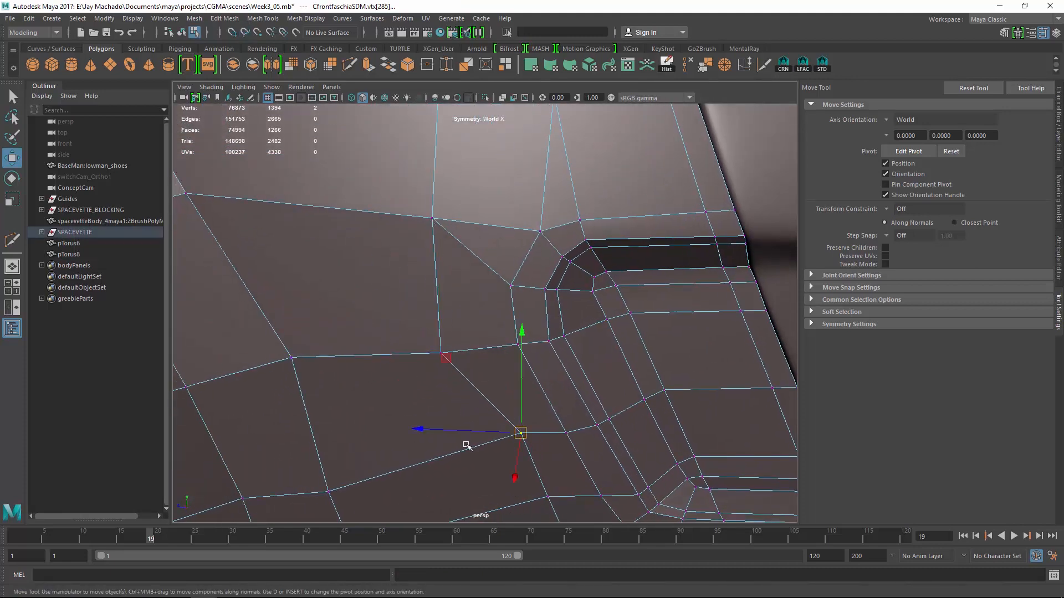
pyautogui.moveTo(437, 459); pyautogui.dragTo(467, 457, button='middle')
pyautogui.keyDown('alt'); pyautogui.moveTo(511, 355); pyautogui.dragTo(509, 308); pyautogui.keyUp('alt')
pyautogui.click(530, 351)
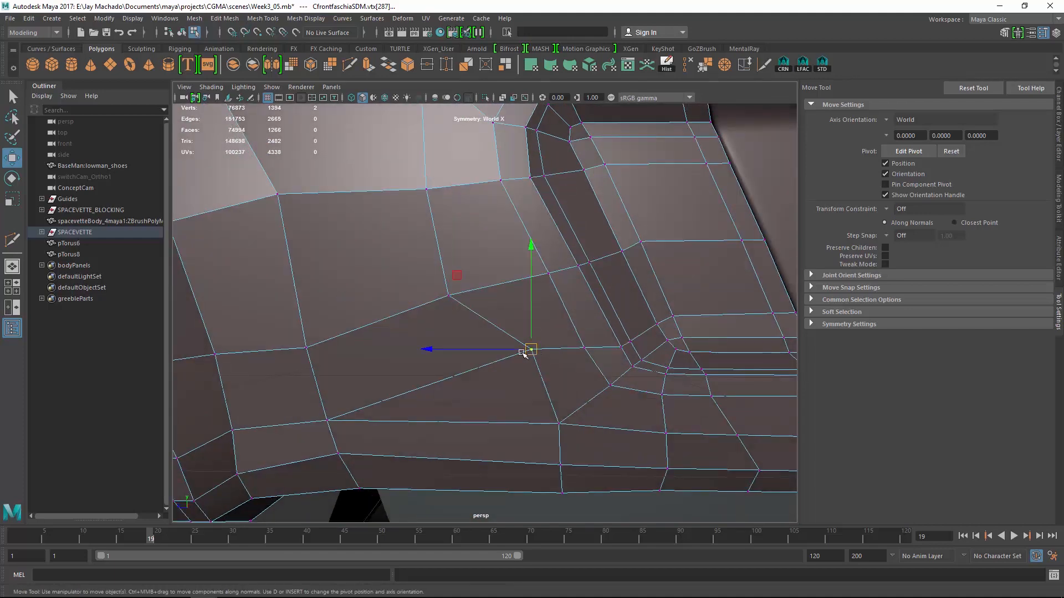
pyautogui.moveTo(475, 370); pyautogui.dragTo(487, 366, button='middle')
pyautogui.keyDown('alt'); pyautogui.moveTo(567, 358); pyautogui.dragTo(502, 356, button='right'); pyautogui.keyUp('alt')
pyautogui.keyDown('alt'); pyautogui.moveTo(502, 356); pyautogui.dragTo(501, 358); pyautogui.keyUp('alt')
pyautogui.keyDown('alt'); pyautogui.moveTo(501, 357); pyautogui.dragTo(535, 359, button='right'); pyautogui.keyUp('alt')
# - Slide the vertex near the arch's lower rear corner along its edge, lower the lip vertex in Y, and switch to the side view
pyautogui.click(400, 379)
pyautogui.keyDown('alt'); pyautogui.moveTo(415, 363); pyautogui.dragTo(437, 355); pyautogui.keyUp('alt')
pyautogui.moveTo(403, 375); pyautogui.dragTo(407, 364, button='middle')
pyautogui.keyDown('alt'); pyautogui.moveTo(411, 359); pyautogui.dragTo(442, 305); pyautogui.keyUp('alt')
pyautogui.keyDown('alt'); pyautogui.moveTo(521, 371); pyautogui.dragTo(499, 383); pyautogui.keyUp('alt')
pyautogui.click(437, 422)
pyautogui.moveTo(441, 324); pyautogui.dragTo(440, 328)
pyautogui.press('space')
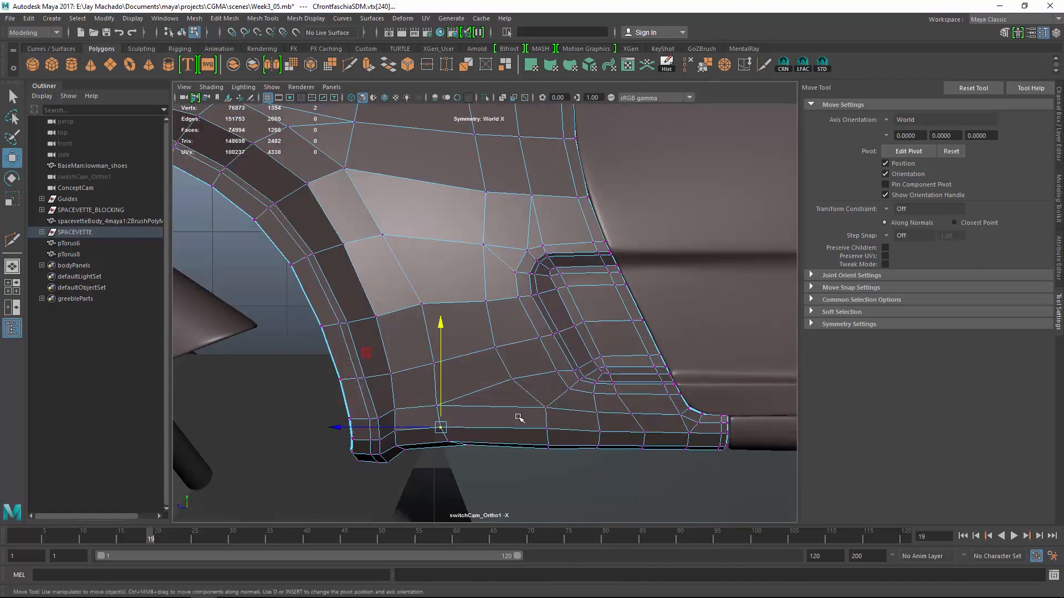
# - Nudge the vertices between the arch's lower rear corner and the recess, return to object selection, and deselect the fascia
pyautogui.keyDown('alt'); pyautogui.moveTo(518, 418); pyautogui.dragTo(512, 346, button='middle'); pyautogui.keyUp('alt')
pyautogui.keyDown('alt'); pyautogui.moveTo(476, 437); pyautogui.dragTo(514, 442, button='right'); pyautogui.keyUp('alt')
pyautogui.moveTo(423, 407)
pyautogui.mouseDown()
pyautogui.moveTo(401, 418)
pyautogui.moveTo(425, 380)
pyautogui.moveTo(427, 391)
pyautogui.mouseUp()
pyautogui.moveTo(409, 375); pyautogui.dragTo(409, 371)
pyautogui.moveTo(536, 369); pyautogui.dragTo(585, 394)
pyautogui.moveTo(568, 299); pyautogui.dragTo(568, 300)
pyautogui.keyDown('alt'); pyautogui.moveTo(646, 367); pyautogui.dragTo(596, 407); pyautogui.keyUp('alt')
pyautogui.press('F8')
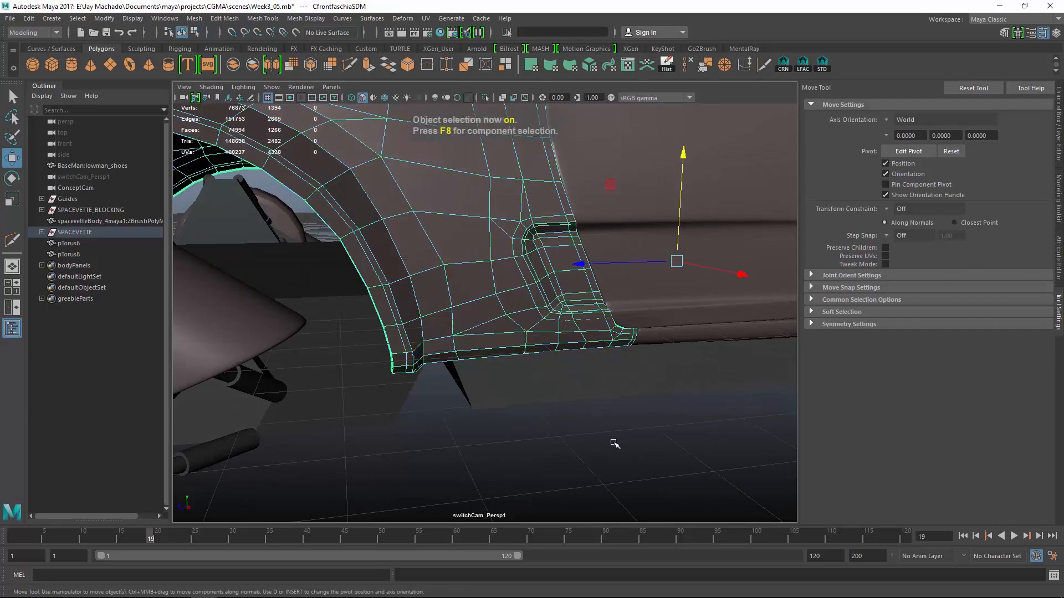
pyautogui.click(615, 445)
# - Select the front torus wheel housing and rename it LfrontenginecowlSDM
pyautogui.keyDown('alt'); pyautogui.moveTo(618, 447); pyautogui.dragTo(438, 310, button='right'); pyautogui.keyUp('alt')
pyautogui.keyDown('alt'); pyautogui.moveTo(438, 310); pyautogui.dragTo(518, 375); pyautogui.keyUp('alt')
pyautogui.keyDown('alt'); pyautogui.moveTo(518, 375); pyautogui.dragTo(572, 366, button='right'); pyautogui.keyUp('alt')
pyautogui.keyDown('alt'); pyautogui.moveTo(572, 365); pyautogui.dragTo(510, 359); pyautogui.keyUp('alt')
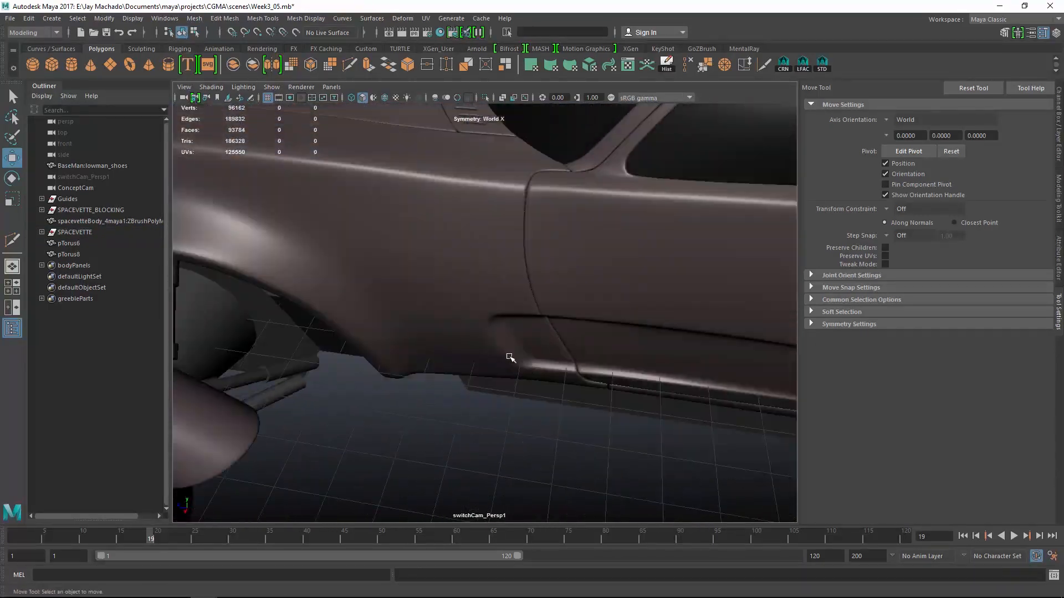
pyautogui.moveTo(510, 359)
pyautogui.keyDown('alt'); pyautogui.mouseDown(button='right')
pyautogui.moveTo(475, 325)
pyautogui.moveTo(546, 318)
pyautogui.moveTo(598, 364)
pyautogui.moveTo(505, 355)
pyautogui.mouseUp(button='right'); pyautogui.keyUp('alt')
pyautogui.keyDown('alt'); pyautogui.moveTo(505, 355); pyautogui.dragTo(698, 330, button='middle'); pyautogui.keyUp('alt')
pyautogui.keyDown('alt'); pyautogui.moveTo(698, 330); pyautogui.dragTo(645, 344); pyautogui.keyUp('alt')
pyautogui.click(592, 365)
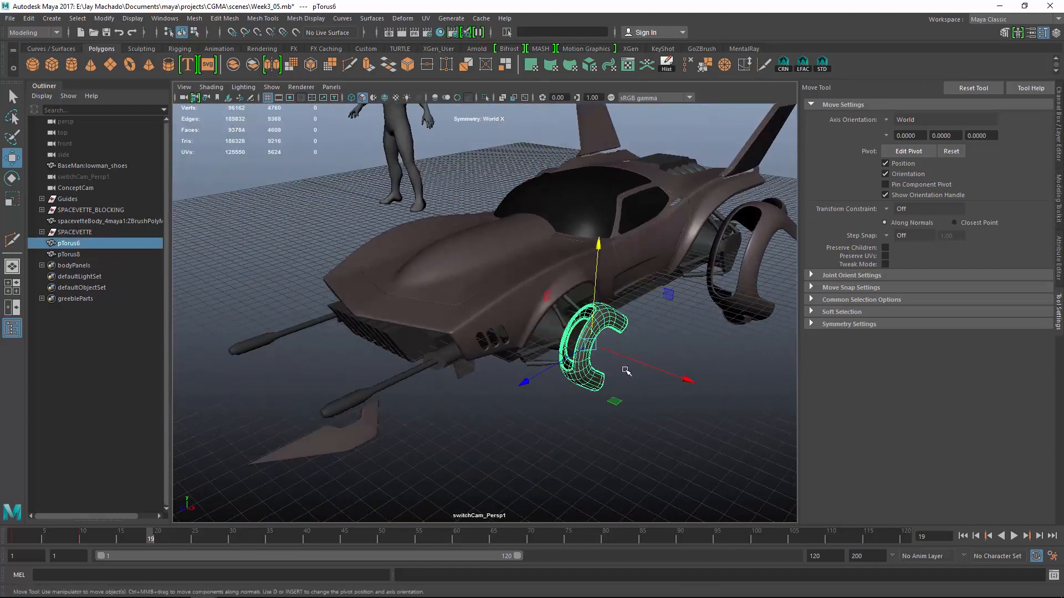
pyautogui.doubleClick(71, 244)
pyautogui.write('R')
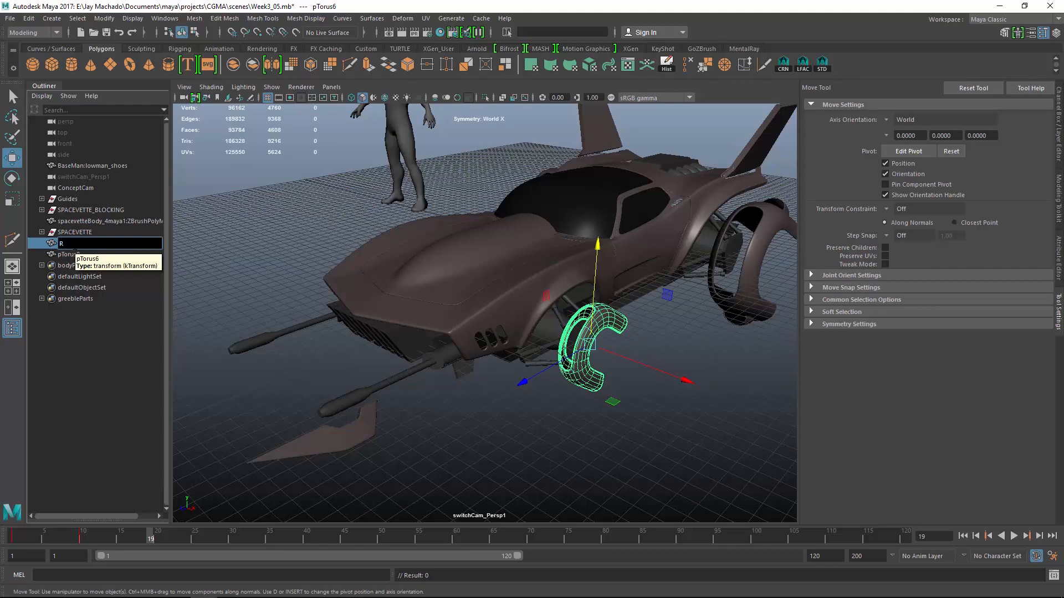
pyautogui.write('frontenginecowlSDM')
pyautogui.press('Return')
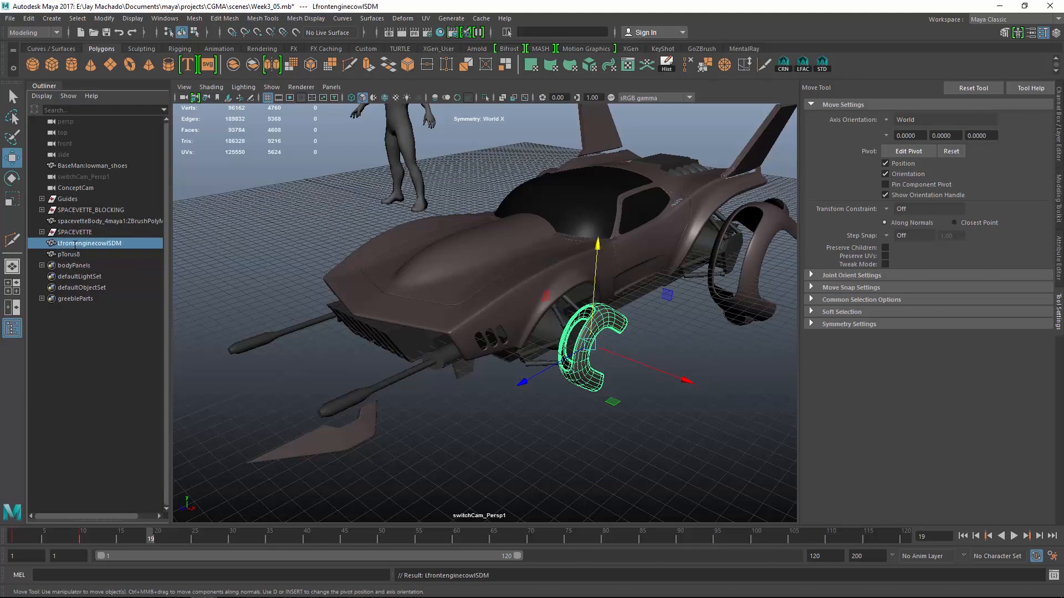
# - Rename the rear torus wheel housing LrearenginecowlSDM, reusing the front cowl's name
pyautogui.click(112, 253)
pyautogui.doubleClick(111, 246)
pyautogui.hotkey('ctrl', 'c')
pyautogui.doubleClick(101, 252)
pyautogui.hotkey('ctrl', 'v')
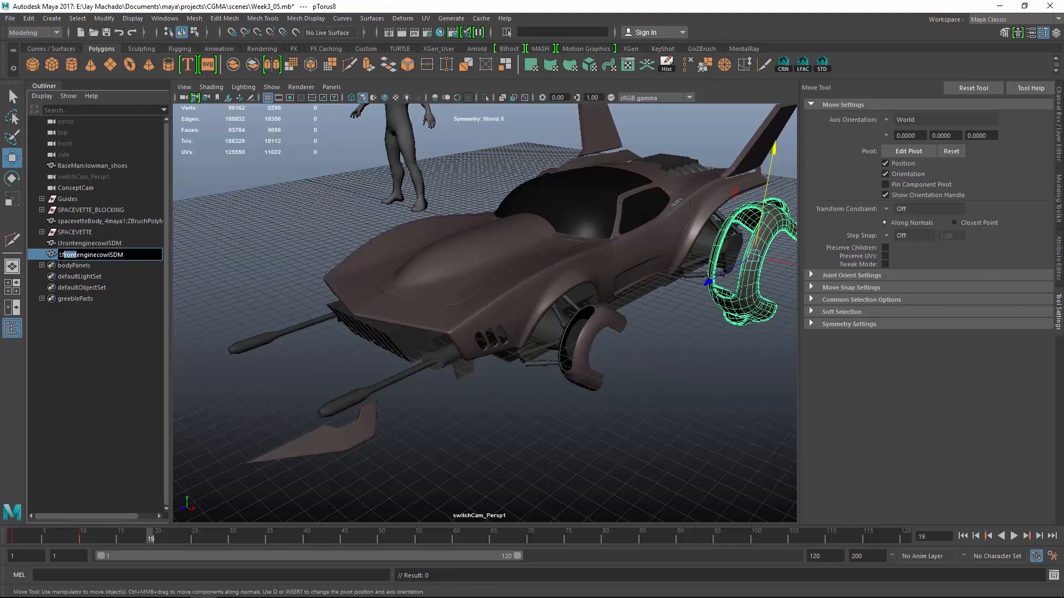
pyautogui.write('rear')
pyautogui.press('Return')
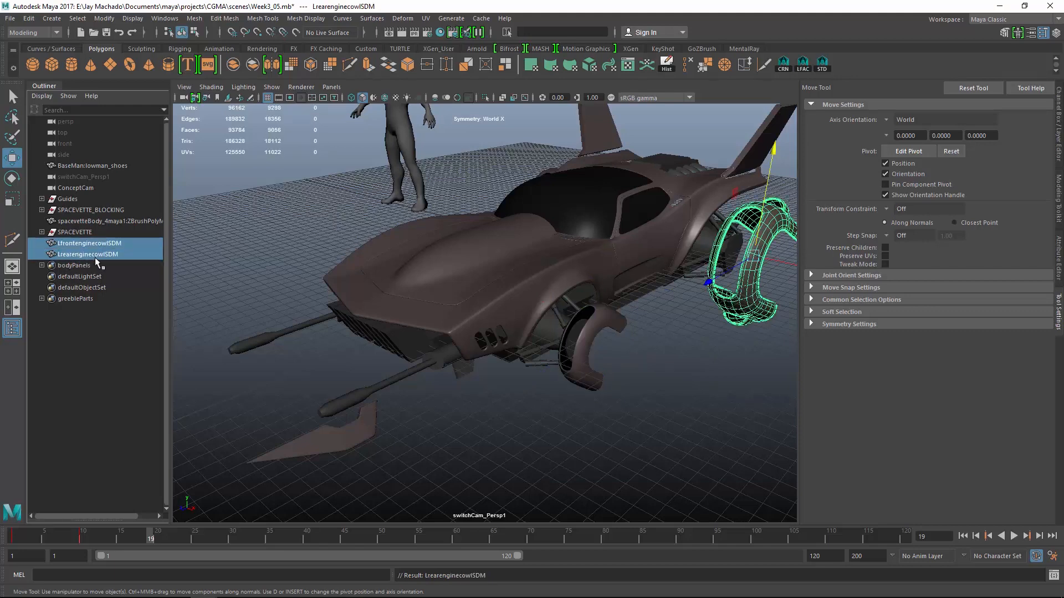
# - Parent both engine cowls under the LspacevetteNUL group inside SPACEVETTE
pyautogui.click(42, 232)
pyautogui.keyDown('ctrl'); pyautogui.click(99, 256); pyautogui.keyUp('ctrl')
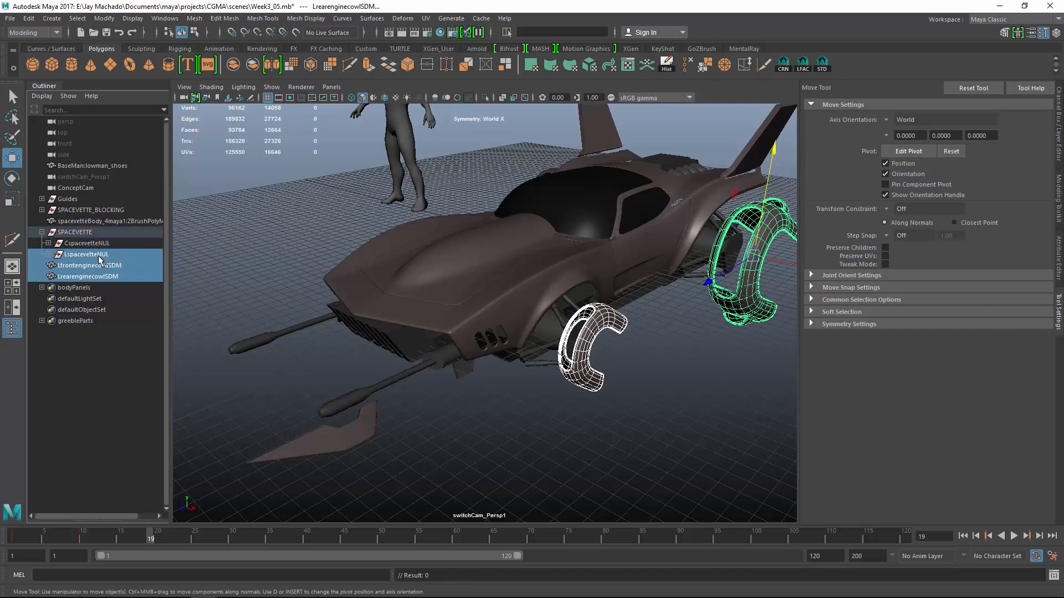
pyautogui.press('p')
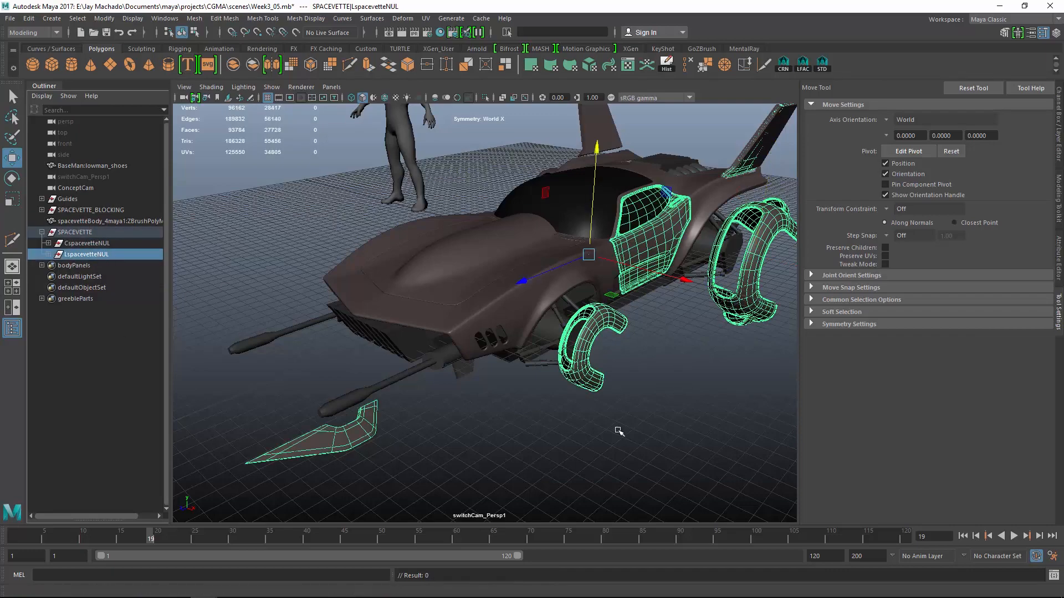
# - Select the rear wings of the blocking model and hide them
pyautogui.keyDown('alt'); pyautogui.moveTo(619, 431); pyautogui.dragTo(555, 424, button='right'); pyautogui.keyUp('alt')
pyautogui.keyDown('alt'); pyautogui.moveTo(554, 424); pyautogui.dragTo(499, 396); pyautogui.keyUp('alt')
pyautogui.keyDown('alt'); pyautogui.moveTo(499, 396); pyautogui.dragTo(620, 390, button='right'); pyautogui.keyUp('alt')
pyautogui.keyDown('alt'); pyautogui.moveTo(620, 390); pyautogui.dragTo(488, 407, button='middle'); pyautogui.keyUp('alt')
pyautogui.keyDown('alt'); pyautogui.moveTo(487, 407); pyautogui.dragTo(438, 420); pyautogui.keyUp('alt')
pyautogui.click(528, 208)
pyautogui.keyDown('shift'); pyautogui.click(636, 237); pyautogui.keyUp('shift')
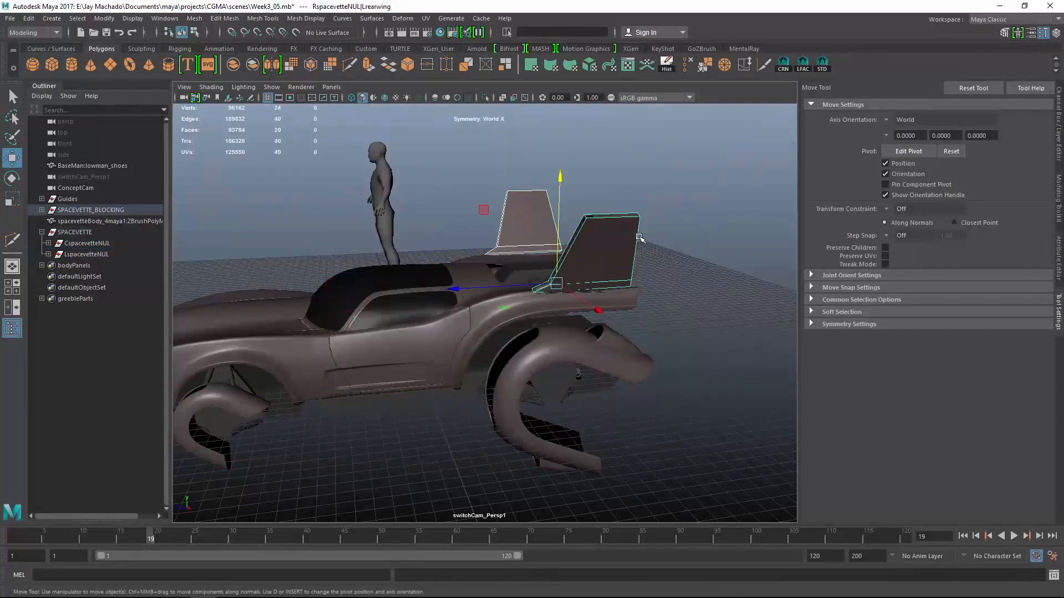
pyautogui.hotkey('ctrl', 'h')
# - Duplicate the LspacevetteNUL group using Duplicate Special with the input graph, and mirror the copy by setting Scale X to -1
pyautogui.keyDown('alt'); pyautogui.moveTo(657, 235); pyautogui.dragTo(515, 244, button='right'); pyautogui.keyUp('alt')
pyautogui.keyDown('alt'); pyautogui.moveTo(515, 244); pyautogui.dragTo(587, 275); pyautogui.keyUp('alt')
pyautogui.keyDown('alt'); pyautogui.moveTo(587, 275); pyautogui.dragTo(626, 282, button='right'); pyautogui.keyUp('alt')
pyautogui.keyDown('alt'); pyautogui.moveTo(626, 282); pyautogui.dragTo(615, 273, button='middle'); pyautogui.keyUp('alt')
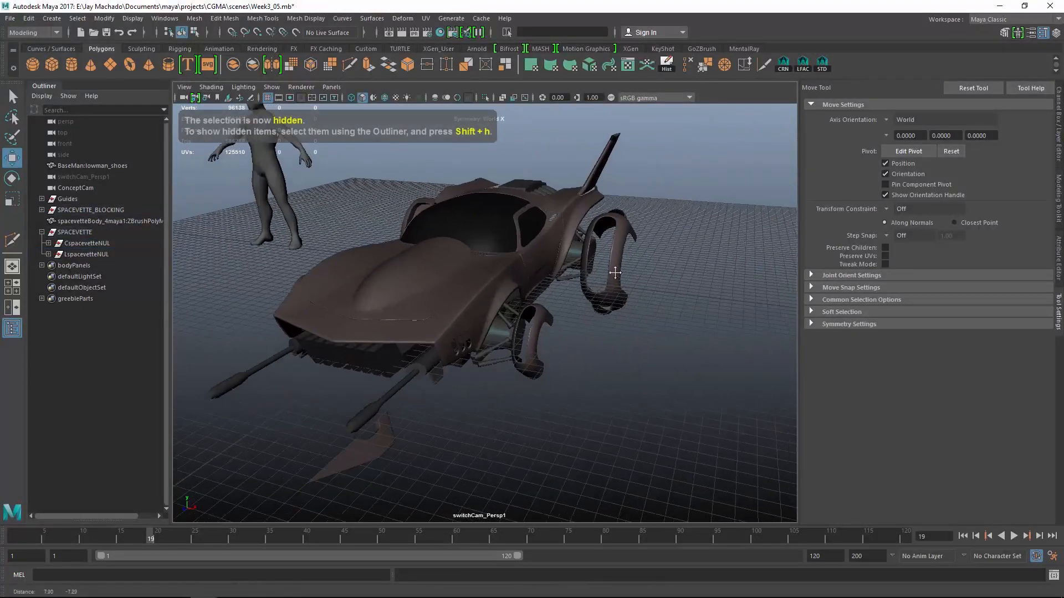
pyautogui.click(86, 255)
pyautogui.click(28, 18)
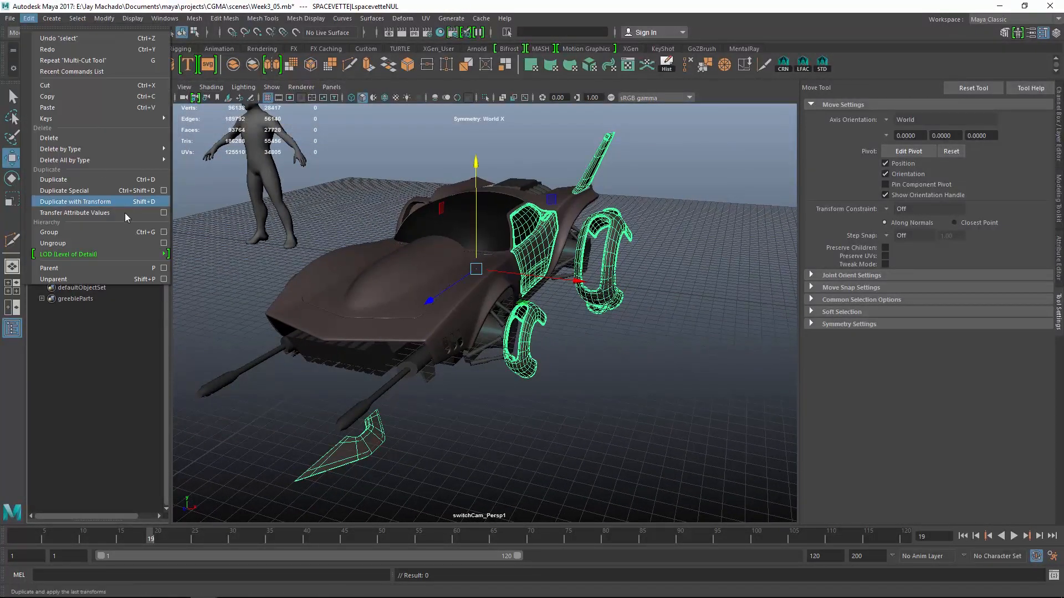
pyautogui.click(163, 190)
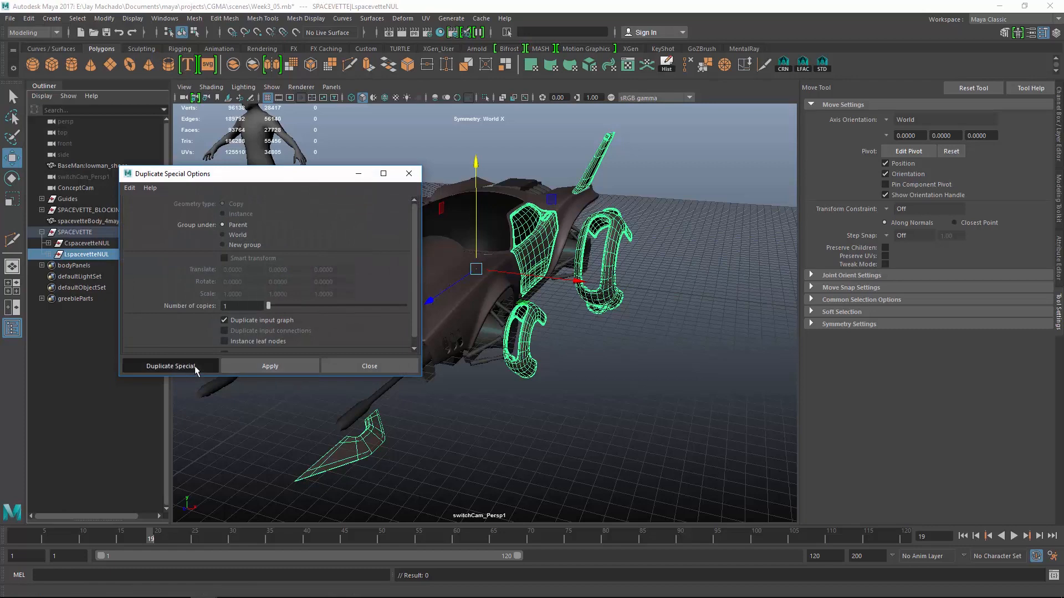
pyautogui.click(195, 366)
pyautogui.click(1058, 133)
pyautogui.click(1035, 160)
pyautogui.write('-1')
pyautogui.press('Return')
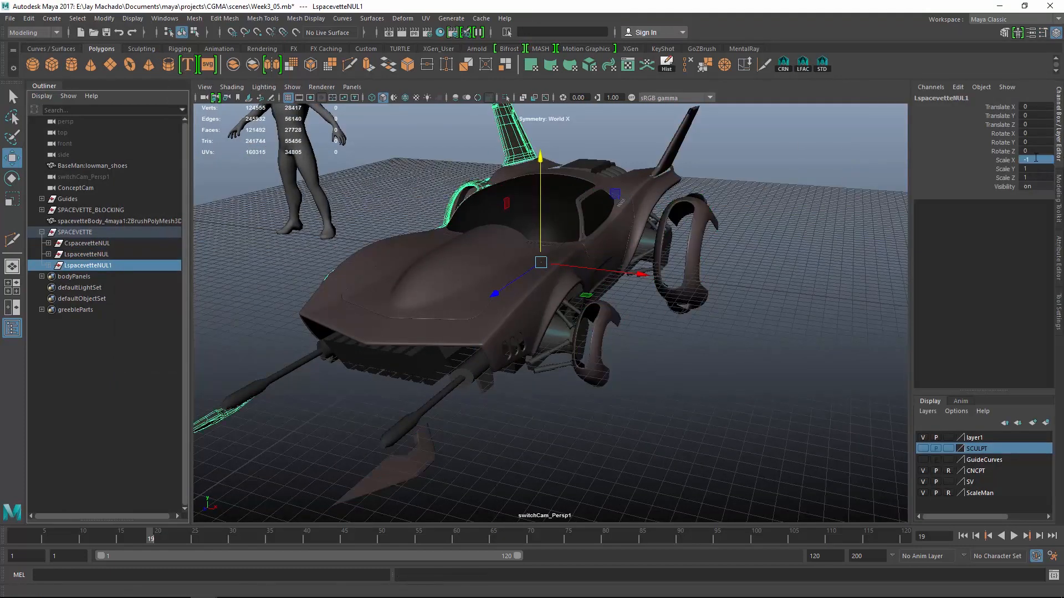
# - Hide the blocking model's wheel cylinders that overlap the mirrored engine cowls
pyautogui.click(892, 385)
pyautogui.keyDown('alt'); pyautogui.moveTo(483, 260); pyautogui.dragTo(648, 285); pyautogui.keyUp('alt')
pyautogui.click(407, 273)
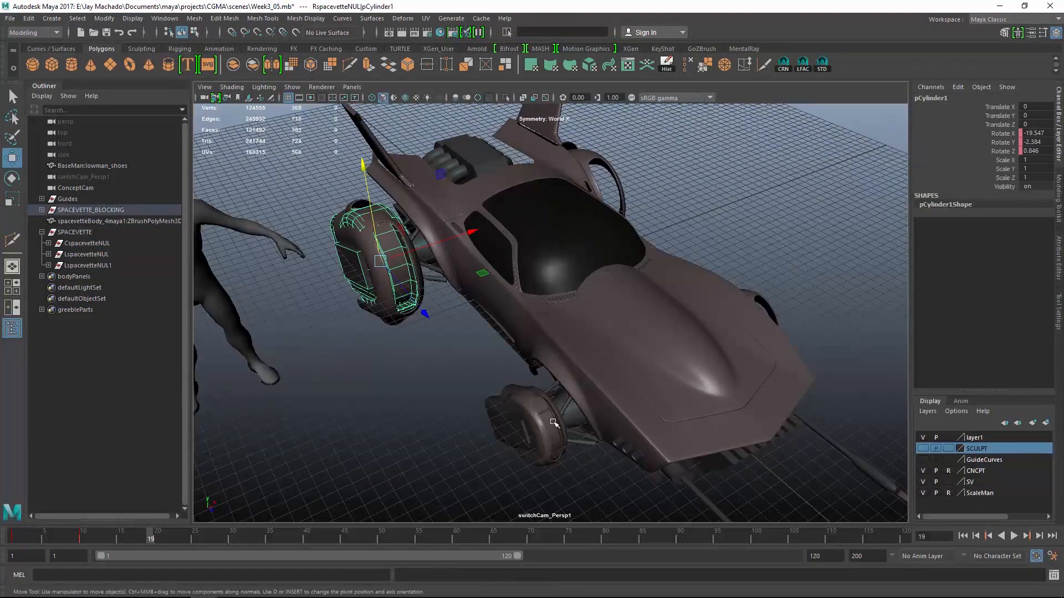
pyautogui.click(553, 424)
pyautogui.hotkey('ctrl', 'h')
pyautogui.keyDown('alt'); pyautogui.moveTo(554, 424); pyautogui.dragTo(736, 320); pyautogui.keyUp('alt')
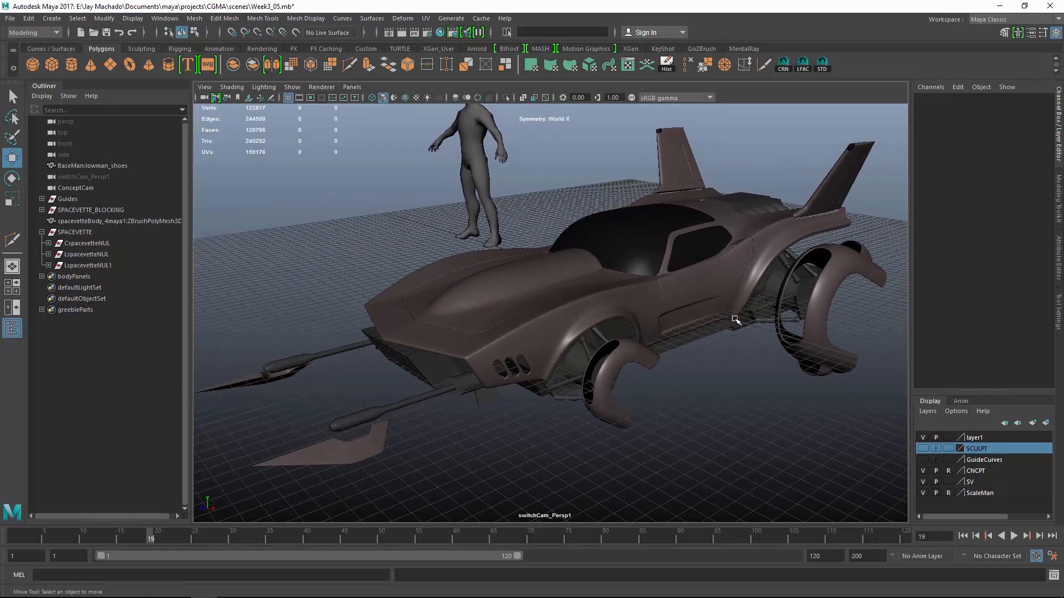
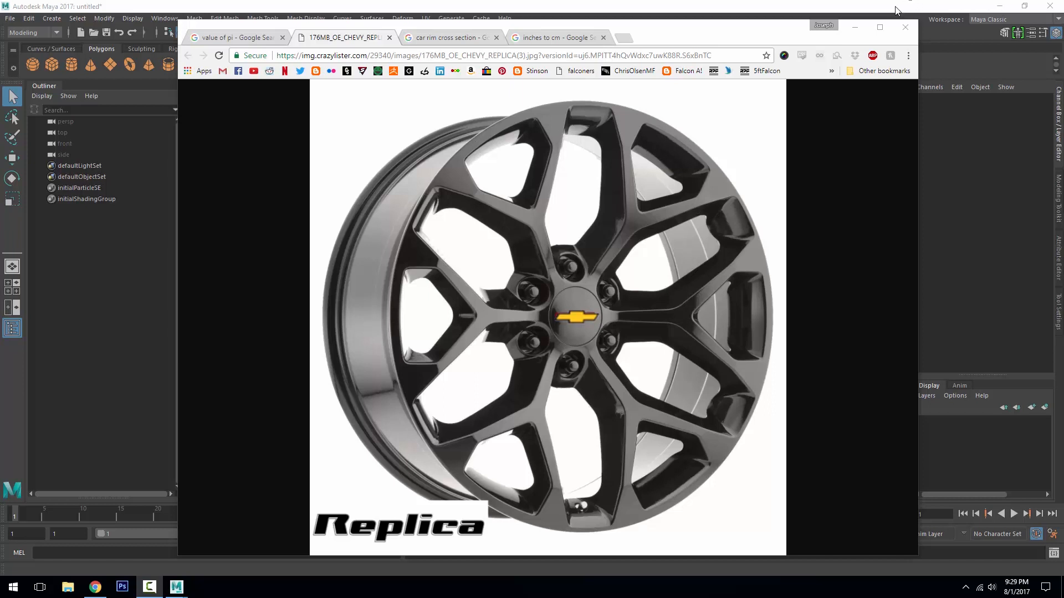
# - Convert 22 inches to centimetres in the browser's length converter and return to the empty Maya scene
pyautogui.click(587, 31)
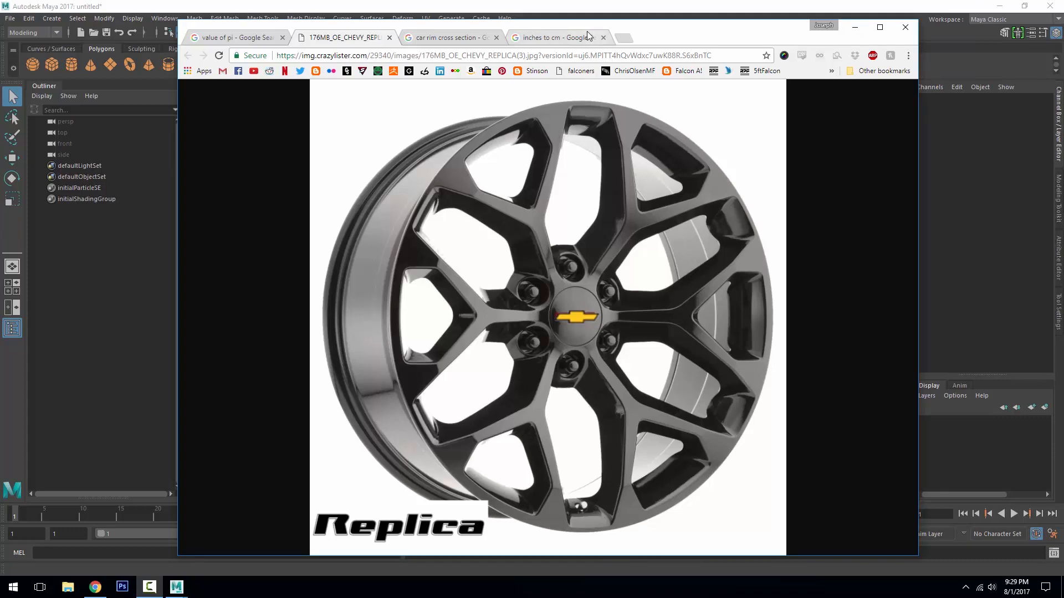
pyautogui.click(587, 31)
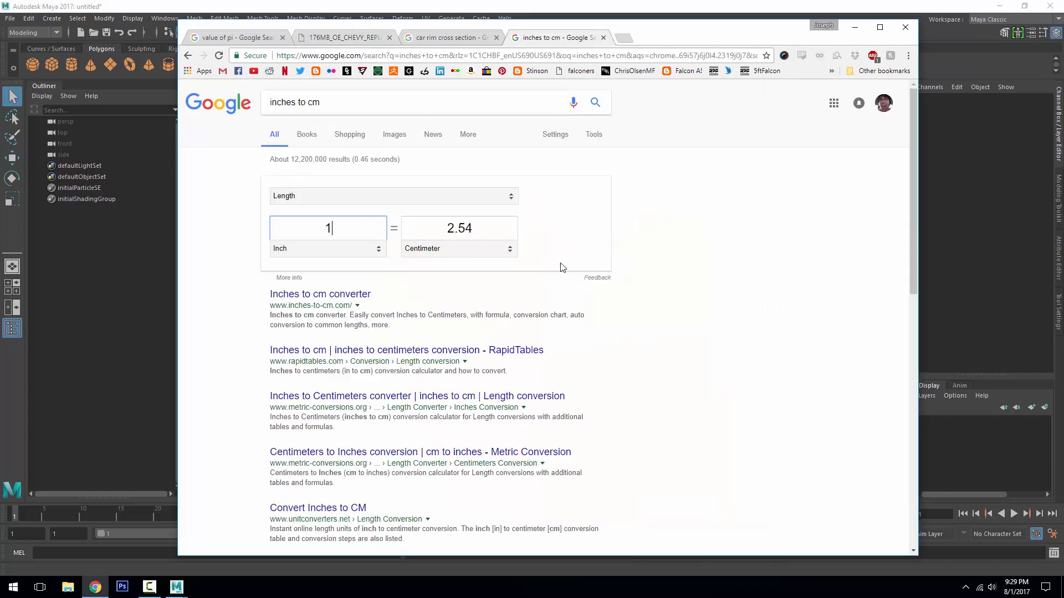
pyautogui.click(246, 268)
pyautogui.click(348, 229)
pyautogui.write('22')
pyautogui.doubleClick(371, 229)
pyautogui.click(809, 5)
# - Create a polygon cylinder, set its X, Y and Z scale to 55.88, and frame it in the view
pyautogui.keyDown('alt'); pyautogui.moveTo(311, 427); pyautogui.dragTo(679, 364); pyautogui.keyUp('alt')
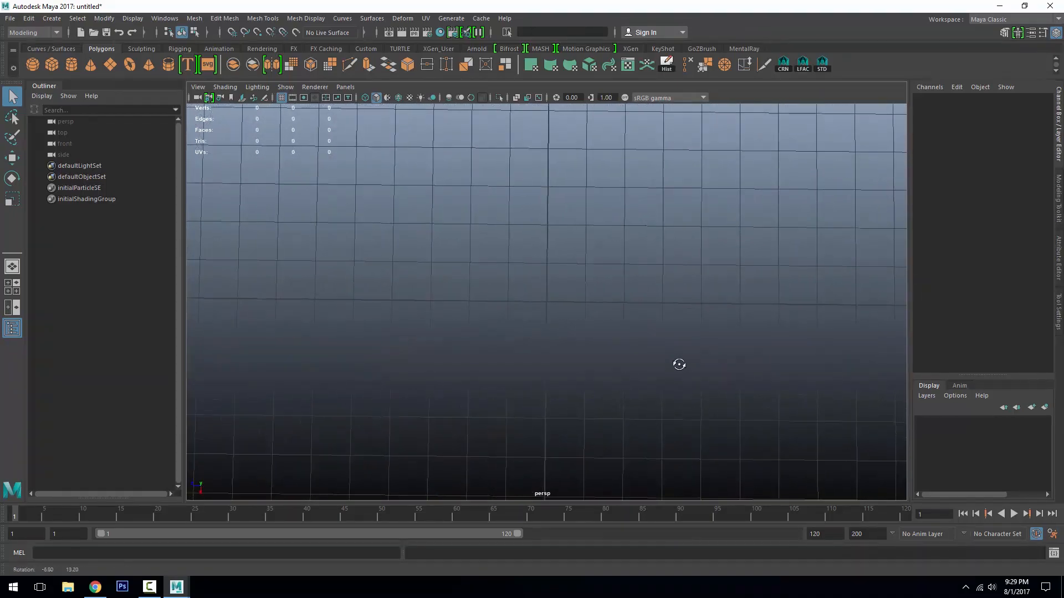
pyautogui.click(72, 65)
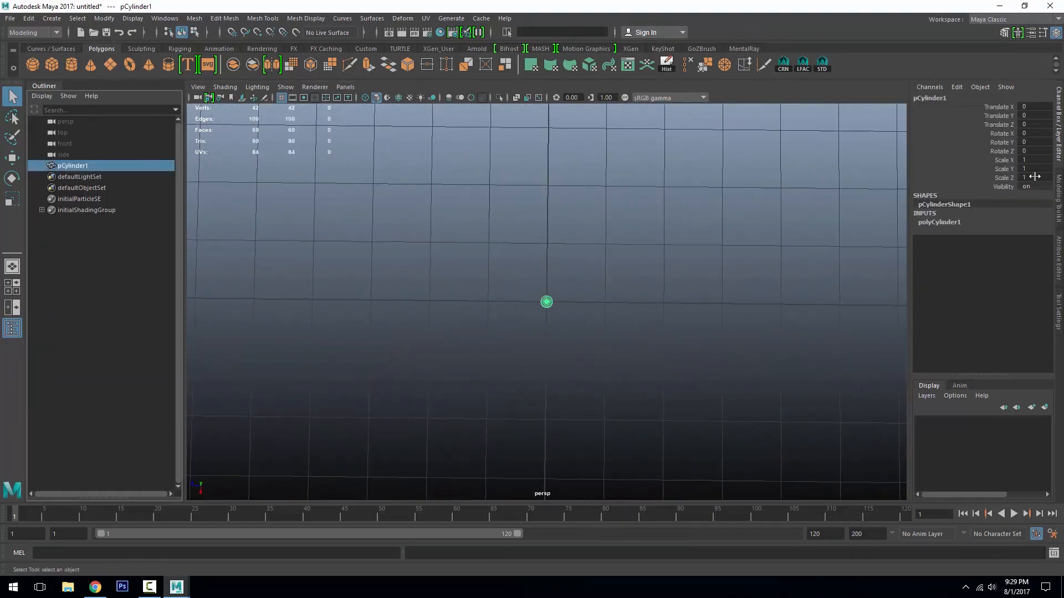
pyautogui.moveTo(1034, 160); pyautogui.dragTo(1037, 178)
pyautogui.click(957, 223)
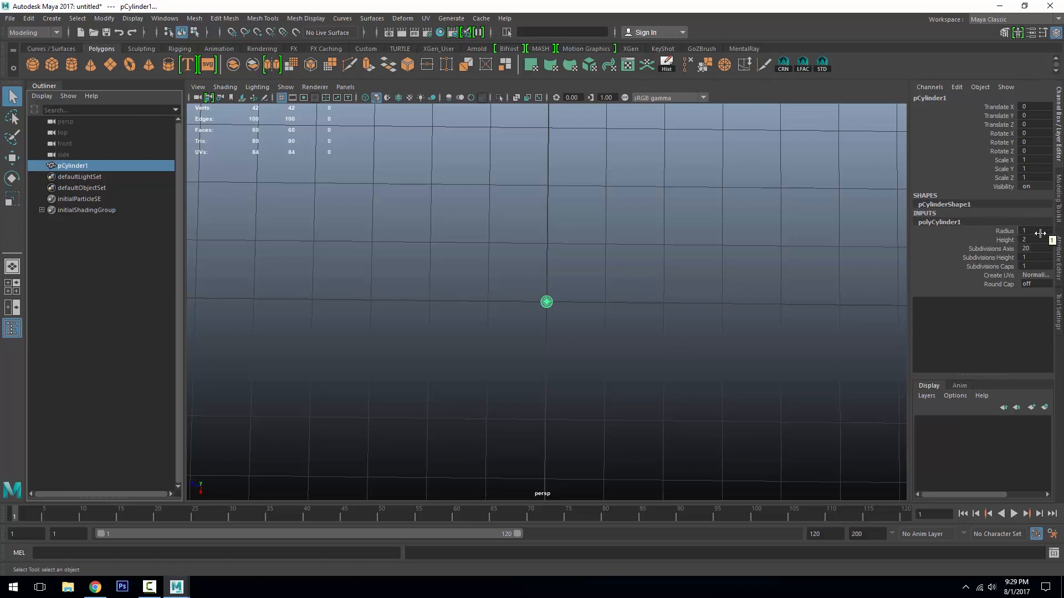
pyautogui.moveTo(1035, 160); pyautogui.dragTo(1039, 177)
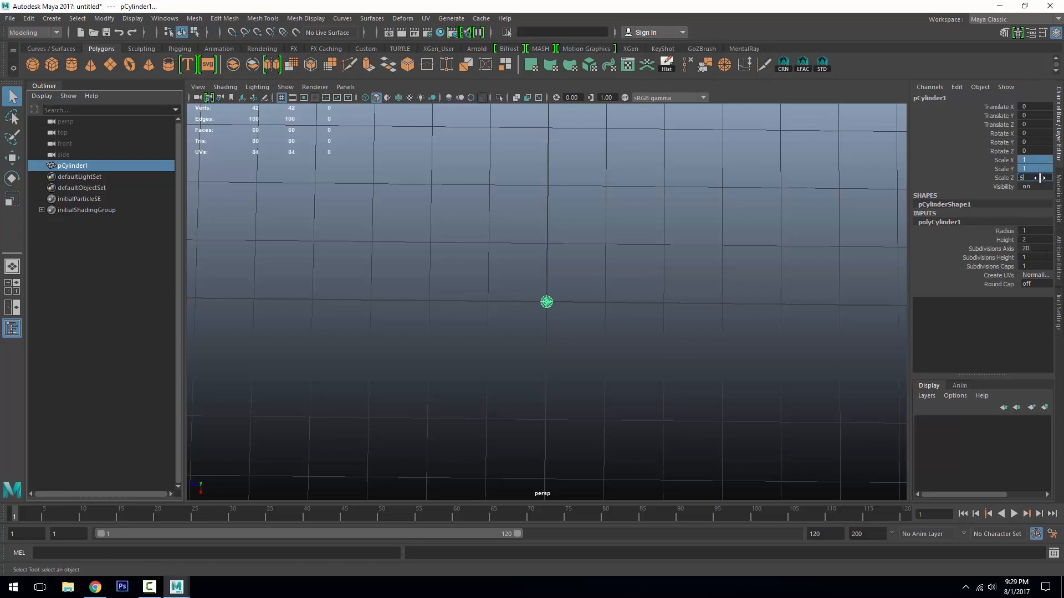
pyautogui.write('55.88')
pyautogui.press('Return')
pyautogui.press('f')
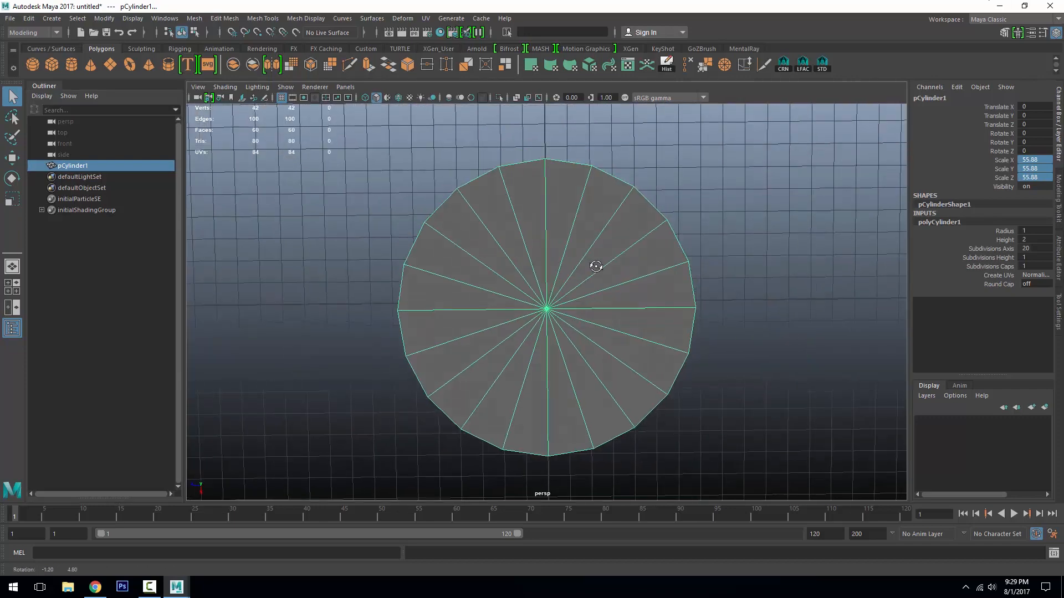
# - Set the cylinder's radius to 0.5 and its height to 1
pyautogui.press('o')
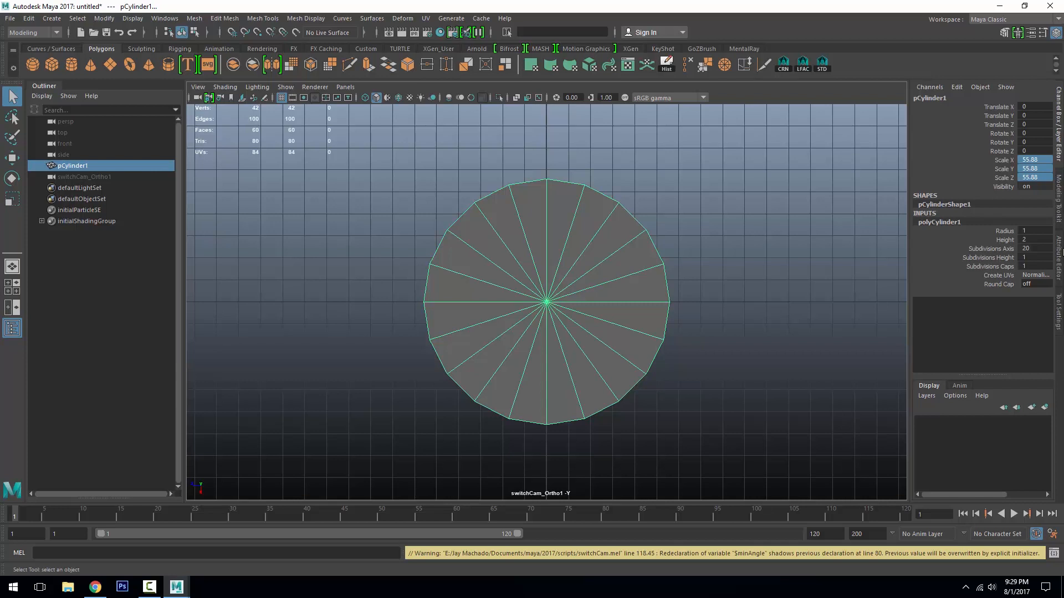
pyautogui.click(1034, 230)
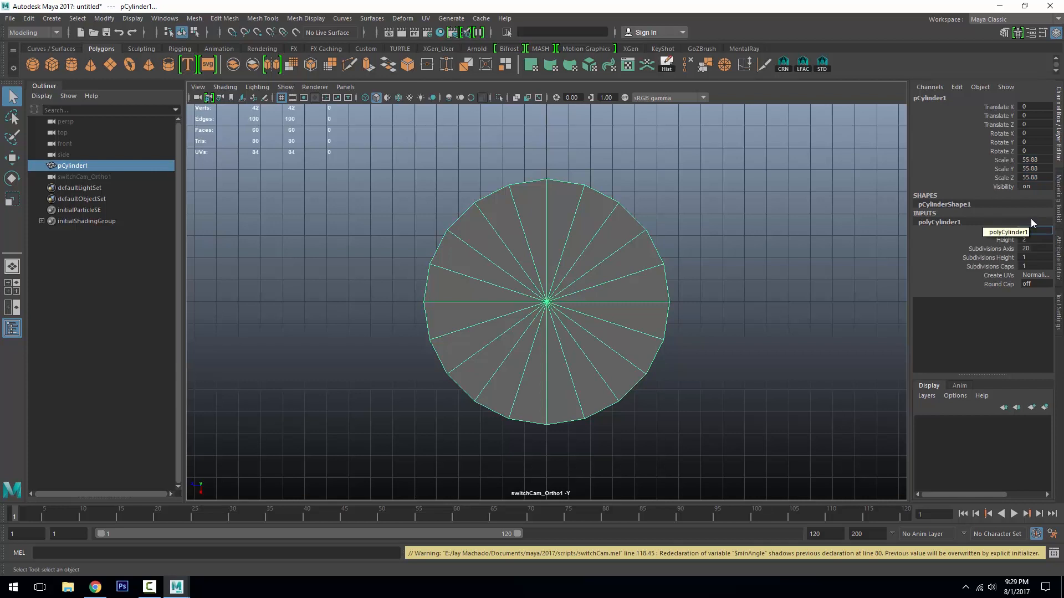
pyautogui.write('0.5')
pyautogui.press('Return')
pyautogui.click(1034, 239)
pyautogui.write('1')
pyautogui.press('Return')
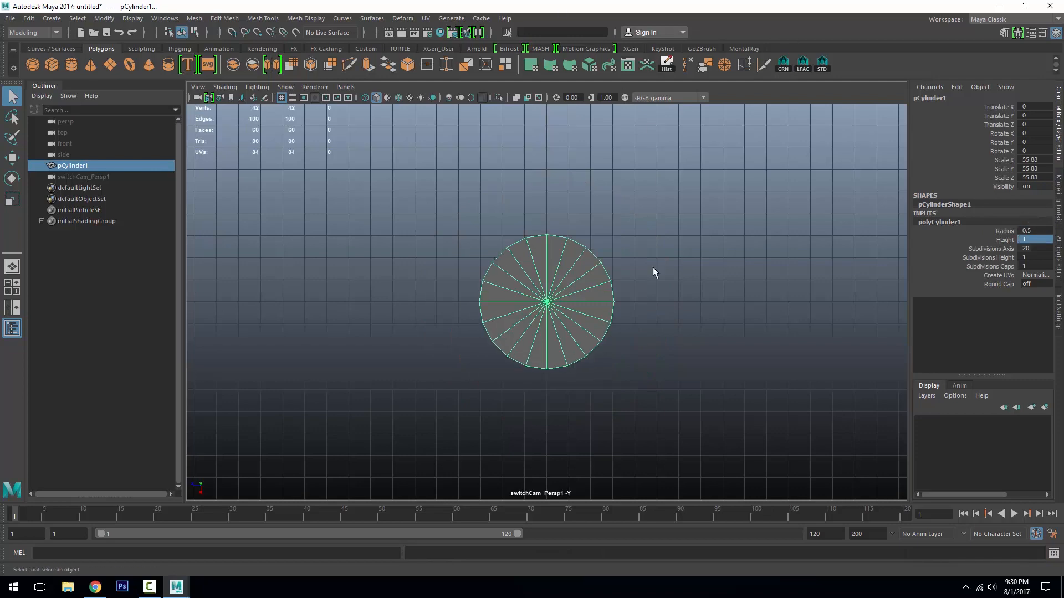
pyautogui.keyDown('alt'); pyautogui.moveTo(654, 268); pyautogui.dragTo(708, 237); pyautogui.keyUp('alt')
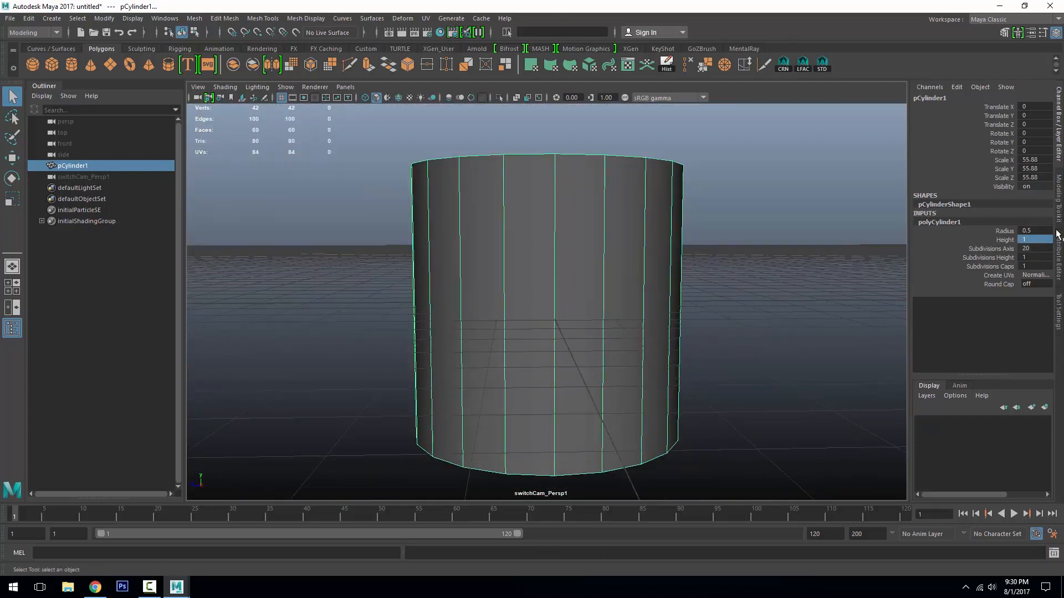
# - Reduce the cylinder's height to 0.5
pyautogui.click(1036, 241)
pyautogui.write('.5')
pyautogui.press('Return')
pyautogui.keyDown('alt'); pyautogui.moveTo(657, 203); pyautogui.dragTo(691, 292); pyautogui.keyUp('alt')
pyautogui.click(699, 235)
pyautogui.click(668, 291)
# - Set the cylinder's axis subdivisions to 30 and view it straight from above
pyautogui.keyDown('alt'); pyautogui.moveTo(682, 291); pyautogui.dragTo(858, 281, button='right'); pyautogui.keyUp('alt')
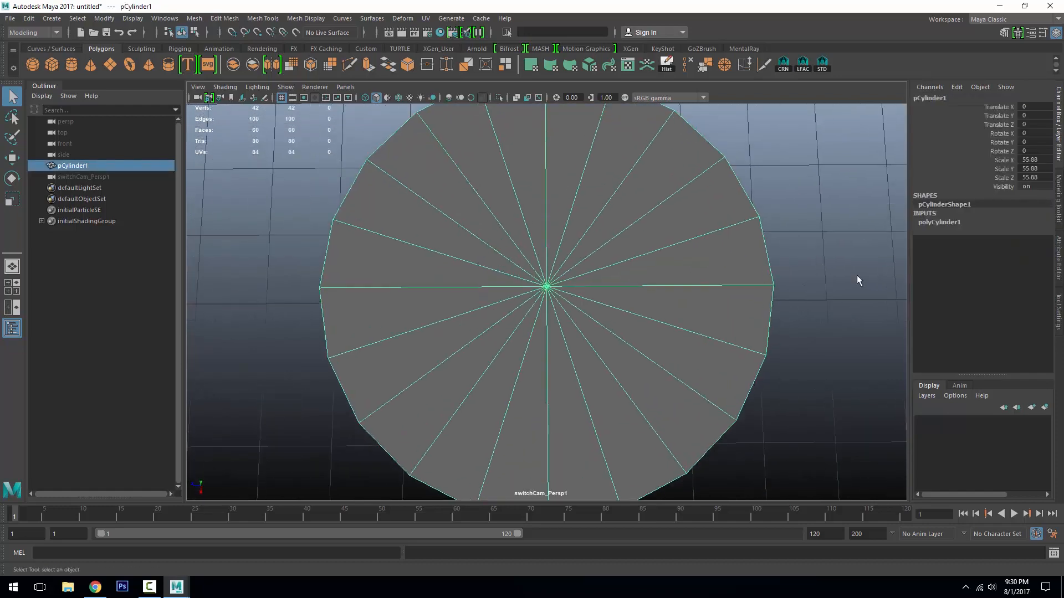
pyautogui.click(939, 222)
pyautogui.click(1036, 248)
pyautogui.click(1037, 248)
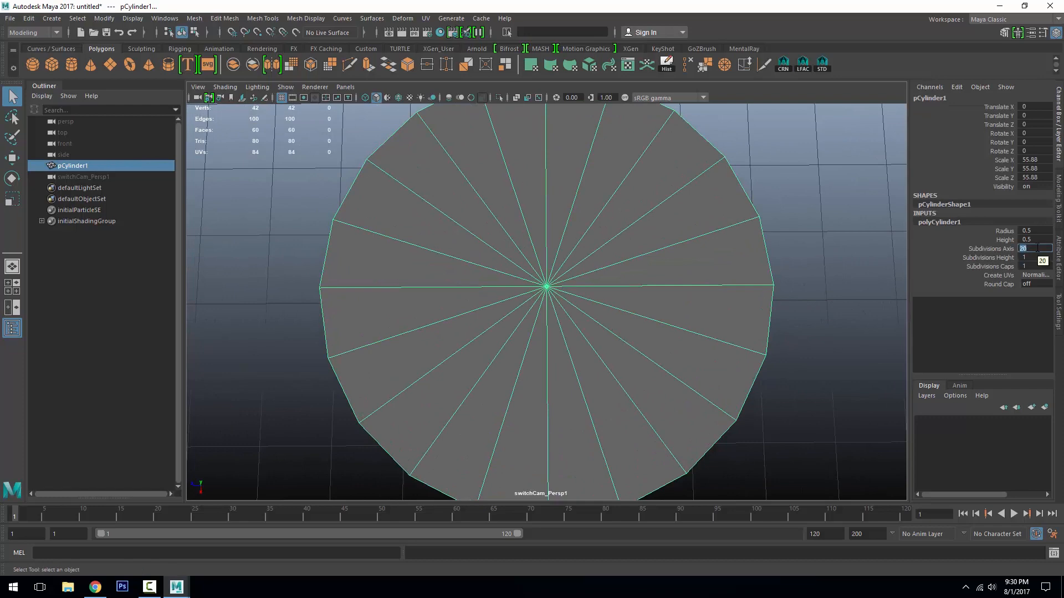
pyautogui.write('30')
pyautogui.press('Return')
pyautogui.keyDown('alt'); pyautogui.moveTo(644, 258); pyautogui.dragTo(606, 254); pyautogui.keyUp('alt')
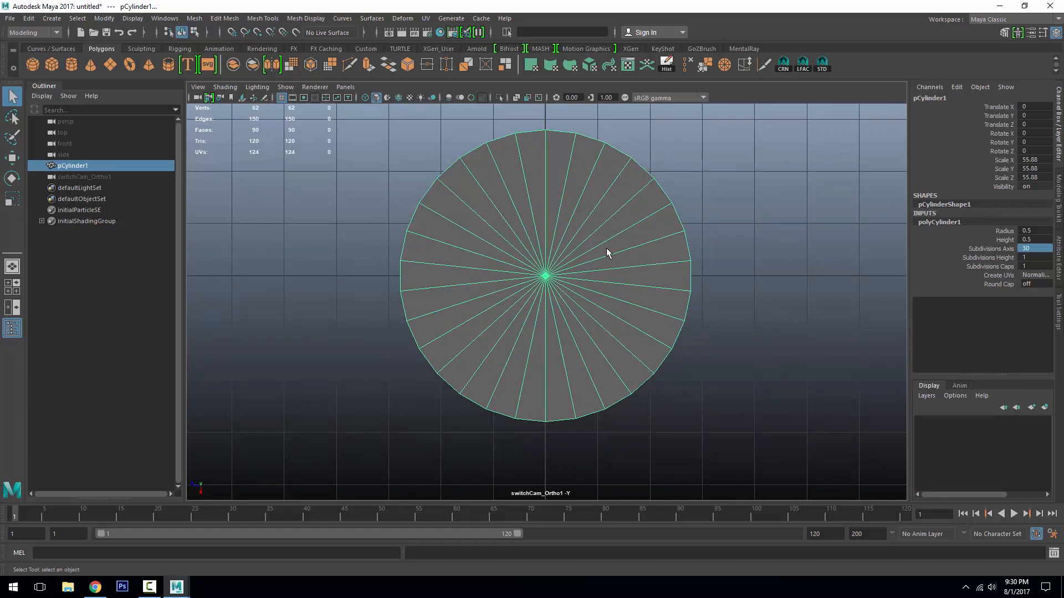
# - Duplicate the cylinder, set the original's axis subdivisions to 6, and display the scene in wireframe
pyautogui.hotkey('ctrl', 'd')
pyautogui.click(82, 166)
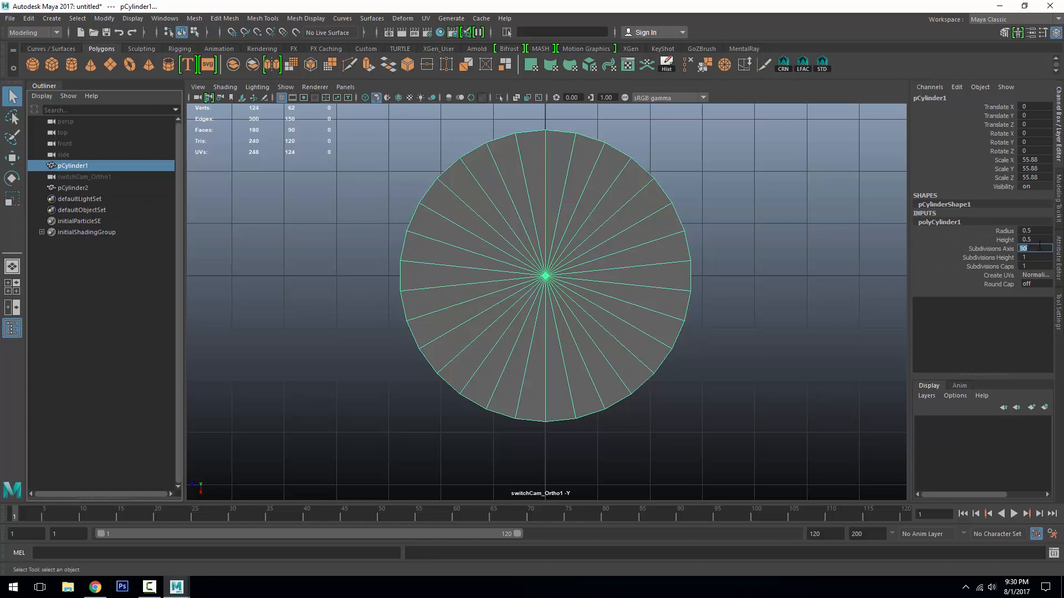
pyautogui.write('6')
pyautogui.press('Return')
pyautogui.press('4')
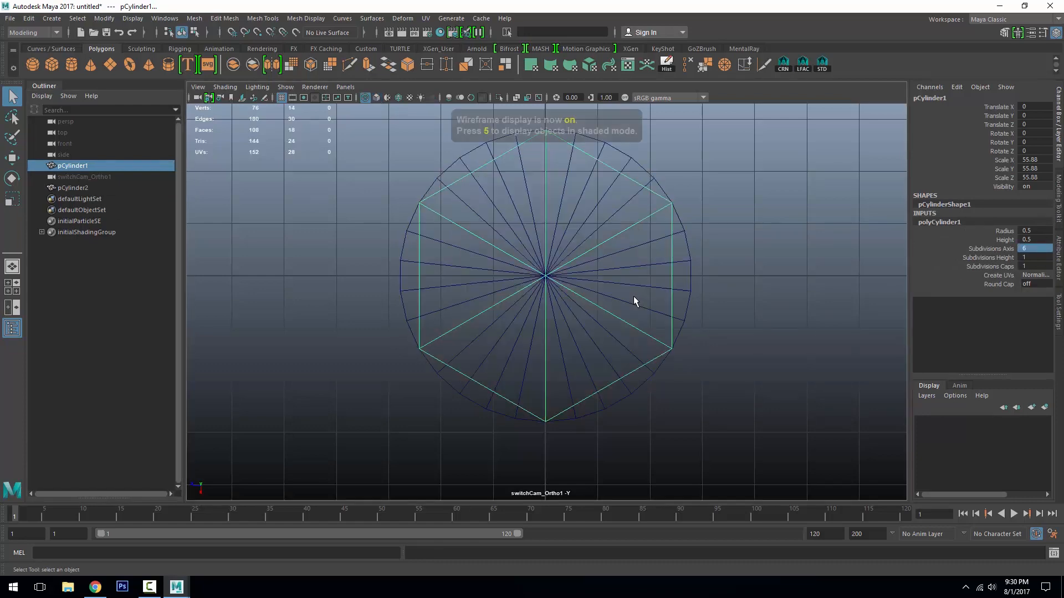
# - Lower the six-sided cylinder to about -44.9 in Y and put it on a new display layer set to reference
pyautogui.keyDown('alt'); pyautogui.moveTo(634, 296); pyautogui.dragTo(570, 257); pyautogui.keyUp('alt')
pyautogui.press('w')
pyautogui.moveTo(543, 196); pyautogui.dragTo(708, 335)
pyautogui.click(1045, 408)
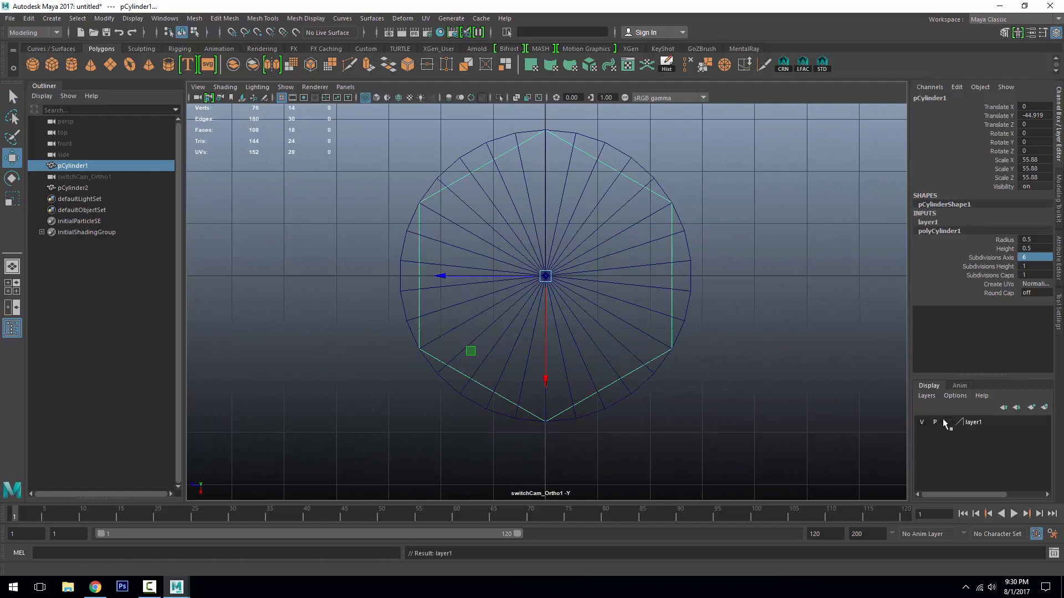
pyautogui.click(947, 422)
pyautogui.scroll(5, 739, 367)
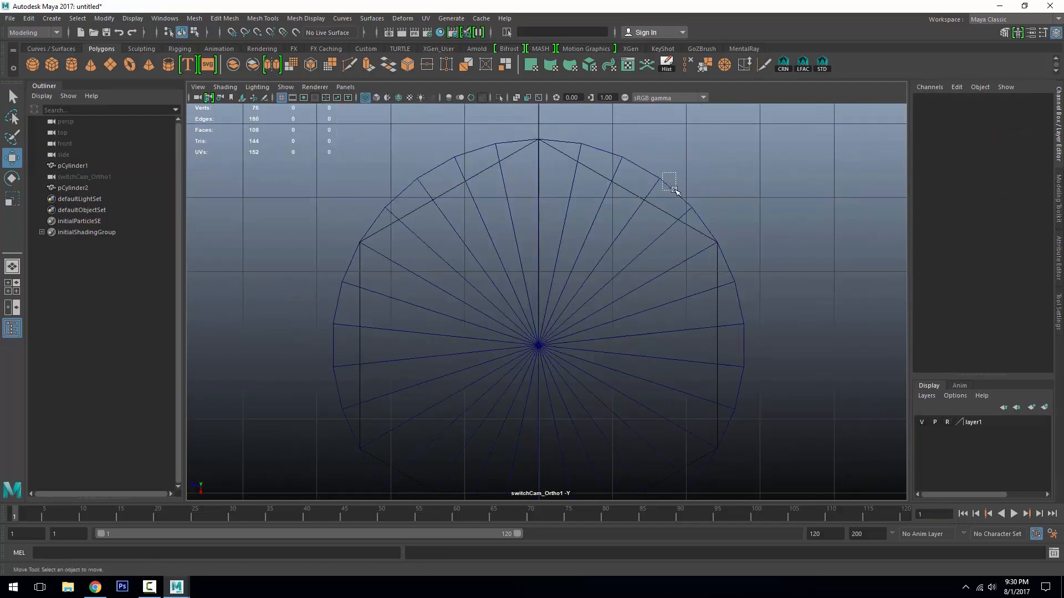
# - Select the 30-sided cylinder, view it from the side, and examine the car rim cross-section diagram in Chrome
pyautogui.click(690, 205)
pyautogui.scroll(-2, 737, 288)
pyautogui.keyDown('alt'); pyautogui.moveTo(759, 311); pyautogui.dragTo(809, 354); pyautogui.keyUp('alt')
pyautogui.keyDown('alt'); pyautogui.moveTo(809, 353); pyautogui.dragTo(806, 304, button='middle'); pyautogui.keyUp('alt')
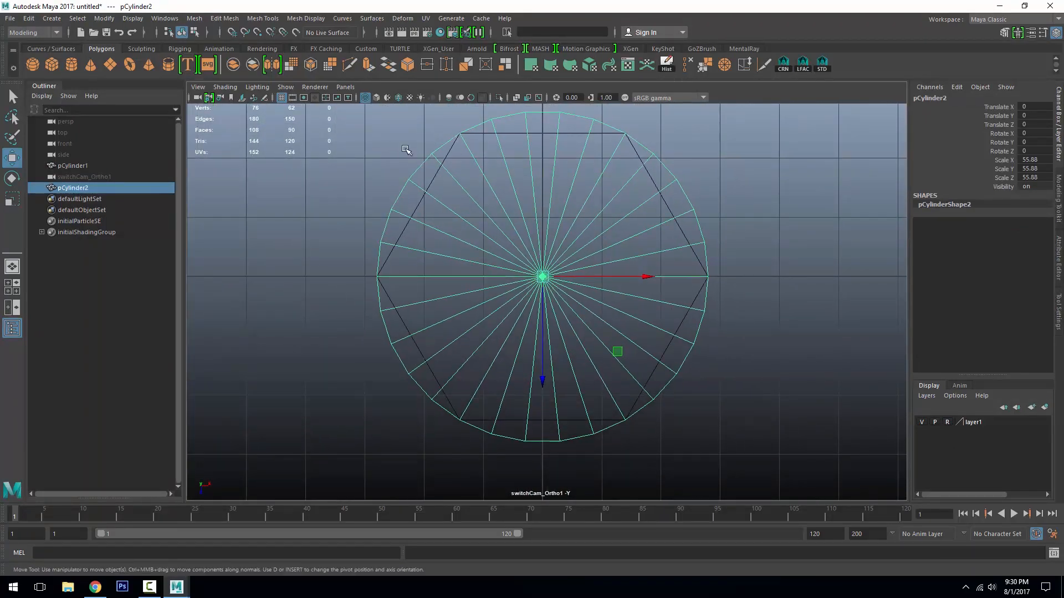
pyautogui.keyDown('alt'); pyautogui.moveTo(678, 201); pyautogui.dragTo(630, 199); pyautogui.keyUp('alt')
pyautogui.scroll(5, 629, 200)
pyautogui.click(96, 587)
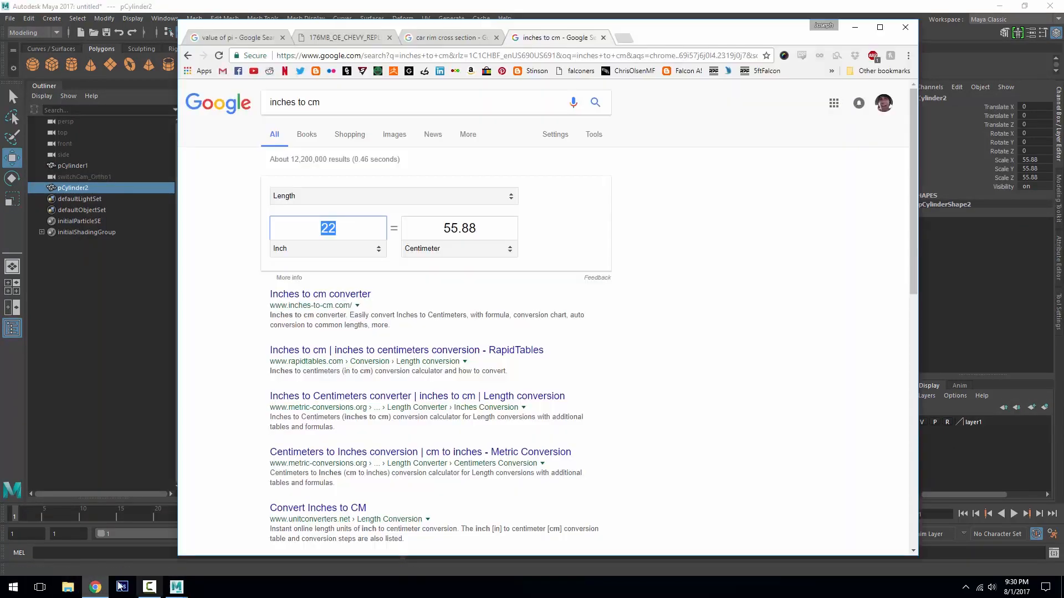
pyautogui.click(446, 37)
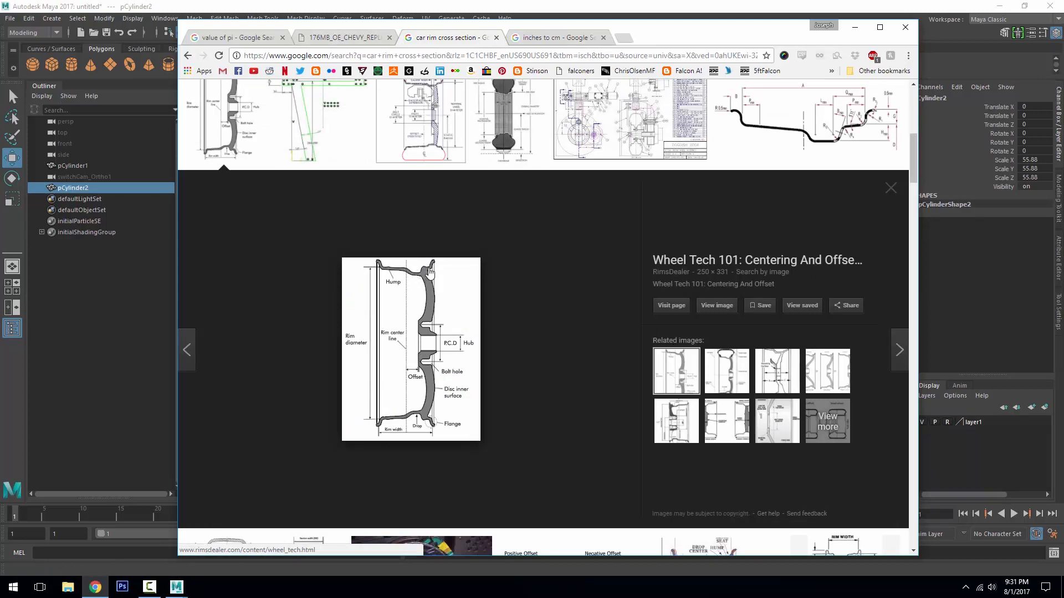
pyautogui.click(853, 4)
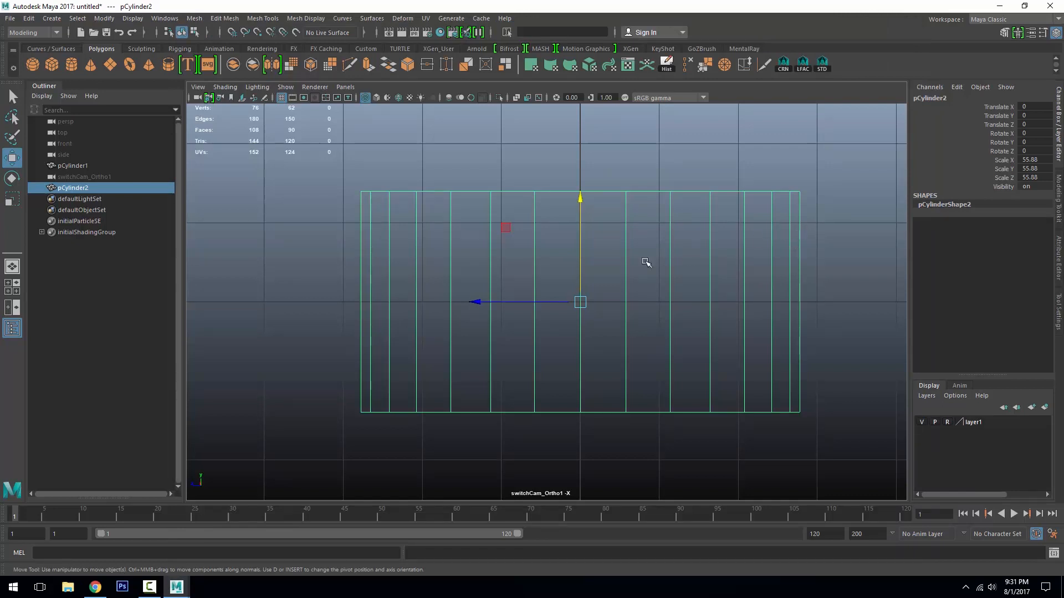
# - Reduce the cylinder's Y scale to about 39.77 and select the full ring of side faces
pyautogui.press('r')
pyautogui.moveTo(580, 202)
pyautogui.mouseDown()
pyautogui.moveTo(580, 232)
pyautogui.moveTo(580, 199)
pyautogui.mouseUp()
pyautogui.rightClick(833, 261)
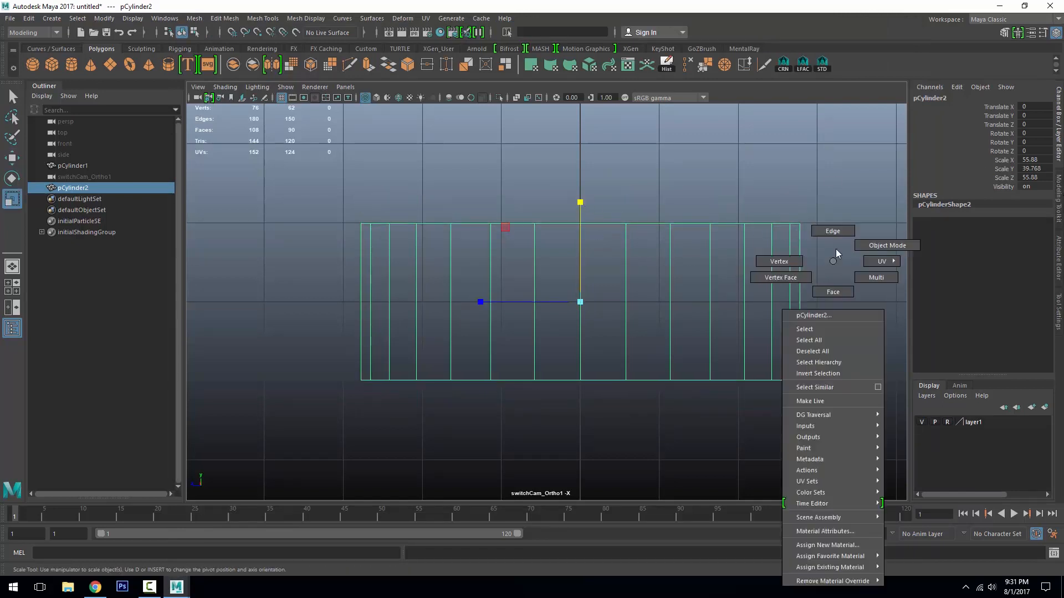
pyautogui.click(789, 254)
pyautogui.moveTo(836, 254); pyautogui.dragTo(805, 281, button='right')
pyautogui.moveTo(838, 280); pyautogui.dragTo(102, 275)
# - Extrude the side faces, narrow them vertically to leave a flange at each end, and extrude them again inward
pyautogui.click(370, 65)
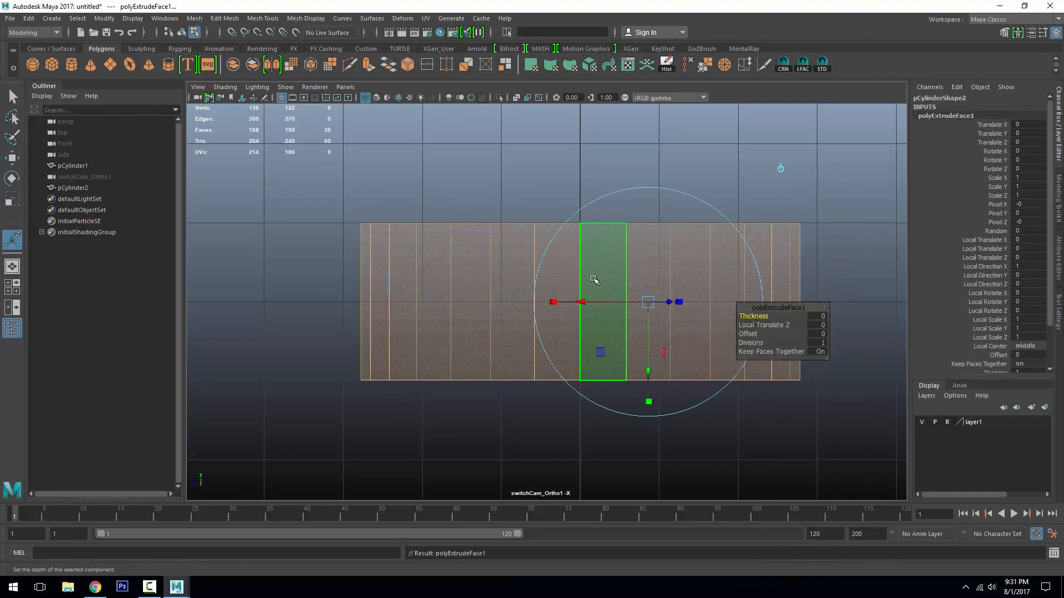
pyautogui.press('r')
pyautogui.moveTo(580, 202); pyautogui.dragTo(580, 215)
pyautogui.hotkey('ctrl', 'e')
pyautogui.moveTo(670, 302); pyautogui.dragTo(665, 303)
# - Insert one horizontal edge loop around the middle of the inset wall and another near its upper flange
pyautogui.moveTo(519, 304); pyautogui.dragTo(514, 280, button='right')
pyautogui.click(500, 280)
pyautogui.keyDown('ctrl'); pyautogui.moveTo(577, 294); pyautogui.dragTo(710, 282, button='right'); pyautogui.keyUp('ctrl')
pyautogui.click(96, 587)
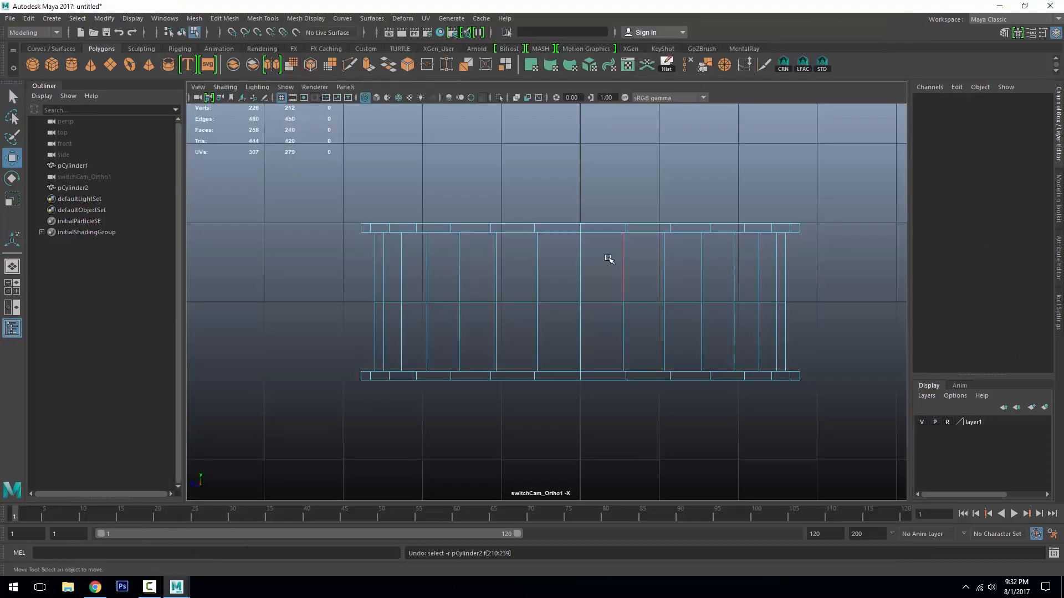
pyautogui.click(622, 260)
pyautogui.keyDown('ctrl'); pyautogui.moveTo(847, 259); pyautogui.dragTo(893, 298, button='right'); pyautogui.keyUp('ctrl')
# - Extrude the ring of faces between the two new edge loops inward by about 2.1 and narrow it vertically
pyautogui.moveTo(602, 262); pyautogui.dragTo(603, 294, button='right')
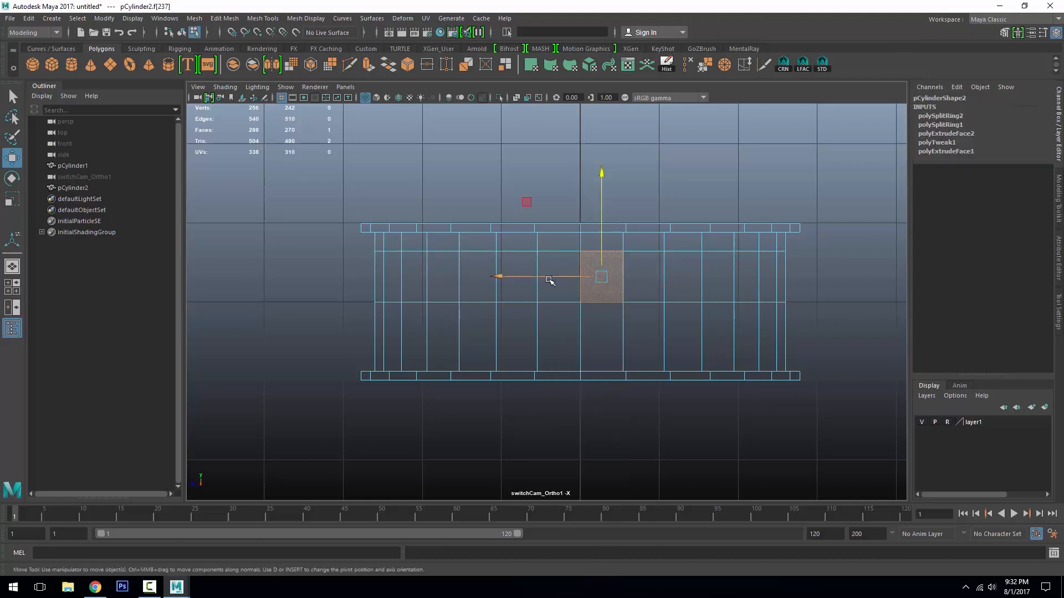
pyautogui.doubleClick(643, 278)
pyautogui.hotkey('ctrl', 'e')
pyautogui.moveTo(477, 276)
pyautogui.mouseDown()
pyautogui.moveTo(451, 277)
pyautogui.moveTo(486, 276)
pyautogui.mouseUp()
pyautogui.press('r')
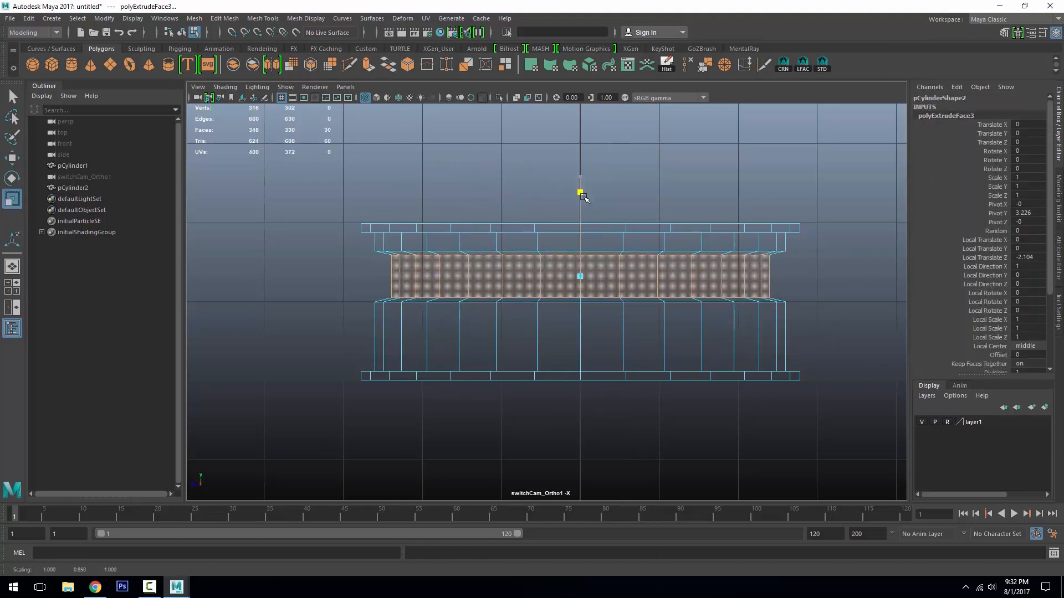
# - Move the groove's lower edge loop upward to make a longer slope into the wall
pyautogui.moveTo(525, 264); pyautogui.dragTo(525, 243, button='right')
pyautogui.doubleClick(547, 298)
pyautogui.press('w')
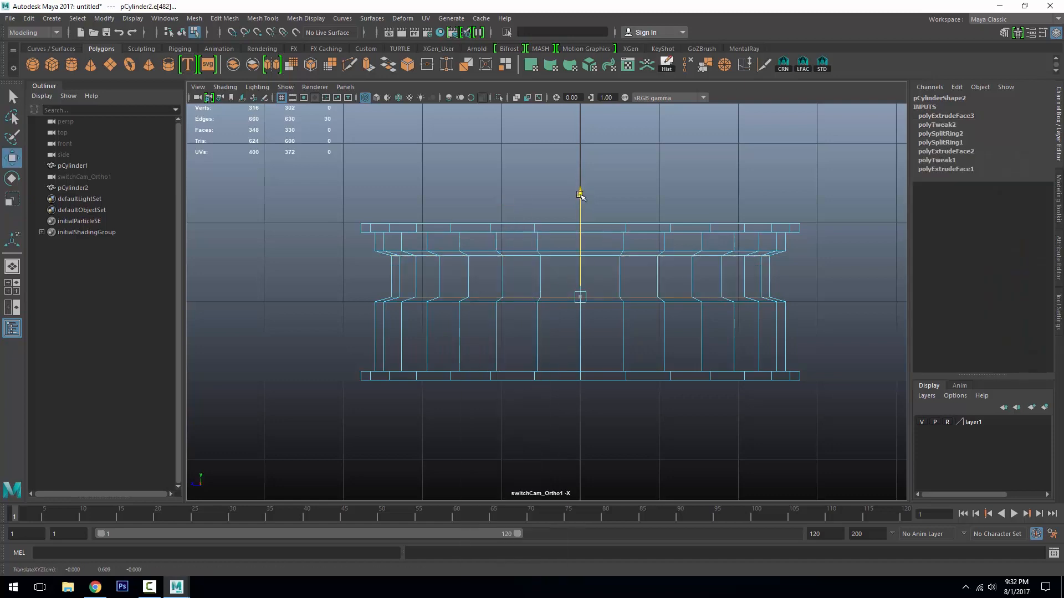
pyautogui.moveTo(580, 195); pyautogui.dragTo(580, 187)
# - Show the rim shaded in perspective and apply a soften/harden edge operation to it
pyautogui.keyDown('alt'); pyautogui.moveTo(646, 229); pyautogui.dragTo(639, 285); pyautogui.keyUp('alt')
pyautogui.press('F8')
pyautogui.moveTo(639, 285)
pyautogui.keyDown('alt'); pyautogui.mouseDown(button='right')
pyautogui.moveTo(777, 353)
pyautogui.moveTo(737, 211)
pyautogui.mouseUp(button='right'); pyautogui.keyUp('alt')
pyautogui.press('5')
pyautogui.click(786, 352)
pyautogui.moveTo(737, 210)
pyautogui.keyDown('alt'); pyautogui.mouseDown()
pyautogui.moveTo(729, 231)
pyautogui.moveTo(646, 199)
pyautogui.moveTo(796, 115)
pyautogui.mouseUp(); pyautogui.keyUp('alt')
pyautogui.hotkey('ctrl', 'z')
pyautogui.click(803, 65)
pyautogui.keyDown('alt'); pyautogui.moveTo(765, 248); pyautogui.dragTo(748, 316); pyautogui.keyUp('alt')
pyautogui.click(748, 316)
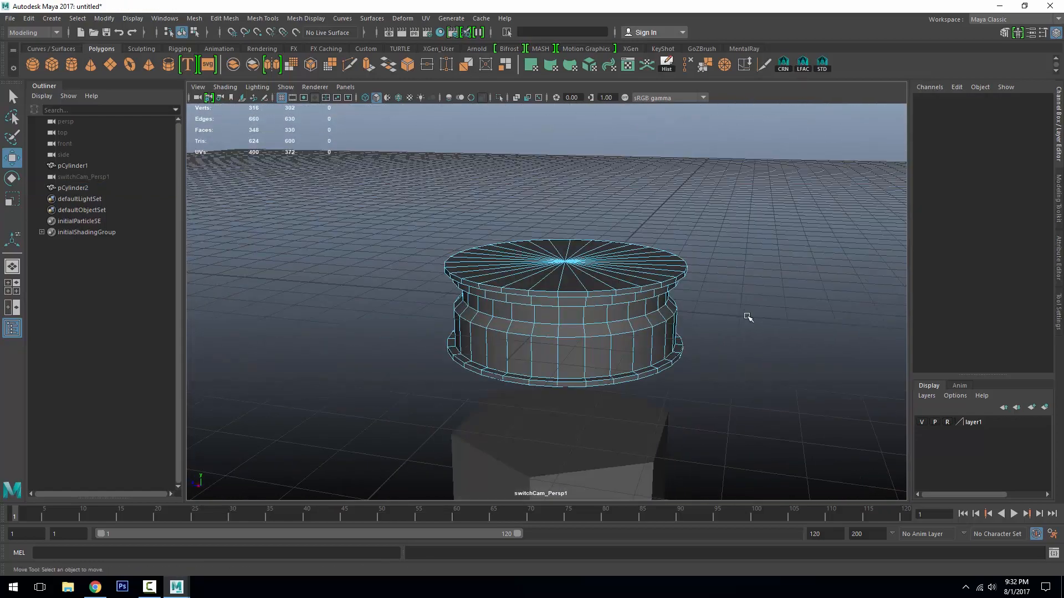
# - Select only the faces of the rim's bottom cap
pyautogui.moveTo(566, 315); pyautogui.dragTo(566, 349, button='right')
pyautogui.moveTo(557, 253); pyautogui.dragTo(573, 266)
pyautogui.keyDown('alt'); pyautogui.moveTo(541, 310); pyautogui.dragTo(607, 466); pyautogui.keyUp('alt')
pyautogui.click(407, 65)
pyautogui.keyDown('alt'); pyautogui.moveTo(745, 321); pyautogui.dragTo(706, 241); pyautogui.keyUp('alt')
pyautogui.hotkey('ctrl', 'z')
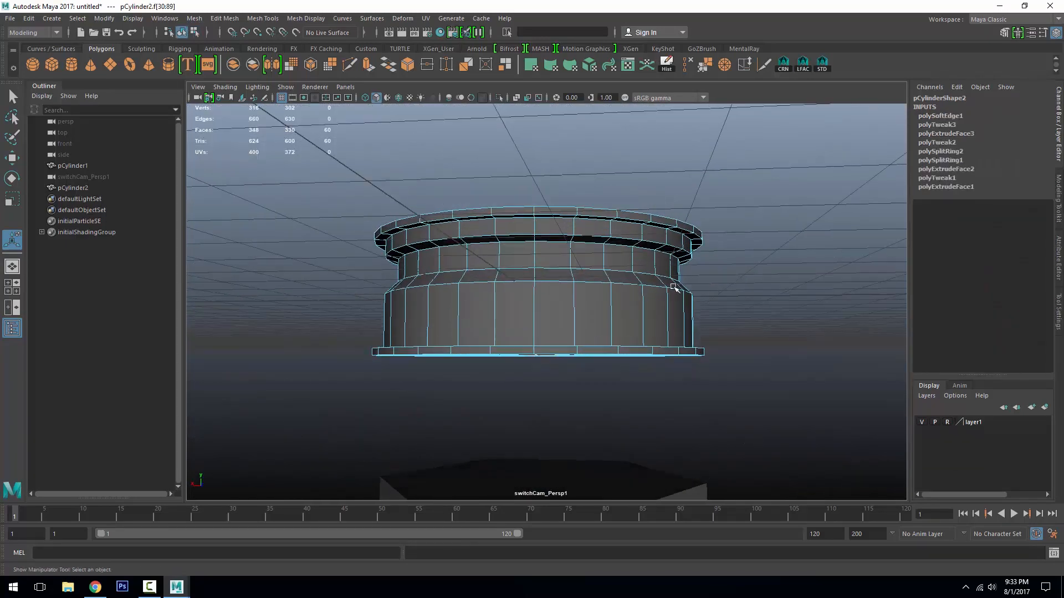
pyautogui.moveTo(637, 281); pyautogui.dragTo(636, 295, button='right')
pyautogui.keyDown('alt'); pyautogui.moveTo(643, 288); pyautogui.dragTo(646, 305); pyautogui.keyUp('alt')
pyautogui.keyDown('ctrl'); pyautogui.moveTo(795, 190); pyautogui.dragTo(281, 280); pyautogui.keyUp('ctrl')
pyautogui.keyDown('alt'); pyautogui.moveTo(526, 322); pyautogui.dragTo(614, 217); pyautogui.keyUp('alt')
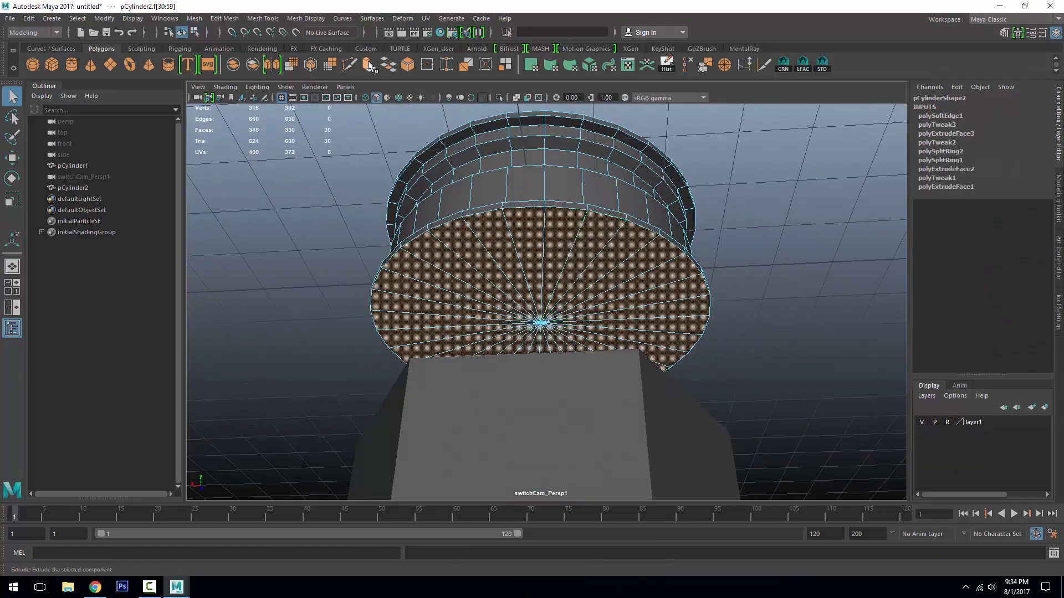
# - Extrude the bottom cap with a slight inset, and extrude it again upward into the rim in wireframe side view
pyautogui.click(370, 65)
pyautogui.keyDown('alt'); pyautogui.moveTo(634, 322); pyautogui.dragTo(570, 339); pyautogui.keyUp('alt')
pyautogui.press('4')
pyautogui.press('r')
pyautogui.scroll(2, 576, 337)
pyautogui.keyDown('alt'); pyautogui.moveTo(582, 335); pyautogui.dragTo(583, 305, button='middle'); pyautogui.keyUp('alt')
pyautogui.hotkey('ctrl', 'e')
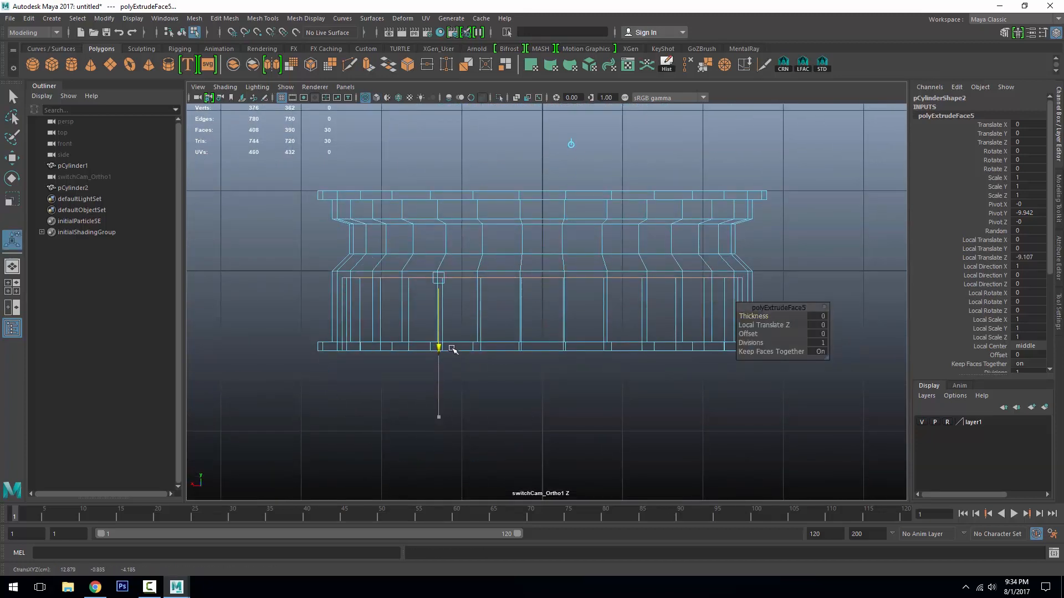
# - Raise the next cap extrusion to the groove's lower edge and scale it inward uniformly to follow the outer slope
pyautogui.press('w')
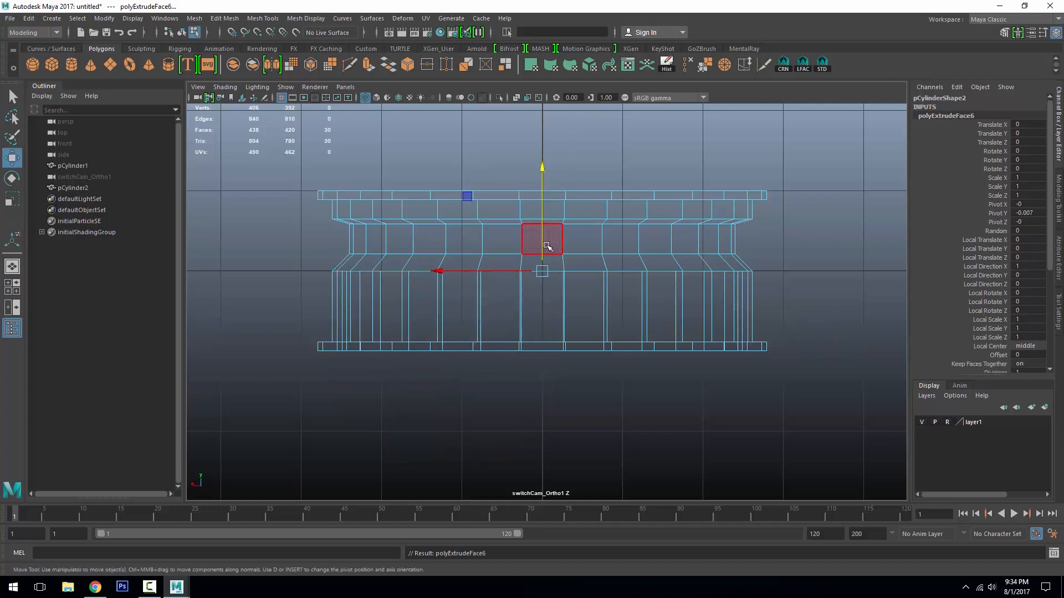
pyautogui.press('r')
pyautogui.scroll(3, 546, 276)
pyautogui.moveTo(539, 217); pyautogui.dragTo(498, 219)
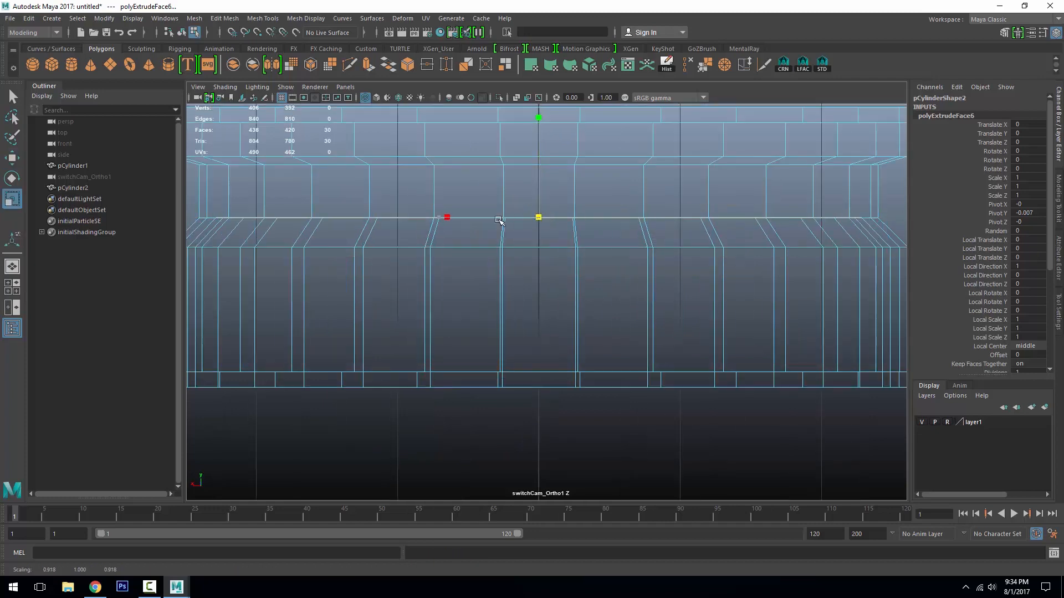
# - Extrude the inner cap twice more upward past the groove and scale the last extrusion to follow the outer profile
pyautogui.keyDown('alt'); pyautogui.moveTo(516, 223); pyautogui.dragTo(536, 351, button='middle'); pyautogui.keyUp('alt')
pyautogui.hotkey('ctrl', 'e')
pyautogui.moveTo(401, 418); pyautogui.dragTo(399, 349)
pyautogui.hotkey('ctrl', 'e')
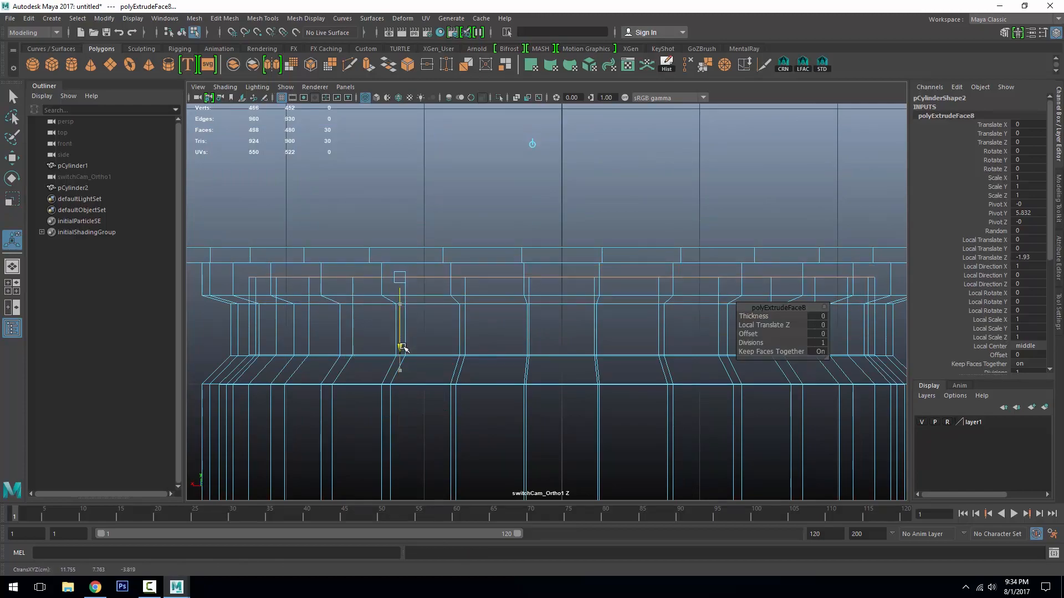
pyautogui.press('r')
pyautogui.moveTo(561, 278); pyautogui.dragTo(758, 416)
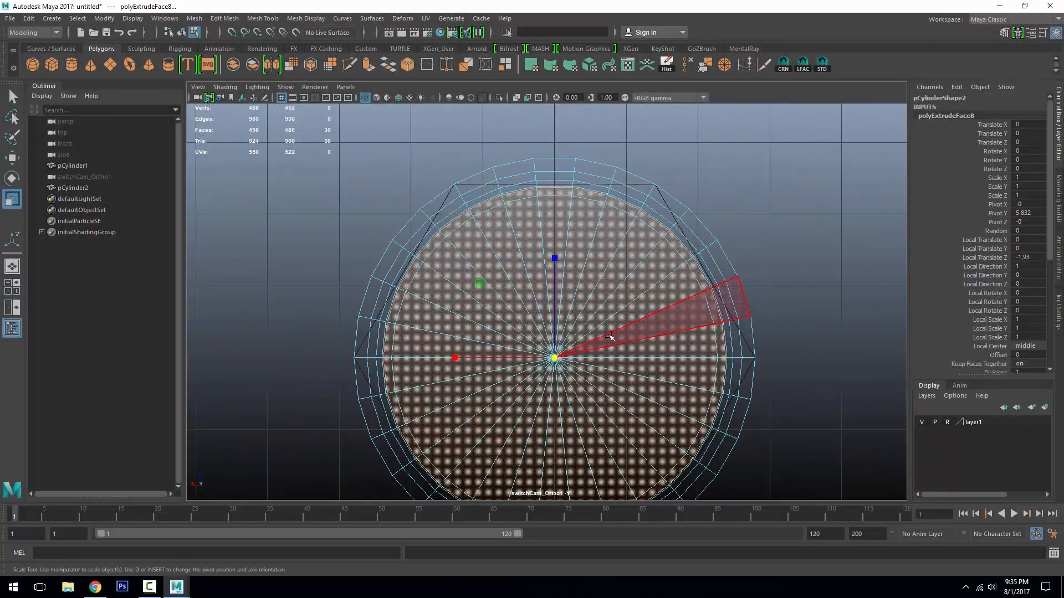
# - Select only the rim's top cap faces, extrude them, and scale the extrusion to about 0.44 as a central disc
pyautogui.keyDown('alt'); pyautogui.moveTo(765, 377); pyautogui.dragTo(754, 244); pyautogui.keyUp('alt')
pyautogui.moveTo(777, 239); pyautogui.dragTo(266, 284)
pyautogui.keyDown('ctrl'); pyautogui.moveTo(255, 429); pyautogui.dragTo(904, 271); pyautogui.keyUp('ctrl')
pyautogui.keyDown('alt'); pyautogui.moveTo(772, 283); pyautogui.dragTo(769, 360); pyautogui.keyUp('alt')
pyautogui.click(369, 65)
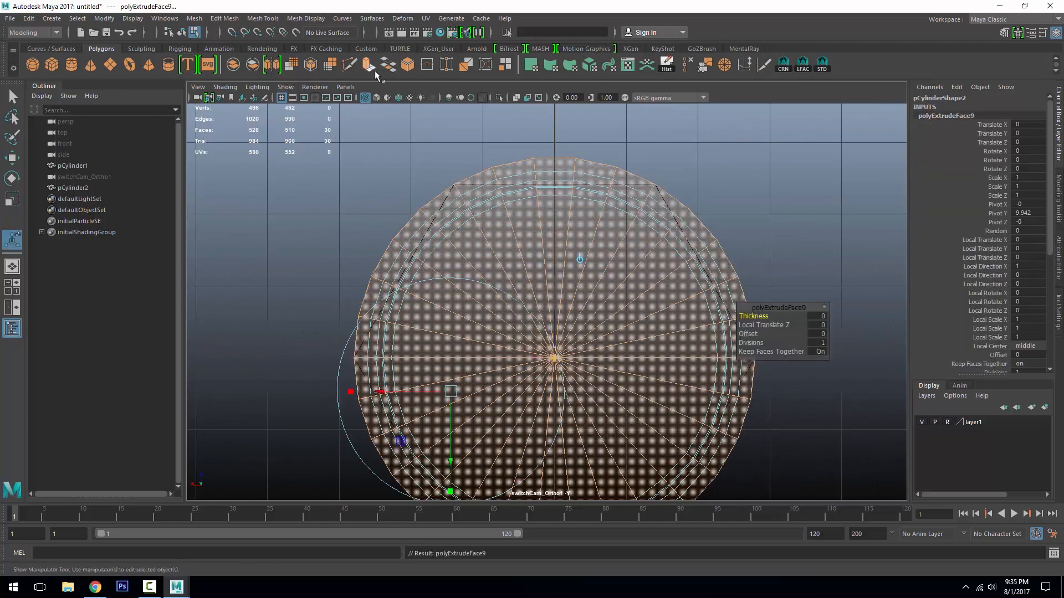
pyautogui.press('r')
pyautogui.moveTo(555, 363); pyautogui.dragTo(385, 382)
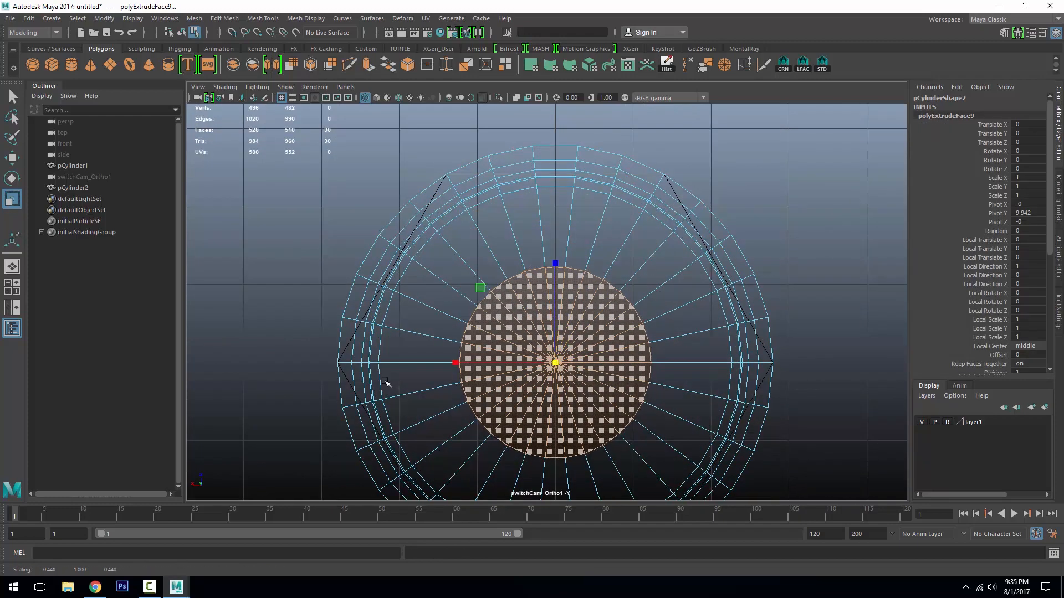
# - Display the rim shaded in perspective and return to object selection
pyautogui.press('5')
pyautogui.keyDown('alt'); pyautogui.moveTo(637, 349); pyautogui.dragTo(615, 327); pyautogui.keyUp('alt')
pyautogui.keyDown('alt'); pyautogui.moveTo(604, 319); pyautogui.dragTo(535, 297, button='right'); pyautogui.keyUp('alt')
pyautogui.press('F8')
pyautogui.keyDown('alt'); pyautogui.moveTo(807, 340); pyautogui.dragTo(776, 297); pyautogui.keyUp('alt')
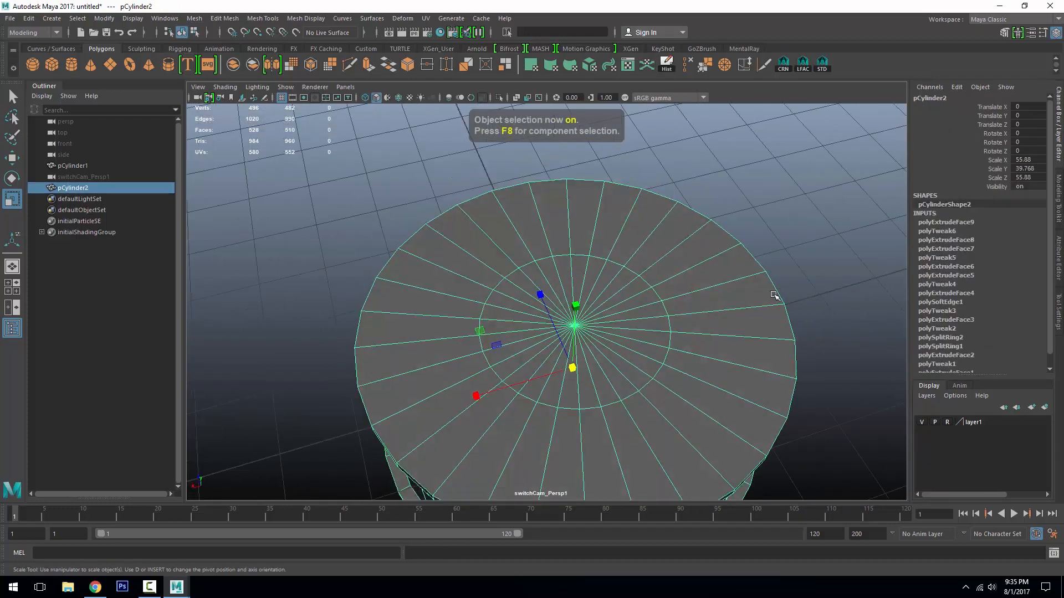
pyautogui.keyDown('alt'); pyautogui.moveTo(776, 297); pyautogui.dragTo(637, 327, button='right'); pyautogui.keyUp('alt')
# - Save the Chevy wheel image from Chrome as 176MB_OE_CHEVY_REPLICA(3).jpg in the CGMA project's sourceimages folder
pyautogui.click(96, 587)
pyautogui.rightClick(690, 275)
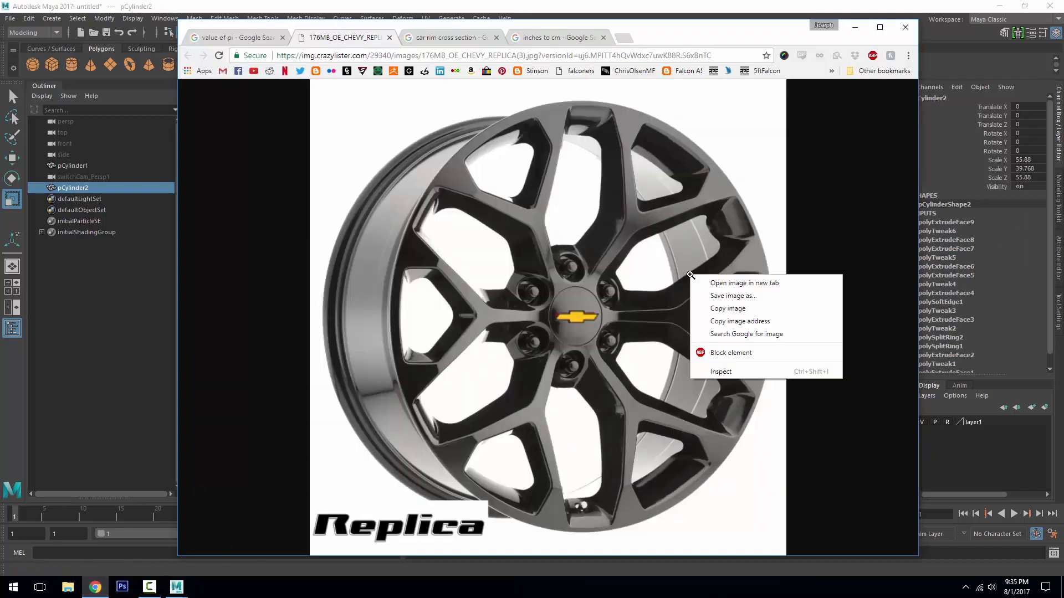
pyautogui.click(765, 303)
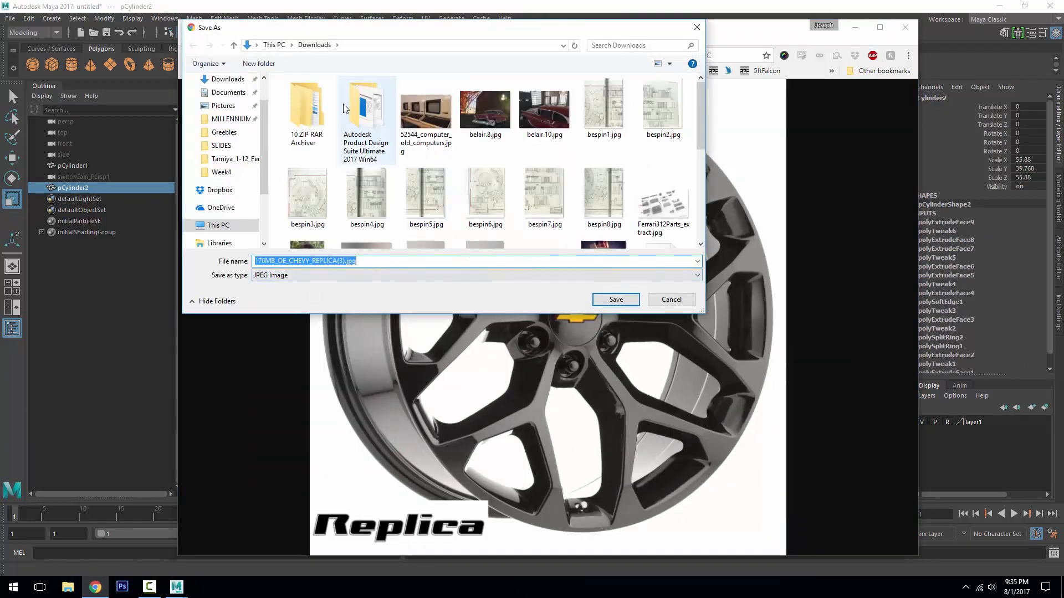
pyautogui.press('Return')
pyautogui.click(855, 27)
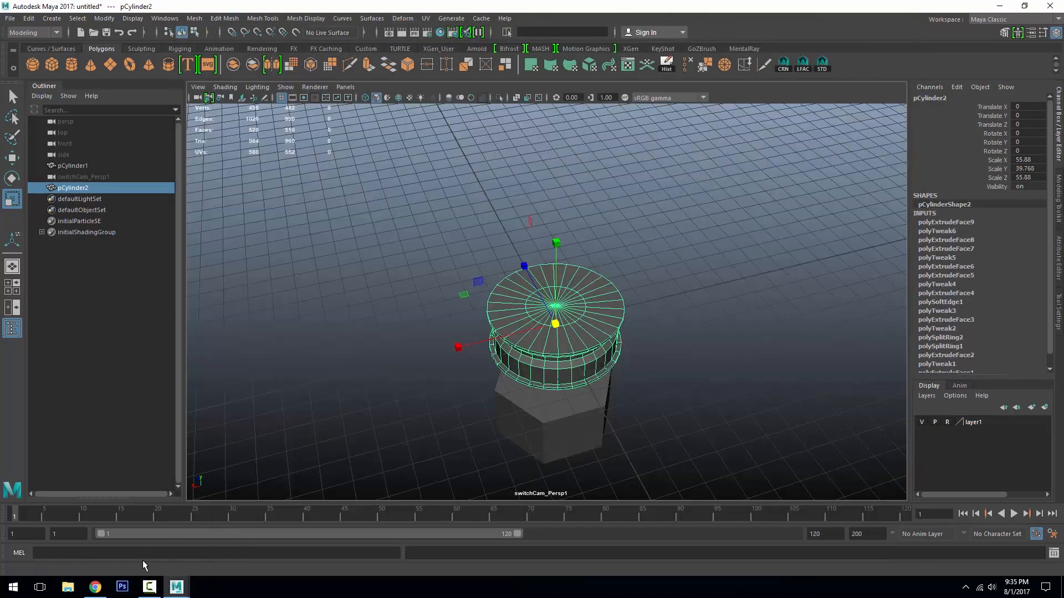
# - Browse to the CGMA sourceimages folder in File Explorer to check for the saved wheel image
pyautogui.click(68, 587)
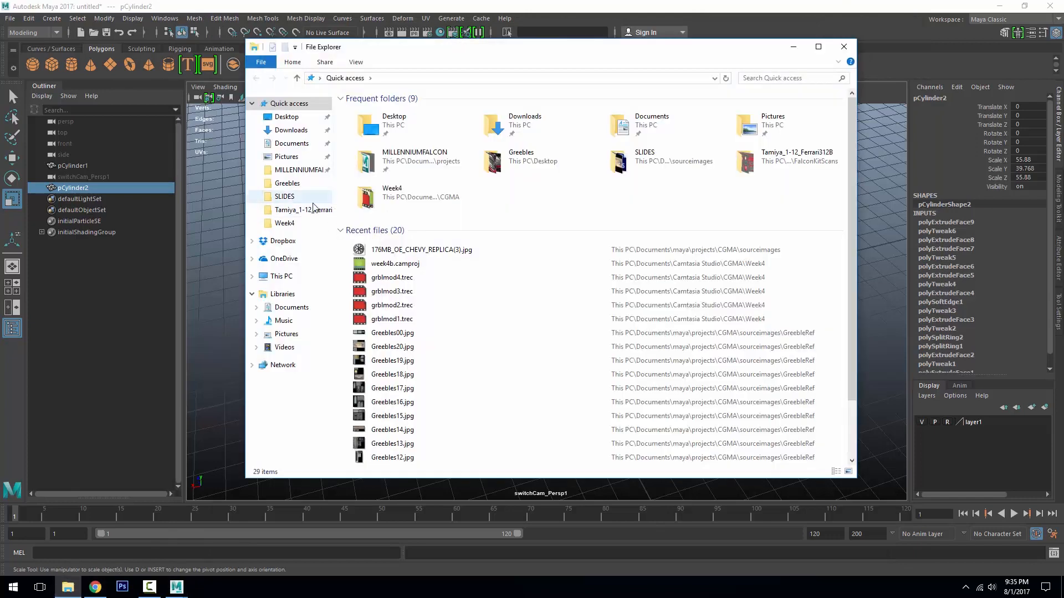
pyautogui.doubleClick(672, 169)
pyautogui.click(482, 77)
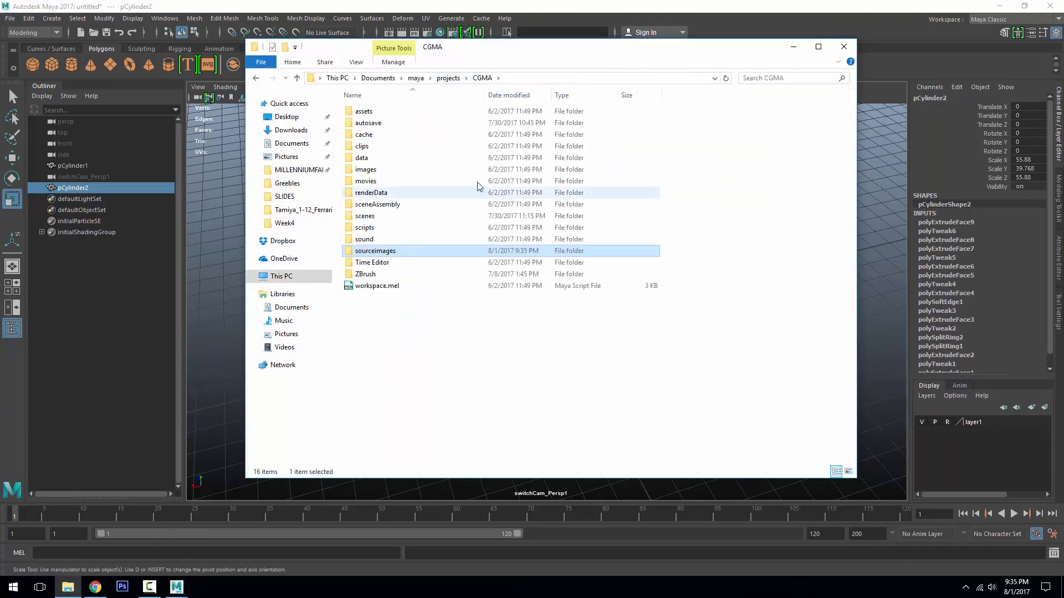
pyautogui.doubleClick(391, 251)
pyautogui.click(356, 62)
pyautogui.click(427, 101)
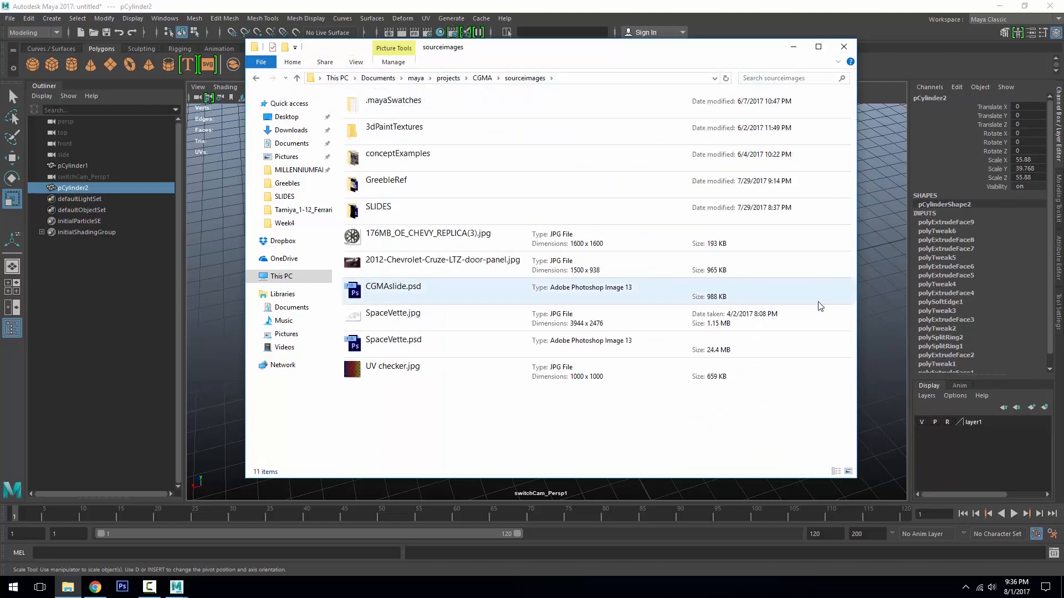
pyautogui.click(870, 4)
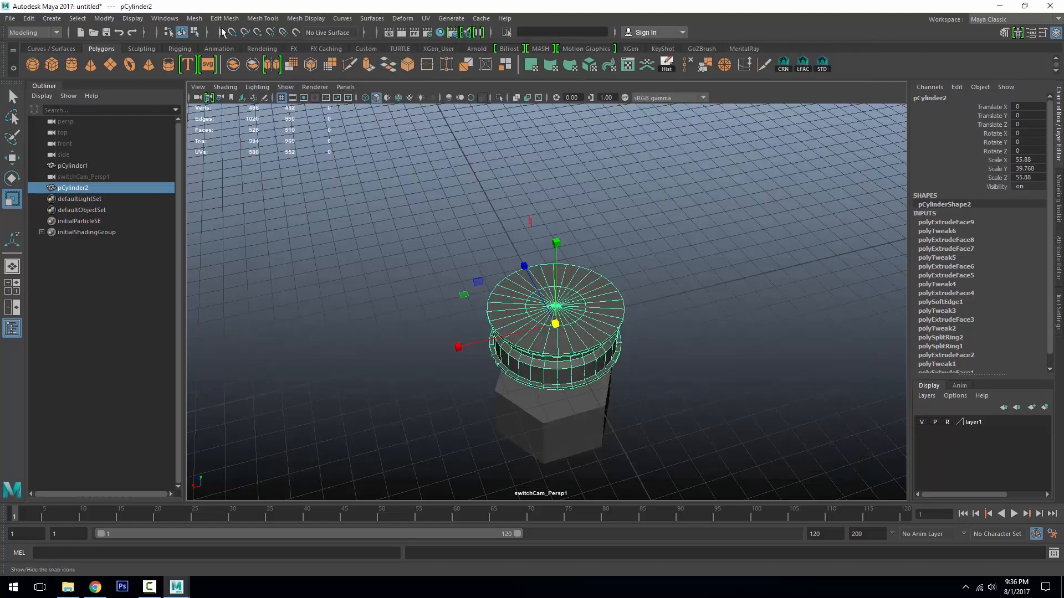
# - Create a polygon plane, scale it uniformly to about 39.5, and raise it to about 44.8 in Y above the rim
pyautogui.click(110, 64)
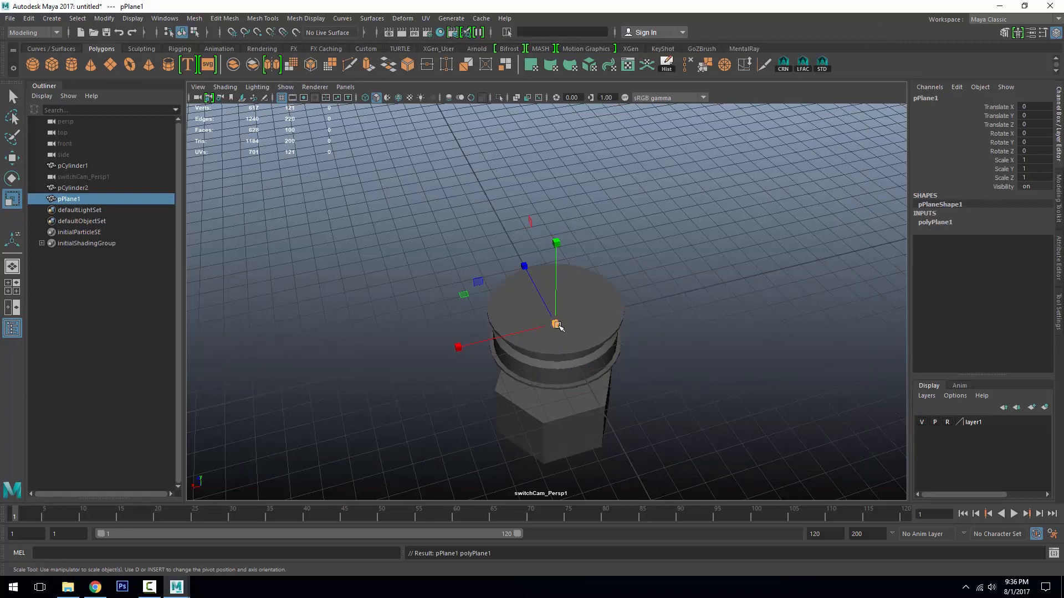
pyautogui.moveTo(555, 324); pyautogui.dragTo(621, 326)
pyautogui.press('w')
pyautogui.moveTo(558, 278); pyautogui.dragTo(560, 181)
# - Set the plane's width and height subdivisions to 1
pyautogui.click(935, 222)
pyautogui.click(1033, 250)
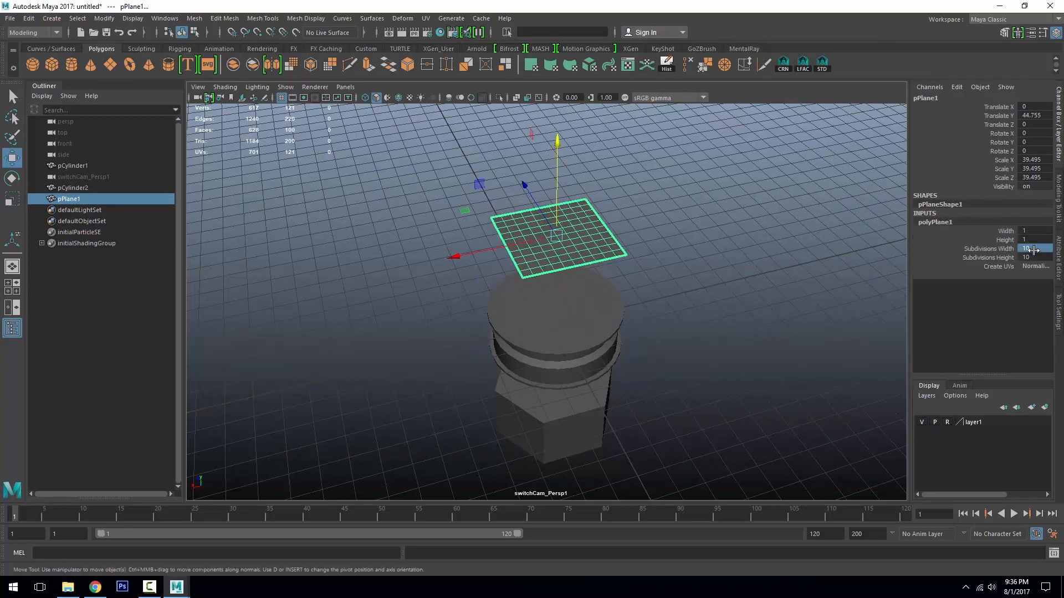
pyautogui.write('2')
pyautogui.press('Return')
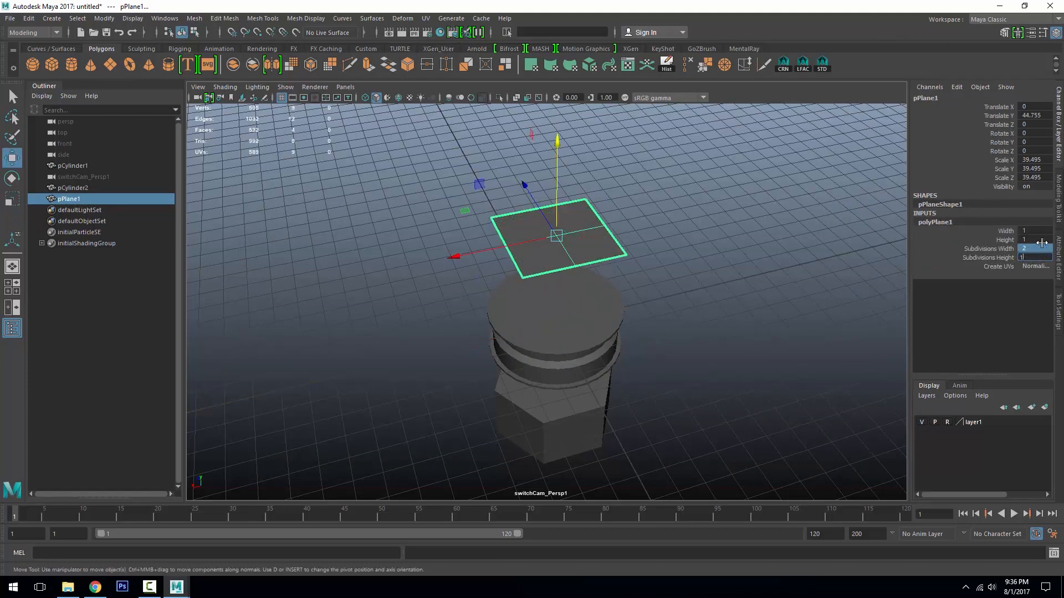
# - Assign a new Lambert material to the plane and open the material's attributes
pyautogui.rightClick(588, 225)
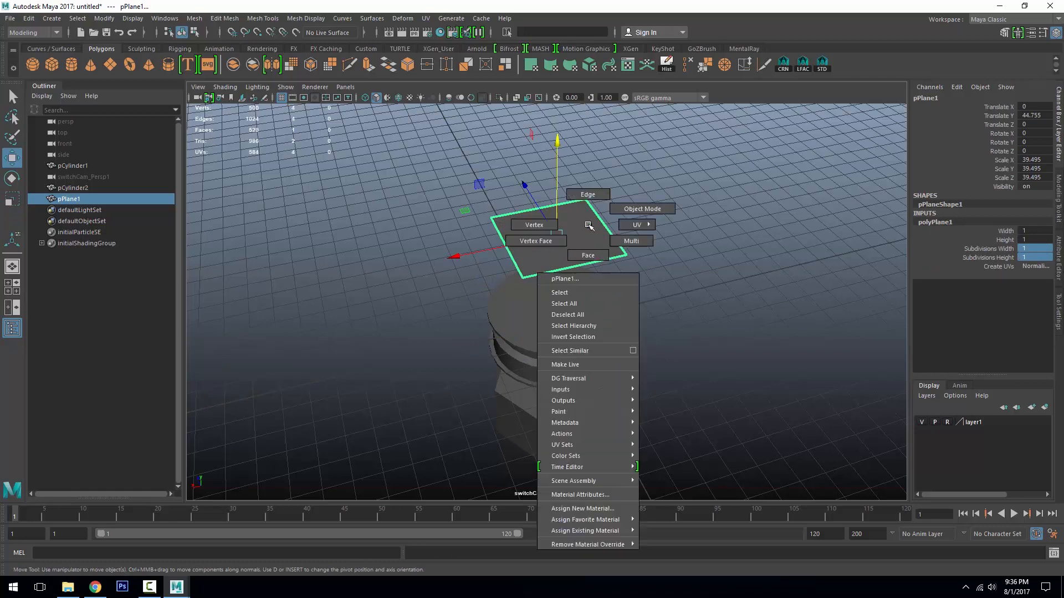
pyautogui.click(595, 509)
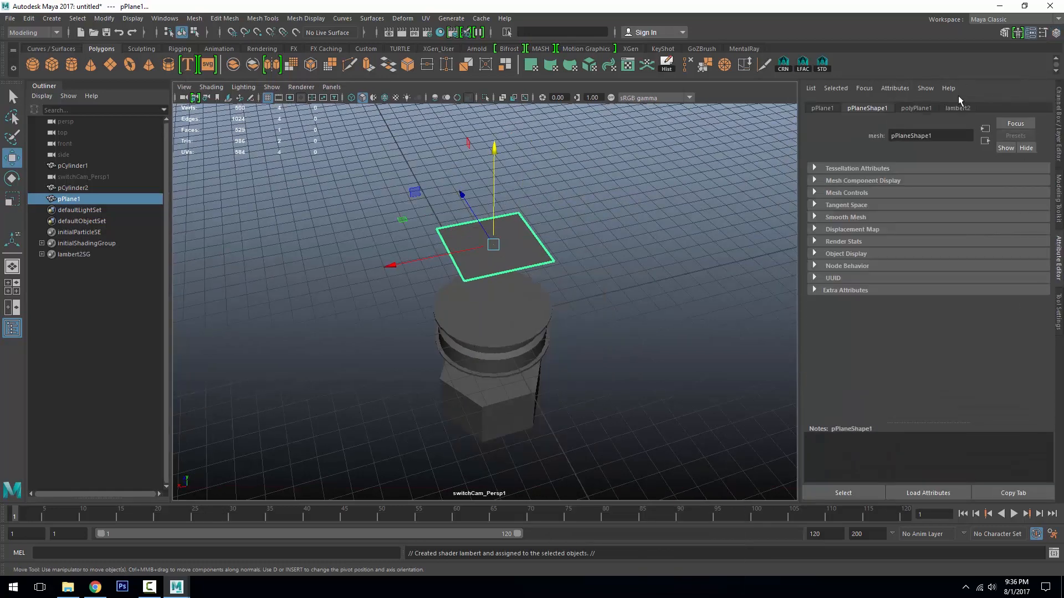
pyautogui.click(957, 108)
# - Connect a file texture to the Lambert's color and load 176MB_OE_CHEVY_REPLICA(3).jpg as its image
pyautogui.click(1031, 232)
pyautogui.click(505, 290)
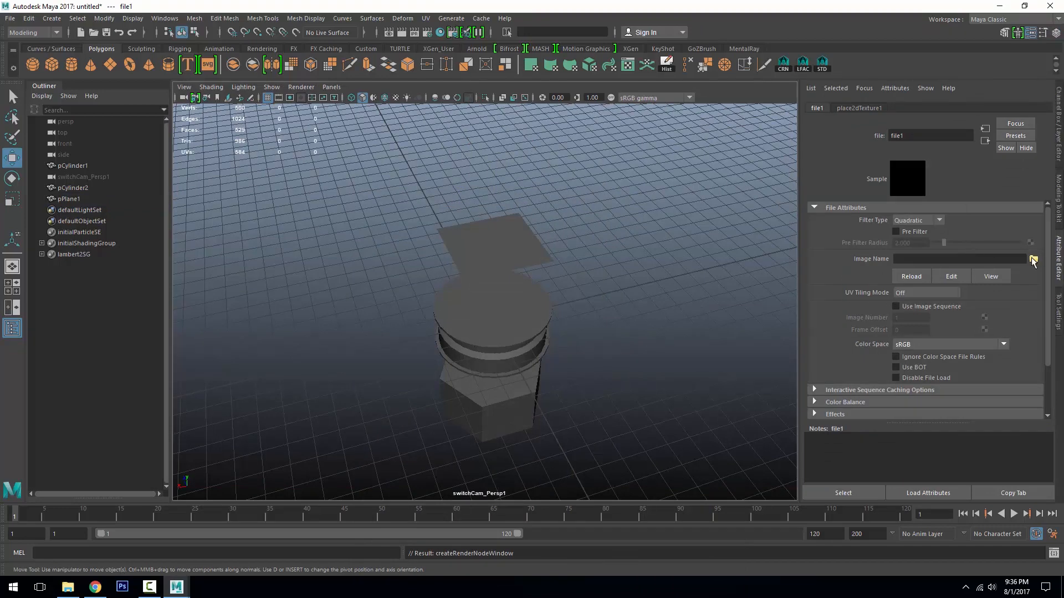
pyautogui.click(1033, 260)
pyautogui.click(268, 172)
pyautogui.click(642, 440)
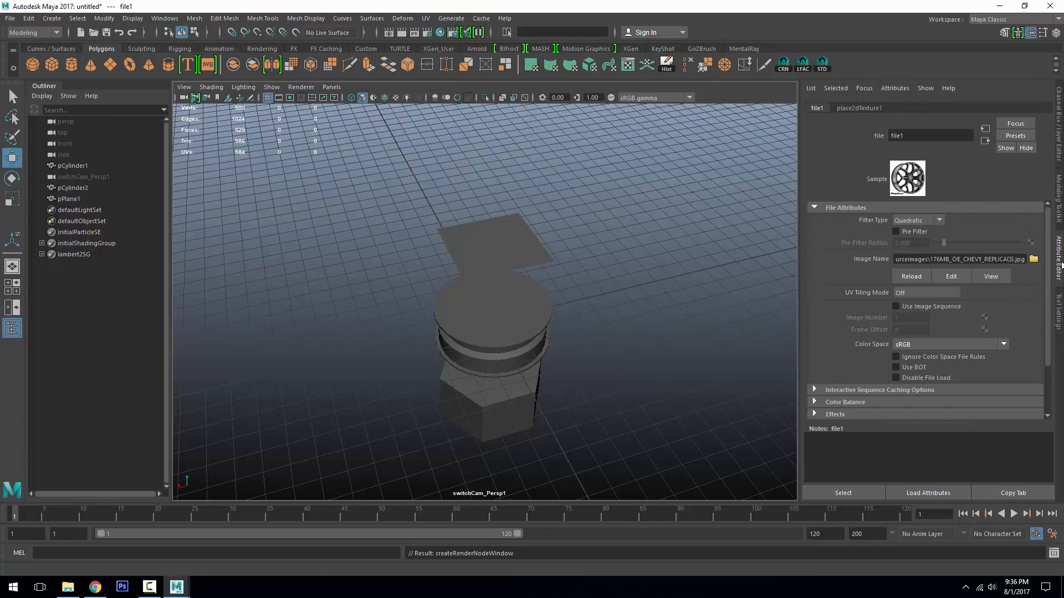
# - Make the plane's Lambert material roughly half transparent and display the scene with textures, viewed from directly above
pyautogui.click(985, 141)
pyautogui.moveTo(935, 244); pyautogui.dragTo(974, 246)
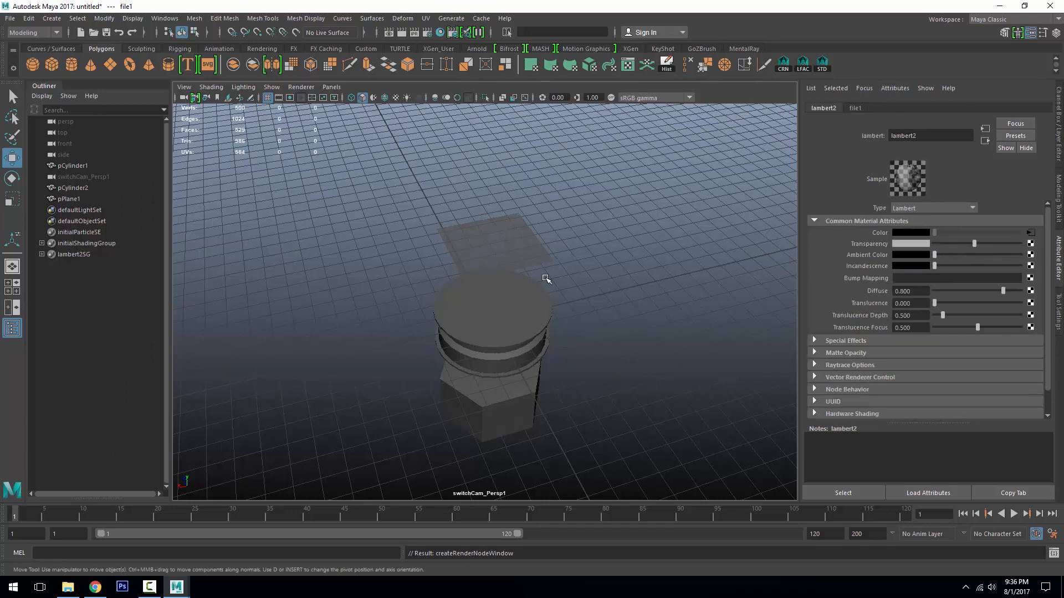
pyautogui.press('4')
pyautogui.press('6')
pyautogui.keyDown('alt'); pyautogui.moveTo(544, 280); pyautogui.dragTo(572, 321); pyautogui.keyUp('alt')
# - Scale the textured plane uniformly to about 61.4 and shift it to about -3.3 in X to align the wheel image with the rim
pyautogui.click(531, 292)
pyautogui.keyDown('alt'); pyautogui.moveTo(532, 292); pyautogui.dragTo(533, 220, button='middle'); pyautogui.keyUp('alt')
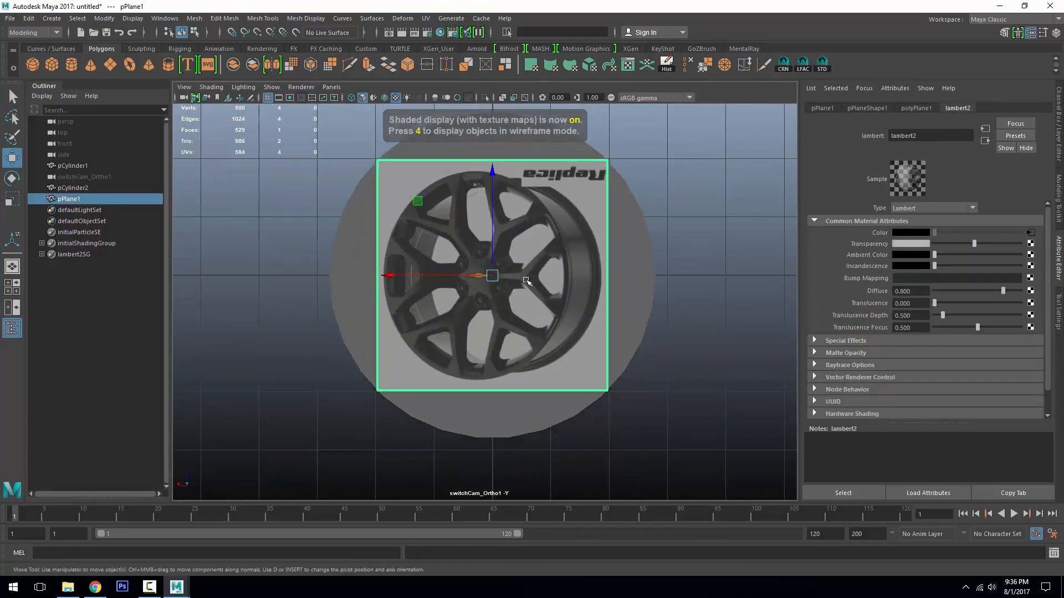
pyautogui.press('r')
pyautogui.moveTo(492, 275); pyautogui.dragTo(582, 285)
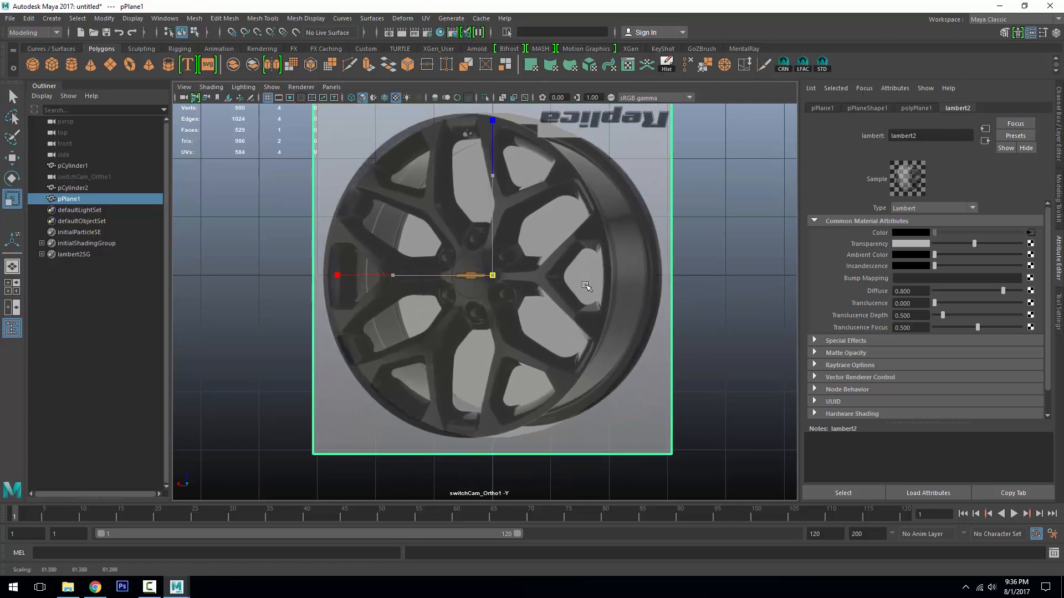
pyautogui.press('w')
pyautogui.moveTo(475, 277); pyautogui.dragTo(494, 278)
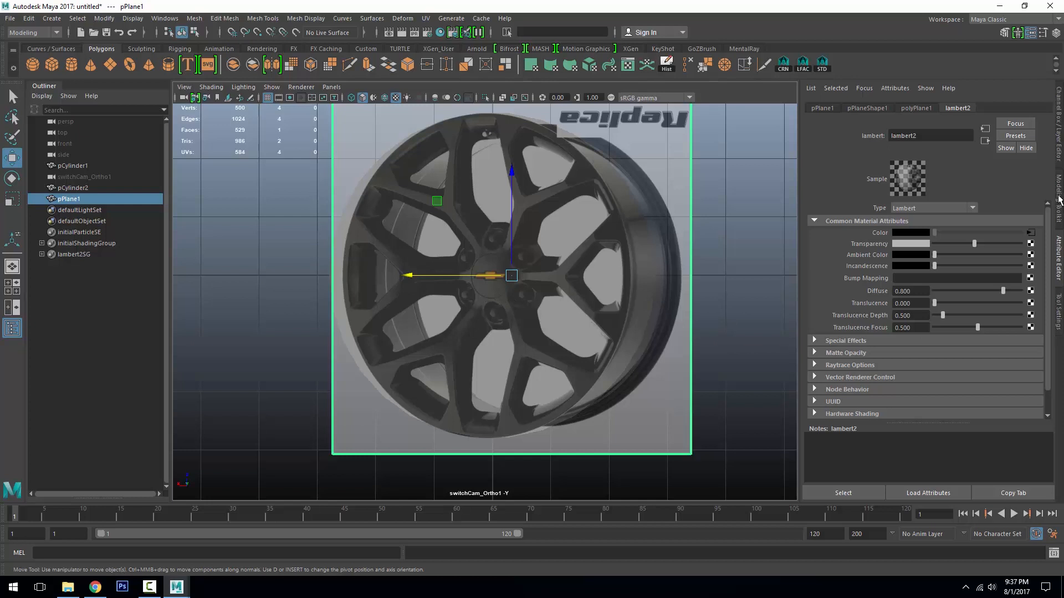
# - Add the textured reference plane to layer1 and toggle the layer's visibility off and back on
pyautogui.click(1059, 310)
pyautogui.click(1059, 144)
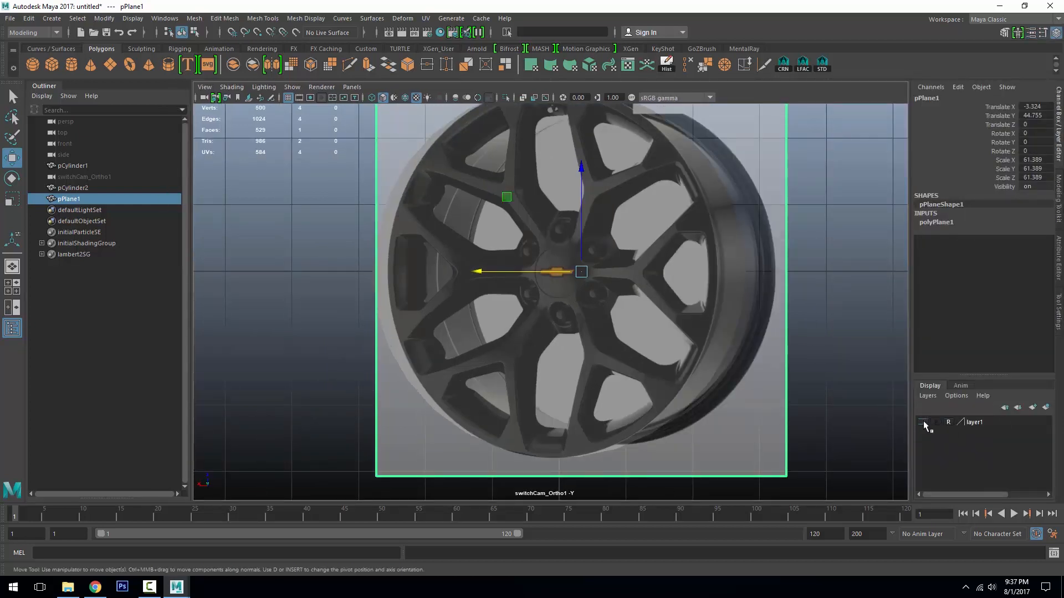
pyautogui.rightClick(982, 425)
pyautogui.click(997, 456)
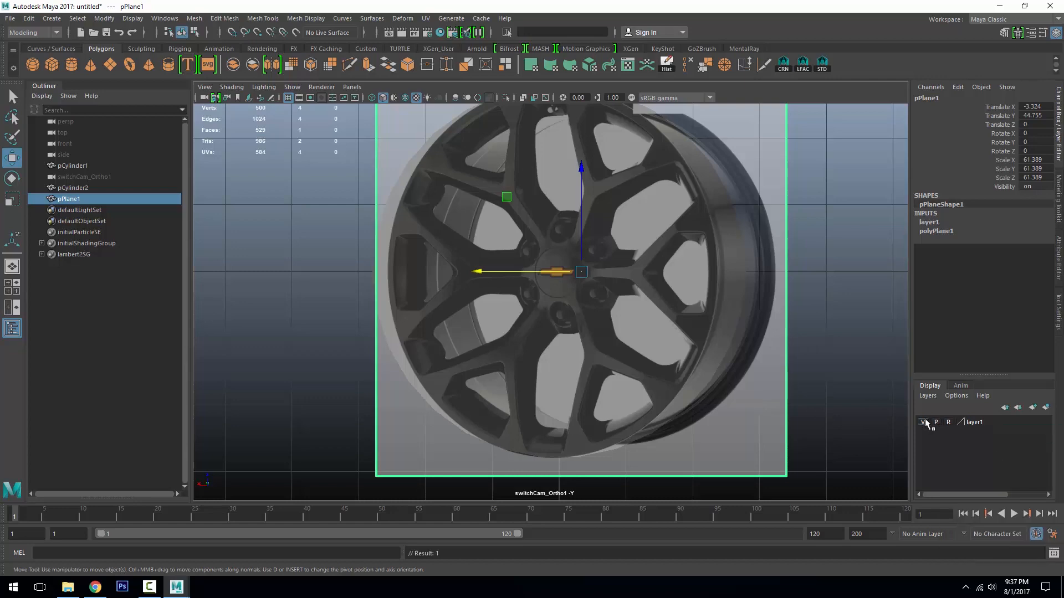
pyautogui.click(922, 423)
pyautogui.click(922, 423)
# - Select the rim cylinder beneath the semi-transparent wheel image
pyautogui.click(666, 216)
pyautogui.keyDown('alt'); pyautogui.moveTo(661, 199); pyautogui.dragTo(666, 249, button='middle'); pyautogui.keyUp('alt')
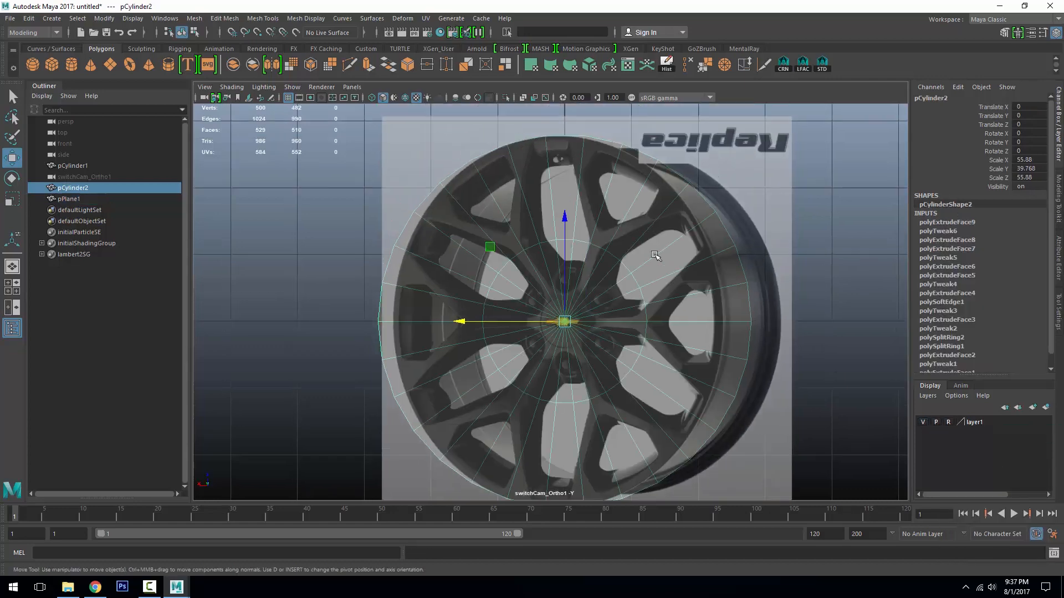
# - Scale the wheel face's inner edge loop inward to match the edge of the hub in the reference image
pyautogui.scroll(1, 666, 249)
pyautogui.moveTo(666, 248); pyautogui.dragTo(666, 201, button='right')
pyautogui.click(634, 270)
pyautogui.doubleClick(637, 264)
pyautogui.press('r')
pyautogui.moveTo(566, 324); pyautogui.dragTo(530, 332)
# - Insert an edge loop in the spoke area outside the hub loop and scale it inward
pyautogui.click(712, 218)
pyautogui.keyDown('ctrl'); pyautogui.moveTo(713, 223); pyautogui.dragTo(589, 240, button='right'); pyautogui.keyUp('ctrl')
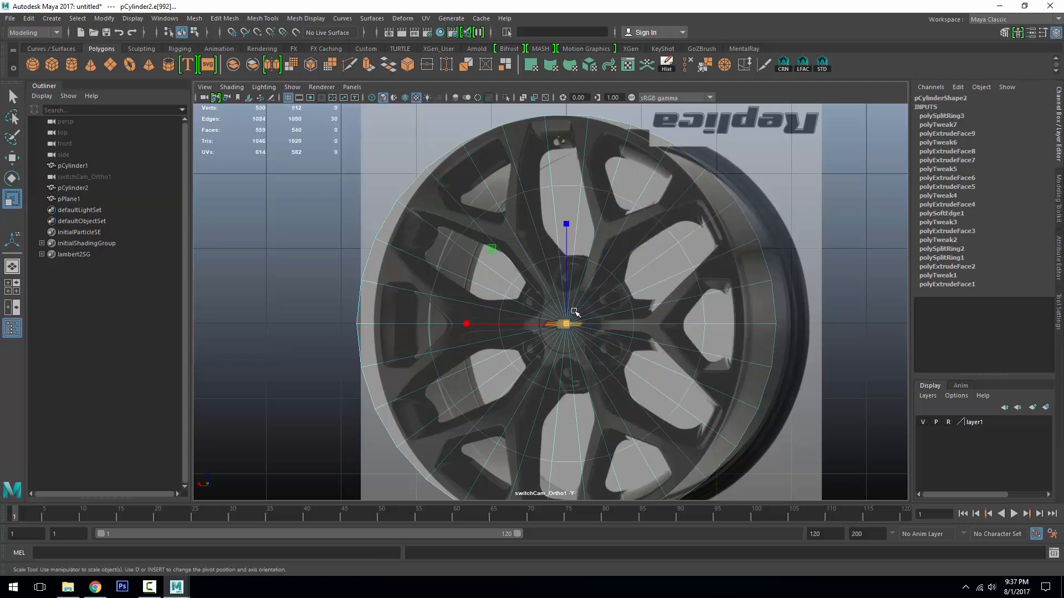
pyautogui.moveTo(574, 312); pyautogui.dragTo(516, 344)
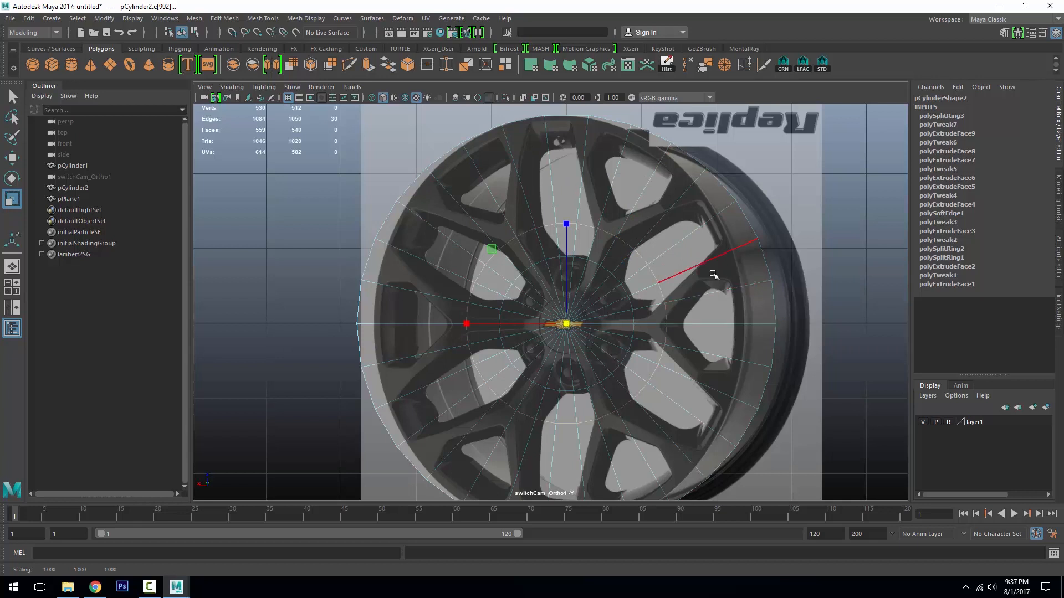
# - Insert another edge loop between the spoke loop and the rim and scale it outward toward the rim
pyautogui.click(520, 169)
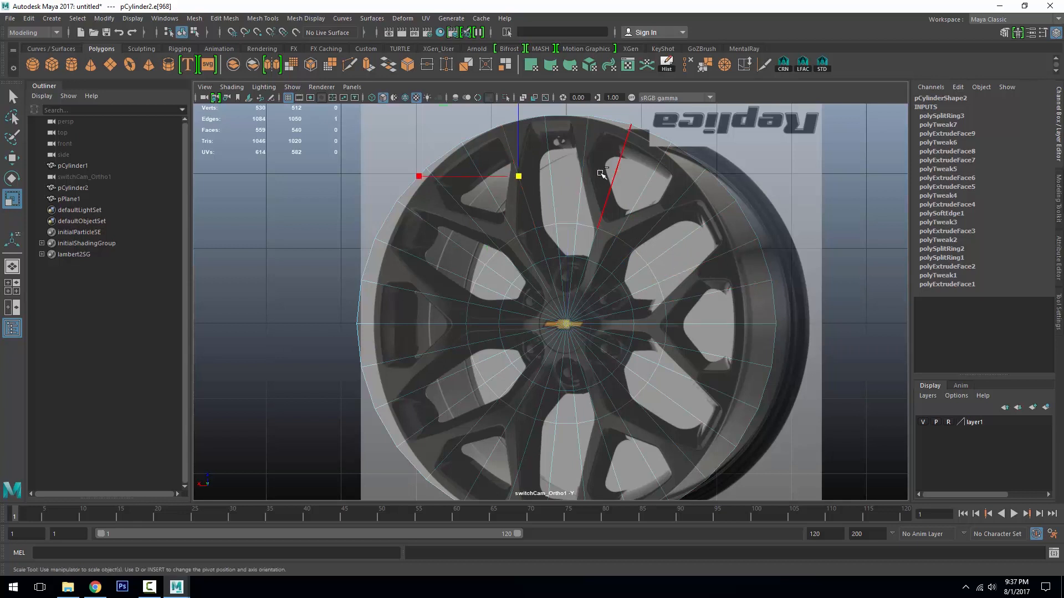
pyautogui.keyDown('ctrl'); pyautogui.moveTo(601, 172); pyautogui.dragTo(574, 194, button='right'); pyautogui.keyUp('ctrl')
pyautogui.moveTo(568, 324); pyautogui.dragTo(614, 335)
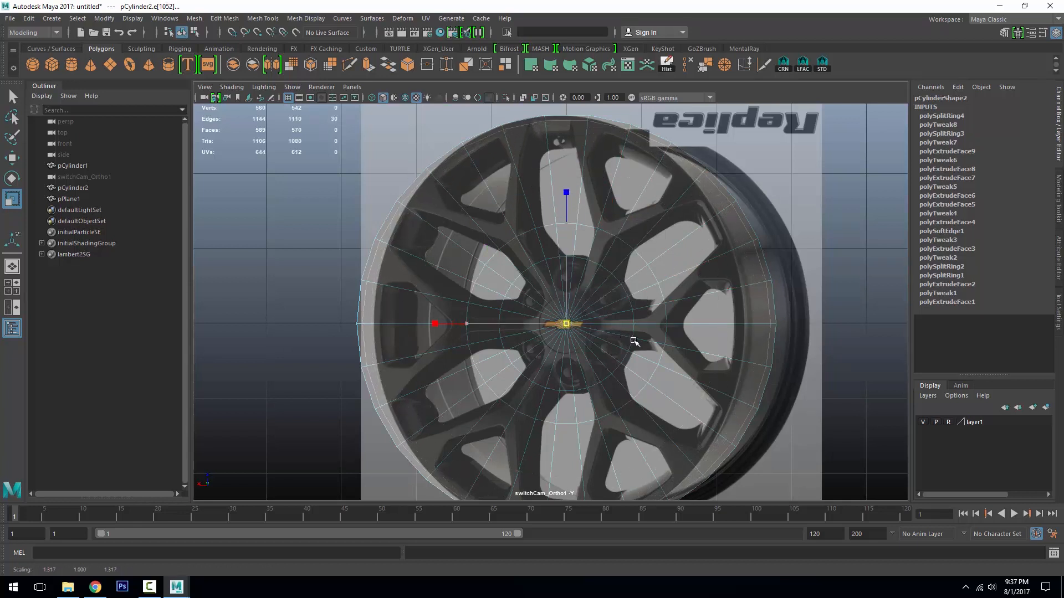
# - Add an edge loop close to the outer rim of the wheel face and slightly adjust its scale
pyautogui.click(588, 126)
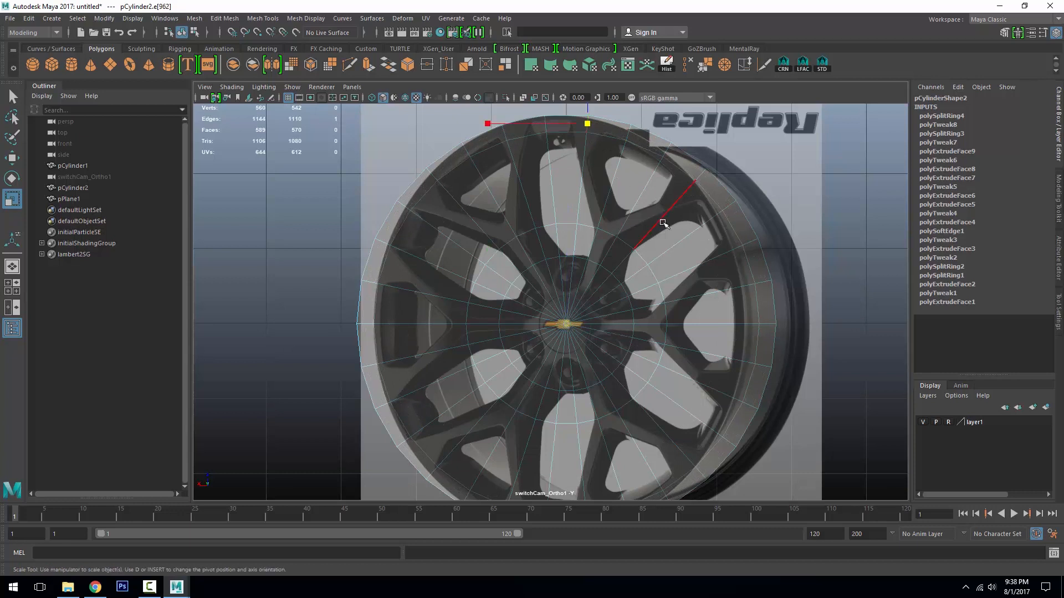
pyautogui.keyDown('ctrl'); pyautogui.moveTo(665, 224); pyautogui.dragTo(637, 260, button='right'); pyautogui.keyUp('ctrl')
pyautogui.moveTo(567, 326); pyautogui.dragTo(570, 328)
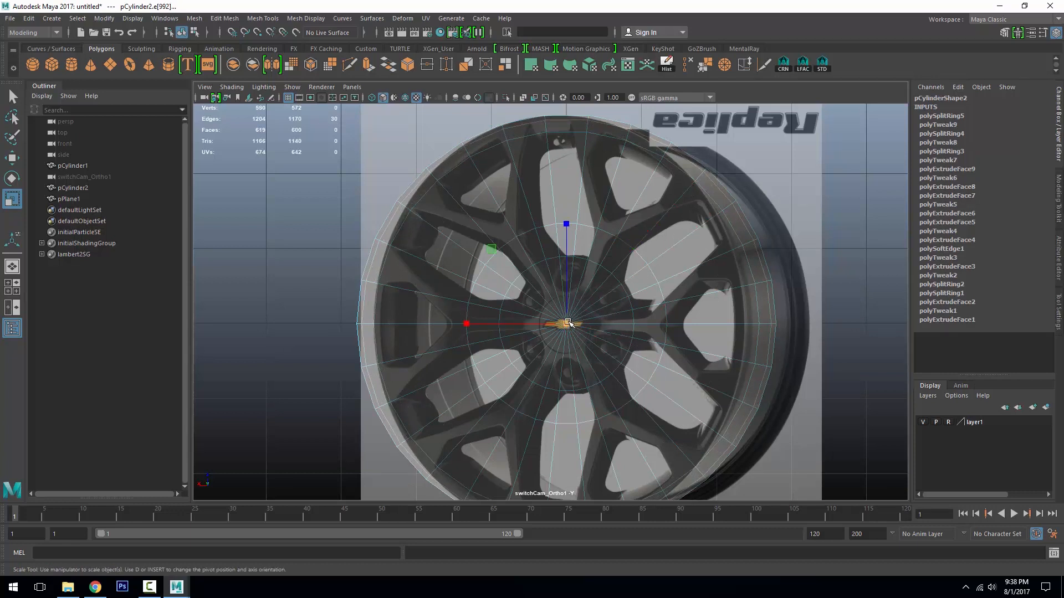
# - Scale the mid-spoke edge loop outward, and insert a new loop inside it scaled slightly inward
pyautogui.moveTo(567, 321); pyautogui.dragTo(603, 324)
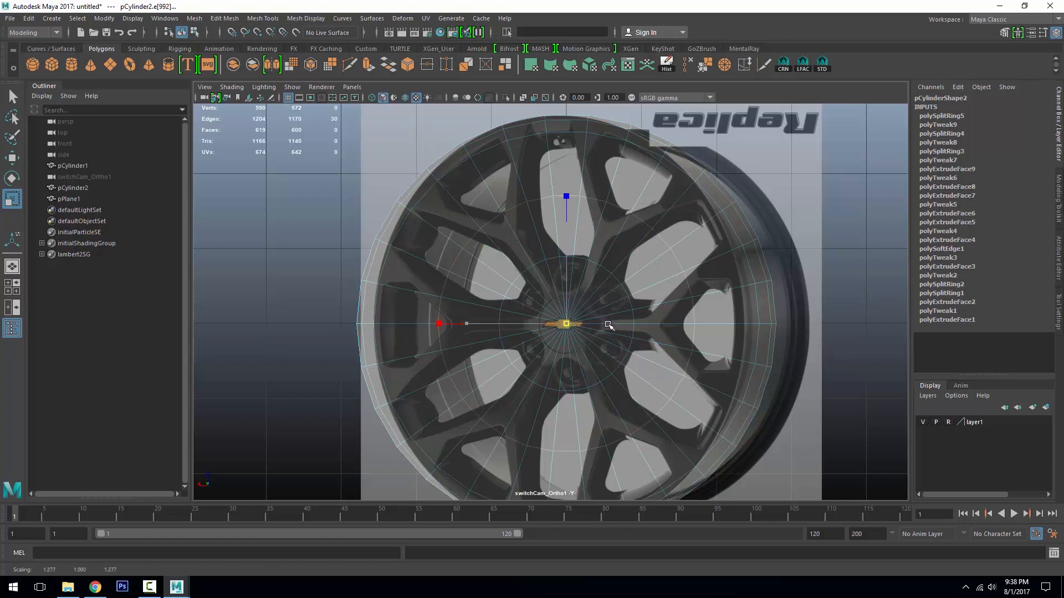
pyautogui.click(635, 214)
pyautogui.keyDown('ctrl'); pyautogui.moveTo(635, 215); pyautogui.dragTo(609, 252, button='right'); pyautogui.keyUp('ctrl')
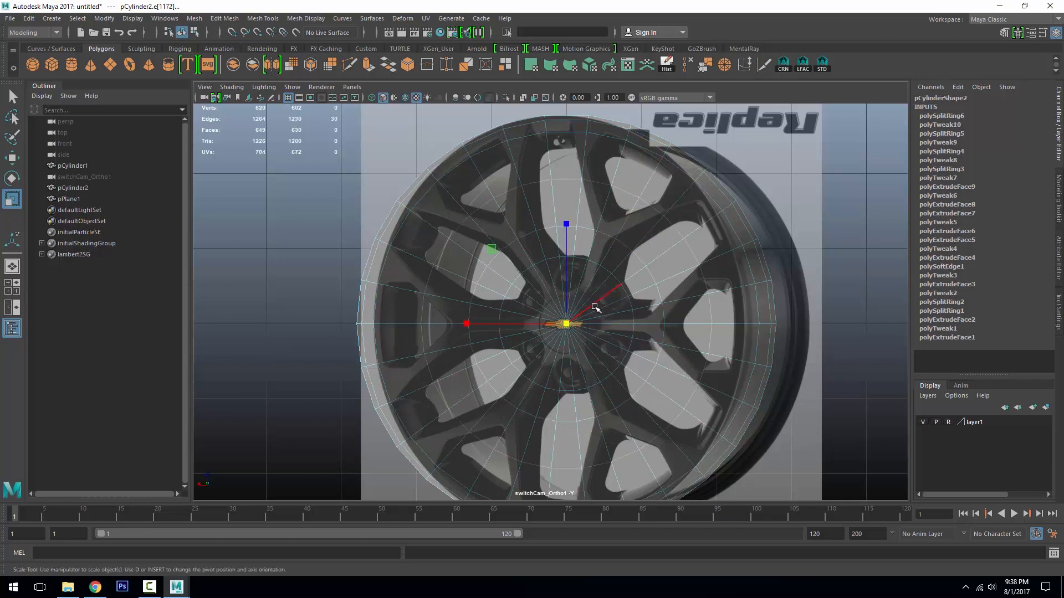
pyautogui.moveTo(567, 325); pyautogui.dragTo(546, 327)
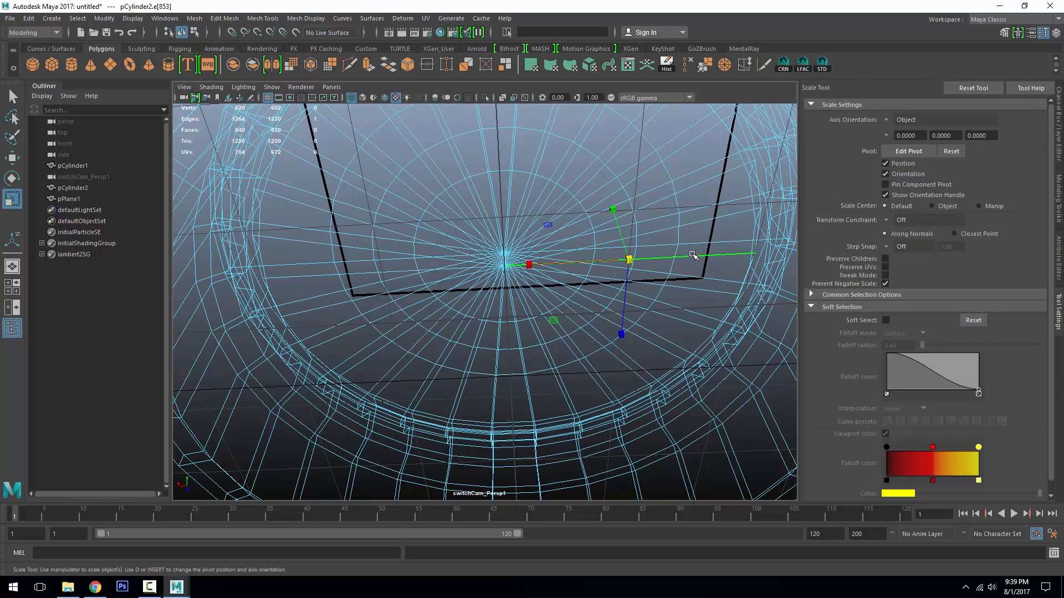
# - Extrude the 30 triangular faces of the inner cap and scale them inward into a small central disc
pyautogui.keyDown('alt'); pyautogui.moveTo(578, 277); pyautogui.dragTo(554, 396); pyautogui.keyUp('alt')
pyautogui.moveTo(514, 256); pyautogui.dragTo(488, 292)
pyautogui.keyDown('alt'); pyautogui.moveTo(616, 431); pyautogui.dragTo(577, 333); pyautogui.keyUp('alt')
pyautogui.keyDown('ctrl'); pyautogui.moveTo(409, 216); pyautogui.dragTo(669, 275); pyautogui.keyUp('ctrl')
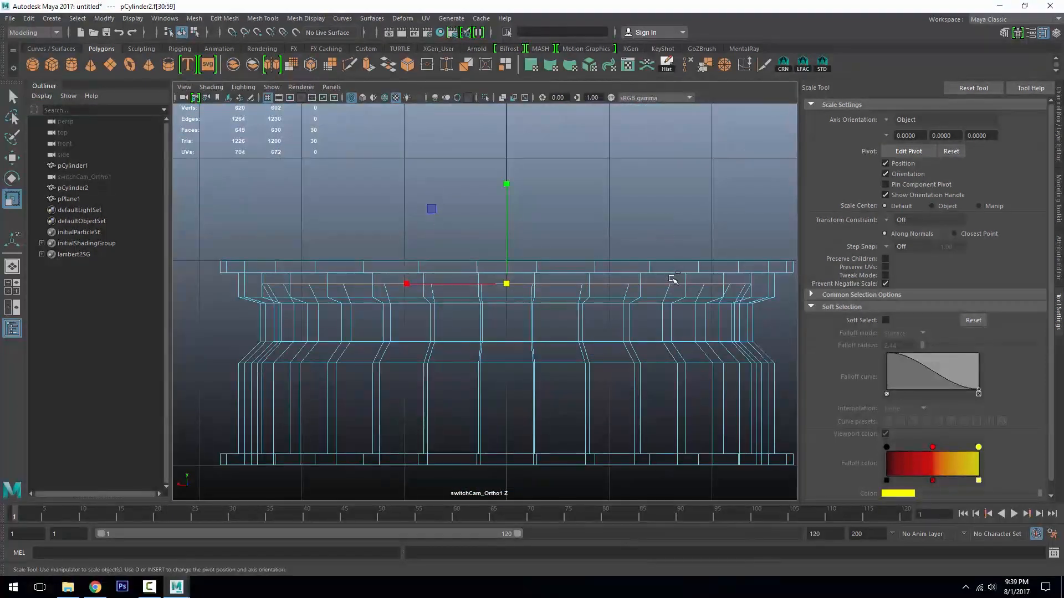
pyautogui.keyDown('alt'); pyautogui.moveTo(607, 310); pyautogui.dragTo(609, 227); pyautogui.keyUp('alt')
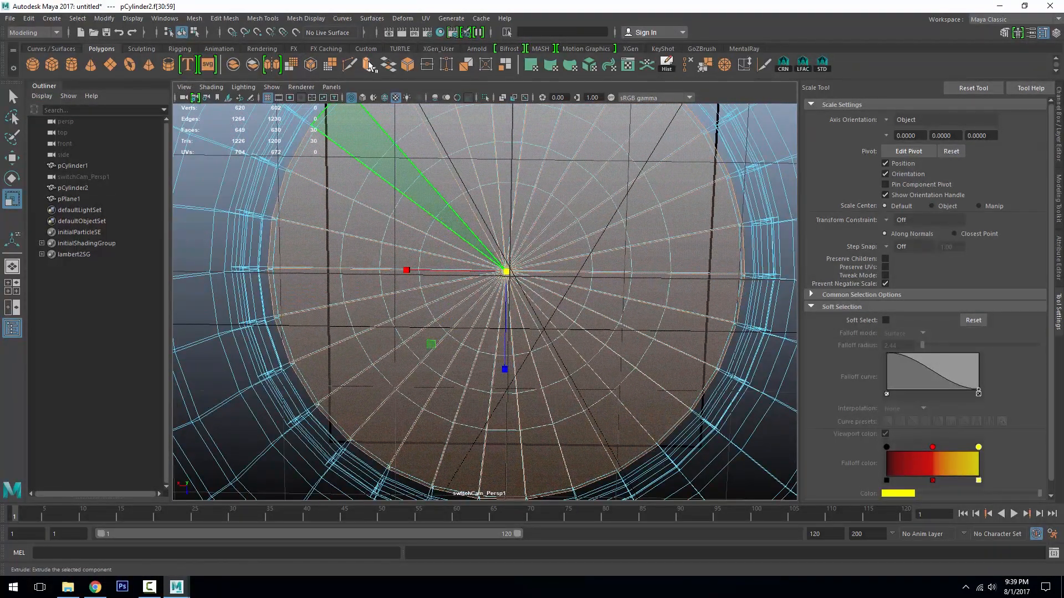
pyautogui.click(369, 65)
pyautogui.press('r')
pyautogui.press('space')
pyautogui.moveTo(506, 272); pyautogui.dragTo(292, 321)
# - Select the central disc faces in shaded display, turn on soft selection and adjust its falloff radius for moving them
pyautogui.moveTo(481, 239); pyautogui.dragTo(589, 408)
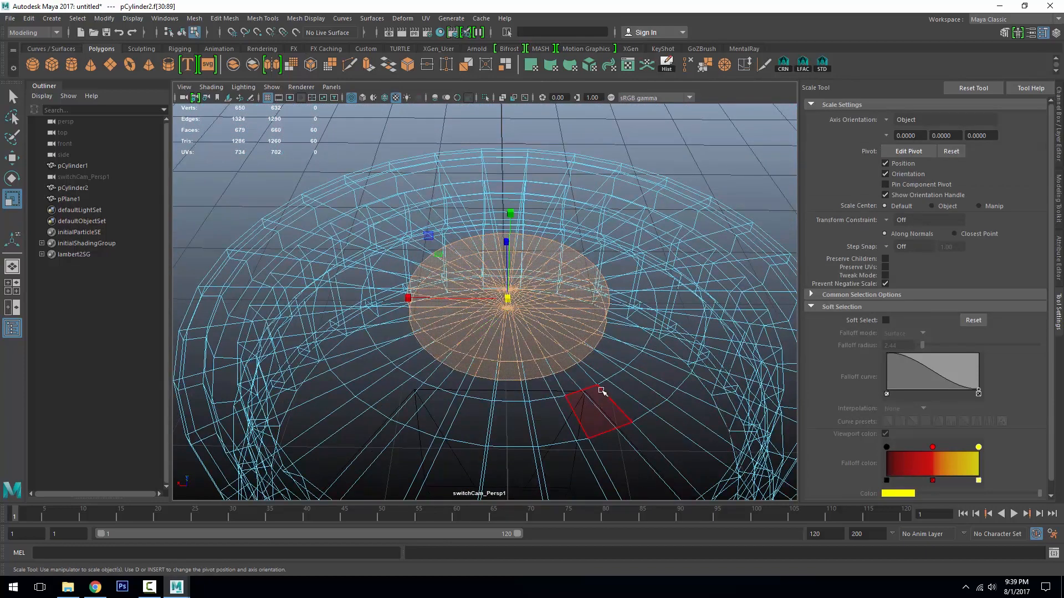
pyautogui.press('5')
pyautogui.press('b')
pyautogui.moveTo(541, 340); pyautogui.dragTo(623, 346, button='middle')
pyautogui.press('w')
pyautogui.keyDown('alt'); pyautogui.moveTo(587, 270); pyautogui.dragTo(575, 216); pyautogui.keyUp('alt')
pyautogui.scroll(-3, 579, 230)
# - Check the wheel photo and the car rim cross-section search in Chrome, and compare them with the model in Maya
pyautogui.click(91, 593)
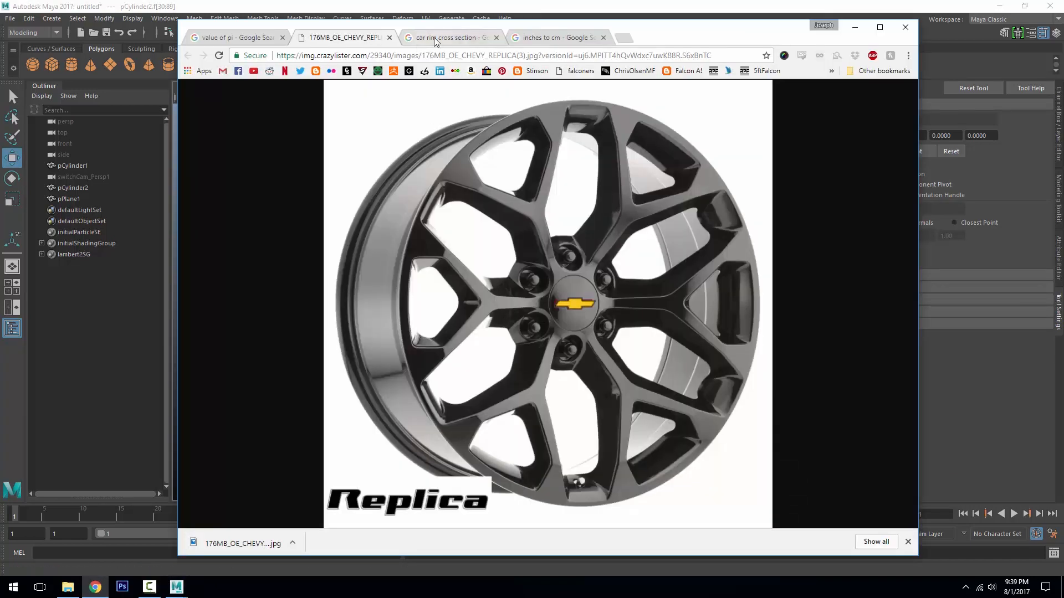
pyautogui.click(437, 37)
pyautogui.click(710, 6)
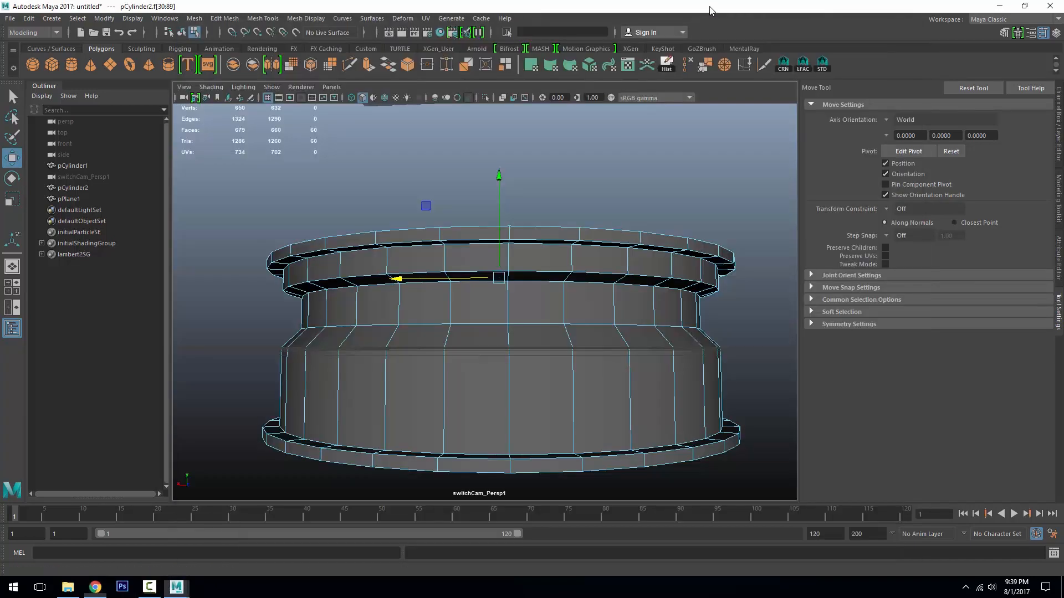
pyautogui.moveTo(579, 303)
pyautogui.keyDown('alt'); pyautogui.mouseDown()
pyautogui.moveTo(594, 347)
pyautogui.moveTo(578, 306)
pyautogui.mouseUp(); pyautogui.keyUp('alt')
pyautogui.press('4')
pyautogui.press('5')
pyautogui.keyDown('alt'); pyautogui.moveTo(748, 371); pyautogui.dragTo(741, 334); pyautogui.keyUp('alt')
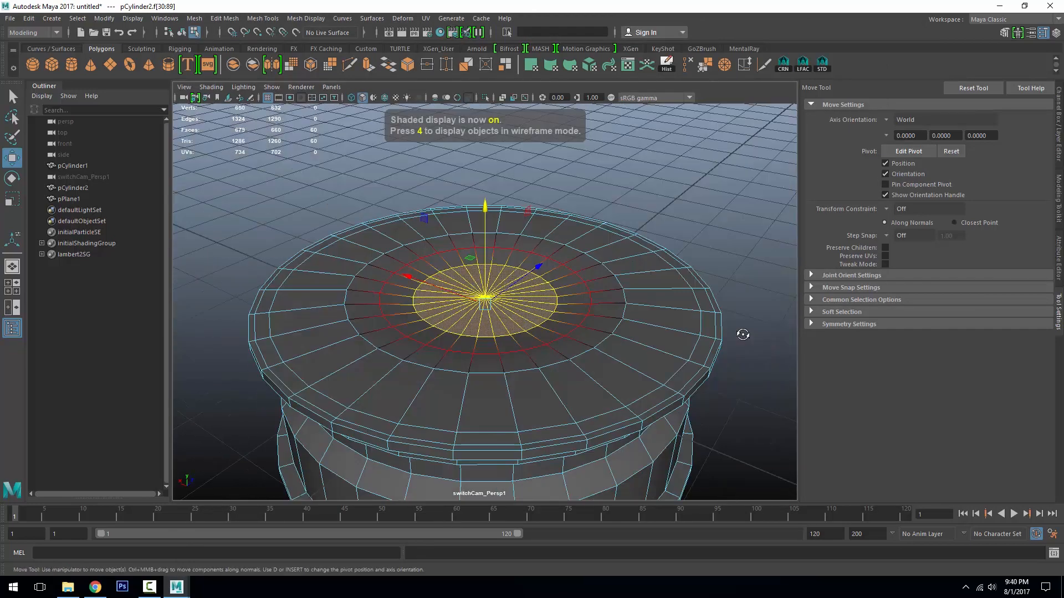
# - Select an edge loop around the wheel face's center, turn off soft selection and raise the loop slightly
pyautogui.press('F8')
pyautogui.click(728, 295)
pyautogui.keyDown('alt'); pyautogui.moveTo(726, 294); pyautogui.dragTo(660, 277); pyautogui.keyUp('alt')
pyautogui.scroll(3, 658, 310)
pyautogui.click(658, 315)
pyautogui.moveTo(657, 315); pyautogui.dragTo(658, 284, button='right')
pyautogui.doubleClick(659, 279)
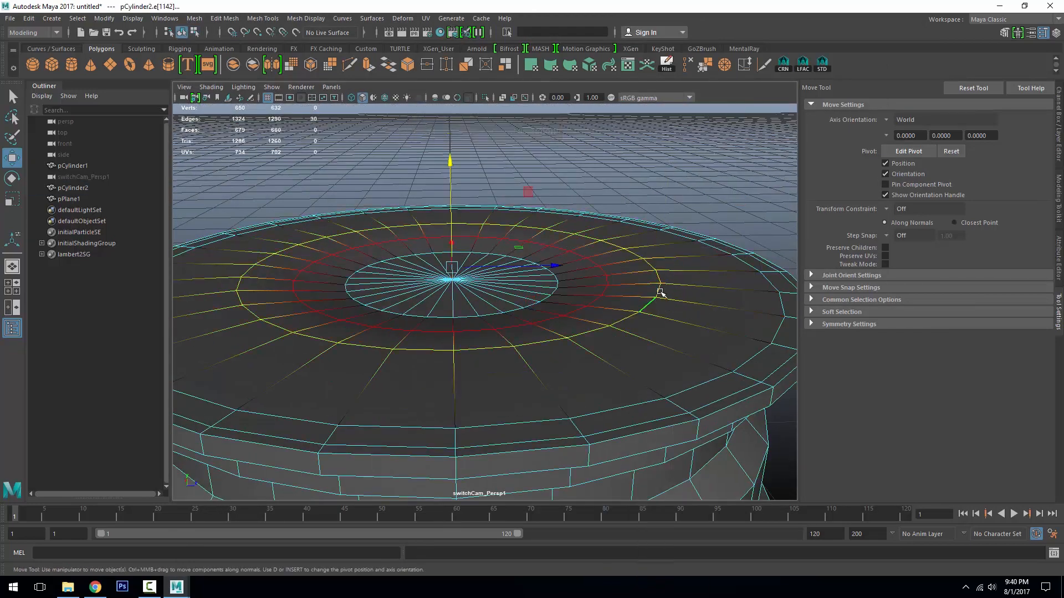
pyautogui.press('b')
pyautogui.keyDown('alt'); pyautogui.moveTo(656, 307); pyautogui.dragTo(642, 268); pyautogui.keyUp('alt')
pyautogui.scroll(-2, 642, 268)
pyautogui.keyDown('alt'); pyautogui.moveTo(641, 268); pyautogui.dragTo(659, 335, button='middle'); pyautogui.keyUp('alt')
pyautogui.scroll(2, 659, 335)
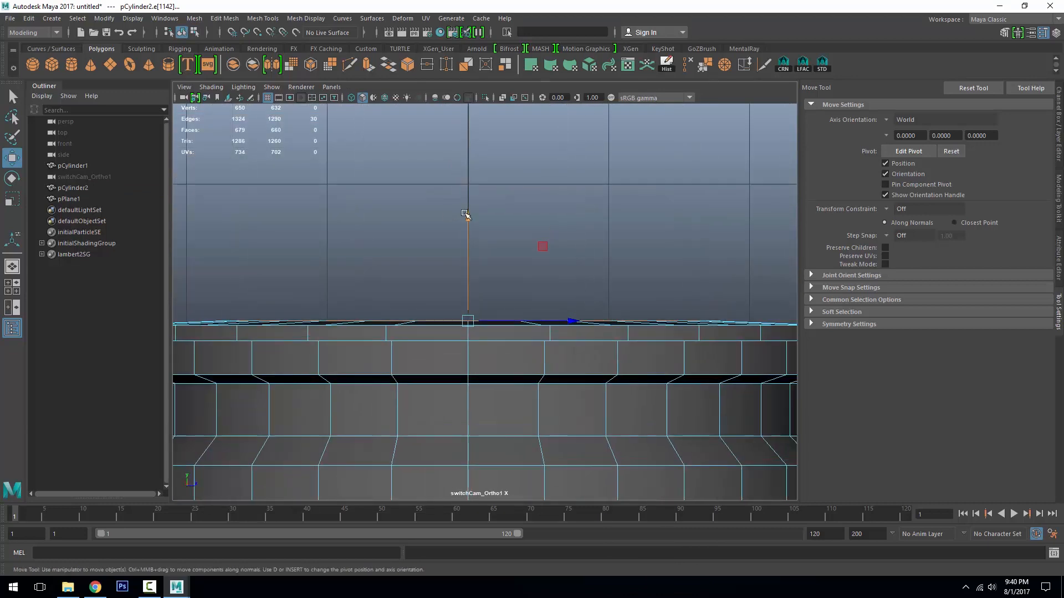
pyautogui.moveTo(468, 219); pyautogui.dragTo(469, 216)
# - Adjust the height of the outer edge loop on the wheel face in the side view to refine its profile
pyautogui.moveTo(773, 346)
pyautogui.keyDown('alt'); pyautogui.mouseDown()
pyautogui.moveTo(780, 430)
pyautogui.moveTo(770, 355)
pyautogui.mouseUp(); pyautogui.keyUp('alt')
pyautogui.doubleClick(780, 430)
pyautogui.moveTo(472, 219); pyautogui.dragTo(475, 215)
pyautogui.scroll(4, 589, 318)
pyautogui.keyDown('alt'); pyautogui.moveTo(590, 318); pyautogui.dragTo(228, 269, button='middle'); pyautogui.keyUp('alt')
pyautogui.scroll(-1, 377, 224)
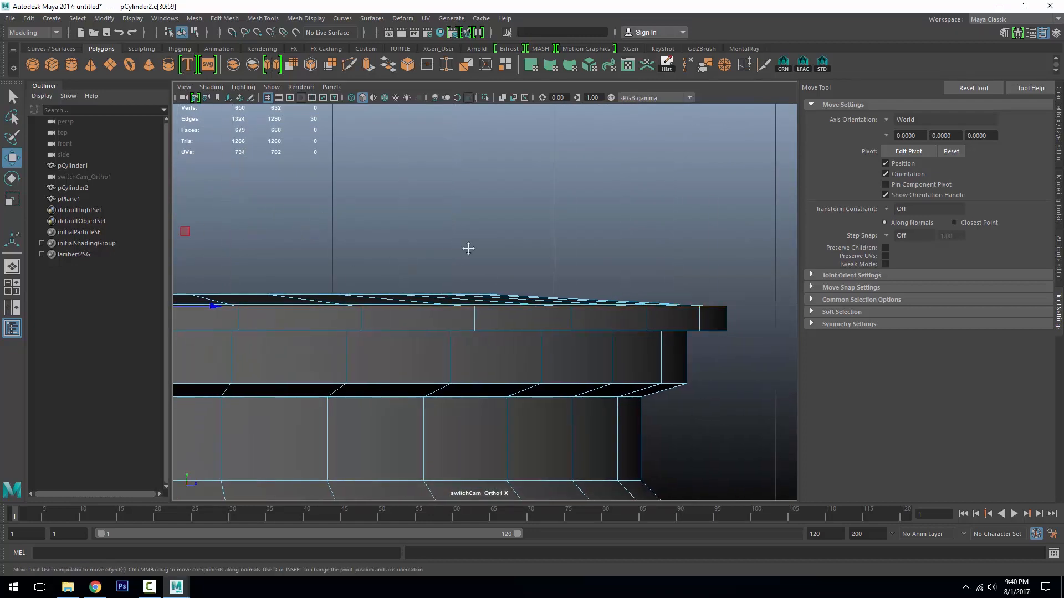
pyautogui.keyDown('alt'); pyautogui.moveTo(468, 249); pyautogui.dragTo(533, 255, button='middle'); pyautogui.keyUp('alt')
pyautogui.keyDown('alt'); pyautogui.moveTo(180, 215); pyautogui.dragTo(719, 340); pyautogui.keyUp('alt')
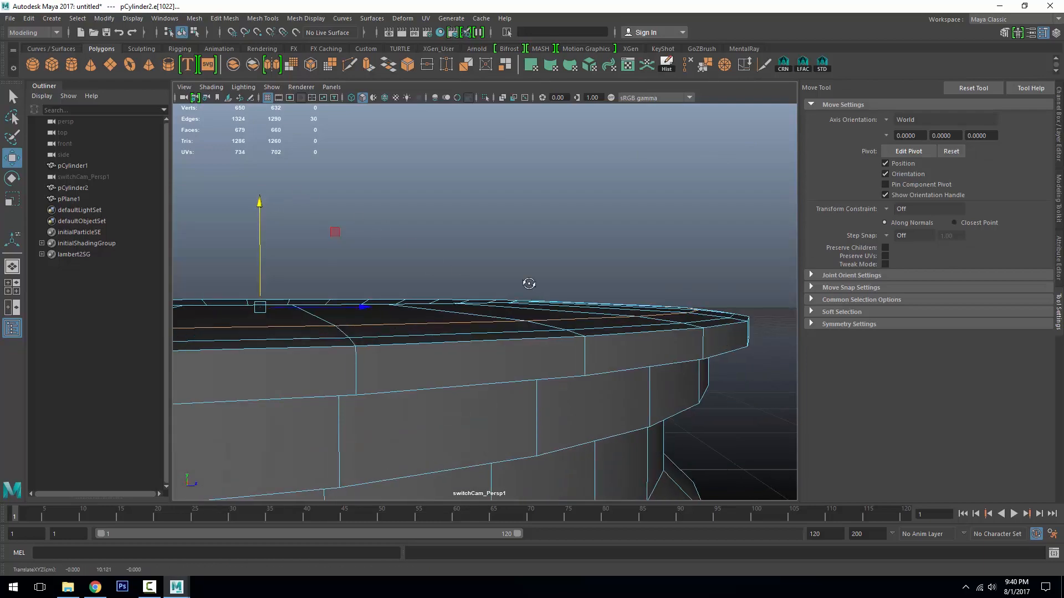
pyautogui.keyDown('alt'); pyautogui.moveTo(527, 283); pyautogui.dragTo(699, 402); pyautogui.keyUp('alt')
# - Delete the wheel's faces on both sides of the vertical wedges, working in wireframe in the orthographic face-on view
pyautogui.press('F8')
pyautogui.click(637, 350)
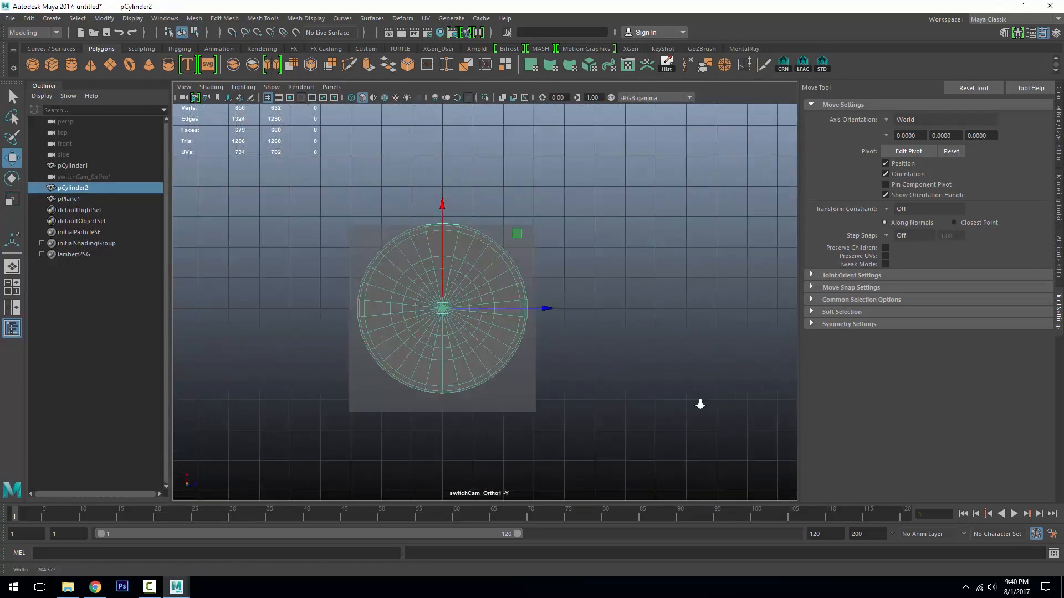
pyautogui.press('f')
pyautogui.press('4')
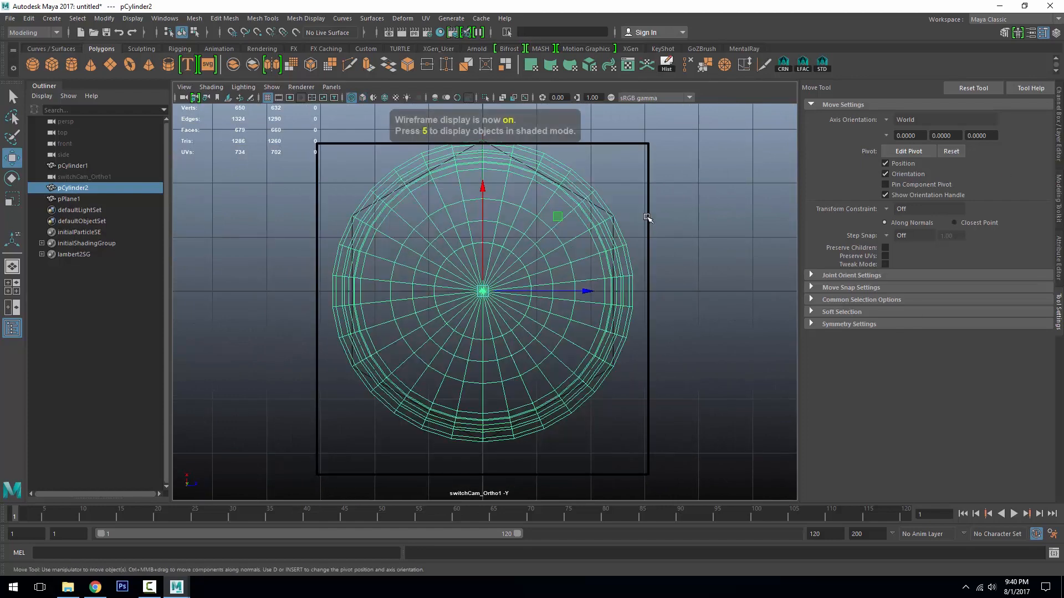
pyautogui.keyDown('alt'); pyautogui.moveTo(694, 221); pyautogui.dragTo(633, 349); pyautogui.keyUp('alt')
pyautogui.keyDown('alt'); pyautogui.moveTo(634, 349); pyautogui.dragTo(663, 172, button='right'); pyautogui.keyUp('alt')
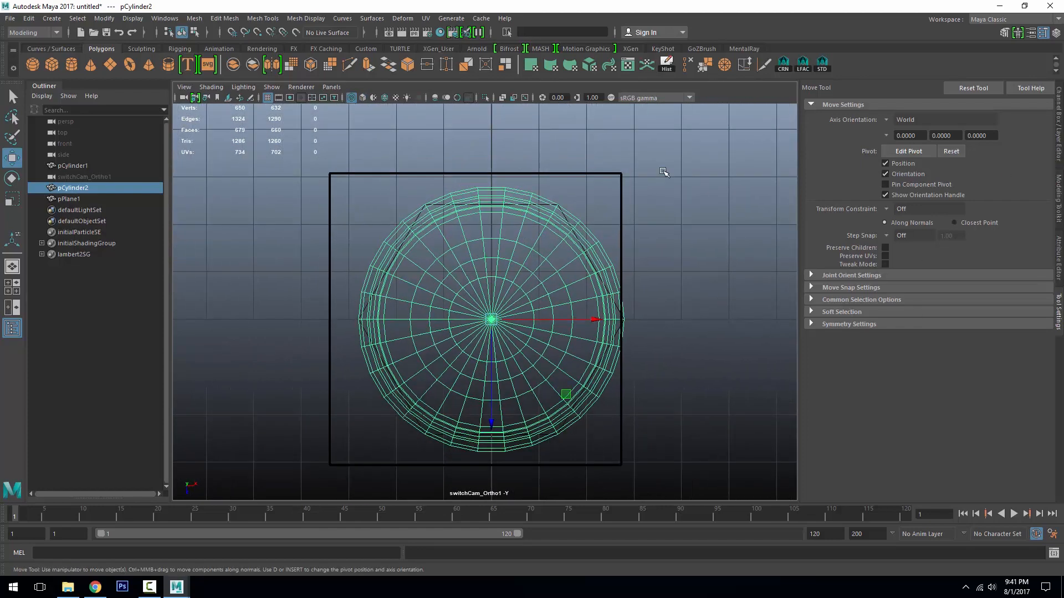
pyautogui.click(664, 172)
pyautogui.moveTo(316, 167); pyautogui.dragTo(419, 492)
pyautogui.keyDown('shift'); pyautogui.moveTo(728, 175); pyautogui.dragTo(615, 431); pyautogui.keyUp('shift')
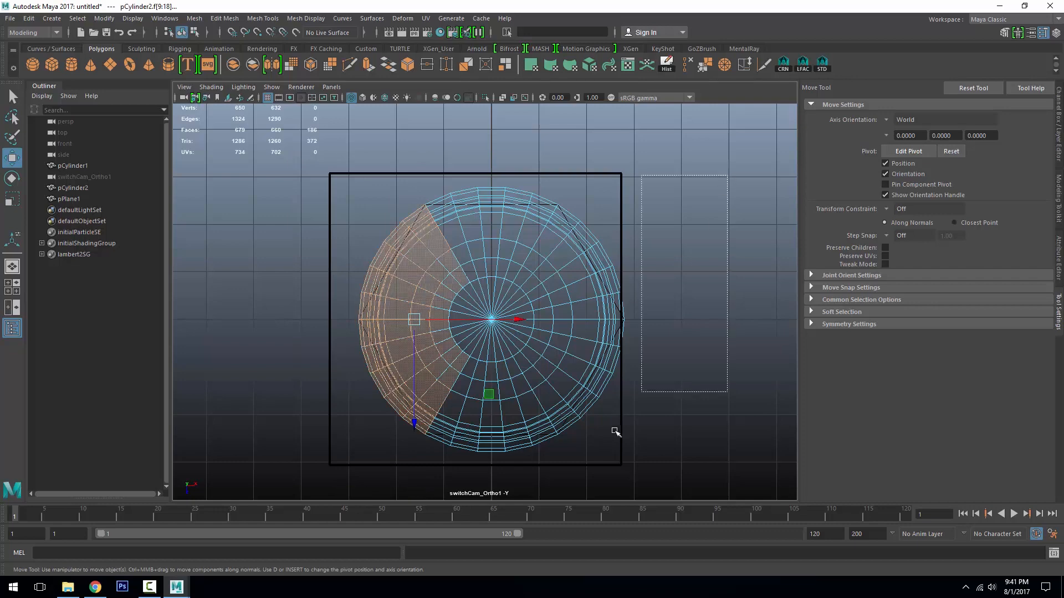
pyautogui.keyDown('shift'); pyautogui.moveTo(565, 484); pyautogui.dragTo(564, 487); pyautogui.keyUp('shift')
pyautogui.press('Delete')
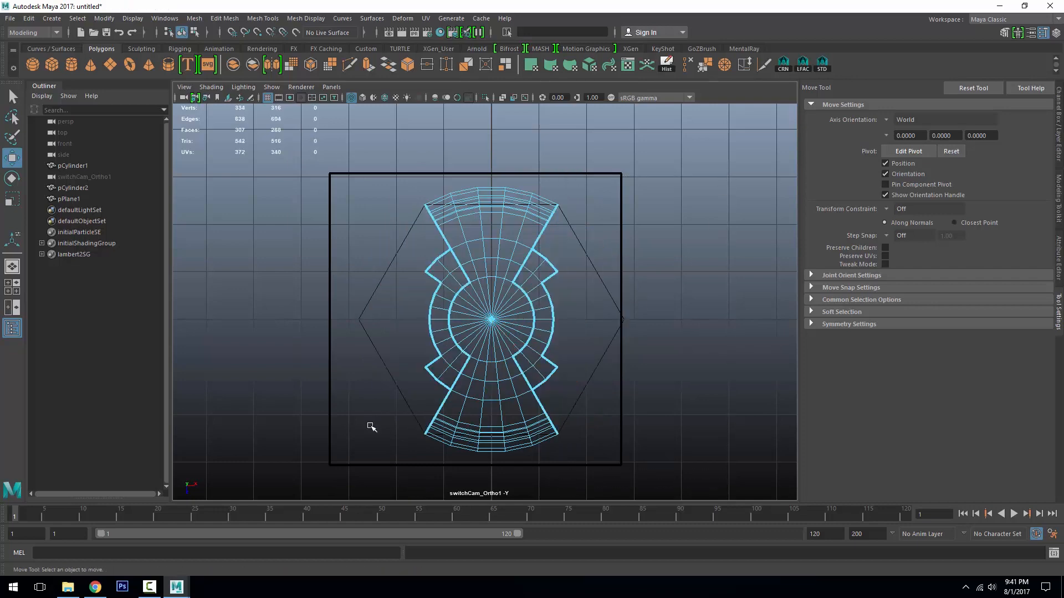
# - Delete the lower half and the leftover inner faces beside the upper section, keeping a single 60-degree wedge
pyautogui.moveTo(665, 359); pyautogui.dragTo(682, 322)
pyautogui.press('Delete')
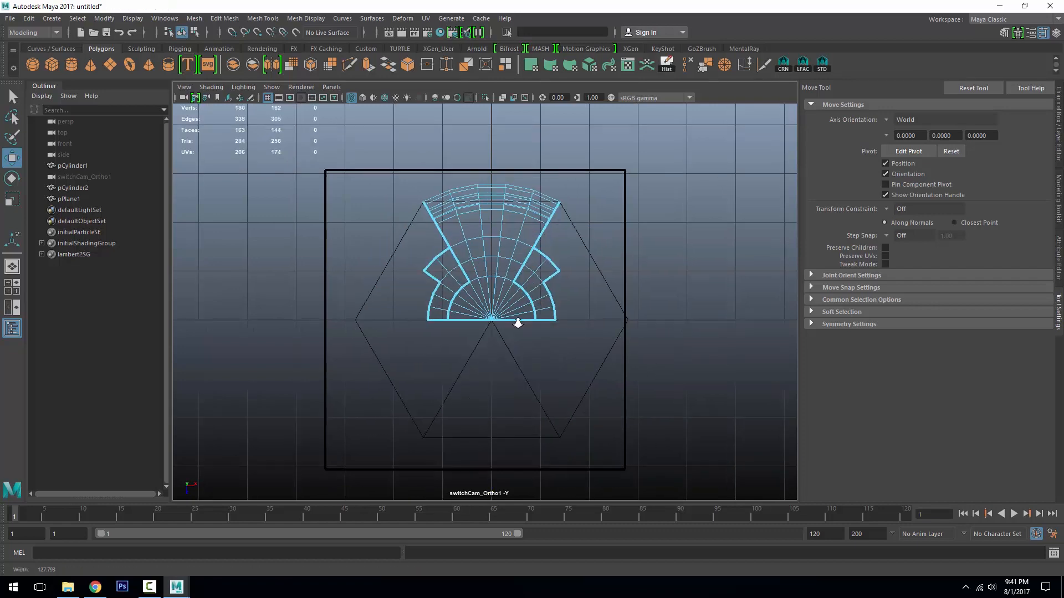
pyautogui.scroll(5, 515, 321)
pyautogui.moveTo(434, 256); pyautogui.dragTo(435, 255)
pyautogui.keyDown('shift'); pyautogui.moveTo(694, 379); pyautogui.dragTo(570, 258); pyautogui.keyUp('shift')
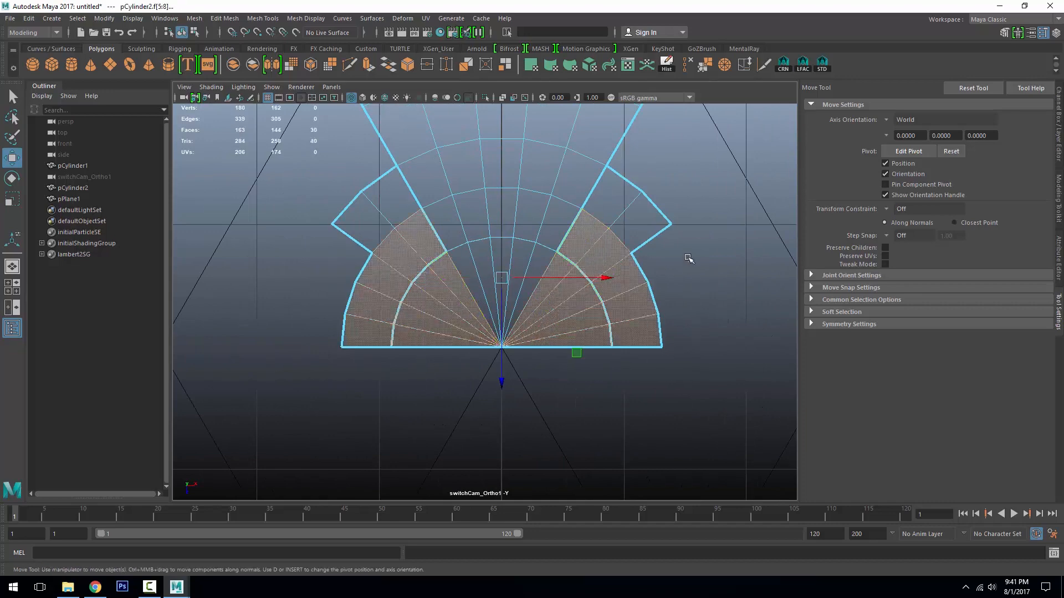
pyautogui.keyDown('shift'); pyautogui.moveTo(689, 258); pyautogui.dragTo(650, 176); pyautogui.keyUp('shift')
pyautogui.keyDown('shift'); pyautogui.moveTo(349, 179); pyautogui.dragTo(354, 138); pyautogui.keyUp('shift')
pyautogui.press('Delete')
# - Examine the remaining wheel wedge in object mode and shaded display from several angles
pyautogui.keyDown('alt'); pyautogui.moveTo(482, 271); pyautogui.dragTo(598, 271, button='middle'); pyautogui.keyUp('alt')
pyautogui.keyDown('alt'); pyautogui.moveTo(597, 271); pyautogui.dragTo(605, 315); pyautogui.keyUp('alt')
pyautogui.scroll(4, 605, 315)
pyautogui.press('F8')
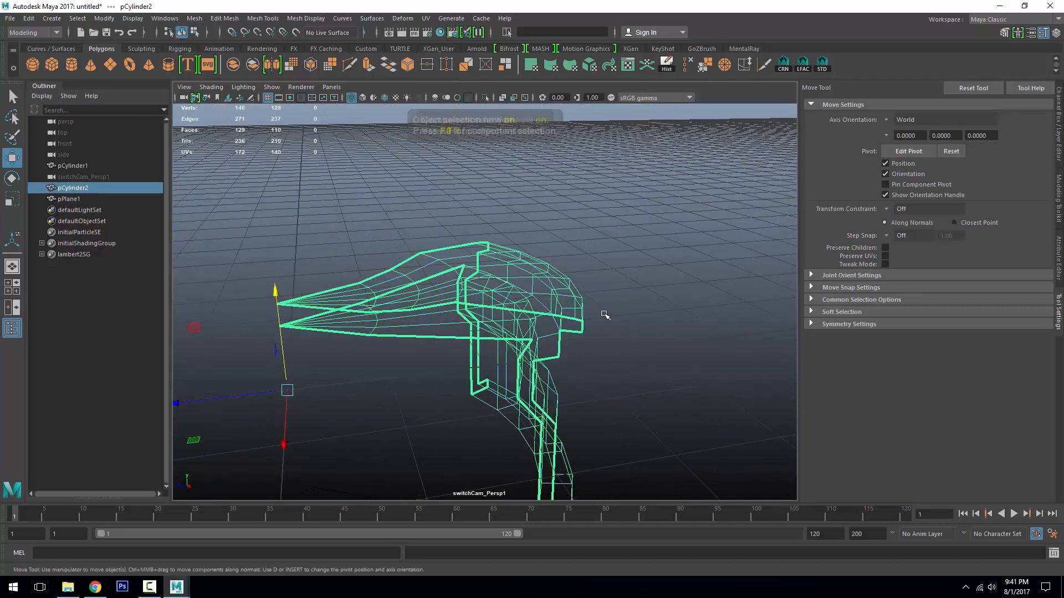
pyautogui.press('5')
pyautogui.click(638, 375)
pyautogui.moveTo(637, 375)
pyautogui.keyDown('alt'); pyautogui.mouseDown()
pyautogui.moveTo(681, 355)
pyautogui.moveTo(440, 354)
pyautogui.moveTo(532, 356)
pyautogui.moveTo(654, 321)
pyautogui.mouseUp(); pyautogui.keyUp('alt')
pyautogui.click(492, 299)
pyautogui.keyDown('alt'); pyautogui.moveTo(562, 248); pyautogui.dragTo(304, 165); pyautogui.keyUp('alt')
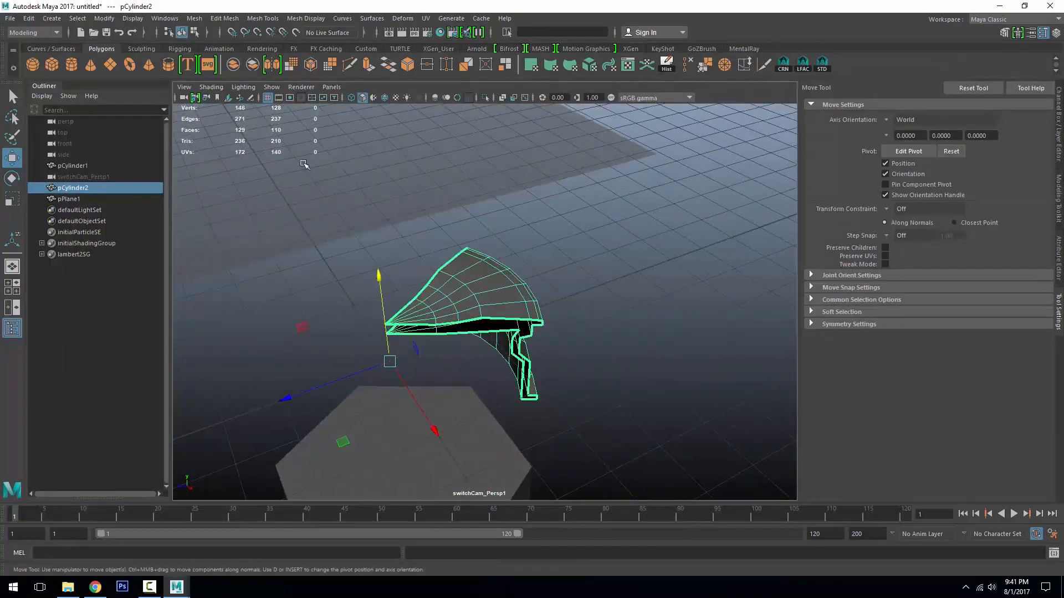
# - Duplicate the wedge with Duplicate Special as 5 instances, each rotated 60 degrees about Y
pyautogui.click(28, 18)
pyautogui.click(168, 193)
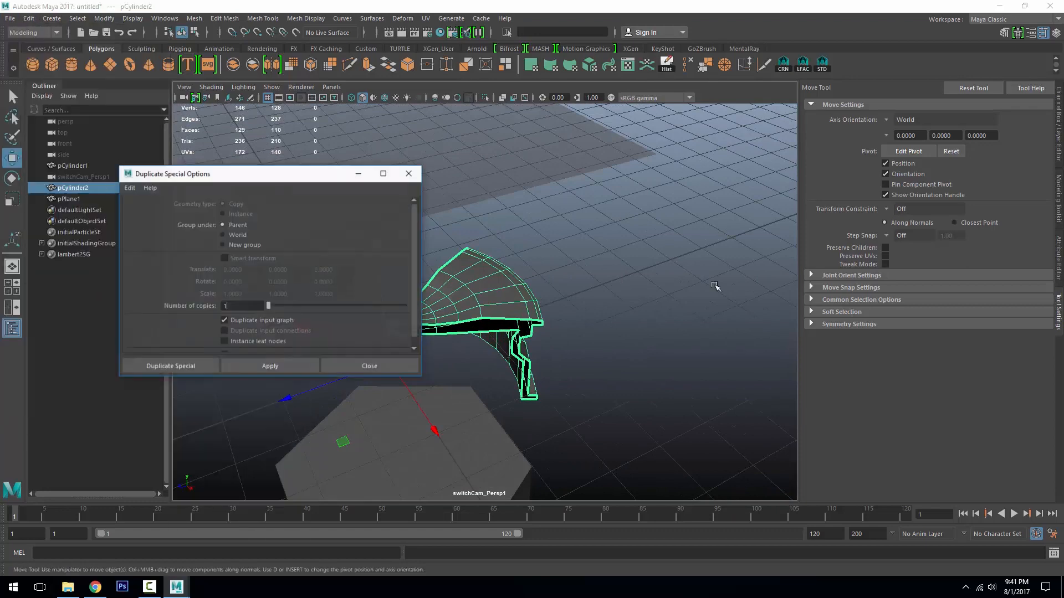
pyautogui.click(246, 322)
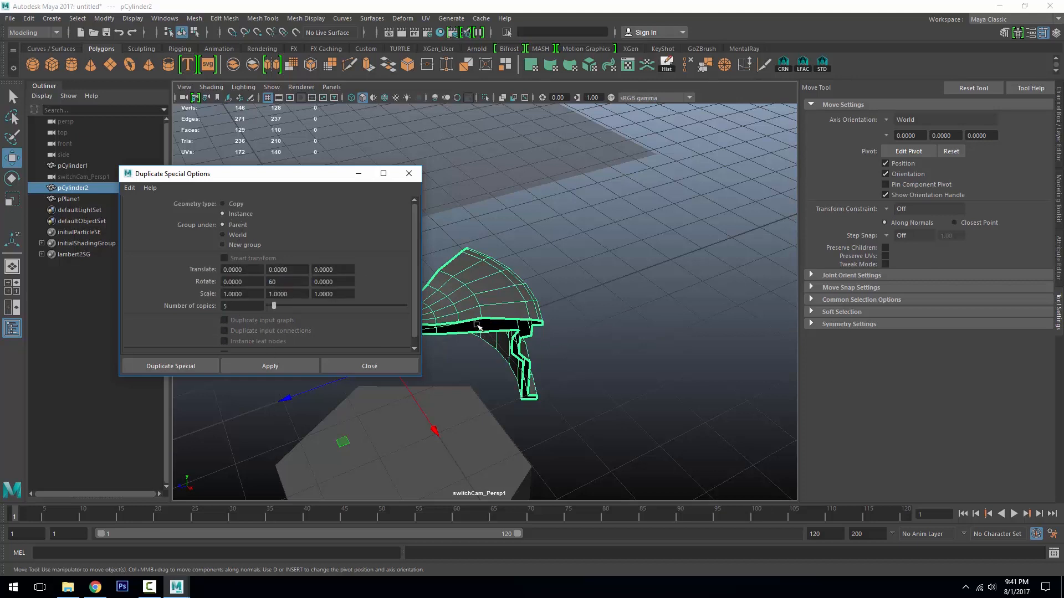
pyautogui.click(290, 367)
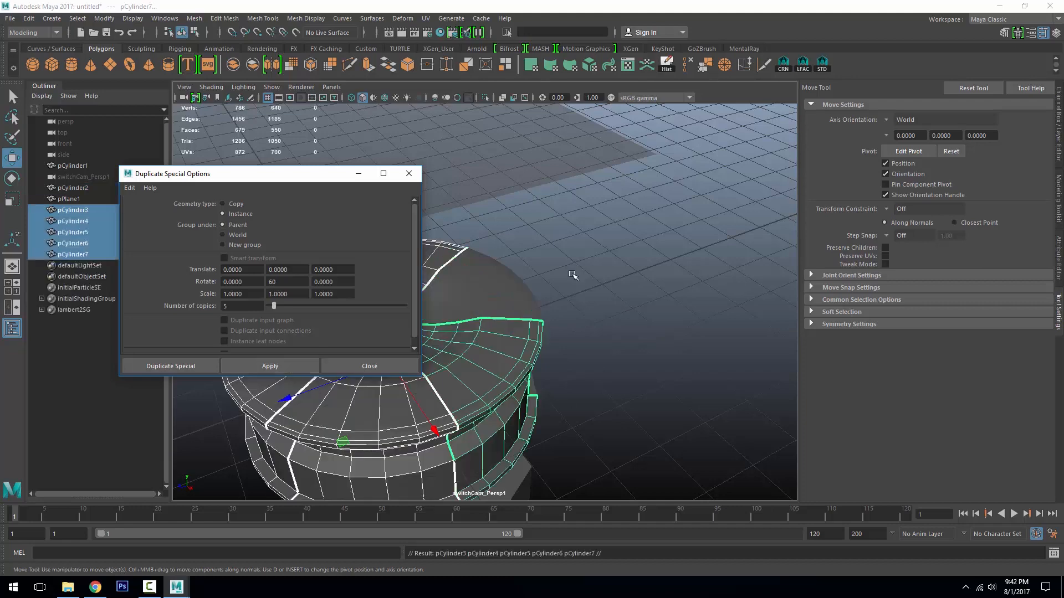
pyautogui.click(411, 177)
# - Try moving a vertex in the original wedge to test the instanced copies, and undo the move
pyautogui.keyDown('alt'); pyautogui.moveTo(468, 277); pyautogui.dragTo(504, 285); pyautogui.keyUp('alt')
pyautogui.click(504, 285)
pyautogui.keyDown('alt'); pyautogui.moveTo(645, 311); pyautogui.dragTo(551, 310); pyautogui.keyUp('alt')
pyautogui.click(656, 331)
pyautogui.click(534, 297)
pyautogui.keyDown('alt'); pyautogui.moveTo(551, 311); pyautogui.dragTo(568, 275, button='middle'); pyautogui.keyUp('alt')
pyautogui.scroll(3, 555, 266)
pyautogui.moveTo(503, 235); pyautogui.dragTo(451, 234, button='right')
pyautogui.click(511, 264)
pyautogui.keyDown('alt'); pyautogui.moveTo(554, 271); pyautogui.dragTo(545, 230, button='middle'); pyautogui.keyUp('alt')
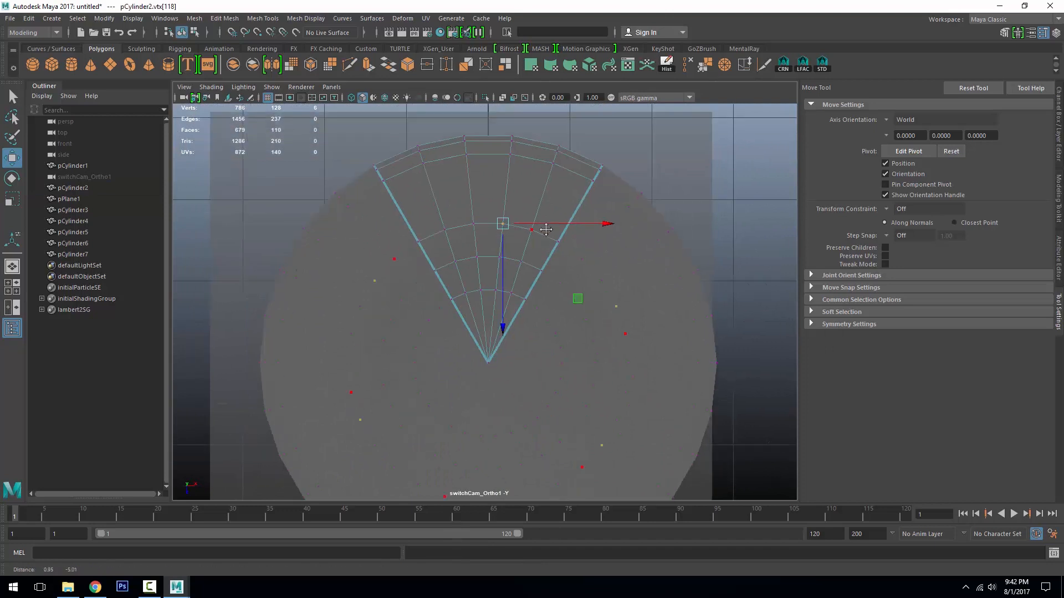
pyautogui.moveTo(503, 222)
pyautogui.mouseDown()
pyautogui.moveTo(516, 224)
pyautogui.moveTo(496, 224)
pyautogui.mouseUp()
pyautogui.keyDown('alt'); pyautogui.moveTo(519, 241); pyautogui.dragTo(520, 194, button='middle'); pyautogui.keyUp('alt')
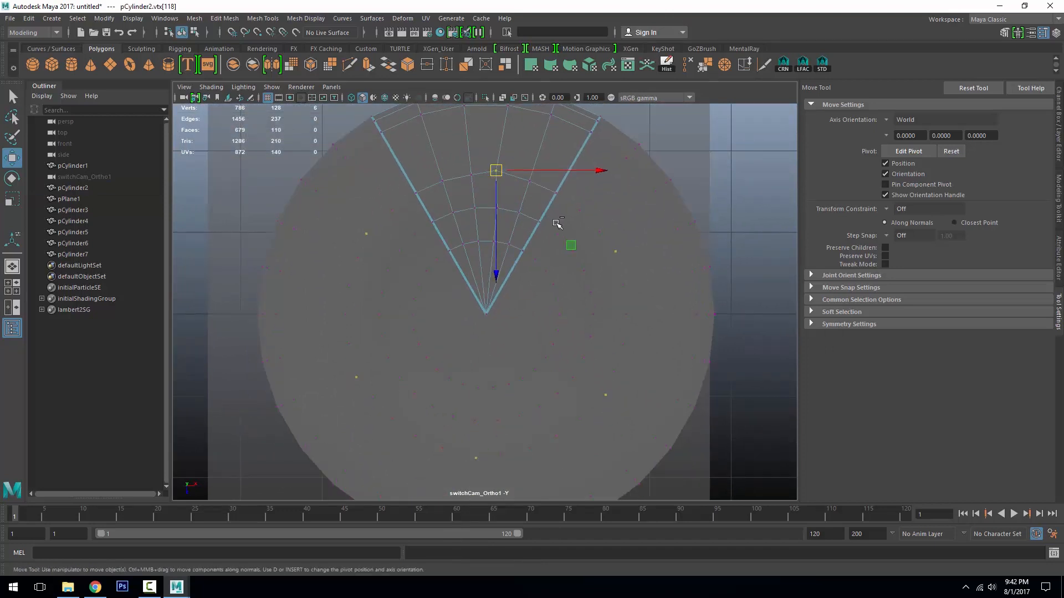
pyautogui.hotkey('ctrl', 'z')
# - Set the reference image plane's Rotate Y to 90 and reposition it to about X 0.1, Z 1.7, centring the pictured wheel under the wedge
pyautogui.scroll(4, 518, 237)
pyautogui.moveTo(528, 158)
pyautogui.keyDown('alt'); pyautogui.mouseDown(button='middle')
pyautogui.moveTo(517, 237)
pyautogui.moveTo(547, 300)
pyautogui.moveTo(538, 260)
pyautogui.mouseUp(button='middle'); pyautogui.keyUp('alt')
pyautogui.press('6')
pyautogui.scroll(-5, 593, 268)
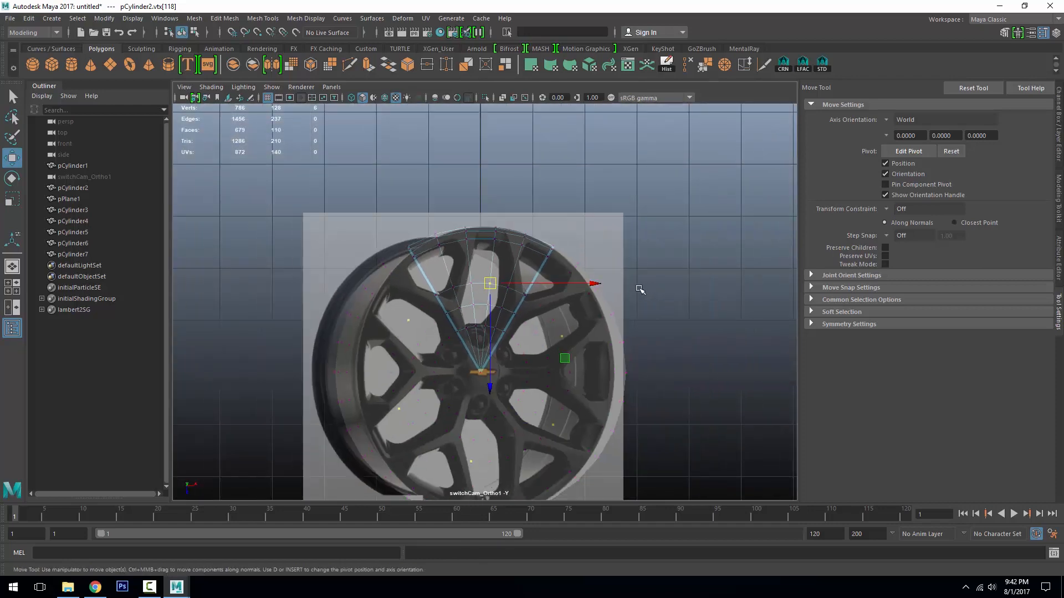
pyautogui.click(101, 187)
pyautogui.click(108, 200)
pyautogui.click(1058, 125)
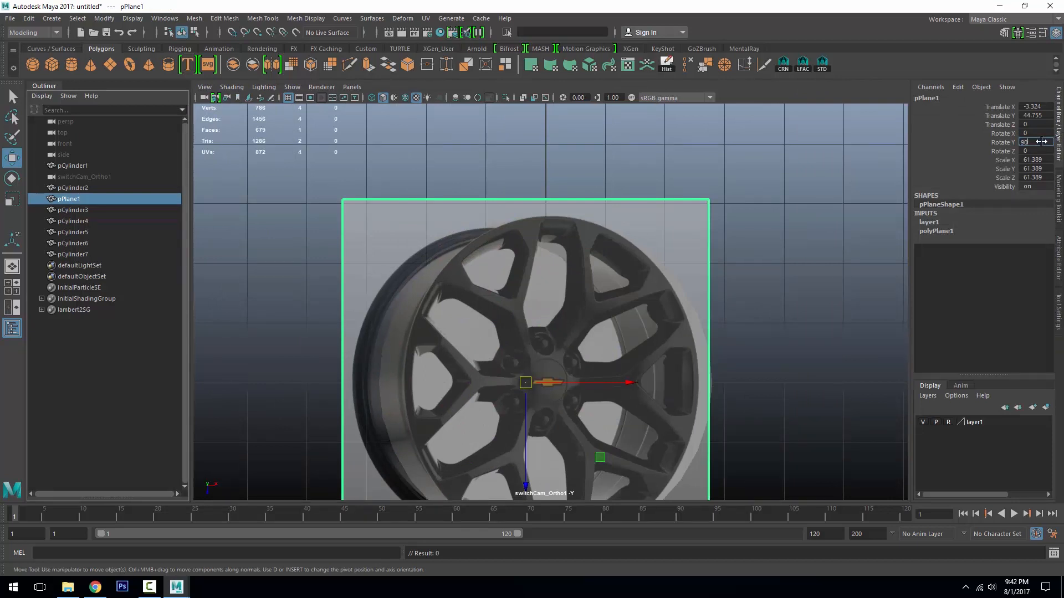
pyautogui.press('Return')
pyautogui.moveTo(526, 469); pyautogui.dragTo(527, 479)
pyautogui.moveTo(561, 396); pyautogui.dragTo(582, 398)
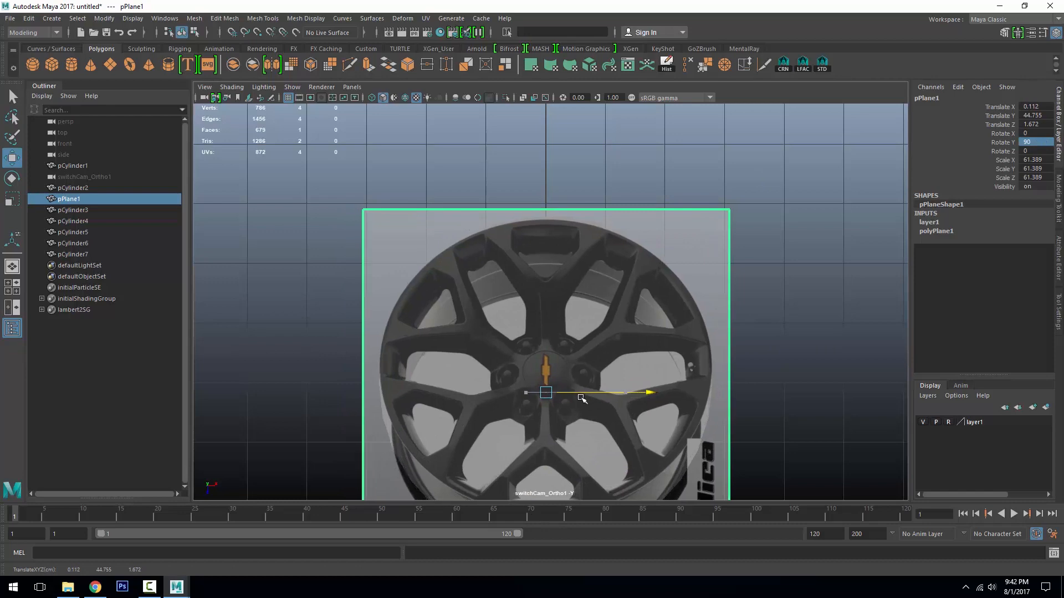
# - Select the original wedge and compare its edges with the spoke and openings in the reference image
pyautogui.click(577, 294)
pyautogui.click(581, 279)
pyautogui.scroll(5, 646, 266)
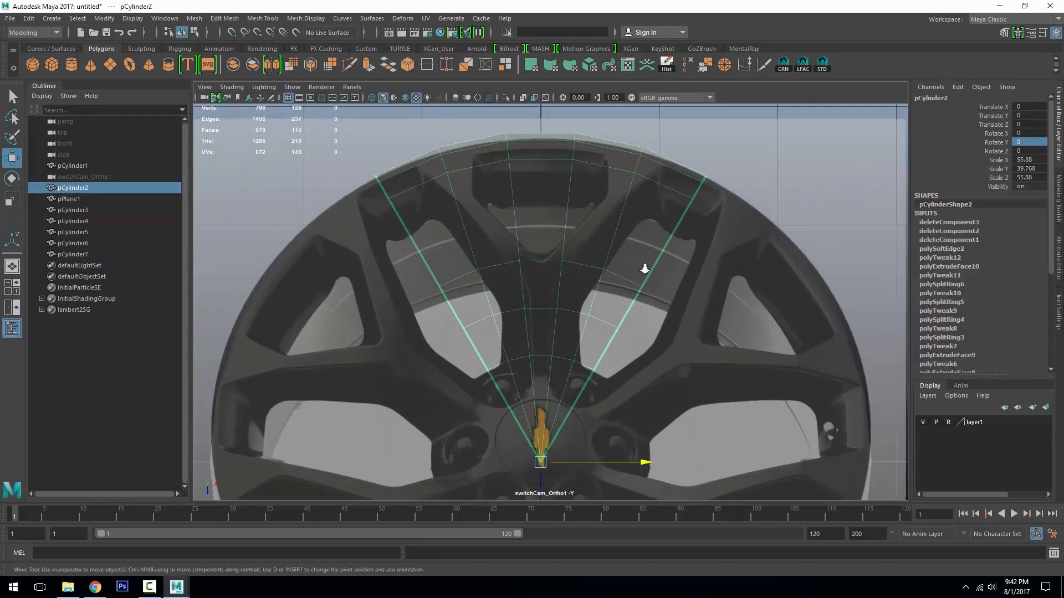
pyautogui.scroll(2, 592, 260)
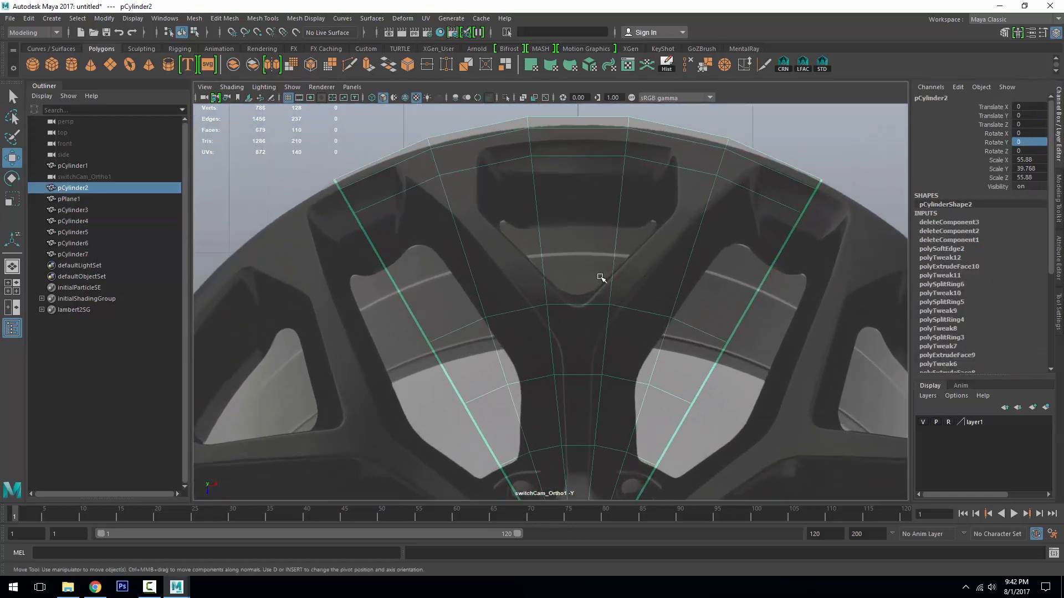
pyautogui.scroll(-6, 653, 288)
pyautogui.keyDown('alt'); pyautogui.moveTo(652, 289); pyautogui.dragTo(567, 271); pyautogui.keyUp('alt')
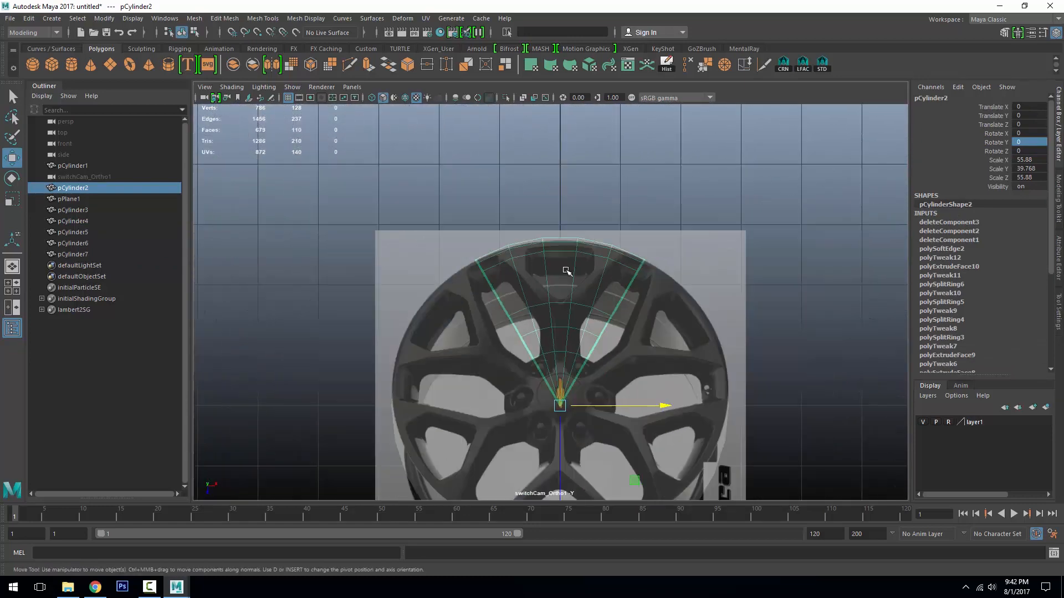
pyautogui.scroll(5, 566, 271)
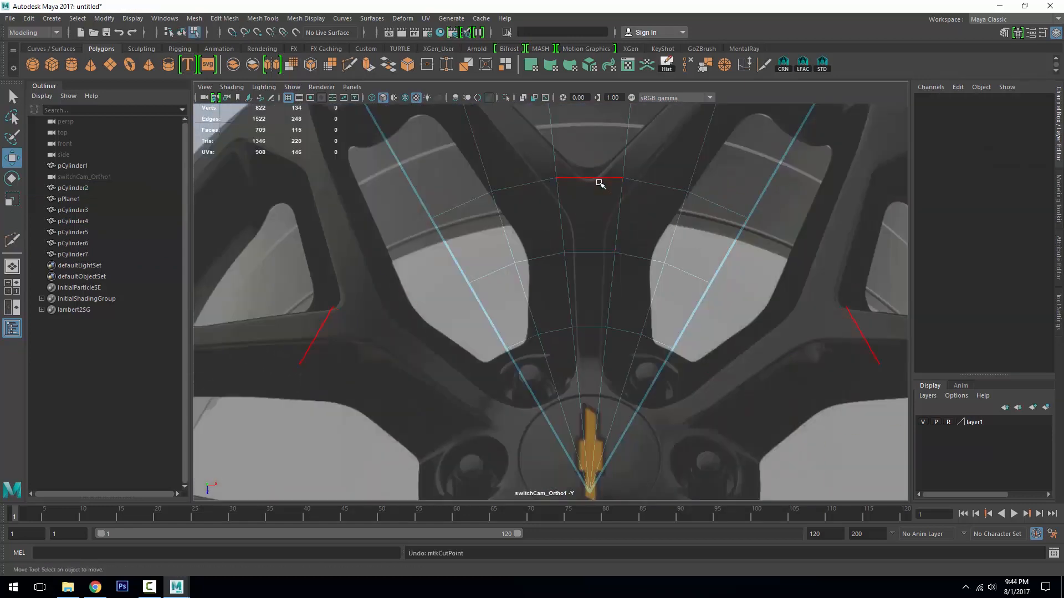
# - Cut the wedge's centre line through to its tip on the front and rear faces with Multi-Cut
pyautogui.moveTo(601, 183); pyautogui.dragTo(609, 210, button='right')
pyautogui.keyDown('alt'); pyautogui.moveTo(687, 246); pyautogui.dragTo(659, 169, button='middle'); pyautogui.keyUp('alt')
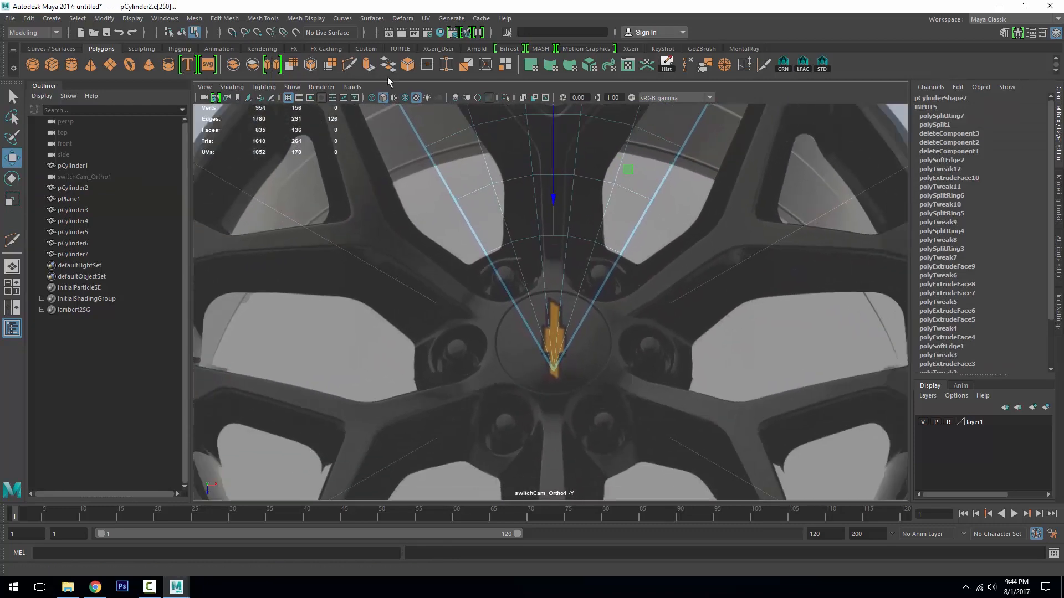
pyautogui.hotkey('ctrl', 'shift', 'x')
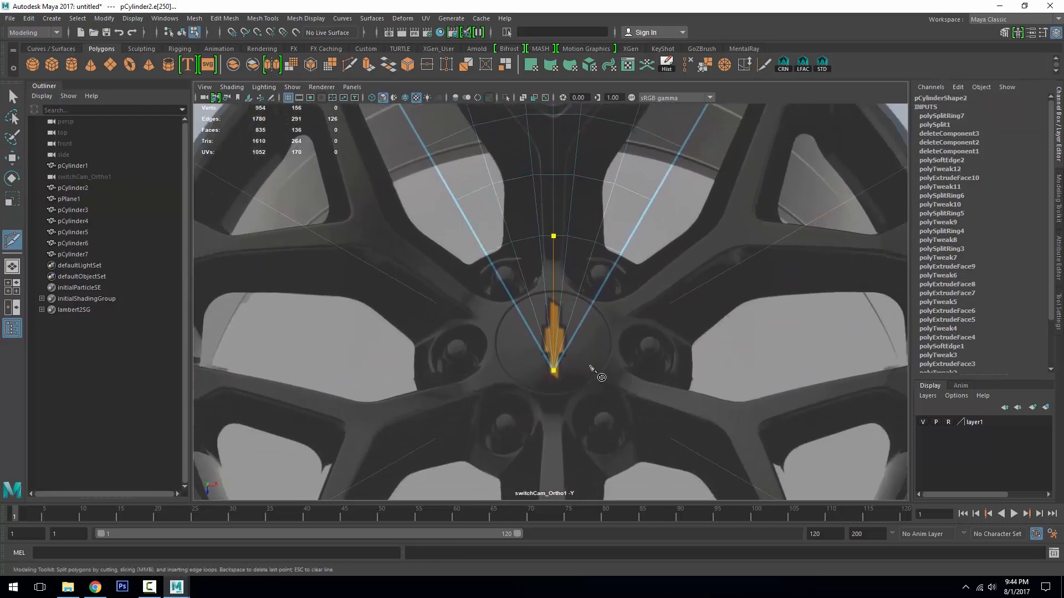
pyautogui.keyDown('alt'); pyautogui.moveTo(599, 373); pyautogui.dragTo(552, 370); pyautogui.keyUp('alt')
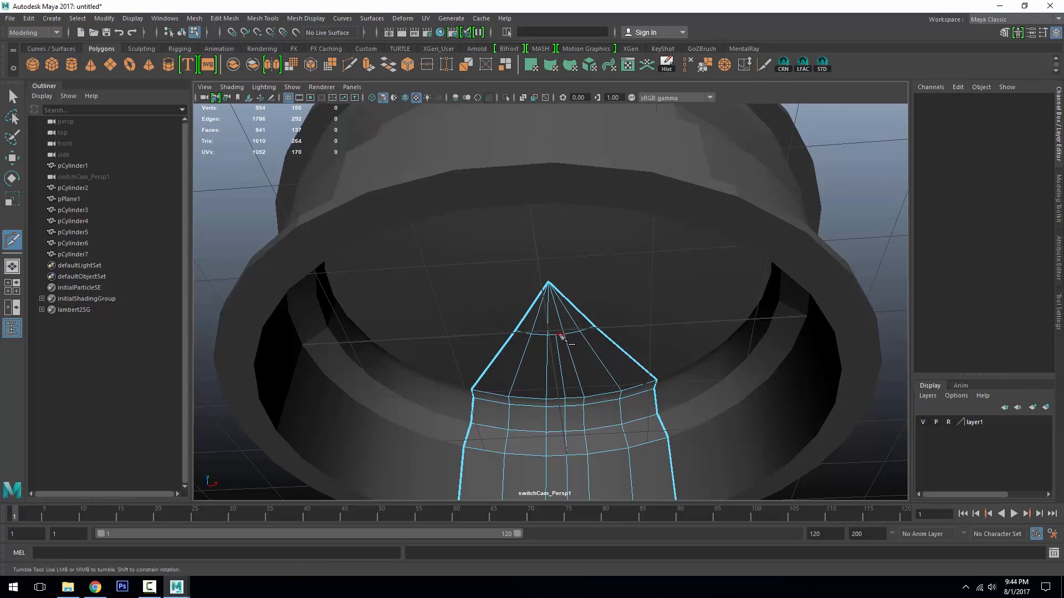
pyautogui.rightClick(548, 235)
pyautogui.keyDown('alt'); pyautogui.moveTo(550, 238); pyautogui.dragTo(621, 361); pyautogui.keyUp('alt')
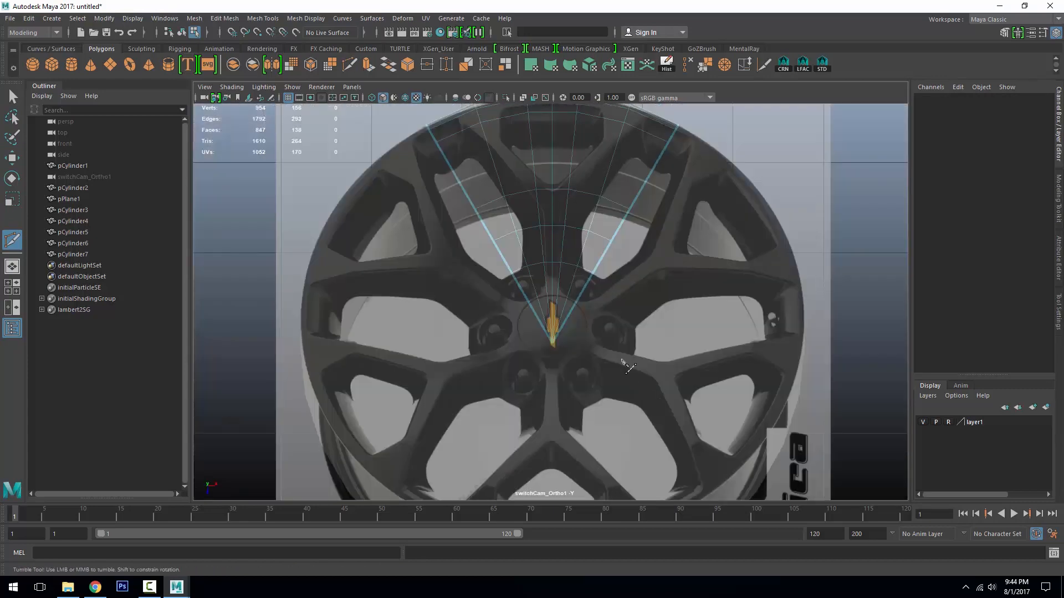
# - Delete all faces in one half of the wedge, up to its vertical centre line
pyautogui.keyDown('alt'); pyautogui.moveTo(597, 247); pyautogui.dragTo(580, 304, button='middle'); pyautogui.keyUp('alt')
pyautogui.press('w')
pyautogui.moveTo(551, 171); pyautogui.dragTo(551, 202, button='right')
pyautogui.moveTo(541, 145); pyautogui.dragTo(723, 389)
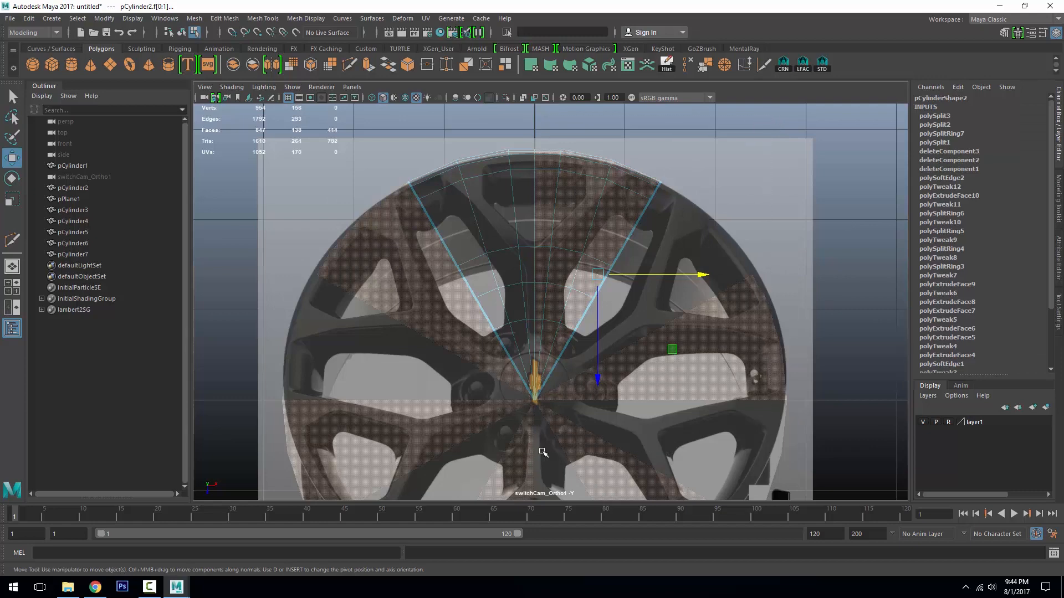
pyautogui.press('Delete')
# - Cut the spoke's side outline into the front faces with Multi-Cut, following the reference from the hub cap to the rim
pyautogui.scroll(6, 617, 352)
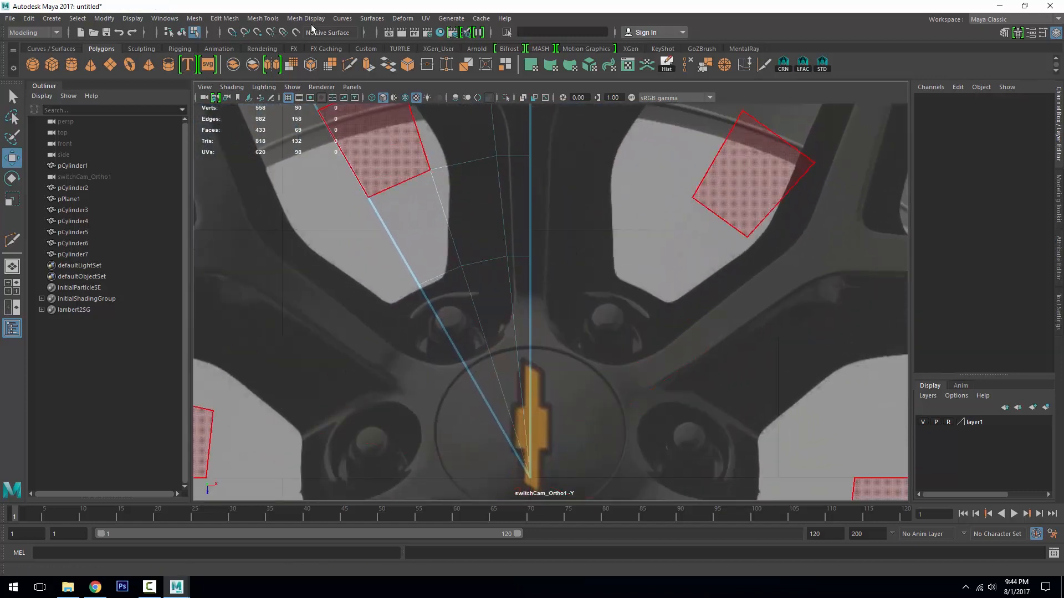
pyautogui.click(350, 65)
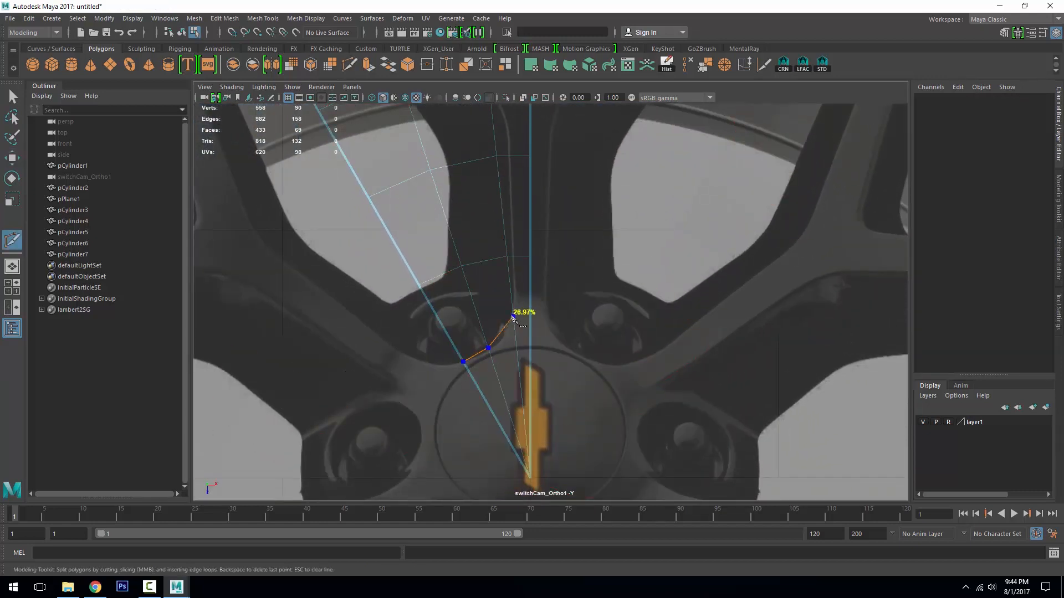
pyautogui.keyDown('alt'); pyautogui.moveTo(512, 319); pyautogui.dragTo(516, 242, button='middle'); pyautogui.keyUp('alt')
pyautogui.moveTo(521, 255); pyautogui.dragTo(518, 233)
pyautogui.keyDown('alt'); pyautogui.moveTo(519, 235); pyautogui.dragTo(582, 357, button='middle'); pyautogui.keyUp('alt')
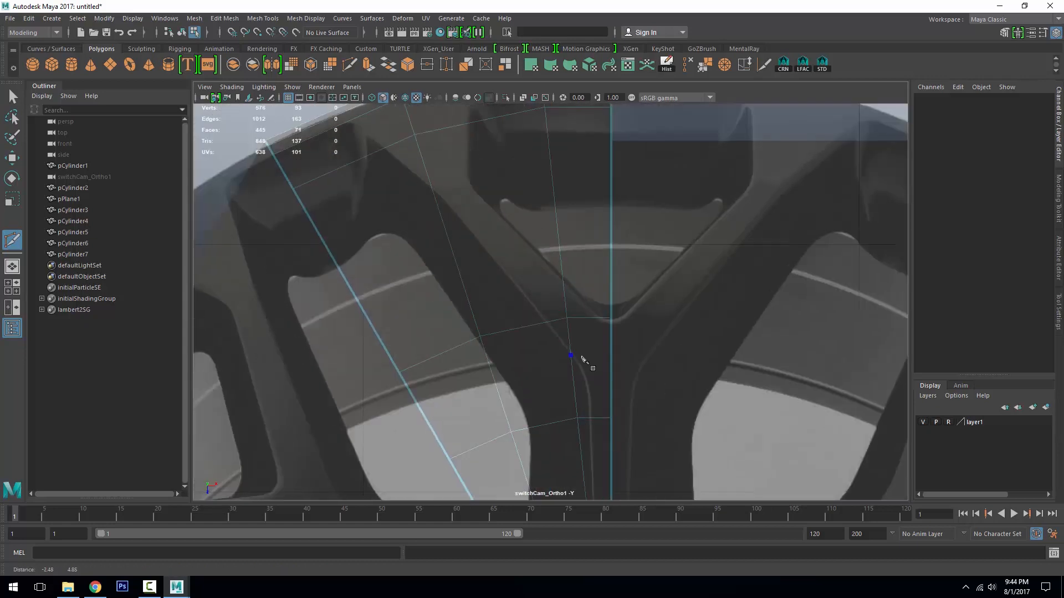
pyautogui.click(434, 187)
pyautogui.keyDown('alt'); pyautogui.moveTo(434, 189); pyautogui.dragTo(507, 250, button='middle'); pyautogui.keyUp('alt')
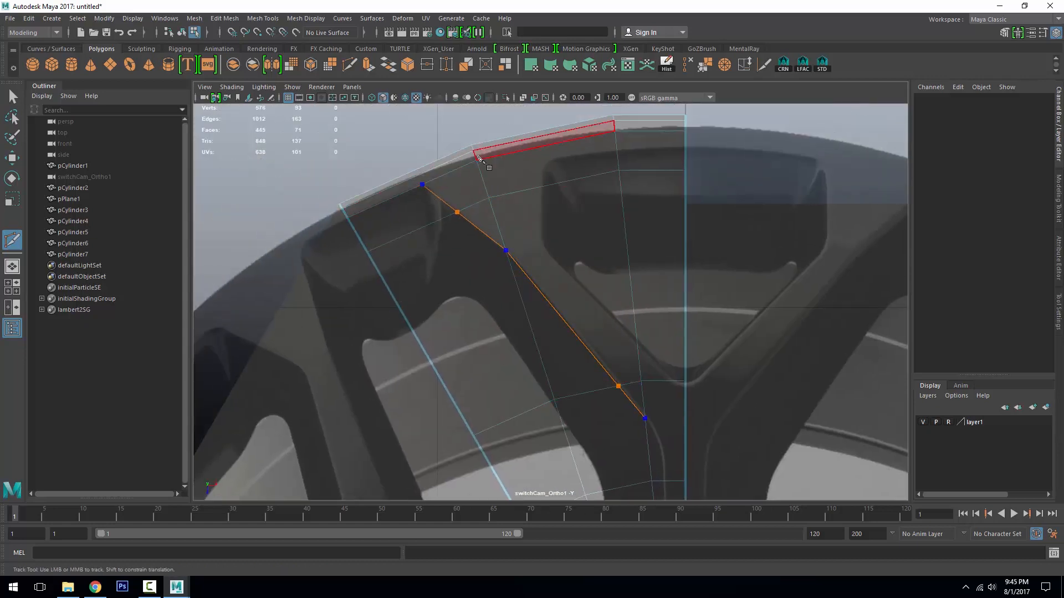
pyautogui.rightClick(524, 187)
# - Cut the outline of the small window between the spoke's fork arms into the front faces, ending at the centre line
pyautogui.keyDown('alt'); pyautogui.moveTo(523, 187); pyautogui.dragTo(519, 260, button='middle'); pyautogui.keyUp('alt')
pyautogui.scroll(2, 519, 260)
pyautogui.click(620, 168)
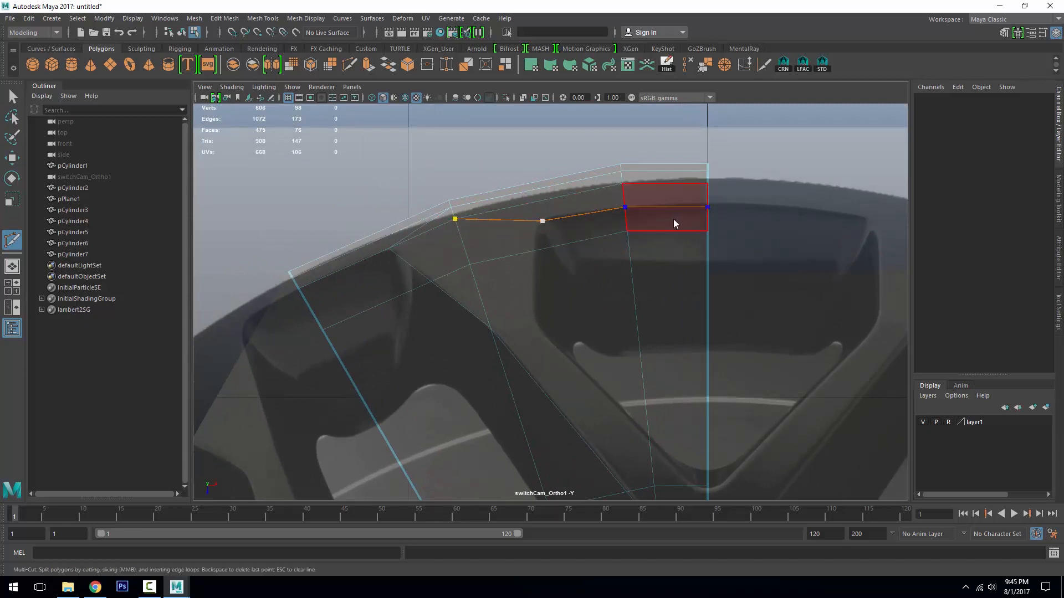
pyautogui.keyDown('alt'); pyautogui.moveTo(654, 444); pyautogui.dragTo(620, 336, button='middle'); pyautogui.keyUp('alt')
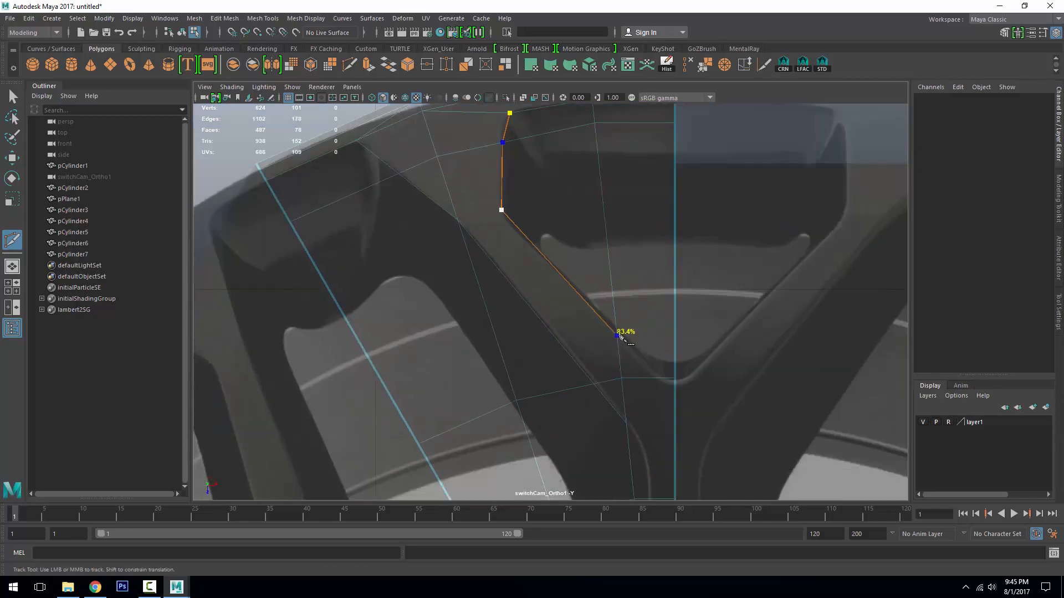
pyautogui.click(675, 385)
pyautogui.rightClick(676, 386)
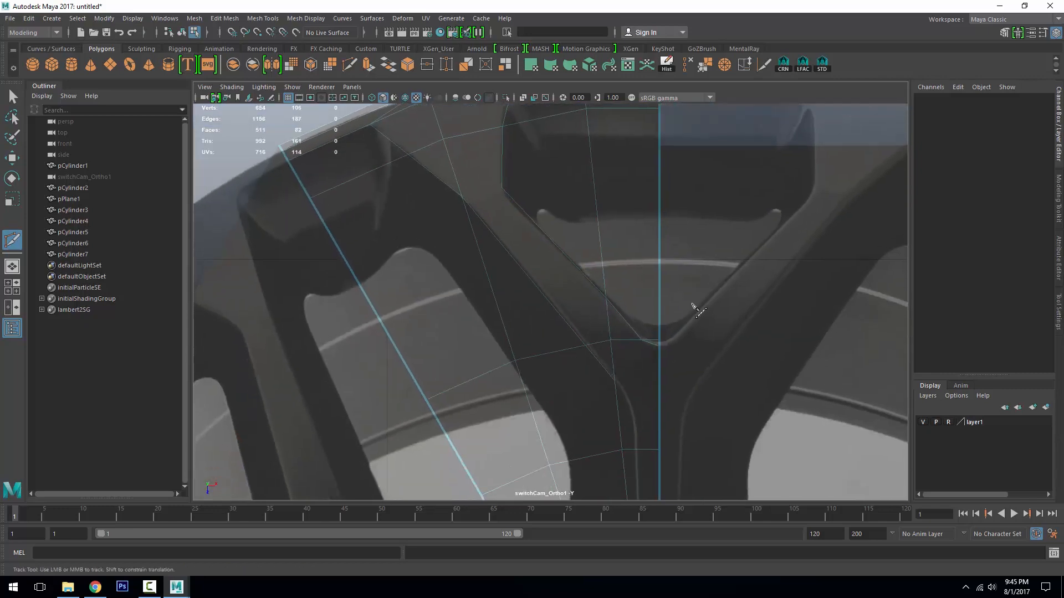
# - Delete the front faces inside the small fork window and inside the large opening beside the spoke
pyautogui.keyDown('alt'); pyautogui.moveTo(696, 307); pyautogui.dragTo(694, 424, button='middle'); pyautogui.keyUp('alt')
pyautogui.click(658, 238)
pyautogui.press('w')
pyautogui.scroll(3, 609, 288)
pyautogui.click(572, 219)
pyautogui.keyDown('shift'); pyautogui.click(632, 209); pyautogui.keyUp('shift')
pyautogui.keyDown('shift'); pyautogui.click(572, 280); pyautogui.keyUp('shift')
pyautogui.keyDown('shift'); pyautogui.click(649, 302); pyautogui.keyUp('shift')
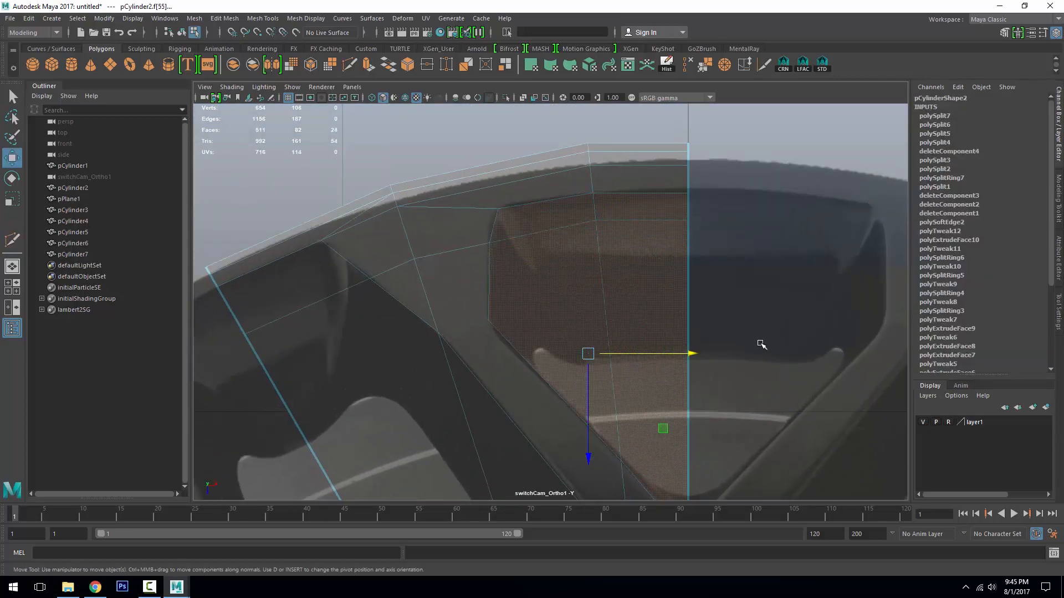
pyautogui.keyDown('alt'); pyautogui.moveTo(772, 440); pyautogui.dragTo(744, 308, button='middle'); pyautogui.keyUp('alt')
pyautogui.keyDown('shift'); pyautogui.click(653, 383); pyautogui.keyUp('shift')
pyautogui.scroll(-3, 648, 377)
pyautogui.keyDown('alt'); pyautogui.moveTo(466, 293); pyautogui.dragTo(534, 231, button='middle'); pyautogui.keyUp('alt')
pyautogui.keyDown('shift'); pyautogui.click(419, 147); pyautogui.keyUp('shift')
pyautogui.keyDown('shift'); pyautogui.click(500, 221); pyautogui.keyUp('shift')
pyautogui.keyDown('shift'); pyautogui.click(574, 280); pyautogui.keyUp('shift')
pyautogui.keyDown('shift'); pyautogui.click(634, 368); pyautogui.keyUp('shift')
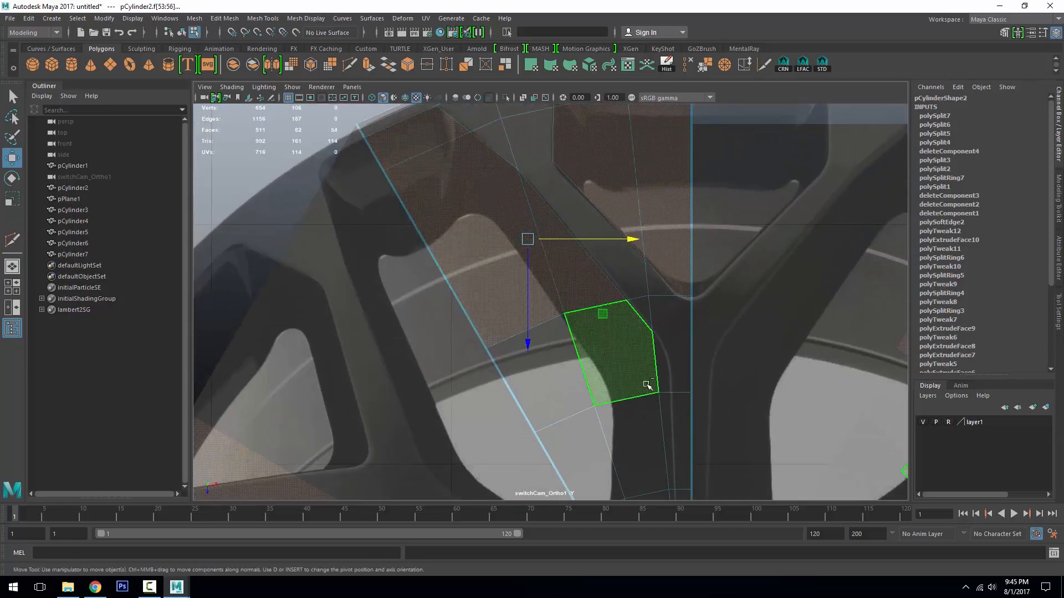
pyautogui.keyDown('shift'); pyautogui.click(622, 419); pyautogui.keyUp('shift')
pyautogui.keyDown('shift'); pyautogui.click(569, 396); pyautogui.keyUp('shift')
pyautogui.keyDown('alt'); pyautogui.moveTo(569, 398); pyautogui.dragTo(542, 252, button='middle'); pyautogui.keyUp('alt')
pyautogui.keyDown('shift'); pyautogui.click(558, 327); pyautogui.keyUp('shift')
pyautogui.keyDown('shift'); pyautogui.click(587, 395); pyautogui.keyUp('shift')
pyautogui.keyDown('shift'); pyautogui.click(626, 382); pyautogui.keyUp('shift')
pyautogui.press('Delete')
# - Cut the rear faces along the large opening's inner outline with Multi-Cut, following the reference image
pyautogui.keyDown('alt'); pyautogui.moveTo(742, 372); pyautogui.dragTo(643, 195); pyautogui.keyUp('alt')
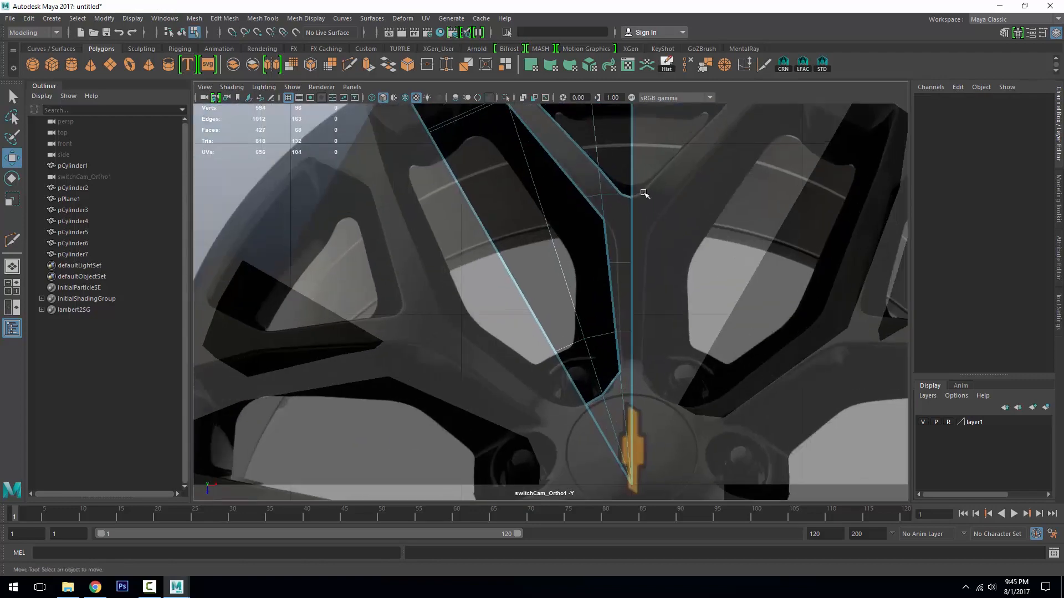
pyautogui.keyDown('alt'); pyautogui.moveTo(643, 195); pyautogui.dragTo(709, 327, button='middle'); pyautogui.keyUp('alt')
pyautogui.keyDown('alt'); pyautogui.moveTo(563, 283); pyautogui.dragTo(509, 248, button='middle'); pyautogui.keyUp('alt')
pyautogui.click(354, 71)
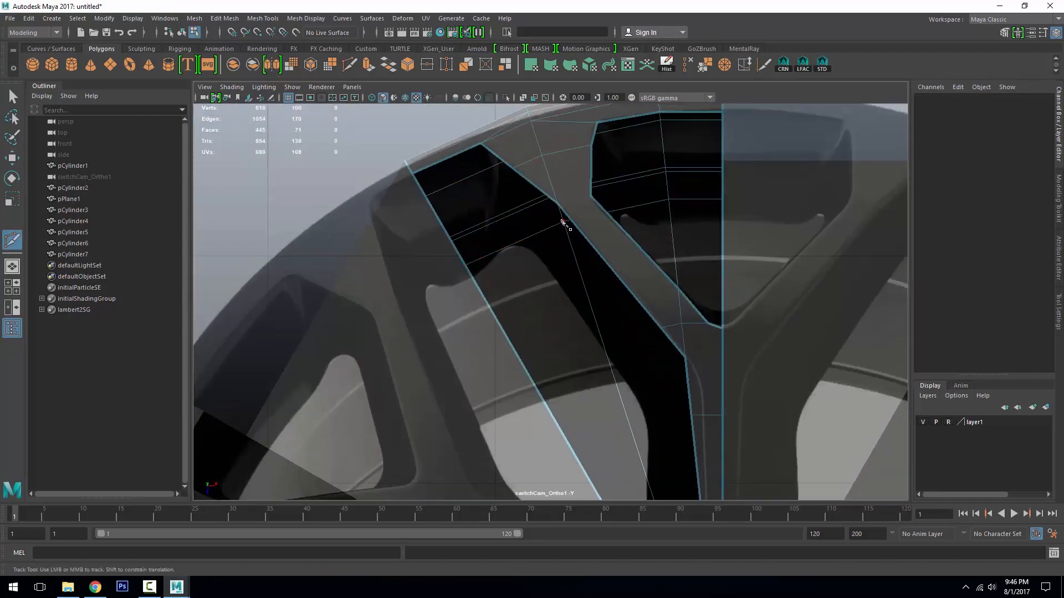
pyautogui.keyDown('alt'); pyautogui.moveTo(631, 393); pyautogui.dragTo(591, 279, button='middle'); pyautogui.keyUp('alt')
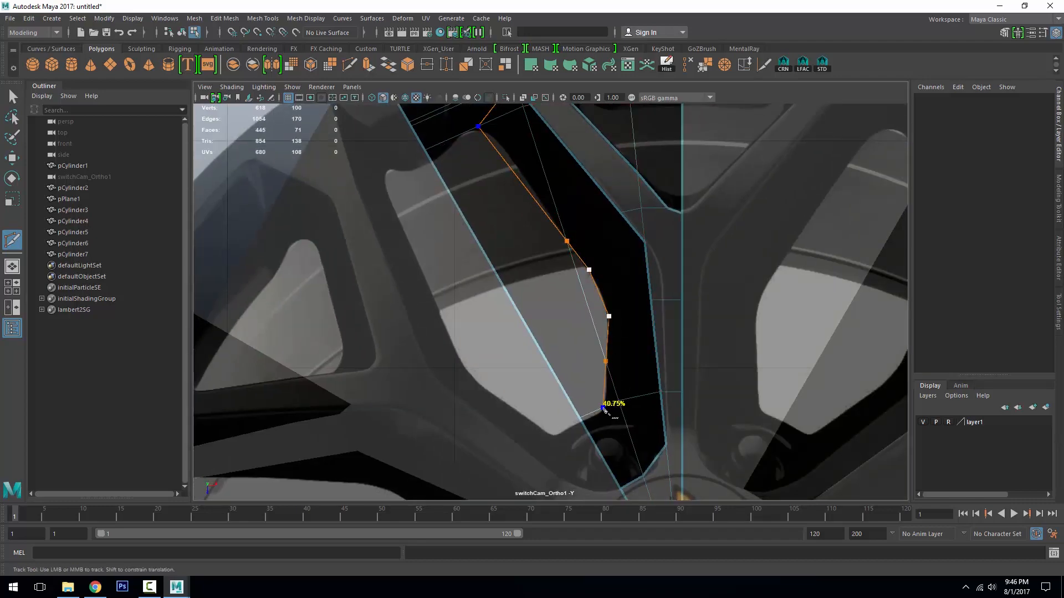
# - Delete the rear faces enclosed by the large opening's inner outline
pyautogui.press('w')
pyautogui.click(599, 315)
pyautogui.keyDown('shift'); pyautogui.click(562, 322); pyautogui.keyUp('shift')
pyautogui.press('Delete')
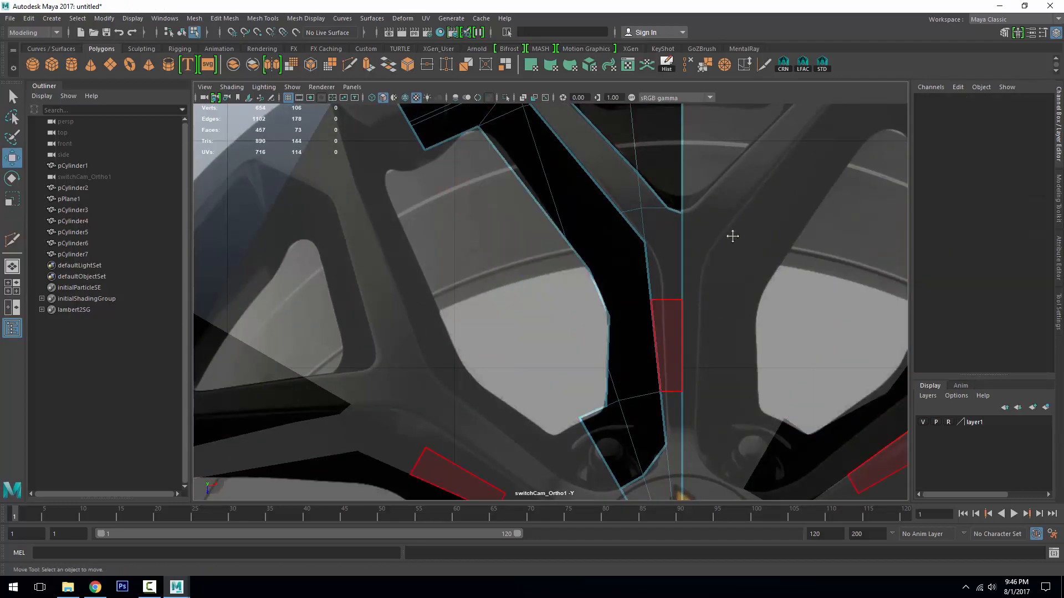
# - Cut the rear faces along the small window's slanted lower edge, ending at the centre line
pyautogui.keyDown('alt'); pyautogui.moveTo(718, 174); pyautogui.dragTo(623, 334, button='middle'); pyautogui.keyUp('alt')
pyautogui.scroll(1, 635, 360)
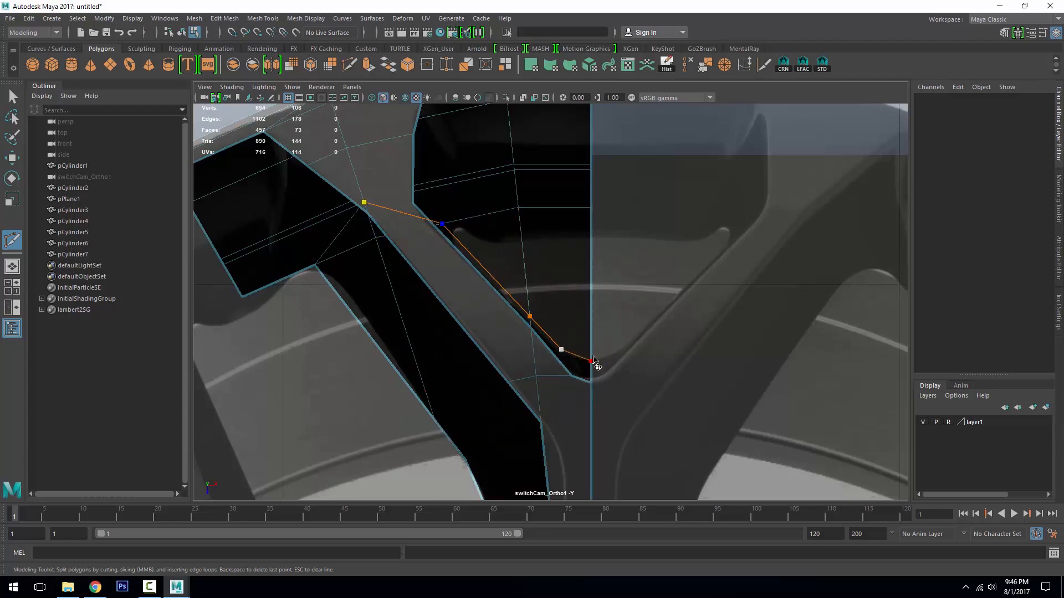
pyautogui.rightClick(594, 360)
pyautogui.click(530, 317)
pyautogui.scroll(-1, 573, 295)
# - Delete the two rear faces inside the lower part of the small window
pyautogui.press('w')
pyautogui.click(501, 261)
pyautogui.keyDown('shift'); pyautogui.click(561, 261); pyautogui.keyUp('shift')
pyautogui.press('Delete')
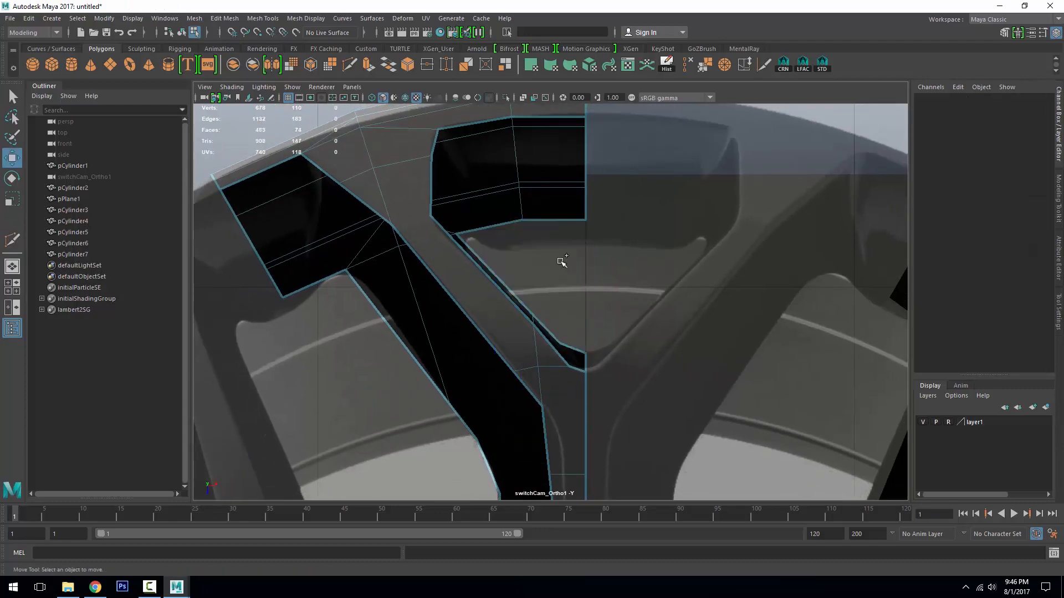
# - Bridge the front and rear edges at the small window's lower tip with Append to Polygon
pyautogui.moveTo(560, 261)
pyautogui.keyDown('alt'); pyautogui.mouseDown()
pyautogui.moveTo(768, 327)
pyautogui.moveTo(587, 288)
pyautogui.moveTo(573, 266)
pyautogui.mouseUp(); pyautogui.keyUp('alt')
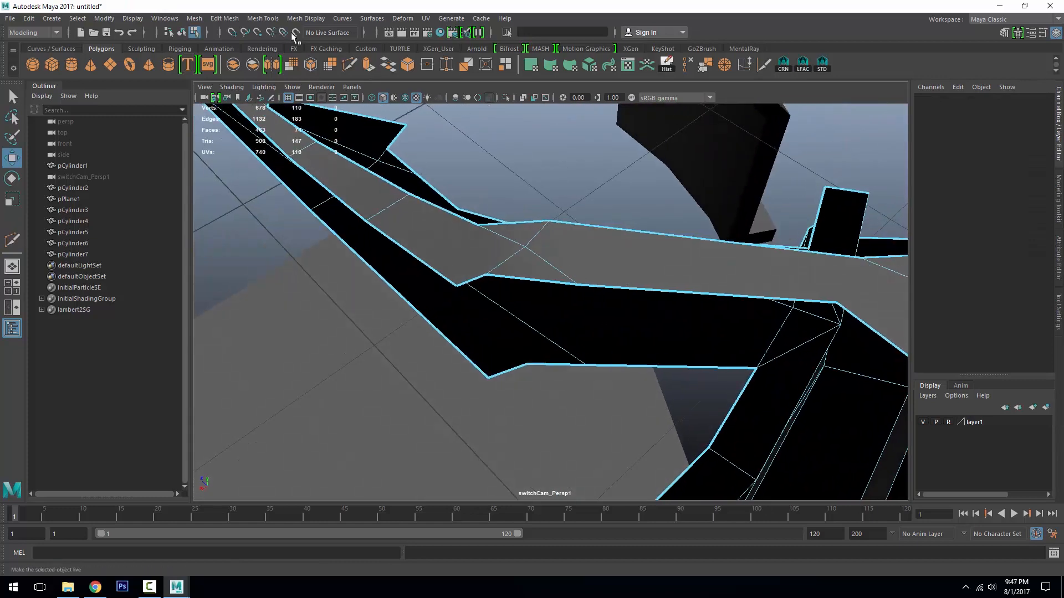
pyautogui.click(267, 19)
pyautogui.click(278, 48)
pyautogui.click(471, 280)
pyautogui.click(513, 368)
pyautogui.press('Return')
# - Append two polygons between the front and rear edges along the small window's slanted side
pyautogui.keyDown('alt'); pyautogui.moveTo(514, 364); pyautogui.dragTo(566, 300); pyautogui.keyUp('alt')
pyautogui.press('g')
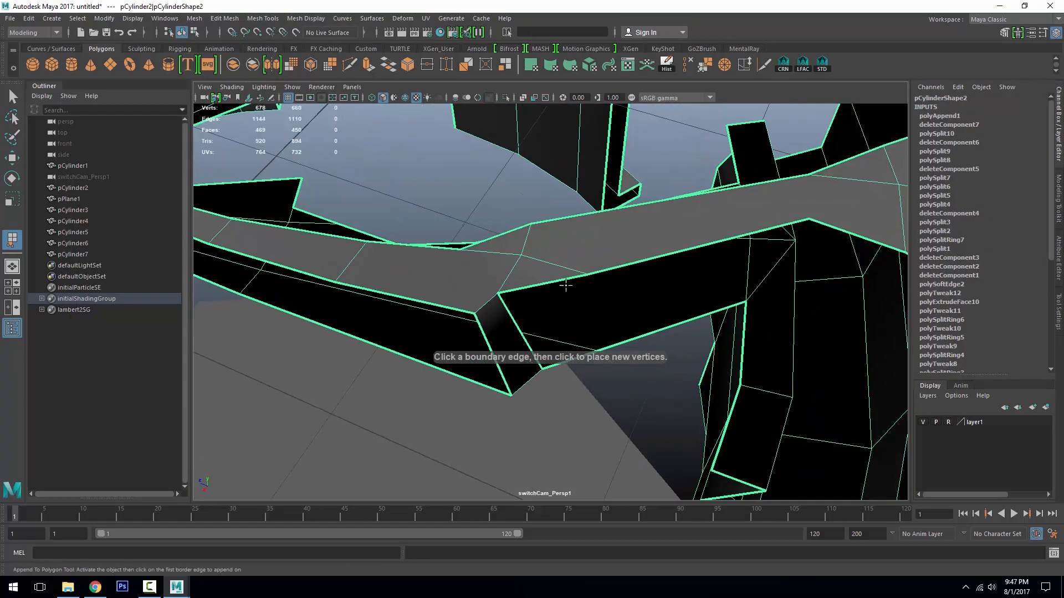
pyautogui.click(565, 282)
pyautogui.press('g')
pyautogui.keyDown('alt'); pyautogui.moveTo(642, 361); pyautogui.dragTo(501, 261); pyautogui.keyUp('alt')
pyautogui.click(491, 208)
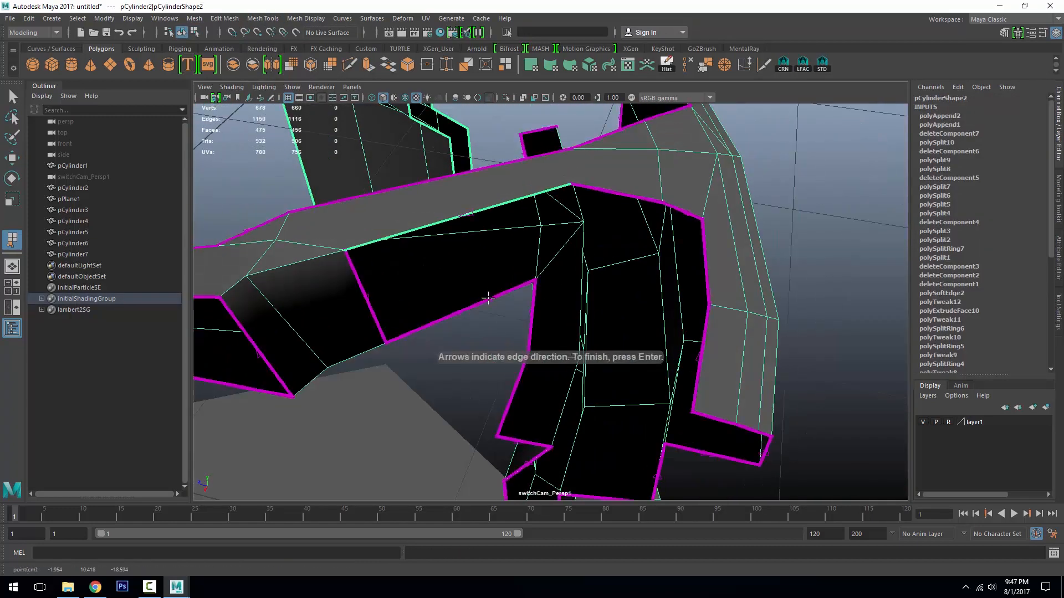
pyautogui.press('g')
# - Append wall polygons from front to rear along the rim-side edges of the small window and the large opening
pyautogui.keyDown('alt'); pyautogui.moveTo(508, 310); pyautogui.dragTo(631, 281); pyautogui.keyUp('alt')
pyautogui.click(675, 229)
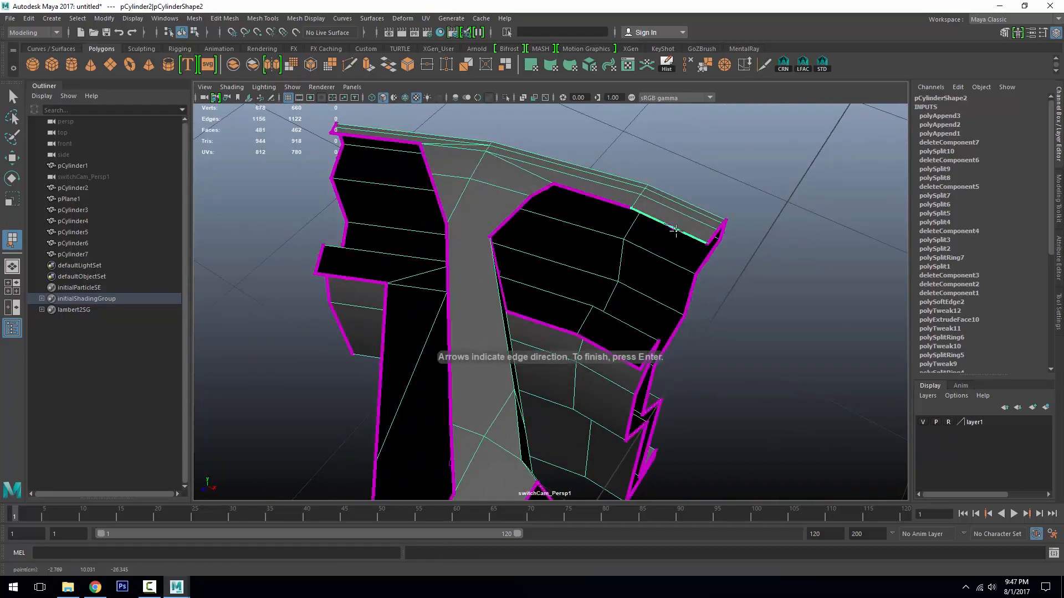
pyautogui.click(621, 355)
pyautogui.press('g')
pyautogui.keyDown('alt'); pyautogui.moveTo(621, 352); pyautogui.dragTo(397, 250); pyautogui.keyUp('alt')
pyautogui.click(385, 231)
pyautogui.click(511, 356)
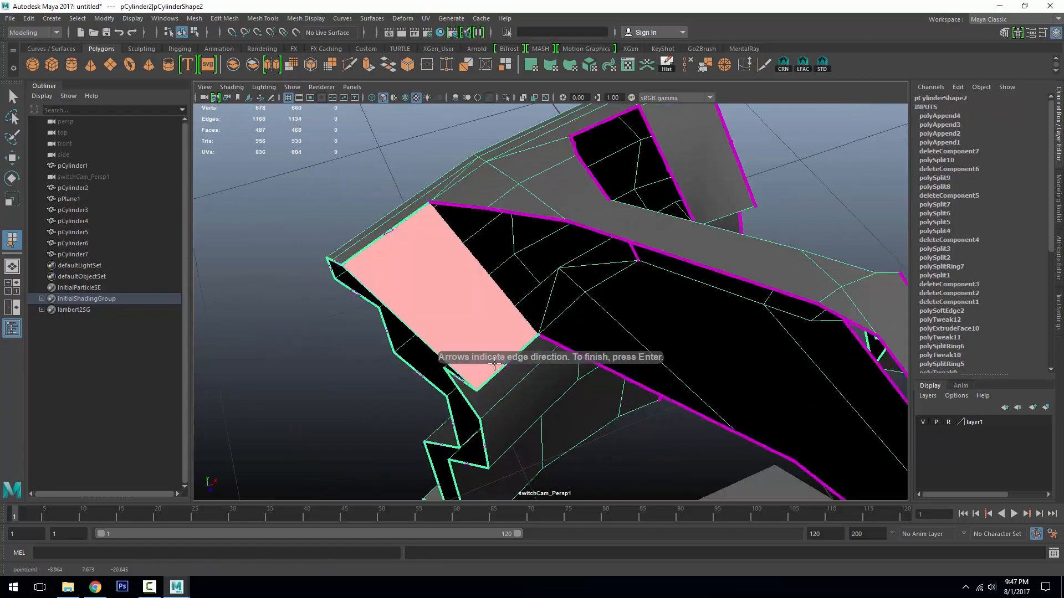
pyautogui.press('g')
# - Append a wall polygon between the front and rear edges at the large opening's hub end
pyautogui.keyDown('alt'); pyautogui.moveTo(510, 353); pyautogui.dragTo(680, 258); pyautogui.keyUp('alt')
pyautogui.click(681, 255)
pyautogui.click(576, 331)
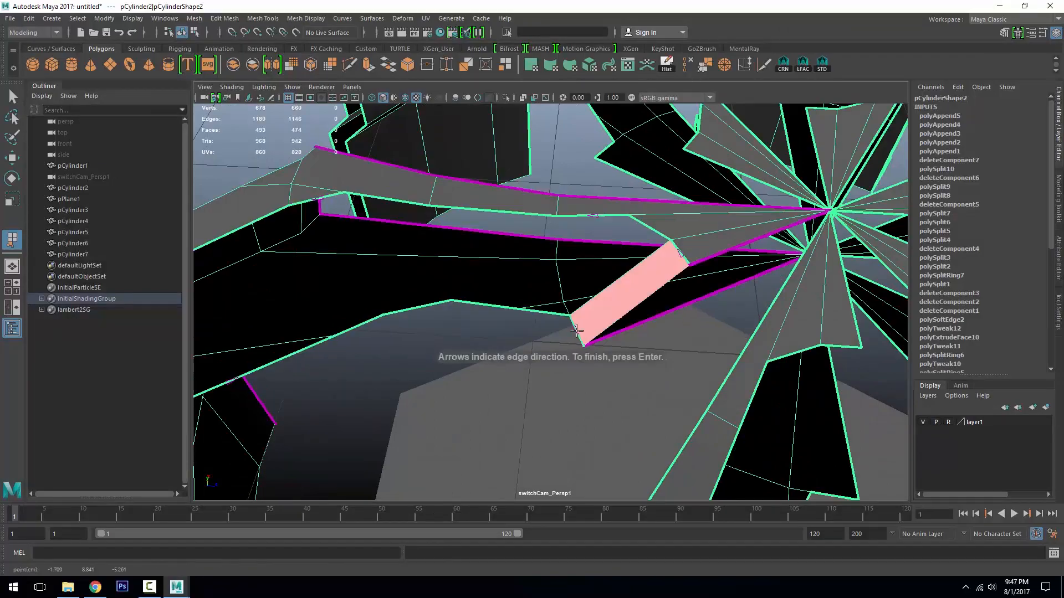
pyautogui.press('g')
# - Close the remaining side-wall gaps of the spoke openings by filling their border edges with Fill Hole
pyautogui.keyDown('alt'); pyautogui.moveTo(582, 333); pyautogui.dragTo(634, 269); pyautogui.keyUp('alt')
pyautogui.moveTo(634, 269); pyautogui.dragTo(632, 240, button='right')
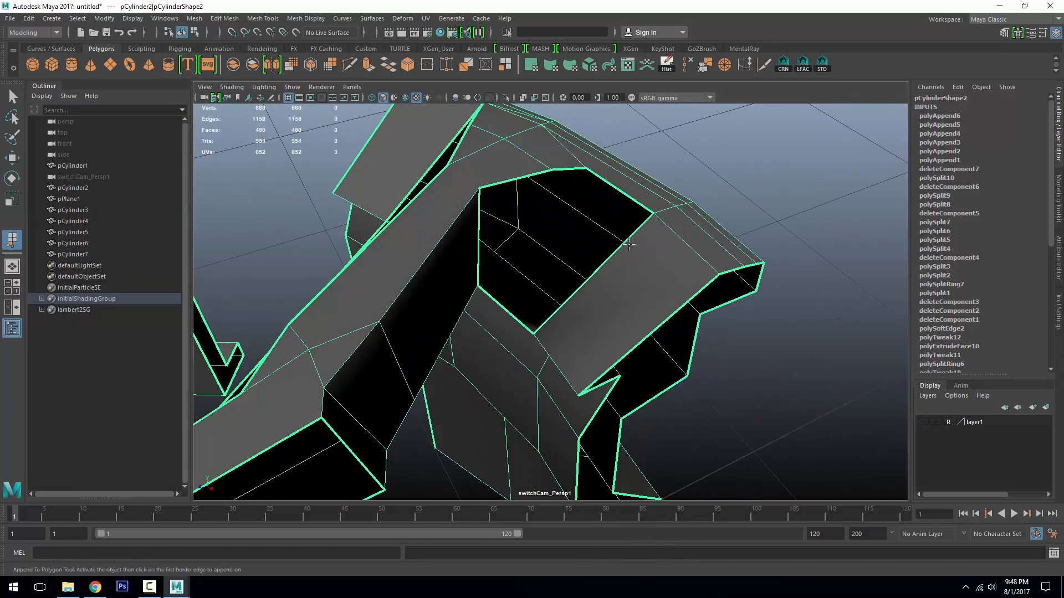
pyautogui.press('w')
pyautogui.keyDown('alt'); pyautogui.moveTo(632, 241); pyautogui.dragTo(462, 286); pyautogui.keyUp('alt')
pyautogui.click(253, 19)
pyautogui.moveTo(195, 19)
pyautogui.click(213, 98)
pyautogui.press('r')
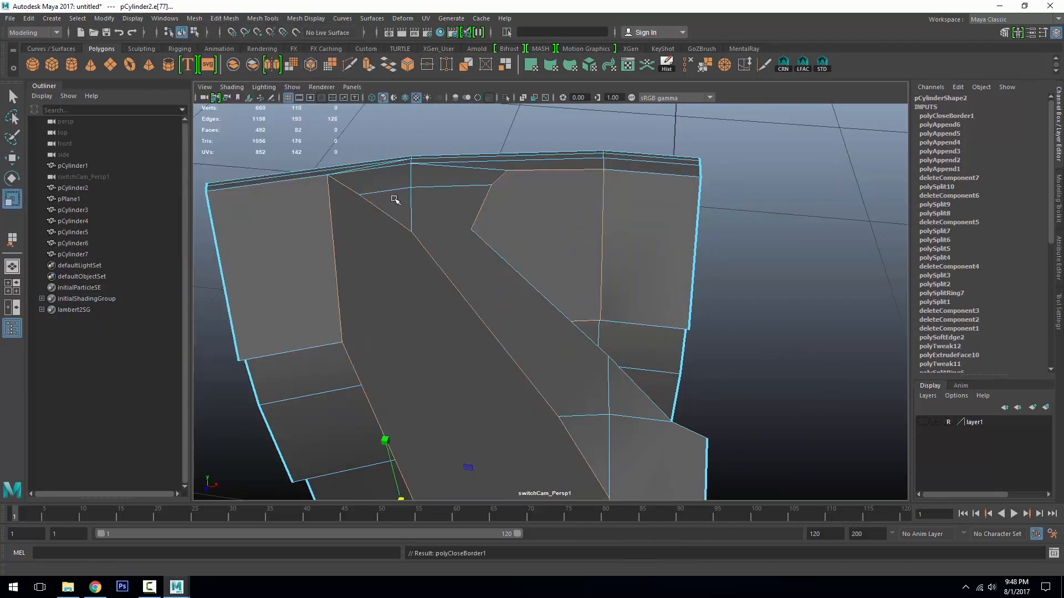
# - Split the filled side wall of the large opening by cutting edges between its front and rear corner vertices
pyautogui.keyDown('alt'); pyautogui.moveTo(392, 197); pyautogui.dragTo(515, 155); pyautogui.keyUp('alt')
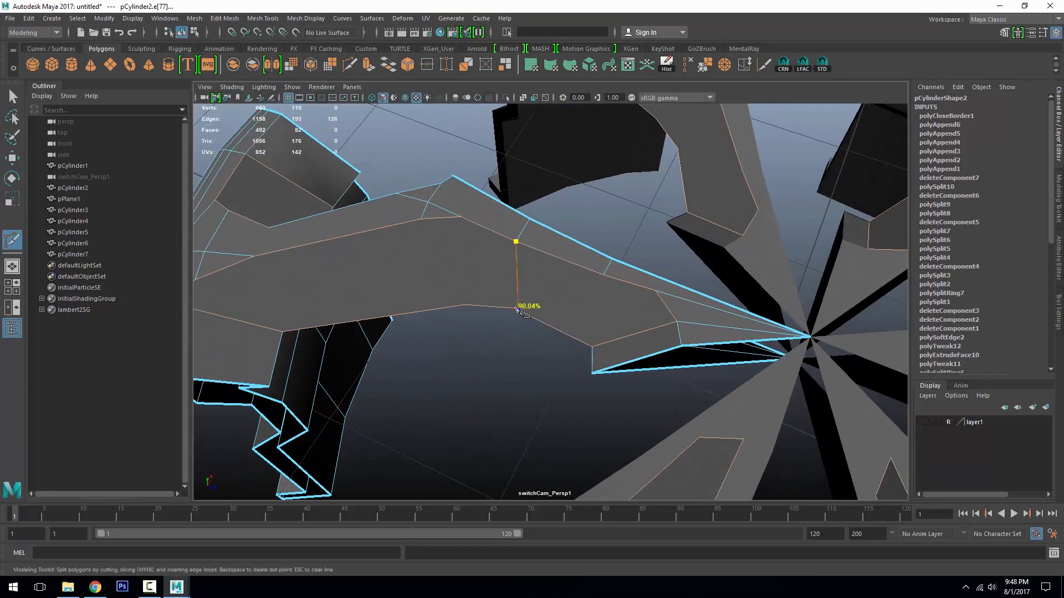
pyautogui.click(516, 308)
pyautogui.press('Return')
pyautogui.keyDown('alt'); pyautogui.moveTo(499, 303); pyautogui.dragTo(566, 249, button='right'); pyautogui.keyUp('alt')
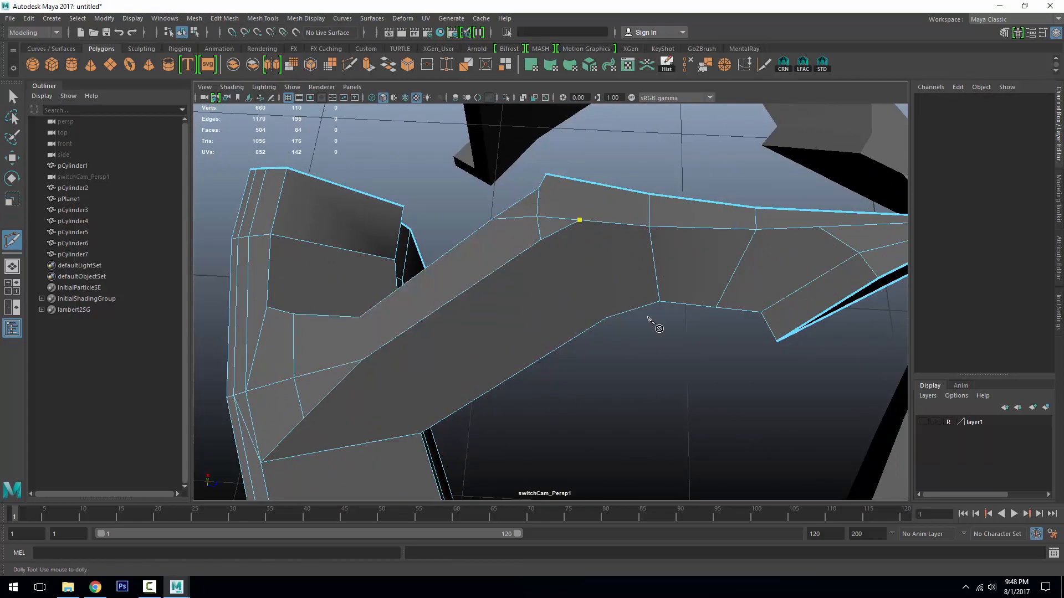
pyautogui.click(572, 339)
pyautogui.press('Return')
# - Cut connecting edges across the spoke's rear face and at the bend of its front face
pyautogui.keyDown('alt'); pyautogui.moveTo(576, 338); pyautogui.dragTo(446, 327); pyautogui.keyUp('alt')
pyautogui.click(451, 335)
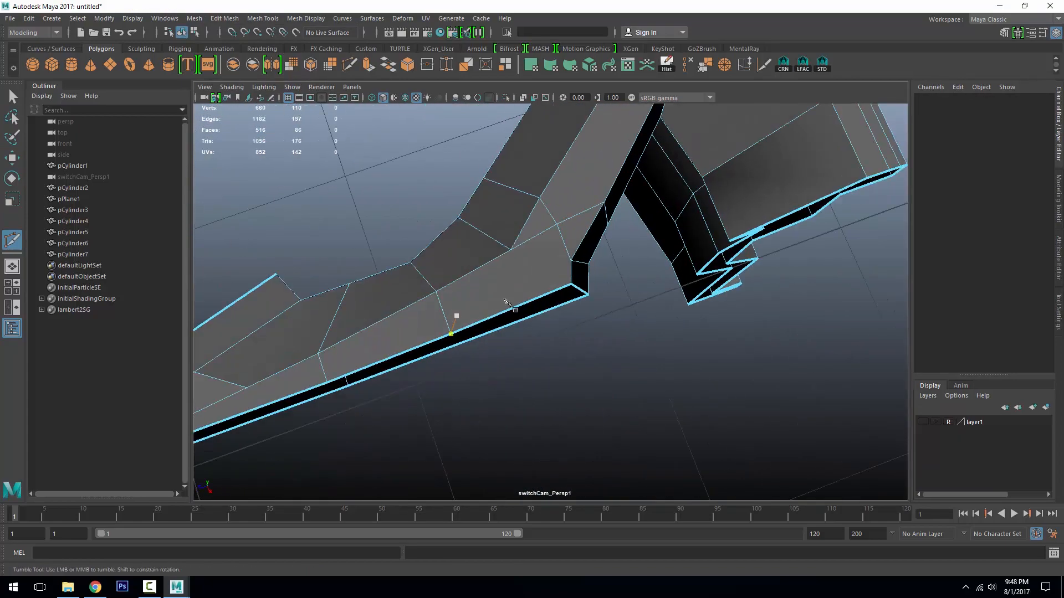
pyautogui.click(534, 299)
pyautogui.press('Return')
pyautogui.keyDown('alt'); pyautogui.moveTo(533, 299); pyautogui.dragTo(589, 327); pyautogui.keyUp('alt')
pyautogui.keyDown('alt'); pyautogui.moveTo(589, 326); pyautogui.dragTo(644, 343, button='right'); pyautogui.keyUp('alt')
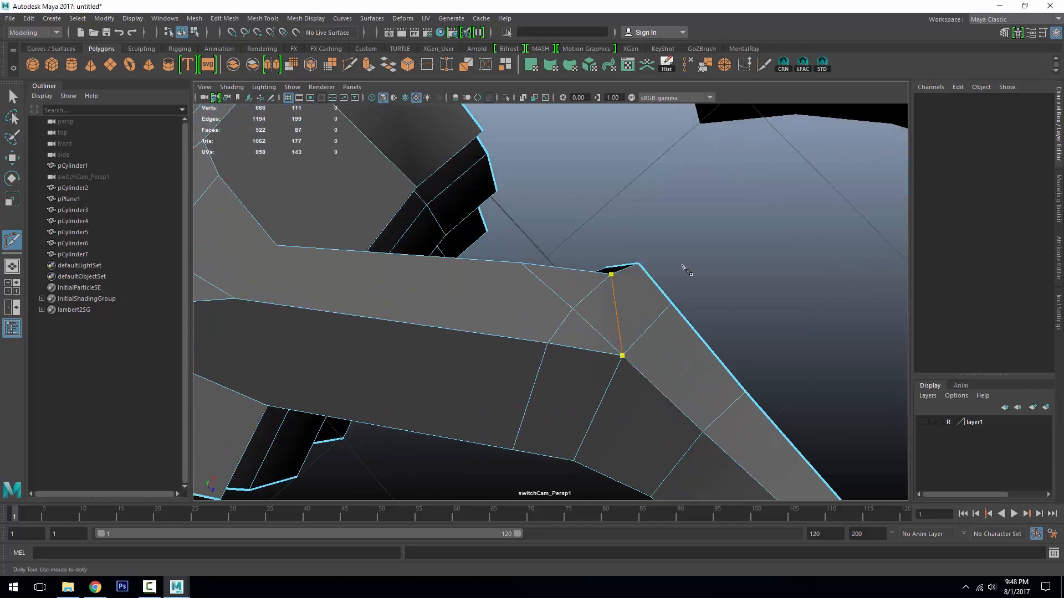
# - Delete the crossing edges beside the bend on the spoke's front face
pyautogui.press('w')
pyautogui.click(569, 317)
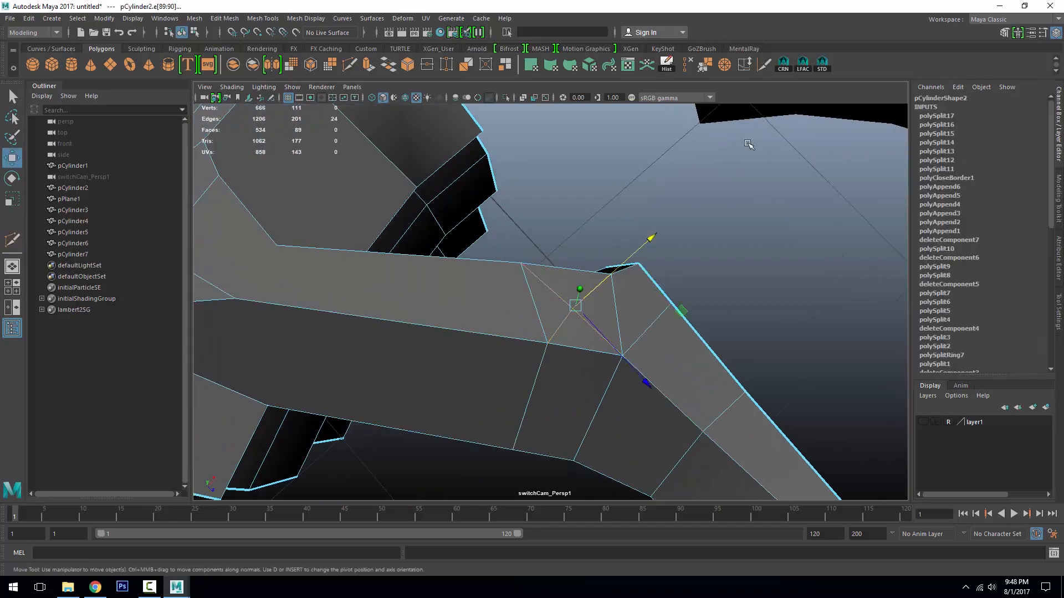
pyautogui.press('Delete')
pyautogui.keyDown('alt'); pyautogui.moveTo(748, 112); pyautogui.dragTo(242, 89); pyautogui.keyUp('alt')
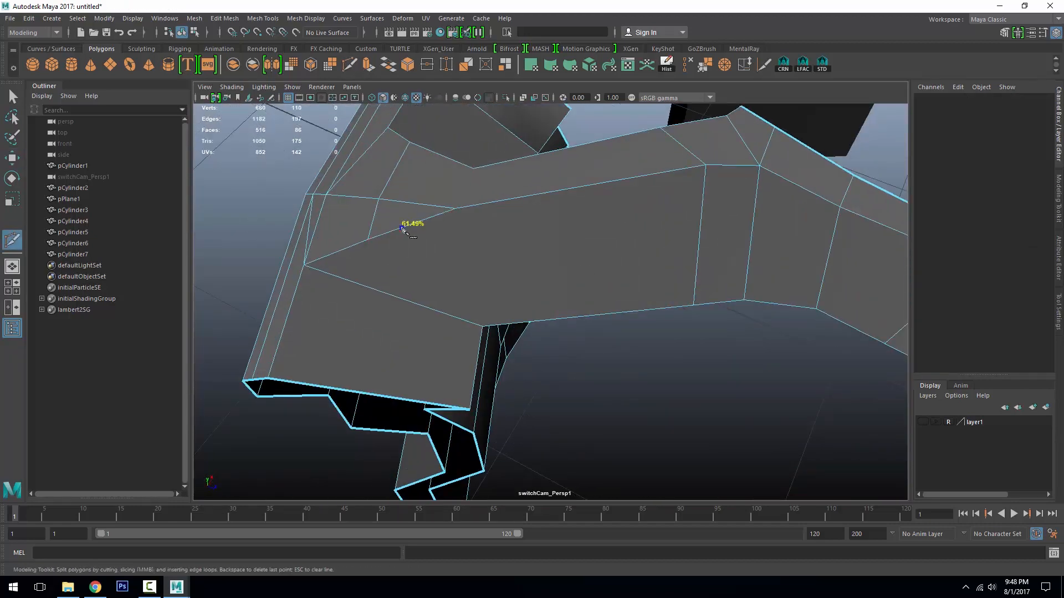
# - Cut an edge across the large opening's wall near the rim and continue it on the rear side
pyautogui.click(560, 318)
pyautogui.rightClick(560, 318)
pyautogui.keyDown('alt'); pyautogui.moveTo(560, 318); pyautogui.dragTo(536, 256); pyautogui.keyUp('alt')
pyautogui.keyDown('alt'); pyautogui.moveTo(399, 266); pyautogui.dragTo(637, 257); pyautogui.keyUp('alt')
pyautogui.rightClick(657, 298)
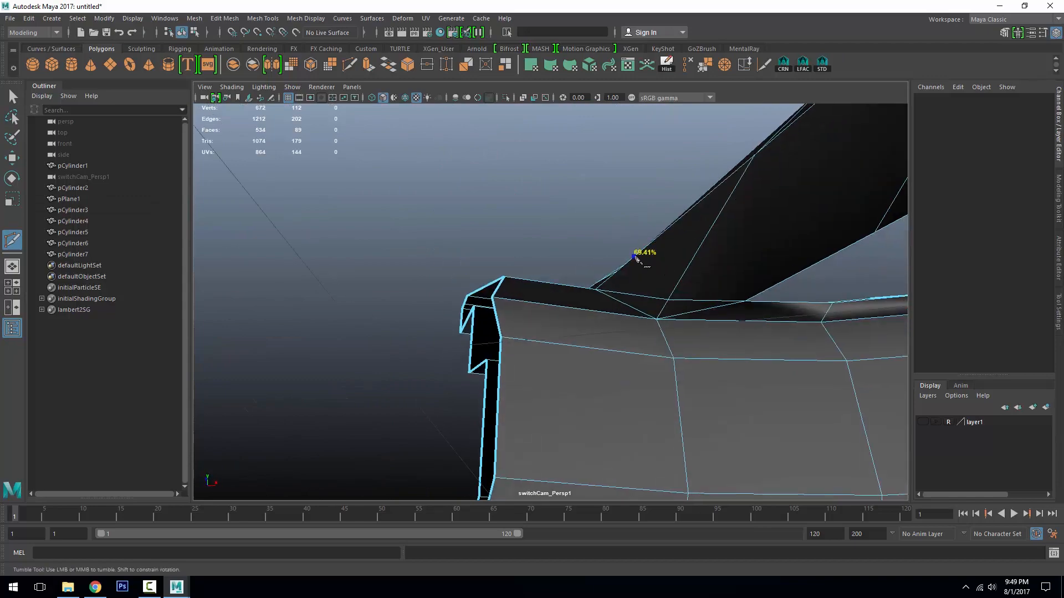
pyautogui.click(678, 286)
# - Cut more front-to-rear edges across the wall at the opening's rim end and undo the last cut
pyautogui.keyDown('alt'); pyautogui.moveTo(677, 286); pyautogui.dragTo(596, 300); pyautogui.keyUp('alt')
pyautogui.rightClick(618, 287)
pyautogui.click(490, 323)
pyautogui.keyDown('alt'); pyautogui.moveTo(489, 323); pyautogui.dragTo(522, 297); pyautogui.keyUp('alt')
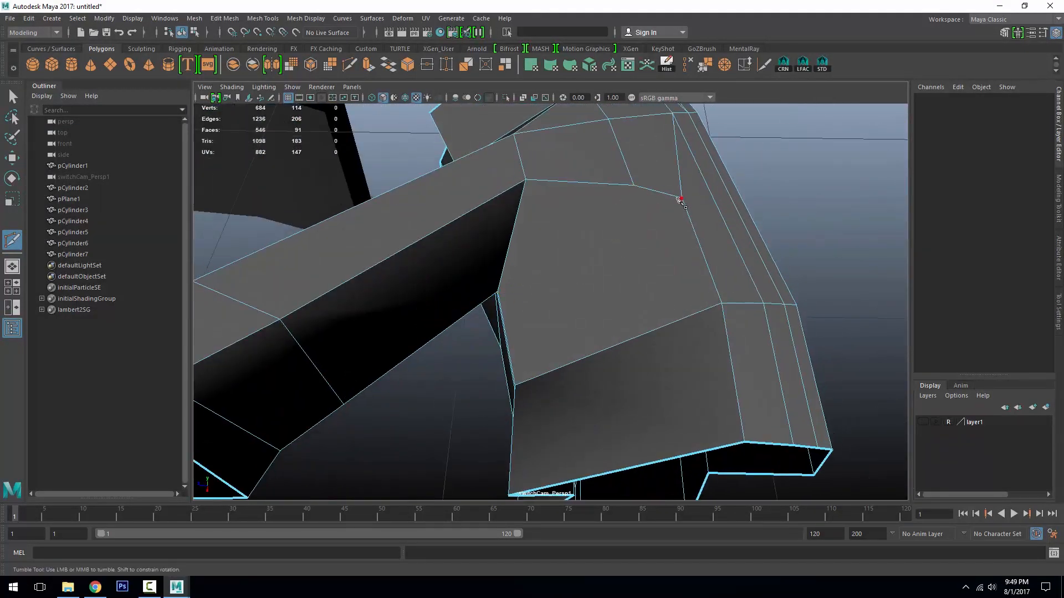
pyautogui.rightClick(556, 386)
pyautogui.keyDown('alt'); pyautogui.moveTo(556, 386); pyautogui.dragTo(517, 215); pyautogui.keyUp('alt')
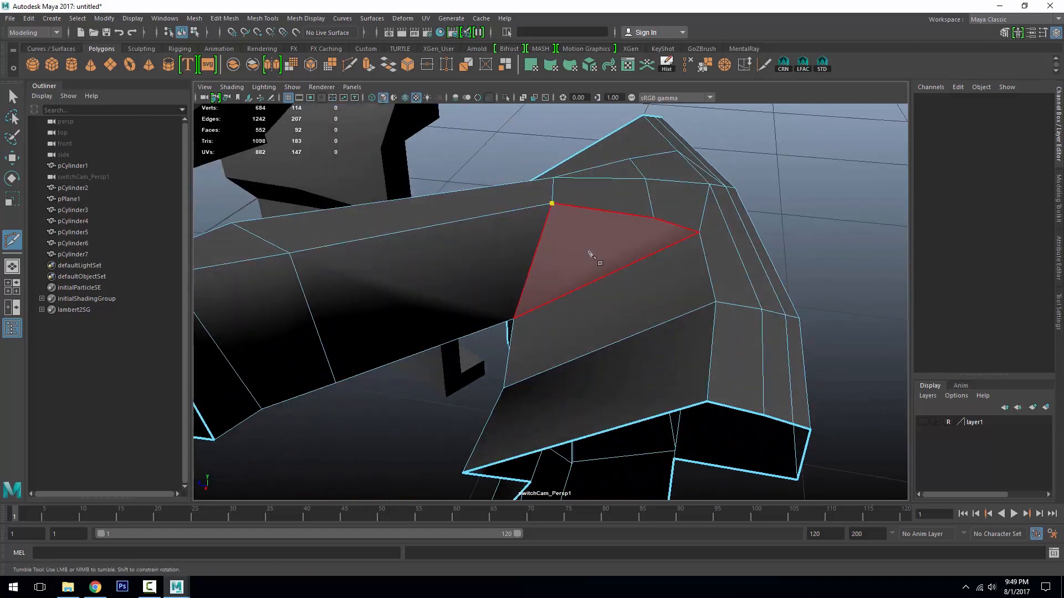
pyautogui.press('w')
pyautogui.hotkey('ctrl', 'z')
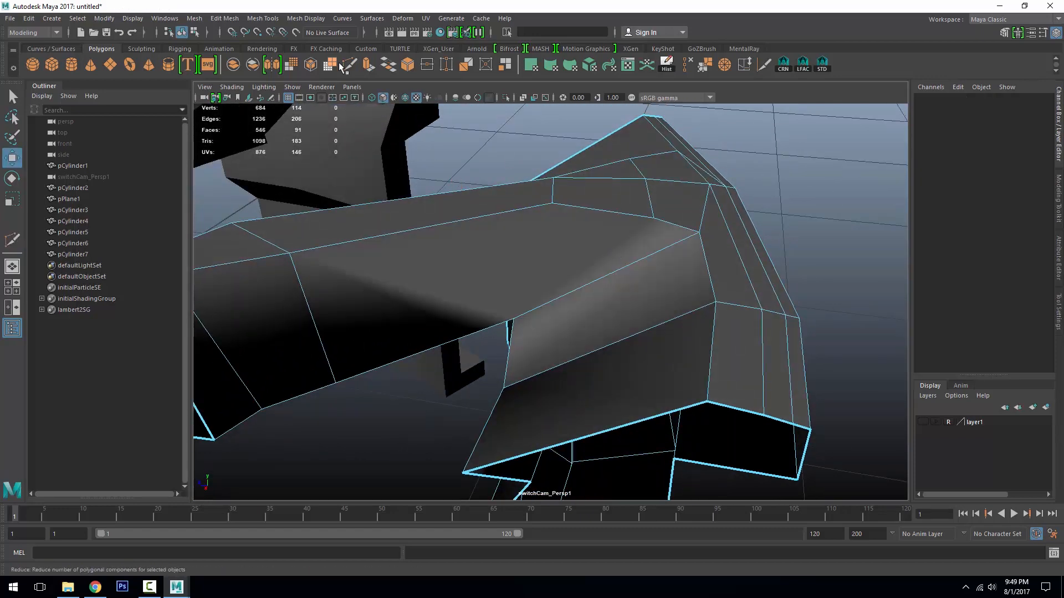
# - Cut edges from the wall's front corner to its rear edge and onward across the rear face near the rim
pyautogui.keyDown('alt'); pyautogui.moveTo(761, 280); pyautogui.dragTo(602, 314); pyautogui.keyUp('alt')
pyautogui.click(498, 431)
pyautogui.rightClick(499, 432)
pyautogui.keyDown('alt'); pyautogui.moveTo(498, 431); pyautogui.dragTo(510, 385); pyautogui.keyUp('alt')
pyautogui.click(548, 198)
pyautogui.keyDown('alt'); pyautogui.moveTo(547, 269); pyautogui.dragTo(750, 314); pyautogui.keyUp('alt')
pyautogui.rightClick(529, 360)
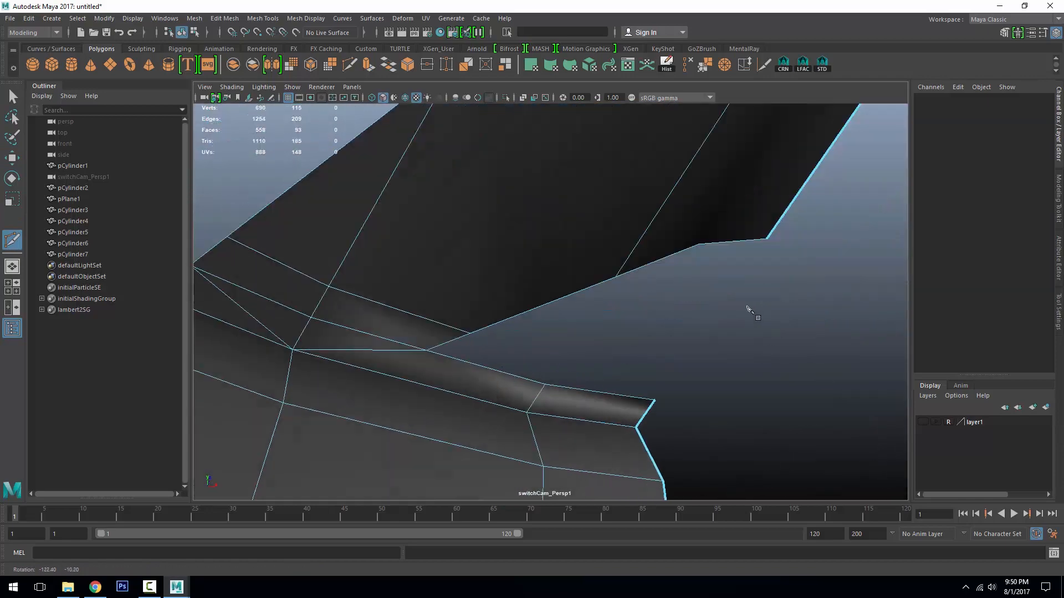
pyautogui.click(256, 226)
# - Clean up the topology at the rim end of the opening's wall by deleting the redundant edge
pyautogui.keyDown('alt'); pyautogui.moveTo(454, 263); pyautogui.dragTo(559, 345); pyautogui.keyUp('alt')
pyautogui.click(489, 373)
pyautogui.click(635, 368)
pyautogui.press('w')
pyautogui.click(486, 338)
pyautogui.click(704, 66)
# - Insert supporting edge loops along the front and rear borders of the large opening's wall, across it and along its middle
pyautogui.keyDown('alt'); pyautogui.moveTo(654, 249); pyautogui.dragTo(427, 286); pyautogui.keyUp('alt')
pyautogui.keyDown('alt'); pyautogui.moveTo(430, 277); pyautogui.dragTo(388, 289); pyautogui.keyUp('alt')
pyautogui.keyDown('shift'); pyautogui.moveTo(333, 310); pyautogui.dragTo(324, 327, button='right'); pyautogui.keyUp('shift')
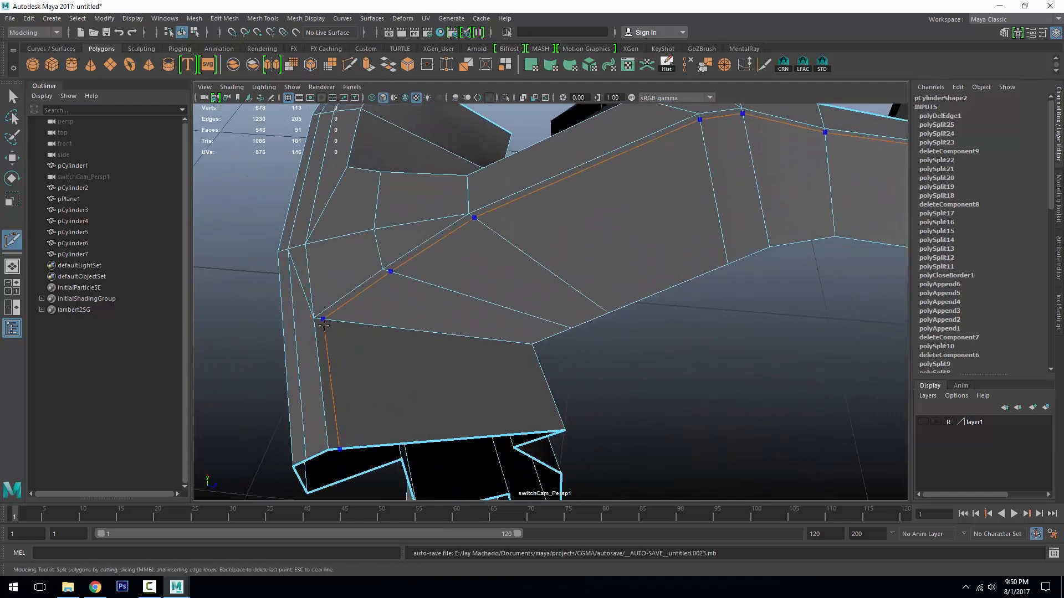
pyautogui.keyDown('ctrl'); pyautogui.click(323, 325); pyautogui.keyUp('ctrl')
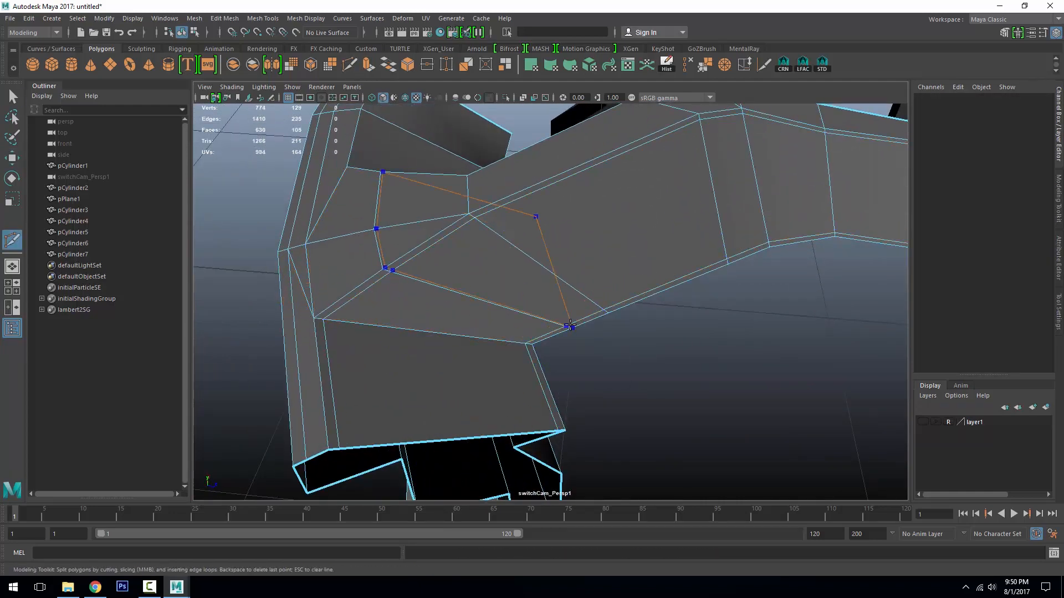
pyautogui.keyDown('alt'); pyautogui.moveTo(570, 326); pyautogui.dragTo(427, 375); pyautogui.keyUp('alt')
pyautogui.keyDown('alt'); pyautogui.moveTo(427, 375); pyautogui.dragTo(463, 348, button='right'); pyautogui.keyUp('alt')
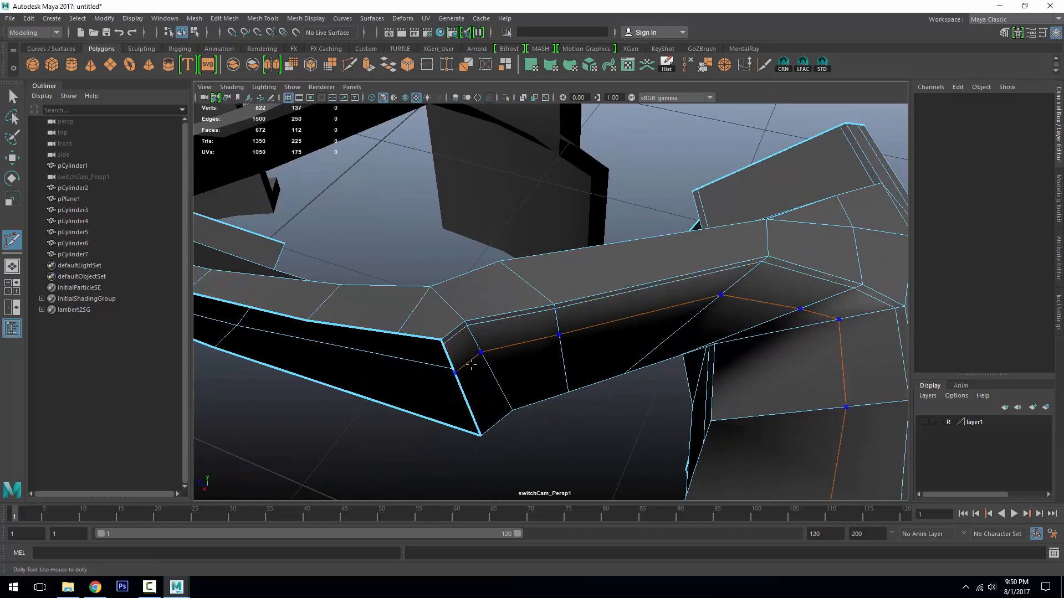
pyautogui.keyDown('alt'); pyautogui.moveTo(509, 405); pyautogui.dragTo(674, 316, button='right'); pyautogui.keyUp('alt')
# - Preview the wedge smoothed to examine the supporting edge loops, and return to the unsmoothed display
pyautogui.press('3')
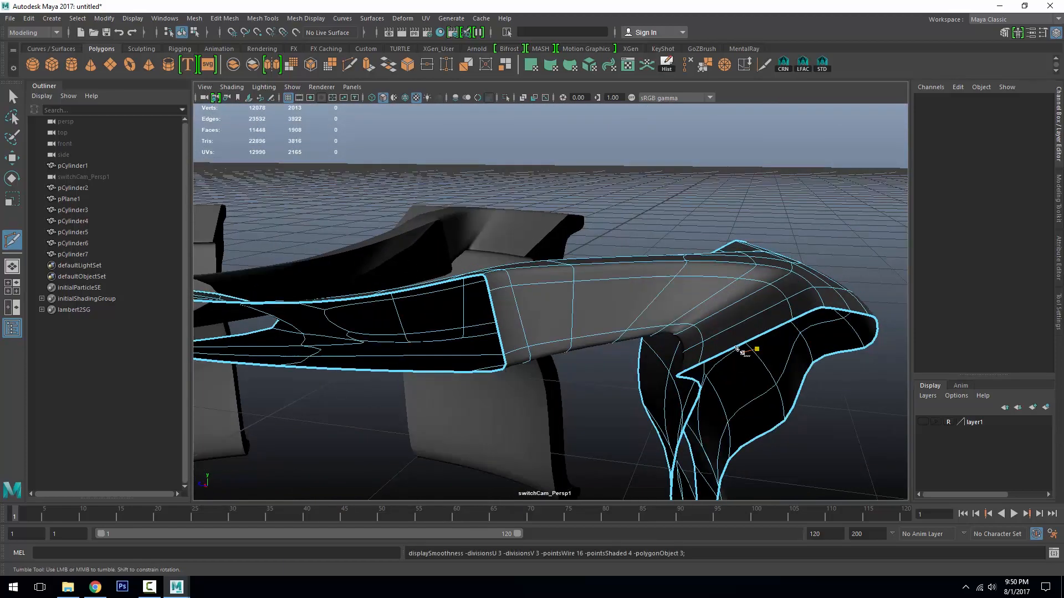
pyautogui.keyDown('alt'); pyautogui.moveTo(744, 349); pyautogui.dragTo(676, 285); pyautogui.keyUp('alt')
pyautogui.press('1')
# - Cut edges across the spoke's rear face behind the large opening and delete the edge they make redundant
pyautogui.keyDown('alt'); pyautogui.moveTo(676, 285); pyautogui.dragTo(626, 303, button='right'); pyautogui.keyUp('alt')
pyautogui.keyDown('alt'); pyautogui.moveTo(626, 303); pyautogui.dragTo(445, 377); pyautogui.keyUp('alt')
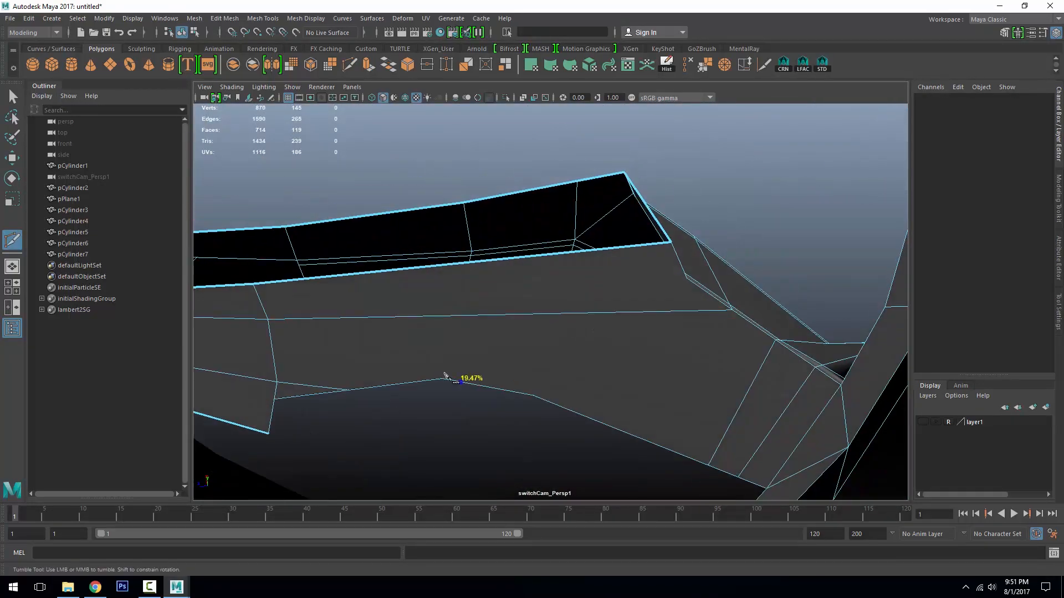
pyautogui.keyDown('alt'); pyautogui.moveTo(470, 287); pyautogui.dragTo(502, 368); pyautogui.keyUp('alt')
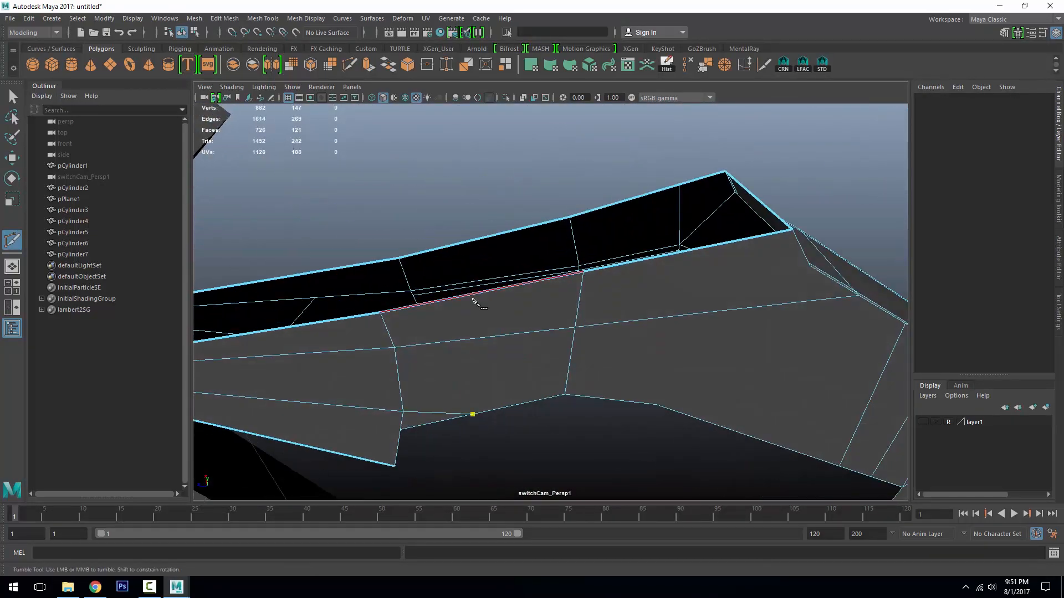
pyautogui.moveTo(727, 356)
pyautogui.keyDown('alt'); pyautogui.mouseDown()
pyautogui.moveTo(560, 356)
pyautogui.moveTo(613, 282)
pyautogui.moveTo(430, 281)
pyautogui.moveTo(518, 157)
pyautogui.mouseUp(); pyautogui.keyUp('alt')
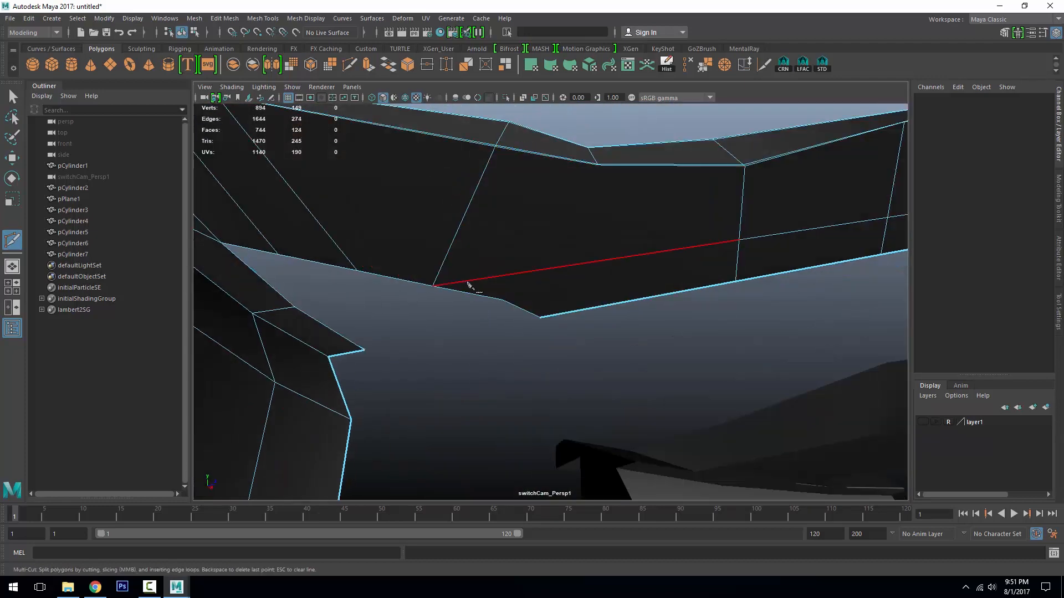
pyautogui.keyDown('alt'); pyautogui.moveTo(628, 231); pyautogui.dragTo(509, 300); pyautogui.keyUp('alt')
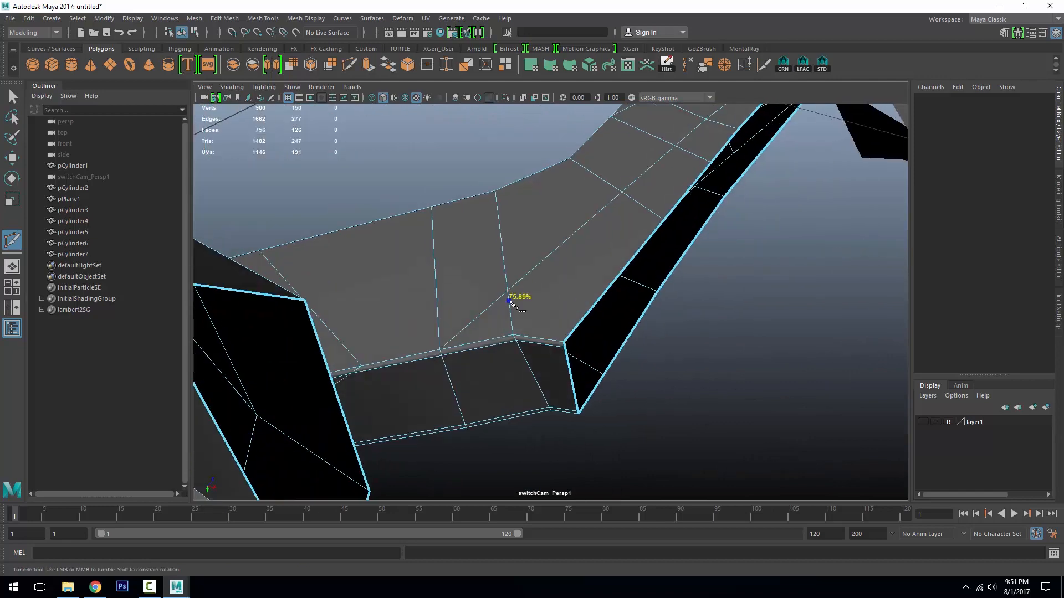
pyautogui.press('w')
pyautogui.keyDown('alt'); pyautogui.moveTo(629, 301); pyautogui.dragTo(554, 233); pyautogui.keyUp('alt')
# - Cut an edge from the hub tip to the opening's corner vertex and delete the old edge beside it
pyautogui.hotkey('ctrl', 'shift', 'x')
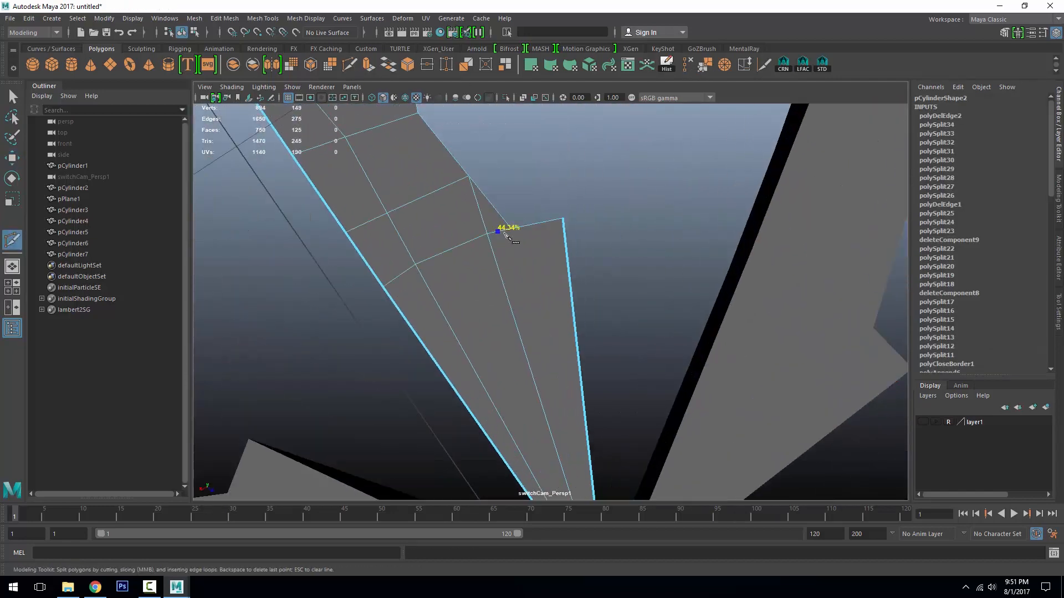
pyautogui.click(512, 228)
pyautogui.press('w')
pyautogui.click(480, 210)
pyautogui.keyDown('shift'); pyautogui.click(505, 281); pyautogui.keyUp('shift')
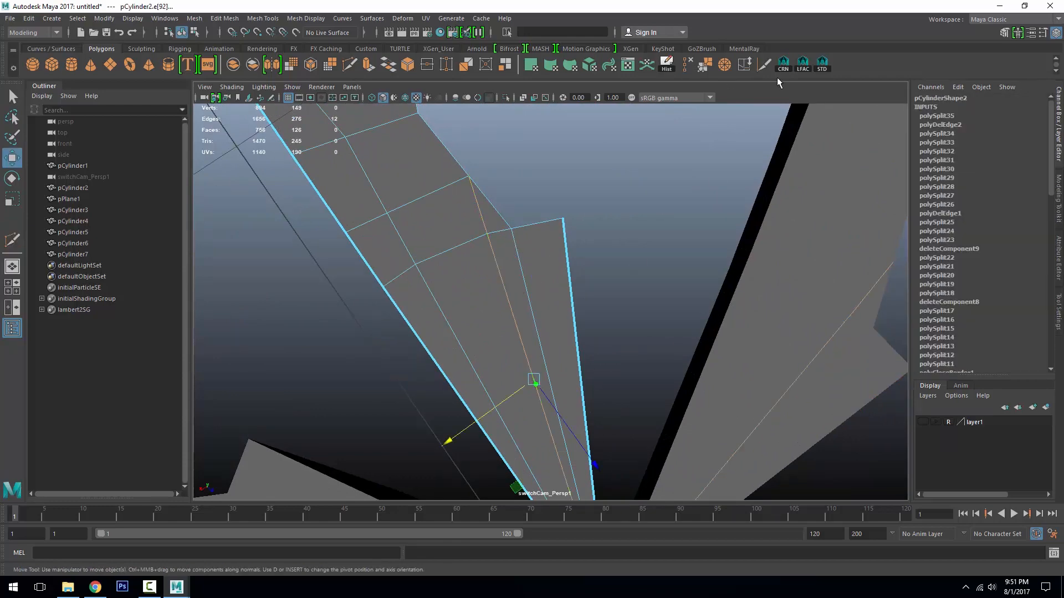
pyautogui.click(687, 65)
# - Extend the wall's front and rear support edges to the hub end of the large opening
pyautogui.keyDown('alt'); pyautogui.moveTo(659, 183); pyautogui.dragTo(613, 297); pyautogui.keyUp('alt')
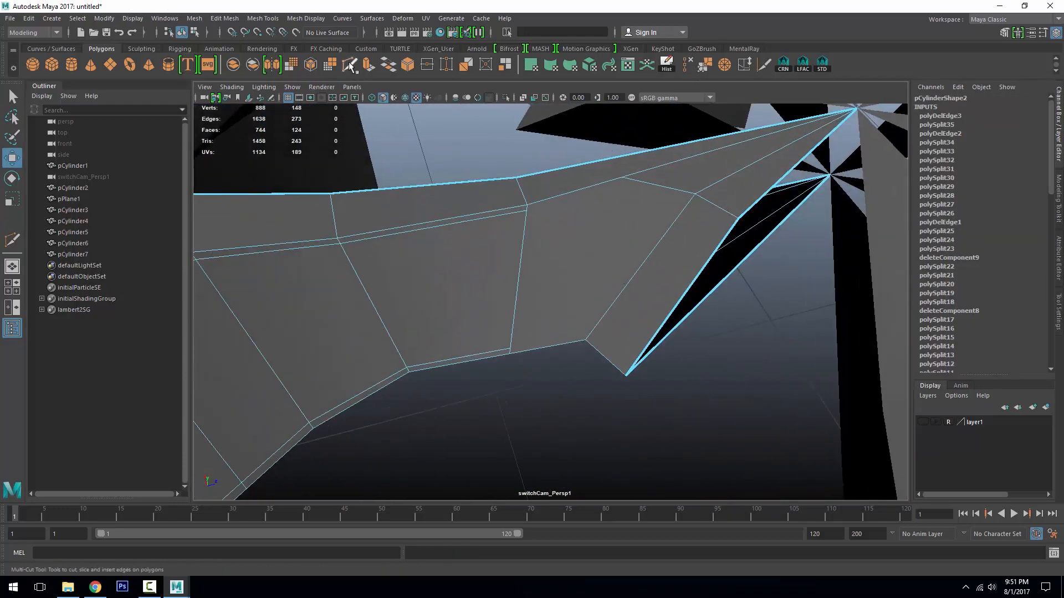
pyautogui.hotkey('ctrl', 'shift', 'x')
pyautogui.click(562, 363)
pyautogui.keyDown('alt'); pyautogui.moveTo(619, 339); pyautogui.dragTo(491, 455, button='right'); pyautogui.keyUp('alt')
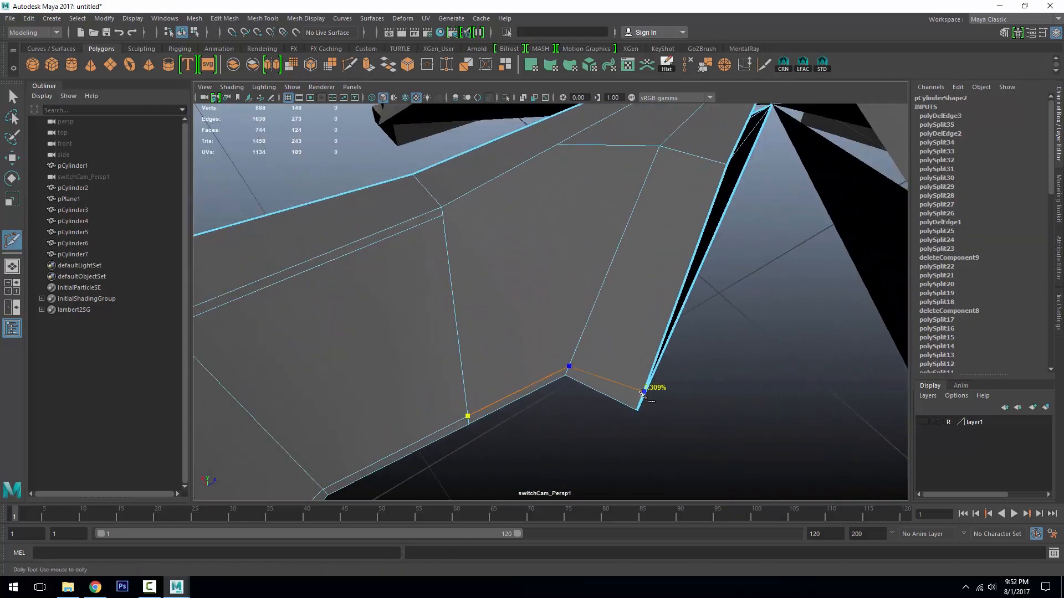
pyautogui.click(656, 157)
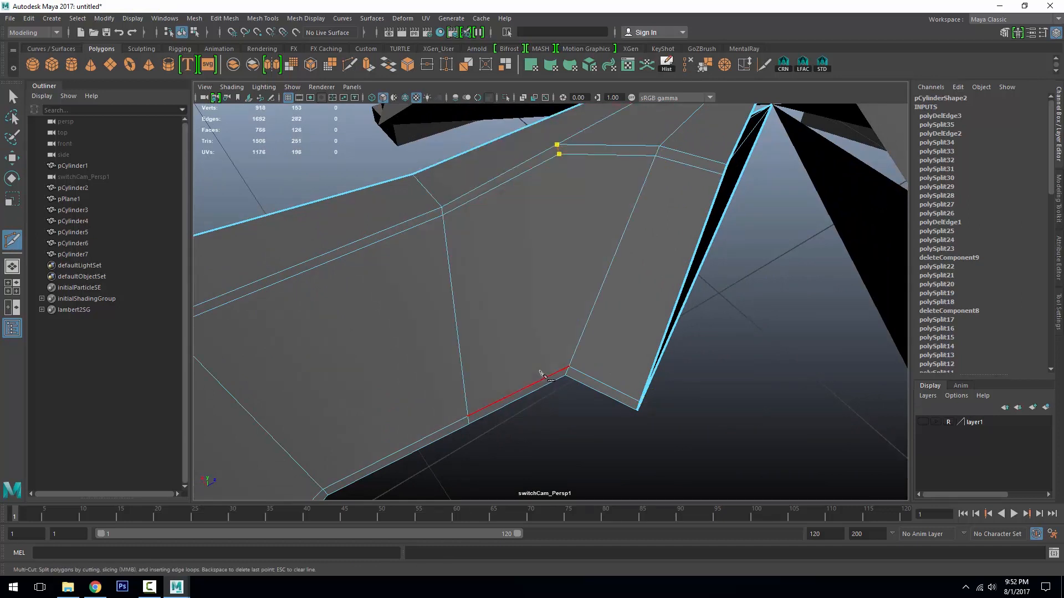
# - Cut edges around the spoke near its hub end, starting from the wedge border on the rear face
pyautogui.keyDown('alt'); pyautogui.moveTo(540, 390); pyautogui.dragTo(497, 296); pyautogui.keyUp('alt')
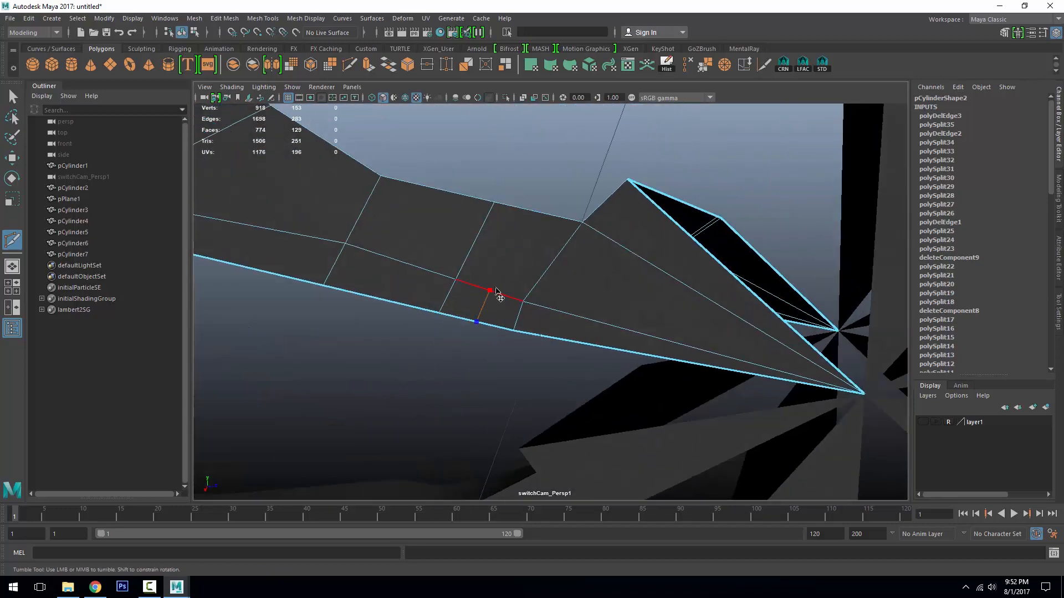
pyautogui.click(493, 291)
pyautogui.click(535, 213)
pyautogui.keyDown('alt'); pyautogui.moveTo(536, 213); pyautogui.dragTo(546, 363); pyautogui.keyUp('alt')
pyautogui.click(512, 351)
pyautogui.click(652, 163)
pyautogui.press('Return')
# - Insert further supporting edge loops along the borders of the spoke's side wall near the hub
pyautogui.keyDown('alt'); pyautogui.moveTo(691, 233); pyautogui.dragTo(500, 281); pyautogui.keyUp('alt')
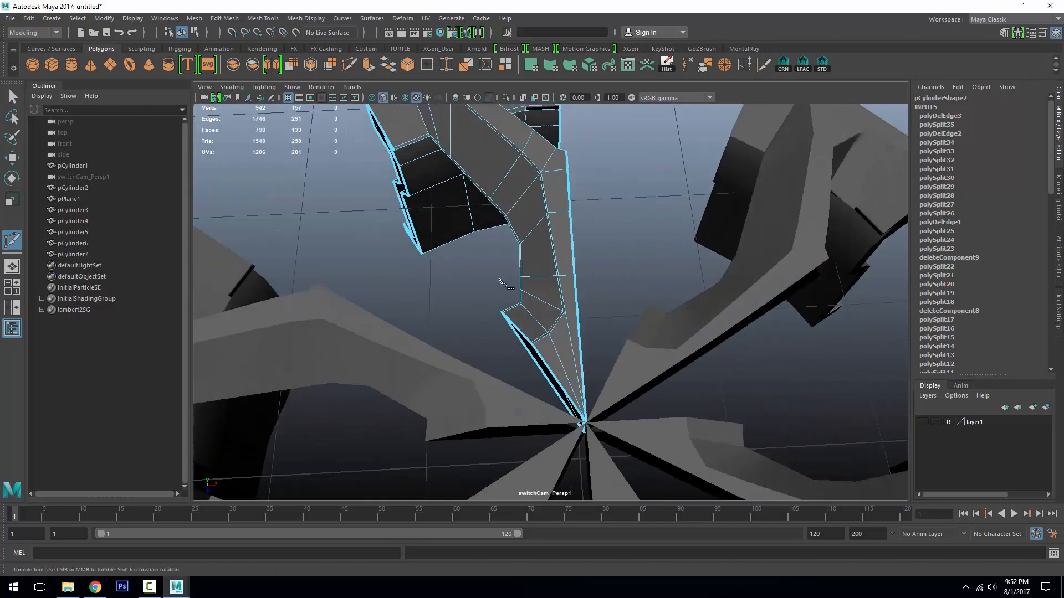
pyautogui.scroll(1, 617, 292)
pyautogui.press('F8')
pyautogui.press('F8')
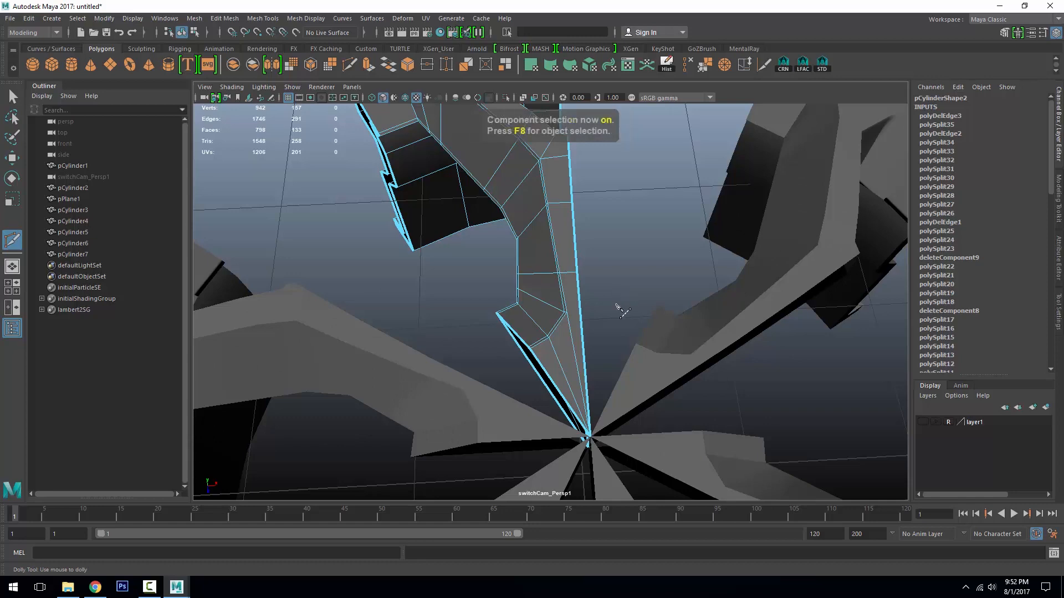
pyautogui.scroll(4, 623, 305)
pyautogui.keyDown('alt'); pyautogui.moveTo(622, 305); pyautogui.dragTo(539, 228, button='middle'); pyautogui.keyUp('alt')
pyautogui.press('w')
pyautogui.click(349, 65)
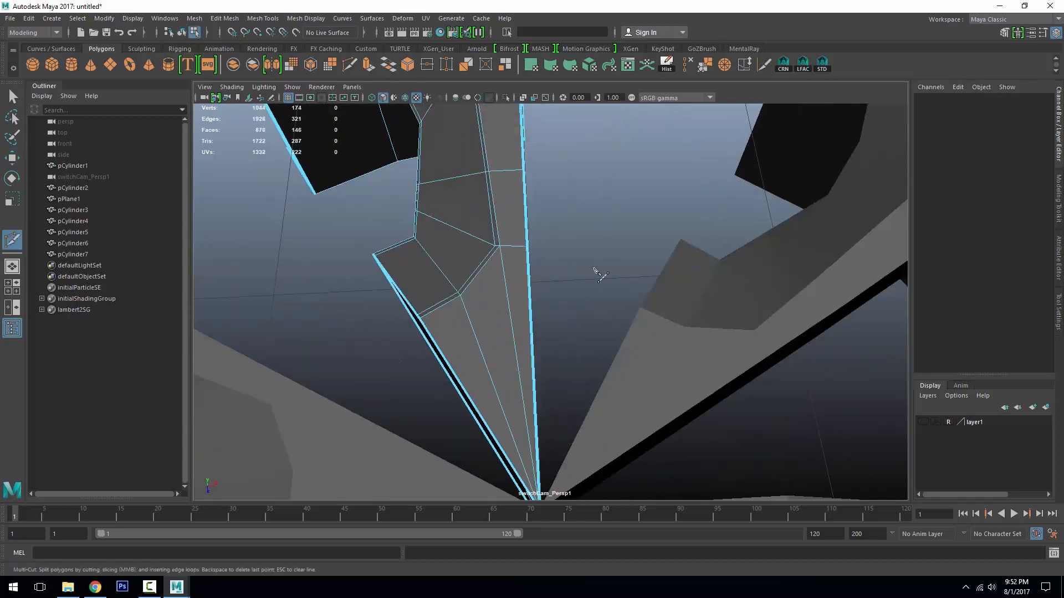
# - Preview the wedge smoothed and examine the spoke's edges up close before returning to the unsmoothed display
pyautogui.press('F8')
pyautogui.press('w')
pyautogui.keyDown('alt'); pyautogui.moveTo(443, 283); pyautogui.dragTo(670, 218); pyautogui.keyUp('alt')
pyautogui.press('3')
pyautogui.click(546, 404)
pyautogui.scroll(3, 689, 350)
pyautogui.click(689, 349)
pyautogui.scroll(4, 598, 304)
pyautogui.press('1')
# - Delete the two redundant edge loops running alongside the spoke's side-wall border
pyautogui.keyDown('alt'); pyautogui.moveTo(599, 304); pyautogui.dragTo(585, 220); pyautogui.keyUp('alt')
pyautogui.moveTo(585, 219); pyautogui.dragTo(593, 193, button='right')
pyautogui.keyDown('alt'); pyautogui.moveTo(593, 193); pyautogui.dragTo(517, 218); pyautogui.keyUp('alt')
pyautogui.doubleClick(510, 216)
pyautogui.keyDown('shift'); pyautogui.doubleClick(522, 216); pyautogui.keyUp('shift')
pyautogui.click(688, 66)
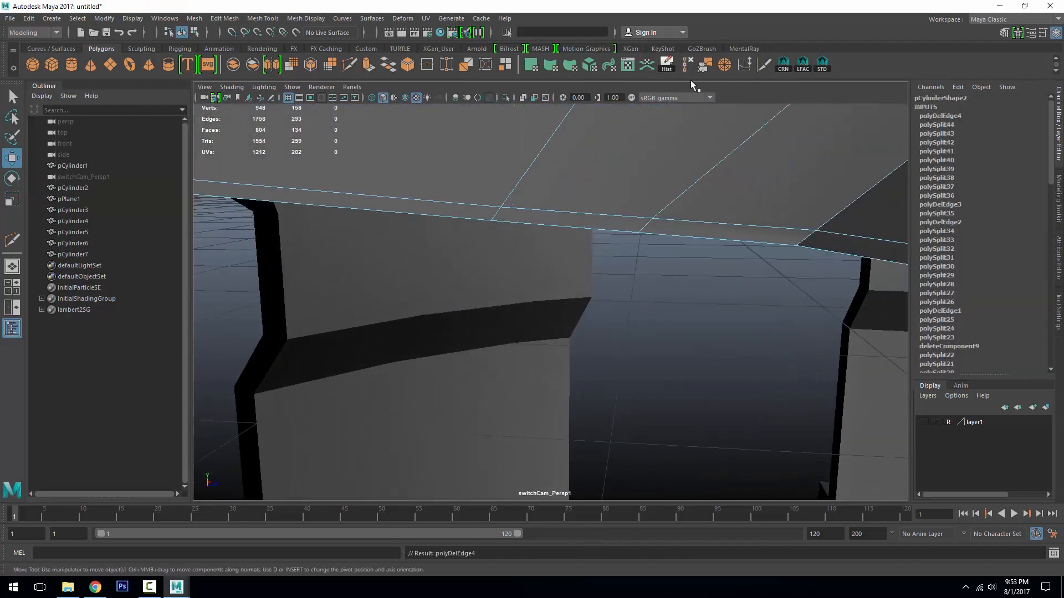
# - Preview the smoothed wedge again to examine the spoke without the extra loops
pyautogui.keyDown('alt'); pyautogui.moveTo(629, 330); pyautogui.dragTo(667, 325); pyautogui.keyUp('alt')
pyautogui.press('F8')
pyautogui.press('3')
pyautogui.scroll(-4, 662, 233)
pyautogui.click(667, 325)
pyautogui.scroll(-4, 667, 325)
pyautogui.click(546, 256)
pyautogui.press('1')
# - Show the reference image layer and frame the lug holes around the centre cap in the orthographic view
pyautogui.scroll(5, 546, 256)
pyautogui.keyDown('alt'); pyautogui.moveTo(582, 256); pyautogui.dragTo(623, 312); pyautogui.keyUp('alt')
pyautogui.click(924, 422)
pyautogui.keyDown('alt'); pyautogui.moveTo(743, 385); pyautogui.dragTo(704, 407); pyautogui.keyUp('alt')
pyautogui.scroll(-5, 541, 299)
pyautogui.moveTo(541, 300); pyautogui.dragTo(739, 380, button='middle')
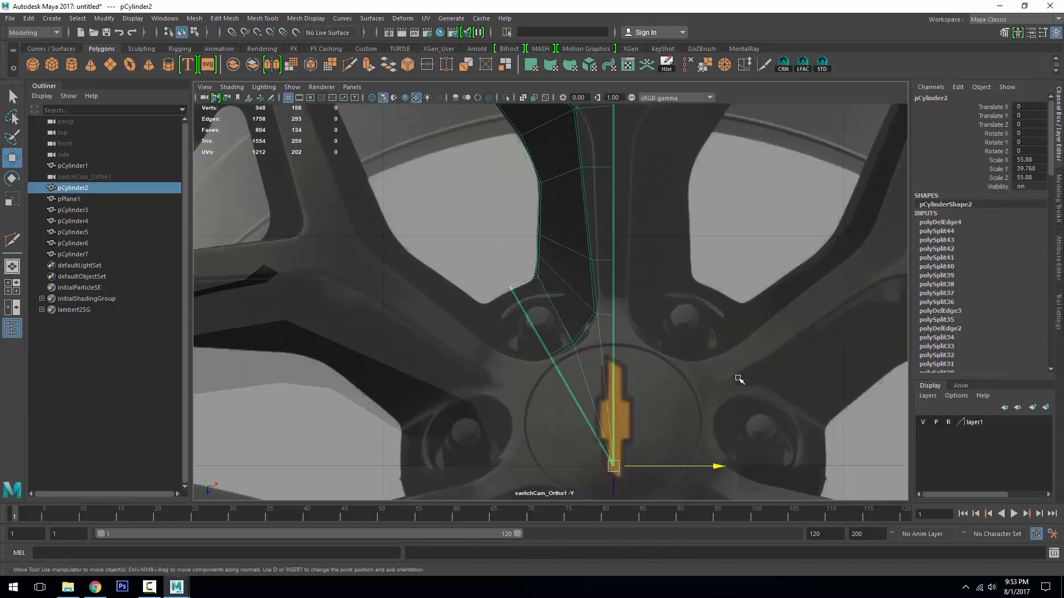
pyautogui.keyDown('alt'); pyautogui.moveTo(645, 384); pyautogui.dragTo(631, 342, button='middle'); pyautogui.keyUp('alt')
pyautogui.scroll(5, 631, 342)
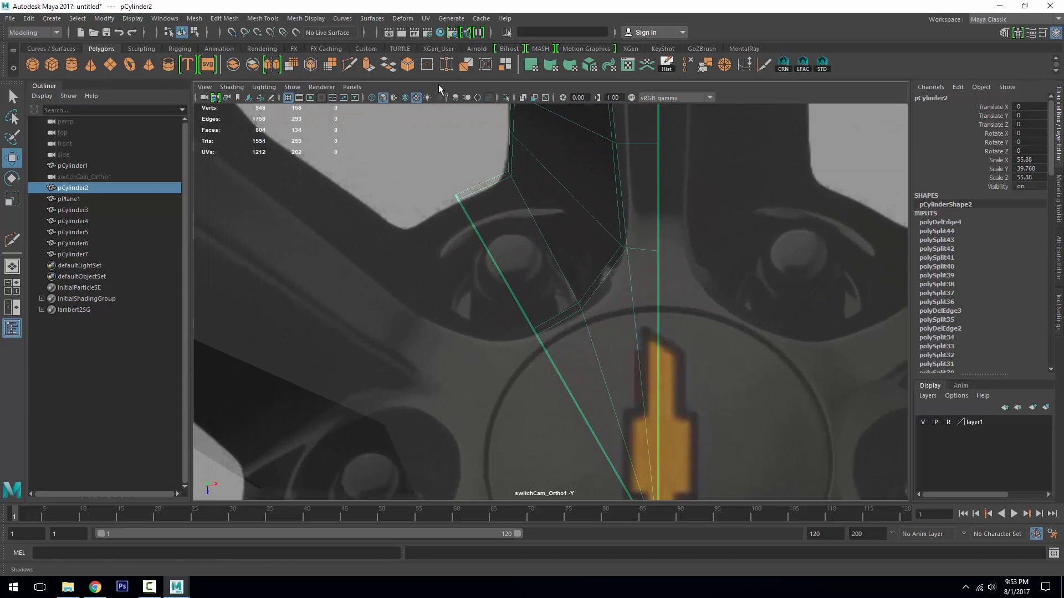
# - Create a polygon cylinder and move it to about X -3.9, Y 6.7, Z -6.1, at the lug hole left of the spoke
pyautogui.click(351, 66)
pyautogui.click(71, 65)
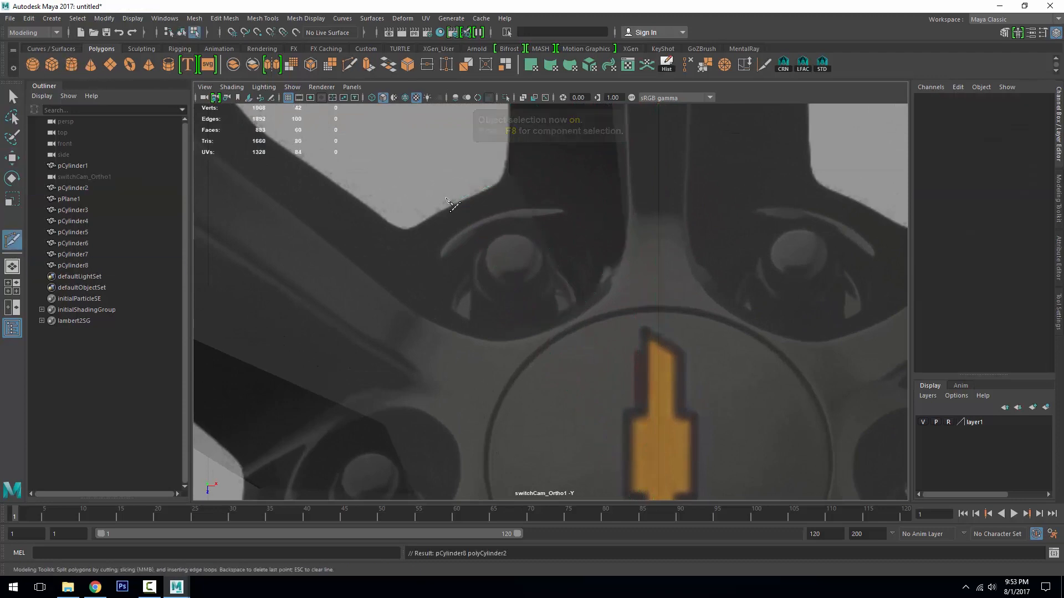
pyautogui.scroll(-5, 596, 230)
pyautogui.keyDown('alt'); pyautogui.moveTo(595, 231); pyautogui.dragTo(619, 264); pyautogui.keyUp('alt')
pyautogui.press('F8')
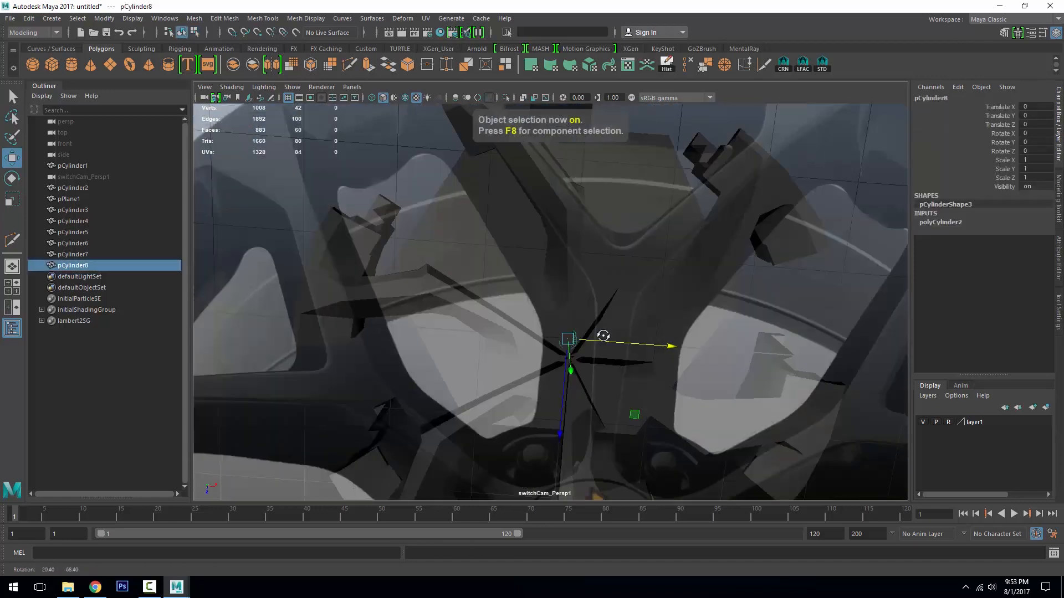
pyautogui.press('4')
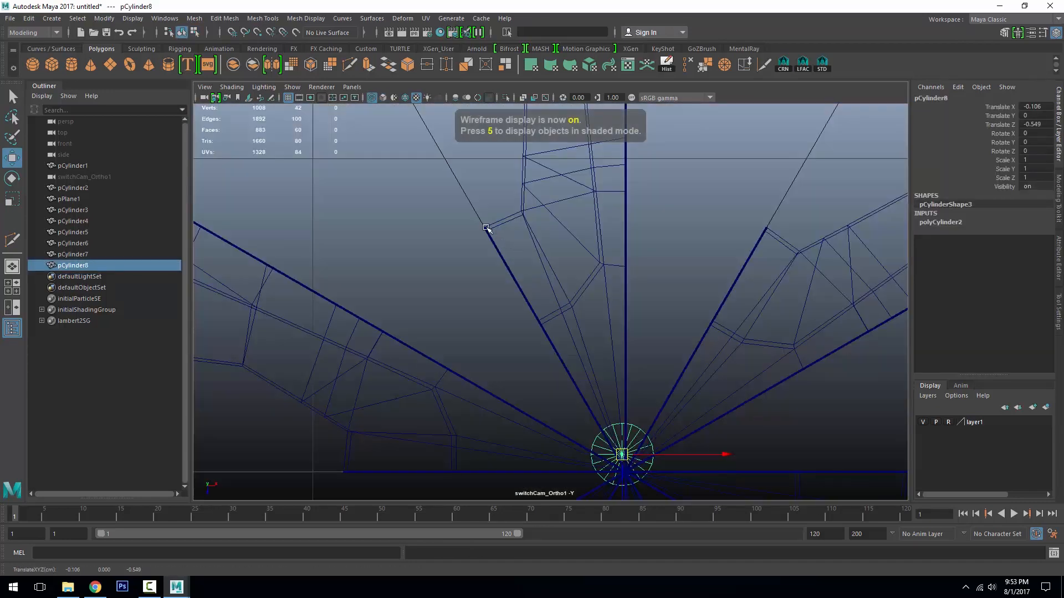
pyautogui.moveTo(625, 472); pyautogui.dragTo(504, 289)
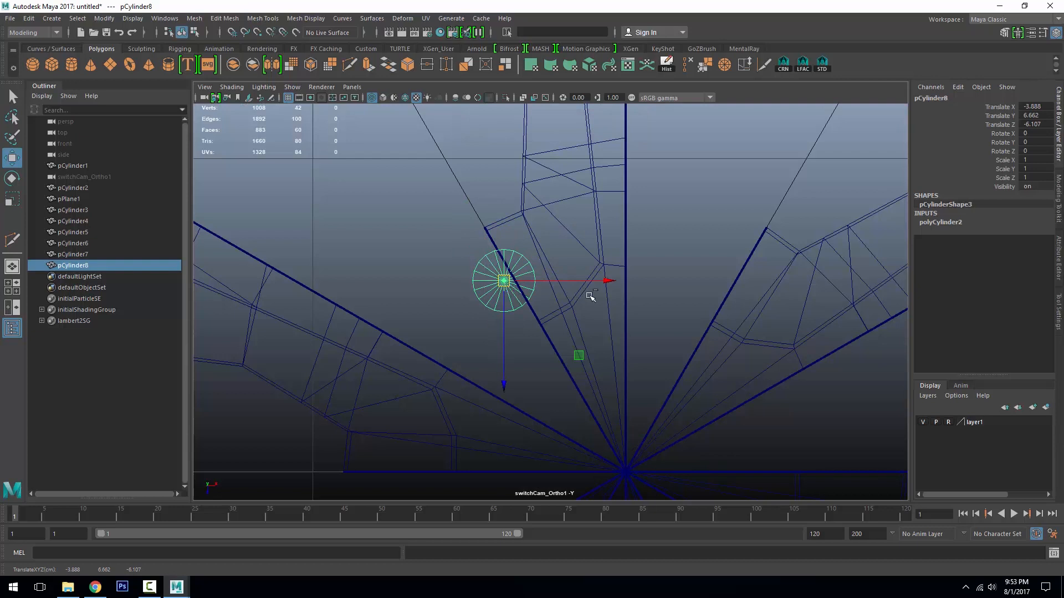
# - Rotate the cylinder 30 degrees about Y and reduce its axis subdivisions to 8
pyautogui.hotkey('ctrl', 'z')
pyautogui.press('e')
pyautogui.moveTo(592, 233); pyautogui.dragTo(589, 161)
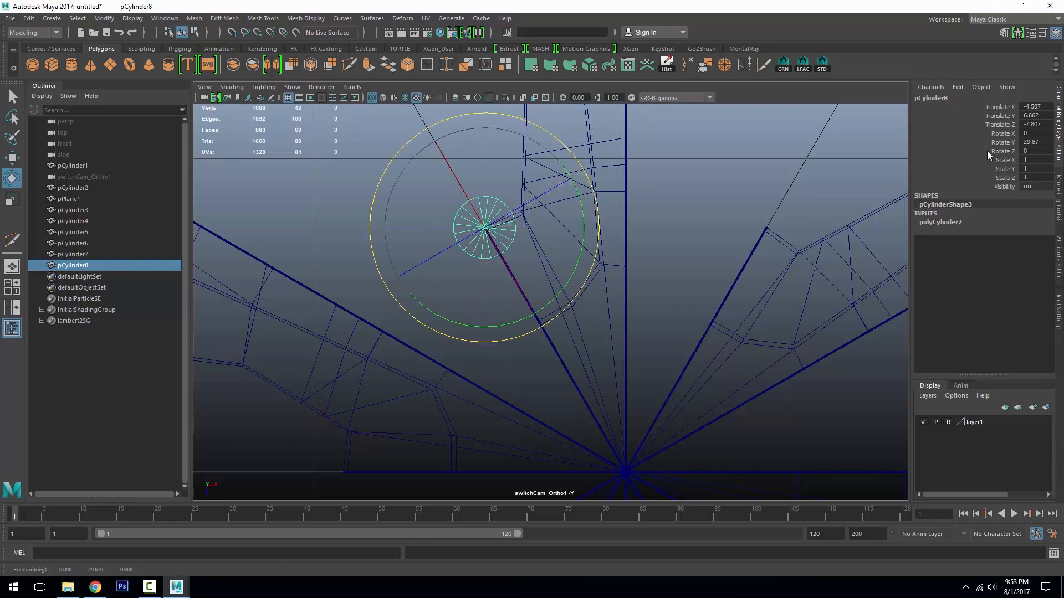
pyautogui.click(963, 222)
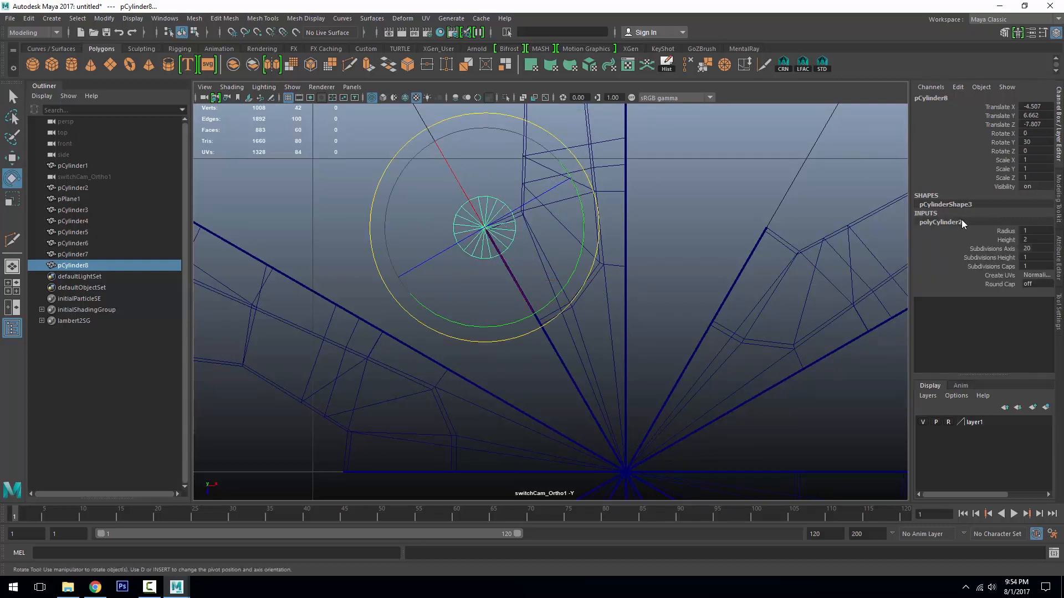
pyautogui.press('Return')
pyautogui.press('w')
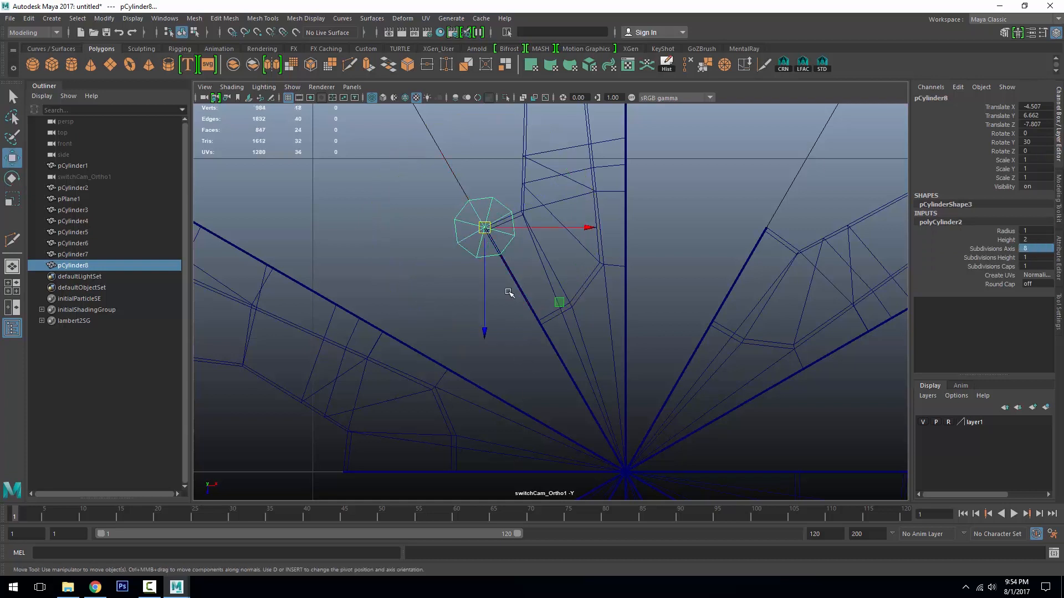
# - Slide the cylinder along the wedge border to about X -3.3, Z -5.7 and scale it uniformly to about 1.8
pyautogui.moveTo(507, 289); pyautogui.dragTo(533, 299, button='right')
pyautogui.moveTo(533, 298); pyautogui.dragTo(550, 348)
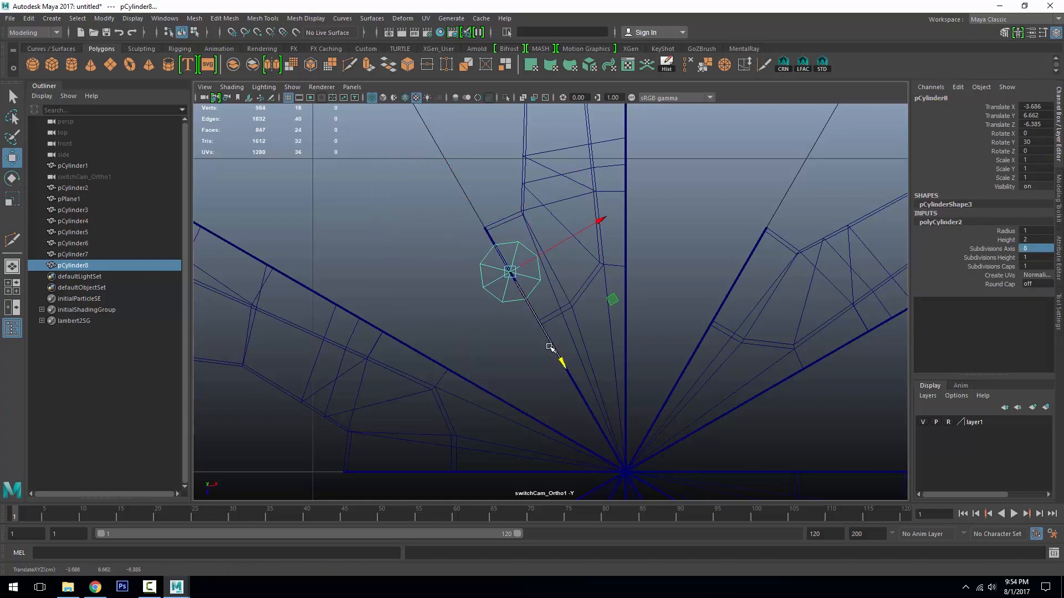
pyautogui.press('6')
pyautogui.press('r')
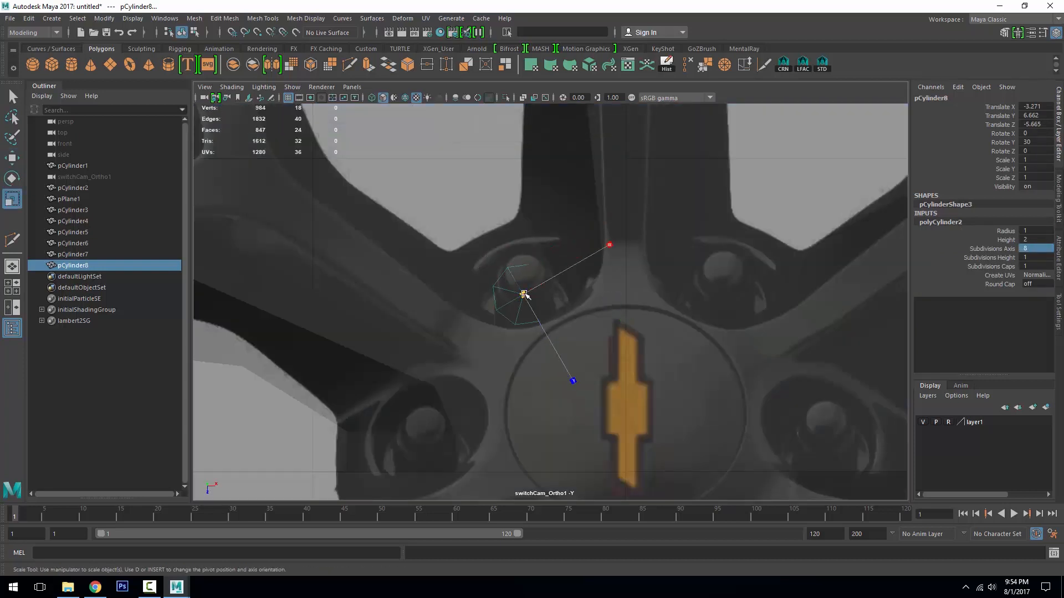
pyautogui.moveTo(522, 295); pyautogui.dragTo(570, 309)
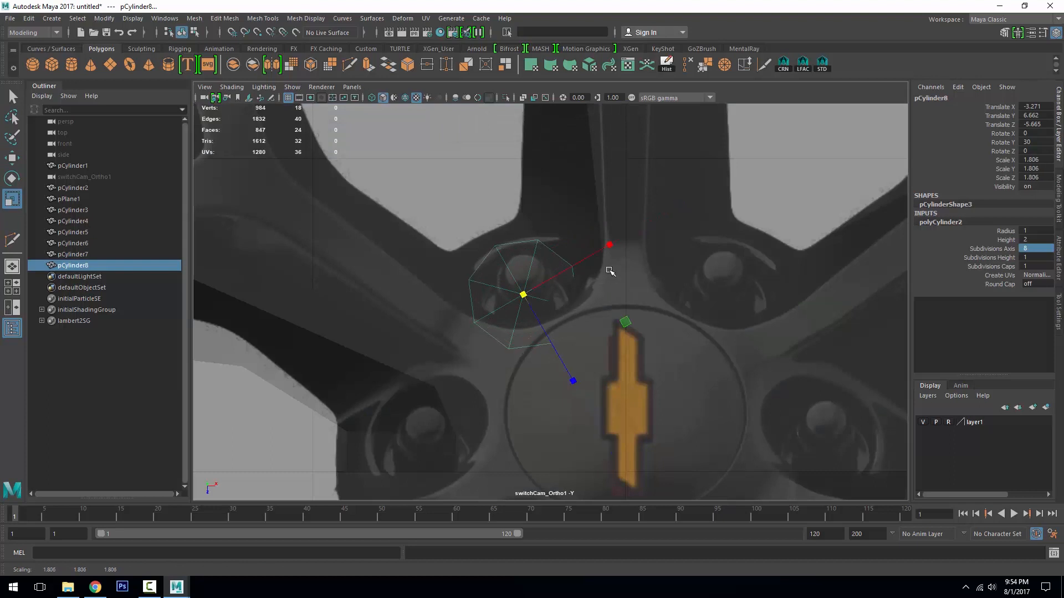
# - Move the cylinder outward along the wedge border to about X -3.5, Z -6.0, over the reference lug hole
pyautogui.click(610, 271)
pyautogui.click(551, 287)
pyautogui.keyDown('alt'); pyautogui.moveTo(621, 317); pyautogui.dragTo(648, 345, button='middle'); pyautogui.keyUp('alt')
pyautogui.click(633, 331)
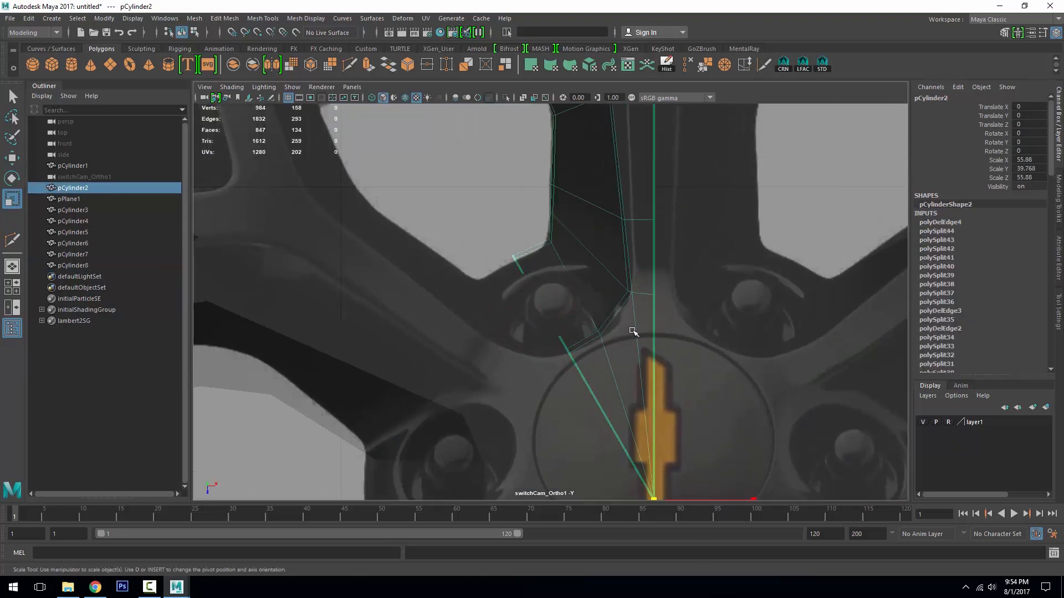
pyautogui.click(555, 305)
pyautogui.press('w')
pyautogui.moveTo(579, 373); pyautogui.dragTo(576, 365)
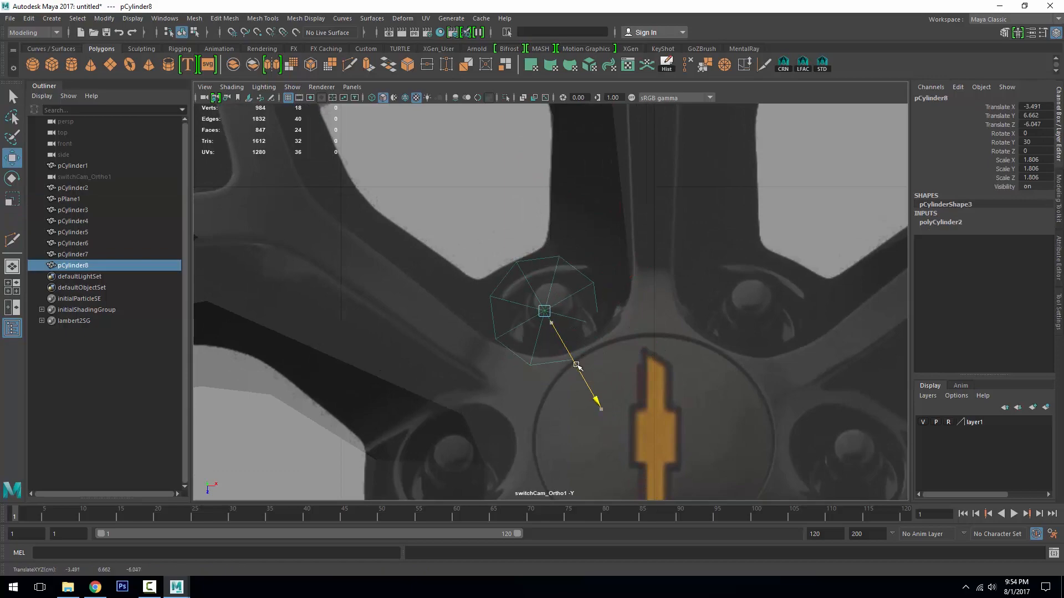
pyautogui.press('4')
pyautogui.click(616, 347)
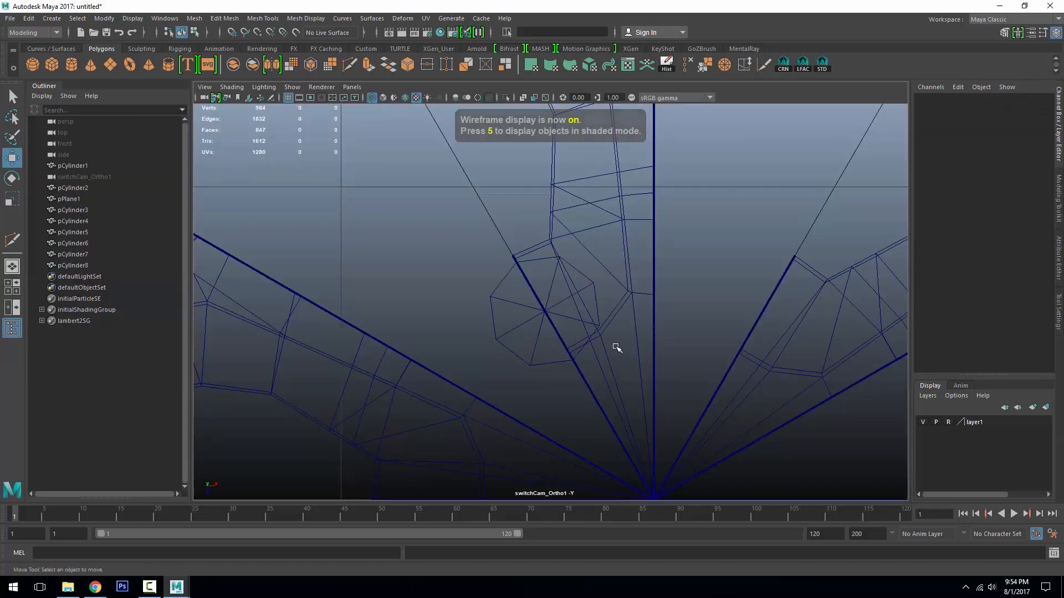
# - Scale the cylinder down to about 1.53 and shift it to about X -3.6, Z -6.2 so it fits inside the spoke
pyautogui.scroll(2, 617, 347)
pyautogui.click(586, 302)
pyautogui.moveTo(587, 301)
pyautogui.keyDown('alt'); pyautogui.mouseDown()
pyautogui.moveTo(665, 301)
pyautogui.moveTo(730, 386)
pyautogui.moveTo(403, 305)
pyautogui.moveTo(658, 304)
pyautogui.moveTo(550, 285)
pyautogui.moveTo(487, 302)
pyautogui.moveTo(512, 294)
pyautogui.mouseUp(); pyautogui.keyUp('alt')
pyautogui.press('5')
pyautogui.click(516, 293)
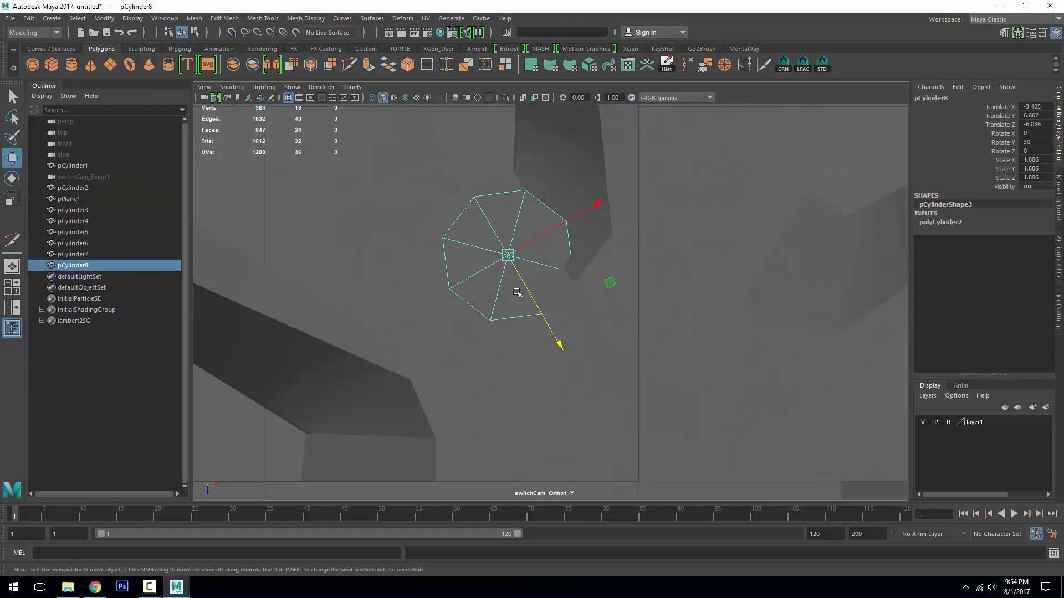
pyautogui.press('r')
pyautogui.press('w')
pyautogui.moveTo(478, 258); pyautogui.dragTo(529, 294)
pyautogui.press('4')
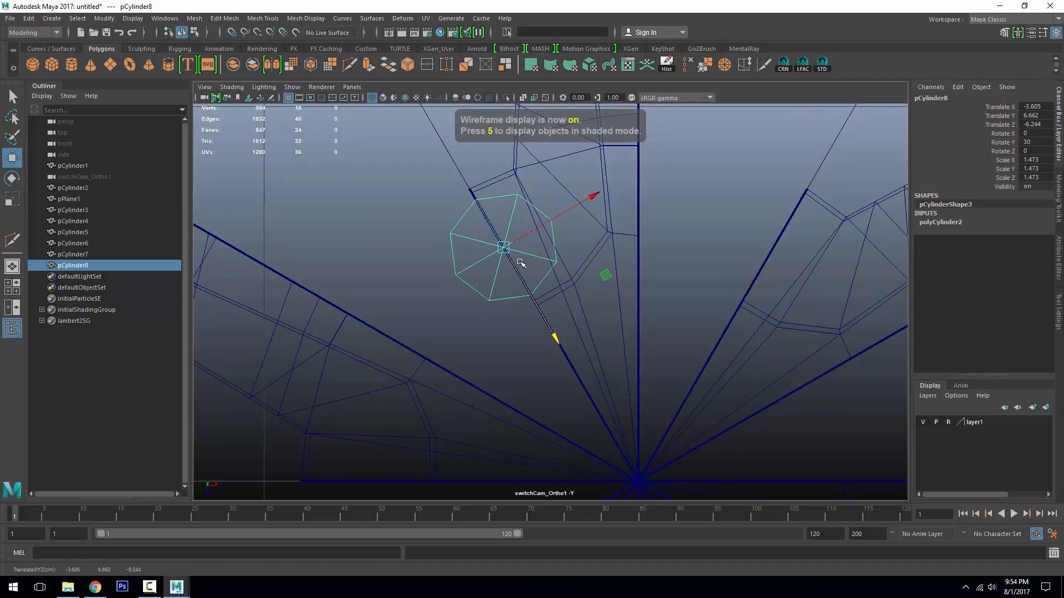
pyautogui.press('r')
# - Cut the cylinder's half-octagon outline into the wedge with Multi-Cut, starting and ending on the wedge border
pyautogui.click(606, 221)
pyautogui.scroll(3, 477, 182)
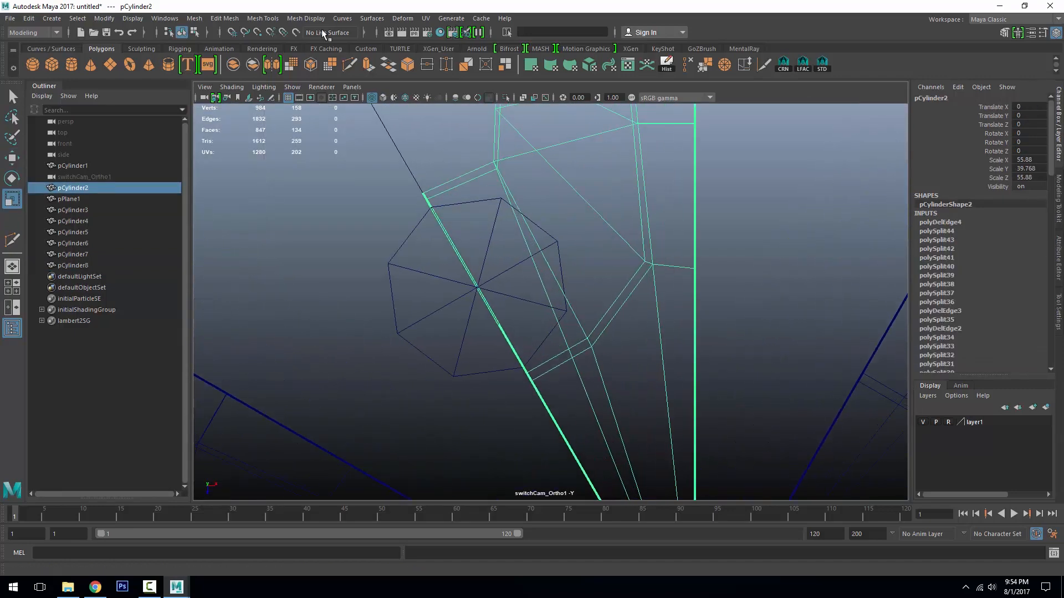
pyautogui.click(349, 64)
pyautogui.click(501, 198)
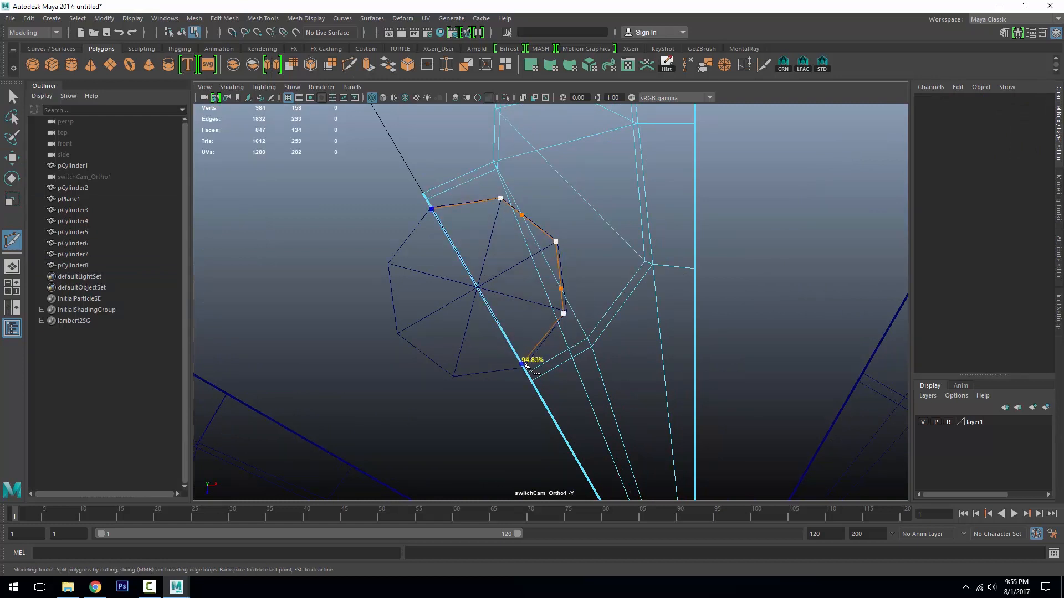
pyautogui.press('Return')
pyautogui.press('5')
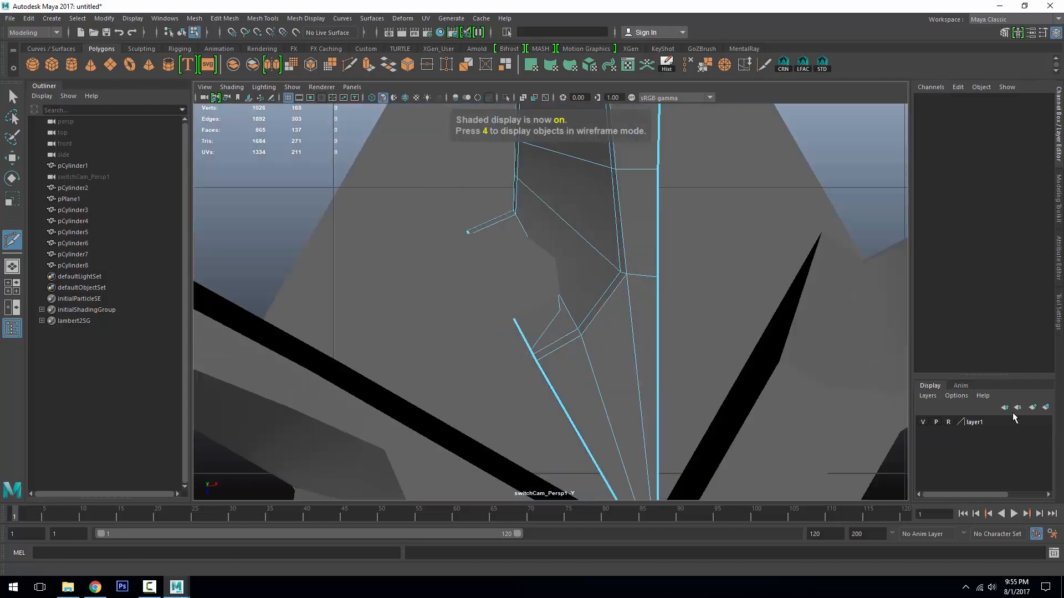
# - Hide the reference image layer and move the guide cylinder down, clear of the wedge
pyautogui.click(923, 422)
pyautogui.scroll(3, 690, 333)
pyautogui.press('F8')
pyautogui.press('w')
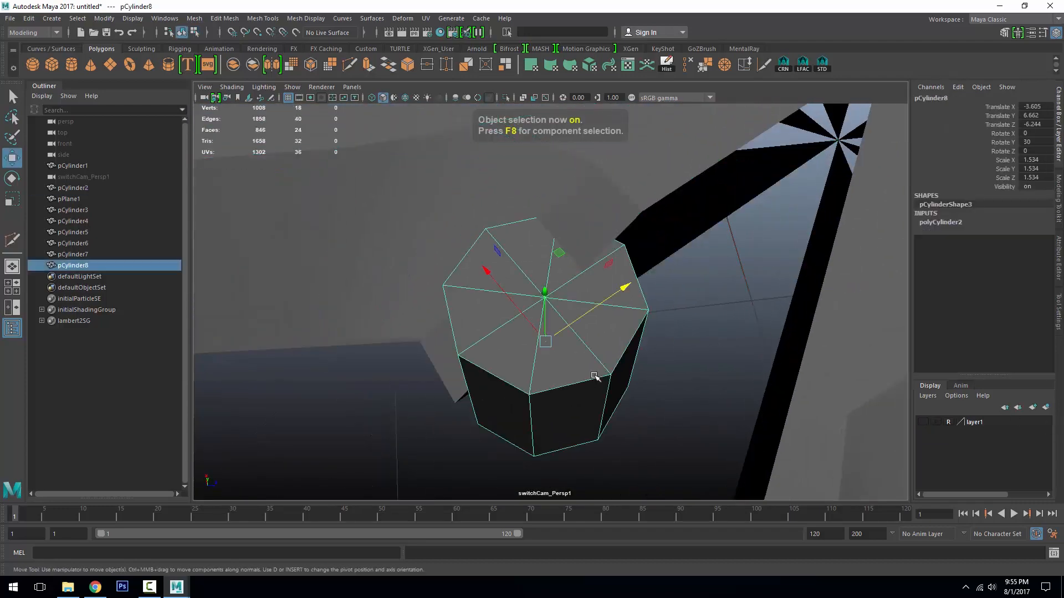
pyautogui.moveTo(545, 301); pyautogui.dragTo(547, 422)
# - Cut edges connecting the lug-hole outline's corners to the surrounding spoke vertices
pyautogui.click(553, 263)
pyautogui.keyDown('alt'); pyautogui.moveTo(553, 263); pyautogui.dragTo(501, 256); pyautogui.keyUp('alt')
pyautogui.click(389, 66)
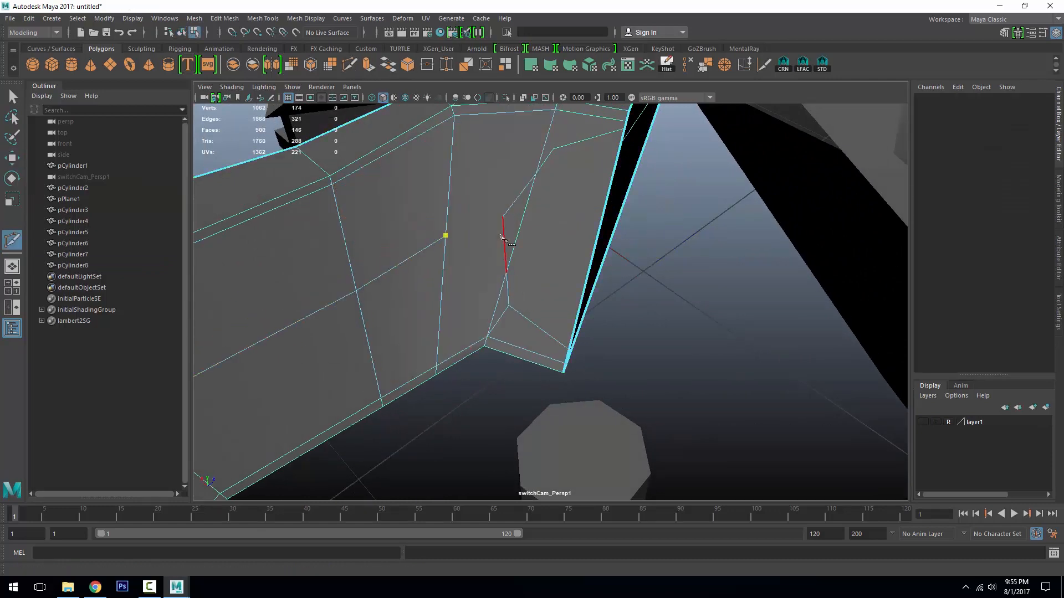
pyautogui.rightClick(536, 195)
pyautogui.keyDown('alt'); pyautogui.moveTo(535, 195); pyautogui.dragTo(609, 250); pyautogui.keyUp('alt')
pyautogui.click(551, 258)
pyautogui.click(588, 233)
# - Delete the leftover edges crossing the lug-hole outline
pyautogui.press('w')
pyautogui.click(570, 250)
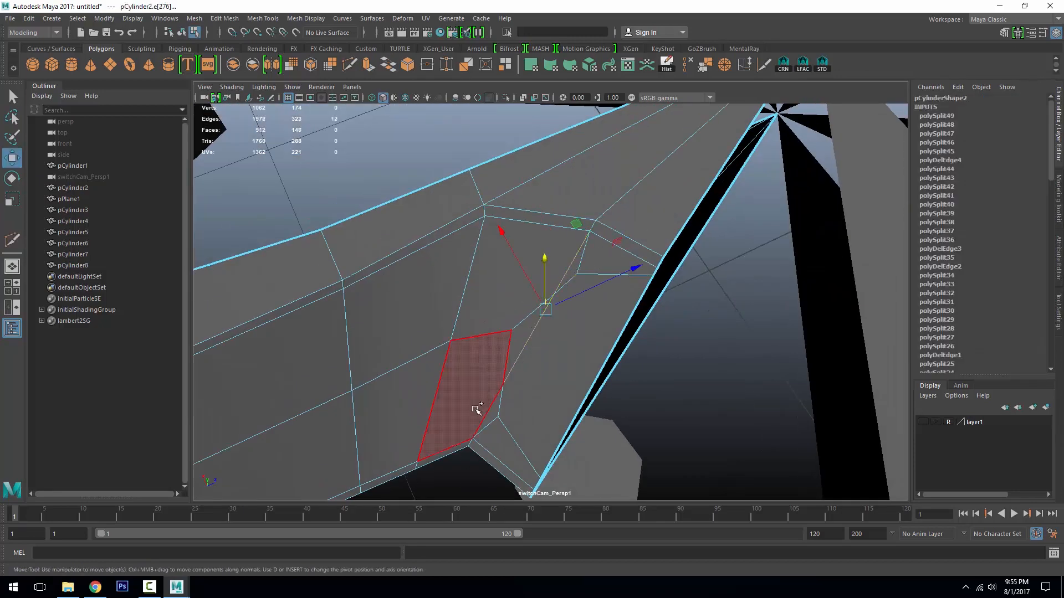
pyautogui.keyDown('shift'); pyautogui.click(474, 410); pyautogui.keyUp('shift')
pyautogui.hotkey('ctrl', 'z')
pyautogui.press('Delete')
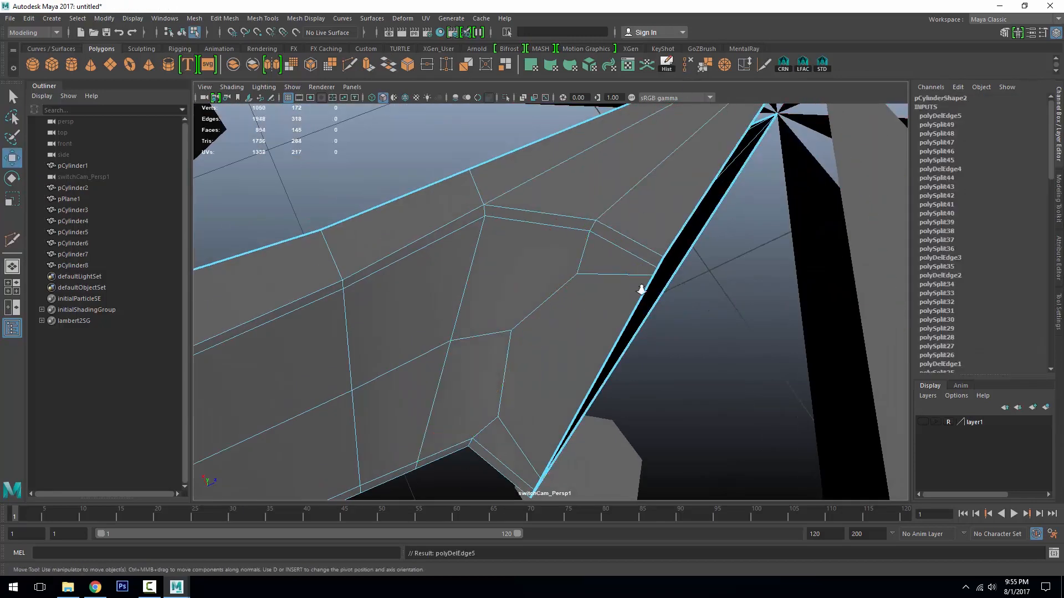
# - Extrude the lug-hole face, flatten it vertically and lower it into the spoke to form a recess
pyautogui.keyDown('alt'); pyautogui.moveTo(641, 286); pyautogui.dragTo(546, 317); pyautogui.keyUp('alt')
pyautogui.click(608, 237)
pyautogui.click(368, 65)
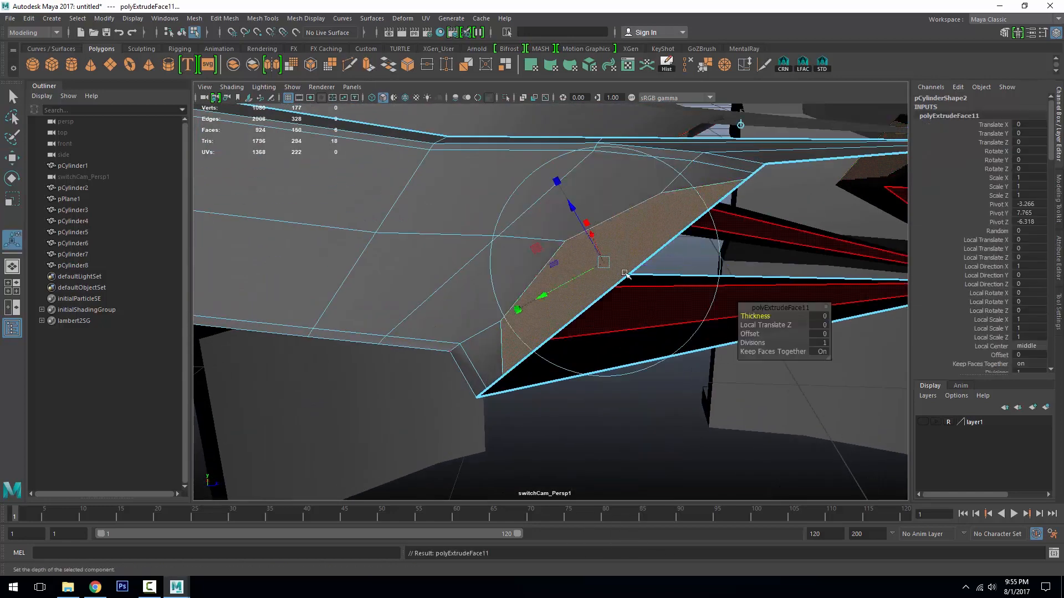
pyautogui.press('r')
pyautogui.moveTo(625, 167); pyautogui.dragTo(603, 261)
pyautogui.press('w')
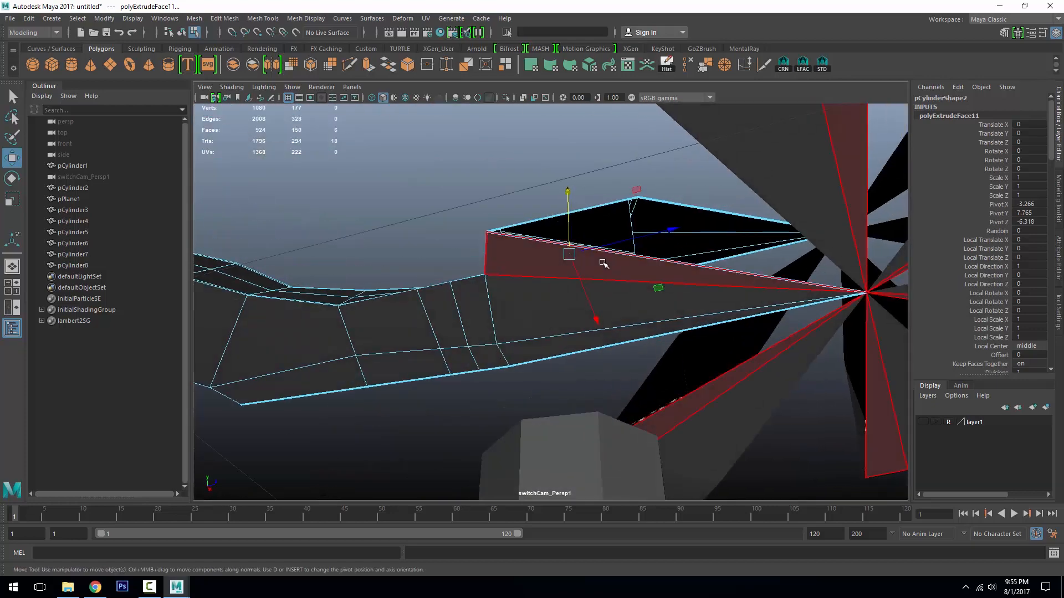
# - Select the three underside faces running towards the hub and lower them beneath the lug recess
pyautogui.click(603, 265)
pyautogui.keyDown('shift'); pyautogui.click(586, 323); pyautogui.keyUp('shift')
pyautogui.keyDown('shift'); pyautogui.click(588, 338); pyautogui.keyUp('shift')
pyautogui.keyDown('alt'); pyautogui.moveTo(592, 339); pyautogui.dragTo(712, 350); pyautogui.keyUp('alt')
pyautogui.keyDown('alt'); pyautogui.moveTo(711, 352); pyautogui.dragTo(796, 391, button='right'); pyautogui.keyUp('alt')
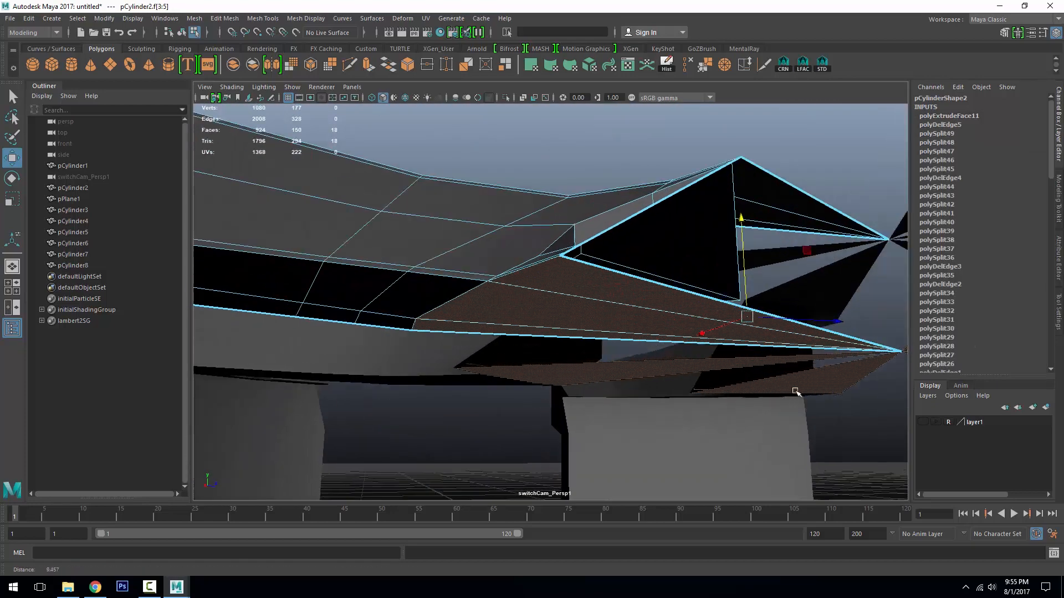
pyautogui.moveTo(742, 221); pyautogui.dragTo(745, 251)
# - Adjust the height of the short edge on the spoke's side wall below the lug recess
pyautogui.keyDown('alt'); pyautogui.moveTo(745, 250); pyautogui.dragTo(589, 325); pyautogui.keyUp('alt')
pyautogui.keyDown('alt'); pyautogui.moveTo(589, 325); pyautogui.dragTo(604, 330, button='right'); pyautogui.keyUp('alt')
pyautogui.moveTo(545, 267); pyautogui.dragTo(543, 238, button='right')
pyautogui.click(549, 337)
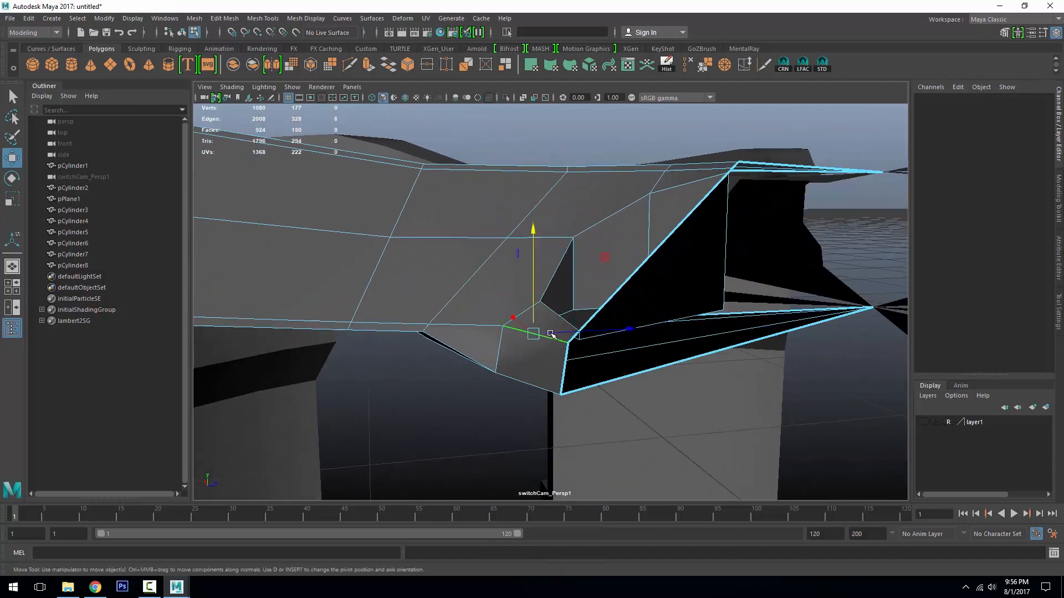
pyautogui.moveTo(536, 236); pyautogui.dragTo(564, 346)
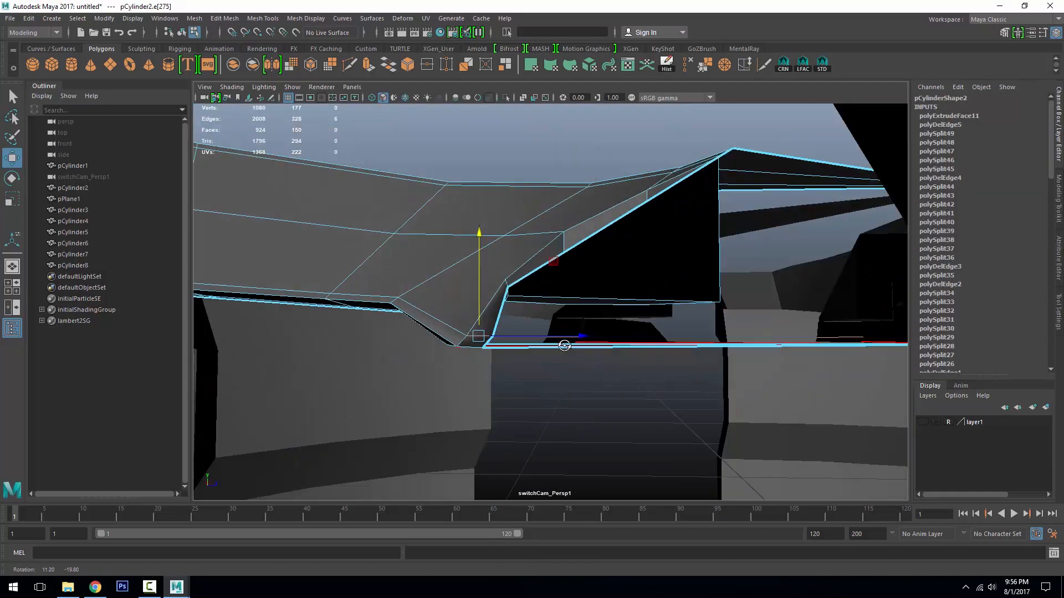
pyautogui.moveTo(480, 261); pyautogui.dragTo(723, 296)
# - Delete the extruded side face closing the lug recess along the wedge border
pyautogui.moveTo(597, 252); pyautogui.dragTo(597, 282, button='right')
pyautogui.click(597, 276)
pyautogui.press('Delete')
# - Cut edges across the recess floor from its corners to the middle of its border edge
pyautogui.keyDown('alt'); pyautogui.moveTo(615, 271); pyautogui.dragTo(549, 327); pyautogui.keyUp('alt')
pyautogui.keyDown('alt'); pyautogui.moveTo(549, 327); pyautogui.dragTo(587, 345, button='right'); pyautogui.keyUp('alt')
pyautogui.keyDown('alt'); pyautogui.moveTo(587, 345); pyautogui.dragTo(597, 345); pyautogui.keyUp('alt')
pyautogui.click(349, 64)
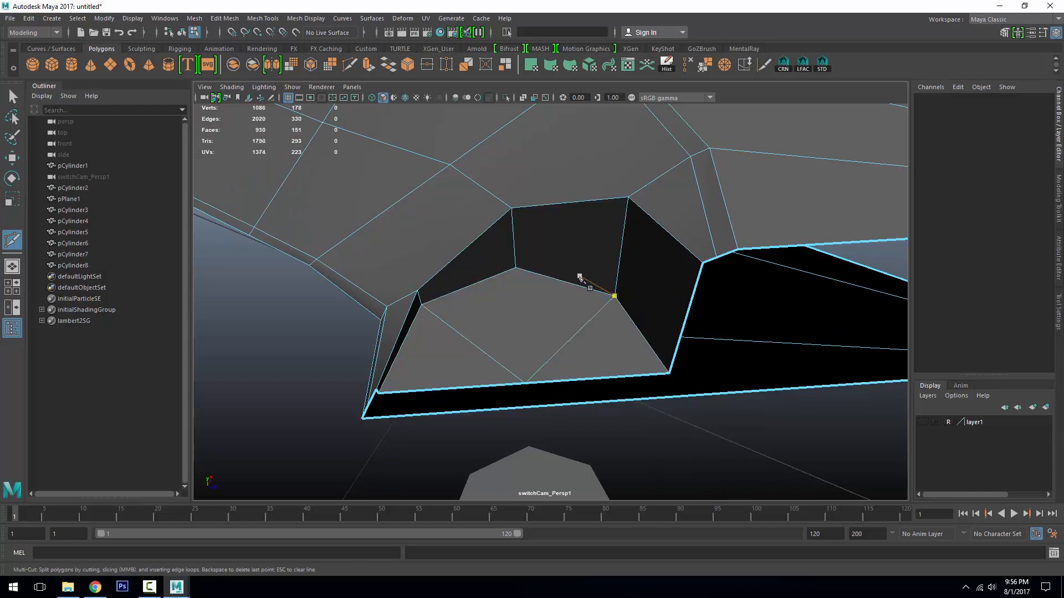
pyautogui.press('Return')
# - Cut a support loop around the recess walls just below the upper rim
pyautogui.keyDown('alt'); pyautogui.moveTo(506, 411); pyautogui.dragTo(249, 386); pyautogui.keyUp('alt')
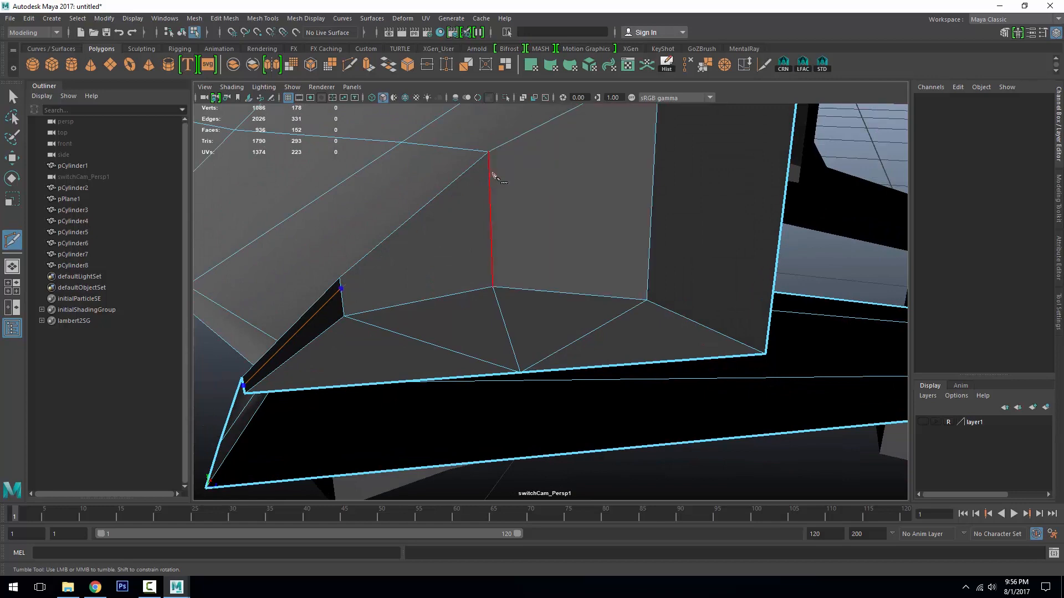
pyautogui.keyDown('alt'); pyautogui.moveTo(495, 176); pyautogui.dragTo(571, 218); pyautogui.keyUp('alt')
pyautogui.click(707, 168)
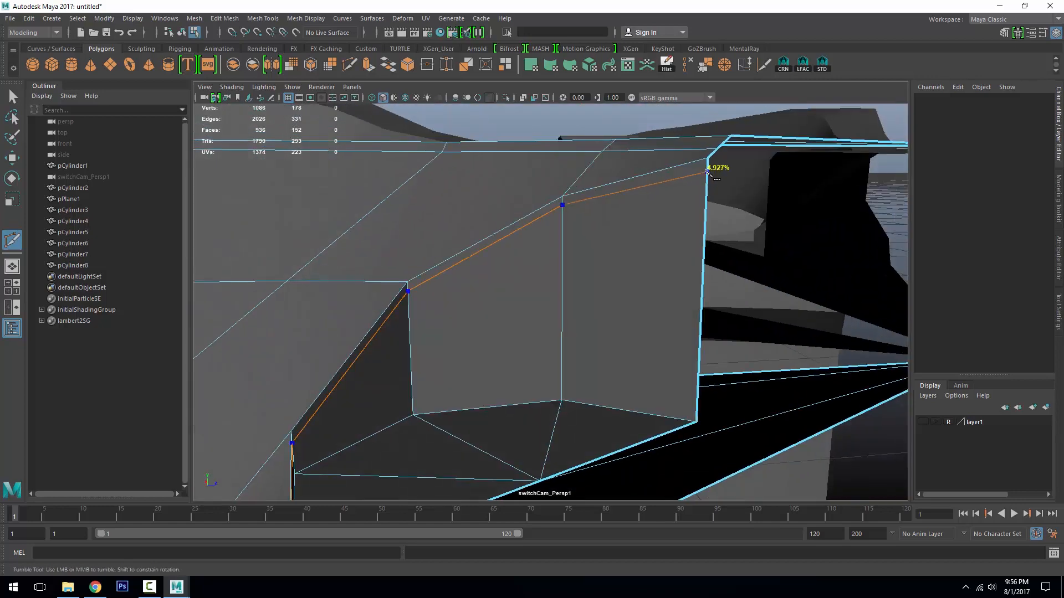
pyautogui.press('Return')
# - Cut a second support loop around the recess walls just above the floor
pyautogui.keyDown('alt'); pyautogui.moveTo(681, 211); pyautogui.dragTo(437, 311); pyautogui.keyUp('alt')
pyautogui.keyDown('alt'); pyautogui.moveTo(438, 311); pyautogui.dragTo(372, 334, button='middle'); pyautogui.keyUp('alt')
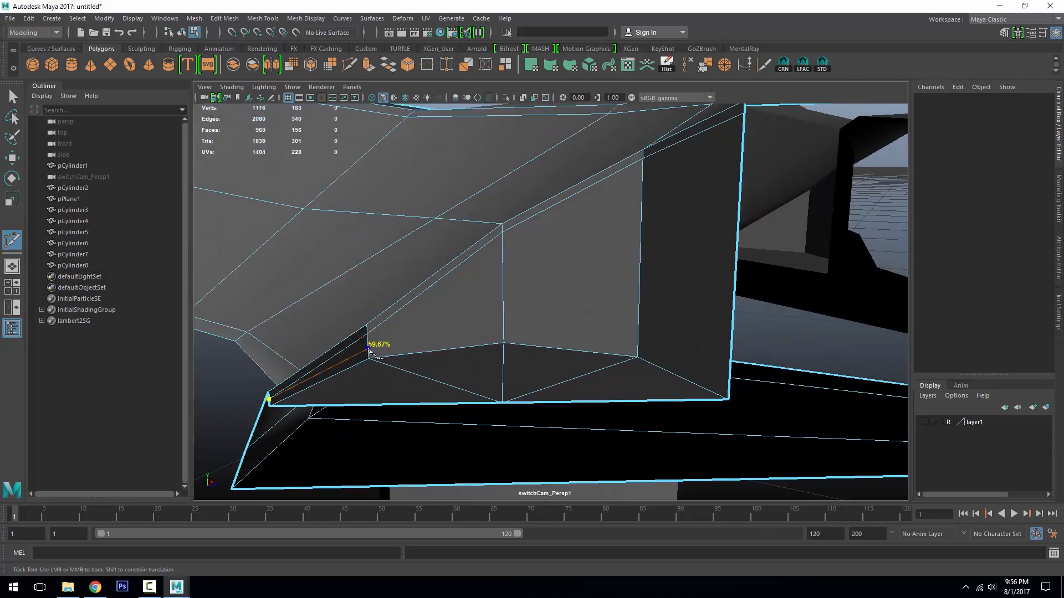
pyautogui.click(506, 330)
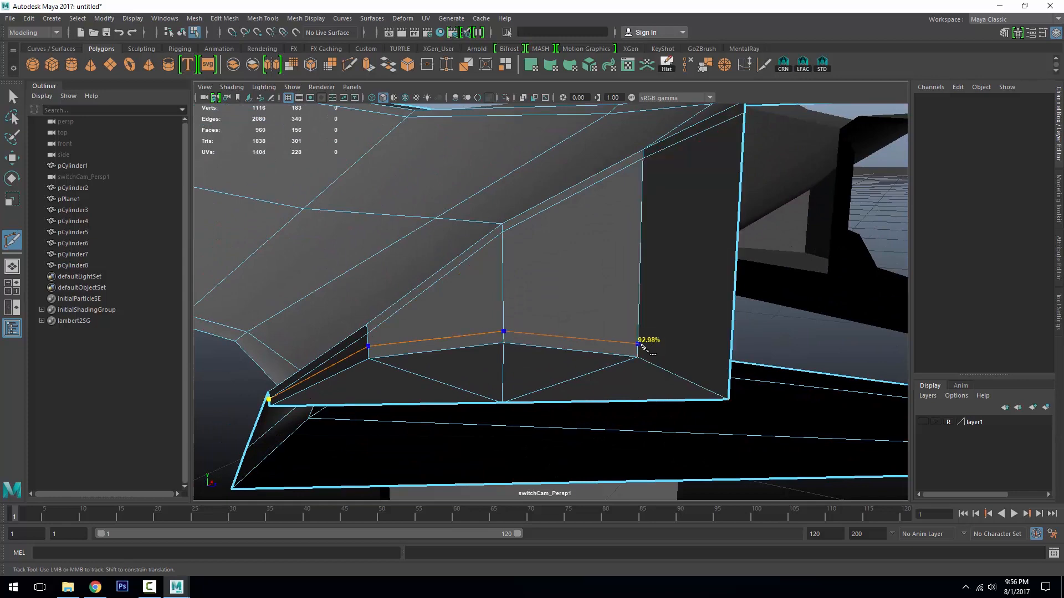
pyautogui.press('Return')
# - Cut a support loop across the recess floor, just inside the base of the walls
pyautogui.keyDown('alt'); pyautogui.moveTo(720, 383); pyautogui.dragTo(532, 388); pyautogui.keyUp('alt')
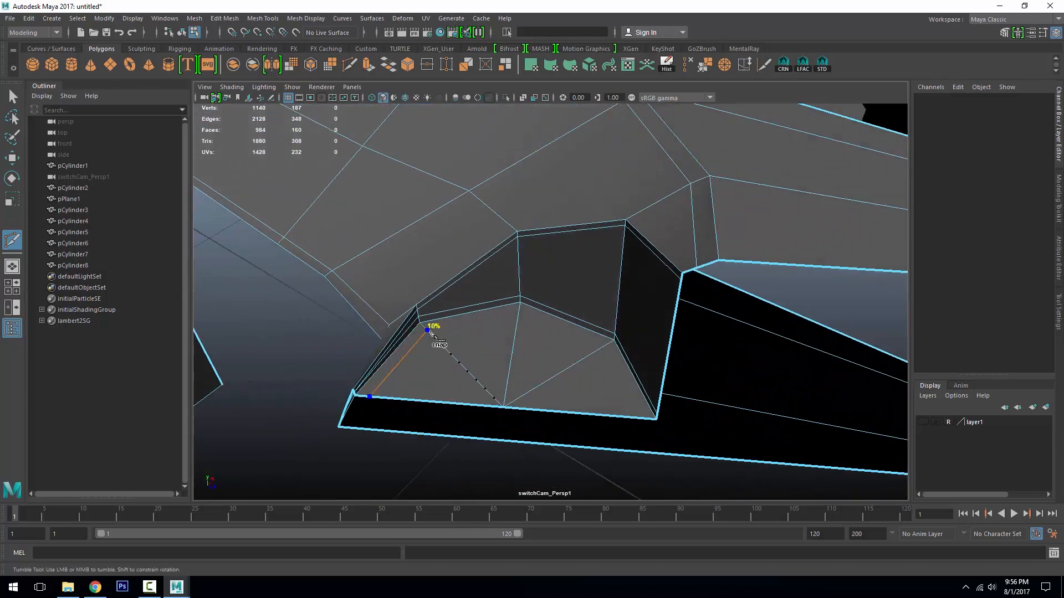
pyautogui.keyDown('shift'); pyautogui.click(641, 418); pyautogui.keyUp('shift')
pyautogui.press('Return')
# - Cut a support loop on the spoke surface around the outside of the recess rim
pyautogui.keyDown('alt'); pyautogui.moveTo(632, 407); pyautogui.dragTo(574, 383); pyautogui.keyUp('alt')
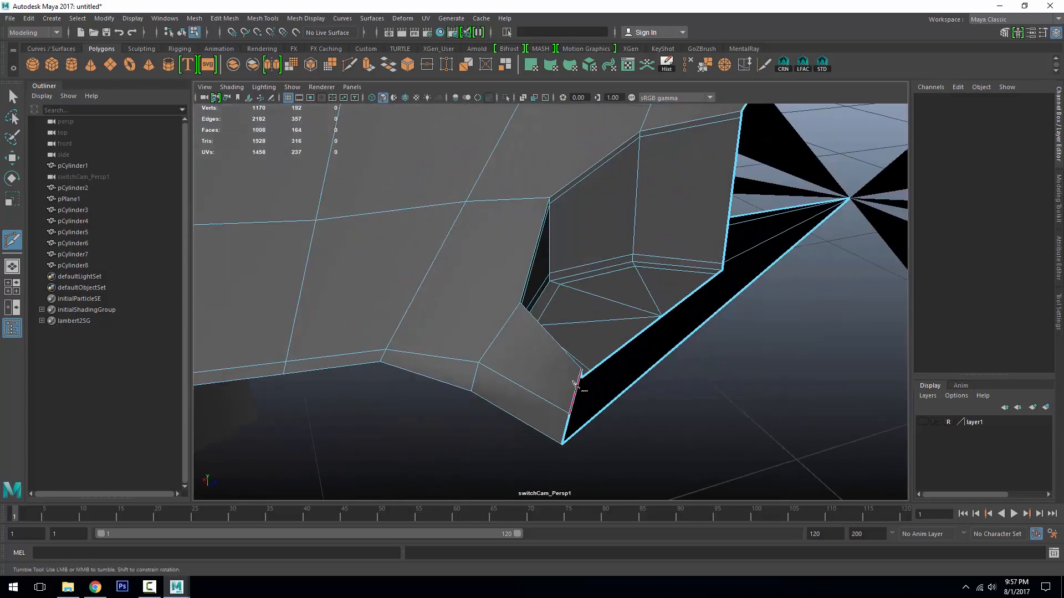
pyautogui.keyDown('shift'); pyautogui.click(519, 311); pyautogui.keyUp('shift')
pyautogui.keyDown('alt'); pyautogui.moveTo(520, 313); pyautogui.dragTo(552, 328); pyautogui.keyUp('alt')
pyautogui.keyDown('shift'); pyautogui.click(534, 209); pyautogui.keyUp('shift')
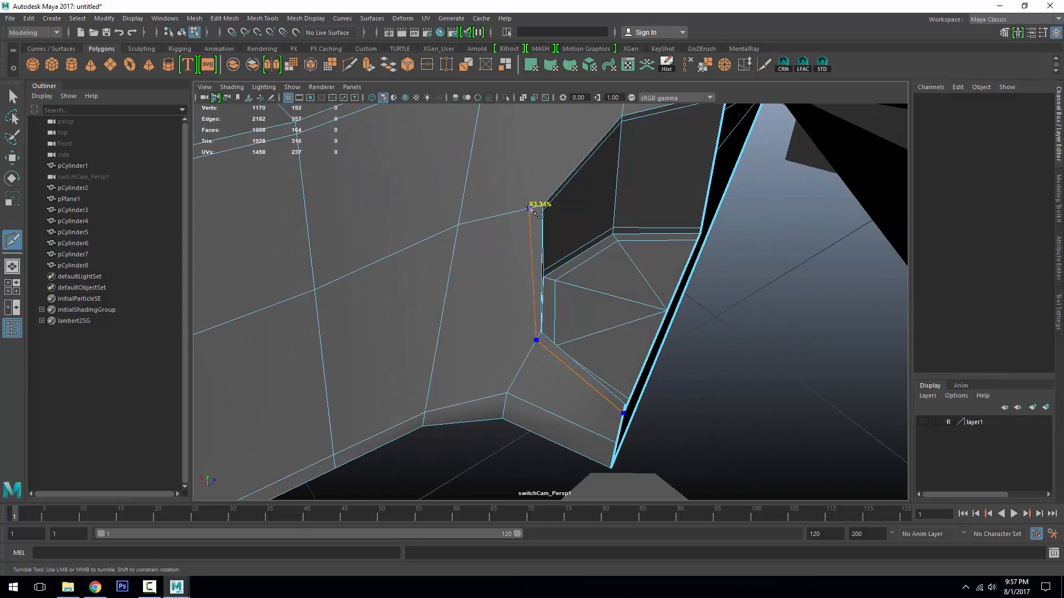
pyautogui.keyDown('alt'); pyautogui.moveTo(540, 199); pyautogui.dragTo(496, 319, button='middle'); pyautogui.keyUp('alt')
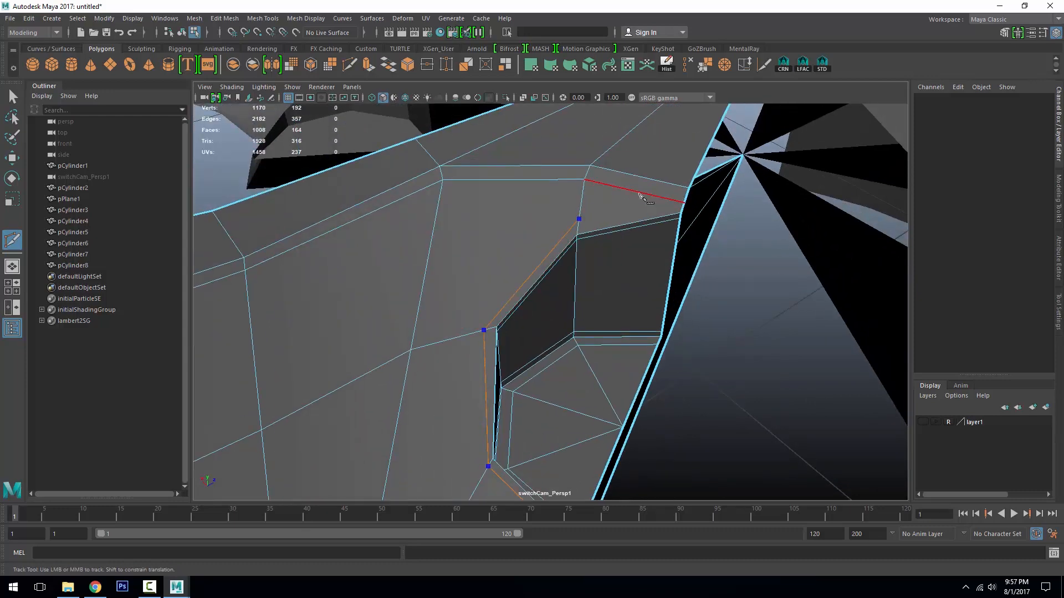
pyautogui.press('Return')
# - Reposition the corner vertices of the outer support loop to even out its spacing from the recess rim
pyautogui.press('w')
pyautogui.moveTo(490, 337); pyautogui.dragTo(447, 336, button='right')
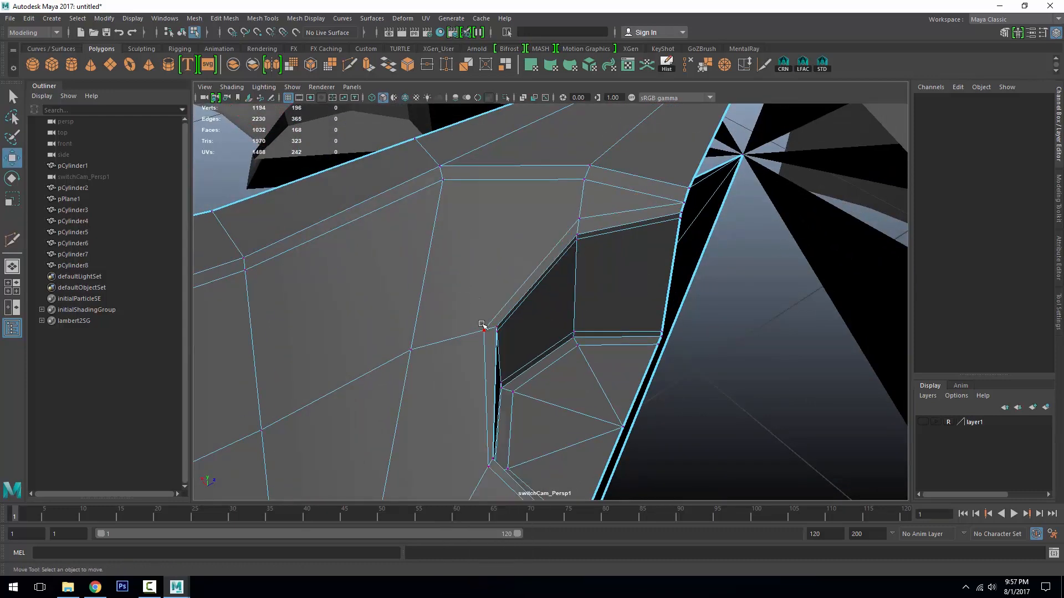
pyautogui.click(483, 329)
pyautogui.scroll(3, 574, 391)
pyautogui.scroll(1, 577, 394)
pyautogui.keyDown('alt'); pyautogui.moveTo(577, 393); pyautogui.dragTo(643, 370, button='middle'); pyautogui.keyUp('alt')
pyautogui.moveTo(543, 295); pyautogui.dragTo(535, 304)
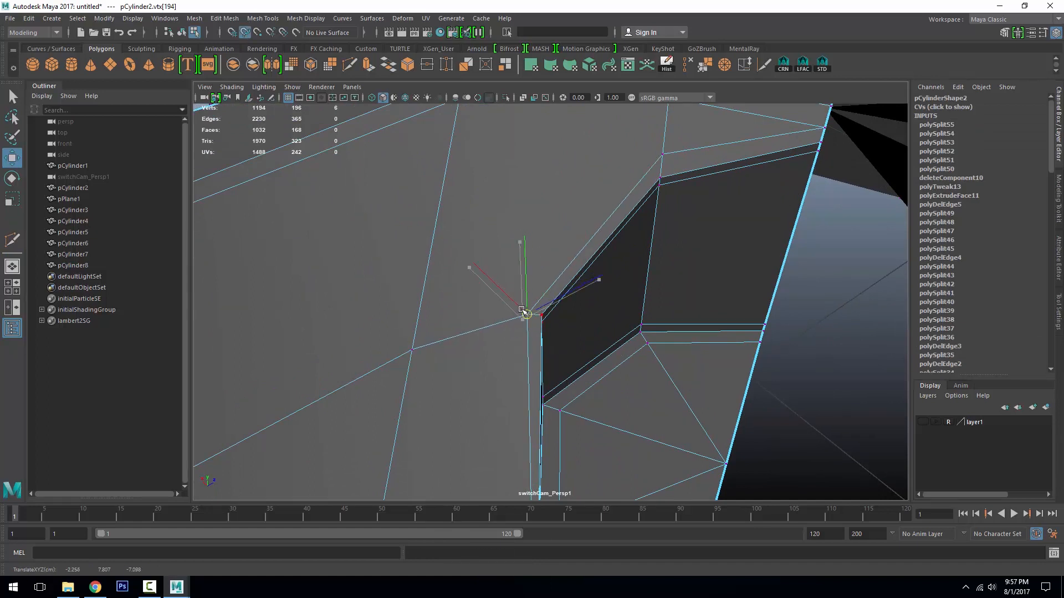
pyautogui.moveTo(668, 155); pyautogui.dragTo(537, 406)
pyautogui.moveTo(534, 370)
pyautogui.mouseDown()
pyautogui.moveTo(526, 359)
pyautogui.moveTo(511, 394)
pyautogui.moveTo(522, 363)
pyautogui.mouseUp()
pyautogui.keyDown('alt'); pyautogui.moveTo(521, 370); pyautogui.dragTo(532, 435, button='right'); pyautogui.keyUp('alt')
pyautogui.keyDown('alt'); pyautogui.moveTo(532, 435); pyautogui.dragTo(523, 309, button='middle'); pyautogui.keyUp('alt')
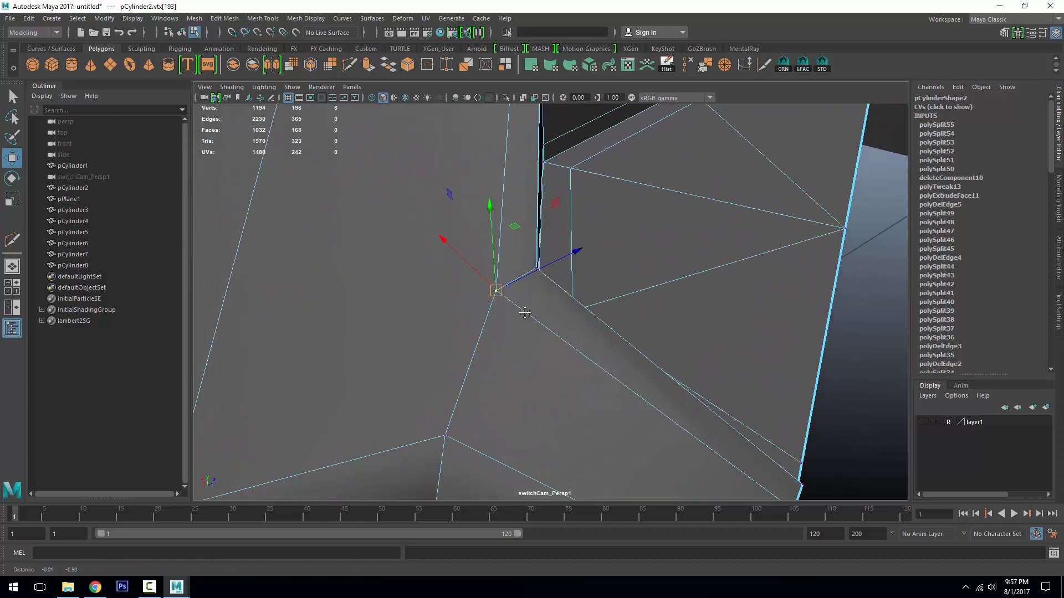
# - Slide the remaining corner vertex of the outer support loop along its edge beside the recess rim
pyautogui.keyDown('alt'); pyautogui.moveTo(632, 320); pyautogui.dragTo(433, 325); pyautogui.keyUp('alt')
pyautogui.moveTo(413, 282); pyautogui.dragTo(412, 275, button='middle')
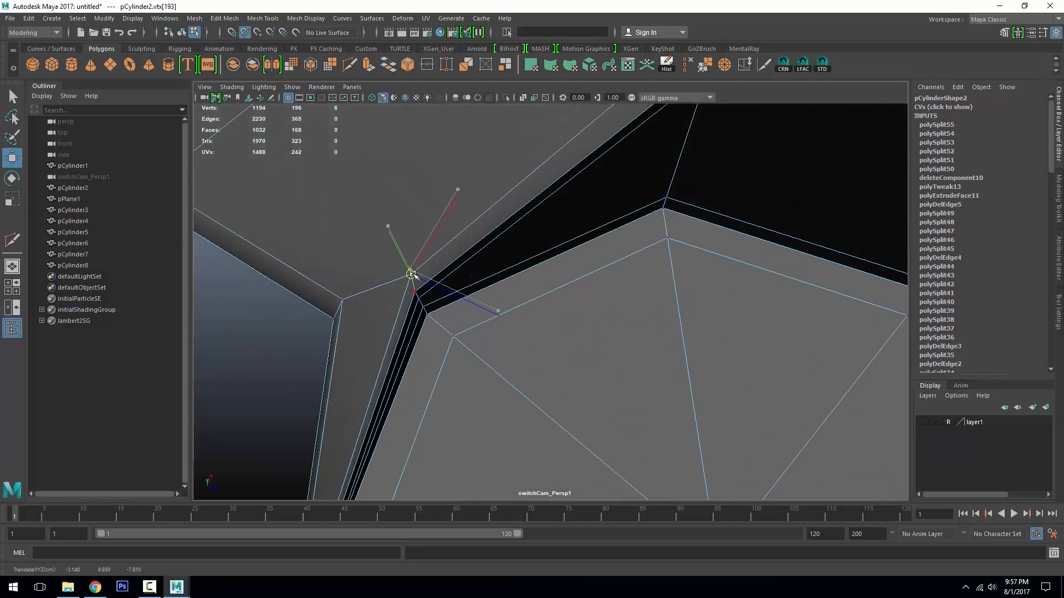
pyautogui.keyDown('alt'); pyautogui.moveTo(413, 276); pyautogui.dragTo(620, 264); pyautogui.keyUp('alt')
pyautogui.keyDown('alt'); pyautogui.moveTo(619, 264); pyautogui.dragTo(567, 258, button='right'); pyautogui.keyUp('alt')
pyautogui.keyDown('alt'); pyautogui.moveTo(567, 258); pyautogui.dragTo(667, 214); pyautogui.keyUp('alt')
# - Split three edge rings along the spoke to add lengthwise edge loops that end near the lug recess
pyautogui.moveTo(665, 207); pyautogui.dragTo(666, 178, button='right')
pyautogui.click(703, 215)
pyautogui.keyDown('ctrl'); pyautogui.rightClick(703, 215); pyautogui.keyUp('ctrl')
pyautogui.keyDown('ctrl'); pyautogui.moveTo(650, 234); pyautogui.dragTo(615, 248, button='right'); pyautogui.keyUp('ctrl')
pyautogui.keyDown('alt'); pyautogui.moveTo(712, 221); pyautogui.dragTo(760, 235); pyautogui.keyUp('alt')
pyautogui.press('g')
pyautogui.click(576, 370)
pyautogui.press('g')
pyautogui.keyDown('alt'); pyautogui.moveTo(576, 366); pyautogui.dragTo(660, 324); pyautogui.keyUp('alt')
# - Multi-cut edges joining the open ends of the new spoke loops to the corners around the lug recess
pyautogui.click(349, 65)
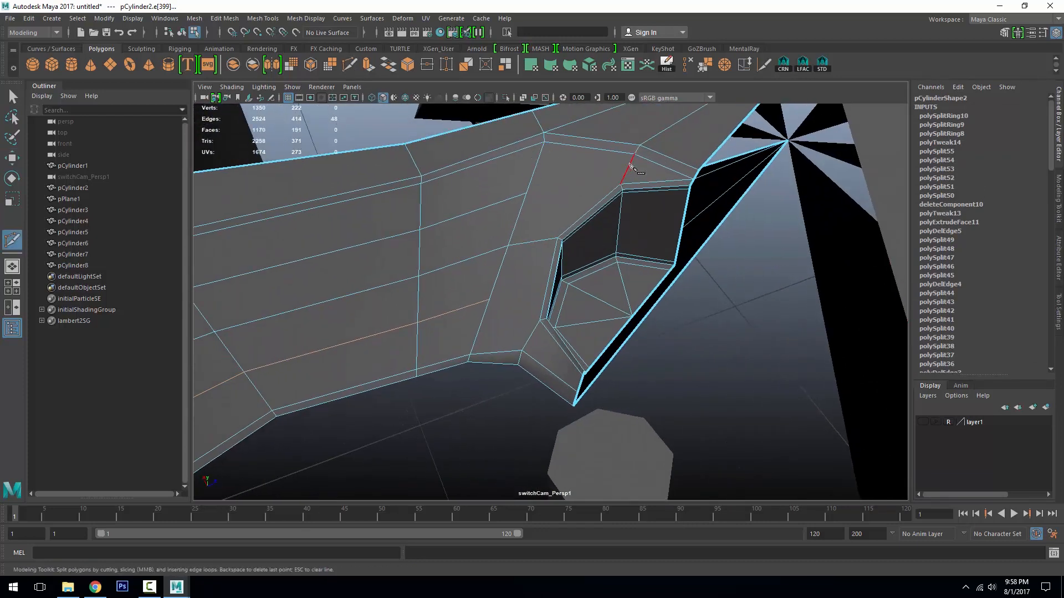
pyautogui.click(533, 175)
pyautogui.press('Return')
pyautogui.click(539, 320)
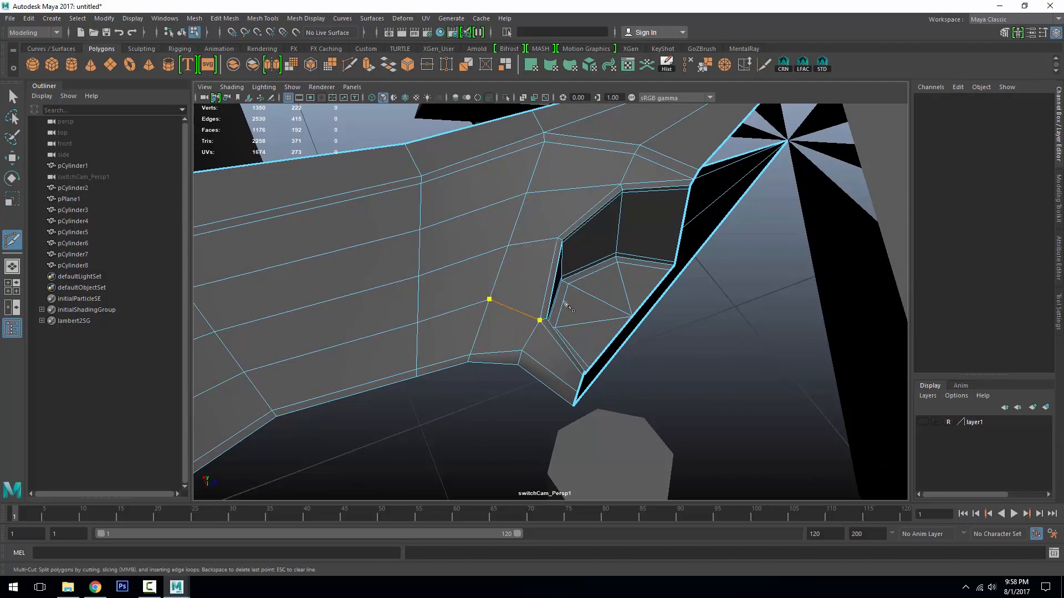
pyautogui.keyDown('alt'); pyautogui.moveTo(539, 320); pyautogui.dragTo(604, 388); pyautogui.keyUp('alt')
pyautogui.press('F8')
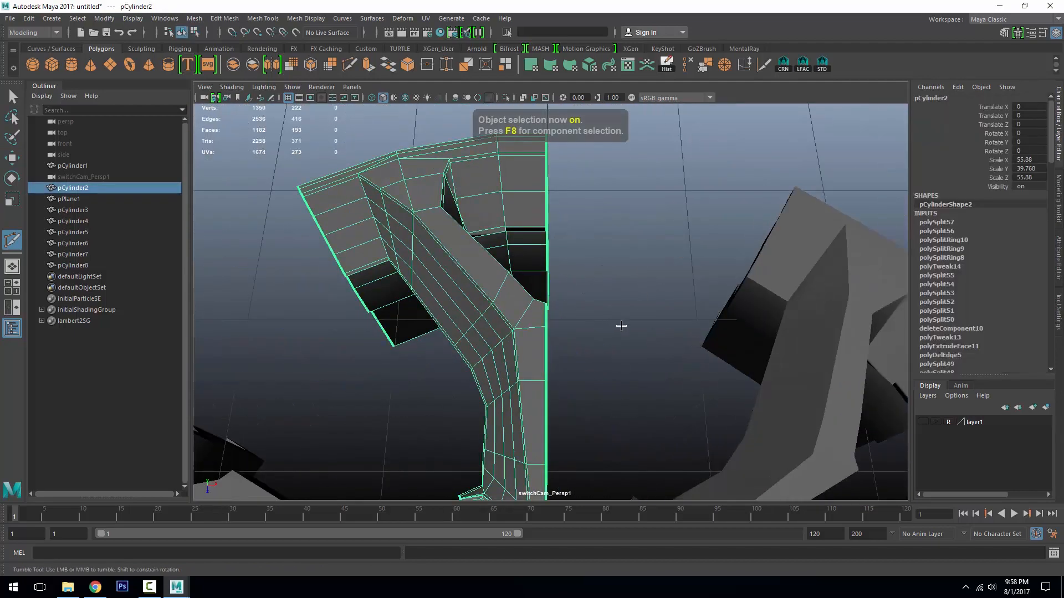
# - Mirror the half-wedge about its bounding box in the +X direction, merging border vertices with a custom threshold of 0.0001
pyautogui.keyDown('alt'); pyautogui.moveTo(617, 325); pyautogui.dragTo(517, 311); pyautogui.keyUp('alt')
pyautogui.scroll(-5, 518, 311)
pyautogui.press('w')
pyautogui.click(225, 19)
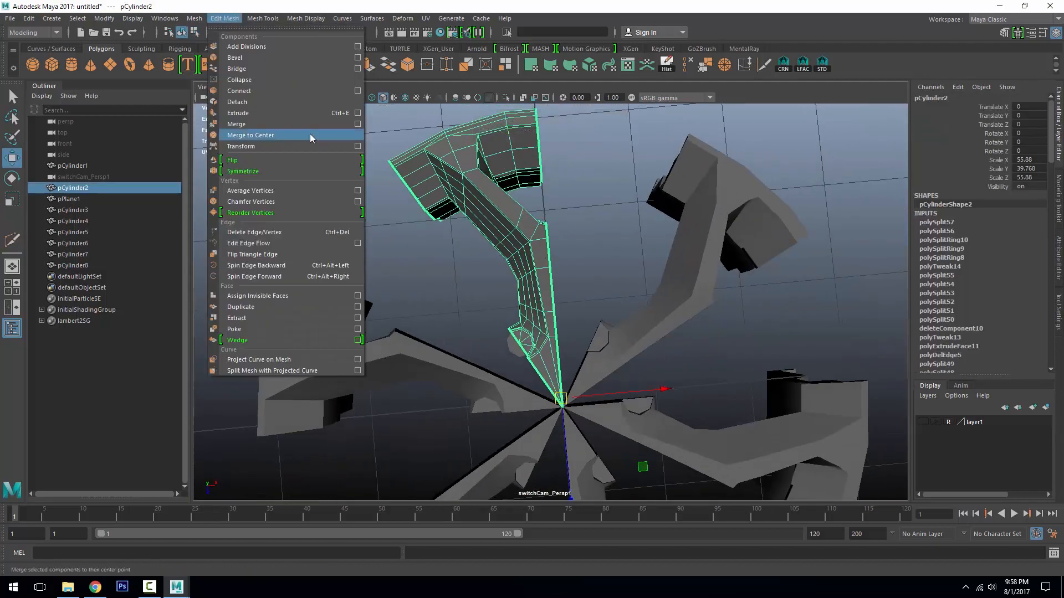
pyautogui.moveTo(201, 16)
pyautogui.click(297, 166)
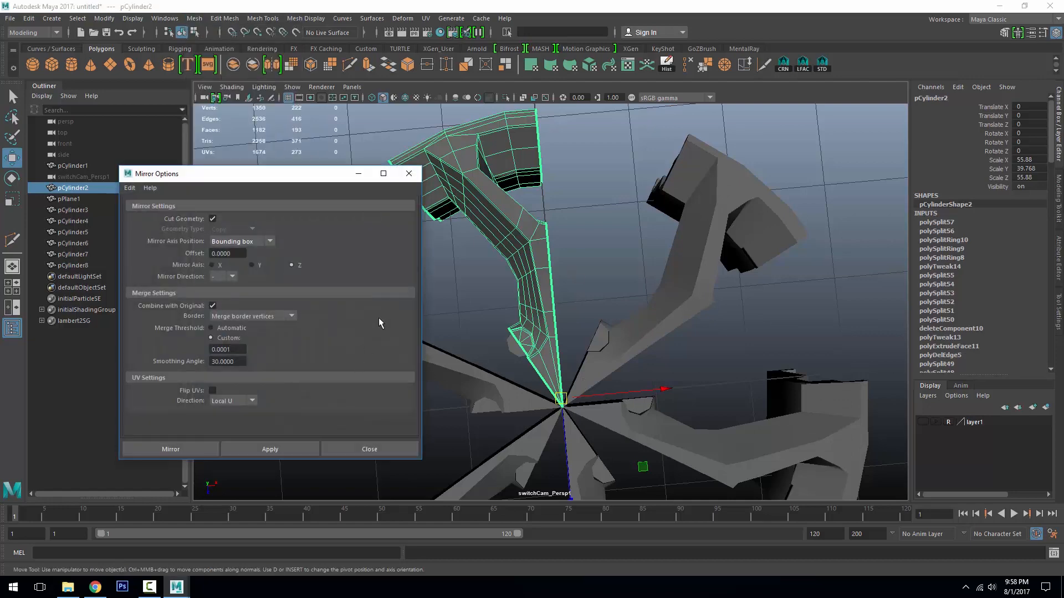
pyautogui.click(270, 449)
pyautogui.moveTo(659, 261)
pyautogui.keyDown('alt'); pyautogui.mouseDown()
pyautogui.moveTo(662, 238)
pyautogui.moveTo(732, 188)
pyautogui.moveTo(677, 266)
pyautogui.mouseUp(); pyautogui.keyUp('alt')
pyautogui.click(676, 266)
pyautogui.scroll(5, 636, 298)
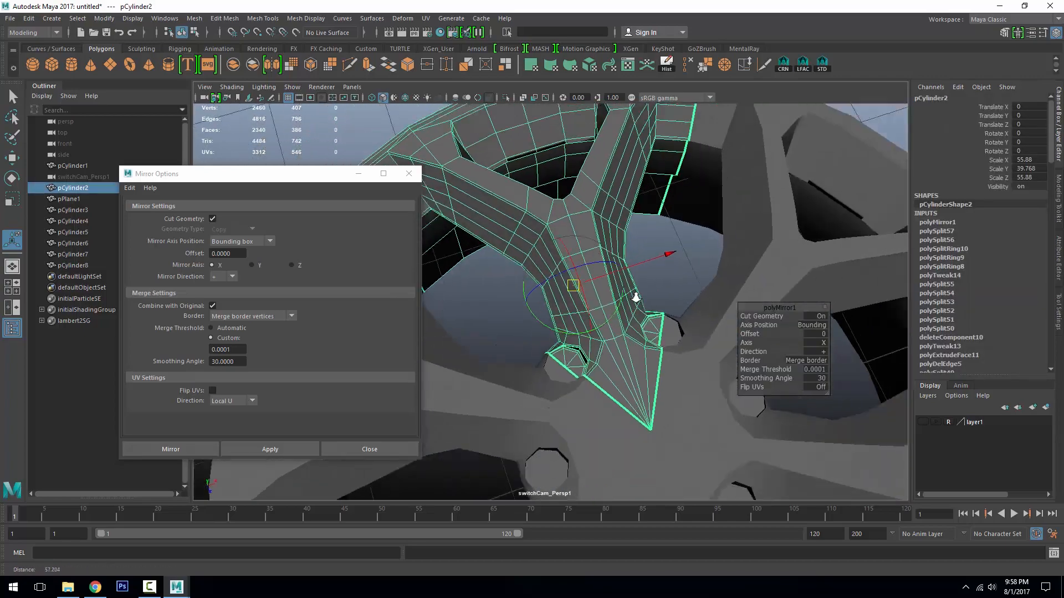
pyautogui.keyDown('alt'); pyautogui.moveTo(636, 297); pyautogui.dragTo(665, 291); pyautogui.keyUp('alt')
pyautogui.scroll(-2, 669, 289)
pyautogui.click(711, 177)
# - Delete the middle edge loop running around the inner walls of the triangular window between the spoke arms
pyautogui.keyDown('alt'); pyautogui.moveTo(711, 176); pyautogui.dragTo(640, 235); pyautogui.keyUp('alt')
pyautogui.keyDown('alt'); pyautogui.moveTo(726, 322); pyautogui.dragTo(807, 403, button='right'); pyautogui.keyUp('alt')
pyautogui.click(807, 404)
pyautogui.keyDown('alt'); pyautogui.moveTo(807, 404); pyautogui.dragTo(370, 260); pyautogui.keyUp('alt')
pyautogui.moveTo(302, 283); pyautogui.dragTo(297, 249, button='right')
pyautogui.keyDown('alt'); pyautogui.moveTo(297, 249); pyautogui.dragTo(317, 237); pyautogui.keyUp('alt')
pyautogui.click(502, 170)
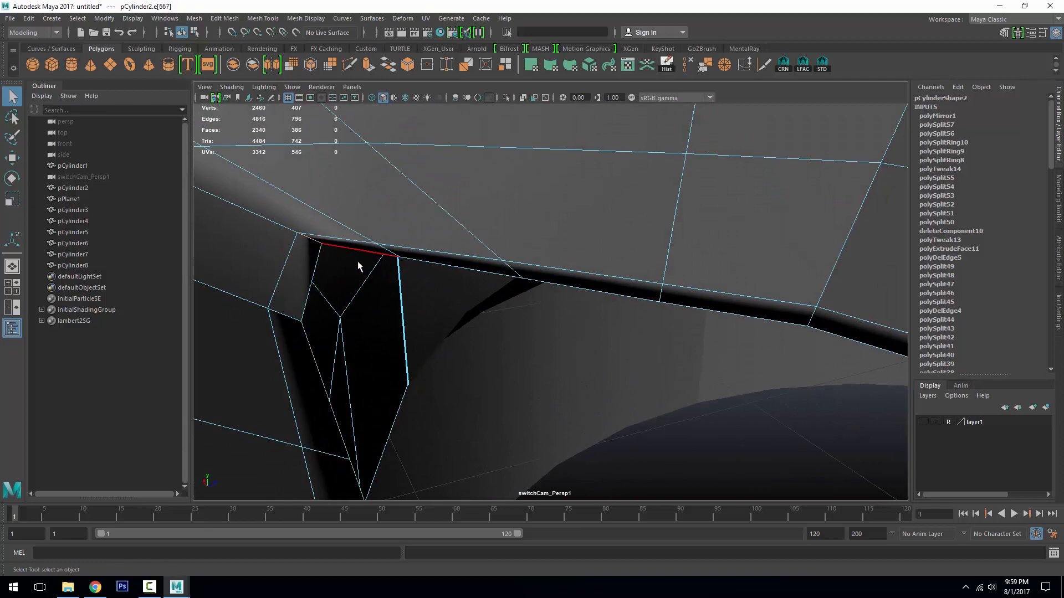
pyautogui.keyDown('alt'); pyautogui.moveTo(358, 266); pyautogui.dragTo(526, 349); pyautogui.keyUp('alt')
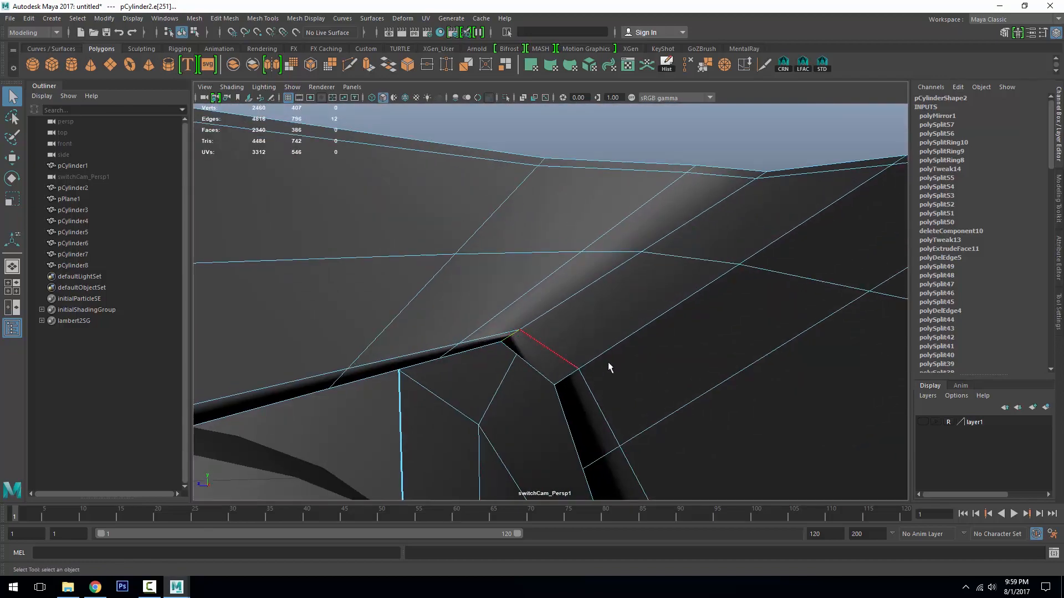
pyautogui.scroll(-5, 609, 367)
pyautogui.keyDown('alt'); pyautogui.moveTo(609, 367); pyautogui.dragTo(582, 309); pyautogui.keyUp('alt')
pyautogui.press('r')
pyautogui.scroll(5, 663, 361)
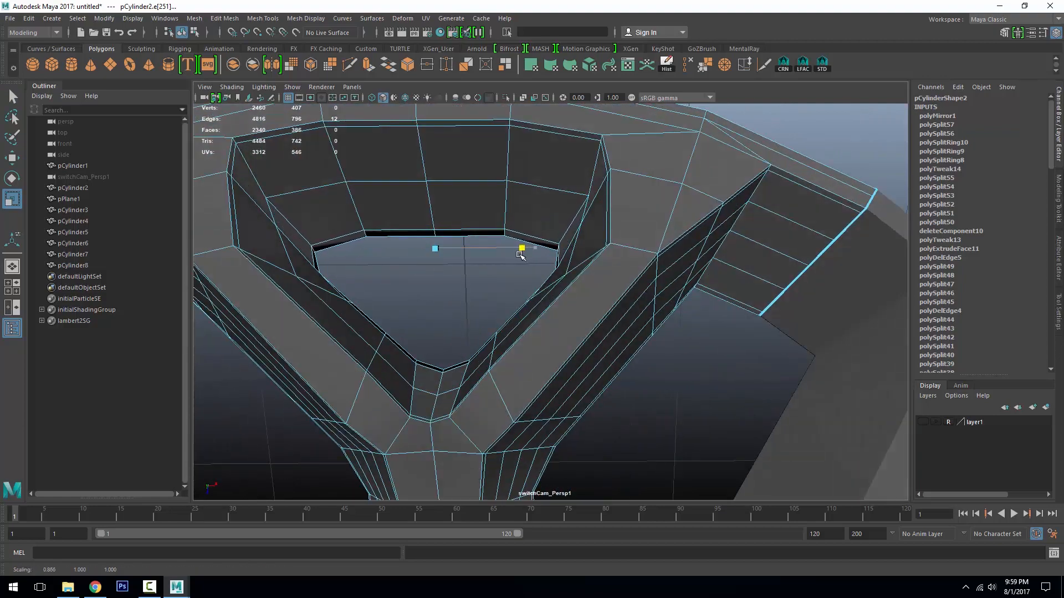
pyautogui.click(687, 65)
# - Scale the back edge loop of the triangular window along X and insert a new edge loop around its inner walls
pyautogui.scroll(-3, 527, 254)
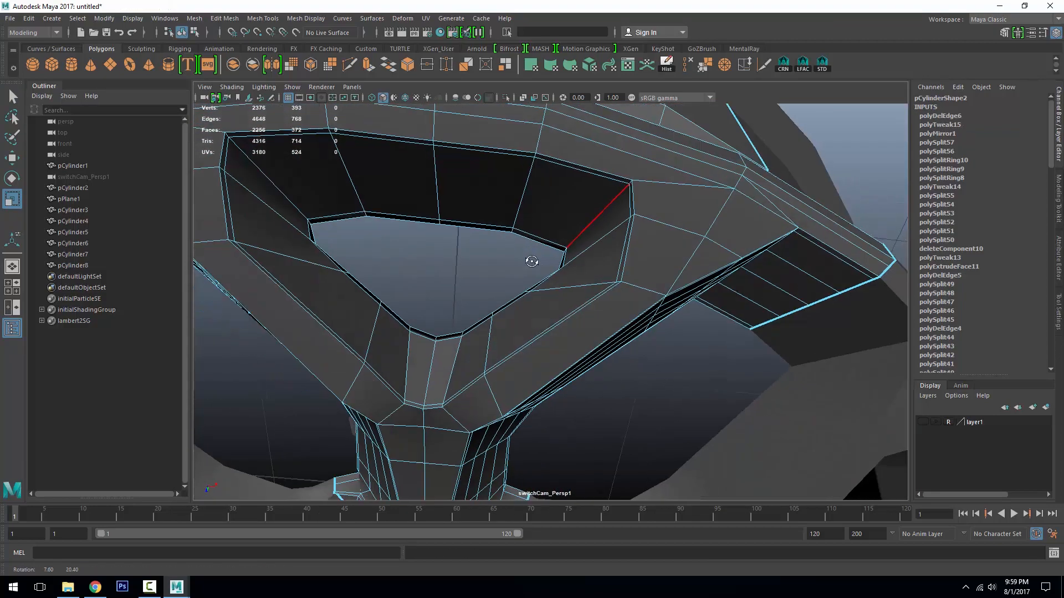
pyautogui.keyDown('alt'); pyautogui.moveTo(527, 254); pyautogui.dragTo(508, 268); pyautogui.keyUp('alt')
pyautogui.scroll(6, 644, 315)
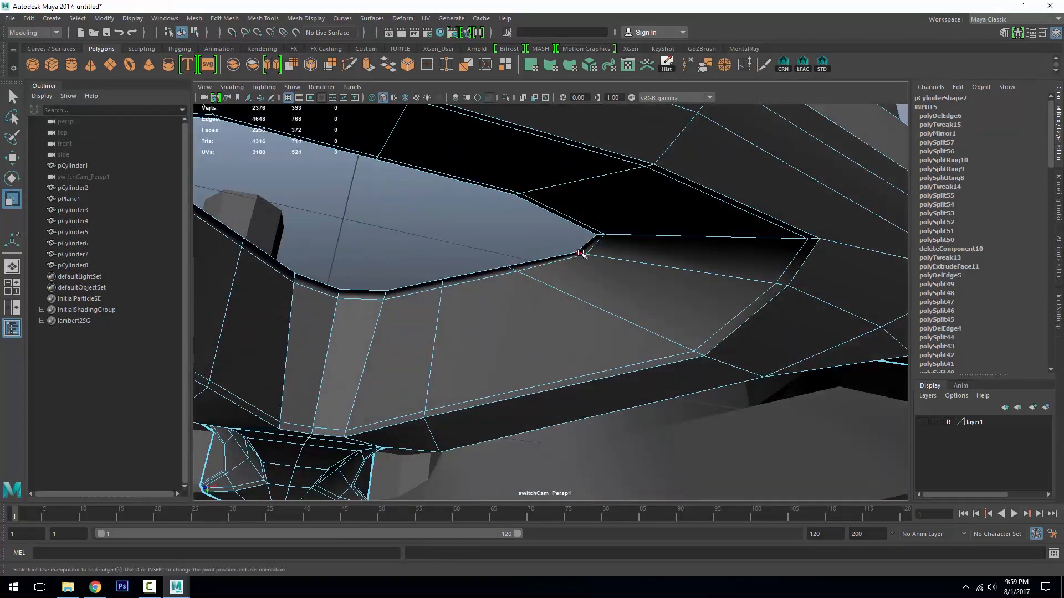
pyautogui.doubleClick(580, 253)
pyautogui.keyDown('alt'); pyautogui.moveTo(581, 253); pyautogui.dragTo(265, 231); pyautogui.keyUp('alt')
pyautogui.keyDown('shift'); pyautogui.doubleClick(259, 233); pyautogui.keyUp('shift')
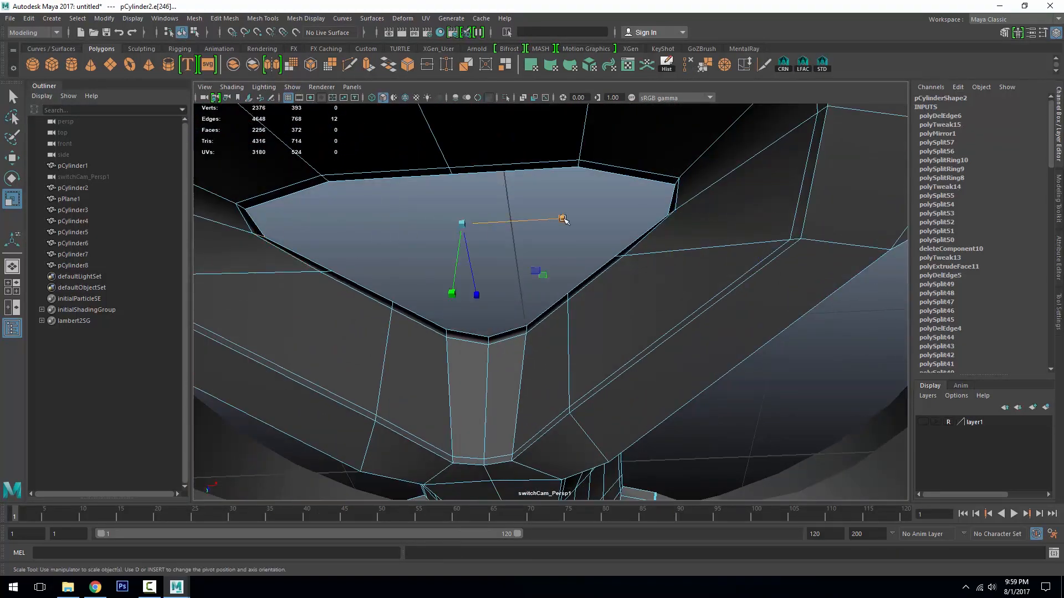
pyautogui.keyDown('alt'); pyautogui.moveTo(560, 217); pyautogui.dragTo(410, 164); pyautogui.keyUp('alt')
pyautogui.keyDown('shift'); pyautogui.moveTo(507, 171); pyautogui.dragTo(532, 227, button='right'); pyautogui.keyUp('shift')
# - Preview the wheel with smoothing to examine the triangular windows and the overall spoke shape
pyautogui.press('F8')
pyautogui.press('3')
pyautogui.click(559, 294)
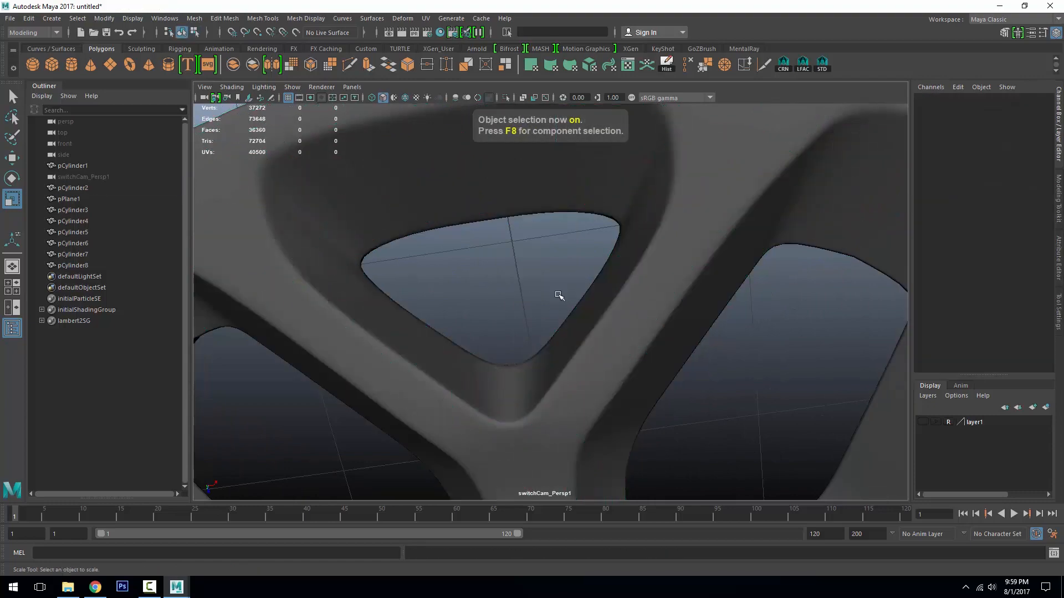
pyautogui.scroll(-6, 528, 223)
pyautogui.keyDown('alt'); pyautogui.moveTo(559, 294); pyautogui.dragTo(593, 220); pyautogui.keyUp('alt')
pyautogui.scroll(-4, 593, 221)
pyautogui.click(518, 252)
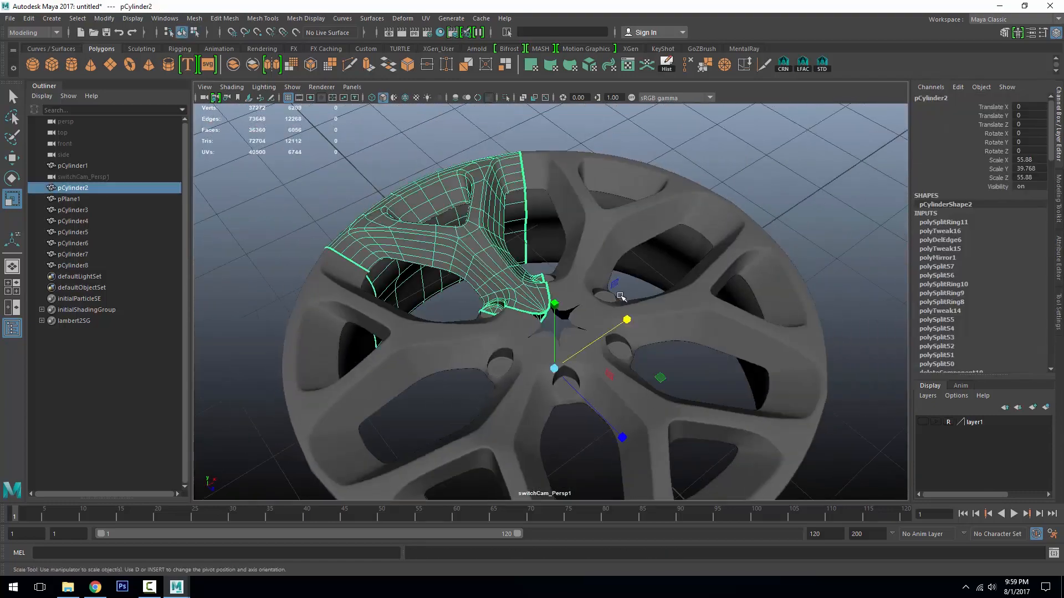
pyautogui.press('1')
# - Select all the wheel wedges and convert the instances to objects
pyautogui.keyDown('alt'); pyautogui.moveTo(620, 297); pyautogui.dragTo(576, 311); pyautogui.keyUp('alt')
pyautogui.scroll(-3, 576, 311)
pyautogui.moveTo(471, 261); pyautogui.dragTo(602, 362)
pyautogui.scroll(3, 601, 363)
pyautogui.keyDown('alt'); pyautogui.moveTo(601, 362); pyautogui.dragTo(641, 261, button='middle'); pyautogui.keyUp('alt')
pyautogui.keyDown('alt'); pyautogui.moveTo(641, 261); pyautogui.dragTo(593, 298); pyautogui.keyUp('alt')
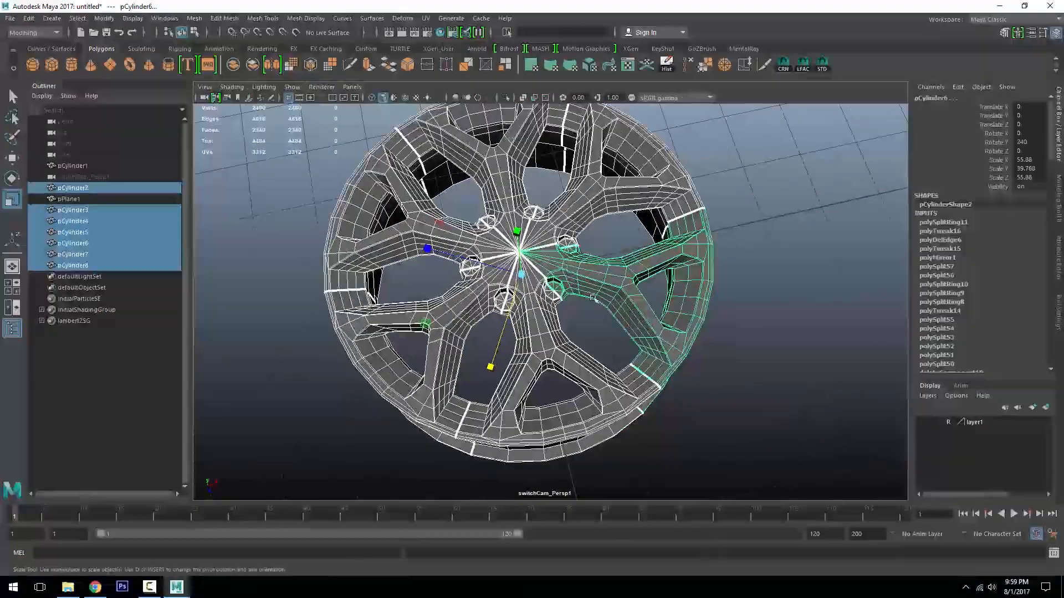
pyautogui.click(104, 18)
pyautogui.moveTo(178, 288)
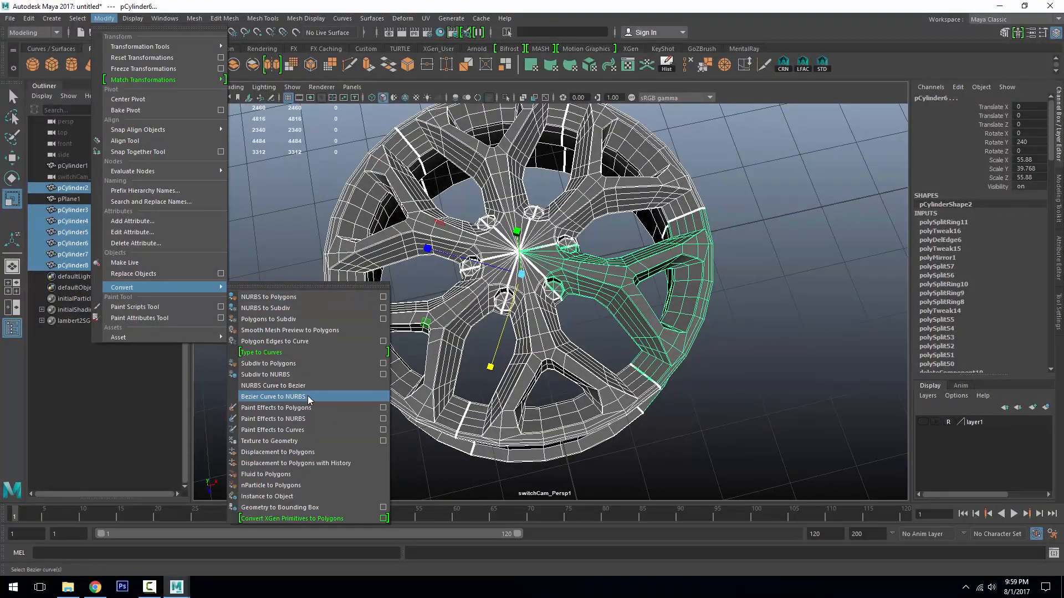
pyautogui.click(304, 495)
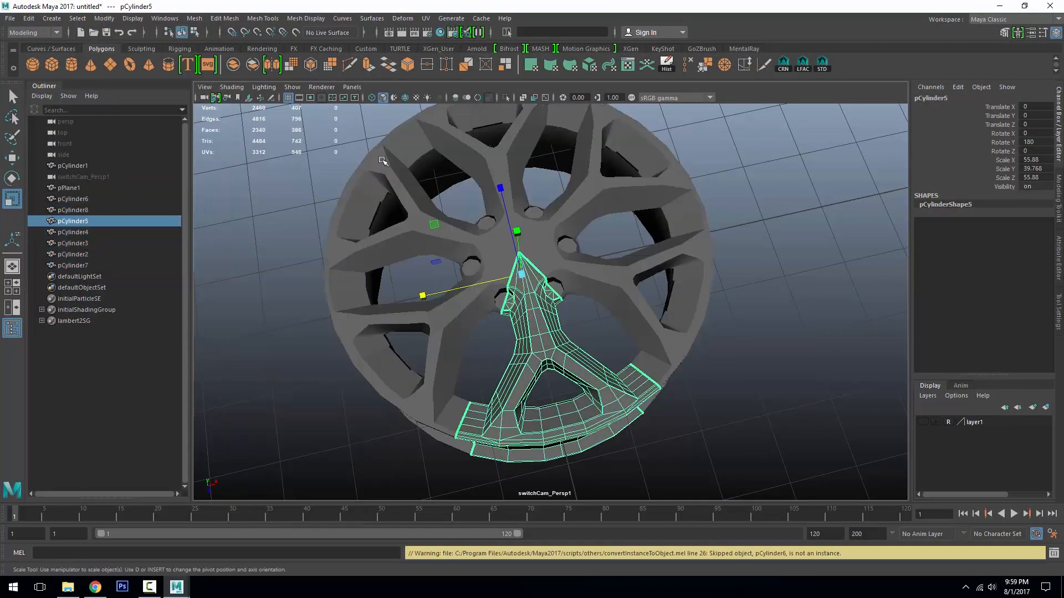
# - Delete the history of all the wedges and combine them into a single mesh
pyautogui.moveTo(385, 157); pyautogui.dragTo(604, 316)
pyautogui.click(667, 65)
pyautogui.click(221, 19)
pyautogui.click(221, 19)
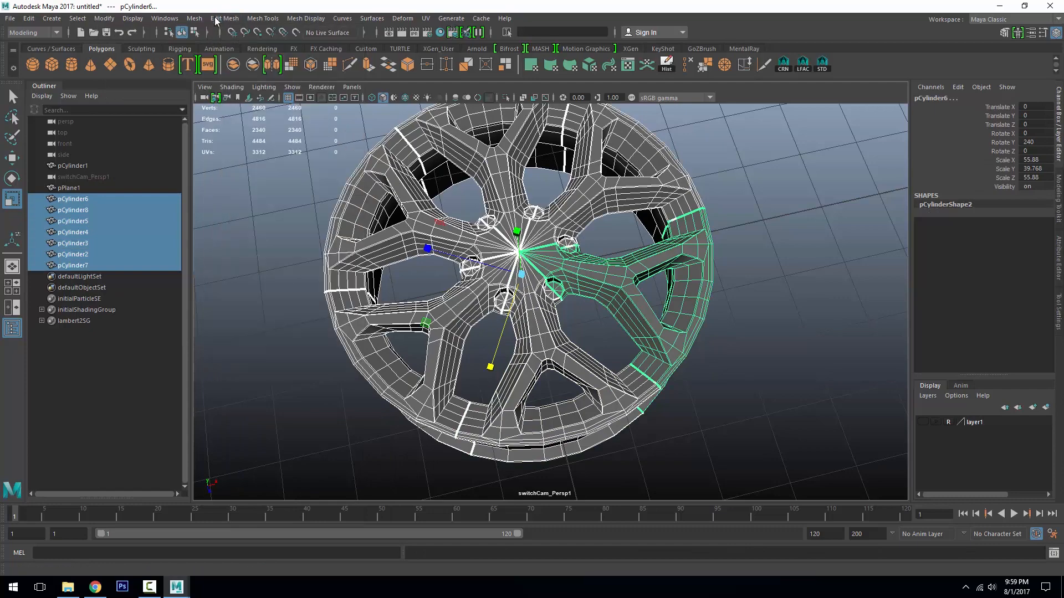
pyautogui.click(234, 65)
# - Merge the combined wheel's coincident vertices with a 0.0001 distance threshold and check the smoothed surface from several sides
pyautogui.click(195, 18)
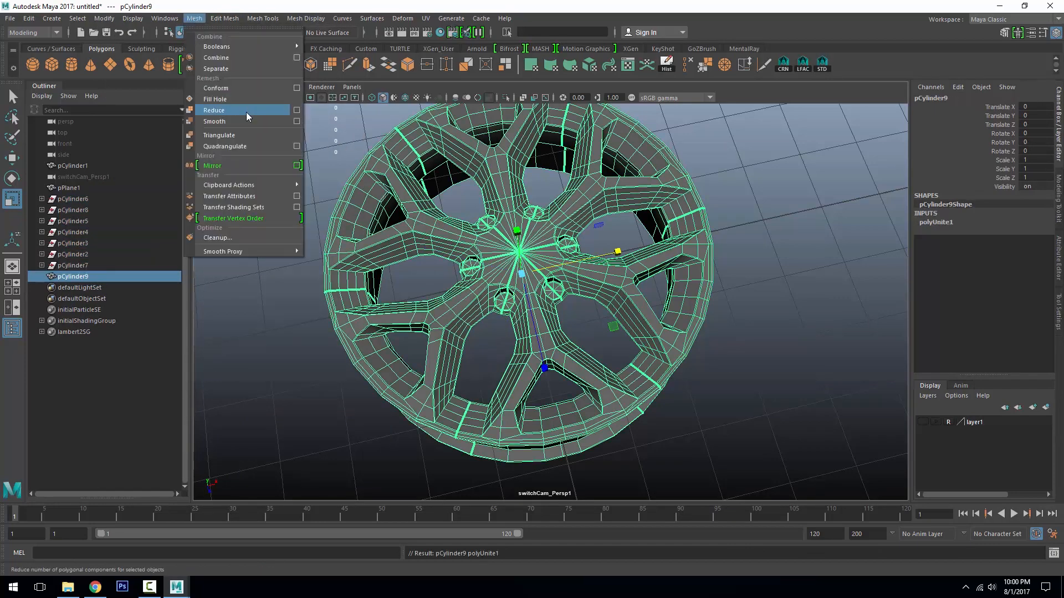
pyautogui.click(255, 133)
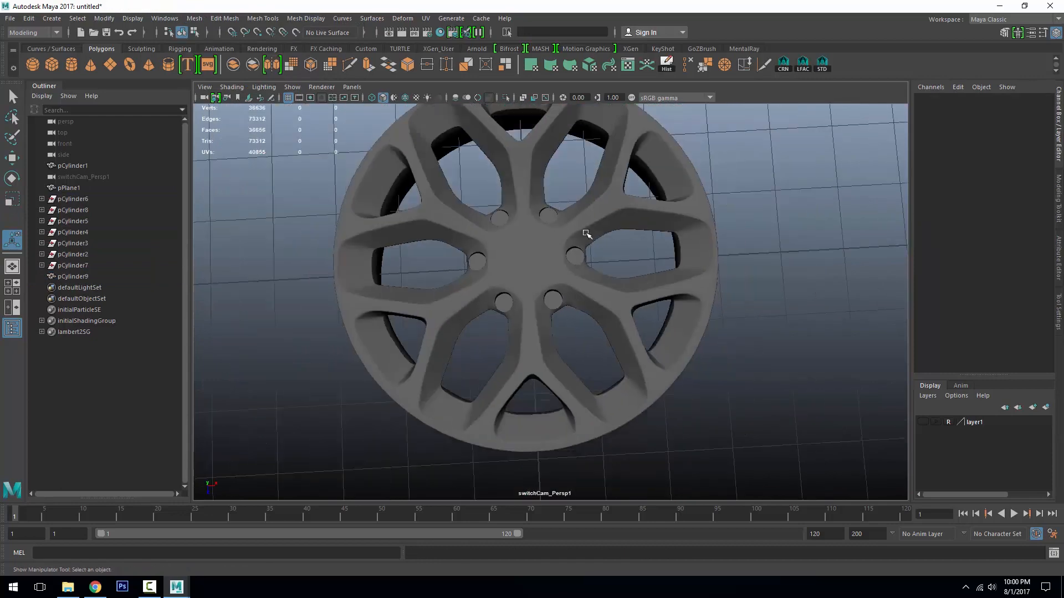
pyautogui.keyDown('alt'); pyautogui.moveTo(586, 234); pyautogui.dragTo(497, 252); pyautogui.keyUp('alt')
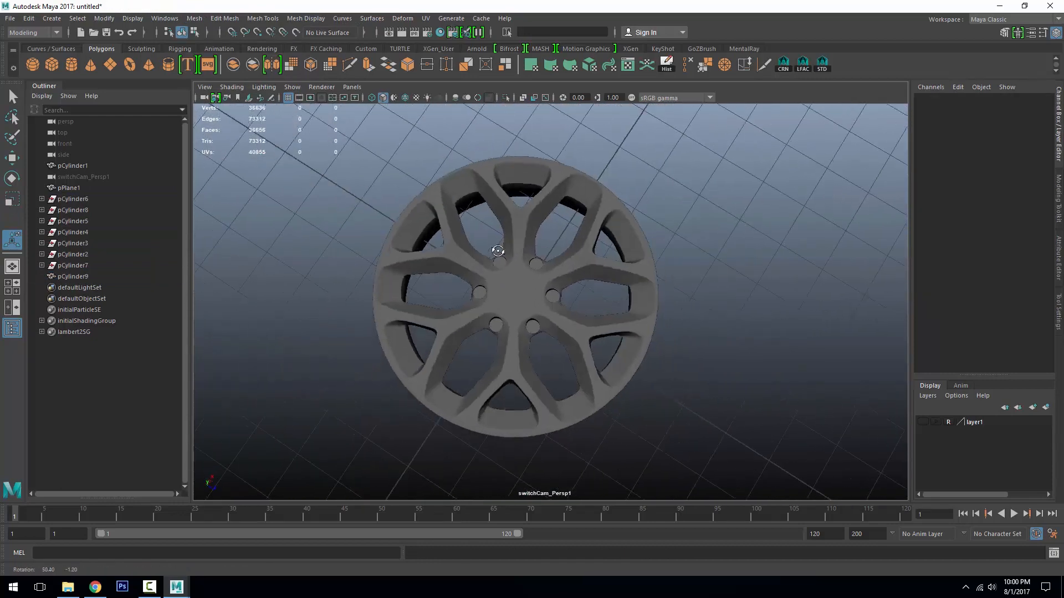
pyautogui.keyDown('alt'); pyautogui.moveTo(496, 252); pyautogui.dragTo(673, 309, button='right'); pyautogui.keyUp('alt')
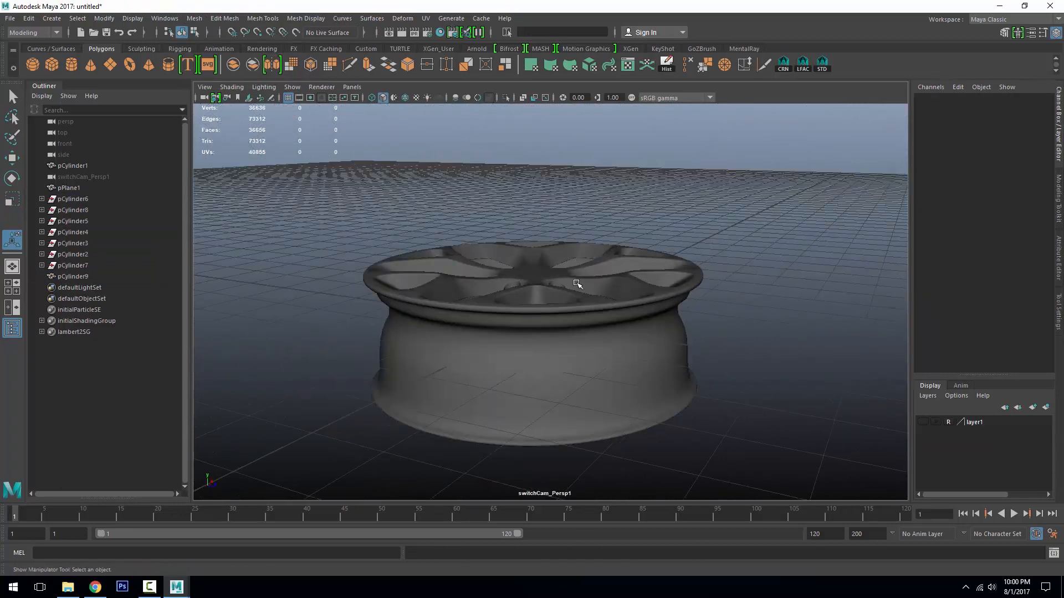
pyautogui.click(626, 288)
pyautogui.keyDown('alt'); pyautogui.moveTo(626, 289); pyautogui.dragTo(560, 252); pyautogui.keyUp('alt')
pyautogui.keyDown('alt'); pyautogui.moveTo(560, 253); pyautogui.dragTo(598, 285, button='right'); pyautogui.keyUp('alt')
pyautogui.keyDown('alt'); pyautogui.moveTo(598, 285); pyautogui.dragTo(541, 256); pyautogui.keyUp('alt')
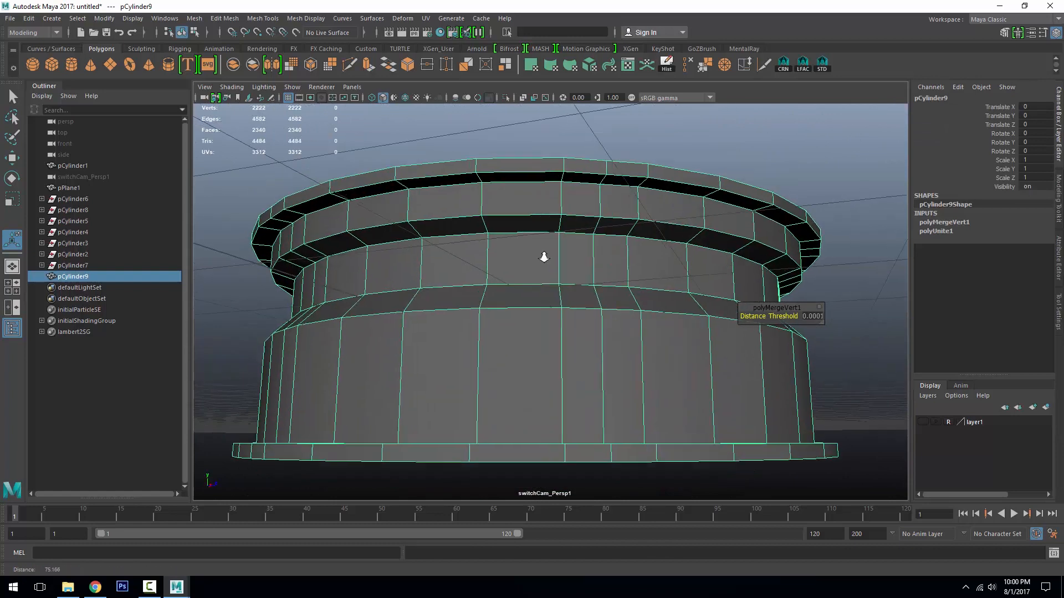
# - Bevel the hard edge loops around the wheel's flanges and the outer and inner barrel steps
pyautogui.keyDown('alt'); pyautogui.moveTo(542, 257); pyautogui.dragTo(562, 266, button='right'); pyautogui.keyUp('alt')
pyautogui.moveTo(454, 143); pyautogui.dragTo(455, 113, button='right')
pyautogui.doubleClick(444, 147)
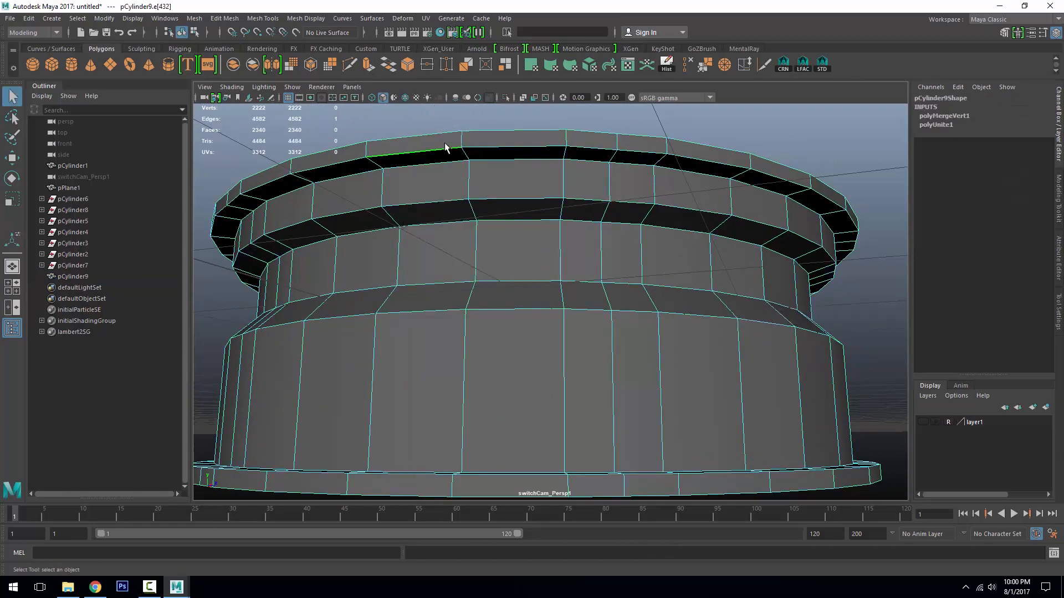
pyautogui.keyDown('alt'); pyautogui.moveTo(447, 151); pyautogui.dragTo(480, 251); pyautogui.keyUp('alt')
pyautogui.keyDown('alt'); pyautogui.moveTo(498, 312); pyautogui.dragTo(487, 304); pyautogui.keyUp('alt')
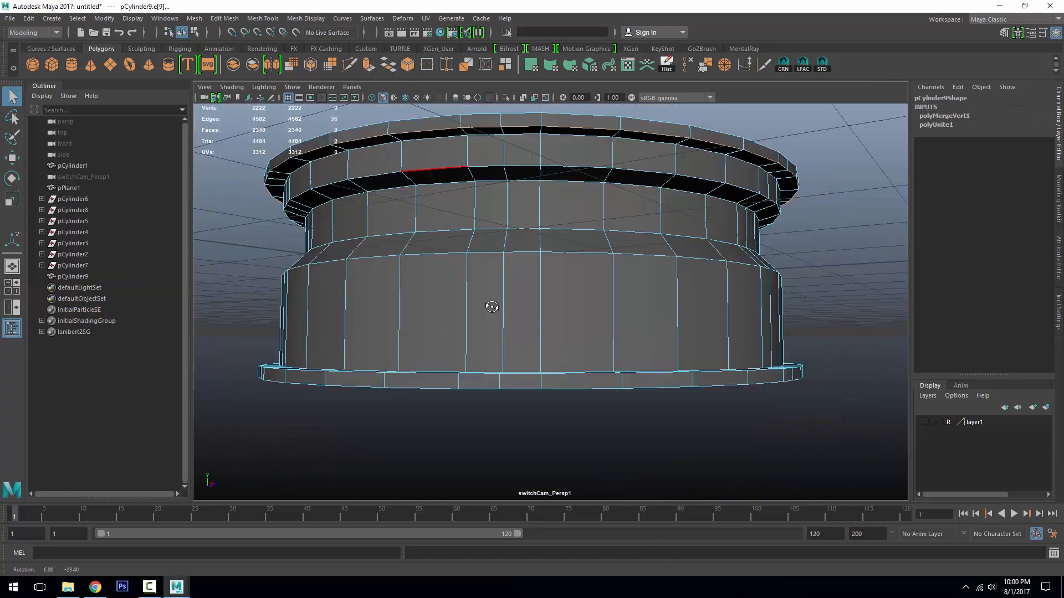
pyautogui.keyDown('shift'); pyautogui.doubleClick(433, 256); pyautogui.keyUp('shift')
pyautogui.keyDown('alt'); pyautogui.moveTo(433, 257); pyautogui.dragTo(437, 332); pyautogui.keyUp('alt')
pyautogui.keyDown('alt'); pyautogui.moveTo(437, 332); pyautogui.dragTo(471, 371, button='right'); pyautogui.keyUp('alt')
pyautogui.keyDown('shift'); pyautogui.doubleClick(449, 431); pyautogui.keyUp('shift')
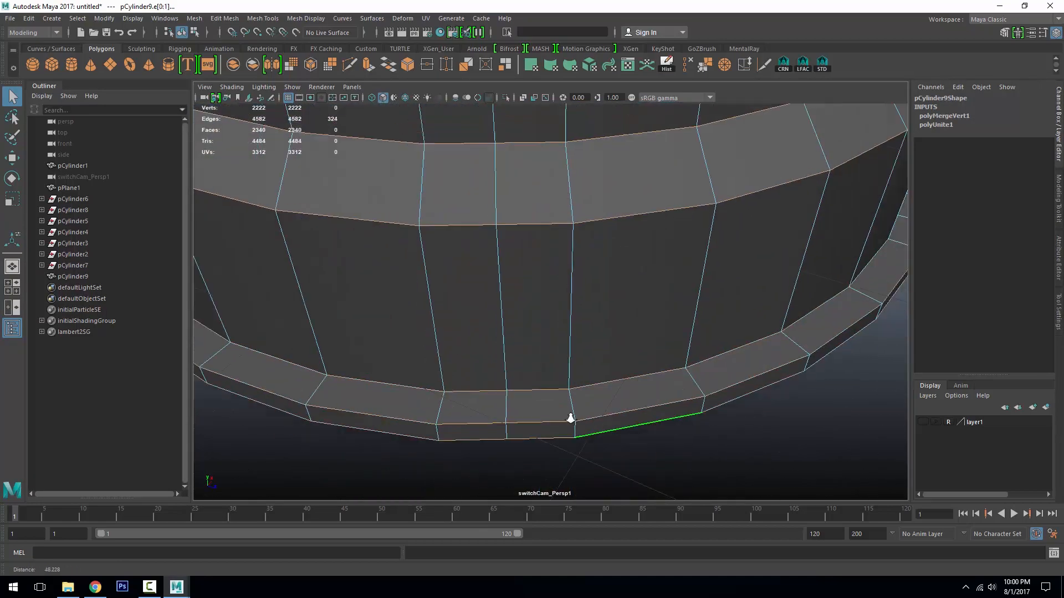
pyautogui.keyDown('alt'); pyautogui.moveTo(570, 420); pyautogui.dragTo(363, 324); pyautogui.keyUp('alt')
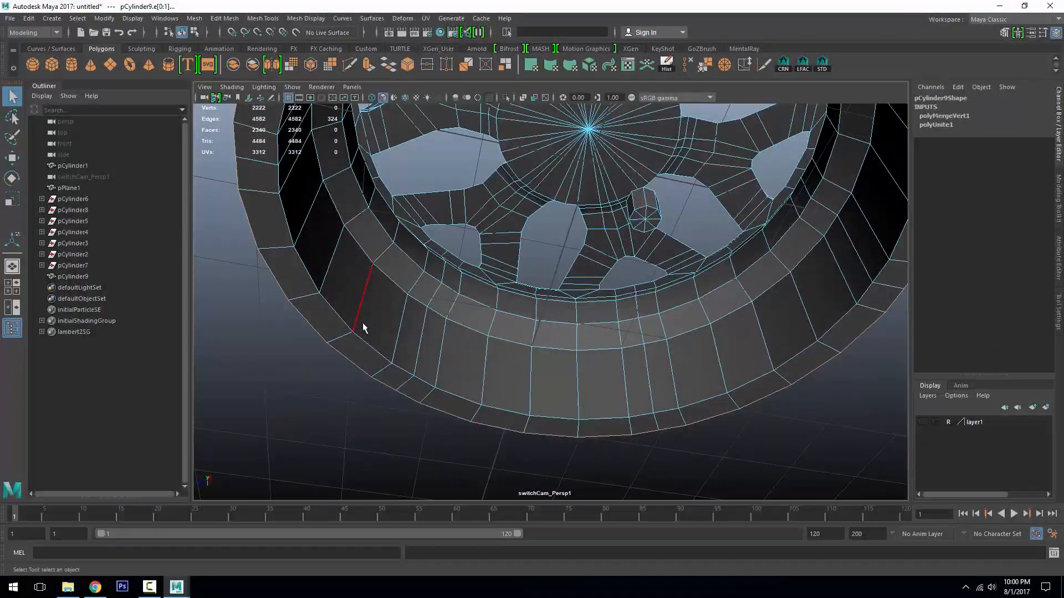
pyautogui.keyDown('shift'); pyautogui.doubleClick(412, 260); pyautogui.keyUp('shift')
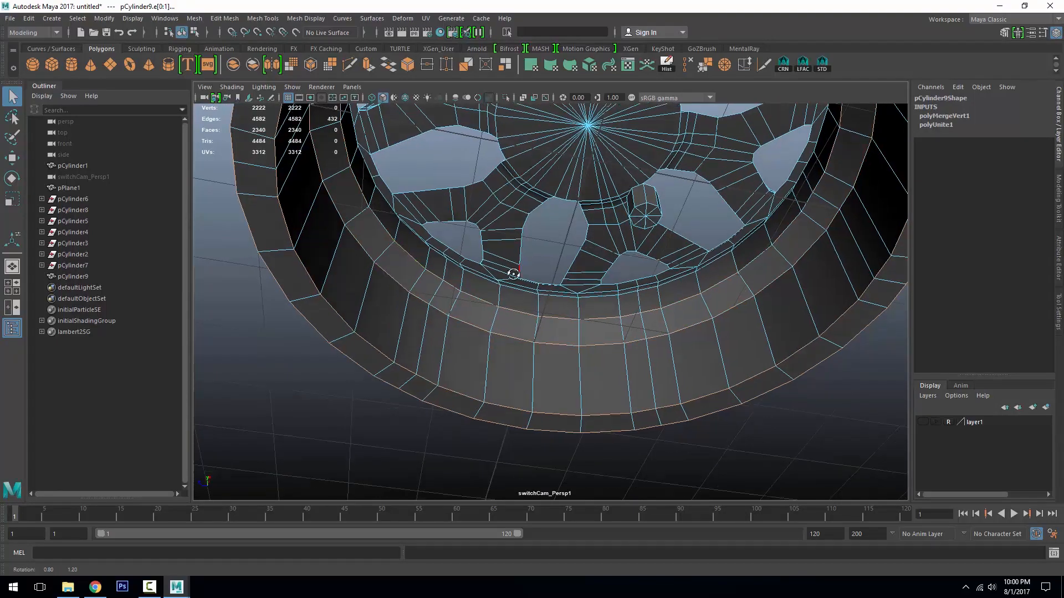
pyautogui.keyDown('alt'); pyautogui.moveTo(510, 268); pyautogui.dragTo(654, 298); pyautogui.keyUp('alt')
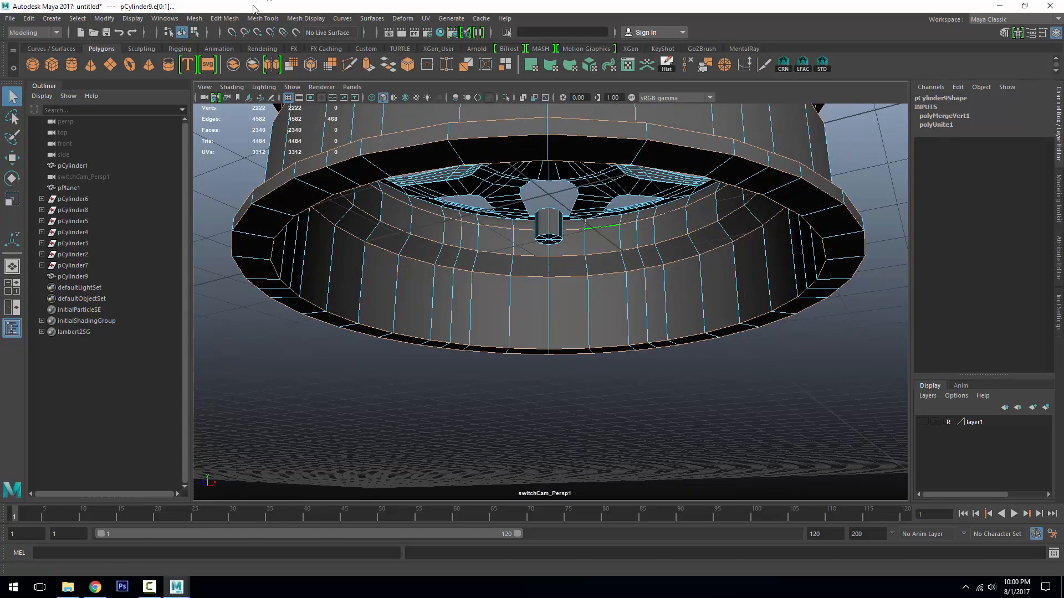
pyautogui.click(225, 19)
pyautogui.click(235, 57)
pyautogui.keyDown('alt'); pyautogui.moveTo(556, 219); pyautogui.dragTo(546, 258); pyautogui.keyUp('alt')
pyautogui.keyDown('alt'); pyautogui.moveTo(546, 257); pyautogui.dragTo(570, 261, button='right'); pyautogui.keyUp('alt')
pyautogui.keyDown('alt'); pyautogui.moveTo(571, 260); pyautogui.dragTo(576, 294); pyautogui.keyUp('alt')
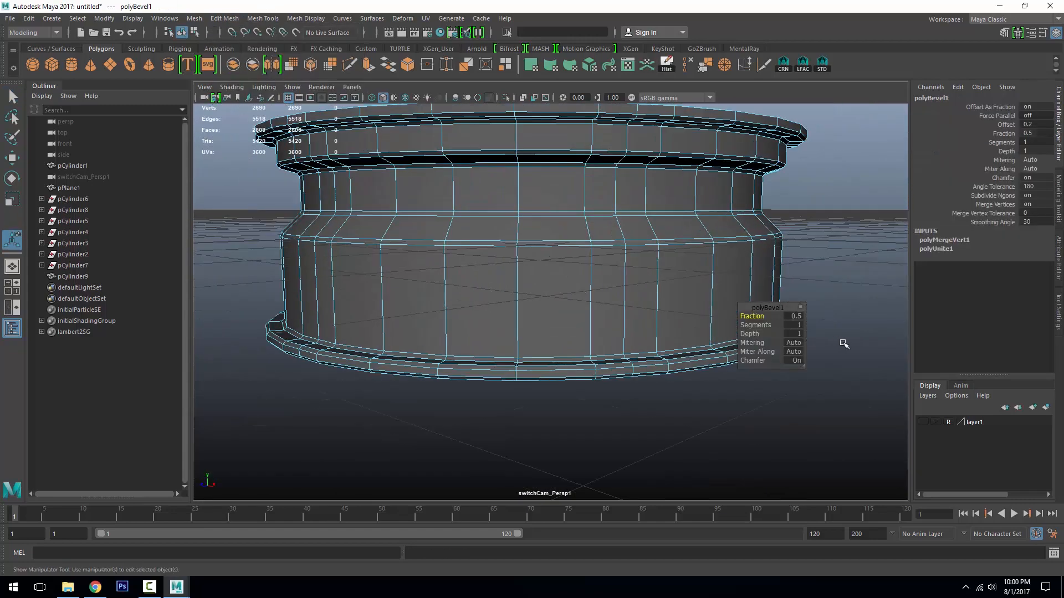
# - Set the rim bevel to 2 segments and return to object selection
pyautogui.click(798, 326)
pyautogui.write('2')
pyautogui.press('Return')
pyautogui.keyDown('alt'); pyautogui.moveTo(569, 408); pyautogui.dragTo(566, 294); pyautogui.keyUp('alt')
pyautogui.press('F8')
# - Delete the surplus edge loops running vertically across the wheel barrel
pyautogui.moveTo(525, 268); pyautogui.dragTo(525, 238, button='right')
pyautogui.doubleClick(517, 394)
pyautogui.keyDown('alt'); pyautogui.moveTo(576, 398); pyautogui.dragTo(496, 394); pyautogui.keyUp('alt')
pyautogui.keyDown('shift'); pyautogui.doubleClick(559, 349); pyautogui.keyUp('shift')
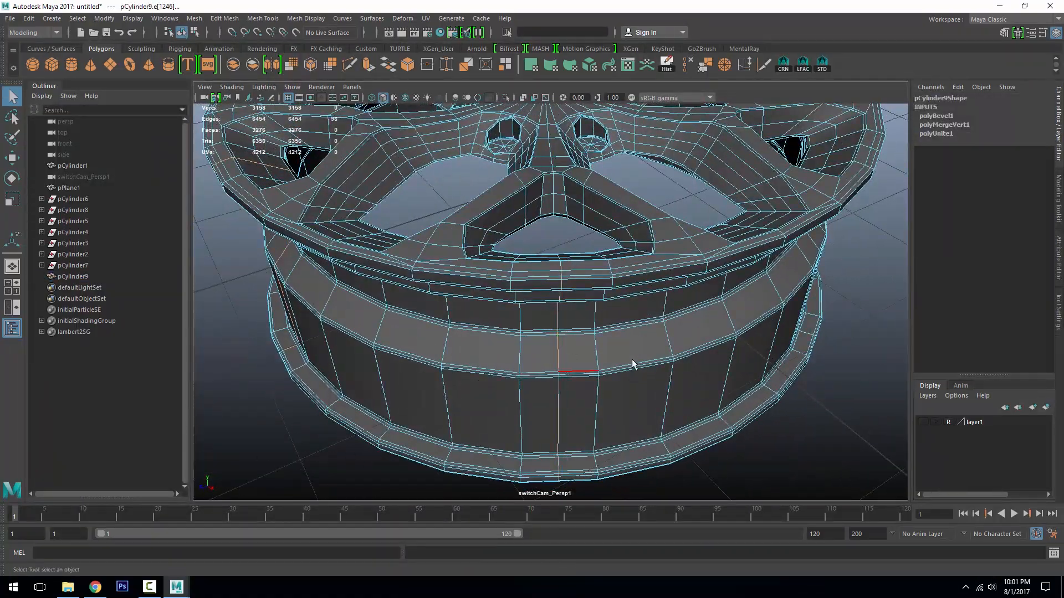
pyautogui.keyDown('alt'); pyautogui.moveTo(634, 366); pyautogui.dragTo(589, 250); pyautogui.keyUp('alt')
pyautogui.keyDown('shift'); pyautogui.doubleClick(612, 370); pyautogui.keyUp('shift')
pyautogui.hotkey('ctrl', 'Delete')
pyautogui.press('F8')
# - Turn on smooth preview for the wheel and assign it a new Blinn material
pyautogui.press('3')
pyautogui.click(589, 251)
pyautogui.moveTo(578, 238)
pyautogui.mouseDown(button='right')
pyautogui.moveTo(637, 567)
pyautogui.moveTo(596, 527)
pyautogui.moveTo(649, 495)
pyautogui.mouseUp(button='right')
pyautogui.moveTo(710, 414)
pyautogui.keyDown('alt'); pyautogui.mouseDown()
pyautogui.moveTo(707, 378)
pyautogui.moveTo(663, 418)
pyautogui.moveTo(699, 388)
pyautogui.moveTo(599, 371)
pyautogui.moveTo(660, 356)
pyautogui.moveTo(641, 361)
pyautogui.mouseUp(); pyautogui.keyUp('alt')
# - Stand the wheel upright by setting its X rotation to 90, and view its face straight on from the front
pyautogui.click(550, 259)
pyautogui.keyDown('alt'); pyautogui.moveTo(551, 259); pyautogui.dragTo(609, 298); pyautogui.keyUp('alt')
pyautogui.moveTo(503, 272); pyautogui.dragTo(545, 359)
pyautogui.click(1057, 138)
pyautogui.click(1045, 134)
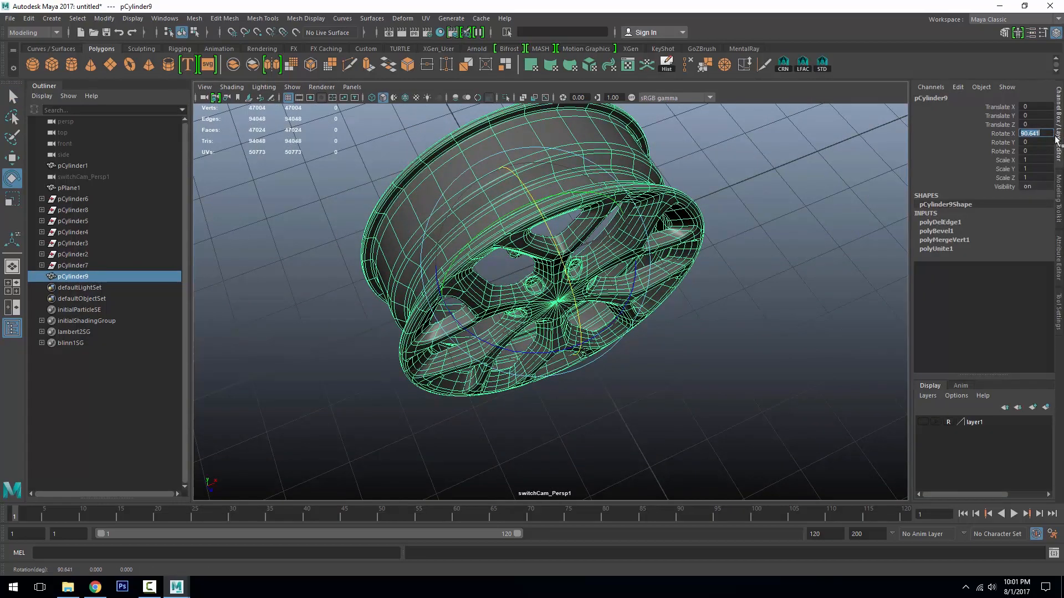
pyautogui.write('90')
pyautogui.press('Return')
pyautogui.press('w')
pyautogui.keyDown('alt'); pyautogui.moveTo(763, 244); pyautogui.dragTo(696, 311); pyautogui.keyUp('alt')
pyautogui.keyDown('alt'); pyautogui.moveTo(641, 230); pyautogui.dragTo(654, 294, button='middle'); pyautogui.keyUp('alt')
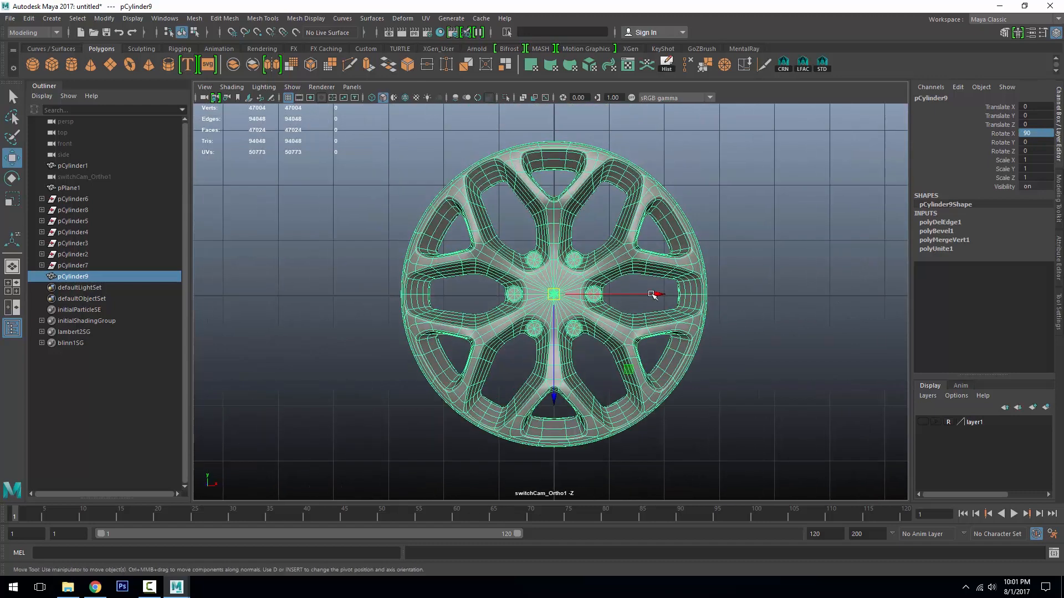
pyautogui.keyDown('alt'); pyautogui.moveTo(653, 294); pyautogui.dragTo(692, 297, button='right'); pyautogui.keyUp('alt')
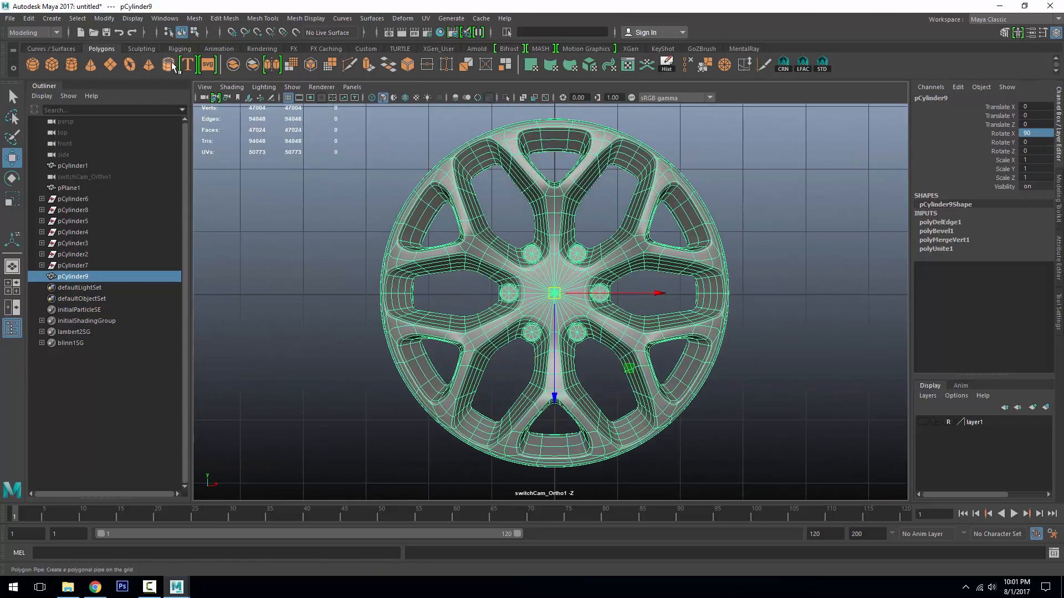
# - Create a polygon cylinder at the wheel's center, scale it uniformly to about 20.656, and set its X rotation to 90
pyautogui.click(71, 65)
pyautogui.moveTo(552, 294); pyautogui.dragTo(591, 287)
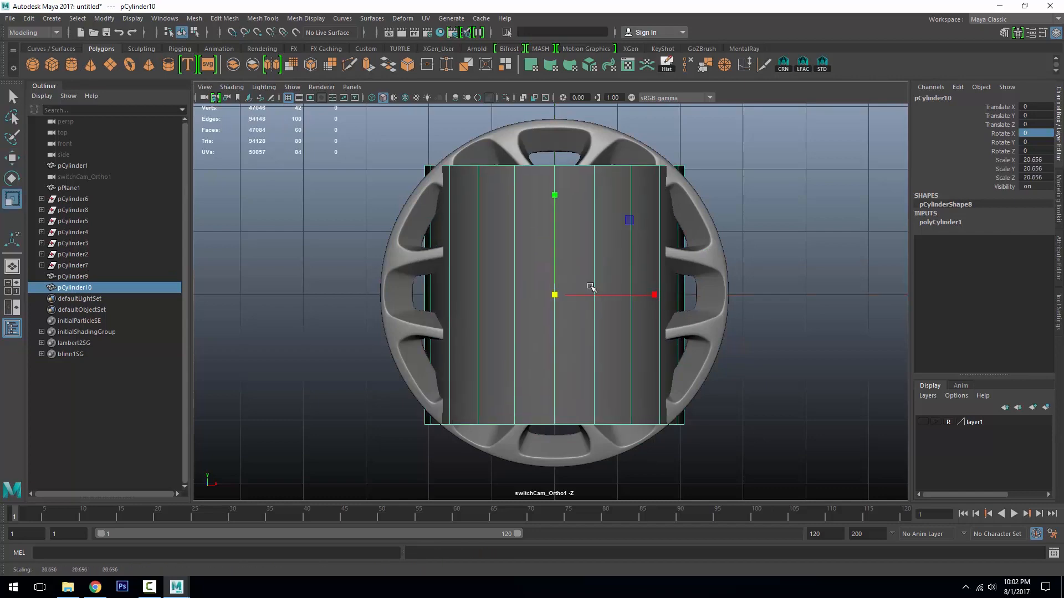
pyautogui.moveTo(554, 209); pyautogui.dragTo(1061, 166)
pyautogui.write('90')
pyautogui.press('Return')
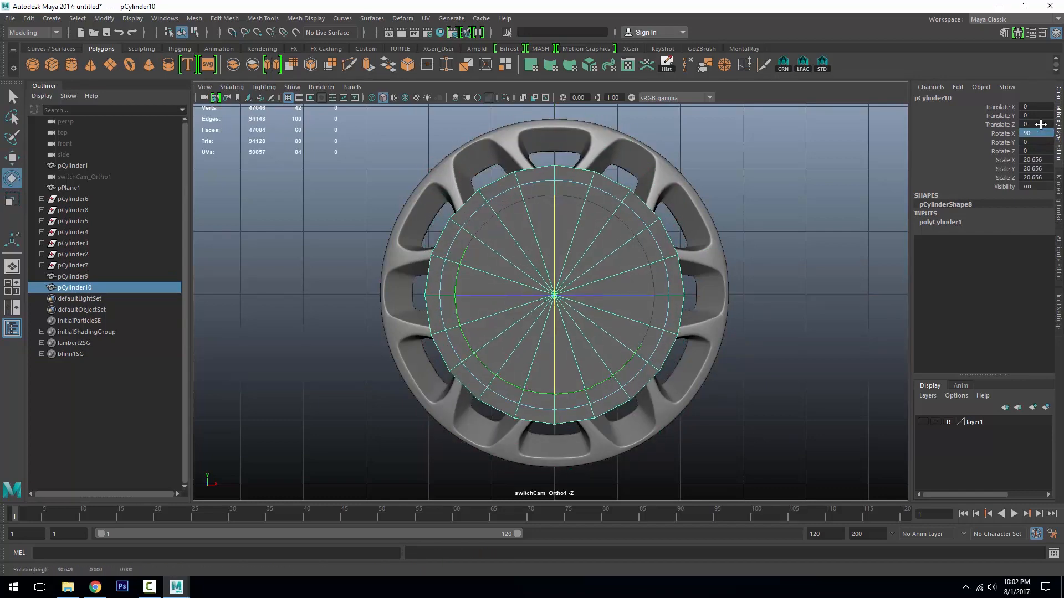
# - Reduce the cylinder's depth to a Y scale of about 9.924 so it matches the width of the rim barrel
pyautogui.press('r')
pyautogui.hotkey('alt', '2')
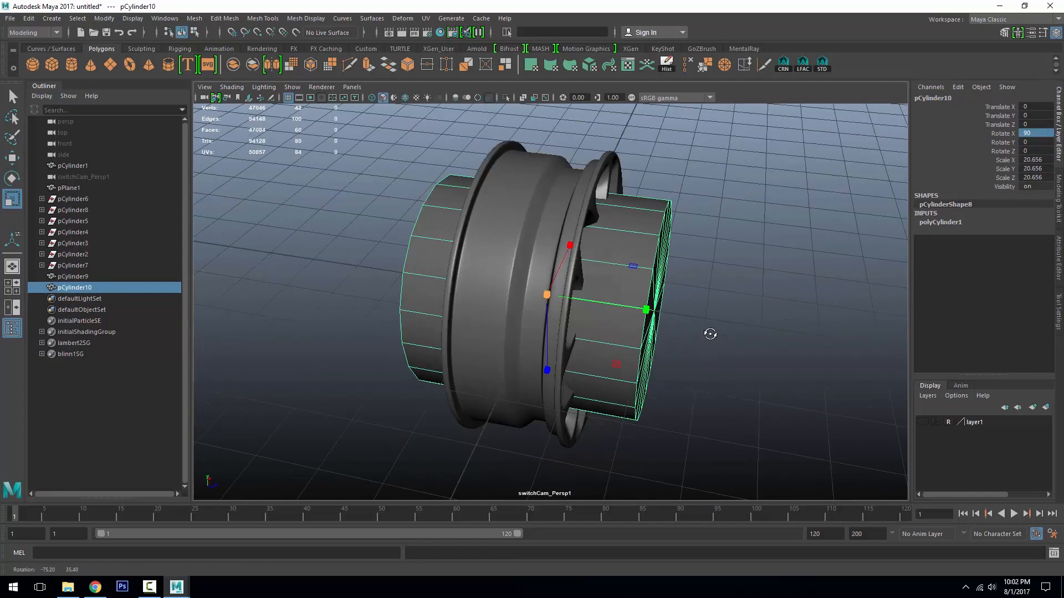
pyautogui.moveTo(646, 299); pyautogui.dragTo(596, 308)
pyautogui.press('4')
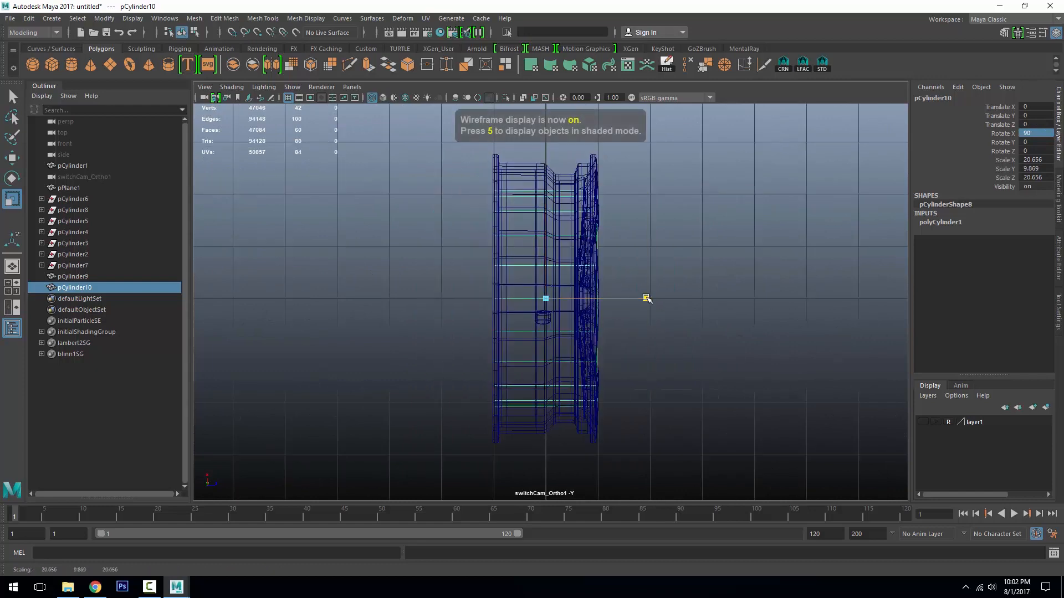
pyautogui.click(1045, 169)
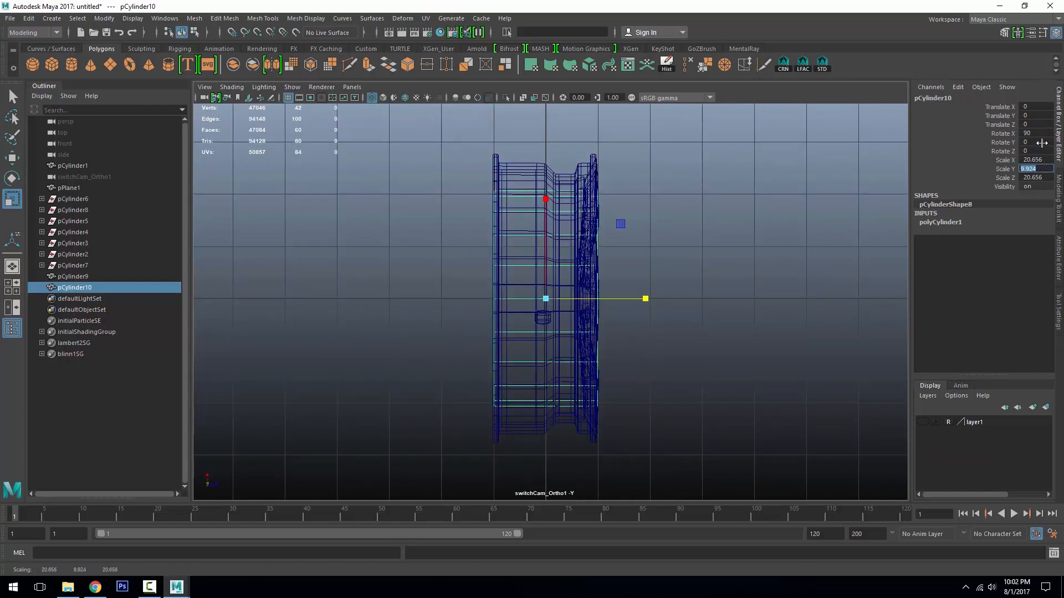
# - Enlarge the cylinder past the rim to about 34.118 in X and Z, with 24 axis and 2 cap subdivisions
pyautogui.keyDown('alt'); pyautogui.click(724, 275); pyautogui.keyUp('alt')
pyautogui.press('c')
pyautogui.keyDown('alt'); pyautogui.moveTo(723, 271); pyautogui.dragTo(601, 218); pyautogui.keyUp('alt')
pyautogui.press('c')
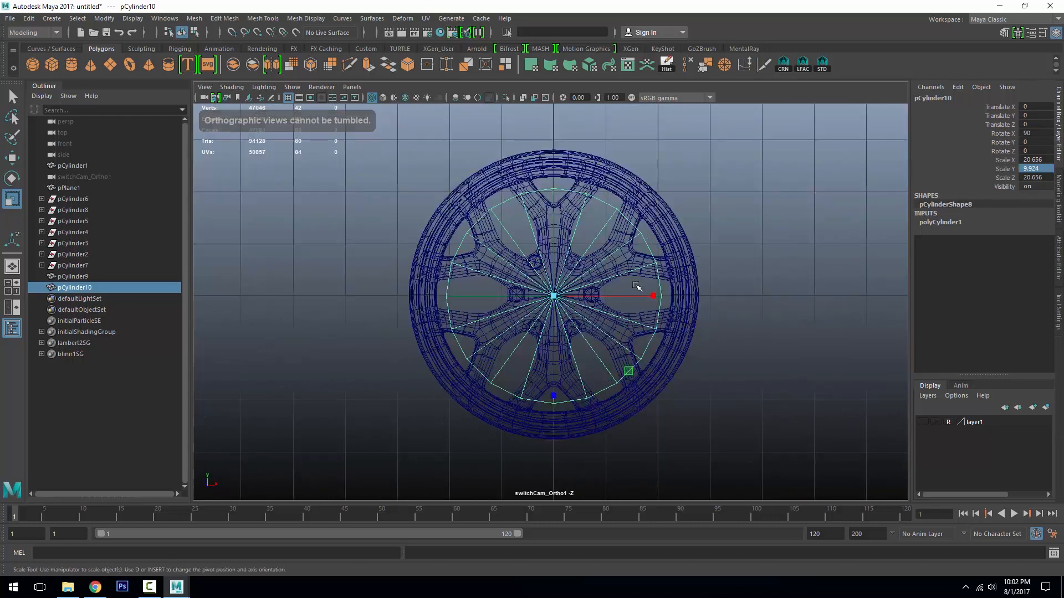
pyautogui.moveTo(629, 371); pyautogui.dragTo(649, 386)
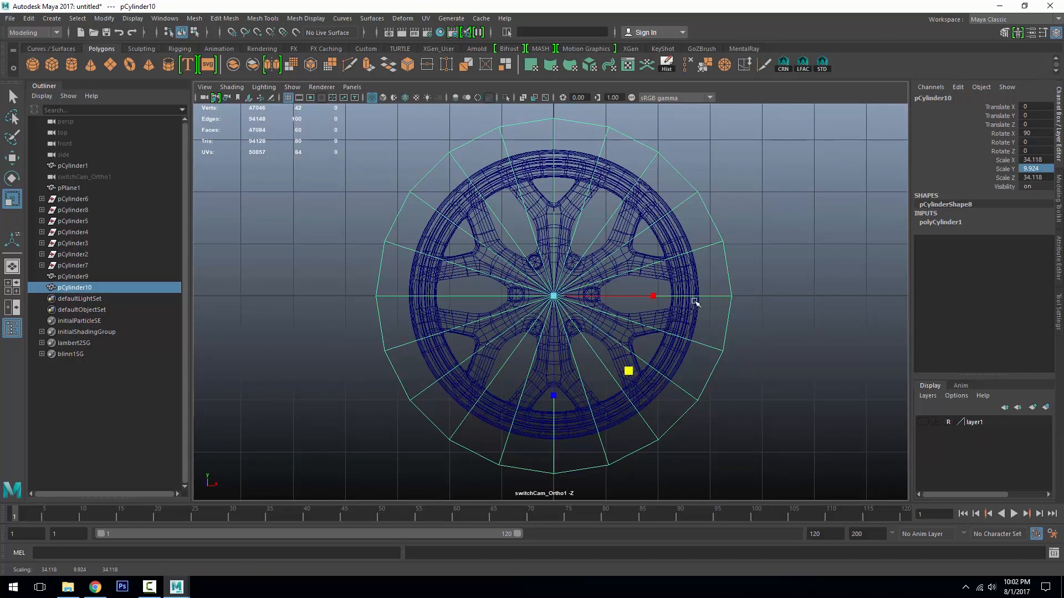
pyautogui.click(942, 222)
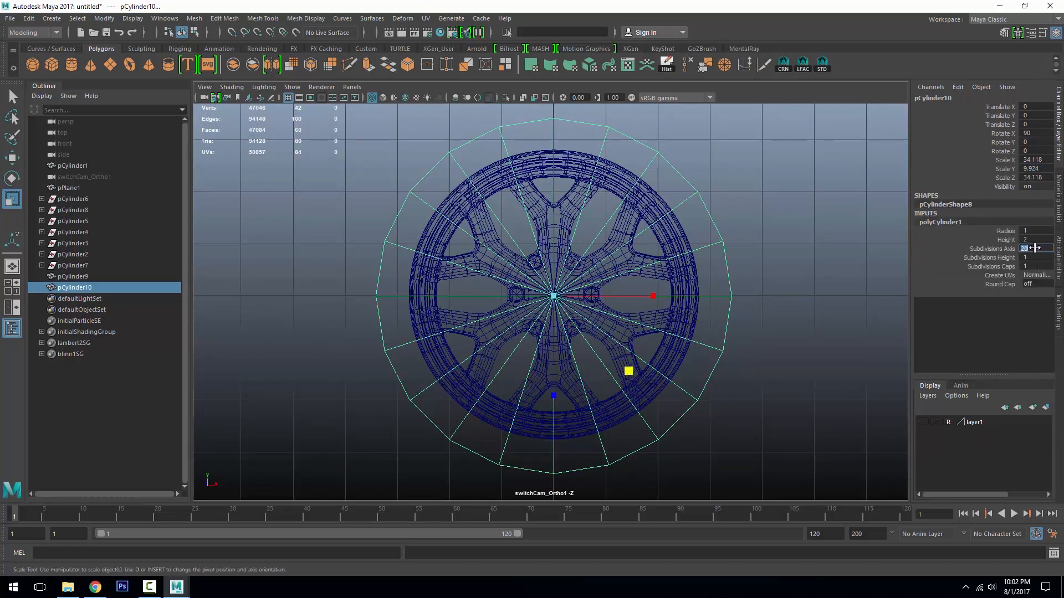
pyautogui.press('Return')
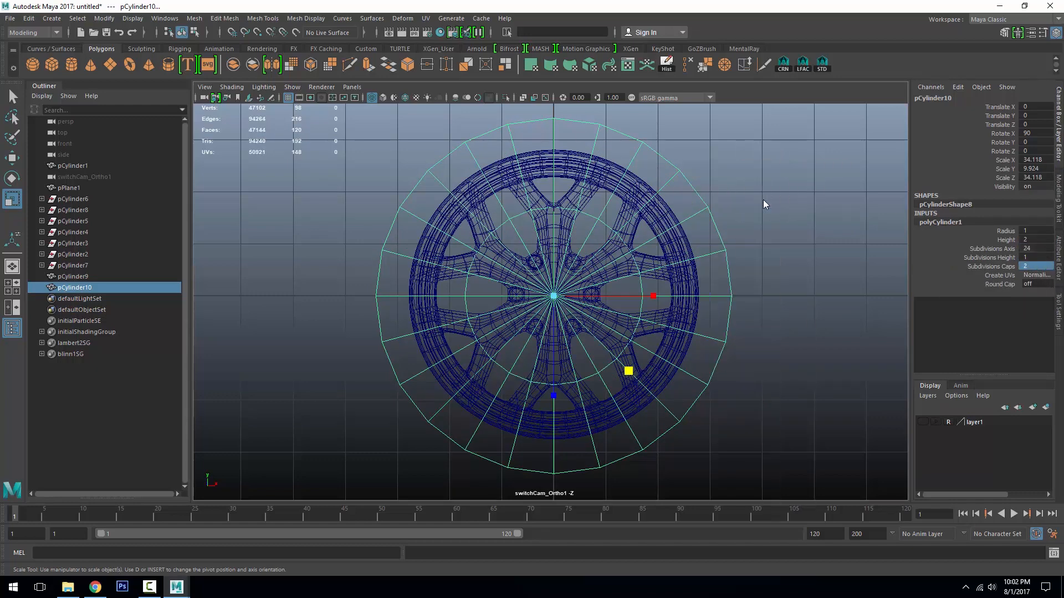
# - Scale the cylinder's inner cap faces to the rim's edge and delete them to open the tire around the wheel
pyautogui.press('F11')
pyautogui.moveTo(540, 281); pyautogui.dragTo(570, 312)
pyautogui.moveTo(629, 370)
pyautogui.mouseDown()
pyautogui.moveTo(658, 377)
pyautogui.moveTo(708, 301)
pyautogui.moveTo(620, 313)
pyautogui.moveTo(489, 268)
pyautogui.moveTo(555, 271)
pyautogui.mouseUp()
pyautogui.press('5')
pyautogui.press('Delete')
# - Add an edge loop around both tire sidewalls and scale the loops slightly outward along the tire's width
pyautogui.scroll(-3, 622, 307)
pyautogui.moveTo(507, 168); pyautogui.dragTo(507, 139, button='right')
pyautogui.click(516, 166)
pyautogui.keyDown('ctrl'); pyautogui.moveTo(743, 146); pyautogui.dragTo(765, 173, button='right'); pyautogui.keyUp('ctrl')
pyautogui.keyDown('alt'); pyautogui.moveTo(634, 176); pyautogui.dragTo(780, 191); pyautogui.keyUp('alt')
pyautogui.keyDown('ctrl'); pyautogui.moveTo(597, 219); pyautogui.dragTo(618, 246, button='right'); pyautogui.keyUp('ctrl')
pyautogui.keyDown('alt'); pyautogui.moveTo(731, 235); pyautogui.dragTo(593, 219); pyautogui.keyUp('alt')
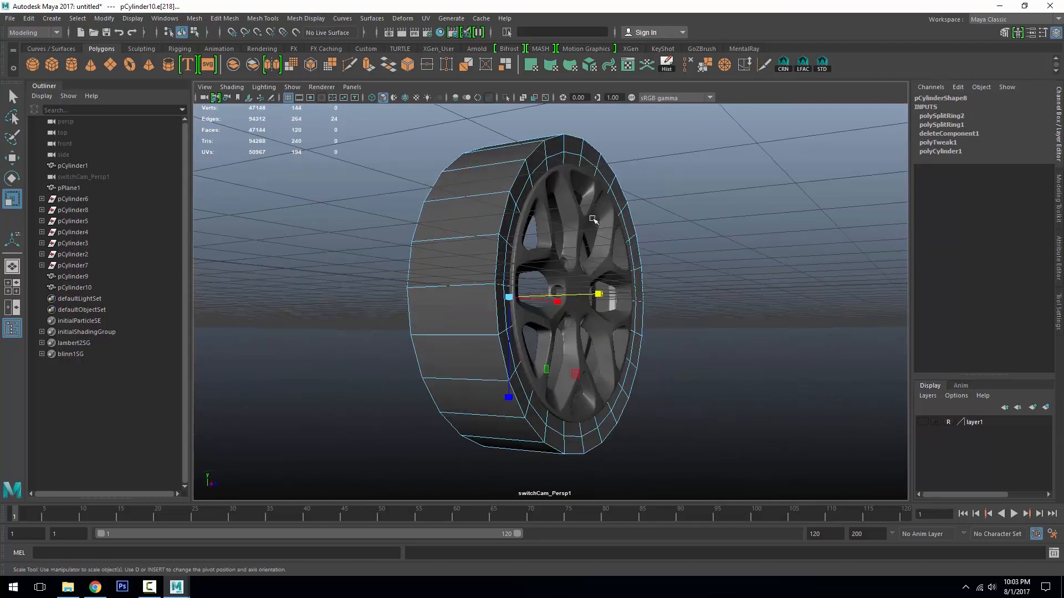
pyautogui.moveTo(643, 292); pyautogui.dragTo(645, 291)
pyautogui.keyDown('alt'); pyautogui.moveTo(664, 259); pyautogui.dragTo(648, 297); pyautogui.keyUp('alt')
# - Add three edge loops around the tread and scale the two outer tread edge loops along the tire's width
pyautogui.click(493, 175)
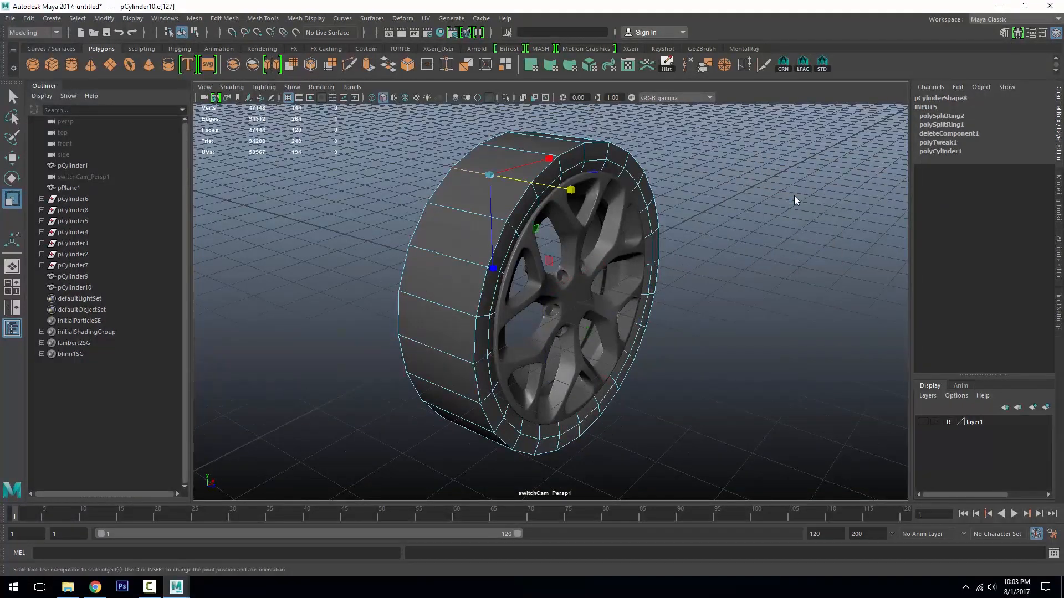
pyautogui.keyDown('shift'); pyautogui.doubleClick(449, 181); pyautogui.keyUp('shift')
pyautogui.keyDown('alt'); pyautogui.moveTo(599, 203); pyautogui.dragTo(673, 183); pyautogui.keyUp('alt')
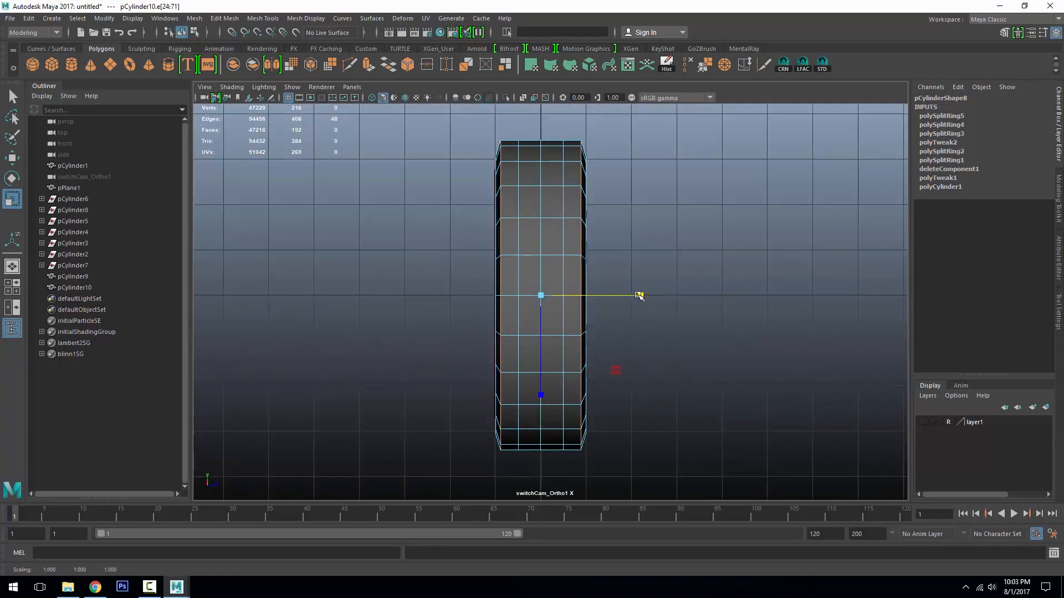
pyautogui.keyDown('alt'); pyautogui.moveTo(639, 295); pyautogui.dragTo(698, 313); pyautogui.keyUp('alt')
# - Return to object selection and turn on smooth preview for the tire
pyautogui.press('F8')
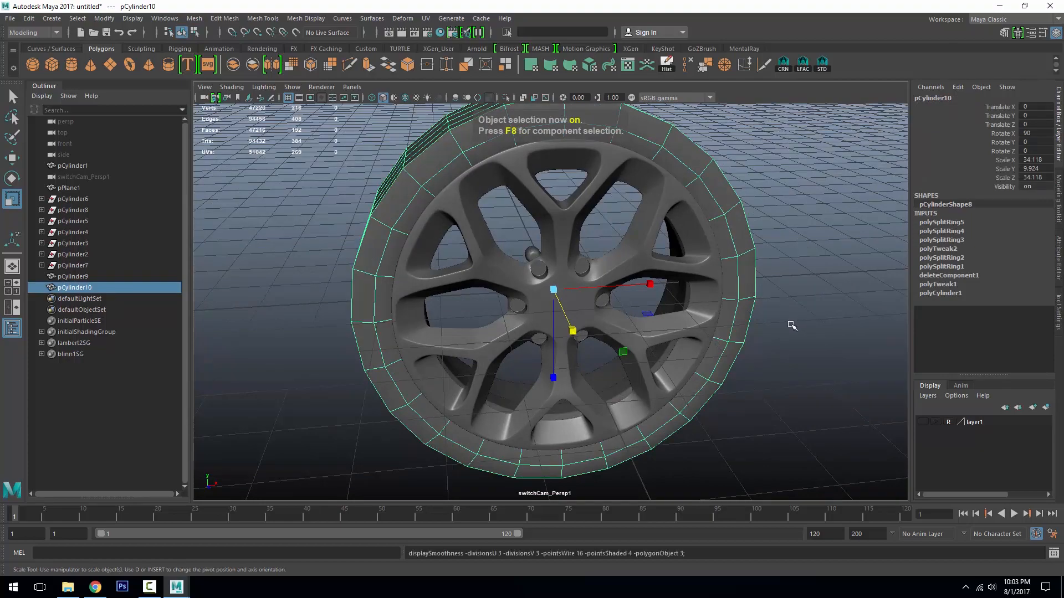
pyautogui.press('3')
pyautogui.click(791, 326)
pyautogui.keyDown('alt'); pyautogui.moveTo(791, 326); pyautogui.dragTo(642, 244, button='right'); pyautogui.keyUp('alt')
pyautogui.keyDown('alt'); pyautogui.moveTo(643, 244); pyautogui.dragTo(482, 216); pyautogui.keyUp('alt')
pyautogui.keyDown('alt'); pyautogui.moveTo(482, 216); pyautogui.dragTo(618, 254, button='right'); pyautogui.keyUp('alt')
pyautogui.click(618, 256)
# - Widen the tire slightly to a Y scale of about 10.088
pyautogui.keyDown('alt'); pyautogui.moveTo(742, 308); pyautogui.dragTo(696, 285); pyautogui.keyUp('alt')
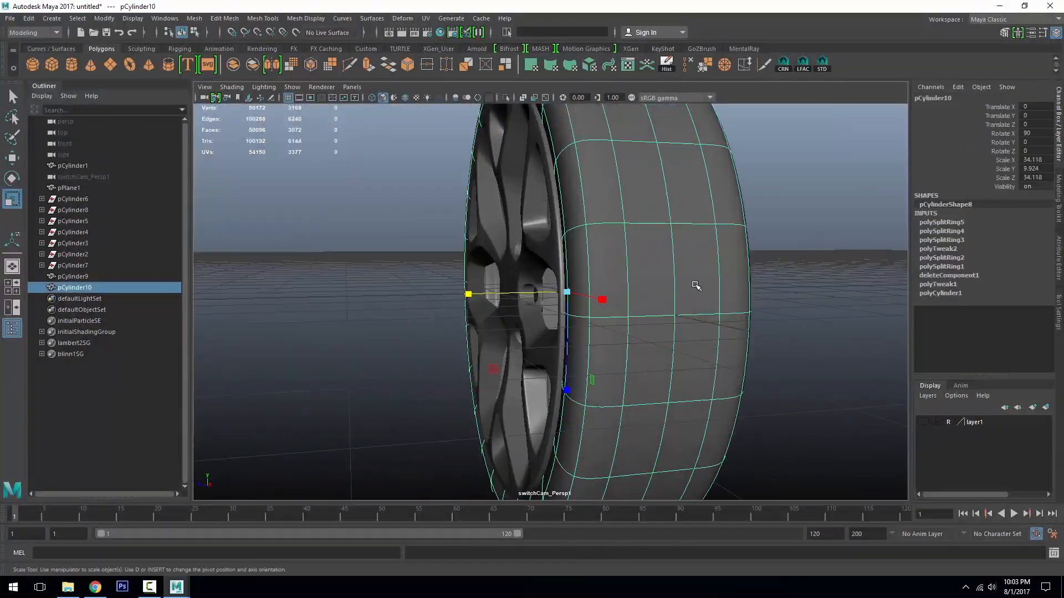
pyautogui.moveTo(468, 295); pyautogui.dragTo(467, 295)
pyautogui.keyDown('alt'); pyautogui.moveTo(549, 293); pyautogui.dragTo(657, 326); pyautogui.keyUp('alt')
pyautogui.keyDown('alt'); pyautogui.moveTo(657, 326); pyautogui.dragTo(597, 285, button='right'); pyautogui.keyUp('alt')
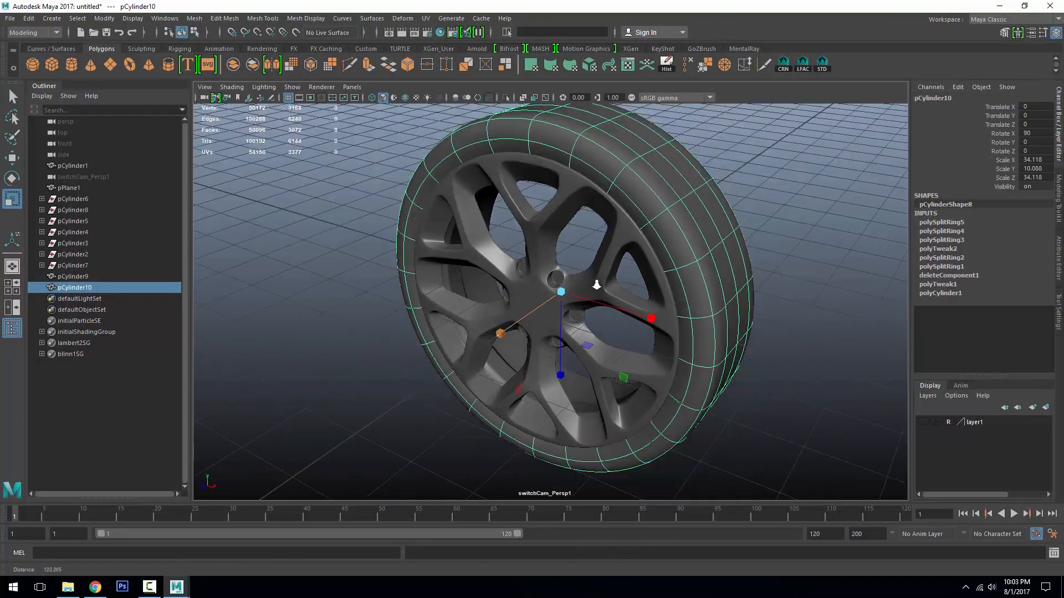
# - Scale the tire's inner border edge loops to about 0.85 along its width, and return to object selection
pyautogui.keyDown('alt'); pyautogui.moveTo(597, 285); pyautogui.dragTo(720, 280); pyautogui.keyUp('alt')
pyautogui.moveTo(633, 144); pyautogui.dragTo(633, 114, button='right')
pyautogui.keyDown('alt'); pyautogui.moveTo(626, 137); pyautogui.dragTo(688, 222, button='right'); pyautogui.keyUp('alt')
pyautogui.keyDown('alt'); pyautogui.moveTo(687, 249); pyautogui.dragTo(848, 263); pyautogui.keyUp('alt')
pyautogui.keyDown('alt'); pyautogui.moveTo(555, 273); pyautogui.dragTo(676, 277); pyautogui.keyUp('alt')
pyautogui.press('4')
pyautogui.doubleClick(611, 374)
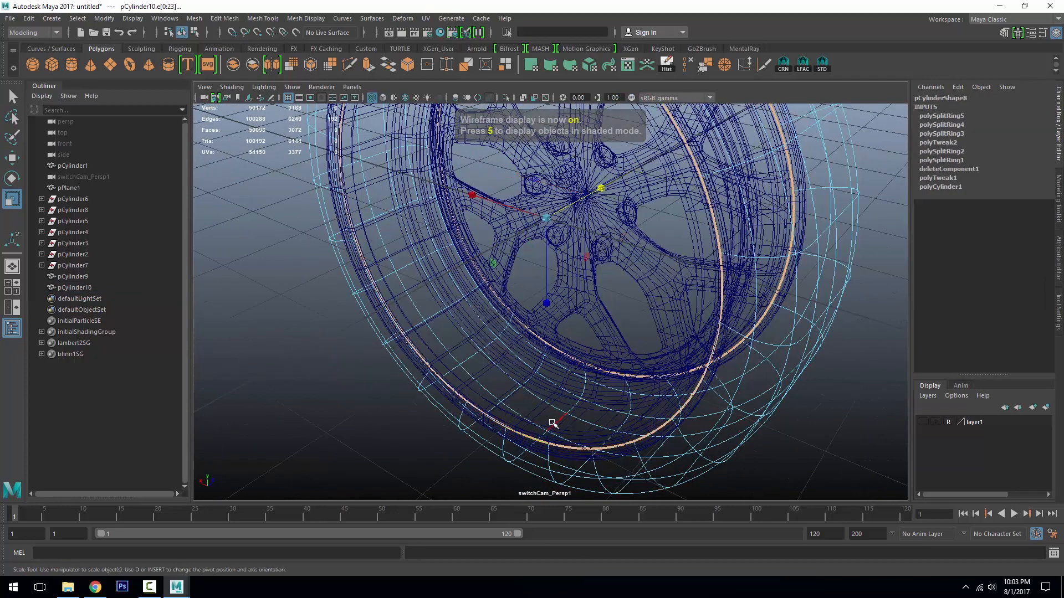
pyautogui.press('5')
pyautogui.moveTo(552, 423)
pyautogui.keyDown('alt'); pyautogui.mouseDown()
pyautogui.moveTo(589, 332)
pyautogui.moveTo(493, 360)
pyautogui.mouseUp(); pyautogui.keyUp('alt')
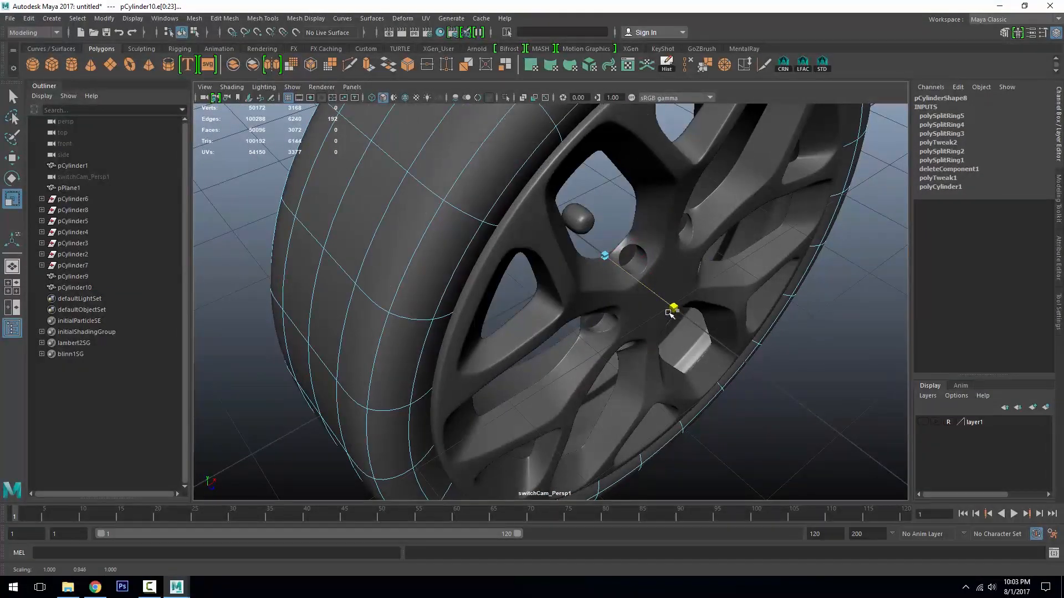
pyautogui.keyDown('alt'); pyautogui.moveTo(670, 314); pyautogui.dragTo(535, 256); pyautogui.keyUp('alt')
pyautogui.press('F8')
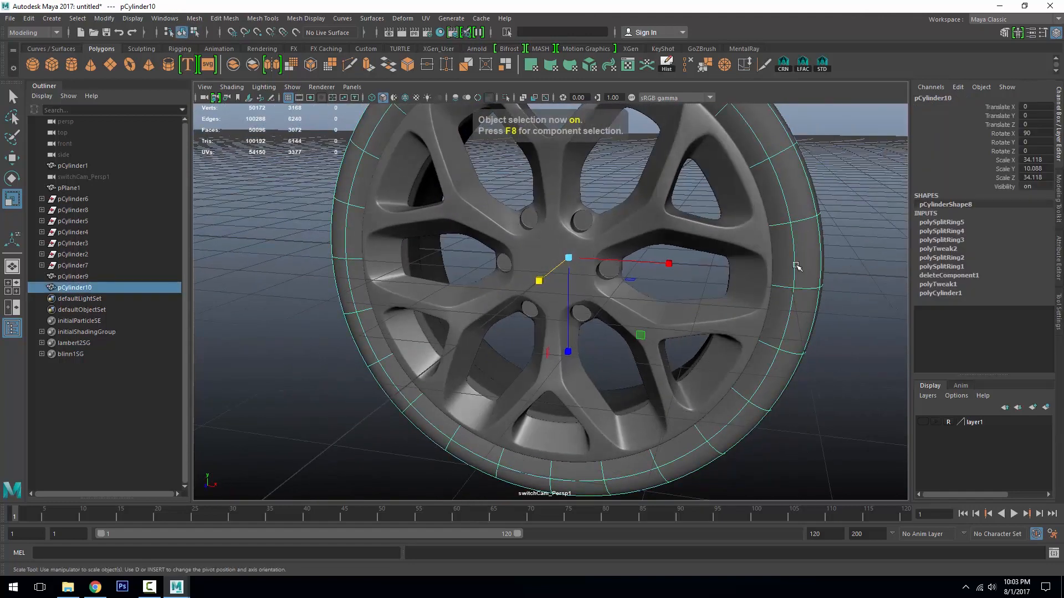
# - Assign a new Blinn material to the tire and darken its color to a rubber-like dark gray
pyautogui.moveTo(796, 265); pyautogui.dragTo(874, 552, button='right')
pyautogui.moveTo(776, 380); pyautogui.dragTo(775, 379, button='right')
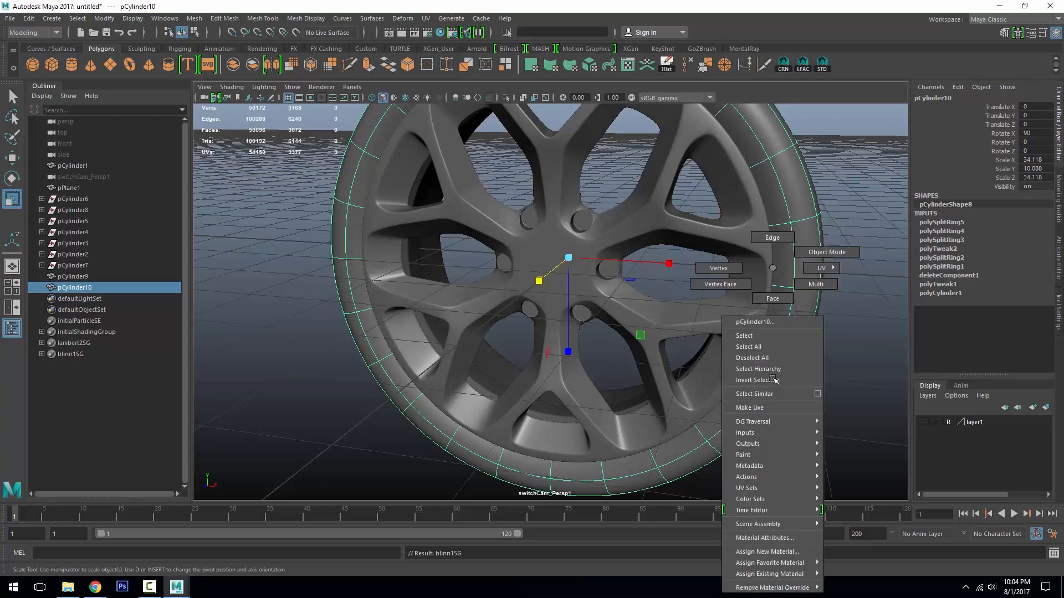
pyautogui.moveTo(790, 563); pyautogui.dragTo(790, 565, button='right')
pyautogui.moveTo(852, 498); pyautogui.dragTo(852, 499, button='right')
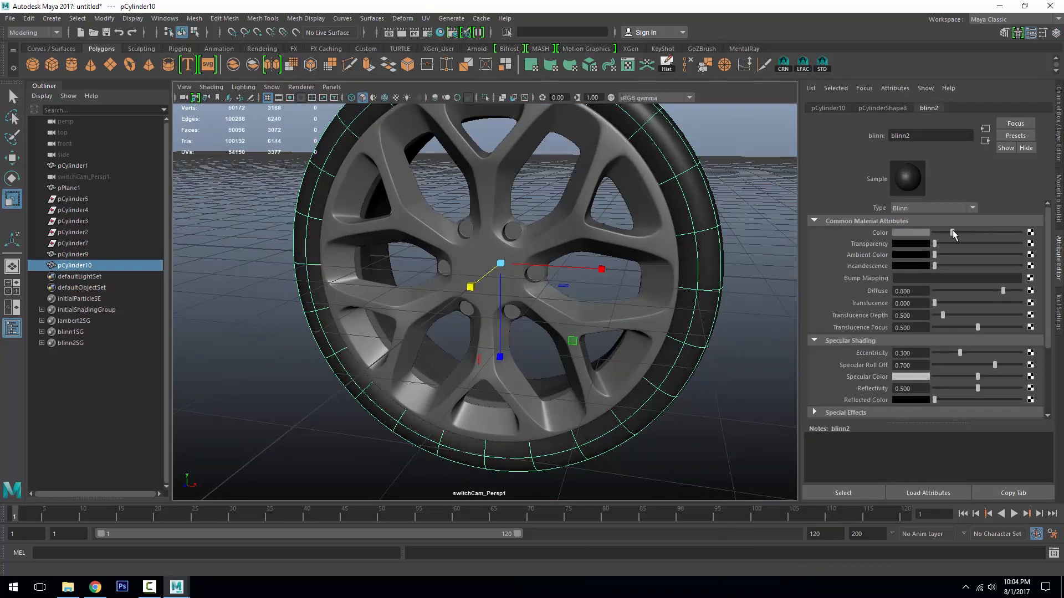
pyautogui.keyDown('alt'); pyautogui.moveTo(784, 230); pyautogui.dragTo(637, 308); pyautogui.keyUp('alt')
pyautogui.click(751, 250)
pyautogui.click(541, 222)
# - Select the two central face rings of the tread and scale them outward to about 1.015 to round the tread
pyautogui.scroll(-5, 537, 206)
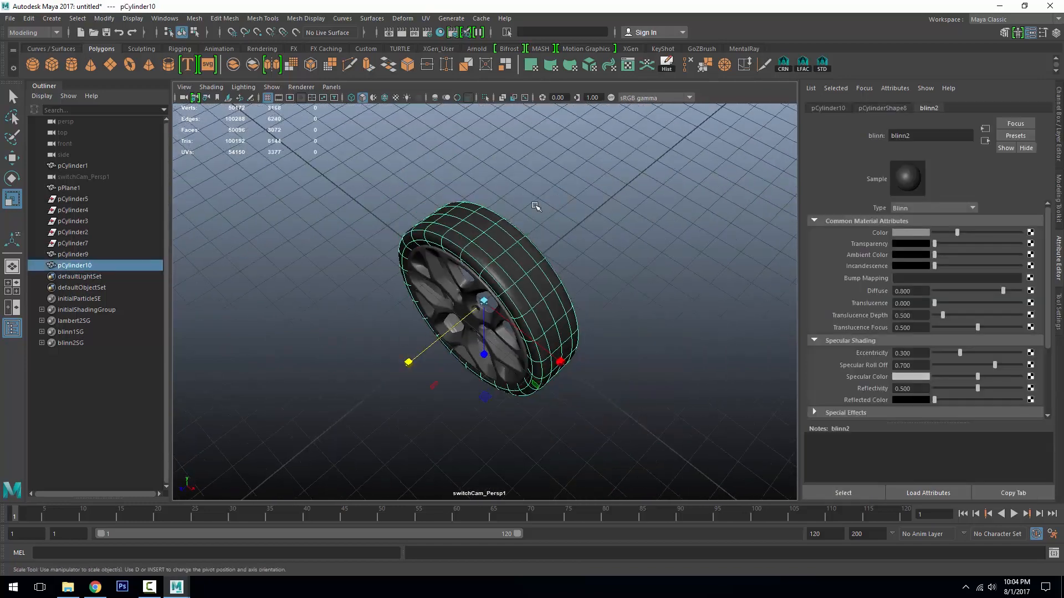
pyautogui.scroll(5, 609, 238)
pyautogui.keyDown('alt'); pyautogui.moveTo(703, 250); pyautogui.dragTo(649, 264); pyautogui.keyUp('alt')
pyautogui.scroll(-5, 637, 255)
pyautogui.keyDown('alt'); pyautogui.moveTo(613, 230); pyautogui.dragTo(607, 187); pyautogui.keyUp('alt')
pyautogui.scroll(4, 642, 190)
pyautogui.keyDown('alt'); pyautogui.moveTo(608, 187); pyautogui.dragTo(677, 278, button='middle'); pyautogui.keyUp('alt')
pyautogui.scroll(-1, 678, 278)
pyautogui.moveTo(533, 117); pyautogui.dragTo(524, 138, button='right')
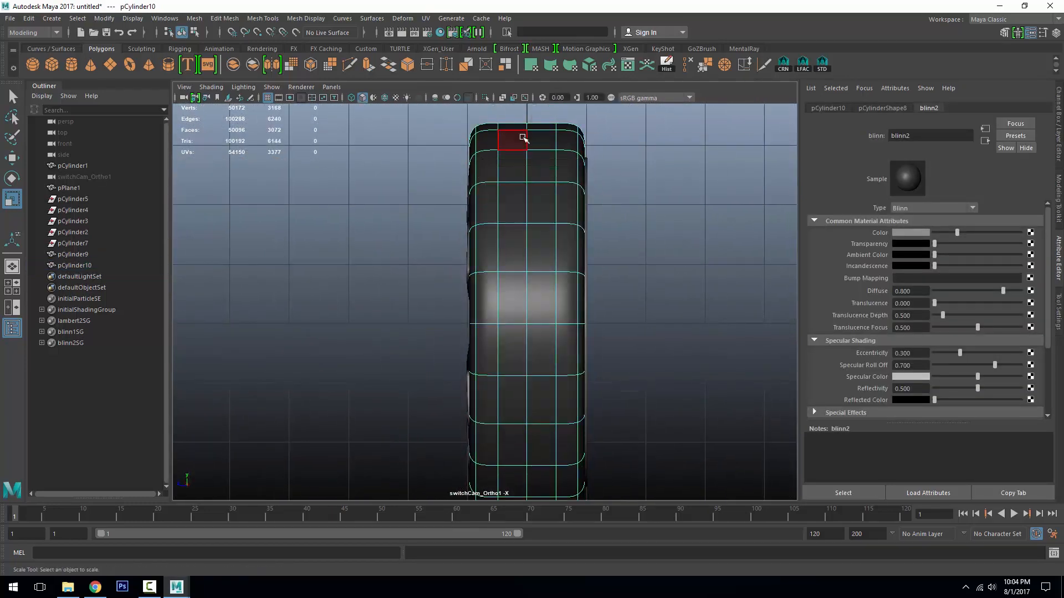
pyautogui.click(522, 138)
pyautogui.keyDown('shift'); pyautogui.doubleClick(519, 158); pyautogui.keyUp('shift')
pyautogui.keyDown('shift'); pyautogui.doubleClick(536, 157); pyautogui.keyUp('shift')
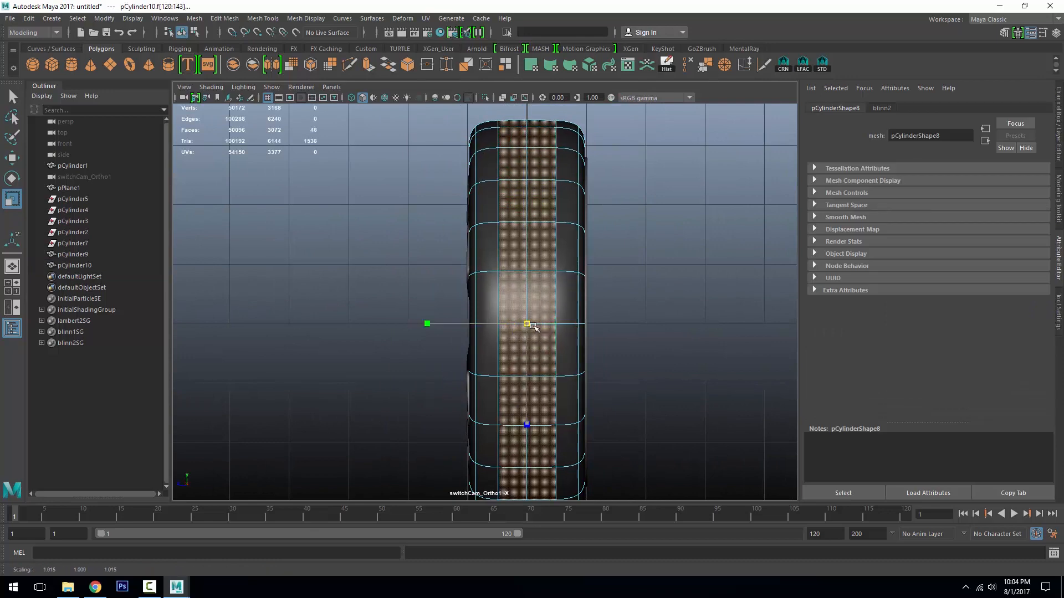
pyautogui.keyDown('alt'); pyautogui.moveTo(568, 337); pyautogui.dragTo(658, 323); pyautogui.keyUp('alt')
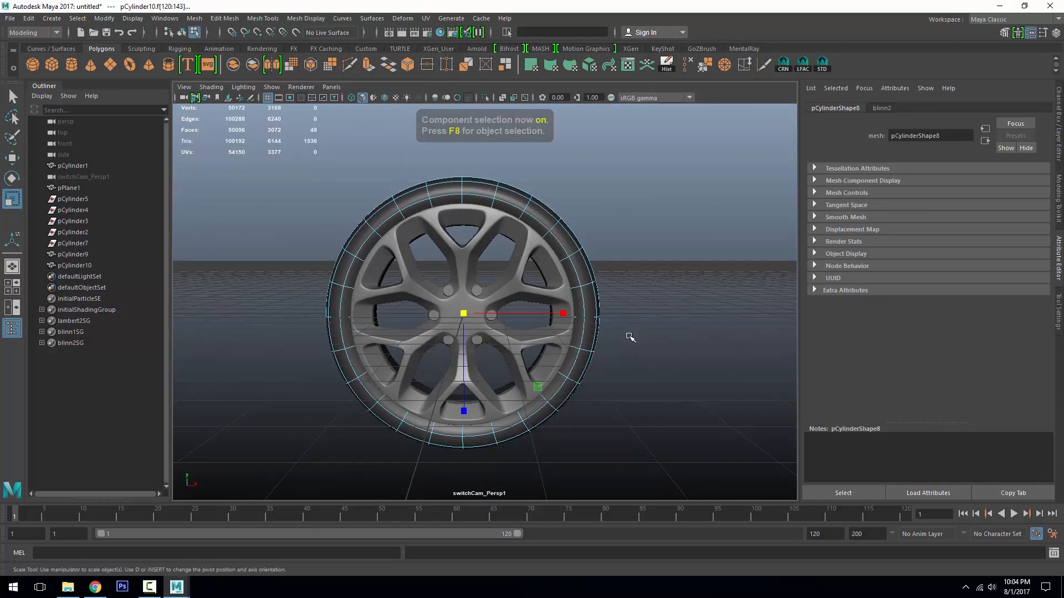
# - Return to object selection with the tire shown without smooth preview
pyautogui.press('F8')
pyautogui.press('space')
pyautogui.press('space')
pyautogui.press('space')
pyautogui.keyDown('shift'); pyautogui.click(561, 334); pyautogui.keyUp('shift')
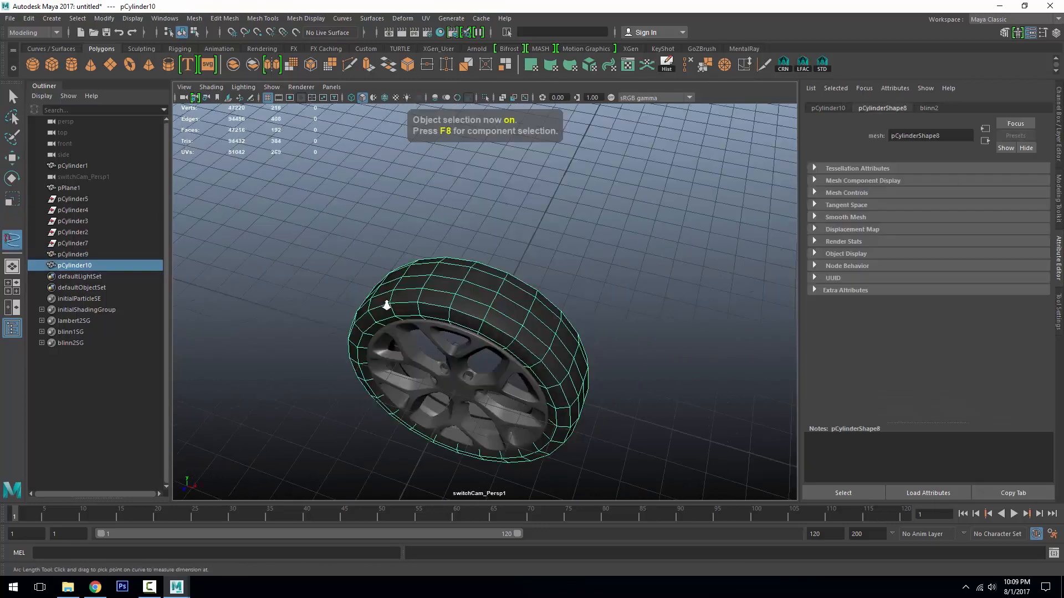
# - Measure the length of one tread segment along the tire's middle edge loop with the Distance Tool, snapping to its vertices
pyautogui.scroll(5, 464, 245)
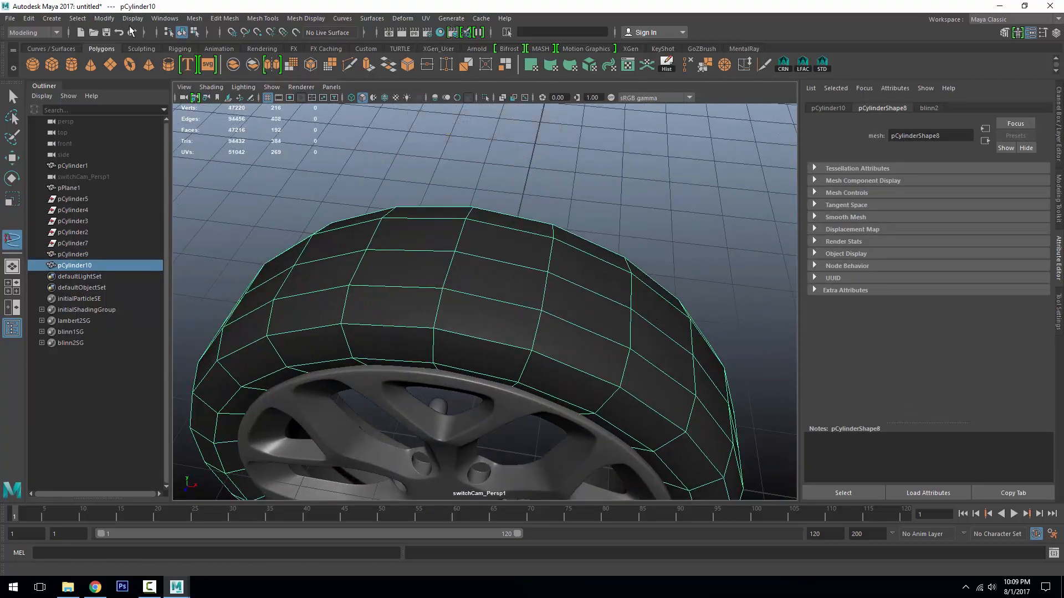
pyautogui.click(104, 19)
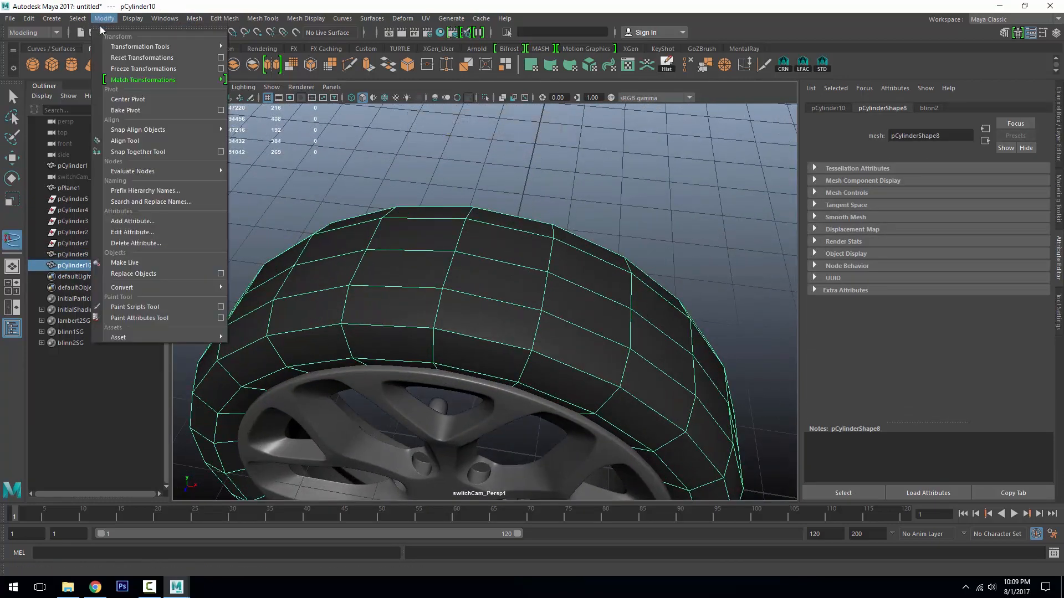
pyautogui.moveTo(52, 19)
pyautogui.moveTo(111, 204)
pyautogui.click(244, 210)
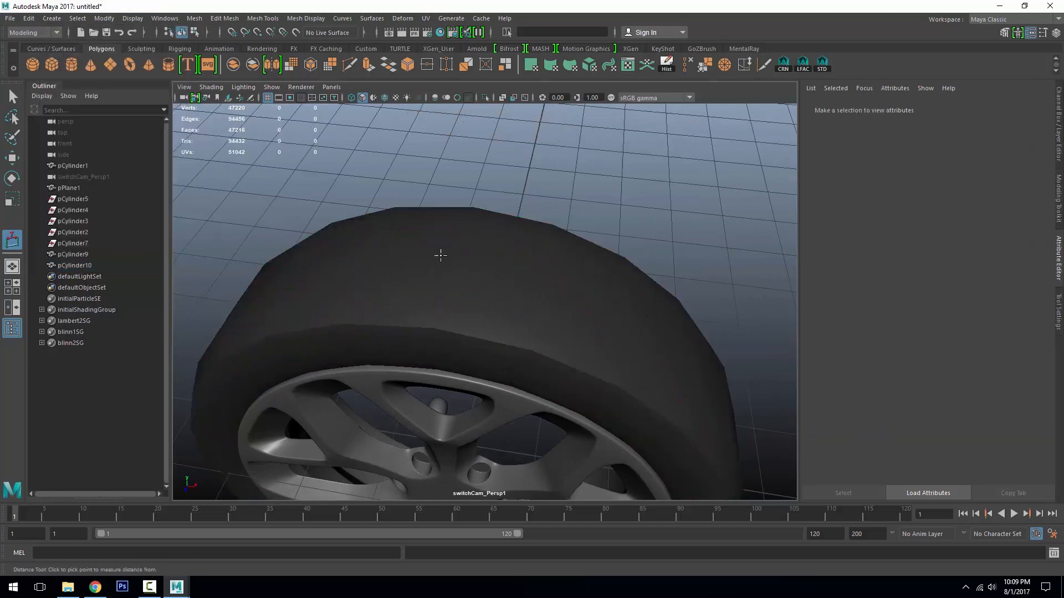
pyautogui.press('4')
pyautogui.keyDown('alt'); pyautogui.moveTo(483, 270); pyautogui.dragTo(475, 261); pyautogui.keyUp('alt')
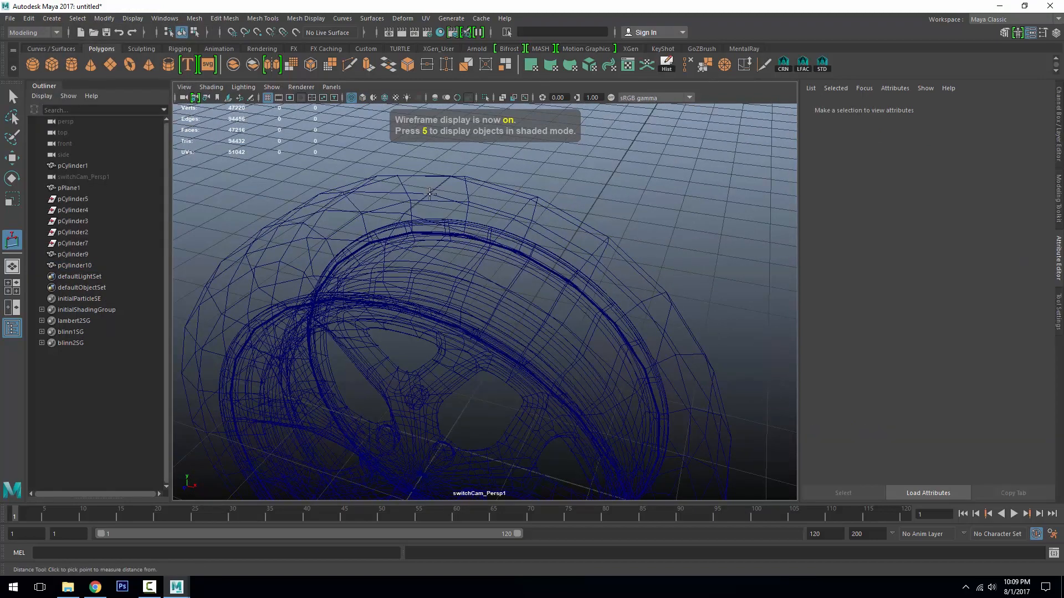
pyautogui.click(430, 194)
pyautogui.keyDown('alt'); pyautogui.moveTo(430, 194); pyautogui.dragTo(512, 239); pyautogui.keyUp('alt')
pyautogui.click(483, 190)
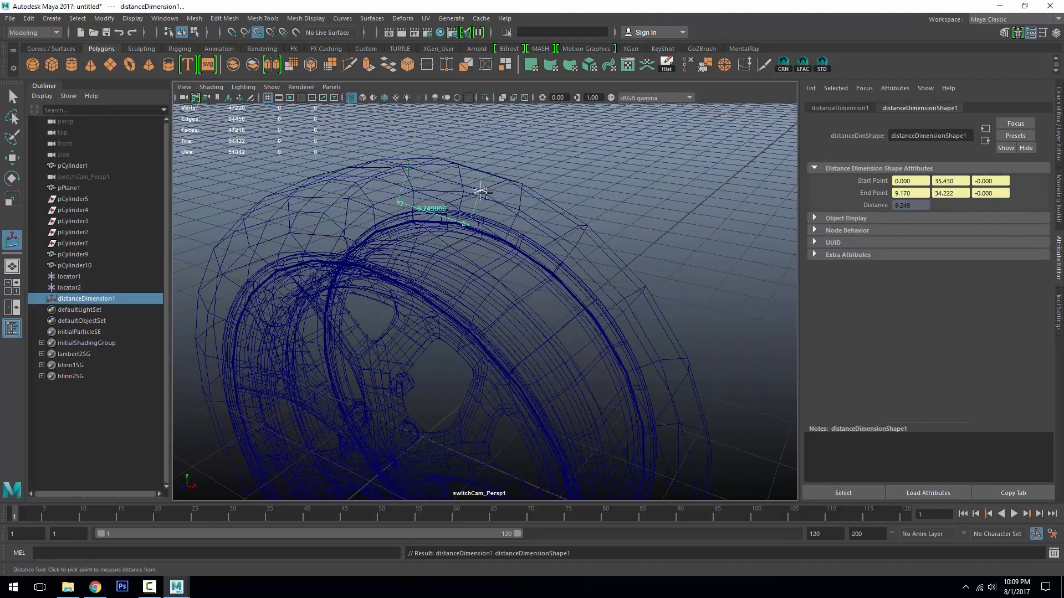
pyautogui.scroll(6, 589, 249)
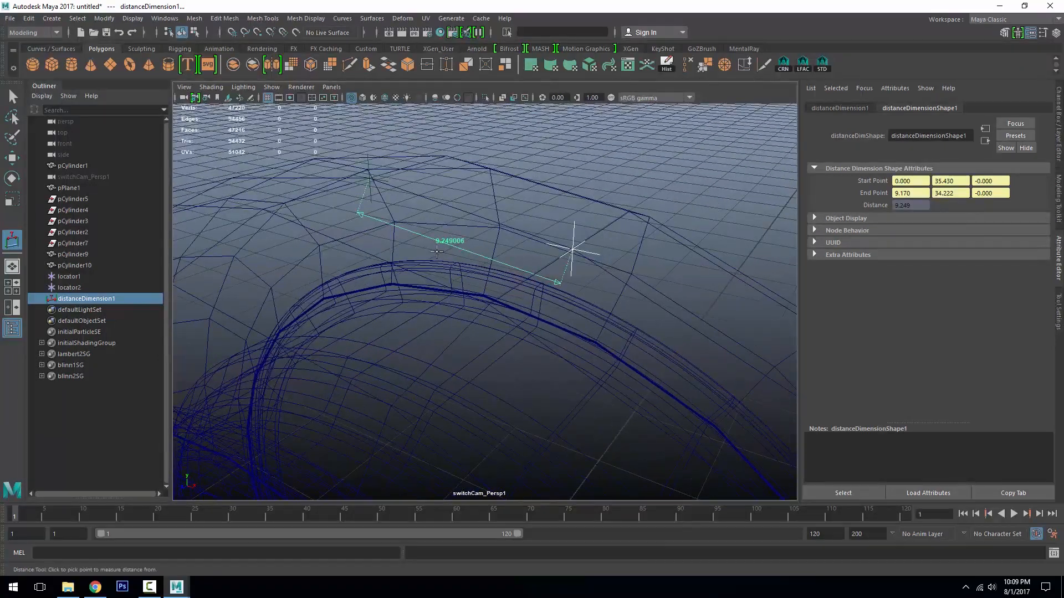
# - Switch to Chrome, replace the forum tab with a Google search for a calculator, and move the window below the measurement
pyautogui.click(95, 587)
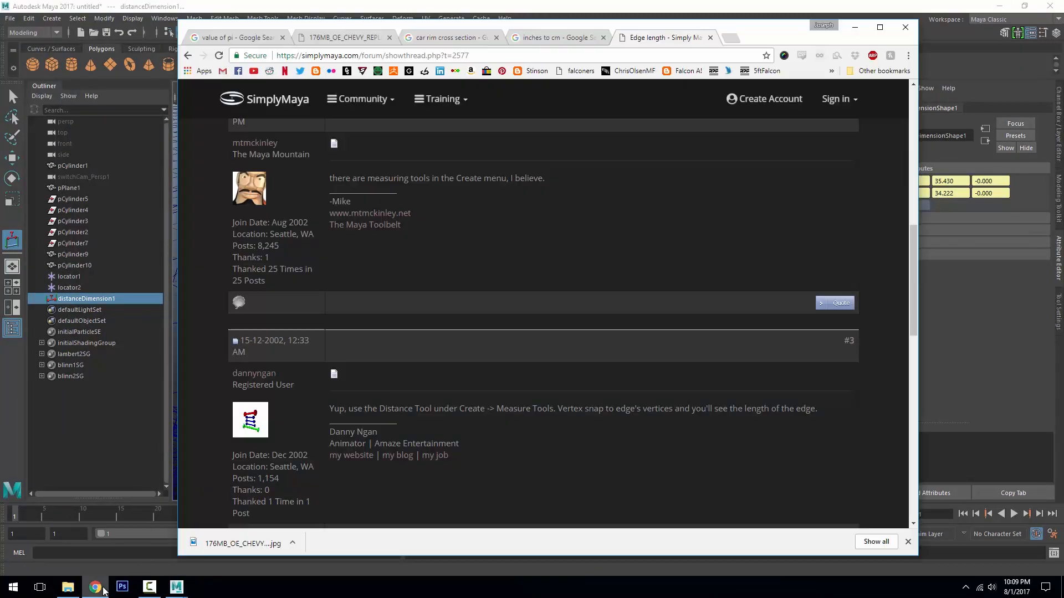
pyautogui.click(713, 37)
pyautogui.hotkey('ctrl', 't')
pyautogui.write('calc')
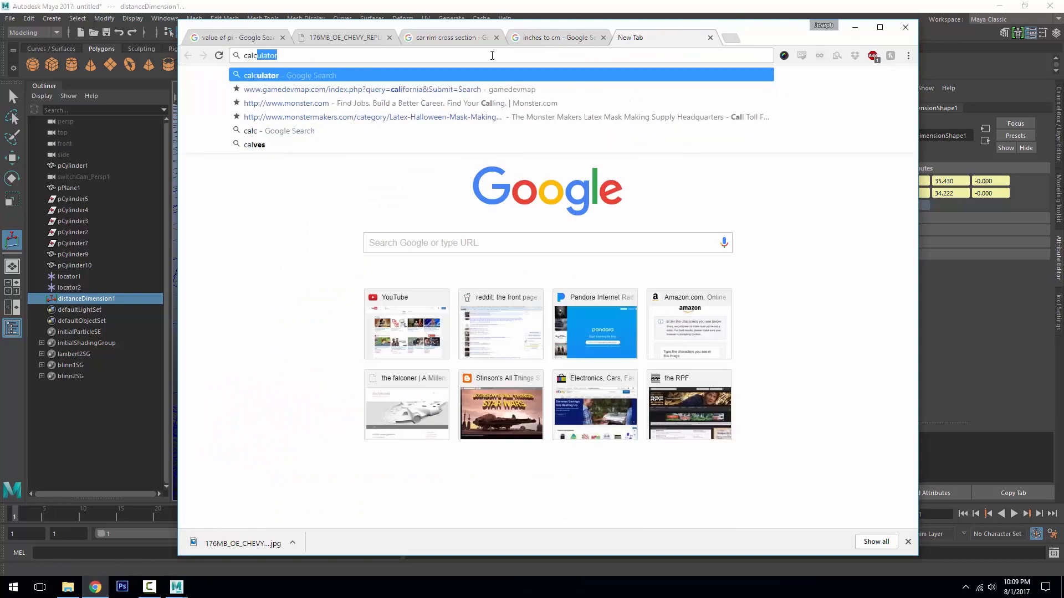
pyautogui.write('ulator')
pyautogui.press('Return')
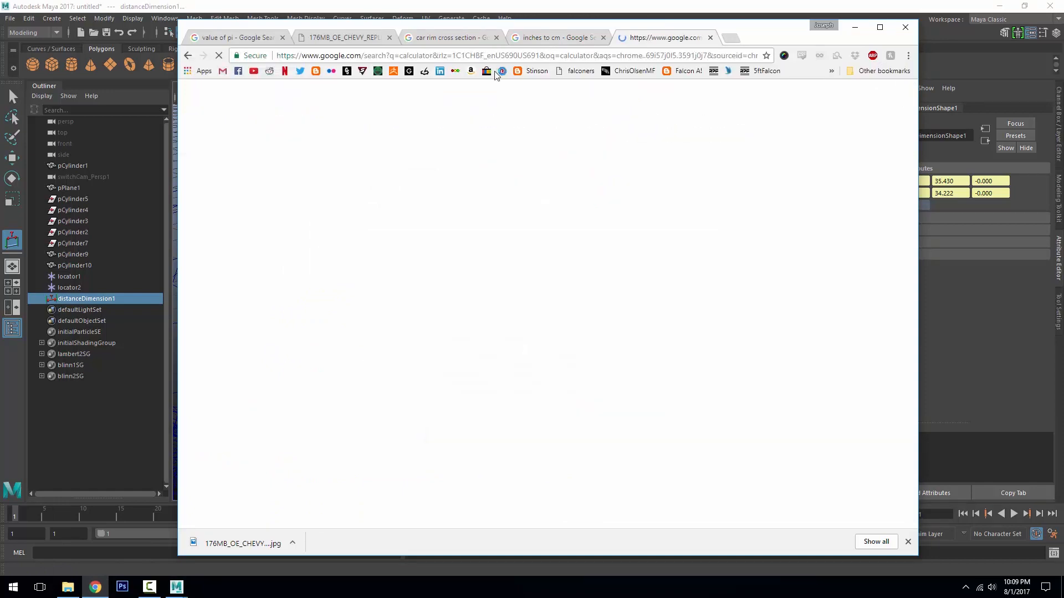
pyautogui.moveTo(641, 29); pyautogui.dragTo(625, 280)
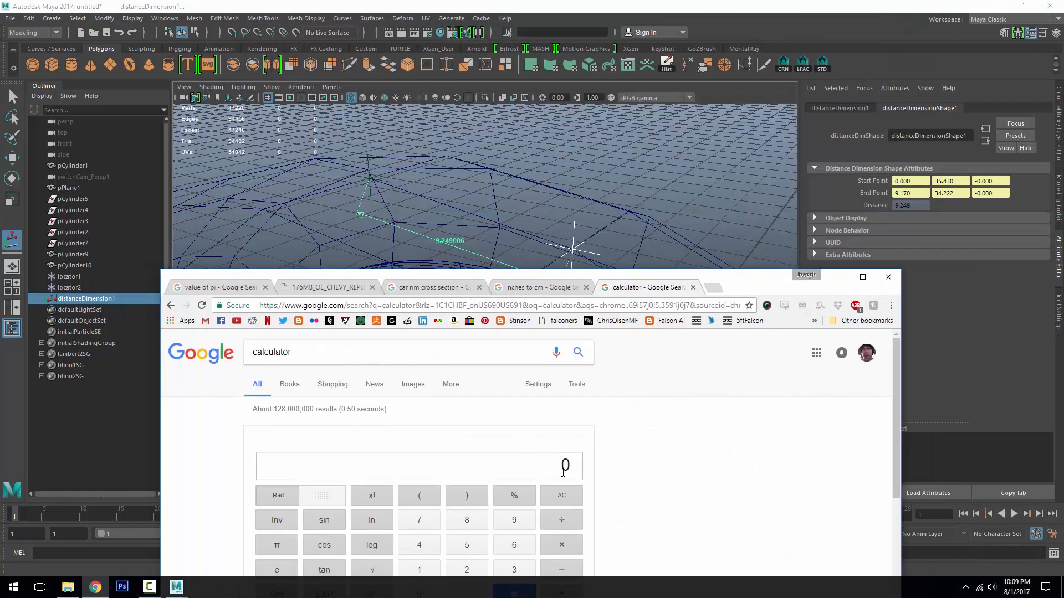
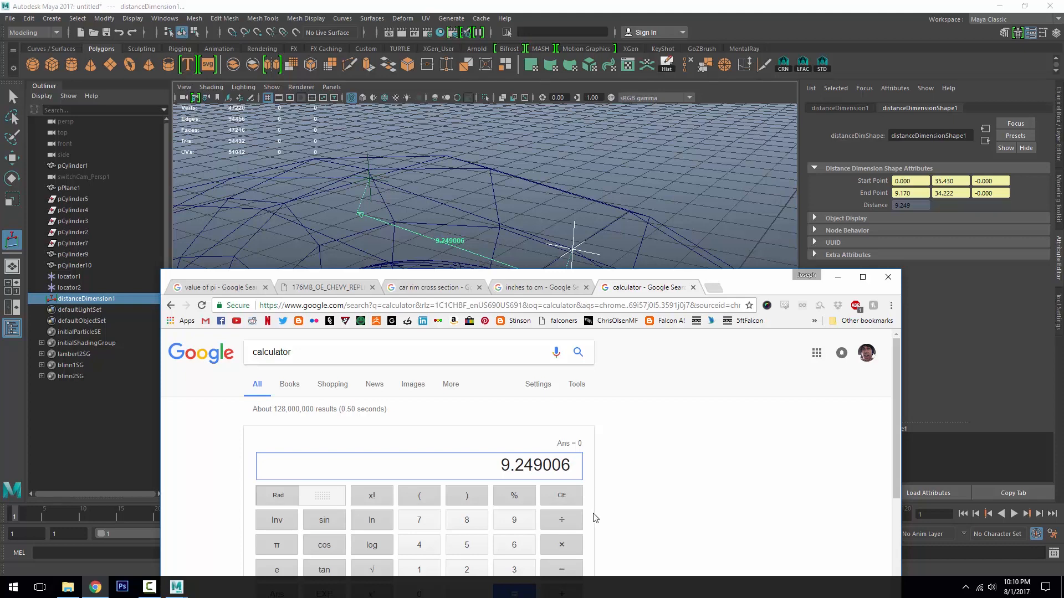
# - Multiply the measured segment length 9.249006 by 24 in the calculator
pyautogui.click(561, 545)
pyautogui.click(468, 568)
pyautogui.click(419, 545)
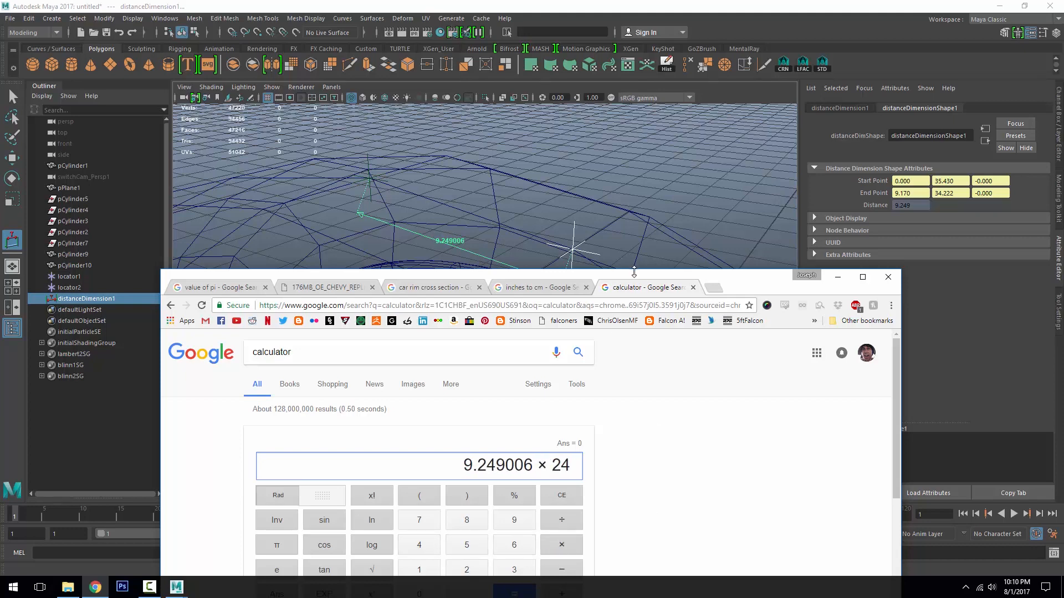
pyautogui.moveTo(634, 275); pyautogui.dragTo(650, 20)
pyautogui.click(531, 338)
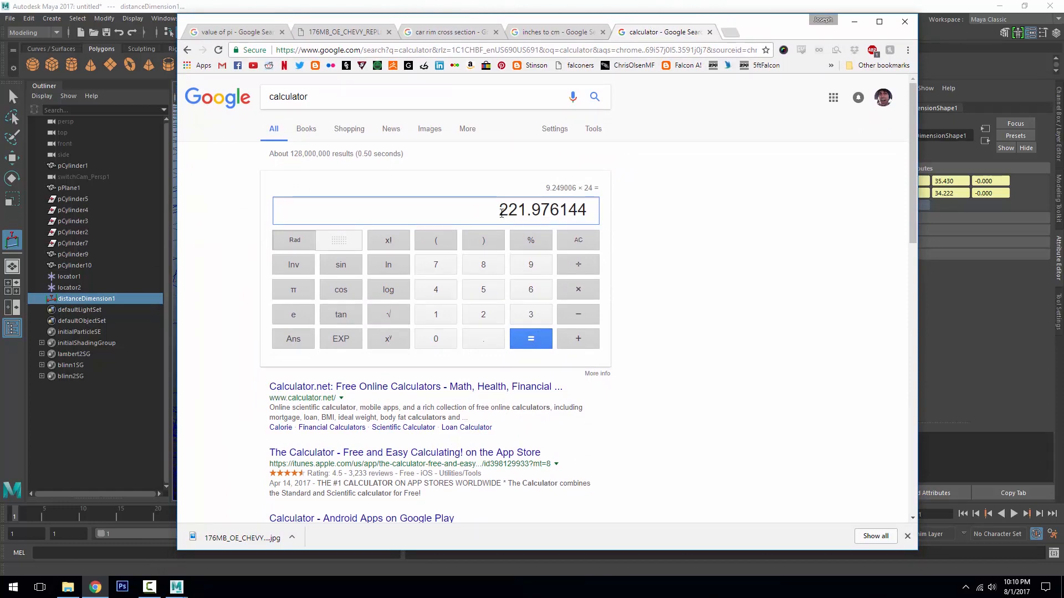
# - Copy the multiplication result from the calculator and return to Maya
pyautogui.moveTo(501, 213); pyautogui.dragTo(591, 211)
pyautogui.rightClick(579, 210)
pyautogui.click(596, 214)
pyautogui.click(909, 5)
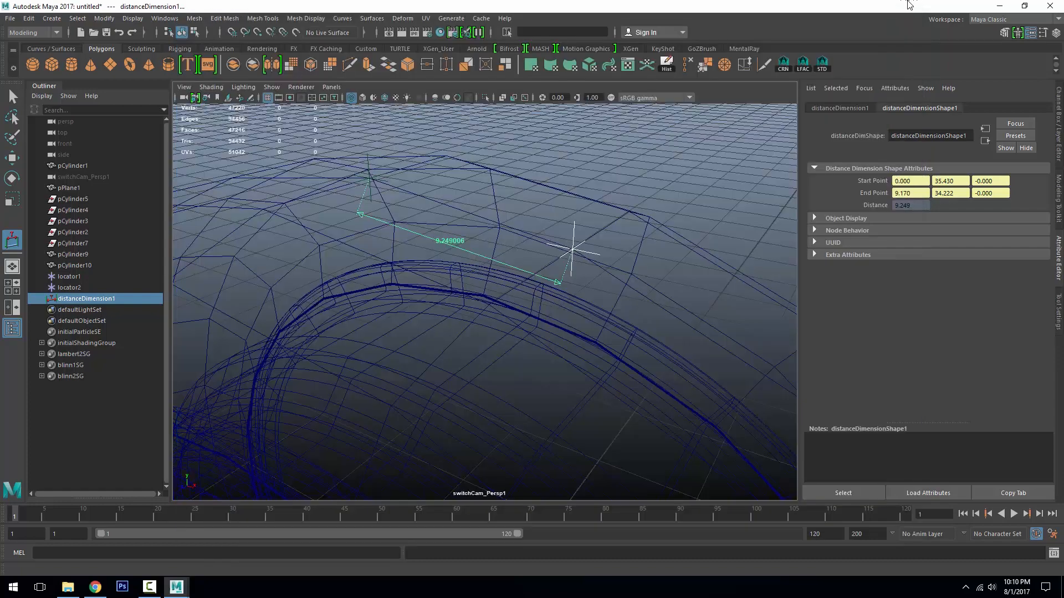
# - Create a new polygon plane at the wheel and show the scene from above in wireframe
pyautogui.keyDown('alt'); pyautogui.moveTo(693, 327); pyautogui.dragTo(617, 334); pyautogui.keyUp('alt')
pyautogui.keyDown('alt'); pyautogui.moveTo(618, 335); pyautogui.dragTo(471, 288, button='right'); pyautogui.keyUp('alt')
pyautogui.click(111, 65)
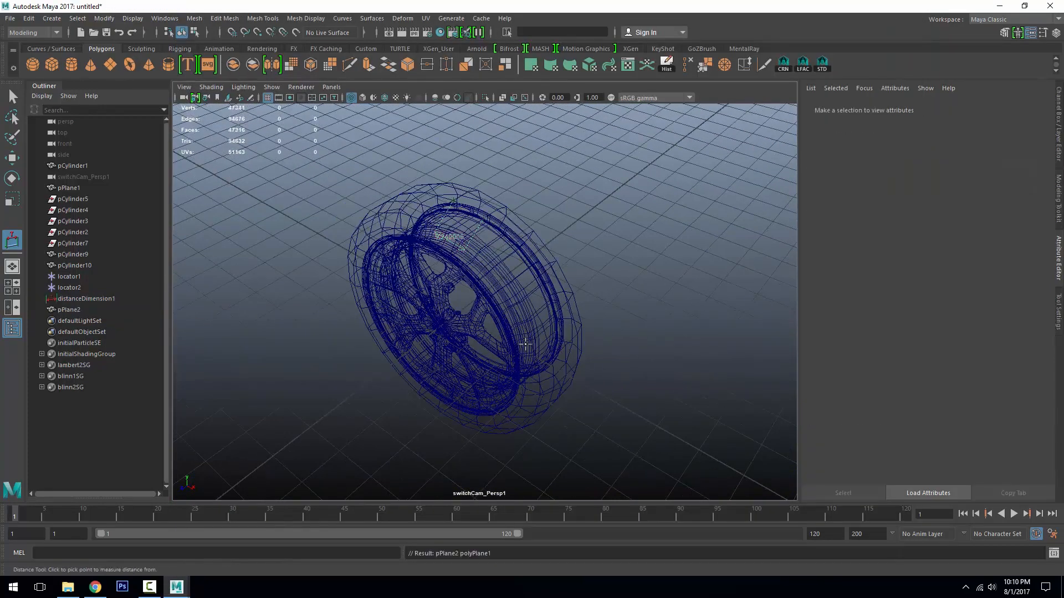
pyautogui.keyDown('alt'); pyautogui.moveTo(526, 345); pyautogui.dragTo(470, 321); pyautogui.keyUp('alt')
pyautogui.press('5')
pyautogui.press('w')
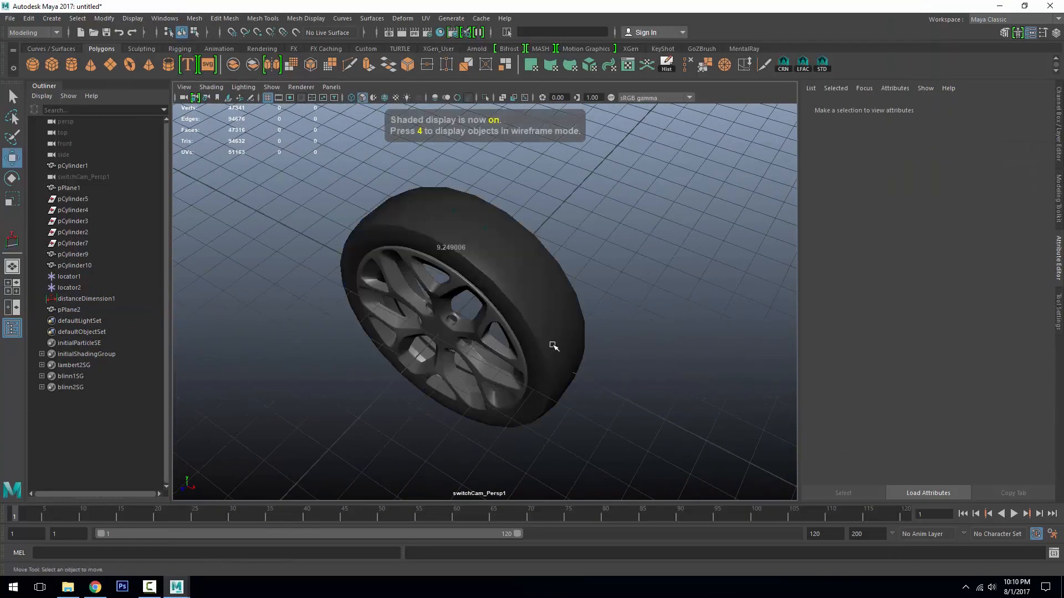
pyautogui.keyDown('alt'); pyautogui.keyDown('shift'); pyautogui.moveTo(494, 376); pyautogui.dragTo(496, 357); pyautogui.keyUp('shift'); pyautogui.keyUp('alt')
pyautogui.press('4')
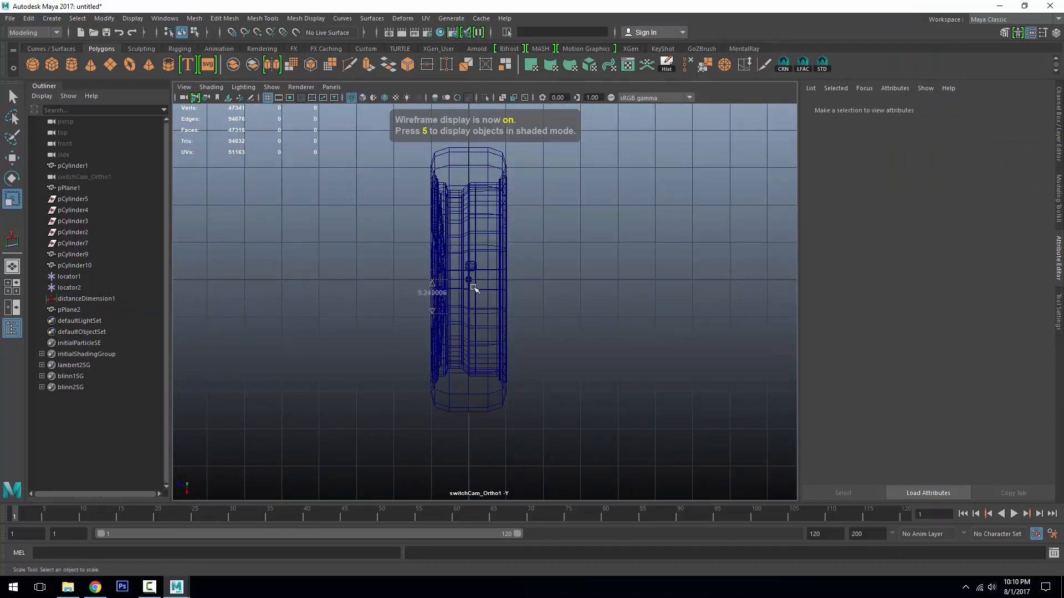
# - Select the new plane and scale it to 20 on X, Y and Z to match the tire's width
pyautogui.click(83, 309)
pyautogui.press('r')
pyautogui.moveTo(465, 274); pyautogui.dragTo(532, 294)
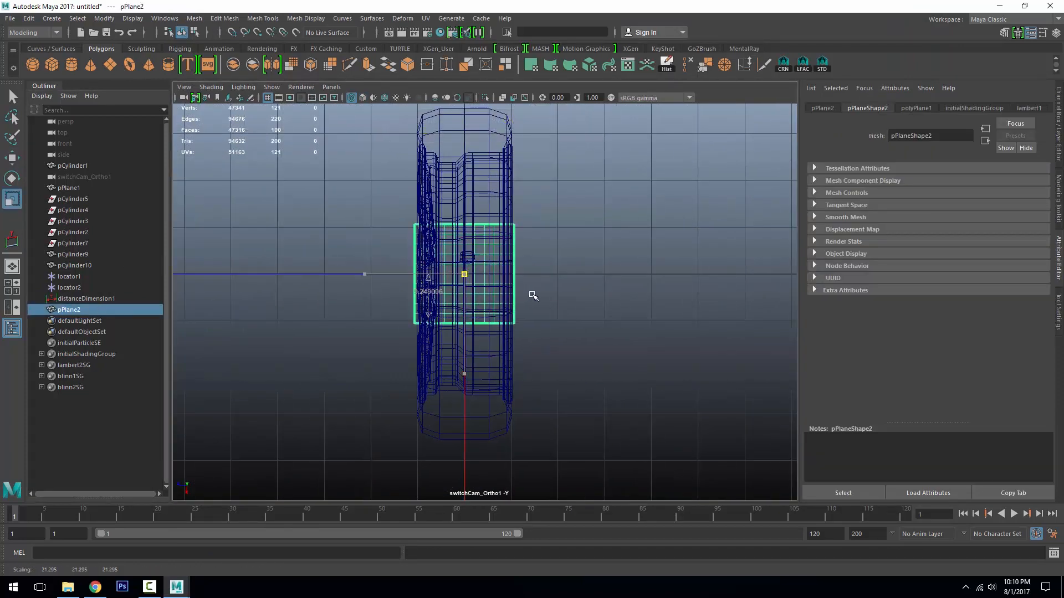
pyautogui.click(1059, 158)
pyautogui.press('Return')
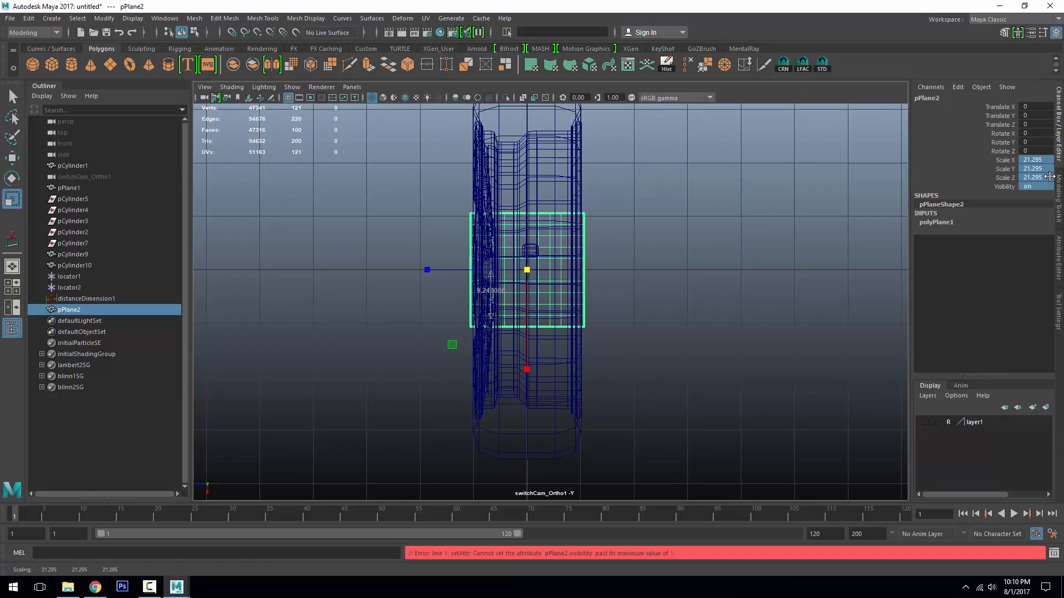
pyautogui.write('20')
pyautogui.press('Return')
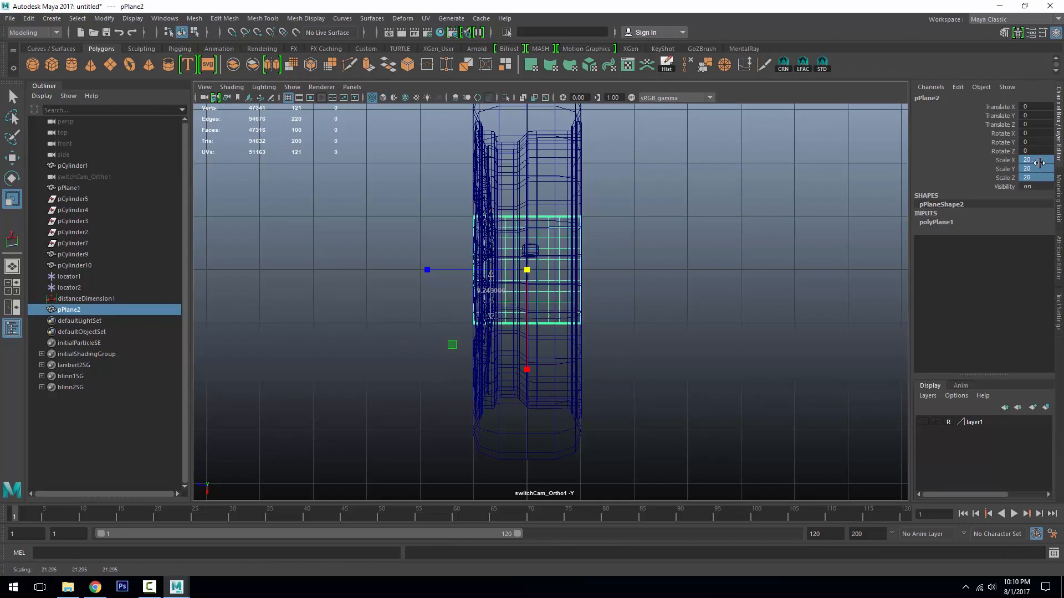
# - Stretch the plane along X and set its Scale X to the copied length, 221.976
pyautogui.moveTo(527, 369); pyautogui.dragTo(589, 487)
pyautogui.click(1031, 160)
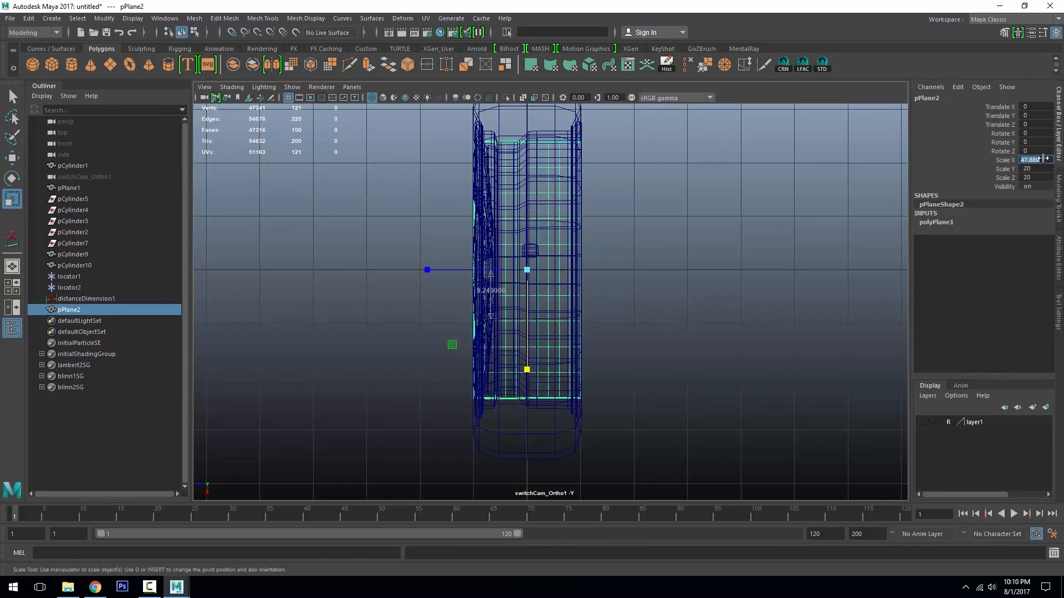
pyautogui.press('Return')
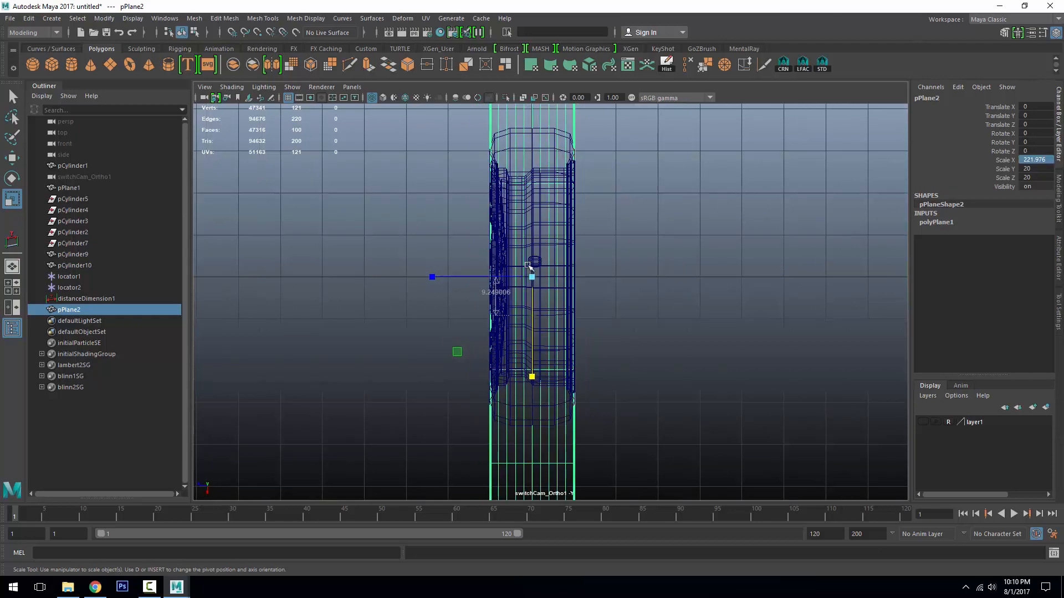
# - Reduce the plane's width and height subdivisions to 1 and show the scene shaded in perspective
pyautogui.click(949, 223)
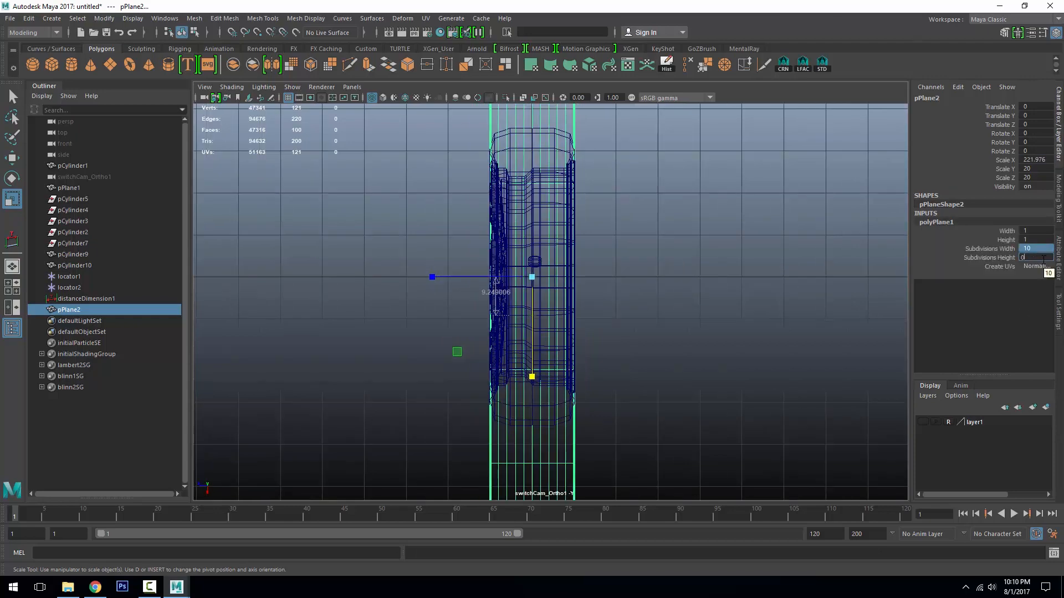
pyautogui.press('Return')
pyautogui.moveTo(804, 277)
pyautogui.keyDown('alt'); pyautogui.mouseDown()
pyautogui.moveTo(767, 309)
pyautogui.moveTo(670, 280)
pyautogui.mouseUp(); pyautogui.keyUp('alt')
pyautogui.scroll(-7, 670, 280)
pyautogui.scroll(3, 660, 333)
pyautogui.press('5')
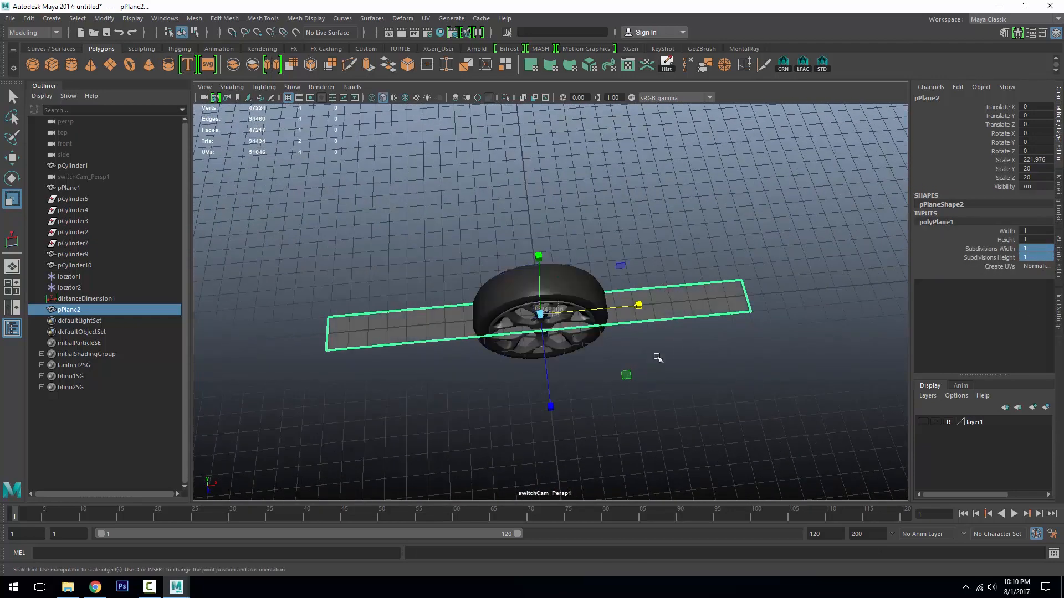
# - Move the long plane out beside the tire to Translate Z 30, snapping to the grid
pyautogui.keyDown('alt'); pyautogui.moveTo(658, 358); pyautogui.dragTo(565, 310); pyautogui.keyUp('alt')
pyautogui.press('w')
pyautogui.press('x')
pyautogui.moveTo(489, 325); pyautogui.dragTo(448, 335)
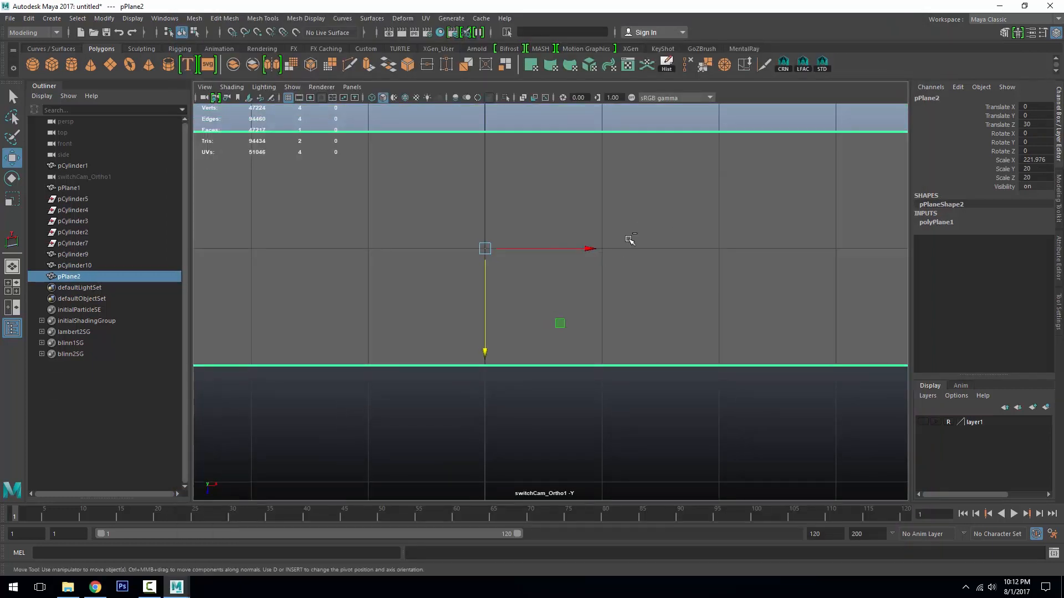
# - Duplicate the long plane and keep the duplicate selected
pyautogui.hotkey('ctrl', 'd')
pyautogui.scroll(-1, 517, 209)
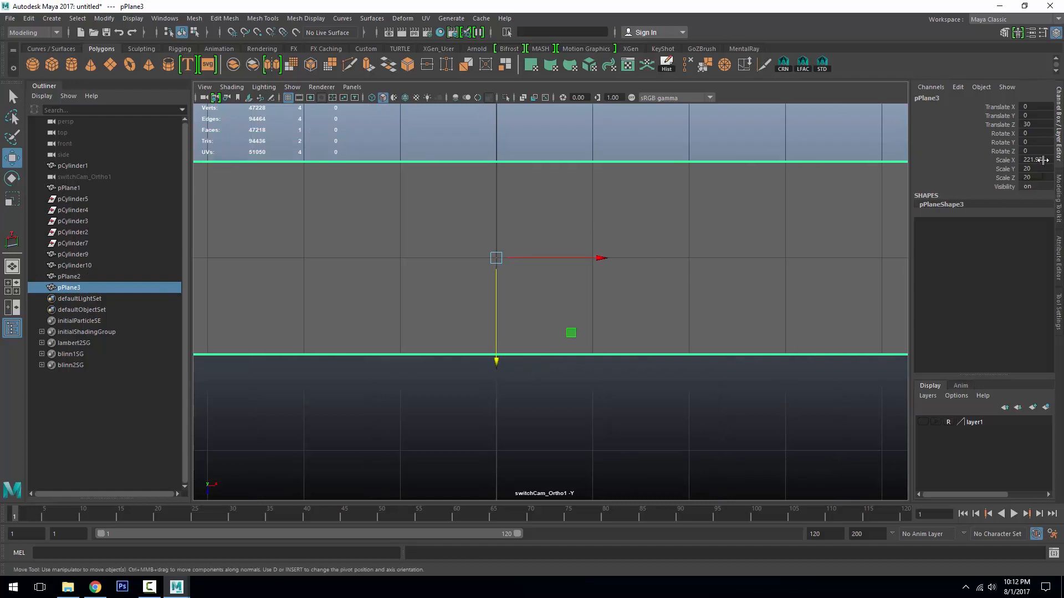
pyautogui.scroll(-3, 585, 186)
pyautogui.keyDown('alt'); pyautogui.moveTo(520, 160); pyautogui.dragTo(543, 229, button='middle'); pyautogui.keyUp('alt')
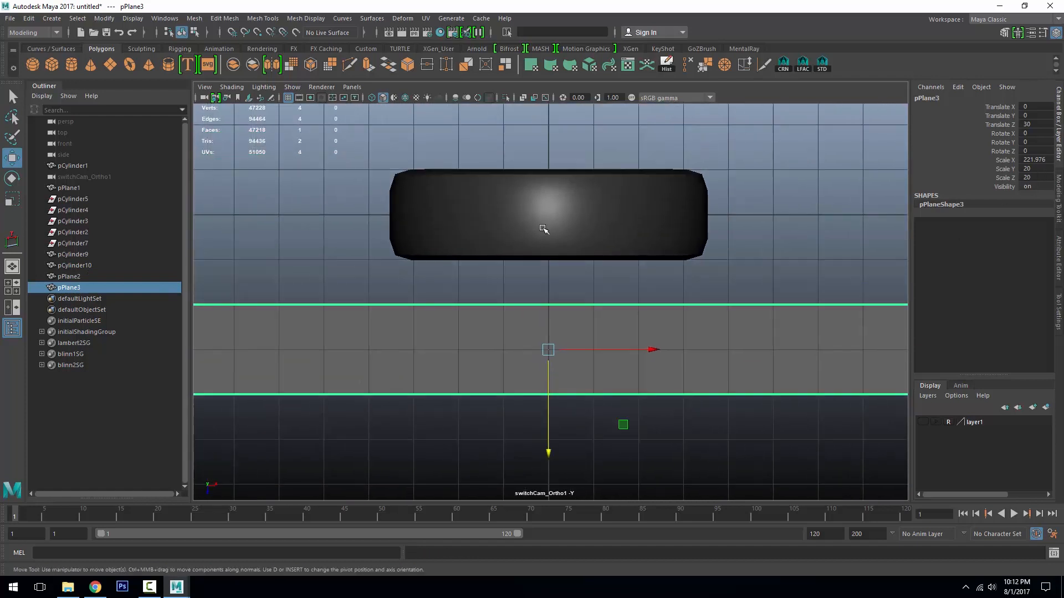
pyautogui.click(575, 234)
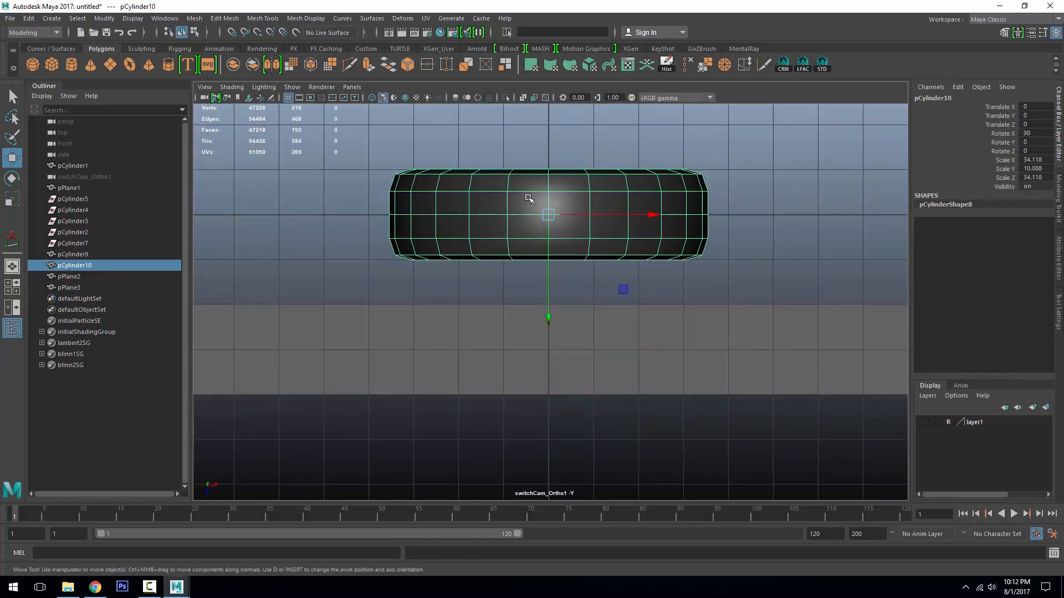
pyautogui.hotkey('ctrl', 'z')
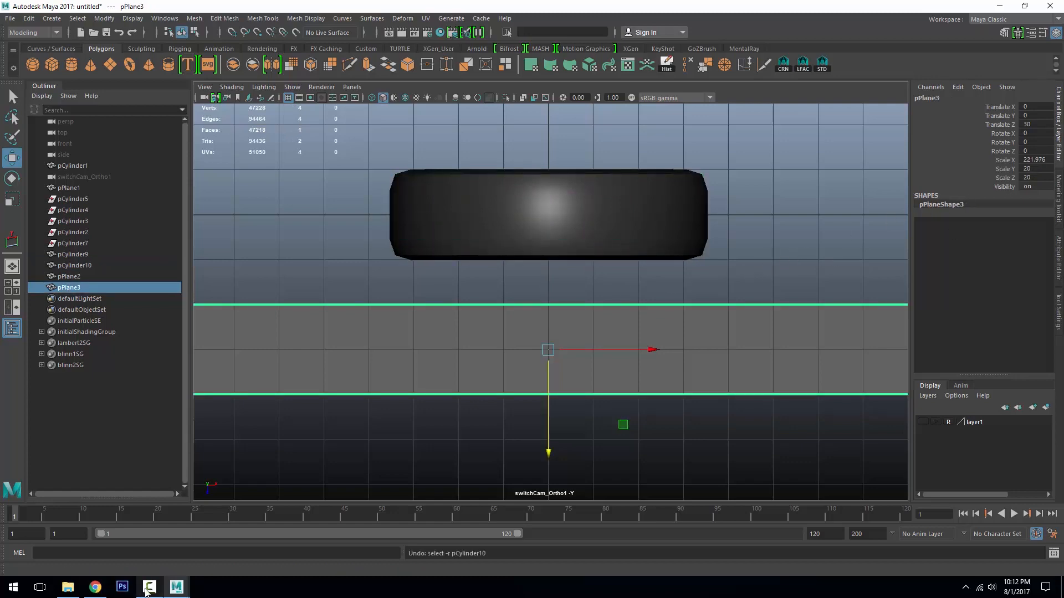
# - Switch to the calculator in Chrome, divide 221.976144 by 24, and divide the result by 2
pyautogui.click(95, 588)
pyautogui.click(648, 32)
pyautogui.click(580, 265)
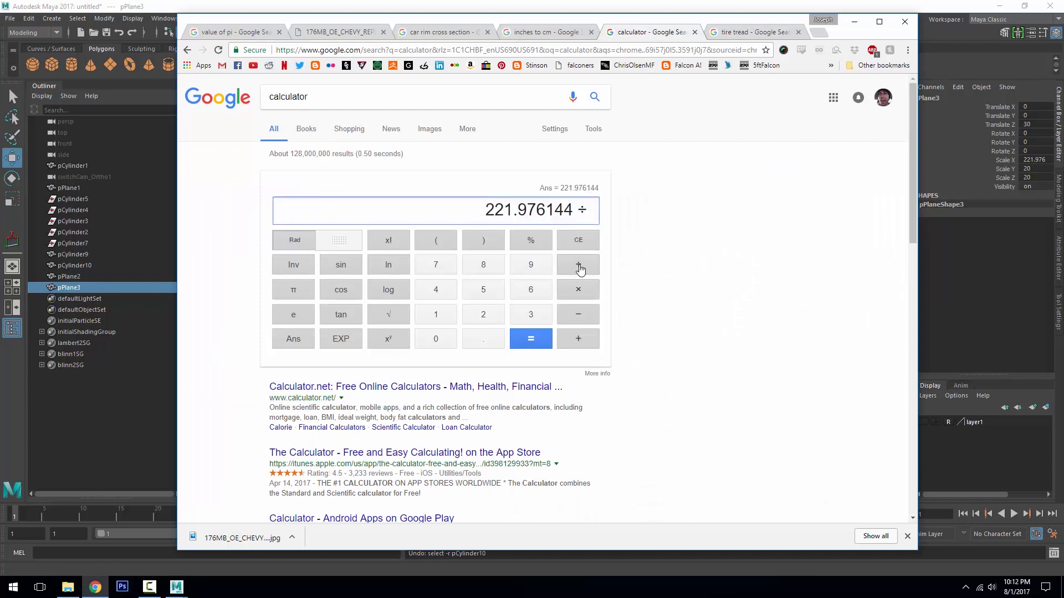
pyautogui.click(483, 315)
pyautogui.click(436, 289)
pyautogui.click(531, 339)
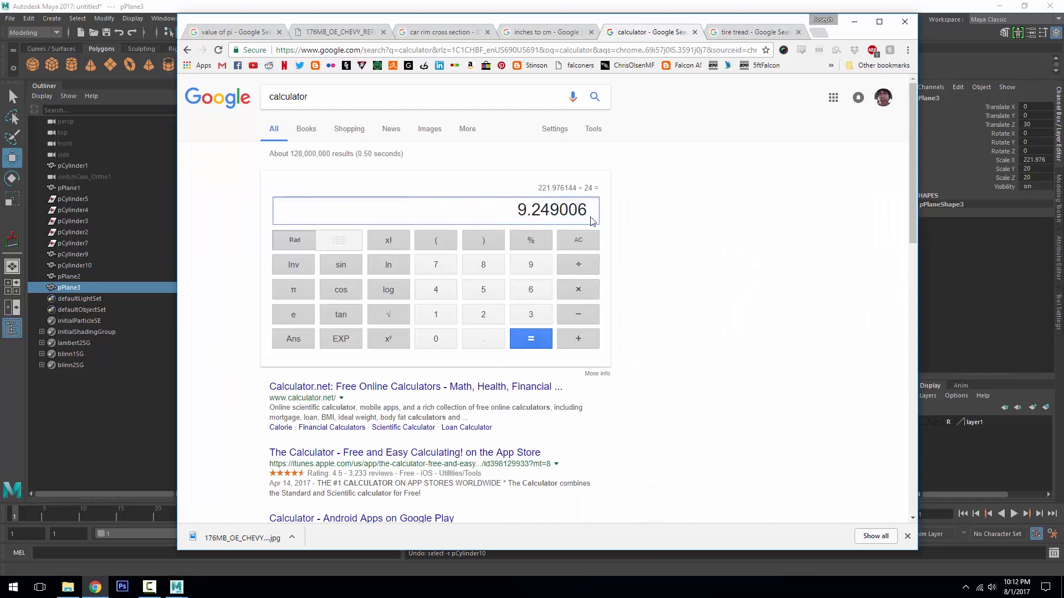
pyautogui.click(578, 264)
pyautogui.click(483, 314)
pyautogui.click(531, 338)
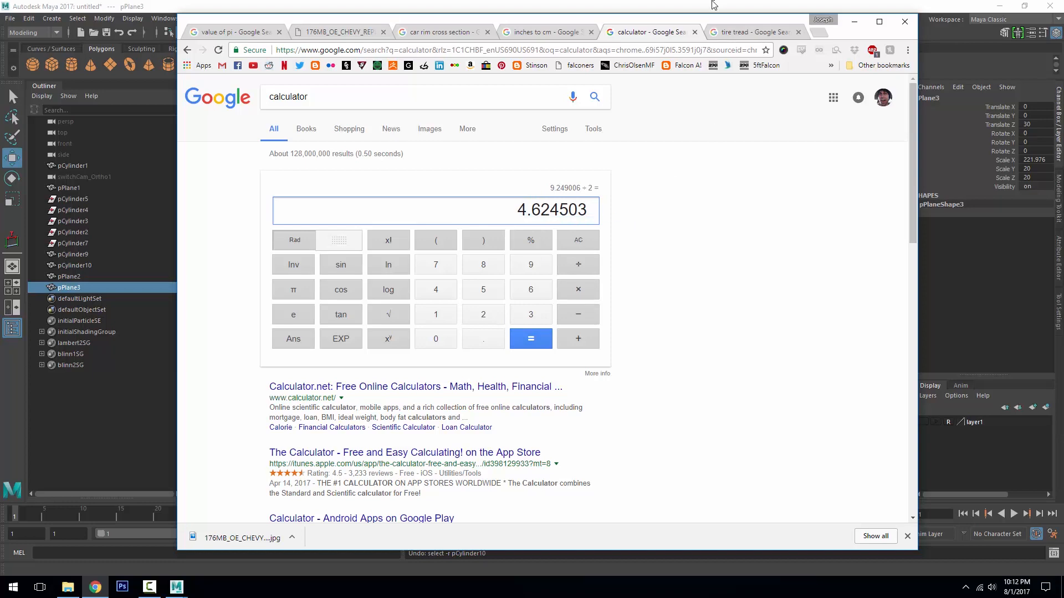
# - Copy the quotient, return to Maya, and set the duplicate plane's Scale X to 4.624503
pyautogui.doubleClick(549, 215)
pyautogui.click(944, 5)
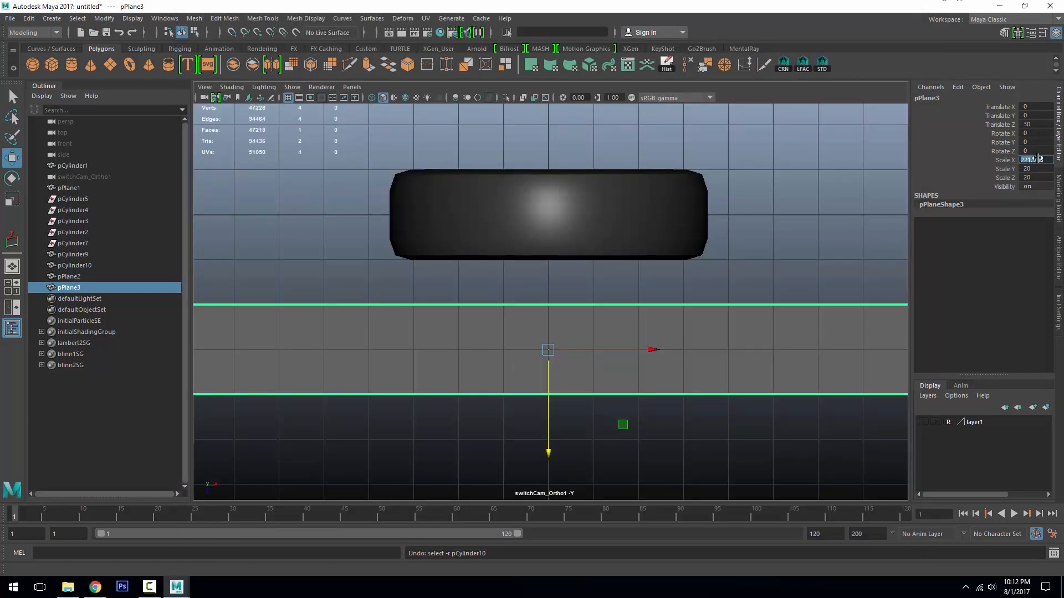
pyautogui.press('Return')
pyautogui.scroll(5, 551, 164)
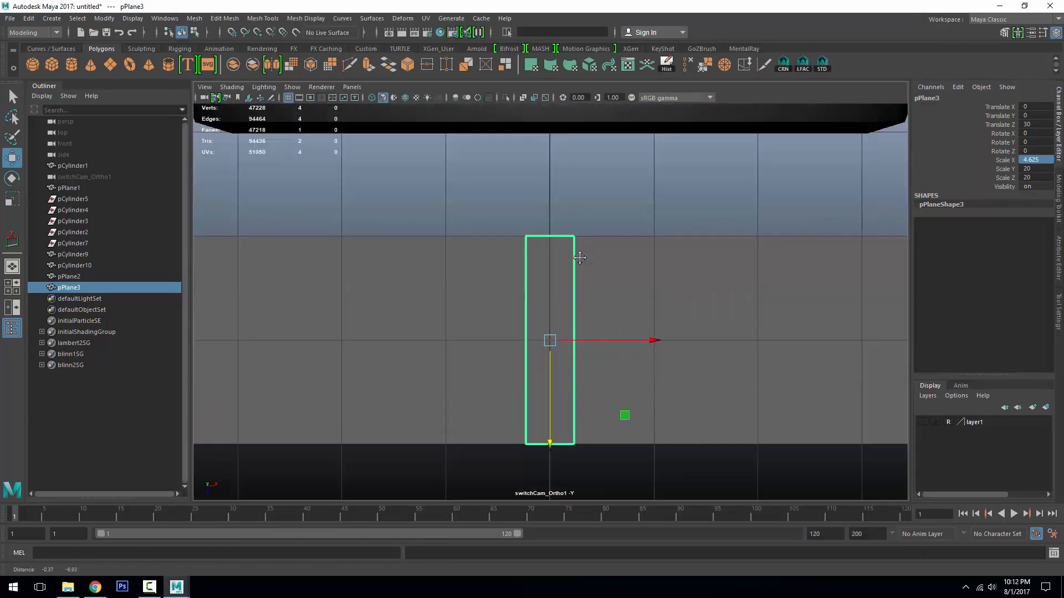
# - Insert an edge across the narrow plane's middle and move it about 7.6 units along negative X to form a chevron
pyautogui.moveTo(570, 127); pyautogui.dragTo(570, 103, button='right')
pyautogui.click(568, 195)
pyautogui.keyDown('ctrl'); pyautogui.moveTo(670, 188); pyautogui.dragTo(679, 225, button='right'); pyautogui.keyUp('ctrl')
pyautogui.moveTo(639, 270); pyautogui.dragTo(539, 273)
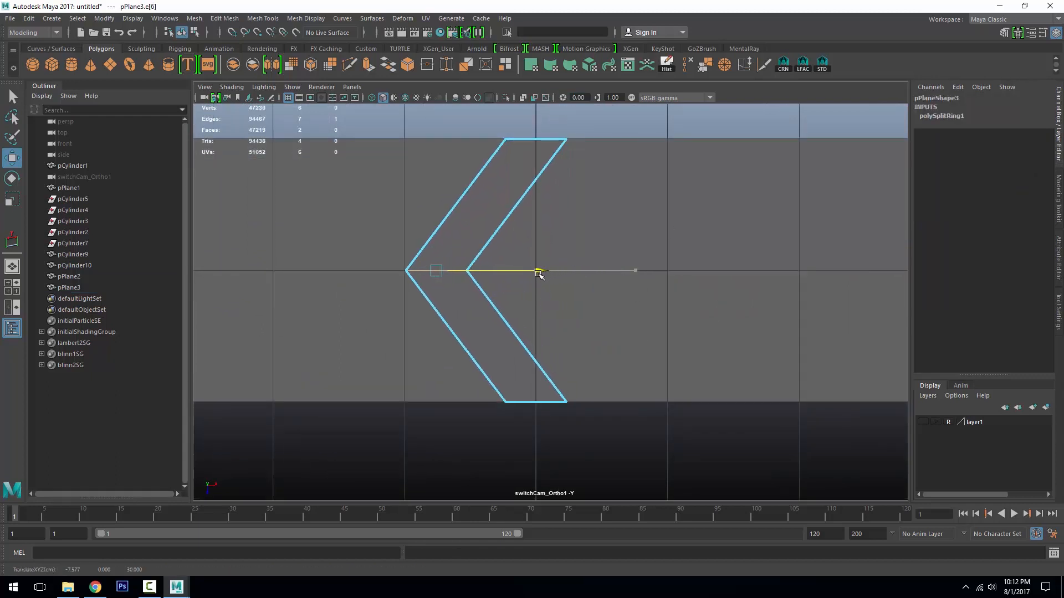
# - Insert an edge ring split across the chevron's upper arm with Split Type Multi and 2 divisions
pyautogui.click(504, 224)
pyautogui.keyDown('ctrl'); pyautogui.moveTo(524, 229); pyautogui.dragTo(560, 239, button='right'); pyautogui.keyUp('ctrl')
pyautogui.click(942, 116)
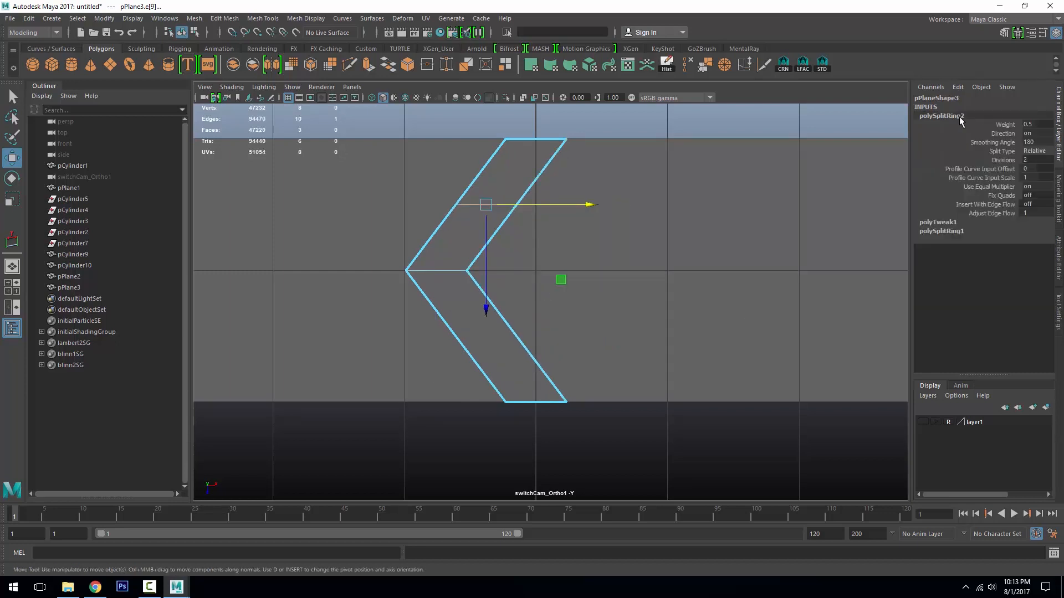
pyautogui.click(1036, 150)
pyautogui.click(1047, 173)
pyautogui.click(1044, 149)
pyautogui.click(1028, 179)
# - Repeat the edge ring split on the chevron's lower arm with Split Type Multi and 2 divisions
pyautogui.click(522, 340)
pyautogui.press('g')
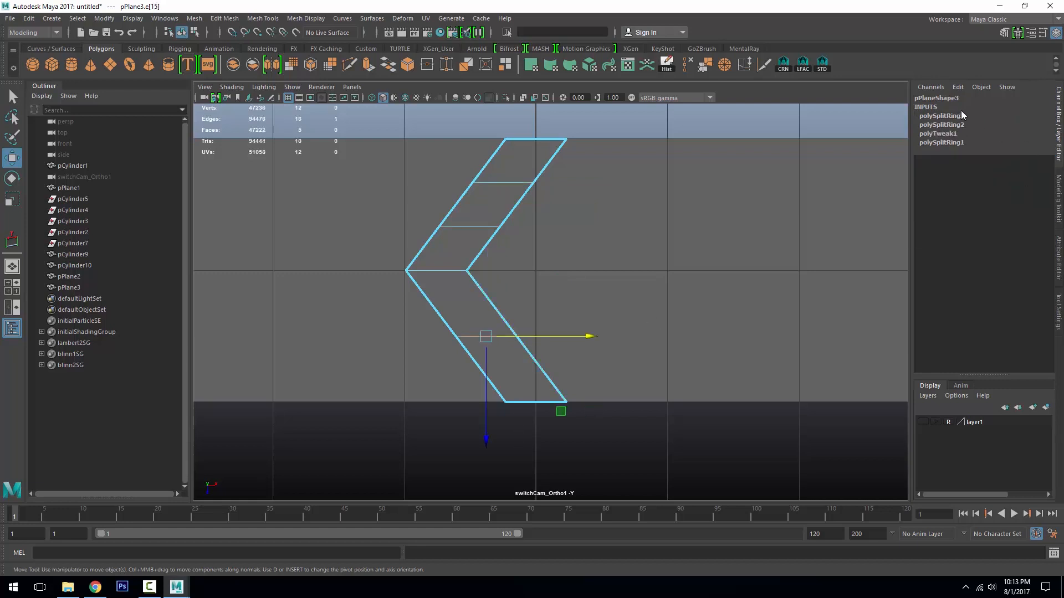
pyautogui.click(960, 115)
pyautogui.click(1035, 150)
pyautogui.click(1035, 180)
# - Select all six faces of the chevron and start an Extrude on them
pyautogui.moveTo(475, 285); pyautogui.dragTo(472, 311, button='right')
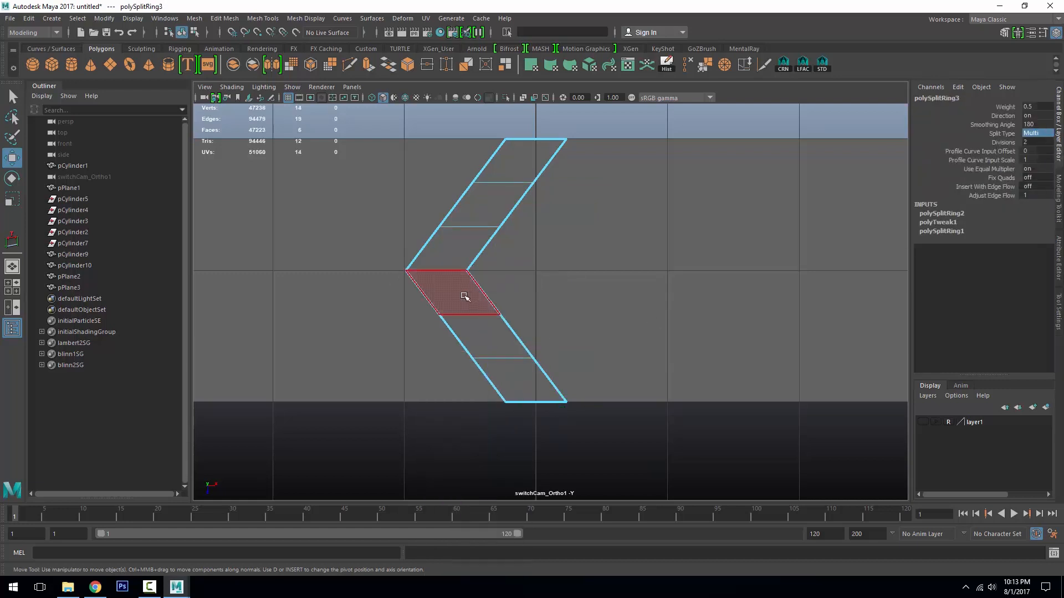
pyautogui.click(464, 296)
pyautogui.keyDown('shift'); pyautogui.click(481, 333); pyautogui.keyUp('shift')
pyautogui.keyDown('shift'); pyautogui.click(505, 369); pyautogui.keyUp('shift')
pyautogui.keyDown('shift'); pyautogui.click(465, 250); pyautogui.keyUp('shift')
pyautogui.keyDown('shift'); pyautogui.click(492, 207); pyautogui.keyUp('shift')
pyautogui.keyDown('shift'); pyautogui.click(512, 165); pyautogui.keyUp('shift')
pyautogui.click(368, 65)
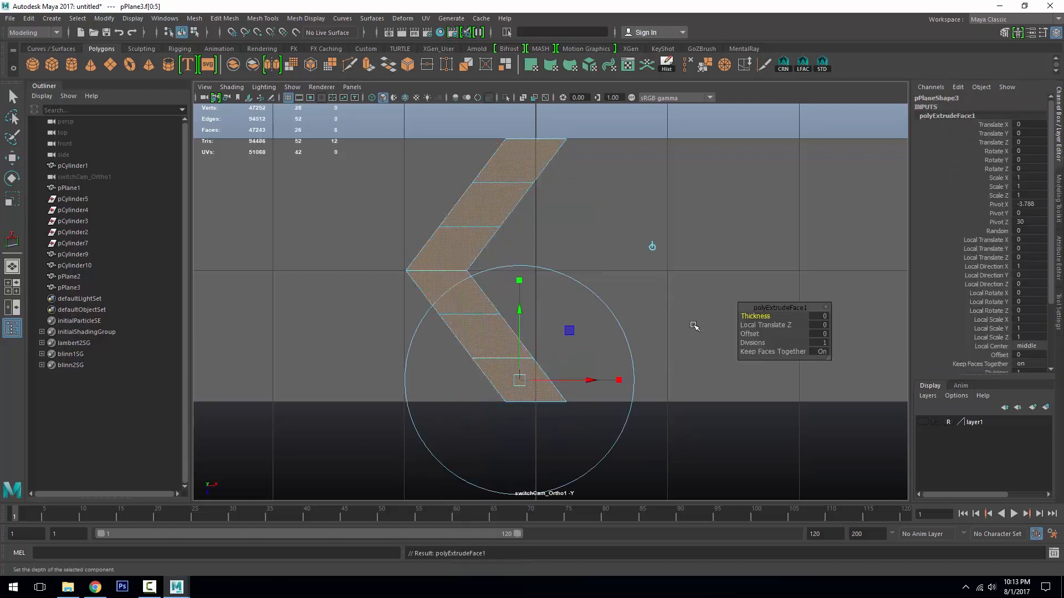
# - Turn off Keep Faces Together for the extrusion and set its Offset to 0.25
pyautogui.press('t')
pyautogui.click(822, 352)
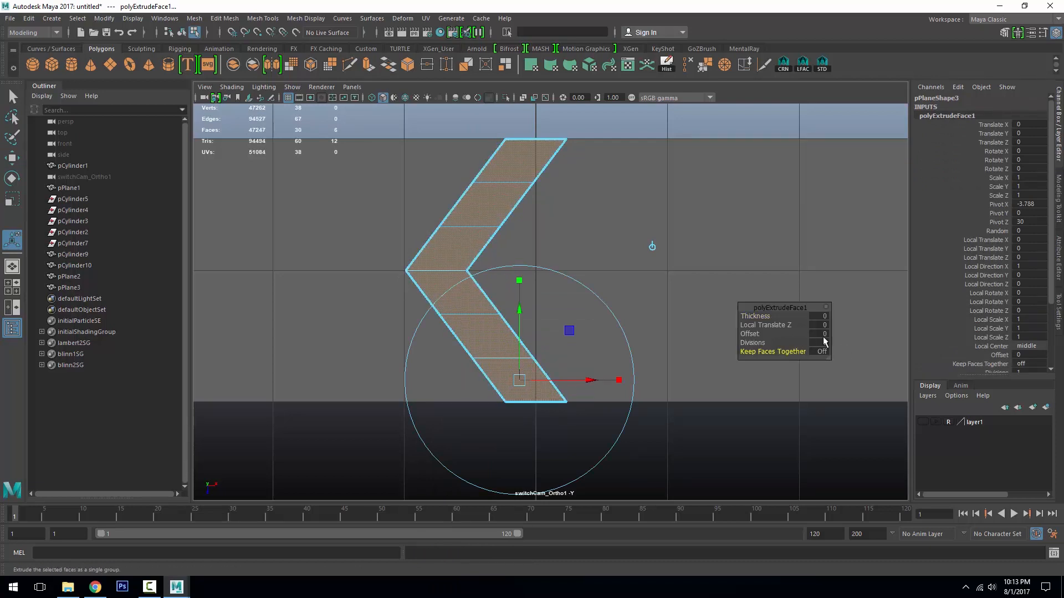
pyautogui.write('1')
pyautogui.press('Return')
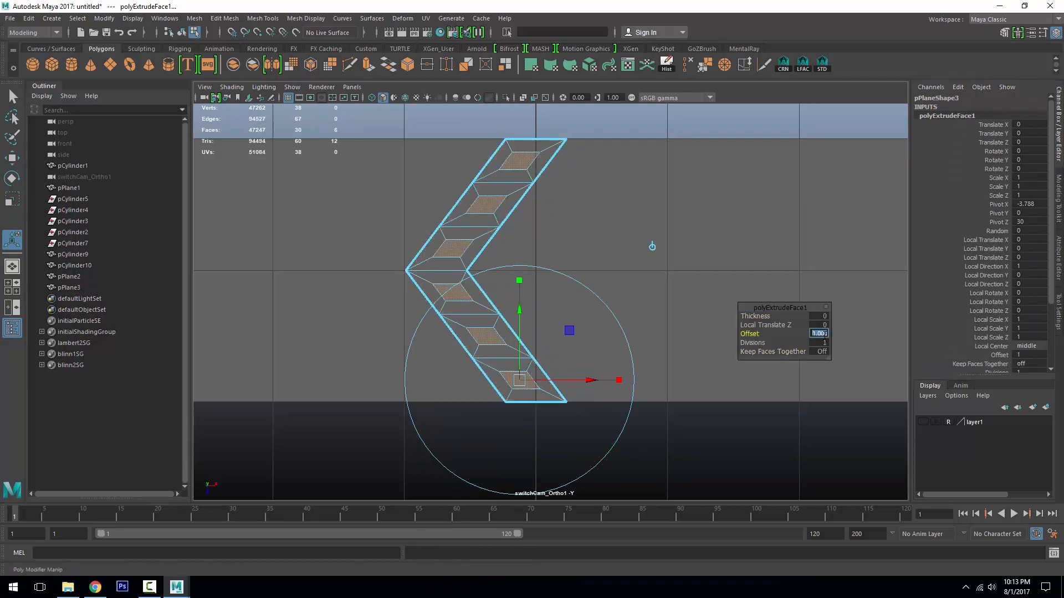
pyautogui.write('0.25')
pyautogui.press('Return')
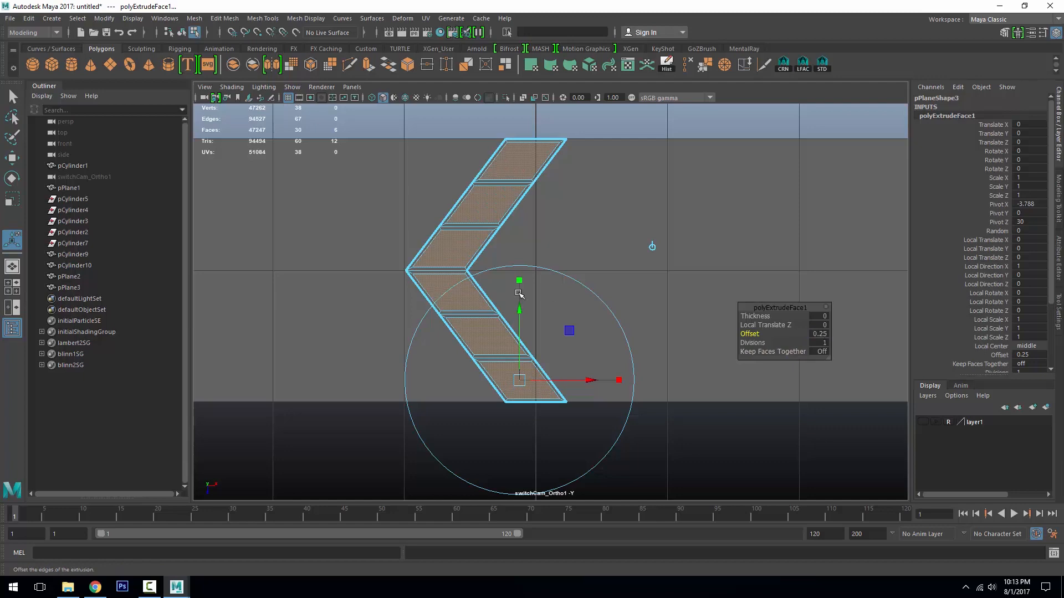
# - Delete the border faces around the six inset blocks and return to object mode with the Move tool
pyautogui.press('Delete')
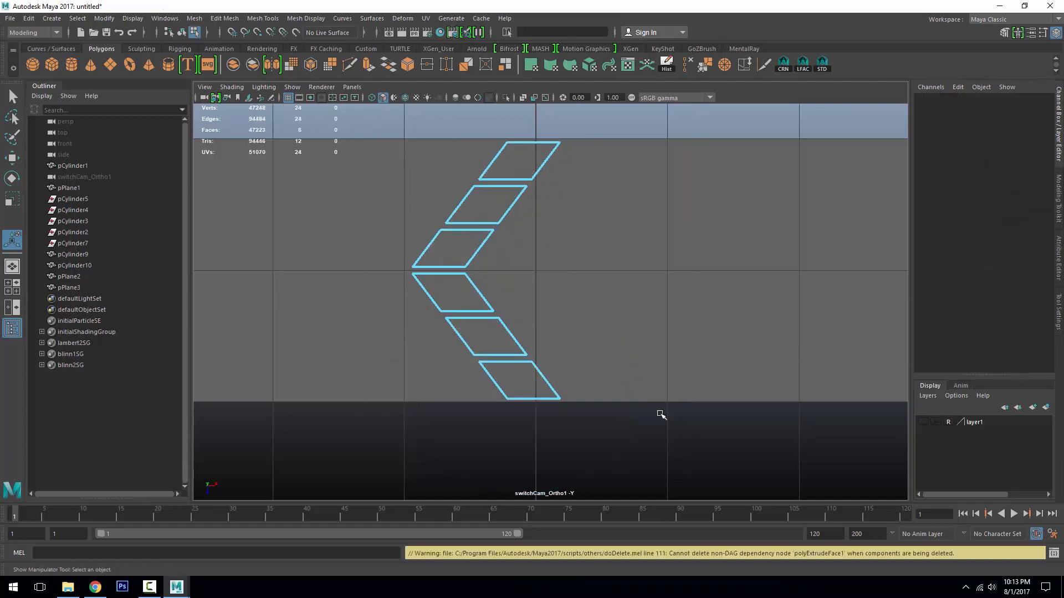
pyautogui.press('F8')
pyautogui.press('w')
pyautogui.scroll(-5, 571, 321)
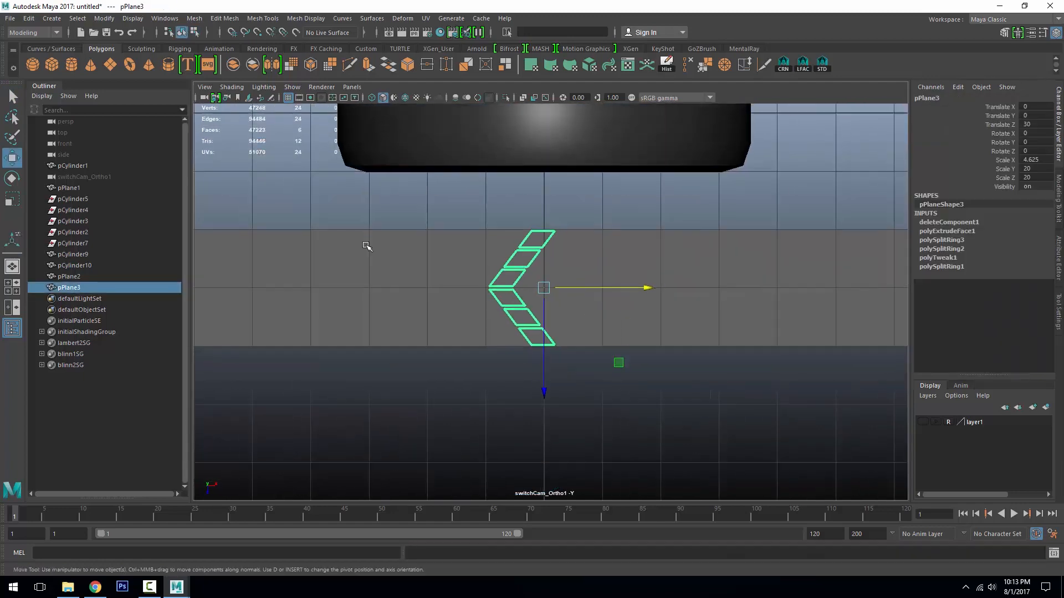
pyautogui.scroll(-3, 710, 258)
pyautogui.scroll(5, 622, 290)
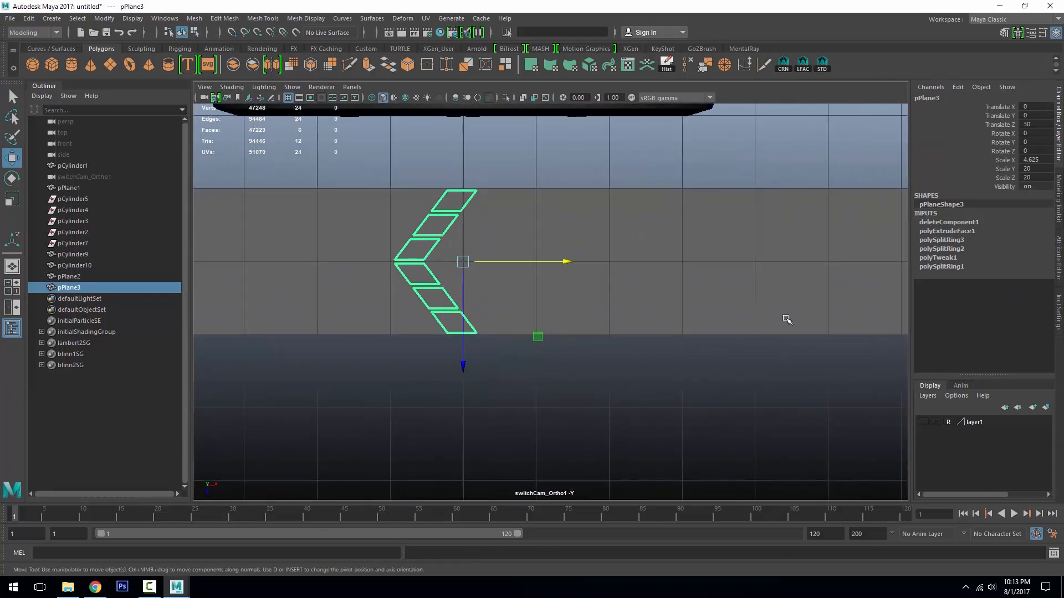
# - Lift the chevron slightly off the guide plane and move both onto the tire's top, with the chevron at Translate Y 35.43 and Z 0
pyautogui.keyDown('alt'); pyautogui.moveTo(787, 320); pyautogui.dragTo(756, 291); pyautogui.keyUp('alt')
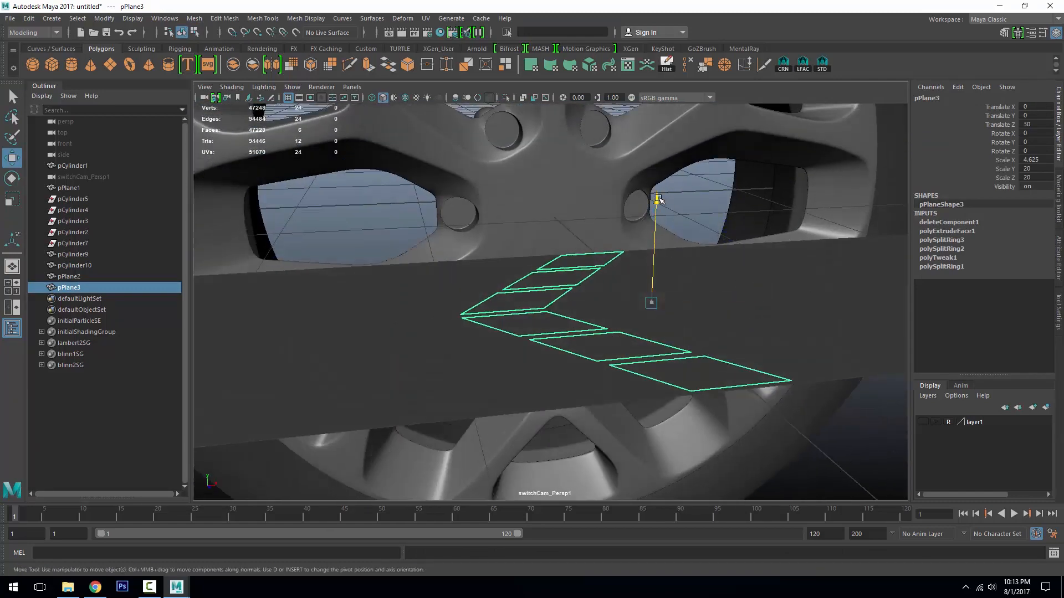
pyautogui.moveTo(658, 199); pyautogui.dragTo(654, 240)
pyautogui.keyDown('shift'); pyautogui.click(570, 320); pyautogui.keyUp('shift')
pyautogui.keyDown('alt'); pyautogui.moveTo(570, 320); pyautogui.dragTo(396, 305); pyautogui.keyUp('alt')
pyautogui.keyDown('alt'); pyautogui.moveTo(466, 269); pyautogui.dragTo(500, 331, button='middle'); pyautogui.keyUp('alt')
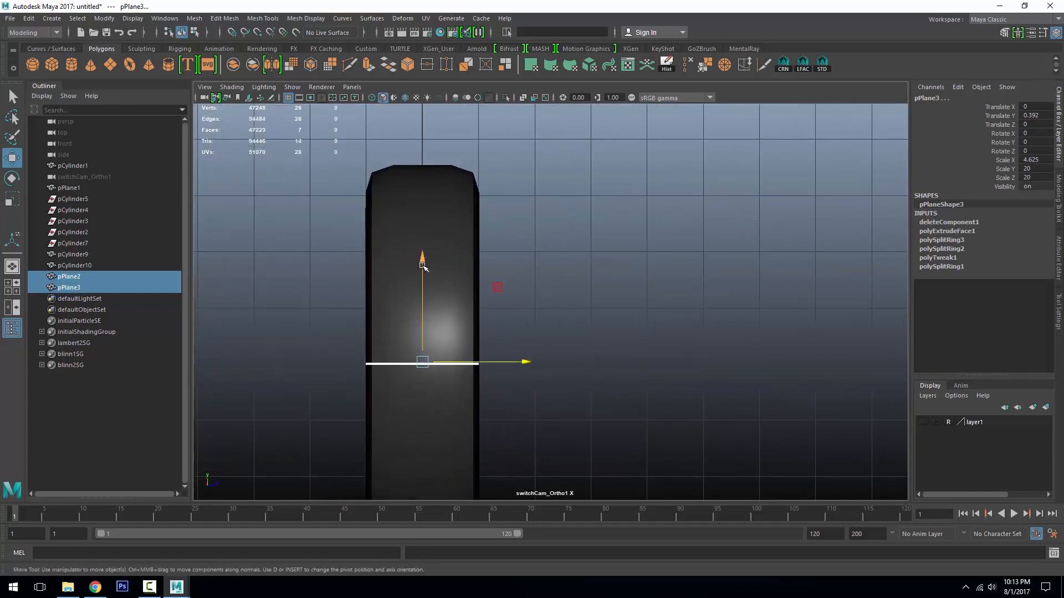
pyautogui.moveTo(424, 300); pyautogui.dragTo(423, 268)
pyautogui.press('v')
pyautogui.middleClick(450, 165)
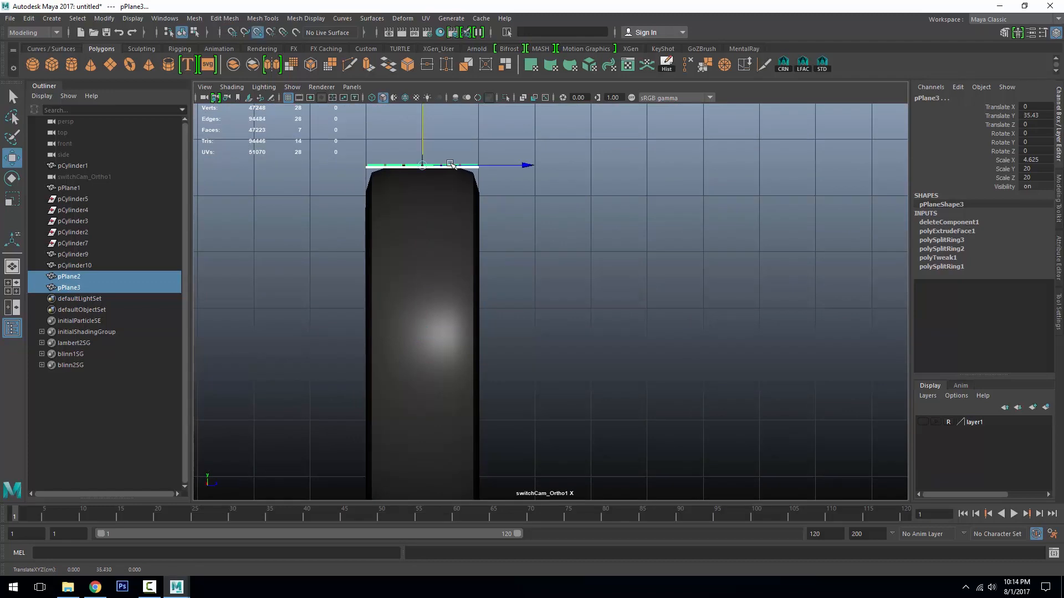
# - Select only the chevron and raise it just above the tire's tread surface to Translate Y 35.94
pyautogui.keyDown('alt'); pyautogui.moveTo(558, 190); pyautogui.dragTo(609, 271); pyautogui.keyUp('alt')
pyautogui.click(677, 254)
pyautogui.click(589, 271)
pyautogui.keyDown('alt'); pyautogui.moveTo(609, 271); pyautogui.dragTo(679, 261, button='right'); pyautogui.keyUp('alt')
pyautogui.keyDown('alt'); pyautogui.moveTo(598, 185); pyautogui.dragTo(620, 245, button='middle'); pyautogui.keyUp('alt')
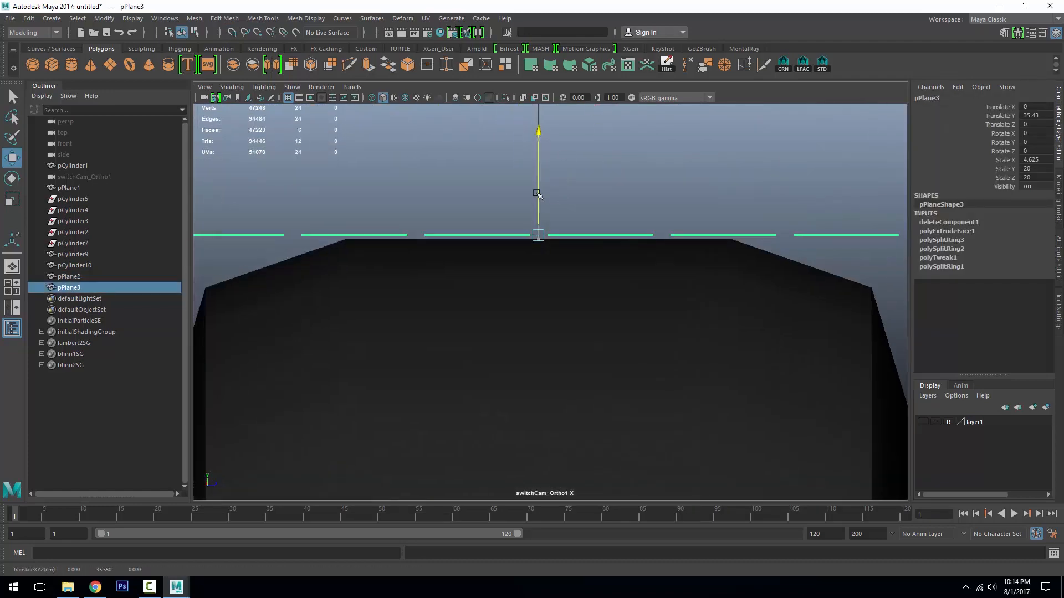
pyautogui.moveTo(539, 195); pyautogui.dragTo(539, 175)
pyautogui.keyDown('alt'); pyautogui.moveTo(549, 192); pyautogui.dragTo(521, 211, button='right'); pyautogui.keyUp('alt')
pyautogui.keyDown('alt'); pyautogui.moveTo(520, 211); pyautogui.dragTo(517, 188, button='middle'); pyautogui.keyUp('alt')
# - Lower the vertices at both ends of the chevron to bend its arms down over the tire's shoulders
pyautogui.moveTo(394, 223); pyautogui.dragTo(338, 222, button='right')
pyautogui.moveTo(331, 210); pyautogui.dragTo(303, 247)
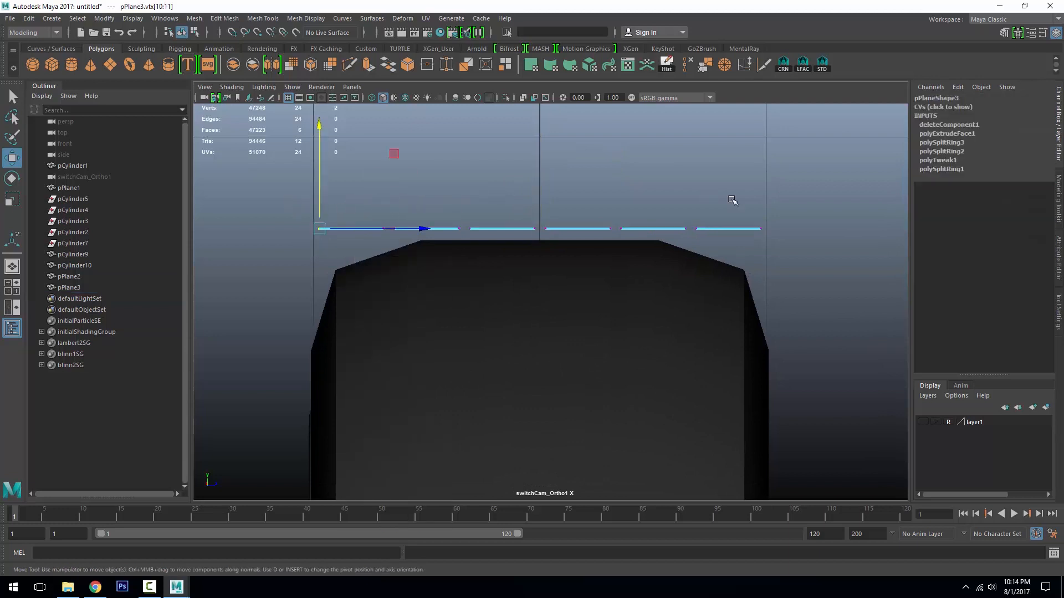
pyautogui.keyDown('shift'); pyautogui.moveTo(733, 201); pyautogui.dragTo(790, 251); pyautogui.keyUp('shift')
pyautogui.moveTo(539, 127); pyautogui.dragTo(539, 162)
pyautogui.moveTo(366, 192); pyautogui.dragTo(401, 241)
pyautogui.moveTo(389, 126); pyautogui.dragTo(390, 138)
pyautogui.hotkey('ctrl', 'z')
pyautogui.hotkey('ctrl', 'z')
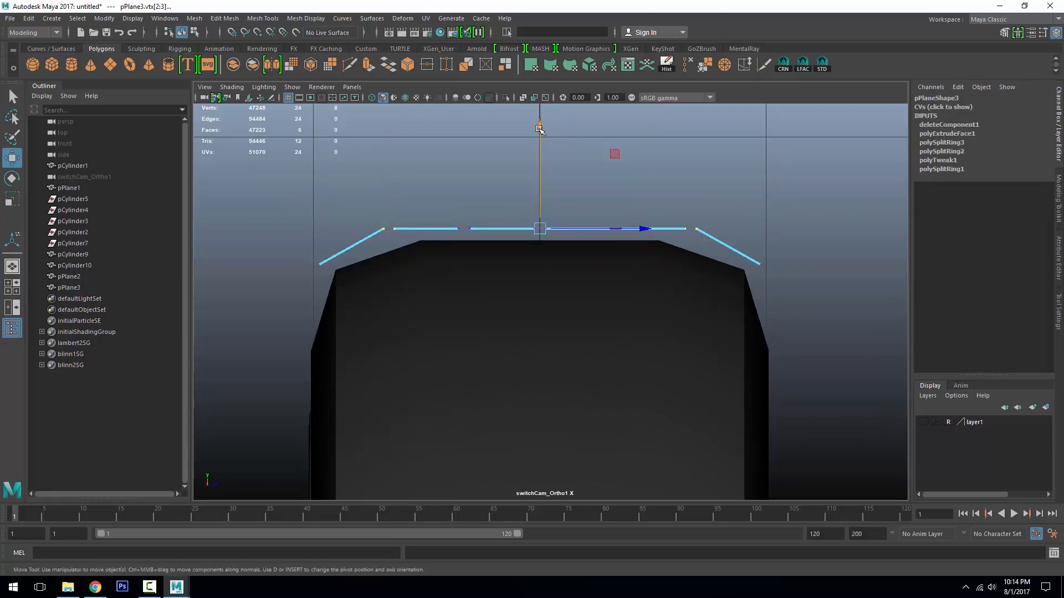
pyautogui.hotkey('ctrl', 'z')
# - Turn on smooth mesh preview for the tire, reselect the chevron and display the scene in wireframe
pyautogui.click(601, 309)
pyautogui.press('3')
pyautogui.click(435, 233)
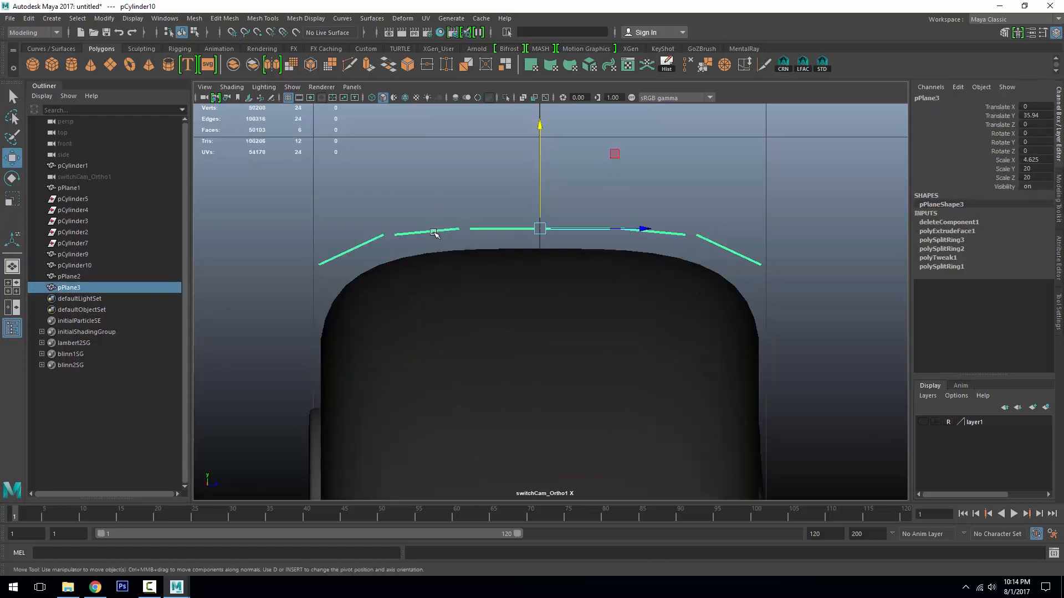
pyautogui.press('4')
# - Lower the chevron's outer vertices symmetrically in stages so the blocks follow the smoothed tire's rounded profile
pyautogui.moveTo(421, 232); pyautogui.dragTo(360, 216, button='right')
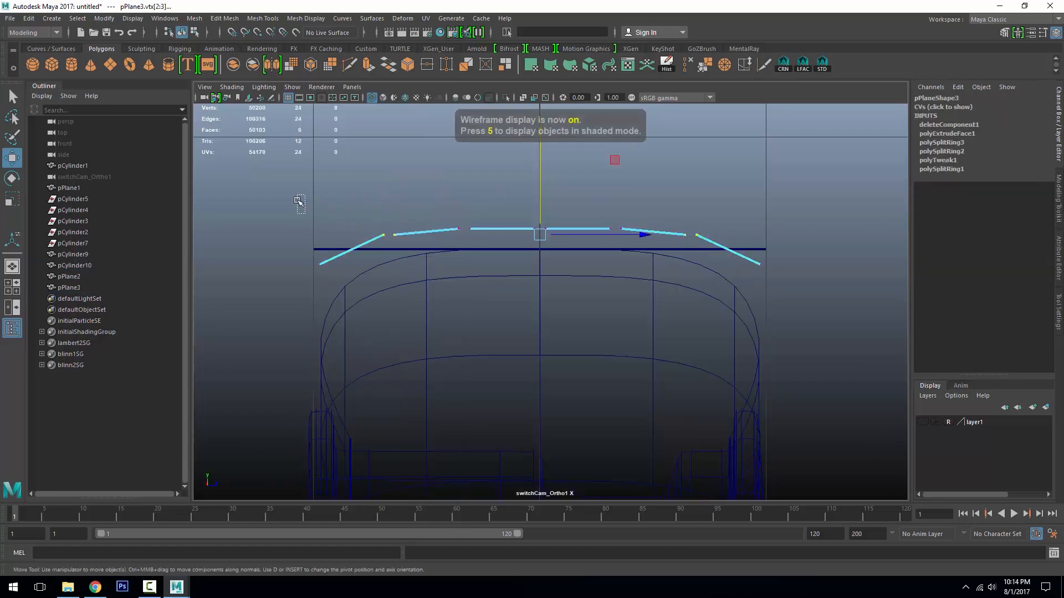
pyautogui.moveTo(299, 197); pyautogui.dragTo(389, 291)
pyautogui.keyDown('shift'); pyautogui.moveTo(774, 220); pyautogui.dragTo(693, 279); pyautogui.keyUp('shift')
pyautogui.moveTo(540, 146); pyautogui.dragTo(547, 153)
pyautogui.moveTo(309, 190); pyautogui.dragTo(503, 347)
pyautogui.keyDown('shift'); pyautogui.moveTo(593, 205); pyautogui.dragTo(763, 318); pyautogui.keyUp('shift')
pyautogui.moveTo(540, 143); pyautogui.dragTo(541, 145)
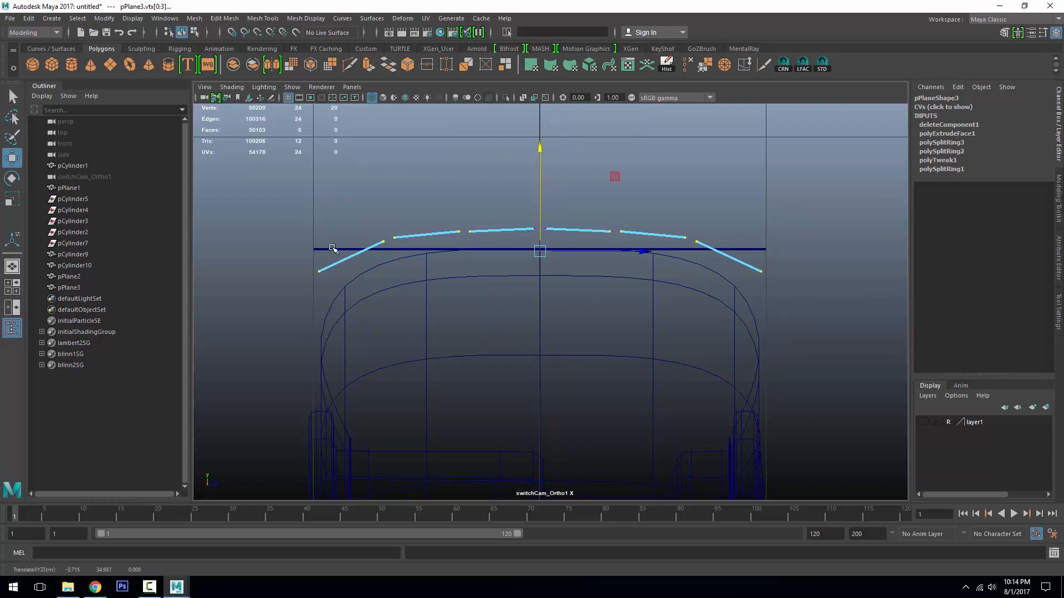
pyautogui.moveTo(302, 246); pyautogui.dragTo(333, 297)
pyautogui.keyDown('shift'); pyautogui.moveTo(742, 256); pyautogui.dragTo(798, 316); pyautogui.keyUp('shift')
pyautogui.moveTo(541, 168); pyautogui.dragTo(541, 173)
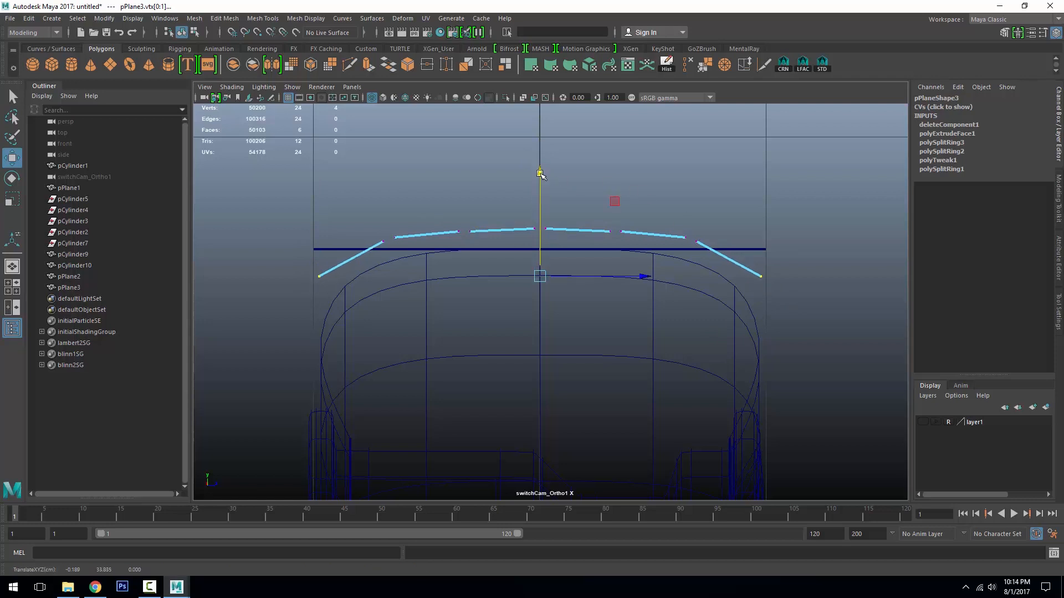
# - Extrude the border edges of all six chevron blocks and move them straight down toward the tire to give the blocks depth
pyautogui.moveTo(668, 208); pyautogui.dragTo(697, 224, button='right')
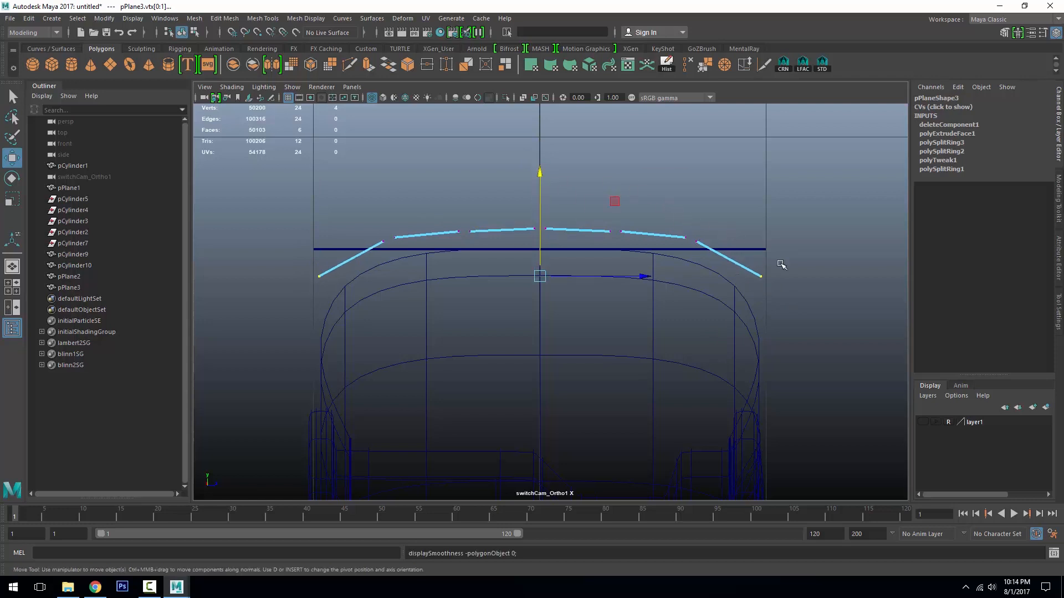
pyautogui.press('F8')
pyautogui.press('F8')
pyautogui.press('F7')
pyautogui.press('F8')
pyautogui.moveTo(687, 181); pyautogui.dragTo(680, 156, button='right')
pyautogui.hotkey('ctrl', 'e')
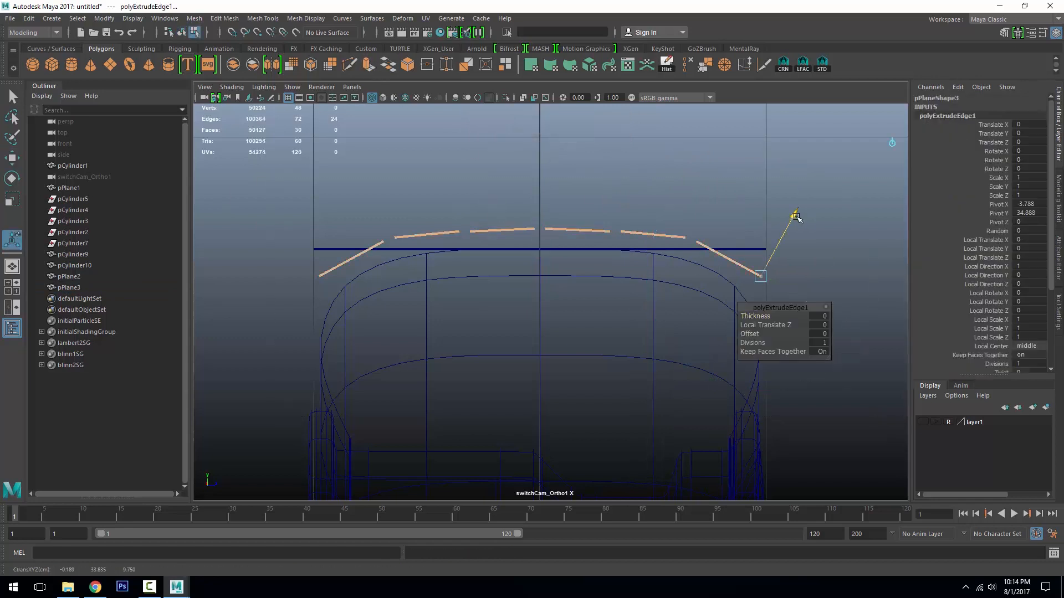
pyautogui.moveTo(796, 217); pyautogui.dragTo(777, 243)
pyautogui.hotkey('ctrl', 'z')
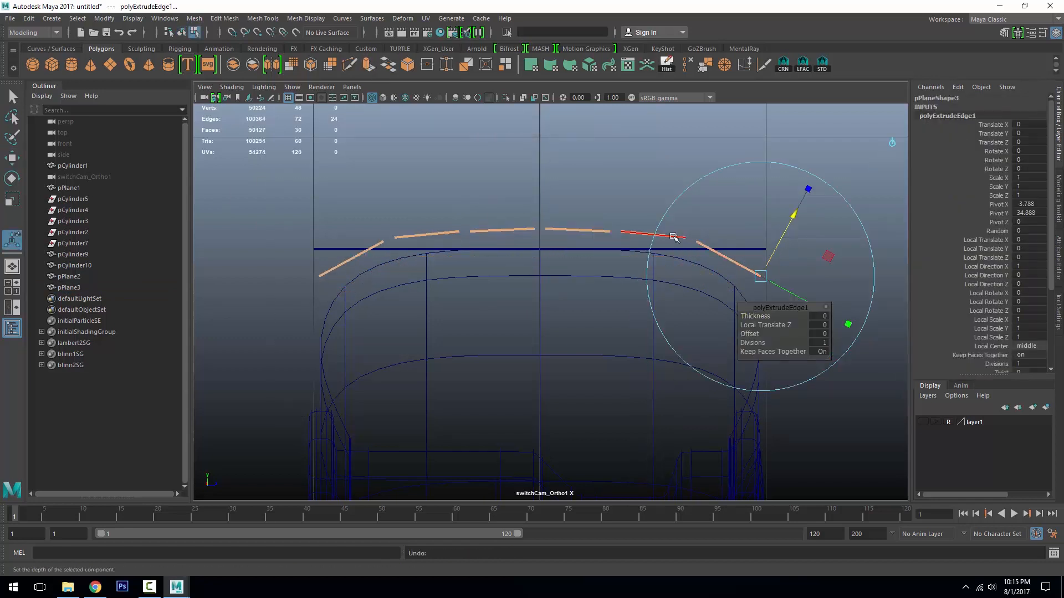
pyautogui.press('w')
pyautogui.moveTo(549, 148); pyautogui.dragTo(546, 189)
# - Return to object mode and narrow the chevron to Scale Z 19
pyautogui.press('F8')
pyautogui.press('r')
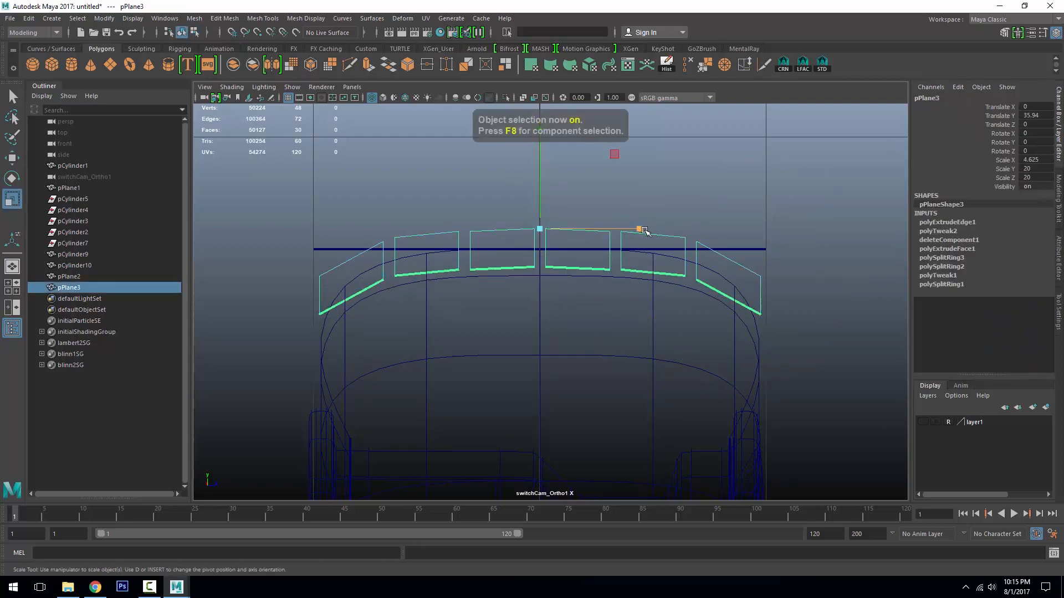
pyautogui.moveTo(642, 229); pyautogui.dragTo(636, 229)
# - Split the edge rings of the two outermost chevron blocks to add a middle edge loop to each
pyautogui.moveTo(635, 252)
pyautogui.keyDown('alt'); pyautogui.mouseDown()
pyautogui.moveTo(630, 325)
pyautogui.moveTo(622, 313)
pyautogui.moveTo(505, 321)
pyautogui.moveTo(523, 265)
pyautogui.mouseUp(); pyautogui.keyUp('alt')
pyautogui.press('5')
pyautogui.moveTo(521, 264); pyautogui.dragTo(603, 551, button='right')
pyautogui.click(685, 209)
pyautogui.keyDown('alt'); pyautogui.moveTo(679, 214); pyautogui.dragTo(668, 289); pyautogui.keyUp('alt')
pyautogui.click(490, 325)
pyautogui.click(688, 272)
pyautogui.keyDown('ctrl'); pyautogui.moveTo(687, 272); pyautogui.dragTo(679, 237, button='right'); pyautogui.keyUp('ctrl')
pyautogui.click(418, 262)
pyautogui.press('g')
# - Move the new middle edges of both outer blocks and the chevron's central vertices to round the tread profile
pyautogui.keyDown('shift'); pyautogui.doubleClick(680, 280); pyautogui.keyUp('shift')
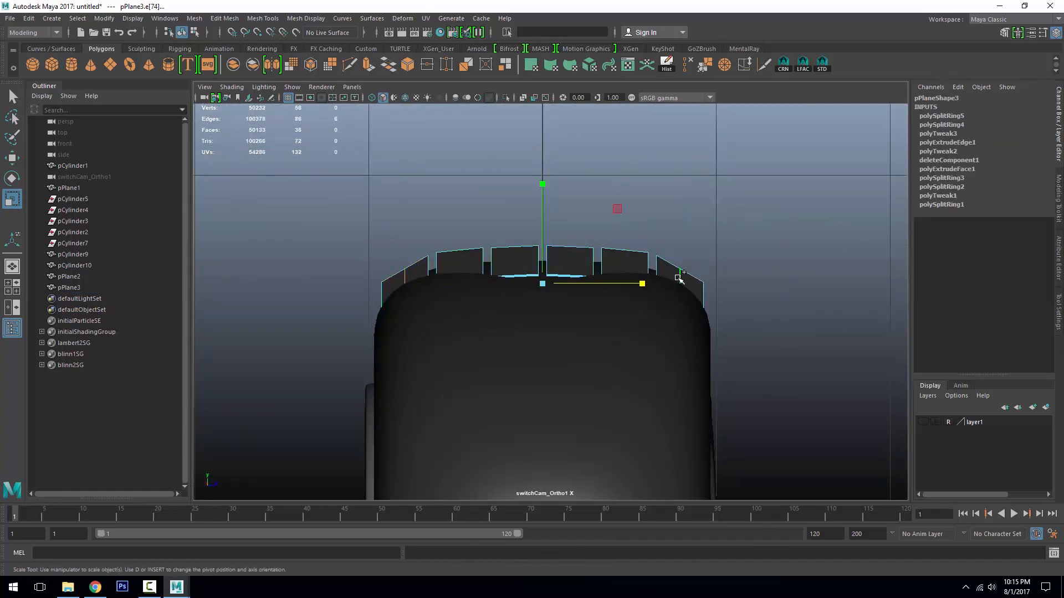
pyautogui.moveTo(544, 183); pyautogui.dragTo(544, 183)
pyautogui.press('w')
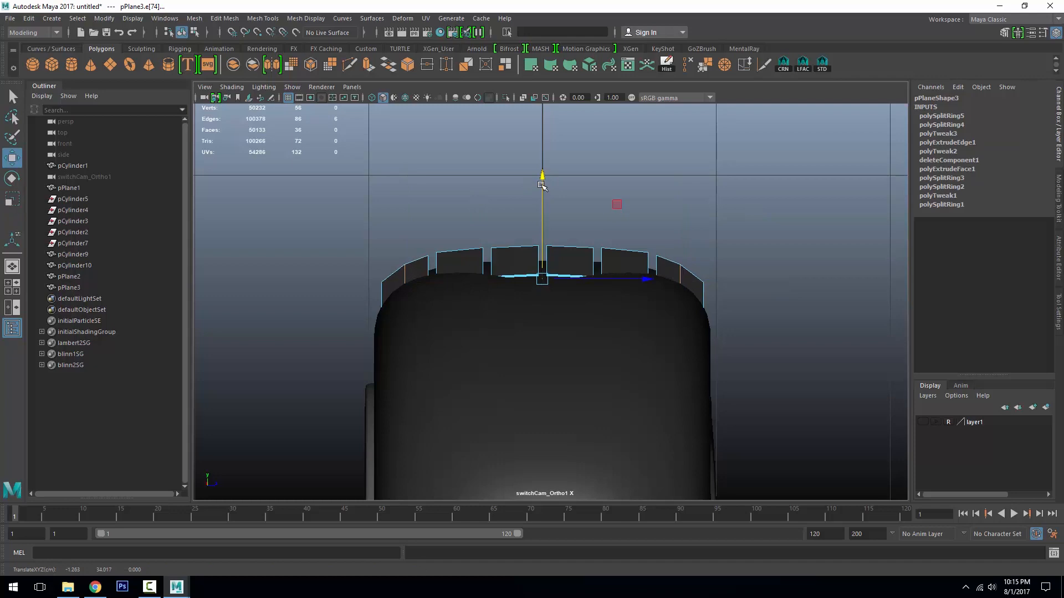
pyautogui.moveTo(523, 247); pyautogui.dragTo(471, 247, button='right')
pyautogui.moveTo(507, 216); pyautogui.dragTo(561, 297)
pyautogui.moveTo(543, 155); pyautogui.dragTo(610, 325)
pyautogui.press('F8')
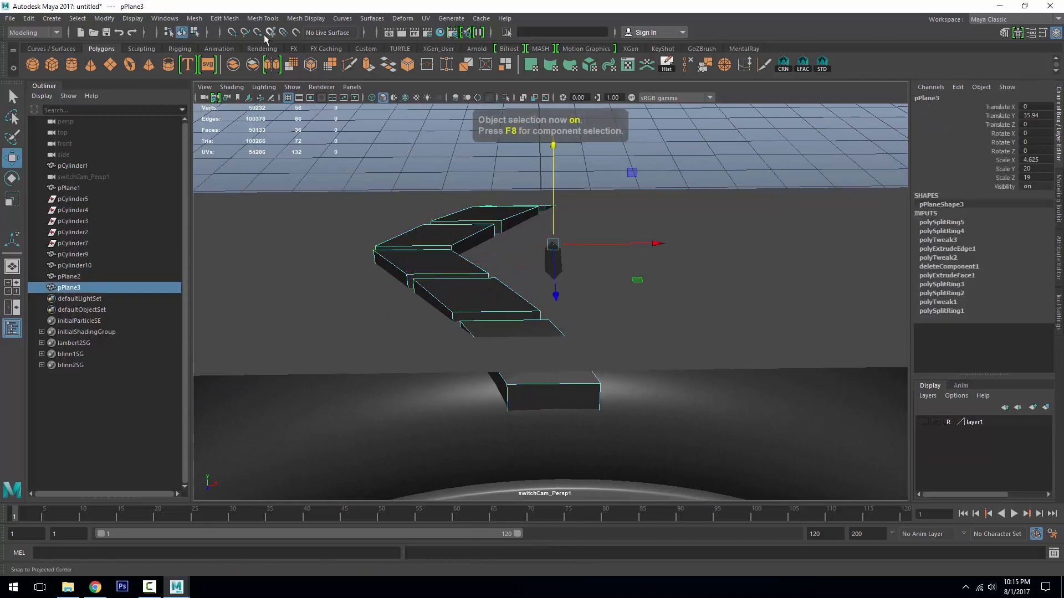
# - Isolate the chevron, select its outline edges without the outer blocks' middle loops, and bevel them
pyautogui.keyDown('alt'); pyautogui.moveTo(477, 294); pyautogui.dragTo(618, 313); pyautogui.keyUp('alt')
pyautogui.hotkey('ctrl', '1')
pyautogui.moveTo(321, 183); pyautogui.dragTo(320, 152, button='right')
pyautogui.moveTo(311, 167); pyautogui.dragTo(847, 428)
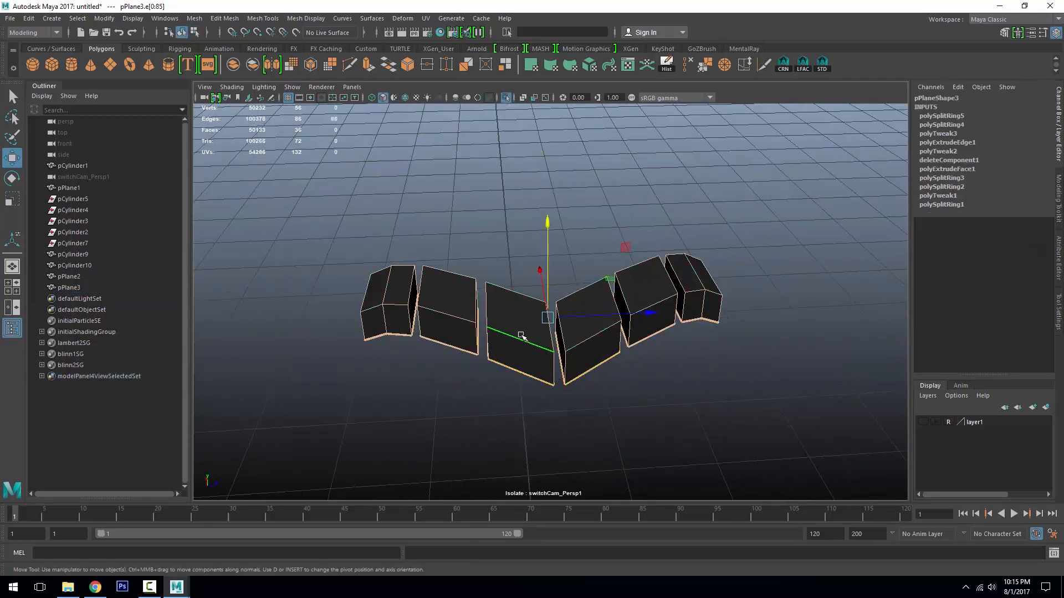
pyautogui.click(224, 18)
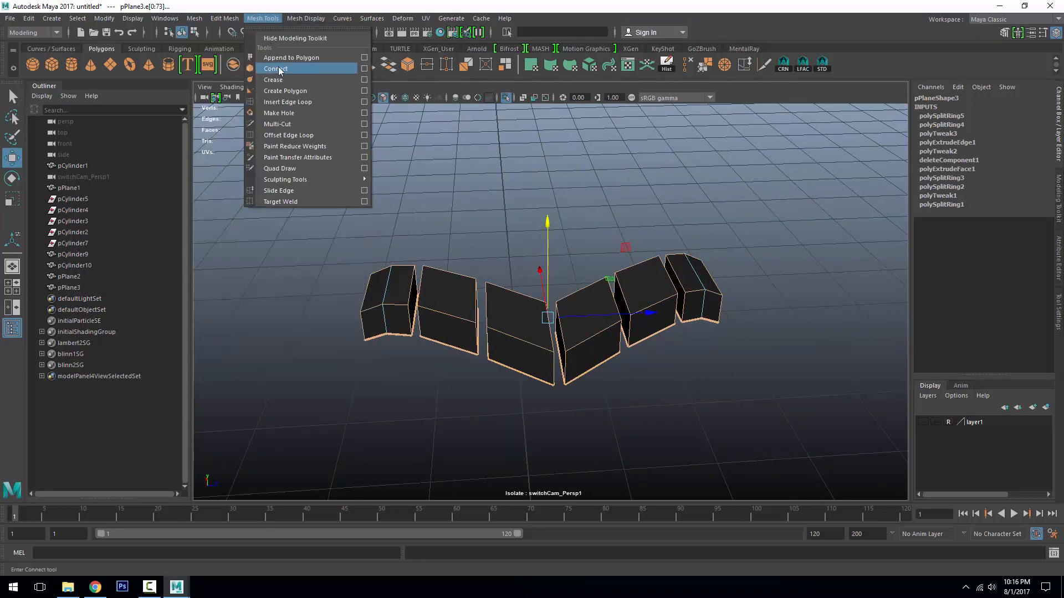
pyautogui.click(238, 56)
# - Set the bevel to 2 Segments with a Fraction of 0.25 and return to object mode
pyautogui.click(798, 327)
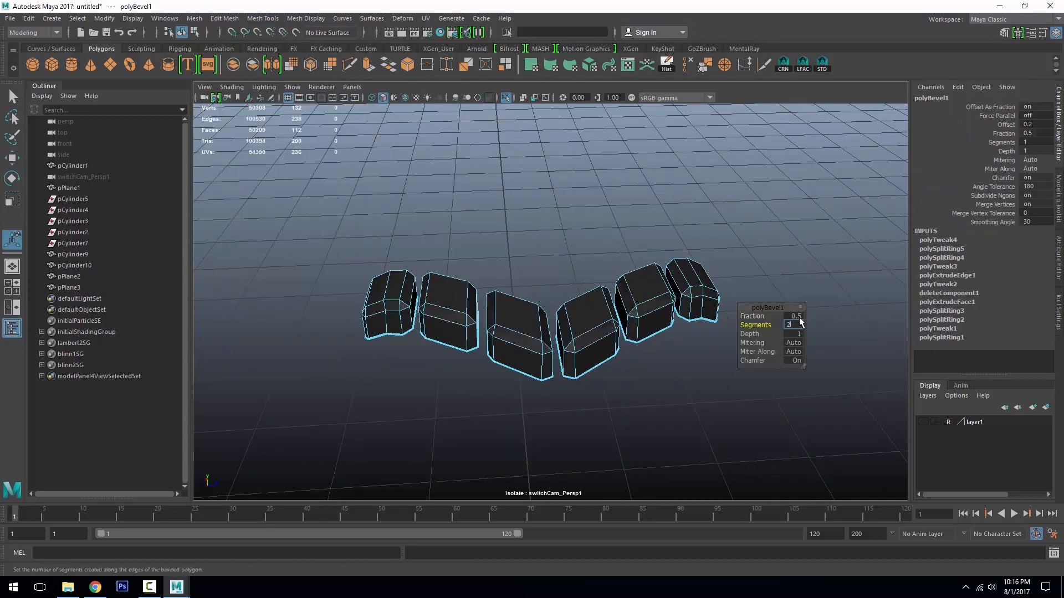
pyautogui.press('Return')
pyautogui.click(801, 316)
pyautogui.write('.2')
pyautogui.press('Return')
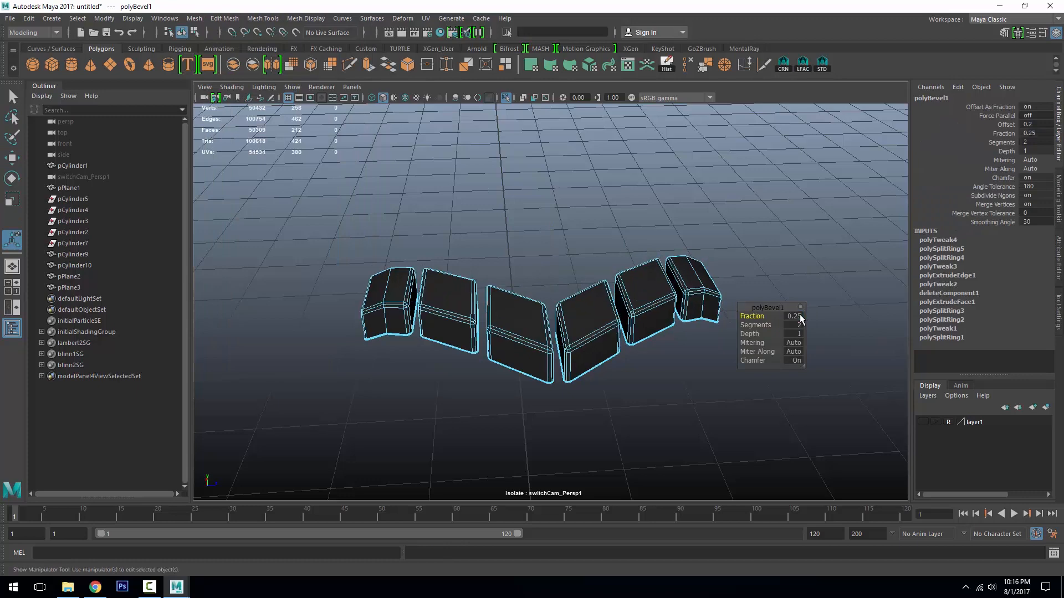
pyautogui.press('F8')
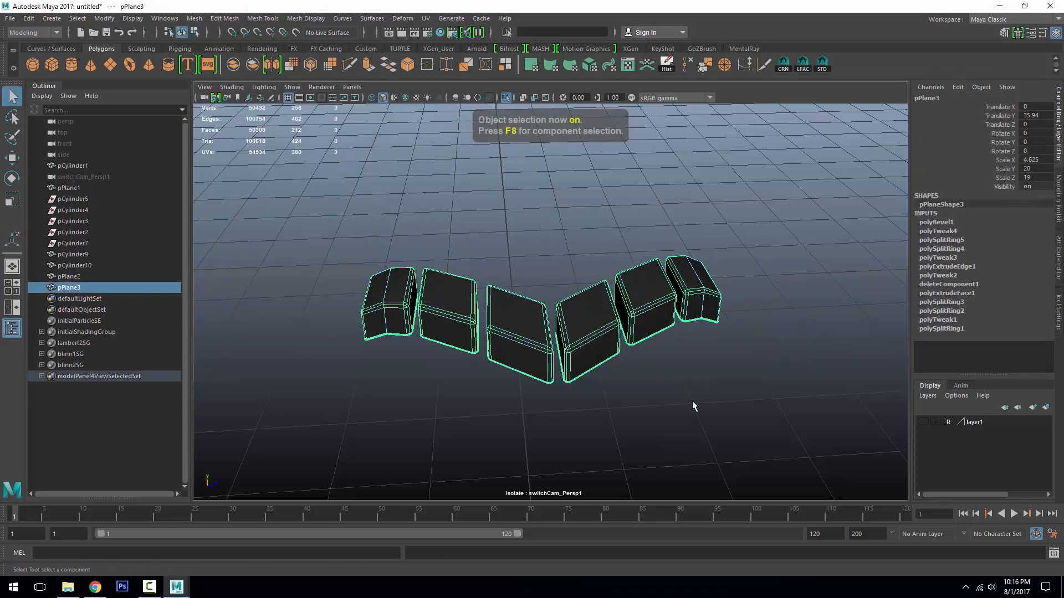
# - Check the beveled blocks in wireframe and shaded display, and turn off isolation to bring back the whole wheel
pyautogui.press('4')
pyautogui.keyDown('alt'); pyautogui.moveTo(693, 400); pyautogui.dragTo(638, 409); pyautogui.keyUp('alt')
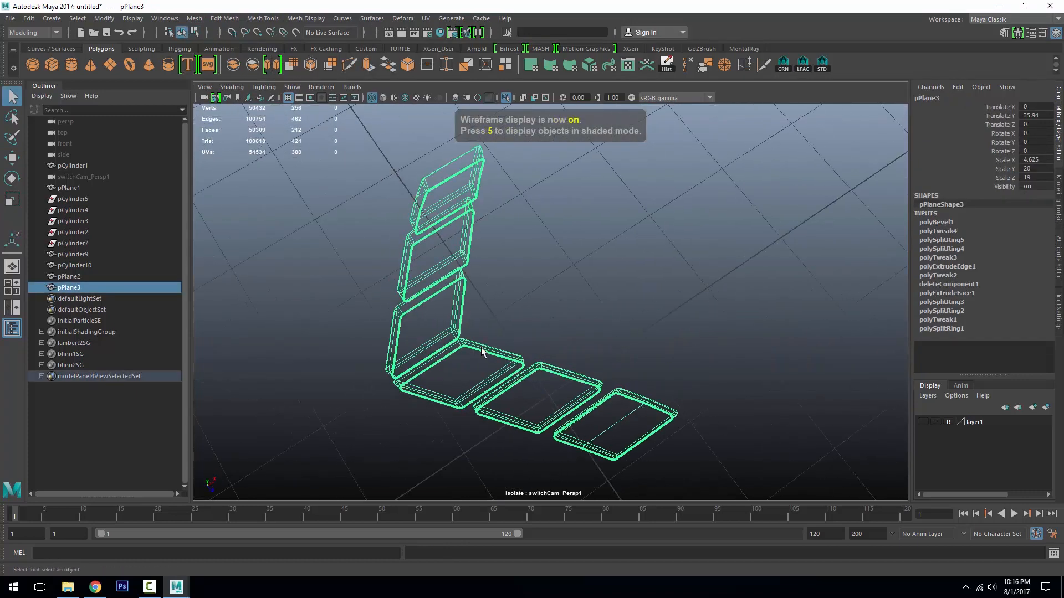
pyautogui.press('5')
pyautogui.keyDown('alt'); pyautogui.moveTo(653, 383); pyautogui.dragTo(532, 332, button='right'); pyautogui.keyUp('alt')
pyautogui.click(506, 97)
pyautogui.moveTo(579, 228)
pyautogui.keyDown('alt'); pyautogui.mouseDown()
pyautogui.moveTo(581, 251)
pyautogui.moveTo(625, 276)
pyautogui.mouseUp(); pyautogui.keyUp('alt')
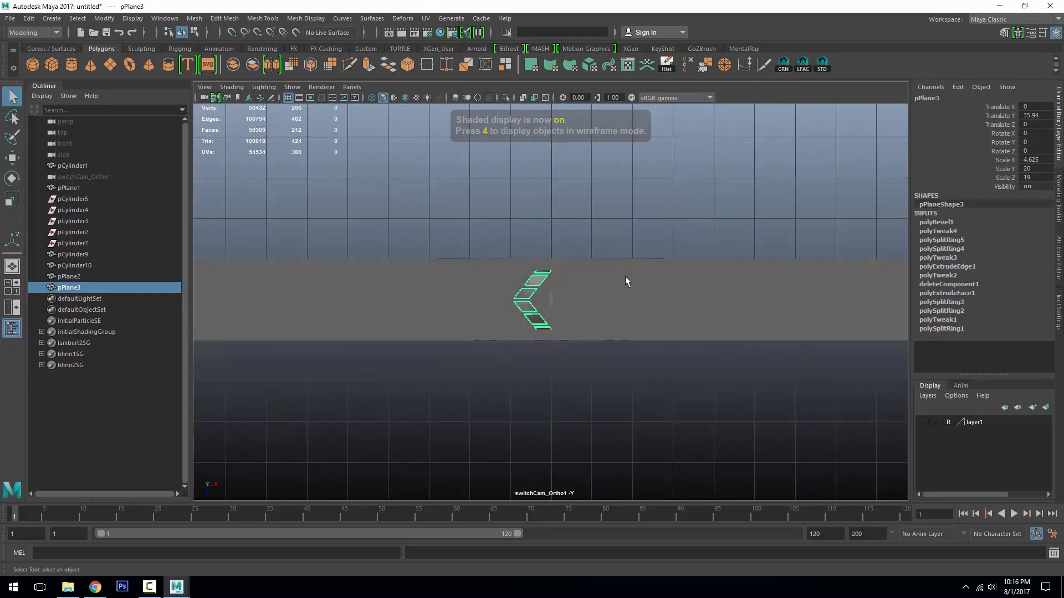
# - Move the chevron along X until its trailing tips meet the positive X end of the long guide plane
pyautogui.press('4')
pyautogui.press('w')
pyautogui.scroll(3, 610, 294)
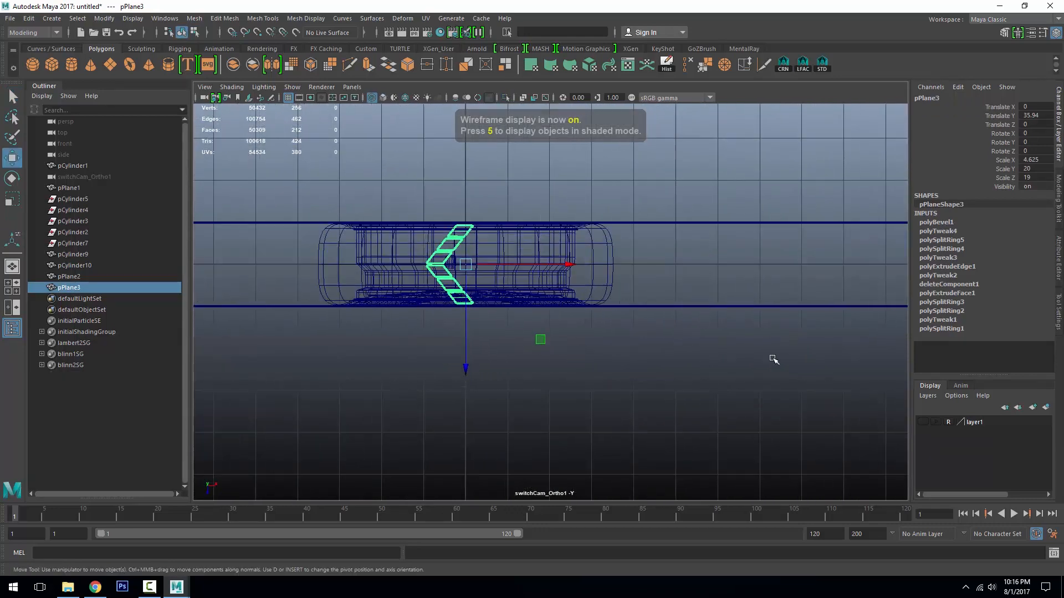
pyautogui.scroll(3, 606, 312)
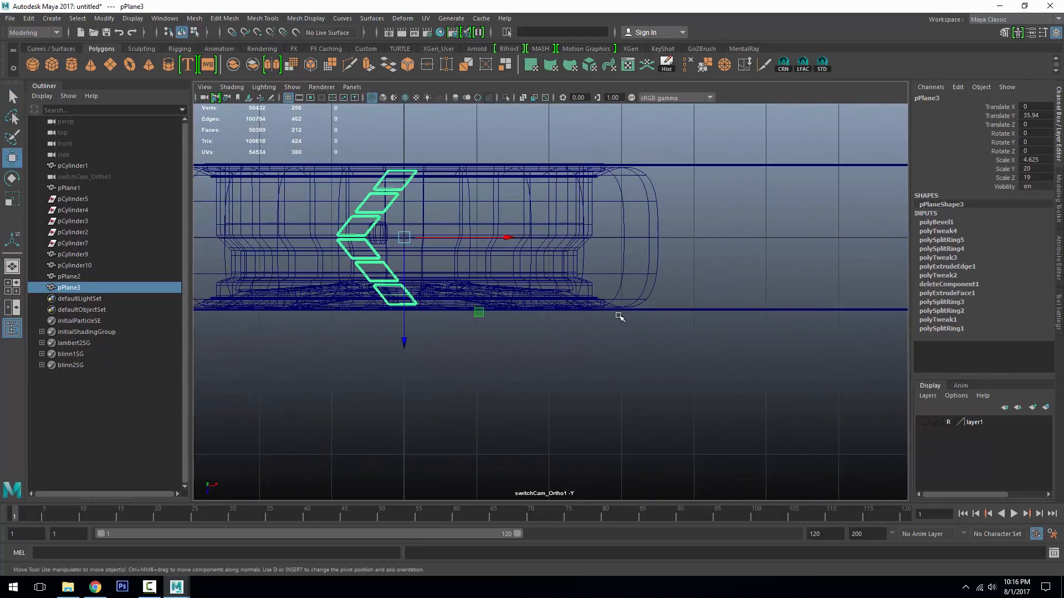
pyautogui.keyDown('alt'); pyautogui.moveTo(549, 276); pyautogui.dragTo(670, 311, button='middle'); pyautogui.keyUp('alt')
pyautogui.keyDown('alt'); pyautogui.moveTo(670, 311); pyautogui.dragTo(611, 256, button='right'); pyautogui.keyUp('alt')
pyautogui.keyDown('alt'); pyautogui.moveTo(611, 256); pyautogui.dragTo(341, 220, button='middle'); pyautogui.keyUp('alt')
pyautogui.moveTo(367, 249); pyautogui.dragTo(709, 284)
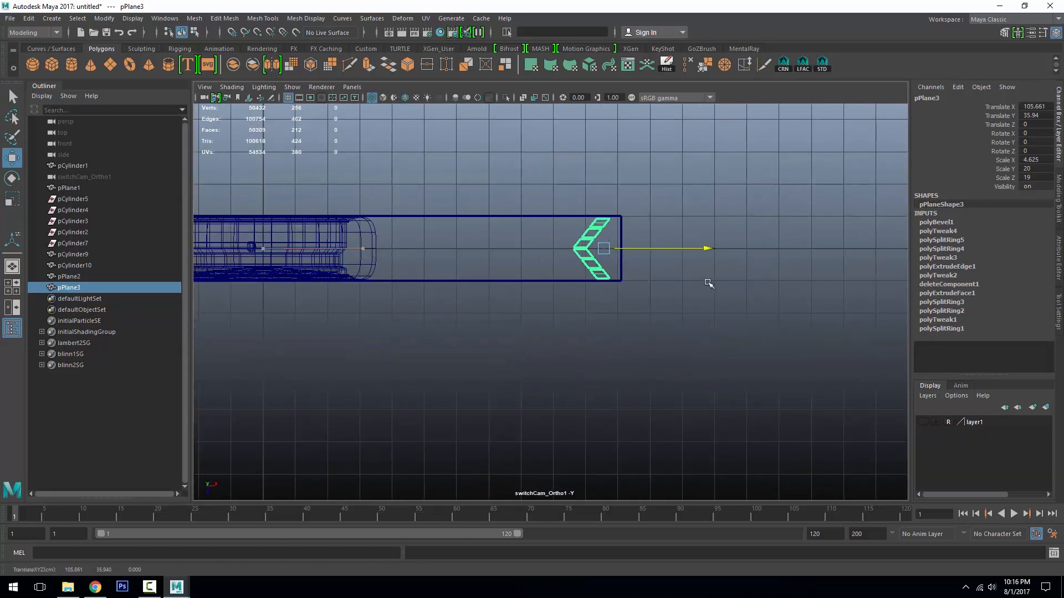
pyautogui.scroll(8, 626, 250)
pyautogui.moveTo(622, 260)
pyautogui.mouseDown()
pyautogui.moveTo(672, 259)
pyautogui.moveTo(604, 261)
pyautogui.mouseUp()
# - Duplicate the chevron and nest the copy against the first one at Translate X 104.494
pyautogui.hotkey('ctrl', 'd')
pyautogui.moveTo(597, 262); pyautogui.dragTo(598, 262)
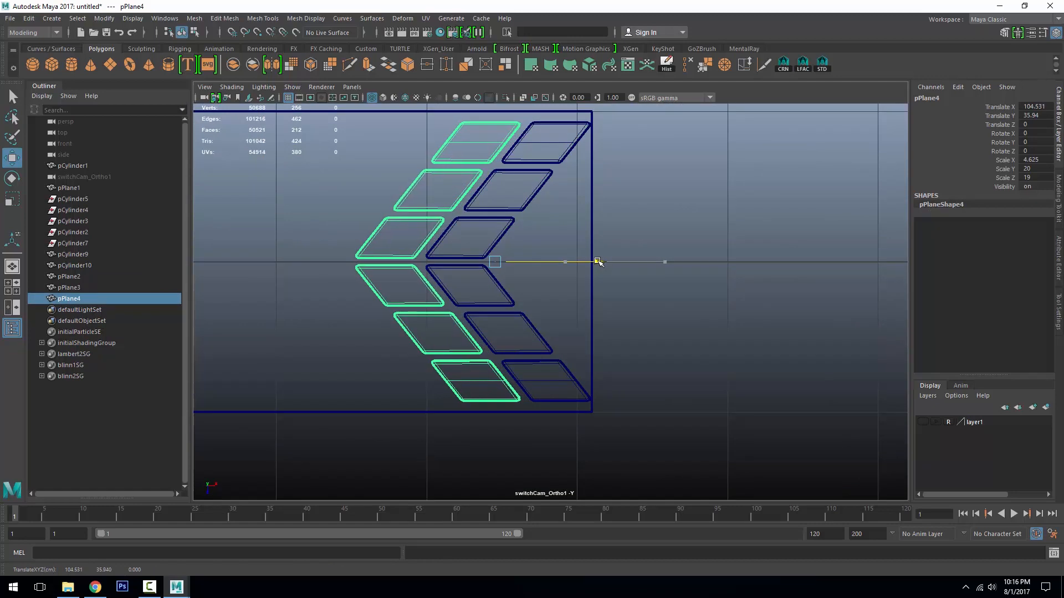
pyautogui.press('a')
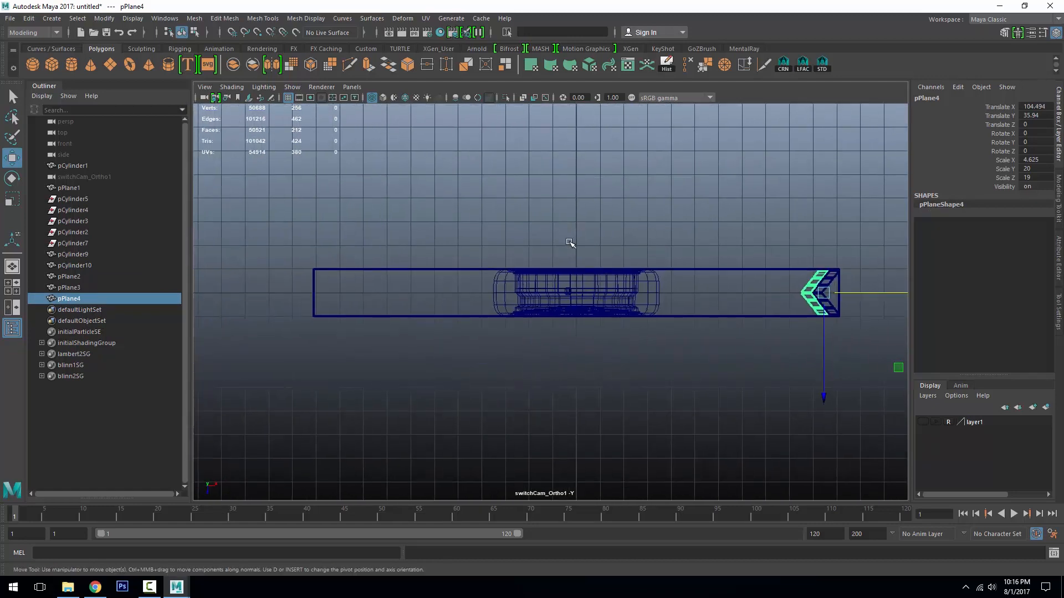
# - Repeat Duplicate with Transform until the evenly spaced chevrons fill the full length of the guide plane
pyautogui.hotkey('shift', 'd')
pyautogui.hotkey('shift', 'd')
pyautogui.hotkey('shift', 'd')
pyautogui.hotkey('shift', 'd')
pyautogui.hotkey('shift', 'd')
pyautogui.hotkey('shift', 'd')
pyautogui.hotkey('shift', 'd')
pyautogui.hotkey('shift', 'd')
pyautogui.hotkey('shift', 'd')
pyautogui.hotkey('shift', 'd')
pyautogui.hotkey('shift', 'd')
pyautogui.hotkey('shift', 'd')
pyautogui.hotkey('shift', 'd')
pyautogui.hotkey('shift', 'd')
pyautogui.hotkey('shift', 'd')
pyautogui.hotkey('shift', 'd')
pyautogui.hotkey('shift', 'd')
pyautogui.hotkey('shift', 'd')
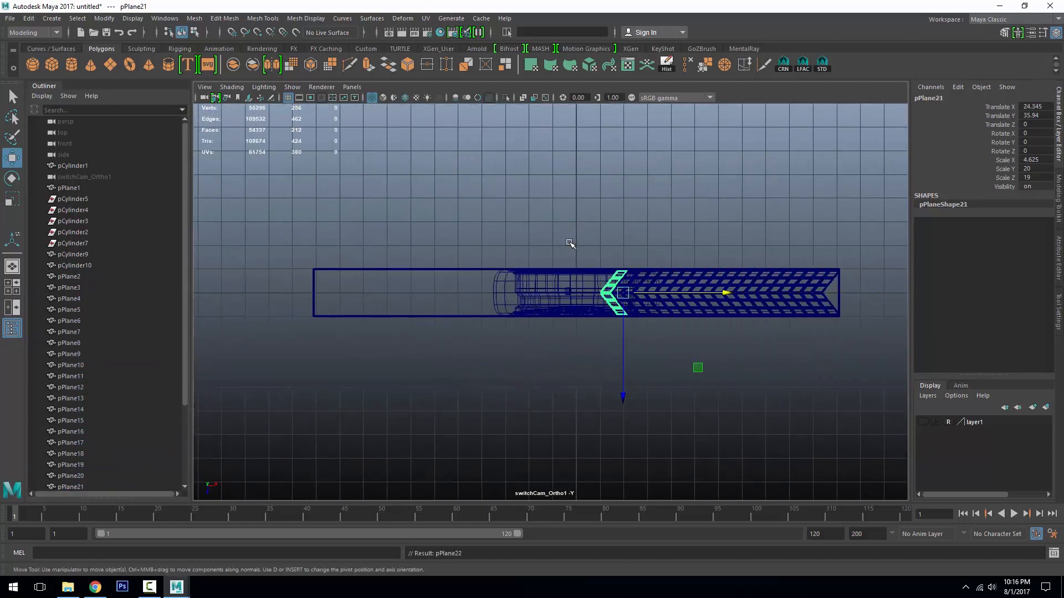
pyautogui.hotkey('shift', 'd')
pyautogui.hotkey('shift', 'd')
pyautogui.hotkey('shift', 'd')
pyautogui.hotkey('shift', 'd')
pyautogui.hotkey('shift', 'd')
pyautogui.hotkey('shift', 'd')
pyautogui.hotkey('shift', 'd')
pyautogui.hotkey('shift', 'd')
pyautogui.hotkey('shift', 'd')
pyautogui.hotkey('shift', 'd')
pyautogui.hotkey('shift', 'd')
pyautogui.hotkey('shift', 'd')
pyautogui.hotkey('shift', 'd')
pyautogui.hotkey('shift', 'd')
pyautogui.hotkey('shift', 'd')
pyautogui.hotkey('shift', 'd')
pyautogui.hotkey('shift', 'd')
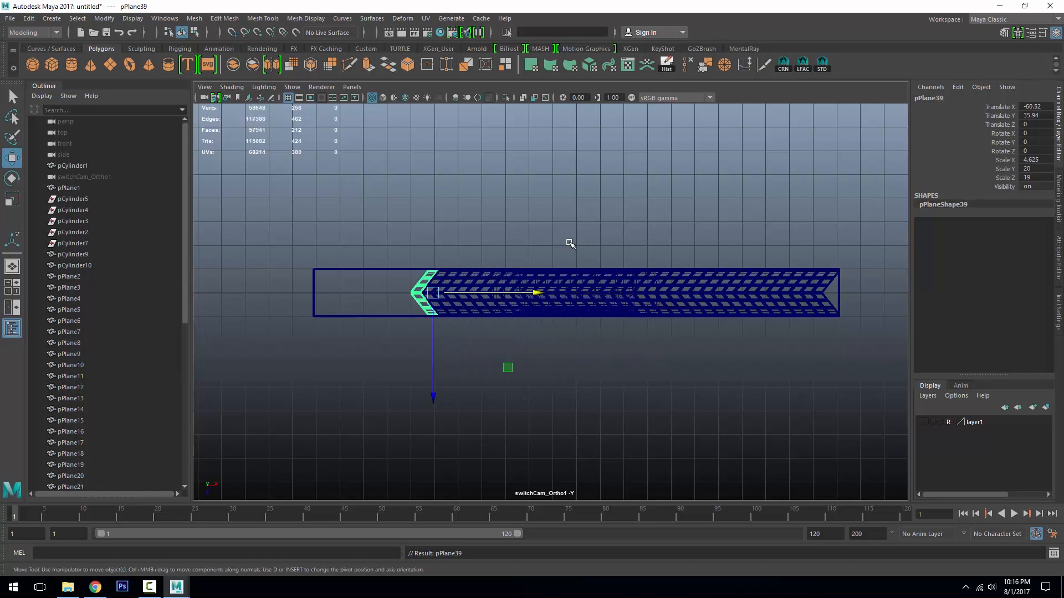
pyautogui.hotkey('shift', 'd')
pyautogui.hotkey('shift', 'd')
pyautogui.hotkey('shift', 'd')
pyautogui.hotkey('shift', 'd')
pyautogui.hotkey('shift', 'd')
pyautogui.hotkey('shift', 'd')
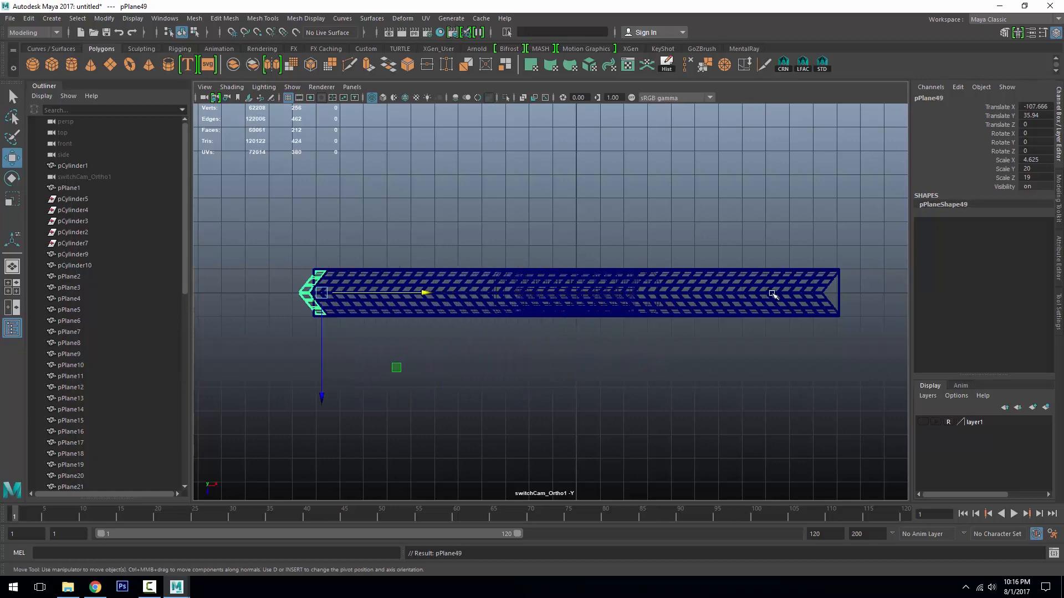
# - Switch to shaded display and hide the long guide plane beneath the chevrons
pyautogui.moveTo(632, 291)
pyautogui.keyDown('alt'); pyautogui.mouseDown()
pyautogui.moveTo(689, 292)
pyautogui.moveTo(820, 171)
pyautogui.moveTo(546, 249)
pyautogui.mouseUp(); pyautogui.keyUp('alt')
pyautogui.click(821, 173)
pyautogui.press('5')
pyautogui.hotkey('ctrl', 'h')
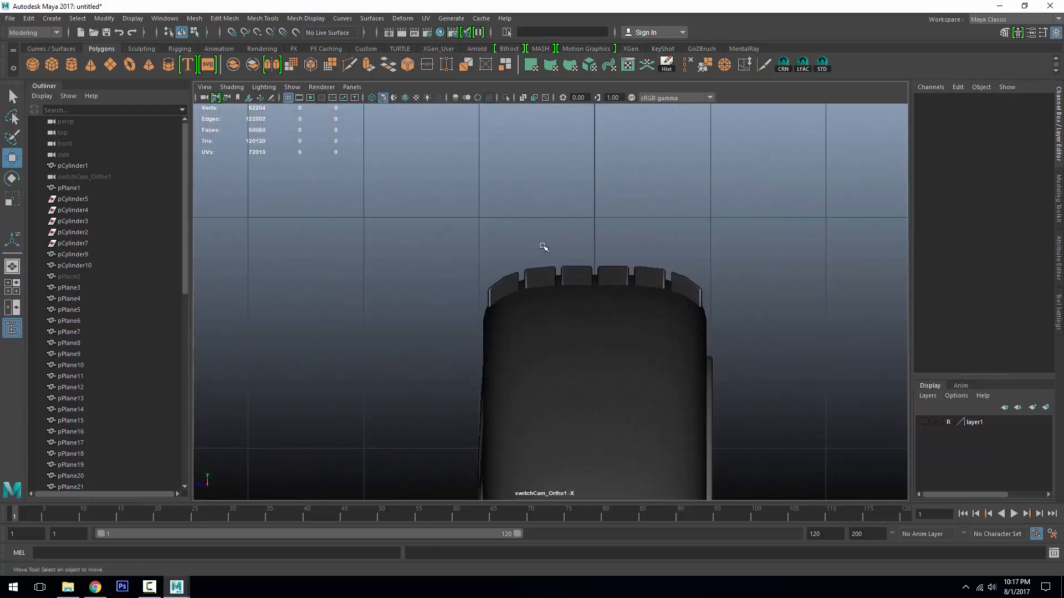
# - Select all the chevron copies and group them into one tread strip
pyautogui.moveTo(654, 268); pyautogui.dragTo(654, 268)
pyautogui.keyDown('alt'); pyautogui.moveTo(593, 161); pyautogui.dragTo(570, 272); pyautogui.keyUp('alt')
pyautogui.click(782, 388)
pyautogui.keyDown('alt'); pyautogui.moveTo(571, 272); pyautogui.dragTo(632, 299); pyautogui.keyUp('alt')
pyautogui.hotkey('ctrl', 'g')
# - Move the tire's pivot up to the top edge of the tire in wireframe display
pyautogui.click(626, 291)
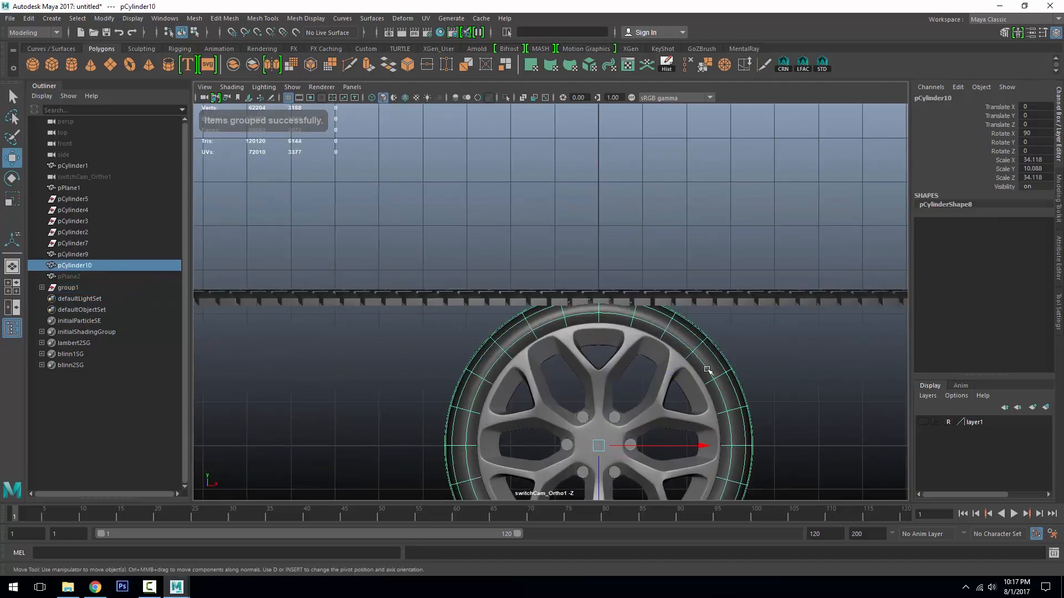
pyautogui.press('4')
pyautogui.keyDown('alt'); pyautogui.moveTo(626, 290); pyautogui.dragTo(546, 374, button='middle'); pyautogui.keyUp('alt')
pyautogui.scroll(8, 546, 373)
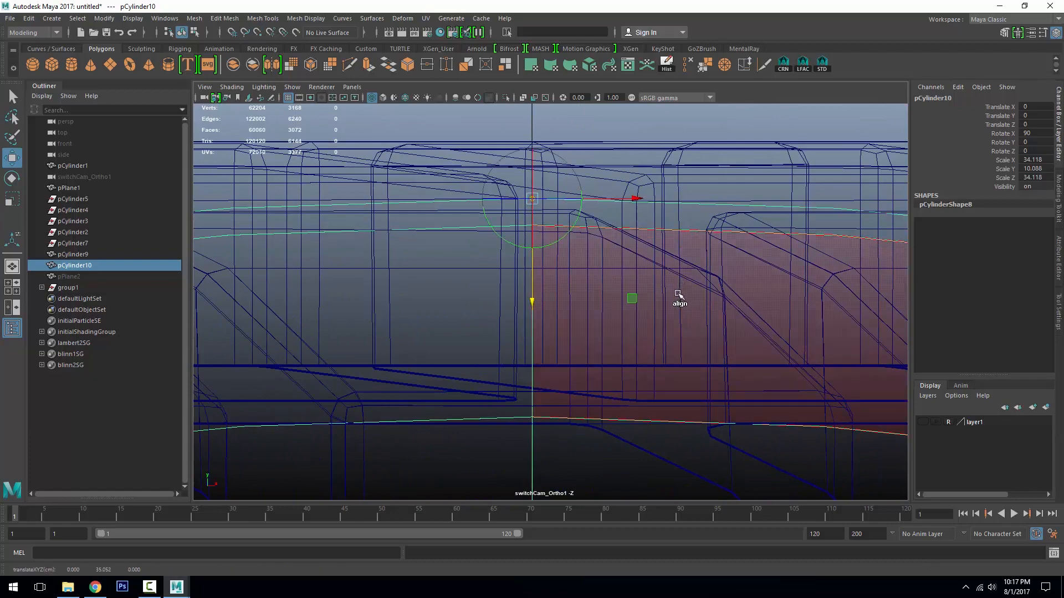
pyautogui.scroll(-6, 678, 295)
pyautogui.keyDown('alt'); pyautogui.moveTo(681, 297); pyautogui.dragTo(714, 301); pyautogui.keyUp('alt')
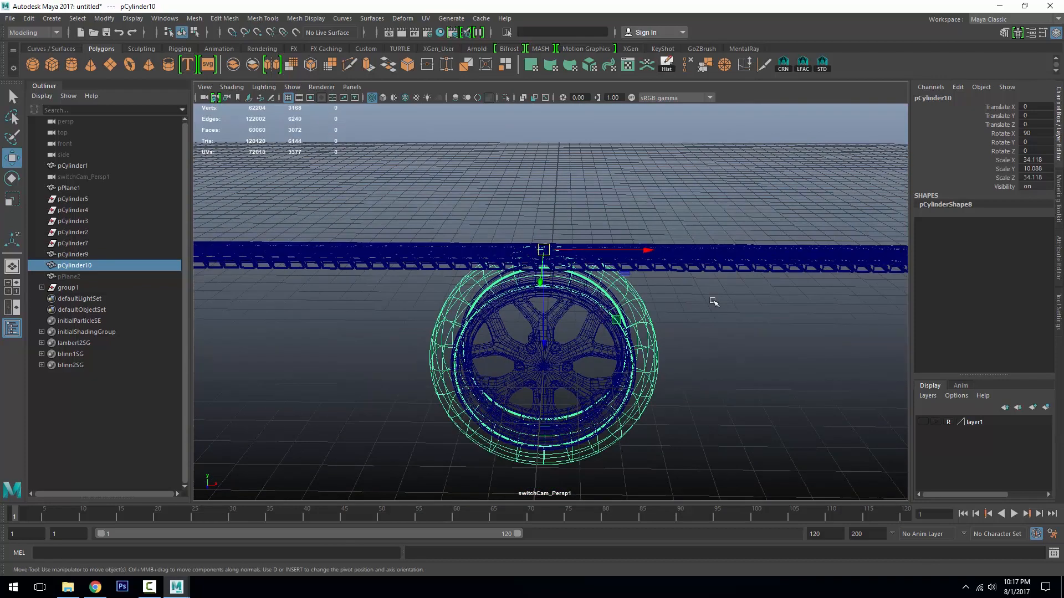
# - Move the tread strip group's pivot from the wheel's center up to the strip
pyautogui.click(92, 289)
pyautogui.press('d')
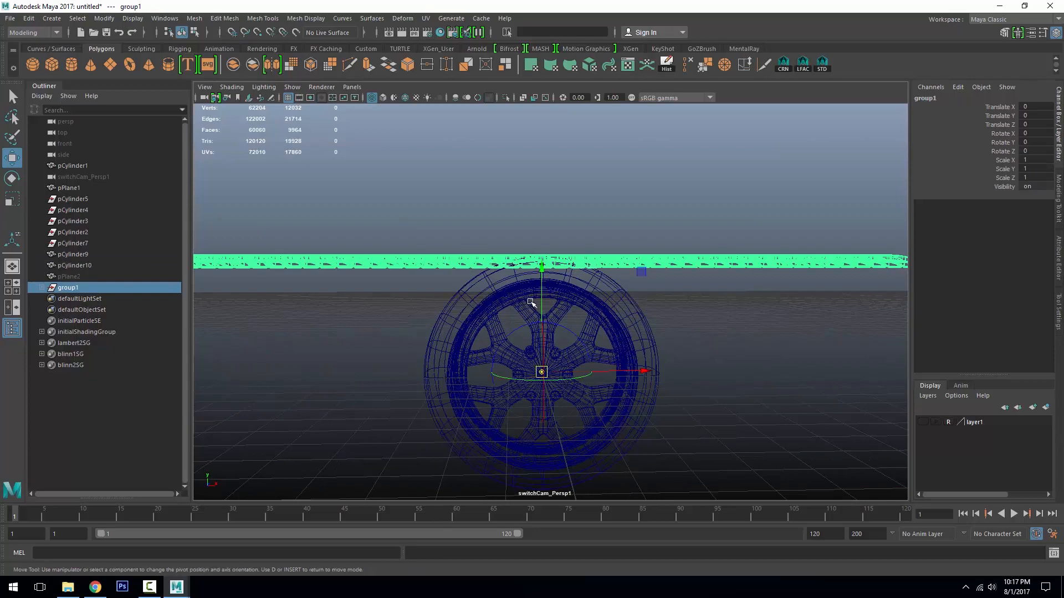
pyautogui.scroll(10, 589, 361)
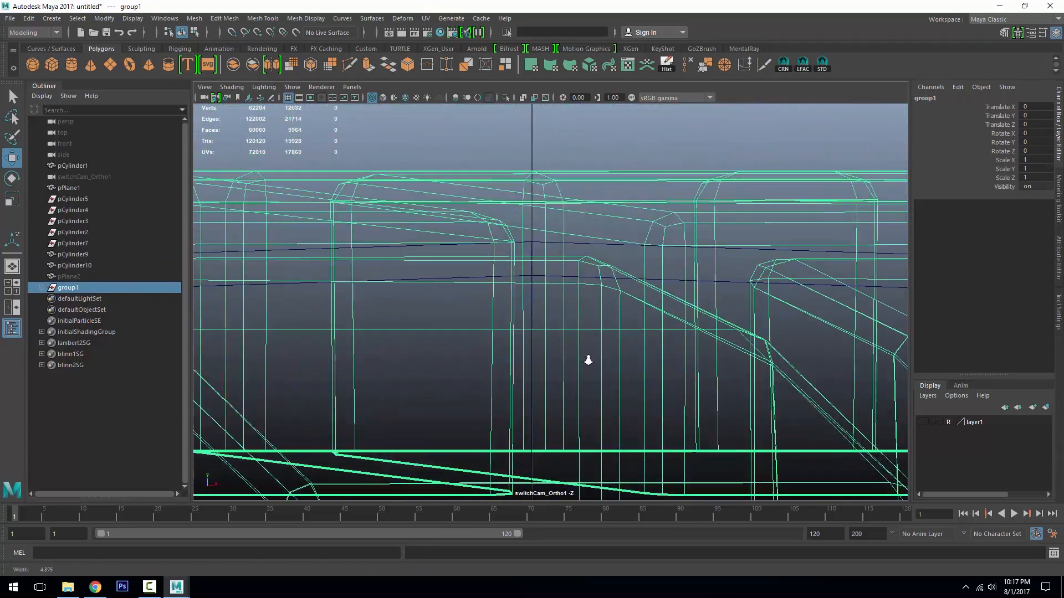
pyautogui.scroll(-10, 543, 235)
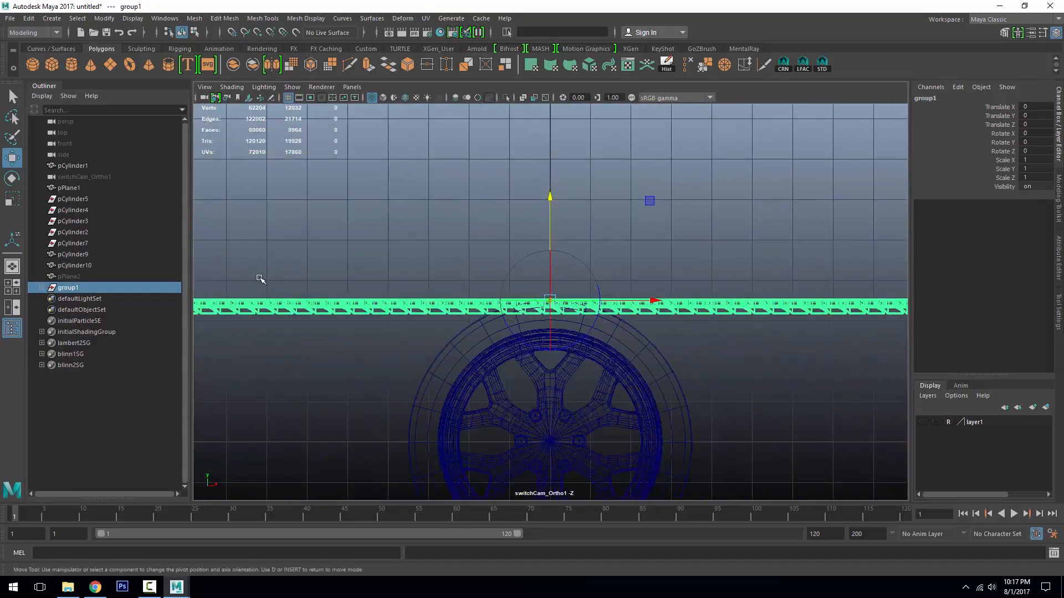
pyautogui.scroll(-3, 547, 329)
# - Switch to shaded display and snap the tire's pivot back to the wheel's center on the grid
pyautogui.press('5')
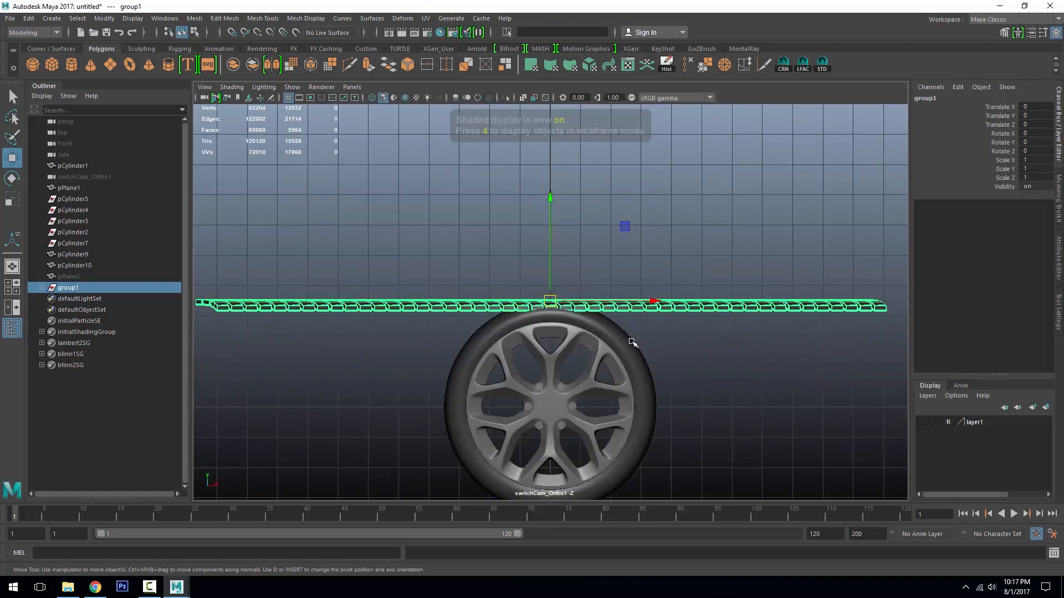
pyautogui.click(636, 350)
pyautogui.press('f')
pyautogui.press('d')
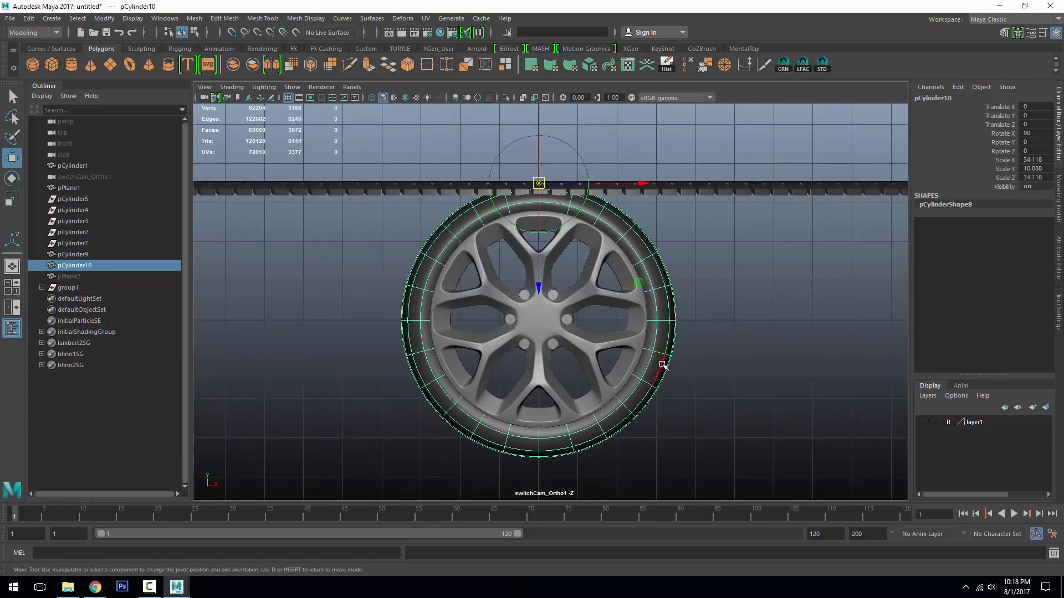
pyautogui.press('x')
pyautogui.middleClick(541, 324)
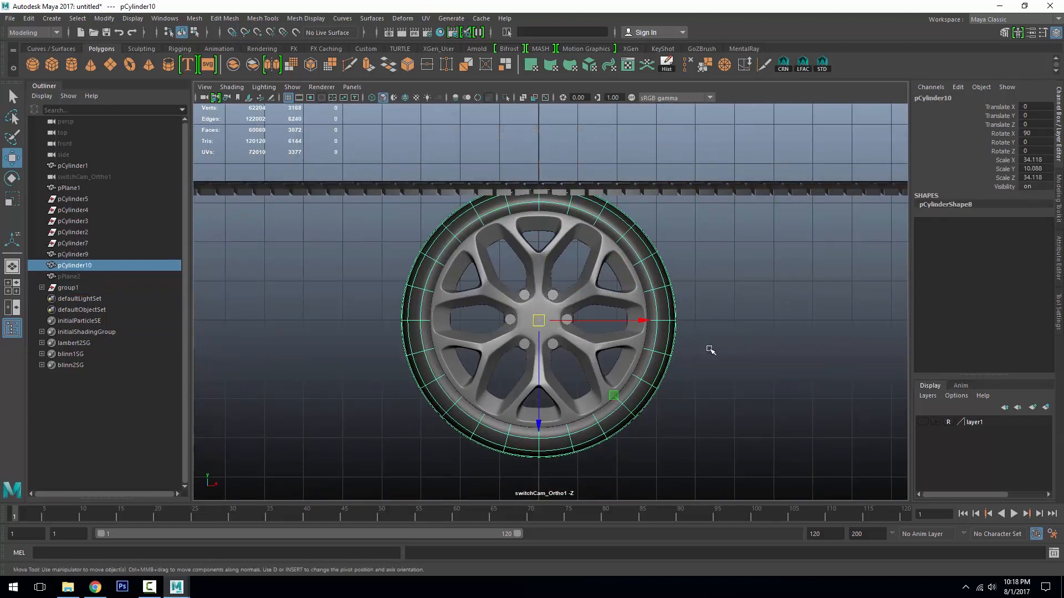
# - Apply a nonlinear Bend deformer to the tread strip group
pyautogui.click(68, 287)
pyautogui.keyDown('alt'); pyautogui.moveTo(765, 304); pyautogui.dragTo(737, 250); pyautogui.keyUp('alt')
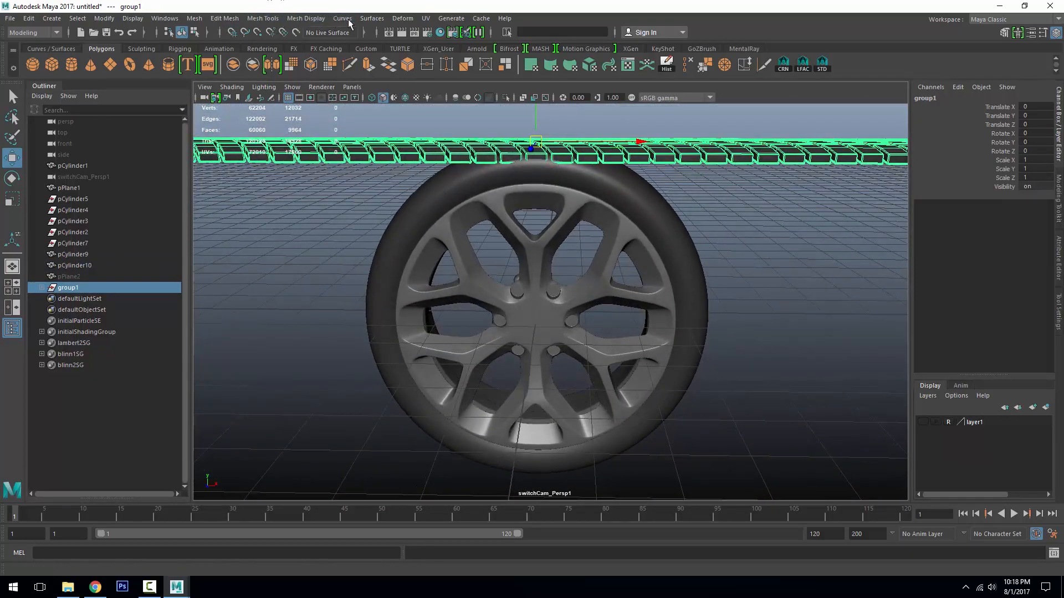
pyautogui.click(403, 18)
pyautogui.moveTo(453, 177)
pyautogui.click(555, 183)
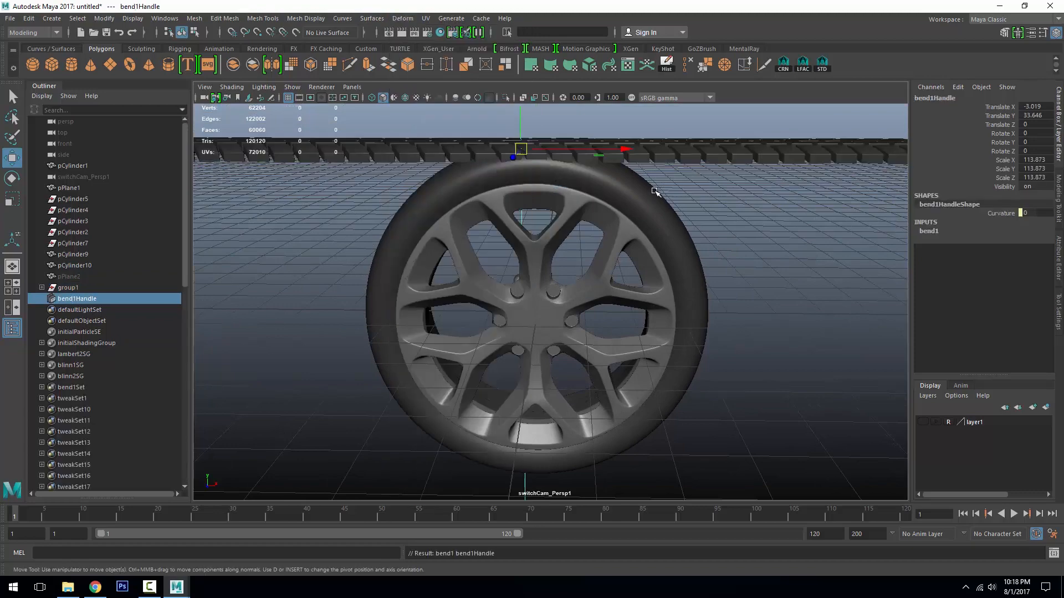
pyautogui.keyDown('alt'); pyautogui.moveTo(610, 199); pyautogui.dragTo(517, 240); pyautogui.keyUp('alt')
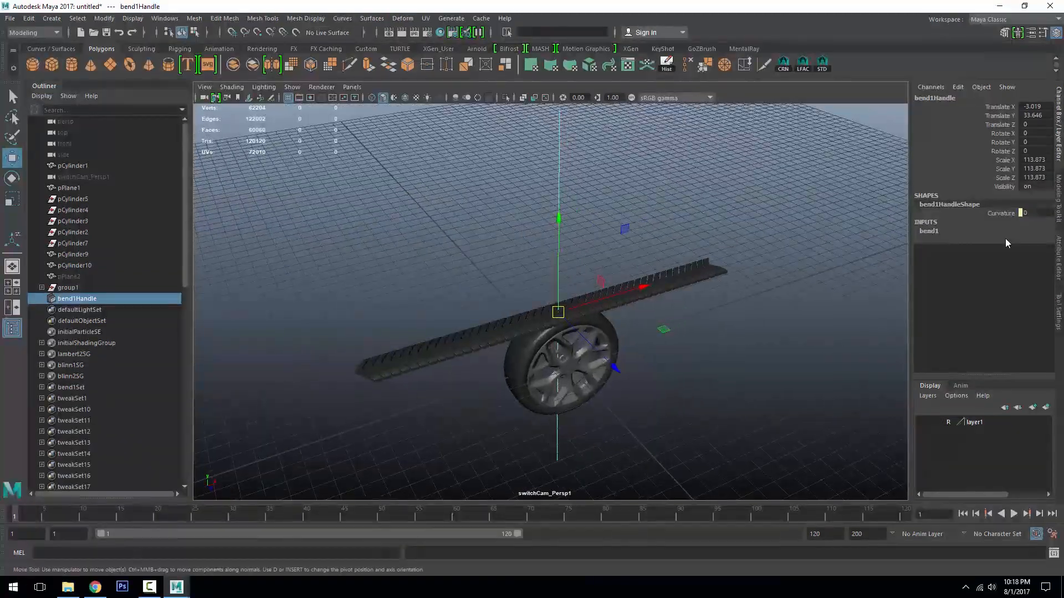
# - Raise the bend's curvature to about 135 and set the bend handle's Rotate Z to -90
pyautogui.click(929, 231)
pyautogui.click(1007, 248)
pyautogui.moveTo(764, 254); pyautogui.dragTo(811, 261, button='middle')
pyautogui.keyDown('alt'); pyautogui.moveTo(767, 261); pyautogui.dragTo(722, 297); pyautogui.keyUp('alt')
pyautogui.press('e')
pyautogui.moveTo(508, 240); pyautogui.dragTo(681, 276)
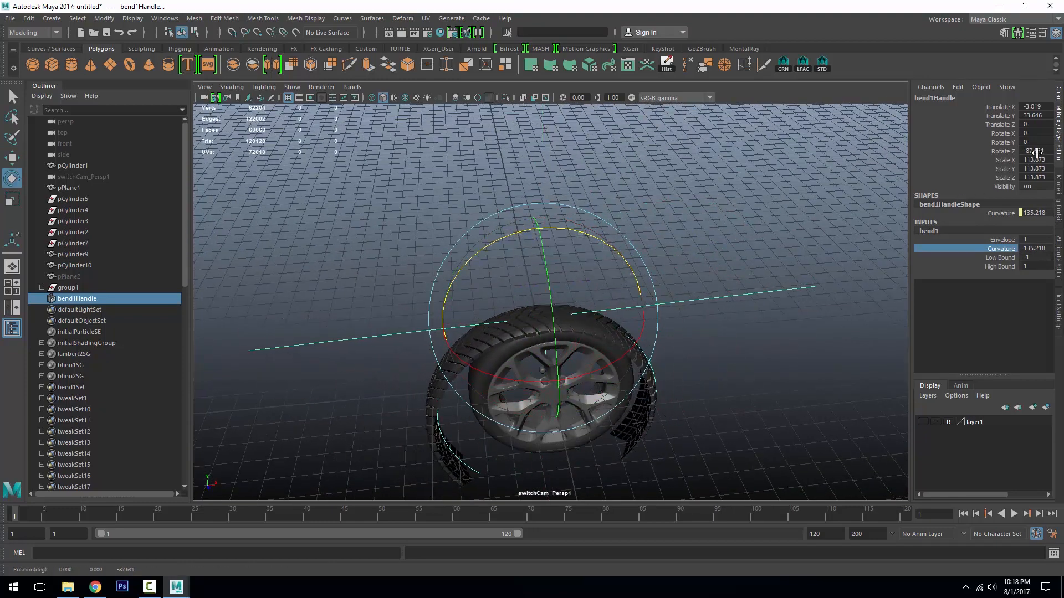
pyautogui.write('-90')
pyautogui.press('Return')
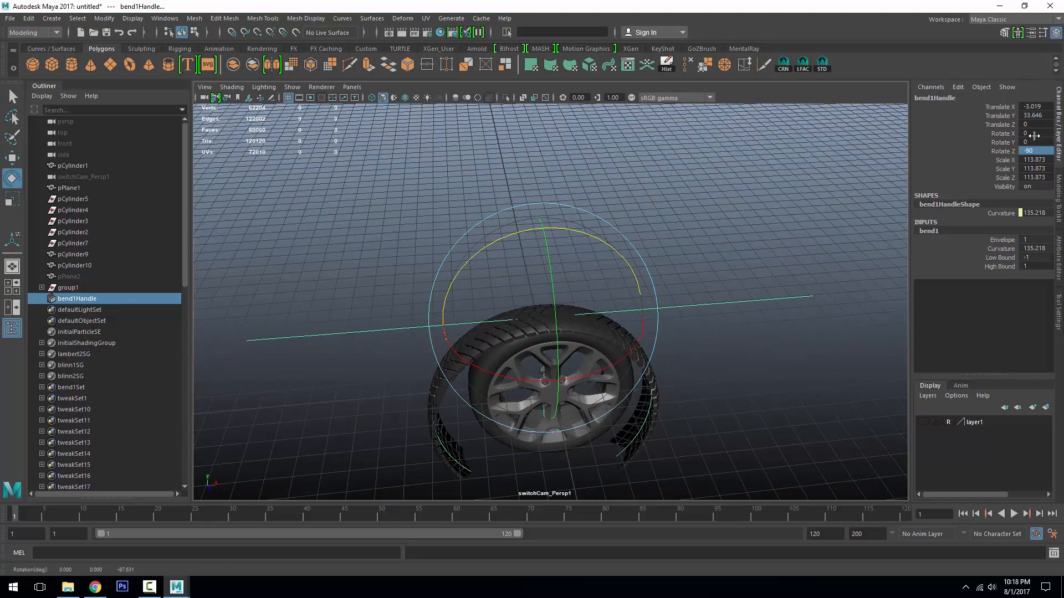
# - Increase the bend's curvature to 180 so the tread strip curls around the tire
pyautogui.keyDown('alt'); pyautogui.moveTo(687, 343); pyautogui.dragTo(626, 299); pyautogui.keyUp('alt')
pyautogui.keyDown('alt'); pyautogui.moveTo(587, 305); pyautogui.dragTo(626, 314, button='right'); pyautogui.keyUp('alt')
pyautogui.keyDown('alt'); pyautogui.moveTo(626, 315); pyautogui.dragTo(658, 311); pyautogui.keyUp('alt')
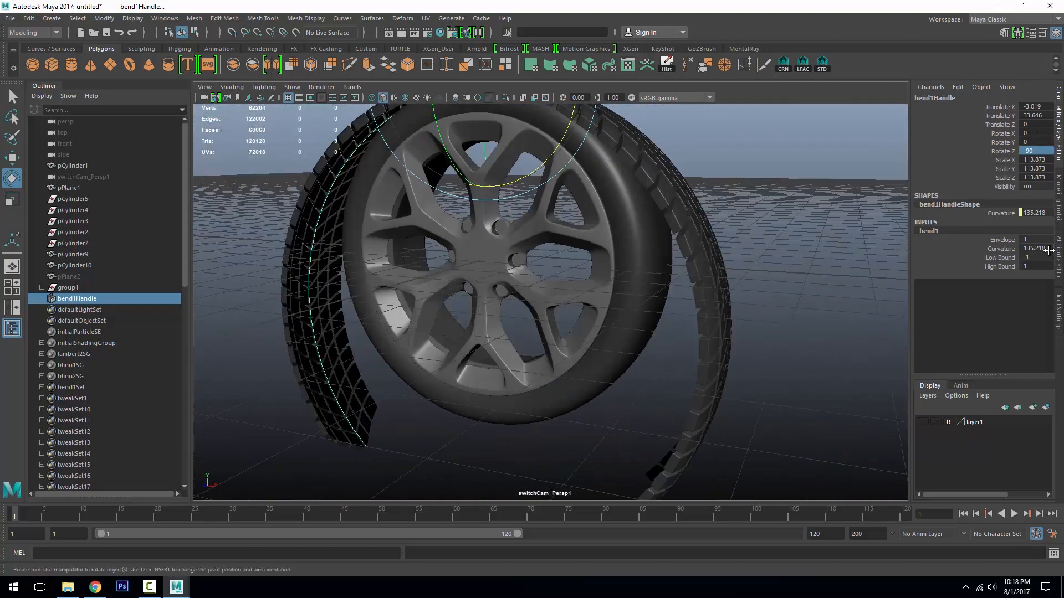
pyautogui.click(1009, 250)
pyautogui.moveTo(846, 254); pyautogui.dragTo(840, 264, button='middle')
pyautogui.keyDown('alt'); pyautogui.moveTo(797, 270); pyautogui.dragTo(826, 261); pyautogui.keyUp('alt')
pyautogui.keyDown('alt'); pyautogui.moveTo(826, 261); pyautogui.dragTo(759, 247, button='right'); pyautogui.keyUp('alt')
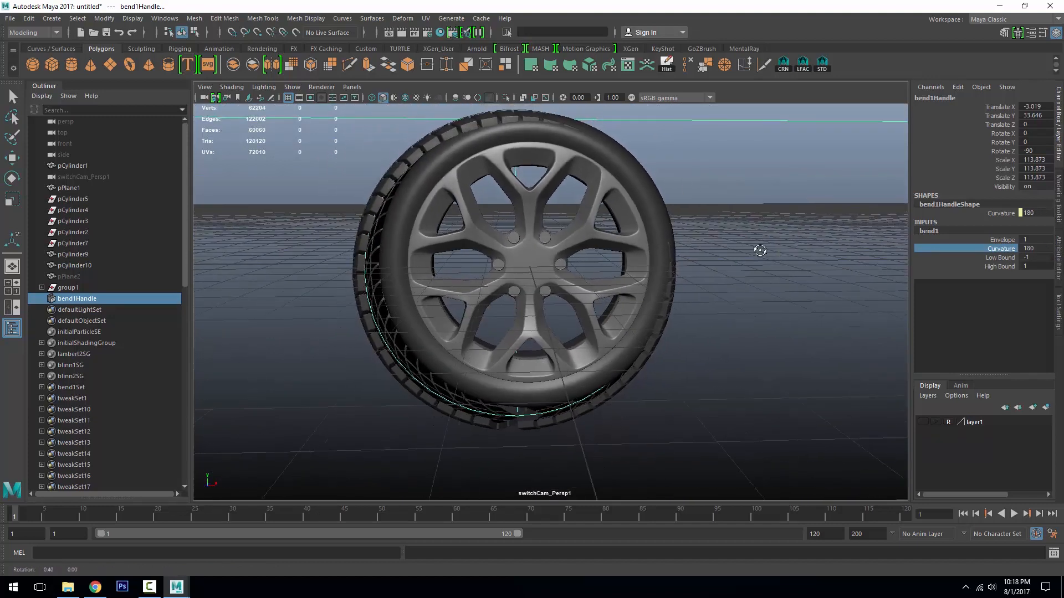
pyautogui.keyDown('alt'); pyautogui.moveTo(760, 247); pyautogui.dragTo(756, 263); pyautogui.keyUp('alt')
# - Move the bend handle horizontally to Translate X 0 to center the tread ring on the wheel
pyautogui.press('e')
pyautogui.keyDown('alt'); pyautogui.moveTo(597, 158); pyautogui.dragTo(600, 209, button='middle'); pyautogui.keyUp('alt')
pyautogui.keyDown('alt'); pyautogui.moveTo(601, 209); pyautogui.dragTo(614, 215, button='right'); pyautogui.keyUp('alt')
pyautogui.press('w')
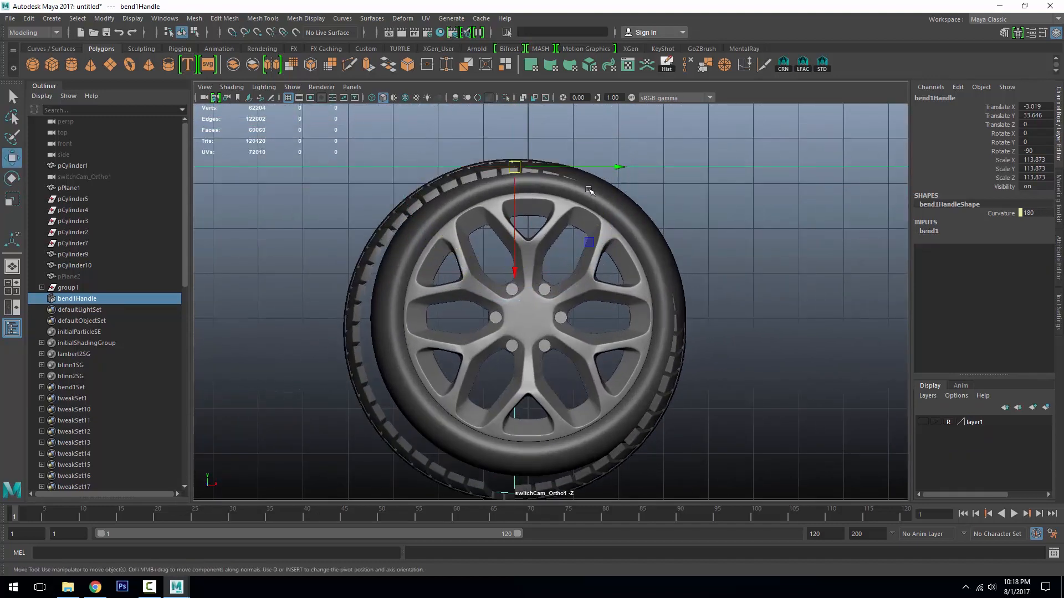
pyautogui.moveTo(588, 167); pyautogui.dragTo(530, 176)
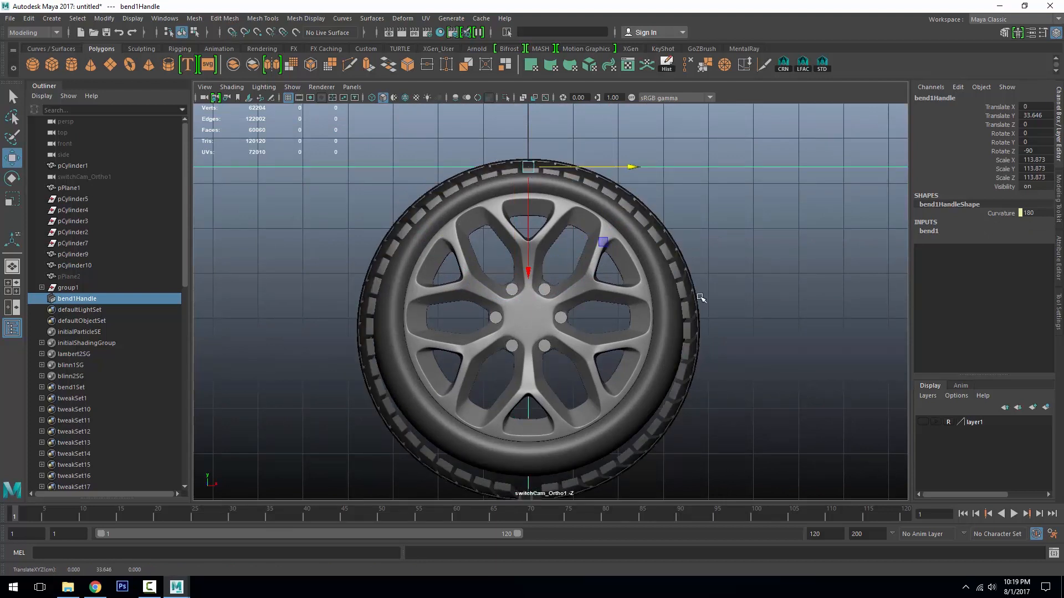
# - Try a bend curvature of 190 and settle on 185 to close the tread ring
pyautogui.keyDown('alt'); pyautogui.moveTo(701, 298); pyautogui.dragTo(707, 262, button='middle'); pyautogui.keyUp('alt')
pyautogui.click(928, 231)
pyautogui.click(1001, 248)
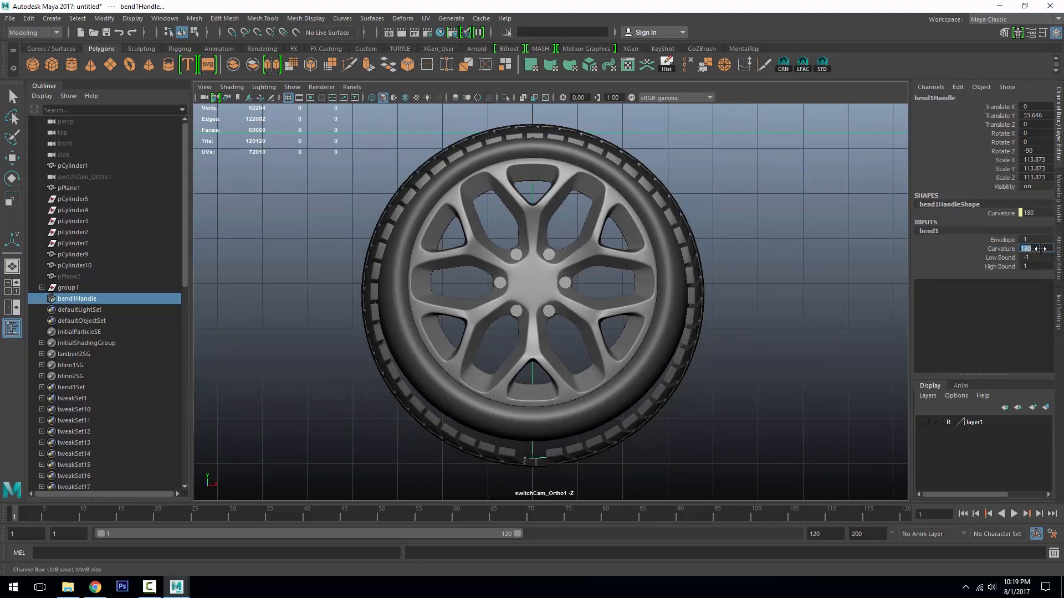
pyautogui.write('190')
pyautogui.press('Return')
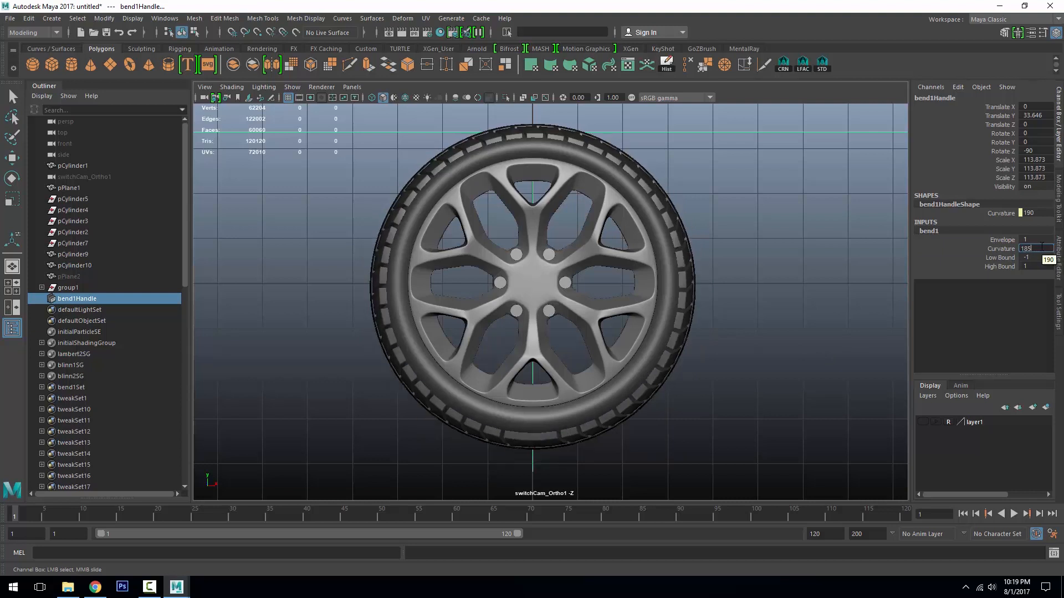
pyautogui.press('Return')
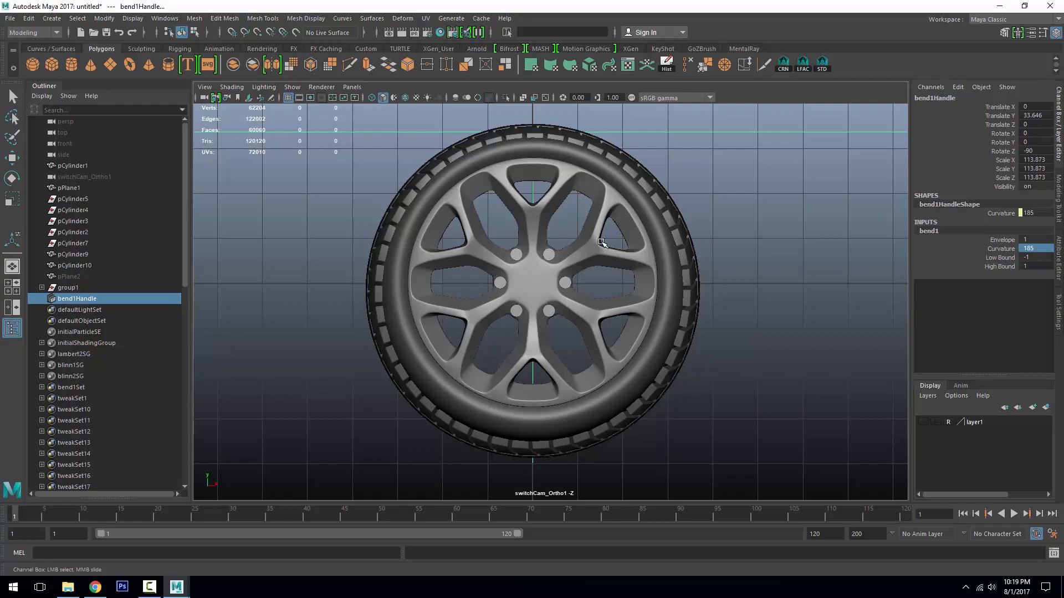
# - Try to scale the bent tread group about its pivot above the wheel
pyautogui.keyDown('alt'); pyautogui.moveTo(651, 269); pyautogui.dragTo(596, 285); pyautogui.keyUp('alt')
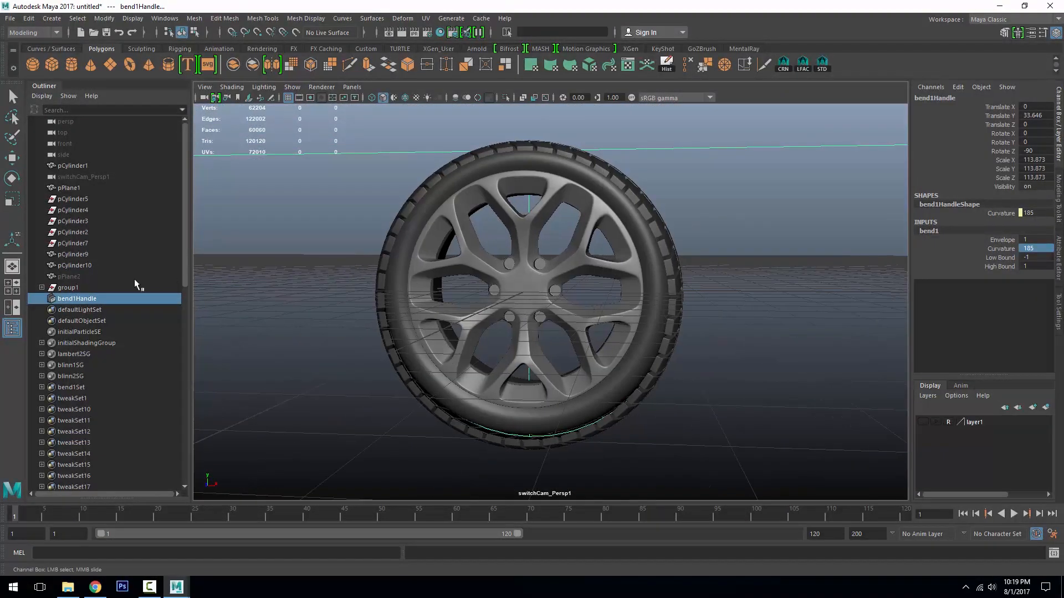
pyautogui.click(132, 286)
pyautogui.press('w')
pyautogui.press('r')
pyautogui.keyDown('alt'); pyautogui.moveTo(538, 146); pyautogui.dragTo(528, 137); pyautogui.keyUp('alt')
pyautogui.scroll(1, 545, 145)
pyautogui.hotkey('ctrl', 'z')
# - Delete the tread group's construction history and center its pivot
pyautogui.keyDown('alt'); pyautogui.keyDown('shift'); pyautogui.moveTo(717, 242); pyautogui.dragTo(767, 314); pyautogui.keyUp('shift'); pyautogui.keyUp('alt')
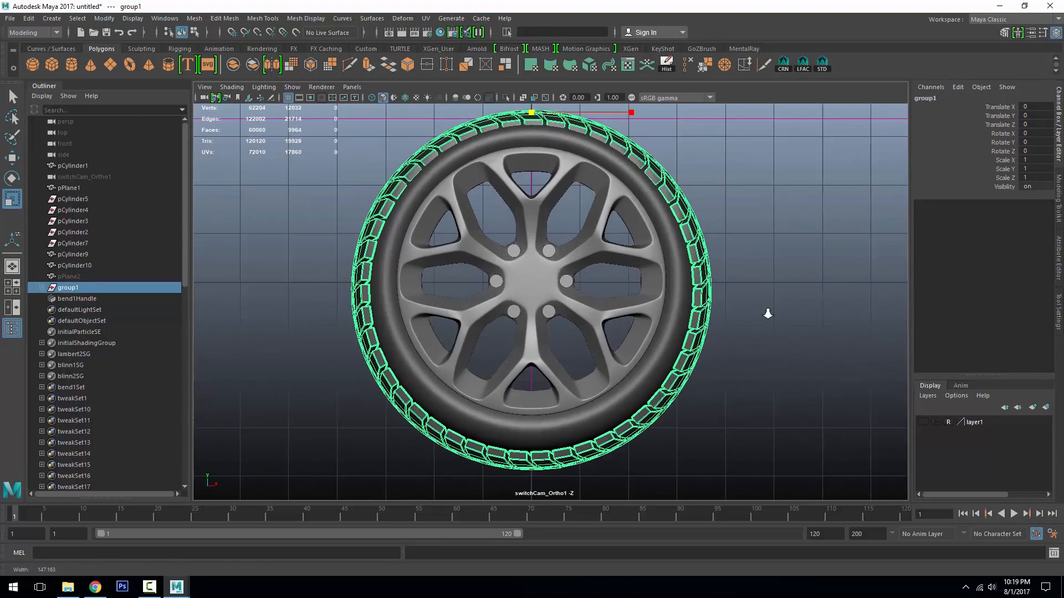
pyautogui.scroll(2, 637, 217)
pyautogui.keyDown('alt'); pyautogui.moveTo(636, 217); pyautogui.dragTo(648, 240, button='middle'); pyautogui.keyUp('alt')
pyautogui.scroll(-1, 643, 270)
pyautogui.keyDown('alt'); pyautogui.moveTo(690, 262); pyautogui.dragTo(315, 263); pyautogui.keyUp('alt')
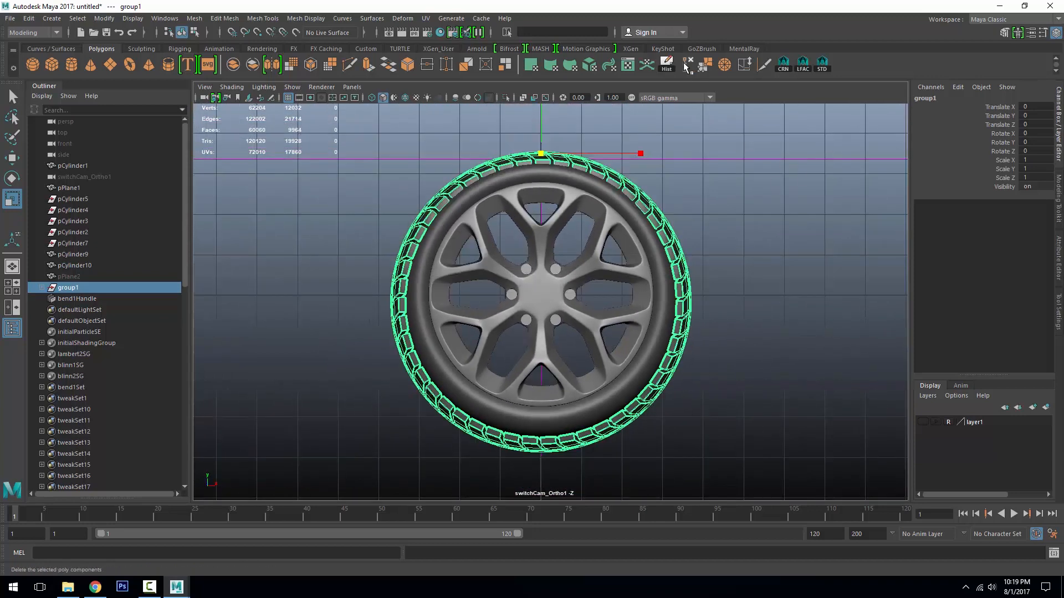
pyautogui.click(667, 64)
pyautogui.click(53, 19)
pyautogui.moveTo(104, 19)
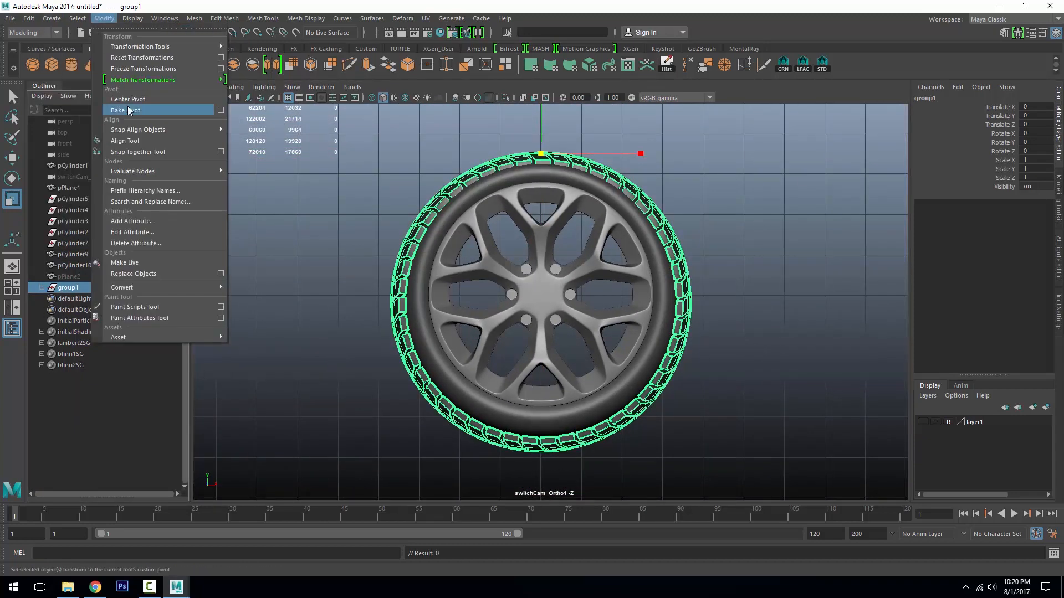
pyautogui.click(131, 110)
# - Raise the tread ring to Translate Y 1.621 and scale it to 0.946 in X and Y to fit the tire
pyautogui.press('w')
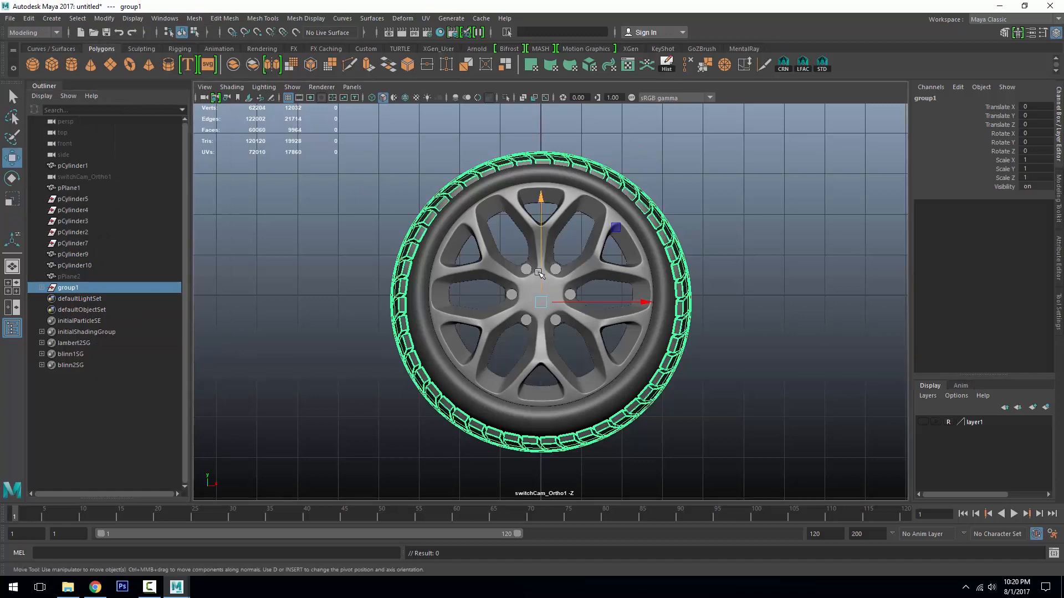
pyautogui.moveTo(539, 273); pyautogui.dragTo(544, 296)
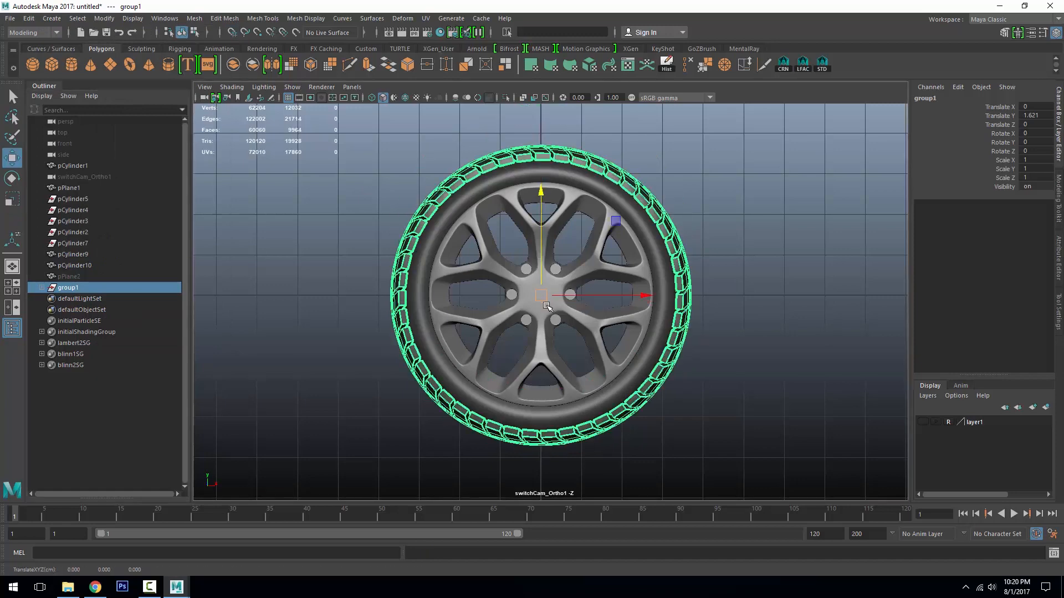
pyautogui.scroll(3, 550, 292)
pyautogui.moveTo(615, 219); pyautogui.dragTo(611, 222)
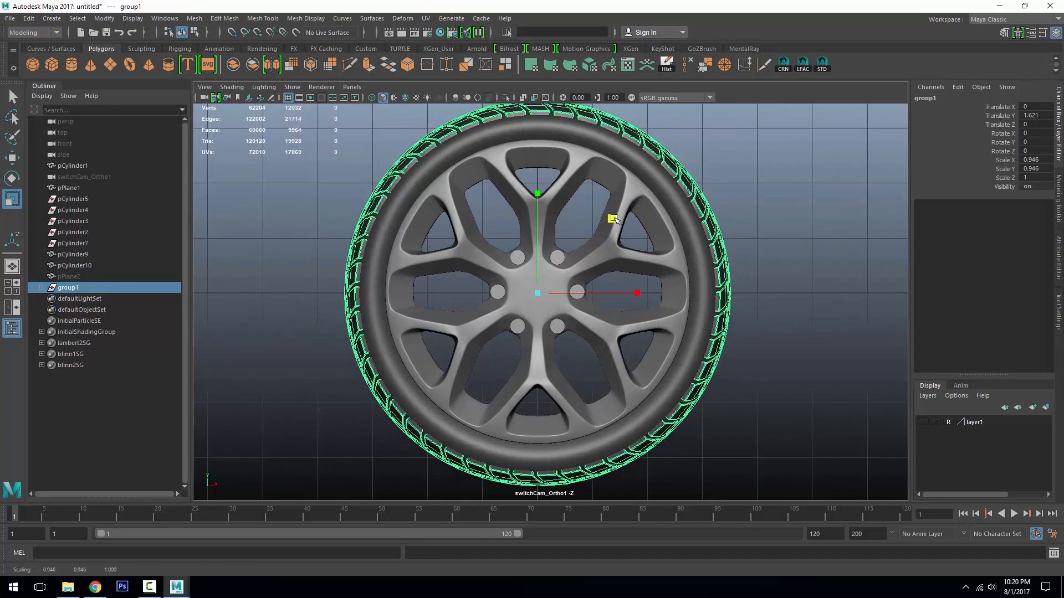
pyautogui.press('space')
pyautogui.scroll(2, 661, 342)
pyautogui.scroll(1, 661, 341)
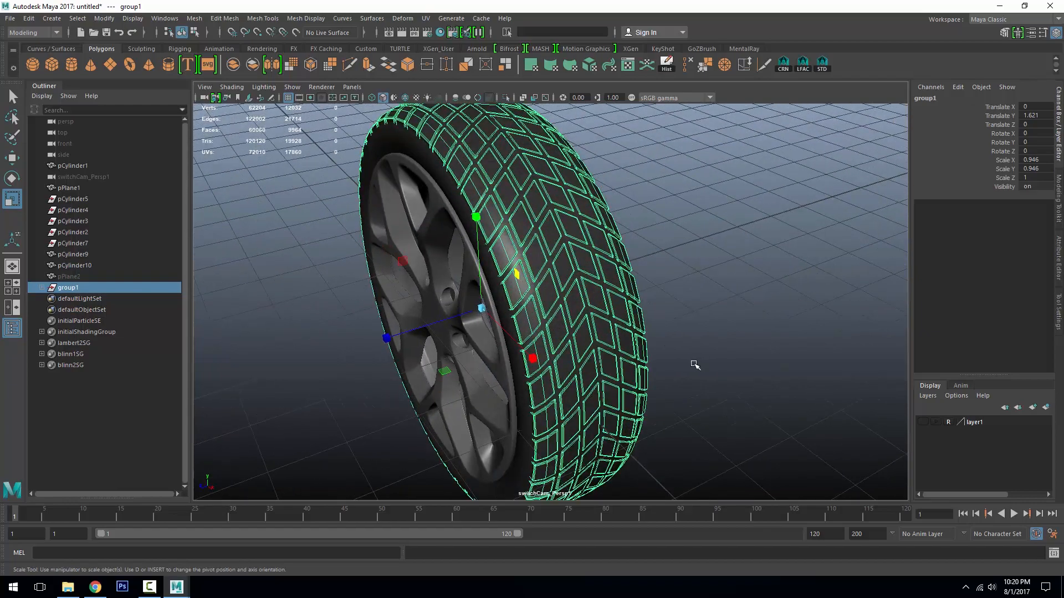
# - Examine the fitted tread and the complete wheel from several angles, with and without the tread group selected
pyautogui.press('F8')
pyautogui.keyDown('alt'); pyautogui.moveTo(670, 344); pyautogui.dragTo(595, 294); pyautogui.keyUp('alt')
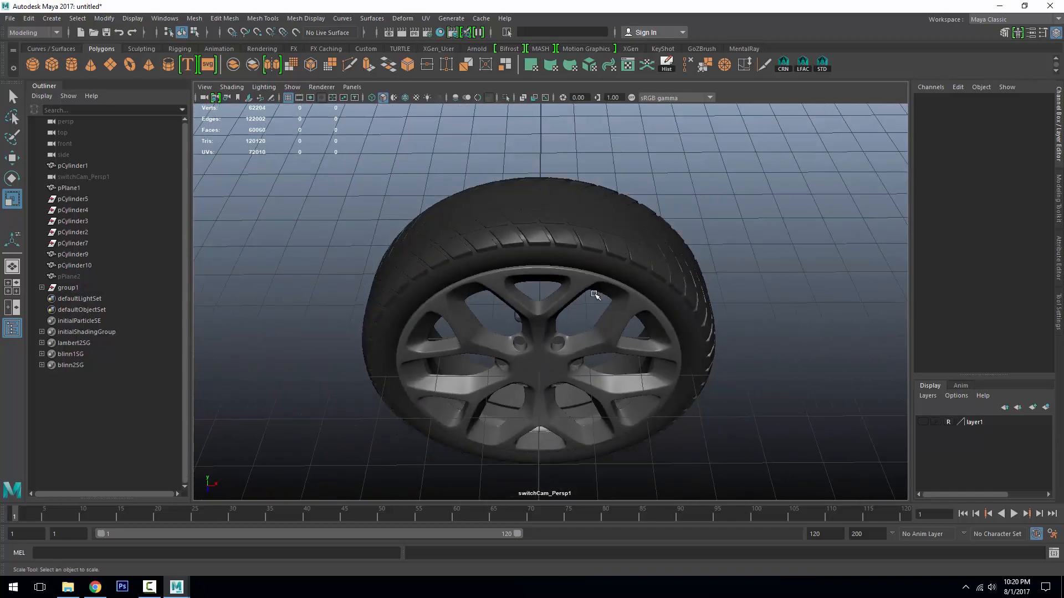
pyautogui.click(83, 288)
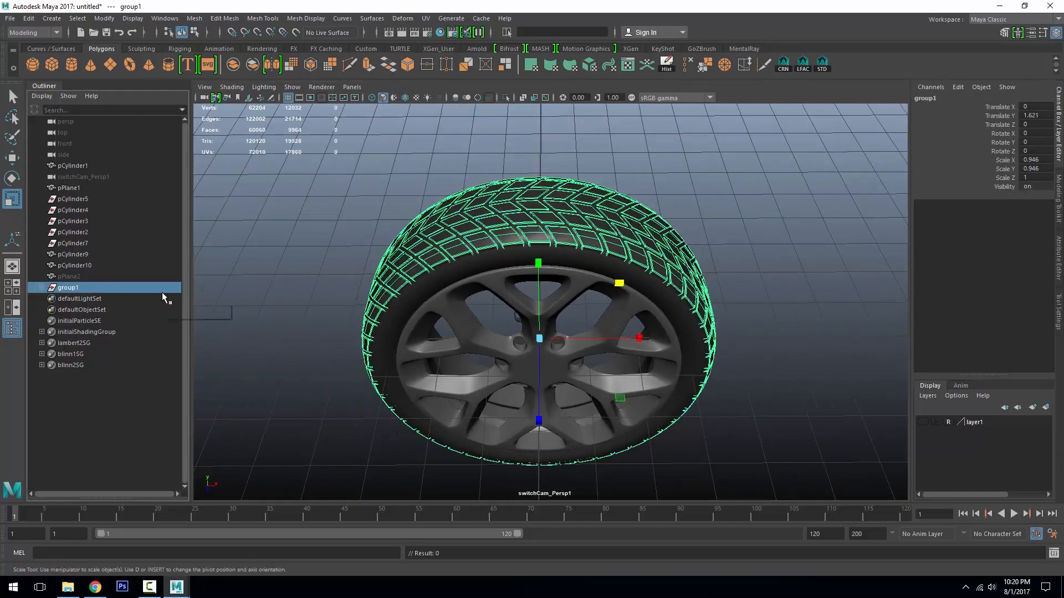
pyautogui.press('q')
pyautogui.keyDown('alt'); pyautogui.moveTo(511, 253); pyautogui.dragTo(611, 235, button='right'); pyautogui.keyUp('alt')
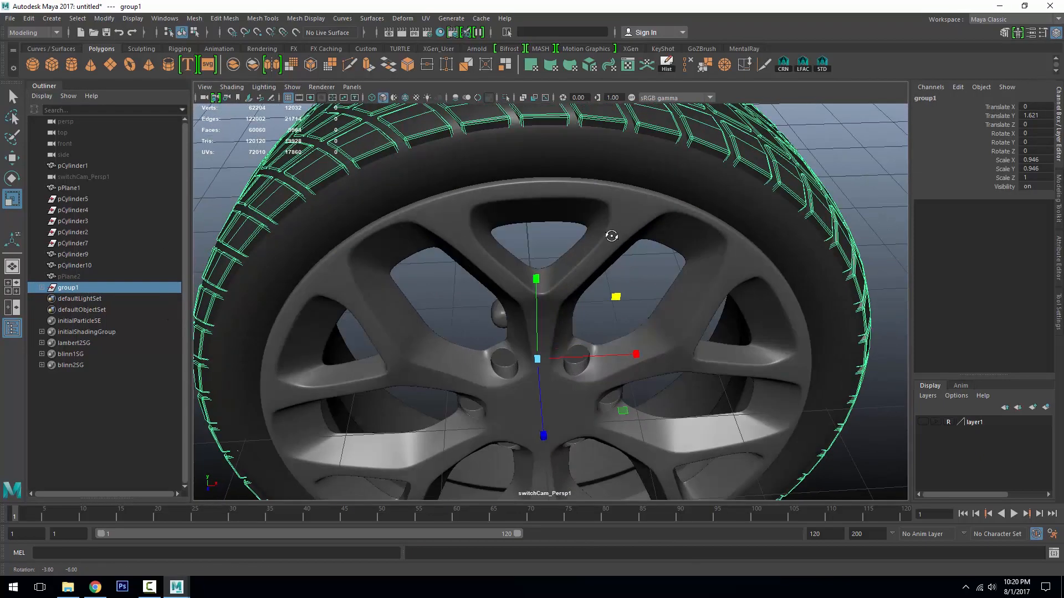
pyautogui.keyDown('alt'); pyautogui.moveTo(610, 235); pyautogui.dragTo(601, 180); pyautogui.keyUp('alt')
pyautogui.keyDown('alt'); pyautogui.moveTo(601, 180); pyautogui.dragTo(485, 173, button='right'); pyautogui.keyUp('alt')
pyautogui.keyDown('alt'); pyautogui.moveTo(484, 173); pyautogui.dragTo(510, 241); pyautogui.keyUp('alt')
pyautogui.keyDown('alt'); pyautogui.moveTo(510, 241); pyautogui.dragTo(550, 278, button='right'); pyautogui.keyUp('alt')
pyautogui.keyDown('alt'); pyautogui.moveTo(550, 277); pyautogui.dragTo(562, 242); pyautogui.keyUp('alt')
pyautogui.keyDown('alt'); pyautogui.moveTo(547, 185); pyautogui.dragTo(679, 244); pyautogui.keyUp('alt')
pyautogui.click(820, 311)
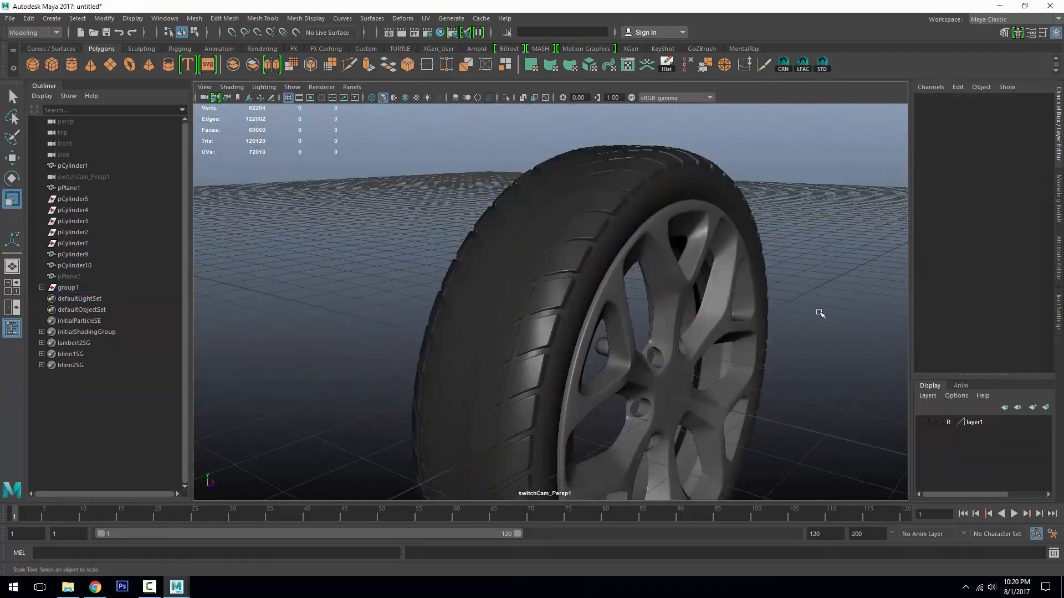
pyautogui.keyDown('alt'); pyautogui.moveTo(819, 311); pyautogui.dragTo(693, 277); pyautogui.keyUp('alt')
pyautogui.keyDown('alt'); pyautogui.moveTo(693, 277); pyautogui.dragTo(565, 219, button='right'); pyautogui.keyUp('alt')
pyautogui.keyDown('alt'); pyautogui.moveTo(565, 219); pyautogui.dragTo(615, 288); pyautogui.keyUp('alt')
pyautogui.keyDown('alt'); pyautogui.moveTo(615, 289); pyautogui.dragTo(651, 326, button='right'); pyautogui.keyUp('alt')
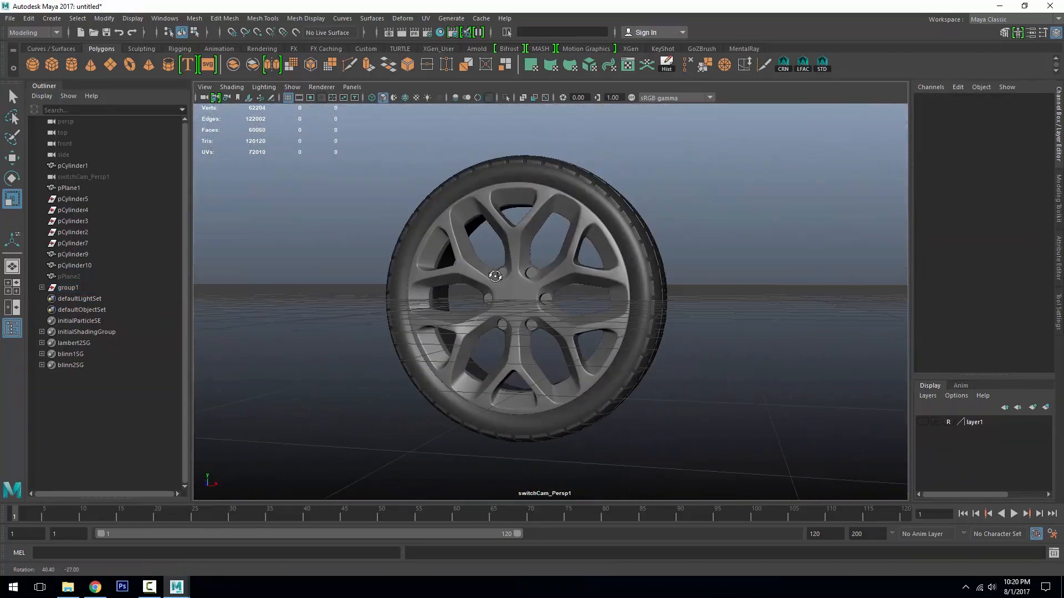
pyautogui.keyDown('alt'); pyautogui.moveTo(495, 277); pyautogui.dragTo(446, 283); pyautogui.keyUp('alt')
pyautogui.keyDown('alt'); pyautogui.moveTo(446, 283); pyautogui.dragTo(515, 311, button='right'); pyautogui.keyUp('alt')
pyautogui.keyDown('alt'); pyautogui.moveTo(515, 311); pyautogui.dragTo(660, 355); pyautogui.keyUp('alt')
pyautogui.keyDown('alt'); pyautogui.moveTo(659, 355); pyautogui.dragTo(510, 300, button='right'); pyautogui.keyUp('alt')
pyautogui.keyDown('alt'); pyautogui.moveTo(510, 299); pyautogui.dragTo(565, 318); pyautogui.keyUp('alt')
pyautogui.keyDown('alt'); pyautogui.moveTo(565, 319); pyautogui.dragTo(618, 359, button='right'); pyautogui.keyUp('alt')
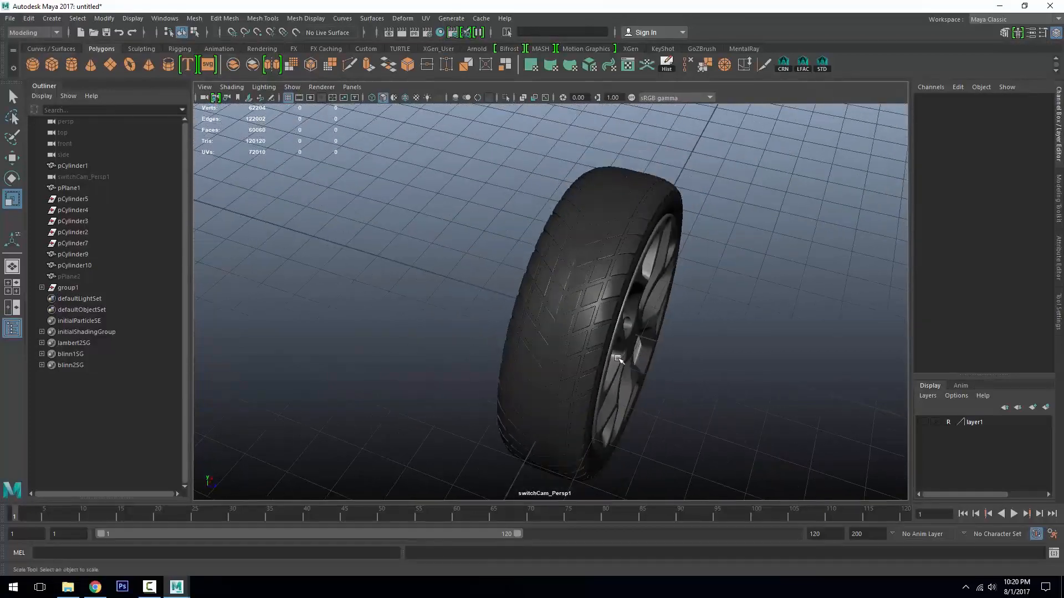
# - Delete the stray small cylinder piece floating in the spoke opening of the rim mesh
pyautogui.keyDown('alt'); pyautogui.moveTo(618, 358); pyautogui.dragTo(526, 332); pyautogui.keyUp('alt')
pyautogui.keyDown('alt'); pyautogui.moveTo(527, 332); pyautogui.dragTo(613, 376, button='right'); pyautogui.keyUp('alt')
pyautogui.keyDown('alt'); pyautogui.moveTo(613, 376); pyautogui.dragTo(627, 358); pyautogui.keyUp('alt')
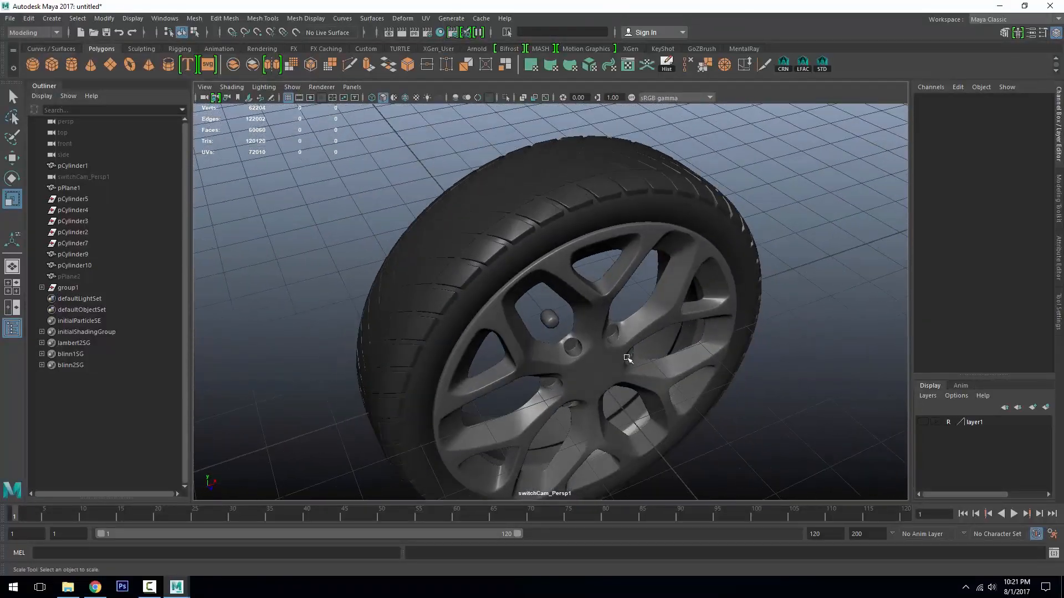
pyautogui.click(627, 358)
pyautogui.moveTo(557, 269); pyautogui.dragTo(559, 305, button='right')
pyautogui.doubleClick(550, 316)
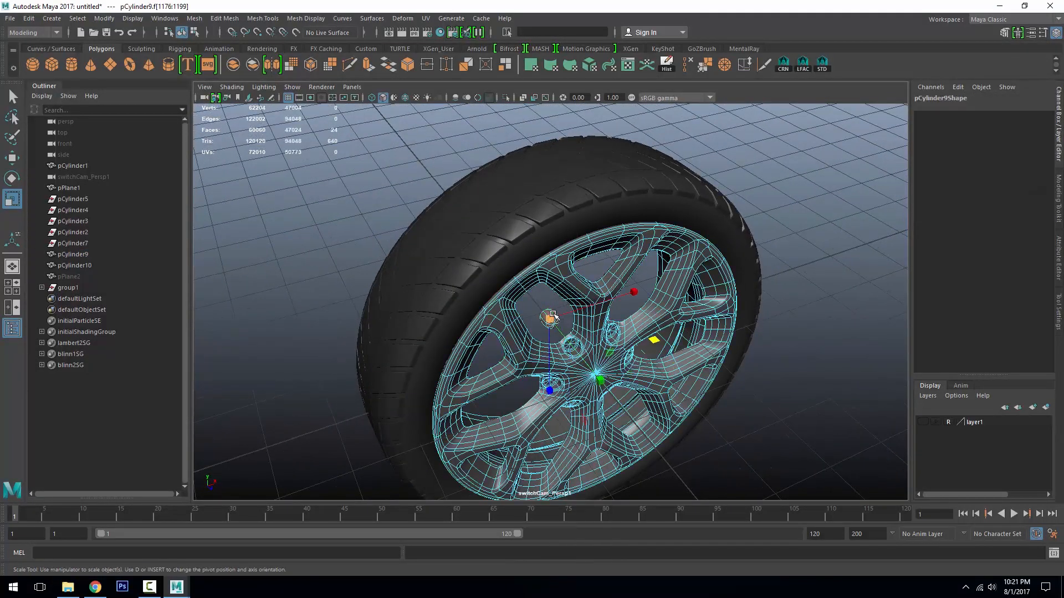
pyautogui.press('Delete')
pyautogui.press('F8')
pyautogui.click(799, 300)
# - Examine the tread blocks and the rim edge up close from several angles
pyautogui.keyDown('alt'); pyautogui.moveTo(798, 300); pyautogui.dragTo(775, 271); pyautogui.keyUp('alt')
pyautogui.keyDown('alt'); pyautogui.moveTo(776, 271); pyautogui.dragTo(609, 277, button='right'); pyautogui.keyUp('alt')
pyautogui.moveTo(610, 277)
pyautogui.keyDown('alt'); pyautogui.mouseDown()
pyautogui.moveTo(712, 255)
pyautogui.moveTo(654, 275)
pyautogui.moveTo(610, 274)
pyautogui.mouseUp(); pyautogui.keyUp('alt')
pyautogui.keyDown('alt'); pyautogui.moveTo(610, 273); pyautogui.dragTo(600, 318, button='right'); pyautogui.keyUp('alt')
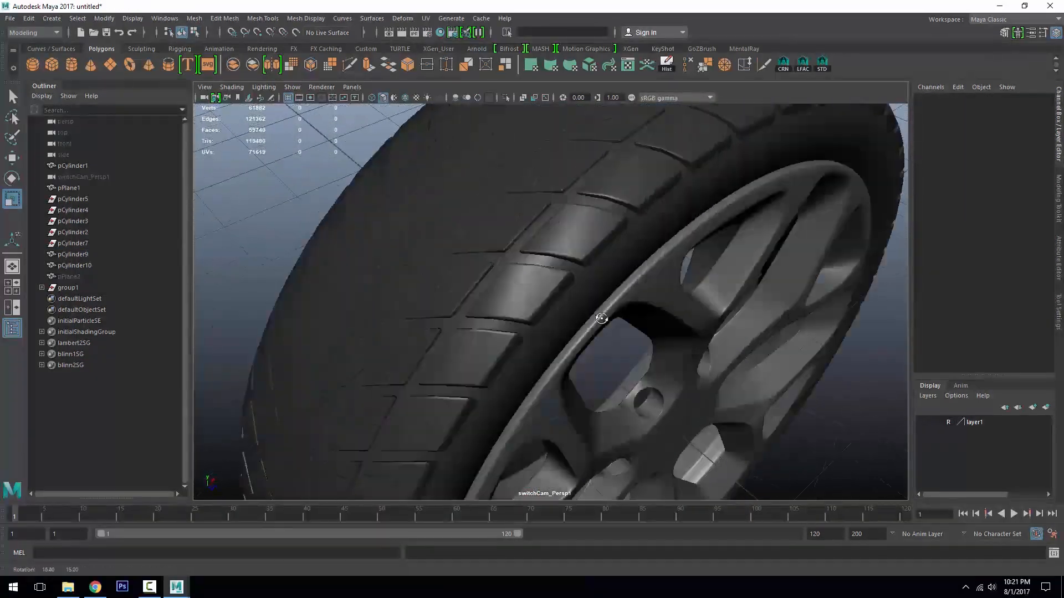
pyautogui.keyDown('alt'); pyautogui.moveTo(600, 318); pyautogui.dragTo(567, 344); pyautogui.keyUp('alt')
pyautogui.click(609, 340)
pyautogui.keyDown('alt'); pyautogui.moveTo(608, 339); pyautogui.dragTo(549, 327, button='right'); pyautogui.keyUp('alt')
pyautogui.keyDown('alt'); pyautogui.moveTo(549, 327); pyautogui.dragTo(541, 269); pyautogui.keyUp('alt')
pyautogui.keyDown('alt'); pyautogui.moveTo(540, 269); pyautogui.dragTo(558, 268, button='right'); pyautogui.keyUp('alt')
pyautogui.keyDown('alt'); pyautogui.moveTo(558, 268); pyautogui.dragTo(559, 331, button='middle'); pyautogui.keyUp('alt')
# - Duplicate the chevron tread piece at the crown of the tire and isolate the copy in the view
pyautogui.click(529, 233)
pyautogui.press('space')
pyautogui.keyDown('alt'); pyautogui.moveTo(576, 251); pyautogui.dragTo(577, 337, button='middle'); pyautogui.keyUp('alt')
pyautogui.press('4')
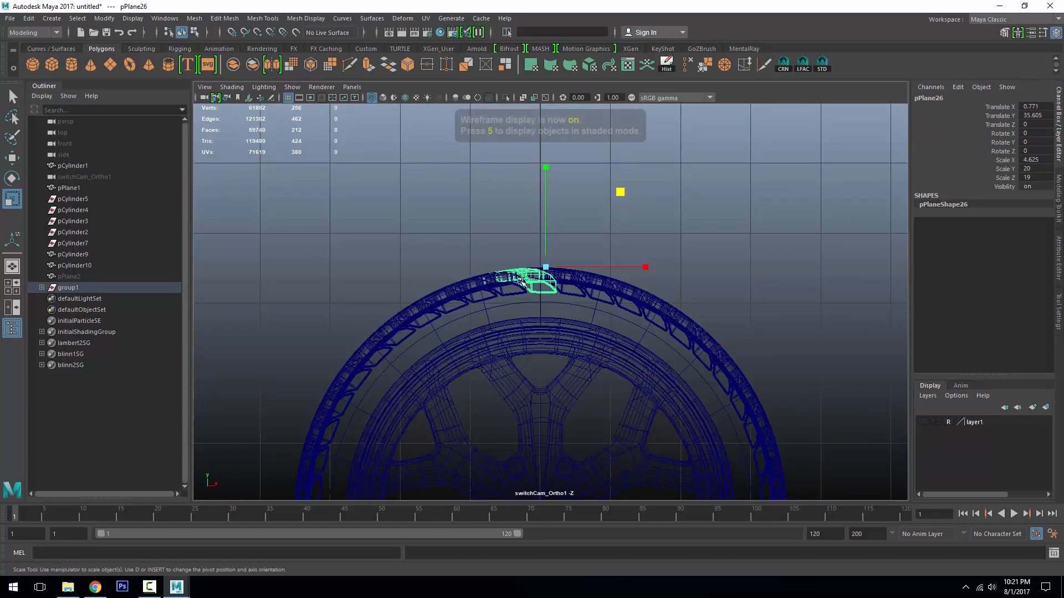
pyautogui.keyDown('alt'); pyautogui.moveTo(577, 336); pyautogui.dragTo(760, 374, button='right'); pyautogui.keyUp('alt')
pyautogui.hotkey('ctrl', 'd')
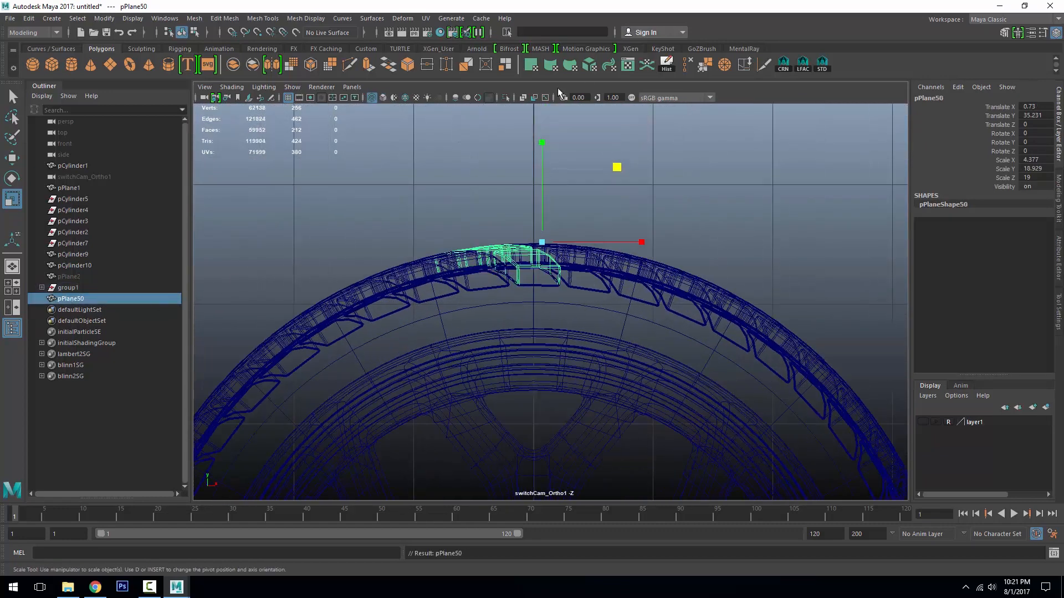
pyautogui.click(504, 98)
pyautogui.press('space')
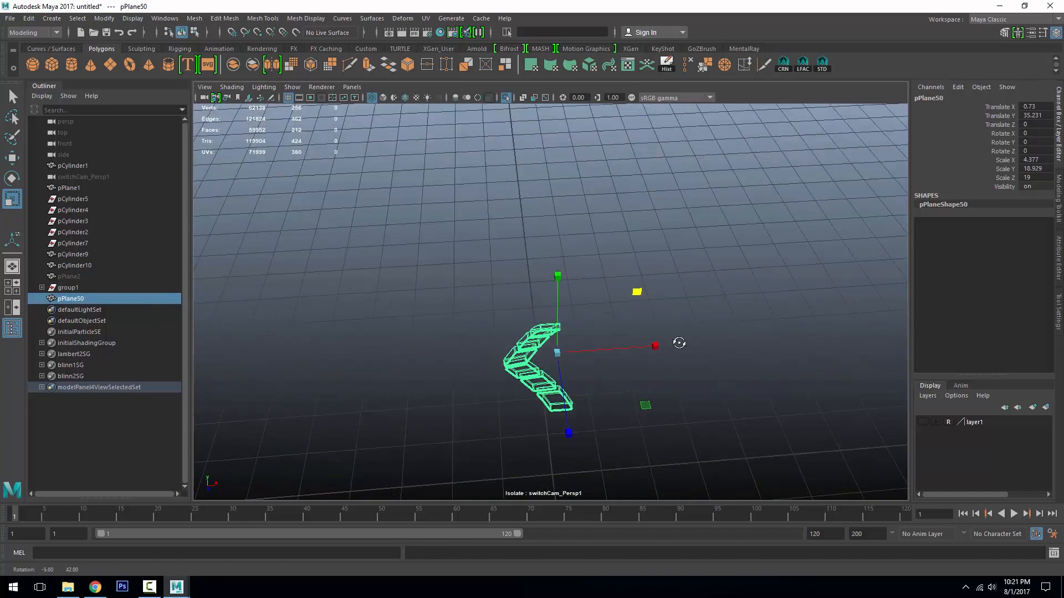
# - Hide the original tread group and show the isolated chevron shaded
pyautogui.click(87, 287)
pyautogui.hotkey('ctrl', 'h')
pyautogui.press('5')
pyautogui.click(563, 388)
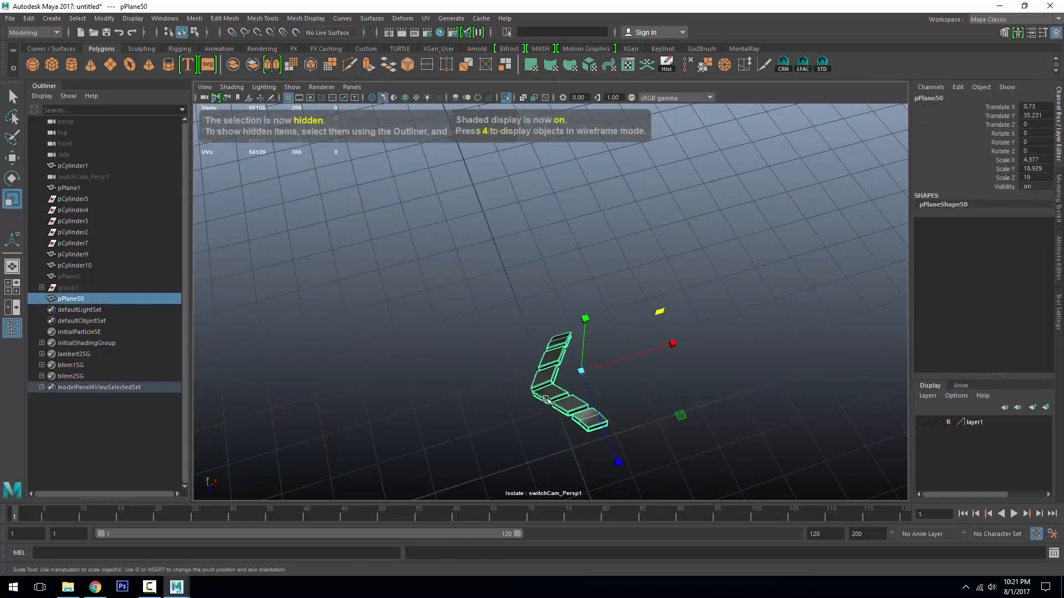
# - Duplicate the chevron with Rotate Y set to 180 and move the copy along X to -4.333
pyautogui.moveTo(582, 383)
pyautogui.keyDown('alt'); pyautogui.mouseDown()
pyautogui.moveTo(660, 366)
pyautogui.moveTo(667, 346)
pyautogui.moveTo(522, 306)
pyautogui.moveTo(553, 340)
pyautogui.mouseUp(); pyautogui.keyUp('alt')
pyautogui.press('space')
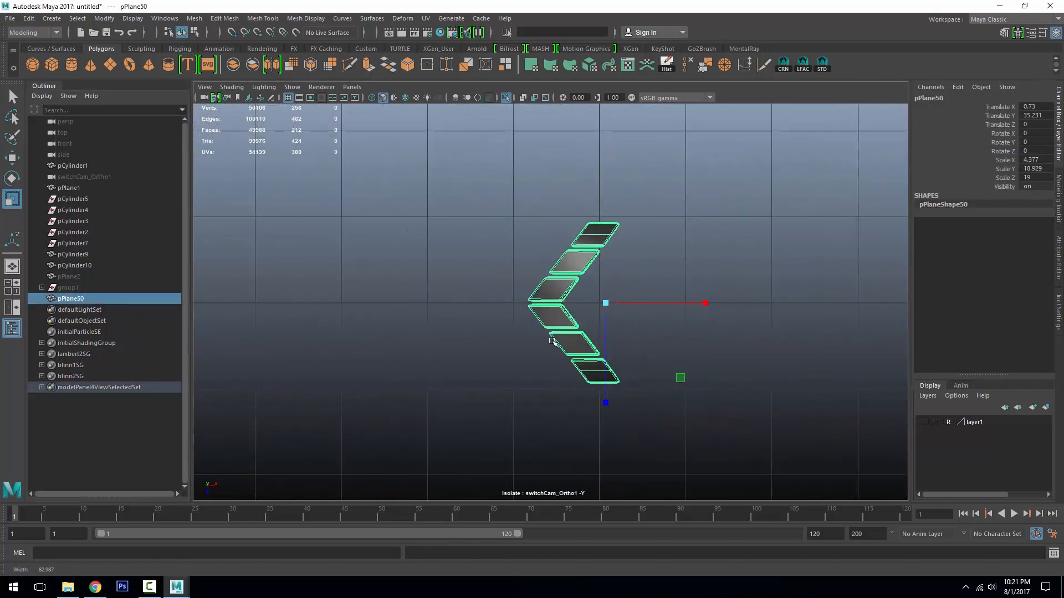
pyautogui.keyDown('alt'); pyautogui.moveTo(554, 340); pyautogui.dragTo(656, 338, button='right'); pyautogui.keyUp('alt')
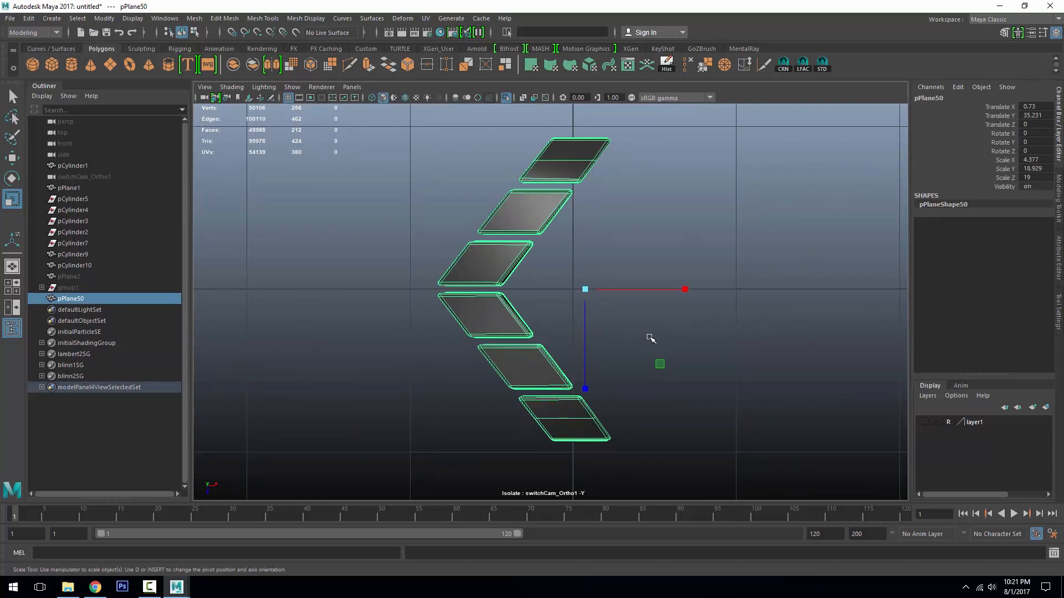
pyautogui.hotkey('ctrl', 'd')
pyautogui.write('180')
pyautogui.press('Return')
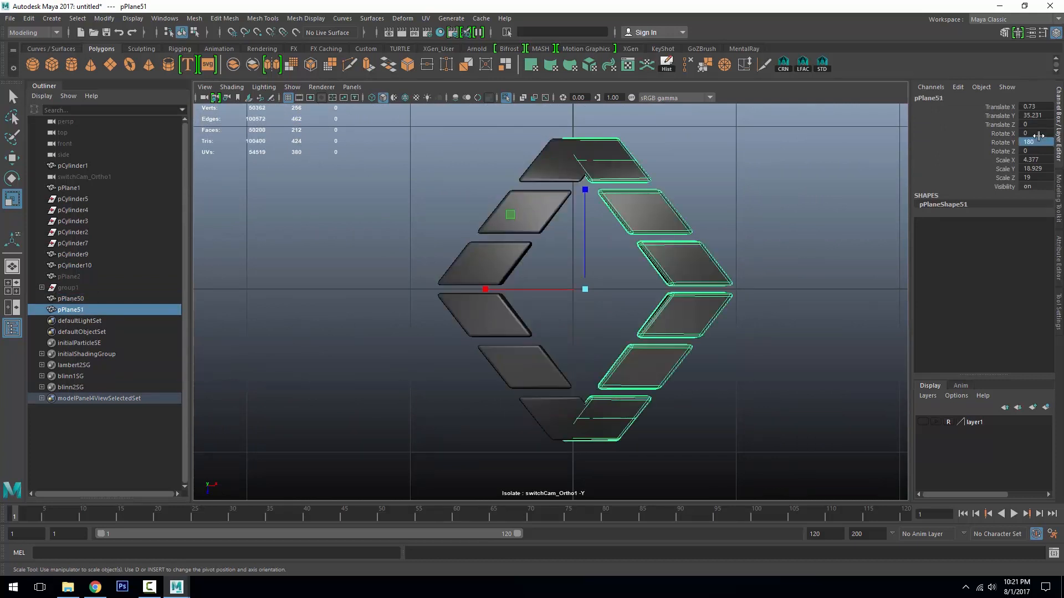
pyautogui.press('w')
pyautogui.moveTo(517, 289); pyautogui.dragTo(434, 288)
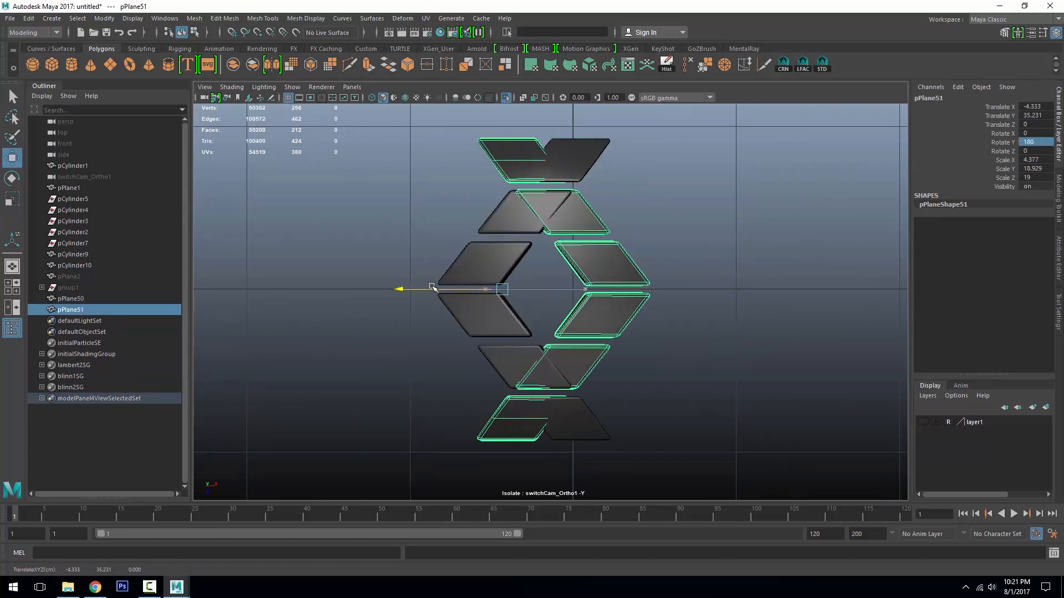
# - Delete the two end blocks and the two centre blocks of the rotated chevron copy
pyautogui.moveTo(587, 213); pyautogui.dragTo(589, 200, button='right')
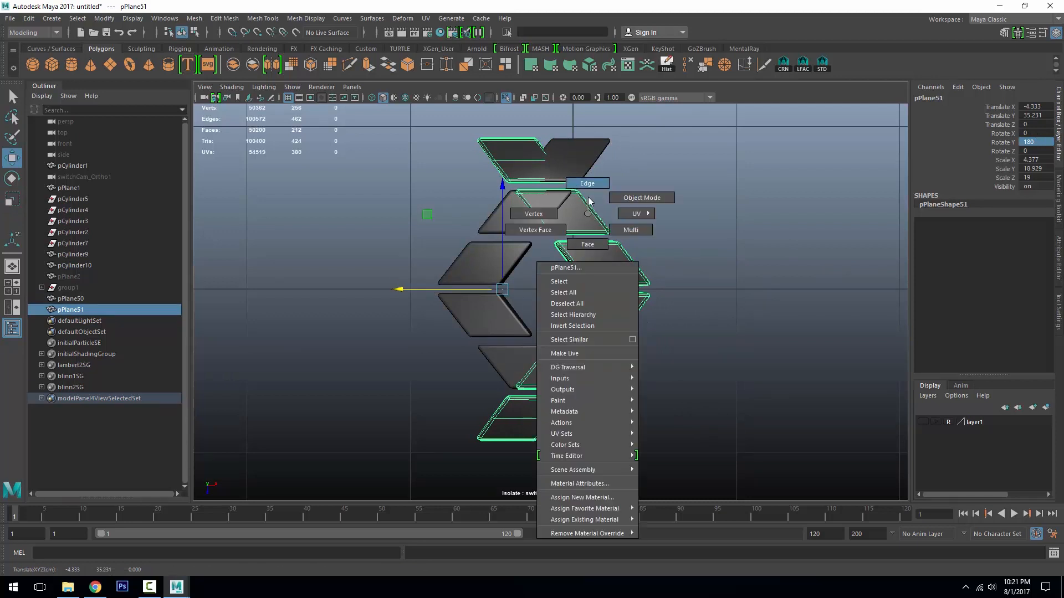
pyautogui.moveTo(590, 237); pyautogui.dragTo(590, 242, button='right')
pyautogui.doubleClick(528, 152)
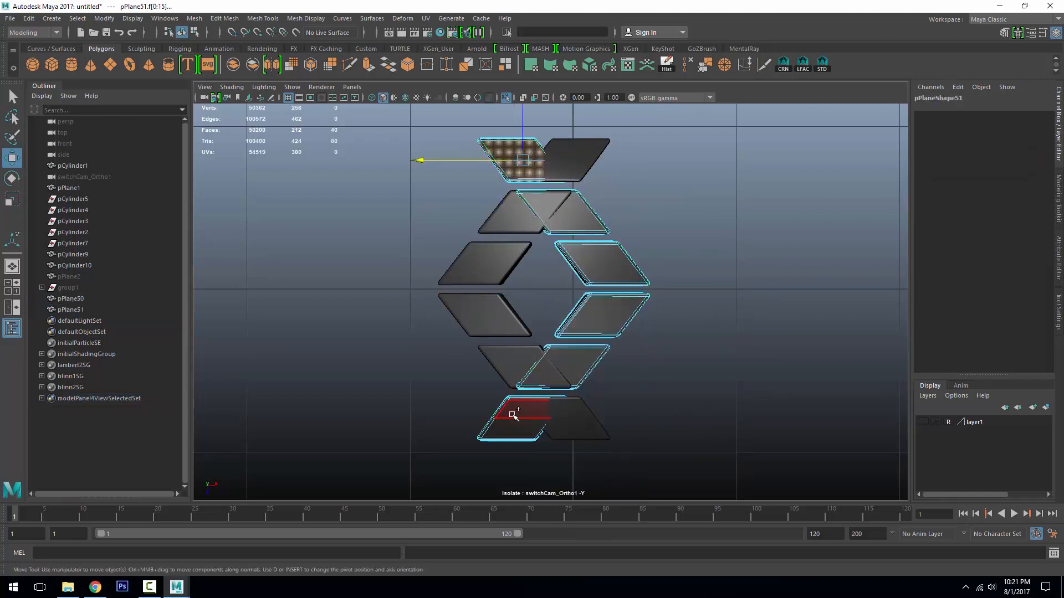
pyautogui.keyDown('shift'); pyautogui.doubleClick(511, 415); pyautogui.keyUp('shift')
pyautogui.keyDown('shift'); pyautogui.doubleClick(609, 311); pyautogui.keyUp('shift')
pyautogui.keyDown('shift'); pyautogui.doubleClick(612, 261); pyautogui.keyUp('shift')
pyautogui.press('Delete')
# - Delete the second and fifth blocks of the unrotated chevron
pyautogui.click(514, 325)
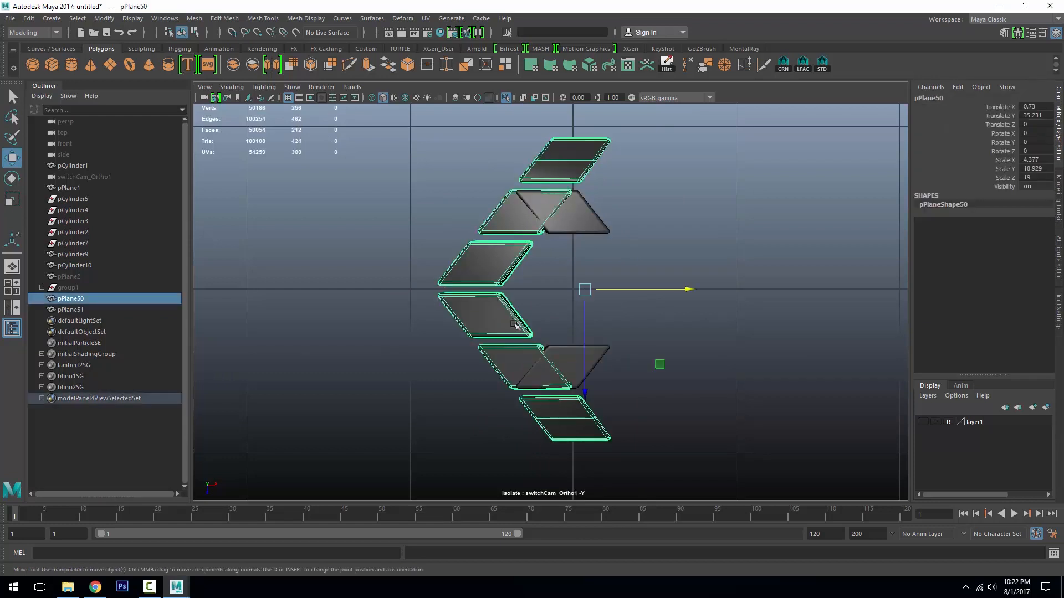
pyautogui.moveTo(516, 336); pyautogui.dragTo(517, 347, button='right')
pyautogui.doubleClick(525, 360)
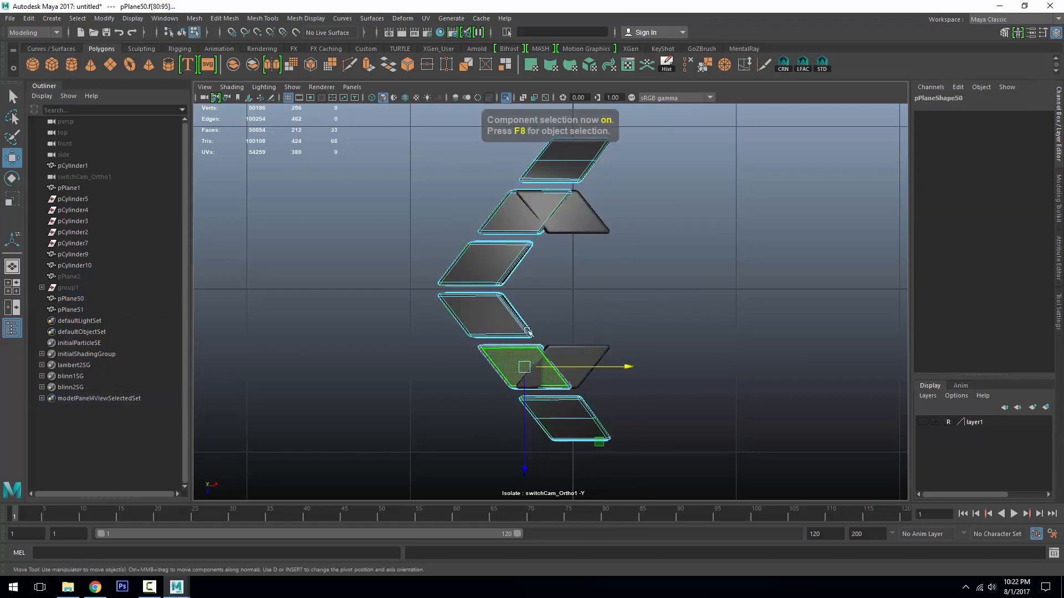
pyautogui.keyDown('shift'); pyautogui.doubleClick(515, 220); pyautogui.keyUp('shift')
pyautogui.press('Delete')
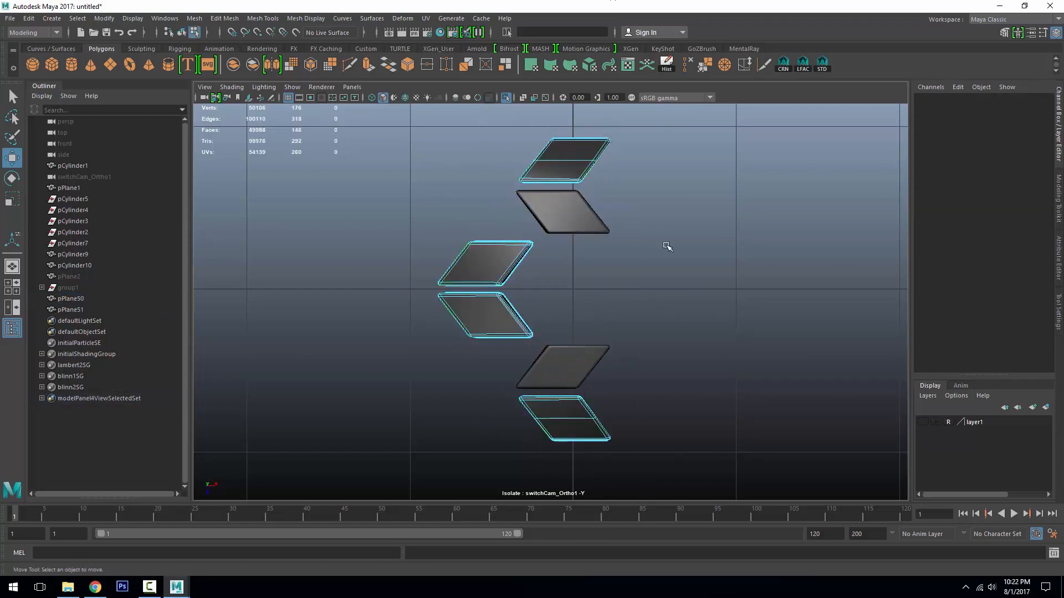
pyautogui.press('F8')
# - Shift both partial chevrons together along X, bringing the unrotated one to Translate X 0
pyautogui.click(595, 227)
pyautogui.scroll(-1, 597, 270)
pyautogui.keyDown('alt'); pyautogui.moveTo(597, 270); pyautogui.dragTo(594, 248); pyautogui.keyUp('alt')
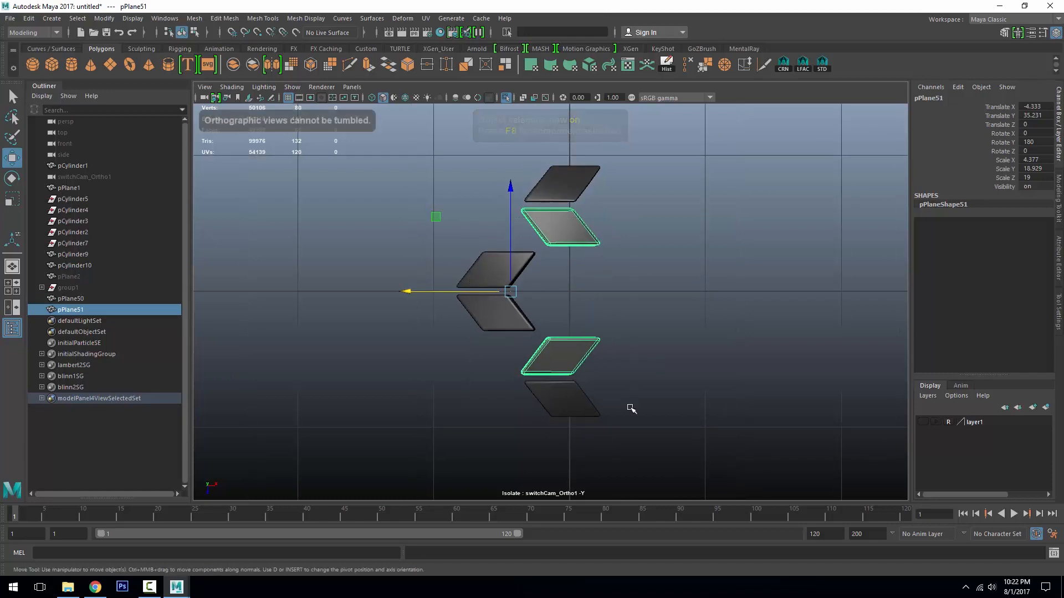
pyautogui.keyDown('shift'); pyautogui.click(594, 410); pyautogui.keyUp('shift')
pyautogui.moveTo(571, 291); pyautogui.dragTo(569, 291, button='middle')
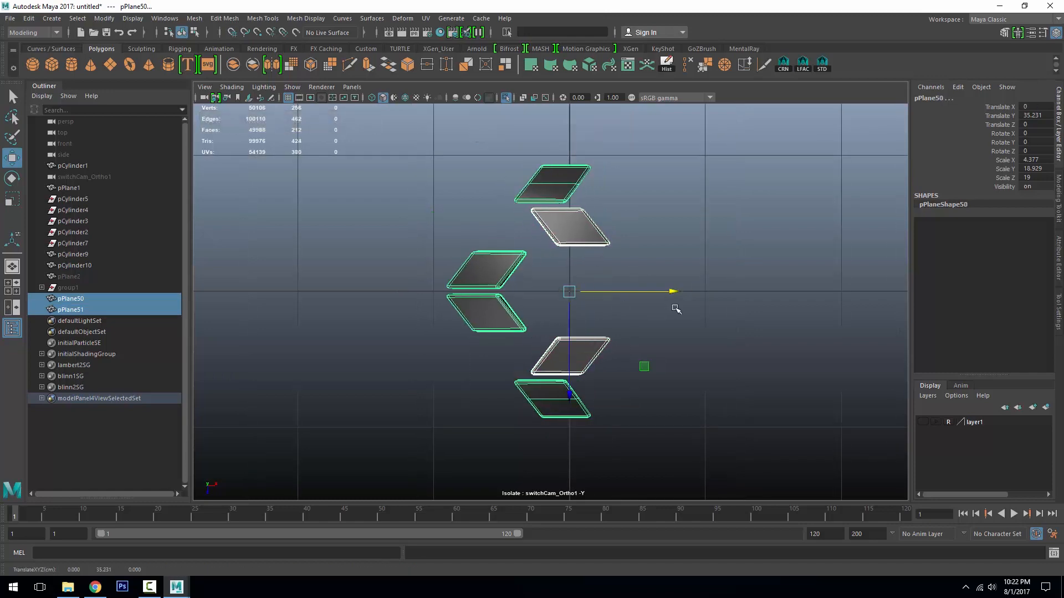
# - Place the pivot of both partial chevrons at the grid origin, undoing the misplaced pivot move
pyautogui.keyDown('alt'); pyautogui.moveTo(675, 306); pyautogui.dragTo(699, 219); pyautogui.keyUp('alt')
pyautogui.keyDown('alt'); pyautogui.moveTo(699, 219); pyautogui.dragTo(556, 311, button='right'); pyautogui.keyUp('alt')
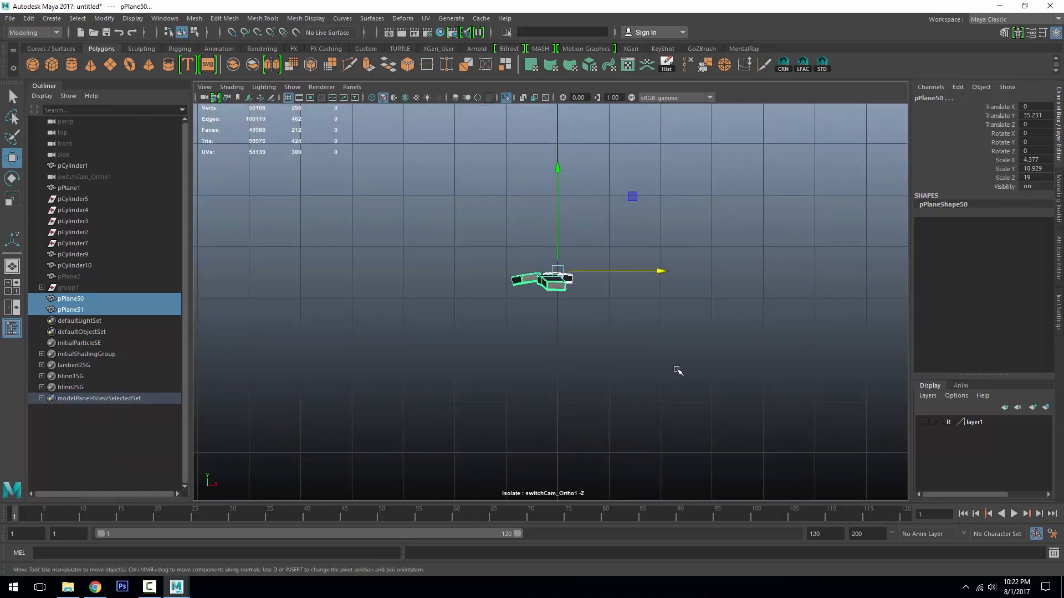
pyautogui.moveTo(545, 162); pyautogui.dragTo(620, 350)
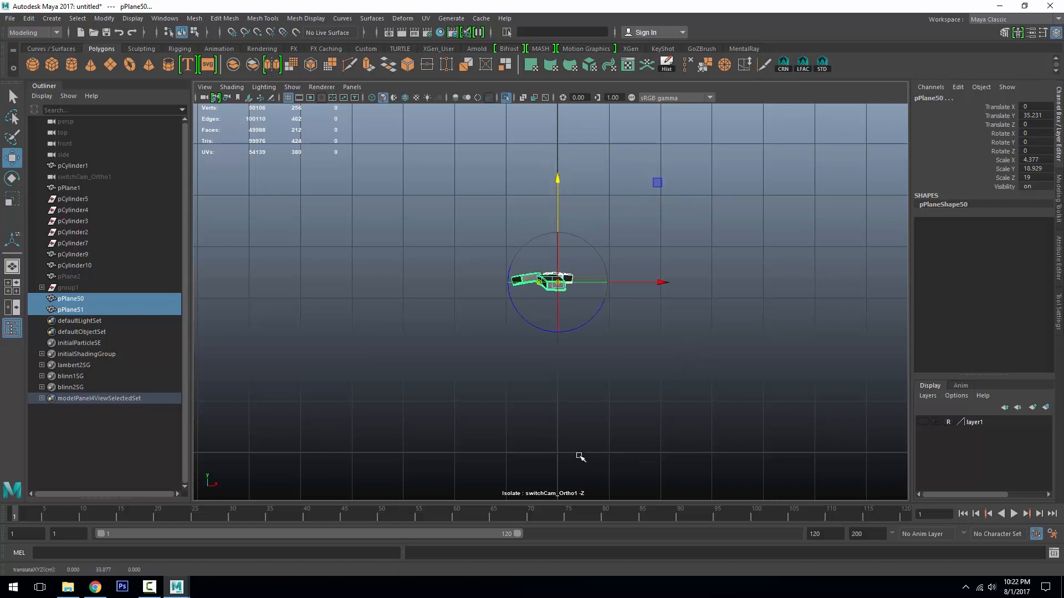
pyautogui.click(557, 290)
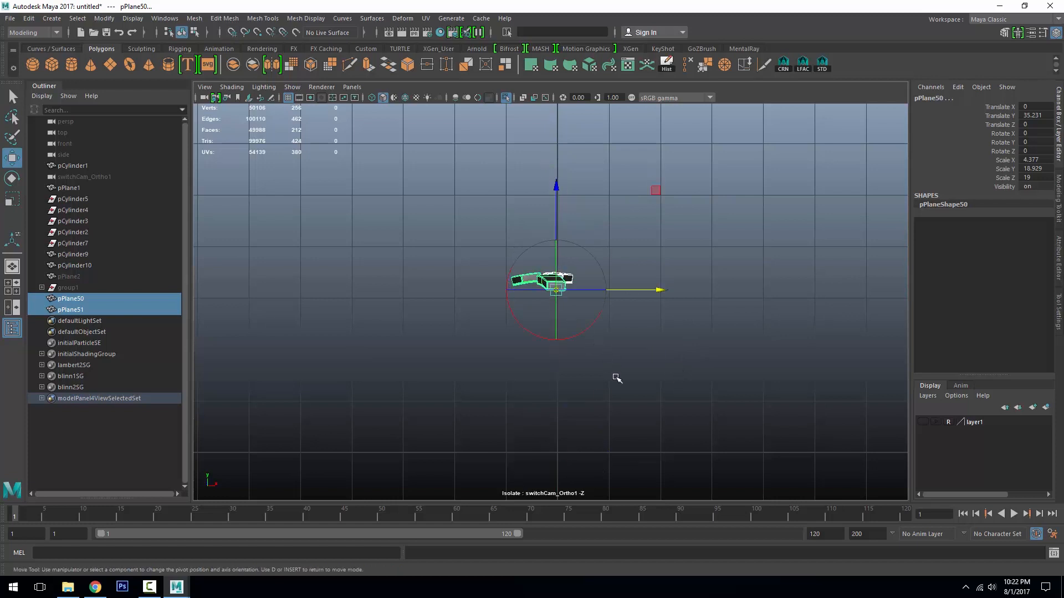
pyautogui.hotkey('ctrl', 'z')
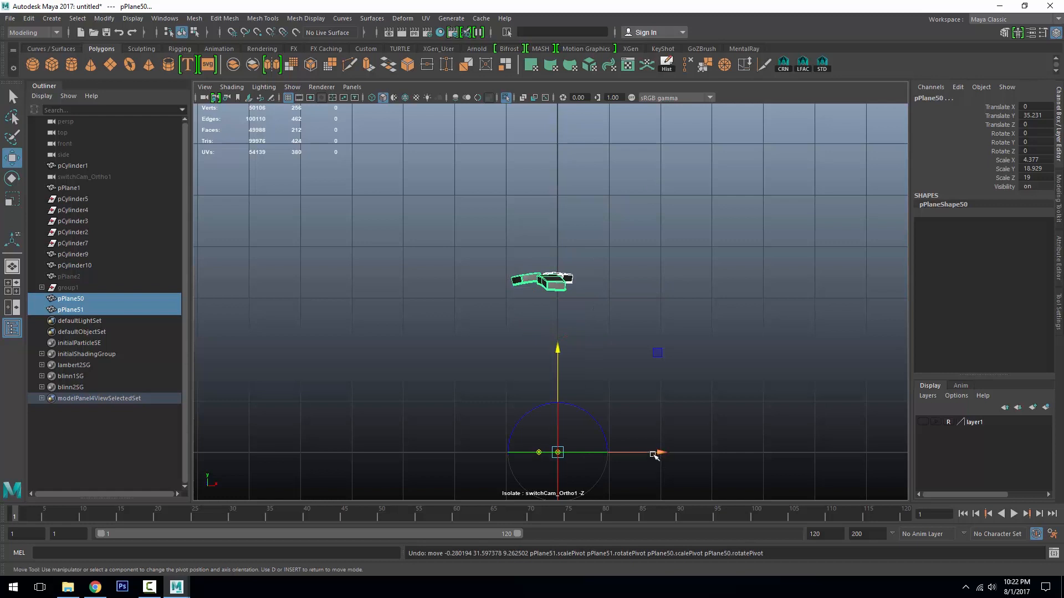
pyautogui.moveTo(654, 455); pyautogui.dragTo(667, 448)
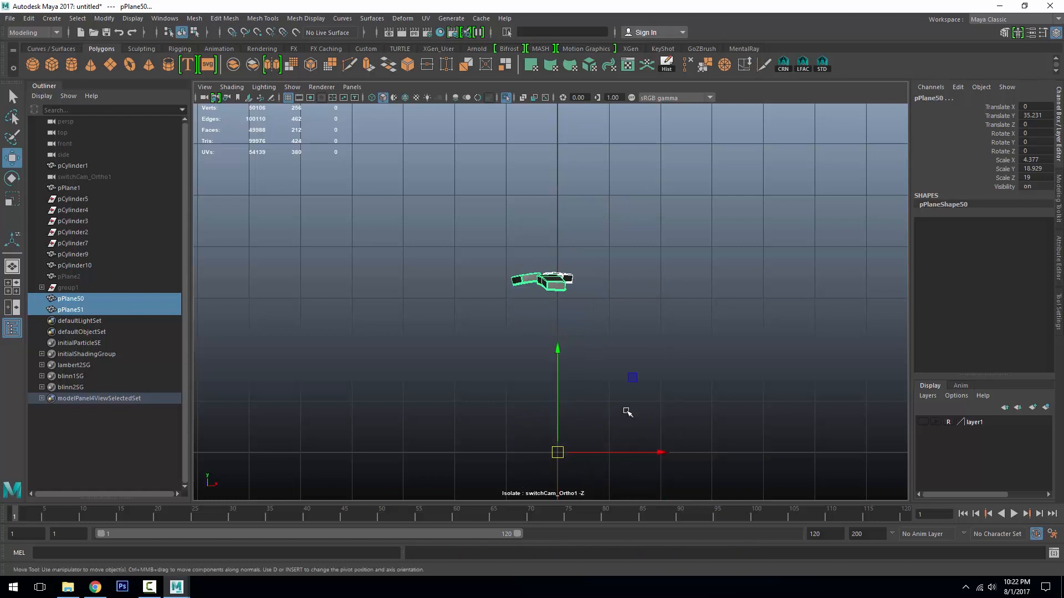
# - Rotate the unrotated partial chevron about the origin pivot to Rotate Z -2.707
pyautogui.press('e')
pyautogui.moveTo(587, 342); pyautogui.dragTo(599, 347)
pyautogui.keyDown('alt'); pyautogui.moveTo(558, 301); pyautogui.dragTo(654, 448); pyautogui.keyUp('alt')
pyautogui.keyDown('alt'); pyautogui.moveTo(748, 443); pyautogui.dragTo(898, 482, button='right'); pyautogui.keyUp('alt')
pyautogui.moveTo(598, 292); pyautogui.dragTo(630, 296)
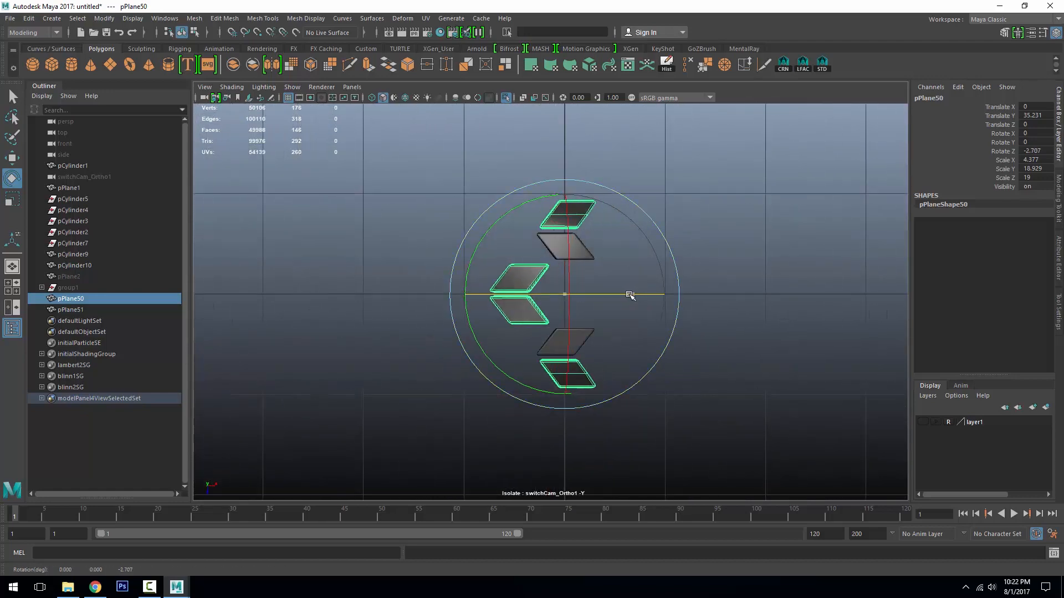
# - Rotate the two centre tread blocks around a relocated pivot to line them up with the other blocks
pyautogui.click(508, 293)
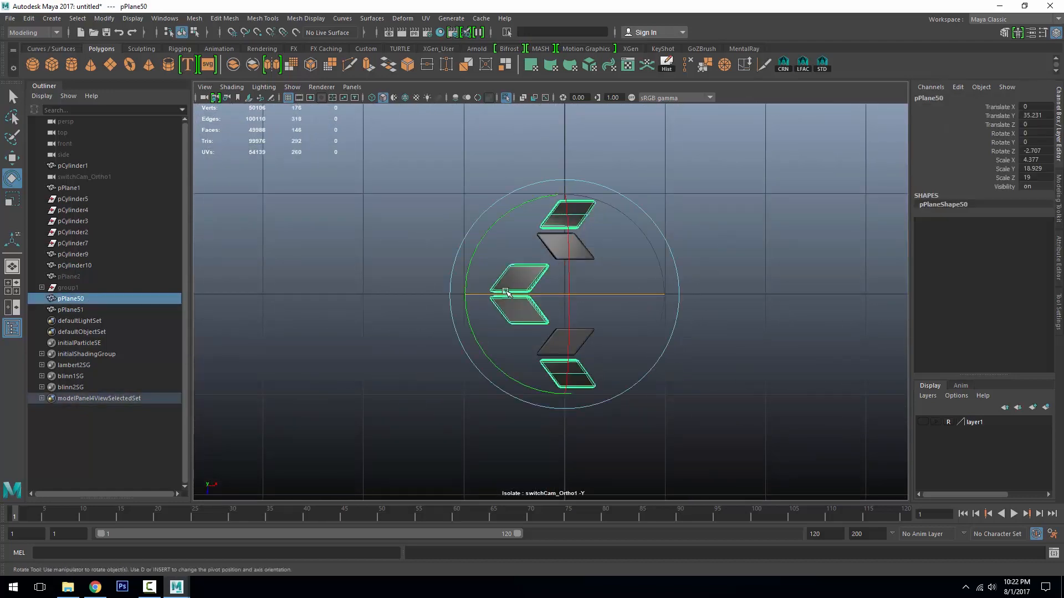
pyautogui.moveTo(512, 292); pyautogui.dragTo(521, 313, button='right')
pyautogui.doubleClick(506, 287)
pyautogui.press('q')
pyautogui.keyDown('shift'); pyautogui.doubleClick(514, 314); pyautogui.keyUp('shift')
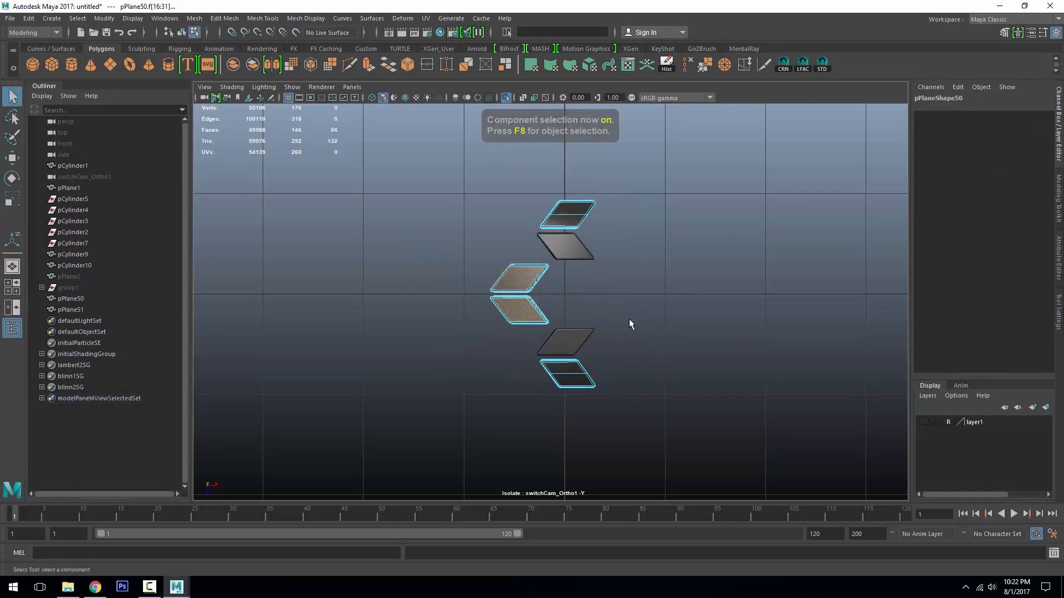
pyautogui.keyDown('alt'); pyautogui.moveTo(630, 321); pyautogui.dragTo(660, 273); pyautogui.keyUp('alt')
pyautogui.press('e')
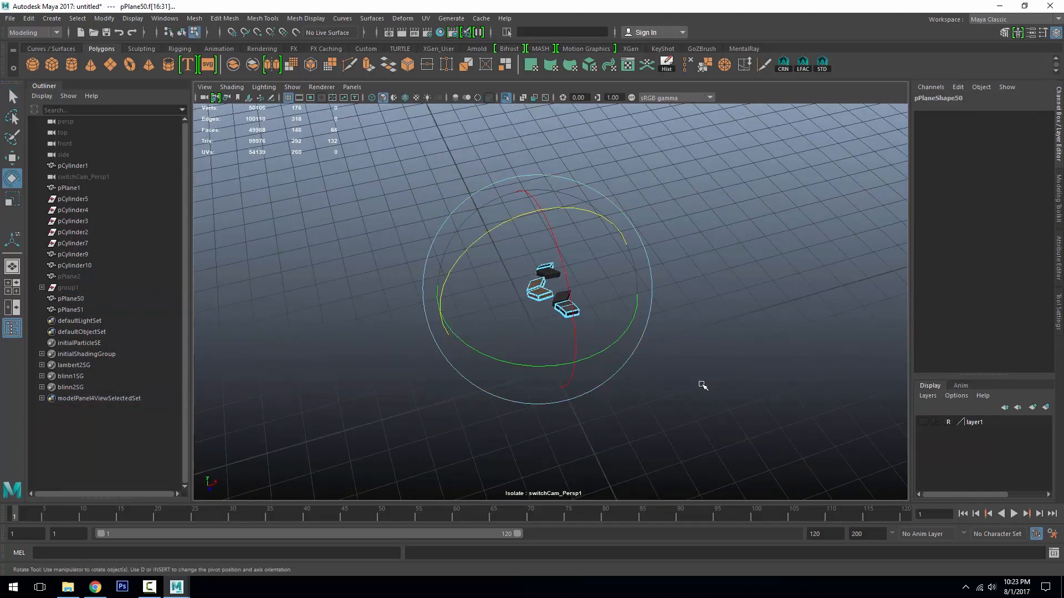
pyautogui.press('d')
pyautogui.moveTo(587, 396); pyautogui.dragTo(540, 402)
# - Select all faces of the second and fifth blocks and raise them slightly to follow the tire's curved profile
pyautogui.scroll(5, 520, 390)
pyautogui.keyDown('alt'); pyautogui.moveTo(738, 271); pyautogui.dragTo(690, 314); pyautogui.keyUp('alt')
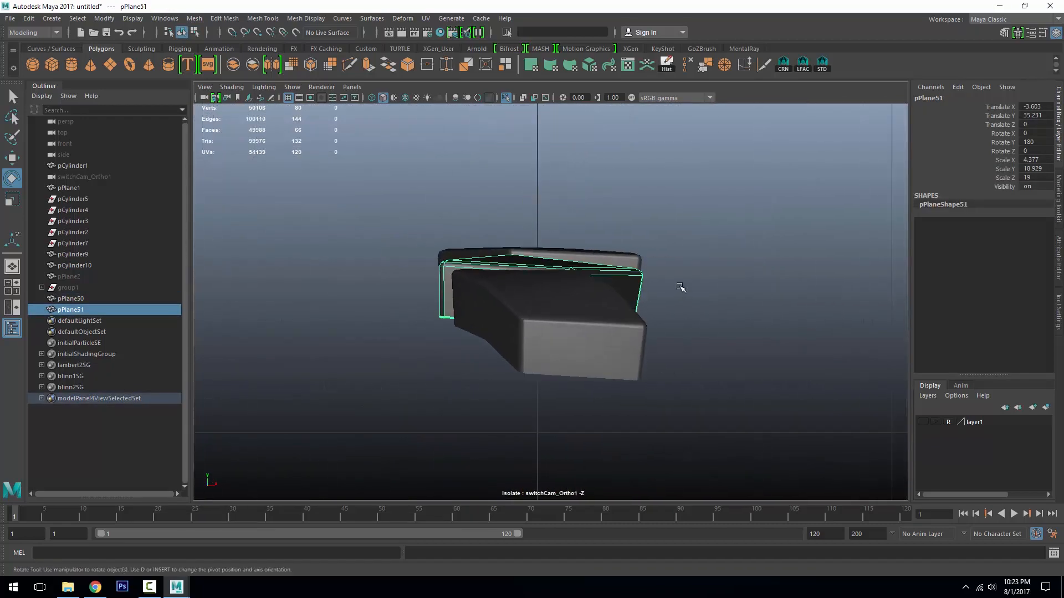
pyautogui.press('F11')
pyautogui.moveTo(427, 328); pyautogui.dragTo(644, 237)
pyautogui.keyDown('alt'); pyautogui.moveTo(687, 370); pyautogui.dragTo(553, 371); pyautogui.keyUp('alt')
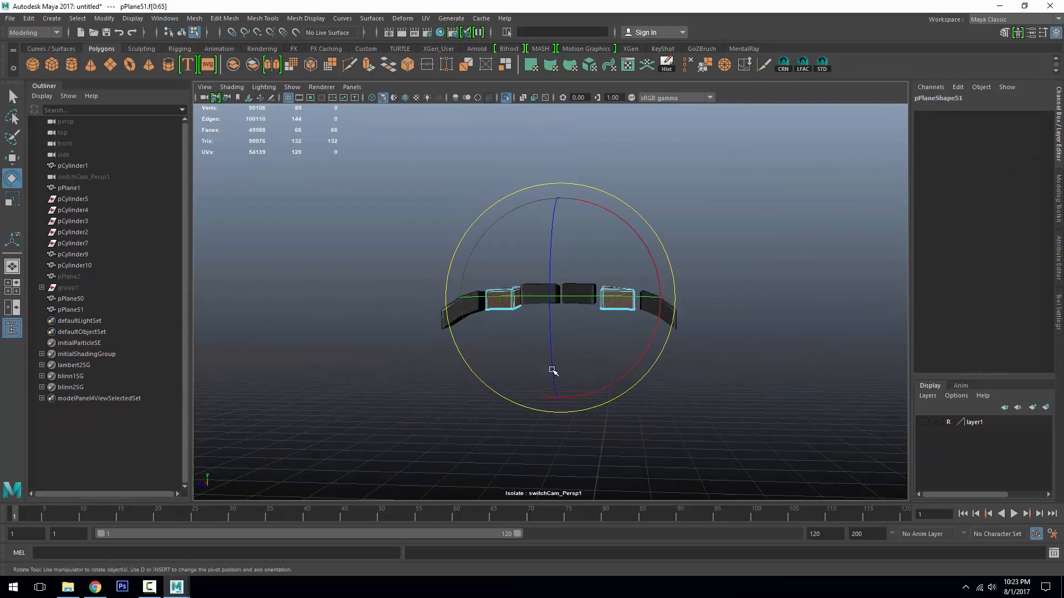
pyautogui.keyDown('alt'); pyautogui.moveTo(553, 371); pyautogui.dragTo(709, 389, button='right'); pyautogui.keyUp('alt')
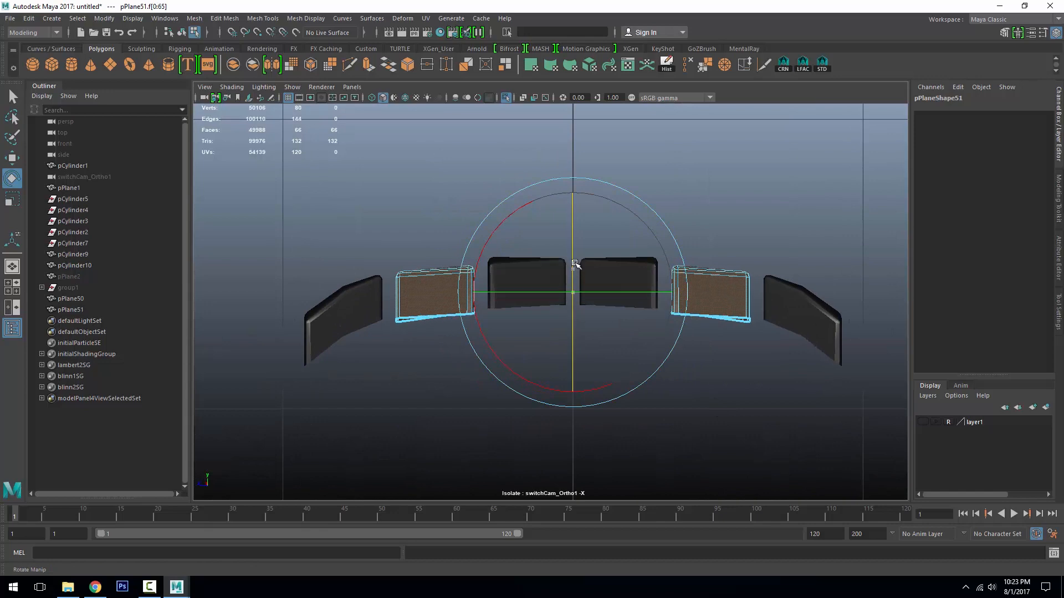
pyautogui.press('w')
pyautogui.moveTo(573, 246); pyautogui.dragTo(573, 238)
pyautogui.keyDown('alt'); pyautogui.moveTo(623, 285); pyautogui.dragTo(748, 357); pyautogui.keyUp('alt')
# - Combine the two partial chevron meshes into one zigzag tread strip and turn off view isolation
pyautogui.press('F8')
pyautogui.moveTo(707, 396); pyautogui.dragTo(485, 219)
pyautogui.click(233, 64)
pyautogui.click(672, 299)
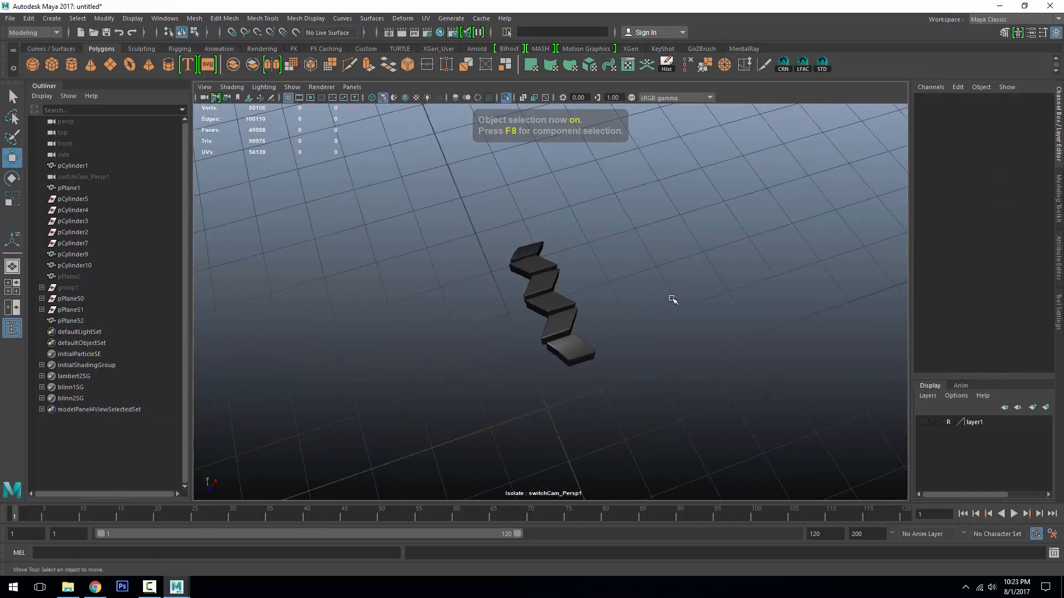
pyautogui.hotkey('ctrl', 'shift', 'a')
pyautogui.click(506, 98)
# - Raise the faces of the combined strip's two centre blocks above the tire surface
pyautogui.keyDown('alt'); pyautogui.moveTo(626, 377); pyautogui.dragTo(620, 257, button='middle'); pyautogui.keyUp('alt')
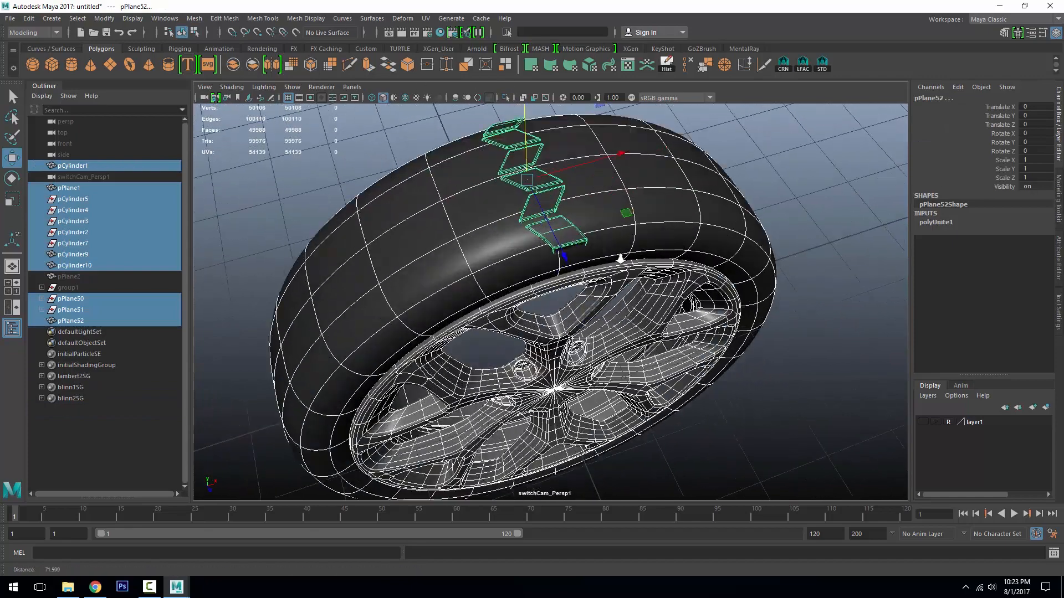
pyautogui.keyDown('alt'); pyautogui.moveTo(620, 256); pyautogui.dragTo(770, 311, button='right'); pyautogui.keyUp('alt')
pyautogui.keyDown('alt'); pyautogui.moveTo(770, 310); pyautogui.dragTo(662, 292); pyautogui.keyUp('alt')
pyautogui.click(688, 158)
pyautogui.keyDown('alt'); pyautogui.keyDown('shift'); pyautogui.moveTo(690, 220); pyautogui.dragTo(767, 373); pyautogui.keyUp('shift'); pyautogui.keyUp('alt')
pyautogui.keyDown('alt'); pyautogui.moveTo(767, 373); pyautogui.dragTo(820, 310, button='right'); pyautogui.keyUp('alt')
pyautogui.keyDown('alt'); pyautogui.moveTo(749, 111); pyautogui.dragTo(677, 208, button='middle'); pyautogui.keyUp('alt')
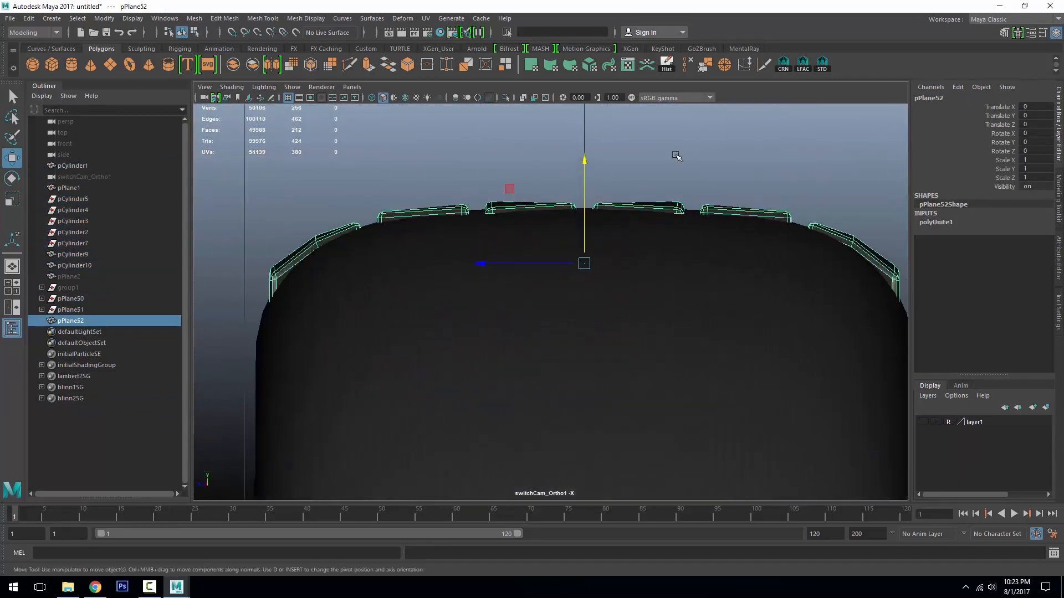
pyautogui.moveTo(677, 157); pyautogui.dragTo(676, 191, button='right')
pyautogui.doubleClick(560, 213)
pyautogui.keyDown('shift'); pyautogui.doubleClick(632, 210); pyautogui.keyUp('shift')
pyautogui.moveTo(585, 178); pyautogui.dragTo(590, 153)
# - Raise the faces of the strip's second and fifth blocks and of its two outermost blocks above the tire surface
pyautogui.doubleClick(737, 214)
pyautogui.keyDown('shift'); pyautogui.doubleClick(431, 214); pyautogui.keyUp('shift')
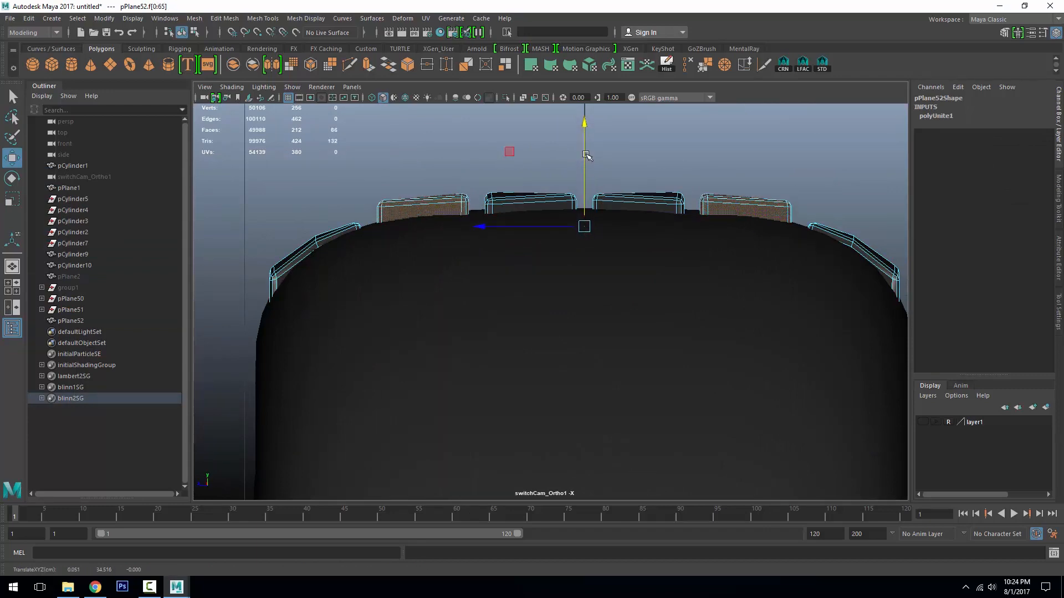
pyautogui.doubleClick(337, 233)
pyautogui.keyDown('shift'); pyautogui.doubleClick(846, 237); pyautogui.keyUp('shift')
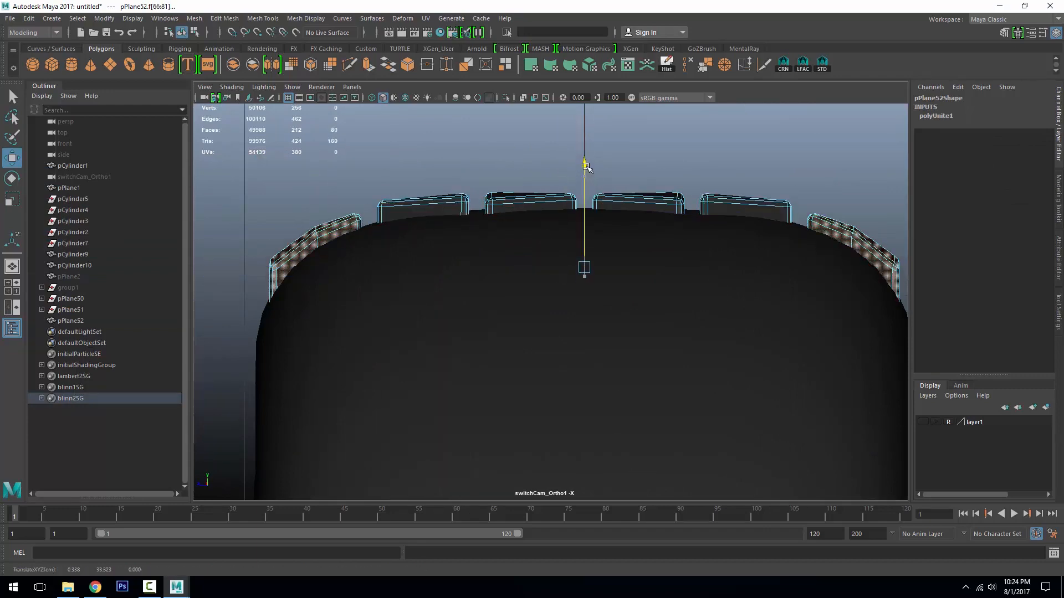
pyautogui.keyDown('alt'); pyautogui.moveTo(625, 263); pyautogui.dragTo(696, 281); pyautogui.keyUp('alt')
pyautogui.press('F8')
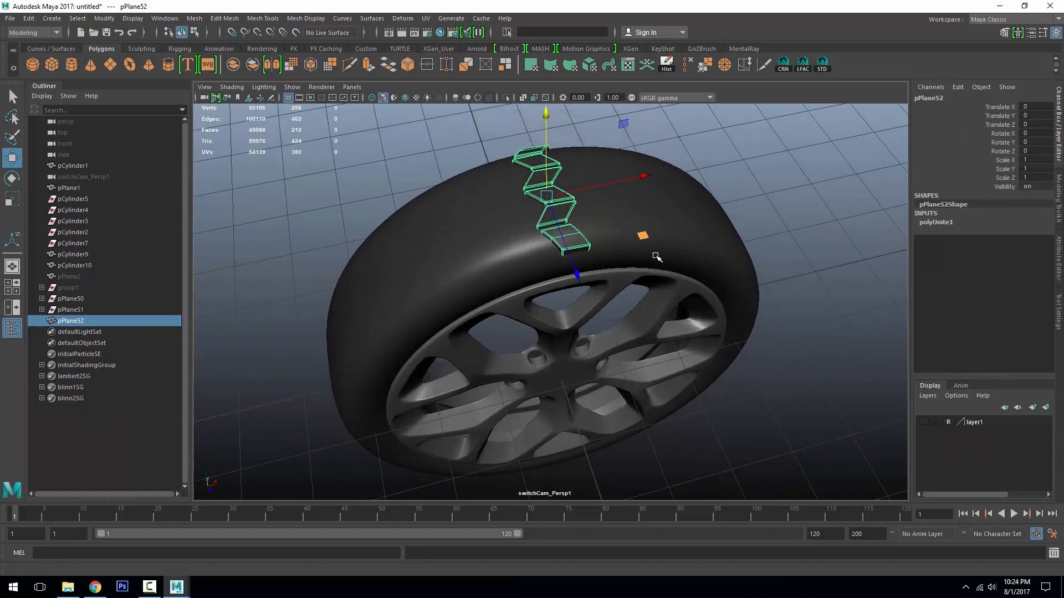
# - Relocate the tread strip's pivot to the grid origin at the centre of the wheel
pyautogui.keyDown('alt'); pyautogui.moveTo(656, 273); pyautogui.dragTo(652, 262); pyautogui.keyUp('alt')
pyautogui.press('d')
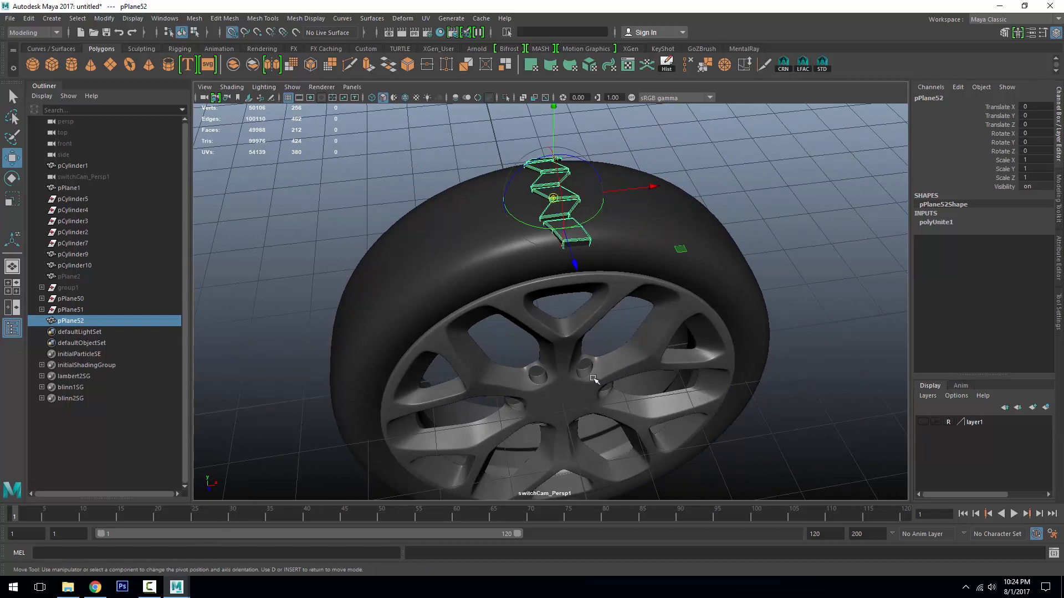
pyautogui.moveTo(593, 379); pyautogui.dragTo(573, 367, button='middle')
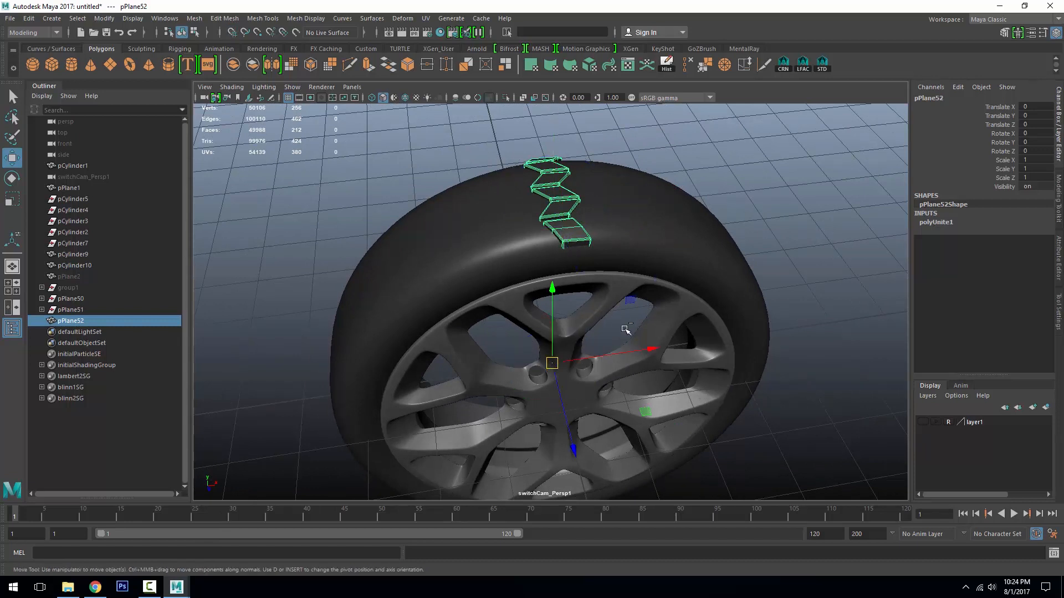
# - Duplicate the tread strip and rotate the copy about Z around the wheel centre to sit beside the original
pyautogui.hotkey('ctrl', 'd')
pyautogui.press('e')
pyautogui.moveTo(576, 293); pyautogui.dragTo(548, 292)
pyautogui.write('6')
pyautogui.press('Return')
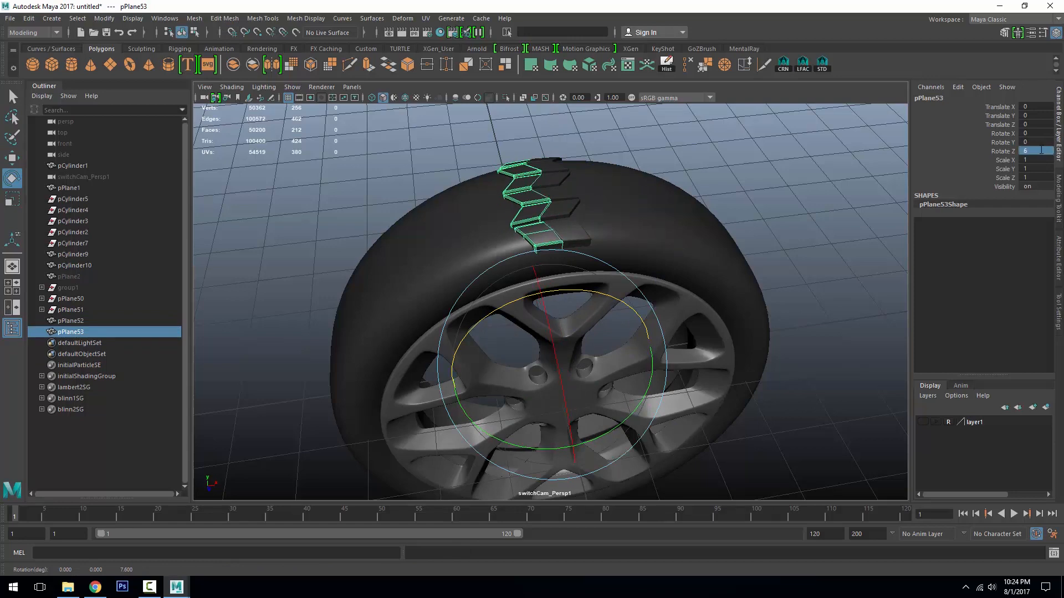
pyautogui.press('Return')
# - Repeat the duplicate with the same rotation until tread strips wrap around the tire, and clear the selection
pyautogui.keyDown('alt'); pyautogui.moveTo(769, 189); pyautogui.dragTo(737, 237); pyautogui.keyUp('alt')
pyautogui.hotkey('shift', 'd')
pyautogui.hotkey('shift', 'd')
pyautogui.hotkey('shift', 'd')
pyautogui.hotkey('shift', 'd')
pyautogui.hotkey('shift', 'd')
pyautogui.hotkey('shift', 'd')
pyautogui.hotkey('shift', 'd')
pyautogui.hotkey('shift', 'd')
pyautogui.hotkey('shift', 'd')
pyautogui.hotkey('shift', 'd')
pyautogui.hotkey('shift', 'd')
pyautogui.hotkey('shift', 'd')
pyautogui.hotkey('shift', 'd')
pyautogui.hotkey('shift', 'd')
pyautogui.hotkey('shift', 'd')
pyautogui.hotkey('shift', 'd')
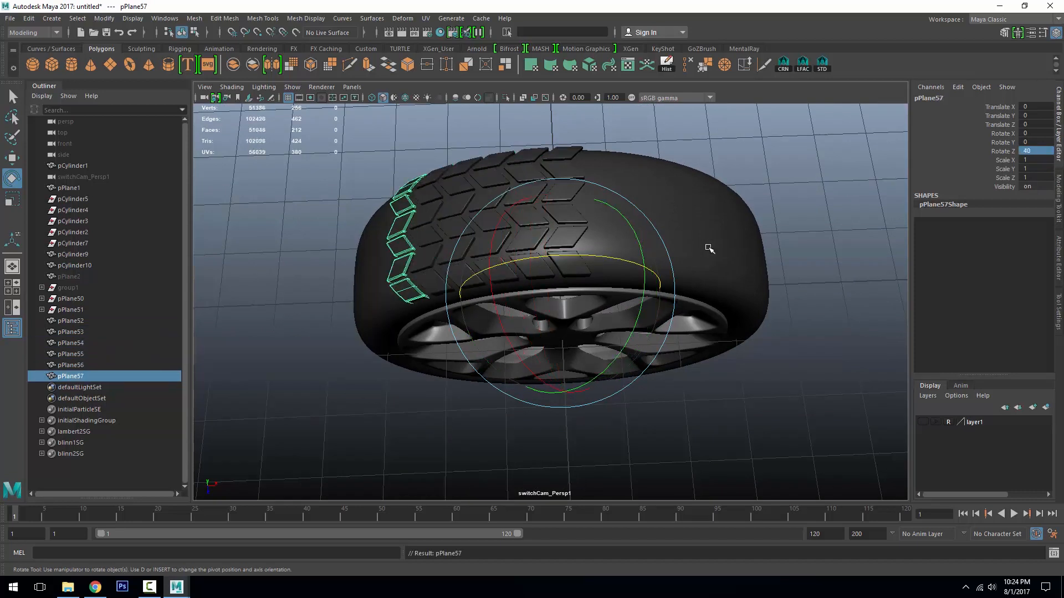
pyautogui.hotkey('shift', 'd')
pyautogui.hotkey('shift', 'd')
pyautogui.hotkey('shift', 'd')
pyautogui.hotkey('shift', 'd')
pyautogui.hotkey('shift', 'd')
pyautogui.hotkey('shift', 'd')
pyautogui.hotkey('shift', 'd')
pyautogui.hotkey('shift', 'd')
pyautogui.hotkey('shift', 'd')
pyautogui.hotkey('shift', 'd')
pyautogui.hotkey('shift', 'd')
pyautogui.hotkey('shift', 'd')
pyautogui.hotkey('shift', 'd')
pyautogui.hotkey('shift', 'd')
pyautogui.hotkey('shift', 'd')
pyautogui.hotkey('shift', 'd')
pyautogui.hotkey('shift', 'd')
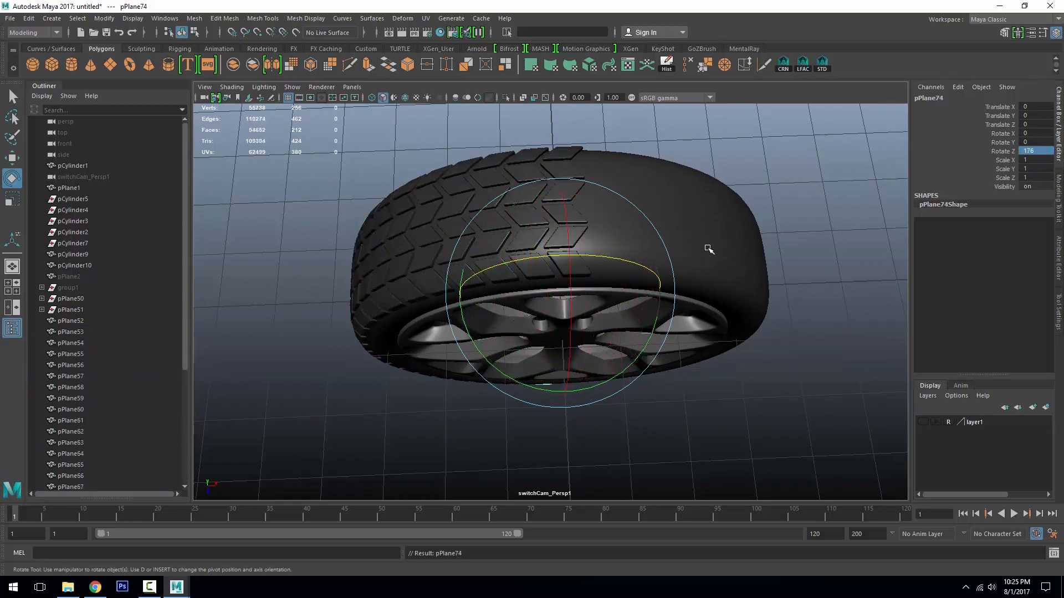
pyautogui.hotkey('shift', 'd')
pyautogui.hotkey('shift', 'd')
pyautogui.hotkey('shift', 'd')
pyautogui.hotkey('shift', 'd')
pyautogui.hotkey('shift', 'd')
pyautogui.hotkey('shift', 'd')
pyautogui.hotkey('shift', 'd')
pyautogui.hotkey('shift', 'd')
pyautogui.hotkey('shift', 'd')
pyautogui.hotkey('shift', 'd')
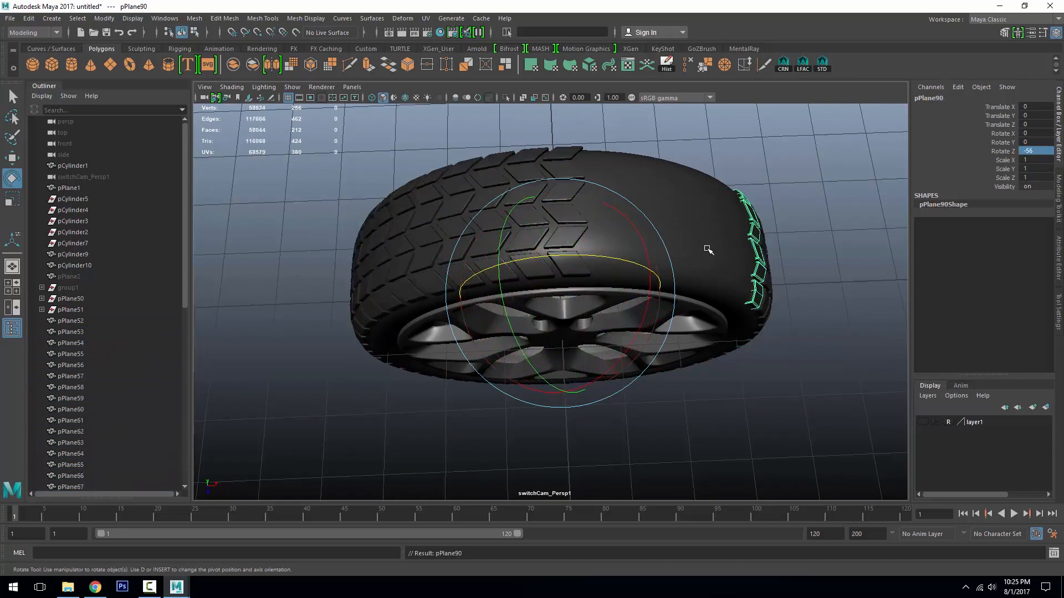
pyautogui.click(841, 183)
pyautogui.keyDown('alt'); pyautogui.moveTo(841, 183); pyautogui.dragTo(787, 271); pyautogui.keyUp('alt')
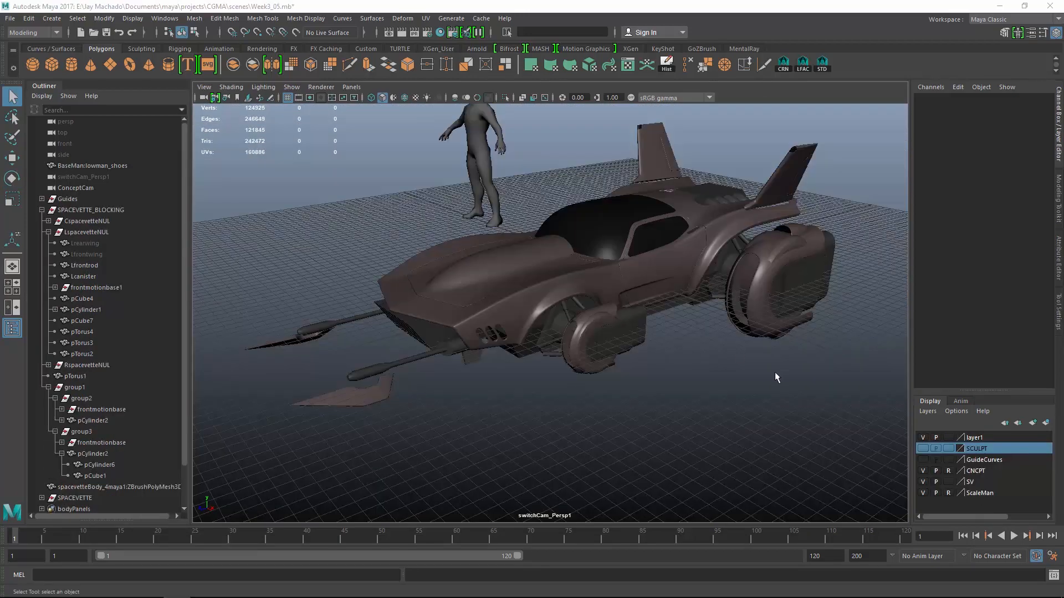
# - In the Week3_05 spaceship scene, select the rear and front engine pod cylinders on one side and duplicate both
pyautogui.keyDown('alt'); pyautogui.moveTo(775, 373); pyautogui.dragTo(665, 343); pyautogui.keyUp('alt')
pyautogui.keyDown('alt'); pyautogui.moveTo(664, 343); pyautogui.dragTo(726, 338, button='right'); pyautogui.keyUp('alt')
pyautogui.click(634, 305)
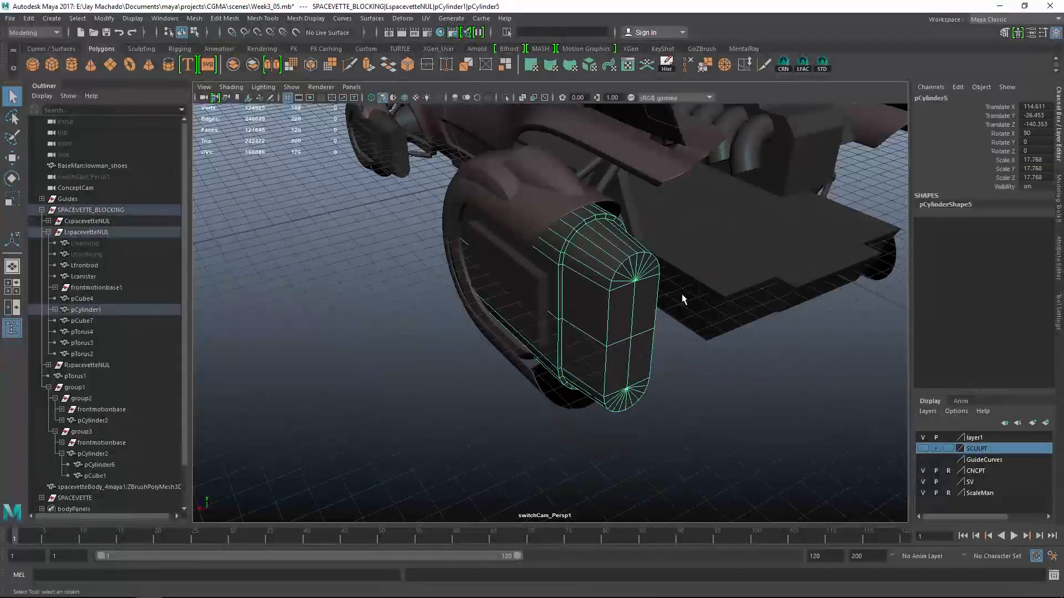
pyautogui.keyDown('alt'); pyautogui.moveTo(683, 297); pyautogui.dragTo(657, 294); pyautogui.keyUp('alt')
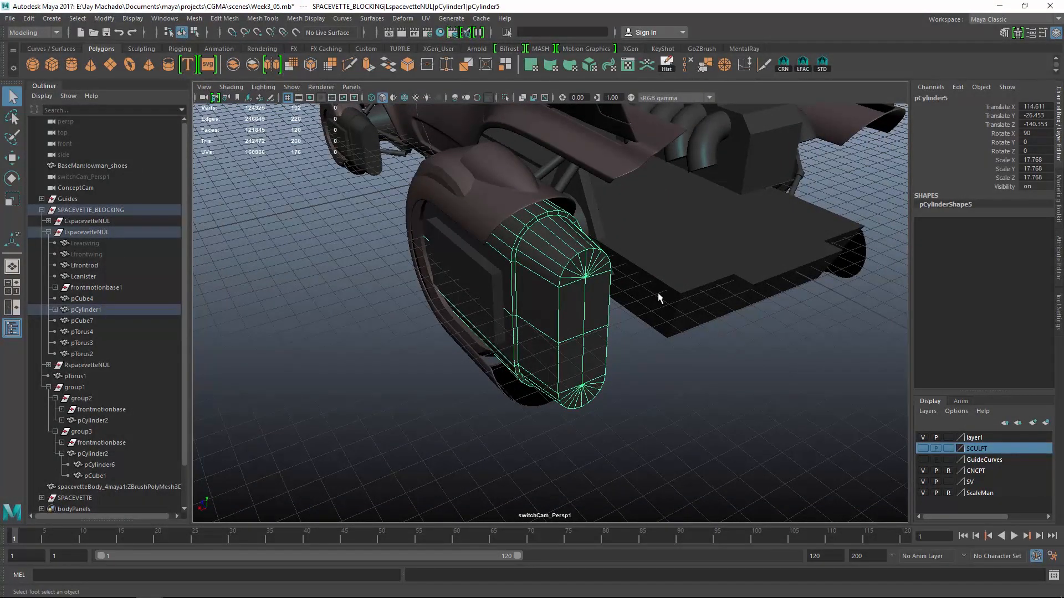
pyautogui.click(371, 160)
pyautogui.keyDown('shift'); pyautogui.click(559, 296); pyautogui.keyUp('shift')
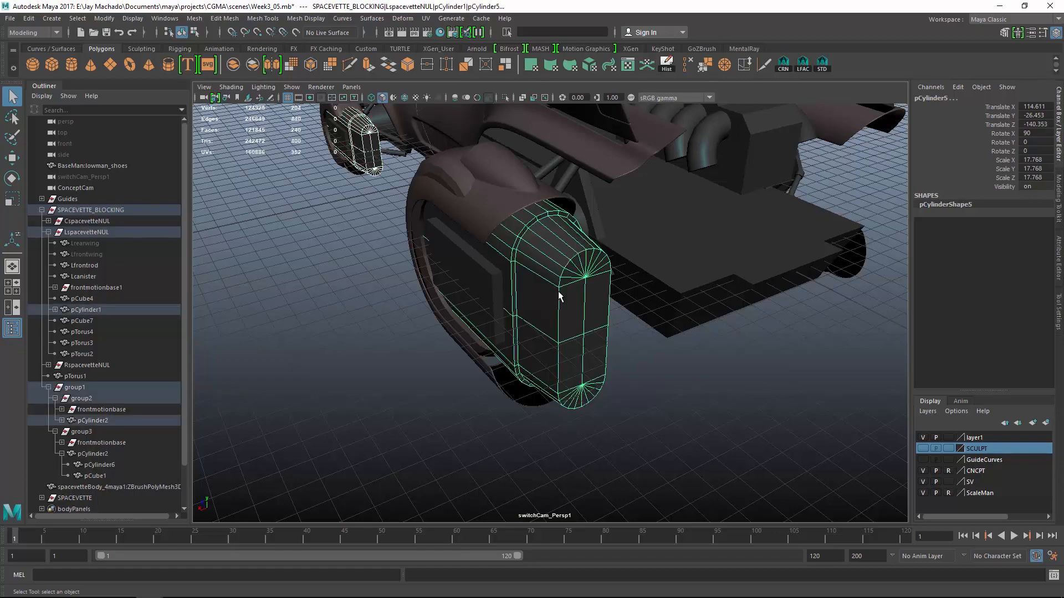
pyautogui.hotkey('ctrl', 'd')
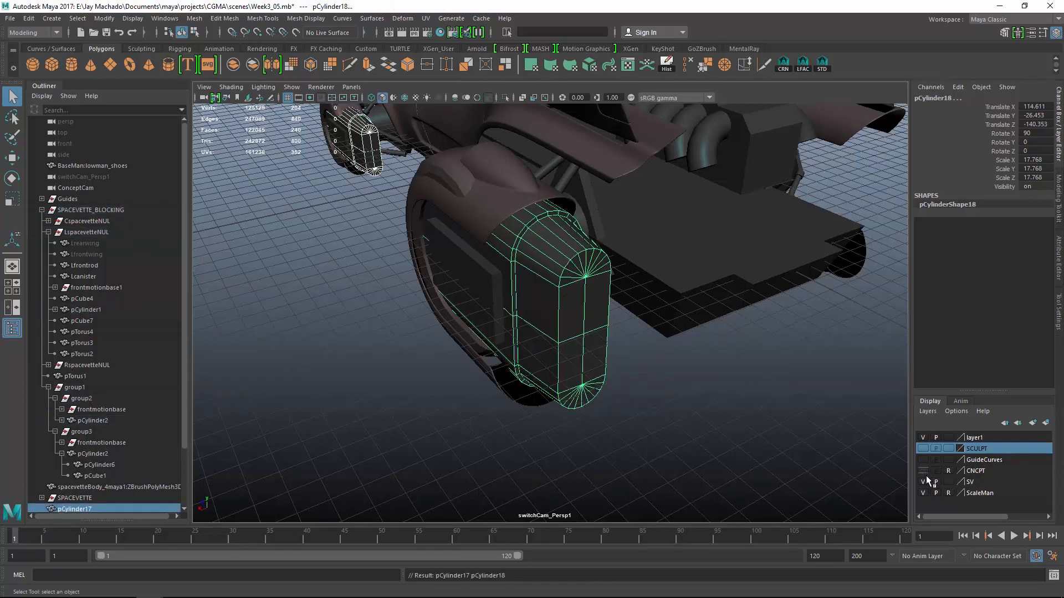
# - Toggle the SV and layer1 display layers off and on to check which ship parts each one holds
pyautogui.click(924, 481)
pyautogui.keyDown('alt'); pyautogui.moveTo(787, 421); pyautogui.dragTo(741, 345); pyautogui.keyUp('alt')
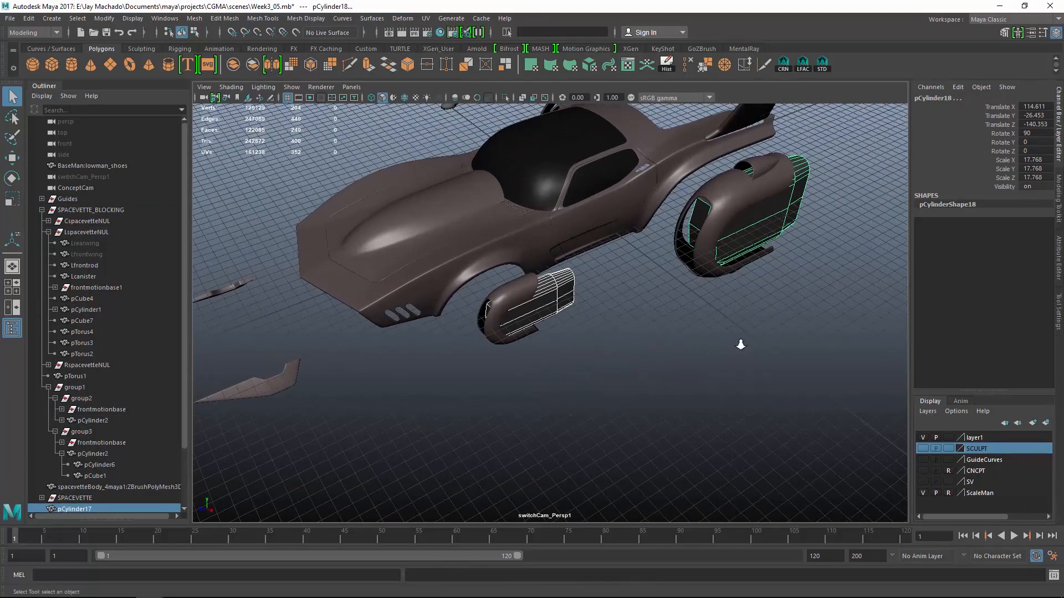
pyautogui.click(925, 483)
pyautogui.click(925, 483)
pyautogui.click(925, 483)
pyautogui.click(925, 483)
pyautogui.click(925, 484)
pyautogui.click(926, 437)
pyautogui.click(925, 437)
pyautogui.click(925, 437)
pyautogui.click(925, 437)
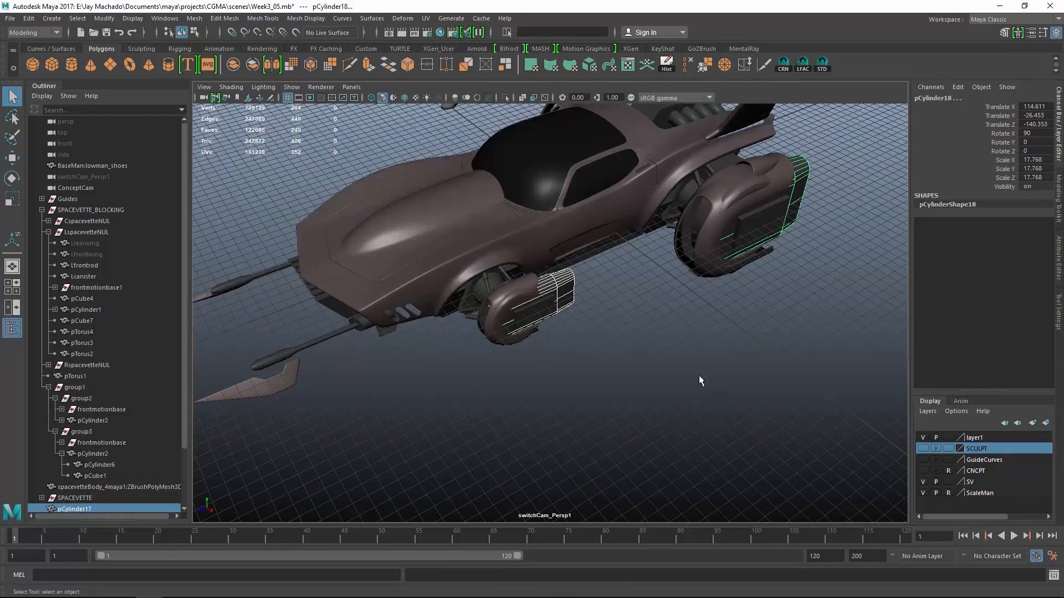
# - Collapse the SPACEVETTE_BLOCKING group, select the SPACEVETTE group and delete the display layer layer1
pyautogui.keyDown('alt'); pyautogui.moveTo(699, 376); pyautogui.dragTo(512, 344); pyautogui.keyUp('alt')
pyautogui.click(42, 209)
pyautogui.click(88, 235)
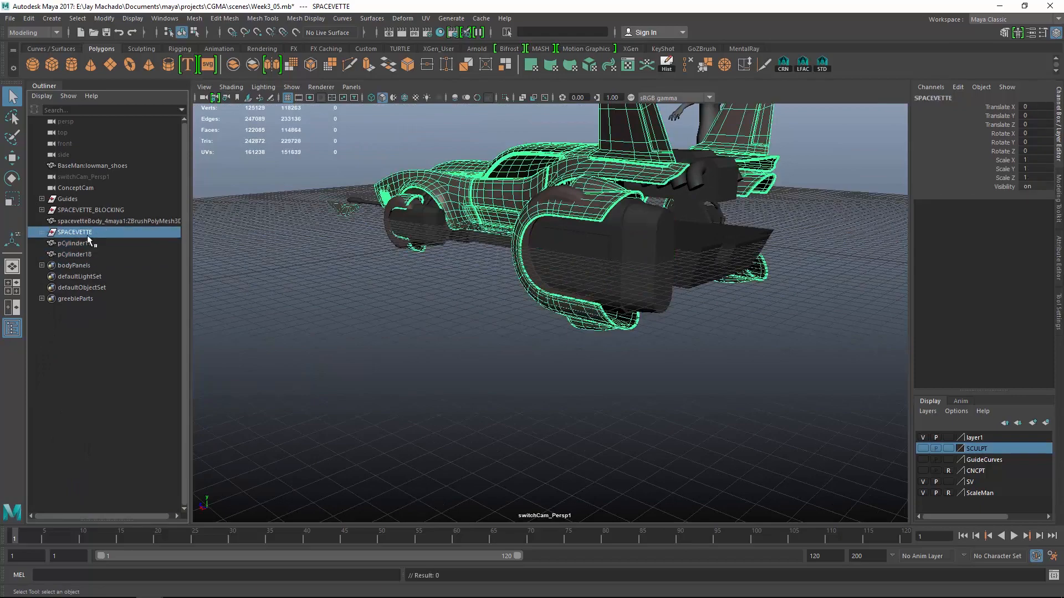
pyautogui.click(976, 438)
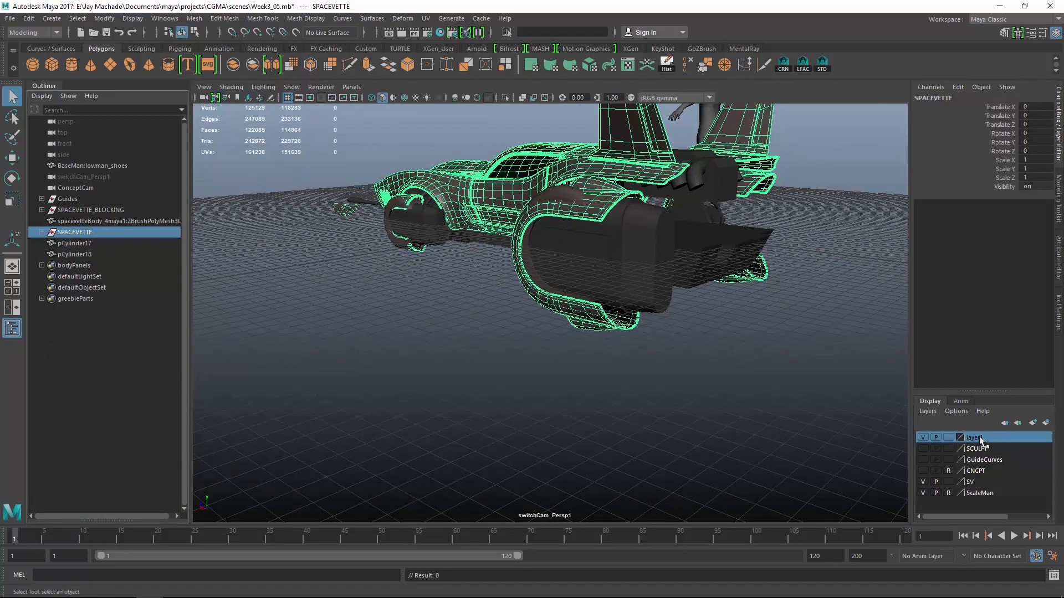
pyautogui.rightClick(980, 439)
pyautogui.click(994, 546)
pyautogui.keyDown('alt'); pyautogui.moveTo(485, 247); pyautogui.dragTo(580, 297); pyautogui.keyUp('alt')
# - Create a new display layer from the selected SPACEVETTE group and name it Finals
pyautogui.click(1046, 424)
pyautogui.doubleClick(968, 439)
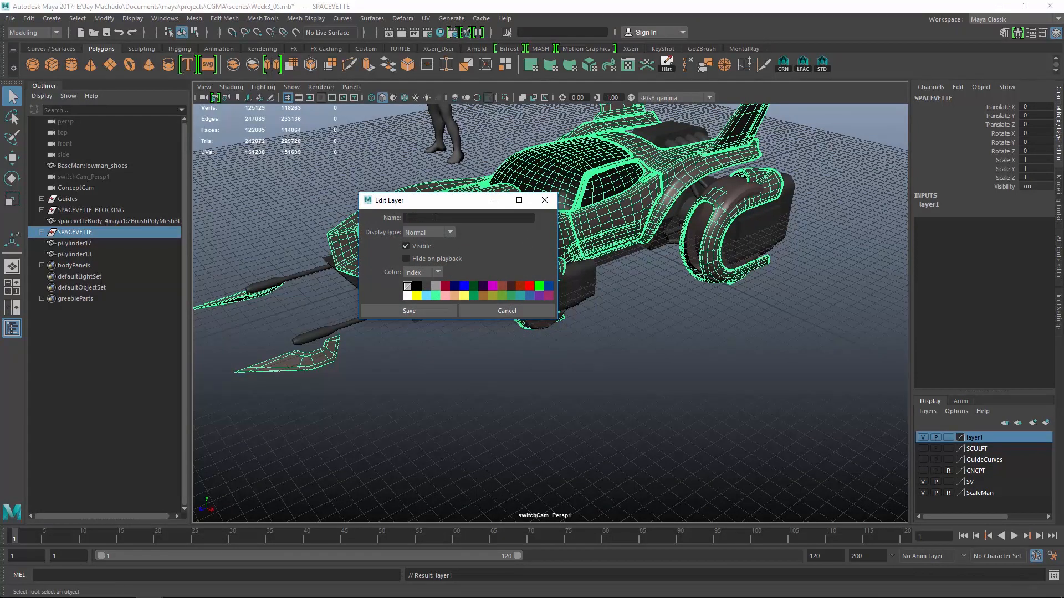
pyautogui.click(430, 311)
# - Hide the Finals and SV layers to isolate the duplicated engine pods, and frame the rear pod copy
pyautogui.click(923, 437)
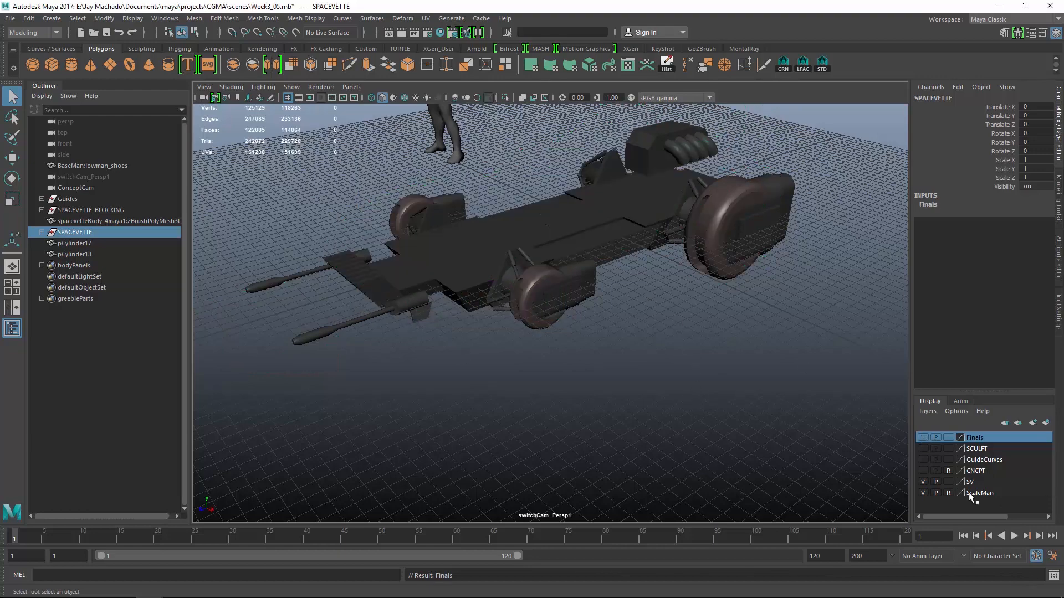
pyautogui.click(923, 482)
pyautogui.click(737, 380)
pyautogui.keyDown('alt'); pyautogui.moveTo(696, 296); pyautogui.dragTo(629, 328); pyautogui.keyUp('alt')
pyautogui.click(598, 239)
pyautogui.keyDown('alt'); pyautogui.moveTo(603, 225); pyautogui.dragTo(610, 284, button='middle'); pyautogui.keyUp('alt')
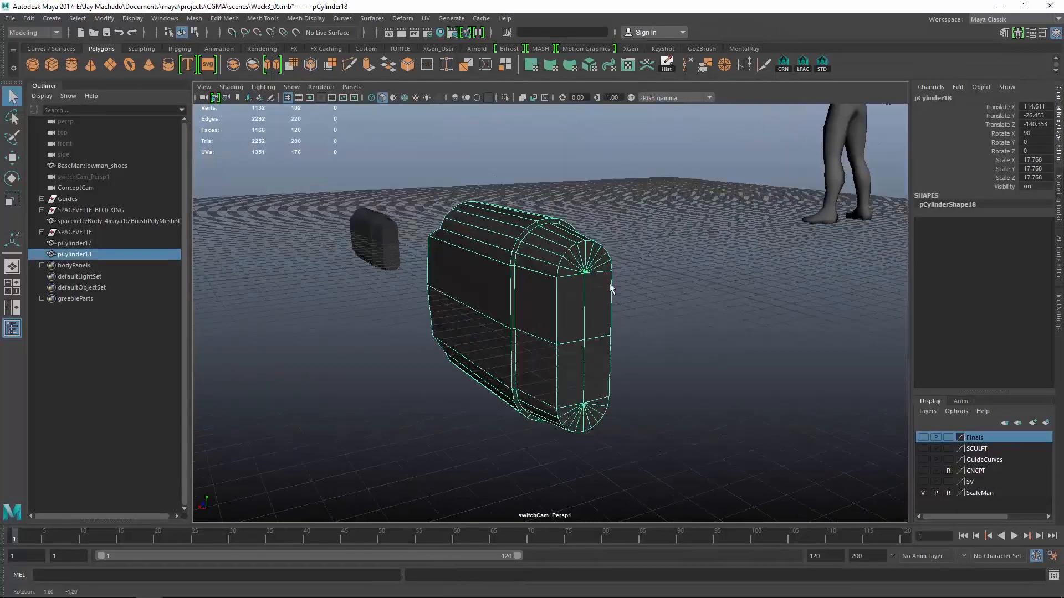
pyautogui.keyDown('alt'); pyautogui.moveTo(610, 284); pyautogui.dragTo(620, 308, button='right'); pyautogui.keyUp('alt')
pyautogui.click(650, 297)
pyautogui.keyDown('alt'); pyautogui.moveTo(650, 296); pyautogui.dragTo(661, 283); pyautogui.keyUp('alt')
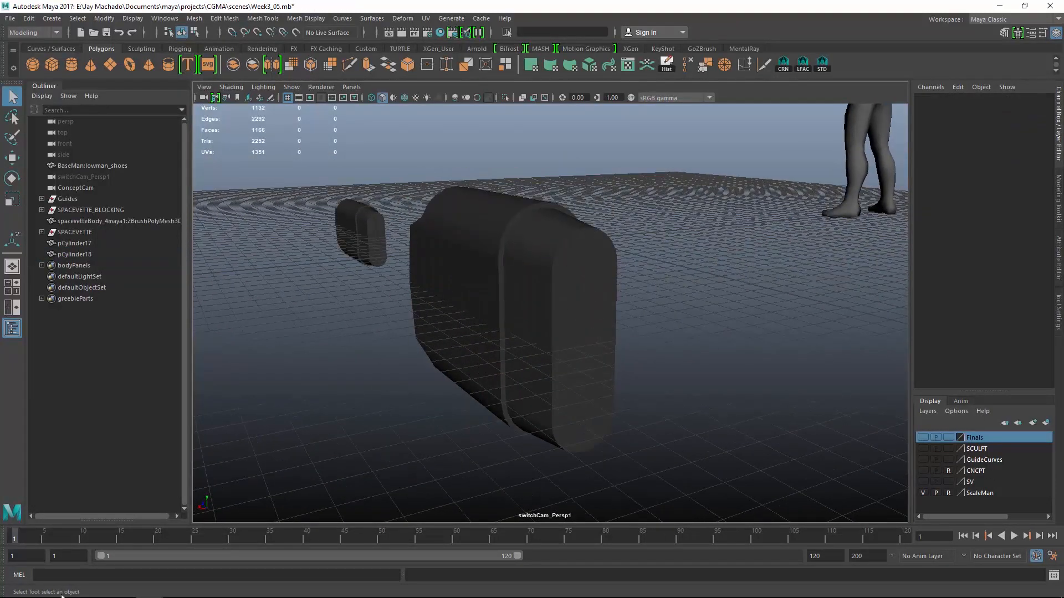
# - Switch to Chrome and review the thrust vectoring nozzle video and the three jet exhaust nozzle photos, then return to Maya
pyautogui.click(96, 587)
pyautogui.click(317, 350)
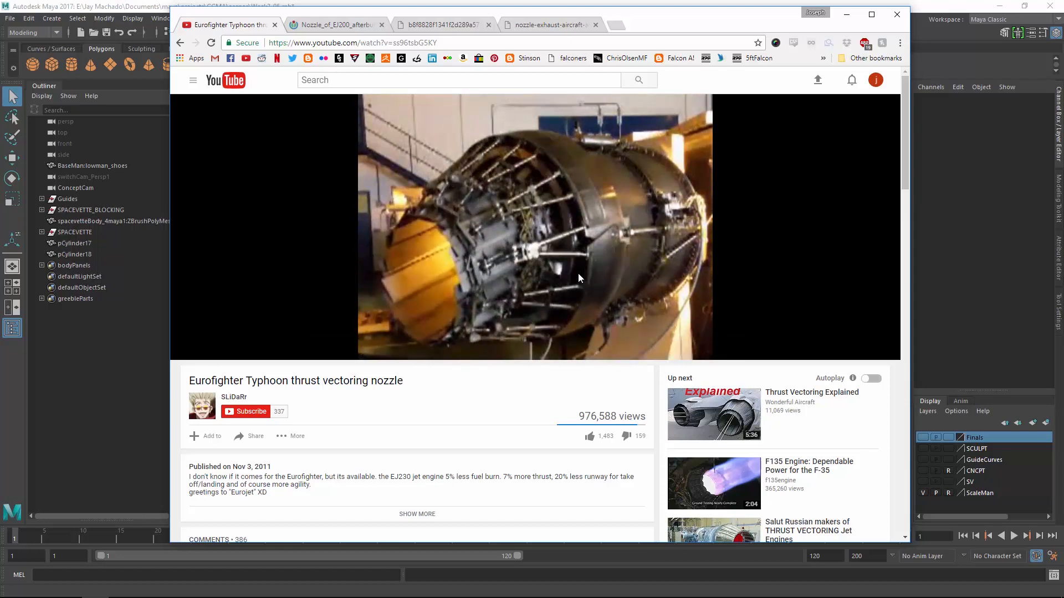
pyautogui.click(348, 26)
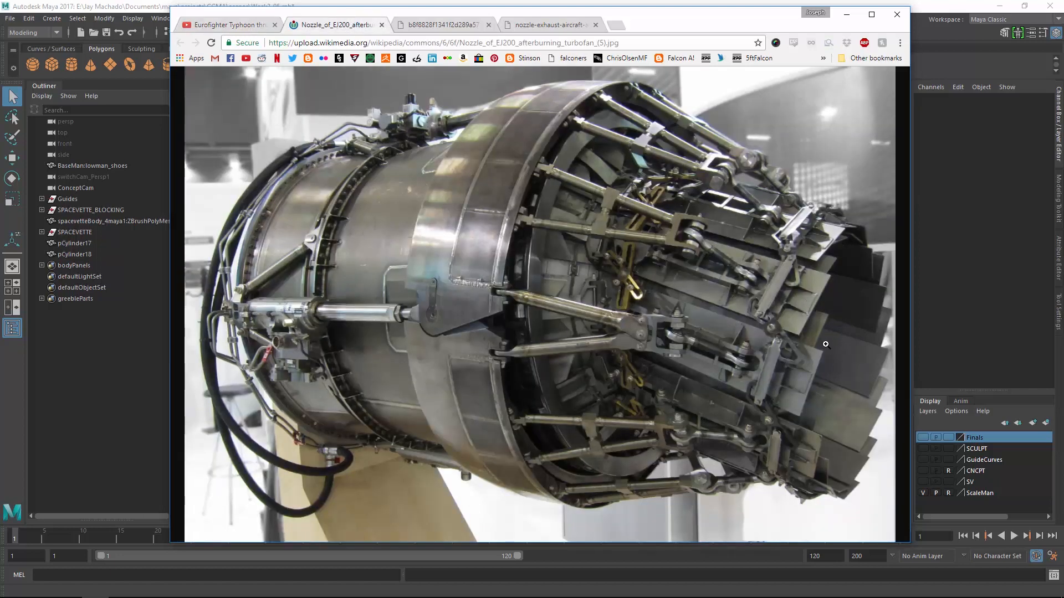
pyautogui.click(442, 25)
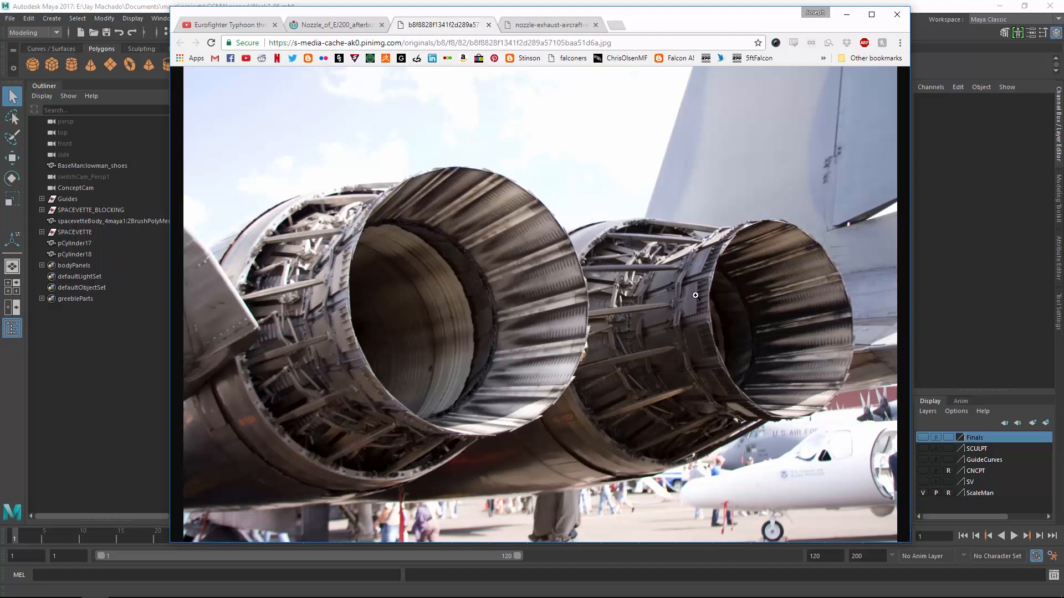
pyautogui.click(550, 26)
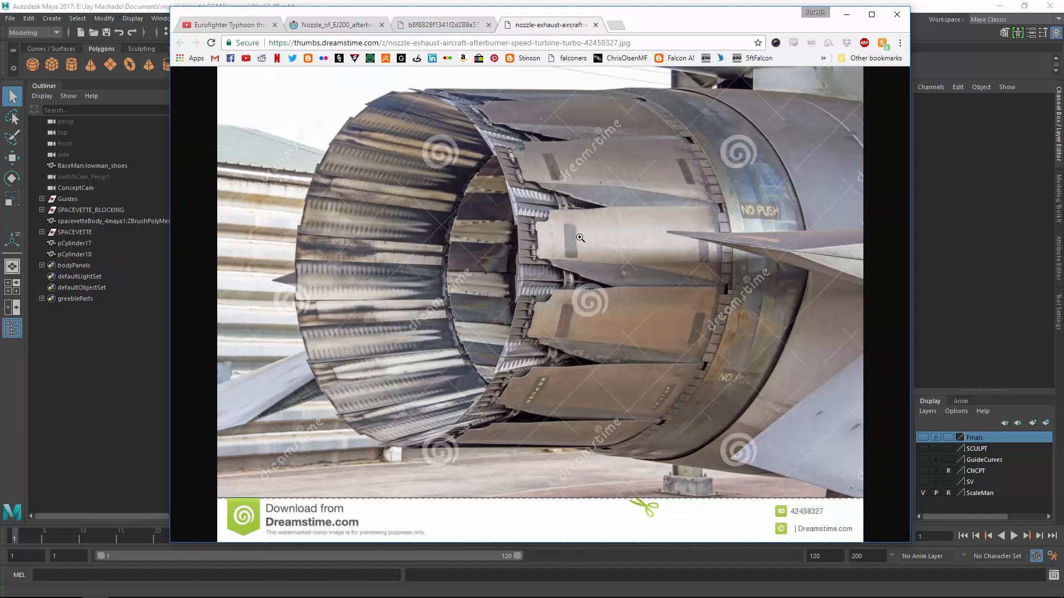
pyautogui.click(885, 2)
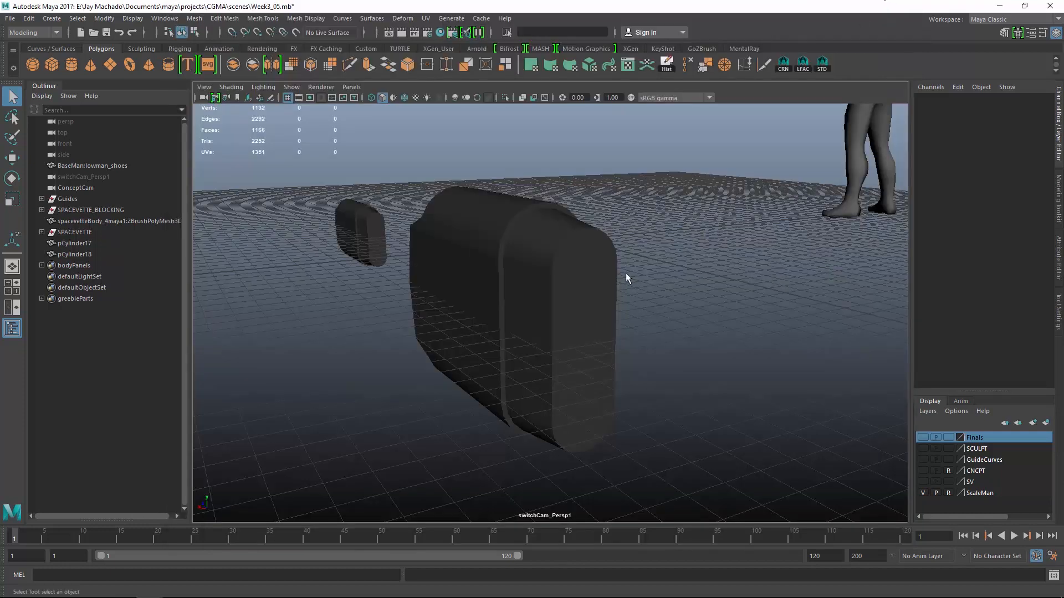
# - Hide the smaller front pod copy and frame the rear pod's rounded upper end in a straight-on orthographic view
pyautogui.keyDown('alt'); pyautogui.moveTo(670, 258); pyautogui.dragTo(529, 207); pyautogui.keyUp('alt')
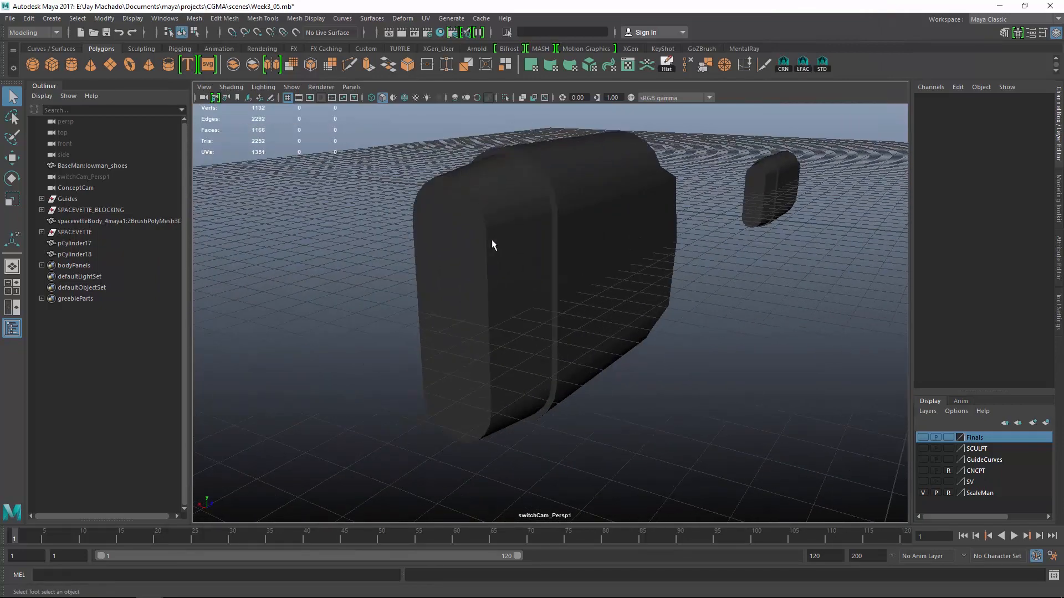
pyautogui.keyDown('alt'); pyautogui.moveTo(504, 309); pyautogui.dragTo(742, 260); pyautogui.keyUp('alt')
pyautogui.click(635, 197)
pyautogui.hotkey('ctrl', 'h')
pyautogui.click(765, 230)
pyautogui.press('space')
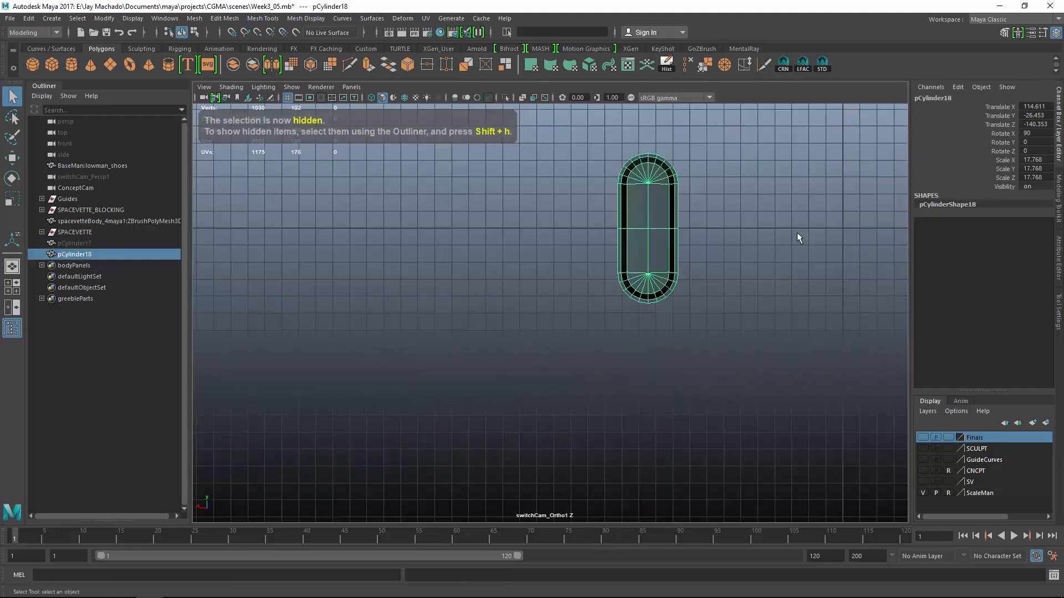
pyautogui.keyDown('alt'); pyautogui.moveTo(801, 237); pyautogui.dragTo(737, 370, button='middle'); pyautogui.keyUp('alt')
pyautogui.keyDown('alt'); pyautogui.moveTo(571, 330); pyautogui.dragTo(769, 333, button='right'); pyautogui.keyUp('alt')
pyautogui.keyDown('alt'); pyautogui.moveTo(769, 332); pyautogui.dragTo(742, 315, button='middle'); pyautogui.keyUp('alt')
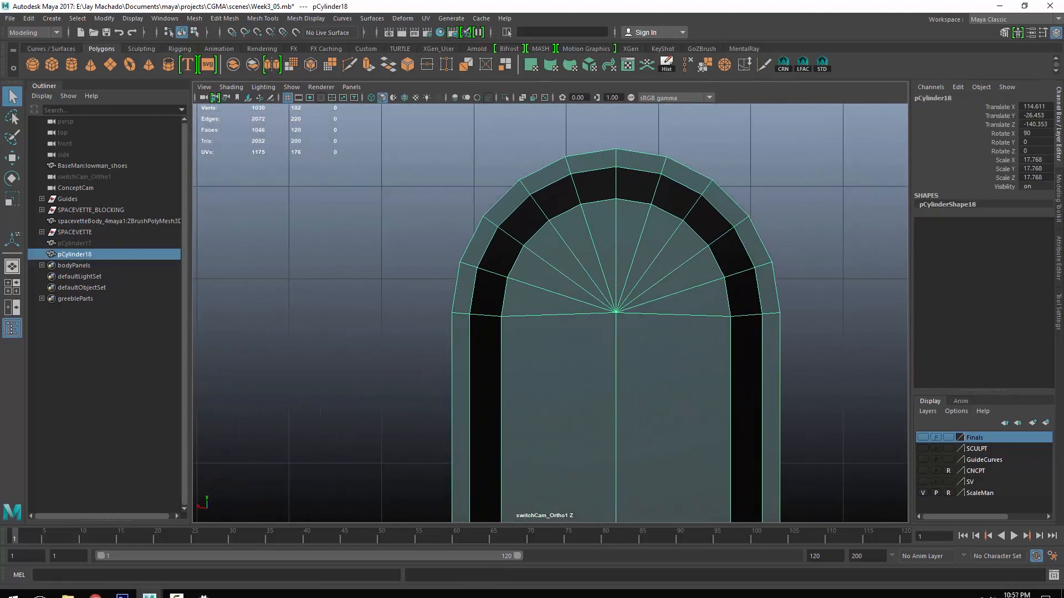
# - Switch to Chrome, examine the inner petals of the nozzles in the twin-exhaust photo up close, and return to Maya
pyautogui.click(96, 587)
pyautogui.click(465, 24)
pyautogui.click(773, 266)
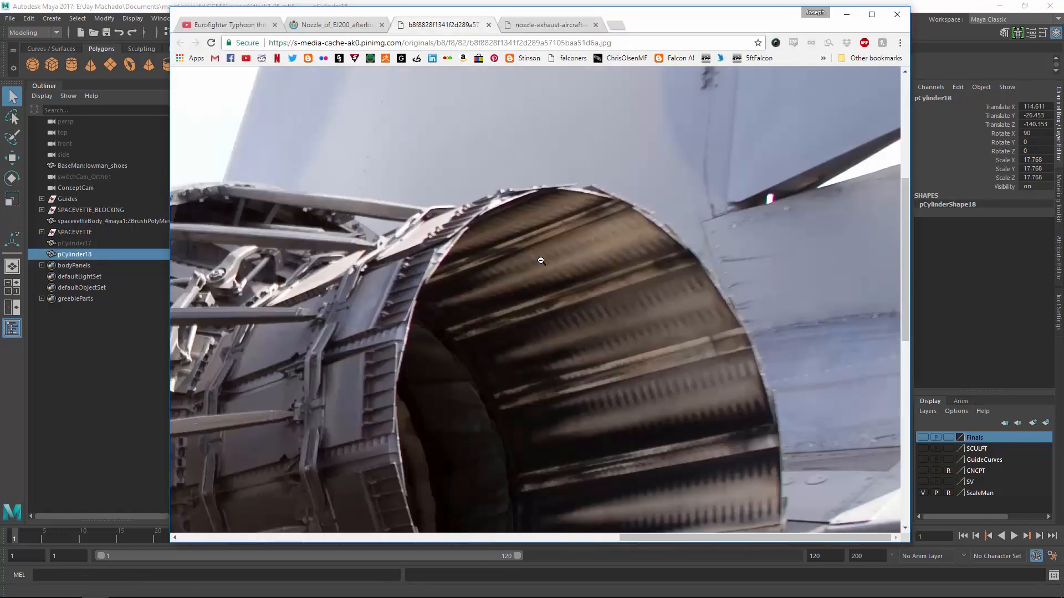
pyautogui.click(630, 249)
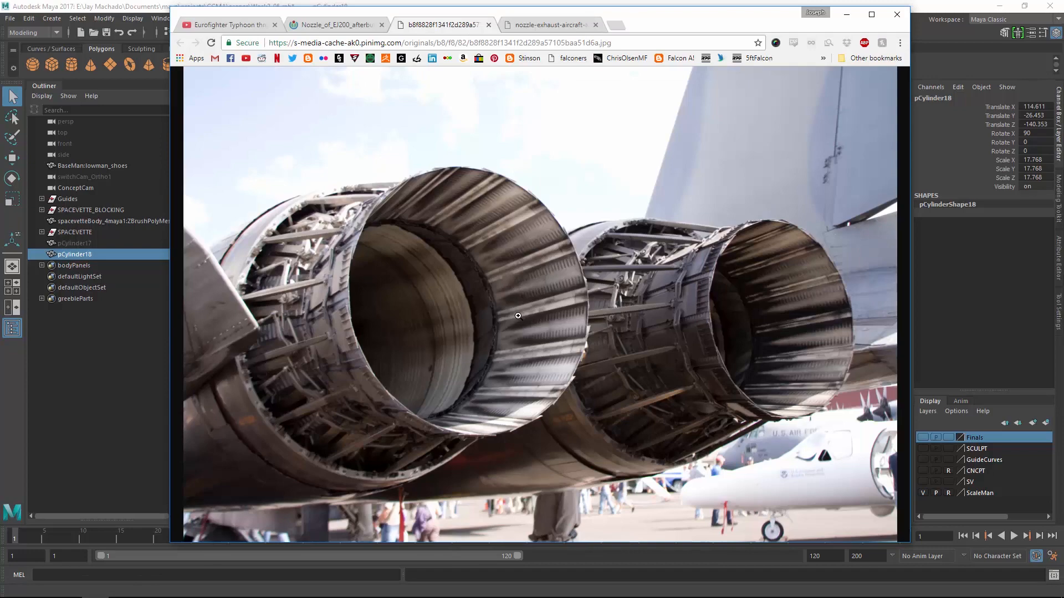
pyautogui.click(956, 10)
# - Create a polygon cube and, in wireframe display, snap it to the centre vertex of the pod's upper rear end fan
pyautogui.keyDown('alt'); pyautogui.moveTo(598, 304); pyautogui.dragTo(508, 195, button='middle'); pyautogui.keyUp('alt')
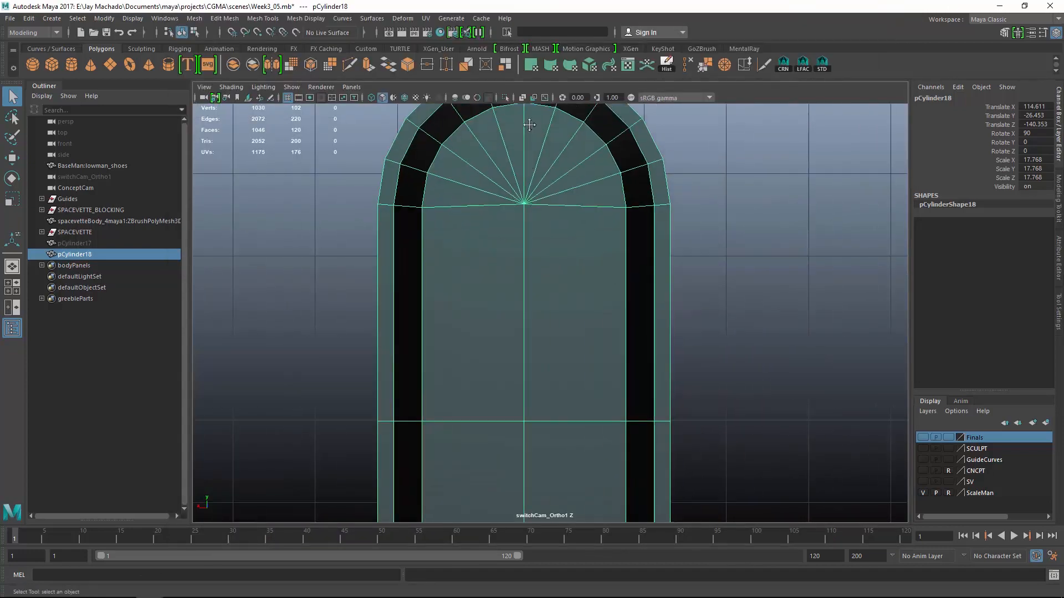
pyautogui.press('space')
pyautogui.moveTo(564, 242)
pyautogui.keyDown('alt'); pyautogui.mouseDown()
pyautogui.moveTo(647, 252)
pyautogui.moveTo(475, 231)
pyautogui.moveTo(613, 228)
pyautogui.moveTo(560, 244)
pyautogui.mouseUp(); pyautogui.keyUp('alt')
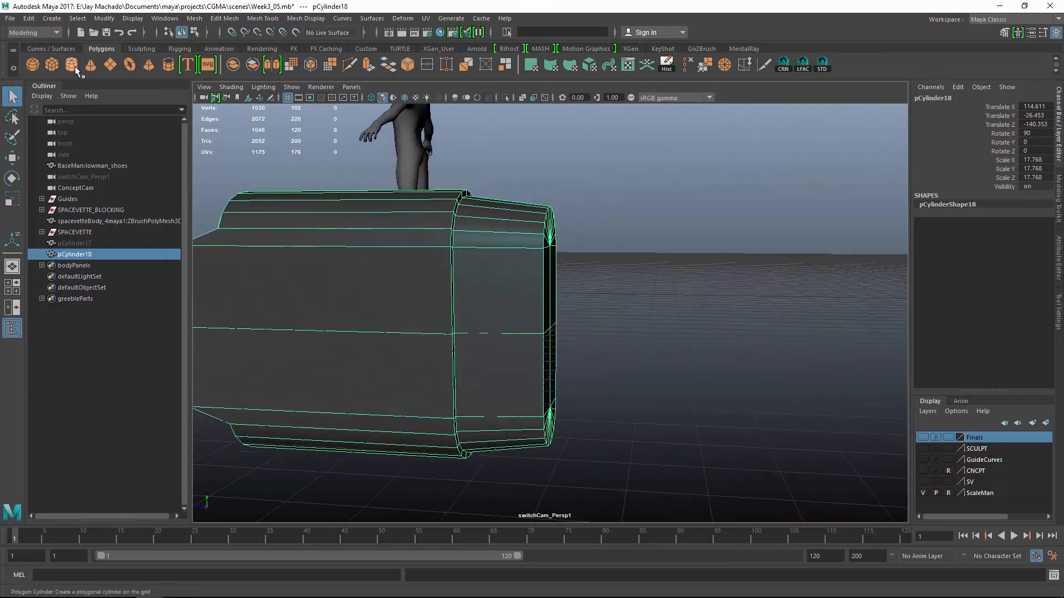
pyautogui.click(51, 65)
pyautogui.keyDown('alt'); pyautogui.moveTo(554, 311); pyautogui.dragTo(443, 325, button='right'); pyautogui.keyUp('alt')
pyautogui.keyDown('alt'); pyautogui.moveTo(443, 326); pyautogui.dragTo(468, 297, button='middle'); pyautogui.keyUp('alt')
pyautogui.press('w')
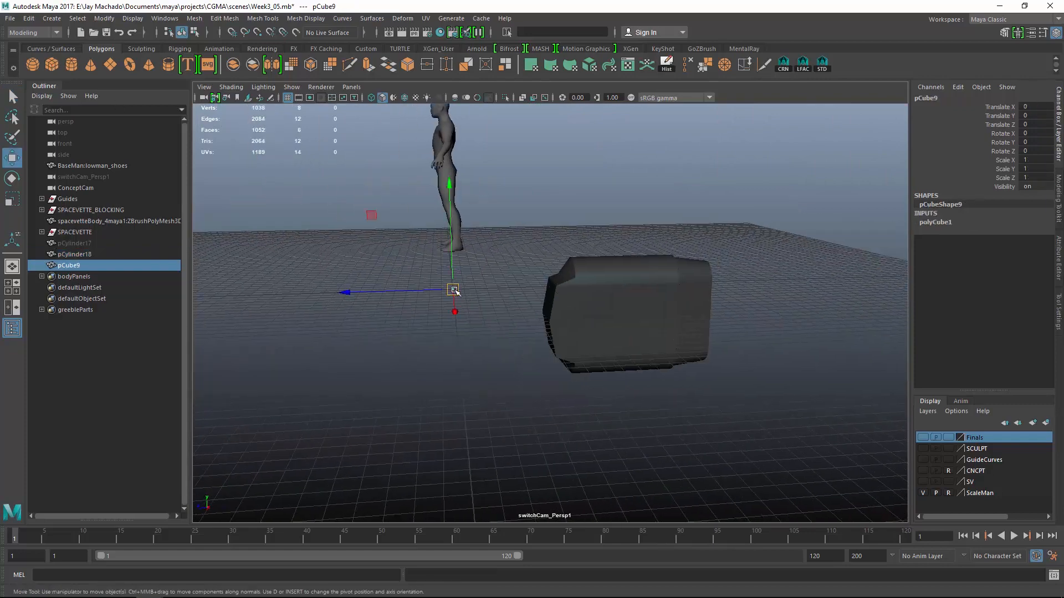
pyautogui.keyDown('alt'); pyautogui.moveTo(451, 292); pyautogui.dragTo(670, 402, button='right'); pyautogui.keyUp('alt')
pyautogui.moveTo(670, 402)
pyautogui.keyDown('alt'); pyautogui.mouseDown()
pyautogui.moveTo(613, 380)
pyautogui.moveTo(655, 387)
pyautogui.mouseUp(); pyautogui.keyUp('alt')
pyautogui.press('4')
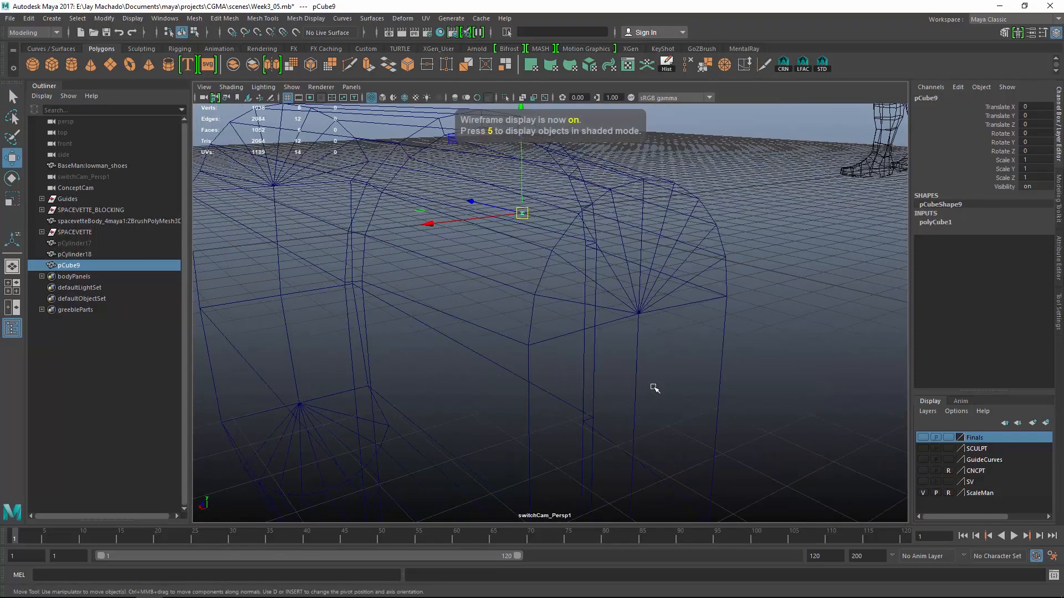
pyautogui.press('v')
pyautogui.middleClick(649, 314)
# - In the side view, stretch the cube along Z to about 25.5 and move it to about Y 31.6, Z -169.8
pyautogui.press('space')
pyautogui.keyDown('alt'); pyautogui.moveTo(766, 317); pyautogui.dragTo(690, 356, button='right'); pyautogui.keyUp('alt')
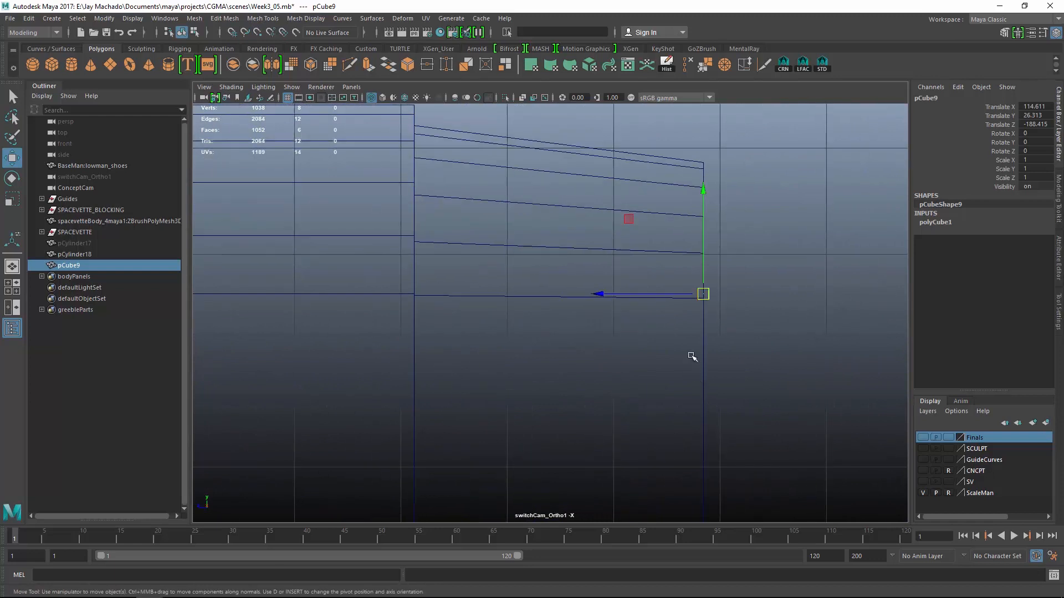
pyautogui.press('r')
pyautogui.moveTo(603, 295); pyautogui.dragTo(234, 297)
pyautogui.moveTo(604, 295)
pyautogui.mouseDown()
pyautogui.moveTo(548, 295)
pyautogui.moveTo(597, 297)
pyautogui.mouseUp()
pyautogui.press('w')
pyautogui.moveTo(702, 294); pyautogui.dragTo(502, 241)
# - Move the stretched cube's rear end vertices along Z to meet the pod's rear edge, and return to object selection
pyautogui.moveTo(813, 232); pyautogui.dragTo(772, 230, button='right')
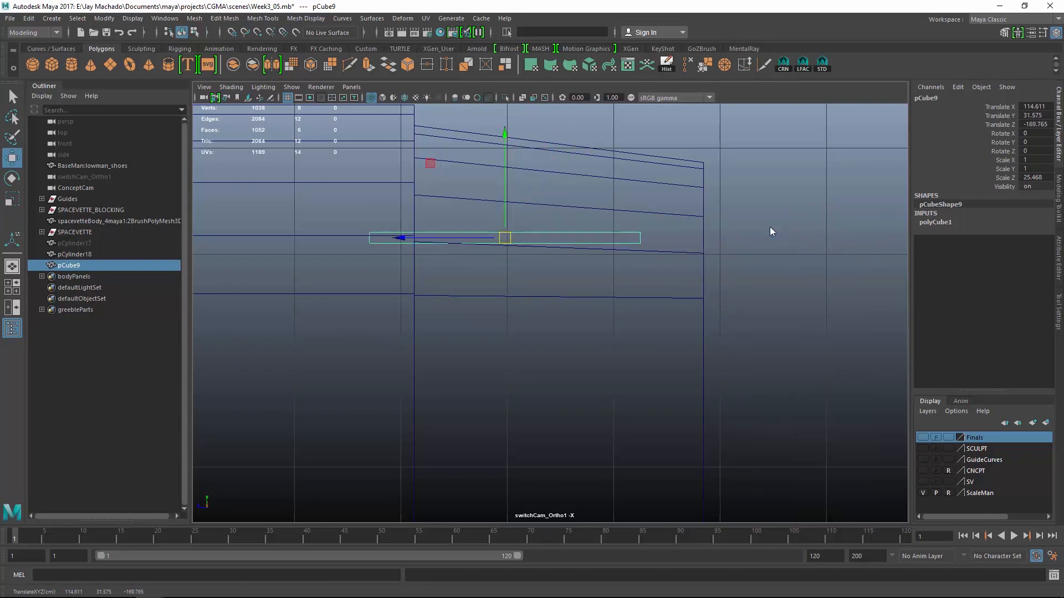
pyautogui.moveTo(769, 213); pyautogui.dragTo(648, 245)
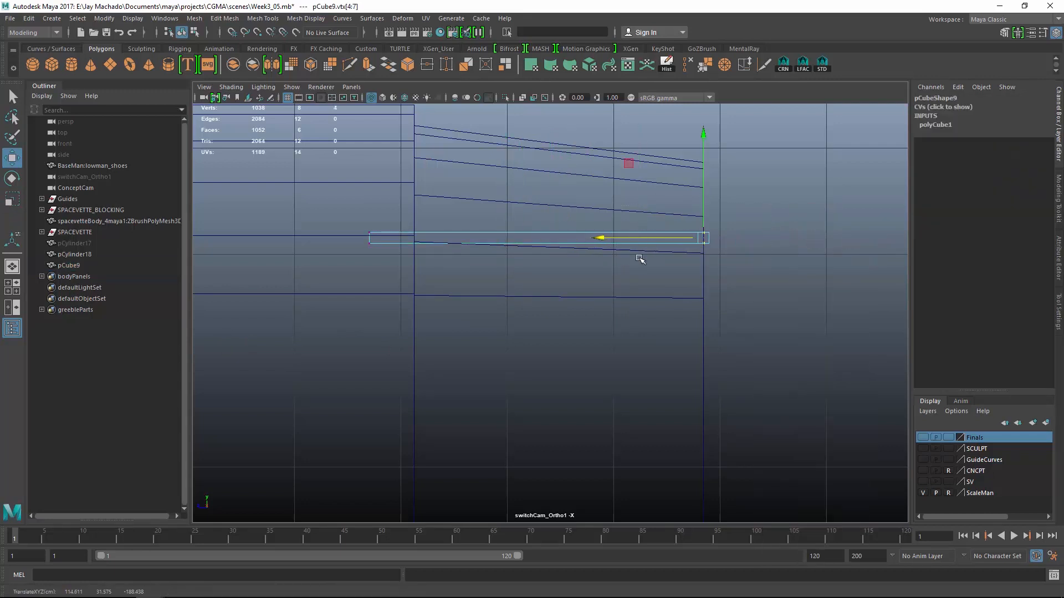
pyautogui.press('F8')
# - Move the bar's pivot along Z toward its front end
pyautogui.press('d')
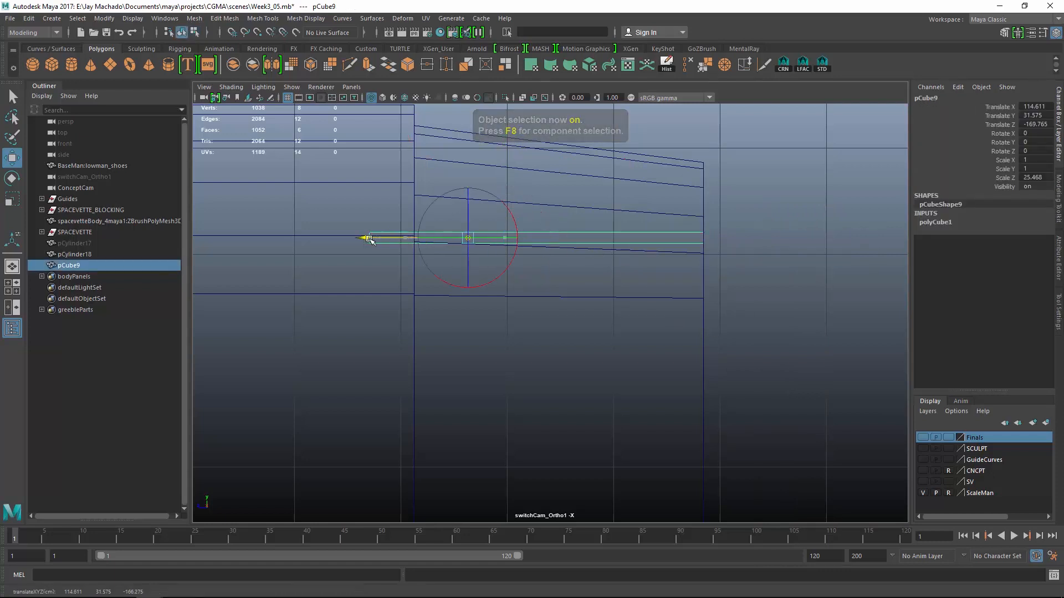
# - Place pCube9's pivot at the inner end of the strip and rotate the strip about 10° around X
pyautogui.moveTo(369, 239); pyautogui.dragTo(273, 237)
pyautogui.press('d')
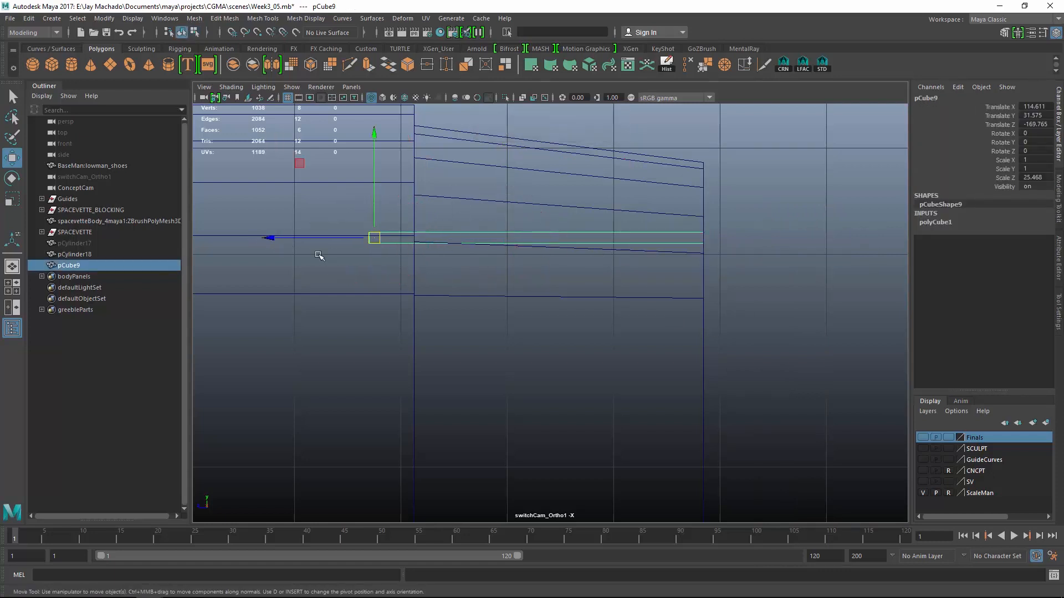
pyautogui.press('e')
pyautogui.moveTo(487, 230); pyautogui.dragTo(582, 239)
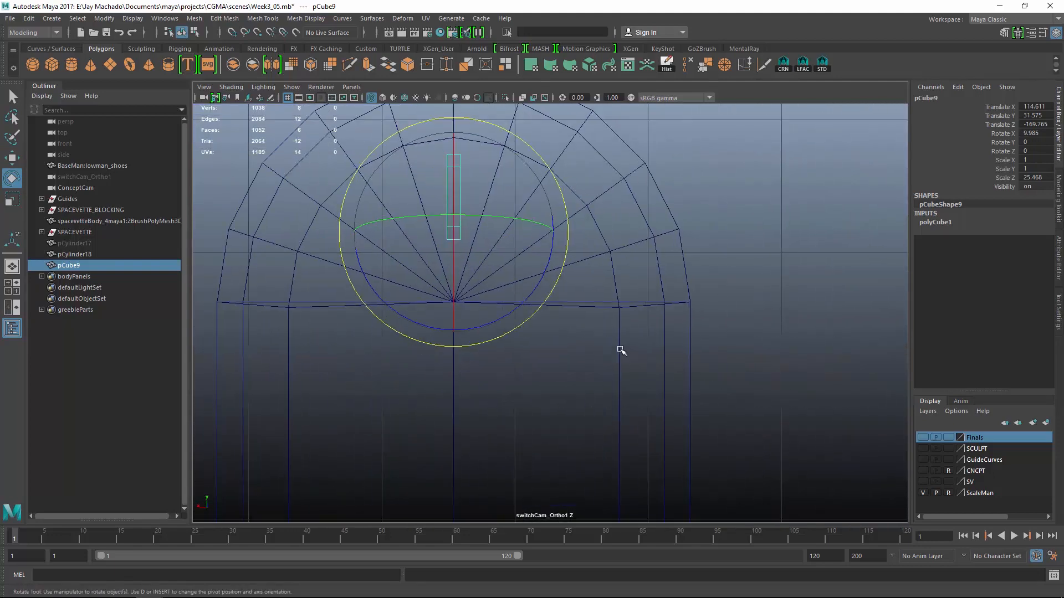
# - Widen the strip by scaling pCube9 to about 3.117 in X
pyautogui.press('r')
pyautogui.moveTo(372, 238); pyautogui.dragTo(147, 237)
pyautogui.moveTo(570, 290)
pyautogui.keyDown('alt'); pyautogui.mouseDown()
pyautogui.moveTo(631, 276)
pyautogui.moveTo(588, 282)
pyautogui.mouseUp(); pyautogui.keyUp('alt')
pyautogui.keyDown('alt'); pyautogui.moveTo(587, 282); pyautogui.dragTo(606, 310, button='right'); pyautogui.keyUp('alt')
pyautogui.moveTo(606, 310)
pyautogui.keyDown('alt'); pyautogui.mouseDown()
pyautogui.moveTo(636, 291)
pyautogui.moveTo(614, 310)
pyautogui.mouseUp(); pyautogui.keyUp('alt')
pyautogui.press('5')
pyautogui.moveTo(691, 330)
pyautogui.keyDown('alt'); pyautogui.mouseDown()
pyautogui.moveTo(658, 307)
pyautogui.moveTo(691, 320)
pyautogui.mouseUp(); pyautogui.keyUp('alt')
pyautogui.press('4')
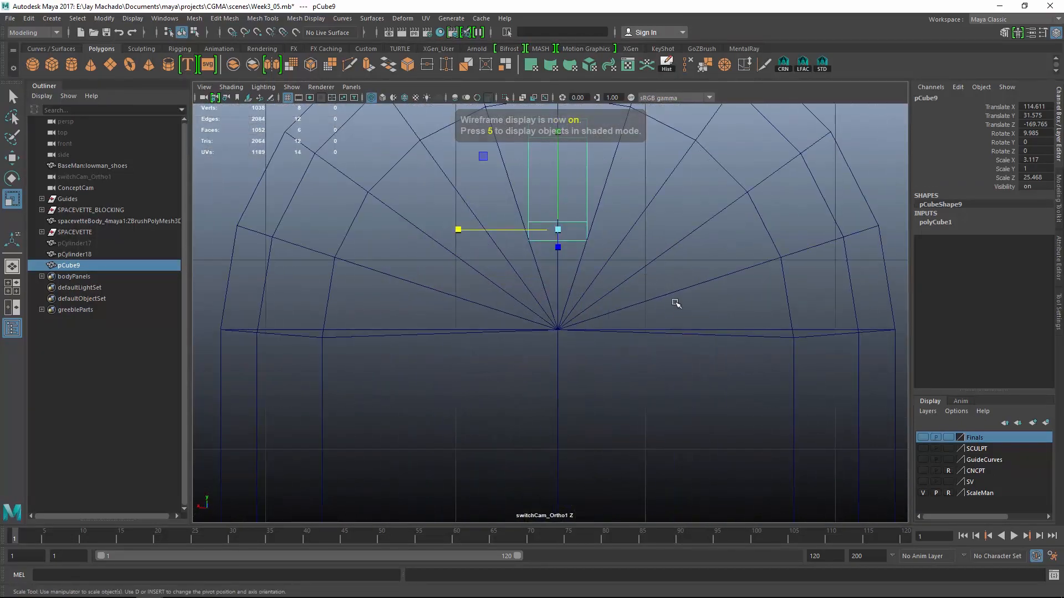
pyautogui.press('F8')
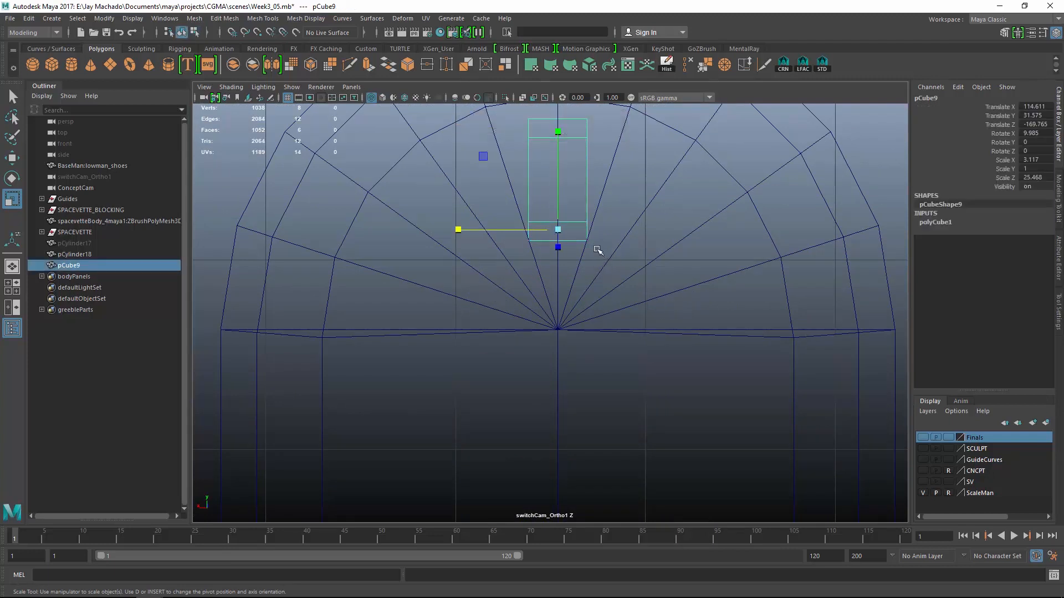
# - Group the strip and snap the group's pivot to the centre vertex of the cylinder's end cap
pyautogui.hotkey('ctrl', 'g')
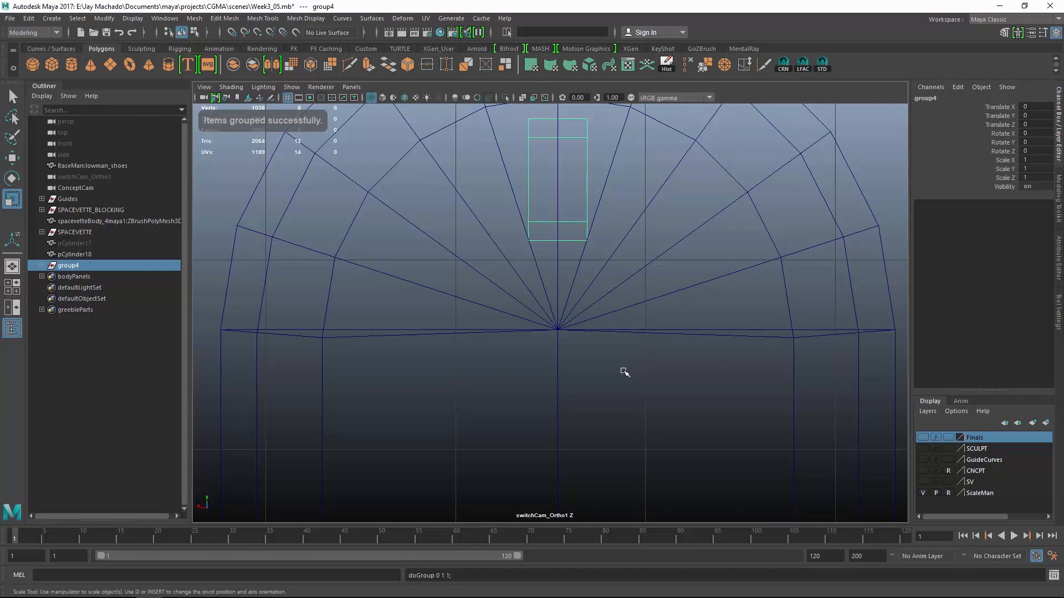
pyautogui.press('d')
pyautogui.press('v')
pyautogui.moveTo(575, 348); pyautogui.dragTo(561, 331, button='middle')
pyautogui.moveTo(558, 225); pyautogui.dragTo(560, 227)
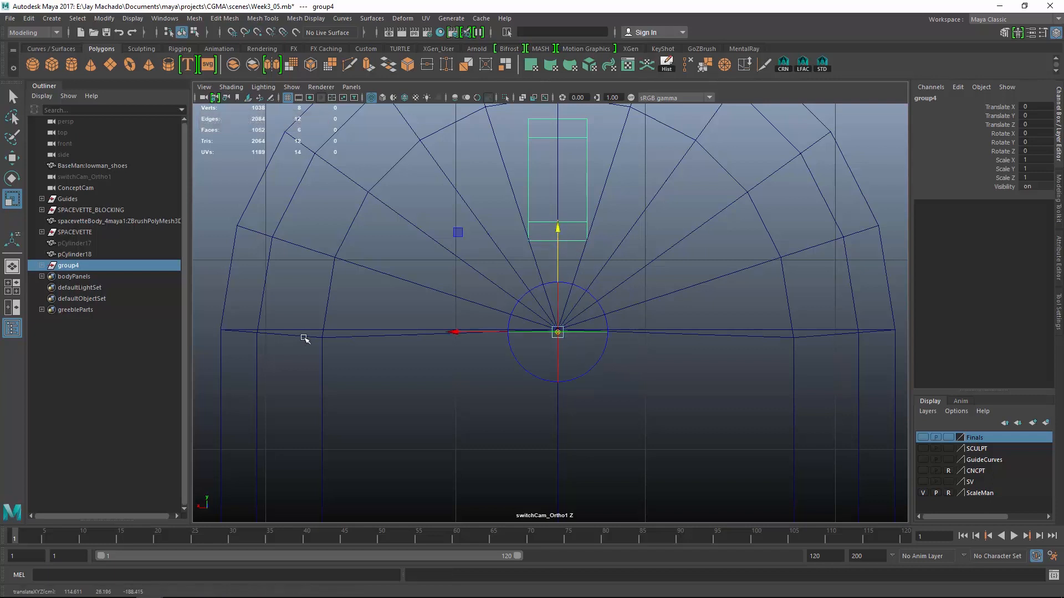
pyautogui.hotkey('ctrl', 'z')
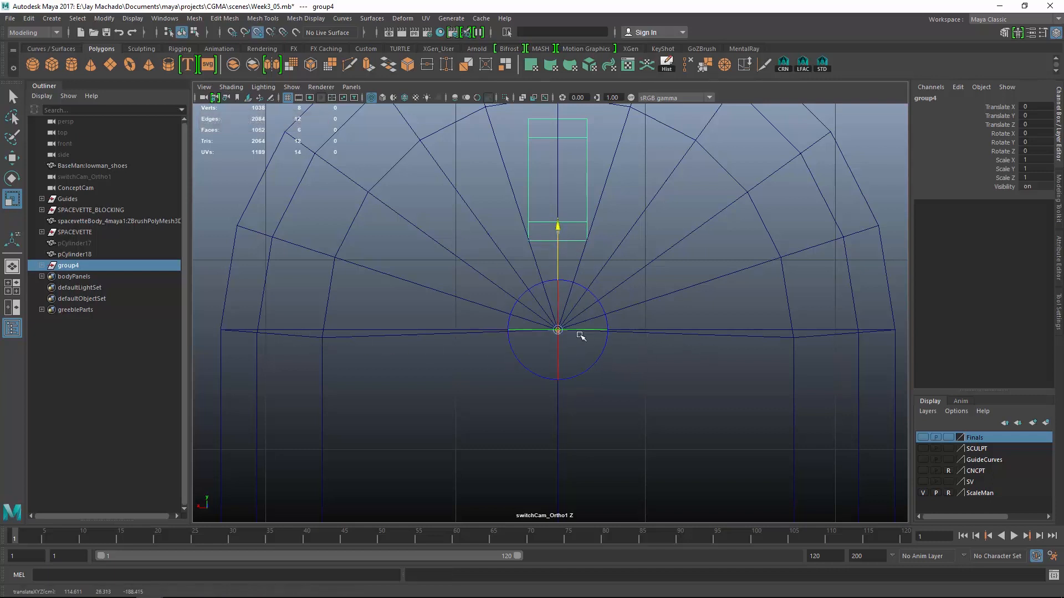
pyautogui.press('d')
# - Put group4 inside a second parent group and select group4 within it
pyautogui.hotkey('ctrl', 'g')
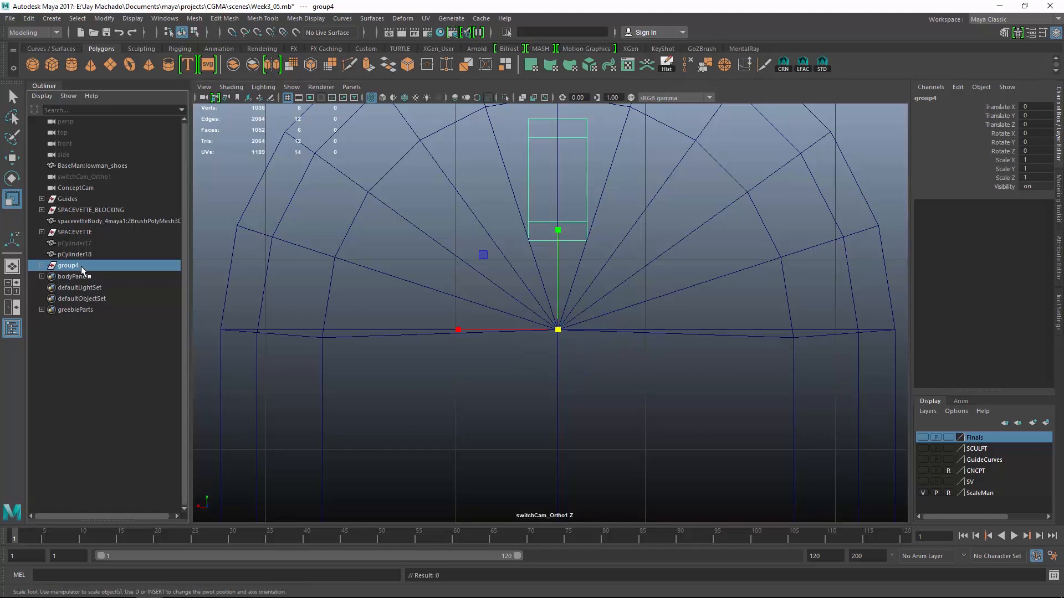
pyautogui.click(42, 265)
pyautogui.click(83, 277)
# - Duplicate the strip onto the cylinder's sloped upper edge, rotated to about -7.12° in X and slightly shortened
pyautogui.keyDown('alt'); pyautogui.moveTo(610, 318); pyautogui.dragTo(601, 282); pyautogui.keyUp('alt')
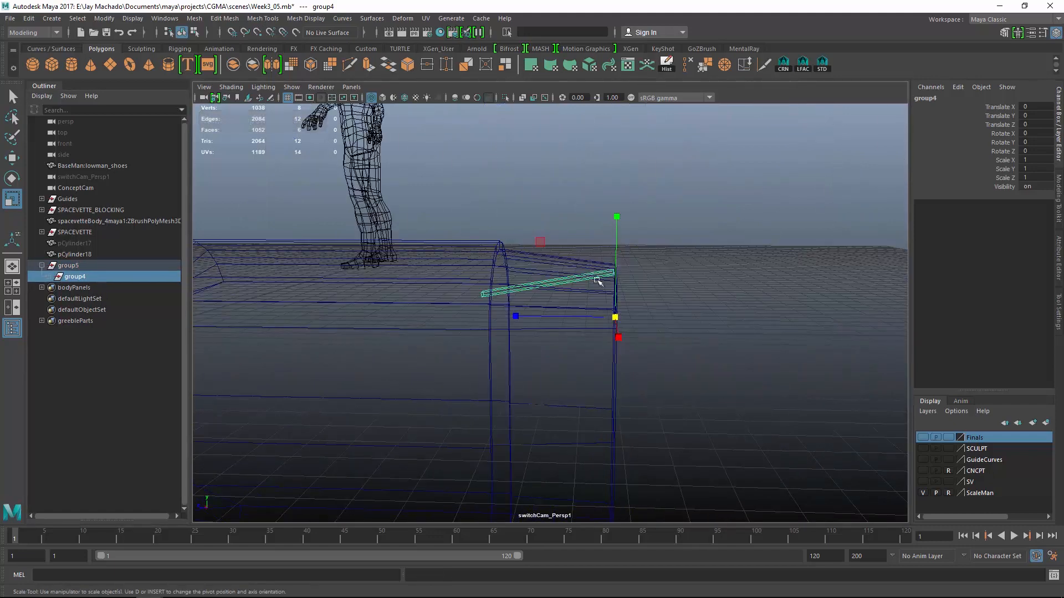
pyautogui.keyDown('alt'); pyautogui.moveTo(601, 282); pyautogui.dragTo(734, 309, button='right'); pyautogui.keyUp('alt')
pyautogui.press('[')
pyautogui.click(435, 263)
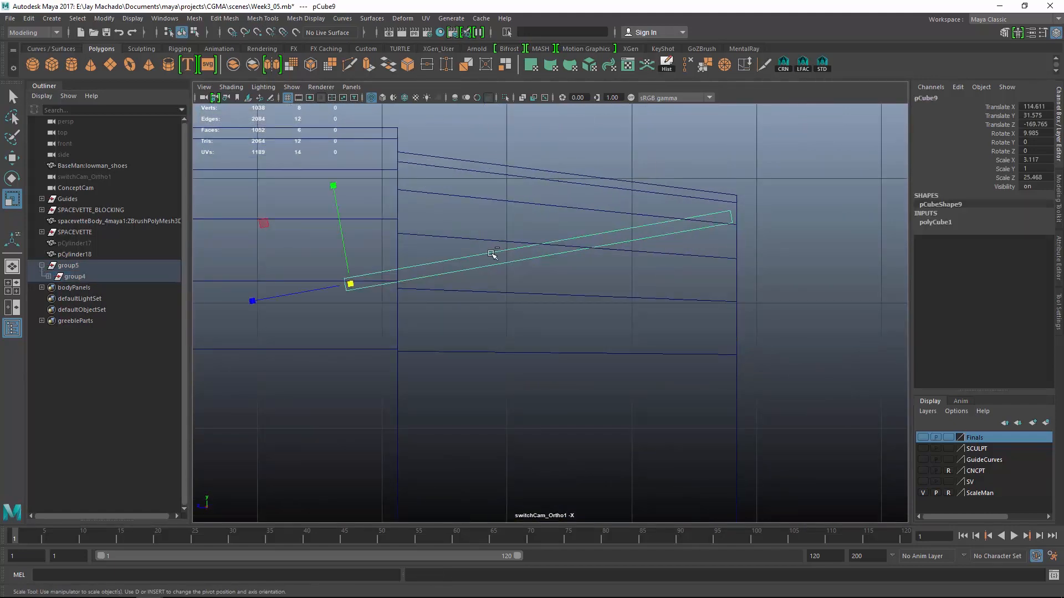
pyautogui.hotkey('ctrl', 'd')
pyautogui.press('w')
pyautogui.moveTo(356, 266); pyautogui.dragTo(386, 171)
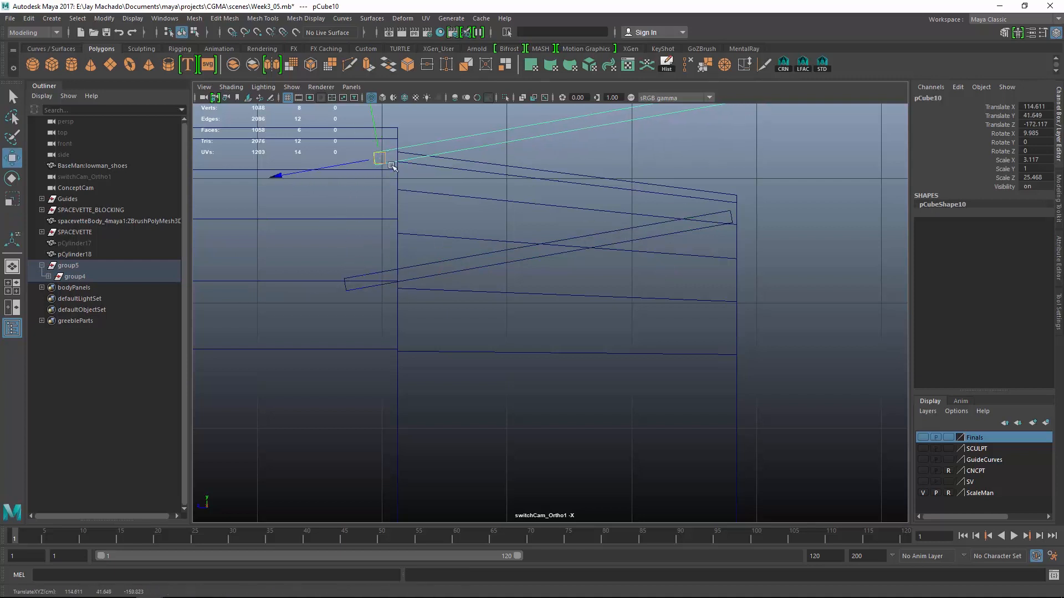
pyautogui.press('e')
pyautogui.moveTo(493, 132); pyautogui.dragTo(501, 171)
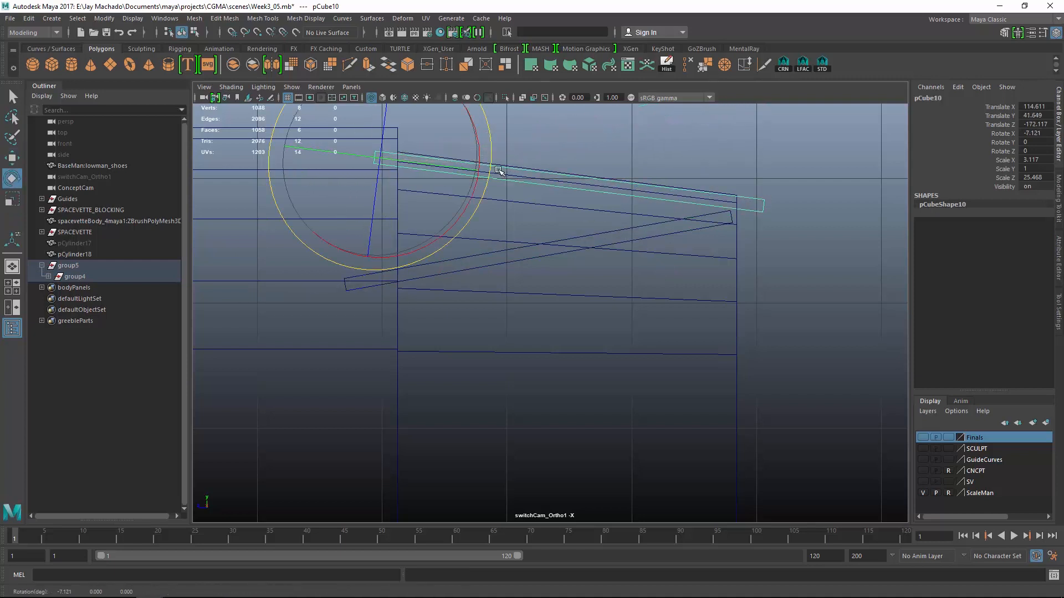
pyautogui.press('r')
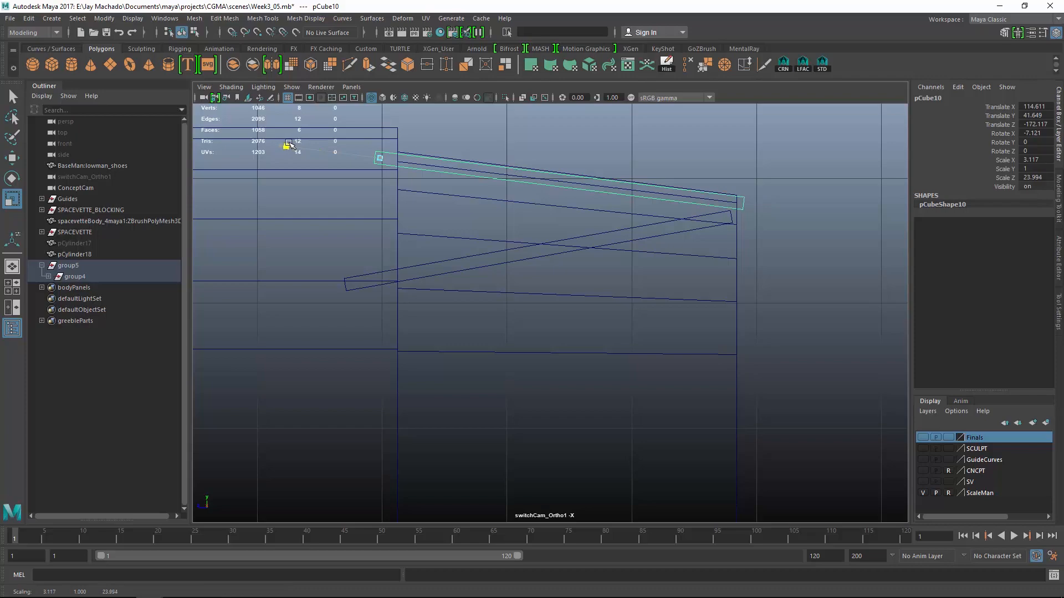
# - Duplicate group4 with both strips and set the copy's Z rotation to 90°
pyautogui.click(638, 227)
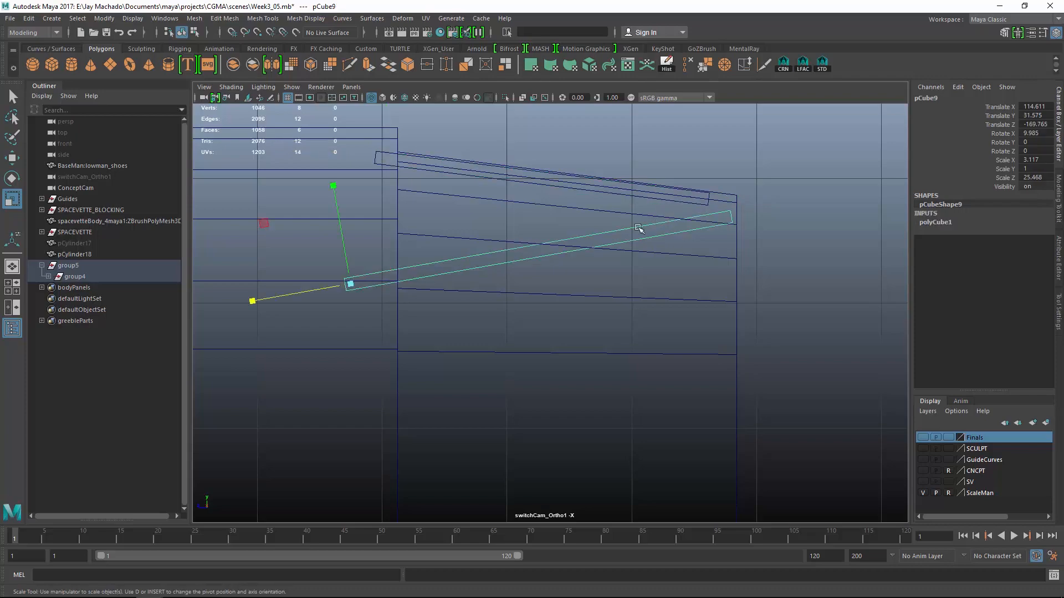
pyautogui.moveTo(248, 303)
pyautogui.keyDown('alt'); pyautogui.mouseDown()
pyautogui.moveTo(572, 301)
pyautogui.moveTo(551, 247)
pyautogui.moveTo(589, 340)
pyautogui.moveTo(654, 347)
pyautogui.moveTo(563, 342)
pyautogui.moveTo(655, 337)
pyautogui.moveTo(746, 352)
pyautogui.moveTo(610, 344)
pyautogui.mouseUp(); pyautogui.keyUp('alt')
pyautogui.press('5')
pyautogui.click(74, 277)
pyautogui.keyDown('alt'); pyautogui.moveTo(245, 304); pyautogui.dragTo(637, 349); pyautogui.keyUp('alt')
pyautogui.press('4')
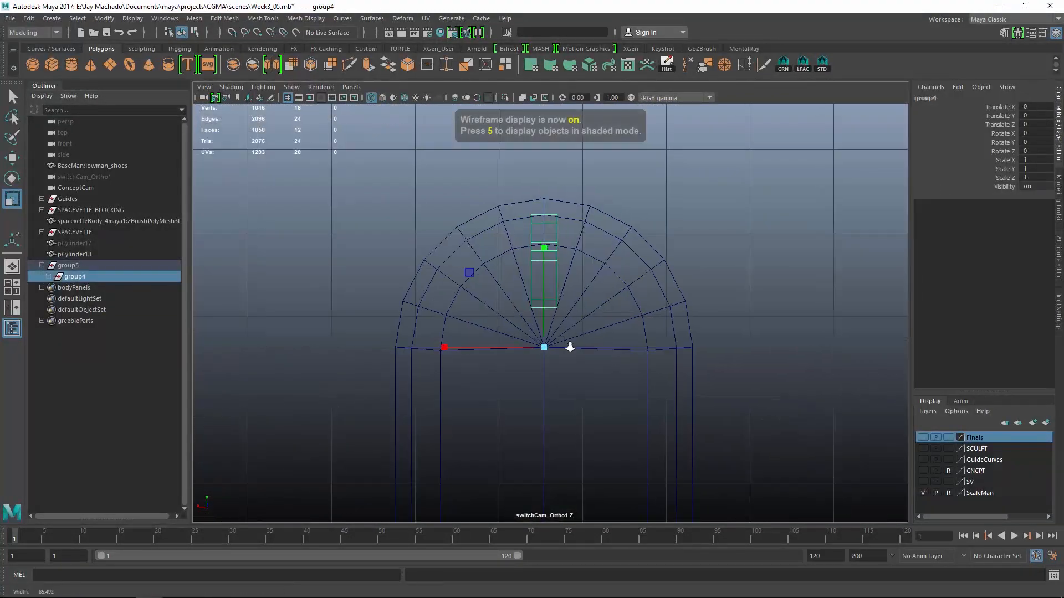
pyautogui.hotkey('ctrl', 'd')
pyautogui.press('e')
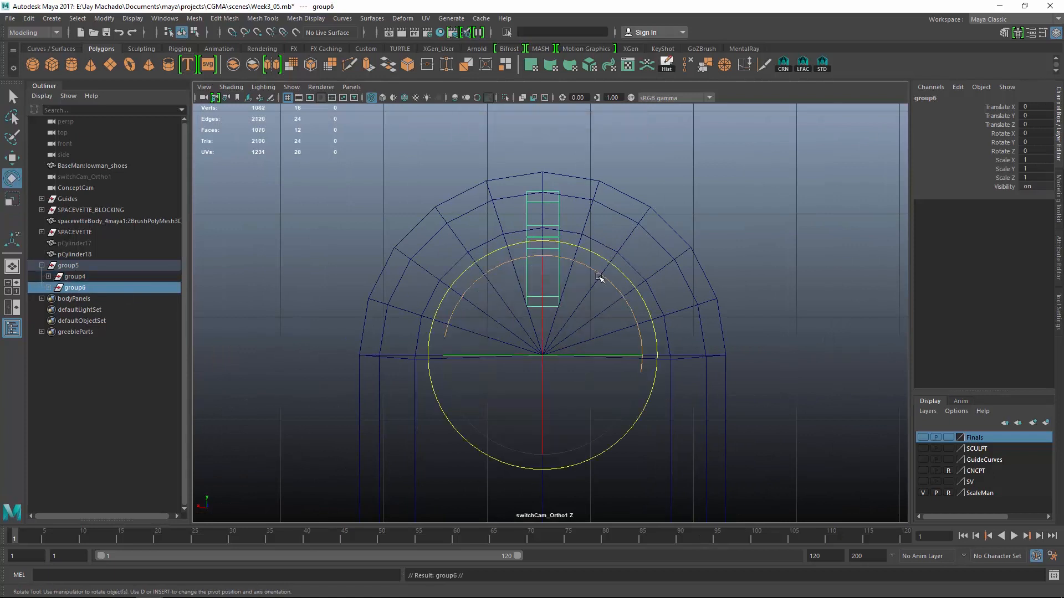
pyautogui.moveTo(598, 280); pyautogui.dragTo(685, 444)
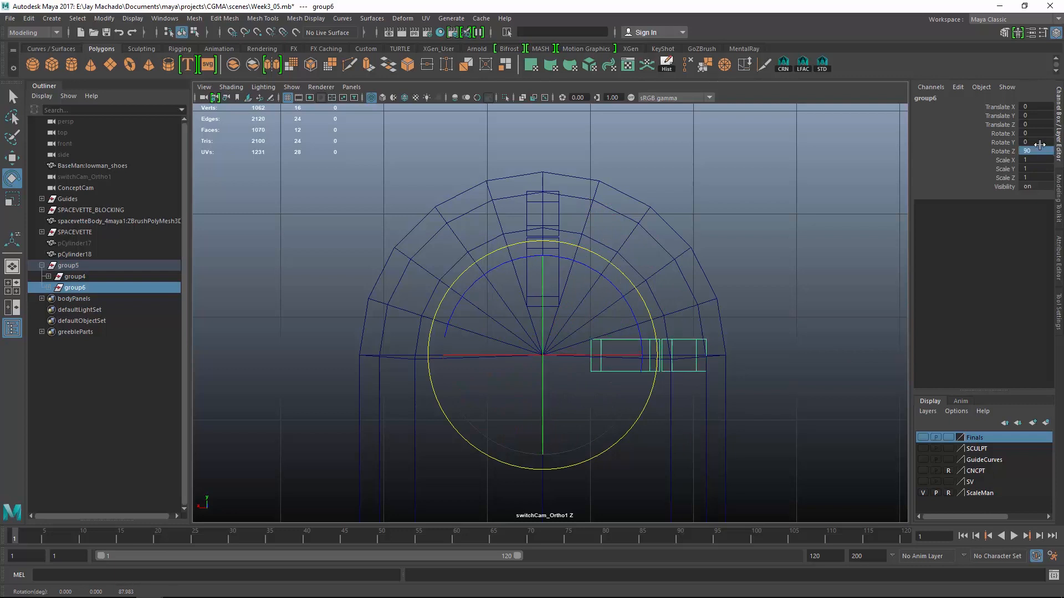
# - Duplicate the side strip group and set the new copy's Z rotation to -90° for the opposite side
pyautogui.hotkey('ctrl', 'd')
pyautogui.moveTo(647, 309); pyautogui.dragTo(682, 322)
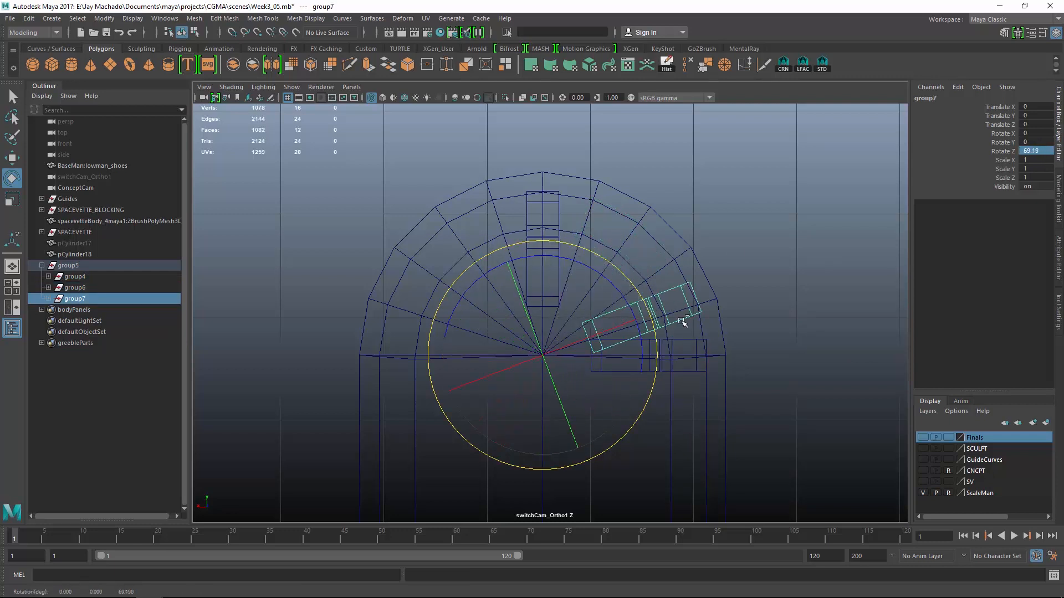
pyautogui.hotkey('ctrl', 'z')
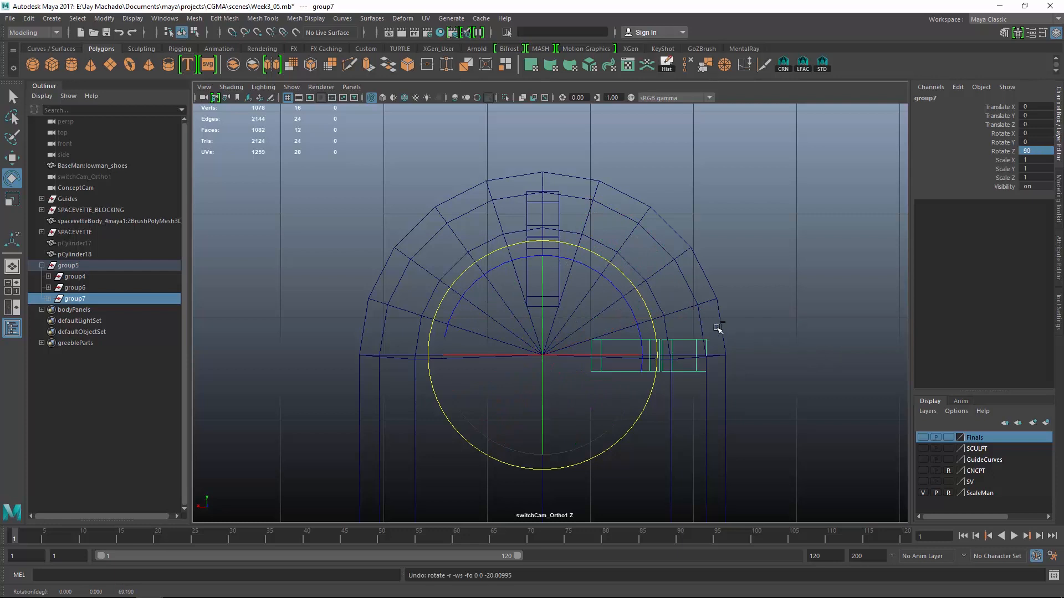
pyautogui.hotkey('ctrl', 'd')
pyautogui.click(1042, 150)
pyautogui.write('-9')
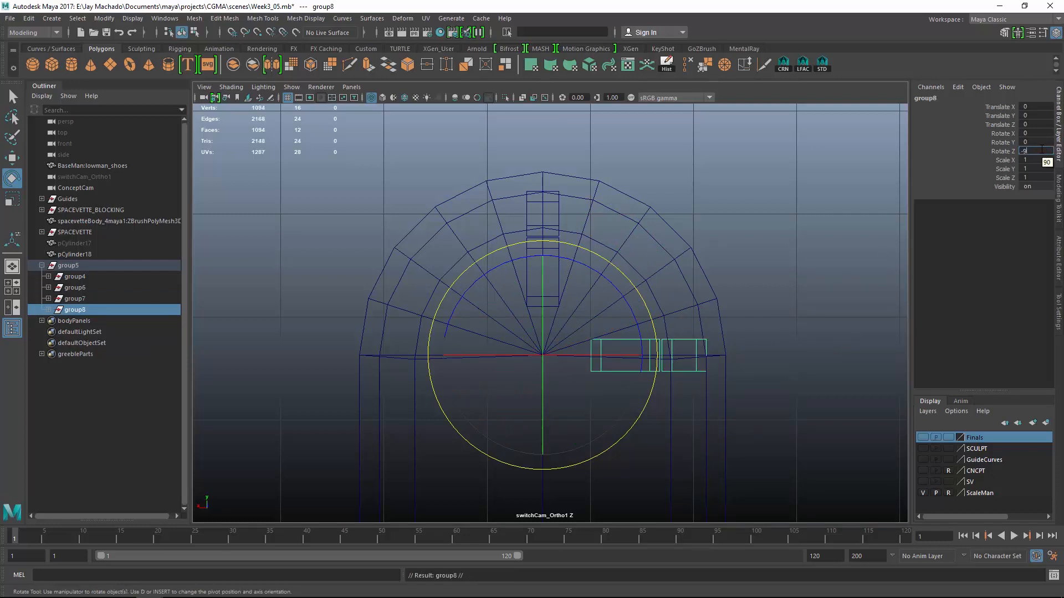
pyautogui.write('0')
pyautogui.press('Return')
pyautogui.moveTo(668, 232); pyautogui.dragTo(681, 234)
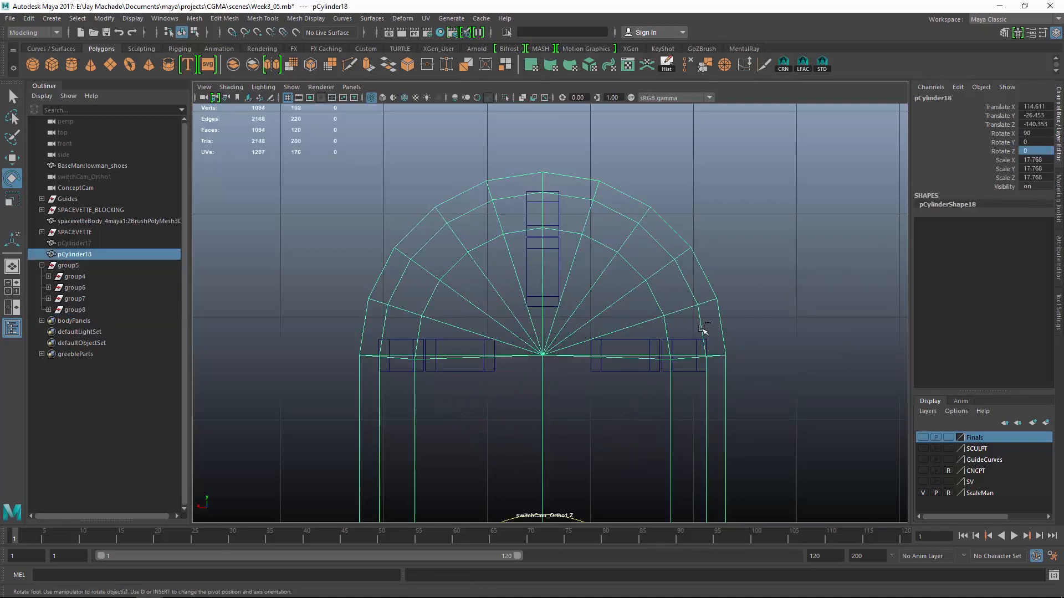
pyautogui.hotkey('ctrl', 'h')
pyautogui.hotkey('ctrl', 'z')
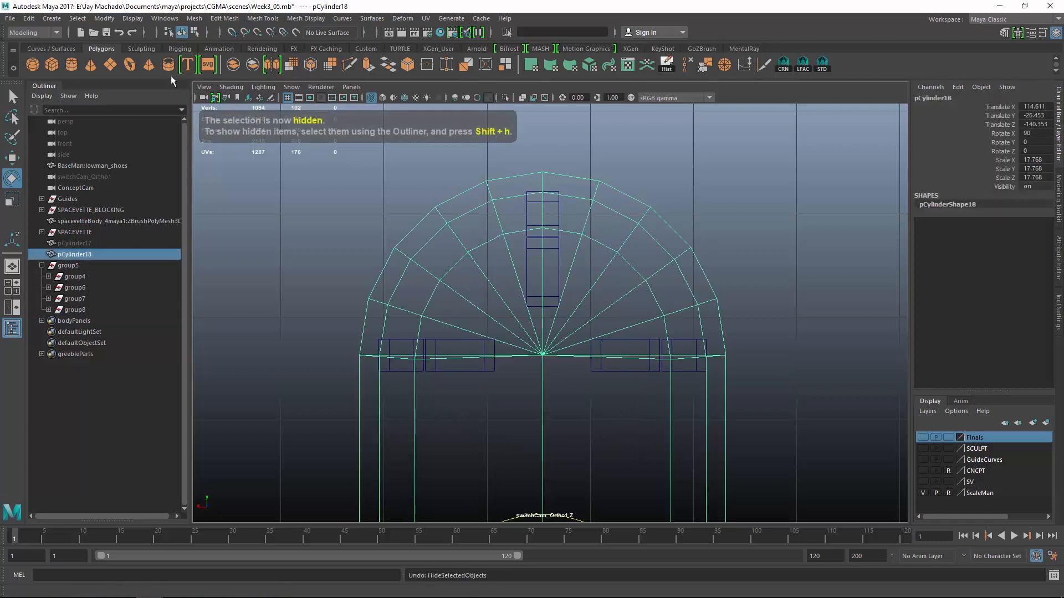
# - Create a polygon cylinder at the end cap's centre vertex and set its X rotation to 90°
pyautogui.click(168, 65)
pyautogui.press('w')
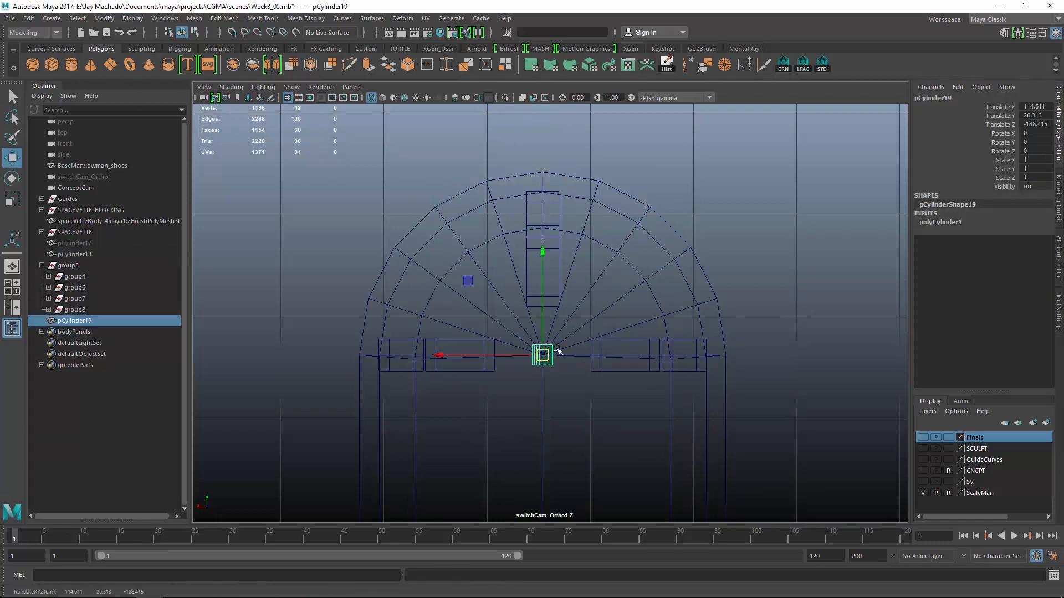
pyautogui.press('e')
pyautogui.moveTo(551, 292); pyautogui.dragTo(892, 257)
pyautogui.click(1040, 133)
pyautogui.write('9')
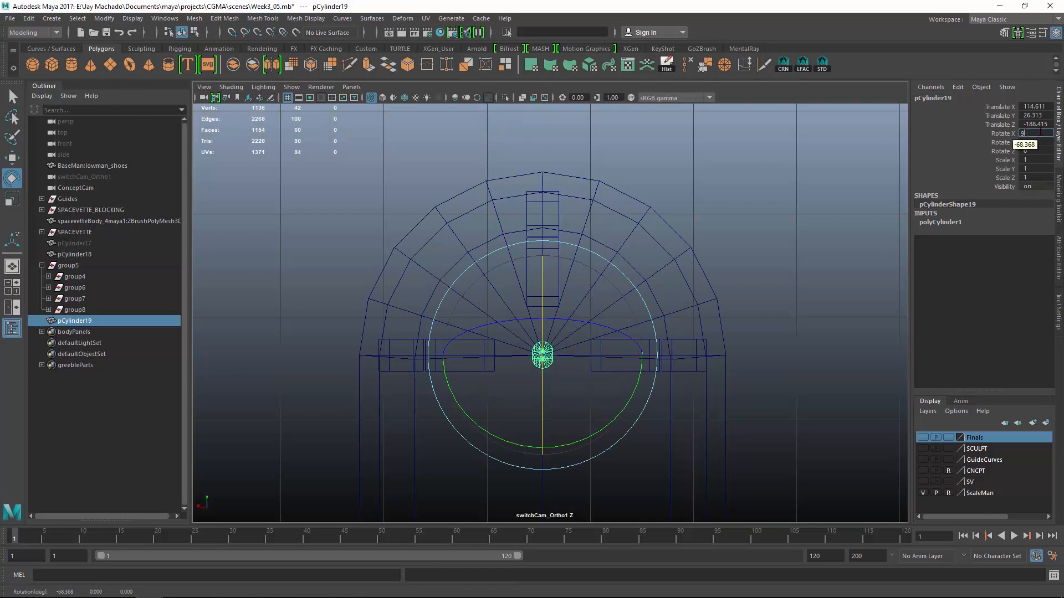
pyautogui.write('0')
pyautogui.press('Return')
# - Scale the new cylinder uniformly to about 11.8 and move it inward along Z to about -148
pyautogui.press('r')
pyautogui.moveTo(543, 355); pyautogui.dragTo(797, 346)
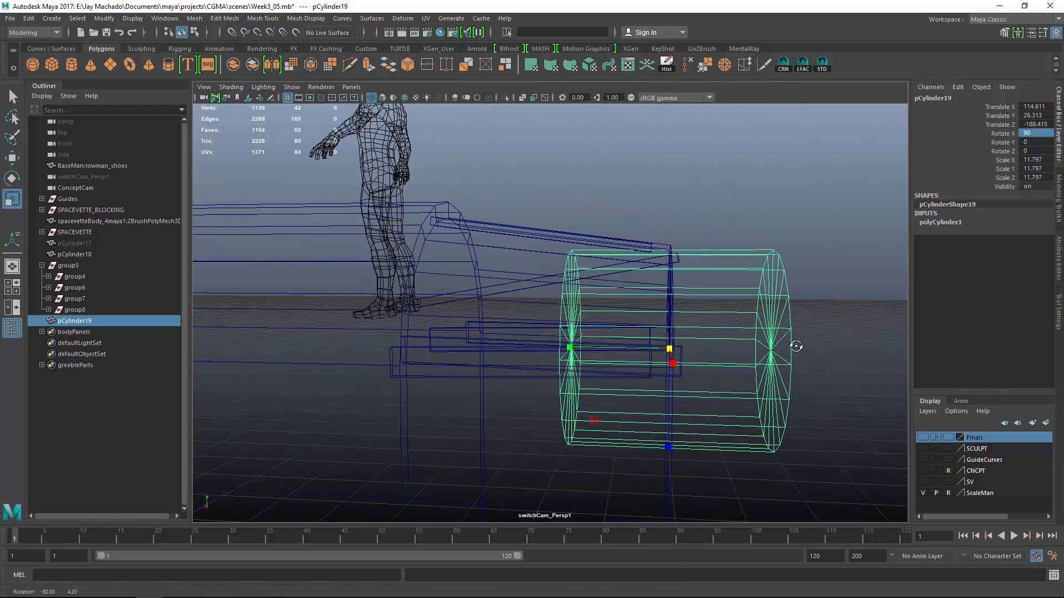
pyautogui.press('[')
pyautogui.press('w')
pyautogui.moveTo(630, 347); pyautogui.dragTo(298, 350)
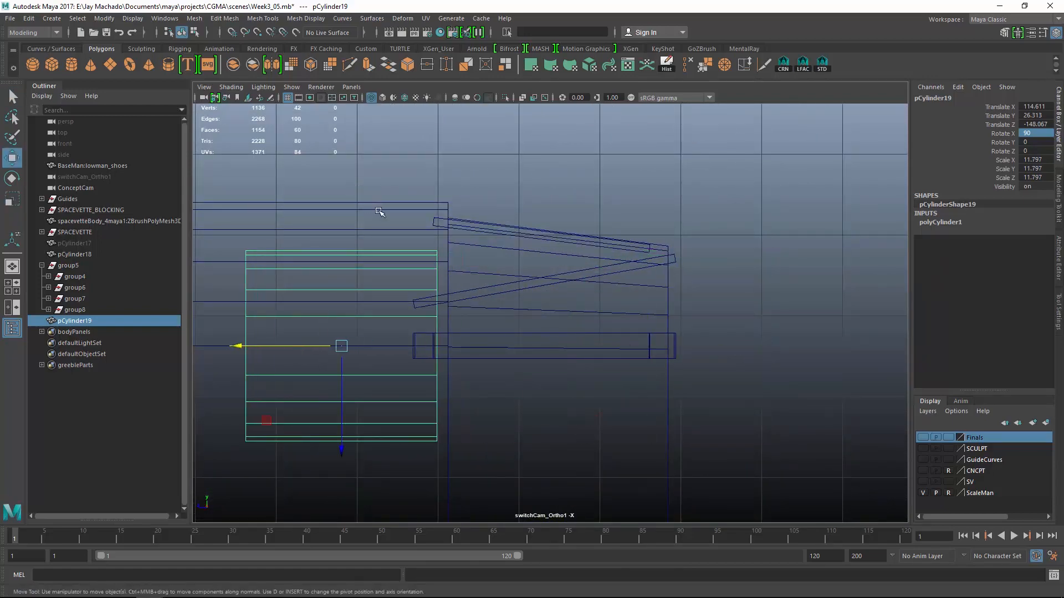
# - Hide the large body cylinder pCylinder18 so only the strips and the new cylinder show
pyautogui.click(379, 211)
pyautogui.hotkey('ctrl', 'h')
pyautogui.keyDown('alt'); pyautogui.moveTo(685, 314); pyautogui.dragTo(604, 330); pyautogui.keyUp('alt')
pyautogui.keyDown('alt'); pyautogui.moveTo(604, 331); pyautogui.dragTo(703, 361, button='right'); pyautogui.keyUp('alt')
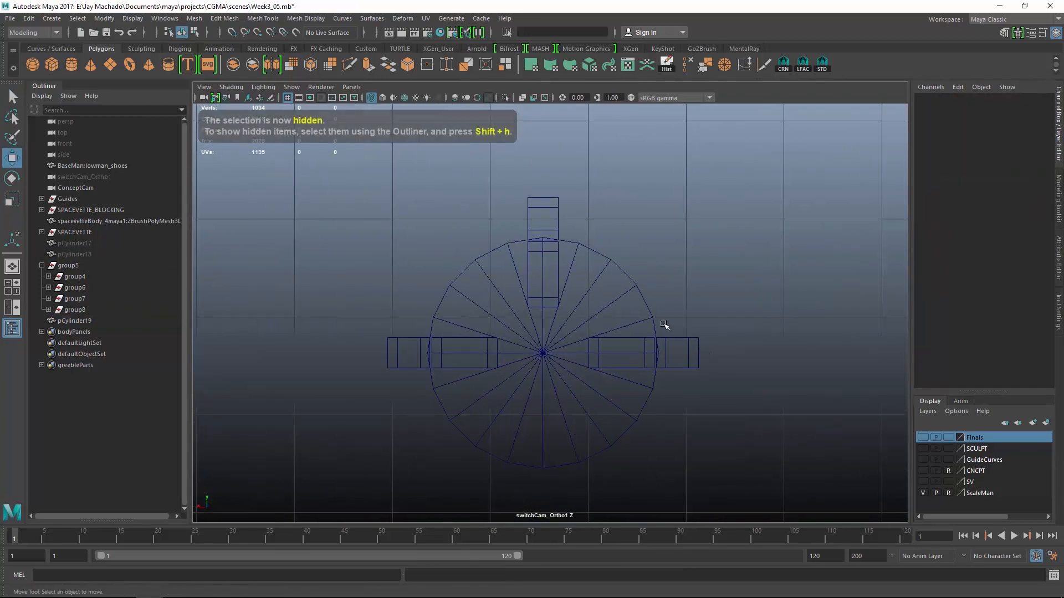
# - Set pCylinder19's axis subdivisions to 16 and rotate it so one side centres on the upper strip
pyautogui.moveTo(664, 325); pyautogui.dragTo(624, 311)
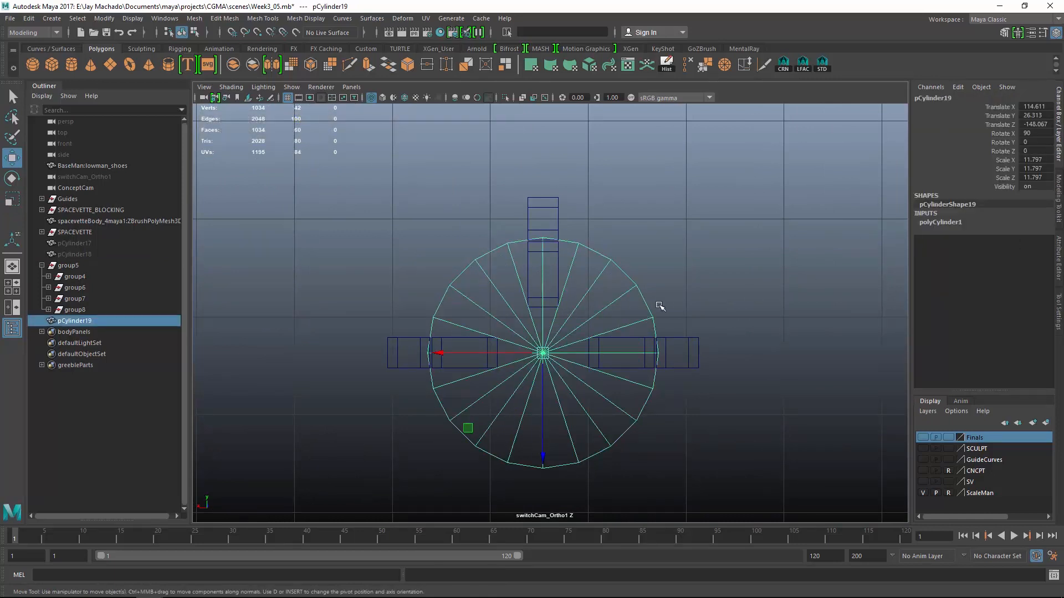
pyautogui.press('e')
pyautogui.moveTo(594, 288); pyautogui.dragTo(608, 284)
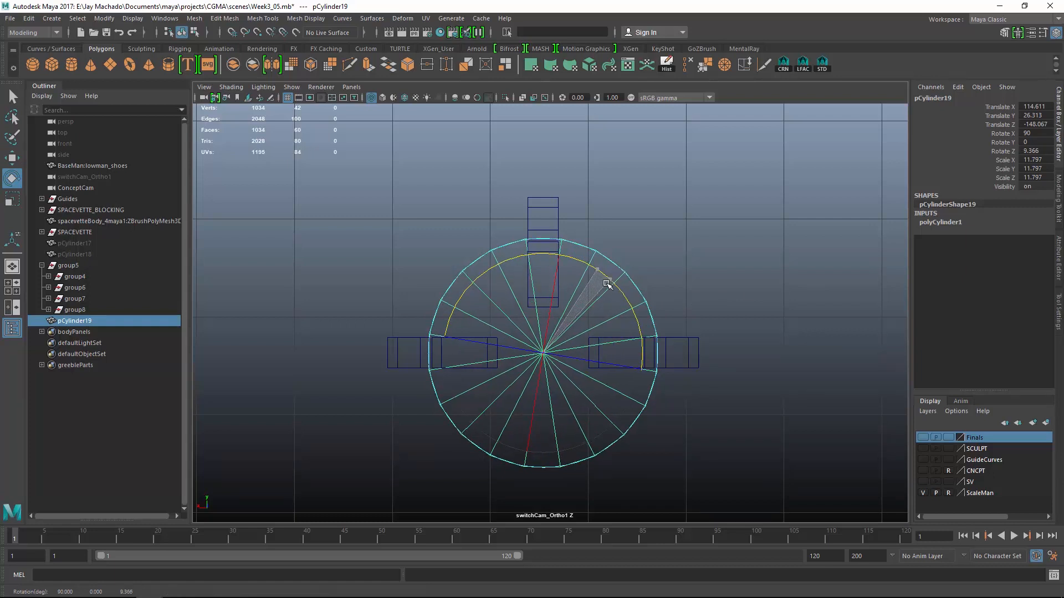
pyautogui.click(942, 222)
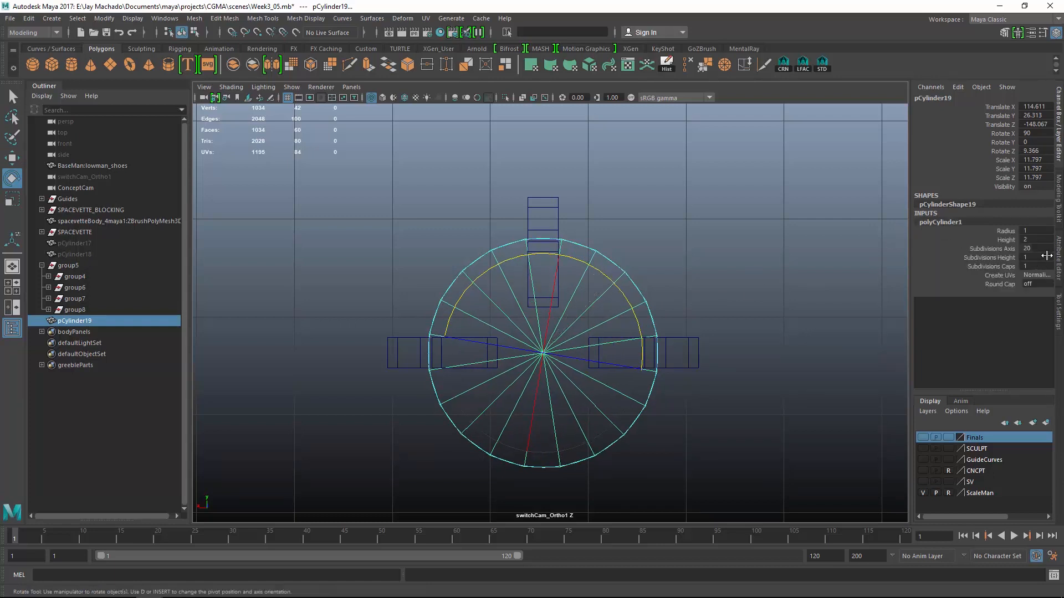
pyautogui.press('Return')
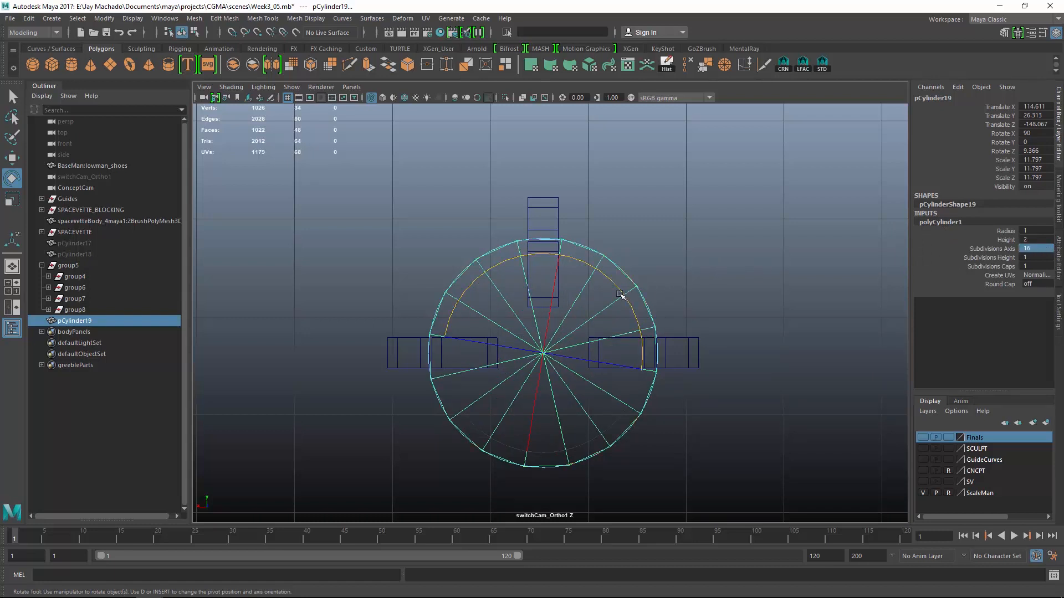
pyautogui.moveTo(602, 275); pyautogui.dragTo(600, 272)
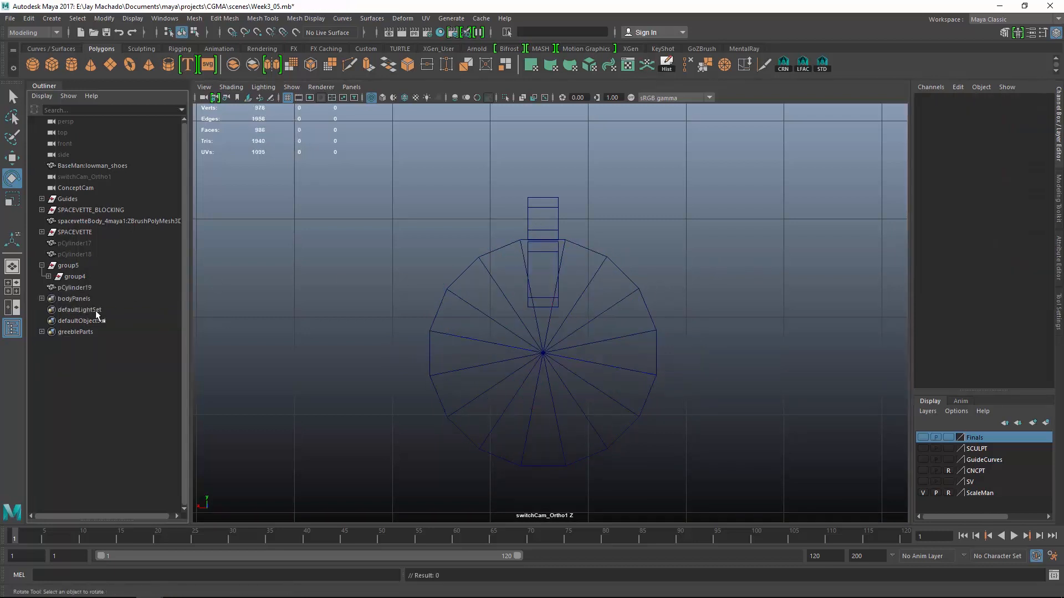
# - Duplicate group4 as 15 copies rotated 22.5° in Z using Duplicate Special with Instance leaf nodes enabled
pyautogui.click(535, 191)
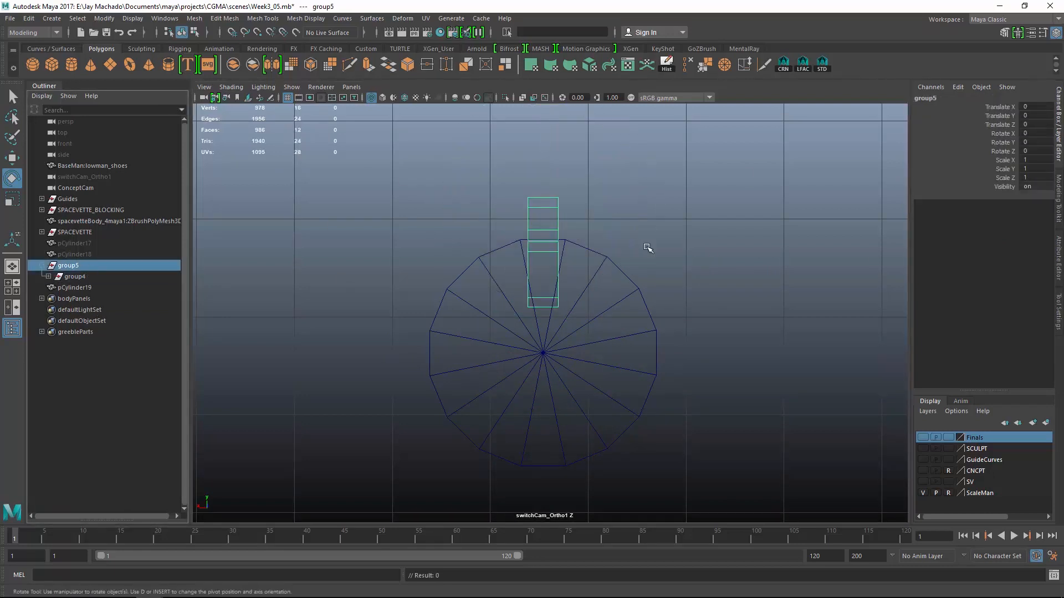
pyautogui.click(75, 276)
pyautogui.click(28, 18)
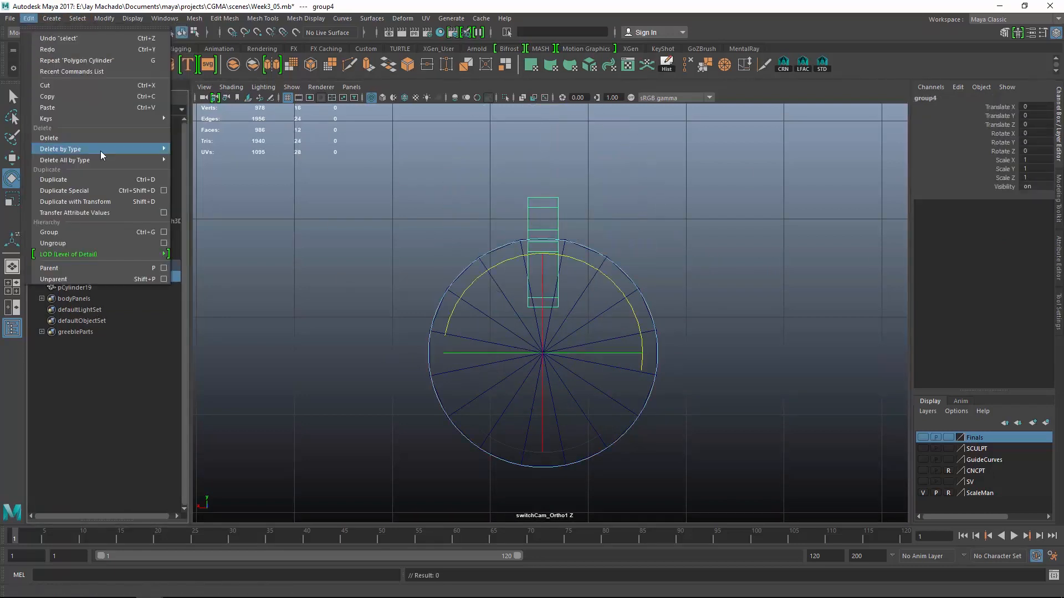
pyautogui.click(164, 191)
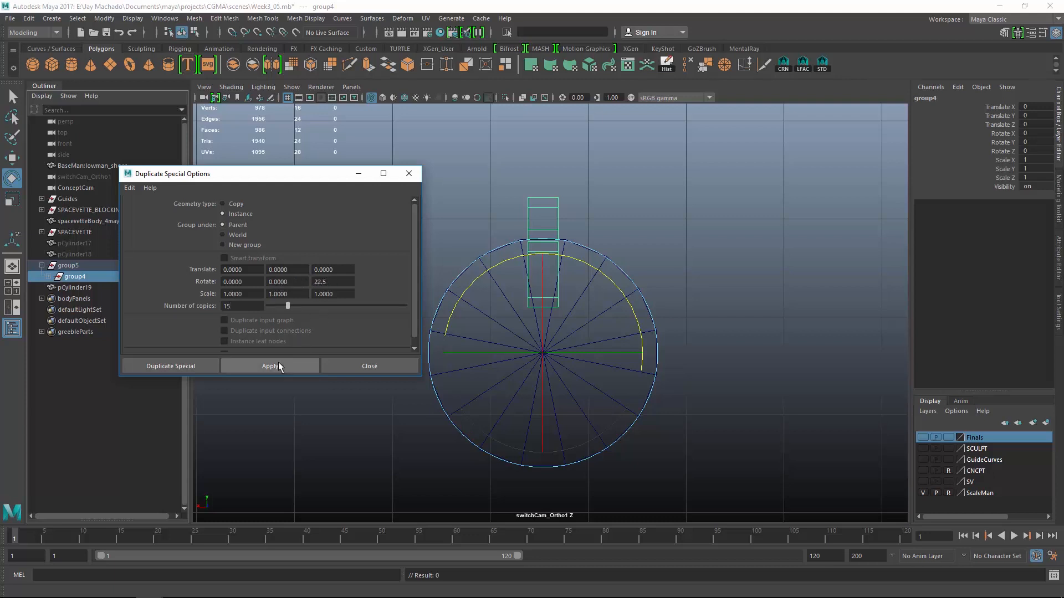
pyautogui.click(233, 204)
pyautogui.click(255, 340)
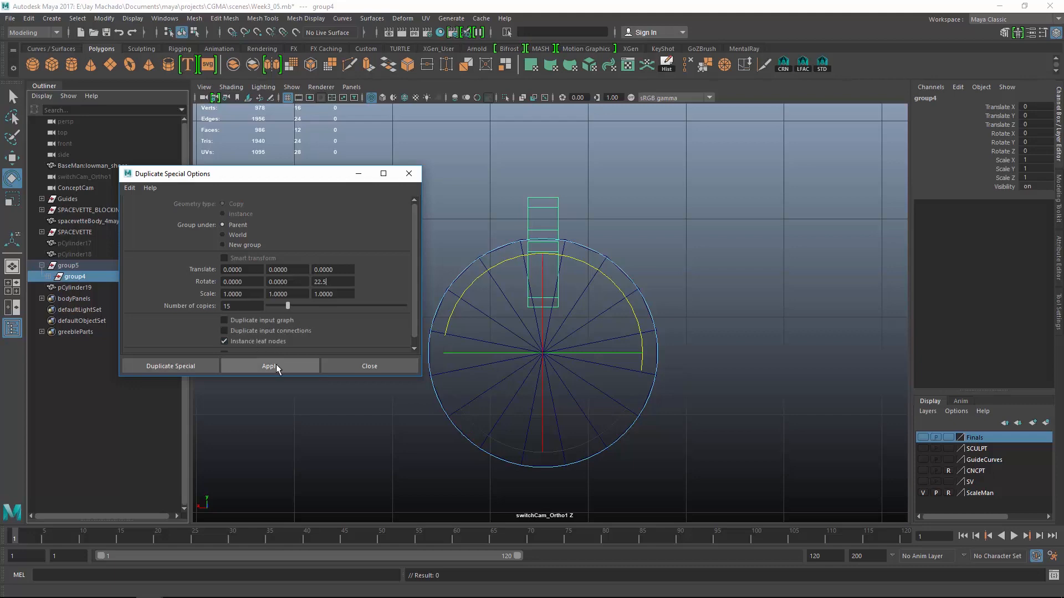
pyautogui.click(276, 365)
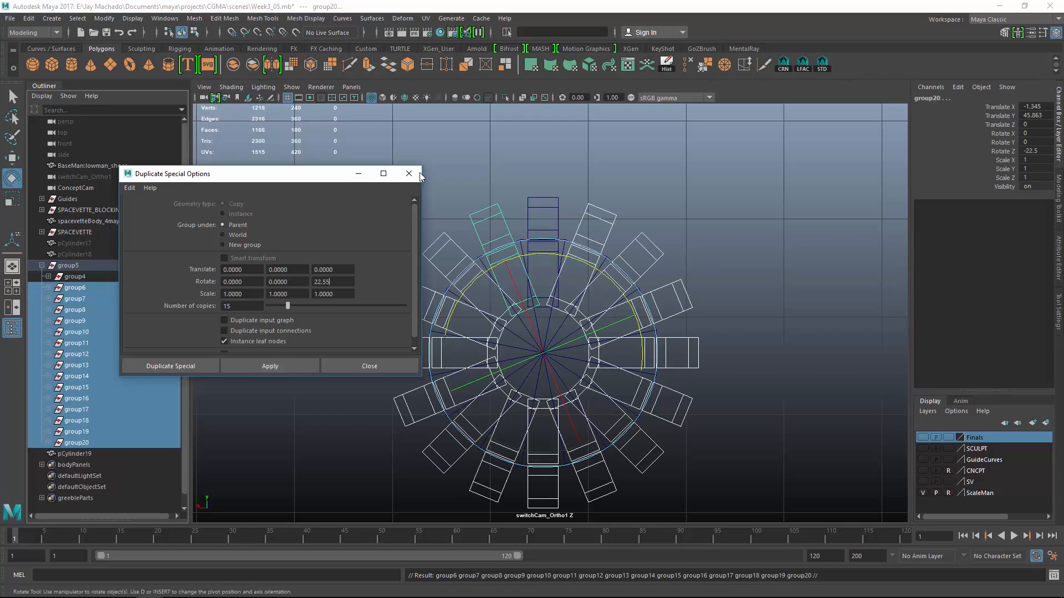
pyautogui.click(410, 173)
# - Try rotating the instanced inner flap strips about X between about 7° and 13°, then undo the last rotation
pyautogui.keyDown('alt'); pyautogui.moveTo(674, 285); pyautogui.dragTo(732, 307); pyautogui.keyUp('alt')
pyautogui.press('5')
pyautogui.click(825, 380)
pyautogui.moveTo(828, 381)
pyautogui.keyDown('alt'); pyautogui.mouseDown()
pyautogui.moveTo(789, 385)
pyautogui.moveTo(550, 332)
pyautogui.moveTo(576, 337)
pyautogui.moveTo(565, 315)
pyautogui.mouseUp(); pyautogui.keyUp('alt')
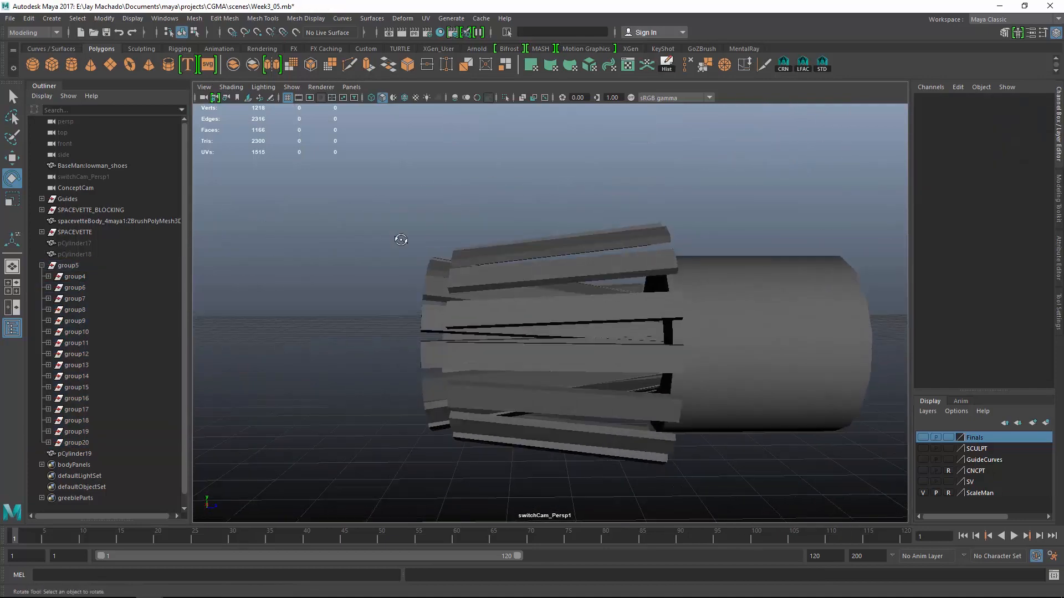
pyautogui.press('space')
pyautogui.moveTo(393, 218); pyautogui.dragTo(425, 419)
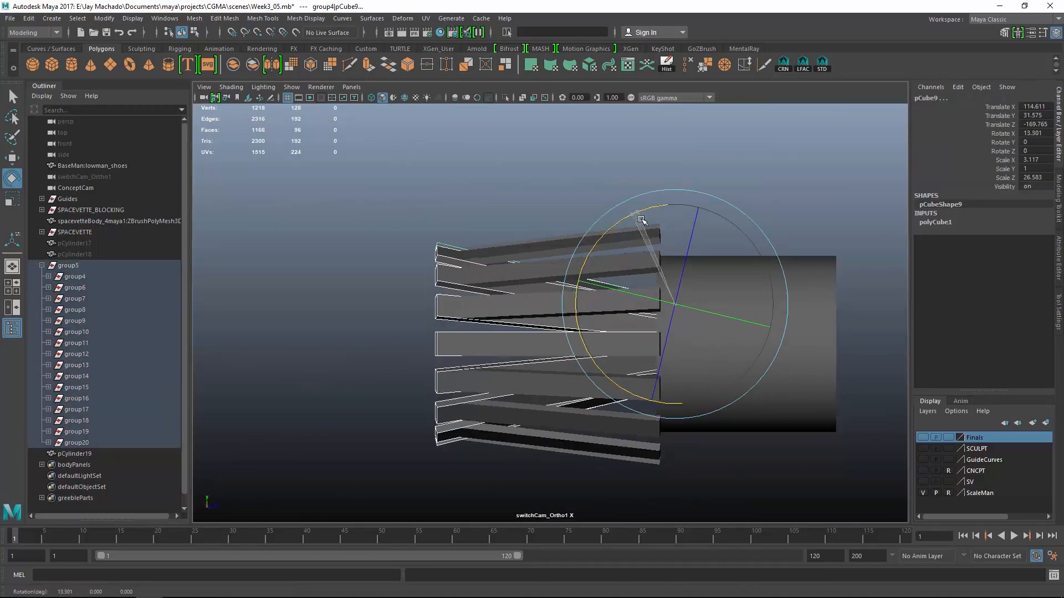
pyautogui.moveTo(631, 223); pyautogui.dragTo(642, 213)
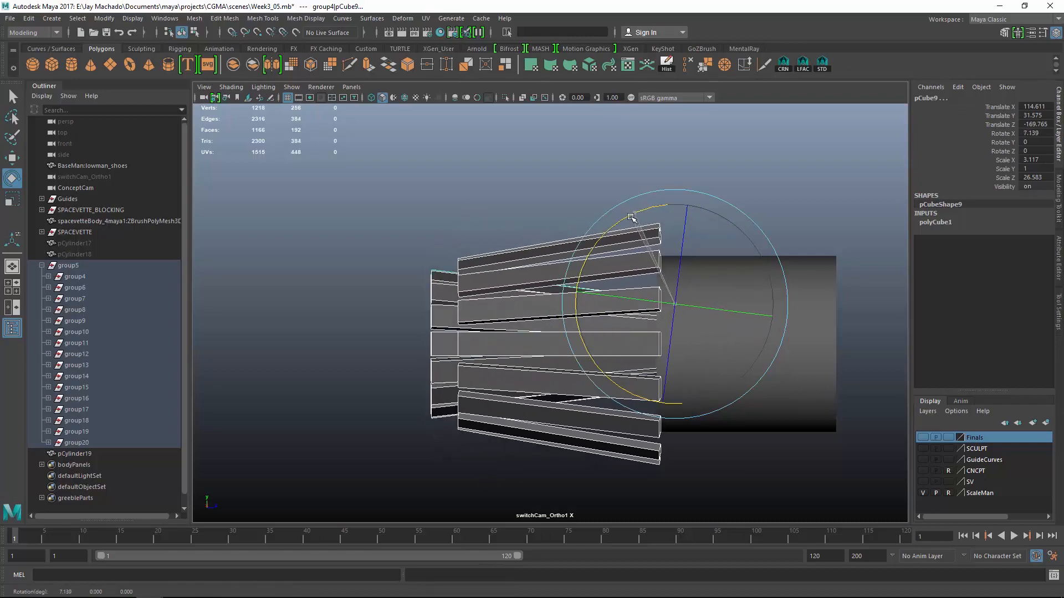
pyautogui.press('space')
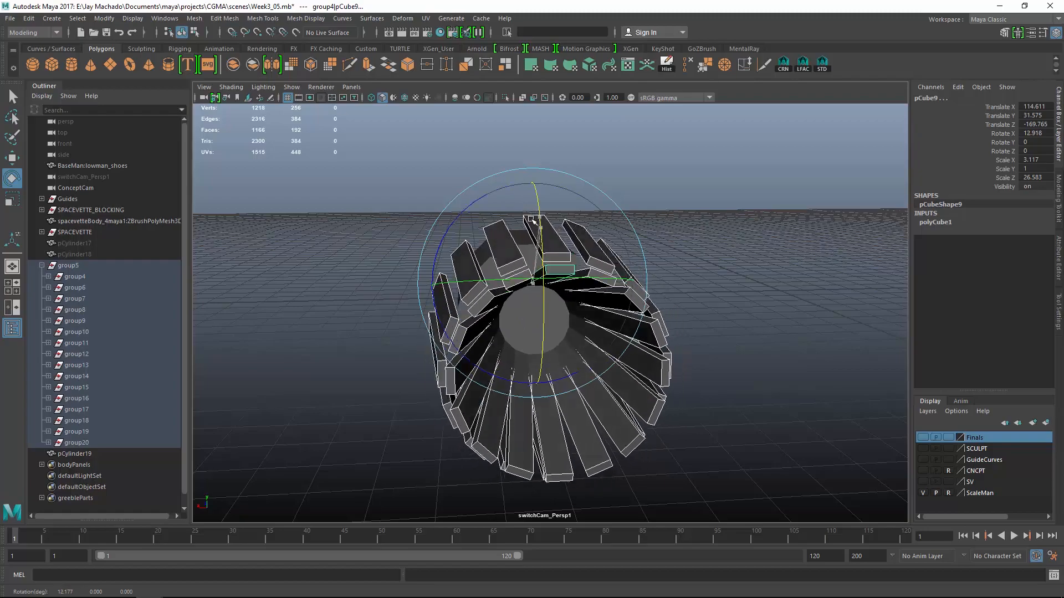
pyautogui.hotkey('ctrl', 'z')
# - Scale the forward-end vertices of inner strip pCube9 along X to narrow that end of every instance
pyautogui.keyDown('alt'); pyautogui.moveTo(692, 337); pyautogui.dragTo(592, 319); pyautogui.keyUp('alt')
pyautogui.keyDown('alt'); pyautogui.moveTo(593, 318); pyautogui.dragTo(743, 383, button='right'); pyautogui.keyUp('alt')
pyautogui.moveTo(743, 383)
pyautogui.keyDown('alt'); pyautogui.mouseDown()
pyautogui.moveTo(632, 411)
pyautogui.moveTo(751, 434)
pyautogui.moveTo(629, 347)
pyautogui.moveTo(554, 183)
pyautogui.moveTo(567, 250)
pyautogui.moveTo(593, 265)
pyautogui.mouseUp(); pyautogui.keyUp('alt')
pyautogui.click(537, 146)
pyautogui.press('5')
pyautogui.press('4')
pyautogui.moveTo(743, 208); pyautogui.dragTo(687, 223, button='right')
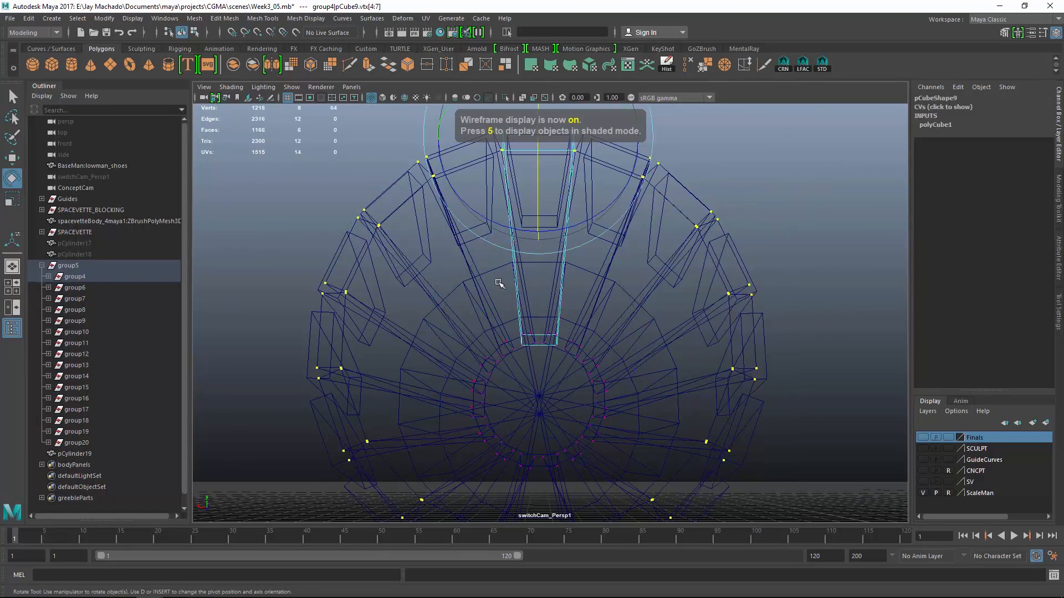
pyautogui.moveTo(458, 320); pyautogui.dragTo(622, 483)
pyautogui.keyDown('alt'); pyautogui.moveTo(560, 355); pyautogui.dragTo(622, 373, button='right'); pyautogui.keyUp('alt')
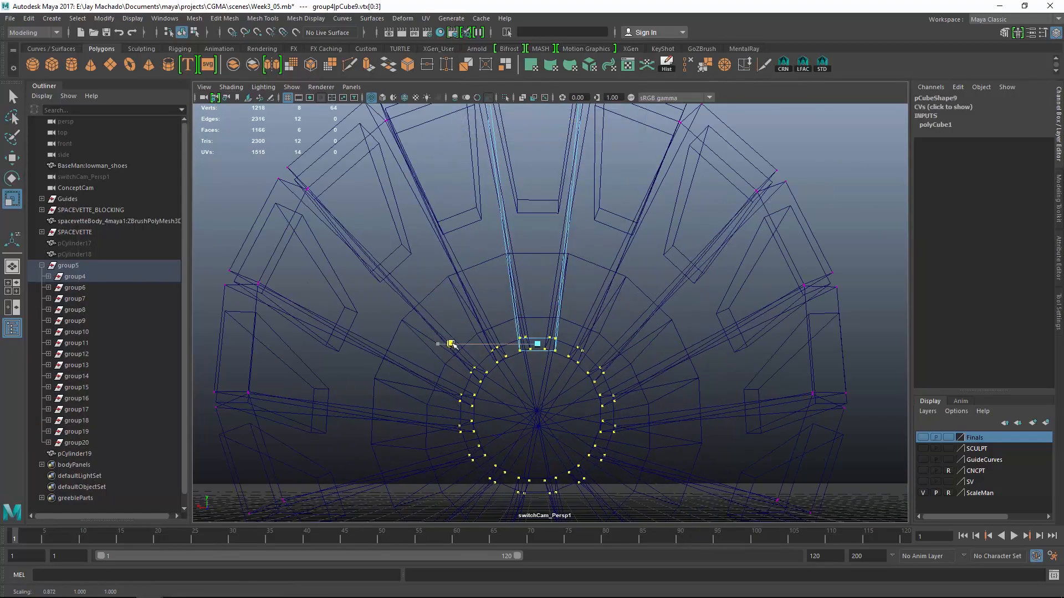
pyautogui.moveTo(444, 342); pyautogui.dragTo(476, 348)
pyautogui.press('5')
pyautogui.moveTo(565, 364)
pyautogui.keyDown('alt'); pyautogui.mouseDown()
pyautogui.moveTo(632, 351)
pyautogui.moveTo(565, 316)
pyautogui.moveTo(580, 358)
pyautogui.moveTo(588, 333)
pyautogui.mouseUp(); pyautogui.keyUp('alt')
pyautogui.moveTo(588, 332)
pyautogui.keyDown('alt'); pyautogui.mouseDown(button='right')
pyautogui.moveTo(596, 312)
pyautogui.moveTo(553, 260)
pyautogui.mouseUp(button='right'); pyautogui.keyUp('alt')
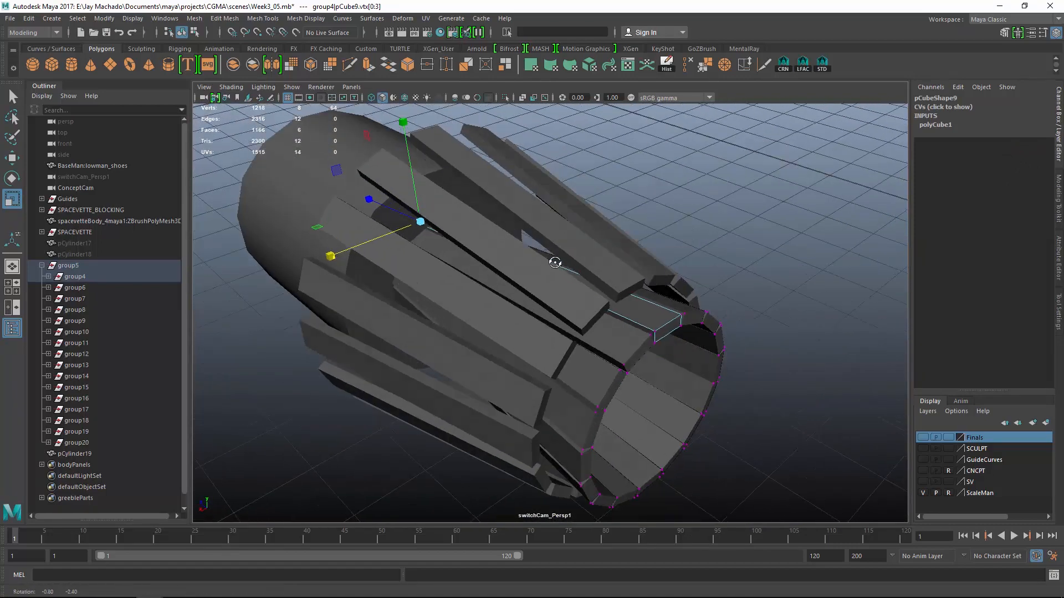
pyautogui.keyDown('alt'); pyautogui.moveTo(553, 261); pyautogui.dragTo(577, 213); pyautogui.keyUp('alt')
# - Scale the forward-end vertices of outer strip pCube10 along X to widen that end of every instance
pyautogui.press('F8')
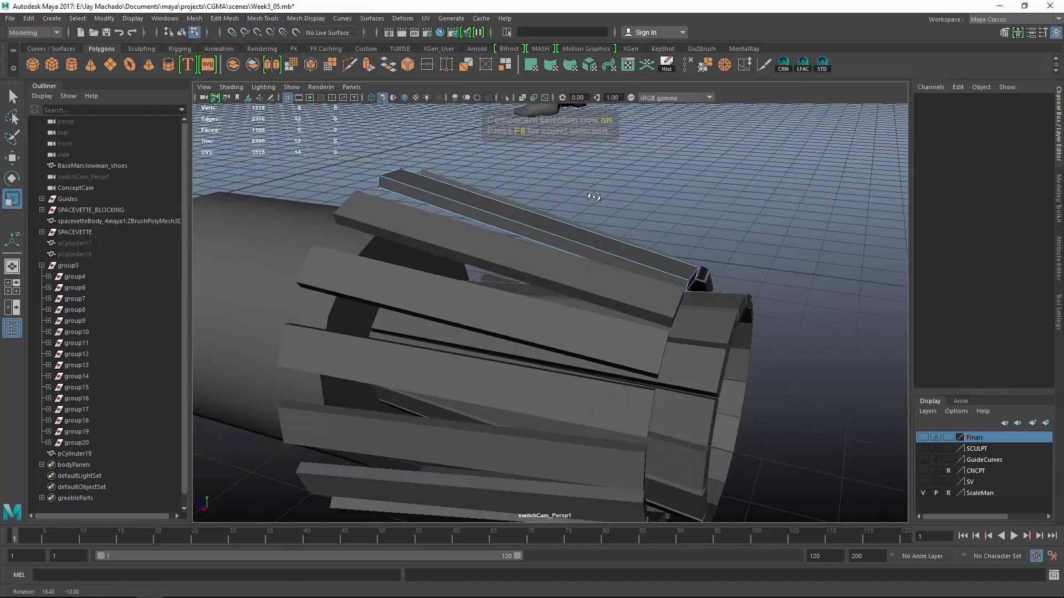
pyautogui.press('F8')
pyautogui.keyDown('alt'); pyautogui.moveTo(442, 164); pyautogui.dragTo(463, 202, button='middle'); pyautogui.keyUp('alt')
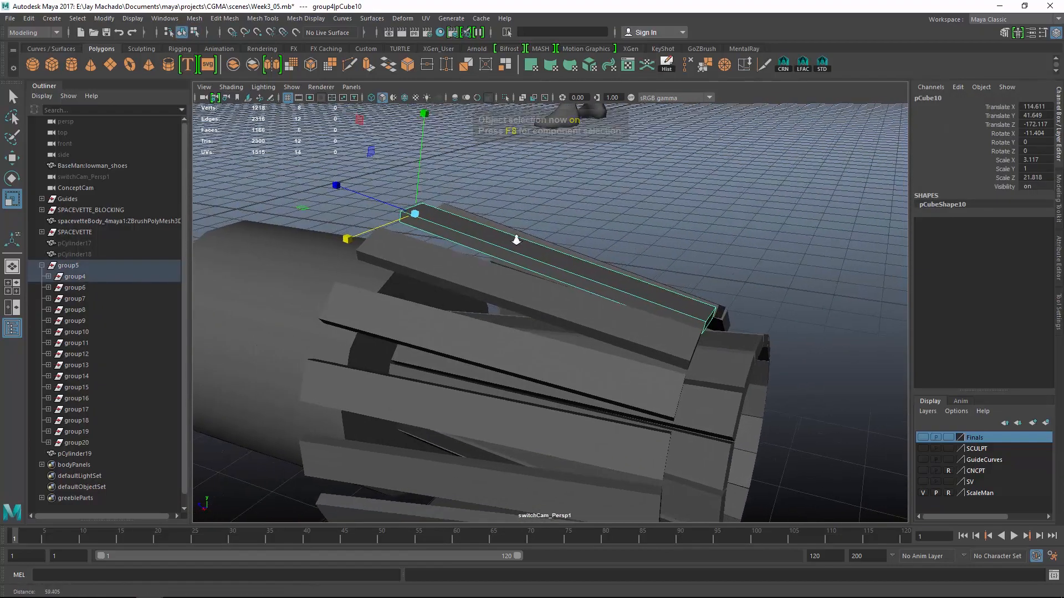
pyautogui.keyDown('alt'); pyautogui.moveTo(516, 238); pyautogui.dragTo(471, 249, button='right'); pyautogui.keyUp('alt')
pyautogui.moveTo(471, 250)
pyautogui.keyDown('alt'); pyautogui.mouseDown()
pyautogui.moveTo(487, 288)
pyautogui.moveTo(455, 249)
pyautogui.mouseUp(); pyautogui.keyUp('alt')
pyautogui.keyDown('alt'); pyautogui.moveTo(454, 249); pyautogui.dragTo(588, 301, button='right'); pyautogui.keyUp('alt')
pyautogui.press('F8')
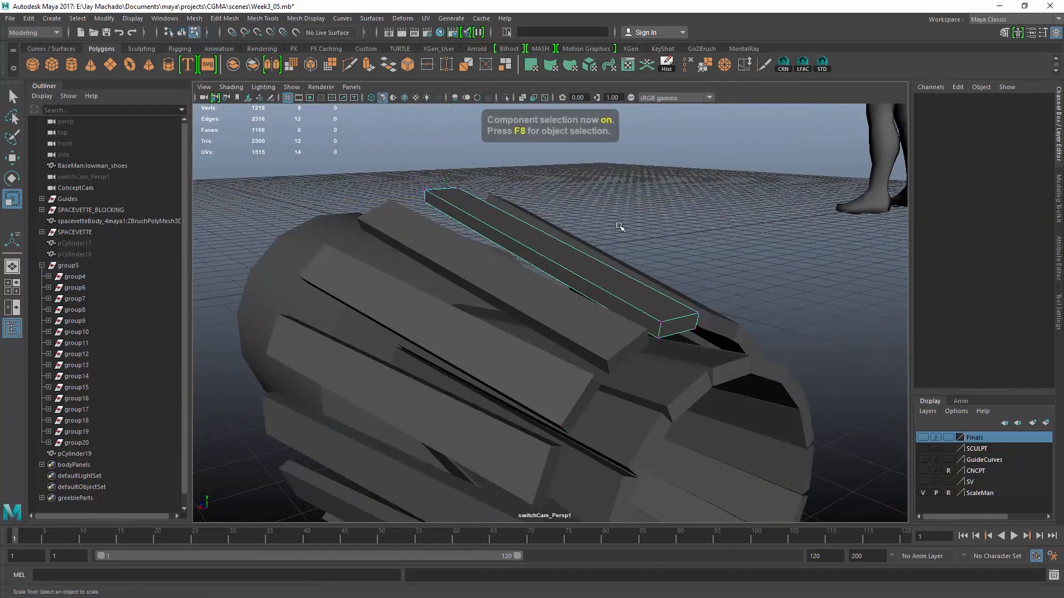
pyautogui.click(575, 255)
pyautogui.press('w')
pyautogui.moveTo(549, 150); pyautogui.dragTo(487, 152)
pyautogui.moveTo(488, 153); pyautogui.dragTo(498, 112, button='right')
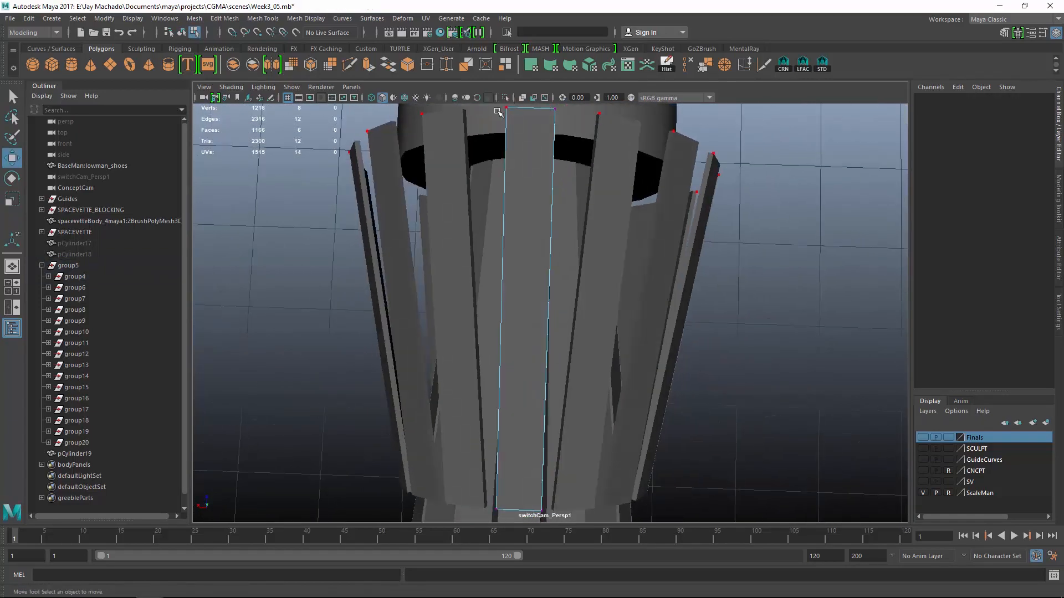
pyautogui.moveTo(560, 94); pyautogui.dragTo(562, 95)
pyautogui.press('r')
pyautogui.moveTo(431, 105); pyautogui.dragTo(349, 109)
# - Narrow the rear-end vertices of outer strip pCube10 along X and move them along Z toward the nozzle's open rim
pyautogui.keyDown('alt'); pyautogui.moveTo(565, 273); pyautogui.dragTo(497, 362); pyautogui.keyUp('alt')
pyautogui.keyDown('alt'); pyautogui.moveTo(564, 395); pyautogui.dragTo(576, 370); pyautogui.keyUp('alt')
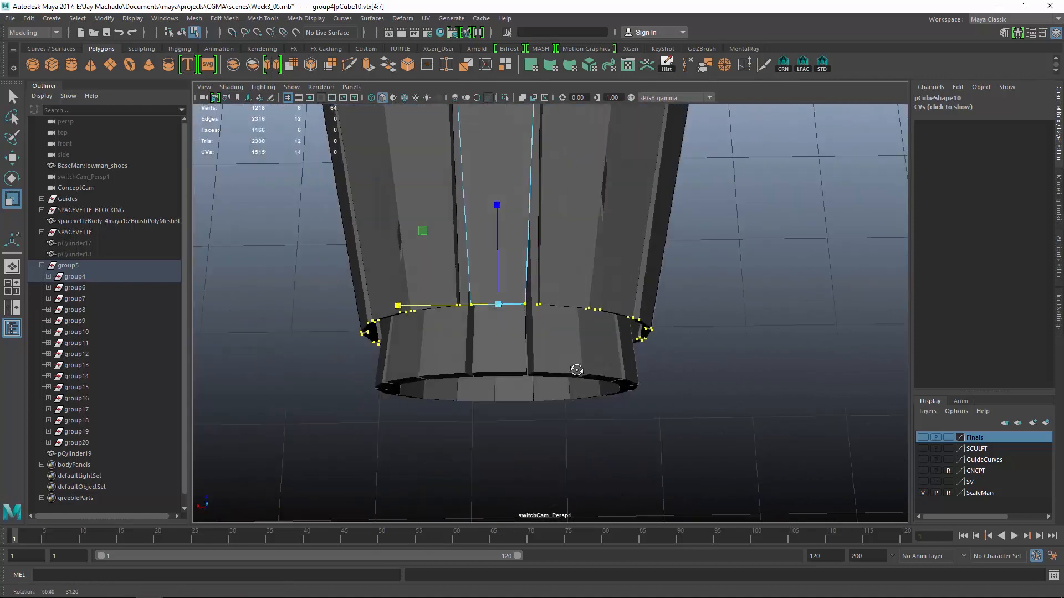
pyautogui.moveTo(399, 307); pyautogui.dragTo(418, 309)
pyautogui.press('w')
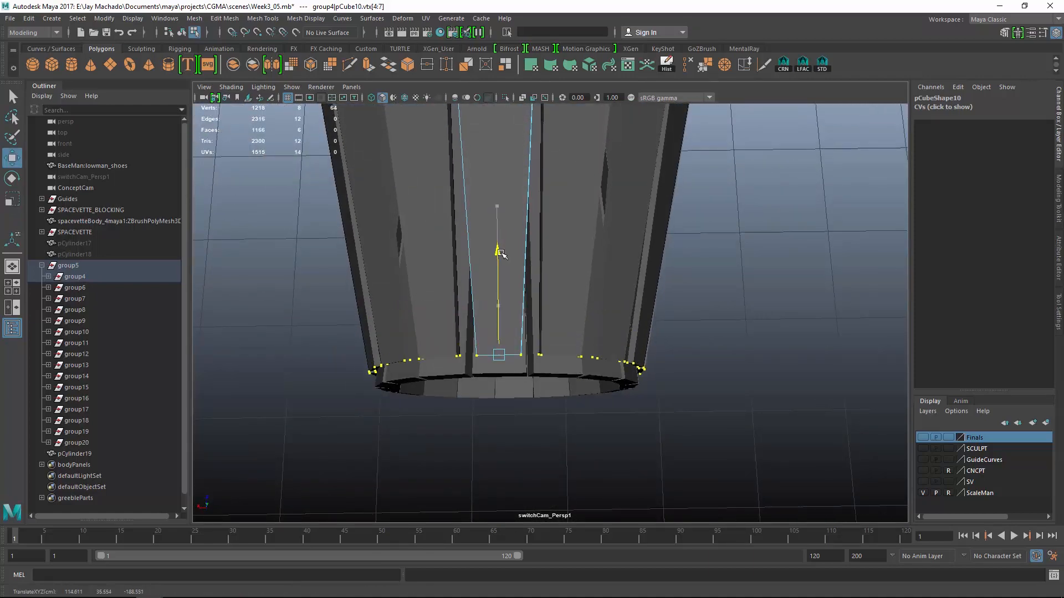
# - Split the thickness edges of inner strip pCube9 with an edge ring using split type Multi and 2 divisions
pyautogui.keyDown('alt'); pyautogui.moveTo(521, 238); pyautogui.dragTo(727, 247); pyautogui.keyUp('alt')
pyautogui.moveTo(729, 231); pyautogui.dragTo(664, 273, button='right')
pyautogui.click(559, 271)
pyautogui.click(946, 117)
pyautogui.click(1044, 152)
pyautogui.click(1039, 180)
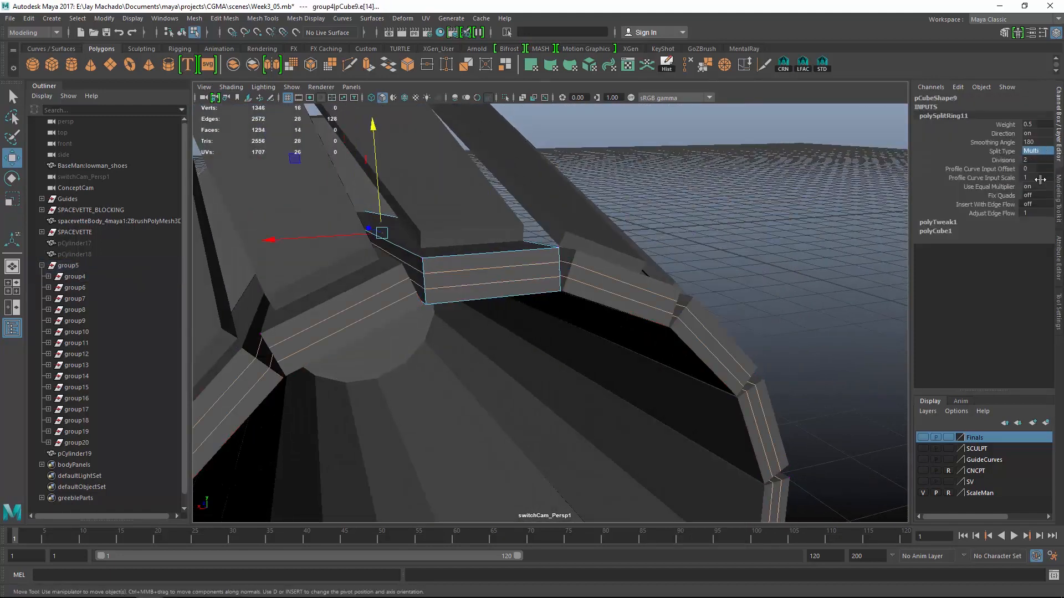
pyautogui.scroll(2, 560, 253)
# - Extrude the middle band of faces around inner strip pCube9 inward with a Local Translate Z of -0.5
pyautogui.moveTo(548, 255); pyautogui.dragTo(546, 281, button='right')
pyautogui.click(515, 267)
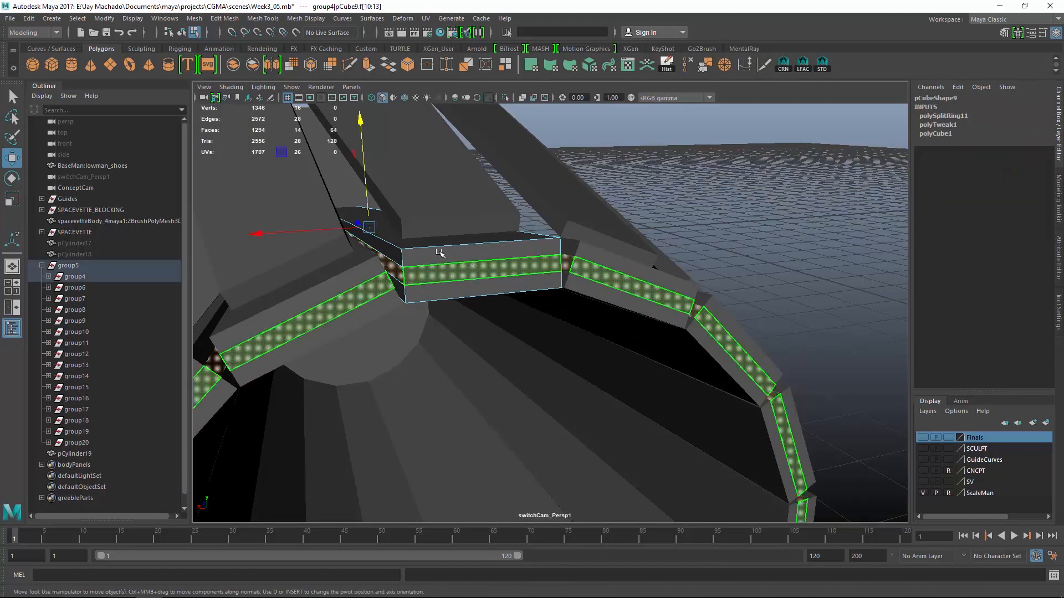
pyautogui.hotkey('ctrl', 'e')
pyautogui.moveTo(400, 224); pyautogui.dragTo(859, 406)
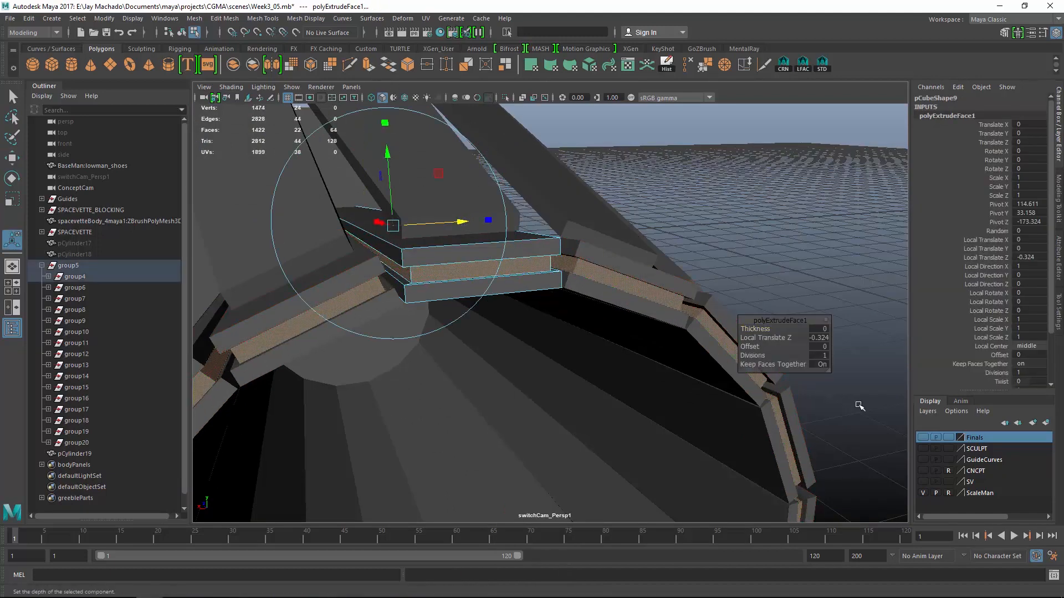
pyautogui.click(820, 337)
pyautogui.write('-0.5')
pyautogui.press('Return')
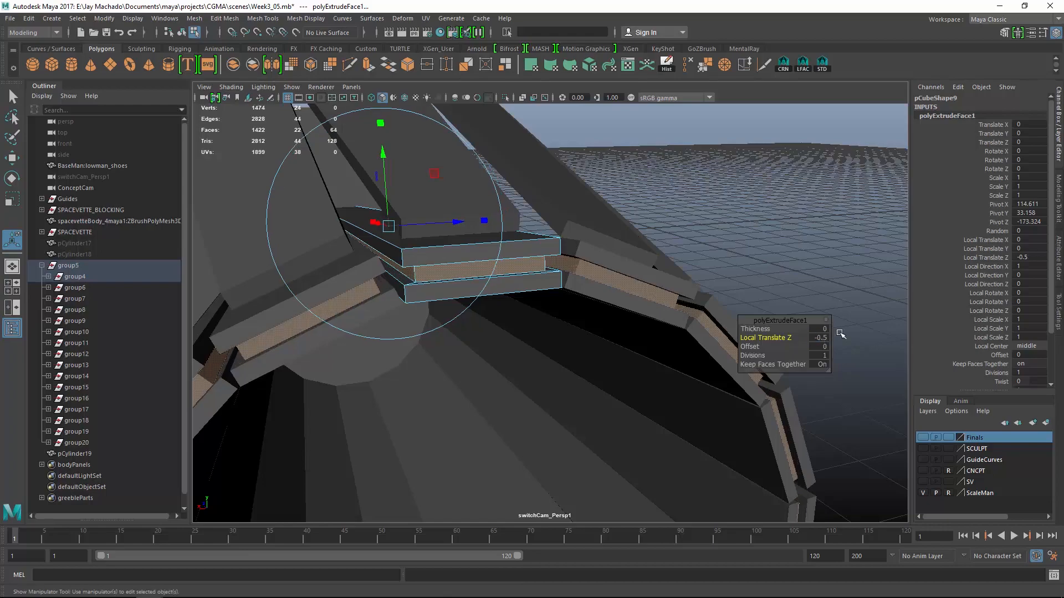
# - Insert an edge loop across the width of the isolated inner strip by splitting its lengthwise edge ring
pyautogui.keyDown('alt'); pyautogui.moveTo(551, 302); pyautogui.dragTo(587, 284); pyautogui.keyUp('alt')
pyautogui.moveTo(487, 268); pyautogui.dragTo(490, 258, button='right')
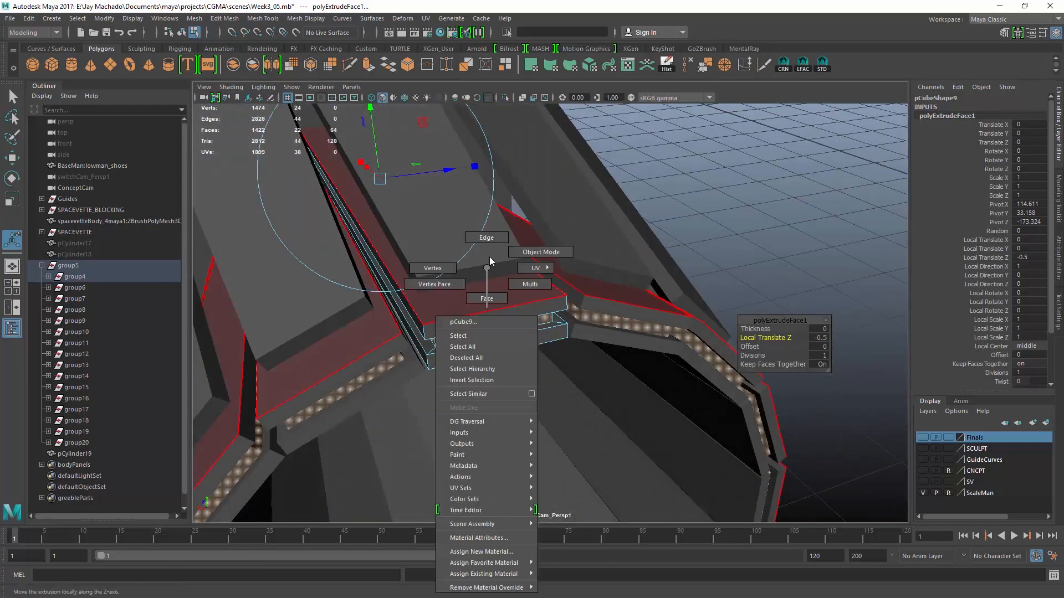
pyautogui.moveTo(490, 257); pyautogui.dragTo(488, 239, button='right')
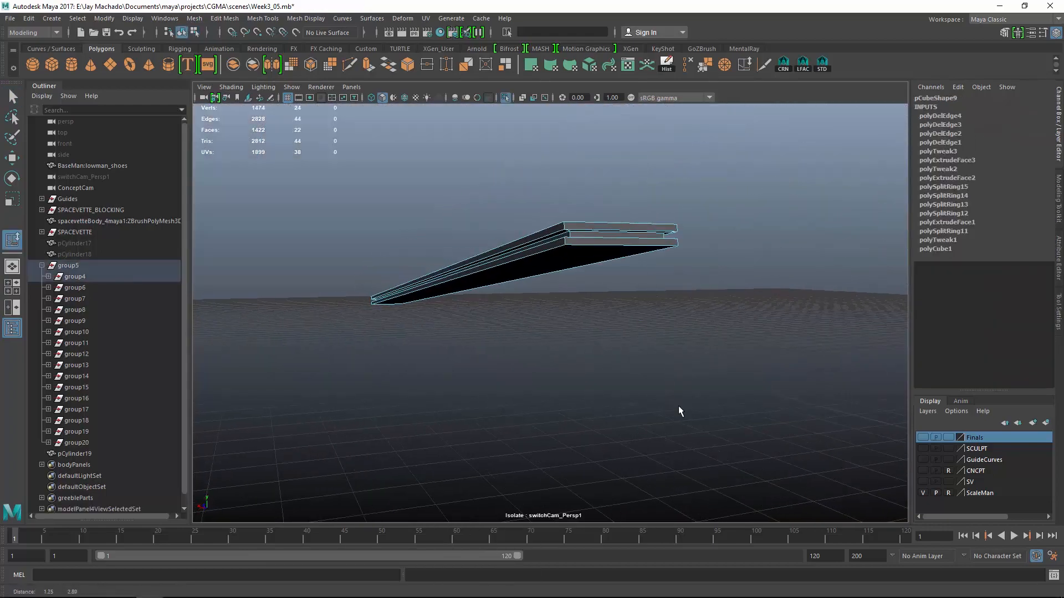
pyautogui.keyDown('alt'); pyautogui.moveTo(679, 406); pyautogui.dragTo(585, 306); pyautogui.keyUp('alt')
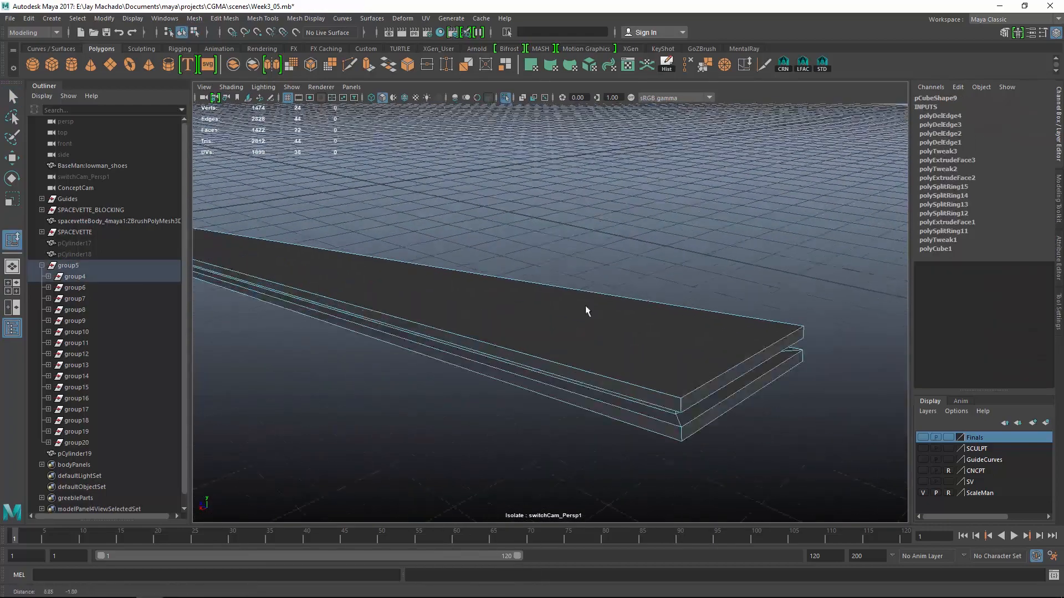
pyautogui.click(584, 304)
pyautogui.keyDown('ctrl'); pyautogui.moveTo(585, 305); pyautogui.dragTo(590, 332, button='right'); pyautogui.keyUp('ctrl')
pyautogui.keyDown('alt'); pyautogui.moveTo(590, 332); pyautogui.dragTo(736, 103); pyautogui.keyUp('alt')
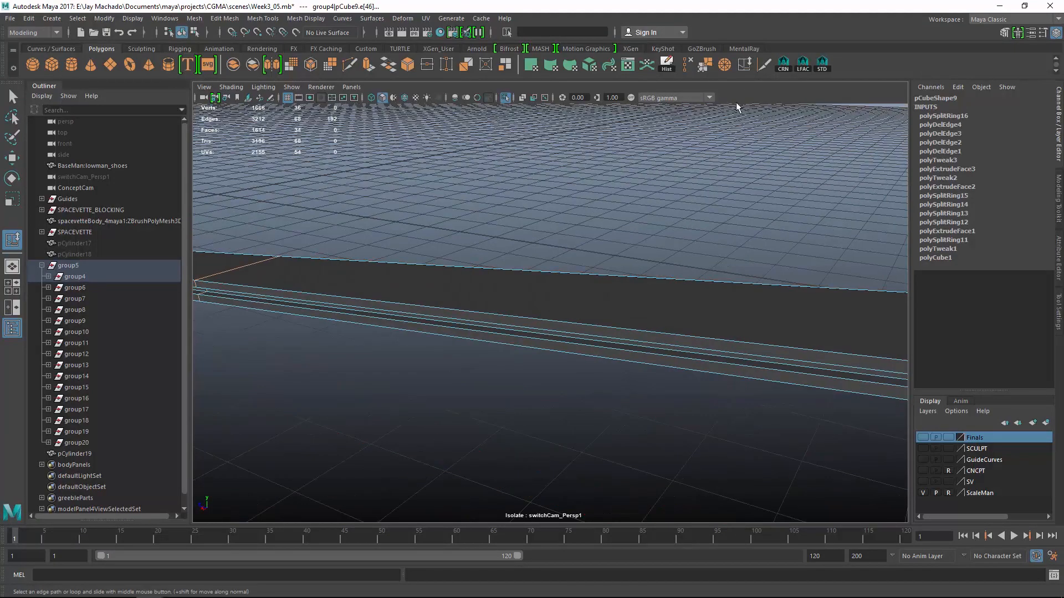
# - Exit isolation and slide the new crosswise edge loop toward the inner strip's rear end, near the outer strip's edge
pyautogui.click(745, 66)
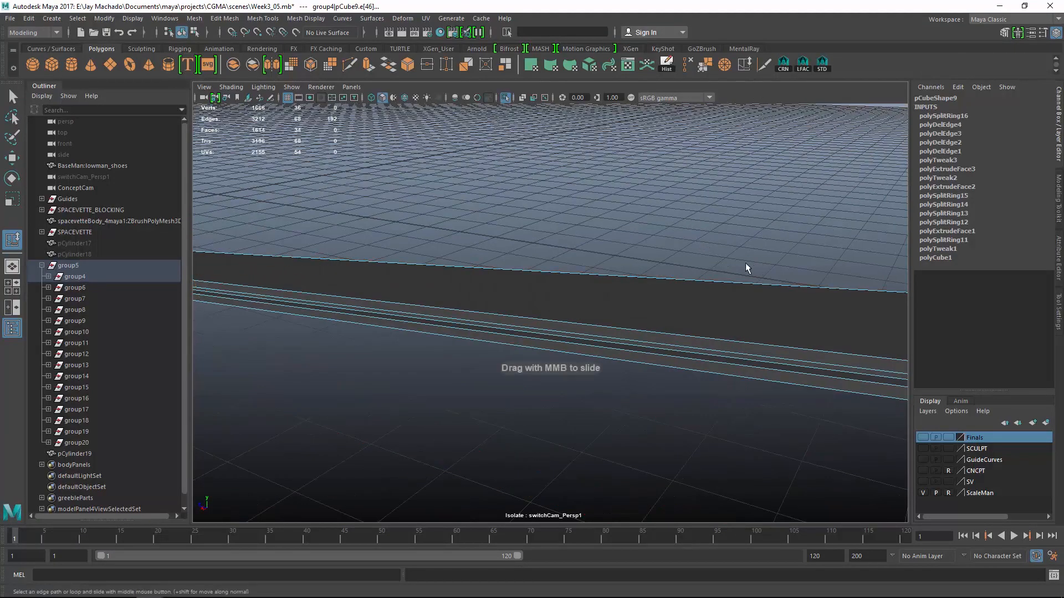
pyautogui.keyDown('alt'); pyautogui.moveTo(746, 263); pyautogui.dragTo(668, 249, button='right'); pyautogui.keyUp('alt')
pyautogui.keyDown('alt'); pyautogui.moveTo(667, 250); pyautogui.dragTo(726, 206); pyautogui.keyUp('alt')
pyautogui.click(504, 98)
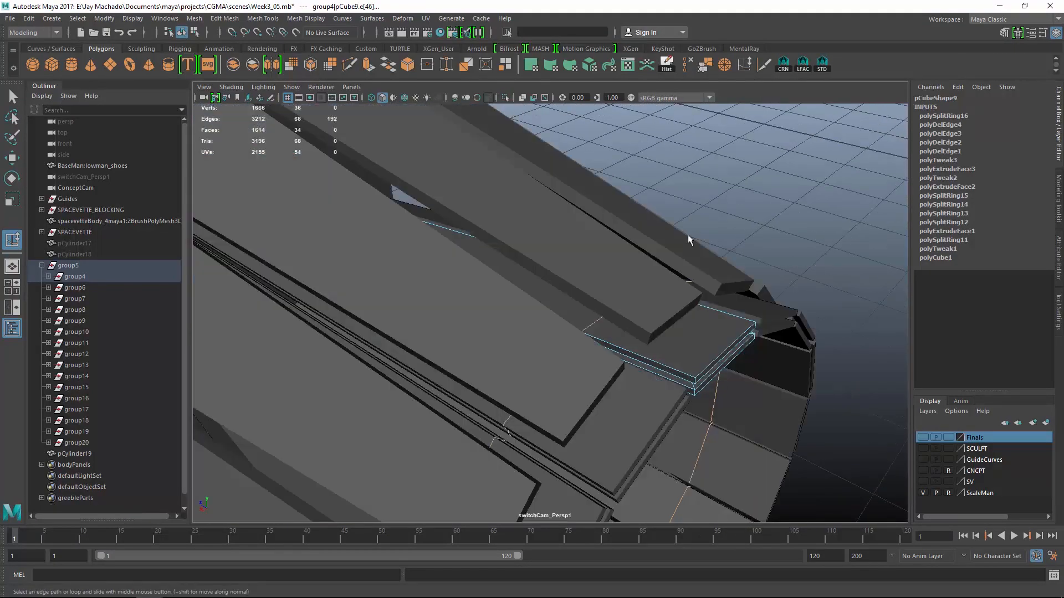
pyautogui.press('w')
pyautogui.keyDown('alt'); pyautogui.moveTo(720, 254); pyautogui.dragTo(663, 284); pyautogui.keyUp('alt')
pyautogui.click(744, 67)
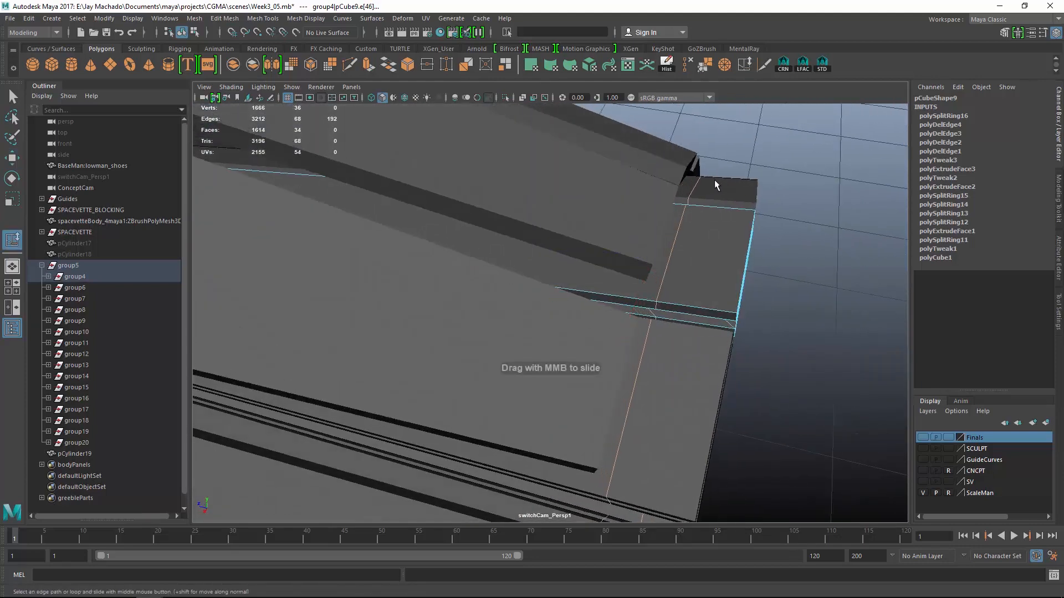
pyautogui.keyDown('alt'); pyautogui.moveTo(712, 180); pyautogui.dragTo(709, 236); pyautogui.keyUp('alt')
pyautogui.moveTo(713, 282); pyautogui.dragTo(713, 283, button='middle')
# - Scale the crosswise edge loop along Z in the side view to straighten it
pyautogui.press('r')
pyautogui.keyDown('alt'); pyautogui.moveTo(716, 285); pyautogui.dragTo(558, 275); pyautogui.keyUp('alt')
pyautogui.press('4')
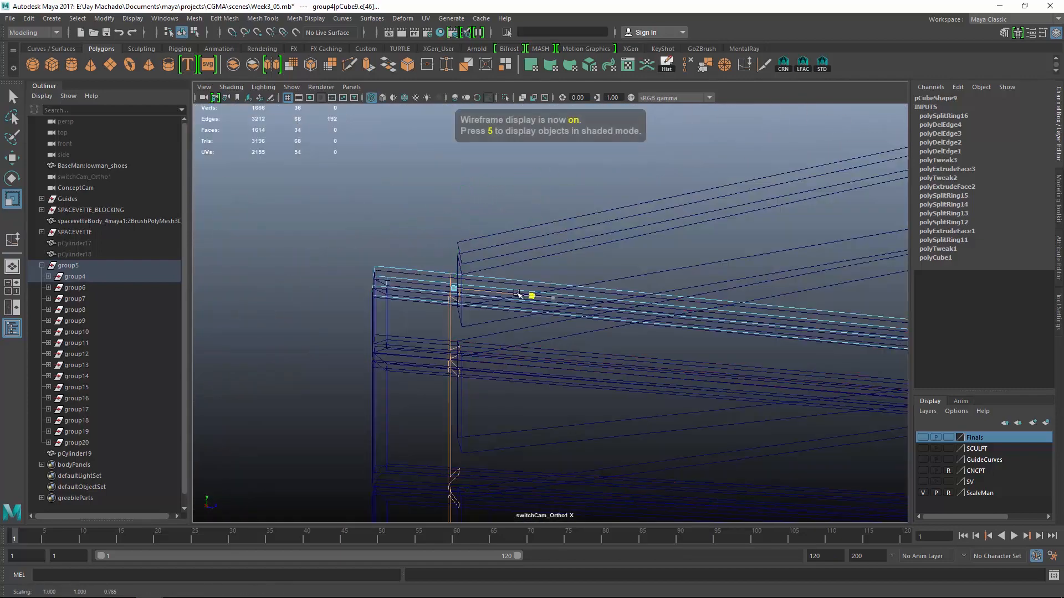
pyautogui.moveTo(503, 304)
pyautogui.keyDown('alt'); pyautogui.mouseDown()
pyautogui.moveTo(632, 337)
pyautogui.moveTo(704, 339)
pyautogui.moveTo(672, 334)
pyautogui.moveTo(653, 393)
pyautogui.mouseUp(); pyautogui.keyUp('alt')
# - Insert a centred lengthwise edge loop through inner strip pCube9 by splitting its end edge ring
pyautogui.press('5')
pyautogui.click(653, 415)
pyautogui.keyDown('ctrl'); pyautogui.moveTo(680, 352); pyautogui.dragTo(692, 380, button='right'); pyautogui.keyUp('ctrl')
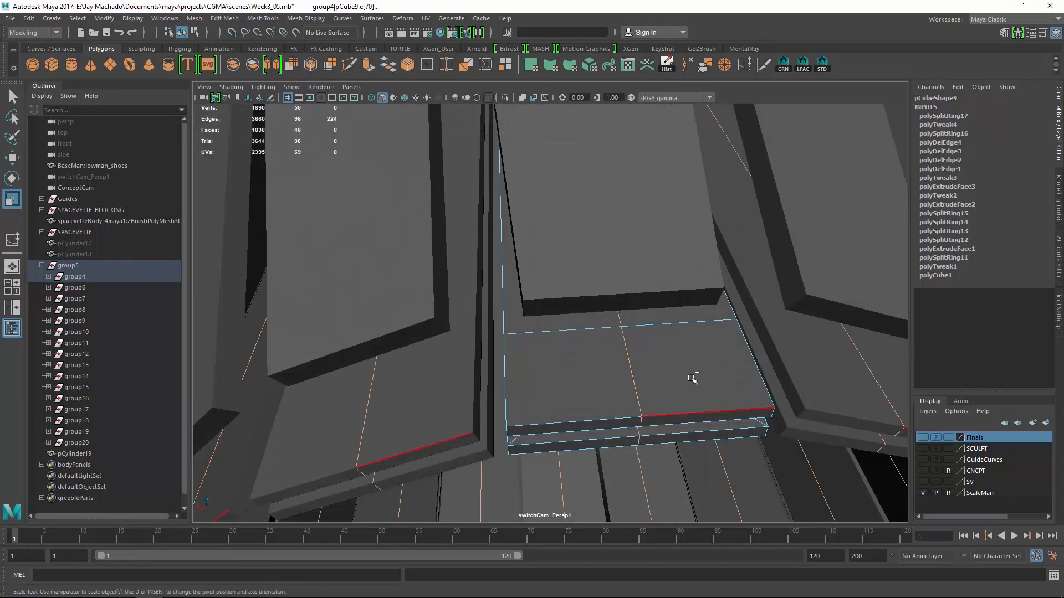
# - Try adding another lengthwise edge loop through each half of the inner strip, then undo both
pyautogui.click(678, 329)
pyautogui.press('g')
pyautogui.click(589, 333)
pyautogui.press('g')
pyautogui.click(962, 118)
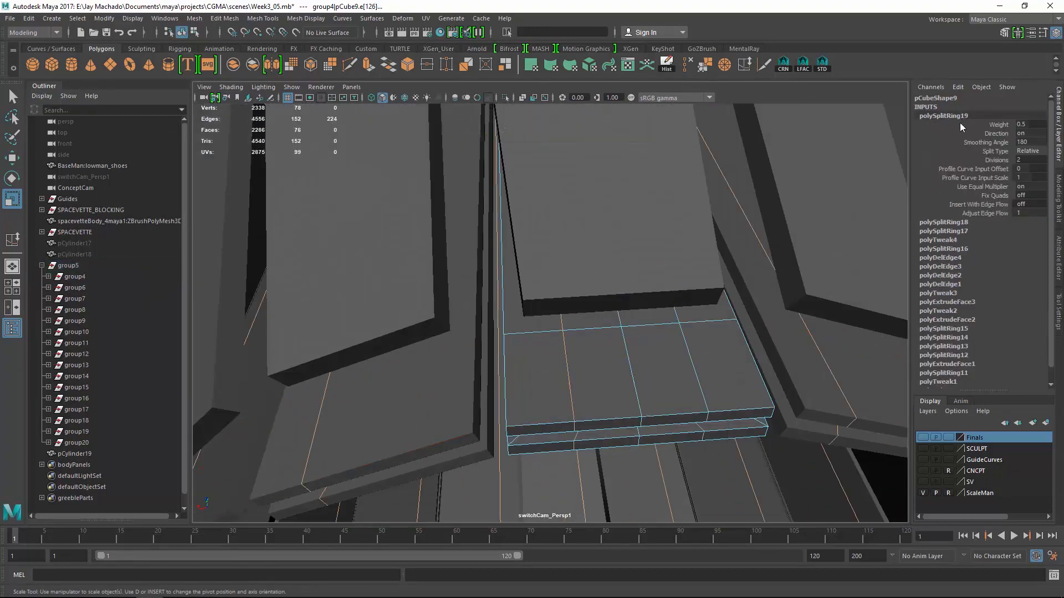
pyautogui.hotkey('ctrl', 'z')
pyautogui.hotkey('ctrl', 'z')
pyautogui.hotkey('ctrl', 'z')
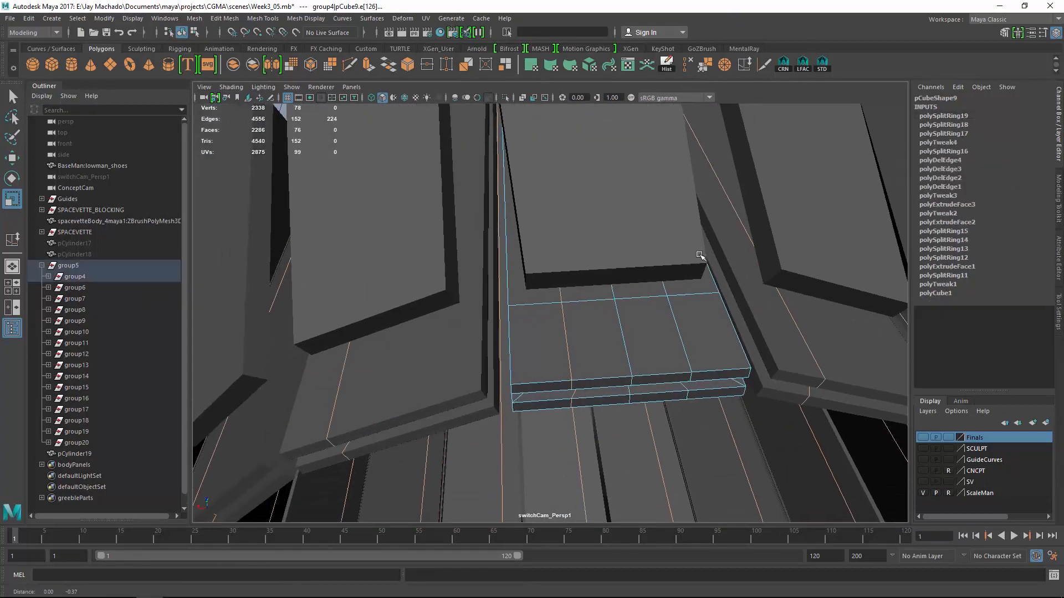
# - Show the settings of the centre loop's split ring, then switch to the browser to view the jet nozzle reference photo
pyautogui.click(944, 116)
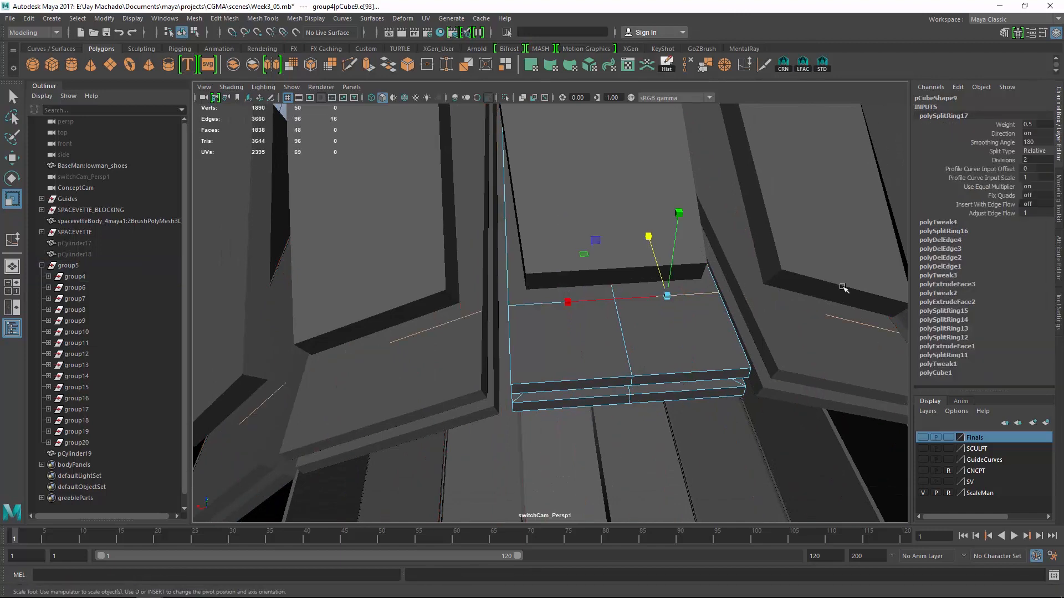
pyautogui.moveTo(128, 596)
pyautogui.click(95, 588)
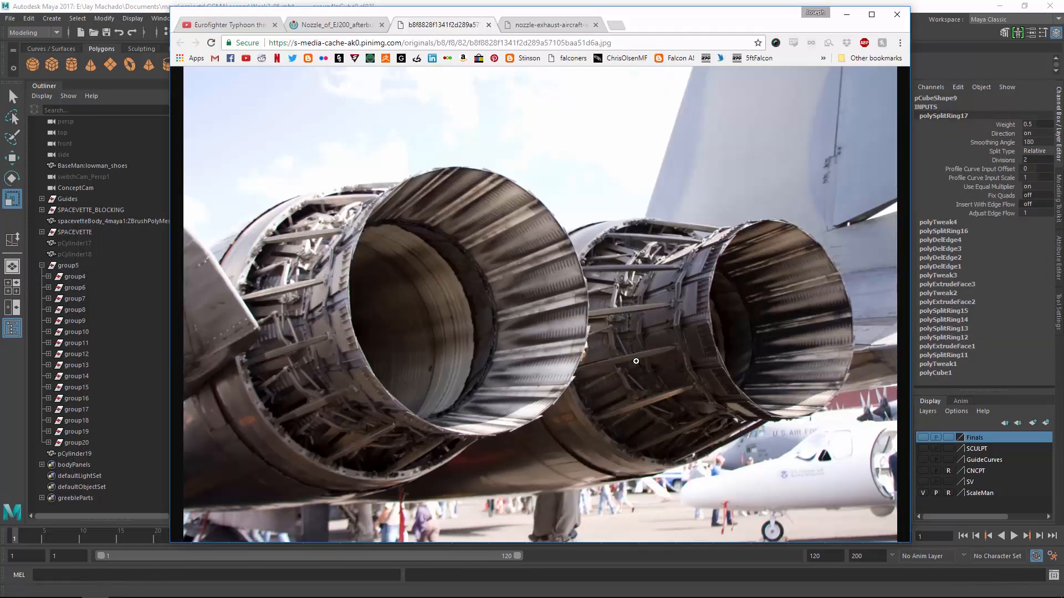
# - Switch back to Maya and set the centre split ring's Split Type to Multi with 6 divisions
pyautogui.click(889, 2)
pyautogui.click(1043, 150)
pyautogui.click(1045, 169)
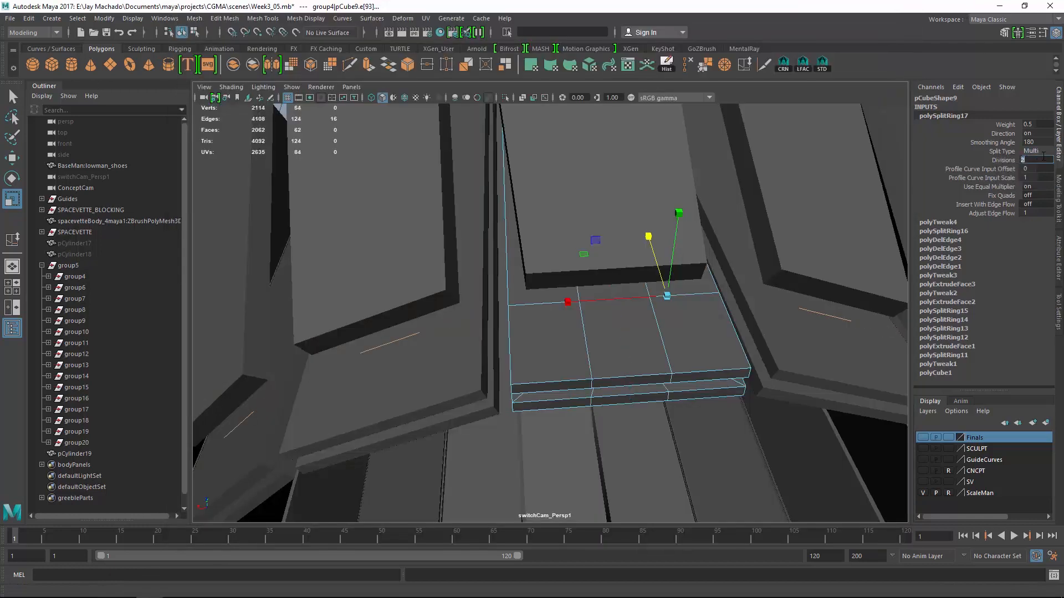
pyautogui.click(1042, 156)
pyautogui.write('6')
pyautogui.press('Return')
pyautogui.doubleClick(548, 338)
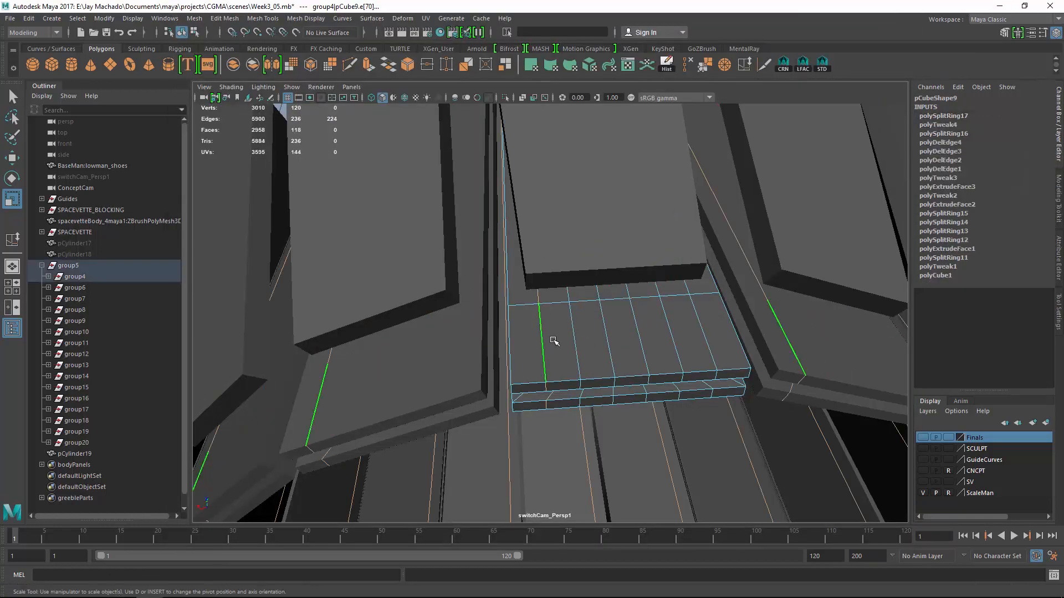
pyautogui.keyDown('shift'); pyautogui.doubleClick(577, 334); pyautogui.keyUp('shift')
pyautogui.keyDown('shift'); pyautogui.doubleClick(606, 333); pyautogui.keyUp('shift')
pyautogui.keyDown('shift'); pyautogui.doubleClick(638, 330); pyautogui.keyUp('shift')
pyautogui.keyDown('shift'); pyautogui.click(675, 331); pyautogui.keyUp('shift')
pyautogui.keyDown('shift'); pyautogui.doubleClick(678, 331); pyautogui.keyUp('shift')
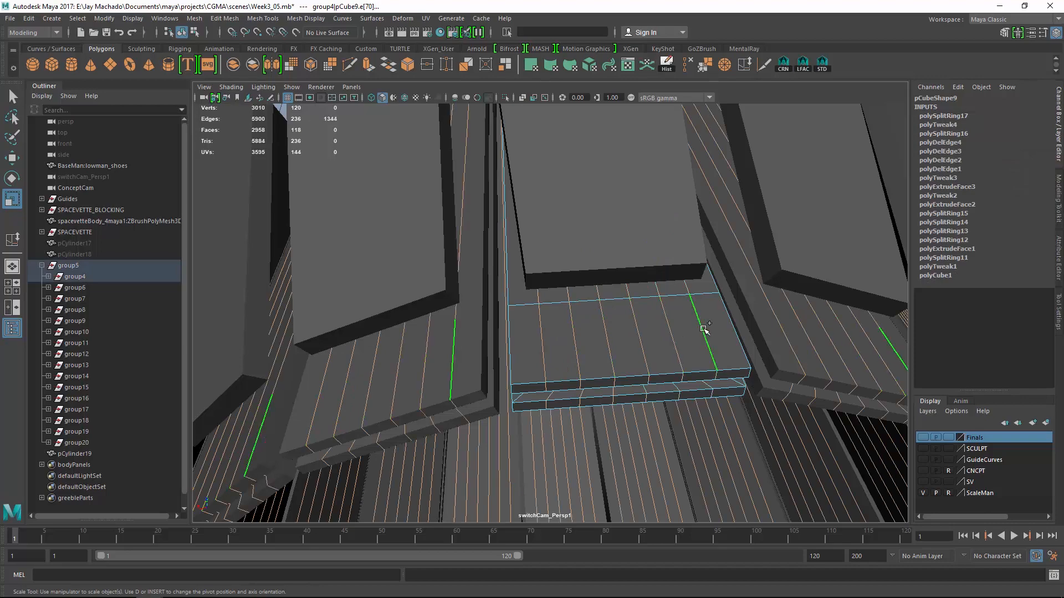
pyautogui.keyDown('alt'); pyautogui.moveTo(695, 329); pyautogui.dragTo(726, 316); pyautogui.keyUp('alt')
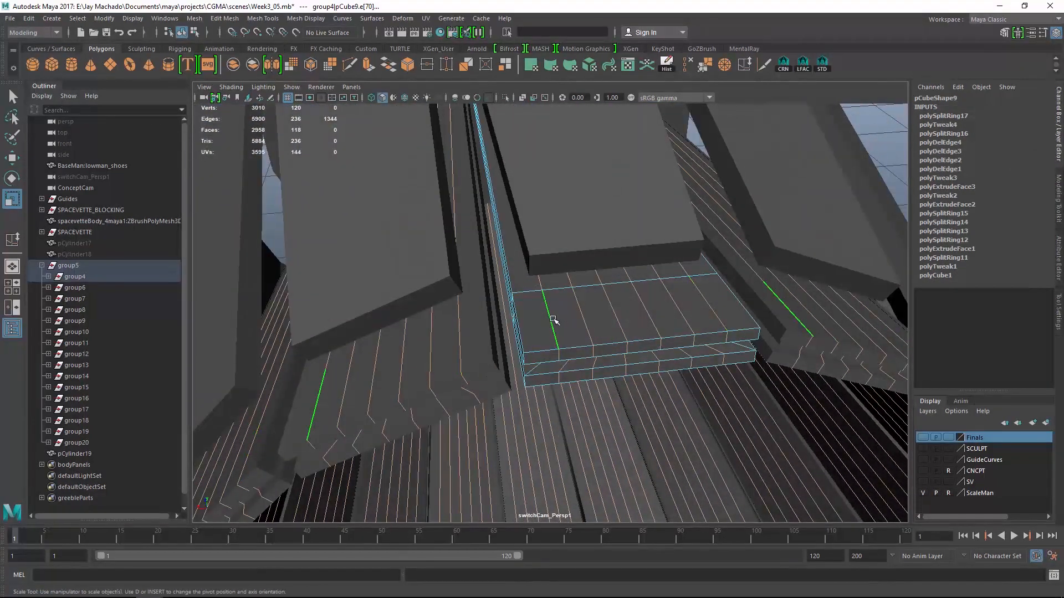
pyautogui.click(554, 321)
# - Insert two crosswise edge loops on the inner strip with Multi-Cut, one beside the existing crosswise loop and one near the tip
pyautogui.keyDown('alt'); pyautogui.moveTo(567, 310); pyautogui.dragTo(637, 310); pyautogui.keyUp('alt')
pyautogui.click(350, 65)
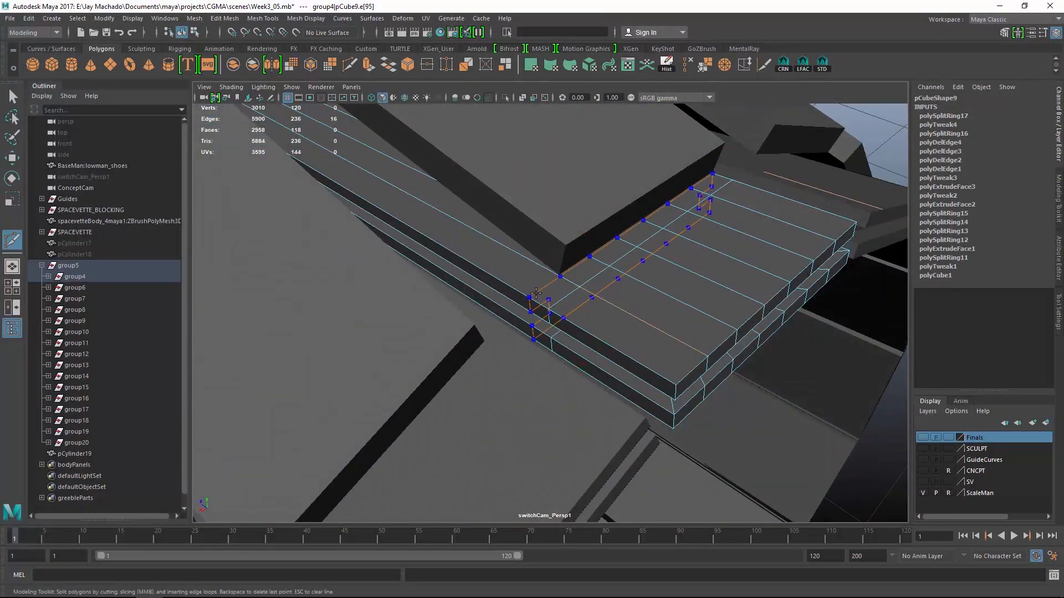
pyautogui.keyDown('ctrl'); pyautogui.click(539, 298); pyautogui.keyUp('ctrl')
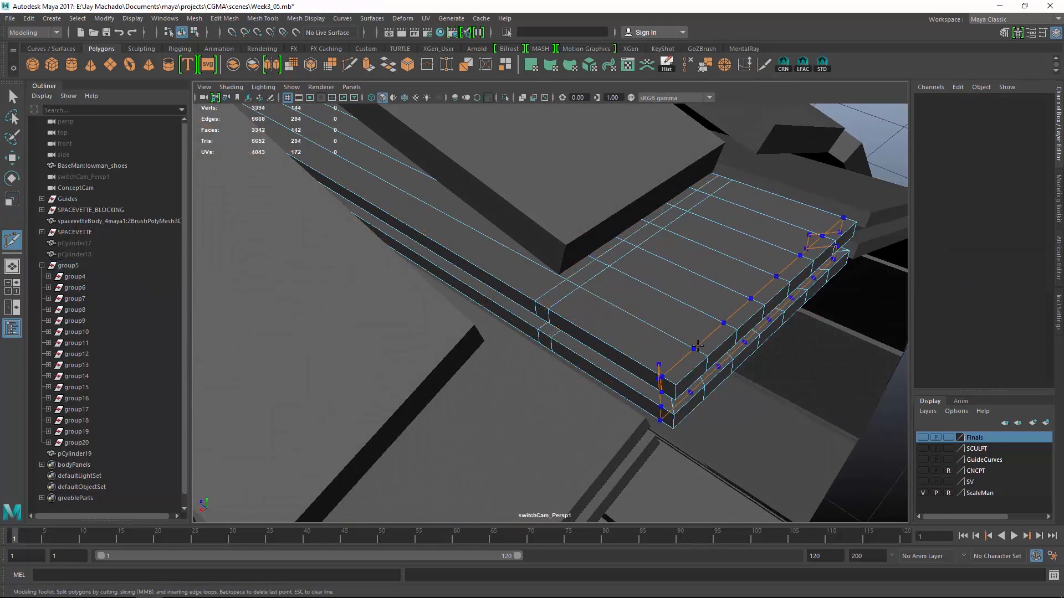
pyautogui.keyDown('ctrl'); pyautogui.click(693, 347); pyautogui.keyUp('ctrl')
# - Bevel the six short lengthwise edges on the strip's top between the two new crosswise loops
pyautogui.press('w')
pyautogui.click(663, 330)
pyautogui.keyDown('shift'); pyautogui.click(693, 307); pyautogui.keyUp('shift')
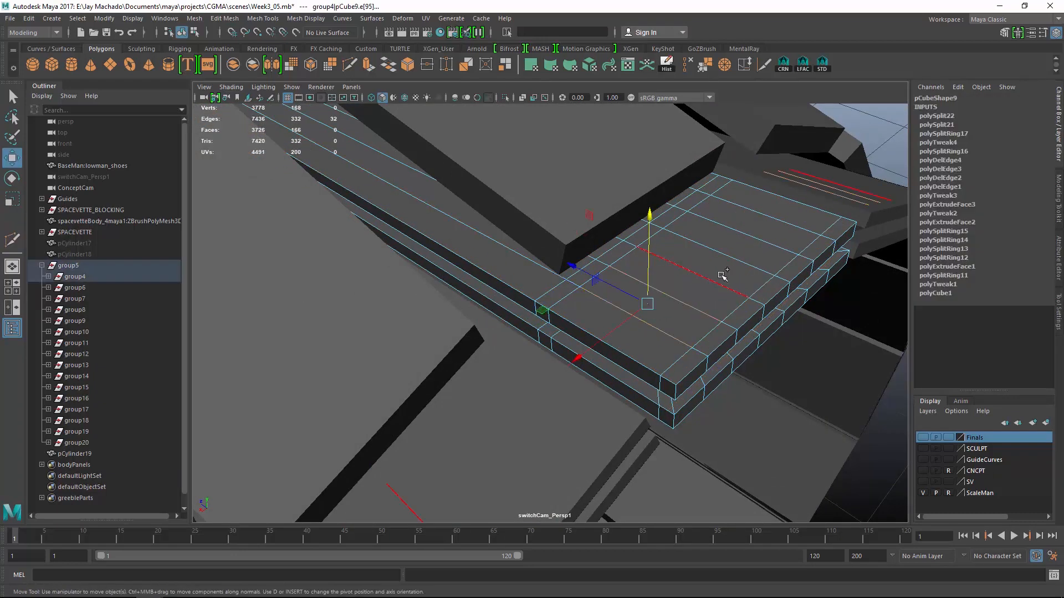
pyautogui.keyDown('shift'); pyautogui.click(722, 282); pyautogui.keyUp('shift')
pyautogui.keyDown('shift'); pyautogui.click(745, 263); pyautogui.keyUp('shift')
pyautogui.keyDown('shift'); pyautogui.click(767, 243); pyautogui.keyUp('shift')
pyautogui.keyDown('shift'); pyautogui.click(791, 223); pyautogui.keyUp('shift')
pyautogui.keyDown('alt'); pyautogui.moveTo(801, 302); pyautogui.dragTo(742, 302); pyautogui.keyUp('alt')
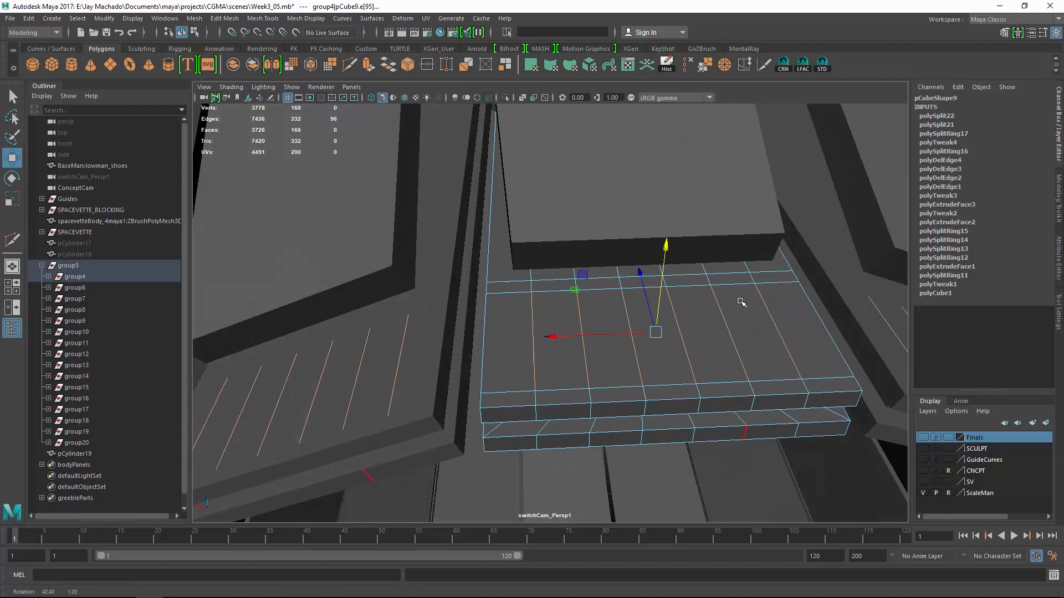
pyautogui.click(229, 18)
pyautogui.click(233, 77)
# - Extrude the six narrow bevelled face strips on the inner strip's top, setting Local Translate Z to 0.25
pyautogui.keyDown('alt'); pyautogui.moveTo(709, 338); pyautogui.dragTo(492, 295); pyautogui.keyUp('alt')
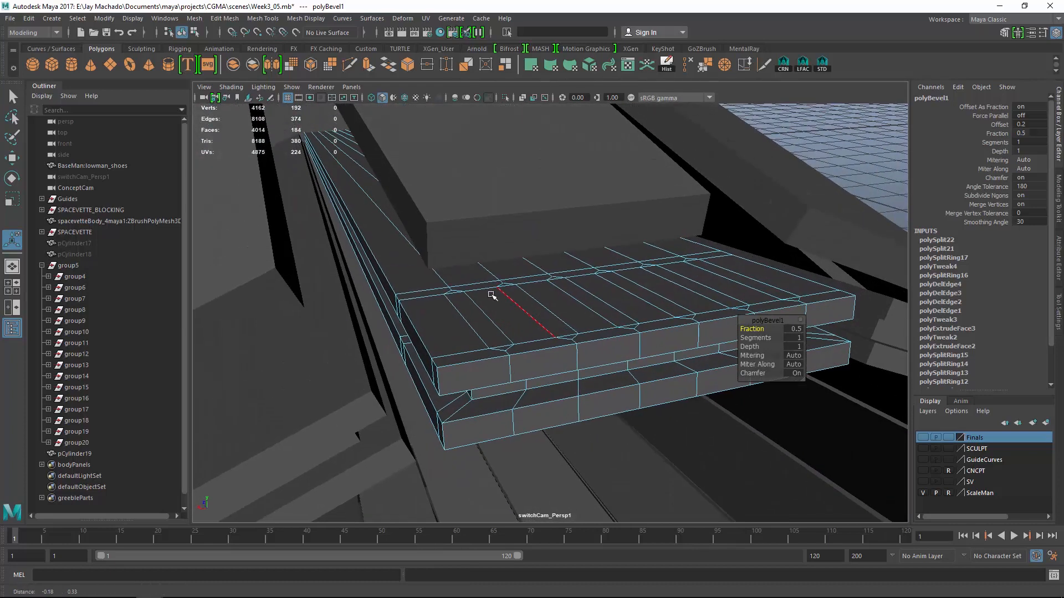
pyautogui.moveTo(491, 295); pyautogui.dragTo(421, 273, button='right')
pyautogui.keyDown('alt'); pyautogui.moveTo(672, 238); pyautogui.dragTo(479, 293); pyautogui.keyUp('alt')
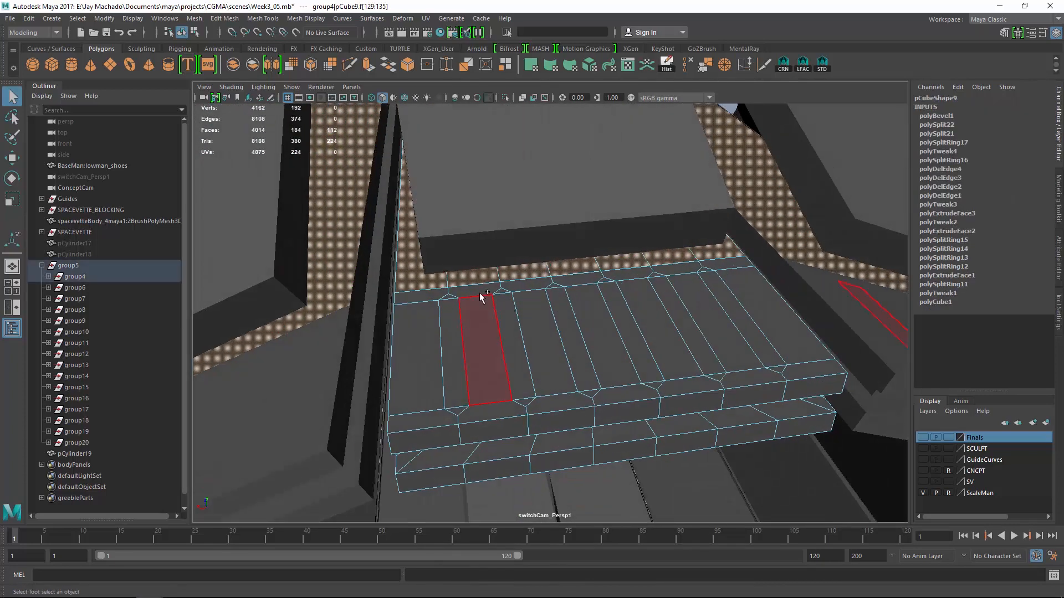
pyautogui.keyDown('shift'); pyautogui.doubleClick(450, 299); pyautogui.keyUp('shift')
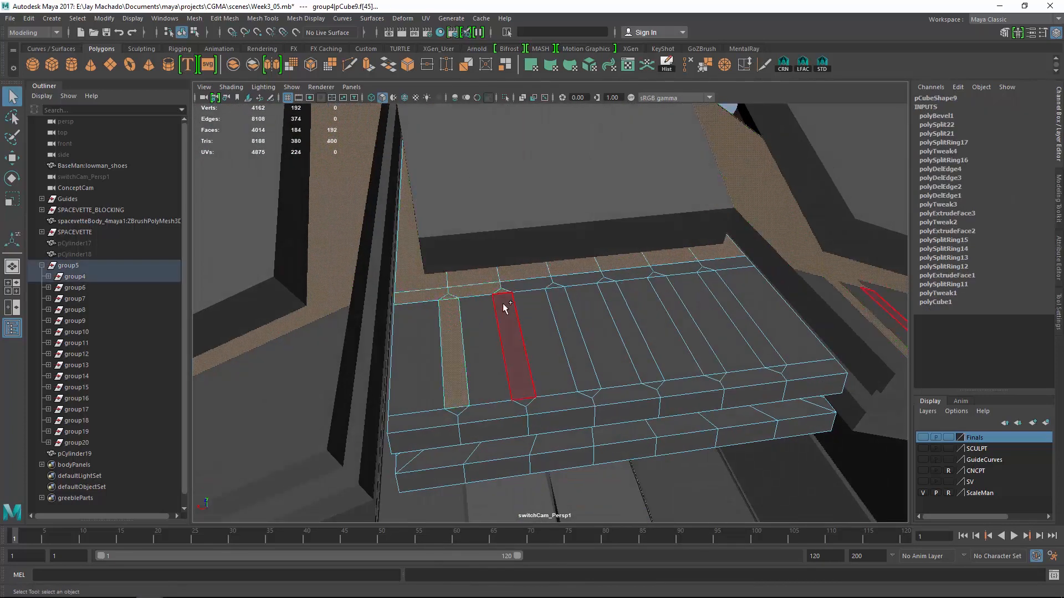
pyautogui.keyDown('shift'); pyautogui.doubleClick(615, 298); pyautogui.keyUp('shift')
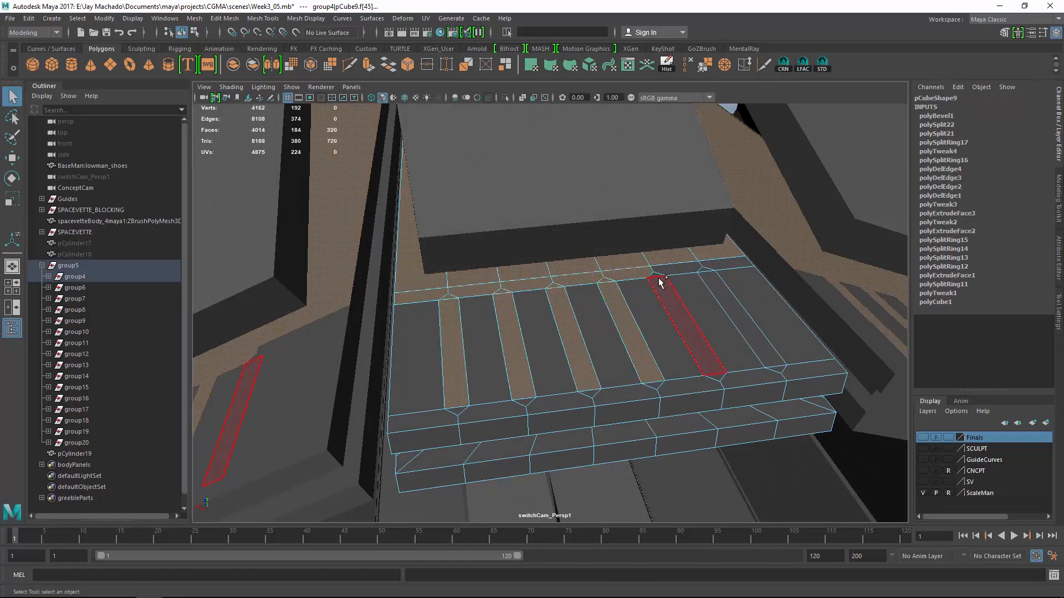
pyautogui.keyDown('shift'); pyautogui.doubleClick(671, 283); pyautogui.keyUp('shift')
pyautogui.keyDown('shift'); pyautogui.doubleClick(713, 283); pyautogui.keyUp('shift')
pyautogui.keyDown('alt'); pyautogui.moveTo(755, 290); pyautogui.dragTo(449, 126); pyautogui.keyUp('alt')
pyautogui.hotkey('ctrl', 'e')
pyautogui.moveTo(468, 247); pyautogui.dragTo(475, 237)
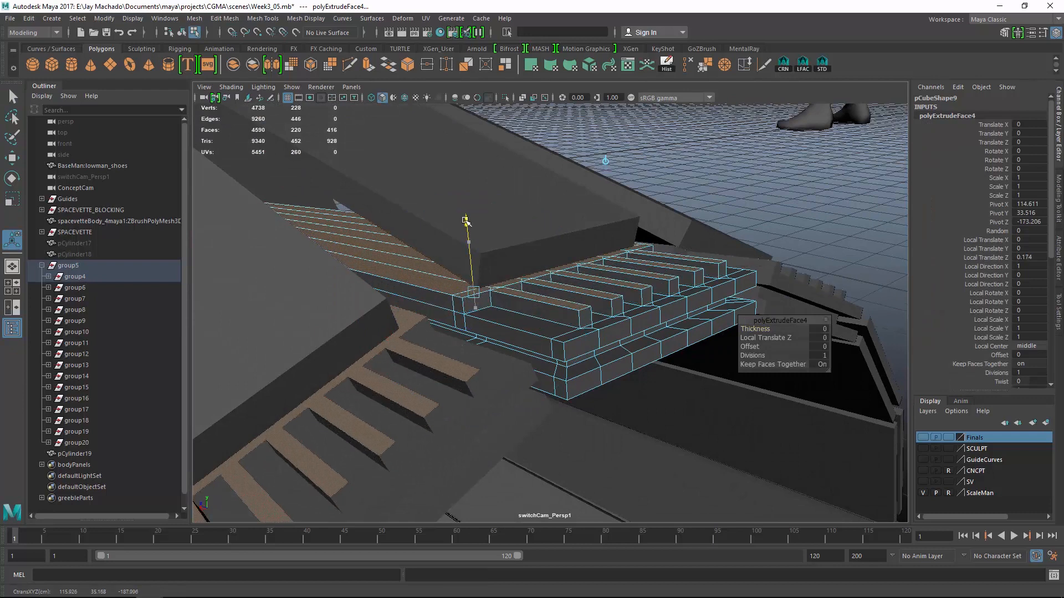
pyautogui.write('0.25')
pyautogui.press('Return')
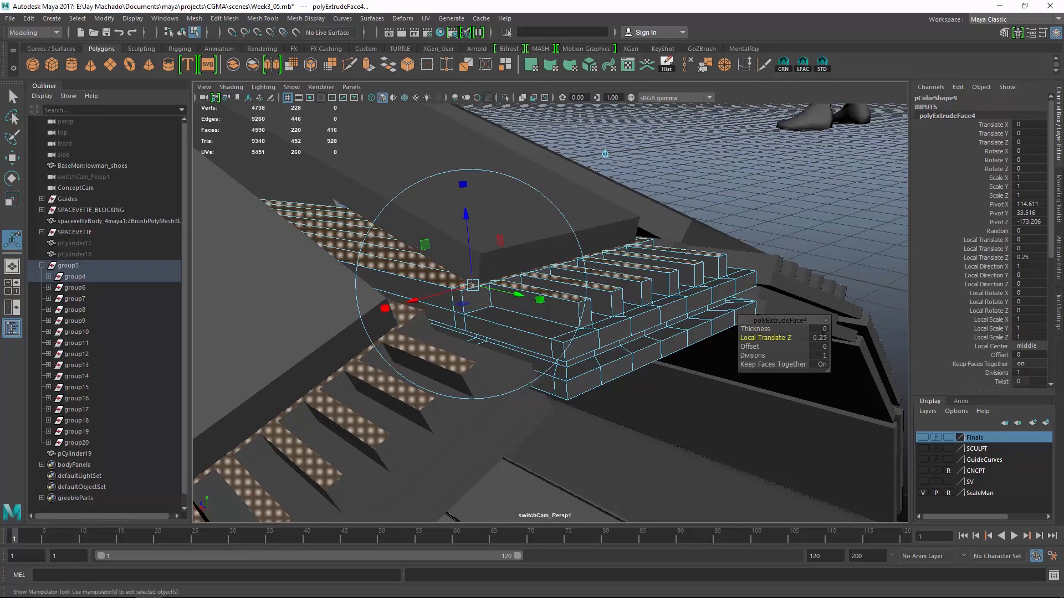
# - Delete the top end edges of the raised ribs at the strip's tip so the ribs taper down as wedges
pyautogui.moveTo(601, 271); pyautogui.dragTo(599, 240, button='right')
pyautogui.keyDown('alt'); pyautogui.moveTo(599, 240); pyautogui.dragTo(582, 304); pyautogui.keyUp('alt')
pyautogui.doubleClick(629, 286)
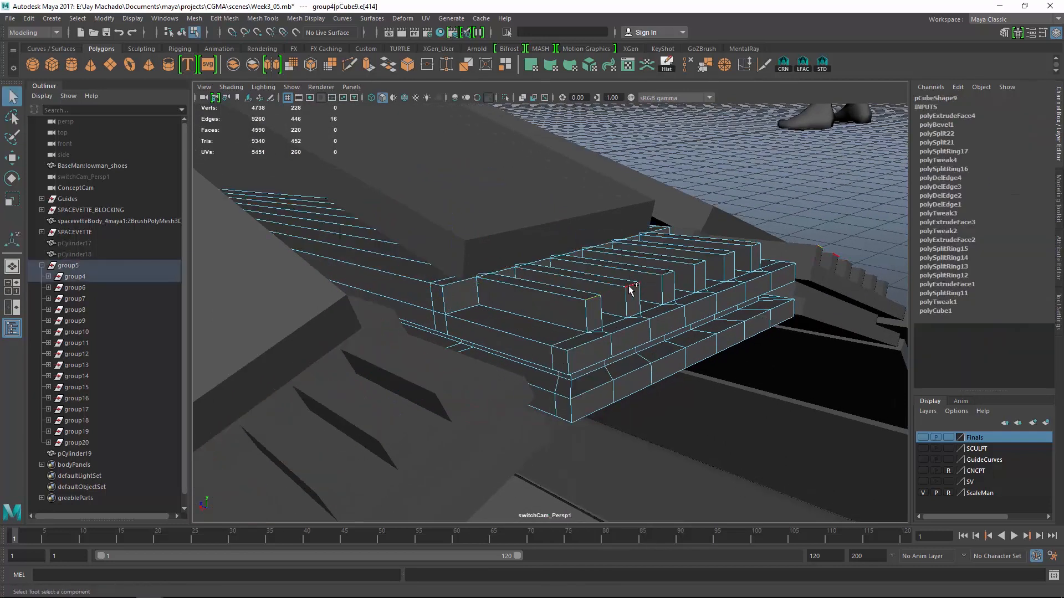
pyautogui.click(687, 65)
pyautogui.keyDown('alt'); pyautogui.moveTo(685, 310); pyautogui.dragTo(648, 323); pyautogui.keyUp('alt')
# - Return to object selection, check the whole nozzle, and isolate inner strip pCube9 in the viewport
pyautogui.press('F8')
pyautogui.click(686, 293)
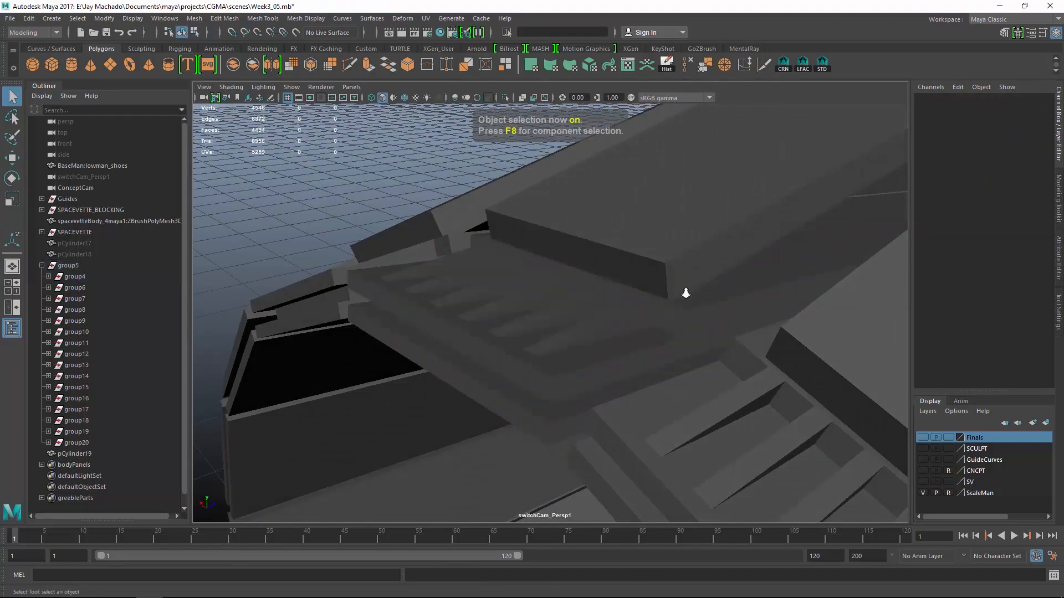
pyautogui.keyDown('alt'); pyautogui.moveTo(686, 293); pyautogui.dragTo(617, 337); pyautogui.keyUp('alt')
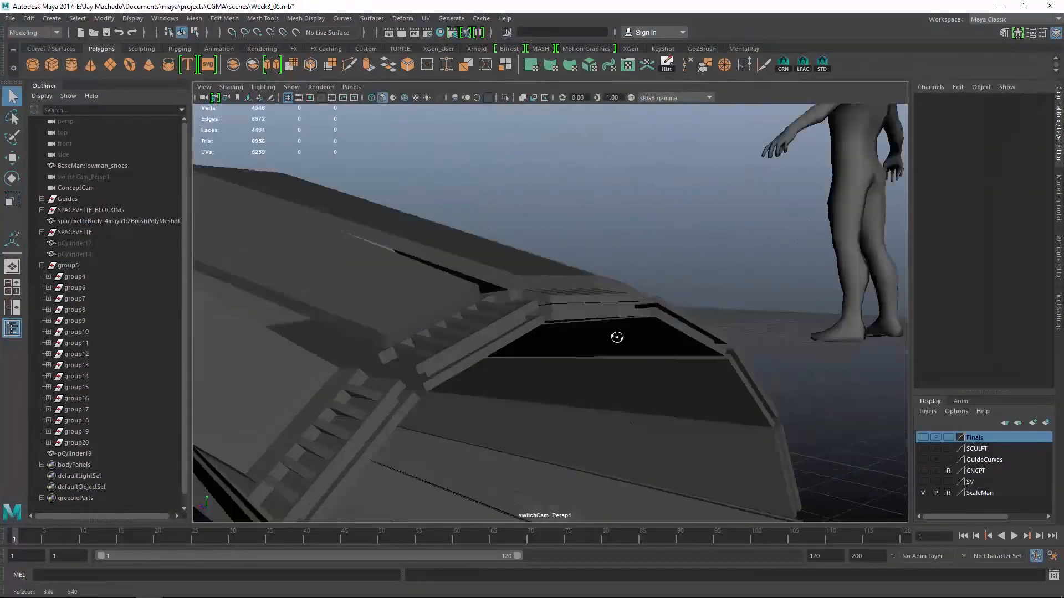
pyautogui.click(617, 337)
pyautogui.press('f')
pyautogui.scroll(-8, 657, 334)
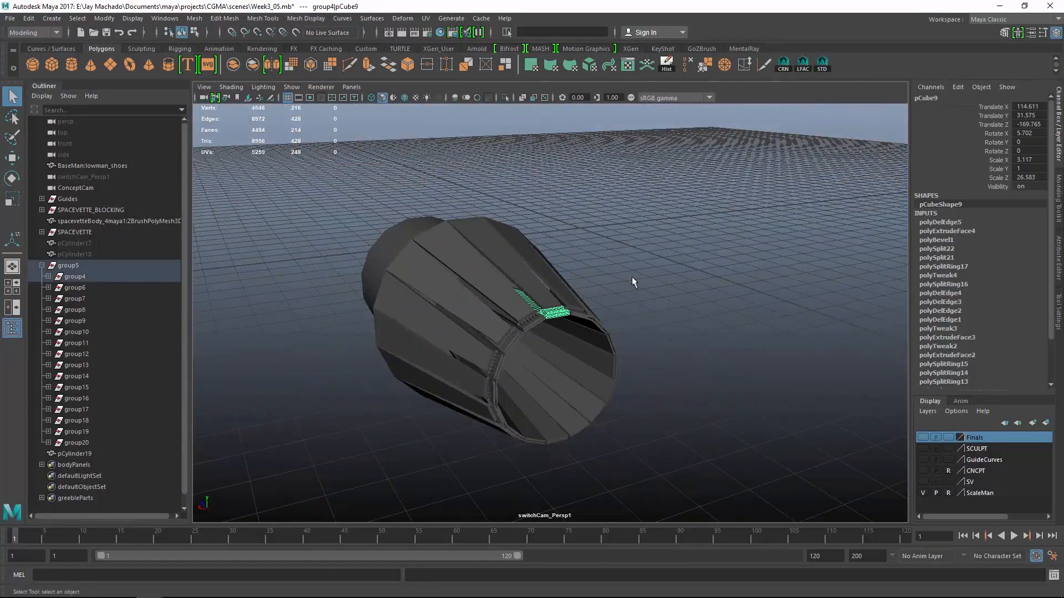
pyautogui.keyDown('alt'); pyautogui.moveTo(633, 281); pyautogui.dragTo(692, 338); pyautogui.keyUp('alt')
pyautogui.scroll(8, 606, 309)
pyautogui.click(505, 98)
pyautogui.scroll(5, 596, 298)
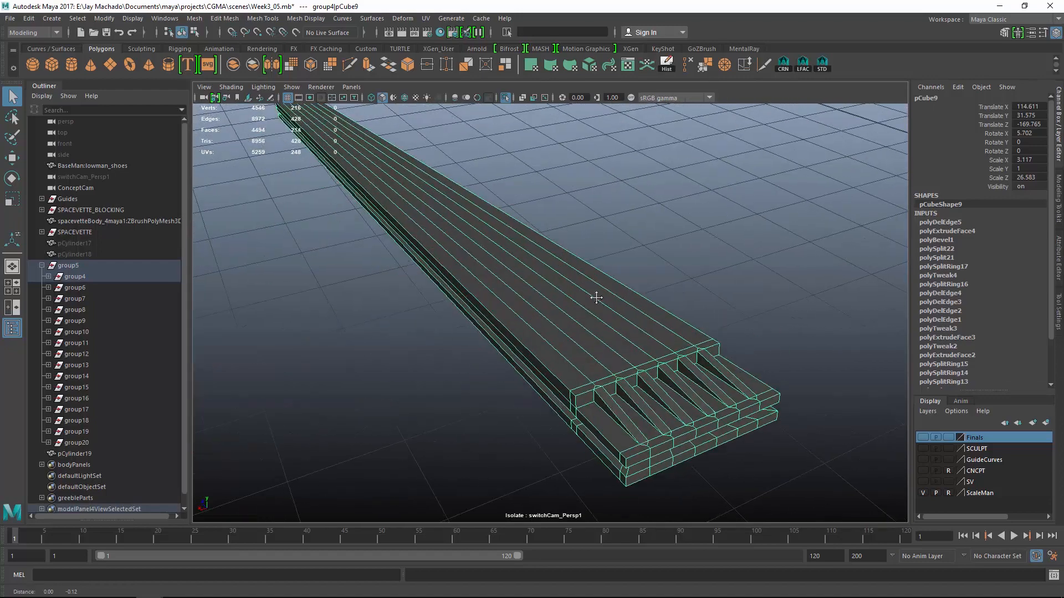
pyautogui.scroll(3, 596, 297)
# - Move the top ridge vertices where the ribs begin back from the strip's tip along Z in the side view
pyautogui.keyDown('alt'); pyautogui.moveTo(596, 297); pyautogui.dragTo(628, 267); pyautogui.keyUp('alt')
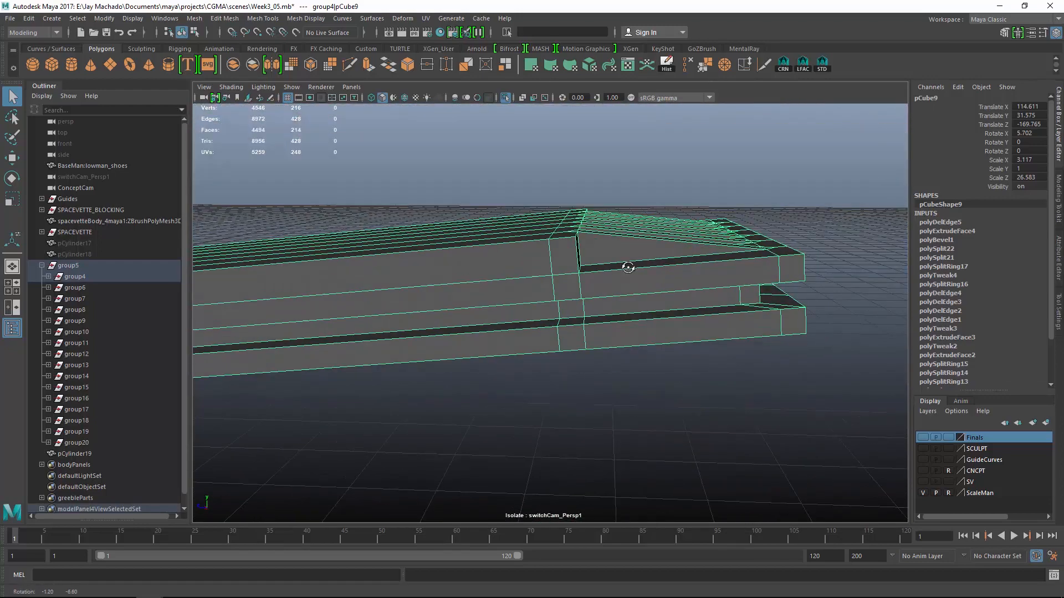
pyautogui.press('space')
pyautogui.press('F9')
pyautogui.moveTo(527, 154); pyautogui.dragTo(605, 204)
pyautogui.press('w')
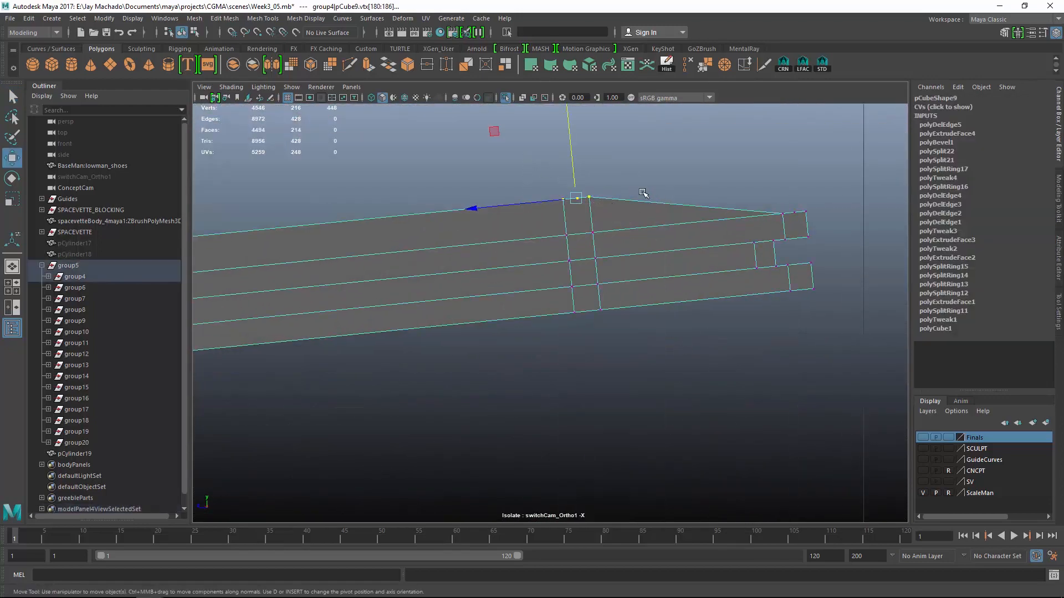
pyautogui.moveTo(515, 205); pyautogui.dragTo(503, 208)
pyautogui.press('space')
# - Scale the top corner vertices on both sides of the ridge inward along X to slant the strip's sides
pyautogui.keyDown('alt'); pyautogui.moveTo(711, 302); pyautogui.dragTo(499, 319); pyautogui.keyUp('alt')
pyautogui.keyDown('alt'); pyautogui.moveTo(722, 349); pyautogui.dragTo(726, 235); pyautogui.keyUp('alt')
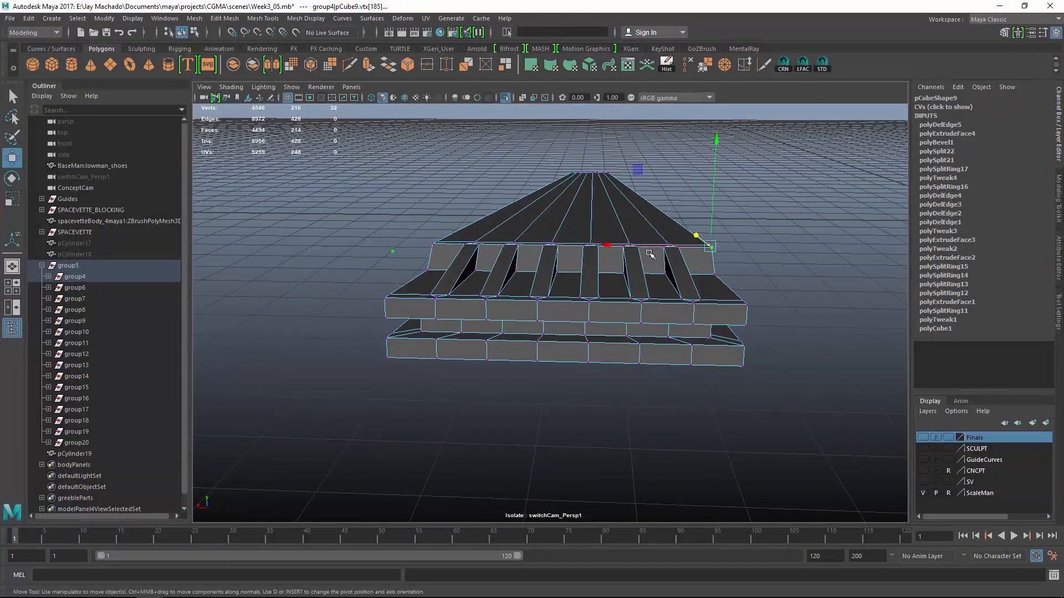
pyautogui.keyDown('shift'); pyautogui.moveTo(419, 216); pyautogui.dragTo(439, 248); pyautogui.keyUp('shift')
pyautogui.press('space')
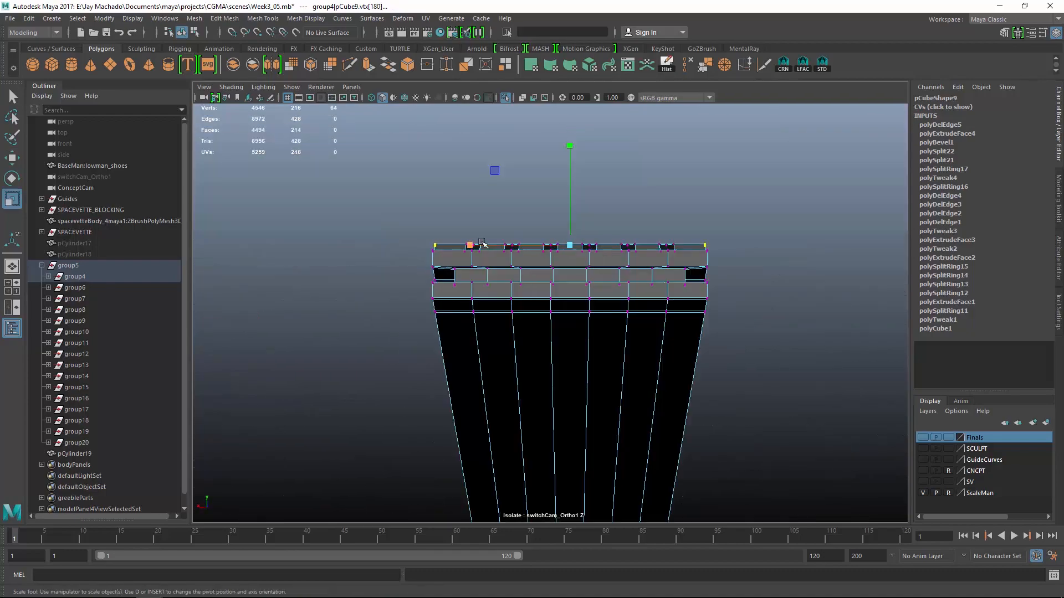
pyautogui.press('space')
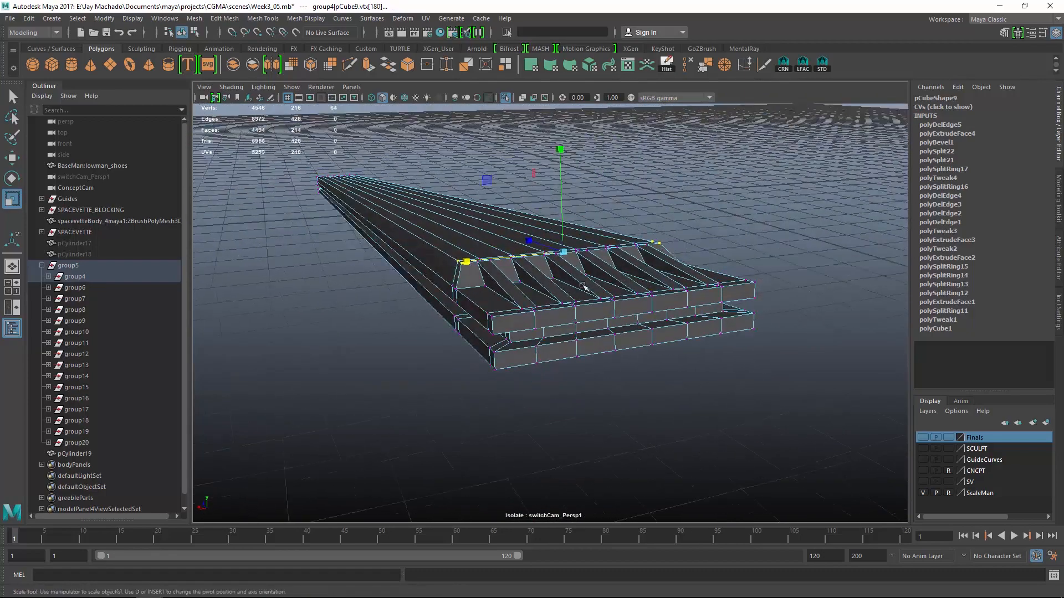
pyautogui.keyDown('alt'); pyautogui.moveTo(516, 277); pyautogui.dragTo(595, 398); pyautogui.keyUp('alt')
pyautogui.press('w')
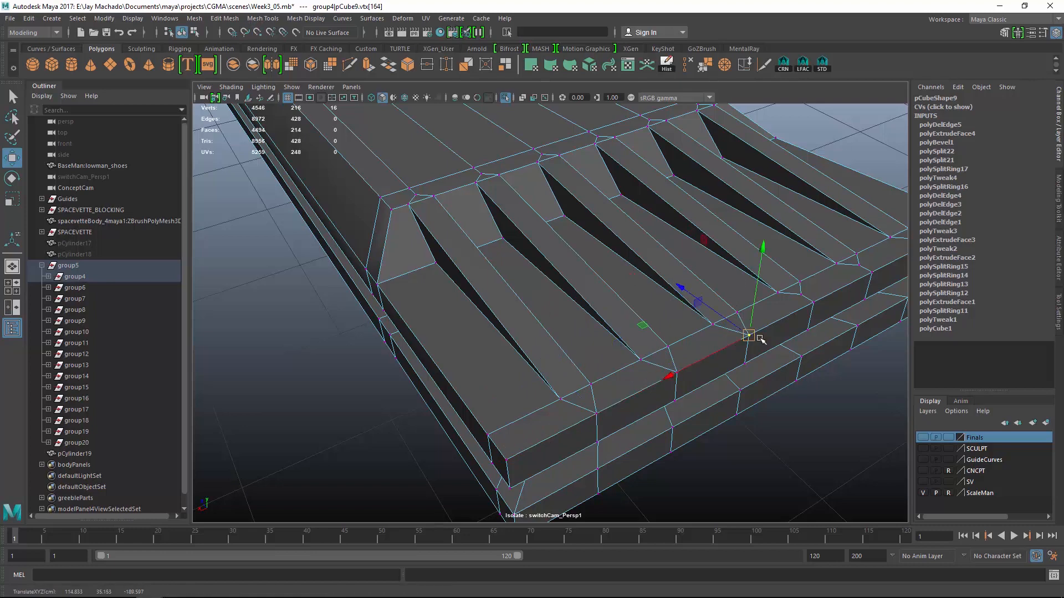
pyautogui.keyDown('alt'); pyautogui.moveTo(868, 361); pyautogui.dragTo(665, 290); pyautogui.keyUp('alt')
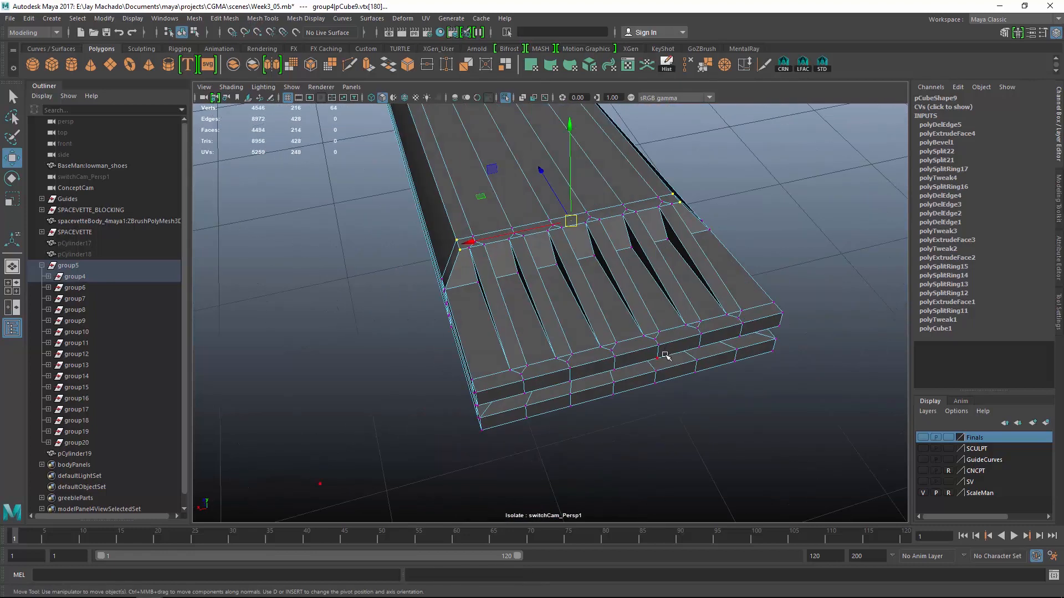
# - Select the hard edges of pCube9 and add the missed edges around the ribs and strip to the selection
pyautogui.press('F8')
pyautogui.click(803, 65)
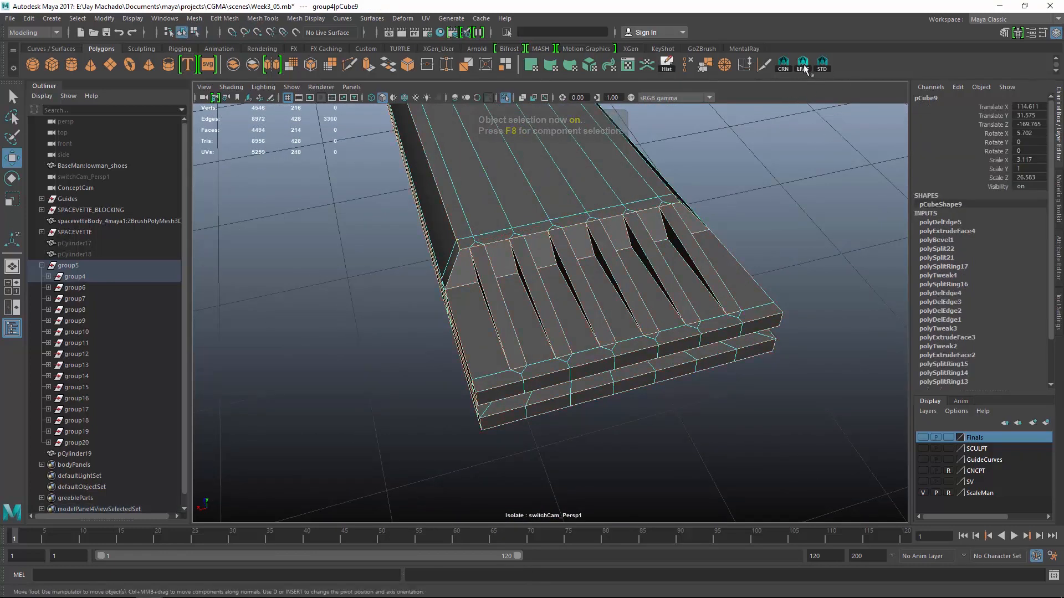
pyautogui.keyDown('alt'); pyautogui.moveTo(683, 289); pyautogui.dragTo(465, 283); pyautogui.keyUp('alt')
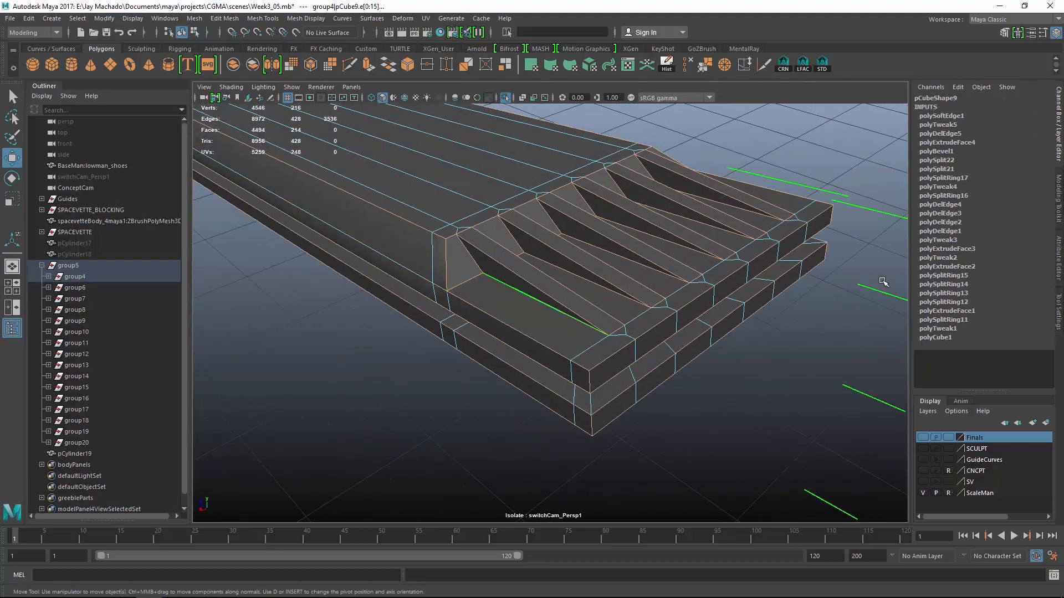
pyautogui.keyDown('alt'); pyautogui.moveTo(883, 282); pyautogui.dragTo(621, 183); pyautogui.keyUp('alt')
pyautogui.keyDown('shift'); pyautogui.click(302, 187); pyautogui.keyUp('shift')
pyautogui.keyDown('alt'); pyautogui.moveTo(388, 185); pyautogui.dragTo(411, 288); pyautogui.keyUp('alt')
pyautogui.keyDown('alt'); pyautogui.moveTo(748, 395); pyautogui.dragTo(610, 327); pyautogui.keyUp('alt')
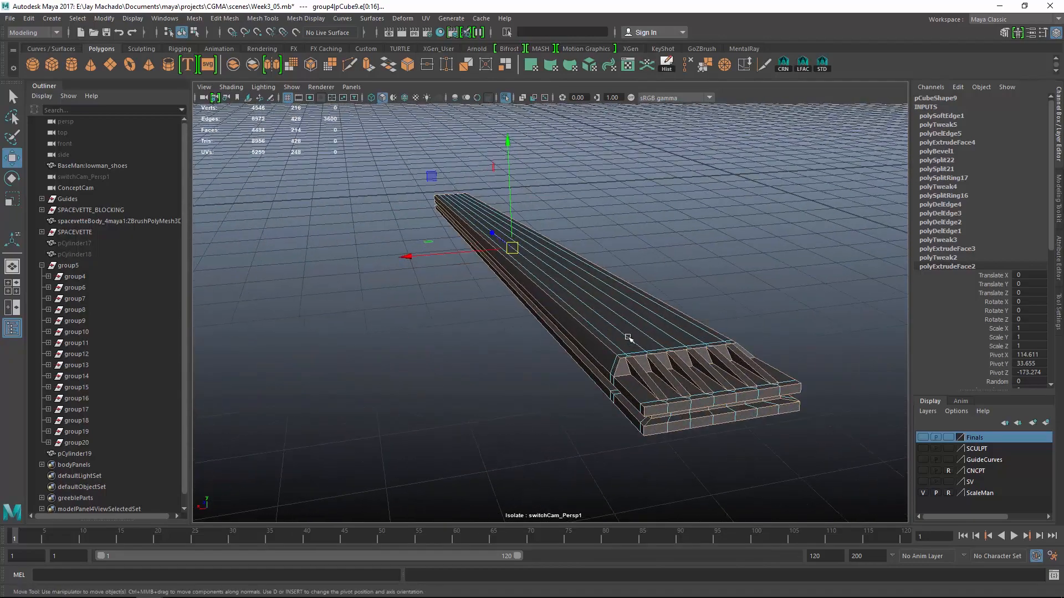
# - Bevel the selected hard edges with 2 segments and Chamfer off
pyautogui.scroll(5, 654, 337)
pyautogui.click(224, 18)
pyautogui.click(238, 57)
pyautogui.keyDown('alt'); pyautogui.moveTo(532, 265); pyautogui.dragTo(776, 351); pyautogui.keyUp('alt')
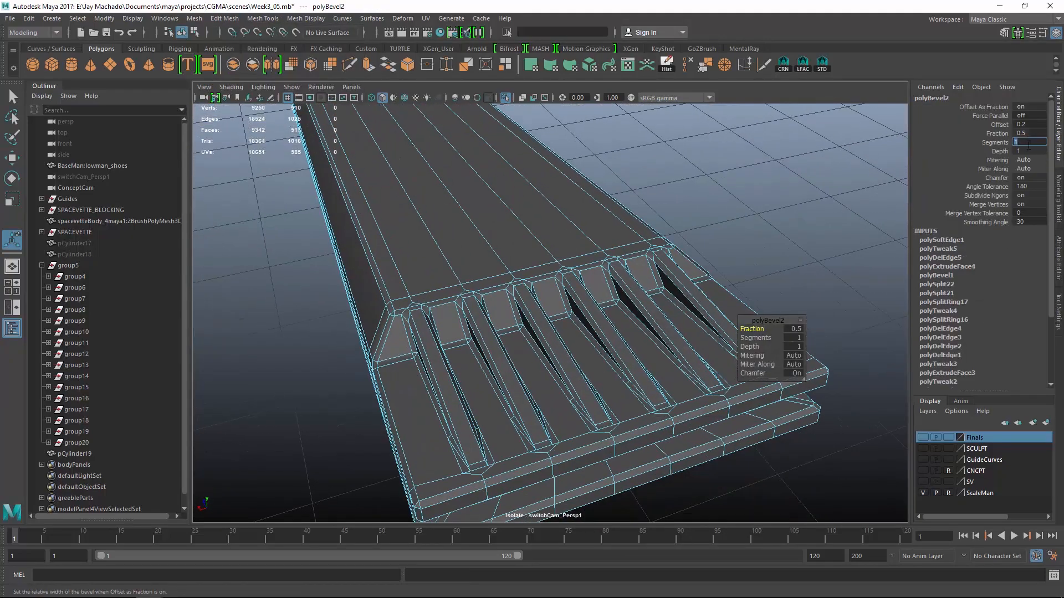
pyautogui.click(1037, 178)
pyautogui.write('0')
pyautogui.press('Return')
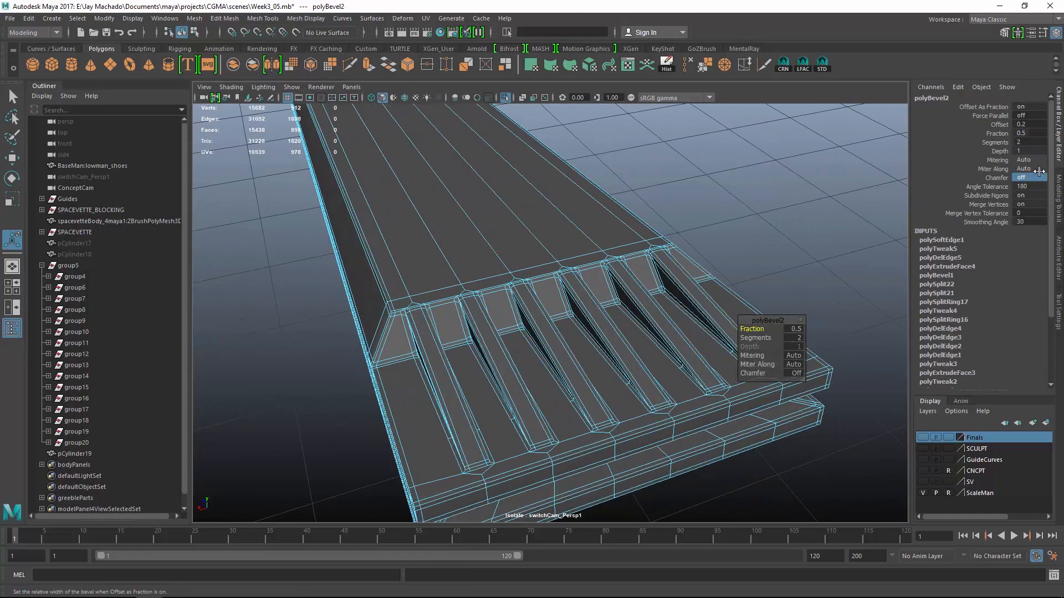
# - Turn off Offset As Fraction for the hard-edge bevel and set its offset to 0.05
pyautogui.keyDown('alt'); pyautogui.moveTo(667, 461); pyautogui.dragTo(687, 395); pyautogui.keyUp('alt')
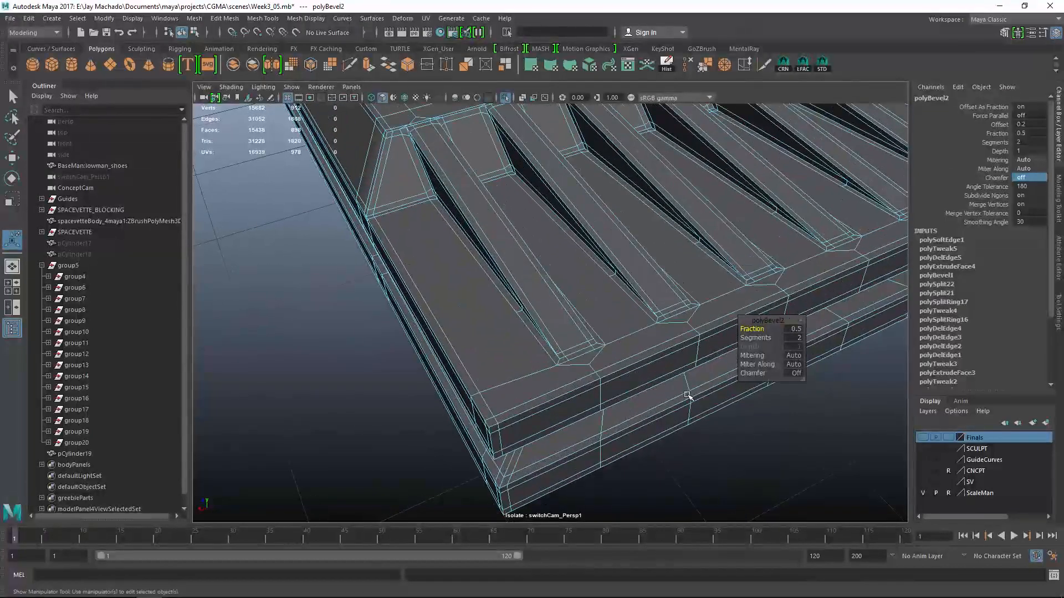
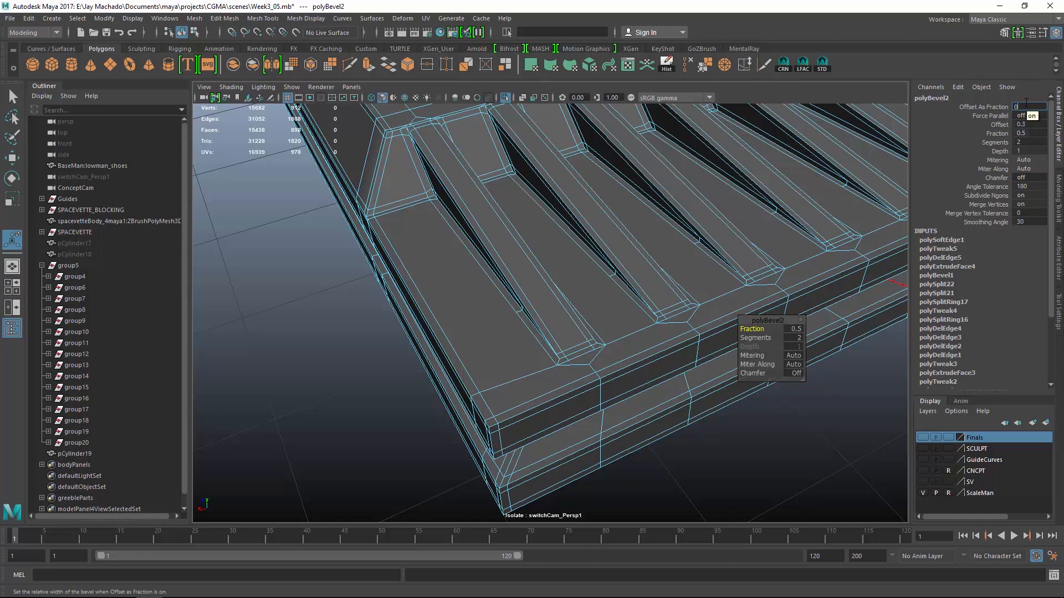
pyautogui.press('Return')
pyautogui.click(1024, 123)
pyautogui.write('.1')
pyautogui.press('Return')
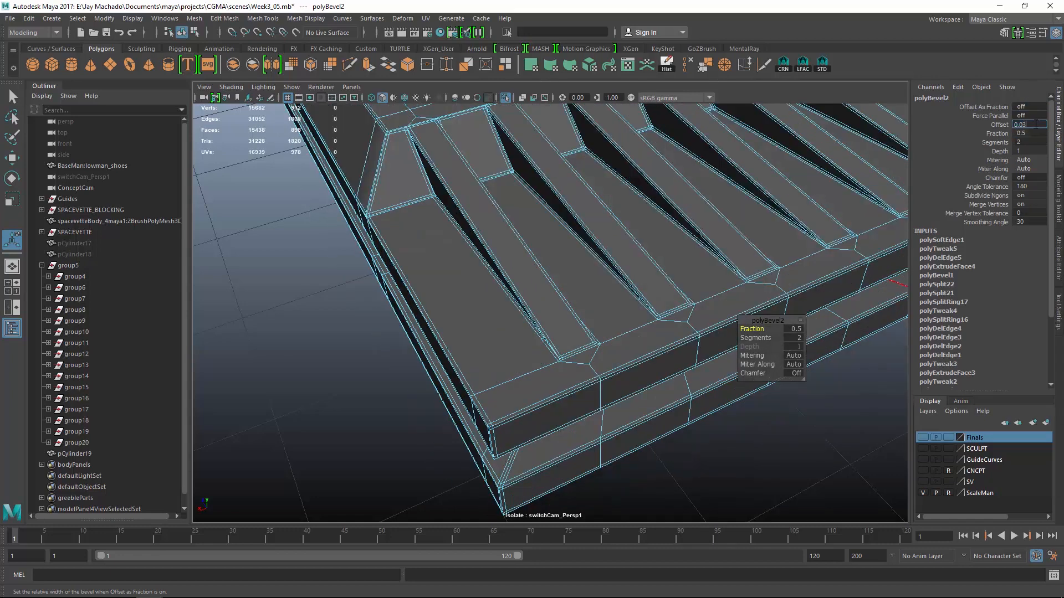
pyautogui.press('Return')
pyautogui.scroll(-4, 577, 178)
pyautogui.keyDown('alt'); pyautogui.moveTo(577, 177); pyautogui.dragTo(570, 186); pyautogui.keyUp('alt')
pyautogui.scroll(4, 594, 233)
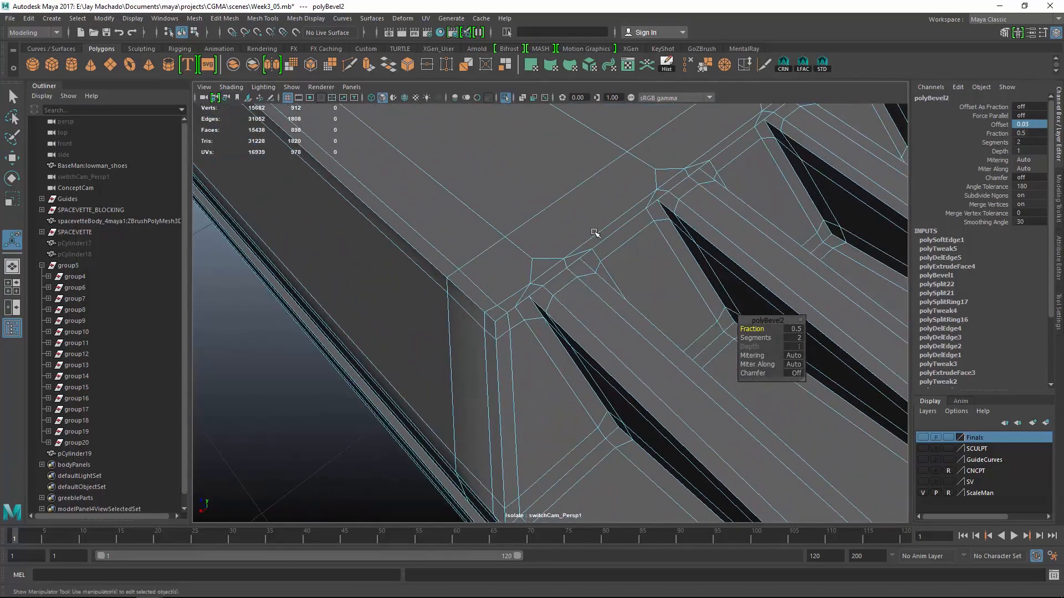
# - Examine the bevelled rib corners of the strip in smooth preview and in the unsmoothed mesh
pyautogui.keyDown('alt'); pyautogui.moveTo(594, 233); pyautogui.dragTo(637, 283); pyautogui.keyUp('alt')
pyautogui.press('3')
pyautogui.keyDown('alt'); pyautogui.moveTo(637, 275); pyautogui.dragTo(589, 261, button='right'); pyautogui.keyUp('alt')
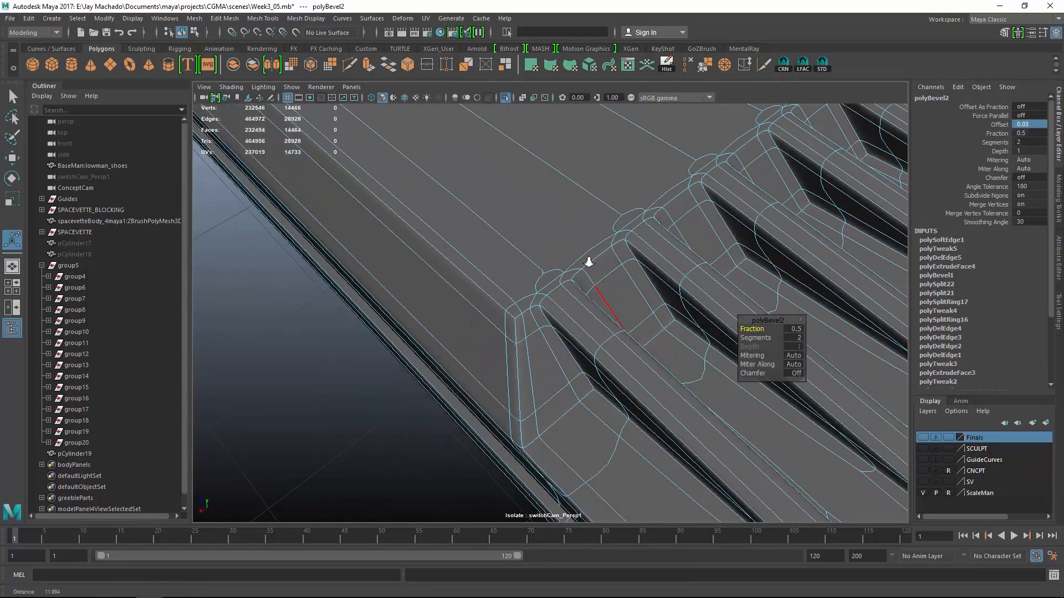
pyautogui.keyDown('alt'); pyautogui.moveTo(589, 261); pyautogui.dragTo(471, 277); pyautogui.keyUp('alt')
pyautogui.keyDown('alt'); pyautogui.moveTo(471, 277); pyautogui.dragTo(557, 271, button='middle'); pyautogui.keyUp('alt')
pyautogui.keyDown('alt'); pyautogui.moveTo(557, 271); pyautogui.dragTo(579, 284, button='right'); pyautogui.keyUp('alt')
pyautogui.moveTo(579, 284)
pyautogui.keyDown('alt'); pyautogui.mouseDown()
pyautogui.moveTo(617, 304)
pyautogui.moveTo(576, 263)
pyautogui.mouseUp(); pyautogui.keyUp('alt')
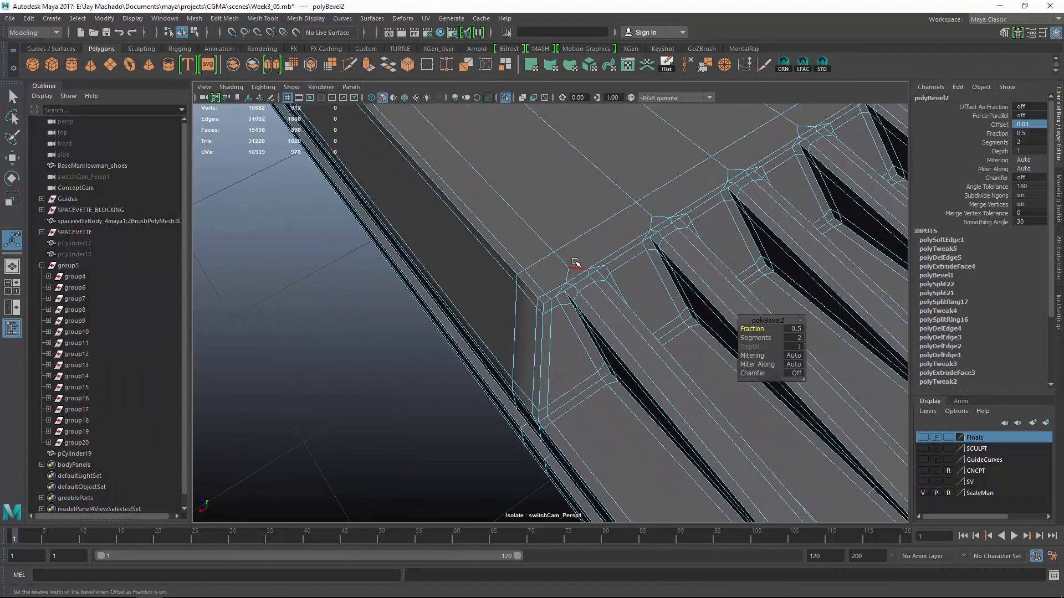
pyautogui.keyDown('alt'); pyautogui.moveTo(577, 263); pyautogui.dragTo(526, 283, button='right'); pyautogui.keyUp('alt')
# - Snap the first three stray bevel vertices behind the ribs onto the adjacent vertices of the edge loop crossing the strip
pyautogui.press('q')
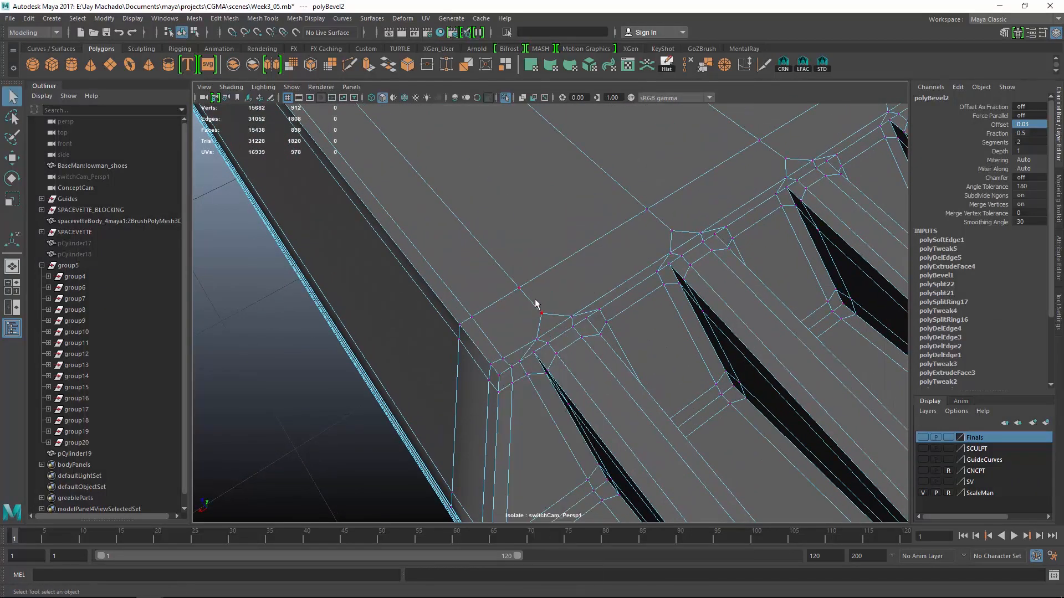
pyautogui.click(541, 311)
pyautogui.press('w')
pyautogui.press('v')
pyautogui.moveTo(532, 299); pyautogui.dragTo(520, 289)
pyautogui.click(670, 233)
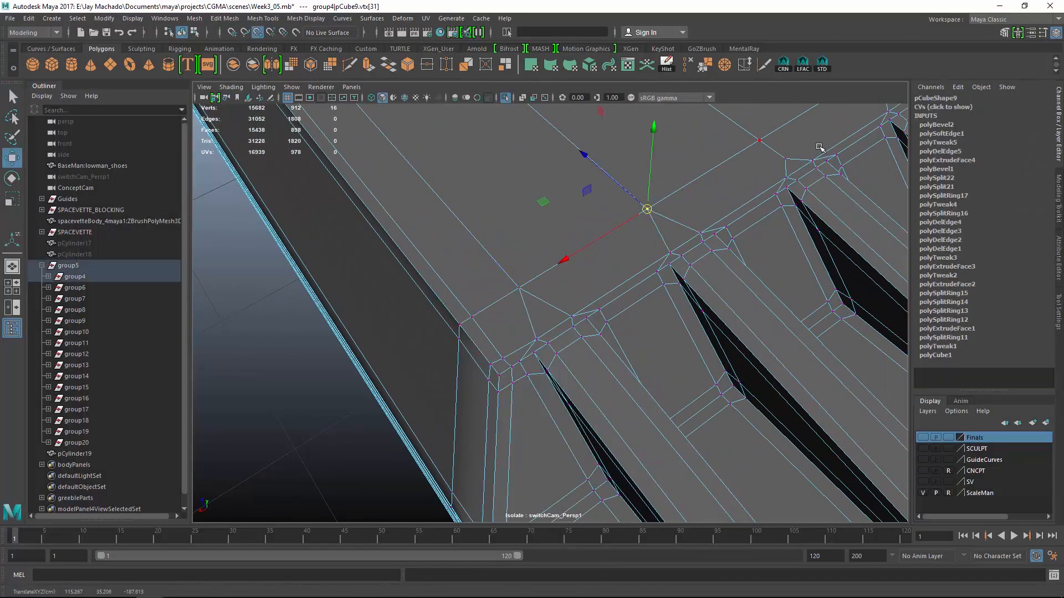
pyautogui.moveTo(786, 159); pyautogui.dragTo(760, 141)
# - Snap the remaining stray bevel vertices behind the ribs onto the same crossing edge loop
pyautogui.keyDown('alt'); pyautogui.moveTo(795, 165); pyautogui.dragTo(709, 183); pyautogui.keyUp('alt')
pyautogui.keyDown('alt'); pyautogui.moveTo(710, 183); pyautogui.dragTo(471, 332, button='middle'); pyautogui.keyUp('alt')
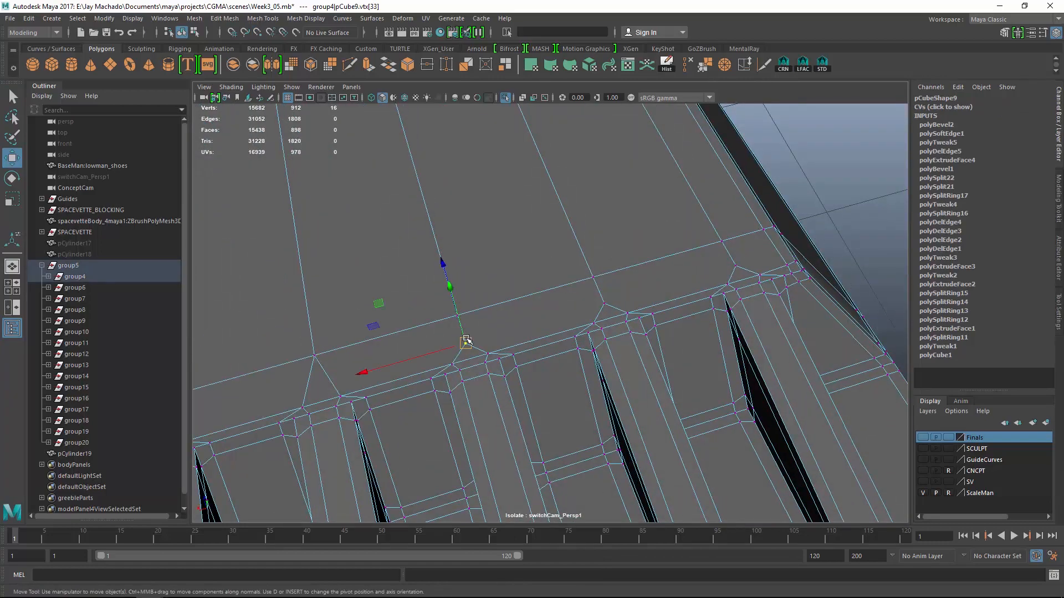
pyautogui.moveTo(465, 340); pyautogui.dragTo(457, 315)
pyautogui.moveTo(603, 303); pyautogui.dragTo(594, 277)
pyautogui.click(736, 266)
pyautogui.moveTo(736, 266); pyautogui.dragTo(722, 240)
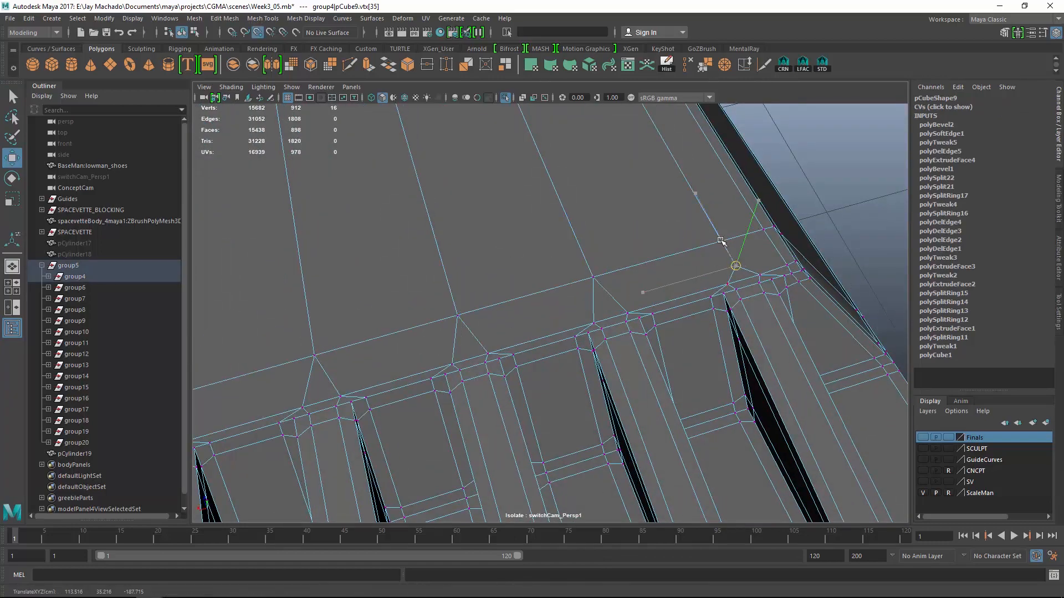
# - Snap the stray bevel vertices at the ribs' outer ends onto the edge loop along the strip's end
pyautogui.scroll(-5, 722, 241)
pyautogui.keyDown('alt'); pyautogui.moveTo(615, 443); pyautogui.dragTo(699, 269, button='middle'); pyautogui.keyUp('alt')
pyautogui.scroll(5, 699, 269)
pyautogui.scroll(2, 699, 269)
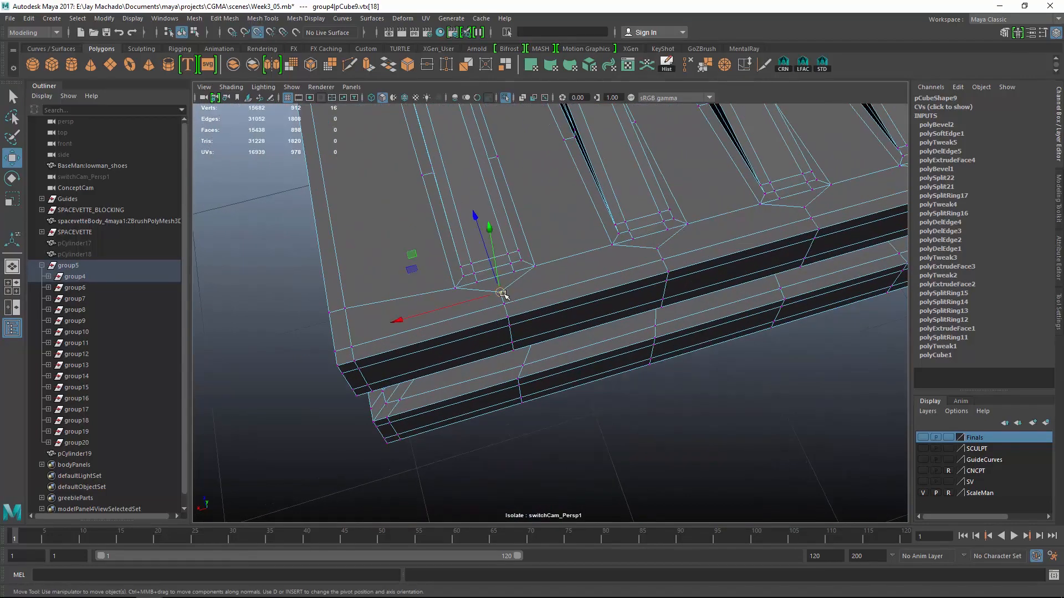
pyautogui.moveTo(503, 294); pyautogui.dragTo(505, 306)
pyautogui.click(804, 208)
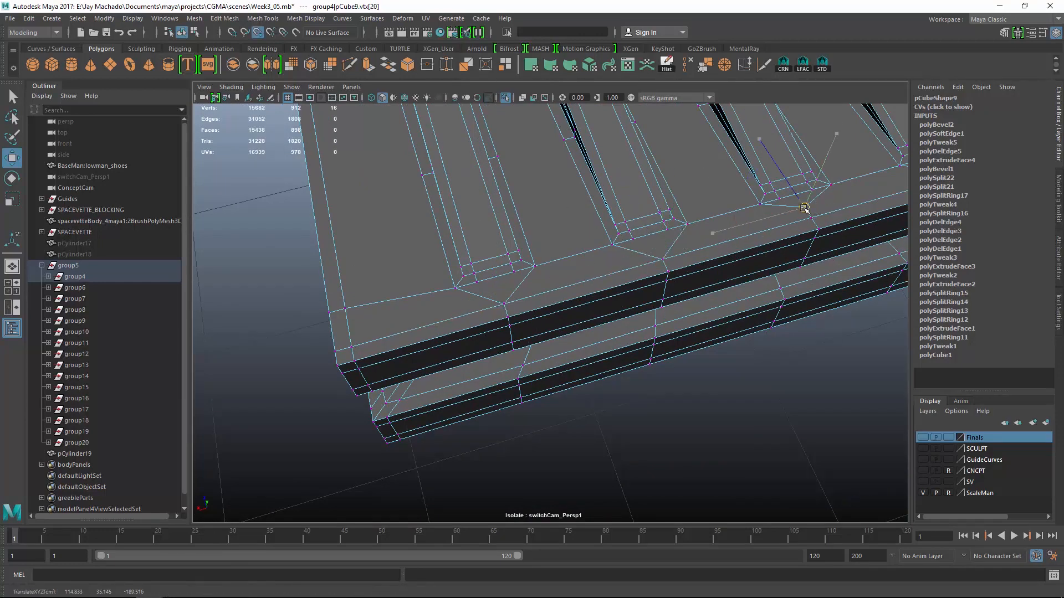
pyautogui.keyDown('alt'); pyautogui.moveTo(820, 209); pyautogui.dragTo(643, 282, button='middle'); pyautogui.keyUp('alt')
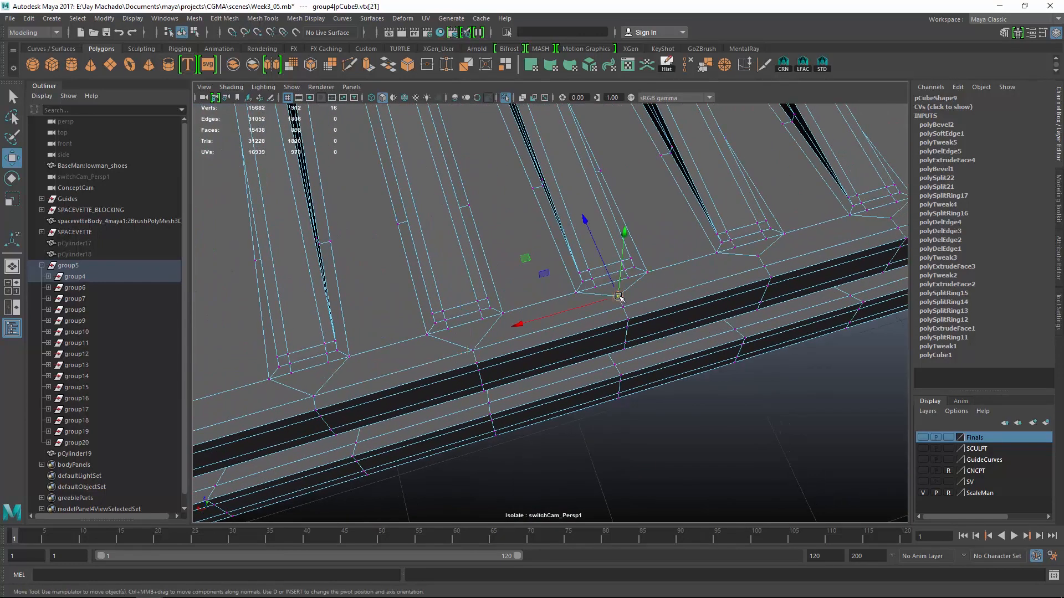
pyautogui.click(767, 265)
pyautogui.keyDown('alt'); pyautogui.moveTo(767, 266); pyautogui.dragTo(691, 274, button='middle'); pyautogui.keyUp('alt')
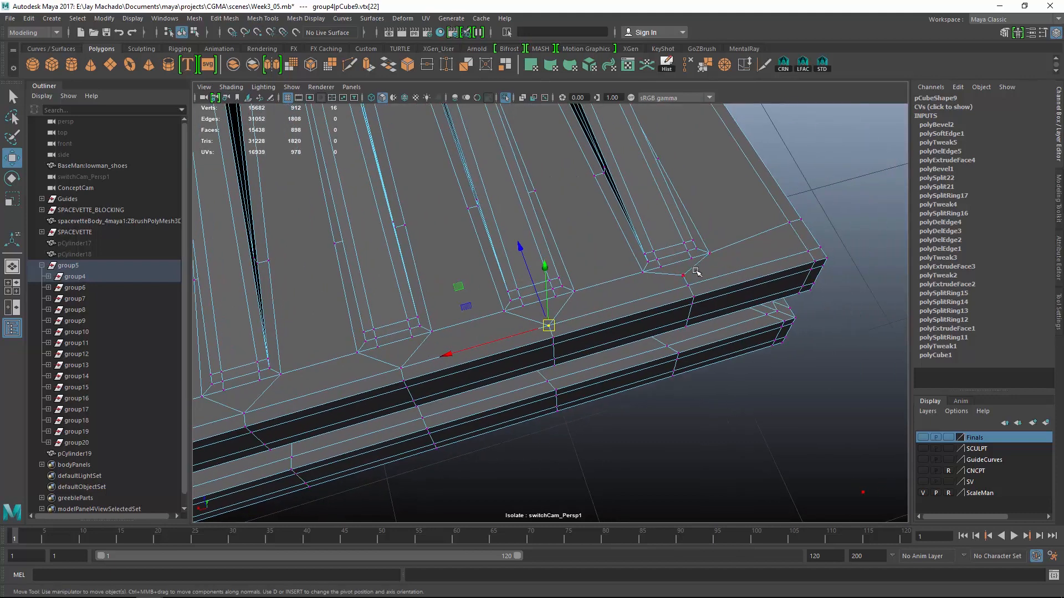
pyautogui.click(687, 284)
# - Merge the overlapping vertices of the whole strip with a distance threshold of 0.0001
pyautogui.scroll(-8, 687, 284)
pyautogui.press('F8')
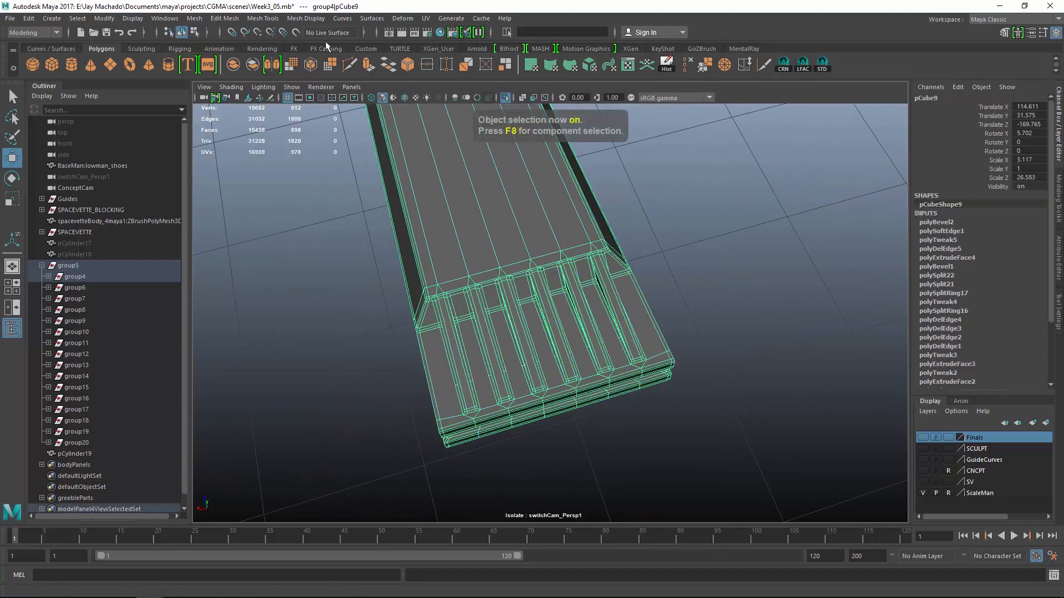
pyautogui.click(224, 18)
pyautogui.click(230, 125)
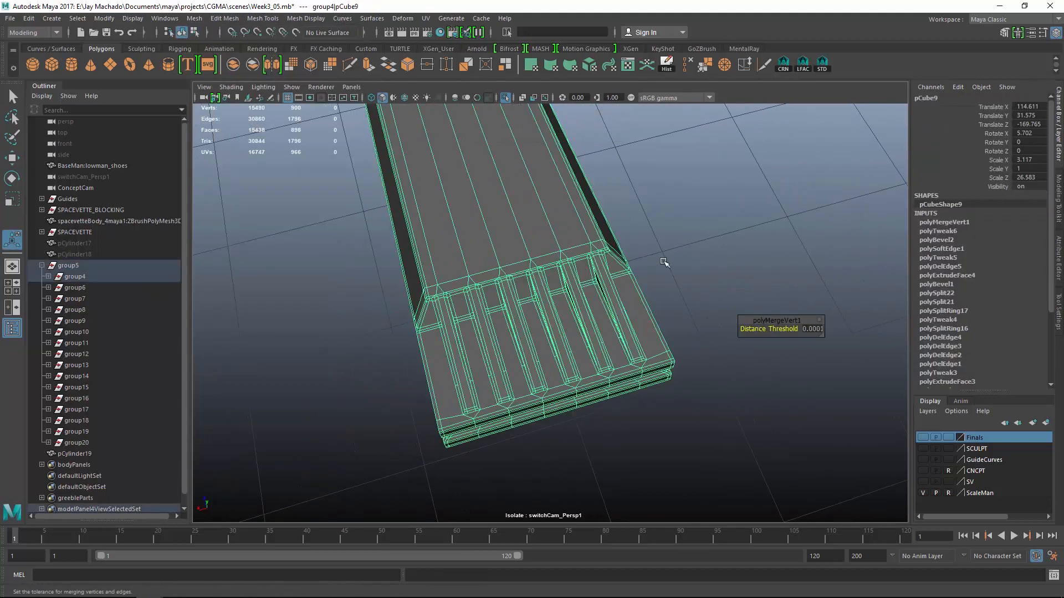
pyautogui.click(663, 260)
pyautogui.moveTo(663, 260)
pyautogui.keyDown('alt'); pyautogui.mouseDown()
pyautogui.moveTo(704, 261)
pyautogui.moveTo(659, 263)
pyautogui.mouseUp(); pyautogui.keyUp('alt')
pyautogui.click(691, 264)
# - Select the small corner faces at the outer ends of the ribs and triangulate them
pyautogui.keyDown('alt'); pyautogui.moveTo(659, 262); pyautogui.dragTo(717, 280, button='right'); pyautogui.keyUp('alt')
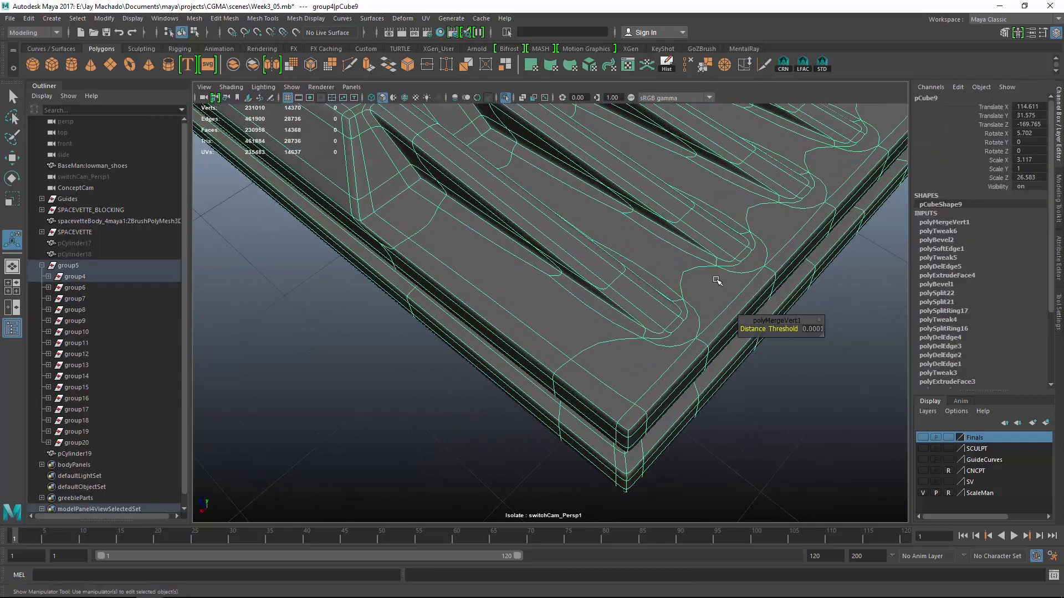
pyautogui.keyDown('alt'); pyautogui.moveTo(717, 281); pyautogui.dragTo(643, 265); pyautogui.keyUp('alt')
pyautogui.press('1')
pyautogui.keyDown('alt'); pyautogui.moveTo(643, 265); pyautogui.dragTo(664, 346, button='right'); pyautogui.keyUp('alt')
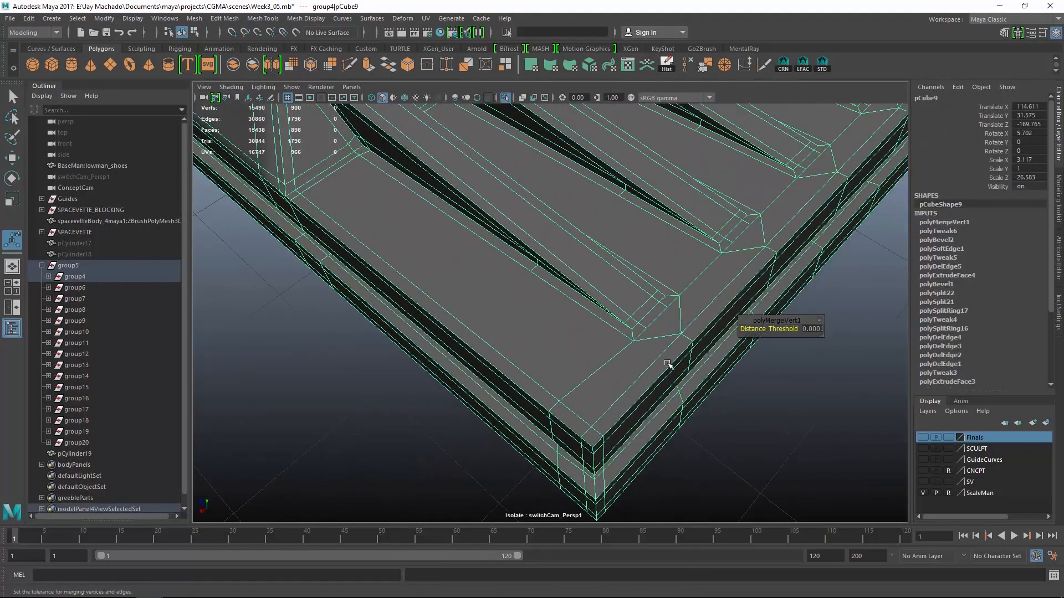
pyautogui.keyDown('alt'); pyautogui.moveTo(650, 348); pyautogui.dragTo(610, 354, button='middle'); pyautogui.keyUp('alt')
pyautogui.moveTo(610, 354); pyautogui.dragTo(610, 318, button='right')
pyautogui.click(552, 451)
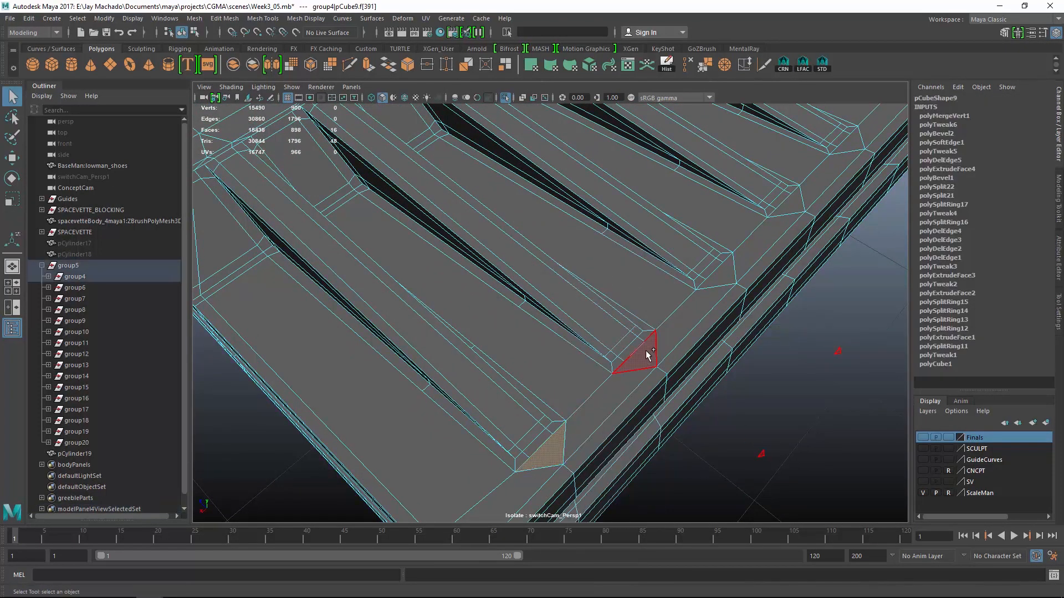
pyautogui.keyDown('shift'); pyautogui.click(856, 152); pyautogui.keyUp('shift')
pyautogui.keyDown('alt'); pyautogui.moveTo(850, 180); pyautogui.dragTo(685, 332, button='middle'); pyautogui.keyUp('alt')
pyautogui.keyDown('shift'); pyautogui.click(752, 230); pyautogui.keyUp('shift')
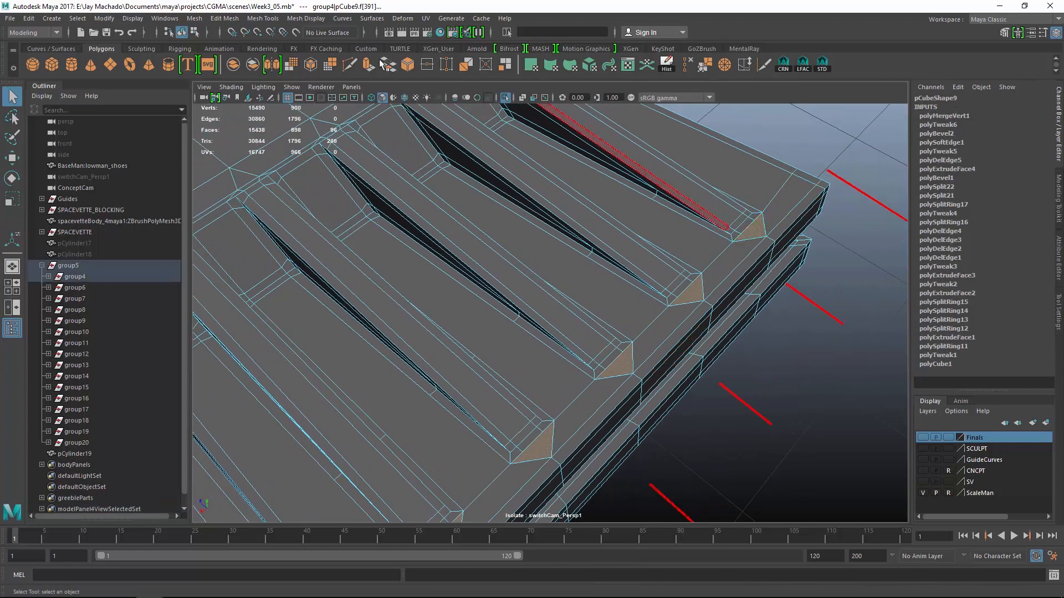
pyautogui.click(194, 18)
pyautogui.click(231, 138)
# - Delete the redundant edge loop that crosses the strip at the outer ends of the ribs
pyautogui.keyDown('alt'); pyautogui.moveTo(526, 410); pyautogui.dragTo(471, 399, button='right'); pyautogui.keyUp('alt')
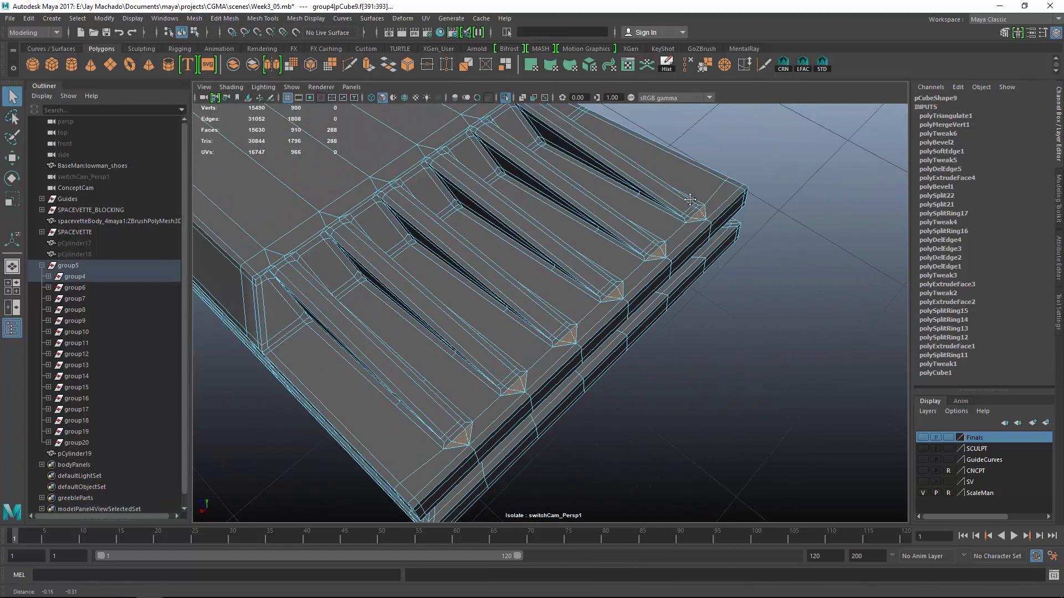
pyautogui.keyDown('alt'); pyautogui.moveTo(471, 399); pyautogui.dragTo(504, 304, button='middle'); pyautogui.keyUp('alt')
pyautogui.moveTo(513, 308); pyautogui.dragTo(511, 271, button='right')
pyautogui.doubleClick(502, 309)
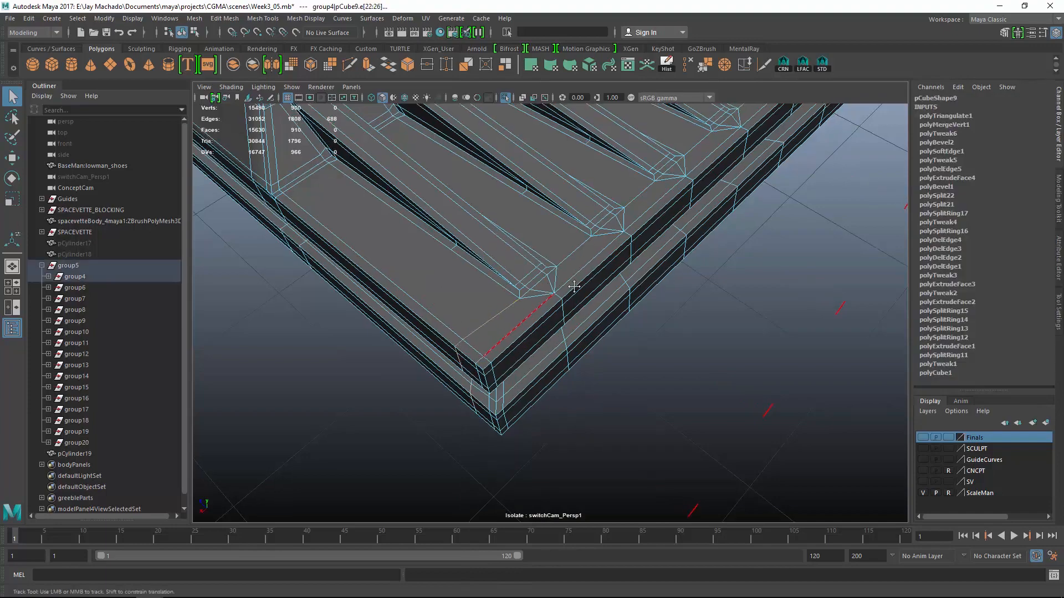
pyautogui.keyDown('alt'); pyautogui.moveTo(572, 290); pyautogui.dragTo(404, 488, button='middle'); pyautogui.keyUp('alt')
pyautogui.click(687, 65)
pyautogui.keyDown('alt'); pyautogui.moveTo(422, 438); pyautogui.dragTo(554, 311, button='middle'); pyautogui.keyUp('alt')
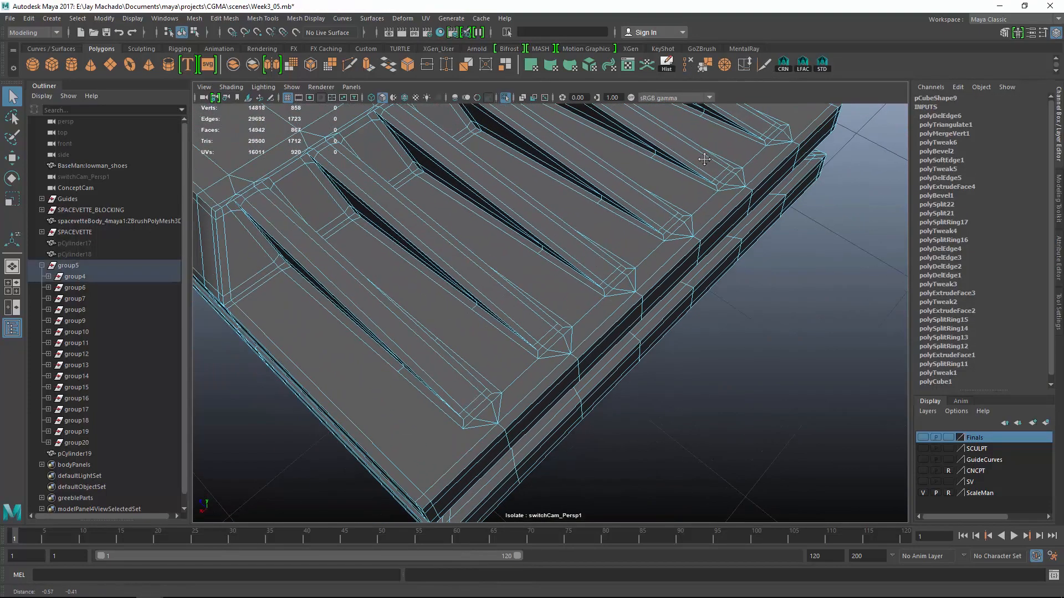
# - Cut an edge from each outermost rib's end corner to the nearest corner of the strip with Multi-Cut
pyautogui.keyDown('alt'); pyautogui.moveTo(443, 343); pyautogui.dragTo(494, 351, button='right'); pyautogui.keyUp('alt')
pyautogui.keyDown('alt'); pyautogui.moveTo(494, 352); pyautogui.dragTo(518, 332); pyautogui.keyUp('alt')
pyautogui.click(350, 65)
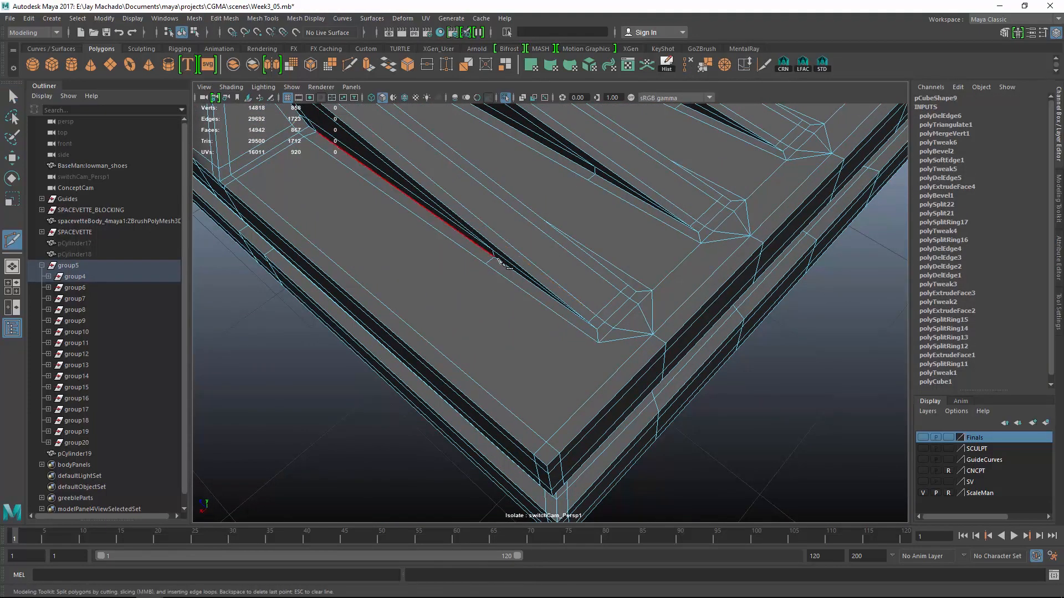
pyautogui.click(546, 442)
pyautogui.click(599, 342)
pyautogui.rightClick(637, 379)
pyautogui.keyDown('alt'); pyautogui.moveTo(636, 379); pyautogui.dragTo(574, 346); pyautogui.keyUp('alt')
pyautogui.keyDown('alt'); pyautogui.moveTo(575, 346); pyautogui.dragTo(471, 443, button='middle'); pyautogui.keyUp('alt')
pyautogui.keyDown('alt'); pyautogui.moveTo(471, 443); pyautogui.dragTo(400, 340, button='right'); pyautogui.keyUp('alt')
pyautogui.click(467, 223)
pyautogui.rightClick(542, 328)
# - Select the long faces between the ribs, triangulate them and convert them back to quads with Quadrangulate
pyautogui.keyDown('alt'); pyautogui.moveTo(400, 340); pyautogui.dragTo(488, 315, button='middle'); pyautogui.keyUp('alt')
pyautogui.press('w')
pyautogui.moveTo(369, 269); pyautogui.dragTo(367, 317, button='right')
pyautogui.click(369, 317)
pyautogui.keyDown('shift'); pyautogui.click(418, 305); pyautogui.keyUp('shift')
pyautogui.keyDown('shift'); pyautogui.click(471, 284); pyautogui.keyUp('shift')
pyautogui.keyDown('shift'); pyautogui.click(523, 271); pyautogui.keyUp('shift')
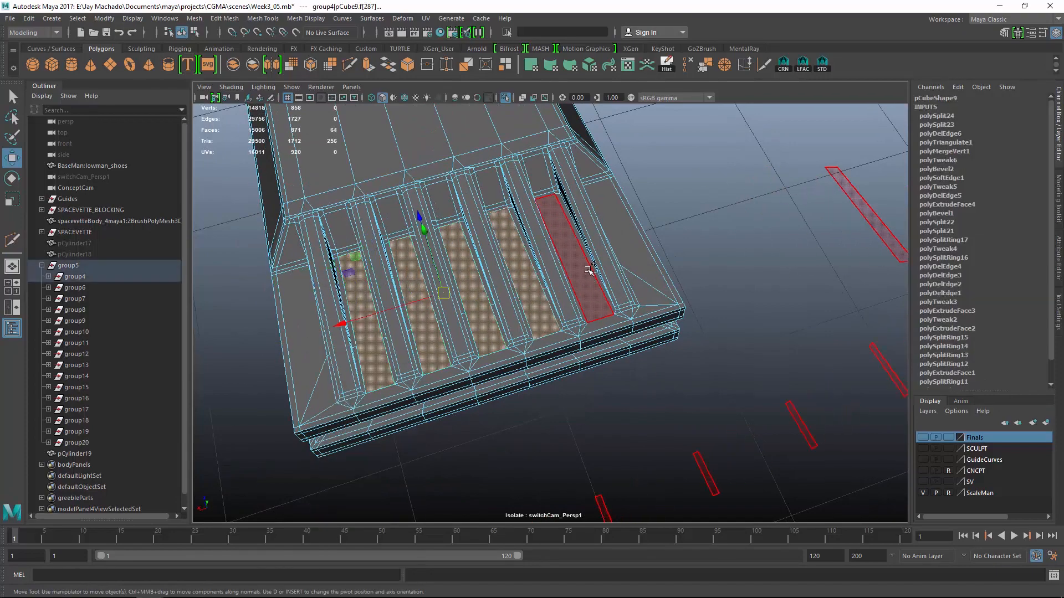
pyautogui.keyDown('shift'); pyautogui.click(588, 270); pyautogui.keyUp('shift')
pyautogui.click(194, 18)
pyautogui.click(219, 135)
pyautogui.click(194, 19)
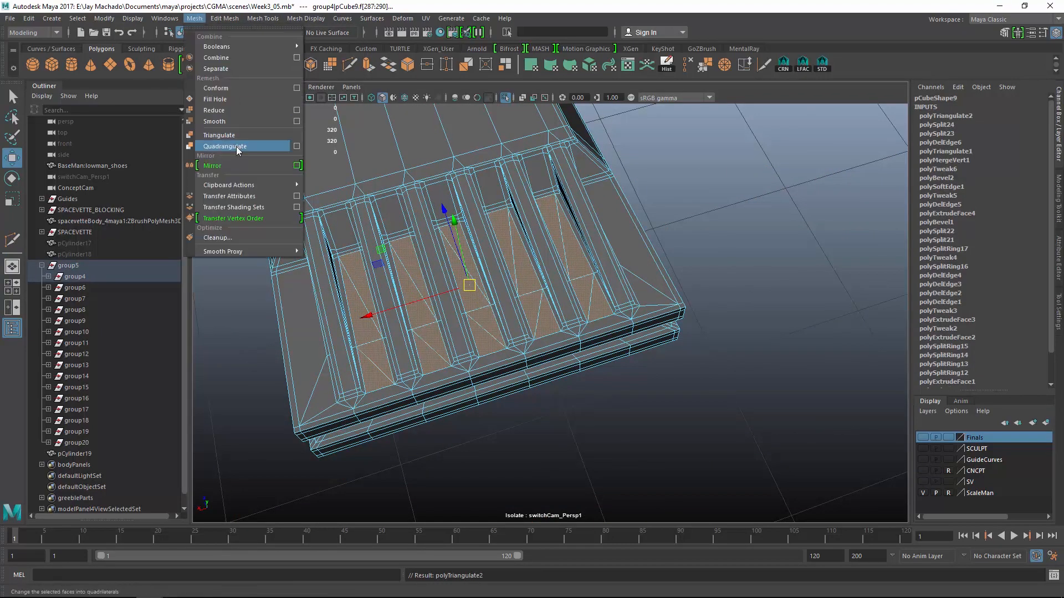
pyautogui.click(237, 149)
# - Examine the cleaned-up strip in smooth preview in object mode
pyautogui.keyDown('alt'); pyautogui.moveTo(360, 213); pyautogui.dragTo(582, 289); pyautogui.keyUp('alt')
pyautogui.keyDown('alt'); pyautogui.moveTo(582, 289); pyautogui.dragTo(773, 314, button='right'); pyautogui.keyUp('alt')
pyautogui.press('F8')
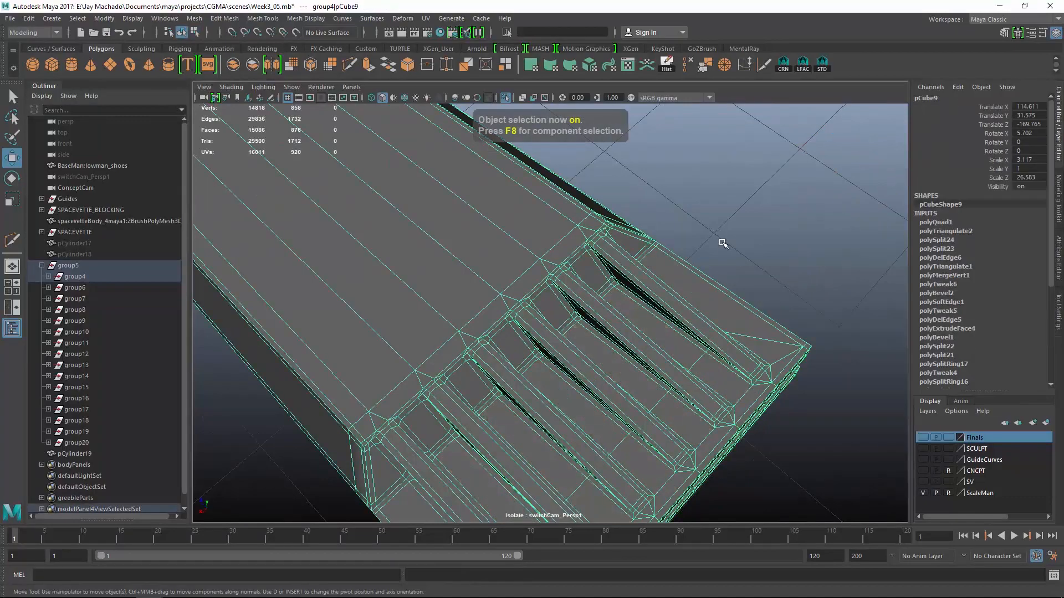
pyautogui.press('3')
pyautogui.click(730, 244)
pyautogui.keyDown('alt'); pyautogui.moveTo(726, 245); pyautogui.dragTo(650, 230, button='right'); pyautogui.keyUp('alt')
pyautogui.keyDown('alt'); pyautogui.moveTo(651, 230); pyautogui.dragTo(604, 302); pyautogui.keyUp('alt')
pyautogui.keyDown('alt'); pyautogui.moveTo(604, 302); pyautogui.dragTo(687, 314, button='right'); pyautogui.keyUp('alt')
pyautogui.click(594, 299)
pyautogui.press('1')
pyautogui.keyDown('alt'); pyautogui.moveTo(687, 313); pyautogui.dragTo(610, 304); pyautogui.keyUp('alt')
# - Turn off isolation to show the whole nozzle and compare it with the jet exhaust reference photo in Chrome
pyautogui.click(506, 97)
pyautogui.keyDown('alt'); pyautogui.moveTo(537, 205); pyautogui.dragTo(441, 194, button='right'); pyautogui.keyUp('alt')
pyautogui.keyDown('alt'); pyautogui.moveTo(441, 194); pyautogui.dragTo(399, 251); pyautogui.keyUp('alt')
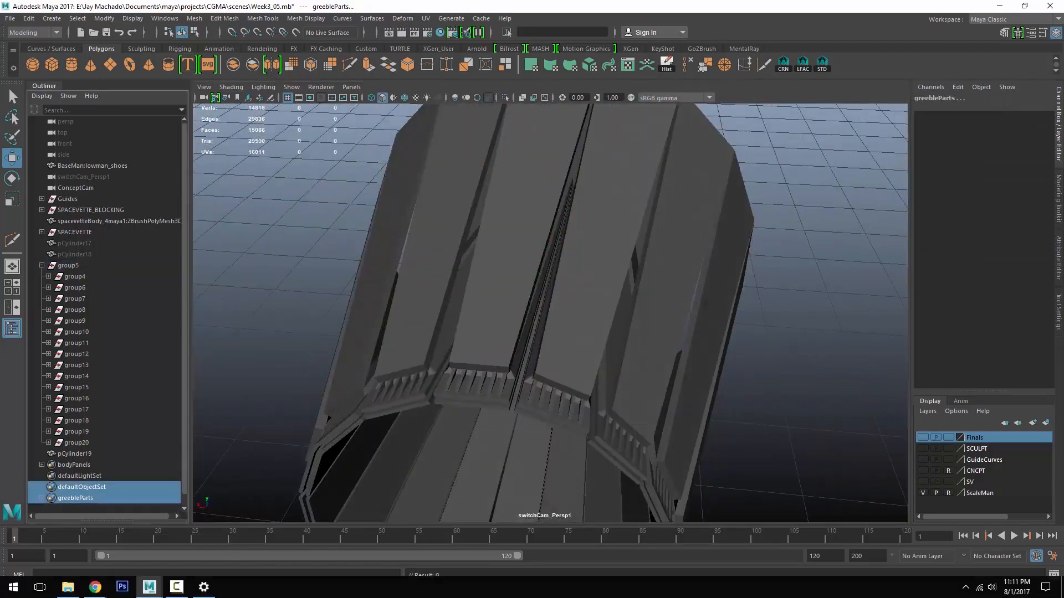
pyautogui.click(94, 589)
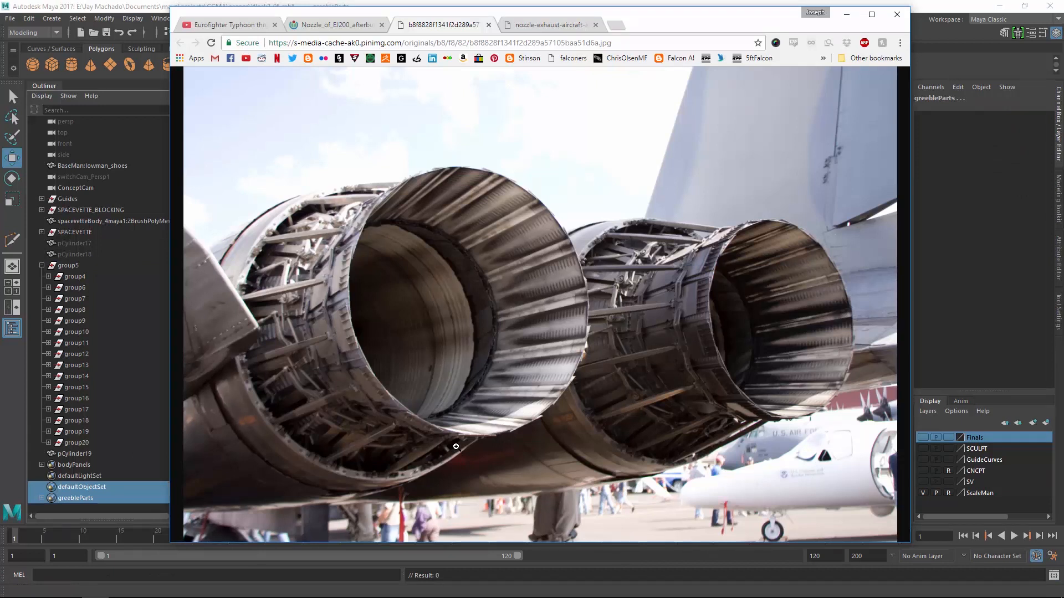
pyautogui.click(945, 5)
pyautogui.keyDown('alt'); pyautogui.moveTo(597, 263); pyautogui.dragTo(626, 285); pyautogui.keyUp('alt')
pyautogui.keyDown('alt'); pyautogui.moveTo(626, 285); pyautogui.dragTo(782, 388, button='right'); pyautogui.keyUp('alt')
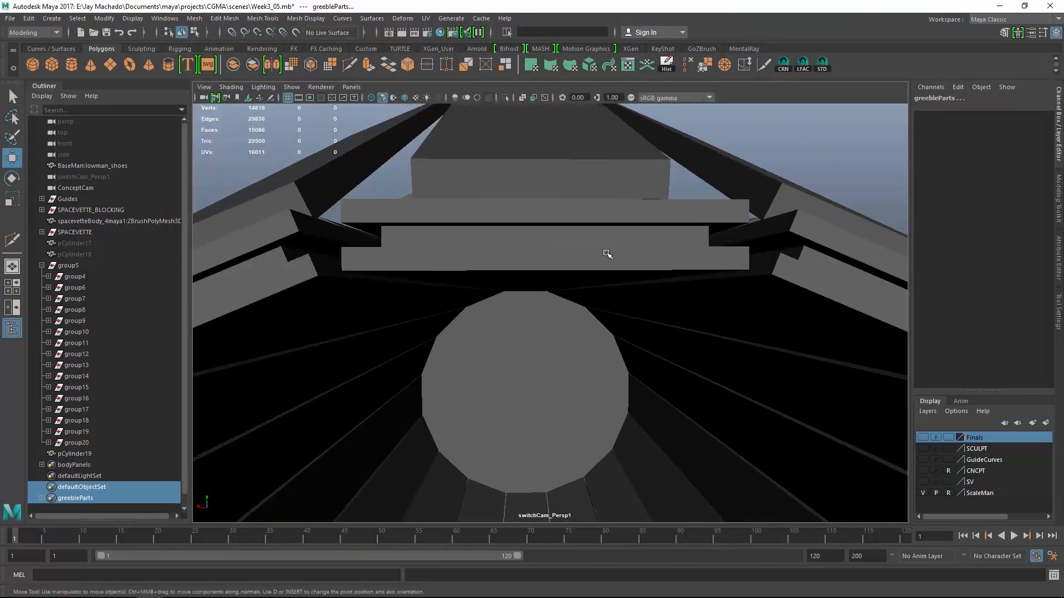
# - Select all faces of the ribbed inner strip and shift them slightly along X
pyautogui.click(607, 253)
pyautogui.keyDown('alt'); pyautogui.moveTo(607, 254); pyautogui.dragTo(561, 277); pyautogui.keyUp('alt')
pyautogui.press('F11')
pyautogui.moveTo(422, 430); pyautogui.dragTo(599, 259)
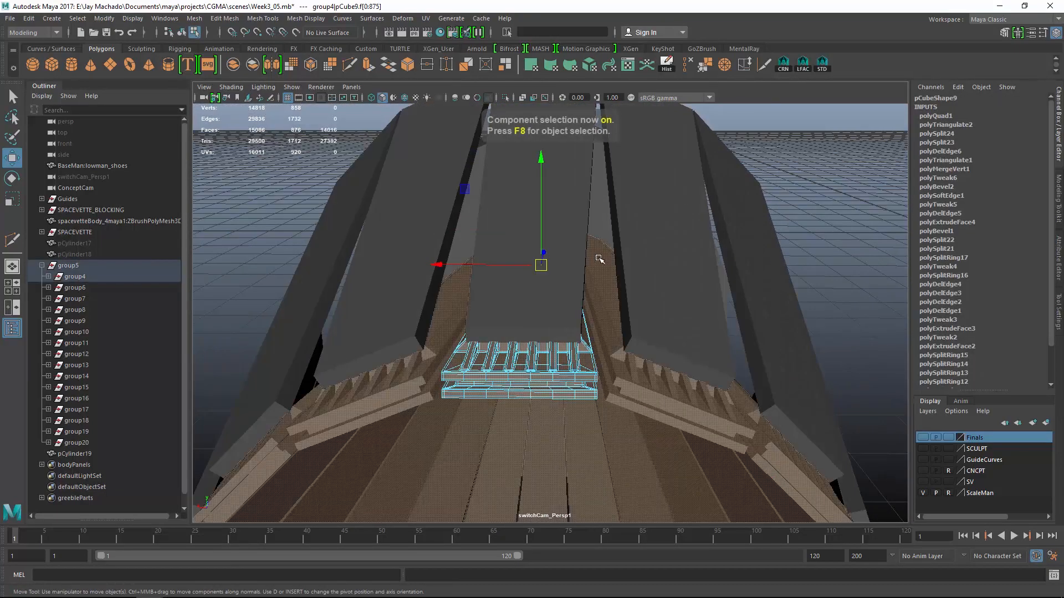
pyautogui.moveTo(450, 266); pyautogui.dragTo(453, 267)
pyautogui.keyDown('alt'); pyautogui.moveTo(578, 307); pyautogui.dragTo(609, 290); pyautogui.keyUp('alt')
pyautogui.hotkey('ctrl', 'z')
pyautogui.moveTo(429, 285); pyautogui.dragTo(437, 286)
pyautogui.press('F8')
# - Create a polygon cube and display the scene in wireframe
pyautogui.click(777, 219)
pyautogui.keyDown('alt'); pyautogui.moveTo(456, 218); pyautogui.dragTo(505, 286); pyautogui.keyUp('alt')
pyautogui.click(54, 65)
pyautogui.keyDown('alt'); pyautogui.moveTo(545, 249); pyautogui.dragTo(627, 271); pyautogui.keyUp('alt')
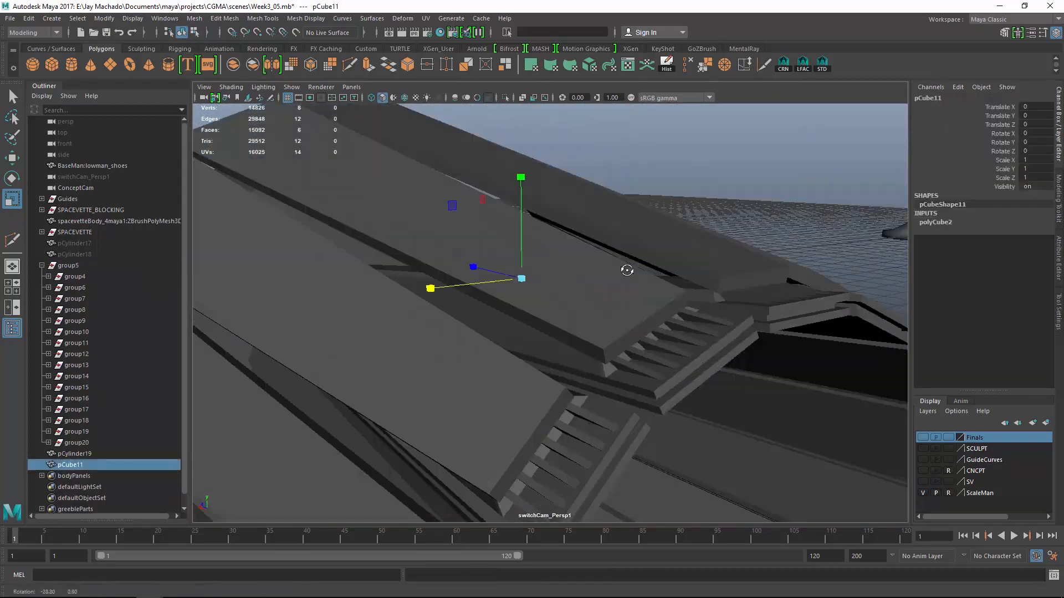
pyautogui.keyDown('alt'); pyautogui.moveTo(627, 271); pyautogui.dragTo(551, 323, button='right'); pyautogui.keyUp('alt')
pyautogui.press('4')
pyautogui.keyDown('alt'); pyautogui.moveTo(458, 327); pyautogui.dragTo(533, 266); pyautogui.keyUp('alt')
pyautogui.keyDown('alt'); pyautogui.keyDown('shift'); pyautogui.middleClick(533, 266); pyautogui.keyUp('shift'); pyautogui.keyUp('alt')
pyautogui.keyDown('alt'); pyautogui.moveTo(407, 288); pyautogui.dragTo(235, 298, button='right'); pyautogui.keyUp('alt')
# - Move the new cube to the ribbed end of the top inner strip
pyautogui.press('w')
pyautogui.keyDown('alt'); pyautogui.moveTo(427, 311); pyautogui.dragTo(964, 355, button='right'); pyautogui.keyUp('alt')
pyautogui.keyDown('alt'); pyautogui.moveTo(964, 354); pyautogui.dragTo(646, 387, button='middle'); pyautogui.keyUp('alt')
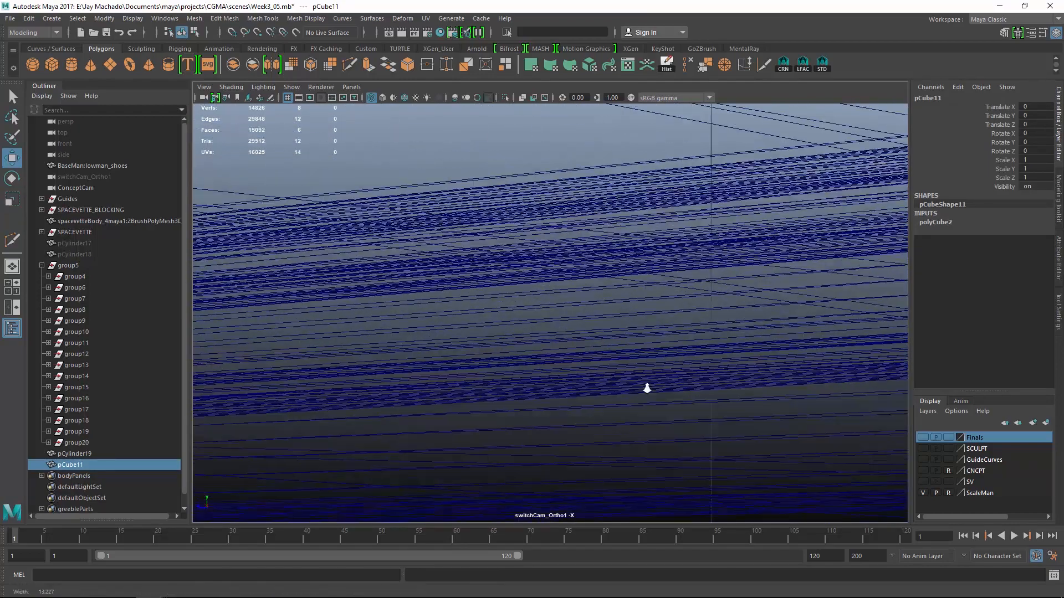
pyautogui.keyDown('alt'); pyautogui.moveTo(646, 387); pyautogui.dragTo(591, 444, button='right'); pyautogui.keyUp('alt')
pyautogui.keyDown('alt'); pyautogui.keyDown('shift'); pyautogui.middleClick(667, 338); pyautogui.keyUp('shift'); pyautogui.keyUp('alt')
pyautogui.keyDown('alt'); pyautogui.moveTo(667, 337); pyautogui.dragTo(598, 383); pyautogui.keyUp('alt')
pyautogui.keyDown('alt'); pyautogui.moveTo(599, 383); pyautogui.dragTo(707, 447, button='right'); pyautogui.keyUp('alt')
pyautogui.keyDown('alt'); pyautogui.moveTo(707, 446); pyautogui.dragTo(505, 294); pyautogui.keyUp('alt')
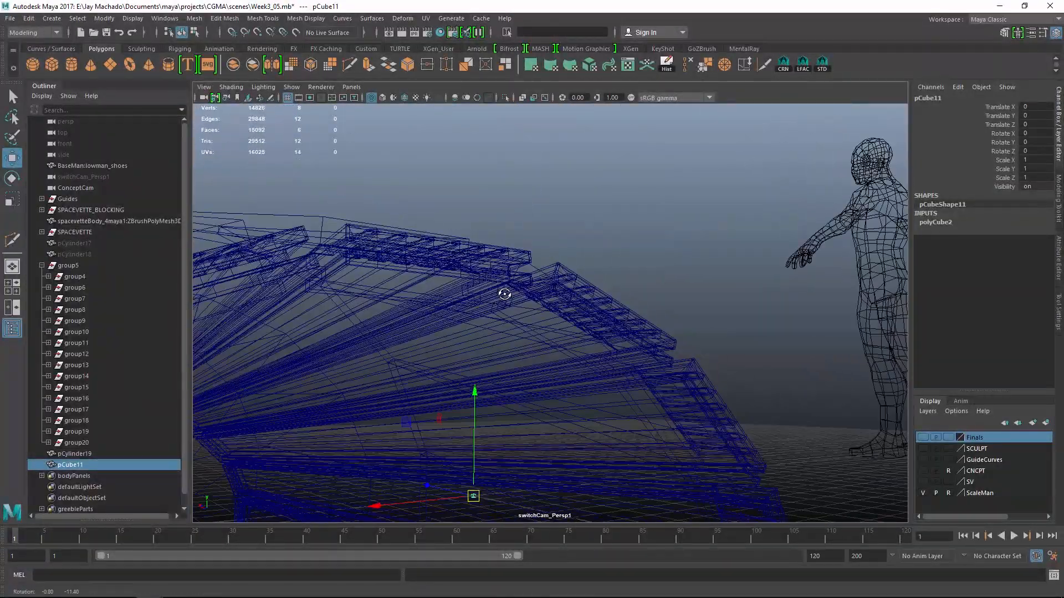
pyautogui.keyDown('alt'); pyautogui.moveTo(561, 269); pyautogui.dragTo(351, 240); pyautogui.keyUp('alt')
# - Isolate the cube together with the ribbed strip and show them in an orthographic side view
pyautogui.click(421, 246)
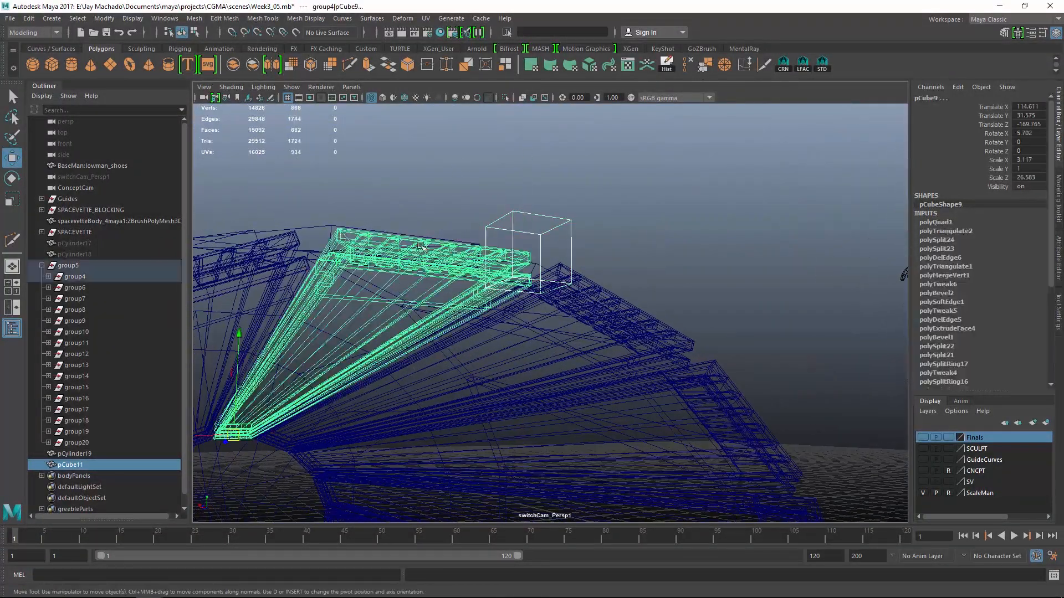
pyautogui.click(505, 97)
pyautogui.keyDown('alt'); pyautogui.moveTo(464, 219); pyautogui.dragTo(590, 228); pyautogui.keyUp('alt')
pyautogui.keyDown('alt'); pyautogui.keyDown('shift'); pyautogui.middleClick(591, 229); pyautogui.keyUp('shift'); pyautogui.keyUp('alt')
pyautogui.keyDown('alt'); pyautogui.moveTo(592, 229); pyautogui.dragTo(673, 259, button='right'); pyautogui.keyUp('alt')
pyautogui.keyDown('alt'); pyautogui.moveTo(673, 259); pyautogui.dragTo(694, 377, button='middle'); pyautogui.keyUp('alt')
# - Move the cube onto the gap at the strip's end and flatten it to a Y scale of 0.106
pyautogui.moveTo(632, 167); pyautogui.dragTo(695, 215)
pyautogui.moveTo(551, 245); pyautogui.dragTo(504, 289)
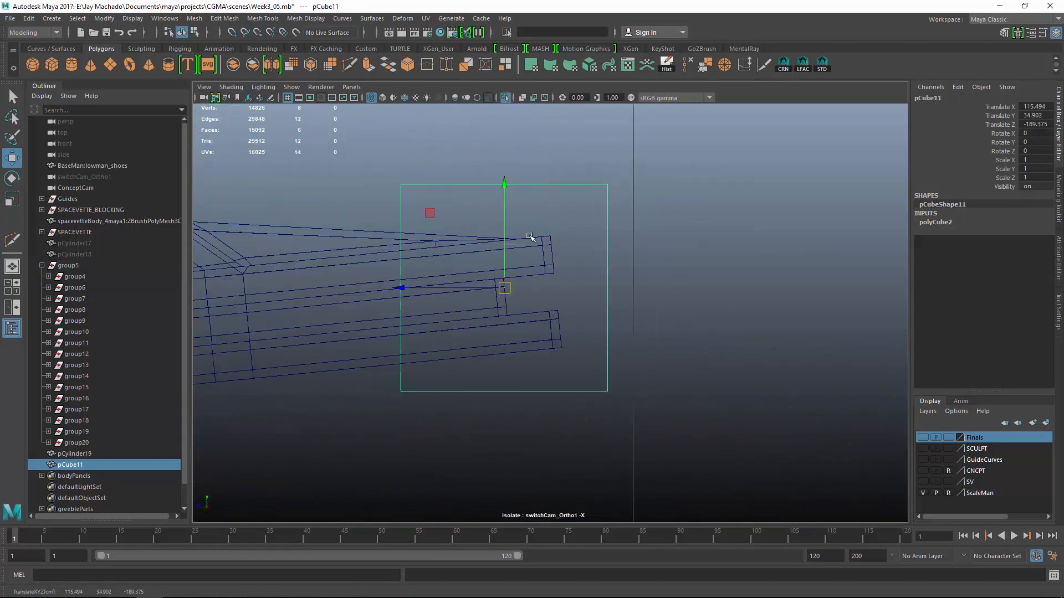
pyautogui.press('r')
pyautogui.moveTo(504, 188); pyautogui.dragTo(506, 217)
# - Rotate the flattened cube 5.346 degrees about X and move it into the gap between the strip's two layers
pyautogui.press('e')
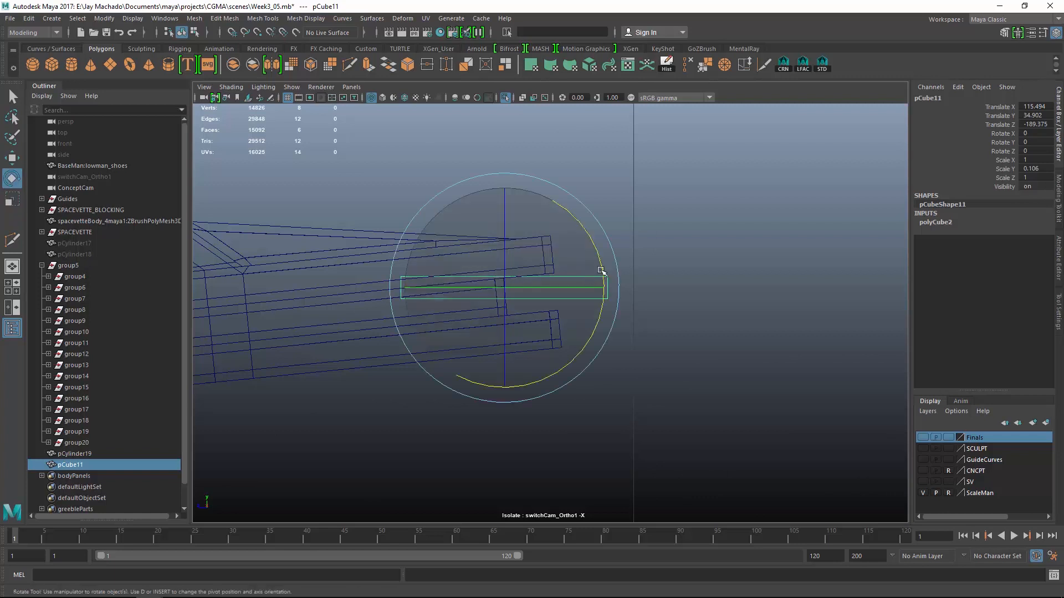
pyautogui.moveTo(616, 267); pyautogui.dragTo(615, 246)
pyautogui.press('w')
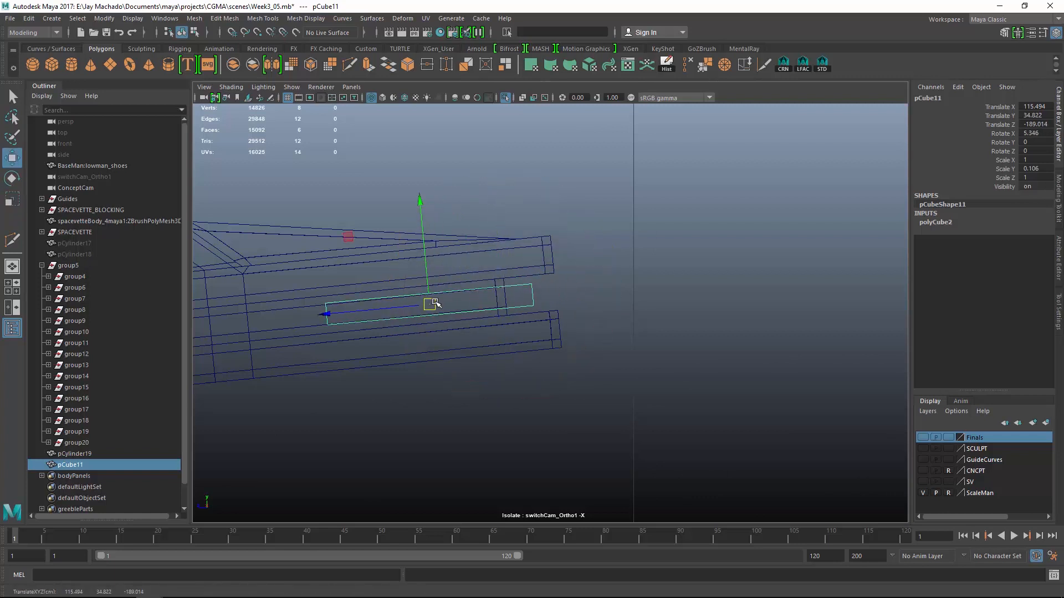
# - Stretch the flat plate along the strip by moving its end vertices near the strip's far end, between the two layers
pyautogui.moveTo(556, 299); pyautogui.dragTo(490, 294, button='right')
pyautogui.moveTo(289, 265); pyautogui.dragTo(429, 413)
pyautogui.scroll(-10, 488, 347)
pyautogui.keyDown('alt'); pyautogui.moveTo(517, 311); pyautogui.dragTo(787, 233, button='middle'); pyautogui.keyUp('alt')
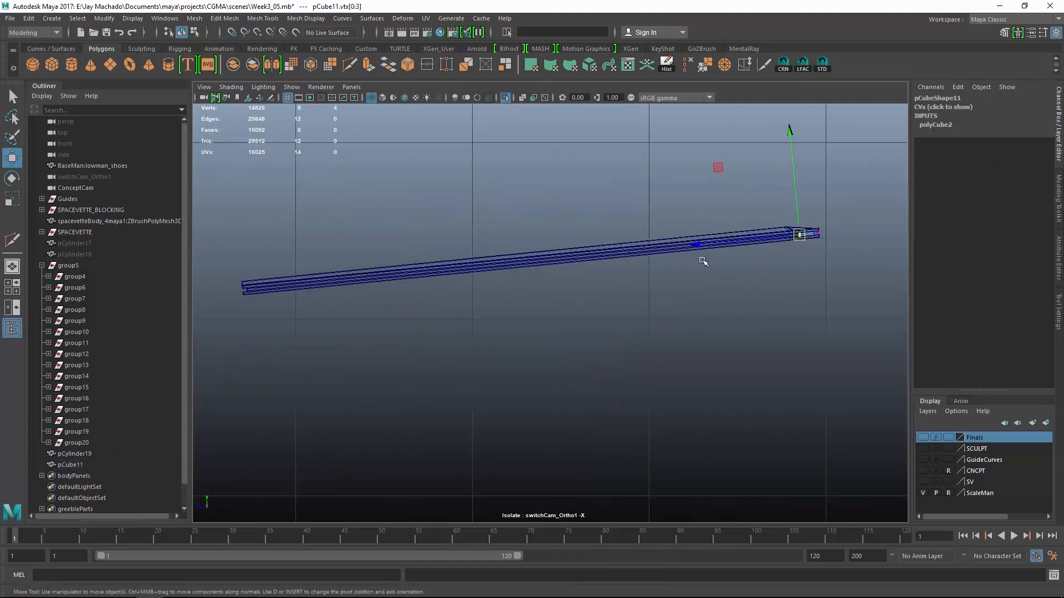
pyautogui.moveTo(702, 245); pyautogui.dragTo(204, 341)
pyautogui.keyDown('alt'); pyautogui.moveTo(460, 415); pyautogui.dragTo(691, 395, button='middle'); pyautogui.keyUp('alt')
pyautogui.scroll(3, 691, 395)
pyautogui.keyDown('alt'); pyautogui.moveTo(288, 181); pyautogui.dragTo(368, 247, button='middle'); pyautogui.keyUp('alt')
pyautogui.scroll(5, 368, 247)
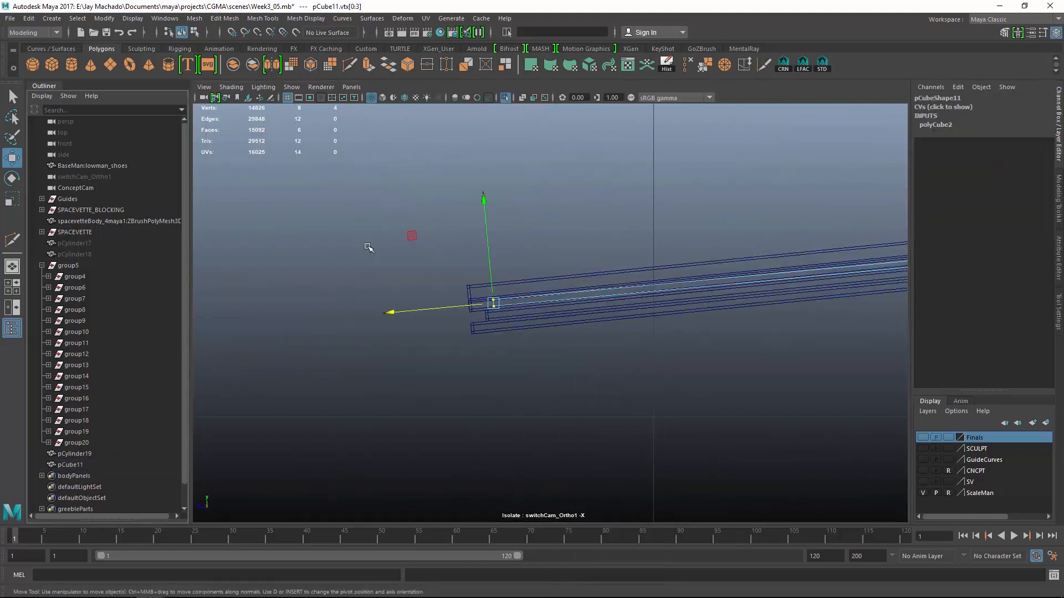
pyautogui.keyDown('alt'); pyautogui.moveTo(436, 378); pyautogui.dragTo(493, 361, button='middle'); pyautogui.keyUp('alt')
pyautogui.scroll(7, 494, 361)
pyautogui.moveTo(428, 257); pyautogui.dragTo(426, 257)
pyautogui.press('F8')
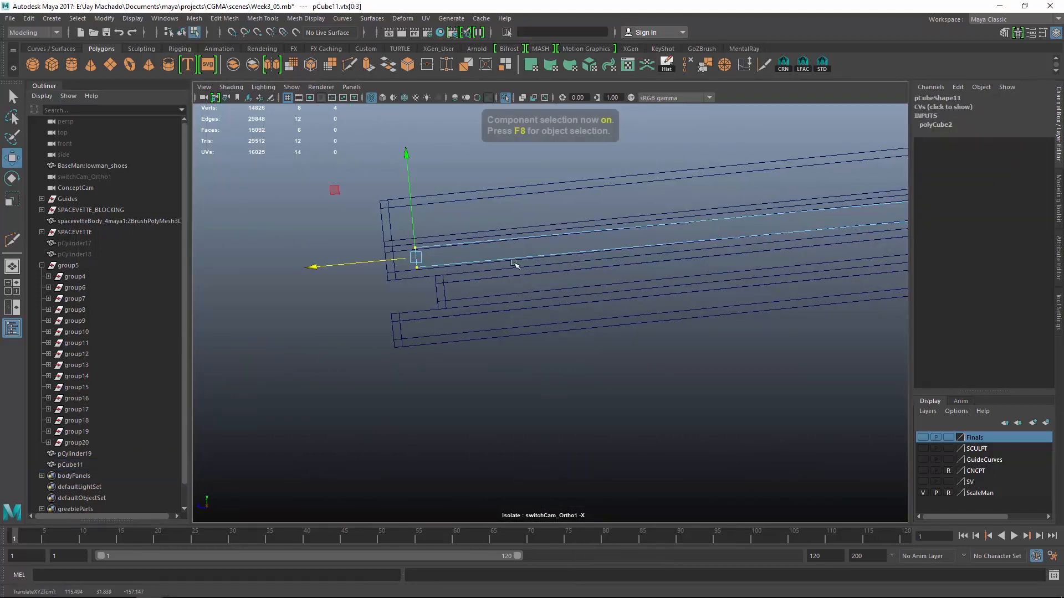
pyautogui.click(487, 308)
pyautogui.click(460, 340)
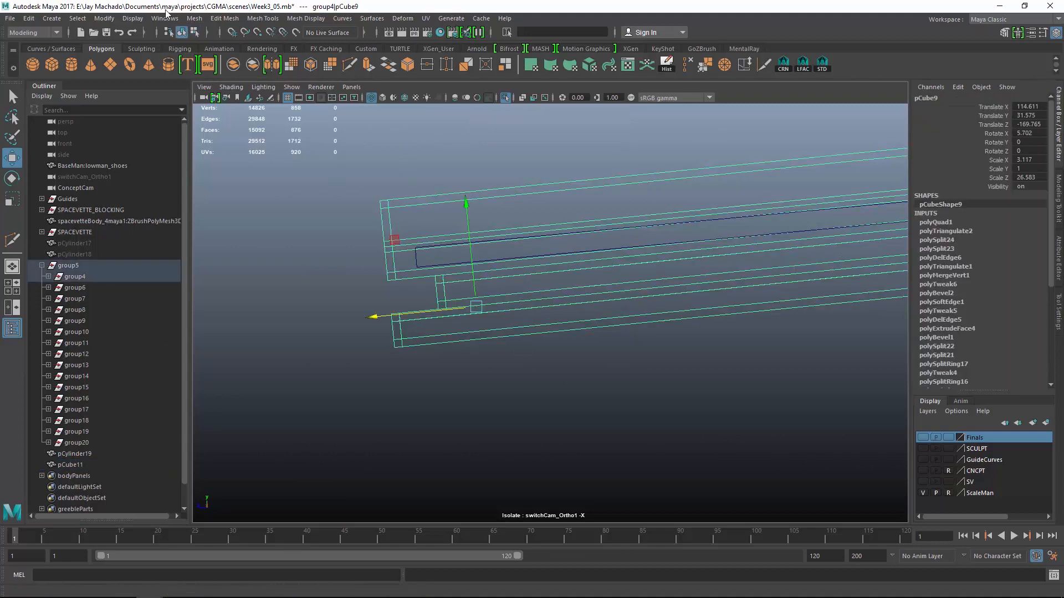
pyautogui.click(105, 18)
pyautogui.moveTo(156, 22)
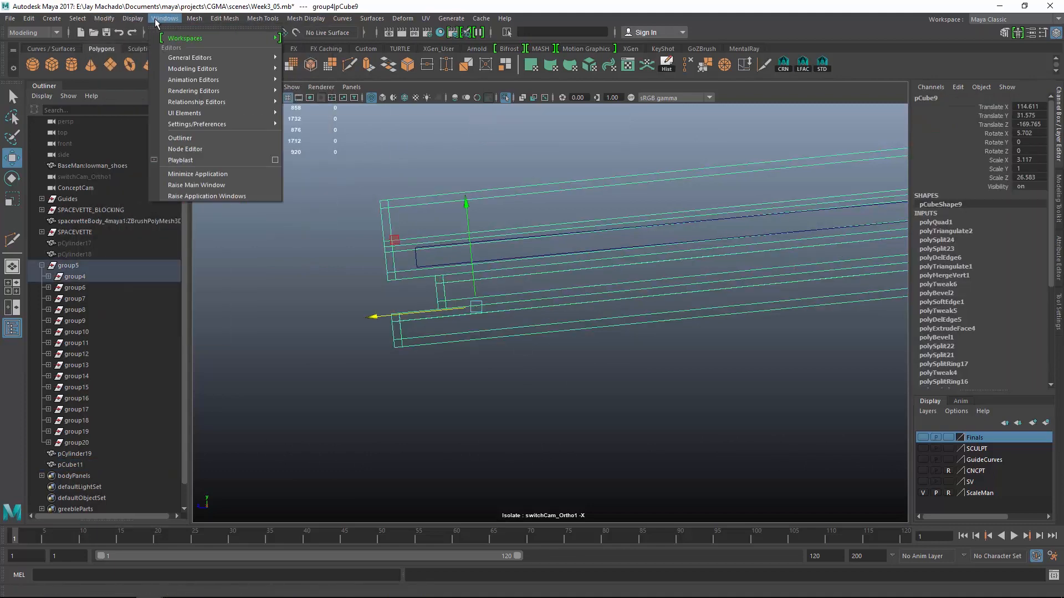
pyautogui.moveTo(106, 22)
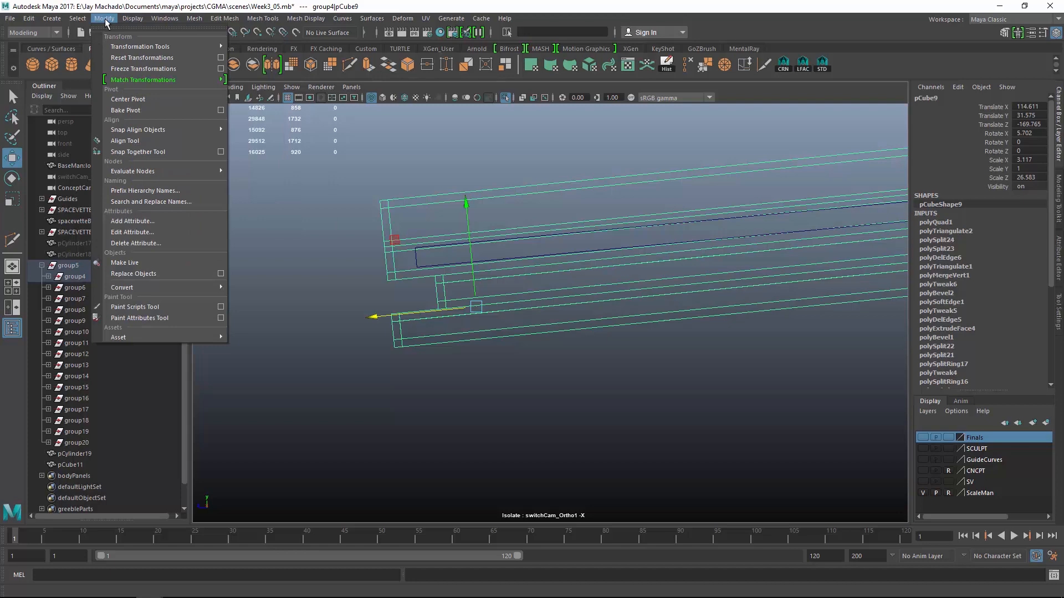
pyautogui.click(105, 19)
# - Set the flat plate's X rotation to 5.7 degrees so it follows the slope of the strip layers
pyautogui.click(411, 257)
pyautogui.keyDown('alt'); pyautogui.moveTo(517, 230); pyautogui.dragTo(591, 261, button='middle'); pyautogui.keyUp('alt')
pyautogui.scroll(6, 506, 375)
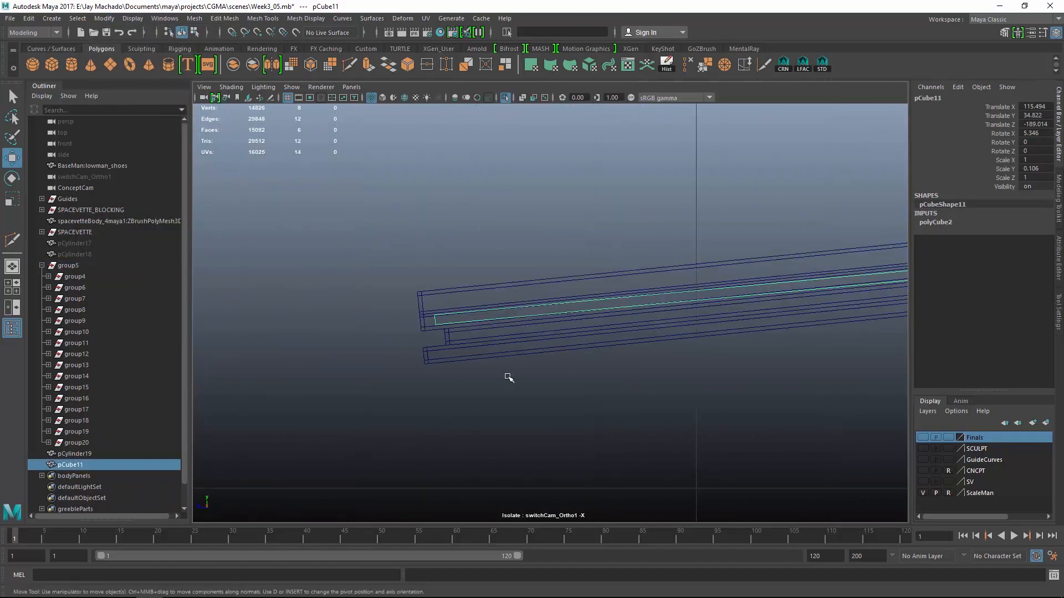
pyautogui.press('e')
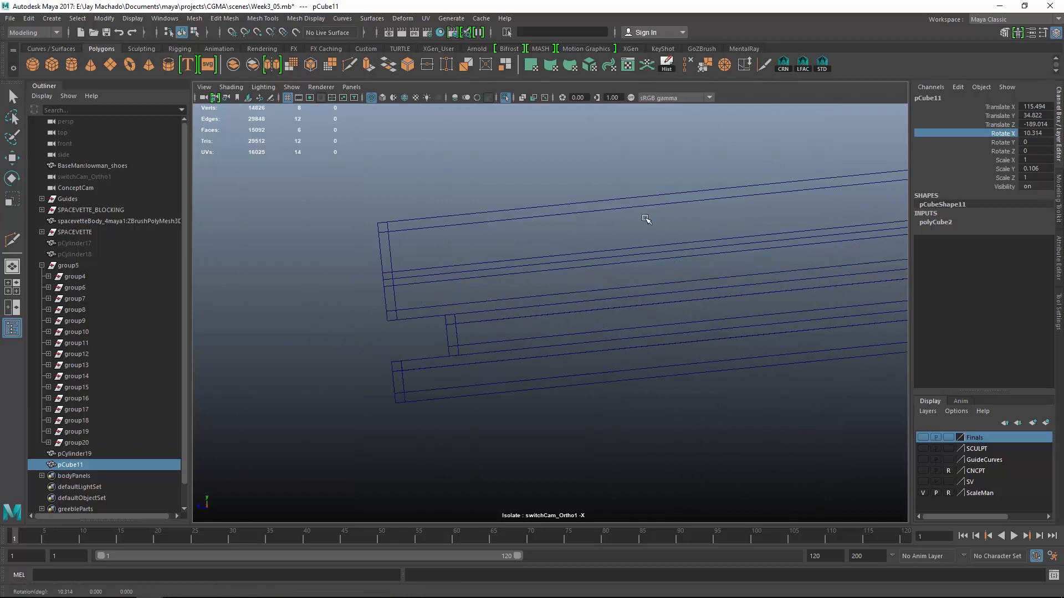
pyautogui.moveTo(622, 224)
pyautogui.mouseDown(button='middle')
pyautogui.moveTo(636, 221)
pyautogui.moveTo(624, 238)
pyautogui.mouseUp(button='middle')
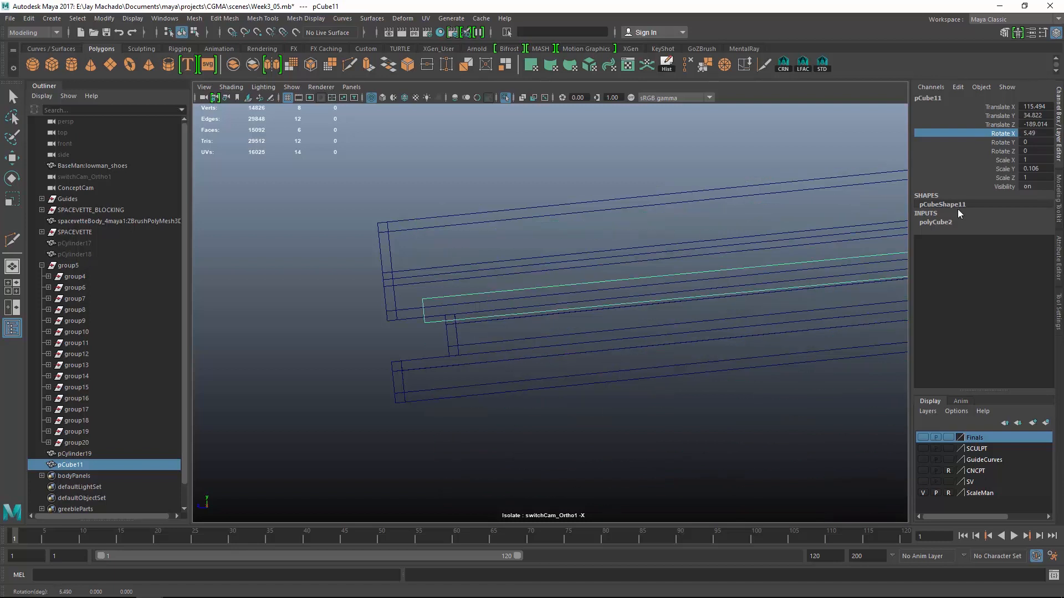
pyautogui.click(1046, 132)
pyautogui.write('6')
pyautogui.press('Return')
pyautogui.write('5.9')
pyautogui.press('Return')
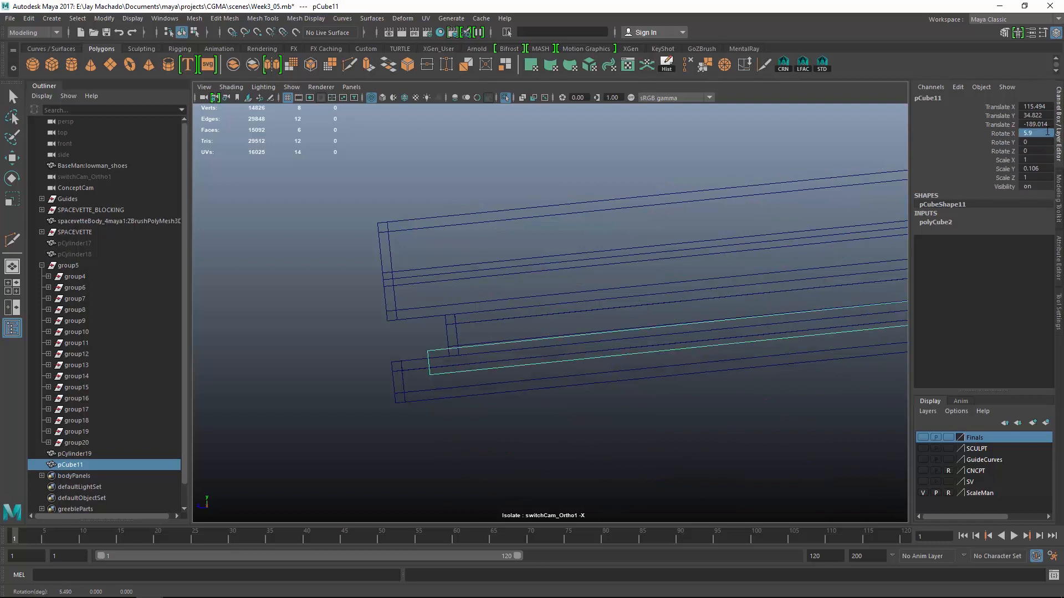
pyautogui.press('BackSpace')
pyautogui.write('8')
pyautogui.press('Return')
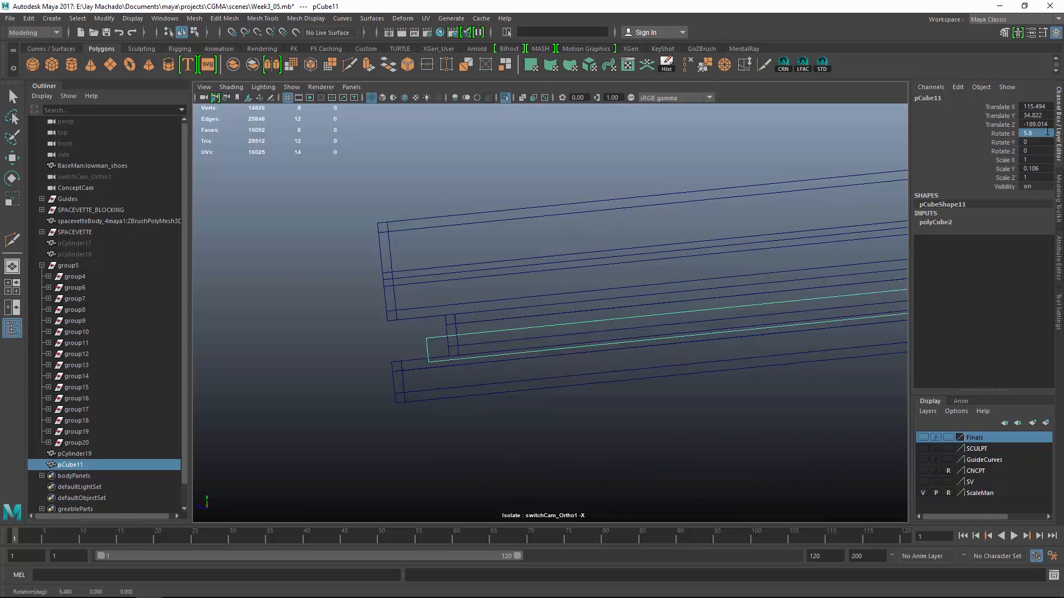
pyautogui.write('7')
pyautogui.press('Return')
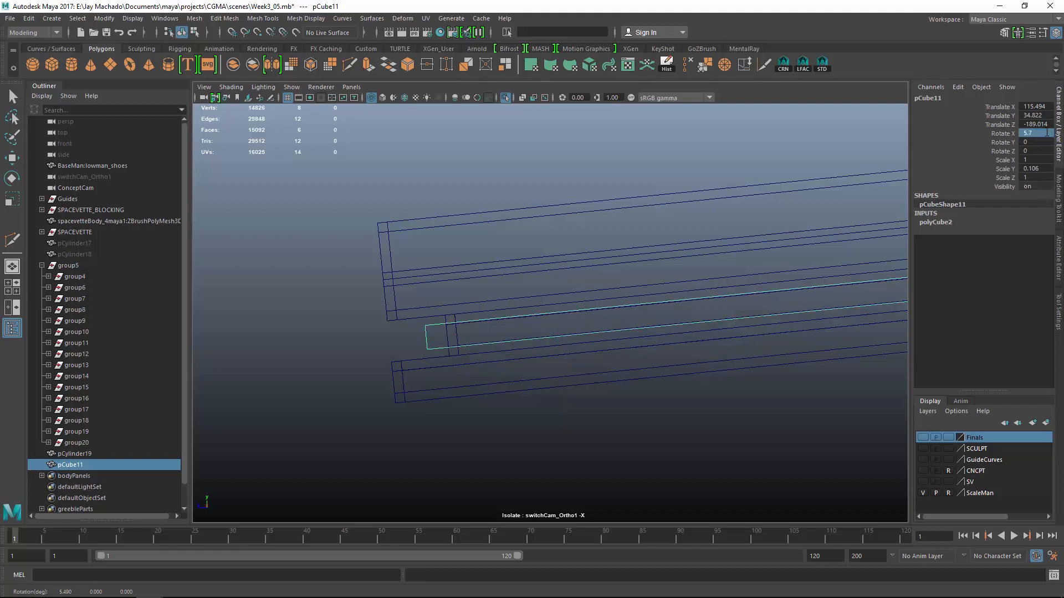
# - Toggle the local rotation axes display for the ribbed strip
pyautogui.click(393, 284)
pyautogui.press('w')
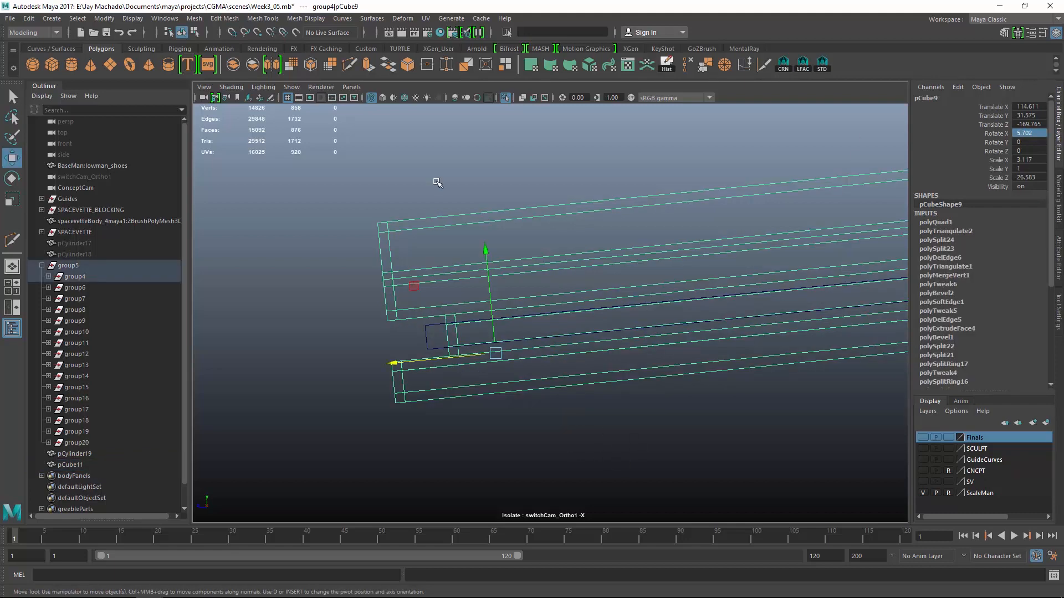
pyautogui.click(174, 19)
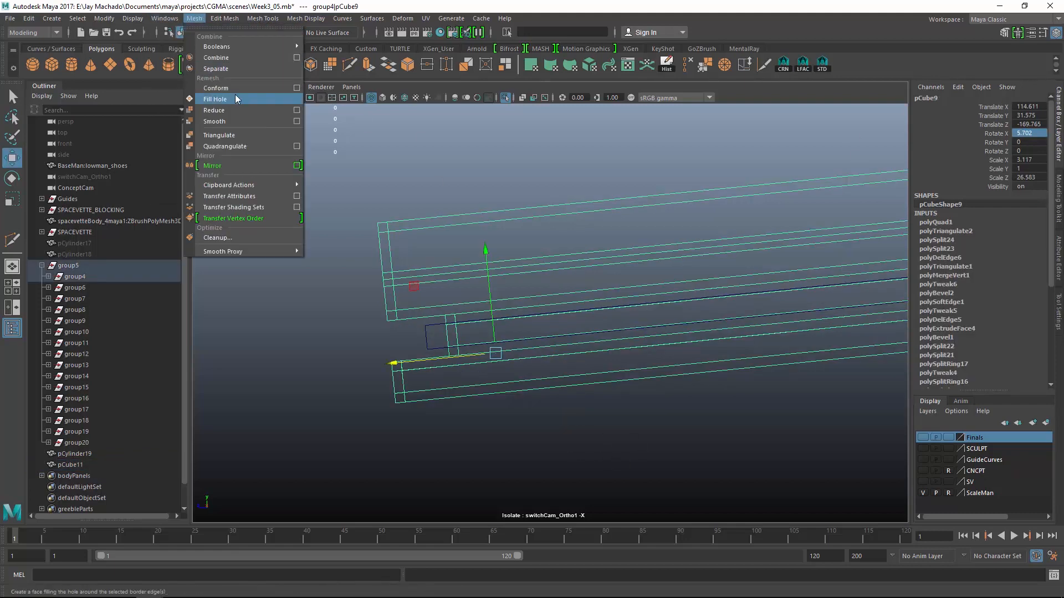
pyautogui.moveTo(135, 20)
pyautogui.moveTo(180, 146)
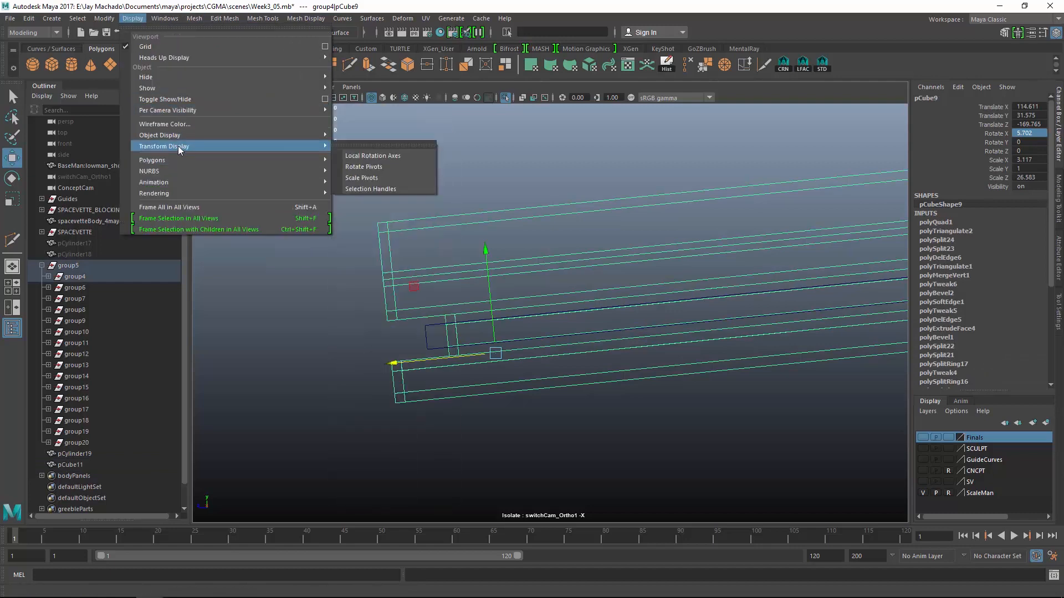
pyautogui.click(384, 157)
# - Try to re-place the flat plate's pivot using its outer long edge in the perspective view
pyautogui.scroll(-3, 670, 325)
pyautogui.keyDown('alt'); pyautogui.moveTo(637, 285); pyautogui.dragTo(487, 242, button='middle'); pyautogui.keyUp('alt')
pyautogui.scroll(3, 868, 362)
pyautogui.keyDown('alt'); pyautogui.moveTo(682, 331); pyautogui.dragTo(587, 357); pyautogui.keyUp('alt')
pyautogui.click(554, 321)
pyautogui.scroll(3, 685, 320)
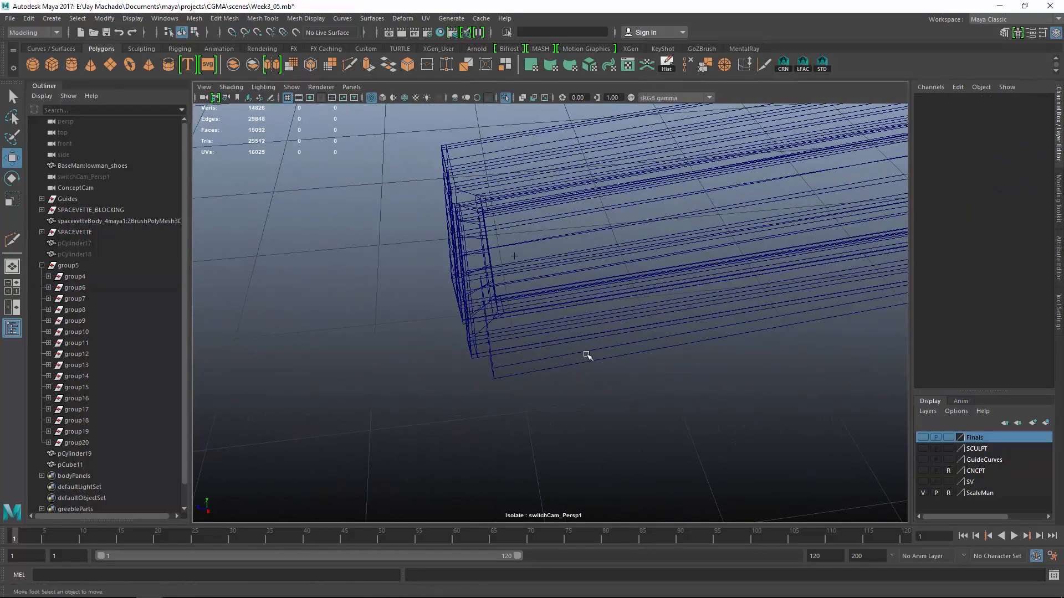
pyautogui.click(584, 353)
pyautogui.press('d')
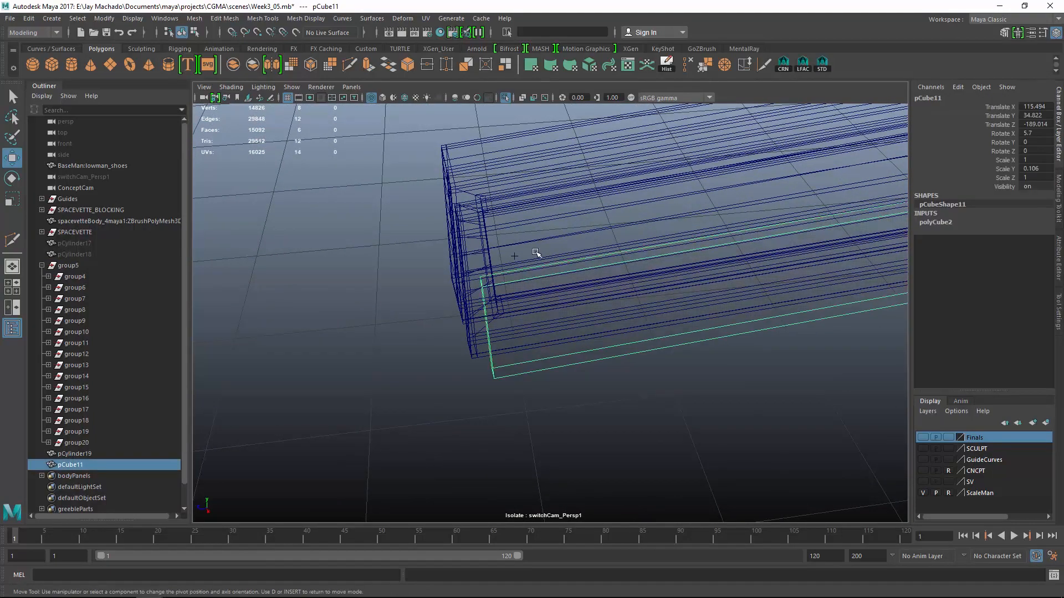
pyautogui.keyDown('alt'); pyautogui.moveTo(570, 282); pyautogui.dragTo(693, 332); pyautogui.keyUp('alt')
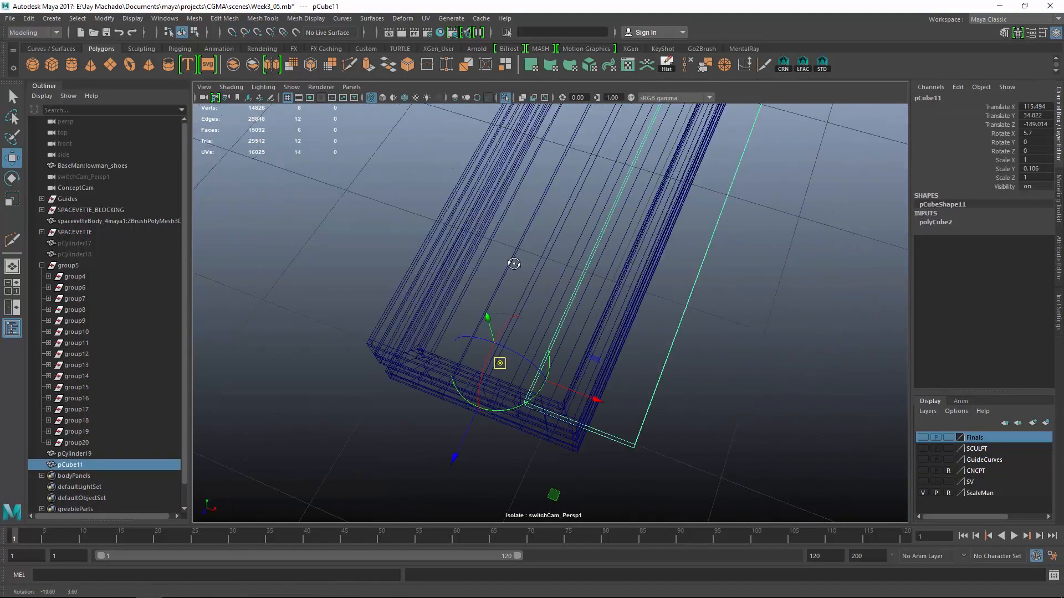
pyautogui.keyDown('alt'); pyautogui.moveTo(514, 261); pyautogui.dragTo(559, 326); pyautogui.keyUp('alt')
pyautogui.click(560, 327)
pyautogui.hotkey('ctrl', 'z')
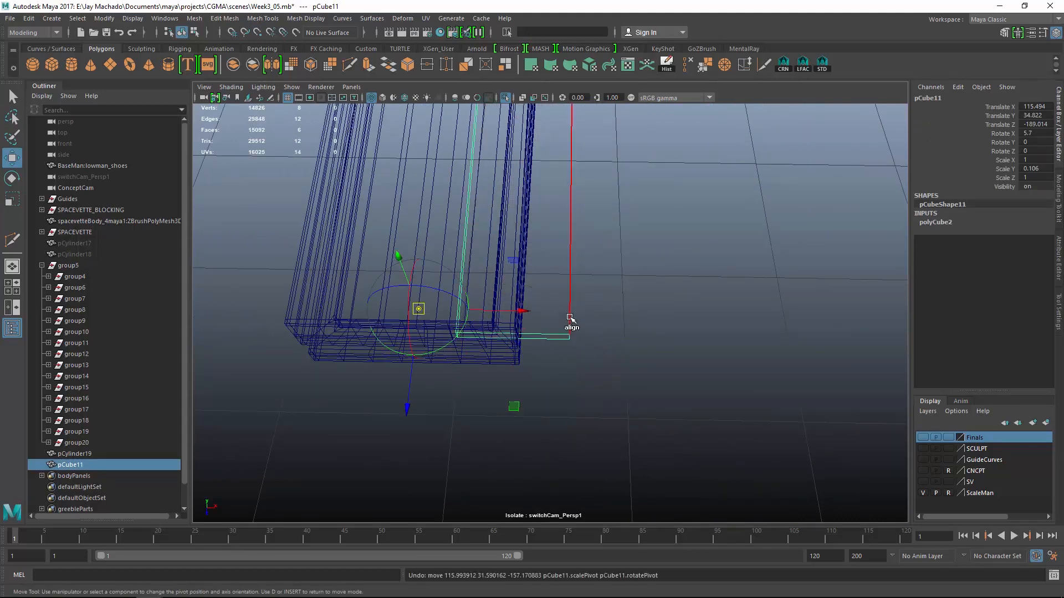
# - In an orthographic end view, move the vertices on the plate's protruding side in line with the strip's outer edge
pyautogui.moveTo(570, 317); pyautogui.dragTo(521, 302, button='right')
pyautogui.press('d')
pyautogui.moveTo(599, 360); pyautogui.dragTo(437, 310)
pyautogui.keyDown('alt'); pyautogui.moveTo(515, 250); pyautogui.dragTo(449, 227, button='right'); pyautogui.keyUp('alt')
pyautogui.press('space')
pyautogui.keyDown('alt'); pyautogui.moveTo(513, 254); pyautogui.dragTo(561, 466, button='middle'); pyautogui.keyUp('alt')
pyautogui.keyDown('alt'); pyautogui.moveTo(427, 230); pyautogui.dragTo(520, 221, button='right'); pyautogui.keyUp('alt')
pyautogui.moveTo(556, 186); pyautogui.dragTo(605, 438)
pyautogui.moveTo(693, 449); pyautogui.dragTo(638, 194)
pyautogui.keyDown('alt'); pyautogui.moveTo(695, 293); pyautogui.dragTo(729, 381, button='right'); pyautogui.keyUp('alt')
pyautogui.moveTo(757, 321); pyautogui.dragTo(774, 322)
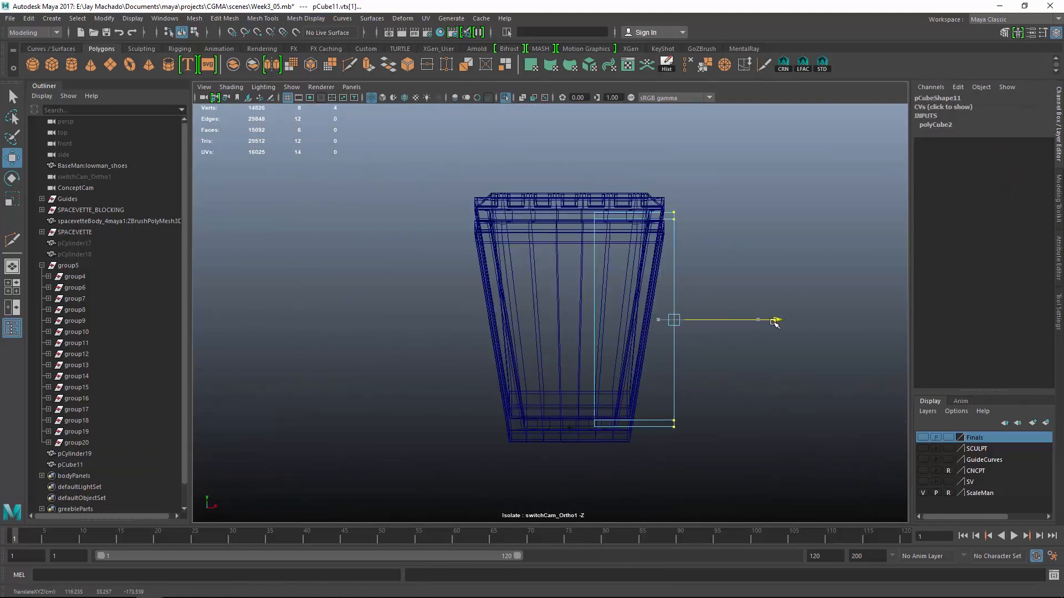
pyautogui.moveTo(676, 210); pyautogui.dragTo(666, 208)
# - Move the vertices on the plate's opposite side out to the strip's other edge so the plate spans its full width
pyautogui.moveTo(556, 172); pyautogui.dragTo(615, 451)
pyautogui.hotkey('ctrl', 'z')
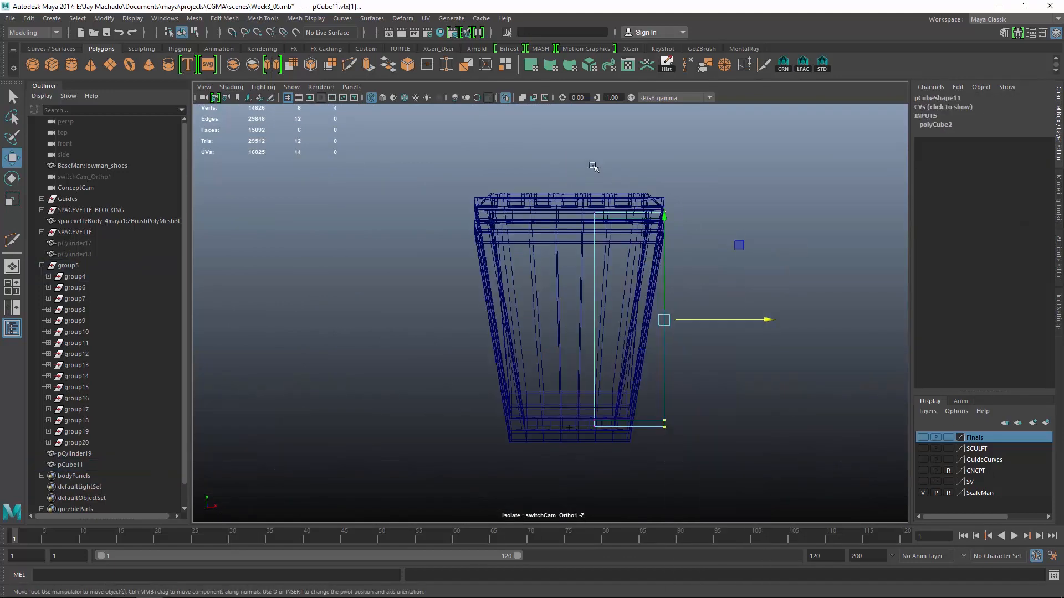
pyautogui.moveTo(698, 320); pyautogui.dragTo(660, 322)
pyautogui.moveTo(464, 213); pyautogui.dragTo(469, 212)
pyautogui.moveTo(630, 187); pyautogui.dragTo(767, 440)
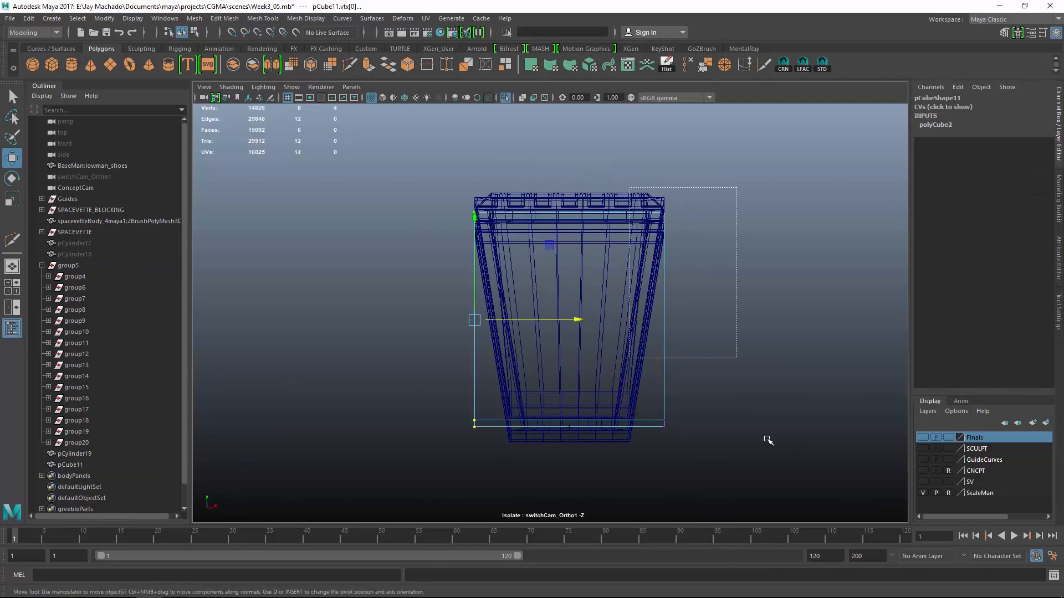
# - Return to object mode, end the isolation and show the whole nozzle in an orthographic front wireframe view
pyautogui.moveTo(723, 267)
pyautogui.keyDown('alt'); pyautogui.mouseDown()
pyautogui.moveTo(620, 391)
pyautogui.moveTo(637, 393)
pyautogui.moveTo(530, 373)
pyautogui.moveTo(651, 347)
pyautogui.moveTo(532, 311)
pyautogui.mouseUp(); pyautogui.keyUp('alt')
pyautogui.press('F8')
pyautogui.press('5')
pyautogui.keyDown('alt'); pyautogui.moveTo(532, 311); pyautogui.dragTo(584, 297, button='middle'); pyautogui.keyUp('alt')
pyautogui.click(506, 98)
pyautogui.keyDown('alt'); pyautogui.moveTo(565, 310); pyautogui.dragTo(678, 410, button='right'); pyautogui.keyUp('alt')
pyautogui.press('4')
pyautogui.keyDown('alt'); pyautogui.moveTo(596, 322); pyautogui.dragTo(601, 380, button='middle'); pyautogui.keyUp('alt')
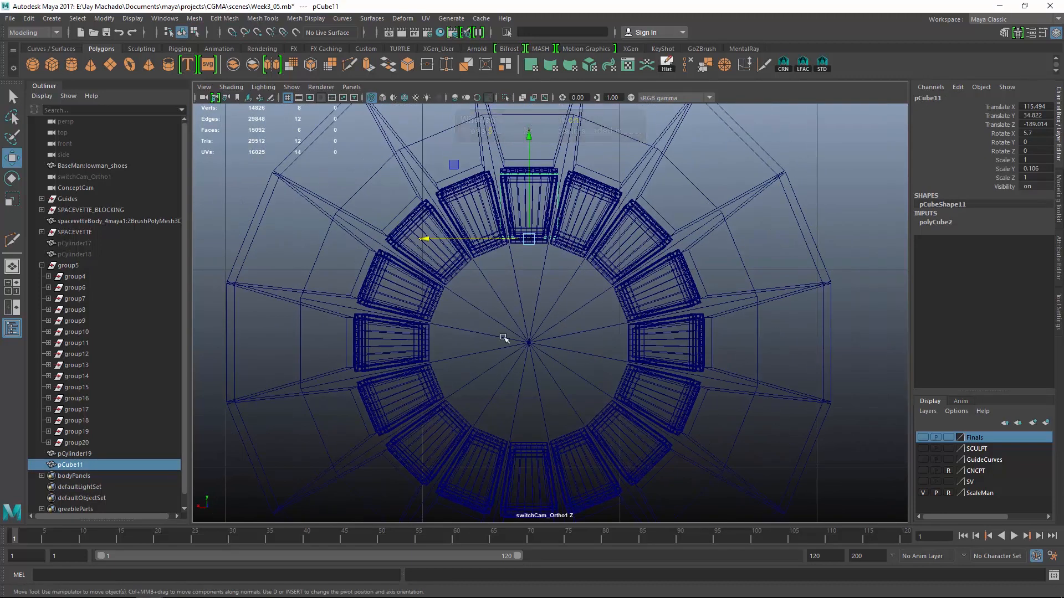
# - Group the plate with its pivot at the ring's centre and rotate the group 11.35 degrees about Z
pyautogui.hotkey('ctrl', 'g')
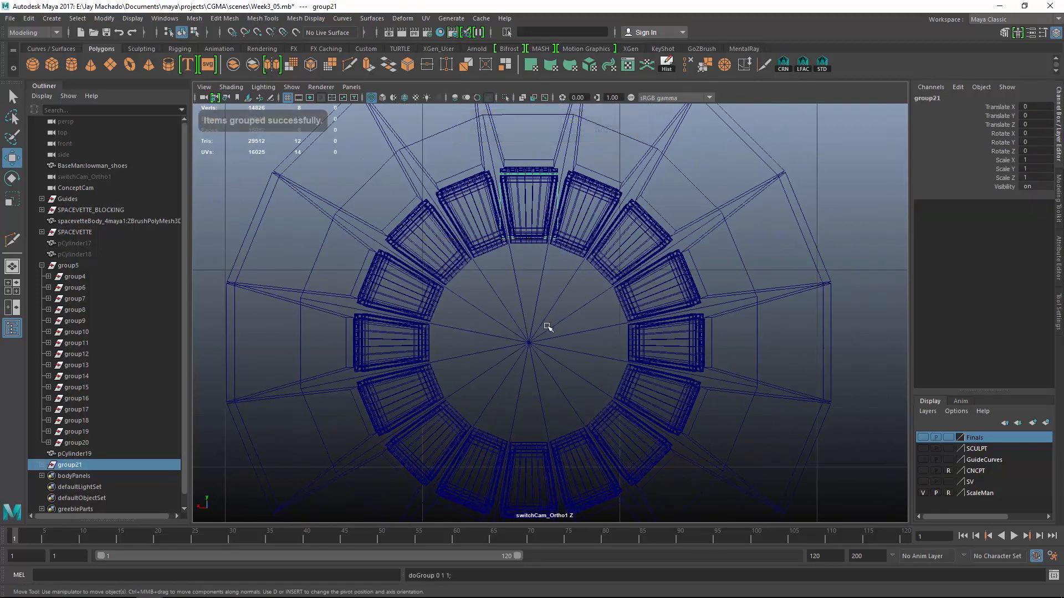
pyautogui.press('v')
pyautogui.moveTo(548, 331); pyautogui.dragTo(561, 353, button='middle')
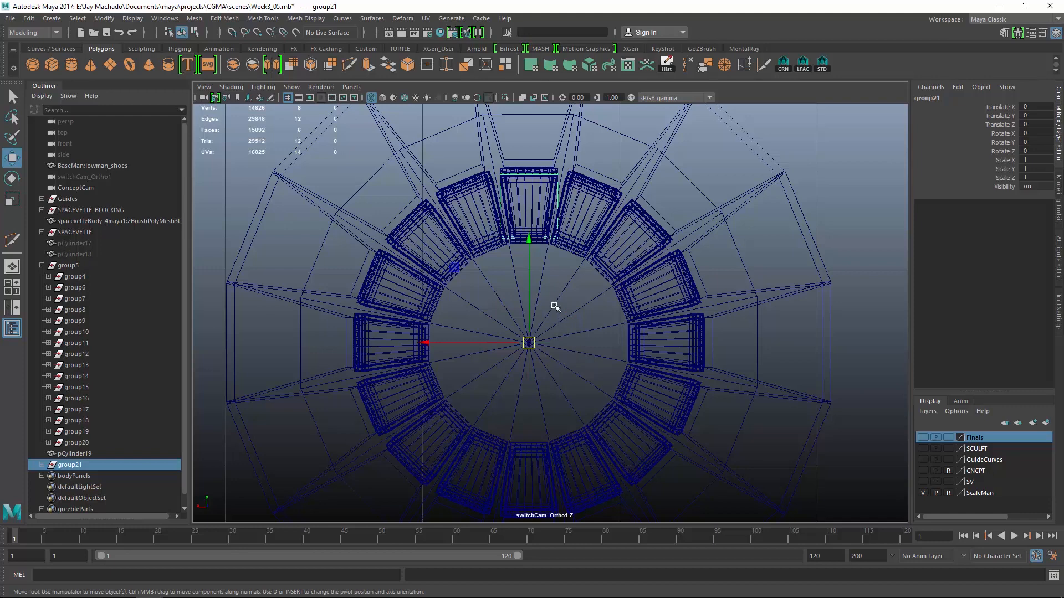
pyautogui.press('e')
pyautogui.moveTo(556, 306); pyautogui.dragTo(1060, 154, button='middle')
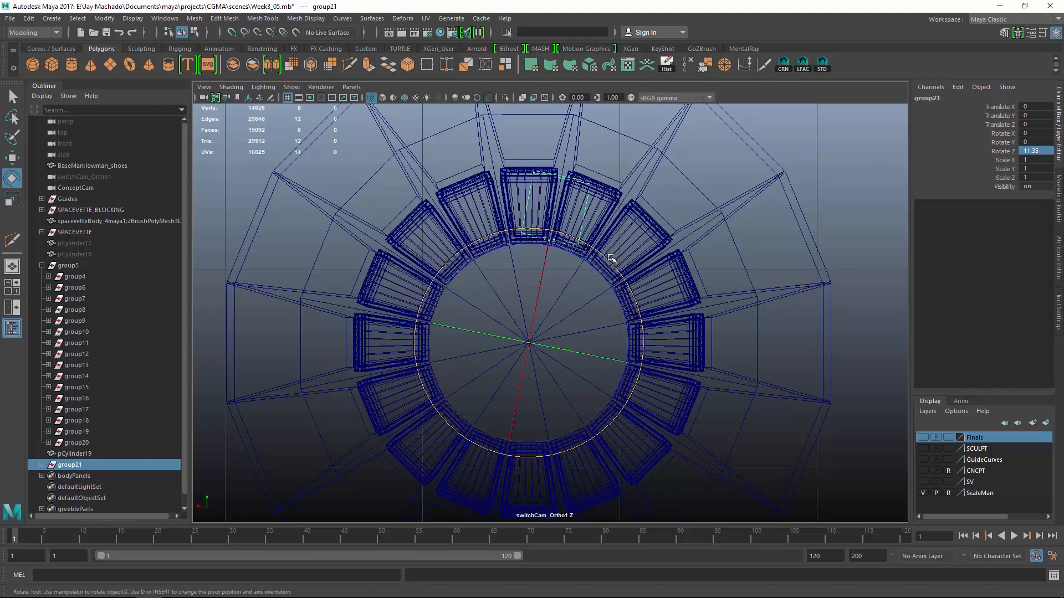
# - Create 15 radial copies of the plate group with Duplicate Special and select all the plate groups
pyautogui.click(28, 18)
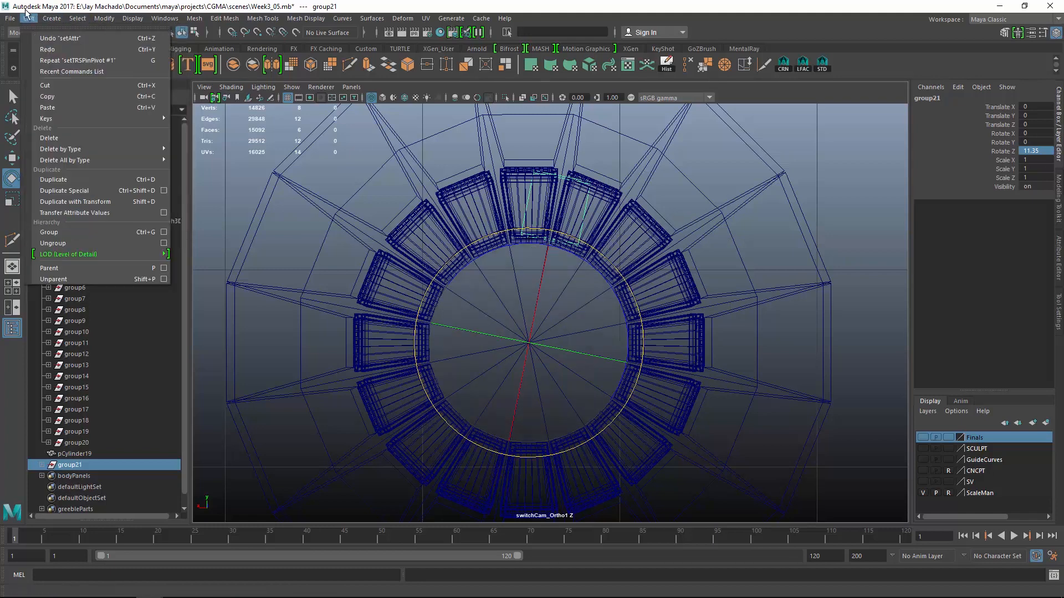
pyautogui.click(83, 194)
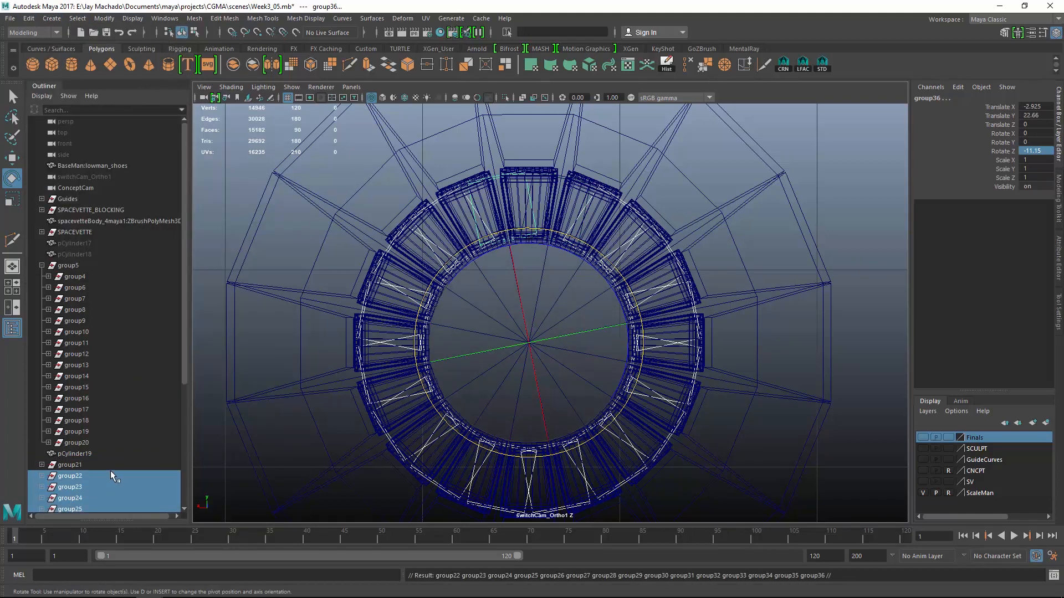
pyautogui.keyDown('shift'); pyautogui.click(89, 465); pyautogui.keyUp('shift')
pyautogui.scroll(-5, 89, 453)
pyautogui.scroll(5, 106, 371)
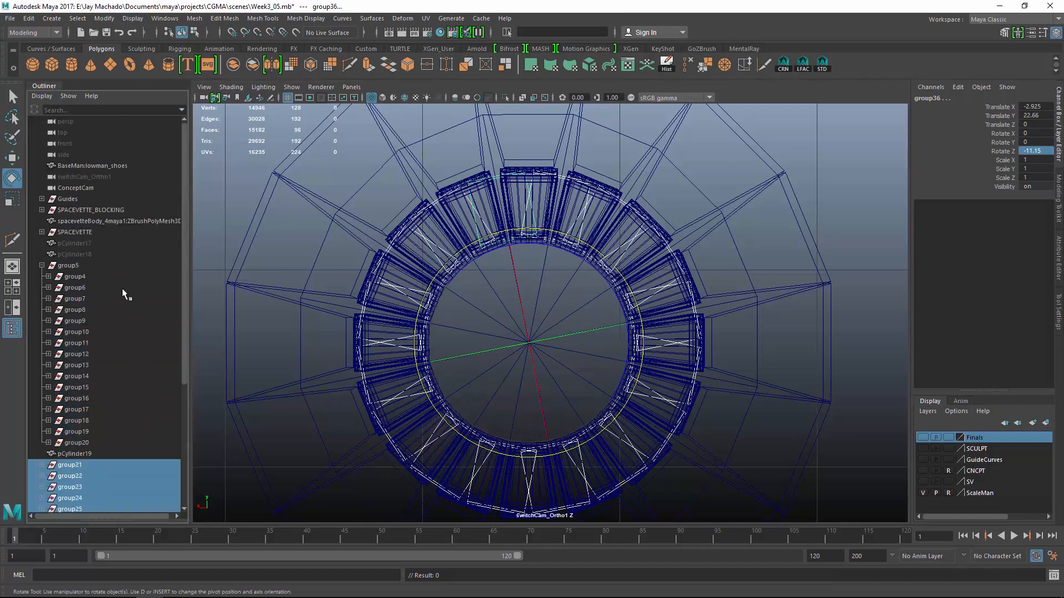
# - Parent the original plate pCube11 under group4 together with the top strip's two pieces
pyautogui.click(78, 464)
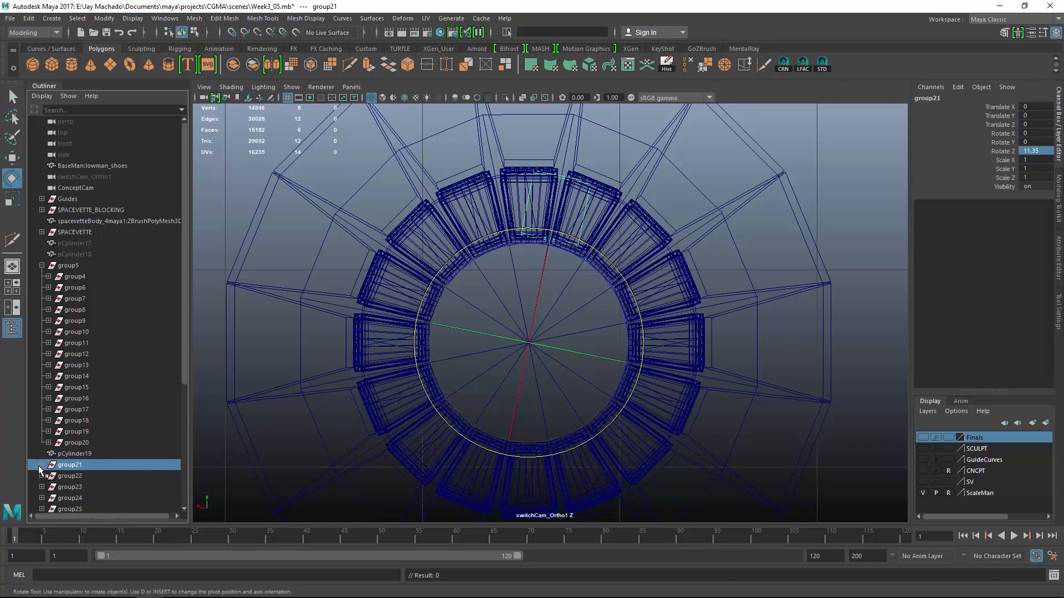
pyautogui.click(81, 476)
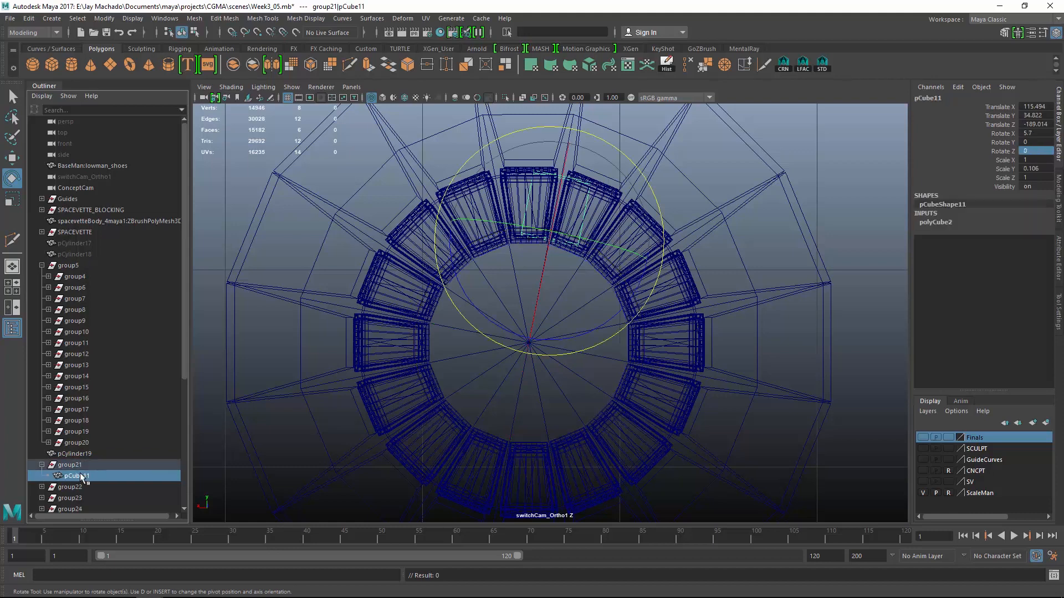
pyautogui.click(49, 277)
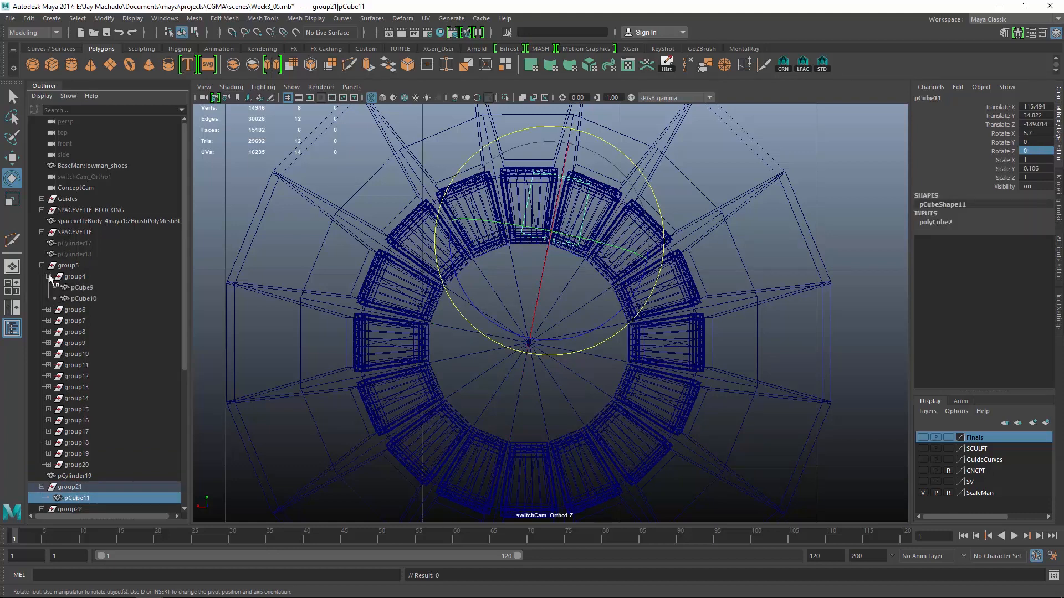
pyautogui.keyDown('ctrl'); pyautogui.click(77, 278); pyautogui.keyUp('ctrl')
pyautogui.press('p')
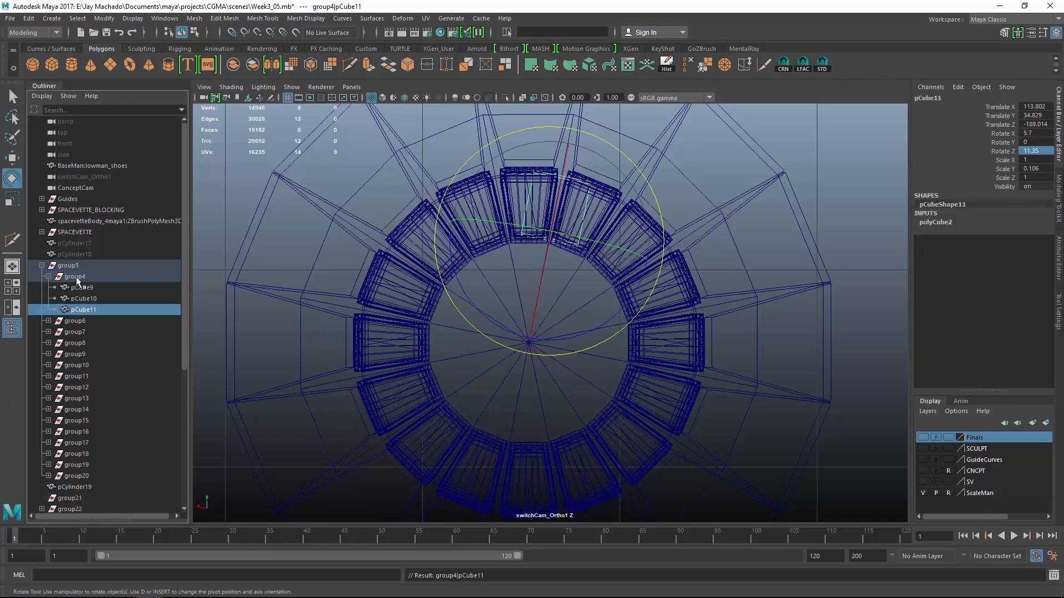
# - Delete strip groups group6 to group20 and plate groups group21 to group36, and select the remaining group4
pyautogui.click(78, 317)
pyautogui.scroll(-5, 98, 348)
pyautogui.keyDown('shift'); pyautogui.click(83, 454); pyautogui.keyUp('shift')
pyautogui.moveTo(579, 382); pyautogui.dragTo(547, 388, button='middle')
pyautogui.hotkey('ctrl', 'z')
pyautogui.press('q')
pyautogui.keyDown('ctrl'); pyautogui.click(499, 359); pyautogui.keyUp('ctrl')
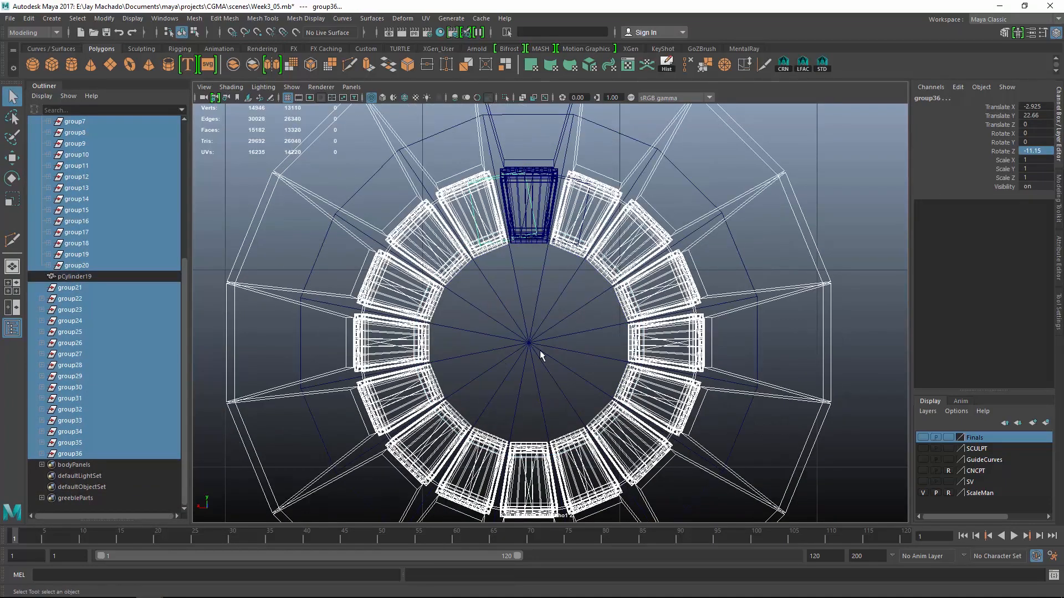
pyautogui.press('Delete')
pyautogui.click(74, 277)
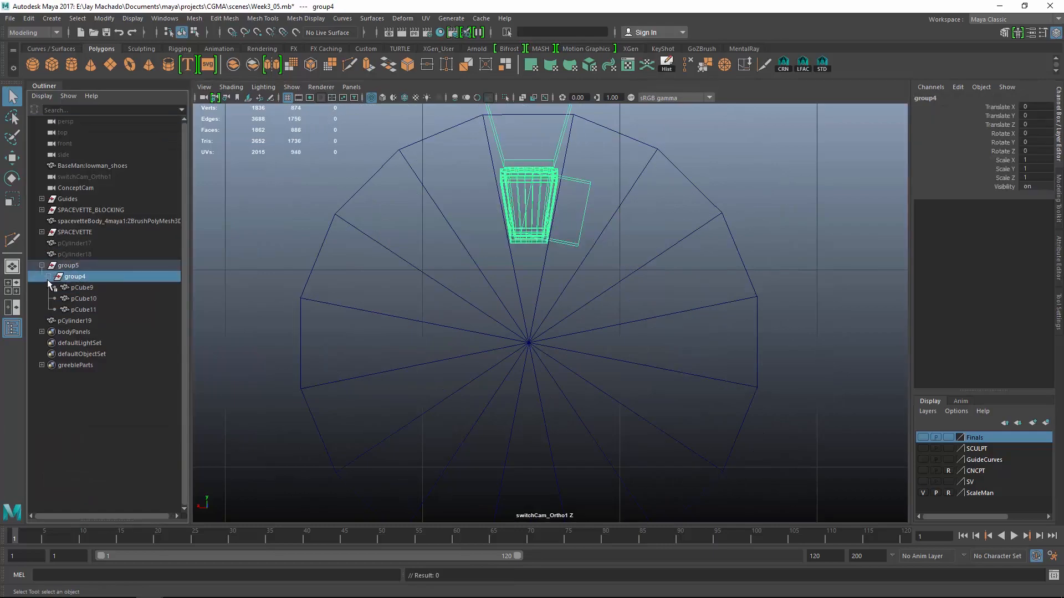
# - Create 15 radial instances of group4 around the nozzle ring with Duplicate Special and return to shaded display
pyautogui.click(29, 18)
pyautogui.click(95, 191)
pyautogui.press('5')
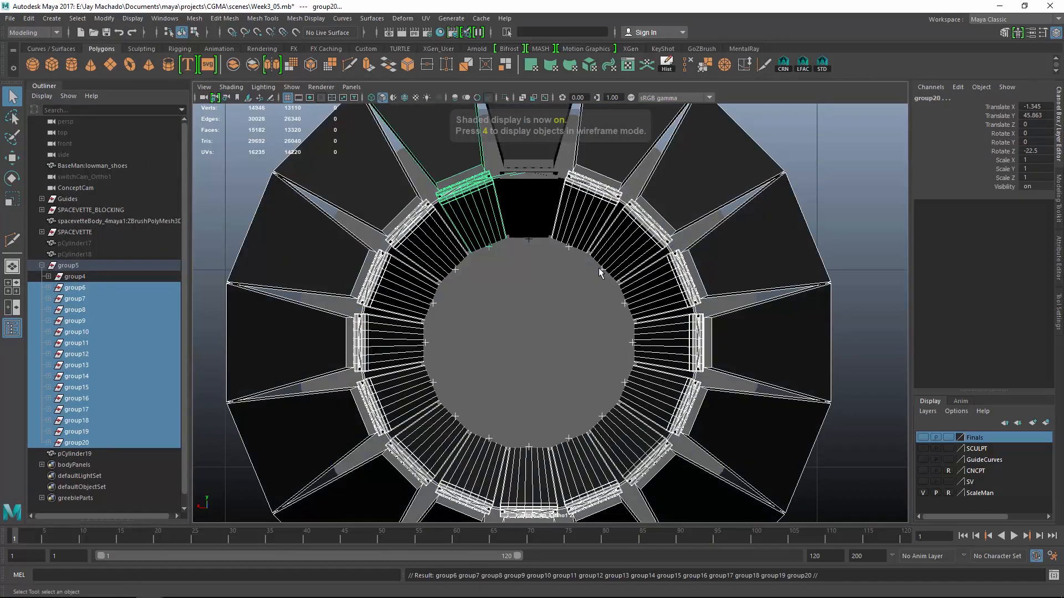
pyautogui.keyDown('alt'); pyautogui.moveTo(600, 271); pyautogui.dragTo(643, 282); pyautogui.keyUp('alt')
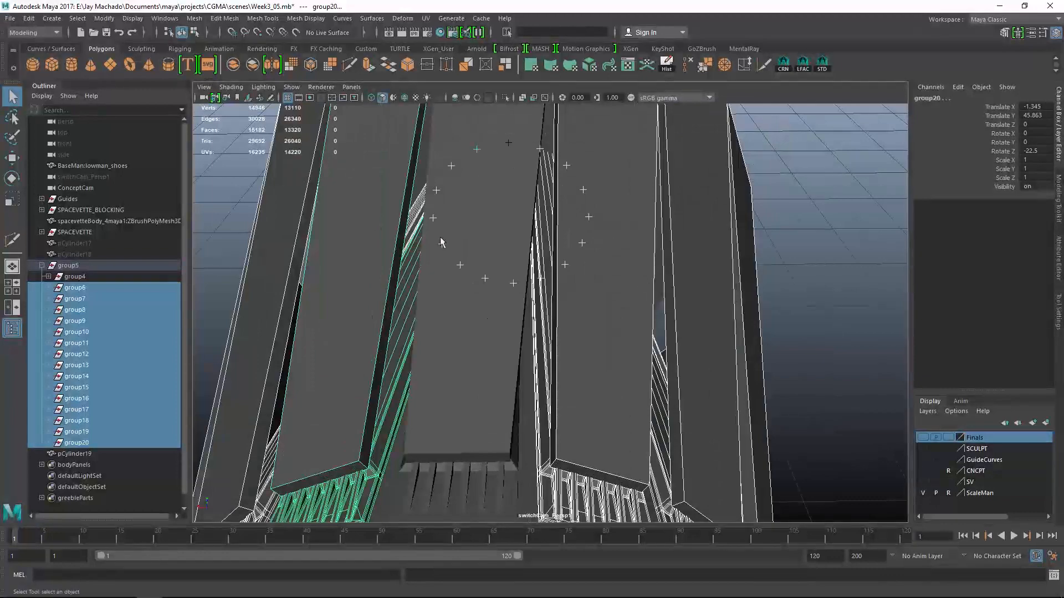
pyautogui.keyDown('alt'); pyautogui.moveTo(441, 242); pyautogui.dragTo(425, 154, button='right'); pyautogui.keyUp('alt')
# - Select the instanced strip pieces and hide their selection handles
pyautogui.moveTo(425, 154); pyautogui.dragTo(643, 477)
pyautogui.keyDown('alt'); pyautogui.moveTo(451, 206); pyautogui.dragTo(344, 145); pyautogui.keyUp('alt')
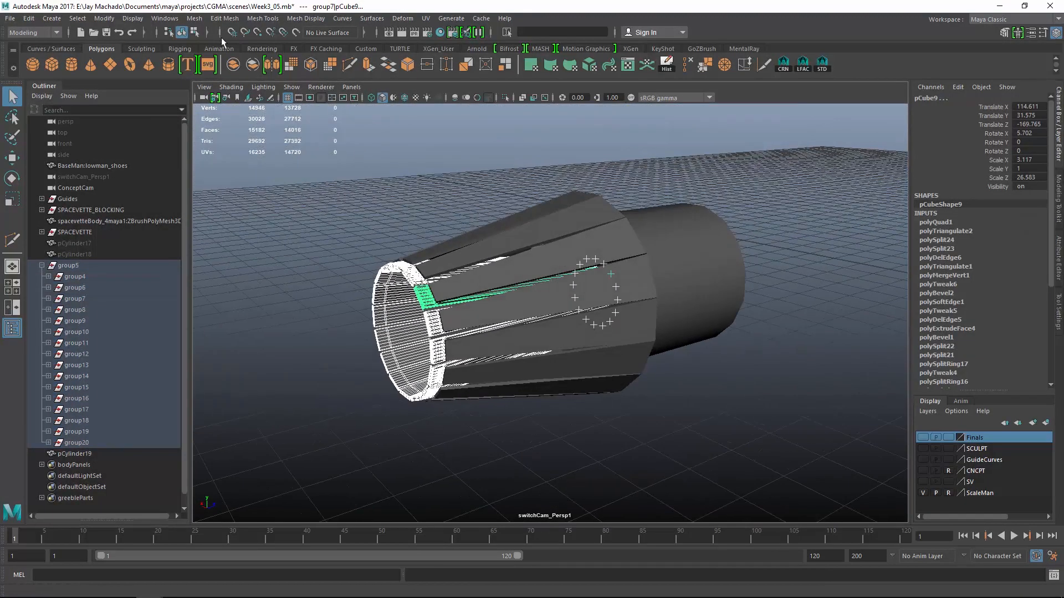
pyautogui.click(78, 19)
pyautogui.moveTo(138, 21)
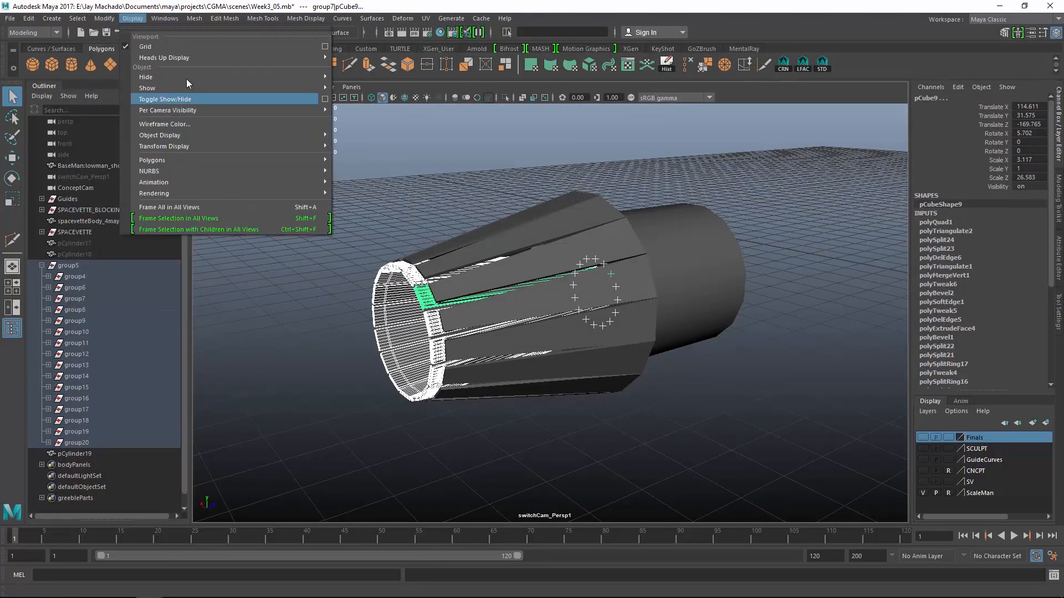
pyautogui.moveTo(191, 160)
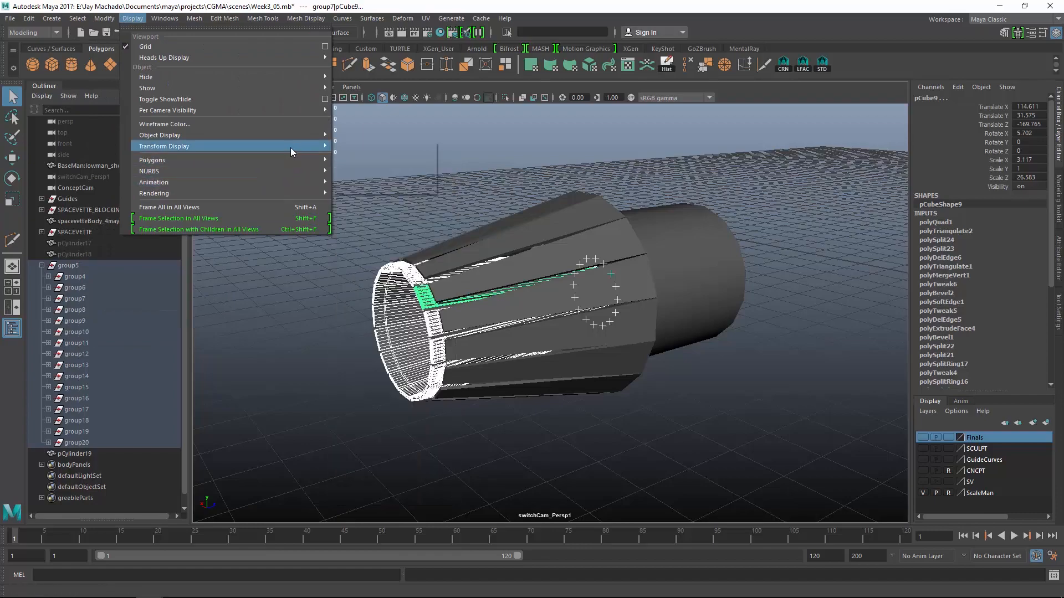
pyautogui.moveTo(290, 147)
pyautogui.click(391, 186)
pyautogui.keyDown('alt'); pyautogui.moveTo(593, 399); pyautogui.dragTo(648, 480, button='right'); pyautogui.keyUp('alt')
pyautogui.keyDown('alt'); pyautogui.moveTo(648, 480); pyautogui.dragTo(749, 396); pyautogui.keyUp('alt')
pyautogui.keyDown('alt'); pyautogui.moveTo(750, 397); pyautogui.dragTo(860, 432, button='right'); pyautogui.keyUp('alt')
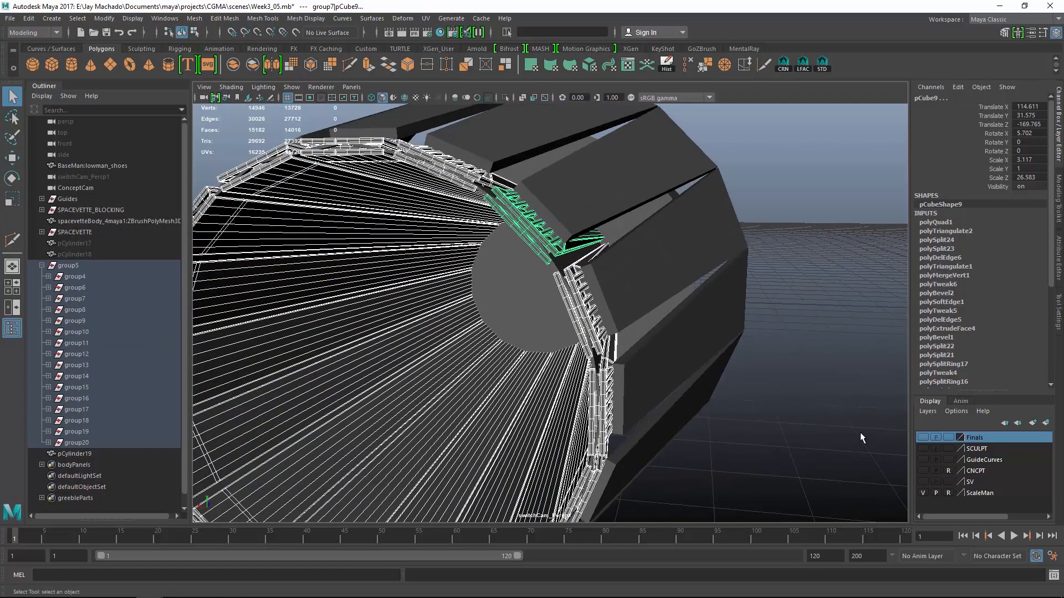
# - Insert two edge loops across the connecting plate pCube11 using an edge ring split with 2 divisions
pyautogui.keyDown('alt'); pyautogui.moveTo(631, 222); pyautogui.dragTo(687, 324, button='middle'); pyautogui.keyUp('alt')
pyautogui.keyDown('alt'); pyautogui.moveTo(620, 305); pyautogui.dragTo(656, 324, button='right'); pyautogui.keyUp('alt')
pyautogui.click(486, 234)
pyautogui.keyDown('alt'); pyautogui.moveTo(515, 211); pyautogui.dragTo(582, 279, button='middle'); pyautogui.keyUp('alt')
pyautogui.moveTo(846, 131); pyautogui.dragTo(846, 101, button='right')
pyautogui.moveTo(612, 280)
pyautogui.keyDown('alt'); pyautogui.mouseDown(button='right')
pyautogui.moveTo(645, 287)
pyautogui.moveTo(626, 281)
pyautogui.mouseUp(button='right'); pyautogui.keyUp('alt')
pyautogui.keyDown('alt'); pyautogui.moveTo(626, 281); pyautogui.dragTo(676, 310); pyautogui.keyUp('alt')
pyautogui.press('F8')
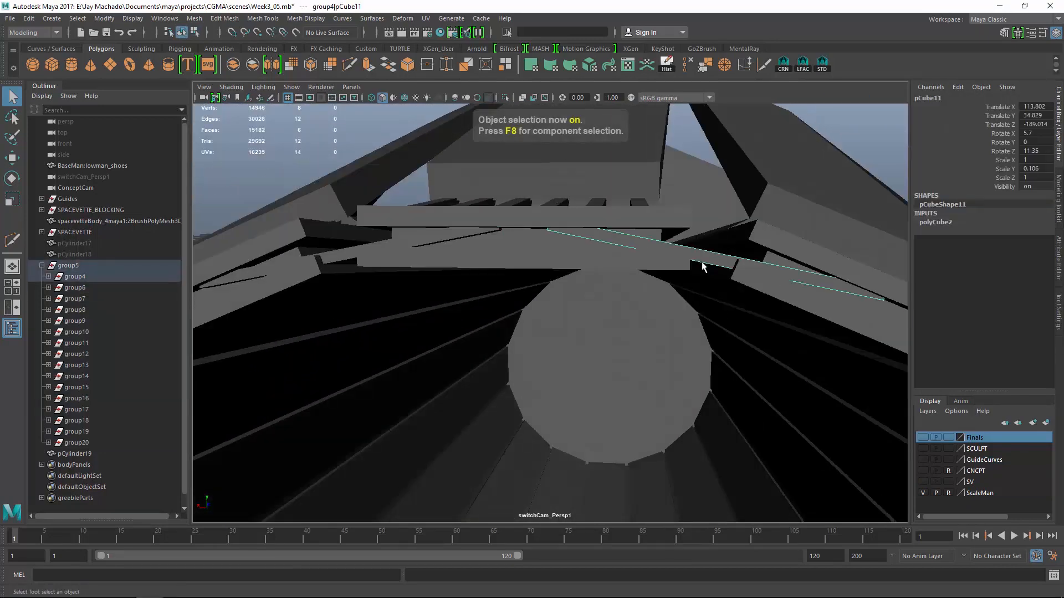
pyautogui.keyDown('alt'); pyautogui.moveTo(704, 266); pyautogui.dragTo(682, 154); pyautogui.keyUp('alt')
pyautogui.moveTo(833, 136); pyautogui.dragTo(839, 163, button='right')
pyautogui.click(626, 311)
pyautogui.click(965, 116)
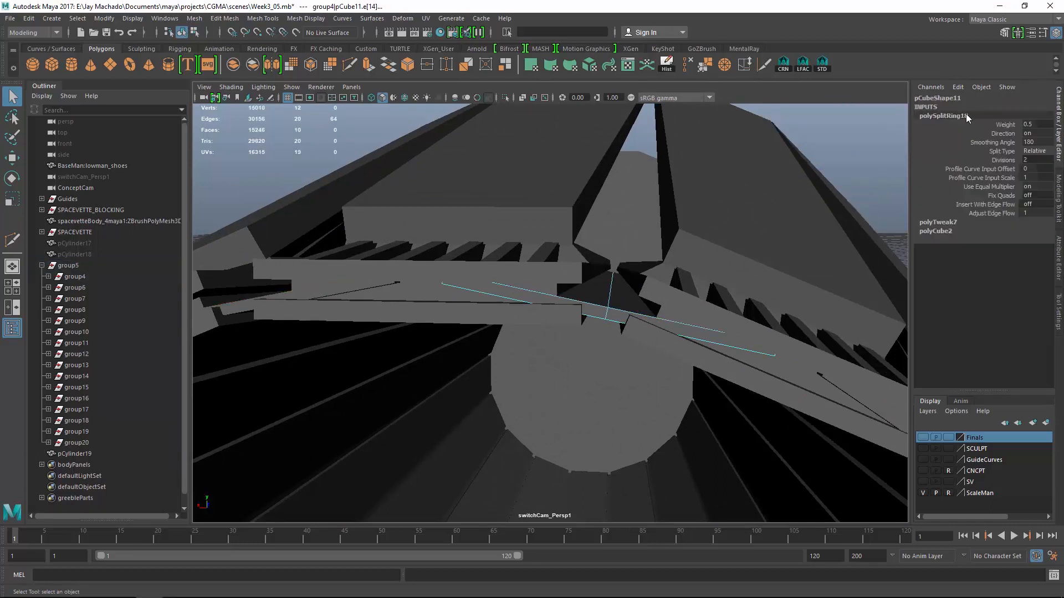
pyautogui.click(1037, 151)
pyautogui.click(1031, 179)
# - Offset the middle faces of plate pCube11 vertically so the plate bends across the gap between neighbouring strips
pyautogui.moveTo(876, 136); pyautogui.dragTo(877, 166, button='right')
pyautogui.doubleClick(615, 291)
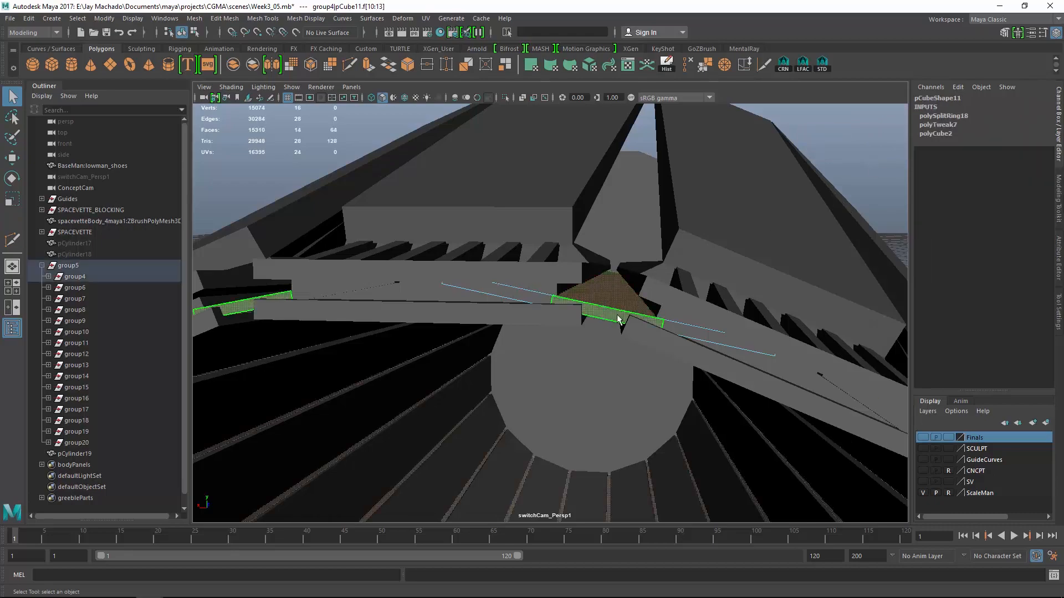
pyautogui.press('w')
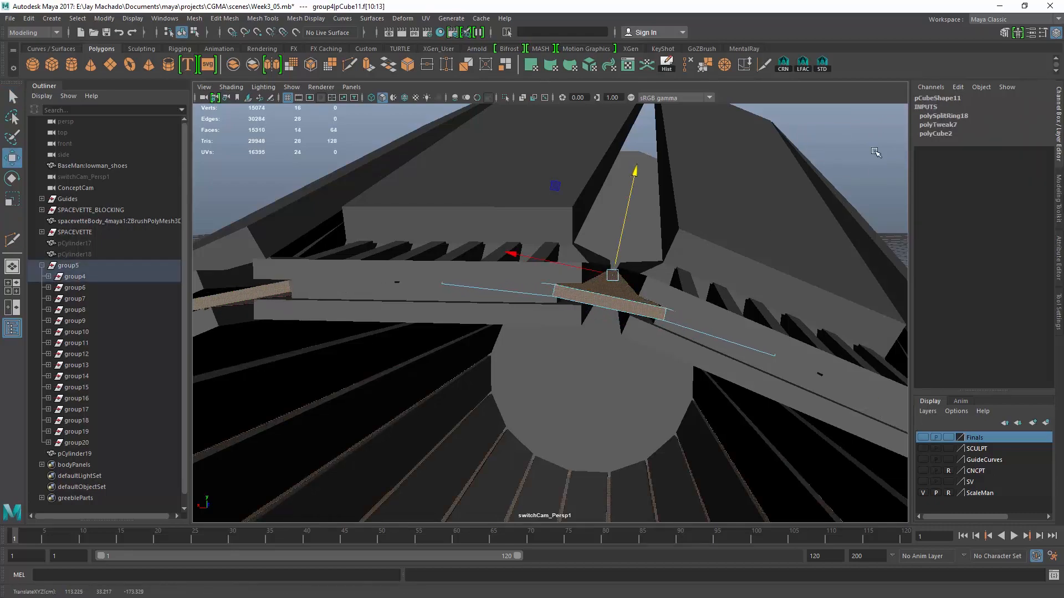
pyautogui.press('4')
pyautogui.keyDown('alt'); pyautogui.moveTo(852, 207); pyautogui.dragTo(708, 284); pyautogui.keyUp('alt')
pyautogui.keyDown('shift'); pyautogui.click(629, 353); pyautogui.keyUp('shift')
pyautogui.press('5')
pyautogui.scroll(5, 648, 288)
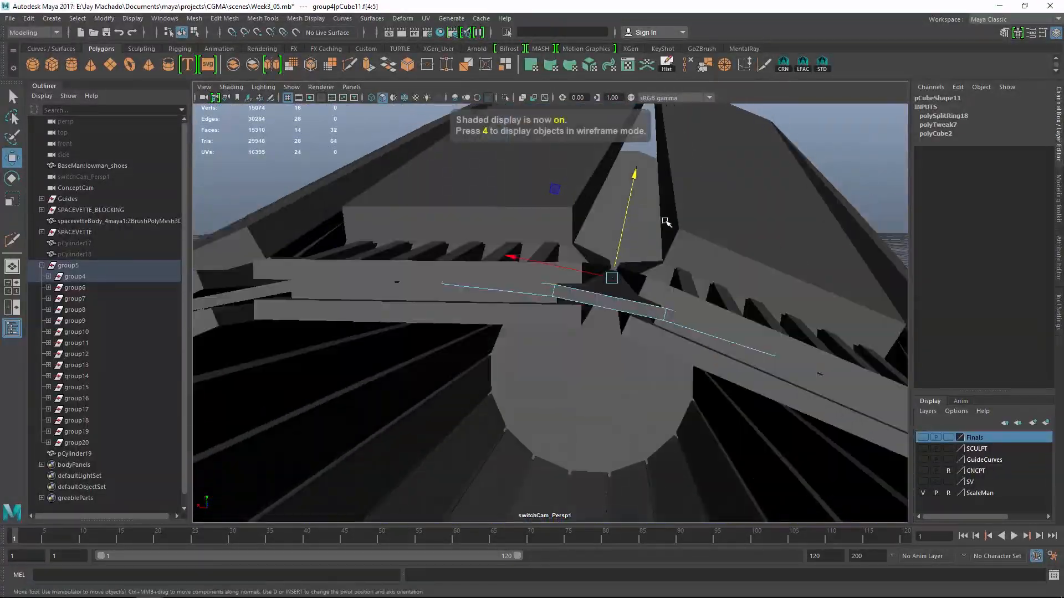
pyautogui.moveTo(635, 176); pyautogui.dragTo(634, 271)
pyautogui.keyDown('alt'); pyautogui.moveTo(634, 270); pyautogui.dragTo(680, 194, button='middle'); pyautogui.keyUp('alt')
pyautogui.click(522, 325)
pyautogui.keyDown('shift'); pyautogui.doubleClick(508, 356); pyautogui.keyUp('shift')
pyautogui.keyDown('alt'); pyautogui.moveTo(509, 357); pyautogui.dragTo(564, 393); pyautogui.keyUp('alt')
pyautogui.moveTo(657, 158); pyautogui.dragTo(655, 160)
# - Examine the reshaped connecting plates and strips around the nozzle ring from several angles
pyautogui.click(555, 206)
pyautogui.scroll(-5, 537, 204)
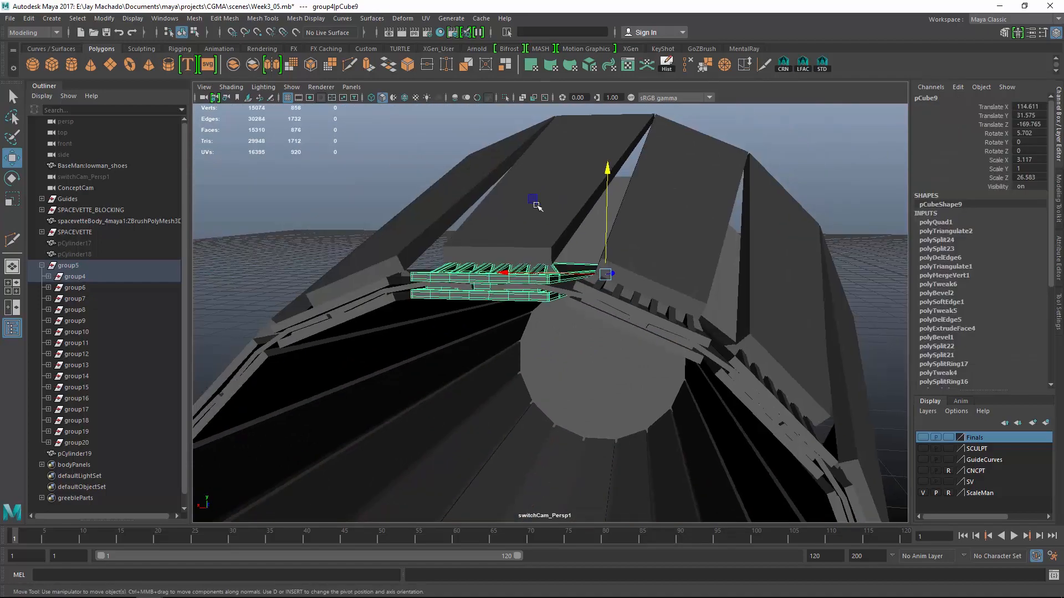
pyautogui.keyDown('alt'); pyautogui.moveTo(537, 204); pyautogui.dragTo(521, 256); pyautogui.keyUp('alt')
pyautogui.press('F8')
pyautogui.scroll(6, 687, 383)
pyautogui.scroll(-6, 632, 236)
pyautogui.keyDown('alt'); pyautogui.moveTo(657, 224); pyautogui.dragTo(803, 188); pyautogui.keyUp('alt')
pyautogui.press('F8')
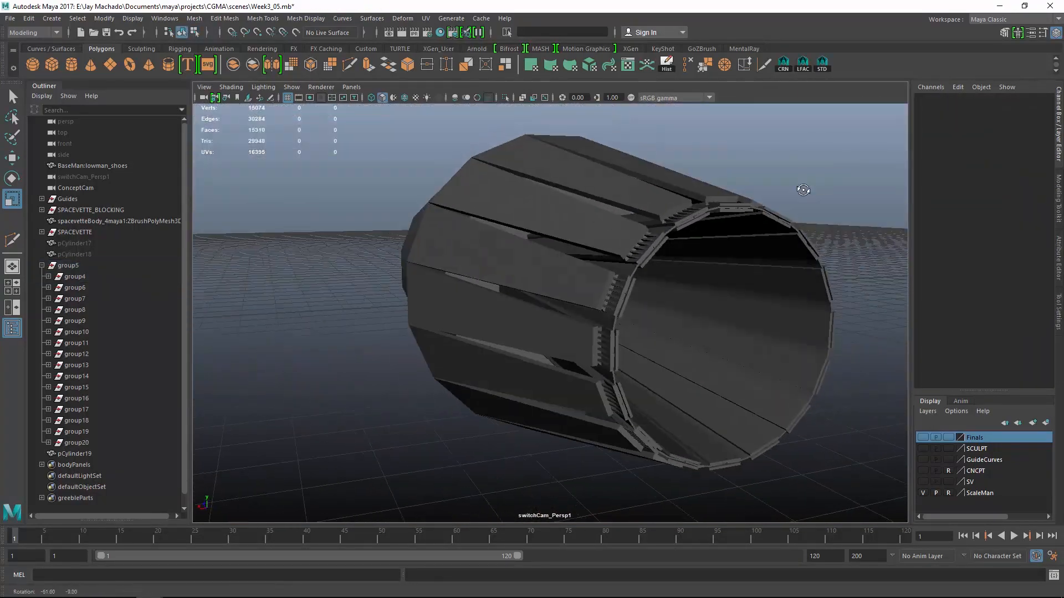
pyautogui.keyDown('alt'); pyautogui.moveTo(803, 188); pyautogui.dragTo(833, 314, button='right'); pyautogui.keyUp('alt')
pyautogui.keyDown('alt'); pyautogui.moveTo(833, 314); pyautogui.dragTo(687, 258); pyautogui.keyUp('alt')
# - Isolate the strip pCube9 in the viewport to work on its underside
pyautogui.click(564, 284)
pyautogui.keyDown('alt'); pyautogui.moveTo(564, 284); pyautogui.dragTo(623, 279); pyautogui.keyUp('alt')
pyautogui.scroll(-3, 577, 285)
pyautogui.scroll(4, 632, 332)
pyautogui.click(505, 98)
pyautogui.keyDown('alt'); pyautogui.moveTo(605, 209); pyautogui.dragTo(657, 238); pyautogui.keyUp('alt')
pyautogui.scroll(-3, 657, 239)
pyautogui.keyDown('alt'); pyautogui.moveTo(657, 238); pyautogui.dragTo(701, 301, button='right'); pyautogui.keyUp('alt')
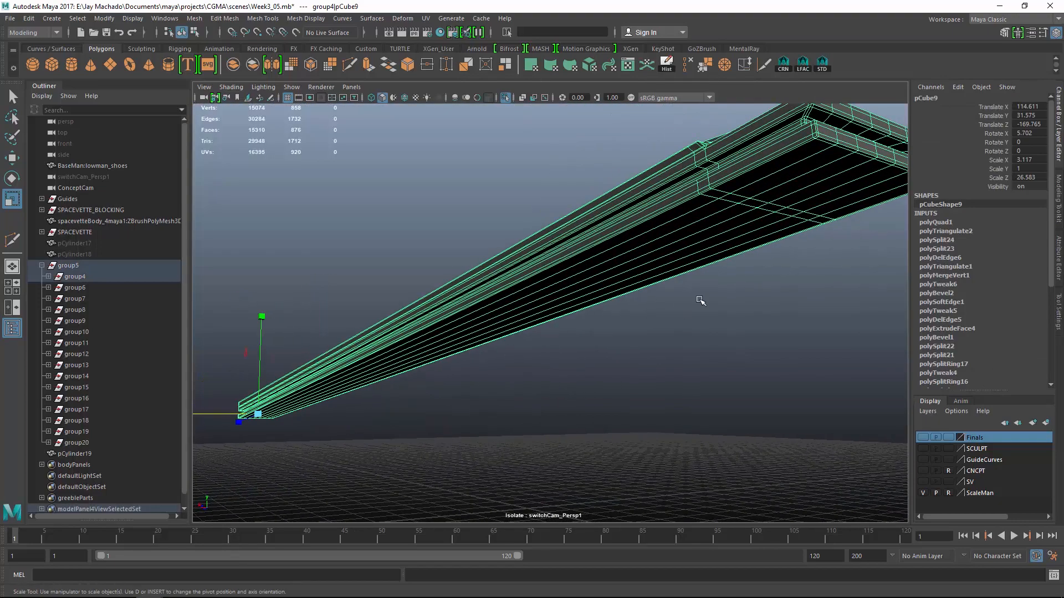
# - Select the two pairs of long underside faces on pCube9 together with the narrow faces at their wide ends
pyautogui.moveTo(770, 210); pyautogui.dragTo(766, 235, button='right')
pyautogui.keyDown('alt'); pyautogui.moveTo(762, 220); pyautogui.dragTo(488, 192); pyautogui.keyUp('alt')
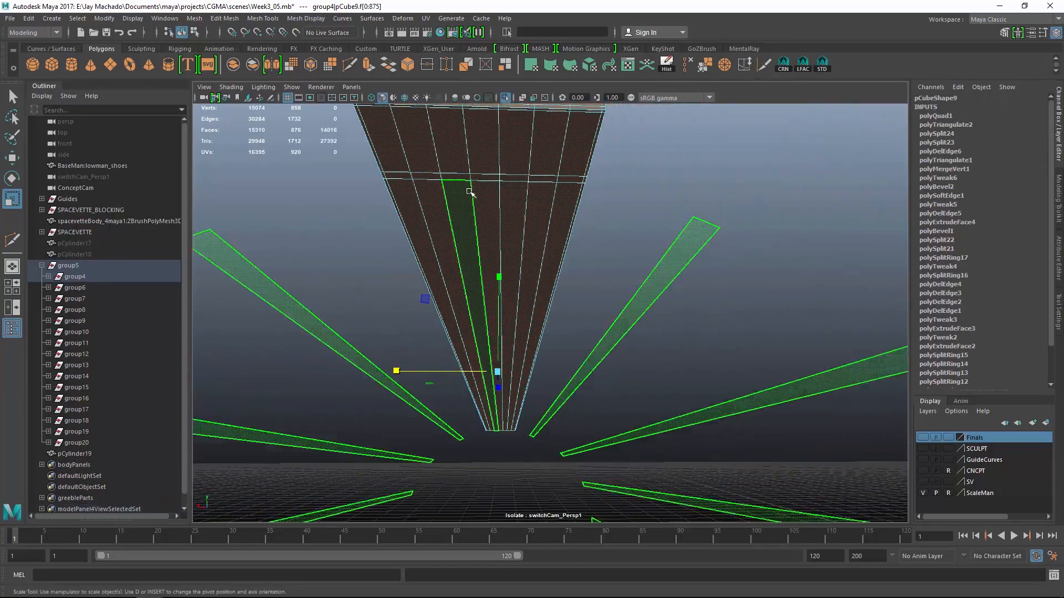
pyautogui.click(431, 177)
pyautogui.keyDown('shift'); pyautogui.click(436, 195); pyautogui.keyUp('shift')
pyautogui.keyDown('shift'); pyautogui.click(454, 200); pyautogui.keyUp('shift')
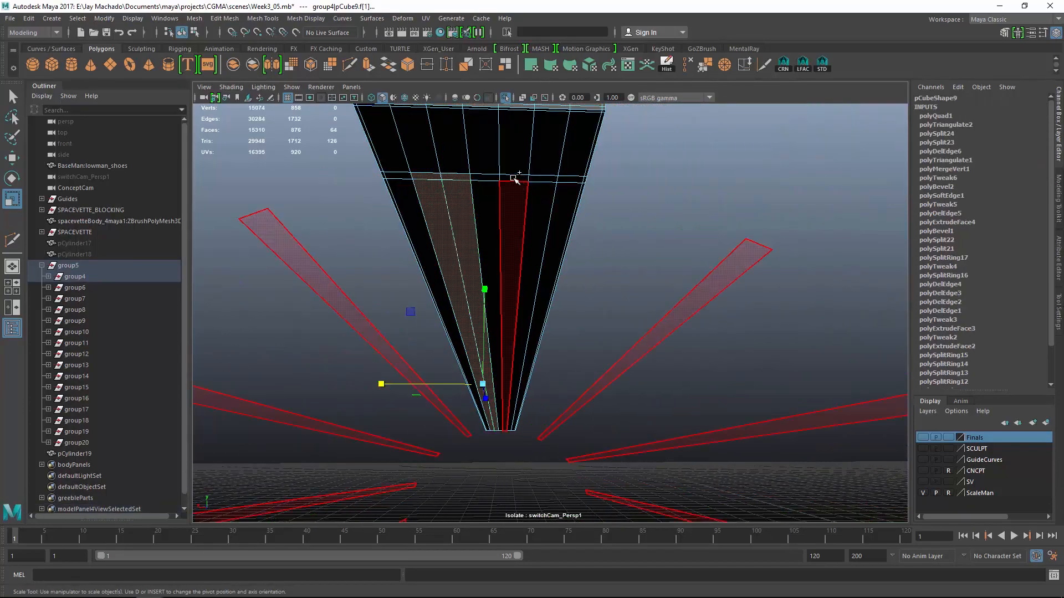
pyautogui.keyDown('shift'); pyautogui.click(514, 178); pyautogui.keyUp('shift')
pyautogui.keyDown('shift'); pyautogui.click(535, 178); pyautogui.keyUp('shift')
pyautogui.keyDown('shift'); pyautogui.click(536, 200); pyautogui.keyUp('shift')
pyautogui.keyDown('shift'); pyautogui.click(508, 213); pyautogui.keyUp('shift')
# - Add the adjoining underside faces towards the nozzle opening and extrude the whole selection downward into two ribs
pyautogui.keyDown('alt'); pyautogui.moveTo(496, 222); pyautogui.dragTo(527, 224); pyautogui.keyUp('alt')
pyautogui.keyDown('alt'); pyautogui.moveTo(527, 223); pyautogui.dragTo(639, 293, button='middle'); pyautogui.keyUp('alt')
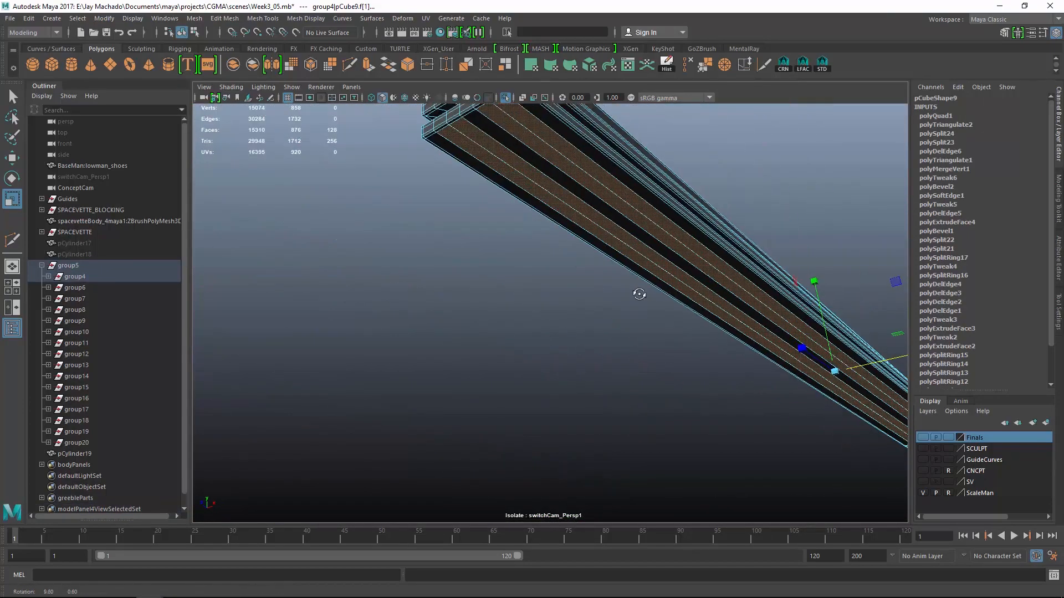
pyautogui.keyDown('alt'); pyautogui.moveTo(638, 294); pyautogui.dragTo(643, 369, button='right'); pyautogui.keyUp('alt')
pyautogui.keyDown('shift'); pyautogui.click(327, 220); pyautogui.keyUp('shift')
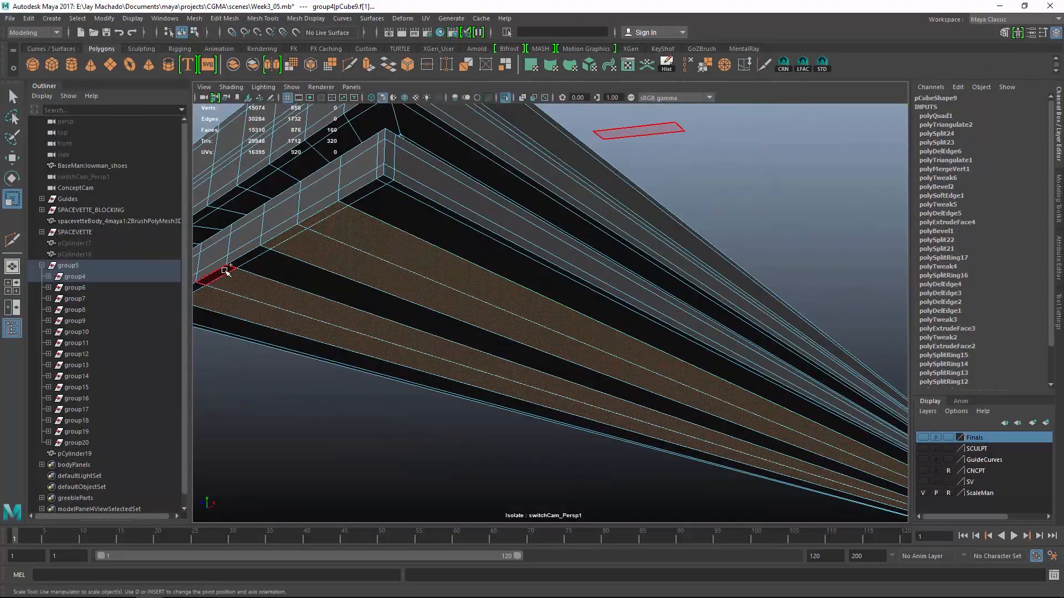
pyautogui.keyDown('shift'); pyautogui.click(199, 289); pyautogui.keyUp('shift')
pyautogui.keyDown('alt'); pyautogui.moveTo(405, 284); pyautogui.dragTo(527, 245); pyautogui.keyUp('alt')
pyautogui.keyDown('alt'); pyautogui.moveTo(527, 245); pyautogui.dragTo(655, 281, button='middle'); pyautogui.keyUp('alt')
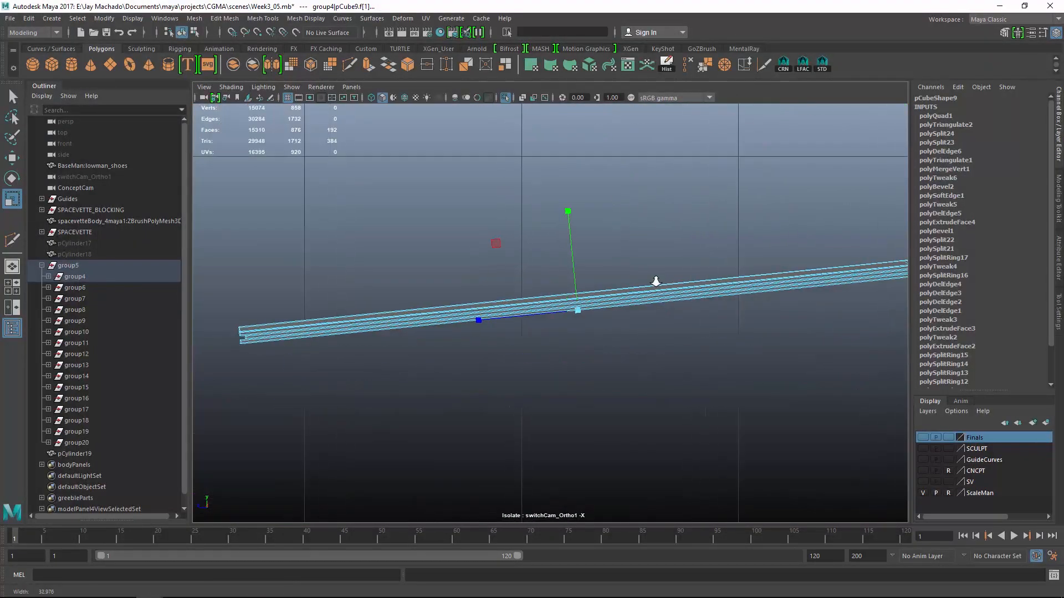
pyautogui.keyDown('alt'); pyautogui.moveTo(656, 281); pyautogui.dragTo(662, 280, button='right'); pyautogui.keyUp('alt')
pyautogui.click(370, 65)
pyautogui.keyDown('alt'); pyautogui.moveTo(667, 323); pyautogui.dragTo(592, 302, button='middle'); pyautogui.keyUp('alt')
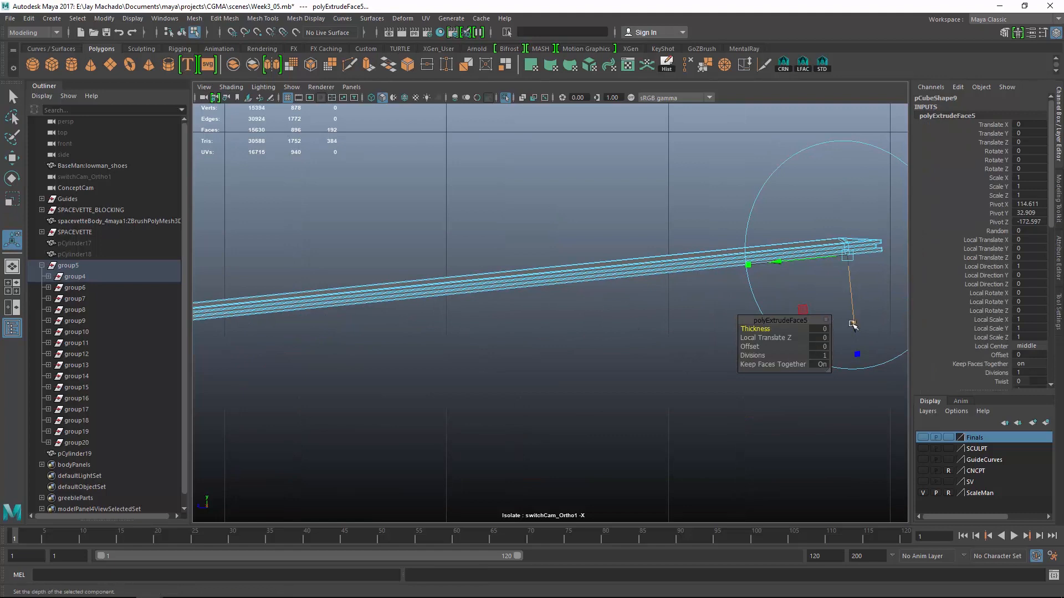
pyautogui.moveTo(852, 324); pyautogui.dragTo(487, 302)
# - Slide the lower end vertices of the two extruded ribs along Z to slope their ends
pyautogui.moveTo(637, 291); pyautogui.dragTo(599, 289, button='right')
pyautogui.moveTo(661, 281); pyautogui.dragTo(742, 328)
pyautogui.press('w')
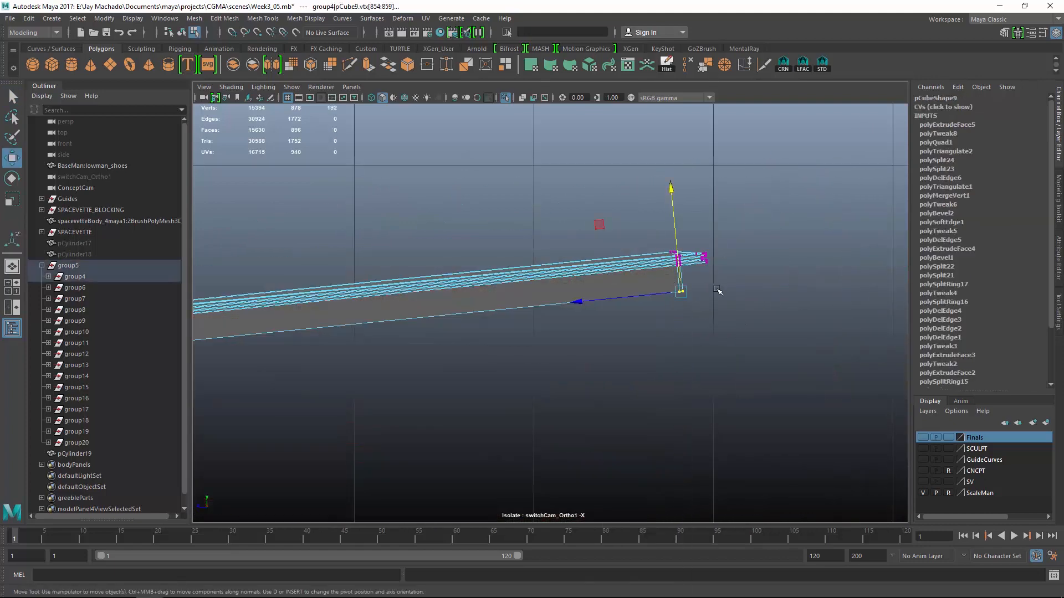
pyautogui.moveTo(576, 300); pyautogui.dragTo(615, 299)
pyautogui.moveTo(632, 247); pyautogui.dragTo(510, 290)
pyautogui.keyDown('alt'); pyautogui.moveTo(511, 290); pyautogui.dragTo(570, 305, button='right'); pyautogui.keyUp('alt')
pyautogui.keyDown('alt'); pyautogui.moveTo(571, 305); pyautogui.dragTo(665, 327, button='middle'); pyautogui.keyUp('alt')
pyautogui.keyDown('alt'); pyautogui.moveTo(665, 328); pyautogui.dragTo(707, 341, button='right'); pyautogui.keyUp('alt')
# - Insert supporting edge loops near the upper and lower edges of both ribs' sloped ends with Multi-Cut
pyautogui.click(349, 64)
pyautogui.scroll(1, 468, 253)
pyautogui.click(449, 200)
pyautogui.keyDown('ctrl'); pyautogui.click(566, 210); pyautogui.keyUp('ctrl')
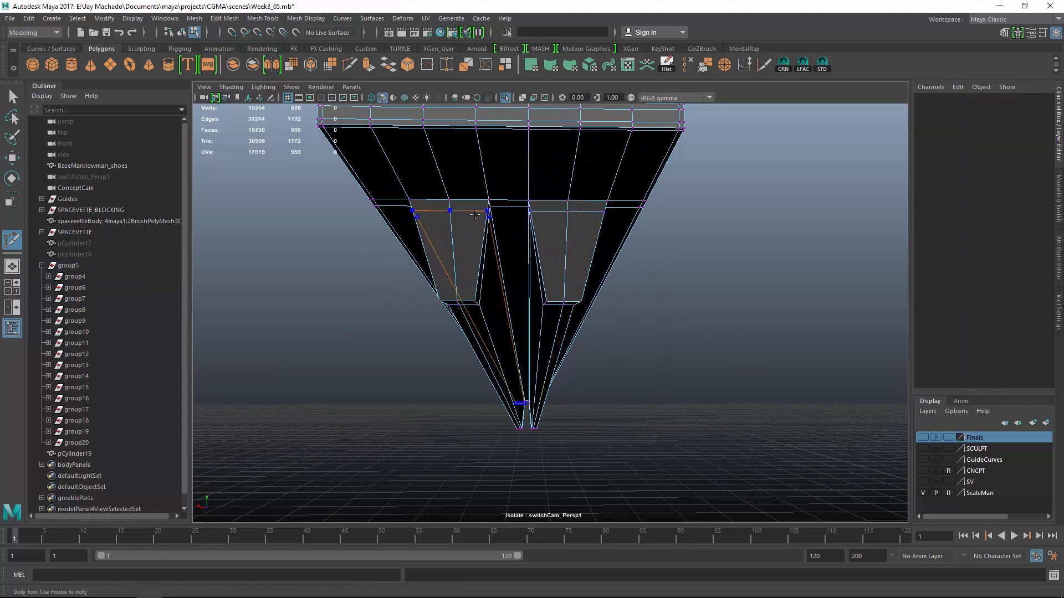
pyautogui.keyDown('ctrl'); pyautogui.click(454, 210); pyautogui.keyUp('ctrl')
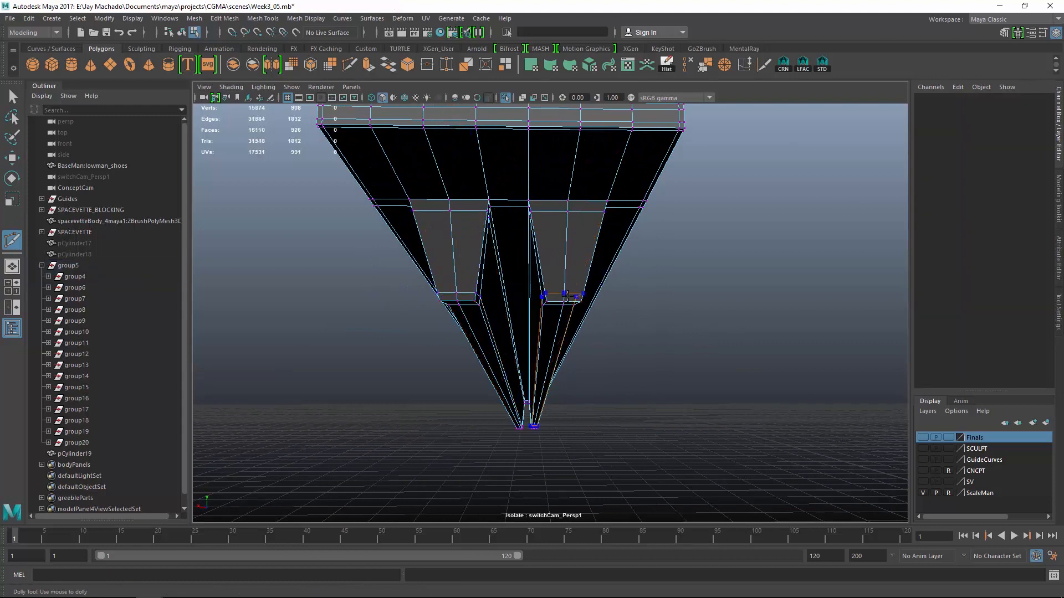
pyautogui.keyDown('alt'); pyautogui.moveTo(571, 295); pyautogui.dragTo(592, 313); pyautogui.keyUp('alt')
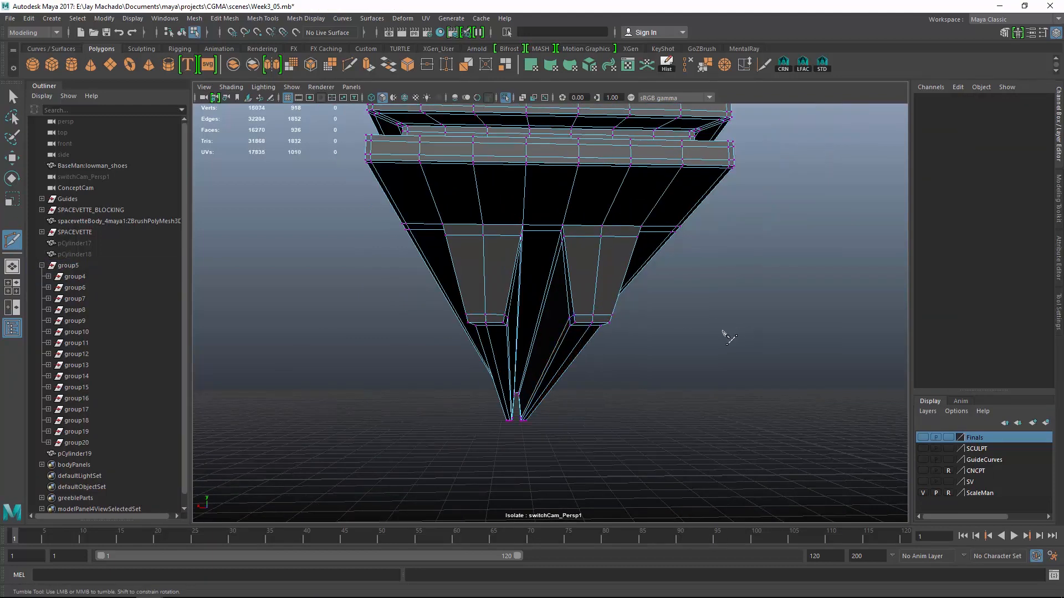
pyautogui.moveTo(730, 337)
pyautogui.keyDown('alt'); pyautogui.mouseDown()
pyautogui.moveTo(720, 346)
pyautogui.moveTo(689, 316)
pyautogui.moveTo(561, 299)
pyautogui.moveTo(608, 257)
pyautogui.moveTo(643, 310)
pyautogui.moveTo(671, 302)
pyautogui.moveTo(708, 347)
pyautogui.mouseUp(); pyautogui.keyUp('alt')
# - Insert another Multi-Cut edge loop across pCube9 just behind the ribs' sloped ends
pyautogui.press('F8')
pyautogui.press('w')
pyautogui.click(725, 348)
pyautogui.click(616, 267)
pyautogui.press('1')
pyautogui.keyDown('alt'); pyautogui.moveTo(707, 347); pyautogui.dragTo(426, 333, button='middle'); pyautogui.keyUp('alt')
pyautogui.keyDown('alt'); pyautogui.moveTo(427, 334); pyautogui.dragTo(493, 333, button='right'); pyautogui.keyUp('alt')
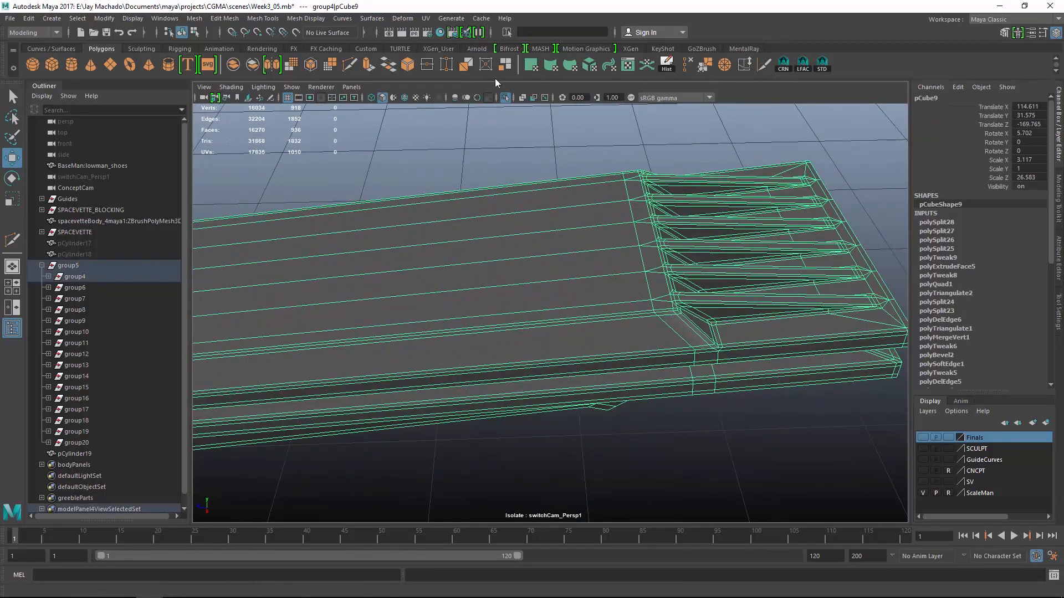
pyautogui.click(352, 66)
pyautogui.keyDown('ctrl'); pyautogui.click(623, 313); pyautogui.keyUp('ctrl')
pyautogui.keyDown('alt'); pyautogui.moveTo(694, 332); pyautogui.dragTo(569, 244); pyautogui.keyUp('alt')
pyautogui.keyDown('alt'); pyautogui.moveTo(569, 243); pyautogui.dragTo(645, 290, button='right'); pyautogui.keyUp('alt')
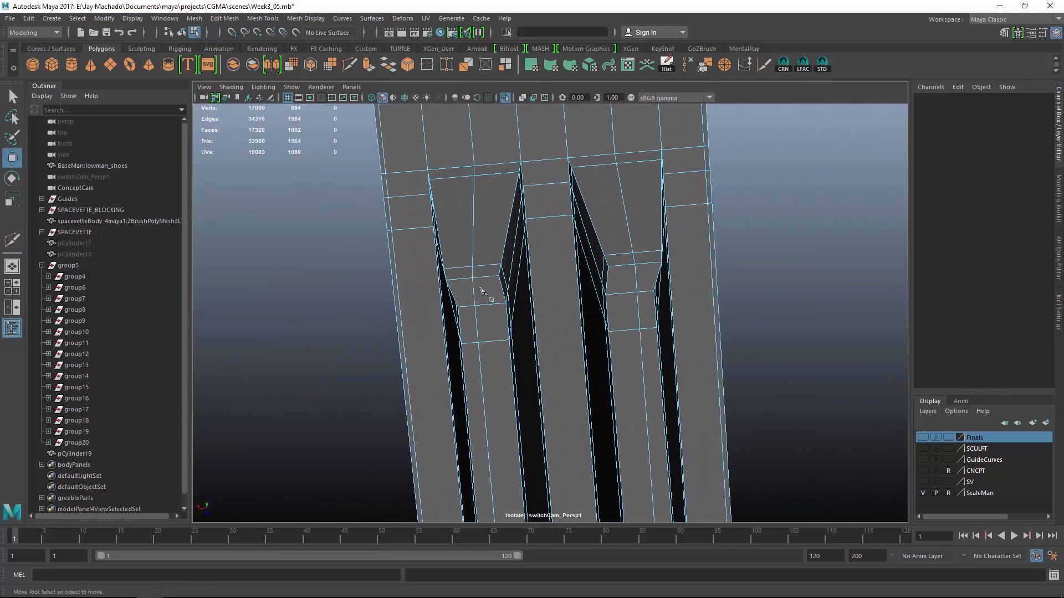
# - Snap the offset corner edges at both ribs' sloped ends onto their adjoining points
pyautogui.keyDown('alt'); pyautogui.moveTo(481, 289); pyautogui.dragTo(513, 268); pyautogui.keyUp('alt')
pyautogui.doubleClick(481, 243)
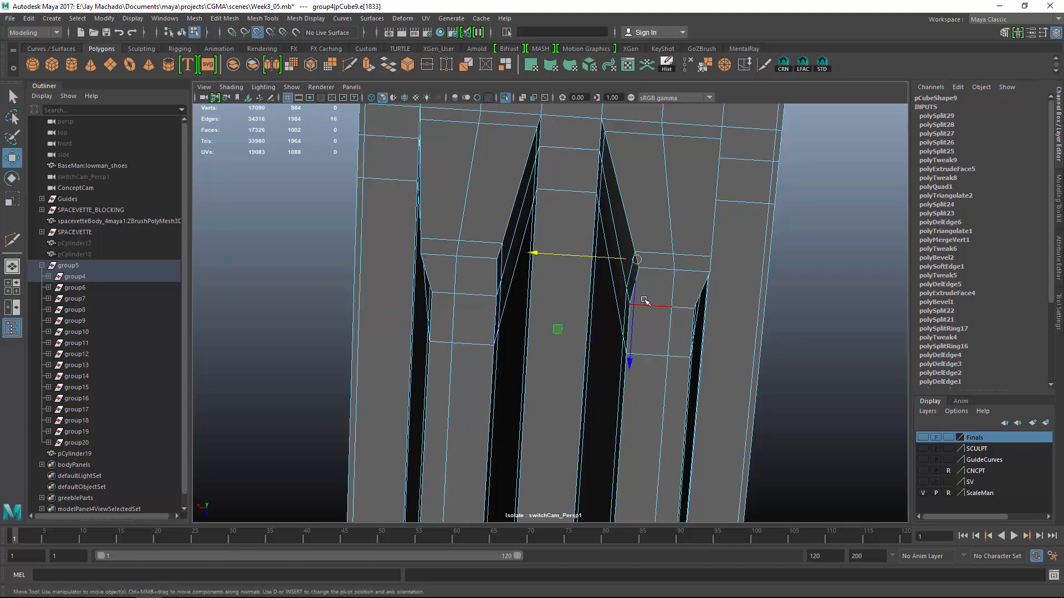
pyautogui.doubleClick(643, 267)
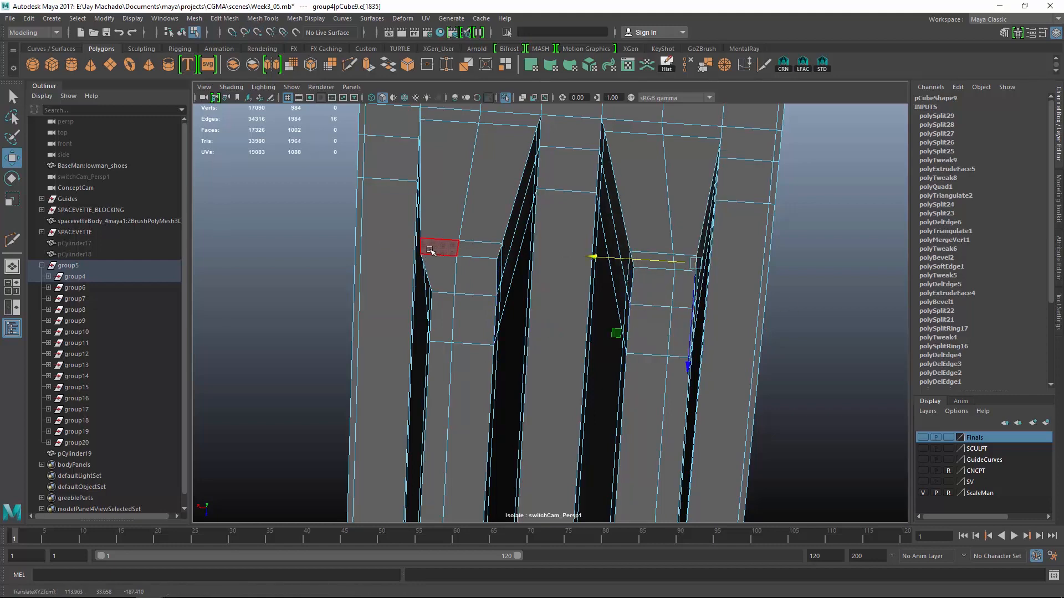
pyautogui.keyDown('alt'); pyautogui.moveTo(557, 304); pyautogui.dragTo(527, 404); pyautogui.keyUp('alt')
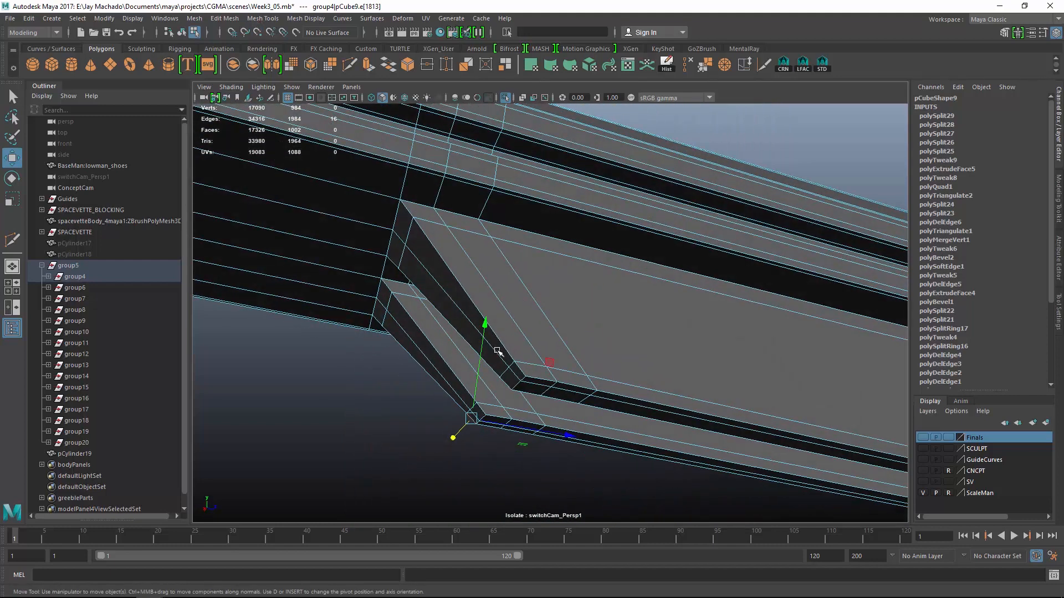
pyautogui.press('F8')
# - Insert a Multi-Cut edge loop across the strip just ahead of the ribs' sloped ends
pyautogui.keyDown('alt'); pyautogui.moveTo(402, 410); pyautogui.dragTo(649, 334); pyautogui.keyUp('alt')
pyautogui.click(349, 65)
pyautogui.keyDown('alt'); pyautogui.moveTo(499, 277); pyautogui.dragTo(460, 237); pyautogui.keyUp('alt')
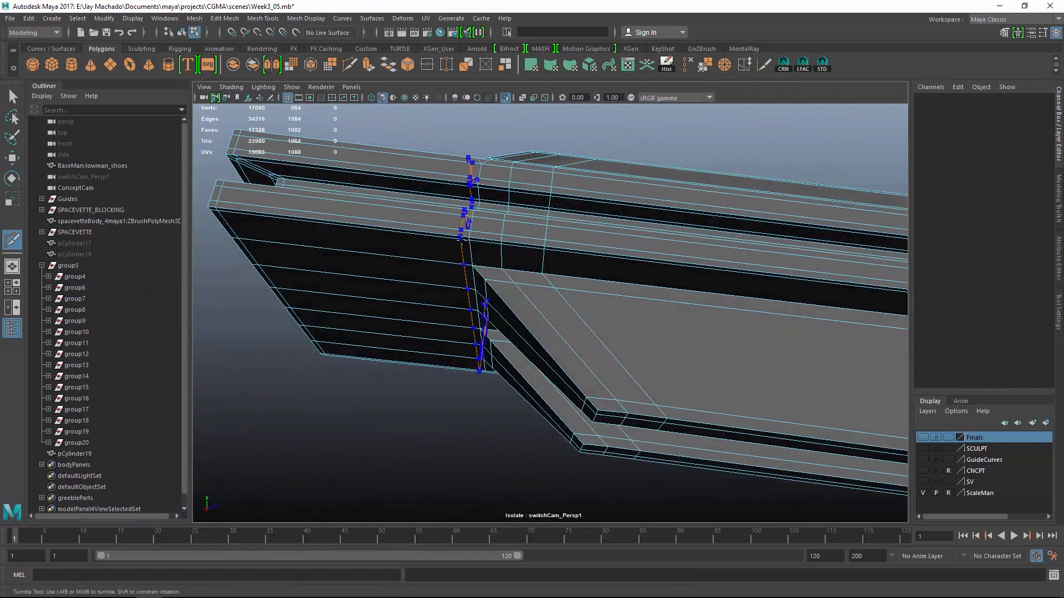
pyautogui.press('F8')
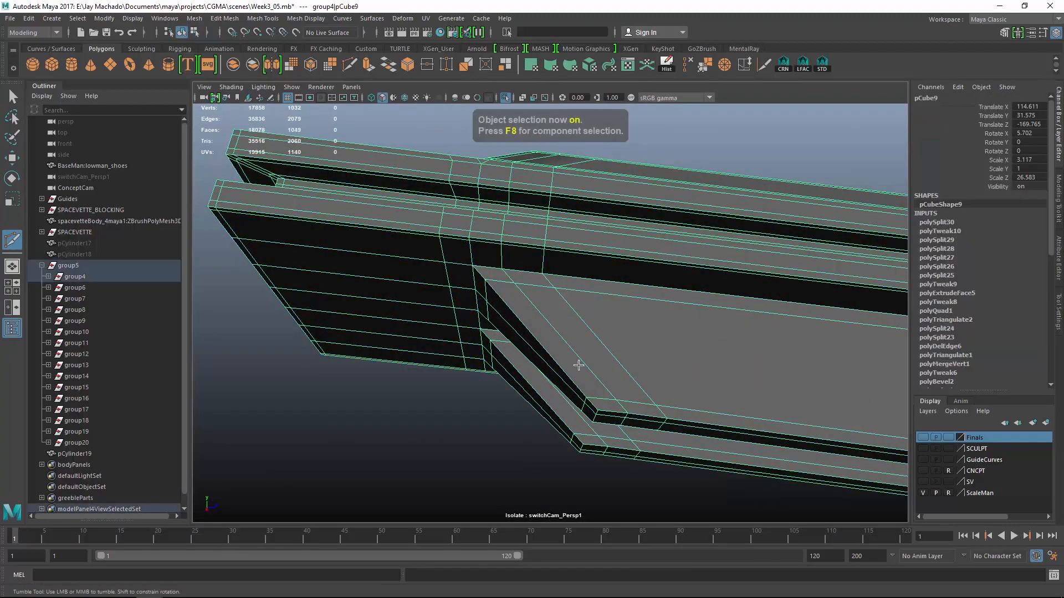
# - Examine the strip pCube9 in smooth preview from above and from the side
pyautogui.keyDown('alt'); pyautogui.moveTo(714, 356); pyautogui.dragTo(615, 446); pyautogui.keyUp('alt')
pyautogui.click(533, 425)
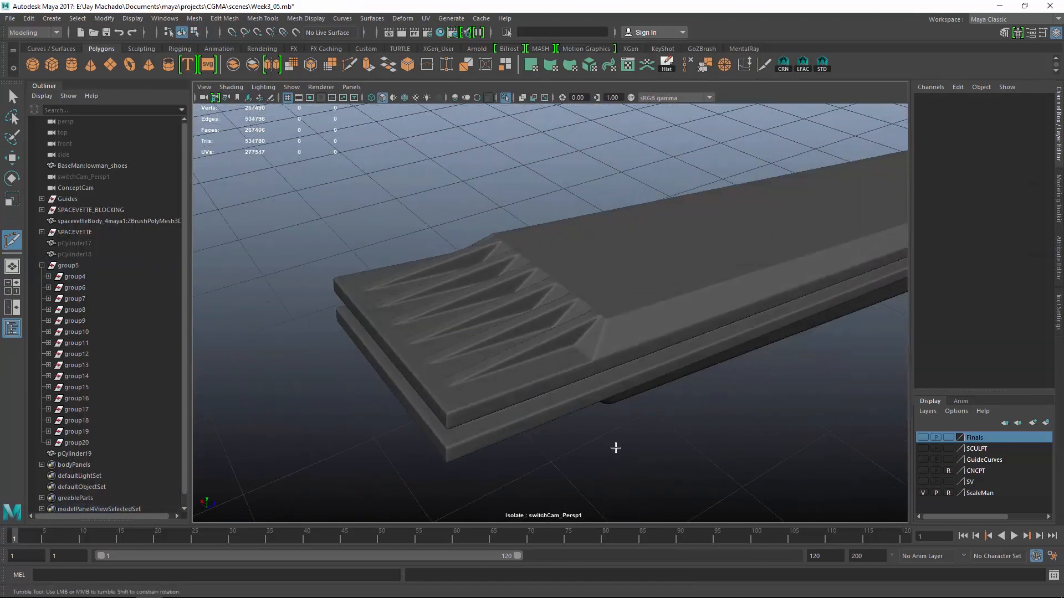
pyautogui.click(687, 332)
pyautogui.press('w')
pyautogui.keyDown('alt'); pyautogui.moveTo(687, 333); pyautogui.dragTo(654, 321); pyautogui.keyUp('alt')
pyautogui.scroll(3, 561, 359)
pyautogui.scroll(-5, 482, 320)
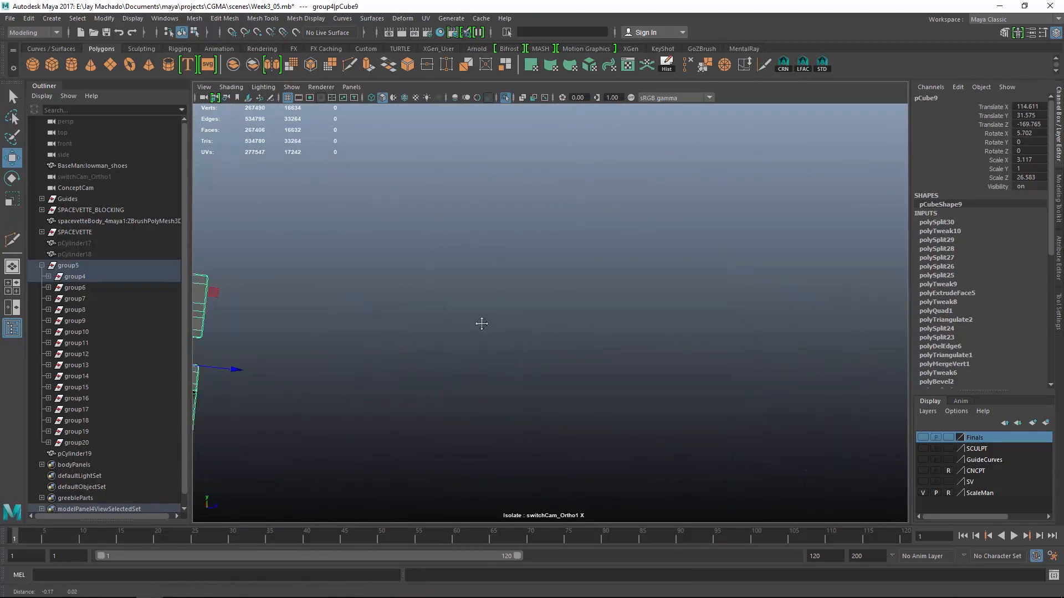
# - Adjust the height and lengthwise position of the upper vertices at pCube9's far end in the side view
pyautogui.hotkey('ctrl', 'a')
pyautogui.scroll(5, 535, 333)
pyautogui.moveTo(420, 268); pyautogui.dragTo(400, 283, button='right')
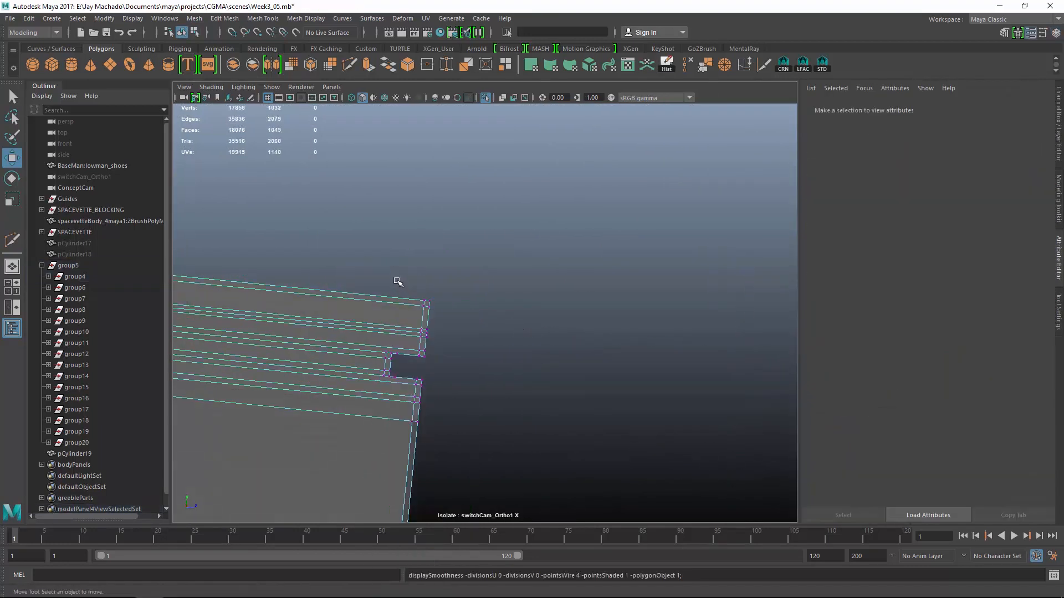
pyautogui.moveTo(400, 283); pyautogui.dragTo(457, 345)
pyautogui.press('f')
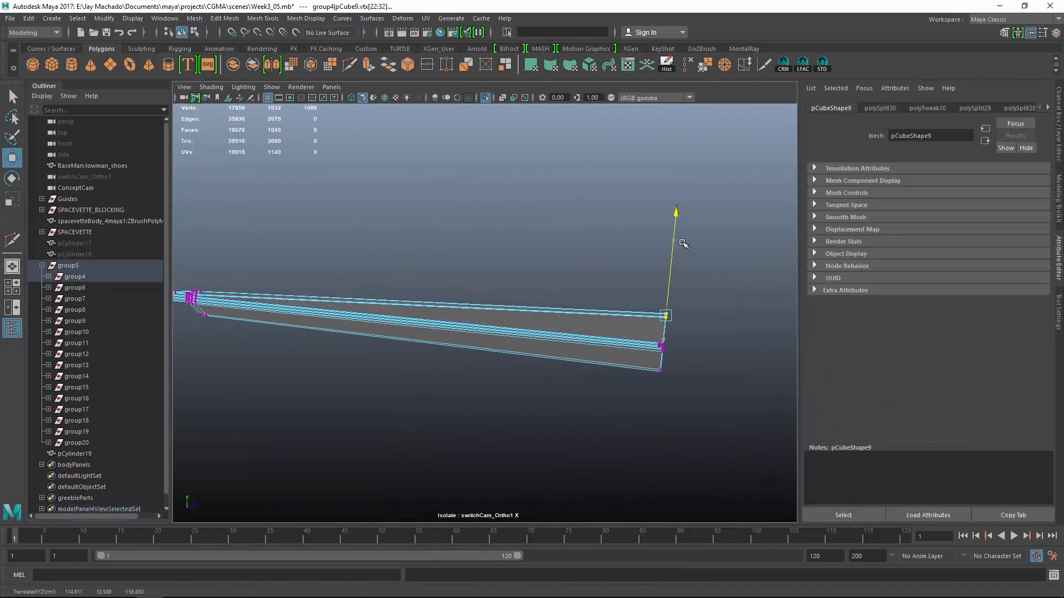
pyautogui.click(485, 98)
pyautogui.press('4')
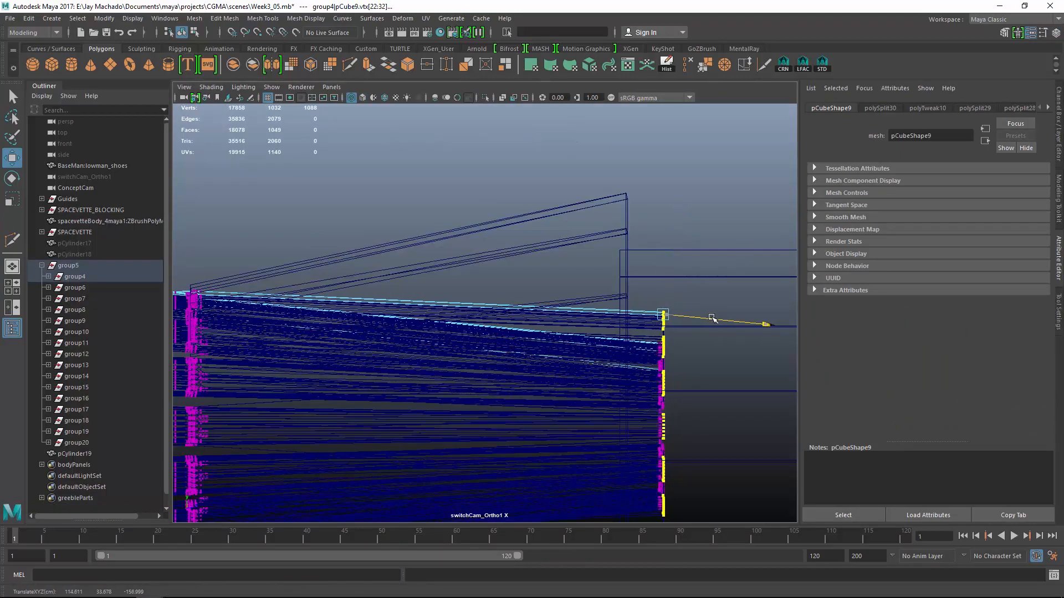
pyautogui.moveTo(712, 318)
pyautogui.keyDown('alt'); pyautogui.mouseDown()
pyautogui.moveTo(654, 338)
pyautogui.moveTo(653, 316)
pyautogui.mouseUp(); pyautogui.keyUp('alt')
pyautogui.press('F8')
pyautogui.press('5')
pyautogui.click(653, 316)
pyautogui.keyDown('alt'); pyautogui.moveTo(653, 315); pyautogui.dragTo(563, 330, button='right'); pyautogui.keyUp('alt')
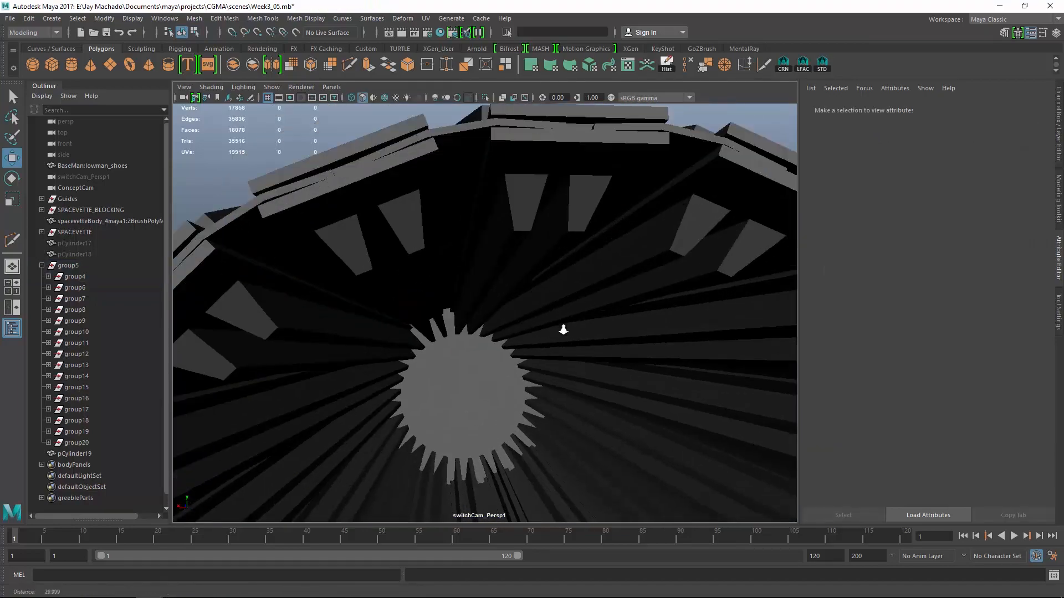
# - Select the lower tip vertices of the ribs' sloped ends on pCube9
pyautogui.click(527, 209)
pyautogui.keyDown('alt'); pyautogui.moveTo(527, 210); pyautogui.dragTo(530, 259); pyautogui.keyUp('alt')
pyautogui.press('4')
pyautogui.keyDown('alt'); pyautogui.moveTo(485, 345); pyautogui.dragTo(501, 322); pyautogui.keyUp('alt')
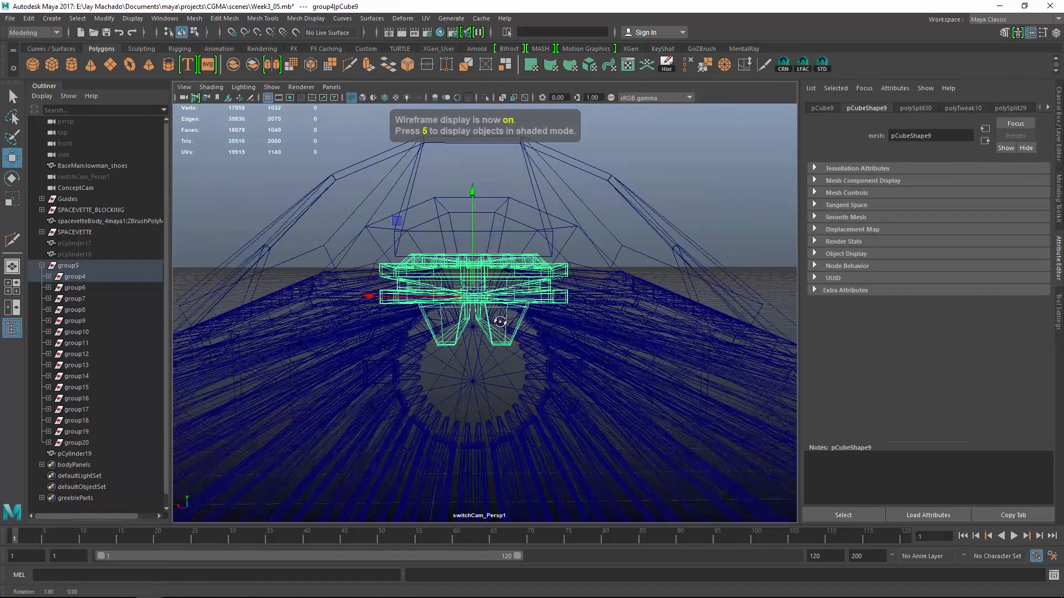
pyautogui.moveTo(665, 173); pyautogui.dragTo(620, 173, button='right')
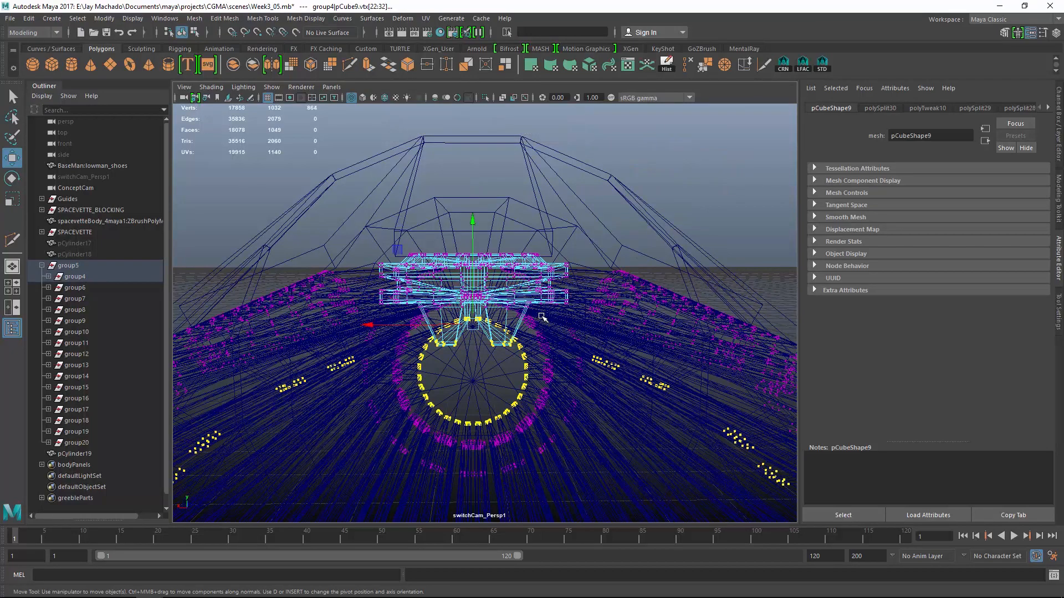
pyautogui.press('5')
pyautogui.keyDown('alt'); pyautogui.moveTo(537, 344); pyautogui.dragTo(519, 328); pyautogui.keyUp('alt')
pyautogui.moveTo(474, 220)
pyautogui.keyDown('alt'); pyautogui.mouseDown()
pyautogui.moveTo(506, 313)
pyautogui.moveTo(489, 318)
pyautogui.mouseUp(); pyautogui.keyUp('alt')
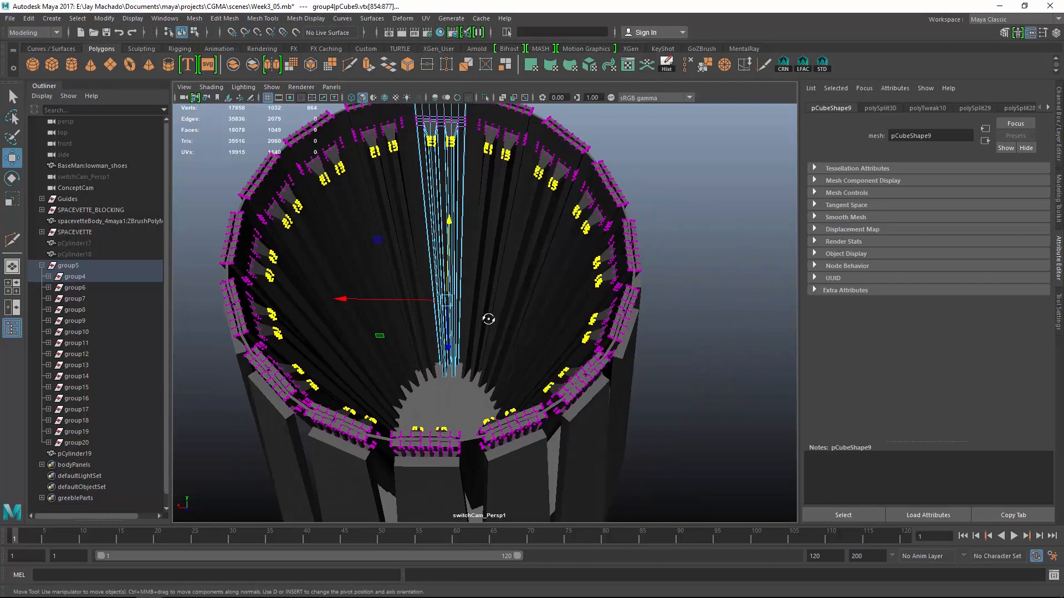
# - Shift the lower vertices of both ribs' sloped ends along the length of pCube9
pyautogui.scroll(5, 501, 256)
pyautogui.keyDown('alt'); pyautogui.moveTo(500, 257); pyautogui.dragTo(522, 334, button='middle'); pyautogui.keyUp('alt')
pyautogui.keyDown('alt'); pyautogui.moveTo(522, 335); pyautogui.dragTo(548, 398); pyautogui.keyUp('alt')
pyautogui.scroll(-3, 535, 335)
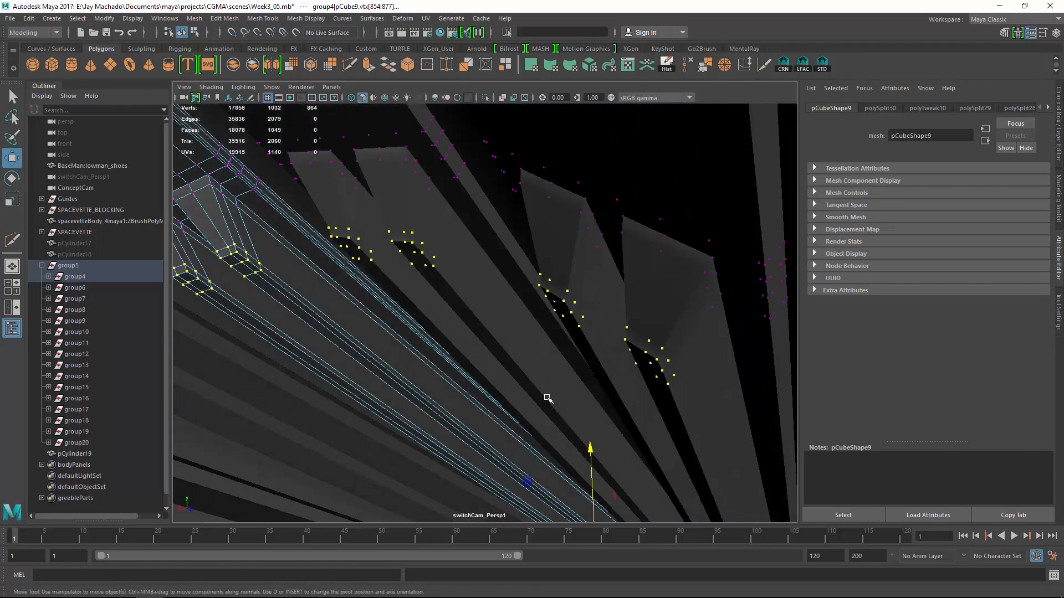
pyautogui.moveTo(589, 448); pyautogui.dragTo(735, 566)
pyautogui.hotkey('ctrl', 'z')
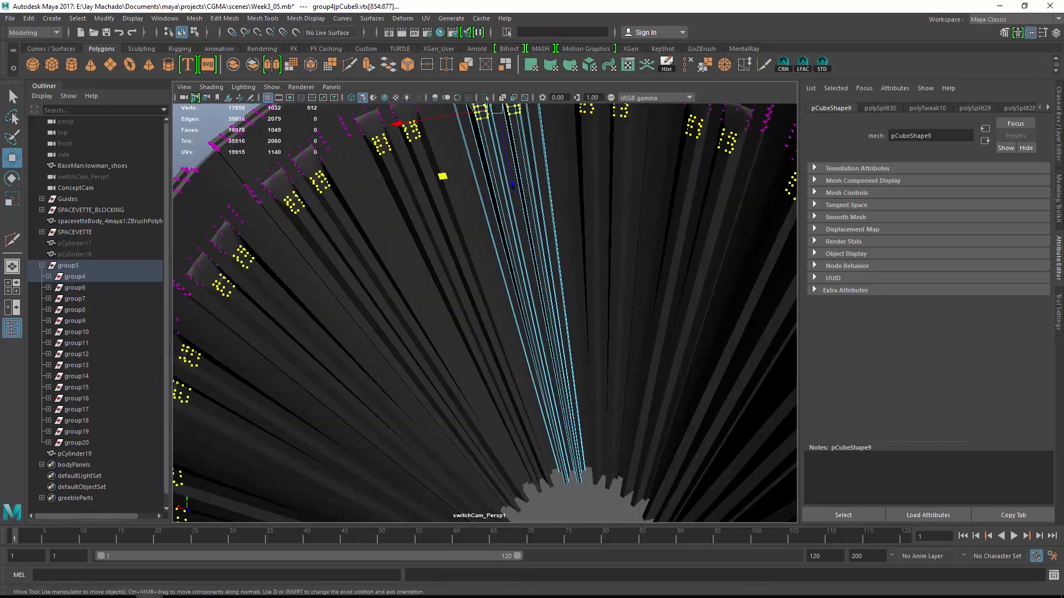
pyautogui.hotkey('ctrl', 'z')
pyautogui.keyDown('alt'); pyautogui.moveTo(427, 413); pyautogui.dragTo(540, 389); pyautogui.keyUp('alt')
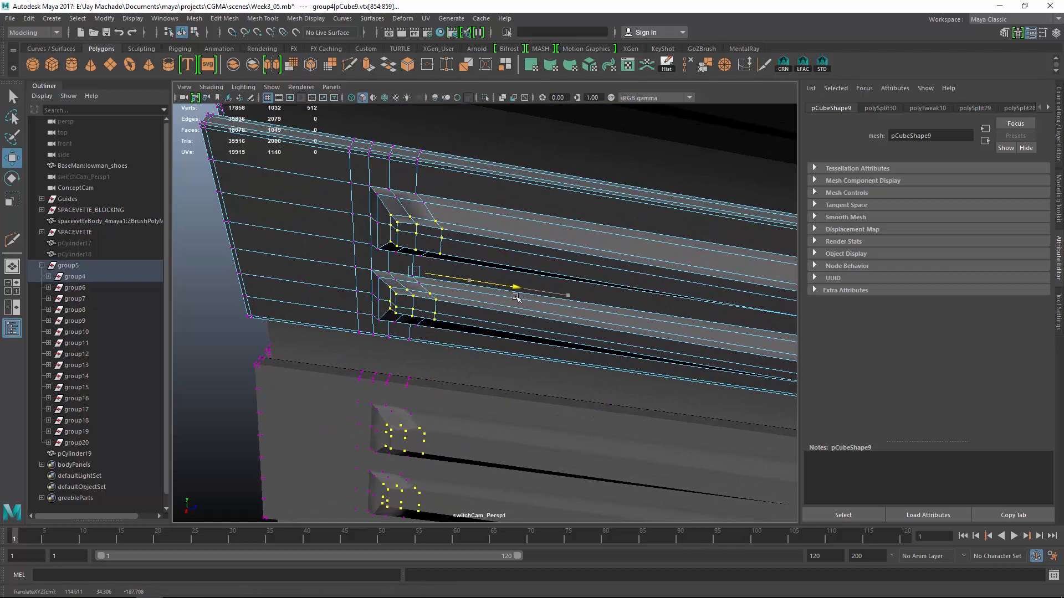
pyautogui.keyDown('alt'); pyautogui.moveTo(515, 297); pyautogui.dragTo(608, 361); pyautogui.keyUp('alt')
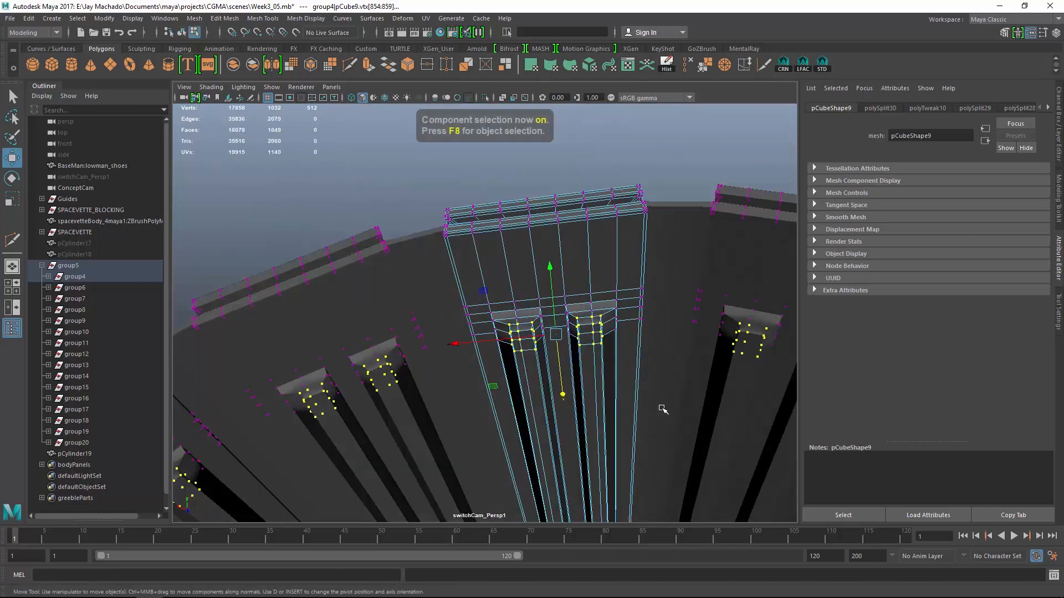
# - Delete the surplus edge loop crossing pCube9 at the ribs' sloped ends
pyautogui.scroll(6, 594, 372)
pyautogui.moveTo(613, 268); pyautogui.dragTo(608, 242, button='right')
pyautogui.scroll(-5, 613, 349)
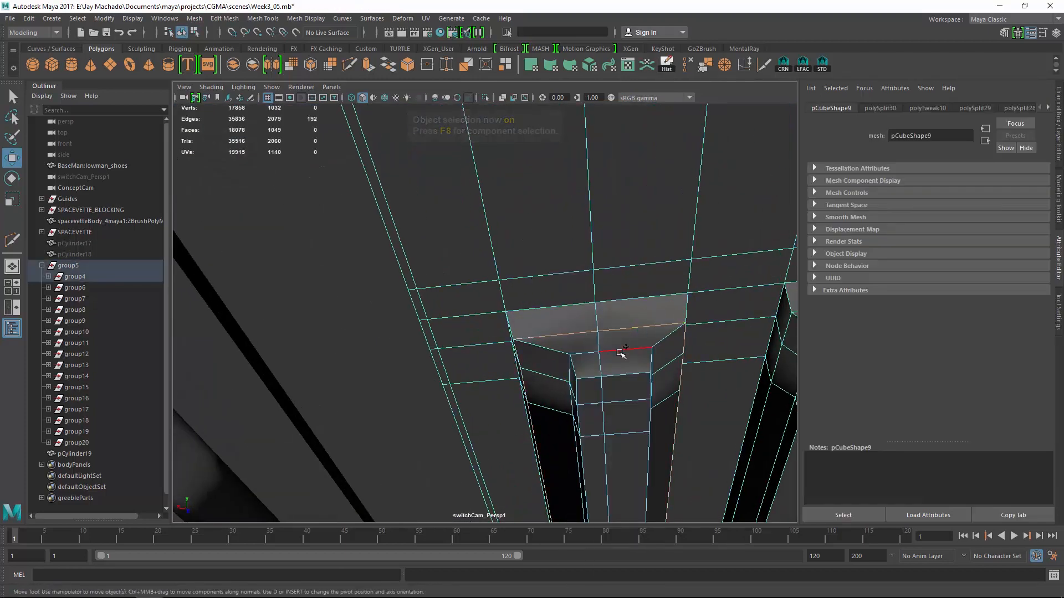
pyautogui.click(690, 65)
pyautogui.press('r')
# - Examine the ribs and the nozzle opening from the inside, the rim and the outside
pyautogui.scroll(-8, 593, 240)
pyautogui.keyDown('alt'); pyautogui.moveTo(593, 240); pyautogui.dragTo(620, 365); pyautogui.keyUp('alt')
pyautogui.keyDown('alt'); pyautogui.moveTo(620, 365); pyautogui.dragTo(619, 225, button='middle'); pyautogui.keyUp('alt')
pyautogui.keyDown('alt'); pyautogui.moveTo(619, 224); pyautogui.dragTo(613, 339); pyautogui.keyUp('alt')
pyautogui.scroll(-5, 618, 241)
pyautogui.scroll(-5, 559, 309)
pyautogui.scroll(8, 550, 266)
pyautogui.scroll(5, 649, 341)
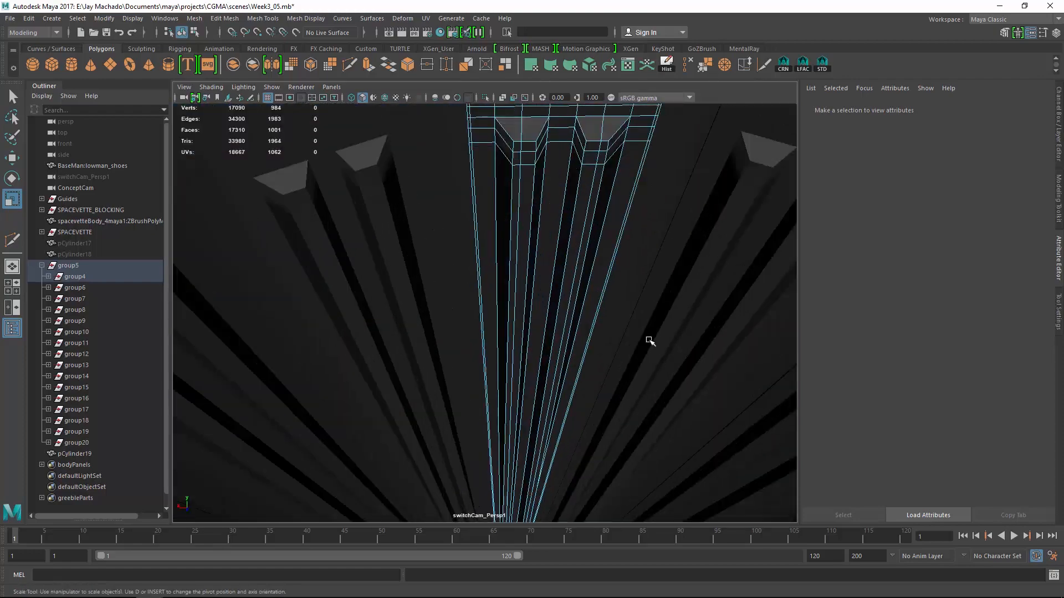
pyautogui.scroll(-5, 542, 304)
pyautogui.keyDown('alt'); pyautogui.moveTo(541, 304); pyautogui.dragTo(569, 324); pyautogui.keyUp('alt')
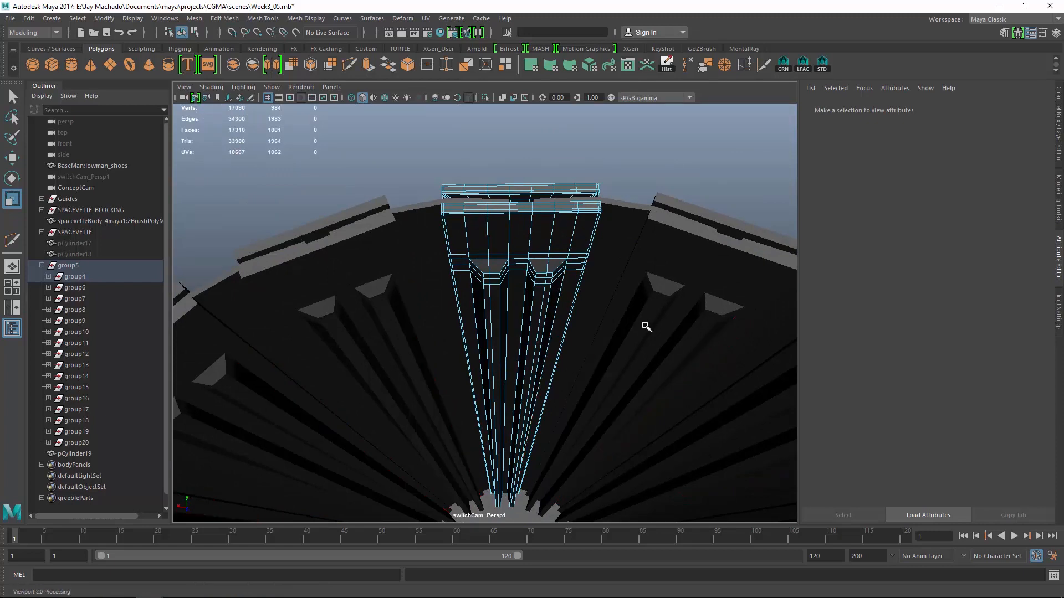
pyautogui.keyDown('alt'); pyautogui.moveTo(645, 327); pyautogui.dragTo(656, 290); pyautogui.keyUp('alt')
pyautogui.scroll(3, 699, 416)
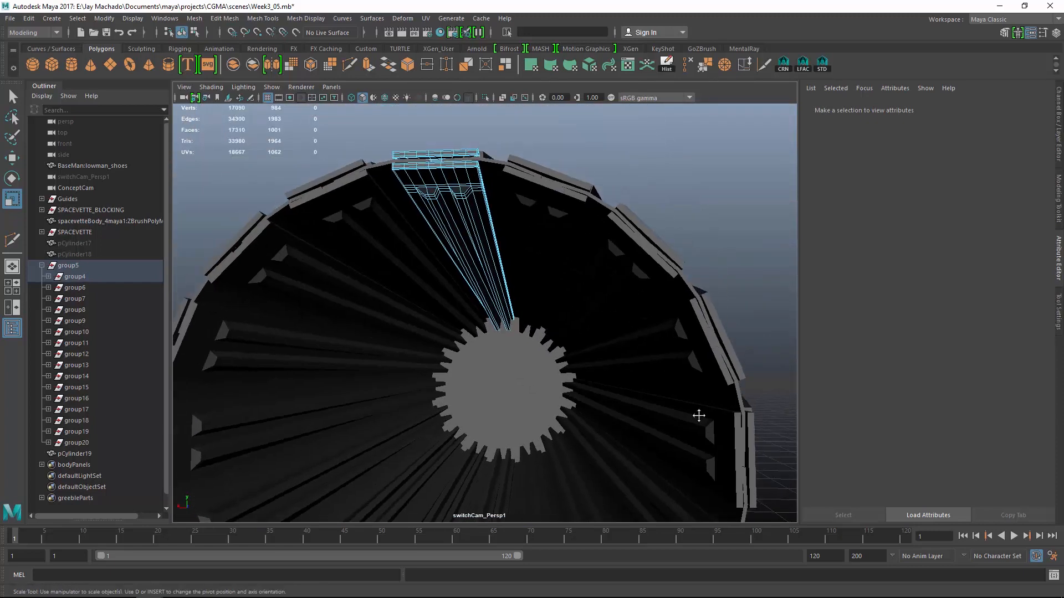
pyautogui.keyDown('alt'); pyautogui.moveTo(699, 416); pyautogui.dragTo(615, 319); pyautogui.keyUp('alt')
pyautogui.scroll(3, 590, 317)
pyautogui.press('F8')
pyautogui.click(743, 217)
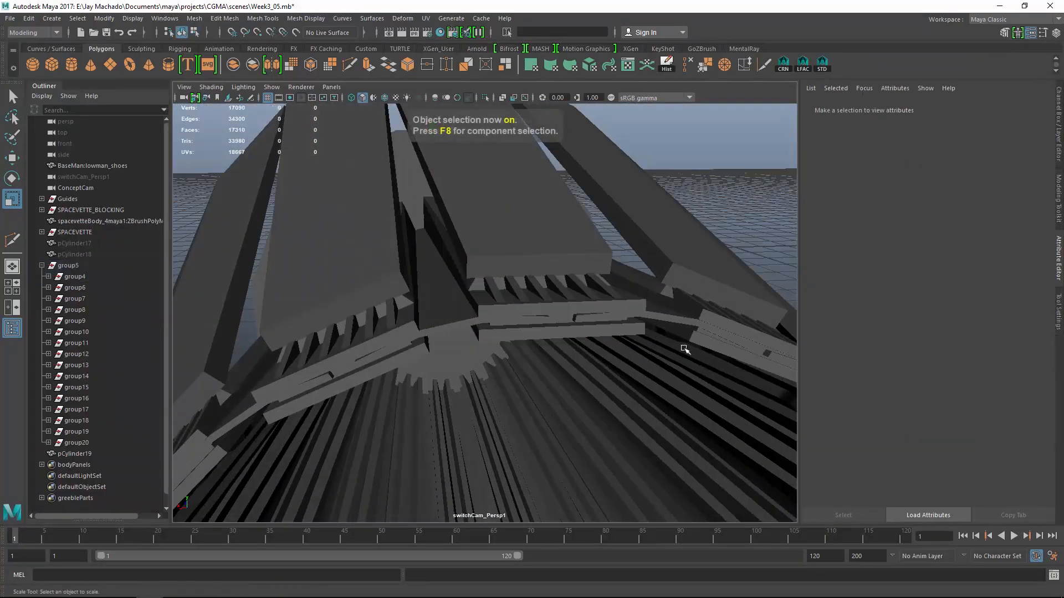
pyautogui.scroll(-4, 686, 349)
pyautogui.keyDown('alt'); pyautogui.moveTo(687, 349); pyautogui.dragTo(532, 294); pyautogui.keyUp('alt')
pyautogui.keyDown('alt'); pyautogui.moveTo(532, 294); pyautogui.dragTo(599, 335, button='right'); pyautogui.keyUp('alt')
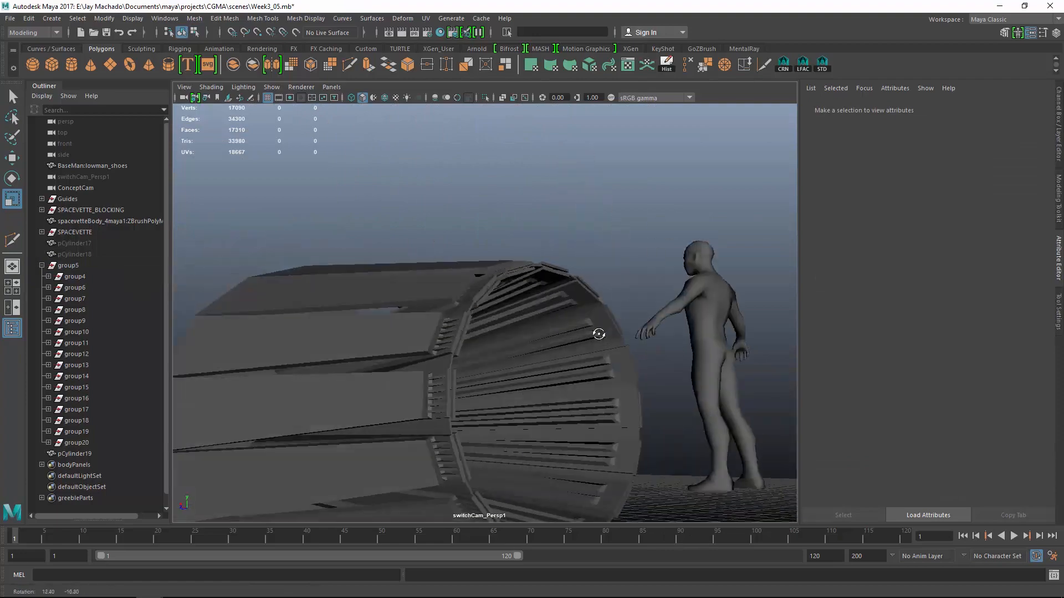
# - Adjust the lengthwise position of the rim-end vertices on pCube11, the filler strip between two flaps
pyautogui.keyDown('alt'); pyautogui.moveTo(598, 335); pyautogui.dragTo(621, 327); pyautogui.keyUp('alt')
pyautogui.click(533, 355)
pyautogui.click(596, 309)
pyautogui.keyDown('alt'); pyautogui.moveTo(596, 308); pyautogui.dragTo(662, 371, button='right'); pyautogui.keyUp('alt')
pyautogui.keyDown('alt'); pyautogui.moveTo(662, 372); pyautogui.dragTo(571, 283); pyautogui.keyUp('alt')
pyautogui.click(641, 357)
pyautogui.keyDown('alt'); pyautogui.moveTo(571, 282); pyautogui.dragTo(479, 304, button='right'); pyautogui.keyUp('alt')
pyautogui.keyDown('alt'); pyautogui.moveTo(480, 304); pyautogui.dragTo(410, 288); pyautogui.keyUp('alt')
pyautogui.moveTo(301, 214); pyautogui.dragTo(225, 210, button='right')
pyautogui.keyDown('alt'); pyautogui.moveTo(443, 310); pyautogui.dragTo(397, 294, button='right'); pyautogui.keyUp('alt')
pyautogui.moveTo(397, 295); pyautogui.dragTo(443, 326)
pyautogui.keyDown('alt'); pyautogui.moveTo(443, 327); pyautogui.dragTo(466, 365); pyautogui.keyUp('alt')
pyautogui.keyDown('alt'); pyautogui.moveTo(465, 366); pyautogui.dragTo(531, 436, button='right'); pyautogui.keyUp('alt')
pyautogui.keyDown('alt'); pyautogui.moveTo(530, 436); pyautogui.dragTo(436, 392); pyautogui.keyUp('alt')
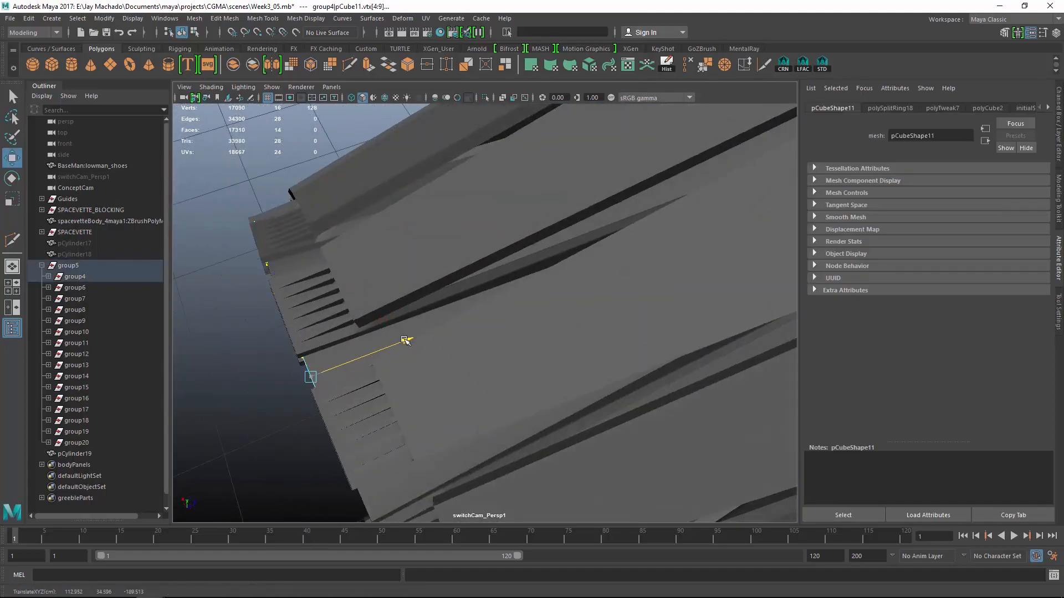
pyautogui.keyDown('alt'); pyautogui.moveTo(433, 333); pyautogui.dragTo(537, 311); pyautogui.keyUp('alt')
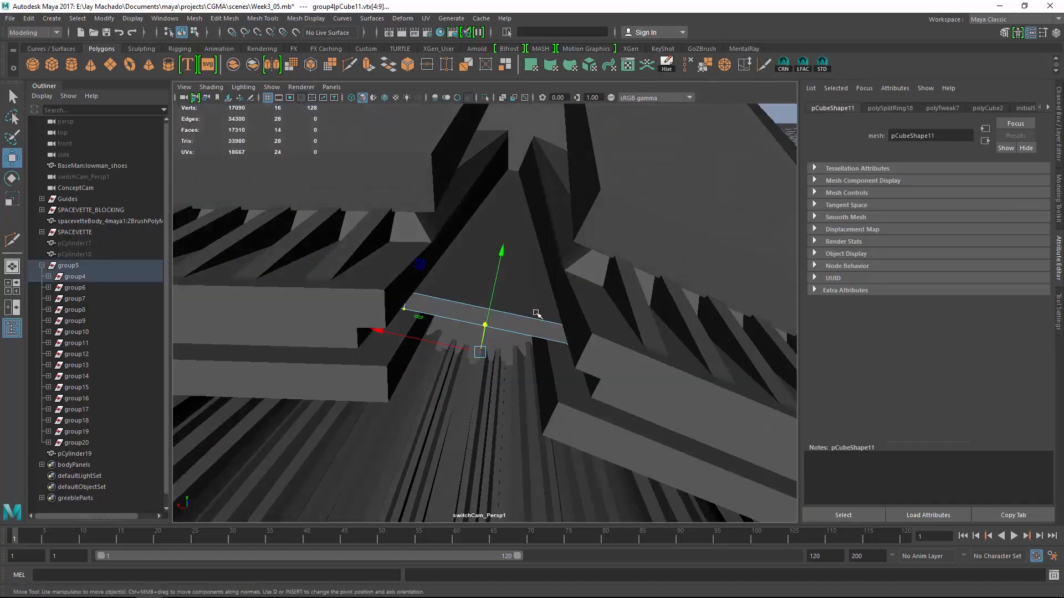
# - Insert lengthwise edge loops along pCube11 with the split type set to Multi and 2 divisions
pyautogui.keyDown('alt'); pyautogui.moveTo(537, 311); pyautogui.dragTo(532, 295, button='right'); pyautogui.keyUp('alt')
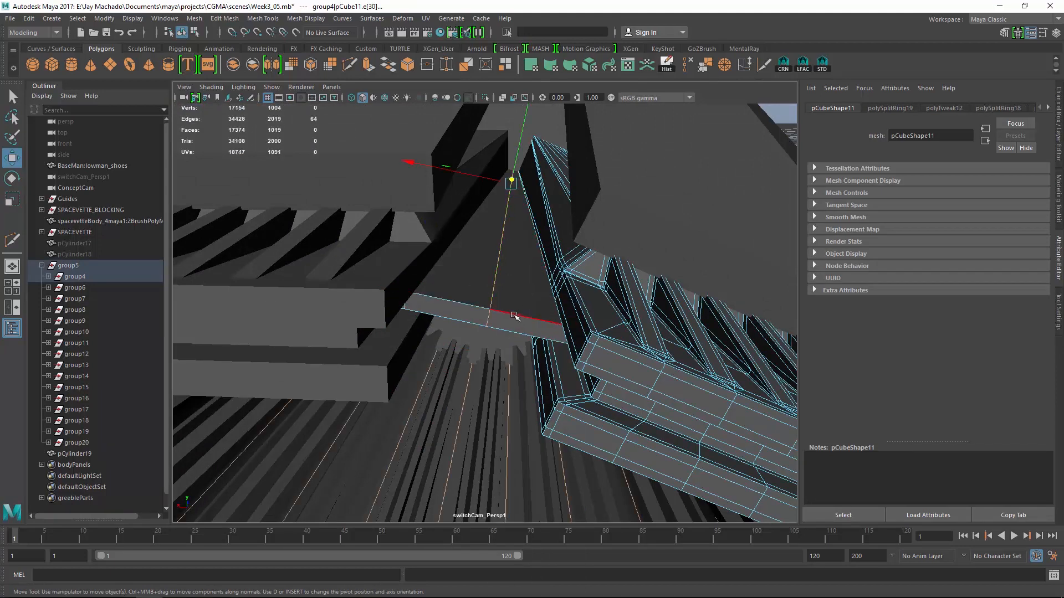
pyautogui.click(1059, 155)
pyautogui.click(1058, 197)
pyautogui.click(1059, 270)
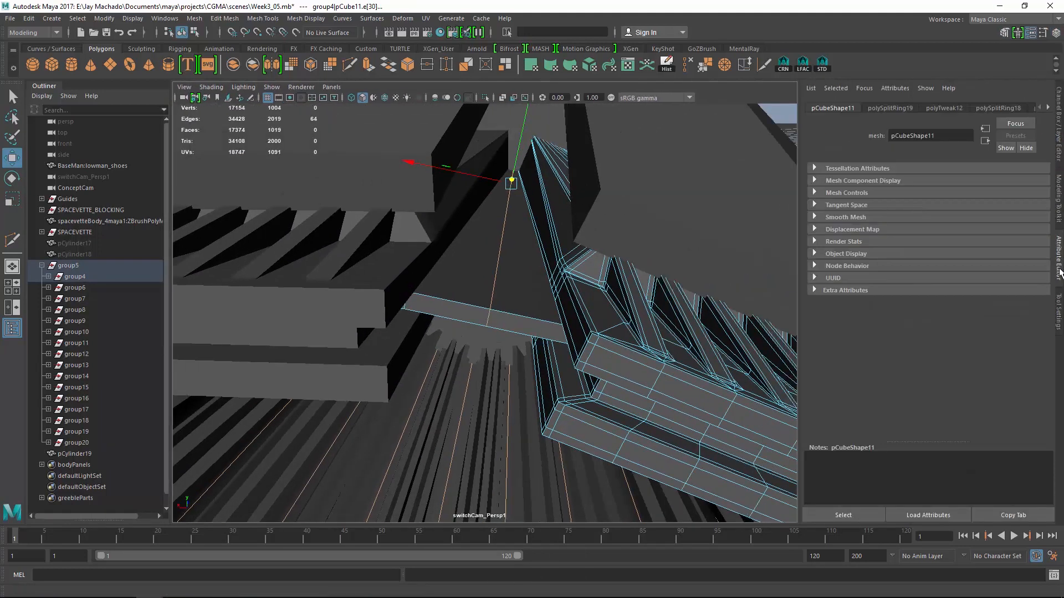
pyautogui.click(1011, 107)
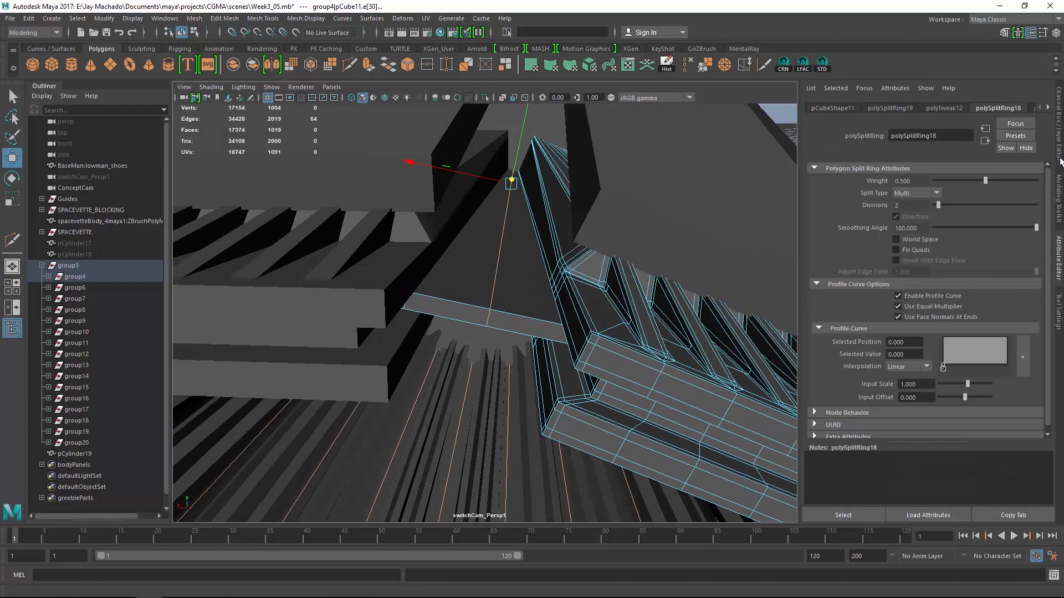
pyautogui.click(1059, 161)
pyautogui.click(944, 116)
pyautogui.click(1035, 151)
pyautogui.click(1042, 186)
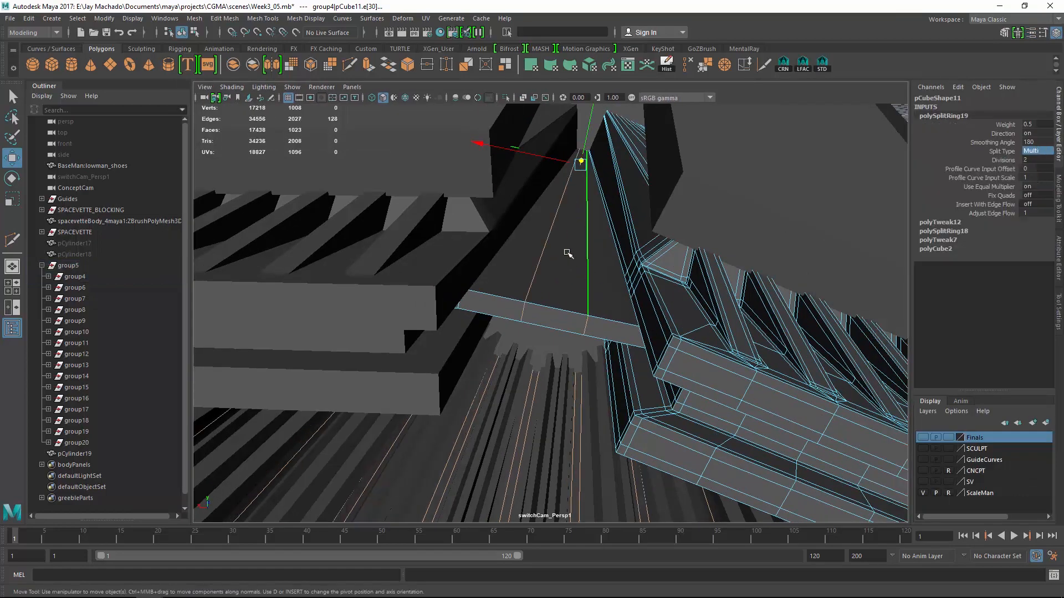
# - Isolate the filler strip pCube11 together with its two neighbouring flap strips and frame them
pyautogui.keyDown('alt'); pyautogui.moveTo(567, 252); pyautogui.dragTo(542, 302); pyautogui.keyUp('alt')
pyautogui.keyDown('alt'); pyautogui.moveTo(542, 302); pyautogui.dragTo(601, 263, button='right'); pyautogui.keyUp('alt')
pyautogui.keyDown('alt'); pyautogui.moveTo(601, 263); pyautogui.dragTo(649, 264); pyautogui.keyUp('alt')
pyautogui.press('F8')
pyautogui.click(451, 391)
pyautogui.click(357, 356)
pyautogui.keyDown('shift'); pyautogui.click(391, 362); pyautogui.keyUp('shift')
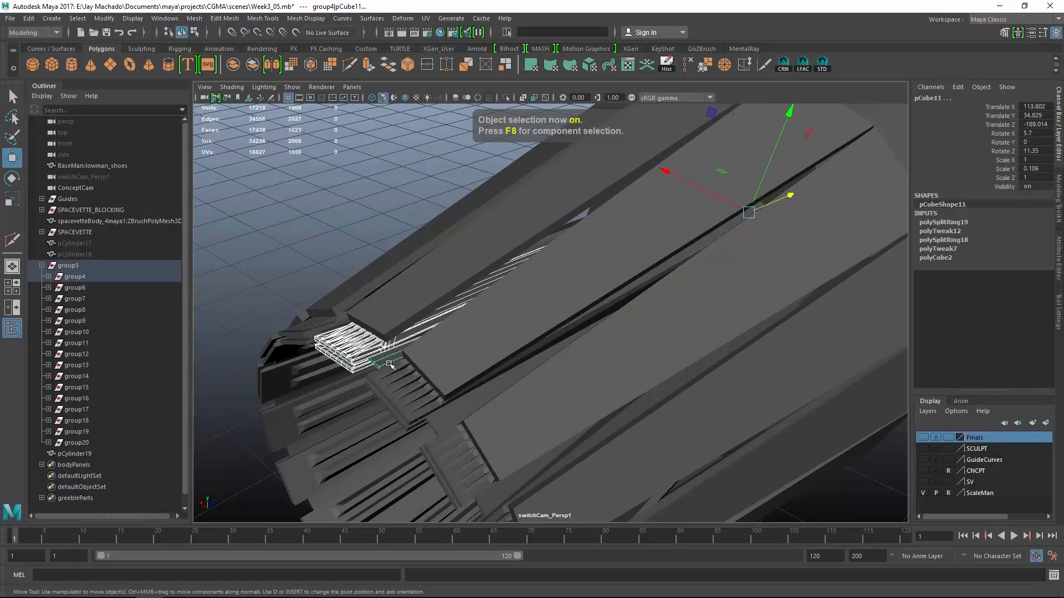
pyautogui.keyDown('shift'); pyautogui.click(412, 382); pyautogui.keyUp('shift')
pyautogui.click(506, 98)
pyautogui.press('f')
pyautogui.click(688, 282)
pyautogui.keyDown('alt'); pyautogui.moveTo(672, 289); pyautogui.dragTo(705, 250); pyautogui.keyUp('alt')
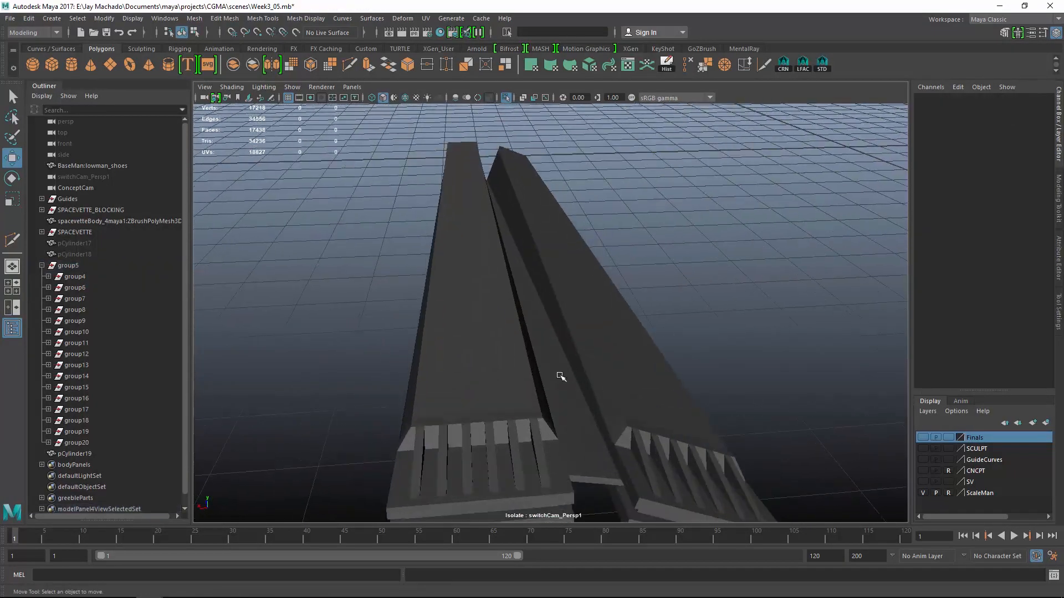
# - Insert two Multi-Cut edge loops across the middle portion of the filler strip pCube11
pyautogui.click(565, 378)
pyautogui.keyDown('alt'); pyautogui.moveTo(566, 378); pyautogui.dragTo(515, 396); pyautogui.keyUp('alt')
pyautogui.click(495, 452)
pyautogui.keyDown('alt'); pyautogui.moveTo(515, 443); pyautogui.dragTo(601, 423, button='right'); pyautogui.keyUp('alt')
pyautogui.keyDown('alt'); pyautogui.moveTo(674, 332); pyautogui.dragTo(714, 332); pyautogui.keyUp('alt')
pyautogui.click(348, 62)
pyautogui.keyDown('ctrl'); pyautogui.click(413, 293); pyautogui.keyUp('ctrl')
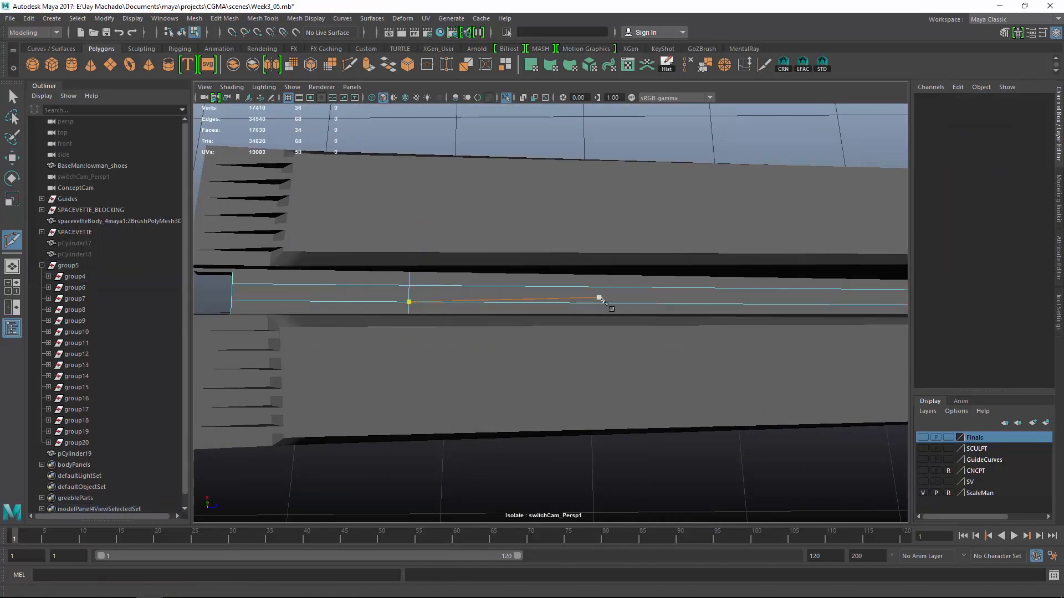
pyautogui.keyDown('alt'); pyautogui.moveTo(599, 297); pyautogui.dragTo(620, 296, button='middle'); pyautogui.keyUp('alt')
pyautogui.moveTo(640, 304)
pyautogui.keyDown('alt'); pyautogui.mouseDown()
pyautogui.moveTo(658, 269)
pyautogui.moveTo(563, 281)
pyautogui.moveTo(632, 271)
pyautogui.moveTo(629, 299)
pyautogui.mouseUp(); pyautogui.keyUp('alt')
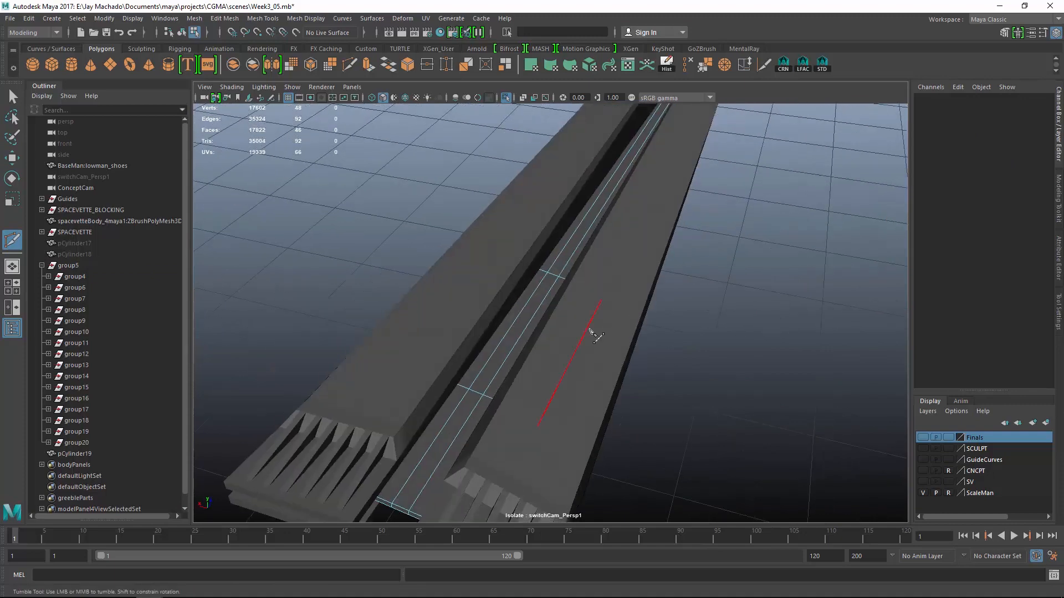
# - Bevel the two crosswise edge loops on pCube11 with a fraction of 0.2
pyautogui.press('w')
pyautogui.doubleClick(476, 392)
pyautogui.keyDown('shift'); pyautogui.doubleClick(553, 273); pyautogui.keyUp('shift')
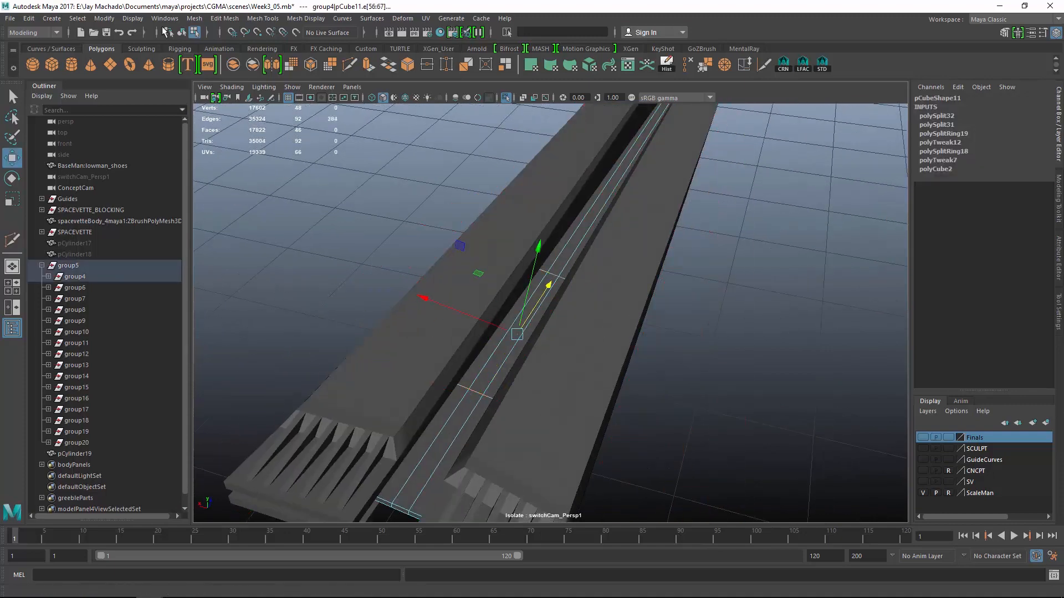
pyautogui.click(194, 18)
pyautogui.moveTo(224, 18)
pyautogui.click(238, 57)
pyautogui.keyDown('alt'); pyautogui.moveTo(506, 237); pyautogui.dragTo(826, 363, button='right'); pyautogui.keyUp('alt')
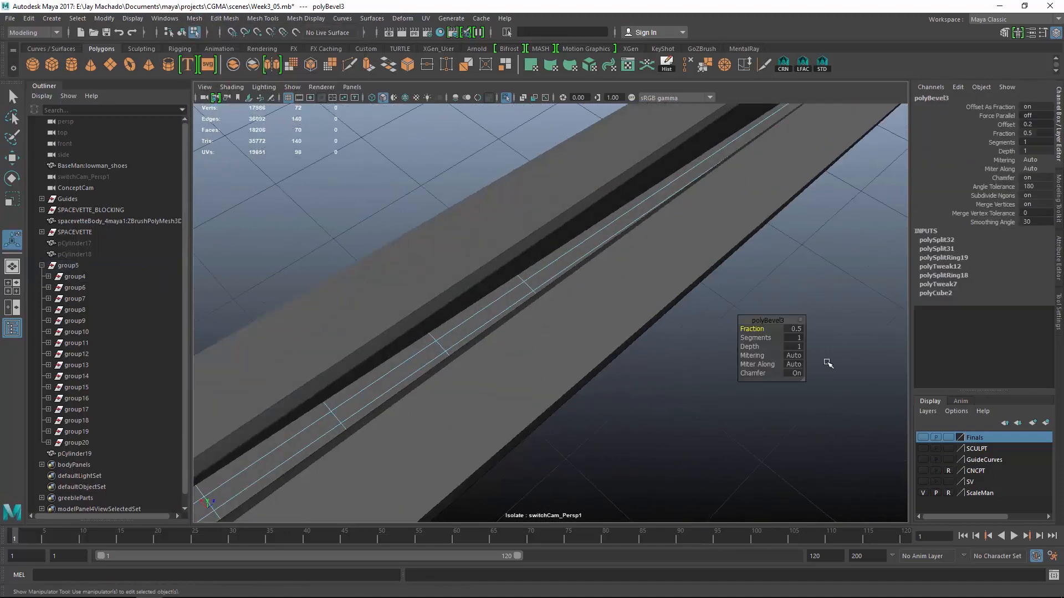
pyautogui.keyDown('alt'); pyautogui.moveTo(704, 328); pyautogui.dragTo(587, 325, button='right'); pyautogui.keyUp('alt')
pyautogui.keyDown('alt'); pyautogui.moveTo(586, 325); pyautogui.dragTo(750, 237); pyautogui.keyUp('alt')
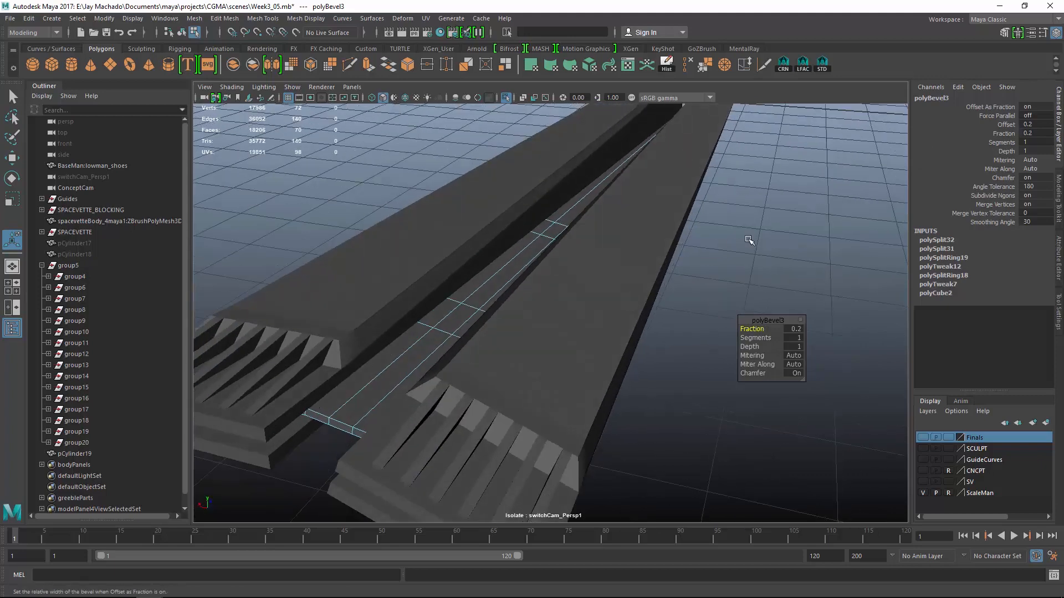
# - Extrude the two centre faces between pCube11's beveled edges upward by about 1.011 in local Z
pyautogui.moveTo(751, 238); pyautogui.dragTo(744, 257, button='right')
pyautogui.click(458, 320)
pyautogui.keyDown('shift'); pyautogui.click(551, 230); pyautogui.keyUp('shift')
pyautogui.keyDown('alt'); pyautogui.moveTo(551, 230); pyautogui.dragTo(579, 206); pyautogui.keyUp('alt')
pyautogui.click(368, 65)
pyautogui.keyDown('alt'); pyautogui.moveTo(579, 206); pyautogui.dragTo(535, 319); pyautogui.keyUp('alt')
pyautogui.press('o')
pyautogui.keyDown('alt'); pyautogui.moveTo(535, 319); pyautogui.dragTo(724, 358, button='right'); pyautogui.keyUp('alt')
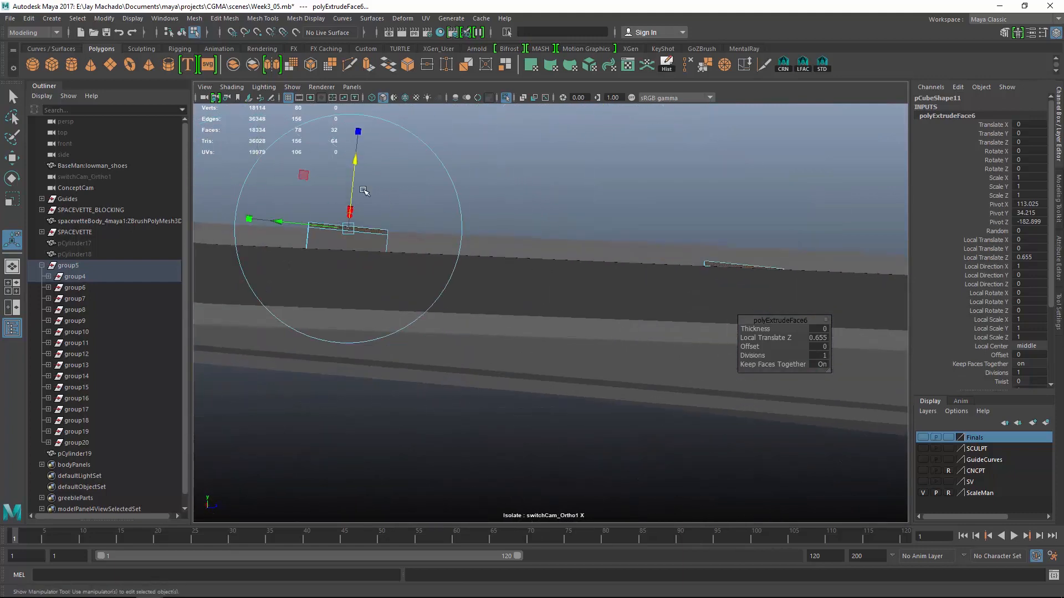
# - Lower the rear top vertices of the first raised block on pCube11 to slope its top
pyautogui.moveTo(511, 175); pyautogui.dragTo(454, 182, button='right')
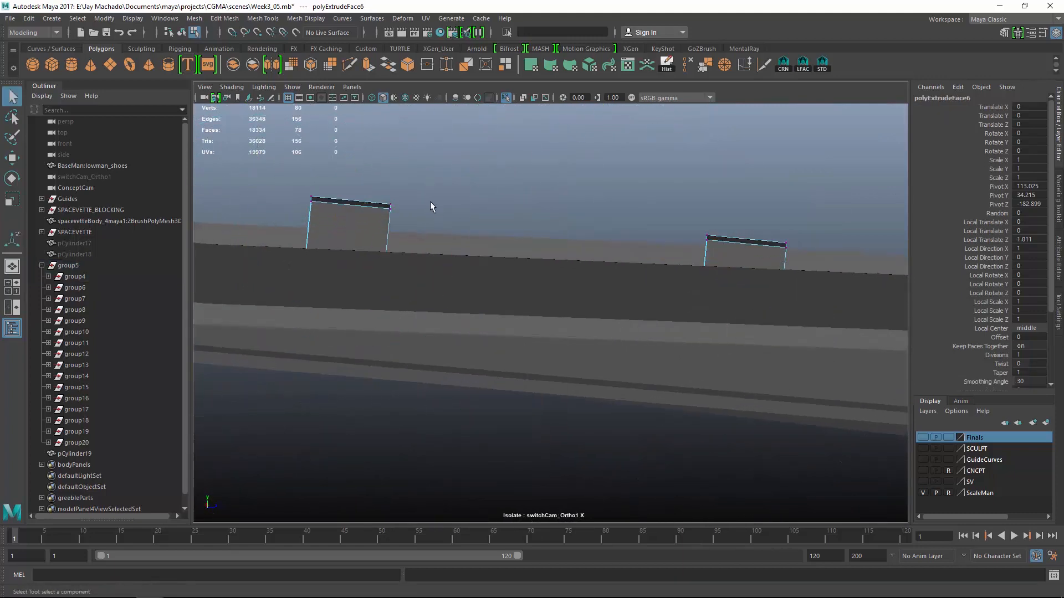
pyautogui.moveTo(432, 216); pyautogui.dragTo(384, 177)
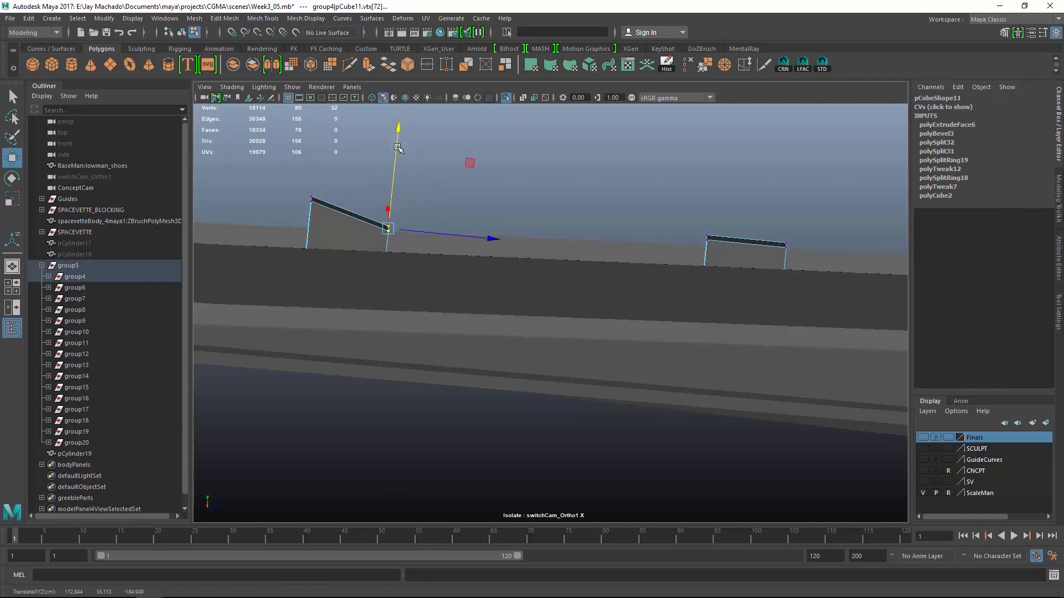
pyautogui.press('4')
pyautogui.keyDown('alt'); pyautogui.moveTo(349, 224); pyautogui.dragTo(494, 254, button='middle'); pyautogui.keyUp('alt')
pyautogui.keyDown('alt'); pyautogui.moveTo(493, 254); pyautogui.dragTo(526, 302, button='right'); pyautogui.keyUp('alt')
# - Adjust the heights of the front and rear top vertices on pCube11's second raised block
pyautogui.keyDown('alt'); pyautogui.moveTo(781, 213); pyautogui.dragTo(693, 202, button='right'); pyautogui.keyUp('alt')
pyautogui.keyDown('alt'); pyautogui.moveTo(693, 202); pyautogui.dragTo(431, 200, button='middle'); pyautogui.keyUp('alt')
pyautogui.keyDown('alt'); pyautogui.moveTo(443, 266); pyautogui.dragTo(636, 332, button='right'); pyautogui.keyUp('alt')
pyautogui.moveTo(478, 211); pyautogui.dragTo(526, 266)
pyautogui.keyDown('alt'); pyautogui.moveTo(529, 288); pyautogui.dragTo(585, 306, button='right'); pyautogui.keyUp('alt')
pyautogui.moveTo(507, 171); pyautogui.dragTo(506, 177)
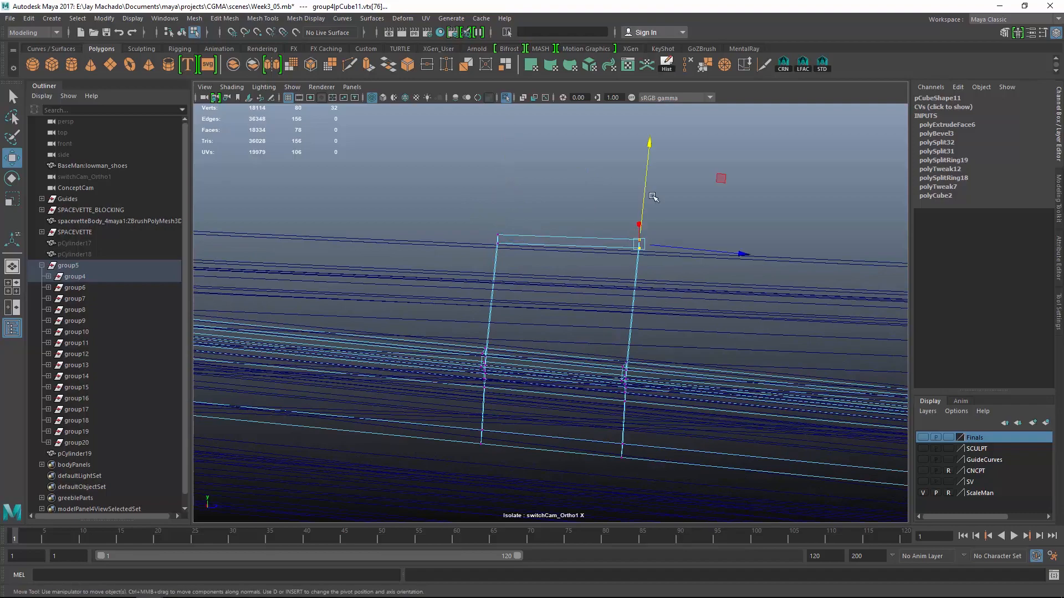
pyautogui.moveTo(646, 175); pyautogui.dragTo(646, 176)
pyautogui.press('p')
pyautogui.keyDown('alt'); pyautogui.moveTo(674, 300); pyautogui.dragTo(646, 261); pyautogui.keyUp('alt')
pyautogui.keyDown('alt'); pyautogui.moveTo(646, 261); pyautogui.dragTo(703, 354, button='right'); pyautogui.keyUp('alt')
pyautogui.press('5')
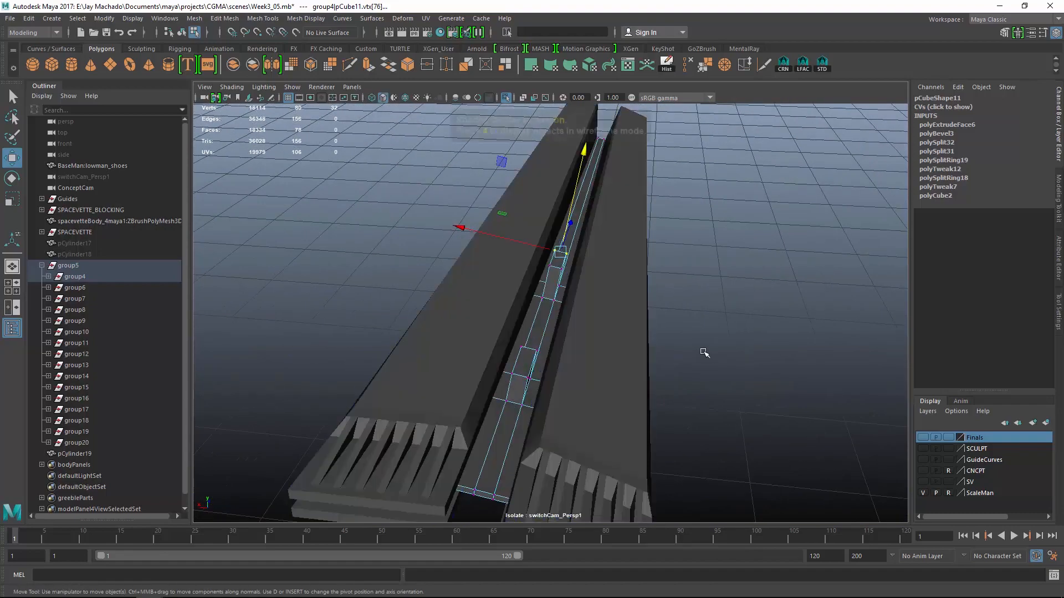
# - Examine pCube11's raised blocks between the neighbouring flaps from the front and in perspective
pyautogui.keyDown('alt'); pyautogui.moveTo(703, 354); pyautogui.dragTo(736, 350); pyautogui.keyUp('alt')
pyautogui.keyDown('alt'); pyautogui.moveTo(737, 350); pyautogui.dragTo(773, 360, button='right'); pyautogui.keyUp('alt')
pyautogui.keyDown('alt'); pyautogui.moveTo(773, 360); pyautogui.dragTo(596, 292); pyautogui.keyUp('alt')
pyautogui.press('p')
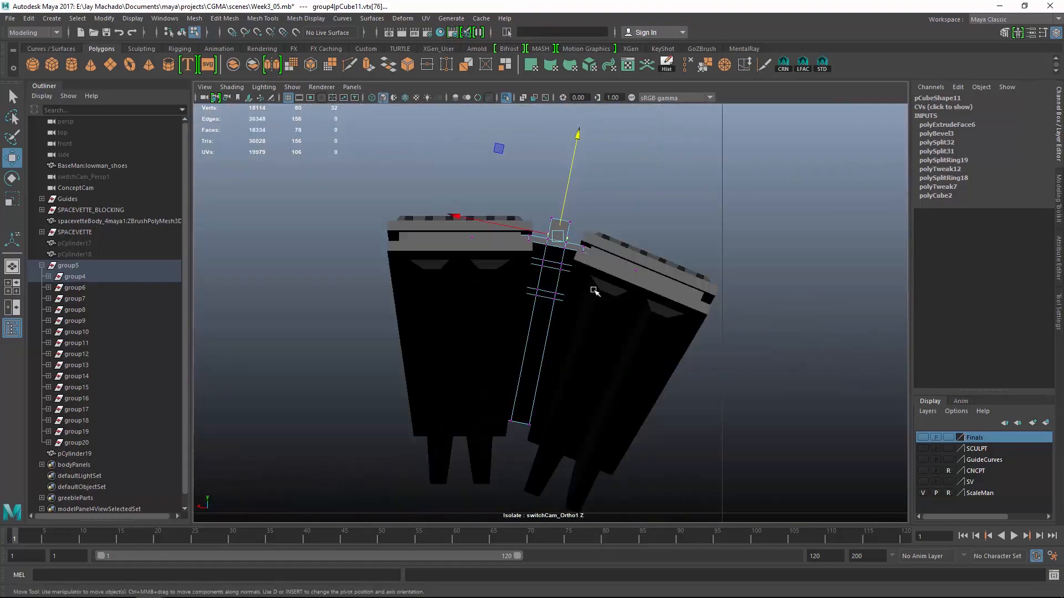
pyautogui.keyDown('alt'); pyautogui.moveTo(596, 292); pyautogui.dragTo(592, 373, button='middle'); pyautogui.keyUp('alt')
pyautogui.keyDown('alt'); pyautogui.moveTo(591, 372); pyautogui.dragTo(639, 376, button='right'); pyautogui.keyUp('alt')
pyautogui.press('p')
pyautogui.keyDown('alt'); pyautogui.moveTo(639, 376); pyautogui.dragTo(634, 345); pyautogui.keyUp('alt')
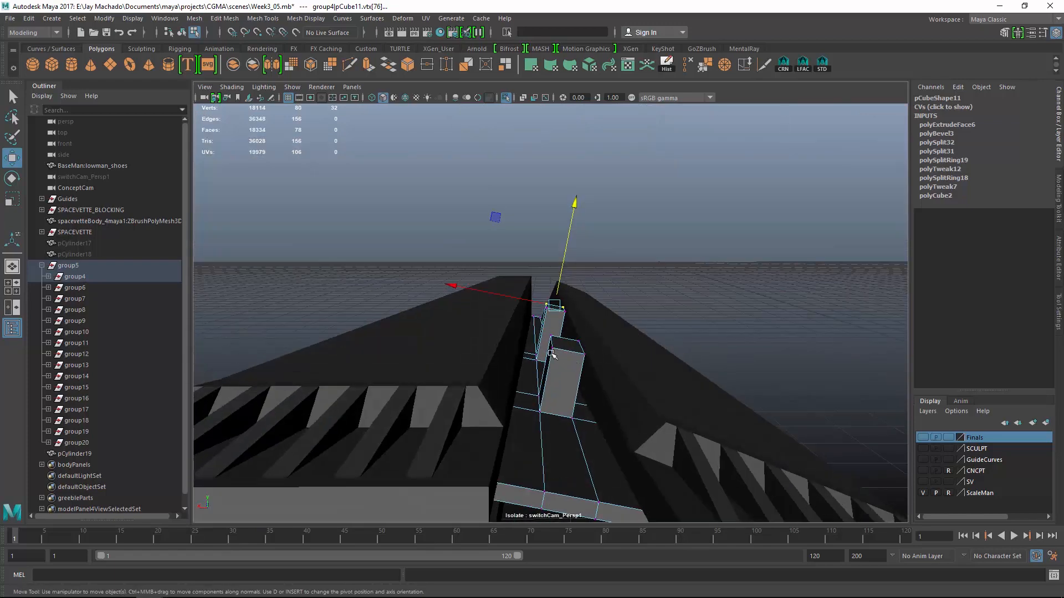
pyautogui.keyDown('alt'); pyautogui.moveTo(551, 353); pyautogui.dragTo(562, 350); pyautogui.keyUp('alt')
# - Cut a horizontal edge line across both raised blocks of pCube11, a short distance below their tops
pyautogui.moveTo(595, 276); pyautogui.dragTo(595, 306, button='right')
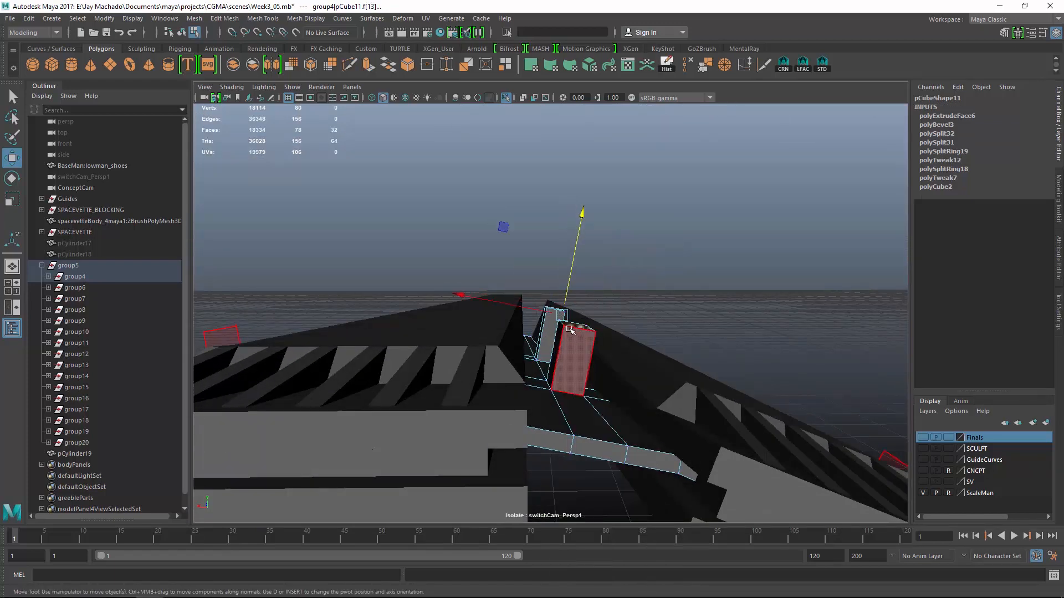
pyautogui.moveTo(582, 268); pyautogui.dragTo(585, 239, button='right')
pyautogui.moveTo(608, 294)
pyautogui.keyDown('alt'); pyautogui.mouseDown()
pyautogui.moveTo(553, 295)
pyautogui.moveTo(588, 297)
pyautogui.mouseUp(); pyautogui.keyUp('alt')
pyautogui.press('o')
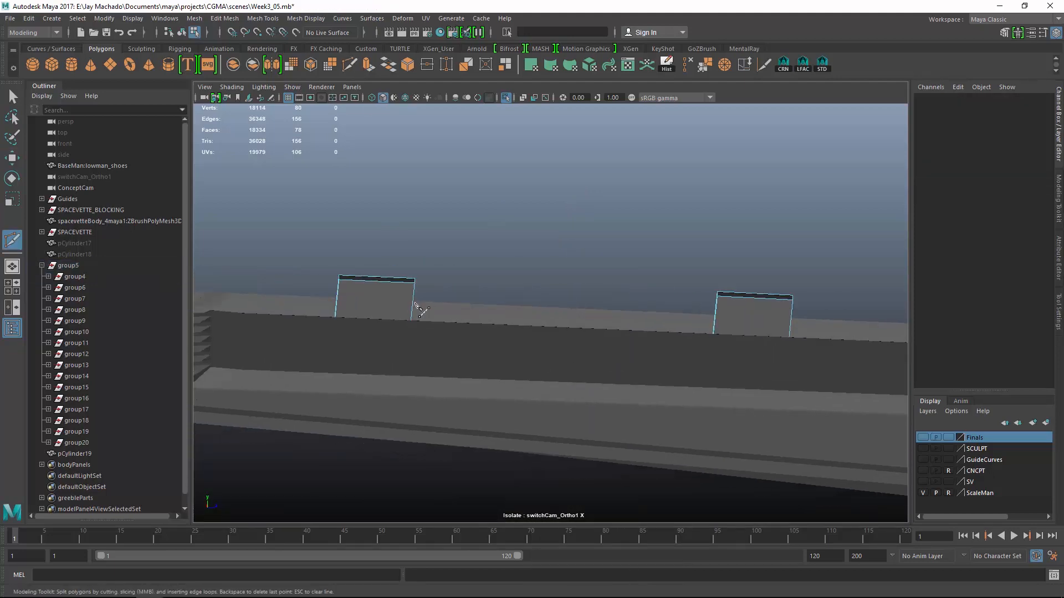
pyautogui.press('4')
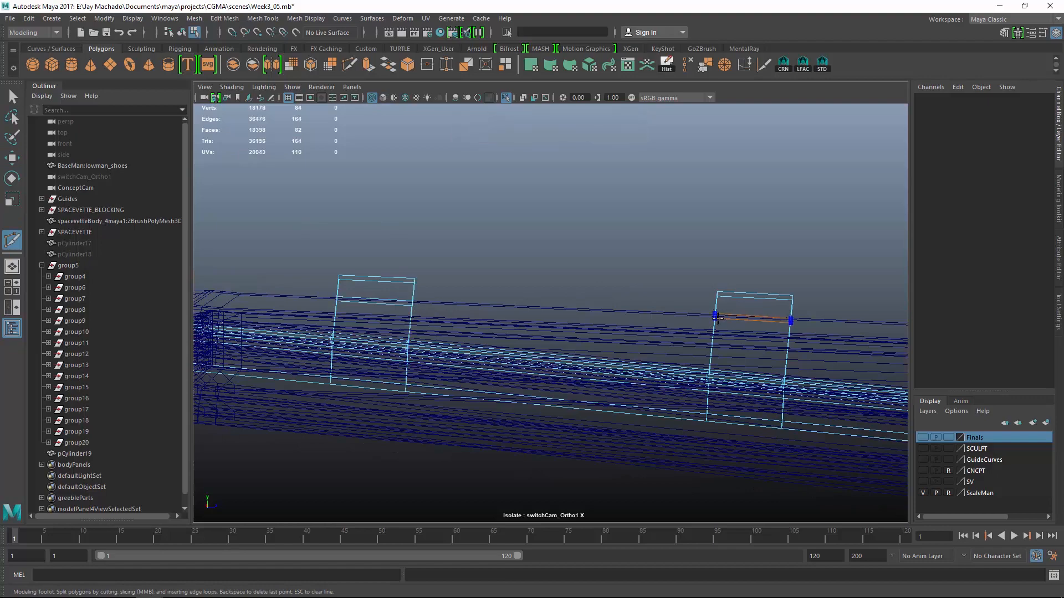
pyautogui.press('o')
pyautogui.keyDown('alt'); pyautogui.moveTo(676, 344); pyautogui.dragTo(836, 368); pyautogui.keyUp('alt')
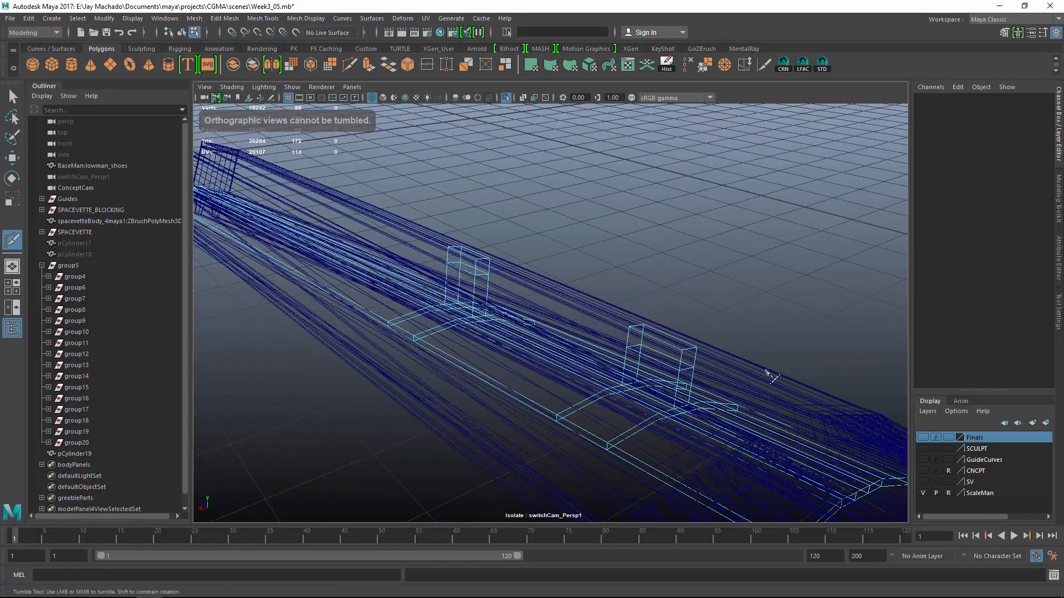
# - Extrude the upper side faces of both raised blocks sideways into arms reaching over the adjacent flap
pyautogui.press('5')
pyautogui.click(667, 348)
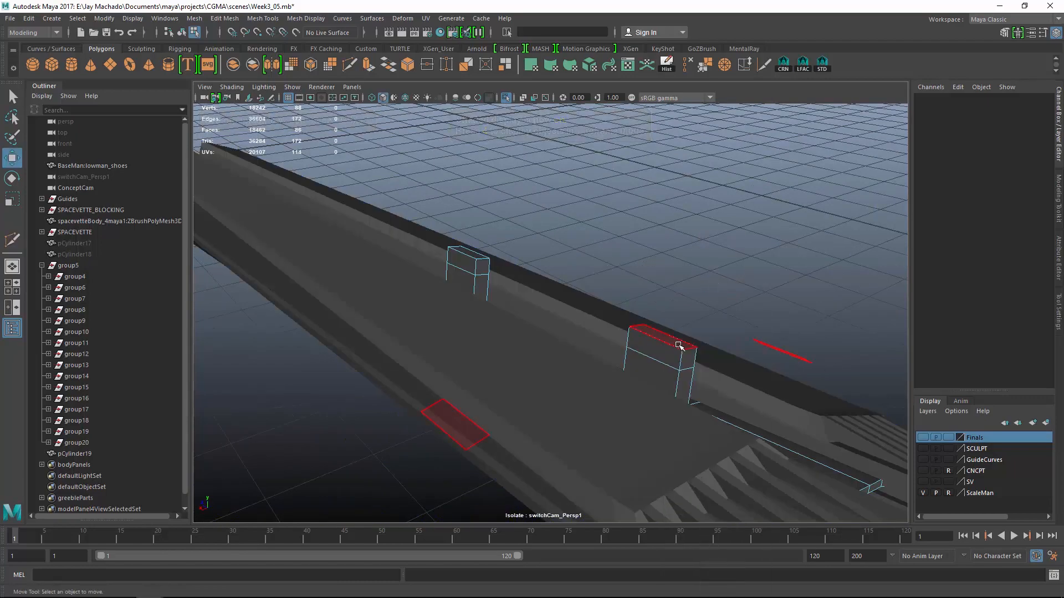
pyautogui.click(369, 65)
pyautogui.keyDown('alt'); pyautogui.moveTo(577, 202); pyautogui.dragTo(479, 210); pyautogui.keyUp('alt')
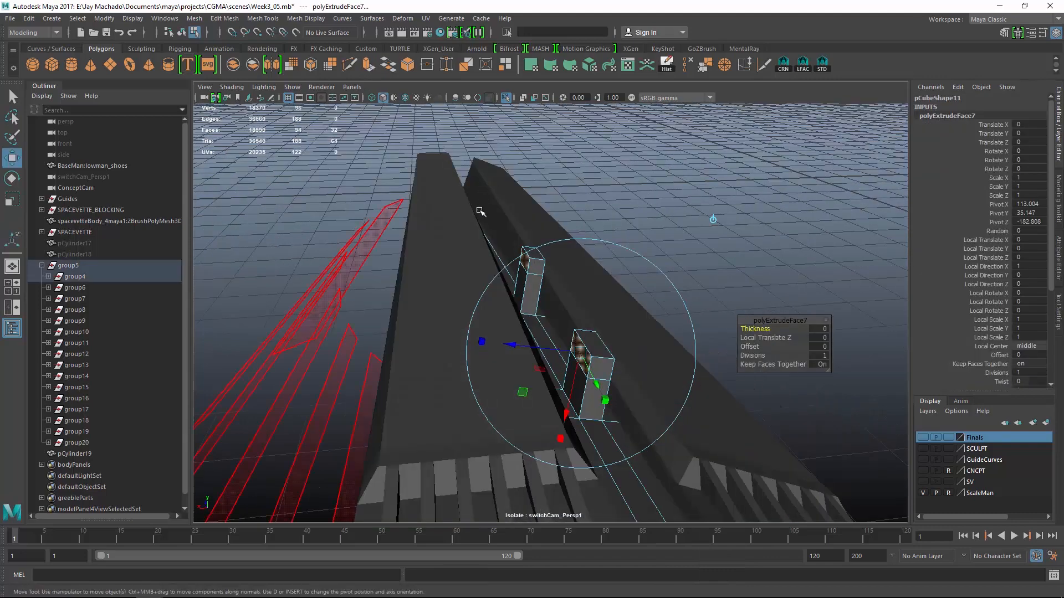
pyautogui.press('w')
pyautogui.click(663, 191)
pyautogui.moveTo(428, 304); pyautogui.dragTo(376, 310)
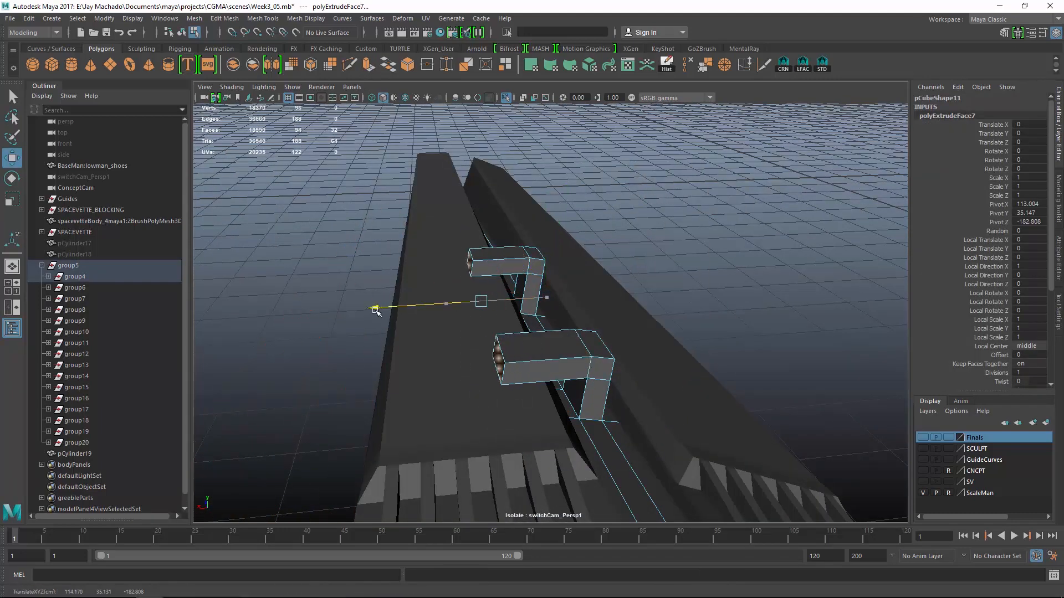
# - Flatten the end faces of both extruded arms along X and adjust how far they reach
pyautogui.press('r')
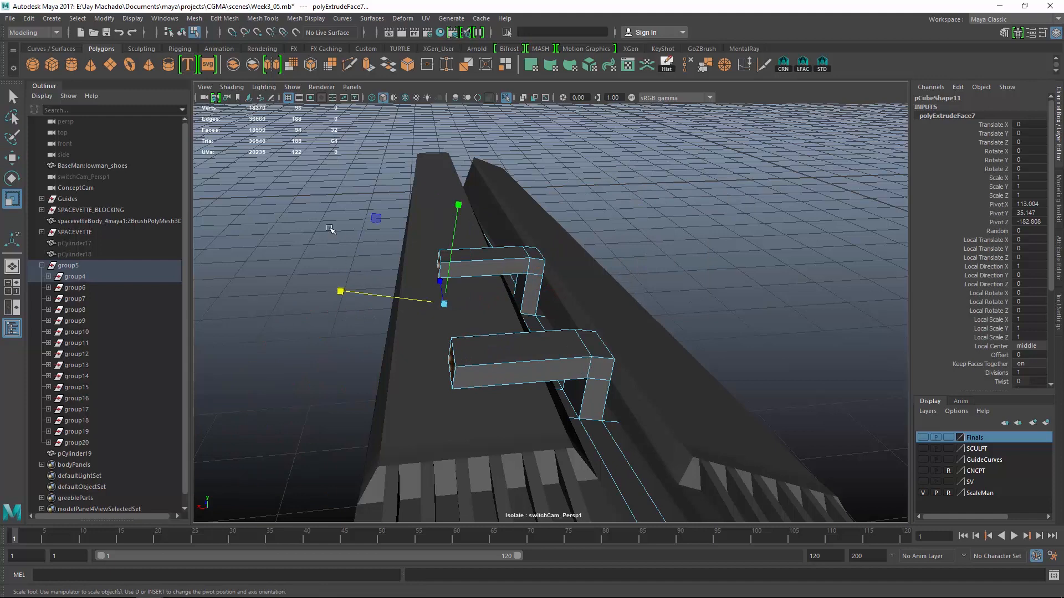
pyautogui.moveTo(339, 311); pyautogui.dragTo(555, 220)
pyautogui.press('w')
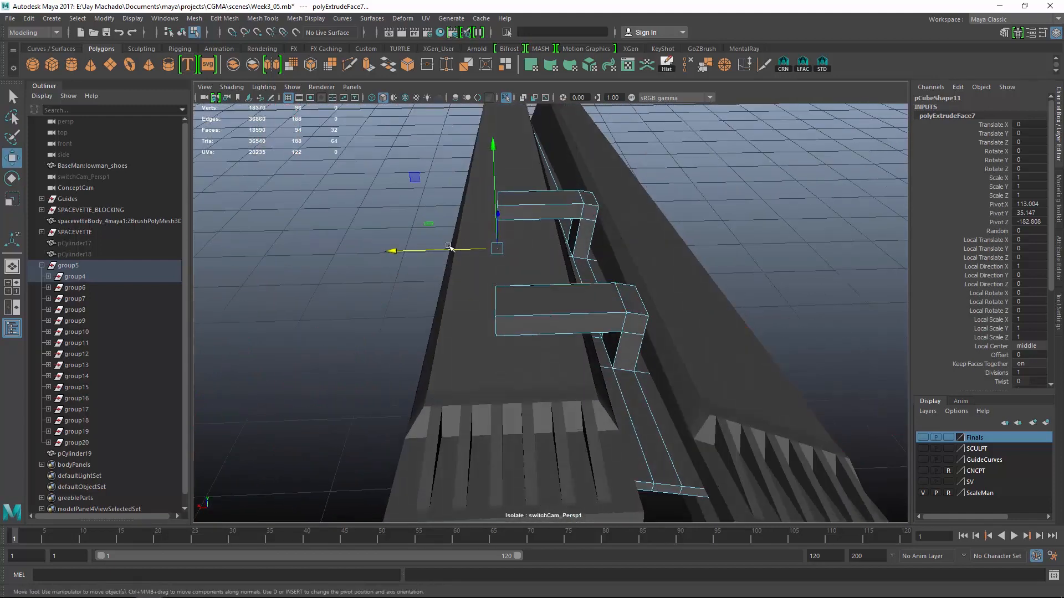
pyautogui.moveTo(450, 251); pyautogui.dragTo(447, 262)
pyautogui.keyDown('alt'); pyautogui.moveTo(493, 402); pyautogui.dragTo(659, 297); pyautogui.keyUp('alt')
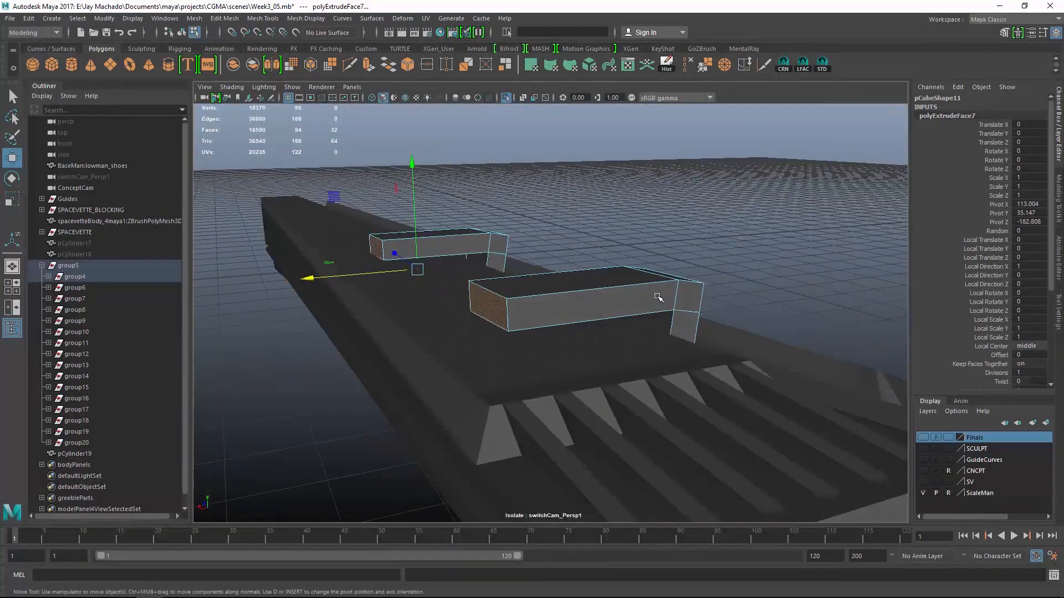
pyautogui.press('r')
pyautogui.moveTo(636, 235); pyautogui.dragTo(663, 239)
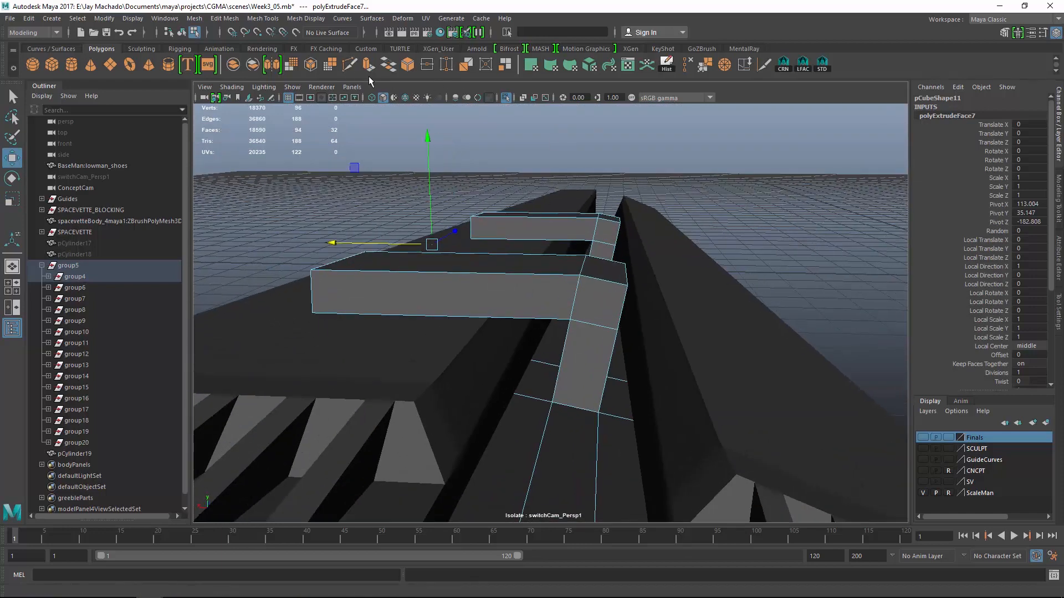
# - Split the uprights of both brackets with edge loops and shift their upper vertices sideways to bend the posts
pyautogui.click(575, 229)
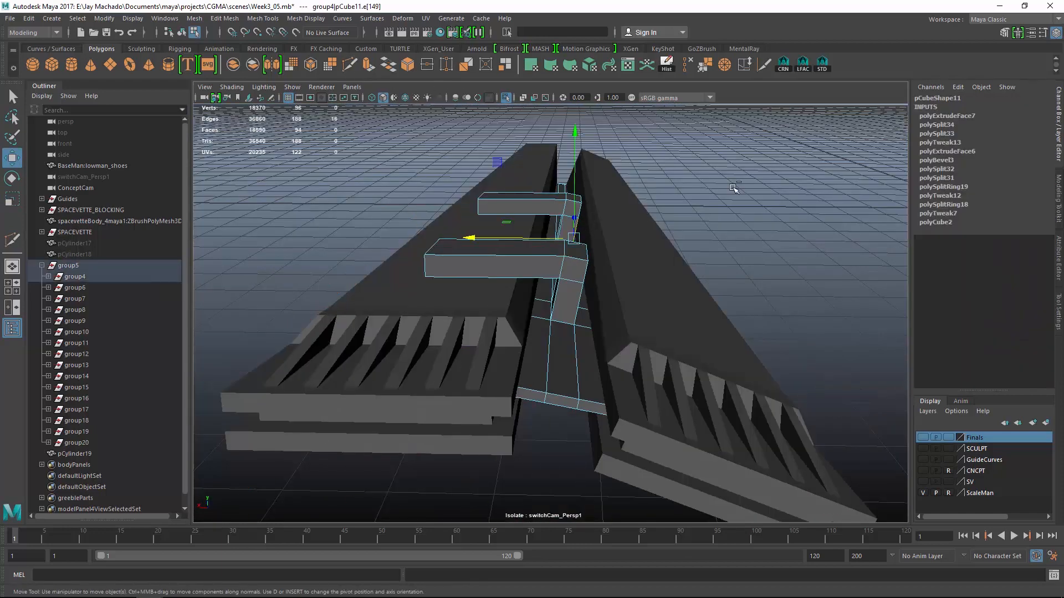
pyautogui.keyDown('ctrl'); pyautogui.moveTo(677, 271); pyautogui.dragTo(734, 210, button='right'); pyautogui.keyUp('ctrl')
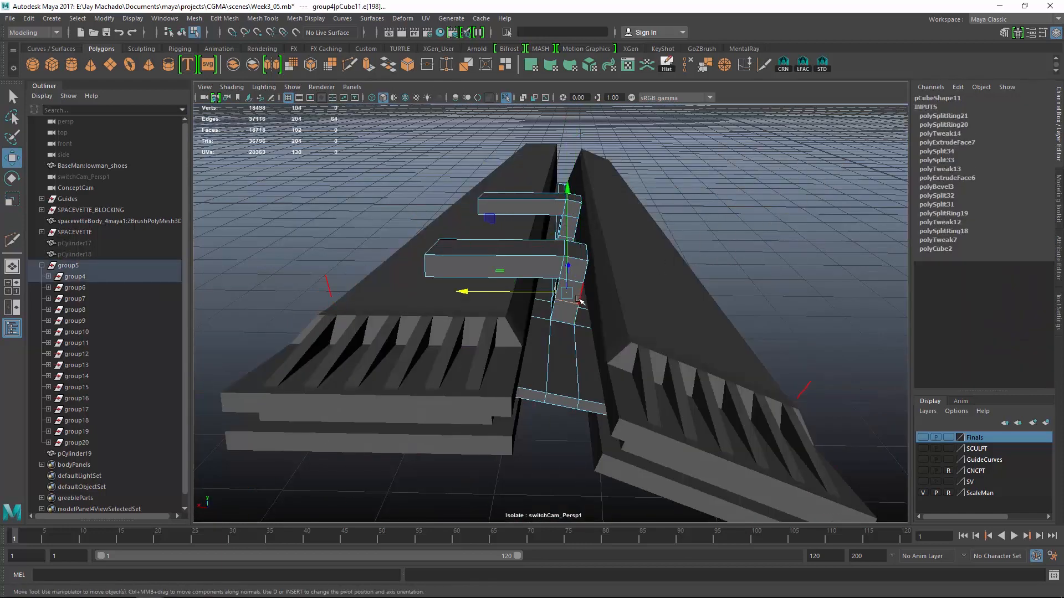
pyautogui.moveTo(520, 264); pyautogui.dragTo(497, 265, button='right')
pyautogui.keyDown('alt'); pyautogui.moveTo(588, 265); pyautogui.dragTo(554, 252); pyautogui.keyUp('alt')
pyautogui.hotkey('ctrl', 'z')
pyautogui.press('4')
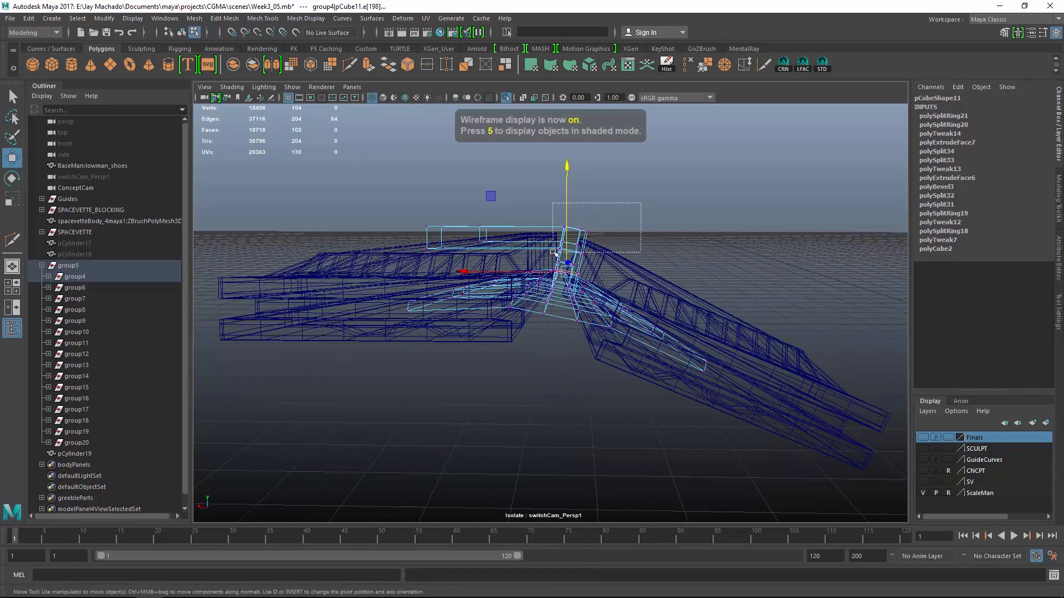
pyautogui.press('5')
pyautogui.scroll(5, 567, 256)
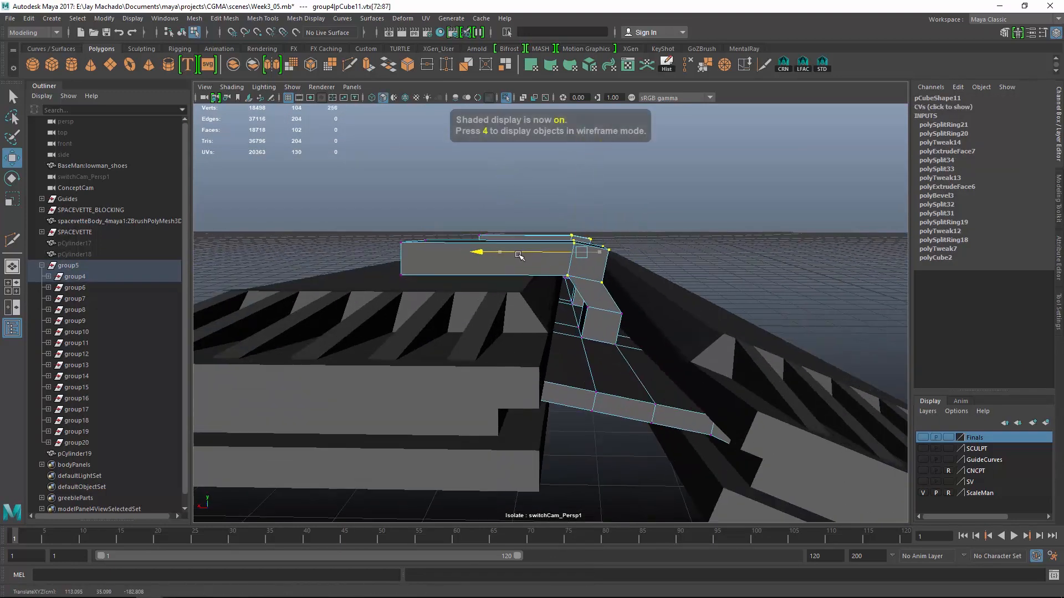
pyautogui.moveTo(518, 255); pyautogui.dragTo(517, 254)
# - Delete the outer corner edges and the leftover edges on the sloped posts of both brackets
pyautogui.keyDown('alt'); pyautogui.moveTo(610, 266); pyautogui.dragTo(581, 289); pyautogui.keyUp('alt')
pyautogui.moveTo(585, 263); pyautogui.dragTo(588, 238, button='right')
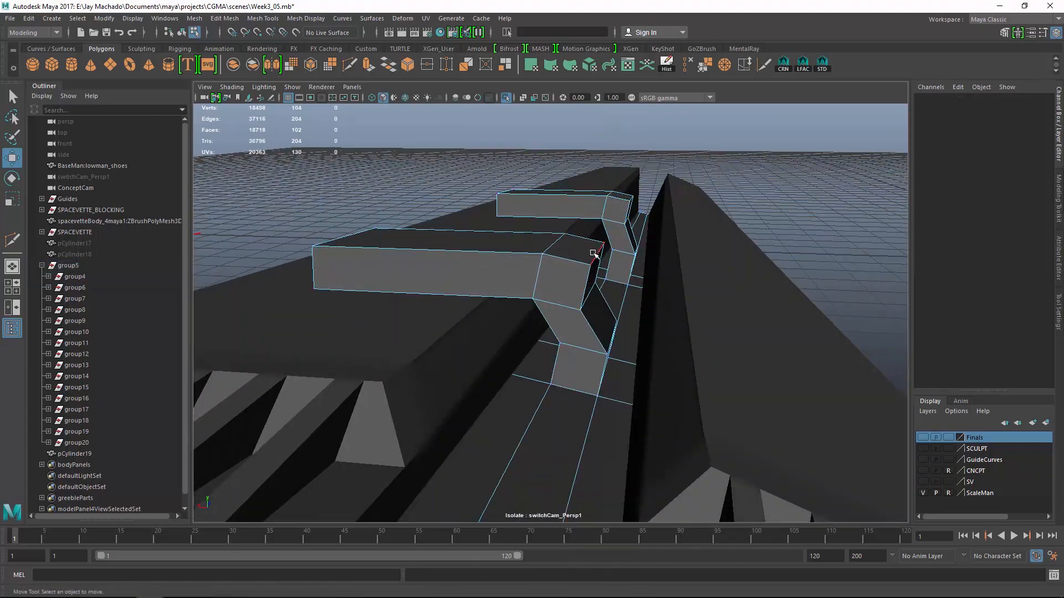
pyautogui.click(594, 251)
pyautogui.keyDown('alt'); pyautogui.moveTo(651, 248); pyautogui.dragTo(611, 263); pyautogui.keyUp('alt')
pyautogui.press('Delete')
pyautogui.keyDown('alt'); pyautogui.moveTo(648, 199); pyautogui.dragTo(580, 282); pyautogui.keyUp('alt')
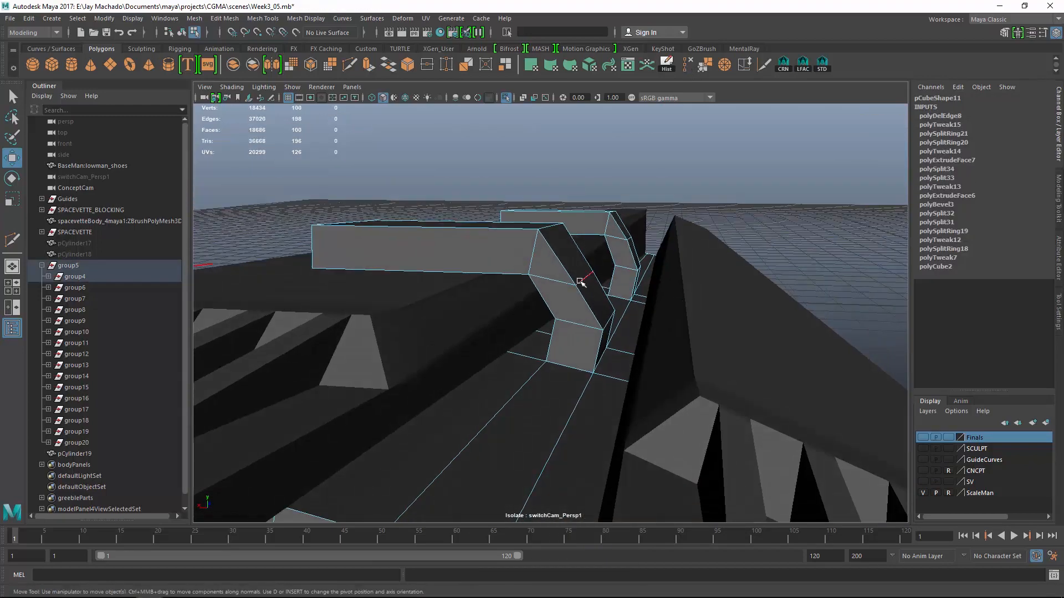
pyautogui.click(688, 64)
pyautogui.moveTo(672, 233)
pyautogui.keyDown('alt'); pyautogui.mouseDown()
pyautogui.moveTo(487, 244)
pyautogui.moveTo(638, 268)
pyautogui.moveTo(517, 247)
pyautogui.moveTo(582, 263)
pyautogui.moveTo(656, 235)
pyautogui.moveTo(622, 293)
pyautogui.moveTo(731, 319)
pyautogui.moveTo(711, 299)
pyautogui.moveTo(663, 290)
pyautogui.moveTo(743, 278)
pyautogui.moveTo(724, 341)
pyautogui.moveTo(660, 332)
pyautogui.moveTo(708, 335)
pyautogui.moveTo(487, 247)
pyautogui.moveTo(487, 302)
pyautogui.moveTo(674, 316)
pyautogui.moveTo(577, 314)
pyautogui.mouseUp(); pyautogui.keyUp('alt')
pyautogui.click(707, 285)
# - Leave component mode and isolation, and examine the brackets around the full nozzle from outside and the open end
pyautogui.press('4')
pyautogui.press('5')
pyautogui.press('F8')
pyautogui.click(862, 418)
pyautogui.click(506, 98)
pyautogui.keyDown('alt'); pyautogui.moveTo(577, 314); pyautogui.dragTo(593, 269, button='right'); pyautogui.keyUp('alt')
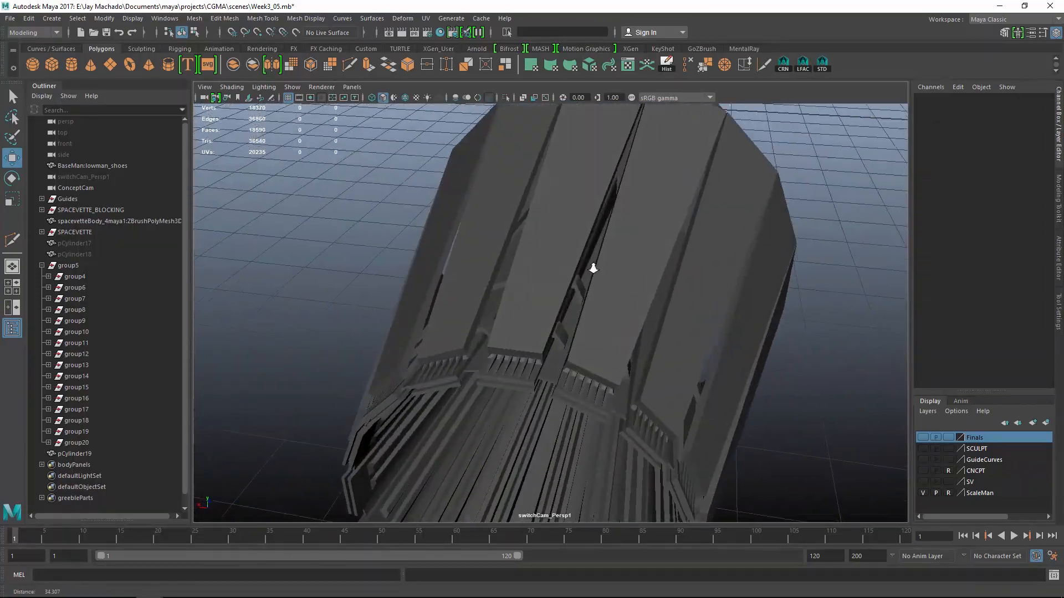
pyautogui.keyDown('alt'); pyautogui.moveTo(593, 269); pyautogui.dragTo(722, 339); pyautogui.keyUp('alt')
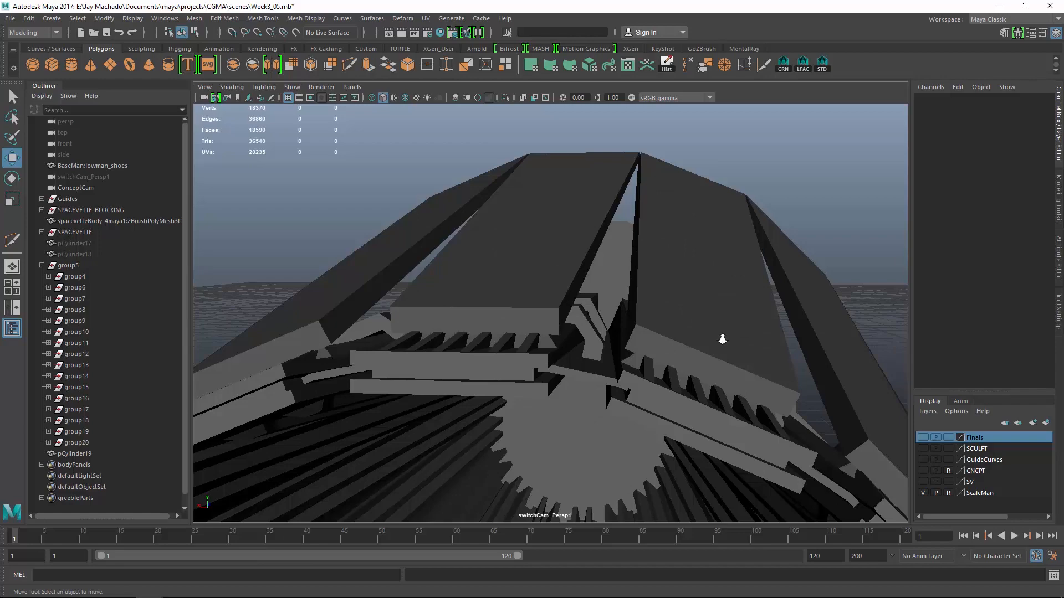
pyautogui.keyDown('alt'); pyautogui.moveTo(722, 339); pyautogui.dragTo(776, 279); pyautogui.keyUp('alt')
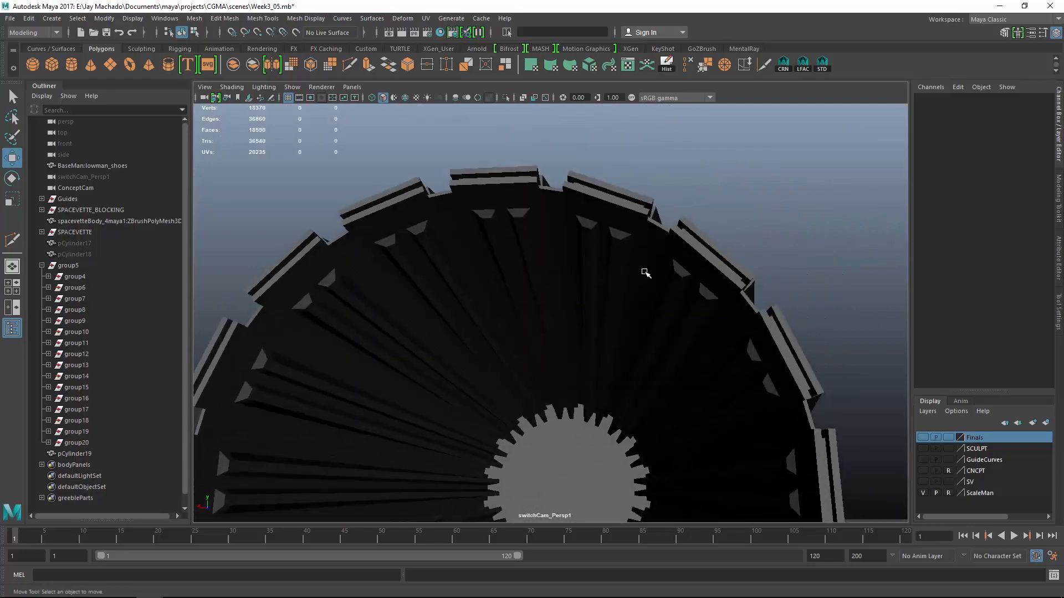
# - Rotate the instanced pCube10 flap strips to about -14.09 in X, then deselect them
pyautogui.click(624, 231)
pyautogui.keyDown('alt'); pyautogui.moveTo(624, 230); pyautogui.dragTo(759, 420); pyautogui.keyUp('alt')
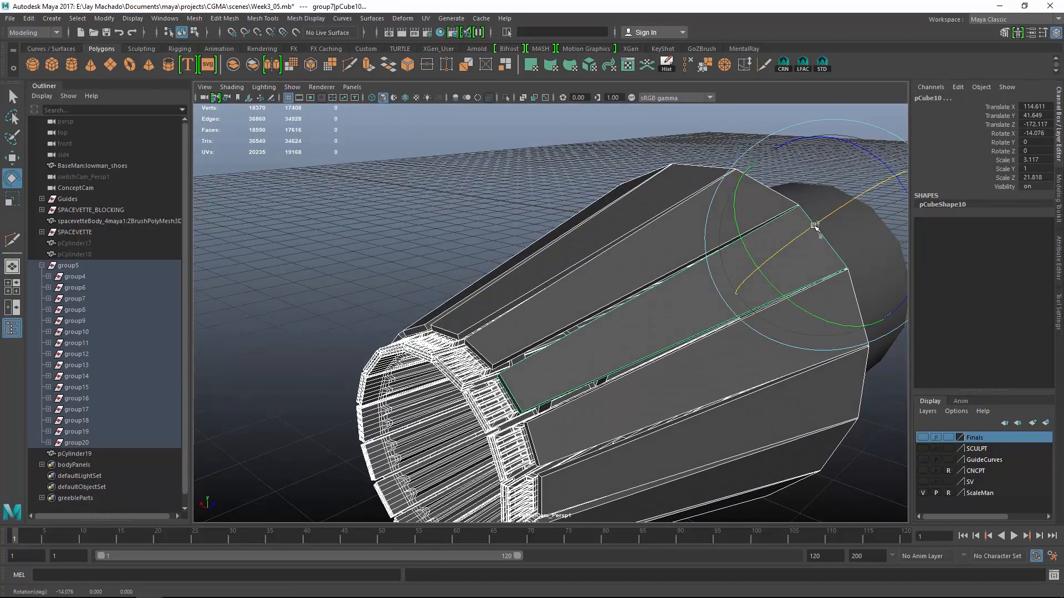
pyautogui.moveTo(829, 220); pyautogui.dragTo(817, 228)
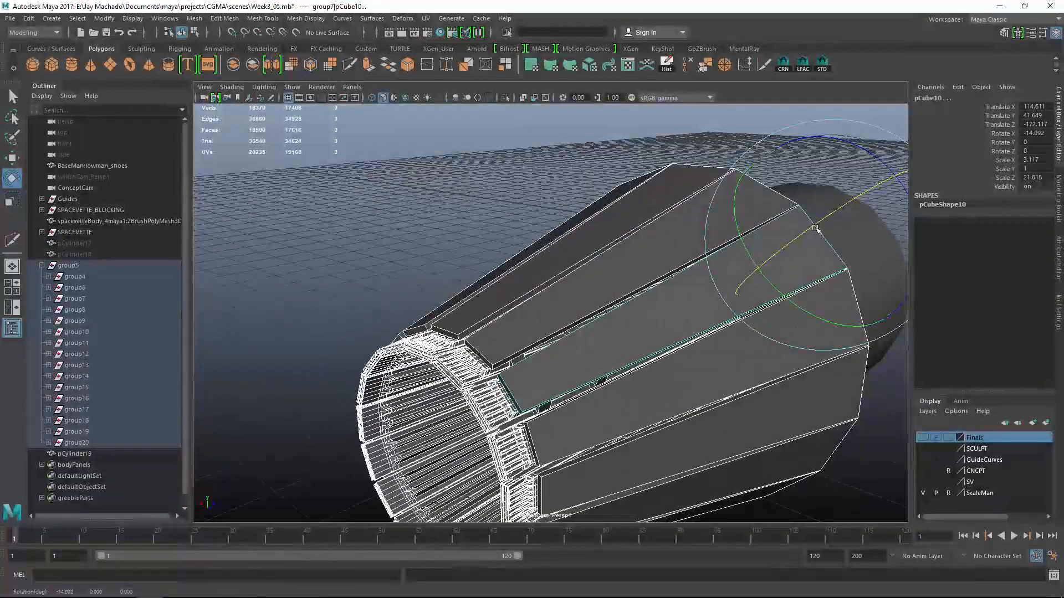
pyautogui.keyDown('alt'); pyautogui.moveTo(744, 305); pyautogui.dragTo(713, 316); pyautogui.keyUp('alt')
pyautogui.click(819, 394)
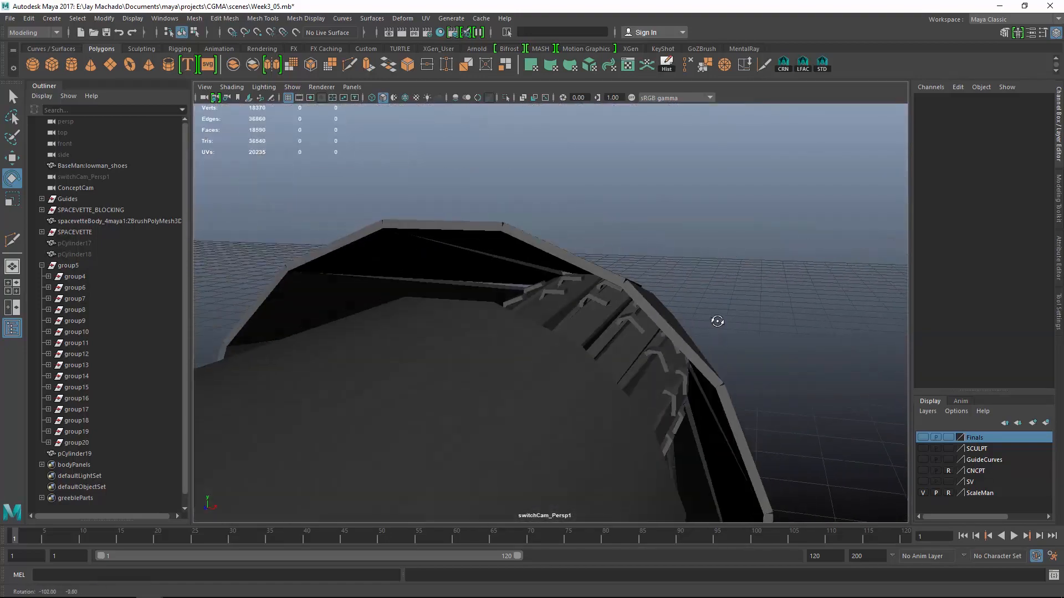
# - Lengthen both bracket arms on pCube11 by moving their end vertices farther across the flap
pyautogui.keyDown('alt'); pyautogui.moveTo(713, 316); pyautogui.dragTo(704, 367, button='right'); pyautogui.keyUp('alt')
pyautogui.keyDown('alt'); pyautogui.moveTo(704, 367); pyautogui.dragTo(552, 237); pyautogui.keyUp('alt')
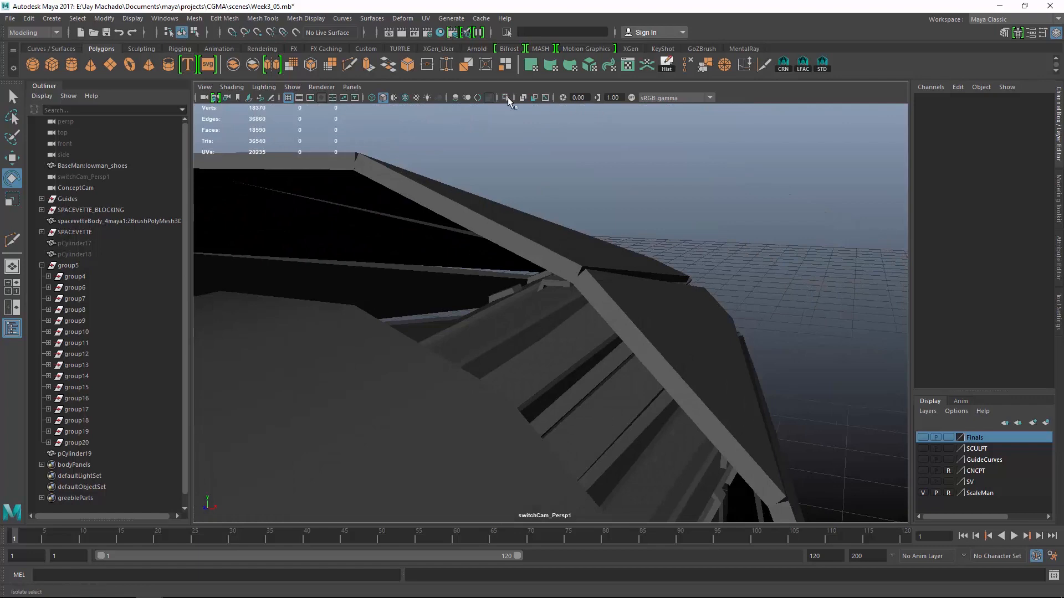
pyautogui.keyDown('alt'); pyautogui.moveTo(626, 304); pyautogui.dragTo(554, 313); pyautogui.keyUp('alt')
pyautogui.click(542, 305)
pyautogui.click(542, 306)
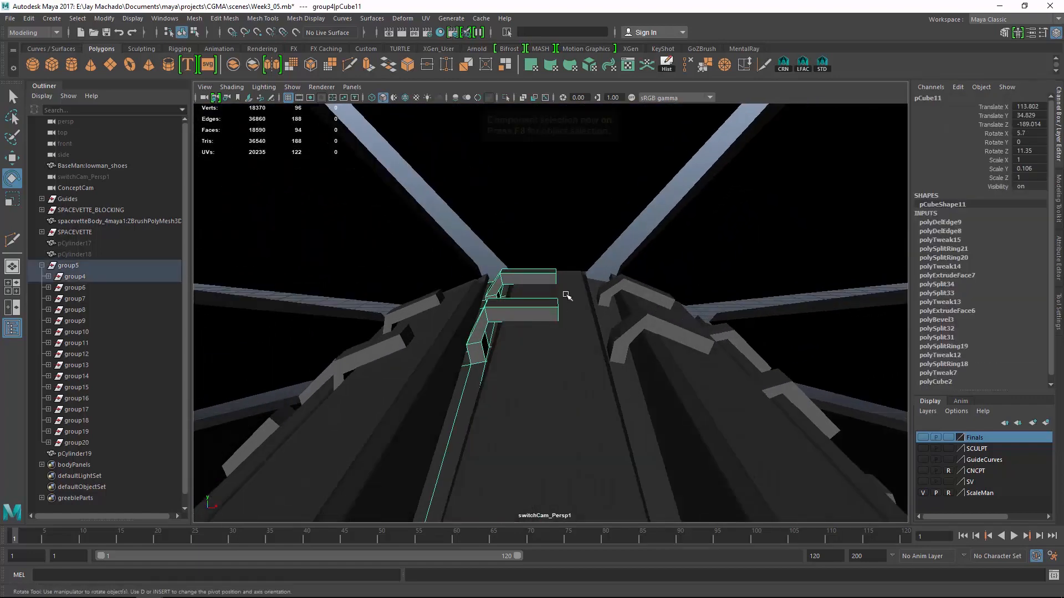
pyautogui.doubleClick(544, 308)
pyautogui.press('w')
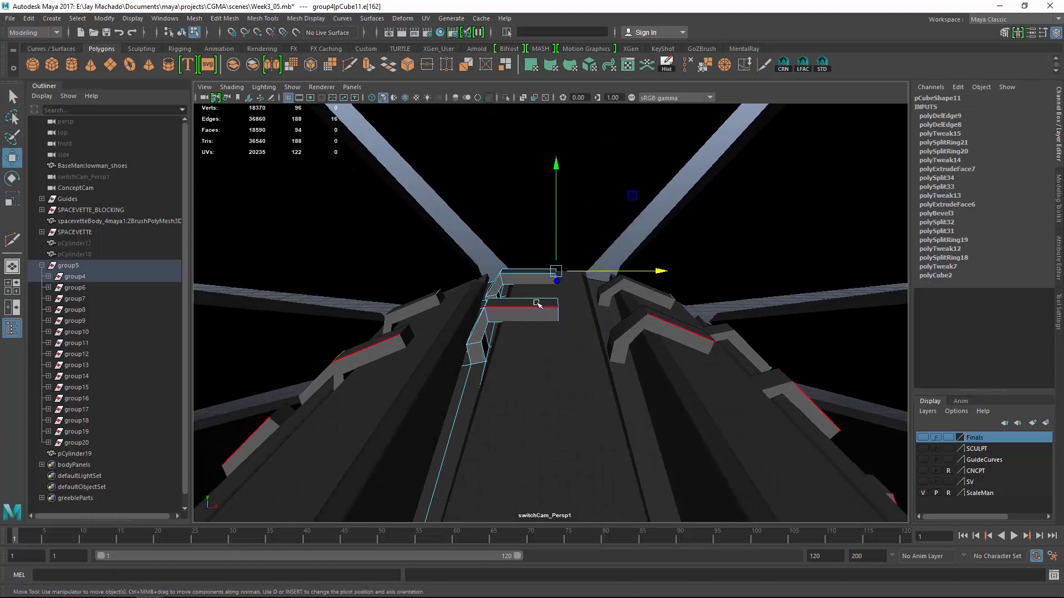
pyautogui.moveTo(541, 304); pyautogui.dragTo(587, 335, button='right')
pyautogui.press('4')
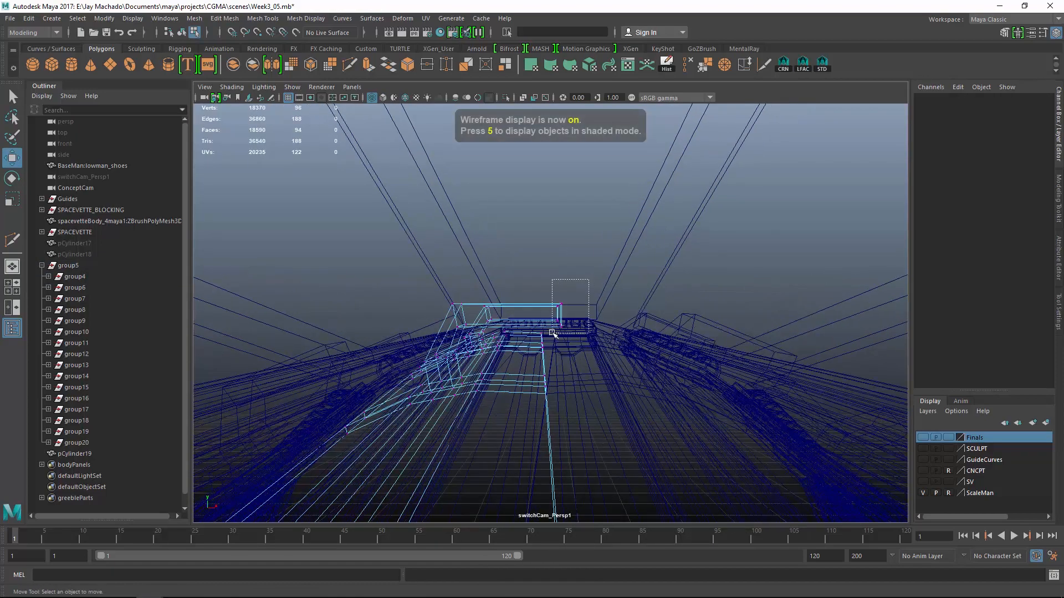
pyautogui.moveTo(579, 350); pyautogui.dragTo(546, 219)
pyautogui.press('5')
pyautogui.moveTo(664, 267); pyautogui.dragTo(706, 268)
# - Lower the top faces of both bracket arms to make the arms thinner
pyautogui.rightClick(665, 207)
pyautogui.moveTo(665, 207); pyautogui.dragTo(664, 237, button='right')
pyautogui.doubleClick(546, 243)
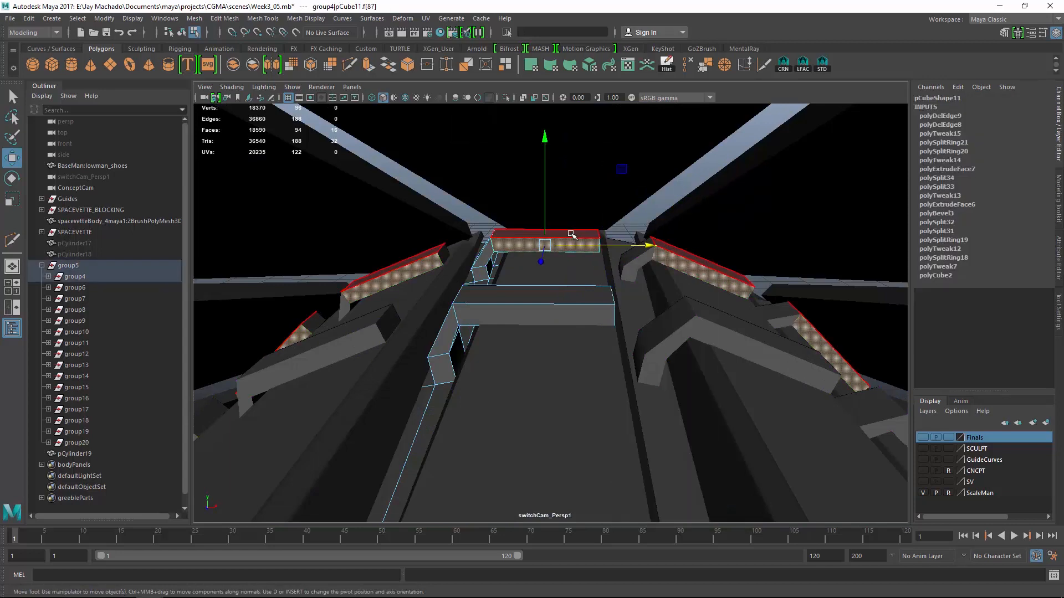
pyautogui.moveTo(541, 152); pyautogui.dragTo(541, 163)
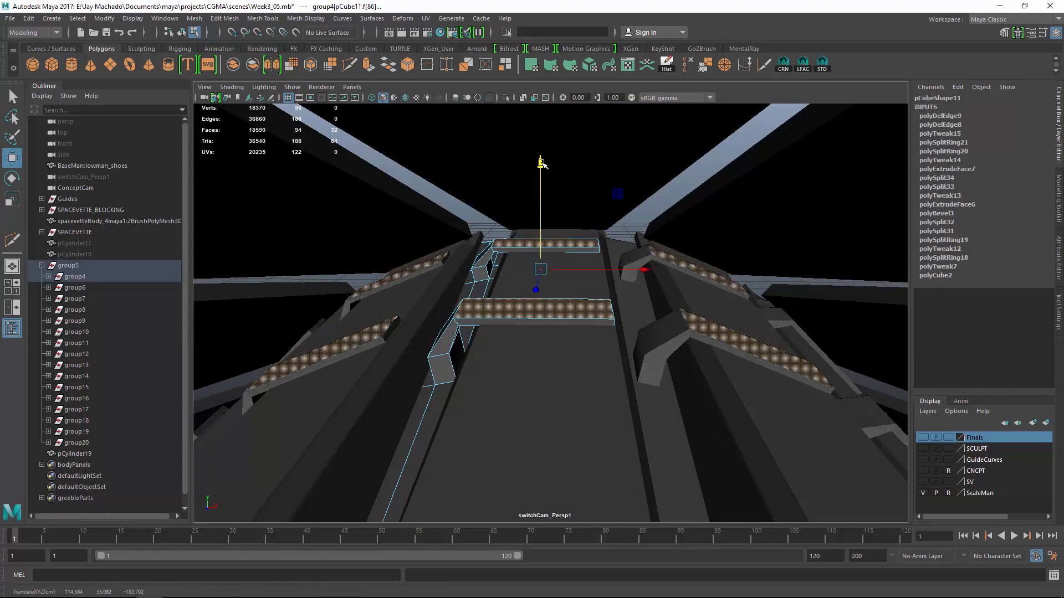
# - Insert two crosswise edge loops in each bracket arm, one towards the post and one near the free end
pyautogui.moveTo(786, 266)
pyautogui.keyDown('alt'); pyautogui.mouseDown()
pyautogui.moveTo(703, 337)
pyautogui.moveTo(706, 306)
pyautogui.moveTo(781, 283)
pyautogui.mouseUp(); pyautogui.keyUp('alt')
pyautogui.keyDown('alt'); pyautogui.moveTo(553, 281); pyautogui.dragTo(572, 289, button='middle'); pyautogui.keyUp('alt')
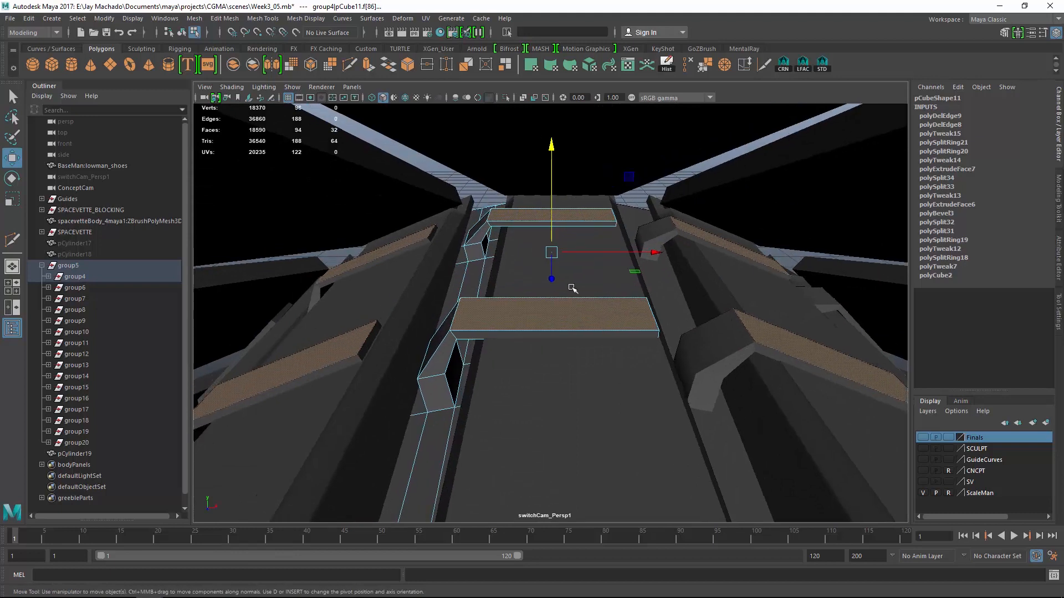
pyautogui.keyDown('alt'); pyautogui.moveTo(573, 289); pyautogui.dragTo(571, 279); pyautogui.keyUp('alt')
pyautogui.hotkey('ctrl', 'shift', 'x')
pyautogui.keyDown('ctrl'); pyautogui.click(525, 235); pyautogui.keyUp('ctrl')
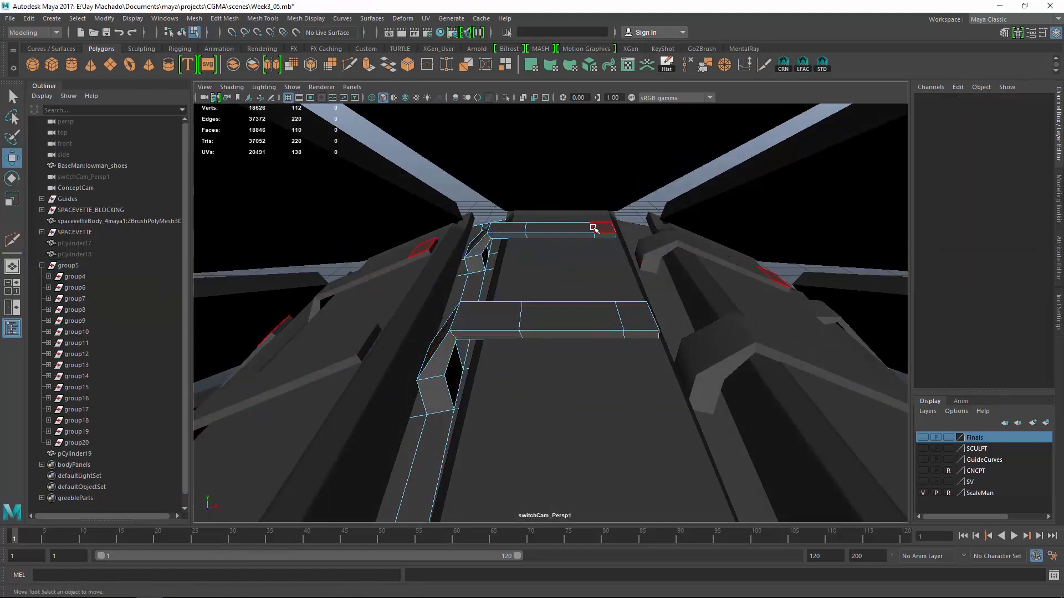
pyautogui.keyDown('ctrl'); pyautogui.click(593, 229); pyautogui.keyUp('ctrl')
# - Adjust the crosswise edge loops in both pCube11 bracket arms so they line up from one arm to the other
pyautogui.press('r')
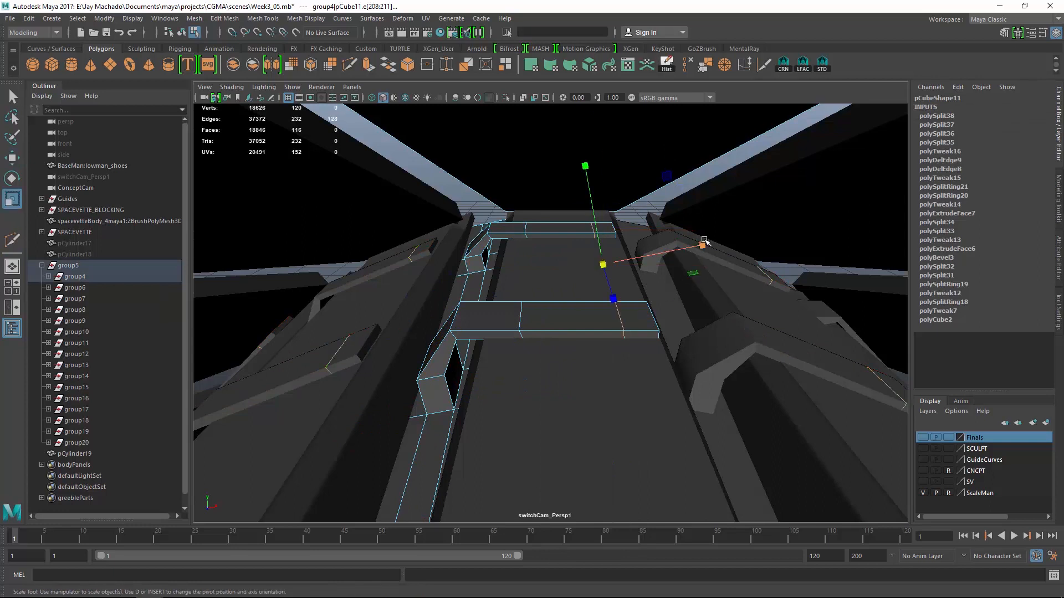
pyautogui.press('w')
pyautogui.click(681, 188)
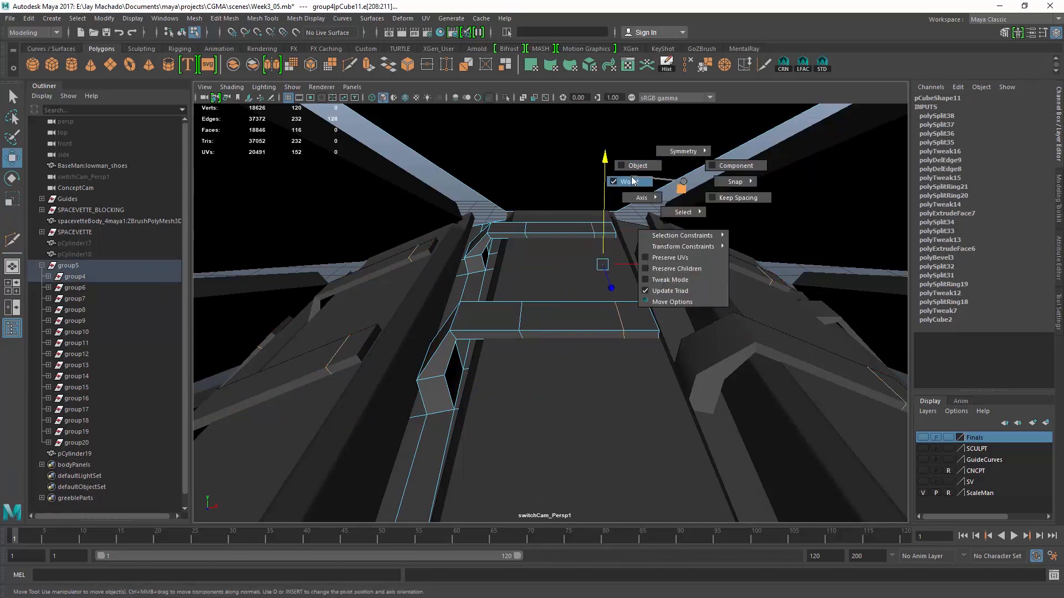
pyautogui.moveTo(688, 181); pyautogui.dragTo(634, 183)
pyautogui.moveTo(702, 264); pyautogui.dragTo(701, 261)
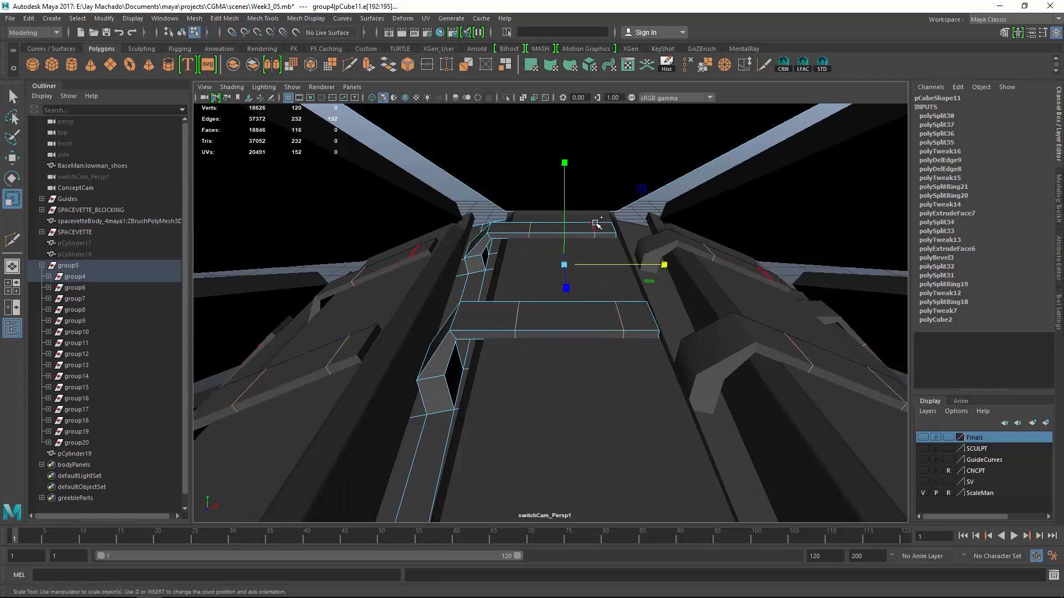
# - Shift the post-side edge loops on both bracket arms a little farther towards the free ends
pyautogui.keyDown('ctrl'); pyautogui.moveTo(498, 204); pyautogui.dragTo(542, 385); pyautogui.keyUp('ctrl')
pyautogui.keyDown('alt'); pyautogui.moveTo(542, 386); pyautogui.dragTo(548, 330); pyautogui.keyUp('alt')
pyautogui.moveTo(506, 236)
pyautogui.keyDown('alt'); pyautogui.mouseDown()
pyautogui.moveTo(556, 295)
pyautogui.moveTo(571, 150)
pyautogui.moveTo(604, 310)
pyautogui.moveTo(658, 340)
pyautogui.mouseUp(); pyautogui.keyUp('alt')
pyautogui.press('4')
pyautogui.keyDown('alt'); pyautogui.moveTo(643, 335); pyautogui.dragTo(600, 256, button='right'); pyautogui.keyUp('alt')
pyautogui.keyDown('alt'); pyautogui.moveTo(601, 257); pyautogui.dragTo(579, 288); pyautogui.keyUp('alt')
pyautogui.doubleClick(581, 235)
pyautogui.keyDown('alt'); pyautogui.moveTo(578, 222); pyautogui.dragTo(600, 303); pyautogui.keyUp('alt')
pyautogui.keyDown('alt'); pyautogui.moveTo(591, 302); pyautogui.dragTo(546, 222, button='right'); pyautogui.keyUp('alt')
pyautogui.keyDown('alt'); pyautogui.moveTo(546, 221); pyautogui.dragTo(493, 244); pyautogui.keyUp('alt')
pyautogui.keyDown('alt'); pyautogui.moveTo(494, 244); pyautogui.dragTo(534, 297, button='right'); pyautogui.keyUp('alt')
pyautogui.keyDown('alt'); pyautogui.moveTo(534, 297); pyautogui.dragTo(541, 354); pyautogui.keyUp('alt')
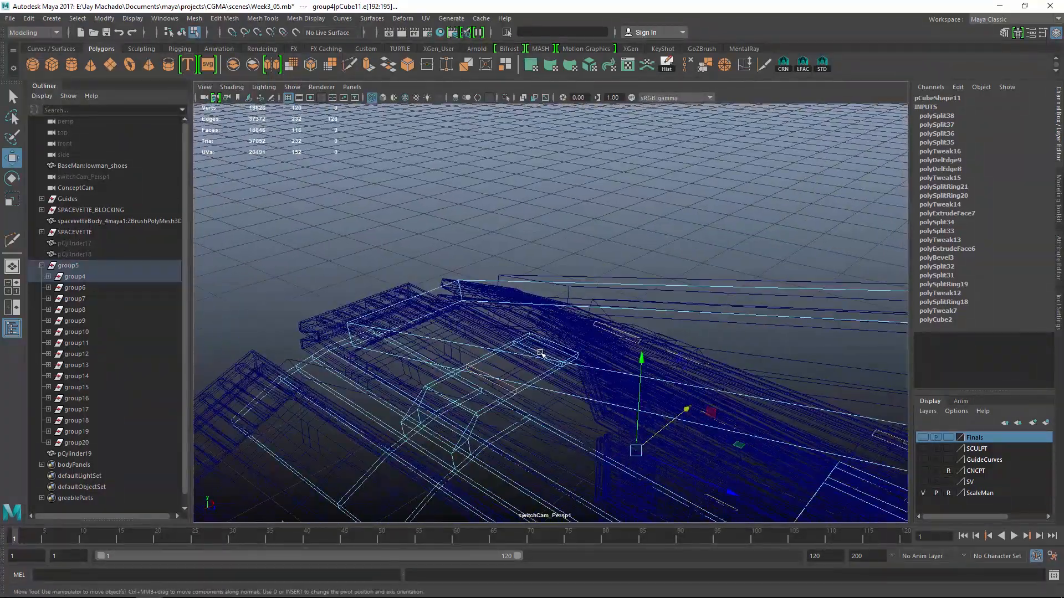
# - Select the vertices of both pCube11 bracket arms and raise them slightly above the flap
pyautogui.press('F8')
pyautogui.press('5')
pyautogui.moveTo(610, 379)
pyautogui.keyDown('alt'); pyautogui.mouseDown()
pyautogui.moveTo(624, 252)
pyautogui.moveTo(643, 302)
pyautogui.mouseUp(); pyautogui.keyUp('alt')
pyautogui.click(437, 283)
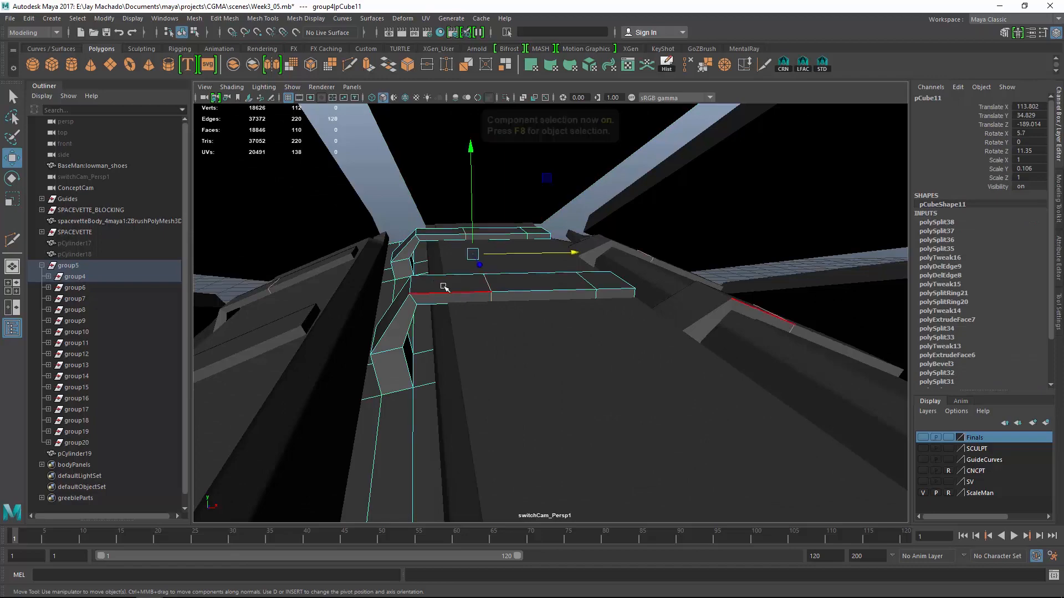
pyautogui.keyDown('alt'); pyautogui.moveTo(444, 287); pyautogui.dragTo(467, 261); pyautogui.keyUp('alt')
pyautogui.moveTo(404, 195); pyautogui.dragTo(491, 245)
pyautogui.press('4')
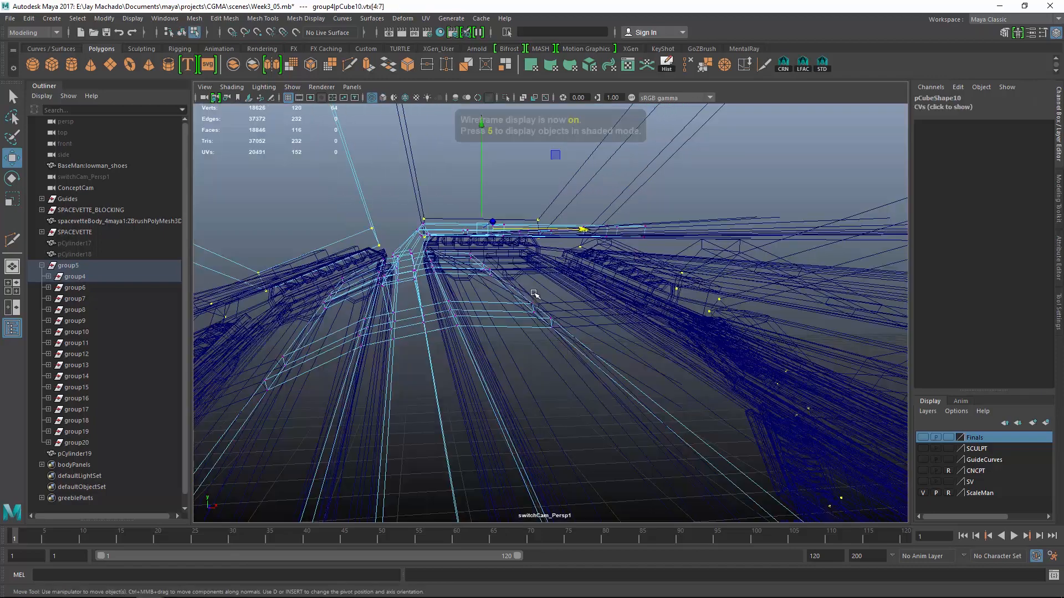
pyautogui.keyDown('alt'); pyautogui.moveTo(534, 293); pyautogui.dragTo(501, 273, button='middle'); pyautogui.keyUp('alt')
pyautogui.moveTo(597, 240); pyautogui.dragTo(614, 231)
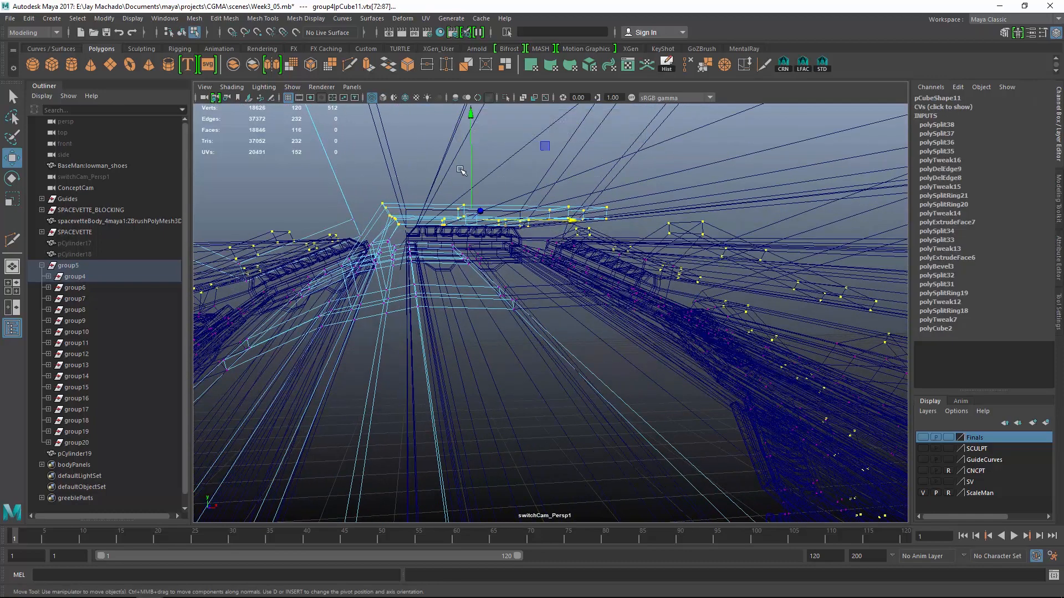
pyautogui.moveTo(470, 171); pyautogui.dragTo(470, 168)
pyautogui.press('6')
pyautogui.moveTo(523, 227)
pyautogui.keyDown('alt'); pyautogui.mouseDown()
pyautogui.moveTo(584, 251)
pyautogui.moveTo(527, 195)
pyautogui.mouseUp(); pyautogui.keyUp('alt')
# - Isolate pCube11 and delete the facing side faces between the middle sections of the two bracket arms
pyautogui.press('F8')
pyautogui.click(505, 97)
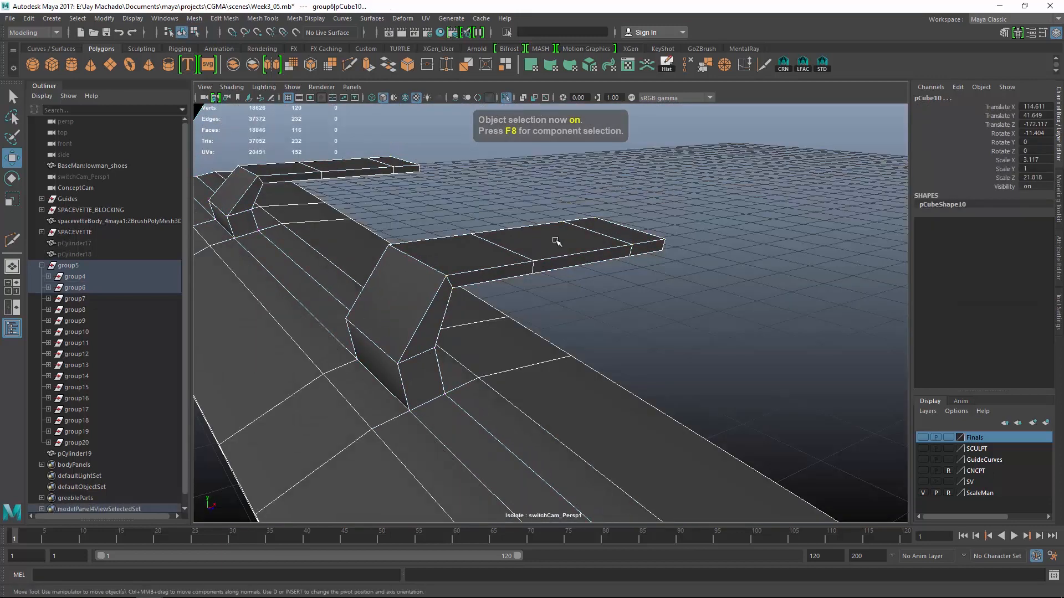
pyautogui.keyDown('alt'); pyautogui.moveTo(556, 240); pyautogui.dragTo(714, 202); pyautogui.keyUp('alt')
pyautogui.click(659, 180)
pyautogui.click(506, 98)
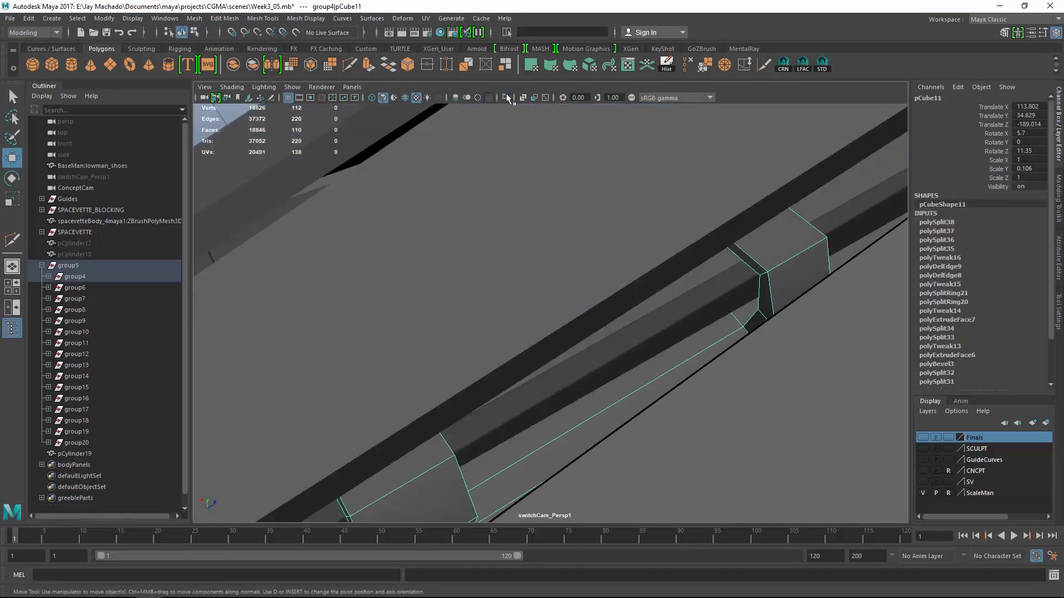
pyautogui.click(506, 97)
pyautogui.moveTo(685, 196); pyautogui.dragTo(687, 214, button='right')
pyautogui.click(689, 209)
pyautogui.keyDown('alt'); pyautogui.moveTo(689, 209); pyautogui.dragTo(538, 204); pyautogui.keyUp('alt')
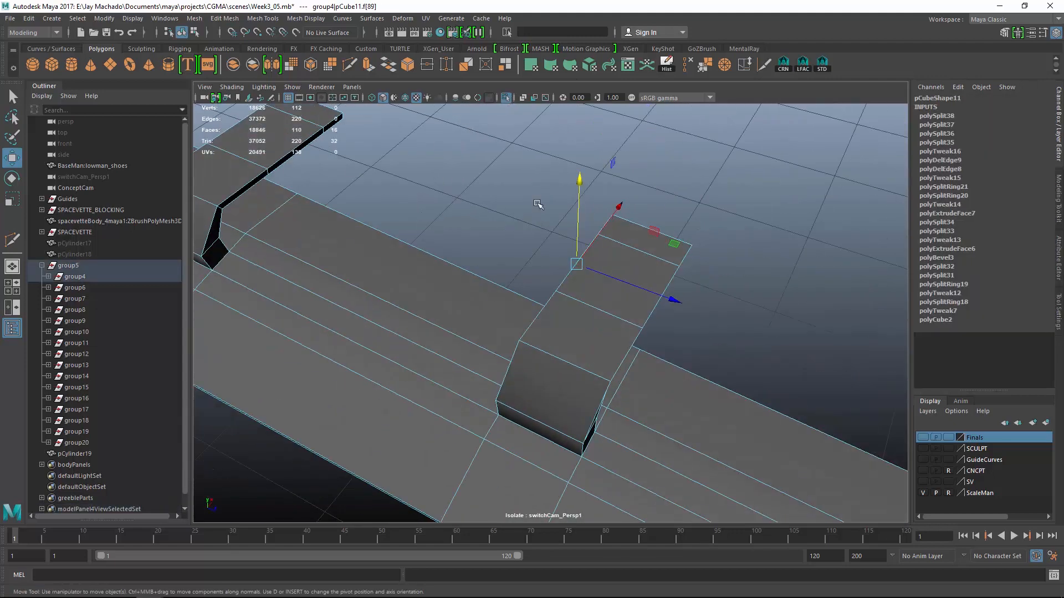
pyautogui.press('Delete')
# - Bridge the open edges of the two bracket arms with a lengthwise strip and restore the full scene view
pyautogui.moveTo(300, 149); pyautogui.dragTo(302, 137, button='right')
pyautogui.click(303, 136)
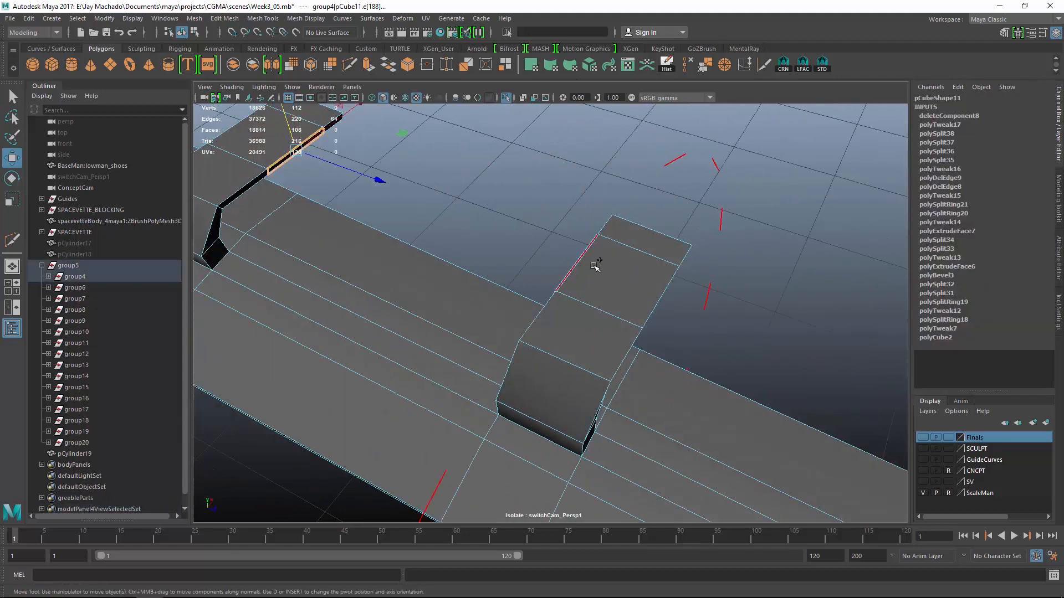
pyautogui.click(195, 18)
pyautogui.click(257, 71)
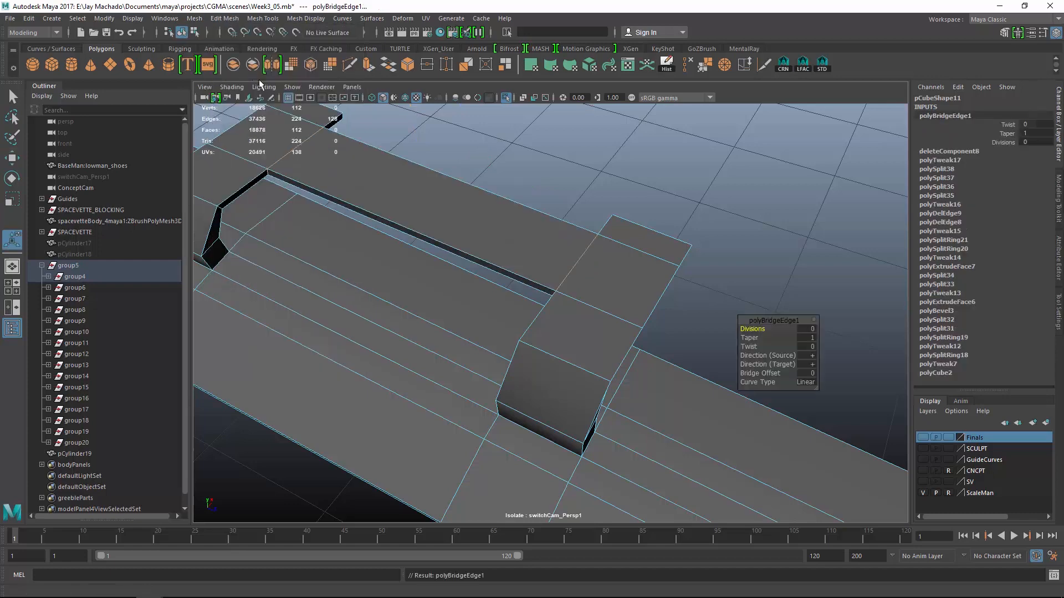
pyautogui.press('F8')
pyautogui.keyDown('alt'); pyautogui.moveTo(690, 247); pyautogui.dragTo(599, 266); pyautogui.keyUp('alt')
pyautogui.hotkey('ctrl', '1')
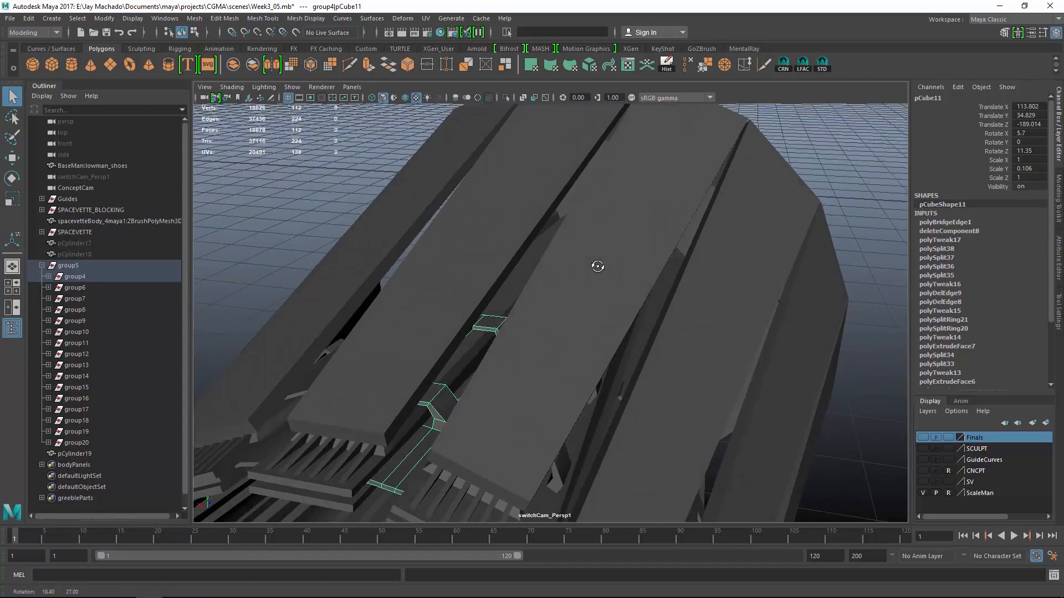
# - Narrow the outlet end of the filler strip by scaling its end vertices inward across the strip's width
pyautogui.press('4')
pyautogui.keyDown('alt'); pyautogui.moveTo(657, 280); pyautogui.dragTo(457, 163); pyautogui.keyUp('alt')
pyautogui.keyDown('alt'); pyautogui.moveTo(457, 163); pyautogui.dragTo(593, 297, button='right'); pyautogui.keyUp('alt')
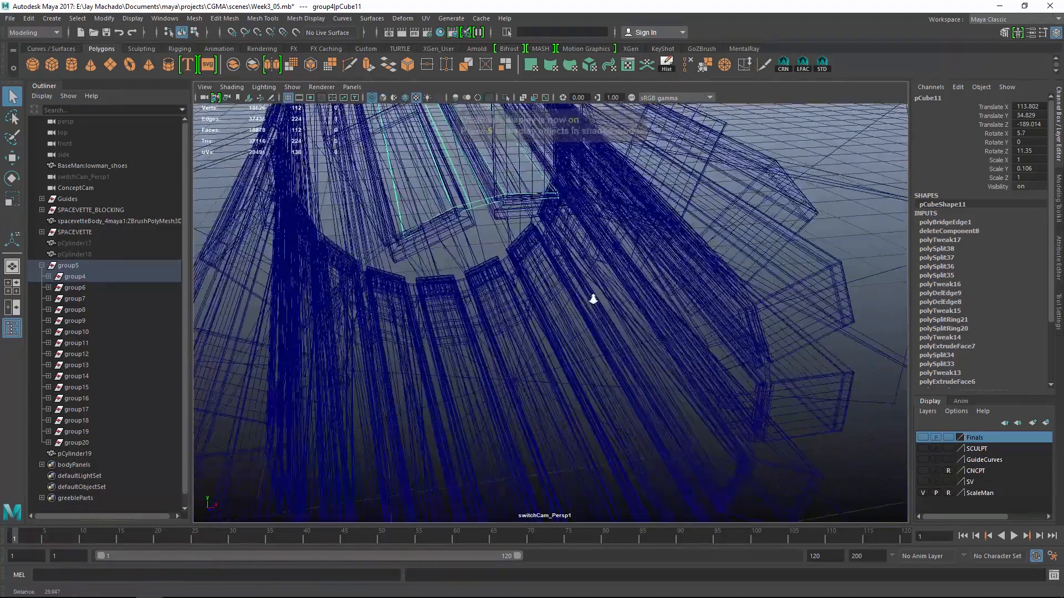
pyautogui.press('F8')
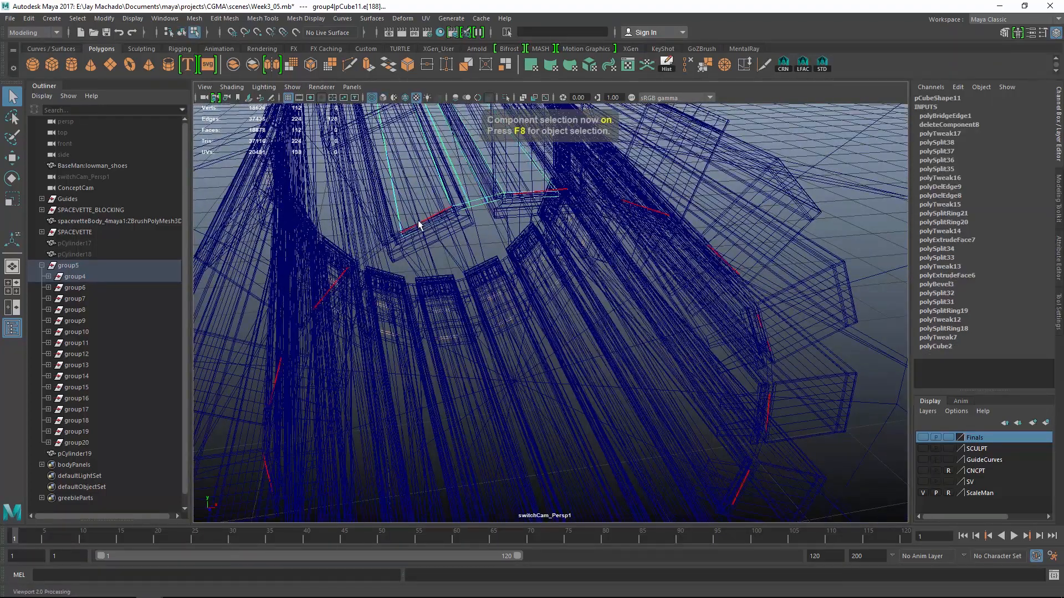
pyautogui.moveTo(447, 195); pyautogui.dragTo(397, 193, button='right')
pyautogui.moveTo(375, 175); pyautogui.dragTo(537, 299)
pyautogui.hotkey('ctrl', 'z')
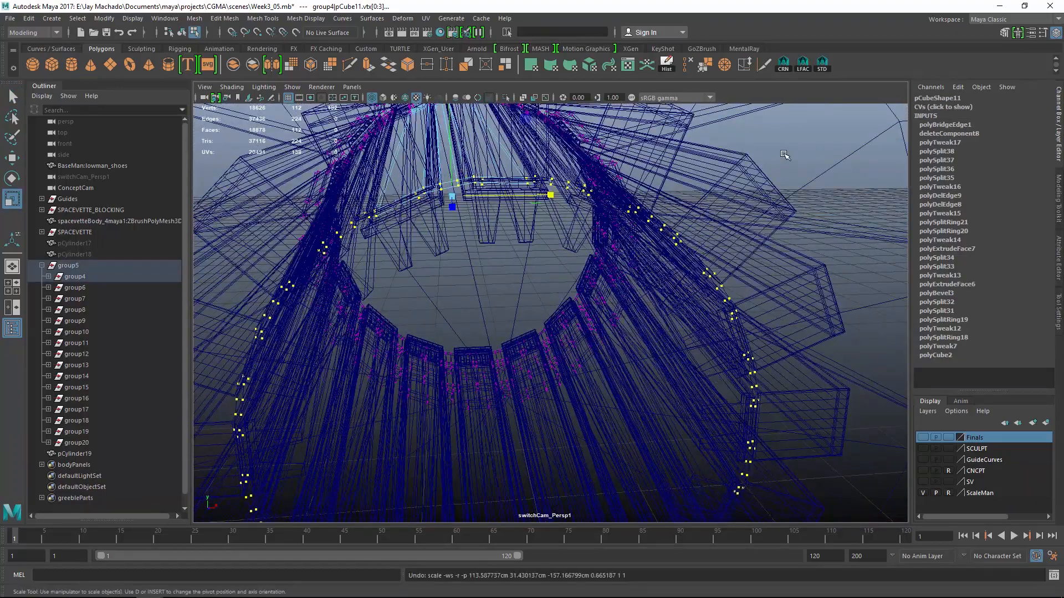
pyautogui.rightClick(784, 155)
pyautogui.moveTo(551, 191); pyautogui.dragTo(512, 184)
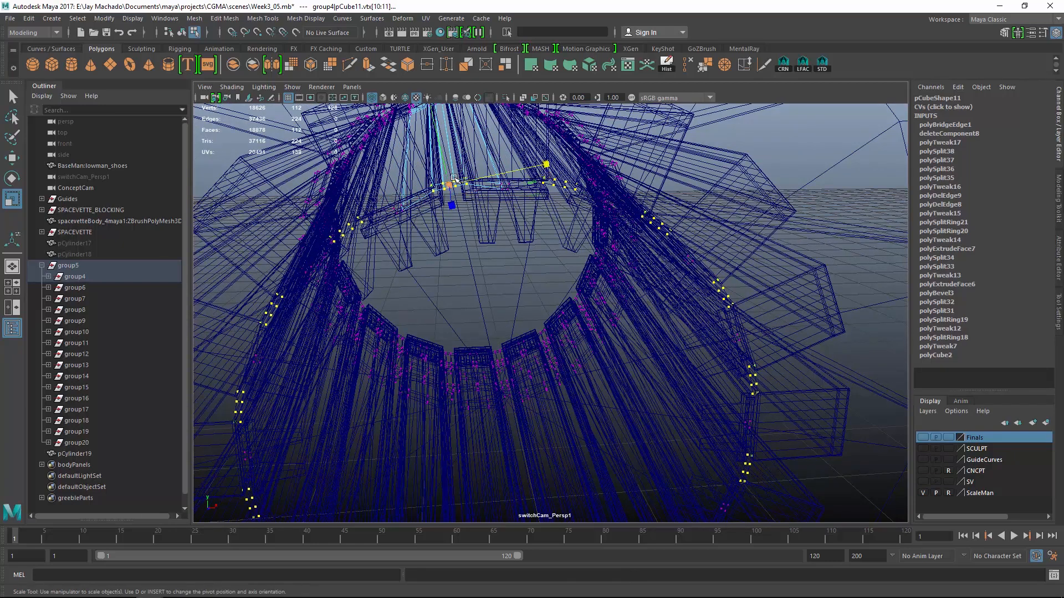
# - Move the centre vertices at the filler strip's outlet end slightly downward
pyautogui.moveTo(778, 134); pyautogui.dragTo(732, 117)
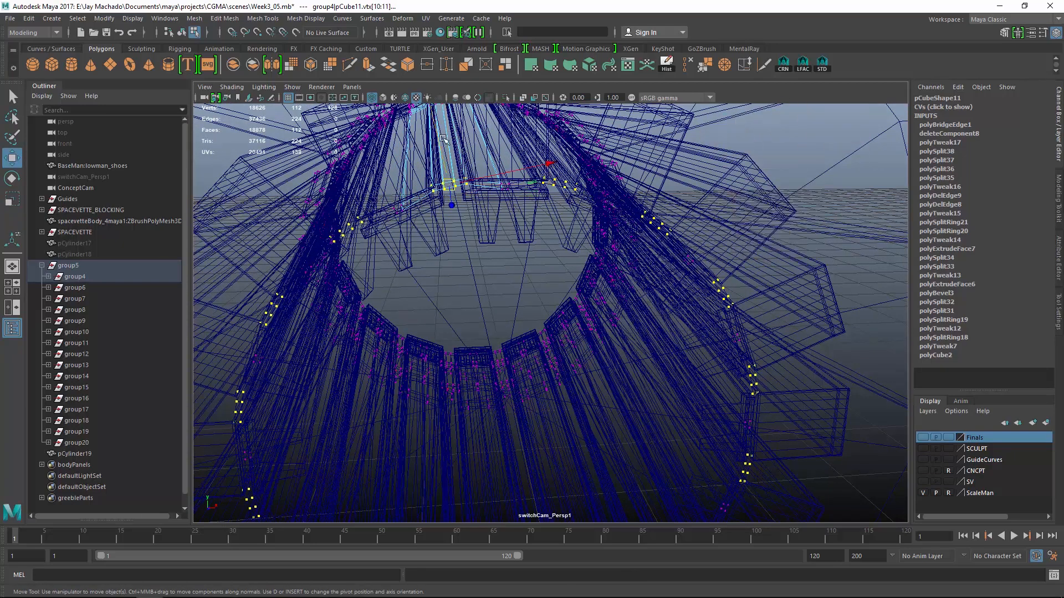
pyautogui.moveTo(535, 211); pyautogui.dragTo(536, 218, button='middle')
pyautogui.press('5')
pyautogui.moveTo(537, 218)
pyautogui.keyDown('alt'); pyautogui.mouseDown()
pyautogui.moveTo(622, 261)
pyautogui.moveTo(687, 235)
pyautogui.mouseUp(); pyautogui.keyUp('alt')
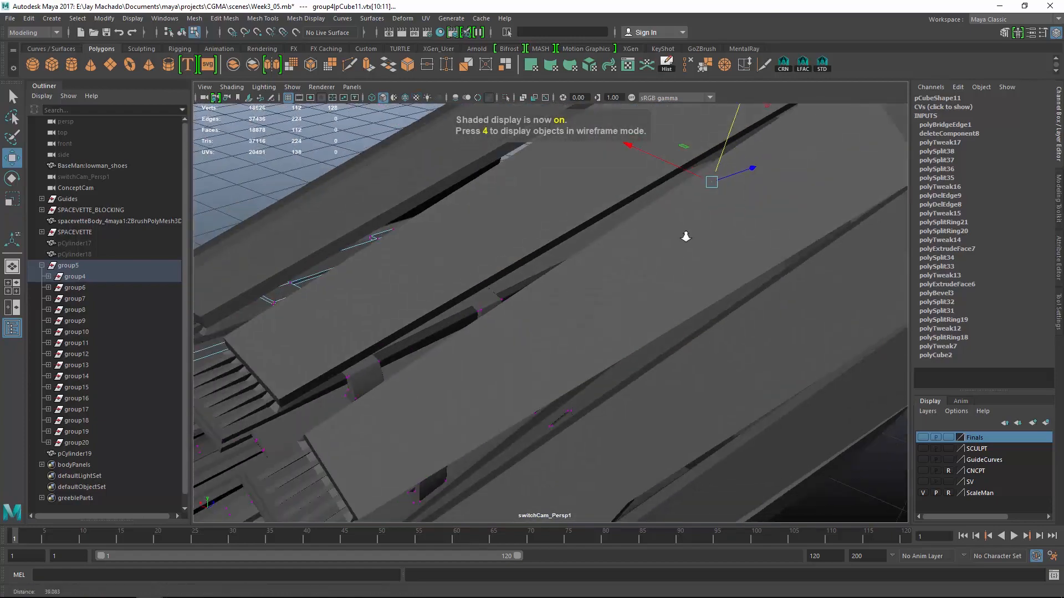
pyautogui.keyDown('alt'); pyautogui.moveTo(686, 235); pyautogui.dragTo(668, 288, button='right'); pyautogui.keyUp('alt')
pyautogui.keyDown('alt'); pyautogui.moveTo(668, 288); pyautogui.dragTo(644, 312); pyautogui.keyUp('alt')
# - Deselect the filler strip and examine the nozzle's flaps and bracket gaps from the side
pyautogui.press('F8')
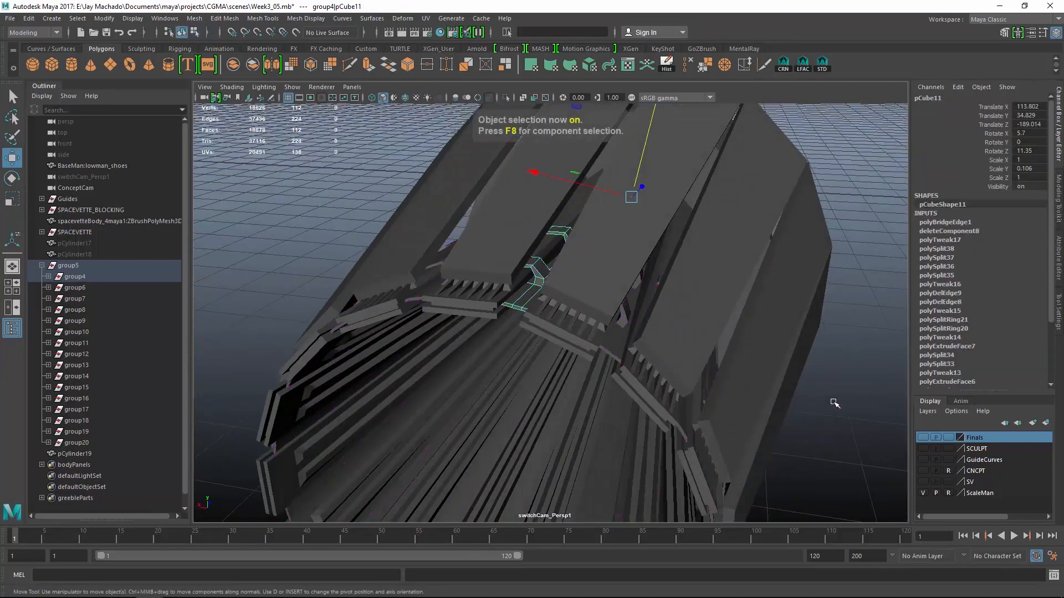
pyautogui.click(834, 403)
pyautogui.keyDown('alt'); pyautogui.moveTo(832, 400); pyautogui.dragTo(739, 344); pyautogui.keyUp('alt')
pyautogui.keyDown('alt'); pyautogui.moveTo(739, 344); pyautogui.dragTo(539, 266, button='right'); pyautogui.keyUp('alt')
pyautogui.keyDown('alt'); pyautogui.moveTo(539, 266); pyautogui.dragTo(634, 294); pyautogui.keyUp('alt')
pyautogui.keyDown('alt'); pyautogui.moveTo(634, 294); pyautogui.dragTo(680, 329, button='right'); pyautogui.keyUp('alt')
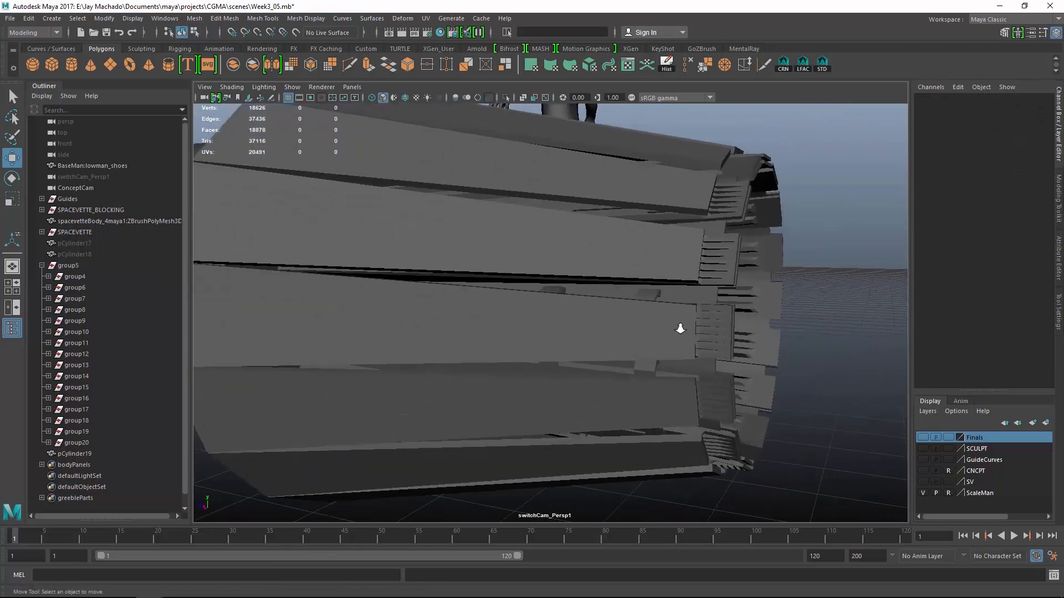
pyautogui.keyDown('alt'); pyautogui.moveTo(680, 329); pyautogui.dragTo(686, 312); pyautogui.keyUp('alt')
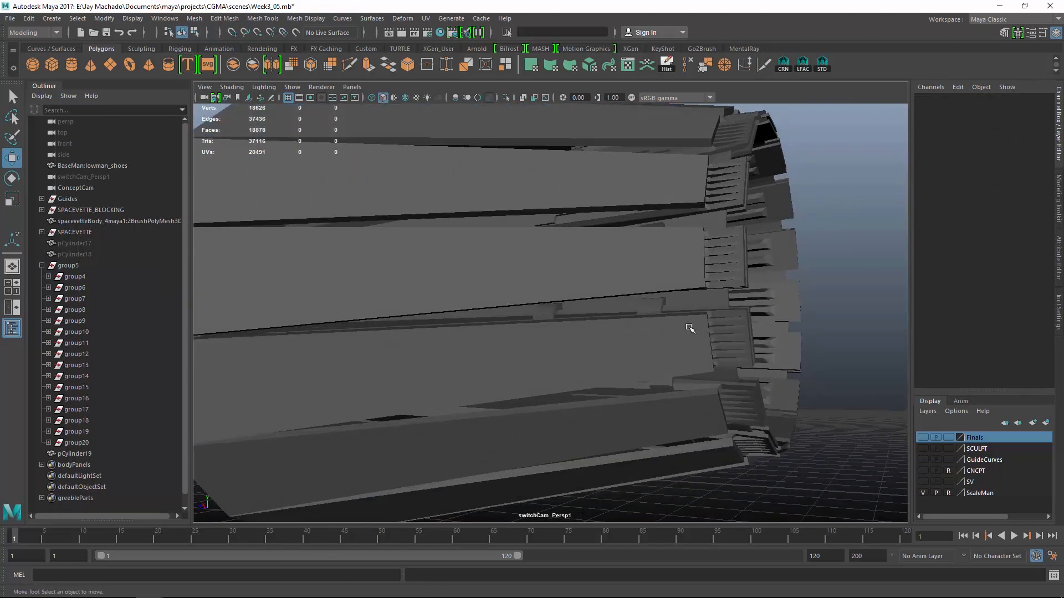
pyautogui.keyDown('alt'); pyautogui.moveTo(733, 293); pyautogui.dragTo(574, 316); pyautogui.keyUp('alt')
# - Hide the outer flap panels covering the filler strips and select pCube11
pyautogui.click(625, 202)
pyautogui.click(614, 201)
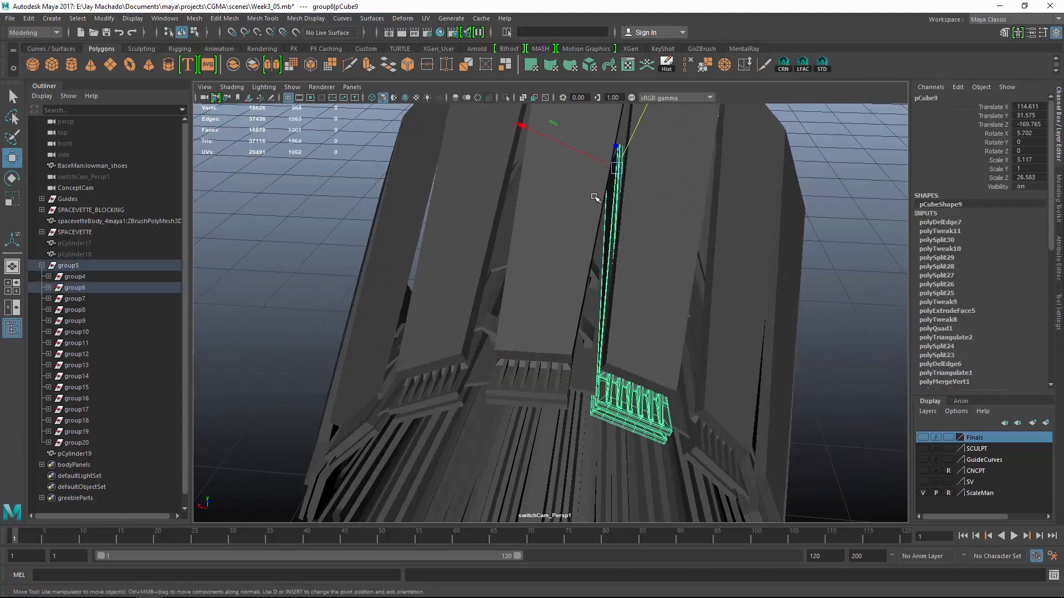
pyautogui.click(593, 197)
pyautogui.keyDown('alt'); pyautogui.moveTo(632, 153); pyautogui.dragTo(631, 227, button='middle'); pyautogui.keyUp('alt')
pyautogui.click(627, 107)
pyautogui.hotkey('ctrl', 'h')
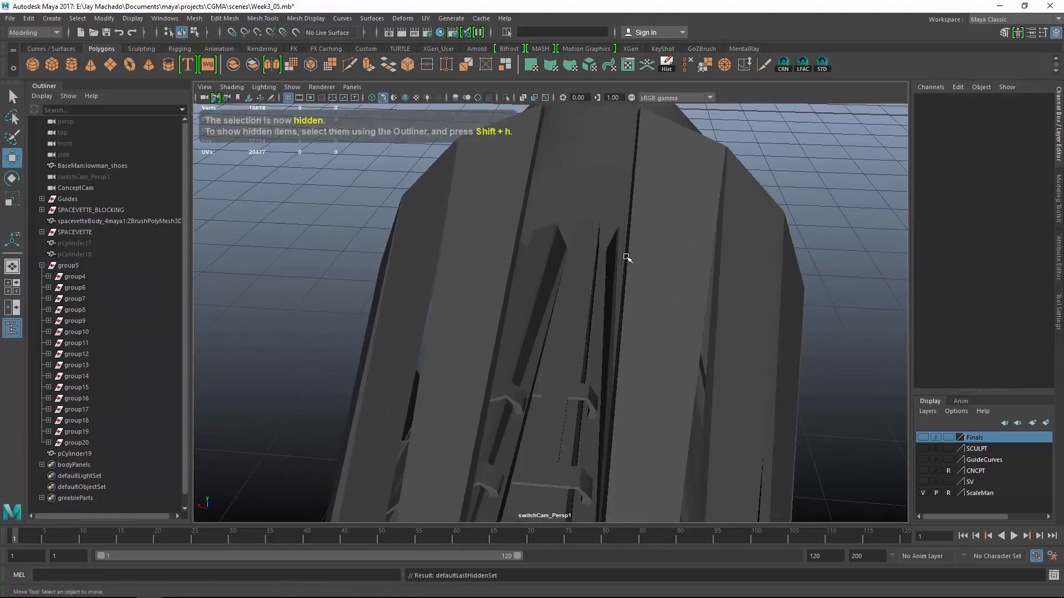
pyautogui.keyDown('alt'); pyautogui.moveTo(627, 257); pyautogui.dragTo(628, 303); pyautogui.keyUp('alt')
pyautogui.click(623, 220)
pyautogui.keyDown('alt'); pyautogui.moveTo(575, 279); pyautogui.dragTo(582, 293); pyautogui.keyUp('alt')
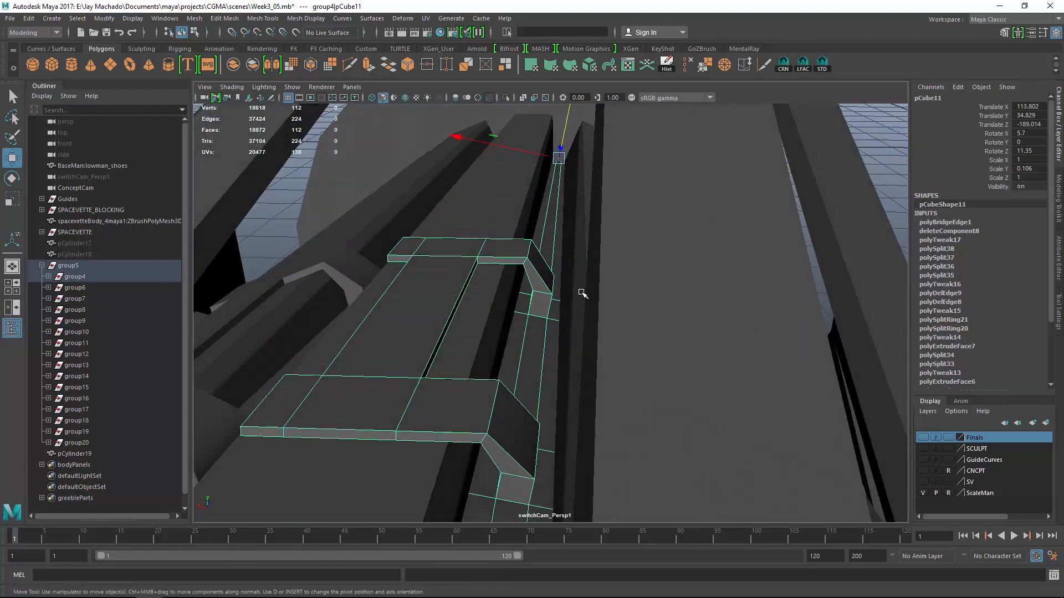
# - Isolate pCube11 and select its hard outline edges, leaving out the bracket bends and lengthwise creases
pyautogui.click(505, 97)
pyautogui.keyDown('alt'); pyautogui.moveTo(527, 195); pyautogui.dragTo(546, 172); pyautogui.keyUp('alt')
pyautogui.click(800, 67)
pyautogui.keyDown('alt'); pyautogui.moveTo(692, 205); pyautogui.dragTo(630, 302); pyautogui.keyUp('alt')
pyautogui.keyDown('ctrl'); pyautogui.click(573, 150); pyautogui.keyUp('ctrl')
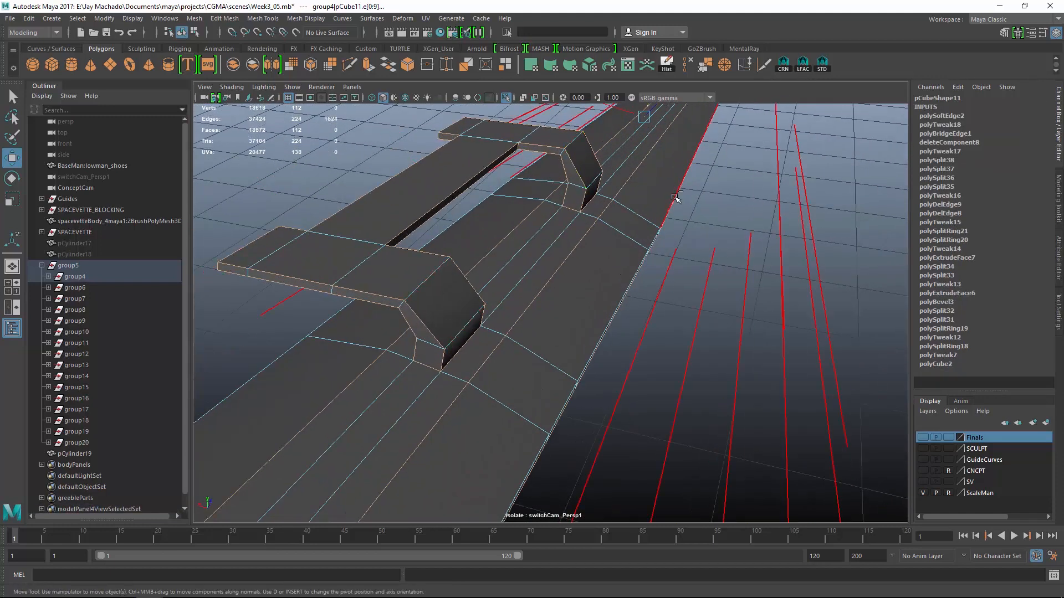
pyautogui.keyDown('ctrl'); pyautogui.click(587, 183); pyautogui.keyUp('ctrl')
pyautogui.keyDown('alt'); pyautogui.moveTo(464, 321); pyautogui.dragTo(400, 208, button='right'); pyautogui.keyUp('alt')
pyautogui.keyDown('alt'); pyautogui.moveTo(400, 207); pyautogui.dragTo(423, 131, button='middle'); pyautogui.keyUp('alt')
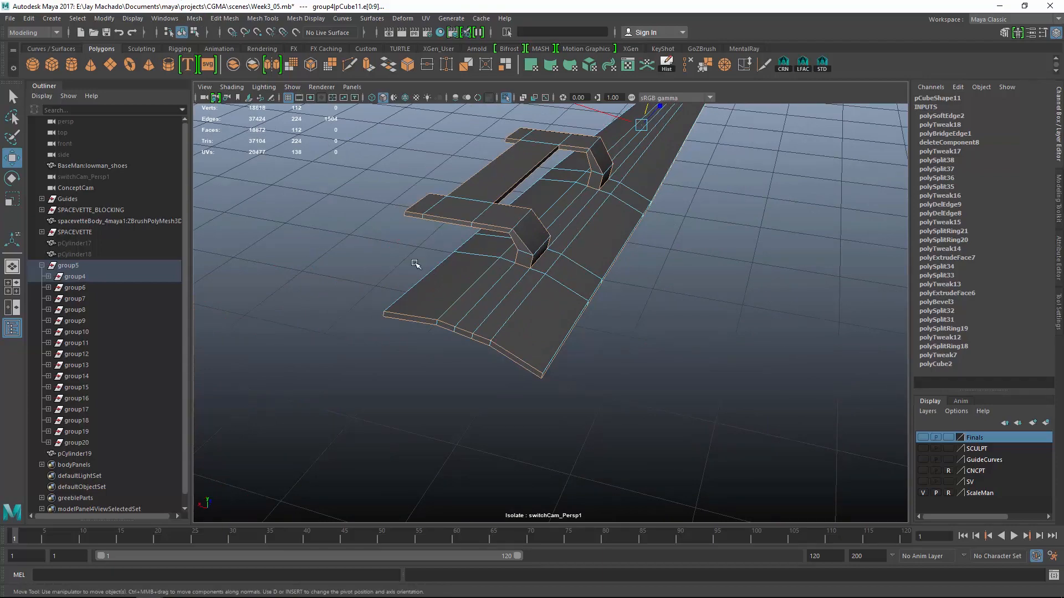
pyautogui.keyDown('alt'); pyautogui.moveTo(567, 287); pyautogui.dragTo(629, 255); pyautogui.keyUp('alt')
# - Bevel the selected pCube11 edges with 2 segments and Chamfer off
pyautogui.click(195, 18)
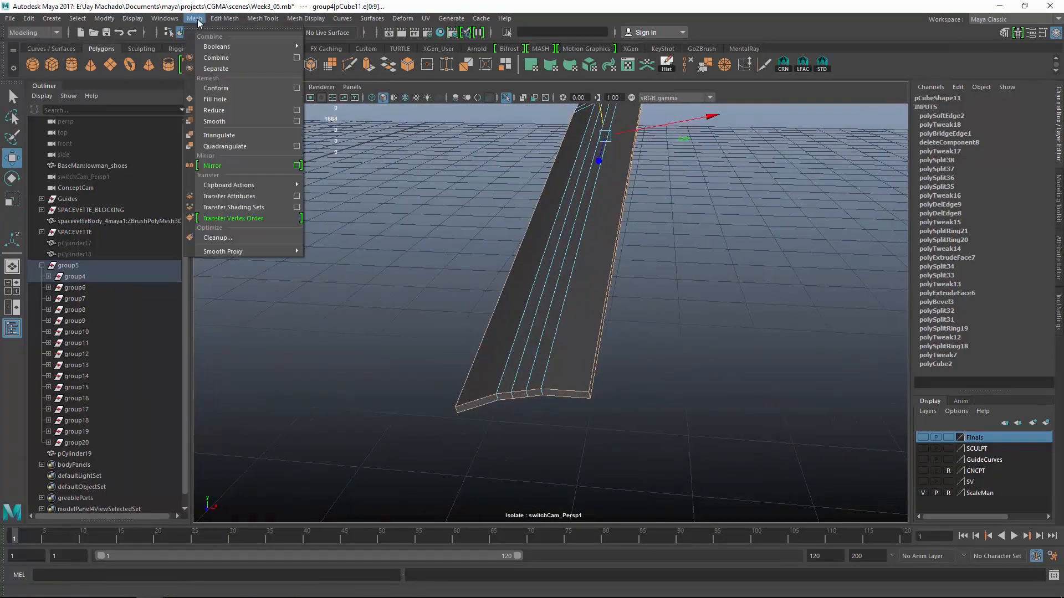
pyautogui.moveTo(214, 23)
pyautogui.click(236, 58)
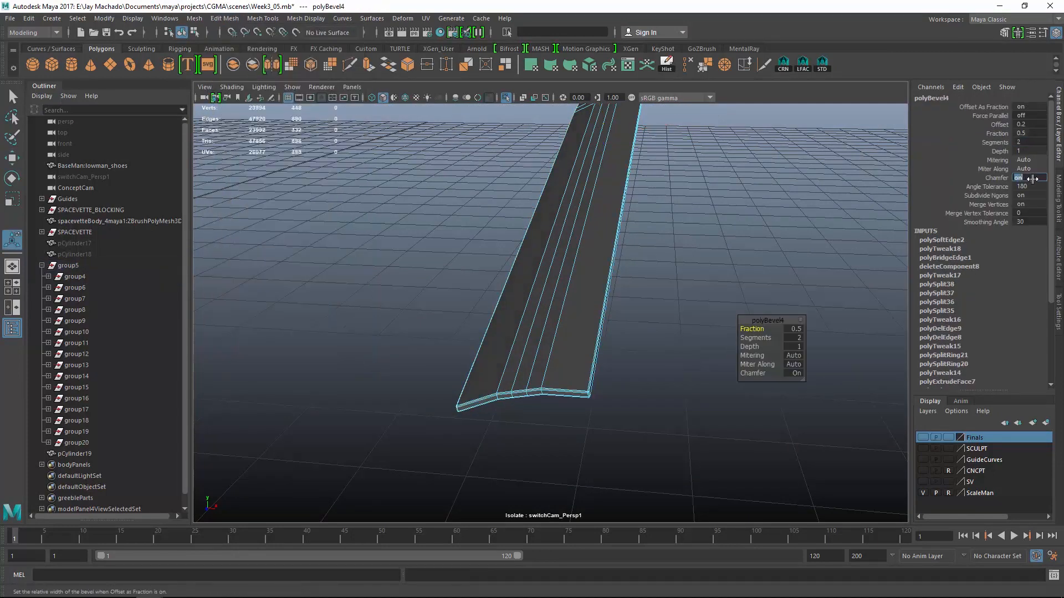
pyautogui.keyDown('alt'); pyautogui.moveTo(704, 190); pyautogui.dragTo(668, 170); pyautogui.keyUp('alt')
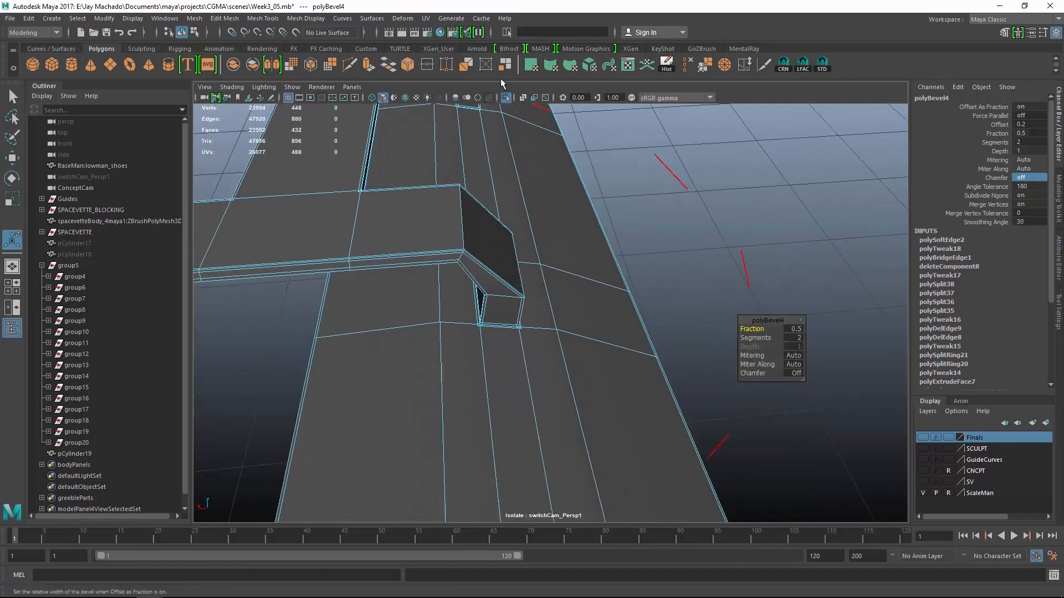
# - Bring back the full scene and display wireframe over the shaded models
pyautogui.click(505, 98)
pyautogui.keyDown('alt'); pyautogui.moveTo(558, 221); pyautogui.dragTo(638, 157); pyautogui.keyUp('alt')
pyautogui.click(231, 87)
pyautogui.click(268, 195)
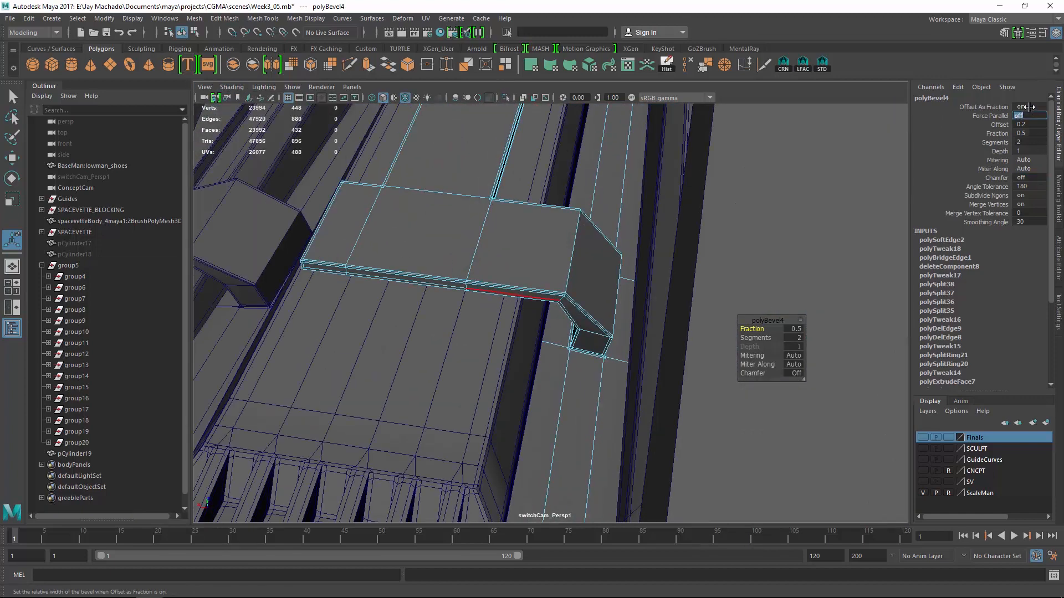
# - Turn off Offset As Fraction for the pCube11 bevel and set its offset to 0.03
pyautogui.write('0')
pyautogui.click(1032, 123)
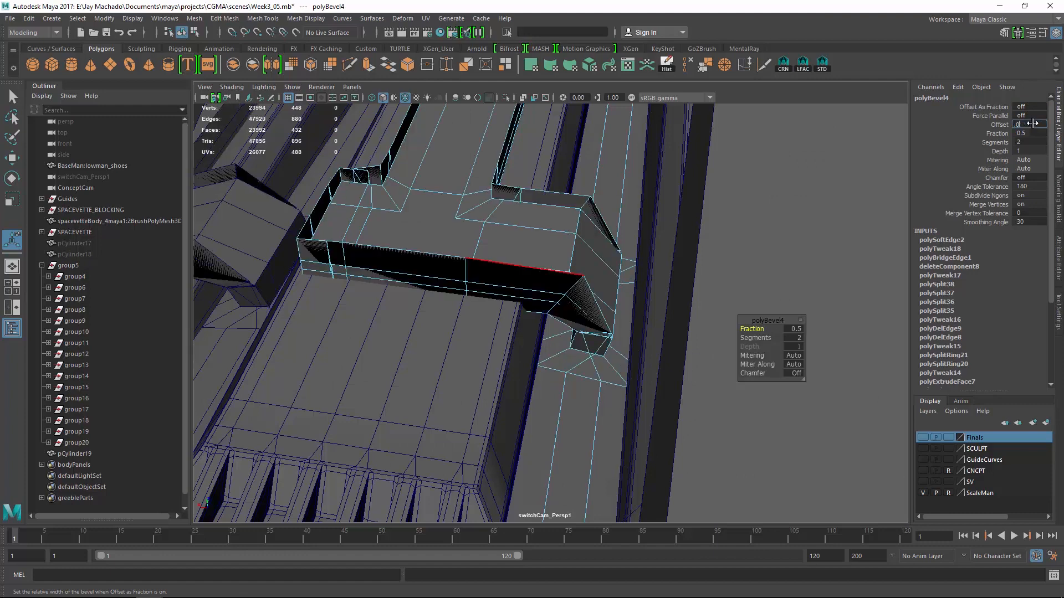
pyautogui.press('Return')
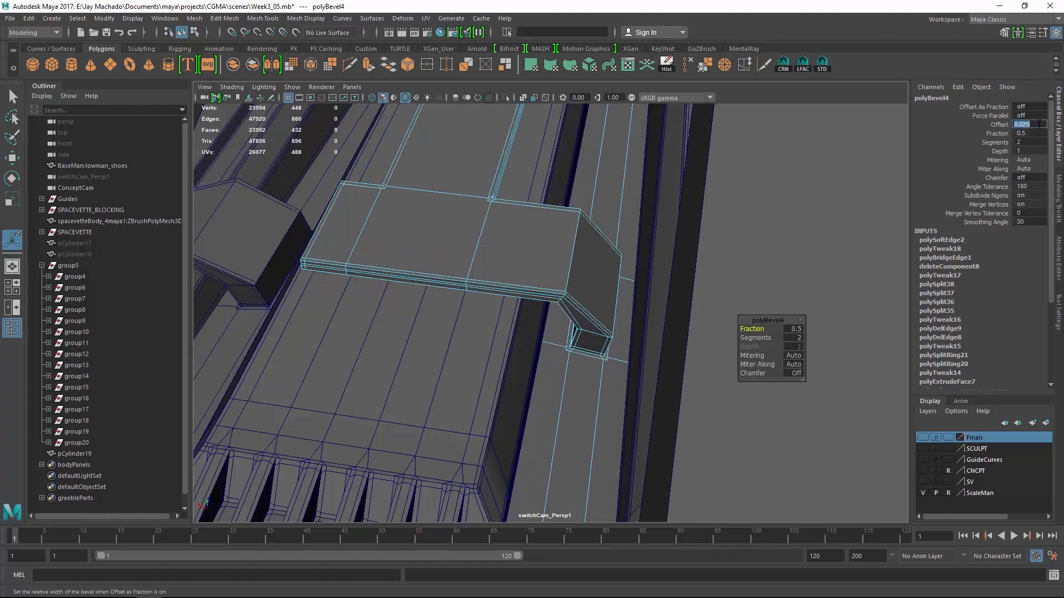
pyautogui.write('5')
pyautogui.press('Return')
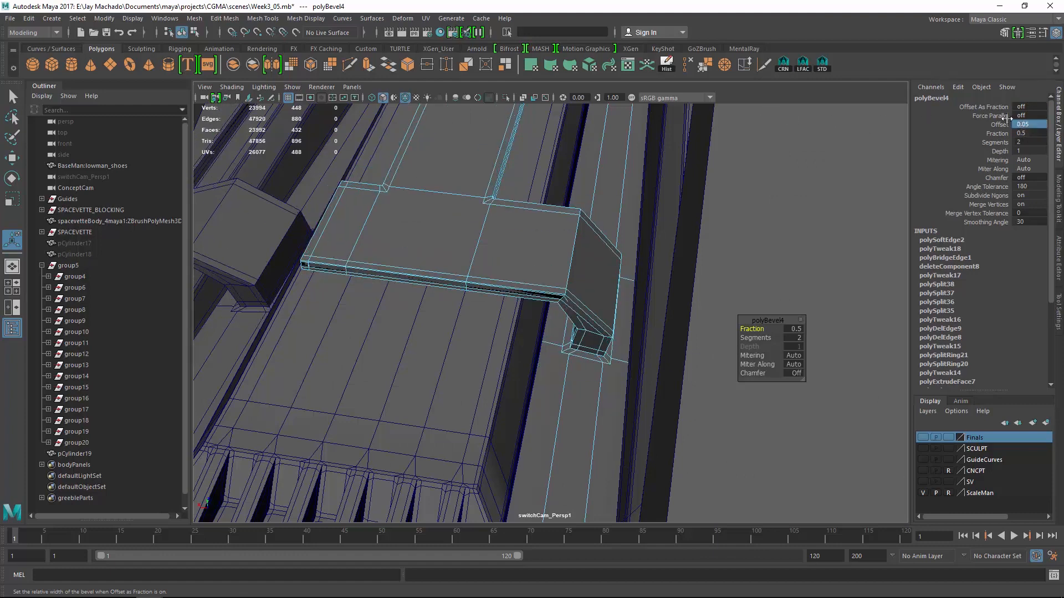
pyautogui.write('0.03')
pyautogui.press('Return')
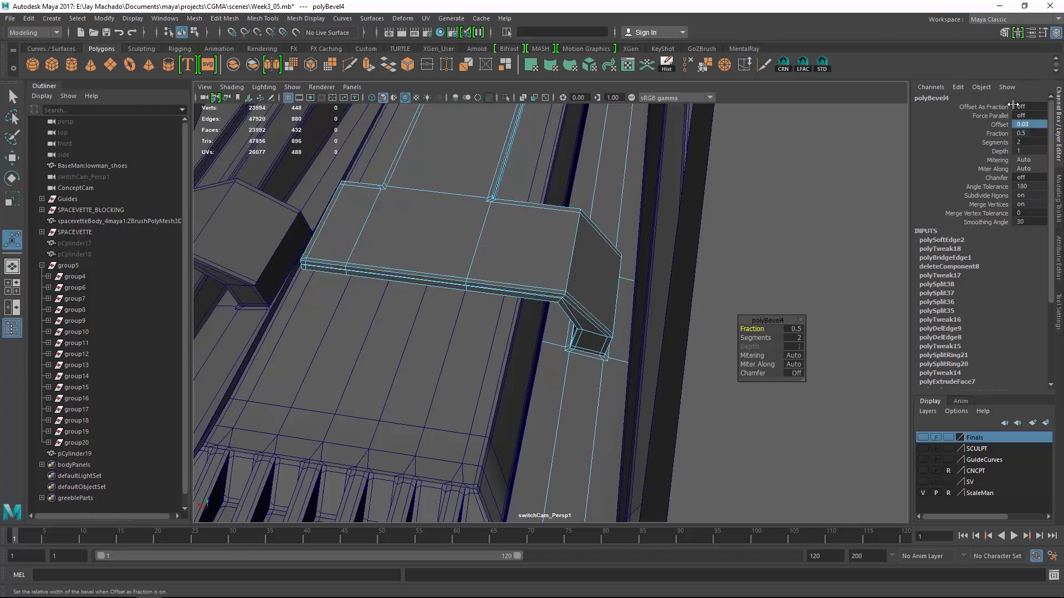
# - Isolate pCube11 in object mode and show it unsmoothed, close to the feet of its bracket arms
pyautogui.keyDown('alt'); pyautogui.moveTo(471, 355); pyautogui.dragTo(494, 276, button='middle'); pyautogui.keyUp('alt')
pyautogui.press('q')
pyautogui.press('F8')
pyautogui.press('F8')
pyautogui.click(507, 98)
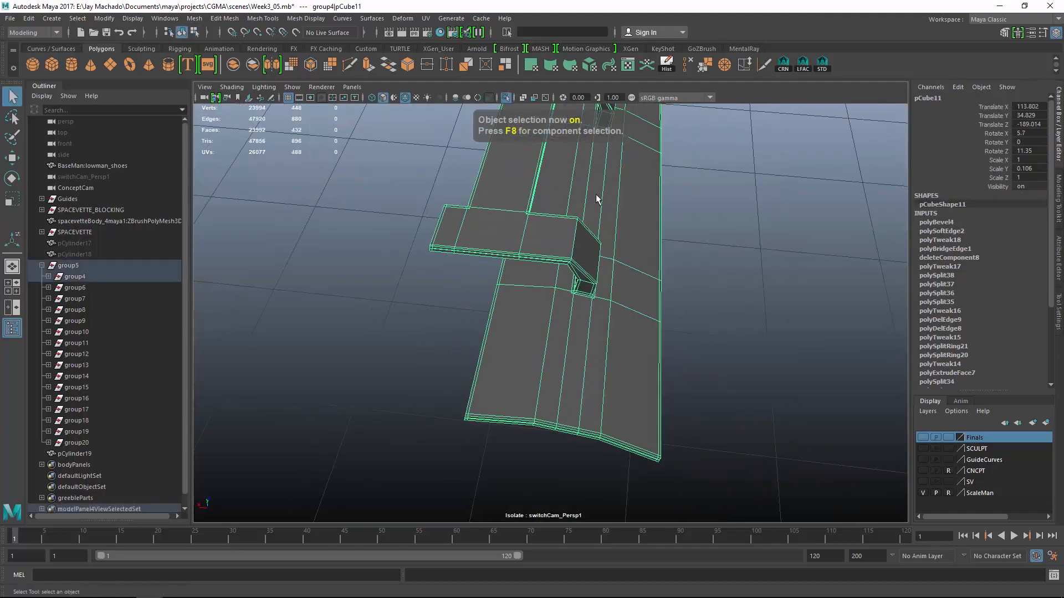
pyautogui.keyDown('alt'); pyautogui.moveTo(593, 194); pyautogui.dragTo(637, 313); pyautogui.keyUp('alt')
pyautogui.keyDown('alt'); pyautogui.moveTo(637, 313); pyautogui.dragTo(696, 339, button='right'); pyautogui.keyUp('alt')
pyautogui.keyDown('alt'); pyautogui.moveTo(696, 340); pyautogui.dragTo(689, 324, button='middle'); pyautogui.keyUp('alt')
pyautogui.click(689, 324)
pyautogui.keyDown('alt'); pyautogui.moveTo(689, 324); pyautogui.dragTo(638, 335, button='right'); pyautogui.keyUp('alt')
pyautogui.press('1')
pyautogui.keyDown('alt'); pyautogui.moveTo(638, 331); pyautogui.dragTo(618, 311); pyautogui.keyUp('alt')
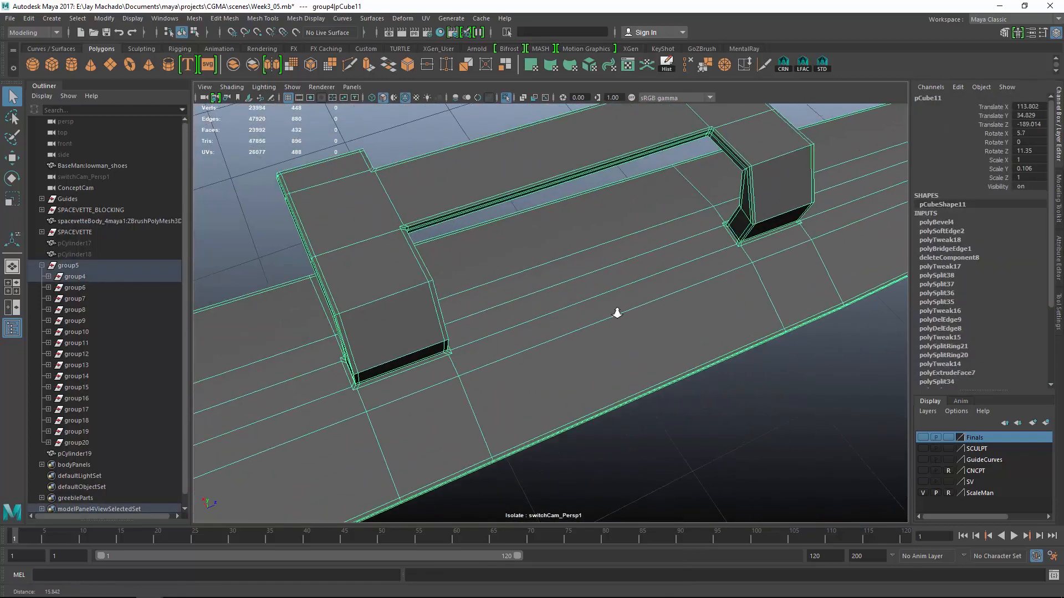
# - Insert edge loops across the strip on both sides of each bracket foot with Multi-Cut
pyautogui.keyDown('alt'); pyautogui.moveTo(617, 310); pyautogui.dragTo(637, 302, button='middle'); pyautogui.keyUp('alt')
pyautogui.keyDown('alt'); pyautogui.moveTo(637, 301); pyautogui.dragTo(656, 302, button='right'); pyautogui.keyUp('alt')
pyautogui.keyDown('alt'); pyautogui.moveTo(656, 302); pyautogui.dragTo(654, 272, button='middle'); pyautogui.keyUp('alt')
pyautogui.keyDown('alt'); pyautogui.moveTo(654, 271); pyautogui.dragTo(604, 249, button='right'); pyautogui.keyUp('alt')
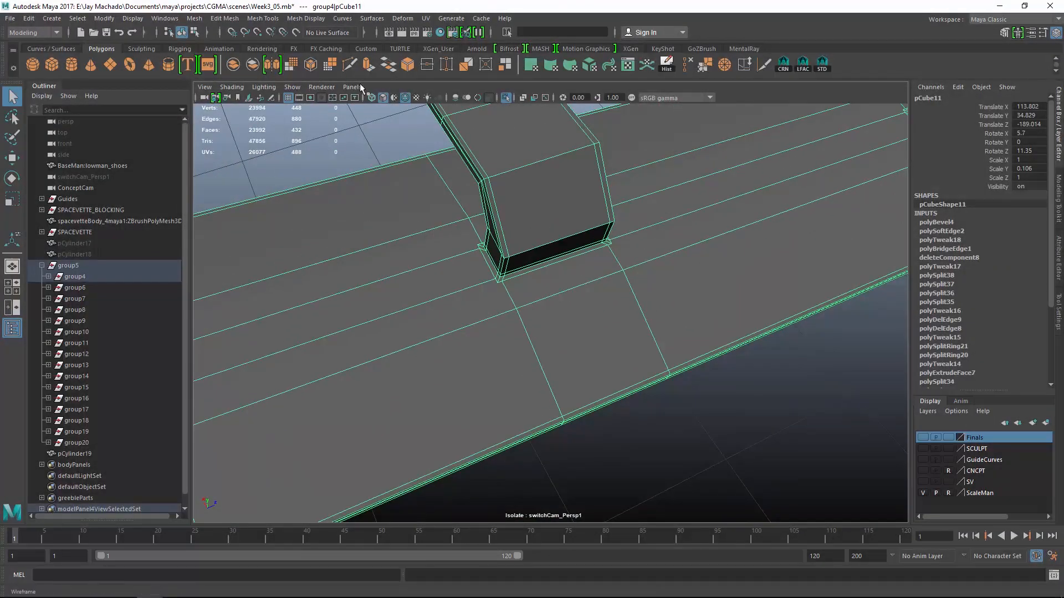
pyautogui.click(349, 65)
pyautogui.click(517, 309)
pyautogui.keyDown('alt'); pyautogui.moveTo(572, 333); pyautogui.dragTo(617, 266); pyautogui.keyUp('alt')
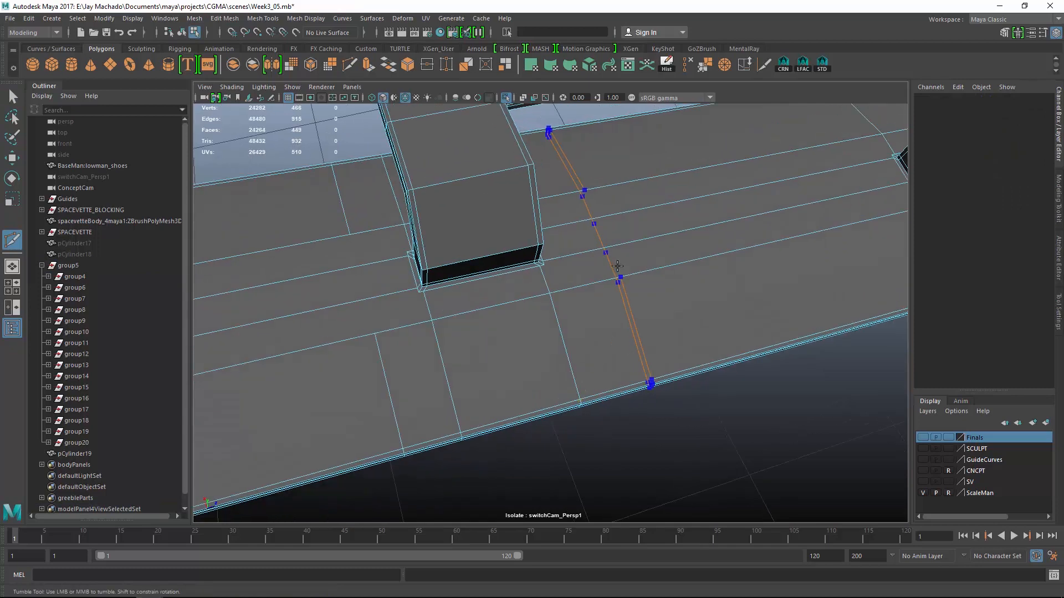
pyautogui.keyDown('alt'); pyautogui.moveTo(683, 278); pyautogui.dragTo(551, 311, button='middle'); pyautogui.keyUp('alt')
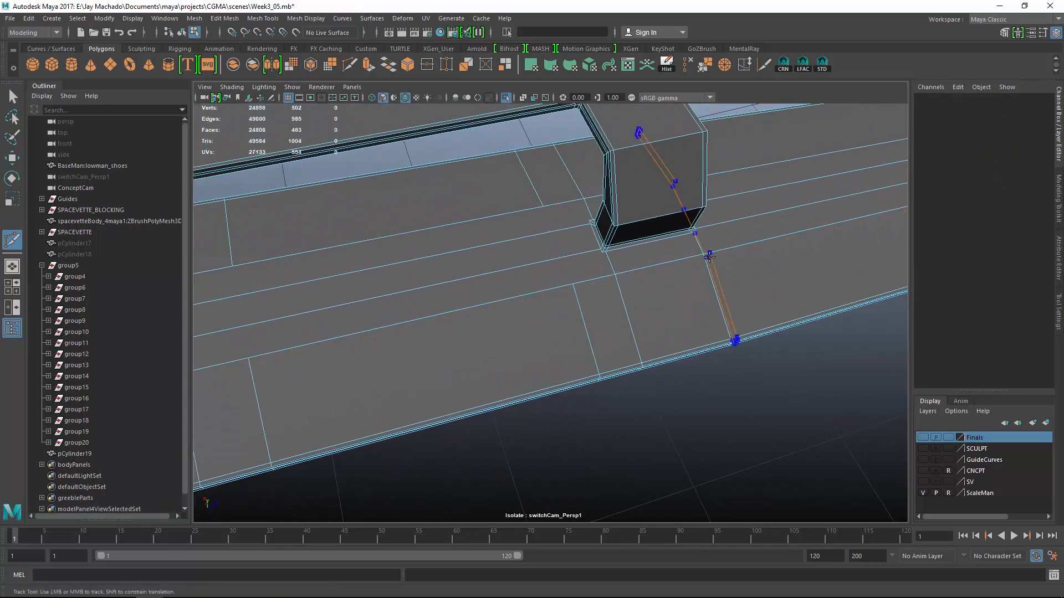
pyautogui.keyDown('alt'); pyautogui.moveTo(645, 291); pyautogui.dragTo(753, 292, button='middle'); pyautogui.keyUp('alt')
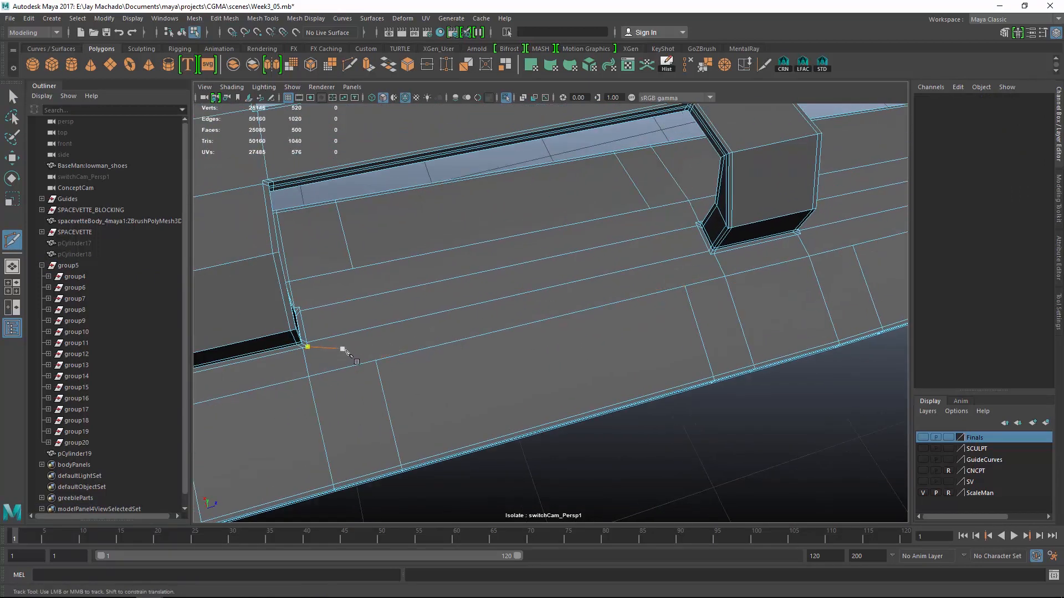
# - Cut diagonal edges from the bracket foot corners to the nearest intersections of the new loops and lengthwise edges
pyautogui.keyDown('alt'); pyautogui.moveTo(560, 305); pyautogui.dragTo(395, 341, button='middle'); pyautogui.keyUp('alt')
pyautogui.keyDown('alt'); pyautogui.moveTo(395, 342); pyautogui.dragTo(538, 329, button='right'); pyautogui.keyUp('alt')
pyautogui.moveTo(537, 327); pyautogui.dragTo(465, 349)
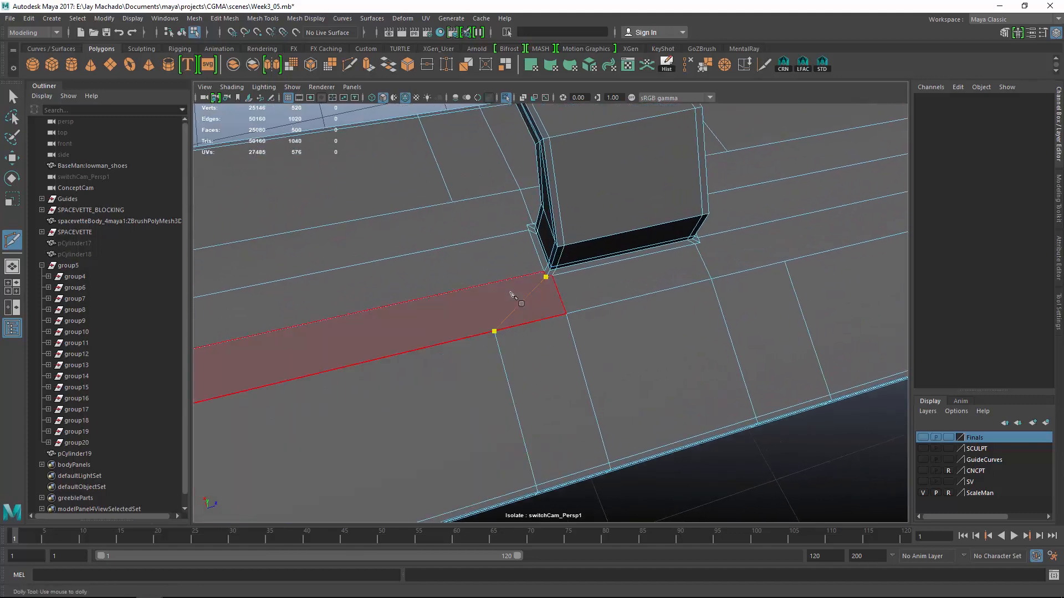
pyautogui.press('Return')
pyautogui.keyDown('alt'); pyautogui.moveTo(511, 294); pyautogui.dragTo(587, 327, button='middle'); pyautogui.keyUp('alt')
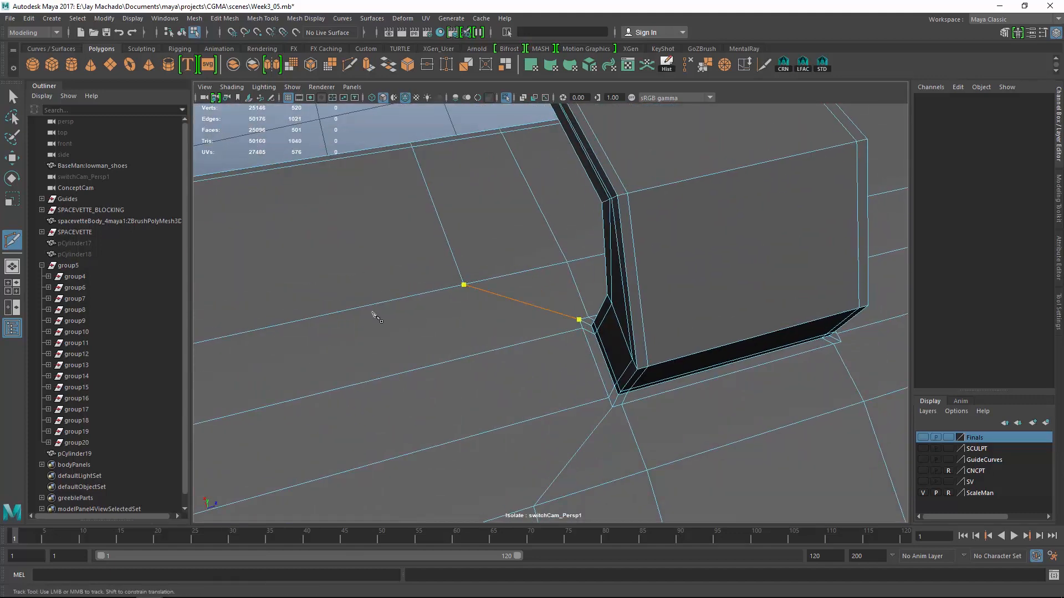
pyautogui.press('Return')
pyautogui.keyDown('alt'); pyautogui.moveTo(377, 317); pyautogui.dragTo(355, 317); pyautogui.keyUp('alt')
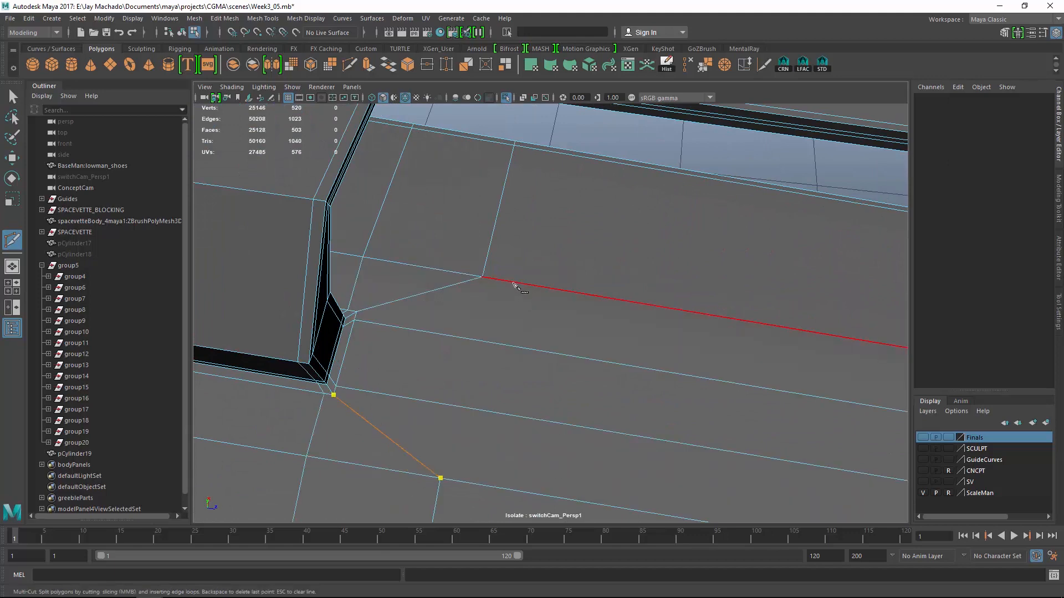
pyautogui.press('Return')
# - Cut the remaining corner diagonals around the foot of the bracket nearest the strip's end
pyautogui.keyDown('alt'); pyautogui.moveTo(514, 285); pyautogui.dragTo(619, 300, button='middle'); pyautogui.keyUp('alt')
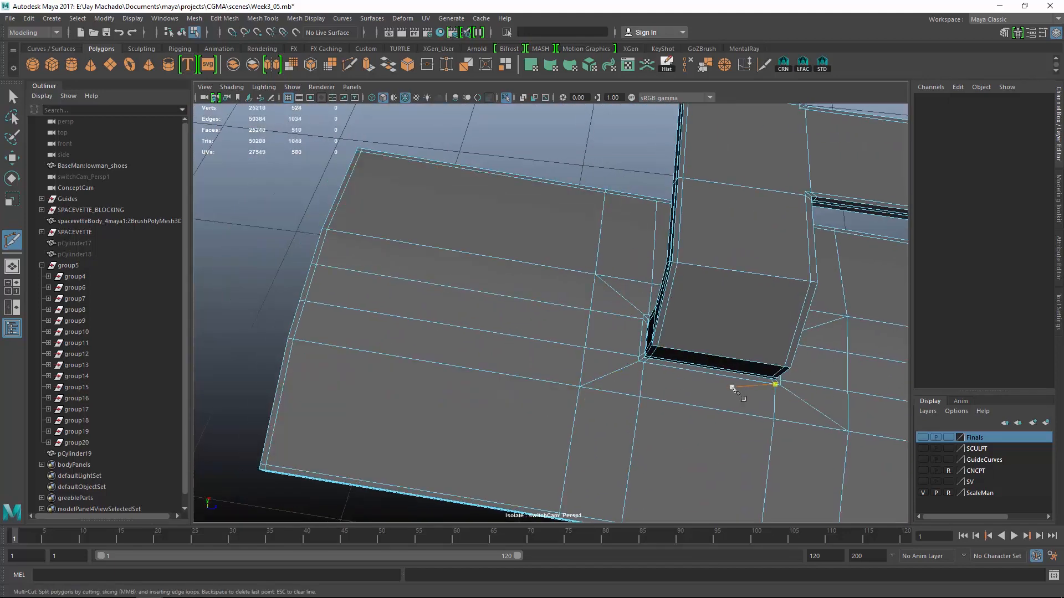
pyautogui.keyDown('alt'); pyautogui.moveTo(732, 388); pyautogui.dragTo(667, 305); pyautogui.keyUp('alt')
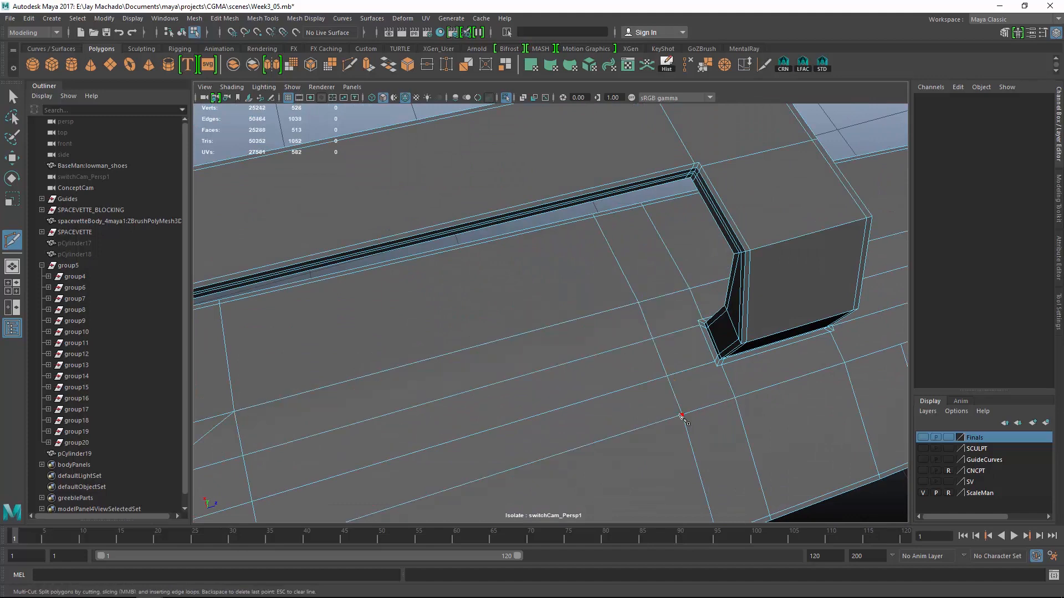
pyautogui.keyDown('alt'); pyautogui.moveTo(682, 419); pyautogui.dragTo(563, 333); pyautogui.keyUp('alt')
# - Select the four corner faces around the other bracket foot, triangulate them and quadrangulate them
pyautogui.click(475, 351)
pyautogui.keyDown('shift'); pyautogui.click(526, 272); pyautogui.keyUp('shift')
pyautogui.keyDown('shift'); pyautogui.click(567, 375); pyautogui.keyUp('shift')
pyautogui.keyDown('shift'); pyautogui.click(584, 454); pyautogui.keyUp('shift')
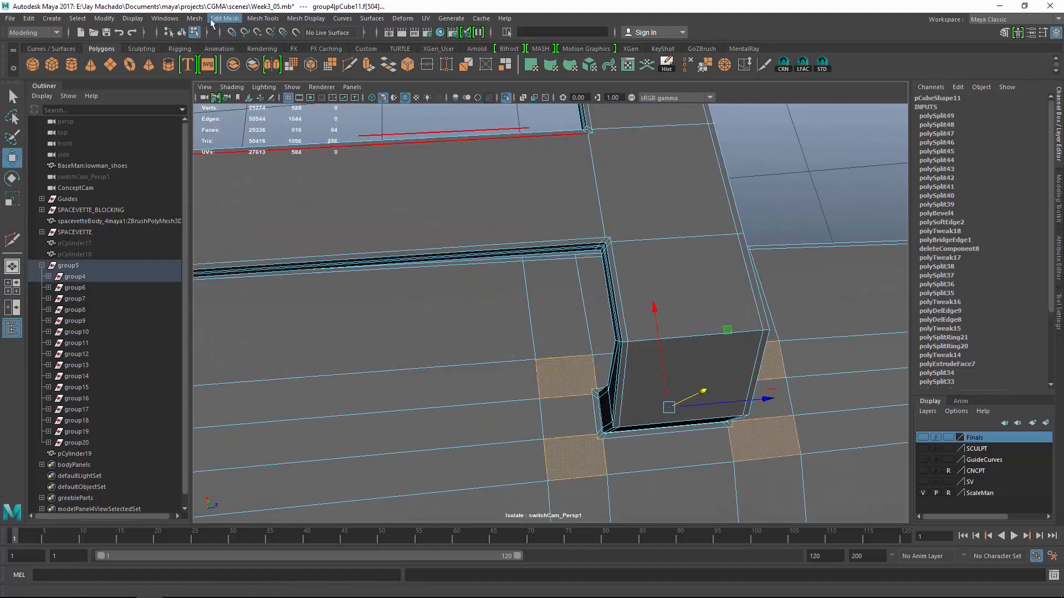
pyautogui.click(194, 18)
pyautogui.click(228, 121)
pyautogui.click(194, 19)
pyautogui.click(228, 132)
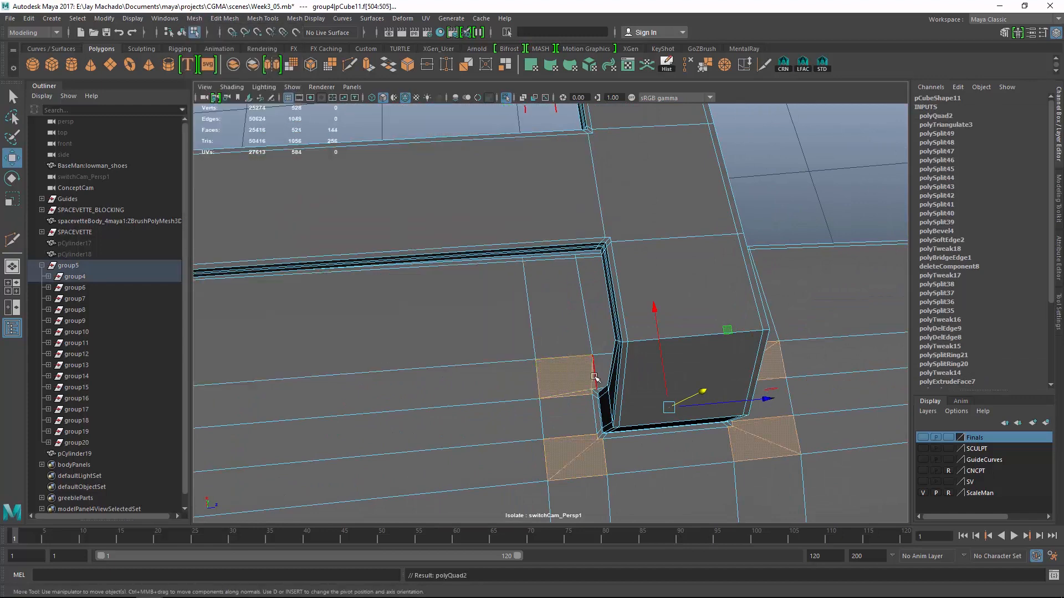
# - Replace the wrongly placed edge at the bracket foot's inner corner with a diagonal cut to the outer loop
pyautogui.keyDown('alt'); pyautogui.moveTo(594, 377); pyautogui.dragTo(627, 427, button='right'); pyautogui.keyUp('alt')
pyautogui.keyDown('alt'); pyautogui.moveTo(627, 427); pyautogui.dragTo(585, 388); pyautogui.keyUp('alt')
pyautogui.moveTo(556, 268); pyautogui.dragTo(560, 239, button='right')
pyautogui.click(576, 339)
pyautogui.press('Delete')
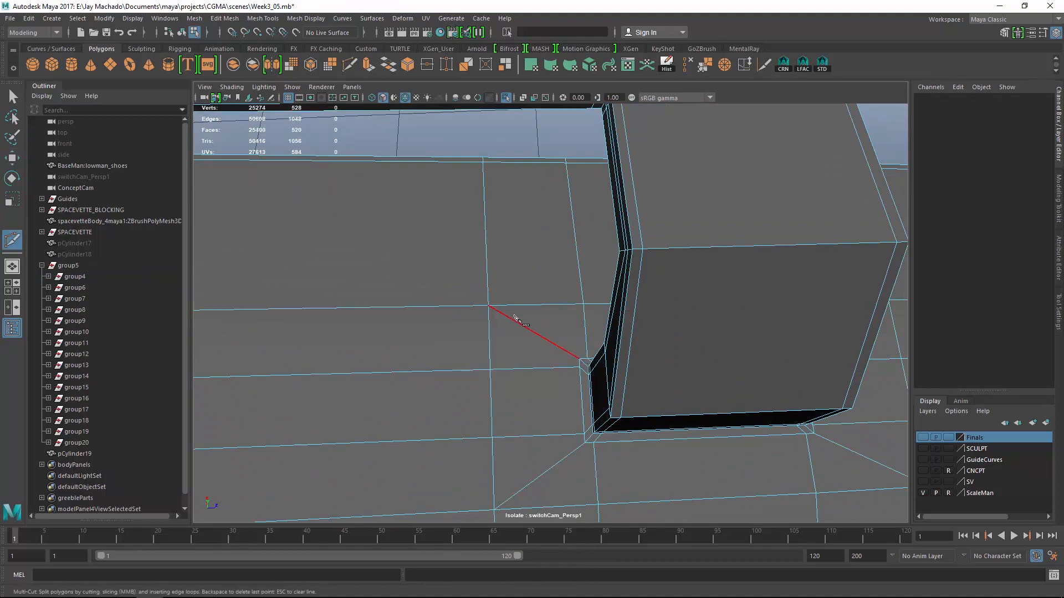
# - Smooth-preview the strip, turn off wireframe on shaded and bring back the full nozzle for viewing
pyautogui.press('F8')
pyautogui.press('3')
pyautogui.keyDown('alt'); pyautogui.moveTo(690, 360); pyautogui.dragTo(642, 351, button='right'); pyautogui.keyUp('alt')
pyautogui.click(753, 375)
pyautogui.keyDown('alt'); pyautogui.moveTo(676, 355); pyautogui.dragTo(746, 369); pyautogui.keyUp('alt')
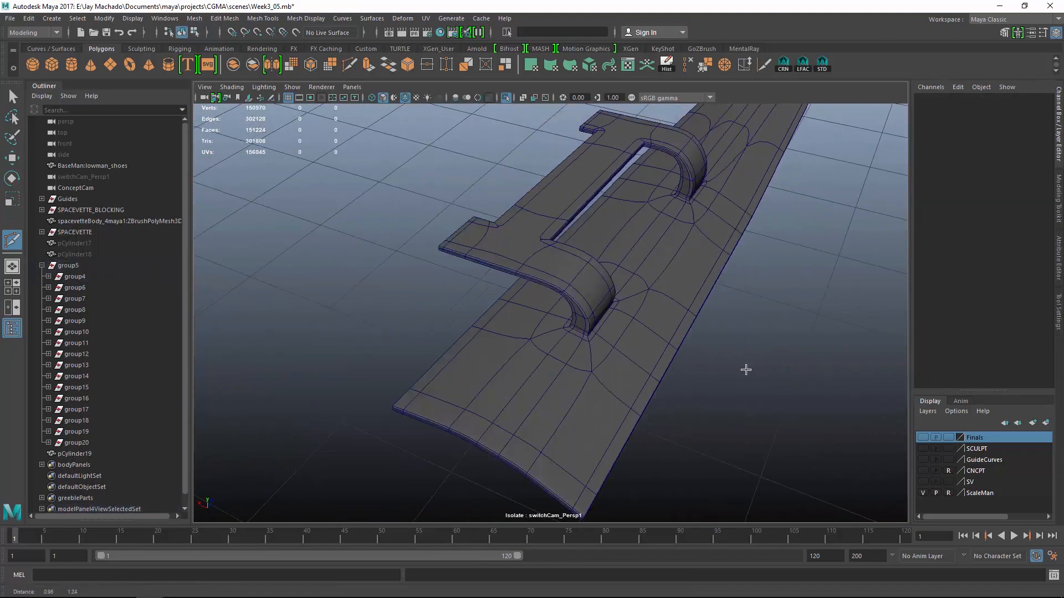
pyautogui.keyDown('alt'); pyautogui.moveTo(745, 370); pyautogui.dragTo(722, 421, button='middle'); pyautogui.keyUp('alt')
pyautogui.click(234, 87)
pyautogui.click(341, 200)
pyautogui.keyDown('alt'); pyautogui.moveTo(598, 323); pyautogui.dragTo(551, 318, button='right'); pyautogui.keyUp('alt')
pyautogui.keyDown('alt'); pyautogui.moveTo(551, 318); pyautogui.dragTo(593, 314); pyautogui.keyUp('alt')
pyautogui.keyDown('alt'); pyautogui.moveTo(593, 314); pyautogui.dragTo(581, 306, button='middle'); pyautogui.keyUp('alt')
pyautogui.keyDown('alt'); pyautogui.moveTo(522, 202); pyautogui.dragTo(554, 266); pyautogui.keyUp('alt')
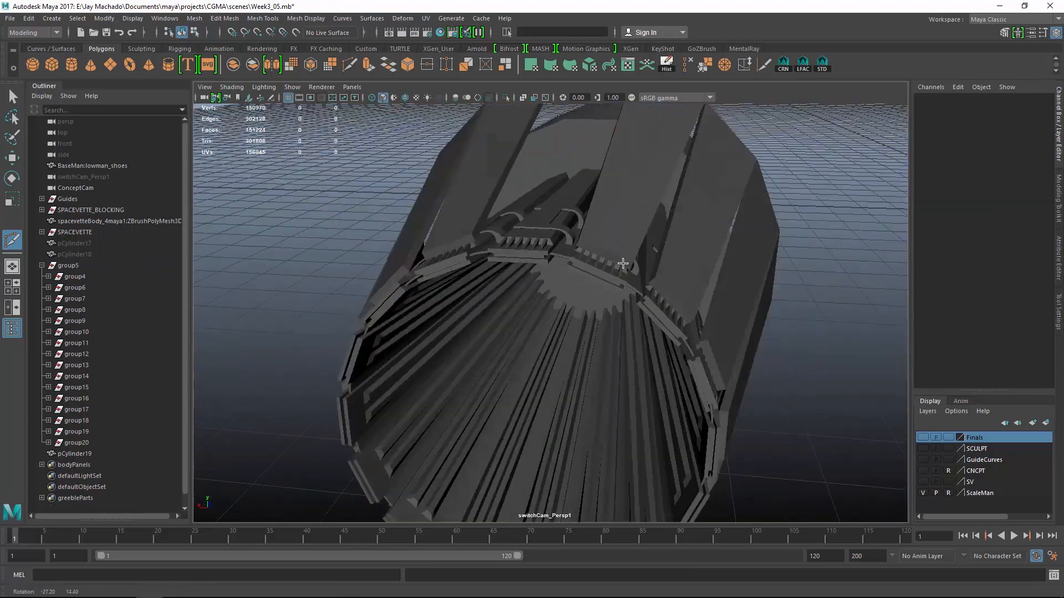
# - Insert lengthwise edge loops through the middle of the filler strip's raised plate and bracket arms
pyautogui.scroll(10, 613, 285)
pyautogui.click(573, 310)
pyautogui.press('w')
pyautogui.keyDown('alt'); pyautogui.moveTo(574, 310); pyautogui.dragTo(516, 292); pyautogui.keyUp('alt')
pyautogui.scroll(8, 515, 293)
pyautogui.moveTo(515, 292); pyautogui.dragTo(551, 382, button='right')
pyautogui.click(515, 257)
pyautogui.press('g')
pyautogui.keyDown('alt'); pyautogui.moveTo(552, 388); pyautogui.dragTo(552, 349); pyautogui.keyUp('alt')
pyautogui.press('g')
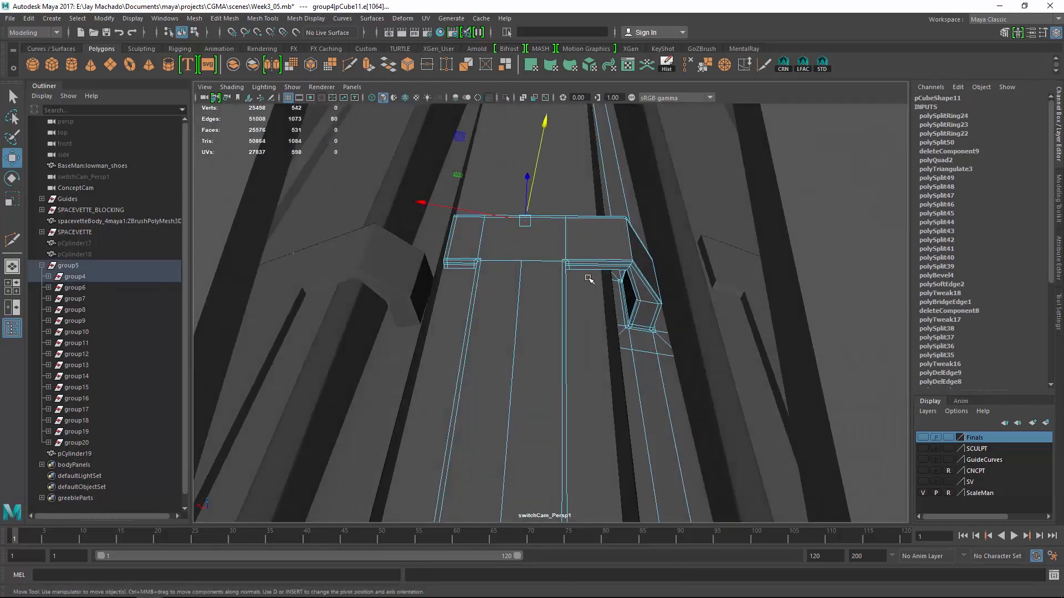
# - Isolate pCube11 and insert one more edge loop through the raised plate, seen from below
pyautogui.keyDown('alt'); pyautogui.moveTo(589, 280); pyautogui.dragTo(520, 261); pyautogui.keyUp('alt')
pyautogui.press('F8')
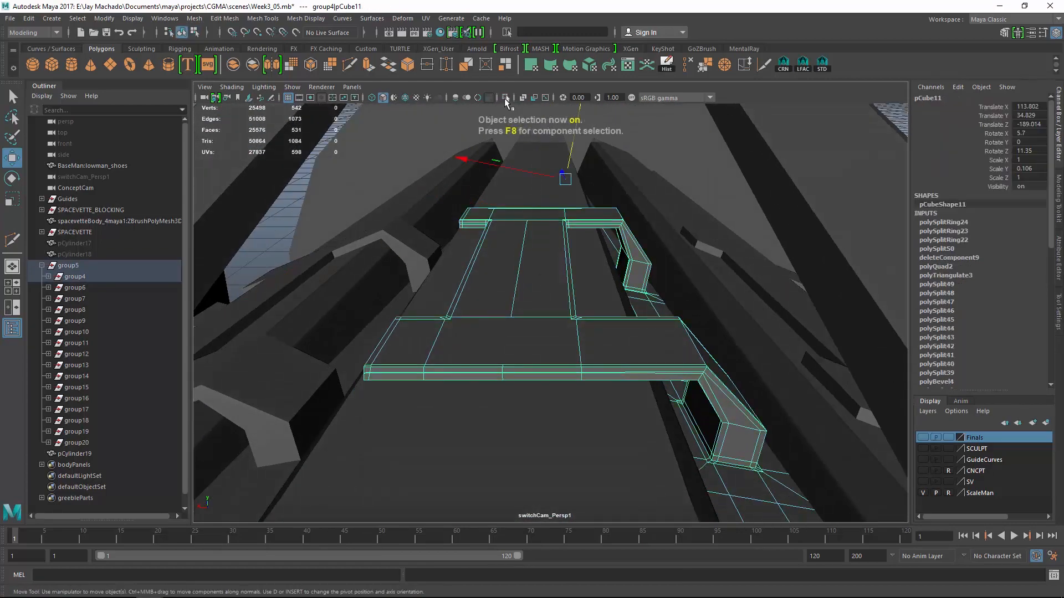
pyautogui.click(505, 97)
pyautogui.keyDown('alt'); pyautogui.moveTo(576, 233); pyautogui.dragTo(570, 256); pyautogui.keyUp('alt')
pyautogui.press('F8')
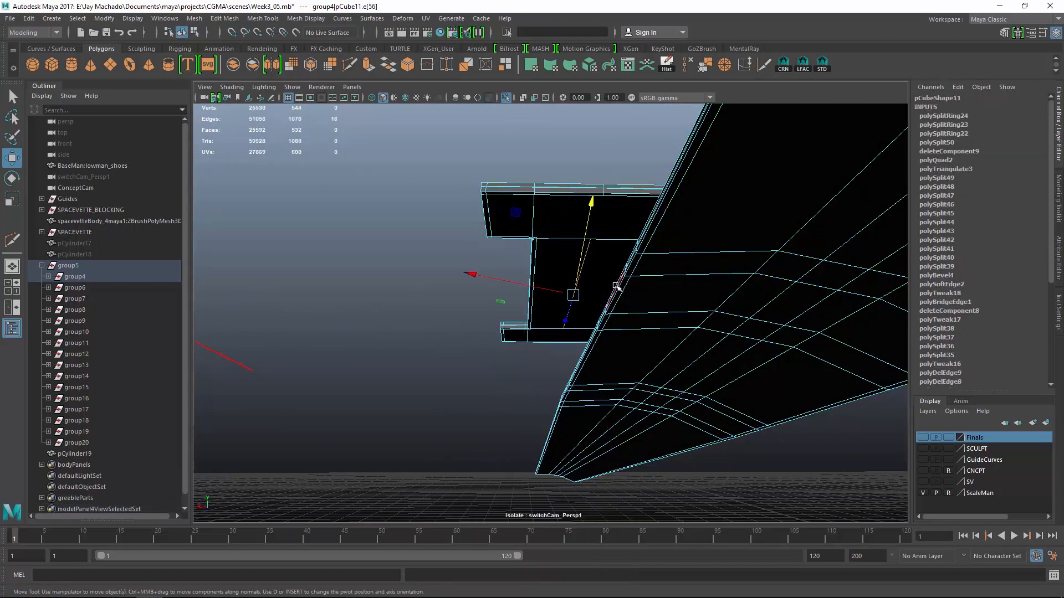
# - Select the top and underside faces where the plate meets both bracket arms, then triangulate and quadrangulate them
pyautogui.moveTo(606, 222); pyautogui.dragTo(590, 228, button='right')
pyautogui.click(586, 218)
pyautogui.press('4')
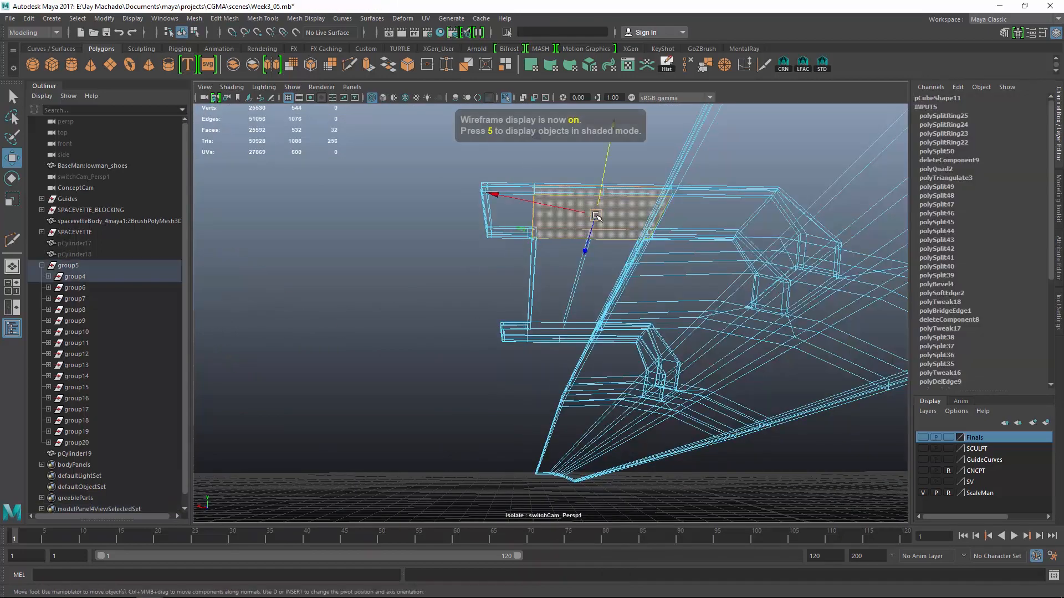
pyautogui.moveTo(586, 217)
pyautogui.keyDown('alt'); pyautogui.mouseDown()
pyautogui.moveTo(573, 238)
pyautogui.moveTo(624, 380)
pyautogui.moveTo(587, 355)
pyautogui.mouseUp(); pyautogui.keyUp('alt')
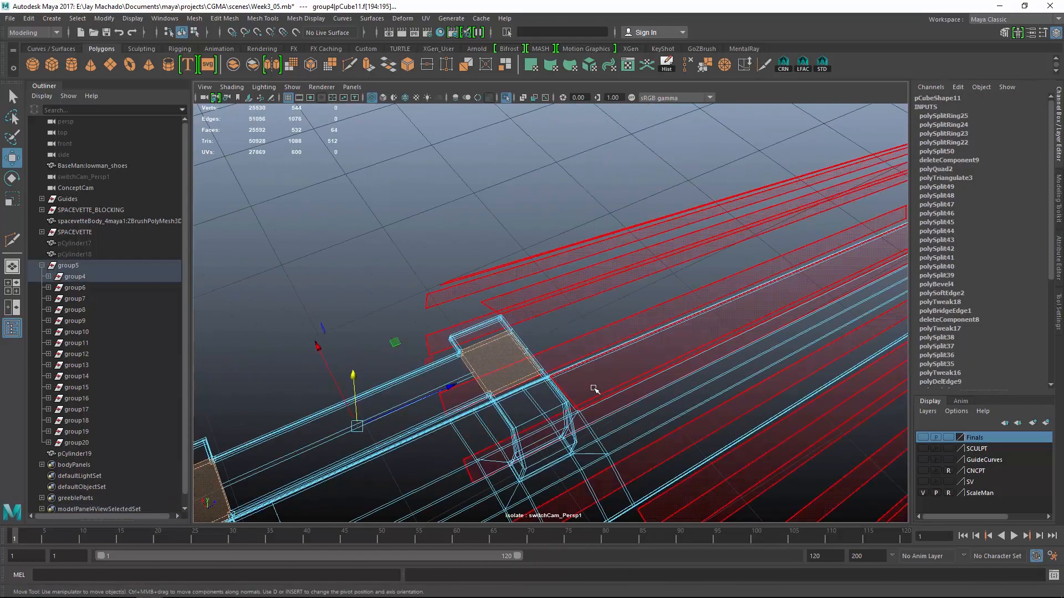
pyautogui.press('5')
pyautogui.click(194, 19)
pyautogui.click(222, 143)
pyautogui.click(195, 18)
pyautogui.click(221, 142)
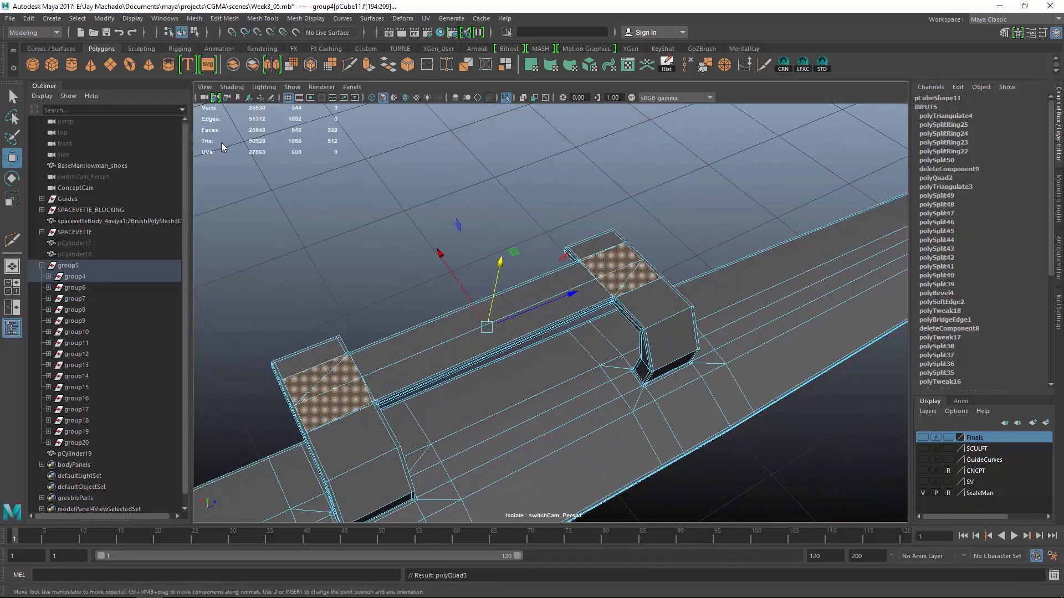
# - Cut a new edge path around the first bracket arm's top face to its inner corners and delete the slanted edge beside it
pyautogui.keyDown('alt'); pyautogui.moveTo(554, 277); pyautogui.dragTo(587, 311); pyautogui.keyUp('alt')
pyautogui.keyDown('alt'); pyautogui.moveTo(587, 310); pyautogui.dragTo(473, 280, button='right'); pyautogui.keyUp('alt')
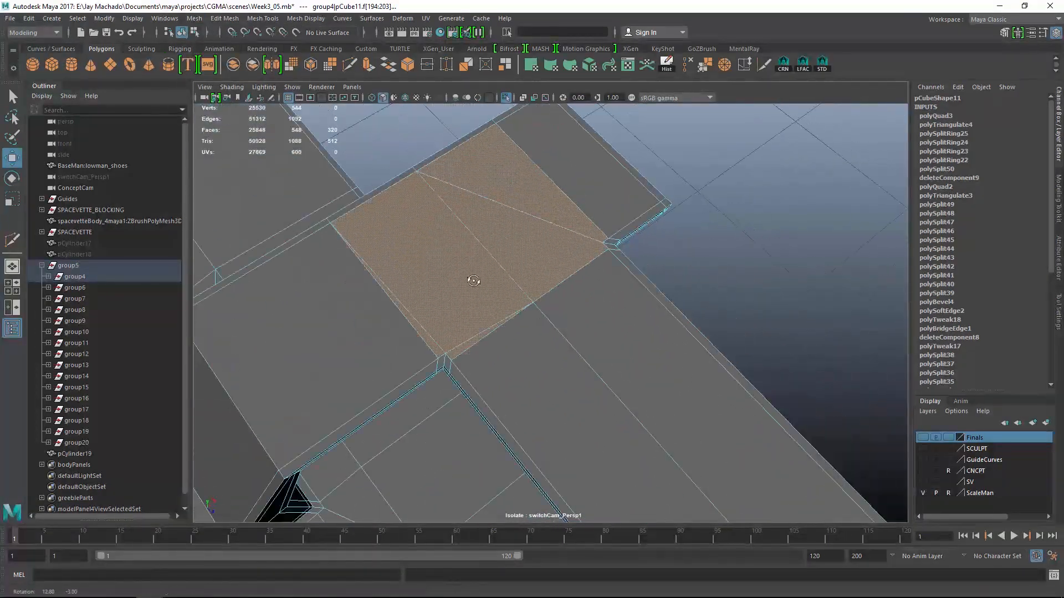
pyautogui.keyDown('alt'); pyautogui.moveTo(472, 281); pyautogui.dragTo(485, 297); pyautogui.keyUp('alt')
pyautogui.keyDown('alt'); pyautogui.moveTo(484, 297); pyautogui.dragTo(551, 295, button='right'); pyautogui.keyUp('alt')
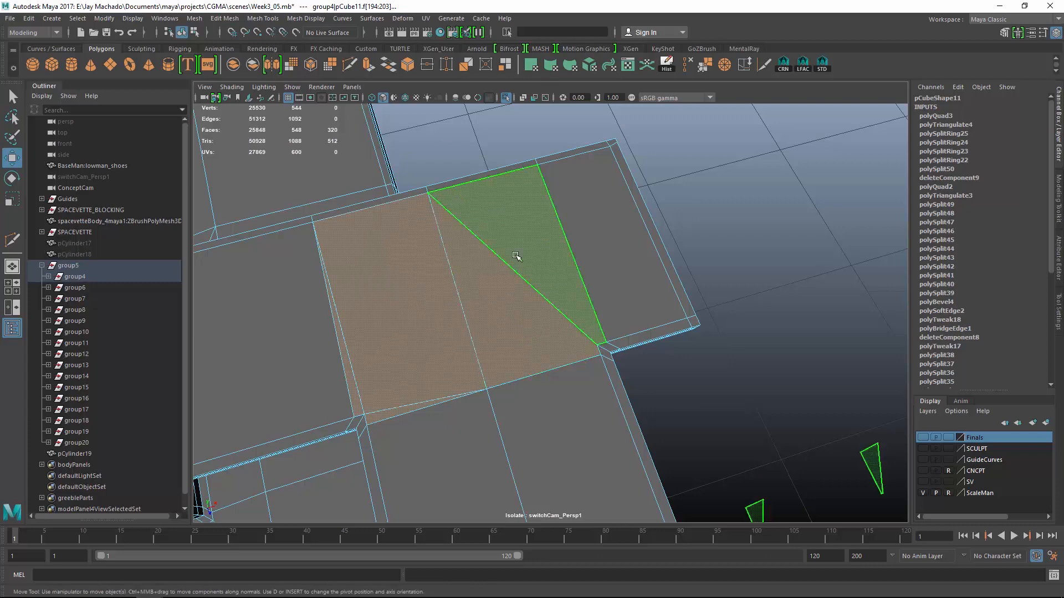
pyautogui.keyDown('shift'); pyautogui.moveTo(516, 257); pyautogui.dragTo(524, 233, button='right'); pyautogui.keyUp('shift')
pyautogui.click(538, 164)
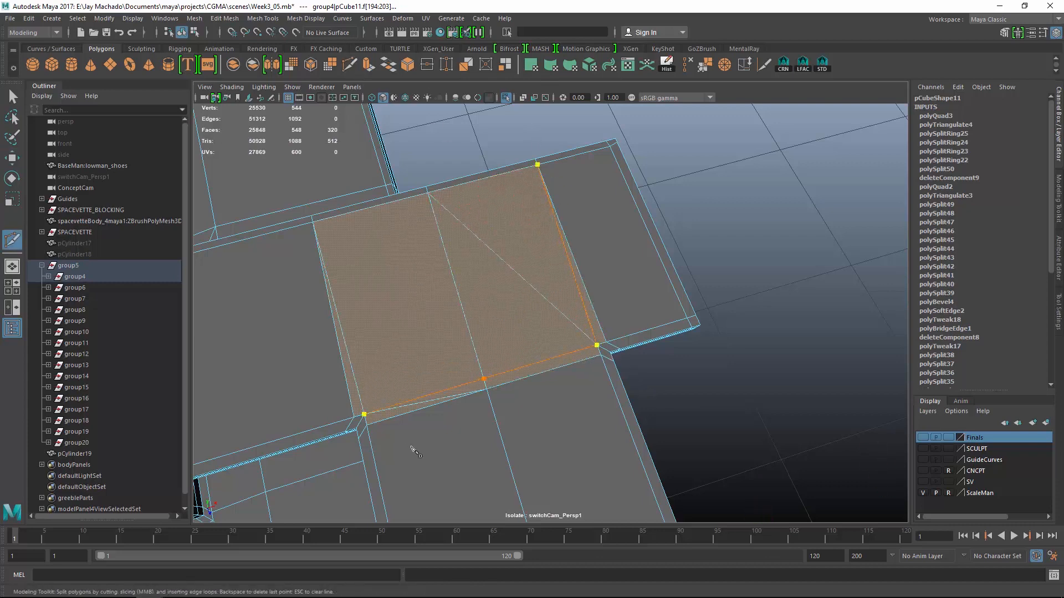
pyautogui.press('Return')
pyautogui.press('w')
pyautogui.moveTo(442, 285); pyautogui.dragTo(438, 237, button='right')
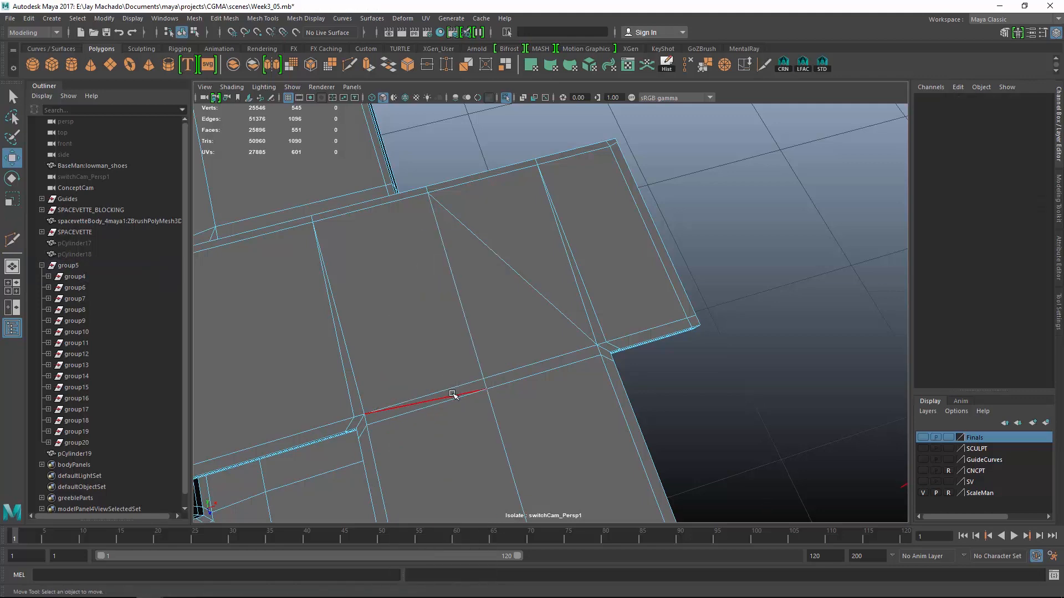
pyautogui.click(452, 394)
pyautogui.press('Delete')
# - Cut a matching edge path on the second bracket arm's top face and delete its slanted and diagonal edges
pyautogui.keyDown('alt'); pyautogui.moveTo(544, 304); pyautogui.dragTo(567, 213); pyautogui.keyUp('alt')
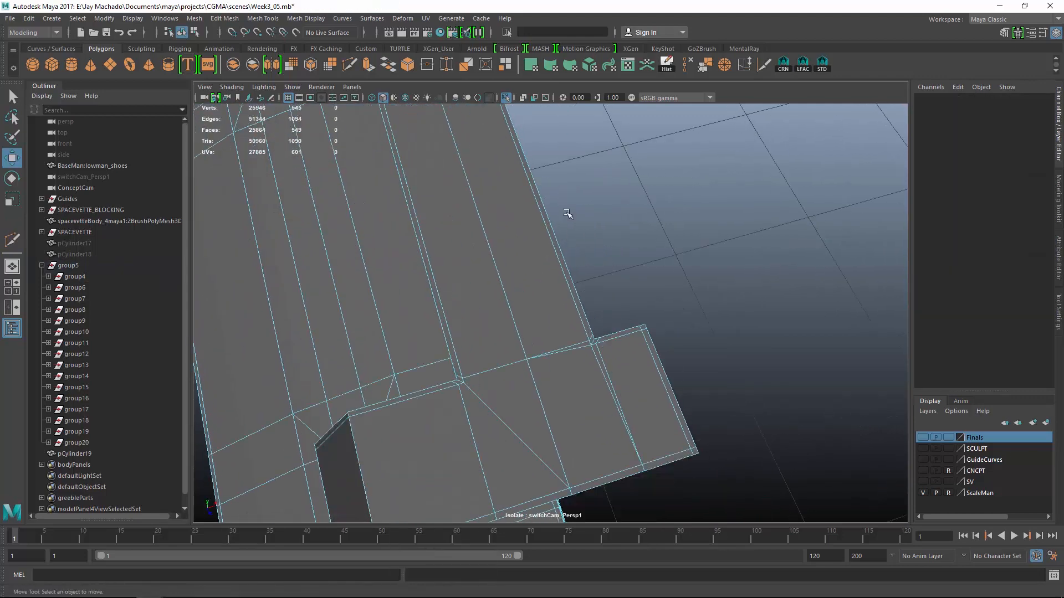
pyautogui.keyDown('alt'); pyautogui.moveTo(567, 214); pyautogui.dragTo(599, 267, button='middle'); pyautogui.keyUp('alt')
pyautogui.click(350, 65)
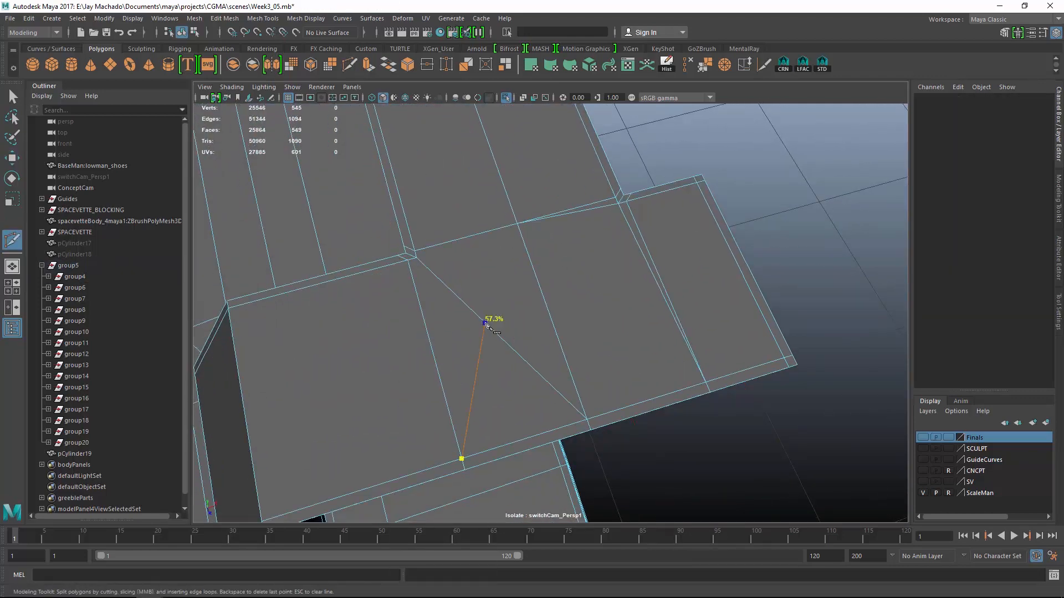
pyautogui.press('w')
pyautogui.click(579, 212)
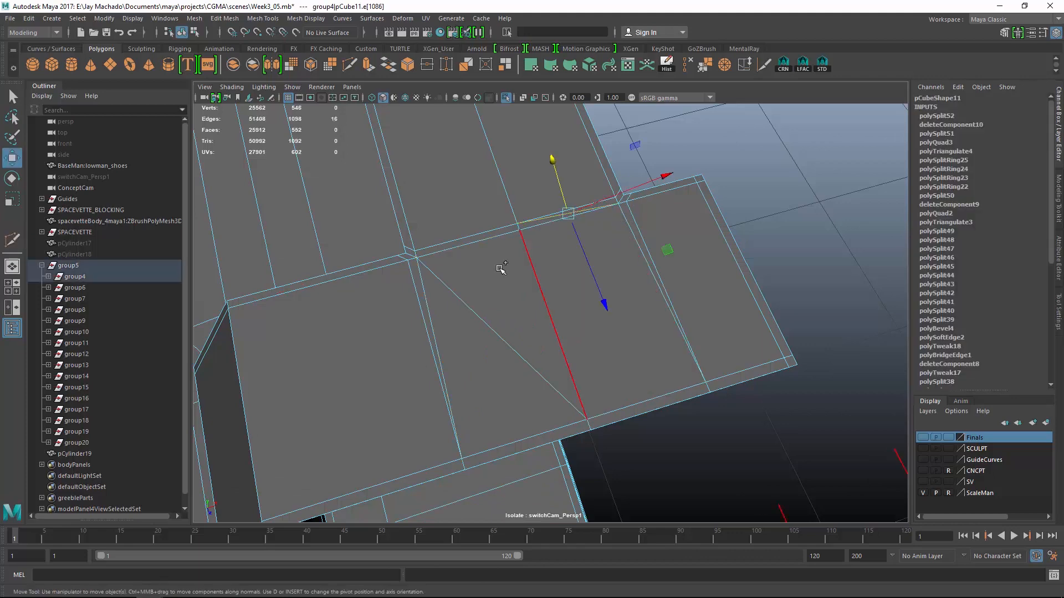
pyautogui.keyDown('shift'); pyautogui.click(451, 297); pyautogui.keyUp('shift')
pyautogui.press('Delete')
# - Cut an edge path between the inner corners on the first bracket arm's underside and delete the two leftover triangulating edges
pyautogui.keyDown('alt'); pyautogui.moveTo(663, 369); pyautogui.dragTo(686, 488, button='middle'); pyautogui.keyUp('alt')
pyautogui.keyDown('alt'); pyautogui.moveTo(686, 489); pyautogui.dragTo(572, 399); pyautogui.keyUp('alt')
pyautogui.keyDown('alt'); pyautogui.moveTo(572, 399); pyautogui.dragTo(475, 408, button='middle'); pyautogui.keyUp('alt')
pyautogui.scroll(3, 475, 408)
pyautogui.scroll(-3, 475, 408)
pyautogui.click(350, 65)
pyautogui.click(285, 255)
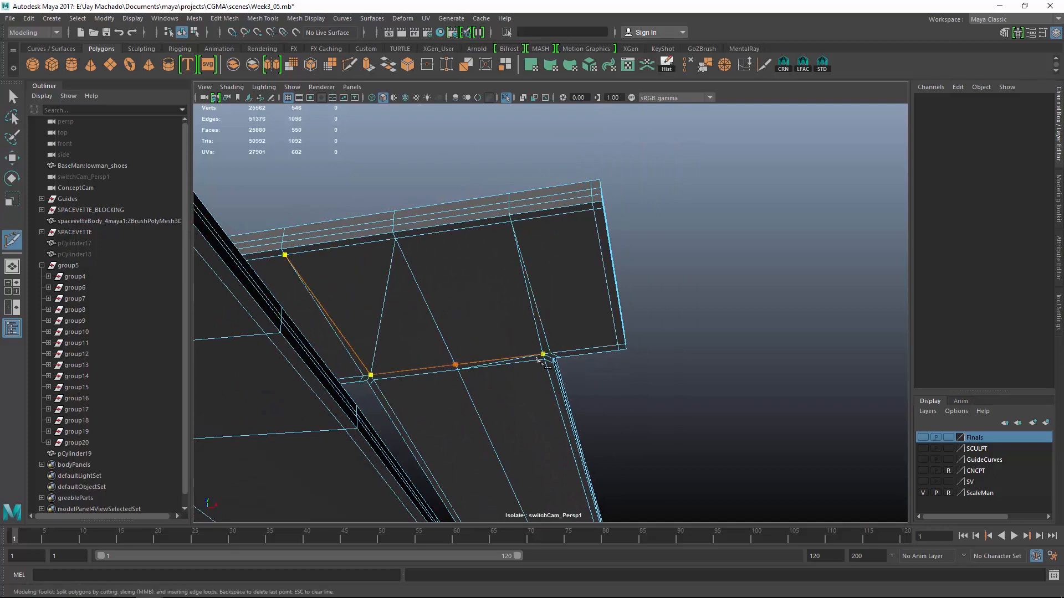
pyautogui.rightClick(537, 359)
pyautogui.press('w')
pyautogui.click(500, 363)
pyautogui.keyDown('shift'); pyautogui.click(396, 313); pyautogui.keyUp('shift')
pyautogui.hotkey('ctrl', 'Delete')
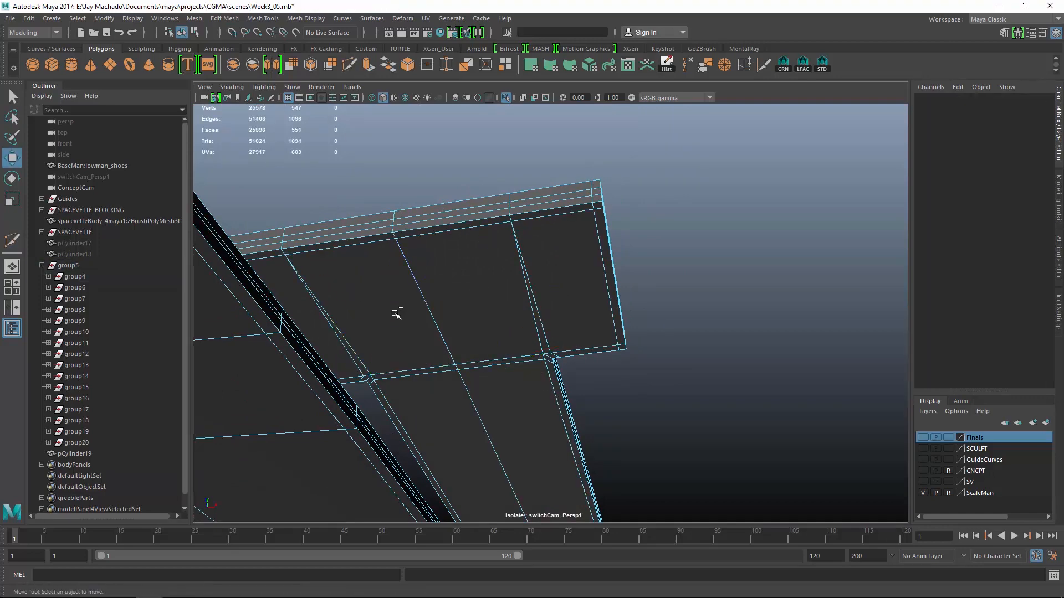
# - Cut an edge path on the other bracket arm's underside and delete its slanted and diagonal edges
pyautogui.keyDown('alt'); pyautogui.moveTo(396, 314); pyautogui.dragTo(640, 267); pyautogui.keyUp('alt')
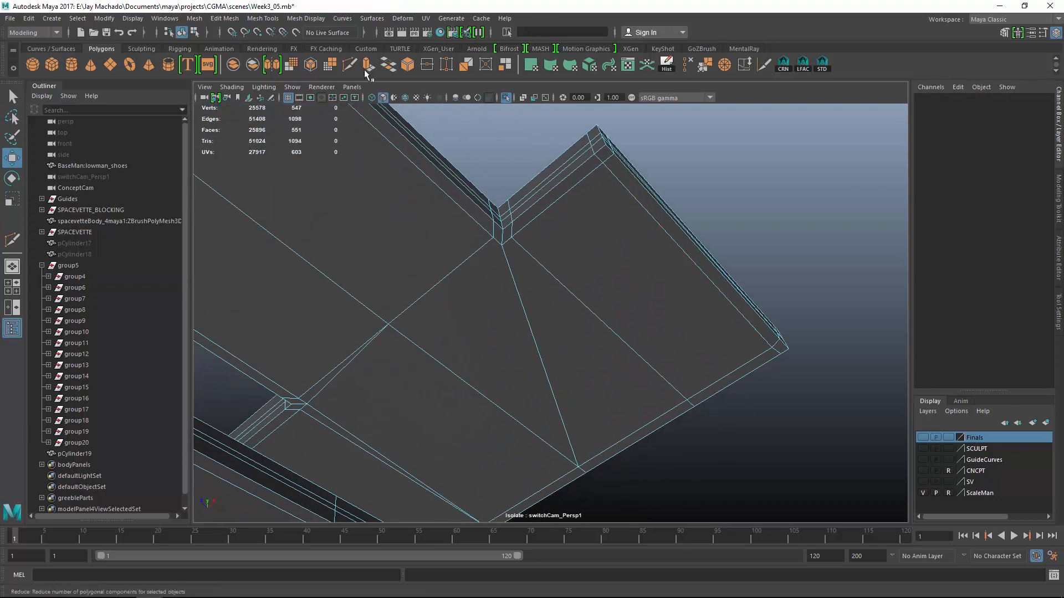
pyautogui.click(353, 65)
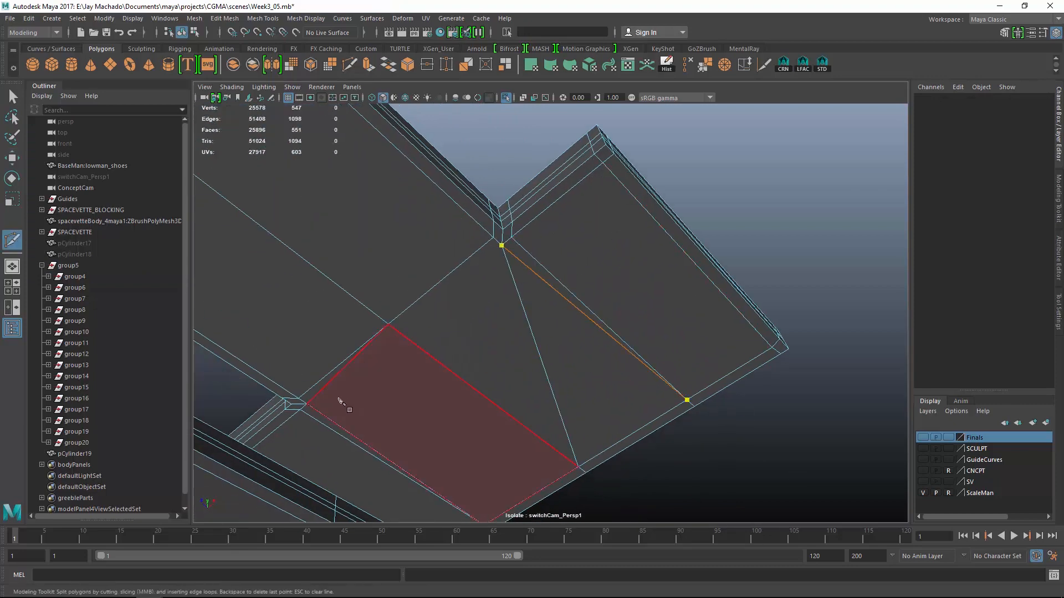
pyautogui.press('w')
pyautogui.doubleClick(342, 368)
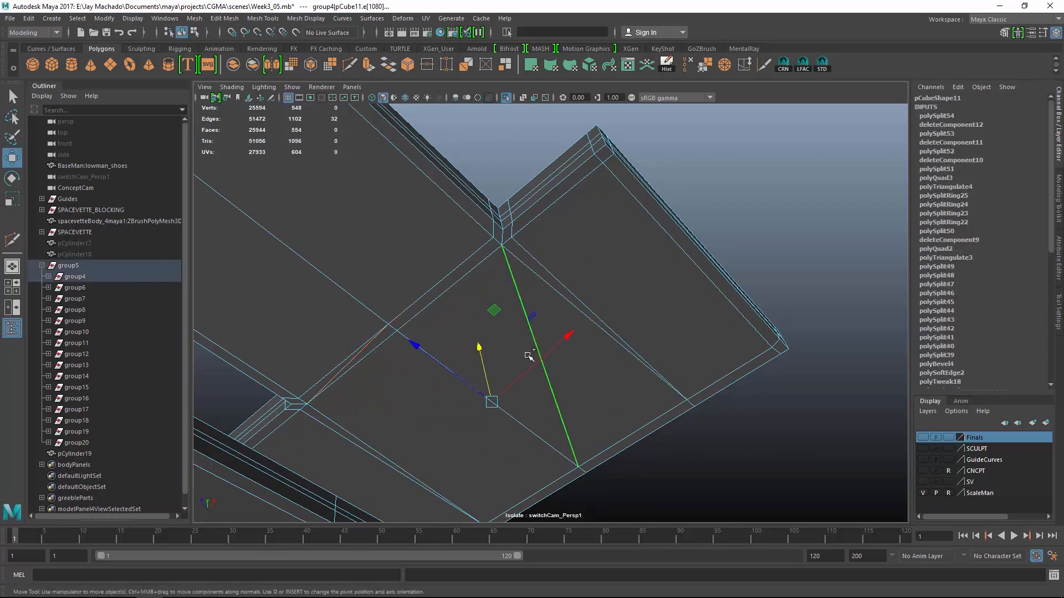
pyautogui.press('Delete')
# - Return to object mode, deselect the strip and bring back the full scene
pyautogui.keyDown('alt'); pyautogui.moveTo(561, 357); pyautogui.dragTo(518, 337); pyautogui.keyUp('alt')
pyautogui.press('F8')
pyautogui.click(627, 337)
pyautogui.click(506, 98)
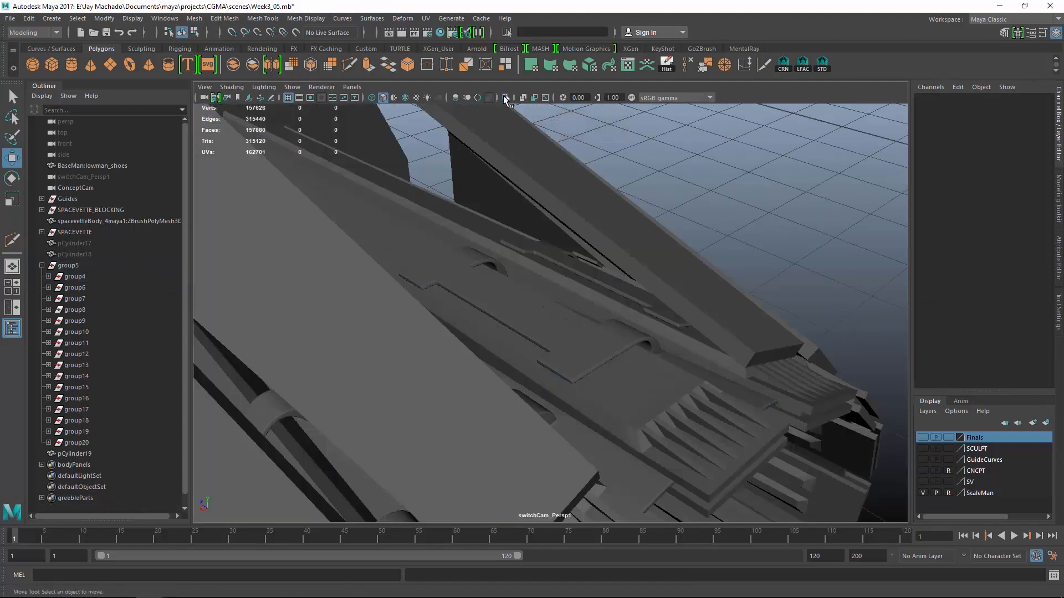
# - Create a polygon cylinder with 12 axis subdivisions and place it inside the round nozzle opening
pyautogui.keyDown('alt'); pyautogui.moveTo(637, 277); pyautogui.dragTo(532, 299); pyautogui.keyUp('alt')
pyautogui.keyDown('alt'); pyautogui.moveTo(532, 300); pyautogui.dragTo(580, 308, button='right'); pyautogui.keyUp('alt')
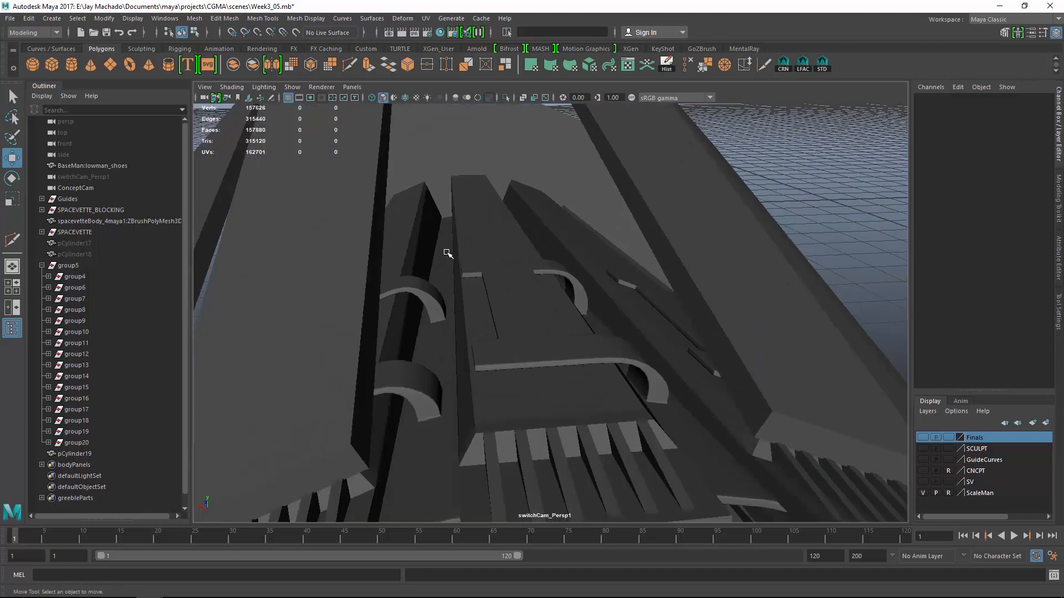
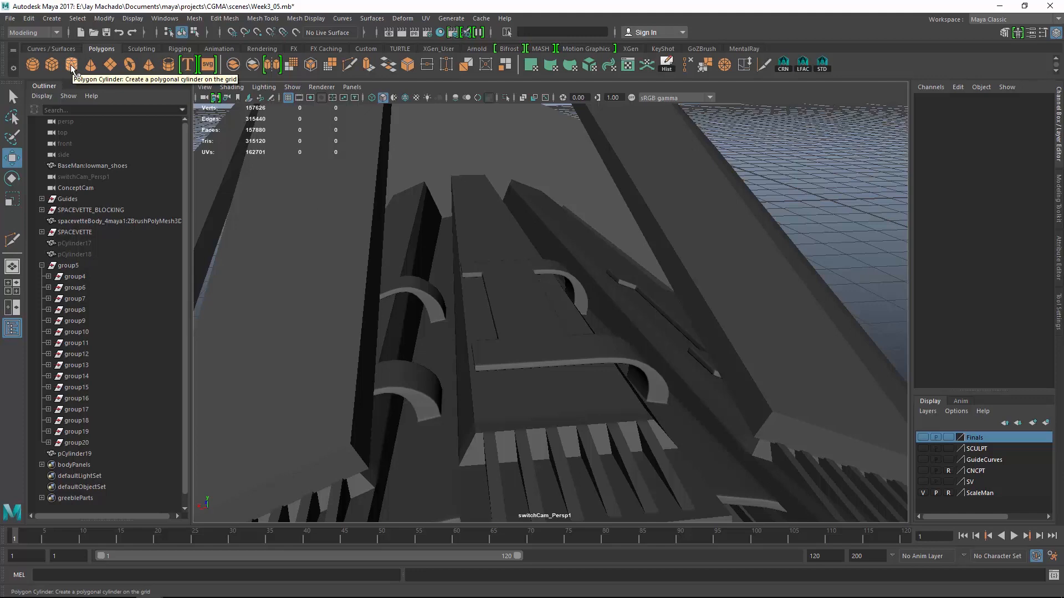
pyautogui.click(72, 66)
pyautogui.keyDown('alt'); pyautogui.moveTo(566, 323); pyautogui.dragTo(574, 440); pyautogui.keyUp('alt')
pyautogui.press('4')
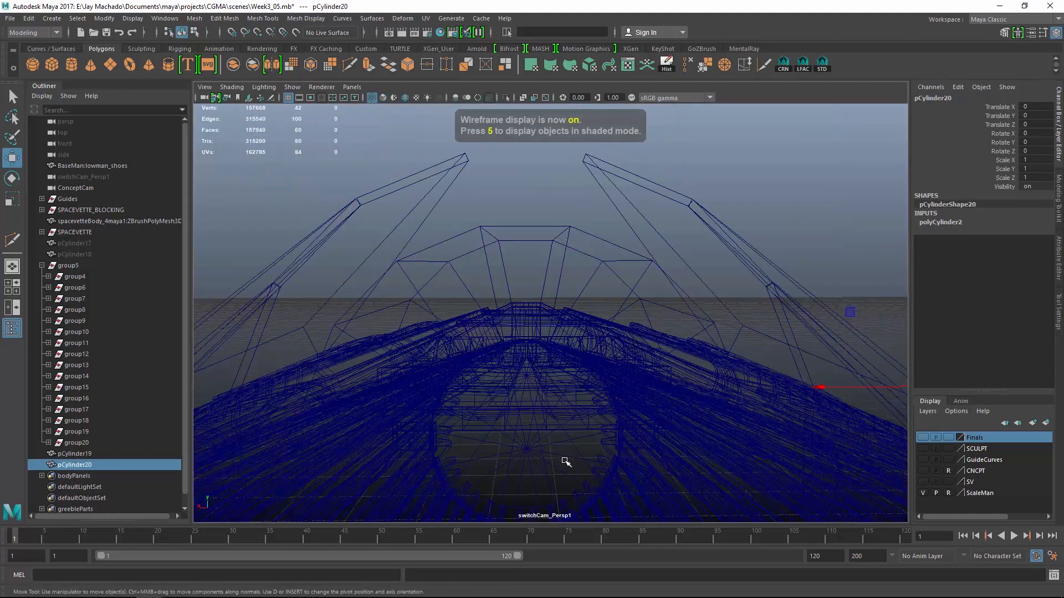
pyautogui.moveTo(542, 432); pyautogui.dragTo(528, 432, button='middle')
pyautogui.click(968, 225)
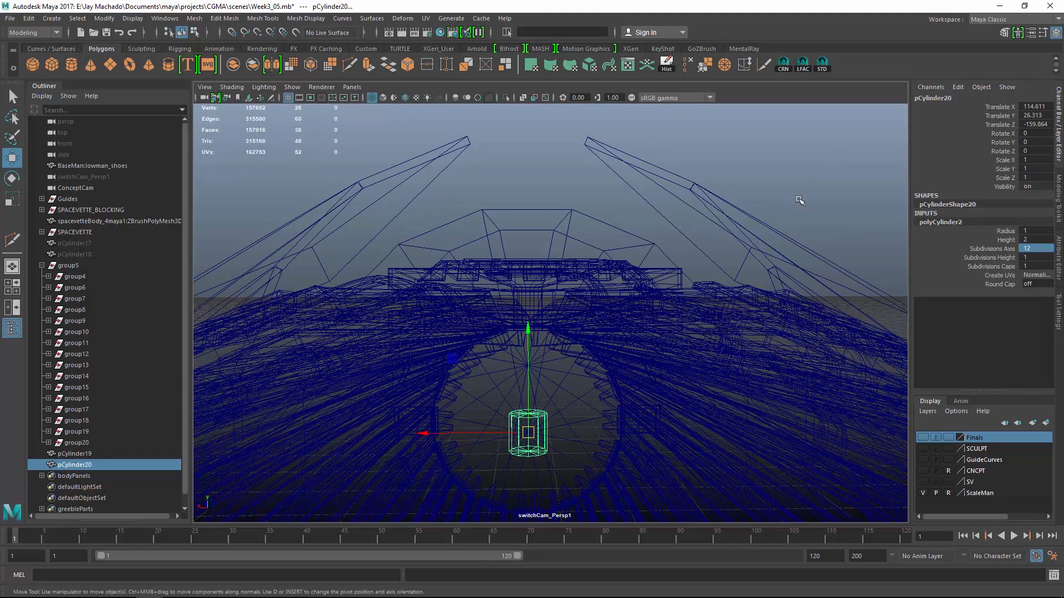
# - Rotate the new cylinder 90 degrees about Z so that it lies sideways
pyautogui.press('e')
pyautogui.moveTo(575, 332); pyautogui.dragTo(715, 391)
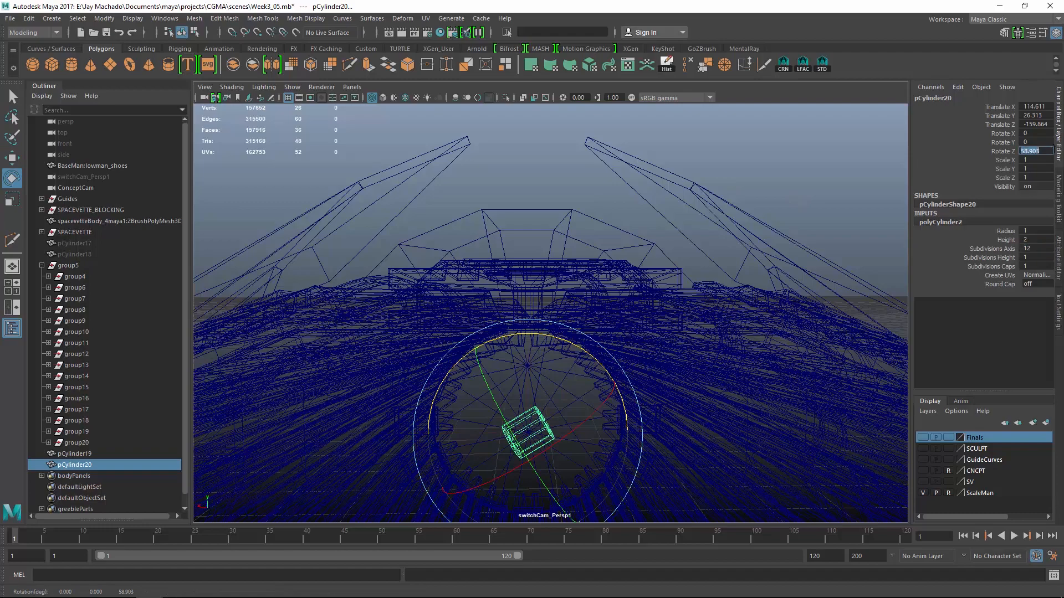
pyautogui.write('90')
pyautogui.press('Return')
pyautogui.press('w')
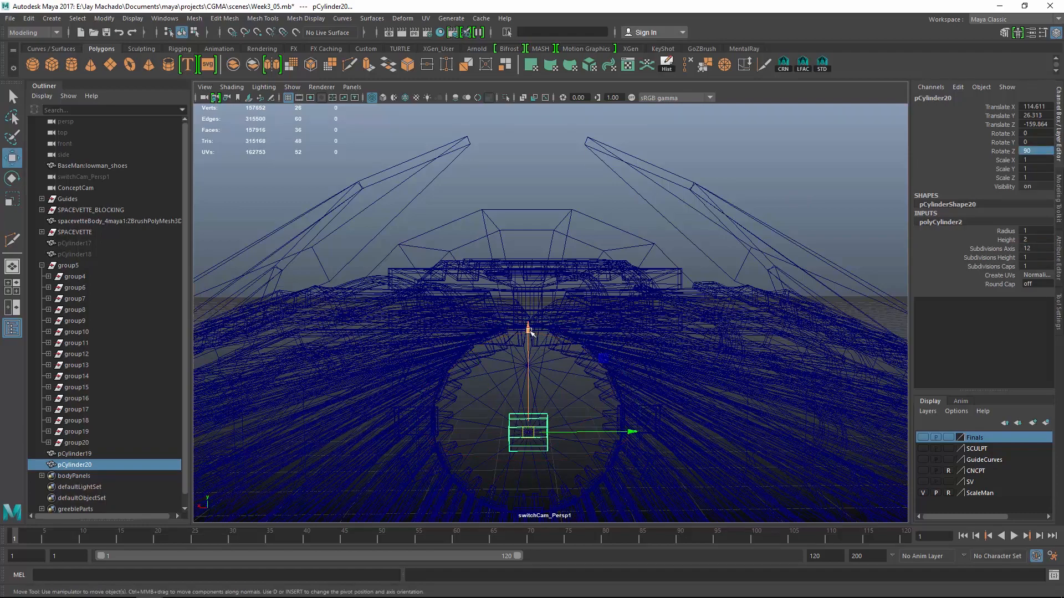
# - Raise the cylinder above the nozzle and slide it lengthwise until it sits over the filler strip near its bracket
pyautogui.press('space')
pyautogui.scroll(-6, 535, 335)
pyautogui.moveTo(545, 338); pyautogui.dragTo(553, 205)
pyautogui.press('space')
pyautogui.keyDown('alt'); pyautogui.moveTo(552, 242); pyautogui.dragTo(535, 308); pyautogui.keyUp('alt')
pyautogui.press('space')
pyautogui.keyDown('alt'); pyautogui.moveTo(537, 309); pyautogui.dragTo(628, 310, button='middle'); pyautogui.keyUp('alt')
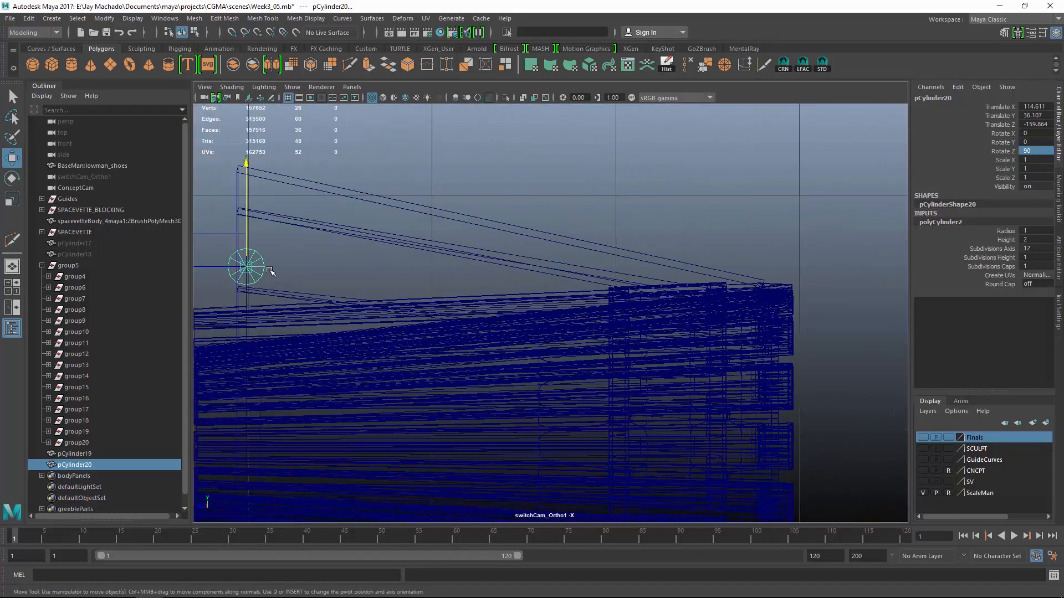
pyautogui.moveTo(248, 267); pyautogui.dragTo(639, 265)
# - Scale the cylinder uniformly to 0.557 and lower it closer to the filler strip's surface
pyautogui.scroll(5, 631, 281)
pyautogui.press('r')
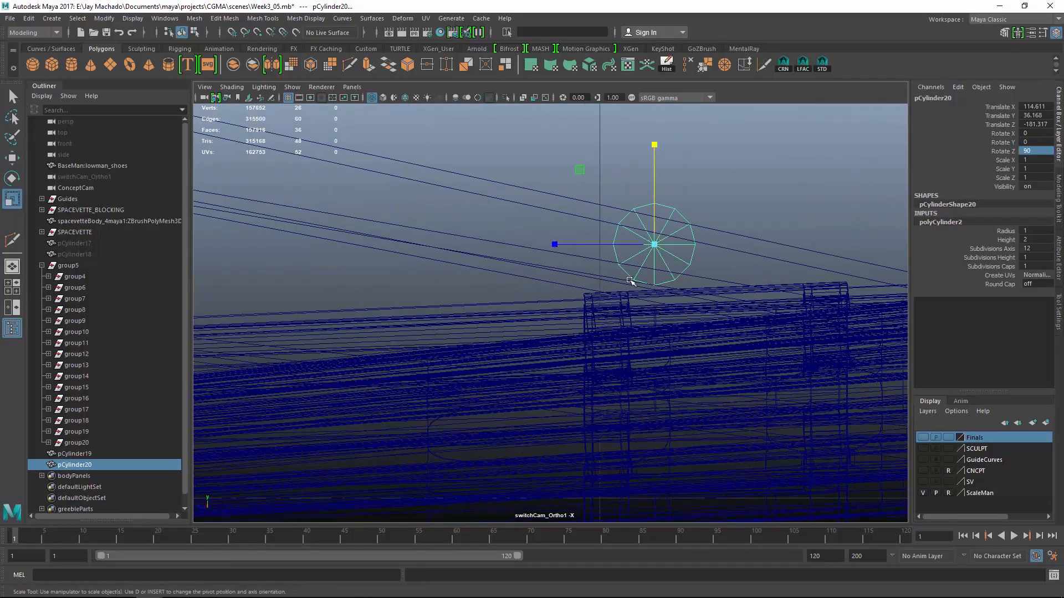
pyautogui.moveTo(631, 281); pyautogui.dragTo(623, 251, button='middle')
pyautogui.press('w')
pyautogui.moveTo(654, 244); pyautogui.dragTo(668, 263)
pyautogui.press('space')
pyautogui.press('f')
pyautogui.moveTo(624, 304)
pyautogui.keyDown('alt'); pyautogui.mouseDown()
pyautogui.moveTo(654, 343)
pyautogui.moveTo(656, 326)
pyautogui.mouseUp(); pyautogui.keyUp('alt')
pyautogui.press('5')
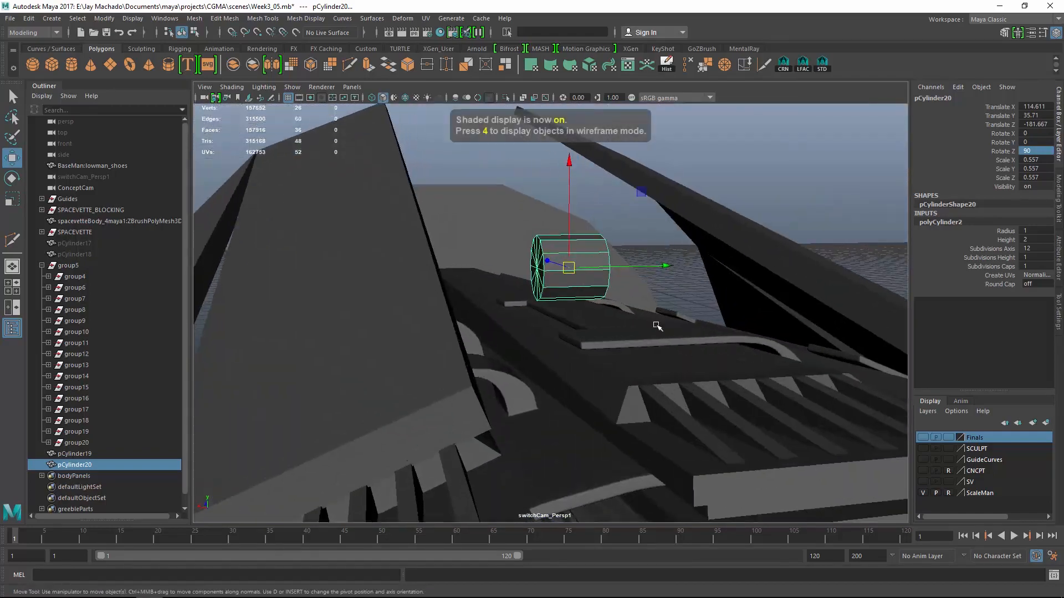
# - Narrow the cylinder along its own axis to a Scale Y of 0.396
pyautogui.press('space')
pyautogui.press('r')
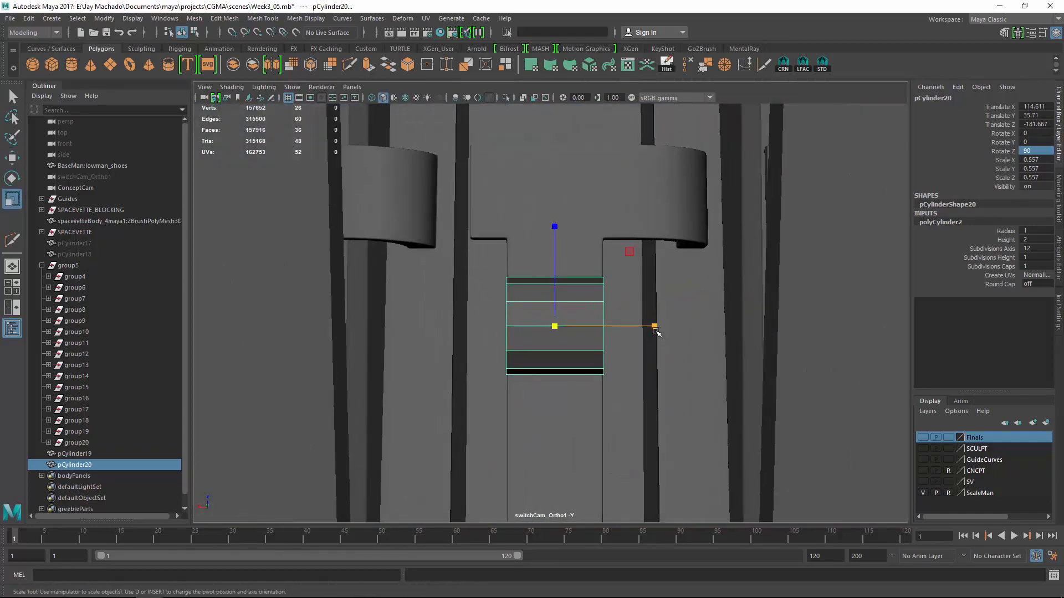
pyautogui.moveTo(626, 338); pyautogui.dragTo(647, 339)
pyautogui.press('space')
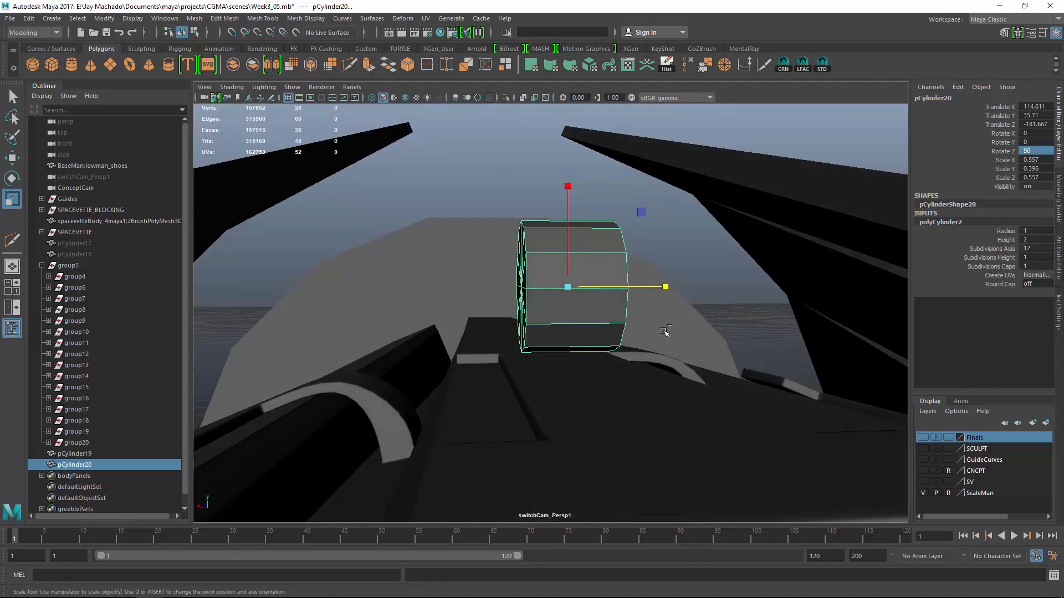
# - Duplicate the cylinder, scale the copy slightly smaller and narrow it along its axis as the hinge's inner part
pyautogui.hotkey('ctrl', 'd')
pyautogui.press('4')
pyautogui.press('space')
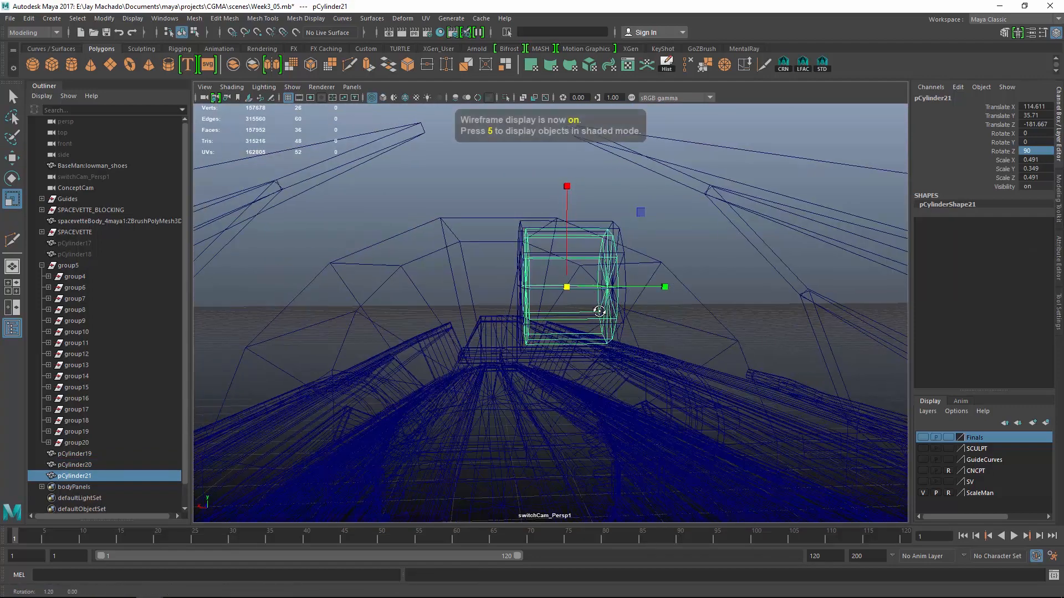
pyautogui.moveTo(665, 287); pyautogui.dragTo(580, 308)
pyautogui.press('space')
pyautogui.press('space')
# - Extrude the lower faces of the inner cylinder straight down to the filler strip and delete the extruded end faces
pyautogui.press('space')
pyautogui.moveTo(476, 120); pyautogui.dragTo(474, 148, button='right')
pyautogui.press('space')
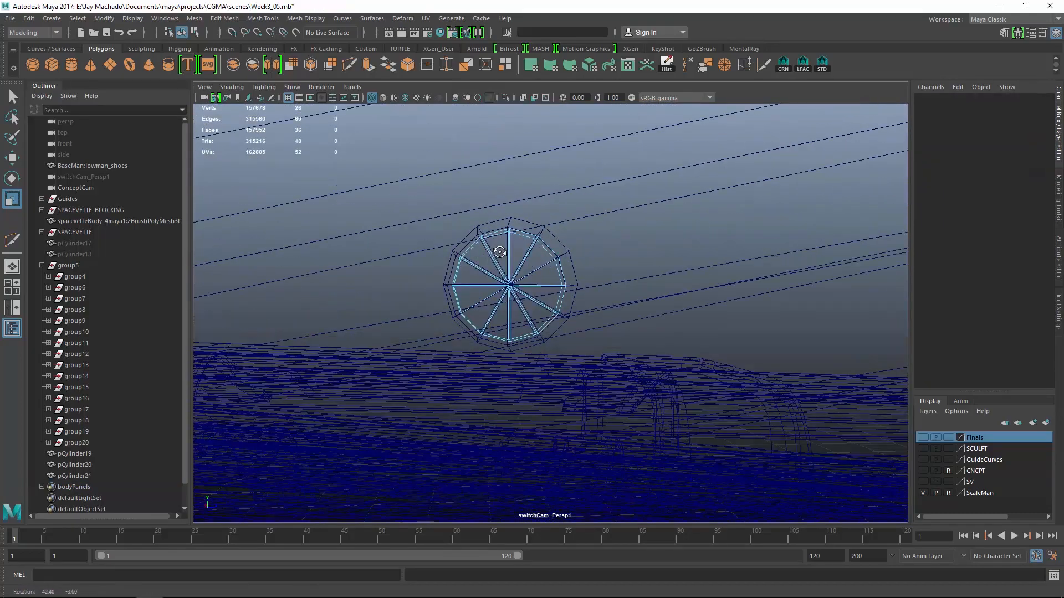
pyautogui.moveTo(449, 285); pyautogui.dragTo(614, 364)
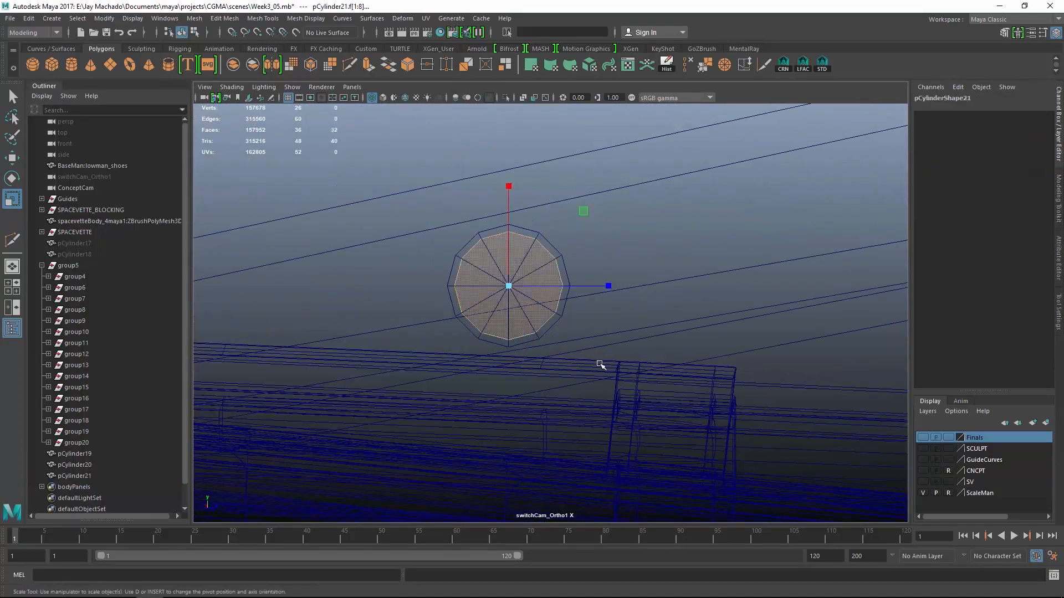
pyautogui.click(367, 65)
pyautogui.press('w')
pyautogui.moveTo(508, 227); pyautogui.dragTo(516, 285)
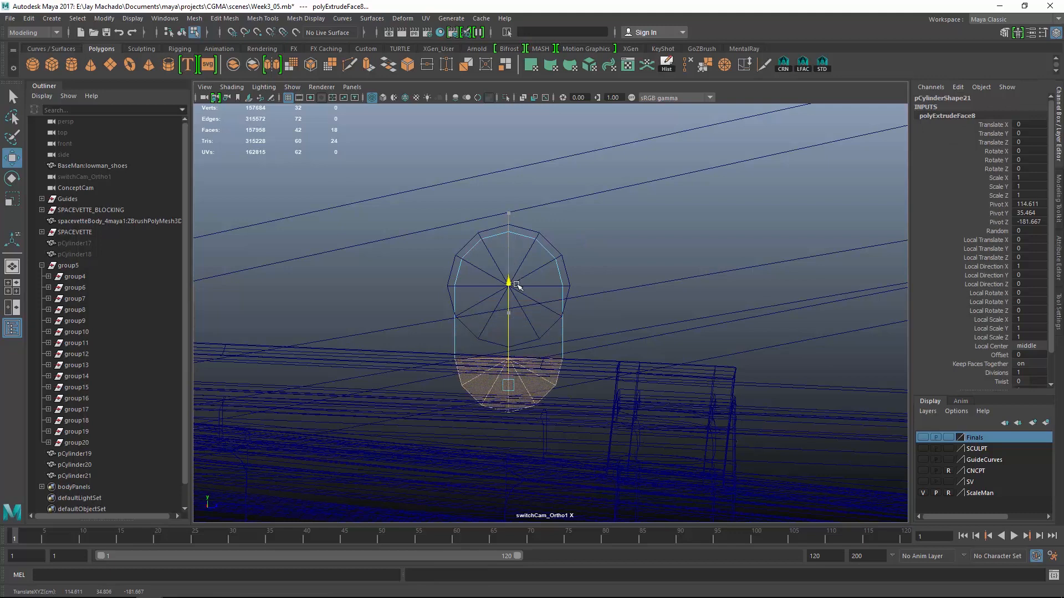
pyautogui.press('Delete')
# - Pull the lower vertices on one side of the inner part outward along the strip to form a long sloping foot
pyautogui.moveTo(526, 140); pyautogui.dragTo(491, 133, button='right')
pyautogui.moveTo(439, 332); pyautogui.dragTo(380, 354)
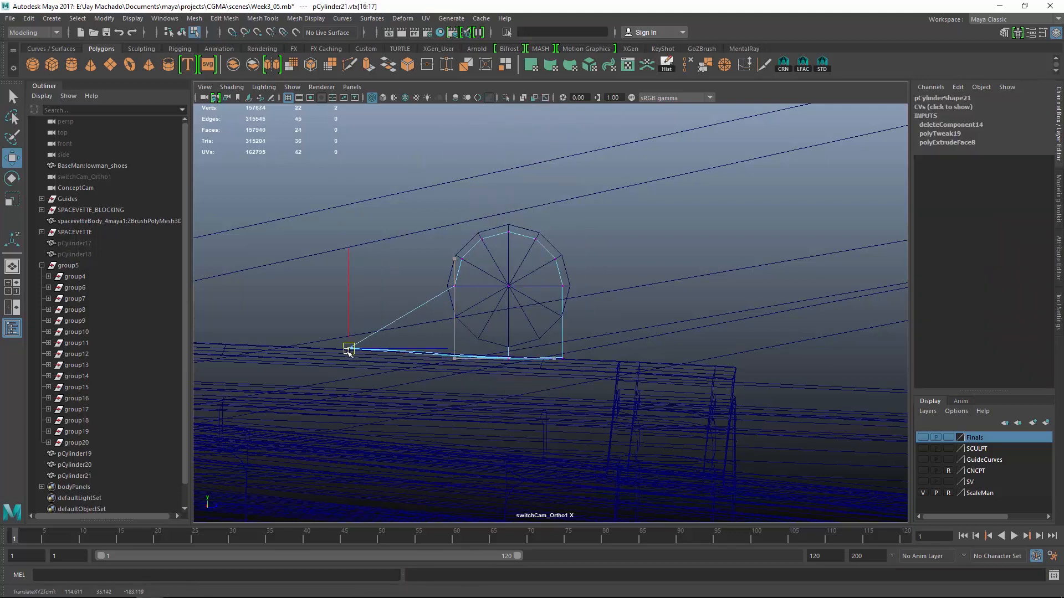
pyautogui.click(451, 287)
pyautogui.moveTo(547, 289)
pyautogui.mouseDown()
pyautogui.moveTo(537, 289)
pyautogui.moveTo(554, 261)
pyautogui.moveTo(598, 332)
pyautogui.moveTo(571, 285)
pyautogui.moveTo(647, 315)
pyautogui.moveTo(573, 336)
pyautogui.moveTo(537, 359)
pyautogui.moveTo(546, 365)
pyautogui.mouseUp()
pyautogui.click(461, 258)
pyautogui.press('5')
pyautogui.keyDown('alt'); pyautogui.moveTo(547, 366); pyautogui.dragTo(641, 334, button='right'); pyautogui.keyUp('alt')
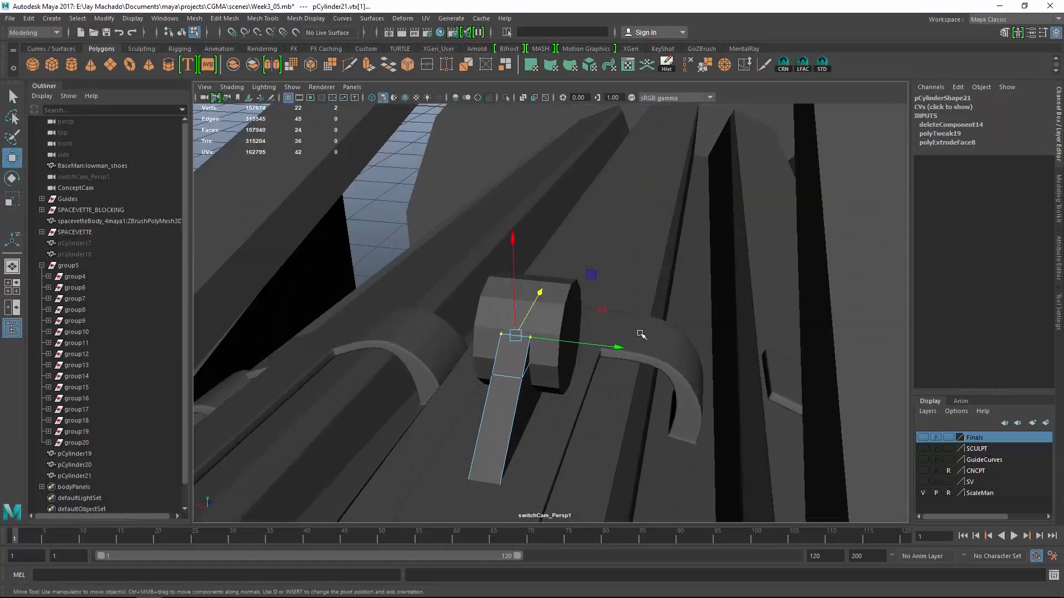
# - Return to object mode and set the outer cylinder's height subdivisions to 3
pyautogui.keyDown('alt'); pyautogui.moveTo(641, 335); pyautogui.dragTo(654, 135); pyautogui.keyUp('alt')
pyautogui.press('F8')
pyautogui.click(587, 371)
pyautogui.click(992, 222)
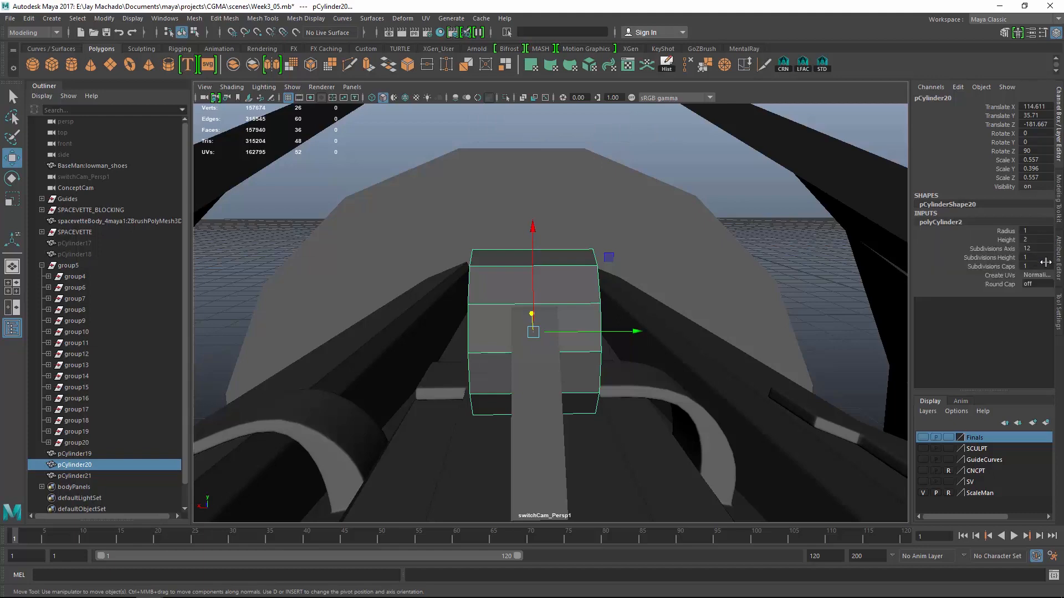
pyautogui.write('2')
pyautogui.press('Return')
# - Select the outer cylinder's middle ring of faces and widen it along the cylinder's axis
pyautogui.moveTo(668, 137); pyautogui.dragTo(667, 170, button='right')
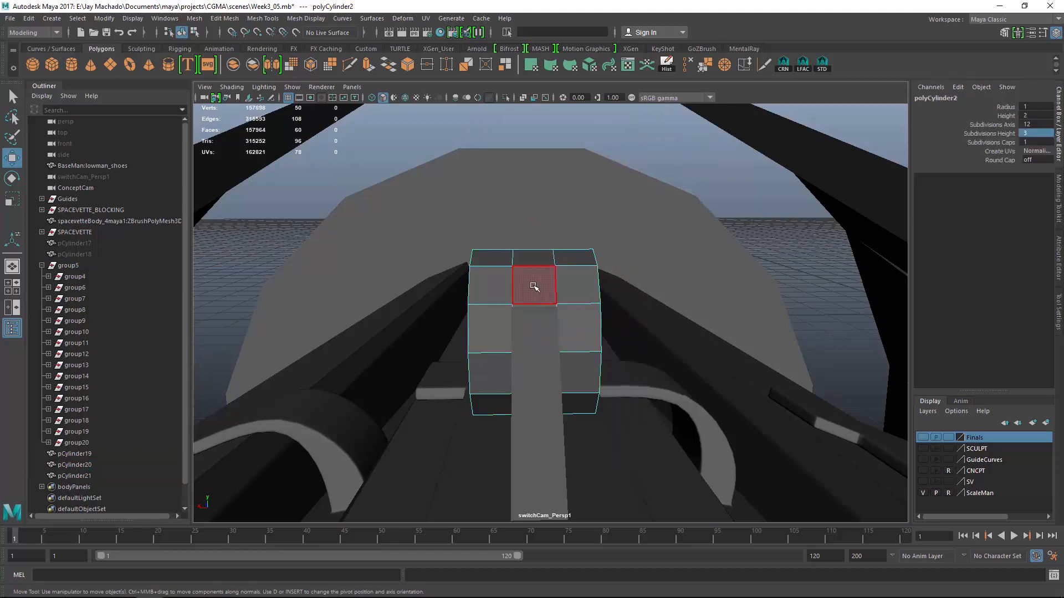
pyautogui.click(534, 287)
pyautogui.keyDown('shift'); pyautogui.doubleClick(532, 317); pyautogui.keyUp('shift')
pyautogui.keyDown('alt'); pyautogui.moveTo(533, 320); pyautogui.dragTo(591, 414); pyautogui.keyUp('alt')
pyautogui.press('r')
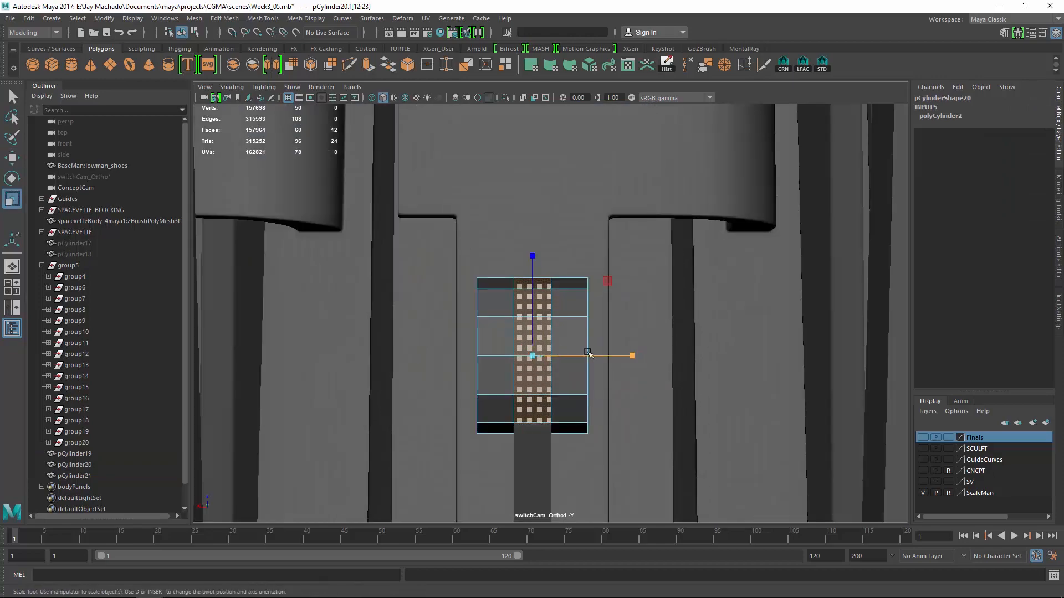
pyautogui.keyDown('alt'); pyautogui.moveTo(655, 359); pyautogui.dragTo(632, 366); pyautogui.keyUp('alt')
pyautogui.press('4')
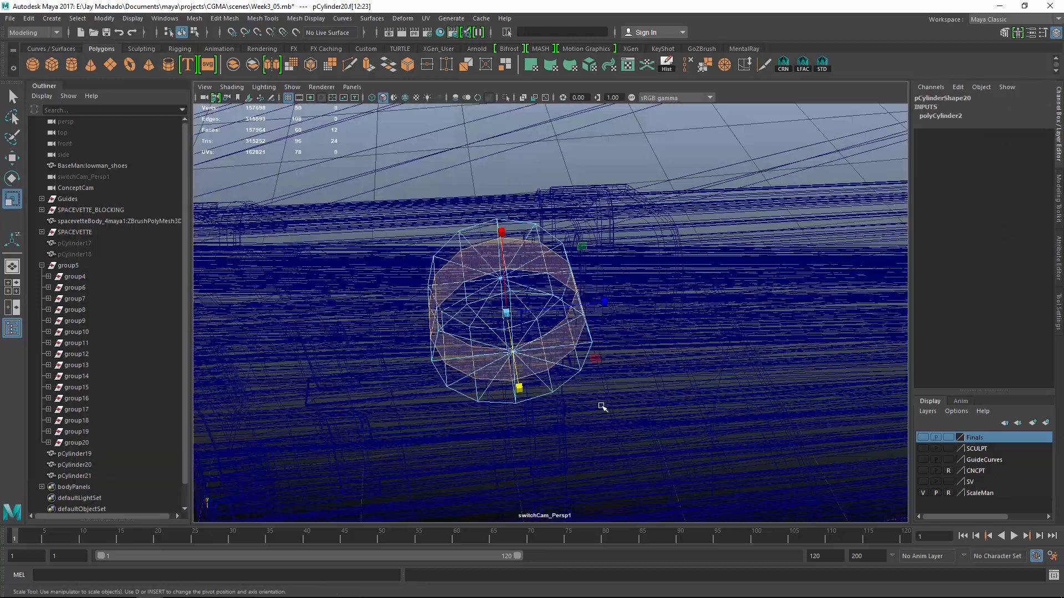
pyautogui.keyDown('alt'); pyautogui.moveTo(606, 408); pyautogui.dragTo(584, 334); pyautogui.keyUp('alt')
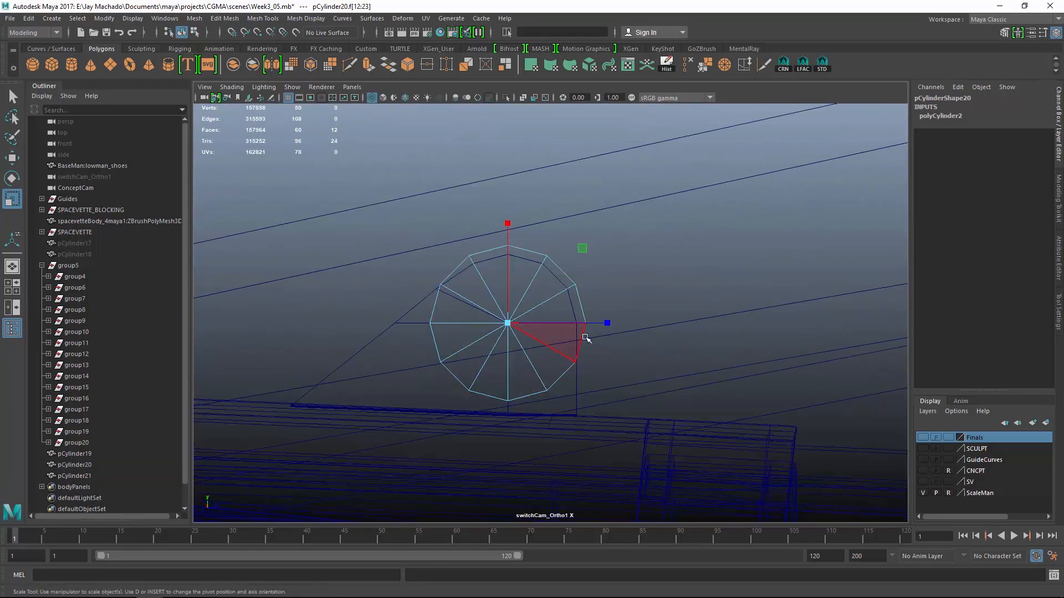
# - Enlarge the whole outer cylinder to a scale of 0.607, 0.432 and 0.607
pyautogui.press('F8')
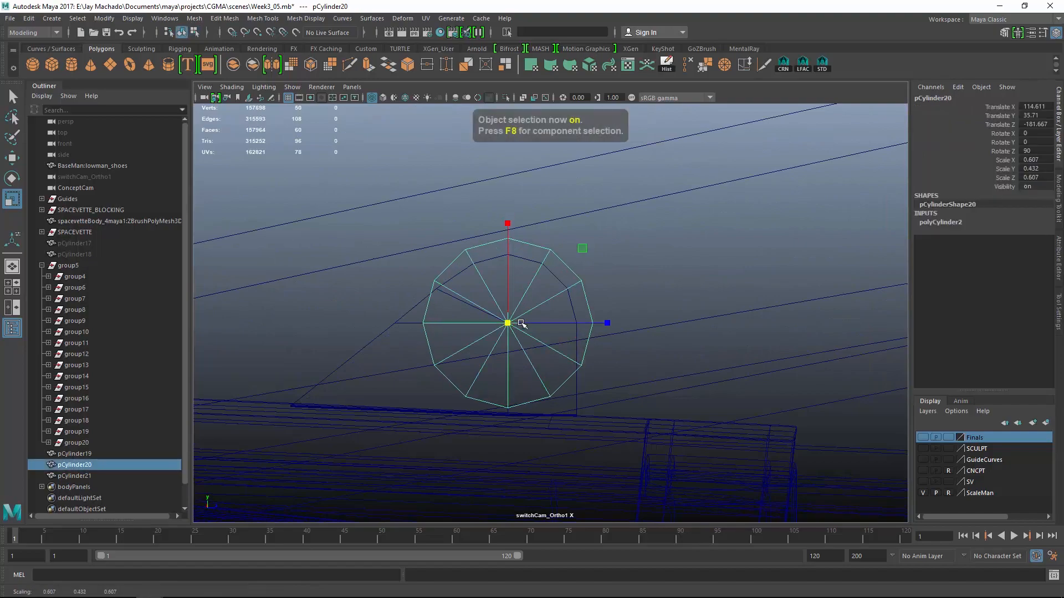
pyautogui.keyDown('alt'); pyautogui.moveTo(521, 323); pyautogui.dragTo(610, 327); pyautogui.keyUp('alt')
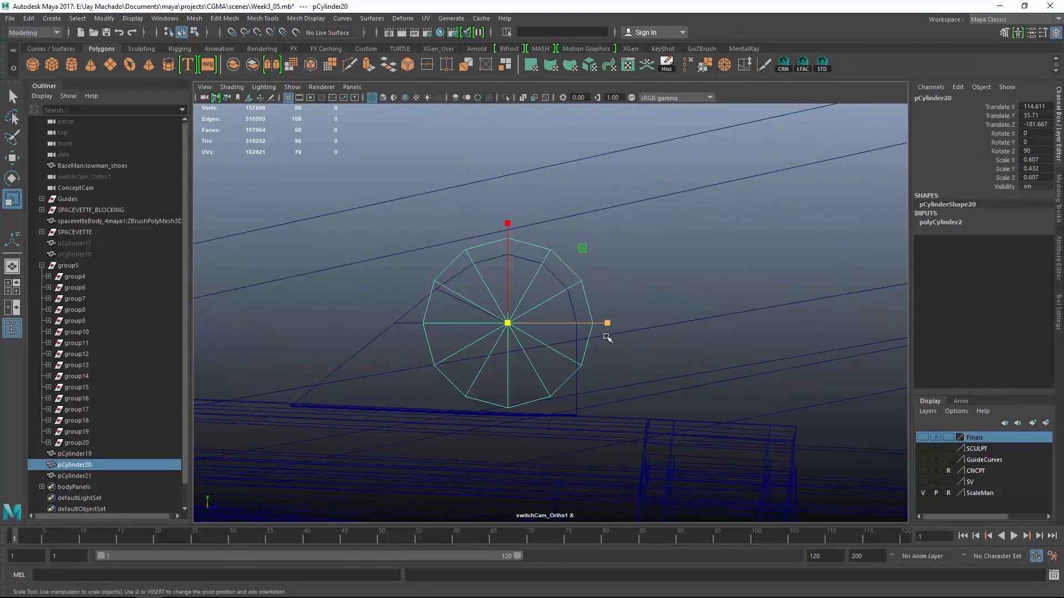
pyautogui.press('w')
# - Delete the middle ring's faces on the support foot's side and underneath to open a slot in the outer cylinder
pyautogui.press('F8')
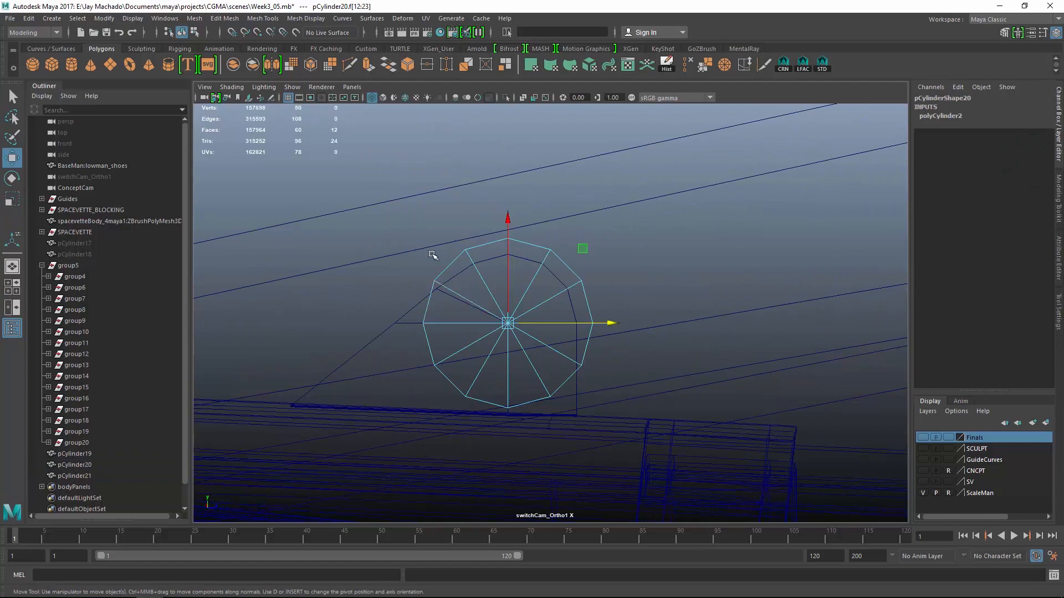
pyautogui.keyDown('alt'); pyautogui.moveTo(433, 255); pyautogui.dragTo(527, 217); pyautogui.keyUp('alt')
pyautogui.moveTo(633, 355)
pyautogui.keyDown('alt'); pyautogui.mouseDown()
pyautogui.moveTo(571, 343)
pyautogui.moveTo(540, 351)
pyautogui.moveTo(734, 356)
pyautogui.moveTo(654, 349)
pyautogui.moveTo(599, 301)
pyautogui.moveTo(729, 389)
pyautogui.moveTo(601, 315)
pyautogui.moveTo(617, 301)
pyautogui.mouseUp(); pyautogui.keyUp('alt')
pyautogui.press('Delete')
pyautogui.press('6')
# - Widen the shared edge between the two remaining middle faces opposite the slot so that they form a hexagon
pyautogui.click(582, 304)
pyautogui.keyDown('shift'); pyautogui.click(582, 344); pyautogui.keyUp('shift')
pyautogui.keyDown('alt'); pyautogui.moveTo(617, 349); pyautogui.dragTo(603, 351); pyautogui.keyUp('alt')
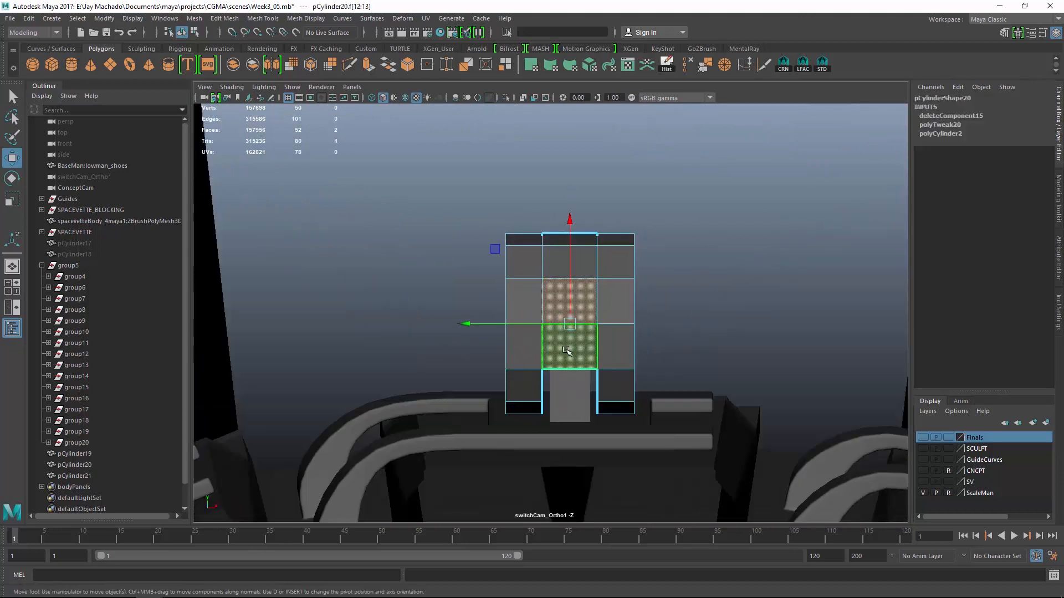
pyautogui.moveTo(577, 266); pyautogui.dragTo(577, 238, button='right')
pyautogui.click(592, 325)
pyautogui.press('r')
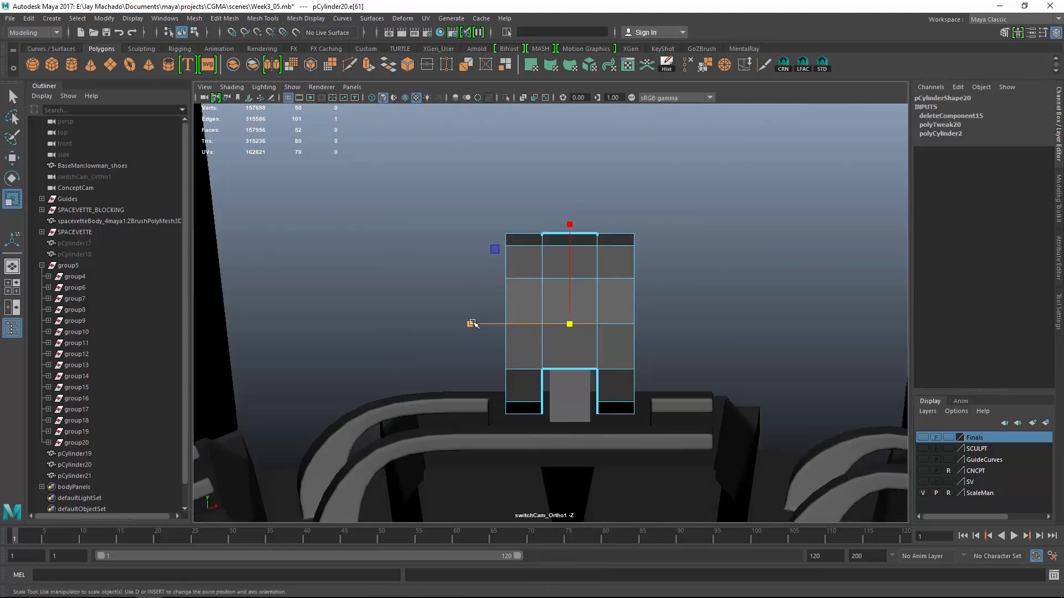
pyautogui.keyDown('alt'); pyautogui.moveTo(699, 291); pyautogui.dragTo(719, 305); pyautogui.keyUp('alt')
# - Extrude the two hexagon faces twice and pull them out into a long arm from the cylinder
pyautogui.moveTo(569, 252); pyautogui.dragTo(580, 291, button='right')
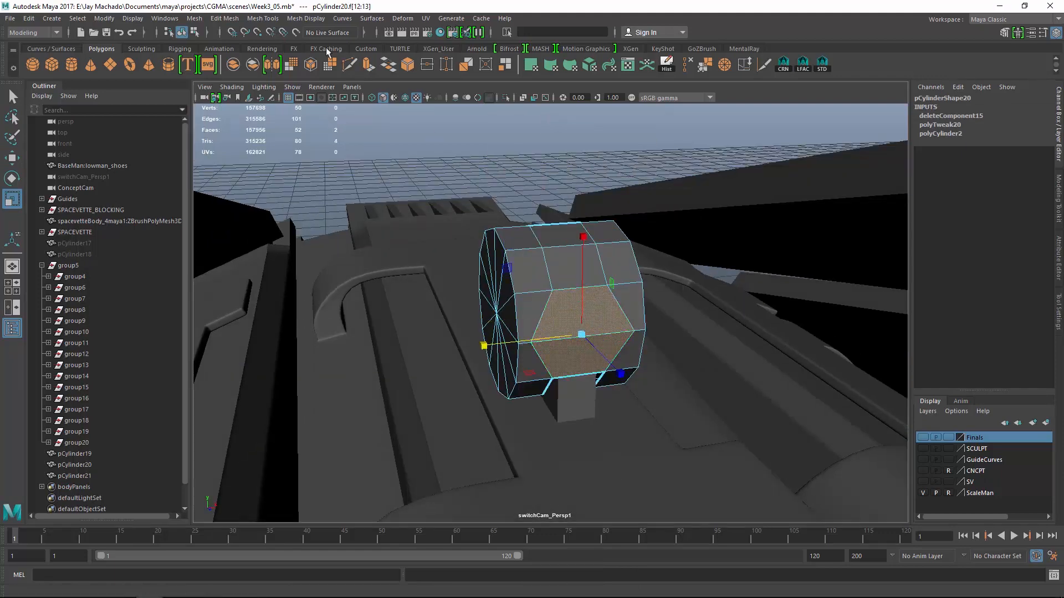
pyautogui.click(369, 65)
pyautogui.keyDown('alt'); pyautogui.moveTo(646, 309); pyautogui.dragTo(589, 302); pyautogui.keyUp('alt')
pyautogui.press('w')
pyautogui.press('g')
pyautogui.press('w')
pyautogui.press('r')
pyautogui.press('w')
pyautogui.press('F8')
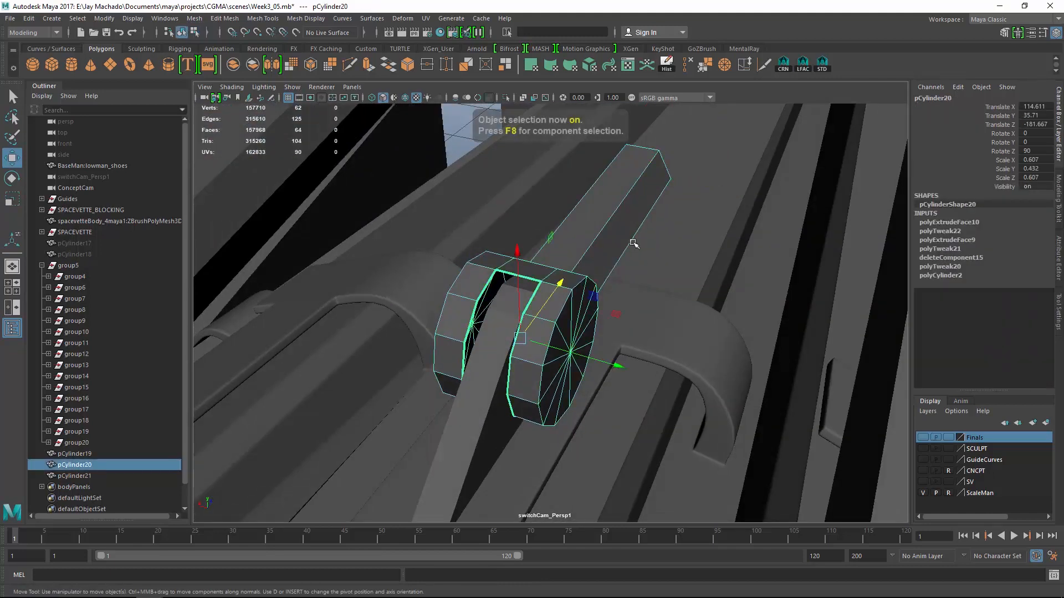
# - Isolate the slotted cylinder and bridge the slot's upper and lower border edges with Append to Polygon
pyautogui.click(507, 98)
pyautogui.keyDown('alt'); pyautogui.moveTo(507, 272); pyautogui.dragTo(554, 256); pyautogui.keyUp('alt')
pyautogui.keyDown('alt'); pyautogui.moveTo(554, 257); pyautogui.dragTo(615, 354, button='right'); pyautogui.keyUp('alt')
pyautogui.keyDown('alt'); pyautogui.moveTo(615, 354); pyautogui.dragTo(614, 343); pyautogui.keyUp('alt')
pyautogui.click(262, 20)
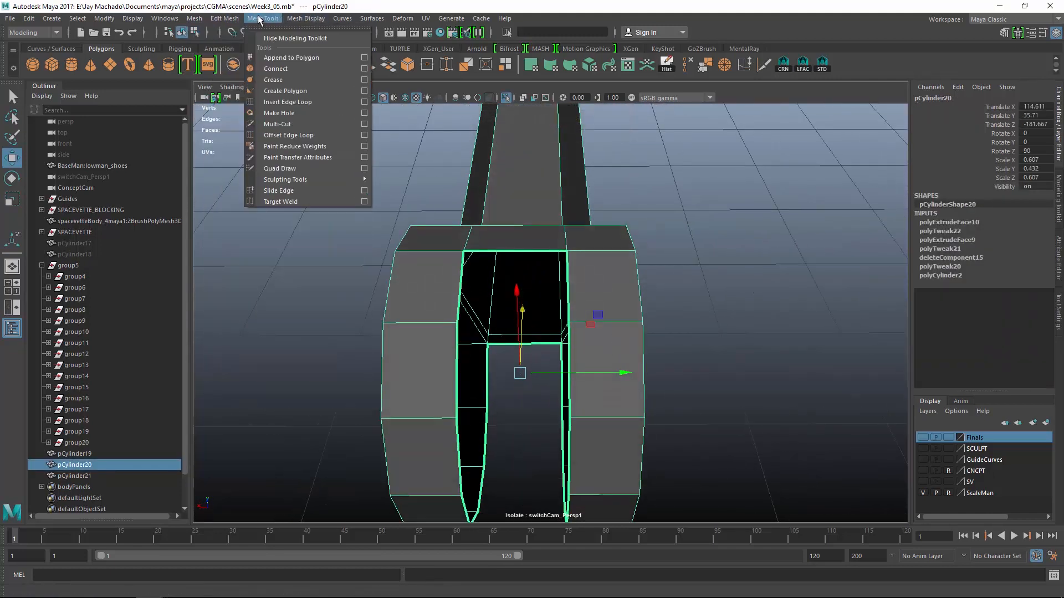
pyautogui.click(291, 58)
pyautogui.click(515, 250)
pyautogui.click(531, 341)
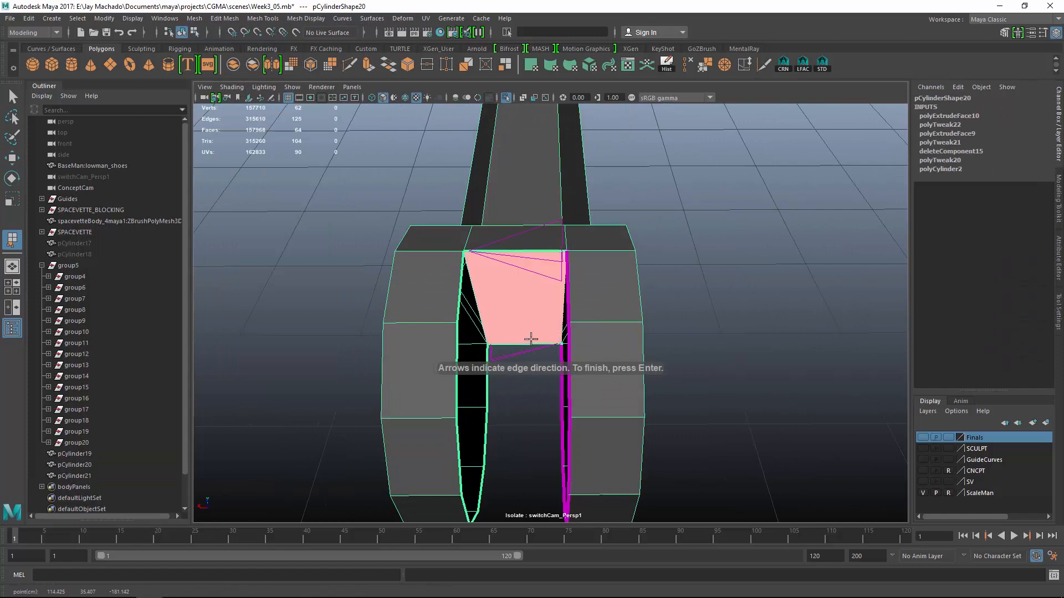
pyautogui.press('Return')
# - Split the new bridging face across its middle with an edge ring split
pyautogui.keyDown('alt'); pyautogui.moveTo(490, 338); pyautogui.dragTo(493, 245); pyautogui.keyUp('alt')
pyautogui.press('F10')
pyautogui.click(484, 217)
pyautogui.keyDown('ctrl'); pyautogui.moveTo(508, 237); pyautogui.dragTo(468, 291, button='right'); pyautogui.keyUp('ctrl')
# - Select the open border edges on both inner sides of the slot and fill the holes
pyautogui.keyDown('alt'); pyautogui.moveTo(553, 312); pyautogui.dragTo(395, 198); pyautogui.keyUp('alt')
pyautogui.moveTo(494, 183); pyautogui.dragTo(495, 183)
pyautogui.click(195, 18)
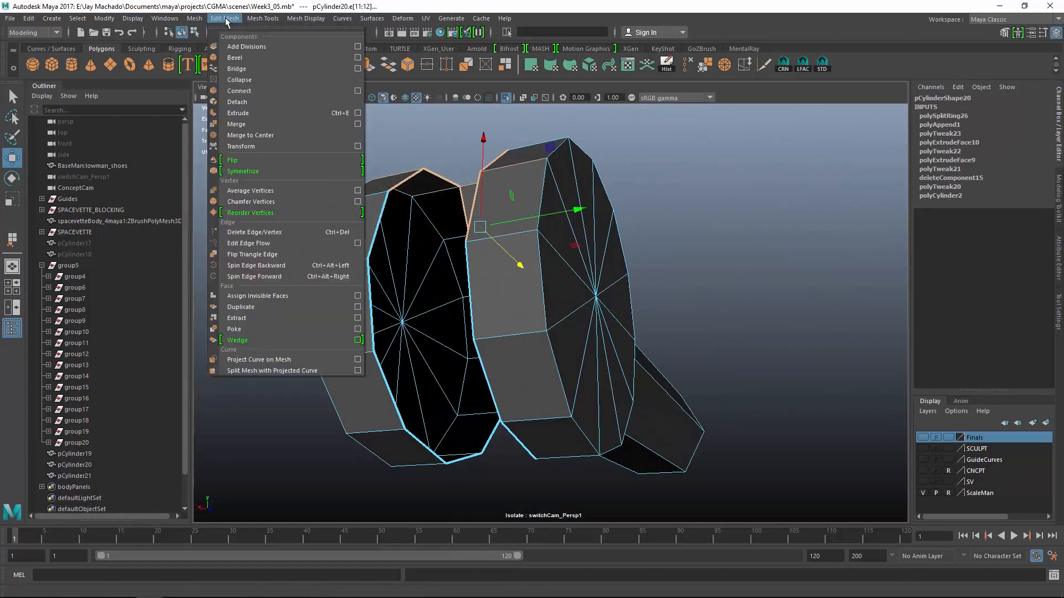
pyautogui.click(215, 99)
pyautogui.keyDown('alt'); pyautogui.moveTo(559, 345); pyautogui.dragTo(593, 339); pyautogui.keyUp('alt')
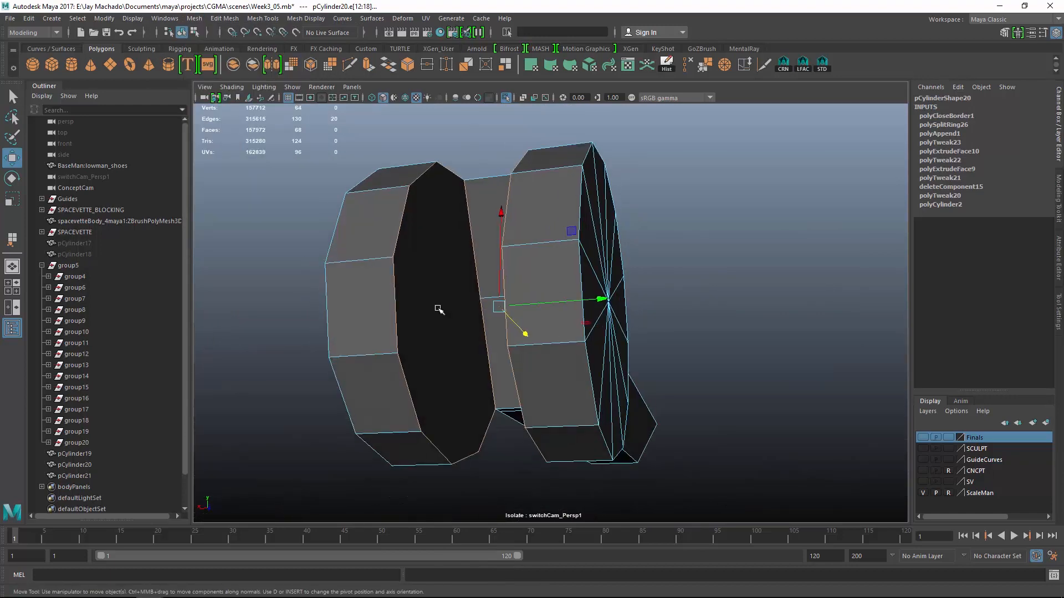
# - Select the two filled inner faces of the slot and cut each one across its middle with Multi-Cut
pyautogui.moveTo(401, 269); pyautogui.dragTo(408, 312, button='right')
pyautogui.keyDown('alt'); pyautogui.moveTo(443, 312); pyautogui.dragTo(573, 113); pyautogui.keyUp('alt')
pyautogui.keyDown('shift'); pyautogui.click(594, 291); pyautogui.keyUp('shift')
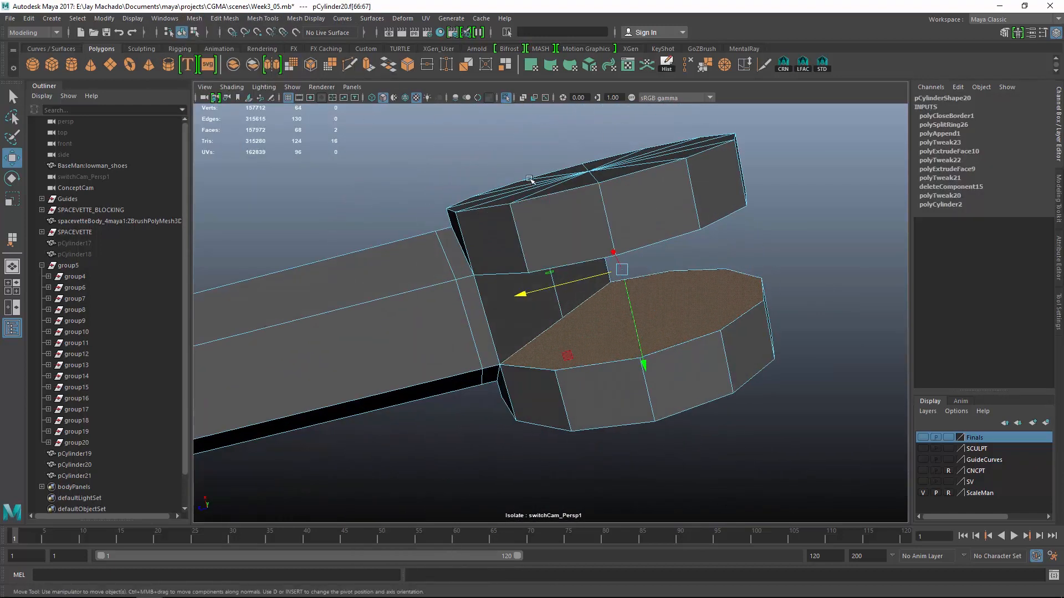
pyautogui.hotkey('ctrl', 'shift', 'x')
pyautogui.press('Return')
pyautogui.keyDown('alt'); pyautogui.moveTo(571, 390); pyautogui.dragTo(487, 328); pyautogui.keyUp('alt')
pyautogui.click(456, 386)
pyautogui.press('Return')
# - Multi-Cut the first inner slot face from the middle of its dividing edge out to the surrounding corners, forming a triangle fan
pyautogui.keyDown('alt'); pyautogui.moveTo(455, 386); pyautogui.dragTo(498, 432); pyautogui.keyUp('alt')
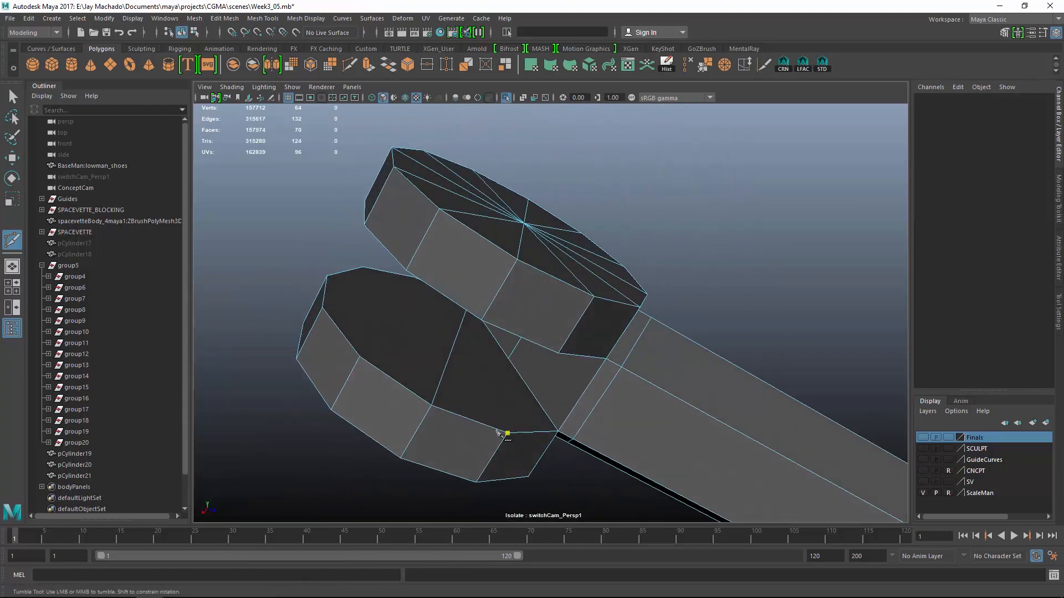
pyautogui.click(470, 352)
pyautogui.keyDown('alt'); pyautogui.moveTo(470, 352); pyautogui.dragTo(510, 354); pyautogui.keyUp('alt')
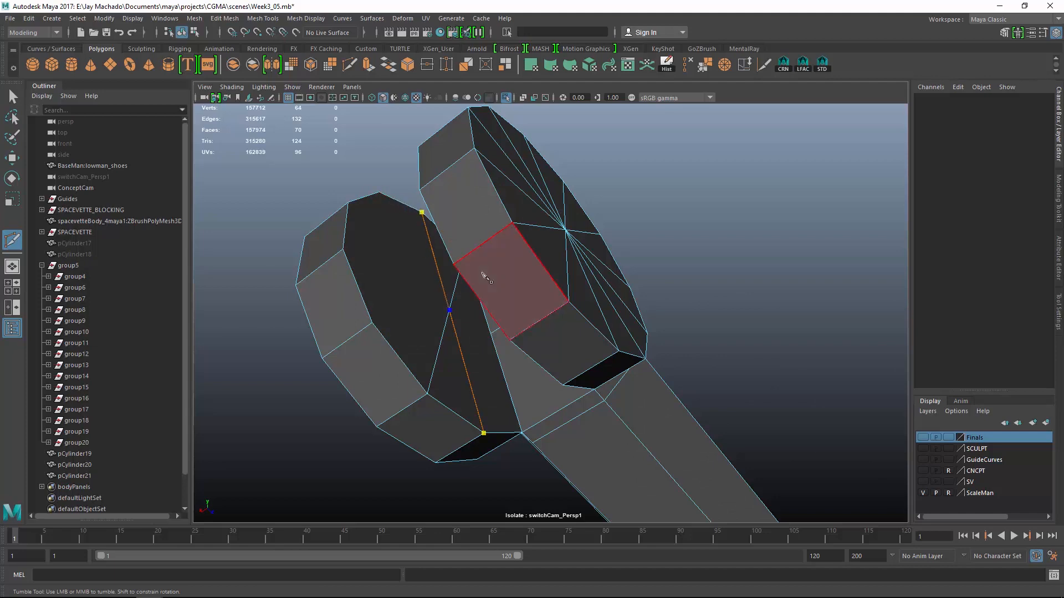
pyautogui.press('Return')
pyautogui.click(450, 310)
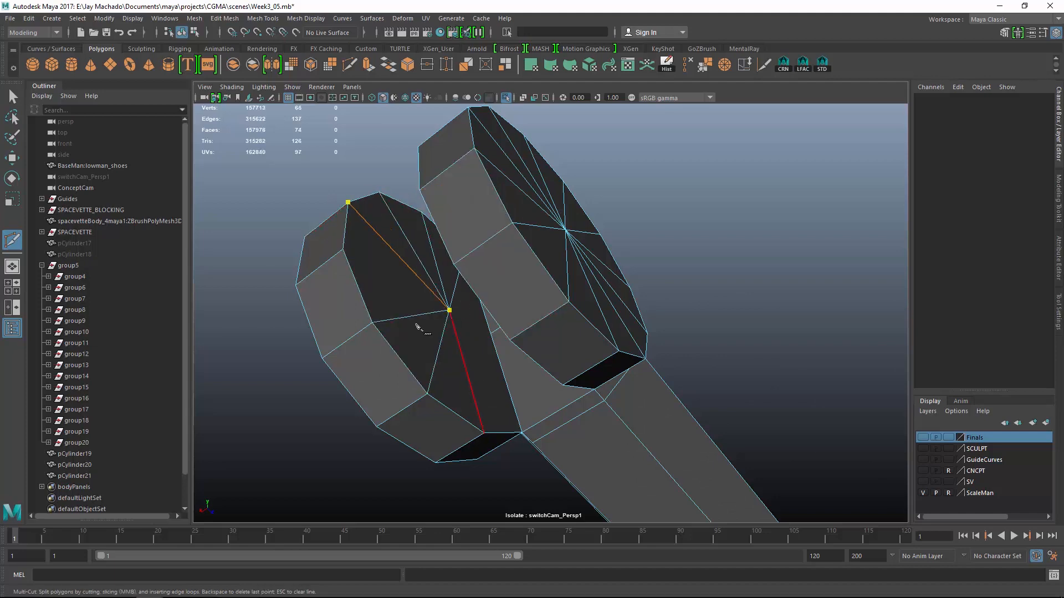
pyautogui.press('Return')
pyautogui.keyDown('alt'); pyautogui.moveTo(358, 188); pyautogui.dragTo(515, 354); pyautogui.keyUp('alt')
pyautogui.click(604, 411)
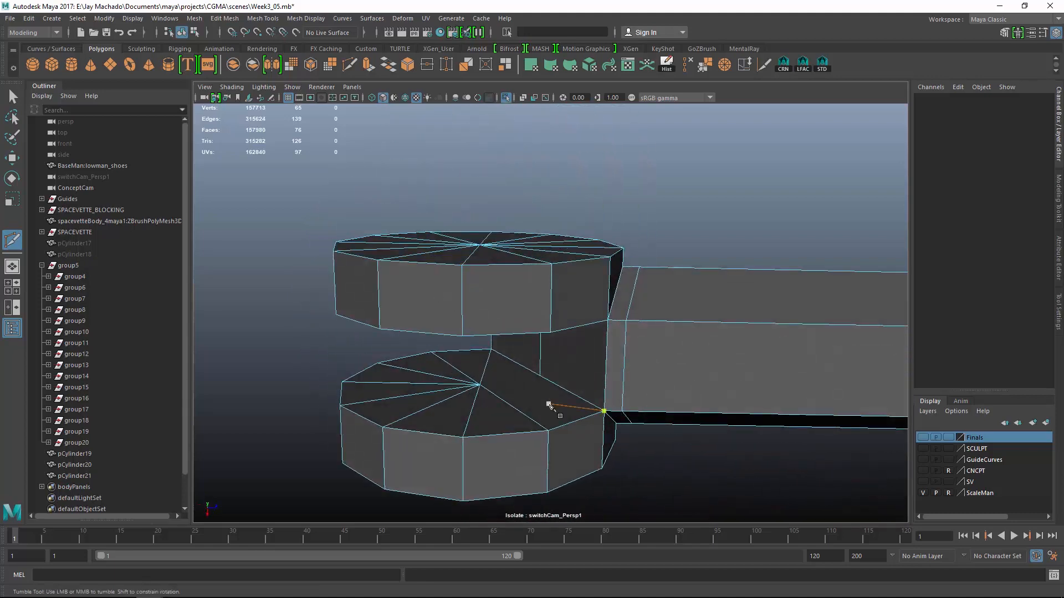
# - Delete the middle dividing edge of the slot's bridging face together with its vertices
pyautogui.moveTo(543, 362); pyautogui.dragTo(538, 338, button='right')
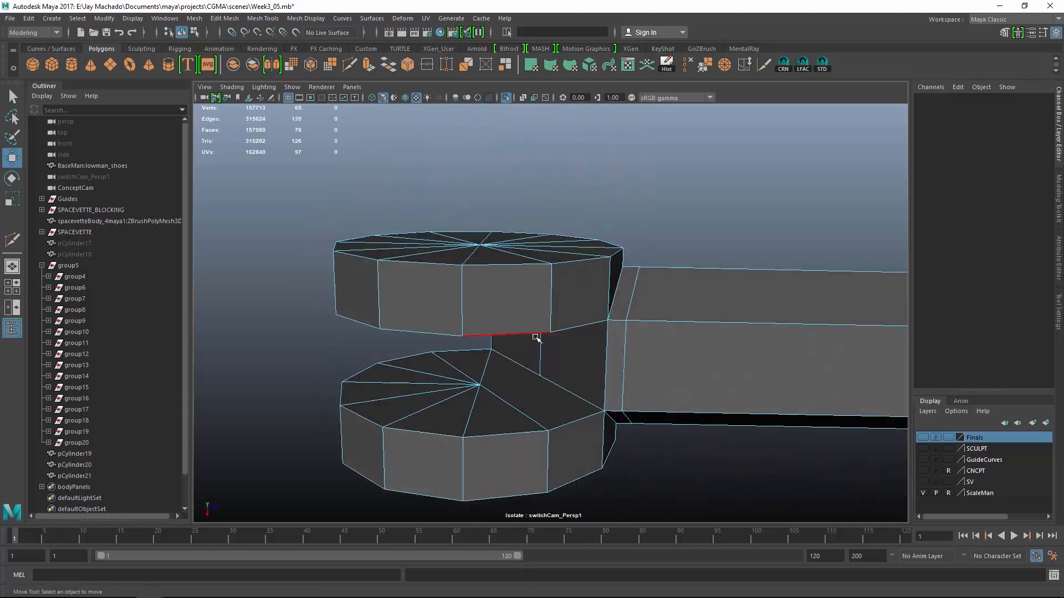
pyautogui.click(541, 340)
pyautogui.hotkey('ctrl', 'Delete')
# - Fan Multi-Cut edges across the opposite inner slot face, from the midpoint of its dividing edge to the rim corners
pyautogui.keyDown('alt'); pyautogui.moveTo(752, 116); pyautogui.dragTo(697, 276); pyautogui.keyUp('alt')
pyautogui.click(352, 63)
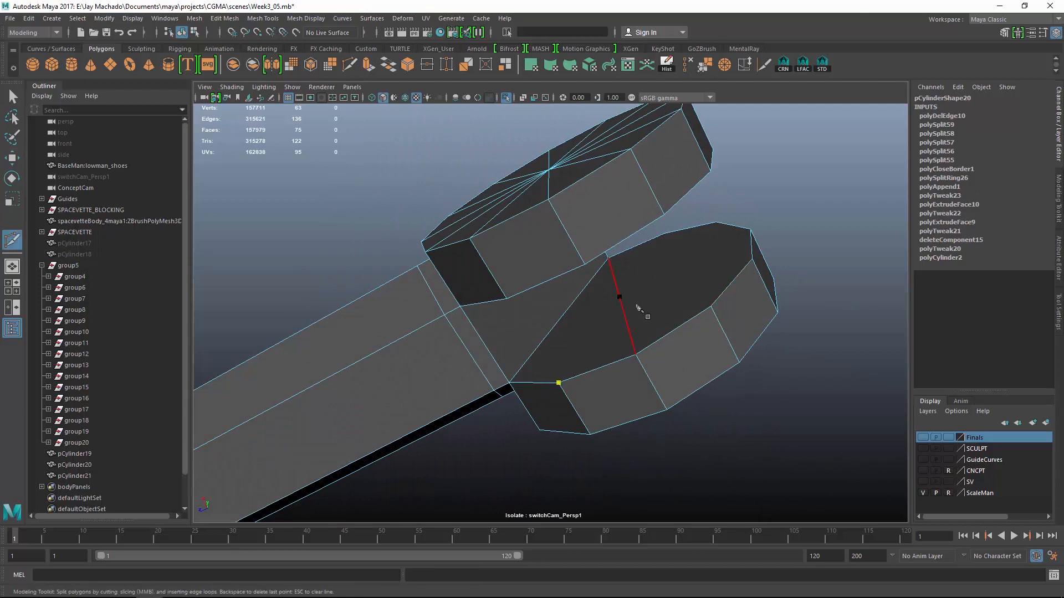
pyautogui.click(664, 234)
pyautogui.rightClick(670, 272)
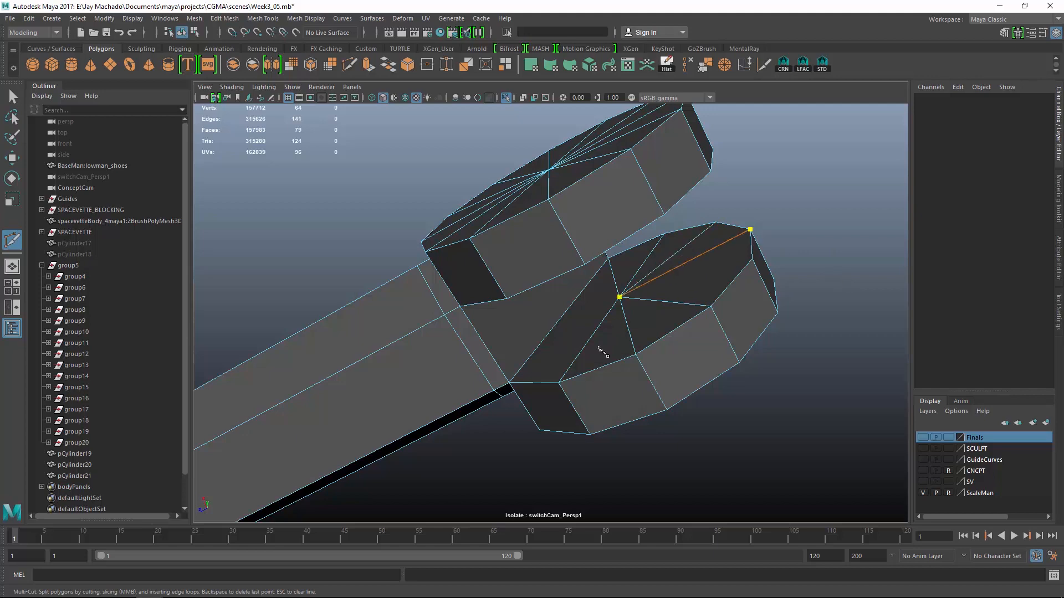
pyautogui.press('Return')
pyautogui.keyDown('alt'); pyautogui.moveTo(758, 266); pyautogui.dragTo(693, 347); pyautogui.keyUp('alt')
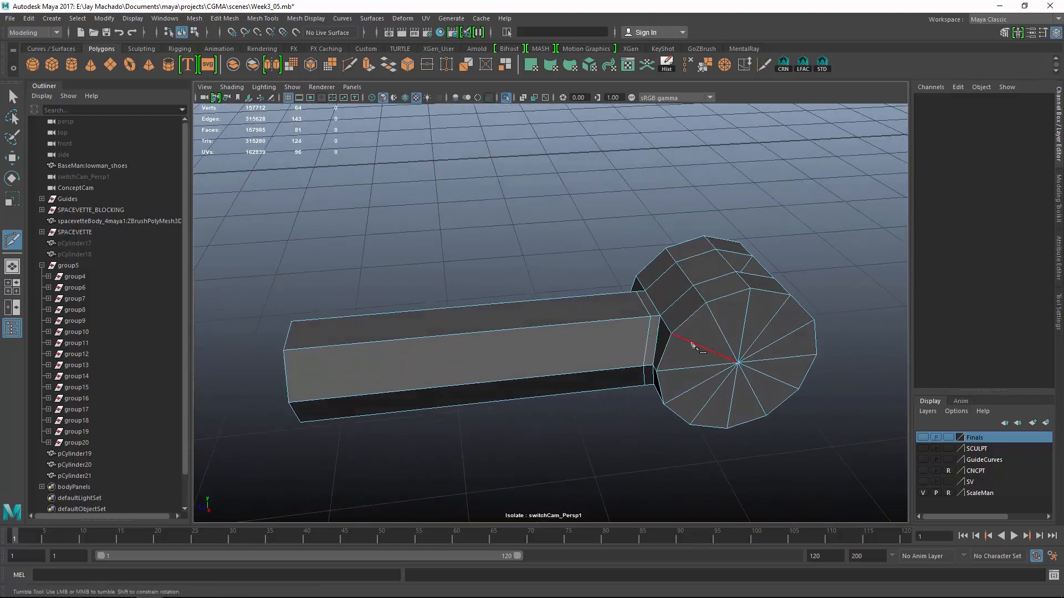
# - Bevel the rim edge loops of both fork discs together with the edges where the hexagonal shaft joins them
pyautogui.doubleClick(698, 313)
pyautogui.keyDown('alt'); pyautogui.moveTo(677, 246); pyautogui.dragTo(608, 294); pyautogui.keyUp('alt')
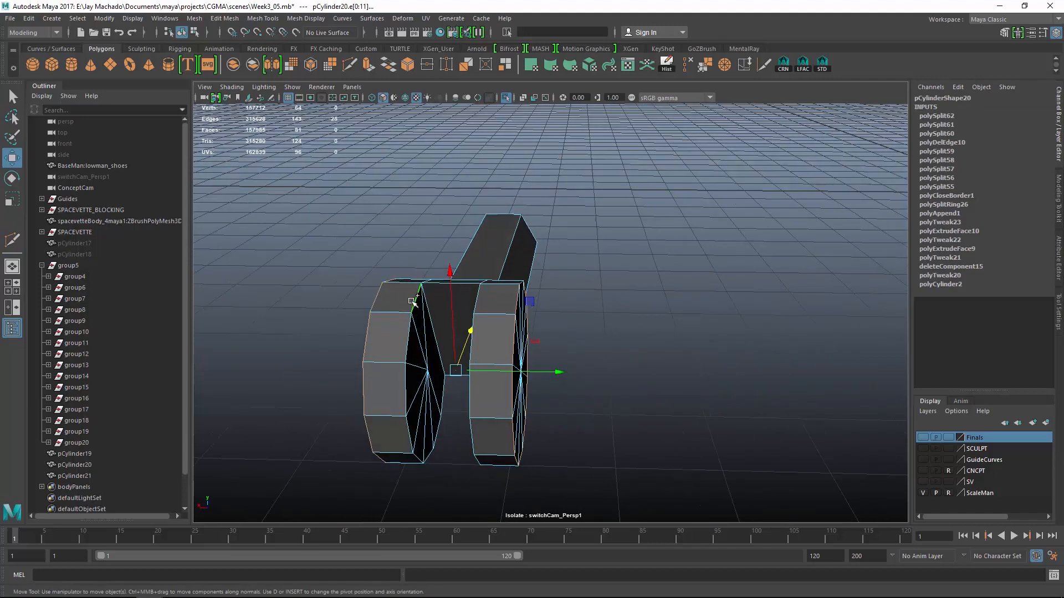
pyautogui.keyDown('alt'); pyautogui.moveTo(470, 288); pyautogui.dragTo(546, 230); pyautogui.keyUp('alt')
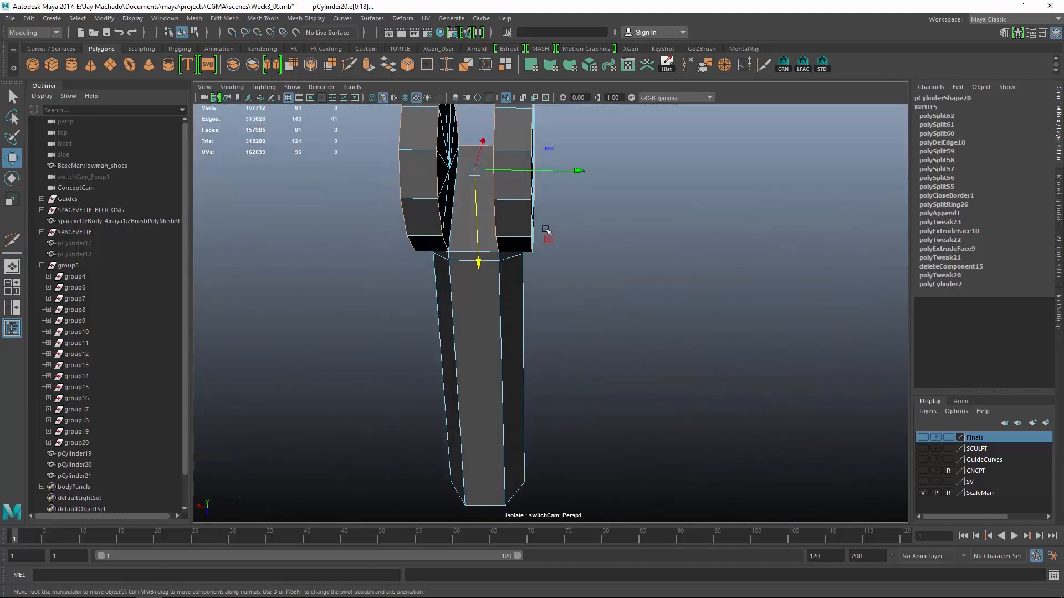
pyautogui.keyDown('shift'); pyautogui.click(466, 252); pyautogui.keyUp('shift')
pyautogui.keyDown('alt'); pyautogui.moveTo(466, 252); pyautogui.dragTo(548, 238); pyautogui.keyUp('alt')
pyautogui.keyDown('shift'); pyautogui.click(536, 223); pyautogui.keyUp('shift')
pyautogui.scroll(5, 527, 235)
pyautogui.keyDown('shift'); pyautogui.click(499, 234); pyautogui.keyUp('shift')
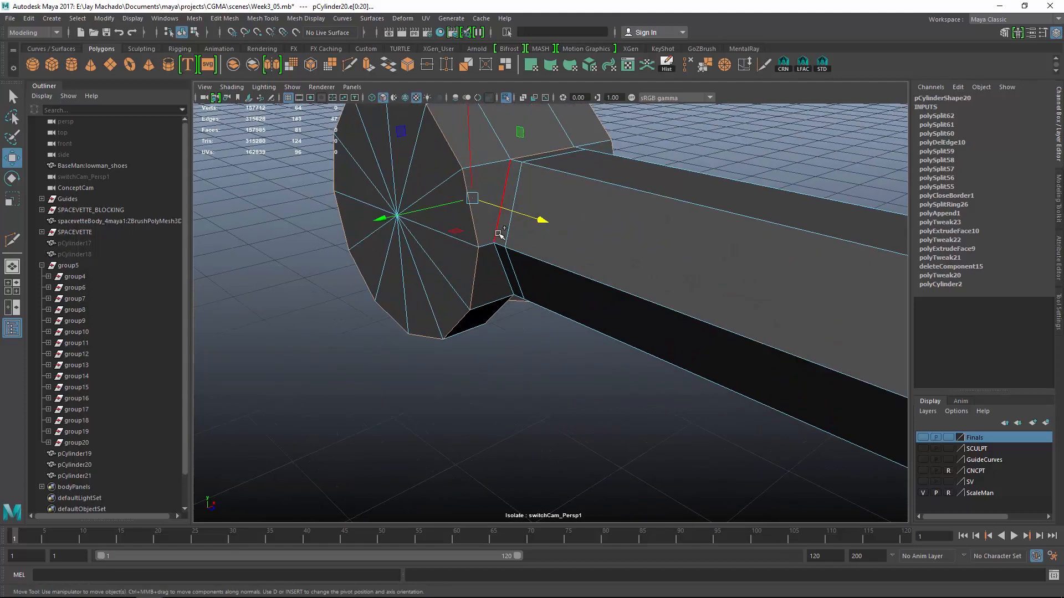
pyautogui.keyDown('shift'); pyautogui.click(501, 271); pyautogui.keyUp('shift')
pyautogui.keyDown('alt'); pyautogui.moveTo(502, 271); pyautogui.dragTo(515, 299); pyautogui.keyUp('alt')
pyautogui.scroll(-3, 677, 439)
pyautogui.keyDown('alt'); pyautogui.moveTo(677, 439); pyautogui.dragTo(577, 400); pyautogui.keyUp('alt')
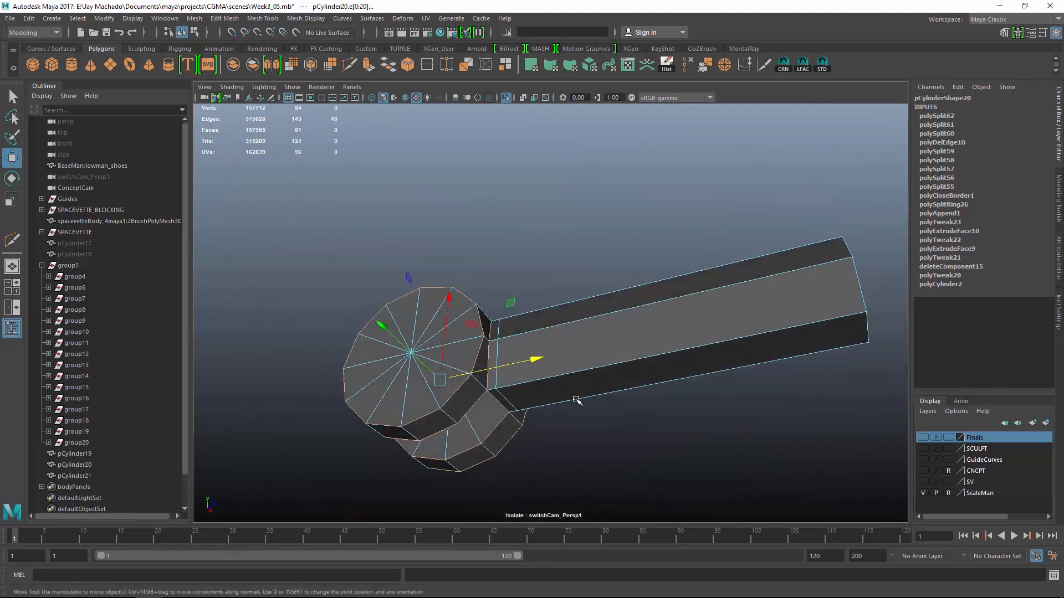
pyautogui.click(194, 18)
pyautogui.click(224, 18)
pyautogui.click(231, 55)
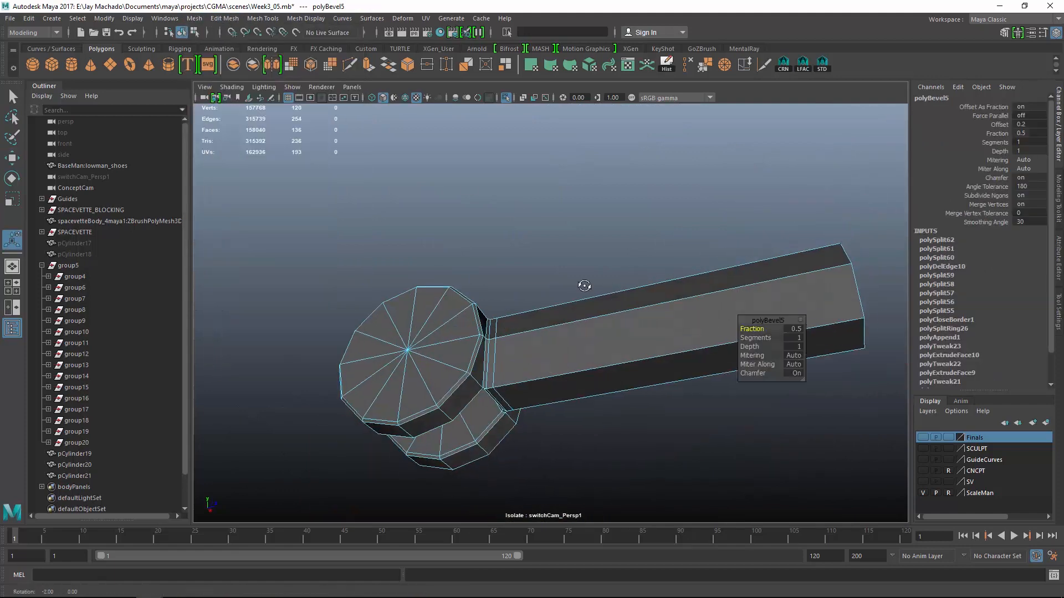
pyautogui.keyDown('alt'); pyautogui.moveTo(583, 280); pyautogui.dragTo(608, 304); pyautogui.keyUp('alt')
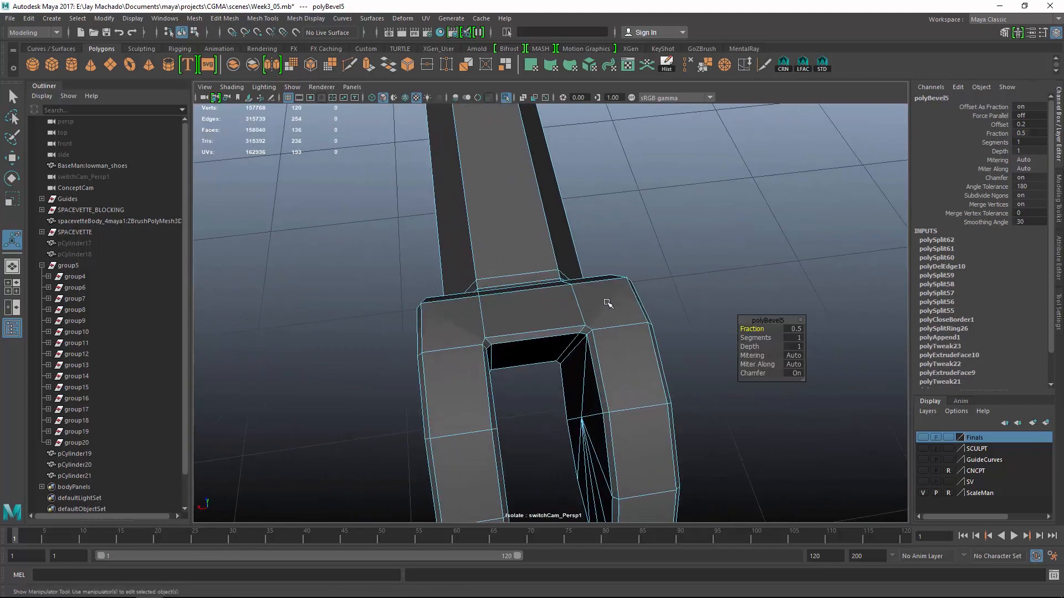
# - Set the fork bevel to 2 segments with Chamfer off, Offset As Fraction off and an offset of 0.03
pyautogui.moveTo(802, 341); pyautogui.dragTo(804, 338)
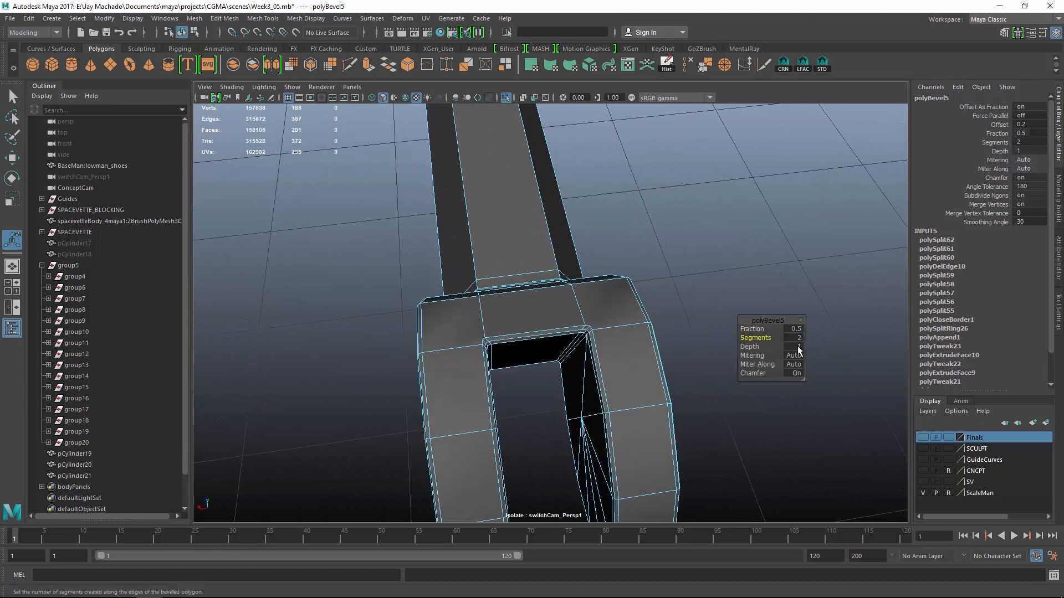
pyautogui.click(800, 371)
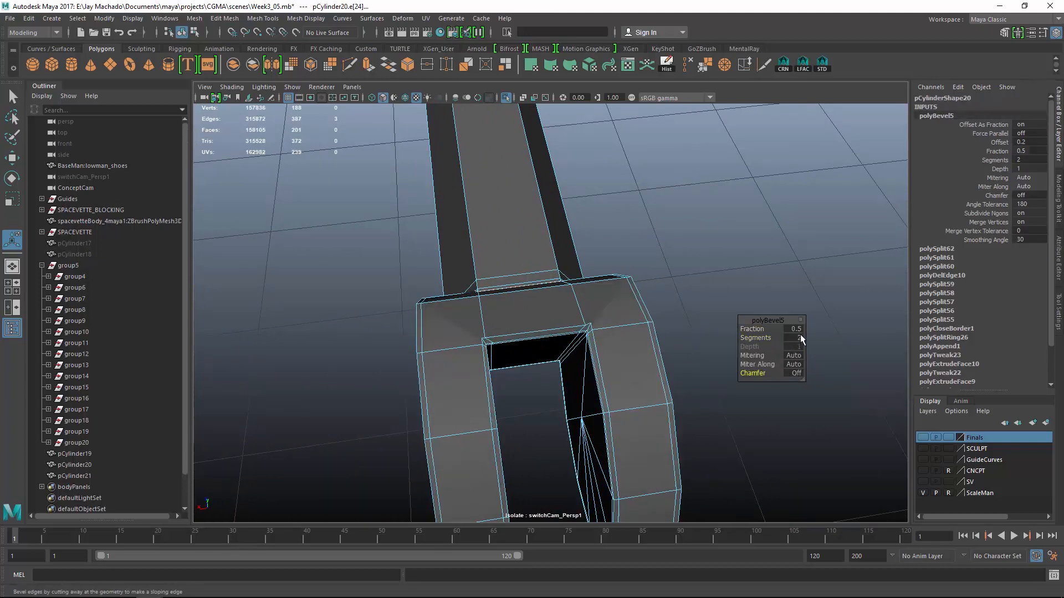
pyautogui.click(1035, 142)
pyautogui.write('.03')
pyautogui.press('Return')
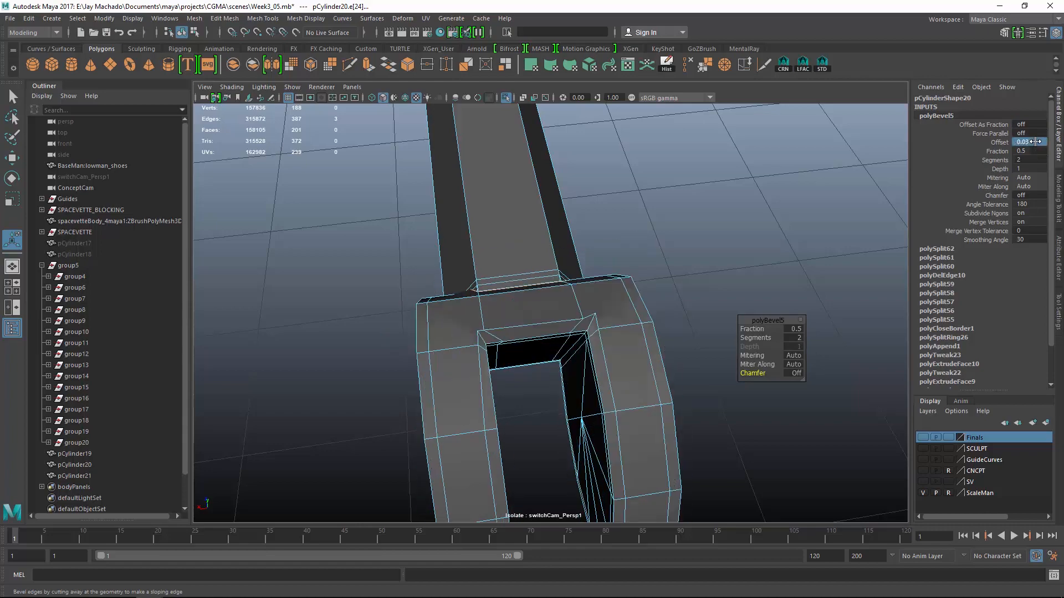
# - Delete the stray bevel edges running out of the inner corners of the fork's slot
pyautogui.keyDown('alt'); pyautogui.moveTo(692, 127); pyautogui.dragTo(604, 313); pyautogui.keyUp('alt')
pyautogui.scroll(5, 647, 342)
pyautogui.scroll(-3, 604, 312)
pyautogui.moveTo(627, 333); pyautogui.dragTo(637, 236, button='right')
pyautogui.click(624, 328)
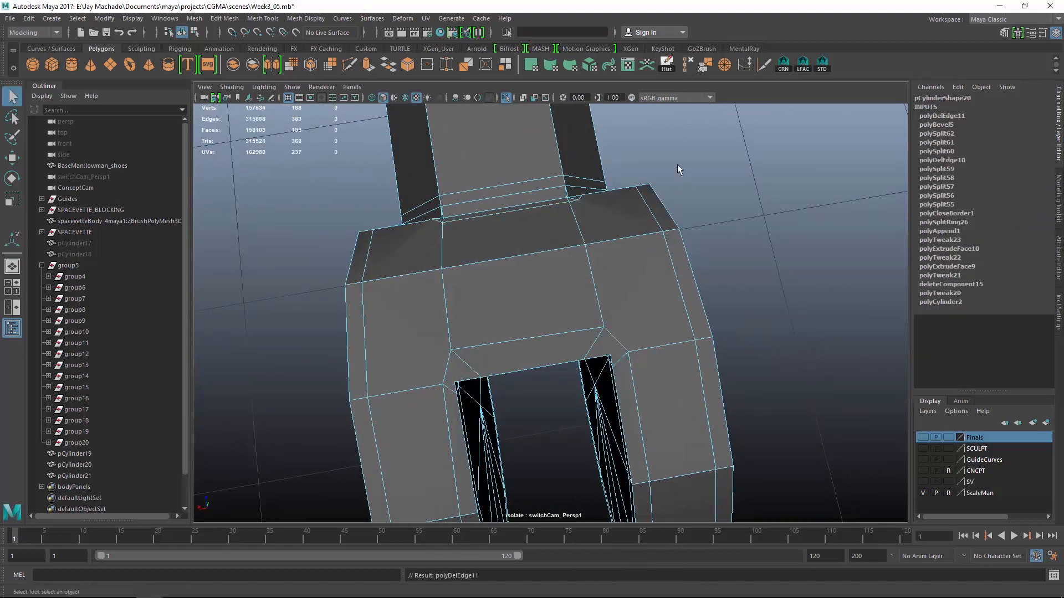
# - Cut a diagonal edge from each inner slot corner to the vertex on the neighboring disc's outer rim
pyautogui.keyDown('alt'); pyautogui.moveTo(679, 169); pyautogui.dragTo(649, 192); pyautogui.keyUp('alt')
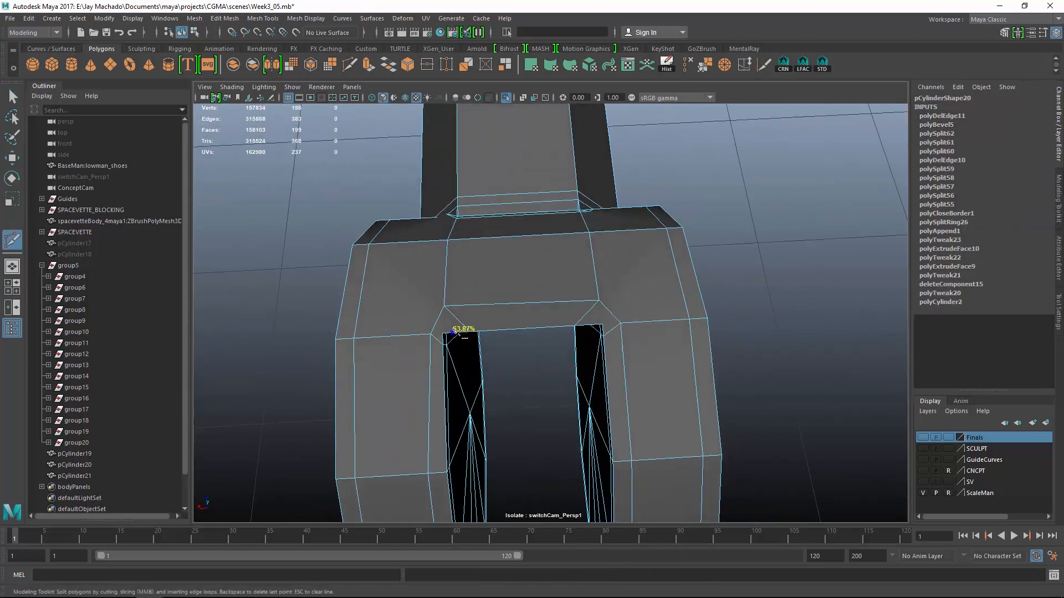
pyautogui.click(404, 243)
pyautogui.press('Return')
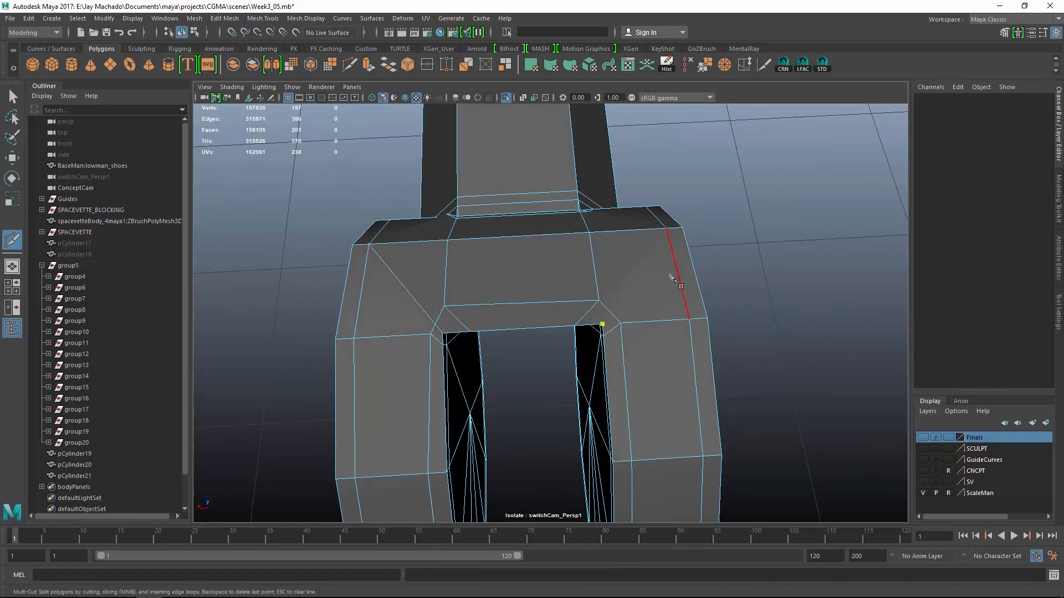
pyautogui.keyDown('alt'); pyautogui.moveTo(720, 248); pyautogui.dragTo(574, 384); pyautogui.keyUp('alt')
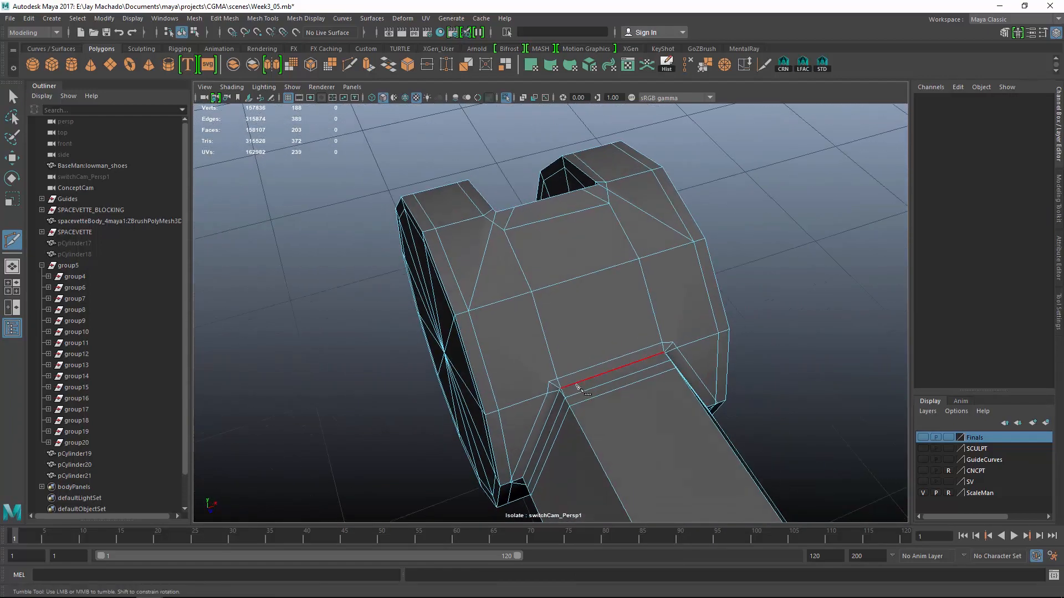
# - Drop the started cut and inspect the fork in smooth preview around the shaft junction
pyautogui.click(571, 386)
pyautogui.keyDown('alt'); pyautogui.moveTo(571, 385); pyautogui.dragTo(524, 302, button='right'); pyautogui.keyUp('alt')
pyautogui.keyDown('alt'); pyautogui.moveTo(524, 302); pyautogui.dragTo(680, 274); pyautogui.keyUp('alt')
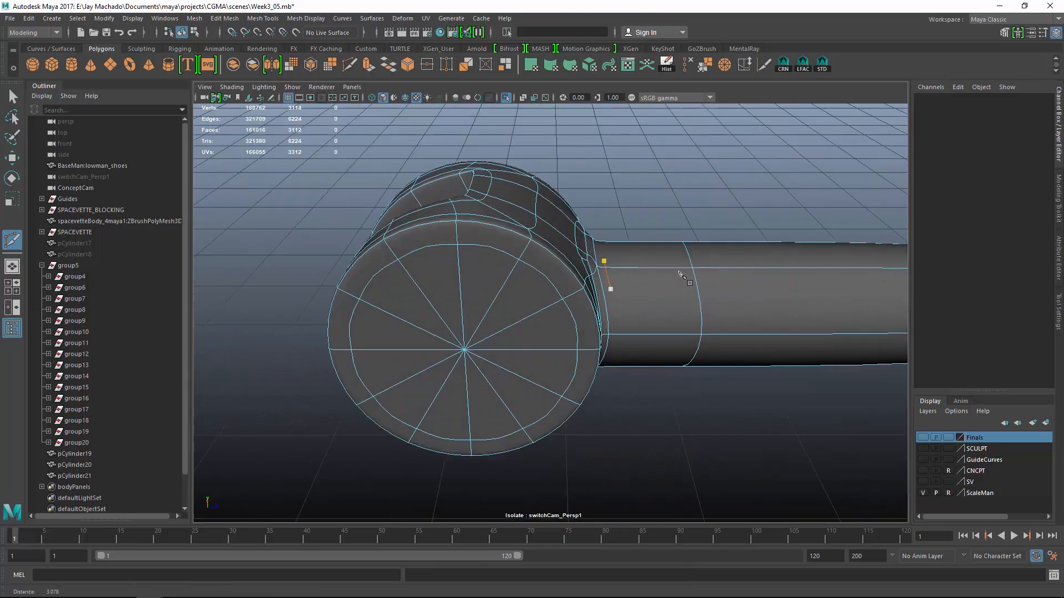
pyautogui.keyDown('alt'); pyautogui.moveTo(680, 273); pyautogui.dragTo(600, 300, button='right'); pyautogui.keyUp('alt')
pyautogui.press('F8')
pyautogui.press('F8')
pyautogui.press('3')
pyautogui.keyDown('alt'); pyautogui.moveTo(582, 393); pyautogui.dragTo(492, 387); pyautogui.keyUp('alt')
pyautogui.keyDown('alt'); pyautogui.moveTo(492, 387); pyautogui.dragTo(632, 327, button='right'); pyautogui.keyUp('alt')
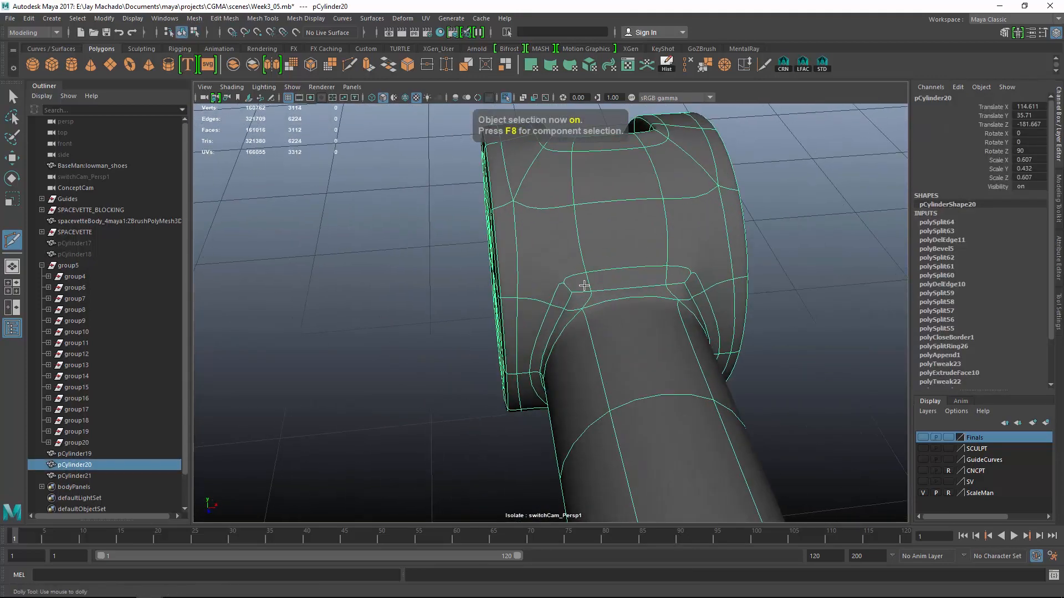
# - Delete the extra edges where the shaft meets the fork and collapse the leftover short edges there
pyautogui.press('w')
pyautogui.moveTo(577, 267); pyautogui.dragTo(578, 244, button='right')
pyautogui.click(571, 289)
pyautogui.keyDown('alt'); pyautogui.moveTo(723, 322); pyautogui.dragTo(711, 243); pyautogui.keyUp('alt')
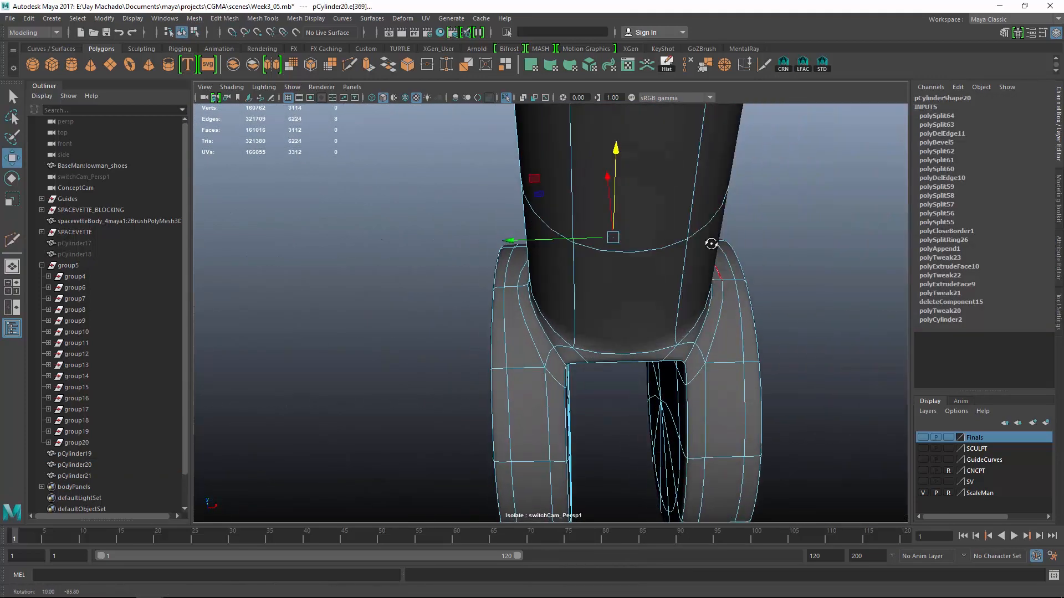
pyautogui.click(701, 65)
pyautogui.keyDown('alt'); pyautogui.moveTo(658, 277); pyautogui.dragTo(807, 297); pyautogui.keyUp('alt')
pyautogui.click(231, 20)
pyautogui.click(240, 84)
pyautogui.keyDown('alt'); pyautogui.moveTo(807, 297); pyautogui.dragTo(647, 278, button='right'); pyautogui.keyUp('alt')
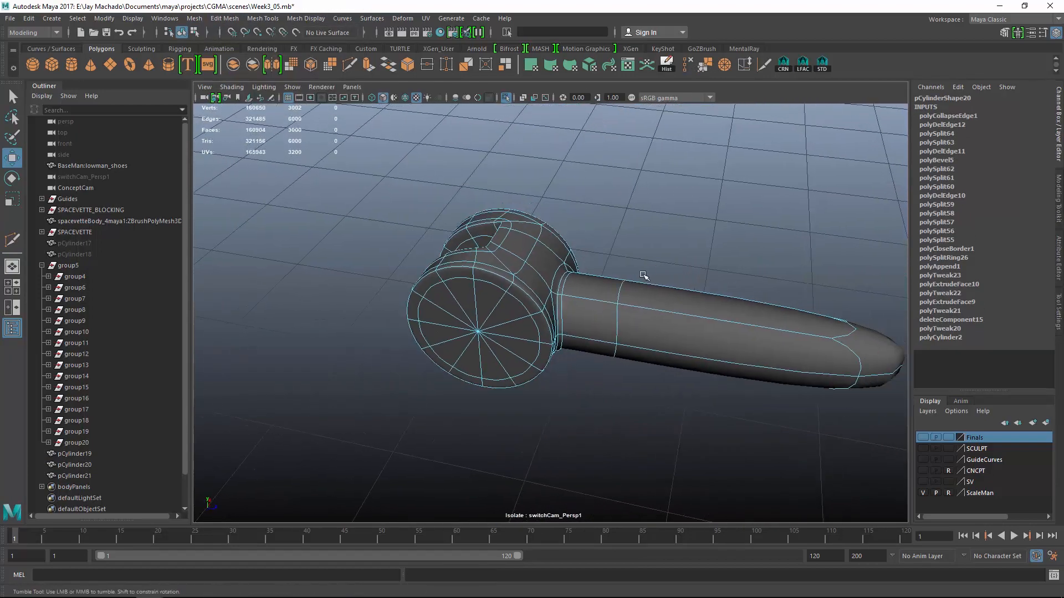
# - Turn off the fork's smooth preview and leave isolate view to show the surrounding model
pyautogui.keyDown('alt'); pyautogui.moveTo(646, 277); pyautogui.dragTo(438, 258, button='middle'); pyautogui.keyUp('alt')
pyautogui.press('1')
pyautogui.moveTo(613, 268); pyautogui.dragTo(614, 300, button='right')
pyautogui.moveTo(589, 223); pyautogui.dragTo(740, 388)
pyautogui.keyDown('alt'); pyautogui.moveTo(740, 387); pyautogui.dragTo(628, 361, button='right'); pyautogui.keyUp('alt')
pyautogui.keyDown('ctrl'); pyautogui.moveTo(582, 261); pyautogui.dragTo(714, 408); pyautogui.keyUp('ctrl')
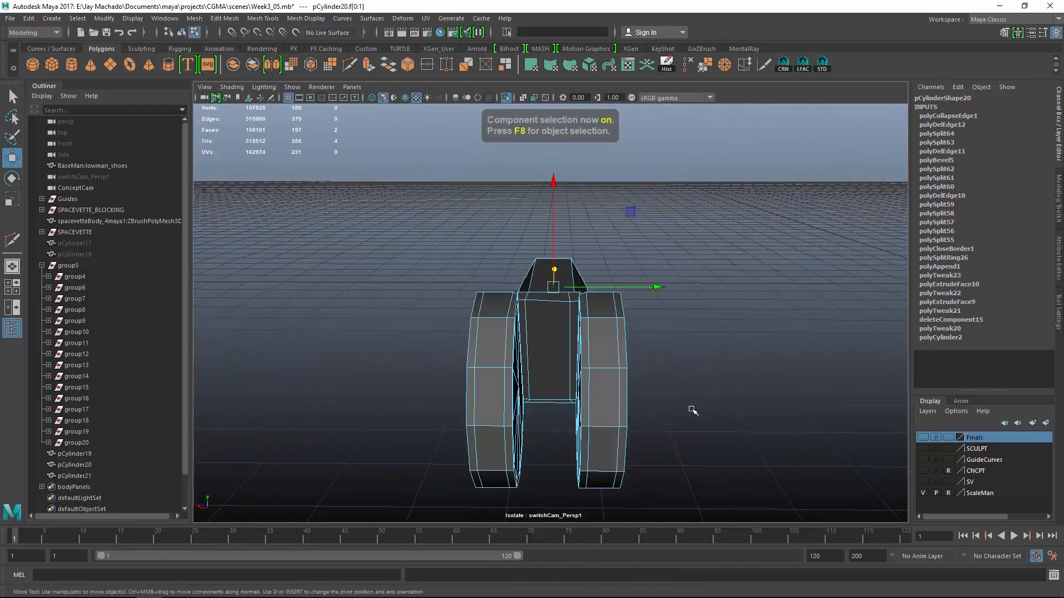
pyautogui.press('F8')
pyautogui.click(505, 98)
# - Bevel the long side edge loops and end edges of the flat bracket between the two discs
pyautogui.keyDown('alt'); pyautogui.moveTo(546, 189); pyautogui.dragTo(481, 283); pyautogui.keyUp('alt')
pyautogui.click(461, 298)
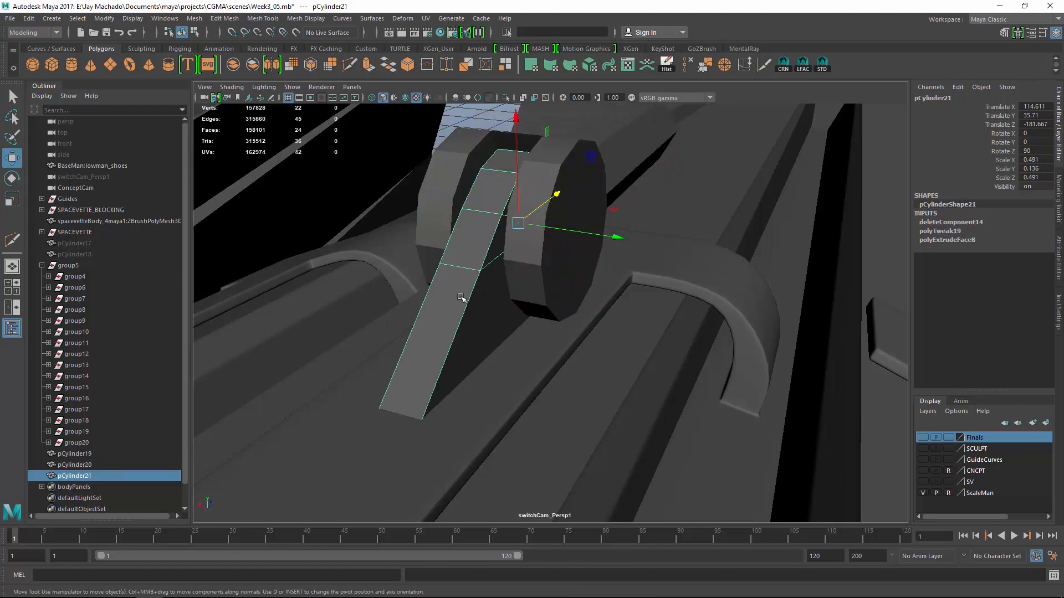
pyautogui.click(474, 290)
pyautogui.click(436, 327)
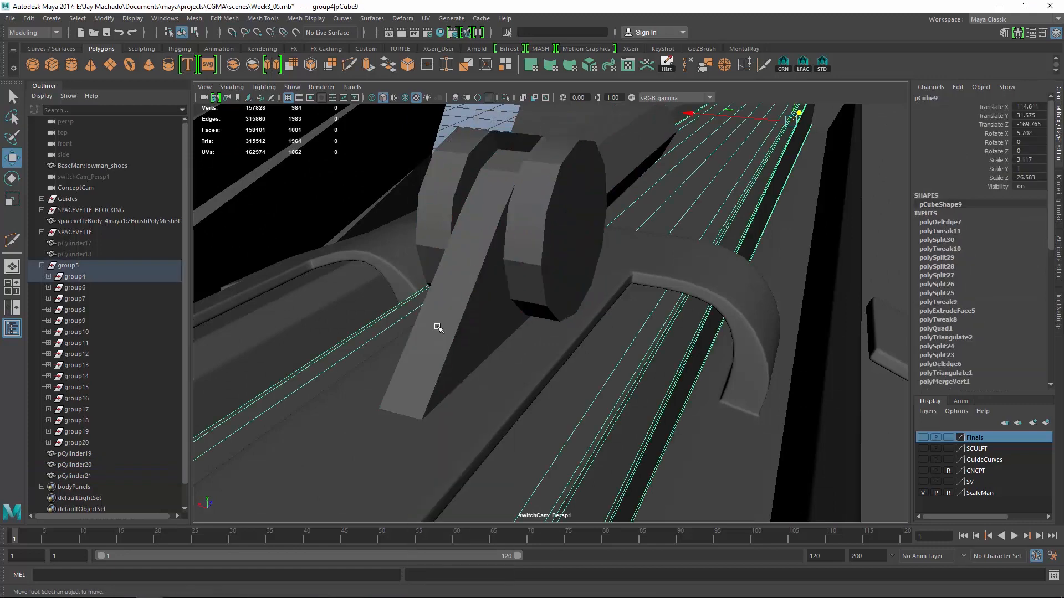
pyautogui.press('F8')
pyautogui.press('F8')
pyautogui.click(457, 325)
pyautogui.press('F8')
pyautogui.doubleClick(424, 297)
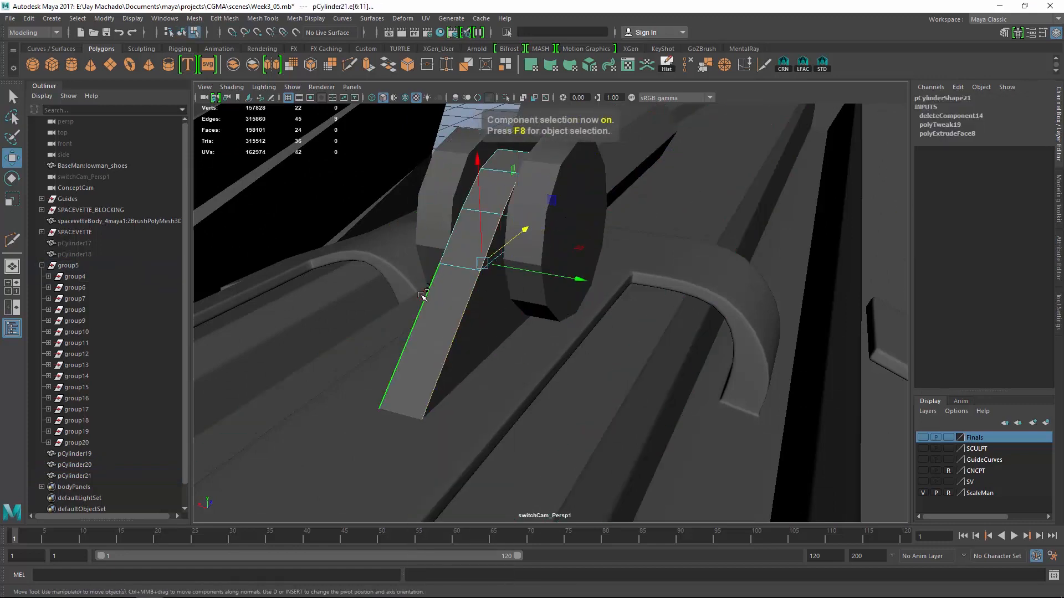
pyautogui.press('f')
pyautogui.keyDown('alt'); pyautogui.moveTo(447, 281); pyautogui.dragTo(602, 294); pyautogui.keyUp('alt')
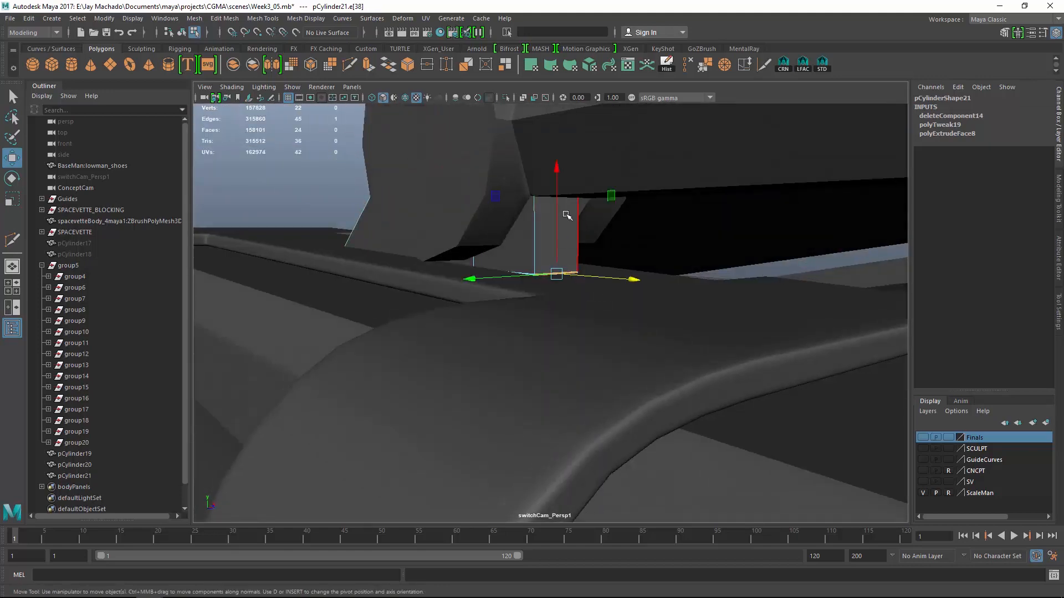
pyautogui.keyDown('alt'); pyautogui.moveTo(559, 215); pyautogui.dragTo(614, 235); pyautogui.keyUp('alt')
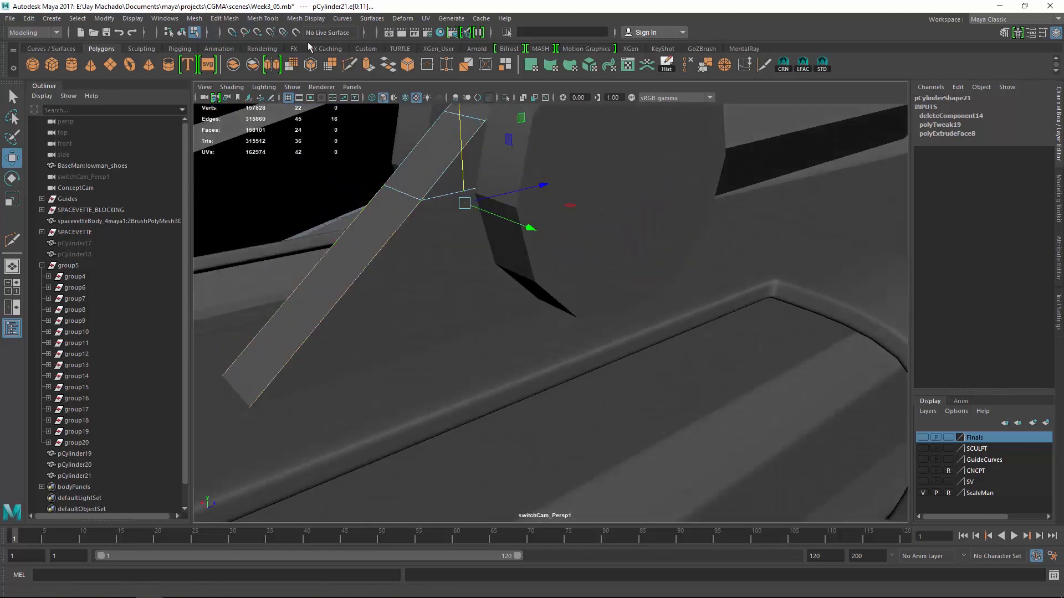
pyautogui.click(225, 19)
pyautogui.click(259, 60)
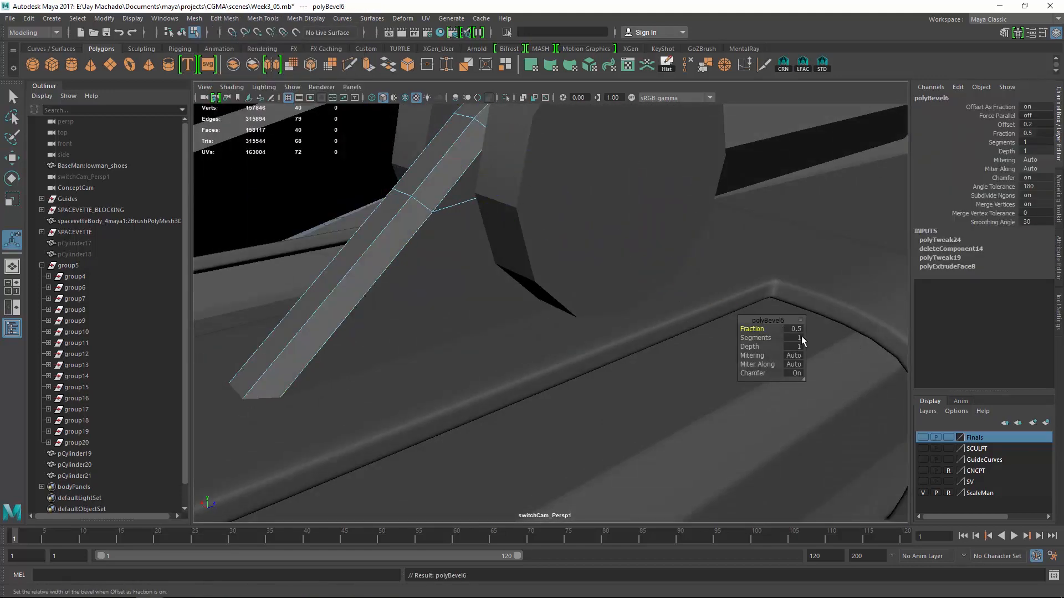
# - Set the bracket bevel to 2 segments with Offset As Fraction off and an offset of 0.03
pyautogui.click(1042, 143)
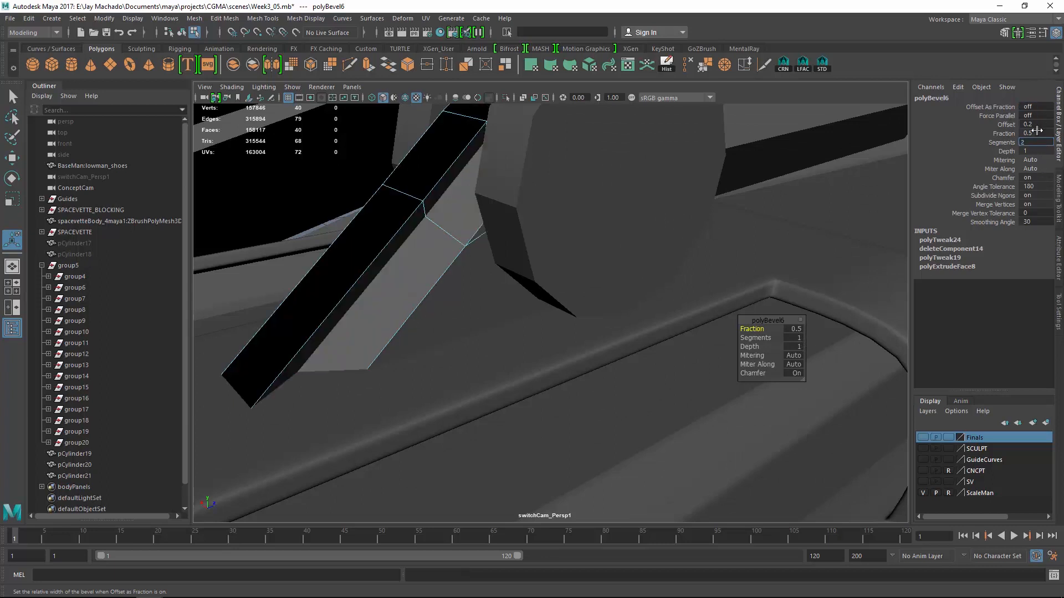
pyautogui.click(1041, 124)
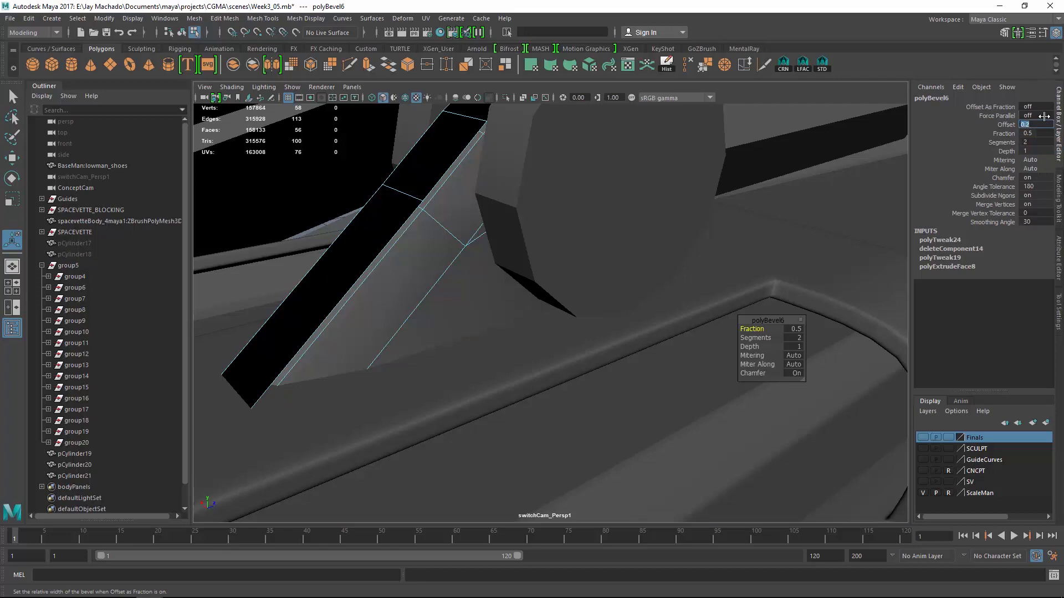
pyautogui.write('0.03')
pyautogui.press('Return')
# - Return to object selection and show the beveled bracket and the fork in smooth preview
pyautogui.keyDown('alt'); pyautogui.moveTo(496, 204); pyautogui.dragTo(569, 236); pyautogui.keyUp('alt')
pyautogui.press('q')
pyautogui.press('F8')
pyautogui.press('3')
pyautogui.click(619, 272)
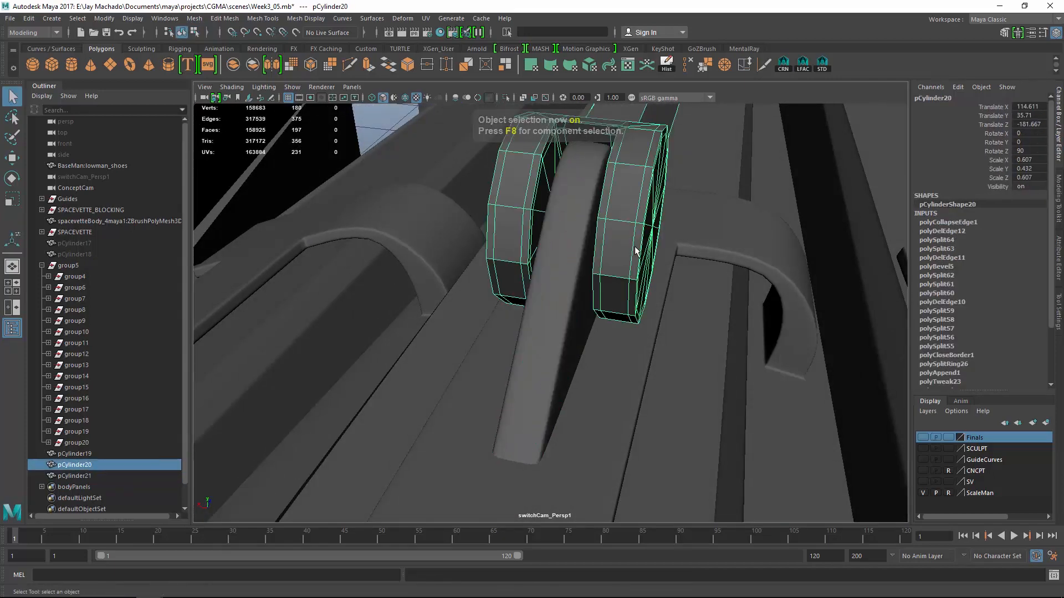
pyautogui.press('3')
# - Show the selected fork from the side in an orthographic wireframe view
pyautogui.scroll(-10, 363, 192)
pyautogui.keyDown('alt'); pyautogui.moveTo(363, 192); pyautogui.dragTo(676, 367); pyautogui.keyUp('alt')
pyautogui.scroll(5, 644, 238)
pyautogui.click(577, 278)
pyautogui.hotkey('alt', 'o')
pyautogui.press('4')
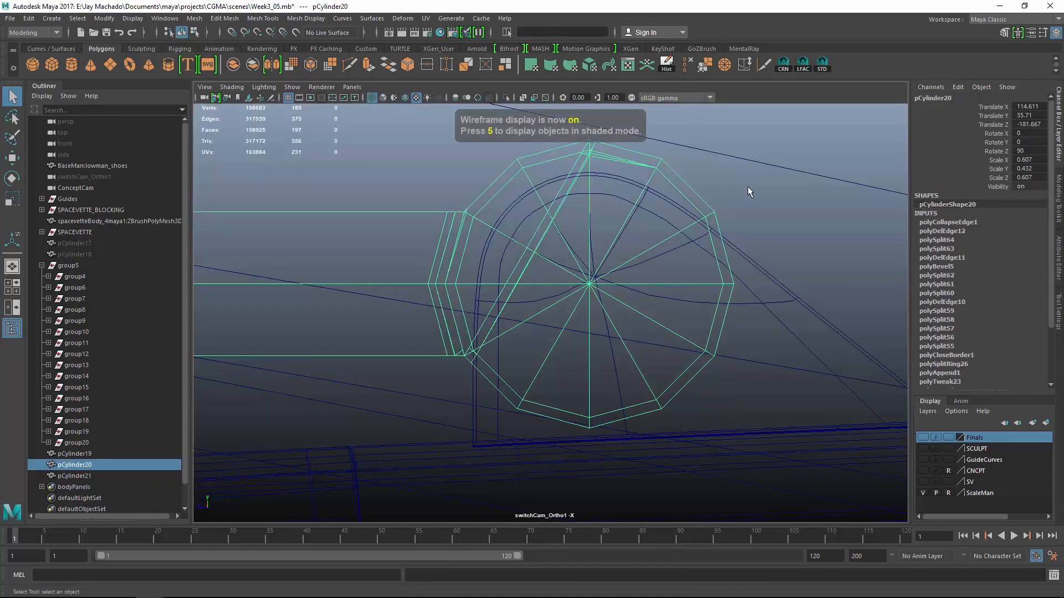
# - Extrude the outer and inner cap faces of the fork discs and scale them inward to a smaller circle
pyautogui.press('F8')
pyautogui.moveTo(566, 267); pyautogui.dragTo(566, 301, button='right')
pyautogui.moveTo(584, 278); pyautogui.dragTo(596, 290)
pyautogui.keyDown('alt'); pyautogui.moveTo(597, 290); pyautogui.dragTo(638, 395); pyautogui.keyUp('alt')
pyautogui.keyDown('alt'); pyautogui.moveTo(774, 385); pyautogui.dragTo(747, 301); pyautogui.keyUp('alt')
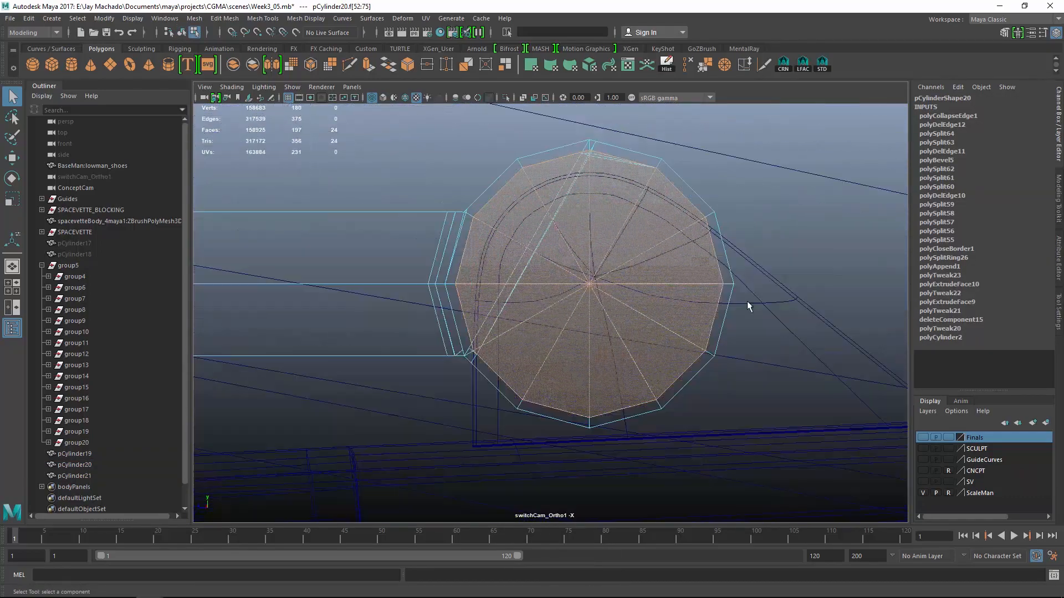
pyautogui.click(374, 64)
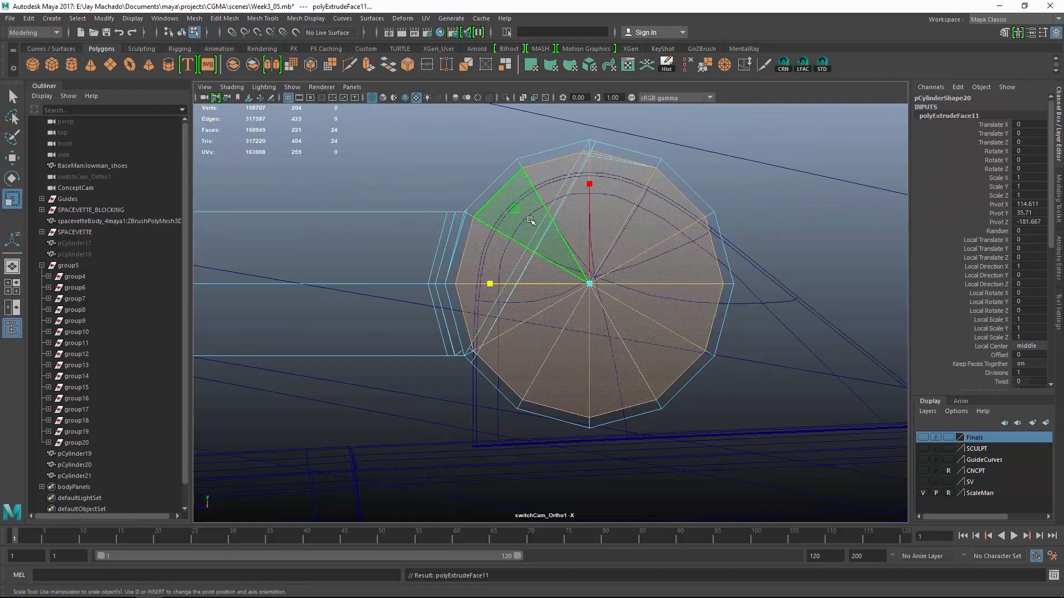
pyautogui.moveTo(531, 221); pyautogui.dragTo(513, 346)
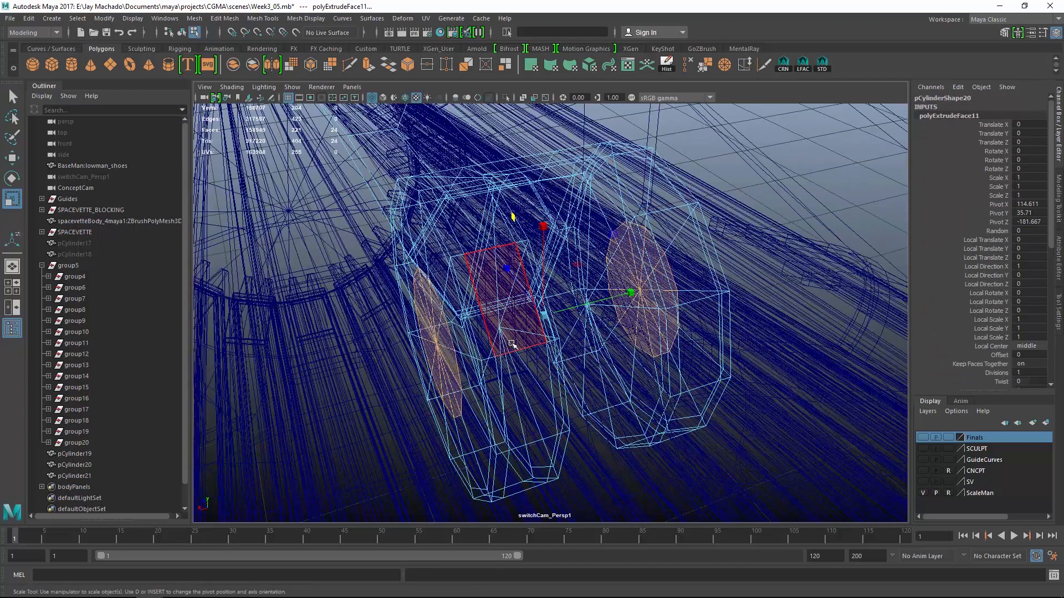
# - Restore shaded display and extrude the inset circular faces outward into raised bosses on the discs
pyautogui.press('5')
pyautogui.click(367, 67)
pyautogui.moveTo(357, 361); pyautogui.dragTo(365, 357)
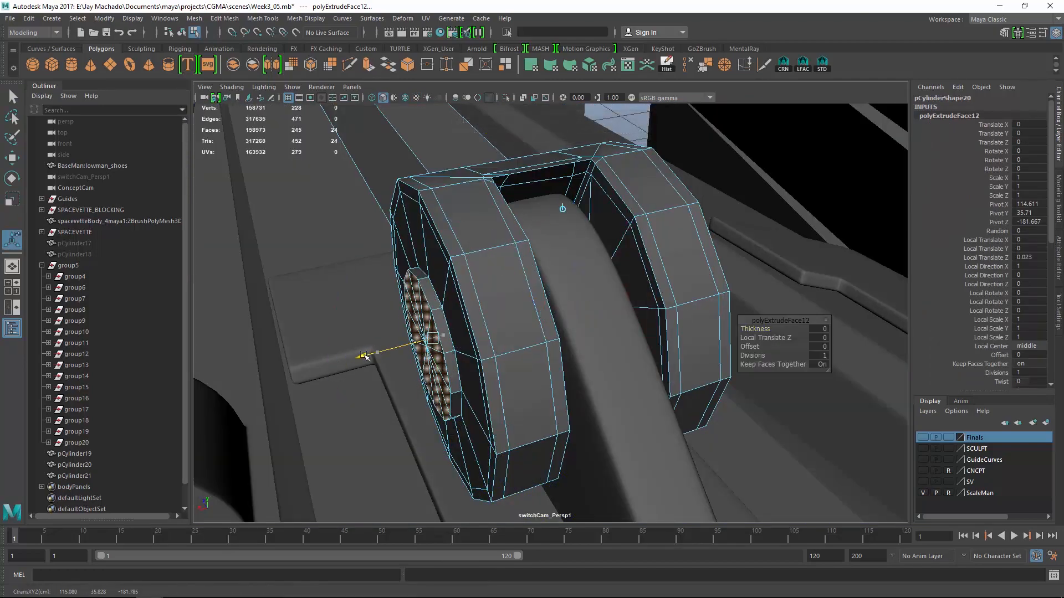
# - Bevel the base and rim edge loops of the raised bosses on the fork discs
pyautogui.moveTo(412, 321); pyautogui.dragTo(407, 243, button='right')
pyautogui.press('q')
pyautogui.doubleClick(431, 293)
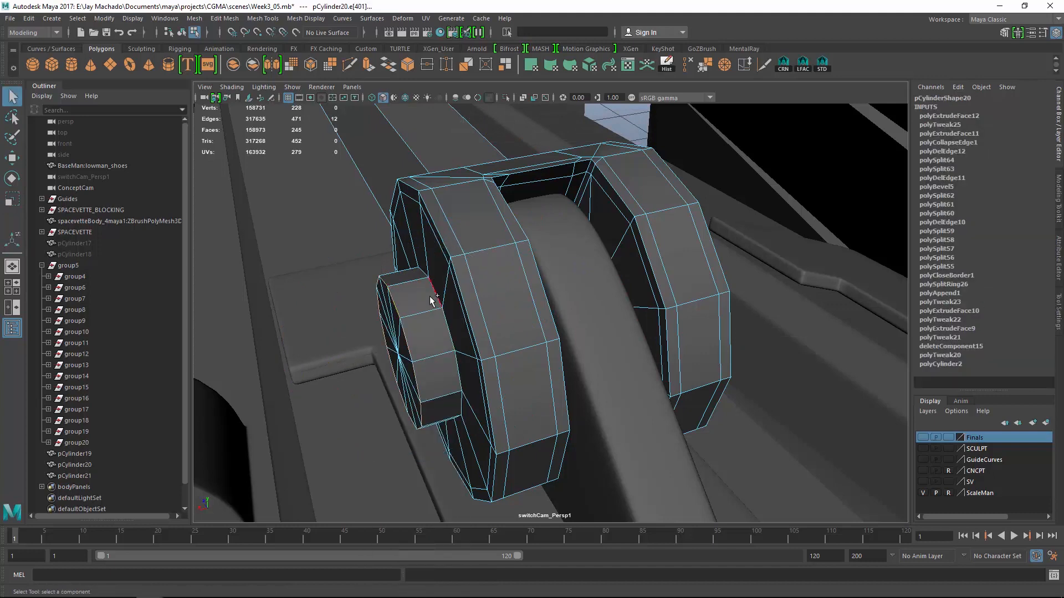
pyautogui.keyDown('alt'); pyautogui.moveTo(432, 297); pyautogui.dragTo(555, 308); pyautogui.keyUp('alt')
pyautogui.click(237, 19)
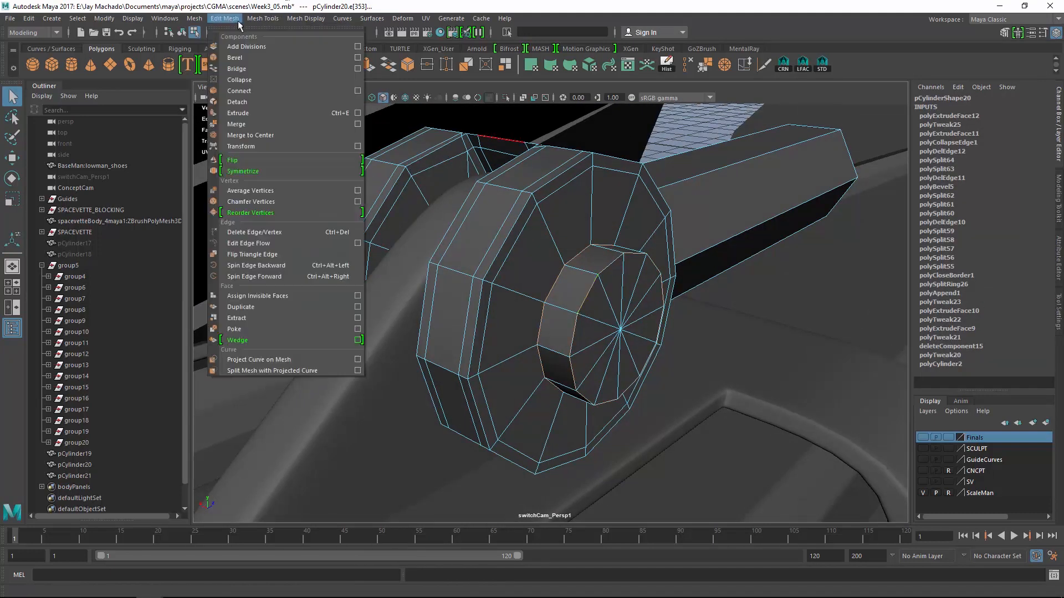
pyautogui.click(243, 57)
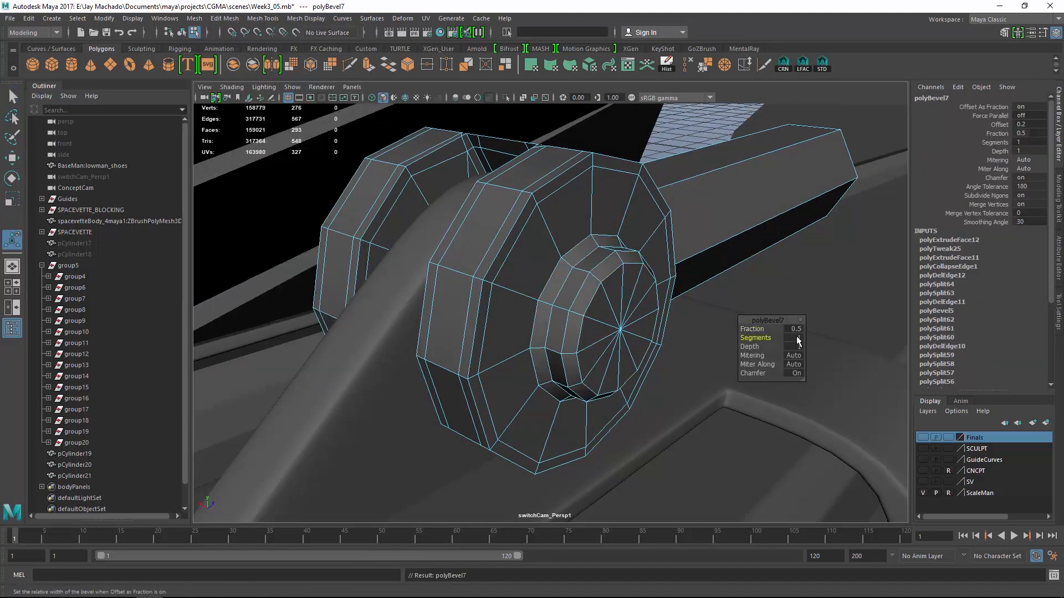
# - Confirm the boss bevel's segment setting and return the fork to object selection with unsmoothed display
pyautogui.press('Return')
pyautogui.press('F8')
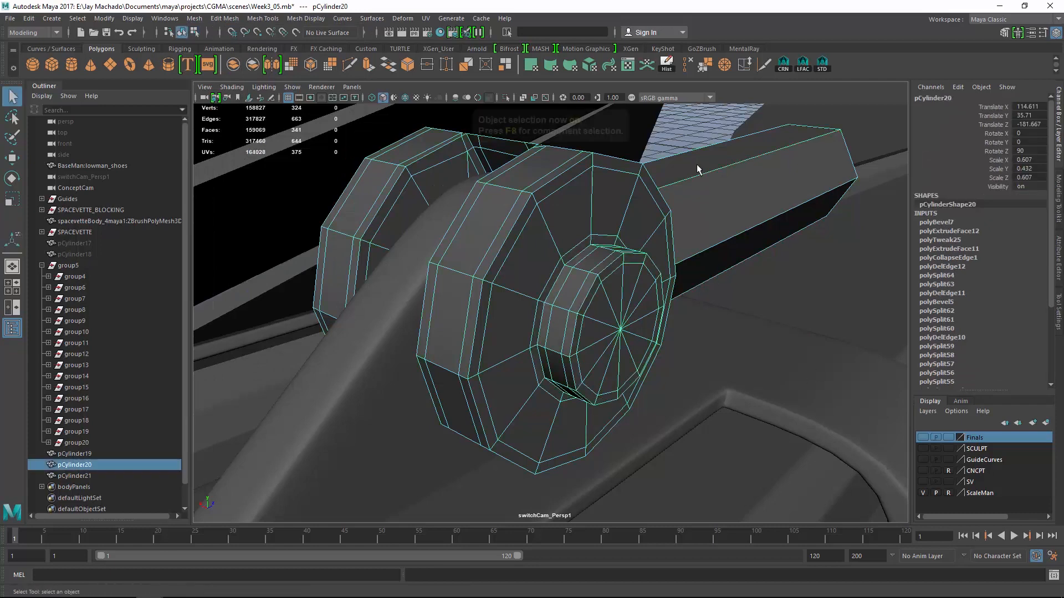
pyautogui.click(682, 147)
pyautogui.keyDown('alt'); pyautogui.moveTo(682, 148); pyautogui.dragTo(634, 353); pyautogui.keyUp('alt')
pyautogui.click(589, 339)
pyautogui.press('1')
# - Extrude the two faces closing the free end of the fork's rod and scale them outward into a wider collar
pyautogui.keyDown('alt'); pyautogui.moveTo(588, 339); pyautogui.dragTo(646, 349, button='right'); pyautogui.keyUp('alt')
pyautogui.keyDown('alt'); pyautogui.moveTo(646, 349); pyautogui.dragTo(532, 300); pyautogui.keyUp('alt')
pyautogui.keyDown('alt'); pyautogui.moveTo(532, 299); pyautogui.dragTo(720, 275, button='middle'); pyautogui.keyUp('alt')
pyautogui.keyDown('alt'); pyautogui.moveTo(720, 276); pyautogui.dragTo(444, 310); pyautogui.keyUp('alt')
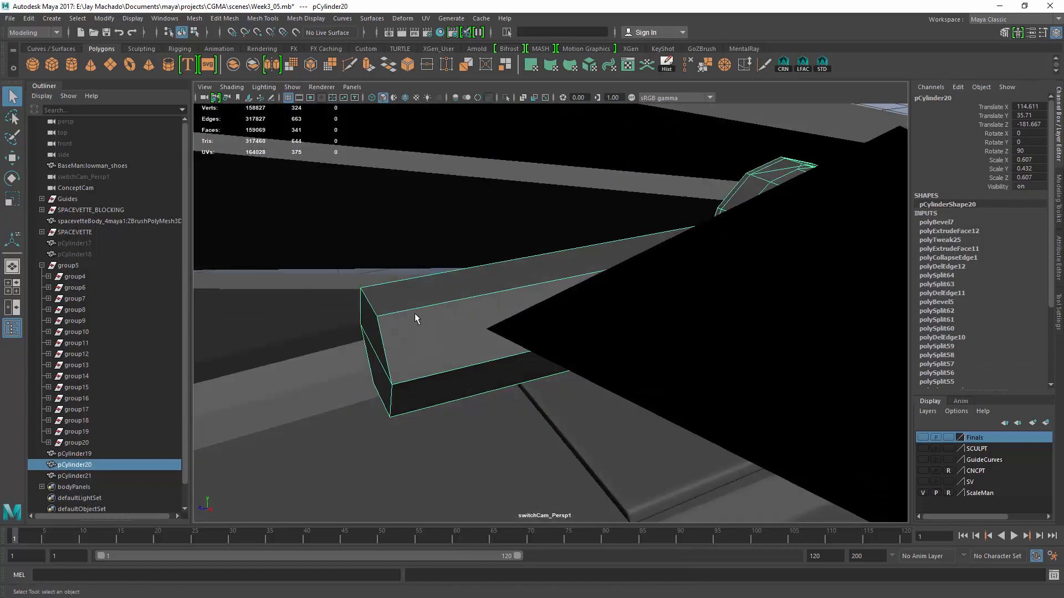
pyautogui.press('F8')
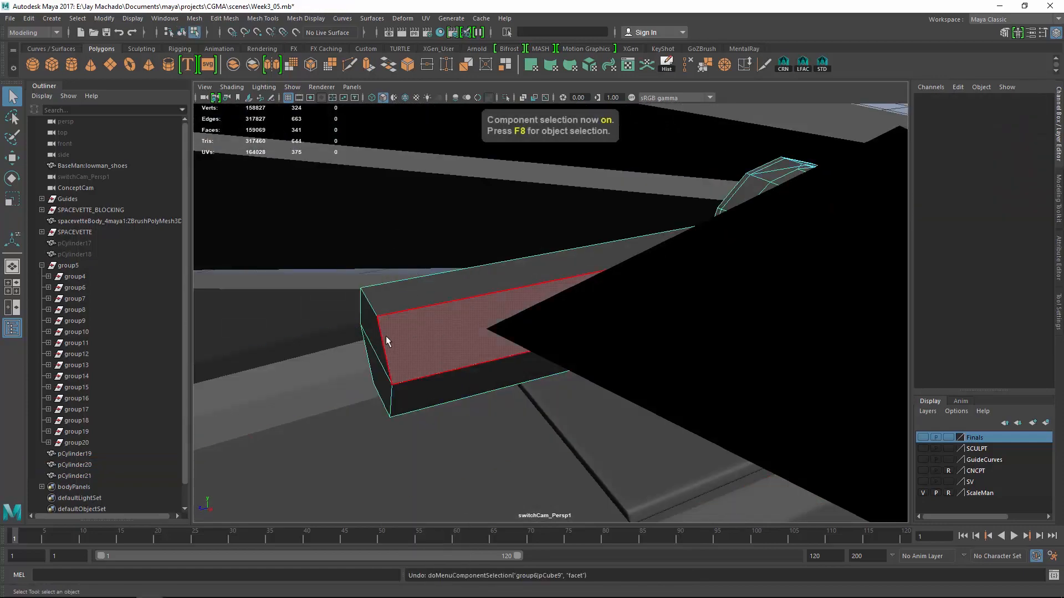
pyautogui.click(379, 343)
pyautogui.keyDown('shift'); pyautogui.click(382, 384); pyautogui.keyUp('shift')
pyautogui.keyDown('alt'); pyautogui.moveTo(424, 389); pyautogui.dragTo(460, 341); pyautogui.keyUp('alt')
pyautogui.hotkey('ctrl', 'e')
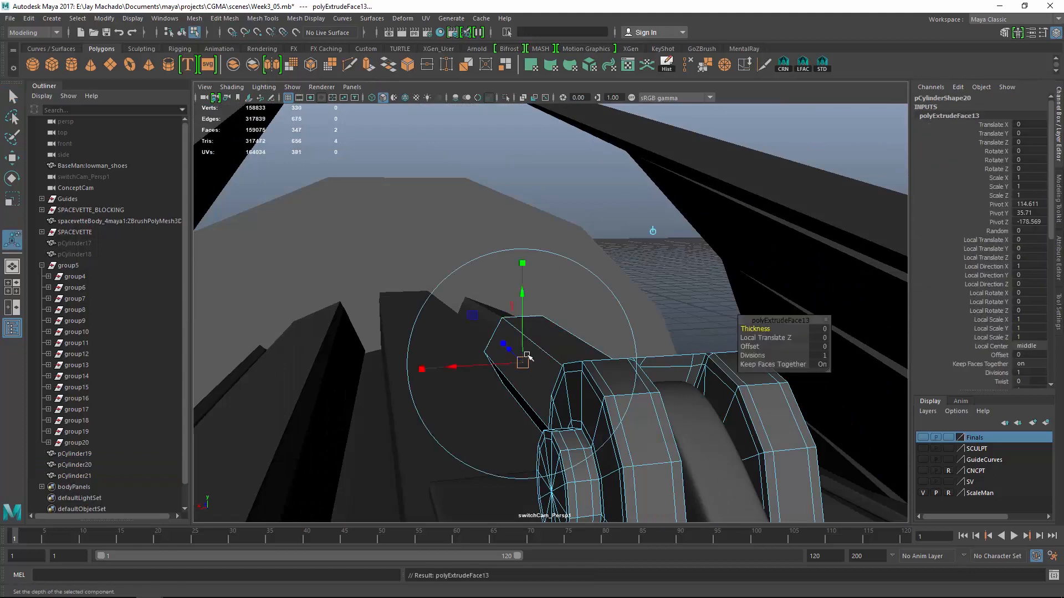
pyautogui.press('r')
# - Extrude the widened end faces of the rod 5.69 along its length and return to object selection
pyautogui.keyDown('alt'); pyautogui.moveTo(539, 349); pyautogui.dragTo(470, 331); pyautogui.keyUp('alt')
pyautogui.keyDown('alt'); pyautogui.moveTo(304, 339); pyautogui.dragTo(618, 298); pyautogui.keyUp('alt')
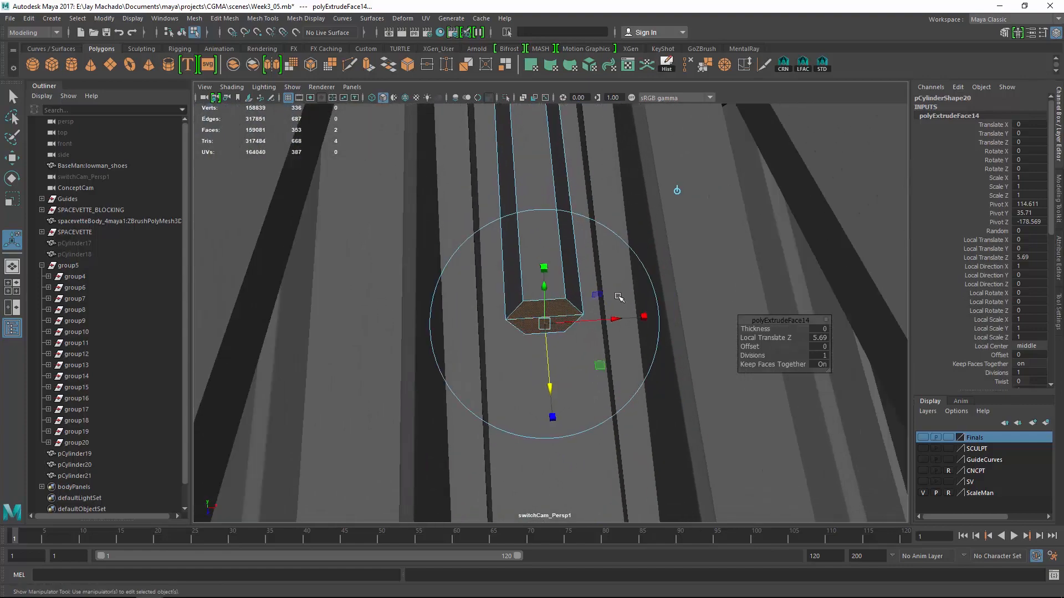
pyautogui.keyDown('alt'); pyautogui.moveTo(665, 471); pyautogui.dragTo(654, 331); pyautogui.keyUp('alt')
pyautogui.press('q')
pyautogui.press('F8')
# - In a side orthographic wireframe view, move the rod's end vertices lengthwise to extend the thick section to the far end of the panels
pyautogui.keyDown('alt'); pyautogui.moveTo(872, 194); pyautogui.dragTo(615, 177); pyautogui.keyUp('alt')
pyautogui.click(686, 257)
pyautogui.keyDown('alt'); pyautogui.moveTo(685, 261); pyautogui.dragTo(682, 325); pyautogui.keyUp('alt')
pyautogui.click(557, 329)
pyautogui.press('4')
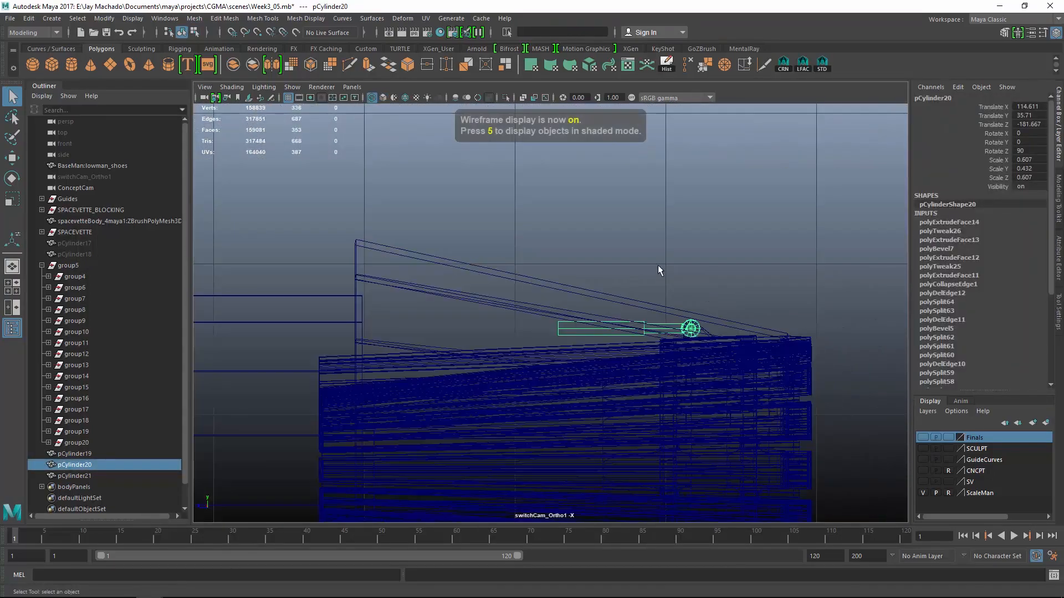
pyautogui.keyDown('alt'); pyautogui.moveTo(657, 265); pyautogui.dragTo(781, 317, button='right'); pyautogui.keyUp('alt')
pyautogui.press('e')
pyautogui.keyDown('alt'); pyautogui.moveTo(709, 285); pyautogui.dragTo(830, 349, button='right'); pyautogui.keyUp('alt')
pyautogui.moveTo(589, 219); pyautogui.dragTo(540, 218, button='right')
pyautogui.moveTo(524, 277); pyautogui.dragTo(621, 419)
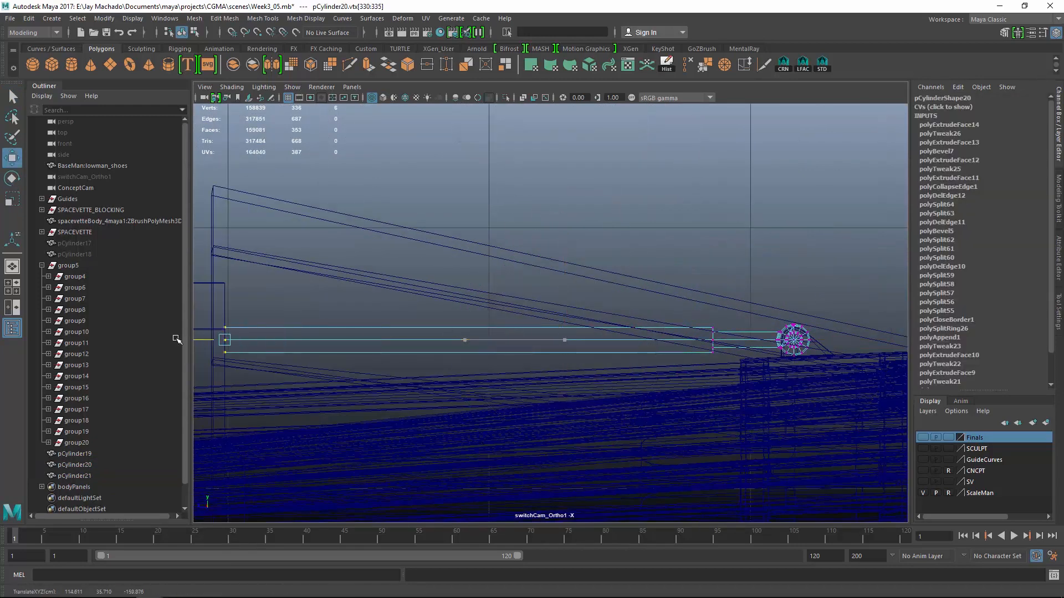
# - Delete the two cap faces at the rod's far end and restore shaded display in object selection
pyautogui.moveTo(359, 200); pyautogui.dragTo(359, 245, button='right')
pyautogui.moveTo(202, 305); pyautogui.dragTo(343, 305)
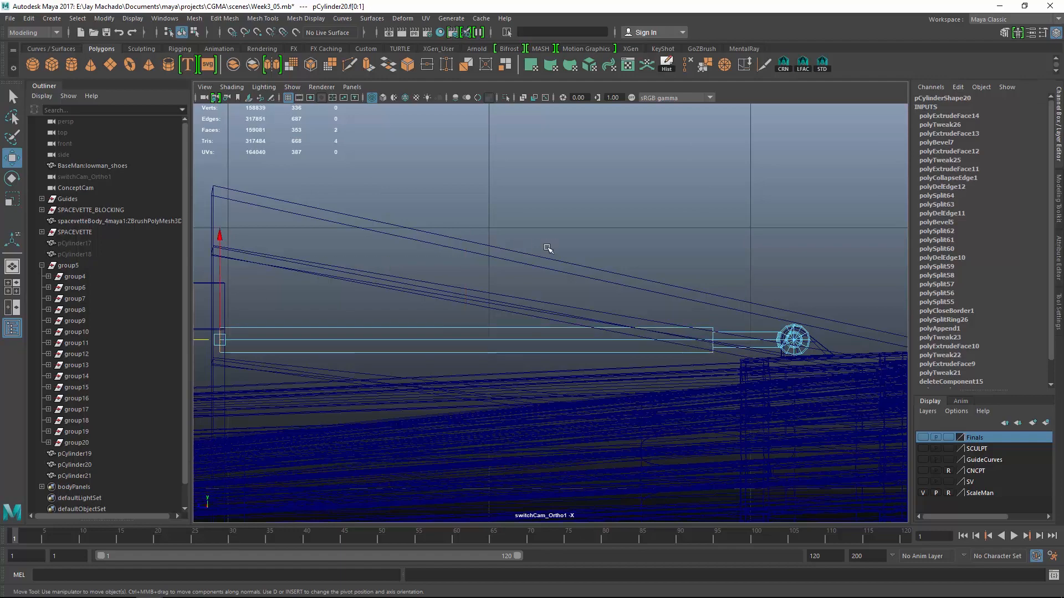
pyautogui.press('Delete')
pyautogui.keyDown('alt'); pyautogui.moveTo(547, 247); pyautogui.dragTo(474, 257); pyautogui.keyUp('alt')
pyautogui.press('F8')
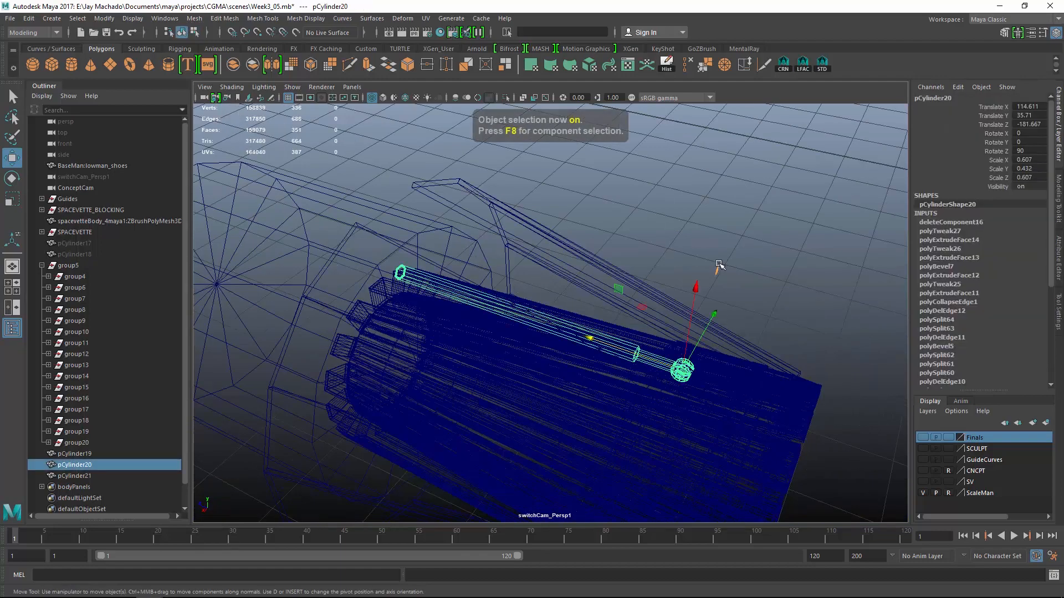
pyautogui.press('5')
pyautogui.keyDown('alt'); pyautogui.moveTo(737, 261); pyautogui.dragTo(666, 239); pyautogui.keyUp('alt')
pyautogui.keyDown('alt'); pyautogui.moveTo(666, 239); pyautogui.dragTo(717, 261, button='middle'); pyautogui.keyUp('alt')
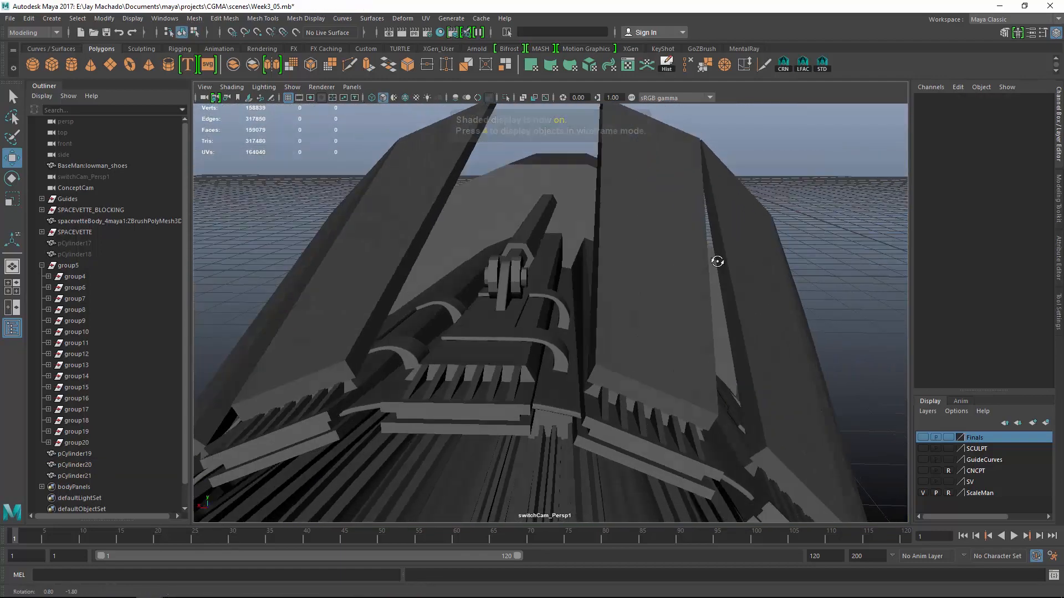
pyautogui.keyDown('alt'); pyautogui.moveTo(717, 261); pyautogui.dragTo(684, 247); pyautogui.keyUp('alt')
pyautogui.keyDown('alt'); pyautogui.moveTo(684, 247); pyautogui.dragTo(683, 275, button='right'); pyautogui.keyUp('alt')
pyautogui.click(584, 240)
pyautogui.keyDown('shift'); pyautogui.click(579, 271); pyautogui.keyUp('shift')
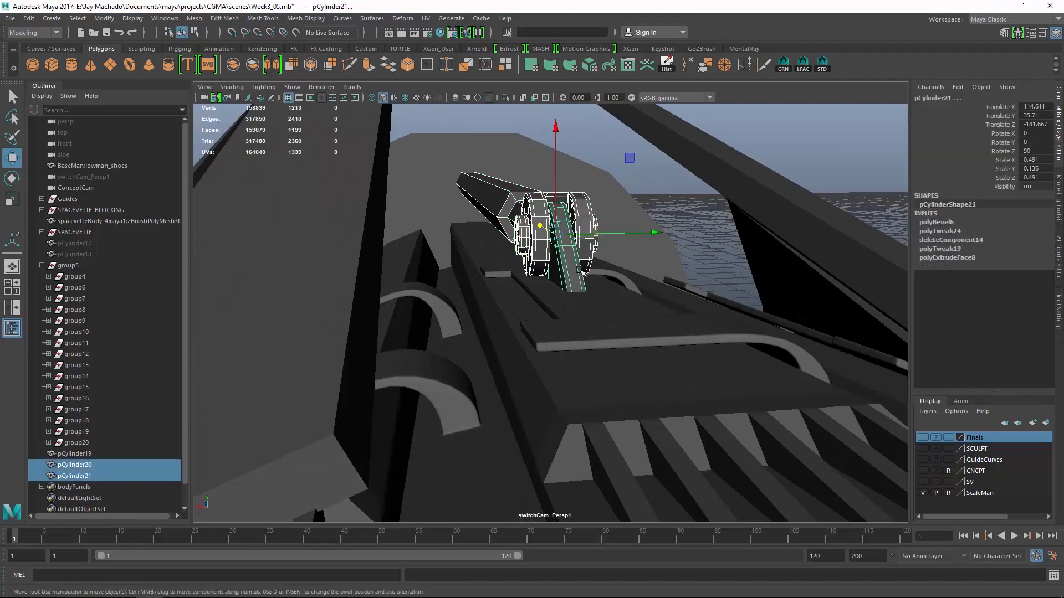
pyautogui.keyDown('shift'); pyautogui.click(628, 320); pyautogui.keyUp('shift')
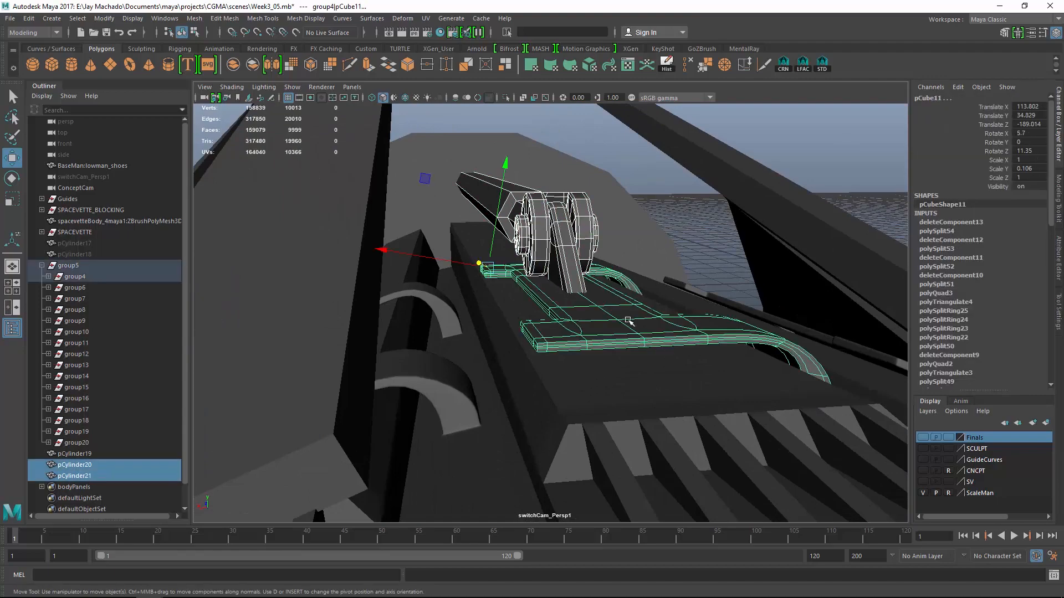
pyautogui.keyDown('shift'); pyautogui.click(648, 314); pyautogui.keyUp('shift')
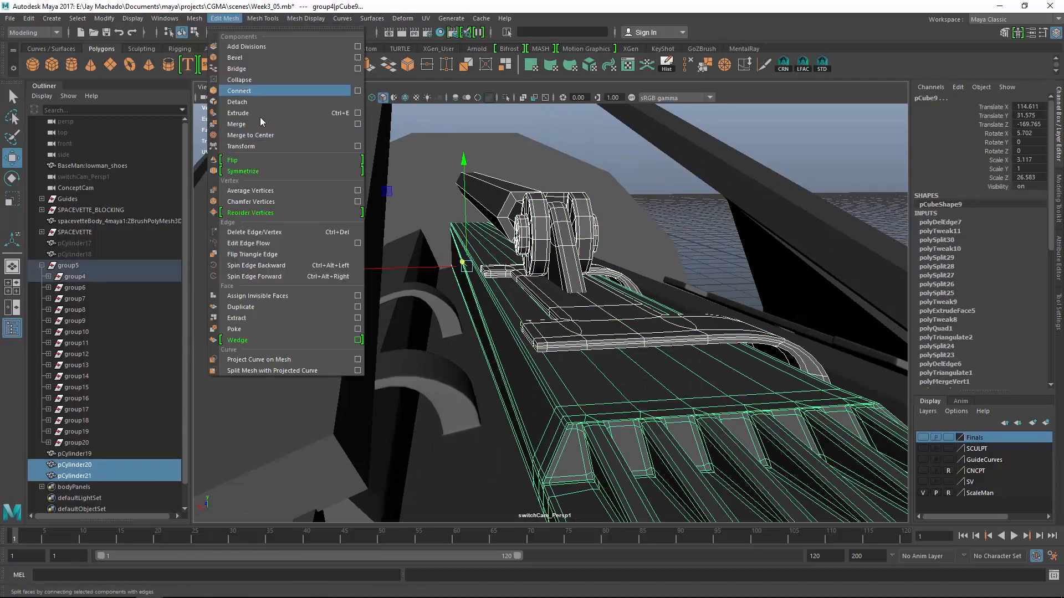
pyautogui.click(223, 20)
# - Bevel the inner and outer edge loops of the shoulder where the rod widens, using 2 segments with chamfer off
pyautogui.keyDown('alt'); pyautogui.moveTo(532, 227); pyautogui.dragTo(543, 250); pyautogui.keyUp('alt')
pyautogui.keyDown('alt'); pyautogui.moveTo(543, 249); pyautogui.dragTo(574, 245, button='right'); pyautogui.keyUp('alt')
pyautogui.click(580, 254)
pyautogui.moveTo(574, 245)
pyautogui.keyDown('alt'); pyautogui.mouseDown()
pyautogui.moveTo(580, 254)
pyautogui.moveTo(586, 244)
pyautogui.mouseUp(); pyautogui.keyUp('alt')
pyautogui.click(578, 253)
pyautogui.moveTo(586, 244)
pyautogui.keyDown('alt'); pyautogui.mouseDown(button='right')
pyautogui.moveTo(593, 237)
pyautogui.moveTo(610, 271)
pyautogui.moveTo(591, 228)
pyautogui.mouseUp(button='right'); pyautogui.keyUp('alt')
pyautogui.hotkey('ctrl', 'z')
pyautogui.doubleClick(591, 224)
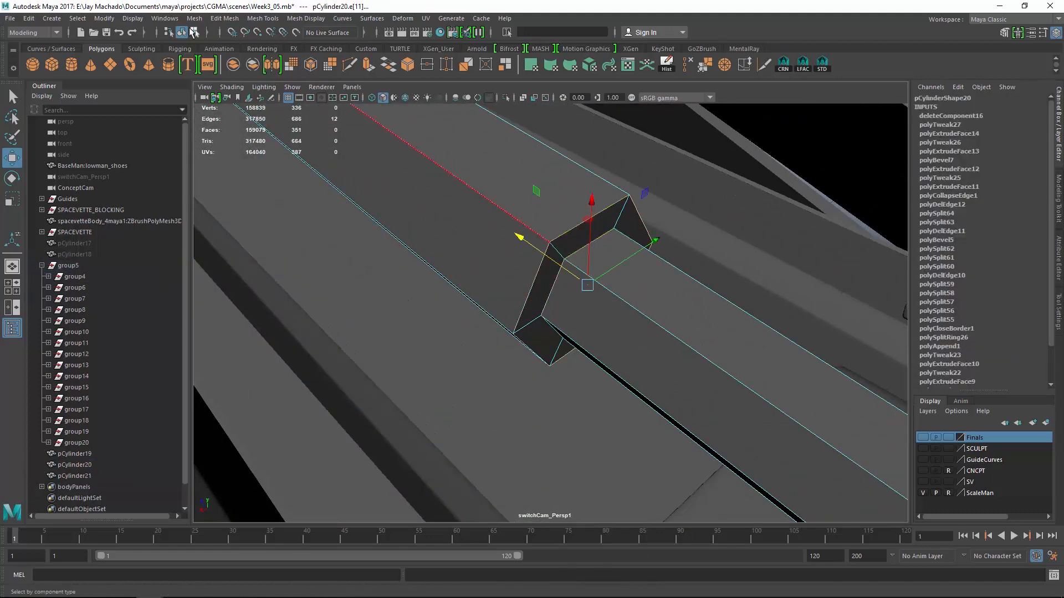
pyautogui.click(224, 18)
pyautogui.click(257, 57)
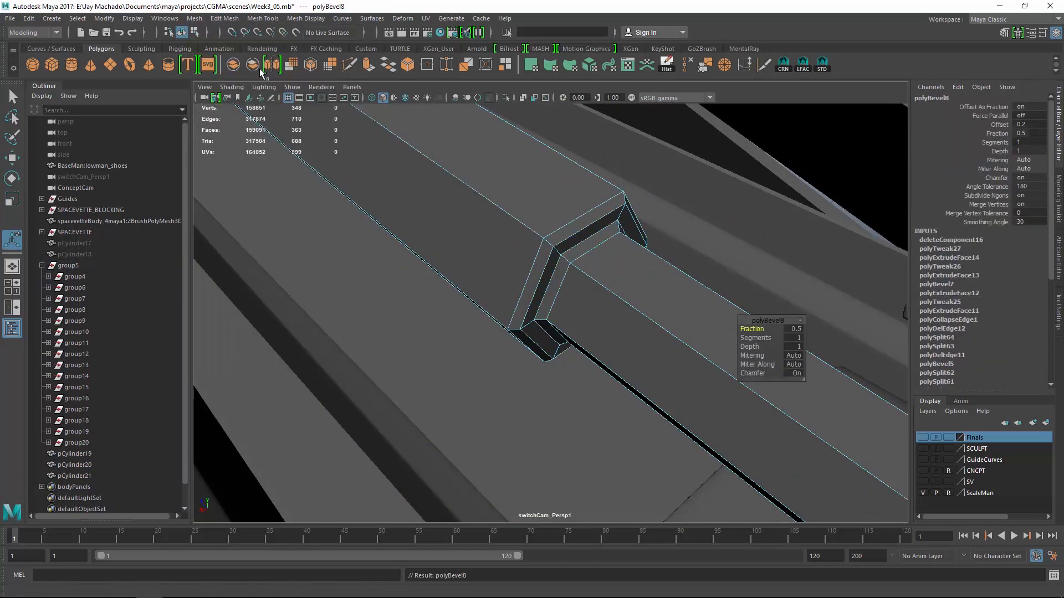
pyautogui.click(799, 338)
pyautogui.write('2')
pyautogui.press('Return')
pyautogui.click(799, 374)
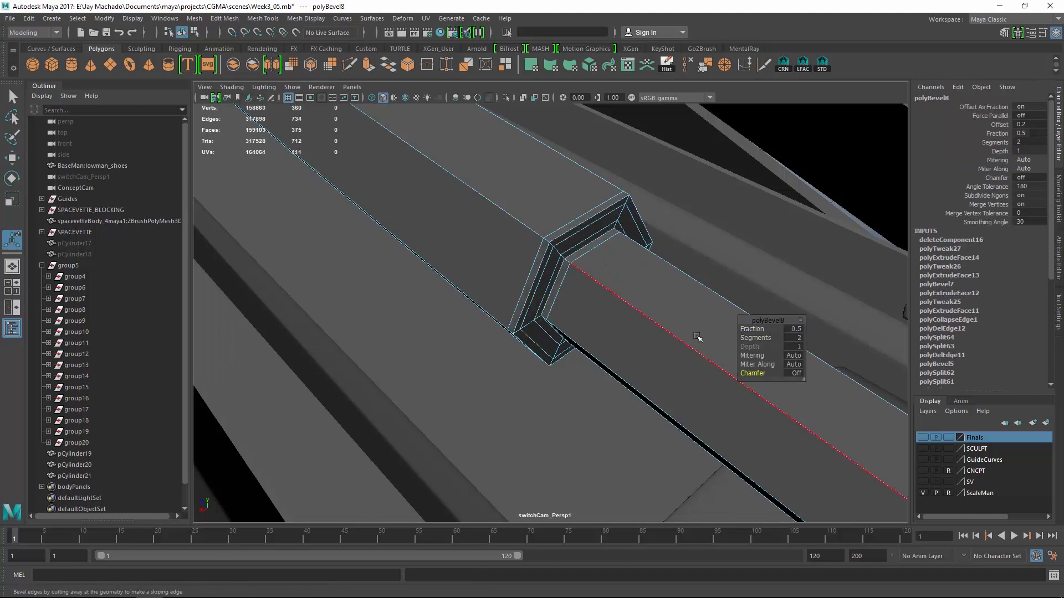
pyautogui.keyDown('alt'); pyautogui.moveTo(696, 335); pyautogui.dragTo(598, 315, button='right'); pyautogui.keyUp('alt')
pyautogui.keyDown('alt'); pyautogui.moveTo(598, 316); pyautogui.dragTo(540, 276); pyautogui.keyUp('alt')
pyautogui.press('F8')
# - Show the hidden panel pCube10 inside group4
pyautogui.keyDown('alt'); pyautogui.moveTo(617, 164); pyautogui.dragTo(505, 242); pyautogui.keyUp('alt')
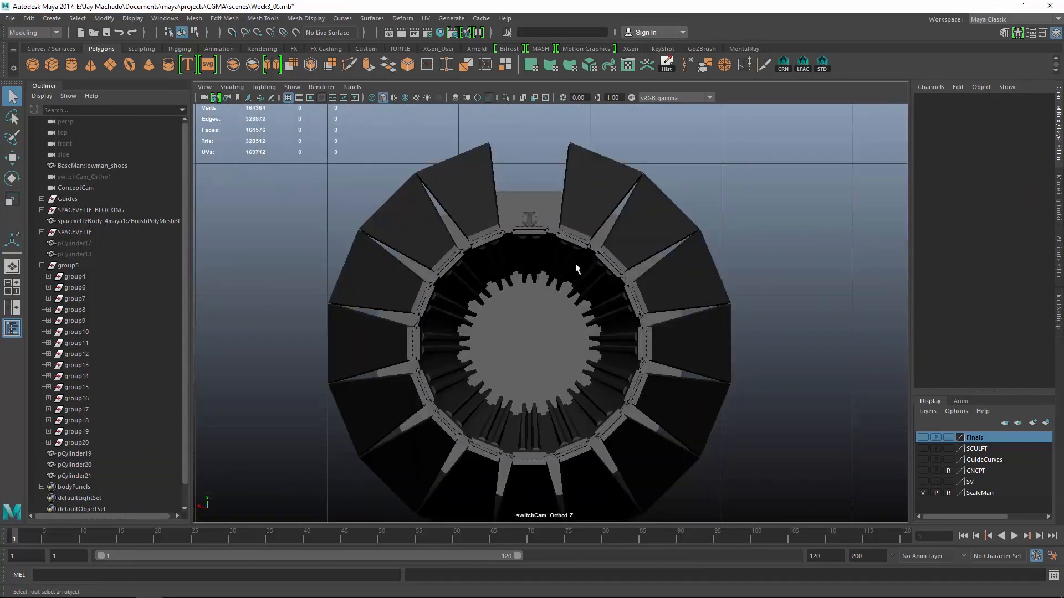
pyautogui.keyDown('alt'); pyautogui.moveTo(513, 260); pyautogui.dragTo(487, 235); pyautogui.keyUp('alt')
pyautogui.keyDown('alt'); pyautogui.moveTo(487, 235); pyautogui.dragTo(702, 252, button='right'); pyautogui.keyUp('alt')
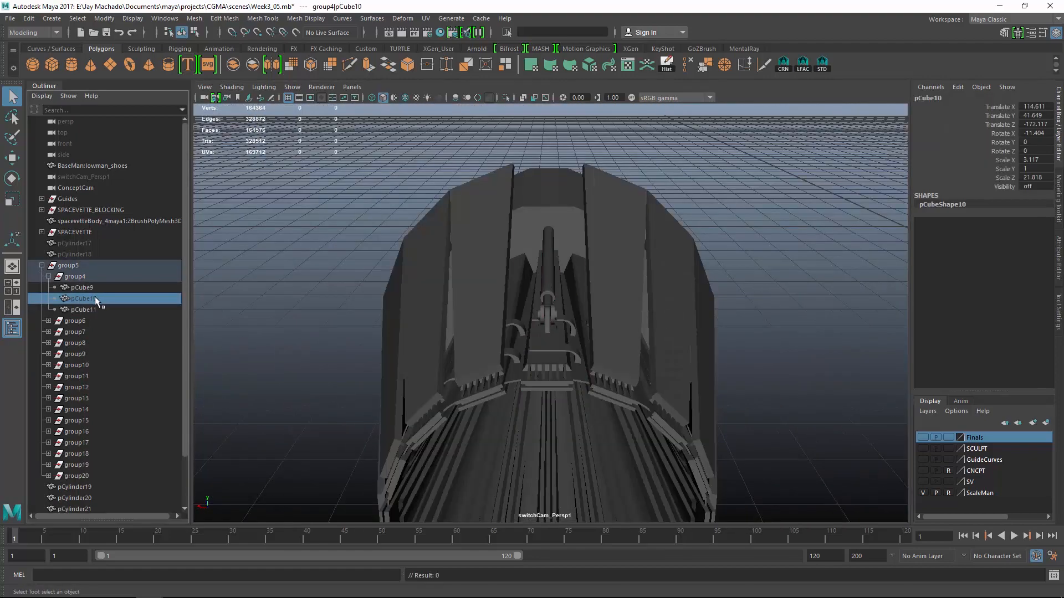
pyautogui.hotkey('shift', 'h')
# - In a side orthographic view, move the vertices at the panel's lower end along its length
pyautogui.keyDown('alt'); pyautogui.moveTo(747, 301); pyautogui.dragTo(639, 206); pyautogui.keyUp('alt')
pyautogui.rightClick(620, 163)
pyautogui.click(573, 163)
pyautogui.keyDown('alt'); pyautogui.moveTo(639, 208); pyautogui.dragTo(693, 260); pyautogui.keyUp('alt')
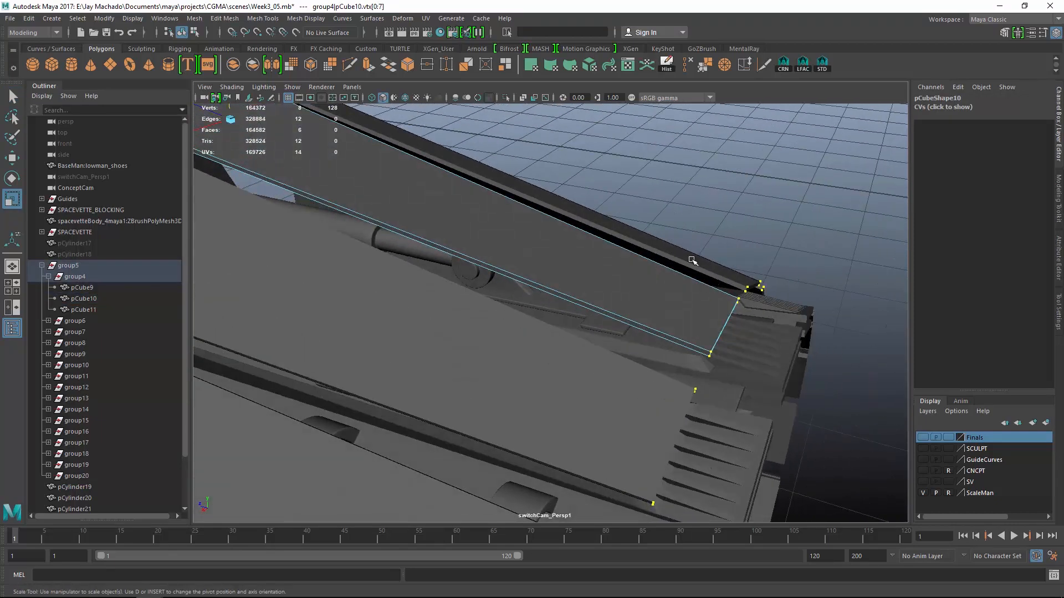
pyautogui.press('w')
pyautogui.keyDown('alt'); pyautogui.moveTo(748, 372); pyautogui.dragTo(717, 352); pyautogui.keyUp('alt')
pyautogui.moveTo(714, 309); pyautogui.dragTo(715, 211)
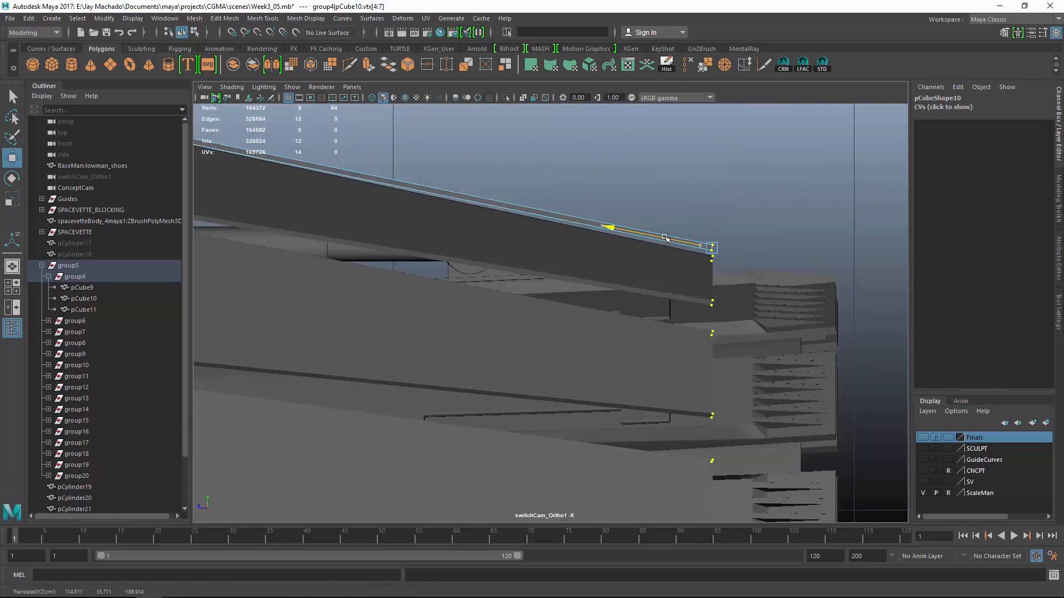
pyautogui.keyDown('alt'); pyautogui.moveTo(718, 203); pyautogui.dragTo(502, 174, button='right'); pyautogui.keyUp('alt')
pyautogui.keyDown('alt'); pyautogui.moveTo(502, 173); pyautogui.dragTo(732, 196, button='middle'); pyautogui.keyUp('alt')
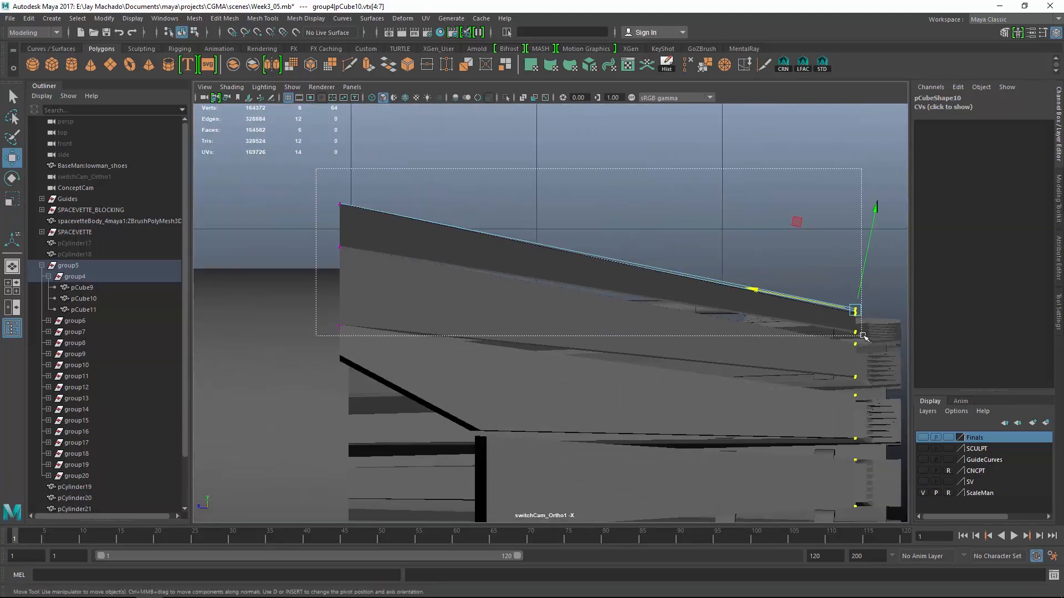
pyautogui.moveTo(883, 320); pyautogui.dragTo(885, 321)
pyautogui.press('f')
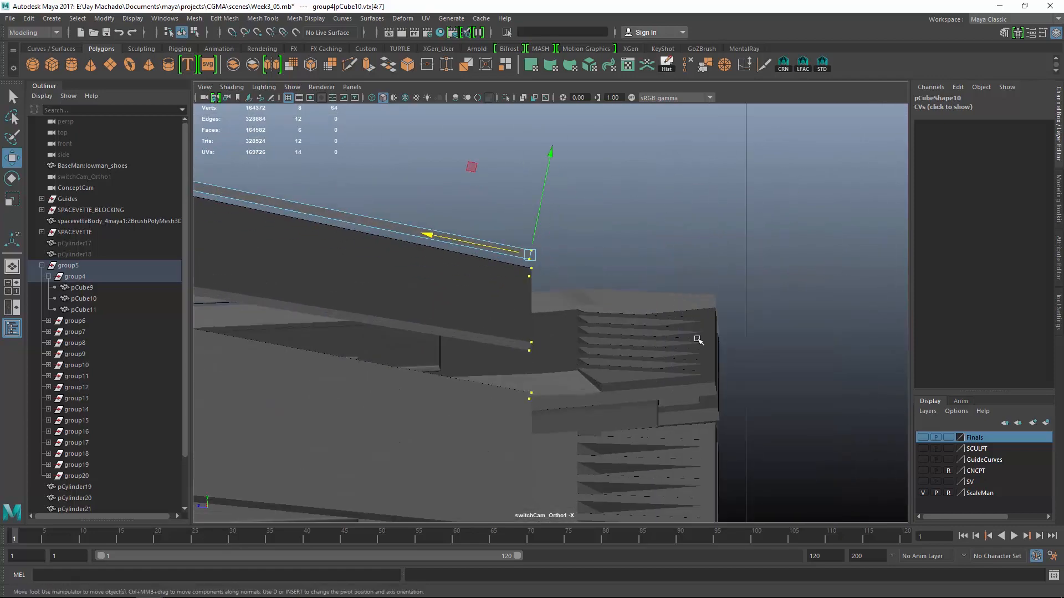
# - Cut a new edge crosswise over the pCube10 panel toward its lower end with Multi-Cut
pyautogui.keyDown('alt'); pyautogui.moveTo(552, 187); pyautogui.dragTo(692, 349); pyautogui.keyUp('alt')
pyautogui.keyDown('alt'); pyautogui.moveTo(547, 238); pyautogui.dragTo(598, 272); pyautogui.keyUp('alt')
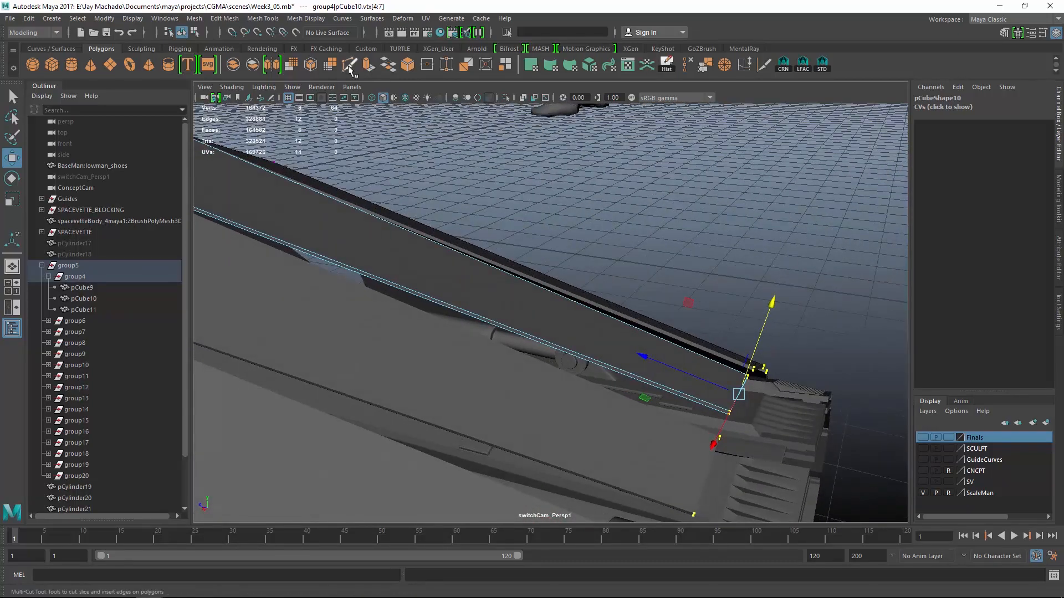
pyautogui.press('Return')
pyautogui.keyDown('alt'); pyautogui.moveTo(526, 321); pyautogui.dragTo(637, 299); pyautogui.keyUp('alt')
pyautogui.keyDown('alt'); pyautogui.moveTo(637, 299); pyautogui.dragTo(651, 344, button='right'); pyautogui.keyUp('alt')
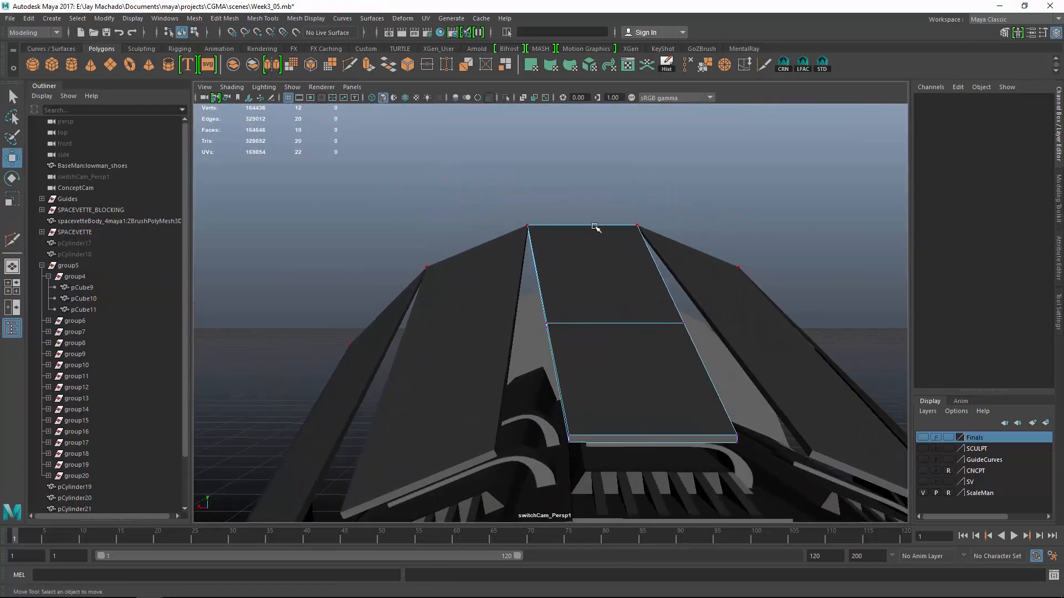
# - Insert lengthwise edge loops along the panel with split type Multi and 2 divisions
pyautogui.keyDown('shift'); pyautogui.moveTo(638, 189); pyautogui.dragTo(665, 227, button='right'); pyautogui.keyUp('shift')
pyautogui.click(686, 237)
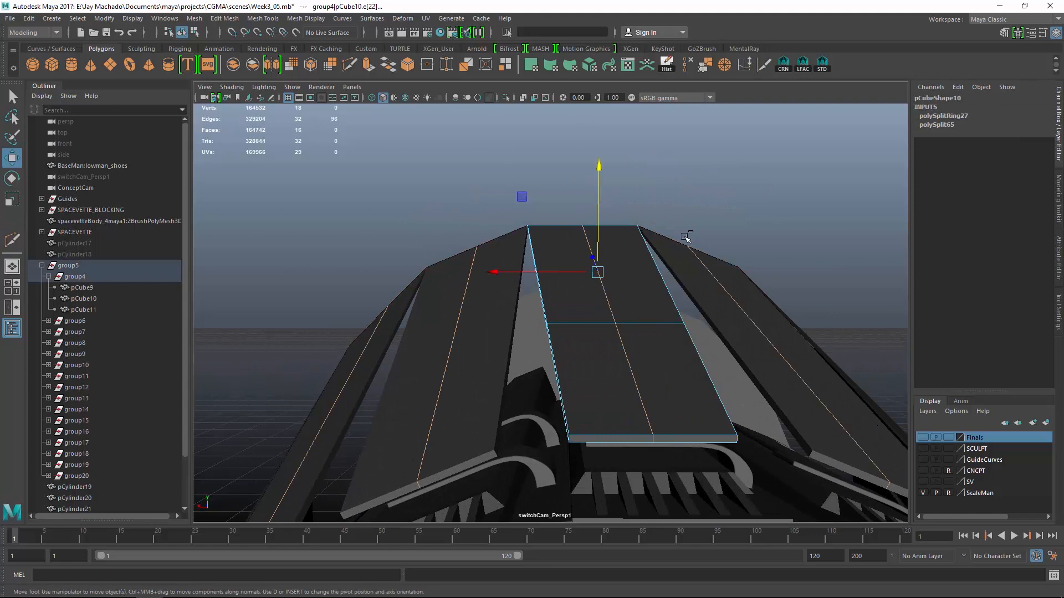
pyautogui.click(946, 116)
pyautogui.keyDown('alt'); pyautogui.moveTo(897, 222); pyautogui.dragTo(696, 228, button='right'); pyautogui.keyUp('alt')
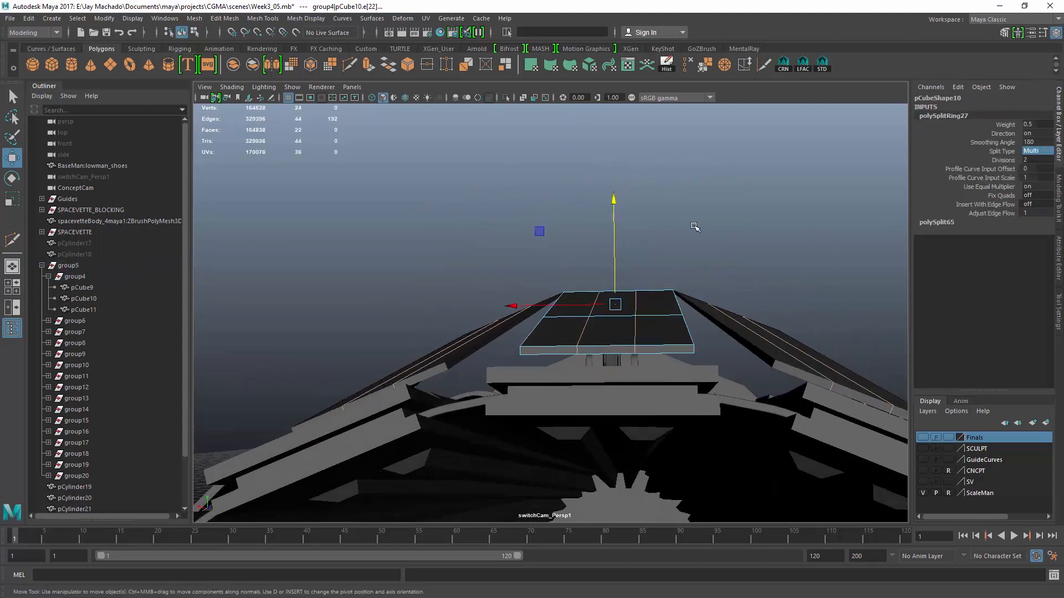
# - Reposition the panel's lengthwise vertices vertically to give its cross-section a shallow arch
pyautogui.moveTo(565, 366); pyautogui.dragTo(565, 368)
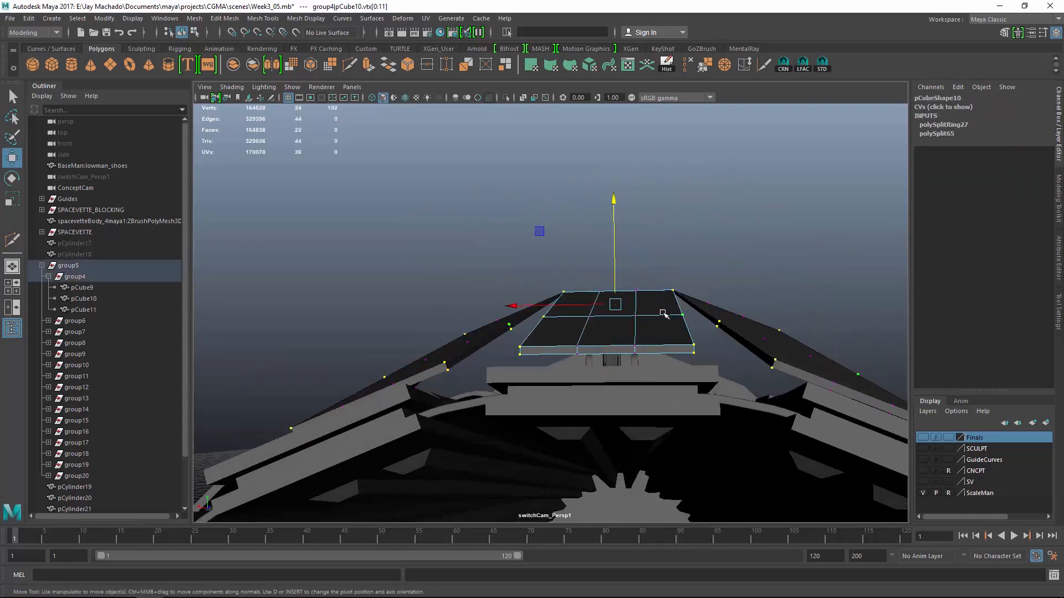
pyautogui.keyDown('alt'); pyautogui.moveTo(615, 204); pyautogui.dragTo(566, 209); pyautogui.keyUp('alt')
pyautogui.hotkey('ctrl', 'z')
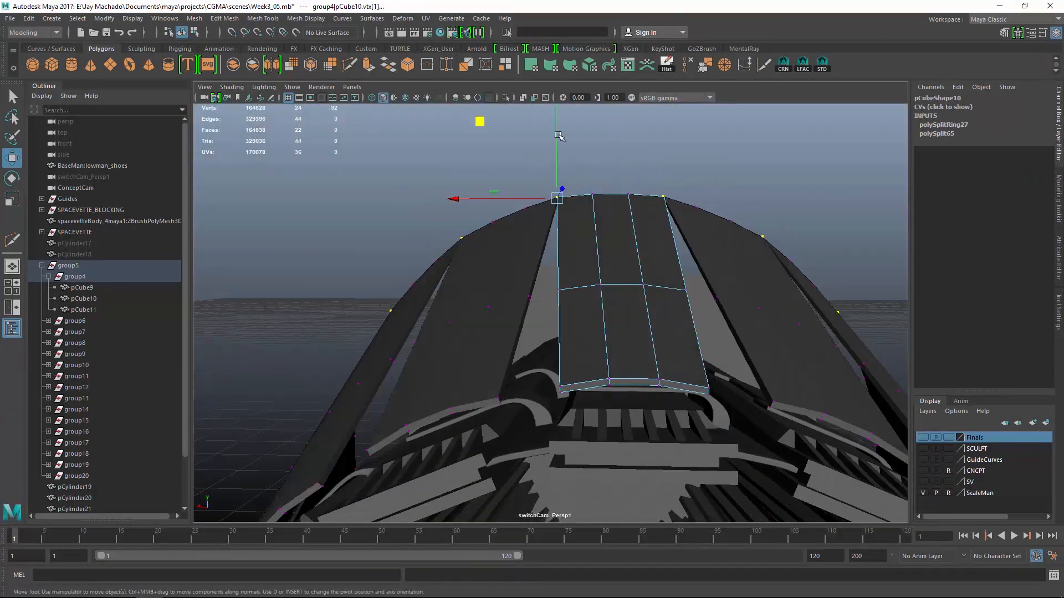
# - Extrude the panel's side face on the long section beyond the crosswise cut outward by 1.213
pyautogui.keyDown('alt'); pyautogui.moveTo(554, 132); pyautogui.dragTo(586, 218); pyautogui.keyUp('alt')
pyautogui.keyDown('alt'); pyautogui.moveTo(586, 218); pyautogui.dragTo(596, 321, button='middle'); pyautogui.keyUp('alt')
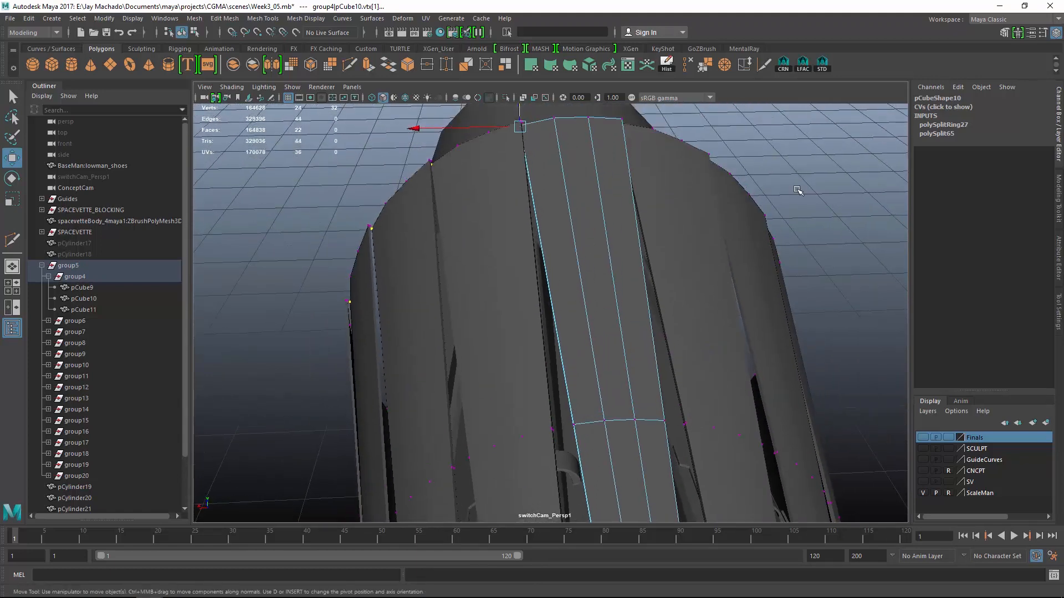
pyautogui.moveTo(803, 190); pyautogui.dragTo(804, 225, button='right')
pyautogui.keyDown('alt'); pyautogui.moveTo(660, 288); pyautogui.dragTo(654, 211); pyautogui.keyUp('alt')
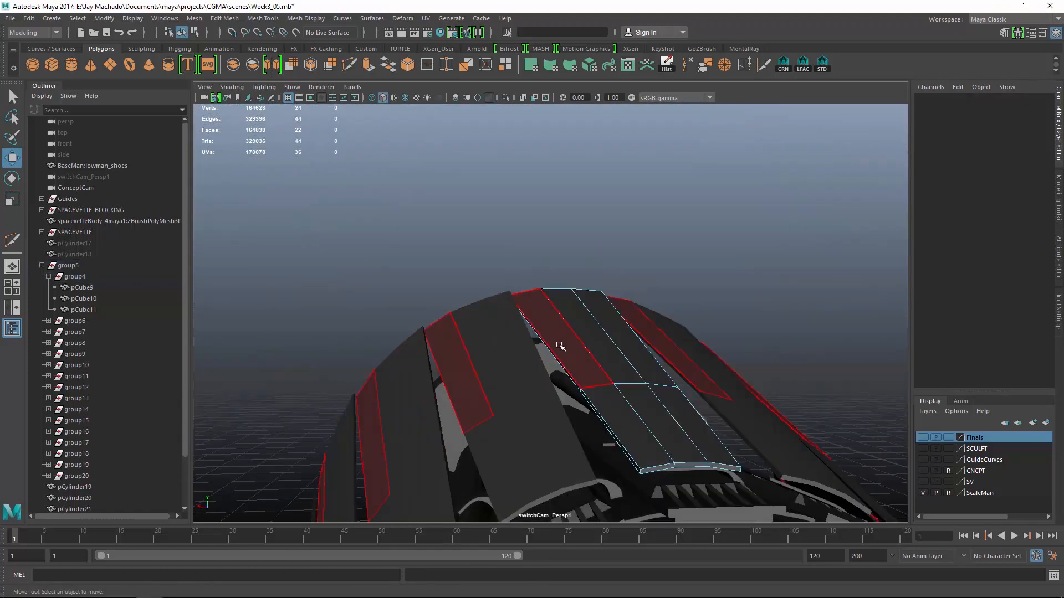
pyautogui.click(368, 65)
pyautogui.keyDown('alt'); pyautogui.moveTo(511, 340); pyautogui.dragTo(495, 229); pyautogui.keyUp('alt')
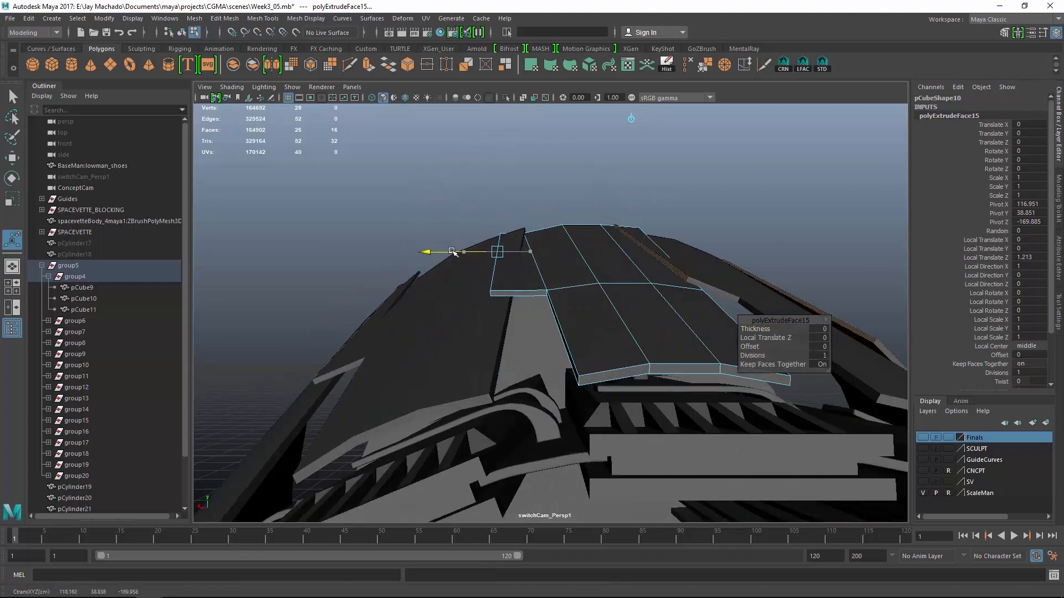
# - Lower the outer corner vertices of the extruded side strip and slide them back along the panel to taper its end
pyautogui.moveTo(548, 257); pyautogui.dragTo(495, 249, button='right')
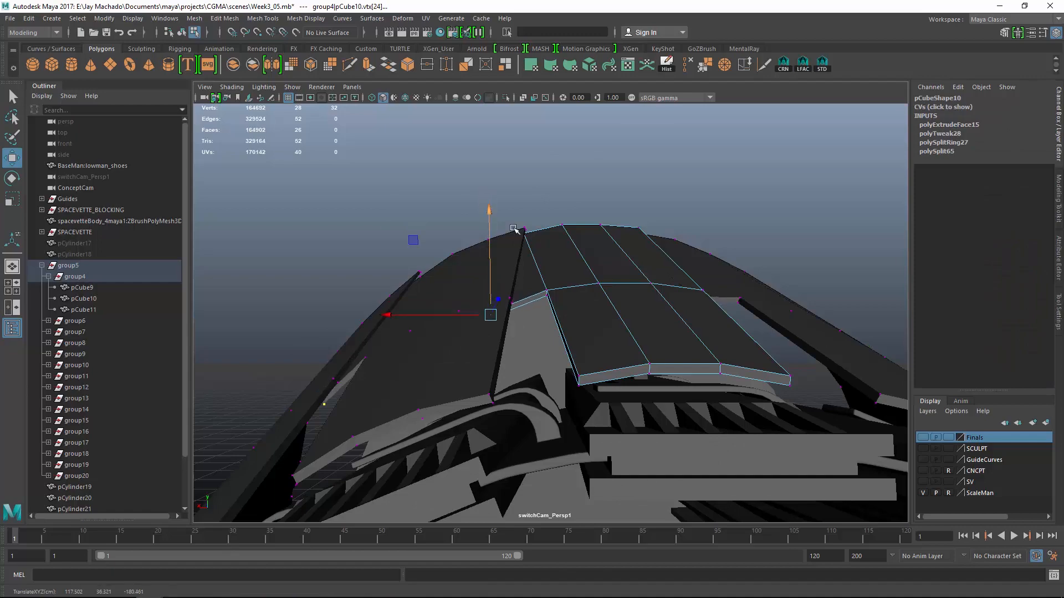
pyautogui.keyDown('alt'); pyautogui.moveTo(515, 229); pyautogui.dragTo(600, 300); pyautogui.keyUp('alt')
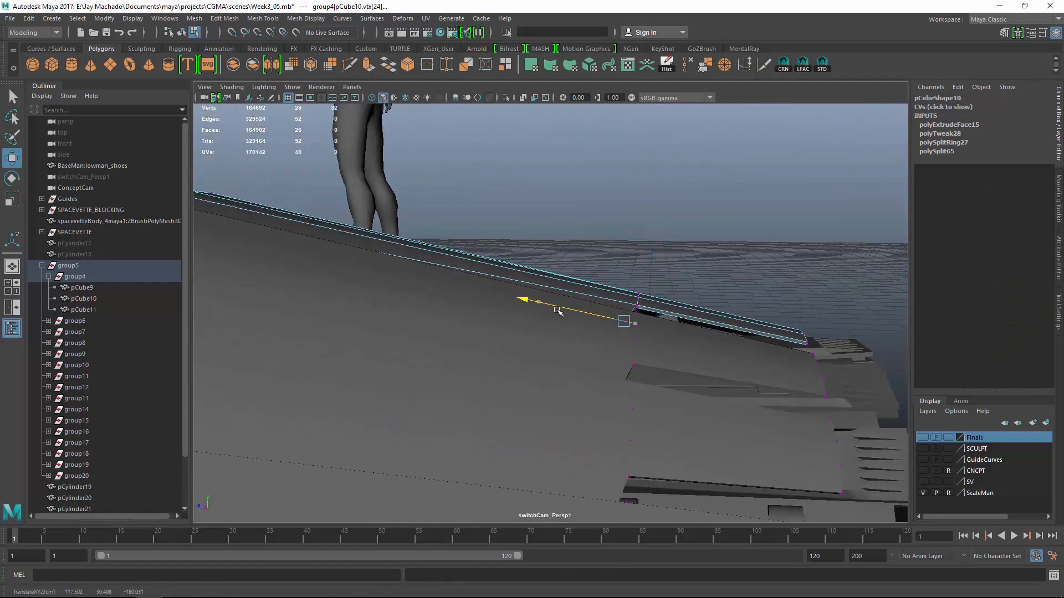
pyautogui.keyDown('alt'); pyautogui.moveTo(522, 308); pyautogui.dragTo(430, 261); pyautogui.keyUp('alt')
# - Isolate the pCube10 panel in wireframe display and return to component selection on the tapered corner vertices
pyautogui.press('4')
pyautogui.press('F8')
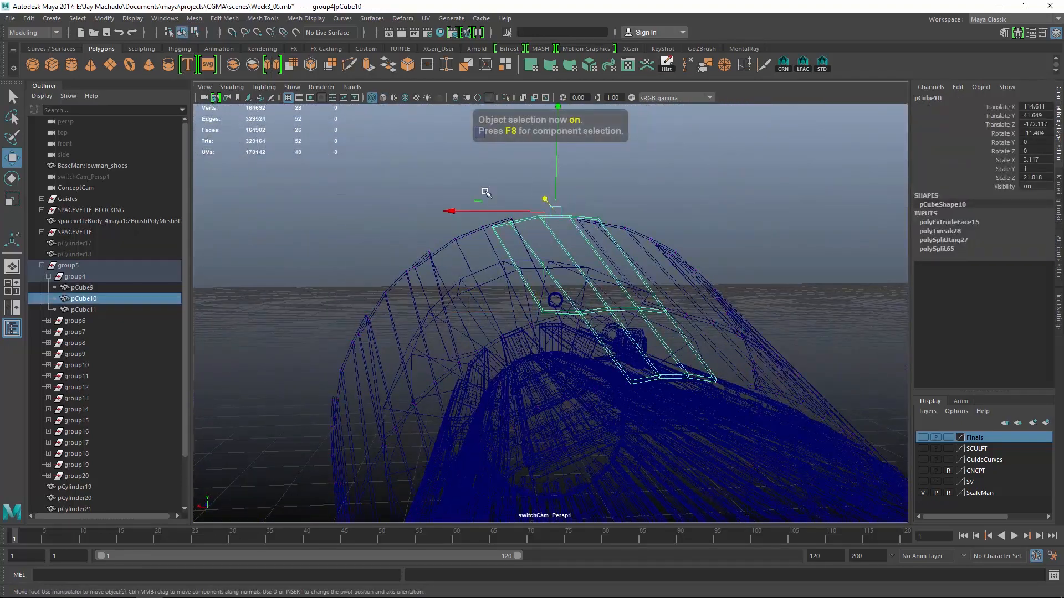
pyautogui.click(505, 97)
pyautogui.keyDown('alt'); pyautogui.moveTo(532, 166); pyautogui.dragTo(637, 249); pyautogui.keyUp('alt')
pyautogui.click(665, 254)
pyautogui.click(596, 273)
pyautogui.press('F8')
pyautogui.keyDown('alt'); pyautogui.moveTo(477, 332); pyautogui.dragTo(611, 330); pyautogui.keyUp('alt')
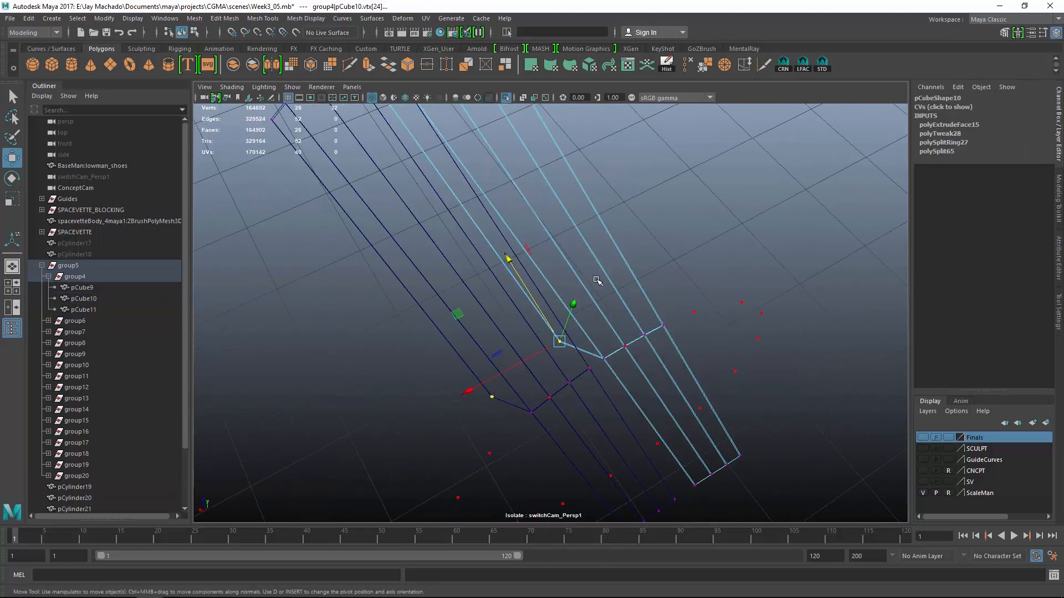
# - Reposition the outer corner vertices of the pCube10 side extension sideways and vertically, working from orthographic and shaded views
pyautogui.press('o')
pyautogui.keyDown('alt'); pyautogui.moveTo(596, 280); pyautogui.dragTo(703, 398, button='right'); pyautogui.keyUp('alt')
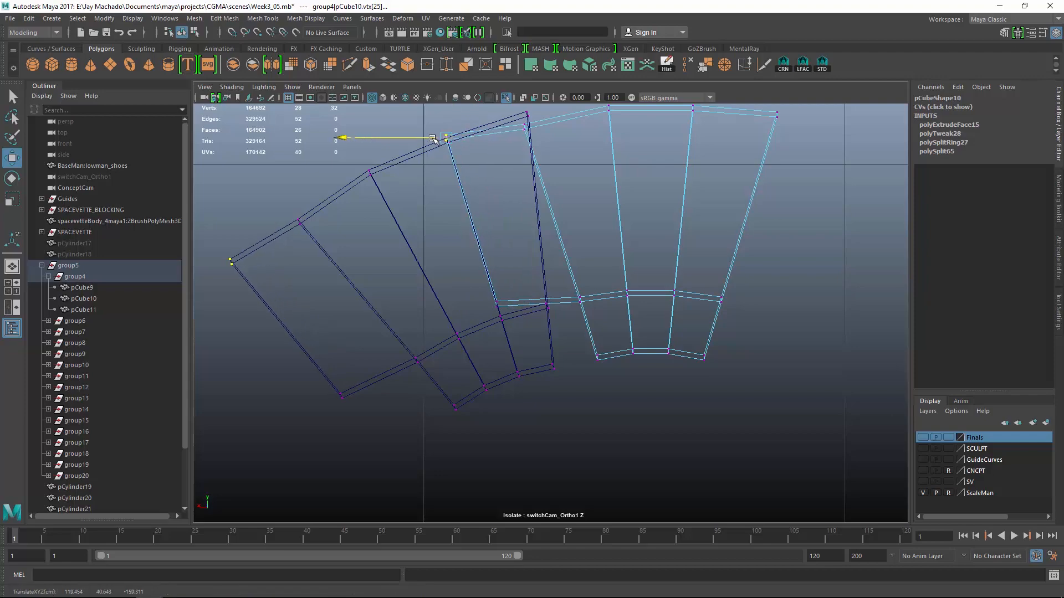
pyautogui.press('o')
pyautogui.keyDown('alt'); pyautogui.moveTo(527, 180); pyautogui.dragTo(650, 283); pyautogui.keyUp('alt')
pyautogui.keyDown('alt'); pyautogui.moveTo(650, 283); pyautogui.dragTo(715, 327, button='right'); pyautogui.keyUp('alt')
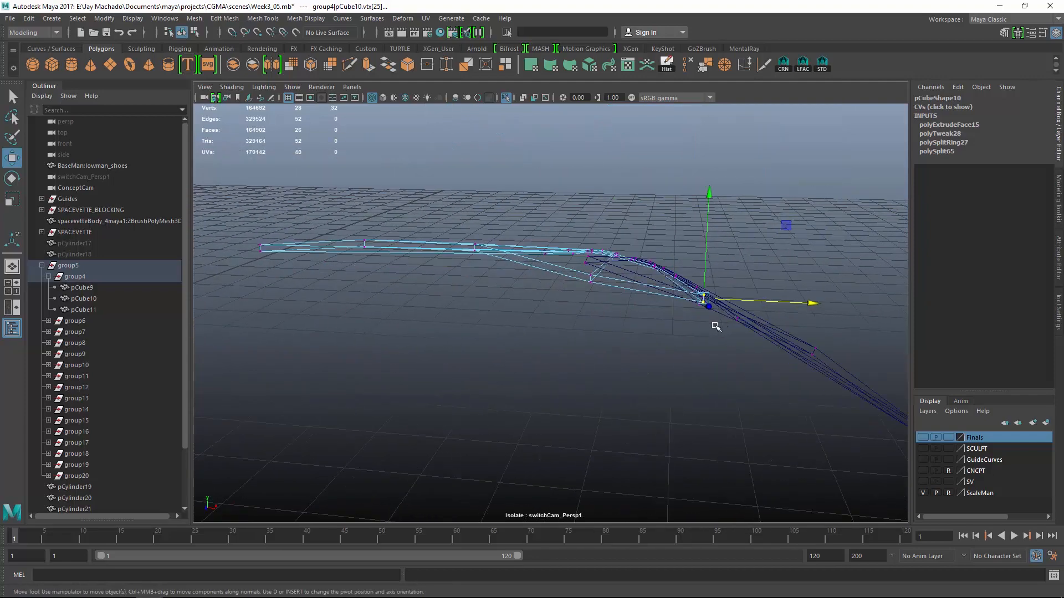
pyautogui.press('5')
pyautogui.keyDown('alt'); pyautogui.moveTo(708, 220); pyautogui.dragTo(491, 354); pyautogui.keyUp('alt')
pyautogui.moveTo(491, 354); pyautogui.dragTo(382, 293)
pyautogui.keyDown('alt'); pyautogui.moveTo(384, 310); pyautogui.dragTo(394, 258); pyautogui.keyUp('alt')
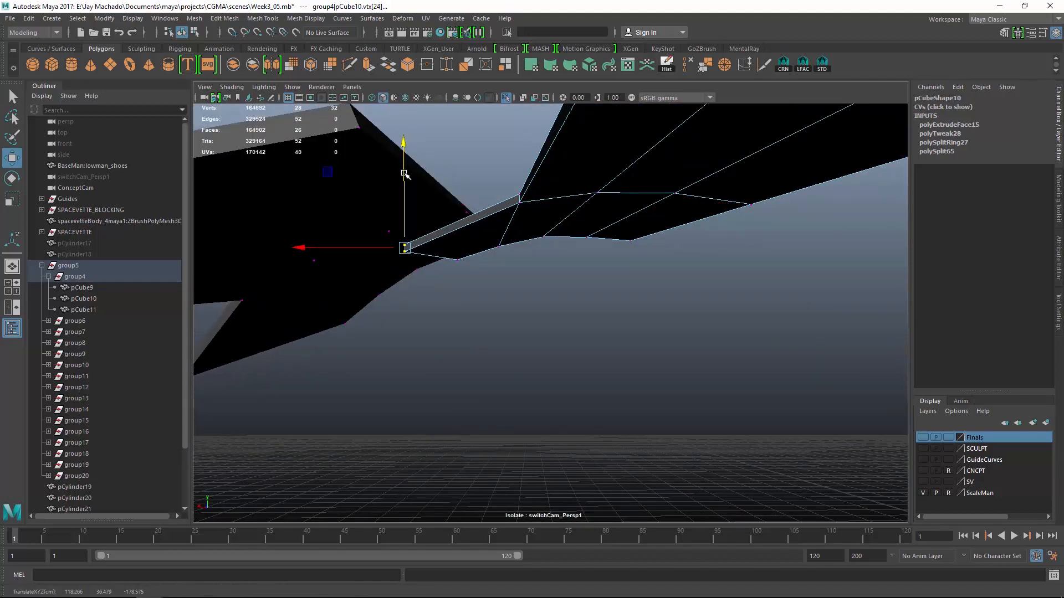
pyautogui.keyDown('alt'); pyautogui.moveTo(404, 174); pyautogui.dragTo(489, 304); pyautogui.keyUp('alt')
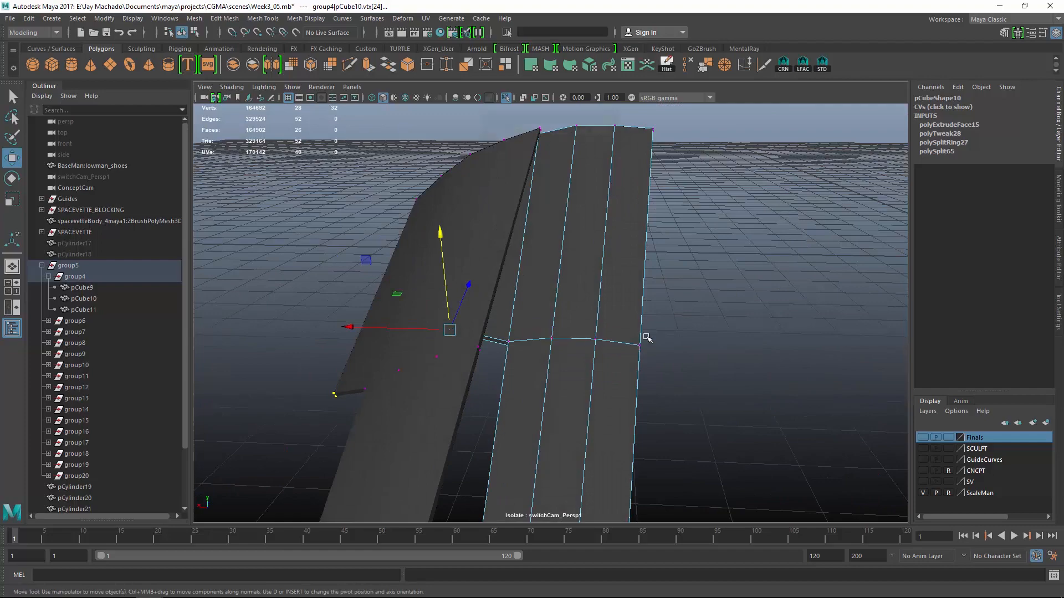
# - Return to object selection, end the isolation and inspect the outer panels around the whole engine
pyautogui.press('F8')
pyautogui.press('f')
pyautogui.keyDown('alt'); pyautogui.moveTo(548, 152); pyautogui.dragTo(674, 305); pyautogui.keyUp('alt')
pyautogui.click(760, 335)
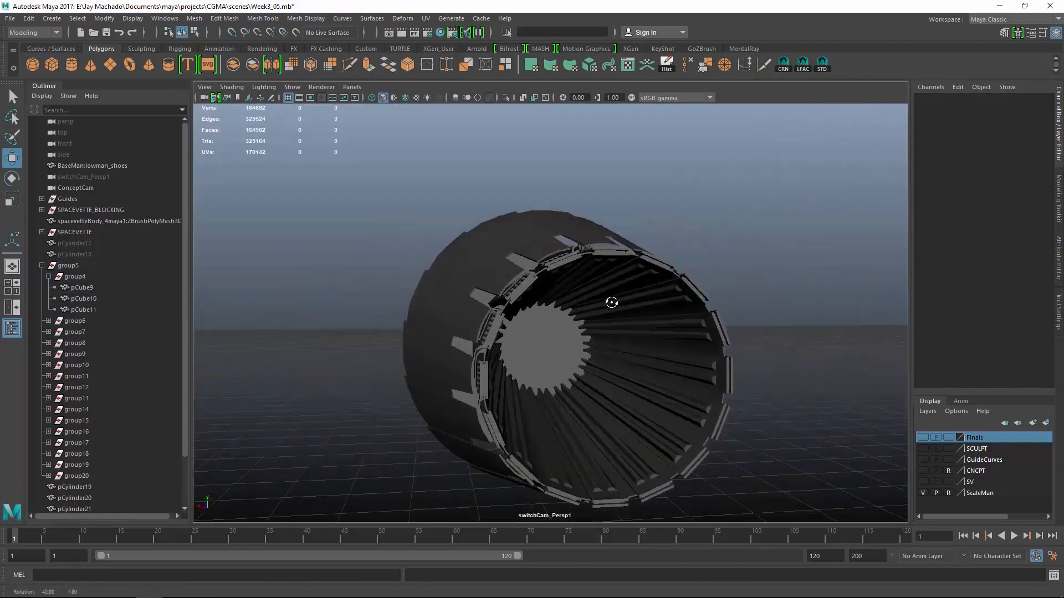
pyautogui.keyDown('alt'); pyautogui.moveTo(595, 383); pyautogui.dragTo(577, 354); pyautogui.keyUp('alt')
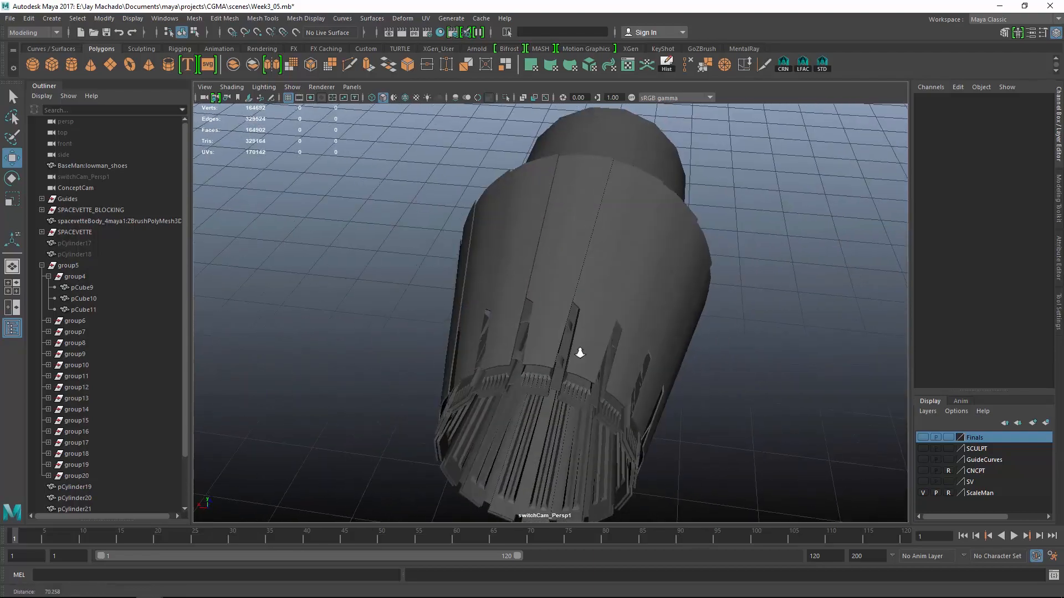
# - Bevel the hard outline edges of the pCube10 outer panel
pyautogui.keyDown('alt'); pyautogui.moveTo(577, 354); pyautogui.dragTo(596, 299, button='right'); pyautogui.keyUp('alt')
pyautogui.click(596, 297)
pyautogui.keyDown('alt'); pyautogui.moveTo(596, 297); pyautogui.dragTo(667, 327); pyautogui.keyUp('alt')
pyautogui.keyDown('alt'); pyautogui.moveTo(667, 327); pyautogui.dragTo(663, 366, button='right'); pyautogui.keyUp('alt')
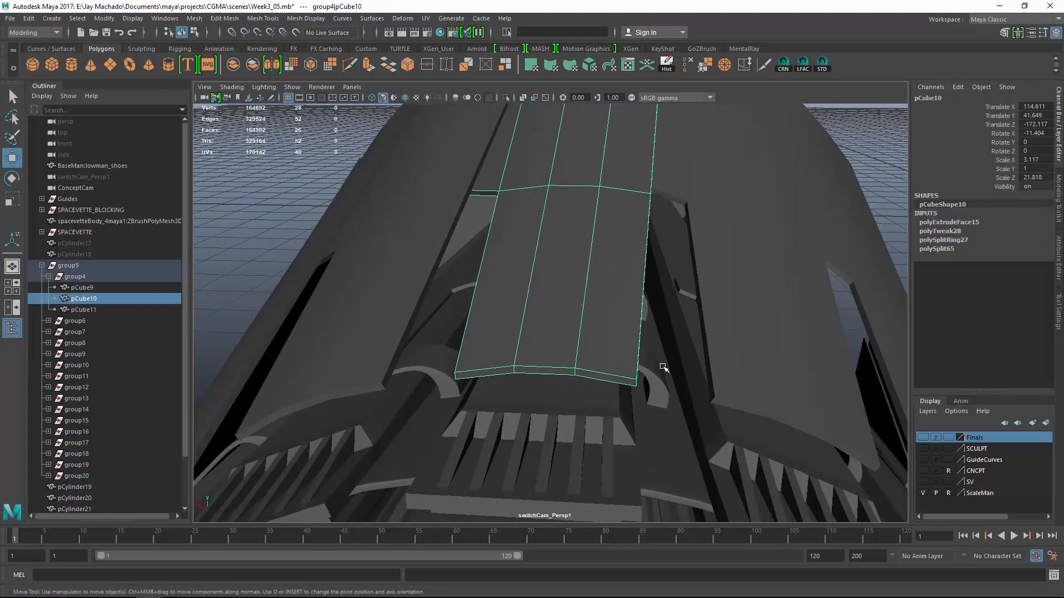
pyautogui.click(796, 68)
pyautogui.keyDown('alt'); pyautogui.moveTo(642, 191); pyautogui.dragTo(731, 186); pyautogui.keyUp('alt')
pyautogui.keyDown('alt'); pyautogui.moveTo(731, 185); pyautogui.dragTo(660, 211, button='right'); pyautogui.keyUp('alt')
pyautogui.keyDown('alt'); pyautogui.moveTo(660, 211); pyautogui.dragTo(626, 338); pyautogui.keyUp('alt')
pyautogui.click(232, 19)
pyautogui.click(244, 59)
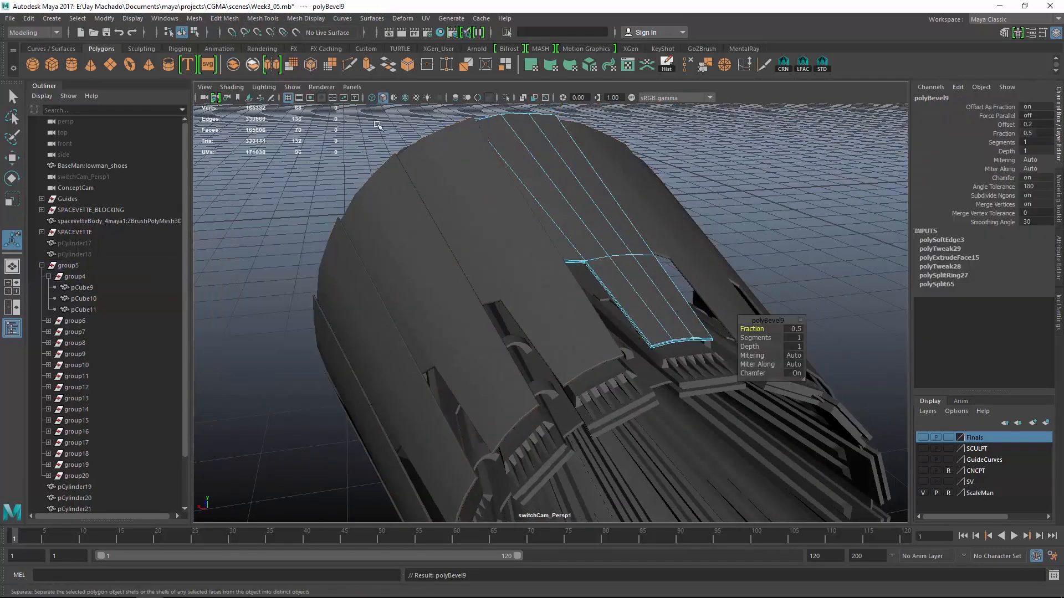
# - Set the panel bevel's fraction to 1 and segments to 2, and turn chamfer off
pyautogui.keyDown('alt'); pyautogui.moveTo(532, 221); pyautogui.dragTo(692, 220, button='right'); pyautogui.keyUp('alt')
pyautogui.keyDown('alt'); pyautogui.moveTo(692, 219); pyautogui.dragTo(477, 261, button='middle'); pyautogui.keyUp('alt')
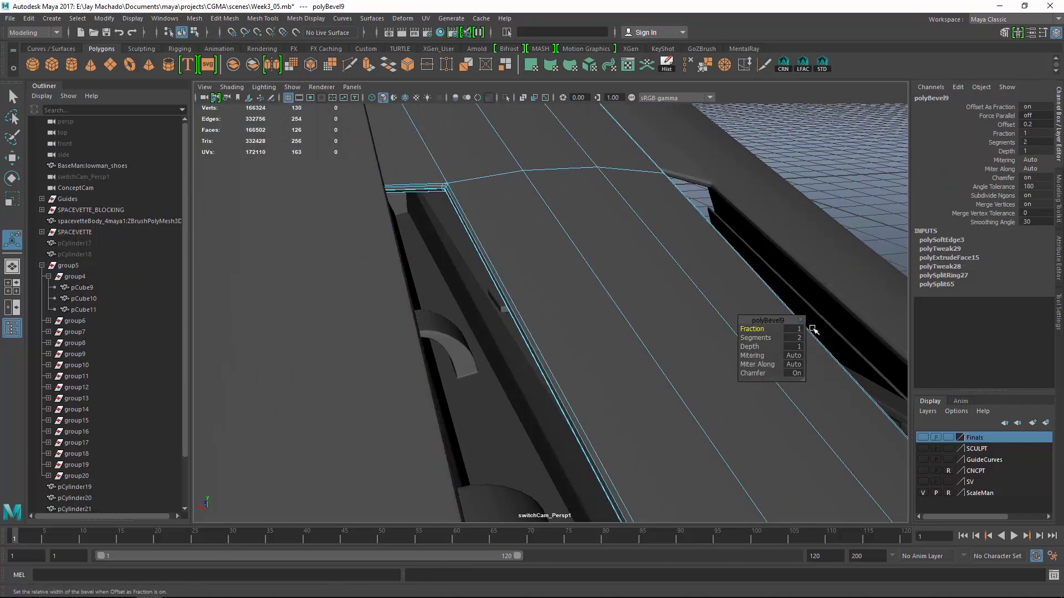
pyautogui.click(797, 374)
# - Insert supporting edge loops on both sides of the panel's crosswise cut with Multi-Cut and connect them at the notch corner
pyautogui.keyDown('alt'); pyautogui.moveTo(670, 361); pyautogui.dragTo(556, 304); pyautogui.keyUp('alt')
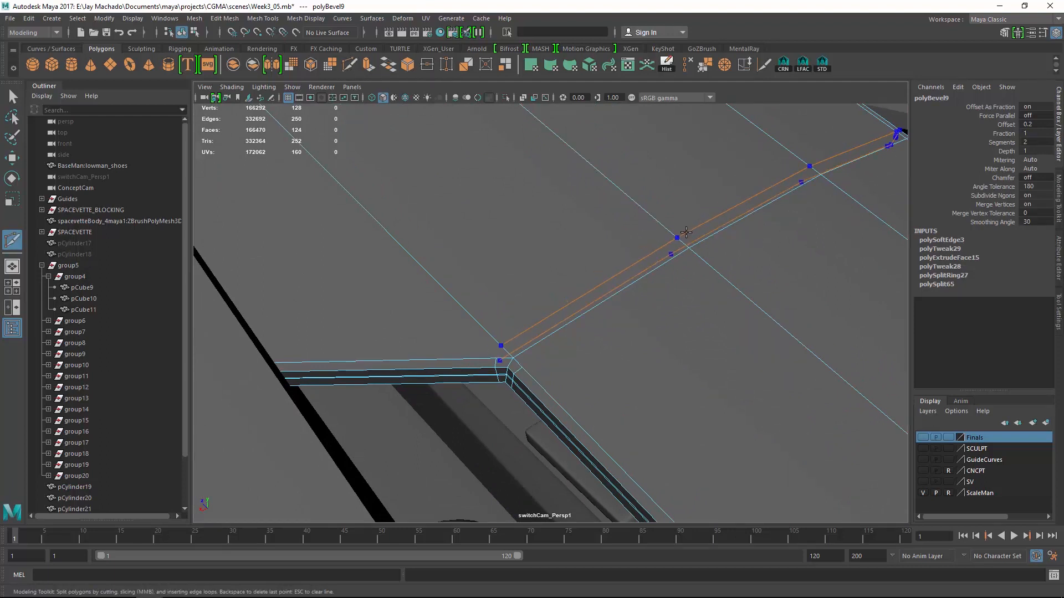
pyautogui.keyDown('ctrl'); pyautogui.click(686, 233); pyautogui.keyUp('ctrl')
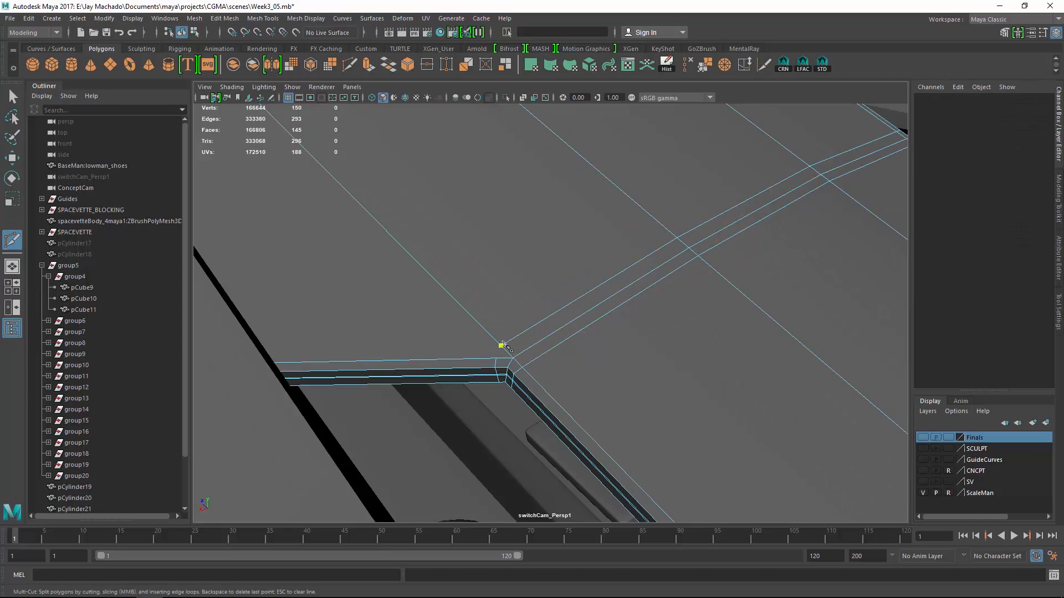
pyautogui.press('Return')
pyautogui.keyDown('alt'); pyautogui.moveTo(447, 358); pyautogui.dragTo(509, 319); pyautogui.keyUp('alt')
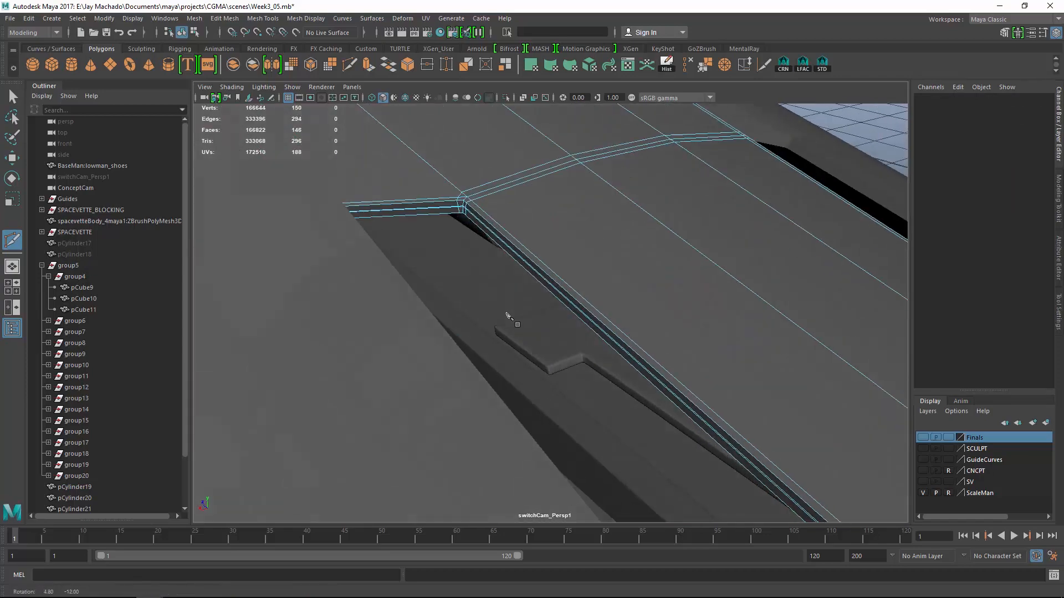
# - Isolate the pCube10 panel and cut a connecting edge between the notch corner vertices on its underside
pyautogui.press('F8')
pyautogui.hotkey('ctrl', '1')
pyautogui.press('f')
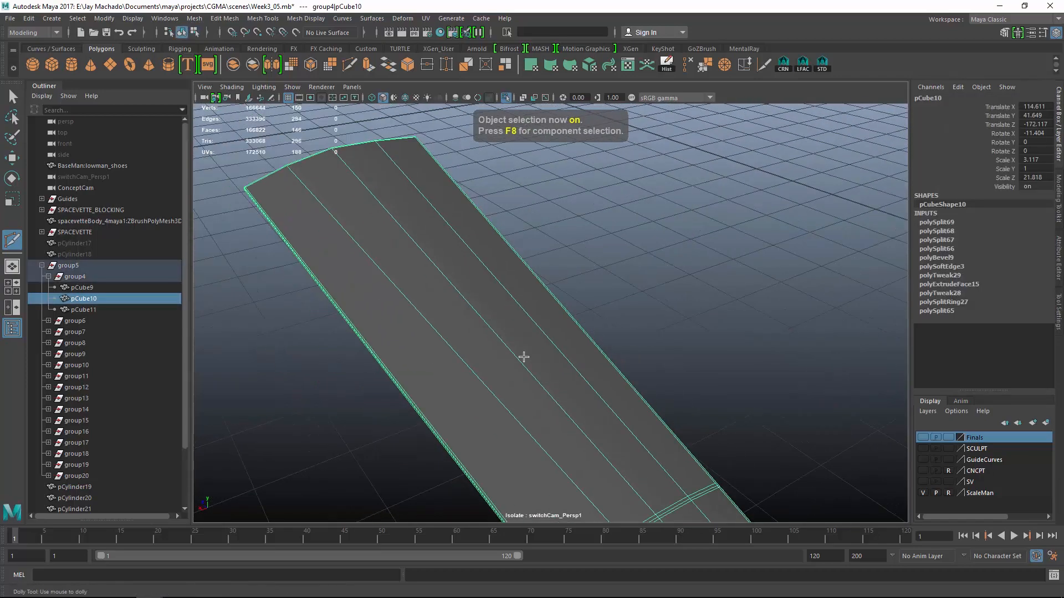
pyautogui.keyDown('alt'); pyautogui.moveTo(522, 356); pyautogui.dragTo(529, 339); pyautogui.keyUp('alt')
pyautogui.keyDown('alt'); pyautogui.moveTo(529, 340); pyautogui.dragTo(595, 475, button='right'); pyautogui.keyUp('alt')
pyautogui.keyDown('alt'); pyautogui.moveTo(594, 475); pyautogui.dragTo(607, 382); pyautogui.keyUp('alt')
pyautogui.click(349, 62)
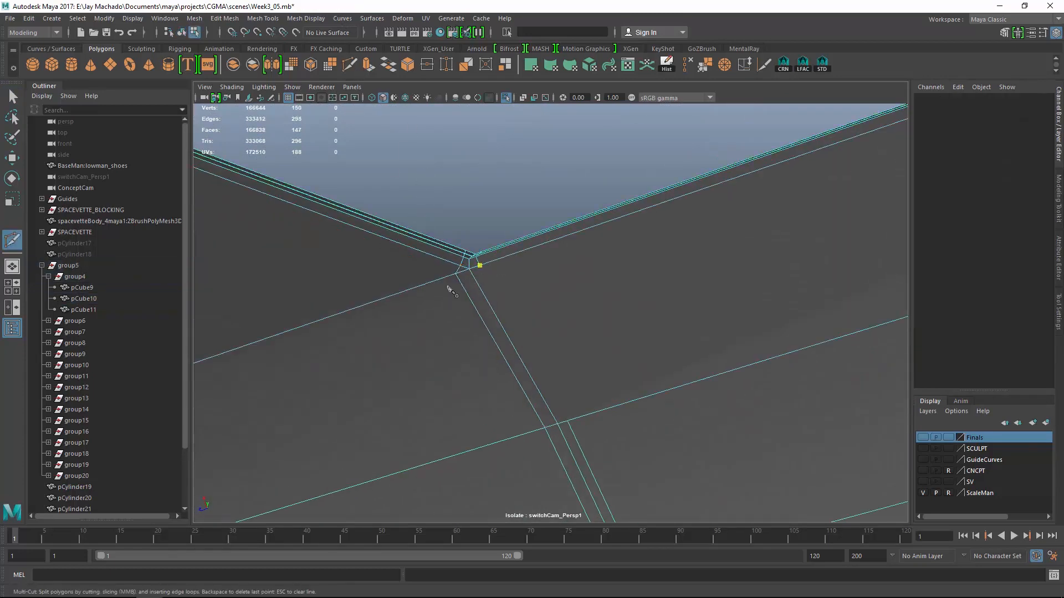
pyautogui.rightClick(523, 435)
# - Cut a lengthwise edge across the panel's underside from the notch corner vertex to the far end
pyautogui.click(456, 274)
pyautogui.keyDown('alt'); pyautogui.moveTo(418, 273); pyautogui.dragTo(602, 343, button='middle'); pyautogui.keyUp('alt')
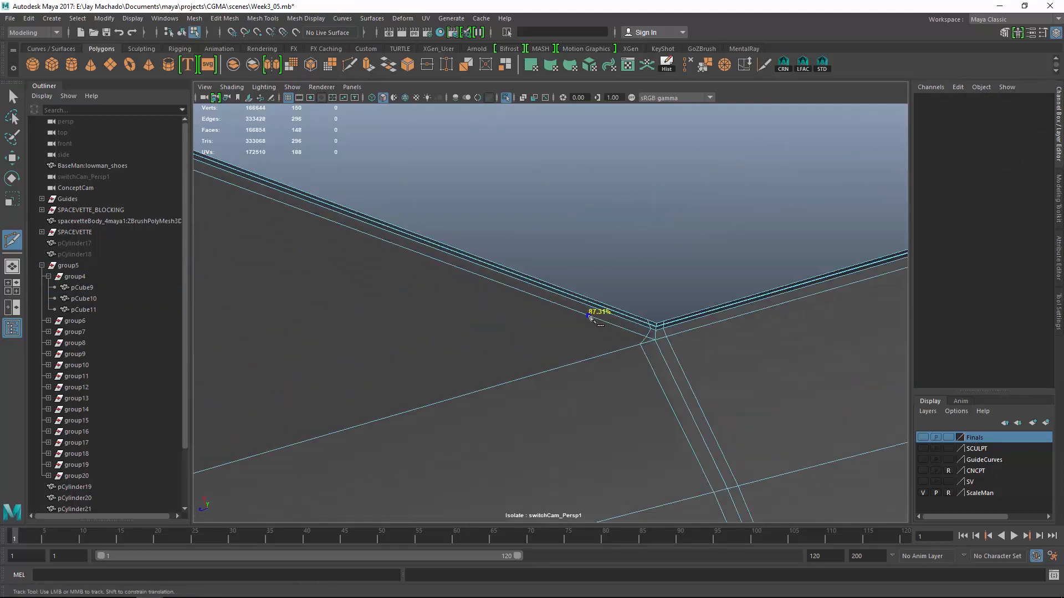
pyautogui.keyDown('alt'); pyautogui.moveTo(615, 321); pyautogui.dragTo(575, 311, button='right'); pyautogui.keyUp('alt')
pyautogui.keyDown('alt'); pyautogui.moveTo(249, 377); pyautogui.dragTo(471, 308, button='middle'); pyautogui.keyUp('alt')
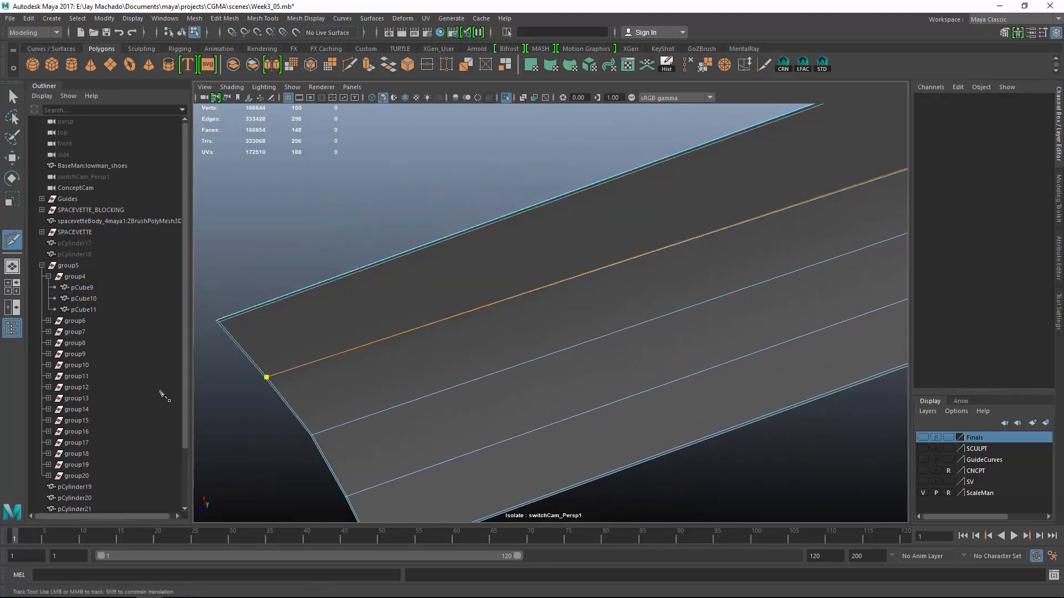
pyautogui.rightClick(244, 382)
# - Cut the matching lengthwise edge across the panel's top face from the notch corner vertex to the far end
pyautogui.keyDown('alt'); pyautogui.moveTo(343, 371); pyautogui.dragTo(565, 410); pyautogui.keyUp('alt')
pyautogui.keyDown('alt'); pyautogui.moveTo(438, 291); pyautogui.dragTo(478, 287, button='right'); pyautogui.keyUp('alt')
pyautogui.keyDown('alt'); pyautogui.moveTo(477, 287); pyautogui.dragTo(438, 344, button='middle'); pyautogui.keyUp('alt')
pyautogui.keyDown('alt'); pyautogui.moveTo(399, 322); pyautogui.dragTo(433, 313, button='right'); pyautogui.keyUp('alt')
pyautogui.click(426, 309)
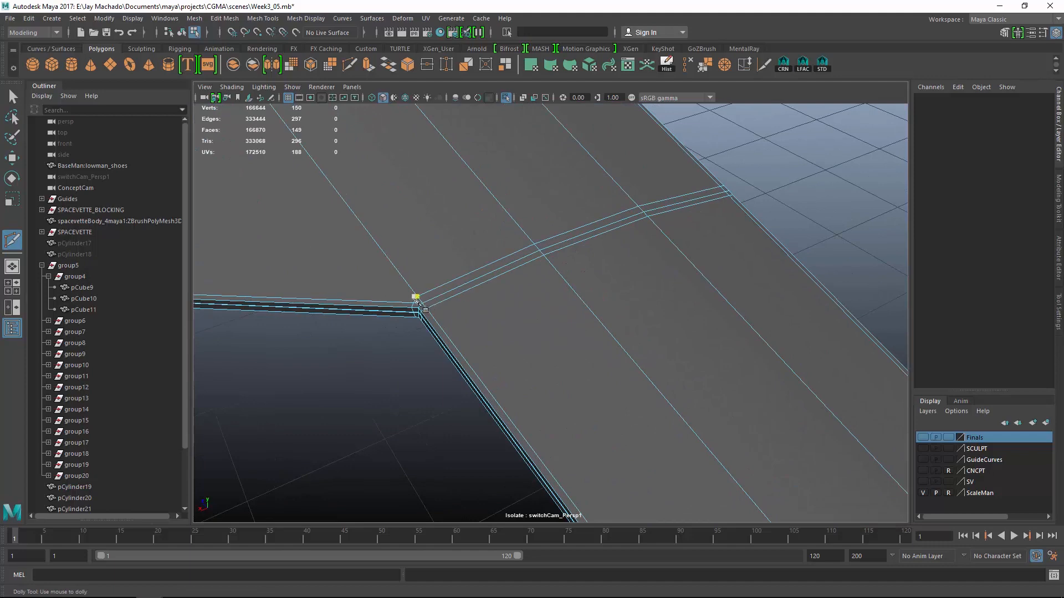
pyautogui.keyDown('alt'); pyautogui.moveTo(419, 308); pyautogui.dragTo(540, 354, button='middle'); pyautogui.keyUp('alt')
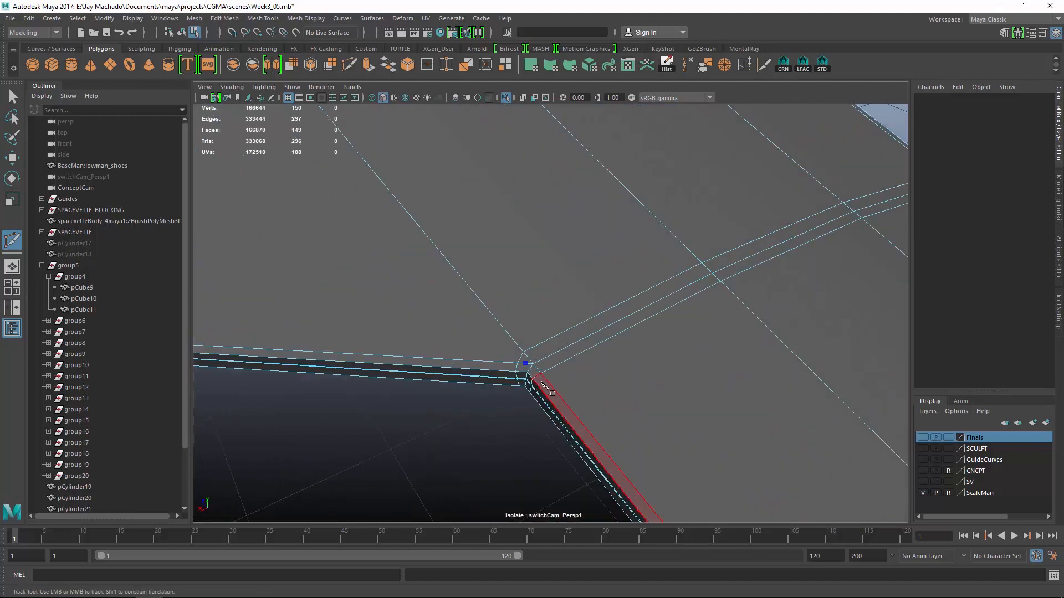
pyautogui.keyDown('alt'); pyautogui.moveTo(613, 376); pyautogui.dragTo(477, 332, button='right'); pyautogui.keyUp('alt')
pyautogui.keyDown('alt'); pyautogui.moveTo(477, 332); pyautogui.dragTo(420, 307); pyautogui.keyUp('alt')
pyautogui.keyDown('alt'); pyautogui.moveTo(420, 306); pyautogui.dragTo(372, 261, button='right'); pyautogui.keyUp('alt')
pyautogui.keyDown('alt'); pyautogui.moveTo(372, 260); pyautogui.dragTo(437, 311, button='middle'); pyautogui.keyUp('alt')
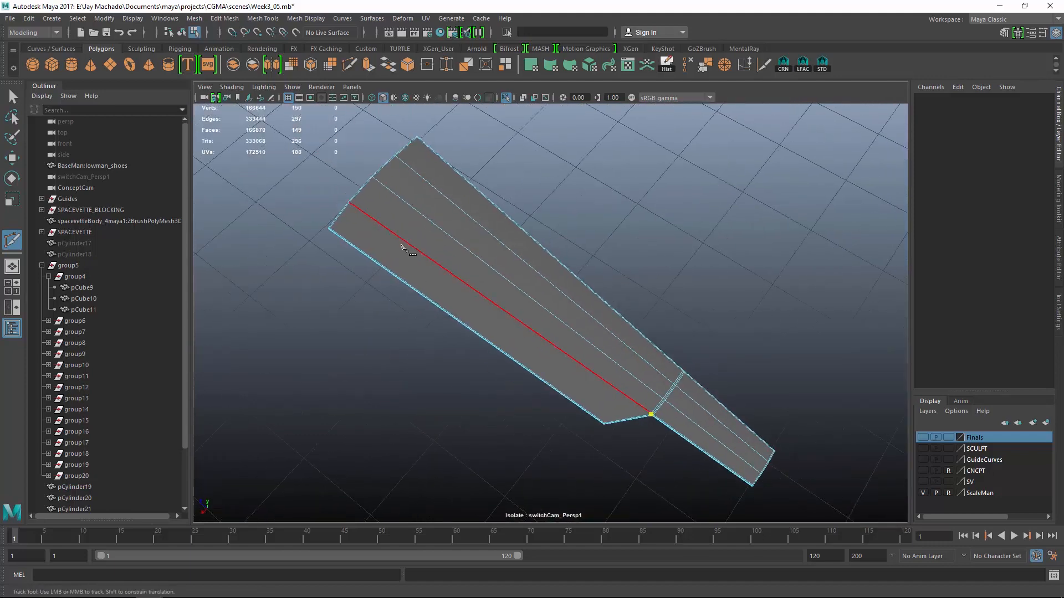
pyautogui.rightClick(400, 259)
# - Delete the redundant lengthwise edges running beside the new cuts at the notch corner
pyautogui.keyDown('alt'); pyautogui.moveTo(400, 260); pyautogui.dragTo(516, 272); pyautogui.keyUp('alt')
pyautogui.keyDown('alt'); pyautogui.moveTo(515, 271); pyautogui.dragTo(637, 344, button='right'); pyautogui.keyUp('alt')
pyautogui.keyDown('alt'); pyautogui.moveTo(637, 344); pyautogui.dragTo(584, 299, button='middle'); pyautogui.keyUp('alt')
pyautogui.keyDown('alt'); pyautogui.moveTo(584, 298); pyautogui.dragTo(596, 302, button='right'); pyautogui.keyUp('alt')
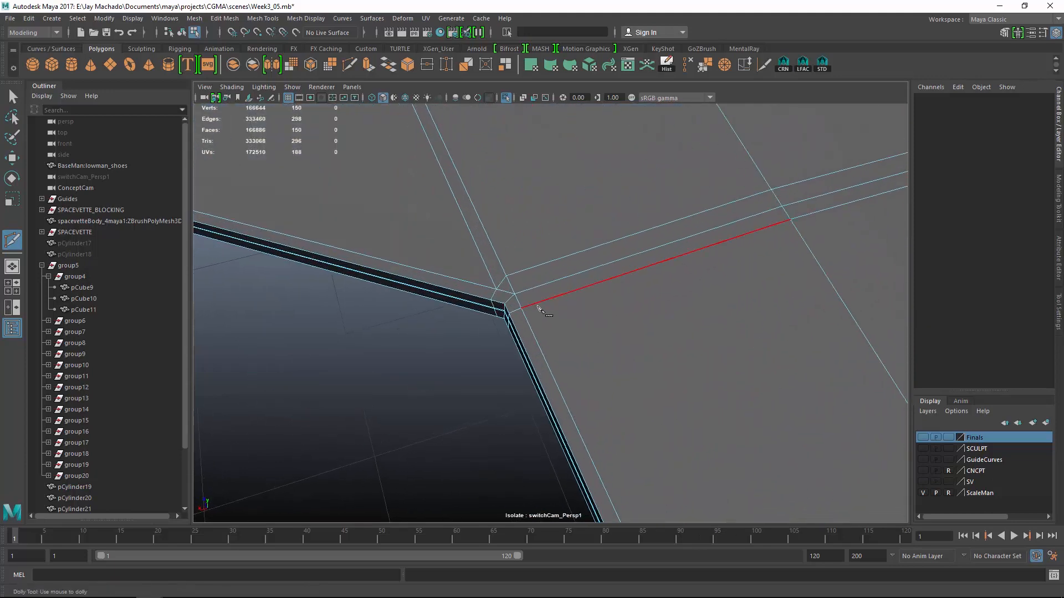
pyautogui.press('w')
pyautogui.click(511, 284)
pyautogui.press('4')
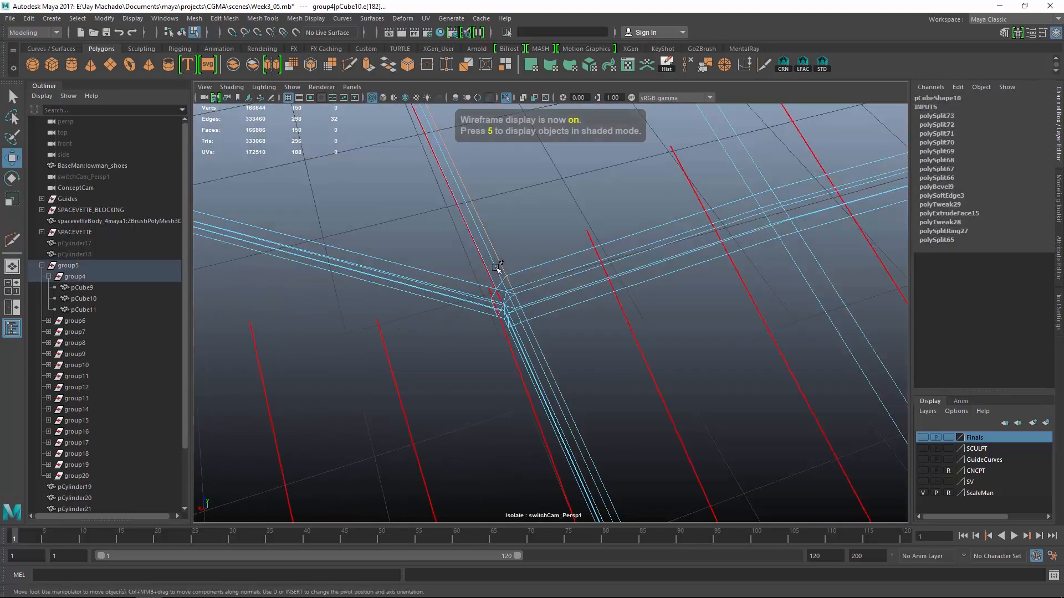
pyautogui.keyDown('alt'); pyautogui.moveTo(497, 269); pyautogui.dragTo(511, 297, button='right'); pyautogui.keyUp('alt')
pyautogui.keyDown('alt'); pyautogui.moveTo(511, 297); pyautogui.dragTo(540, 291); pyautogui.keyUp('alt')
pyautogui.press('5')
pyautogui.moveTo(542, 294)
pyautogui.keyDown('alt'); pyautogui.mouseDown(button='right')
pyautogui.moveTo(548, 373)
pyautogui.moveTo(545, 299)
pyautogui.mouseUp(button='right'); pyautogui.keyUp('alt')
pyautogui.press('Delete')
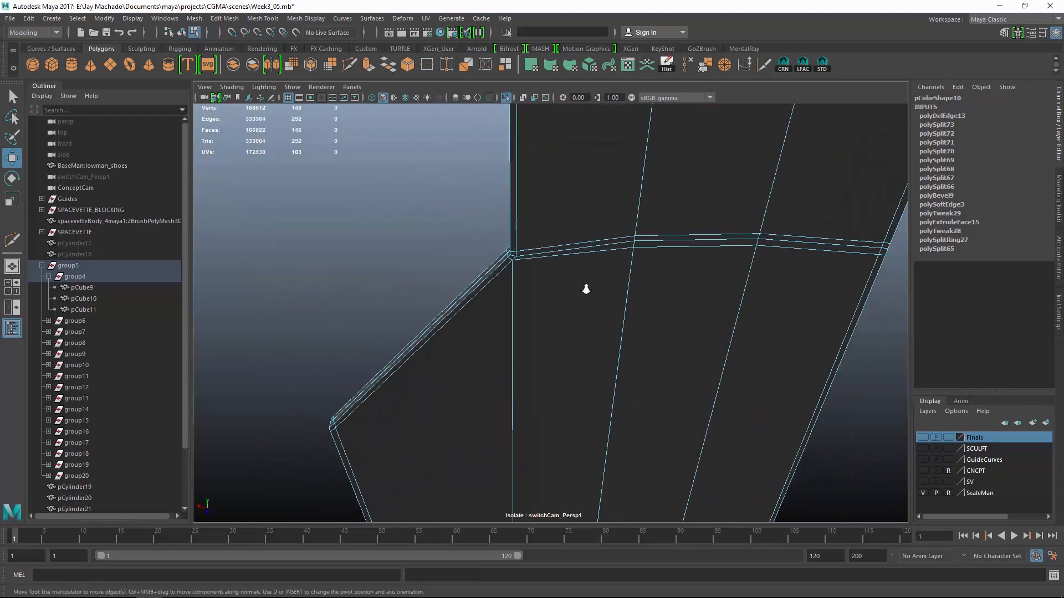
# - Return to object selection and examine the isolated panel in smooth preview around the notch
pyautogui.keyDown('alt'); pyautogui.moveTo(582, 290); pyautogui.dragTo(564, 345); pyautogui.keyUp('alt')
pyautogui.press('F8')
pyautogui.click(773, 356)
pyautogui.keyDown('alt'); pyautogui.moveTo(772, 356); pyautogui.dragTo(613, 323, button='right'); pyautogui.keyUp('alt')
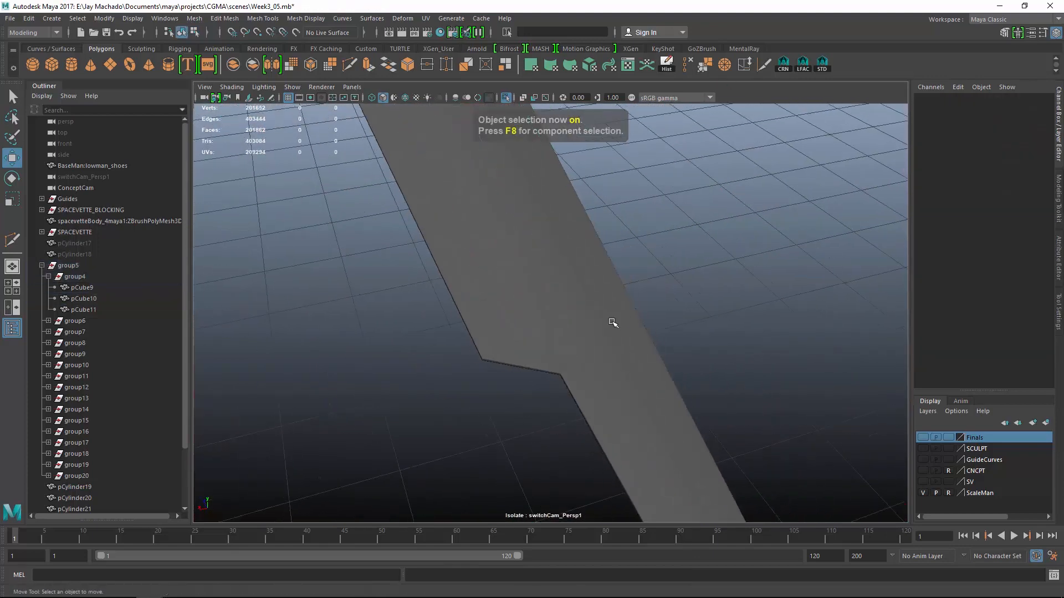
# - Slide the support edges beside the notch corner away from the central crosswise cut with the Slide Edge tool
pyautogui.click(658, 377)
pyautogui.keyDown('alt'); pyautogui.moveTo(613, 324); pyautogui.dragTo(700, 347); pyautogui.keyUp('alt')
pyautogui.keyDown('alt'); pyautogui.moveTo(701, 346); pyautogui.dragTo(659, 412, button='right'); pyautogui.keyUp('alt')
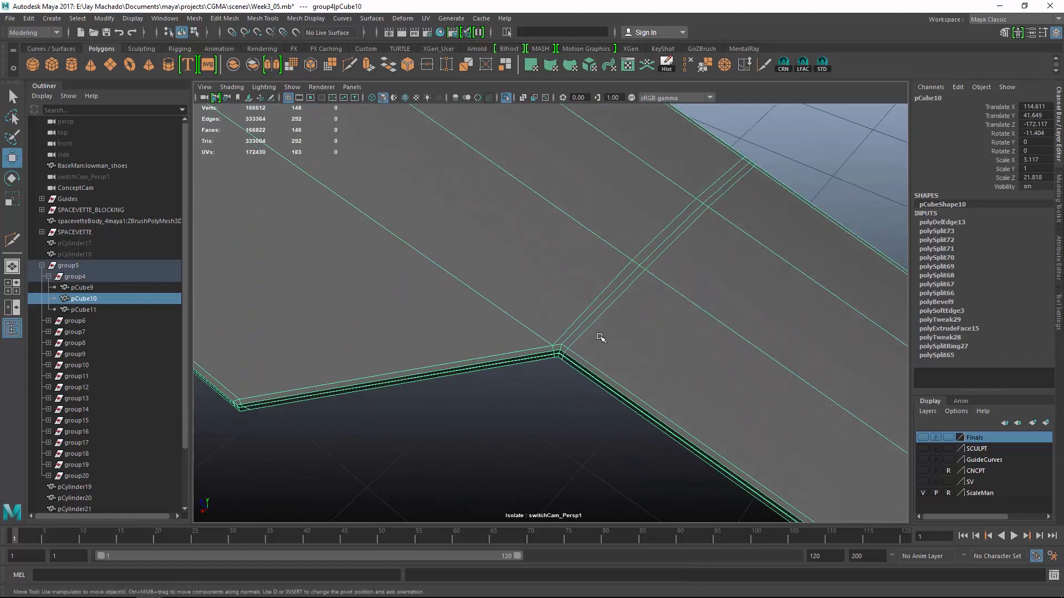
pyautogui.moveTo(585, 268); pyautogui.dragTo(585, 238, button='right')
pyautogui.doubleClick(594, 275)
pyautogui.keyDown('alt'); pyautogui.moveTo(596, 355); pyautogui.dragTo(609, 427, button='right'); pyautogui.keyUp('alt')
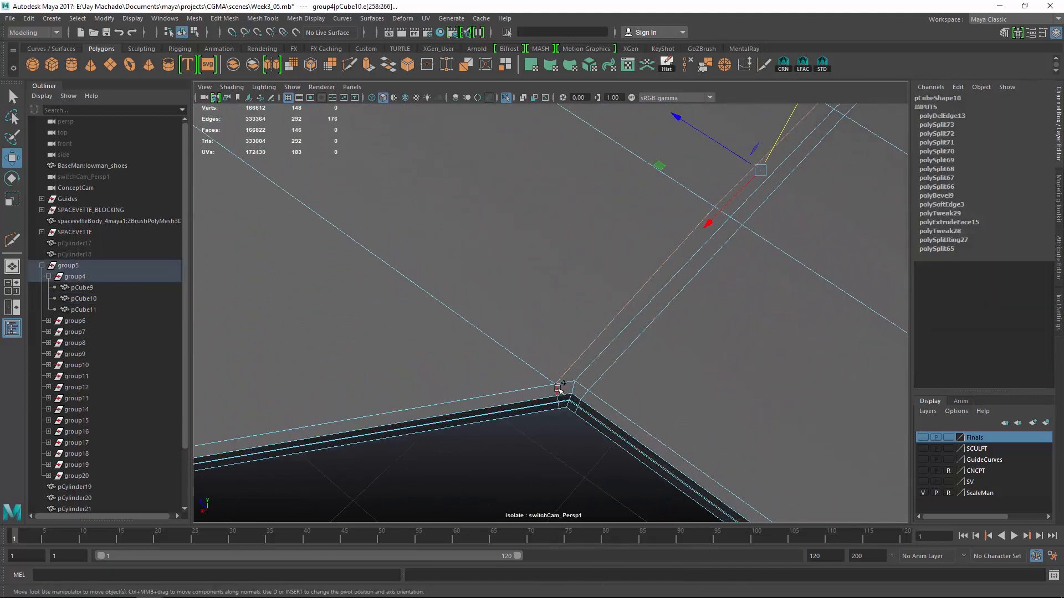
pyautogui.keyDown('shift'); pyautogui.doubleClick(558, 386); pyautogui.keyUp('shift')
pyautogui.keyDown('alt'); pyautogui.moveTo(561, 387); pyautogui.dragTo(433, 286, button='right'); pyautogui.keyUp('alt')
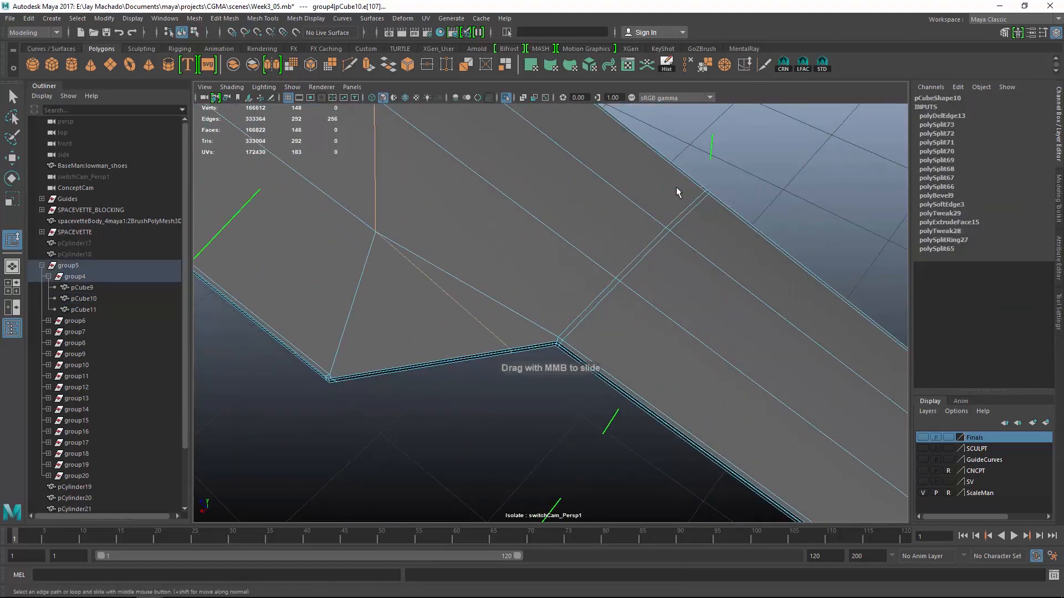
pyautogui.moveTo(676, 188); pyautogui.dragTo(687, 190, button='middle')
pyautogui.keyDown('alt'); pyautogui.moveTo(555, 244); pyautogui.dragTo(500, 329, button='right'); pyautogui.keyUp('alt')
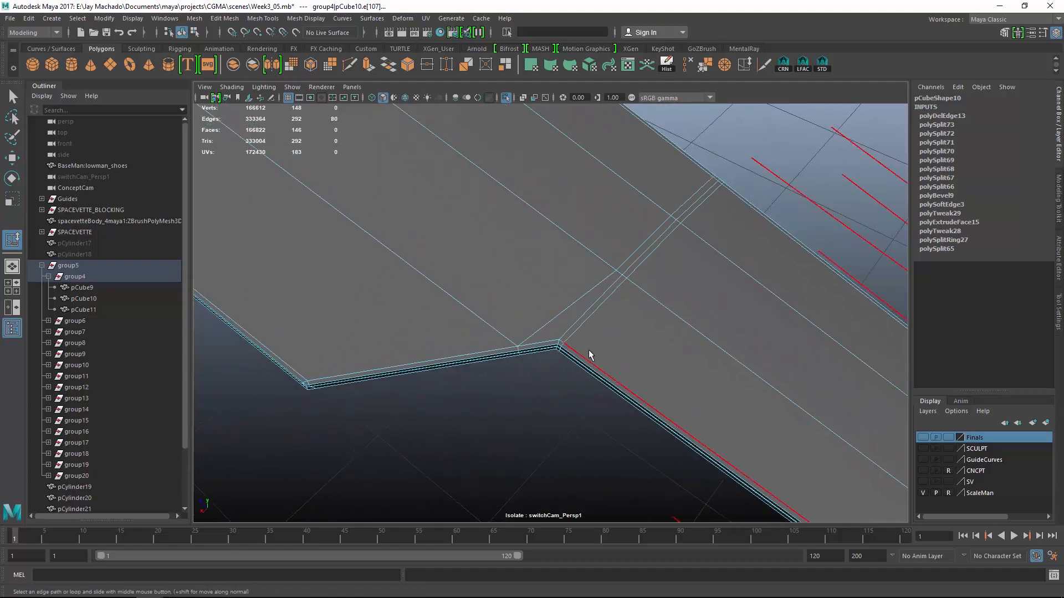
# - Slide the crosswise support loops on both sides of the central cut outward to widen their spacing
pyautogui.doubleClick(621, 267)
pyautogui.moveTo(686, 266); pyautogui.dragTo(689, 267, button='middle')
pyautogui.doubleClick(616, 298)
pyautogui.moveTo(633, 323); pyautogui.dragTo(638, 325, button='middle')
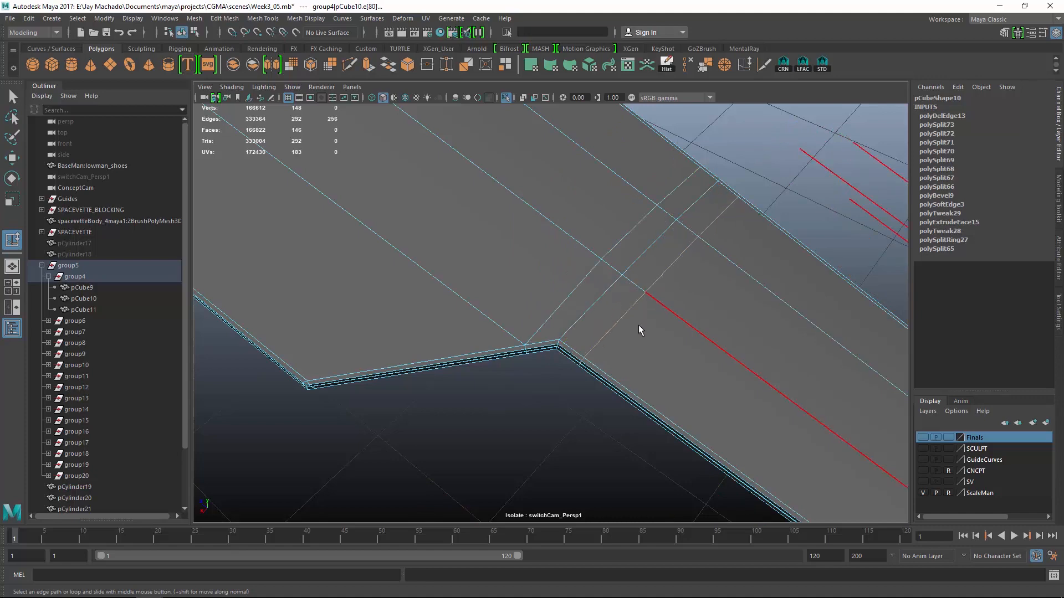
# - Leave component selection and isolation, and inspect the smoothed notch corners on the panels around the engine
pyautogui.press('F8')
pyautogui.click(577, 432)
pyautogui.keyDown('alt'); pyautogui.moveTo(577, 433); pyautogui.dragTo(442, 340); pyautogui.keyUp('alt')
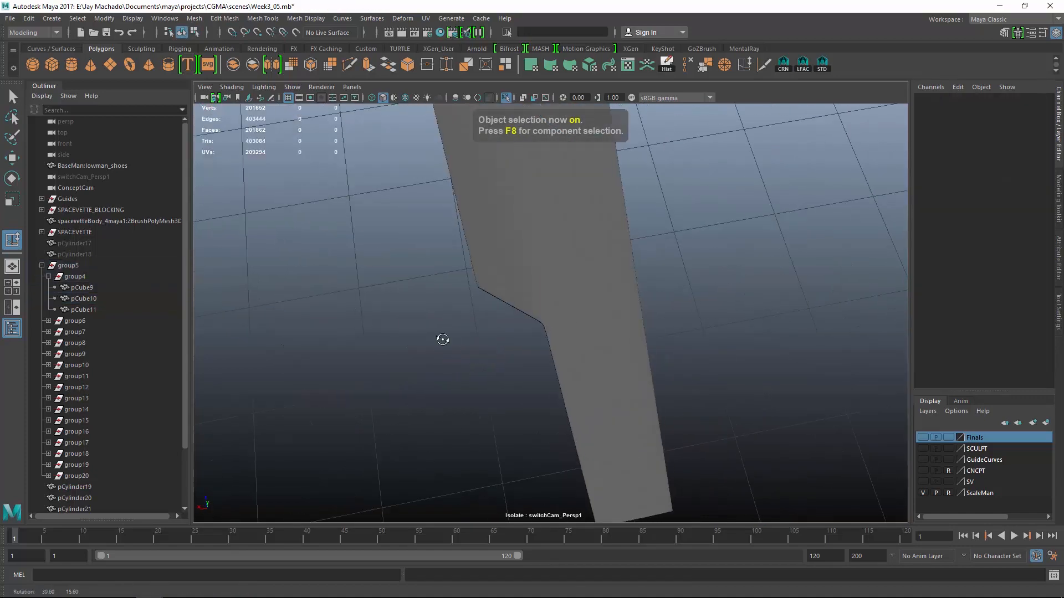
pyautogui.click(508, 98)
pyautogui.keyDown('alt'); pyautogui.moveTo(499, 177); pyautogui.dragTo(430, 200, button='right'); pyautogui.keyUp('alt')
pyautogui.keyDown('alt'); pyautogui.moveTo(430, 199); pyautogui.dragTo(660, 294); pyautogui.keyUp('alt')
pyautogui.keyDown('alt'); pyautogui.moveTo(660, 294); pyautogui.dragTo(568, 343, button='right'); pyautogui.keyUp('alt')
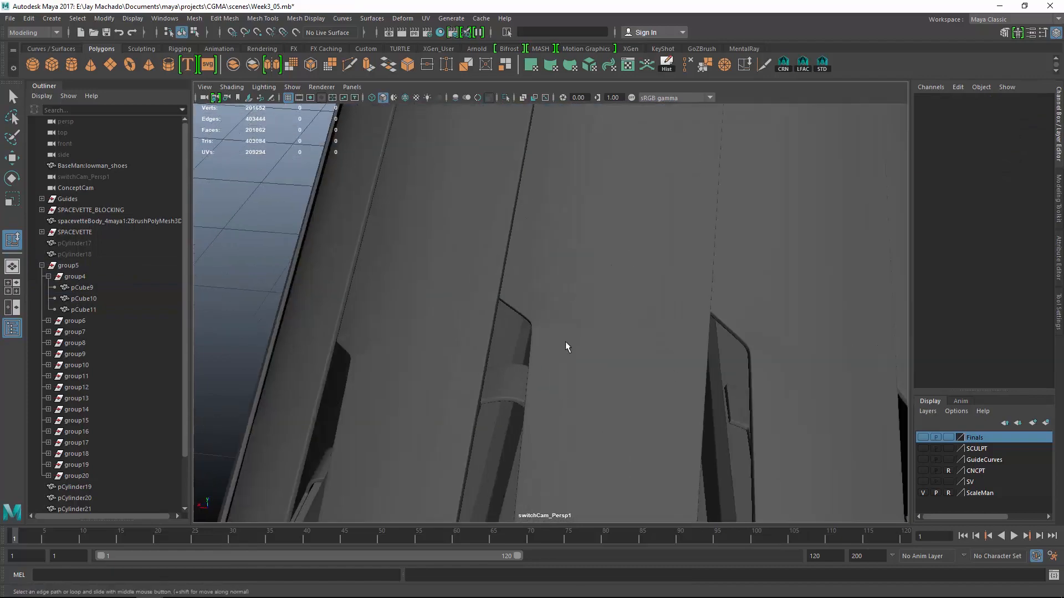
pyautogui.keyDown('alt'); pyautogui.moveTo(568, 343); pyautogui.dragTo(577, 332); pyautogui.keyUp('alt')
pyautogui.keyDown('alt'); pyautogui.moveTo(577, 332); pyautogui.dragTo(597, 330, button='right'); pyautogui.keyUp('alt')
# - Move the stacked vertices at the pCube10 notch corner slightly while checking the shape in smooth preview
pyautogui.click(599, 326)
pyautogui.keyDown('alt'); pyautogui.moveTo(598, 326); pyautogui.dragTo(606, 327); pyautogui.keyUp('alt')
pyautogui.press('1')
pyautogui.keyDown('alt'); pyautogui.moveTo(606, 327); pyautogui.dragTo(704, 368, button='right'); pyautogui.keyUp('alt')
pyautogui.keyDown('alt'); pyautogui.moveTo(703, 368); pyautogui.dragTo(615, 316); pyautogui.keyUp('alt')
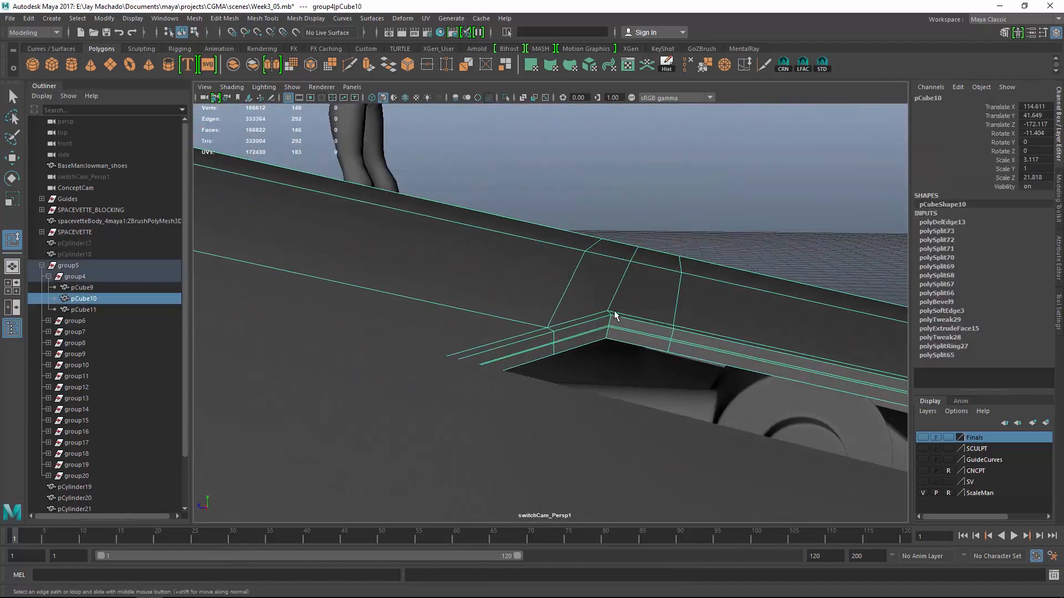
pyautogui.moveTo(610, 269); pyautogui.dragTo(560, 268, button='right')
pyautogui.keyDown('alt'); pyautogui.moveTo(573, 296); pyautogui.dragTo(608, 344); pyautogui.keyUp('alt')
pyautogui.keyDown('alt'); pyautogui.moveTo(609, 357); pyautogui.dragTo(589, 331); pyautogui.keyUp('alt')
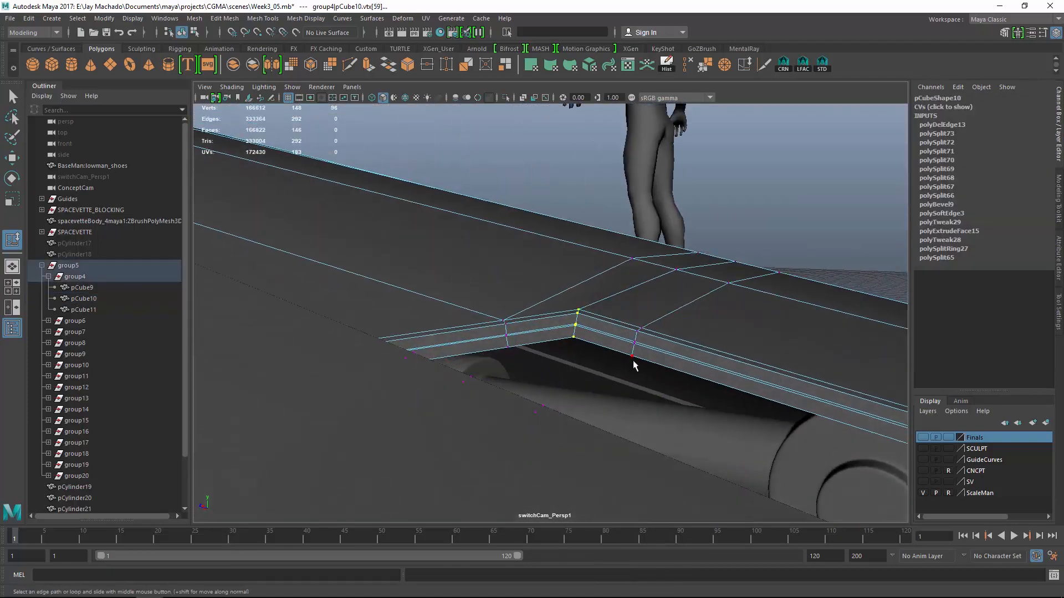
pyautogui.press('3')
pyautogui.moveTo(595, 222); pyautogui.dragTo(594, 232)
pyautogui.keyDown('alt'); pyautogui.moveTo(592, 241); pyautogui.dragTo(678, 379); pyautogui.keyUp('alt')
pyautogui.press('F8')
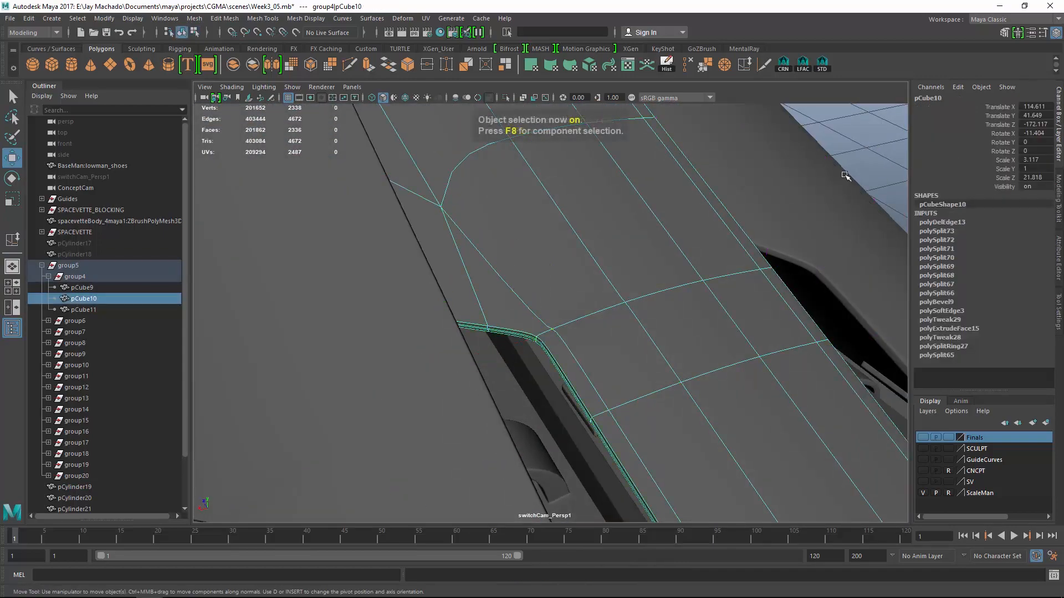
# - Clear the selection and inspect the smoothed panels on the whole engine from outside
pyautogui.click(849, 166)
pyautogui.keyDown('alt'); pyautogui.moveTo(814, 188); pyautogui.dragTo(691, 332); pyautogui.keyUp('alt')
pyautogui.scroll(-10, 571, 255)
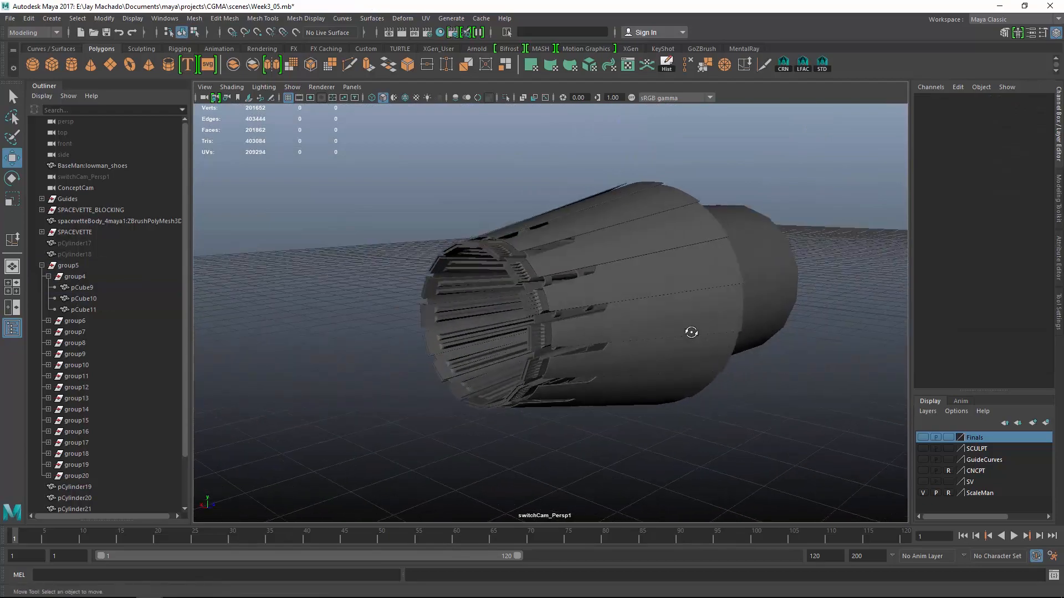
pyautogui.keyDown('alt'); pyautogui.moveTo(691, 333); pyautogui.dragTo(764, 379, button='right'); pyautogui.keyUp('alt')
pyautogui.keyDown('alt'); pyautogui.moveTo(765, 379); pyautogui.dragTo(887, 372); pyautogui.keyUp('alt')
# - Isolate the pCube9 inner panel together with the hinge rod parts pCylinder20 and pCylinder21
pyautogui.click(646, 351)
pyautogui.scroll(-4, 601, 330)
pyautogui.click(698, 355)
pyautogui.keyDown('alt'); pyautogui.moveTo(698, 355); pyautogui.dragTo(739, 365); pyautogui.keyUp('alt')
pyautogui.click(644, 307)
pyautogui.keyDown('shift'); pyautogui.click(632, 317); pyautogui.keyUp('shift')
pyautogui.keyDown('shift'); pyautogui.click(643, 352); pyautogui.keyUp('shift')
pyautogui.keyDown('ctrl'); pyautogui.moveTo(880, 352); pyautogui.dragTo(881, 353); pyautogui.keyUp('ctrl')
pyautogui.keyDown('alt'); pyautogui.moveTo(881, 354); pyautogui.dragTo(624, 356); pyautogui.keyUp('alt')
pyautogui.keyDown('shift'); pyautogui.click(448, 369); pyautogui.keyUp('shift')
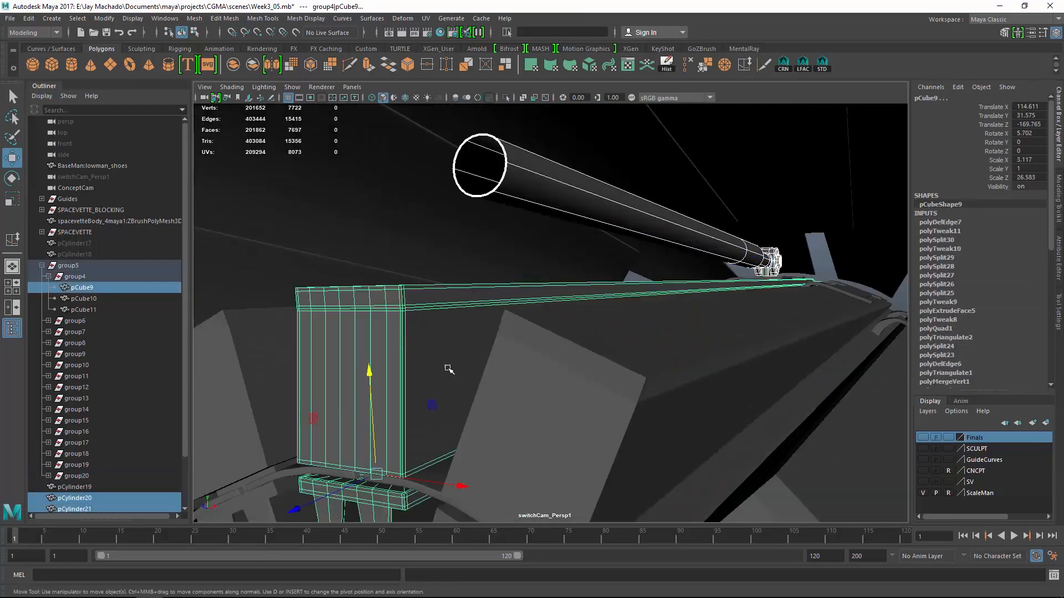
pyautogui.click(506, 98)
pyautogui.scroll(-3, 472, 247)
pyautogui.keyDown('alt'); pyautogui.moveTo(820, 265); pyautogui.dragTo(605, 270); pyautogui.keyUp('alt')
pyautogui.keyDown('ctrl'); pyautogui.moveTo(822, 358); pyautogui.dragTo(823, 357); pyautogui.keyUp('ctrl')
pyautogui.keyDown('alt'); pyautogui.moveTo(479, 349); pyautogui.dragTo(392, 340); pyautogui.keyUp('alt')
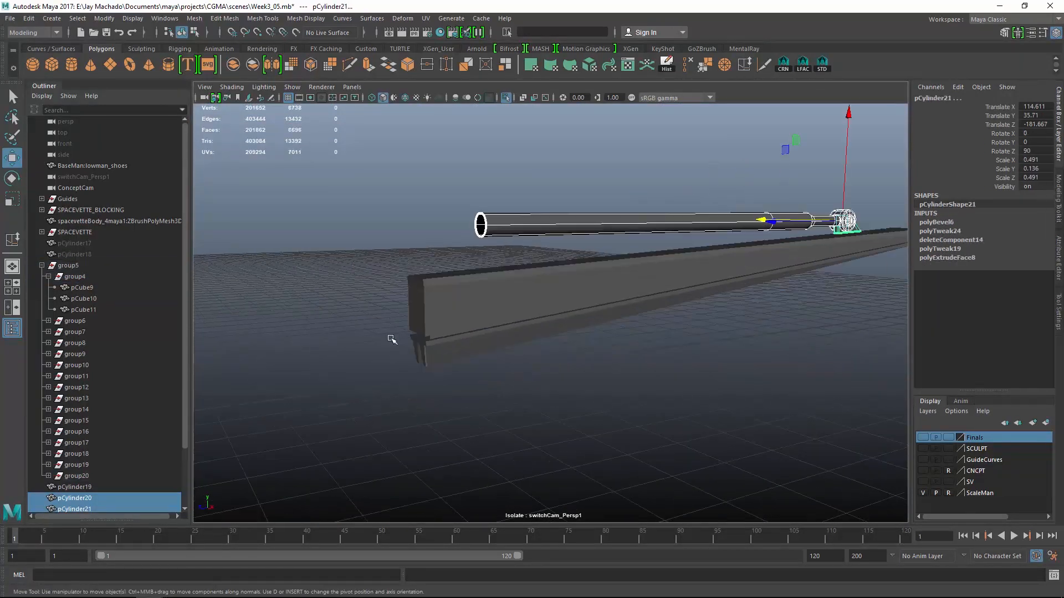
# - Show the isolated parts in wireframe and select the pCube9 inner panel to locate its pivot
pyautogui.press('4')
pyautogui.scroll(5, 454, 386)
pyautogui.keyDown('alt'); pyautogui.moveTo(454, 386); pyautogui.dragTo(501, 399, button='middle'); pyautogui.keyUp('alt')
pyautogui.click(459, 379)
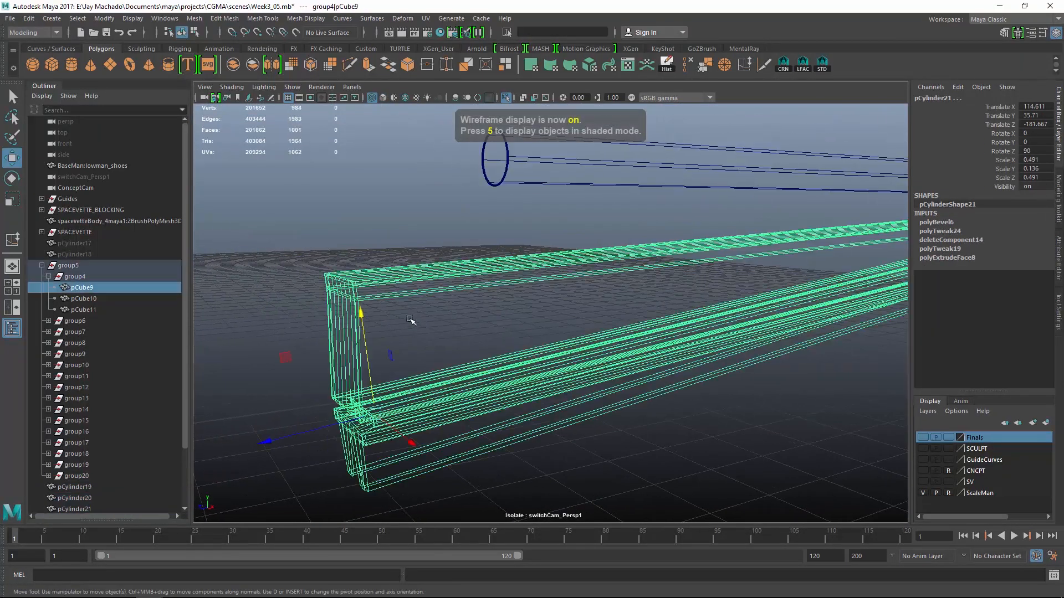
pyautogui.click(132, 19)
pyautogui.moveTo(211, 139)
pyautogui.moveTo(266, 147)
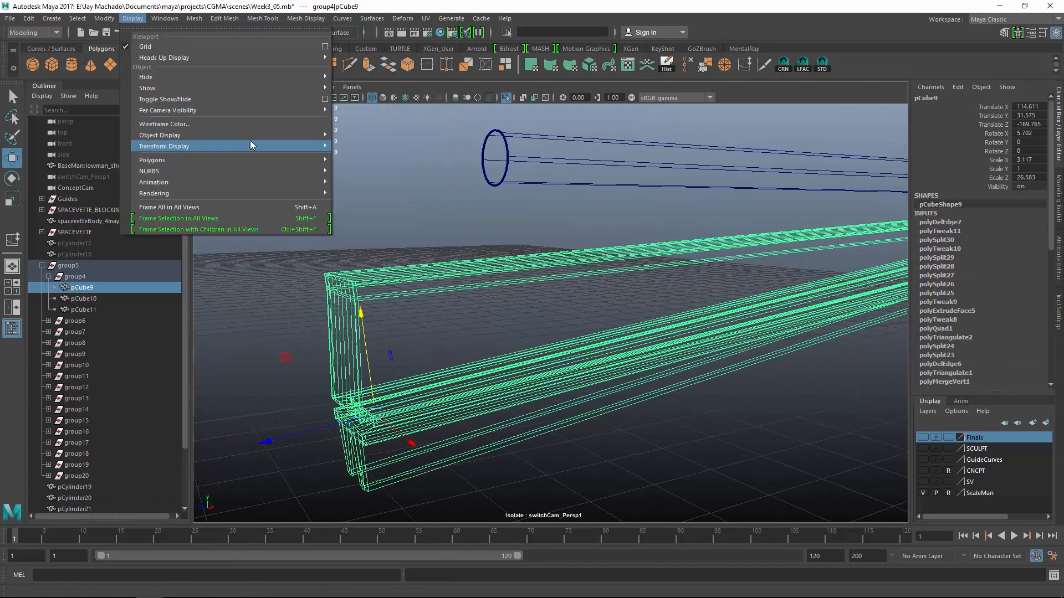
pyautogui.click(379, 184)
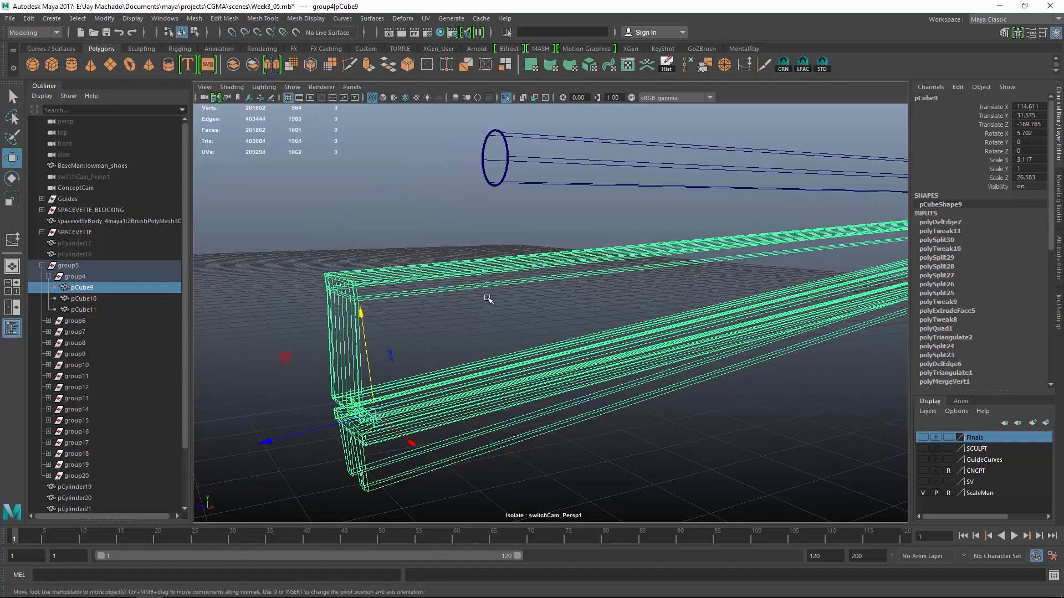
# - Snap the pivot of pCylinder20 and pCylinder21 onto the pivot point at the end of the pCube9 inner panel
pyautogui.keyDown('alt'); pyautogui.moveTo(487, 297); pyautogui.dragTo(875, 222); pyautogui.keyUp('alt')
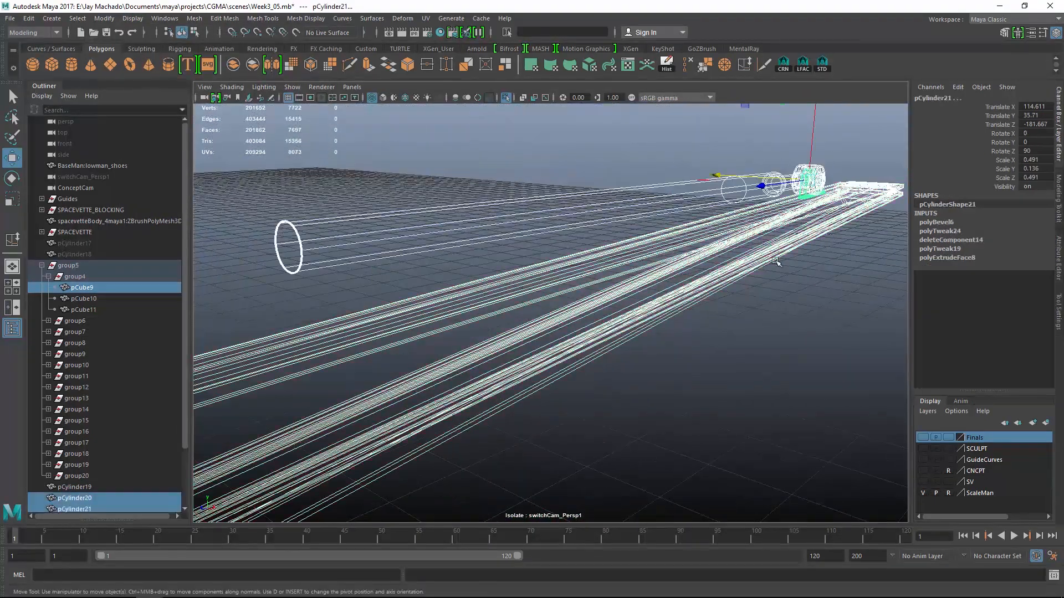
pyautogui.keyDown('alt'); pyautogui.moveTo(765, 281); pyautogui.dragTo(721, 310); pyautogui.keyUp('alt')
pyautogui.keyDown('ctrl'); pyautogui.click(705, 312); pyautogui.keyUp('ctrl')
pyautogui.keyDown('alt'); pyautogui.moveTo(587, 310); pyautogui.dragTo(684, 243, button='middle'); pyautogui.keyUp('alt')
pyautogui.keyDown('alt'); pyautogui.moveTo(684, 243); pyautogui.dragTo(721, 326, button='right'); pyautogui.keyUp('alt')
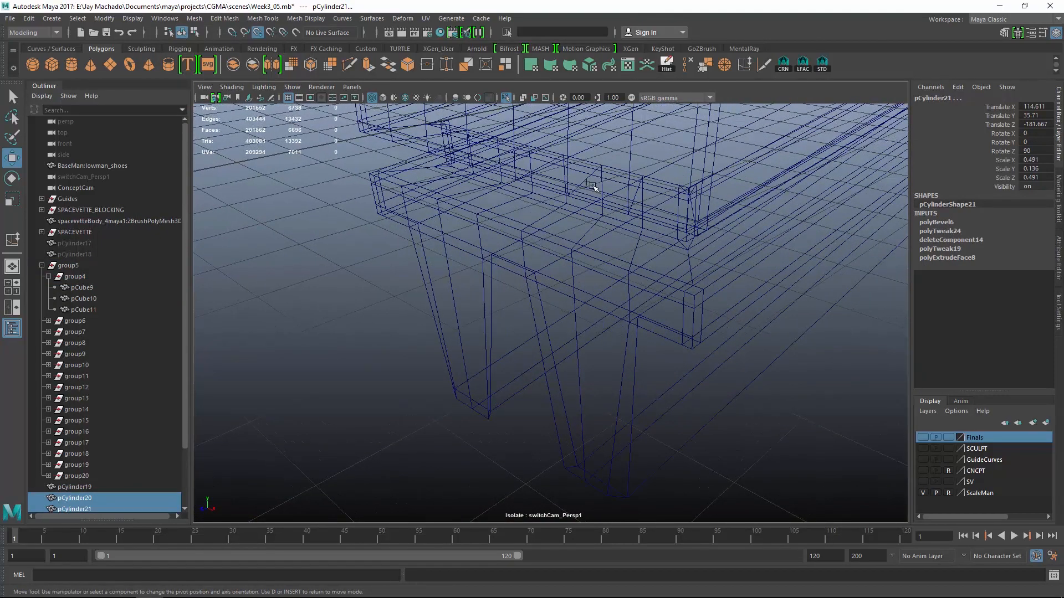
pyautogui.keyDown('alt'); pyautogui.moveTo(674, 242); pyautogui.dragTo(812, 169); pyautogui.keyUp('alt')
pyautogui.keyDown('shift'); pyautogui.click(716, 253); pyautogui.keyUp('shift')
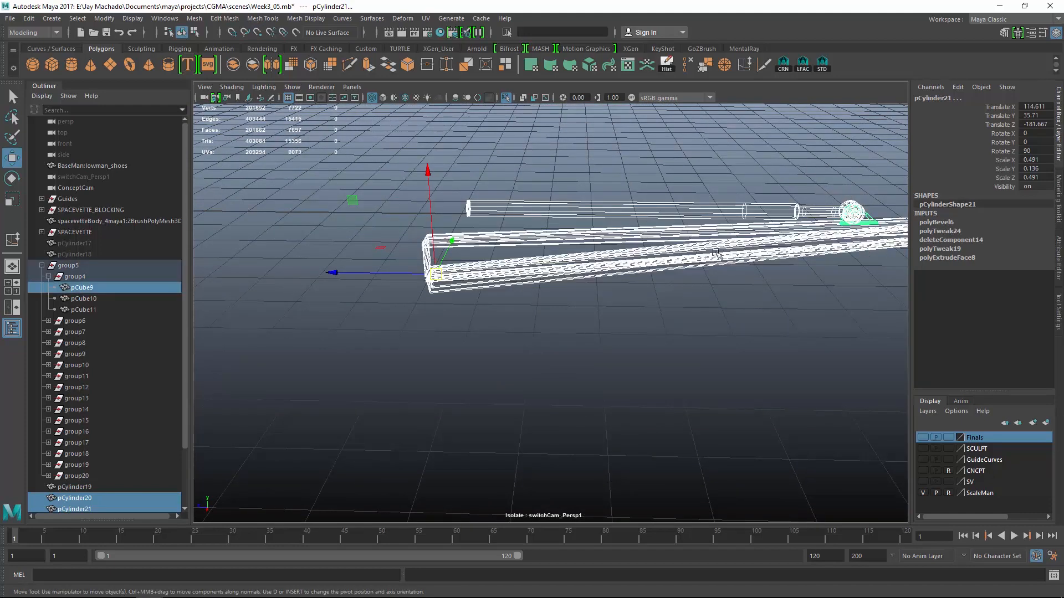
# - Parent pCylinder20 and pCylinder21 under group4 and delete the outdated instance groups group6 through group20
pyautogui.moveTo(91, 282); pyautogui.dragTo(91, 275, button='middle')
pyautogui.click(75, 343)
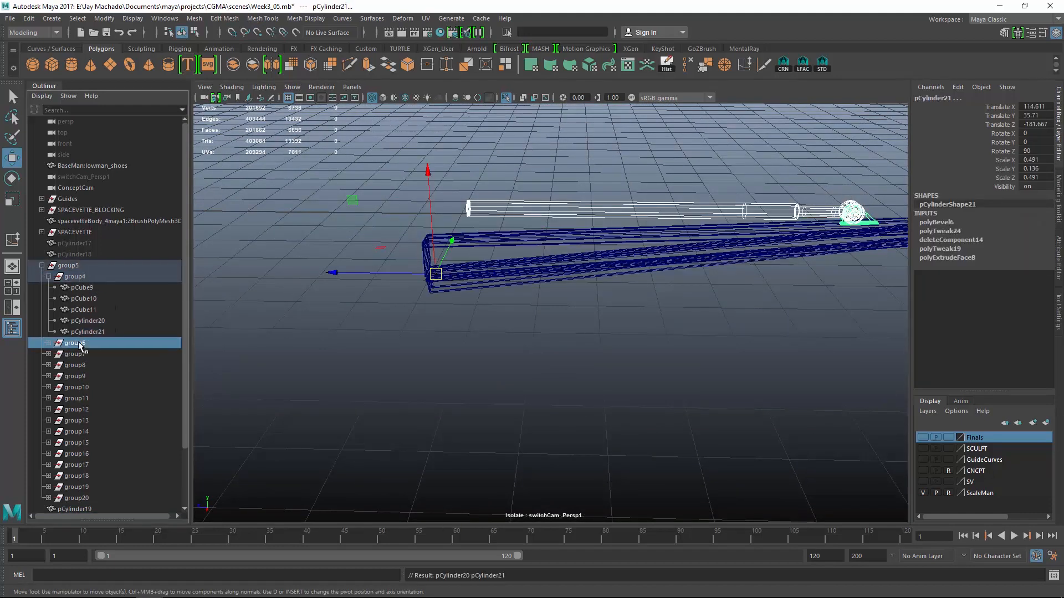
pyautogui.keyDown('shift'); pyautogui.click(97, 494); pyautogui.keyUp('shift')
pyautogui.press('Delete')
# - Leave isolation, return to shaded display and recreate 15 instances of group4 around the engine with Duplicate Special
pyautogui.click(505, 98)
pyautogui.press('5')
pyautogui.press('e')
pyautogui.keyDown('alt'); pyautogui.moveTo(865, 354); pyautogui.dragTo(693, 354); pyautogui.keyUp('alt')
pyautogui.click(68, 278)
pyautogui.click(29, 18)
pyautogui.click(99, 195)
pyautogui.keyDown('alt'); pyautogui.moveTo(847, 488); pyautogui.dragTo(781, 456); pyautogui.keyUp('alt')
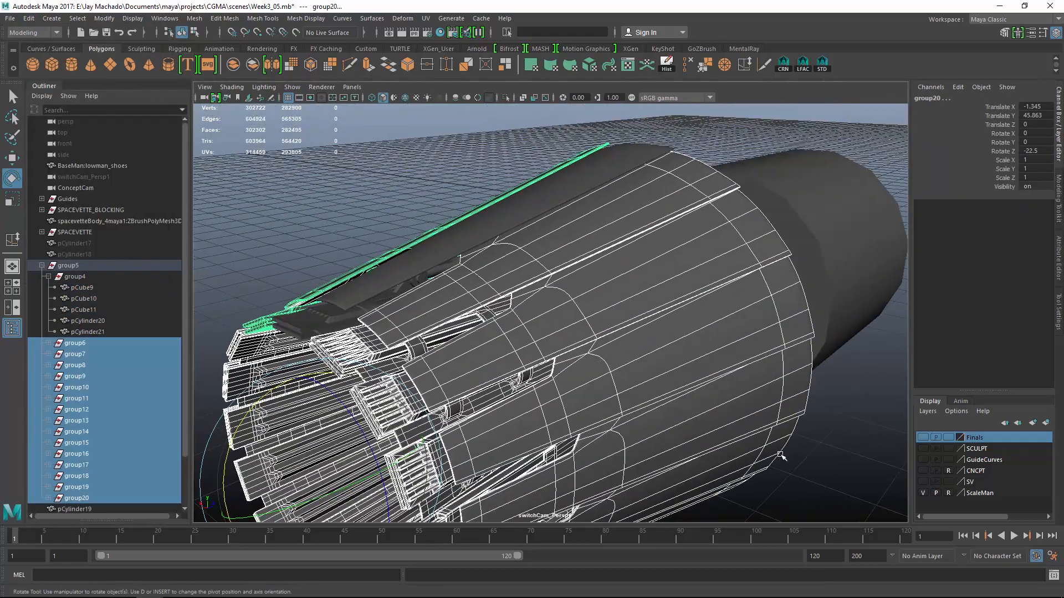
pyautogui.keyDown('alt'); pyautogui.moveTo(314, 250); pyautogui.dragTo(463, 446); pyautogui.keyUp('alt')
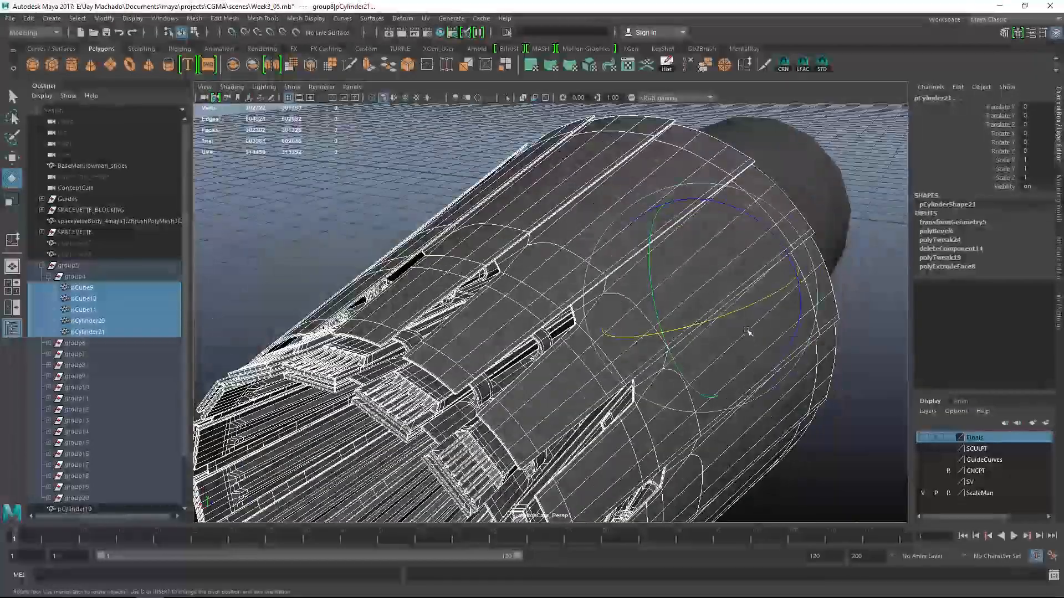
pyautogui.moveTo(747, 331); pyautogui.dragTo(756, 299)
pyautogui.click(848, 464)
pyautogui.keyDown('alt'); pyautogui.moveTo(848, 464); pyautogui.dragTo(674, 408, button='right'); pyautogui.keyUp('alt')
pyautogui.keyDown('alt'); pyautogui.moveTo(675, 408); pyautogui.dragTo(686, 360); pyautogui.keyUp('alt')
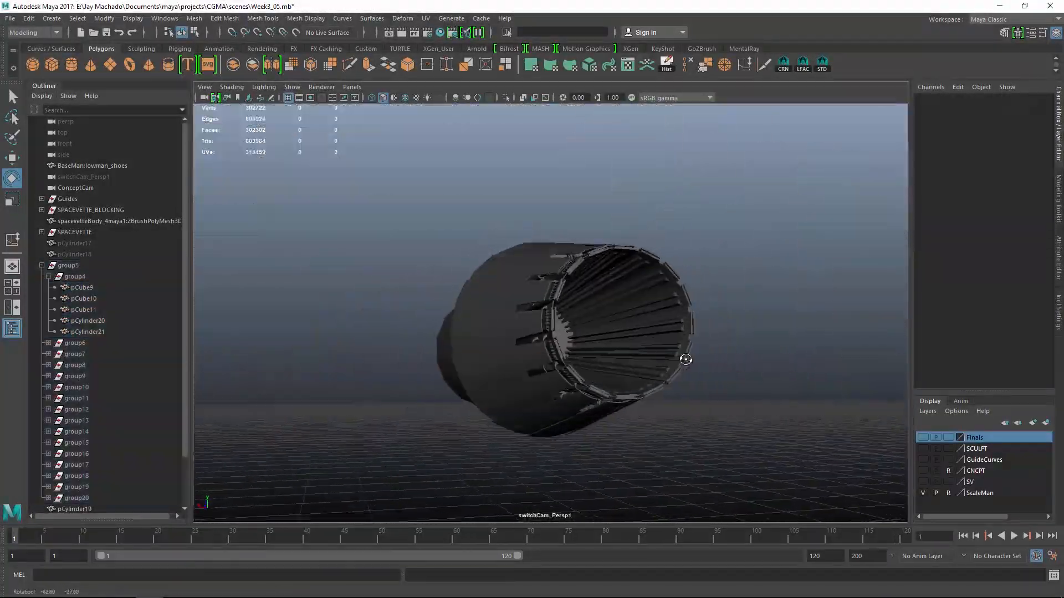
# - Unhide pCylinder18 and inspect how the ring of panels sits against it in wireframe and shaded display
pyautogui.click(99, 256)
pyautogui.hotkey('shift', 'h')
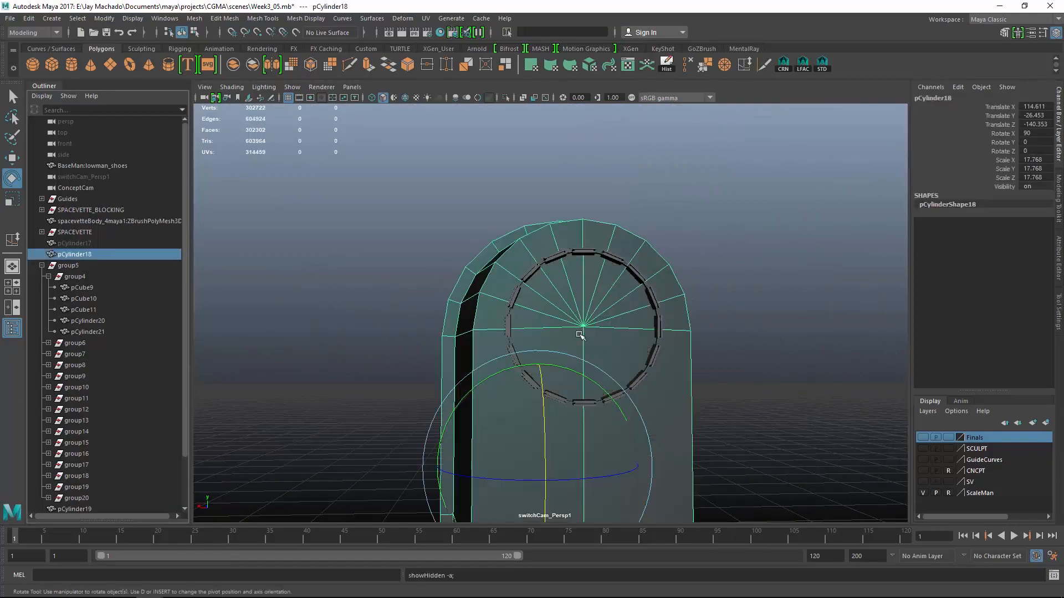
pyautogui.keyDown('alt'); pyautogui.moveTo(579, 332); pyautogui.dragTo(383, 280, button='right'); pyautogui.keyUp('alt')
pyautogui.keyDown('alt'); pyautogui.moveTo(383, 280); pyautogui.dragTo(527, 323); pyautogui.keyUp('alt')
pyautogui.press('4')
pyautogui.moveTo(379, 181); pyautogui.dragTo(504, 396)
pyautogui.moveTo(706, 227); pyautogui.dragTo(695, 395)
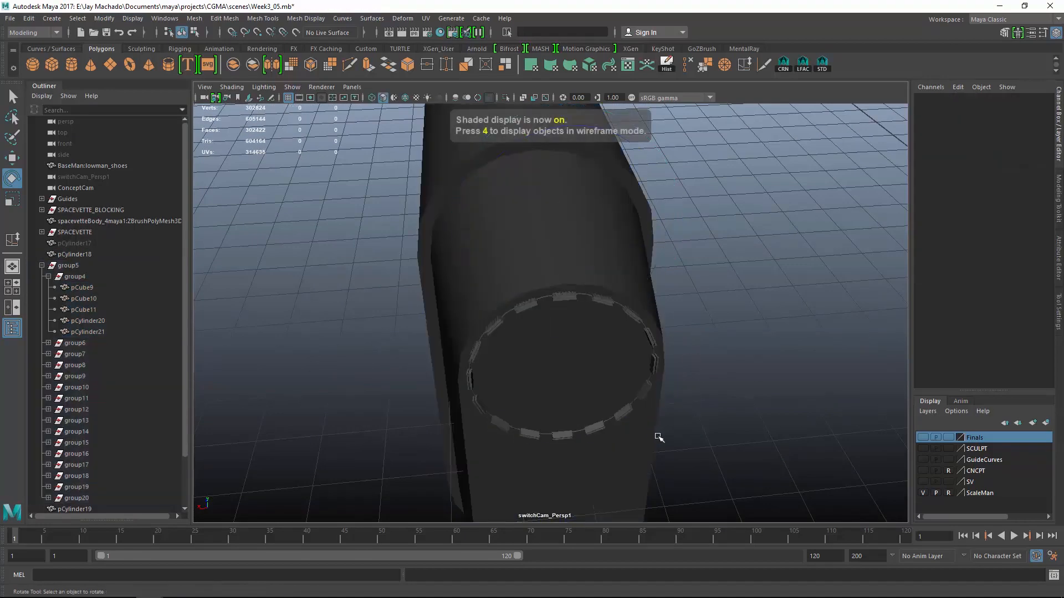
pyautogui.click(661, 441)
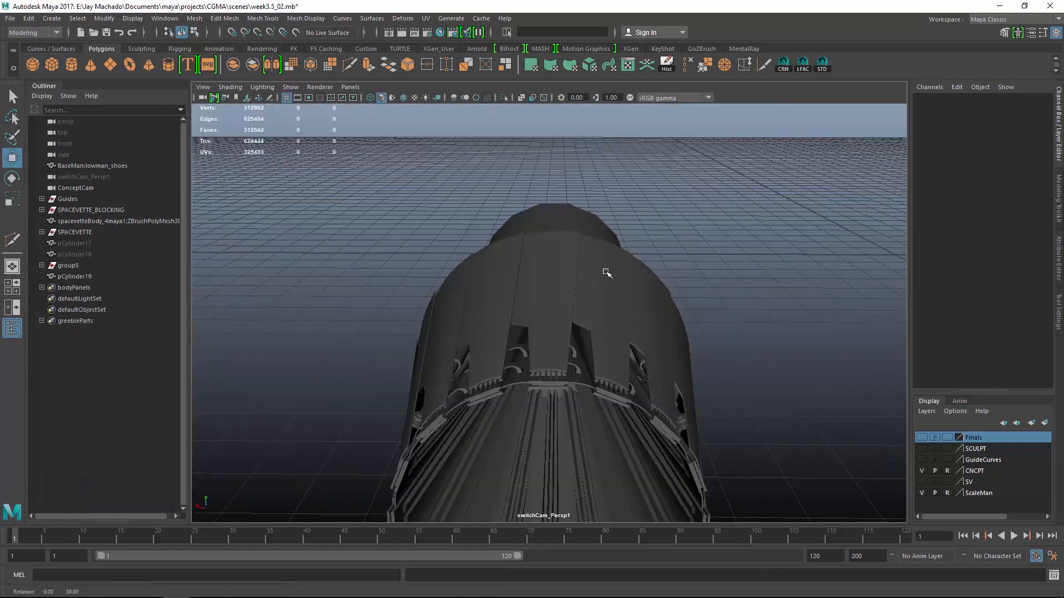
# - Duplicate group5, rename the original group as NozzleINST and hide it
pyautogui.keyDown('alt'); pyautogui.moveTo(606, 272); pyautogui.dragTo(487, 261); pyautogui.keyUp('alt')
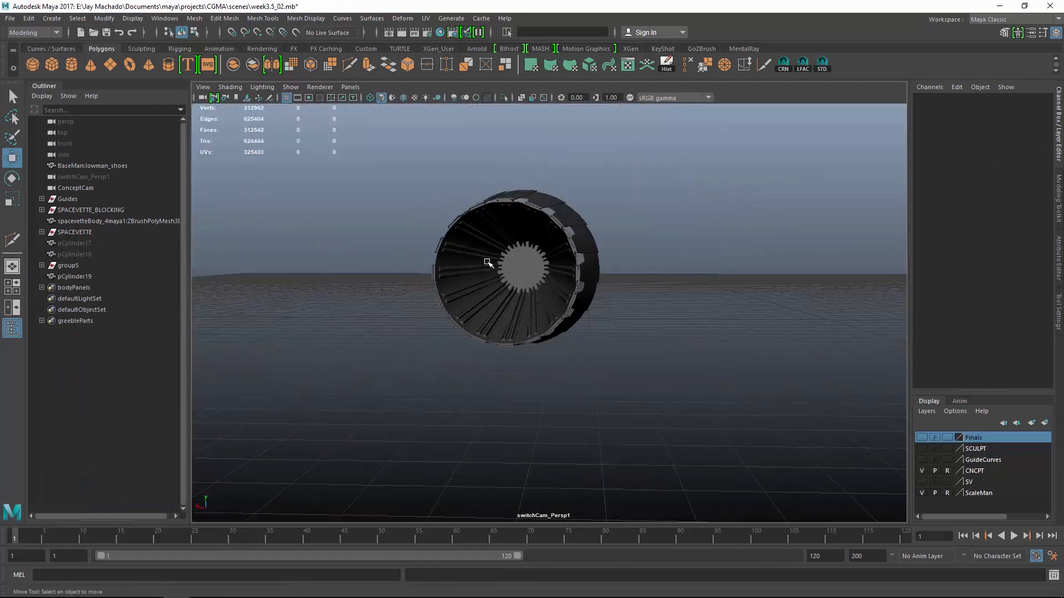
pyautogui.click(69, 266)
pyautogui.keyDown('alt'); pyautogui.moveTo(385, 305); pyautogui.dragTo(158, 14); pyautogui.keyUp('alt')
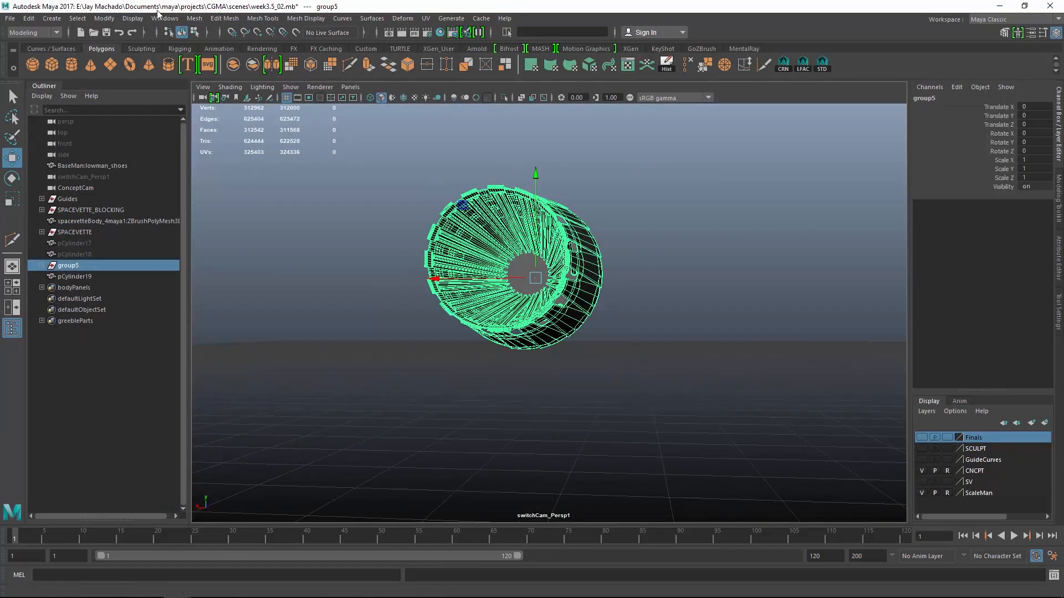
pyautogui.click(27, 18)
pyautogui.press('Escape')
pyautogui.press('F5')
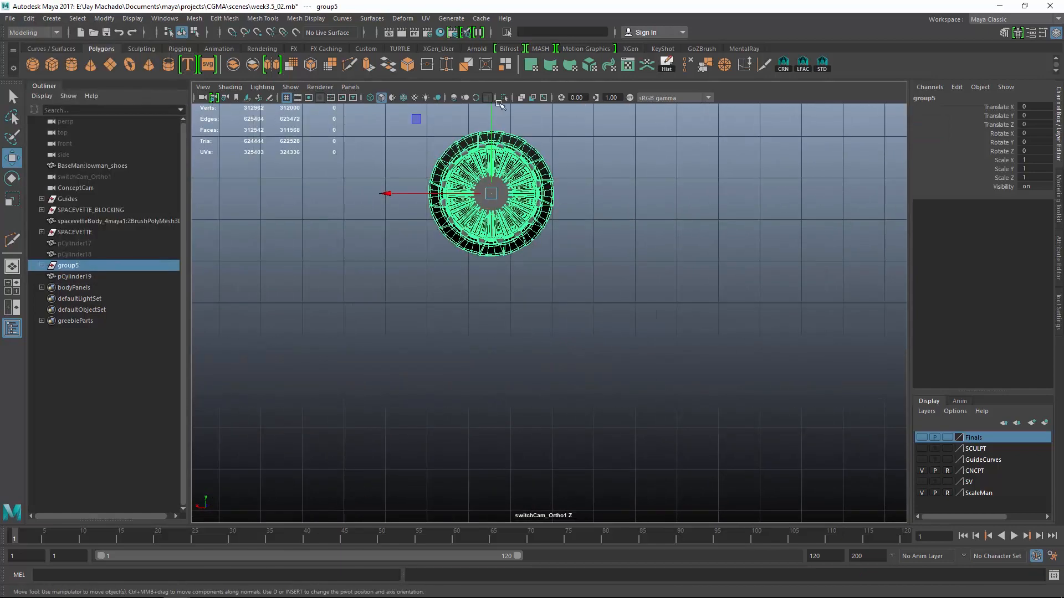
pyautogui.press('F5')
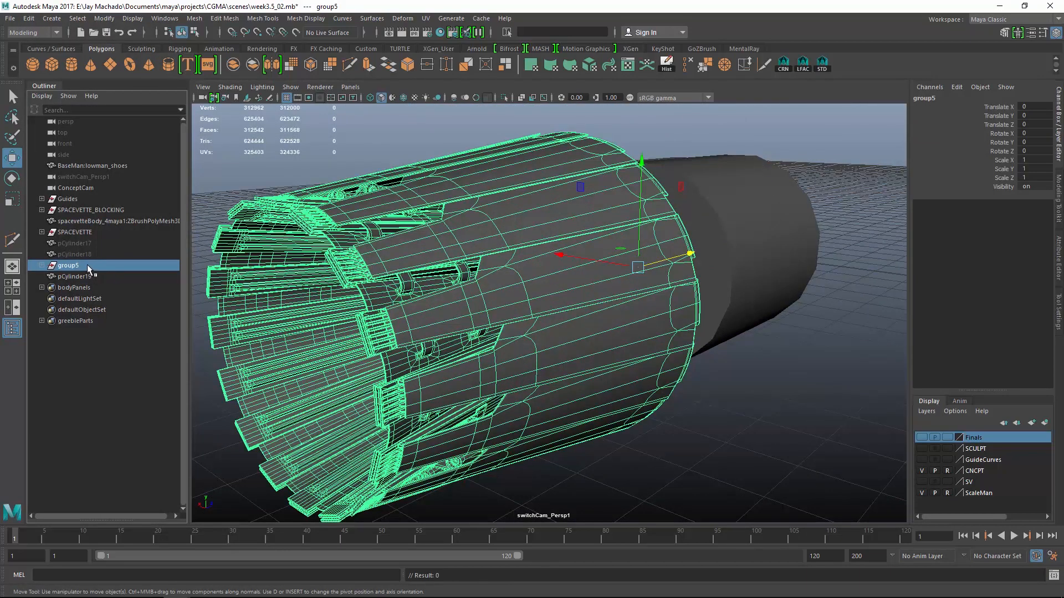
pyautogui.hotkey('ctrl', 'd')
pyautogui.doubleClick(86, 264)
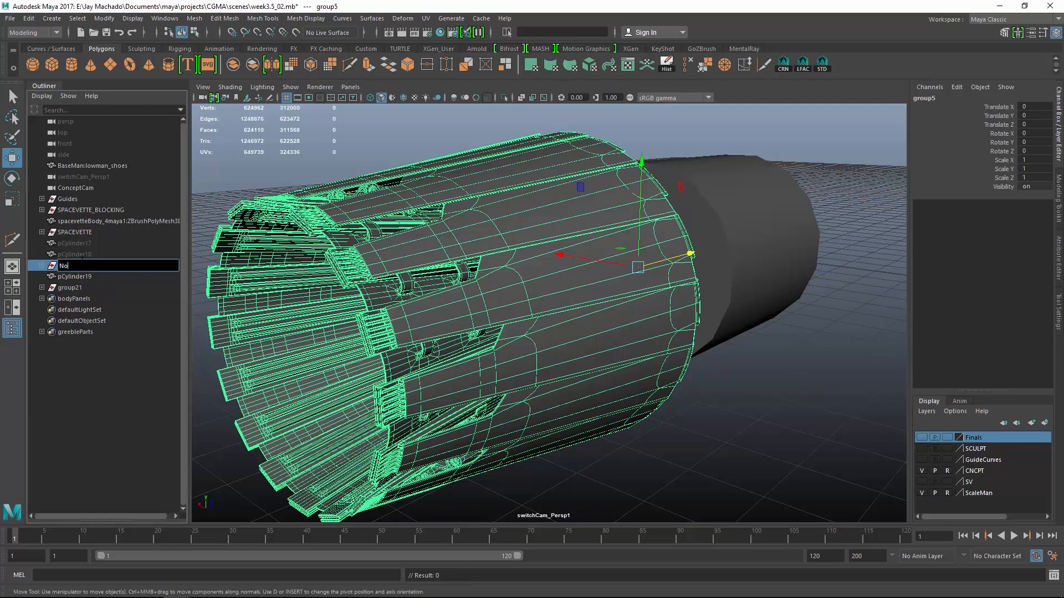
pyautogui.write('NozzleNST')
pyautogui.press('Return')
pyautogui.hotkey('ctrl', 'h')
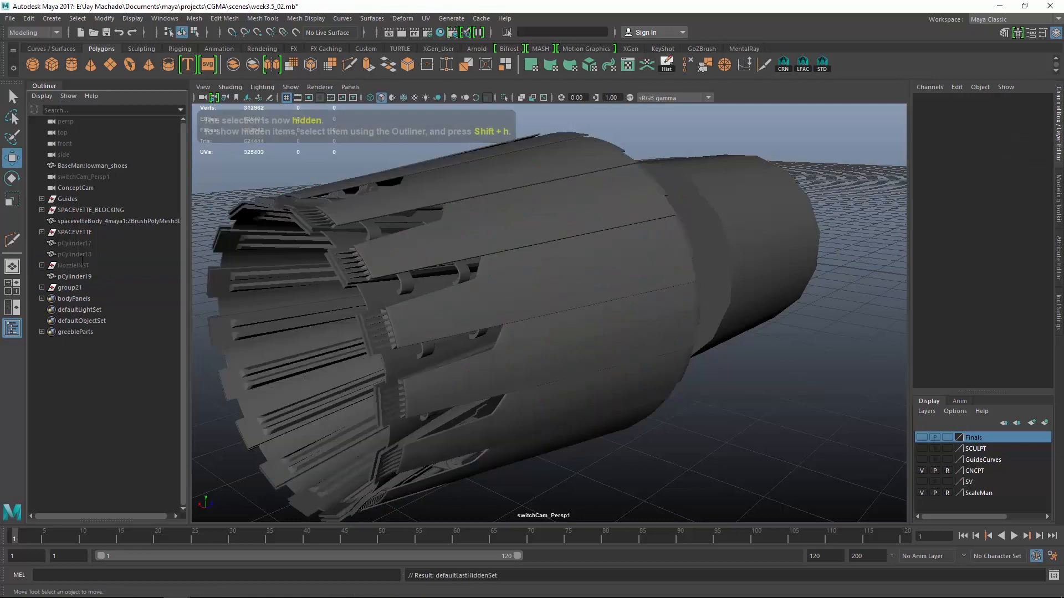
# - Rename the duplicate group21 as Nozzle and check one of its pCube10 panels in component mode
pyautogui.doubleClick(89, 289)
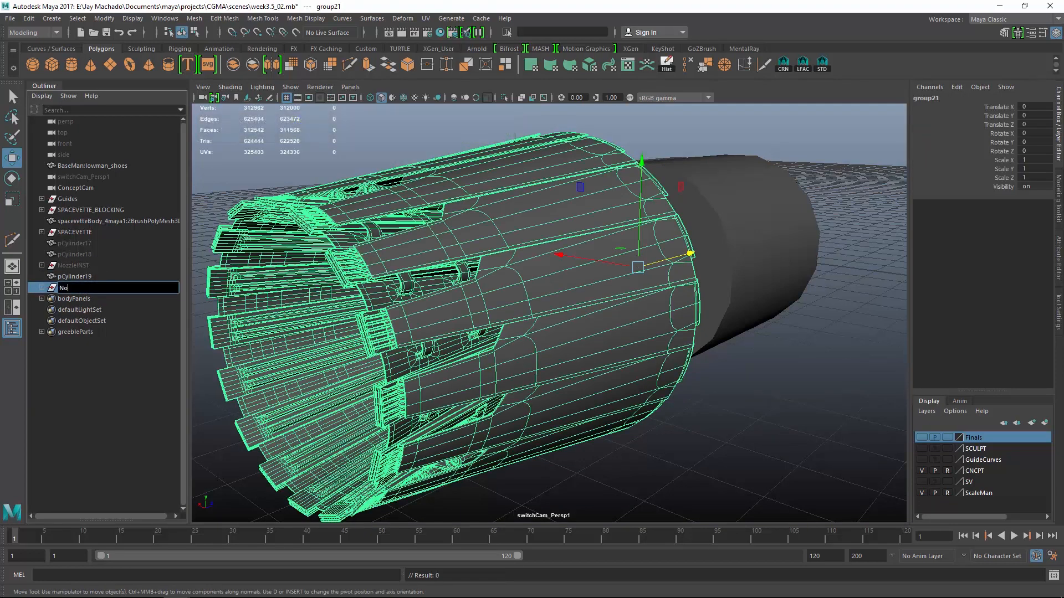
pyautogui.keyDown('alt'); pyautogui.moveTo(615, 313); pyautogui.dragTo(521, 183); pyautogui.keyUp('alt')
pyautogui.click(521, 172)
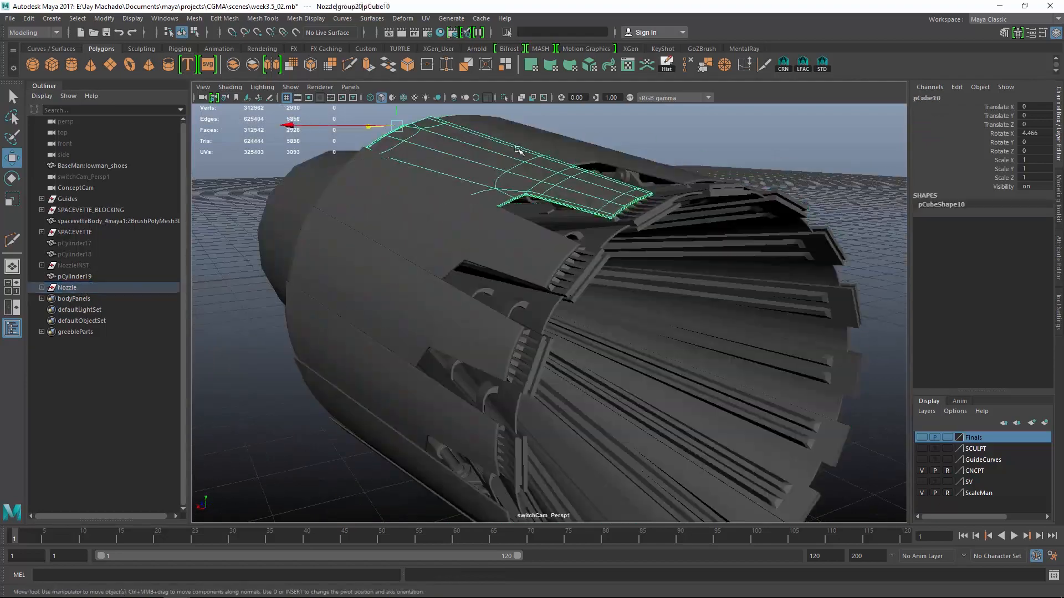
pyautogui.moveTo(521, 177); pyautogui.dragTo(570, 146, button='right')
pyautogui.keyDown('alt'); pyautogui.moveTo(721, 298); pyautogui.dragTo(576, 283); pyautogui.keyUp('alt')
pyautogui.press('F8')
pyautogui.scroll(-5, 693, 303)
# - Show the Finals layer and view the selected Nozzle group against the spaceship in an orthographic wireframe view
pyautogui.click(92, 288)
pyautogui.press('f')
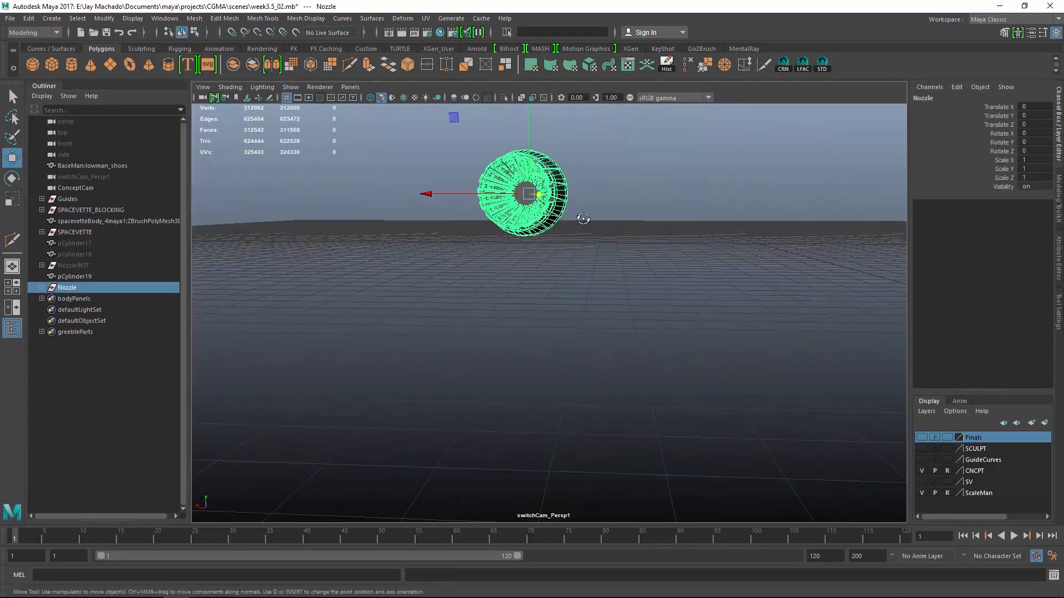
pyautogui.click(922, 438)
pyautogui.keyDown('alt'); pyautogui.moveTo(761, 388); pyautogui.dragTo(729, 430); pyautogui.keyUp('alt')
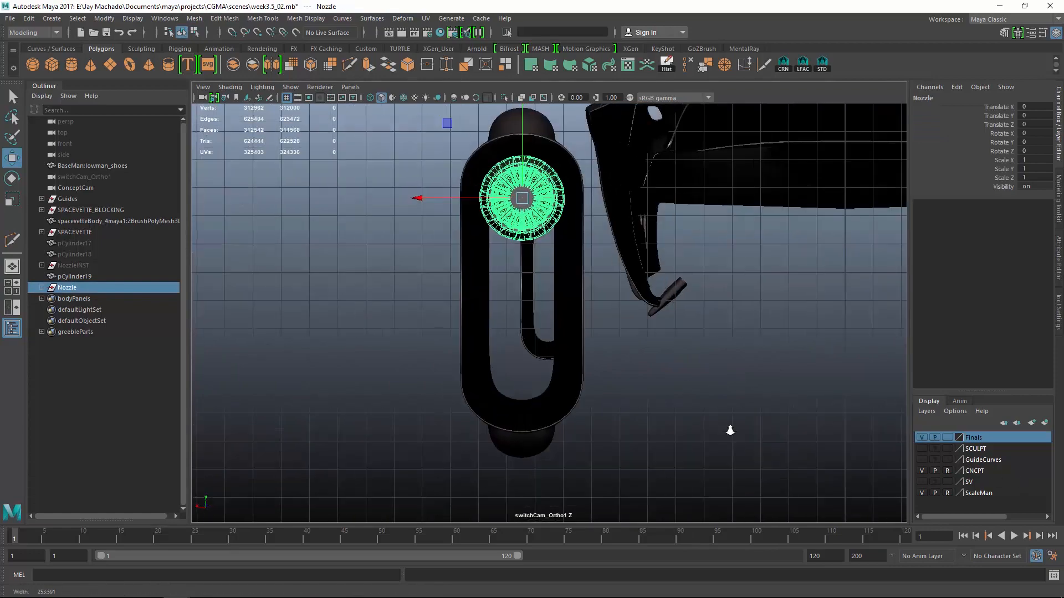
pyautogui.scroll(4, 584, 406)
pyautogui.press('4')
pyautogui.keyDown('alt'); pyautogui.moveTo(600, 331); pyautogui.dragTo(630, 454, button='middle'); pyautogui.keyUp('alt')
pyautogui.scroll(2, 657, 369)
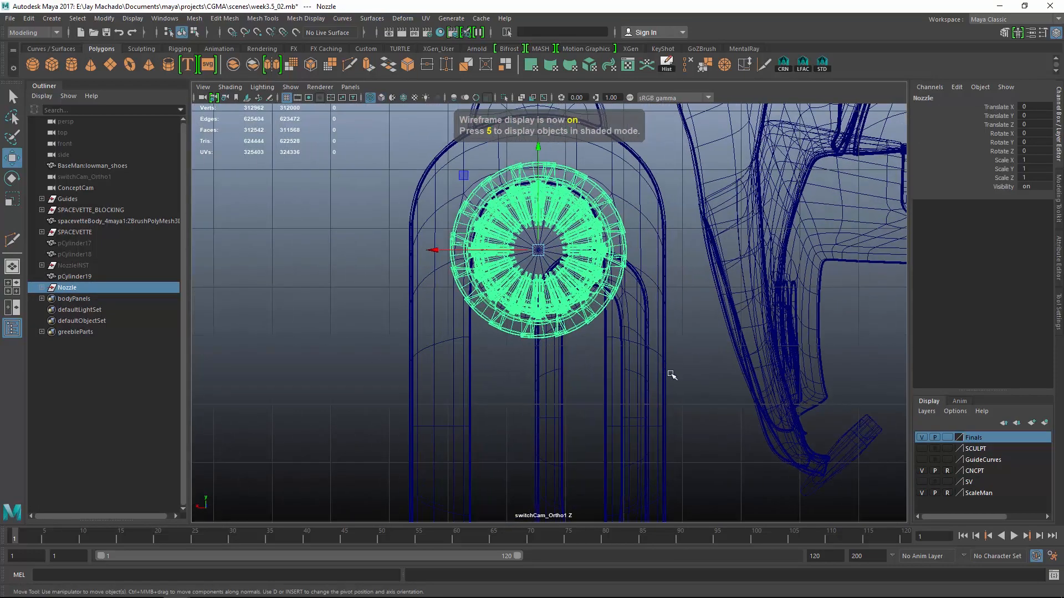
# - Try moving the Nozzle group down inside the rear engine cowl to Translate Y -23.747
pyautogui.scroll(2, 597, 359)
pyautogui.moveTo(583, 141); pyautogui.dragTo(582, 324)
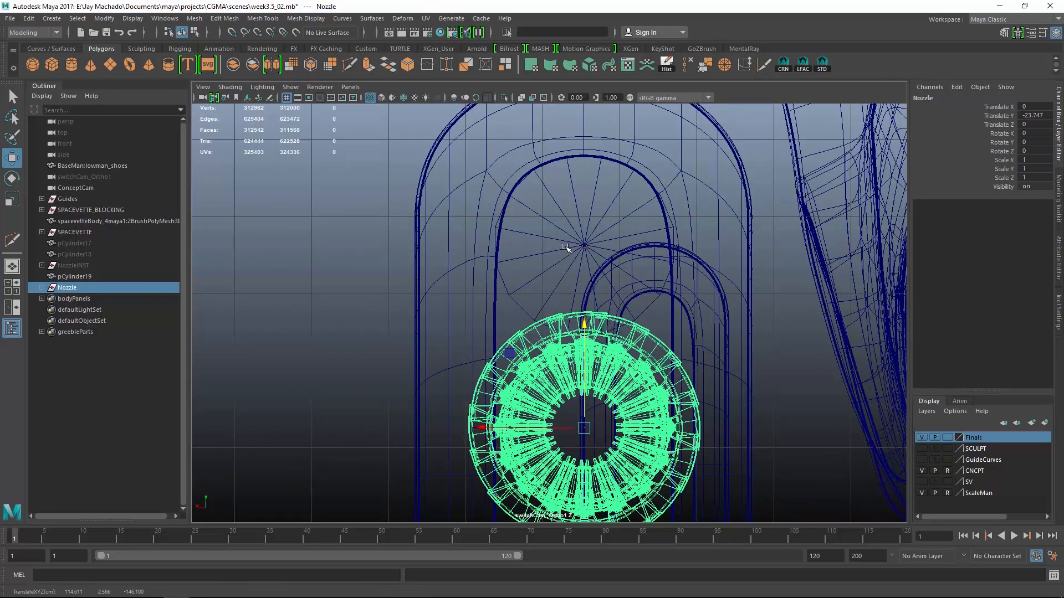
pyautogui.hotkey('ctrl', 'z')
pyautogui.scroll(-3, 514, 281)
# - Select the rear engine cowl and examine its unsmoothed opening around the nozzle from several angles
pyautogui.click(478, 305)
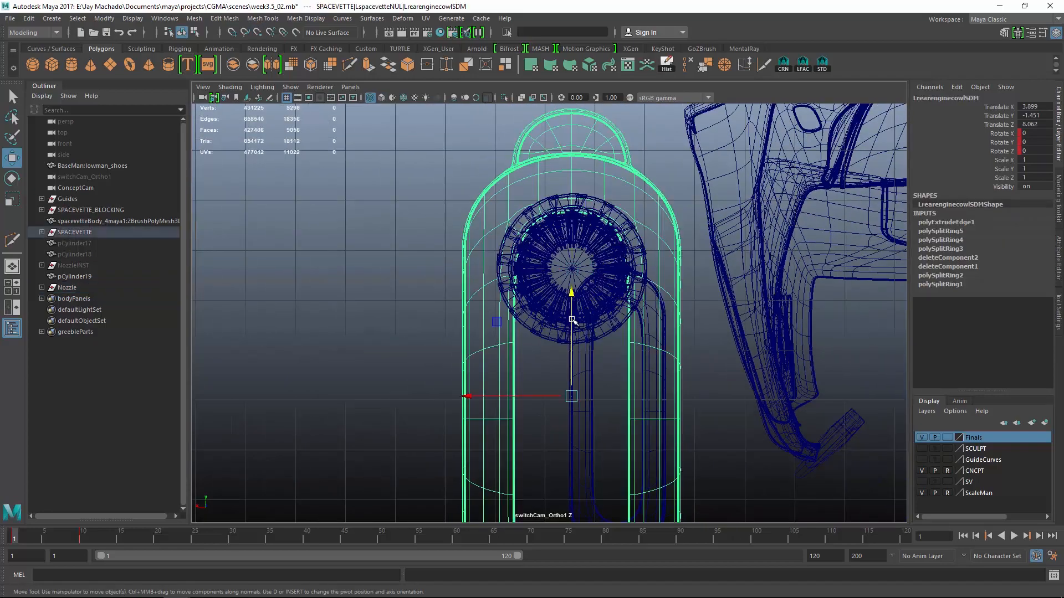
pyautogui.keyDown('alt'); pyautogui.moveTo(482, 311); pyautogui.dragTo(759, 335); pyautogui.keyUp('alt')
pyautogui.click(497, 298)
pyautogui.click(498, 302)
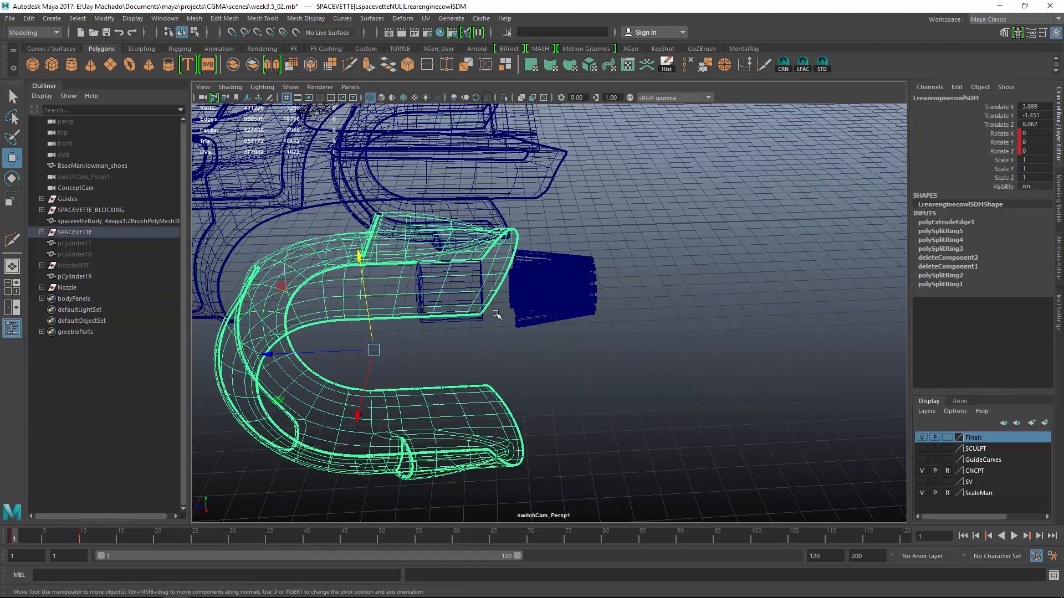
pyautogui.keyDown('alt'); pyautogui.moveTo(498, 309); pyautogui.dragTo(743, 310); pyautogui.keyUp('alt')
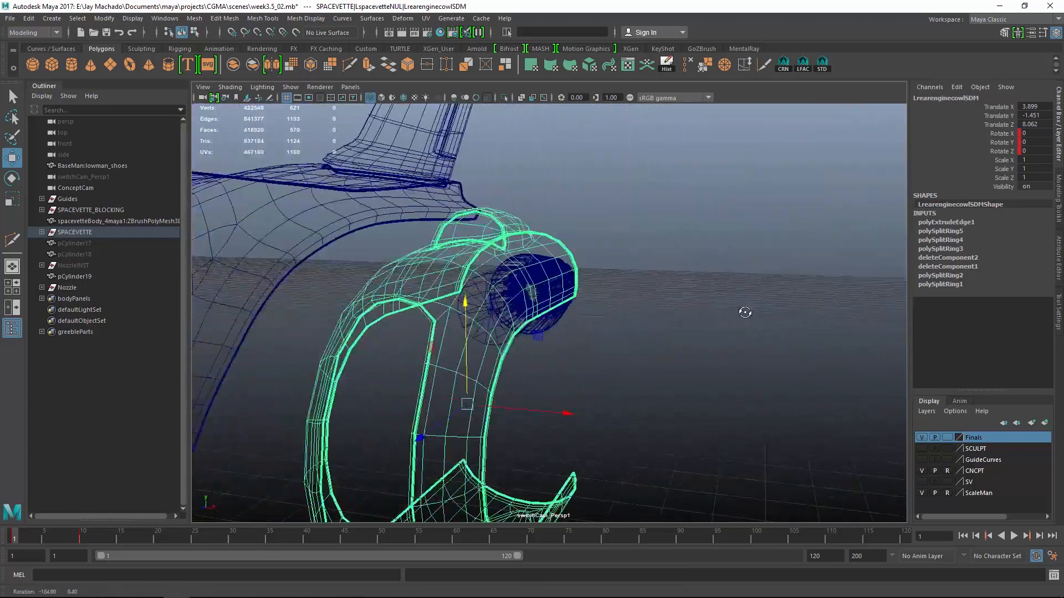
pyautogui.press('space')
pyautogui.keyDown('alt'); pyautogui.moveTo(570, 278); pyautogui.dragTo(713, 373, button='right'); pyautogui.keyUp('alt')
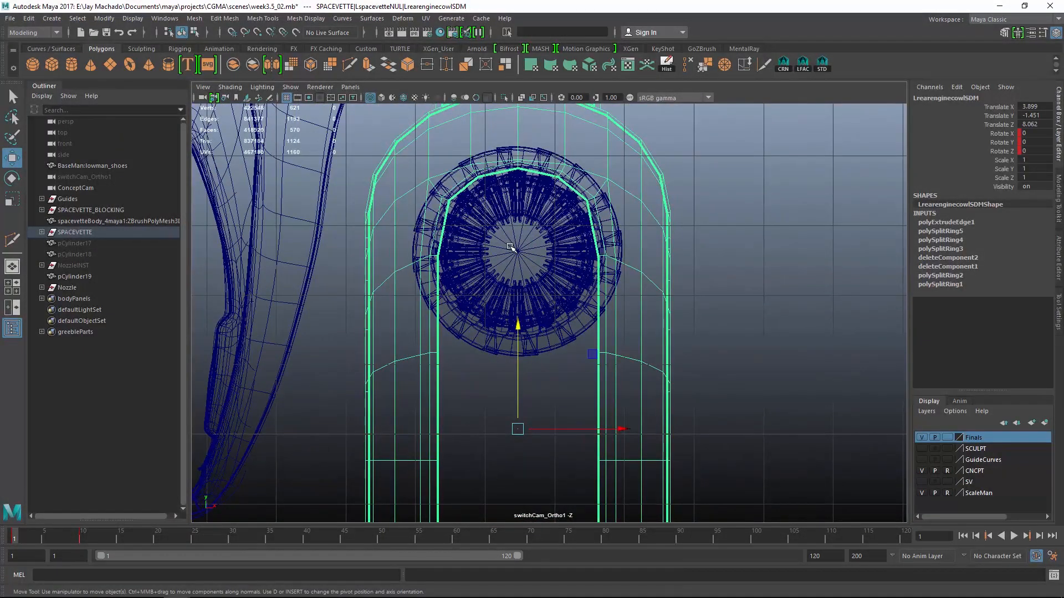
# - Move the Nozzle group and pCylinder19 vertically together within the upper cowl opening, placing pCylinder19 at Translate Y 25.731
pyautogui.click(67, 288)
pyautogui.keyDown('shift'); pyautogui.click(70, 278); pyautogui.keyUp('shift')
pyautogui.moveTo(519, 153); pyautogui.dragTo(519, 93)
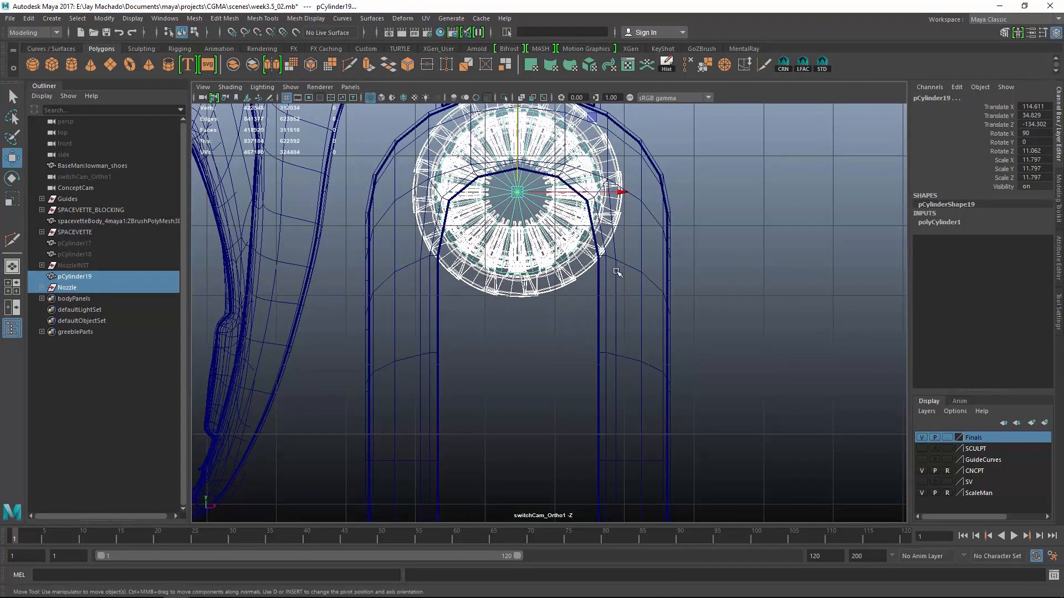
pyautogui.moveTo(610, 258); pyautogui.dragTo(608, 287, button='middle')
# - Duplicate the Nozzle group and pCylinder19 and move the copies down to the lower cowl opening, with the cylinder copy at Translate Y -33.15
pyautogui.hotkey('ctrl', 'd')
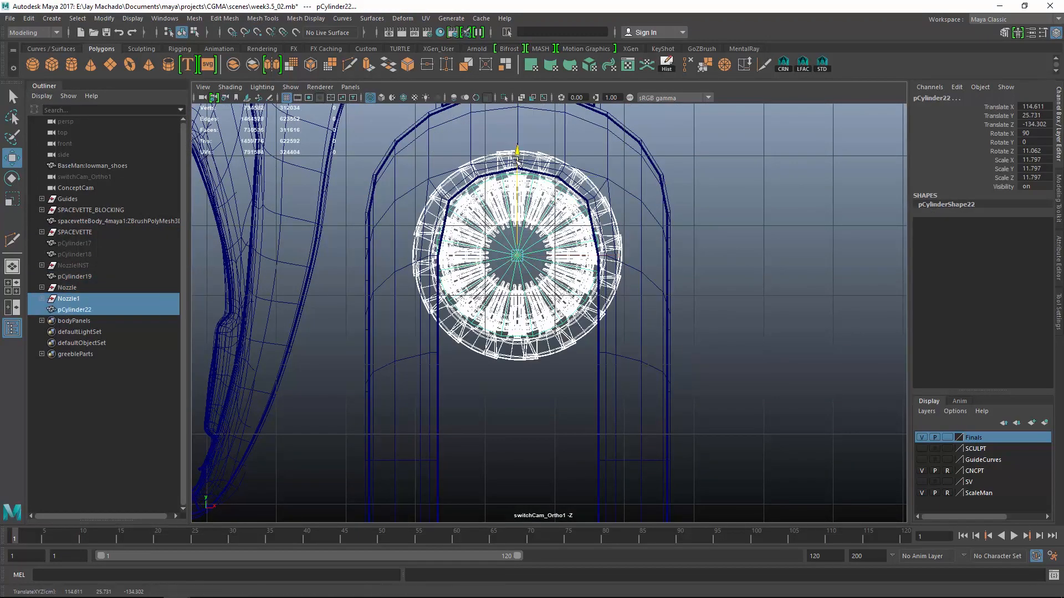
pyautogui.keyDown('alt'); pyautogui.moveTo(604, 464); pyautogui.dragTo(586, 280, button='middle'); pyautogui.keyUp('alt')
pyautogui.moveTo(712, 111); pyautogui.dragTo(720, 320, button='middle')
pyautogui.keyDown('alt'); pyautogui.moveTo(719, 319); pyautogui.dragTo(639, 328); pyautogui.keyUp('alt')
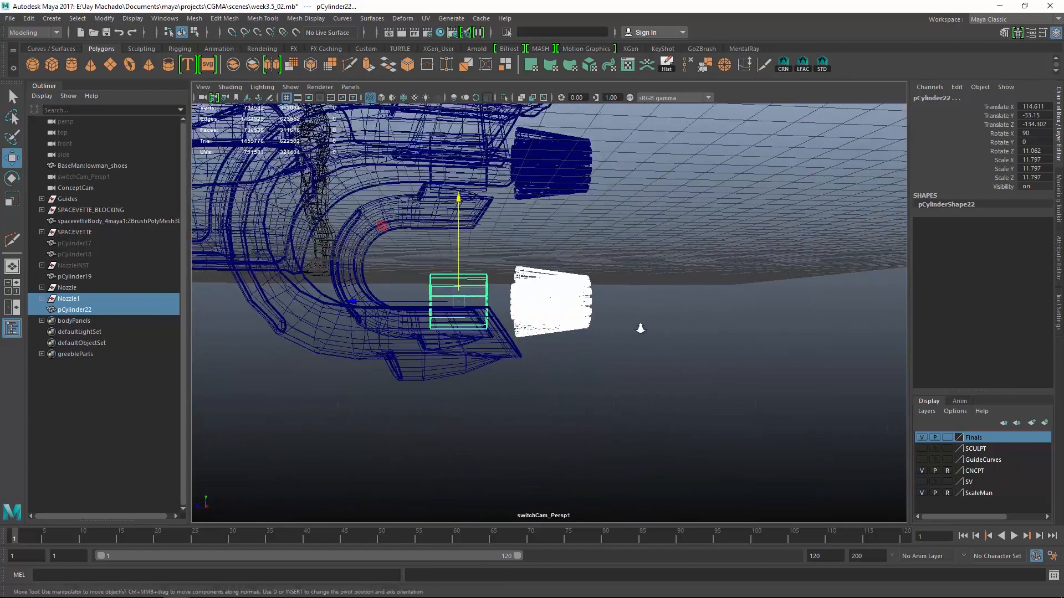
# - Return to shaded display, clear the selection and inspect the nozzle placement in the cowl up close
pyautogui.keyDown('alt'); pyautogui.moveTo(581, 286); pyautogui.dragTo(626, 356, button='middle'); pyautogui.keyUp('alt')
pyautogui.keyDown('alt'); pyautogui.moveTo(627, 356); pyautogui.dragTo(732, 423, button='right'); pyautogui.keyUp('alt')
pyautogui.press('5')
pyautogui.keyDown('alt'); pyautogui.moveTo(781, 431); pyautogui.dragTo(722, 406); pyautogui.keyUp('alt')
pyautogui.click(713, 401)
pyautogui.keyDown('alt'); pyautogui.moveTo(680, 422); pyautogui.dragTo(723, 338, button='middle'); pyautogui.keyUp('alt')
pyautogui.keyDown('alt'); pyautogui.moveTo(723, 339); pyautogui.dragTo(702, 420, button='right'); pyautogui.keyUp('alt')
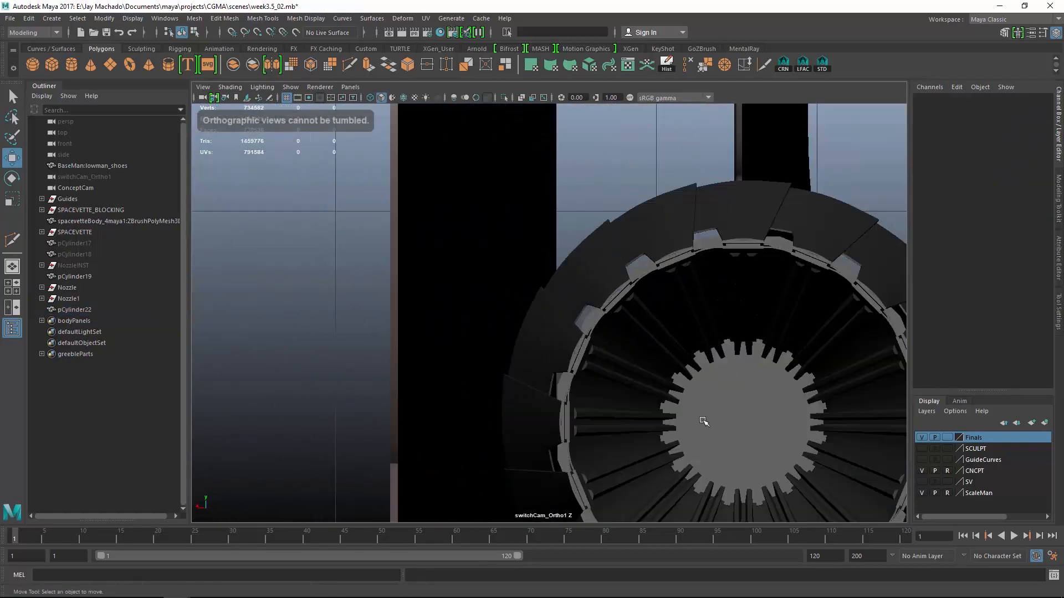
# - Select the two opposite horizontal panel groups inside Nozzle1 and isolate them in the viewport
pyautogui.keyDown('alt'); pyautogui.moveTo(703, 420); pyautogui.dragTo(670, 316, button='middle'); pyautogui.keyUp('alt')
pyautogui.click(499, 319)
pyautogui.keyDown('alt'); pyautogui.moveTo(881, 333); pyautogui.dragTo(695, 324, button='middle'); pyautogui.keyUp('alt')
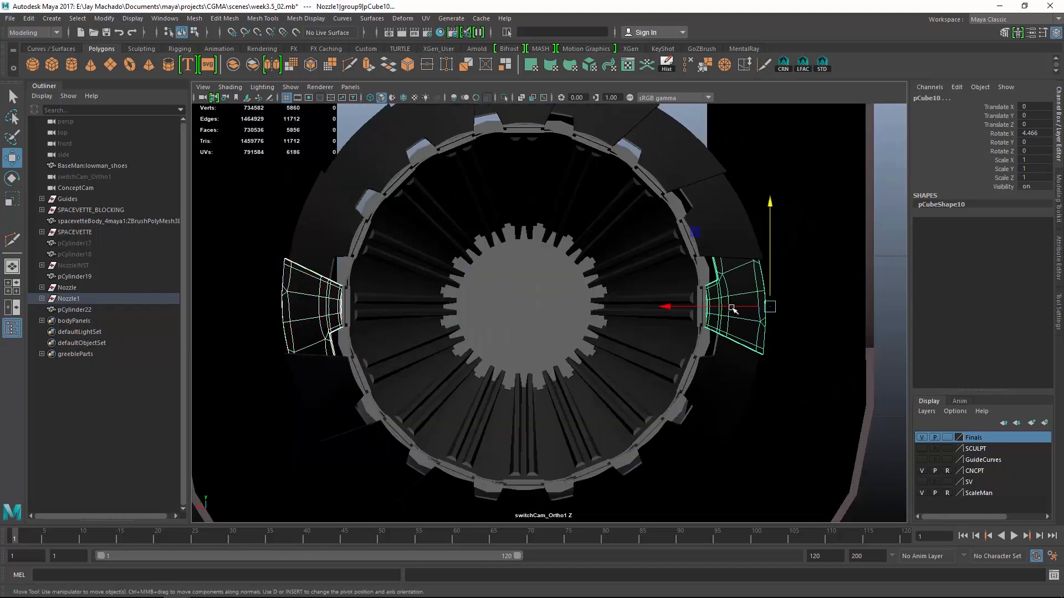
pyautogui.keyDown('alt'); pyautogui.moveTo(733, 309); pyautogui.dragTo(572, 380, button='right'); pyautogui.keyUp('alt')
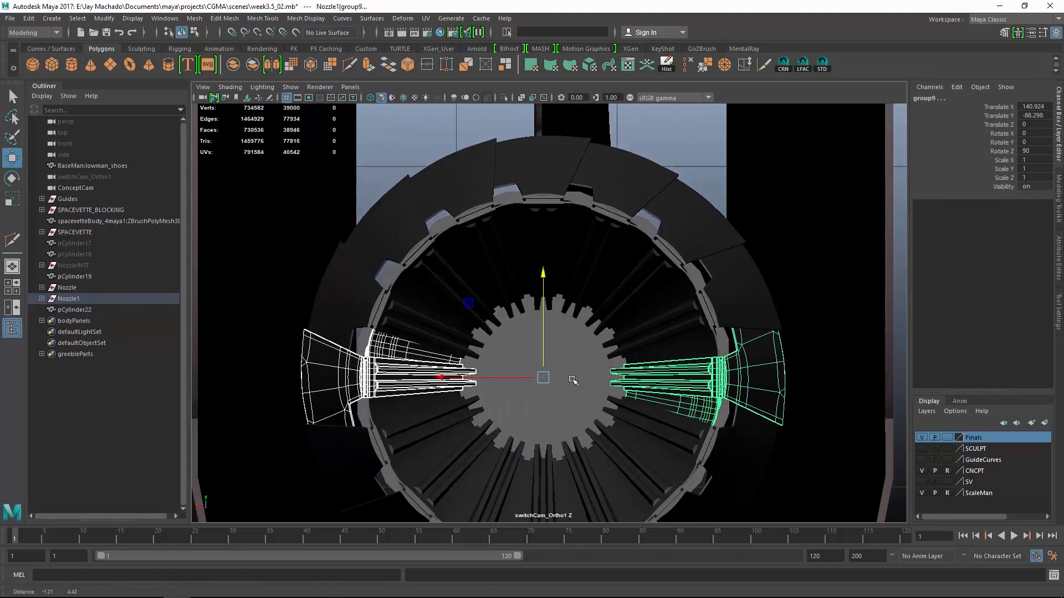
pyautogui.click(504, 97)
pyautogui.keyDown('alt'); pyautogui.moveTo(665, 332); pyautogui.dragTo(719, 361); pyautogui.keyUp('alt')
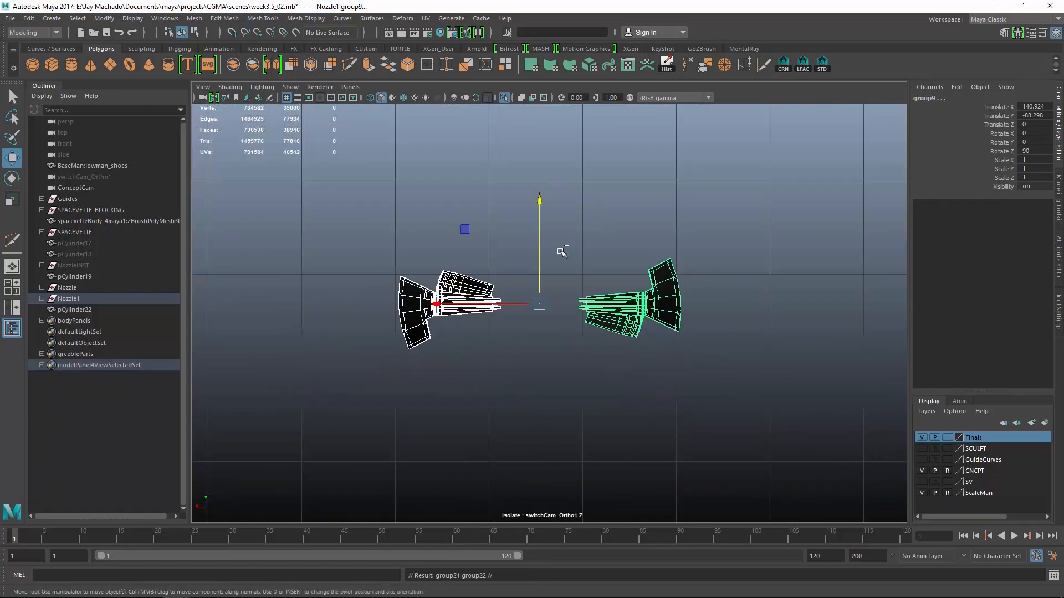
# - Duplicate the two panel groups outside Nozzle1, move the copies above the nozzle with group21 at Translate Y 101.345, and end isolation in shaded display
pyautogui.moveTo(542, 206); pyautogui.dragTo(542, 34)
pyautogui.keyDown('alt'); pyautogui.moveTo(570, 157); pyautogui.dragTo(653, 339, button='middle'); pyautogui.keyUp('alt')
pyautogui.keyDown('alt'); pyautogui.moveTo(620, 310); pyautogui.dragTo(698, 316, button='right'); pyautogui.keyUp('alt')
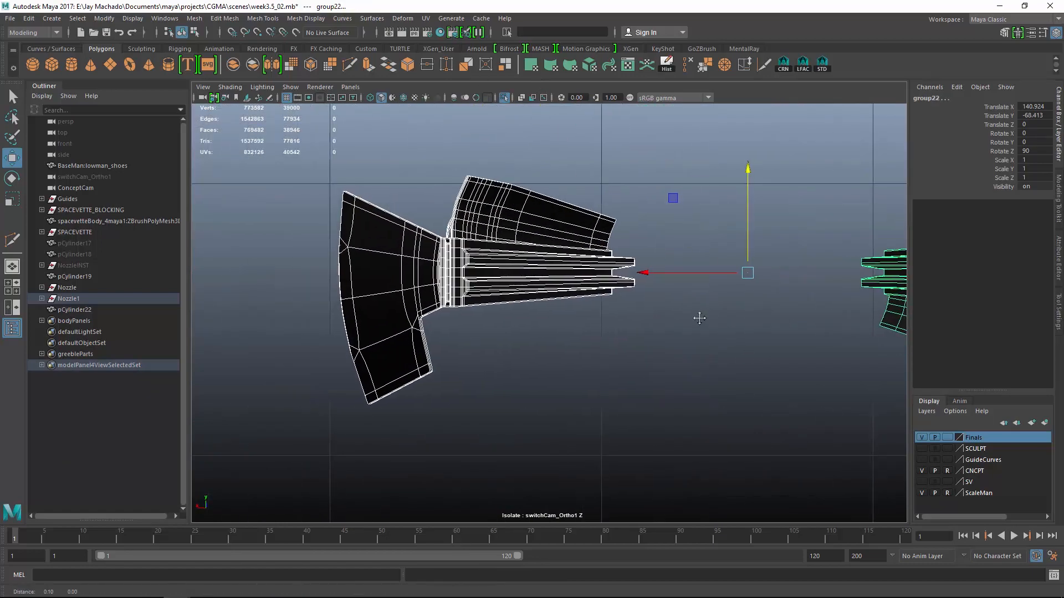
pyautogui.keyDown('alt'); pyautogui.moveTo(698, 316); pyautogui.dragTo(662, 317, button='middle'); pyautogui.keyUp('alt')
pyautogui.keyDown('alt'); pyautogui.moveTo(581, 286); pyautogui.dragTo(576, 252); pyautogui.keyUp('alt')
pyautogui.click(505, 98)
pyautogui.press('5')
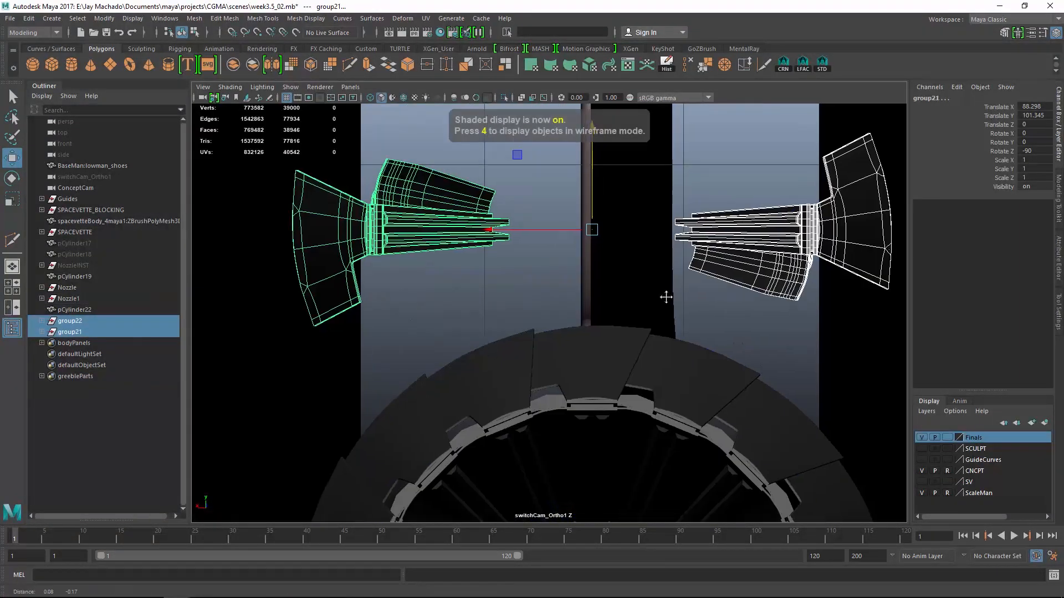
pyautogui.moveTo(665, 297)
pyautogui.keyDown('alt'); pyautogui.mouseDown(button='right')
pyautogui.moveTo(796, 396)
pyautogui.moveTo(834, 408)
pyautogui.moveTo(464, 254)
pyautogui.mouseUp(button='right'); pyautogui.keyUp('alt')
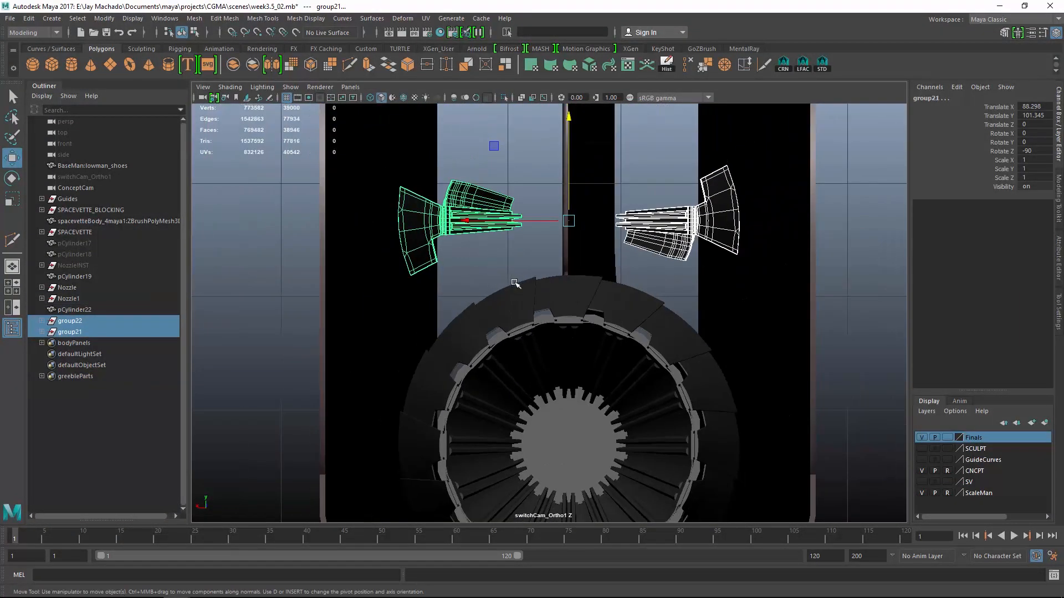
# - Duplicate group21 and group22 upward to Translate Y 105.958, and repeat the offset duplication once more to Translate Y 110.571
pyautogui.keyDown('alt'); pyautogui.moveTo(516, 283); pyautogui.dragTo(707, 314); pyautogui.keyUp('alt')
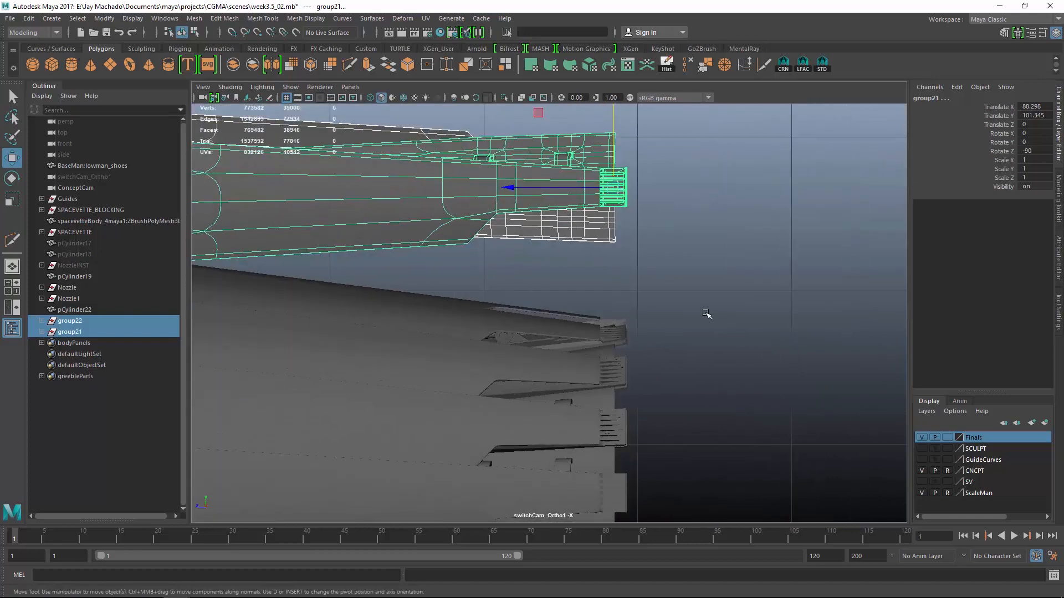
pyautogui.keyDown('alt'); pyautogui.moveTo(706, 315); pyautogui.dragTo(705, 351, button='middle'); pyautogui.keyUp('alt')
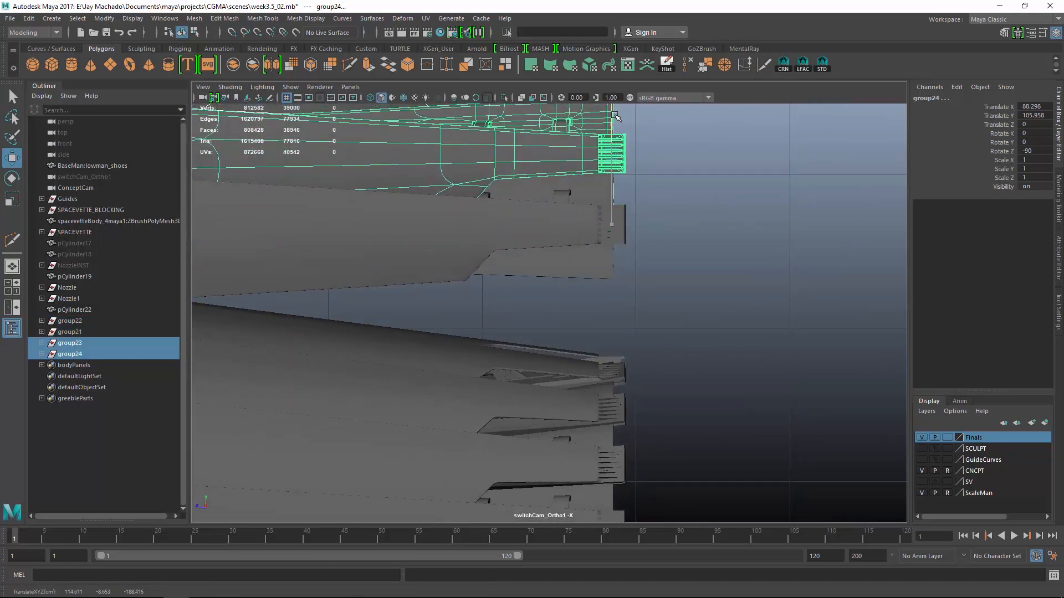
pyautogui.keyDown('alt'); pyautogui.moveTo(615, 116); pyautogui.dragTo(649, 283, button='middle'); pyautogui.keyUp('alt')
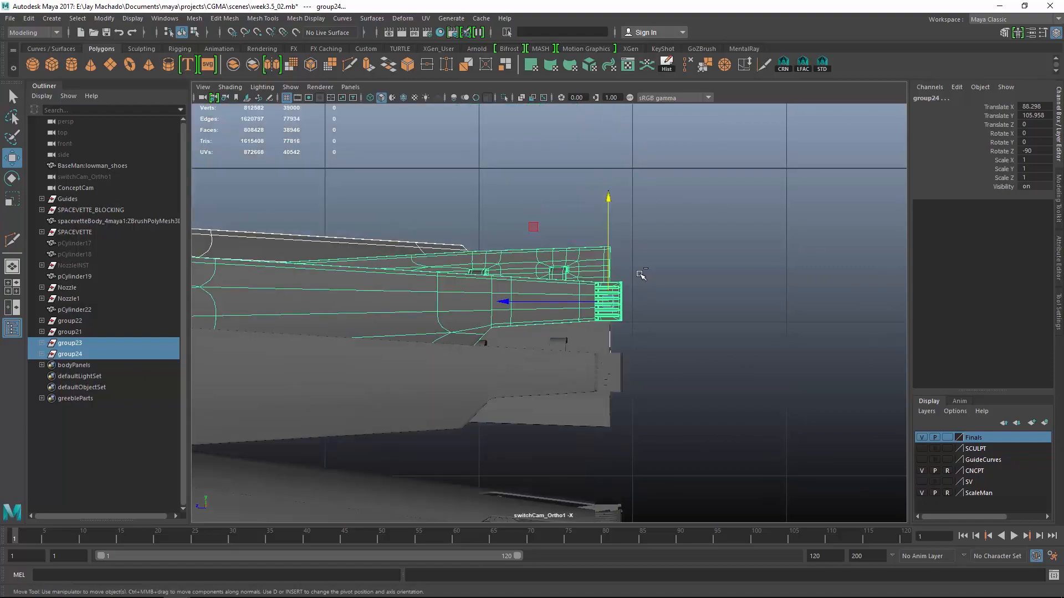
pyautogui.hotkey('shift', 'd')
# - Select all six duplicated panel groups, group21 to group26, and isolate them
pyautogui.keyDown('alt'); pyautogui.moveTo(696, 292); pyautogui.dragTo(563, 316); pyautogui.keyUp('alt')
pyautogui.keyDown('shift'); pyautogui.click(99, 323); pyautogui.keyUp('shift')
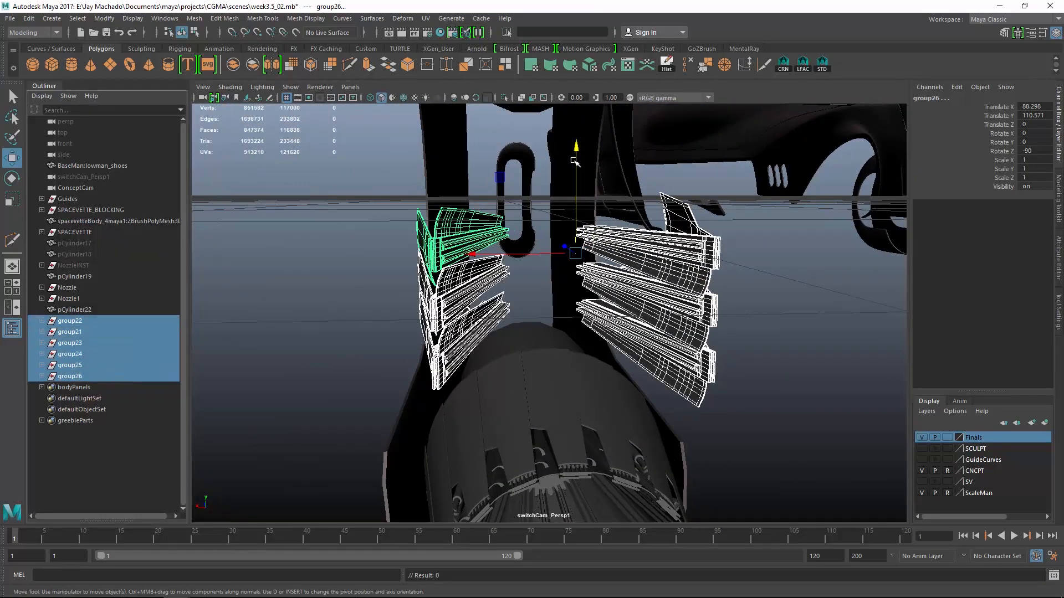
pyautogui.click(504, 98)
pyautogui.hotkey('alt', 'v')
pyautogui.scroll(4, 543, 255)
# - Turn off smooth preview on the pCube11 inner flap panels, then refresh the isolation of the six groups and clear the selection
pyautogui.click(443, 157)
pyautogui.keyDown('shift'); pyautogui.click(444, 253); pyautogui.keyUp('shift')
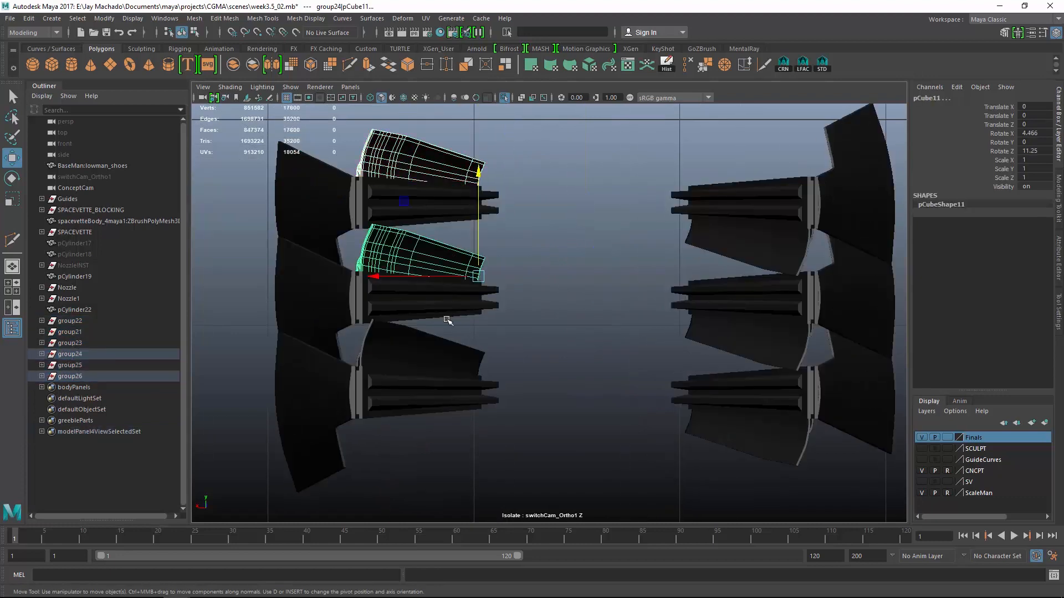
pyautogui.write('1')
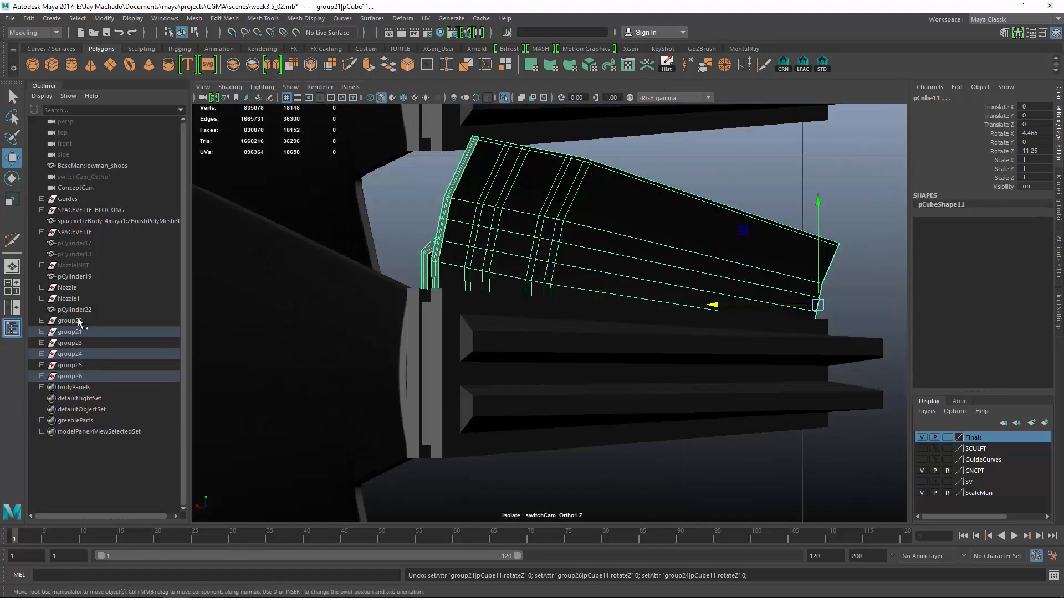
pyautogui.moveTo(78, 322); pyautogui.dragTo(91, 380)
pyautogui.click(504, 99)
pyautogui.click(504, 98)
pyautogui.click(746, 183)
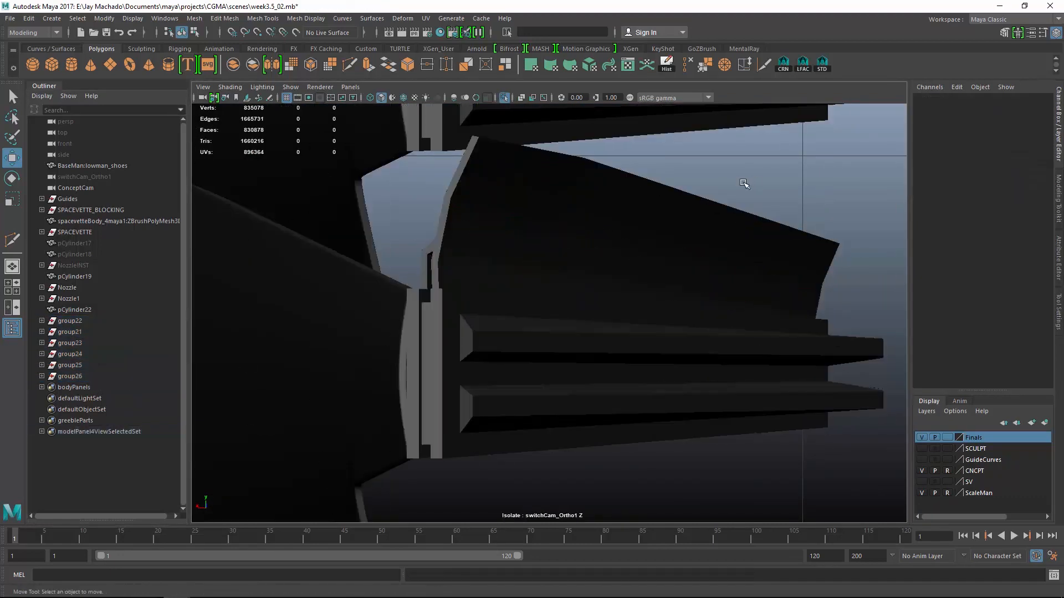
# - Select the lowest pCube11 inner flap, enter component editing on it and frame its profile between the neighbouring panels
pyautogui.click(632, 226)
pyautogui.scroll(2, 631, 226)
pyautogui.keyDown('alt'); pyautogui.moveTo(631, 227); pyautogui.dragTo(618, 287, button='middle'); pyautogui.keyUp('alt')
pyautogui.rightClick(558, 266)
pyautogui.moveTo(557, 266); pyautogui.dragTo(557, 237, button='right')
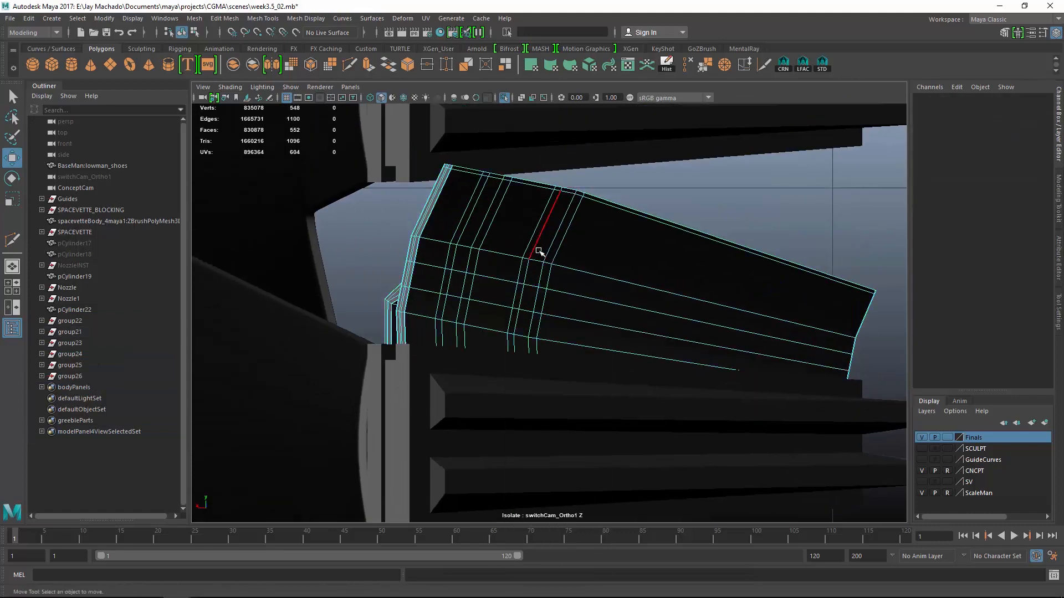
pyautogui.press('space')
pyautogui.scroll(5, 638, 290)
pyautogui.keyDown('alt'); pyautogui.moveTo(639, 290); pyautogui.dragTo(630, 307, button='middle'); pyautogui.keyUp('alt')
pyautogui.keyDown('alt'); pyautogui.moveTo(630, 306); pyautogui.dragTo(569, 286); pyautogui.keyUp('alt')
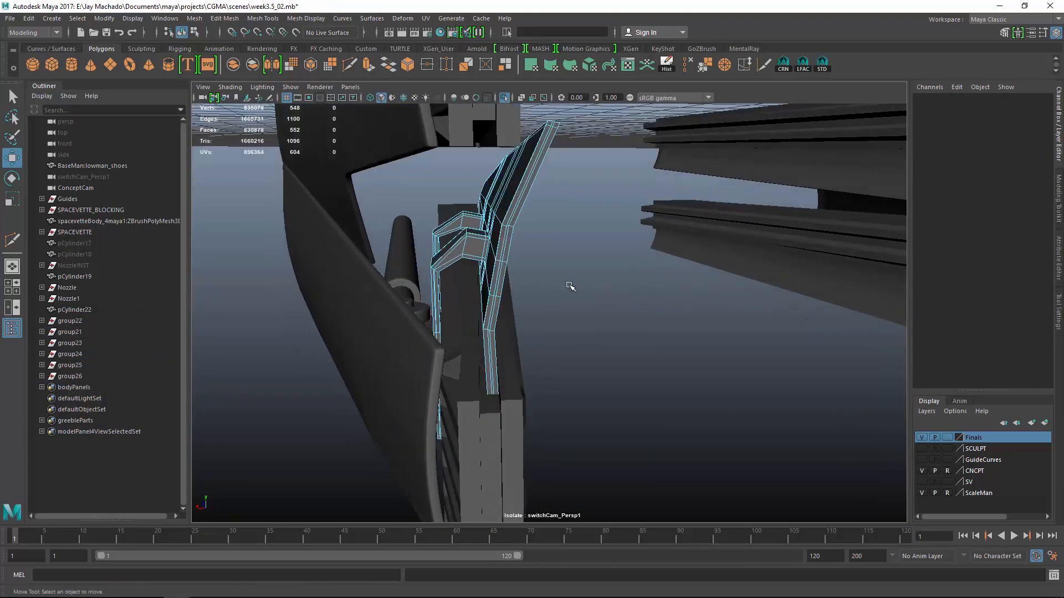
pyautogui.moveTo(579, 188); pyautogui.dragTo(553, 182, button='right')
pyautogui.moveTo(593, 109); pyautogui.dragTo(483, 173)
pyautogui.keyDown('alt'); pyautogui.moveTo(510, 189); pyautogui.dragTo(590, 121); pyautogui.keyUp('alt')
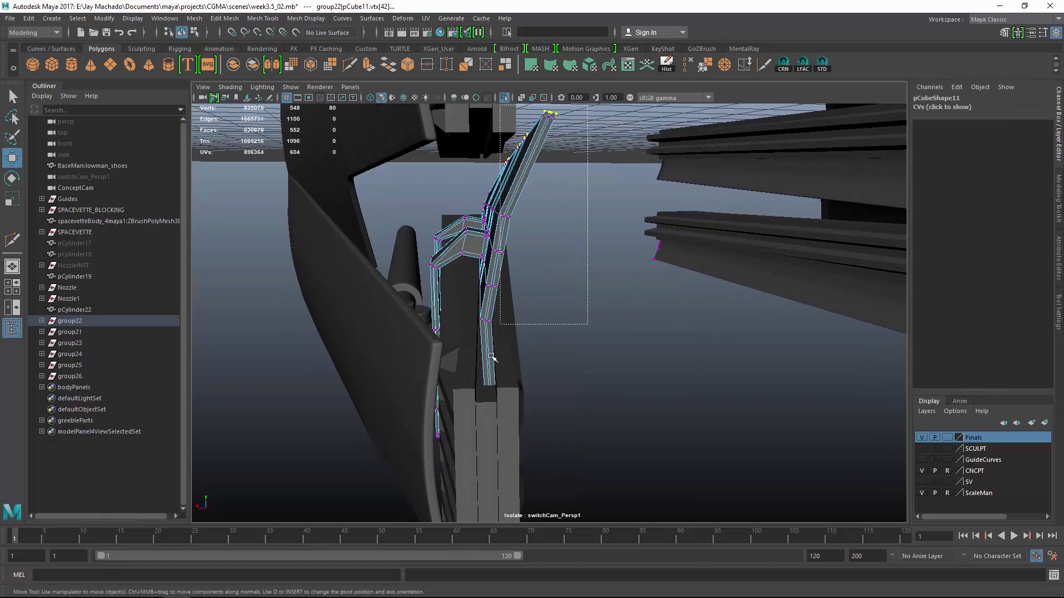
pyautogui.moveTo(456, 466); pyautogui.dragTo(454, 467)
pyautogui.keyDown('alt'); pyautogui.moveTo(460, 463); pyautogui.dragTo(534, 391); pyautogui.keyUp('alt')
pyautogui.click(230, 19)
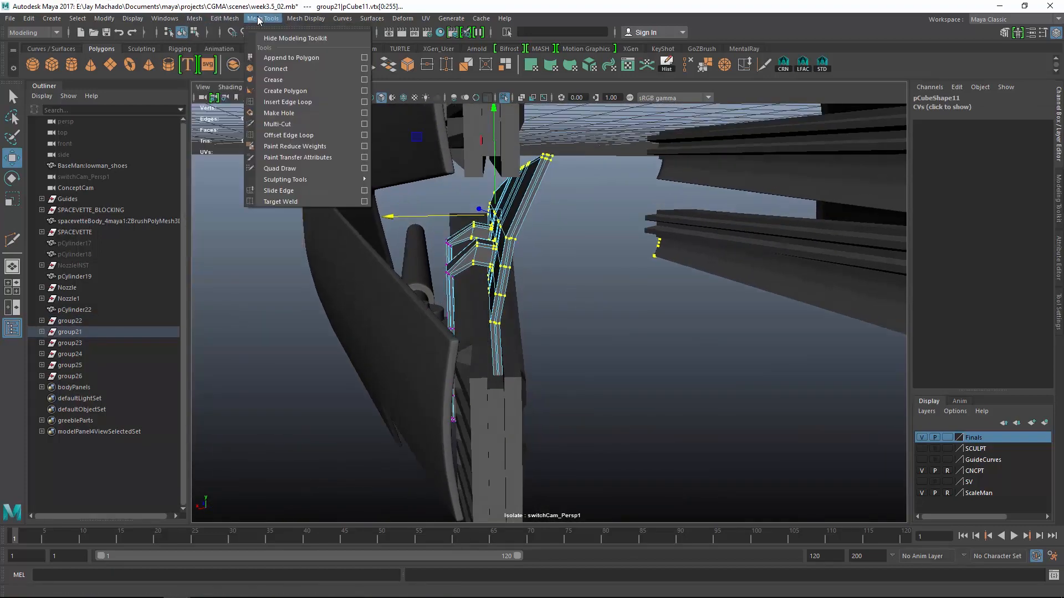
pyautogui.moveTo(268, 20)
pyautogui.click(275, 17)
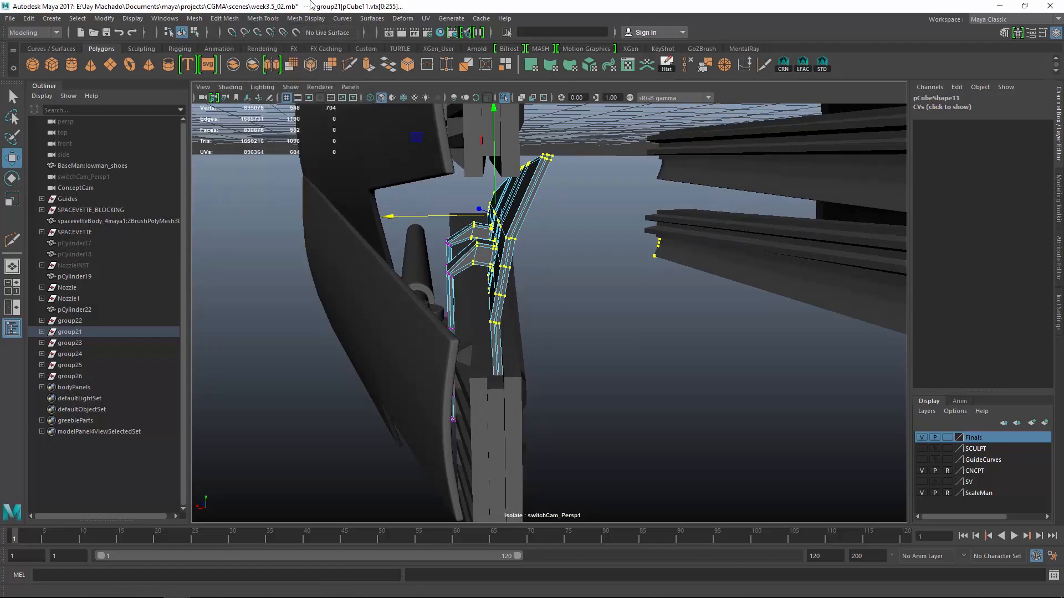
pyautogui.keyDown('alt'); pyautogui.moveTo(728, 314); pyautogui.dragTo(496, 253); pyautogui.keyUp('alt')
# - Select the lower bend vertex row of the pCube11 flap in wireframe and shift it sideways to straighten the flap's profile
pyautogui.rightClick(493, 247)
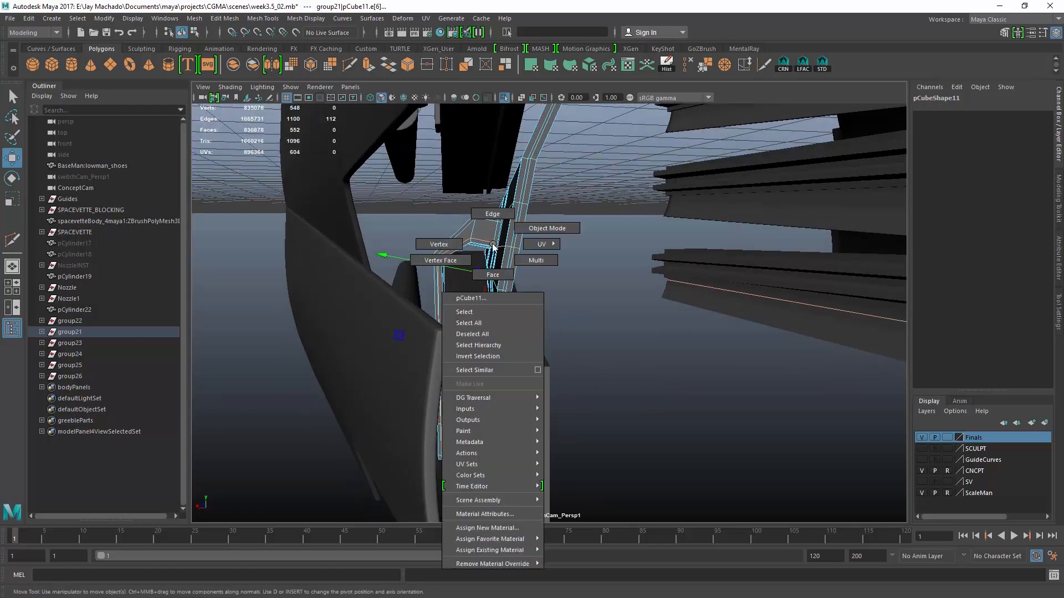
pyautogui.click(453, 237)
pyautogui.press('4')
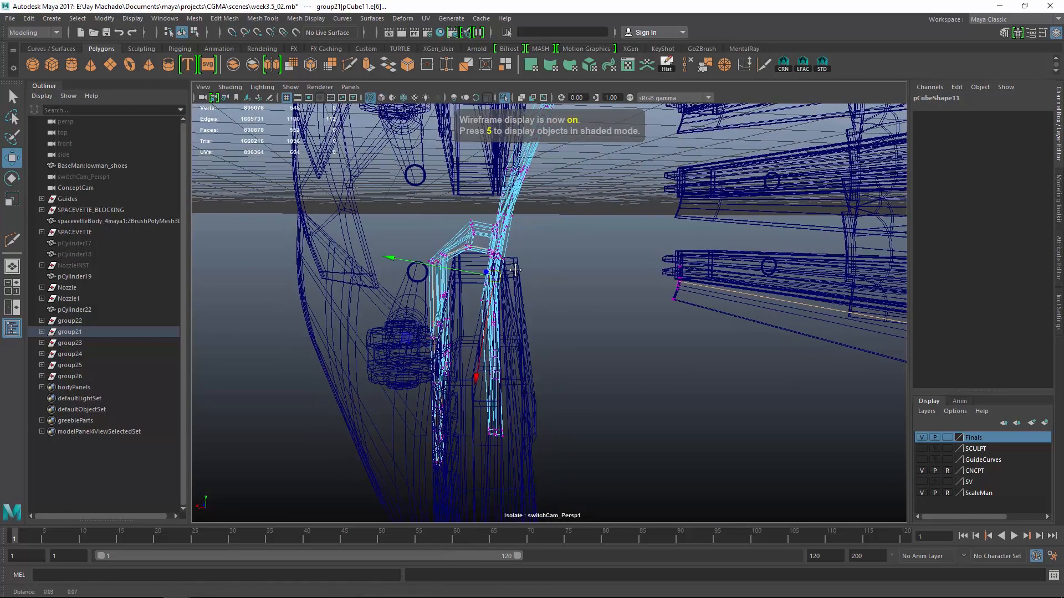
pyautogui.moveTo(491, 249); pyautogui.dragTo(509, 263)
pyautogui.keyDown('alt'); pyautogui.moveTo(508, 263); pyautogui.dragTo(781, 304); pyautogui.keyUp('alt')
pyautogui.keyDown('alt'); pyautogui.moveTo(781, 305); pyautogui.dragTo(166, 310, button='middle'); pyautogui.keyUp('alt')
pyautogui.keyDown('alt'); pyautogui.moveTo(522, 302); pyautogui.dragTo(446, 292); pyautogui.keyUp('alt')
pyautogui.moveTo(532, 295)
pyautogui.keyDown('alt'); pyautogui.mouseDown()
pyautogui.moveTo(504, 310)
pyautogui.moveTo(693, 330)
pyautogui.moveTo(577, 384)
pyautogui.moveTo(636, 344)
pyautogui.moveTo(604, 338)
pyautogui.mouseUp(); pyautogui.keyUp('alt')
pyautogui.press('5')
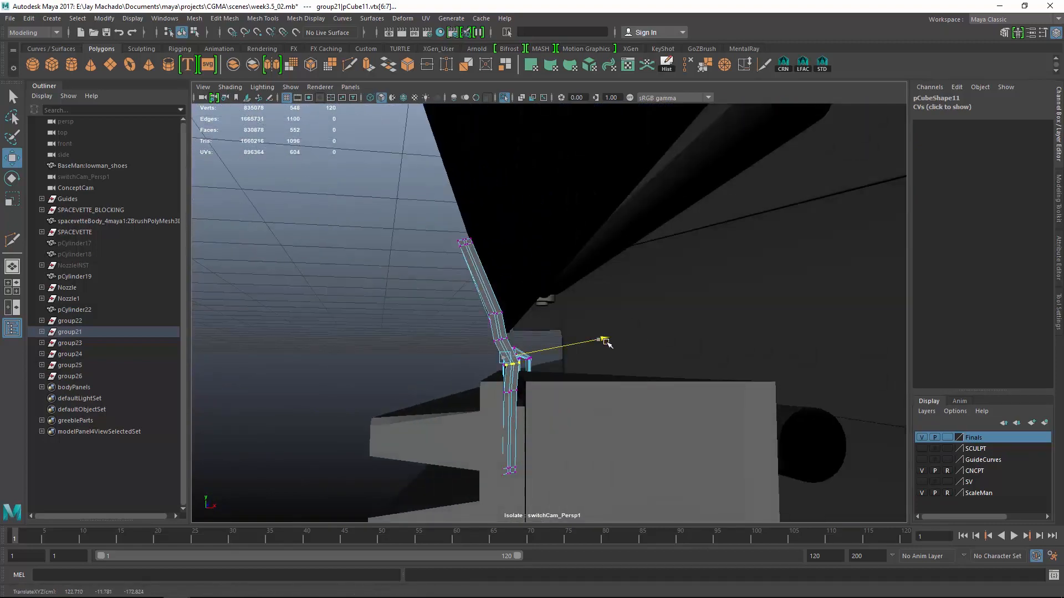
# - Shift the successive vertex rows at the flap's narrow end sideways, up to the top corner, in line with its straight lower edge
pyautogui.keyDown('alt'); pyautogui.moveTo(551, 301); pyautogui.dragTo(613, 323); pyautogui.keyUp('alt')
pyautogui.keyDown('alt'); pyautogui.moveTo(708, 342); pyautogui.dragTo(663, 339, button='right'); pyautogui.keyUp('alt')
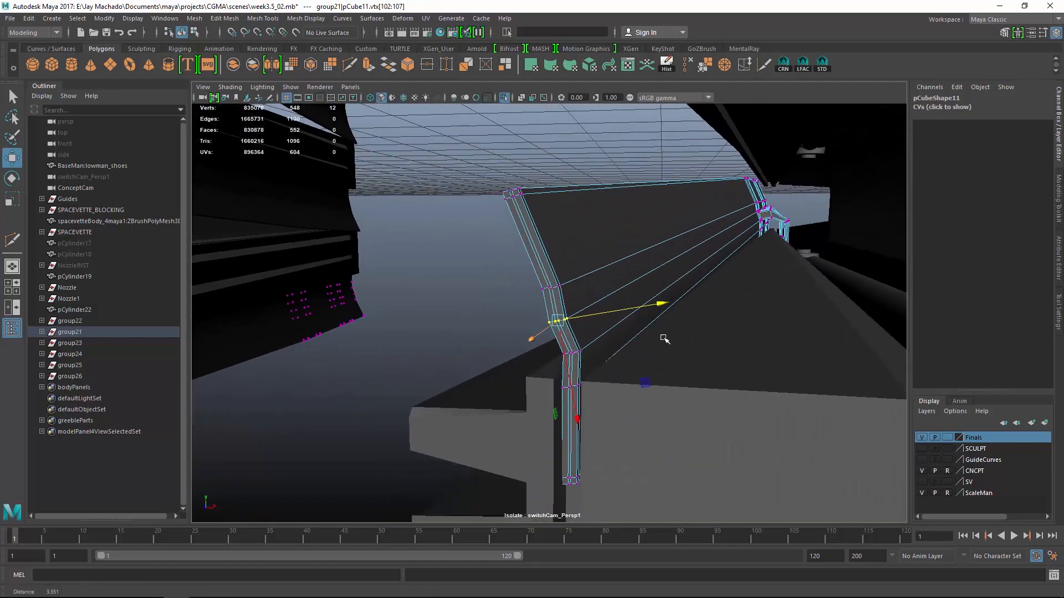
pyautogui.press('space')
pyautogui.keyDown('alt'); pyautogui.moveTo(639, 301); pyautogui.dragTo(559, 423, button='right'); pyautogui.keyUp('alt')
pyautogui.keyDown('alt'); pyautogui.moveTo(559, 422); pyautogui.dragTo(544, 332, button='middle'); pyautogui.keyUp('alt')
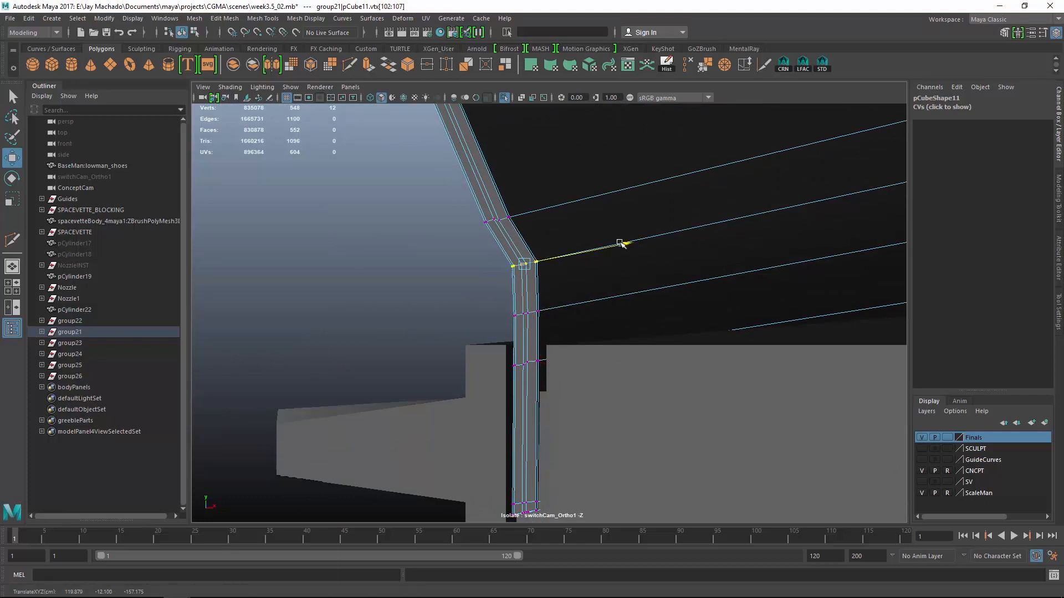
pyautogui.moveTo(546, 236); pyautogui.dragTo(547, 237)
pyautogui.keyDown('alt'); pyautogui.moveTo(549, 239); pyautogui.dragTo(541, 311, button='middle'); pyautogui.keyUp('alt')
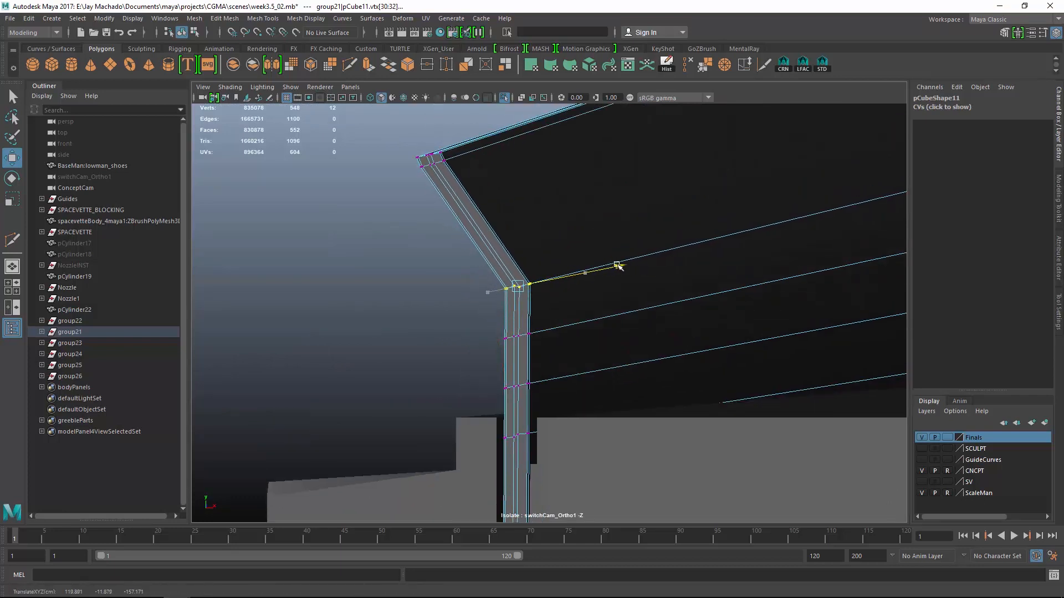
pyautogui.keyDown('alt'); pyautogui.moveTo(486, 123); pyautogui.dragTo(488, 159, button='middle'); pyautogui.keyUp('alt')
pyautogui.moveTo(404, 176); pyautogui.dragTo(468, 221)
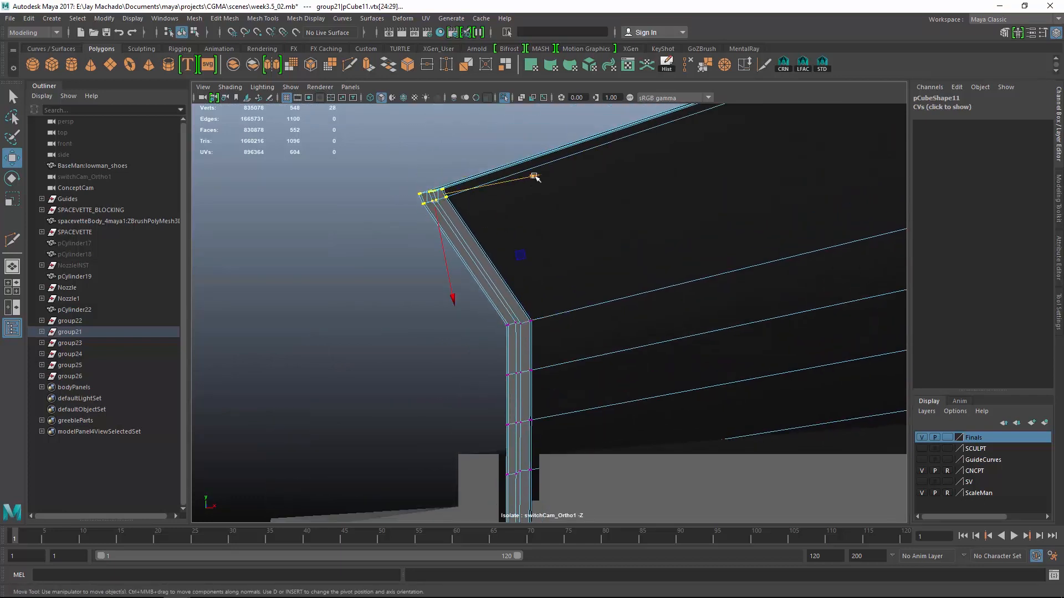
# - Move the remaining vertex rows around the flap's bracketed wide end, from the lower bend to the top edge, to straighten its profile
pyautogui.keyDown('alt'); pyautogui.moveTo(622, 174); pyautogui.dragTo(637, 310); pyautogui.keyUp('alt')
pyautogui.keyDown('alt'); pyautogui.moveTo(638, 311); pyautogui.dragTo(682, 356, button='right'); pyautogui.keyUp('alt')
pyautogui.keyDown('alt'); pyautogui.moveTo(683, 357); pyautogui.dragTo(736, 349); pyautogui.keyUp('alt')
pyautogui.keyDown('alt'); pyautogui.moveTo(737, 349); pyautogui.dragTo(520, 337, button='middle'); pyautogui.keyUp('alt')
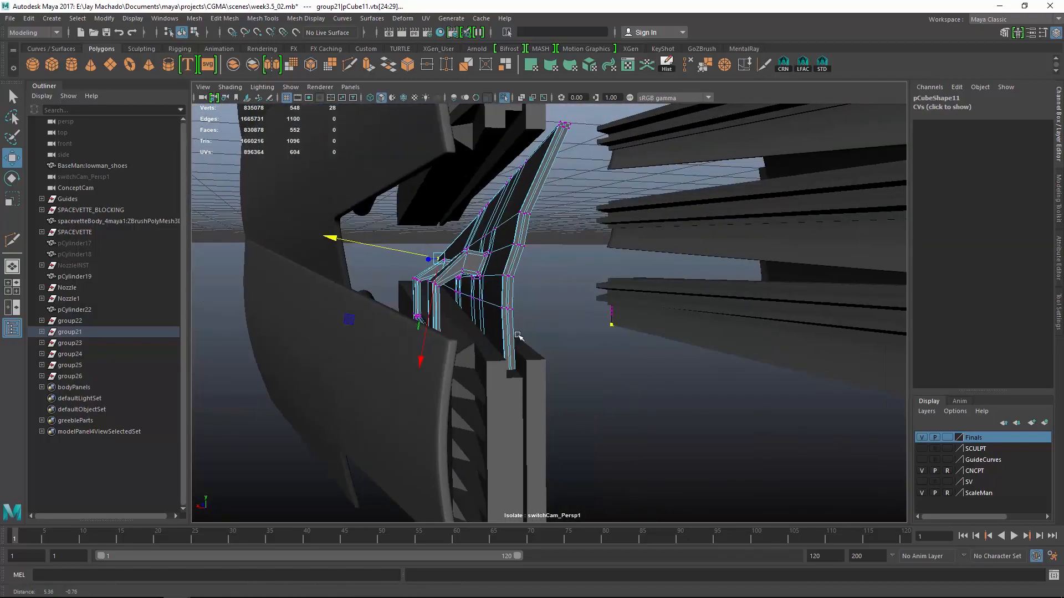
pyautogui.keyDown('alt'); pyautogui.moveTo(520, 338); pyautogui.dragTo(575, 363); pyautogui.keyUp('alt')
pyautogui.keyDown('alt'); pyautogui.moveTo(575, 364); pyautogui.dragTo(568, 370, button='middle'); pyautogui.keyUp('alt')
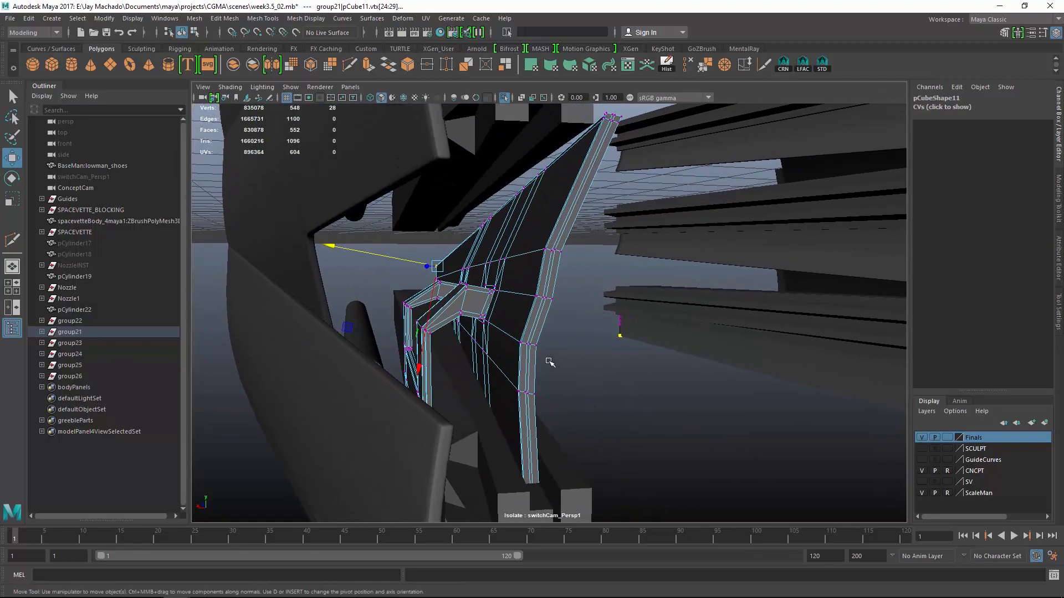
pyautogui.press('4')
pyautogui.keyDown('alt'); pyautogui.moveTo(549, 362); pyautogui.dragTo(537, 359); pyautogui.keyUp('alt')
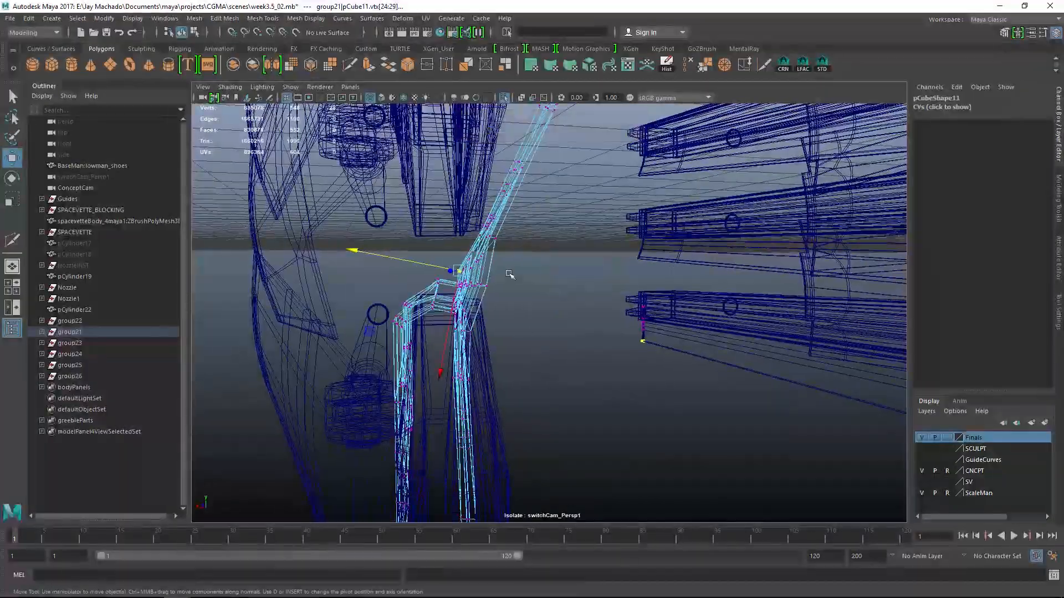
pyautogui.keyDown('alt'); pyautogui.moveTo(467, 297); pyautogui.dragTo(581, 325); pyautogui.keyUp('alt')
pyautogui.keyDown('alt'); pyautogui.moveTo(394, 268); pyautogui.dragTo(414, 299); pyautogui.keyUp('alt')
pyautogui.press('space')
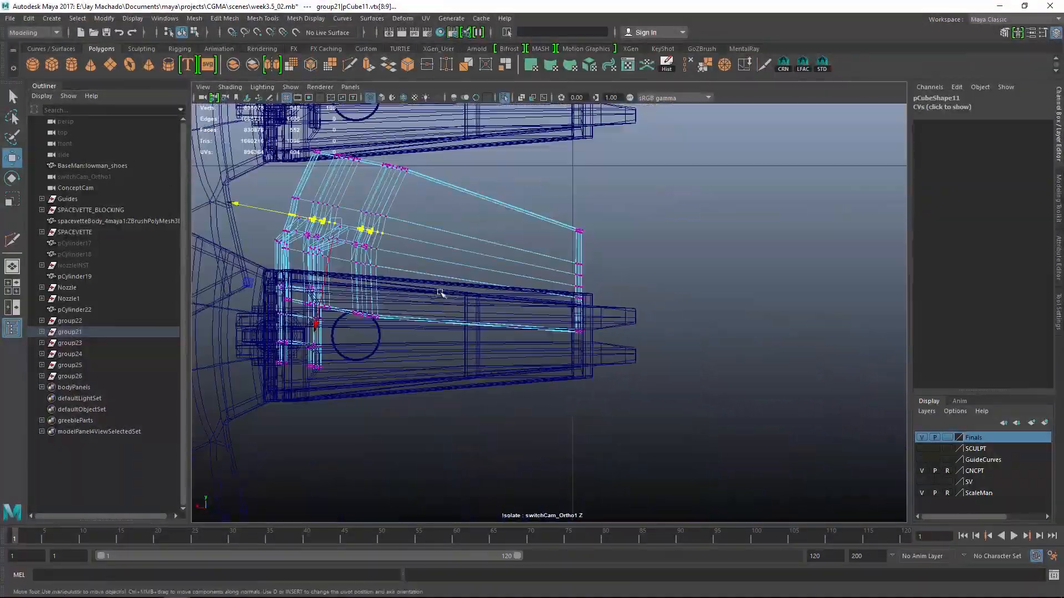
pyautogui.keyDown('alt'); pyautogui.moveTo(442, 292); pyautogui.dragTo(667, 404, button='middle'); pyautogui.keyUp('alt')
pyautogui.scroll(7, 667, 404)
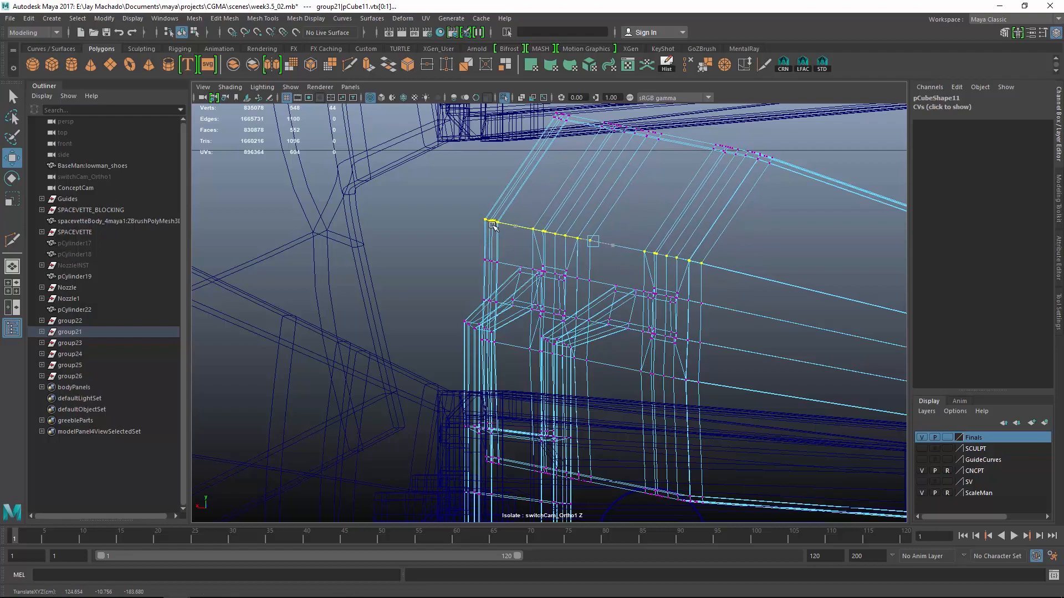
pyautogui.keyDown('alt'); pyautogui.moveTo(512, 215); pyautogui.dragTo(478, 272, button='middle'); pyautogui.keyUp('alt')
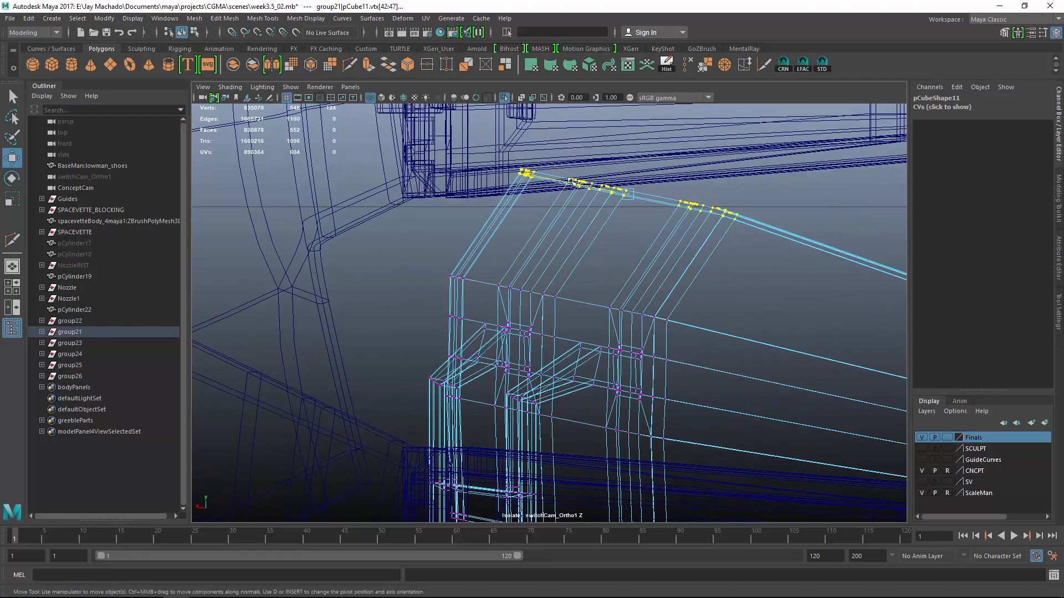
pyautogui.keyDown('alt'); pyautogui.moveTo(501, 173); pyautogui.dragTo(557, 275); pyautogui.keyUp('alt')
# - Return the flap to object mode and check its reshaped fit between the neighbouring panels with shaded, smoothed display
pyautogui.press('F8')
pyautogui.press('5')
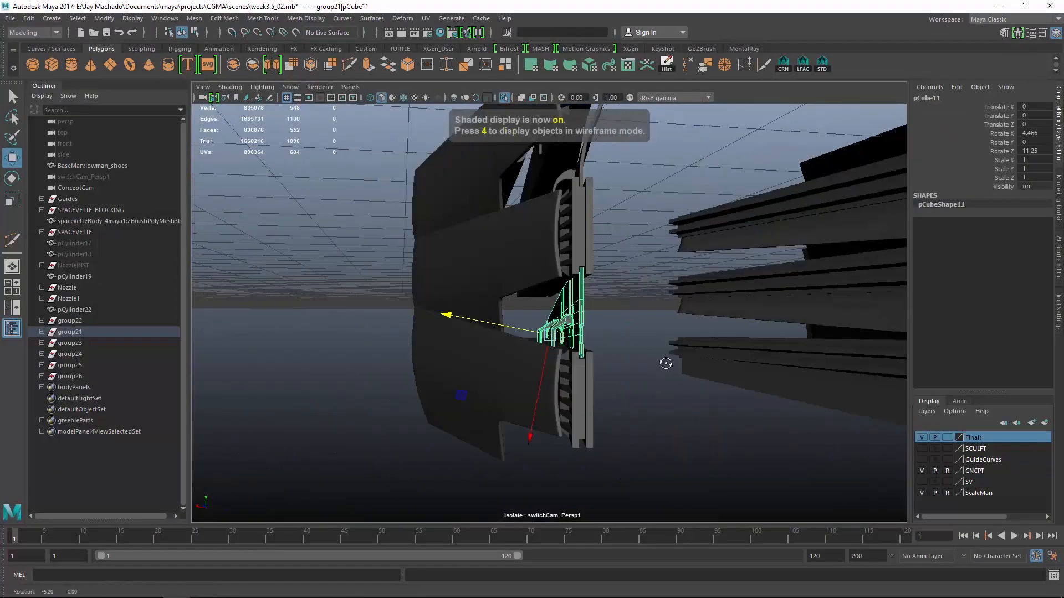
pyautogui.moveTo(669, 361)
pyautogui.keyDown('alt'); pyautogui.mouseDown()
pyautogui.moveTo(713, 360)
pyautogui.moveTo(644, 378)
pyautogui.moveTo(556, 345)
pyautogui.moveTo(537, 299)
pyautogui.moveTo(667, 309)
pyautogui.moveTo(611, 304)
pyautogui.moveTo(666, 339)
pyautogui.moveTo(608, 297)
pyautogui.moveTo(637, 311)
pyautogui.moveTo(624, 364)
pyautogui.moveTo(636, 360)
pyautogui.moveTo(622, 373)
pyautogui.moveTo(602, 355)
pyautogui.mouseUp(); pyautogui.keyUp('alt')
pyautogui.click(613, 365)
pyautogui.click(427, 312)
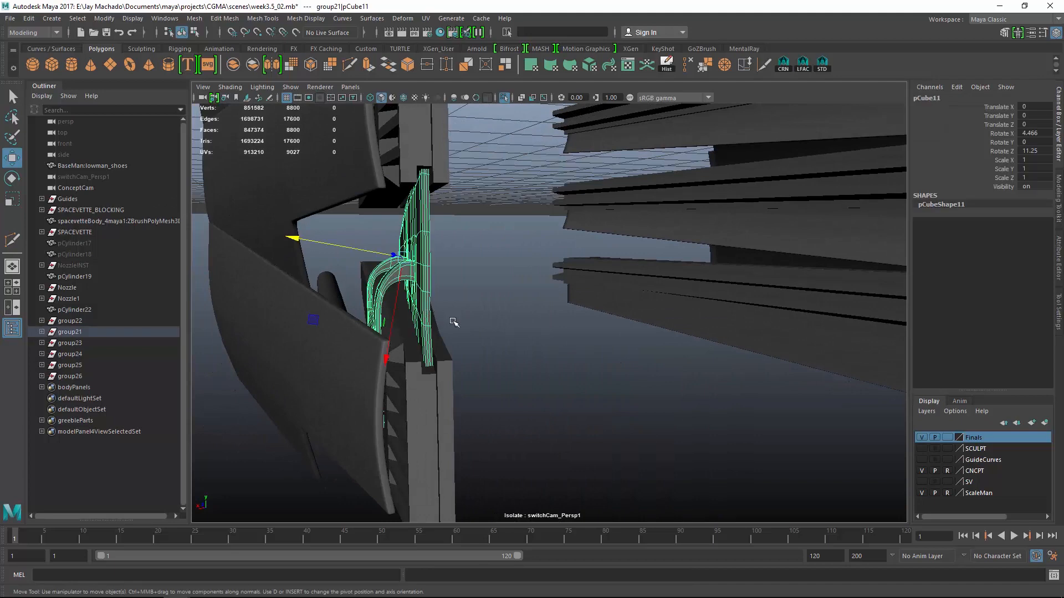
# - Turn off the flap's smooth preview and delete the four upper panel group copies, group23 to group26
pyautogui.press('1')
pyautogui.keyDown('alt'); pyautogui.moveTo(454, 321); pyautogui.dragTo(463, 268, button='right'); pyautogui.keyUp('alt')
pyautogui.click(463, 268)
pyautogui.keyDown('alt'); pyautogui.moveTo(463, 268); pyautogui.dragTo(483, 276); pyautogui.keyUp('alt')
pyautogui.press('space')
pyautogui.moveTo(443, 177); pyautogui.dragTo(793, 267)
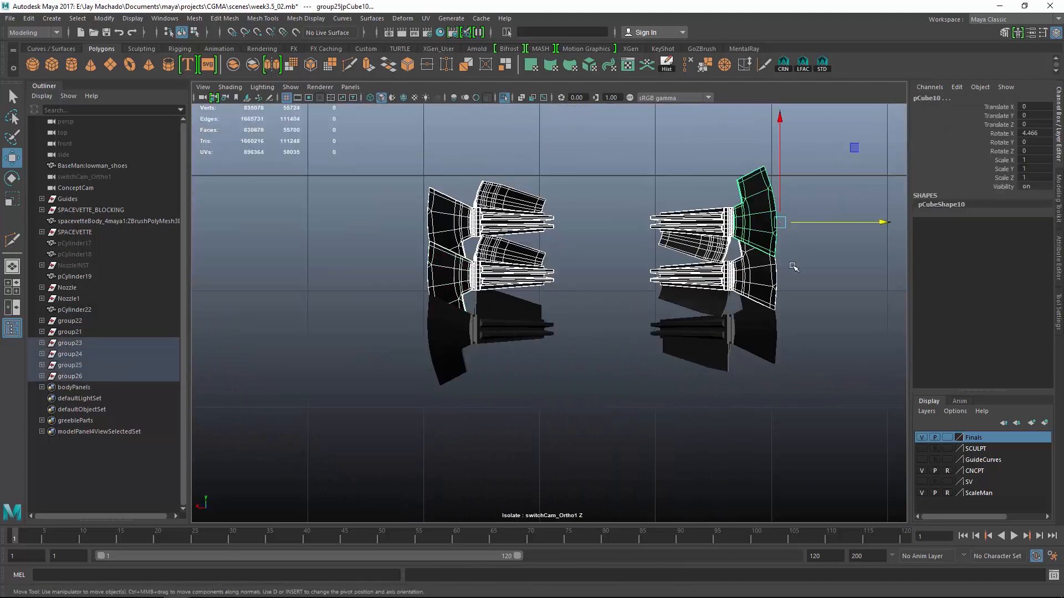
pyautogui.press('Delete')
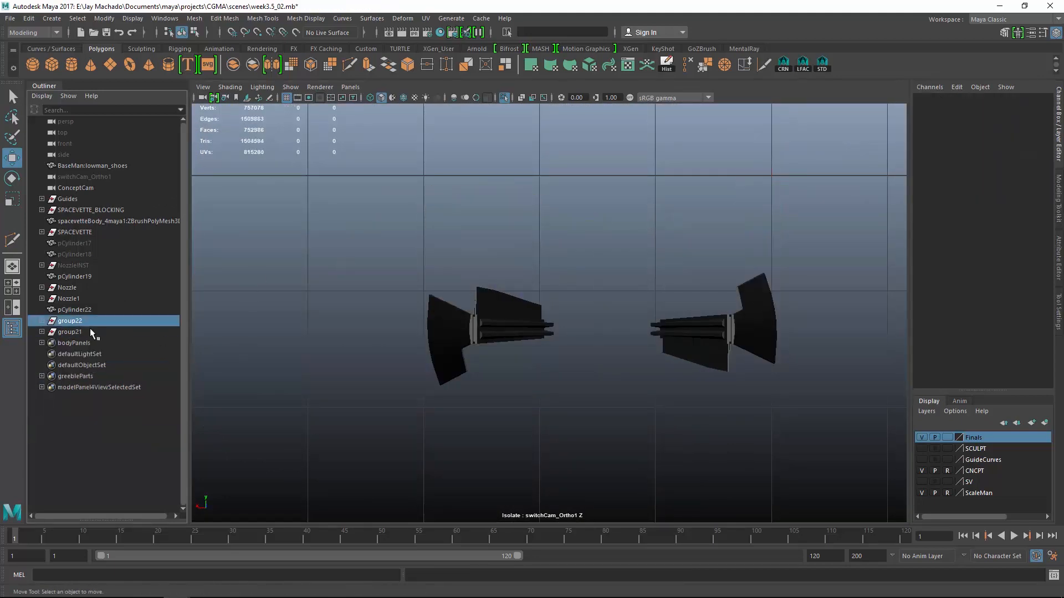
# - Create an instanced copy of panel groups group22 and group21 with Duplicate Special
pyautogui.keyDown('ctrl'); pyautogui.click(89, 331); pyautogui.keyUp('ctrl')
pyautogui.click(28, 18)
pyautogui.click(110, 190)
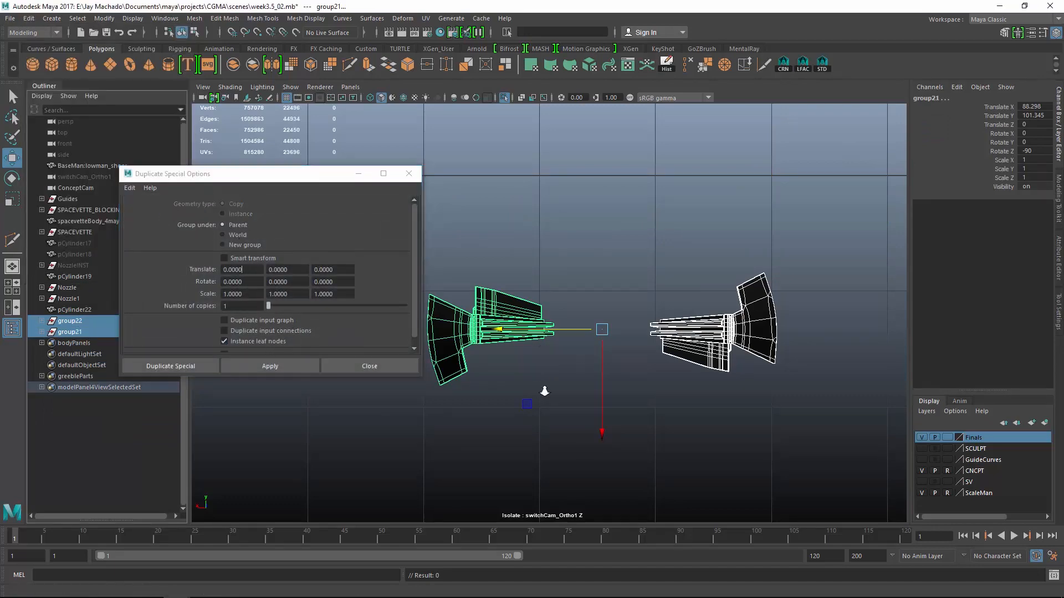
pyautogui.keyDown('alt'); pyautogui.moveTo(545, 391); pyautogui.dragTo(679, 387, button='right'); pyautogui.keyUp('alt')
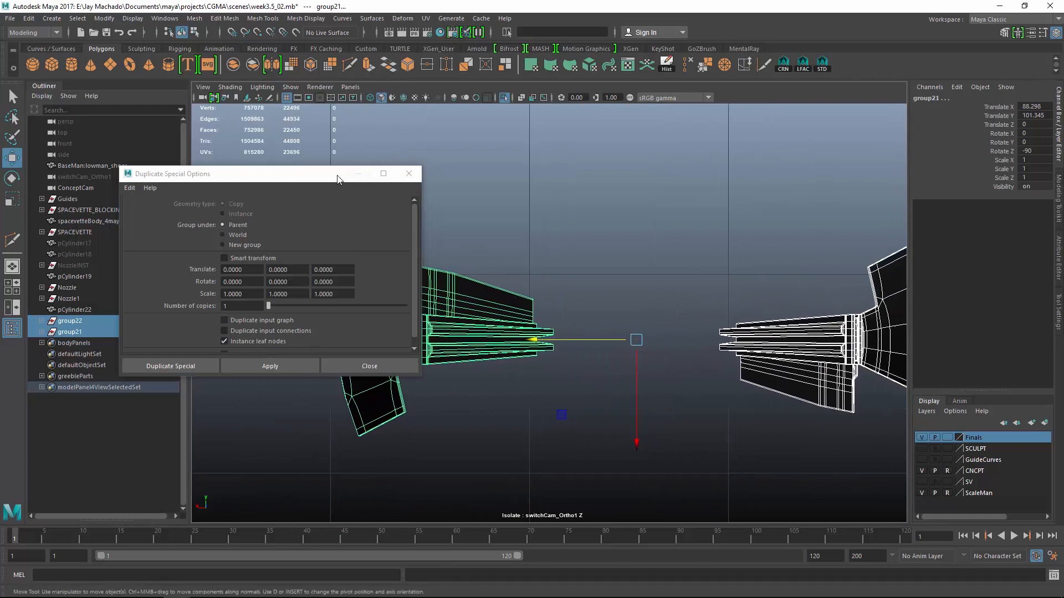
pyautogui.moveTo(337, 179); pyautogui.dragTo(257, 178)
pyautogui.click(223, 367)
# - Raise the copied panel pair above the original and repeat the offset for another pair, up to Translate Y 109.3
pyautogui.moveTo(662, 252); pyautogui.dragTo(614, 250)
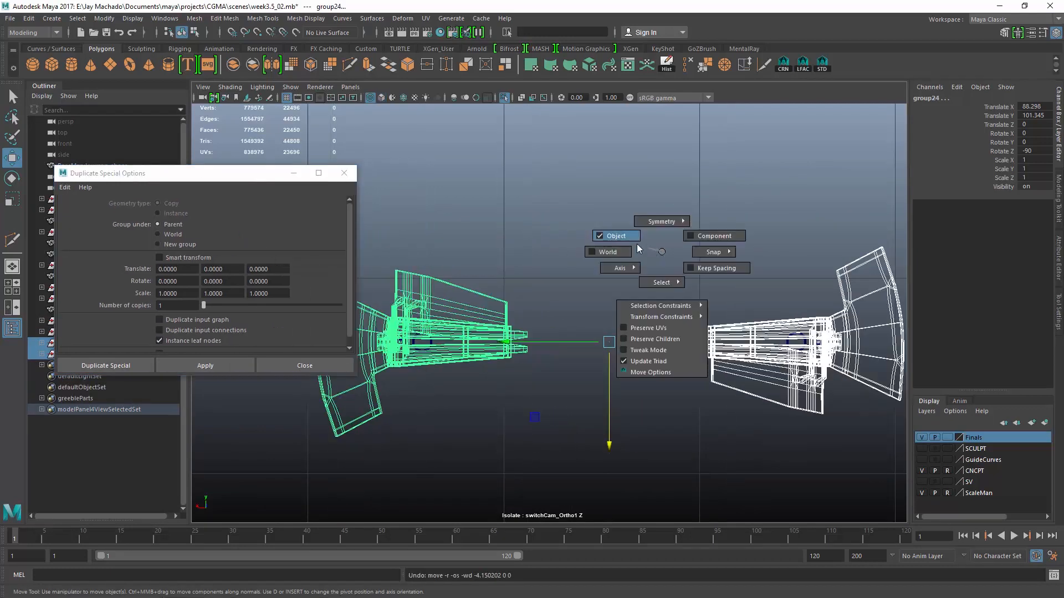
pyautogui.moveTo(608, 310); pyautogui.dragTo(619, 232)
pyautogui.keyDown('alt'); pyautogui.moveTo(613, 240); pyautogui.dragTo(603, 279, button='middle'); pyautogui.keyUp('alt')
pyautogui.moveTo(598, 266); pyautogui.dragTo(610, 188)
pyautogui.press('5')
pyautogui.moveTo(527, 391)
pyautogui.keyDown('alt'); pyautogui.mouseDown()
pyautogui.moveTo(632, 394)
pyautogui.moveTo(558, 401)
pyautogui.moveTo(641, 301)
pyautogui.moveTo(481, 271)
pyautogui.mouseUp(); pyautogui.keyUp('alt')
pyautogui.press('space')
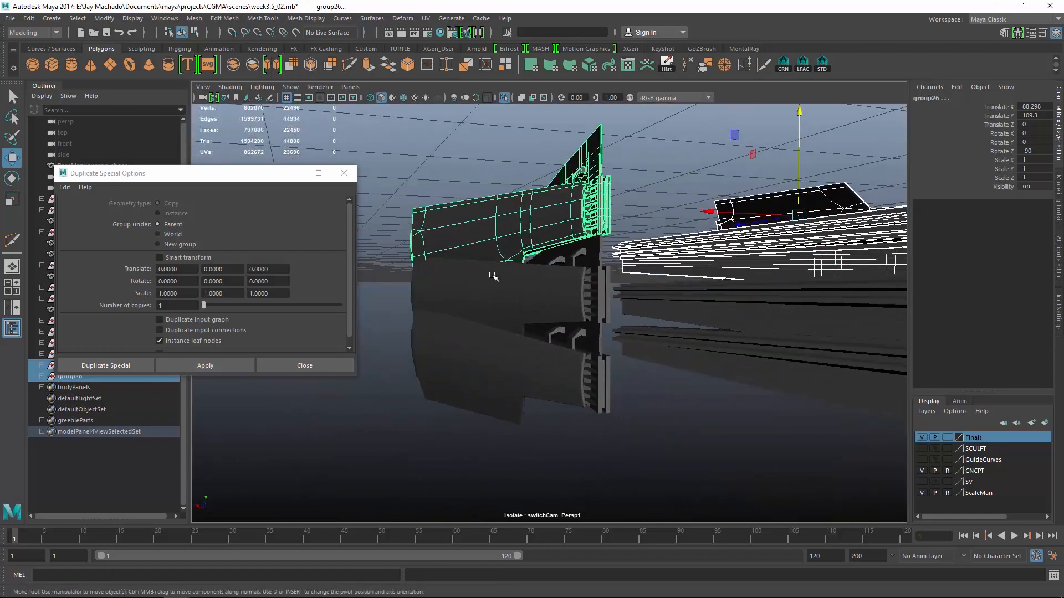
# - Reshape the middle copy's outer flap, pCube10, by shifting its end vertex rows sideways to fit between the neighbouring flaps
pyautogui.click(493, 274)
pyautogui.click(344, 173)
pyautogui.press('f')
pyautogui.keyDown('alt'); pyautogui.moveTo(419, 258); pyautogui.dragTo(426, 276); pyautogui.keyUp('alt')
pyautogui.keyDown('alt'); pyautogui.moveTo(433, 266); pyautogui.dragTo(653, 273); pyautogui.keyUp('alt')
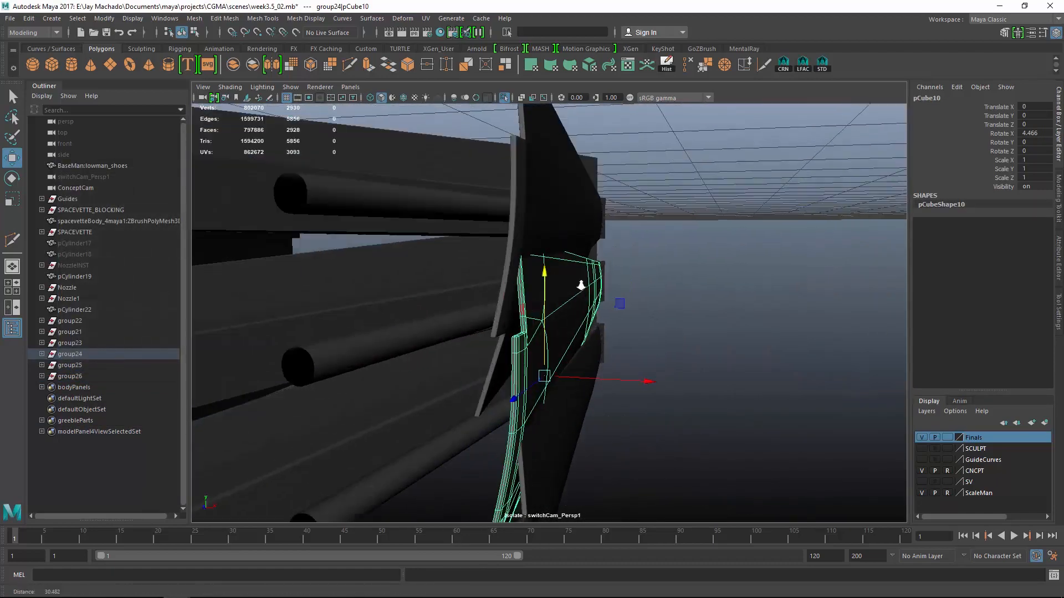
pyautogui.moveTo(654, 273); pyautogui.dragTo(541, 260, button='right')
pyautogui.keyDown('alt'); pyautogui.moveTo(562, 275); pyautogui.dragTo(633, 267); pyautogui.keyUp('alt')
pyautogui.keyDown('alt'); pyautogui.moveTo(633, 267); pyautogui.dragTo(701, 296); pyautogui.keyUp('alt')
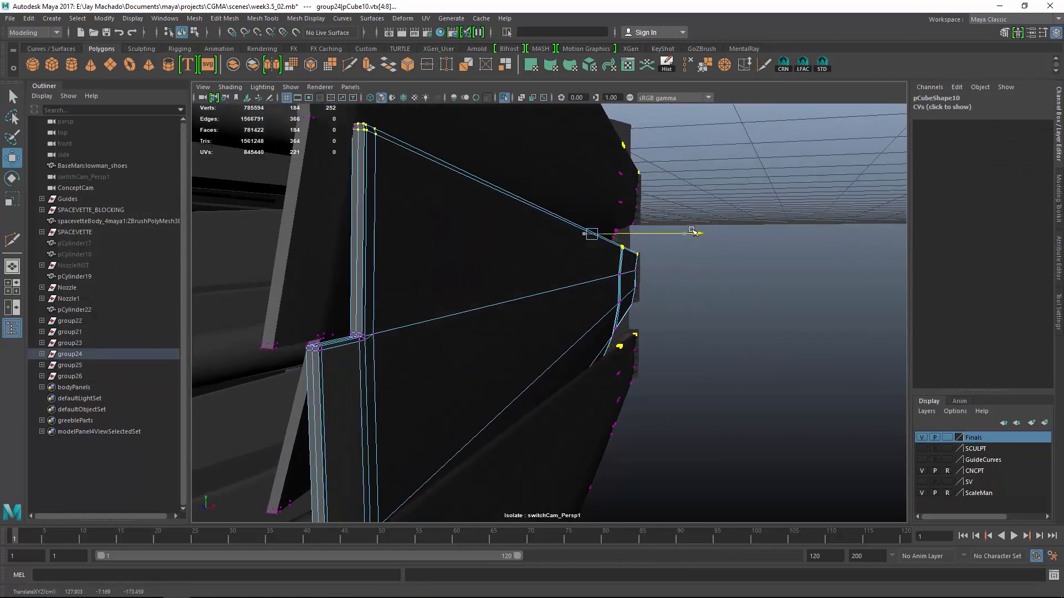
pyautogui.keyDown('alt'); pyautogui.moveTo(693, 232); pyautogui.dragTo(450, 266); pyautogui.keyUp('alt')
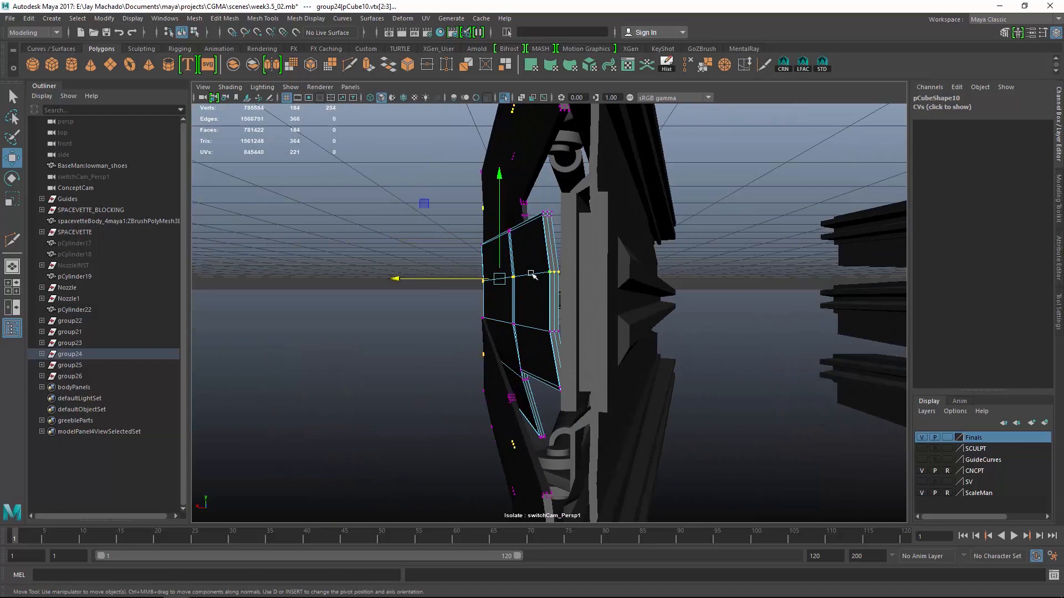
pyautogui.keyDown('alt'); pyautogui.moveTo(532, 276); pyautogui.dragTo(570, 332); pyautogui.keyUp('alt')
pyautogui.press('F8')
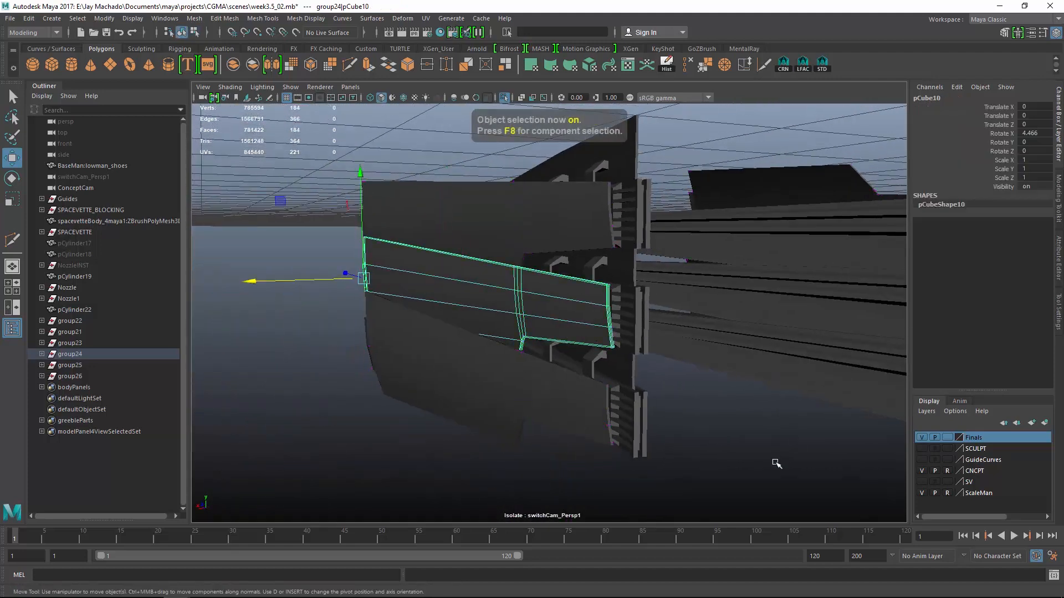
# - Delete the four panel group copies, group23 to group26
pyautogui.click(684, 414)
pyautogui.moveTo(76, 343); pyautogui.dragTo(79, 376)
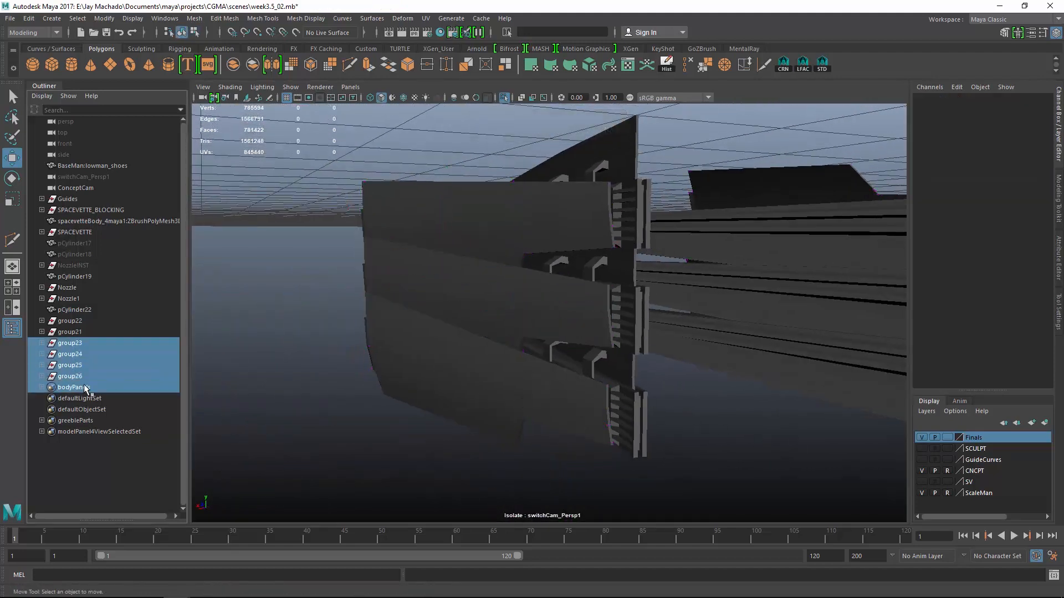
pyautogui.press('Delete')
pyautogui.press('f')
pyautogui.keyDown('alt'); pyautogui.moveTo(550, 301); pyautogui.dragTo(546, 346); pyautogui.keyUp('alt')
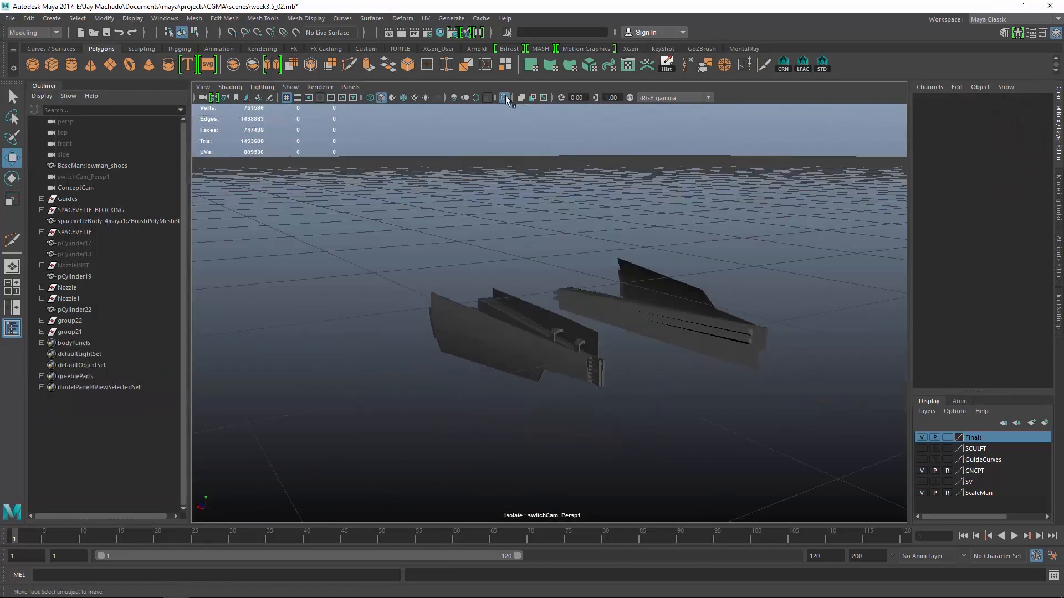
# - Show the full model again and lower group22 and group21 onto the straight sides just above the lower nozzle arc
pyautogui.click(505, 98)
pyautogui.moveTo(71, 321); pyautogui.dragTo(71, 332)
pyautogui.keyDown('alt'); pyautogui.moveTo(619, 174); pyautogui.dragTo(608, 221, button='middle'); pyautogui.keyUp('alt')
pyautogui.scroll(5, 692, 331)
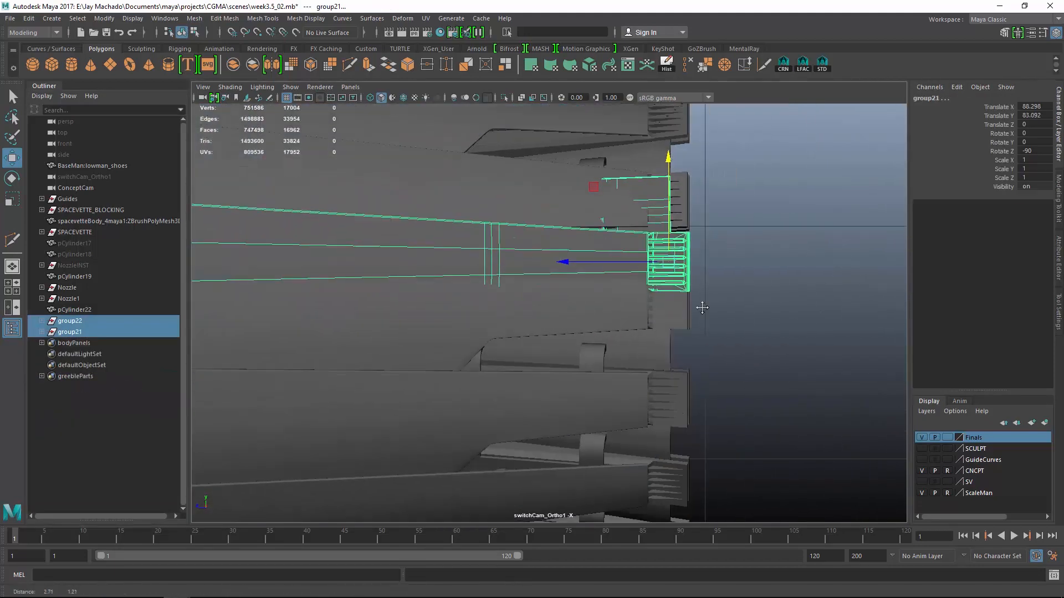
# - Fine-tune the height of the duplicated pair group54 and group55 to Translate Y 86.104, directly above the first panels
pyautogui.keyDown('alt'); pyautogui.moveTo(732, 192); pyautogui.dragTo(693, 313); pyautogui.keyUp('alt')
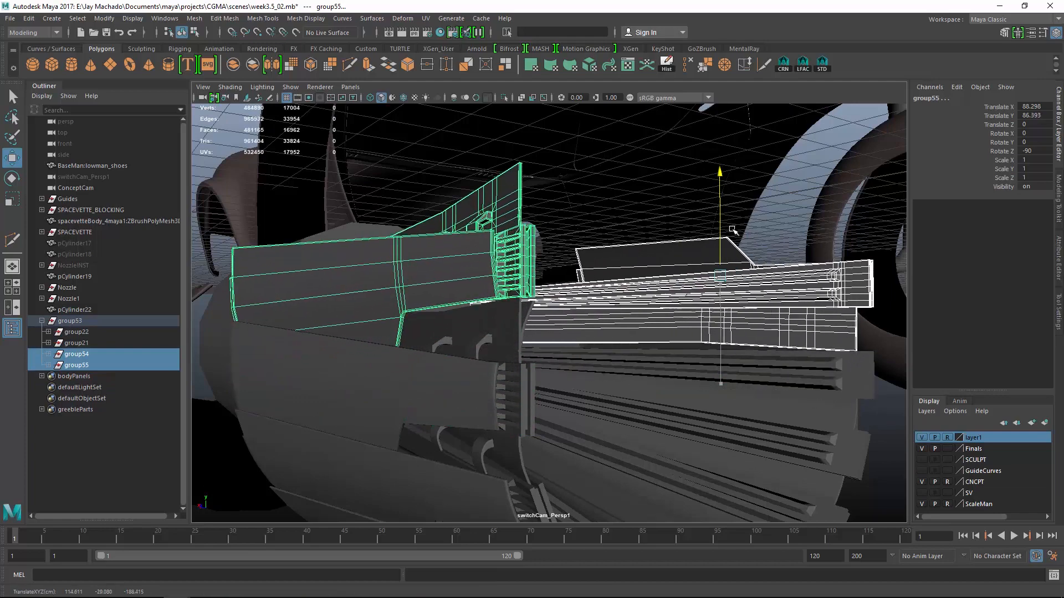
pyautogui.keyDown('alt'); pyautogui.moveTo(761, 267); pyautogui.dragTo(686, 243); pyautogui.keyUp('alt')
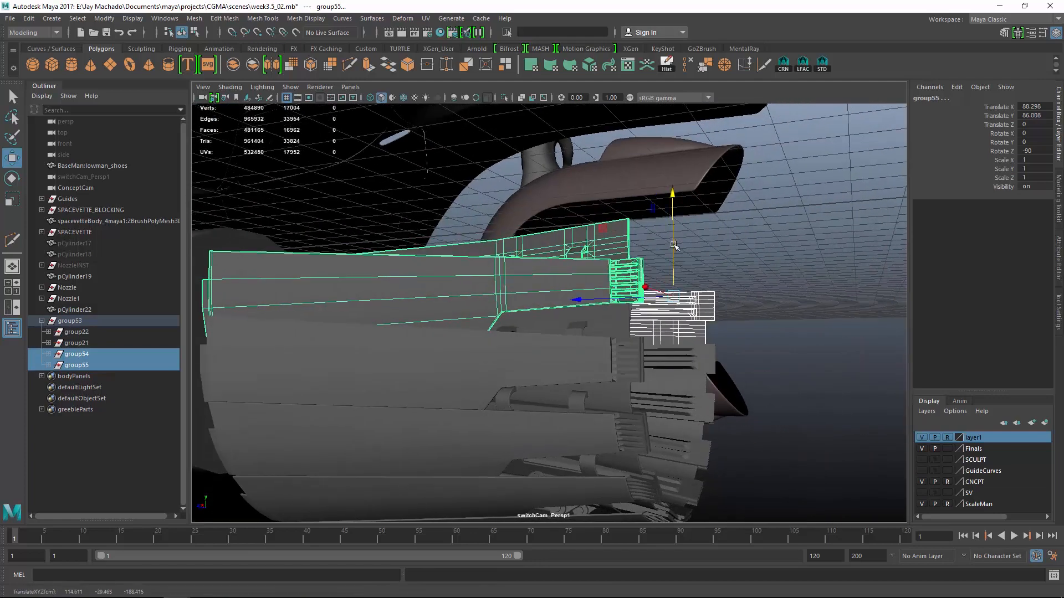
pyautogui.keyDown('alt'); pyautogui.moveTo(674, 245); pyautogui.dragTo(664, 271, button='middle'); pyautogui.keyUp('alt')
pyautogui.keyDown('alt'); pyautogui.moveTo(707, 285); pyautogui.dragTo(680, 339); pyautogui.keyUp('alt')
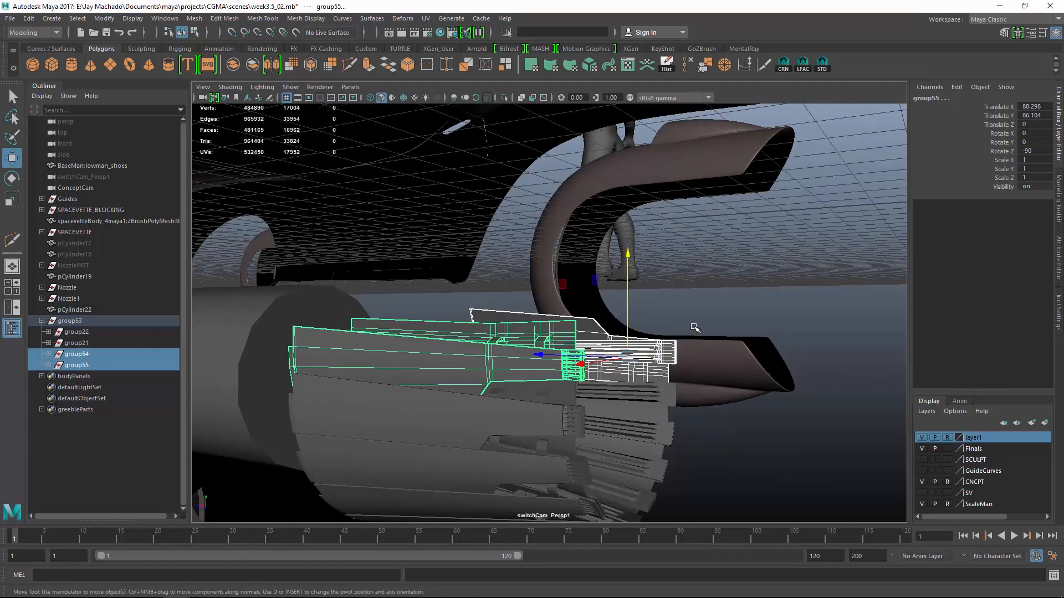
# - Repeat the offset duplication of the panel pair up the nozzle's straight sides until group78 and group79 reach the upper arc
pyautogui.hotkey('shift', 'd')
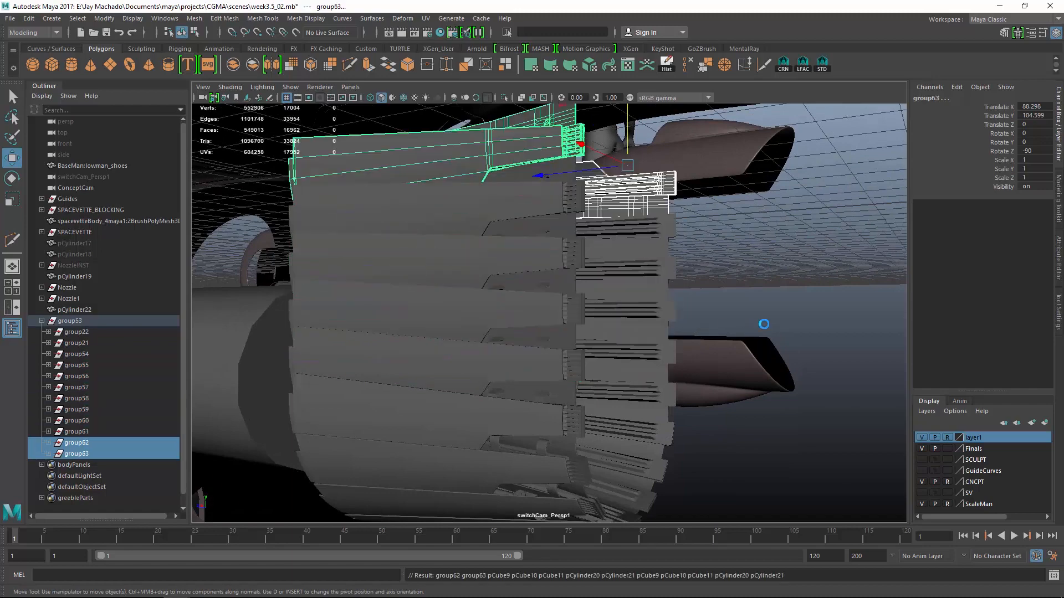
pyautogui.hotkey('shift', 'd')
pyautogui.keyDown('alt'); pyautogui.moveTo(764, 324); pyautogui.dragTo(677, 300, button='right'); pyautogui.keyUp('alt')
pyautogui.keyDown('alt'); pyautogui.moveTo(677, 300); pyautogui.dragTo(691, 299); pyautogui.keyUp('alt')
pyautogui.keyDown('alt'); pyautogui.moveTo(691, 299); pyautogui.dragTo(689, 352, button='middle'); pyautogui.keyUp('alt')
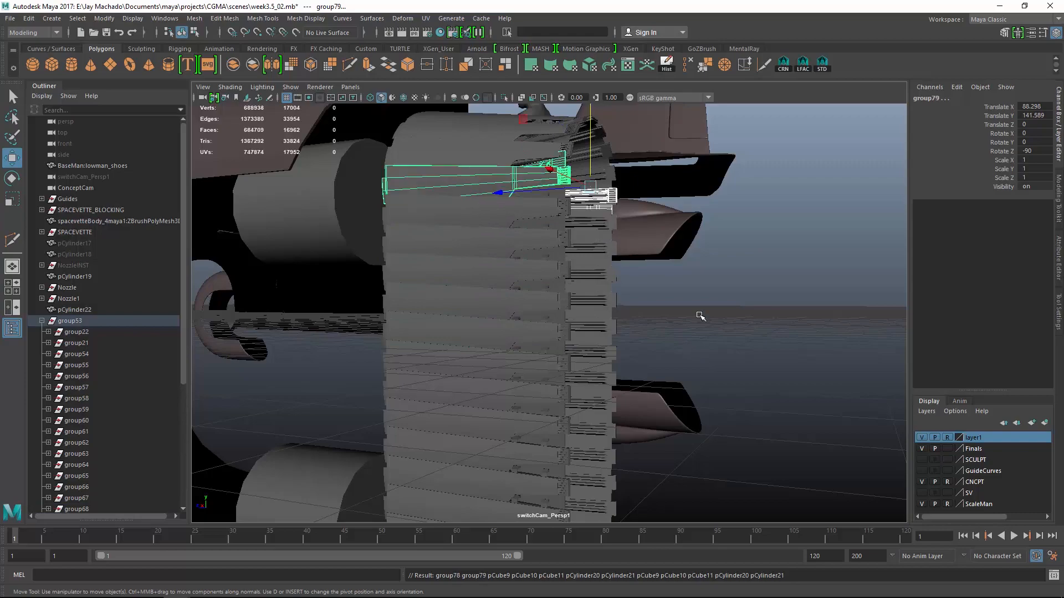
# - Inspect how the topmost duplicated panels meet the upper nozzle arc on both sides
pyautogui.keyDown('alt'); pyautogui.moveTo(701, 317); pyautogui.dragTo(658, 354); pyautogui.keyUp('alt')
pyautogui.keyDown('alt'); pyautogui.moveTo(657, 354); pyautogui.dragTo(618, 334, button='middle'); pyautogui.keyUp('alt')
pyautogui.keyDown('alt'); pyautogui.moveTo(617, 335); pyautogui.dragTo(726, 296); pyautogui.keyUp('alt')
pyautogui.keyDown('alt'); pyautogui.moveTo(726, 297); pyautogui.dragTo(699, 317, button='middle'); pyautogui.keyUp('alt')
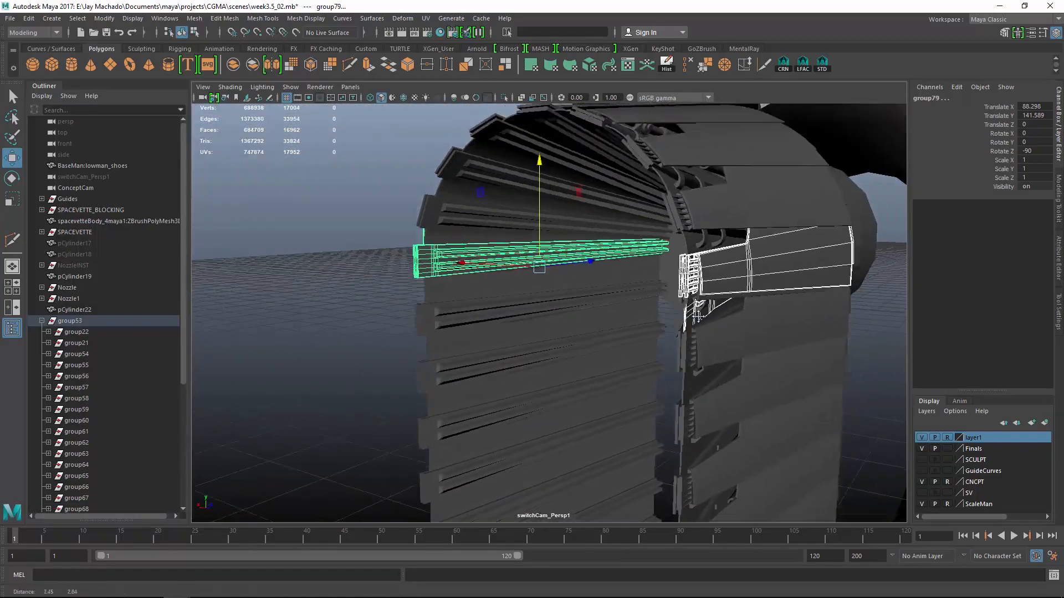
pyautogui.keyDown('alt'); pyautogui.moveTo(699, 316); pyautogui.dragTo(602, 302); pyautogui.keyUp('alt')
pyautogui.keyDown('alt'); pyautogui.moveTo(601, 302); pyautogui.dragTo(660, 310, button='right'); pyautogui.keyUp('alt')
pyautogui.keyDown('alt'); pyautogui.moveTo(660, 310); pyautogui.dragTo(627, 308); pyautogui.keyUp('alt')
# - Shift the upper Nozzle arc vertically to Translate Y -0.179 so it lines up with the straight panel rows
pyautogui.click(69, 288)
pyautogui.keyDown('alt'); pyautogui.moveTo(415, 304); pyautogui.dragTo(680, 395); pyautogui.keyUp('alt')
pyautogui.keyDown('alt'); pyautogui.moveTo(758, 388); pyautogui.dragTo(786, 396, button='middle'); pyautogui.keyUp('alt')
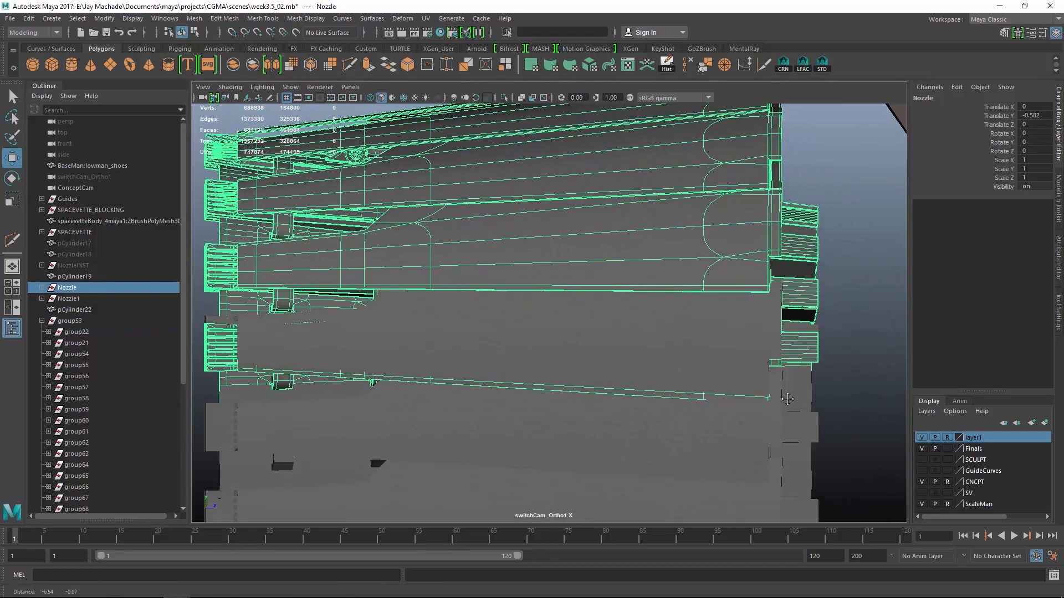
pyautogui.keyDown('alt'); pyautogui.moveTo(786, 397); pyautogui.dragTo(748, 388, button='right'); pyautogui.keyUp('alt')
pyautogui.press('4')
pyautogui.keyDown('alt'); pyautogui.moveTo(863, 346); pyautogui.dragTo(883, 294, button='right'); pyautogui.keyUp('alt')
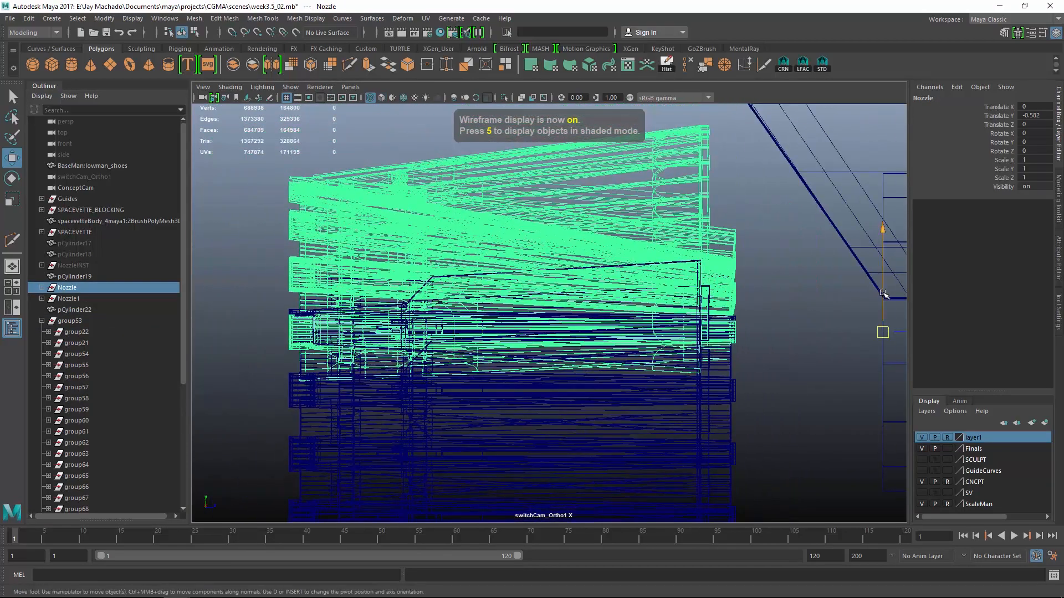
pyautogui.keyDown('alt'); pyautogui.moveTo(884, 288); pyautogui.dragTo(747, 339); pyautogui.keyUp('alt')
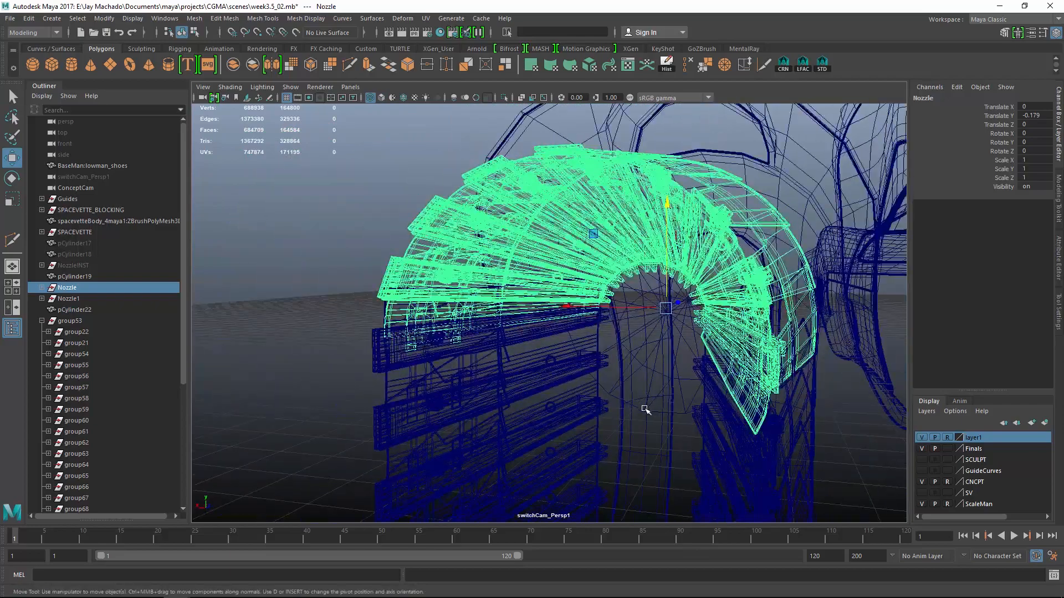
pyautogui.press('5')
# - Delete the upper arc's bracketed inner flap that overlaps the topmost panel of the straight row
pyautogui.moveTo(645, 410)
pyautogui.keyDown('alt'); pyautogui.mouseDown()
pyautogui.moveTo(527, 357)
pyautogui.moveTo(555, 377)
pyautogui.moveTo(629, 388)
pyautogui.moveTo(610, 360)
pyautogui.mouseUp(); pyautogui.keyUp('alt')
pyautogui.click(593, 346)
pyautogui.keyDown('alt'); pyautogui.moveTo(676, 308); pyautogui.dragTo(521, 305); pyautogui.keyUp('alt')
pyautogui.click(504, 321)
pyautogui.click(526, 314)
# - Isolate the topmost row panel, group78, and delete its overlapping parts except the bracketed inner flap
pyautogui.click(503, 99)
pyautogui.keyDown('alt'); pyautogui.moveTo(506, 259); pyautogui.dragTo(487, 238); pyautogui.keyUp('alt')
pyautogui.moveTo(421, 239); pyautogui.dragTo(504, 403)
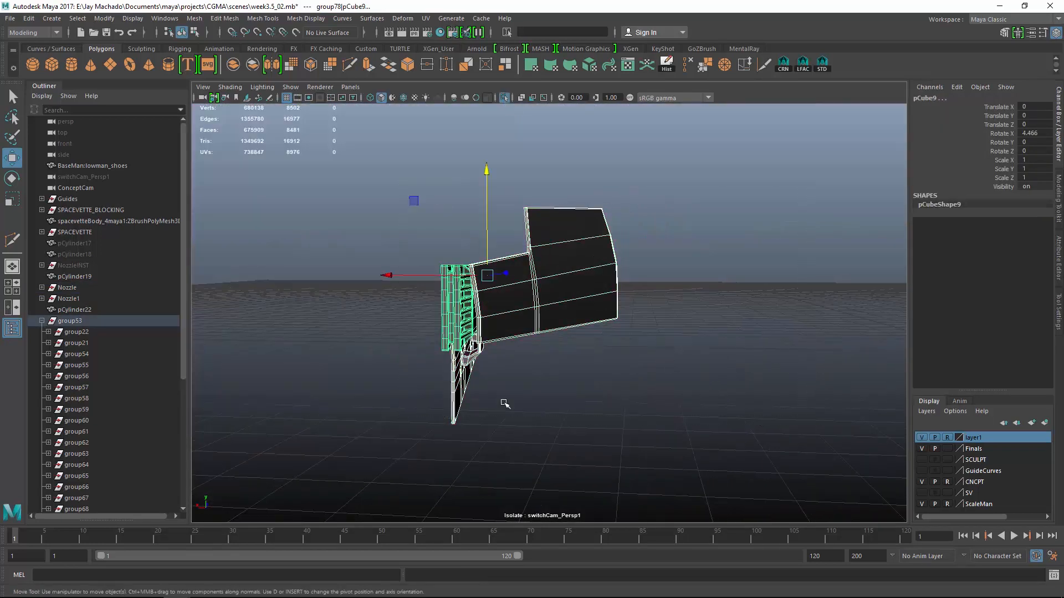
pyautogui.click(504, 98)
pyautogui.keyDown('alt'); pyautogui.moveTo(583, 310); pyautogui.dragTo(570, 303); pyautogui.keyUp('alt')
pyautogui.click(581, 300)
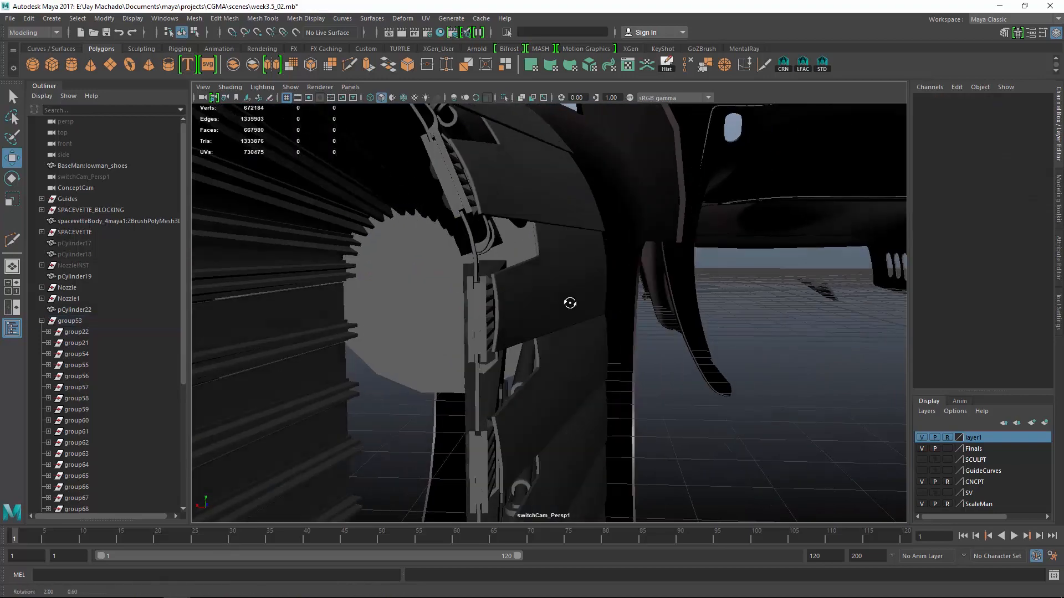
# - Delete the duplicate inner flap where the straight row overlaps the lower nozzle arc
pyautogui.keyDown('alt'); pyautogui.moveTo(571, 303); pyautogui.dragTo(461, 337, button='right'); pyautogui.keyUp('alt')
pyautogui.keyDown('alt'); pyautogui.moveTo(510, 302); pyautogui.dragTo(522, 138, button='middle'); pyautogui.keyUp('alt')
pyautogui.keyDown('alt'); pyautogui.moveTo(526, 294); pyautogui.dragTo(632, 310); pyautogui.keyUp('alt')
pyautogui.keyDown('alt'); pyautogui.moveTo(631, 310); pyautogui.dragTo(691, 359, button='right'); pyautogui.keyUp('alt')
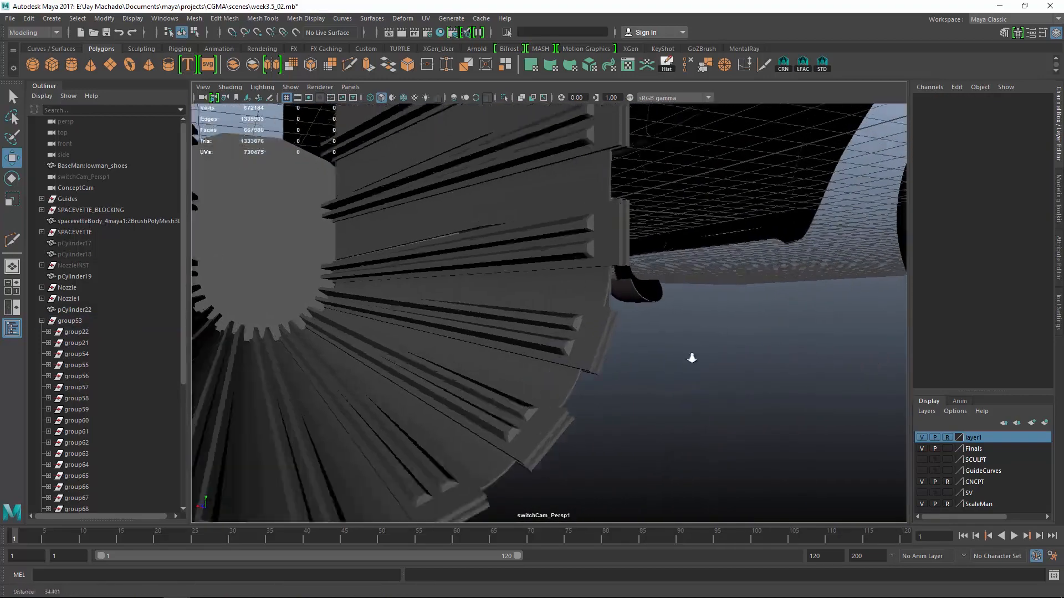
pyautogui.keyDown('alt'); pyautogui.moveTo(571, 318); pyautogui.dragTo(590, 309); pyautogui.keyUp('alt')
pyautogui.click(586, 304)
pyautogui.keyDown('alt'); pyautogui.moveTo(686, 274); pyautogui.dragTo(560, 311); pyautogui.keyUp('alt')
pyautogui.press('Delete')
# - Isolate Nozzle1's group9 at the lower join and delete its overlapping parts, keeping the bracketed inner flap
pyautogui.click(467, 299)
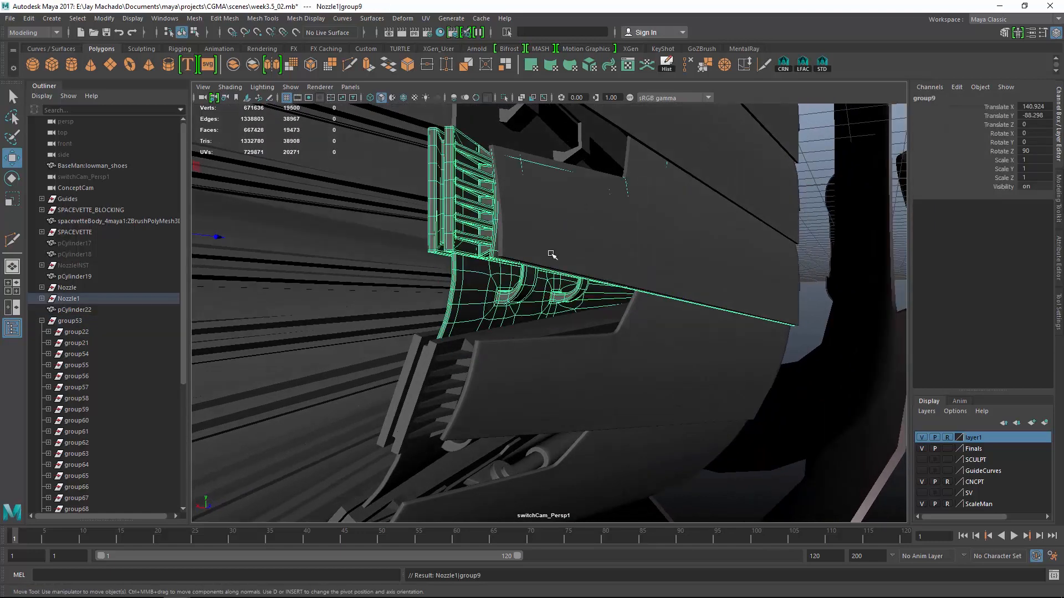
pyautogui.hotkey('ctrl', '1')
pyautogui.press('f')
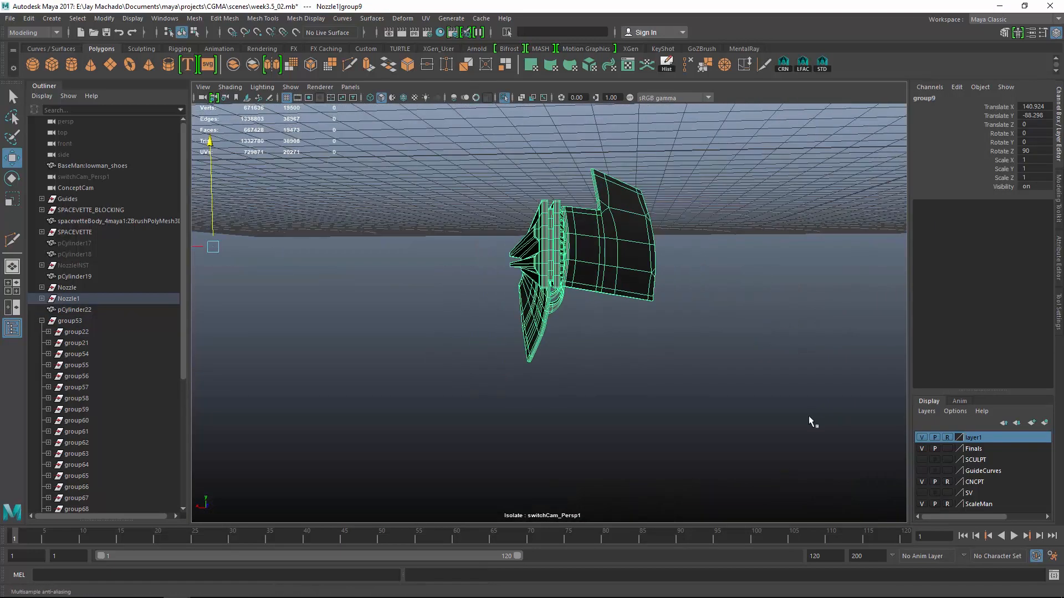
pyautogui.click(504, 98)
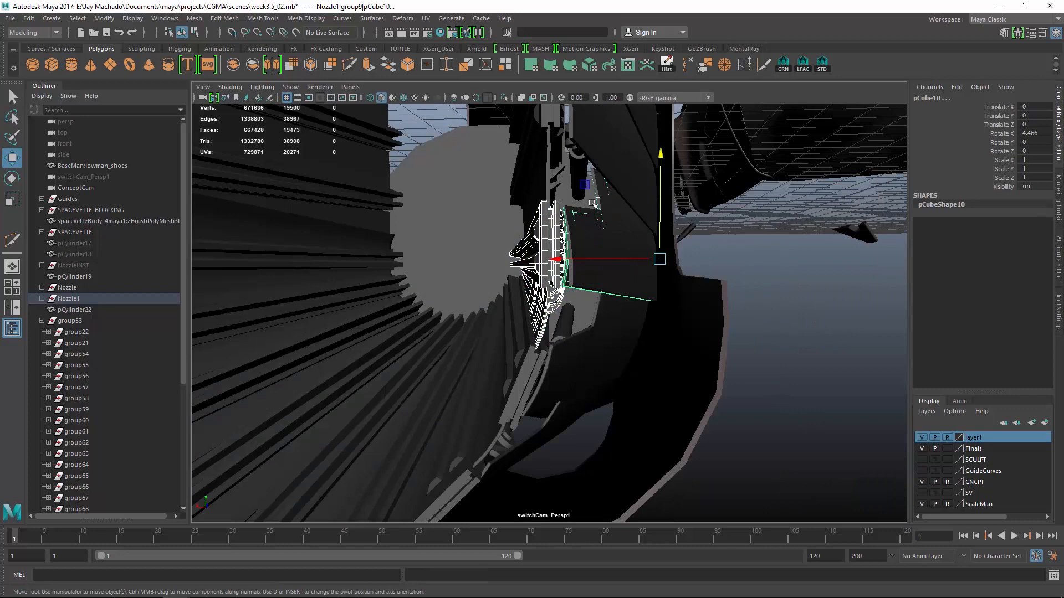
pyautogui.hotkey('ctrl', '1')
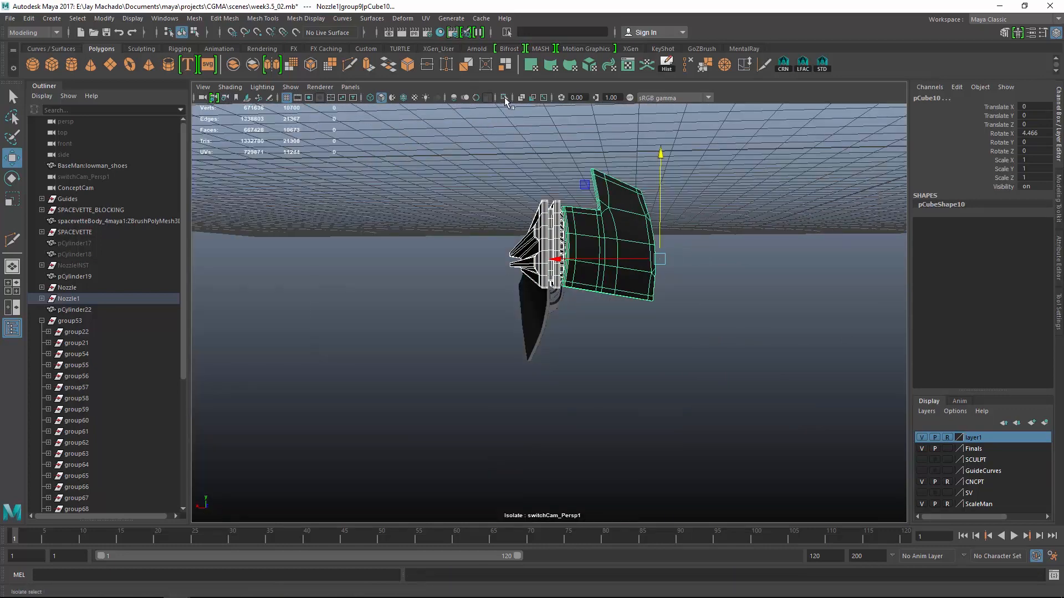
pyautogui.keyDown('alt'); pyautogui.moveTo(554, 216); pyautogui.dragTo(600, 183); pyautogui.keyUp('alt')
pyautogui.click(505, 98)
pyautogui.click(601, 182)
# - Delete the lower arc's bracketed inner flap that overlaps group21 on the opposite side
pyautogui.keyDown('alt'); pyautogui.moveTo(700, 205); pyautogui.dragTo(704, 302); pyautogui.keyUp('alt')
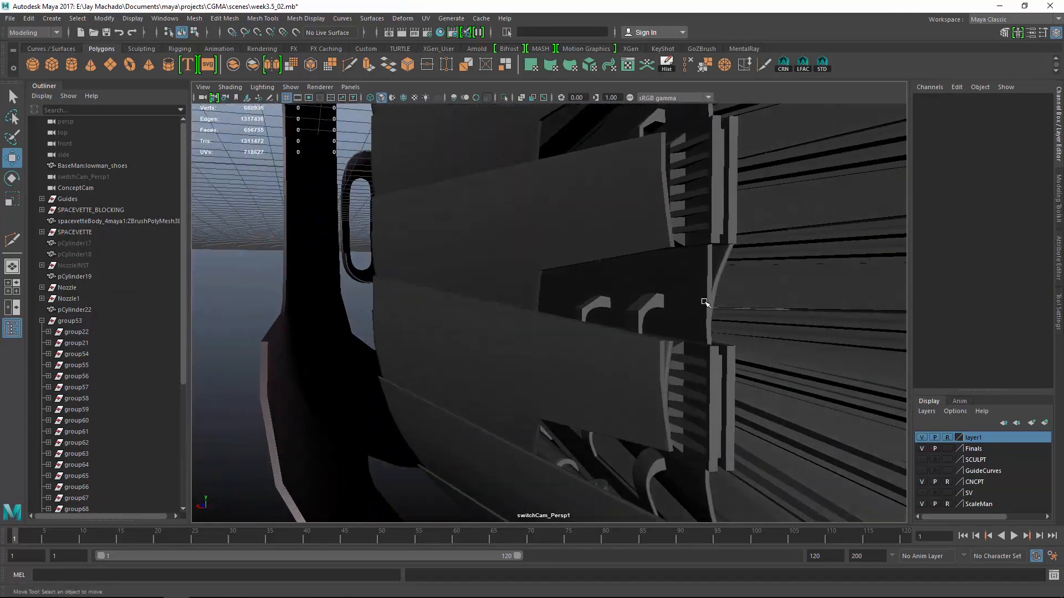
pyautogui.click(705, 302)
pyautogui.press('Delete')
# - Isolate group21 and delete its overlapping panel parts, keeping the bracketed inner flap pCube11
pyautogui.click(706, 263)
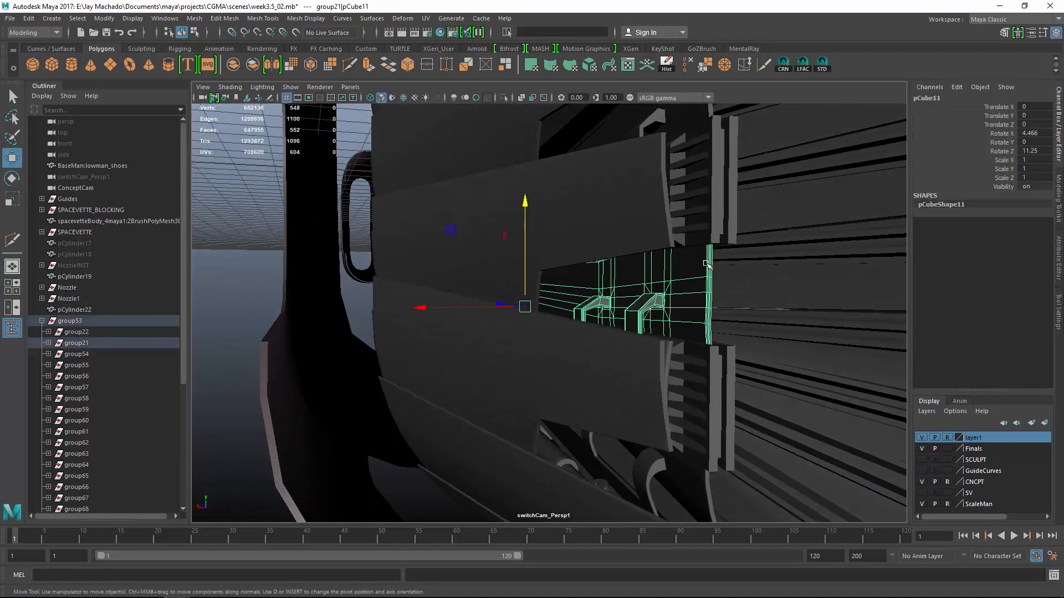
pyautogui.press('Up')
pyautogui.click(505, 98)
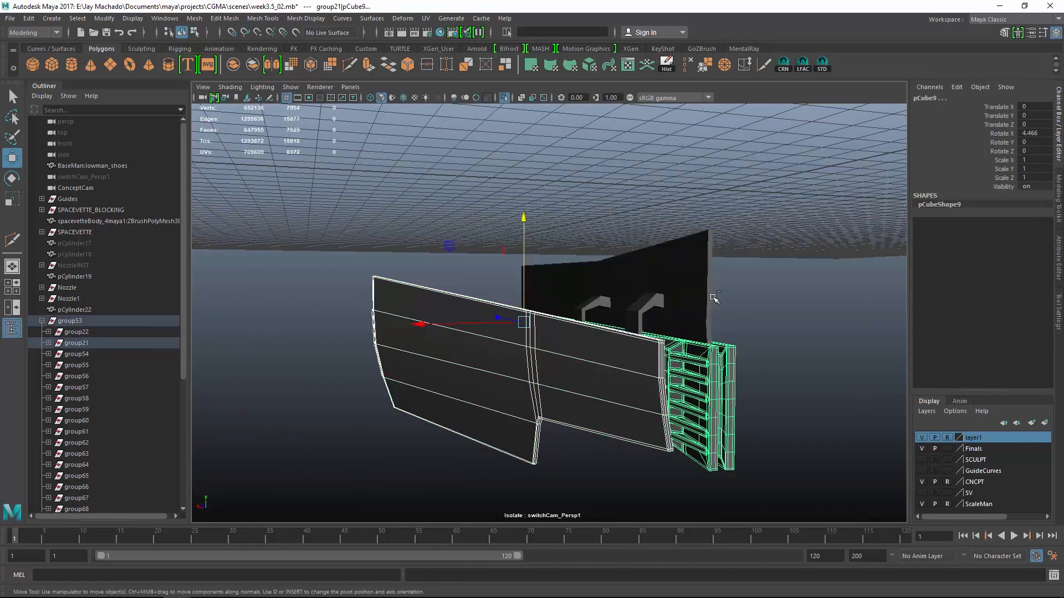
pyautogui.click(505, 100)
pyautogui.press('Delete')
# - Select all panels of the assembled nozzle and turn off selection highlighting in the viewport
pyautogui.keyDown('alt'); pyautogui.moveTo(687, 238); pyautogui.dragTo(718, 298); pyautogui.keyUp('alt')
pyautogui.keyDown('alt'); pyautogui.moveTo(718, 298); pyautogui.dragTo(659, 302, button='right'); pyautogui.keyUp('alt')
pyautogui.keyDown('alt'); pyautogui.moveTo(660, 302); pyautogui.dragTo(610, 277); pyautogui.keyUp('alt')
pyautogui.moveTo(596, 195); pyautogui.dragTo(778, 507)
pyautogui.keyDown('alt'); pyautogui.moveTo(776, 499); pyautogui.dragTo(622, 399); pyautogui.keyUp('alt')
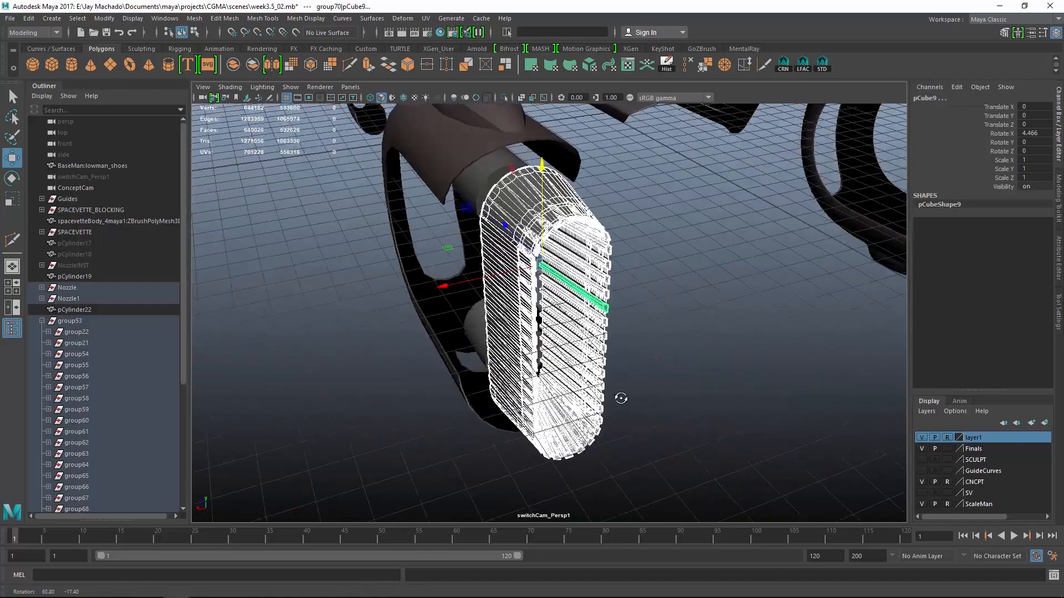
pyautogui.keyDown('alt'); pyautogui.moveTo(622, 399); pyautogui.dragTo(708, 460, button='right'); pyautogui.keyUp('alt')
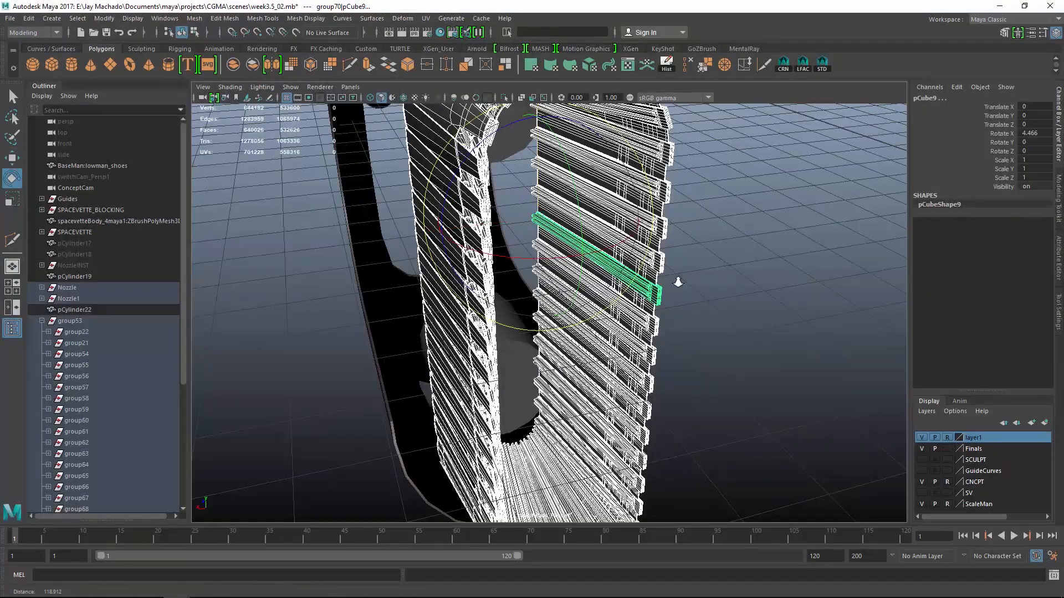
pyautogui.press('f')
pyautogui.click(230, 87)
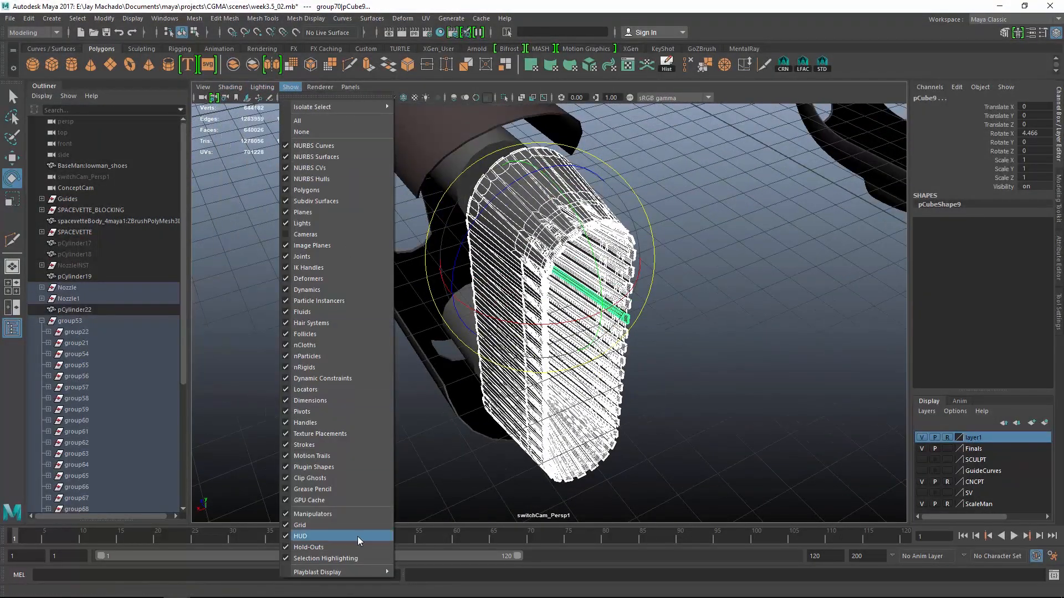
pyautogui.click(360, 557)
# - Try rotating all the nozzle panels together about their own X axes, to Rotate X 12.17
pyautogui.keyDown('alt'); pyautogui.moveTo(527, 399); pyautogui.dragTo(625, 297); pyautogui.keyUp('alt')
pyautogui.keyDown('alt'); pyautogui.moveTo(625, 298); pyautogui.dragTo(588, 304); pyautogui.keyUp('alt')
pyautogui.moveTo(589, 308)
pyautogui.mouseDown()
pyautogui.moveTo(579, 309)
pyautogui.moveTo(598, 309)
pyautogui.mouseUp()
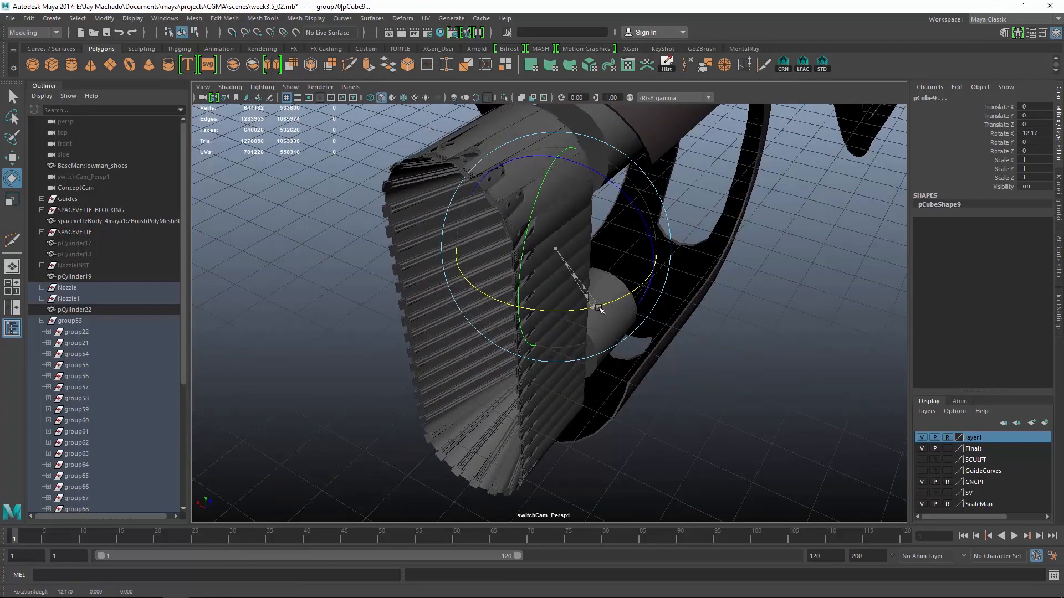
pyautogui.moveTo(717, 382); pyautogui.dragTo(604, 352)
pyautogui.click(782, 374)
# - Select the arc panel pCube10 in group79 and turn selection highlighting back on in the viewport
pyautogui.keyDown('alt'); pyautogui.moveTo(576, 303); pyautogui.dragTo(443, 327); pyautogui.keyUp('alt')
pyautogui.scroll(4, 554, 370)
pyautogui.click(380, 296)
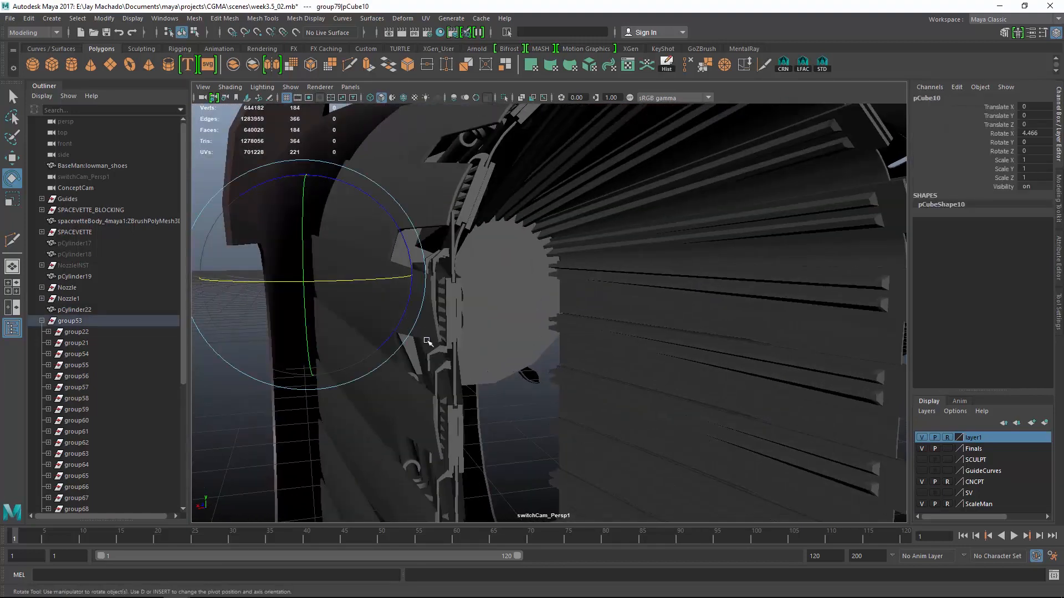
pyautogui.click(290, 88)
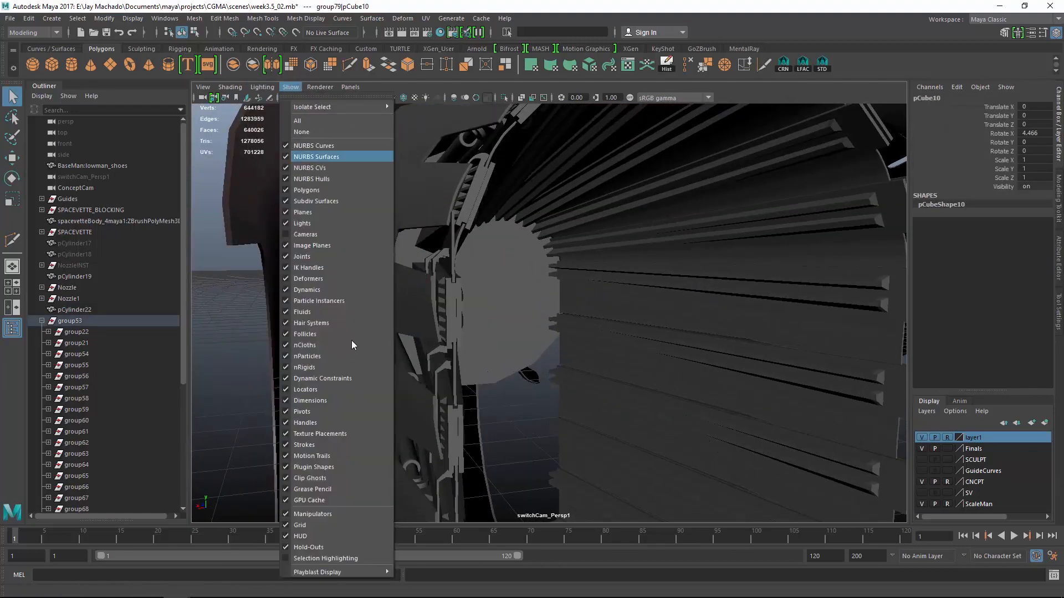
pyautogui.click(344, 559)
# - Reposition the vertices along the upper edge of group79's panel pCube10 to refine how it overlaps its neighbour
pyautogui.keyDown('alt'); pyautogui.moveTo(383, 274); pyautogui.dragTo(604, 225); pyautogui.keyUp('alt')
pyautogui.moveTo(639, 193); pyautogui.dragTo(643, 194, button='right')
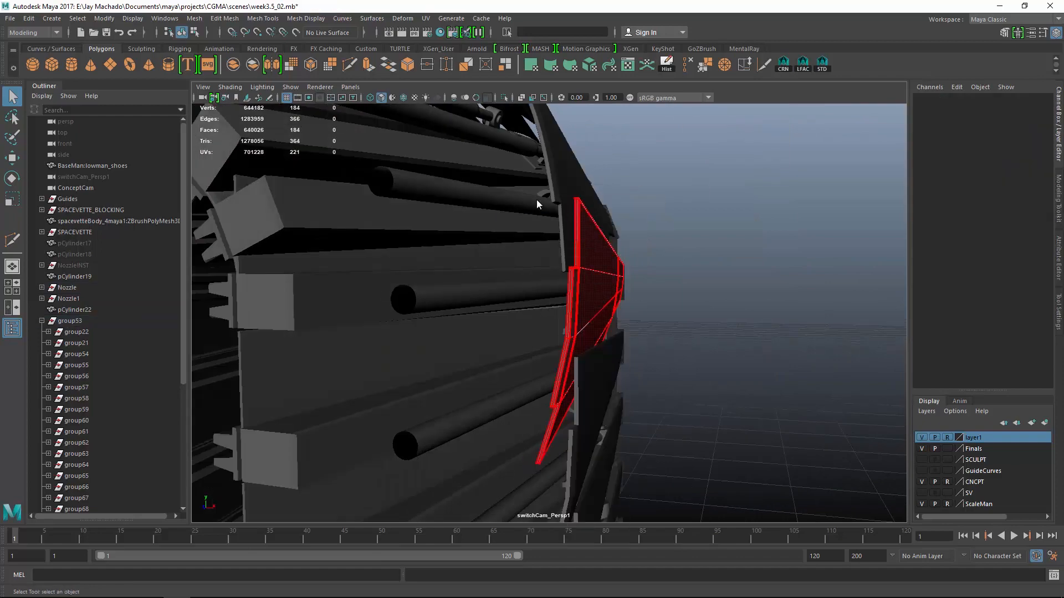
pyautogui.keyDown('alt'); pyautogui.moveTo(590, 210); pyautogui.dragTo(444, 235); pyautogui.keyUp('alt')
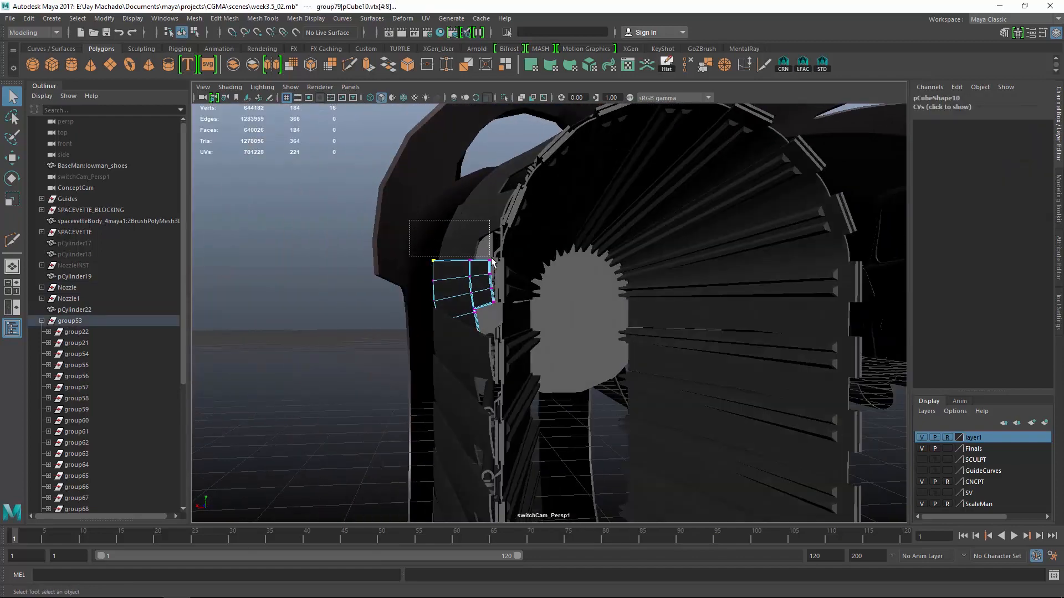
pyautogui.keyDown('alt'); pyautogui.moveTo(629, 321); pyautogui.dragTo(576, 355); pyautogui.keyUp('alt')
pyautogui.keyDown('alt'); pyautogui.moveTo(576, 354); pyautogui.dragTo(388, 311, button='right'); pyautogui.keyUp('alt')
pyautogui.keyDown('alt'); pyautogui.moveTo(387, 311); pyautogui.dragTo(475, 255); pyautogui.keyUp('alt')
pyautogui.press('w')
pyautogui.keyDown('alt'); pyautogui.moveTo(498, 278); pyautogui.dragTo(576, 380, button='middle'); pyautogui.keyUp('alt')
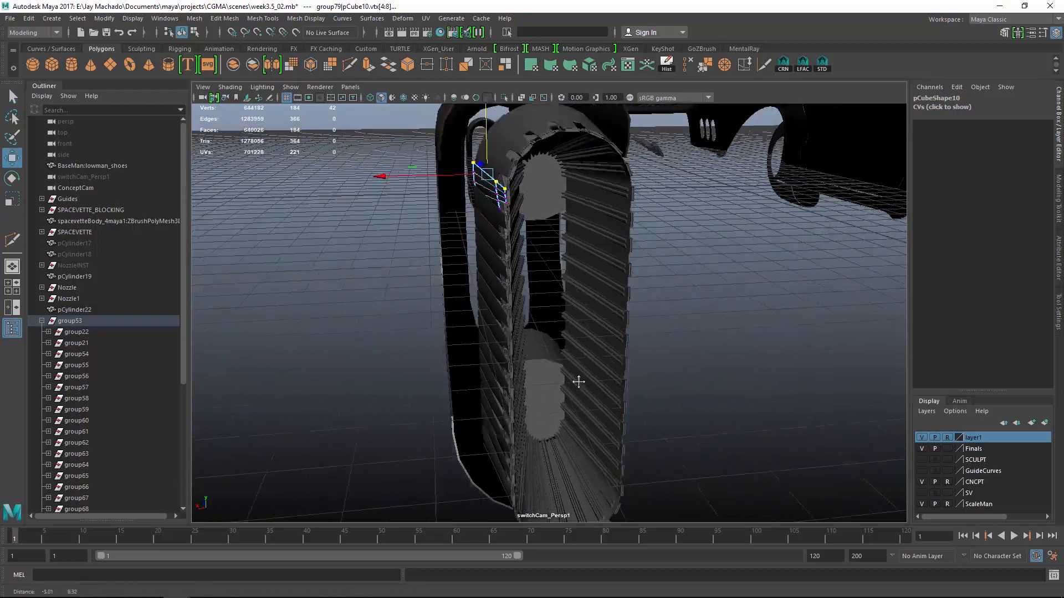
pyautogui.keyDown('alt'); pyautogui.moveTo(410, 349); pyautogui.dragTo(510, 339, button='right'); pyautogui.keyUp('alt')
pyautogui.keyDown('alt'); pyautogui.moveTo(510, 338); pyautogui.dragTo(477, 283); pyautogui.keyUp('alt')
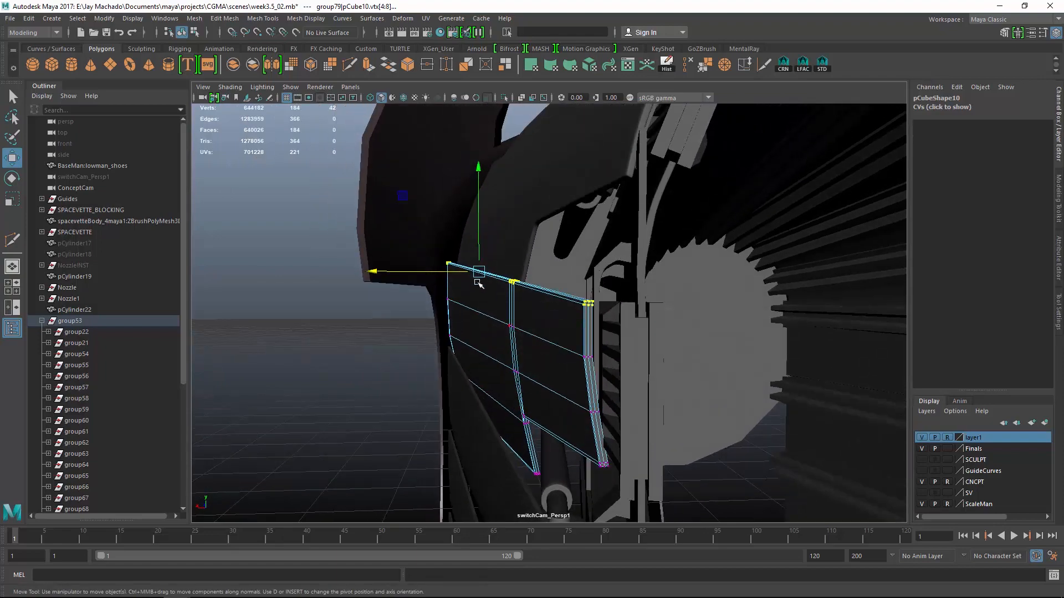
pyautogui.keyDown('alt'); pyautogui.moveTo(406, 271); pyautogui.dragTo(694, 377); pyautogui.keyUp('alt')
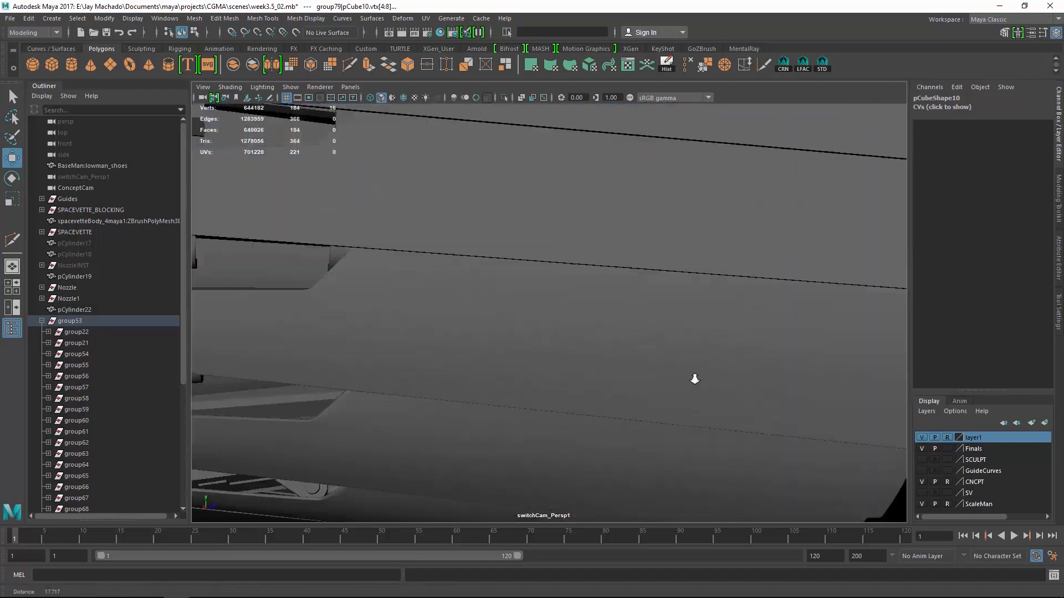
# - Shift the lower corner vertices of group22's panel pCube10 toward the neighbouring panels and return to object selection
pyautogui.click(617, 269)
pyautogui.keyDown('alt'); pyautogui.moveTo(617, 270); pyautogui.dragTo(383, 258); pyautogui.keyUp('alt')
pyautogui.keyDown('alt'); pyautogui.moveTo(382, 258); pyautogui.dragTo(456, 321); pyautogui.keyUp('alt')
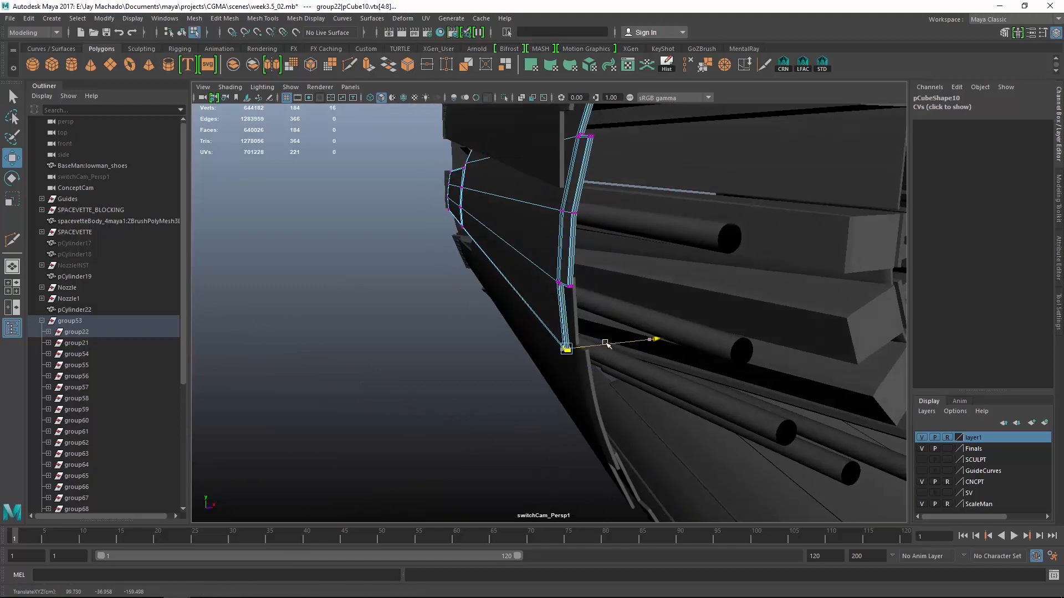
pyautogui.click(474, 400)
pyautogui.keyDown('alt'); pyautogui.moveTo(475, 400); pyautogui.dragTo(564, 289); pyautogui.keyUp('alt')
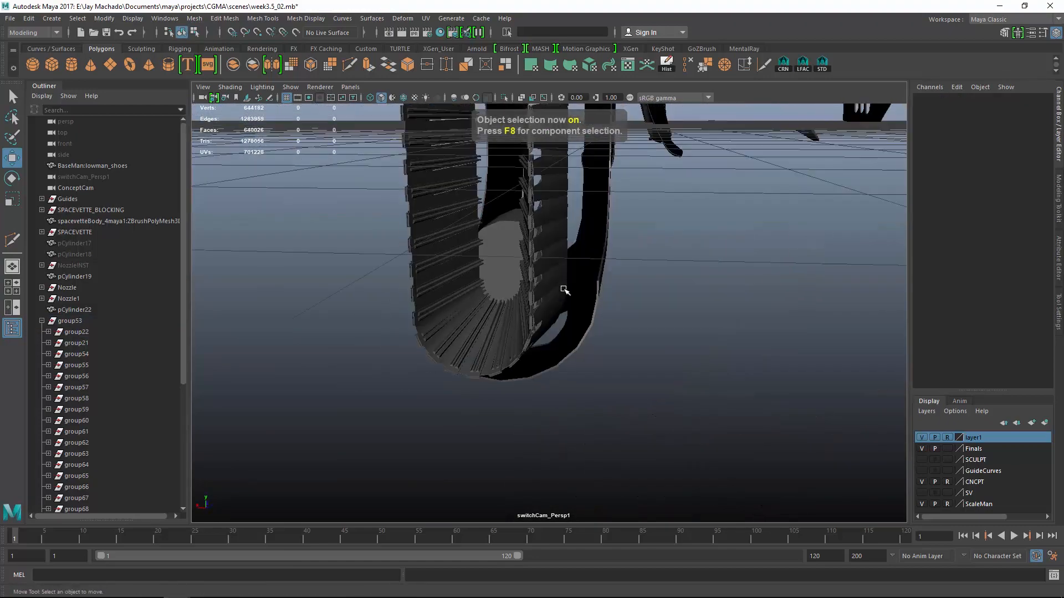
pyautogui.keyDown('alt'); pyautogui.moveTo(509, 317); pyautogui.dragTo(792, 394); pyautogui.keyUp('alt')
pyautogui.moveTo(582, 188); pyautogui.dragTo(780, 467)
pyautogui.rightClick(619, 198)
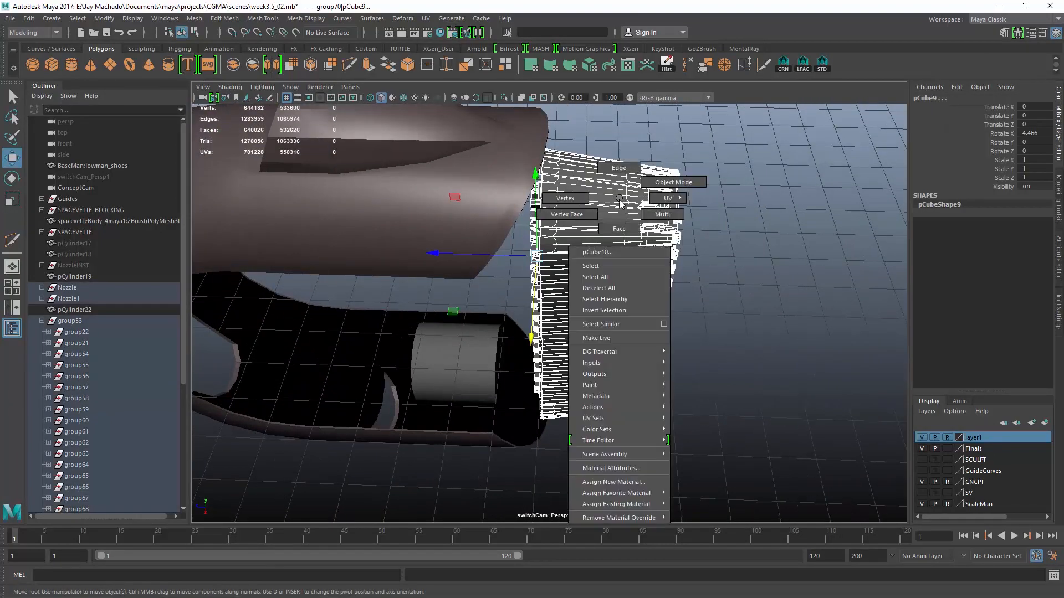
pyautogui.click(713, 538)
pyautogui.click(746, 345)
# - Delete the two guide cylinders pCylinder19 and pCylinder22 inside the nozzle
pyautogui.keyDown('alt'); pyautogui.moveTo(746, 344); pyautogui.dragTo(511, 260); pyautogui.keyUp('alt')
pyautogui.click(506, 247)
pyautogui.keyDown('shift'); pyautogui.click(502, 368); pyautogui.keyUp('shift')
pyautogui.keyDown('alt'); pyautogui.moveTo(501, 368); pyautogui.dragTo(583, 367); pyautogui.keyUp('alt')
pyautogui.press('Delete')
pyautogui.press('q')
# - With wireframe display on, delete the display layer layer1 and hide the Finals layer
pyautogui.keyDown('alt'); pyautogui.moveTo(538, 394); pyautogui.dragTo(625, 446); pyautogui.keyUp('alt')
pyautogui.moveTo(579, 221); pyautogui.dragTo(640, 391)
pyautogui.keyDown('alt'); pyautogui.moveTo(640, 391); pyautogui.dragTo(556, 379); pyautogui.keyUp('alt')
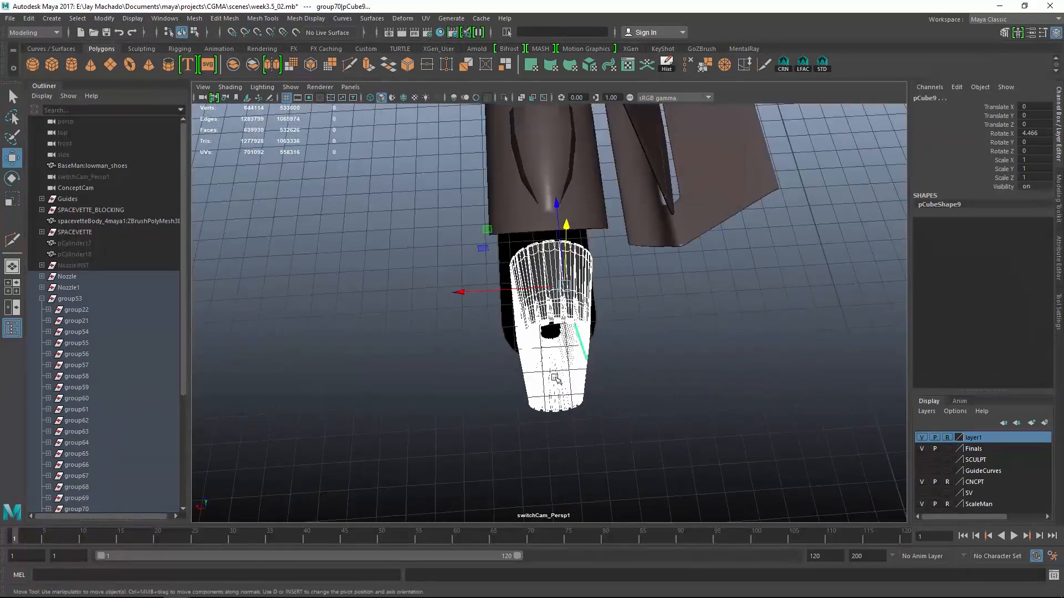
pyautogui.press('4')
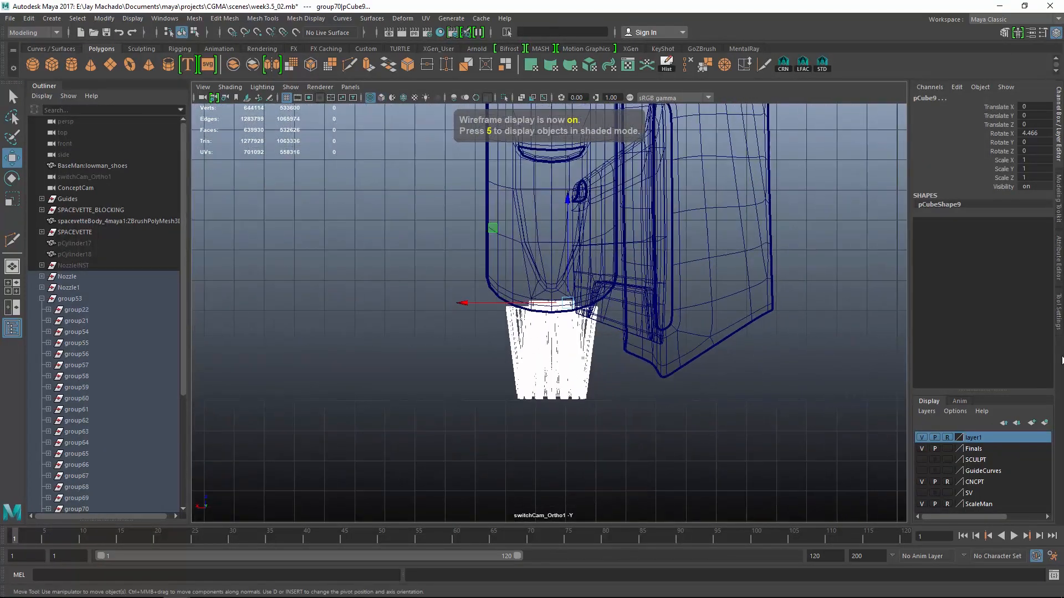
pyautogui.rightClick(990, 439)
pyautogui.click(1003, 546)
pyautogui.click(922, 438)
# - Group all the nozzle panels and convert their instances to independent objects
pyautogui.moveTo(715, 448); pyautogui.dragTo(710, 294)
pyautogui.hotkey('ctrl', 'g')
pyautogui.click(526, 230)
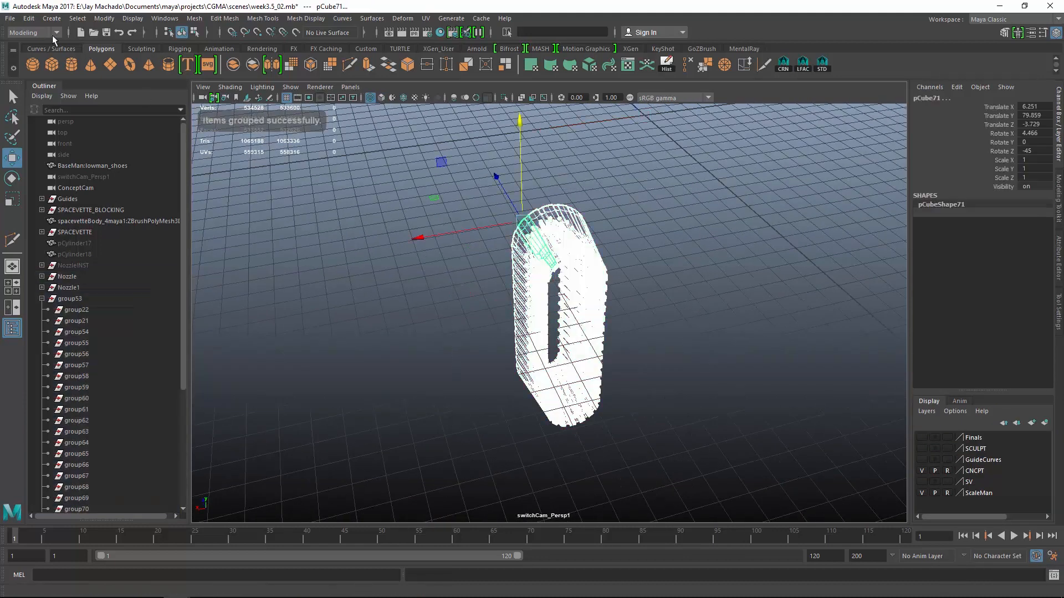
pyautogui.click(104, 18)
pyautogui.moveTo(166, 287)
pyautogui.click(297, 496)
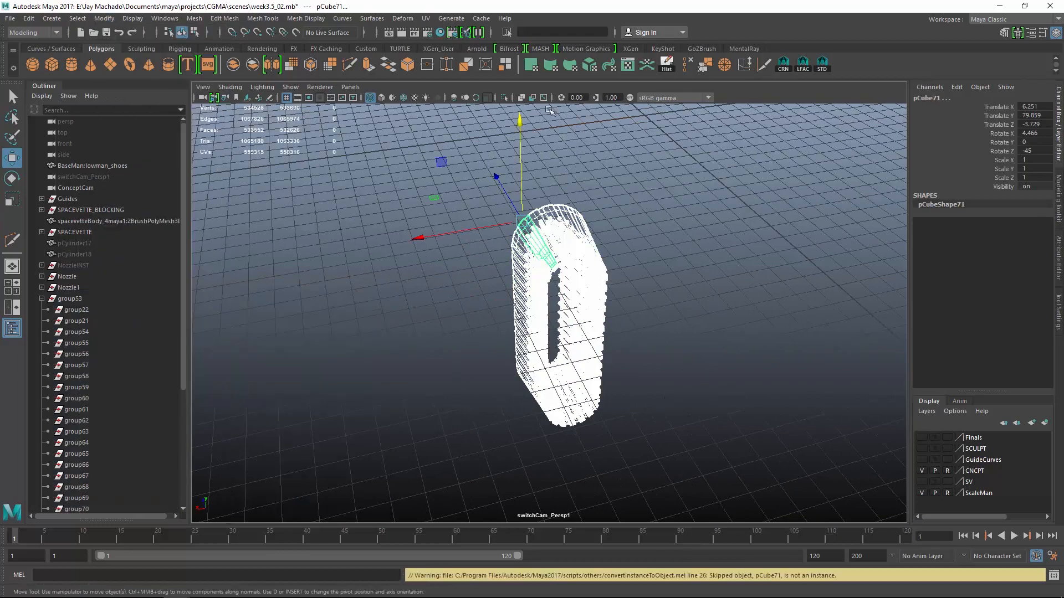
# - Return to shaded display and rename the new nozzle group80 to LrearNozzleNUL
pyautogui.keyDown('alt'); pyautogui.moveTo(695, 383); pyautogui.dragTo(717, 423); pyautogui.keyUp('alt')
pyautogui.press('5')
pyautogui.click(645, 323)
pyautogui.keyDown('alt'); pyautogui.moveTo(690, 357); pyautogui.dragTo(534, 318); pyautogui.keyUp('alt')
pyautogui.keyDown('alt'); pyautogui.moveTo(534, 318); pyautogui.dragTo(563, 231, button='right'); pyautogui.keyUp('alt')
pyautogui.keyDown('alt'); pyautogui.moveTo(563, 230); pyautogui.dragTo(720, 355); pyautogui.keyUp('alt')
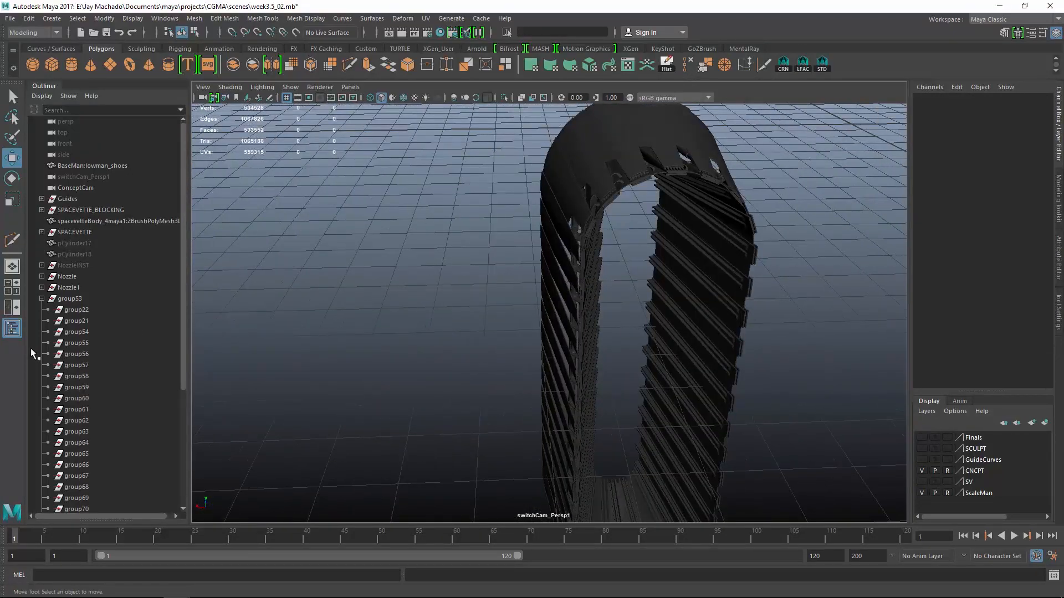
pyautogui.click(41, 299)
pyautogui.doubleClick(72, 310)
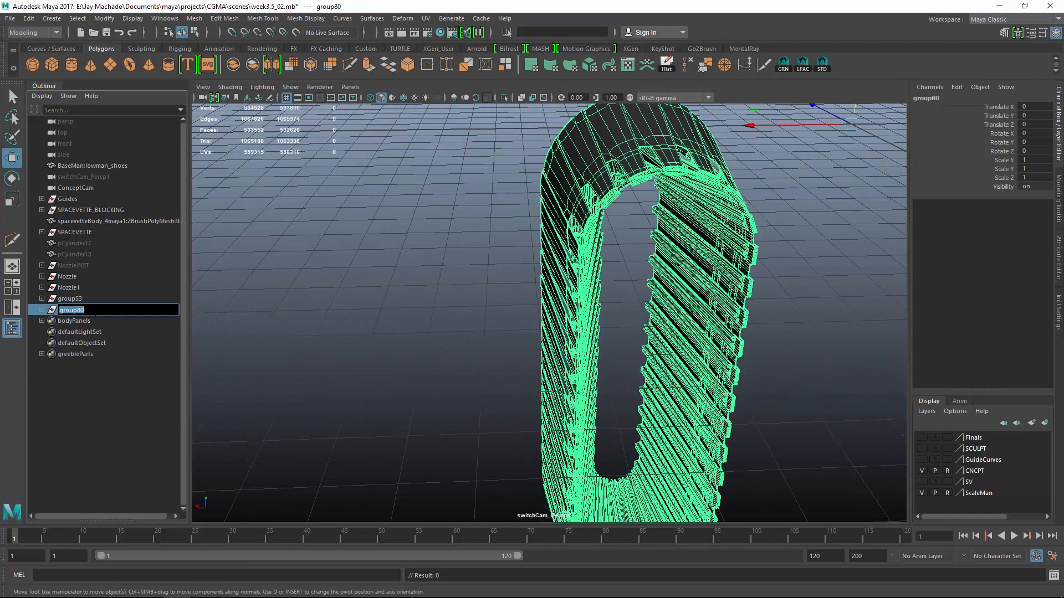
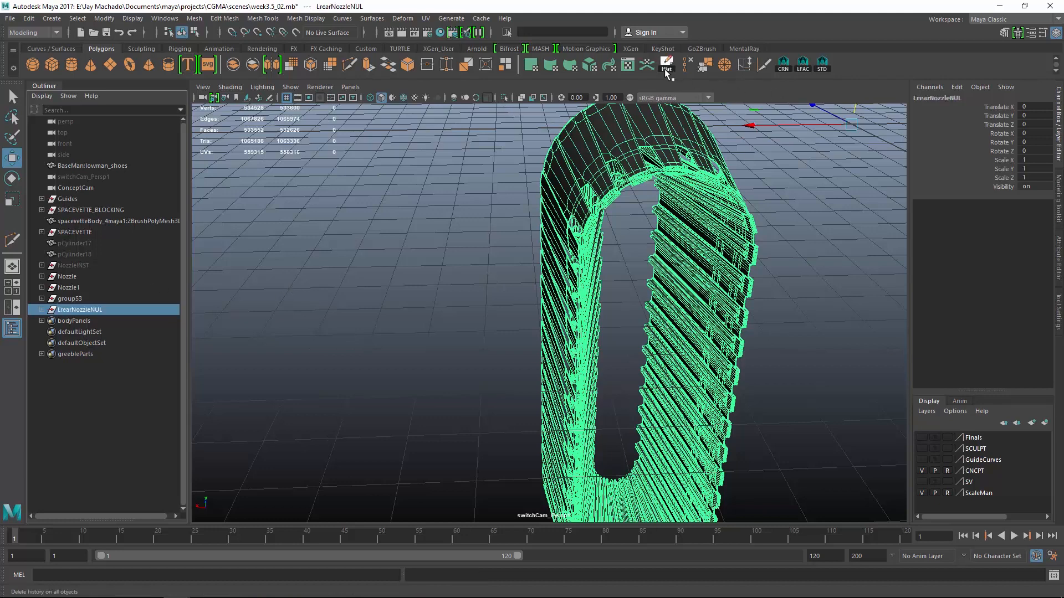
# - Check LrearNozzleNUL in isolation and delete the leftover groups Nozzle, Nozzle1 and group53
pyautogui.click(504, 98)
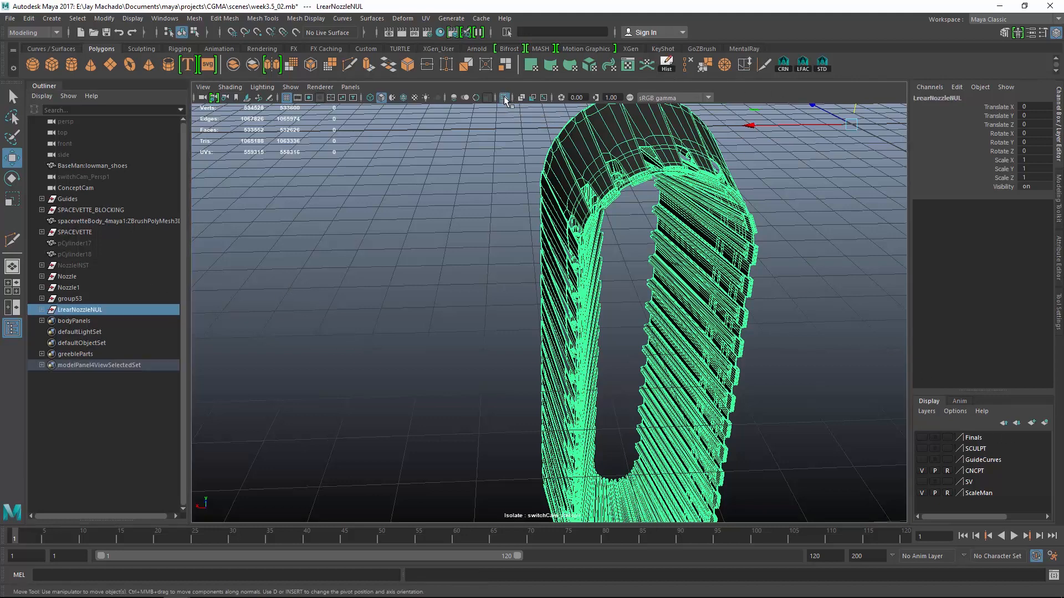
pyautogui.moveTo(92, 277); pyautogui.dragTo(109, 301)
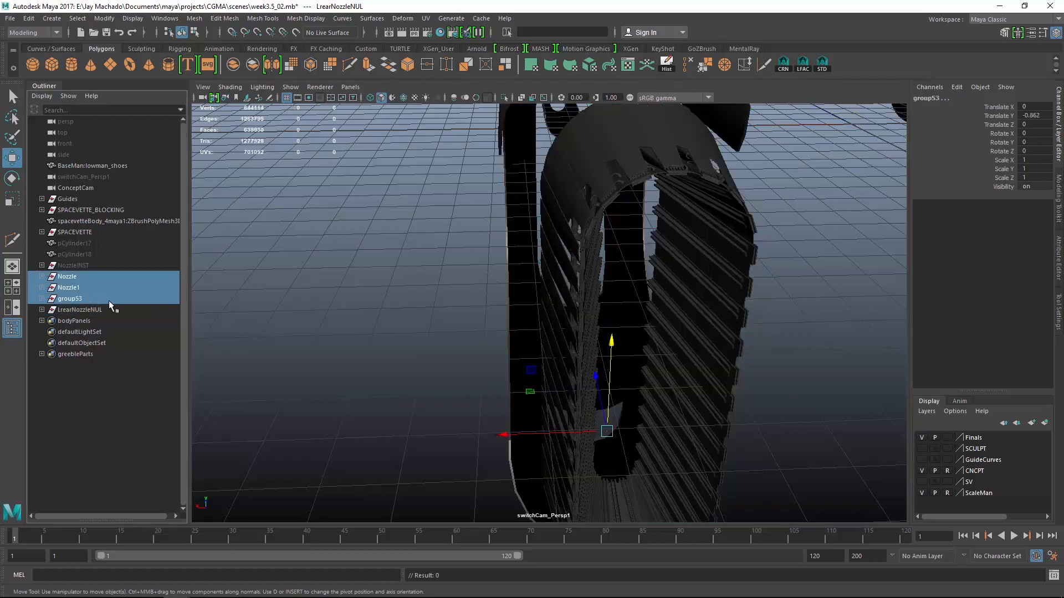
pyautogui.press('f')
pyautogui.keyDown('alt'); pyautogui.moveTo(421, 302); pyautogui.dragTo(667, 277); pyautogui.keyUp('alt')
pyautogui.press('Delete')
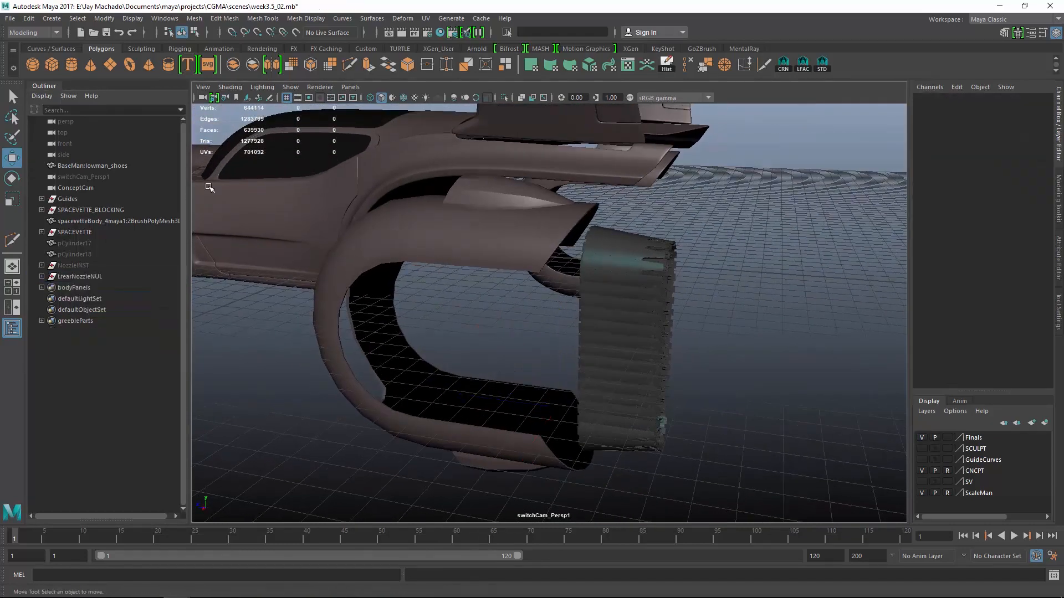
# - Unhide NozzleINST and place it in a new group named WIP
pyautogui.click(88, 265)
pyautogui.hotkey('shift', 'h')
pyautogui.keyDown('alt'); pyautogui.moveTo(854, 333); pyautogui.dragTo(698, 361); pyautogui.keyUp('alt')
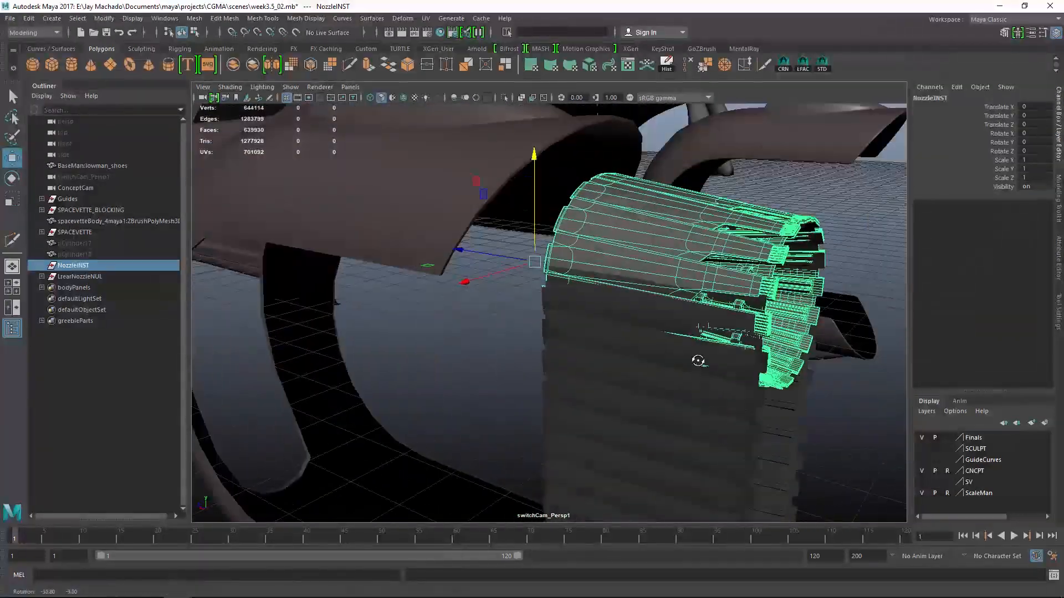
pyautogui.hotkey('ctrl', 'g')
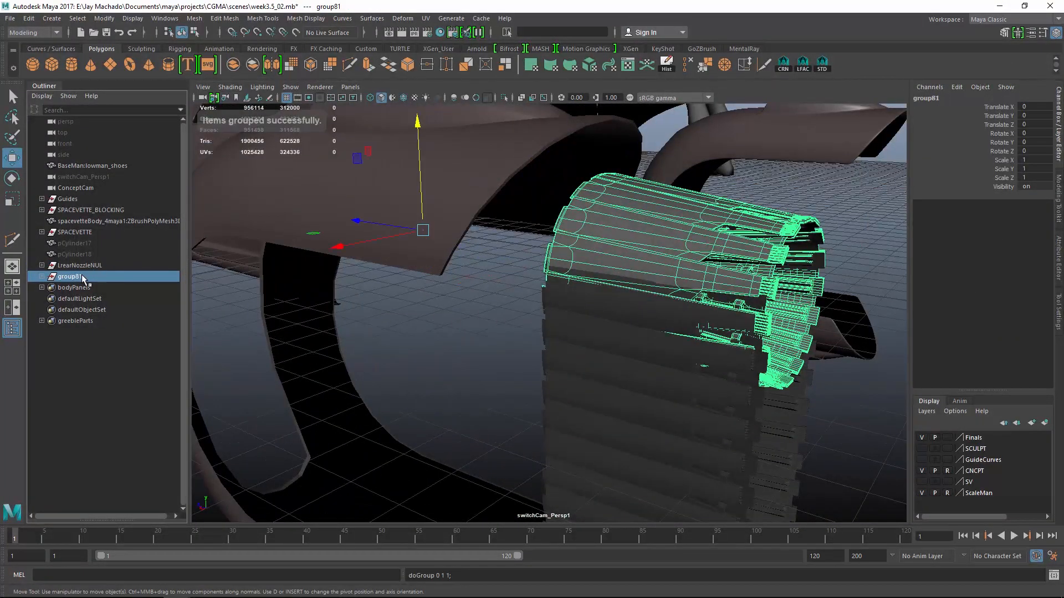
pyautogui.hotkey('ctrl', 'h')
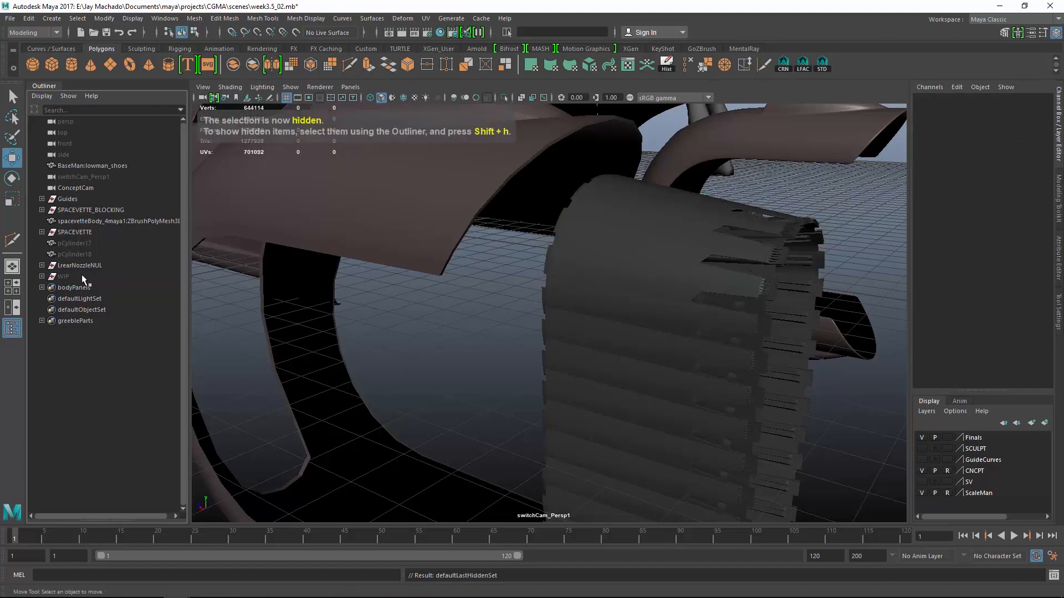
pyautogui.hotkey('ctrl', 'z')
# - Create a display layer from the selected WIP group and name it WIPLYR
pyautogui.click(1045, 425)
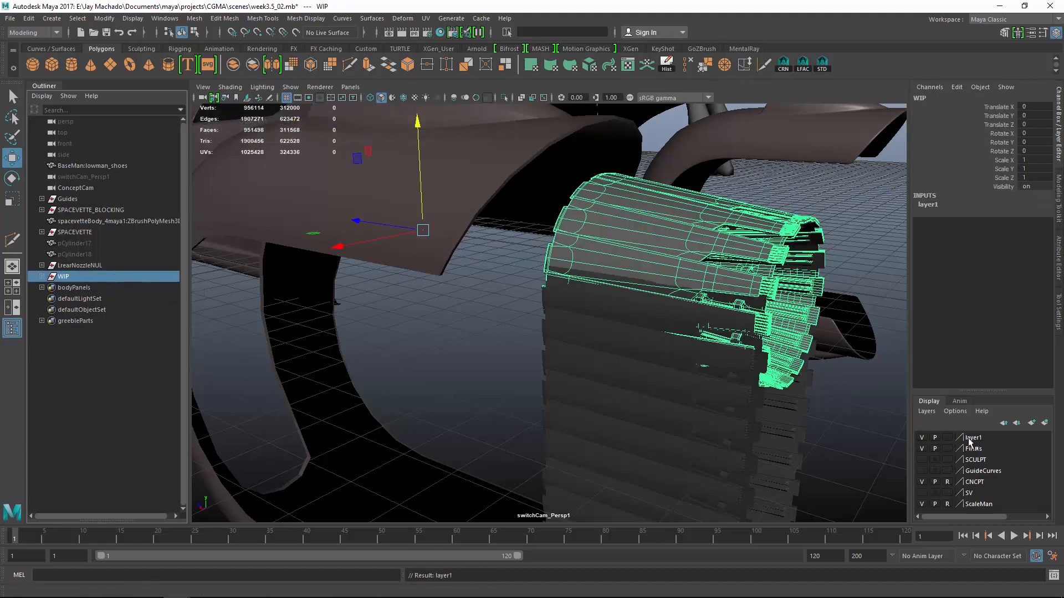
pyautogui.doubleClick(975, 438)
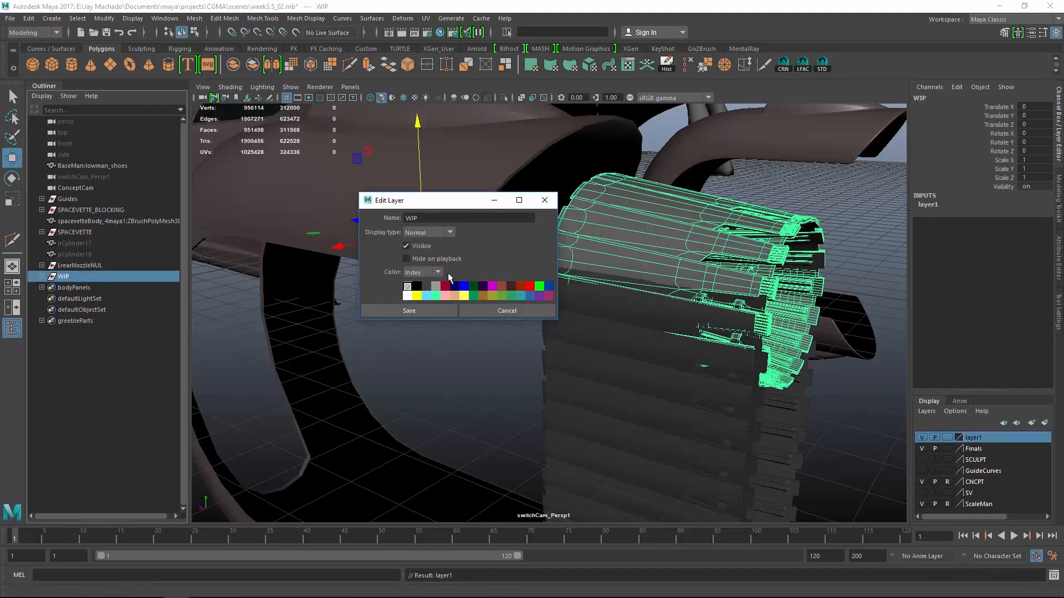
pyautogui.press('Return')
pyautogui.click(458, 276)
pyautogui.click(438, 311)
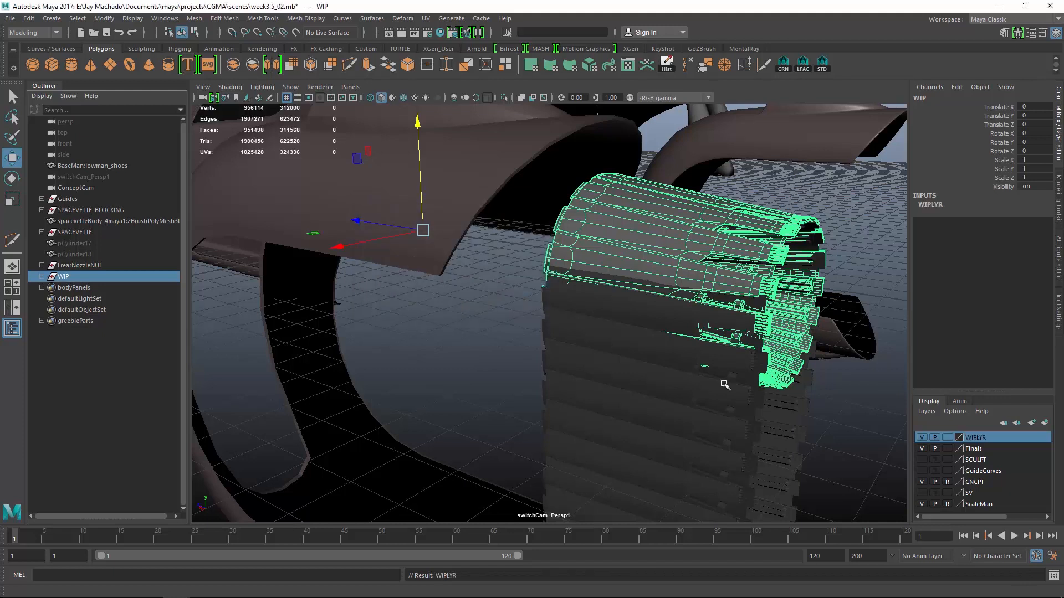
# - Move WIPLYR below Finals in the layer order, then hide it and set it to reference
pyautogui.click(1018, 424)
pyautogui.click(921, 448)
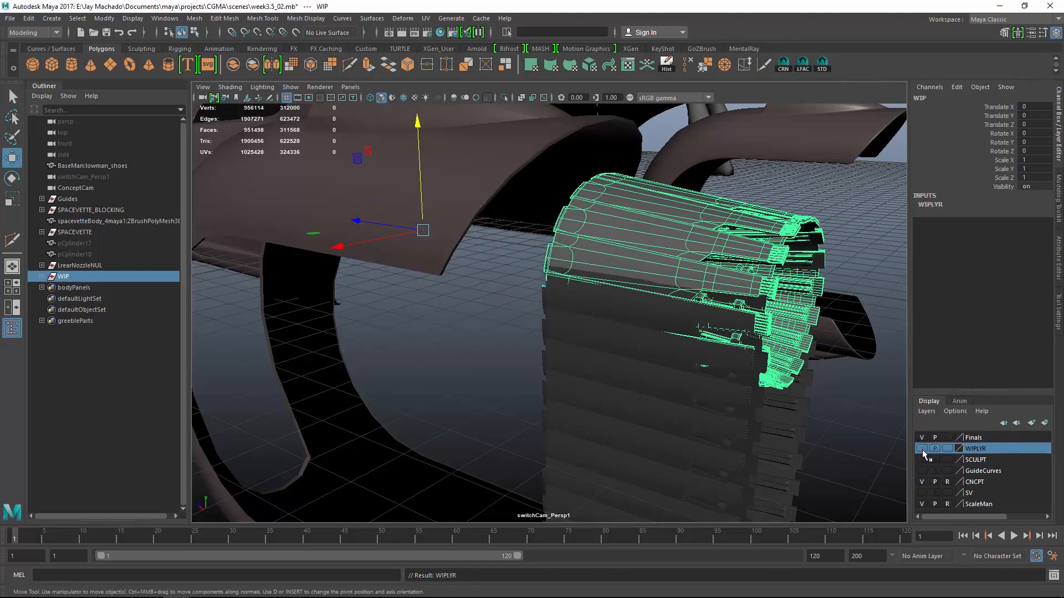
pyautogui.click(947, 449)
pyautogui.click(692, 354)
# - Center the pivot of LrearNozzleNUL and adjust its height on the rear engine to Translate Y 0.192
pyautogui.keyDown('alt'); pyautogui.moveTo(693, 354); pyautogui.dragTo(580, 320); pyautogui.keyUp('alt')
pyautogui.click(79, 265)
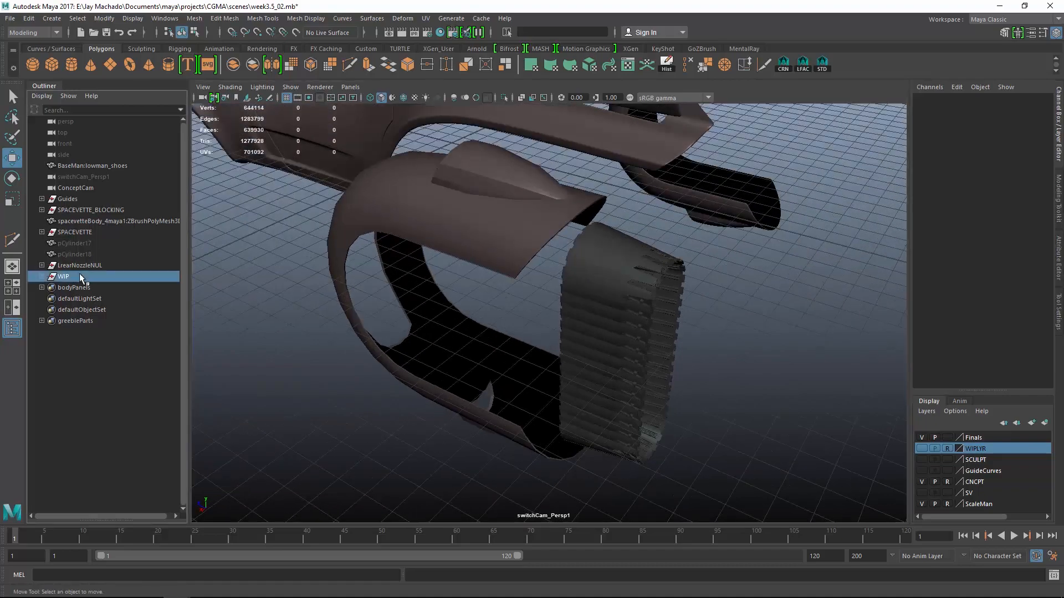
pyautogui.keyDown('alt'); pyautogui.moveTo(499, 310); pyautogui.dragTo(580, 255); pyautogui.keyUp('alt')
pyautogui.click(115, 19)
pyautogui.click(146, 98)
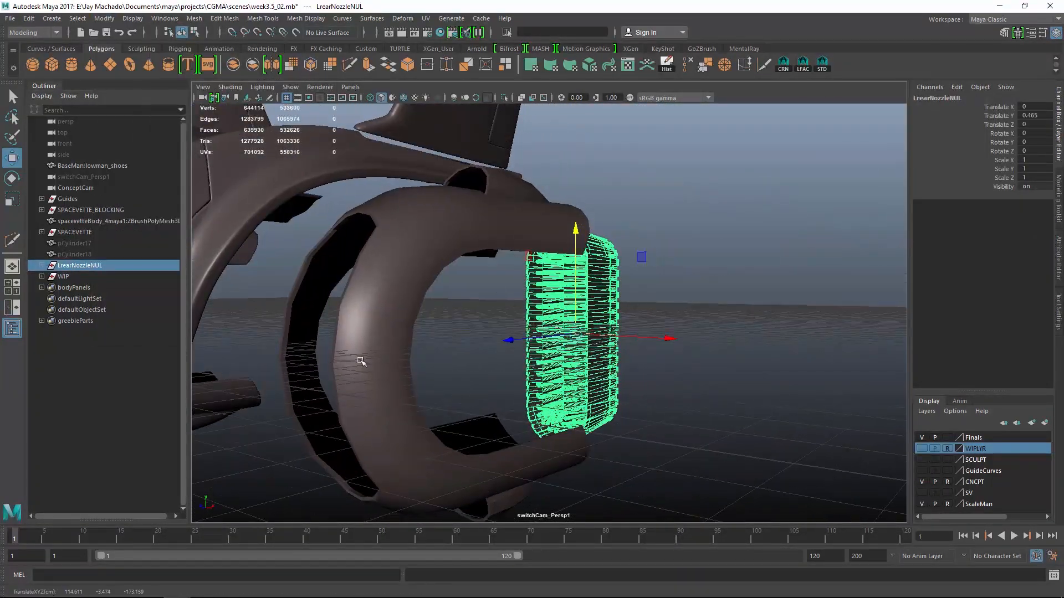
pyautogui.moveTo(337, 364); pyautogui.dragTo(334, 367)
# - Duplicate LrearNozzleNUL and rename the copy LfrontNozzleNUL
pyautogui.keyDown('alt'); pyautogui.moveTo(722, 357); pyautogui.dragTo(587, 383); pyautogui.keyUp('alt')
pyautogui.keyDown('alt'); pyautogui.moveTo(587, 382); pyautogui.dragTo(437, 311, button='right'); pyautogui.keyUp('alt')
pyautogui.keyDown('alt'); pyautogui.moveTo(437, 311); pyautogui.dragTo(602, 324, button='middle'); pyautogui.keyUp('alt')
pyautogui.keyDown('alt'); pyautogui.moveTo(602, 324); pyautogui.dragTo(657, 337, button='right'); pyautogui.keyUp('alt')
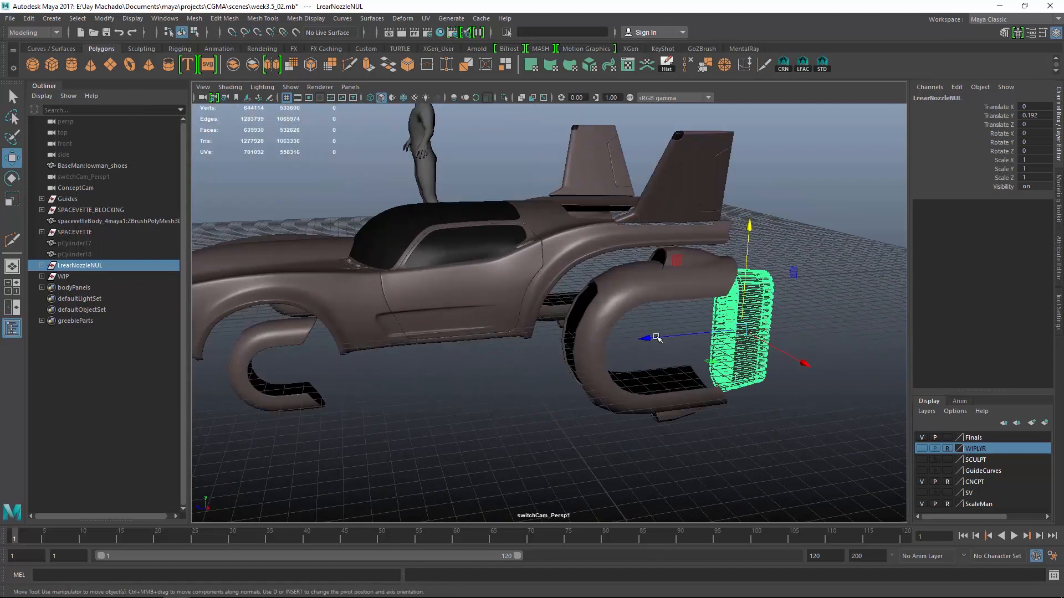
pyautogui.hotkey('ctrl', 'd')
pyautogui.doubleClick(83, 288)
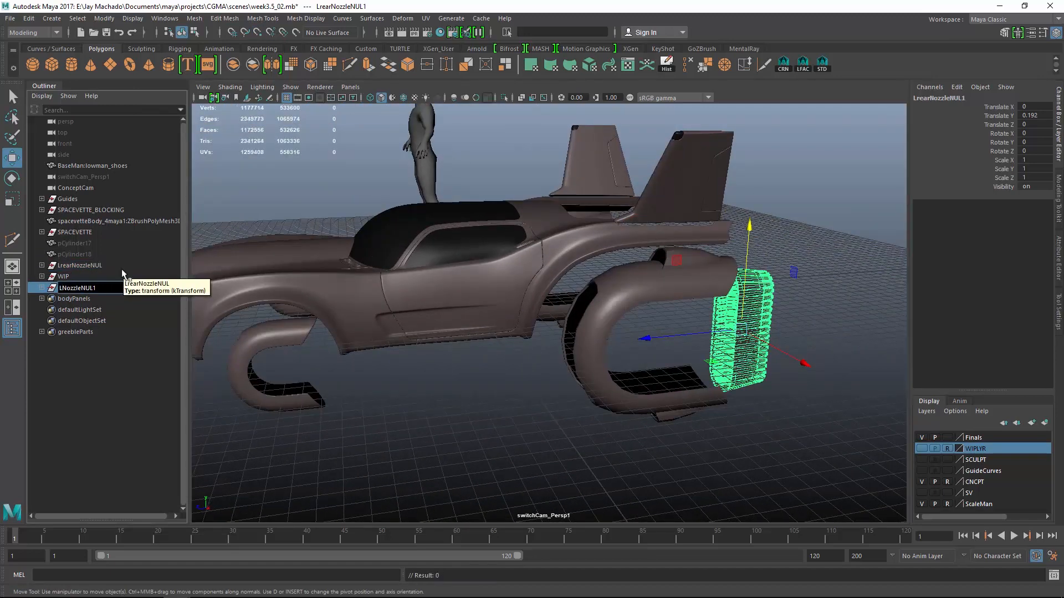
pyautogui.press('BackSpace')
pyautogui.press('Return')
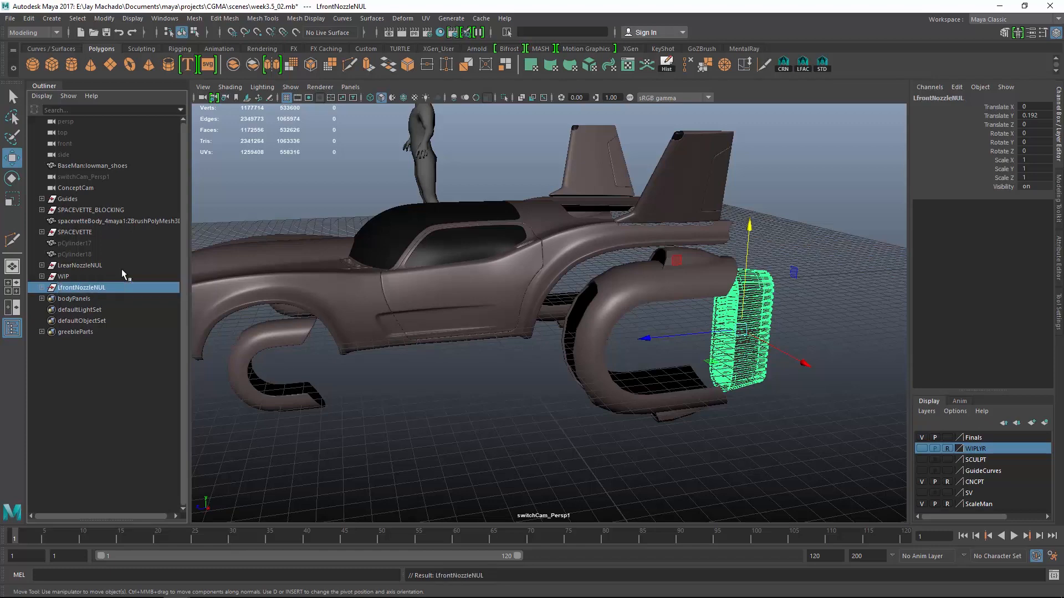
# - Move LfrontNozzleNUL forward to Translate Z 254.469, just behind the front engine pod
pyautogui.moveTo(660, 336); pyautogui.dragTo(264, 344)
pyautogui.keyDown('alt'); pyautogui.moveTo(272, 345); pyautogui.dragTo(330, 328); pyautogui.keyUp('alt')
pyautogui.keyDown('alt'); pyautogui.moveTo(330, 328); pyautogui.dragTo(364, 361, button='right'); pyautogui.keyUp('alt')
pyautogui.keyDown('alt'); pyautogui.moveTo(364, 361); pyautogui.dragTo(692, 367, button='middle'); pyautogui.keyUp('alt')
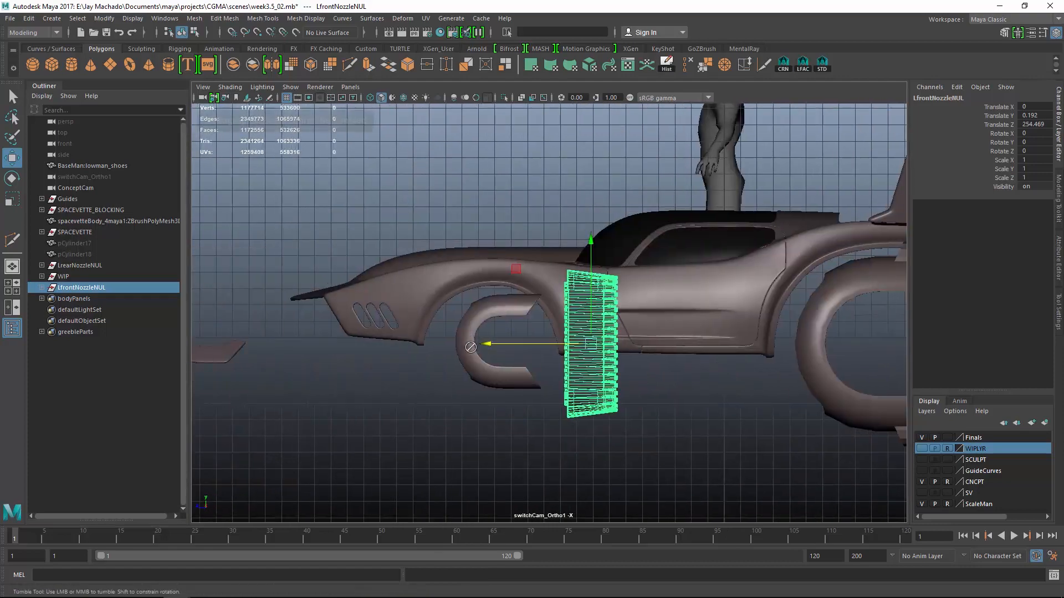
# - In orthographic view, align LfrontNozzleNUL with the rear of the front engine pod at Translate X -9.12 and Translate Z 285.168
pyautogui.keyDown('alt'); pyautogui.moveTo(570, 332); pyautogui.dragTo(537, 423); pyautogui.keyUp('alt')
pyautogui.keyDown('alt'); pyautogui.moveTo(541, 427); pyautogui.dragTo(726, 403, button='right'); pyautogui.keyUp('alt')
pyautogui.moveTo(652, 378); pyautogui.dragTo(651, 368)
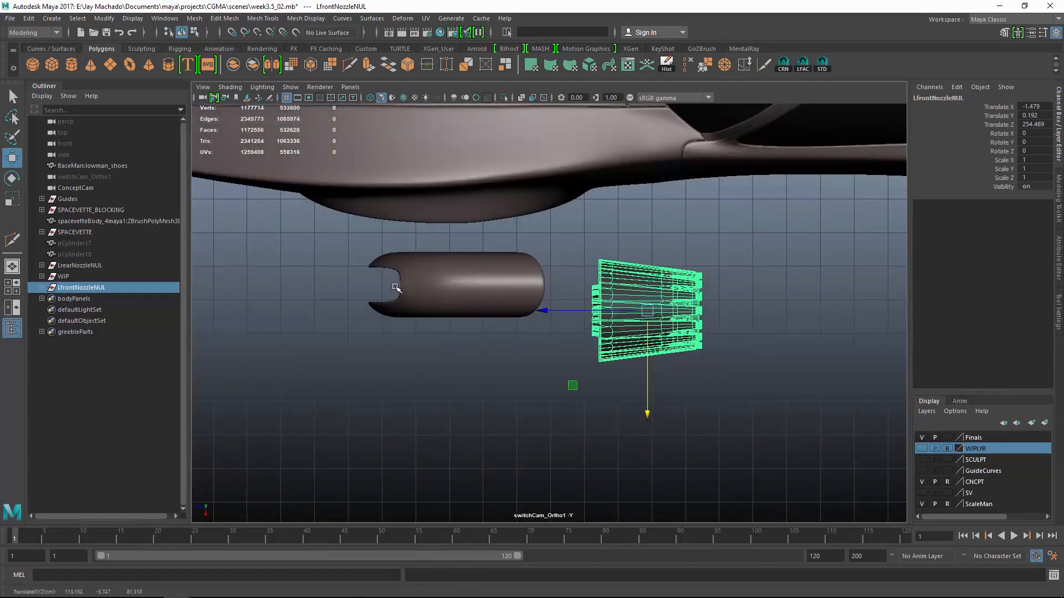
pyautogui.press('v')
pyautogui.moveTo(397, 290); pyautogui.dragTo(400, 286, button='middle')
pyautogui.moveTo(586, 282); pyautogui.dragTo(484, 283)
pyautogui.keyDown('alt'); pyautogui.moveTo(581, 366); pyautogui.dragTo(682, 380, button='right'); pyautogui.keyUp('alt')
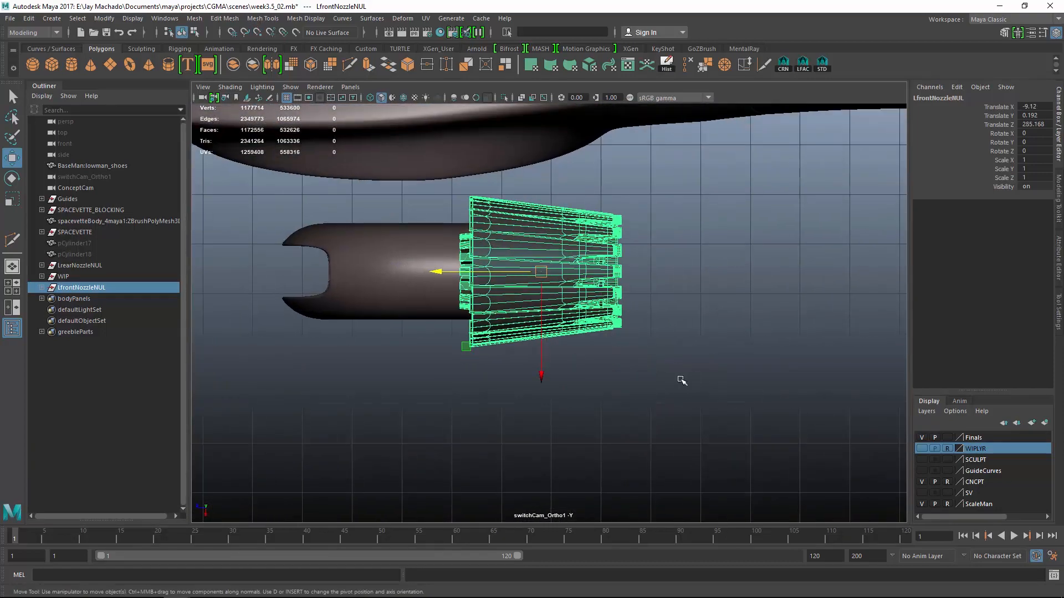
# - Move LfrontNozzleNUL to Translate Z 280.826 at the rear of the front engine pod and check its alignment in wireframe
pyautogui.press('4')
pyautogui.moveTo(466, 272); pyautogui.dragTo(488, 288)
pyautogui.keyDown('alt'); pyautogui.moveTo(594, 300); pyautogui.dragTo(515, 297, button='right'); pyautogui.keyUp('alt')
pyautogui.keyDown('alt'); pyautogui.moveTo(554, 293); pyautogui.dragTo(360, 177); pyautogui.keyUp('alt')
pyautogui.keyDown('alt'); pyautogui.moveTo(737, 421); pyautogui.dragTo(796, 432, button='right'); pyautogui.keyUp('alt')
pyautogui.keyDown('alt'); pyautogui.moveTo(724, 411); pyautogui.dragTo(679, 410); pyautogui.keyUp('alt')
pyautogui.keyDown('alt'); pyautogui.moveTo(720, 413); pyautogui.dragTo(826, 443, button='right'); pyautogui.keyUp('alt')
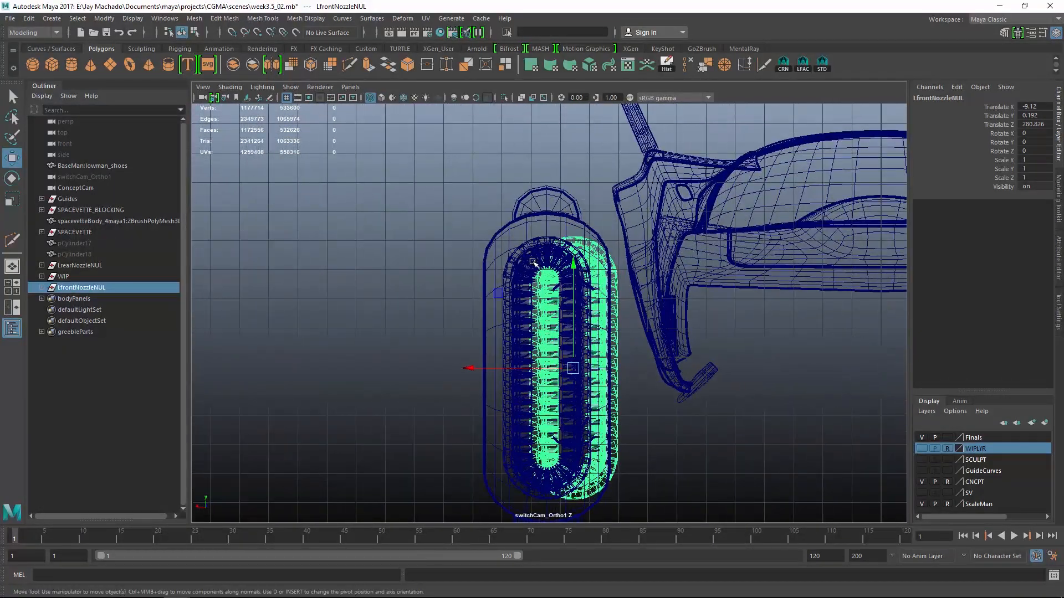
# - Scale LfrontNozzleNUL uniformly to 0.563 to suit the smaller front engine pod
pyautogui.keyDown('alt'); pyautogui.moveTo(626, 360); pyautogui.dragTo(655, 356); pyautogui.keyUp('alt')
pyautogui.keyDown('alt'); pyautogui.moveTo(656, 357); pyautogui.dragTo(682, 351, button='right'); pyautogui.keyUp('alt')
pyautogui.keyDown('alt'); pyautogui.moveTo(681, 351); pyautogui.dragTo(659, 354); pyautogui.keyUp('alt')
pyautogui.press('r')
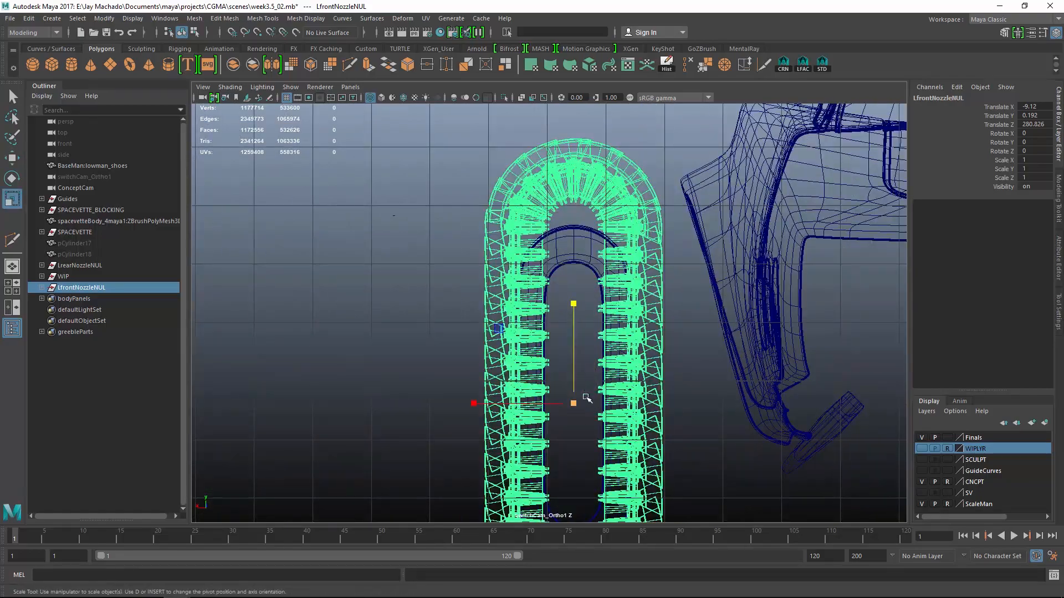
pyautogui.moveTo(587, 398); pyautogui.dragTo(439, 422)
pyautogui.keyDown('alt'); pyautogui.moveTo(501, 430); pyautogui.dragTo(779, 432); pyautogui.keyUp('alt')
pyautogui.keyDown('alt'); pyautogui.moveTo(779, 432); pyautogui.dragTo(577, 363, button='right'); pyautogui.keyUp('alt')
pyautogui.keyDown('alt'); pyautogui.moveTo(576, 364); pyautogui.dragTo(524, 389); pyautogui.keyUp('alt')
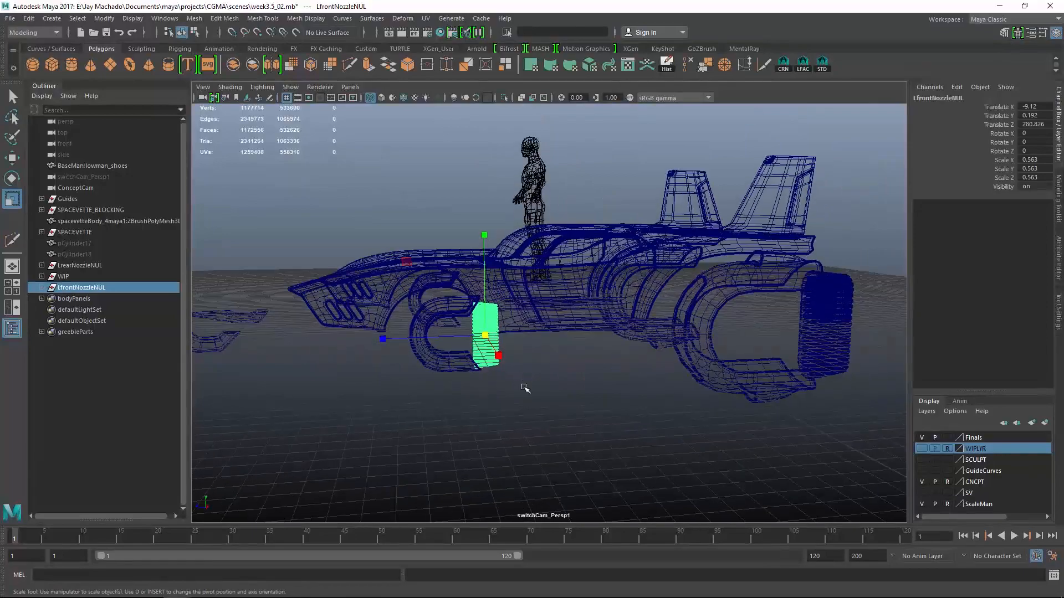
# - Show the SV layer as a reference and move LfrontNozzleNUL backward to Translate Z 261.036
pyautogui.keyDown('alt'); pyautogui.moveTo(525, 389); pyautogui.dragTo(587, 408, button='right'); pyautogui.keyUp('alt')
pyautogui.press('5')
pyautogui.moveTo(503, 386)
pyautogui.keyDown('alt'); pyautogui.mouseDown()
pyautogui.moveTo(596, 430)
pyautogui.moveTo(570, 323)
pyautogui.mouseUp(); pyautogui.keyUp('alt')
pyautogui.keyDown('alt'); pyautogui.moveTo(570, 323); pyautogui.dragTo(612, 354, button='middle'); pyautogui.keyUp('alt')
pyautogui.scroll(3, 614, 355)
pyautogui.press('w')
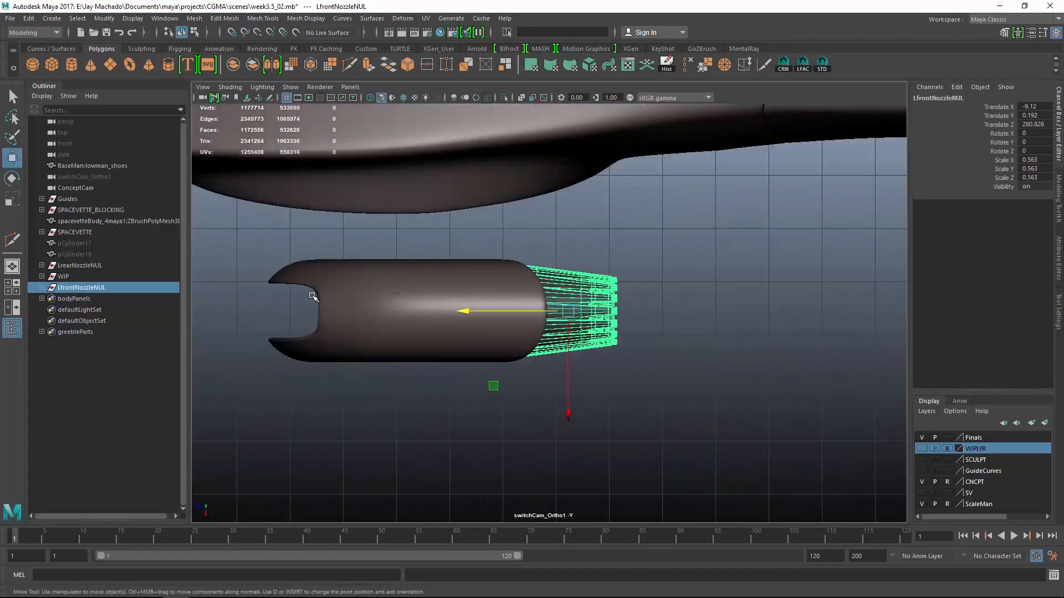
pyautogui.click(921, 492)
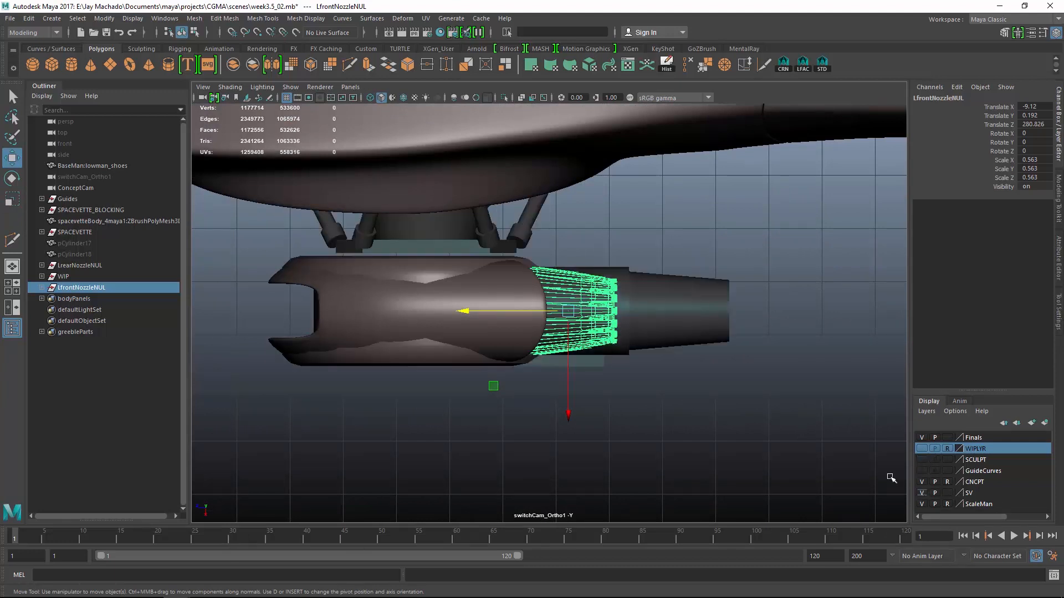
pyautogui.moveTo(540, 312); pyautogui.dragTo(644, 340)
pyautogui.keyDown('alt'); pyautogui.moveTo(644, 340); pyautogui.dragTo(699, 354, button='right'); pyautogui.keyUp('alt')
pyautogui.moveTo(699, 354)
pyautogui.keyDown('alt'); pyautogui.mouseDown()
pyautogui.moveTo(758, 370)
pyautogui.moveTo(687, 360)
pyautogui.mouseUp(); pyautogui.keyUp('alt')
# - Hide the SV layer and raise LfrontNozzleNUL to Translate Y 1.643
pyautogui.click(924, 494)
pyautogui.click(594, 262)
pyautogui.keyDown('alt'); pyautogui.moveTo(524, 331); pyautogui.dragTo(483, 349); pyautogui.keyUp('alt')
pyautogui.press('v')
pyautogui.moveTo(470, 343); pyautogui.dragTo(464, 346, button='middle')
pyautogui.keyDown('alt'); pyautogui.moveTo(465, 346); pyautogui.dragTo(566, 368); pyautogui.keyUp('alt')
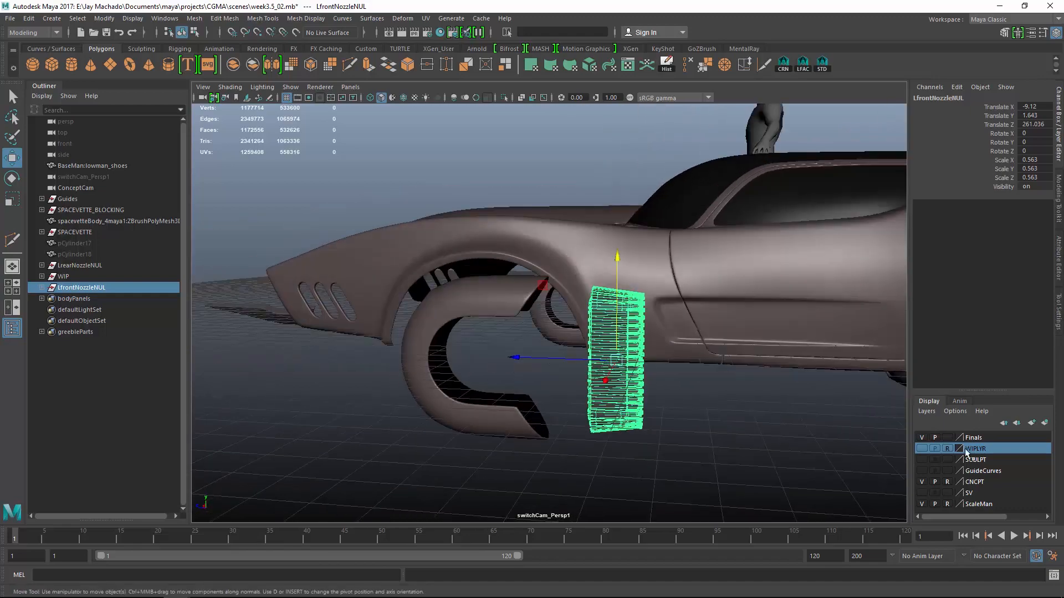
# - Isolate LrearNozzleNUL in the perspective view
pyautogui.keyDown('alt'); pyautogui.moveTo(665, 399); pyautogui.dragTo(536, 372, button='right'); pyautogui.keyUp('alt')
pyautogui.keyDown('alt'); pyautogui.moveTo(536, 373); pyautogui.dragTo(501, 371); pyautogui.keyUp('alt')
pyautogui.keyDown('alt'); pyautogui.moveTo(501, 371); pyautogui.dragTo(719, 434, button='right'); pyautogui.keyUp('alt')
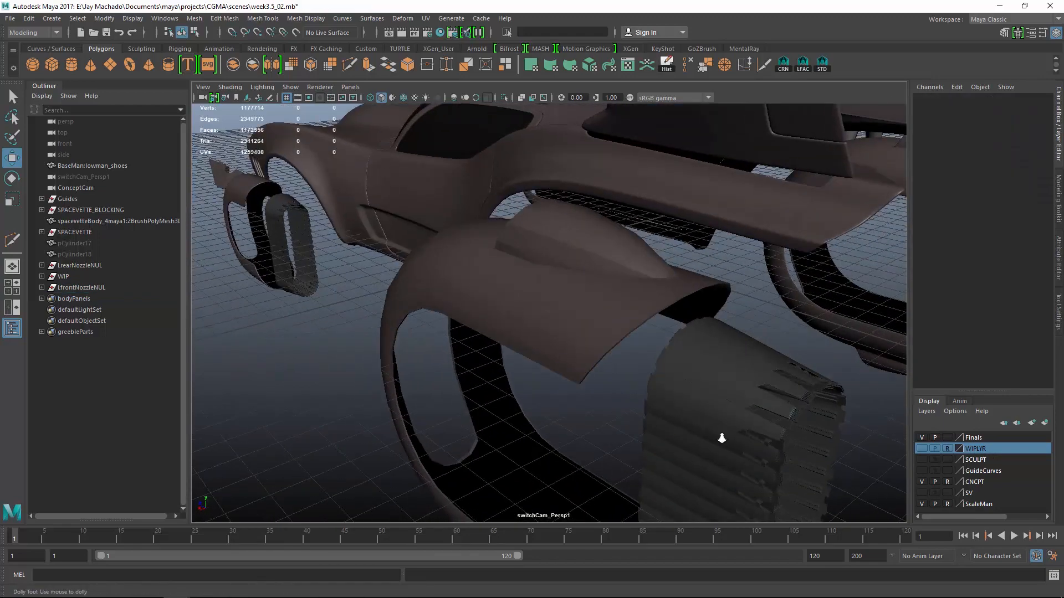
pyautogui.click(78, 289)
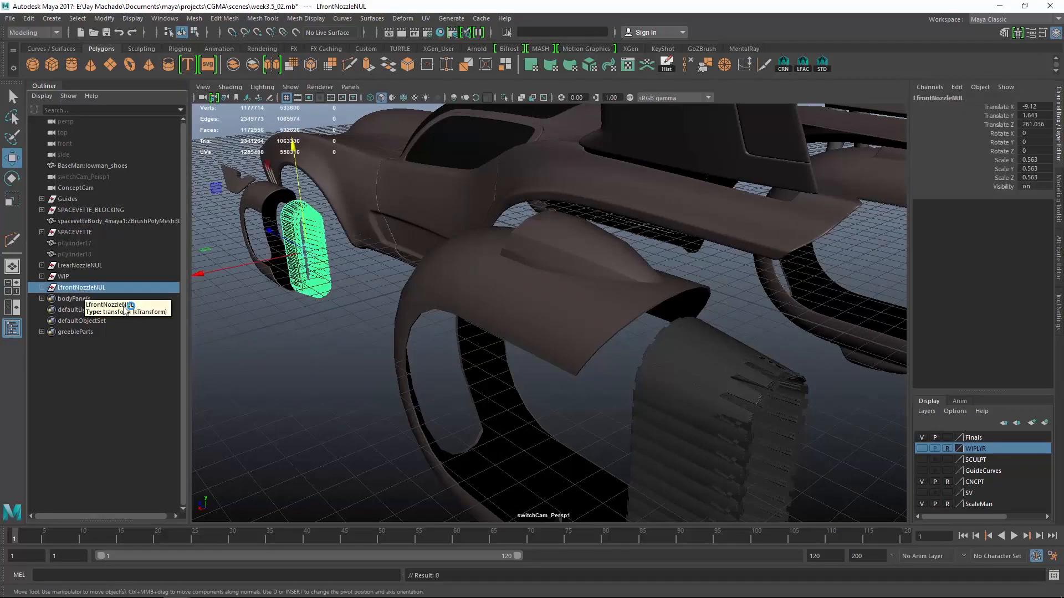
pyautogui.keyDown('alt'); pyautogui.moveTo(297, 303); pyautogui.dragTo(336, 306); pyautogui.keyUp('alt')
pyautogui.keyDown('alt'); pyautogui.moveTo(337, 307); pyautogui.dragTo(150, 230, button='middle'); pyautogui.keyUp('alt')
pyautogui.click(105, 270)
pyautogui.keyDown('alt'); pyautogui.moveTo(444, 333); pyautogui.dragTo(608, 360); pyautogui.keyUp('alt')
pyautogui.click(503, 100)
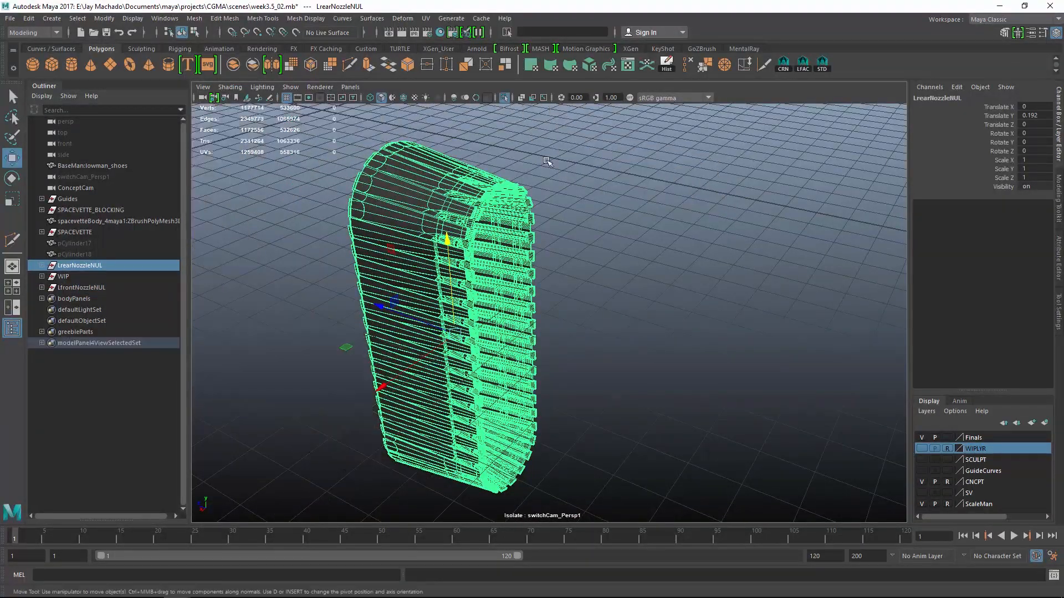
# - Expand the LrearNozzleNUL group in the Outliner to list its individual parts
pyautogui.keyDown('alt'); pyautogui.moveTo(615, 222); pyautogui.dragTo(576, 235); pyautogui.keyUp('alt')
pyautogui.click(593, 221)
pyautogui.keyDown('alt'); pyautogui.moveTo(593, 222); pyautogui.dragTo(660, 209, button='right'); pyautogui.keyUp('alt')
pyautogui.keyDown('alt'); pyautogui.moveTo(660, 209); pyautogui.dragTo(582, 222); pyautogui.keyUp('alt')
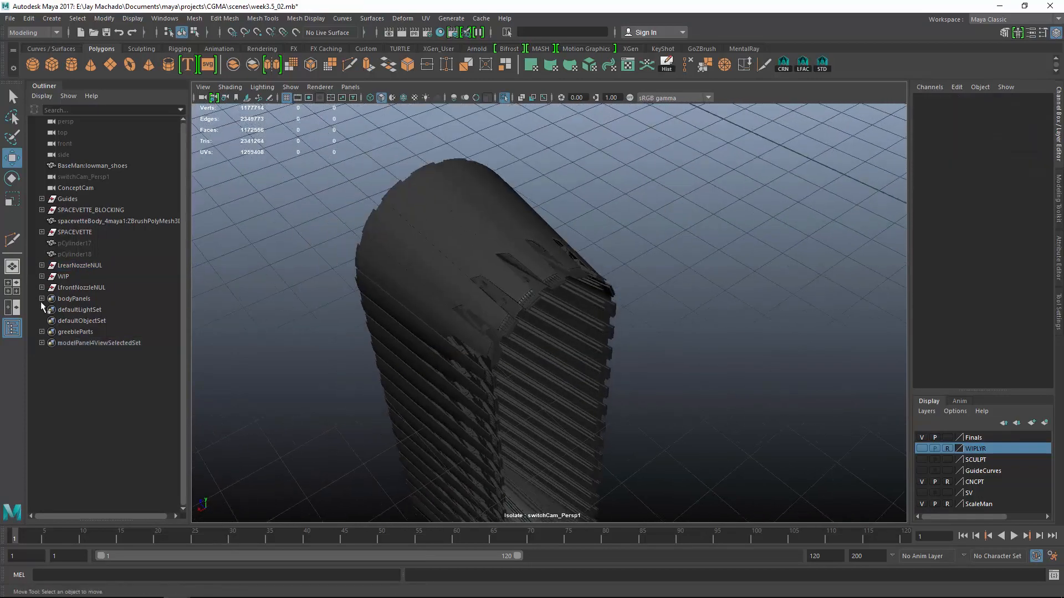
pyautogui.click(41, 265)
pyautogui.scroll(-10, 125, 287)
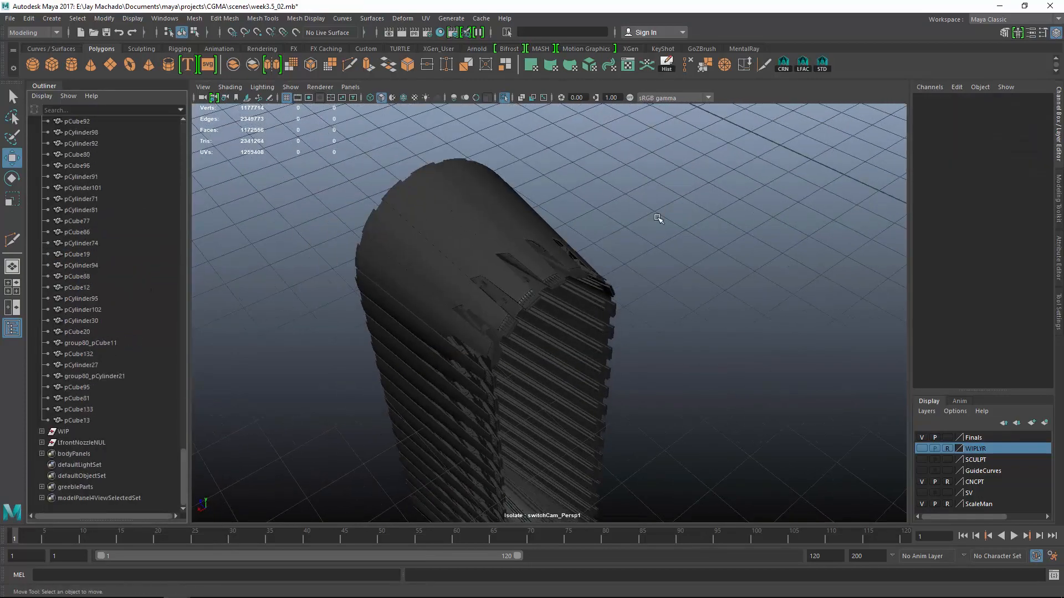
pyautogui.click(462, 199)
pyautogui.press('q')
pyautogui.keyDown('shift'); pyautogui.click(462, 242); pyautogui.keyUp('shift')
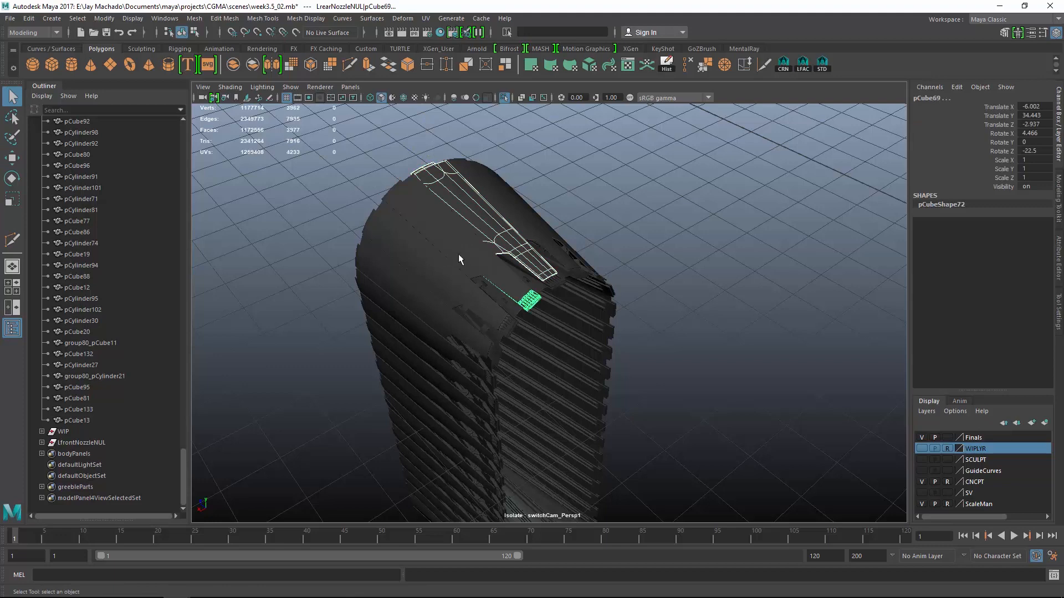
pyautogui.press('space')
pyautogui.press('f')
pyautogui.keyDown('alt'); pyautogui.moveTo(622, 307); pyautogui.dragTo(481, 211, button='middle'); pyautogui.keyUp('alt')
pyautogui.keyDown('alt'); pyautogui.moveTo(644, 280); pyautogui.dragTo(642, 309, button='middle'); pyautogui.keyUp('alt')
pyautogui.moveTo(438, 124)
pyautogui.mouseDown()
pyautogui.moveTo(492, 532)
pyautogui.moveTo(471, 545)
pyautogui.mouseUp()
pyautogui.keyDown('ctrl'); pyautogui.moveTo(386, 181); pyautogui.dragTo(454, 450); pyautogui.keyUp('ctrl')
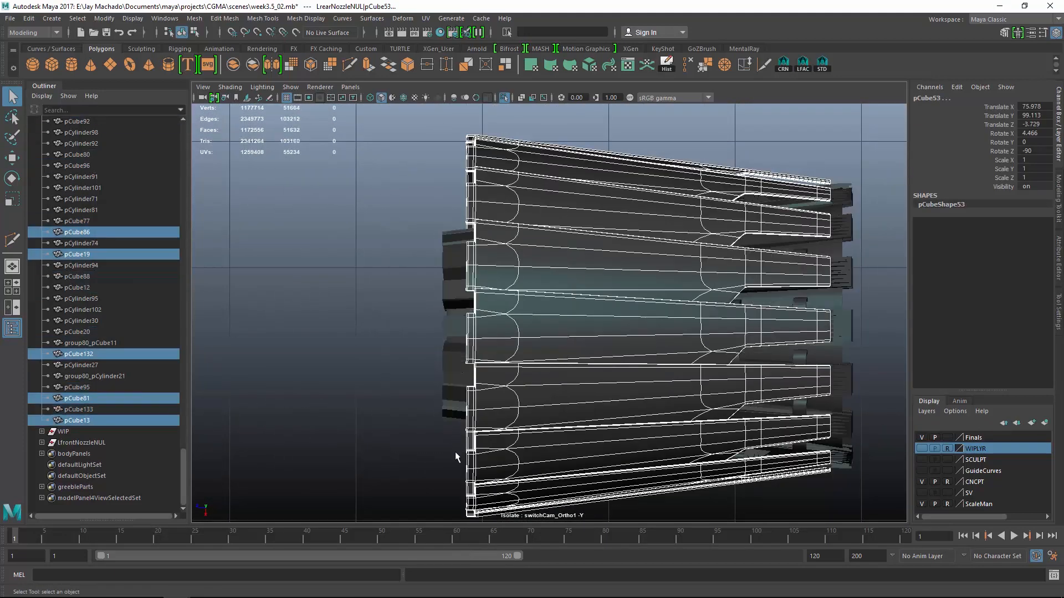
pyautogui.press('space')
pyautogui.keyDown('alt'); pyautogui.moveTo(515, 301); pyautogui.dragTo(383, 277); pyautogui.keyUp('alt')
pyautogui.click(379, 288)
pyautogui.press('5')
pyautogui.moveTo(361, 224); pyautogui.dragTo(456, 229)
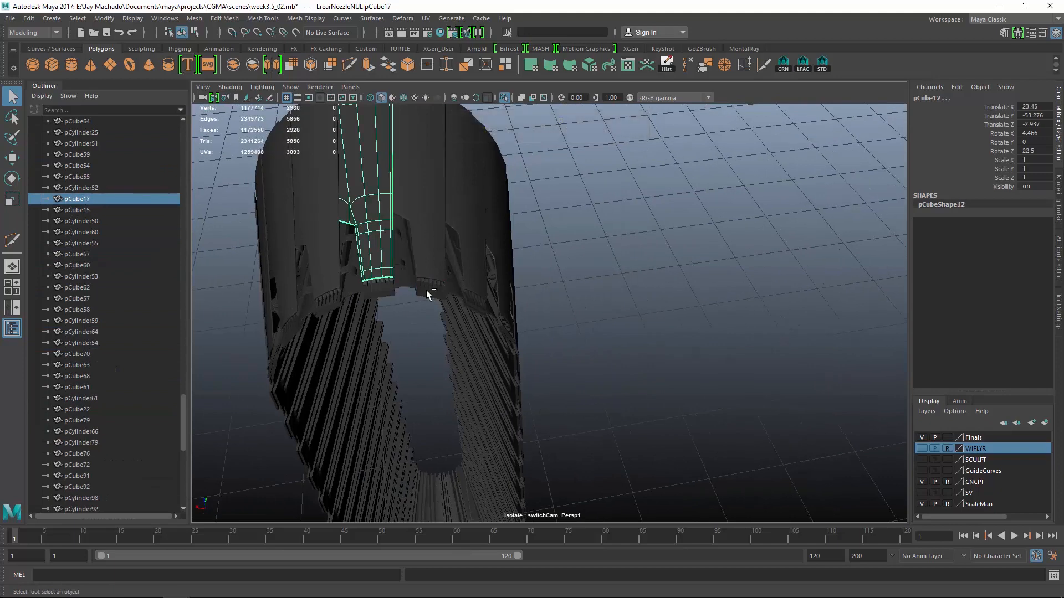
# - Select the inner ribbed vector plates from the top of the nozzle's rear opening down the upper part of one side
pyautogui.keyDown('alt'); pyautogui.moveTo(395, 290); pyautogui.dragTo(360, 261); pyautogui.keyUp('alt')
pyautogui.click(408, 264)
pyautogui.keyDown('shift'); pyautogui.click(449, 261); pyautogui.keyUp('shift')
pyautogui.keyDown('shift'); pyautogui.click(360, 261); pyautogui.keyUp('shift')
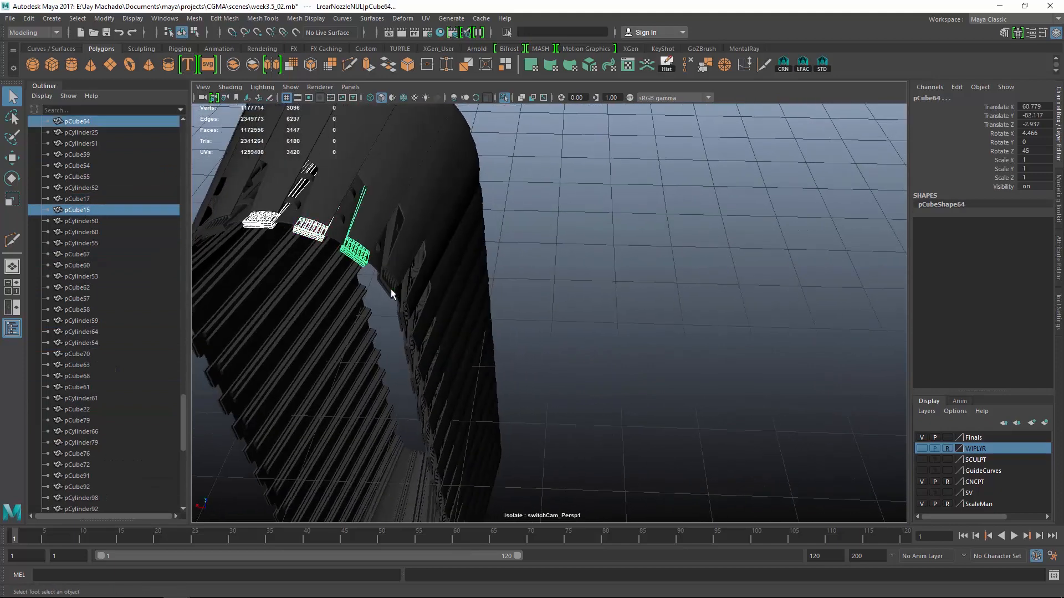
pyautogui.keyDown('shift'); pyautogui.click(391, 290); pyautogui.keyUp('shift')
pyautogui.keyDown('shift'); pyautogui.click(403, 319); pyautogui.keyUp('shift')
pyautogui.keyDown('alt'); pyautogui.moveTo(451, 333); pyautogui.dragTo(404, 286); pyautogui.keyUp('alt')
pyautogui.keyDown('shift'); pyautogui.click(378, 248); pyautogui.keyUp('shift')
pyautogui.keyDown('shift'); pyautogui.click(384, 297); pyautogui.keyUp('shift')
pyautogui.keyDown('shift'); pyautogui.click(386, 343); pyautogui.keyUp('shift')
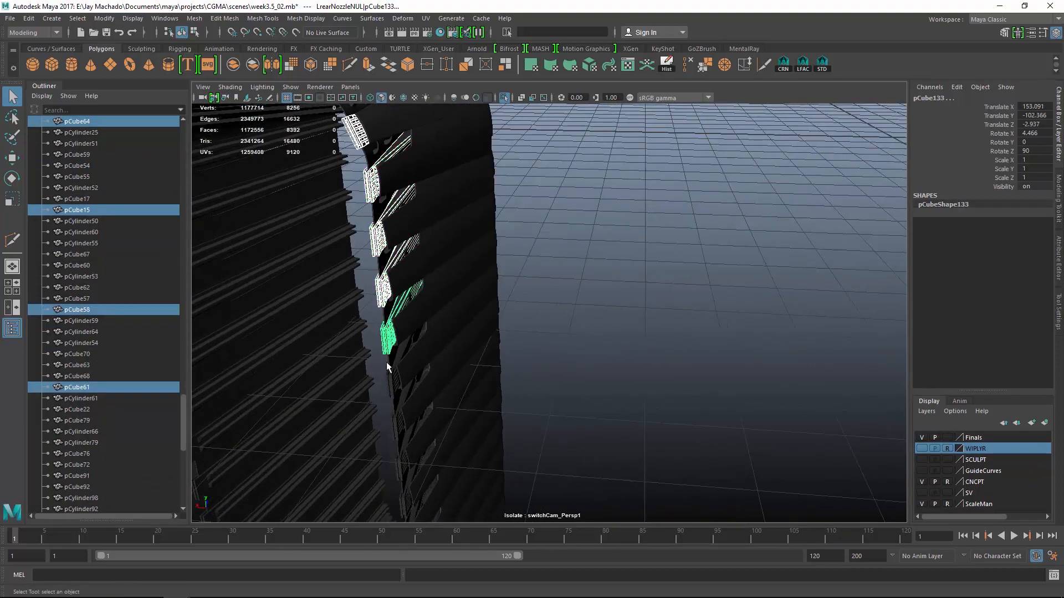
pyautogui.keyDown('shift'); pyautogui.click(391, 382); pyautogui.keyUp('shift')
# - Add the remaining inner vector plates along the same straight side to the selection, down to the lower bend
pyautogui.keyDown('alt'); pyautogui.moveTo(437, 407); pyautogui.dragTo(474, 281, button='middle'); pyautogui.keyUp('alt')
pyautogui.keyDown('shift'); pyautogui.click(436, 239); pyautogui.keyUp('shift')
pyautogui.keyDown('shift'); pyautogui.click(440, 285); pyautogui.keyUp('shift')
pyautogui.keyDown('shift'); pyautogui.click(441, 328); pyautogui.keyUp('shift')
pyautogui.keyDown('alt'); pyautogui.moveTo(458, 335); pyautogui.dragTo(465, 189, button='middle'); pyautogui.keyUp('alt')
pyautogui.keyDown('shift'); pyautogui.click(459, 182); pyautogui.keyUp('shift')
pyautogui.keyDown('shift'); pyautogui.click(461, 235); pyautogui.keyUp('shift')
pyautogui.keyDown('shift'); pyautogui.click(463, 285); pyautogui.keyUp('shift')
pyautogui.keyDown('shift'); pyautogui.click(464, 332); pyautogui.keyUp('shift')
pyautogui.keyDown('shift'); pyautogui.click(466, 379); pyautogui.keyUp('shift')
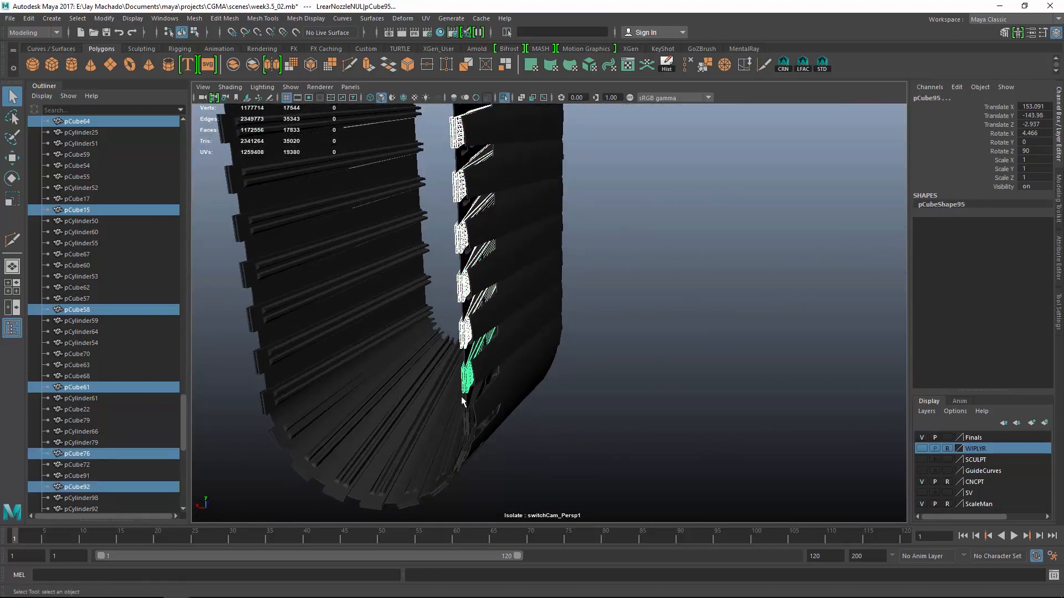
# - Extend the selection with the inner vector plates around the nozzle's bottom arc
pyautogui.keyDown('alt'); pyautogui.moveTo(483, 410); pyautogui.dragTo(522, 244, button='middle'); pyautogui.keyUp('alt')
pyautogui.keyDown('alt'); pyautogui.moveTo(522, 244); pyautogui.dragTo(490, 297); pyautogui.keyUp('alt')
pyautogui.keyDown('shift'); pyautogui.click(404, 251); pyautogui.keyUp('shift')
pyautogui.keyDown('shift'); pyautogui.click(377, 298); pyautogui.keyUp('shift')
pyautogui.keyDown('alt'); pyautogui.moveTo(377, 299); pyautogui.dragTo(480, 355); pyautogui.keyUp('alt')
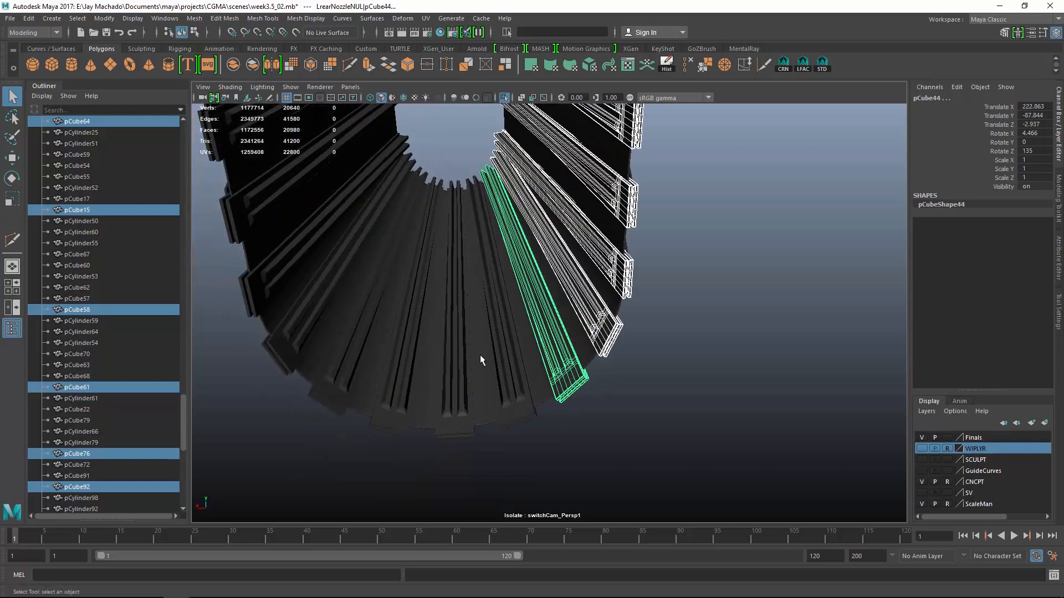
pyautogui.keyDown('shift'); pyautogui.click(505, 405); pyautogui.keyUp('shift')
pyautogui.keyDown('shift'); pyautogui.click(465, 428); pyautogui.keyUp('shift')
pyautogui.keyDown('shift'); pyautogui.click(396, 422); pyautogui.keyUp('shift')
pyautogui.keyDown('shift'); pyautogui.click(334, 404); pyautogui.keyUp('shift')
pyautogui.keyDown('shift'); pyautogui.click(281, 359); pyautogui.keyUp('shift')
pyautogui.keyDown('shift'); pyautogui.click(250, 306); pyautogui.keyUp('shift')
# - Add the inner vector plates on the lower and middle part of the opposite straight side to the selection
pyautogui.keyDown('alt'); pyautogui.moveTo(255, 306); pyautogui.dragTo(309, 300); pyautogui.keyUp('alt')
pyautogui.keyDown('shift'); pyautogui.click(313, 281); pyautogui.keyUp('shift')
pyautogui.keyDown('shift'); pyautogui.click(309, 245); pyautogui.keyUp('shift')
pyautogui.keyDown('shift'); pyautogui.click(304, 209); pyautogui.keyUp('shift')
pyautogui.keyDown('shift'); pyautogui.click(300, 170); pyautogui.keyUp('shift')
pyautogui.keyDown('alt'); pyautogui.moveTo(299, 170); pyautogui.dragTo(360, 322); pyautogui.keyUp('alt')
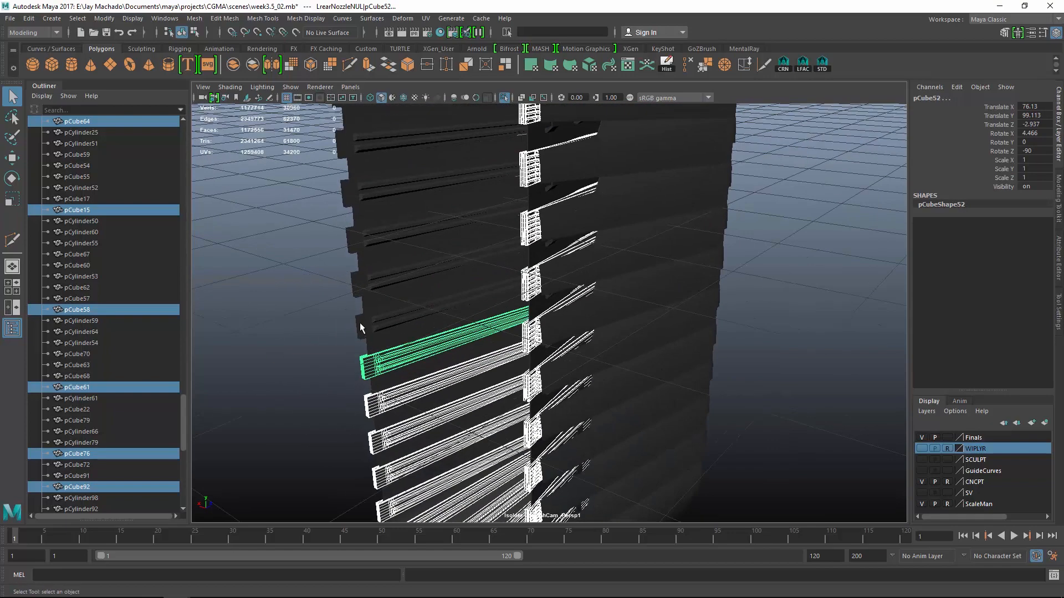
pyautogui.keyDown('shift'); pyautogui.click(357, 282); pyautogui.keyUp('shift')
pyautogui.keyDown('shift'); pyautogui.click(351, 213); pyautogui.keyUp('shift')
pyautogui.keyDown('shift'); pyautogui.click(348, 195); pyautogui.keyUp('shift')
# - Continue adding inner vector plates up the opposite side and into the nozzle's top arc
pyautogui.keyDown('alt'); pyautogui.moveTo(347, 195); pyautogui.dragTo(396, 420, button='middle'); pyautogui.keyUp('alt')
pyautogui.keyDown('shift'); pyautogui.click(394, 386); pyautogui.keyUp('shift')
pyautogui.keyDown('shift'); pyautogui.click(390, 342); pyautogui.keyUp('shift')
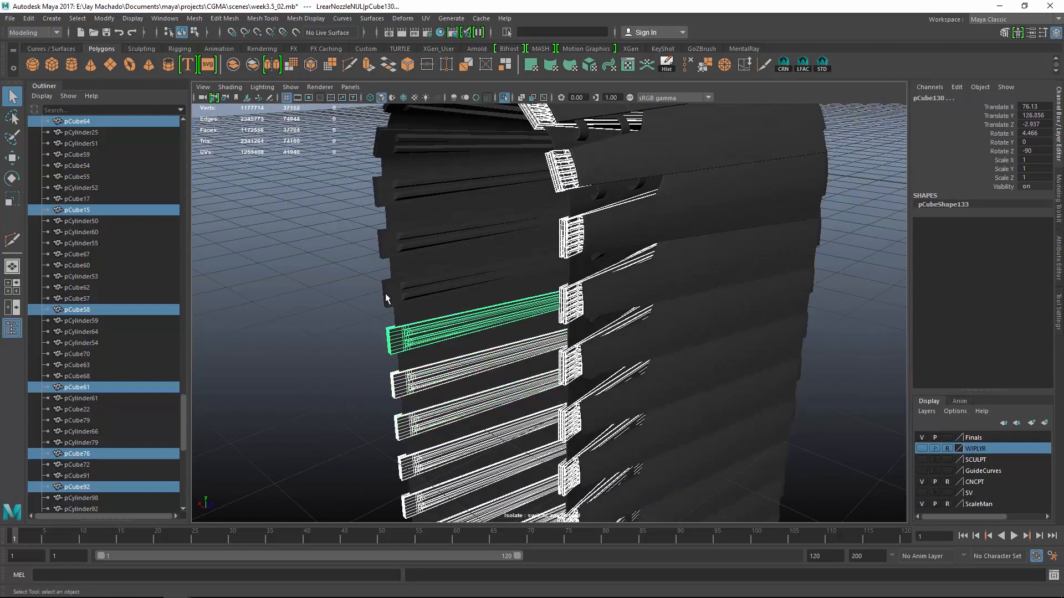
pyautogui.keyDown('shift'); pyautogui.click(386, 294); pyautogui.keyUp('shift')
pyautogui.keyDown('shift'); pyautogui.click(382, 245); pyautogui.keyUp('shift')
pyautogui.keyDown('shift'); pyautogui.click(377, 194); pyautogui.keyUp('shift')
pyautogui.keyDown('alt'); pyautogui.moveTo(378, 194); pyautogui.dragTo(397, 367, button='middle'); pyautogui.keyUp('alt')
pyautogui.keyDown('alt'); pyautogui.moveTo(397, 367); pyautogui.dragTo(423, 237); pyautogui.keyUp('alt')
pyautogui.keyDown('shift'); pyautogui.click(382, 184); pyautogui.keyUp('shift')
pyautogui.keyDown('shift'); pyautogui.click(394, 138); pyautogui.keyUp('shift')
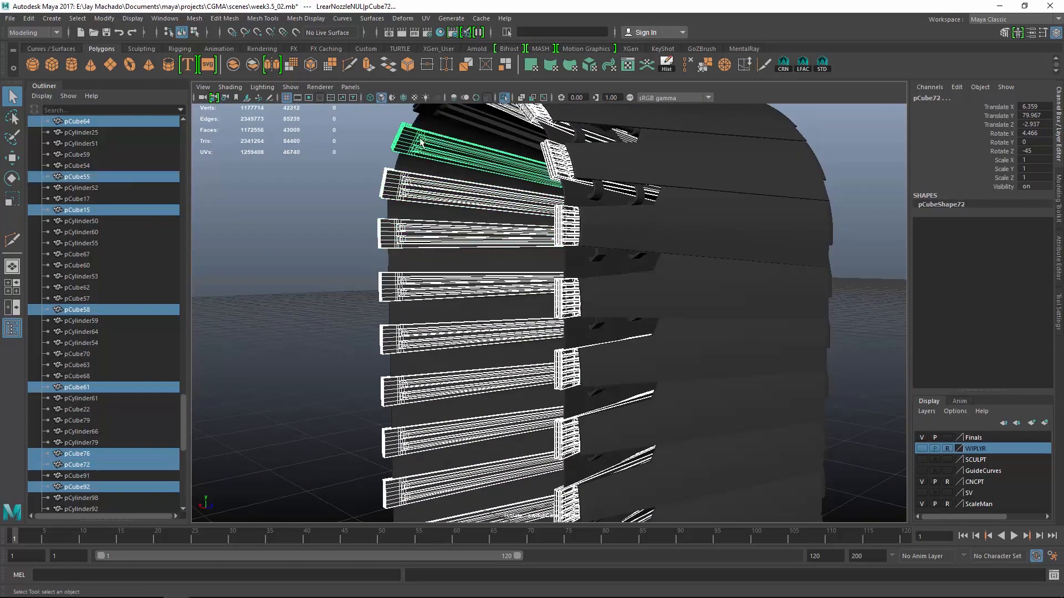
# - Add the last inner plate and rename the selection LrearvectorplateA with cometRename, numbering from 01 with padding 2
pyautogui.keyDown('alt'); pyautogui.moveTo(395, 138); pyautogui.dragTo(388, 173, button='middle'); pyautogui.keyUp('alt')
pyautogui.keyDown('shift'); pyautogui.click(414, 146); pyautogui.keyUp('shift')
pyautogui.click(783, 64)
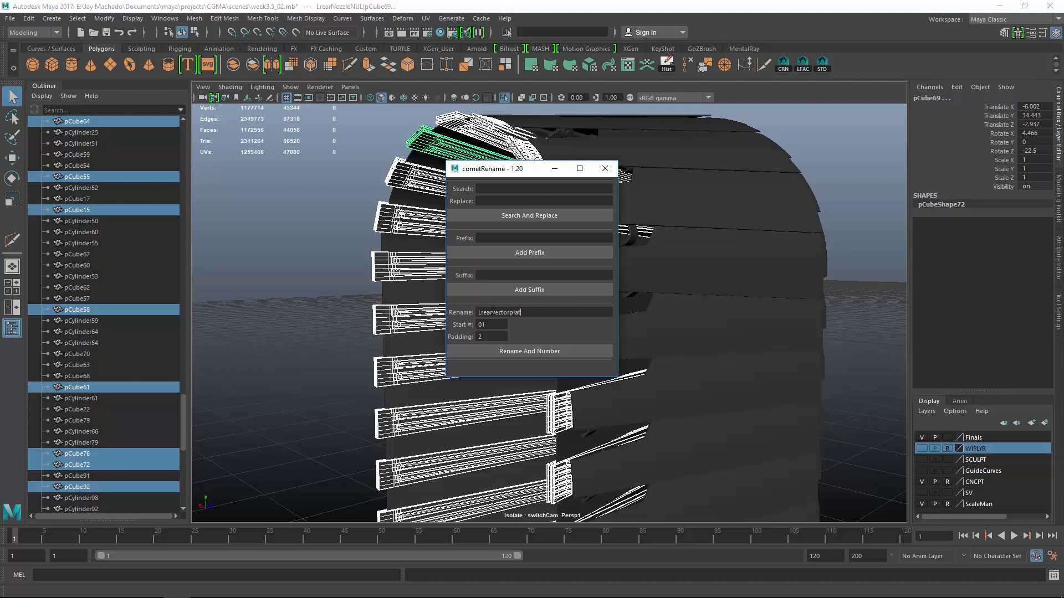
pyautogui.click(534, 351)
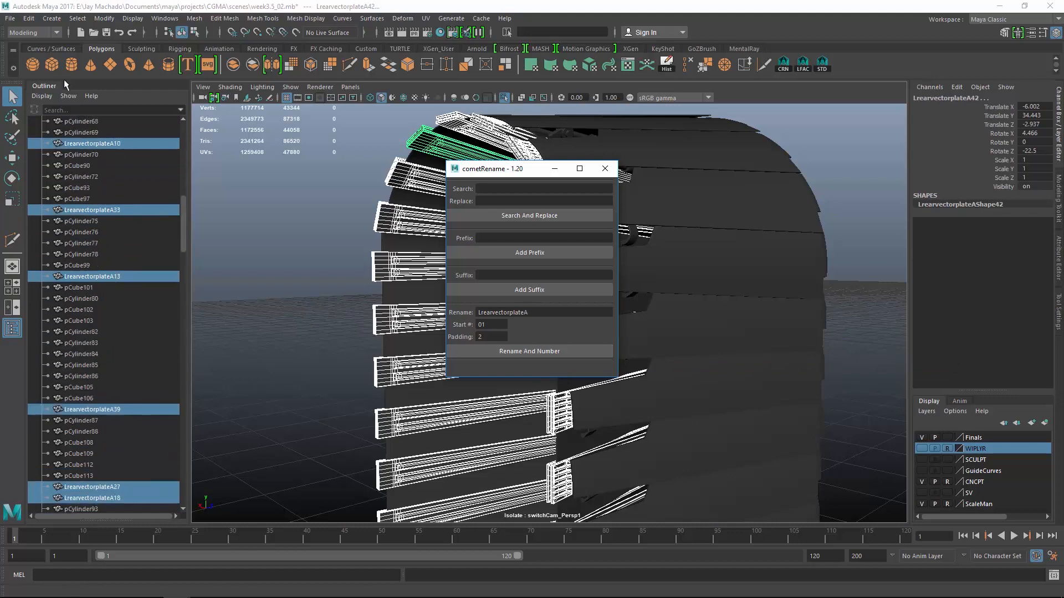
# - Sort the Outliner alphabetically within type and locate the LrearvectorplateA parts in the nozzle group
pyautogui.click(58, 95)
pyautogui.moveTo(85, 308)
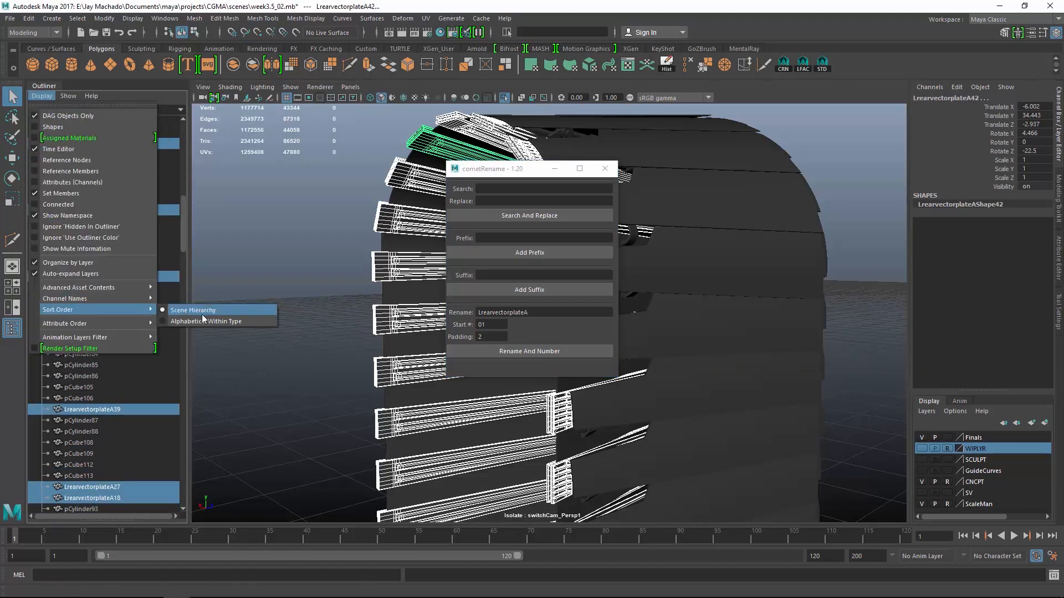
pyautogui.click(201, 319)
pyautogui.click(42, 177)
pyautogui.scroll(-20, 126, 238)
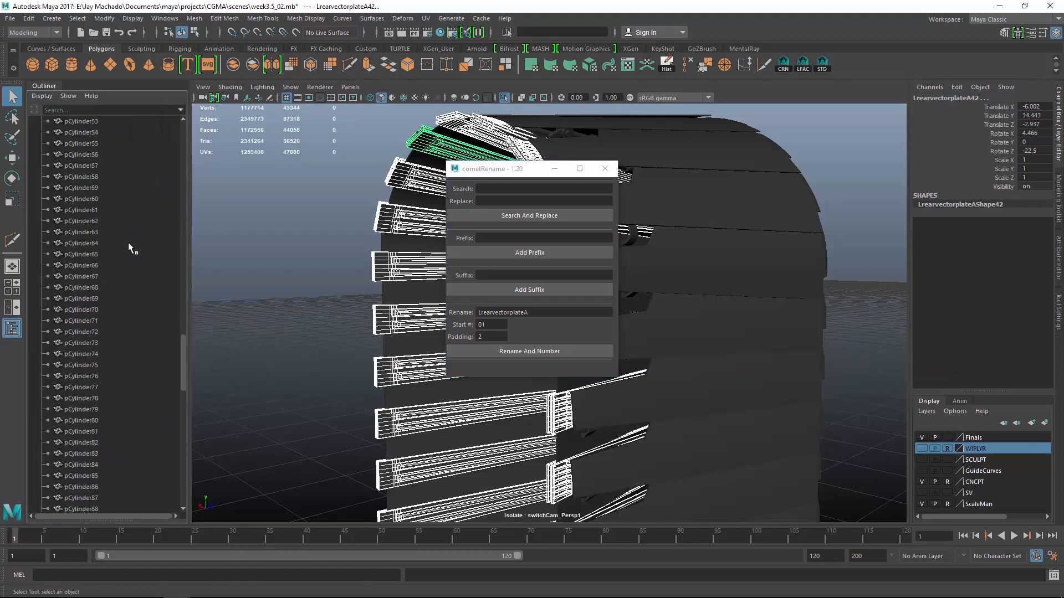
pyautogui.scroll(10, 143, 287)
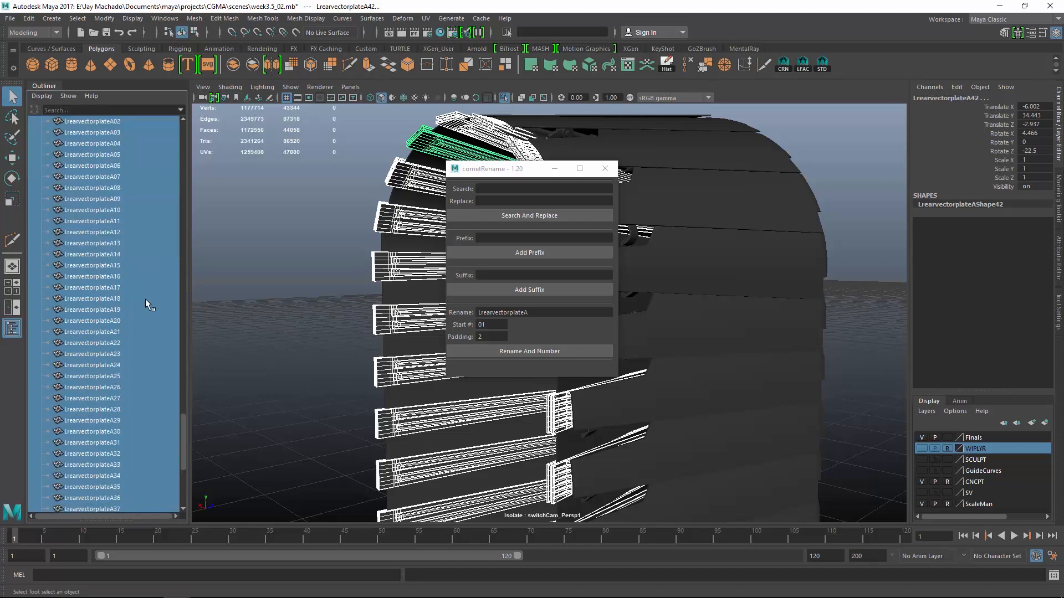
# - Hide the LrearvectorplateA plates and move the cometRename window clear of the nozzle
pyautogui.hotkey('ctrl', 'h')
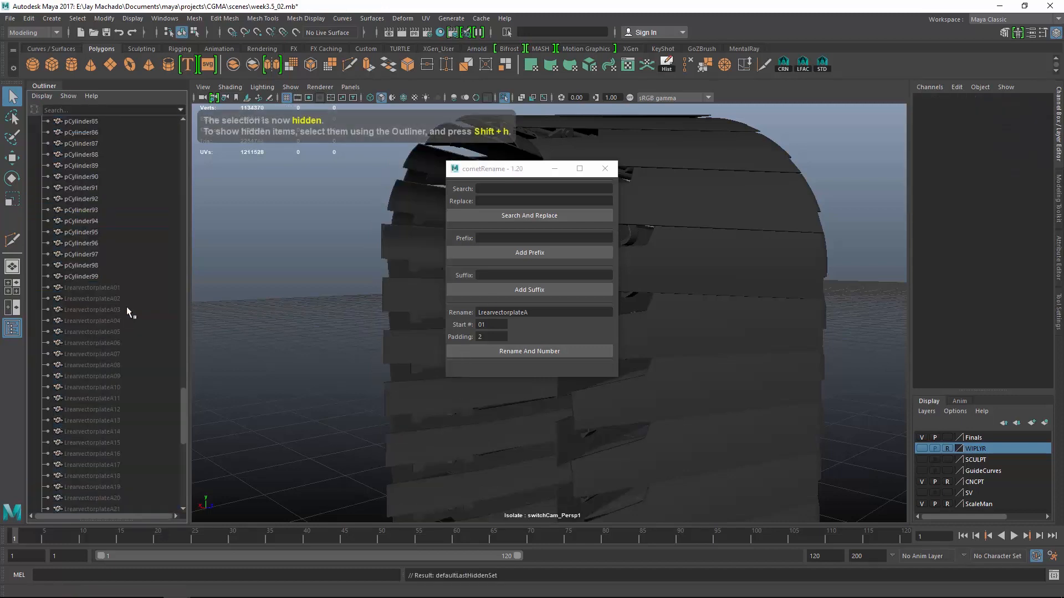
pyautogui.moveTo(515, 172); pyautogui.dragTo(265, 146)
pyautogui.keyDown('alt'); pyautogui.moveTo(532, 299); pyautogui.dragTo(626, 203); pyautogui.keyUp('alt')
pyautogui.keyDown('alt'); pyautogui.moveTo(626, 204); pyautogui.dragTo(535, 208, button='middle'); pyautogui.keyUp('alt')
# - Select the next layer of nozzle plates from the top centre of the arc down the upper part of one side
pyautogui.click(588, 254)
pyautogui.keyDown('shift'); pyautogui.click(619, 273); pyautogui.keyUp('shift')
pyautogui.keyDown('shift'); pyautogui.click(654, 308); pyautogui.keyUp('shift')
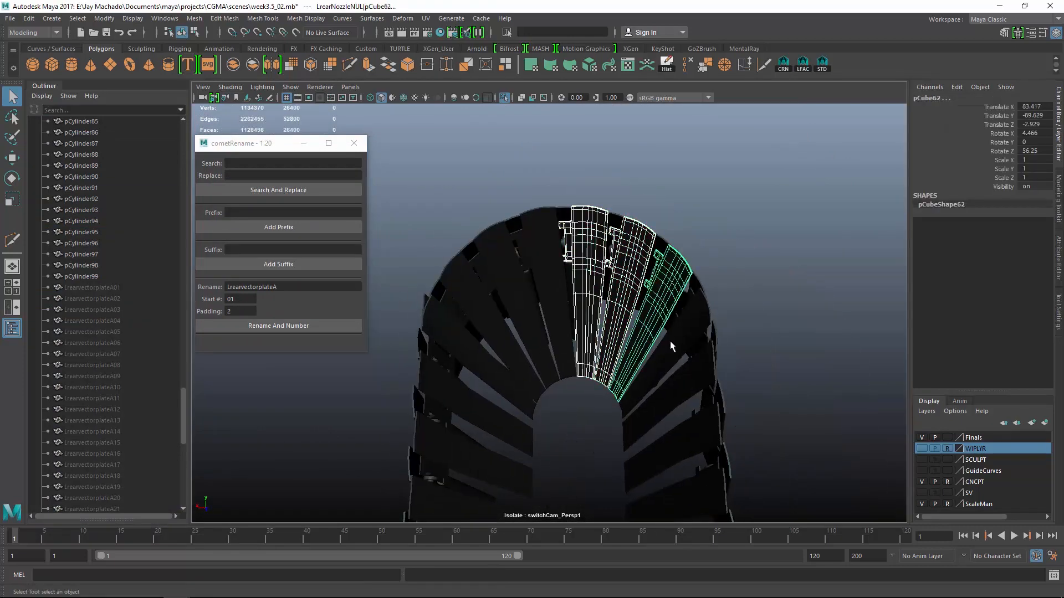
pyautogui.keyDown('shift'); pyautogui.click(672, 346); pyautogui.keyUp('shift')
pyautogui.keyDown('shift'); pyautogui.click(688, 385); pyautogui.keyUp('shift')
pyautogui.keyDown('alt'); pyautogui.moveTo(705, 435); pyautogui.dragTo(697, 459); pyautogui.keyUp('alt')
pyautogui.keyDown('alt'); pyautogui.moveTo(697, 459); pyautogui.dragTo(641, 263, button='middle'); pyautogui.keyUp('alt')
pyautogui.keyDown('shift'); pyautogui.click(636, 283); pyautogui.keyUp('shift')
pyautogui.keyDown('shift'); pyautogui.click(625, 319); pyautogui.keyUp('shift')
pyautogui.keyDown('shift'); pyautogui.click(617, 353); pyautogui.keyUp('shift')
pyautogui.keyDown('shift'); pyautogui.click(618, 386); pyautogui.keyUp('shift')
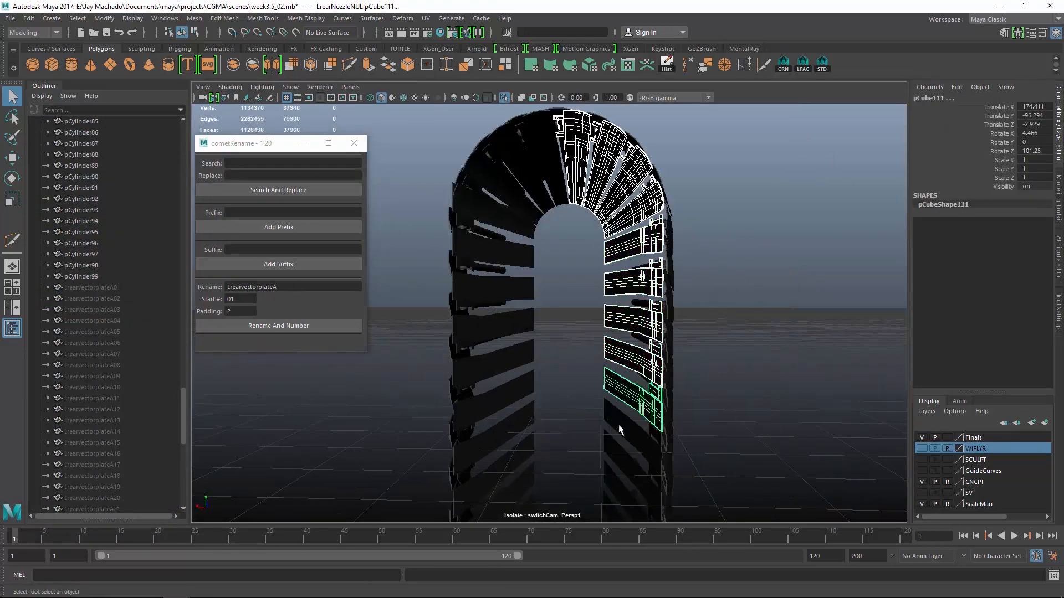
# - Add the rest of this plate layer along the same straight side to the selection, down to the bottom bend
pyautogui.keyDown('alt'); pyautogui.moveTo(618, 429); pyautogui.dragTo(608, 247, button='middle'); pyautogui.keyUp('alt')
pyautogui.keyDown('shift'); pyautogui.click(609, 250); pyautogui.keyUp('shift')
pyautogui.keyDown('shift'); pyautogui.click(607, 287); pyautogui.keyUp('shift')
pyautogui.keyDown('shift'); pyautogui.click(613, 320); pyautogui.keyUp('shift')
pyautogui.keyDown('shift'); pyautogui.click(621, 356); pyautogui.keyUp('shift')
pyautogui.keyDown('alt'); pyautogui.moveTo(633, 390); pyautogui.dragTo(617, 298, button='middle'); pyautogui.keyUp('alt')
pyautogui.keyDown('shift'); pyautogui.click(595, 290); pyautogui.keyUp('shift')
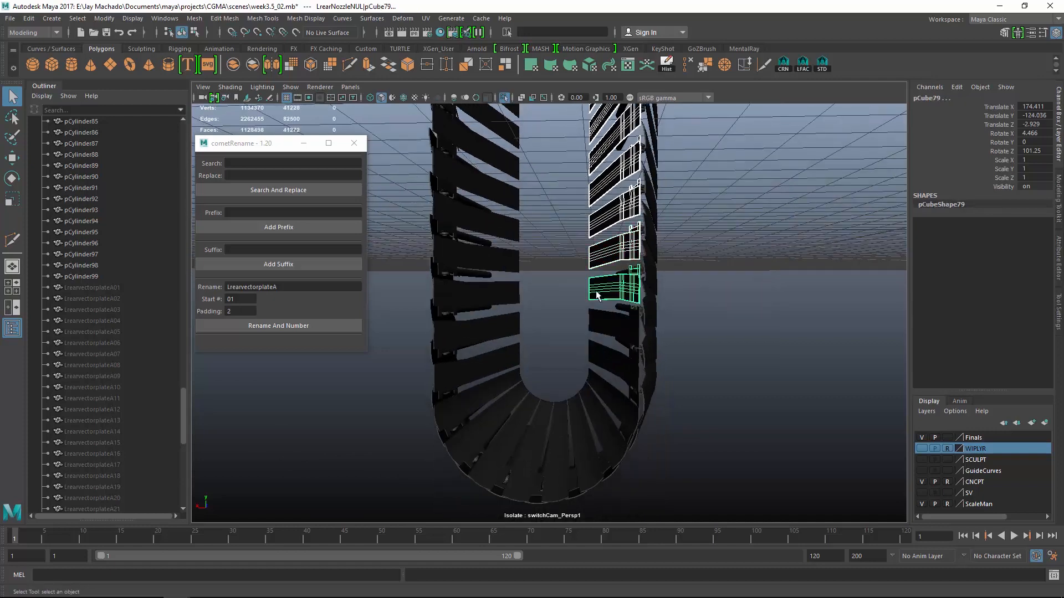
pyautogui.keyDown('shift'); pyautogui.click(598, 322); pyautogui.keyUp('shift')
pyautogui.keyDown('shift'); pyautogui.click(602, 356); pyautogui.keyUp('shift')
pyautogui.keyDown('shift'); pyautogui.click(600, 387); pyautogui.keyUp('shift')
# - Add the plates of this layer around the nozzle's bottom arc to the selection
pyautogui.keyDown('shift'); pyautogui.click(576, 419); pyautogui.keyUp('shift')
pyautogui.keyDown('shift'); pyautogui.click(557, 420); pyautogui.keyUp('shift')
pyautogui.keyDown('shift'); pyautogui.click(535, 412); pyautogui.keyUp('shift')
pyautogui.keyDown('shift'); pyautogui.click(523, 404); pyautogui.keyUp('shift')
pyautogui.keyDown('shift'); pyautogui.click(513, 390); pyautogui.keyUp('shift')
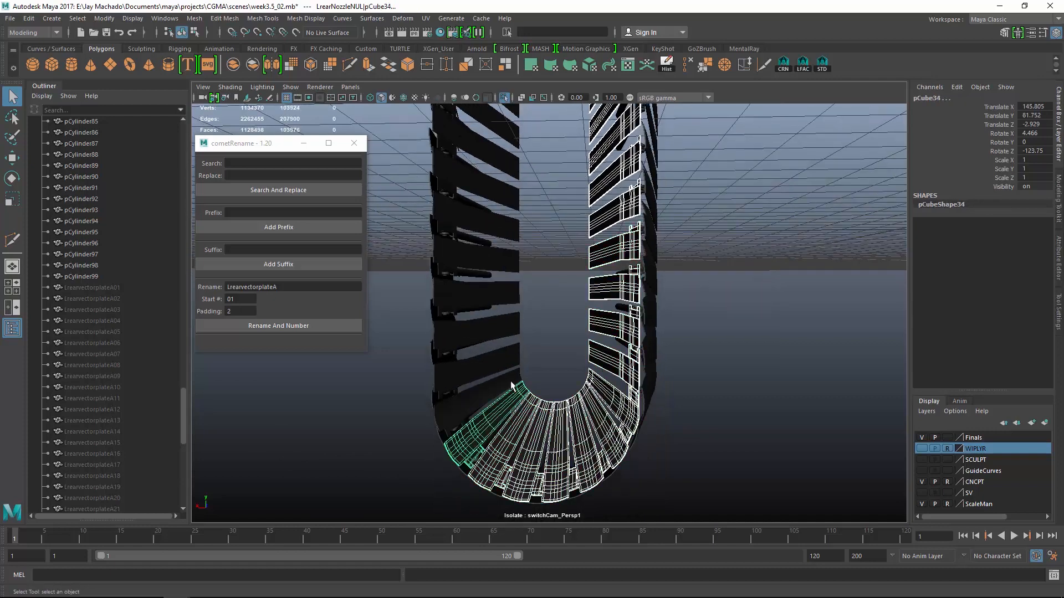
# - Add this layer's plates along the lower part of the opposite straight side to the selection, upward from the bottom bend
pyautogui.keyDown('shift'); pyautogui.click(509, 379); pyautogui.keyUp('shift')
pyautogui.keyDown('shift'); pyautogui.click(512, 354); pyautogui.keyUp('shift')
pyautogui.keyDown('shift'); pyautogui.click(516, 323); pyautogui.keyUp('shift')
pyautogui.keyDown('shift'); pyautogui.click(513, 227); pyautogui.keyUp('shift')
pyautogui.keyDown('alt'); pyautogui.moveTo(513, 225); pyautogui.dragTo(509, 370, button='middle'); pyautogui.keyUp('alt')
pyautogui.keyDown('shift'); pyautogui.click(509, 346); pyautogui.keyUp('shift')
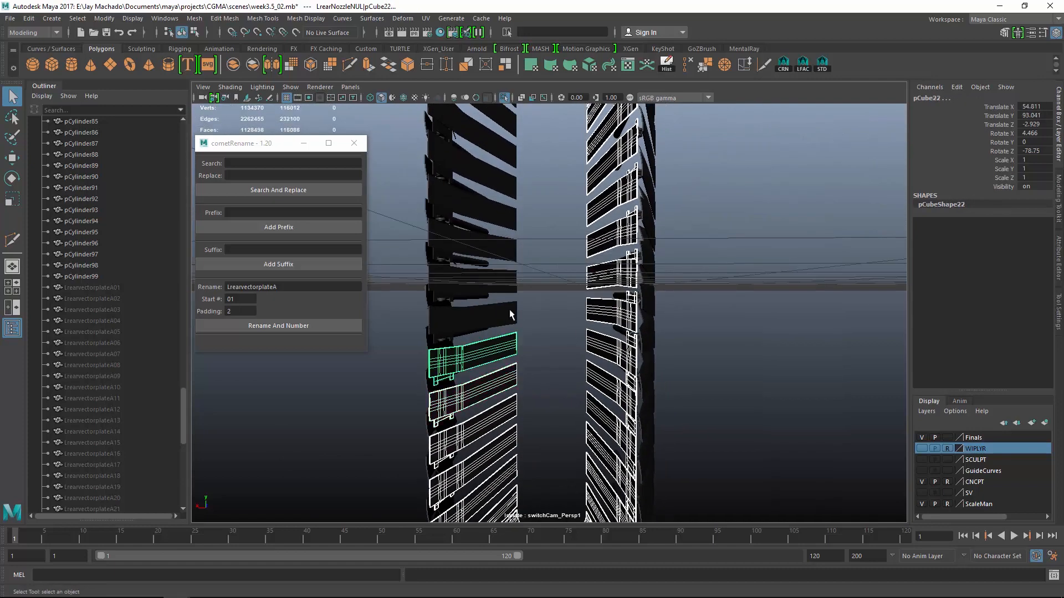
pyautogui.keyDown('shift'); pyautogui.click(510, 313); pyautogui.keyUp('shift')
pyautogui.keyDown('shift'); pyautogui.click(510, 283); pyautogui.keyUp('shift')
pyautogui.keyDown('shift'); pyautogui.click(511, 254); pyautogui.keyUp('shift')
# - Add the upper plates of this layer on the same straight side to the selection, up to the top arc
pyautogui.keyDown('alt'); pyautogui.moveTo(546, 233); pyautogui.dragTo(534, 353, button='middle'); pyautogui.keyUp('alt')
pyautogui.keyDown('shift'); pyautogui.click(500, 347); pyautogui.keyUp('shift')
pyautogui.keyDown('shift'); pyautogui.click(504, 314); pyautogui.keyUp('shift')
pyautogui.keyDown('shift'); pyautogui.click(506, 280); pyautogui.keyUp('shift')
pyautogui.keyDown('shift'); pyautogui.click(509, 247); pyautogui.keyUp('shift')
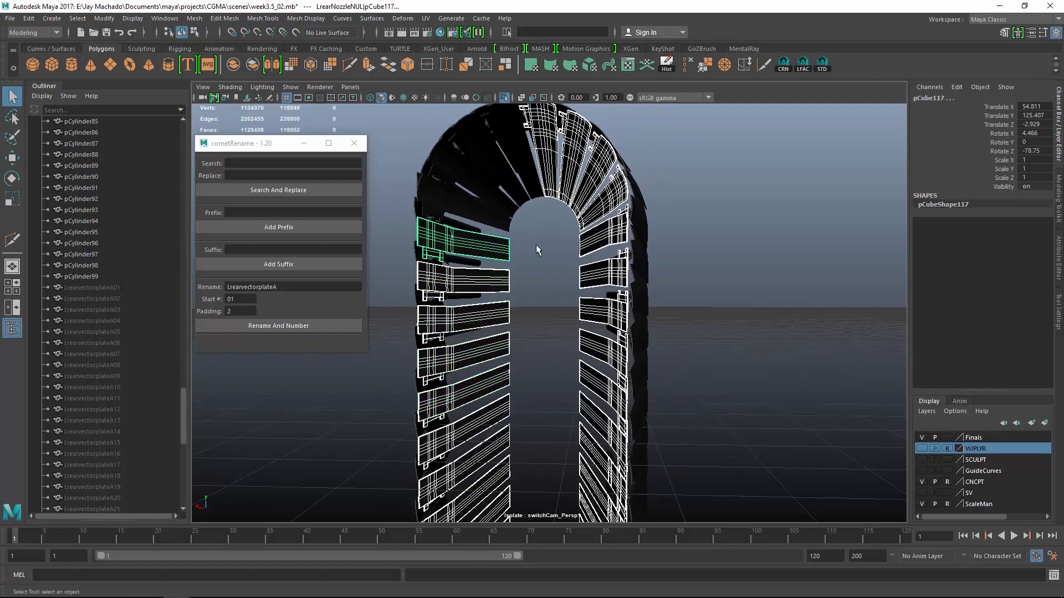
# - Add the remaining plates of this layer around the top arc to the selection
pyautogui.keyDown('alt'); pyautogui.moveTo(537, 244); pyautogui.dragTo(527, 278, button='middle'); pyautogui.keyUp('alt')
pyautogui.scroll(5, 587, 288)
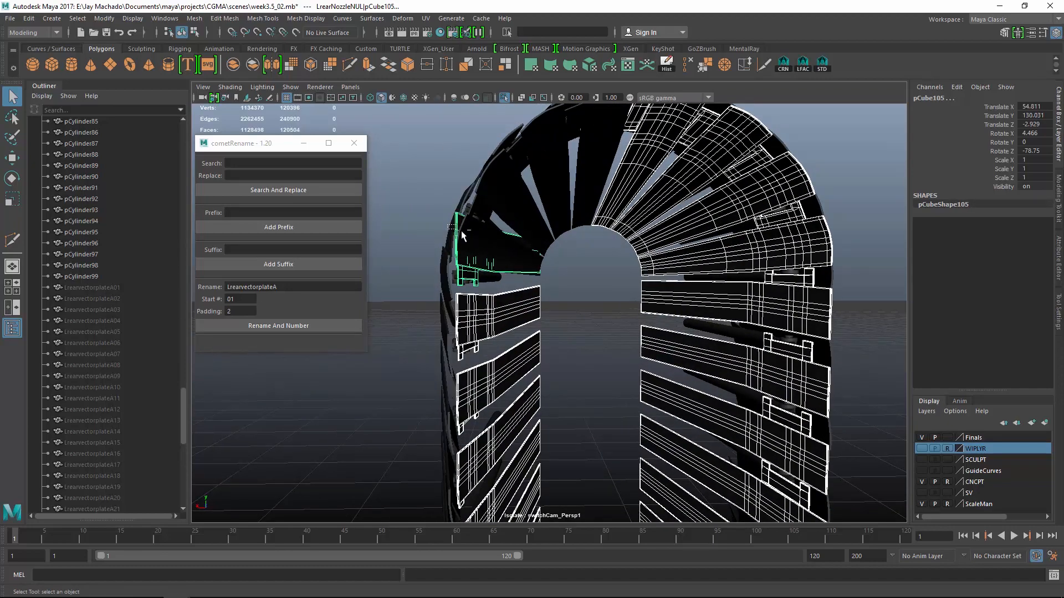
pyautogui.keyDown('shift'); pyautogui.click(462, 231); pyautogui.keyUp('shift')
pyautogui.keyDown('shift'); pyautogui.click(501, 203); pyautogui.keyUp('shift')
pyautogui.keyDown('shift'); pyautogui.click(554, 191); pyautogui.keyUp('shift')
pyautogui.keyDown('shift'); pyautogui.click(592, 180); pyautogui.keyUp('shift')
# - Rename and number the selected plates as LrearvectorplateB, starting at 01 with padding 2
pyautogui.scroll(-5, 724, 314)
pyautogui.keyDown('alt'); pyautogui.moveTo(724, 333); pyautogui.dragTo(745, 310, button='middle'); pyautogui.keyUp('alt')
pyautogui.click(302, 285)
pyautogui.press('BackSpace')
pyautogui.write('B')
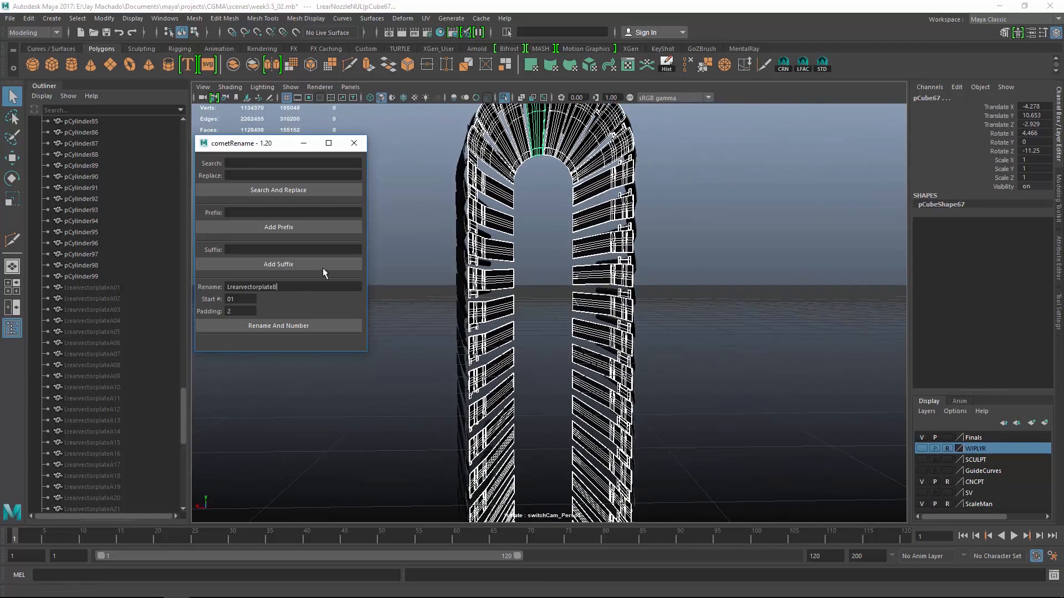
pyautogui.click(304, 325)
# - Hide the LrearvectorplateB plates to expose the outer plates and rods
pyautogui.keyDown('alt'); pyautogui.moveTo(571, 310); pyautogui.dragTo(590, 318); pyautogui.keyUp('alt')
pyautogui.hotkey('ctrl', 'h')
pyautogui.click(564, 269)
pyautogui.hotkey('ctrl', 'h')
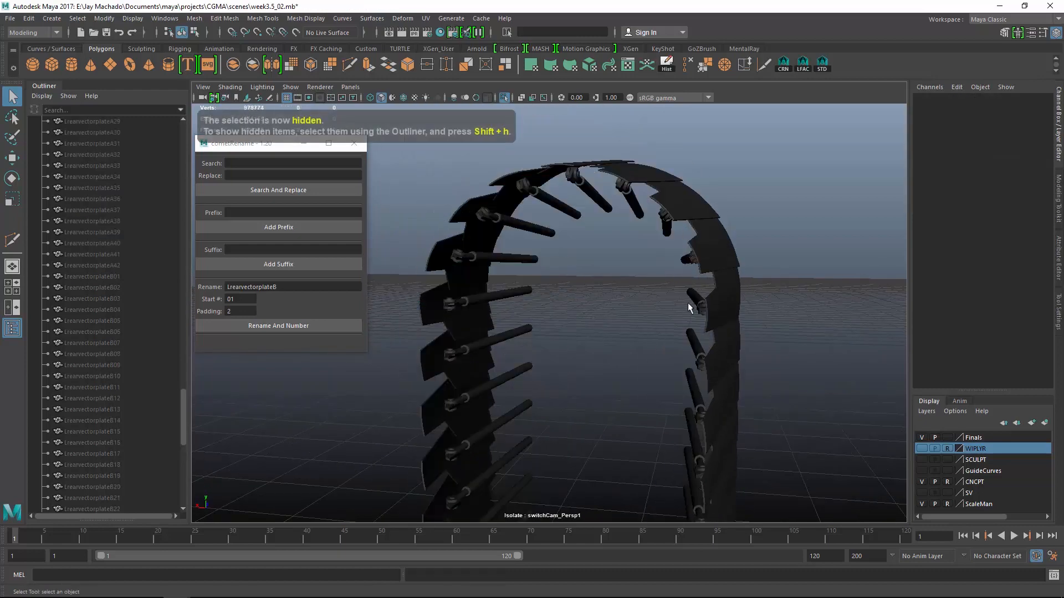
# - Select the LrearvectorplateA and LrearvectorplateB plates in the Outliner, unhide them as a check and hide them again
pyautogui.scroll(-4, 107, 178)
pyautogui.scroll(-11, 108, 178)
pyautogui.click(118, 263)
pyautogui.scroll(-12, 118, 262)
pyautogui.keyDown('shift'); pyautogui.click(128, 330); pyautogui.keyUp('shift')
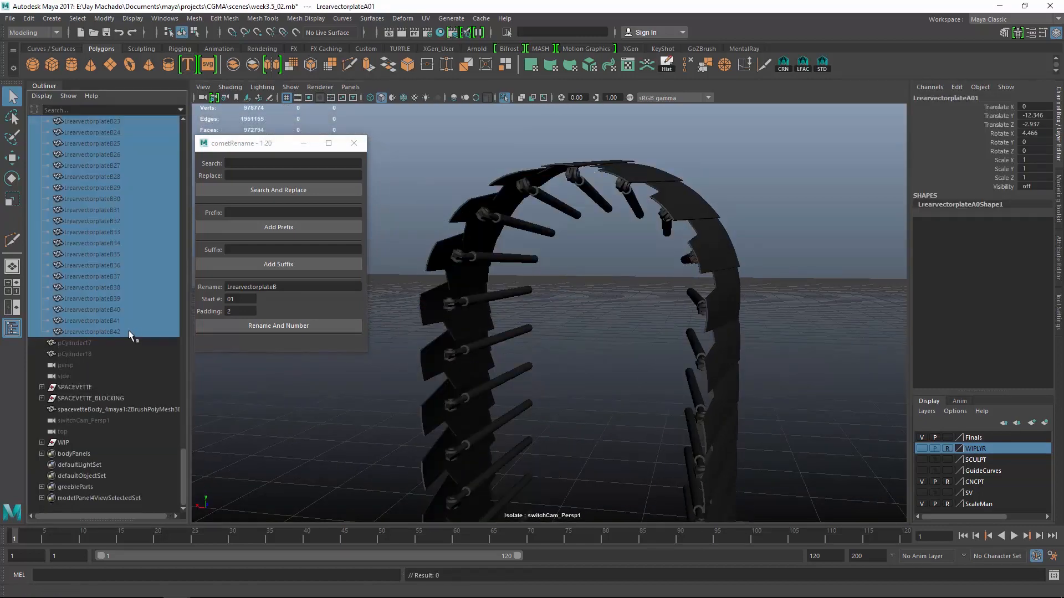
pyautogui.hotkey('shift', 'h')
pyautogui.keyDown('alt'); pyautogui.moveTo(619, 358); pyautogui.dragTo(541, 283); pyautogui.keyUp('alt')
pyautogui.hotkey('ctrl', 'h')
# - Select the outer nozzle plates from the centre of the top arc around toward one straight side
pyautogui.click(622, 294)
pyautogui.keyDown('shift'); pyautogui.click(545, 285); pyautogui.keyUp('shift')
pyautogui.keyDown('shift'); pyautogui.click(577, 306); pyautogui.keyUp('shift')
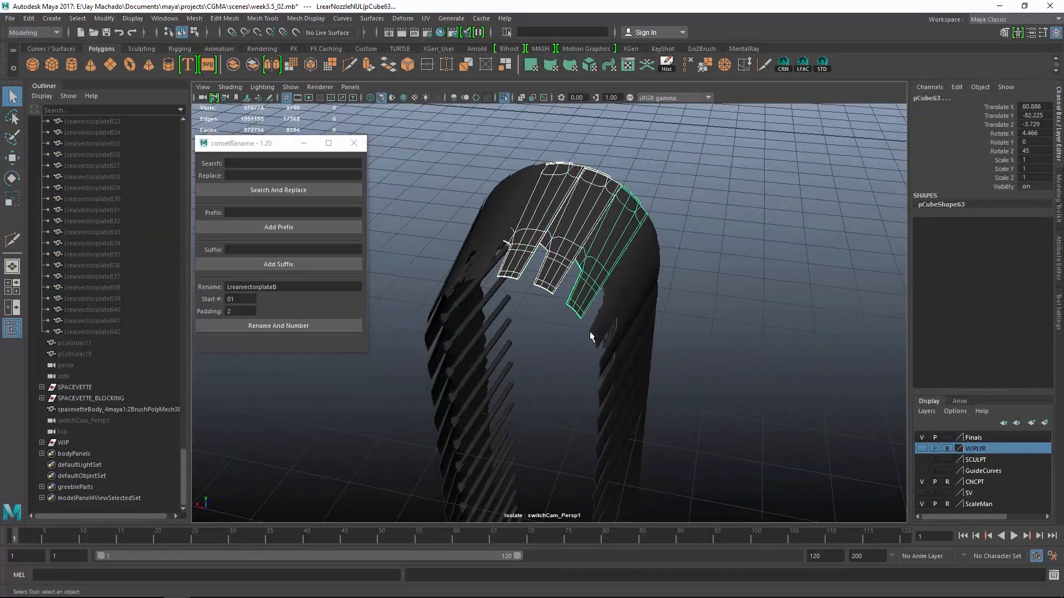
pyautogui.keyDown('shift'); pyautogui.click(595, 327); pyautogui.keyUp('shift')
pyautogui.keyDown('alt'); pyautogui.moveTo(595, 329); pyautogui.dragTo(493, 257); pyautogui.keyUp('alt')
# - Add the outer plates down that straight side to the selection, as far as the bottom bend
pyautogui.keyDown('shift'); pyautogui.click(482, 220); pyautogui.keyUp('shift')
pyautogui.keyDown('shift'); pyautogui.click(484, 251); pyautogui.keyUp('shift')
pyautogui.keyDown('shift'); pyautogui.click(485, 289); pyautogui.keyUp('shift')
pyautogui.keyDown('shift'); pyautogui.click(486, 325); pyautogui.keyUp('shift')
pyautogui.keyDown('shift'); pyautogui.click(486, 360); pyautogui.keyUp('shift')
pyautogui.keyDown('alt'); pyautogui.moveTo(504, 394); pyautogui.dragTo(502, 222, button='middle'); pyautogui.keyUp('alt')
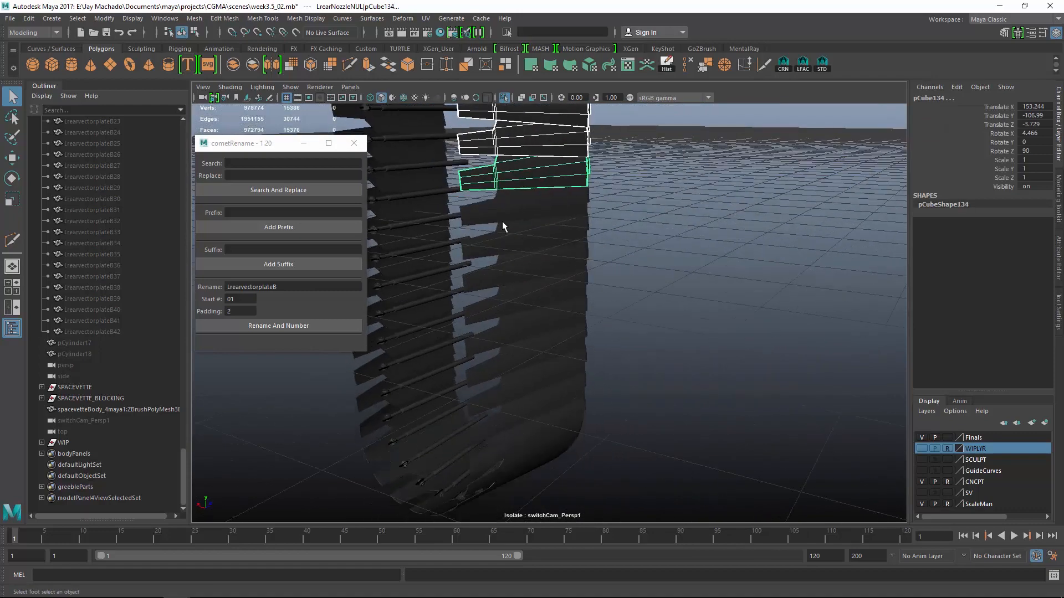
pyautogui.keyDown('shift'); pyautogui.click(485, 285); pyautogui.keyUp('shift')
pyautogui.keyDown('shift'); pyautogui.click(486, 318); pyautogui.keyUp('shift')
pyautogui.keyDown('alt'); pyautogui.moveTo(487, 350); pyautogui.dragTo(543, 346); pyautogui.keyUp('alt')
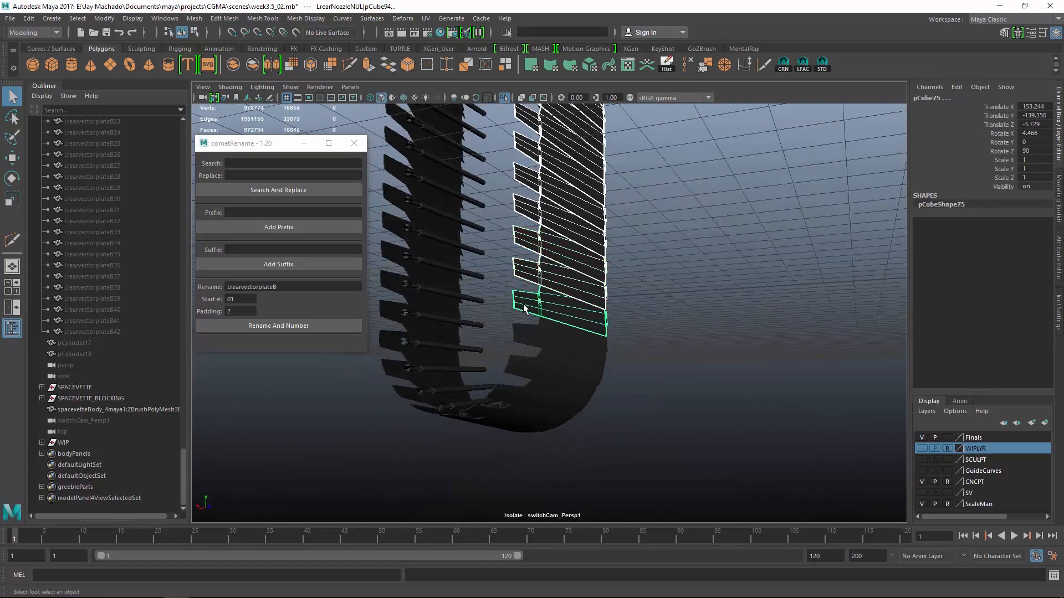
# - Add the outer plates around the bottom arc and the lower part of the opposite side to the selection
pyautogui.keyDown('shift'); pyautogui.click(502, 384); pyautogui.keyUp('shift')
pyautogui.keyDown('alt'); pyautogui.moveTo(502, 385); pyautogui.dragTo(606, 364); pyautogui.keyUp('alt')
pyautogui.keyDown('shift'); pyautogui.click(511, 326); pyautogui.keyUp('shift')
pyautogui.keyDown('shift'); pyautogui.click(612, 377); pyautogui.keyUp('shift')
pyautogui.keyDown('shift'); pyautogui.click(608, 349); pyautogui.keyUp('shift')
pyautogui.keyDown('shift'); pyautogui.click(603, 320); pyautogui.keyUp('shift')
pyautogui.keyDown('shift'); pyautogui.click(603, 289); pyautogui.keyUp('shift')
pyautogui.keyDown('shift'); pyautogui.click(602, 261); pyautogui.keyUp('shift')
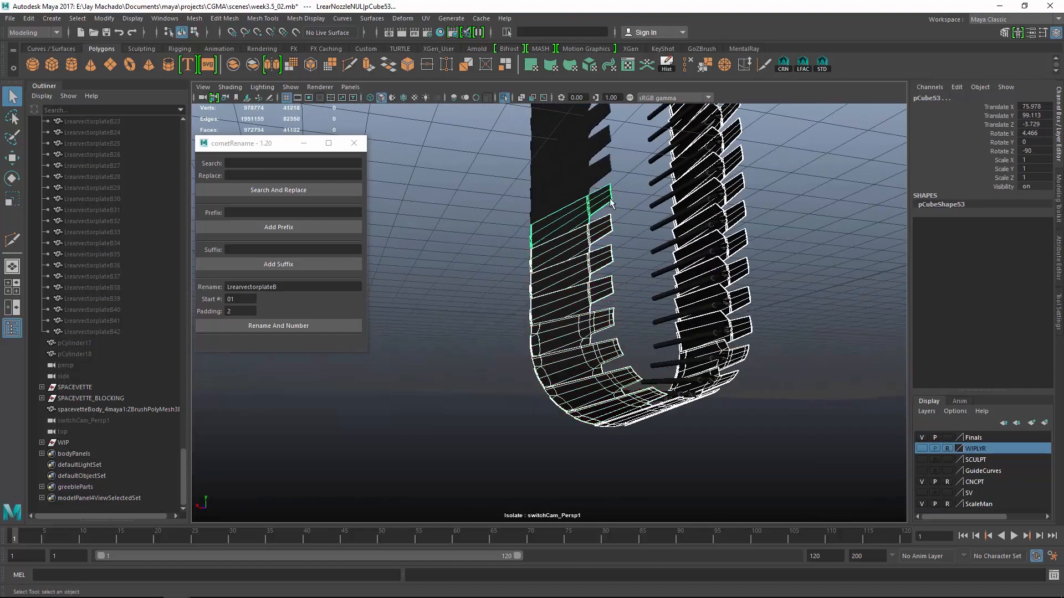
# - Add the remaining outer plates up the opposite side and around the top arc to the selection
pyautogui.keyDown('alt'); pyautogui.moveTo(611, 201); pyautogui.dragTo(611, 382); pyautogui.keyUp('alt')
pyautogui.keyDown('alt'); pyautogui.moveTo(603, 269); pyautogui.dragTo(590, 367); pyautogui.keyUp('alt')
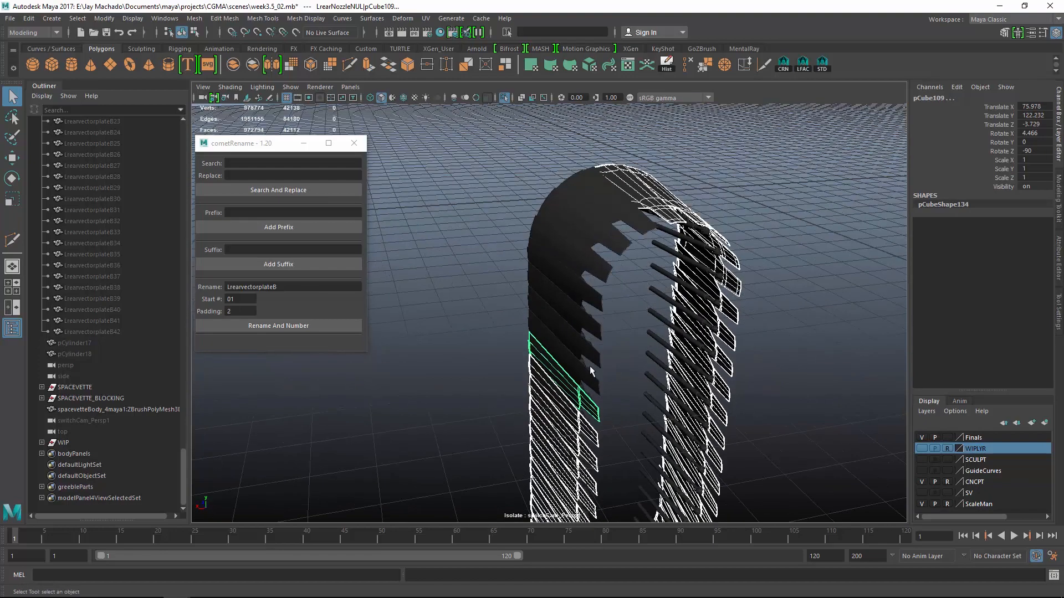
pyautogui.keyDown('shift'); pyautogui.click(636, 223); pyautogui.keyUp('shift')
pyautogui.keyDown('alt'); pyautogui.moveTo(715, 299); pyautogui.dragTo(586, 270); pyautogui.keyUp('alt')
# - Rename and number the selected outer plates as LrearoutervectorplateA, then hide them
pyautogui.click(308, 286)
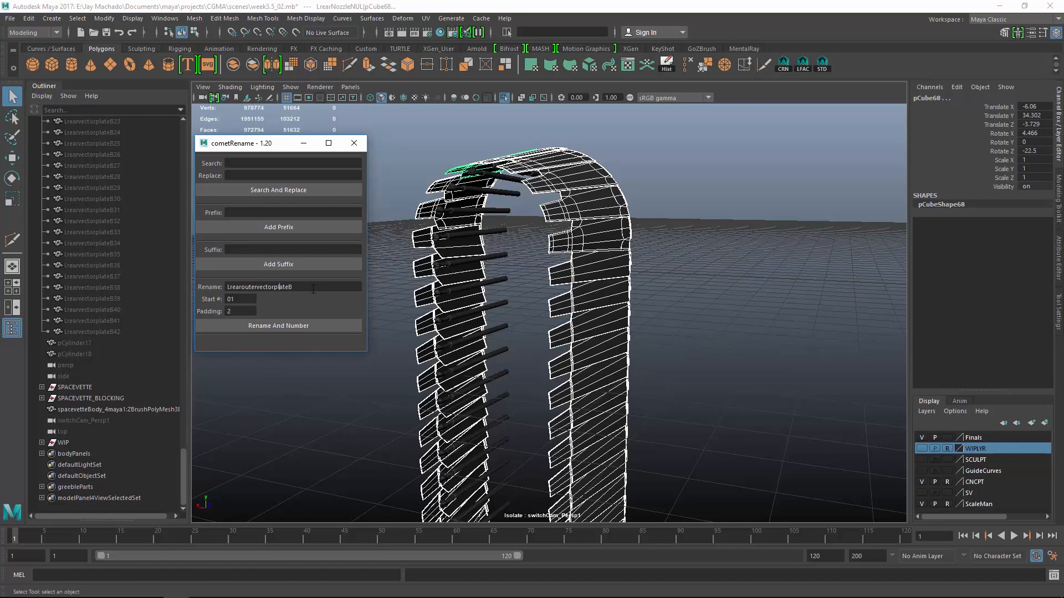
pyautogui.click(314, 326)
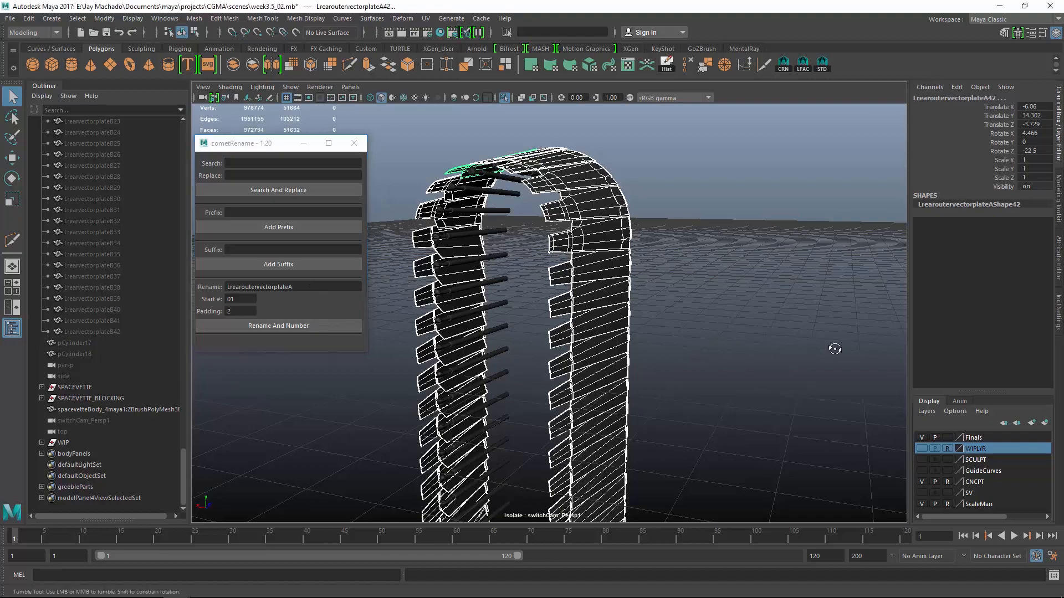
pyautogui.keyDown('alt'); pyautogui.moveTo(831, 352); pyautogui.dragTo(687, 266); pyautogui.keyUp('alt')
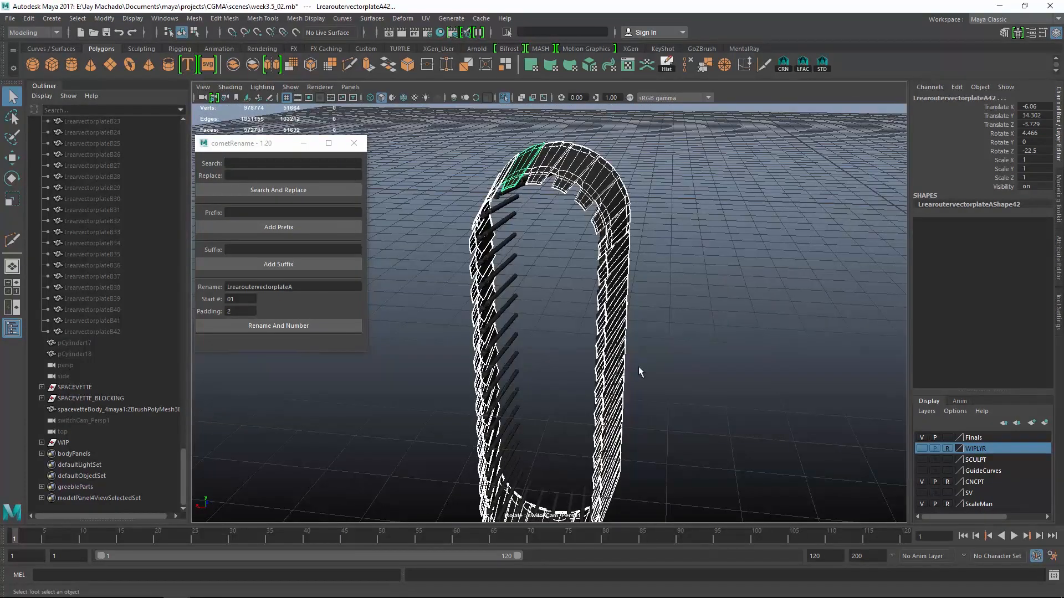
pyautogui.hotkey('ctrl', 'h')
# - Select the nozzle's cylindrical arms from the top arc down the upper part of one side
pyautogui.keyDown('alt'); pyautogui.moveTo(584, 340); pyautogui.dragTo(629, 206); pyautogui.keyUp('alt')
pyautogui.click(620, 240)
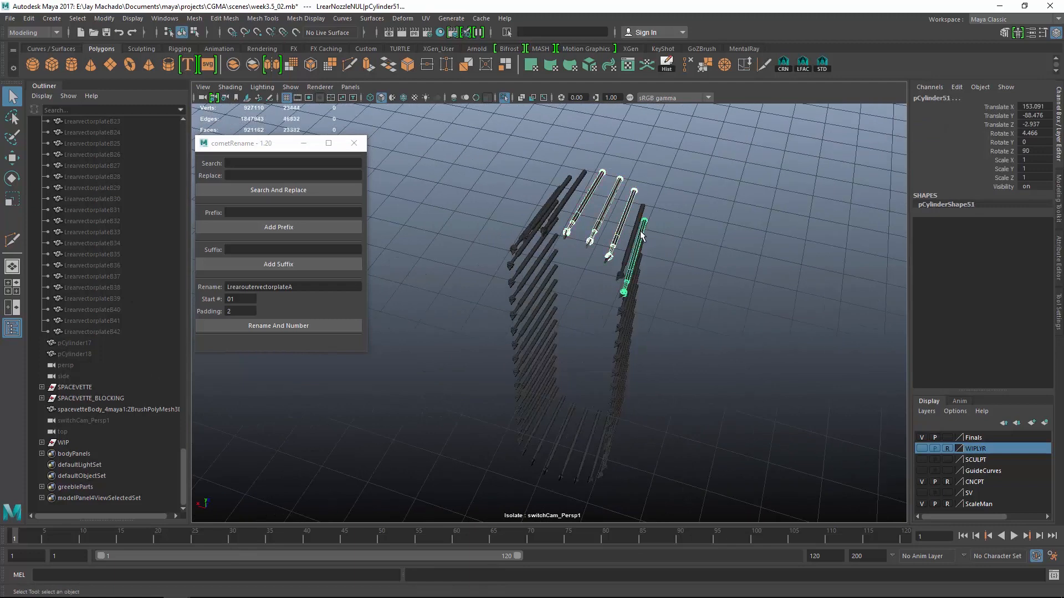
pyautogui.keyDown('alt'); pyautogui.moveTo(672, 243); pyautogui.dragTo(625, 223); pyautogui.keyUp('alt')
pyautogui.keyDown('shift'); pyautogui.click(625, 222); pyautogui.keyUp('shift')
pyautogui.keyDown('shift'); pyautogui.click(620, 268); pyautogui.keyUp('shift')
pyautogui.keyDown('shift'); pyautogui.click(619, 287); pyautogui.keyUp('shift')
pyautogui.keyDown('shift'); pyautogui.click(617, 307); pyautogui.keyUp('shift')
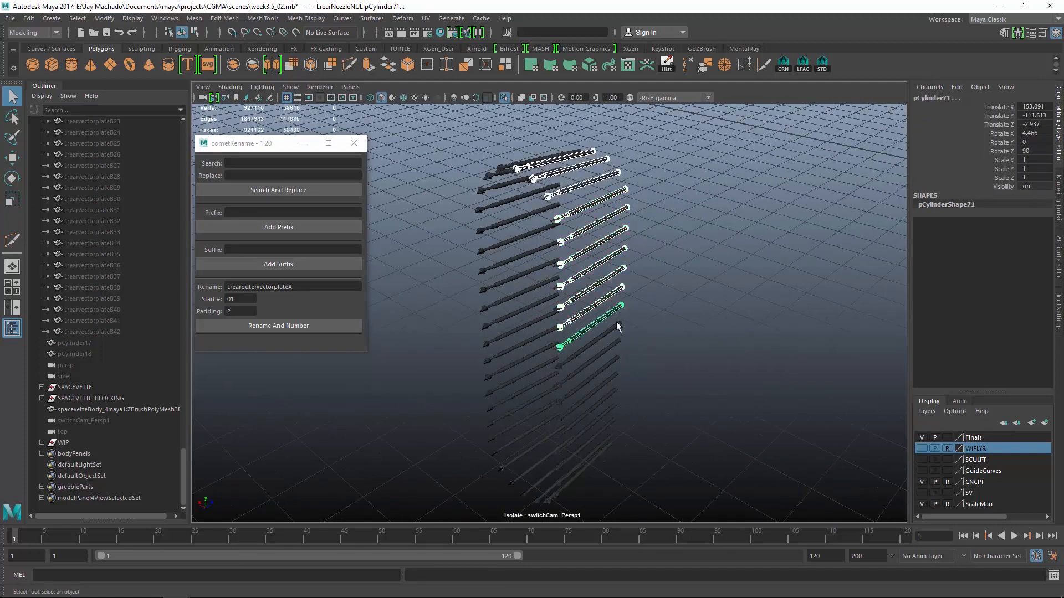
# - Add the arms on the rest of that side and around the bottom arc to the selection
pyautogui.keyDown('alt'); pyautogui.moveTo(638, 364); pyautogui.dragTo(619, 332); pyautogui.keyUp('alt')
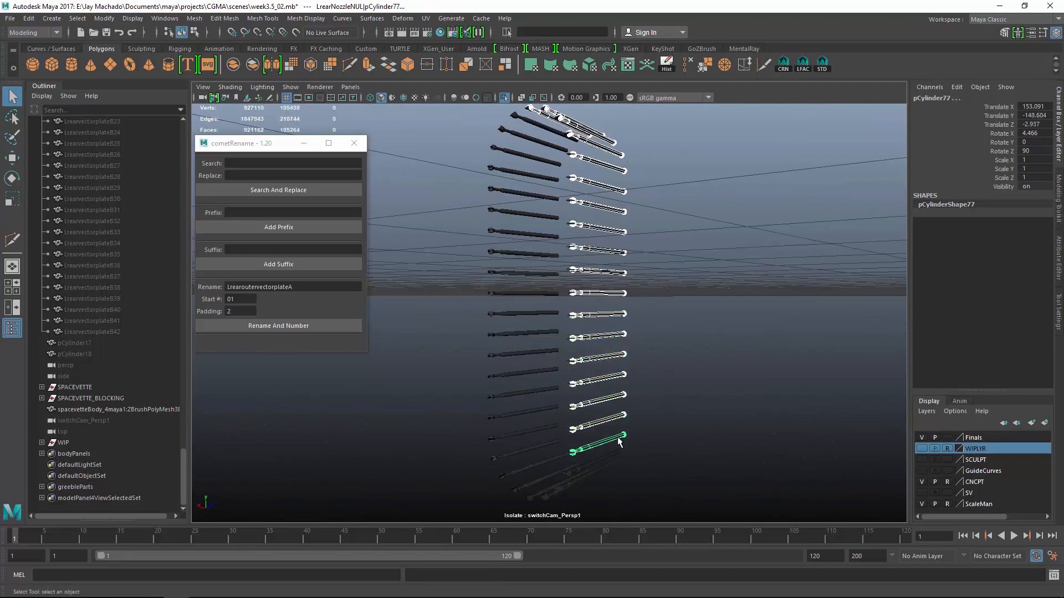
pyautogui.keyDown('alt'); pyautogui.moveTo(619, 442); pyautogui.dragTo(567, 350); pyautogui.keyUp('alt')
pyautogui.keyDown('shift'); pyautogui.click(632, 351); pyautogui.keyUp('shift')
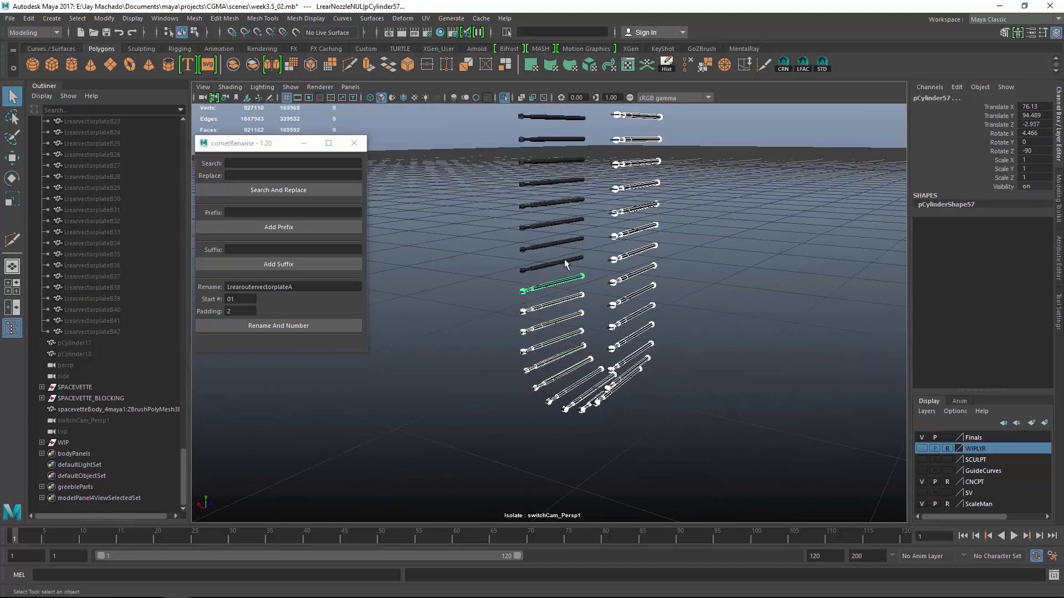
# - Add the arms up the opposite side and around the rest of the top arc to the selection
pyautogui.keyDown('shift'); pyautogui.click(558, 201); pyautogui.keyUp('shift')
pyautogui.keyDown('shift'); pyautogui.click(560, 181); pyautogui.keyUp('shift')
pyautogui.keyDown('alt'); pyautogui.moveTo(559, 181); pyautogui.dragTo(599, 329); pyautogui.keyUp('alt')
pyautogui.keyDown('shift'); pyautogui.click(566, 301); pyautogui.keyUp('shift')
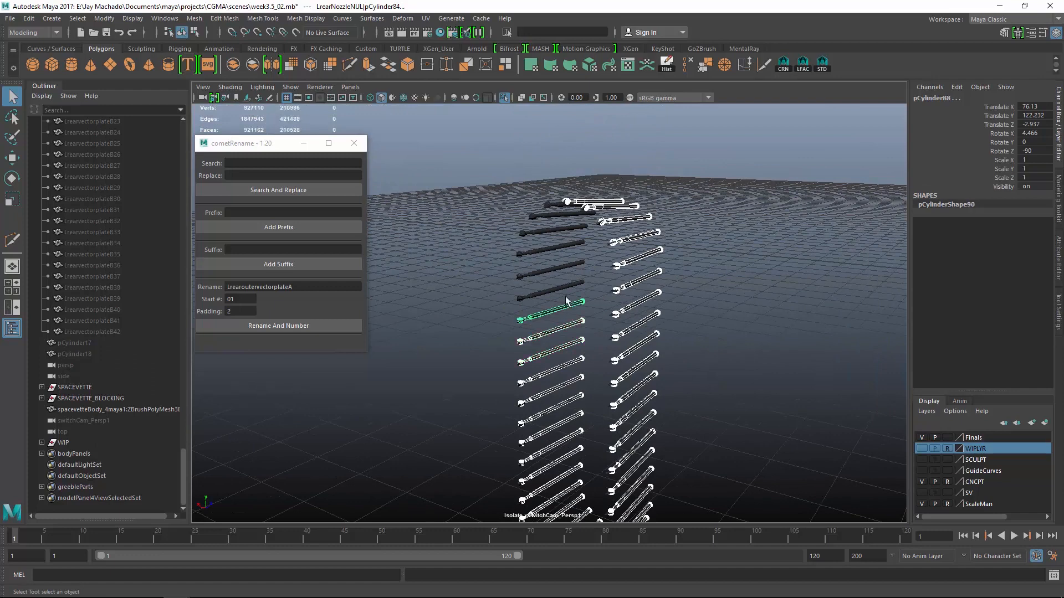
# - Rename and number the selected arms as LrearoutervectorarmA, then hide them
pyautogui.click(313, 286)
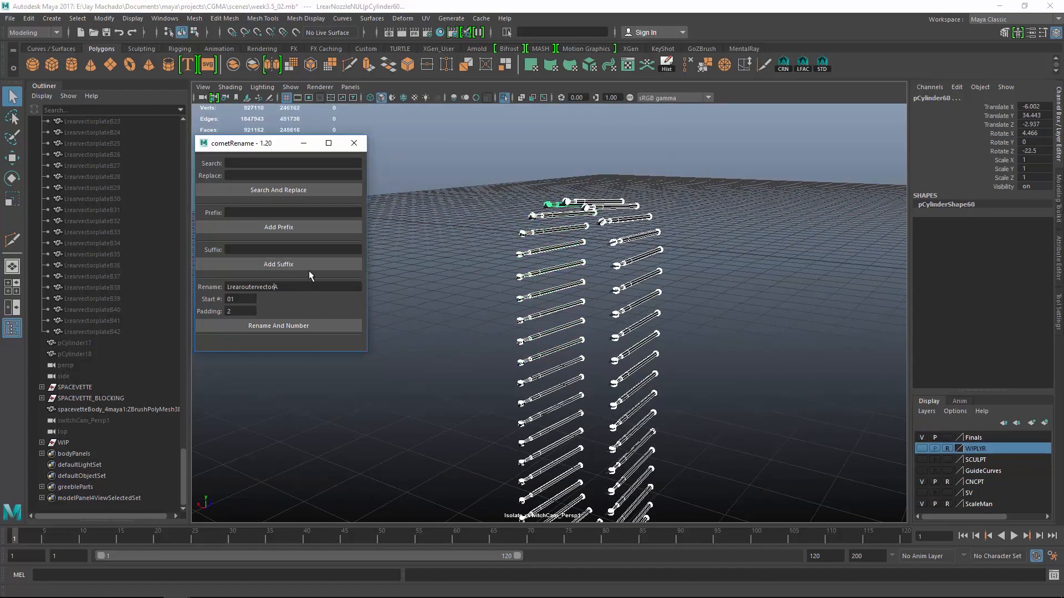
pyautogui.write('rm')
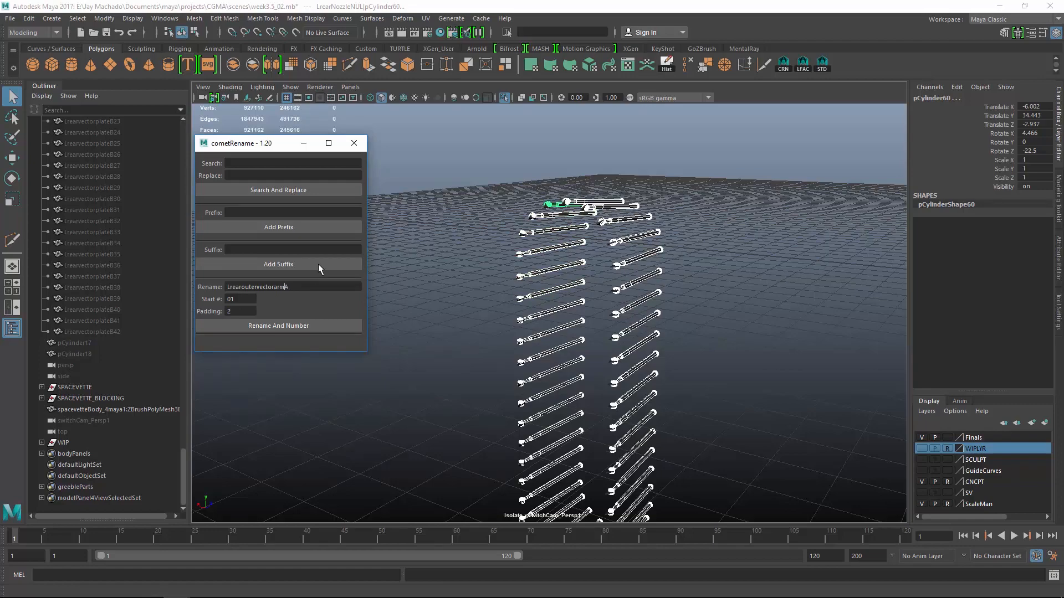
pyautogui.click(301, 325)
pyautogui.keyDown('alt'); pyautogui.moveTo(498, 354); pyautogui.dragTo(546, 227); pyautogui.keyUp('alt')
pyautogui.hotkey('ctrl', 'h')
# - Select all the small cylinder pieces that remain around the nozzle ring
pyautogui.click(603, 222)
pyautogui.keyDown('shift'); pyautogui.click(632, 370); pyautogui.keyUp('shift')
pyautogui.keyDown('shift'); pyautogui.click(632, 429); pyautogui.keyUp('shift')
pyautogui.keyDown('shift'); pyautogui.click(629, 444); pyautogui.keyUp('shift')
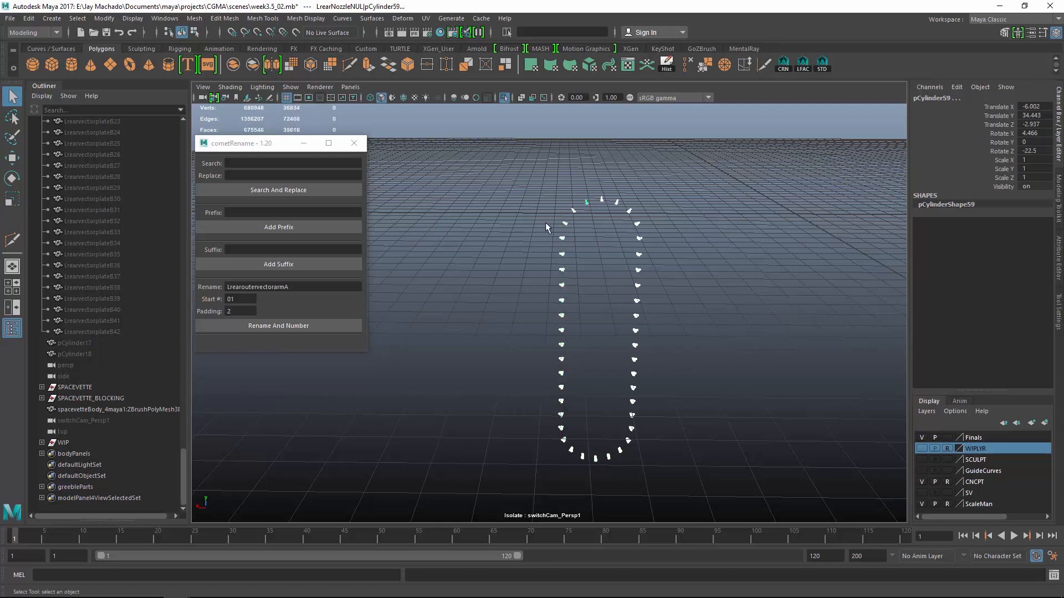
# - Rename and number the selected small pieces as LrearoutervectorarmB
pyautogui.click(294, 286)
pyautogui.press('BackSpace')
pyautogui.write('B')
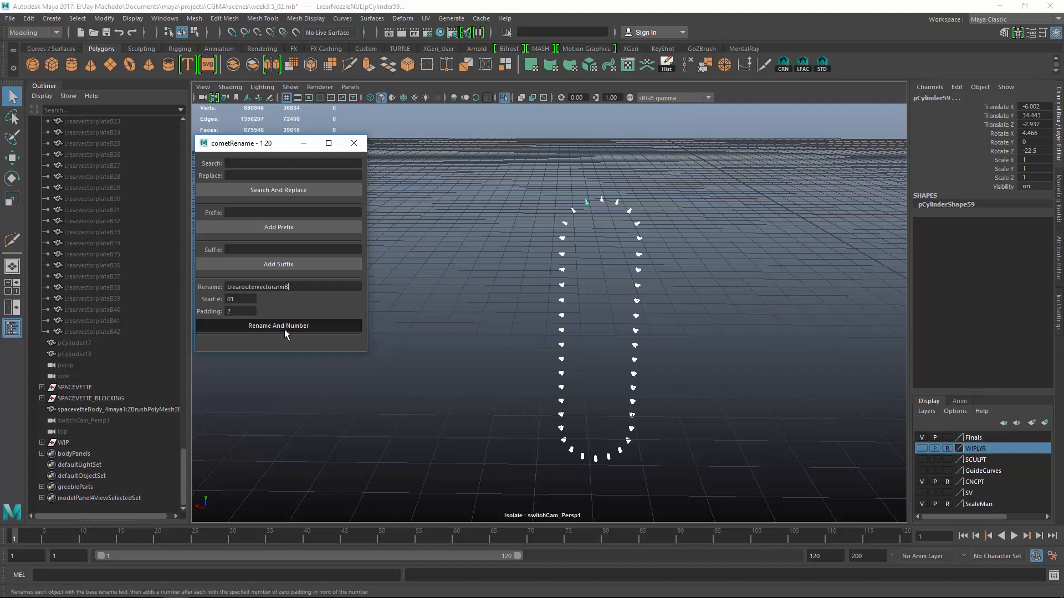
pyautogui.click(285, 327)
# - End the isolated view, unhide all parts inside the LrearNozzleNUL group and collapse the group in the Outliner
pyautogui.hotkey('ctrl', '1')
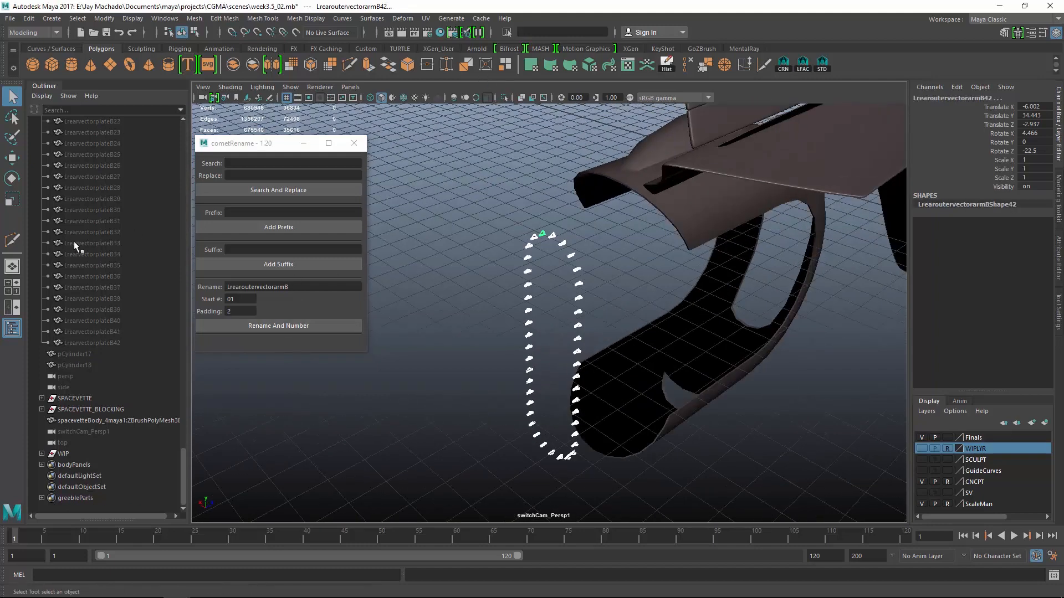
pyautogui.scroll(17, 95, 256)
pyautogui.click(74, 178)
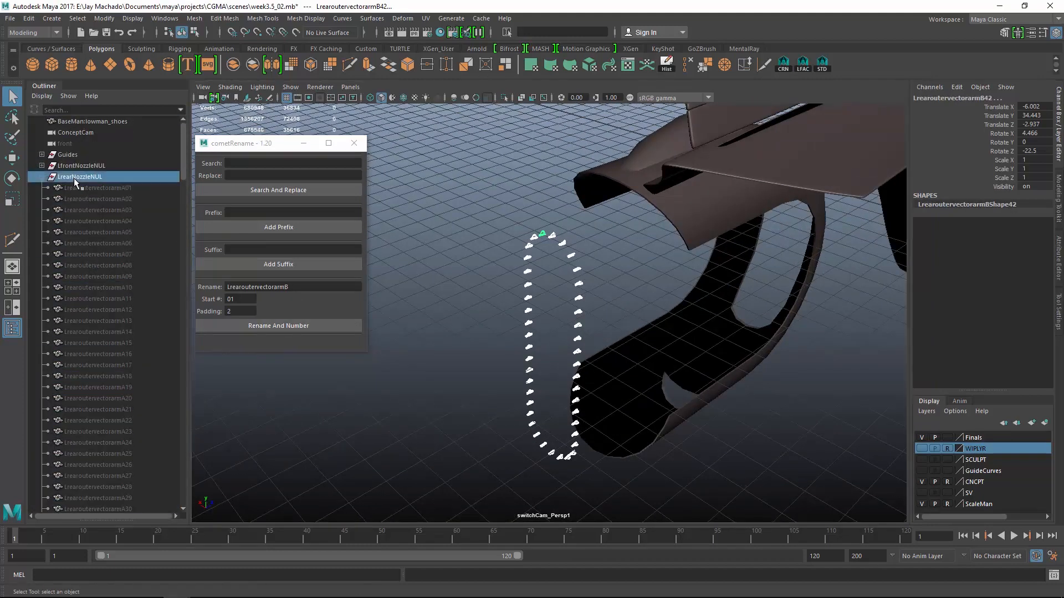
pyautogui.click(83, 189)
pyautogui.scroll(-16, 116, 222)
pyautogui.scroll(-10, 123, 233)
pyautogui.keyDown('shift'); pyautogui.click(115, 341); pyautogui.keyUp('shift')
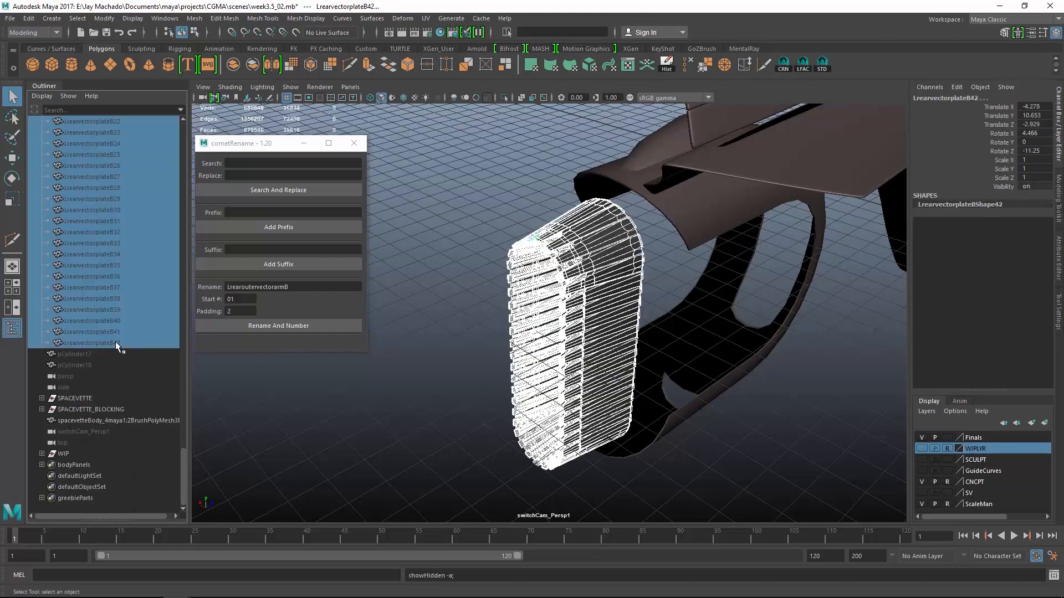
pyautogui.keyDown('alt'); pyautogui.moveTo(602, 360); pyautogui.dragTo(438, 332); pyautogui.keyUp('alt')
pyautogui.scroll(20, 112, 281)
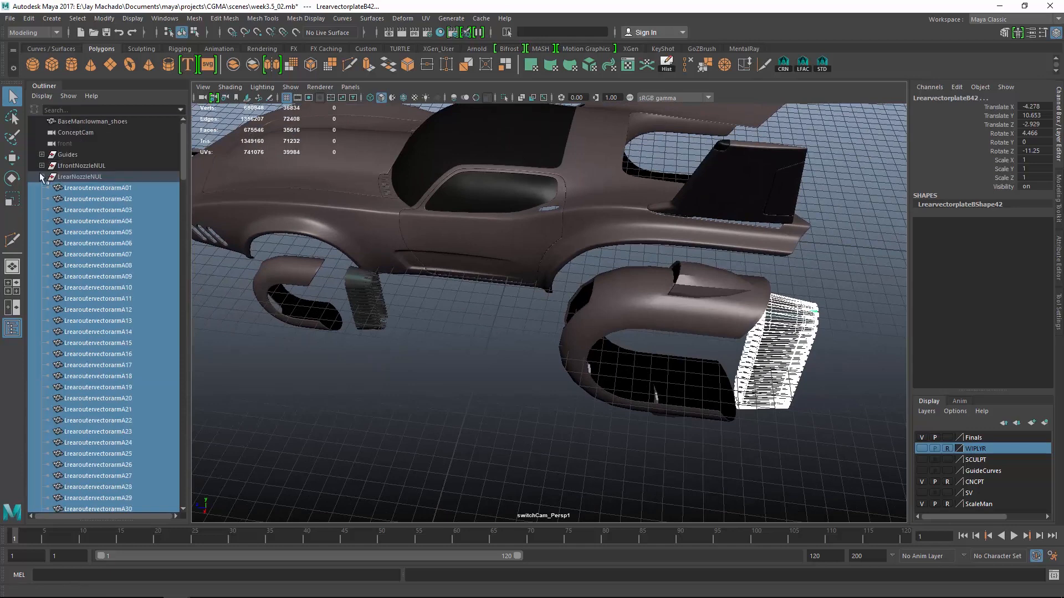
pyautogui.click(41, 176)
# - Rename the LfrontNozzleNUL group as LfrontNozzleNUL1
pyautogui.doubleClick(108, 166)
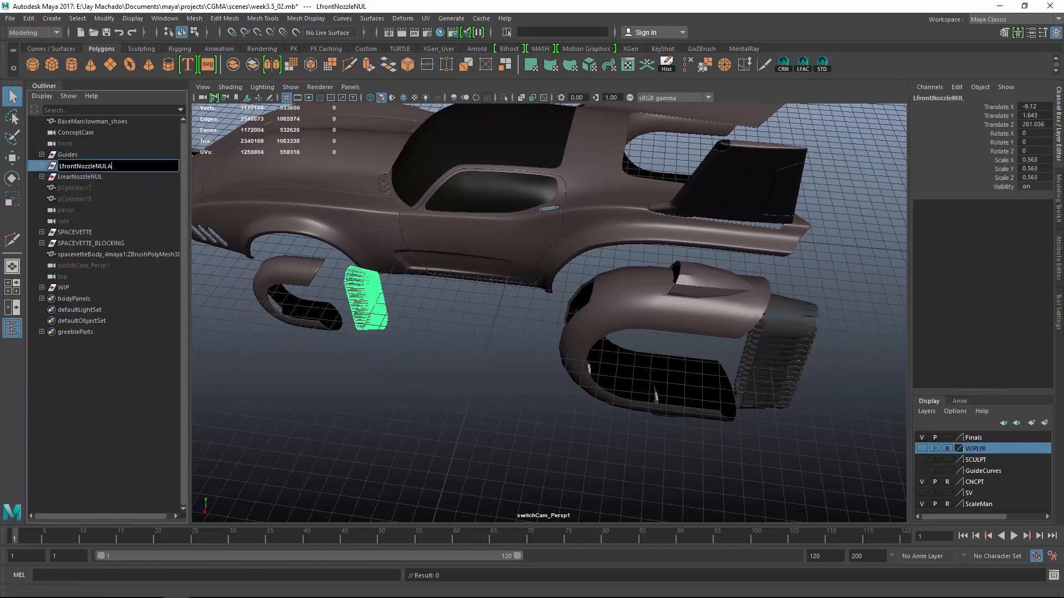
pyautogui.write('1')
pyautogui.press('Return')
# - Duplicate the LrearNozzleNUL group and transfer the attribute values of LfrontNozzleNUL1 to the copy
pyautogui.click(129, 176)
pyautogui.hotkey('ctrl', 'd')
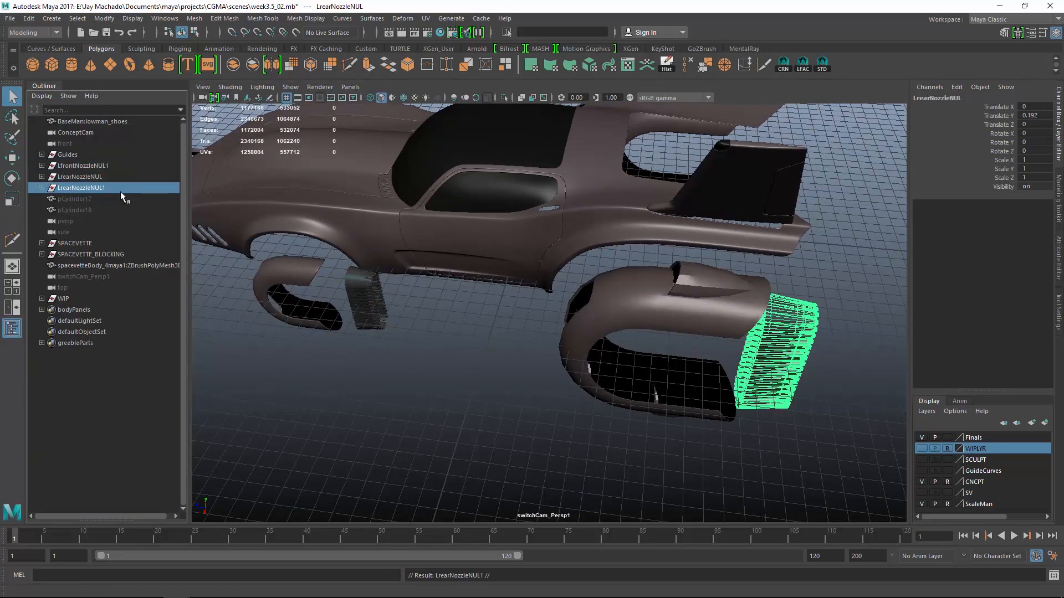
pyautogui.click(33, 20)
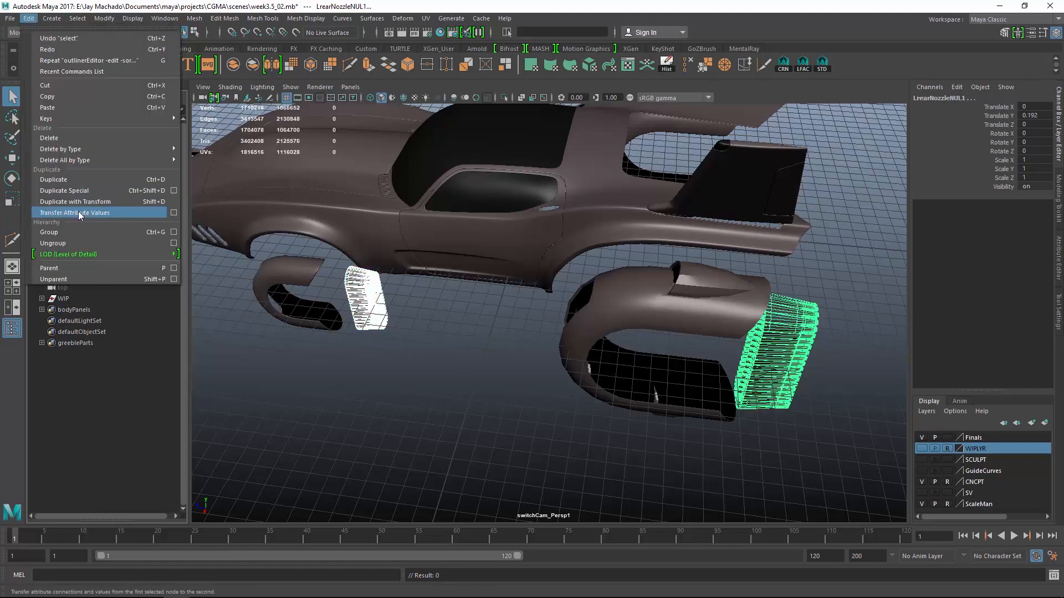
pyautogui.click(79, 213)
pyautogui.click(32, 20)
pyautogui.click(78, 214)
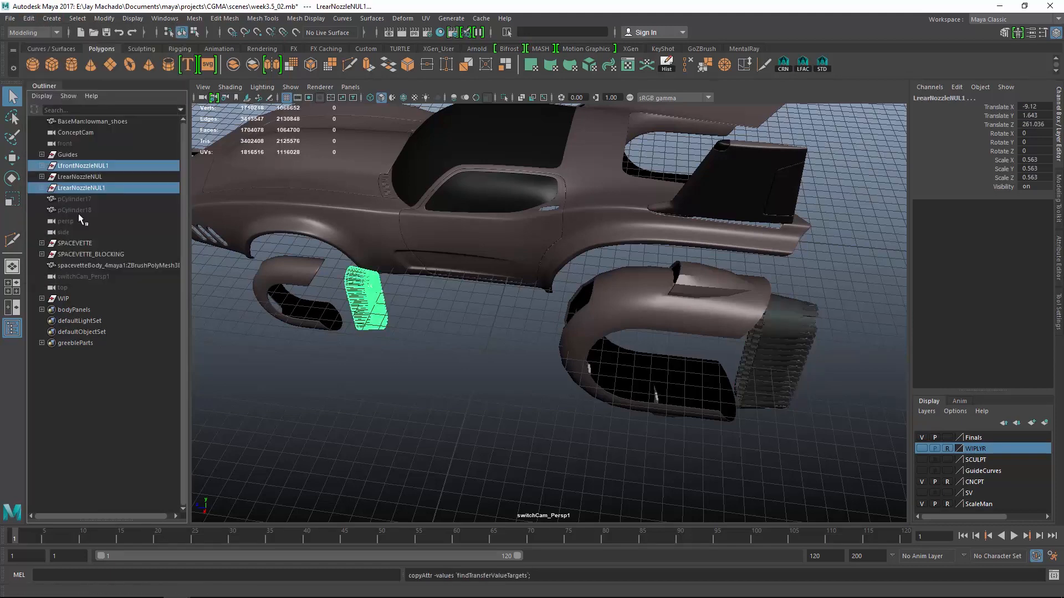
# - Inspect the duplicated nozzle at the front engine pod and delete the old LfrontNozzleNUL1 group
pyautogui.click(103, 192)
pyautogui.press('f')
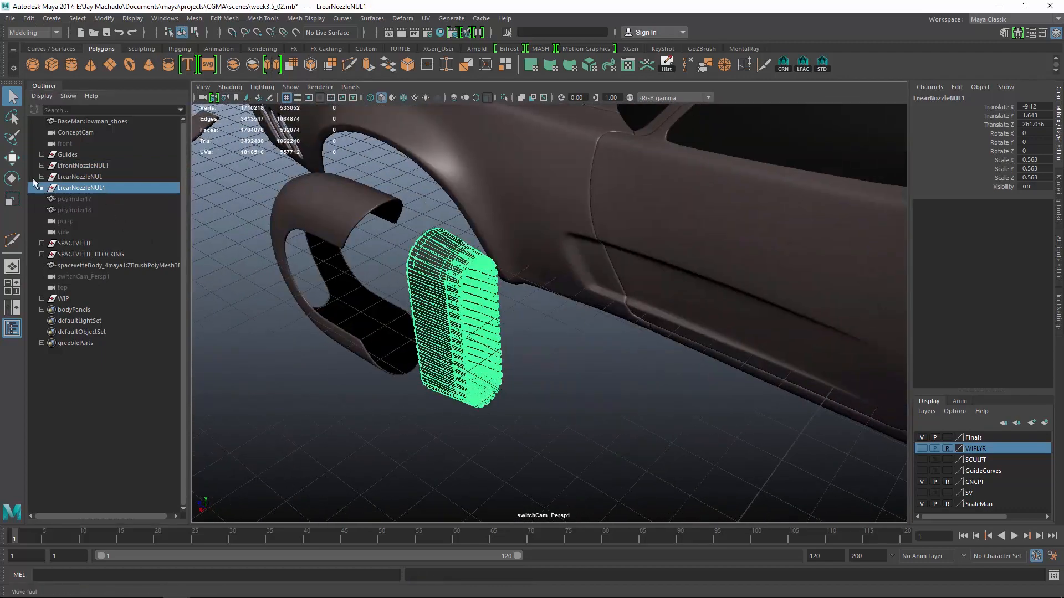
pyautogui.click(42, 188)
pyautogui.click(41, 188)
pyautogui.keyDown('alt'); pyautogui.moveTo(419, 356); pyautogui.dragTo(515, 377); pyautogui.keyUp('alt')
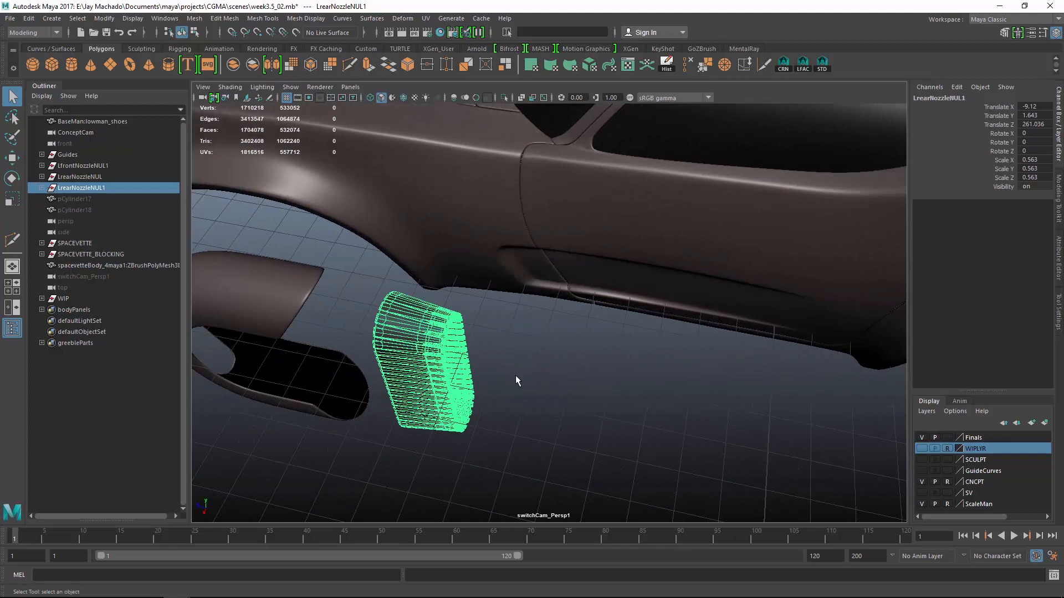
pyautogui.click(105, 162)
pyautogui.press('Delete')
# - Replace "rear" with "front" in the names of the LrearNozzleNUL1 group and all its parts using cometRename, and collapse the group
pyautogui.click(102, 176)
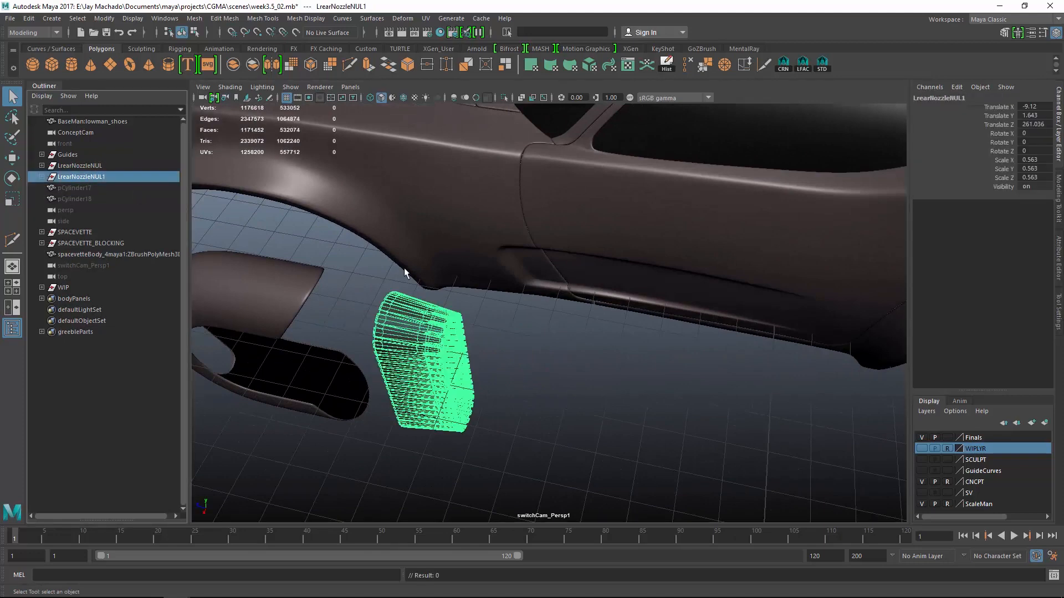
pyautogui.click(783, 66)
pyautogui.click(41, 177)
pyautogui.scroll(-8, 116, 237)
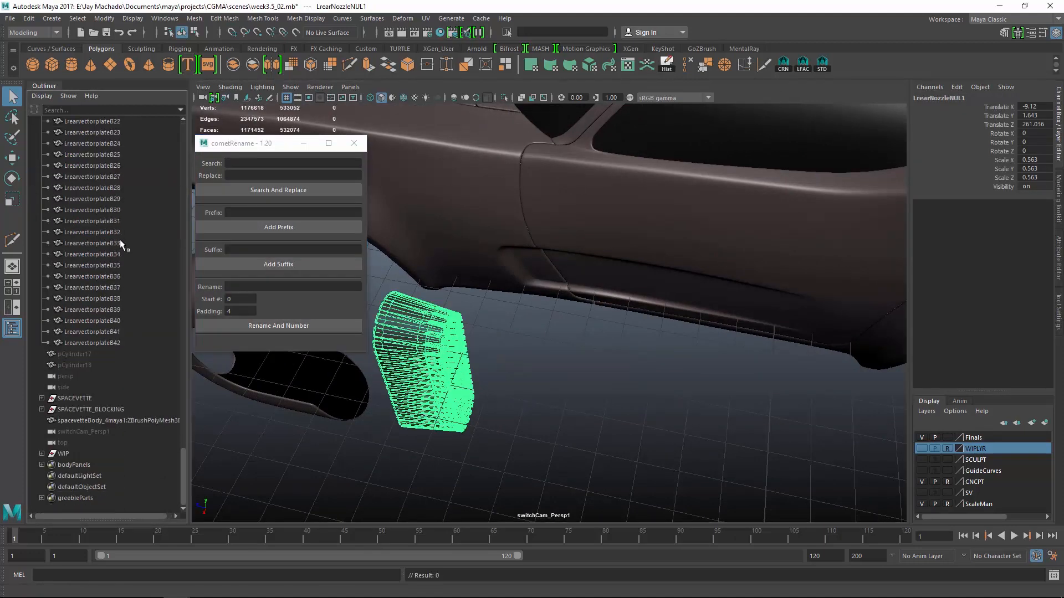
pyautogui.keyDown('shift'); pyautogui.click(116, 342); pyautogui.keyUp('shift')
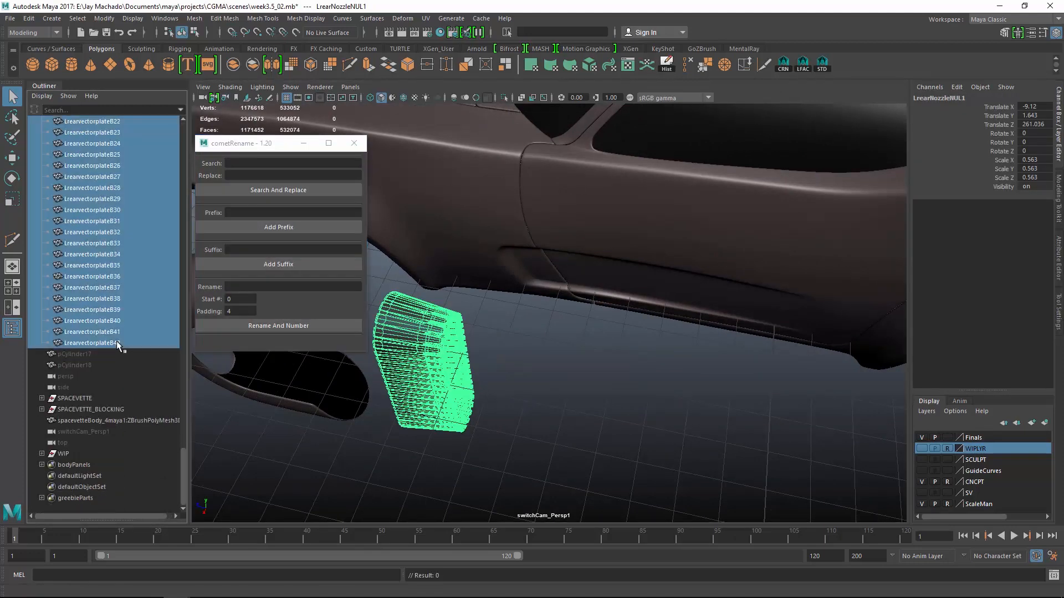
pyautogui.click(241, 163)
pyautogui.write('ront')
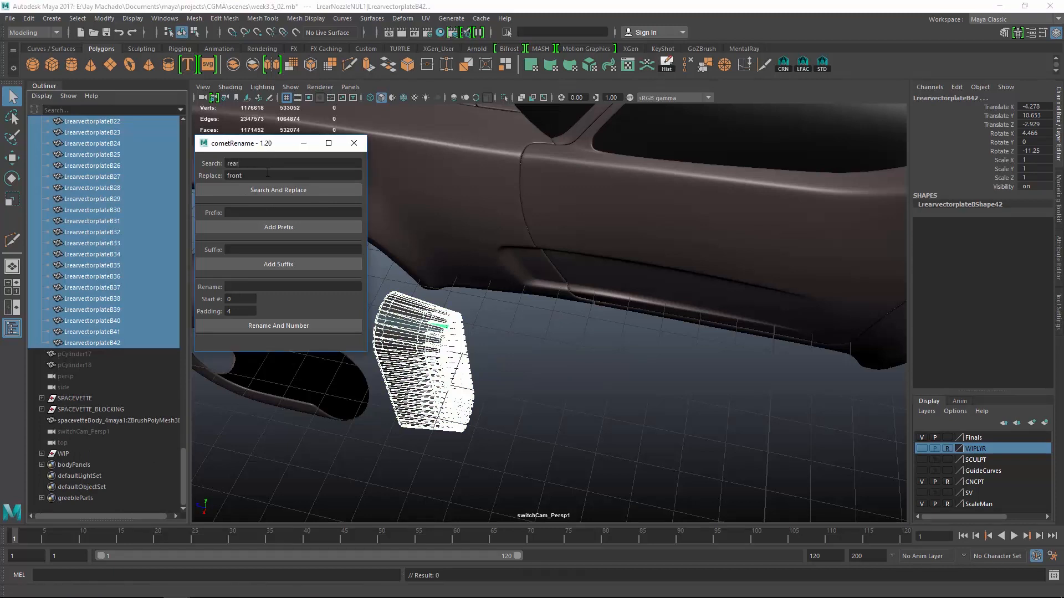
pyautogui.click(307, 192)
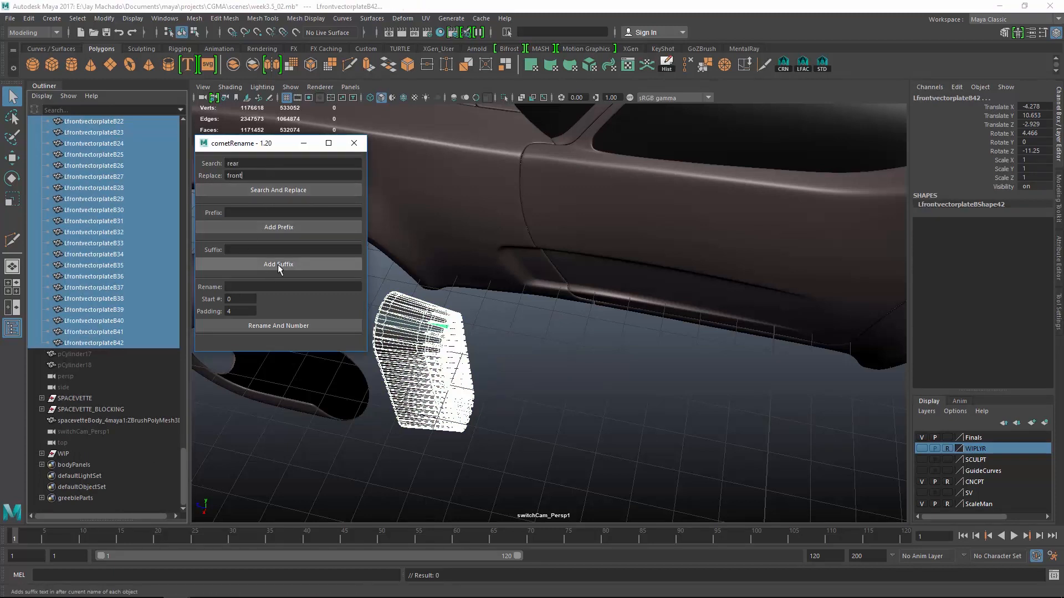
pyautogui.scroll(20, 132, 251)
pyautogui.click(42, 166)
pyautogui.click(101, 167)
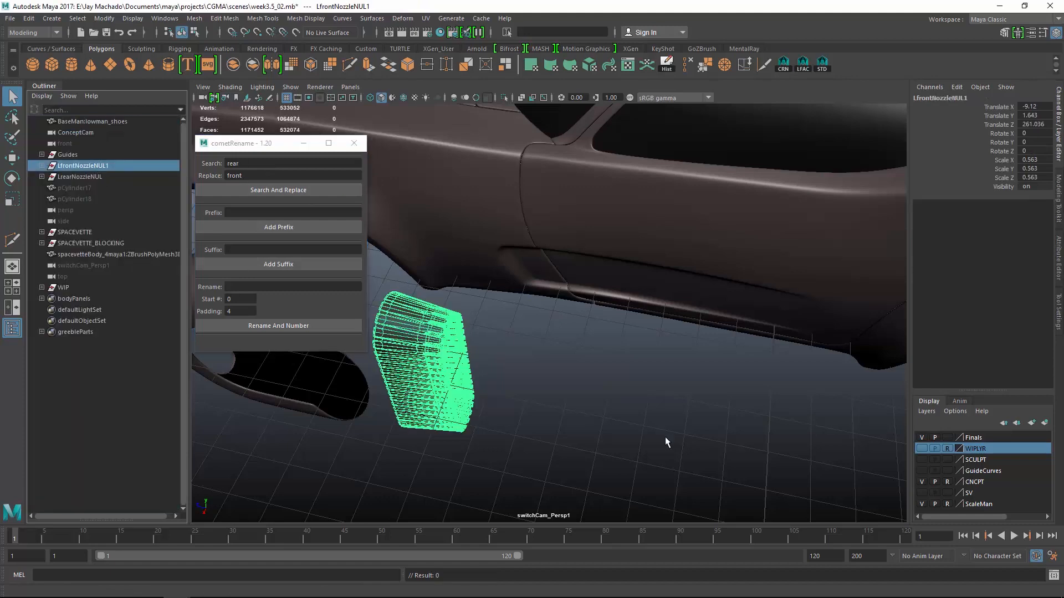
# - Isolate the LfrontNozzleNUL1 and LrearNozzleNUL groups together in the viewport
pyautogui.keyDown('alt'); pyautogui.moveTo(665, 437); pyautogui.dragTo(620, 416, button='right'); pyautogui.keyUp('alt')
pyautogui.click(42, 165)
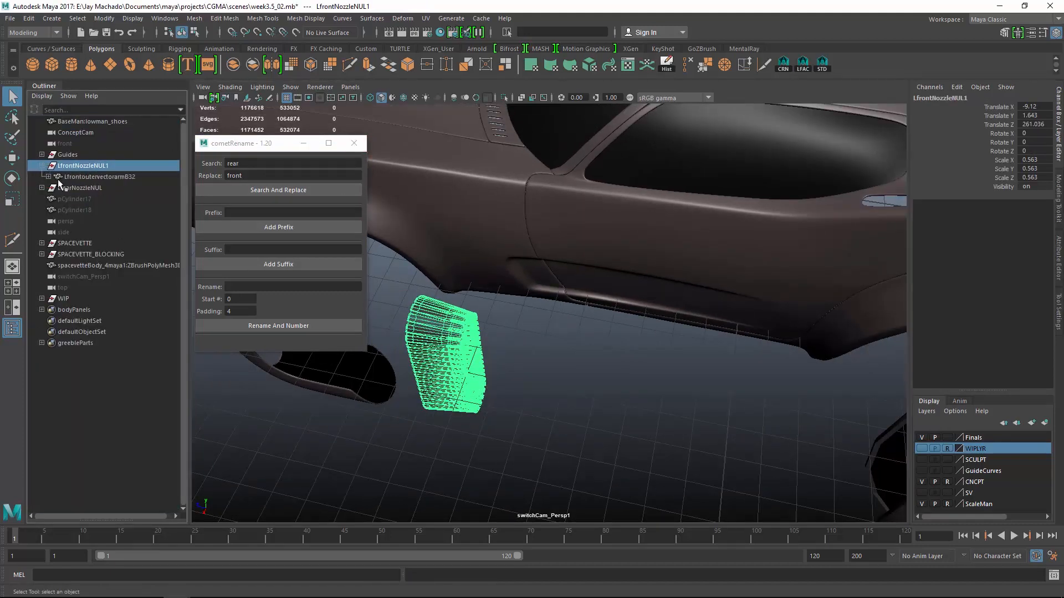
pyautogui.hotkey('ctrl', 'z')
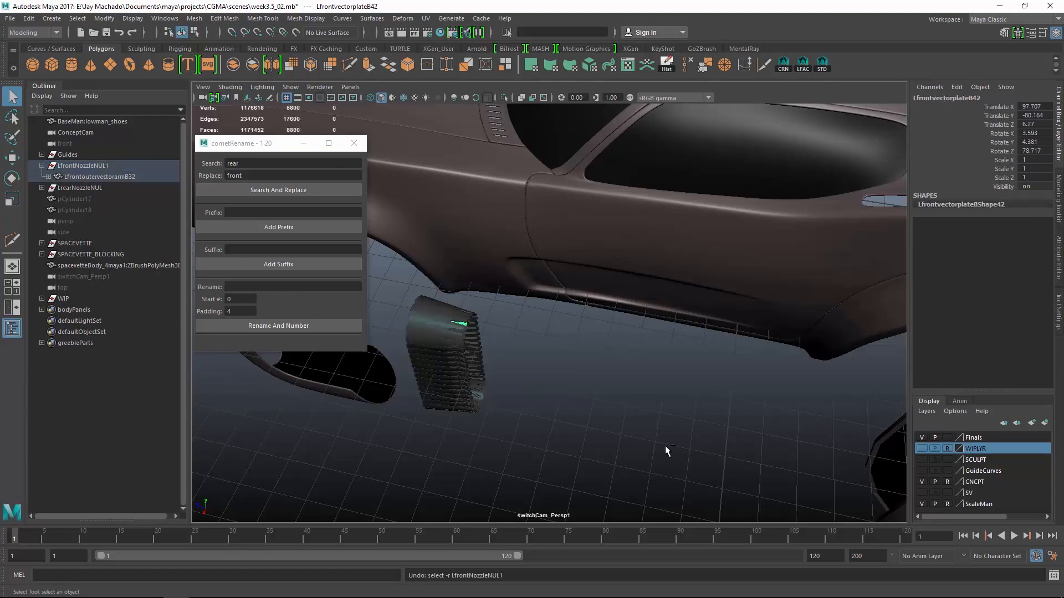
pyautogui.hotkey('ctrl', 'z')
pyautogui.keyDown('alt'); pyautogui.moveTo(627, 391); pyautogui.dragTo(608, 390); pyautogui.keyUp('alt')
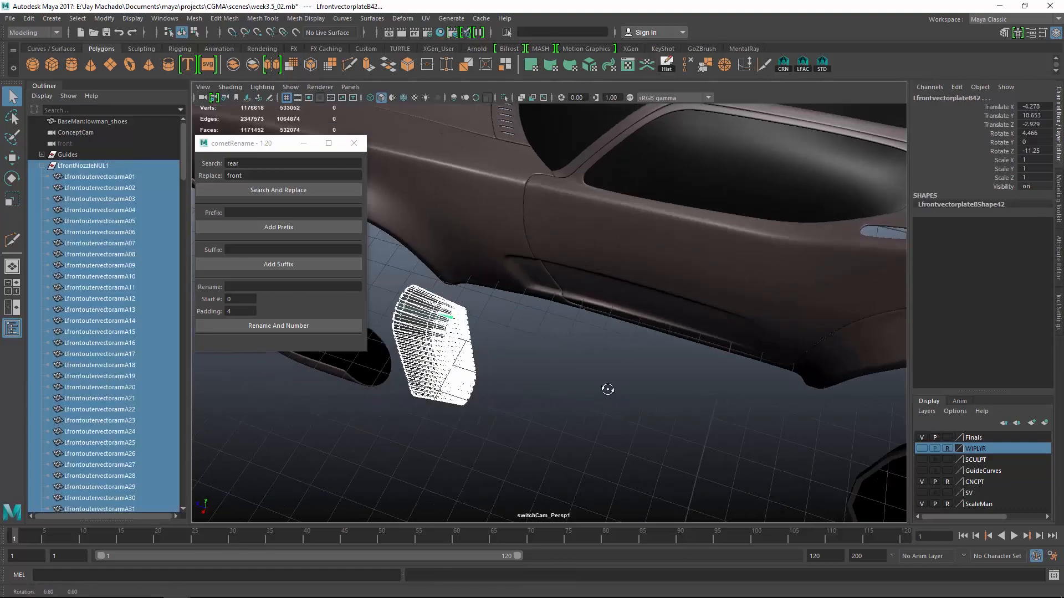
pyautogui.click(42, 165)
pyautogui.keyDown('ctrl'); pyautogui.click(80, 176); pyautogui.keyUp('ctrl')
pyautogui.click(503, 98)
pyautogui.keyDown('alt'); pyautogui.moveTo(536, 214); pyautogui.dragTo(483, 207, button='right'); pyautogui.keyUp('alt')
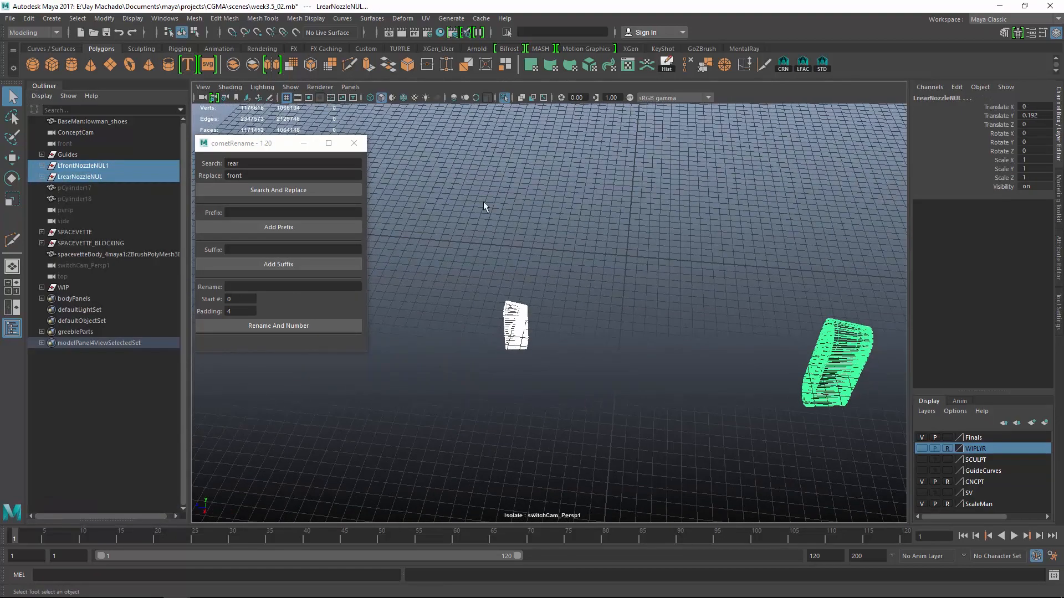
# - Add the suffix SDM to the names of all parts in both nozzle groups and close cometRename
pyautogui.click(623, 368)
pyautogui.press('f')
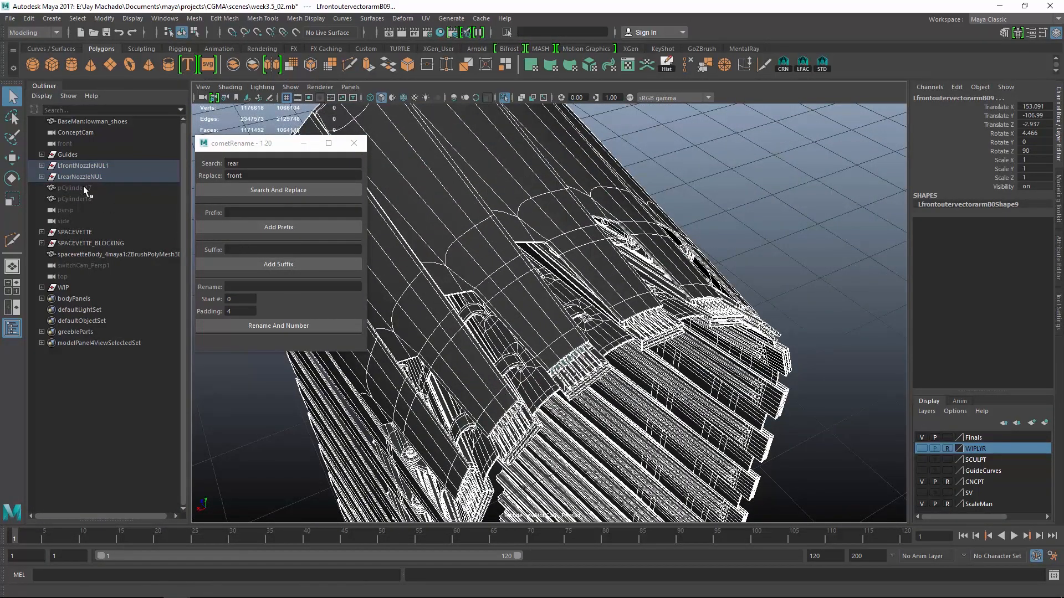
pyautogui.click(42, 177)
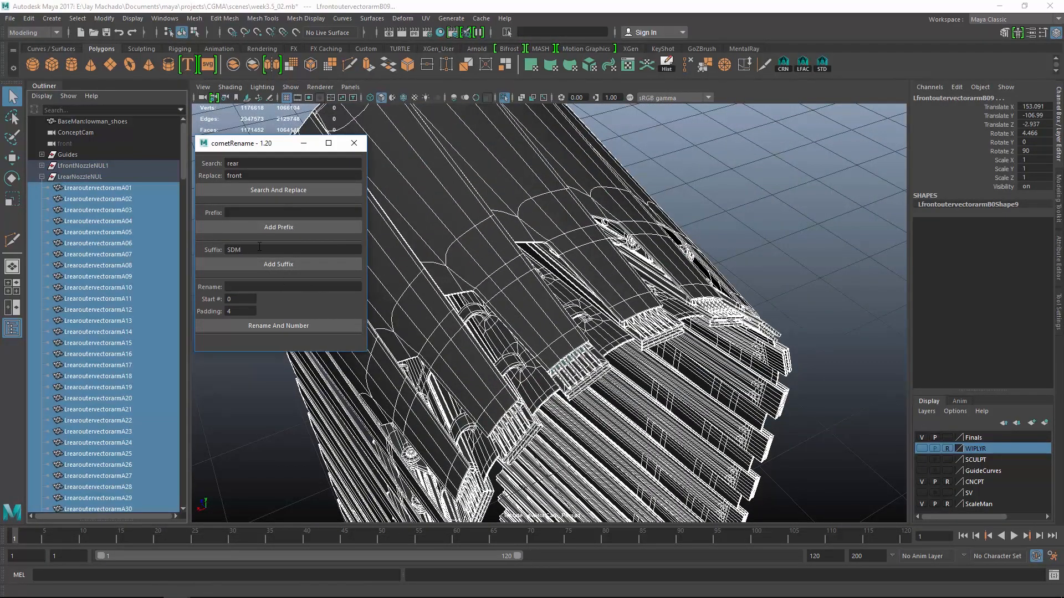
pyautogui.click(294, 265)
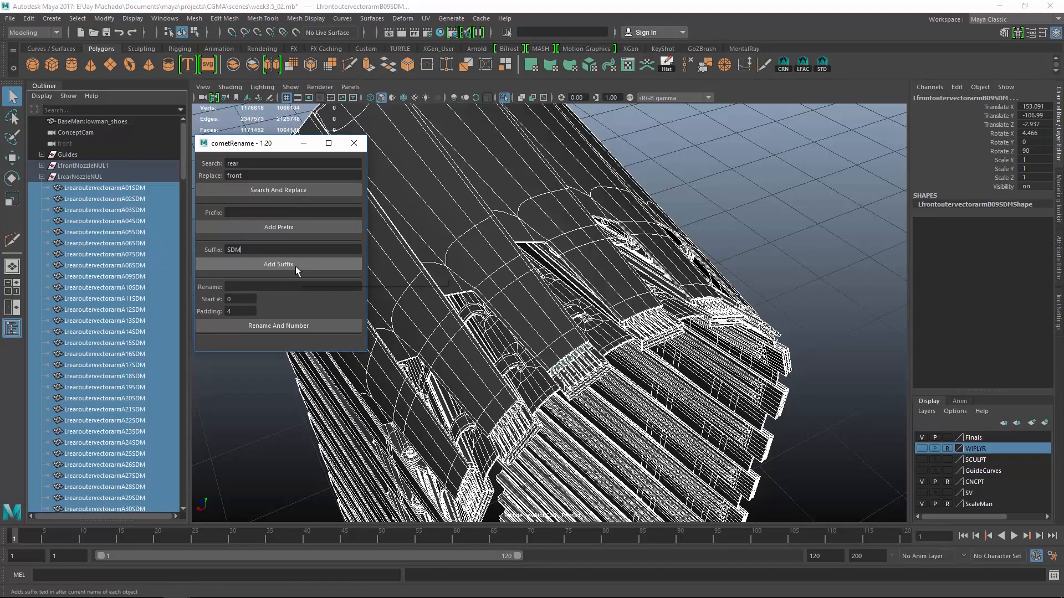
pyautogui.click(363, 142)
# - End the isolated view of the two nozzles to bring back the whole car
pyautogui.keyDown('alt'); pyautogui.moveTo(577, 210); pyautogui.dragTo(487, 215, button='right'); pyautogui.keyUp('alt')
pyautogui.keyDown('alt'); pyautogui.moveTo(487, 215); pyautogui.dragTo(503, 178); pyautogui.keyUp('alt')
pyautogui.keyDown('alt'); pyautogui.moveTo(503, 178); pyautogui.dragTo(470, 239, button='middle'); pyautogui.keyUp('alt')
pyautogui.keyDown('alt'); pyautogui.moveTo(470, 239); pyautogui.dragTo(474, 233); pyautogui.keyUp('alt')
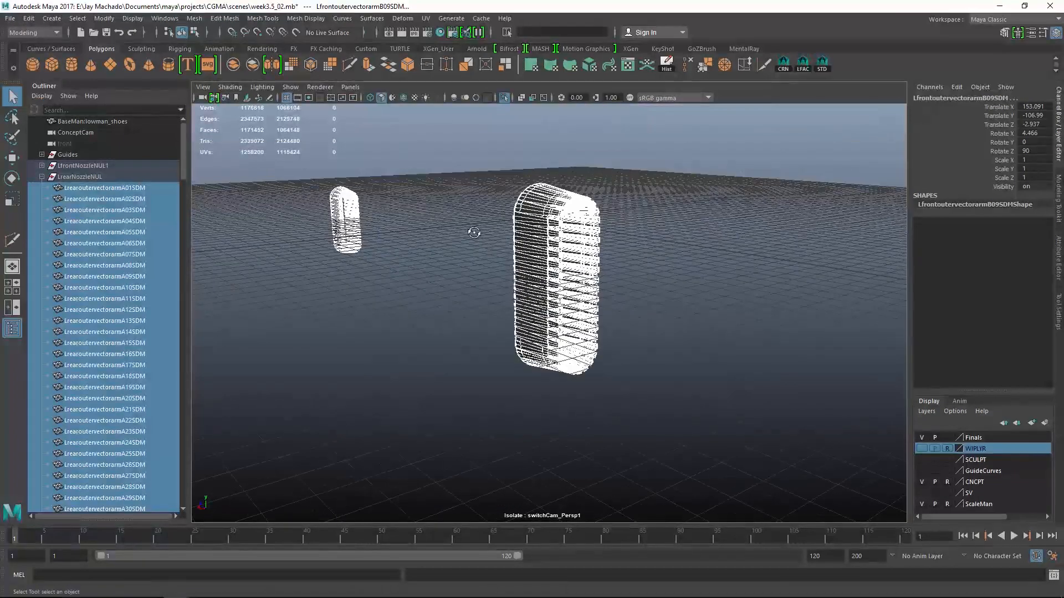
pyautogui.click(509, 98)
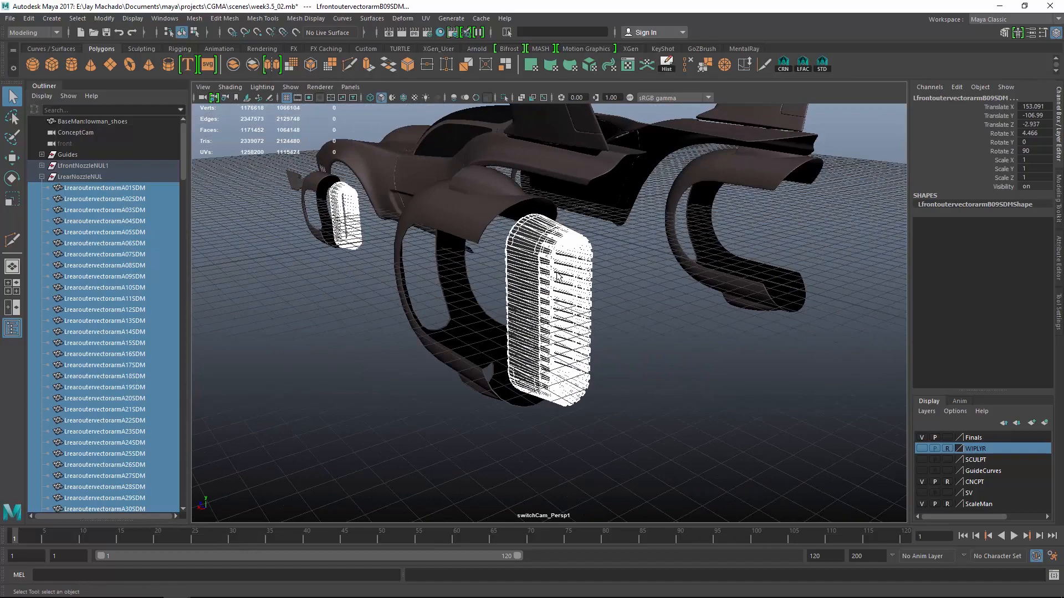
# - Turn off selection highlighting, try rotating all the nozzle parts together about their X axes, and undo the rotation
pyautogui.press('e')
pyautogui.keyDown('alt'); pyautogui.moveTo(557, 274); pyautogui.dragTo(601, 277, button='right'); pyautogui.keyUp('alt')
pyautogui.click(293, 87)
pyautogui.click(352, 559)
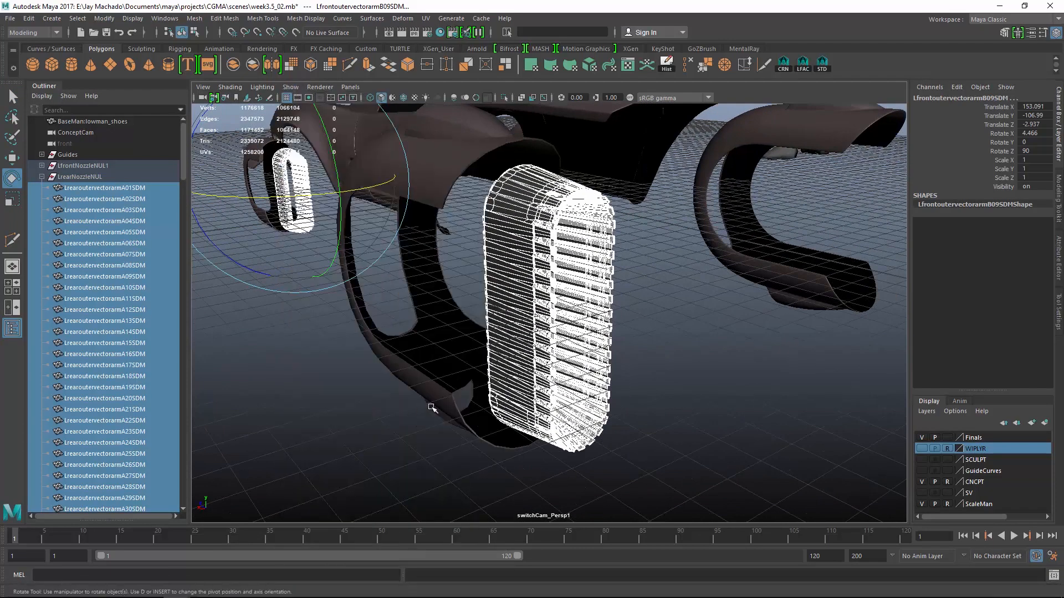
pyautogui.click(291, 87)
pyautogui.click(316, 559)
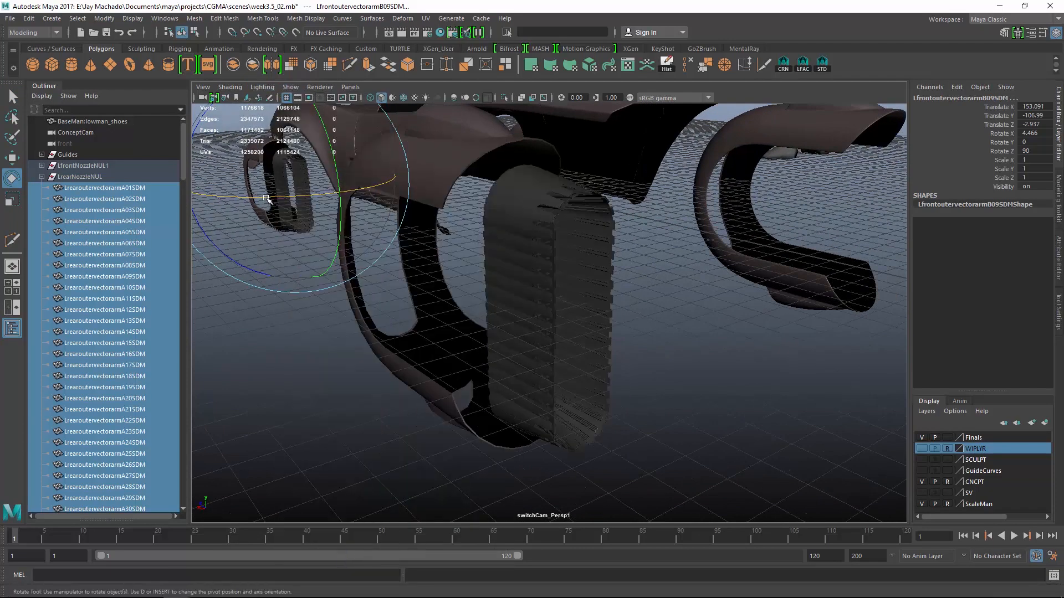
pyautogui.moveTo(266, 199); pyautogui.dragTo(267, 204)
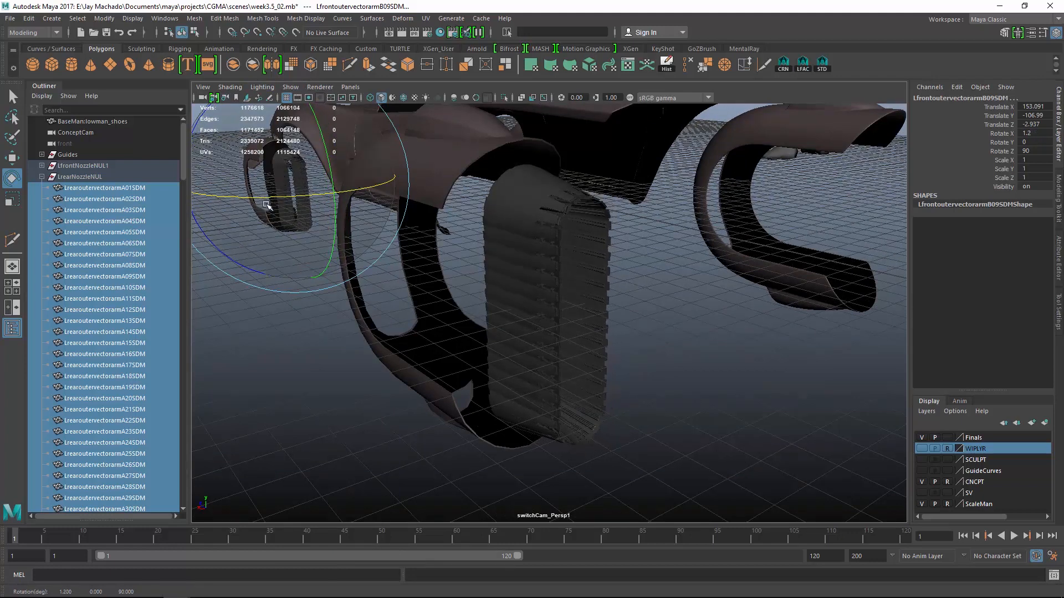
pyautogui.hotkey('ctrl', 'z')
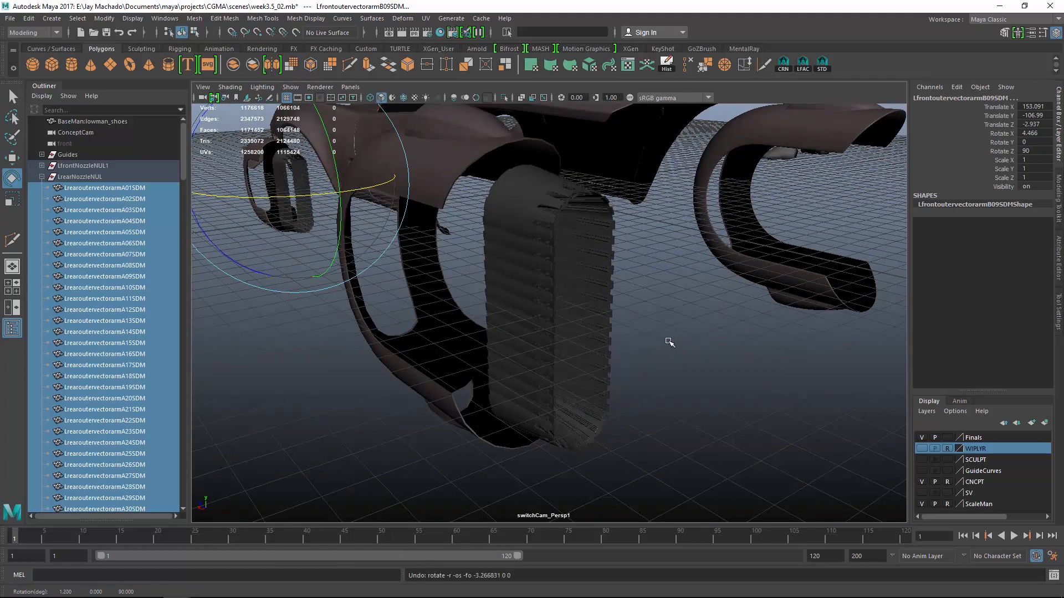
# - Collapse the LrearNozzleNUL group and rename LfrontNozzleNUL1 as LfrontNozzleNUL
pyautogui.click(41, 177)
pyautogui.doubleClick(117, 165)
pyautogui.press('BackSpace')
pyautogui.press('Return')
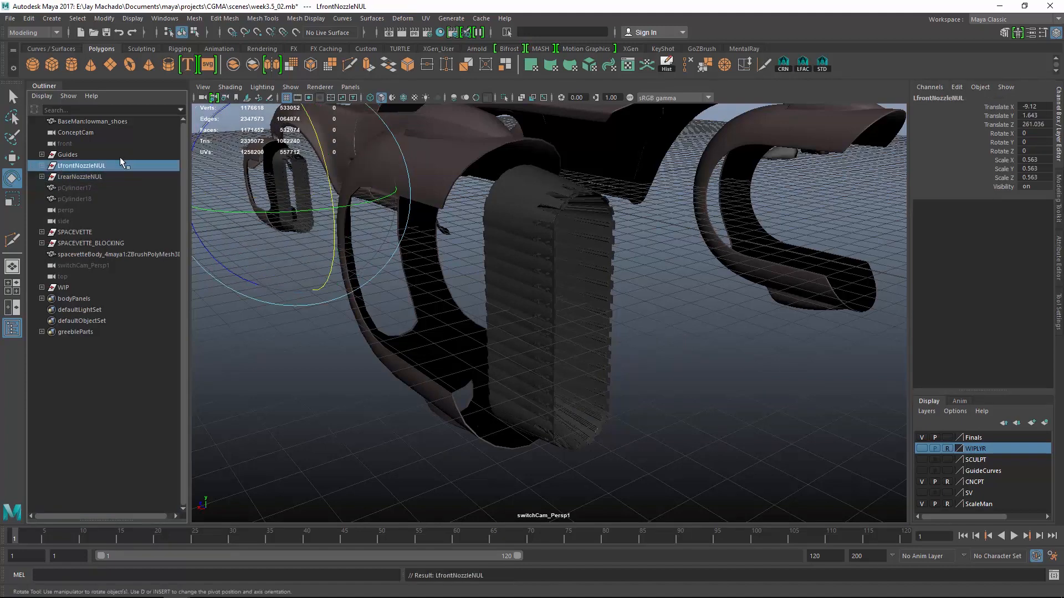
# - Turn selection highlighting back on and parent the LfrontNozzleNUL and LrearNozzleNUL groups under LspacevetteNUL in the SPACEVETTE hierarchy
pyautogui.keyDown('shift'); pyautogui.click(104, 177); pyautogui.keyUp('shift')
pyautogui.click(41, 232)
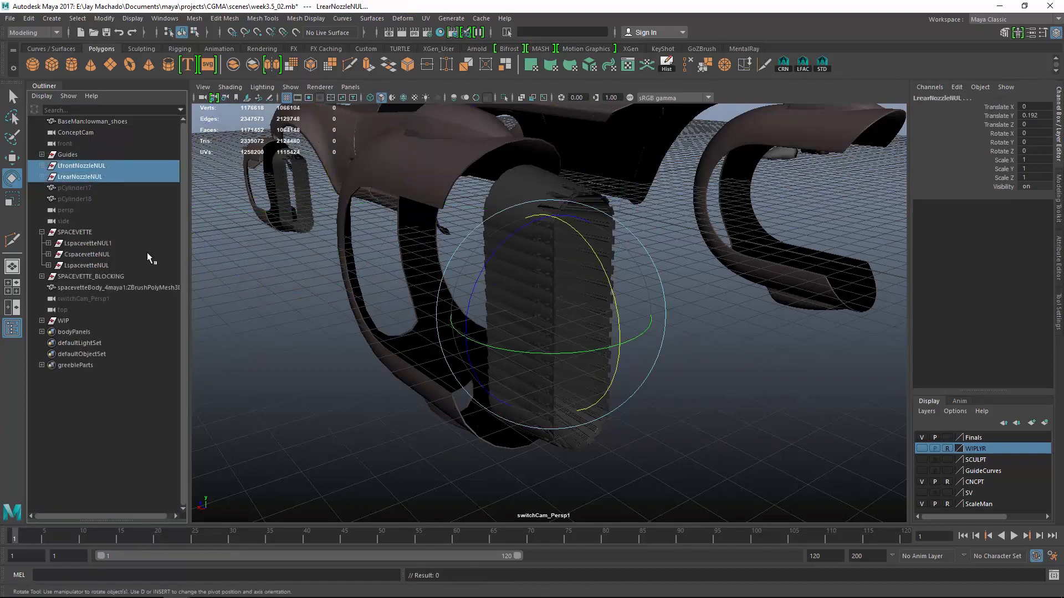
pyautogui.click(106, 265)
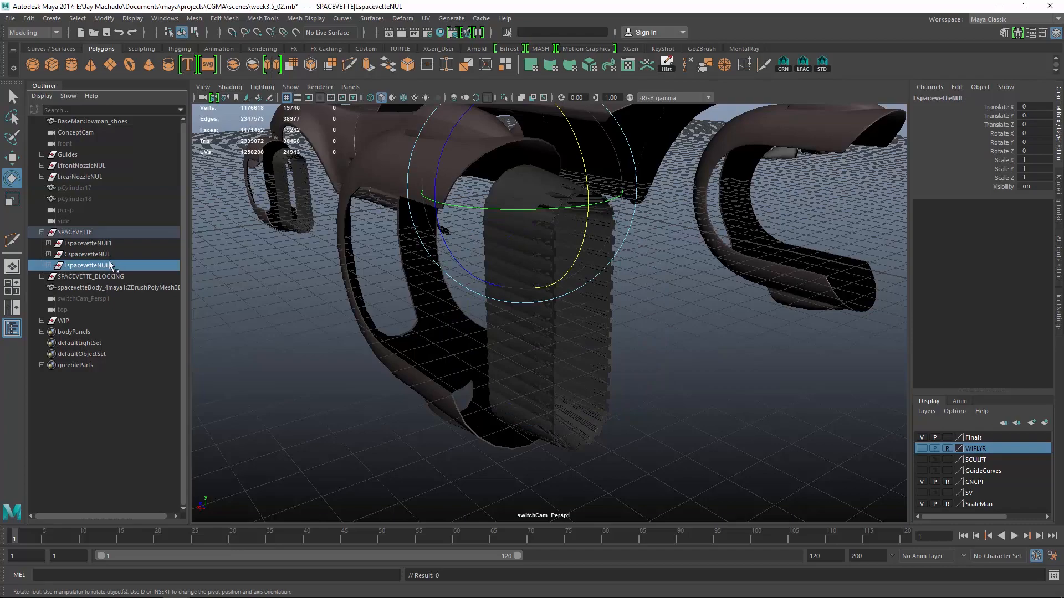
pyautogui.moveTo(100, 166); pyautogui.dragTo(97, 174)
pyautogui.keyDown('ctrl'); pyautogui.click(102, 265); pyautogui.keyUp('ctrl')
pyautogui.keyDown('alt'); pyautogui.moveTo(272, 289); pyautogui.dragTo(306, 300); pyautogui.keyUp('alt')
pyautogui.click(290, 87)
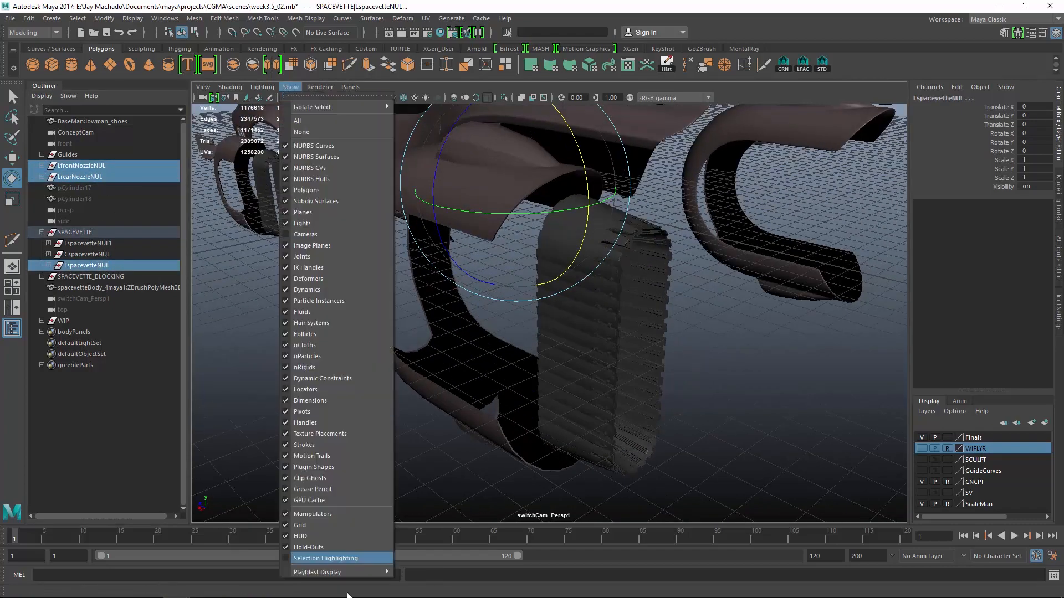
pyautogui.click(347, 558)
pyautogui.scroll(-5, 499, 410)
pyautogui.keyDown('alt'); pyautogui.moveTo(499, 410); pyautogui.dragTo(558, 407); pyautogui.keyUp('alt')
pyautogui.press('p')
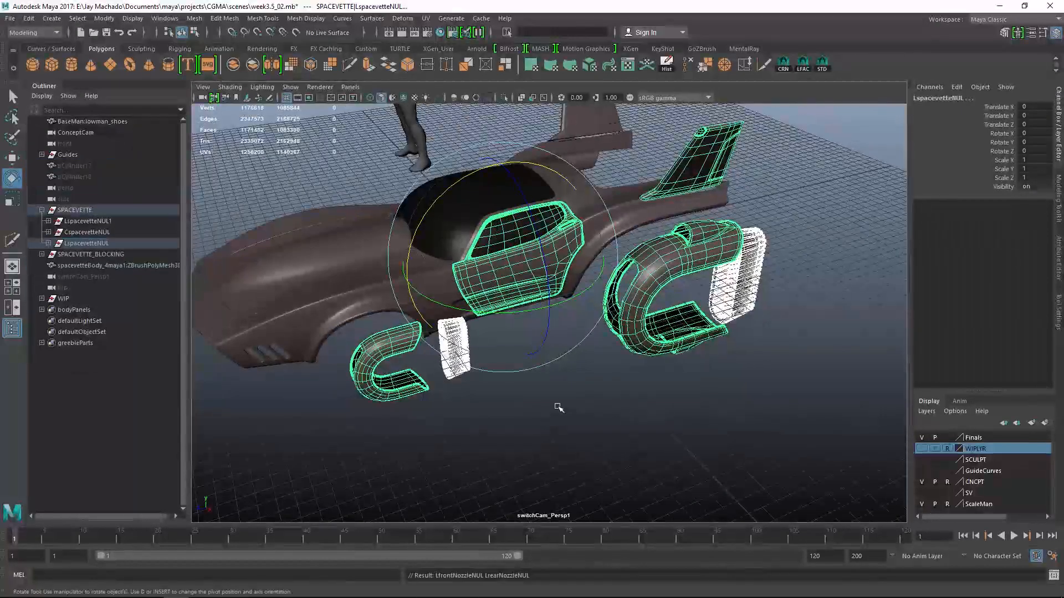
# - Group LfrontNozzleNUL and LfrontenginecowlSDM inside LspacevetteNUL and name the group LfrontEngineNUL
pyautogui.click(48, 243)
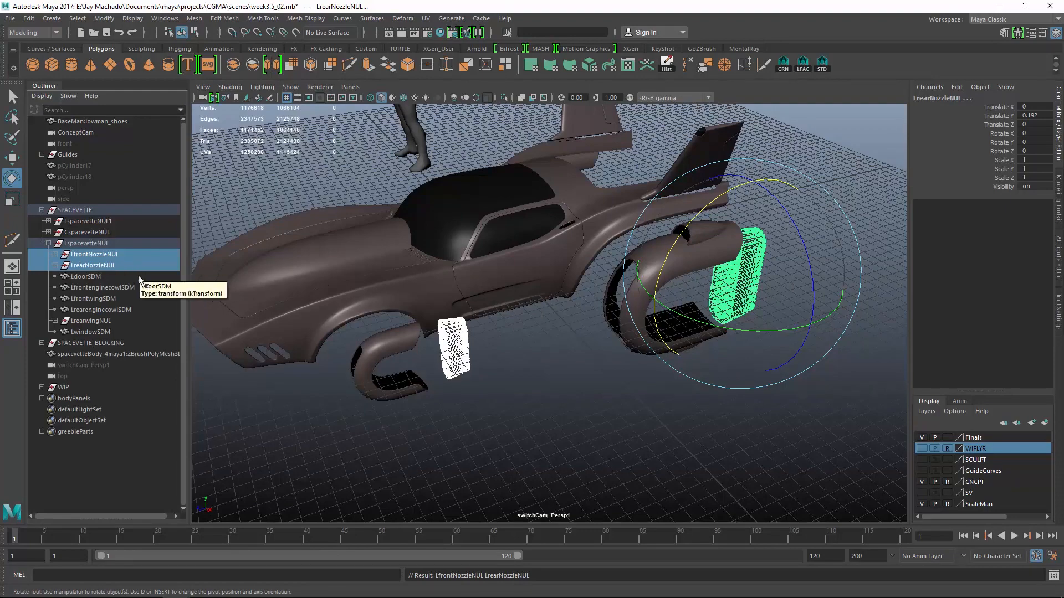
pyautogui.keyDown('alt'); pyautogui.moveTo(518, 363); pyautogui.dragTo(597, 369, button='right'); pyautogui.keyUp('alt')
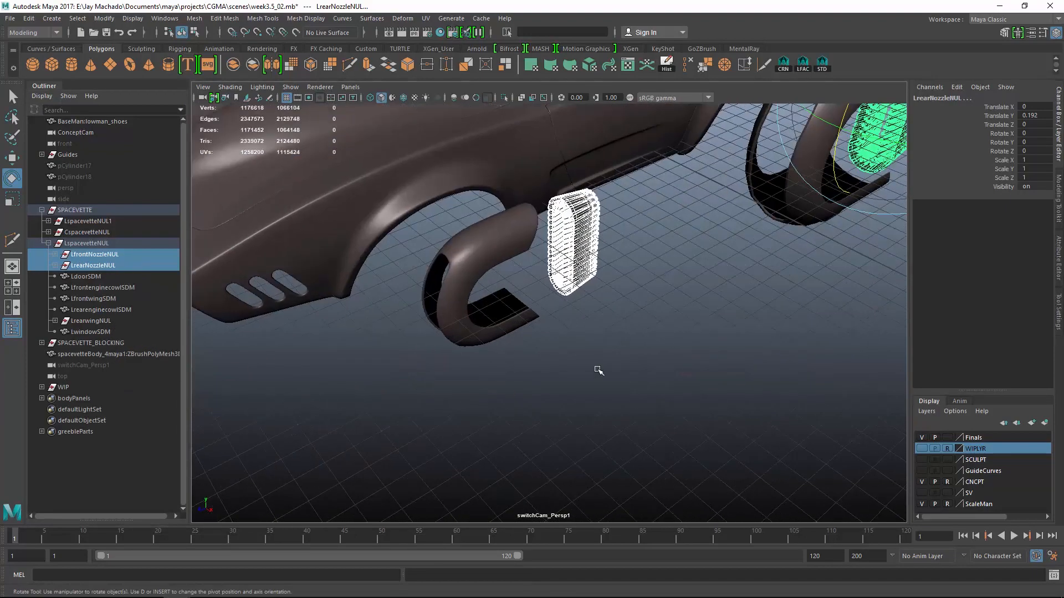
pyautogui.keyDown('alt'); pyautogui.moveTo(598, 371); pyautogui.dragTo(588, 390); pyautogui.keyUp('alt')
pyautogui.click(95, 254)
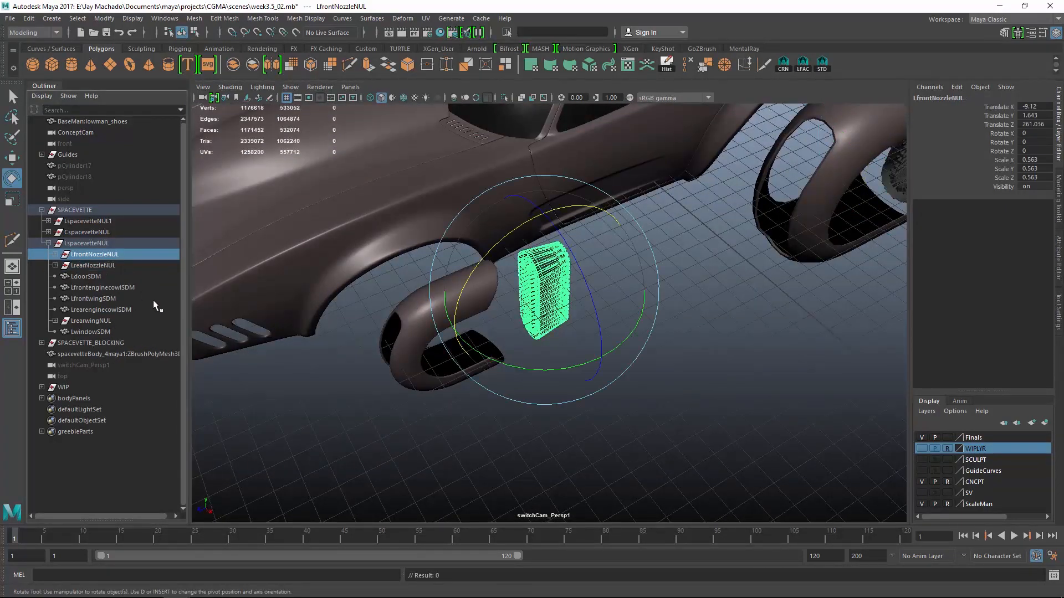
pyautogui.keyDown('ctrl'); pyautogui.click(105, 287); pyautogui.keyUp('ctrl')
pyautogui.hotkey('ctrl', 'g')
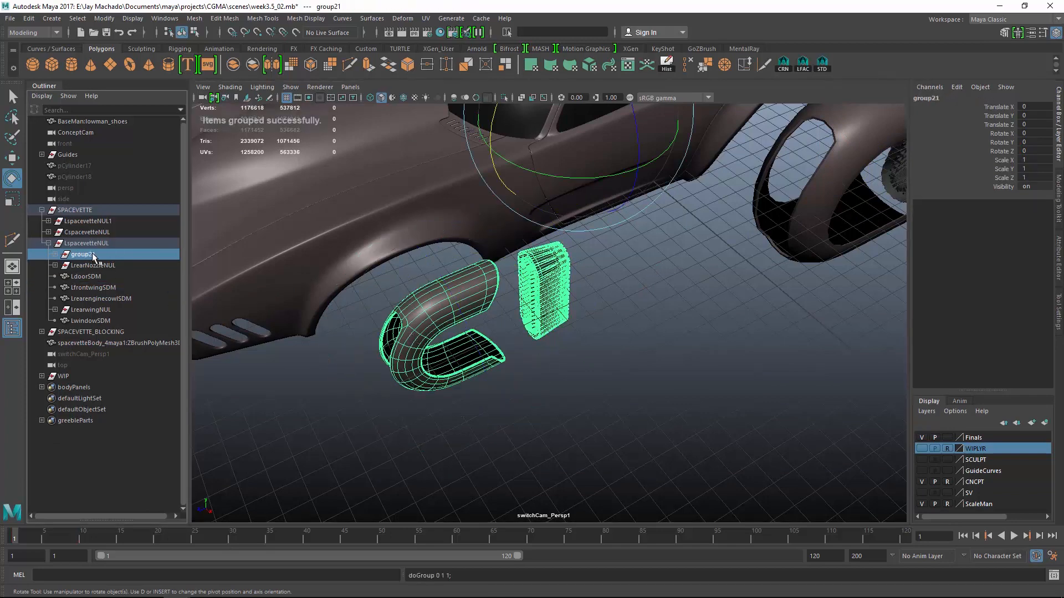
pyautogui.doubleClick(92, 254)
pyautogui.write('LfrontEngineNUL')
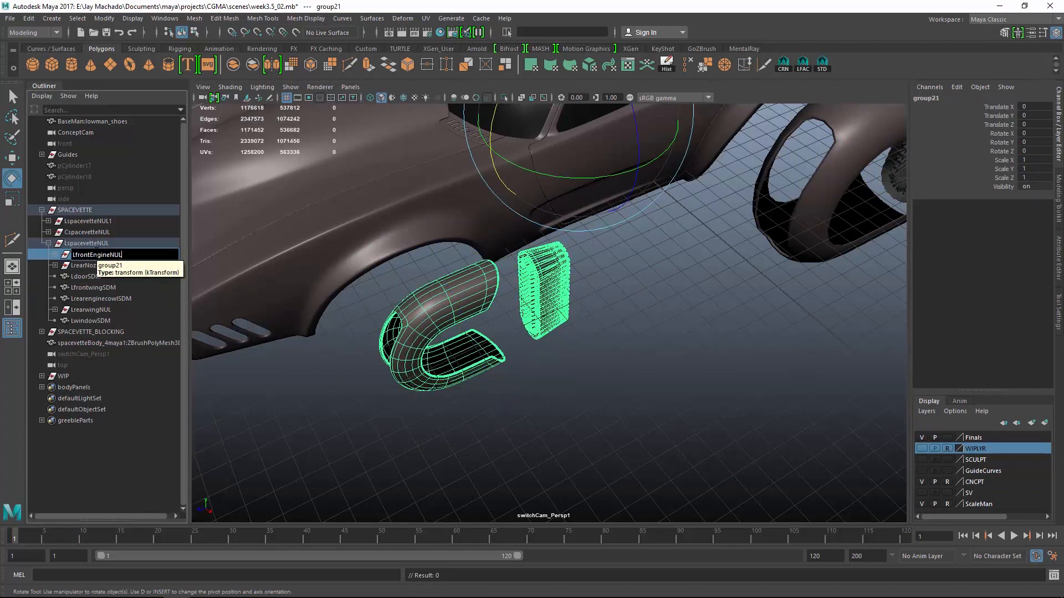
# - Group LrearNozzleNUL and LrearenginecowlSDM inside LspacevetteNUL, name the group LrearEngineNUL, and clear the selection
pyautogui.click(93, 265)
pyautogui.press('f')
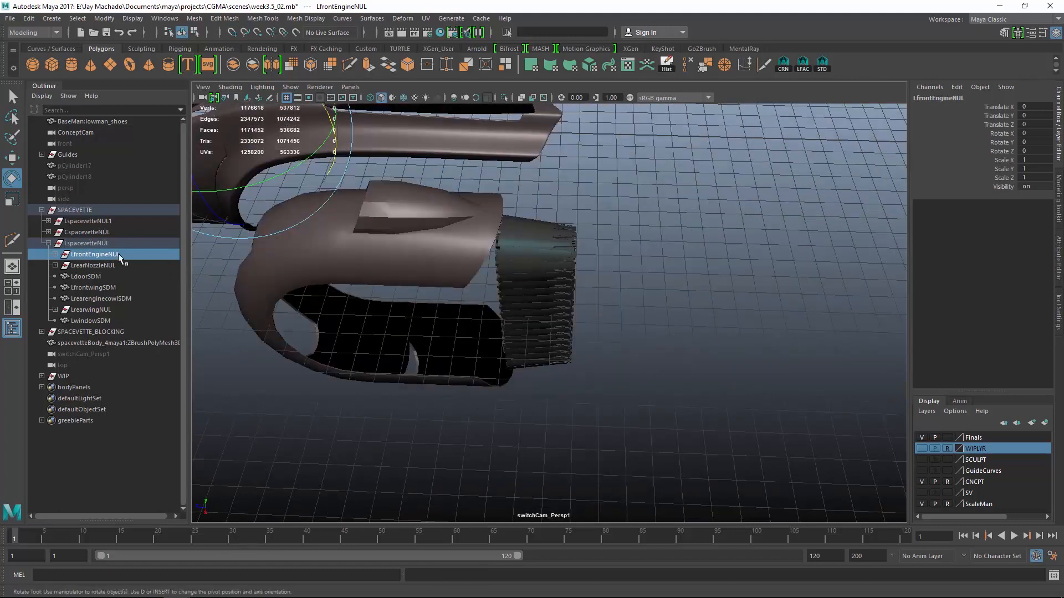
pyautogui.keyDown('ctrl'); pyautogui.click(113, 299); pyautogui.keyUp('ctrl')
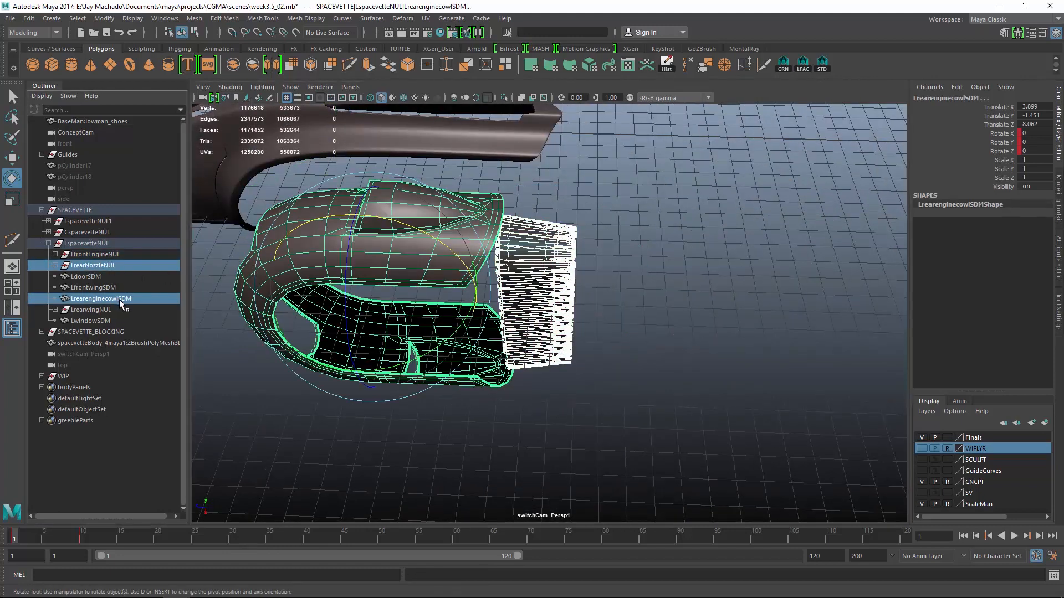
pyautogui.hotkey('ctrl', 'g')
pyautogui.doubleClick(98, 256)
pyautogui.write('LrearEngineNUL')
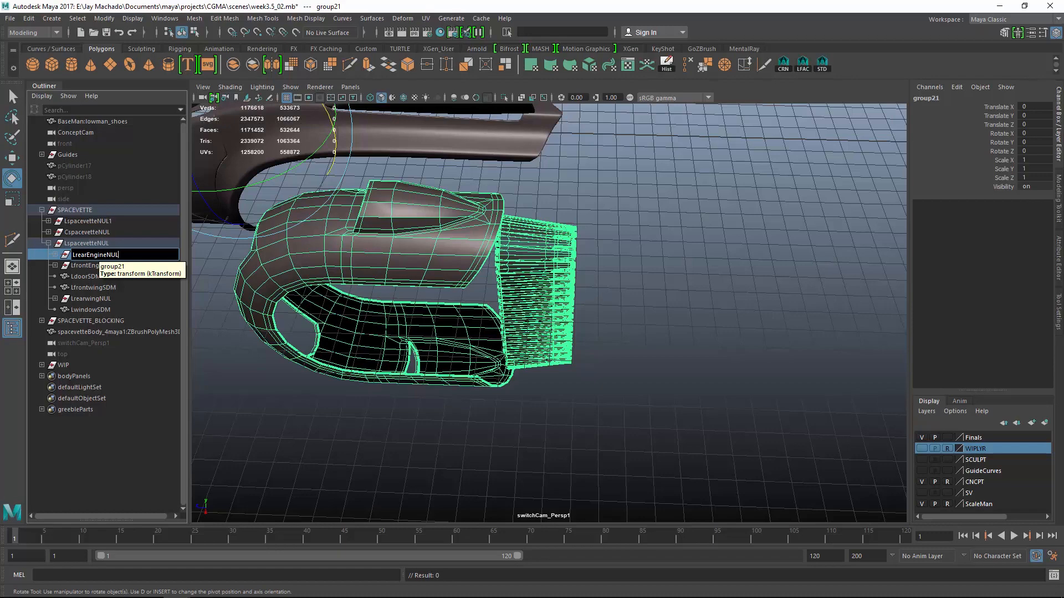
pyautogui.press('Return')
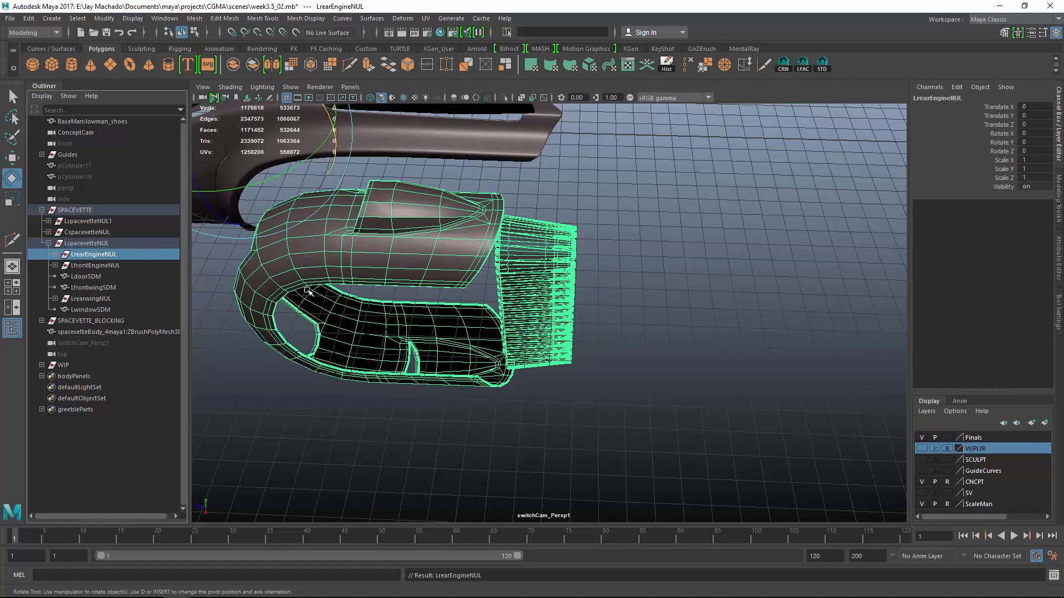
pyautogui.click(584, 386)
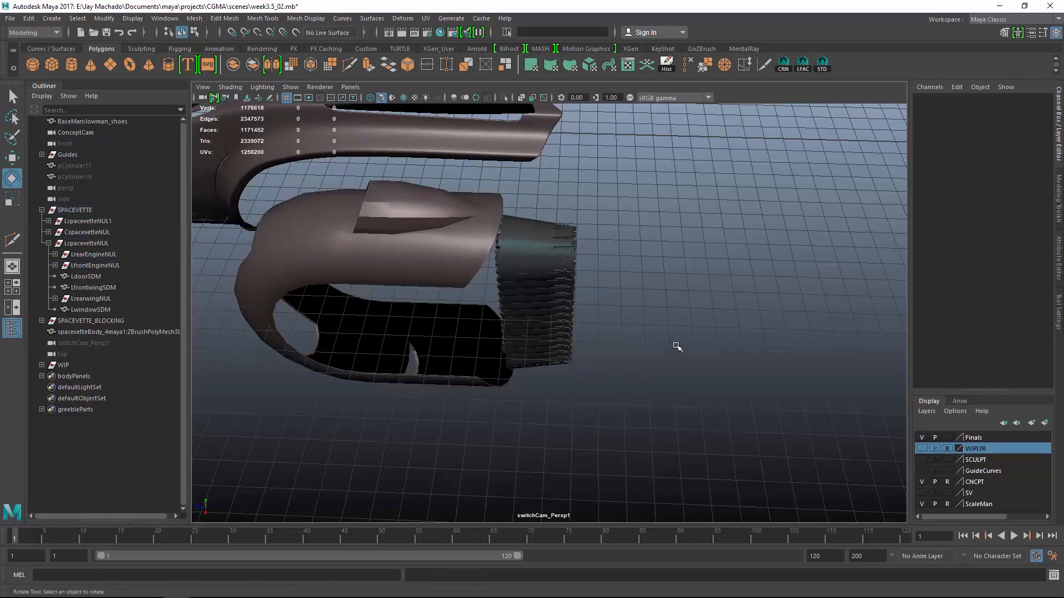
# - Toggle the SV display layer on and off and examine the car's body and engine pods from several angles
pyautogui.keyDown('alt'); pyautogui.moveTo(677, 347); pyautogui.dragTo(632, 332, button='right'); pyautogui.keyUp('alt')
pyautogui.click(922, 493)
pyautogui.click(922, 493)
pyautogui.keyDown('alt'); pyautogui.moveTo(593, 382); pyautogui.dragTo(537, 372); pyautogui.keyUp('alt')
pyautogui.keyDown('alt'); pyautogui.moveTo(537, 372); pyautogui.dragTo(543, 308, button='right'); pyautogui.keyUp('alt')
pyautogui.moveTo(543, 309)
pyautogui.keyDown('alt'); pyautogui.mouseDown()
pyautogui.moveTo(569, 283)
pyautogui.moveTo(555, 299)
pyautogui.mouseUp(); pyautogui.keyUp('alt')
pyautogui.keyDown('alt'); pyautogui.moveTo(554, 300); pyautogui.dragTo(577, 325, button='right'); pyautogui.keyUp('alt')
pyautogui.keyDown('alt'); pyautogui.moveTo(577, 326); pyautogui.dragTo(627, 322); pyautogui.keyUp('alt')
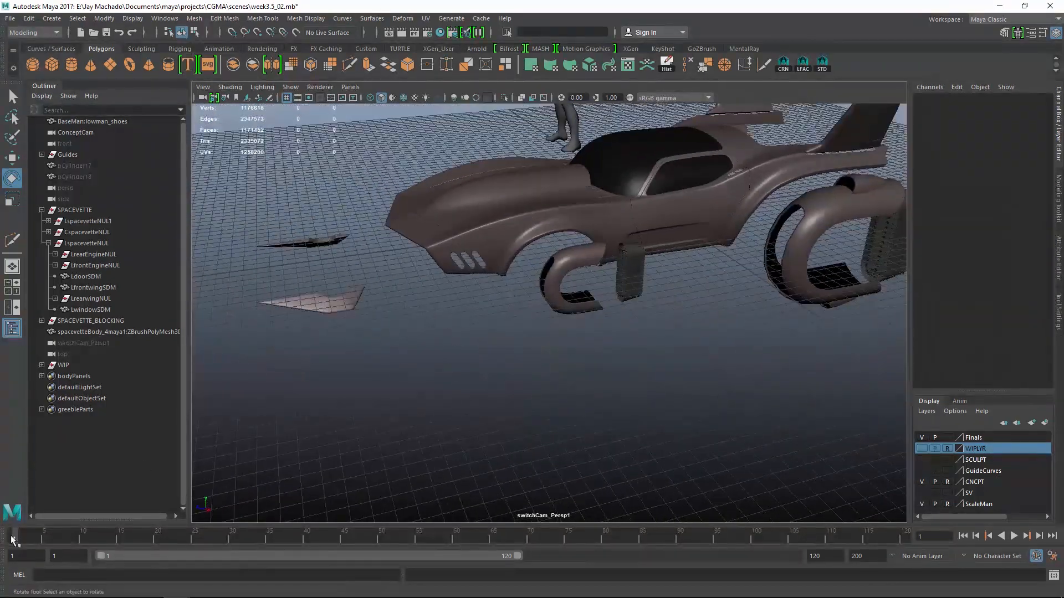
# - Scrub between frames 1 and 10 and examine how the front engine cowl is animated
pyautogui.moveTo(12, 536)
pyautogui.mouseDown()
pyautogui.moveTo(134, 537)
pyautogui.moveTo(12, 532)
pyautogui.mouseUp()
pyautogui.keyDown('alt'); pyautogui.moveTo(604, 412); pyautogui.dragTo(470, 413); pyautogui.keyUp('alt')
pyautogui.keyDown('alt'); pyautogui.moveTo(471, 413); pyautogui.dragTo(620, 437, button='right'); pyautogui.keyUp('alt')
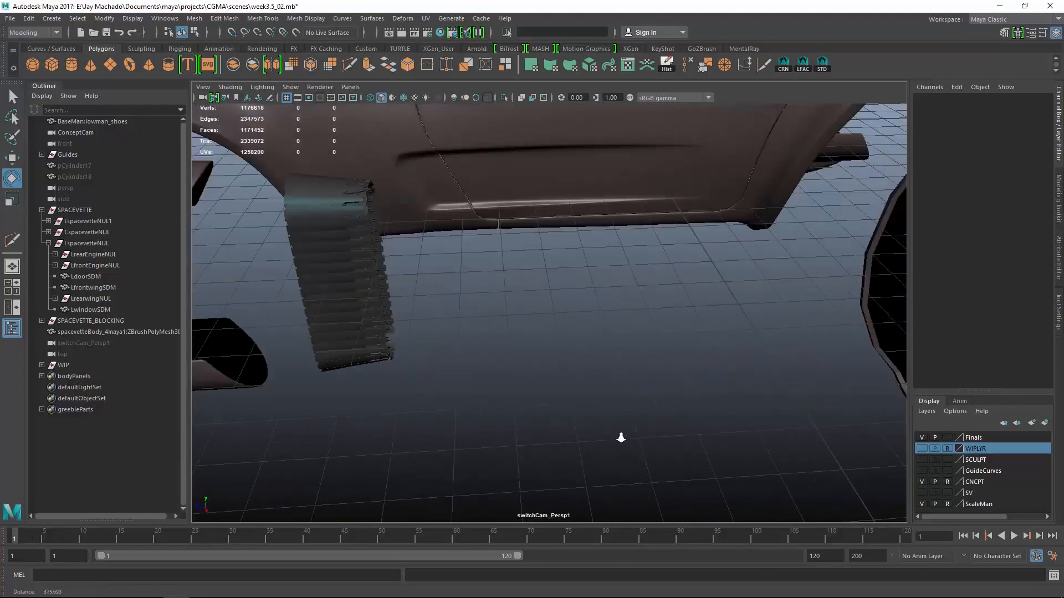
pyautogui.keyDown('alt'); pyautogui.moveTo(620, 438); pyautogui.dragTo(660, 452); pyautogui.keyUp('alt')
pyautogui.click(223, 280)
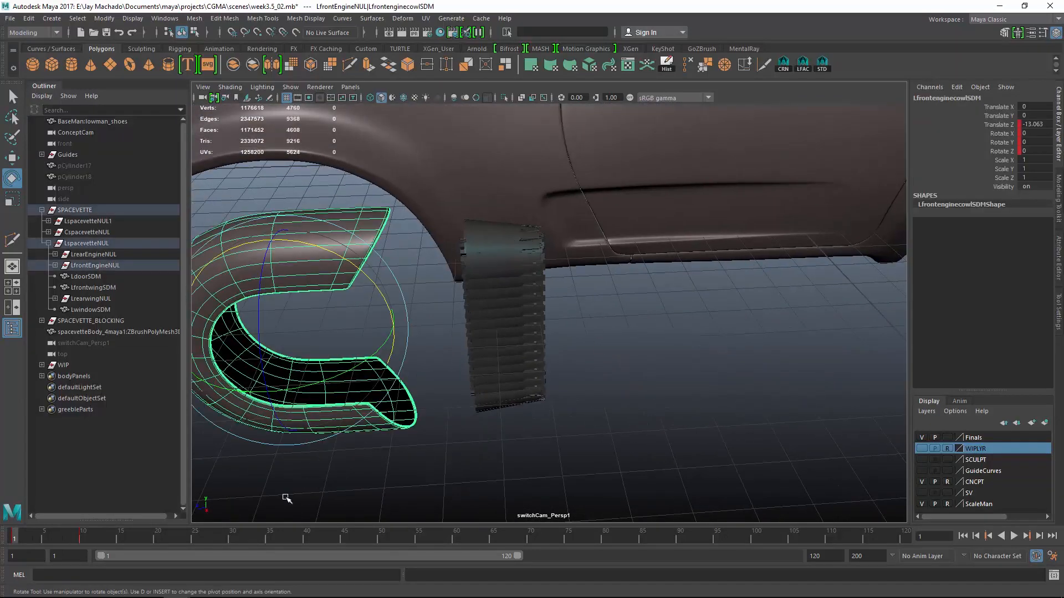
pyautogui.click(82, 540)
pyautogui.moveTo(82, 540); pyautogui.dragTo(4, 538)
# - Expand LfrontEngineNUL, select the front and rear engine cowl meshes, and delete the animation from their translate, rotate and scale channels
pyautogui.click(55, 265)
pyautogui.click(94, 265)
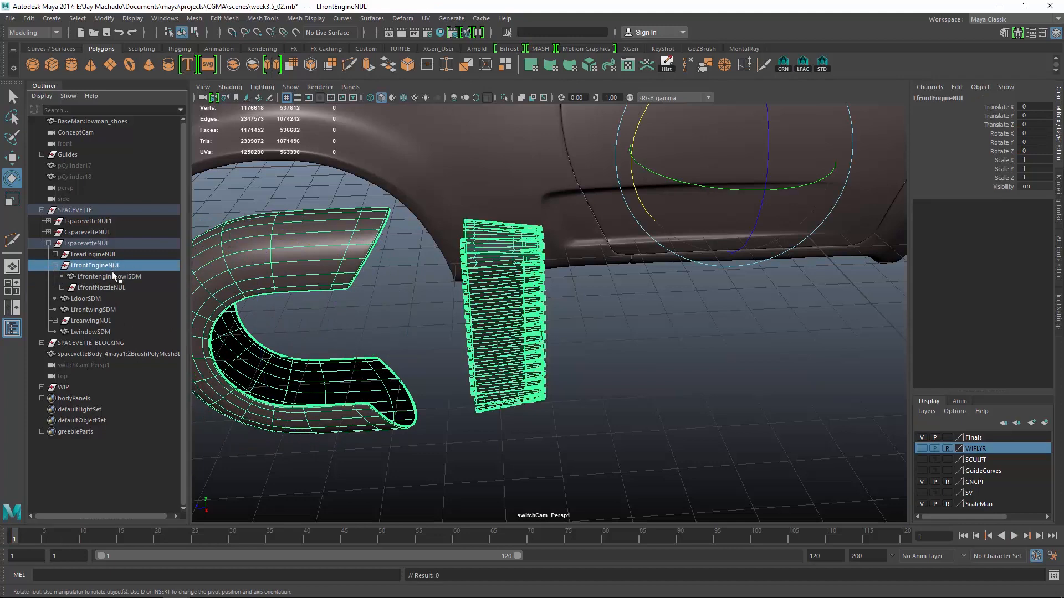
pyautogui.keyDown('alt'); pyautogui.moveTo(454, 308); pyautogui.dragTo(432, 313); pyautogui.keyUp('alt')
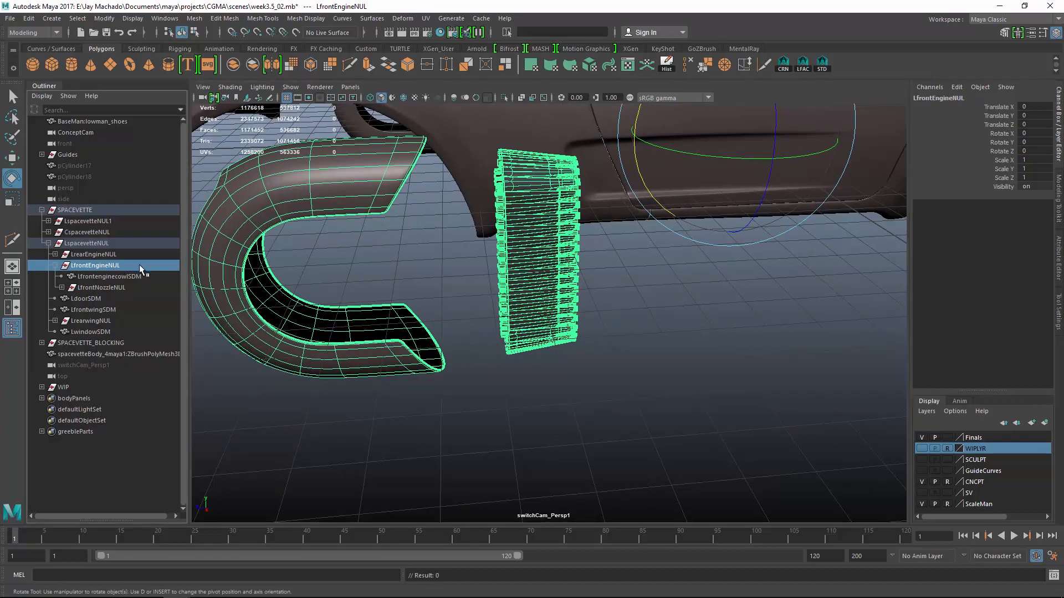
pyautogui.click(123, 287)
pyautogui.click(118, 277)
pyautogui.press('f')
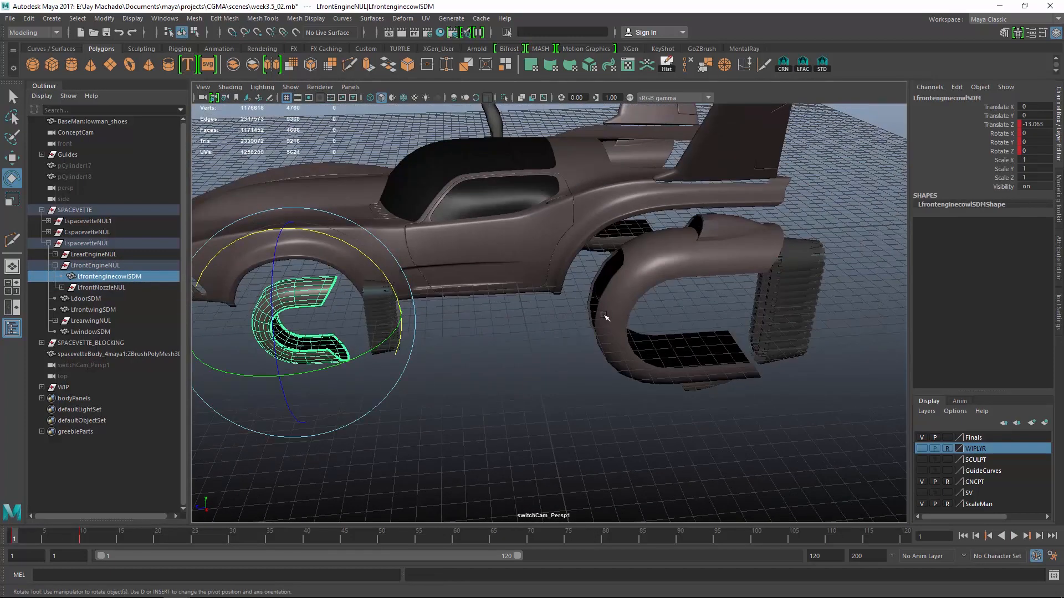
pyautogui.moveTo(1004, 106); pyautogui.dragTo(997, 177)
pyautogui.rightClick(992, 157)
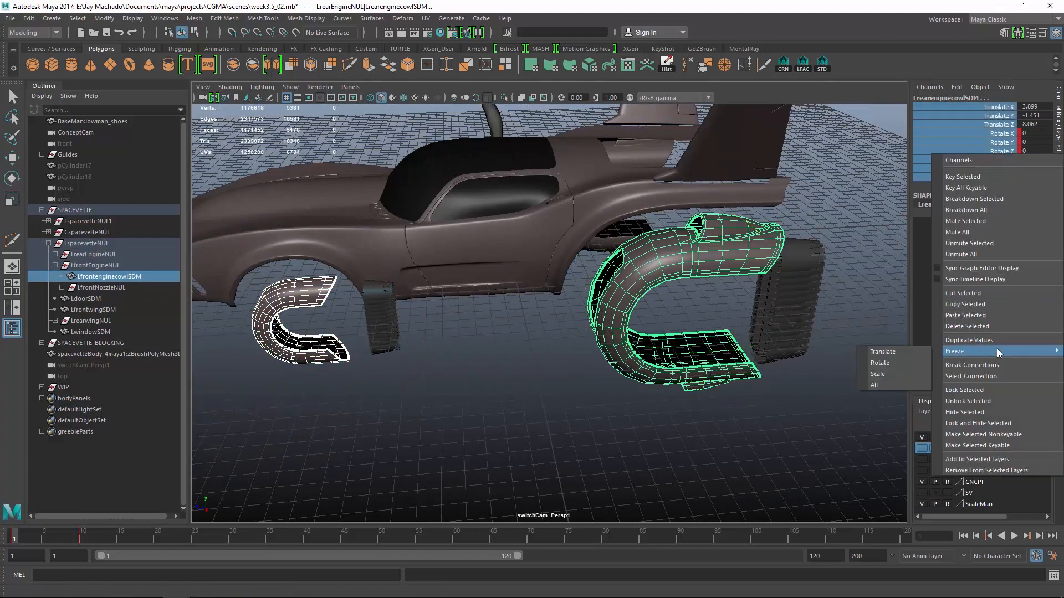
pyautogui.click(988, 330)
# - Centre the pivot of the LfrontEngineNUL group
pyautogui.click(111, 256)
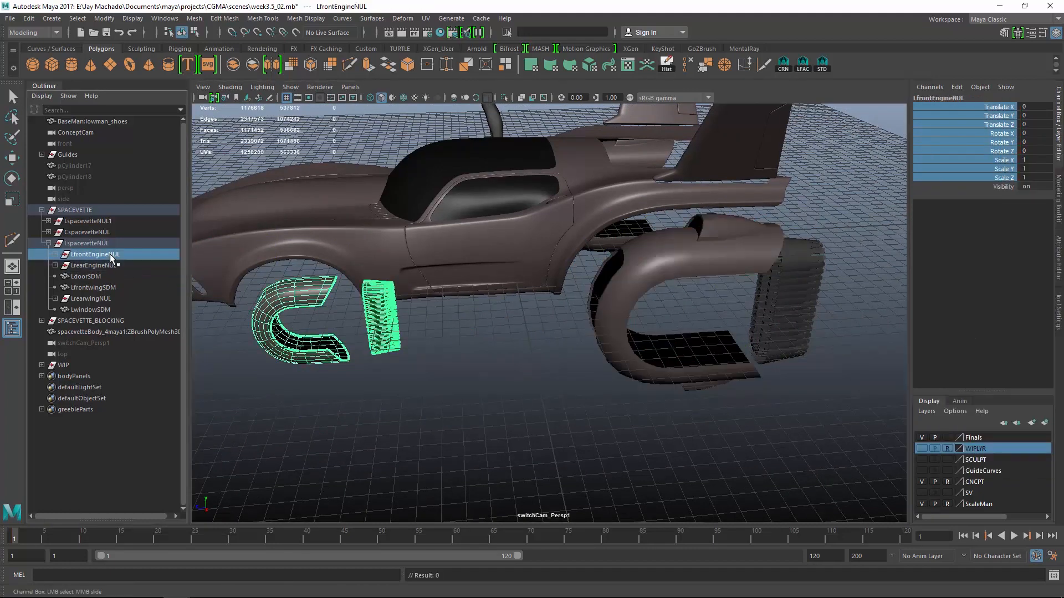
pyautogui.press('w')
pyautogui.keyDown('alt'); pyautogui.moveTo(508, 373); pyautogui.dragTo(552, 374); pyautogui.keyUp('alt')
pyautogui.click(103, 18)
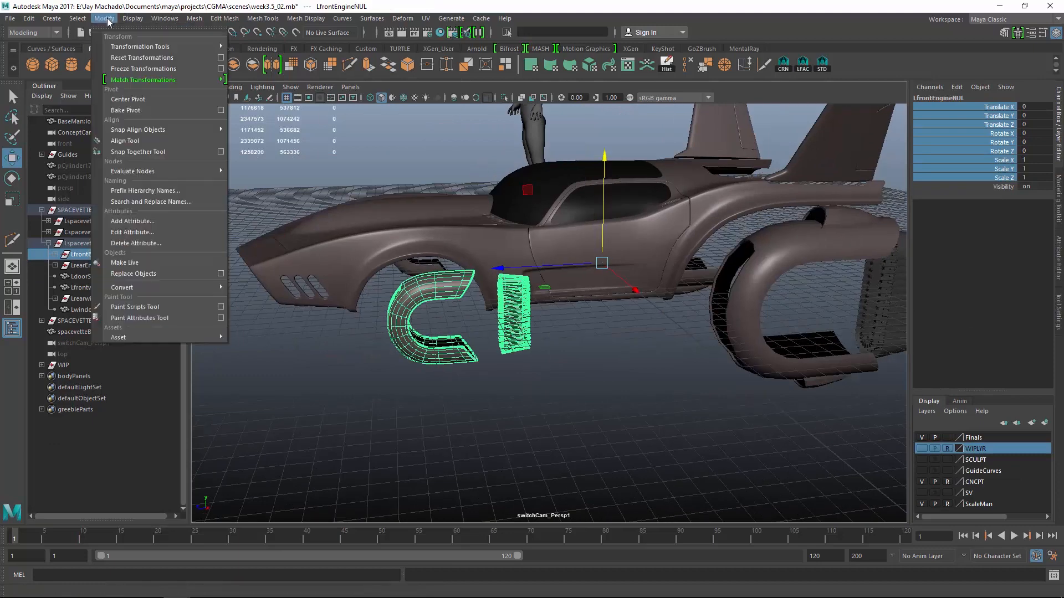
pyautogui.click(149, 109)
# - Shift the LfrontEngineNUL pivot along Z, snapping it to the cowl vertex where the inner curve meets the straight section
pyautogui.press('d')
pyautogui.moveTo(365, 324); pyautogui.dragTo(395, 322)
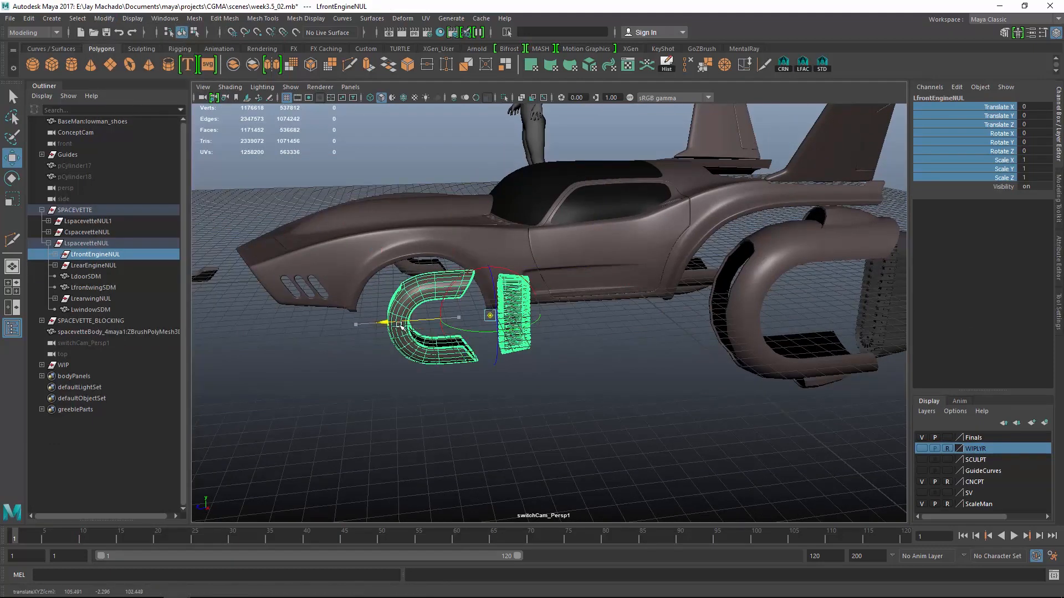
pyautogui.scroll(5, 419, 384)
pyautogui.keyDown('alt'); pyautogui.moveTo(420, 384); pyautogui.dragTo(493, 363, button='middle'); pyautogui.keyUp('alt')
pyautogui.press('1')
pyautogui.press('v')
pyautogui.middleClick(484, 360)
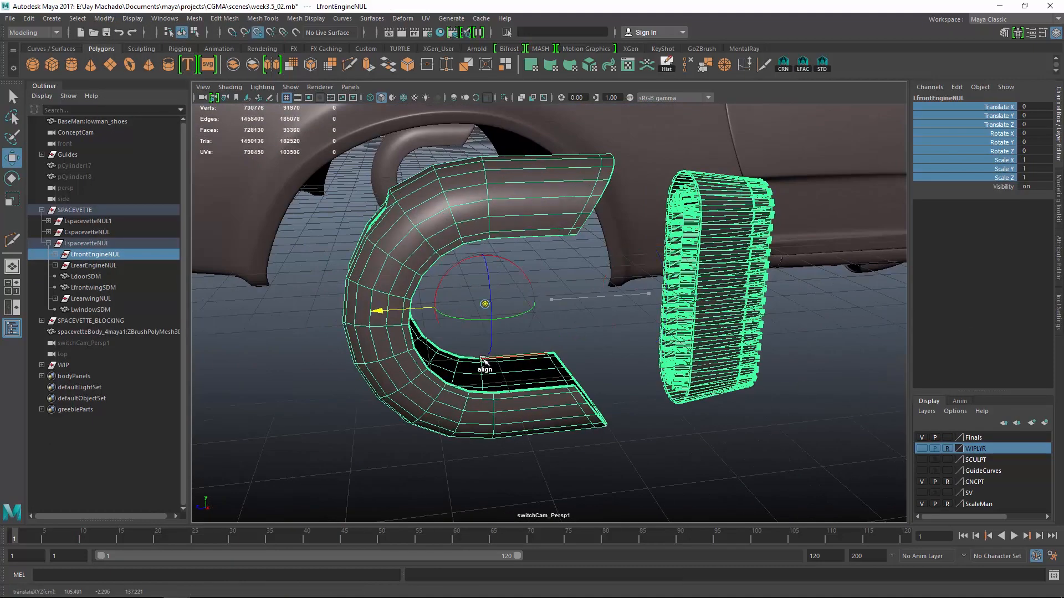
pyautogui.press('d')
# - Centre the pivot of the LrearEngineNUL group
pyautogui.scroll(-4, 669, 376)
pyautogui.keyDown('alt'); pyautogui.moveTo(668, 376); pyautogui.dragTo(471, 355, button='middle'); pyautogui.keyUp('alt')
pyautogui.keyDown('alt'); pyautogui.moveTo(471, 355); pyautogui.dragTo(506, 311); pyautogui.keyUp('alt')
pyautogui.click(93, 265)
pyautogui.press('1')
pyautogui.click(104, 18)
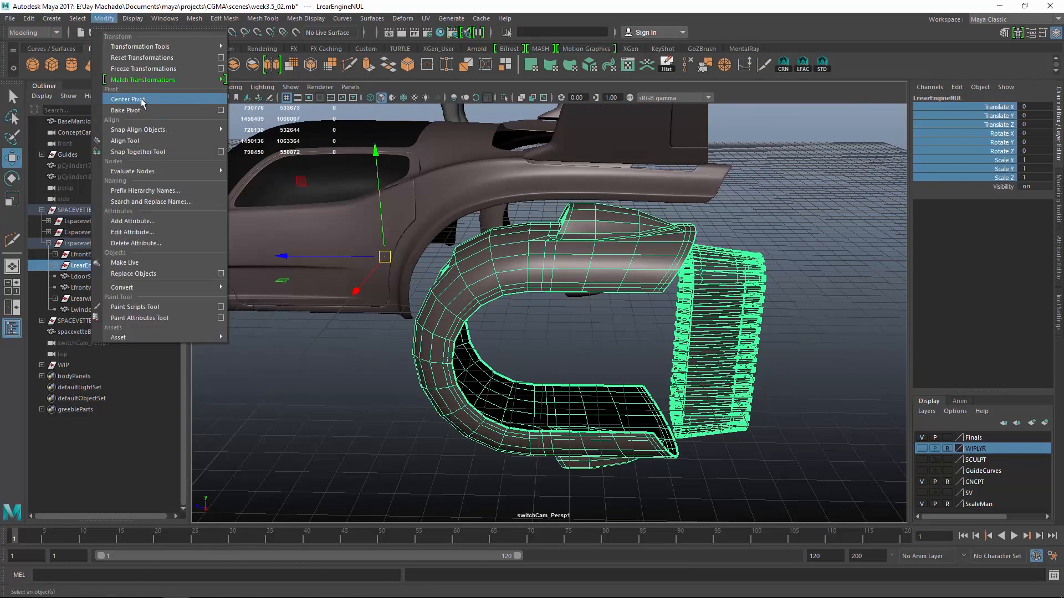
pyautogui.click(131, 101)
# - Snap the LrearEngineNUL pivot along Z to the cowl vertex at the end of its inner curve
pyautogui.press('d')
pyautogui.click(513, 343)
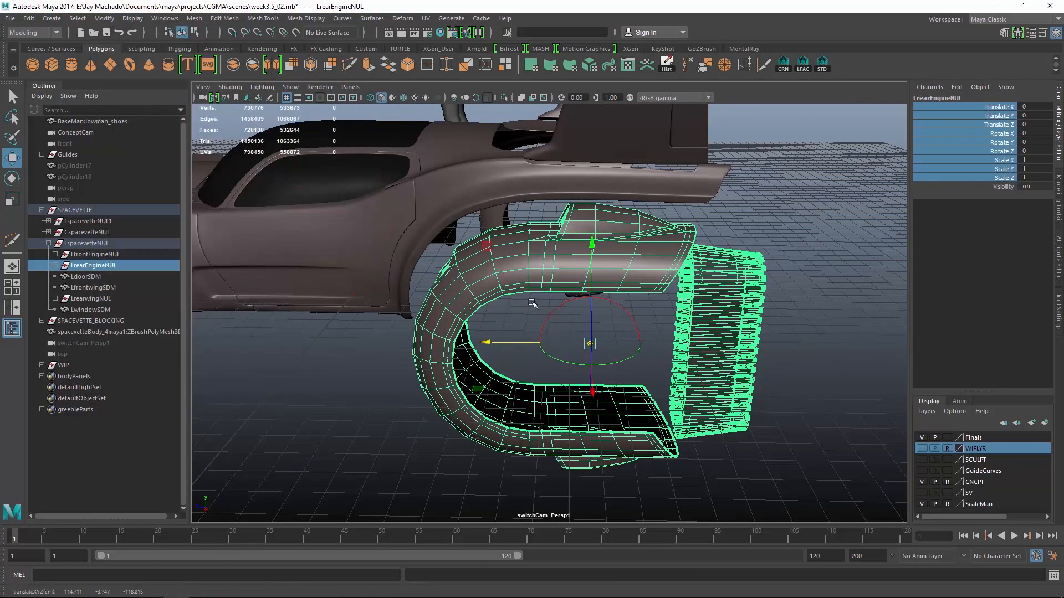
pyautogui.press('v')
pyautogui.middleClick(528, 302)
pyautogui.press('d')
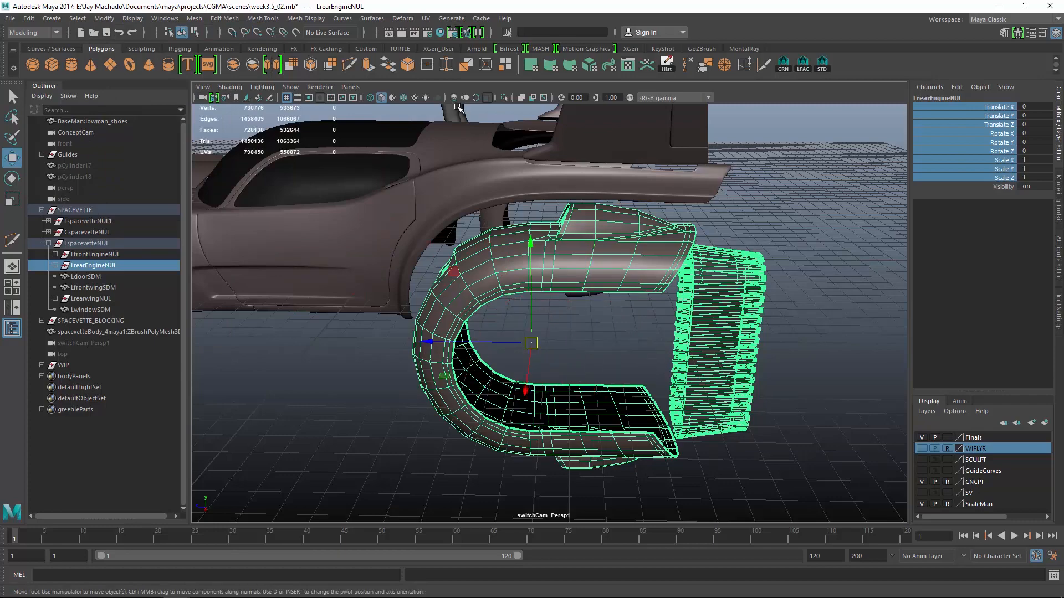
# - Show the SV layer and compare the engine groups with its animated engines at frames 10 and 1
pyautogui.keyDown('alt'); pyautogui.moveTo(586, 192); pyautogui.dragTo(621, 194); pyautogui.keyUp('alt')
pyautogui.keyDown('alt'); pyautogui.moveTo(620, 194); pyautogui.dragTo(476, 288, button='right'); pyautogui.keyUp('alt')
pyautogui.click(84, 541)
pyautogui.keyDown('alt'); pyautogui.moveTo(543, 440); pyautogui.dragTo(506, 462, button='right'); pyautogui.keyUp('alt')
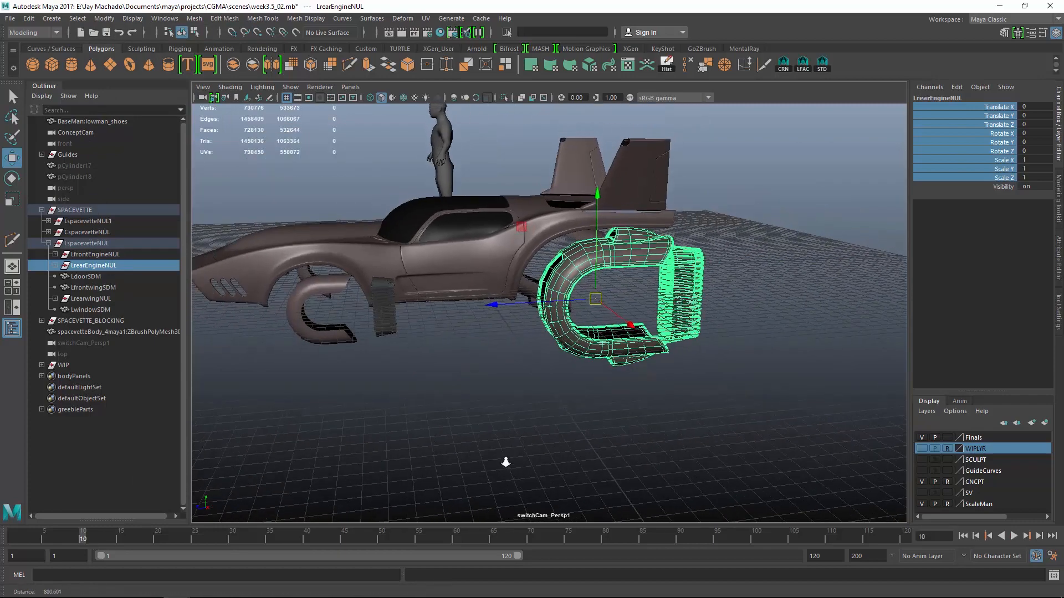
pyautogui.keyDown('alt'); pyautogui.moveTo(506, 462); pyautogui.dragTo(532, 461); pyautogui.keyUp('alt')
pyautogui.click(922, 493)
pyautogui.keyDown('alt'); pyautogui.moveTo(732, 460); pyautogui.dragTo(745, 458, button='right'); pyautogui.keyUp('alt')
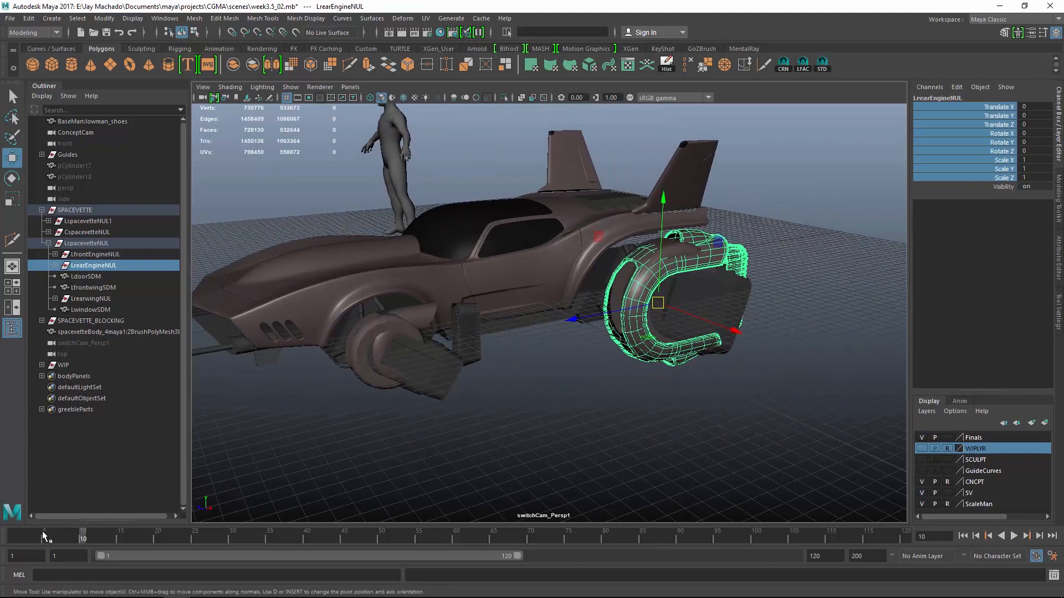
pyautogui.moveTo(43, 535); pyautogui.dragTo(2, 543)
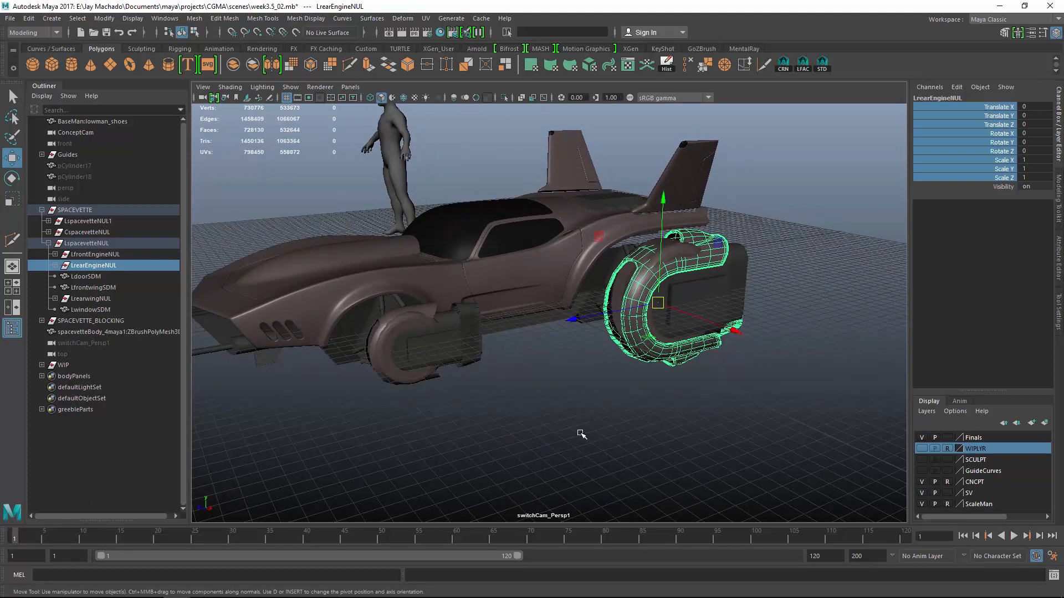
# - Key Rotate X, Y and Z on LfrontEngineNUL and LrearEngineNUL at frame 1
pyautogui.keyDown('ctrl'); pyautogui.click(95, 254); pyautogui.keyUp('ctrl')
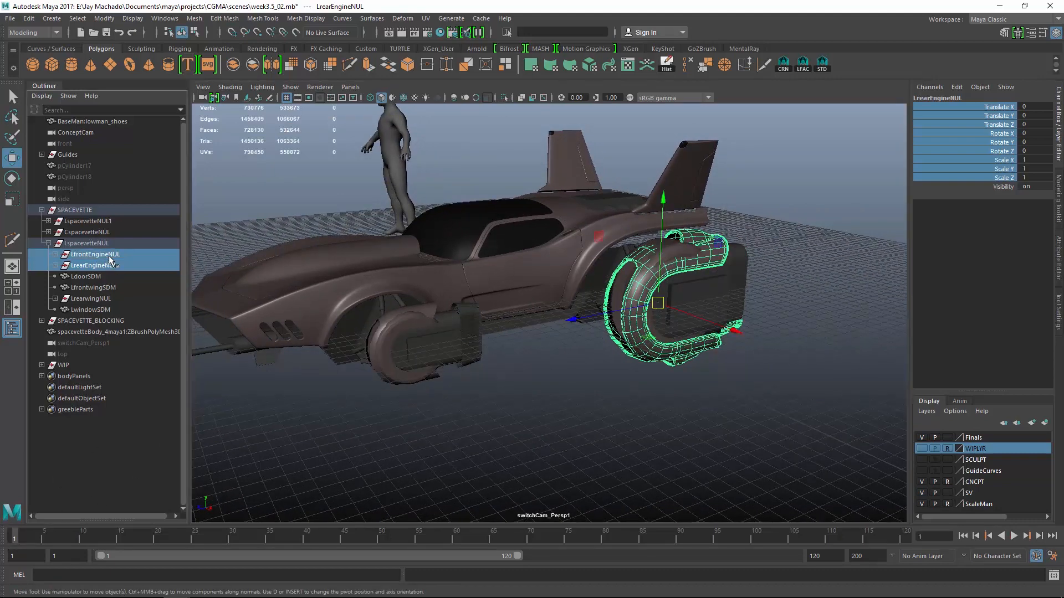
pyautogui.moveTo(1001, 134); pyautogui.dragTo(1004, 151)
pyautogui.rightClick(1002, 149)
pyautogui.click(1003, 168)
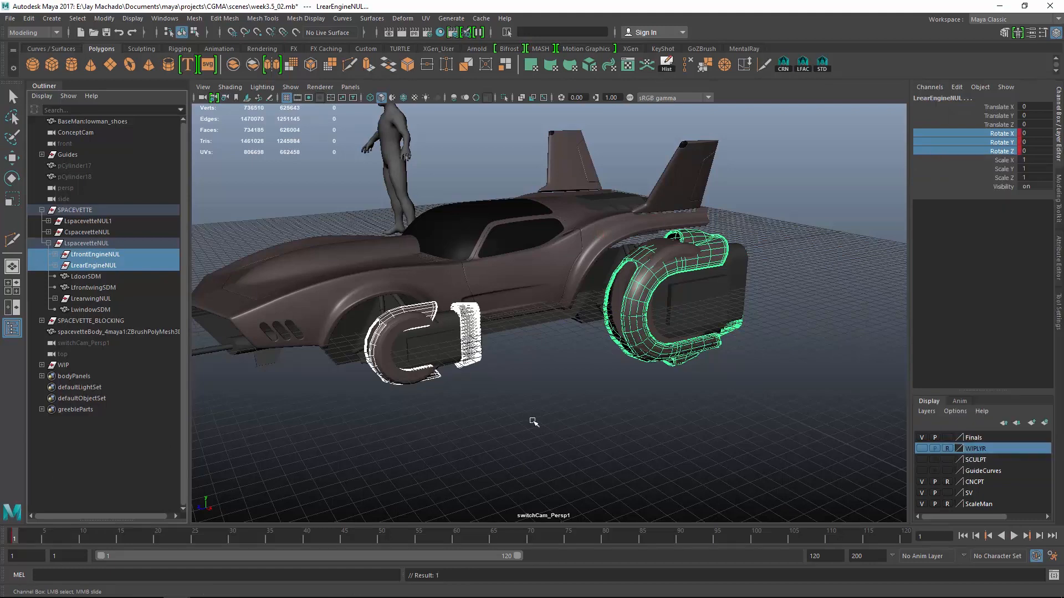
# - At frame 10, rotate both engine groups together to about -21.11 degrees in X
pyautogui.moveTo(94, 542); pyautogui.dragTo(85, 542)
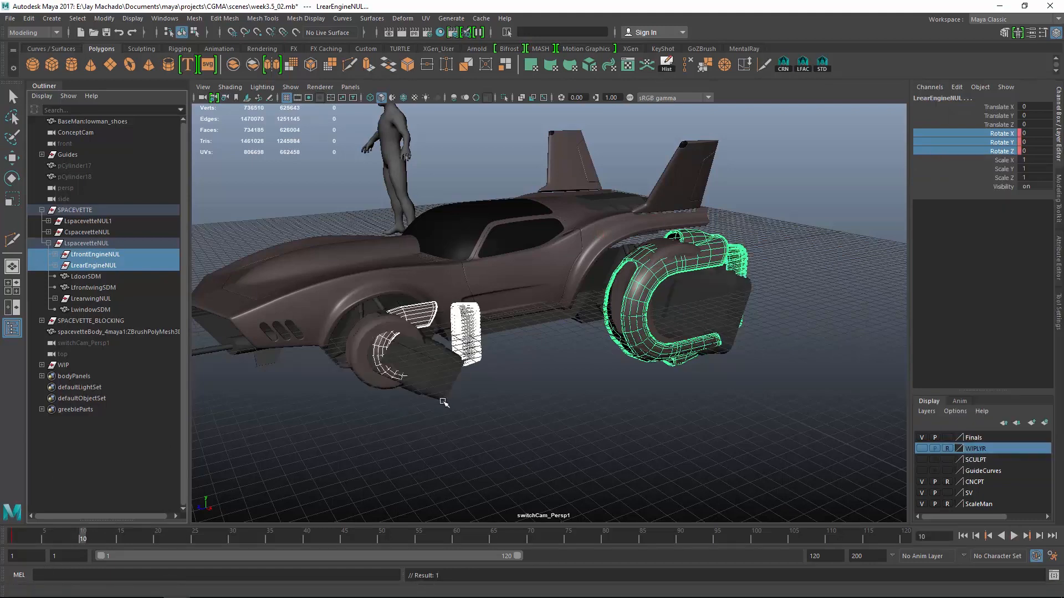
pyautogui.press('e')
pyautogui.moveTo(599, 246); pyautogui.dragTo(649, 230)
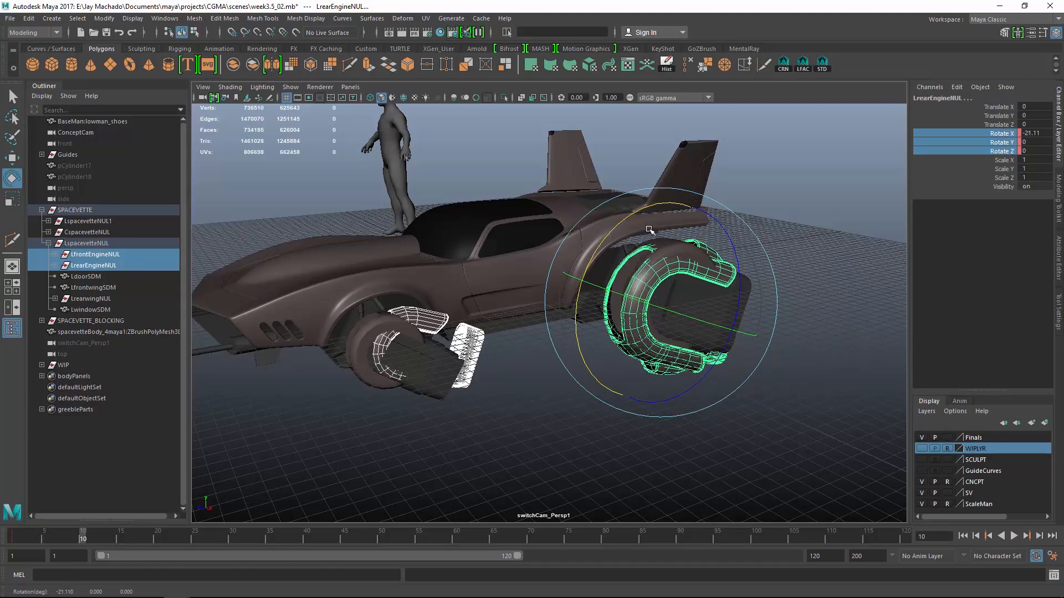
# - Look through ConceptCam and hide the SV layer
pyautogui.click(350, 87)
pyautogui.moveTo(377, 98)
pyautogui.click(499, 99)
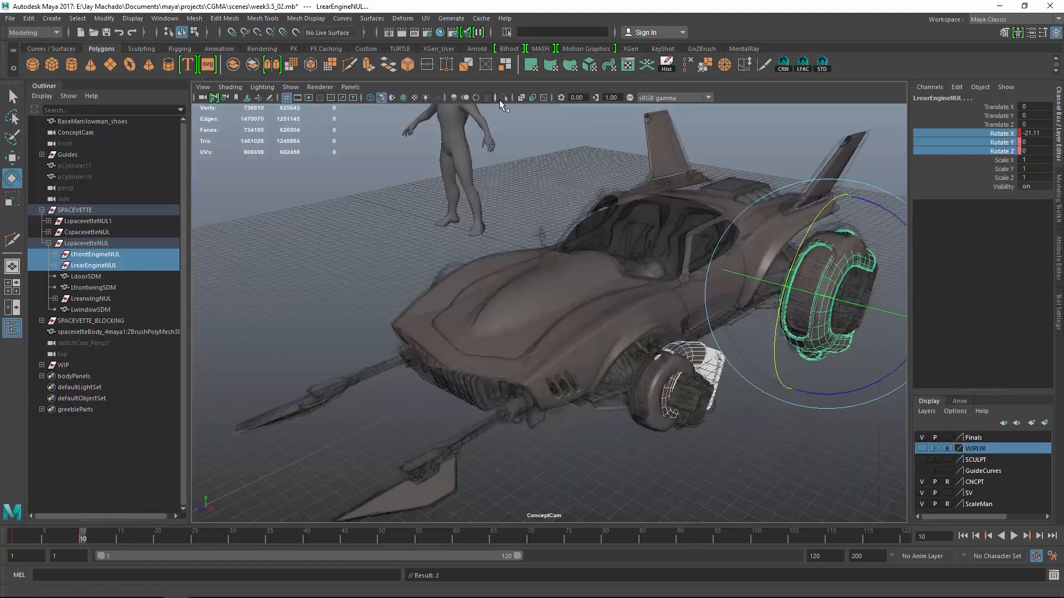
pyautogui.click(922, 493)
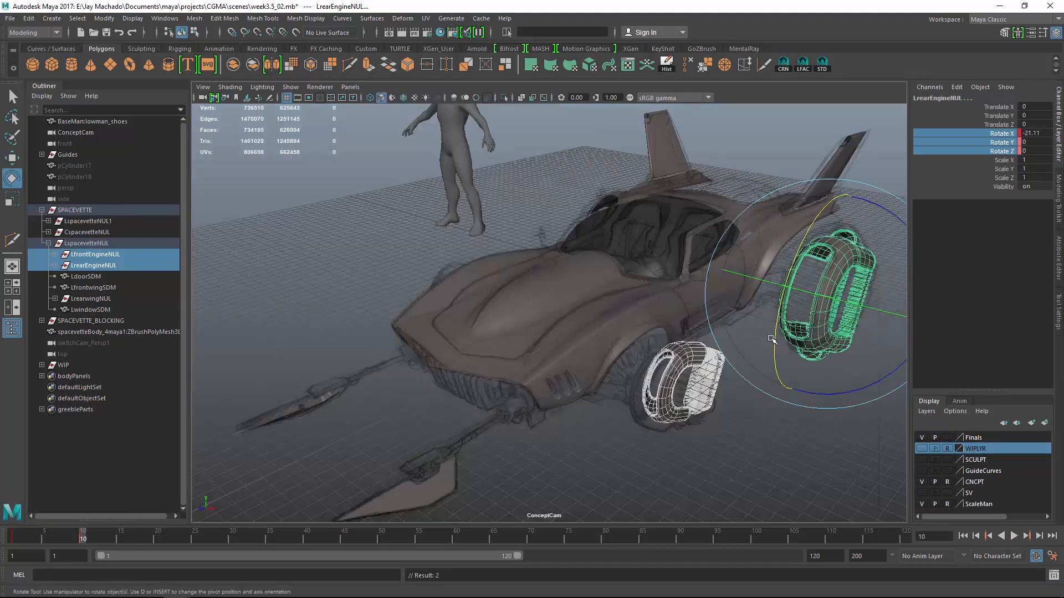
# - Rotate LfrontEngineNUL to about -34.53 degrees in X and move it forward to about 12.07 in Translate Z
pyautogui.click(99, 255)
pyautogui.moveTo(620, 348); pyautogui.dragTo(663, 296)
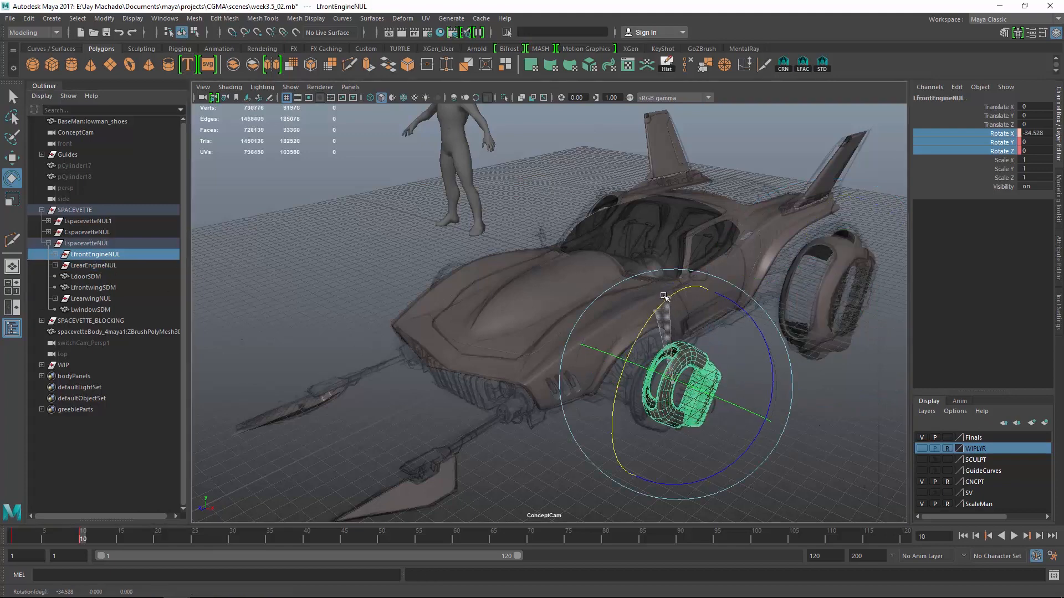
pyautogui.press('w')
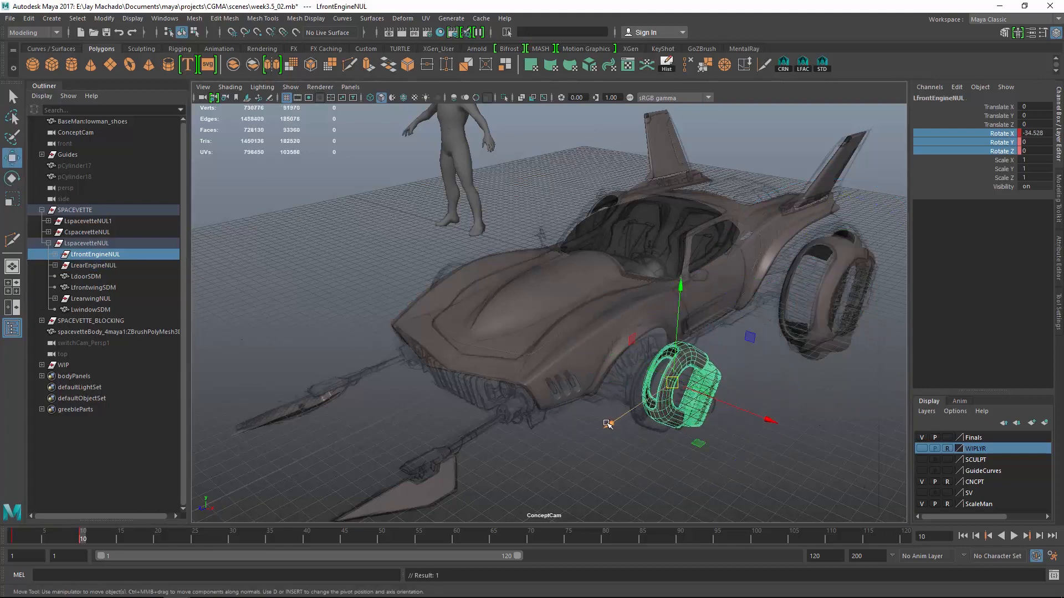
pyautogui.moveTo(605, 425)
pyautogui.mouseDown()
pyautogui.moveTo(596, 437)
pyautogui.moveTo(603, 430)
pyautogui.mouseUp()
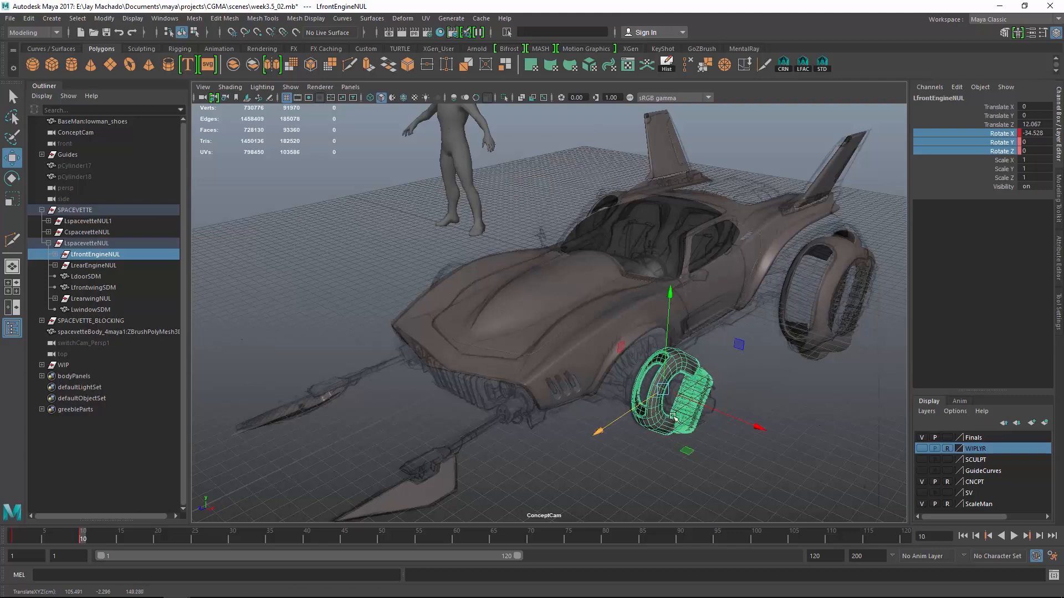
# - Select LrearEngineNUL and fine-tune its rotation to about -21.18 degrees in X
pyautogui.click(829, 266)
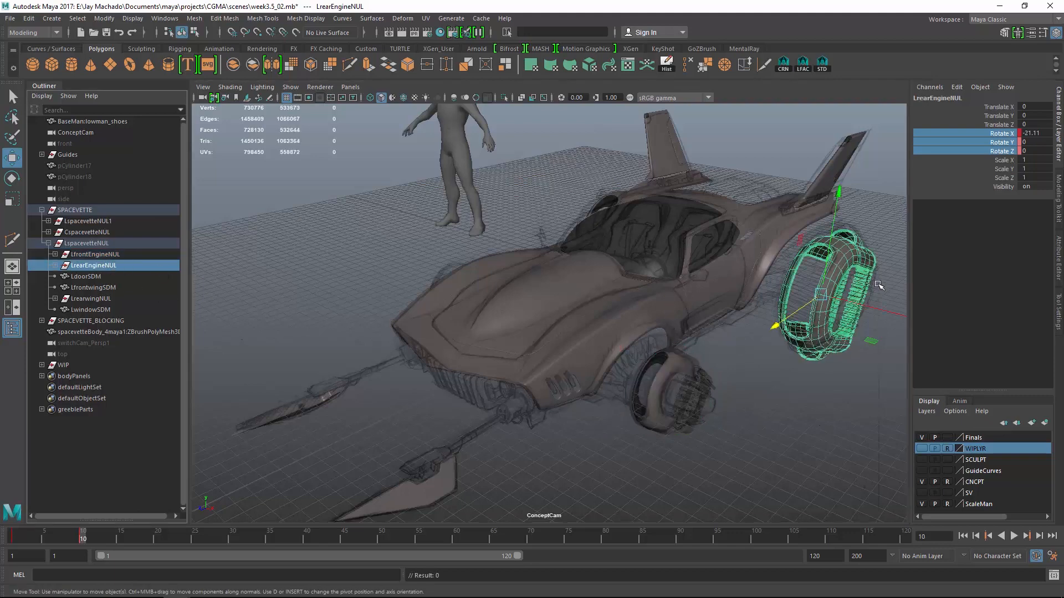
pyautogui.press('e')
pyautogui.moveTo(799, 254); pyautogui.dragTo(798, 251)
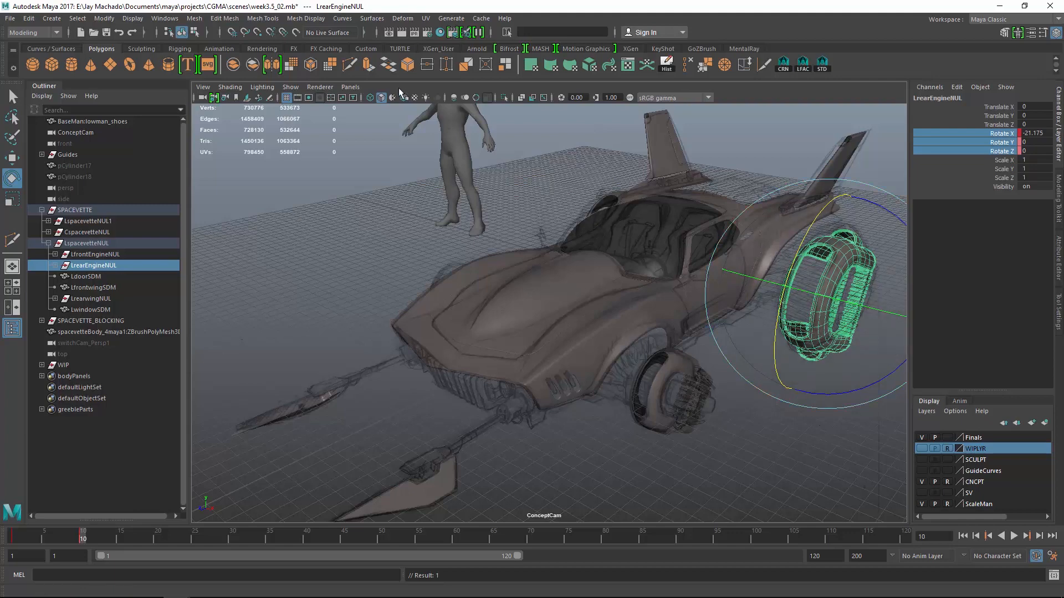
# - Return from the concept camera to the working view and move LfrontEngineNUL to about 9.58 in Translate Z
pyautogui.click(350, 87)
pyautogui.moveTo(366, 98)
pyautogui.click(499, 126)
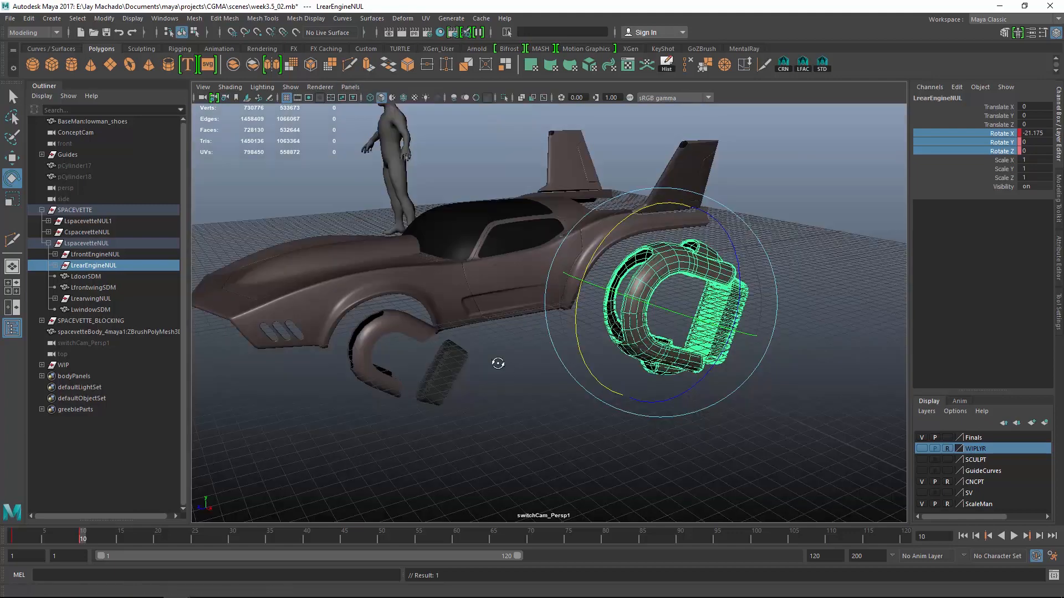
pyautogui.keyDown('alt'); pyautogui.moveTo(498, 363); pyautogui.dragTo(486, 355); pyautogui.keyUp('alt')
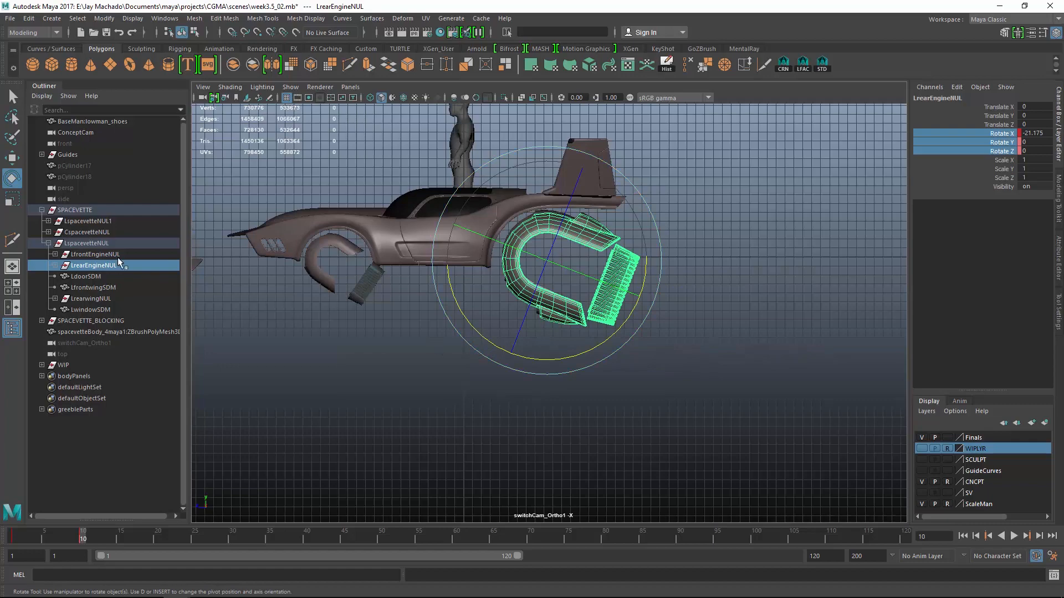
pyautogui.click(111, 254)
pyautogui.press('w')
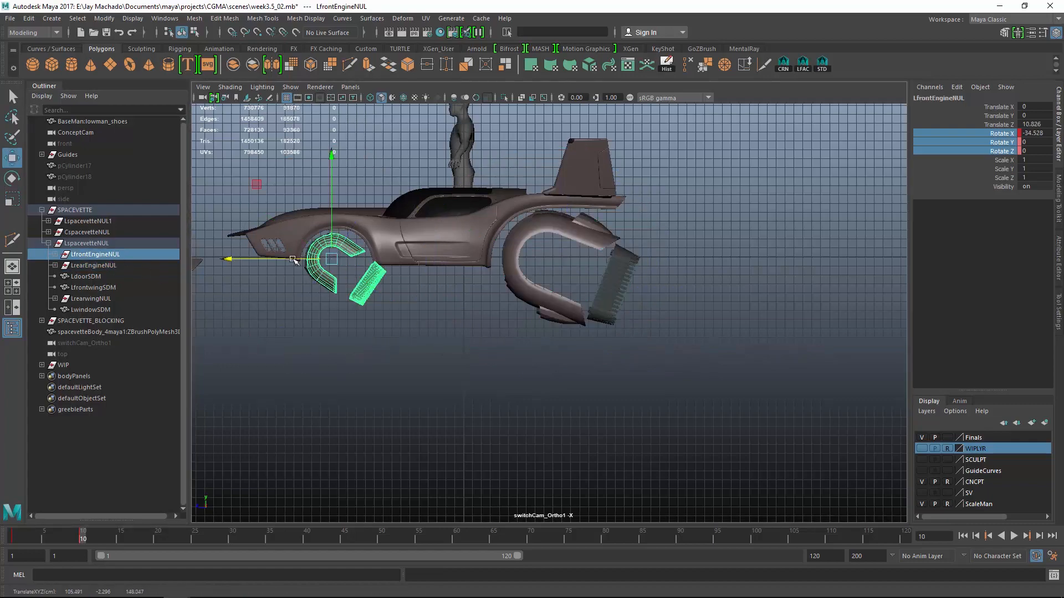
pyautogui.moveTo(290, 260); pyautogui.dragTo(292, 260)
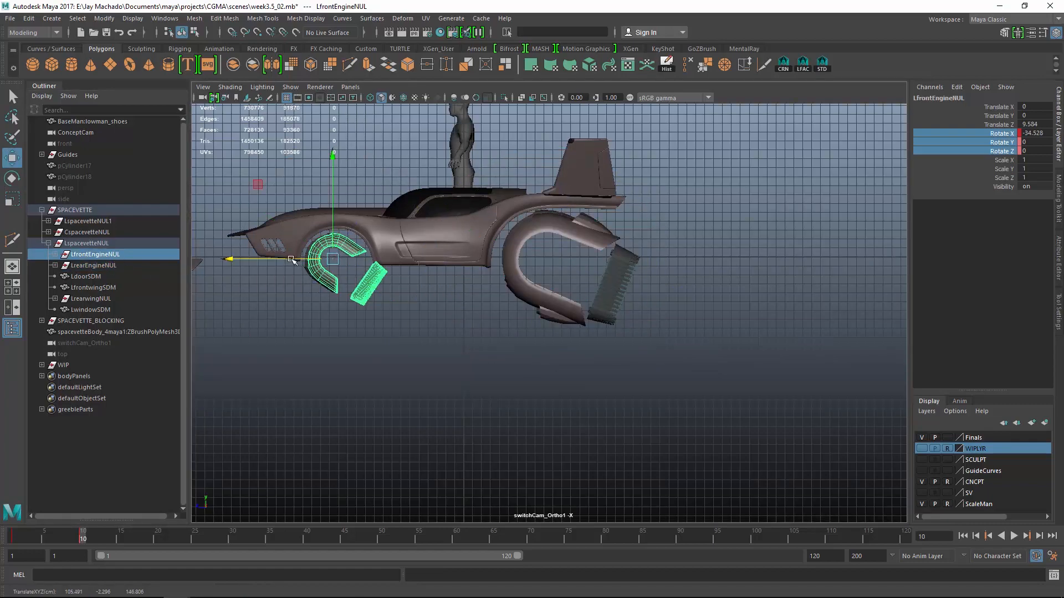
# - Delete the outdated mirrored group LspacevetteNUL1 from the SPACEVETTE hierarchy
pyautogui.keyDown('alt'); pyautogui.moveTo(562, 317); pyautogui.dragTo(494, 304); pyautogui.keyUp('alt')
pyautogui.click(95, 222)
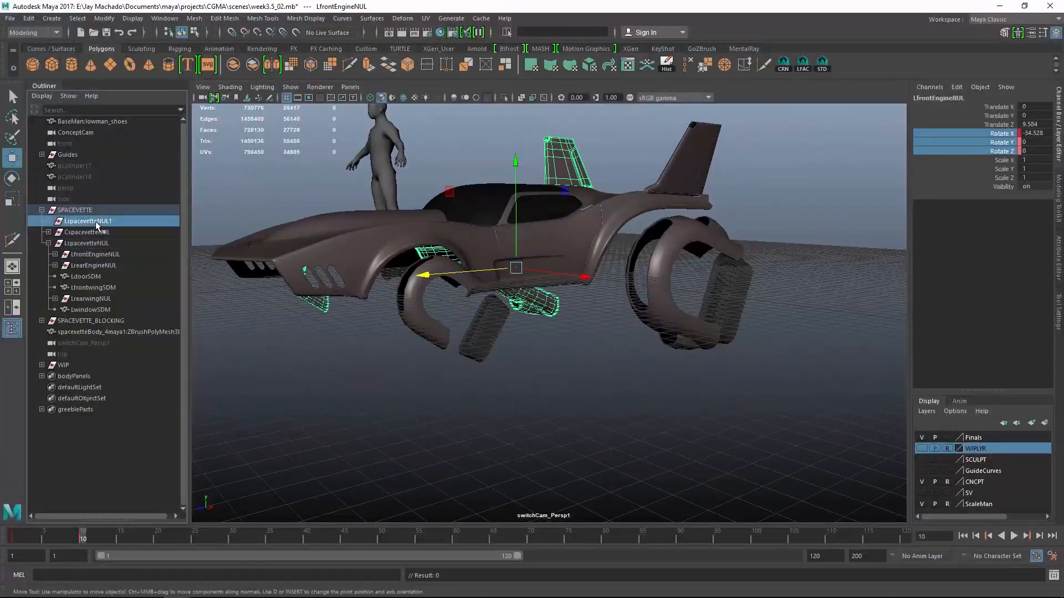
pyautogui.press('Delete')
# - Duplicate the LspacevetteNUL group once with Duplicate Special, using Duplicate input graph and keeping the copy under the same parent
pyautogui.keyDown('alt'); pyautogui.moveTo(444, 266); pyautogui.dragTo(529, 324); pyautogui.keyUp('alt')
pyautogui.click(78, 232)
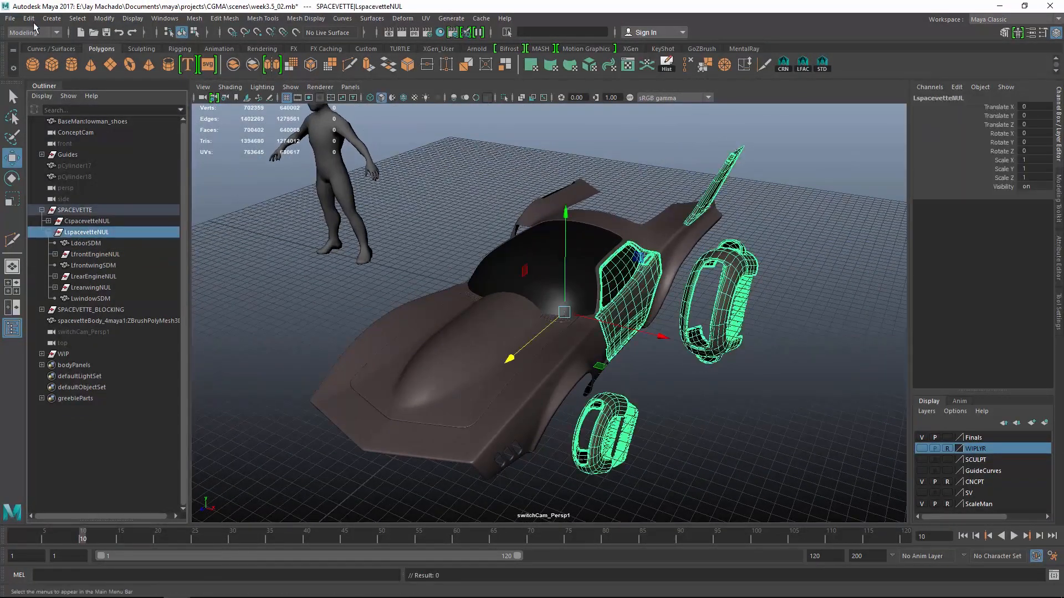
pyautogui.click(29, 19)
pyautogui.click(189, 192)
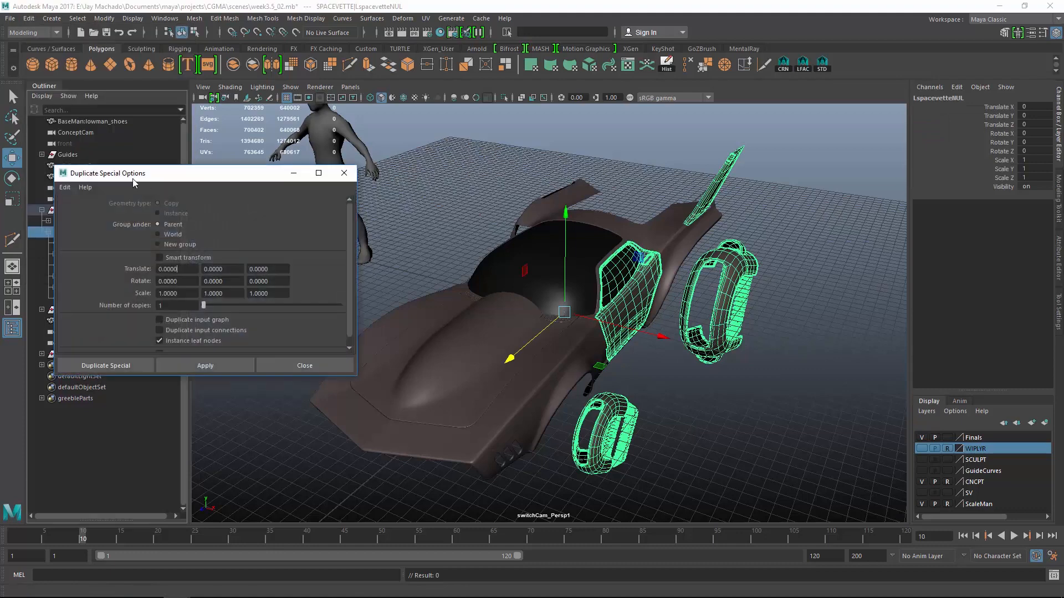
pyautogui.click(191, 321)
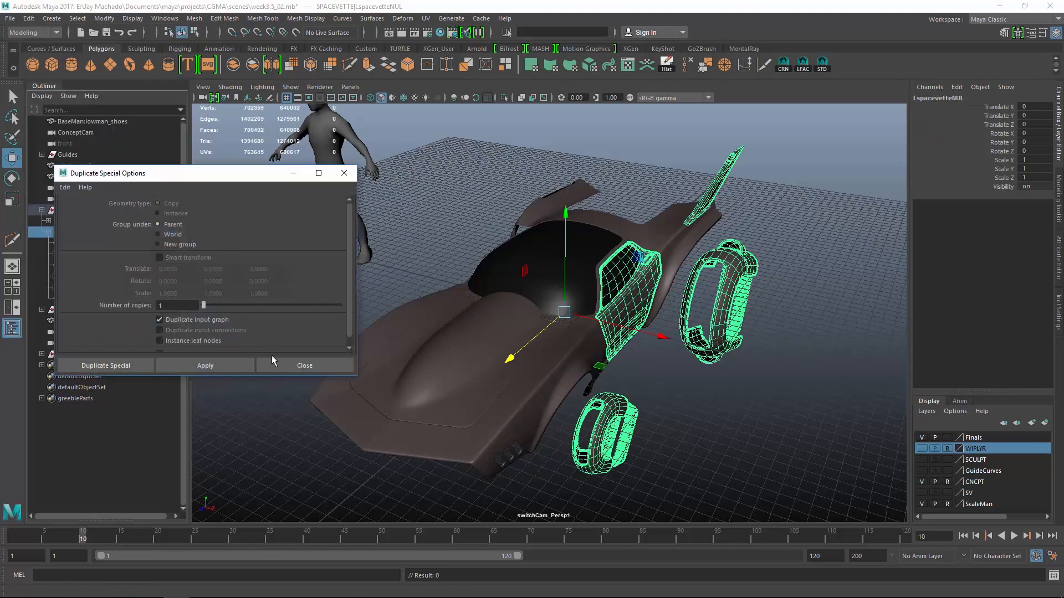
pyautogui.click(238, 364)
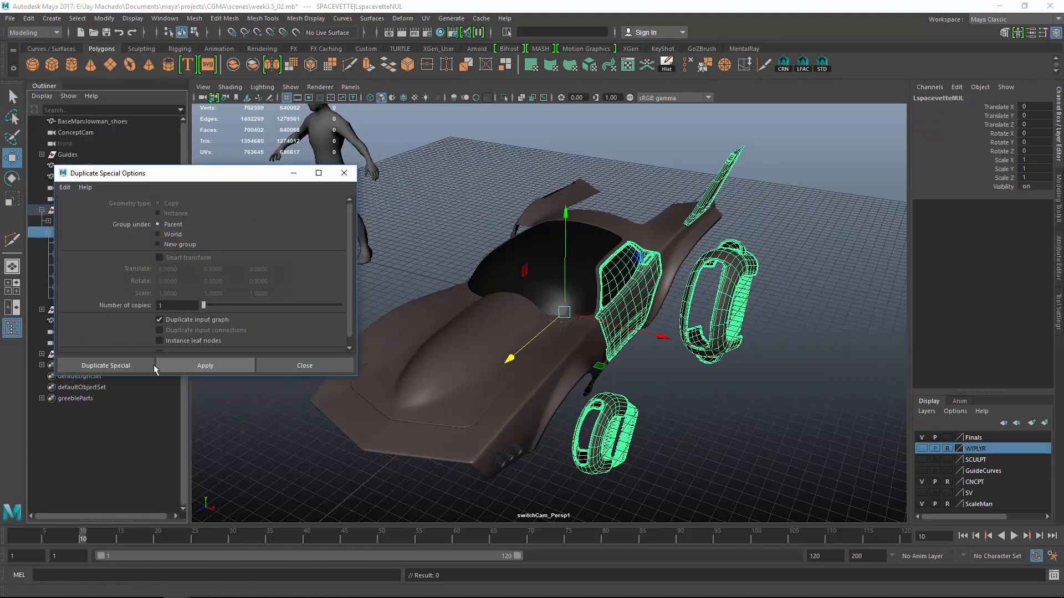
# - Mirror the duplicated group LspacevetteNUL1 to the car's opposite side with a scale of -1, and collapse the SPACEVETTE hierarchy
pyautogui.click(1040, 179)
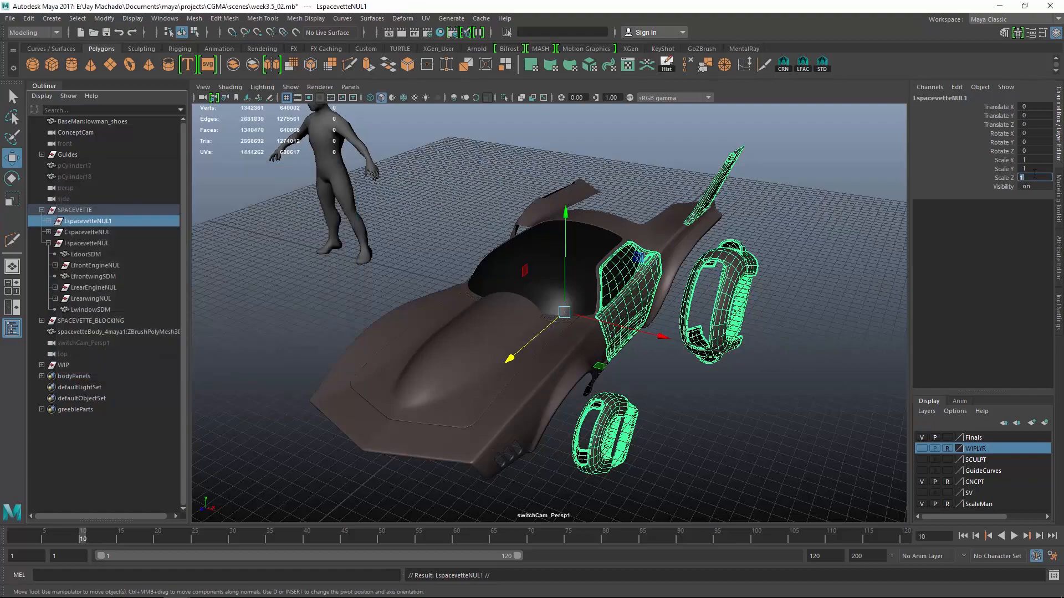
pyautogui.write('-1')
pyautogui.press('Return')
pyautogui.click(804, 324)
pyautogui.keyDown('alt'); pyautogui.moveTo(804, 325); pyautogui.dragTo(647, 294); pyautogui.keyUp('alt')
pyautogui.scroll(4, 671, 271)
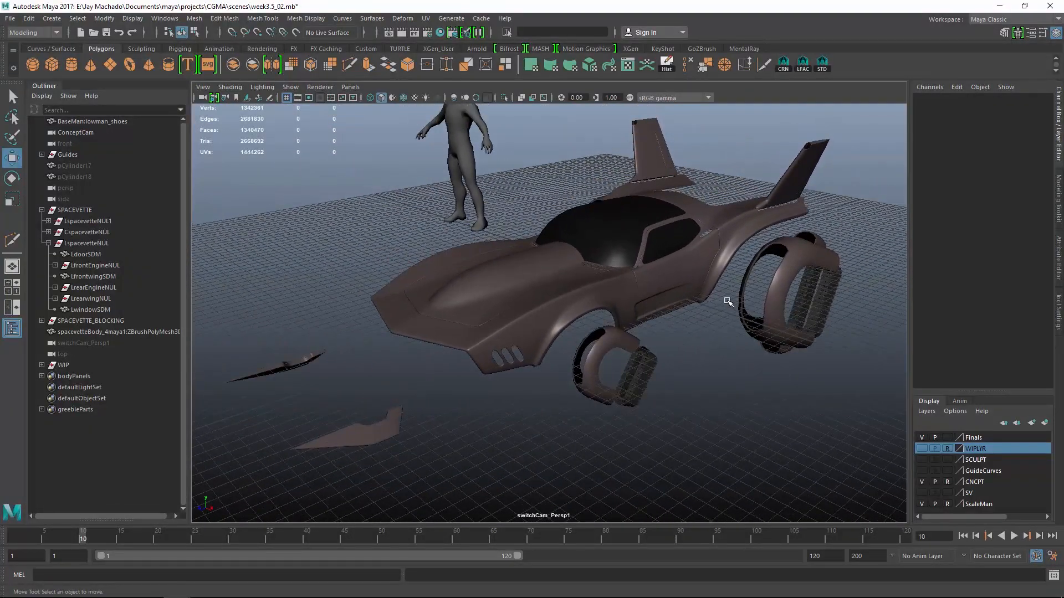
pyautogui.click(41, 210)
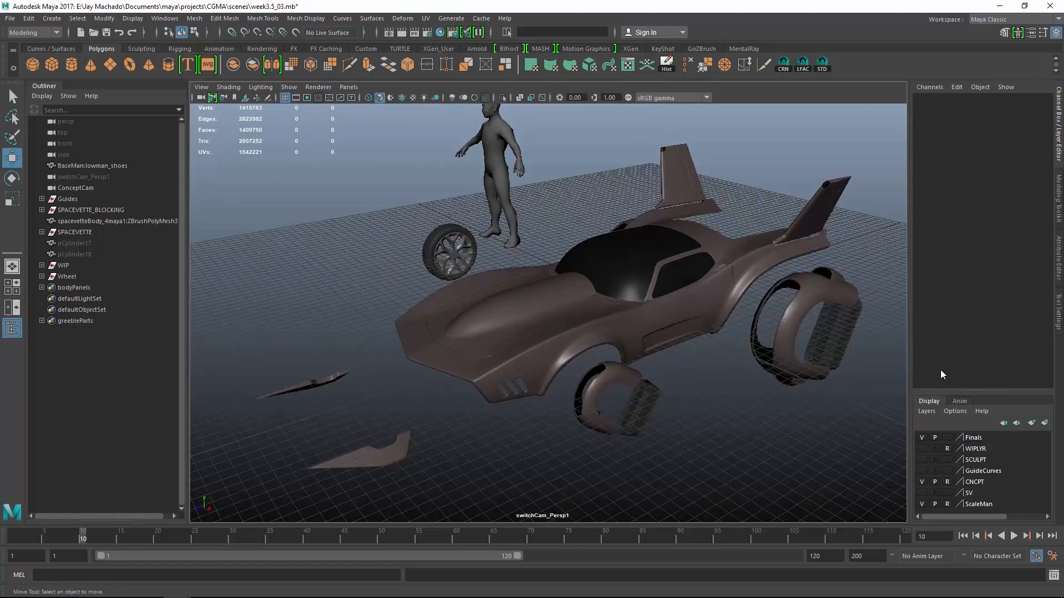
# - Examine the detailed wheel's rim and tire tread, the treads in the engine pods, and the whole vehicle from several angles
pyautogui.keyDown('alt'); pyautogui.moveTo(772, 397); pyautogui.dragTo(748, 384); pyautogui.keyUp('alt')
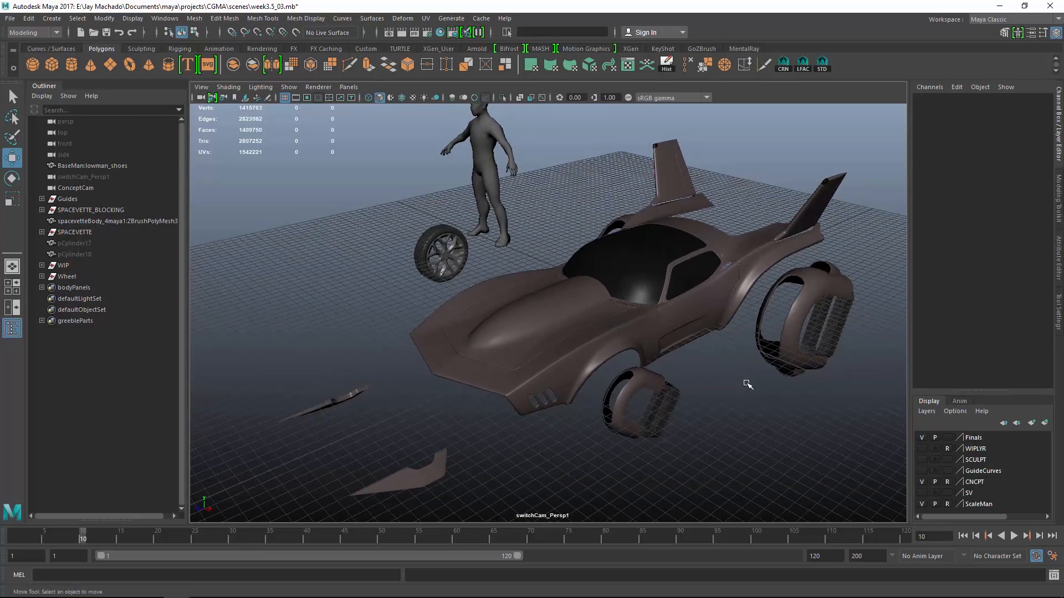
pyautogui.keyDown('alt'); pyautogui.moveTo(486, 293); pyautogui.dragTo(579, 178); pyautogui.keyUp('alt')
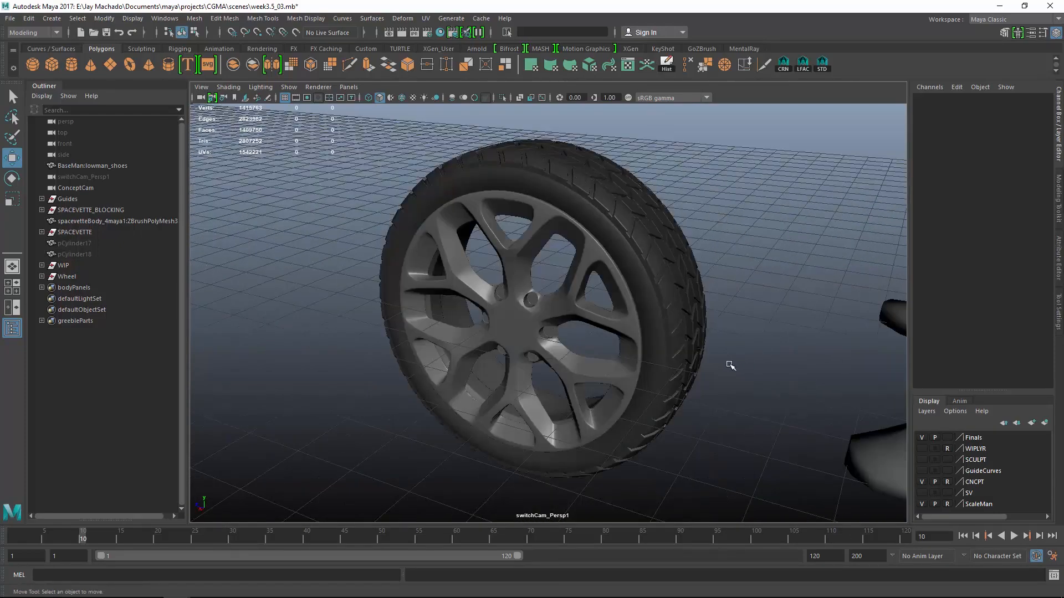
pyautogui.keyDown('alt'); pyautogui.moveTo(727, 371); pyautogui.dragTo(712, 275, button='right'); pyautogui.keyUp('alt')
pyautogui.keyDown('alt'); pyautogui.moveTo(713, 274); pyautogui.dragTo(604, 331); pyautogui.keyUp('alt')
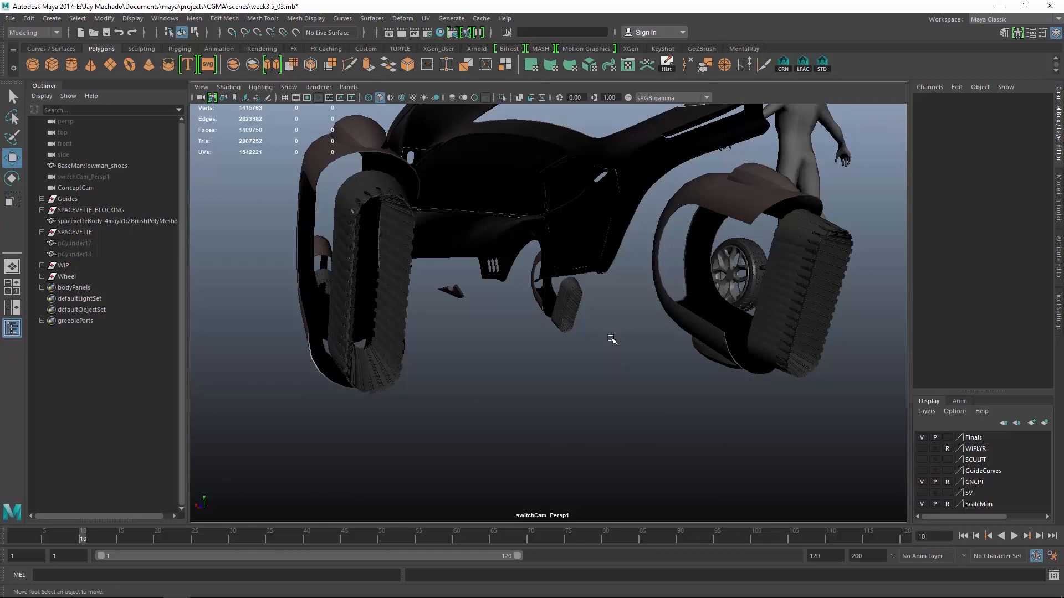
pyautogui.keyDown('alt'); pyautogui.moveTo(639, 378); pyautogui.dragTo(582, 365, button='right'); pyautogui.keyUp('alt')
pyautogui.keyDown('alt'); pyautogui.moveTo(581, 366); pyautogui.dragTo(676, 374); pyautogui.keyUp('alt')
pyautogui.keyDown('alt'); pyautogui.moveTo(676, 374); pyautogui.dragTo(694, 399, button='right'); pyautogui.keyUp('alt')
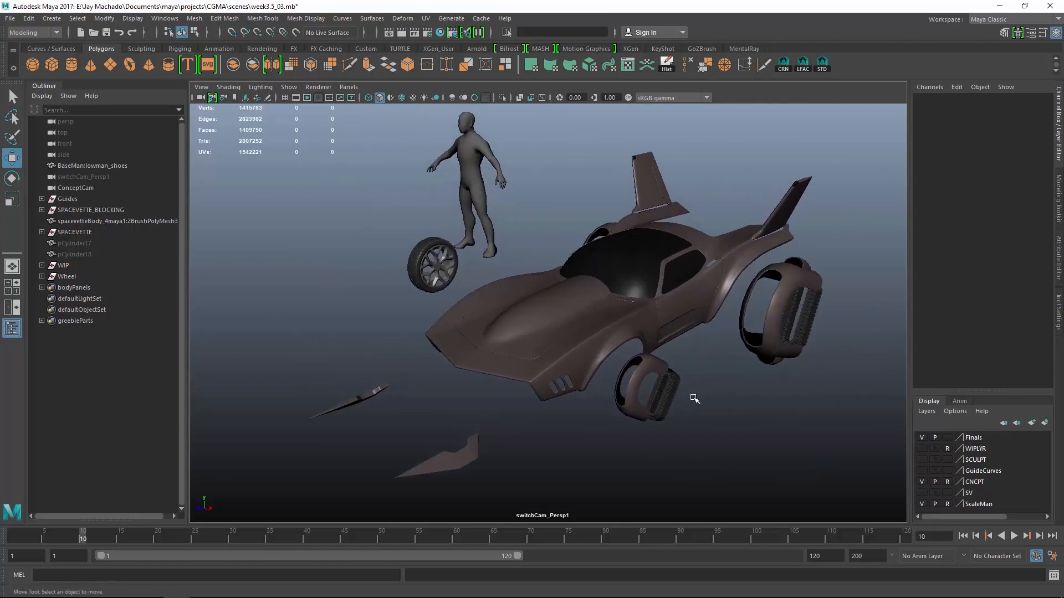